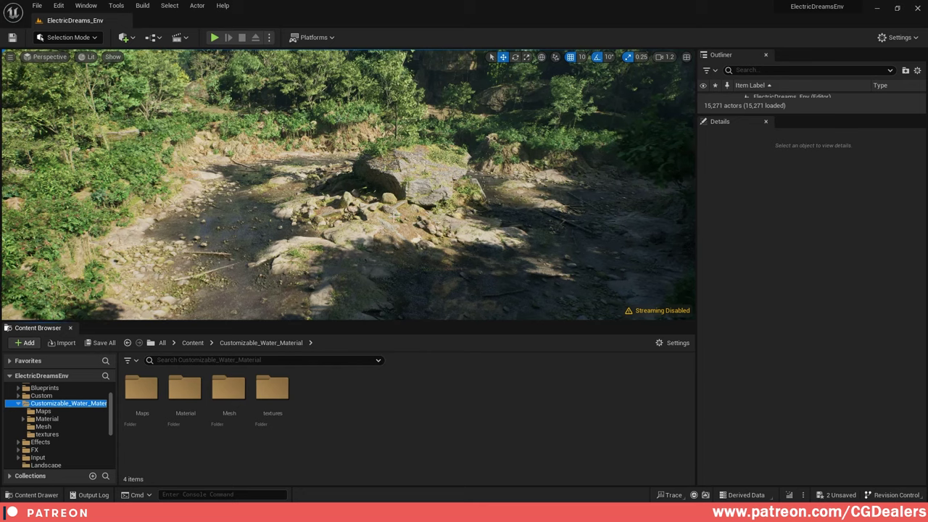
- Look through the Customizable_Water_Material pack's Material and Material_Function folders and examine the MM_Water material graph
click(66, 418)
double_click(141, 396)
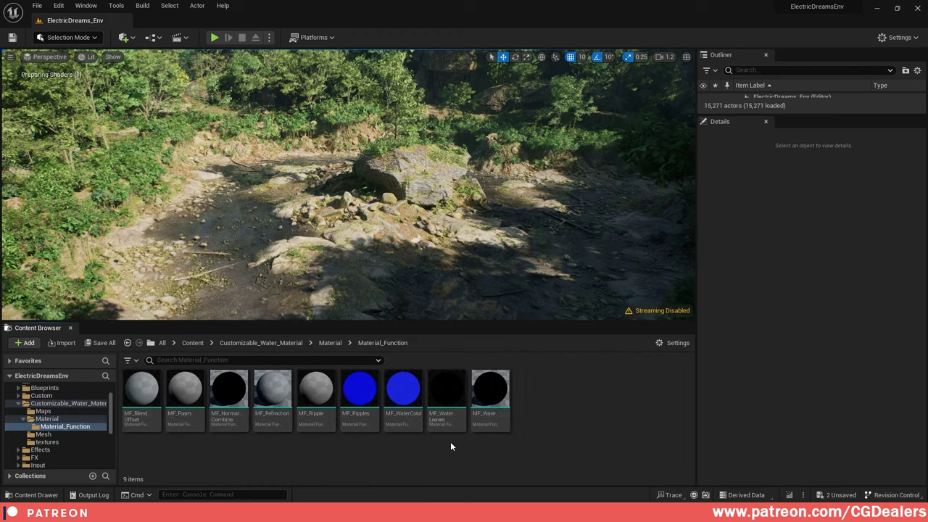
click(71, 420)
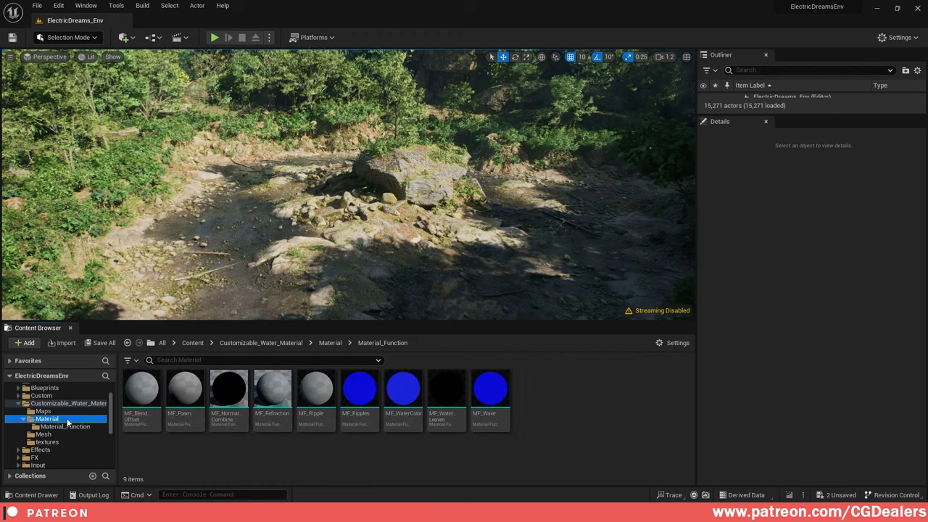
click(281, 392)
double_click(282, 392)
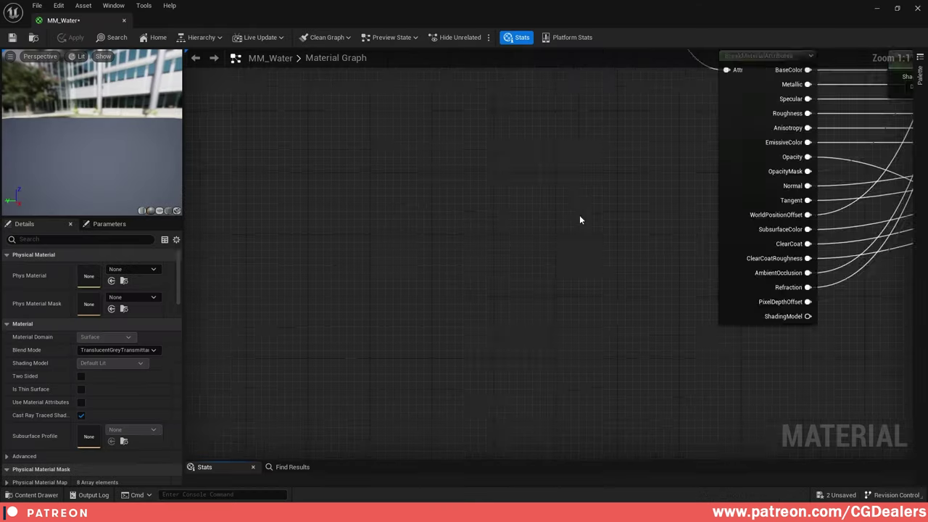
scroll(579, 215, down, 8)
right_drag(480, 314, 684, 327)
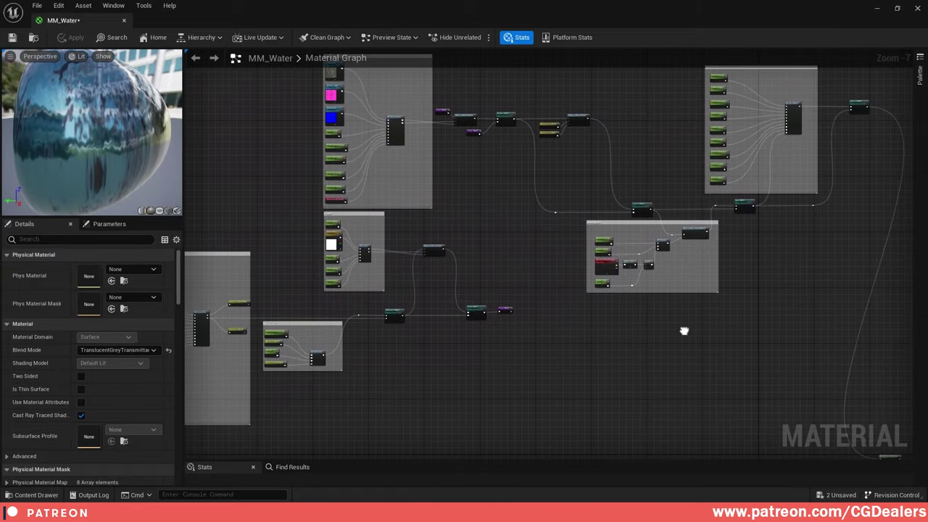
click(918, 8)
- Place the SM_Water mesh over the riverbed and scale it to 80 on all three axes
click(55, 435)
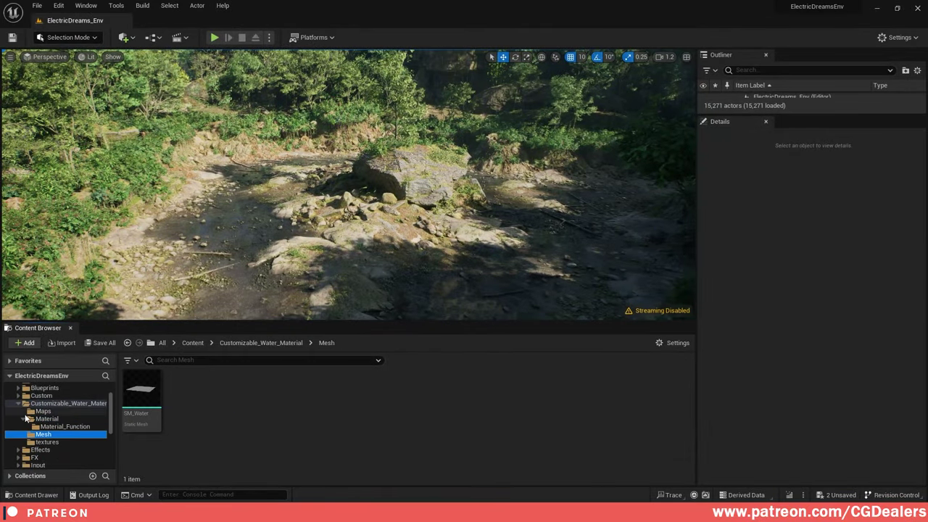
drag(147, 397, 301, 219)
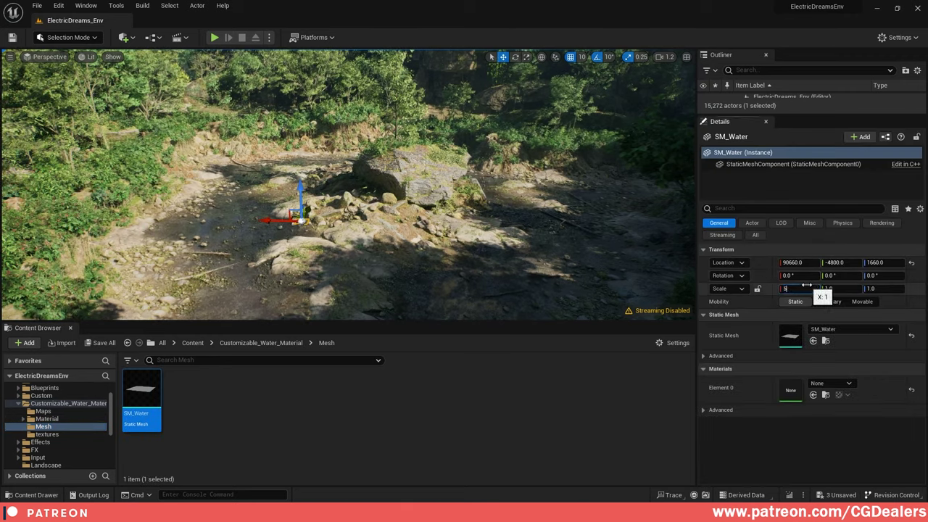
key(Tab)
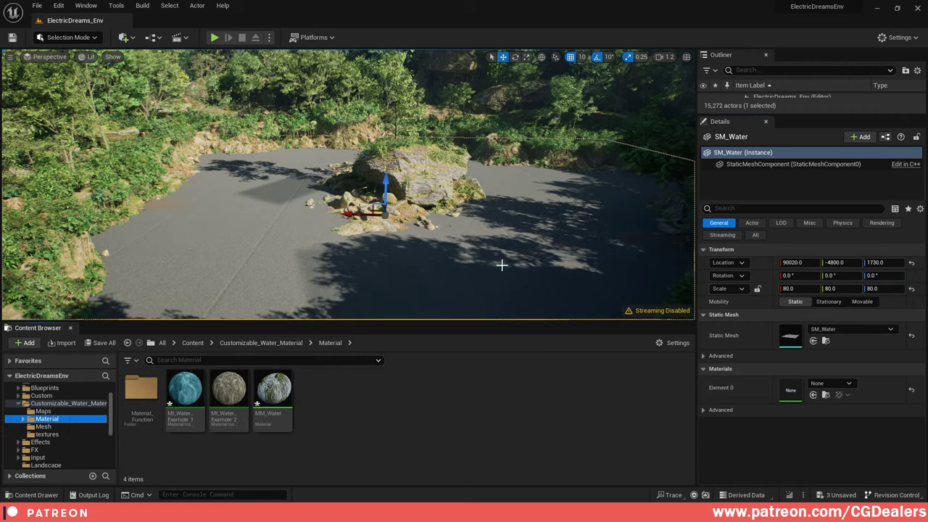
- Apply the MI_WaterExample_1 material instance to the SM_Water plane and view the shoreline in a maximized viewport
drag(185, 392, 787, 390)
mouse_move(355, 209)
right_down()
mouse_move(319, 220)
mouse_move(412, 210)
mouse_move(355, 209)
right_up()
key(F11)
key(w)
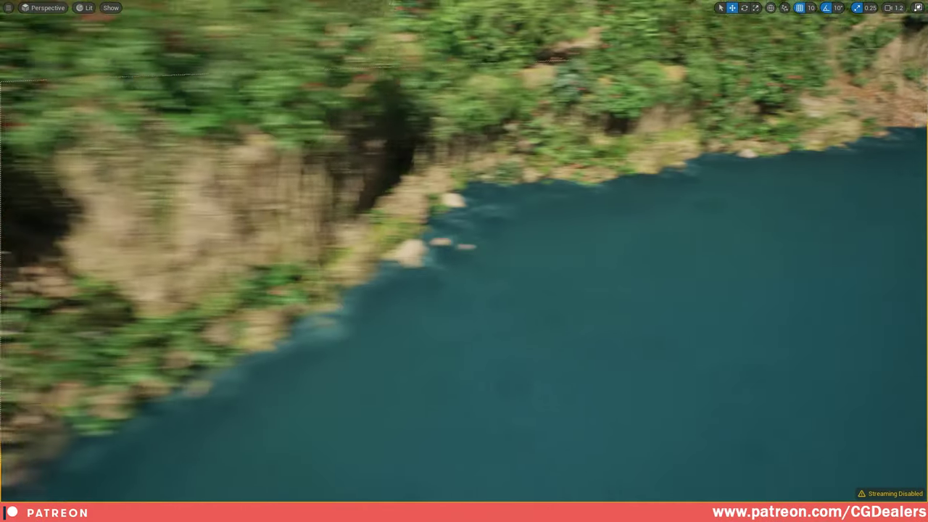
right_drag(570, 227, 570, 227)
right_drag(437, 313, 438, 313)
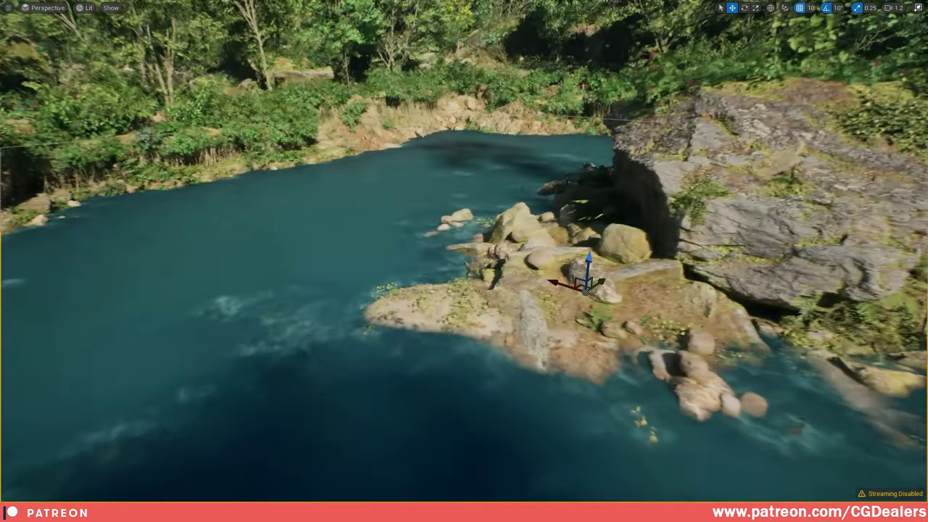
- Adjust the height of the water plane around the central rocks to a Z location of 1760
right_drag(565, 263, 566, 263)
drag(578, 264, 578, 276)
right_drag(579, 276, 578, 263)
drag(693, 217, 687, 231)
right_drag(686, 232, 686, 232)
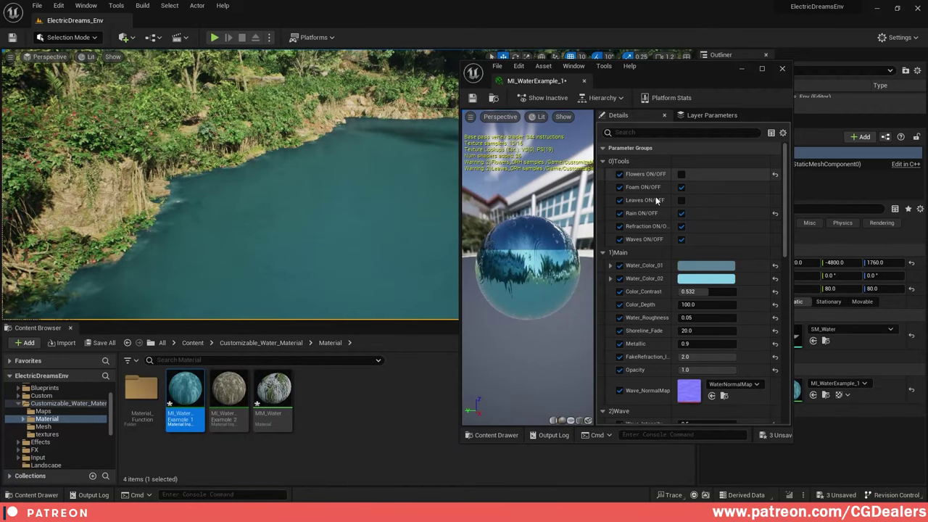
- Set Water_Color_01 of MI_WaterExample_1 to a muted grey-blue, hex sRGB 60717FFF
drag(675, 81, 734, 87)
mouse_move(353, 202)
right_down()
mouse_move(335, 218)
mouse_move(341, 206)
right_up()
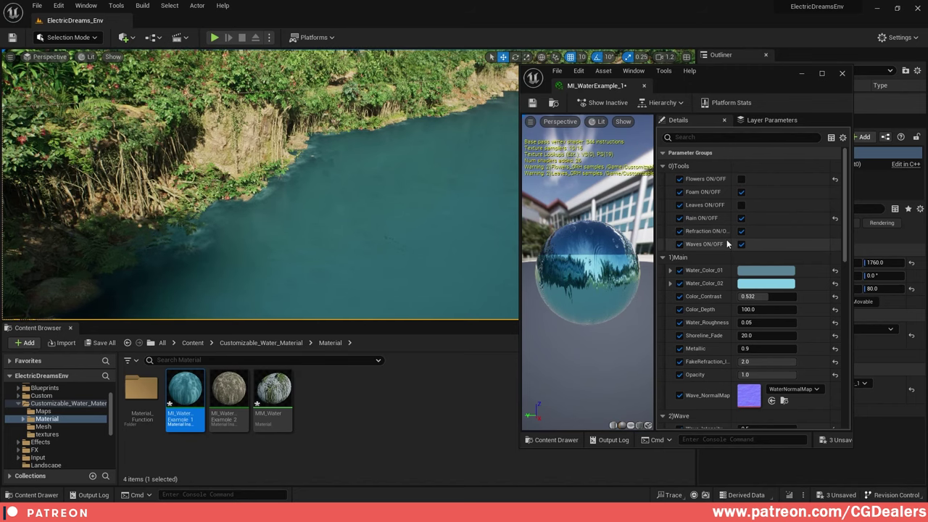
drag(761, 80, 767, 68)
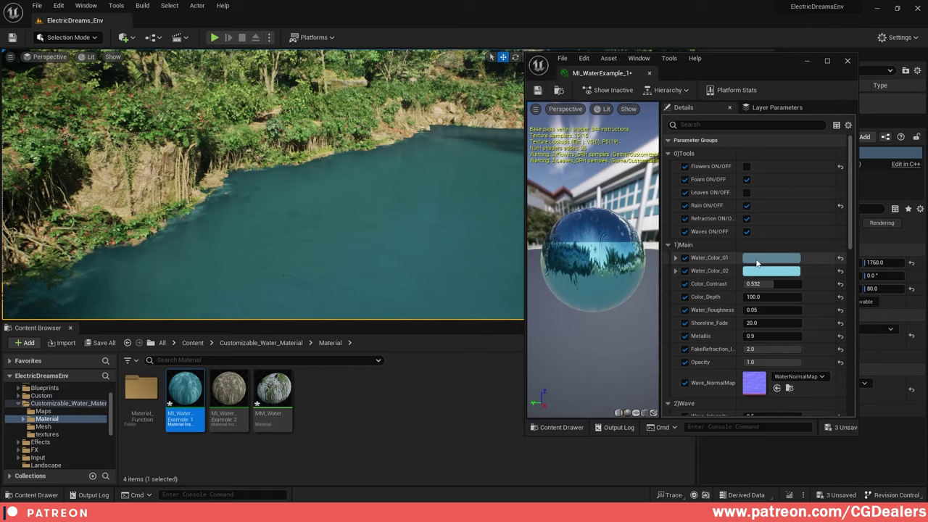
click(757, 259)
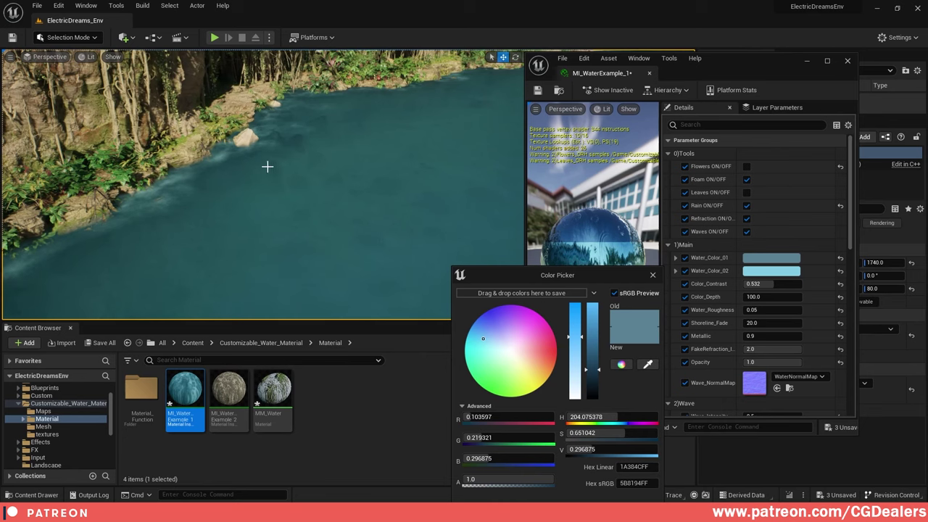
mouse_move(593, 377)
mouse_down()
mouse_move(589, 321)
mouse_move(584, 370)
mouse_up()
mouse_move(547, 342)
mouse_down()
mouse_move(564, 346)
mouse_move(529, 315)
mouse_move(506, 348)
mouse_move(494, 346)
mouse_up()
mouse_move(594, 371)
mouse_down()
mouse_move(591, 355)
mouse_move(592, 378)
mouse_up()
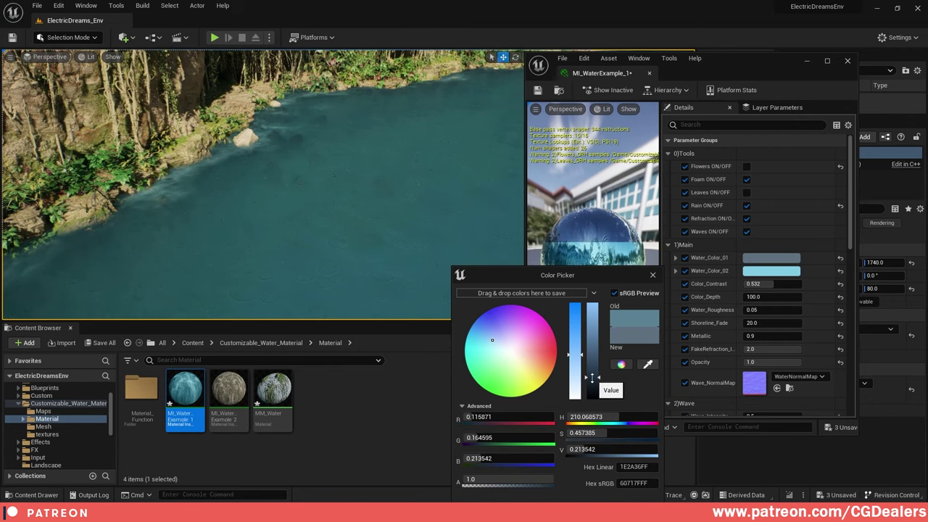
click(650, 275)
- Set Water_Color_02 of MI_WaterExample_1 to a brighter blue, hex sRGB 78B8ECFF
click(771, 271)
drag(690, 334, 687, 307)
drag(601, 341, 649, 354)
mouse_move(328, 212)
right_down()
mouse_move(399, 210)
mouse_move(334, 215)
right_up()
drag(633, 365, 608, 321)
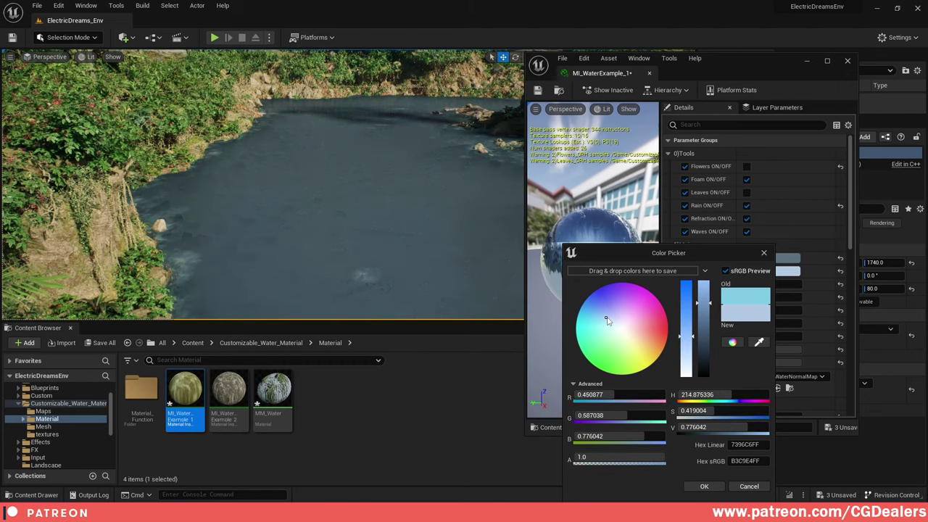
drag(702, 304, 702, 297)
right_drag(406, 196, 319, 211)
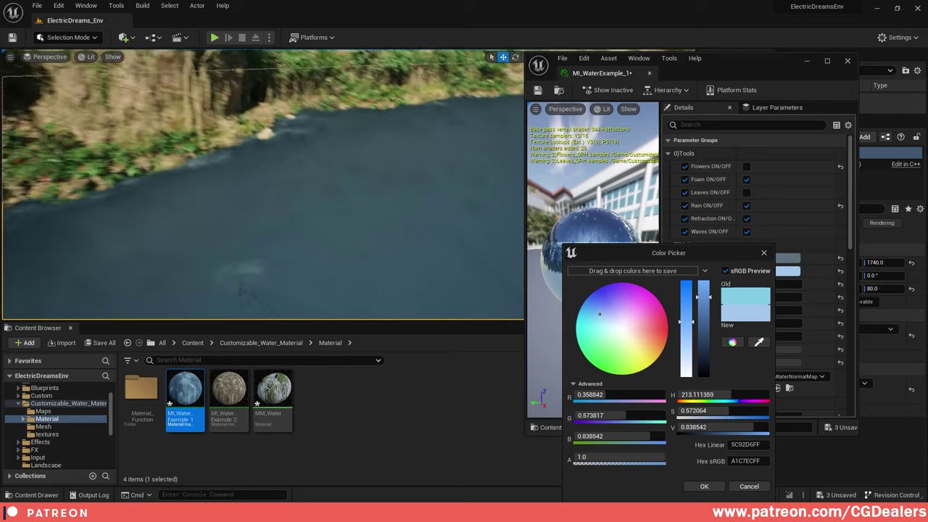
drag(689, 315, 689, 303)
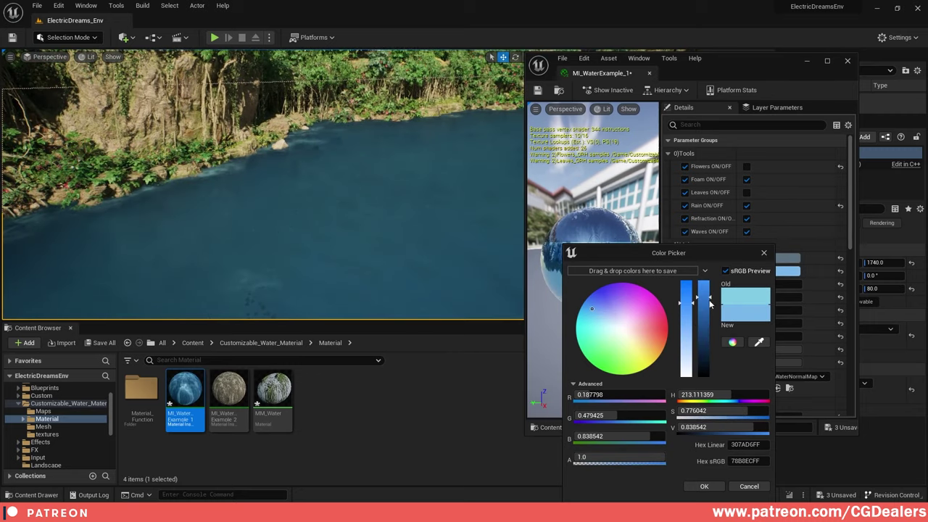
click(764, 254)
- Compare Color_Contrast values of 1 and 0.5 on the water, and set the parameter to 5
scroll(754, 264, down, 1)
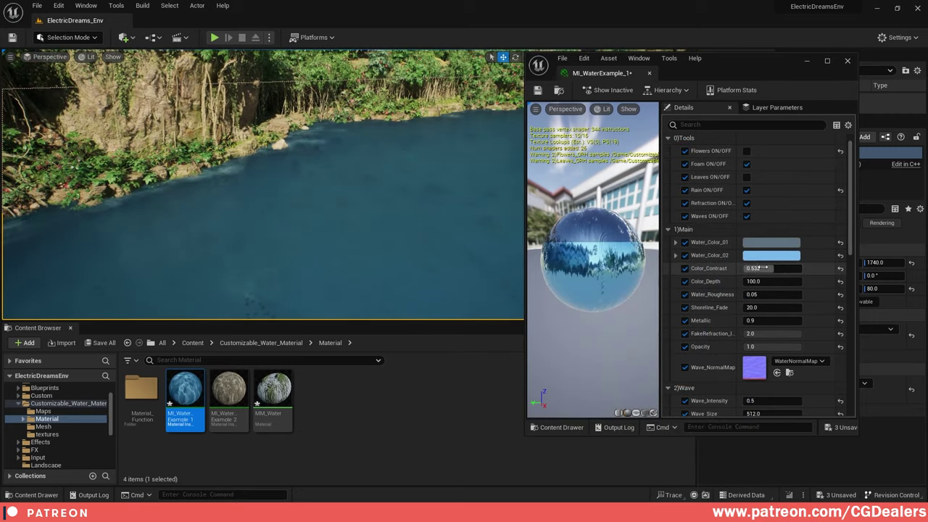
key(Return)
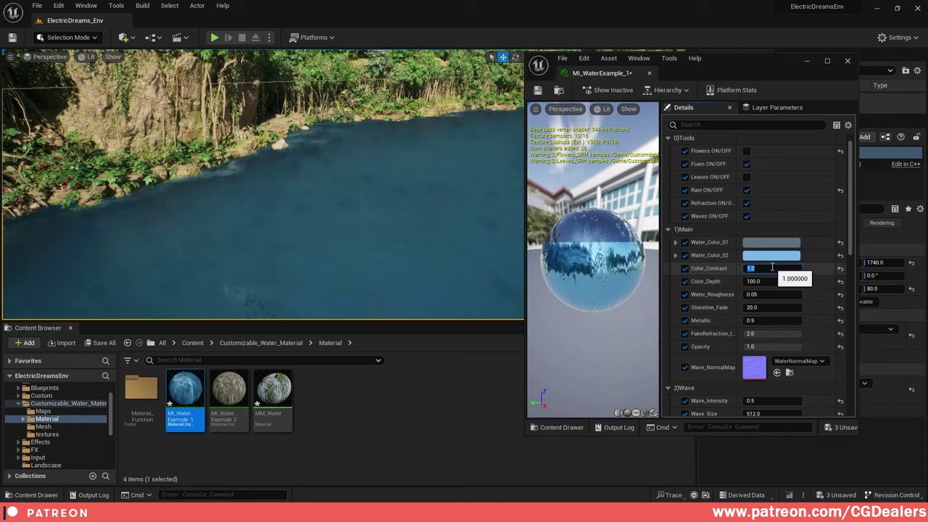
text(.5)
key(Return)
text(1)
key(Return)
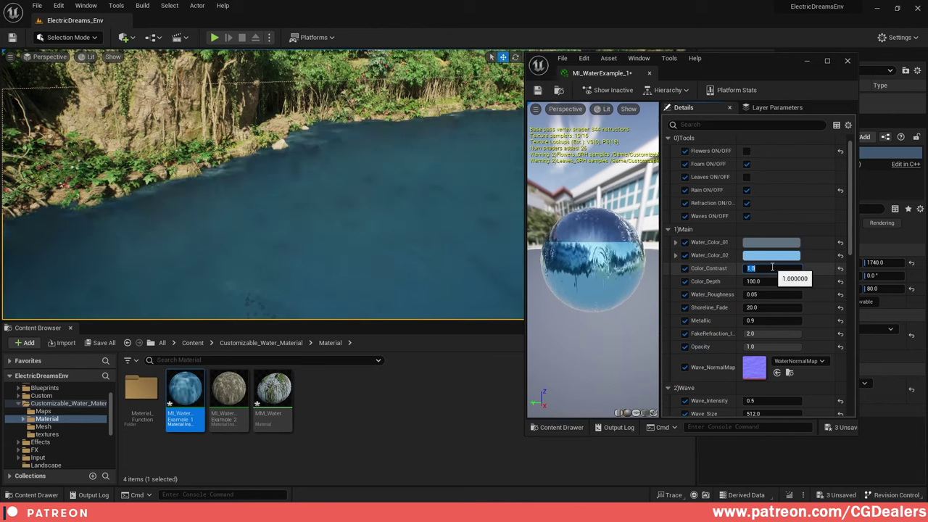
text(5)
key(Return)
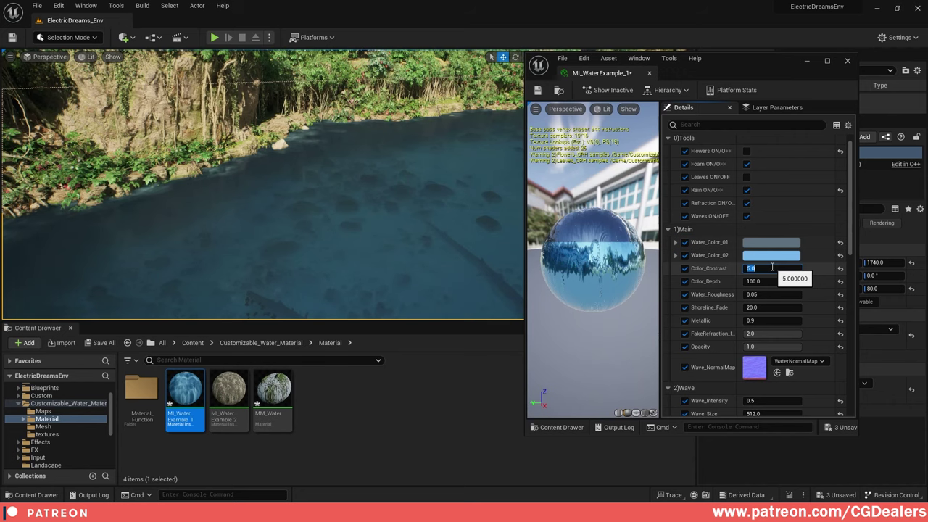
right_drag(319, 208, 421, 225)
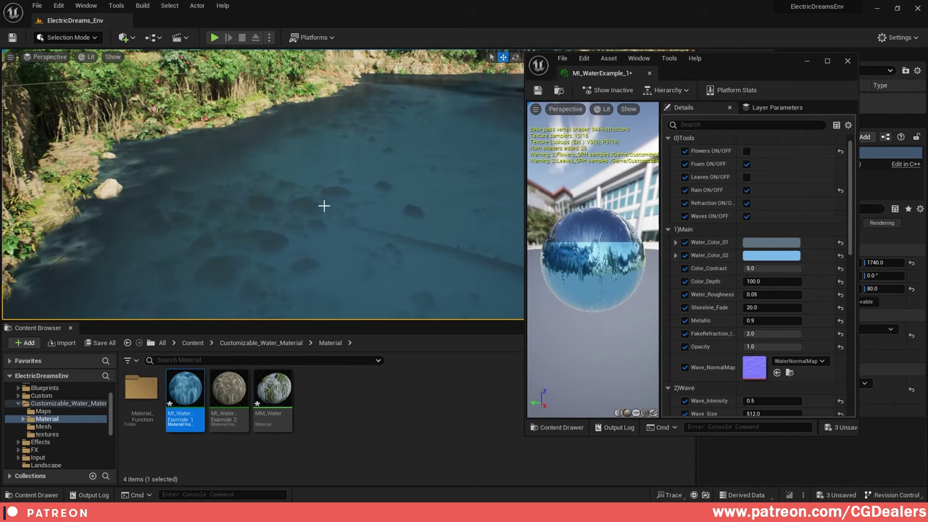
- Try Color_Depth values of 1, 2 and 5 while checking the water near the shoreline
click(776, 281)
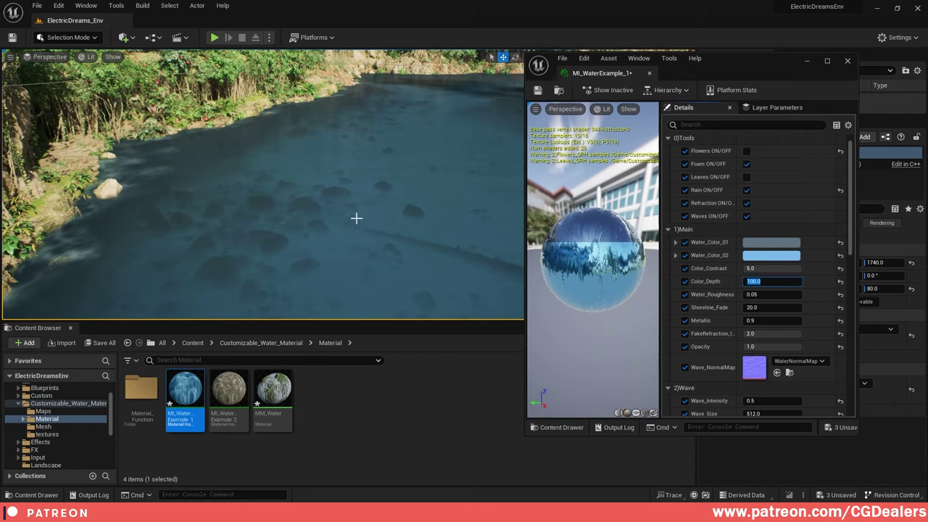
text(1)
key(Return)
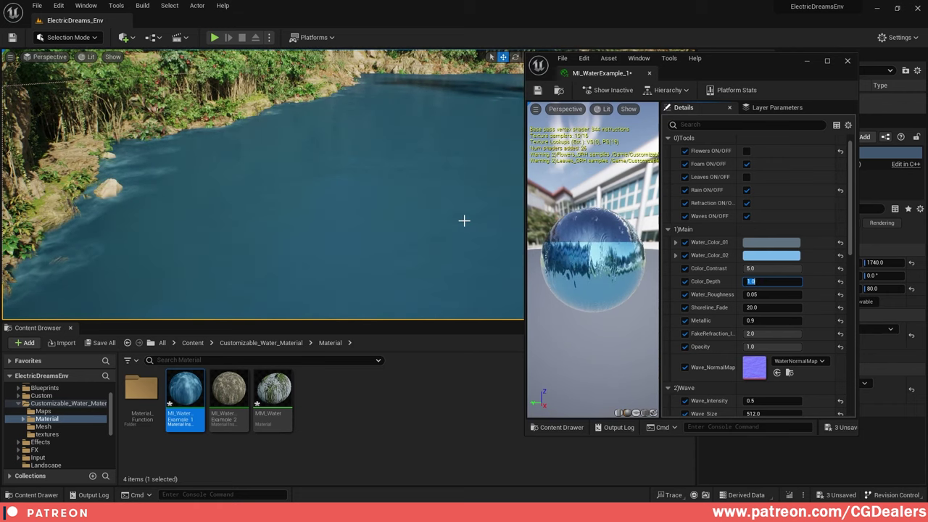
right_drag(465, 220, 377, 218)
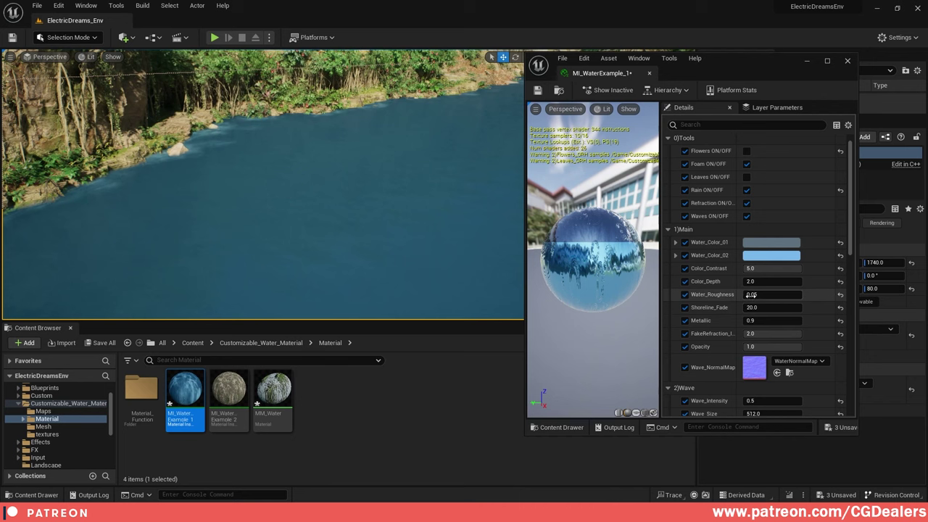
drag(761, 280, 736, 281)
key(w)
right_drag(234, 167, 199, 166)
click(772, 294)
key(Return)
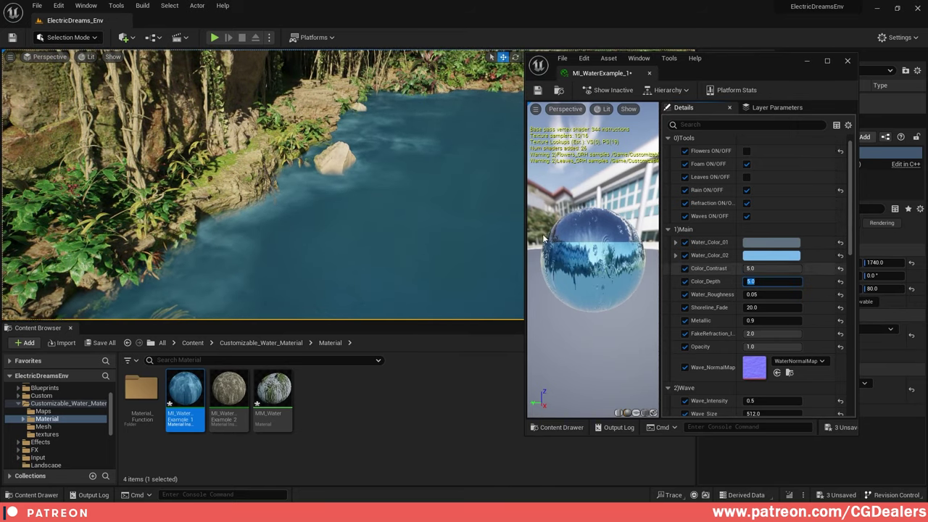
- Set the water material's Color_Depth to 1 and check the water near the bank
text(1)
key(Return)
right_drag(392, 179, 420, 207)
- Try a Water_Roughness of 1 on the rippling water surface and restore the parameter to 0.05
right_drag(305, 196, 316, 214)
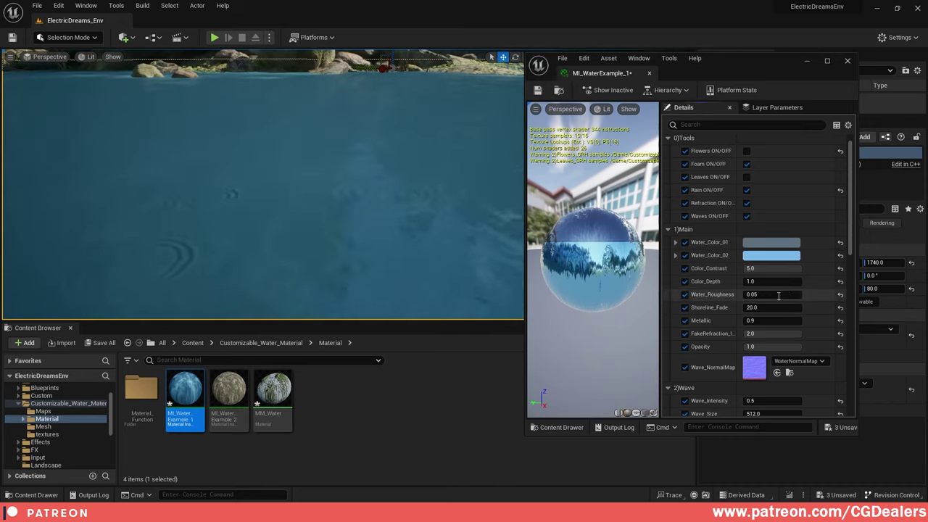
text(1)
key(Return)
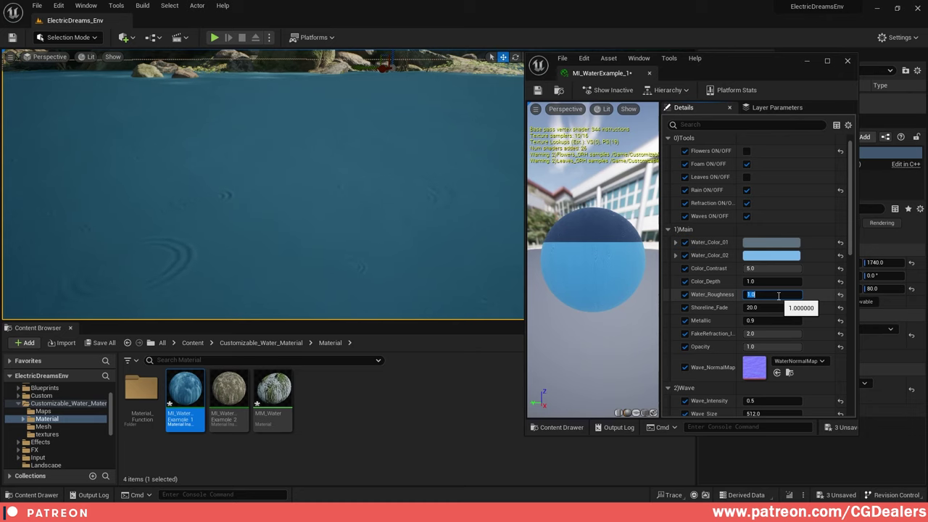
text(0.05)
key(Return)
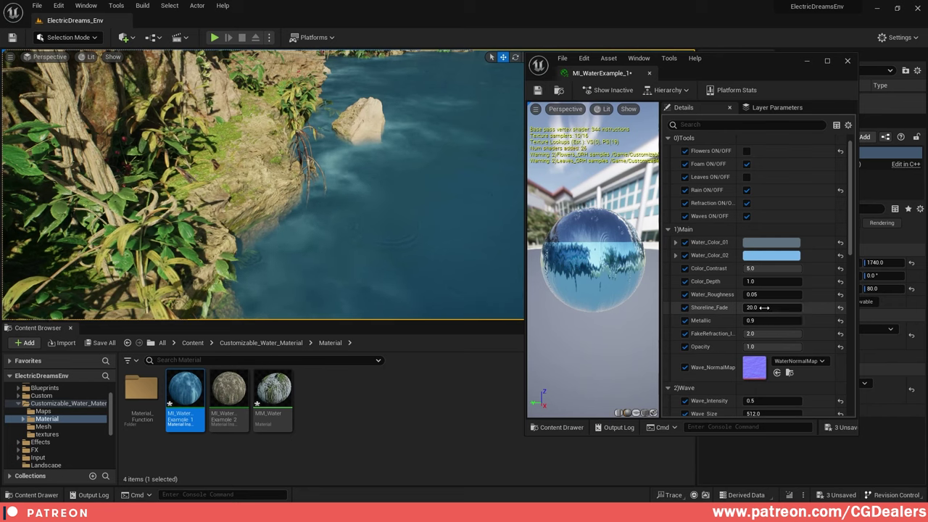
- Compare Shoreline_Fade values of 50, 60 and 10 along the rocky bank, and restore the parameter to 20
key(Return)
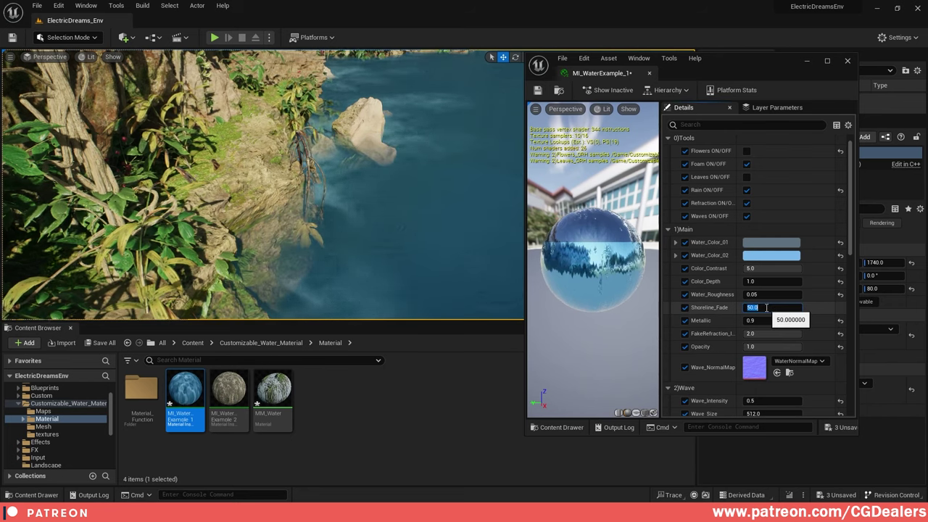
text(60)
key(Return)
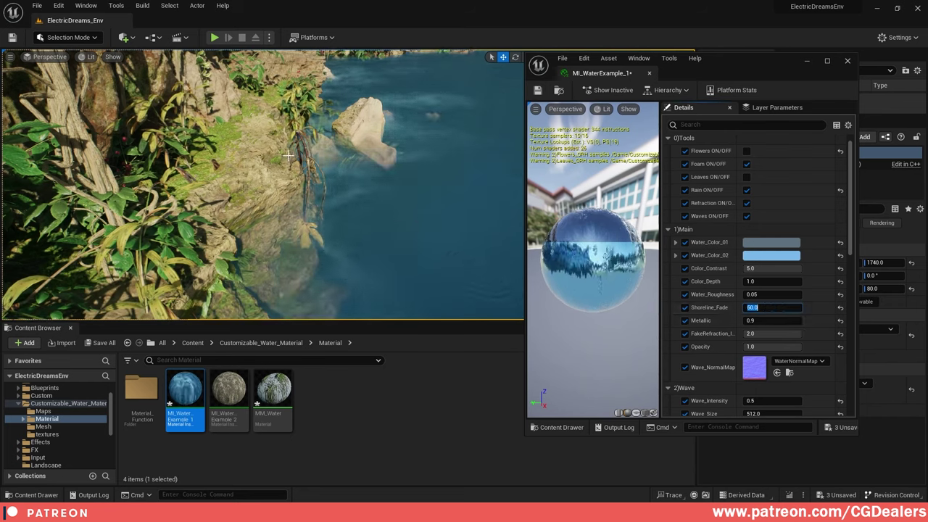
right_drag(245, 222, 221, 234)
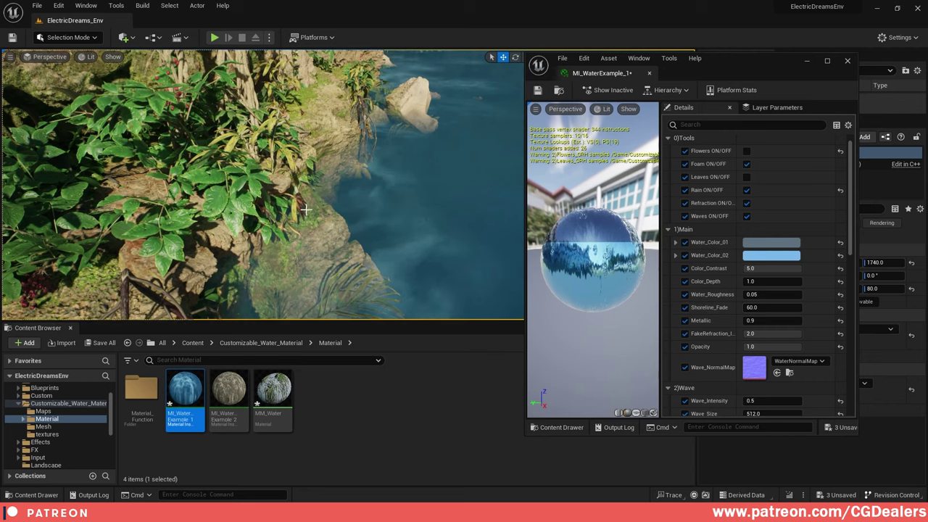
click(775, 307)
text(10)
key(Return)
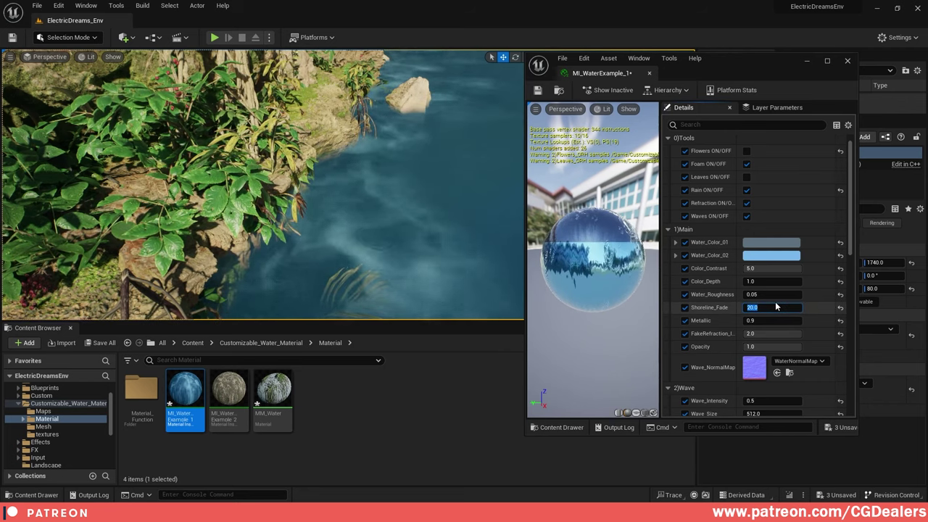
text(20)
key(Return)
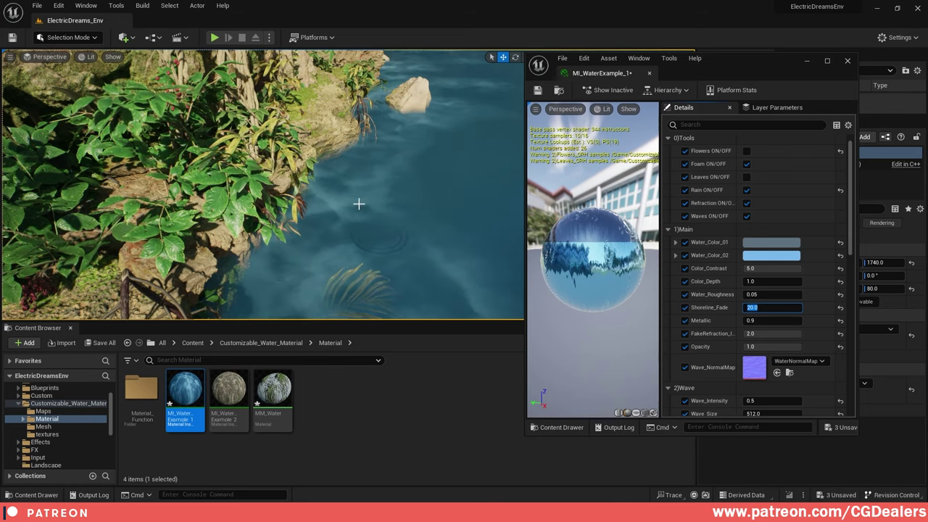
- Set the FakeRefraction parameter to 0.6 and check the water around the shoreline rock
click(771, 334)
text(0.12)
key(Return)
right_drag(425, 155, 465, 149)
key(s)
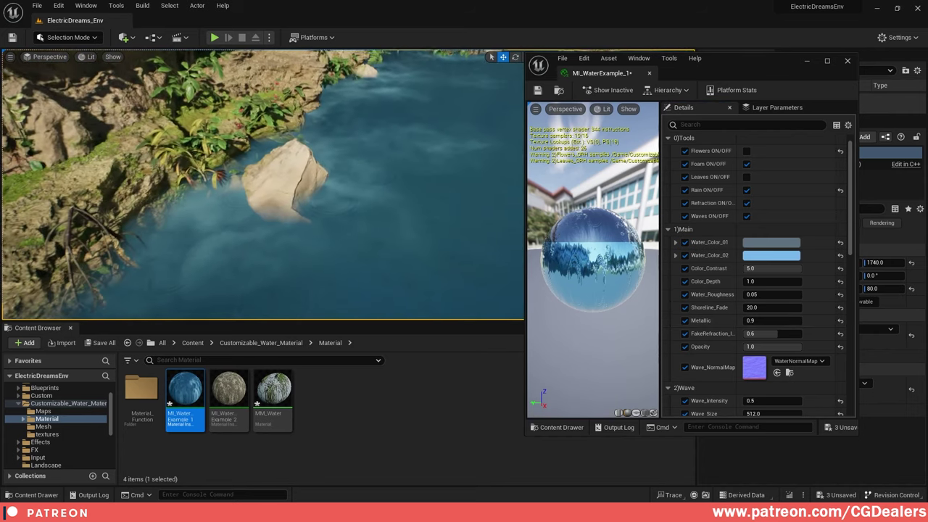
- Set the FakeRefraction parameter to 1 and check the rippling open water away from the bank
mouse_move(779, 334)
mouse_down()
mouse_move(802, 334)
mouse_move(752, 347)
mouse_move(791, 347)
mouse_up()
key(s)
right_drag(345, 182, 334, 183)
scroll(762, 335, down, 3)
right_drag(406, 218, 472, 277)
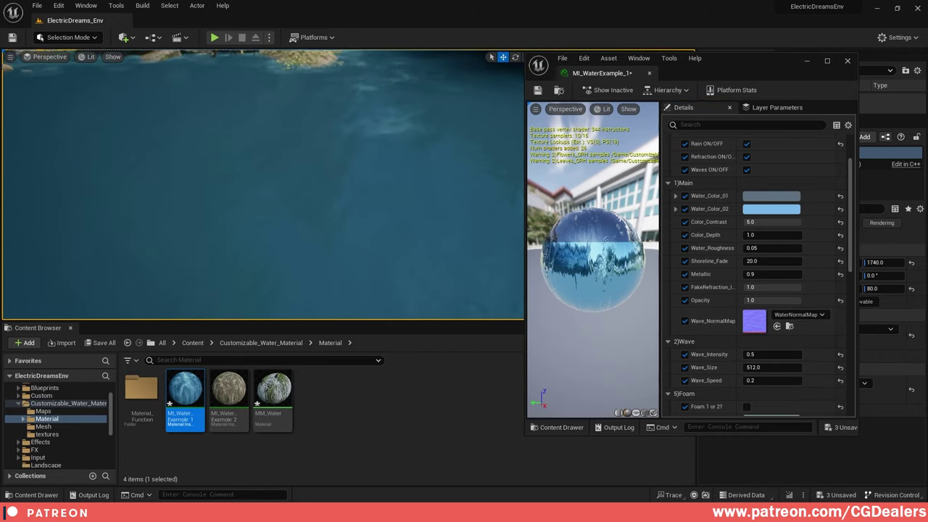
right_drag(282, 189, 287, 185)
scroll(282, 188, up, 5)
scroll(282, 189, down, 5)
right_drag(335, 262, 343, 260)
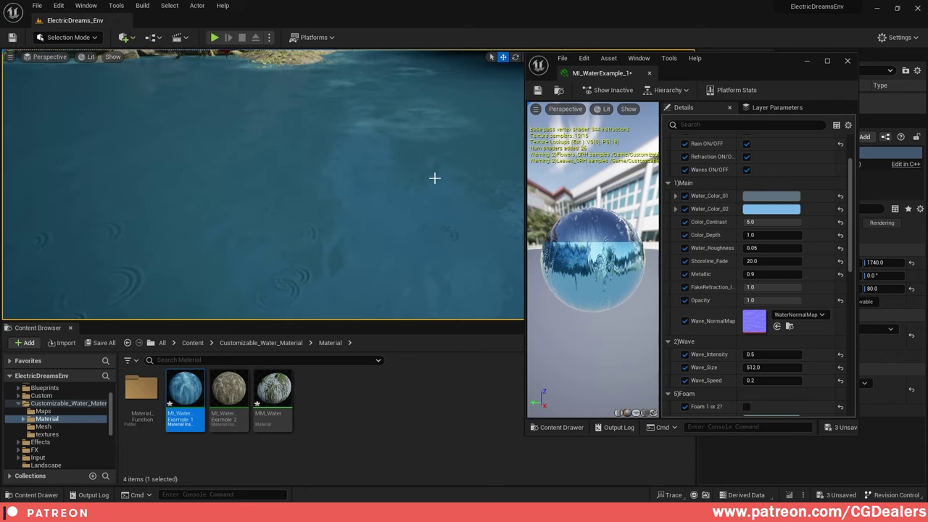
- Set the foam color to a pale cyan with hex sRGB A6F7FBFF, with the rocky shoreline in view
scroll(733, 317, down, 2)
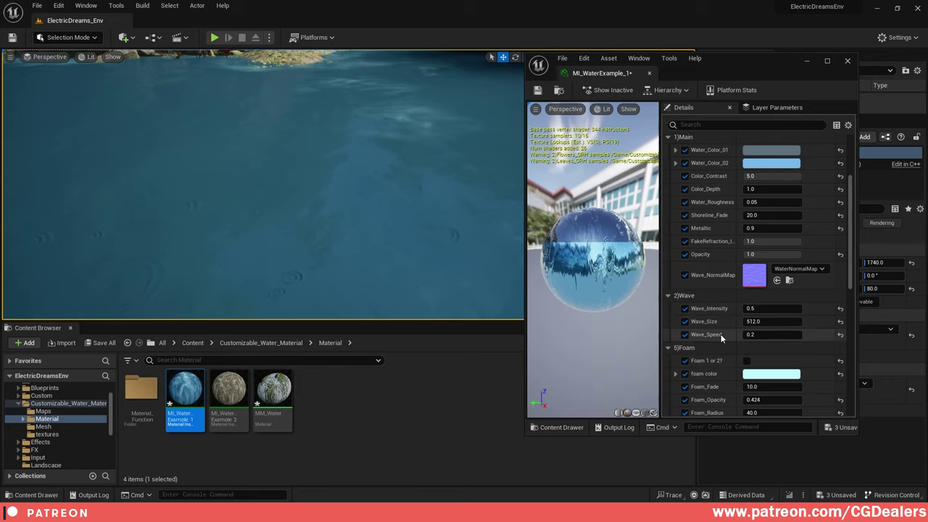
scroll(758, 315, down, 2)
right_drag(323, 223, 265, 181)
right_drag(225, 216, 217, 216)
click(771, 327)
mouse_move(686, 331)
mouse_down()
mouse_move(689, 351)
mouse_move(692, 320)
mouse_up()
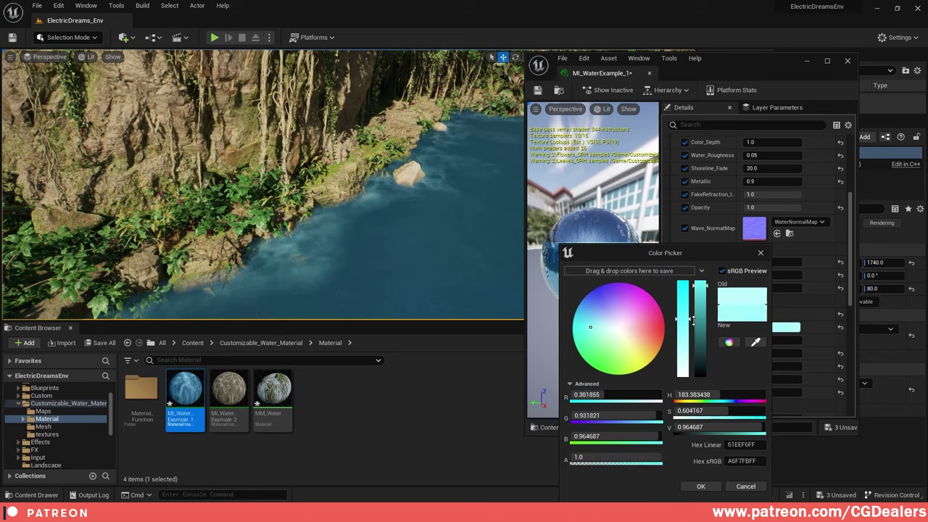
click(701, 486)
- Compare Foam_Fade values of 5, 10 and 20 along the shoreline, and set the parameter to 5
scroll(762, 305, down, 3)
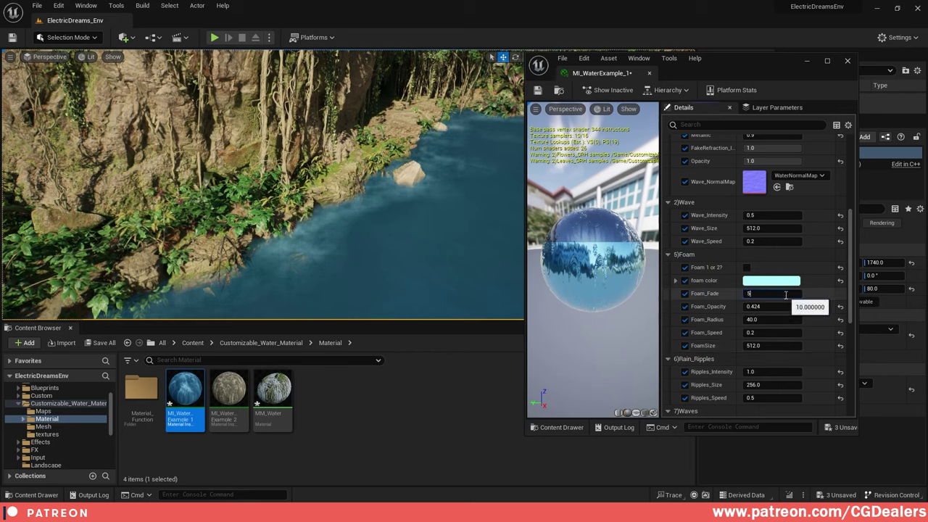
click(785, 295)
text(5)
key(Return)
text(10)
key(Return)
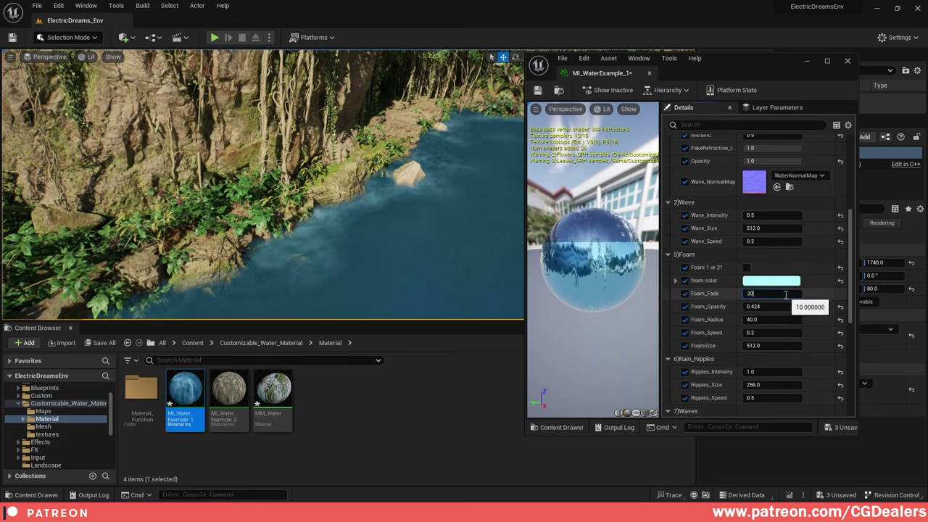
text(20)
key(Return)
text(5.)
key(Return)
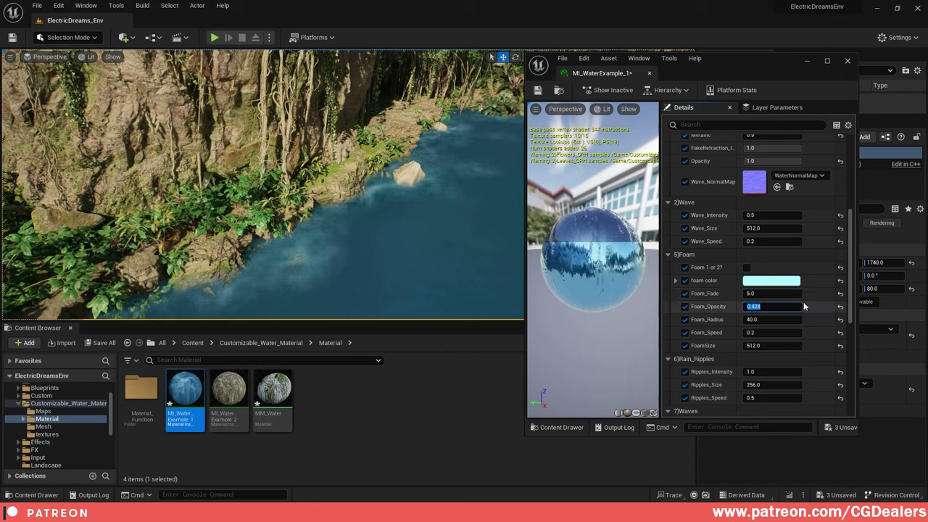
- Try Foam_Opacity values of 1 and 0.1 along the bank, and set the parameter to 0.2
text(1)
key(Return)
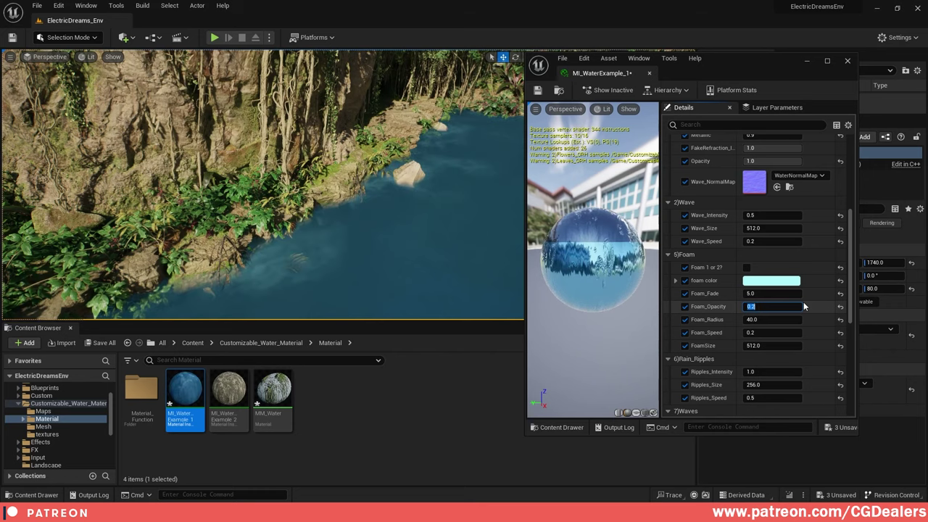
text(.1)
key(Return)
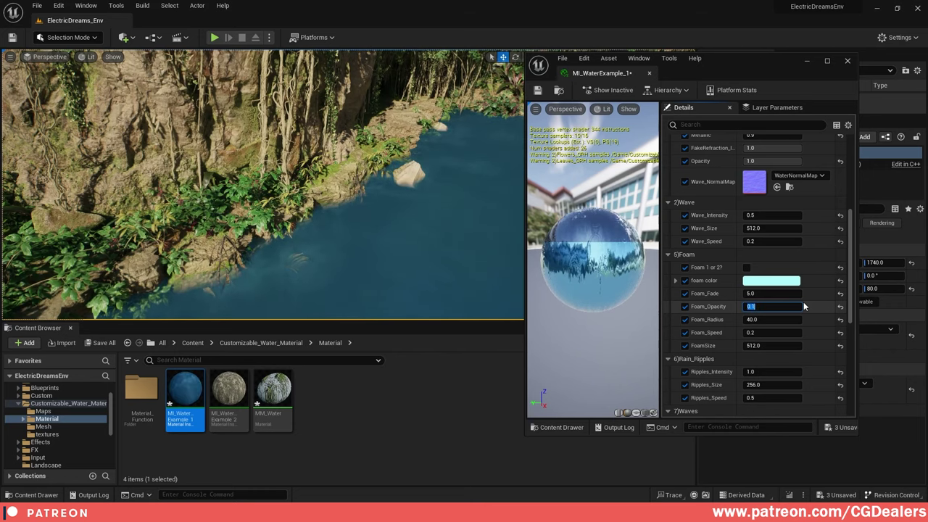
text(.2)
right_drag(373, 207, 373, 208)
- Try Foam_Radius values of 50 and 100 on the foam along the rocky bank
scroll(766, 306, down, 1)
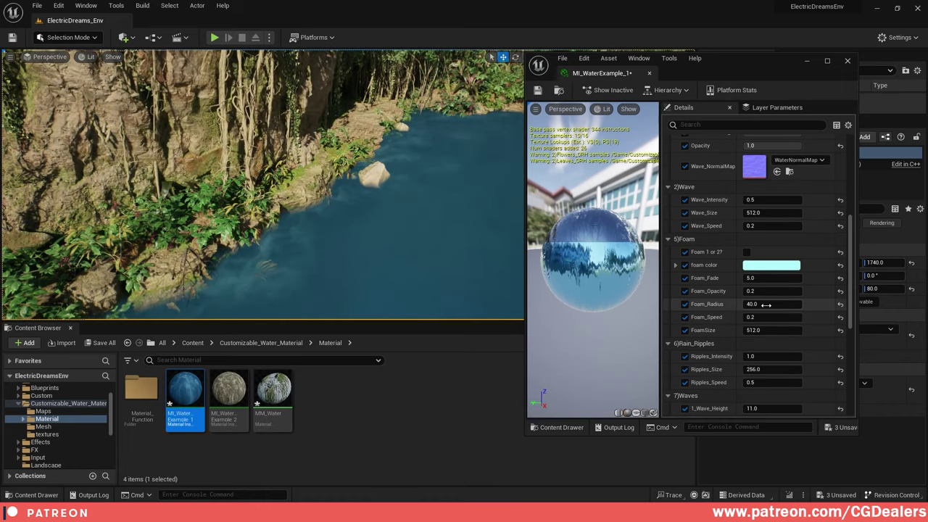
click(767, 305)
text(50)
key(Return)
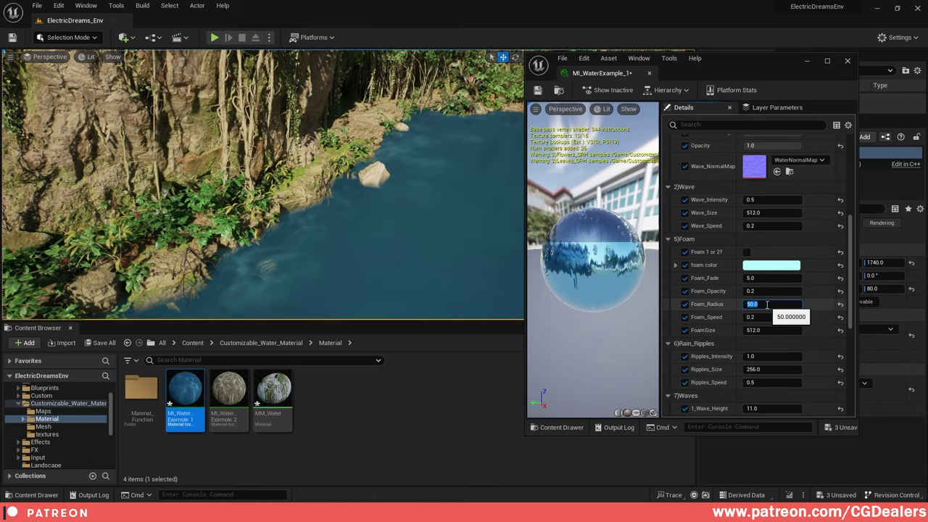
right_drag(365, 257, 366, 257)
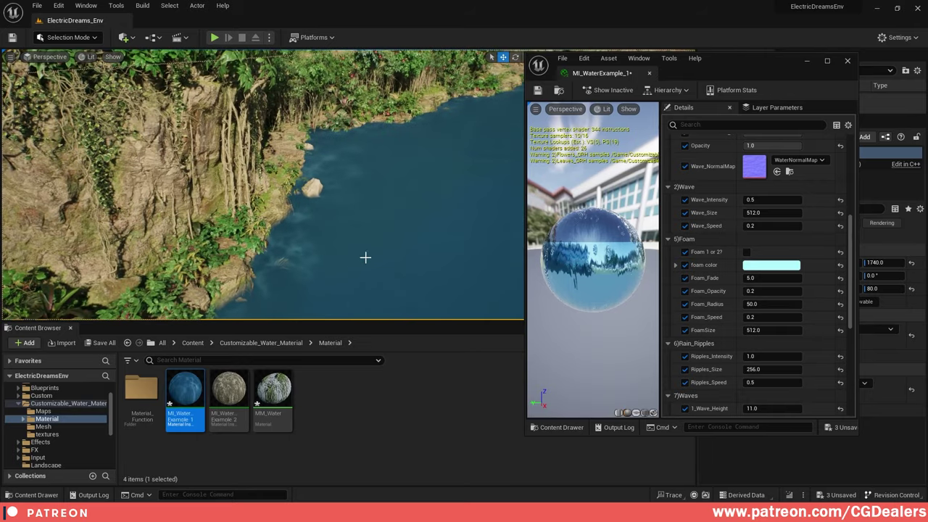
click(783, 303)
text(100)
key(Return)
- Compare Foam_Radius values of 10 and 20, set the parameter to 30, and check the foam near the bank
right_drag(371, 230, 372, 230)
key(Return)
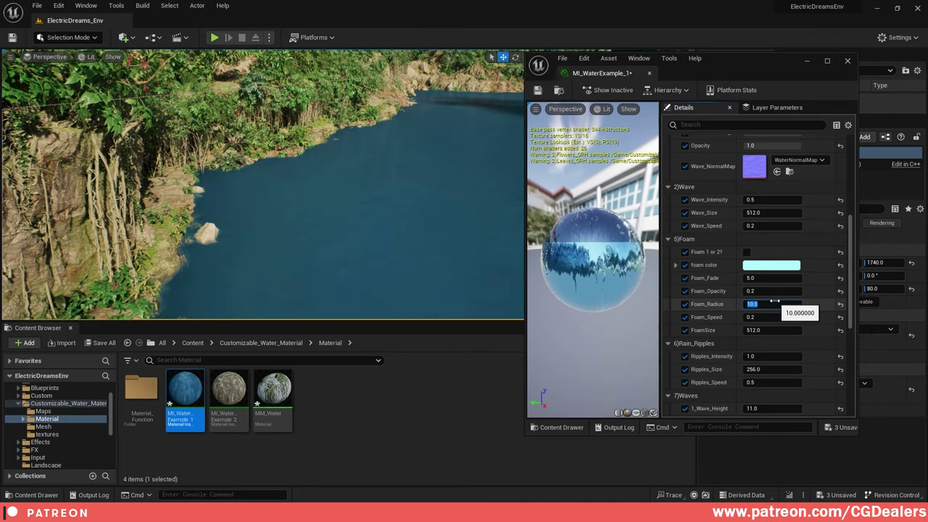
text(20)
key(Return)
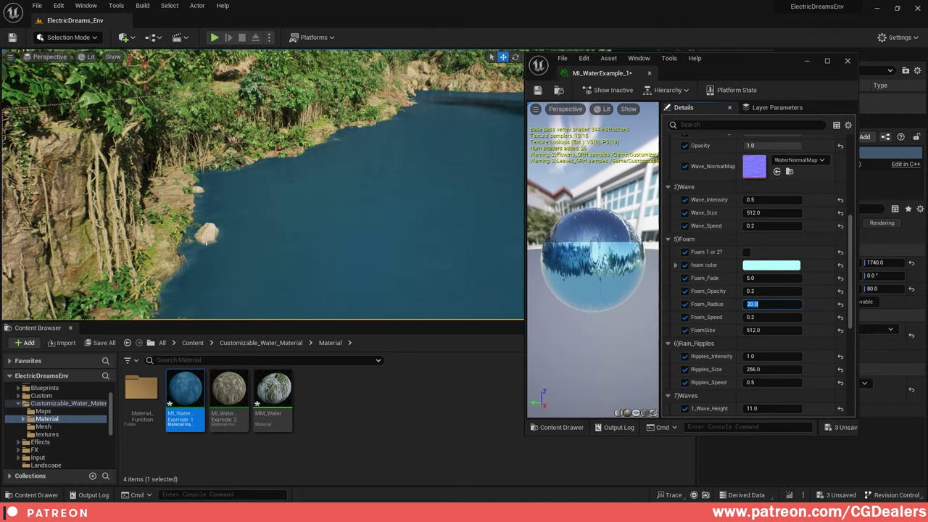
text(30)
key(Return)
right_drag(407, 218, 406, 217)
right_drag(293, 184, 293, 185)
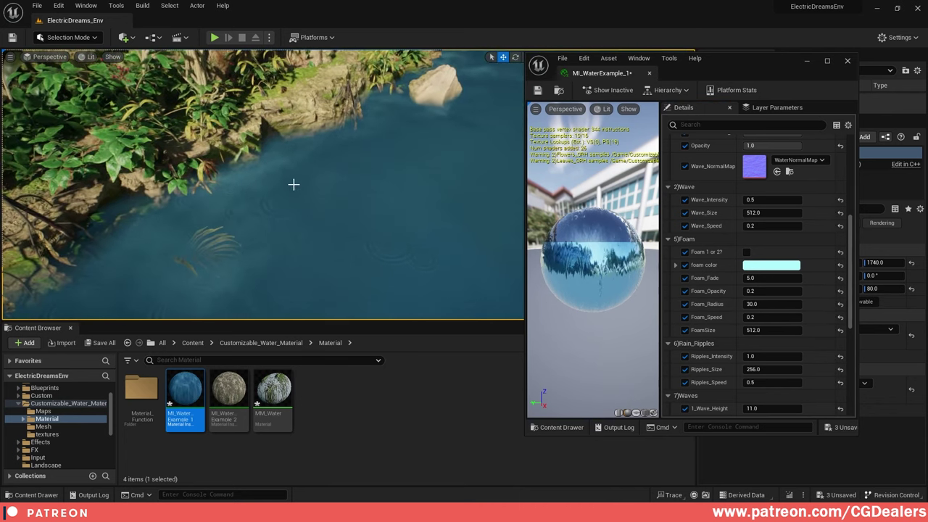
- Compare Foam_Speed values of 1, 0.5 and 0.1 near the bank, and restore the parameter to 0.2
right_click(254, 230)
click(765, 321)
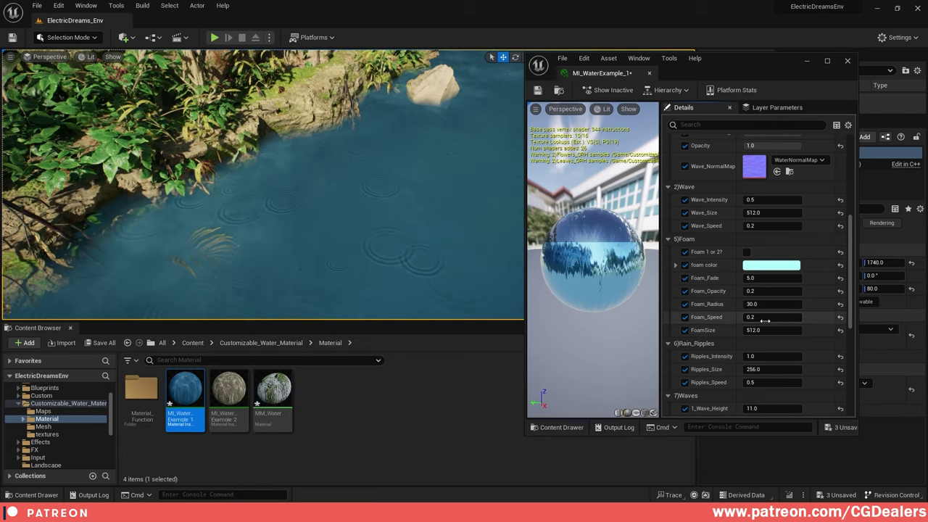
click(776, 320)
text(1)
key(Return)
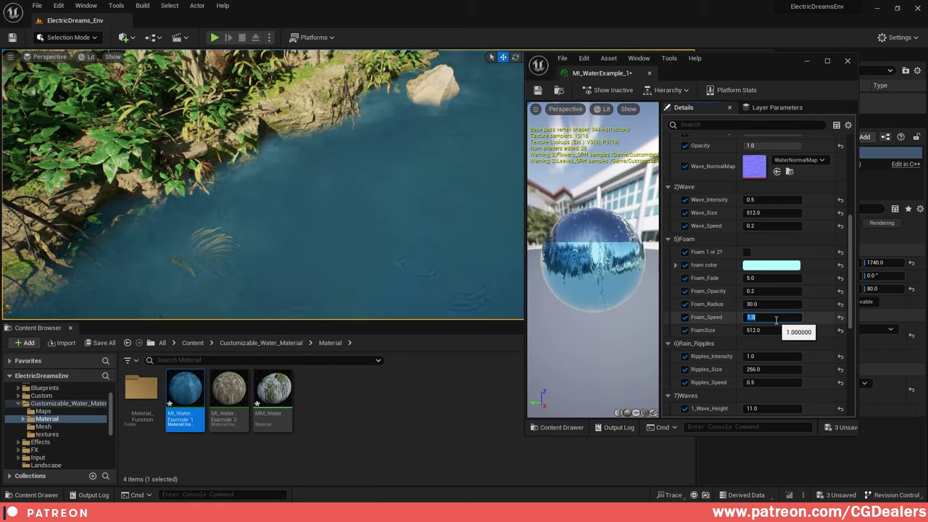
text(0.5)
key(Return)
text(0.1)
key(Return)
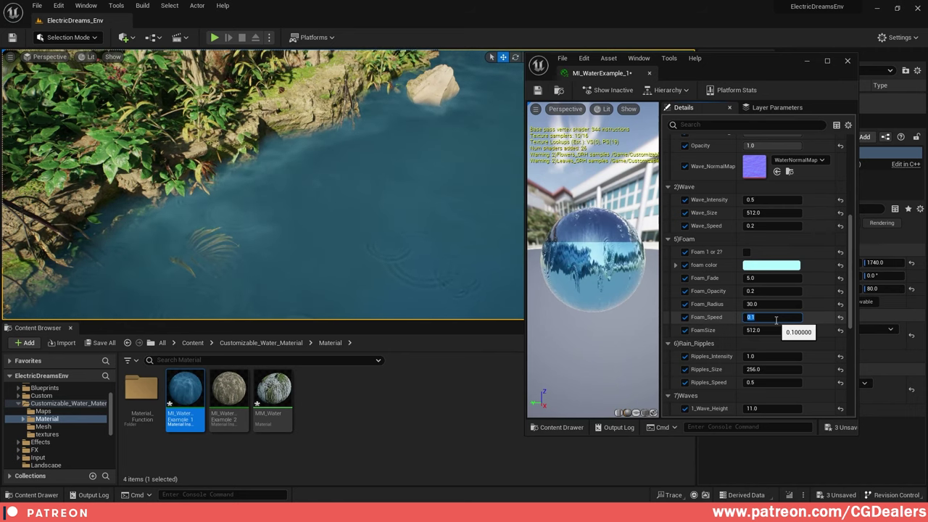
text(.2)
key(Return)
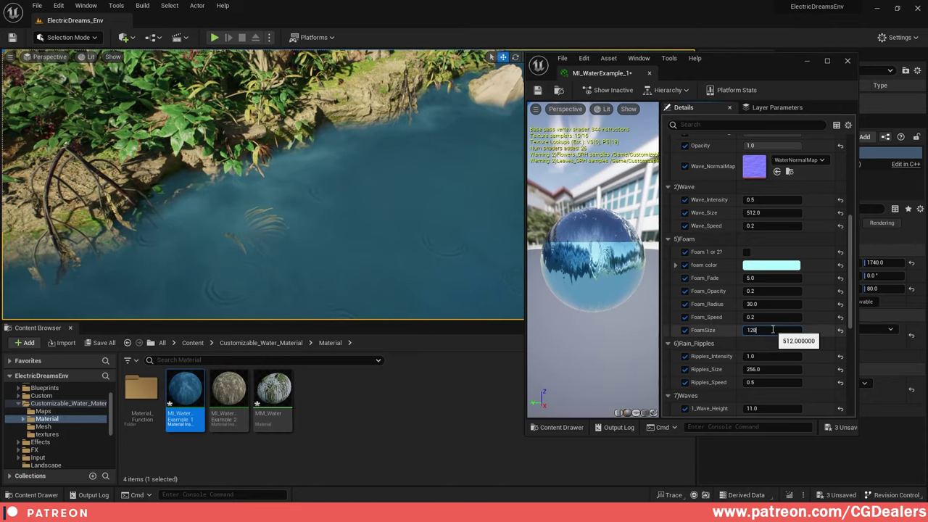
- Compare FoamSize values of 128, 256 and 64 on the shoreline foam, and set the parameter to 256
key(Return)
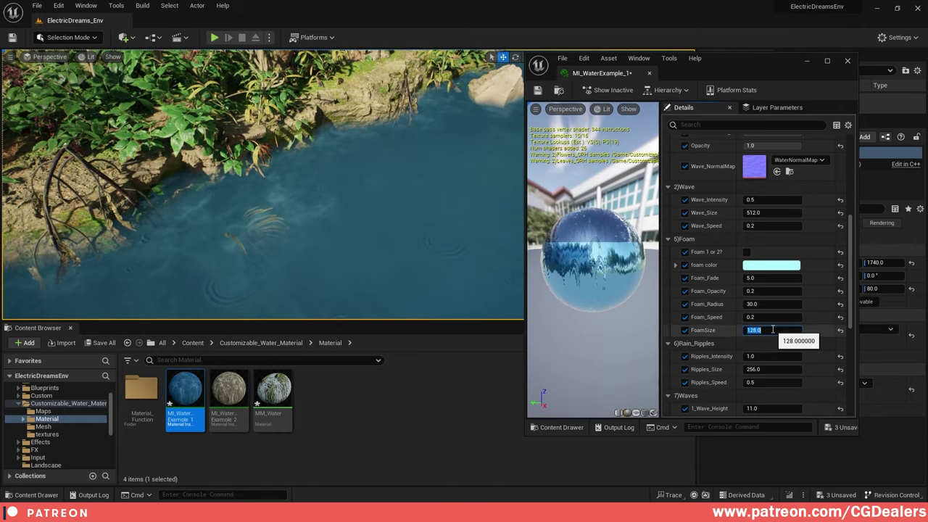
text(256)
key(Return)
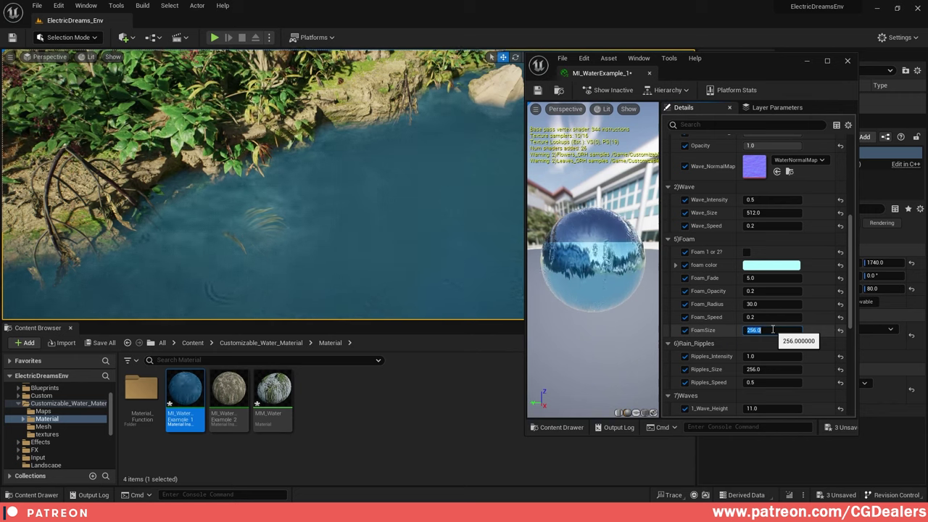
text(64)
key(Return)
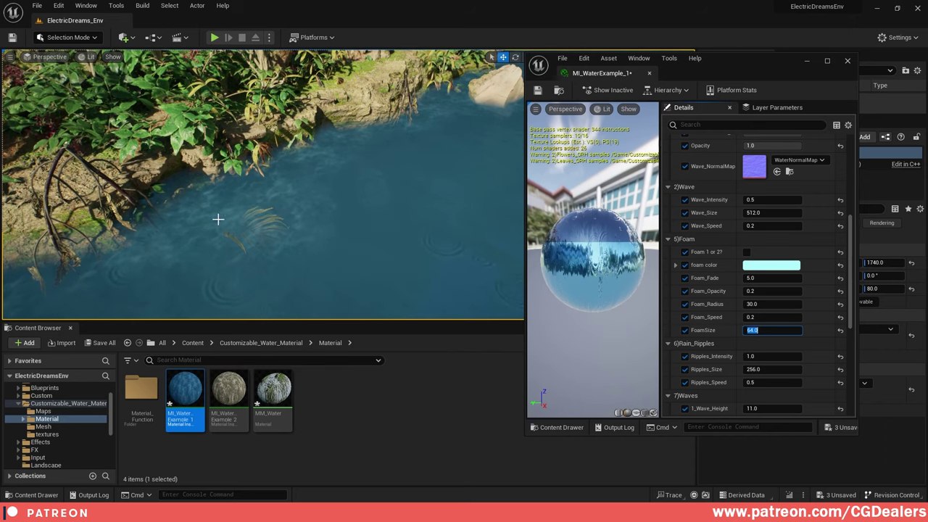
text(2)
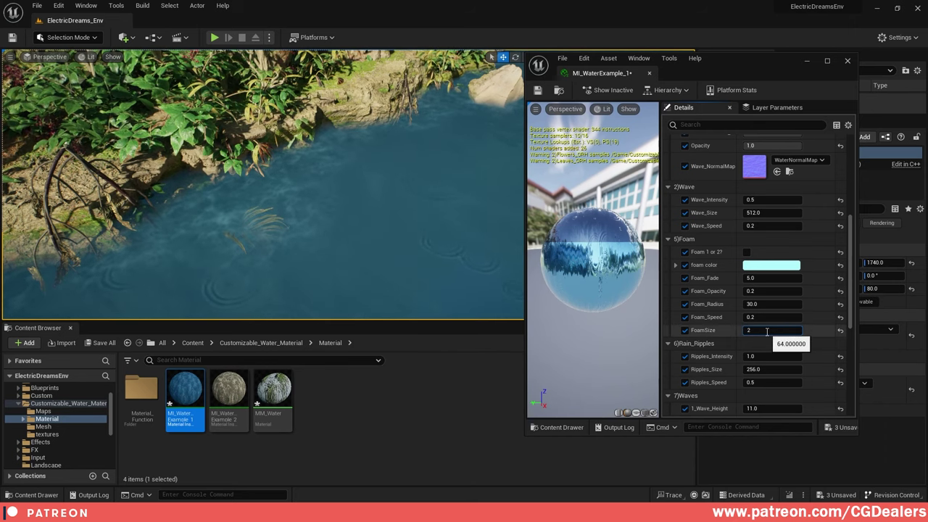
text(56)
key(Return)
- Try a Ripples_Intensity of 5 on the open water near the rock and restore the parameter to 1
right_drag(354, 190, 372, 174)
right_drag(340, 218, 402, 227)
right_drag(414, 193, 448, 240)
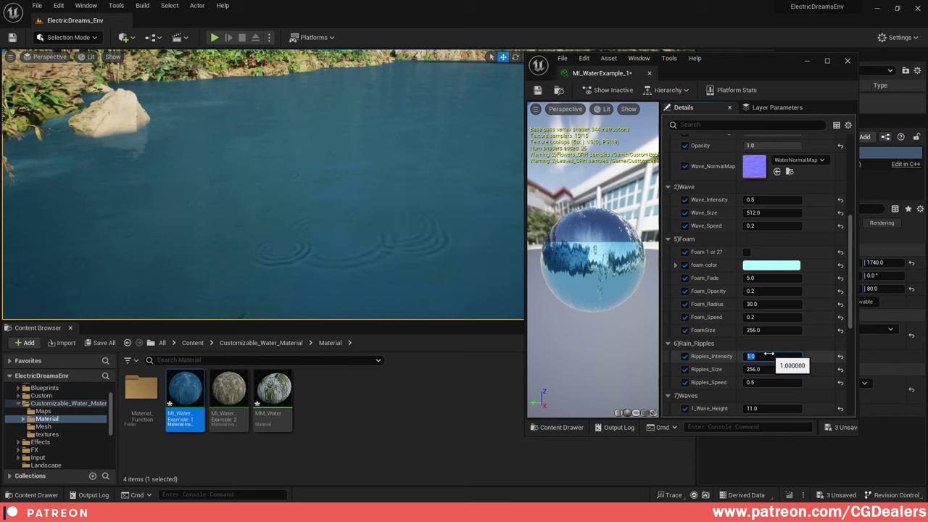
click(768, 353)
text(5)
key(Return)
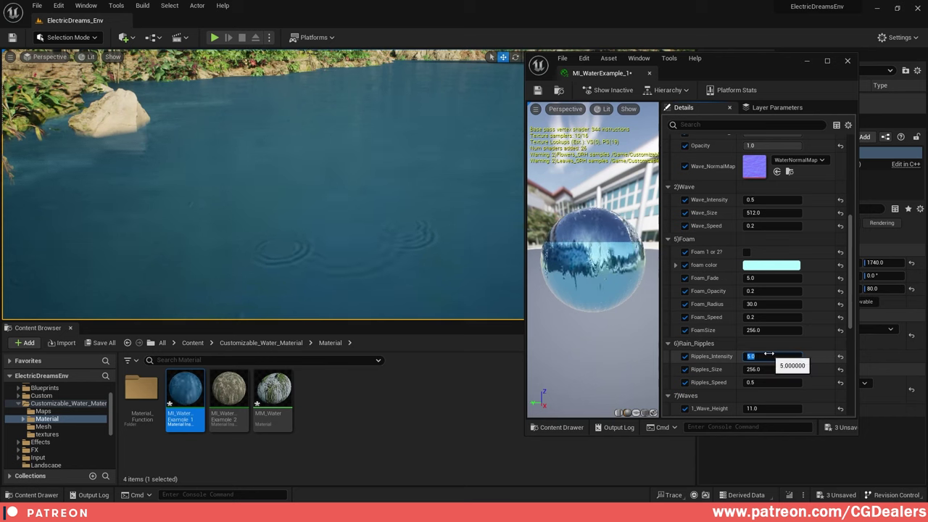
text(1)
key(Return)
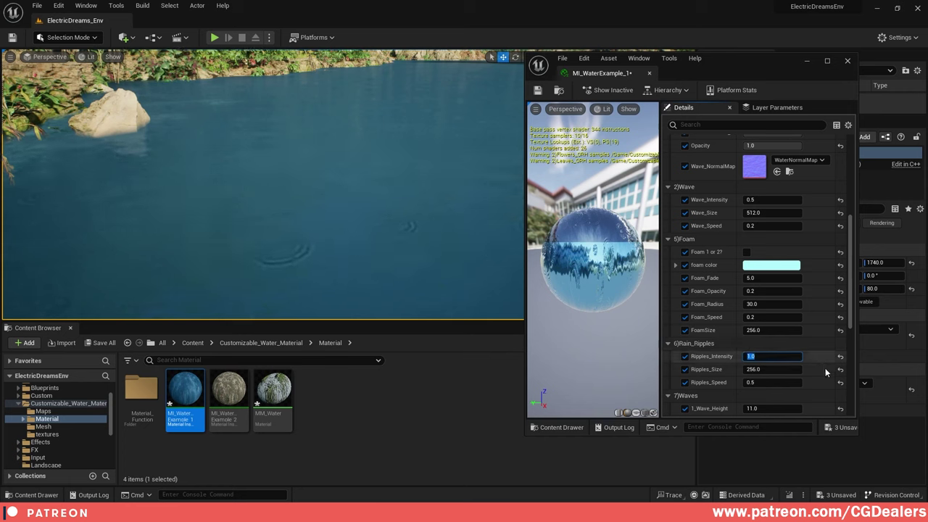
- Try a Ripples_Speed of 5, set it to 1, and set Ripples_Size to 128 for the rain ripples
click(764, 381)
text(5)
key(Return)
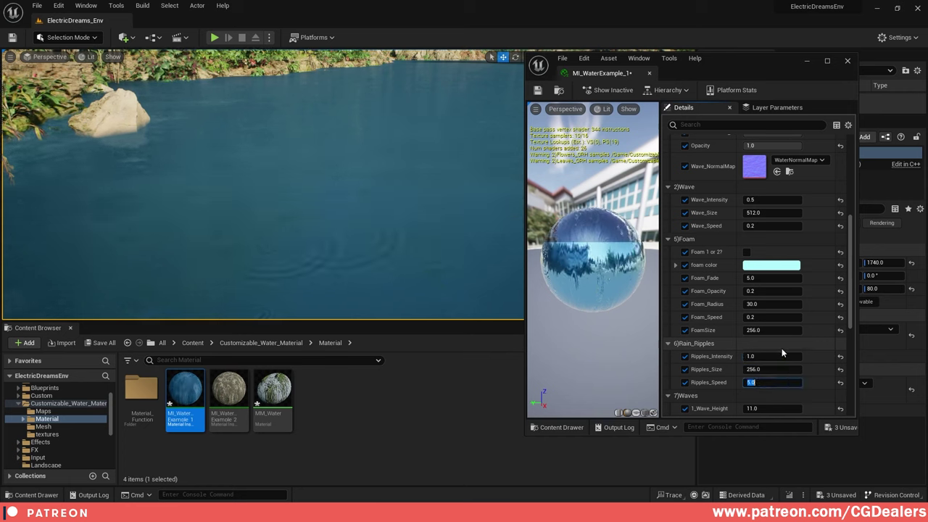
text(1)
key(Return)
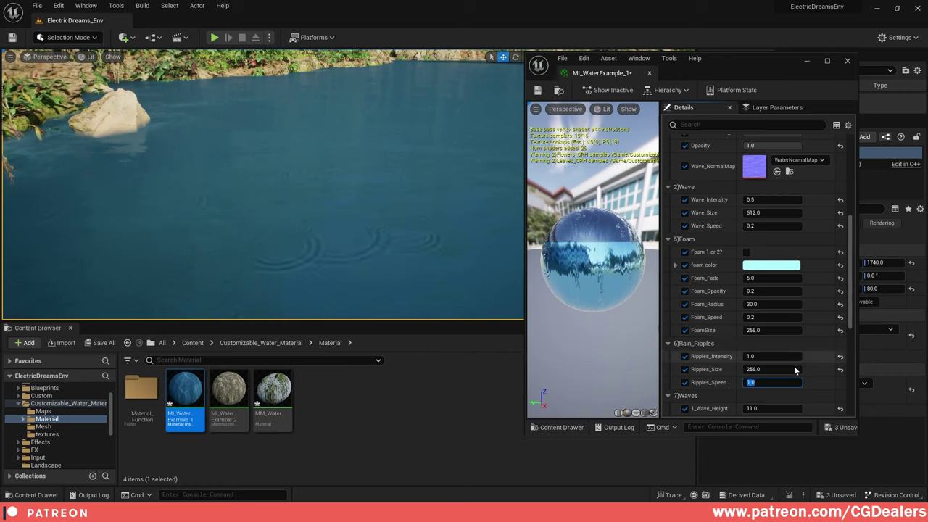
key(Return)
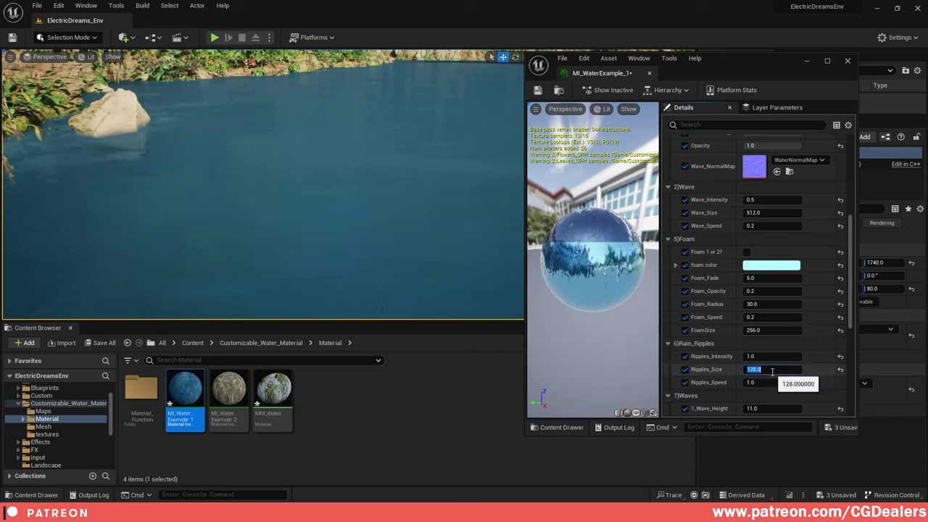
right_drag(425, 207, 261, 243)
- Set the waves' Overall_Intensity to 1 and check the water surface around the boulder
scroll(788, 275, down, 3)
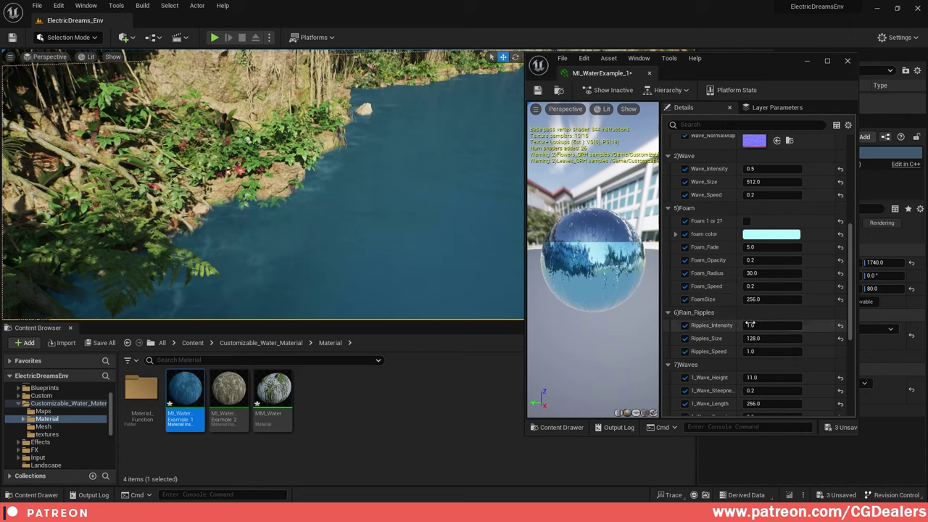
right_drag(443, 253, 573, 287)
scroll(616, 290, down, 4)
scroll(802, 347, down, 3)
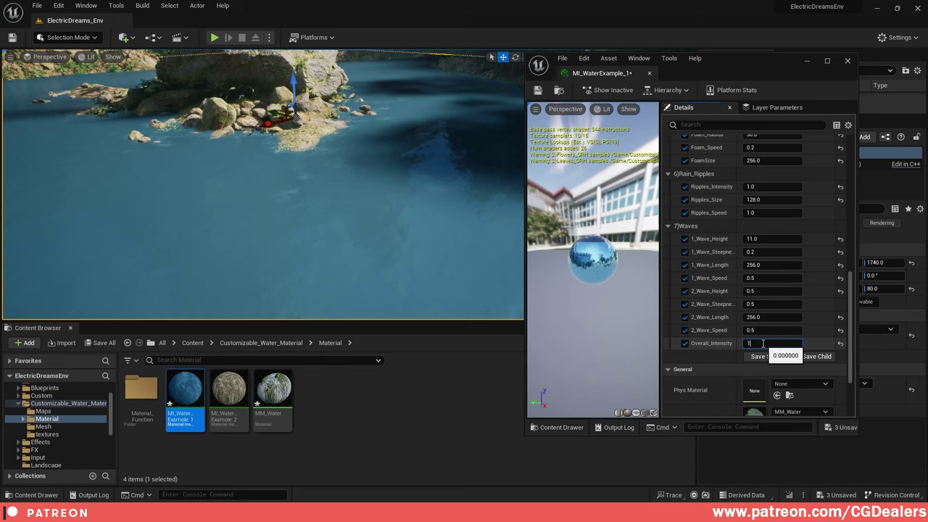
key(Return)
right_drag(349, 178, 407, 187)
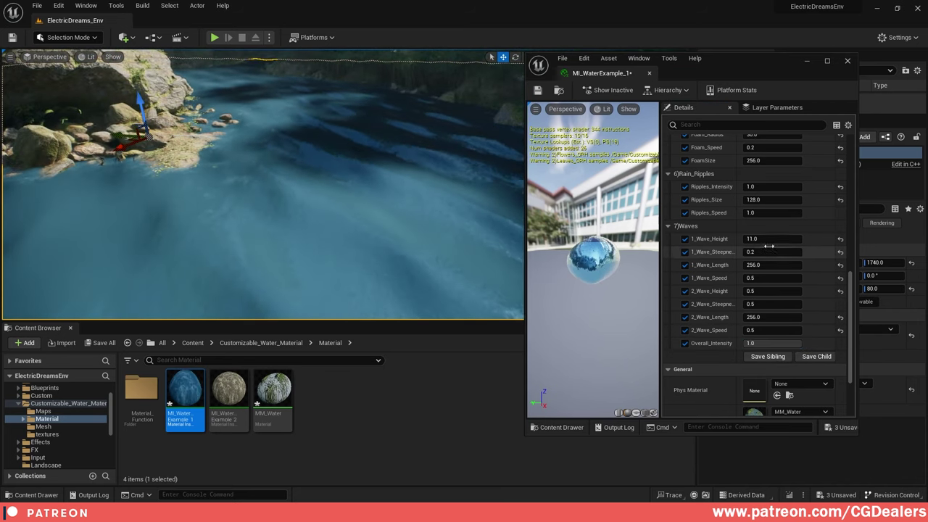
- Compare 1_Wave_Height values of 5 and 2 on the water by the boulder, and set the parameter to 10
click(770, 242)
text(5)
key(Return)
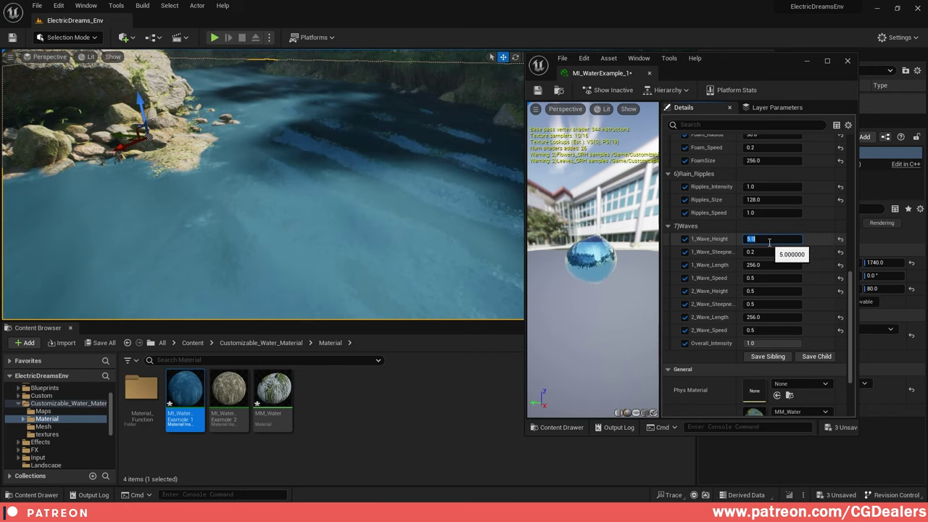
text(2)
key(Return)
right_drag(307, 219, 306, 219)
click(775, 239)
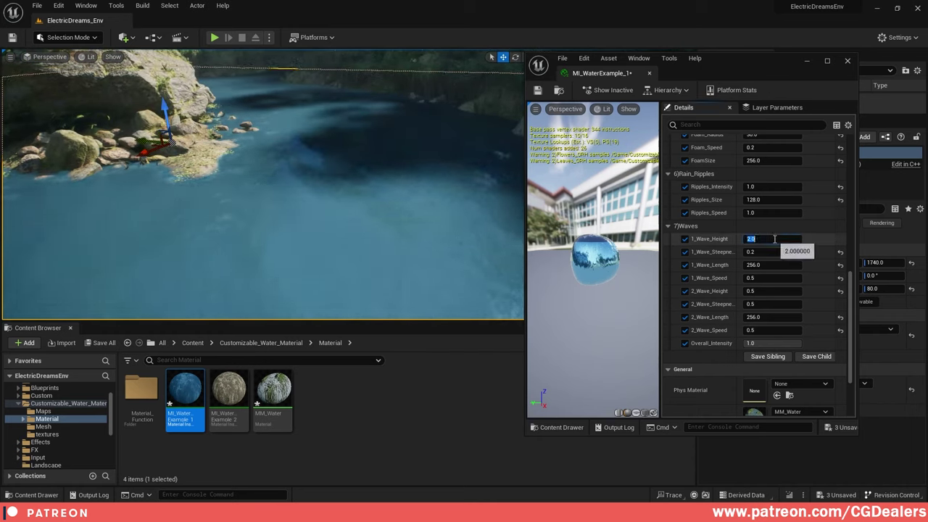
text(10)
key(Return)
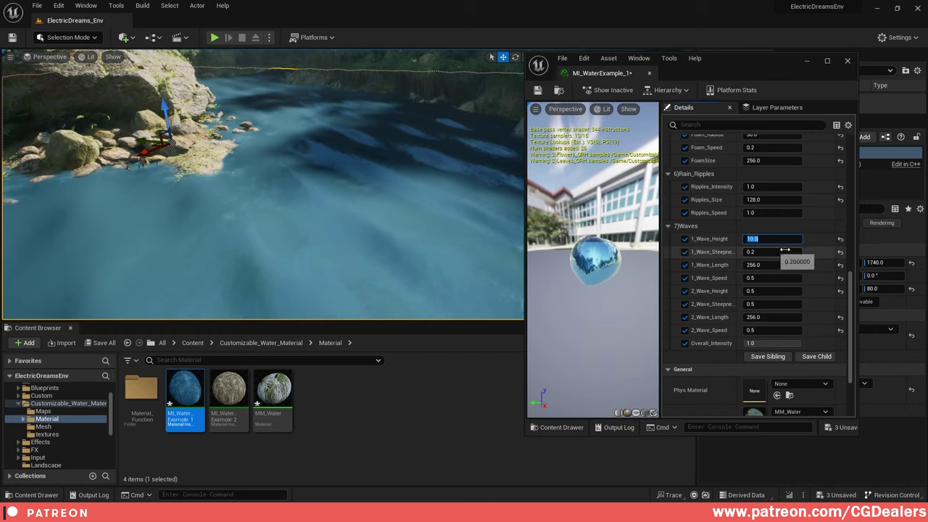
- Try a 1_Wave_Steepness of 5 on the water by the boulder, and set the parameter to 0.5
click(770, 252)
text(2)
key(Return)
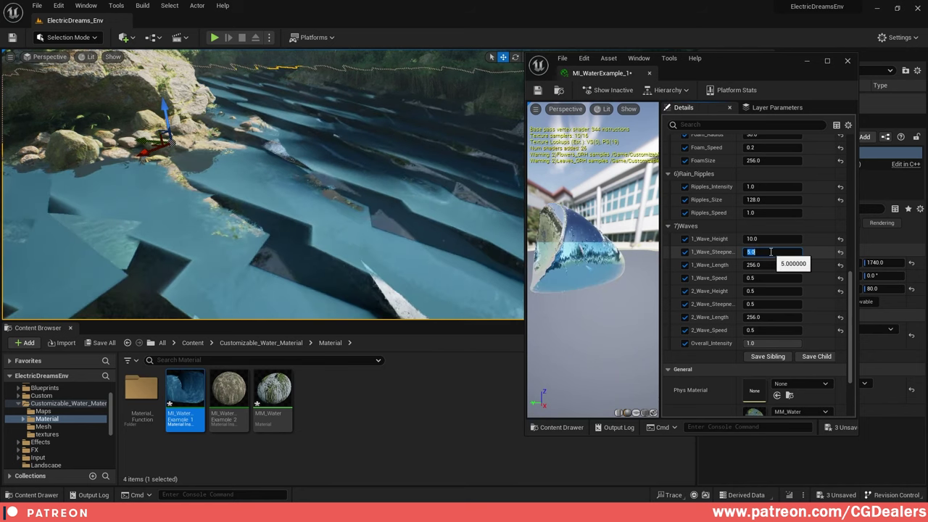
text(0.5)
key(Return)
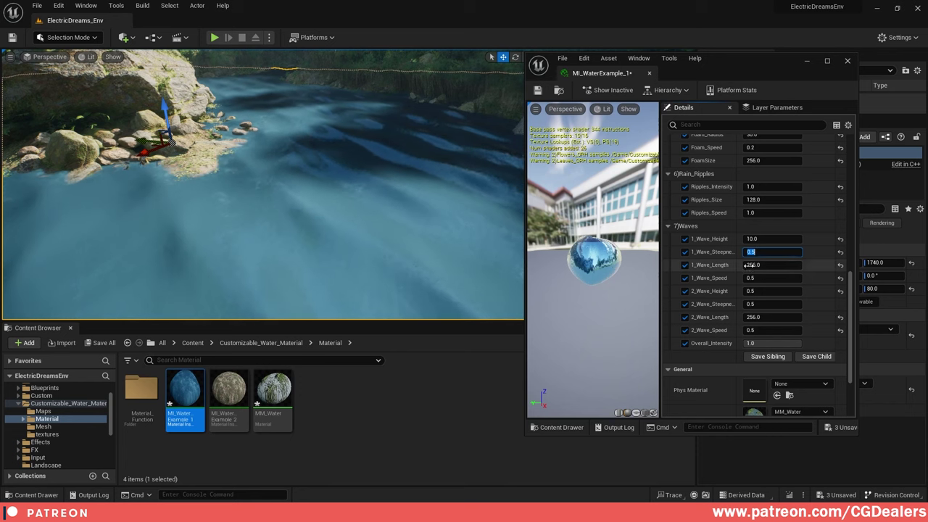
- Try a 1_Wave_Length of 512, set it to 128, and check the waves around the boulder
click(773, 266)
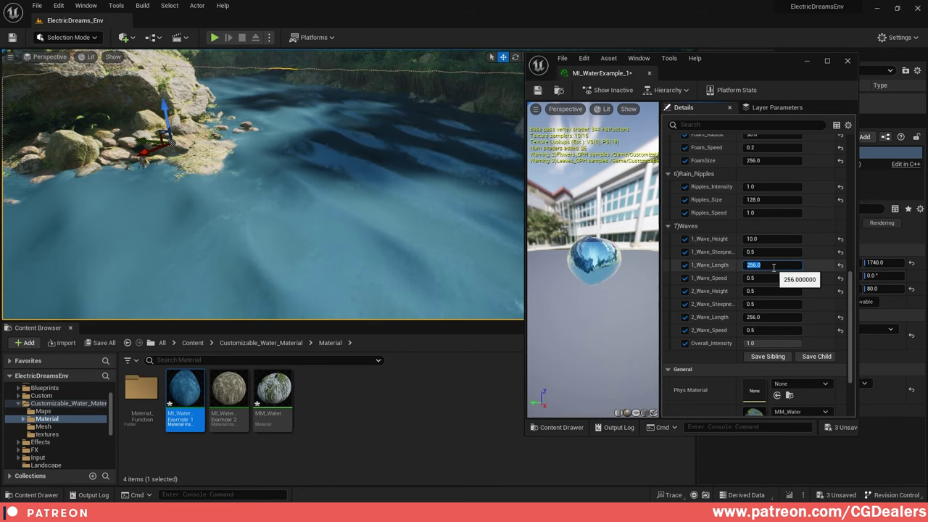
text(512)
key(Return)
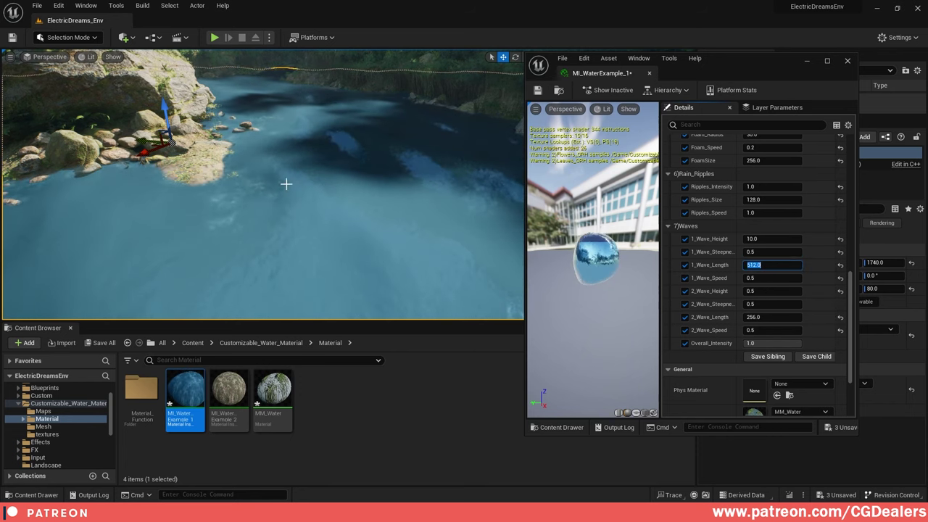
right_drag(289, 210, 337, 203)
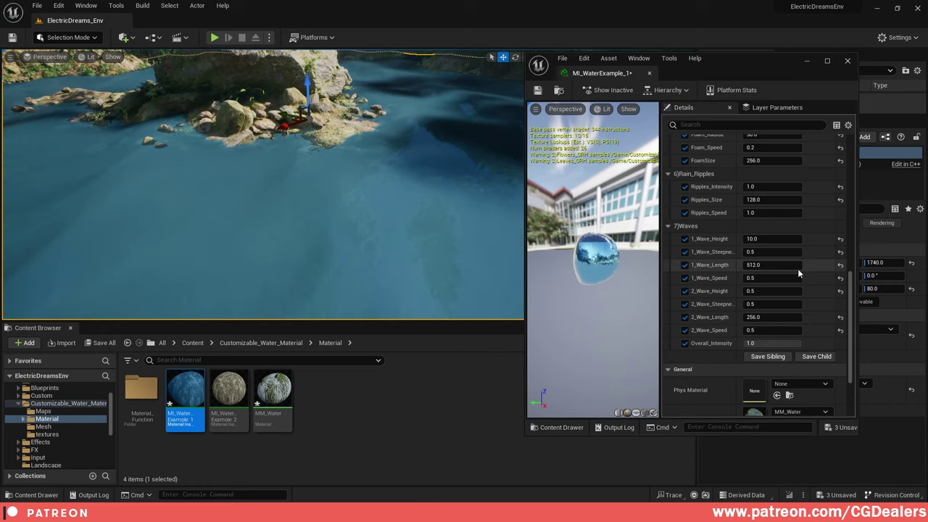
text(12)
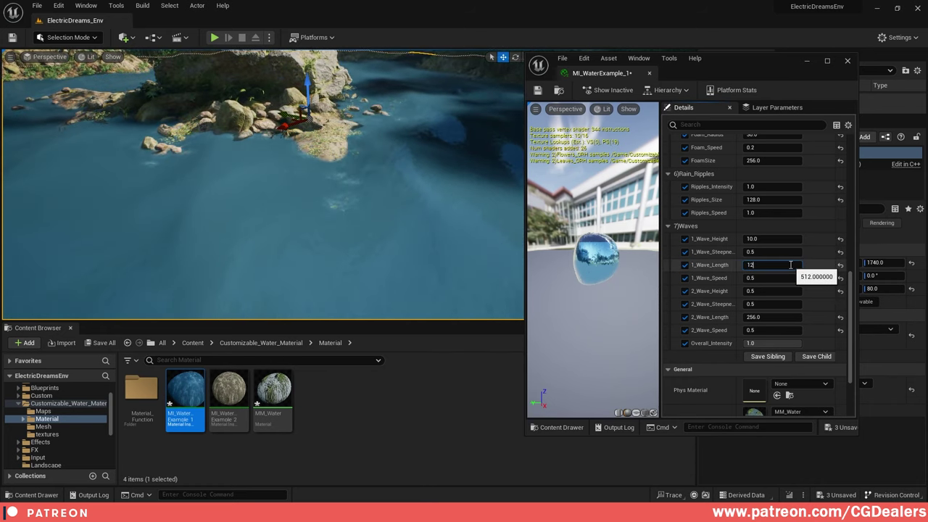
text(8)
key(Return)
drag(365, 174, 341, 167)
right_drag(341, 167, 319, 164)
- Compare 1_Wave_Speed values of 0.1 and 1 on the water, and set the parameter to 0.5
click(760, 280)
text(.)
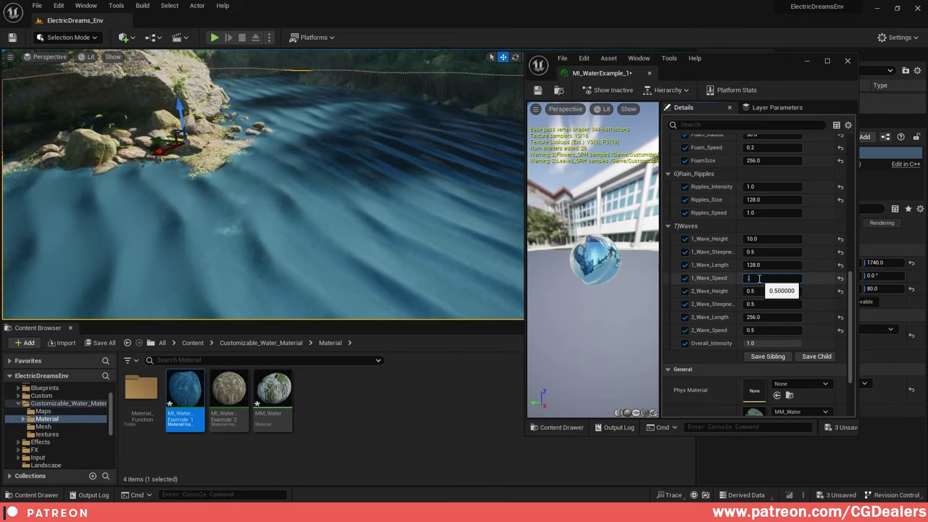
text(0.1)
key(Return)
text(.)
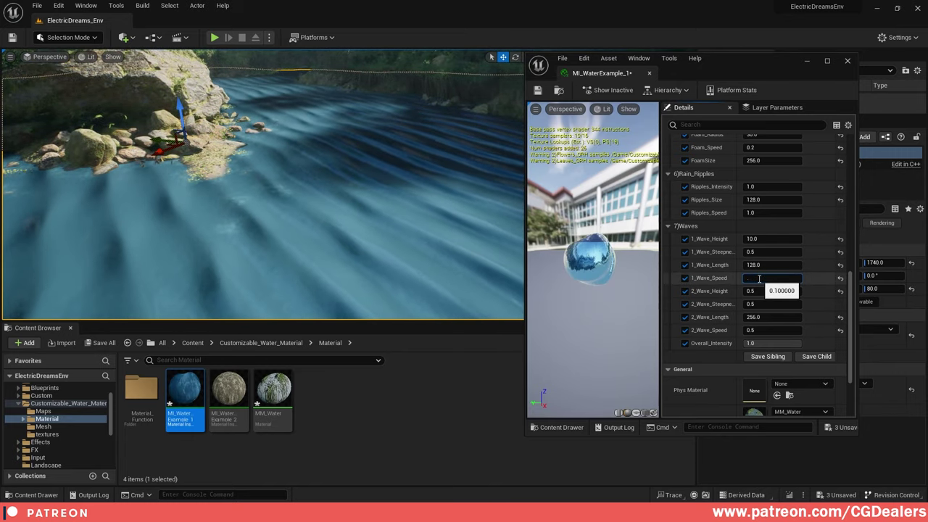
key(BackSpace)
text(1)
key(Return)
text(.5)
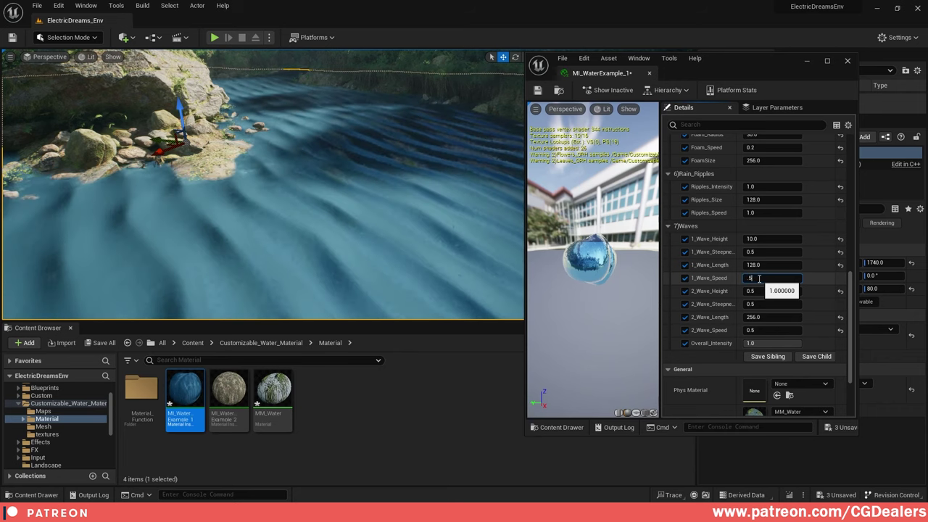
- Set the second wave's height and steepness to 0.1, its length to 128, its speed to 1, and the waves' Overall_Intensity to 0
click(754, 290)
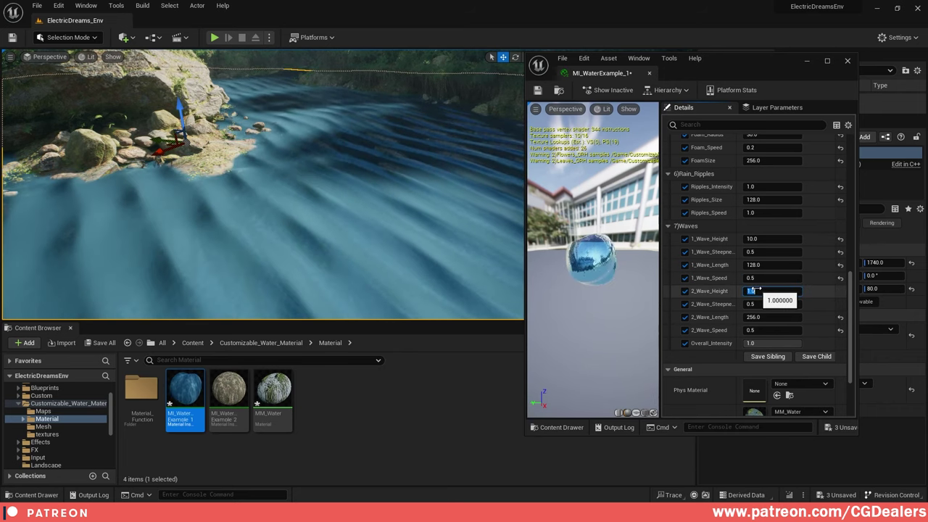
text(0.1)
key(Return)
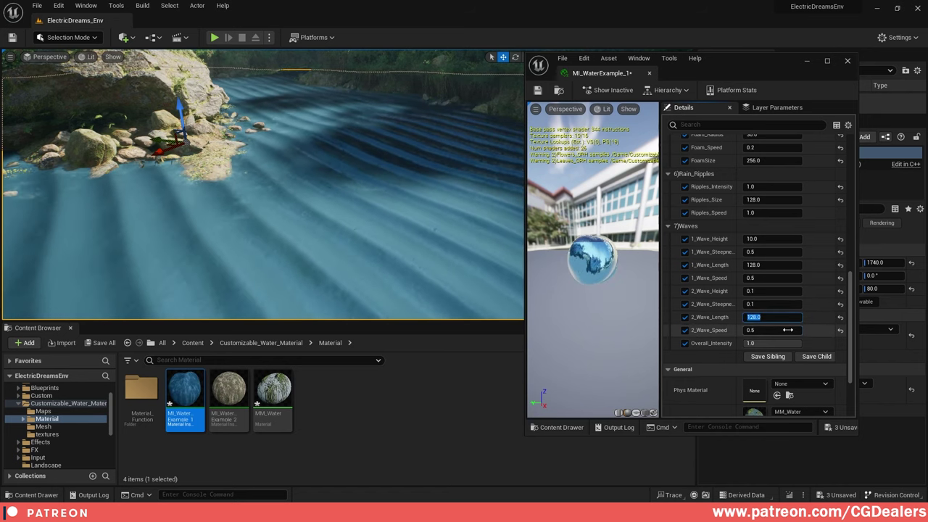
right_drag(340, 196, 377, 195)
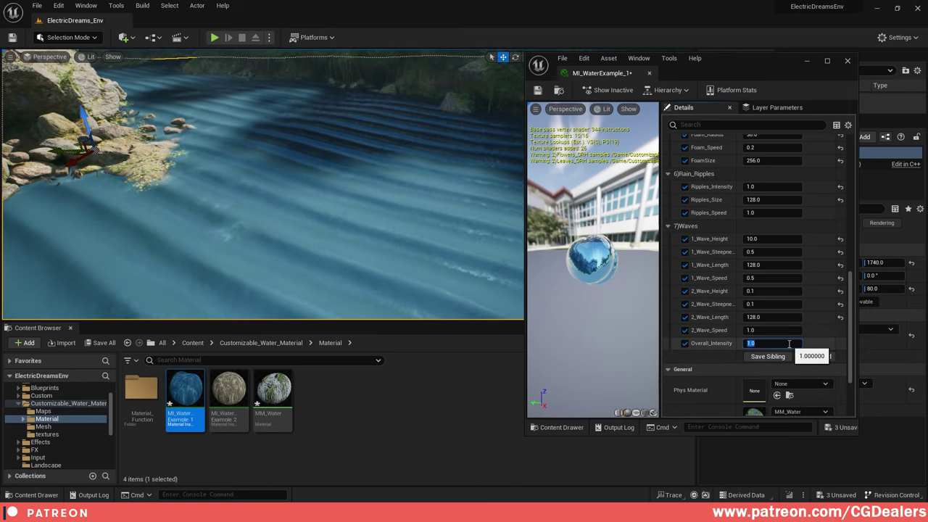
text(0)
key(Return)
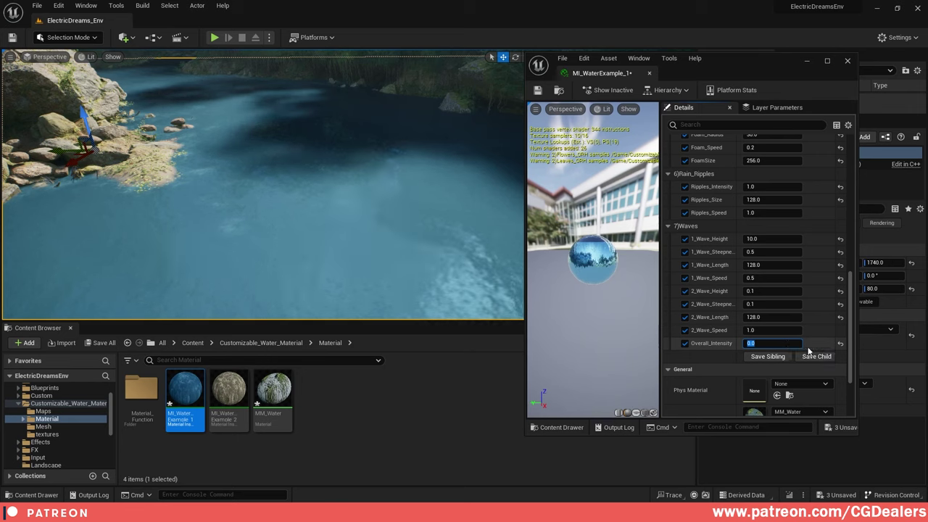
- Try Wave_Intensity values of 5 and 10 in the Wave group and compare them on the river water
scroll(785, 322, up, 5)
click(760, 248)
right_drag(341, 196, 399, 216)
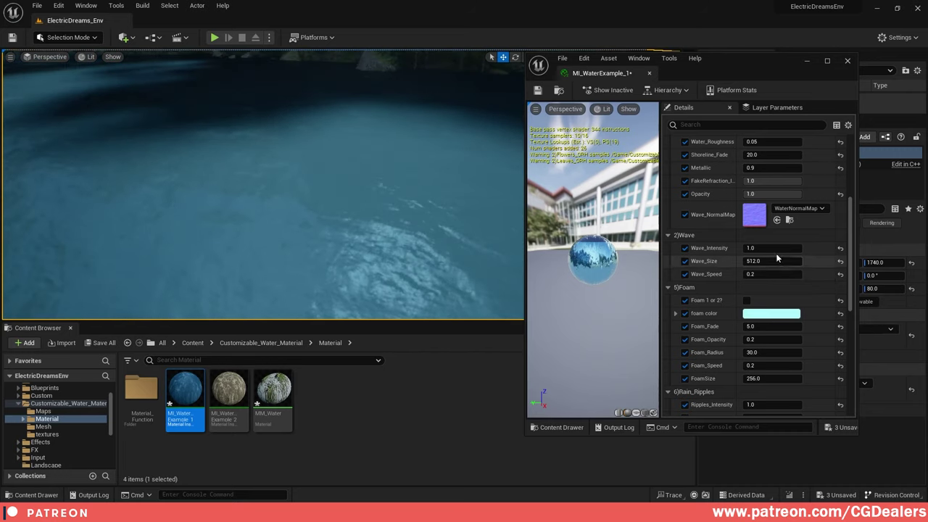
text(5)
key(Return)
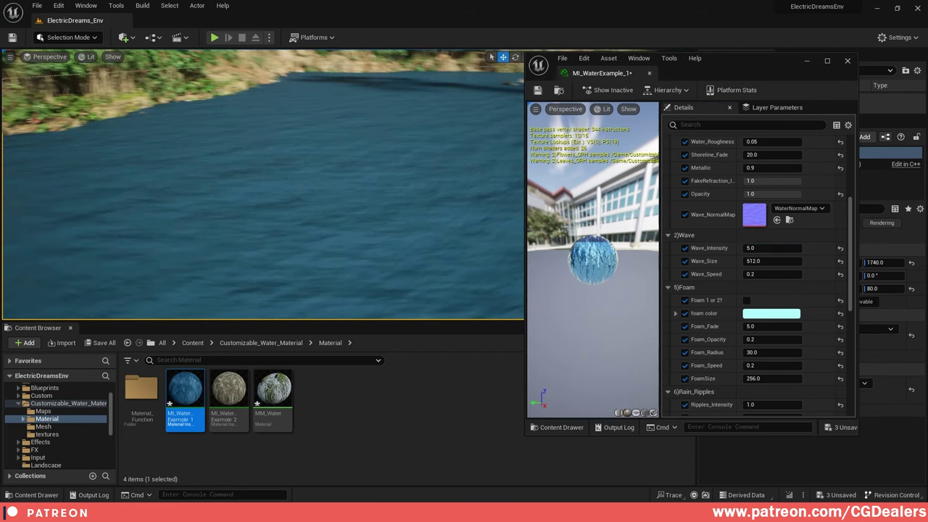
click(783, 247)
text(10)
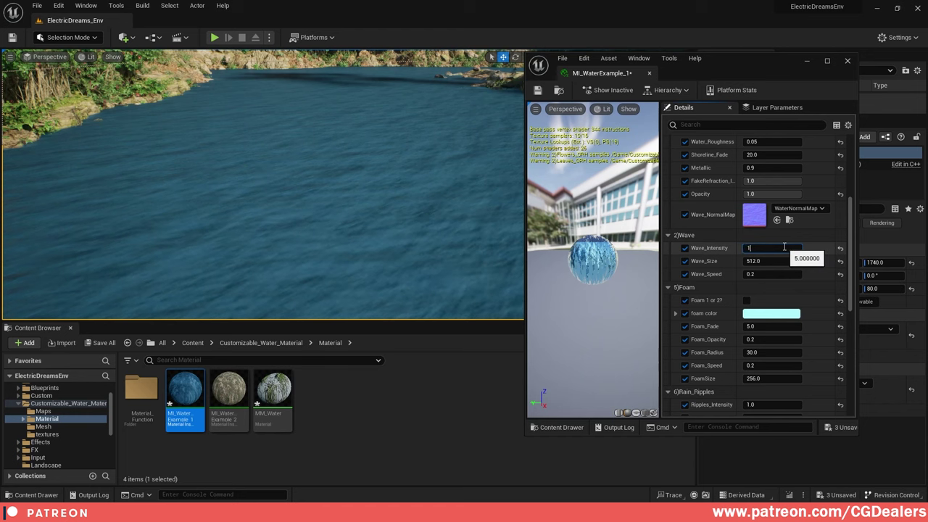
key(Return)
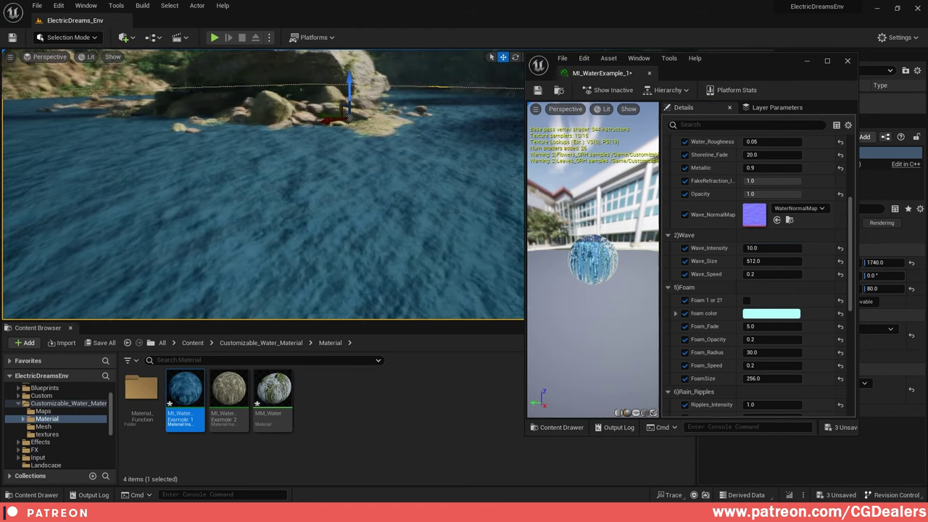
- Set Wave_Intensity to 0.8 and check the water surface beside the rocks
click(786, 248)
key(BackSpace)
text(0.5)
key(Return)
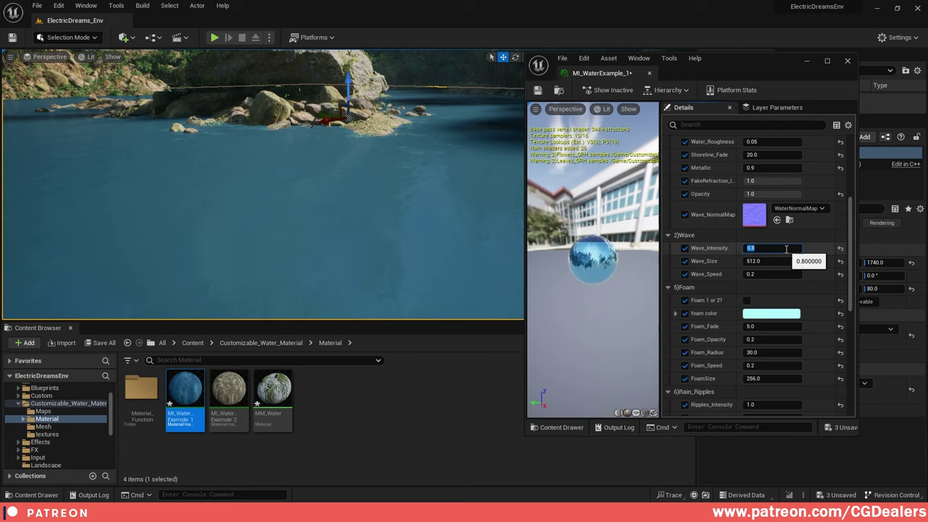
right_drag(391, 214, 467, 220)
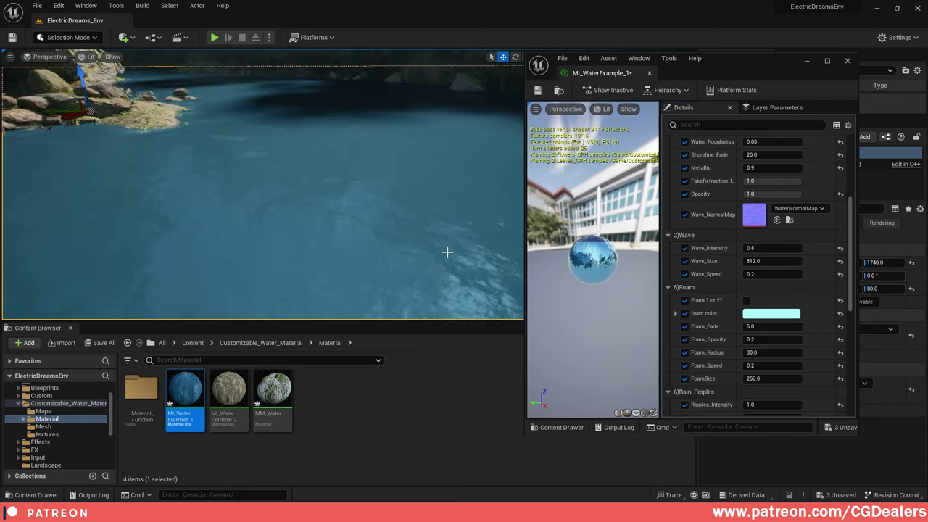
- Try Wave_Speed values of 1 and 0.5 on the open water and restore the parameter to 0.2
mouse_move(415, 236)
right_down()
mouse_move(475, 239)
mouse_move(286, 238)
mouse_move(424, 237)
right_up()
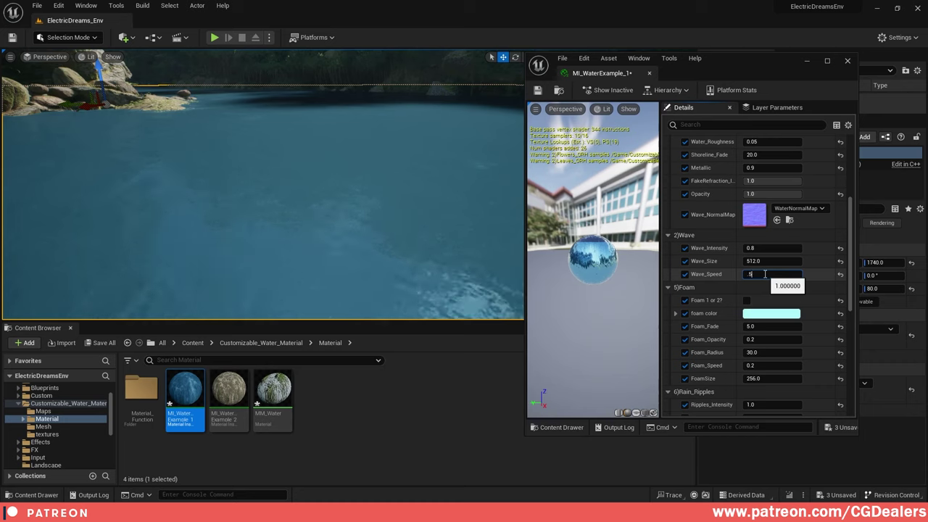
key(Return)
right_drag(295, 211, 319, 214)
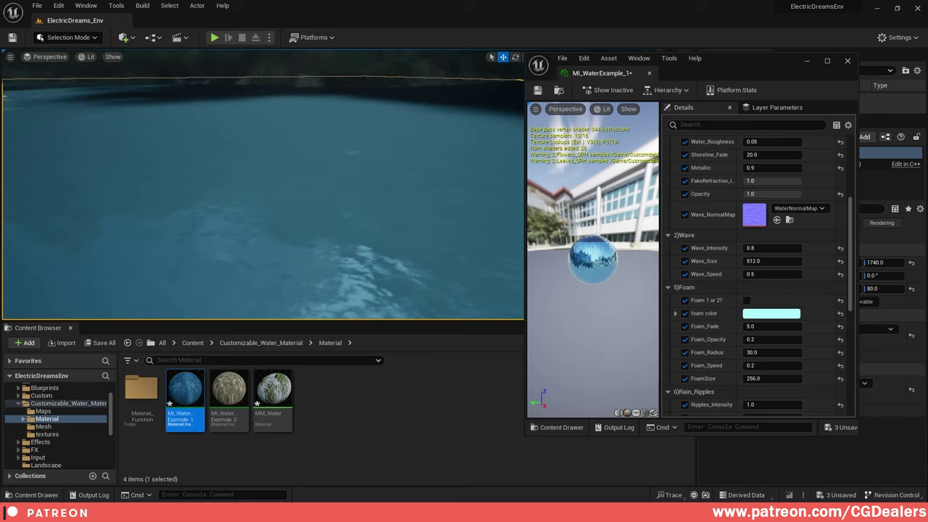
- Set Wave_Size to 64 and examine the small surface waves up close
click(772, 262)
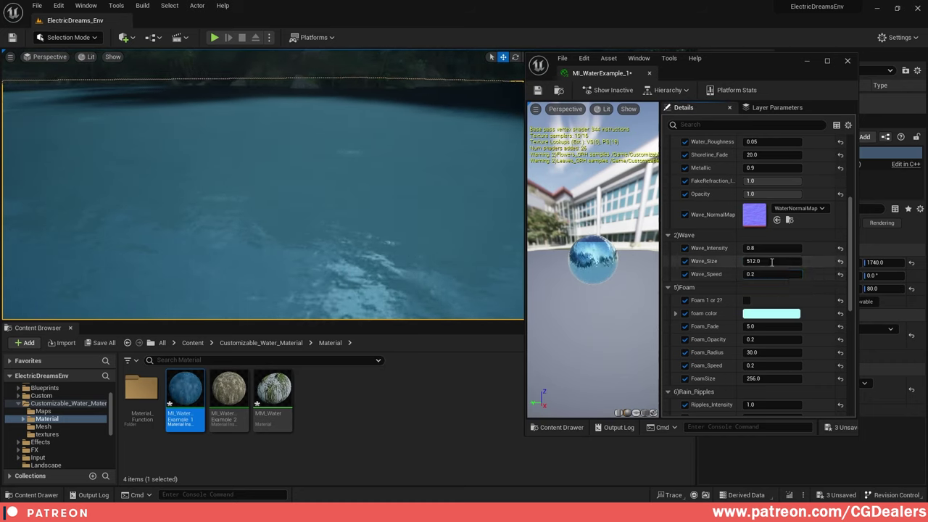
text(64)
key(Return)
right_drag(380, 279, 381, 280)
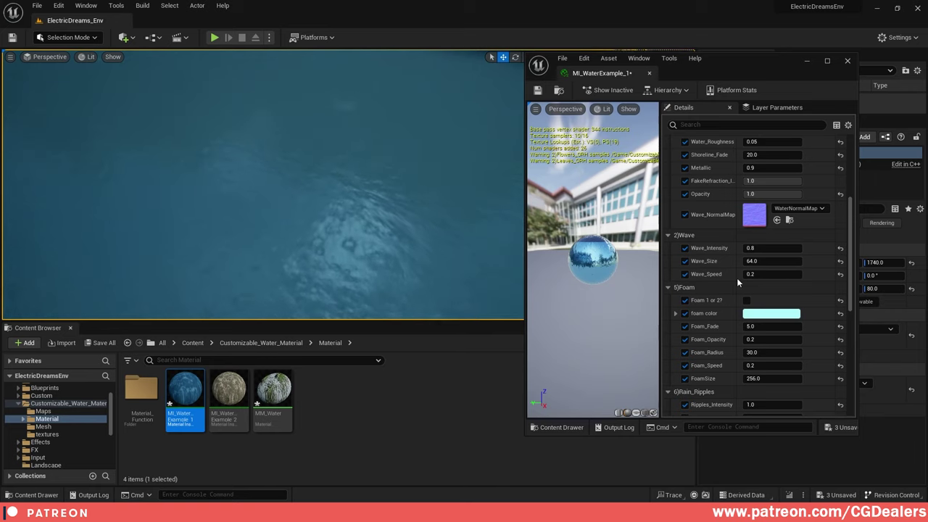
key(Return)
right_drag(442, 219, 474, 217)
- Enable Flowers ON/OFF in the Tools parameter group and inspect the river surface up close
scroll(739, 293, up, 5)
scroll(739, 293, up, 3)
right_drag(376, 171, 375, 171)
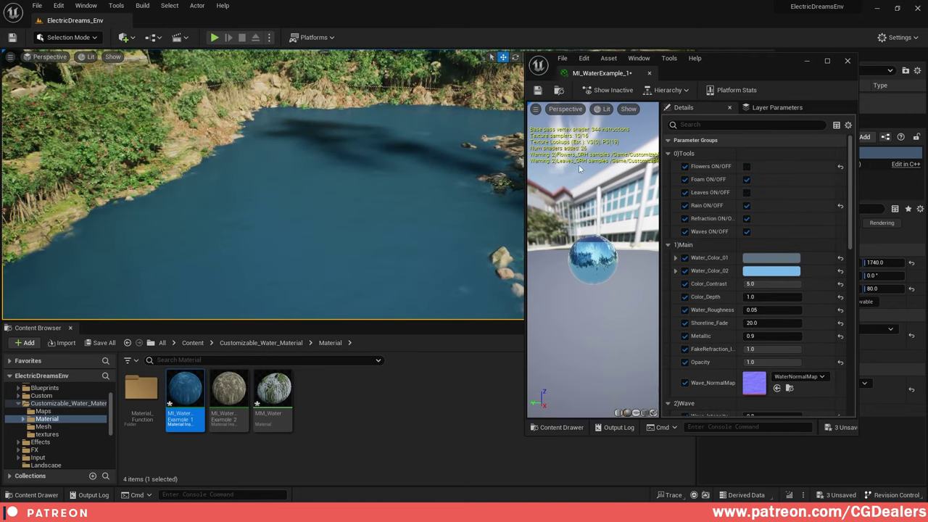
right_drag(236, 148, 236, 149)
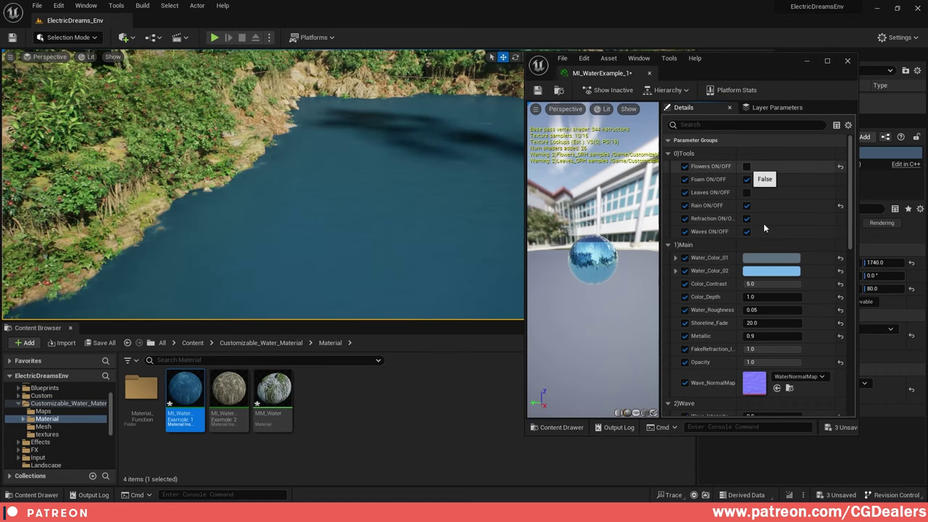
click(747, 166)
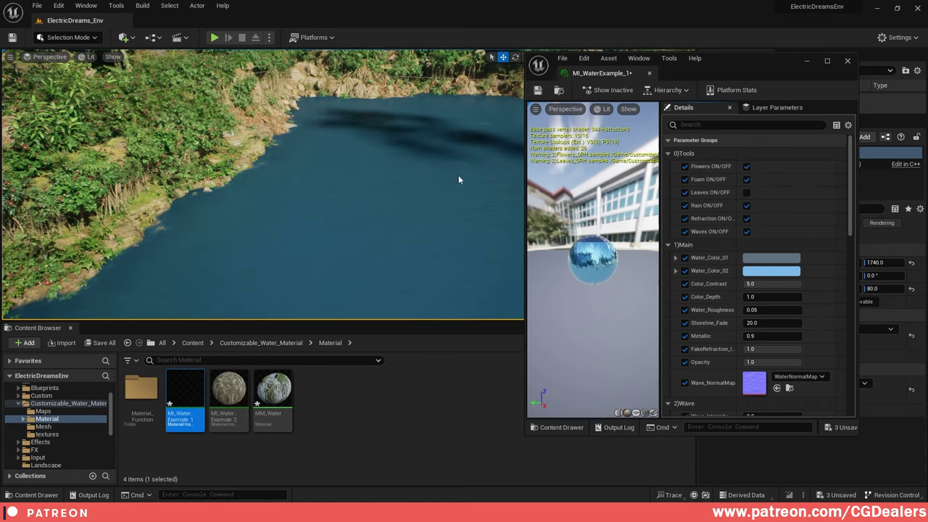
right_click(403, 179)
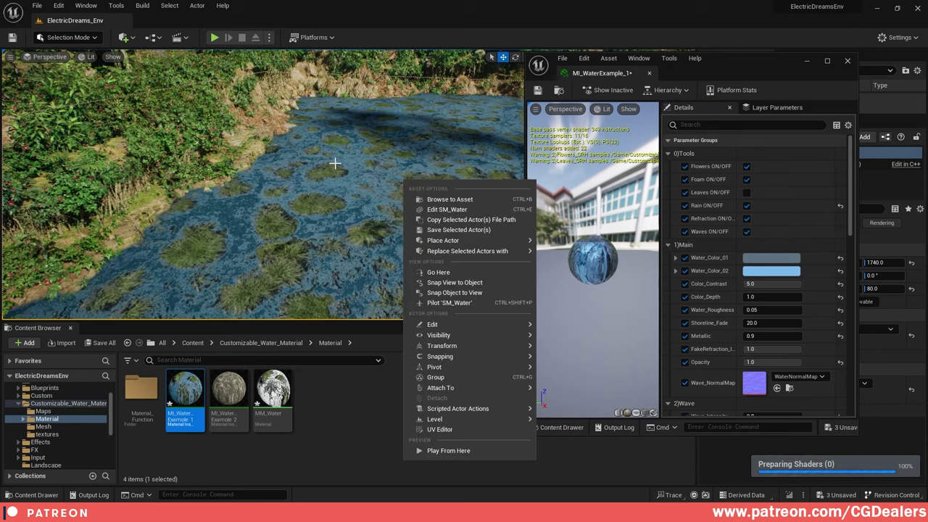
right_drag(363, 166, 363, 166)
right_drag(362, 232, 395, 232)
key(w)
- Switch the level editor to Mesh Paint mode and activate the Paint tool for vertex colors
click(82, 38)
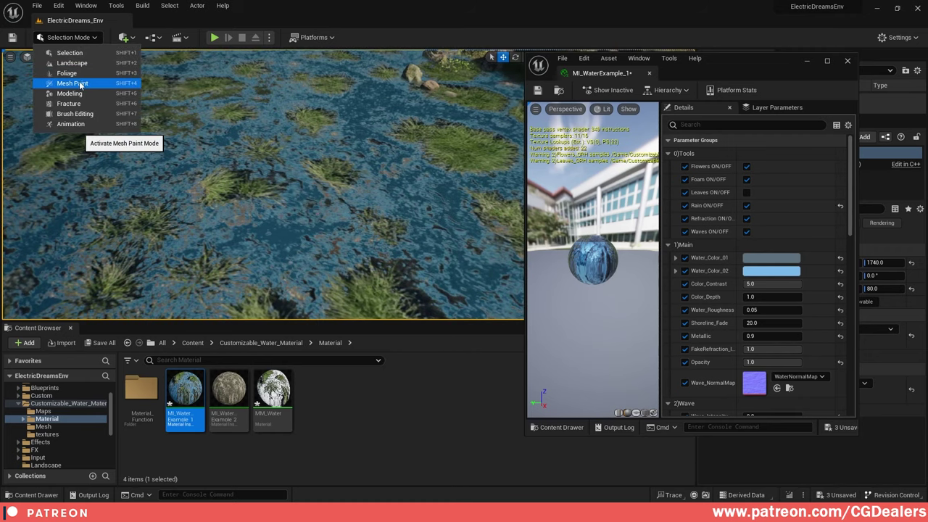
click(76, 125)
click(40, 95)
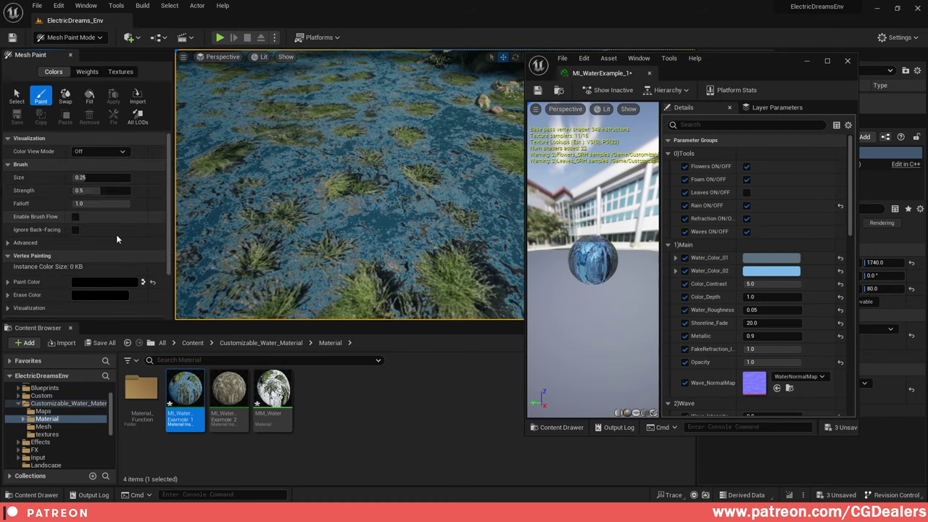
scroll(116, 233, down, 5)
scroll(105, 225, up, 4)
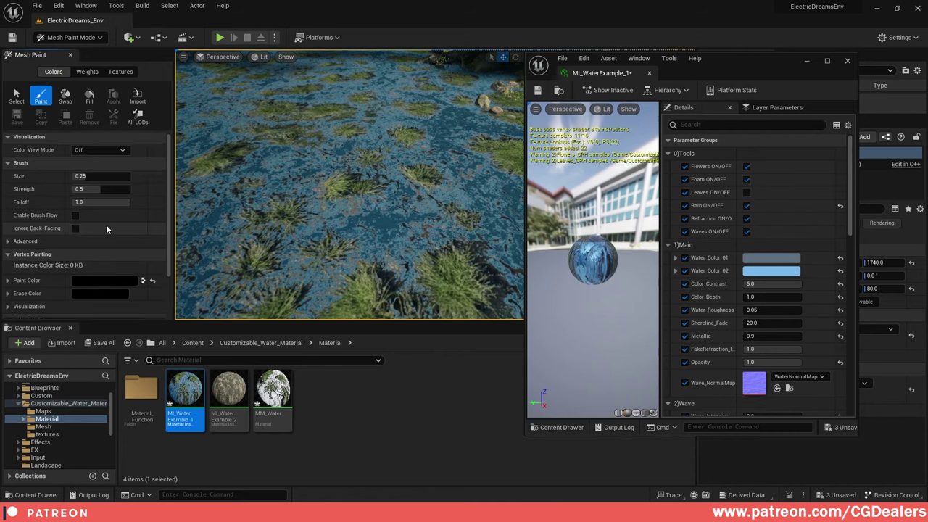
- Fill the water plane's vertex colors with the black paint color
click(89, 100)
scroll(107, 211, down, 3)
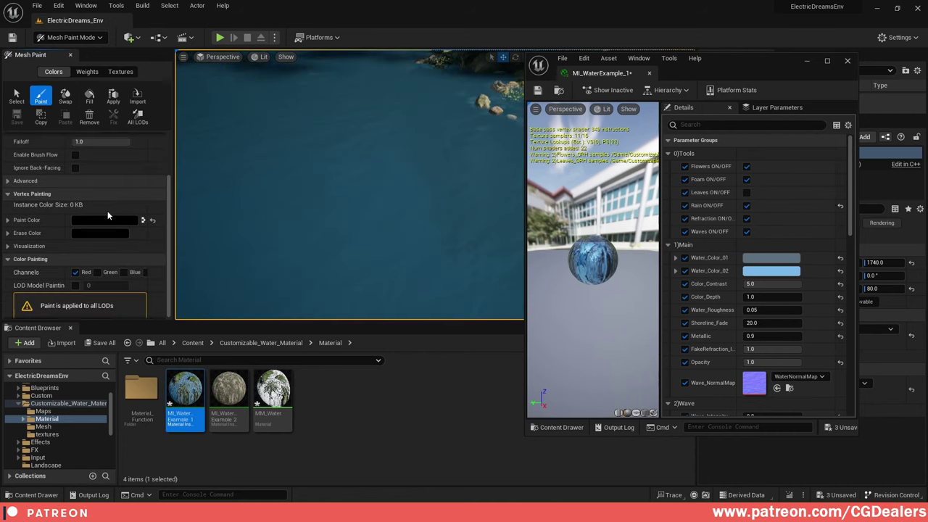
scroll(184, 233, down, 6)
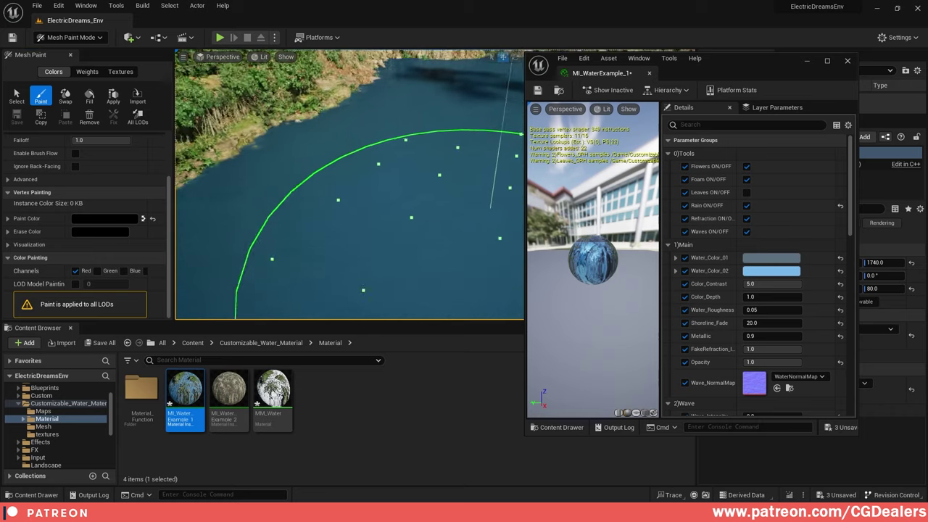
- Change the paint color to white and paint flowers onto the water along the vegetated riverbank
click(111, 219)
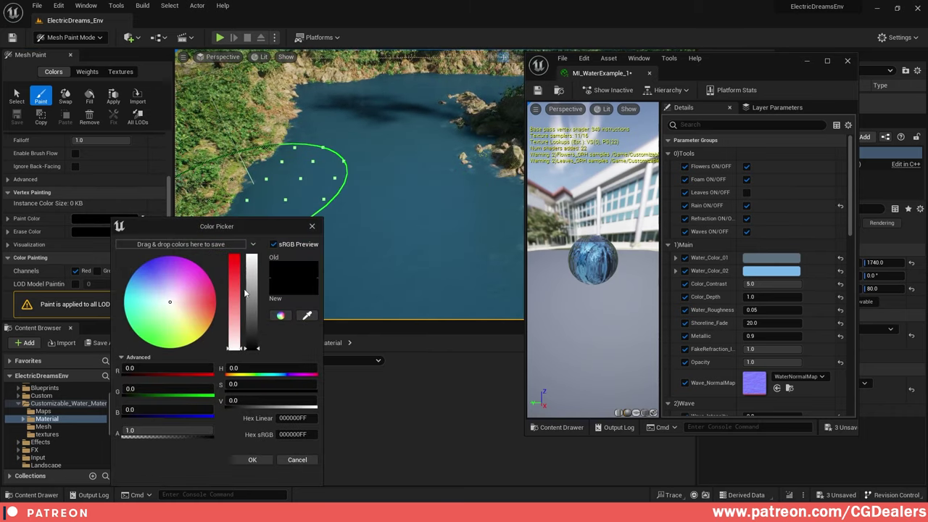
drag(251, 345, 256, 221)
click(253, 460)
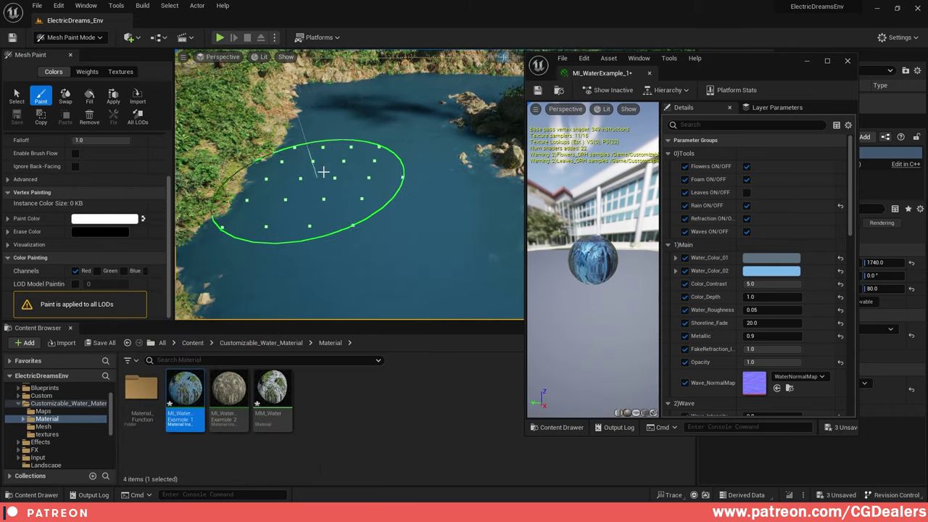
drag(266, 181, 262, 219)
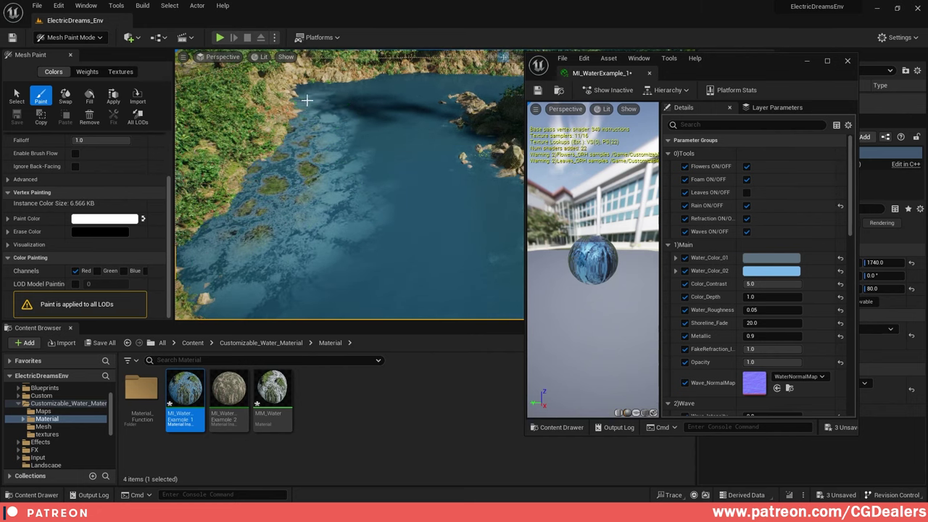
- Enable the Flowers_BlendPower, NoiseIntensity, NoiseScale, NoiseSpeed and Flowers_Scale parameter overrides in the Flowers group
key(w)
mouse_move(332, 139)
right_down()
mouse_move(331, 167)
mouse_move(312, 168)
mouse_move(315, 145)
right_up()
scroll(442, 138, down, 8)
scroll(338, 161, down, 3)
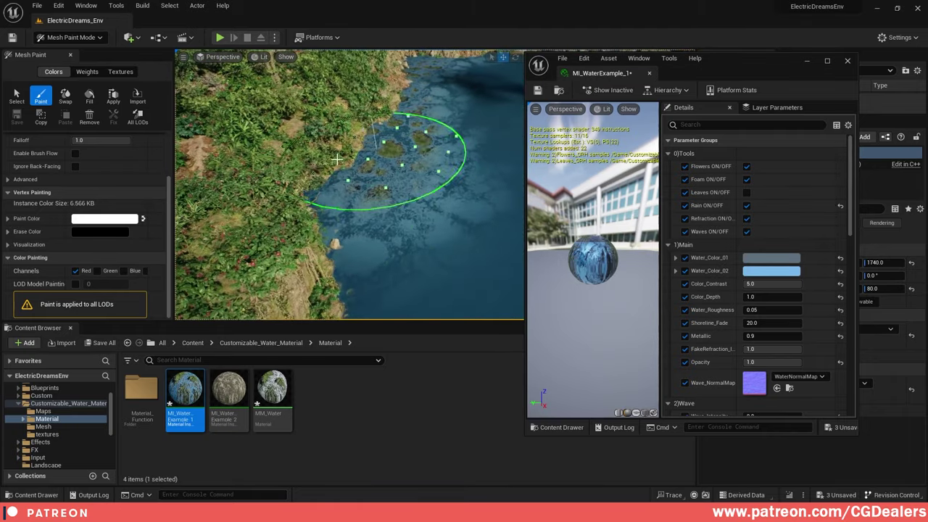
right_drag(391, 152, 387, 153)
key(d)
scroll(796, 292, down, 13)
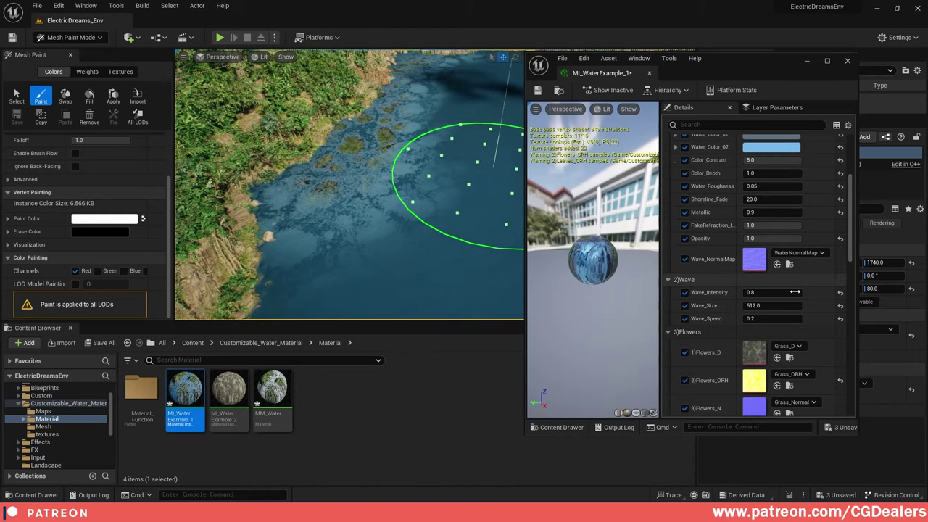
scroll(783, 290, up, 5)
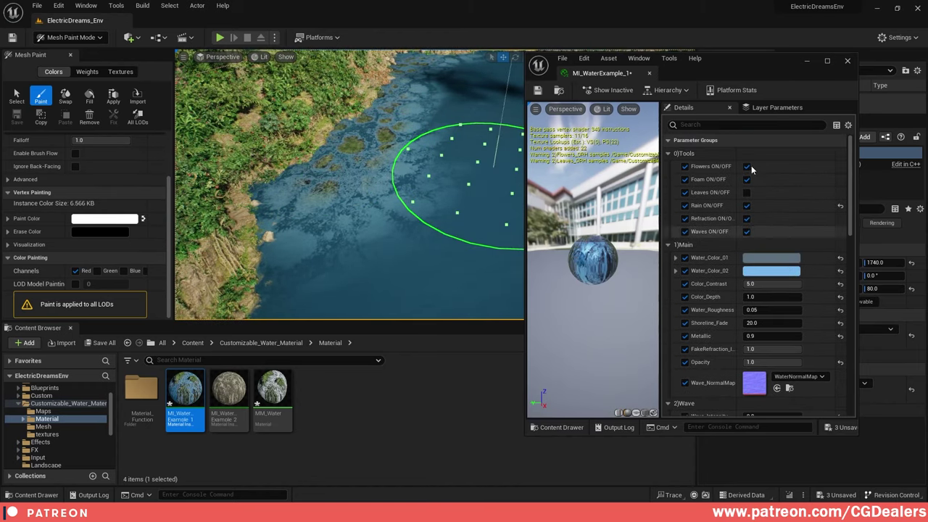
scroll(722, 173, down, 5)
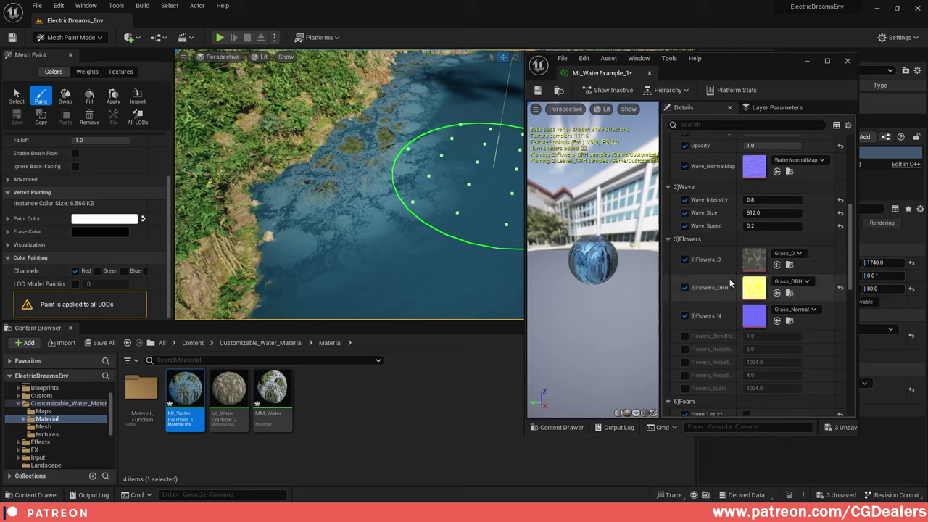
click(685, 336)
click(685, 349)
click(685, 362)
click(685, 375)
click(685, 388)
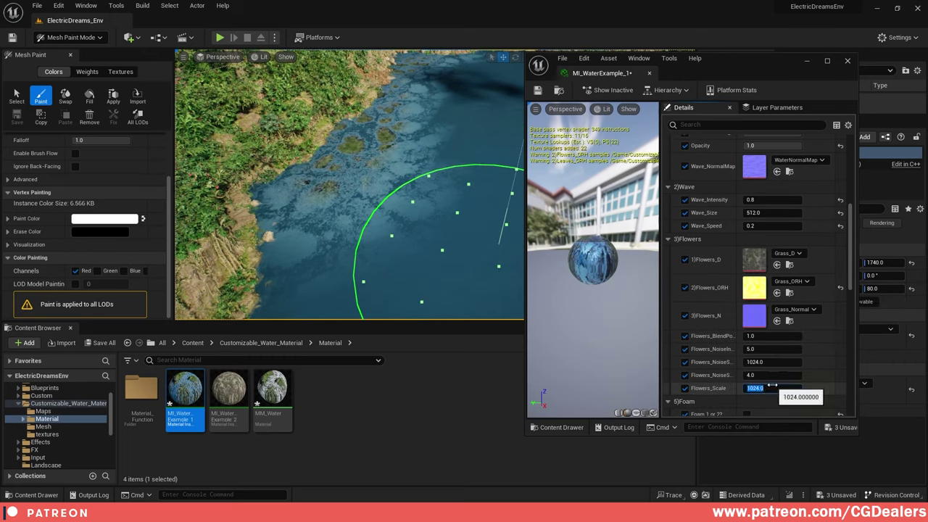
- Set Flowers_Scale to 128 and Flowers_NoiseSpeed to 5, inspecting the flowers on the water up close
key(Return)
right_drag(354, 218, 366, 170)
key(w)
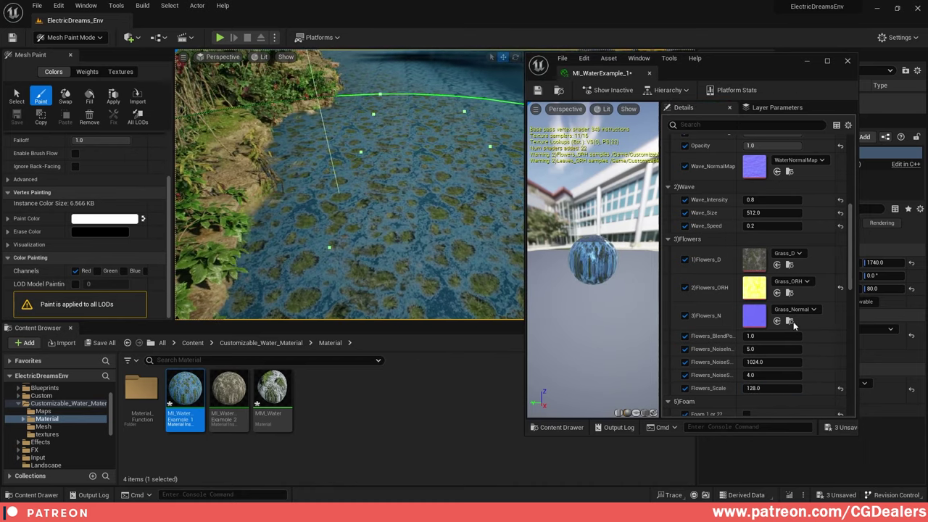
right_drag(377, 232, 395, 221)
right_drag(263, 226, 362, 214)
key(s)
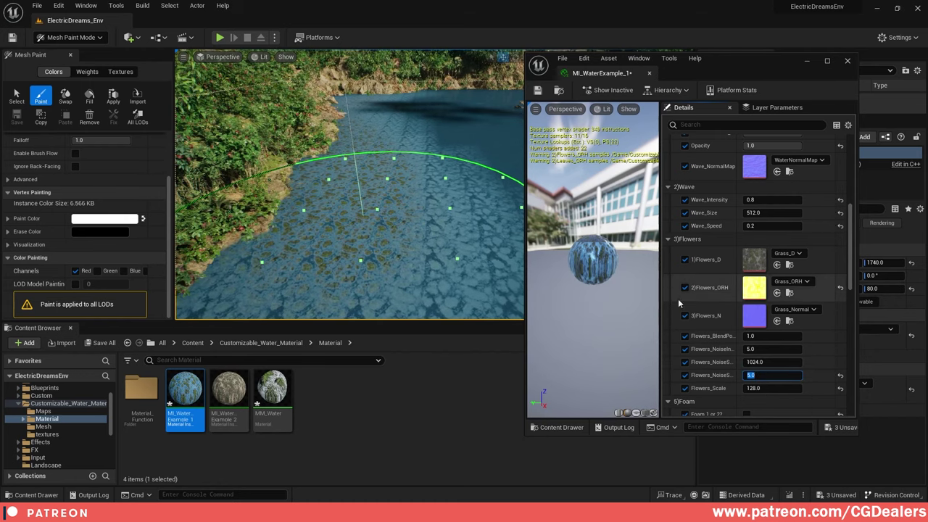
- Enlarge and reposition the material instance window, and set Flowers_NoiseScale to 128 and Flowers_NoiseIntensity to 20
drag(524, 275, 294, 253)
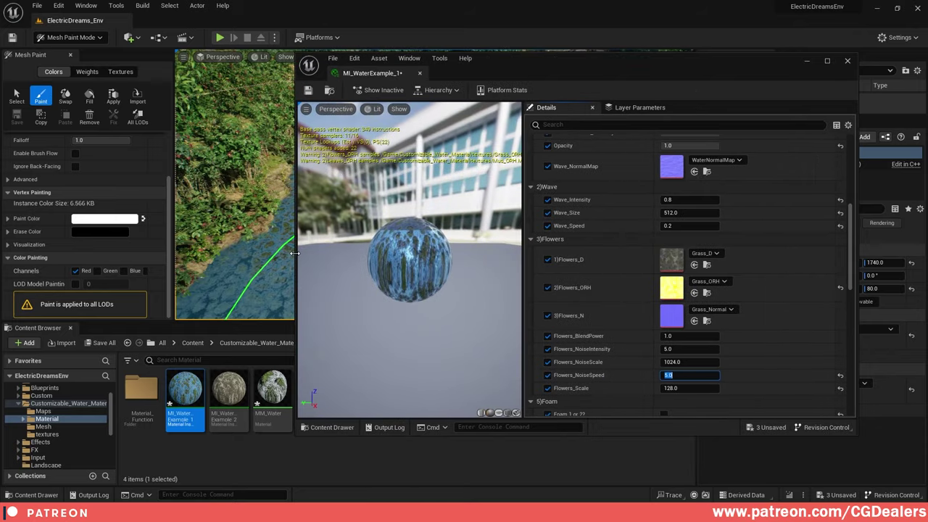
drag(649, 89, 750, 156)
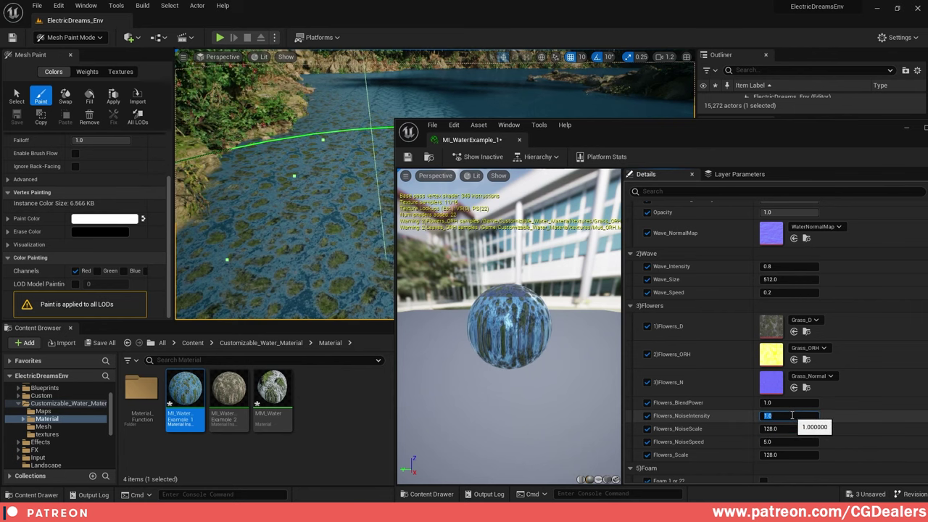
text(20)
key(Return)
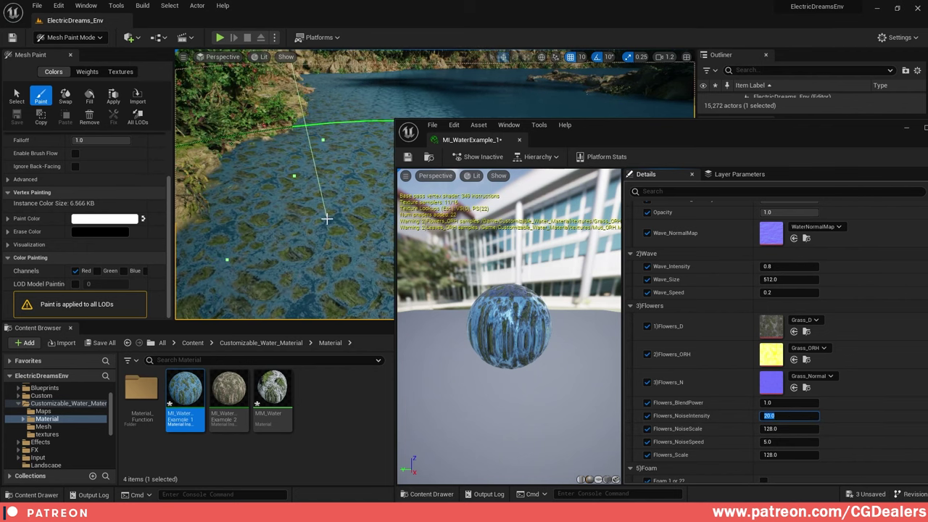
right_drag(307, 200, 323, 201)
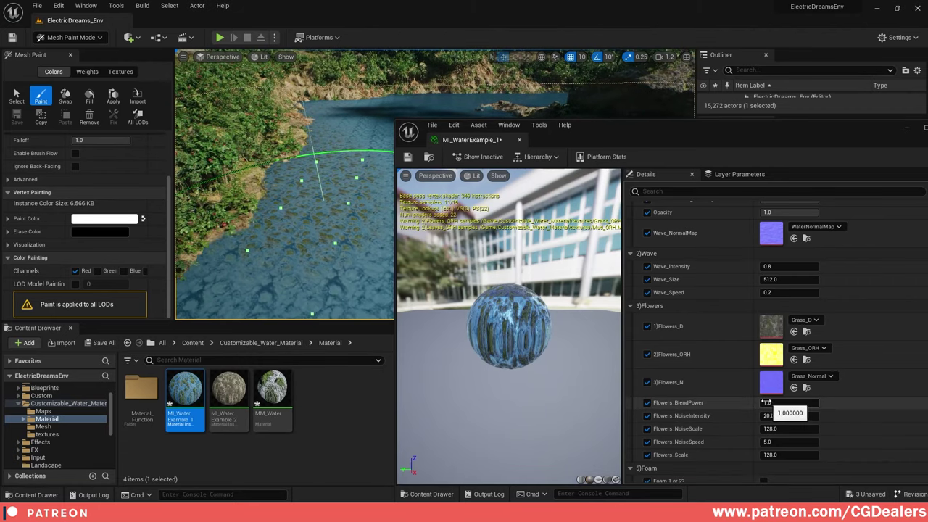
- Try a much higher Flowers_BlendPower on the water and set it back to 1.0
drag(768, 402, 853, 402)
right_drag(313, 217, 303, 222)
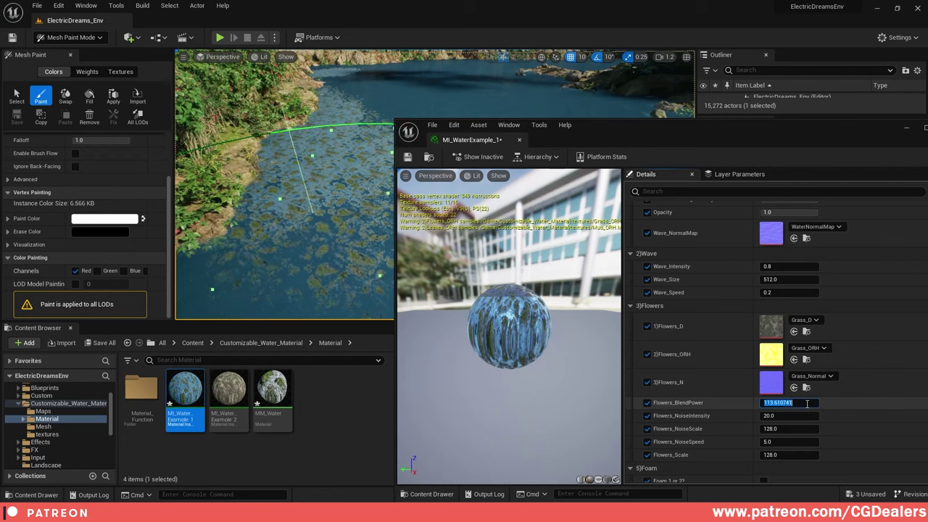
key(Return)
mouse_move(430, 93)
right_down()
mouse_move(426, 114)
mouse_move(417, 116)
right_up()
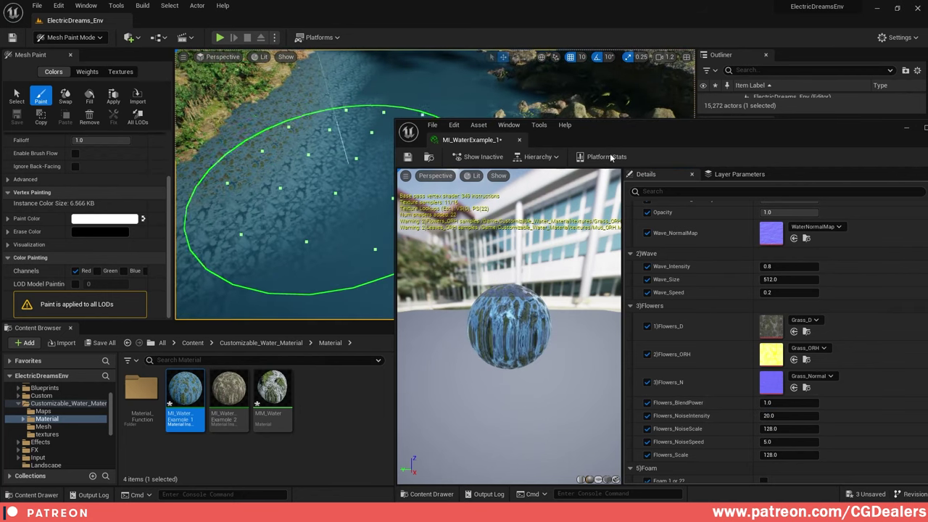
- Enable Leaves ON/OFF in the Tools parameter group and bring the Leaves parameters into view
drag(774, 133, 695, 127)
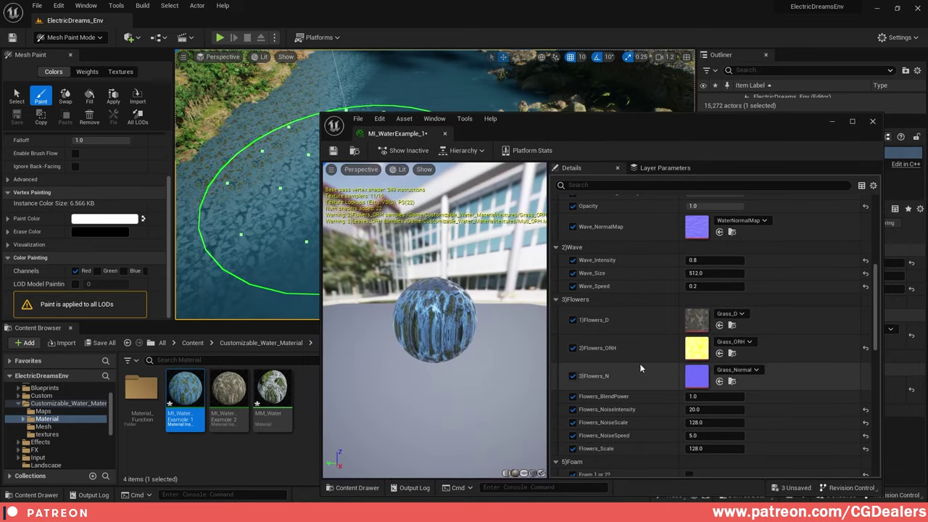
scroll(625, 290, up, 2)
scroll(625, 291, up, 5)
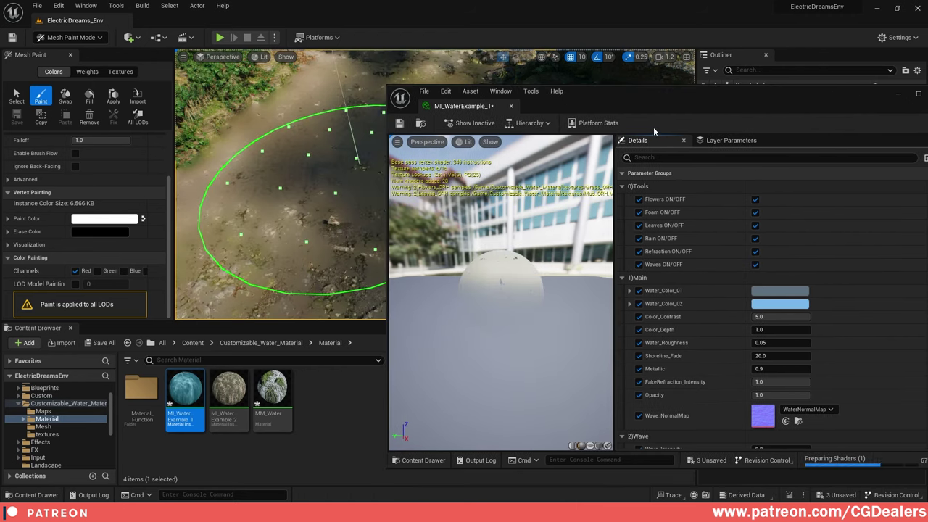
scroll(709, 330, down, 5)
scroll(714, 323, down, 5)
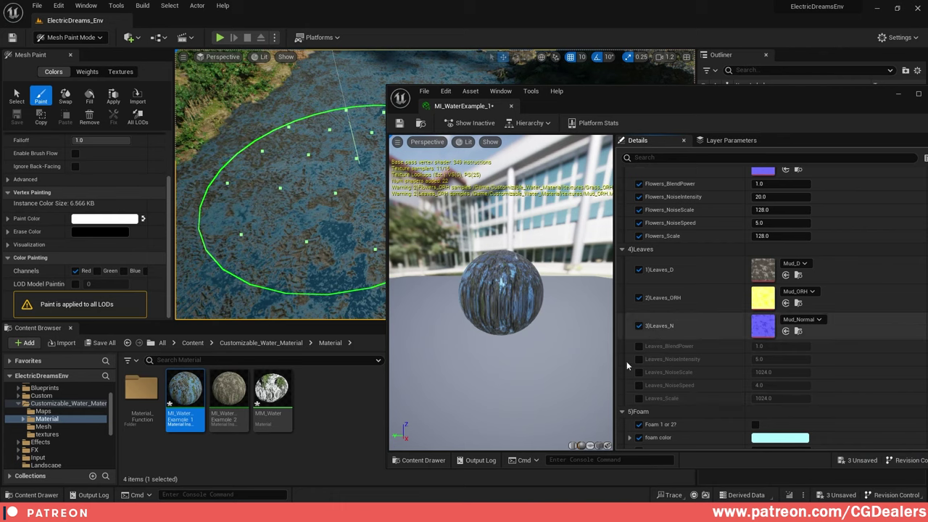
- Fill only the green vertex color channel of the water plane with black
right_drag(290, 254, 388, 257)
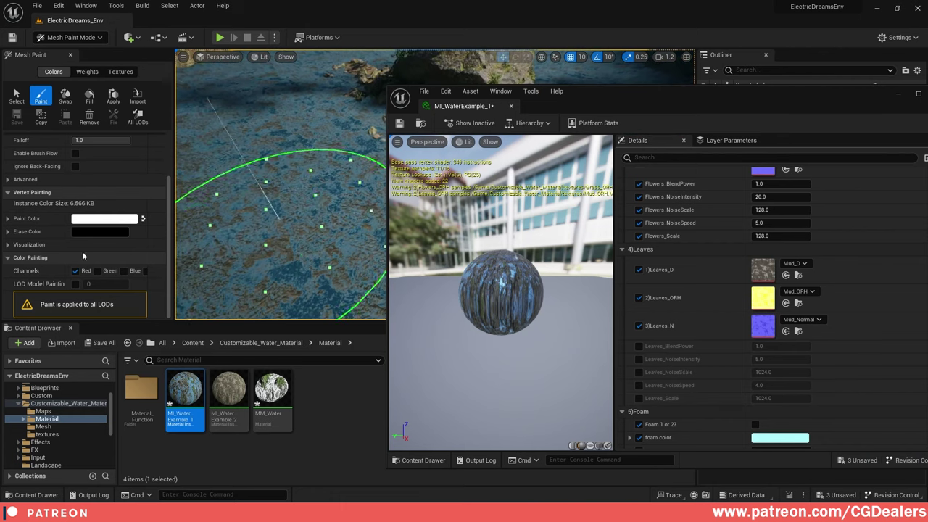
click(104, 218)
drag(263, 340, 264, 354)
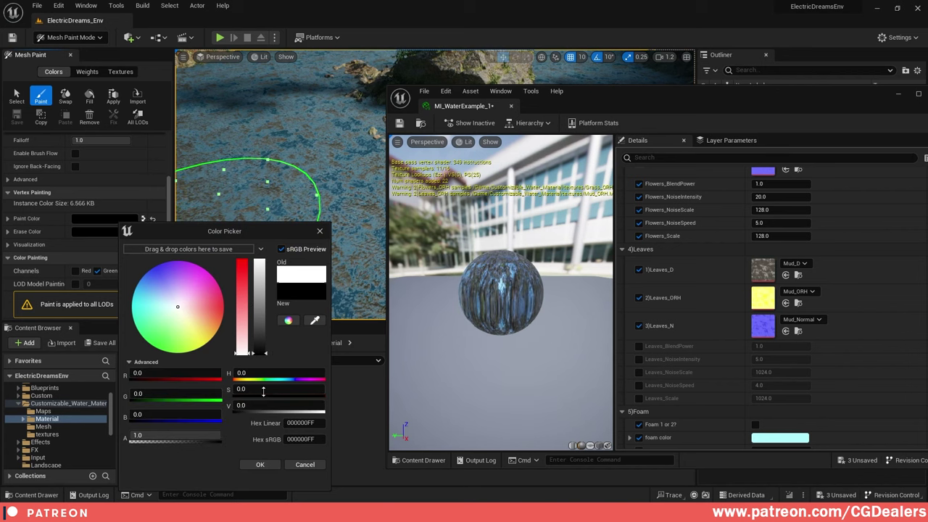
click(260, 464)
click(89, 99)
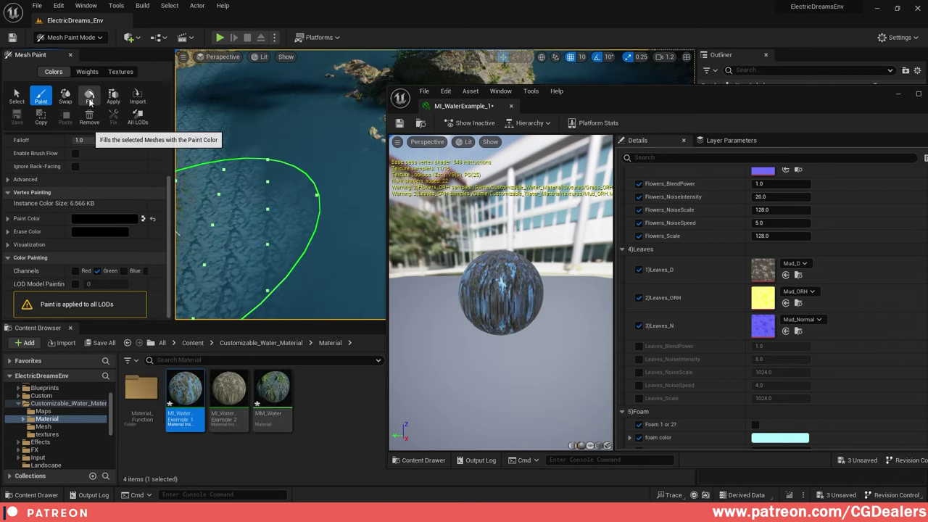
- Change the paint color to white and paint leaves onto the water around the rocky islet
mouse_move(319, 142)
right_down()
mouse_move(338, 156)
mouse_move(334, 136)
mouse_move(338, 159)
mouse_move(284, 166)
right_up()
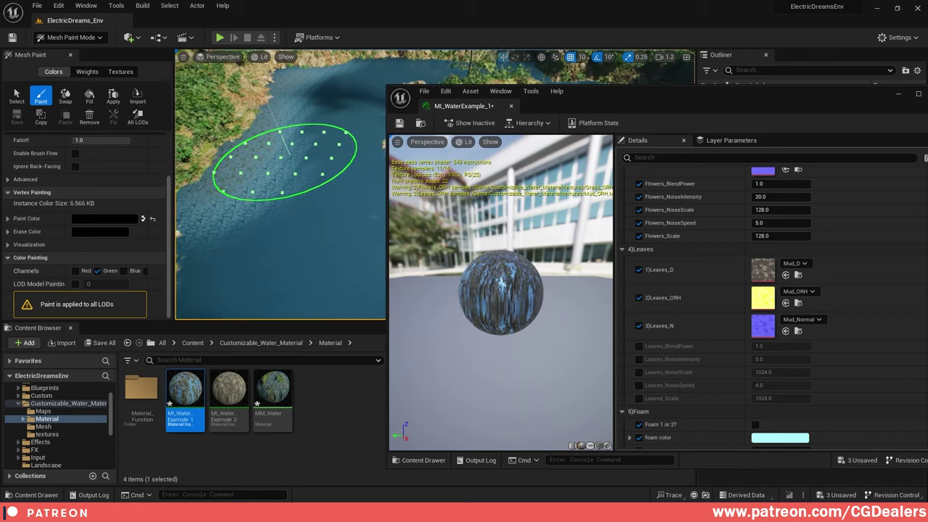
click(127, 219)
click(251, 259)
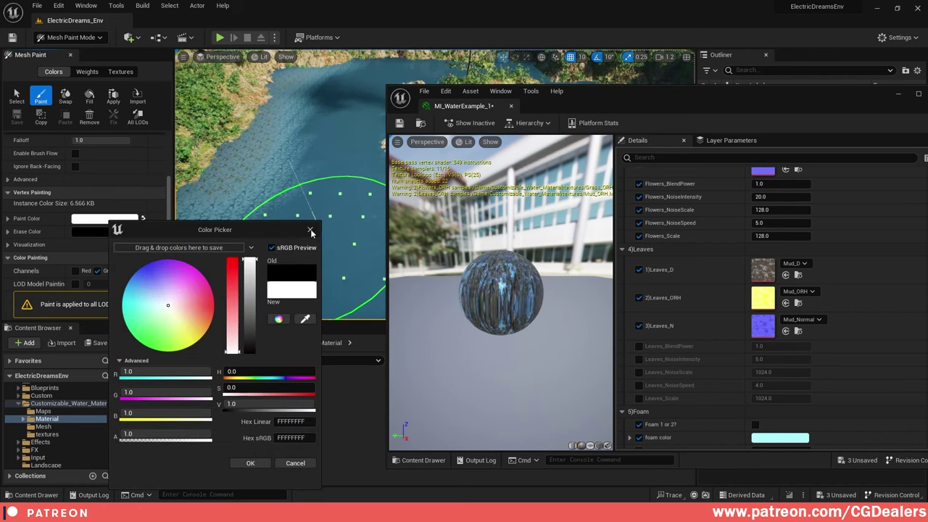
click(310, 231)
drag(866, 93, 768, 281)
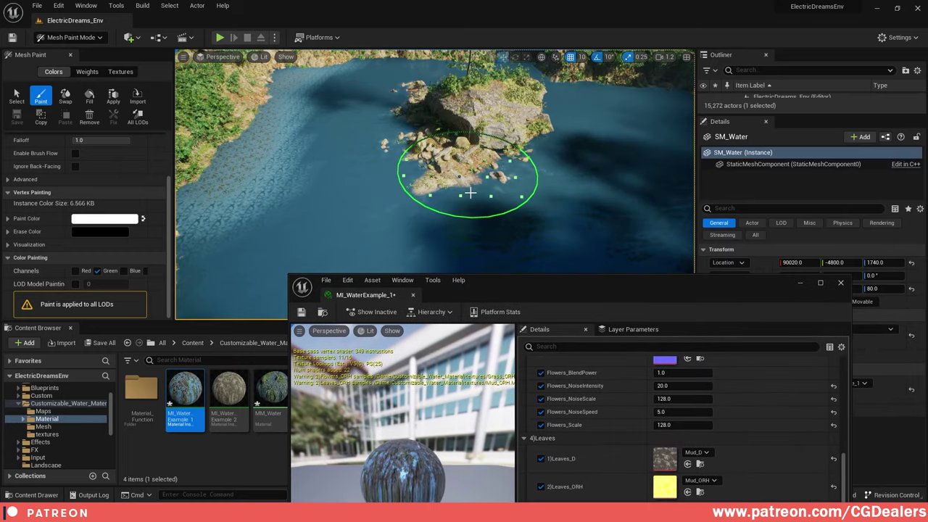
mouse_move(431, 189)
mouse_down()
mouse_move(491, 194)
mouse_move(483, 239)
mouse_move(414, 192)
mouse_move(512, 162)
mouse_move(423, 172)
mouse_up()
key(w)
mouse_move(424, 174)
right_down()
mouse_move(392, 190)
mouse_move(464, 190)
mouse_move(467, 200)
right_up()
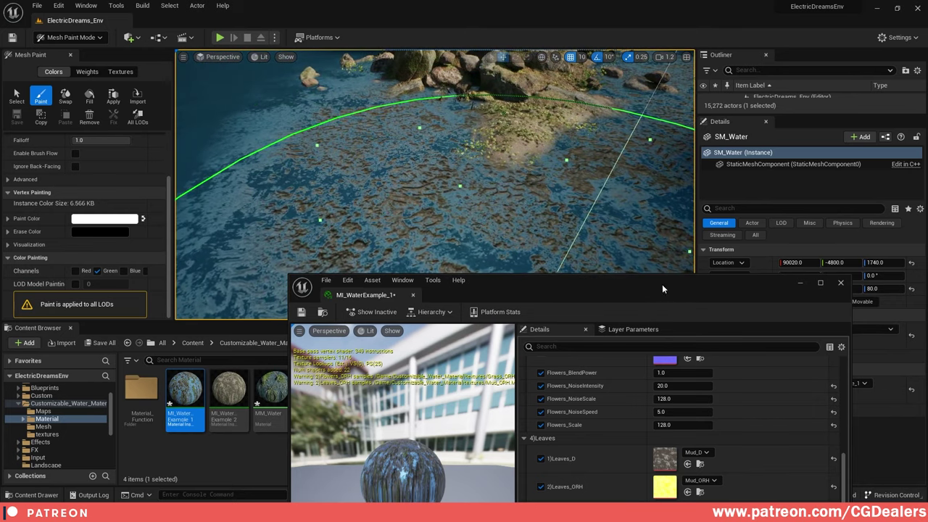
- Enable the Leaves_BlendPower, NoiseIntensity, NoiseScale, NoiseSpeed and Leaves_Scale parameter overrides in the Leaves group
drag(662, 287, 719, 129)
scroll(638, 226, up, 5)
scroll(679, 302, down, 8)
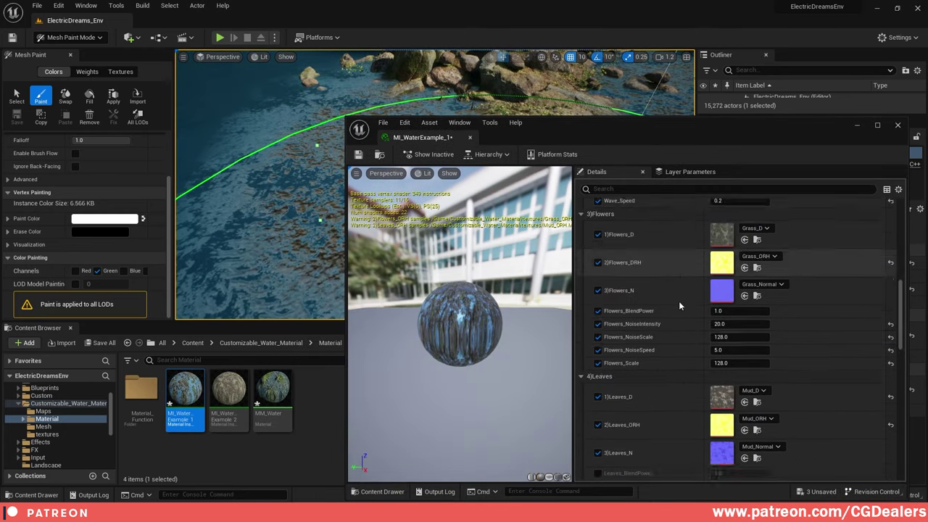
scroll(682, 324, up, 4)
click(598, 439)
click(599, 425)
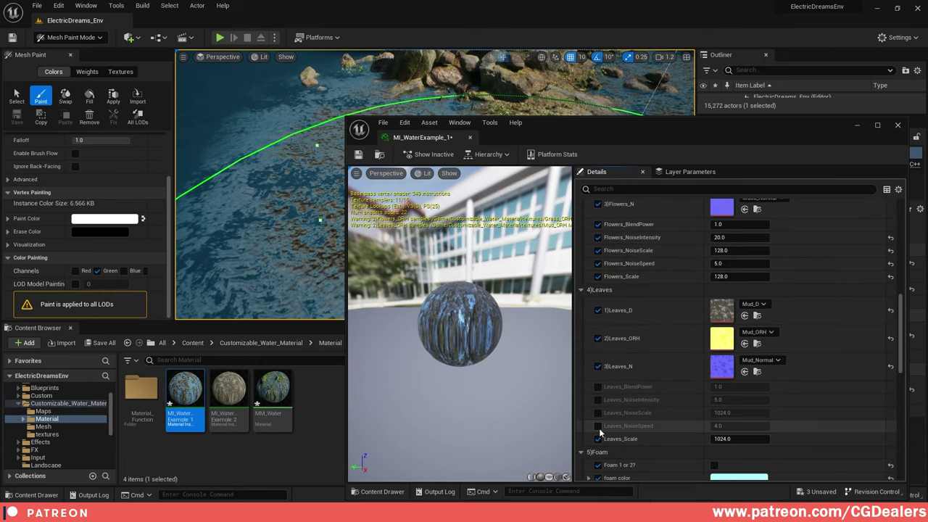
click(599, 412)
click(598, 400)
click(599, 387)
- Set Leaves_Scale to 512 and check the leaf pattern on the water
drag(616, 139, 651, 76)
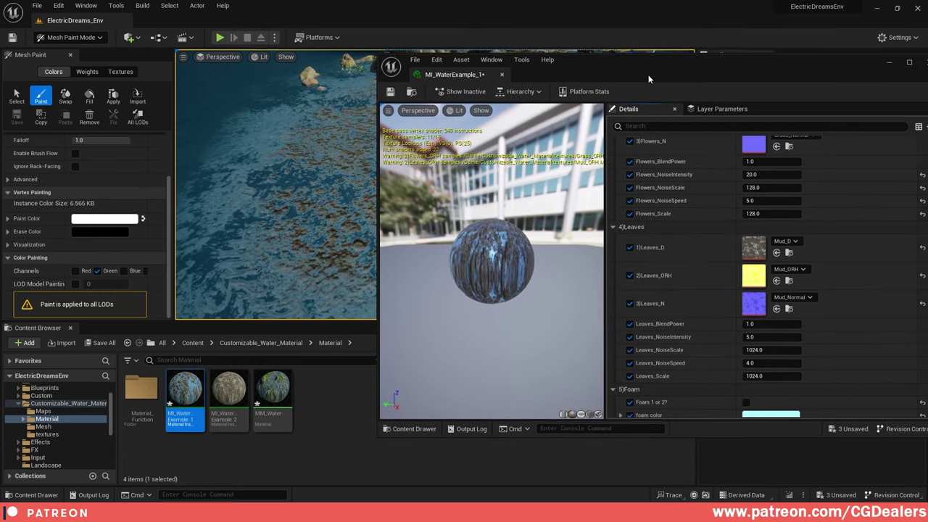
click(767, 374)
text(5)
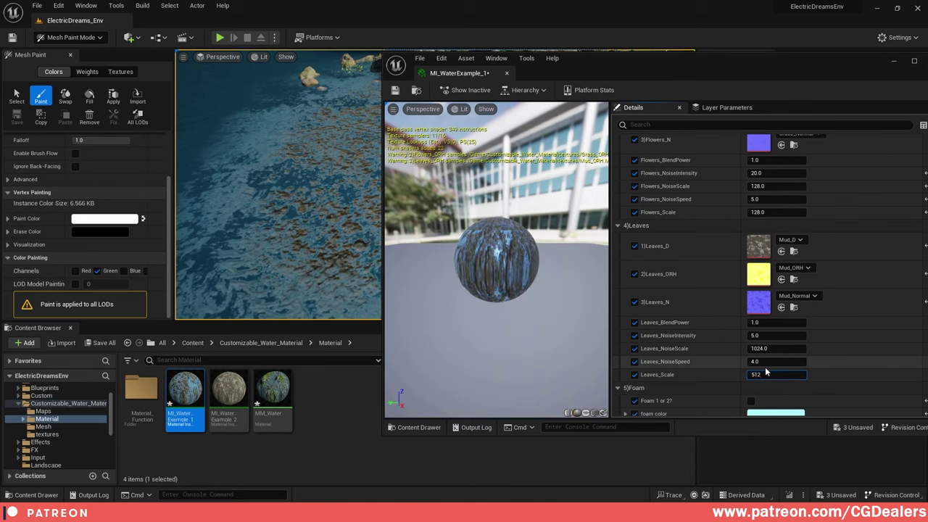
text(12)
key(Return)
right_drag(209, 155, 264, 207)
- Set Leaves_Scale to 128 and Leaves_BlendPower to about 7.57
click(779, 374)
text(128)
key(Return)
right_drag(264, 156, 257, 109)
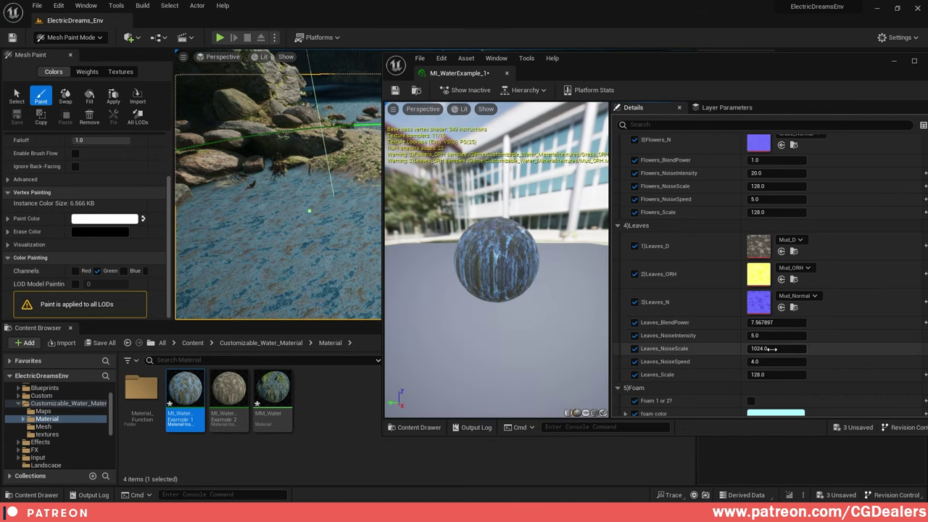
- Set Leaves_NoiseScale to 512 and inspect the leaves around the rocks from farther away
drag(858, 66, 721, 256)
right_drag(546, 171, 503, 177)
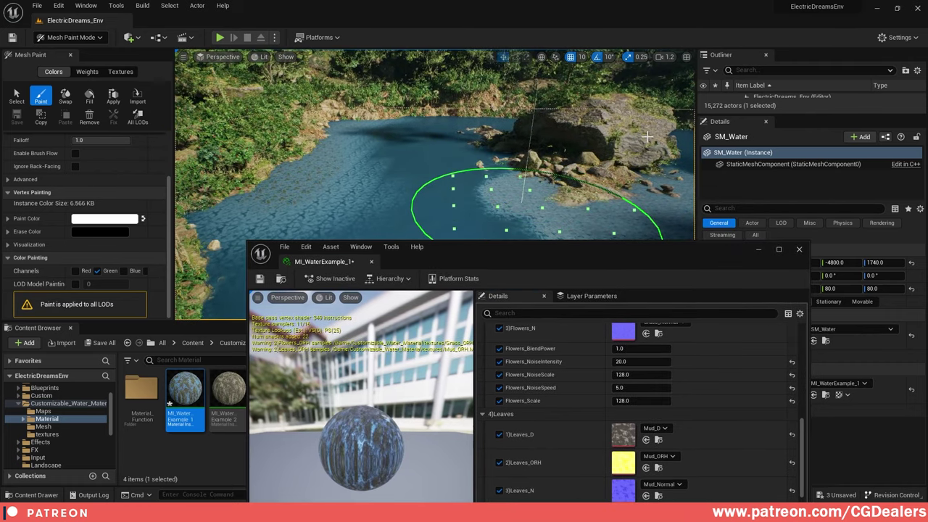
drag(580, 277, 628, 108)
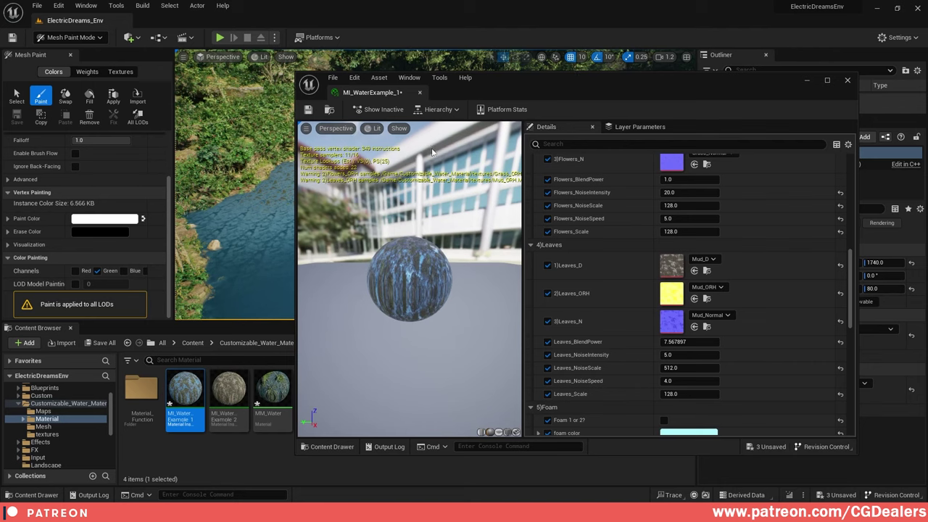
- Disable Flowers ON/OFF in the Tools parameter group and minimize the material instance window
scroll(716, 210, up, 1)
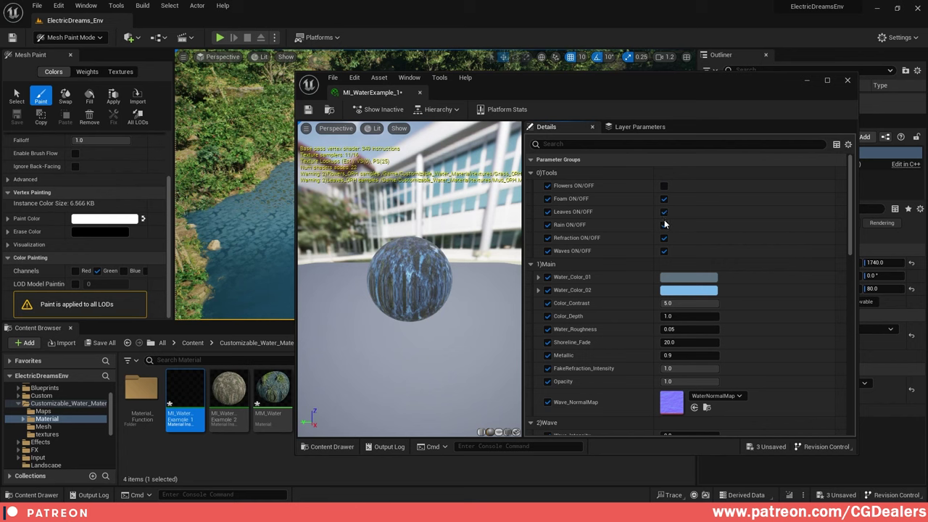
click(664, 226)
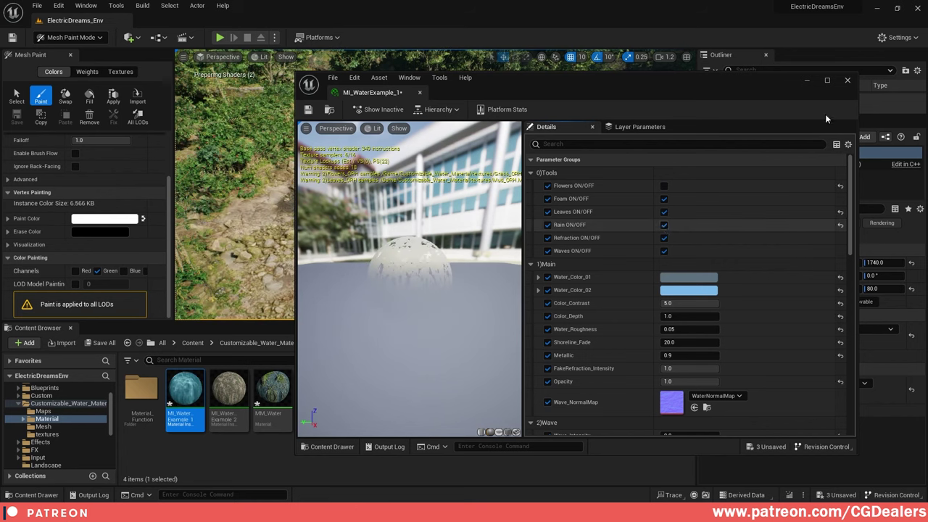
click(806, 81)
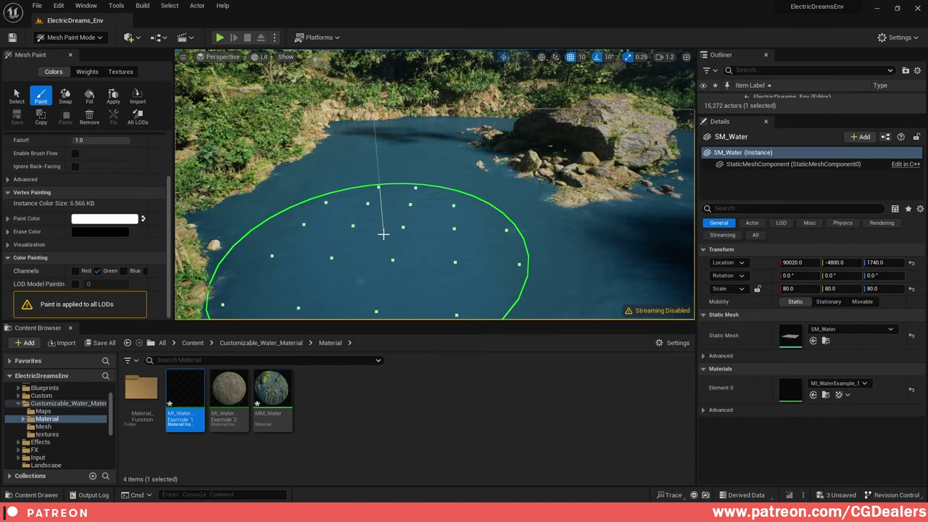
- Switch the level editor back to Selection mode and inspect the river in a full-screen viewport
click(63, 37)
click(96, 58)
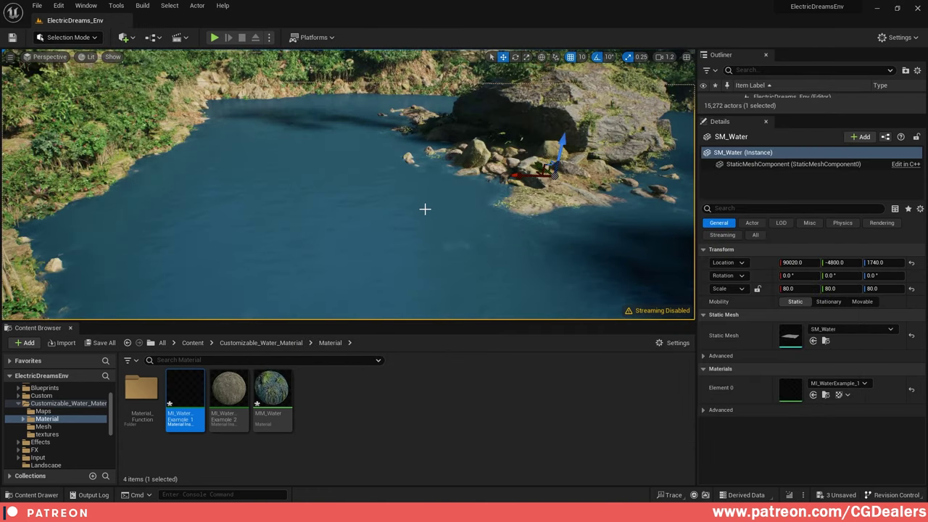
key(F11)
mouse_move(767, 252)
right_down()
mouse_move(863, 254)
mouse_move(886, 264)
mouse_move(767, 252)
right_up()
drag(763, 252, 767, 274)
right_drag(766, 276, 870, 283)
key(w)
right_drag(652, 276, 558, 312)
key(s)
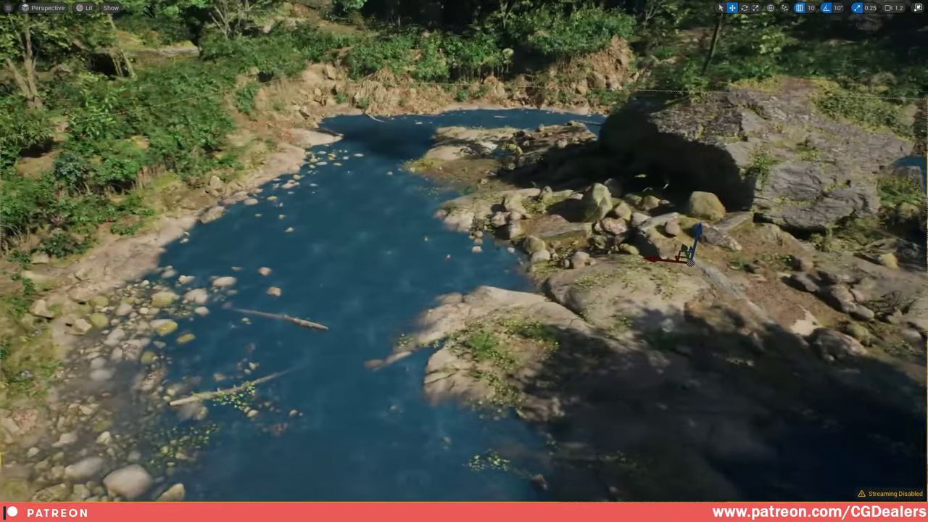
- Lower the water plane slightly so the riverbed stones near the banks emerge from the water
right_drag(370, 323, 290, 335)
key(w)
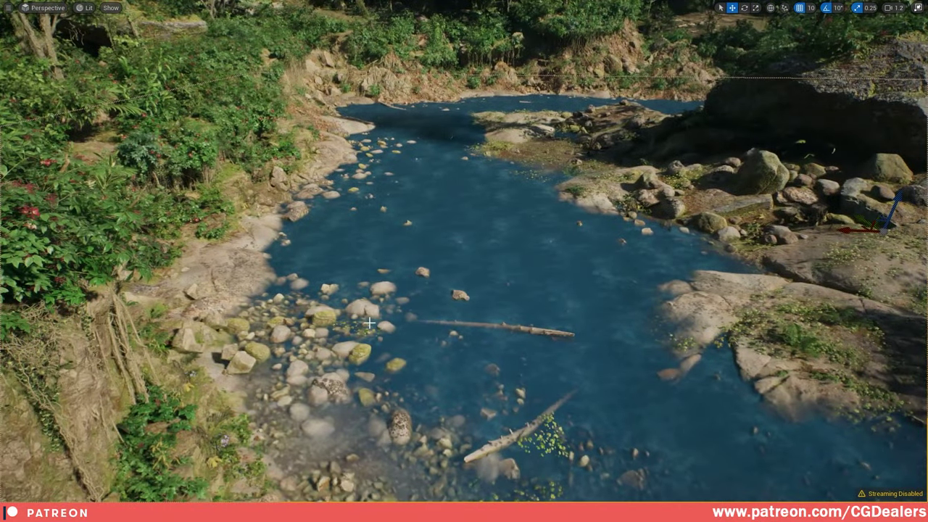
right_drag(370, 322, 454, 312)
key(s)
key(w)
key(s)
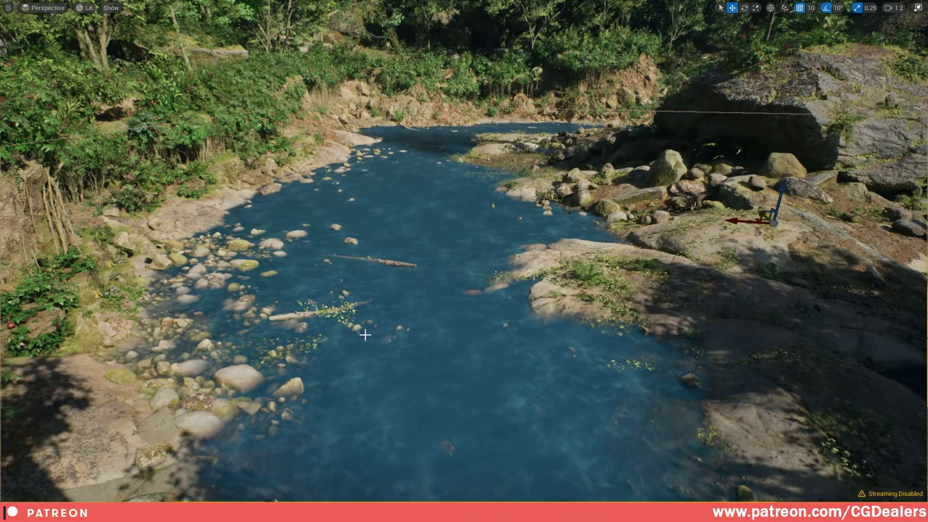
drag(779, 193, 780, 198)
right_drag(506, 247, 500, 251)
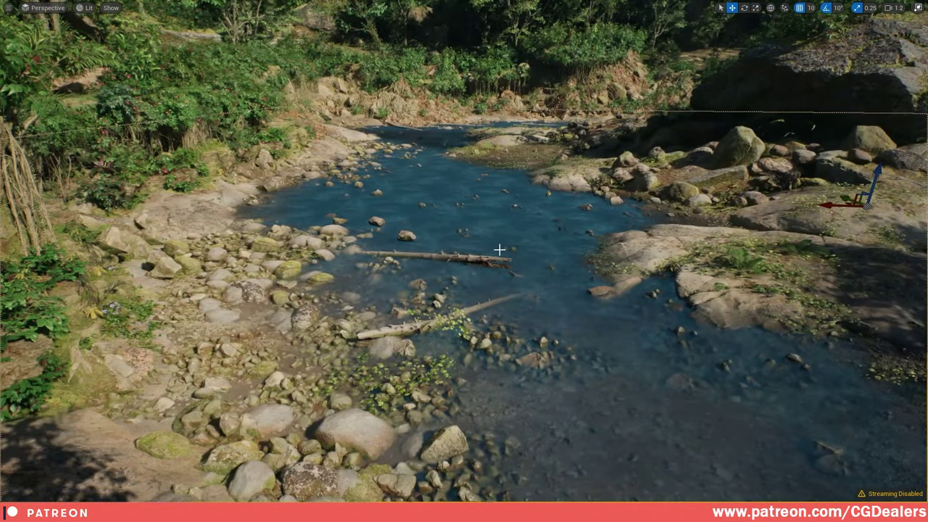
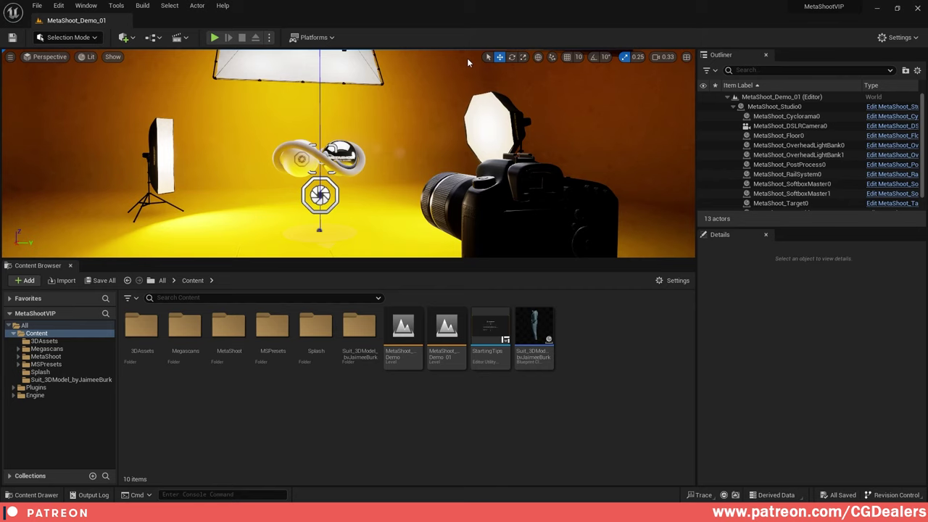
- Open the MetaShoot tool in the MetaShootVIP project and review its sequence, file output and render settings
click(87, 5)
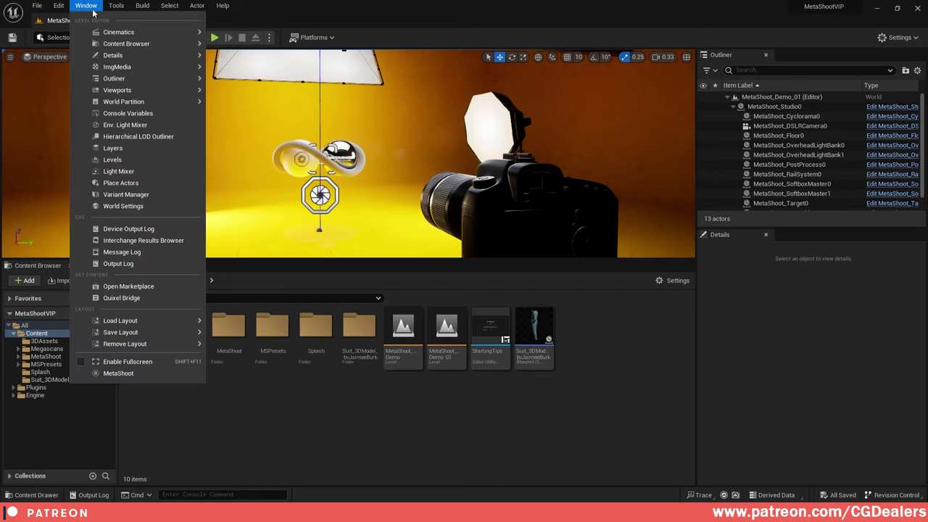
click(128, 376)
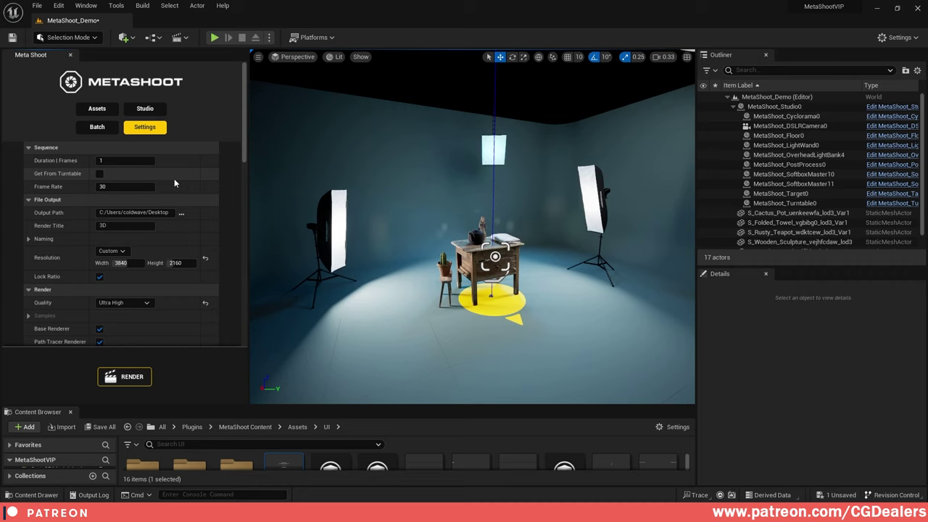
scroll(144, 211, down, 1)
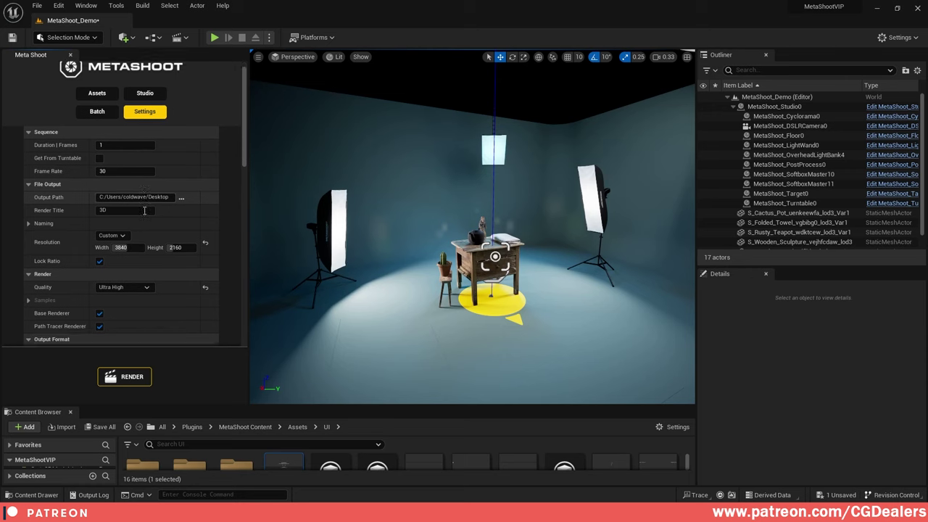
scroll(143, 207, down, 3)
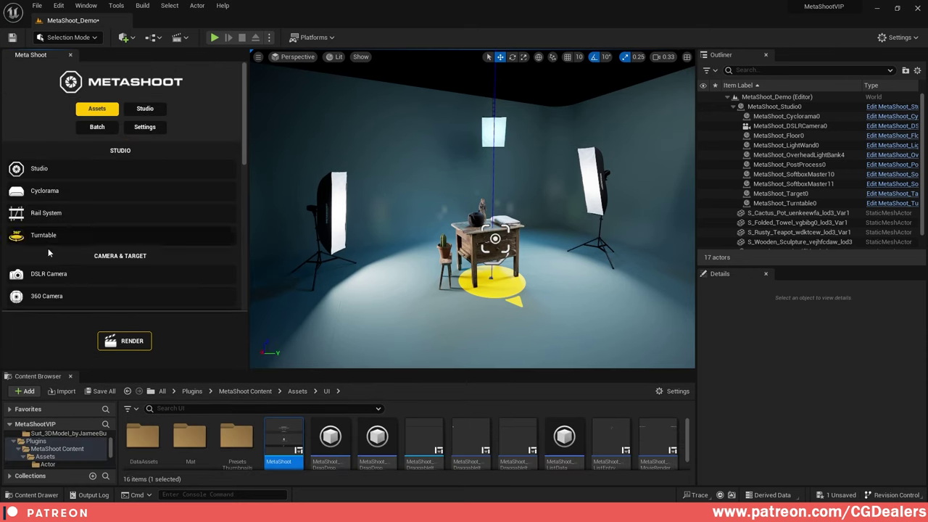
- Add a Rail System to the studio and raise it to a Z location of about 323
drag(59, 217, 288, 248)
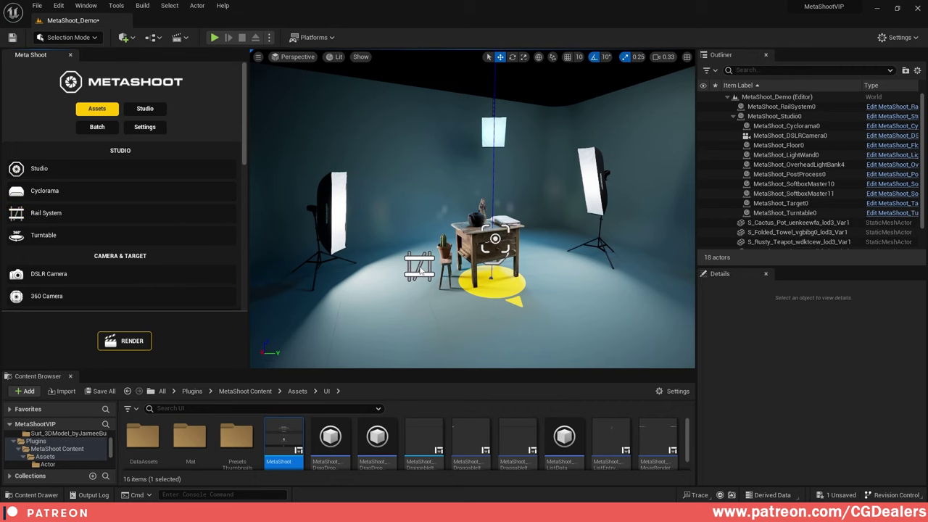
drag(420, 270, 421, 271)
right_drag(498, 127, 443, 129)
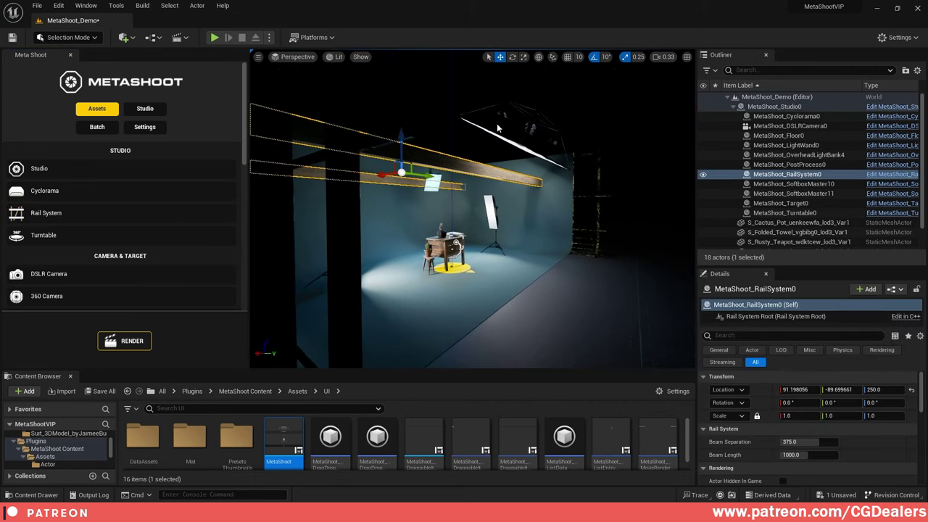
right_drag(463, 160, 576, 214)
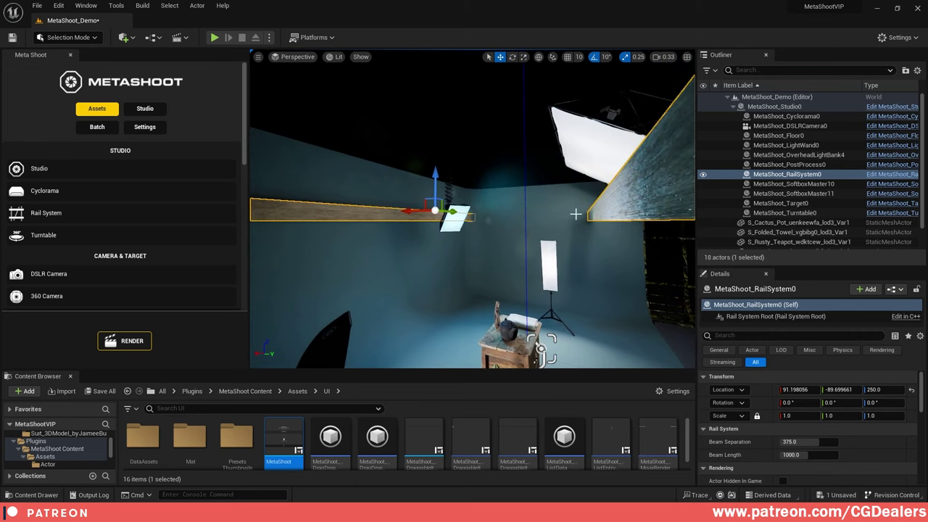
drag(434, 174, 417, 125)
right_drag(417, 125, 355, 120)
right_drag(522, 203, 574, 208)
right_drag(435, 218, 341, 203)
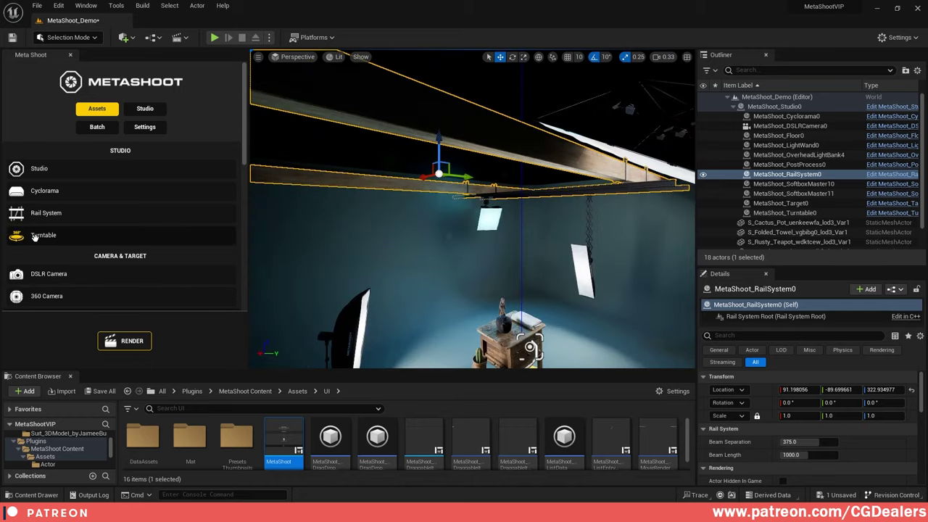
- Select the turntable under the wooden table, then run and stop the scene to test it
right_drag(508, 238, 453, 268)
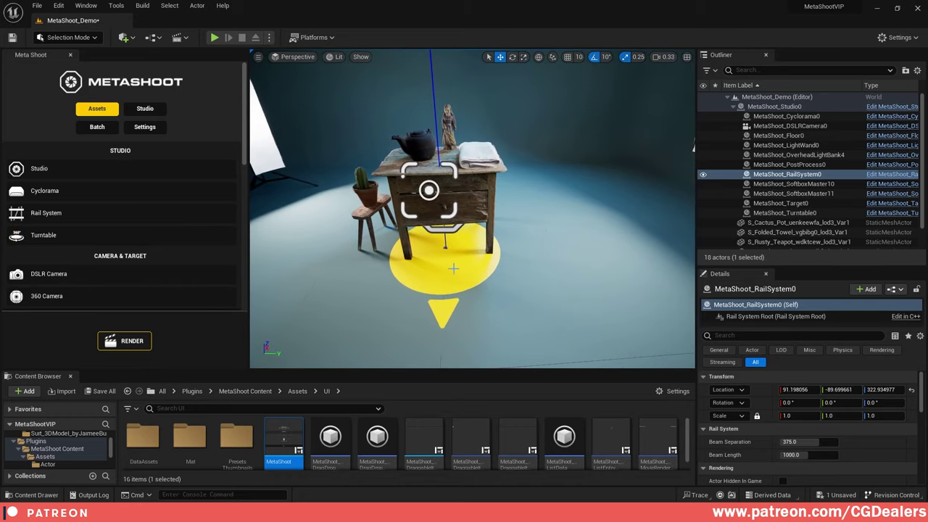
click(450, 273)
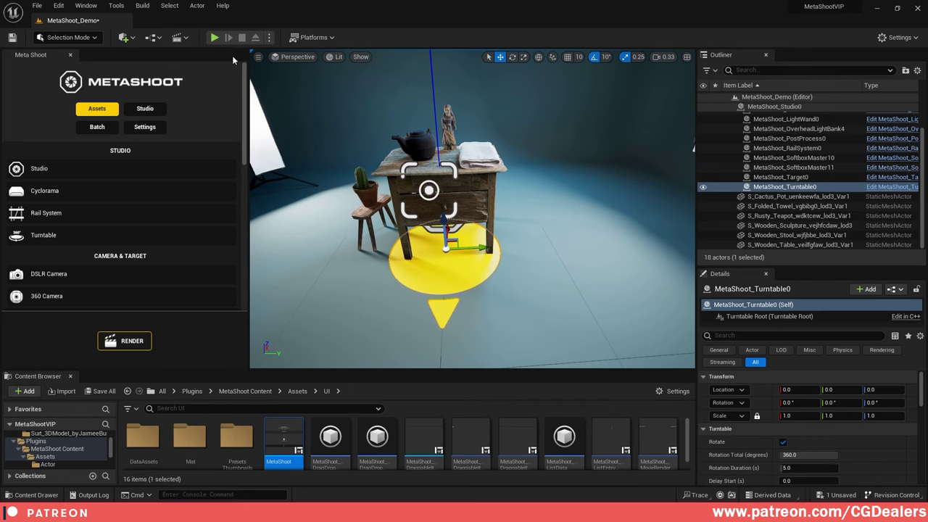
click(215, 37)
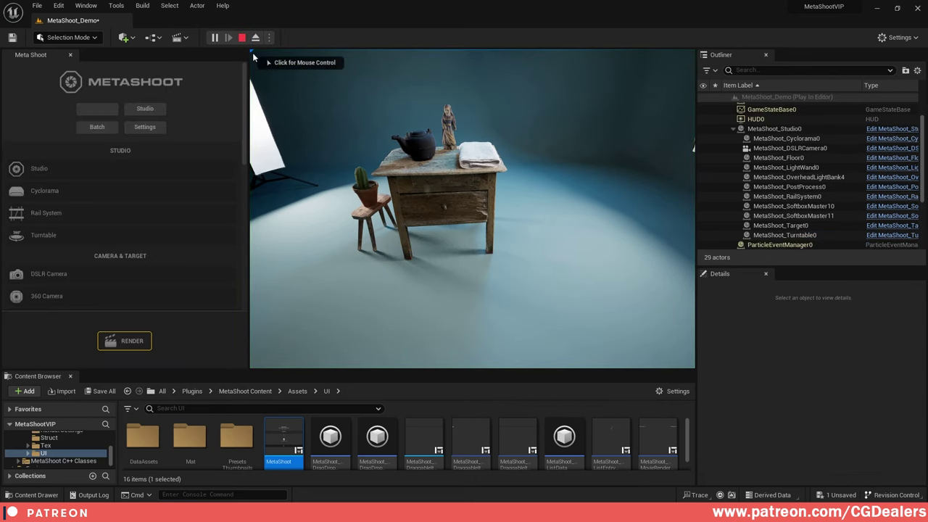
click(243, 38)
- Set the mobility of the six prop meshes to Movable and parent them to the turntable
click(791, 197)
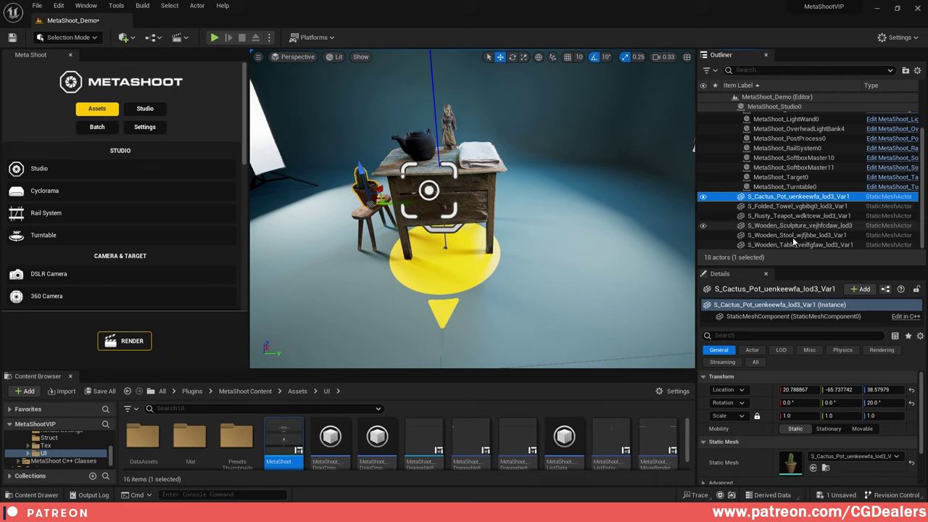
shift+click(793, 245)
drag(792, 251, 808, 189)
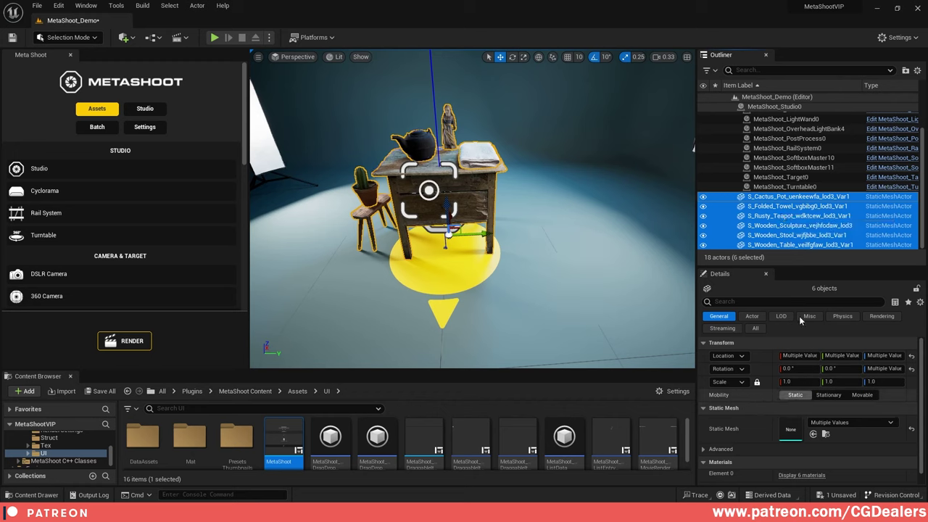
click(867, 399)
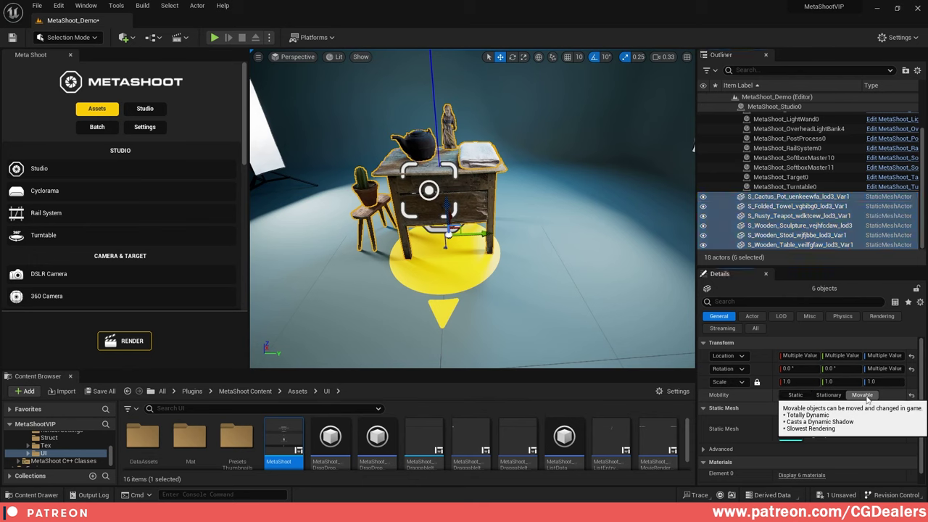
drag(800, 200, 802, 185)
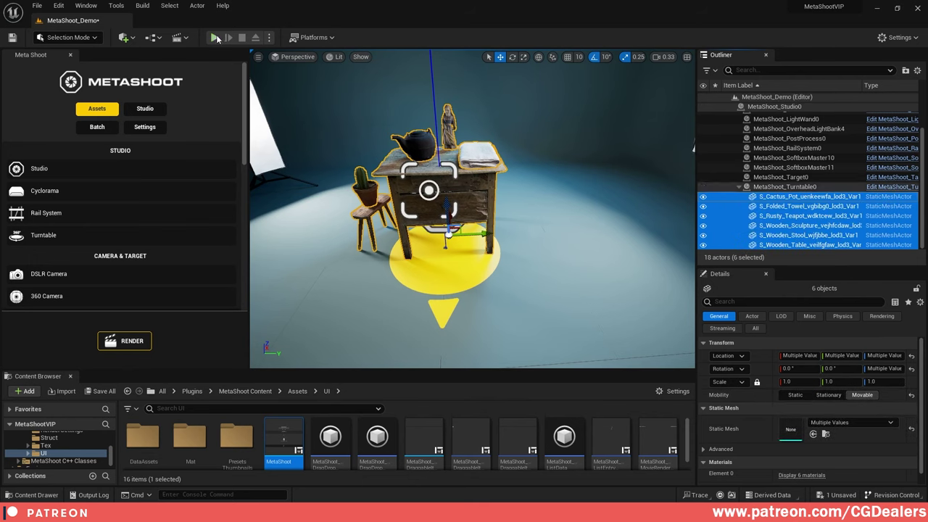
- Play the scene to preview the props on the turntable, and stop it again
click(216, 37)
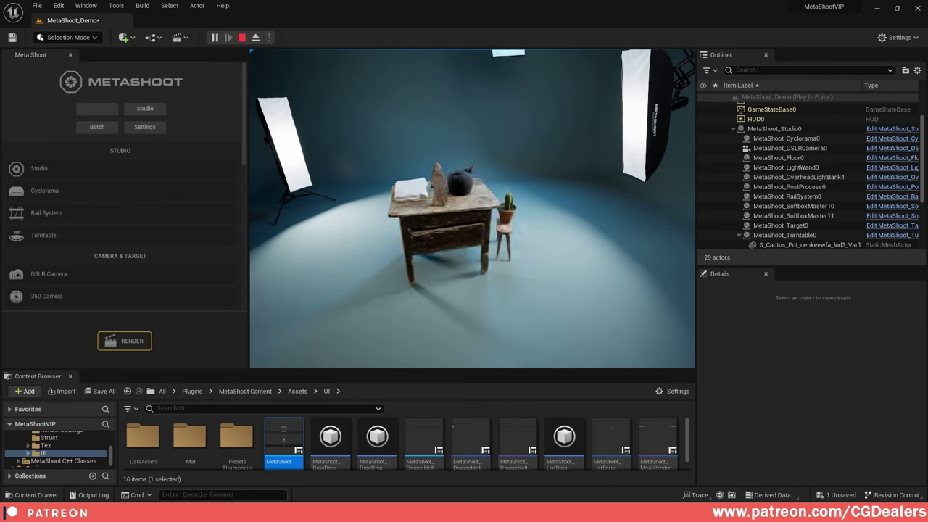
key(Escape)
scroll(182, 200, down, 3)
alt+drag(327, 217, 370, 219)
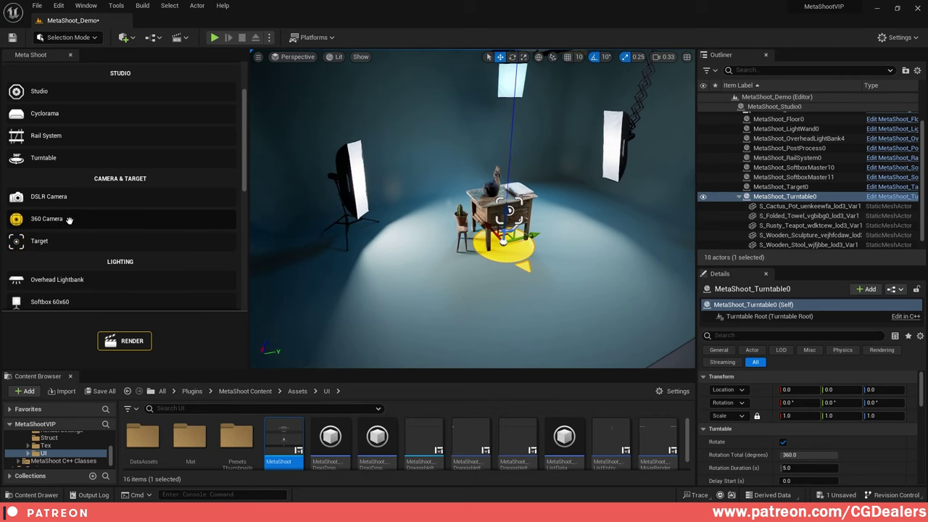
- Select the DSLR camera in the studio to check its framing of the props
right_drag(464, 217, 530, 224)
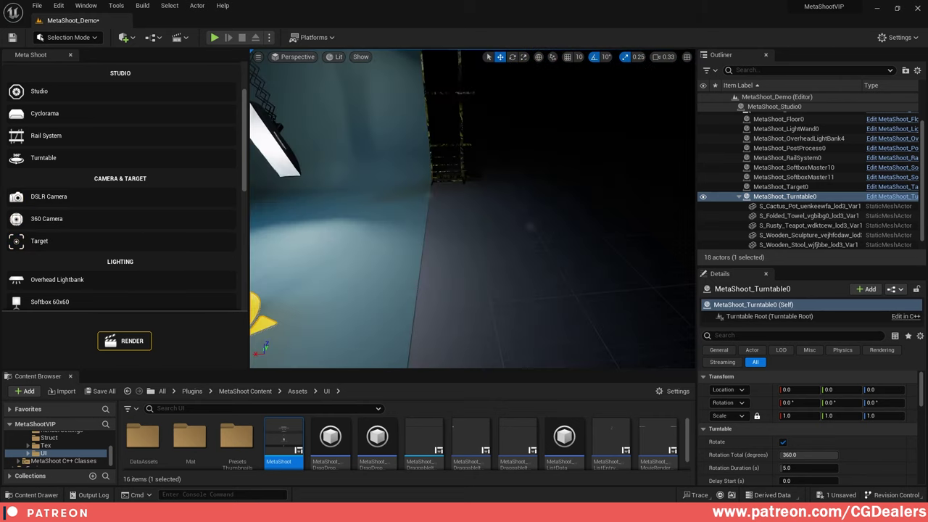
scroll(530, 224, down, 5)
click(429, 229)
click(398, 191)
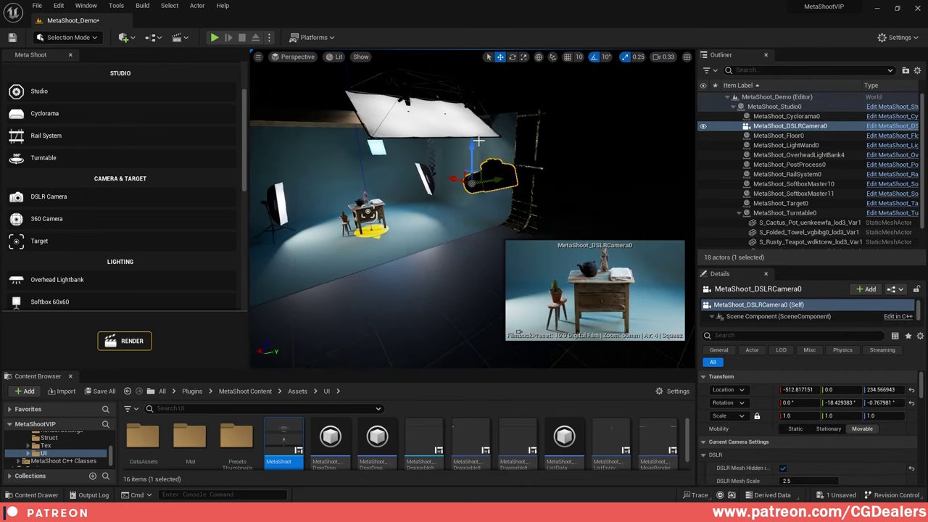
- Select the target actor on the table and move it to about X 1.8, Y 2.7, Z 65.6
key(w)
right_drag(397, 199, 382, 222)
click(392, 229)
right_drag(493, 206, 493, 205)
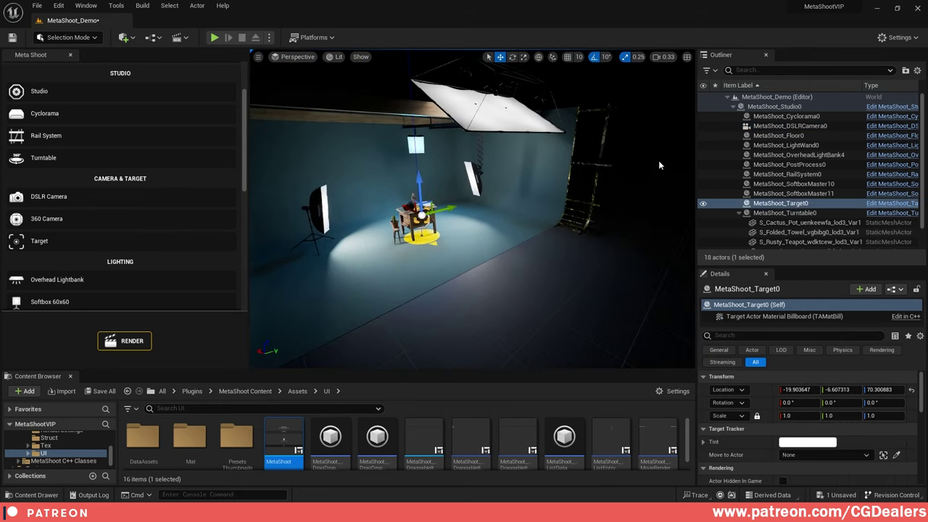
key(w)
right_drag(430, 194, 415, 196)
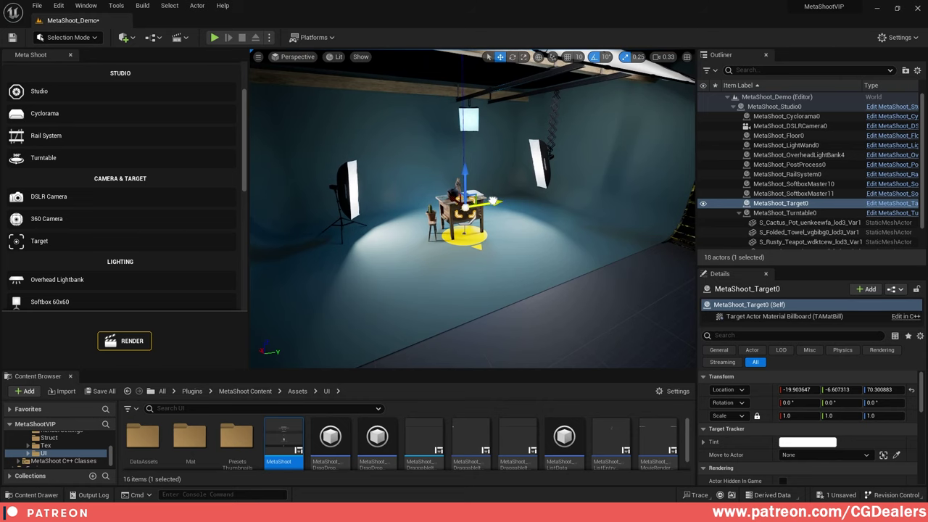
drag(493, 201, 409, 223)
drag(365, 189, 359, 190)
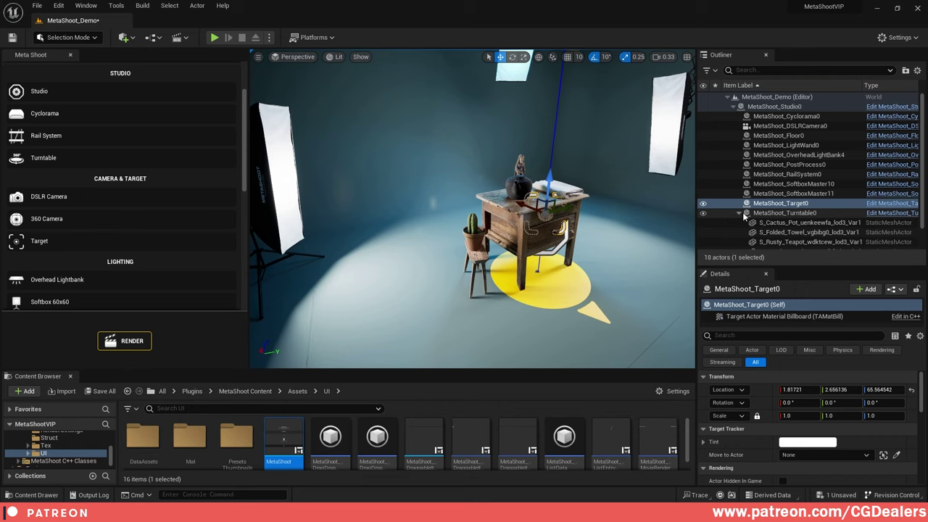
- Parent the turntable to the target actor and move the target to shift the whole prop setup
scroll(811, 219, down, 1)
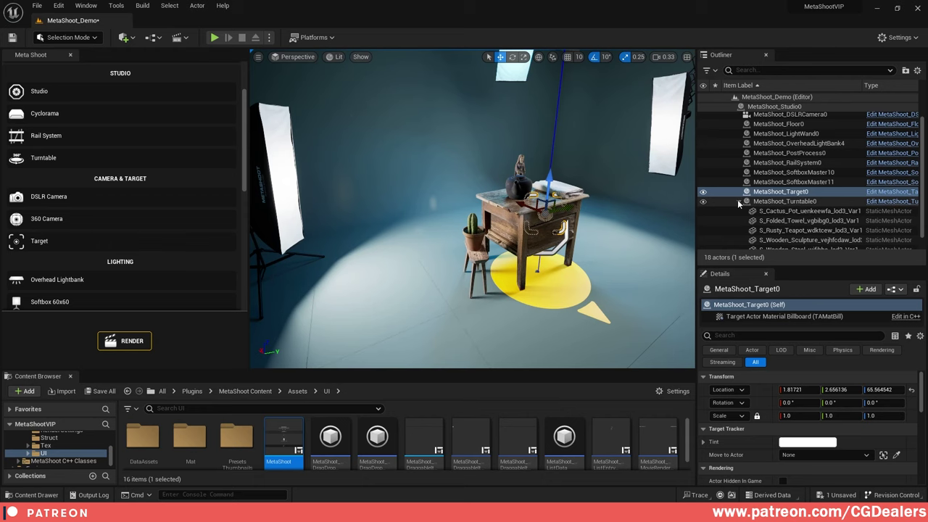
drag(802, 212, 800, 203)
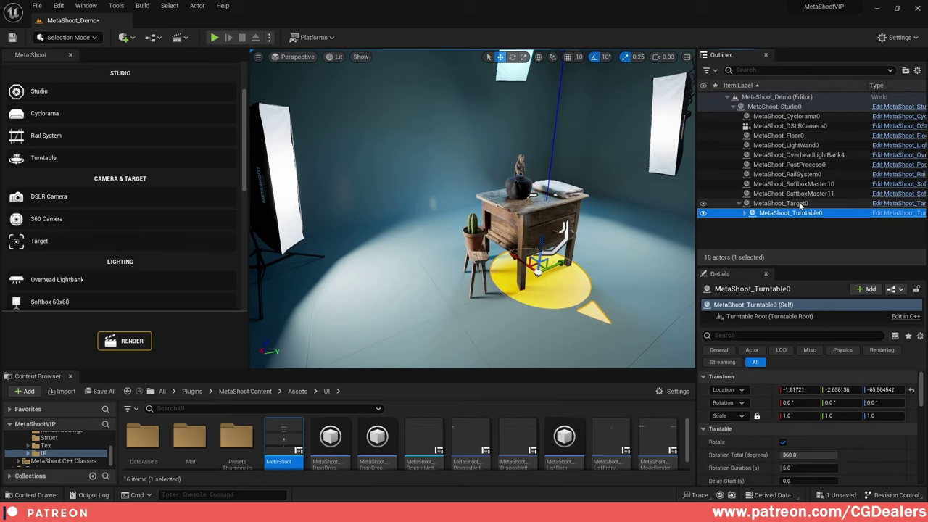
double_click(799, 203)
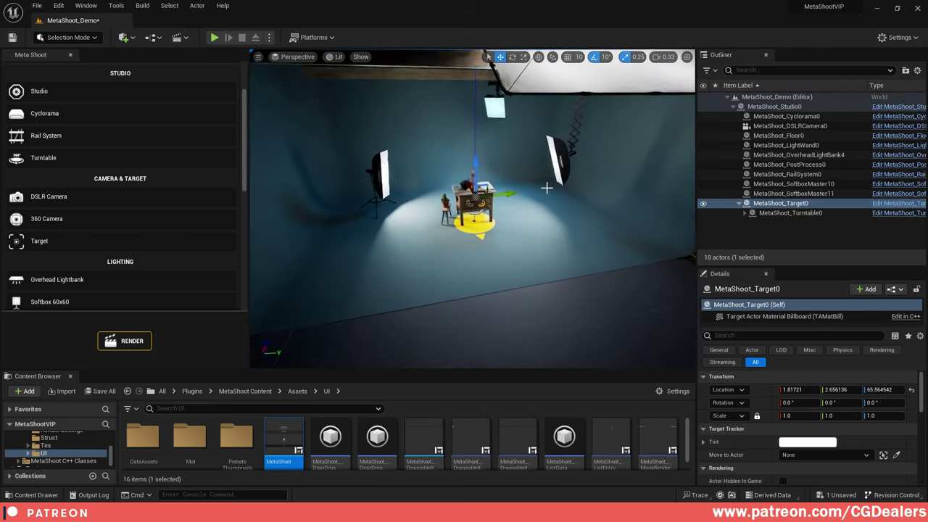
mouse_move(512, 195)
mouse_down()
mouse_move(588, 199)
mouse_move(435, 212)
mouse_move(512, 212)
mouse_up()
mouse_move(475, 182)
mouse_down()
mouse_move(492, 203)
mouse_move(472, 179)
mouse_up()
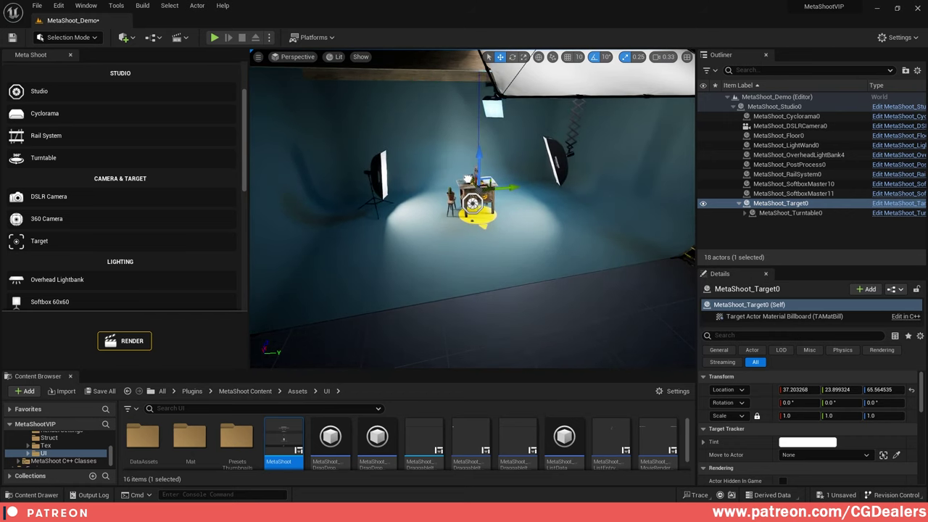
- Try rotating the target actor together with its parented turntable, and undo the rotation
key(e)
drag(484, 217, 539, 189)
key(ctrl+z)
- Move the target actor with its props back toward the studio centre, at about X -2.2, Y 19.7
key(w)
mouse_move(538, 189)
right_down()
mouse_move(609, 194)
mouse_move(549, 197)
right_up()
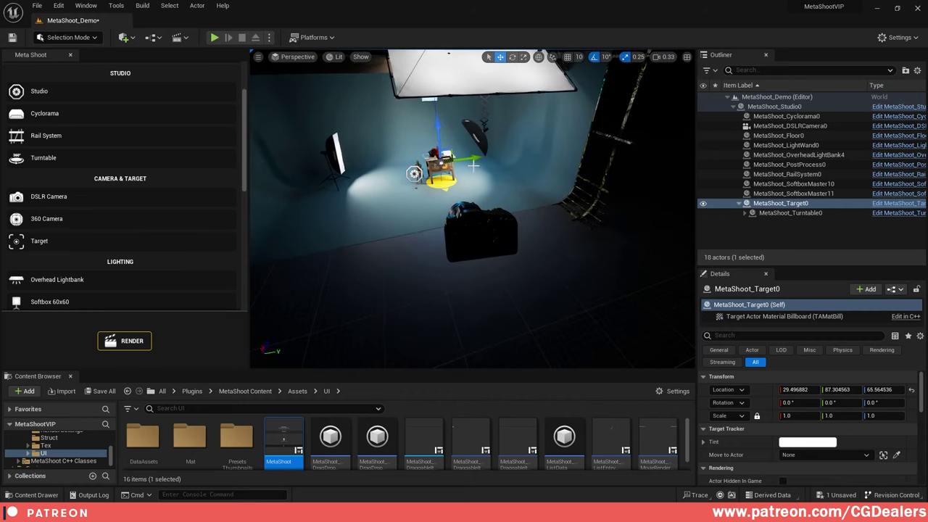
drag(469, 164, 425, 165)
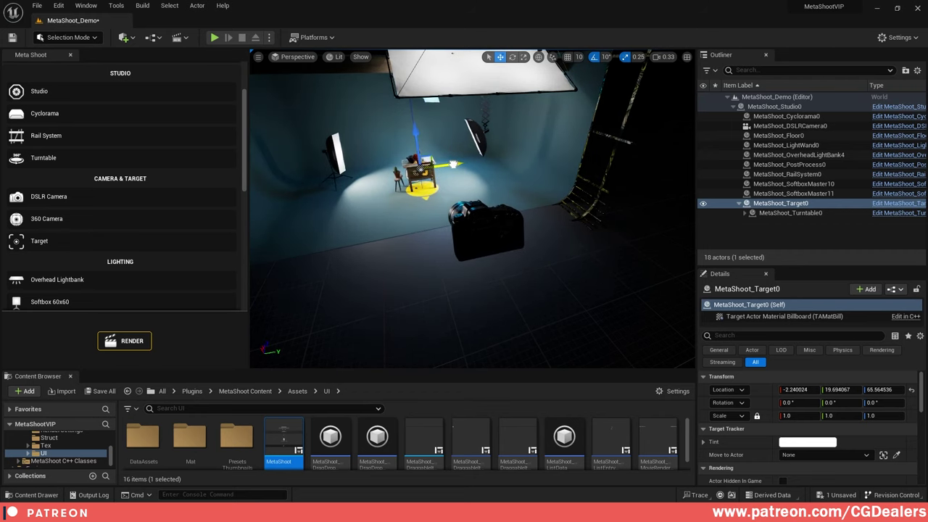
- Add an Overhead Lightbank to the studio and position it above the table at about X 53, Y -45, Z 225
scroll(73, 233, down, 4)
drag(105, 208, 249, 216)
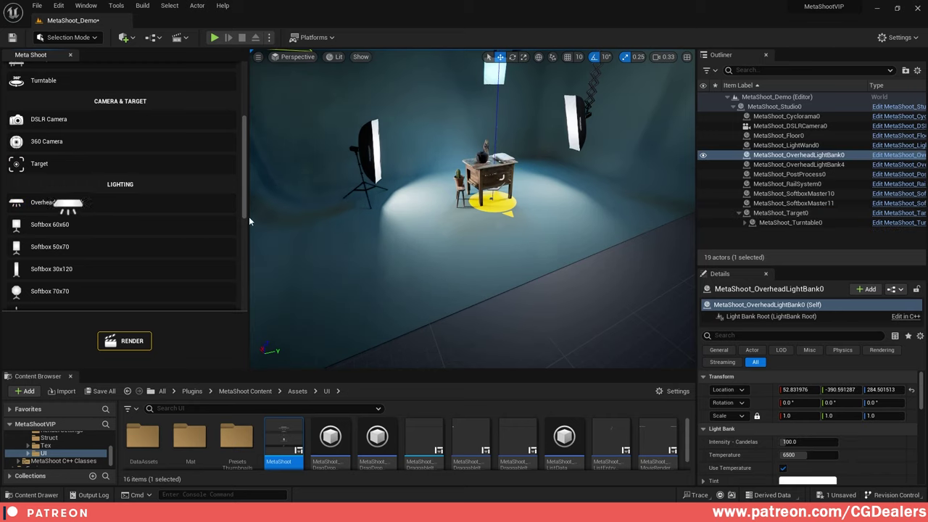
right_drag(426, 170, 391, 128)
drag(376, 109, 566, 124)
right_drag(566, 123, 598, 98)
drag(444, 100, 448, 144)
right_drag(449, 146, 467, 166)
- Tilt the new overhead lightbank to a Y rotation of -20° and bring its Light Bank settings into view
key(e)
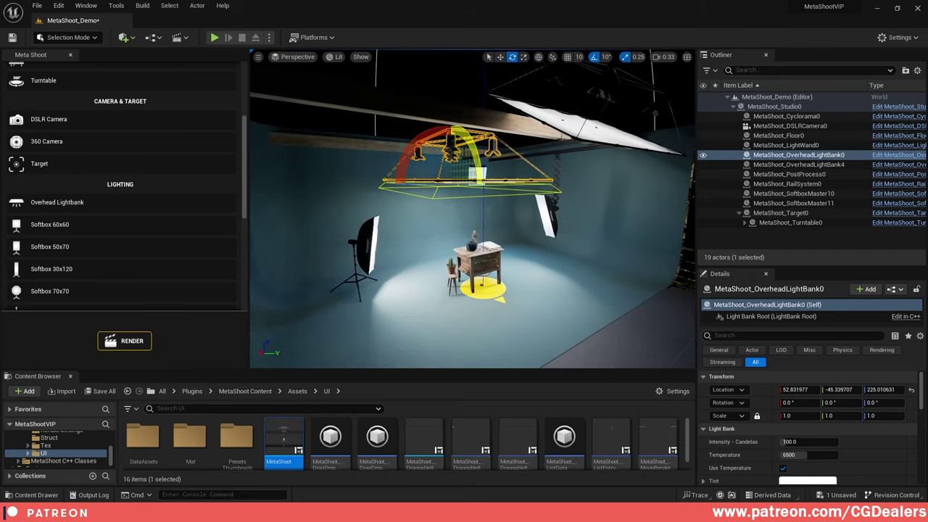
drag(479, 156, 432, 183)
scroll(797, 435, down, 1)
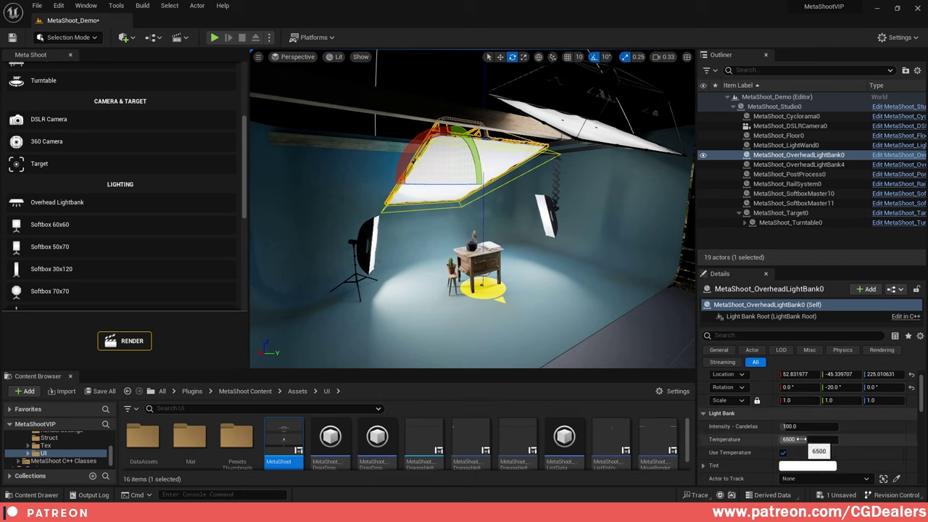
- Raise the new overhead lightbank's intensity to about 304 candelas and its temperature to 7710
drag(794, 440, 826, 427)
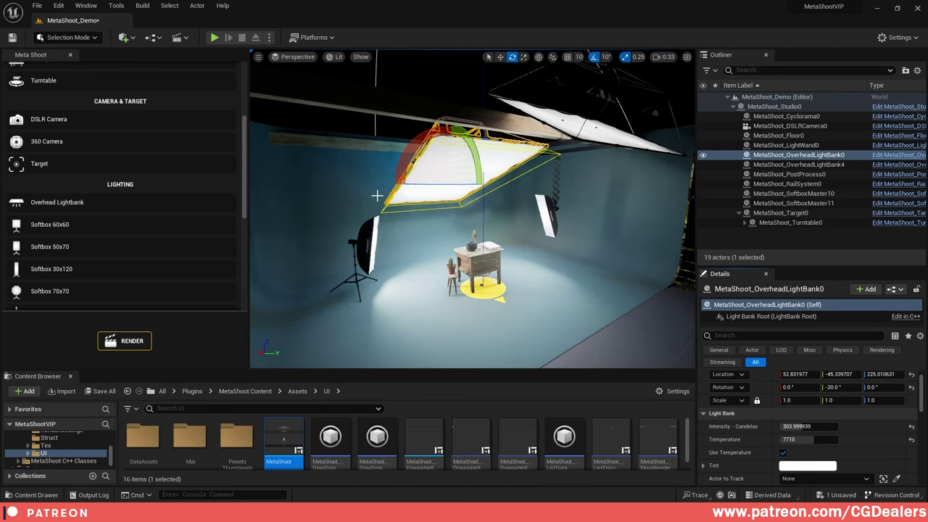
key(w)
right_drag(508, 239, 497, 210)
key(s)
scroll(811, 425, down, 3)
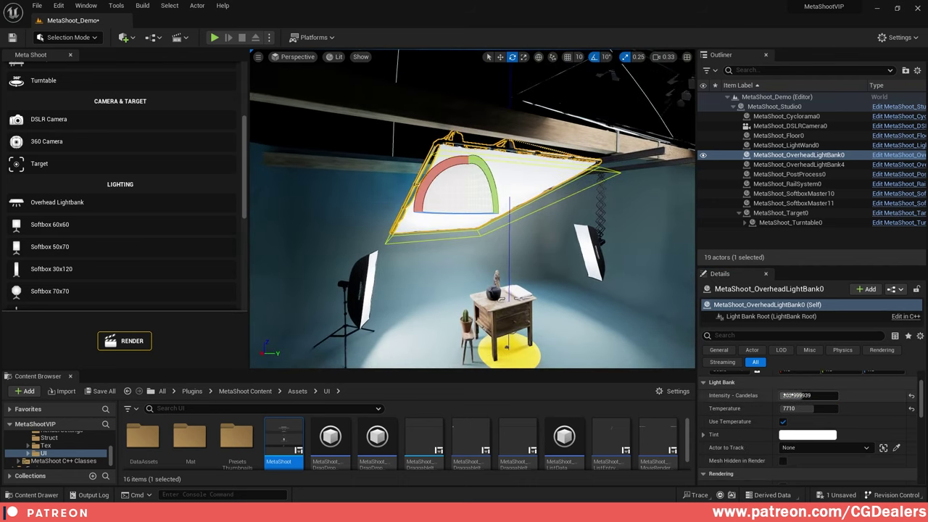
- Try a yellow-green tint on the overhead lightbank and discard the colour change
click(810, 420)
mouse_move(677, 322)
mouse_down()
mouse_move(700, 302)
mouse_move(657, 306)
mouse_move(638, 323)
mouse_move(646, 344)
mouse_move(669, 346)
mouse_move(670, 374)
mouse_up()
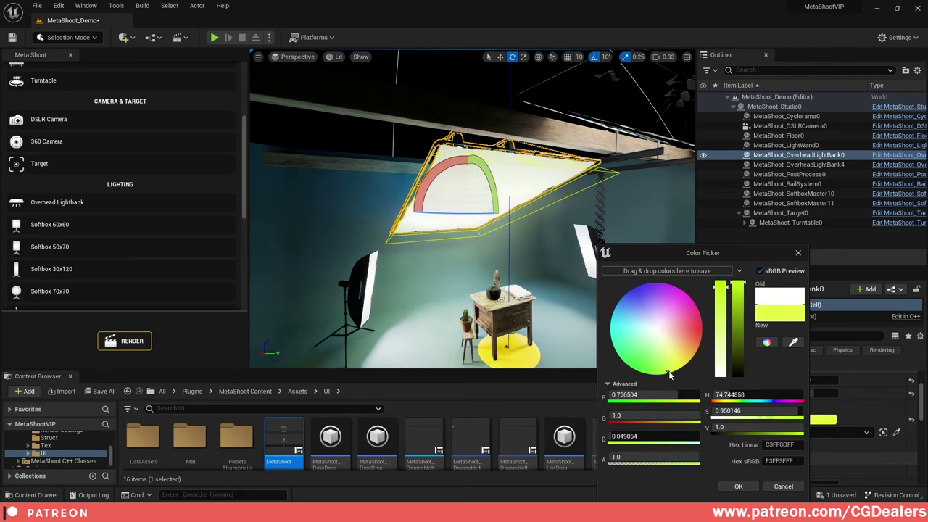
click(783, 487)
scroll(818, 399, down, 2)
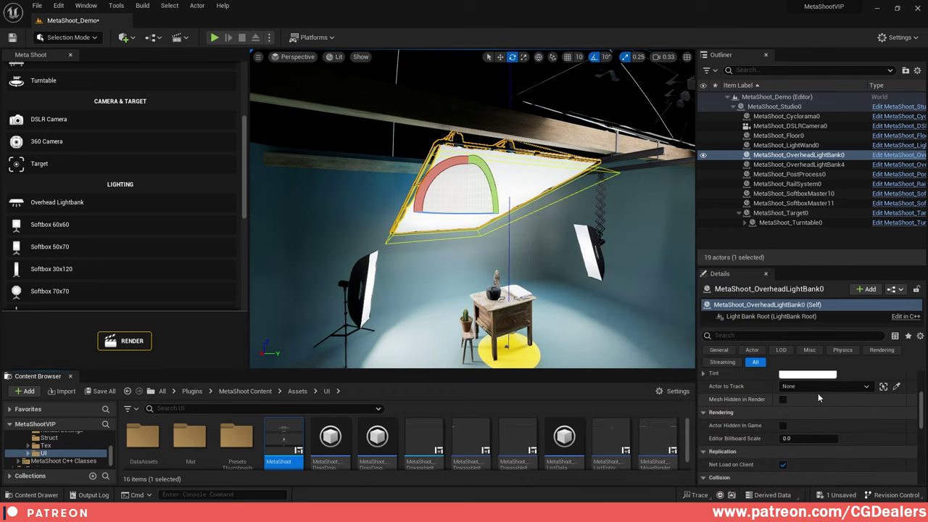
- Show the DSLR camera preview, hide the overhead lightbank's mesh in renders, and lower the lightbank in front of the table
key(s)
right_drag(486, 179, 572, 179)
click(491, 198)
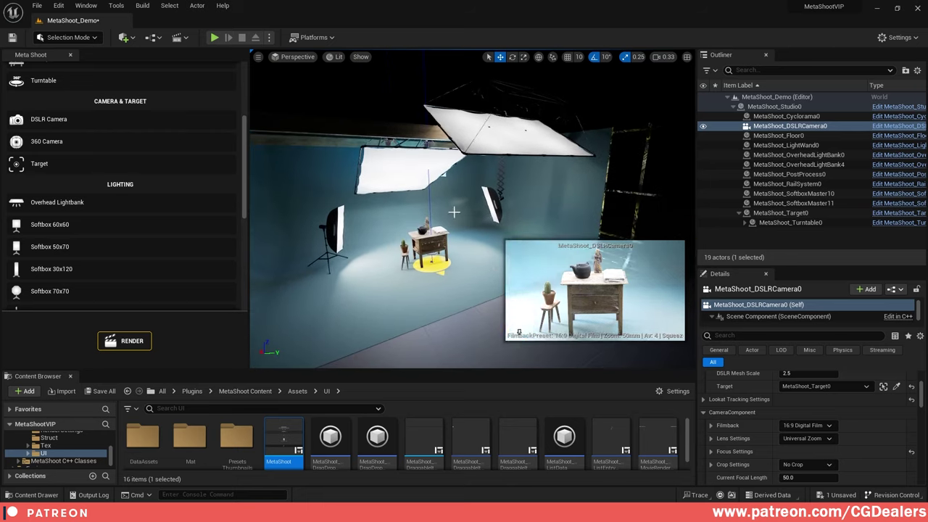
click(401, 172)
drag(396, 148, 416, 202)
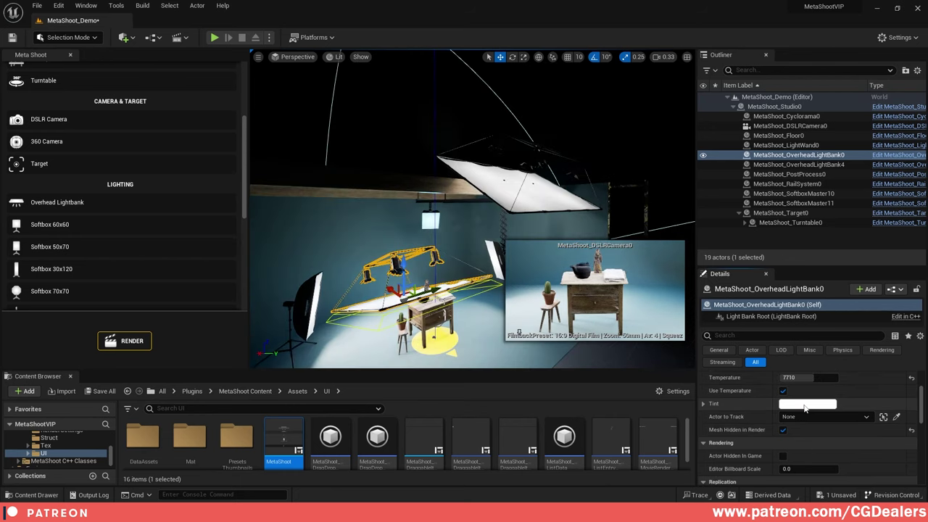
- Tint the overhead lightbank's light bright green, about hue 113 at full saturation
click(807, 404)
drag(635, 336, 633, 375)
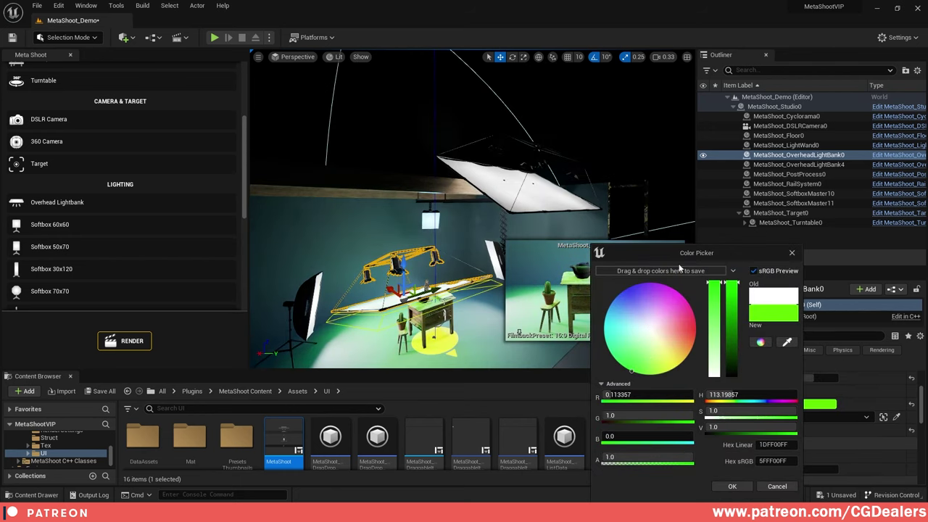
click(791, 254)
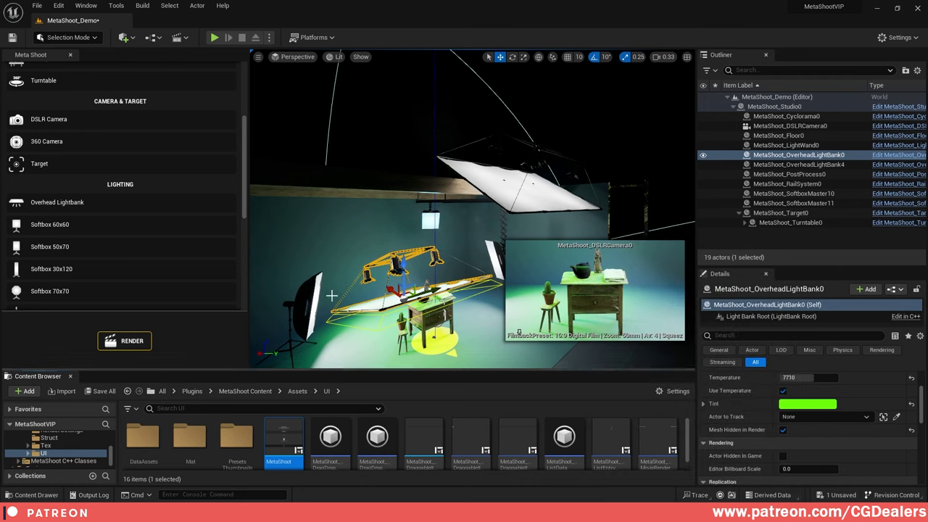
- Raise the green overhead lightbank back above the table and turn off Mesh Hidden in Render
mouse_move(435, 218)
right_down()
mouse_move(526, 206)
mouse_move(446, 220)
right_up()
drag(409, 222, 412, 167)
click(783, 429)
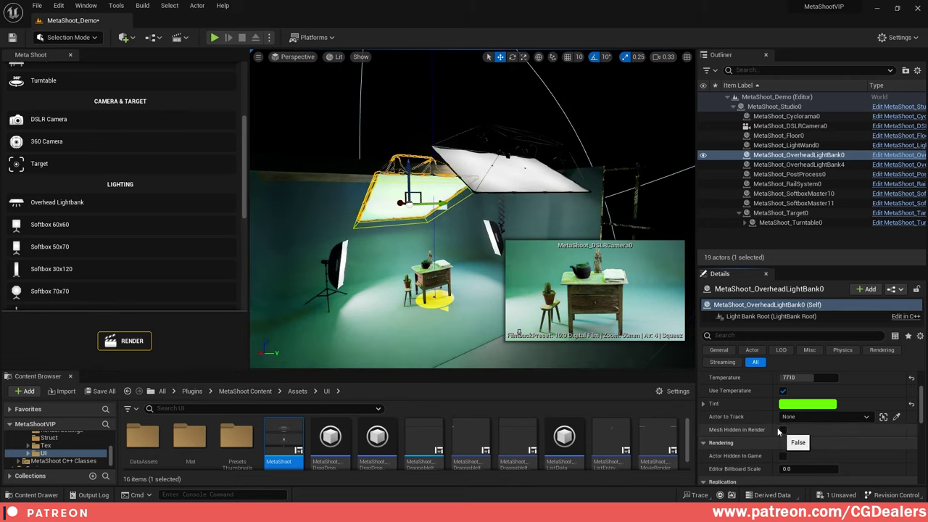
- Add a Softbox 60x60 to the studio and bring it down close in front of the table
scroll(87, 241, down, 1)
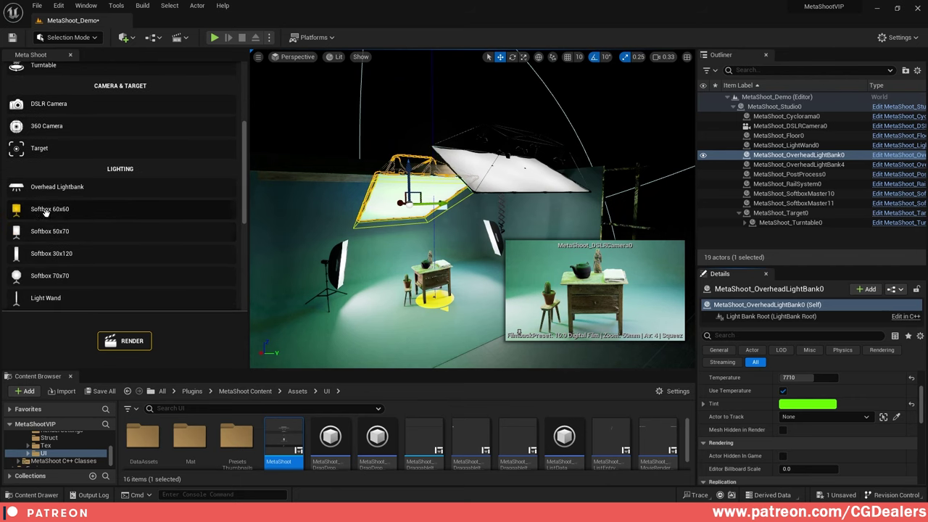
click(55, 209)
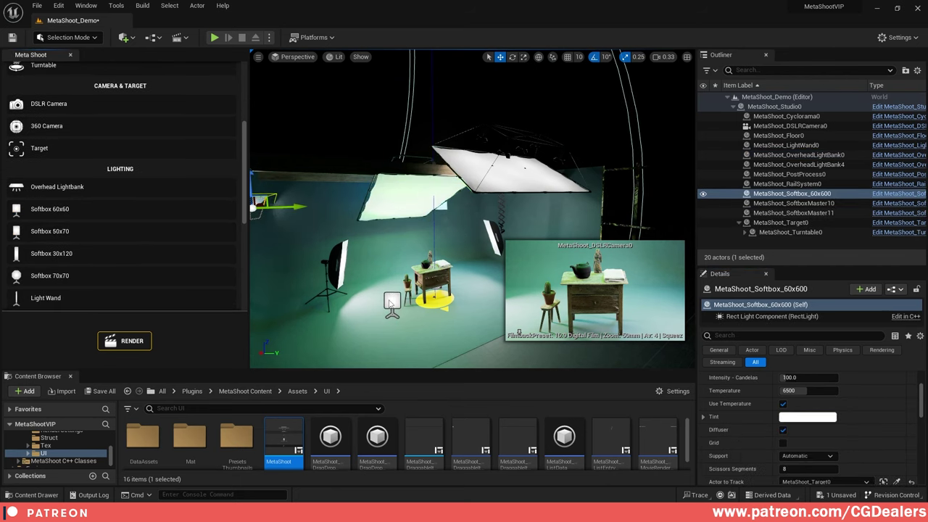
right_drag(378, 291, 330, 290)
drag(360, 163, 474, 215)
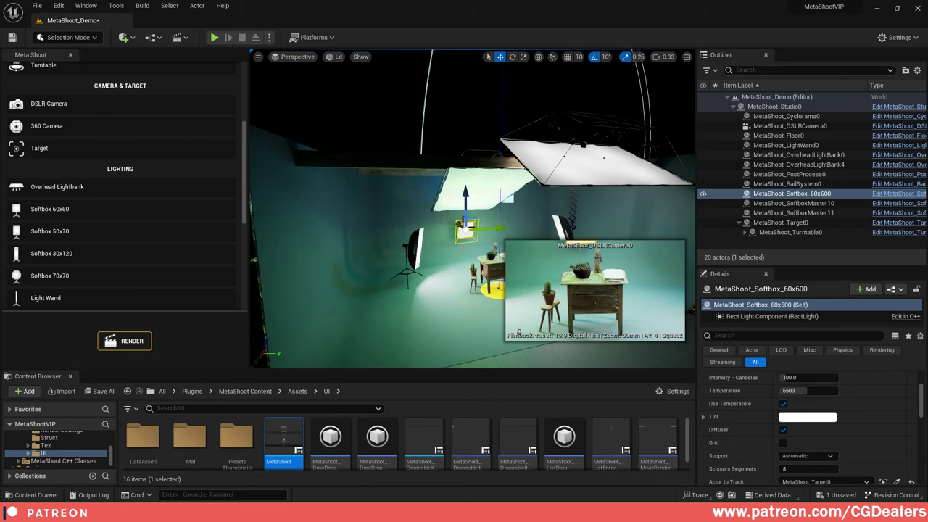
drag(463, 247, 484, 260)
right_drag(406, 305, 470, 234)
drag(398, 203, 371, 272)
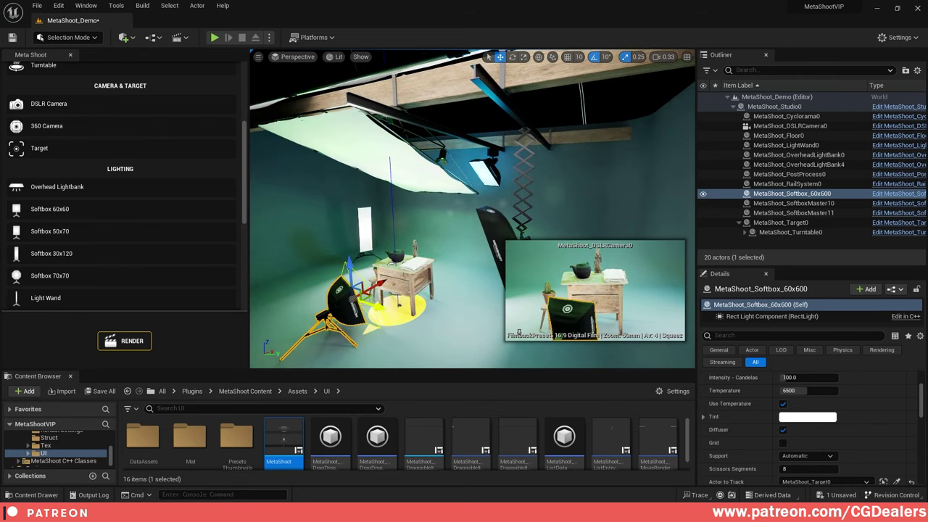
- Move the 60x60 softbox out of the camera's view to the stool side of the table, and adjust its height
drag(375, 306, 319, 288)
right_drag(319, 288, 429, 291)
drag(337, 243, 331, 212)
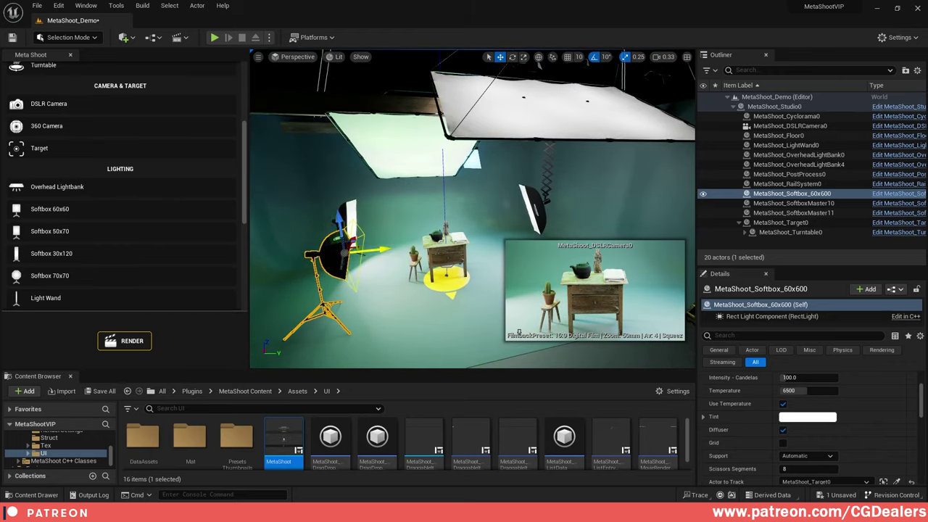
drag(374, 250, 390, 250)
mouse_move(406, 269)
right_down()
mouse_move(443, 270)
mouse_move(421, 272)
right_up()
- Add a Light Wand to the studio and place it beyond the cactus stool, at the edge of the camera view
scroll(88, 229, down, 1)
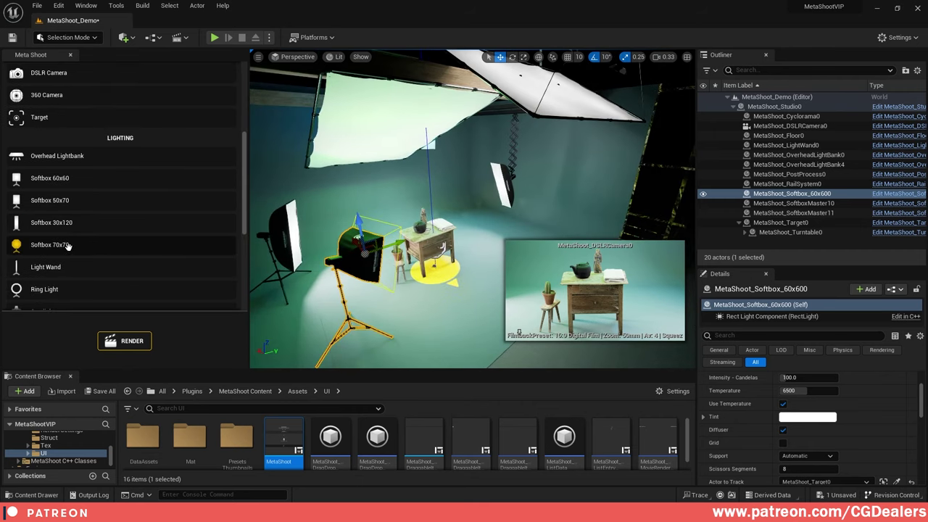
scroll(67, 247, down, 1)
drag(42, 253, 419, 214)
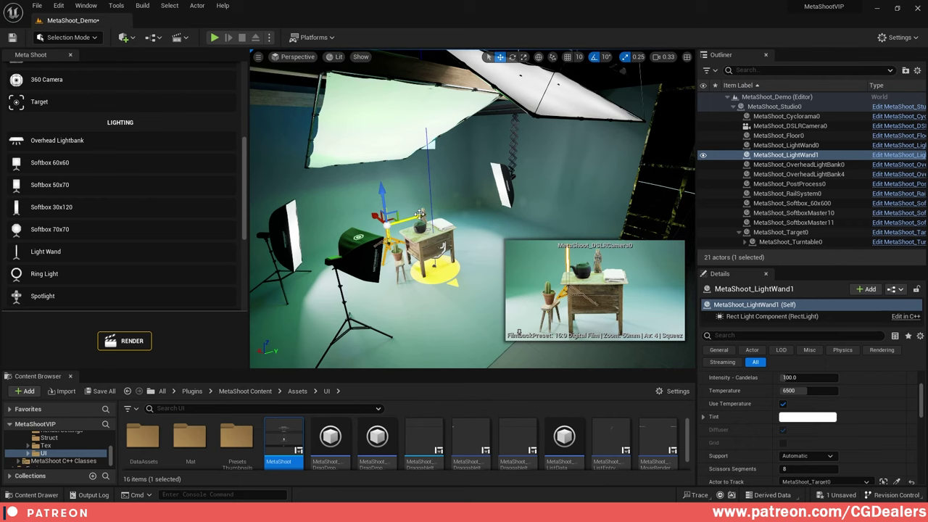
drag(419, 215, 392, 216)
key(w)
mouse_move(393, 216)
right_down()
mouse_move(359, 217)
mouse_move(407, 225)
mouse_move(396, 223)
right_up()
drag(386, 201, 333, 211)
key(s)
mouse_move(387, 211)
right_down()
mouse_move(367, 212)
mouse_move(386, 212)
right_up()
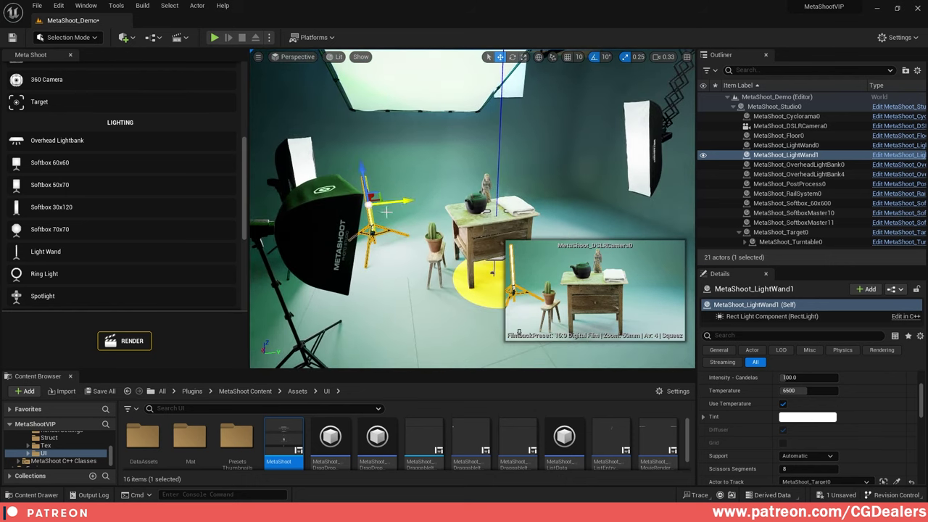
- Add a Ring Light to the studio, place it in front of the table and raise it
click(64, 278)
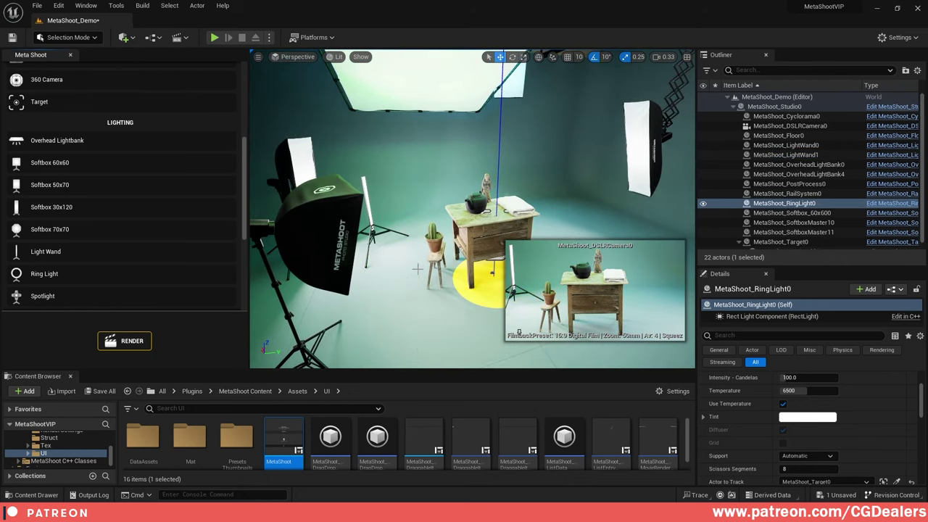
key(s)
right_drag(418, 269, 434, 269)
drag(372, 116, 523, 217)
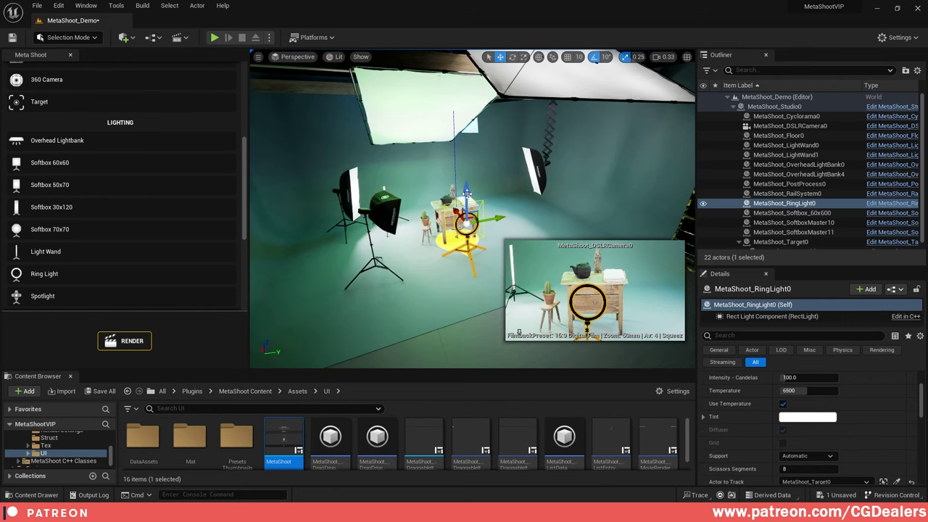
drag(466, 195, 467, 171)
right_drag(467, 171, 488, 166)
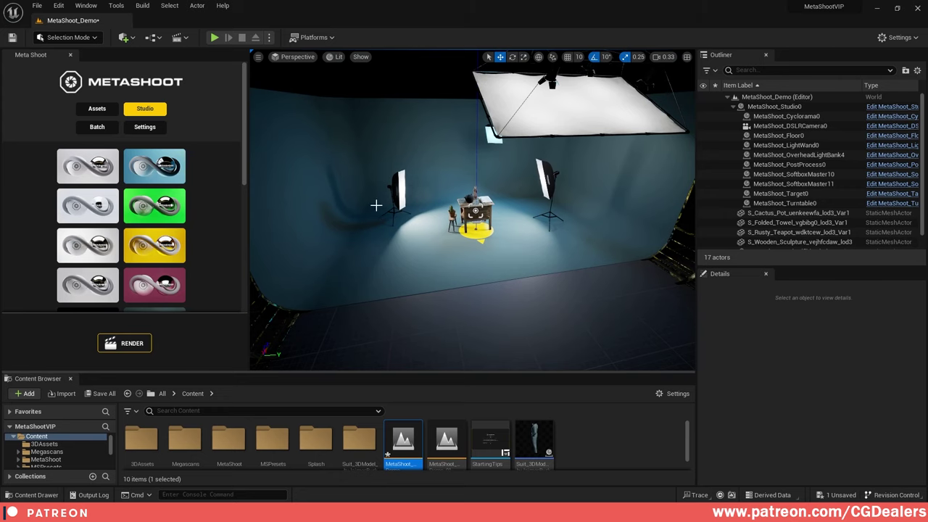
- Try the white and blue studio presets, and select the DSLR camera to preview its shot
scroll(202, 177, down, 3)
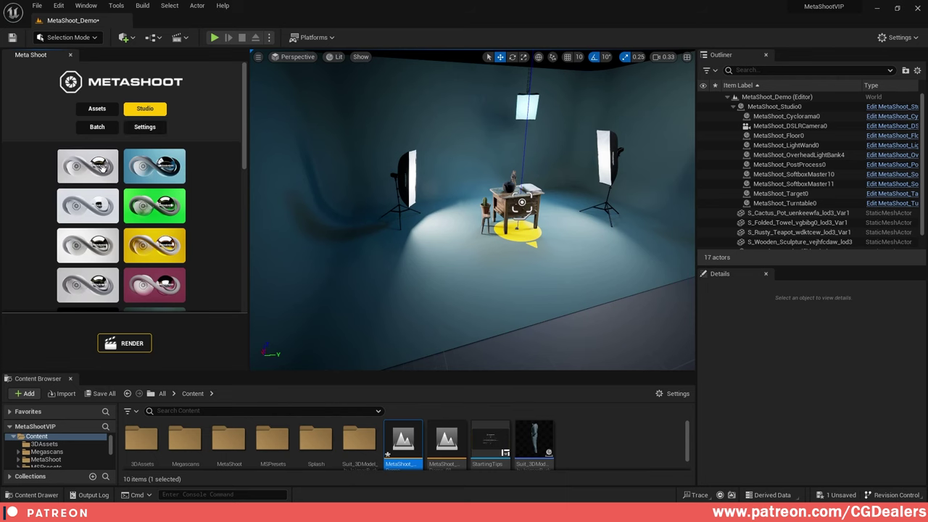
click(103, 167)
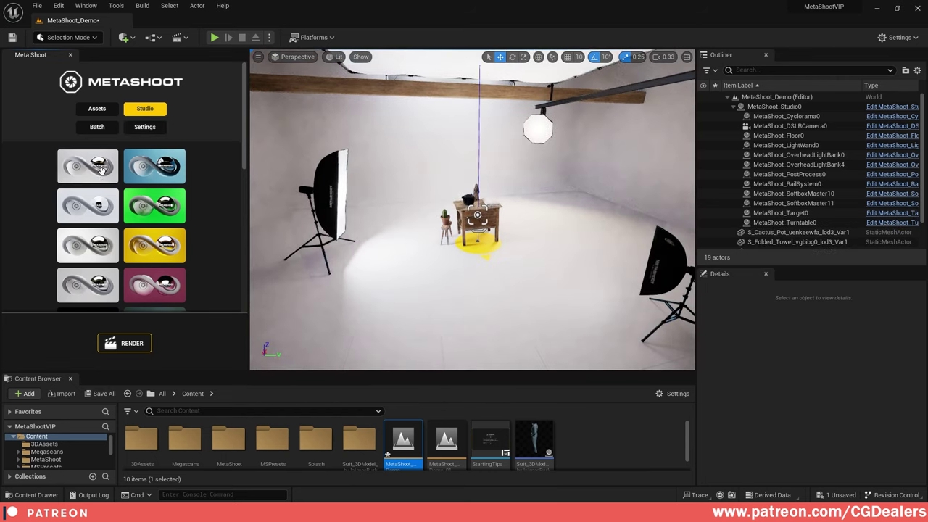
click(174, 167)
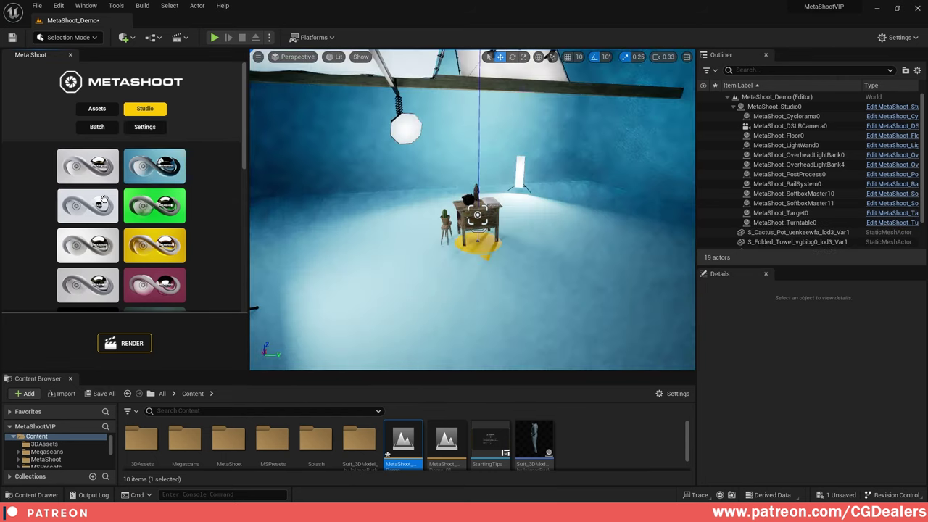
click(436, 187)
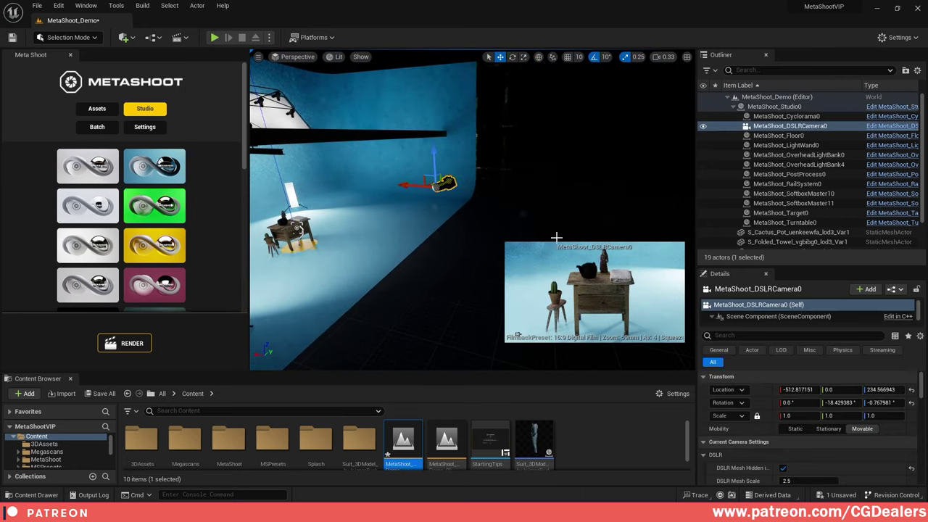
right_drag(472, 304, 352, 222)
- Try the white, light grey and green-screen studio presets on the table scene
click(90, 167)
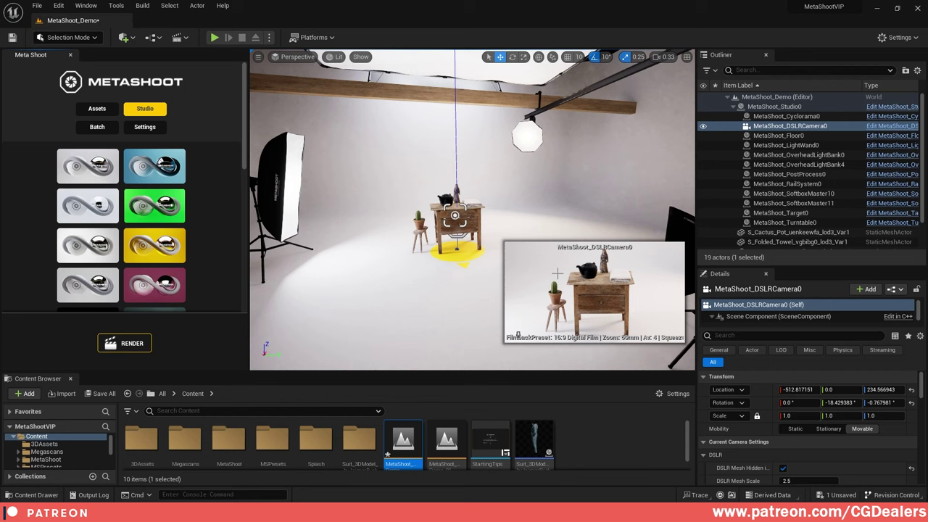
click(108, 203)
click(141, 206)
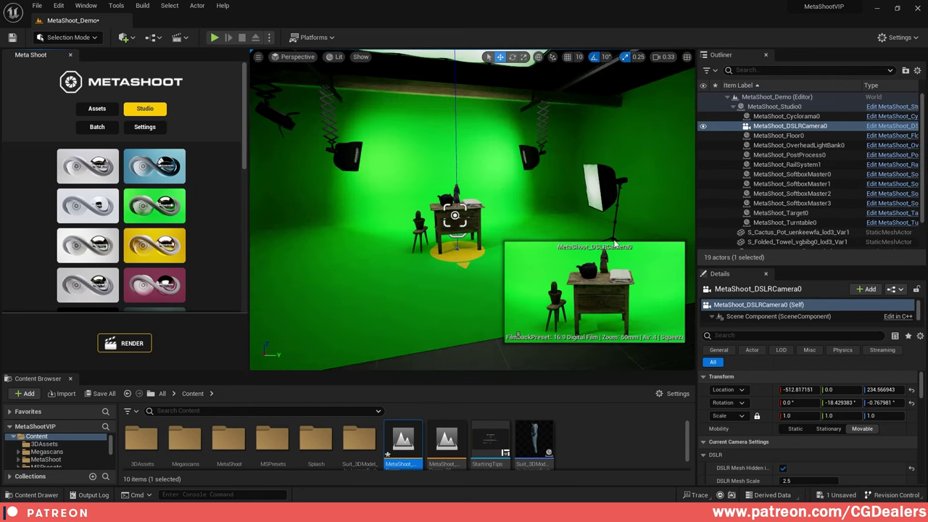
- Try the magenta studio preset, and apply the dark teal preset instead
scroll(82, 248, down, 2)
click(153, 221)
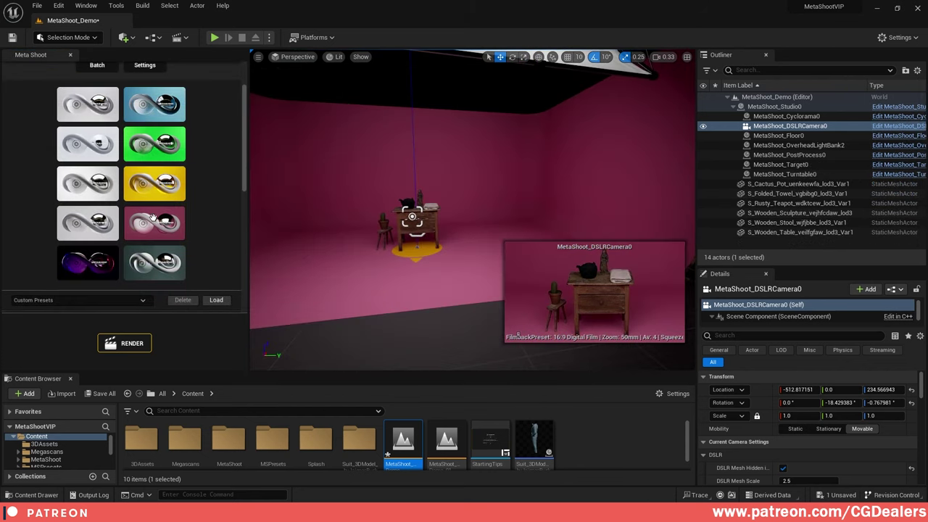
click(154, 263)
- Try a brighter, different Main Color on the cyclorama and discard the change
click(397, 291)
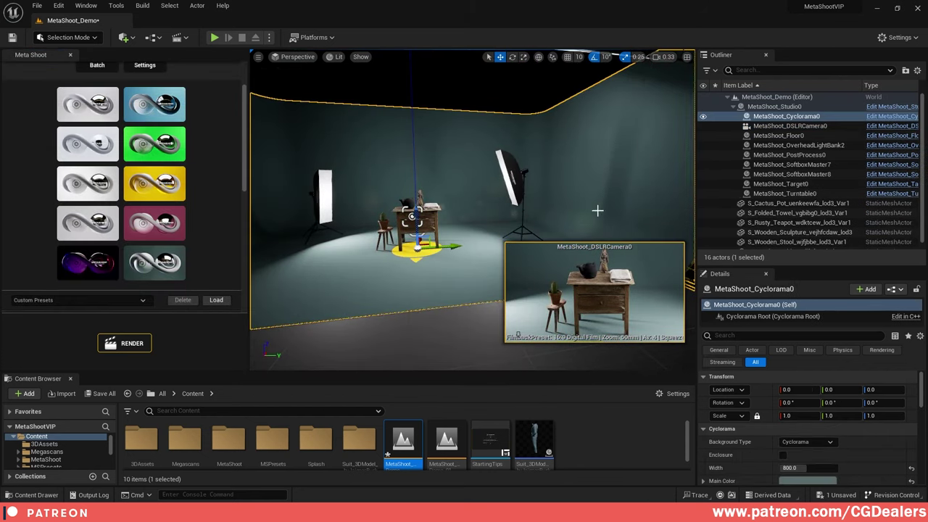
scroll(840, 417, down, 2)
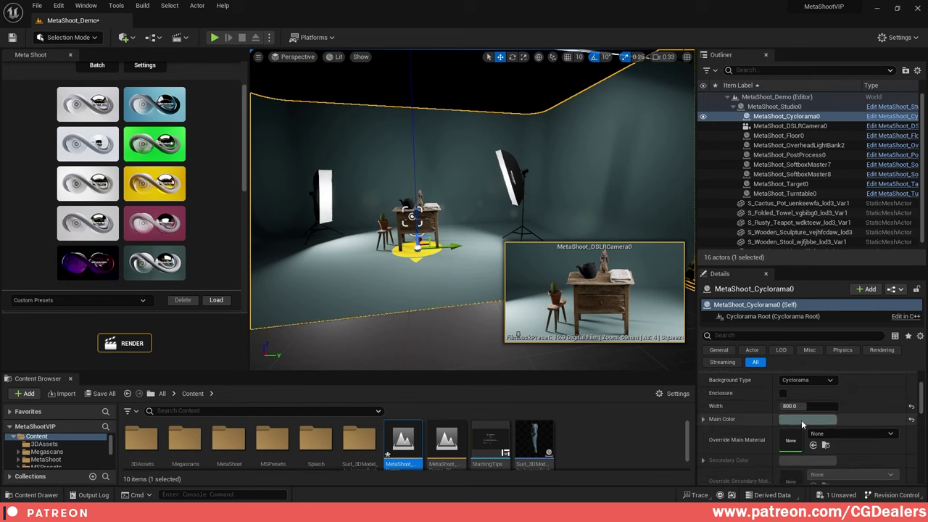
click(803, 418)
drag(715, 345, 715, 304)
drag(646, 338, 665, 338)
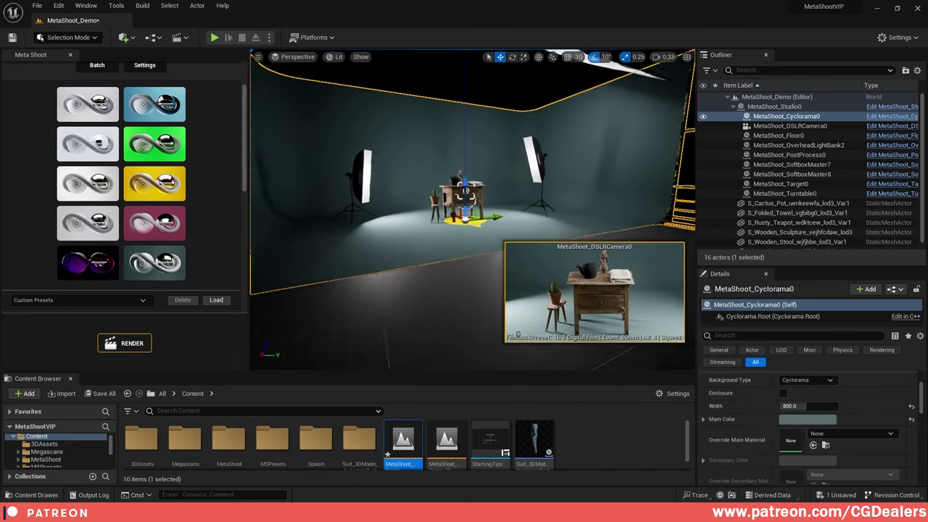
- Try the cyclorama's Enclosure option, inspect the closed studio around the table, and turn it off again
right_drag(450, 217, 459, 185)
right_drag(497, 136, 497, 134)
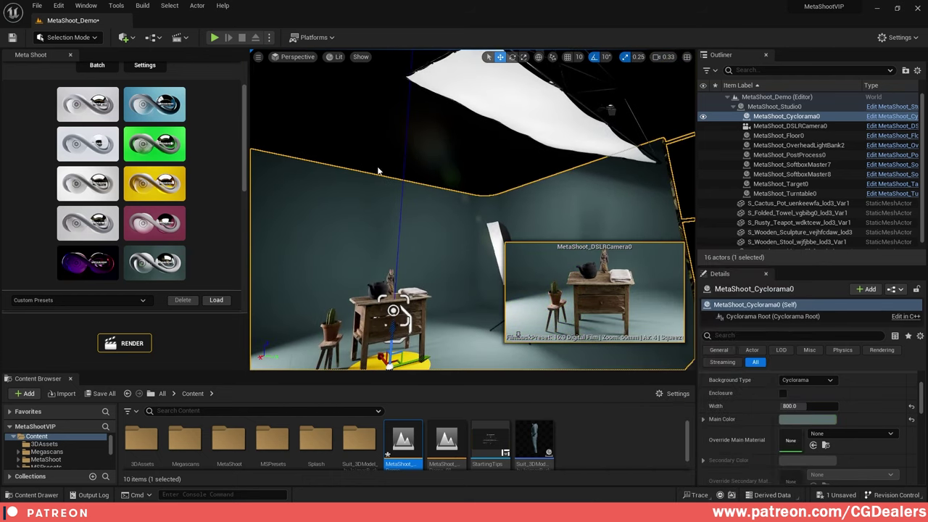
right_drag(378, 171, 361, 183)
mouse_move(376, 111)
right_down()
mouse_move(386, 111)
mouse_move(377, 111)
right_up()
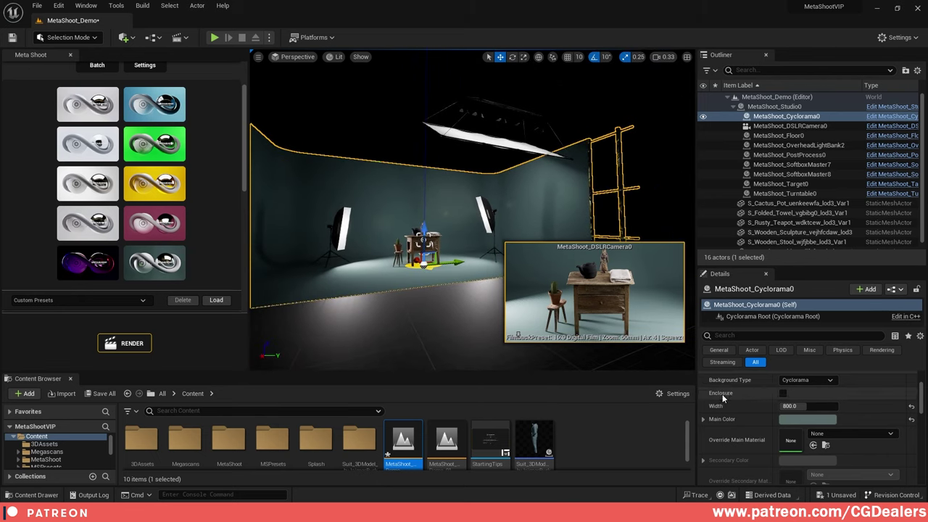
click(784, 394)
right_drag(441, 219, 444, 215)
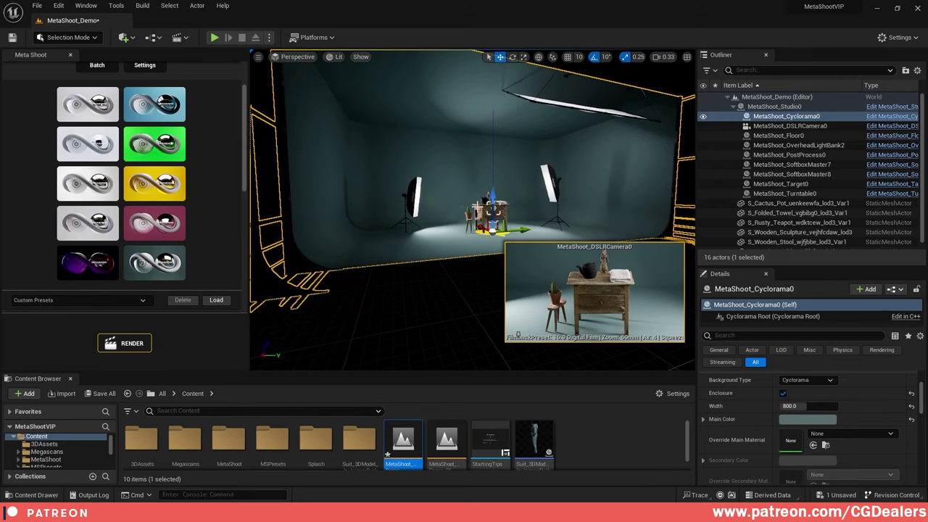
right_drag(454, 150, 473, 156)
right_drag(366, 170, 365, 177)
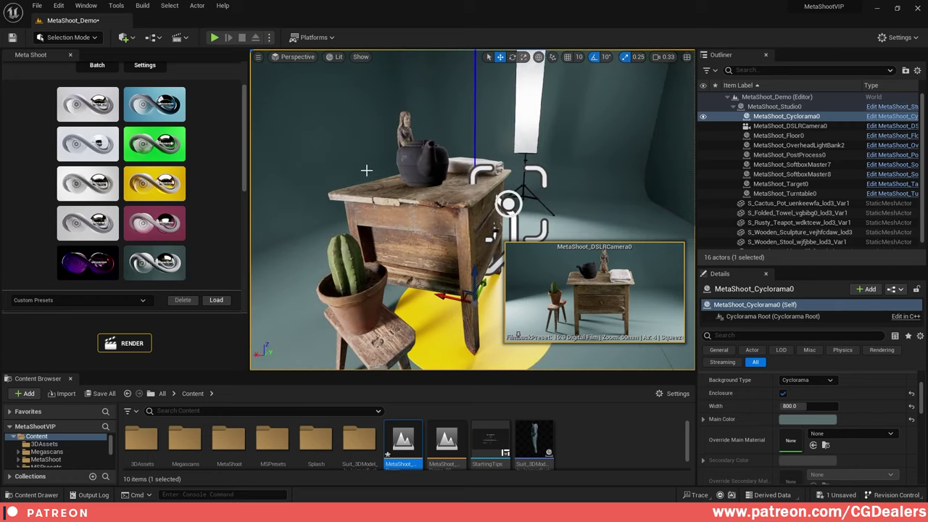
click(783, 395)
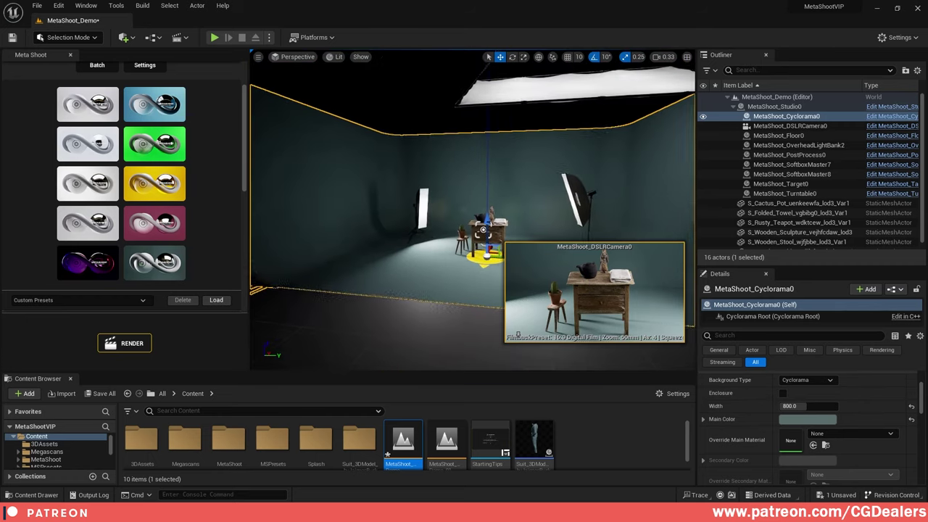
- Try the Room Background Type on the cyclorama and inspect the squared walls around the table scene
right_drag(464, 181, 442, 183)
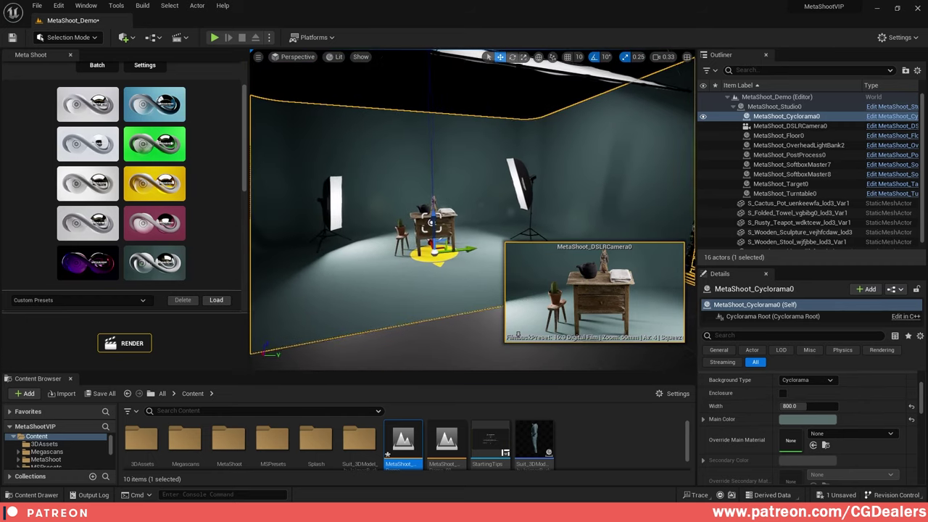
click(807, 380)
click(794, 404)
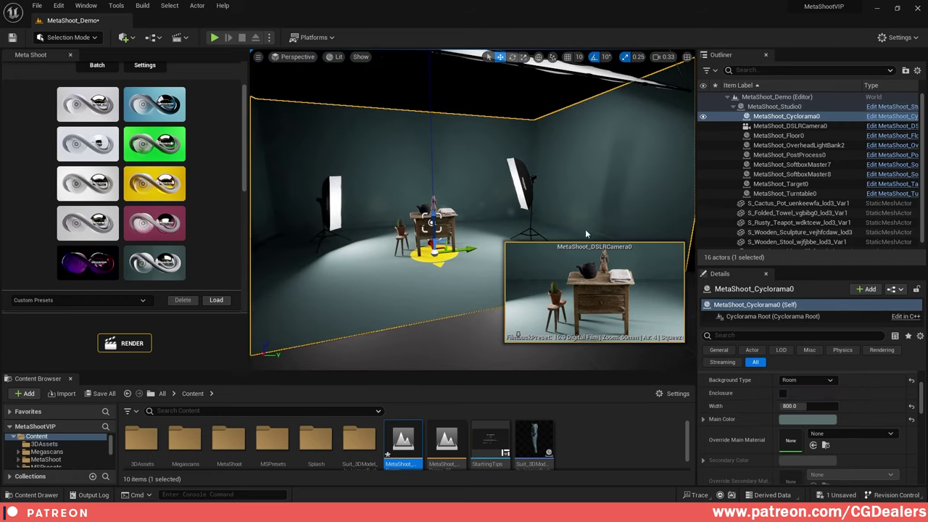
right_drag(320, 159, 309, 160)
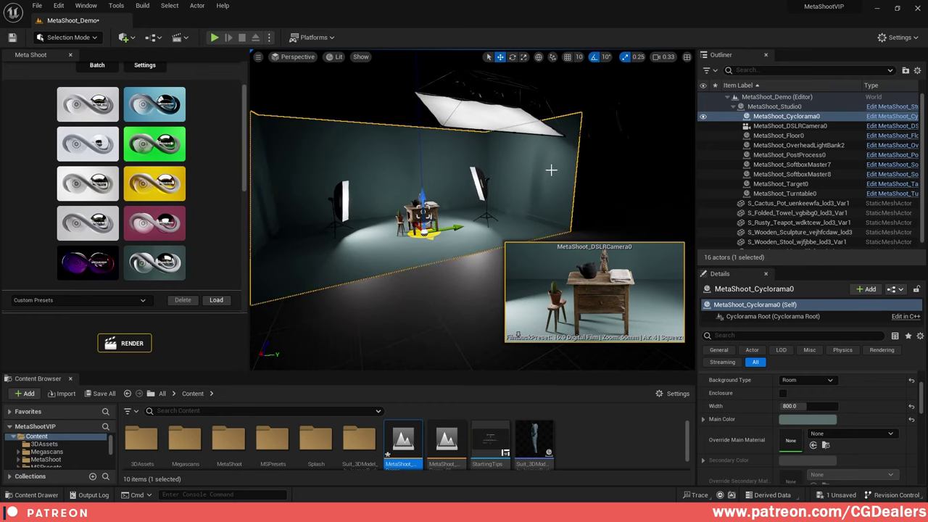
mouse_move(496, 128)
right_down()
mouse_move(428, 129)
mouse_move(566, 138)
mouse_move(490, 128)
right_up()
- Set the cyclorama's Background Type to Dome and frame the whole dome in the viewport
click(804, 381)
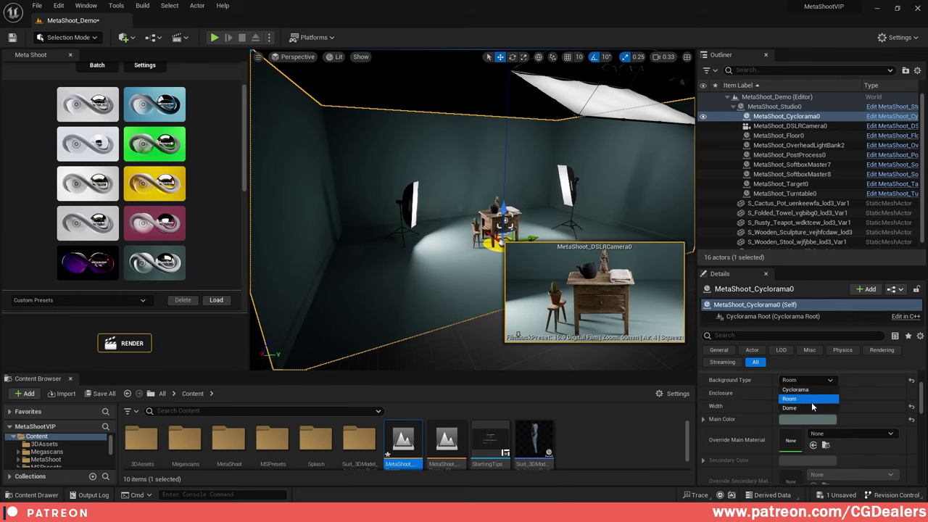
click(811, 409)
key(f)
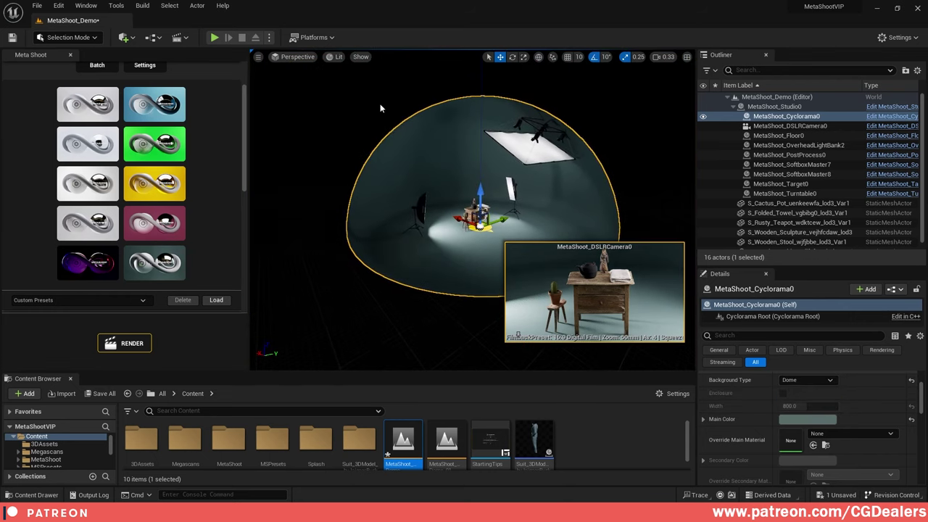
- Try the cyclorama's Unlit option on the table scene and turn it off again
right_drag(582, 159, 560, 167)
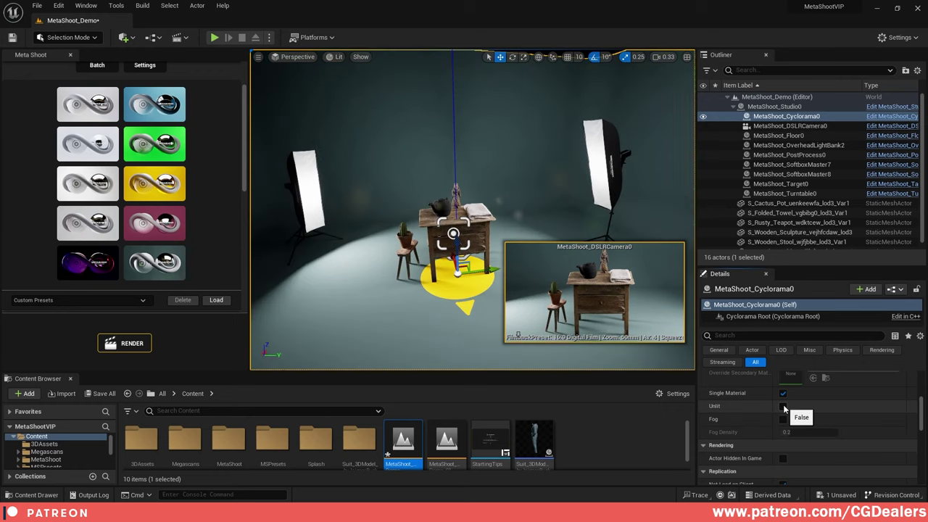
click(783, 407)
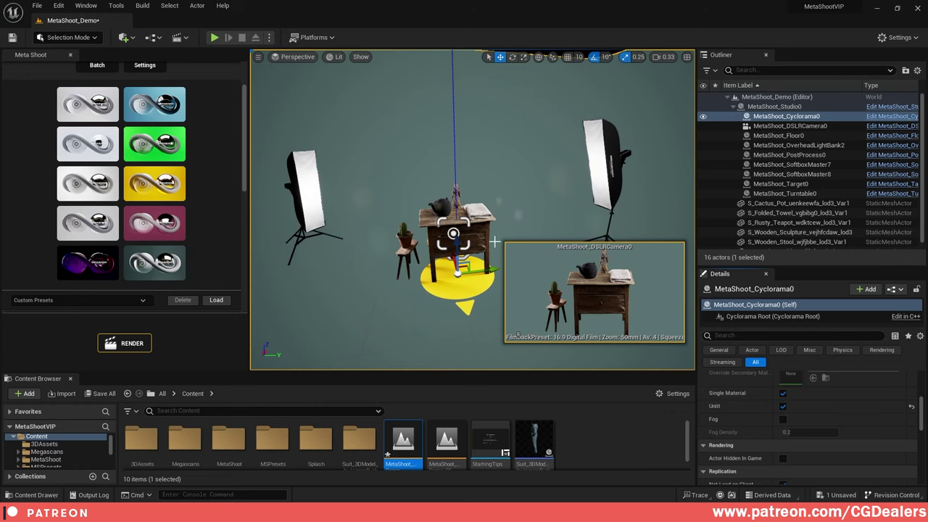
click(783, 406)
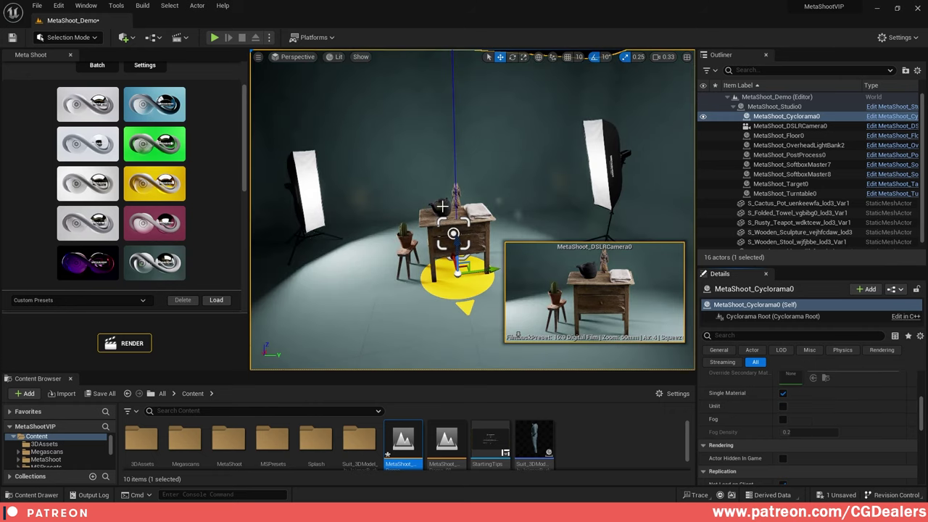
- Enable Fog on the cyclorama, try densities of 0.1 and 0.01, and set the Fog Density to 0.05
click(783, 420)
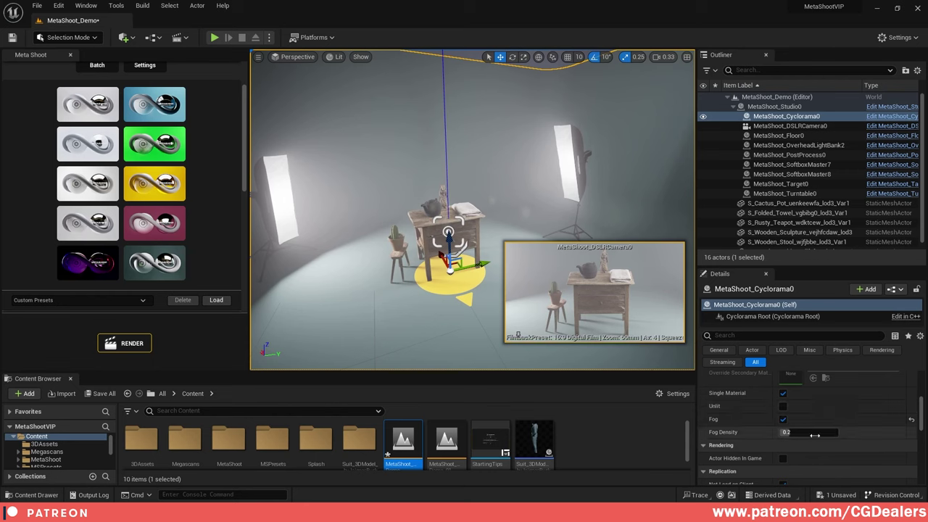
click(817, 433)
text(.1)
key(Return)
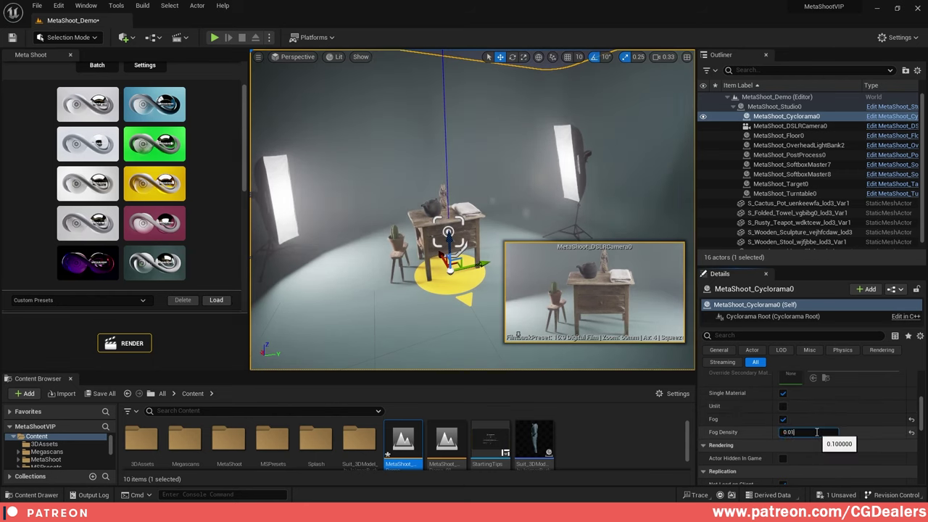
key(Return)
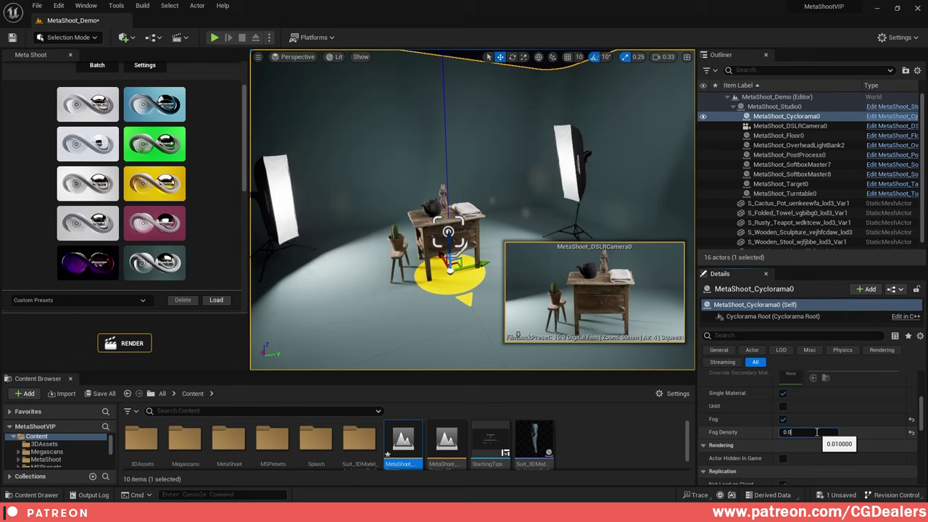
text(5)
key(Return)
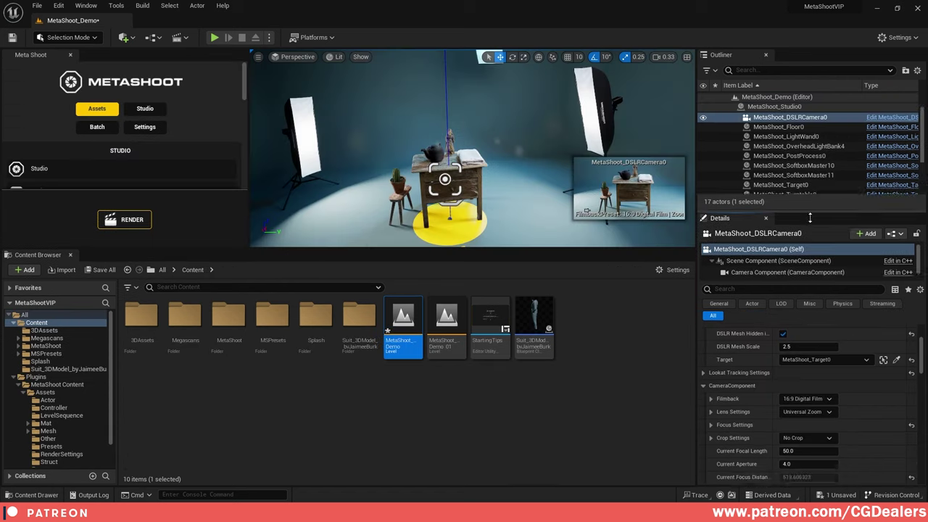
- Select the DSLR camera in the studio and review its available Filmback presets
click(787, 117)
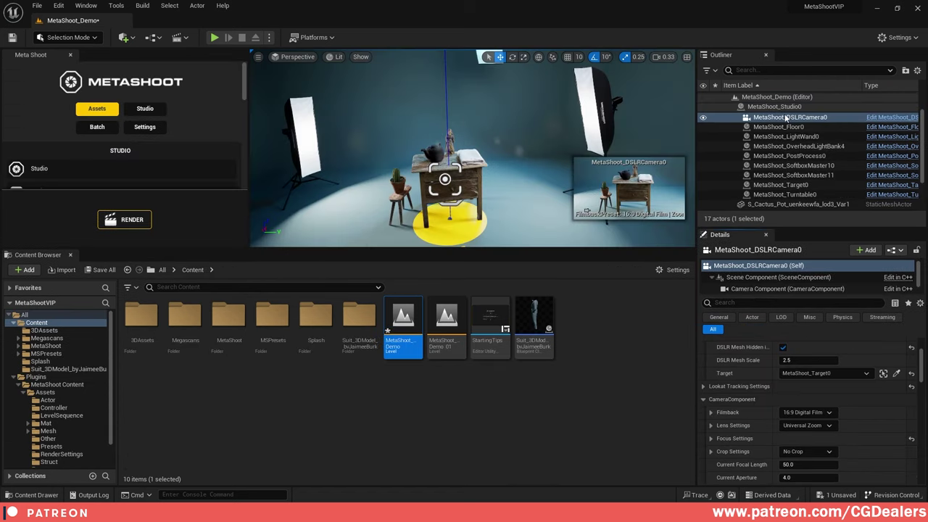
scroll(833, 388, down, 2)
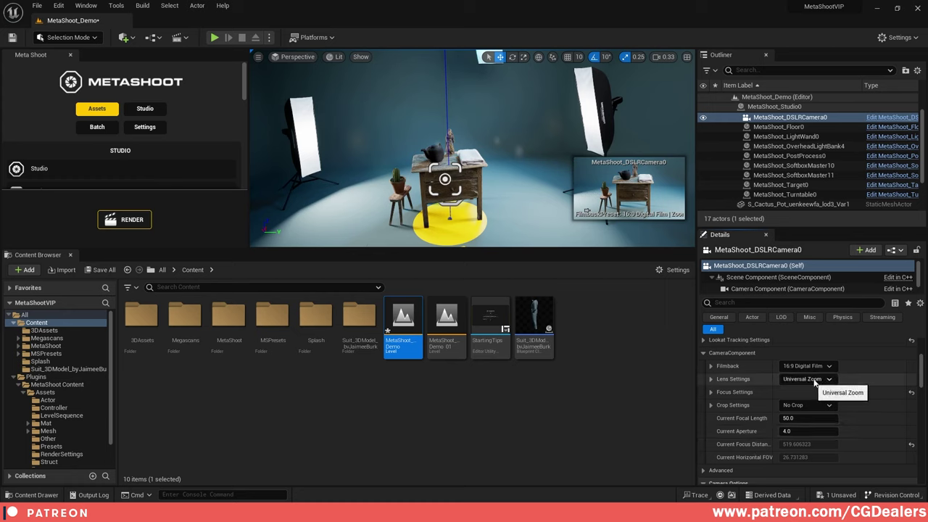
click(815, 366)
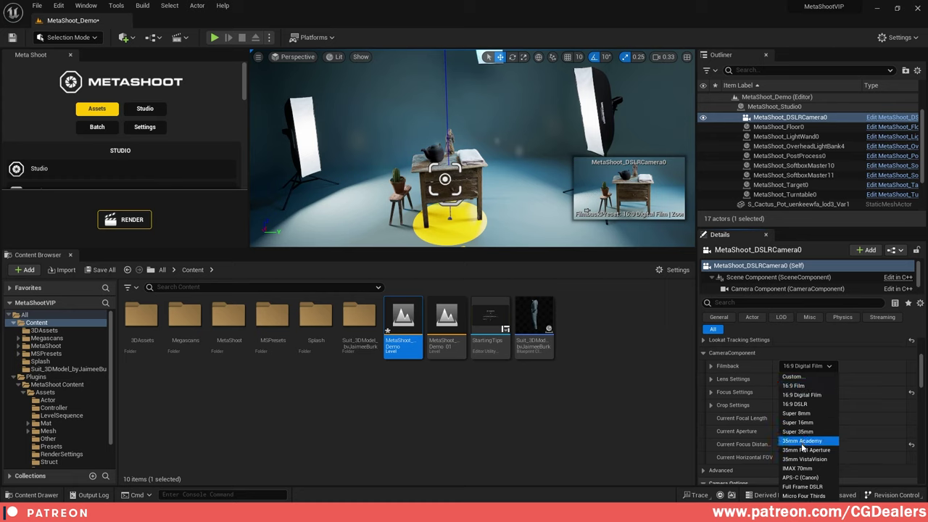
click(707, 445)
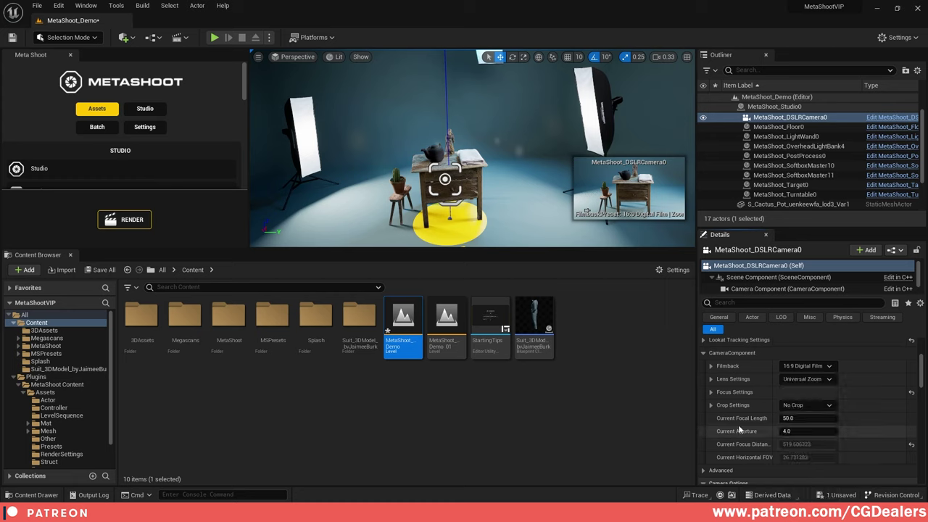
- Enter 50 as the DSLR camera's Current Focal Length and look through its remaining camera and post-process settings
mouse_move(798, 417)
mouse_down()
mouse_move(822, 417)
mouse_move(791, 417)
mouse_move(810, 418)
mouse_up()
click(810, 418)
text(50)
key(Return)
scroll(813, 410, down, 2)
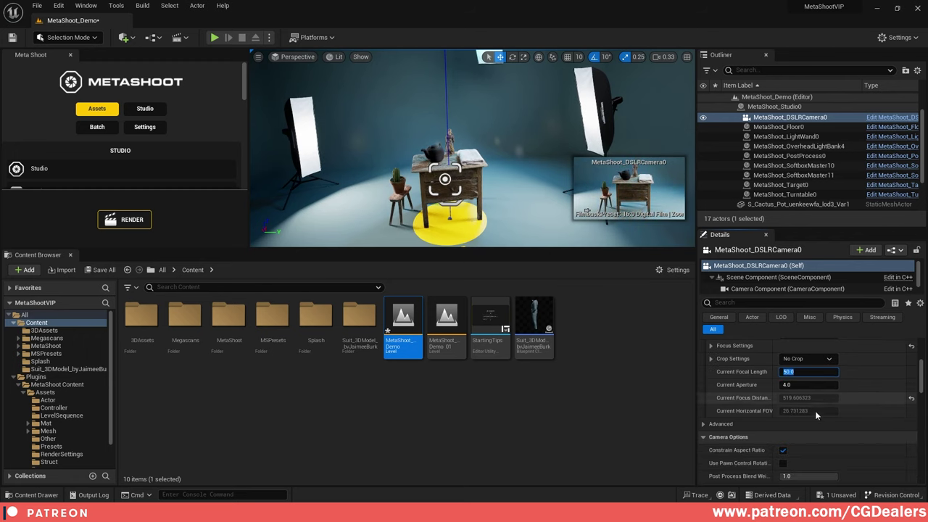
scroll(805, 417, down, 6)
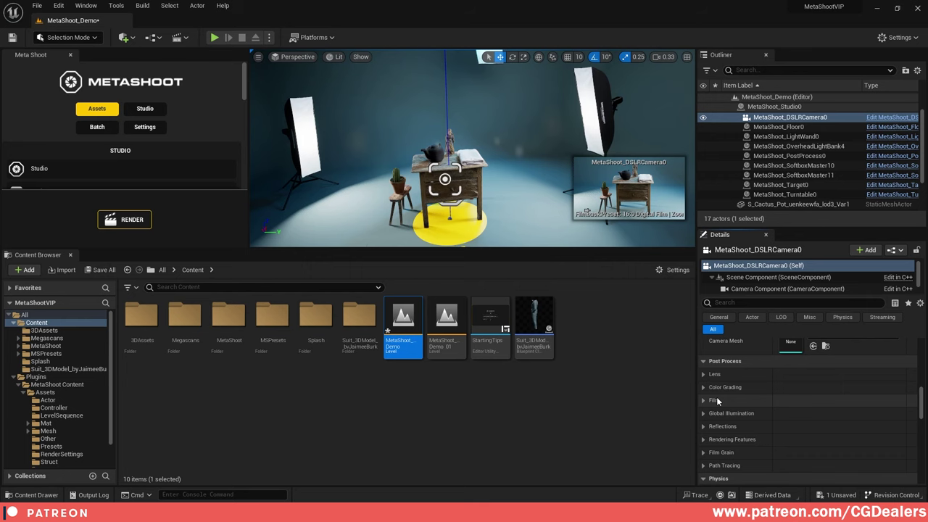
scroll(745, 396, down, 3)
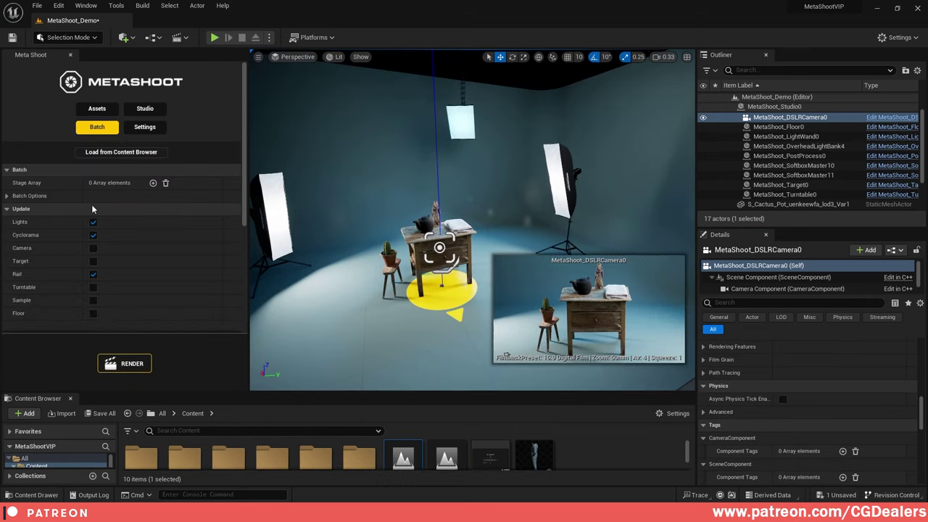
- Expand the Batch Options in MetaShoot's batch settings and review them, then look around the table studio
click(7, 195)
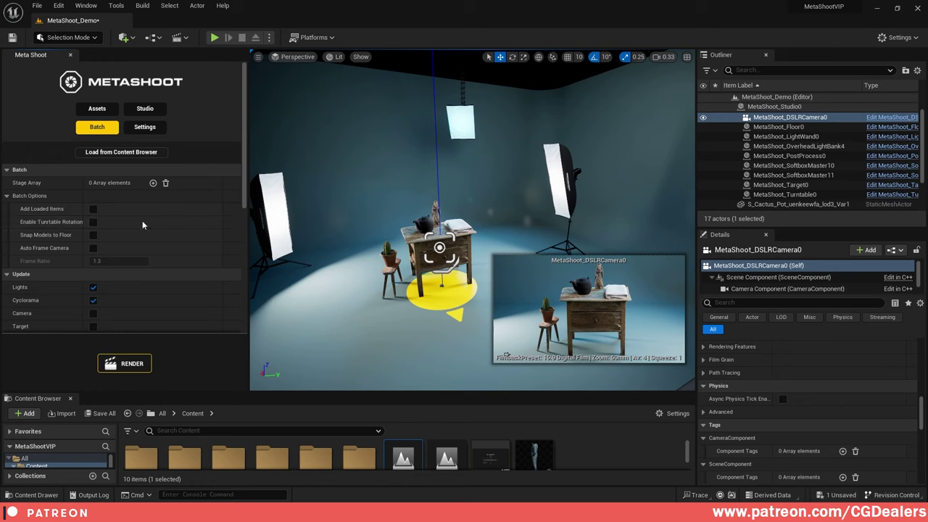
right_drag(348, 228, 330, 243)
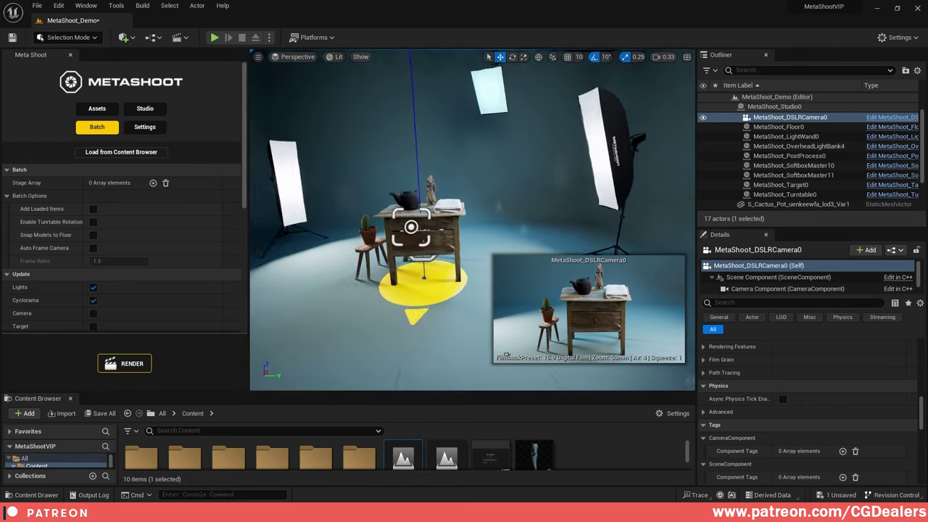
right_drag(409, 257, 393, 257)
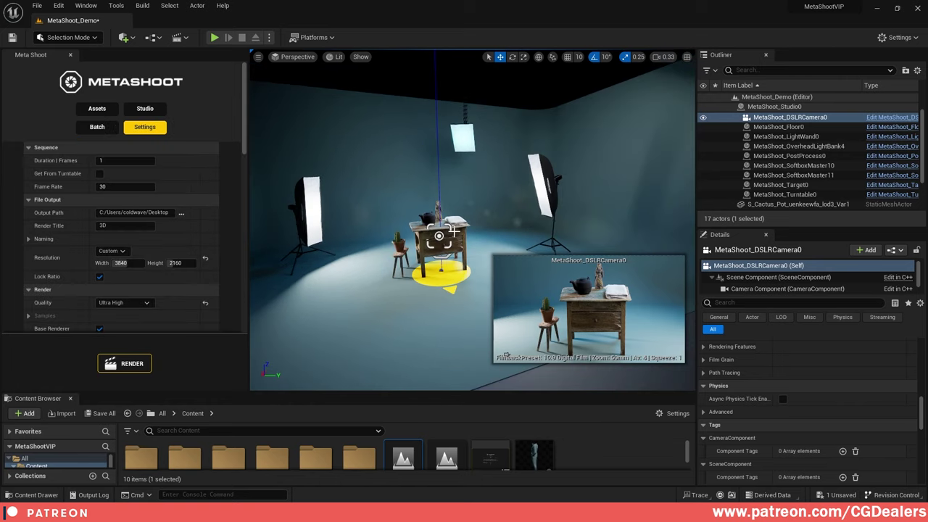
- Select the light wand hanging behind the table and raise it higher above the scene
mouse_move(437, 214)
right_down()
mouse_move(468, 212)
mouse_move(453, 190)
mouse_move(464, 210)
mouse_move(451, 205)
right_up()
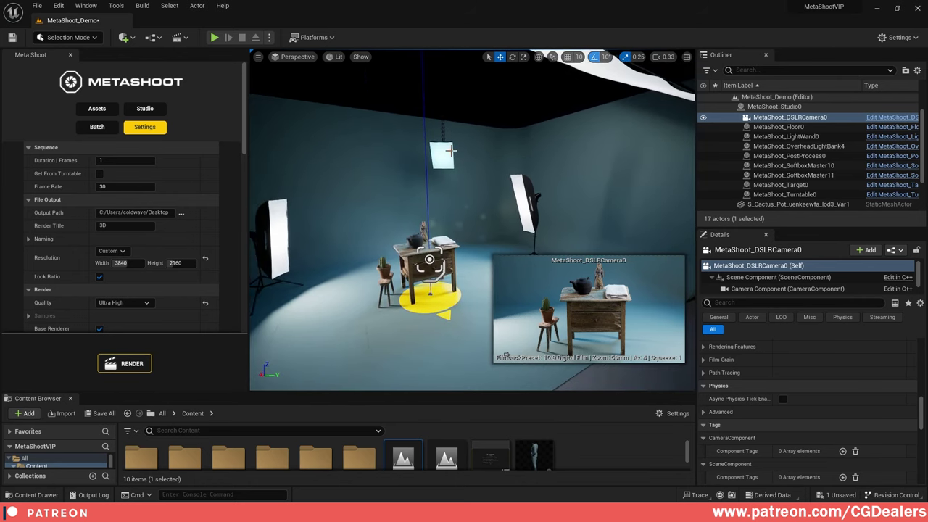
click(448, 153)
right_drag(535, 164, 515, 162)
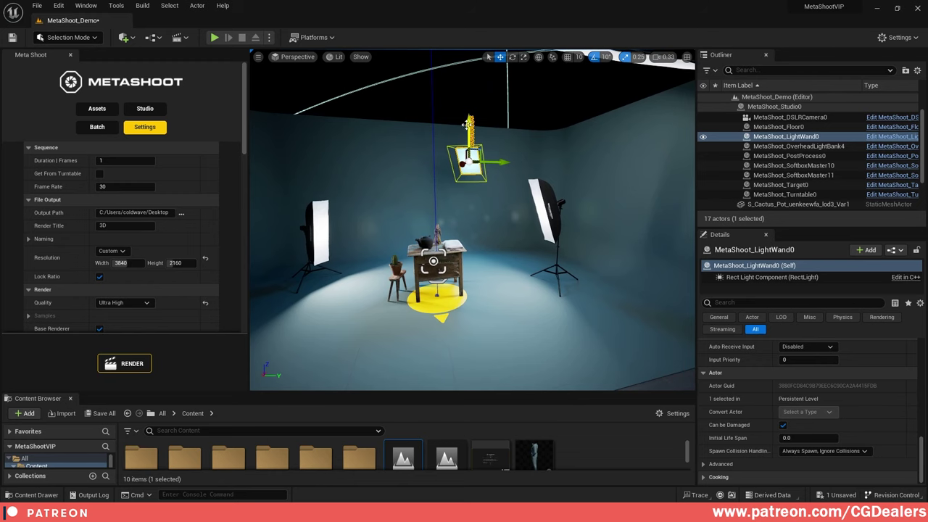
drag(468, 125, 468, 91)
mouse_move(458, 136)
right_down()
mouse_move(482, 138)
mouse_move(457, 138)
mouse_move(450, 151)
right_up()
- Add an Overhead Lightbank above the table and rotate it about 90° around the vertical axis
click(97, 110)
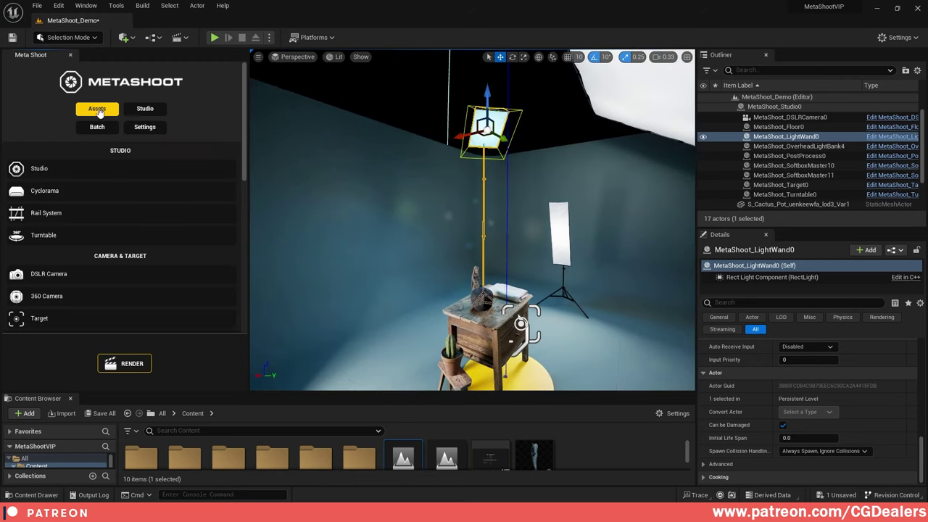
scroll(94, 240, down, 4)
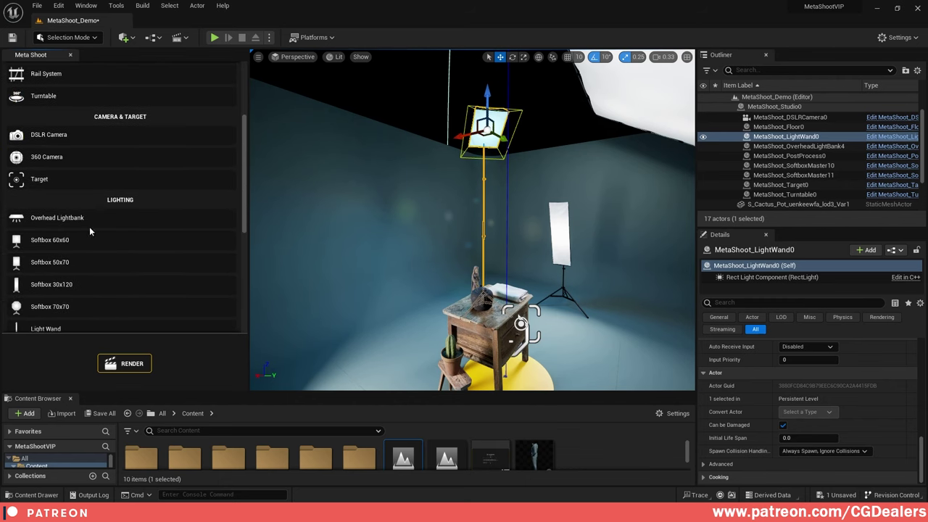
right_drag(341, 218, 311, 243)
drag(153, 224, 180, 227)
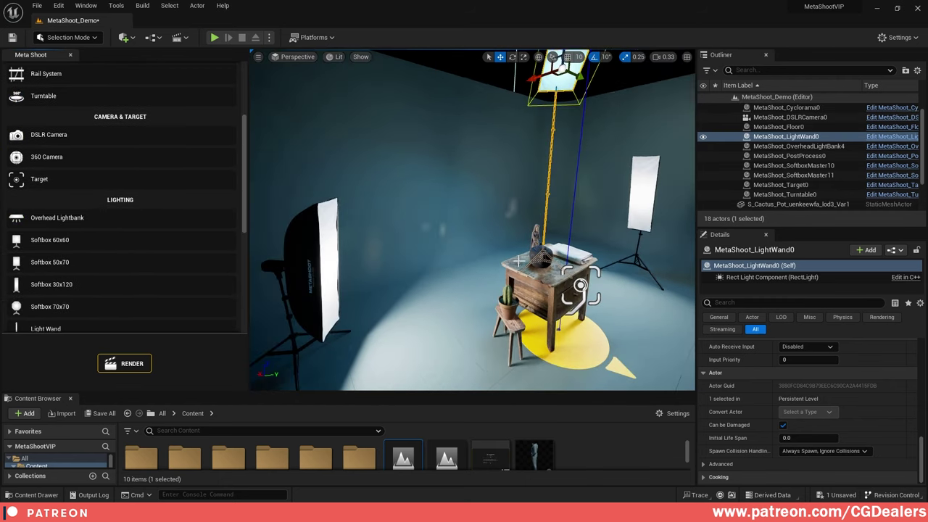
key(s)
mouse_move(518, 261)
right_down()
mouse_move(524, 245)
mouse_move(522, 254)
right_up()
key(e)
drag(525, 161, 562, 163)
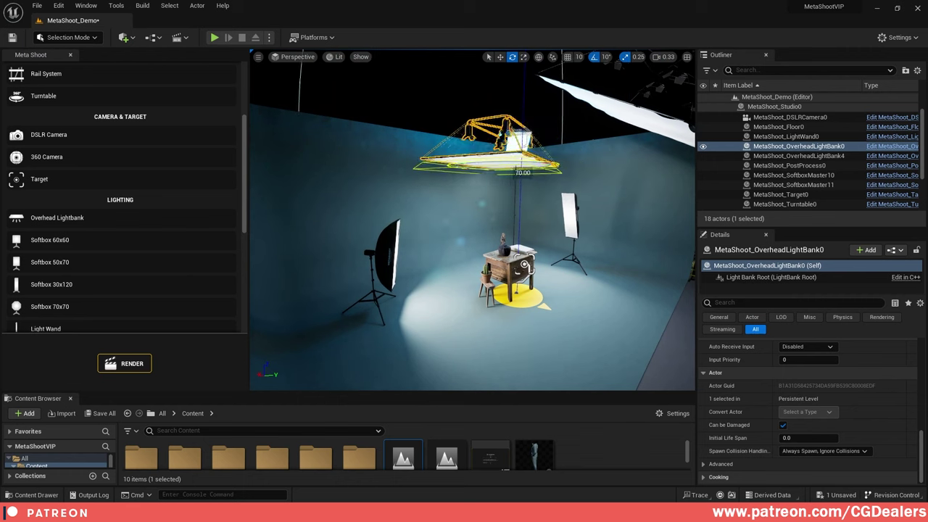
- Set the new overhead light bank's uniform scale to 2
scroll(850, 377, down, 5)
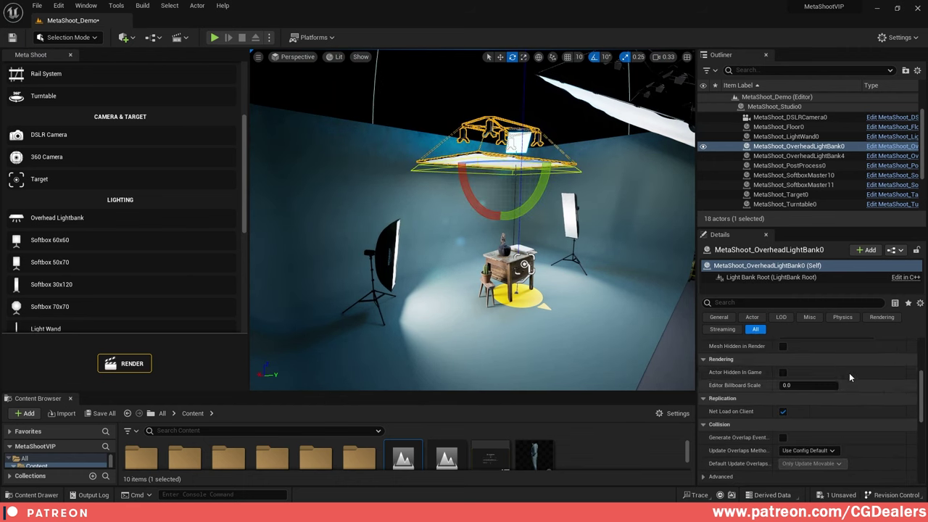
scroll(850, 377, up, 5)
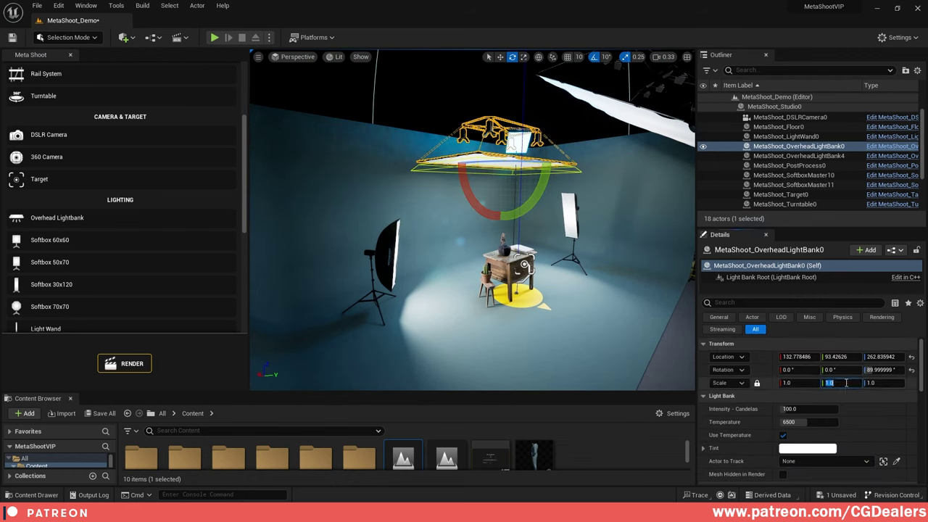
key(Return)
- Move the overhead light bank to about X 98.5 and, with rotation snapping off, tilt it to about 15.8° around X
right_drag(506, 151, 535, 151)
key(w)
drag(461, 161, 487, 160)
key(e)
drag(548, 169, 641, 57)
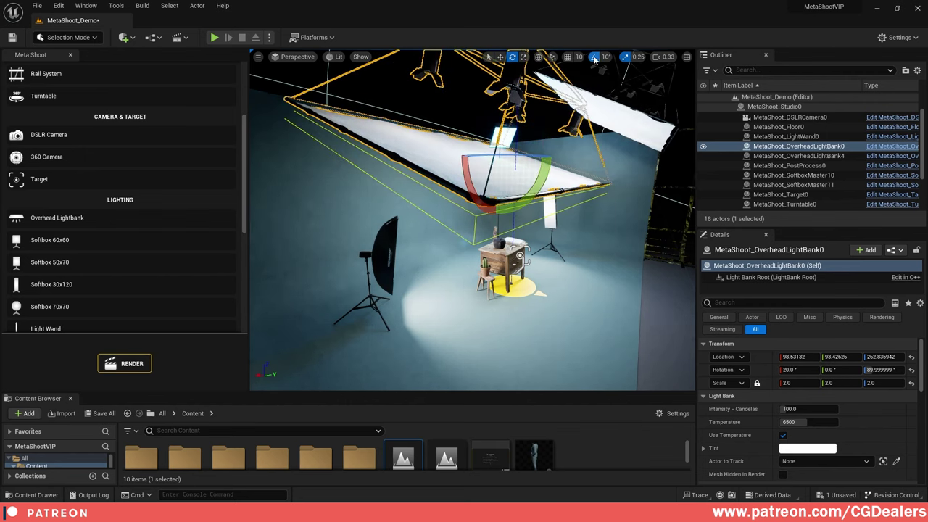
drag(545, 173, 535, 192)
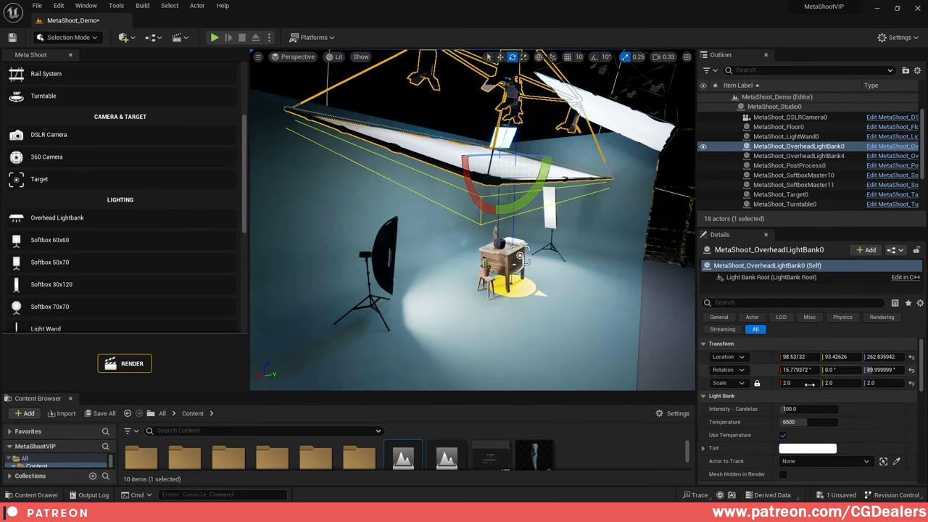
- Set the overhead light bank's uniform scale to 1.5 and its intensity to 20 candelas
click(853, 382)
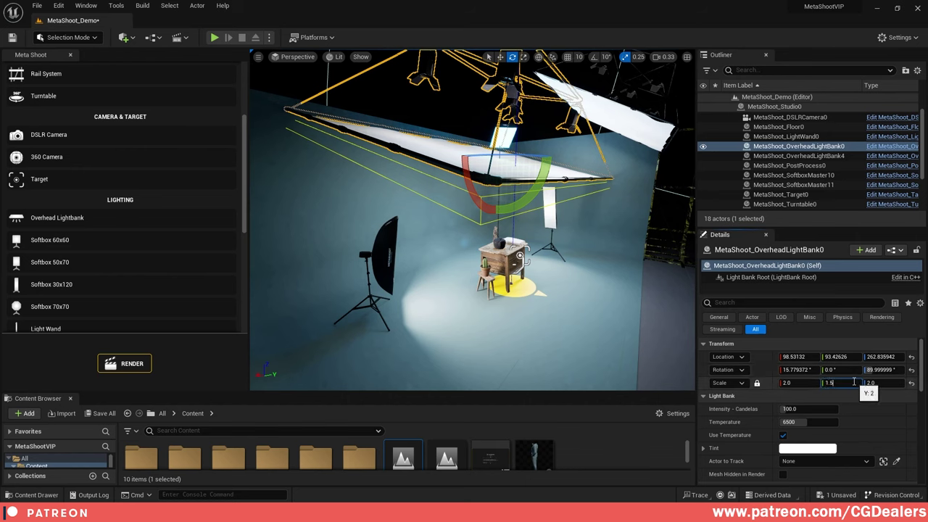
key(Return)
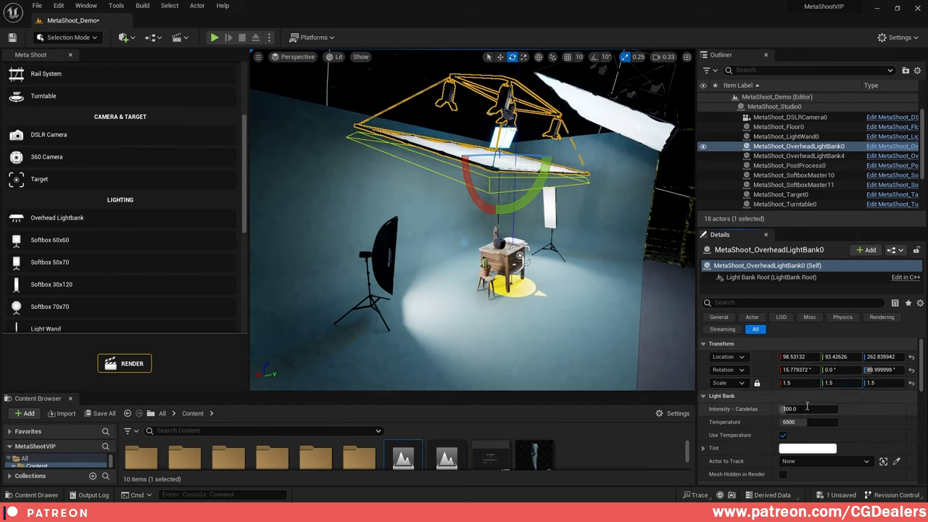
click(805, 408)
text(20)
key(Return)
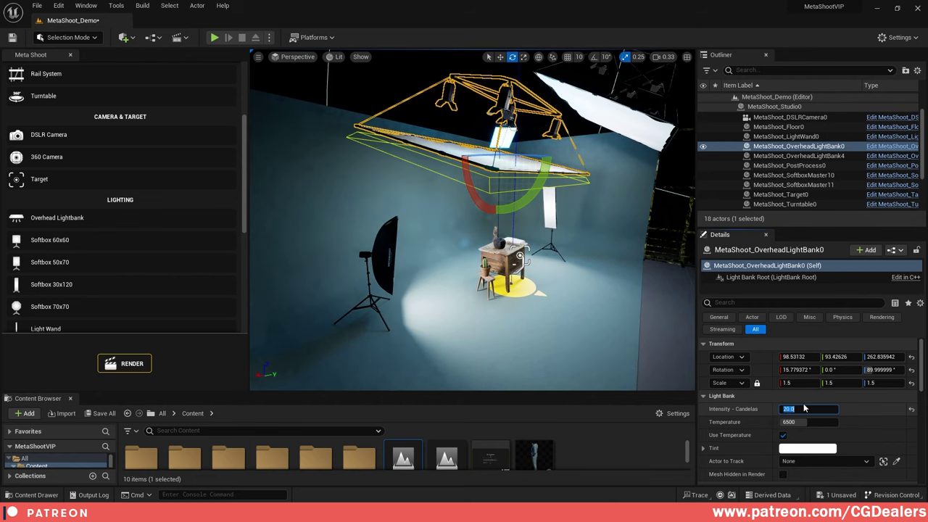
- Reposition the DSLR camera in front of the table to about X -510, Y 20 and Z 202
right_drag(423, 303, 541, 254)
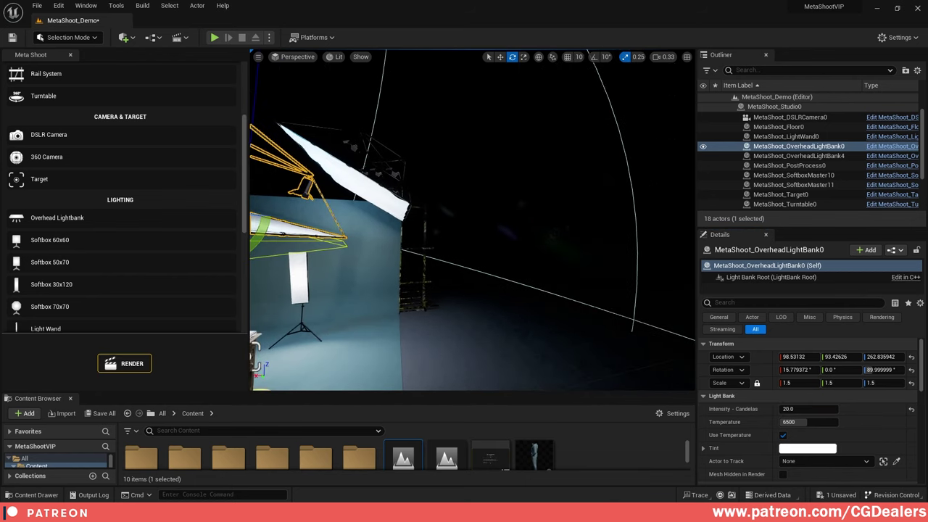
mouse_move(650, 206)
right_down()
mouse_move(588, 210)
mouse_move(650, 206)
right_up()
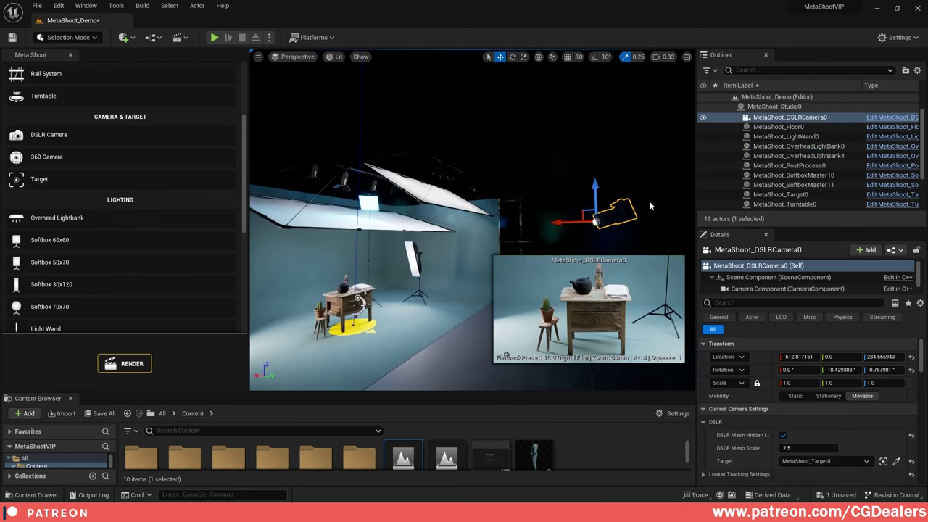
drag(595, 190, 594, 200)
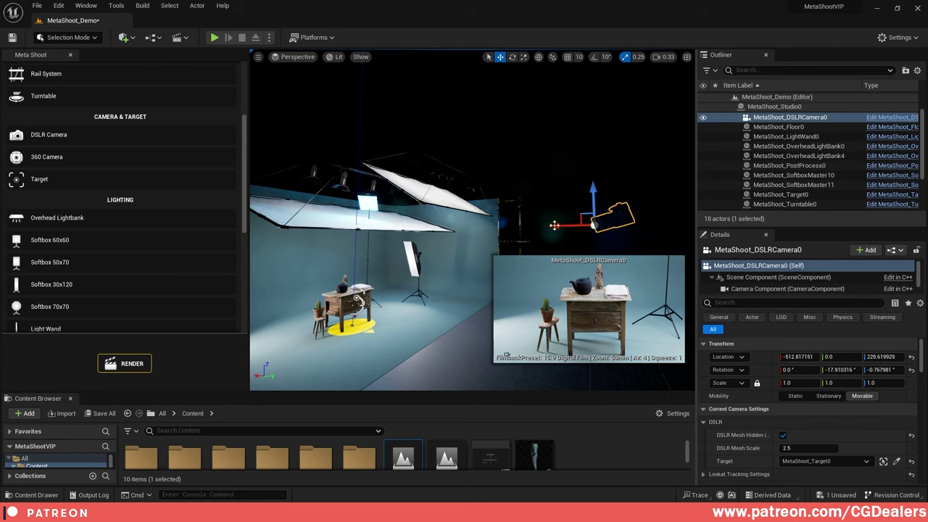
drag(554, 226, 495, 232)
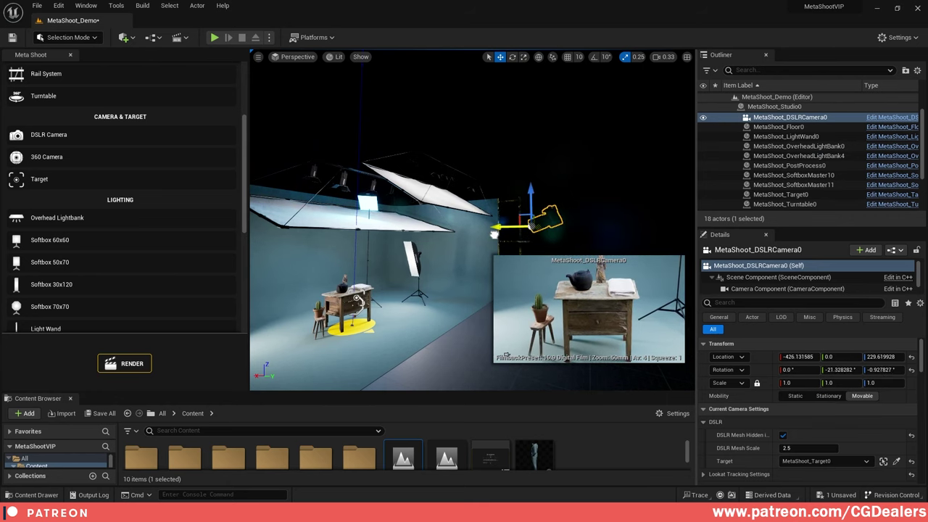
drag(530, 183, 529, 206)
drag(527, 217, 504, 239)
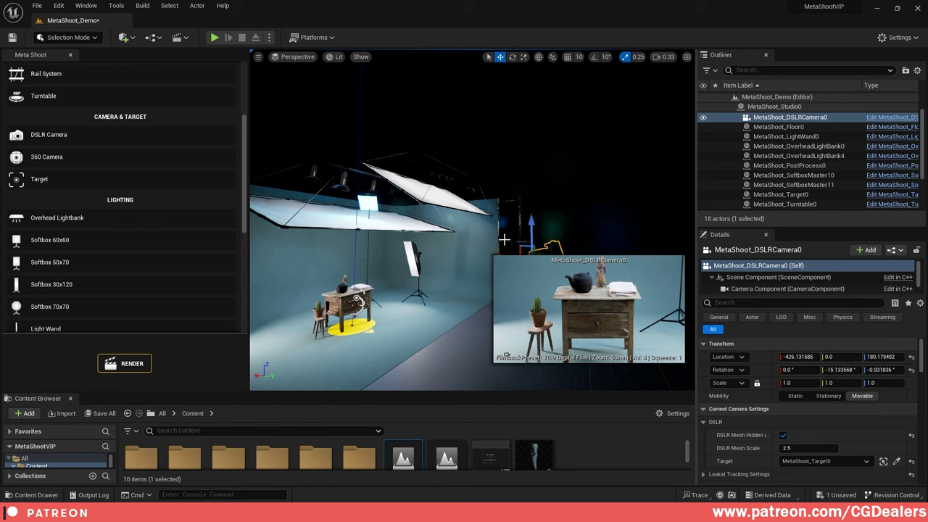
right_drag(424, 216, 411, 237)
drag(506, 199, 537, 201)
drag(573, 162, 572, 154)
drag(535, 187, 555, 189)
- Move the cyan-tinted 50x70 softbox above the table to about X -2, Y 106 and Z 210
mouse_move(462, 221)
right_down()
mouse_move(458, 227)
mouse_move(464, 220)
right_up()
click(458, 227)
click(457, 224)
drag(433, 135, 450, 132)
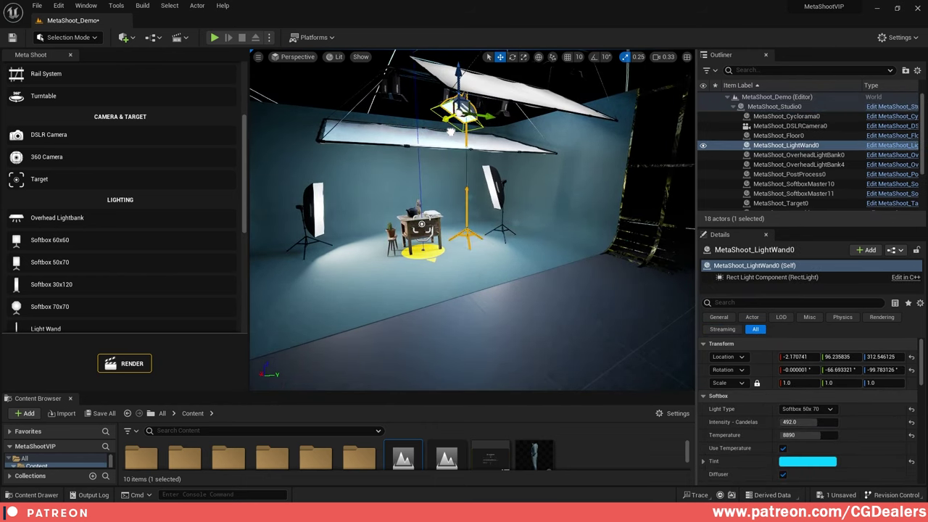
drag(458, 73, 460, 107)
mouse_move(462, 124)
right_down()
mouse_move(451, 125)
mouse_move(467, 122)
right_up()
right_drag(525, 118, 514, 93)
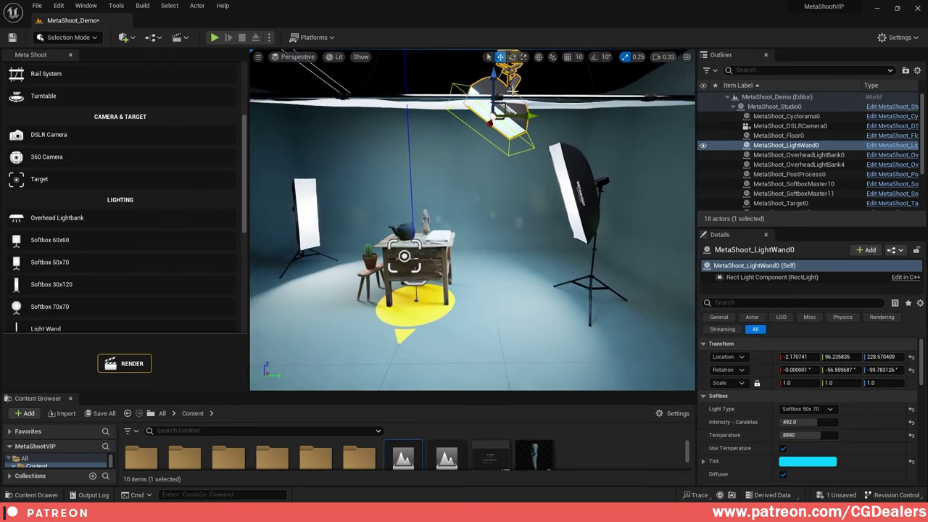
drag(513, 90, 497, 198)
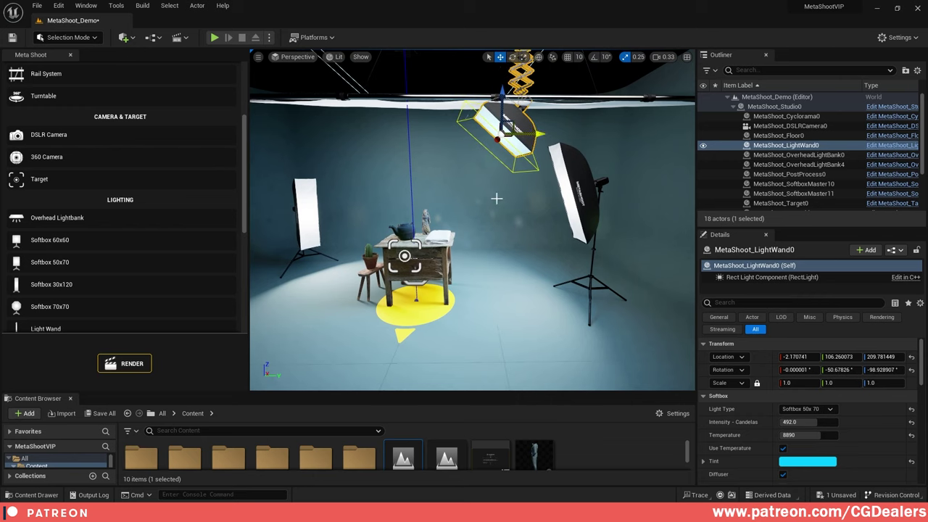
- Set the cyan-tinted 50x70 softbox's intensity to 150 candelas
click(801, 422)
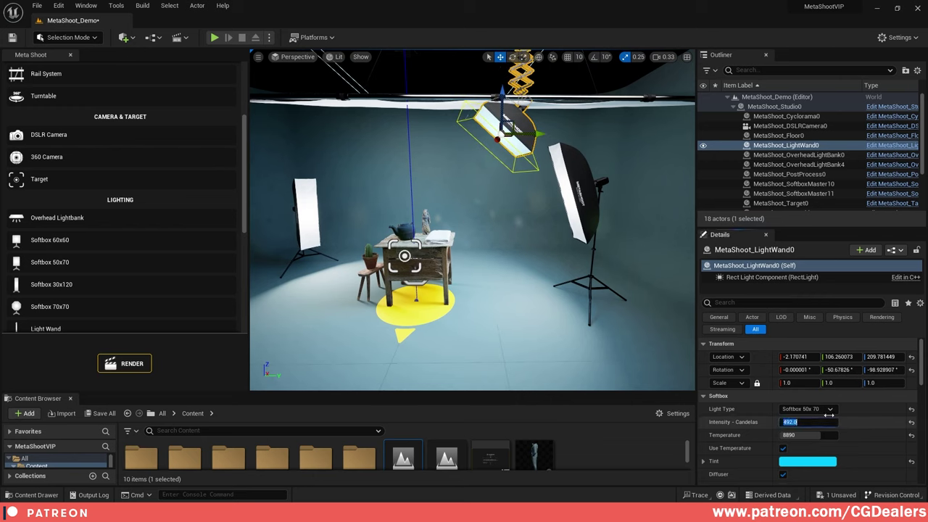
text(150)
key(Return)
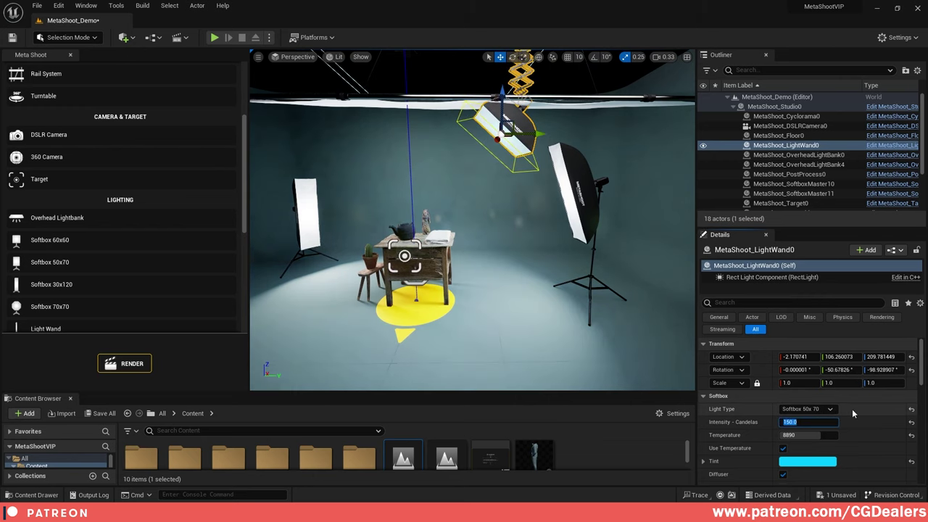
- Move the 30x120 softbox on the cactus side of the table along X to about X 58
right_drag(510, 242, 461, 266)
key(w)
key(s)
click(397, 233)
key(w)
right_drag(532, 198, 494, 200)
key(d)
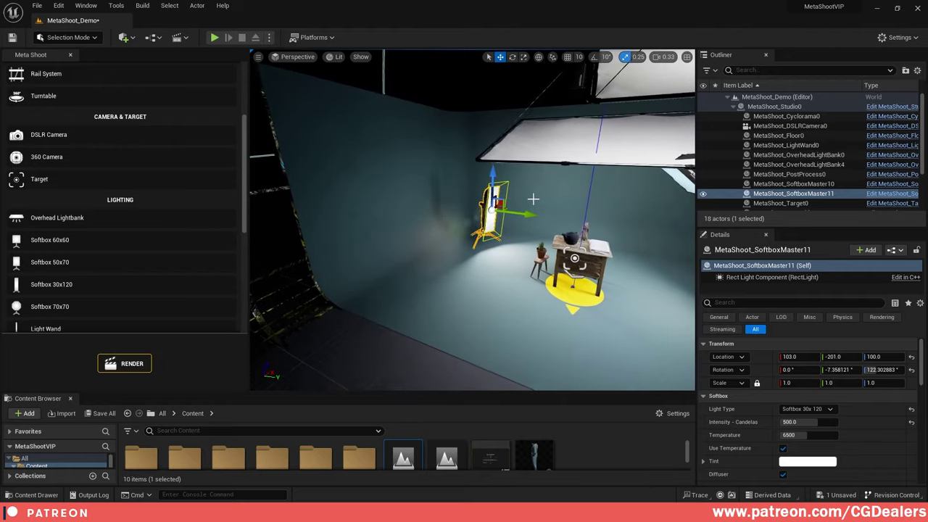
right_drag(583, 204, 570, 204)
drag(534, 207, 525, 213)
key(a)
right_drag(525, 213, 582, 215)
key(s)
- Set the cactus-side 30x120 softbox's intensity to 300 candelas
click(810, 422)
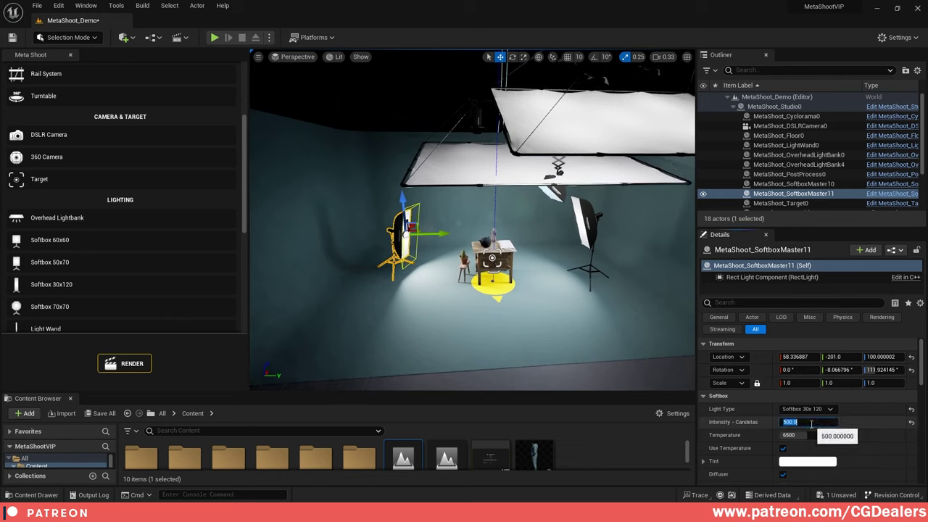
text(300)
key(Return)
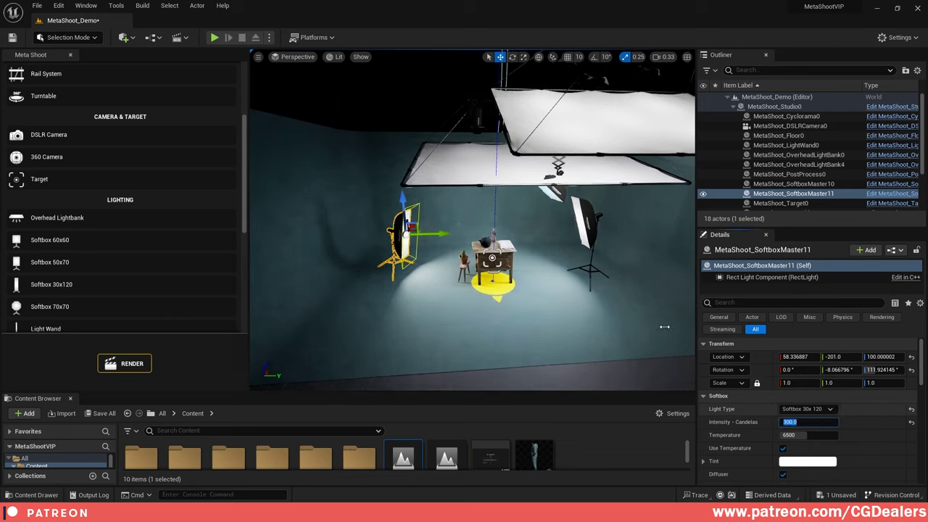
- Move the 30x120 softbox on the towel side of the table to about X -96
click(591, 233)
drag(561, 213, 565, 226)
right_drag(565, 226, 589, 257)
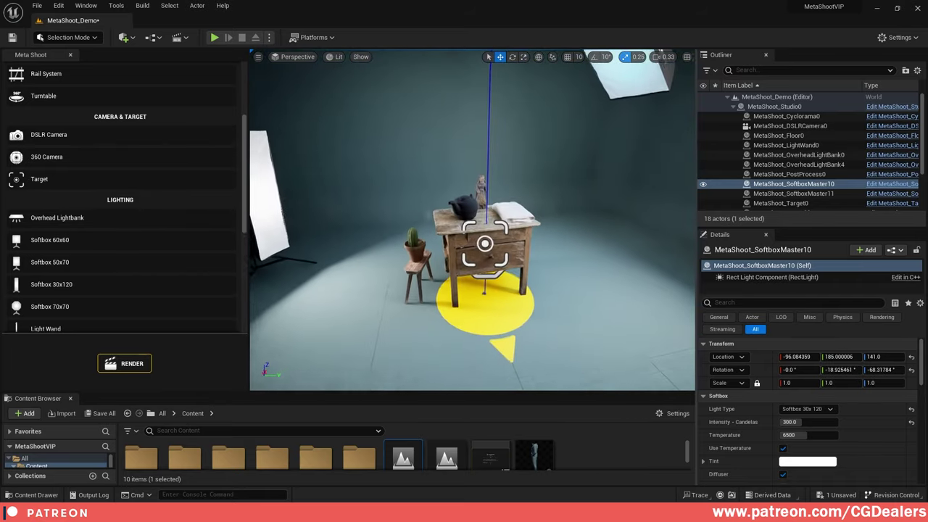
right_drag(522, 232, 390, 141)
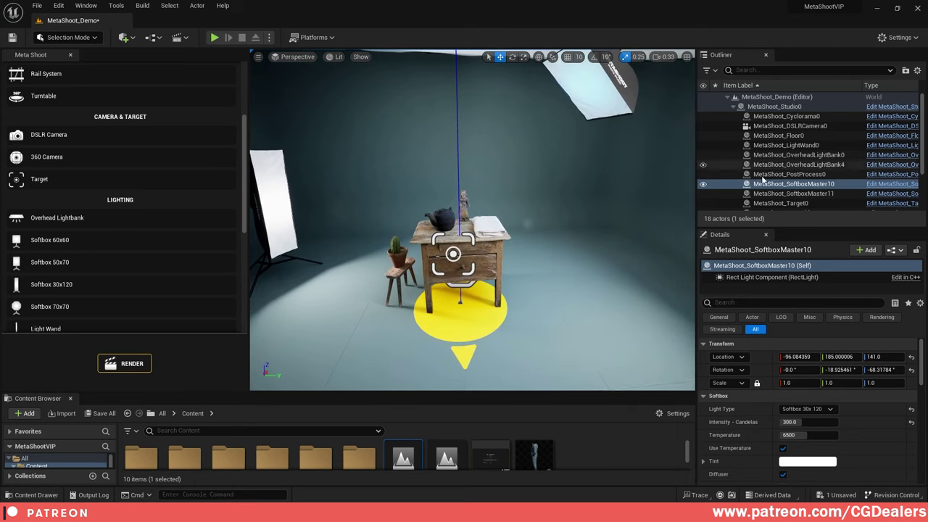
key(f)
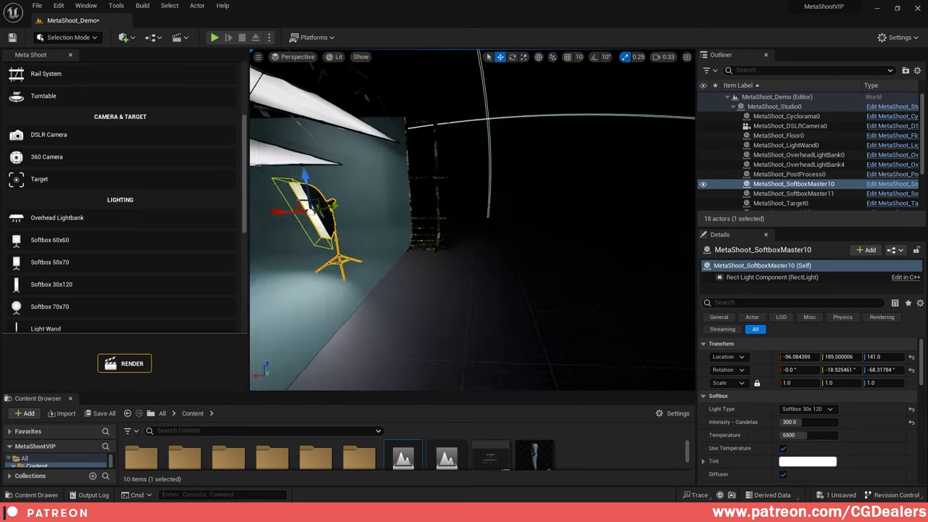
- Open the MetaShoot render settings, review the output formats and render passes, and start the render
scroll(149, 114, up, 5)
click(145, 127)
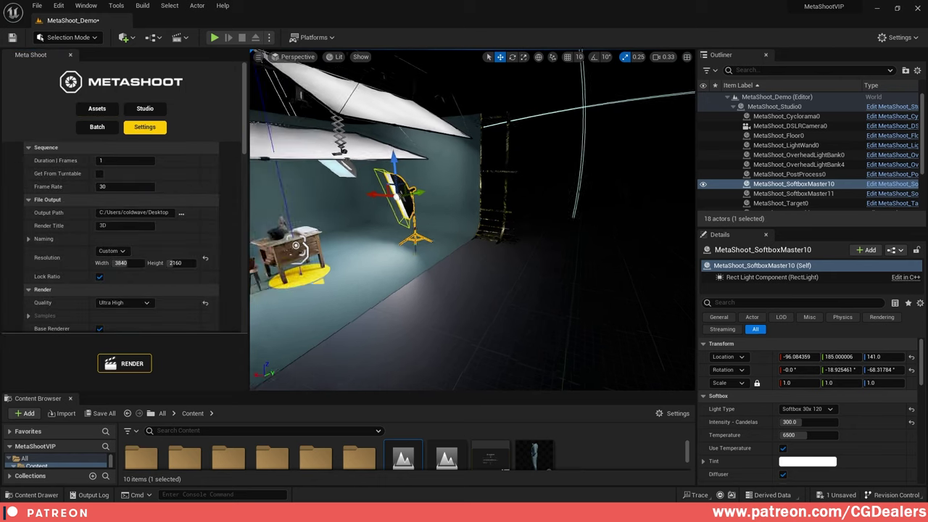
scroll(185, 184, down, 1)
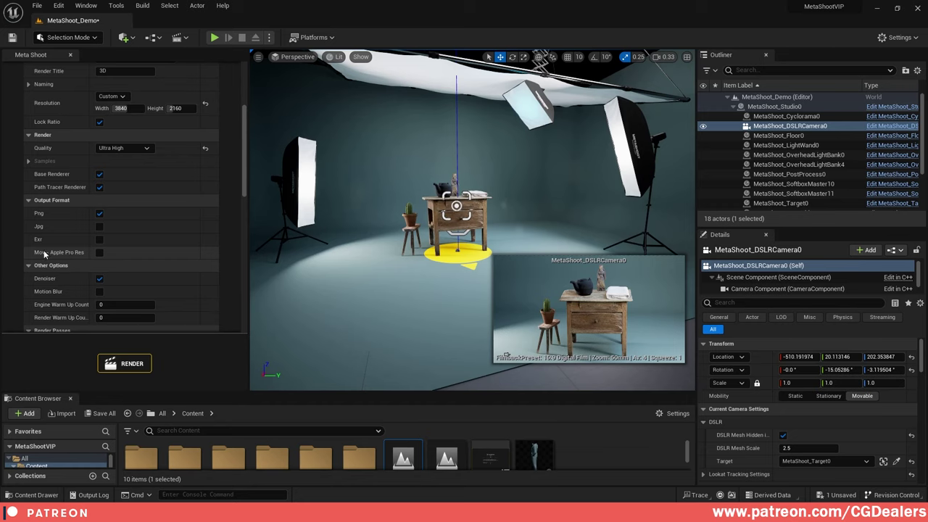
scroll(44, 250, down, 2)
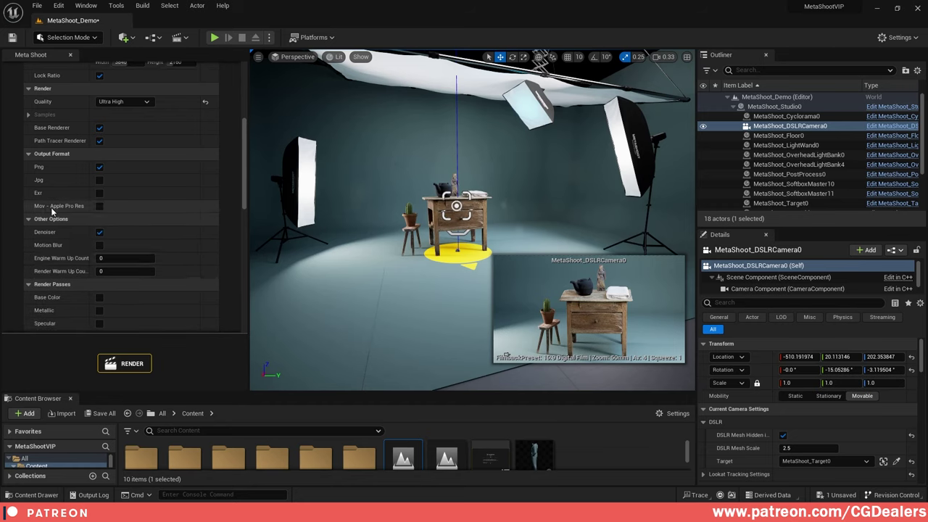
scroll(52, 210, down, 5)
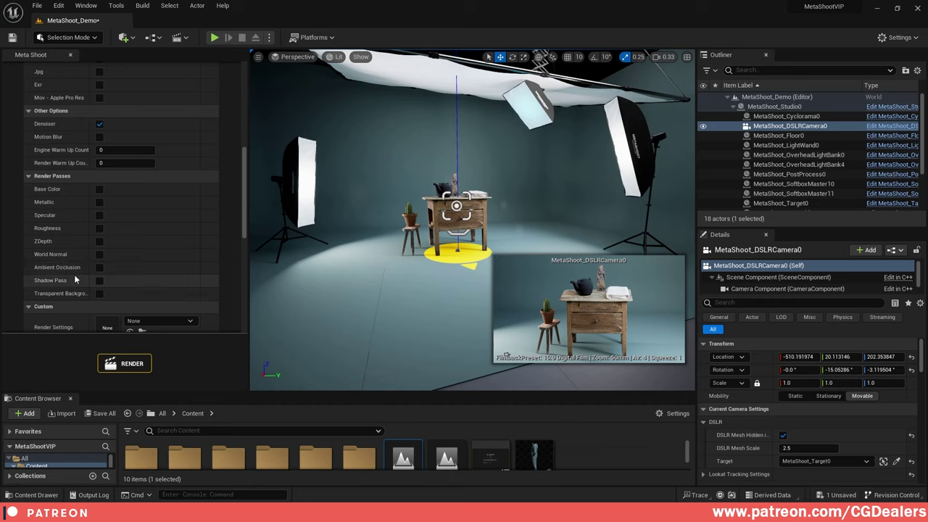
scroll(179, 233, up, 10)
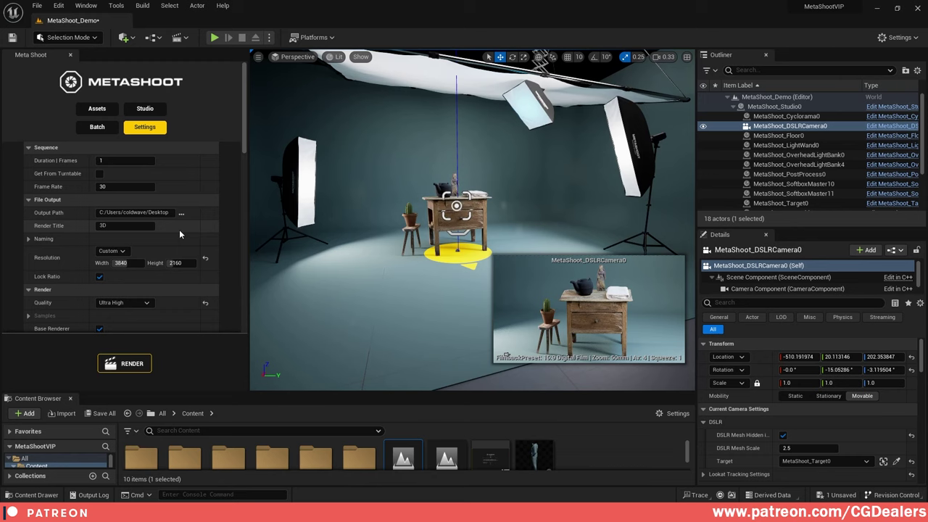
click(127, 364)
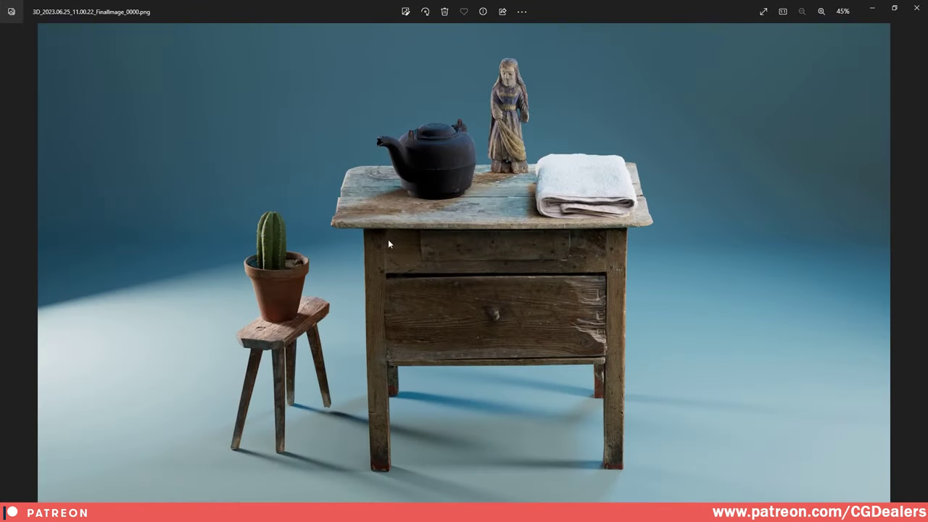
- Inspect the rendered image up close, examining the teapot, figurine and potted cactus, and zoom back out
scroll(388, 244, up, 5)
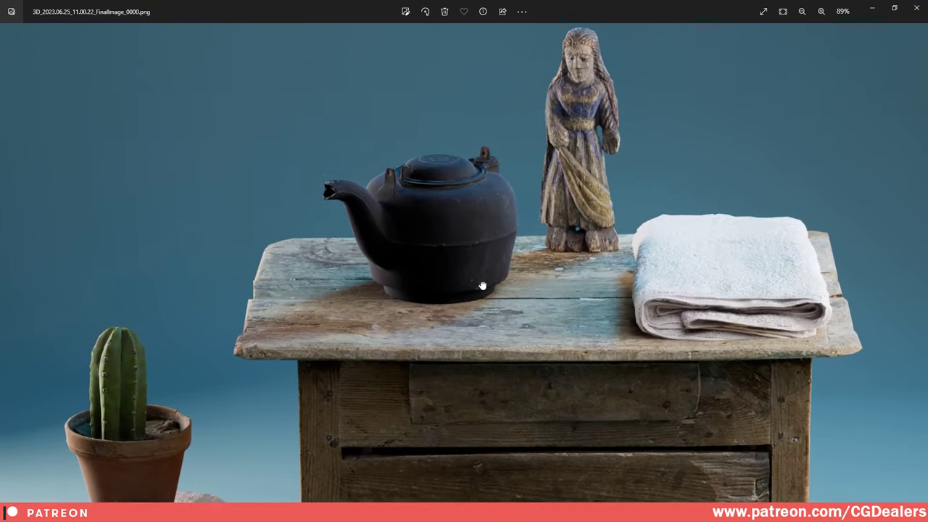
drag(483, 286, 484, 345)
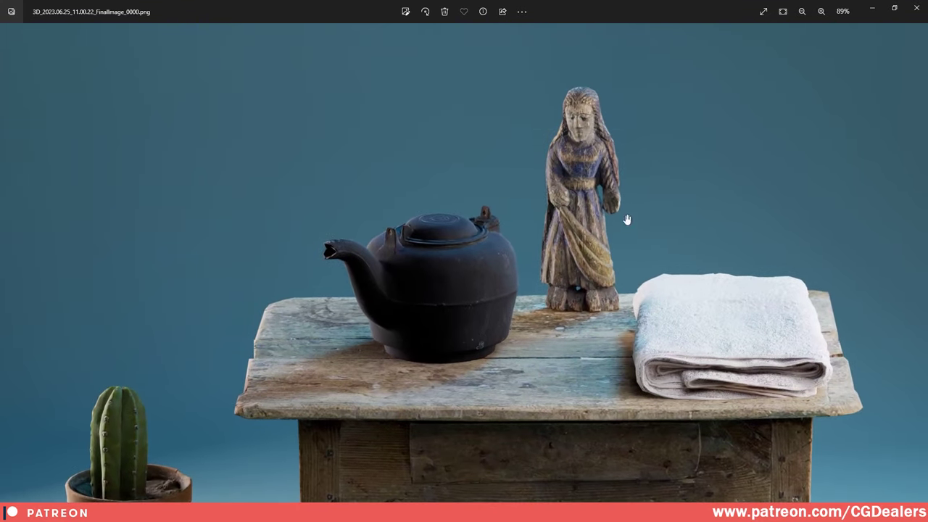
scroll(504, 211, up, 5)
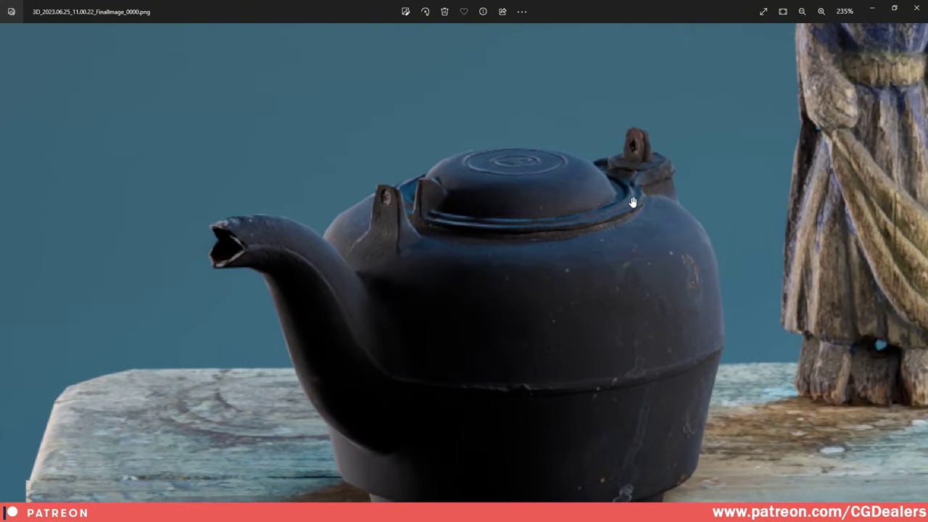
drag(694, 188, 356, 432)
drag(364, 347, 733, 81)
drag(185, 469, 673, 135)
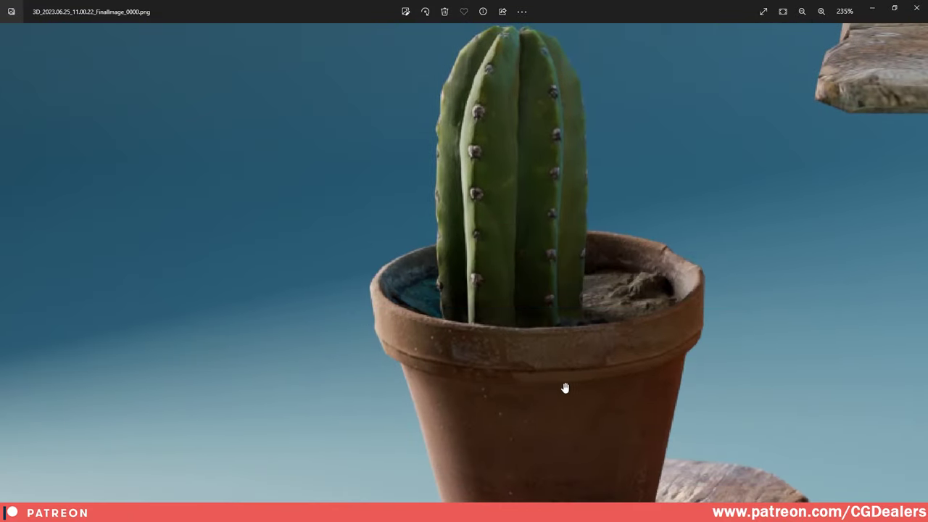
scroll(581, 380, down, 7)
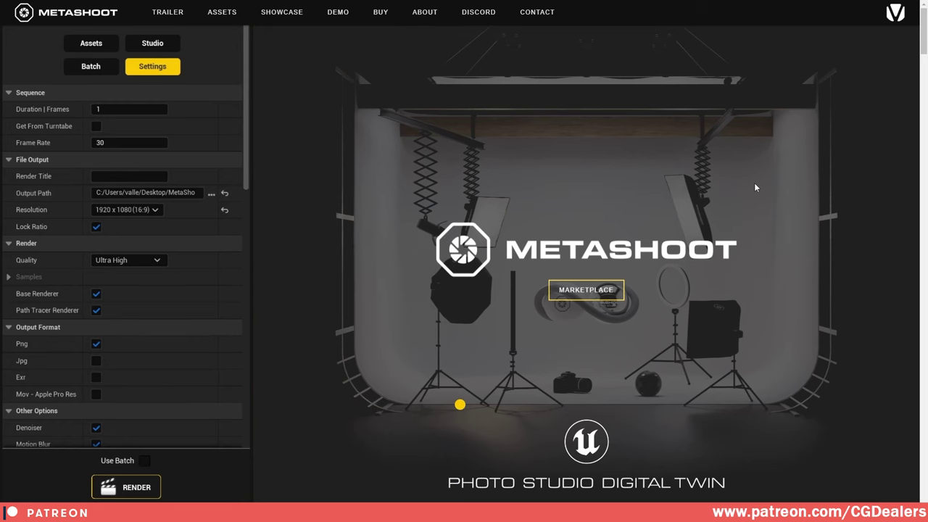
- Browse the MetaShoot website's trailer, asset overview and showcase gallery, viewing the MetaHuman portrait enlarged
scroll(498, 351, down, 2)
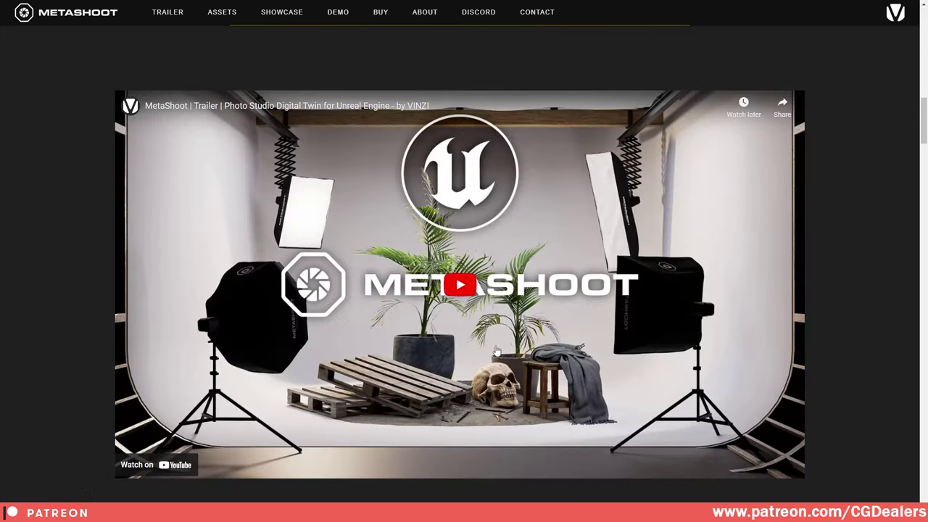
scroll(498, 363, down, 10)
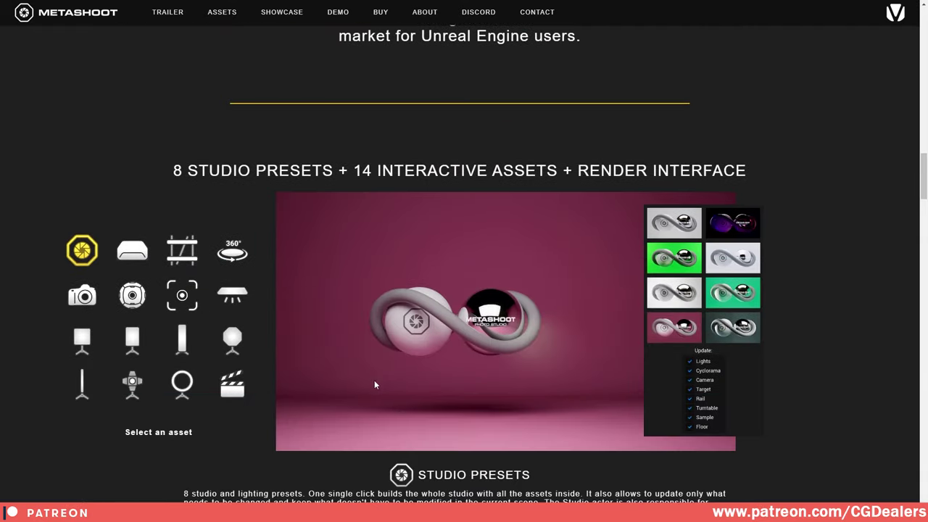
scroll(485, 371, down, 7)
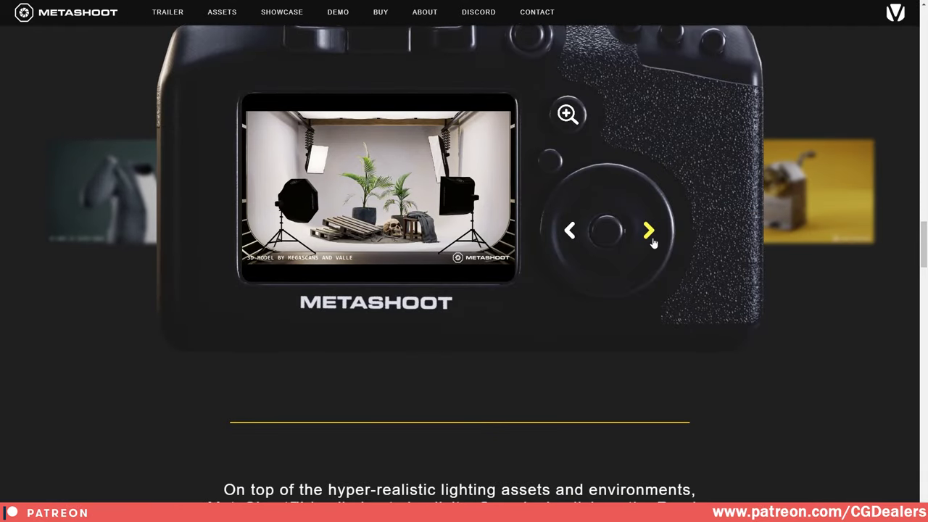
click(650, 232)
click(650, 232)
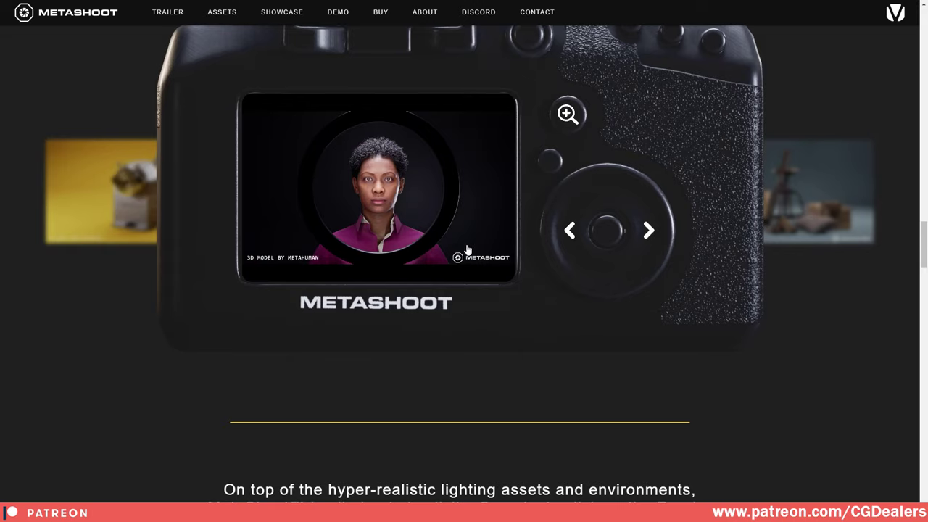
click(388, 177)
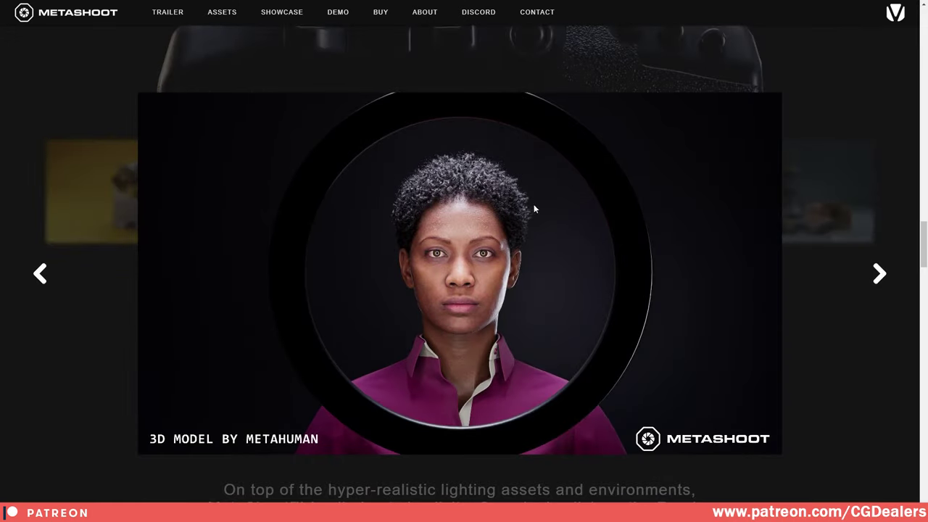
click(891, 169)
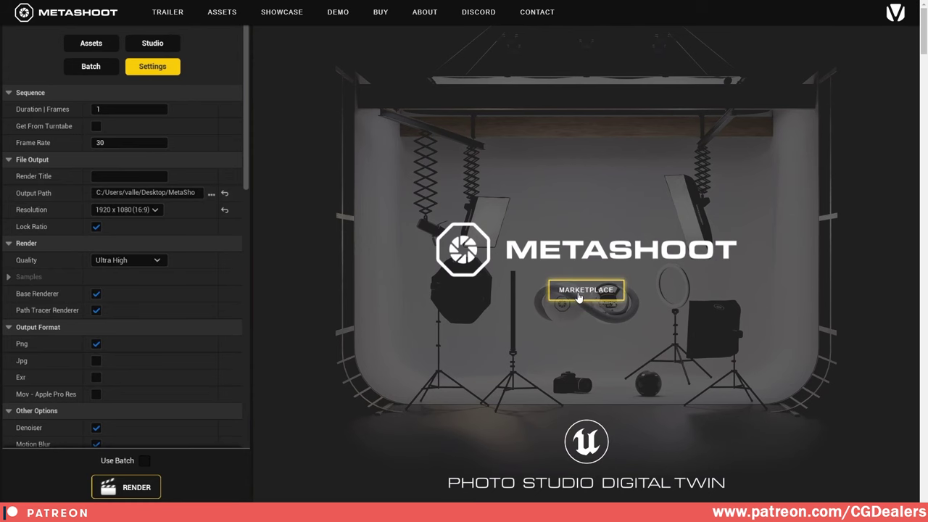
- Open MetaShoot's Unreal Engine Marketplace page and look over its price, supported versions and description
click(578, 296)
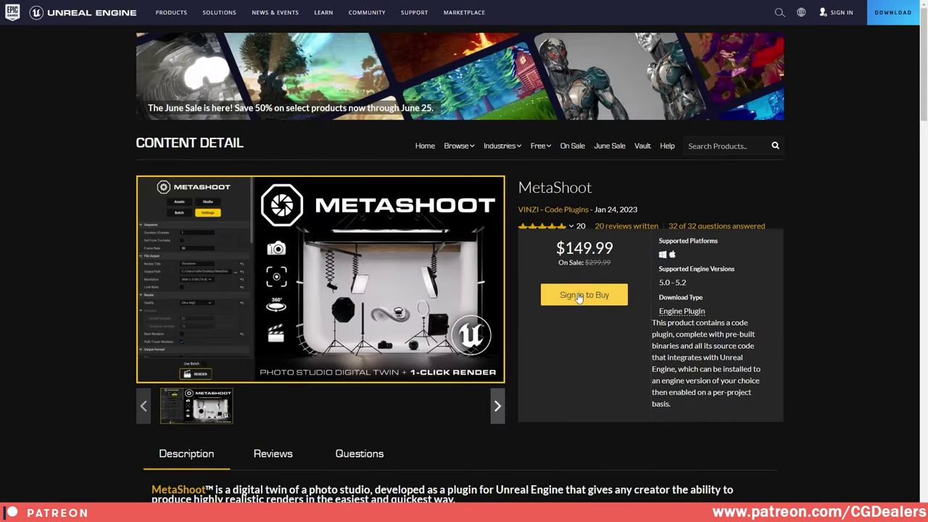
scroll(578, 293, down, 2)
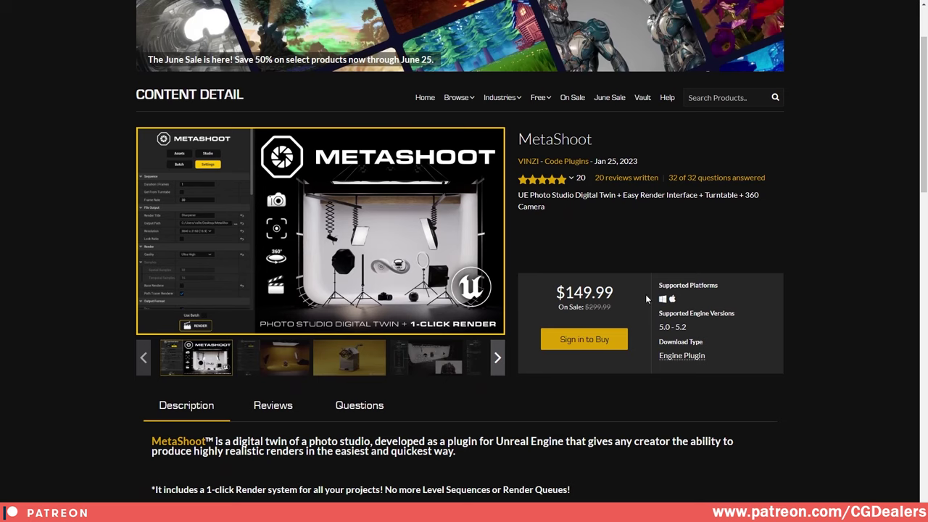
- Highlight MetaShoot's sale price on its Marketplace page, then clear the text selection
drag(632, 293, 557, 293)
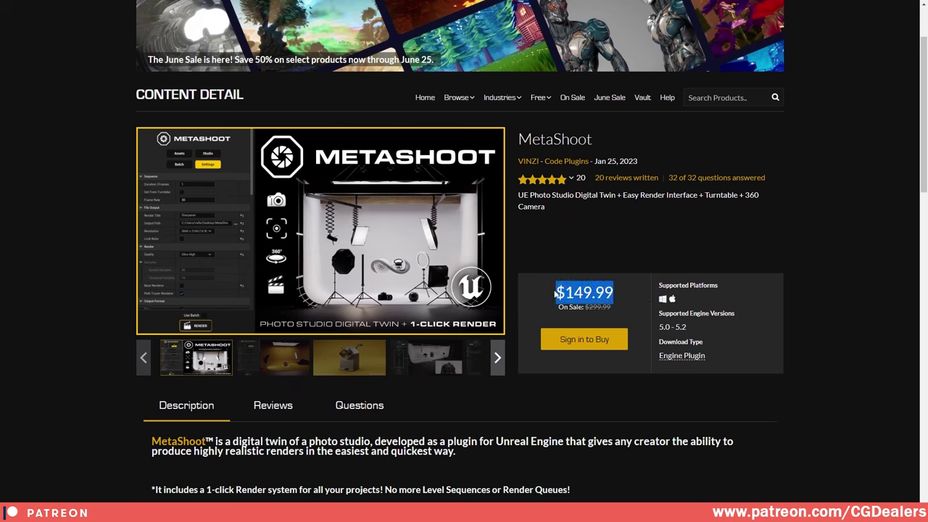
click(628, 258)
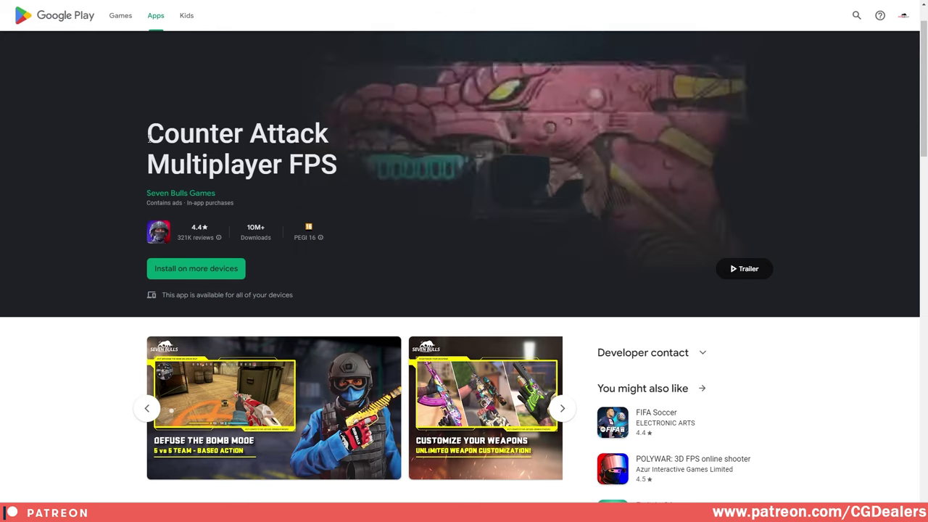
- Look over the Counter Attack Multiplayer FPS page on Google Play and view its Amazing Graphics screenshot enlarged
scroll(367, 199, down, 1)
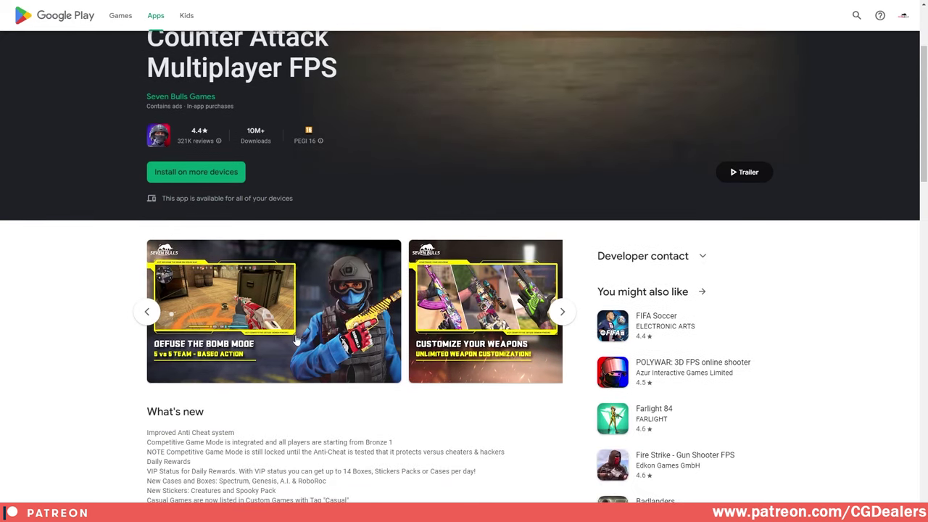
click(150, 311)
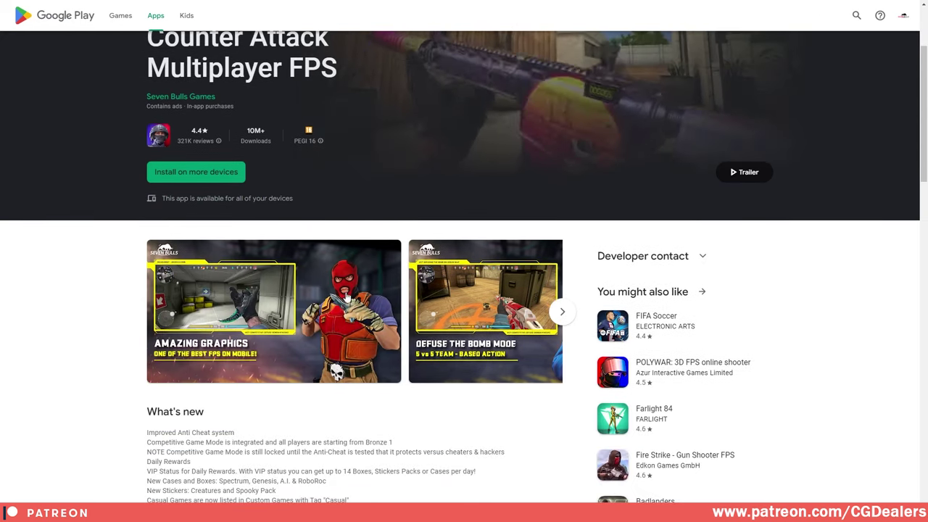
click(368, 300)
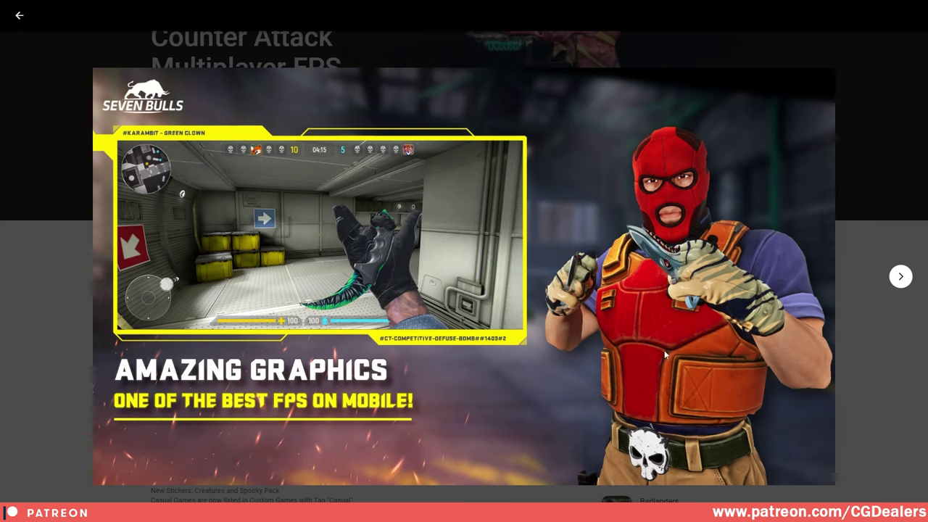
key(Escape)
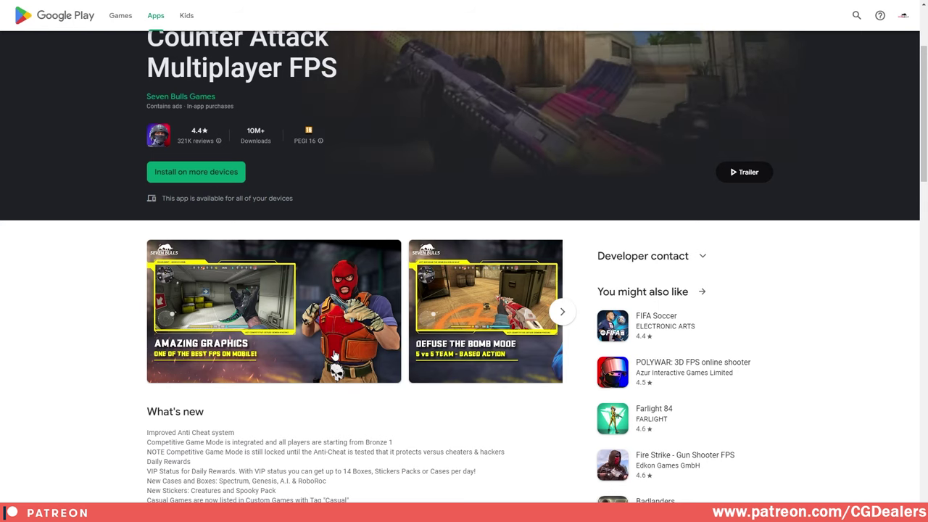
click(354, 328)
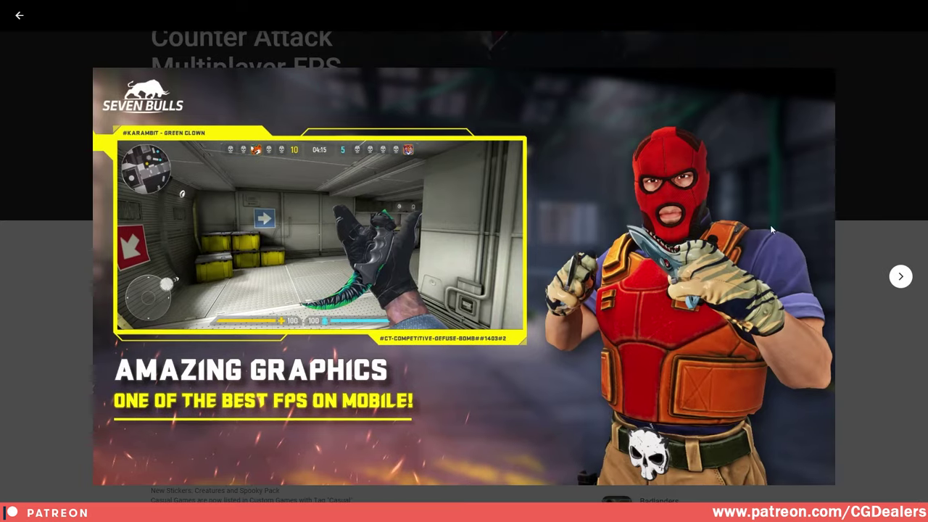
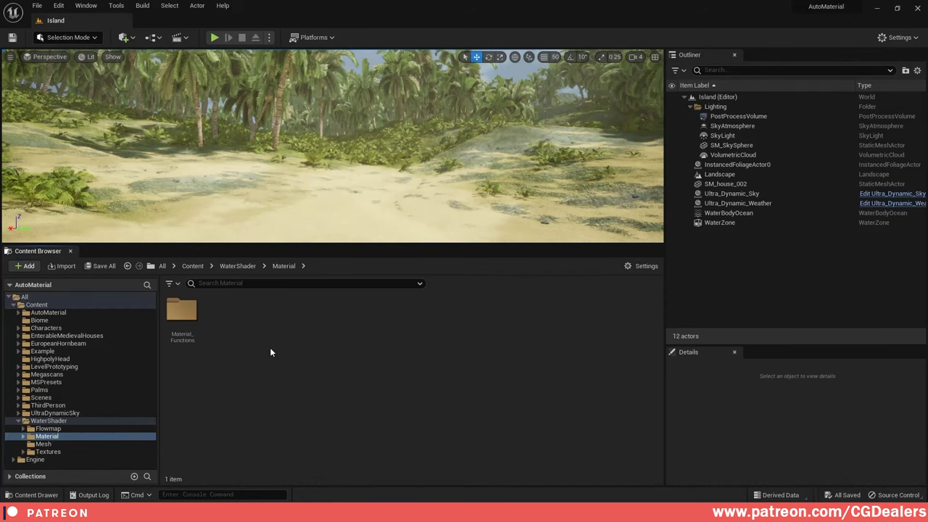
- In the Unreal project's WaterShader Material_Functions folder, create a Material Function named MF_Waves
double_click(181, 312)
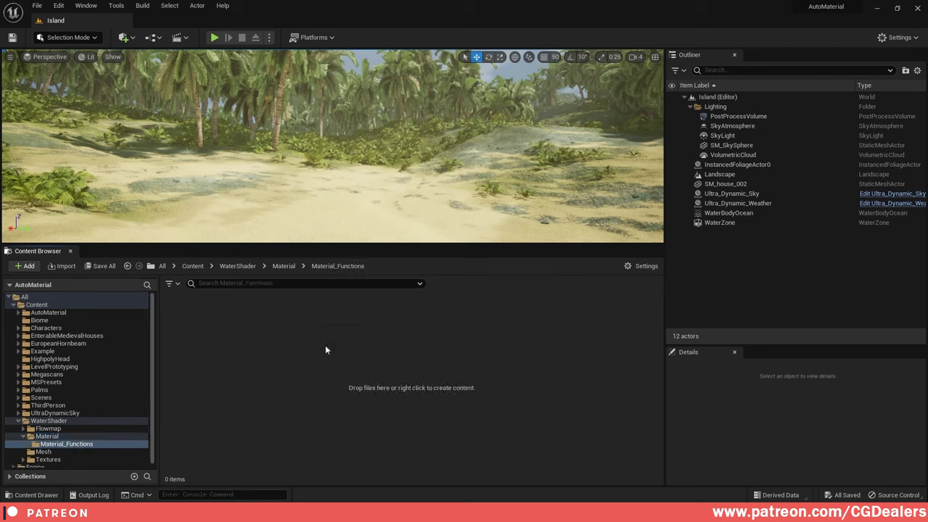
right_click(279, 353)
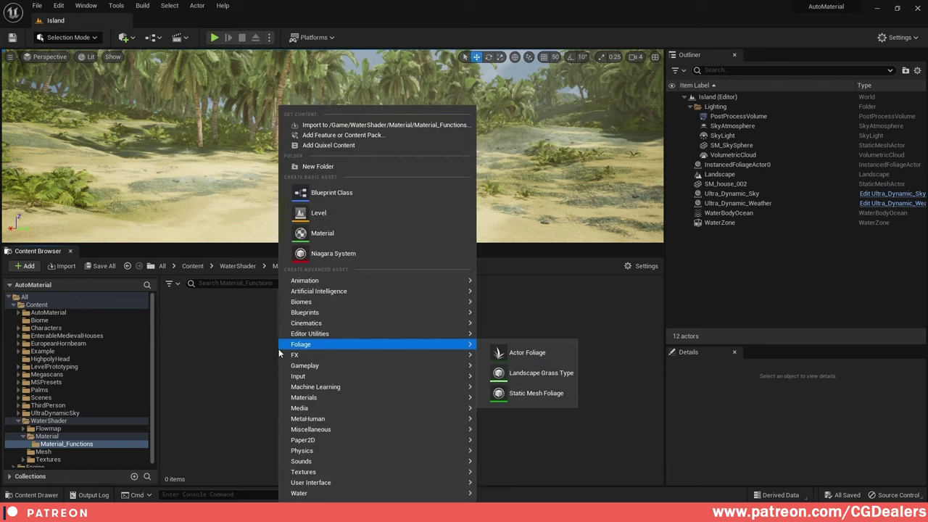
mouse_move(317, 403)
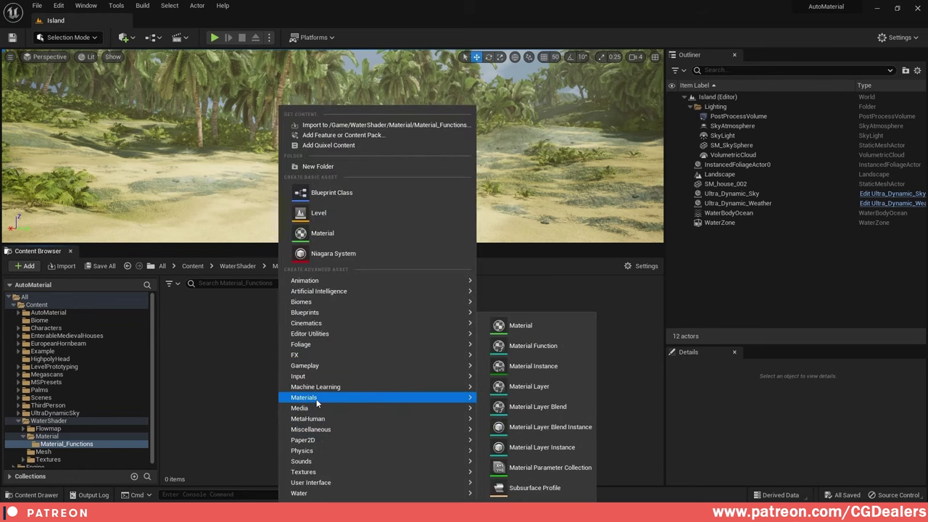
click(559, 348)
text(MF_W)
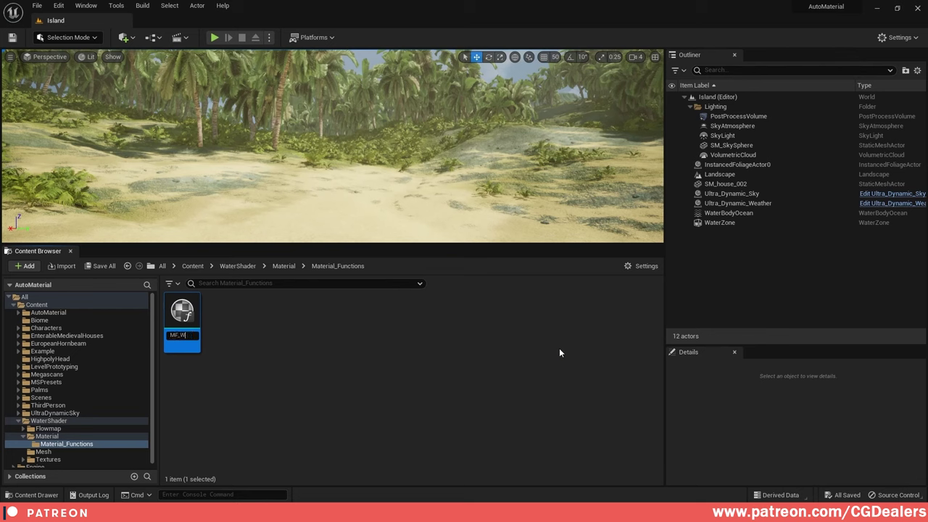
text(aves)
key(Return)
- Open MF_Waves and add a Constant node with value 2 in an empty part of the graph
double_click(182, 316)
right_drag(395, 240, 719, 236)
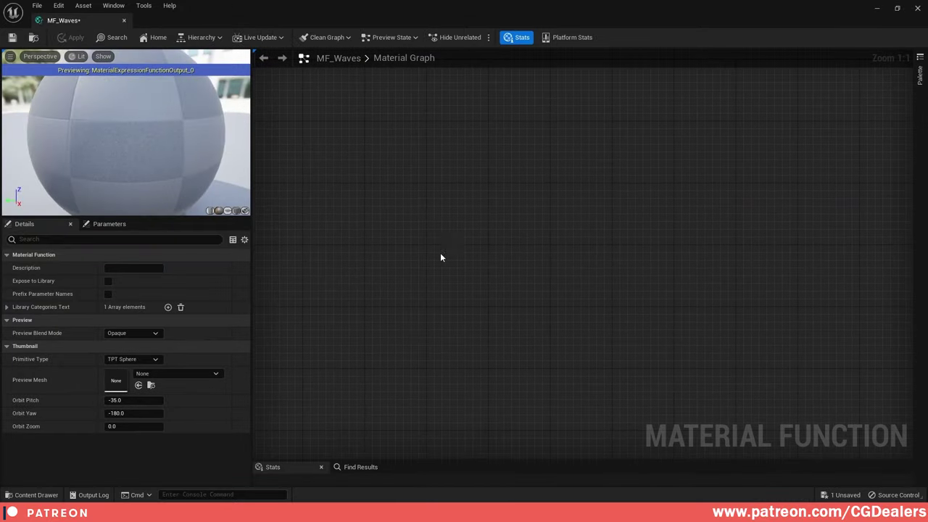
click(385, 259)
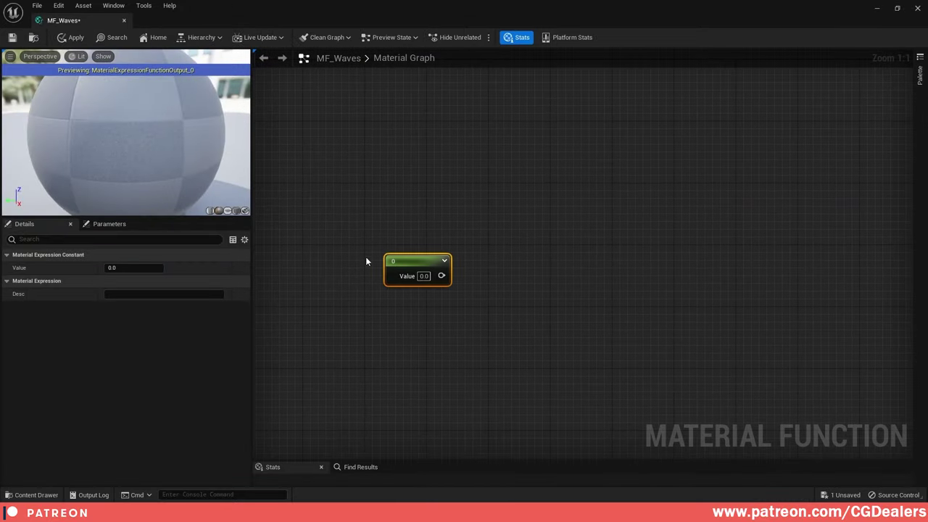
click(145, 266)
text(2)
key(Return)
click(532, 252)
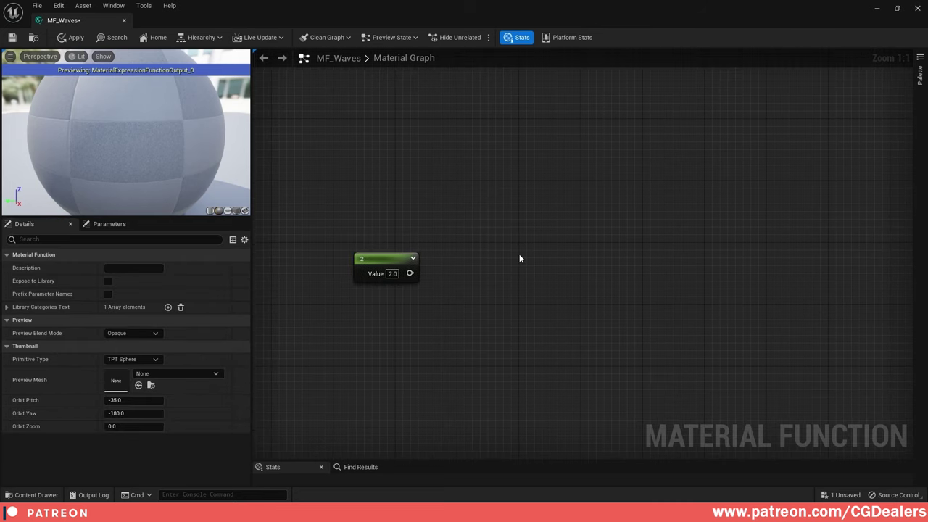
- Add a Pi math node, feed the constant 2 into its Multiplier, and straighten the connection between them
right_click(519, 258)
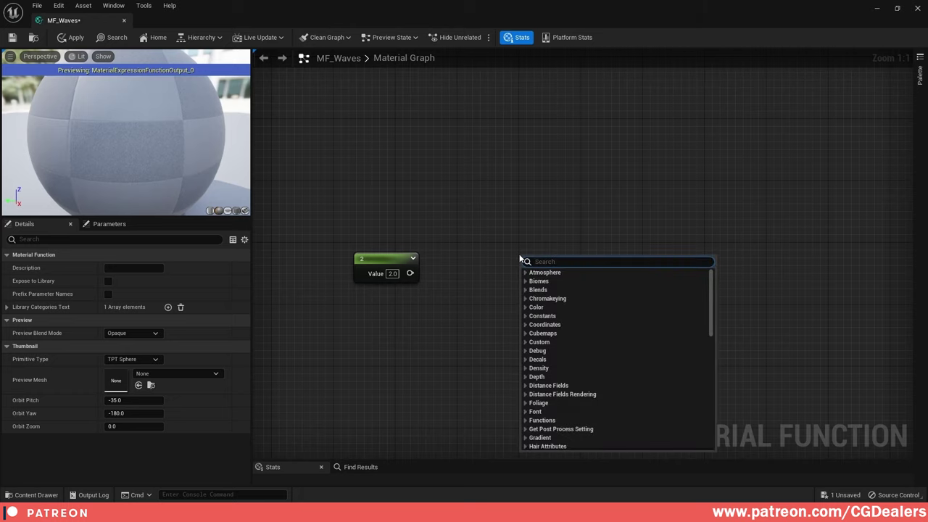
text(math pi)
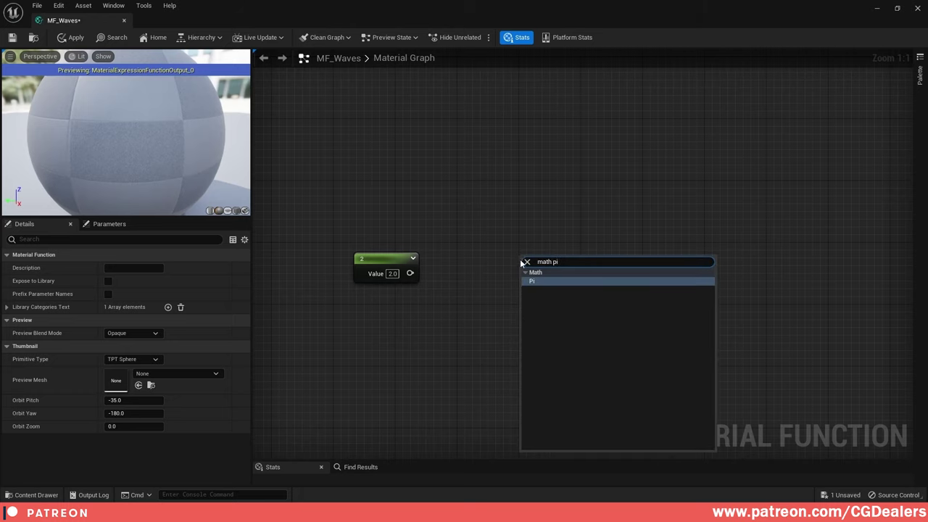
click(539, 284)
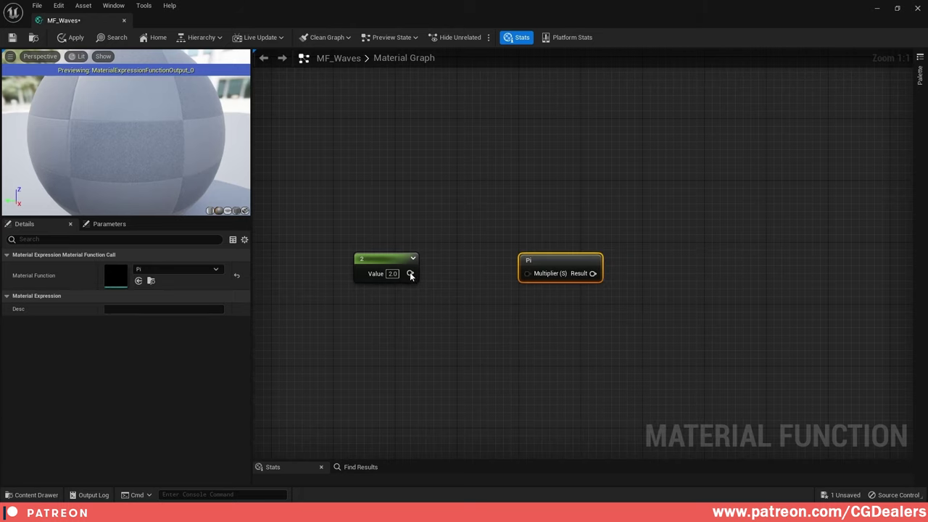
drag(410, 276, 530, 275)
drag(346, 213, 645, 328)
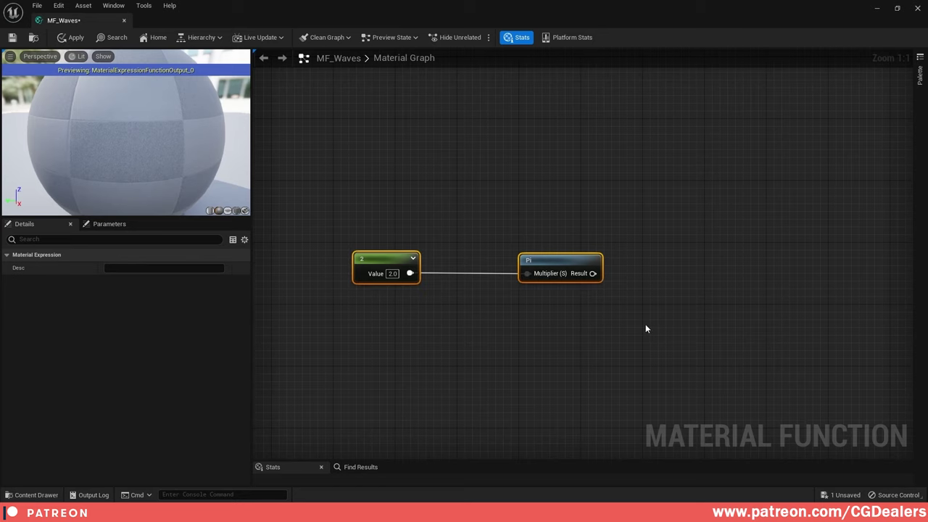
key(q)
click(584, 327)
- Add a Function Input node of type Scalar below the constant and name it Wave_Length
right_drag(590, 327, 597, 262)
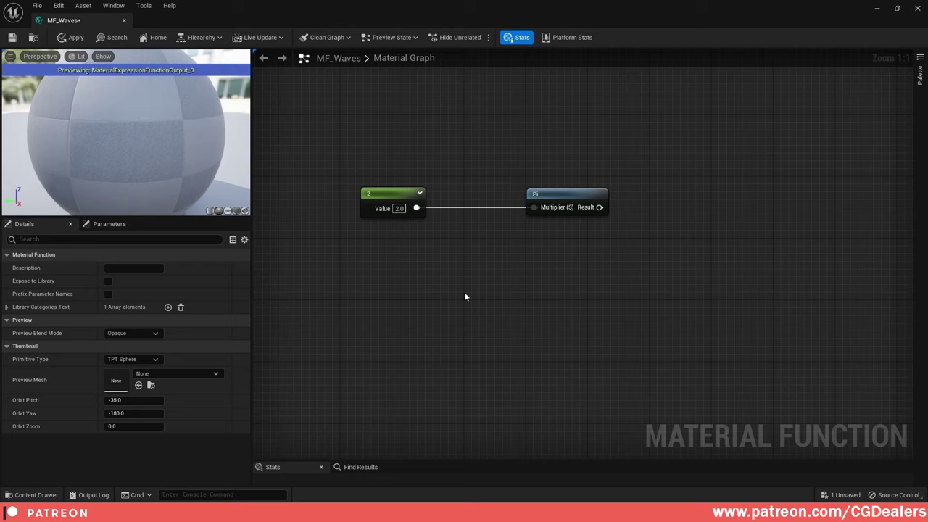
right_click(465, 297)
text(input)
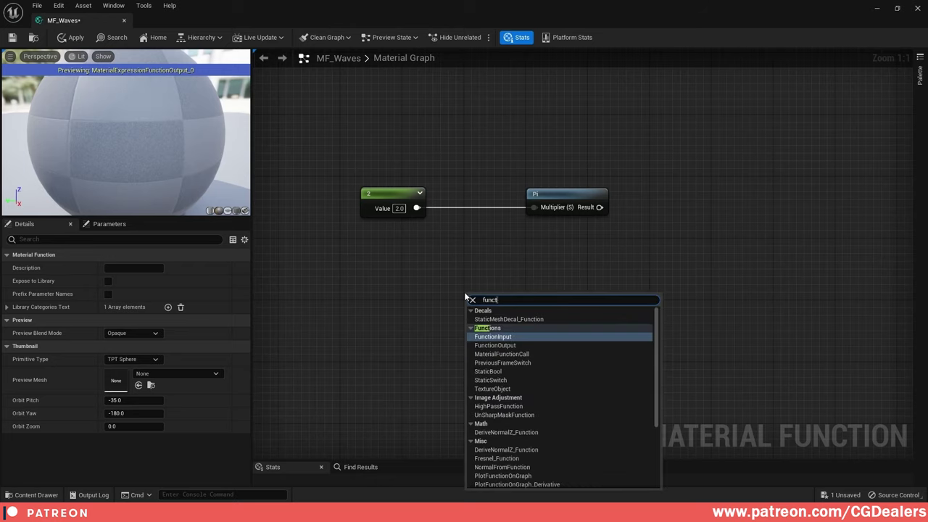
key(Return)
click(166, 295)
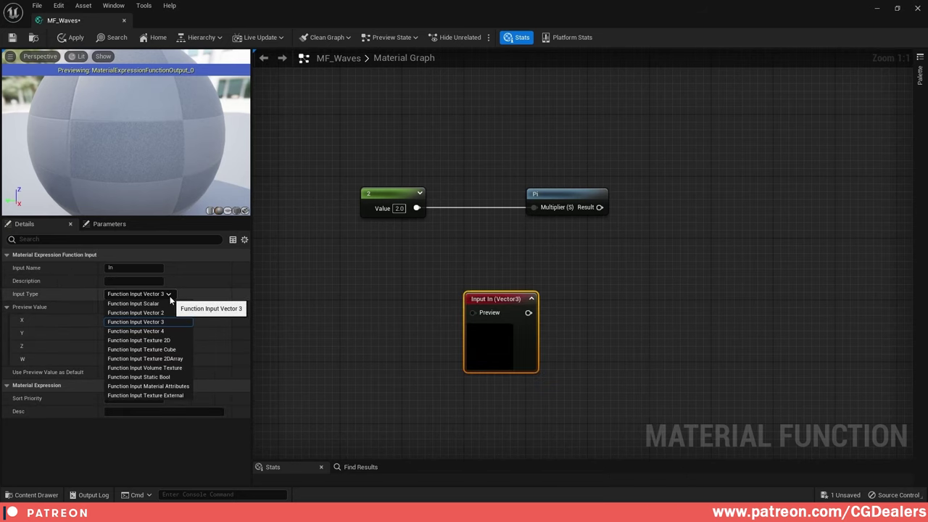
click(134, 304)
drag(491, 303, 376, 268)
click(138, 270)
key(BackSpace)
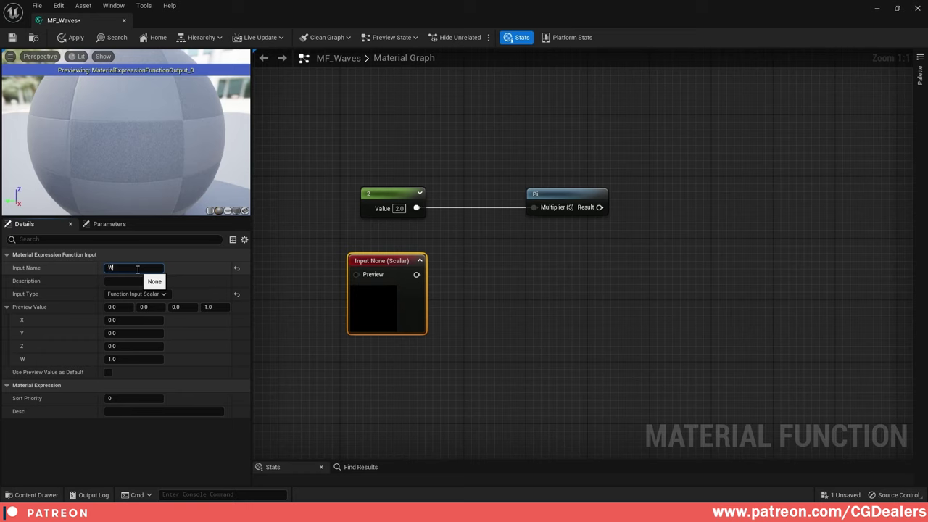
text(Wave_Length)
key(Return)
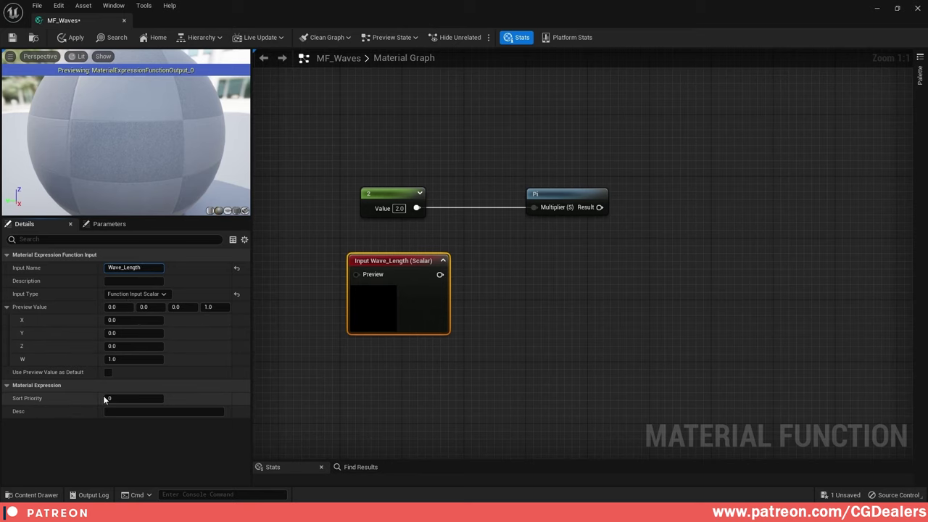
- Collapse the Wave_Length node's preview and left-align the constant node with it
right_drag(628, 327, 535, 325)
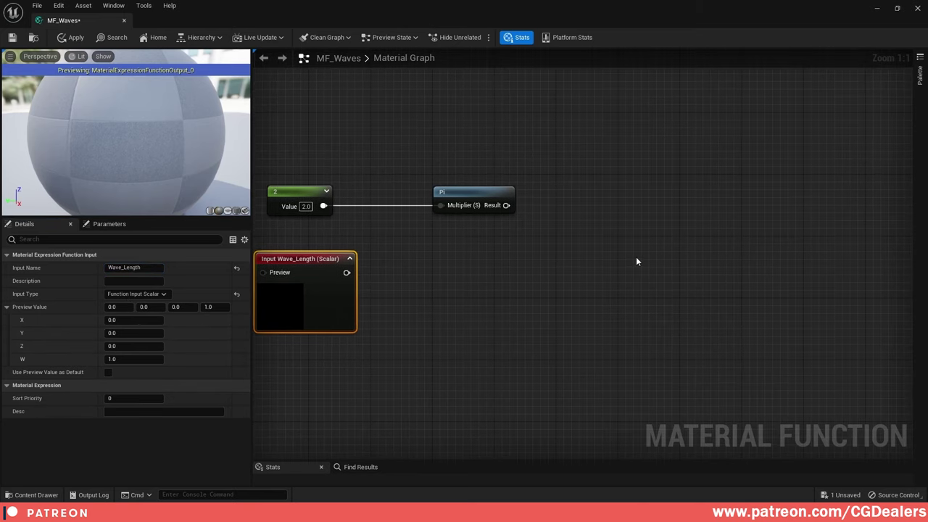
click(637, 261)
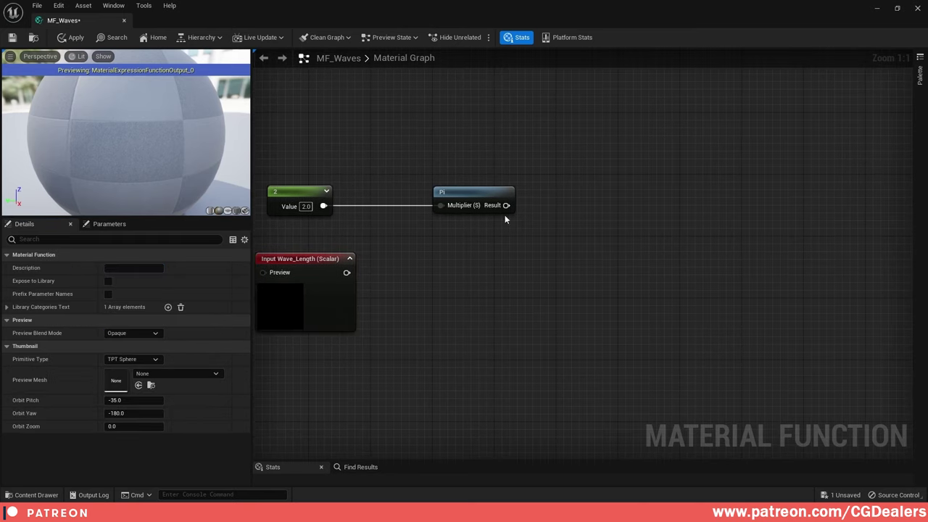
click(349, 259)
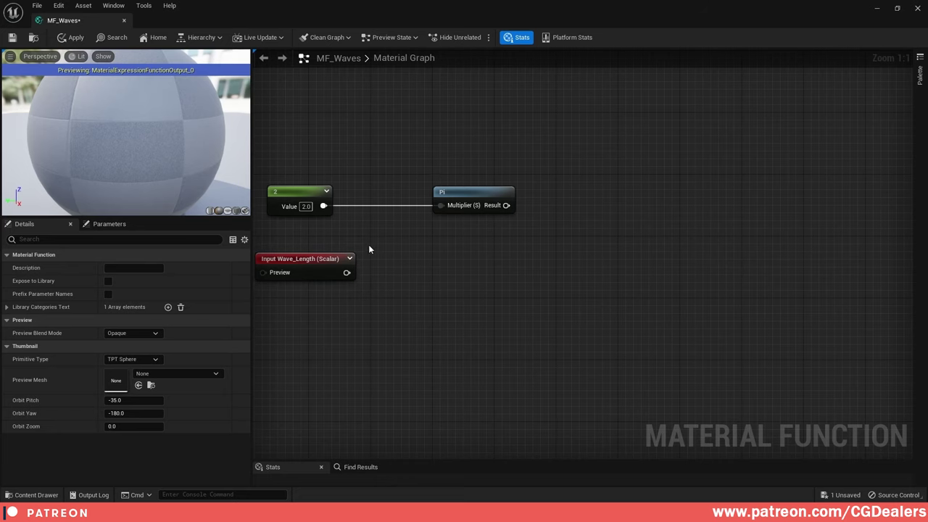
drag(391, 171, 480, 324)
click(662, 269)
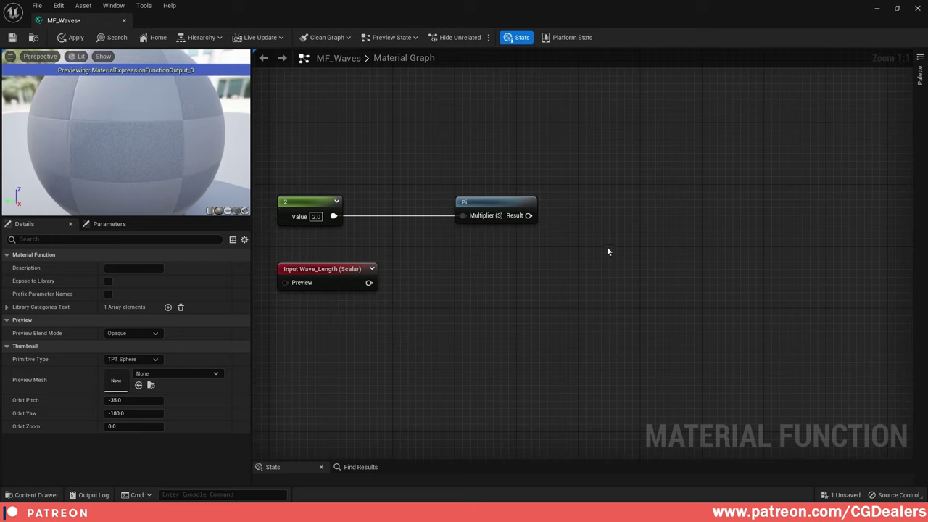
- Add a Divide node, connect the Pi result to A and Wave_Length to B, and straighten the upper row of nodes
click(608, 216)
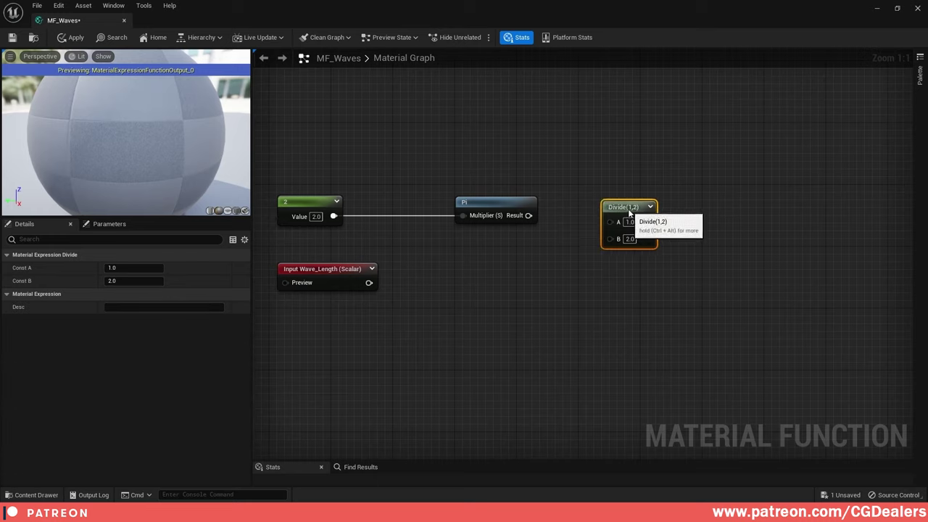
drag(332, 166, 681, 227)
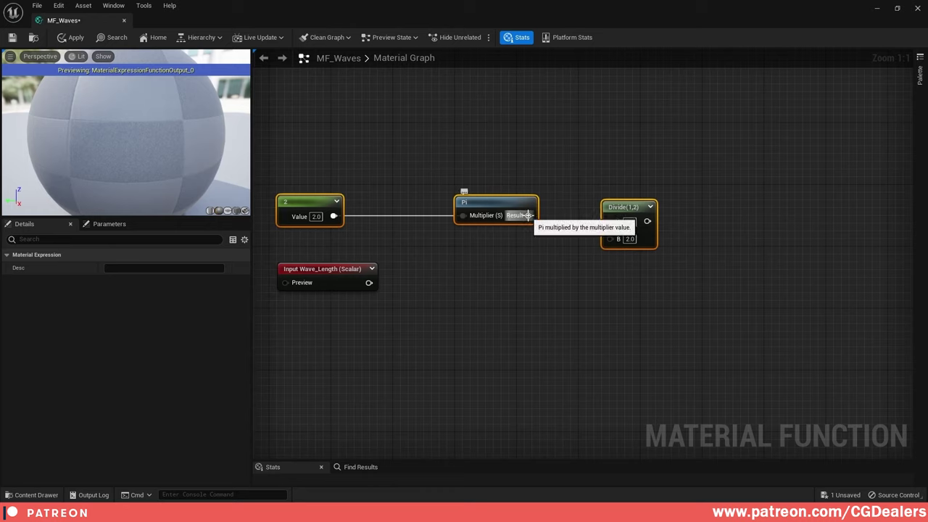
drag(529, 216, 614, 222)
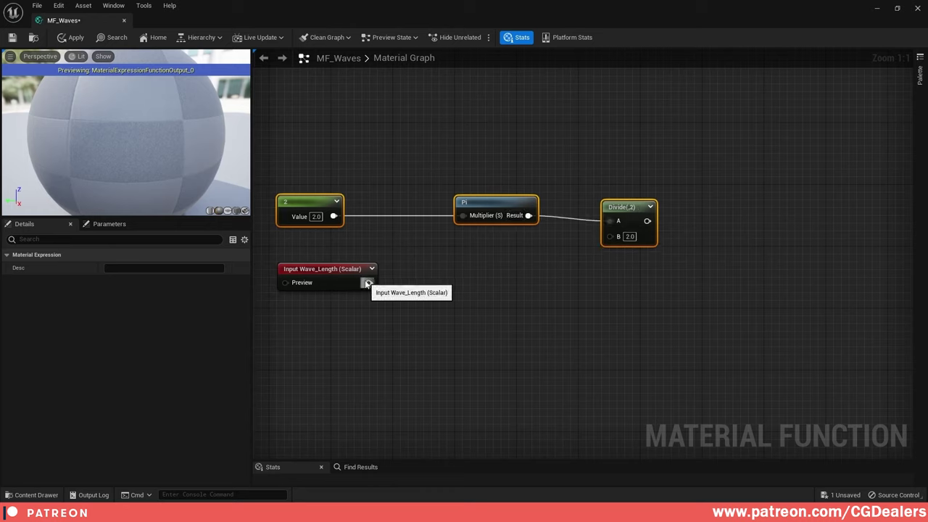
drag(369, 283, 610, 230)
drag(280, 162, 647, 216)
- Insert a reroute point on the Wave_Length wire and place it below the Pi node, level with Wave_Length's output
right_drag(483, 176, 527, 186)
double_click(565, 254)
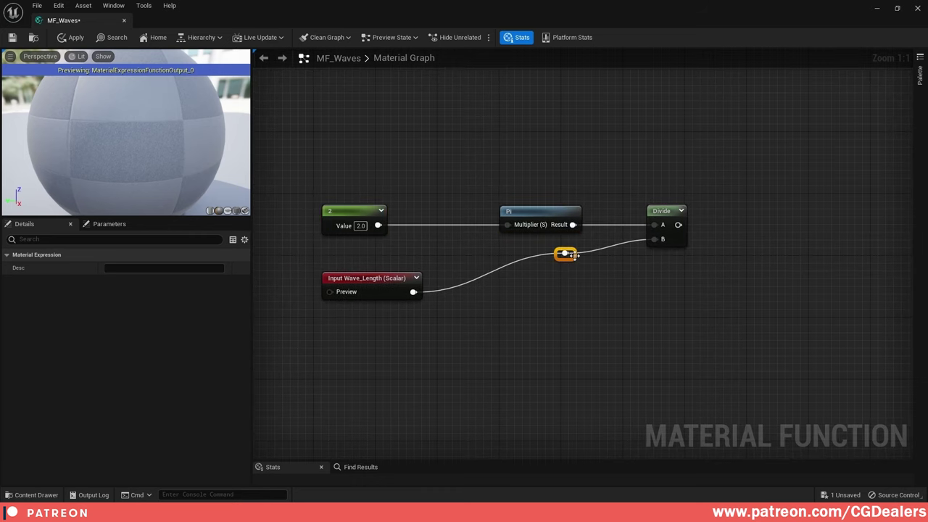
drag(570, 259, 592, 295)
click(714, 261)
- Add a Multiply node to the right of Divide and move the existing node group farther from the function output
right_drag(720, 261, 583, 267)
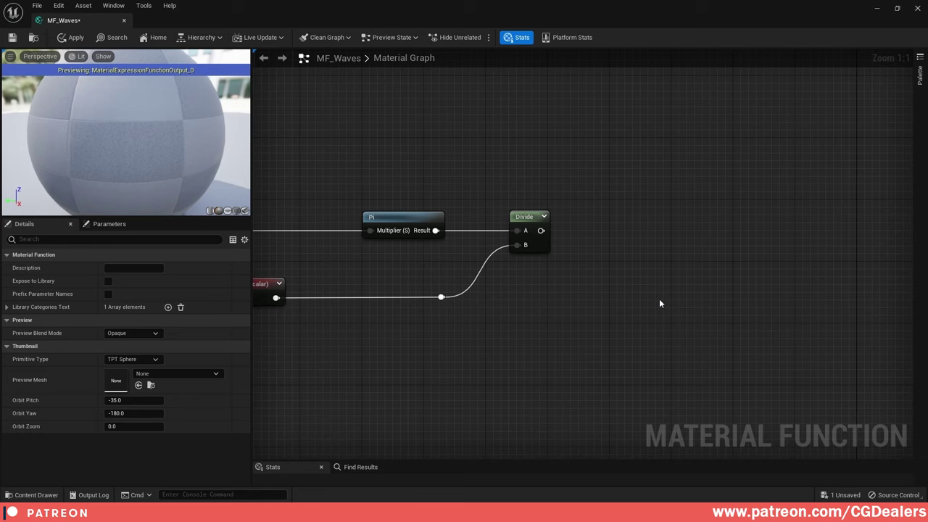
right_drag(664, 295, 633, 277)
click(664, 228)
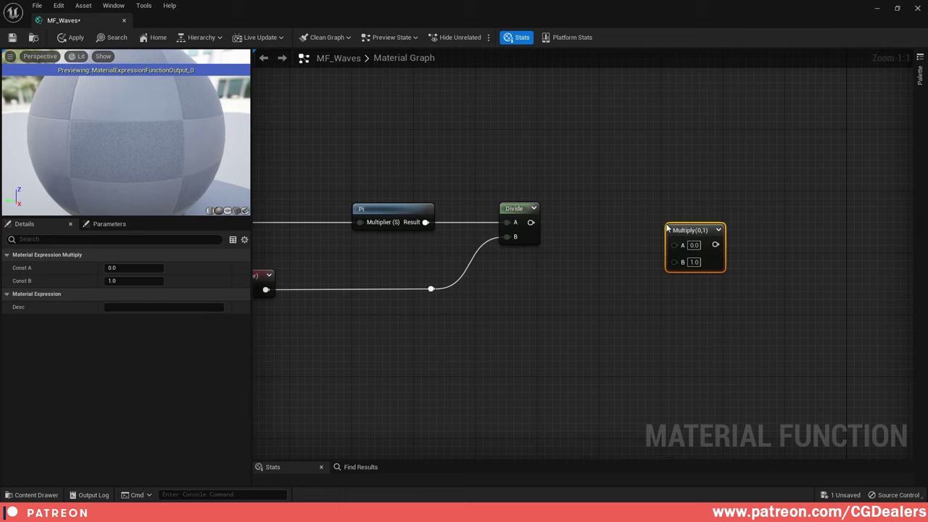
scroll(539, 236, down, 6)
drag(438, 227, 426, 273)
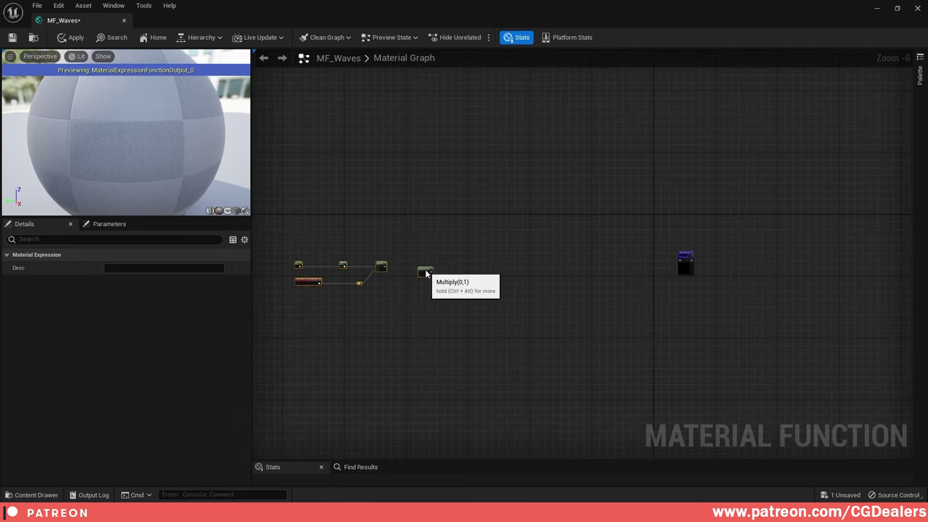
click(517, 269)
scroll(488, 258, up, 2)
scroll(566, 270, up, 4)
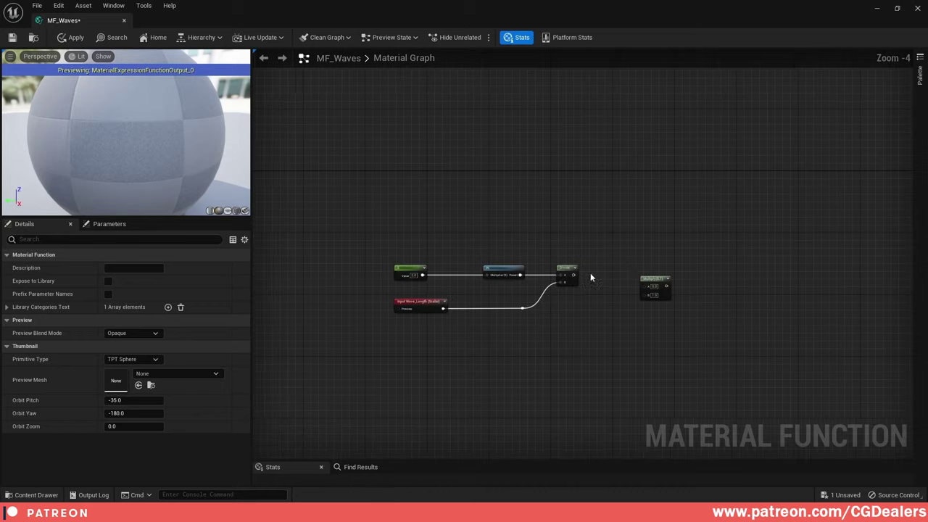
- Connect the Divide output to input A of the new Multiply node and straighten the upper row of nodes
click(736, 269)
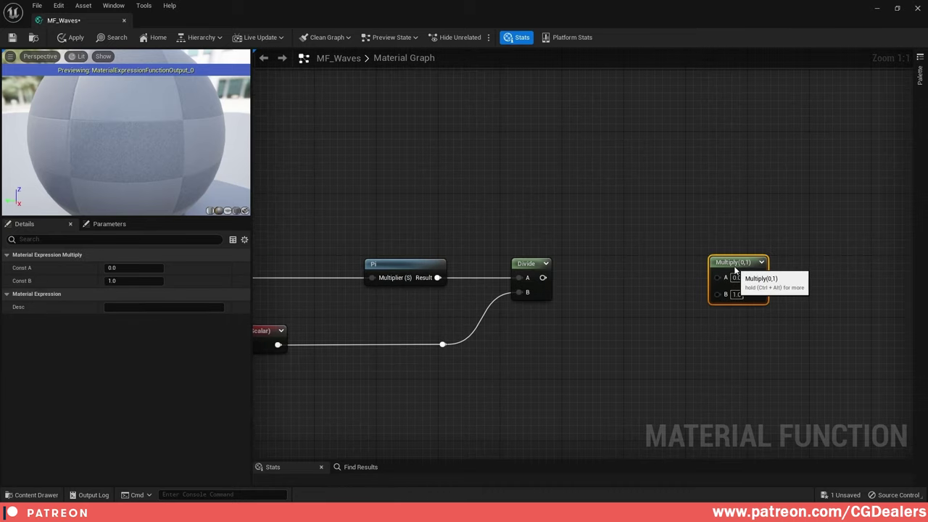
drag(736, 270, 728, 277)
drag(542, 277, 710, 285)
scroll(629, 275, down, 3)
drag(555, 230, 741, 298)
drag(353, 239, 755, 301)
key(q)
click(784, 265)
- Add a constant node below the upper row, connect it to Multiply's input B, and set its value to 950
right_drag(775, 261, 614, 253)
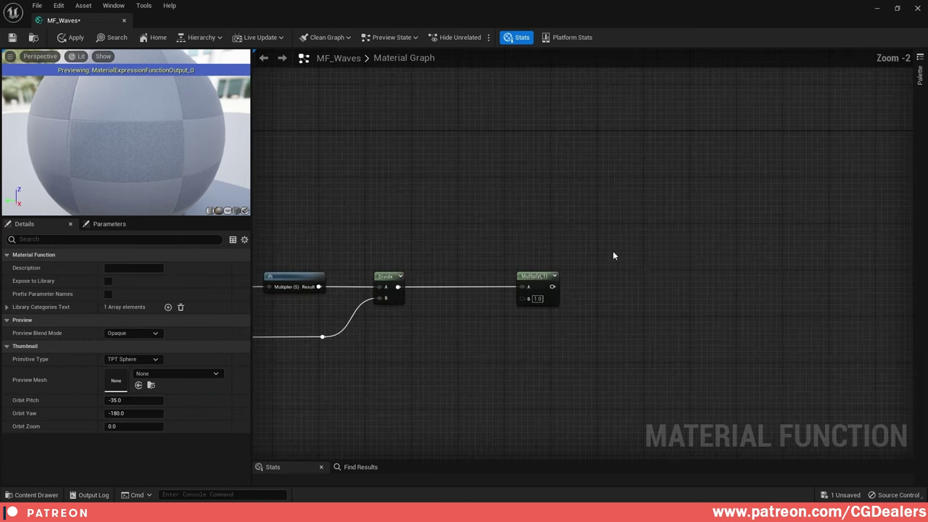
scroll(606, 246, up, 1)
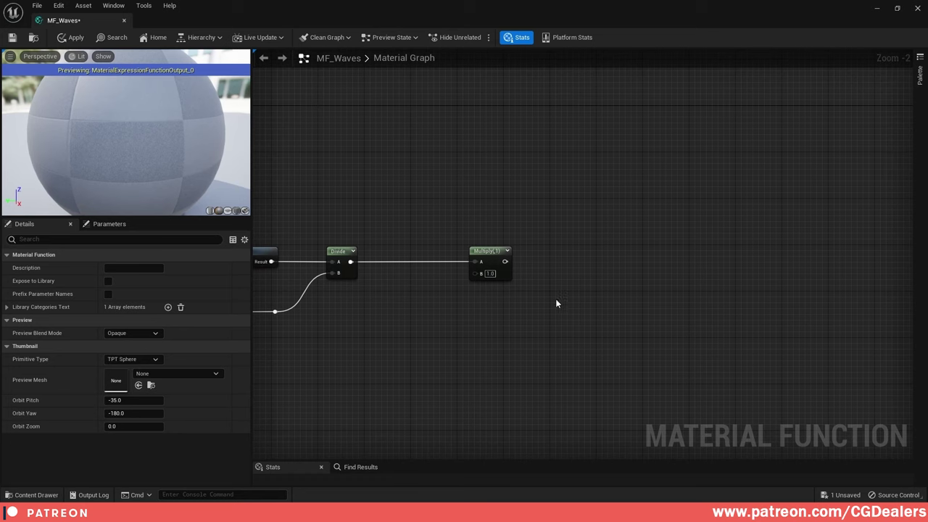
right_drag(548, 317, 628, 281)
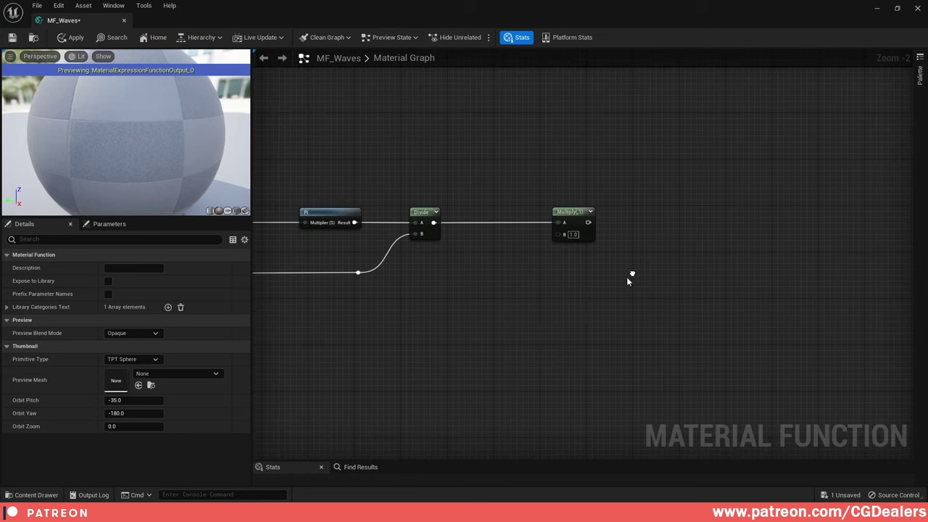
key(1)
click(472, 274)
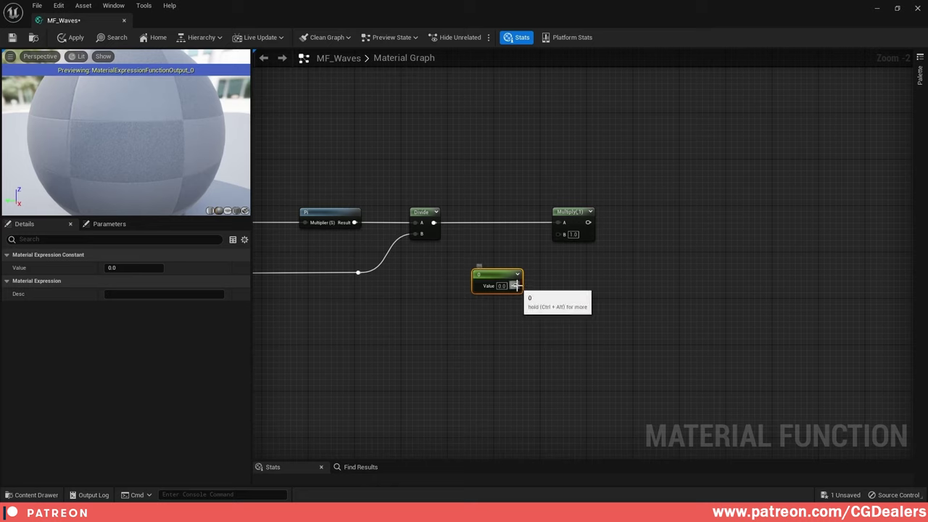
drag(515, 285, 470, 280)
click(142, 268)
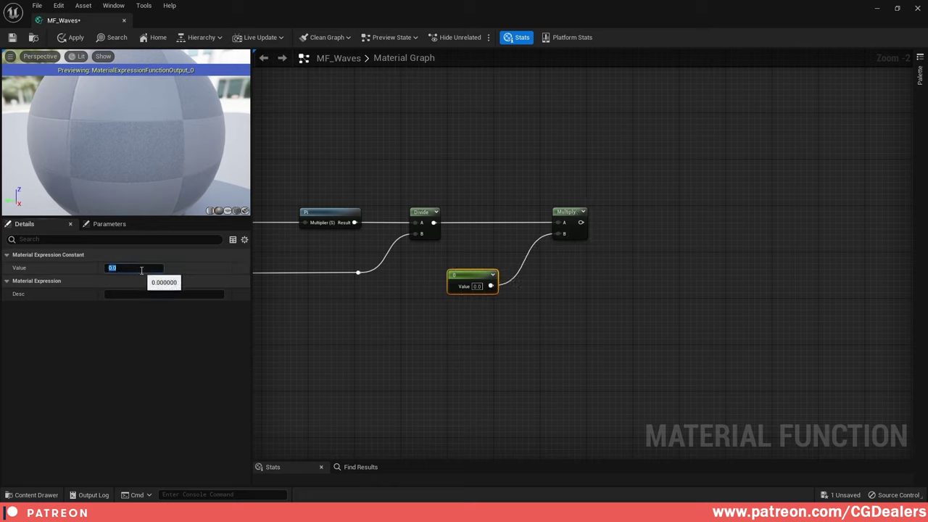
text(50)
key(Return)
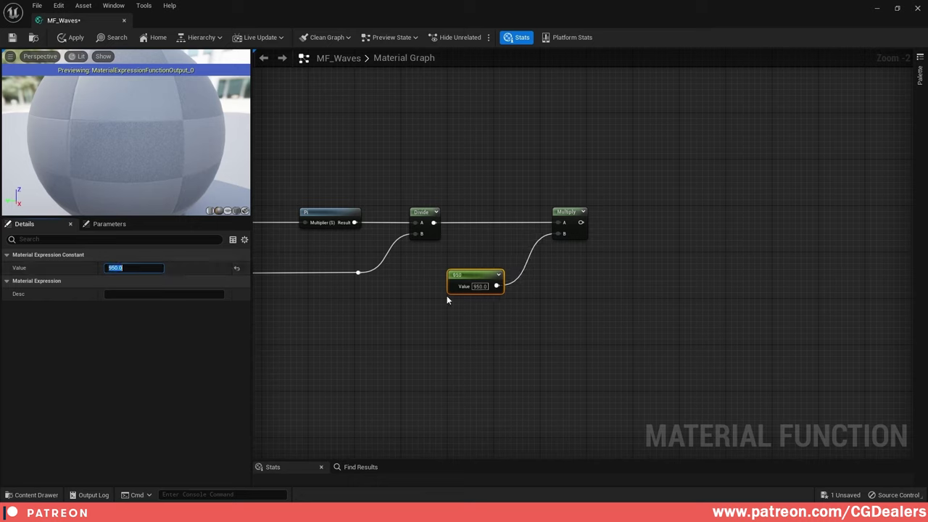
- Add a SquareRoot node to the right of Multiply, connect the Multiply output to it, and straighten the upper row
right_drag(630, 237, 553, 240)
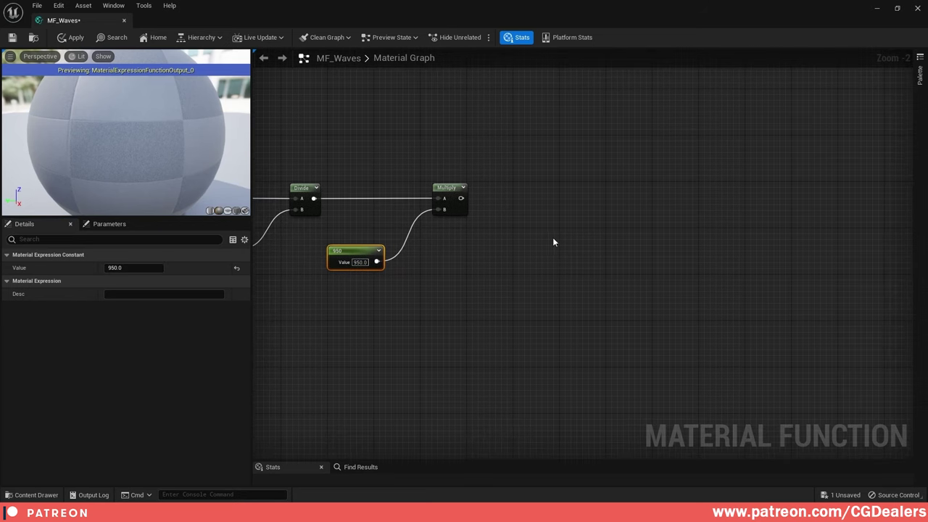
right_click(565, 211)
text(math sq)
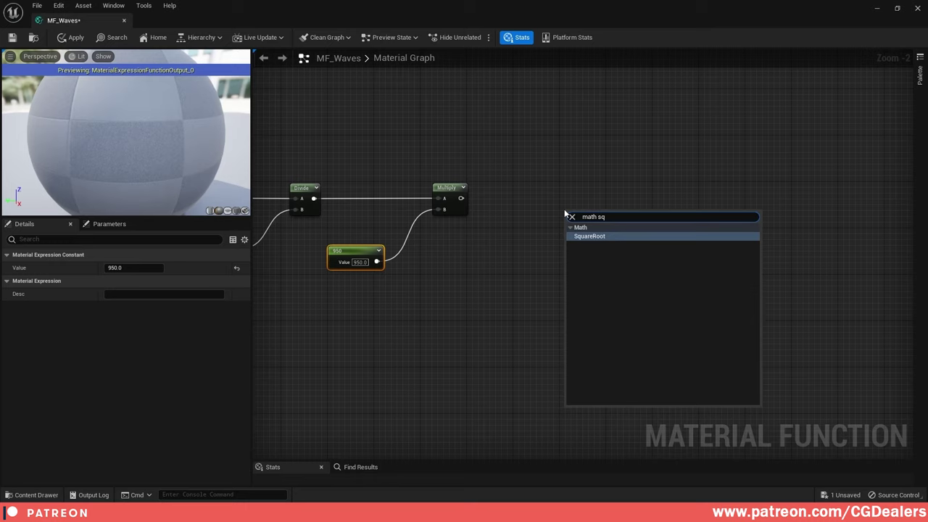
key(Return)
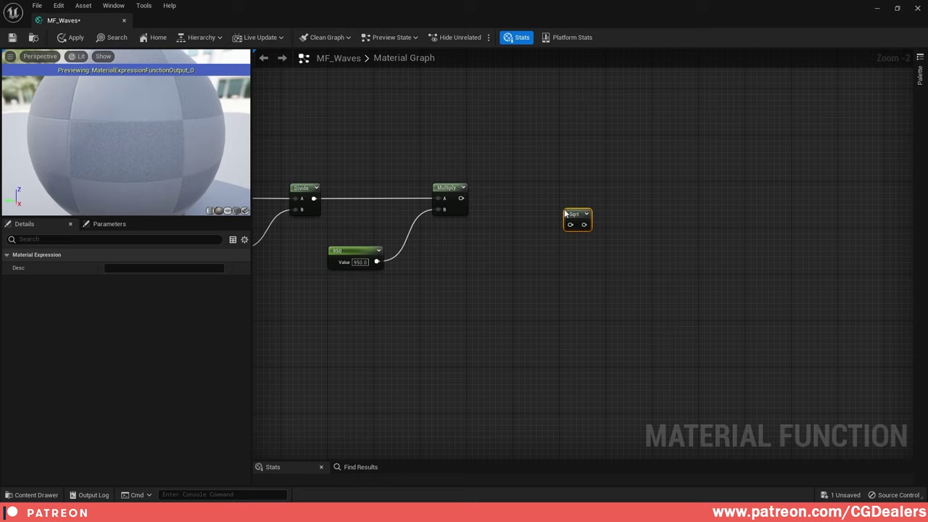
drag(571, 215, 516, 195)
drag(459, 198, 514, 204)
right_drag(492, 185, 678, 186)
scroll(682, 187, down, 2)
drag(375, 155, 736, 197)
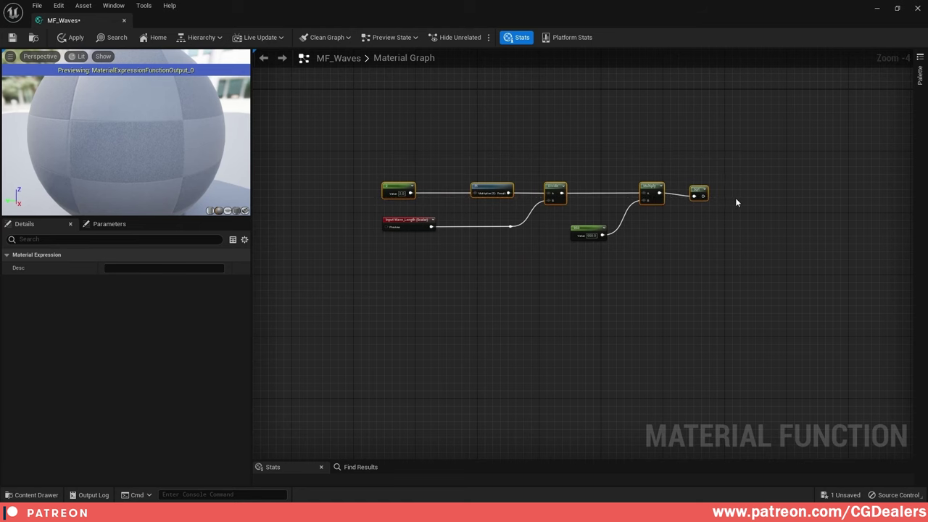
click(779, 200)
- Add a second Multiply node after Sqrt, connect the Sqrt output to its input A, and straighten the row
right_drag(778, 201, 617, 203)
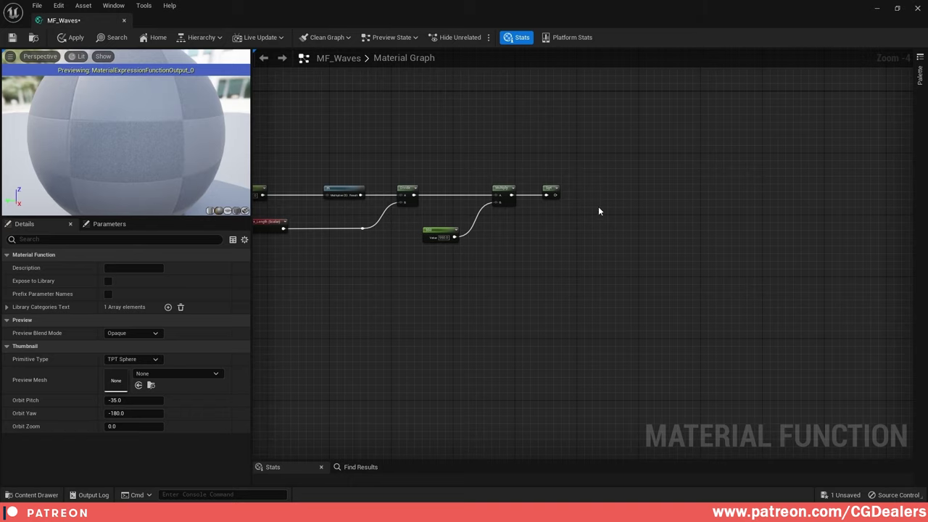
key(m)
click(607, 209)
scroll(606, 206, up, 3)
drag(642, 235, 605, 195)
drag(540, 207, 606, 206)
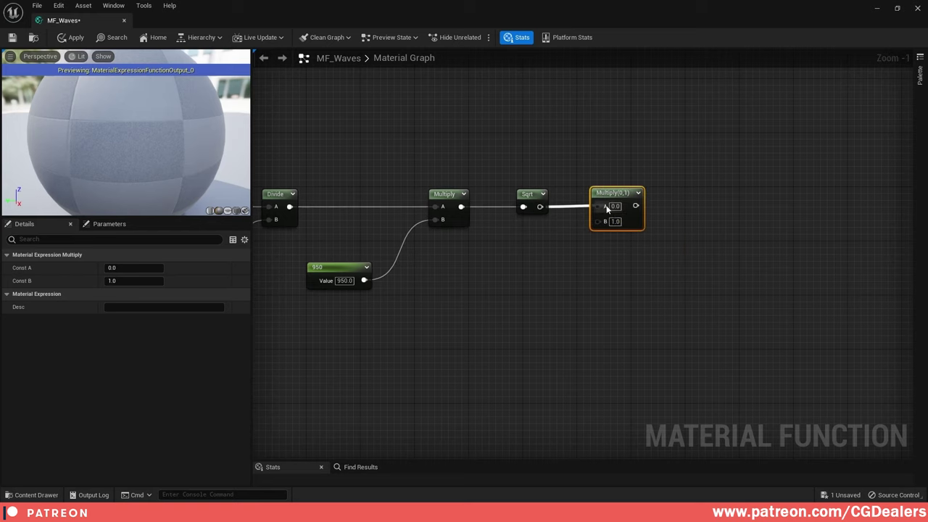
scroll(584, 196, down, 3)
mouse_move(352, 171)
mouse_down()
mouse_move(698, 214)
mouse_move(731, 226)
mouse_up()
scroll(726, 234, up, 2)
click(732, 238)
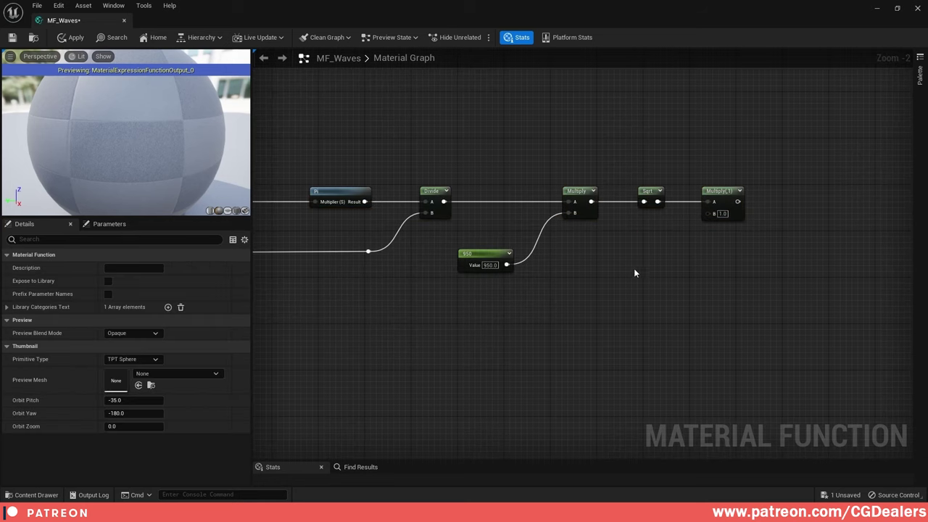
- Place another Multiply node below Sqrt, connect it to input B of the last Multiply, and left-align it with Sqrt
click(726, 190)
key(ctrl+w)
drag(715, 257, 652, 257)
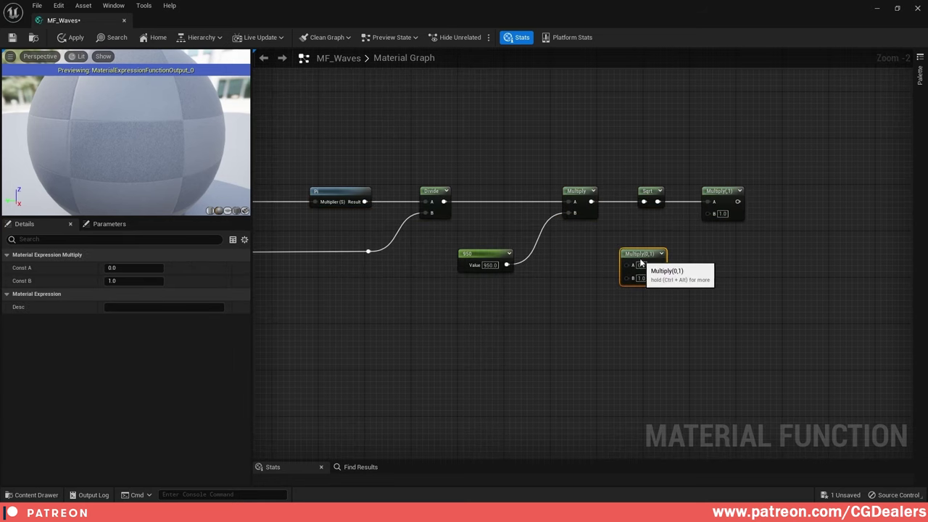
drag(624, 170, 708, 214)
key(shift+a)
click(677, 253)
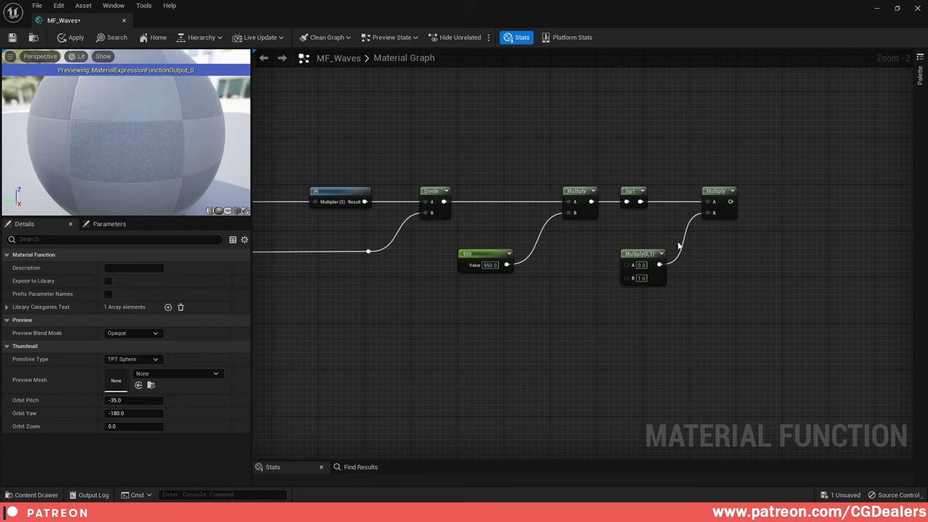
- Move the first Multiply node and its 950 constant closer to Divide, and straighten the upper row again
right_drag(678, 242, 790, 224)
drag(592, 162, 683, 270)
mouse_move(688, 176)
mouse_down()
mouse_move(670, 181)
mouse_move(677, 176)
mouse_up()
key(ctrl+z)
drag(582, 137, 683, 283)
drag(689, 172, 653, 173)
scroll(412, 147, down, 1)
drag(331, 127, 804, 177)
key(q)
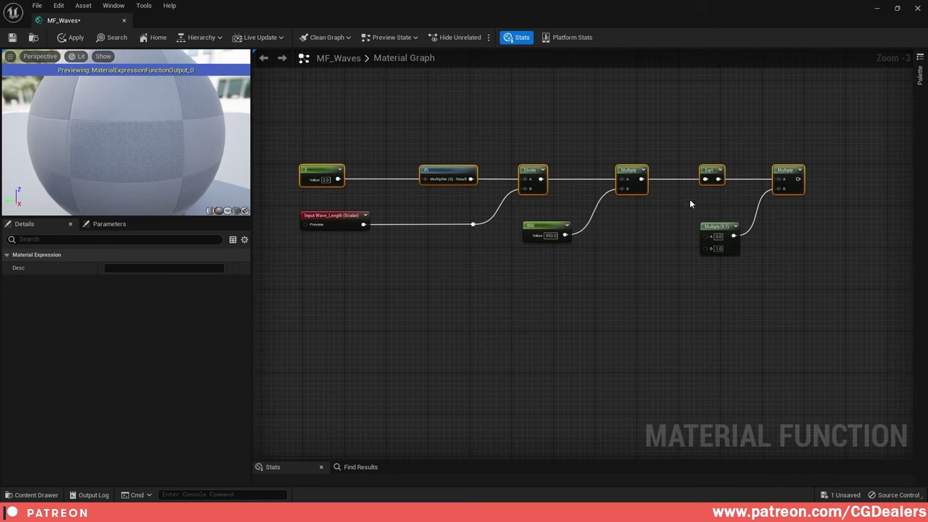
click(643, 220)
- Add a Time node, connect it to input A of the lower Multiply node, and place it level with that input
right_drag(652, 225, 631, 214)
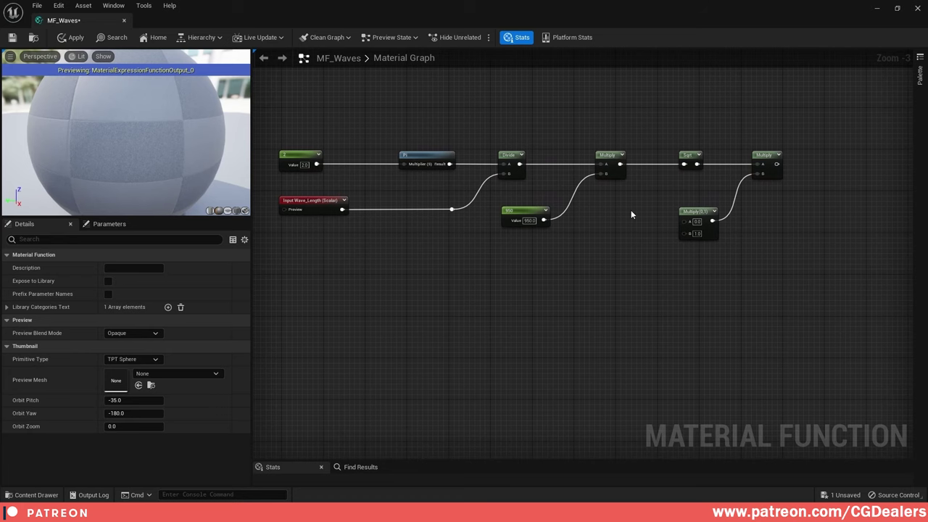
right_click(531, 283)
text(time)
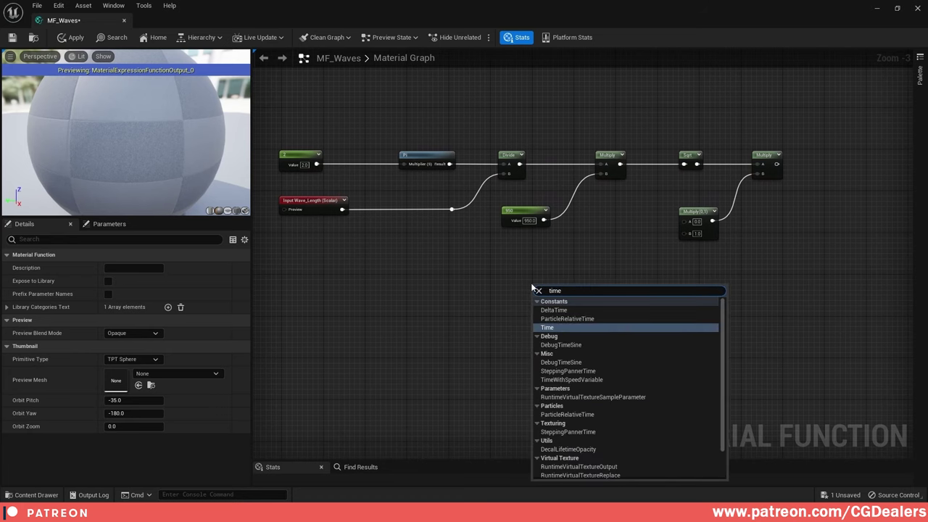
key(Return)
scroll(531, 290, up, 2)
drag(531, 290, 724, 212)
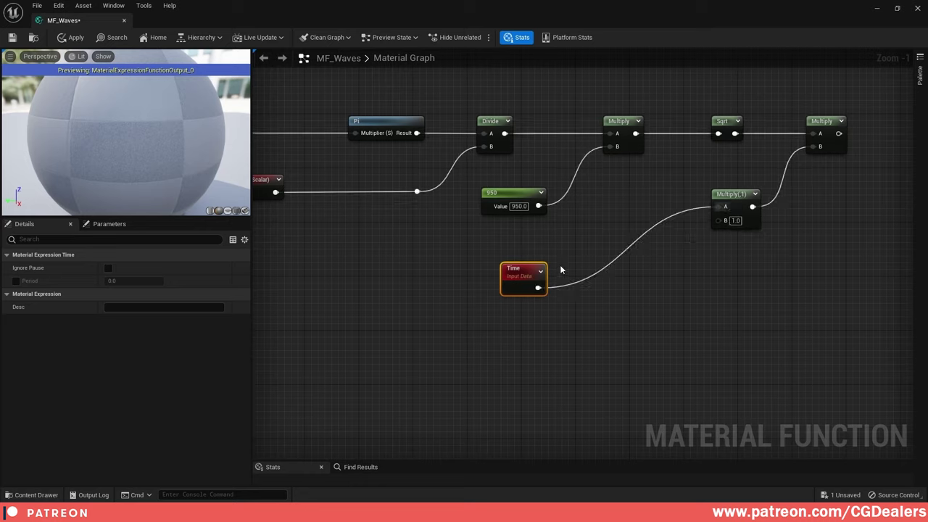
drag(517, 272, 618, 191)
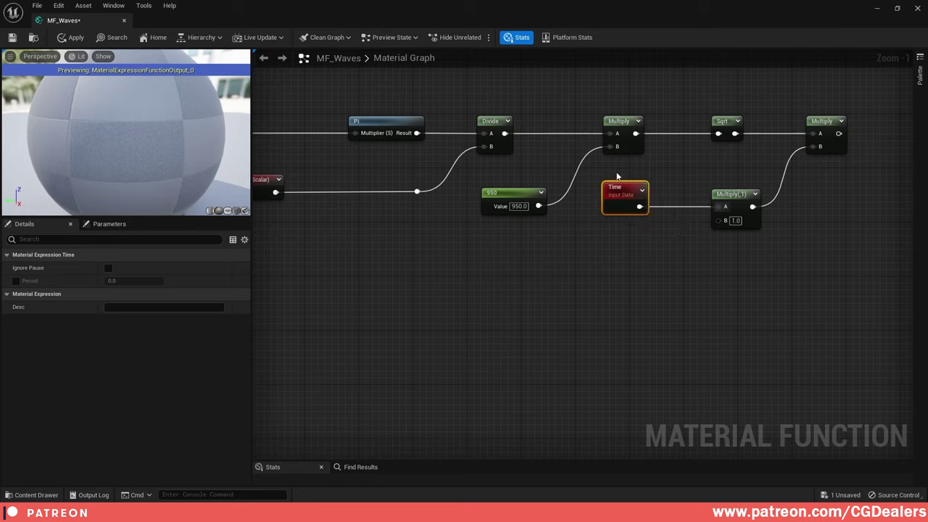
click(674, 252)
right_drag(675, 252, 607, 248)
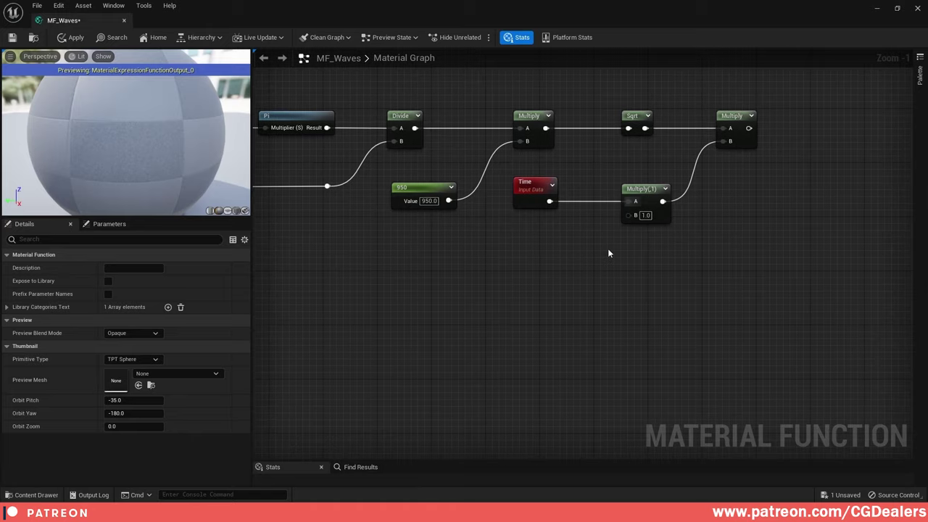
- Add a Function Input node of type Scalar below the Time node and name it Wave_Speed
right_click(518, 314)
text(func)
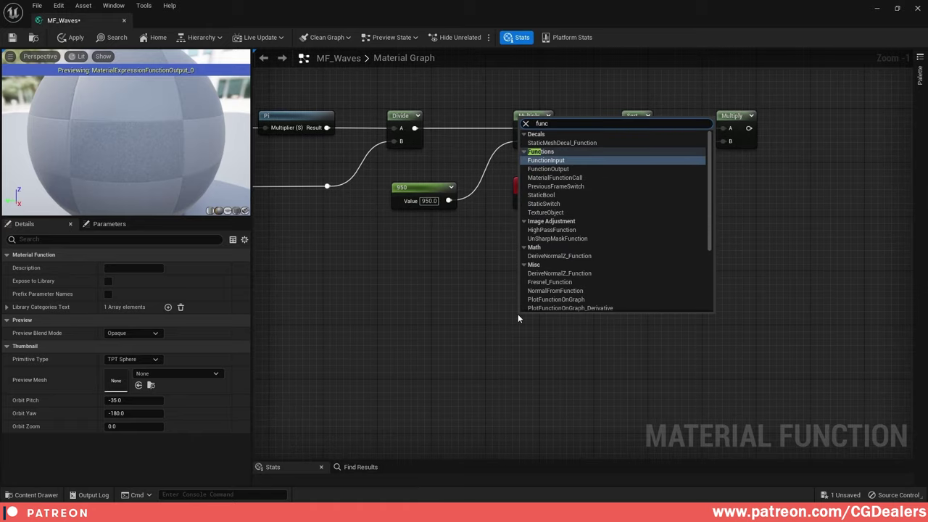
key(Return)
click(168, 293)
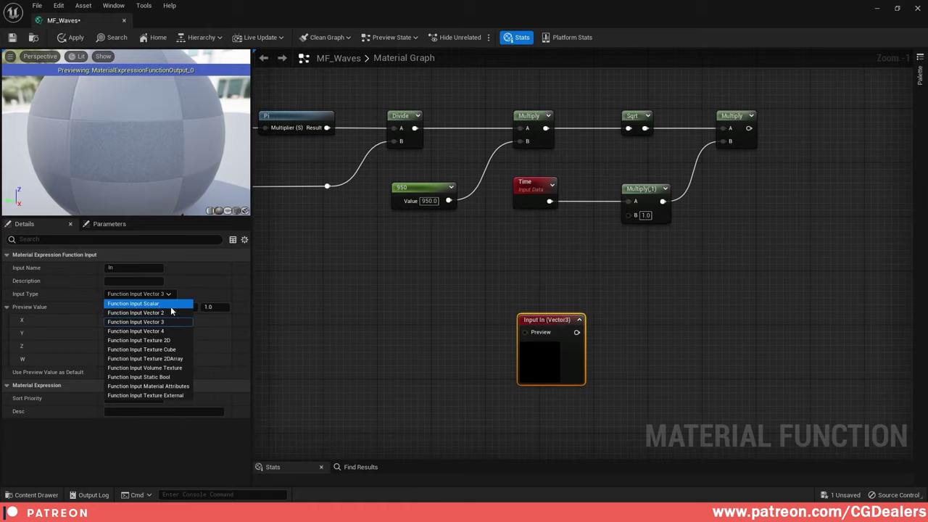
click(138, 305)
drag(543, 327, 514, 250)
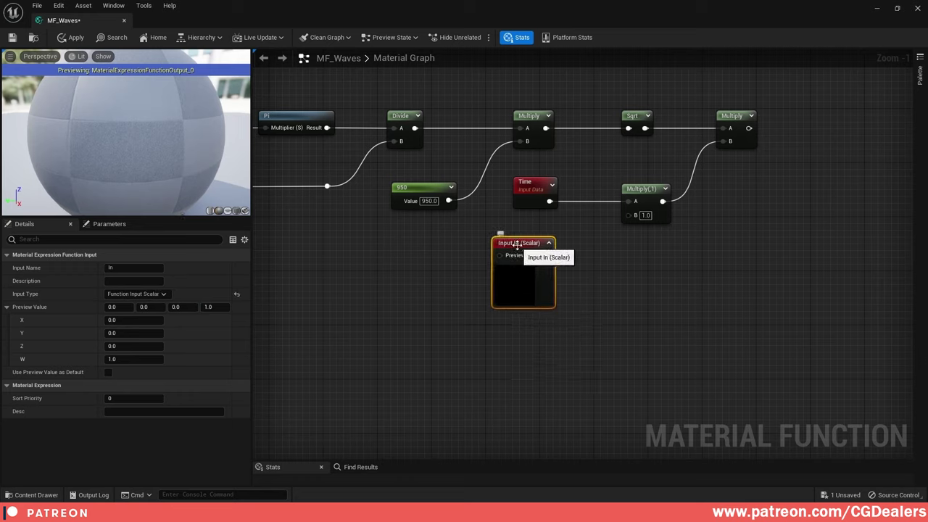
click(130, 267)
text(Wave)
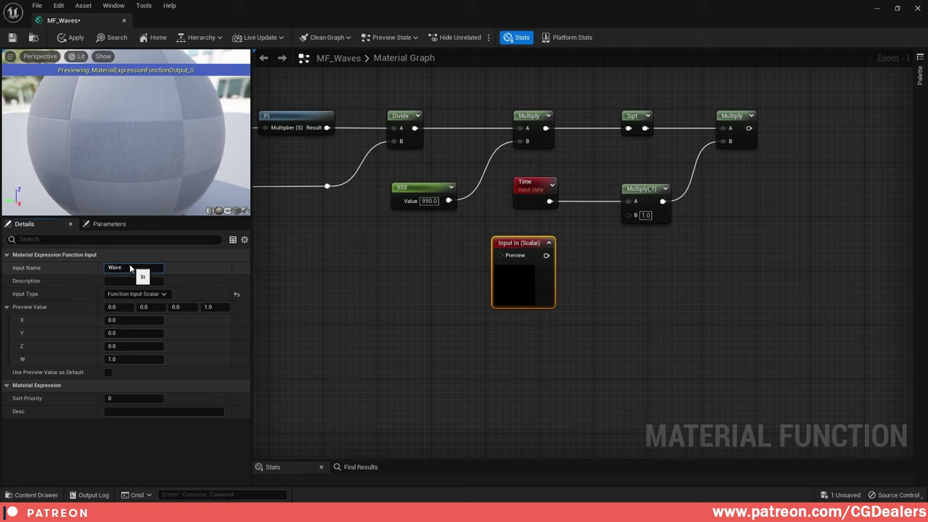
text(_Speed)
key(Return)
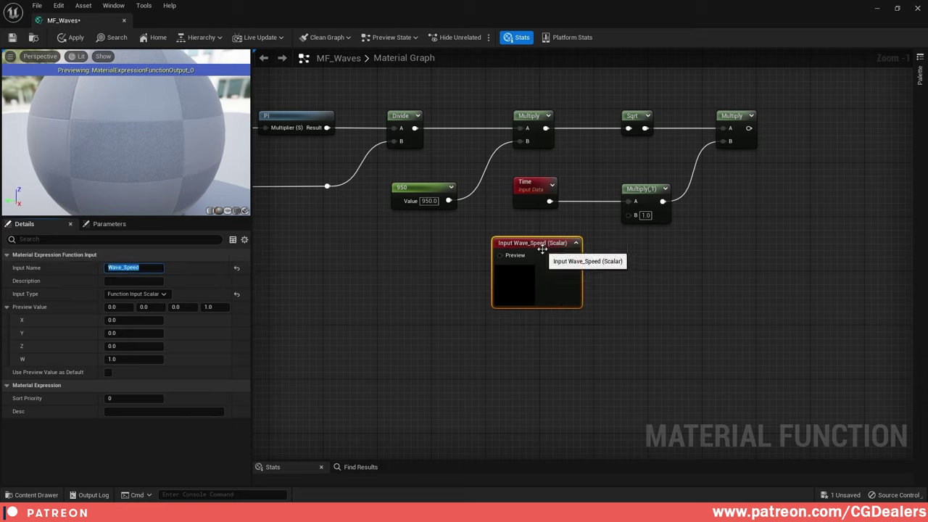
- Connect Wave_Speed to input B of the lower Multiply node, collapse its preview, and shift it slightly away from that Multiply
drag(573, 255, 629, 214)
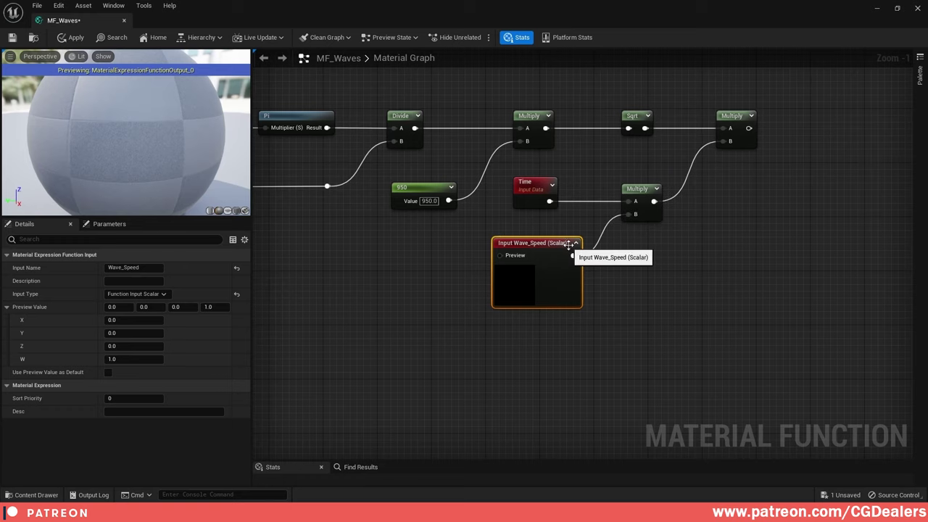
click(576, 243)
drag(544, 243, 523, 243)
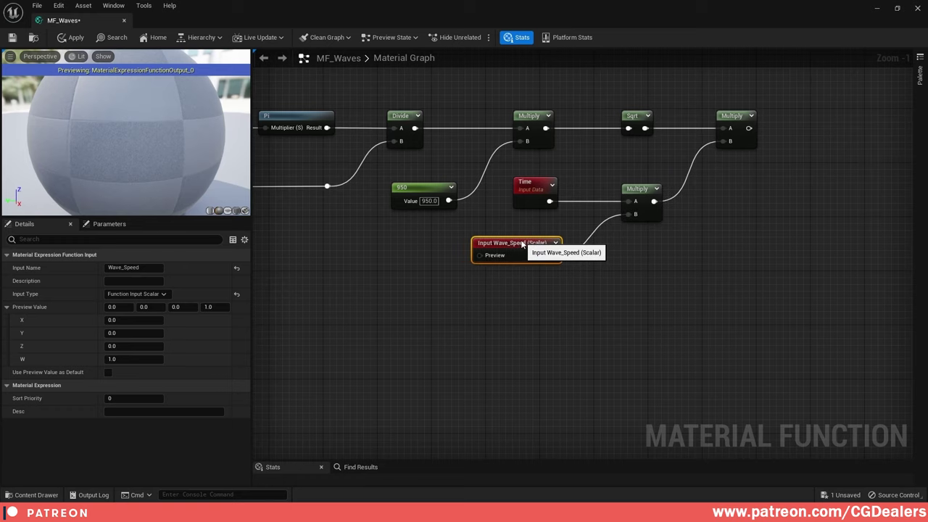
click(658, 250)
right_drag(655, 240, 636, 268)
drag(515, 271, 489, 270)
scroll(638, 289, down, 5)
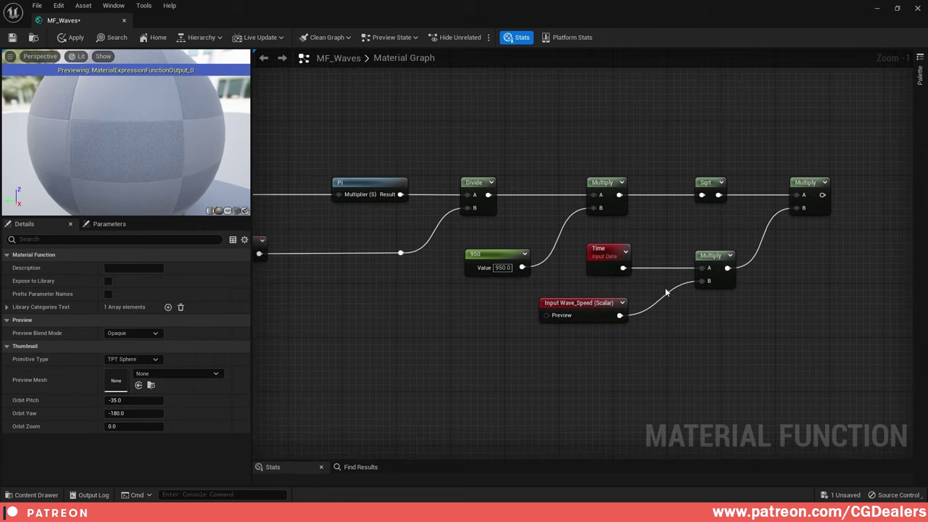
click(783, 284)
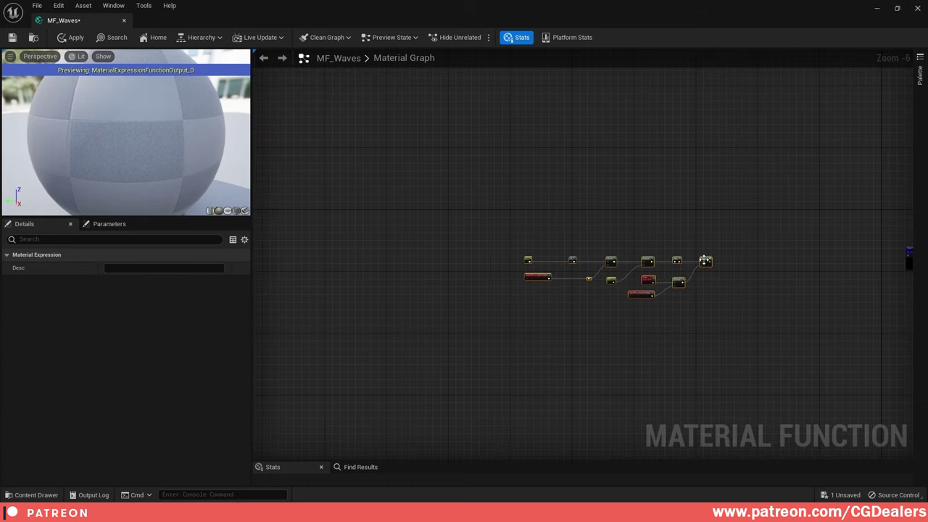
- Move the whole wave node network farther away from the function's output node
right_drag(704, 261, 521, 262)
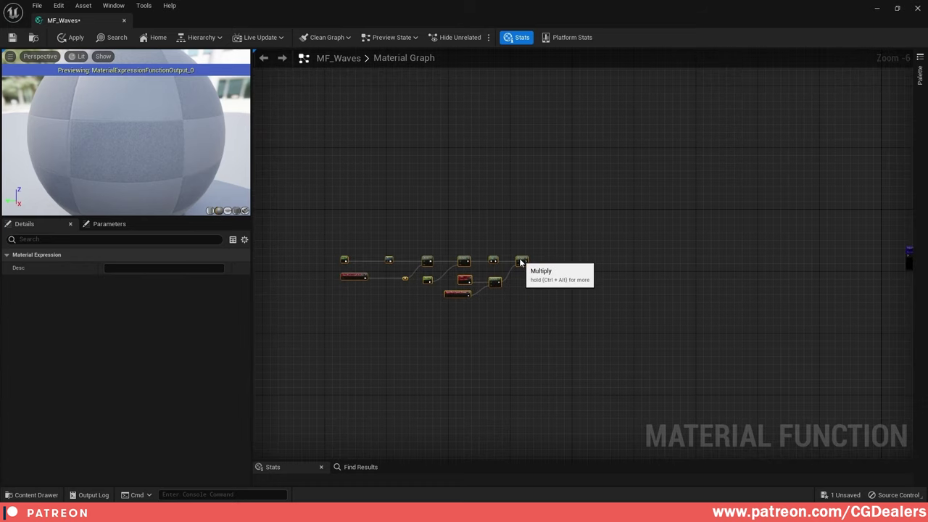
click(652, 235)
- Add a Vector 3 Function Input node above the last Multiply, name it Direction, and set its sort priority to 3
scroll(656, 234, up, 2)
scroll(638, 244, up, 1)
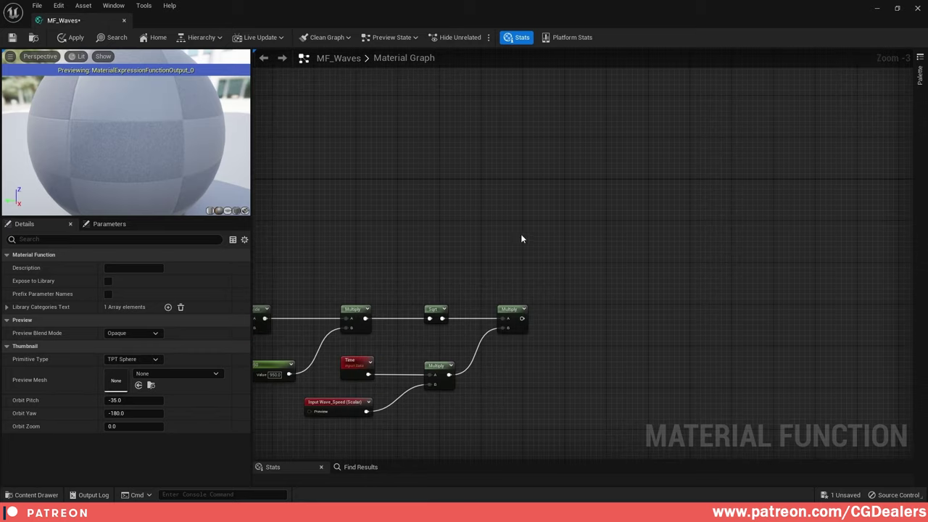
right_click(464, 214)
text(func)
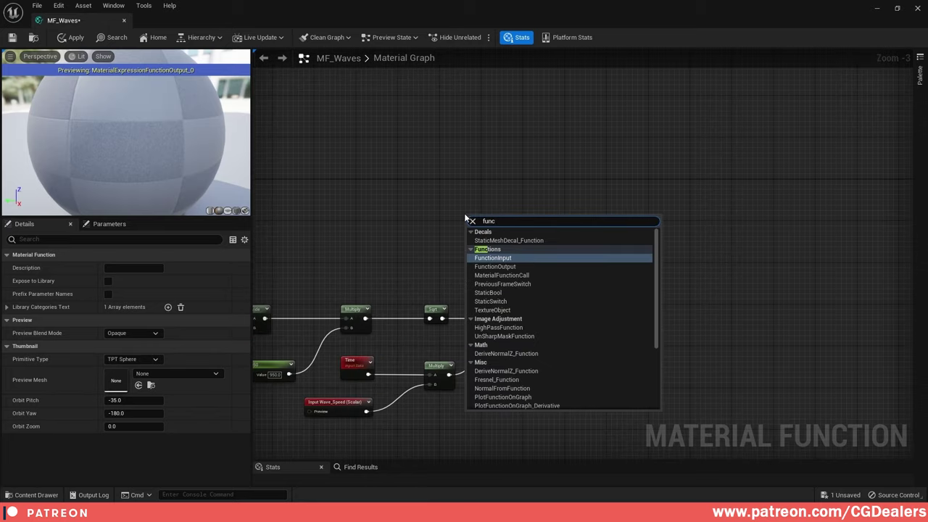
key(Return)
click(133, 268)
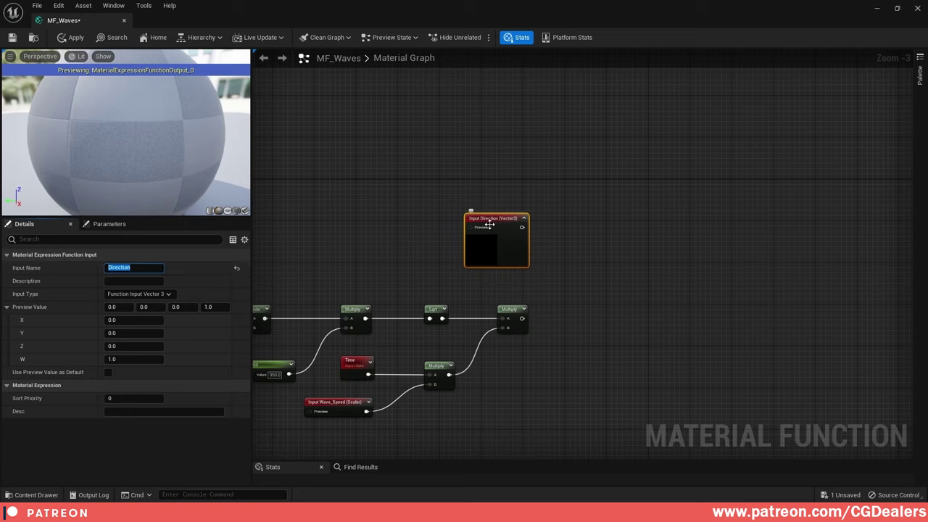
key(Return)
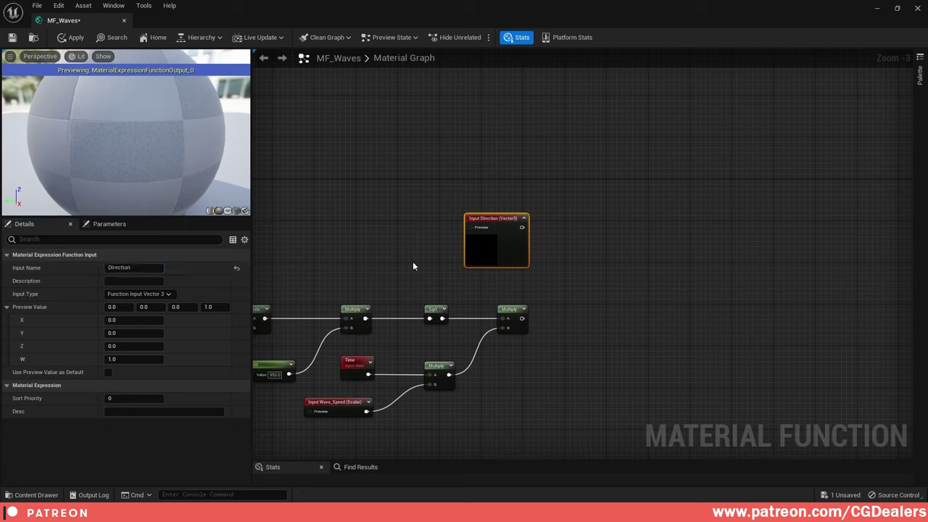
click(127, 400)
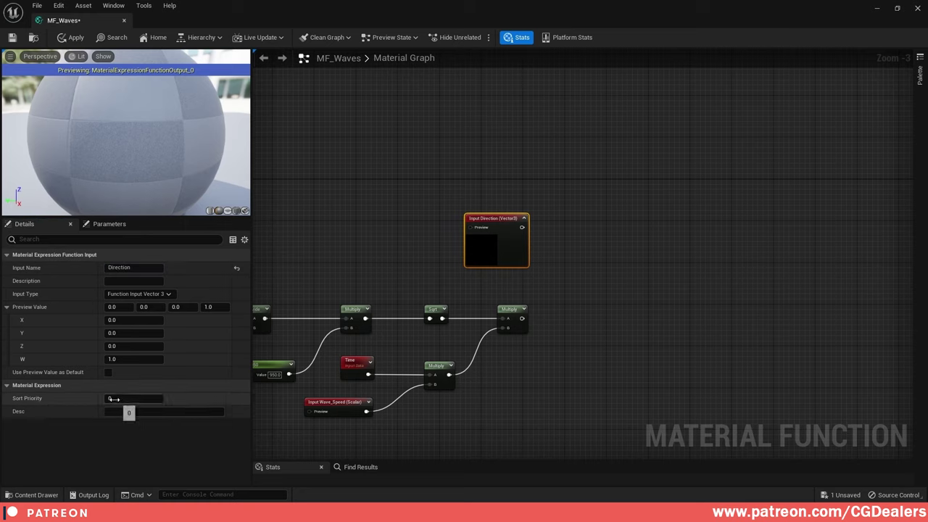
text(3)
- Collapse the Direction input's preview and move the node closer to the wave chain below it
right_drag(538, 269, 498, 240)
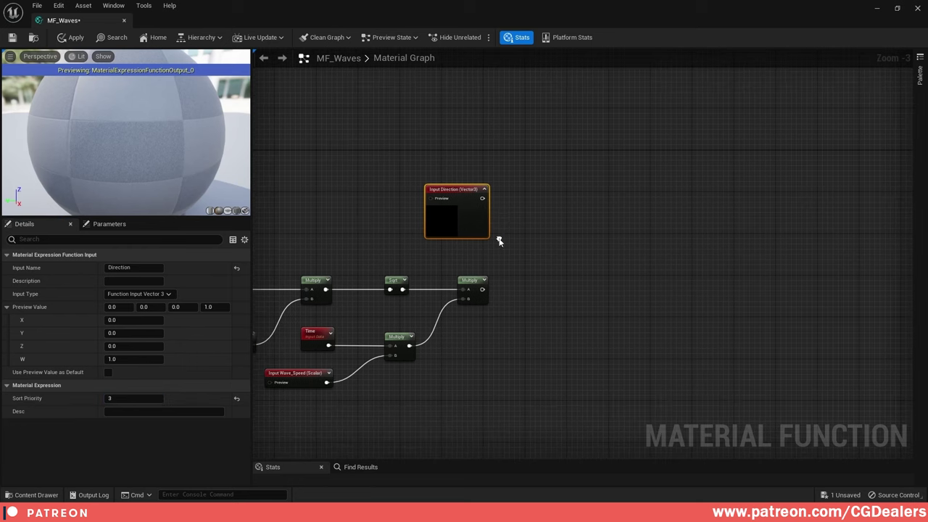
click(484, 190)
drag(469, 190, 472, 222)
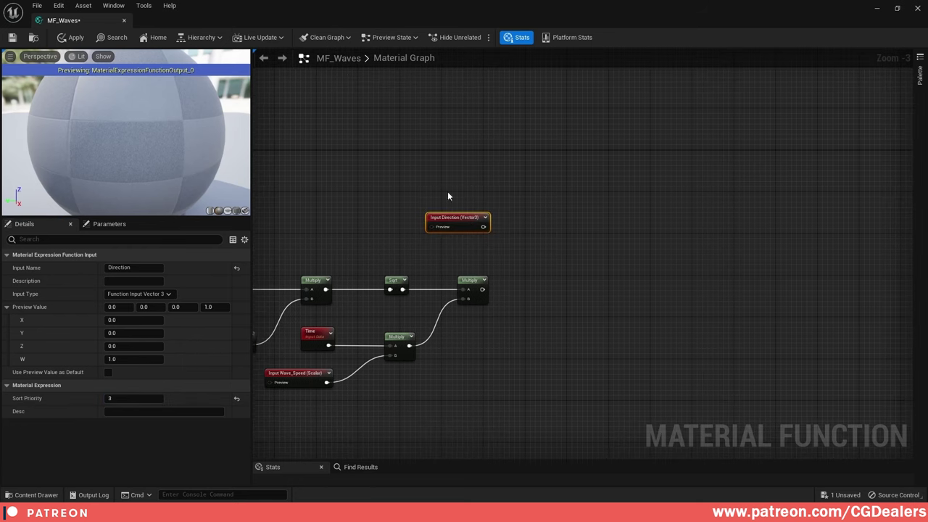
- Add a Normalize node level with the Direction input and connect Direction to its VectorInput
click(577, 224)
right_click(577, 225)
text(normal)
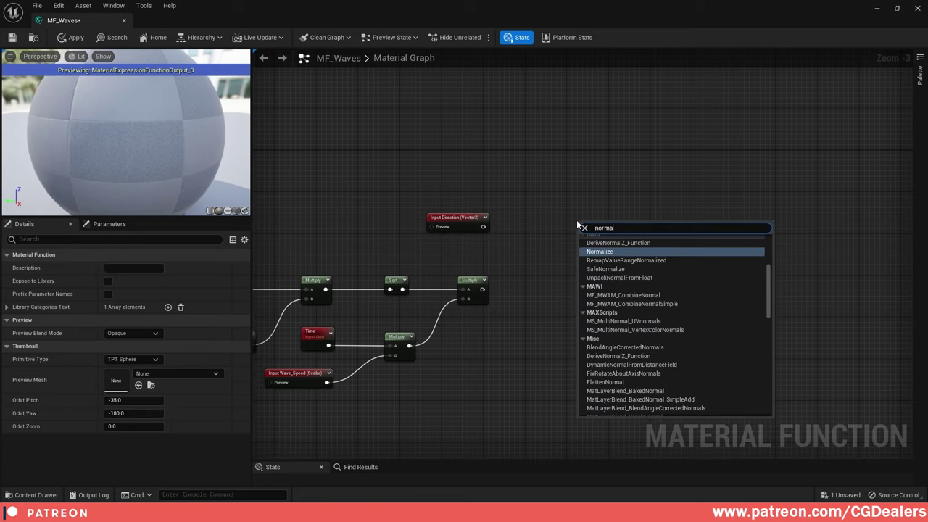
key(Return)
drag(585, 224, 551, 227)
click(584, 236)
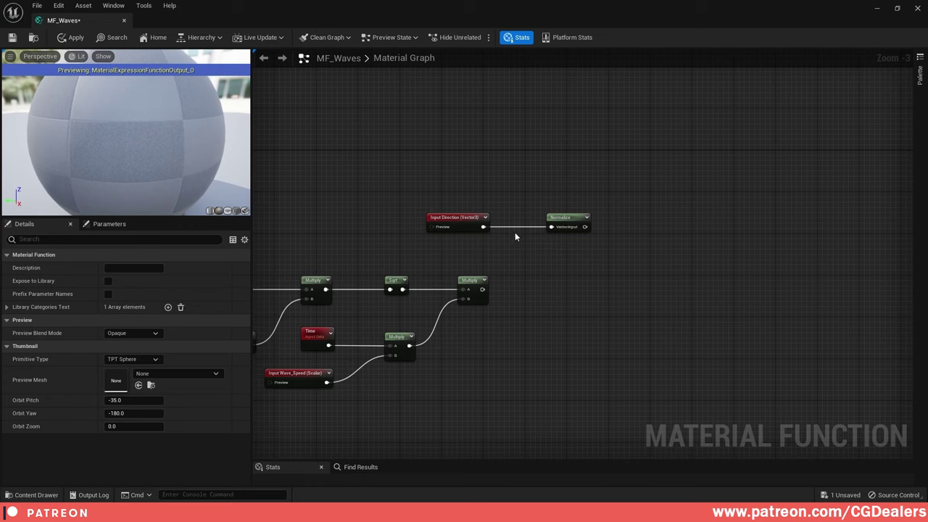
- Add a Multiply node after Normalize, and move Direction, Normalize and this Multiply together back above the Divide part of the chain
right_drag(647, 251, 711, 224)
key(m)
click(687, 236)
right_drag(616, 251, 759, 252)
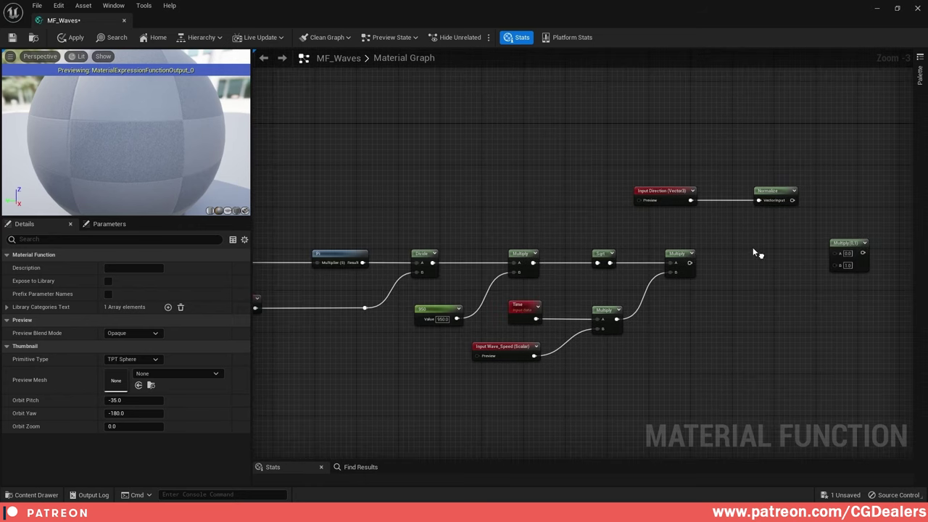
drag(636, 151, 883, 263)
click(769, 222)
drag(600, 143, 869, 249)
drag(852, 247, 546, 155)
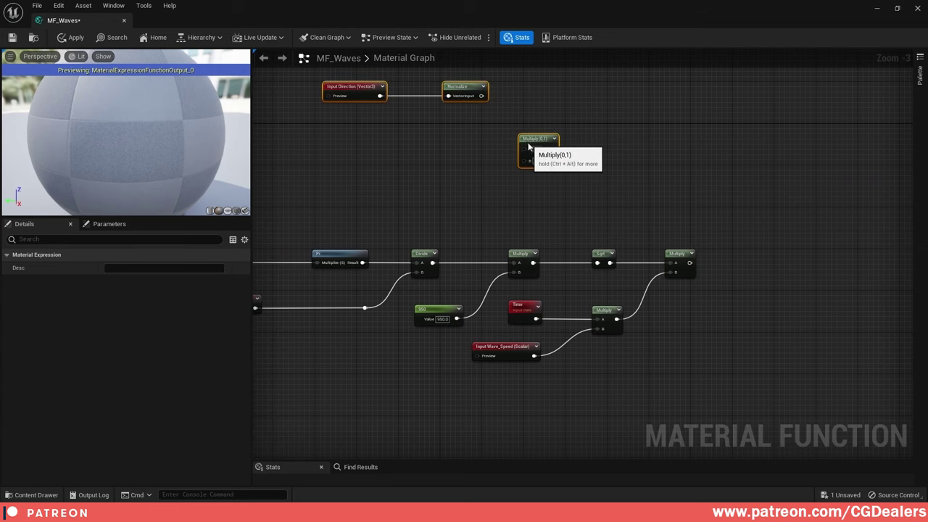
- Connect Normalize to input A of the new Multiply, line the three nodes up, and bring the row nearer the lower chain
right_drag(448, 154, 530, 211)
click(465, 182)
drag(385, 138, 606, 209)
drag(373, 166, 643, 241)
right_drag(581, 247, 554, 247)
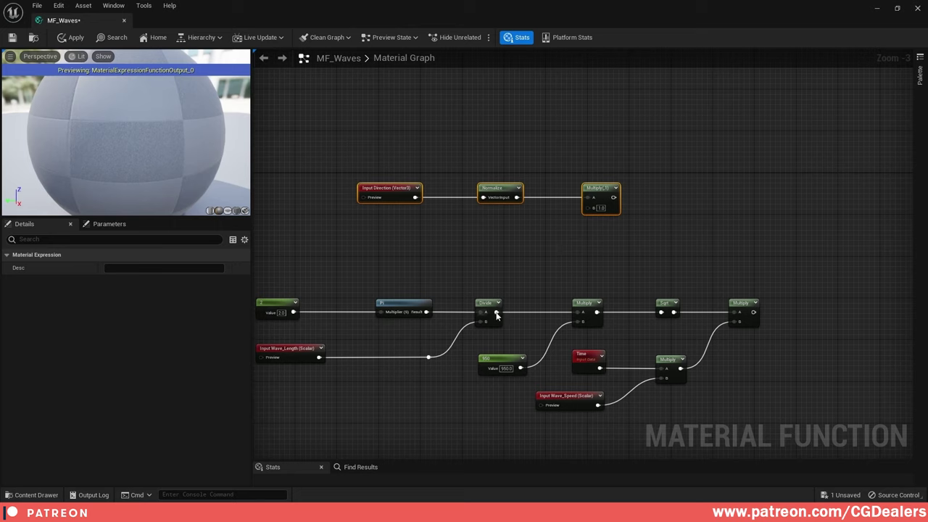
- Connect Divide's output to input B of the upper Multiply through a reroute node, and shift the upper row slightly toward the chain's end
drag(497, 312, 543, 212)
double_click(554, 222)
right_drag(493, 211, 547, 217)
drag(392, 169, 690, 222)
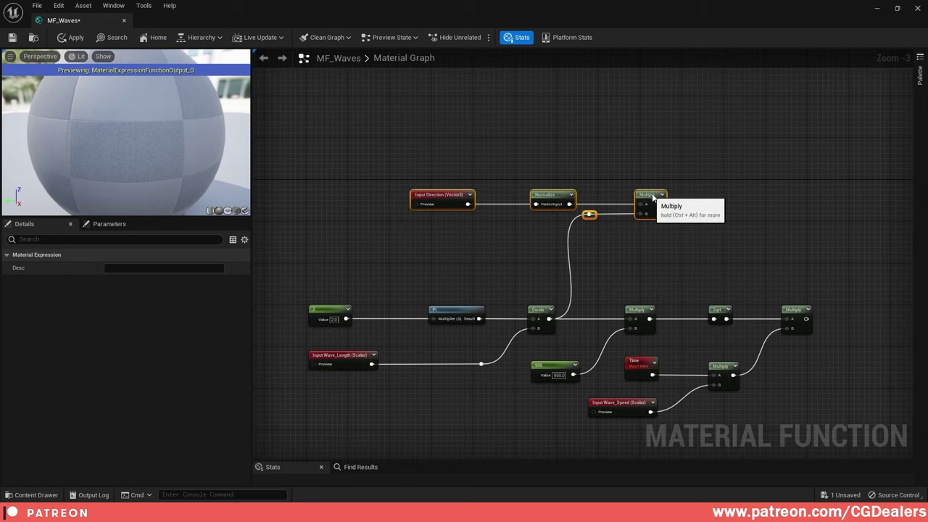
drag(652, 195, 688, 196)
click(739, 214)
- Add a WorldPosition node above the Direction row with Shader Offsets set to Absolute World Position (Excluding Material Shader Offsets)
right_drag(739, 214, 648, 227)
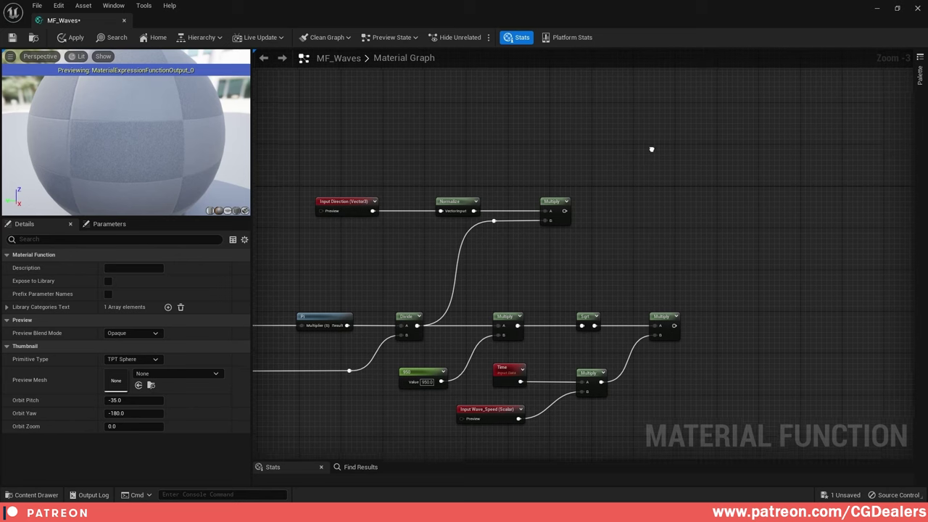
right_drag(650, 151, 669, 227)
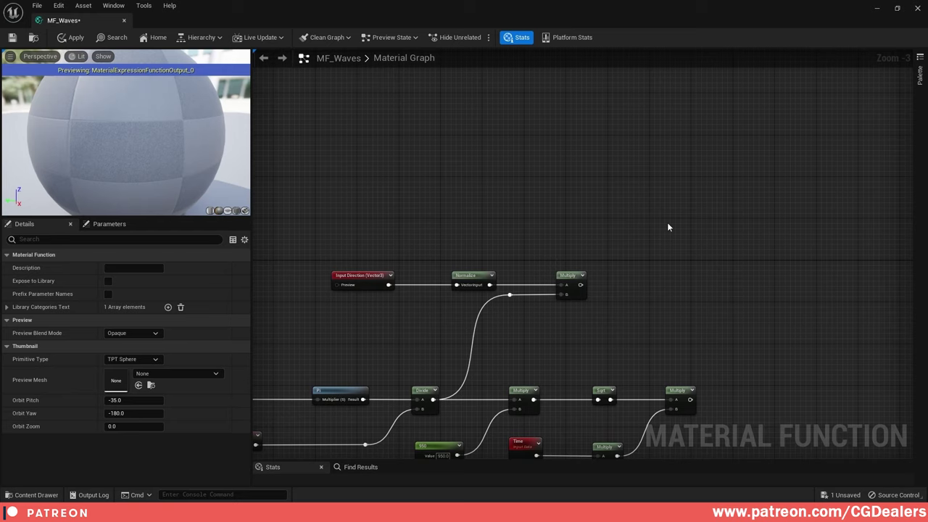
right_click(552, 161)
text(worl)
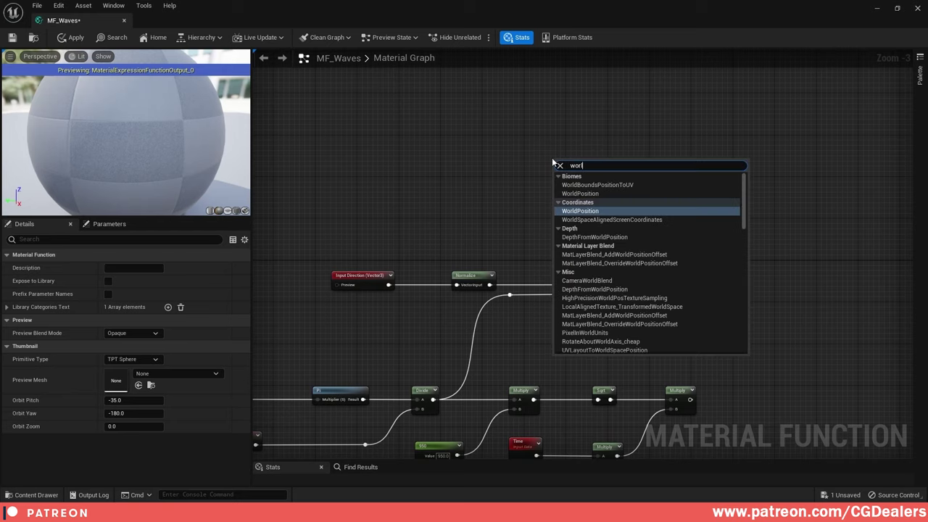
key(Return)
click(166, 267)
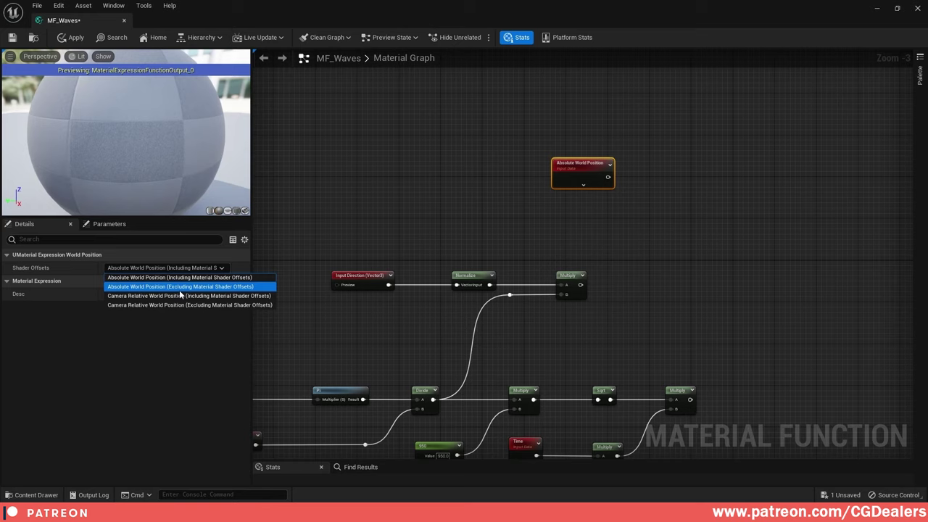
click(251, 288)
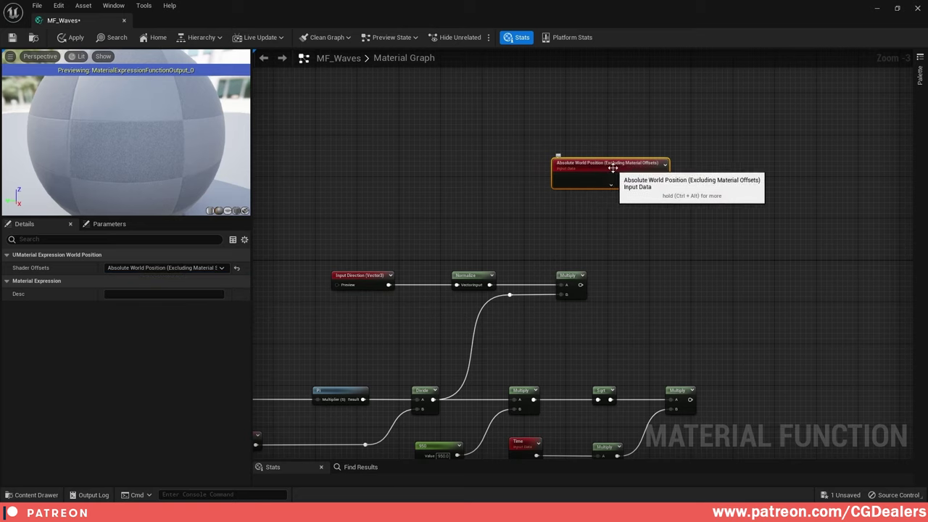
drag(646, 168, 545, 185)
click(671, 208)
- Add a DotProduct node beyond the upper Multiply, near the level of the Direction row
right_drag(670, 208, 731, 145)
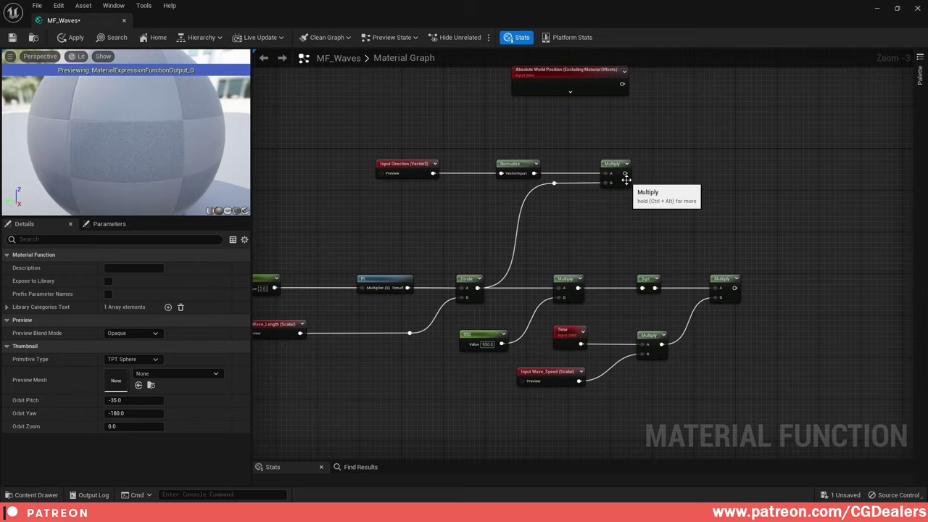
right_drag(751, 183, 709, 180)
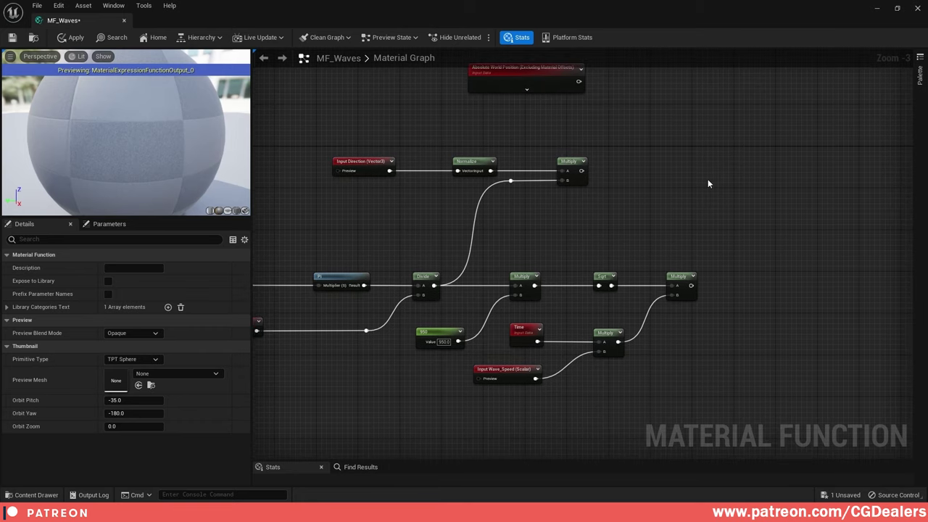
right_click(709, 183)
text(dot math)
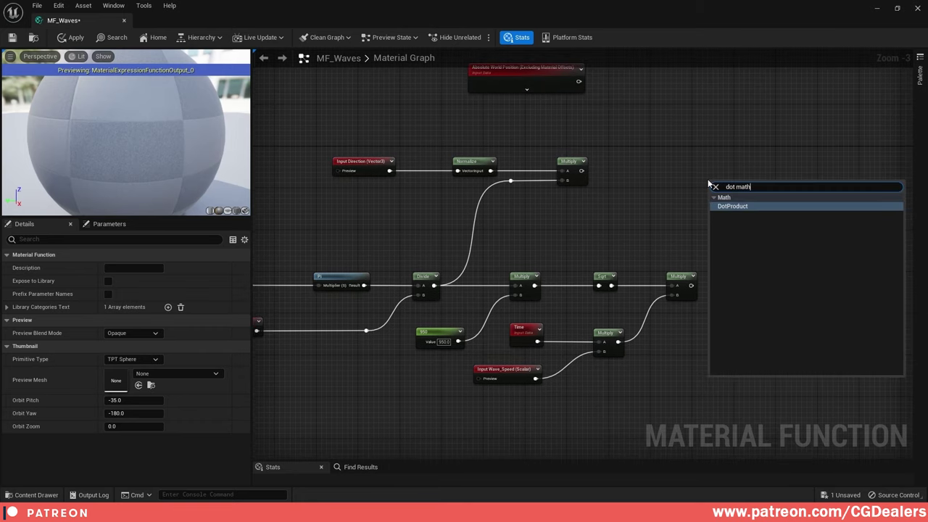
key(Return)
right_drag(702, 169, 625, 221)
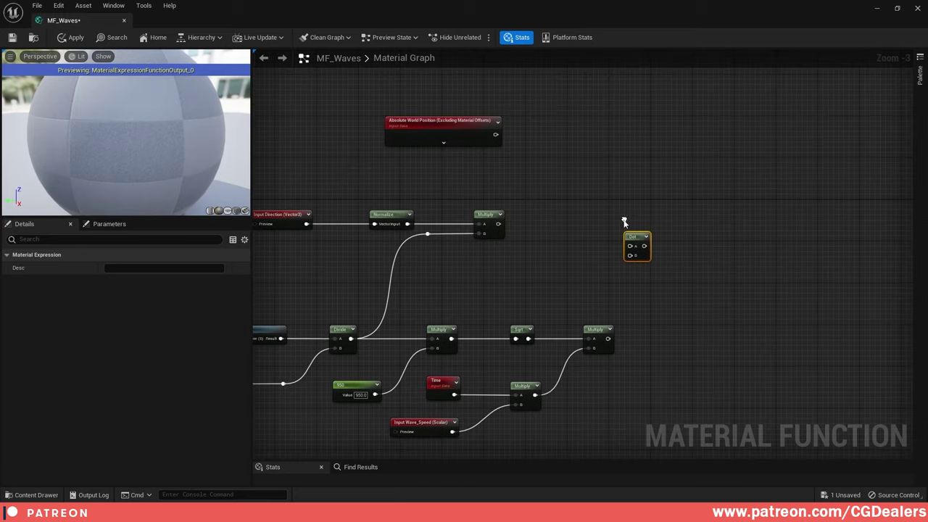
- Place the Dot node beside the Multiply that follows Normalize, and connect that Multiply's output to Dot input B
drag(635, 239, 557, 201)
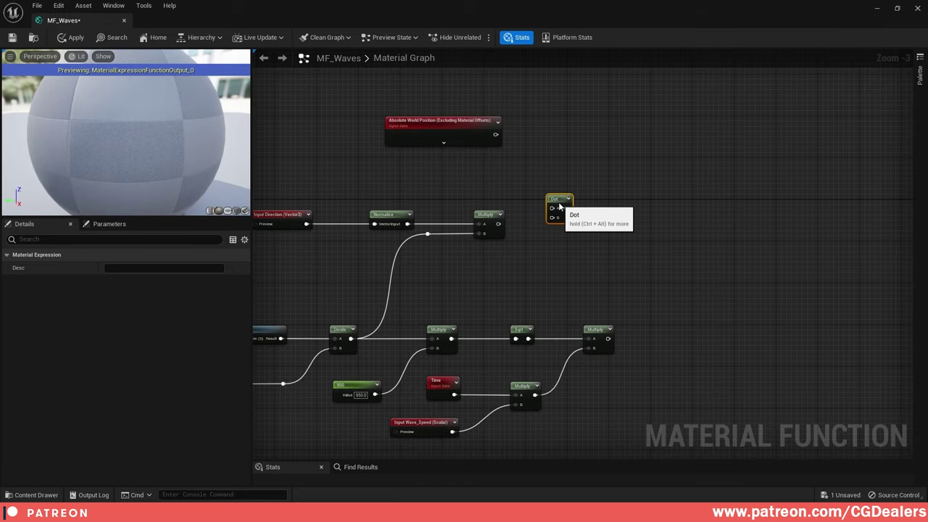
drag(499, 223, 554, 217)
right_drag(525, 219, 636, 224)
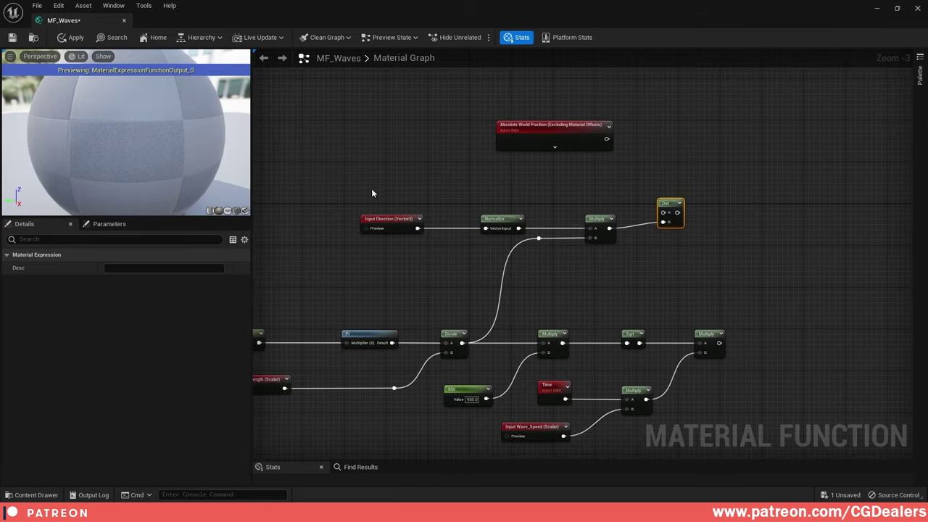
drag(345, 181, 711, 244)
click(711, 244)
drag(670, 206, 670, 210)
right_drag(599, 159, 623, 165)
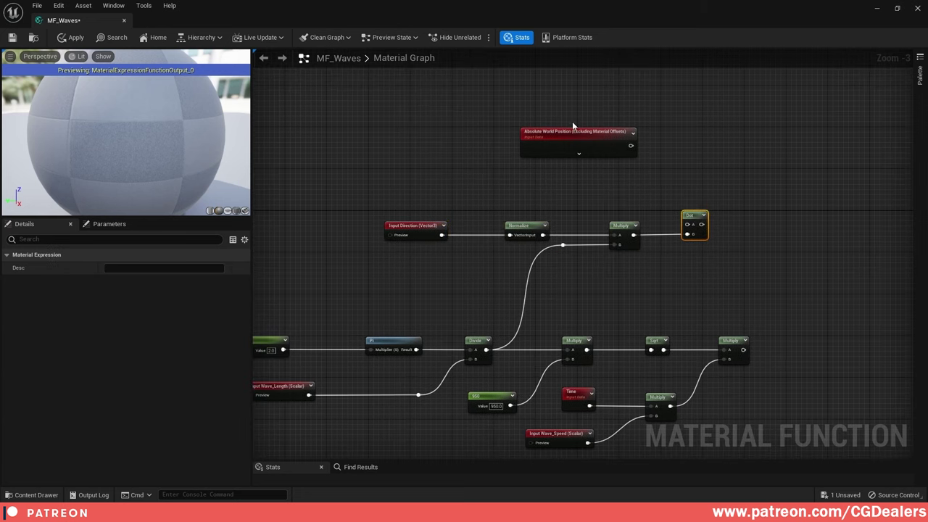
- Move the Absolute World Position node closer to the direction branch and connect its output to Dot input A
drag(576, 135, 577, 172)
right_drag(678, 178, 618, 169)
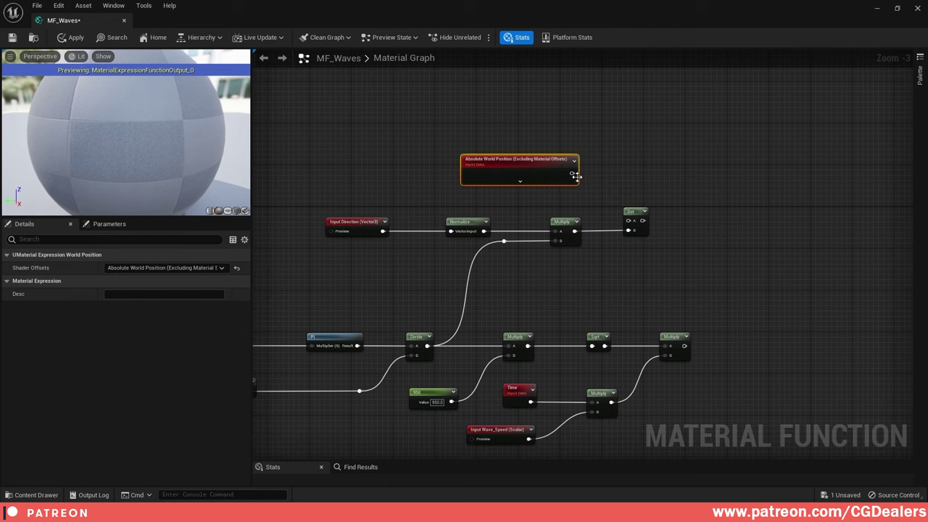
drag(572, 174, 630, 220)
- Add a Subtract node after the two branches and move the Dot node in line above the last Multiply of the lower branch
right_drag(720, 226, 588, 190)
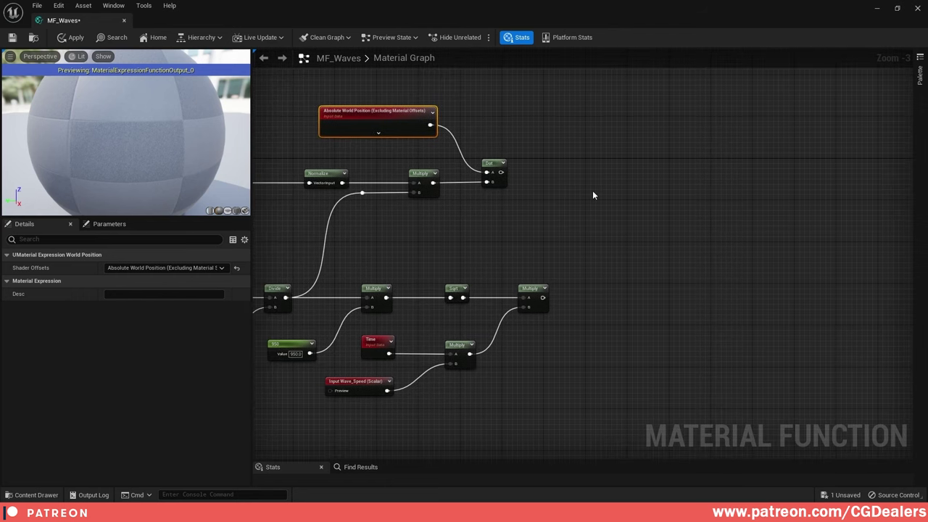
right_click(593, 219)
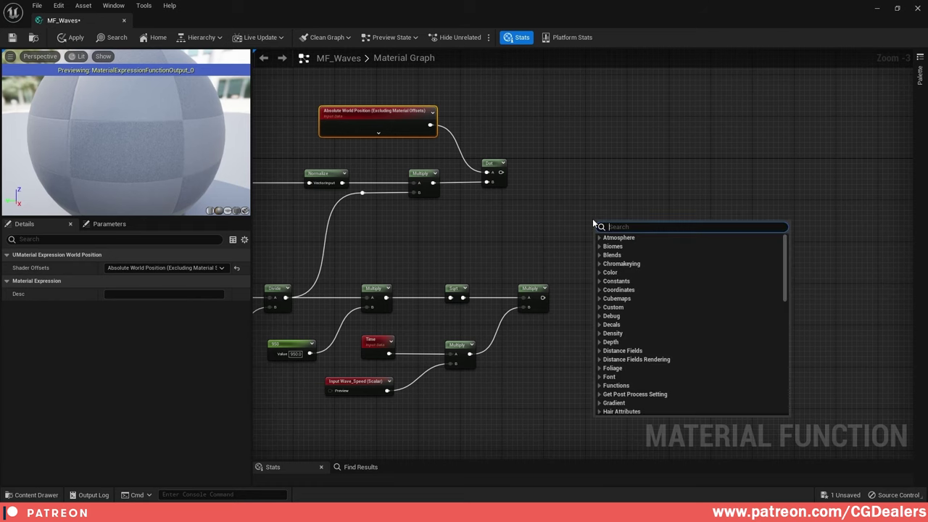
text(sub)
key(Return)
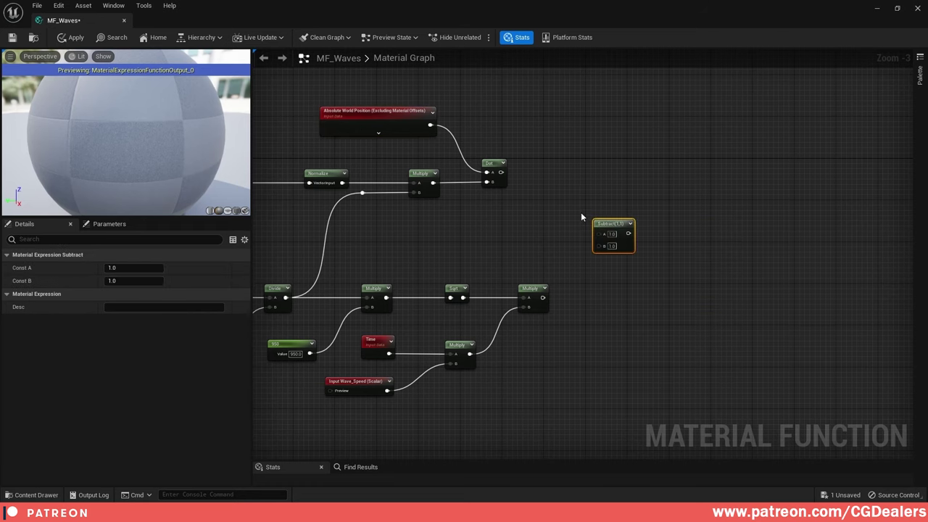
right_drag(581, 212, 633, 193)
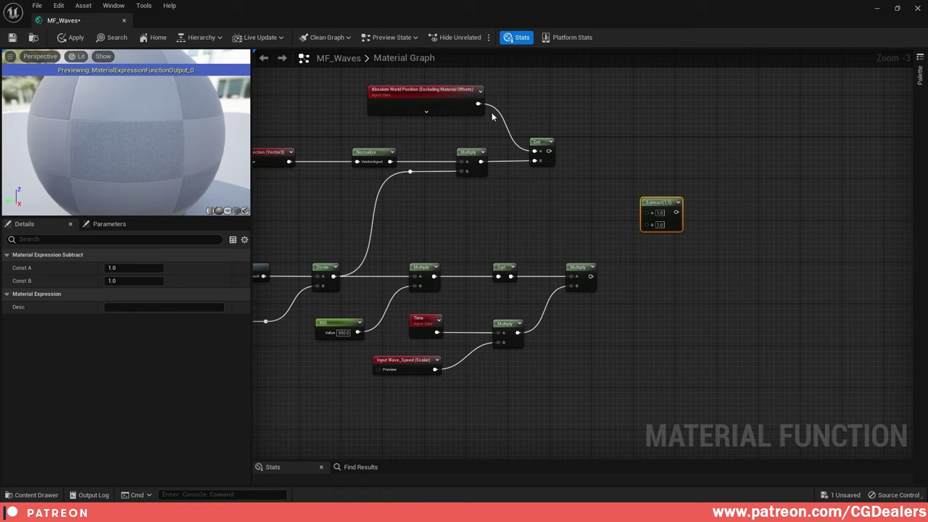
drag(538, 143, 573, 145)
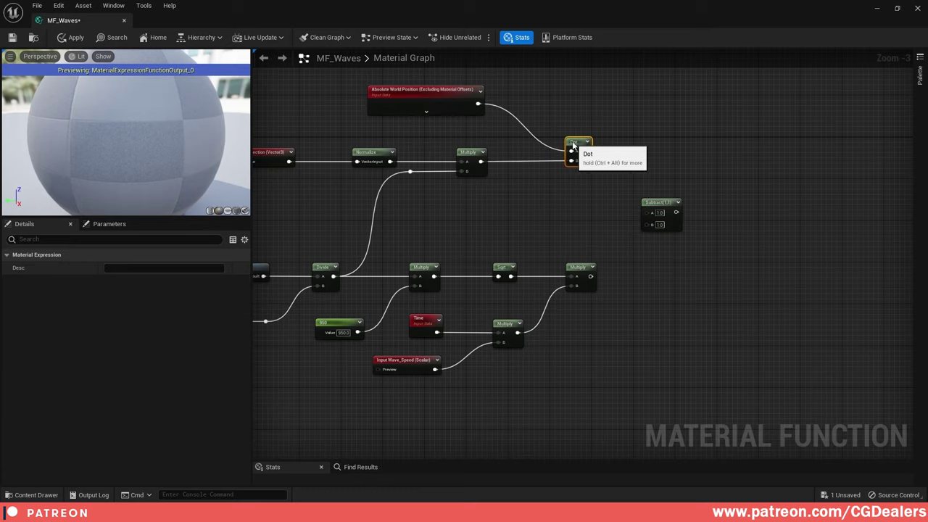
drag(625, 120, 587, 315)
right_drag(762, 198, 667, 209)
click(608, 231)
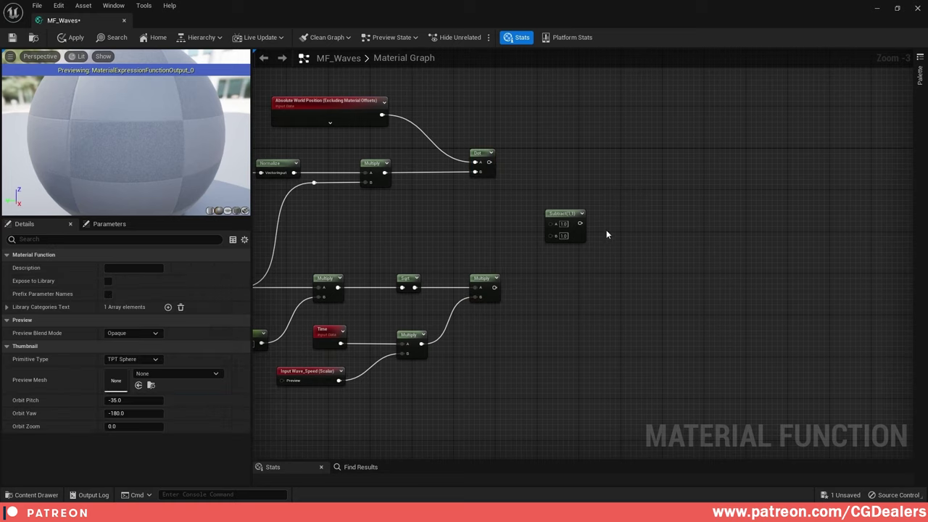
- Connect the Dot output to Subtract input A and the lower branch's last Multiply to input B
drag(563, 214, 592, 211)
drag(490, 161, 579, 225)
drag(495, 287, 582, 230)
- Add a Cosine node beside the Subtract node and feed it with the Subtract output
right_drag(711, 211, 634, 211)
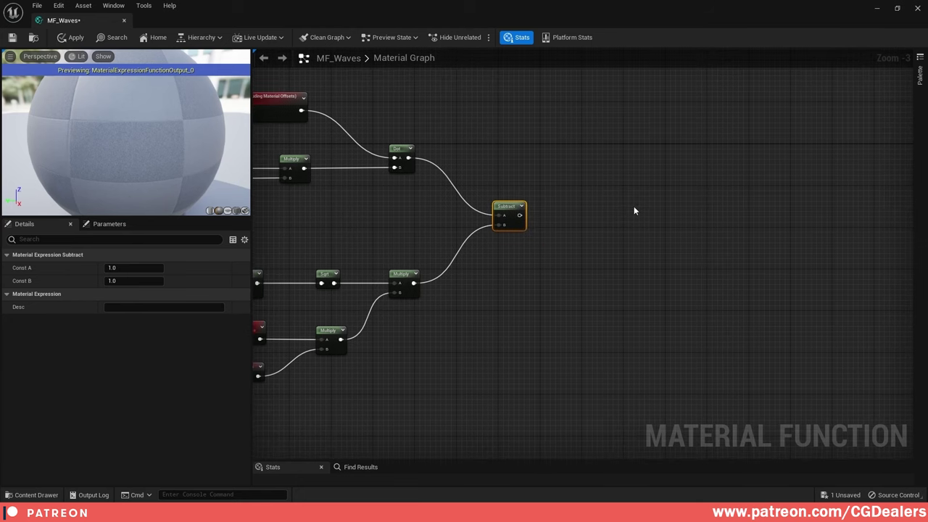
right_click(634, 211)
text(cosine)
key(Return)
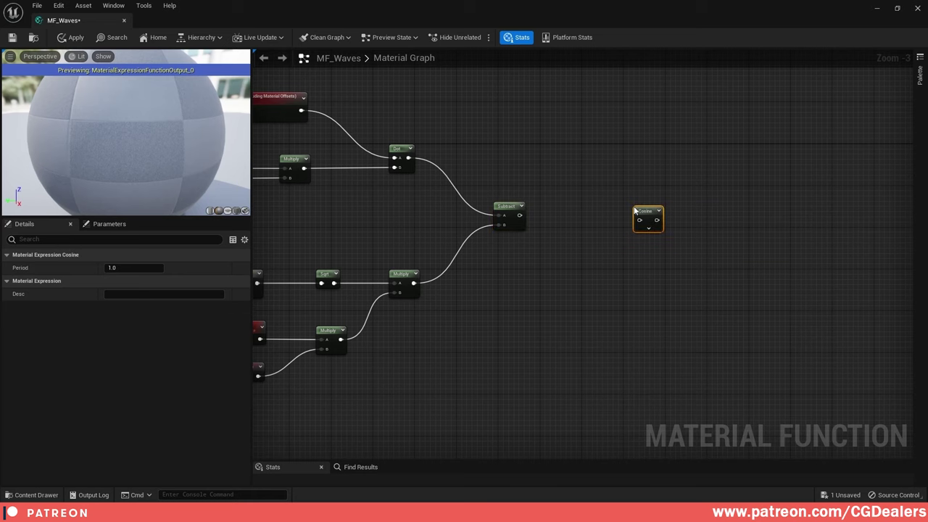
drag(635, 212, 560, 215)
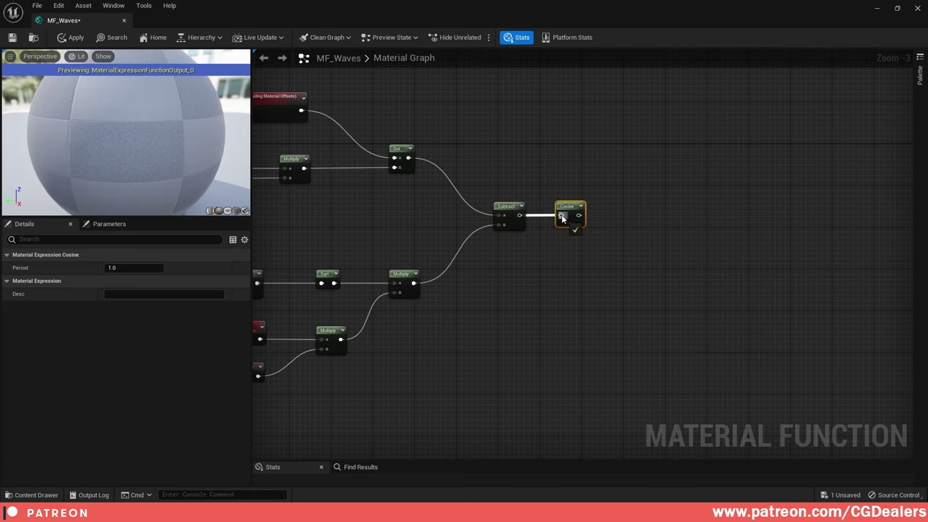
- Add a Multiply node after the Cosine node and connect the Cosine output to its input A
right_drag(636, 223, 566, 212)
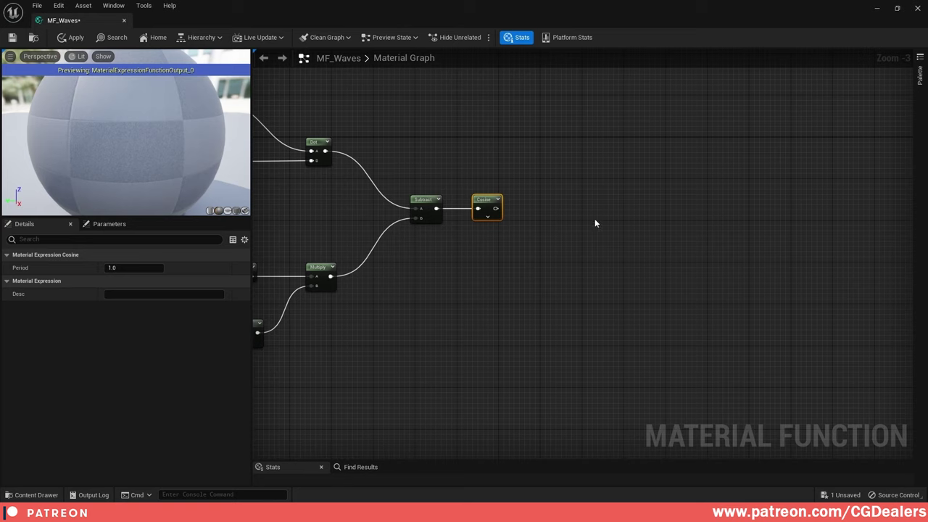
click(546, 253)
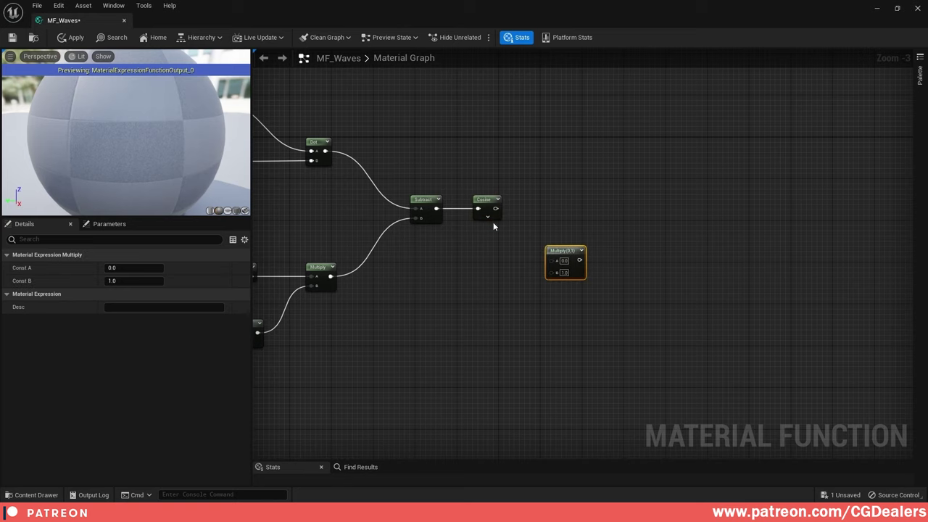
drag(497, 209, 551, 269)
right_drag(511, 260, 559, 209)
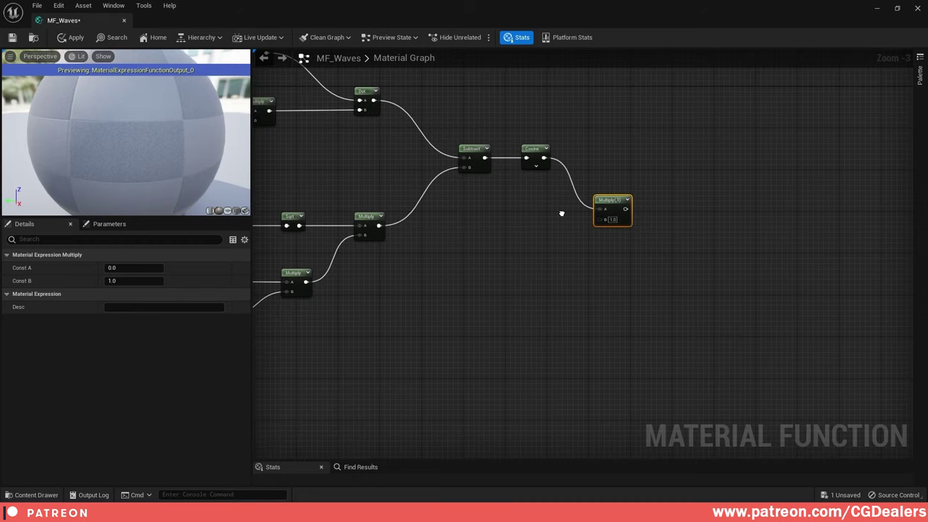
- Add a Constant3Vector node, connect it to input B of the Multiply after Cosine, and collapse its preview
click(488, 267)
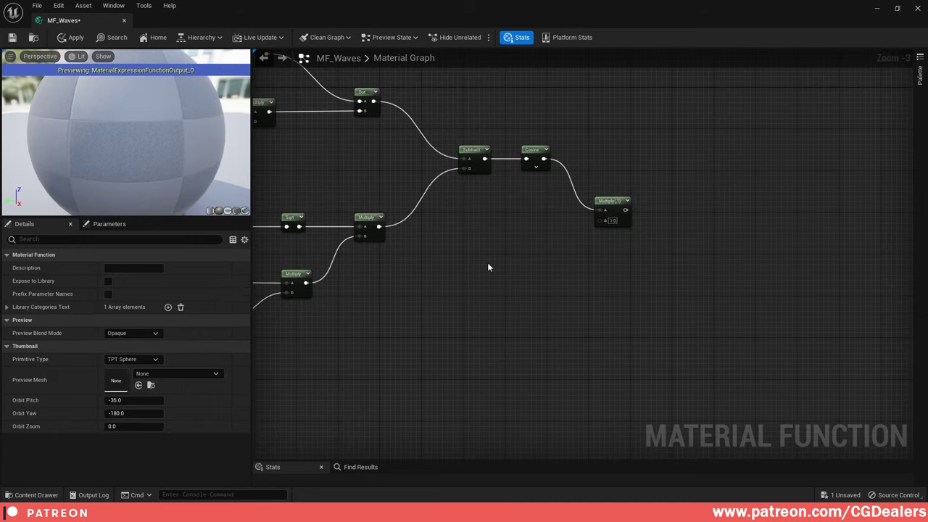
click(487, 262)
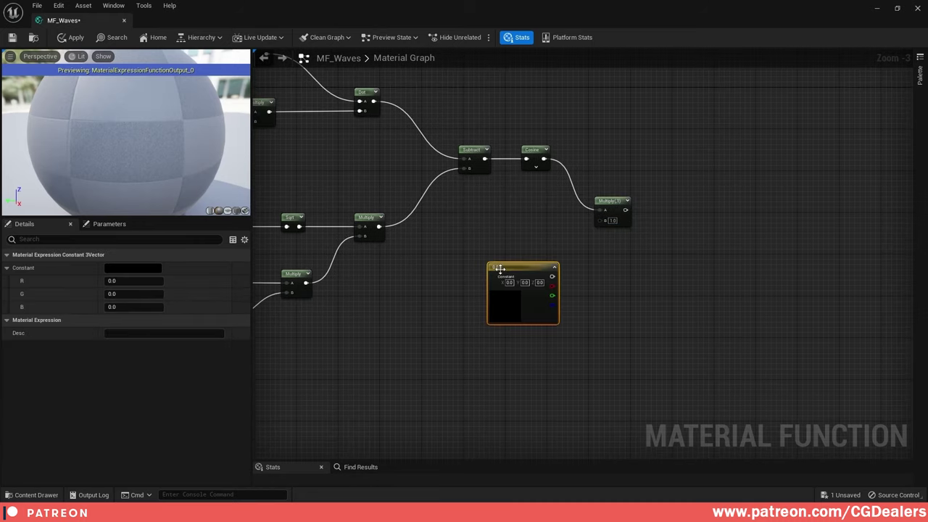
drag(487, 263, 606, 221)
click(540, 233)
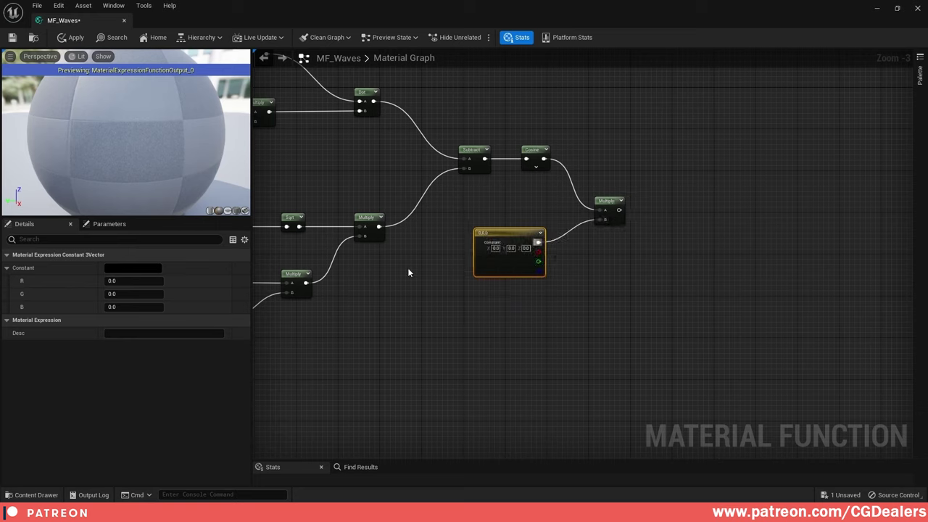
- Set the Constant3Vector's B value to 1 and move the Multiply node after Cosine slightly closer
click(149, 306)
text(1)
key(Return)
click(595, 260)
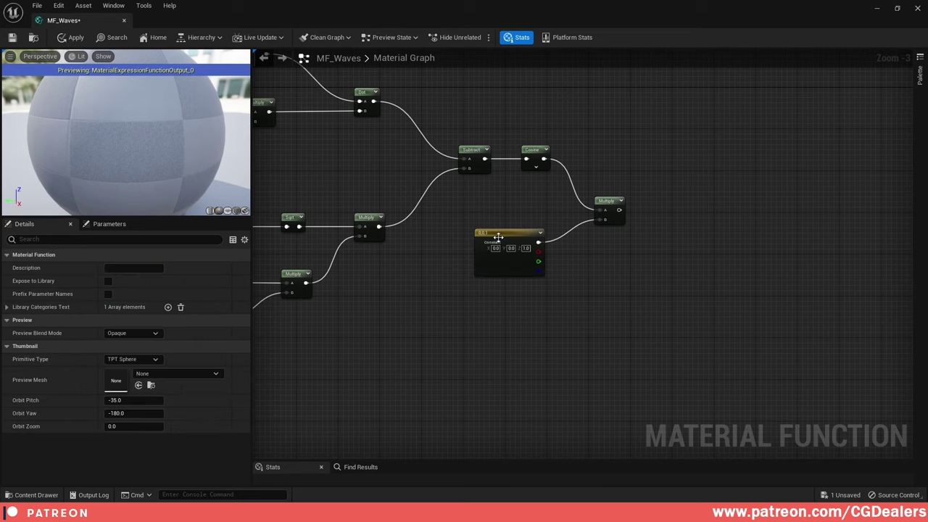
click(508, 238)
drag(606, 201, 601, 191)
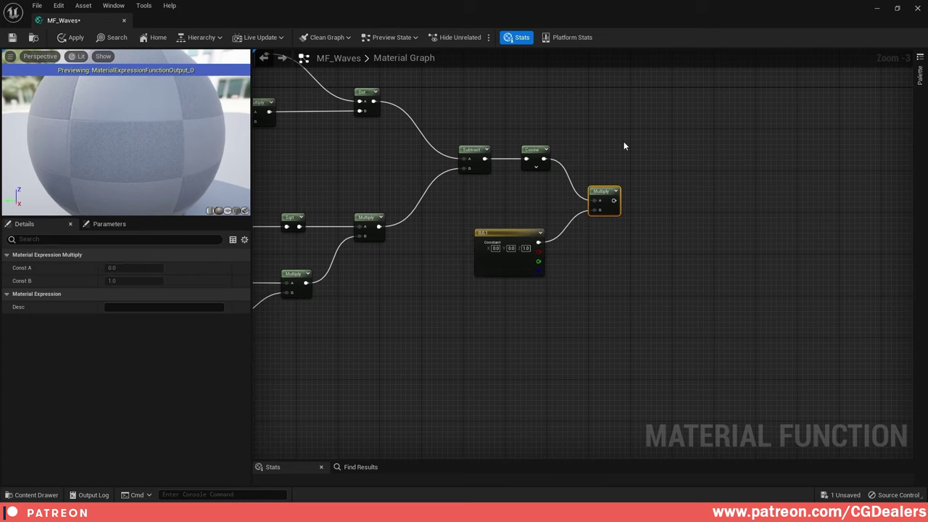
- Add a Sine node above the Cosine node and connect the Subtract output to its input
right_drag(658, 172, 610, 195)
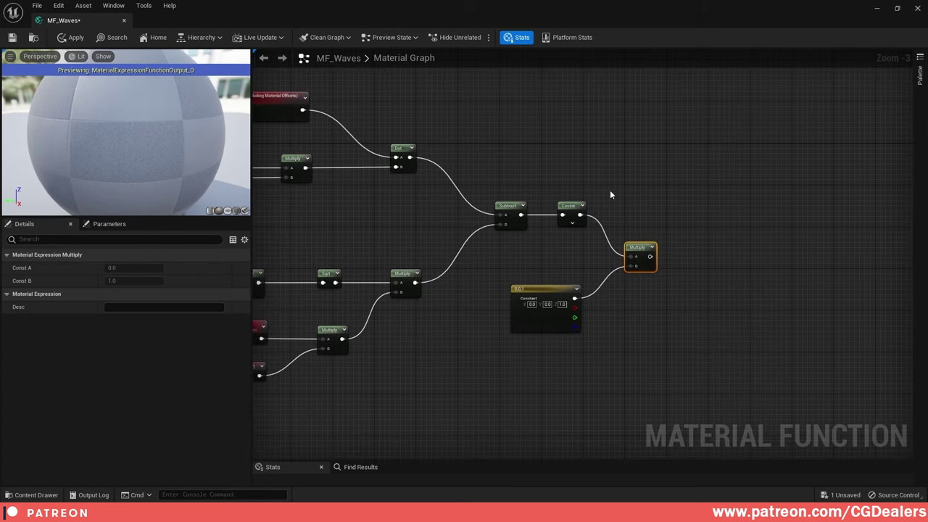
right_drag(637, 156, 641, 185)
right_click(601, 167)
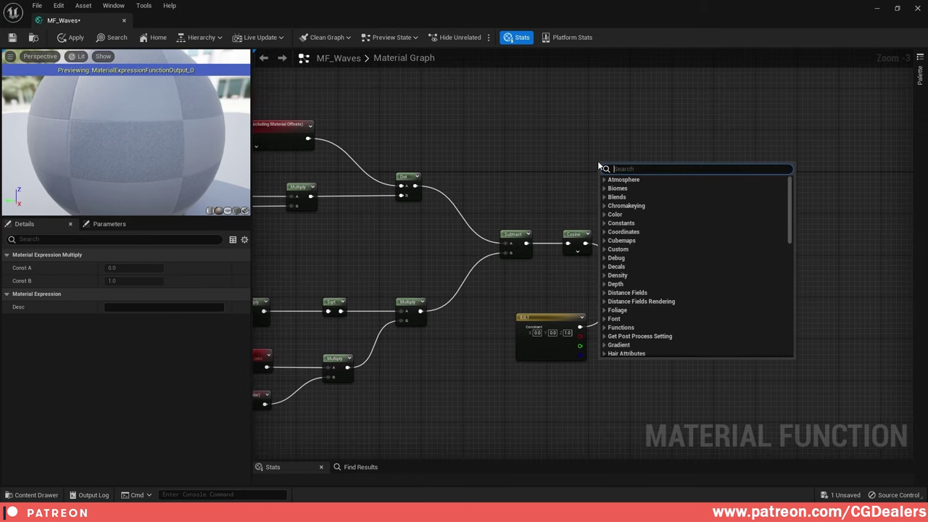
text(sine)
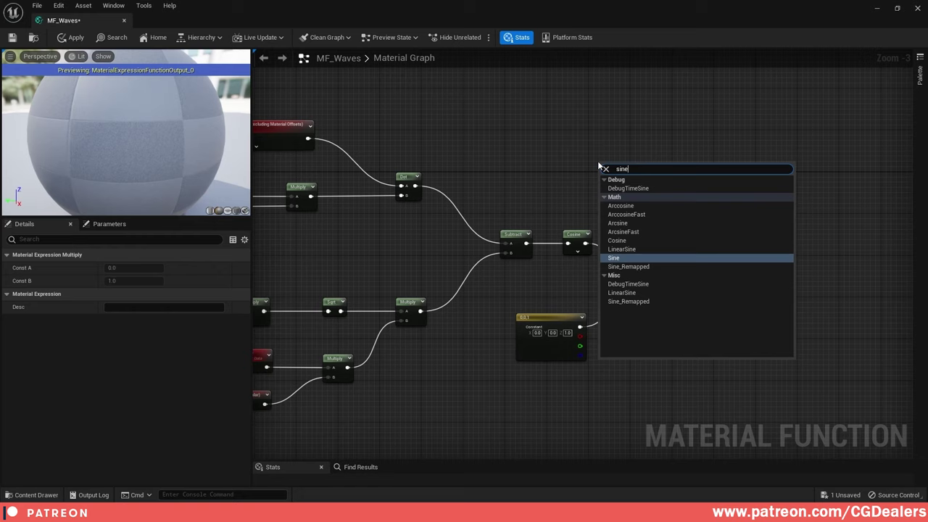
key(Return)
drag(609, 176, 577, 181)
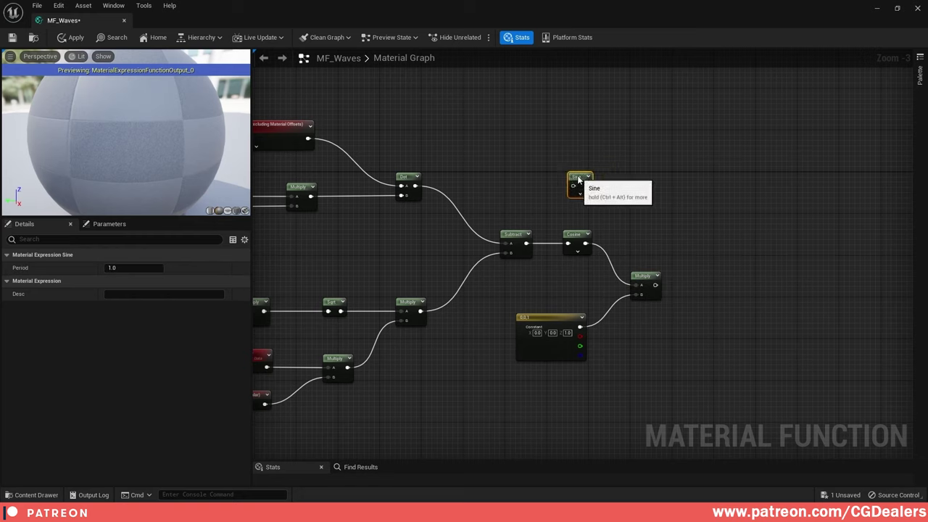
drag(527, 243, 581, 243)
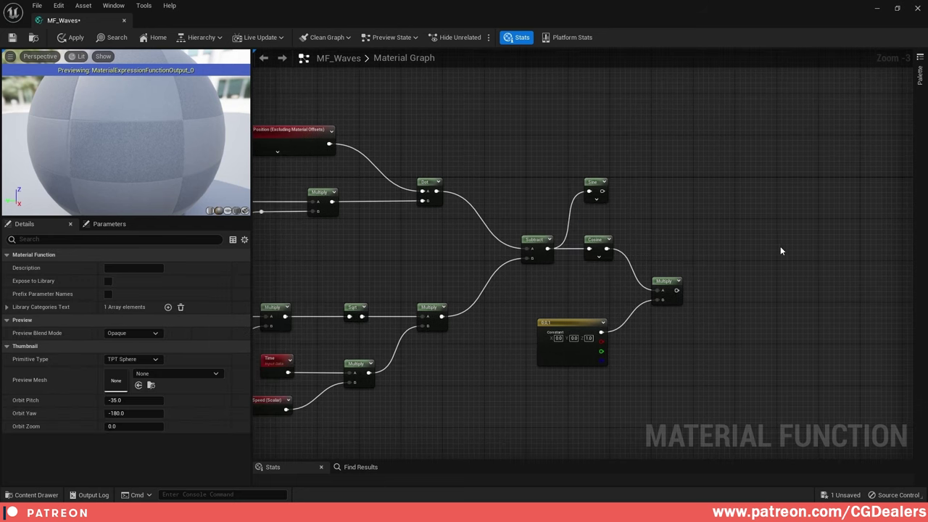
- Add two Multiply nodes, one below the other, in the empty area beyond the Sine node
right_drag(781, 250, 688, 250)
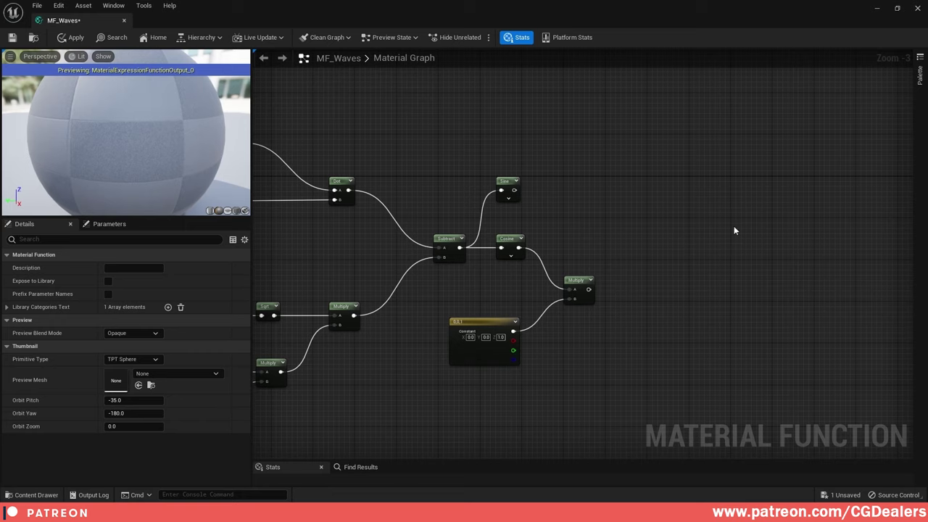
right_drag(734, 226, 713, 207)
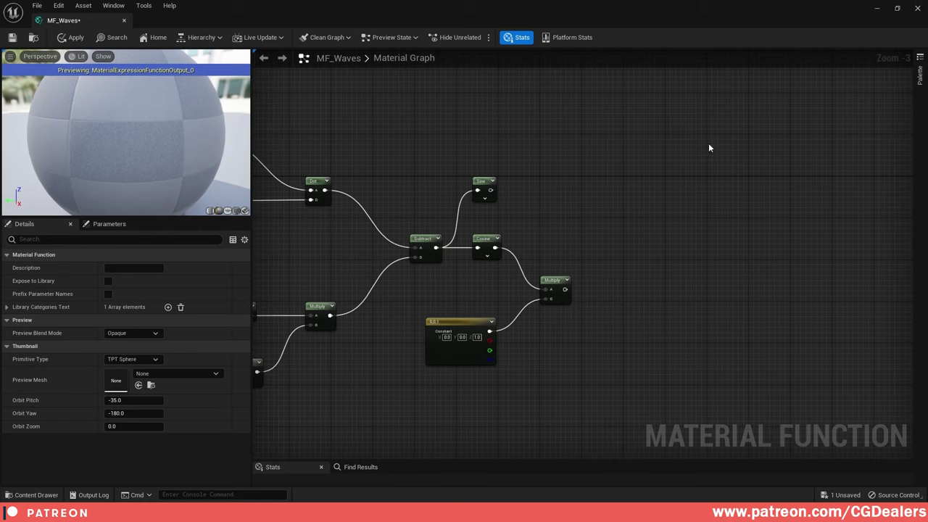
key(m)
click(708, 120)
key(m)
click(720, 200)
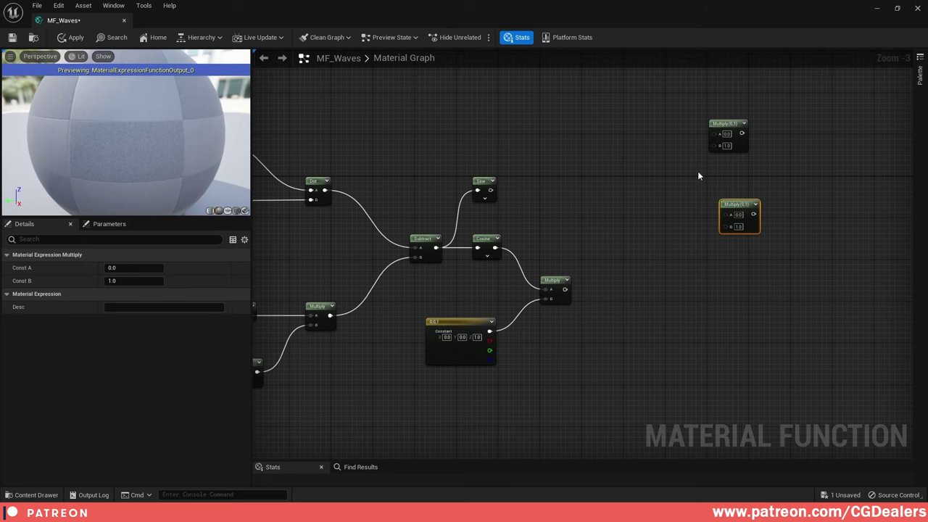
- Connect the Sine output to input A of the upper new Multiply and the Normalize output to its input B
drag(490, 190, 715, 133)
right_drag(437, 149, 604, 141)
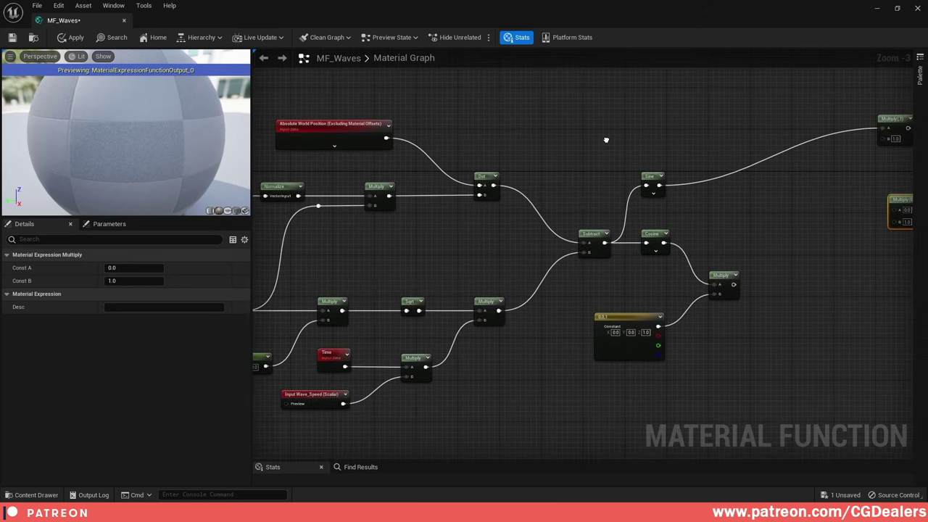
drag(298, 195, 659, 137)
- Add a reroute point to the wire from Normalize to the upper Multiply and route it above the Absolute World Position node
right_drag(472, 149, 711, 192)
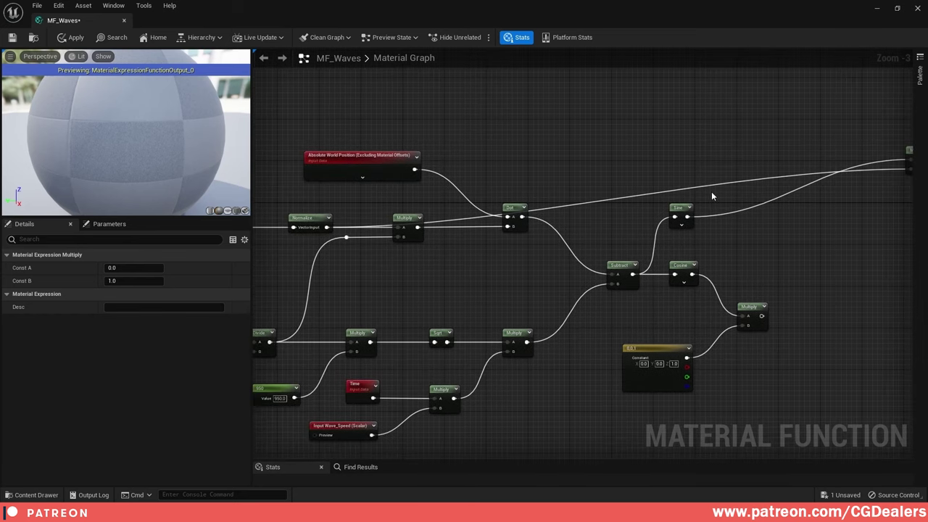
click(709, 189)
double_click(710, 189)
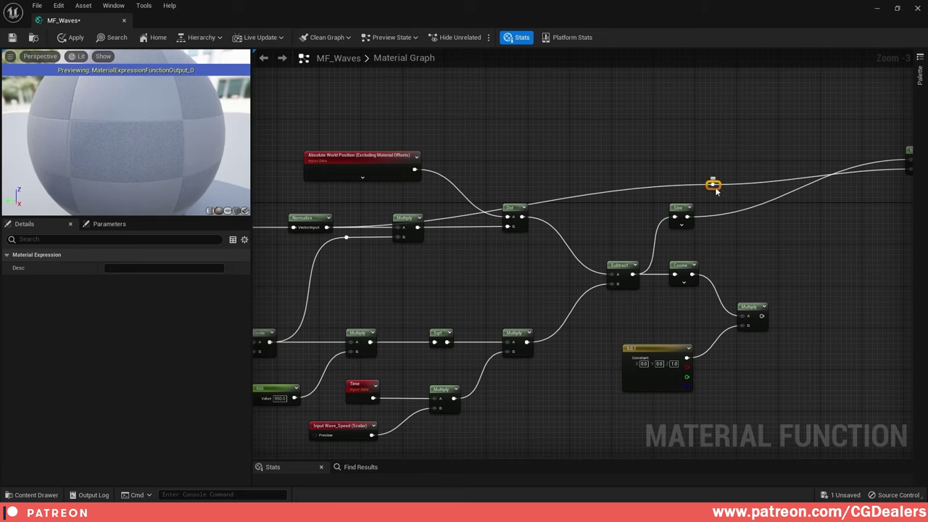
drag(714, 190, 398, 171)
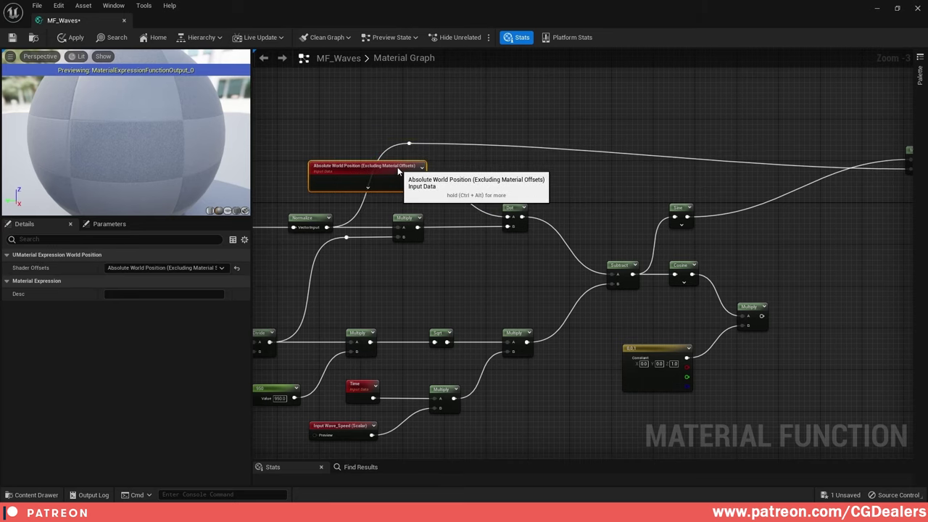
right_drag(334, 196, 484, 201)
drag(272, 212, 352, 231)
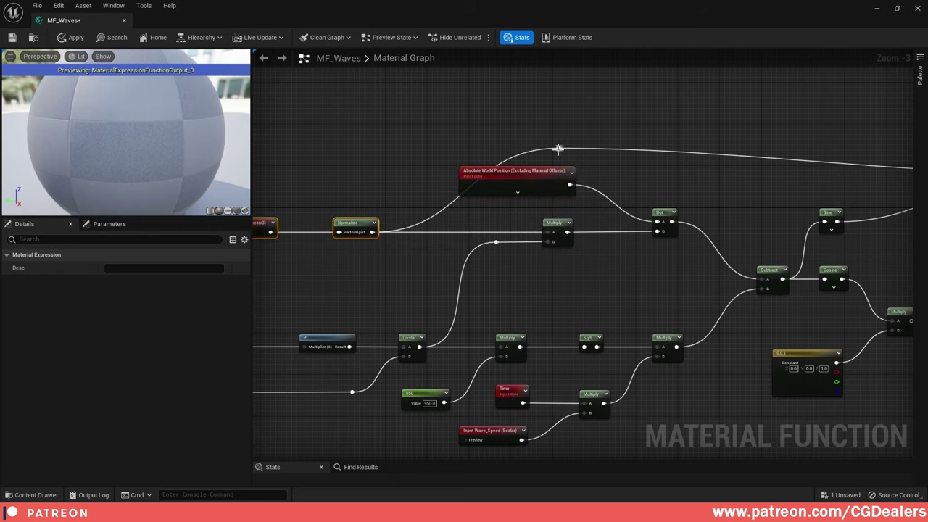
drag(464, 154, 451, 155)
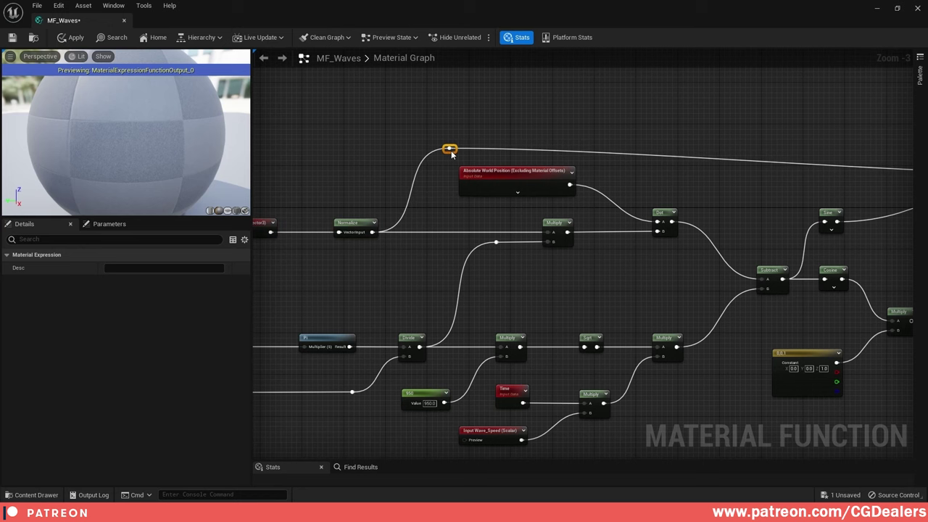
- Raise the upper Multiply node and add a reroute point to its wire from Sine, placed level with the Sine output
right_drag(805, 168, 474, 151)
drag(740, 141, 733, 118)
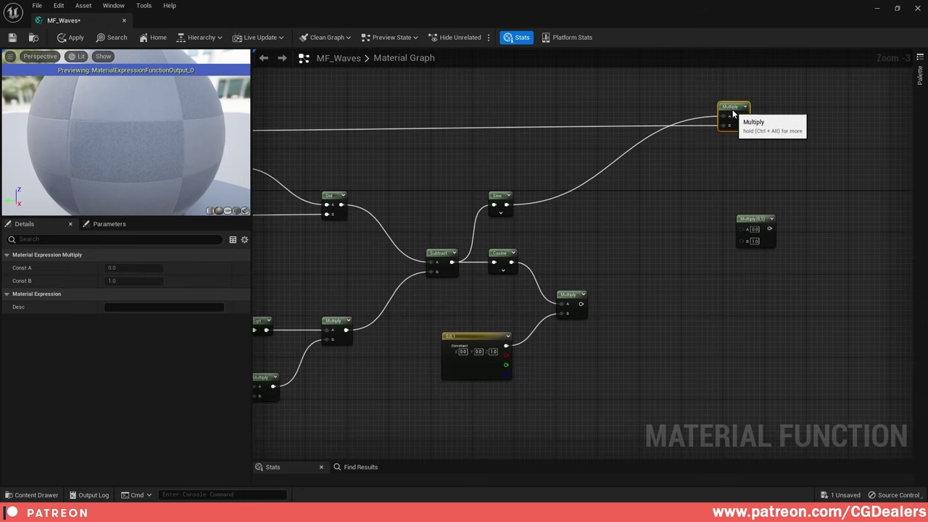
right_drag(577, 140, 610, 144)
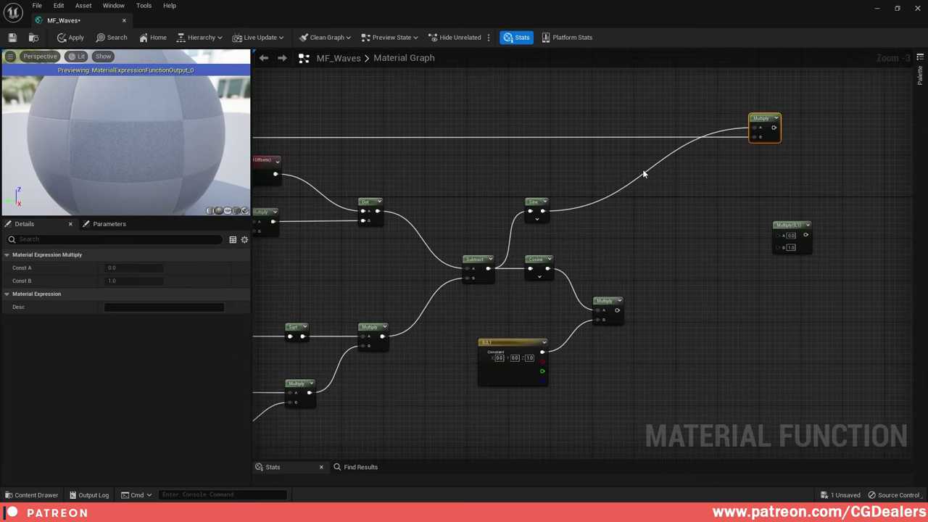
double_click(645, 172)
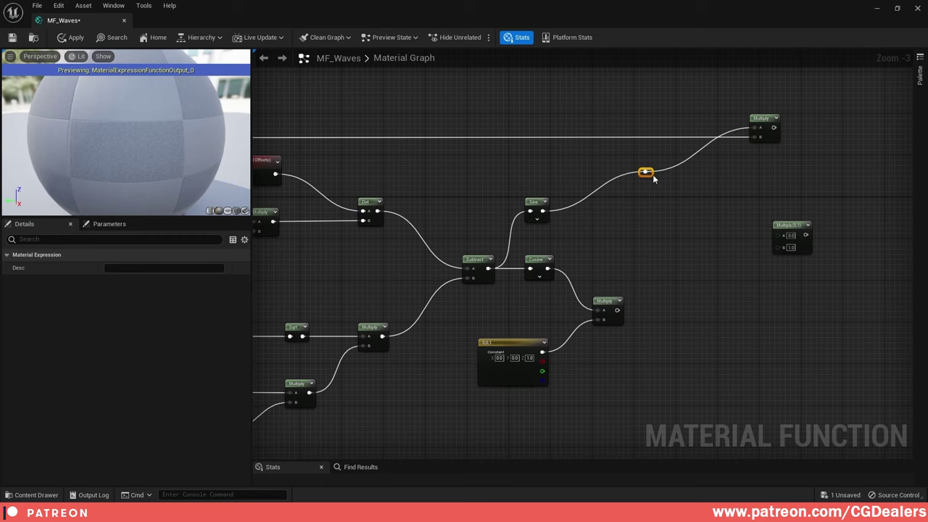
drag(653, 177, 655, 210)
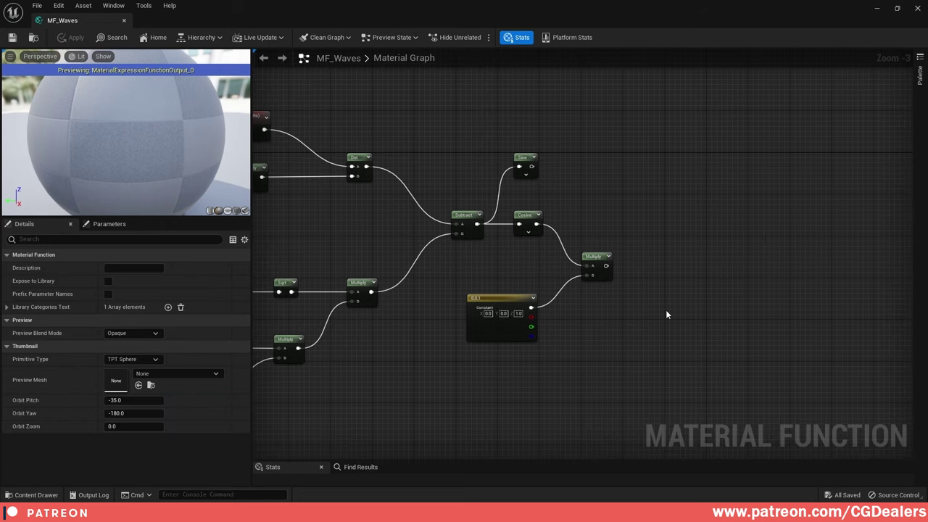
- Duplicate the Wave_Speed function input into the empty area below it and name the copy Wave_Height
right_drag(662, 309, 925, 178)
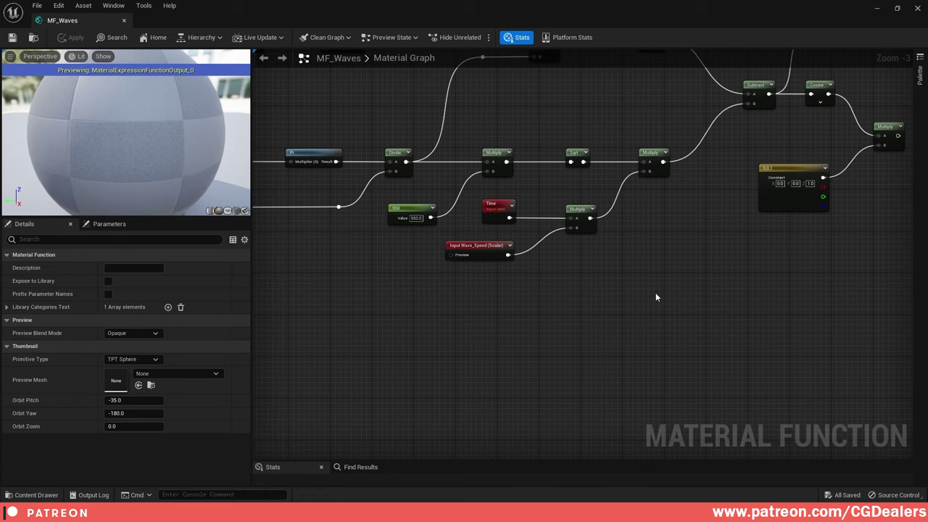
right_drag(630, 314, 567, 257)
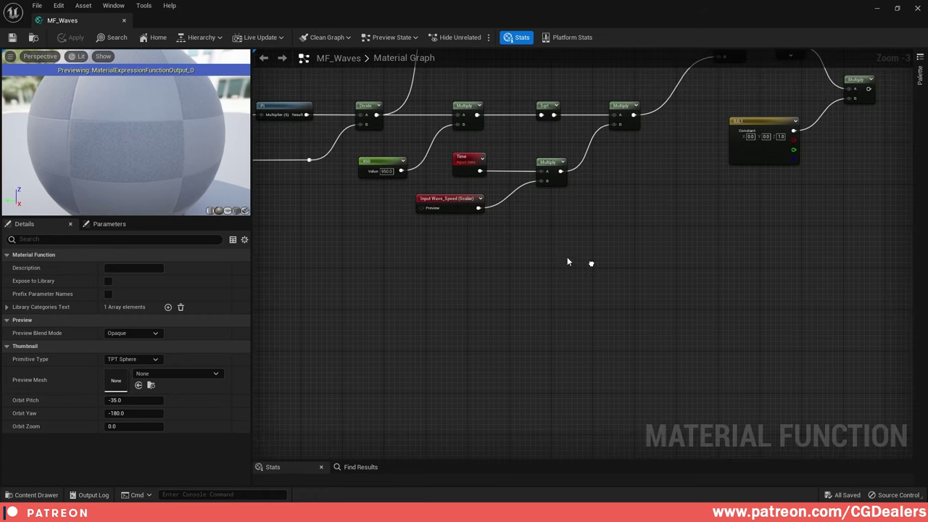
scroll(514, 246, up, 1)
click(419, 201)
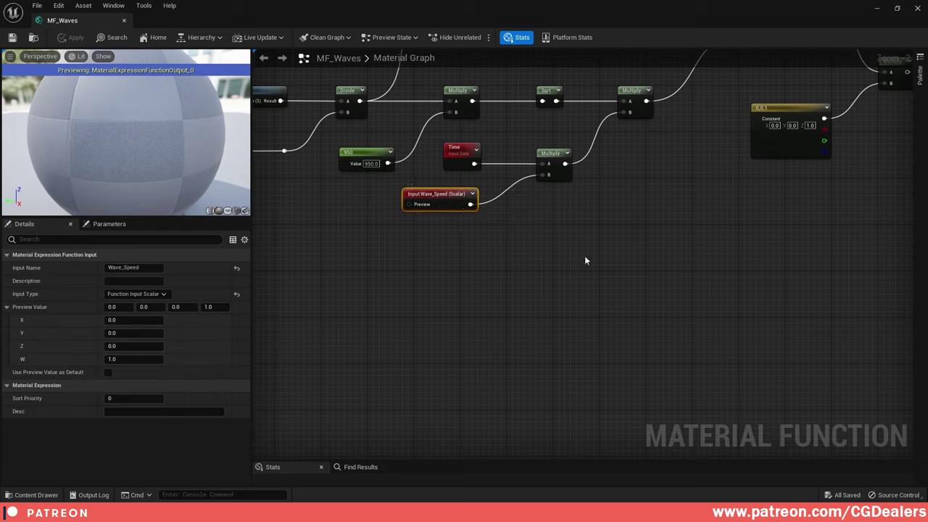
key(ctrl+d)
drag(562, 243, 562, 260)
click(157, 267)
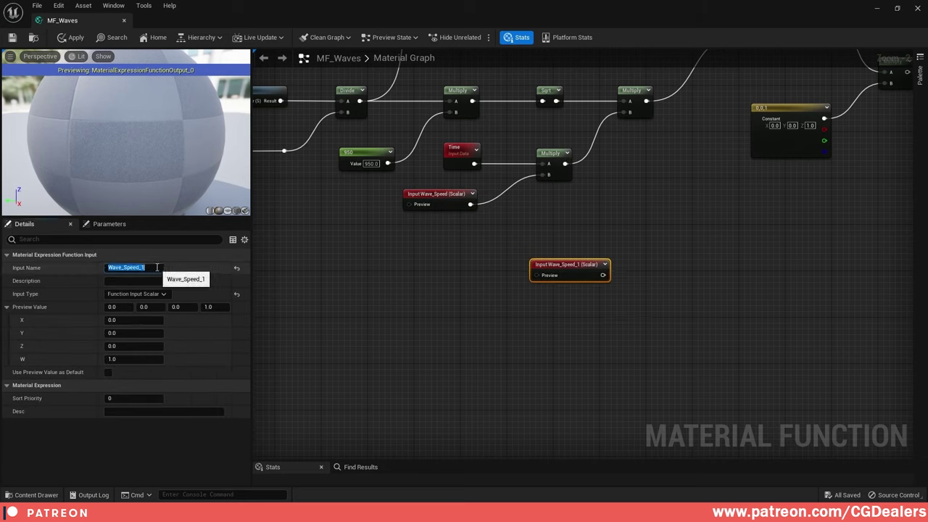
text(Wave_Height)
key(Return)
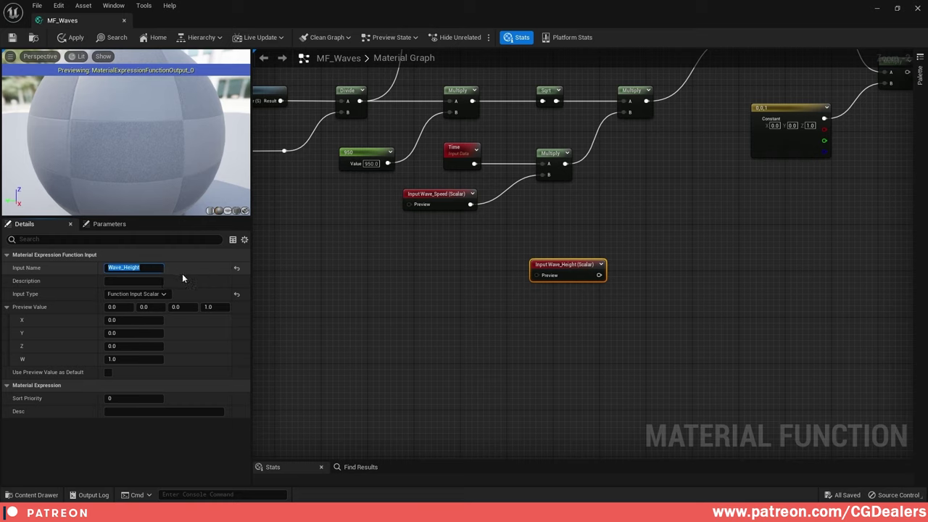
- Set the Wave_Height input's preview value X to 3 and its sort priority to 2
click(120, 307)
text(3)
key(Tab)
key(Tab)
key(Tab)
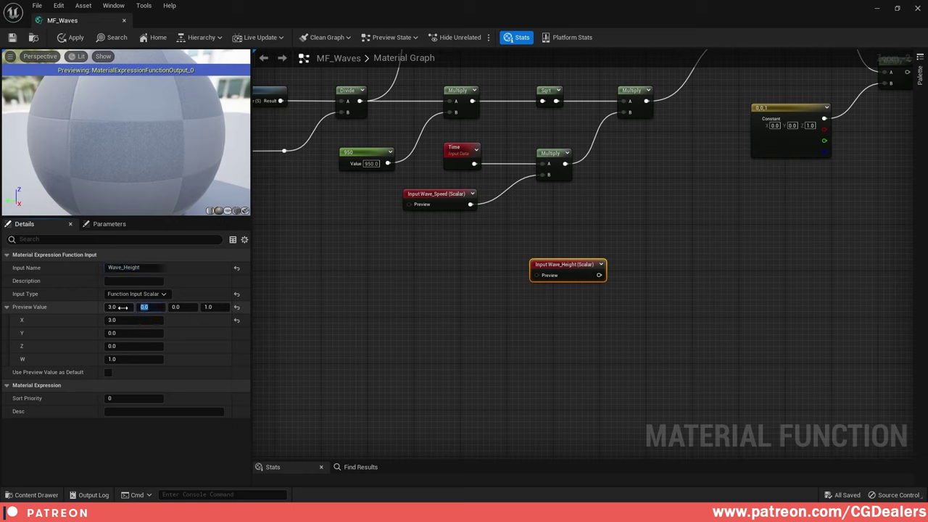
click(121, 399)
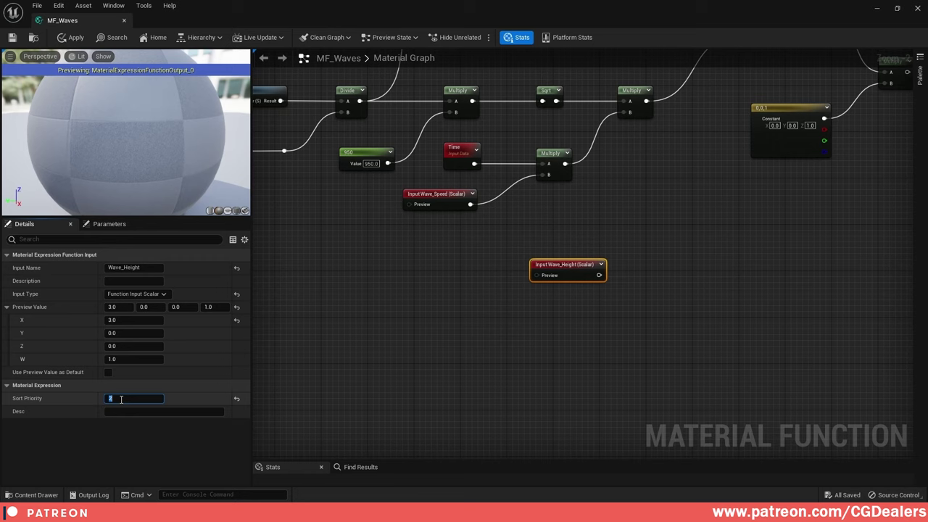
- Attach a named reroute declaration called WaveHeight to the Wave_Height output and align it beside the input node
right_drag(615, 285, 545, 281)
drag(511, 260, 462, 268)
text(re)
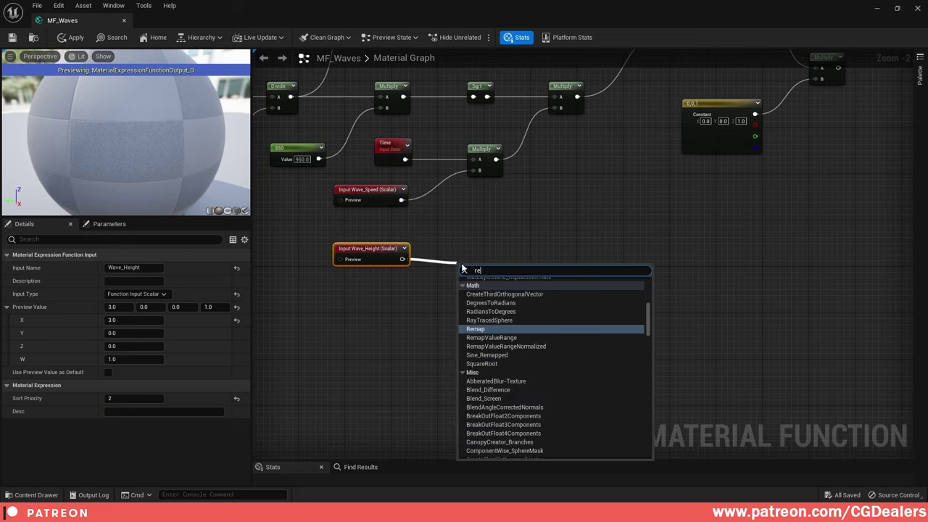
text(rout)
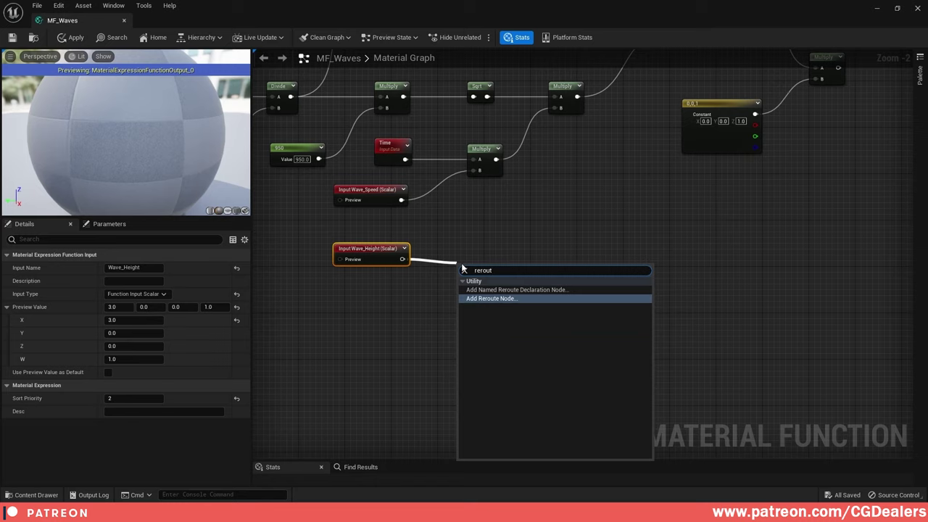
key(Up)
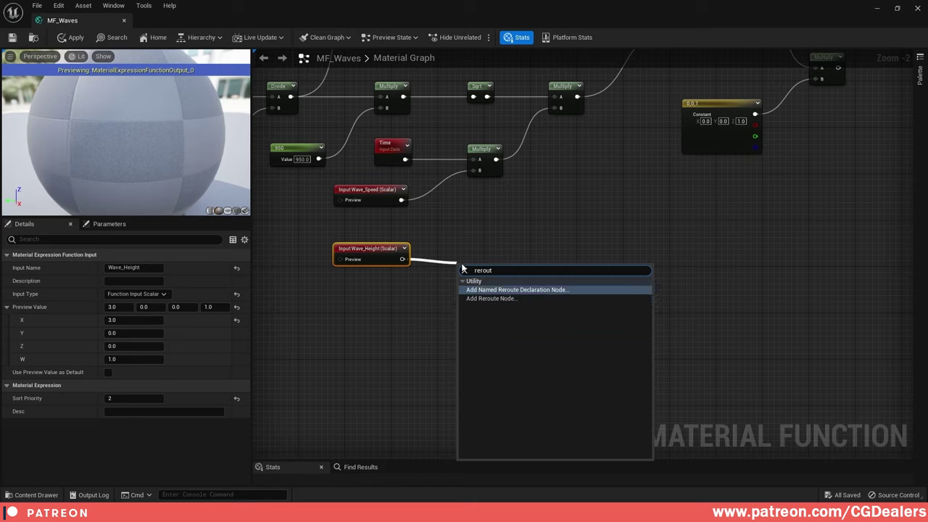
key(Return)
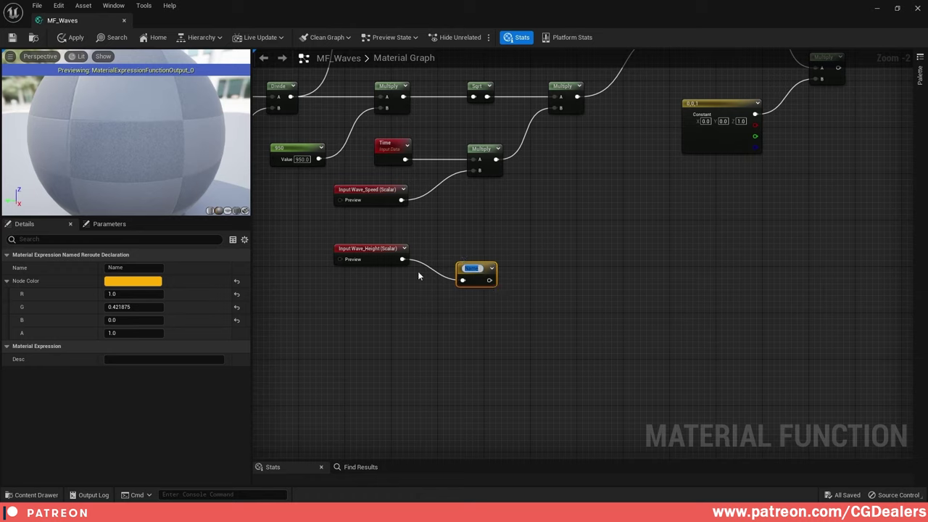
text(WaveHeight)
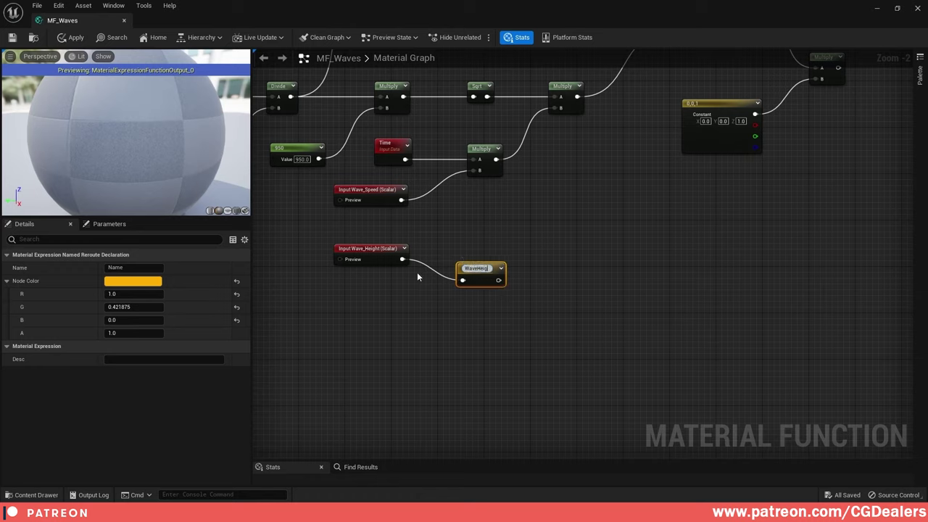
key(Return)
drag(477, 274, 475, 254)
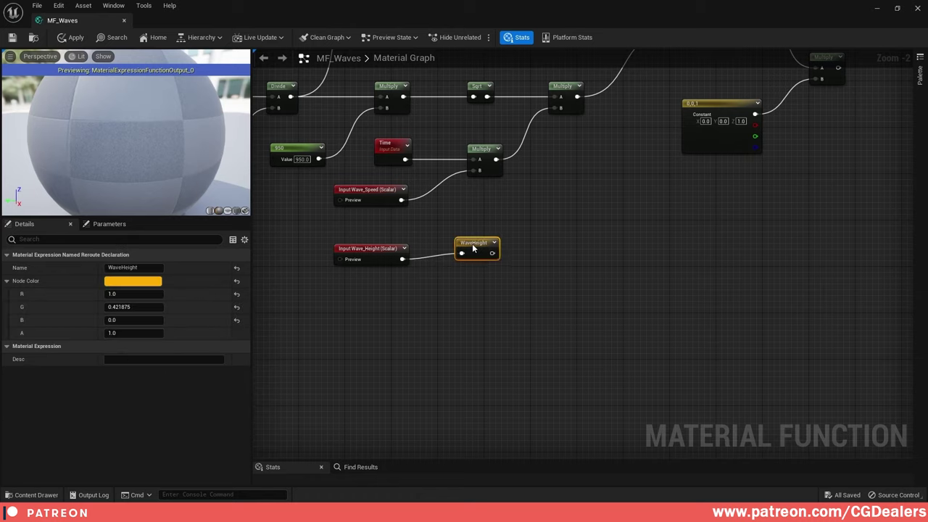
- Move the Wave_Height input together with its WaveHeight reroute directly beneath the Wave_Length input
click(541, 296)
scroll(638, 309, down, 3)
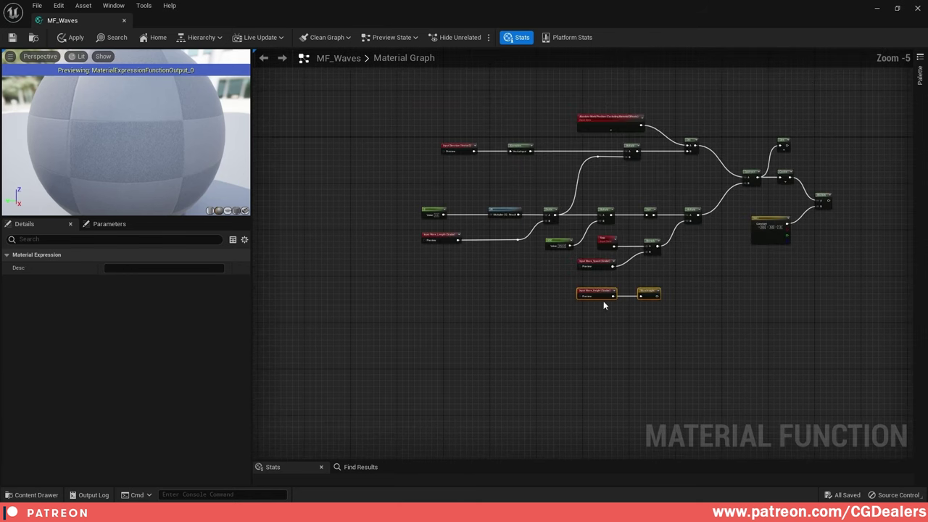
drag(583, 293, 430, 269)
click(522, 308)
- Add a Multiply node in the empty area below the Wave_Speed branch
right_drag(671, 316, 679, 296)
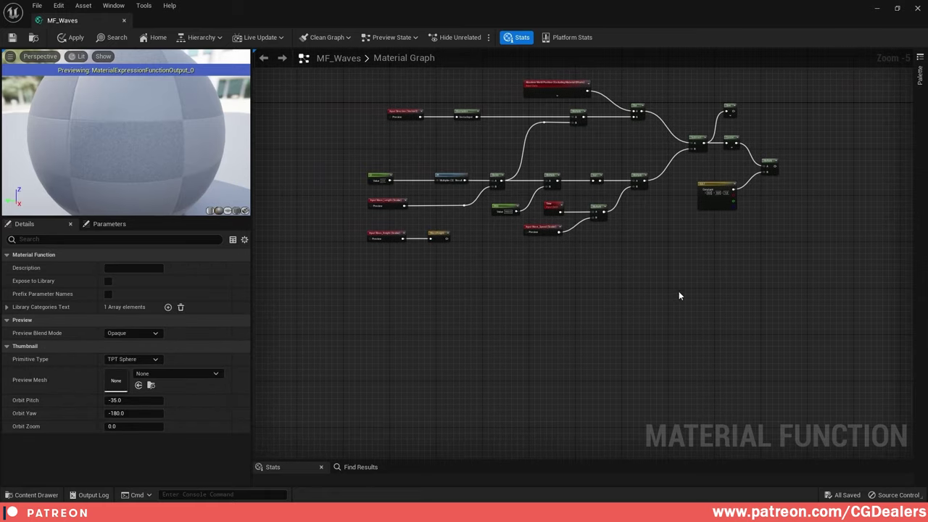
click(650, 279)
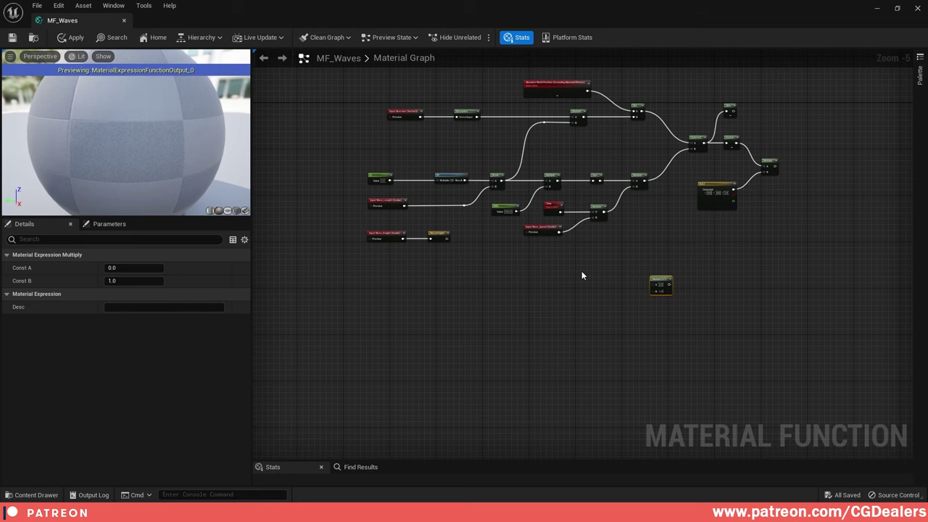
scroll(582, 272, up, 2)
scroll(546, 163, down, 2)
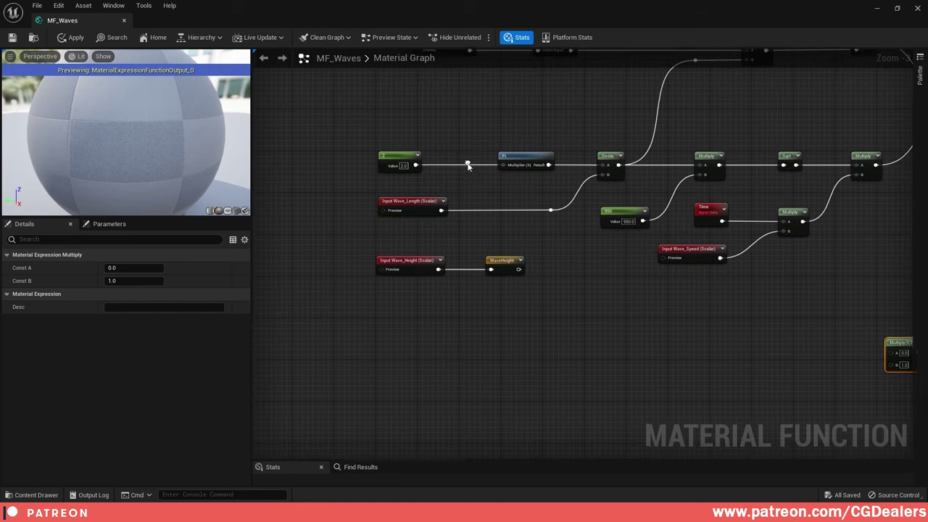
- Shift the wavelength and Wave_Height nodes further left in the graph and connect the Divide output to the new Multiply's input A
drag(379, 147, 539, 204)
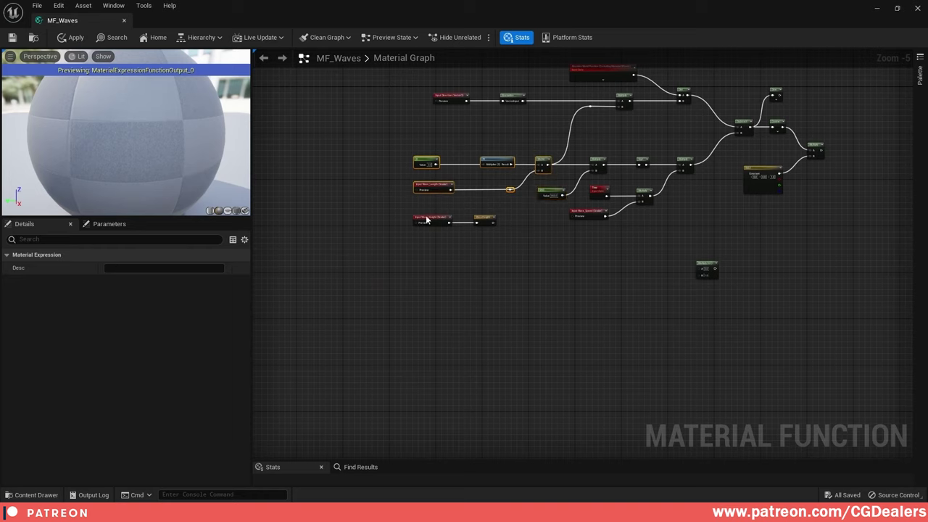
drag(498, 163, 700, 270)
click(493, 213)
- Add a reroute point to the wire from Divide to the new Multiply and align both below the Wave_Speed input
double_click(611, 243)
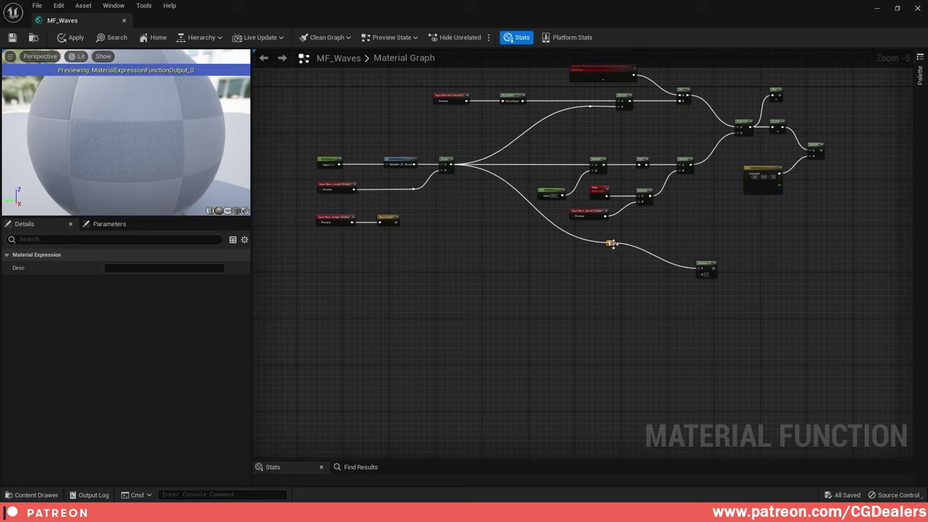
drag(611, 244, 498, 269)
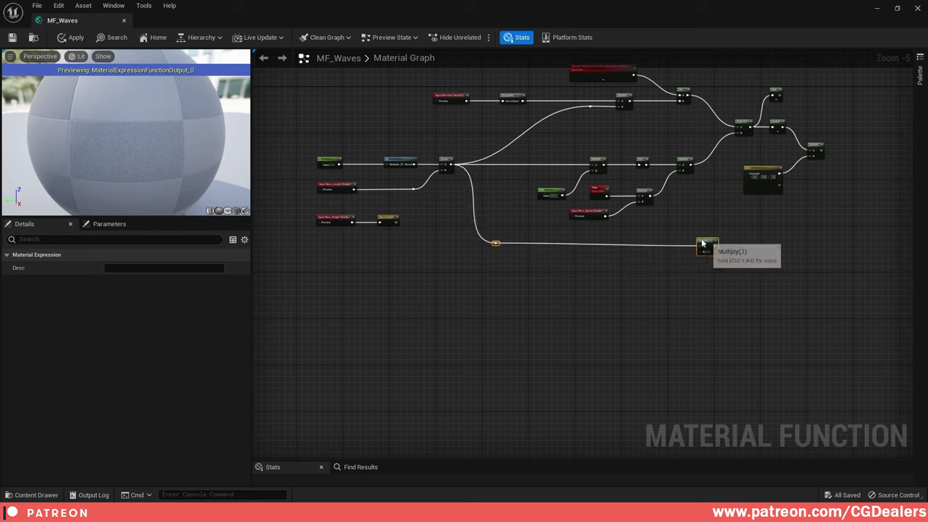
click(733, 293)
- Place a WaveHeight named reroute beside the lower Multiply and connect it to input B through a reroute point
scroll(651, 296, up, 2)
right_click(666, 243)
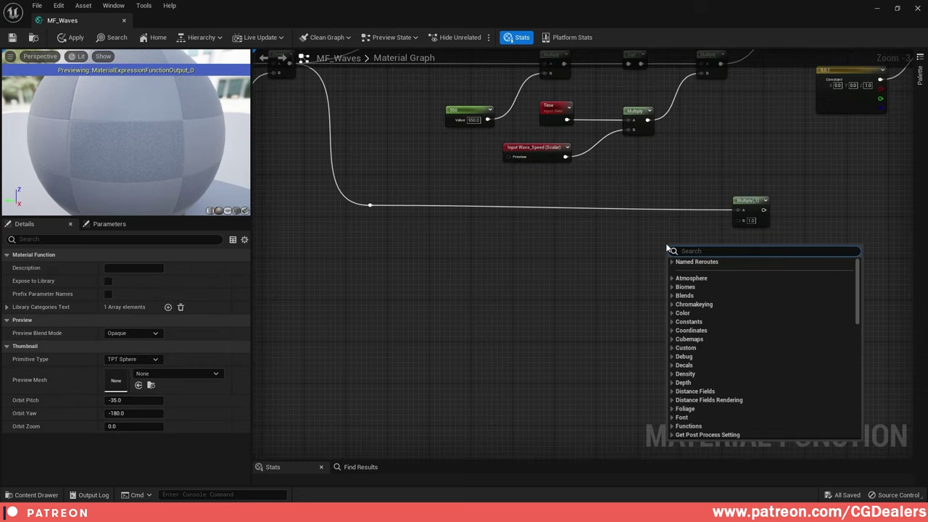
key(Escape)
right_drag(717, 233, 573, 237)
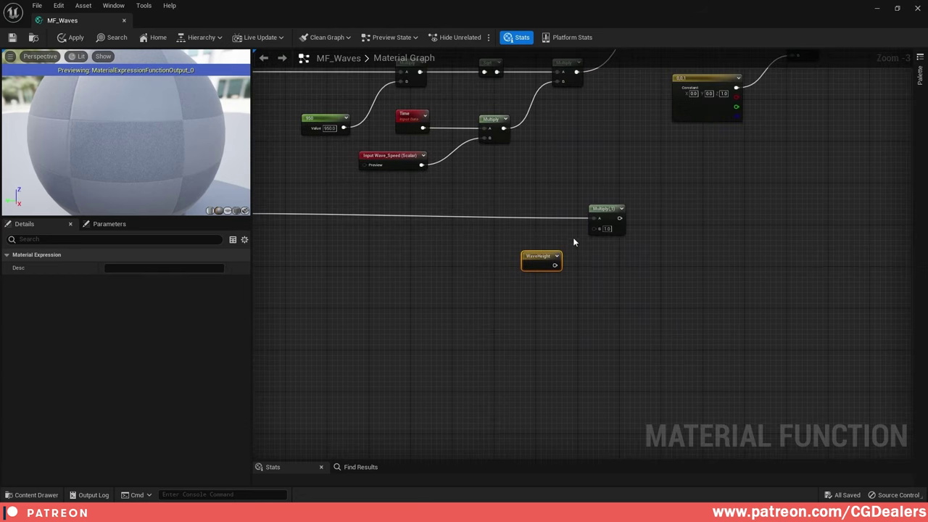
scroll(573, 237, up, 2)
drag(531, 262, 568, 249)
double_click(559, 237)
scroll(567, 255, down, 4)
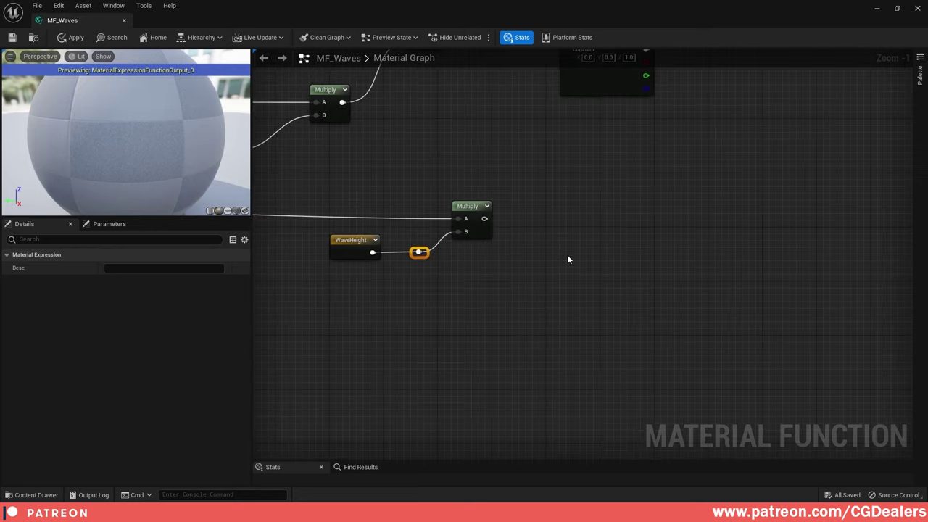
click(567, 242)
- Duplicate the Wave_Speed input beyond the lower Multiply node and name the copy Wave_Steepness
scroll(570, 209, up, 1)
right_drag(570, 209, 621, 213)
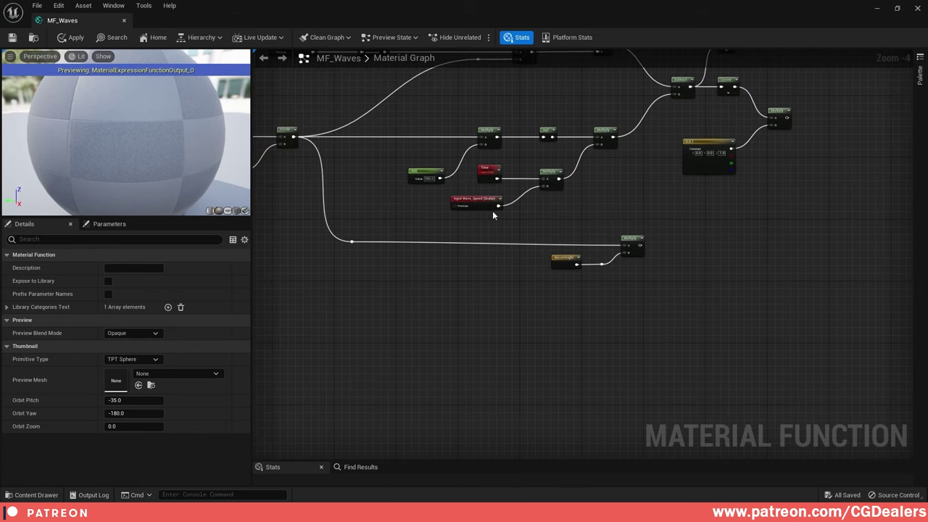
click(493, 205)
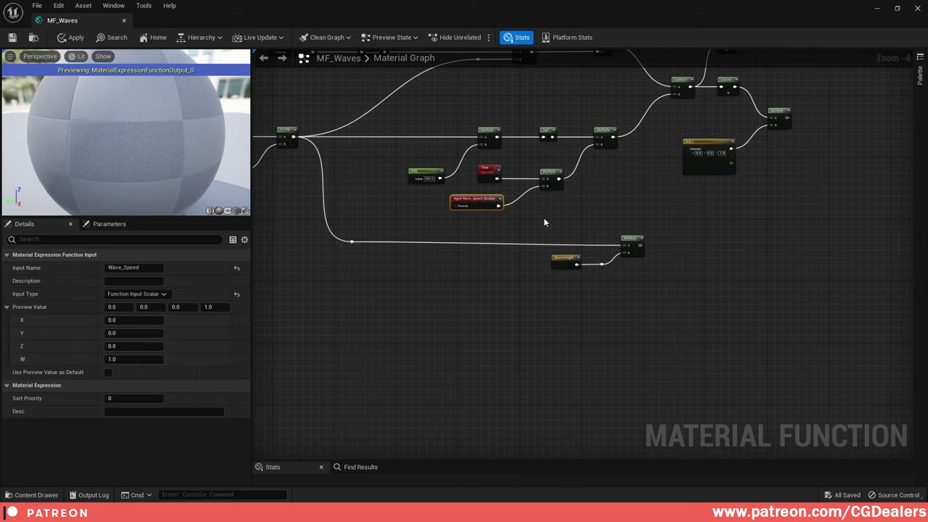
key(ctrl+d)
drag(563, 219, 697, 224)
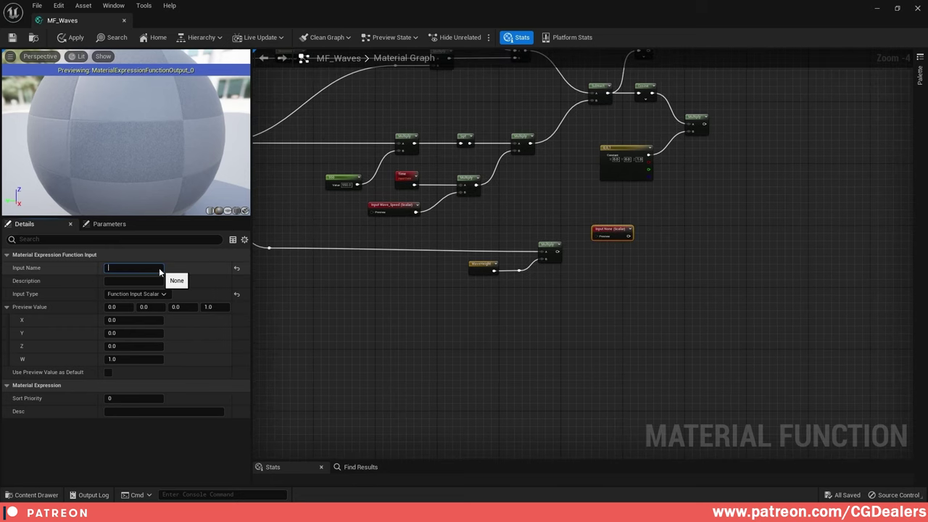
text(Wave_Steepness)
key(Return)
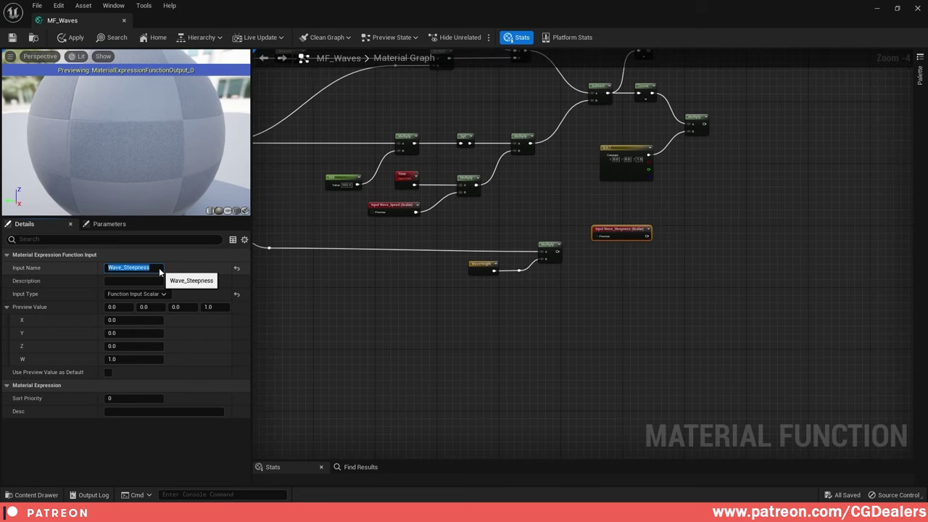
- Set the Wave_Steepness input's sort priority to 1 and its preview value X to 0.3
click(142, 398)
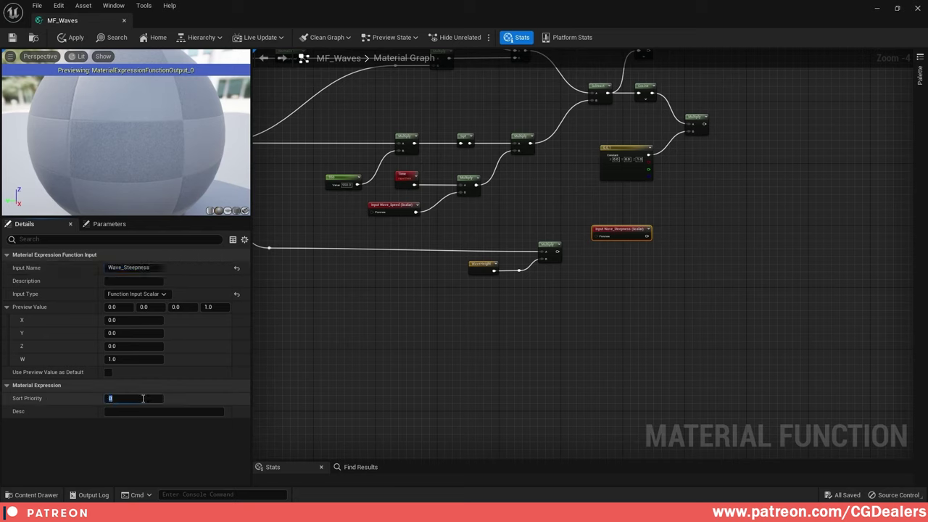
click(126, 308)
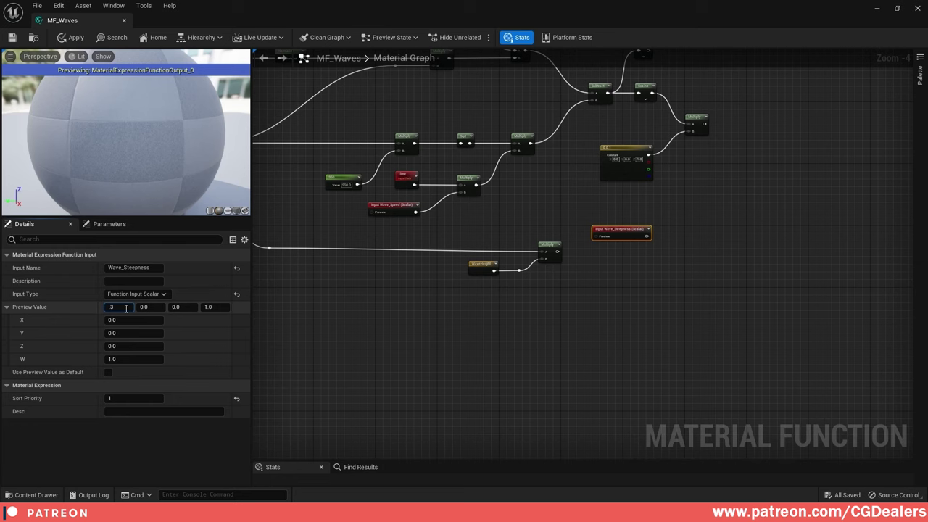
text(.3)
key(Tab)
key(Tab)
click(620, 249)
scroll(545, 272, up, 2)
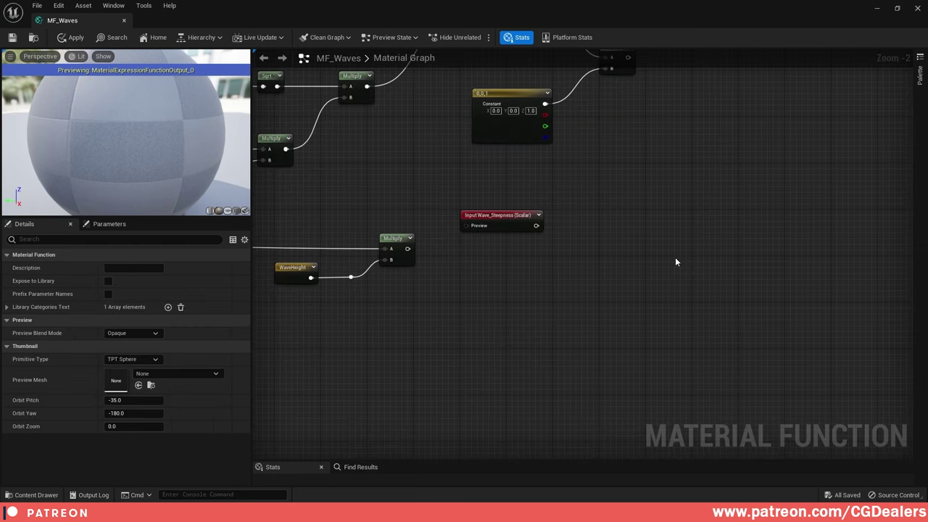
right_drag(564, 267, 664, 281)
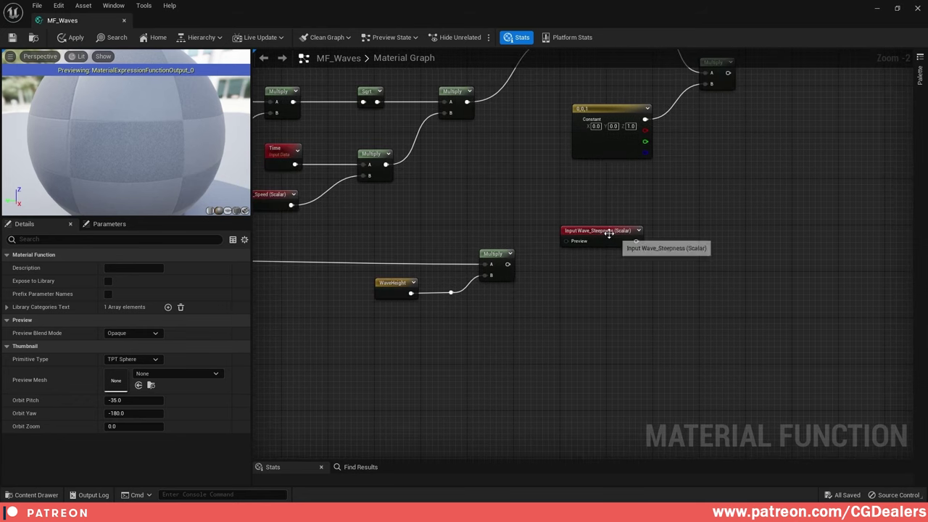
- Add a Divide node beyond the Wave_Steepness input and wire the input into the Divide's input A
drag(610, 234, 622, 219)
scroll(508, 290, down, 4)
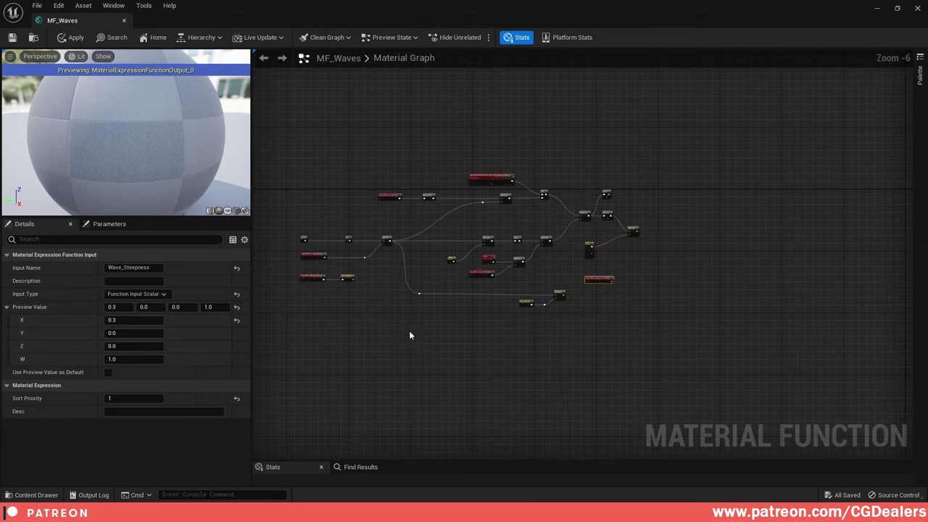
drag(402, 329, 604, 319)
click(607, 350)
scroll(575, 336, up, 3)
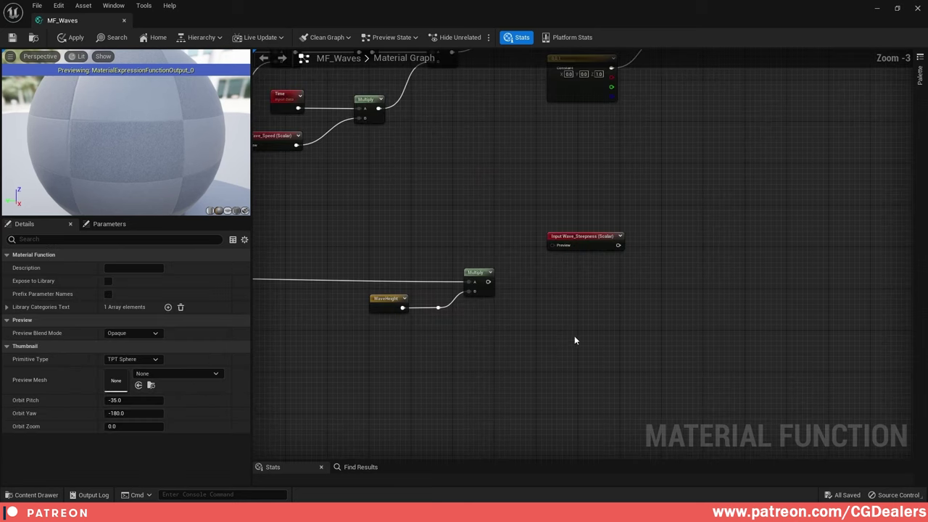
scroll(592, 333, up, 1)
right_drag(592, 333, 580, 306)
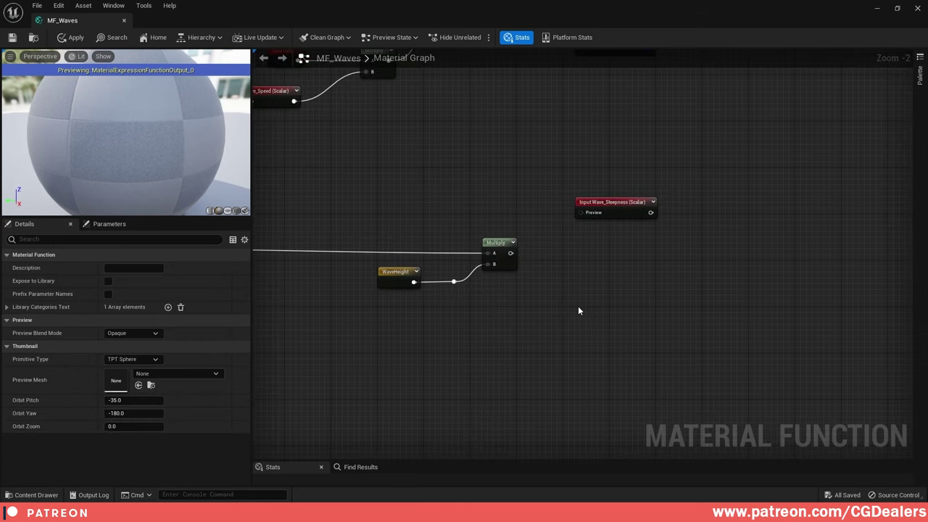
right_drag(695, 283, 604, 287)
click(644, 213)
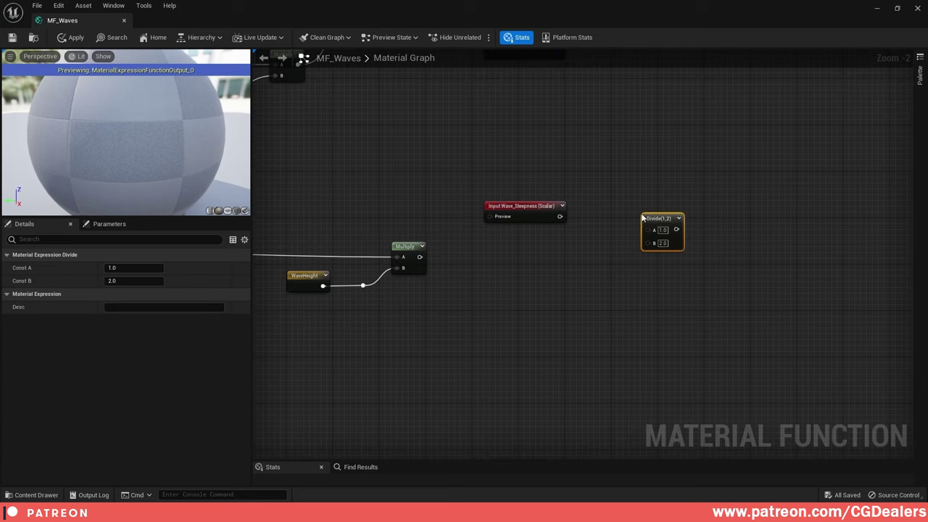
drag(560, 216, 642, 180)
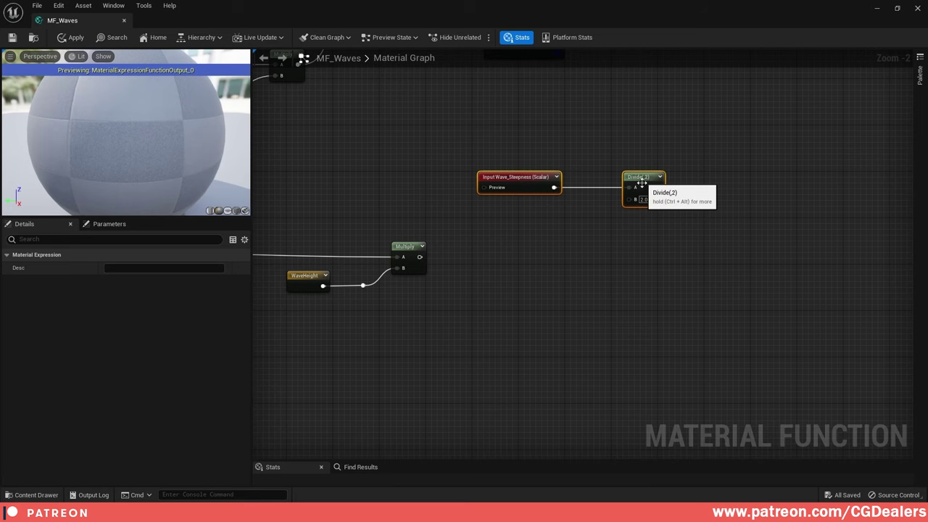
- Connect the lower Multiply to the new Divide's input B through a reroute point placed level with the Multiply output
right_drag(589, 277, 619, 284)
drag(449, 263, 662, 209)
double_click(610, 211)
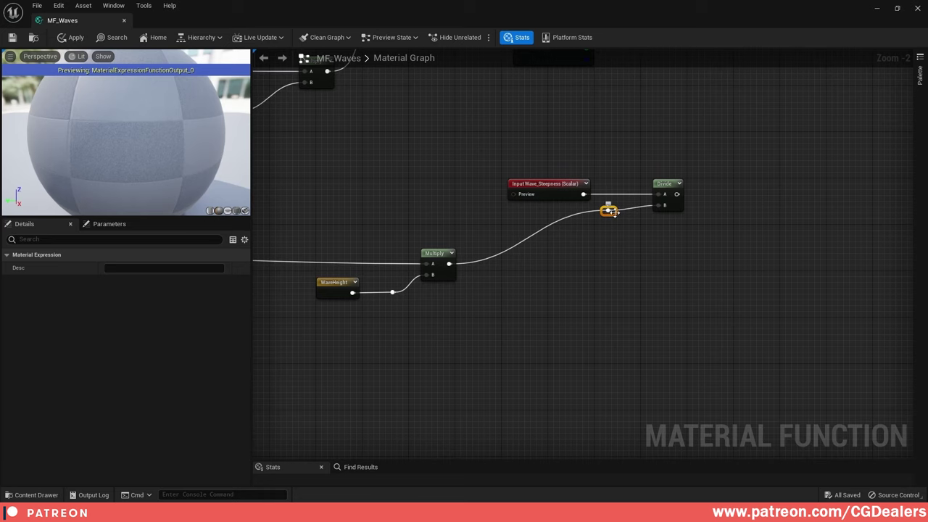
drag(613, 211, 609, 267)
right_drag(440, 257, 731, 264)
scroll(731, 264, down, 1)
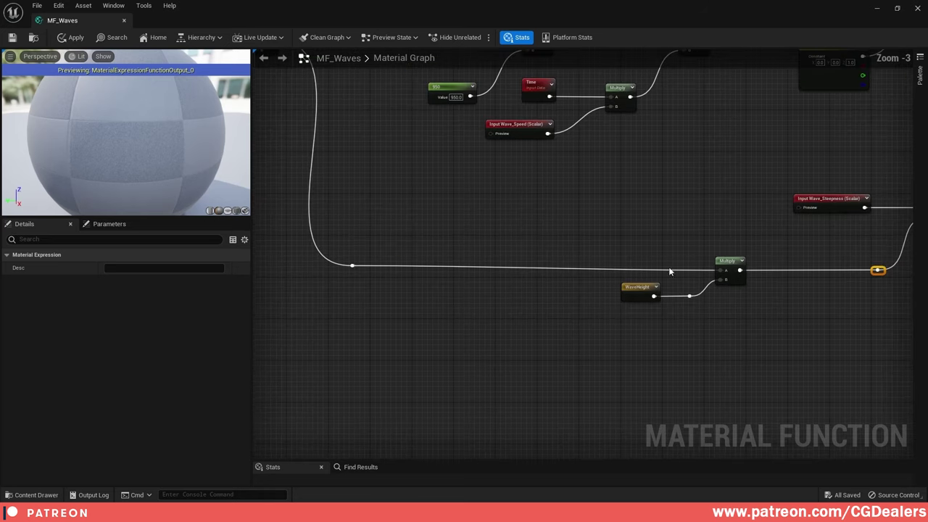
right_drag(669, 269, 396, 268)
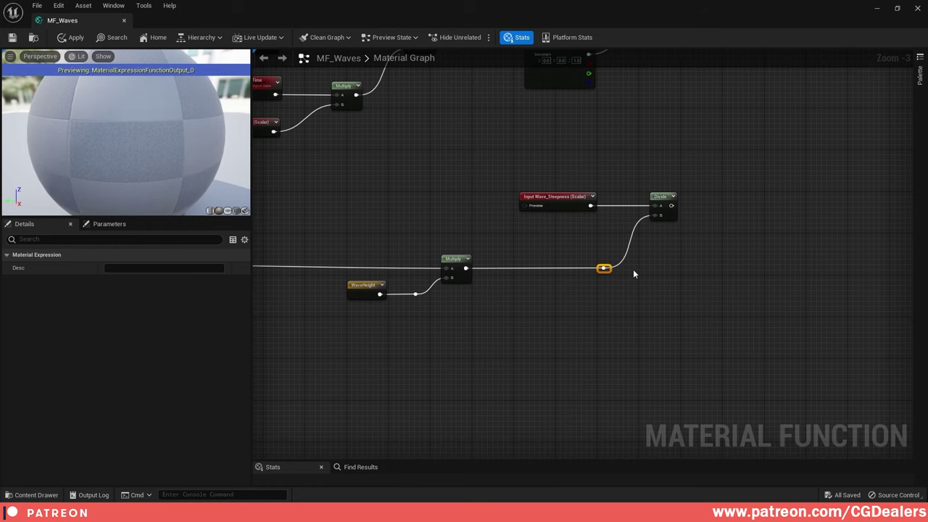
- Add a Multiply node after the steepness Divide and feed the Divide output into its input A
right_drag(684, 255, 630, 263)
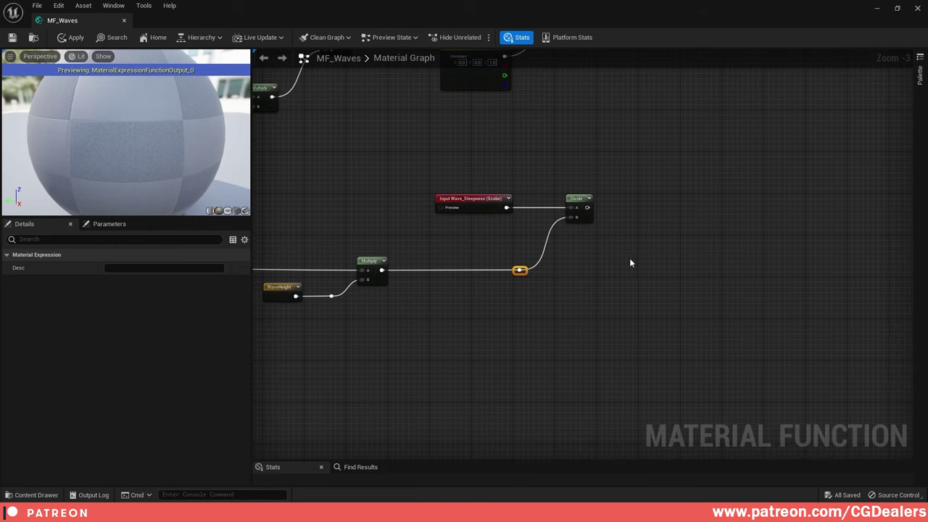
click(667, 252)
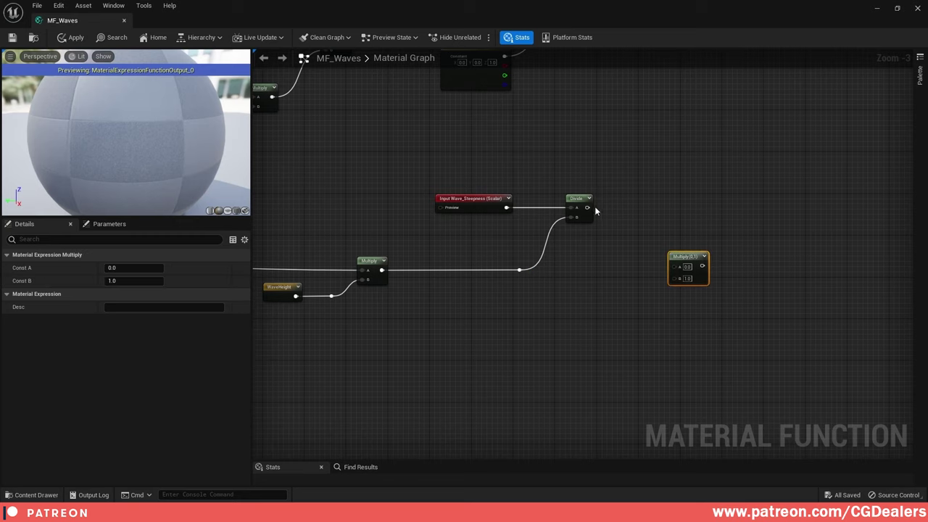
drag(588, 208, 676, 227)
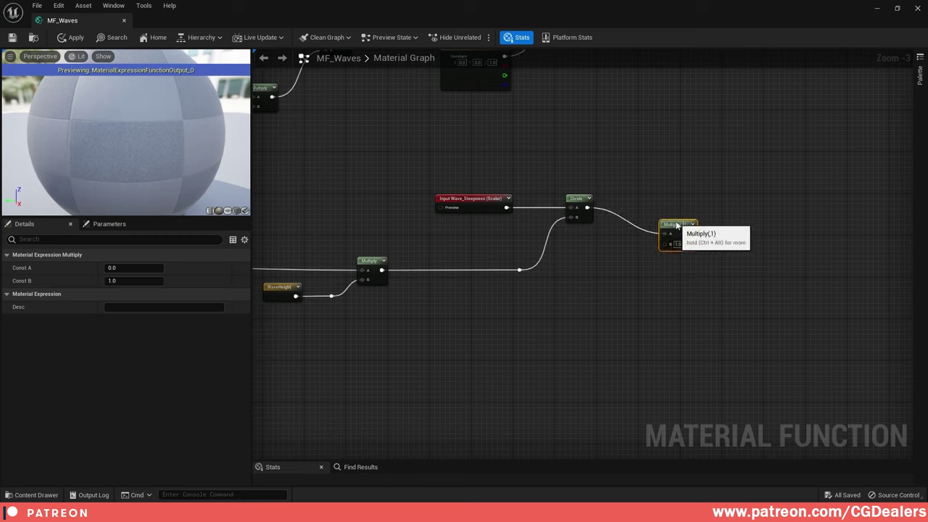
- Copy the WaveHeight named reroute below the steepness Divide and connect the copy to input B of the new Multiply
right_drag(637, 259, 792, 257)
click(445, 287)
key(ctrl+c)
key(ctrl+v)
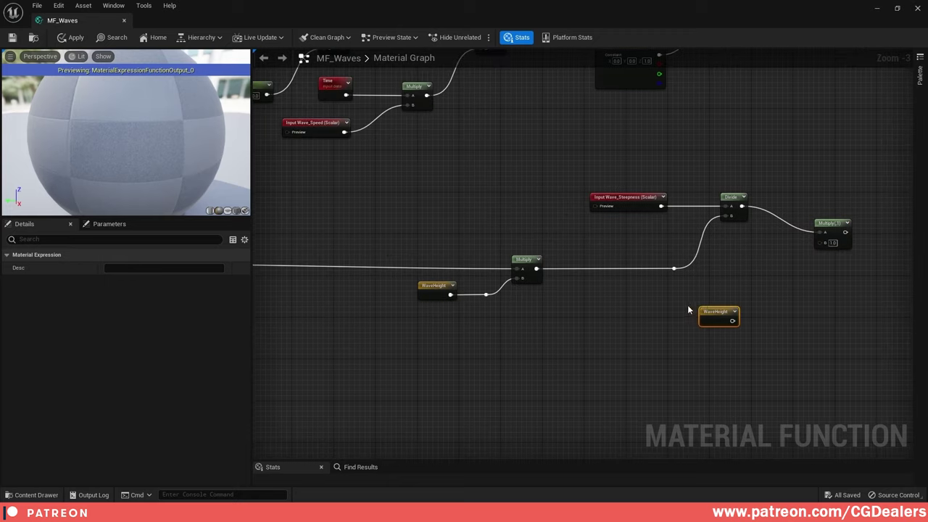
drag(715, 311, 730, 245)
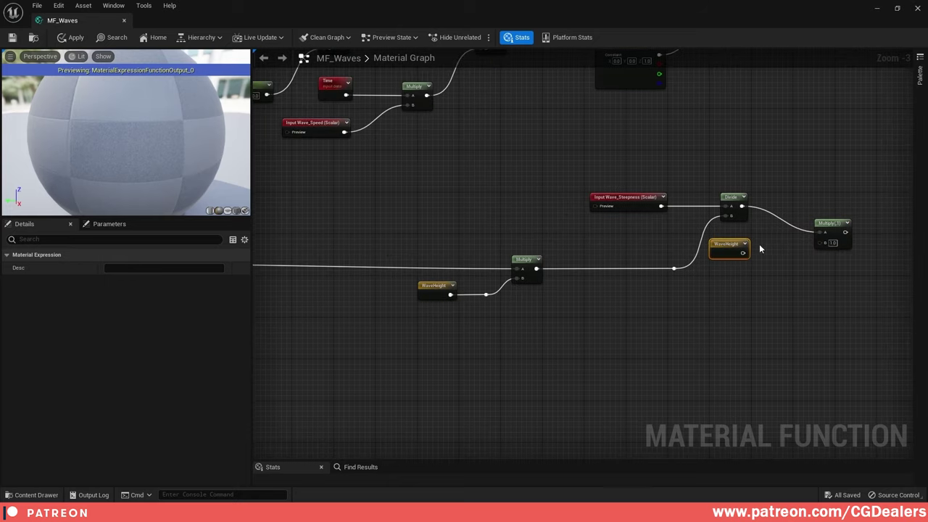
right_drag(760, 249, 649, 260)
scroll(650, 259, up, 1)
drag(612, 262, 707, 223)
click(656, 248)
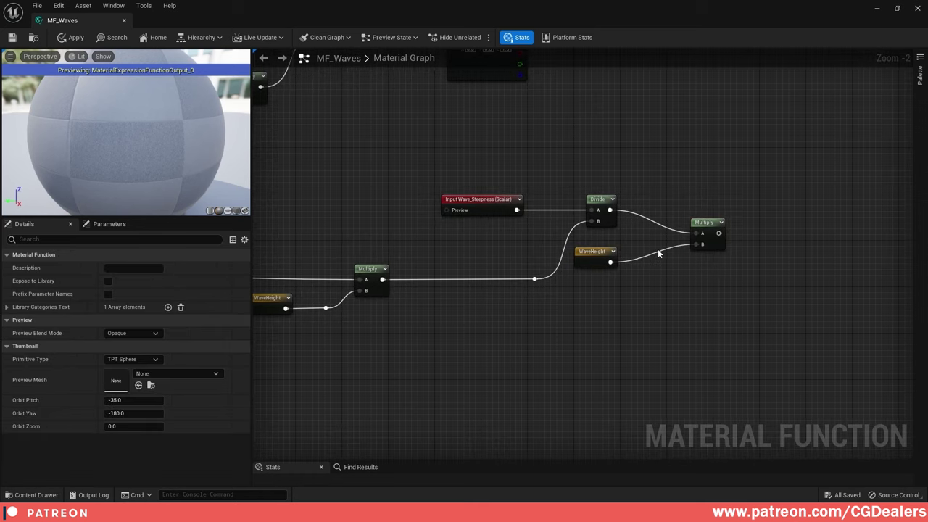
- Add a reroute point to each wire entering the new Multiply and move that Multiply farther from them
double_click(658, 250)
drag(662, 252, 664, 267)
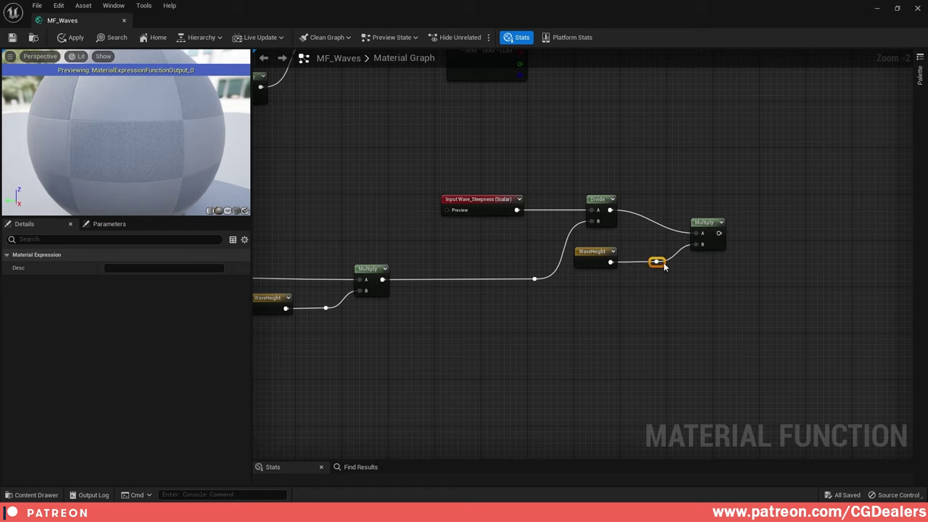
click(671, 233)
double_click(670, 229)
drag(676, 232, 724, 225)
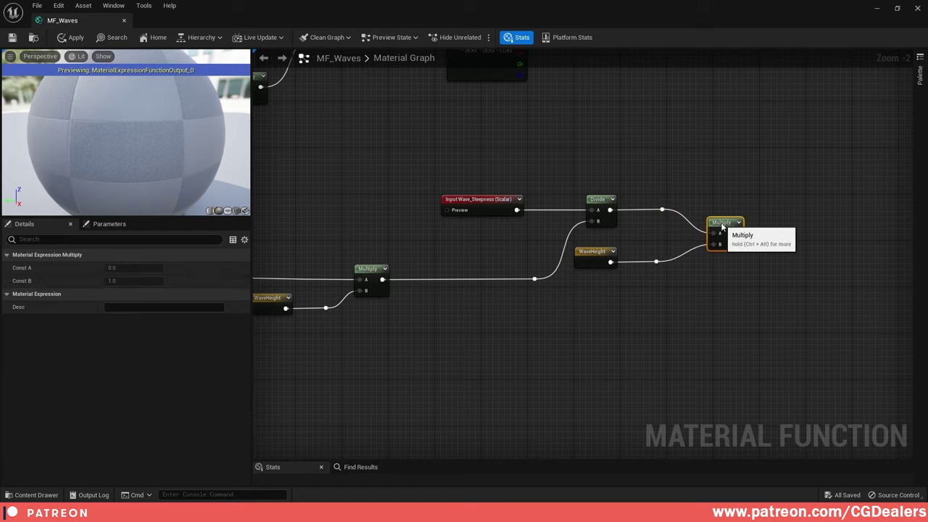
- Left-align the two reroute points with each other, and the steepness Divide with the WaveHeight node below it
drag(645, 191, 671, 274)
key(shift+a)
drag(613, 174, 622, 275)
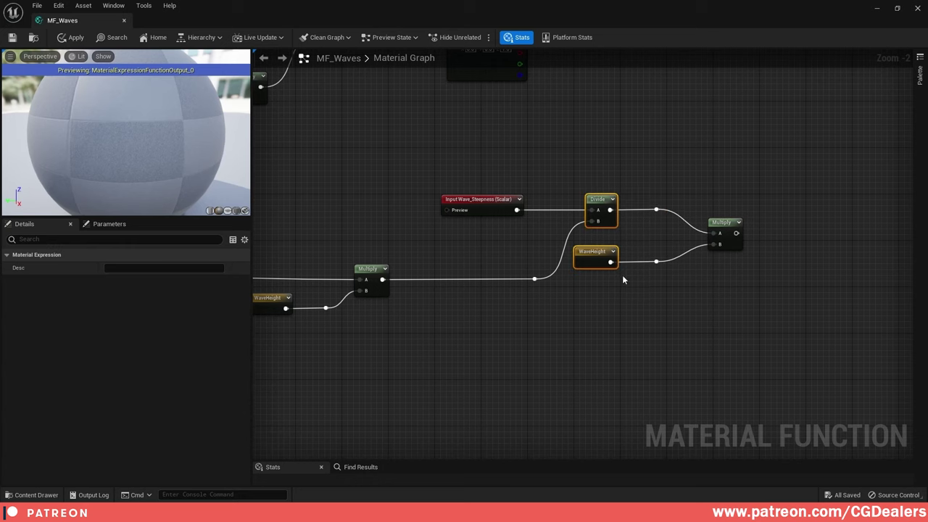
key(shift+a)
click(678, 297)
right_drag(679, 288, 600, 295)
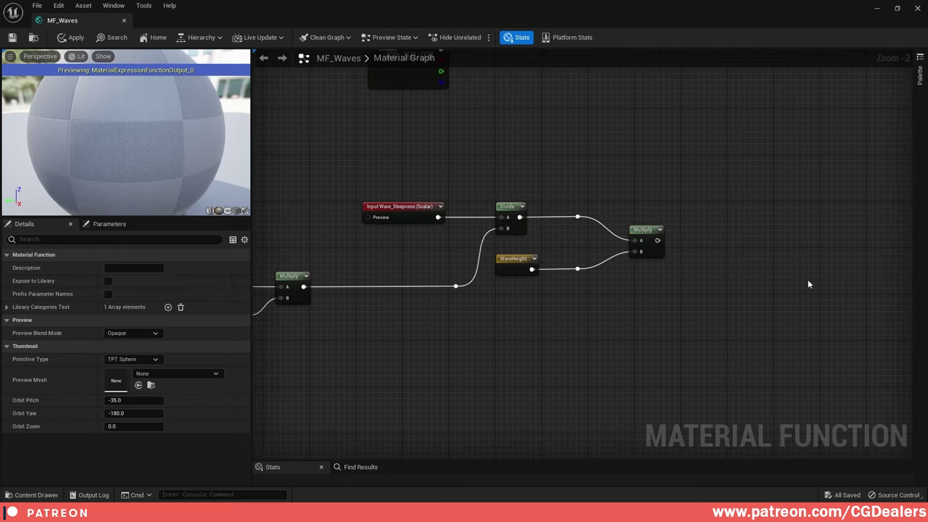
- Add another Multiply node at the end of the steepness chain and connect the previous Multiply to its input B
right_drag(809, 284, 665, 285)
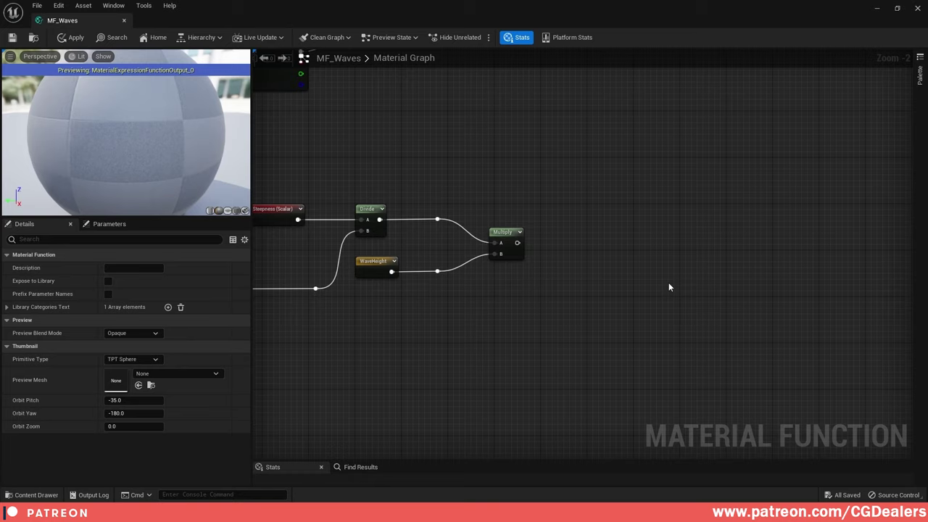
click(665, 249)
drag(685, 263, 644, 210)
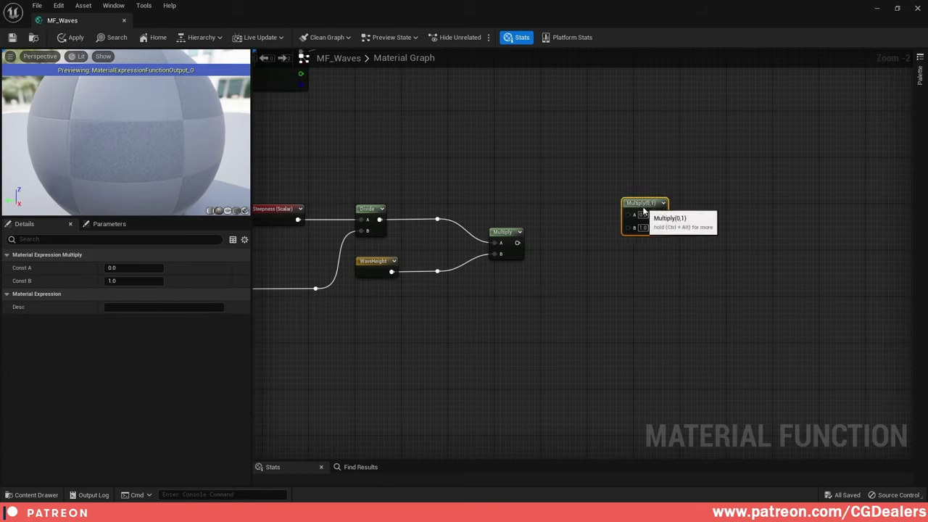
drag(517, 242, 600, 221)
click(734, 221)
click(715, 237)
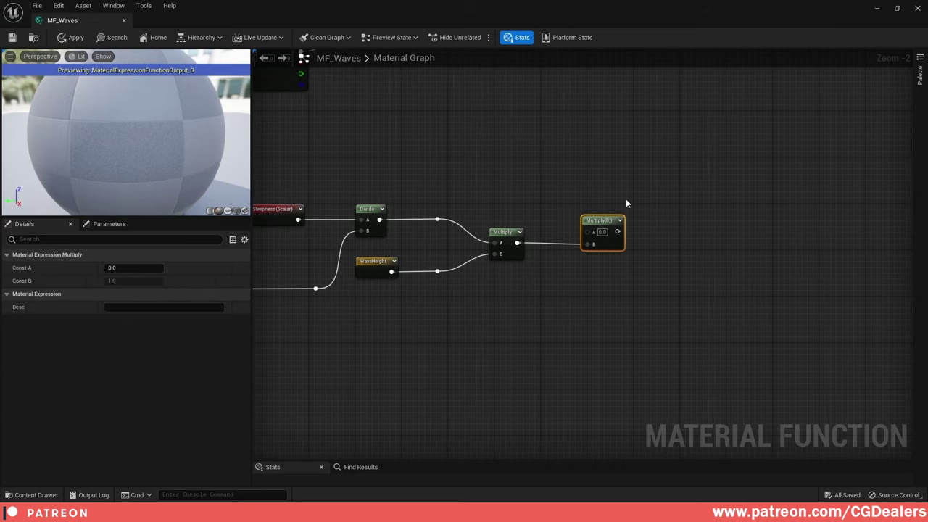
- Try wiring the Sine node's output directly to the last Multiply's input A through a reroute point
right_drag(626, 203, 577, 253)
scroll(595, 199, down, 1)
right_drag(553, 223, 531, 186)
right_drag(463, 130, 454, 151)
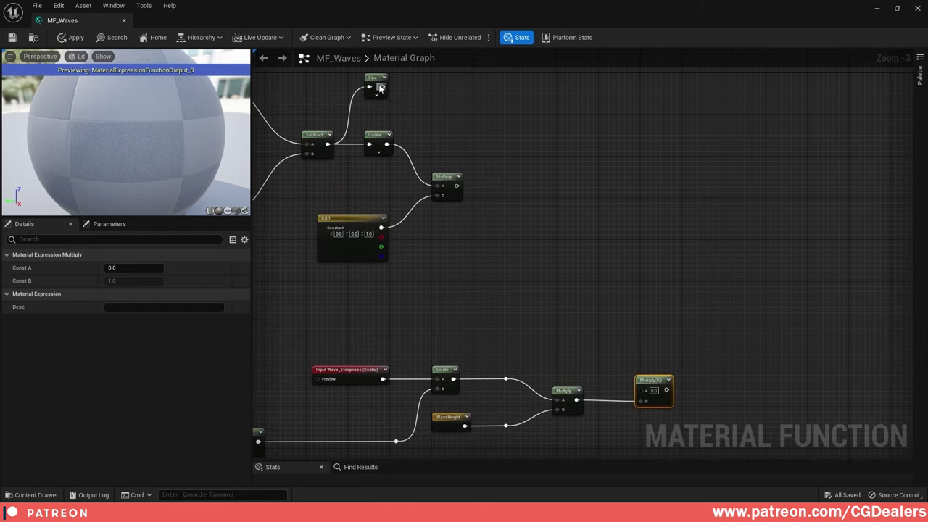
drag(383, 87, 641, 391)
right_drag(558, 284, 483, 334)
double_click(482, 275)
drag(484, 335, 405, 129)
right_drag(554, 245, 580, 203)
click(568, 146)
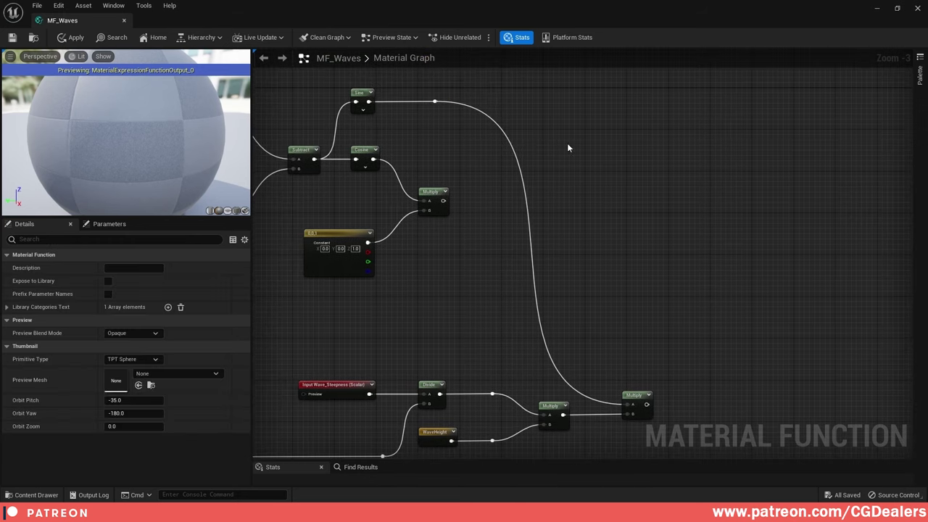
click(435, 102)
key(Delete)
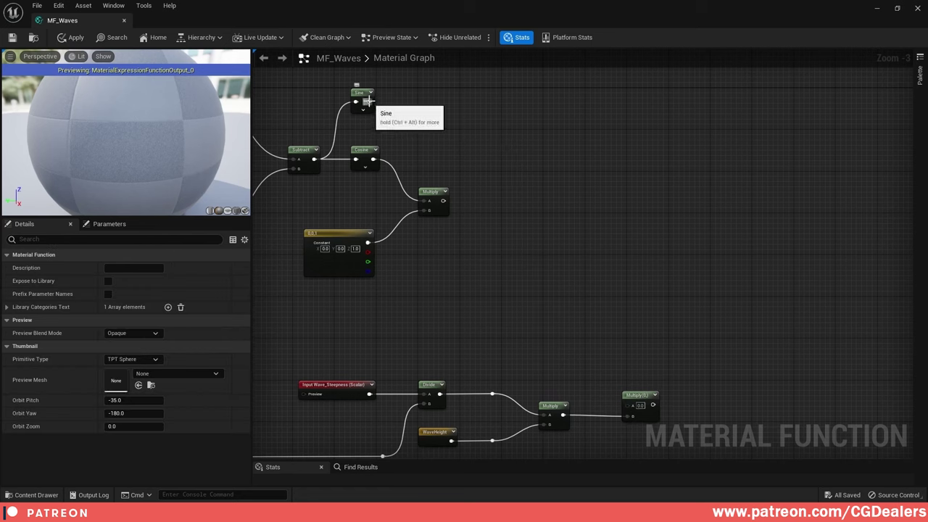
- Create a named reroute declaration called Sine from the Sine node's output and place it right beside that node
drag(368, 102, 414, 108)
text(rer)
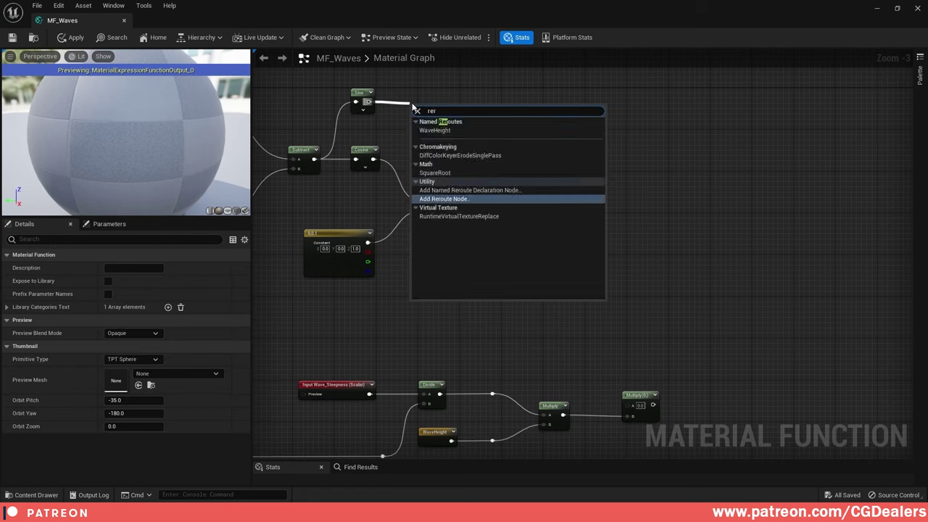
click(486, 190)
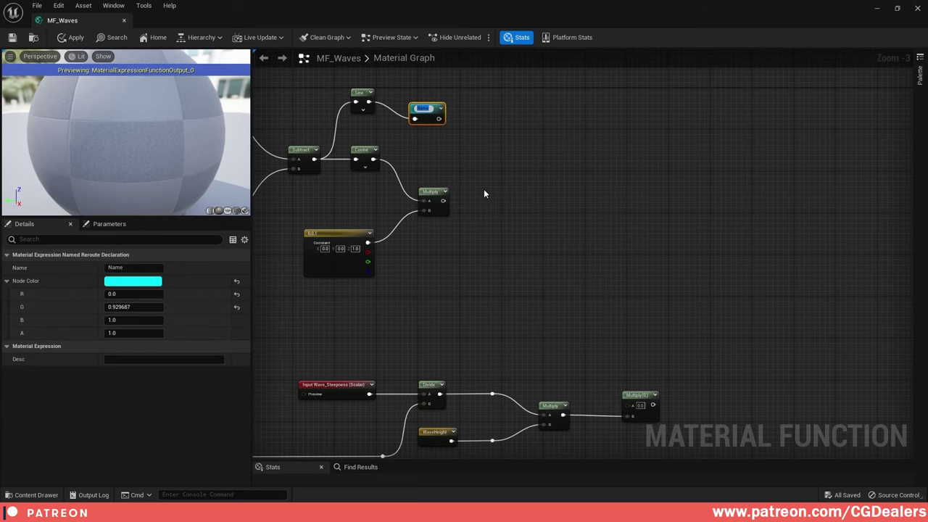
text(Sine)
key(Return)
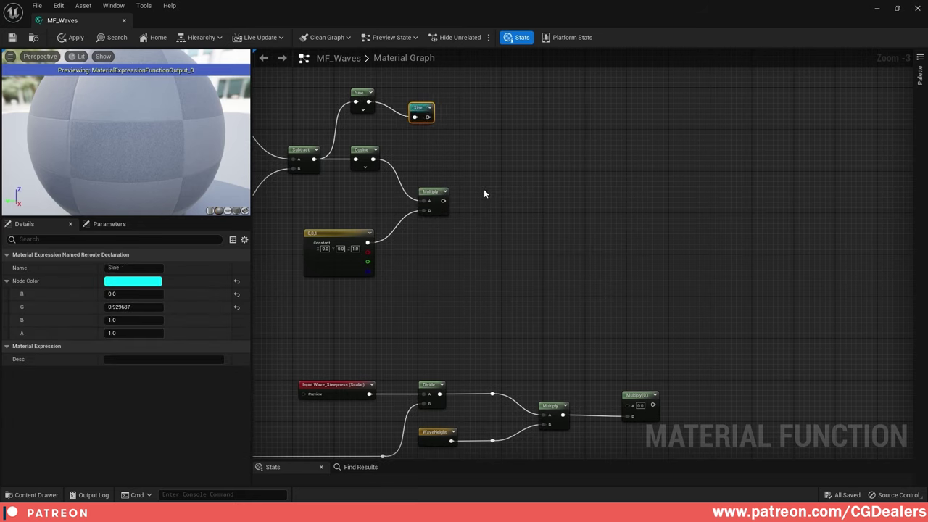
drag(417, 109, 396, 95)
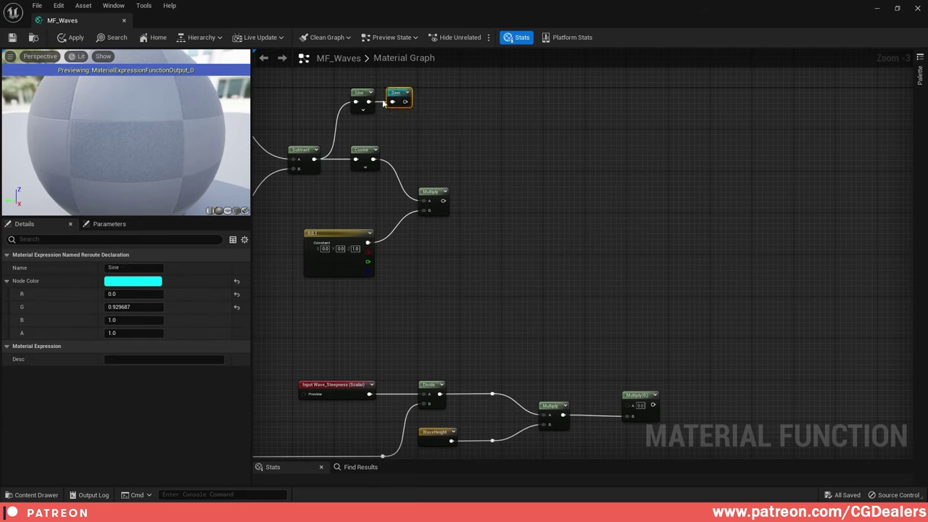
shift+click(366, 95)
click(560, 194)
- Place a Sine named reroute above the steepness Multiply and connect it to input A of the last Multiply
right_drag(596, 344, 547, 234)
scroll(548, 237, up, 3)
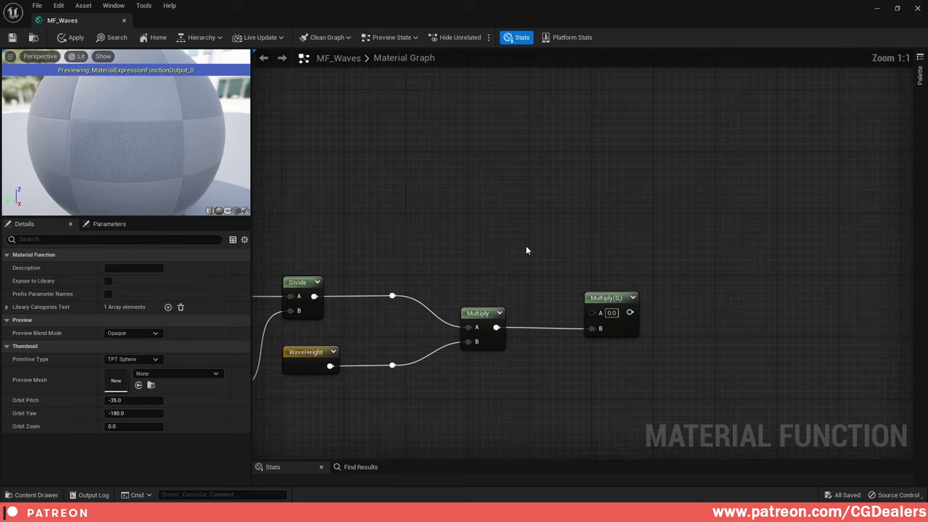
right_click(527, 246)
click(533, 266)
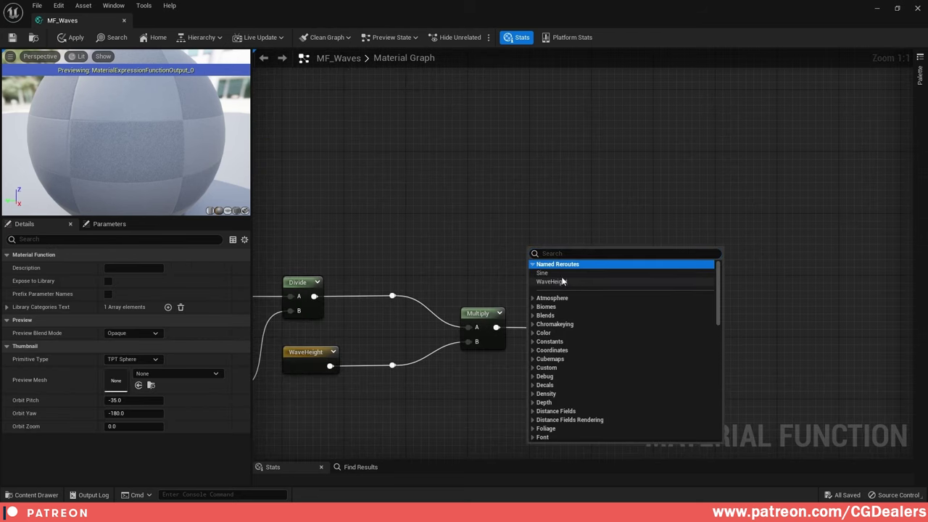
click(551, 274)
drag(541, 265, 606, 290)
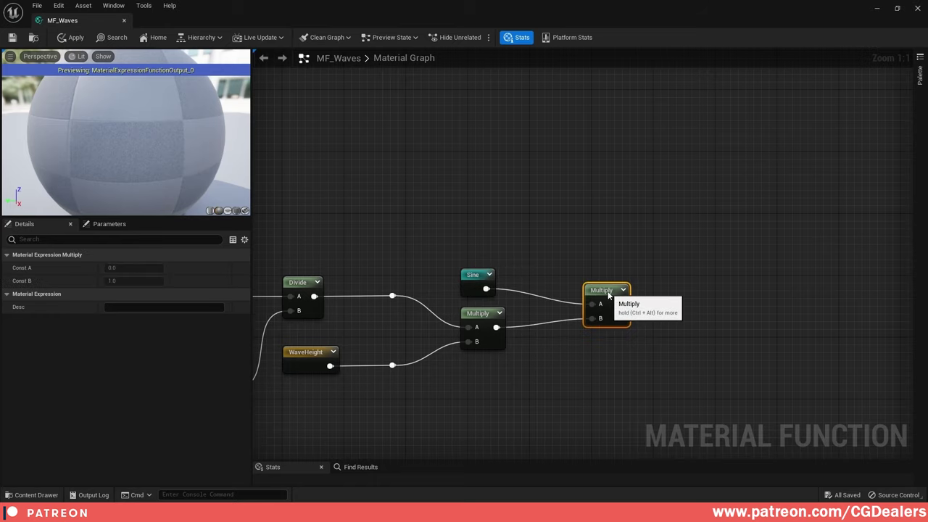
click(721, 299)
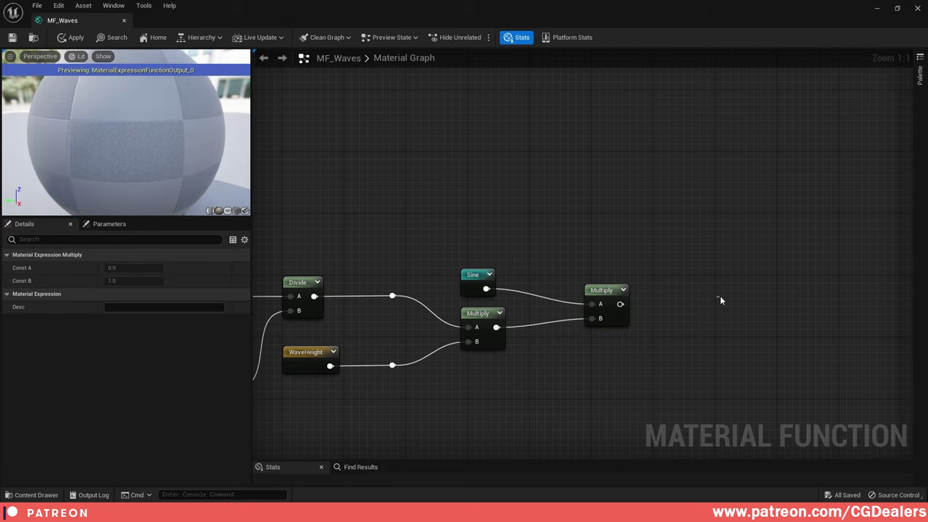
- Add a further Multiply node after the Sine product and wire that product into the new node's input B
click(701, 247)
drag(707, 251, 667, 226)
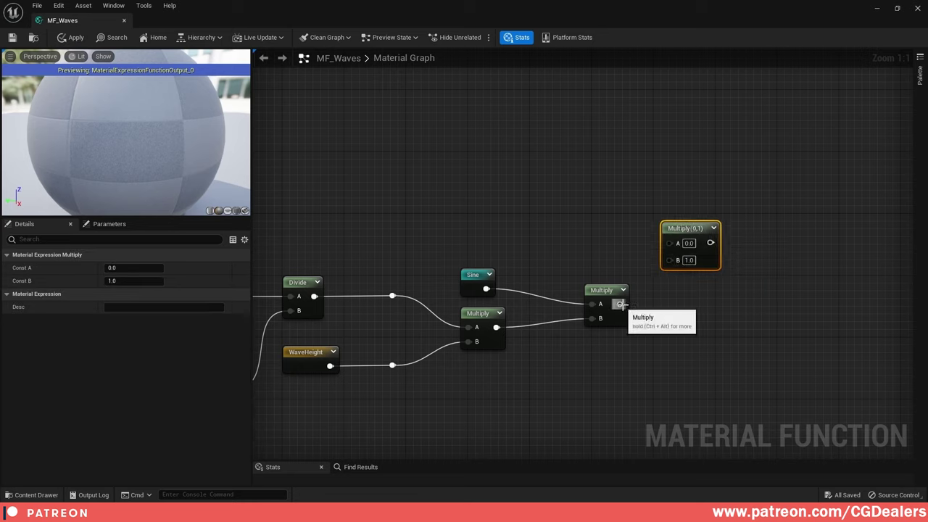
drag(620, 304, 677, 244)
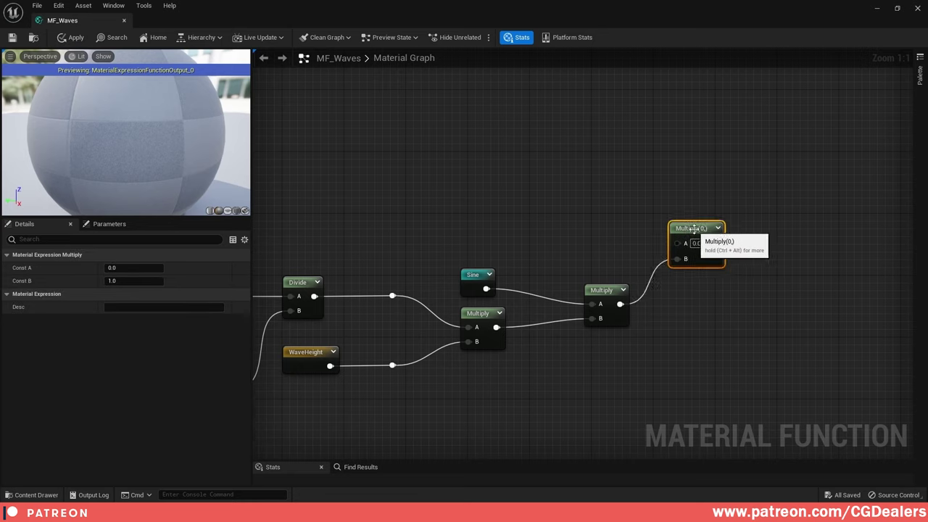
click(639, 200)
scroll(453, 192, down, 2)
right_drag(454, 192, 761, 301)
scroll(326, 138, down, 1)
right_drag(297, 120, 619, 237)
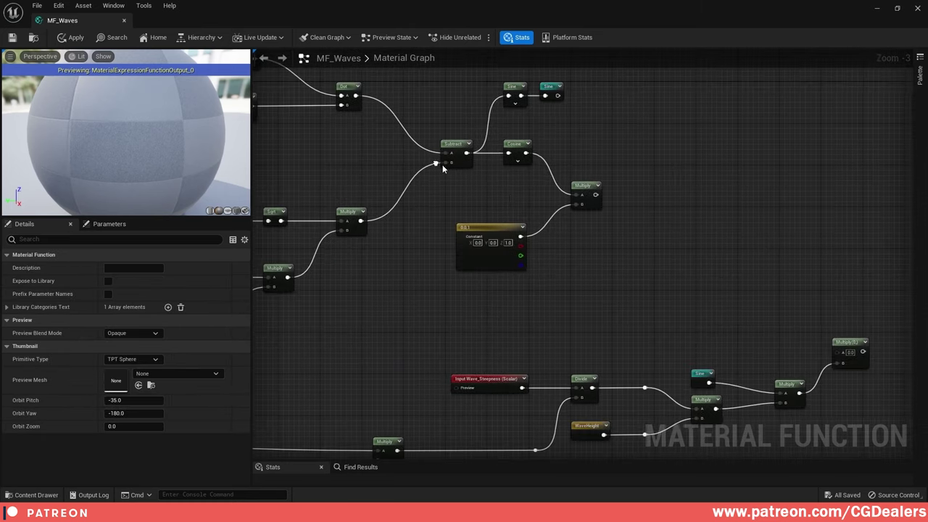
- Create a named reroute declaration called Normalize from the Normalize node's output and place it just above the wire beside that node
right_drag(377, 166, 738, 322)
right_drag(565, 281, 544, 237)
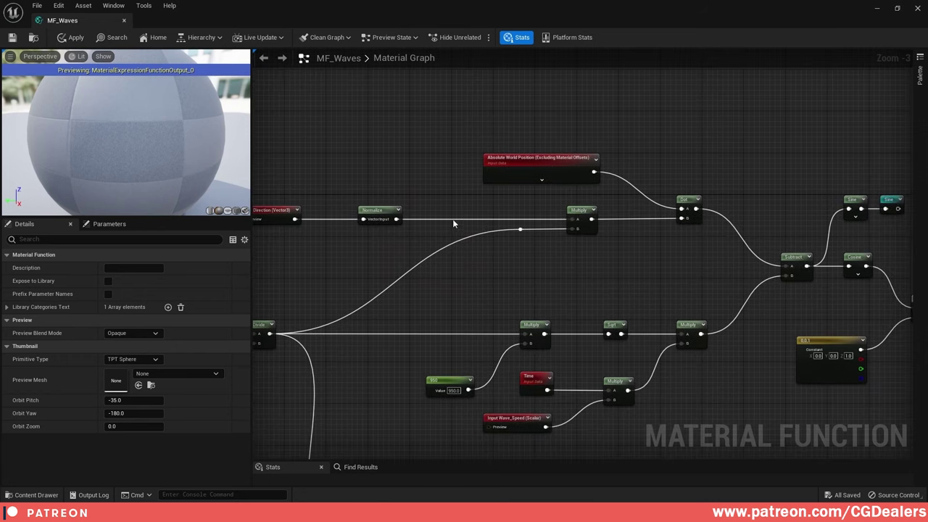
drag(396, 219, 447, 220)
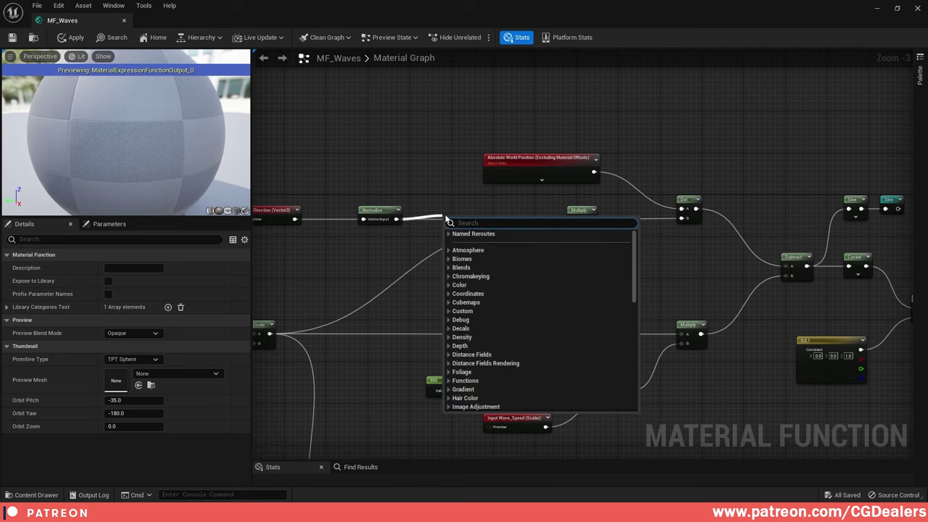
text(reroute)
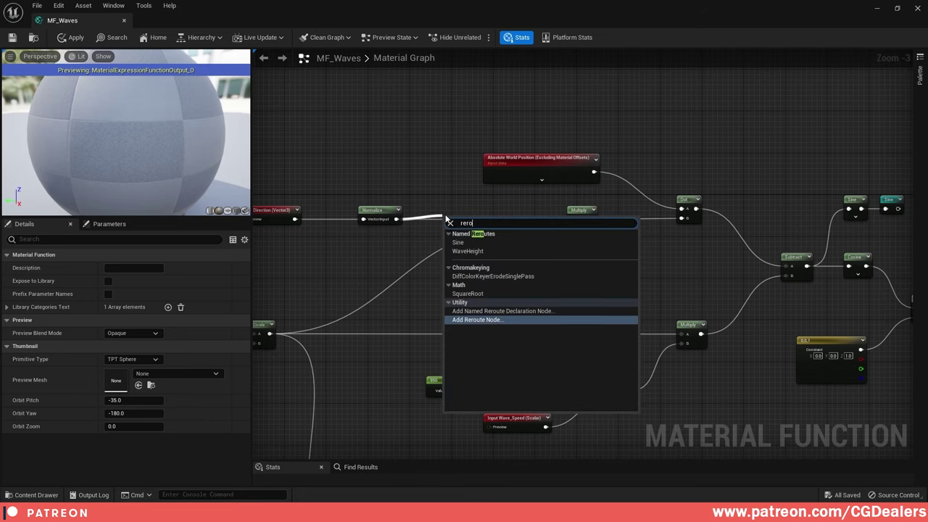
click(544, 276)
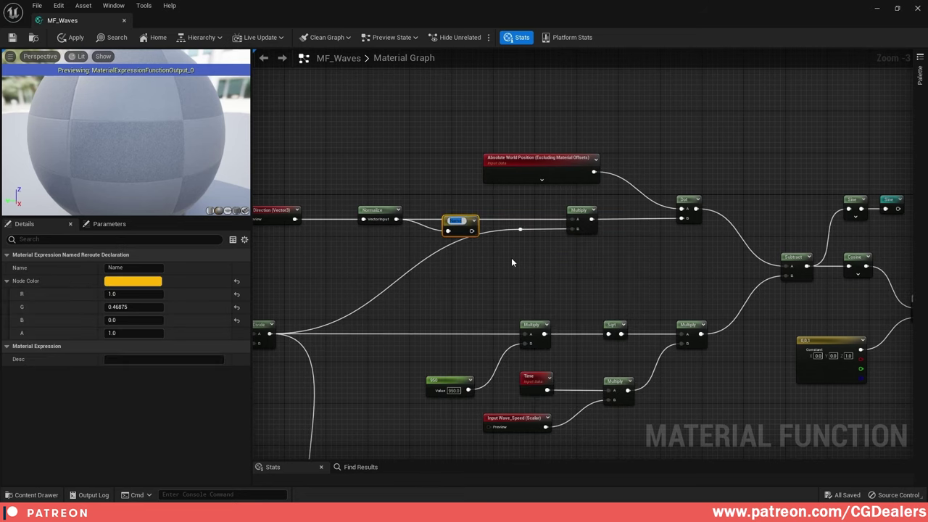
text(Normalize)
key(Return)
drag(457, 227, 435, 202)
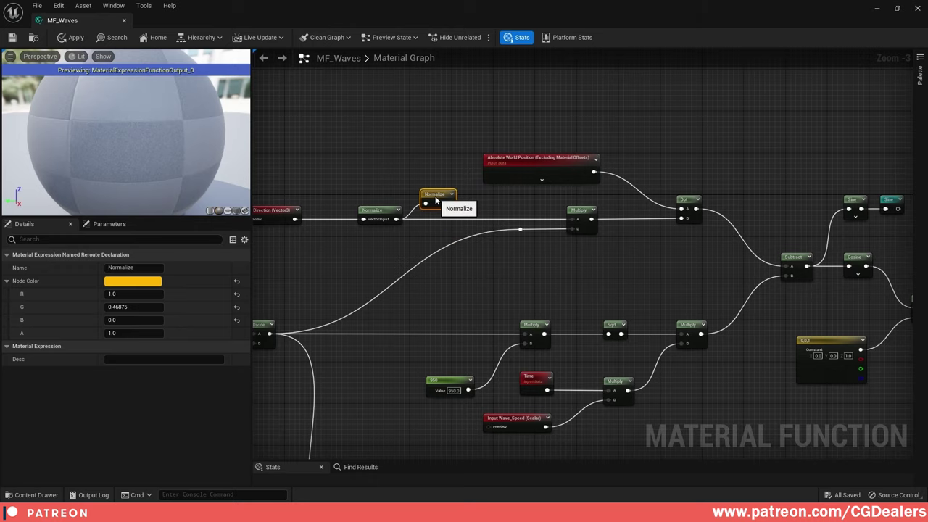
- Place a Normalize named reroute beside the last Multiply of the steepness chain and connect it to that node's input A
right_drag(710, 253, 636, 206)
right_drag(833, 286, 595, 208)
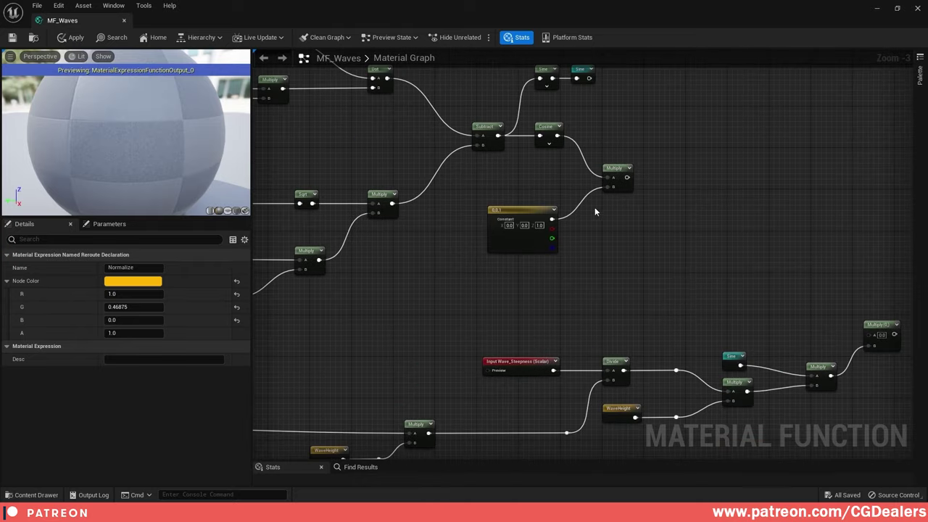
right_drag(884, 387, 602, 256)
scroll(603, 256, up, 2)
right_click(506, 186)
click(512, 203)
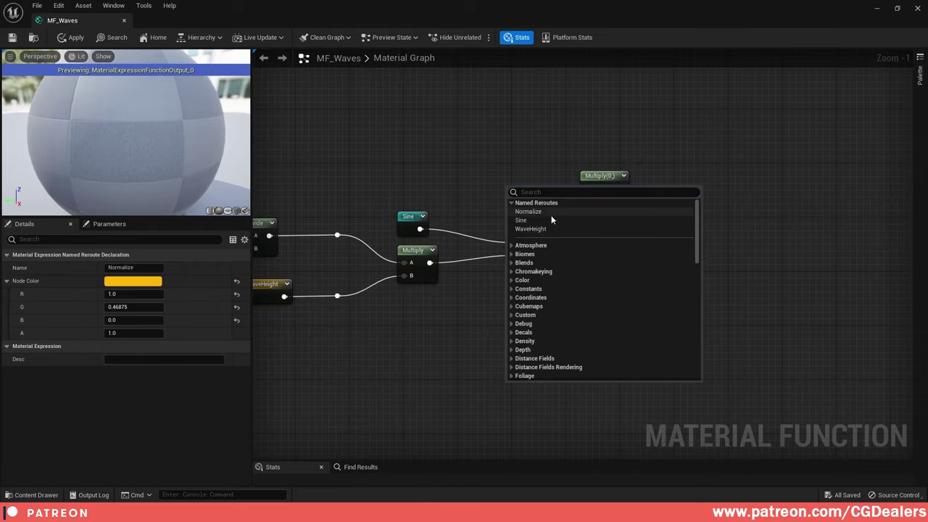
click(528, 212)
drag(544, 203, 524, 176)
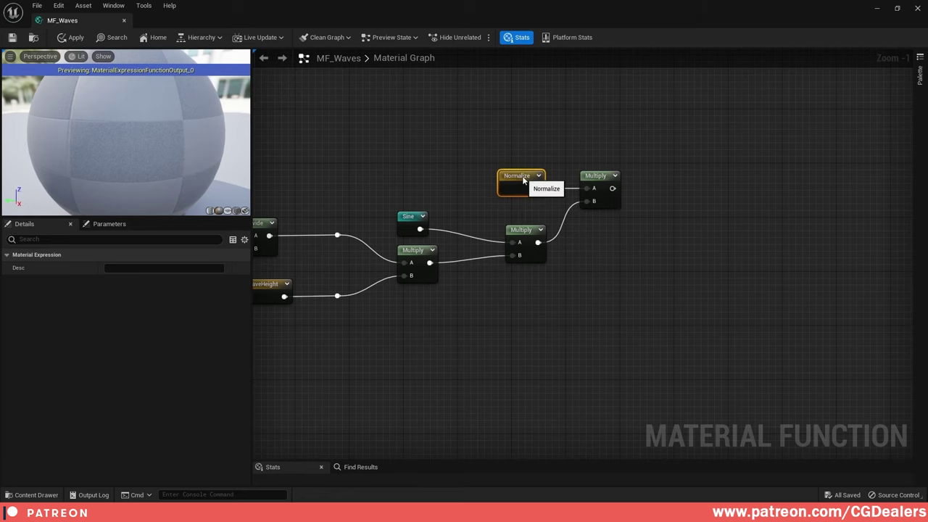
ctrl+click(603, 181)
click(679, 211)
- Left-align the Normalize reroute with the Sine product's Multiply node below it
right_drag(576, 277, 624, 272)
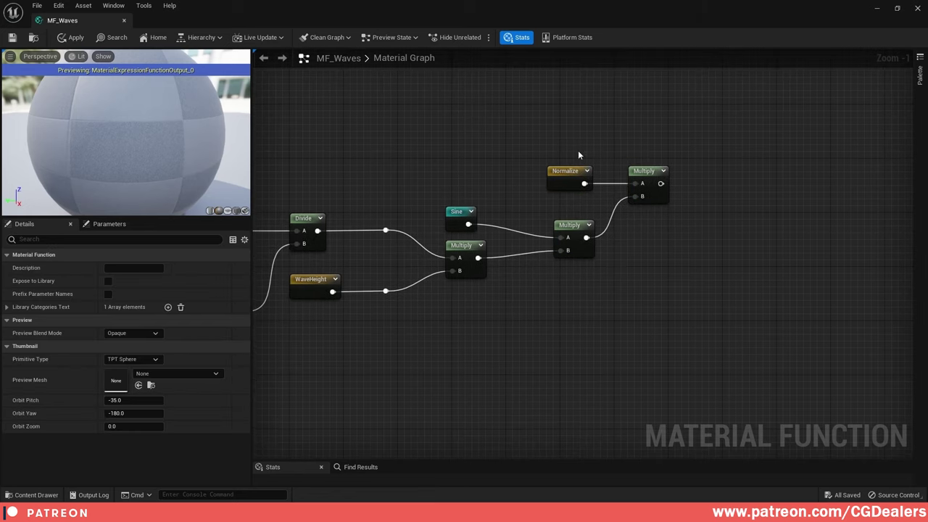
drag(580, 153, 598, 263)
key(shift+a)
click(660, 272)
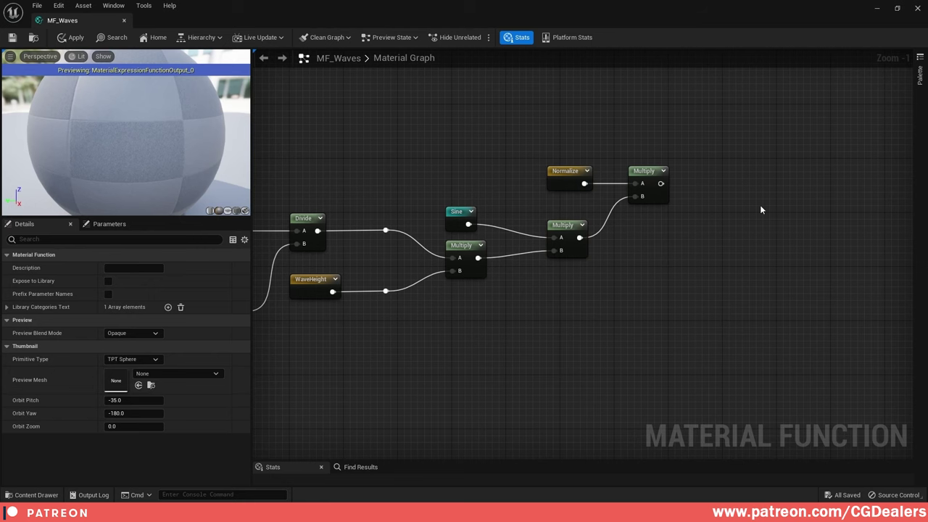
- Add a Multiply node well to the right of the cosine Multiply and wire that product into its input A
right_drag(761, 205, 703, 270)
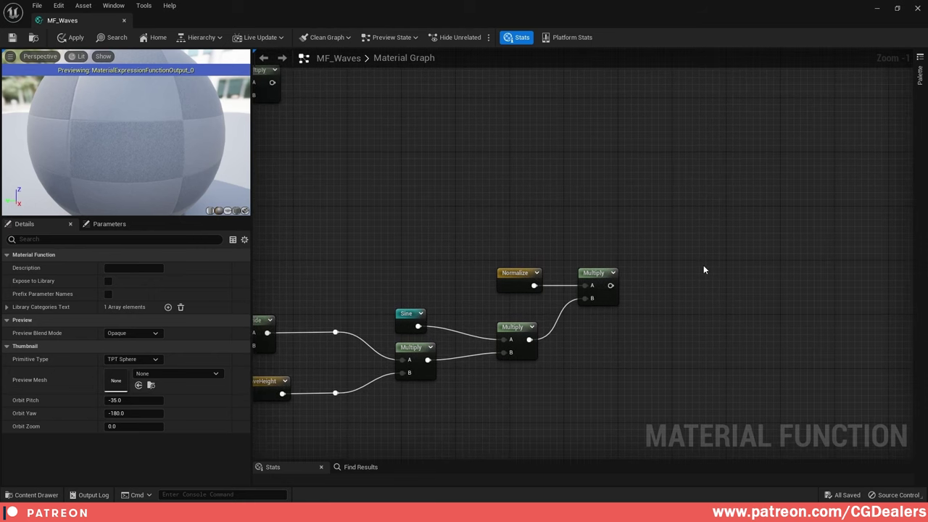
scroll(703, 270, down, 2)
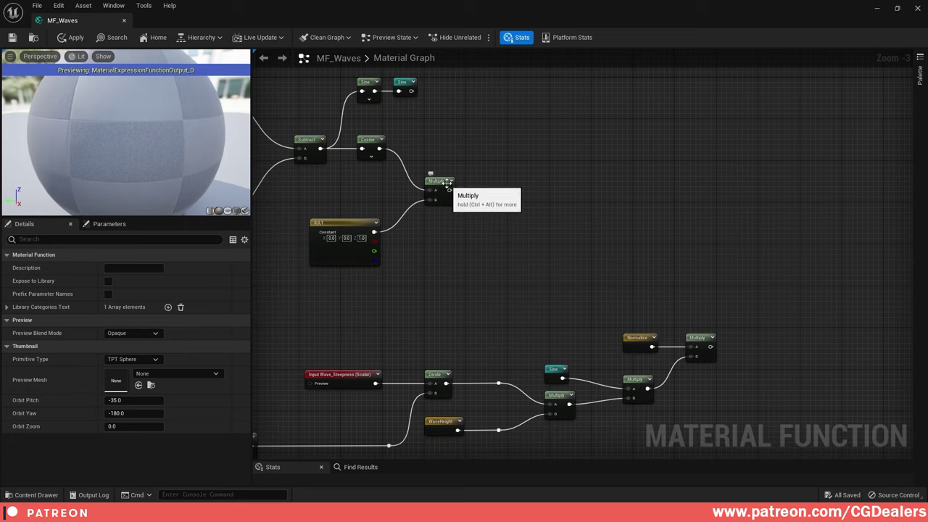
click(668, 179)
drag(448, 190, 673, 188)
click(772, 203)
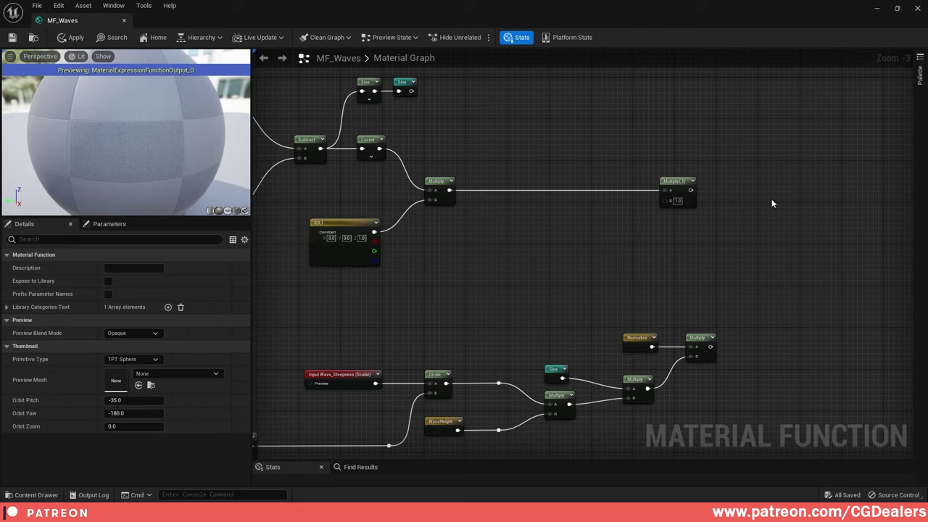
- Add a Subtract node and wire the new upper Multiply into input A and the Normalize Multiply into input B
right_click(764, 226)
text(sub)
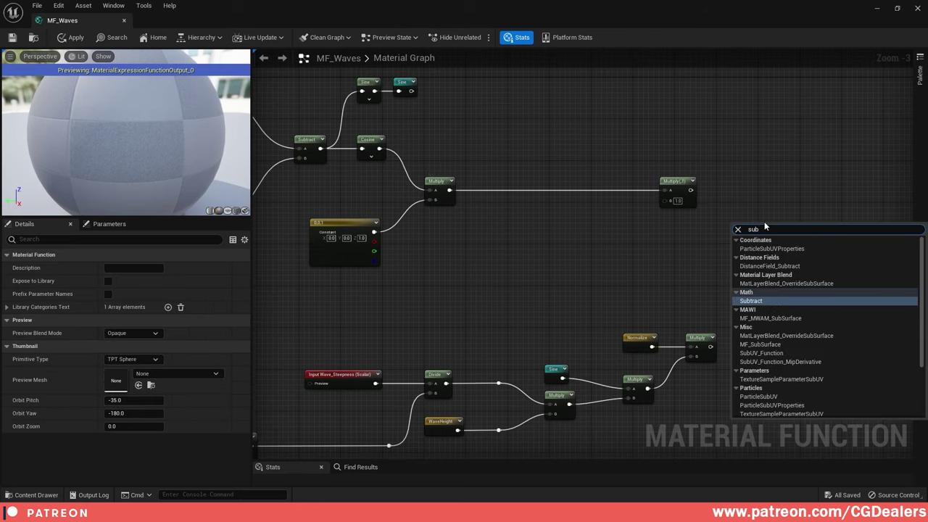
key(Return)
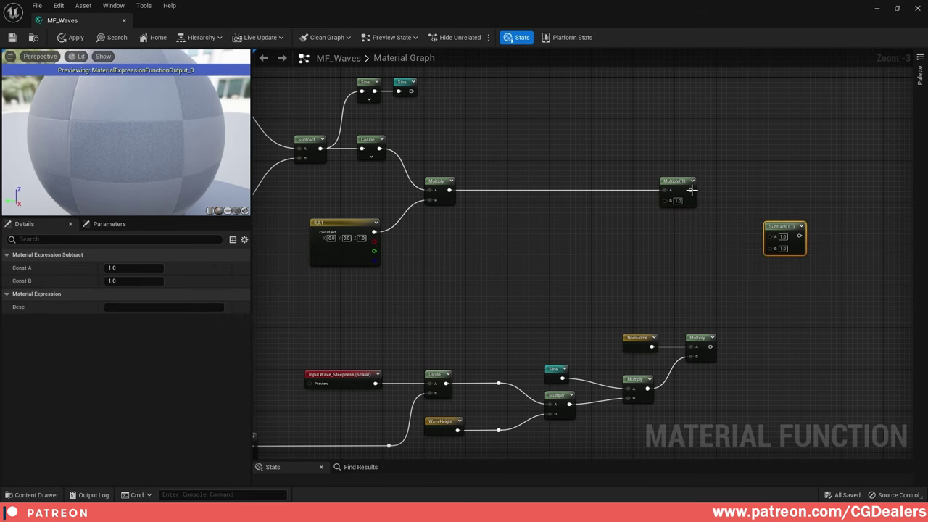
drag(692, 190, 763, 235)
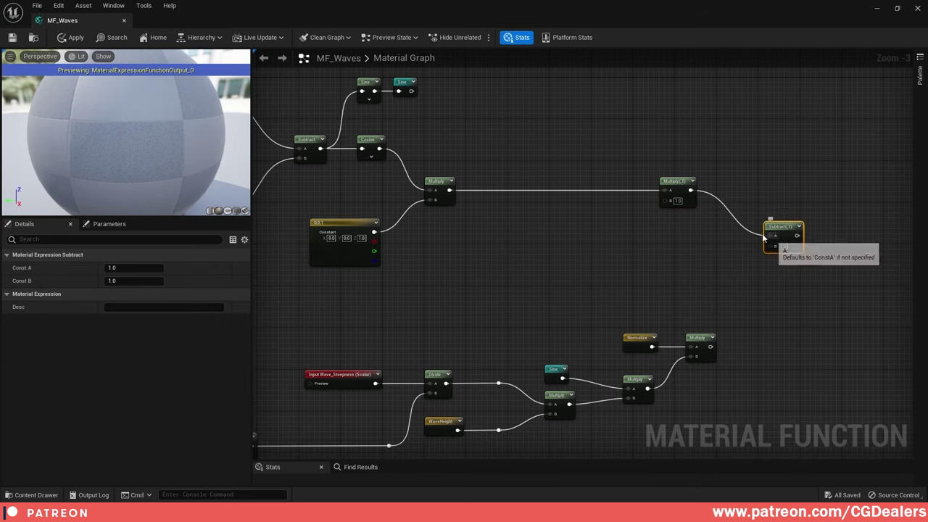
right_drag(736, 341, 630, 336)
drag(604, 340, 680, 255)
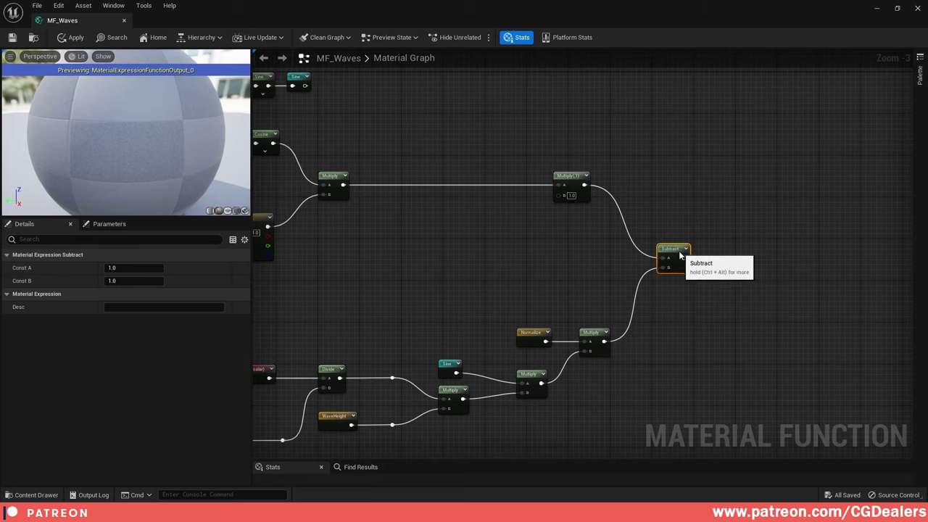
- Move the Output Result node beside the final Subtract and feed it with the Subtract's output
scroll(652, 243, down, 4)
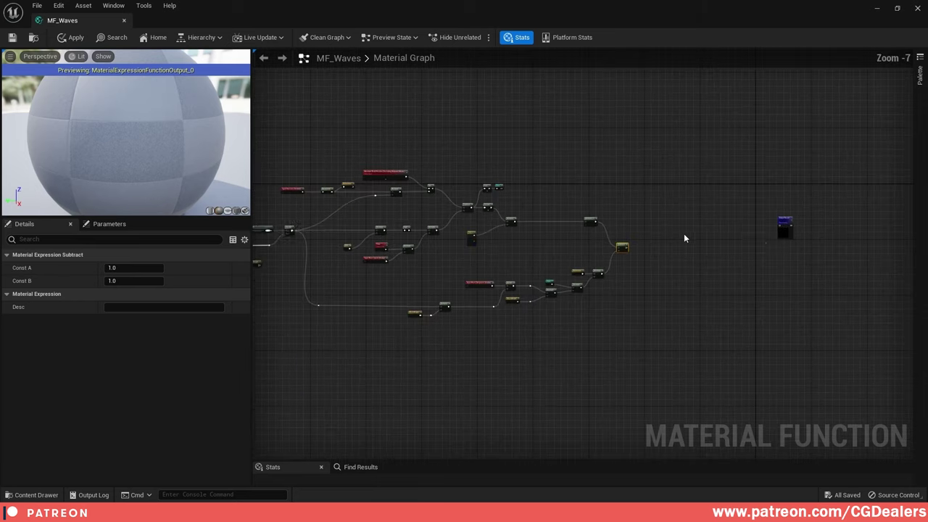
drag(783, 220, 707, 266)
scroll(656, 243, up, 7)
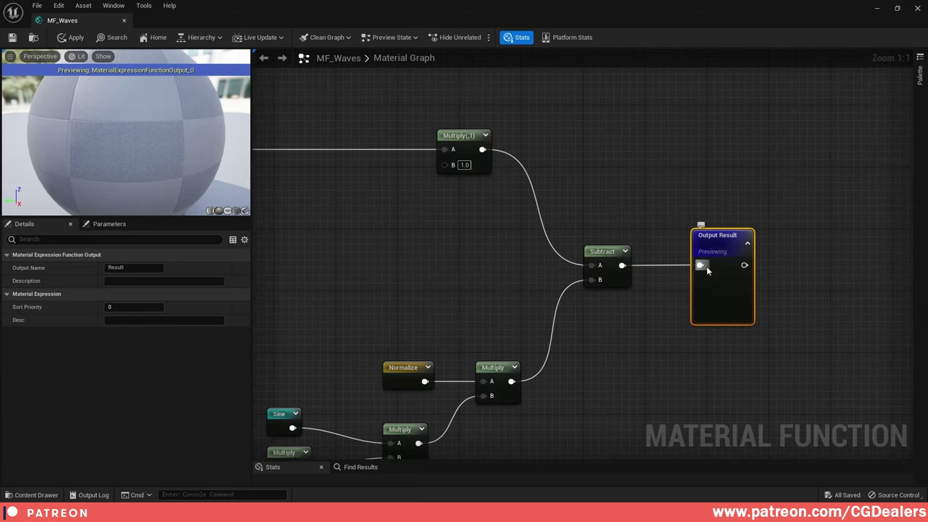
- Rename the function output from Result to Offset
click(155, 267)
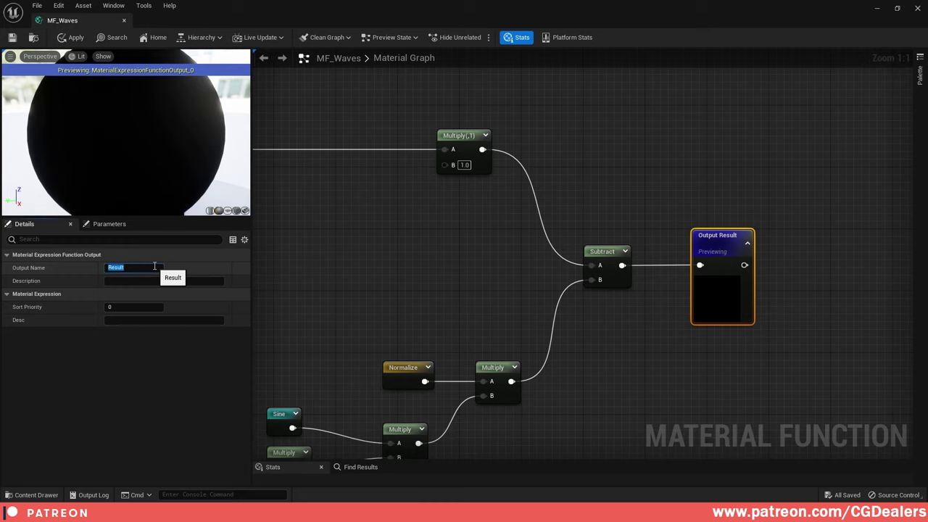
text(Offset)
key(Return)
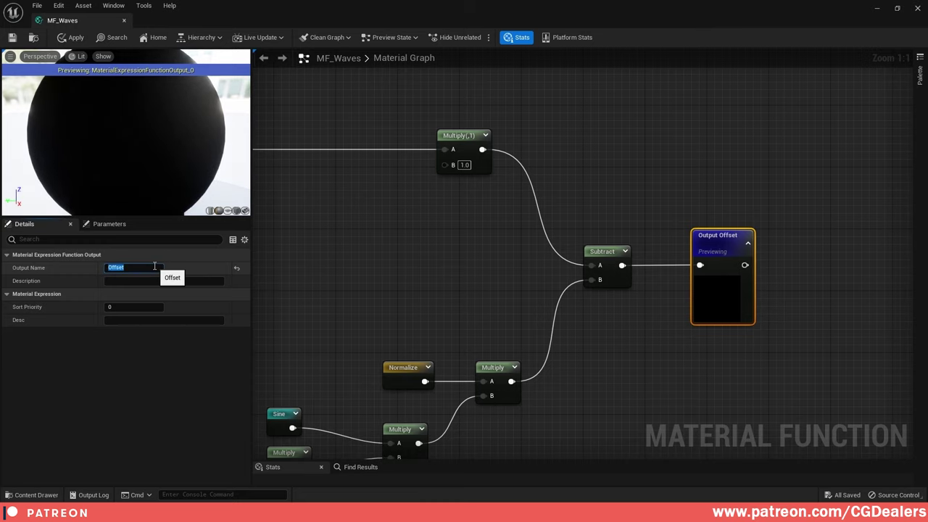
click(479, 265)
- Place a WaveHeight named reroute below the upper wire and connect it to input B of the Multiply feeding the Subtract's input A
scroll(478, 265, down, 2)
right_drag(479, 265, 699, 208)
right_drag(709, 156, 644, 236)
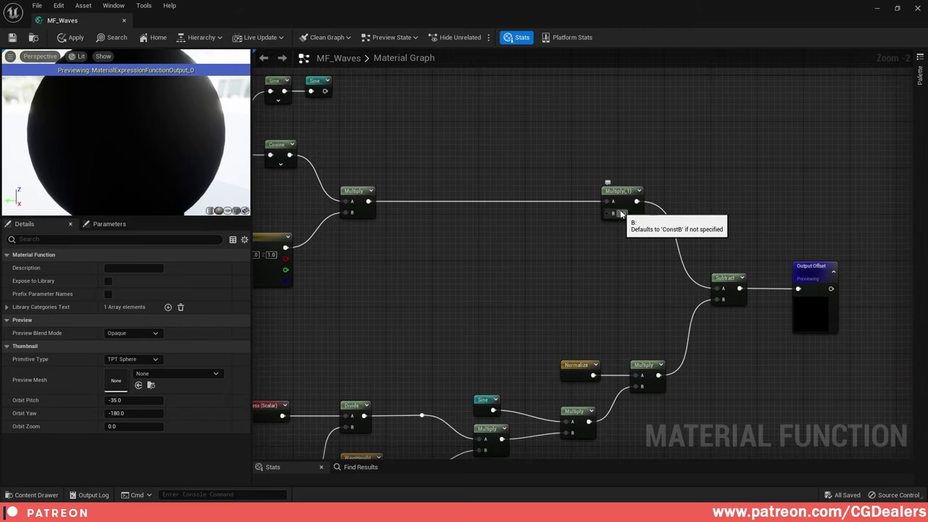
right_click(529, 226)
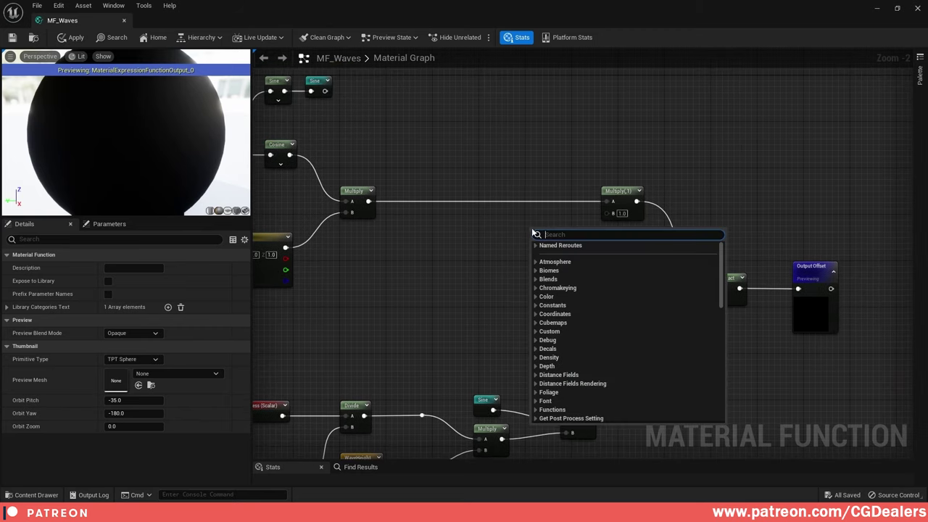
click(537, 248)
click(566, 271)
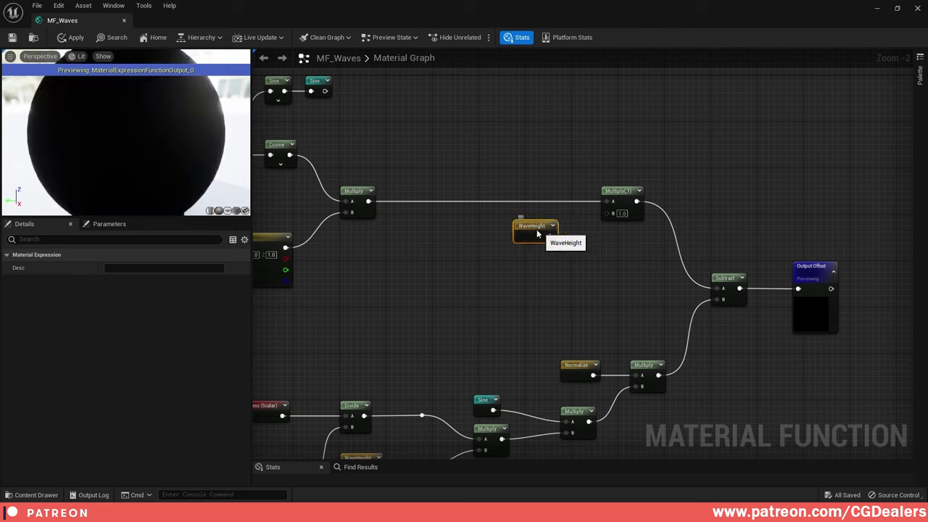
drag(550, 236, 607, 212)
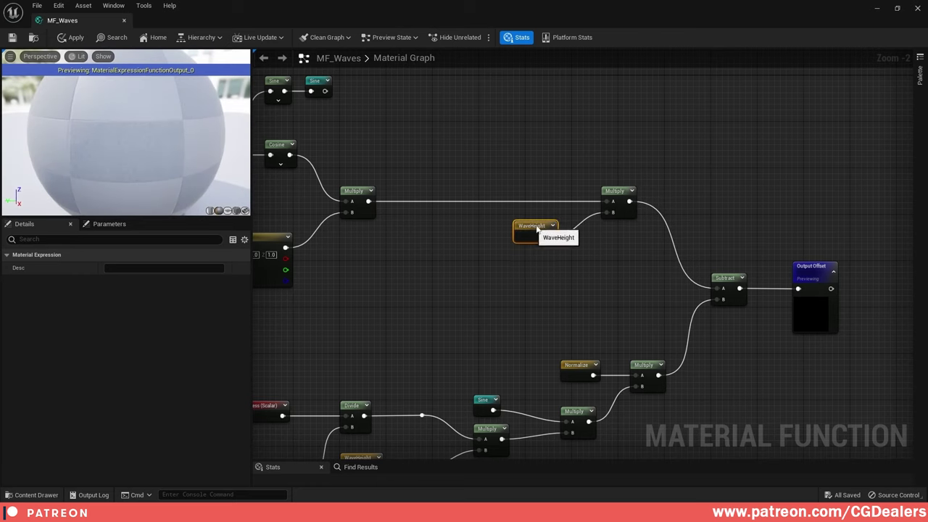
drag(540, 231, 552, 230)
click(642, 258)
- Left-align the two Multiply nodes feeding the final Subtract, shift them slightly right, and line up the WaveHeight reroute above Normalize
drag(690, 149, 642, 414)
drag(657, 161, 639, 437)
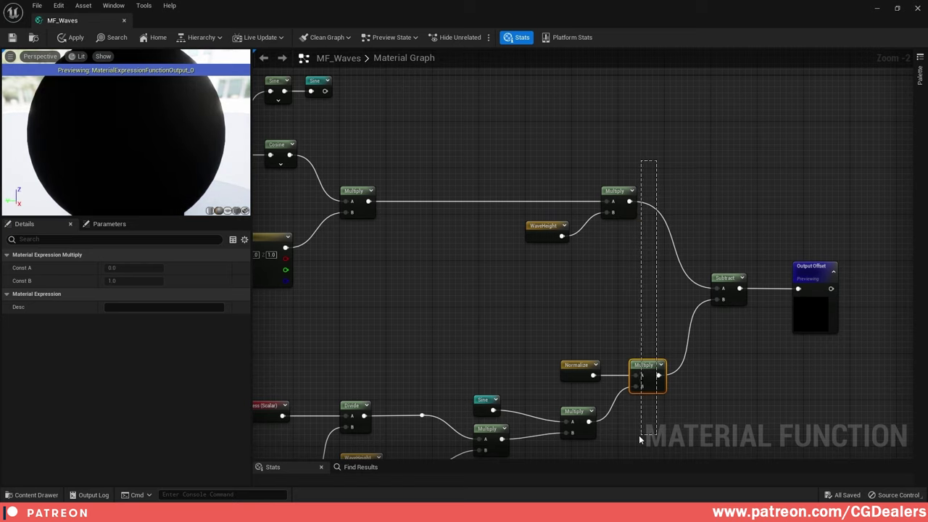
shift+click(619, 203)
key(shift+a)
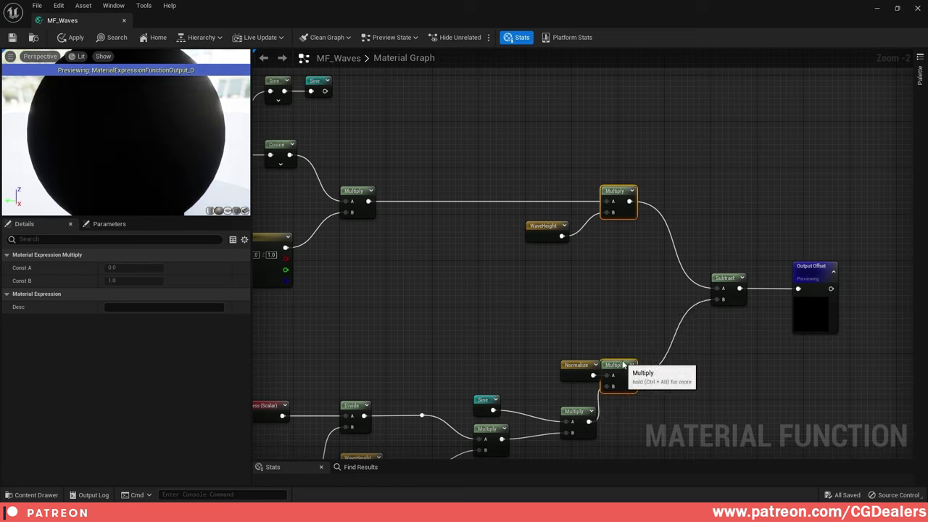
drag(628, 362, 662, 362)
click(627, 291)
drag(545, 225, 580, 226)
click(628, 292)
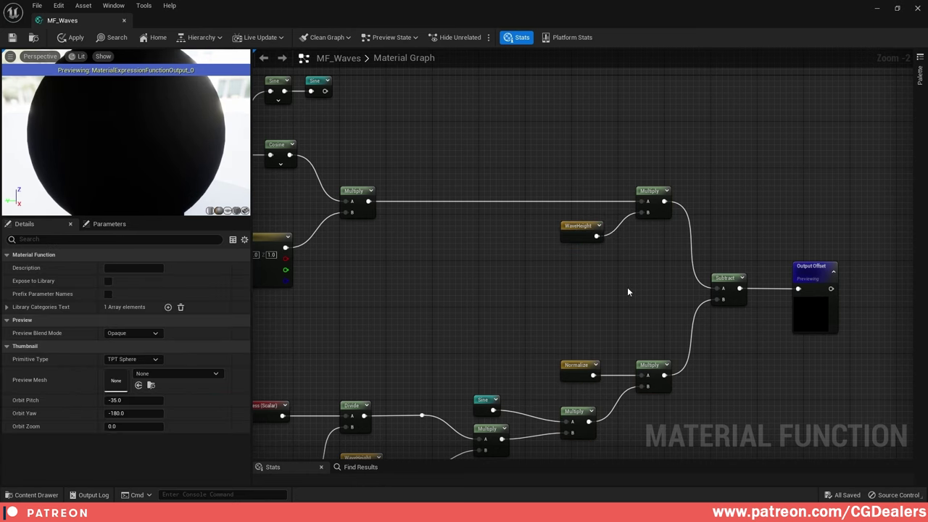
- Duplicate the Output Offset node and place the copy above the graph's upper branch
scroll(628, 292, down, 2)
right_drag(777, 256, 736, 275)
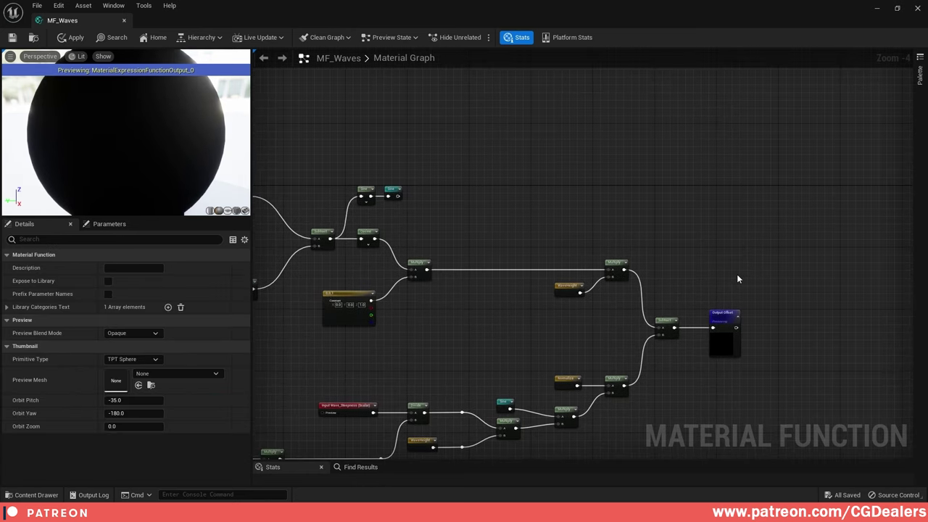
click(724, 318)
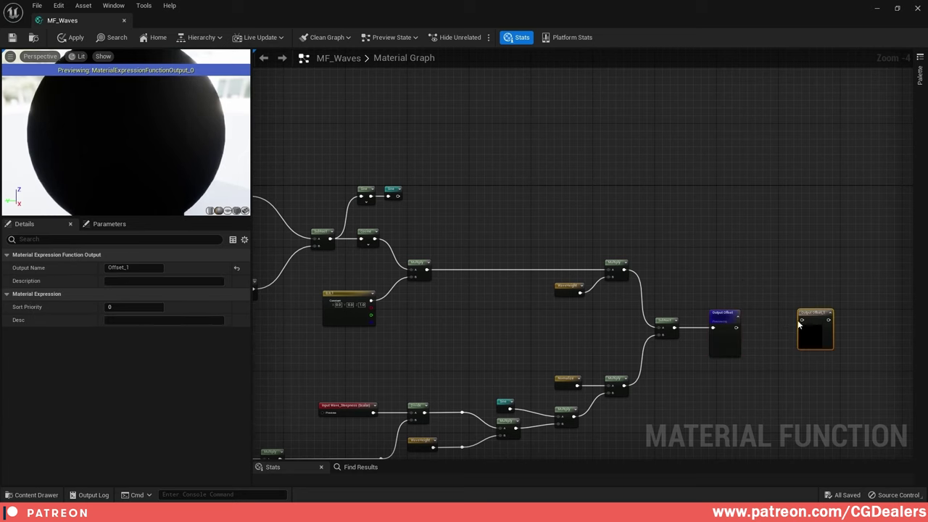
key(ctrl+c)
key(ctrl+v)
drag(715, 174, 716, 155)
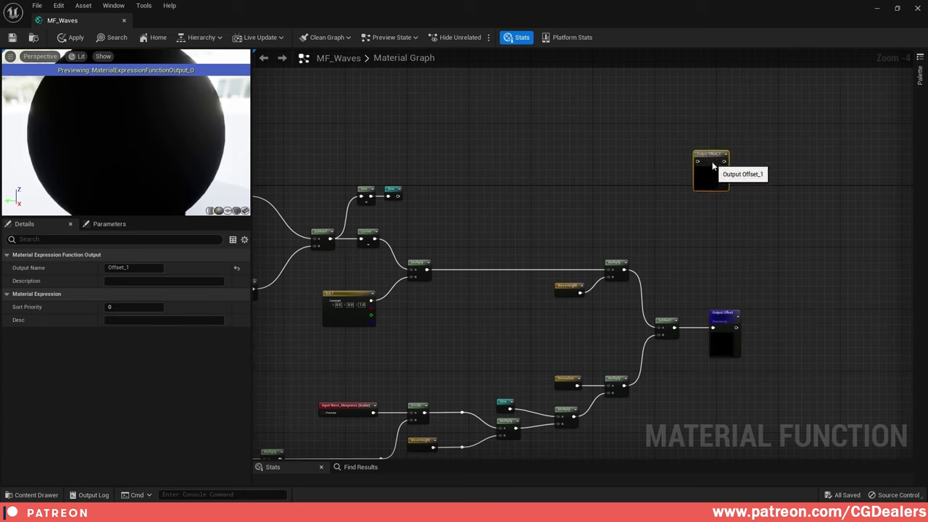
- Rename the copied function output to Normal and move it farther up, clear of the Offset branch
click(153, 268)
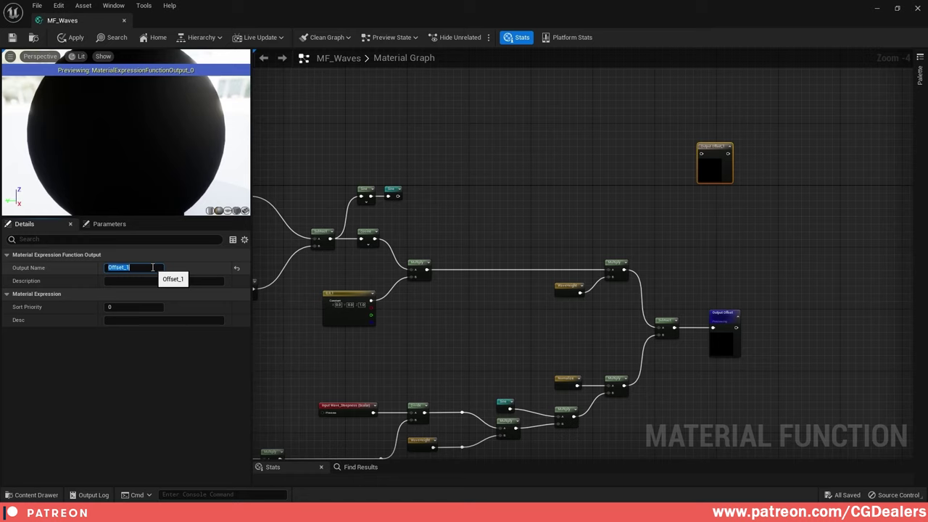
text(Normal)
key(Return)
click(714, 142)
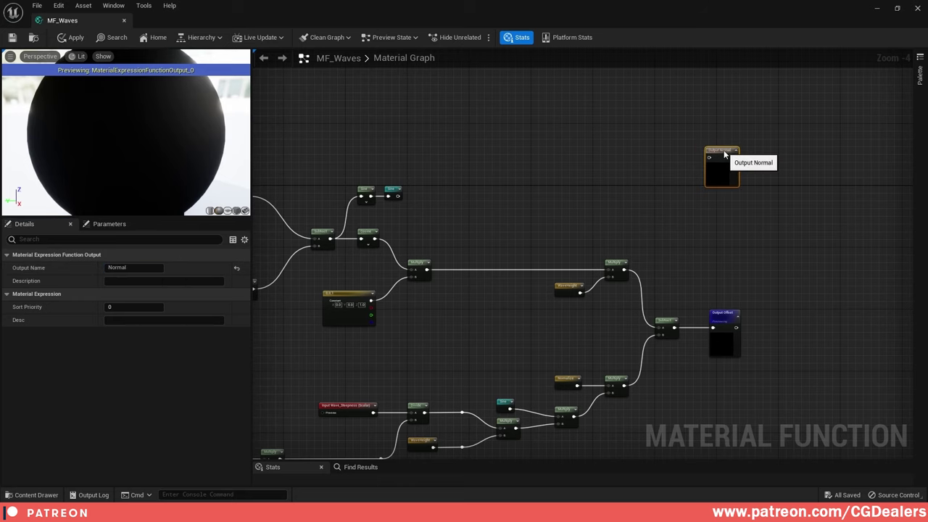
drag(715, 143, 735, 108)
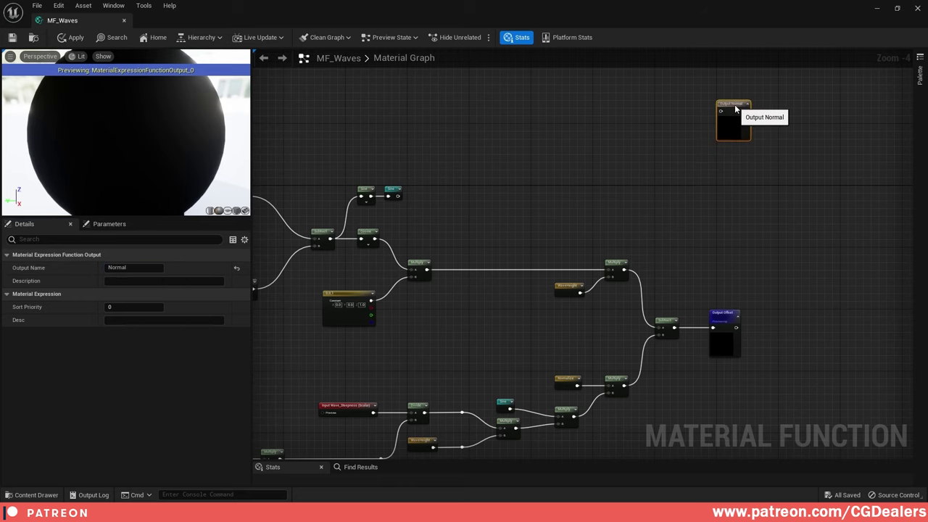
click(622, 132)
right_drag(592, 131, 676, 178)
scroll(640, 173, up, 1)
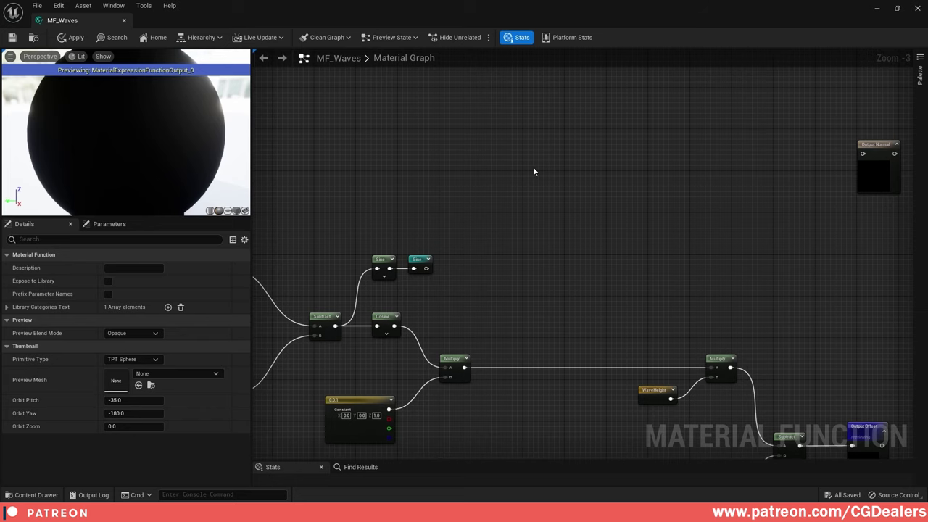
- Add a Multiply node above the graph's upper branch and connect a Sine named reroute to its input A
key(m)
click(536, 134)
drag(551, 140, 528, 125)
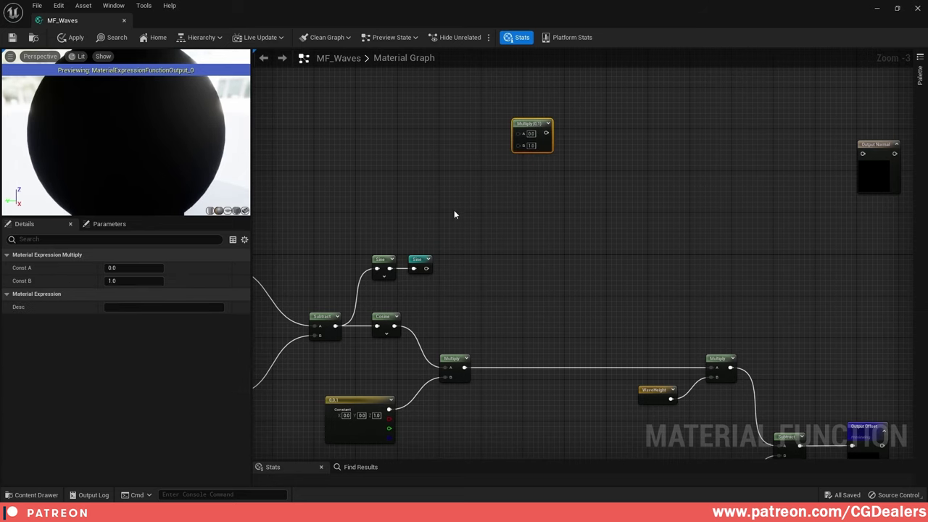
click(419, 261)
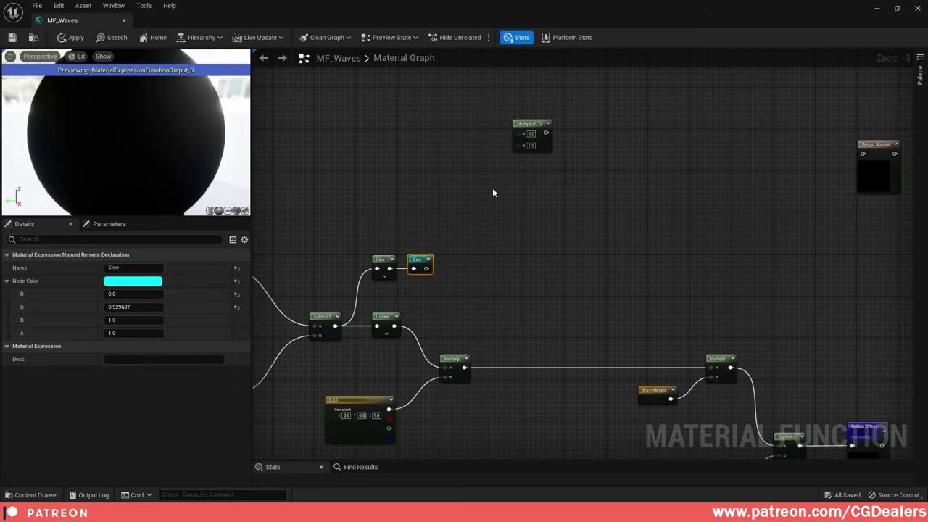
right_click(493, 191)
click(497, 207)
click(510, 223)
drag(499, 196, 535, 148)
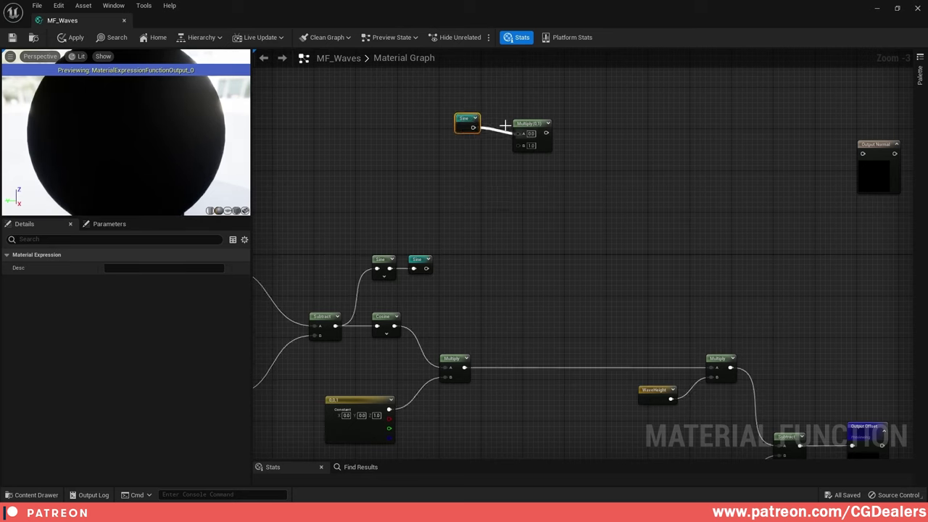
click(572, 170)
- Add a named reroute declaration called WaveHeight_Multiply from the output of the Multiply that feeds the Divide's input B
scroll(516, 285, down, 2)
right_drag(516, 285, 651, 127)
scroll(558, 307, up, 1)
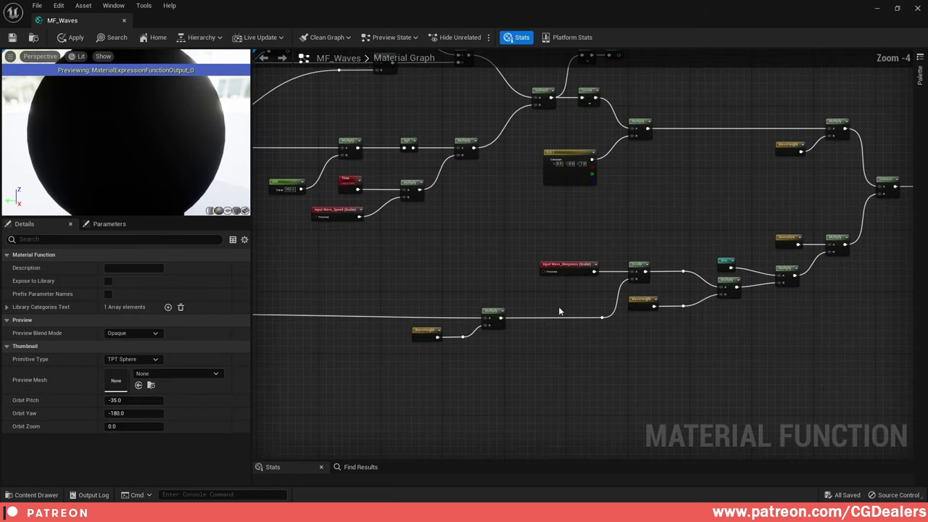
scroll(558, 311, up, 2)
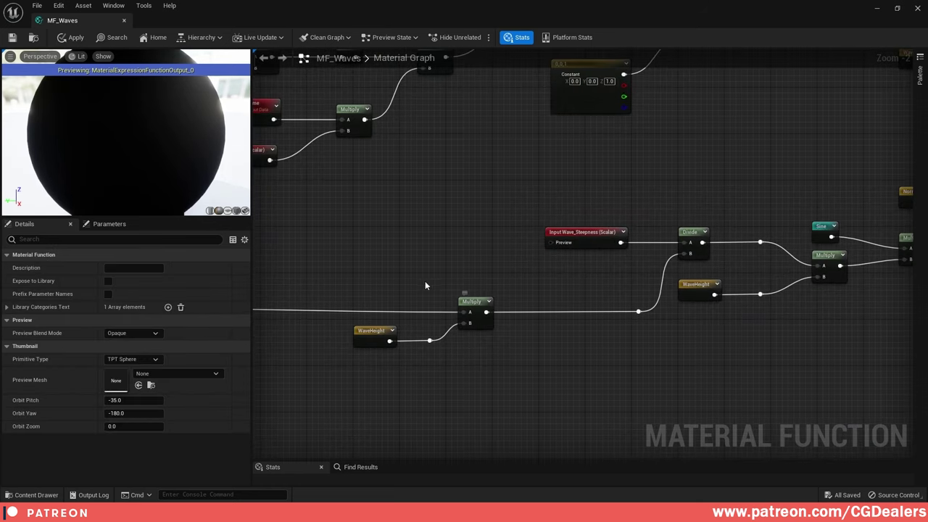
right_drag(425, 283, 521, 291)
drag(581, 321, 631, 344)
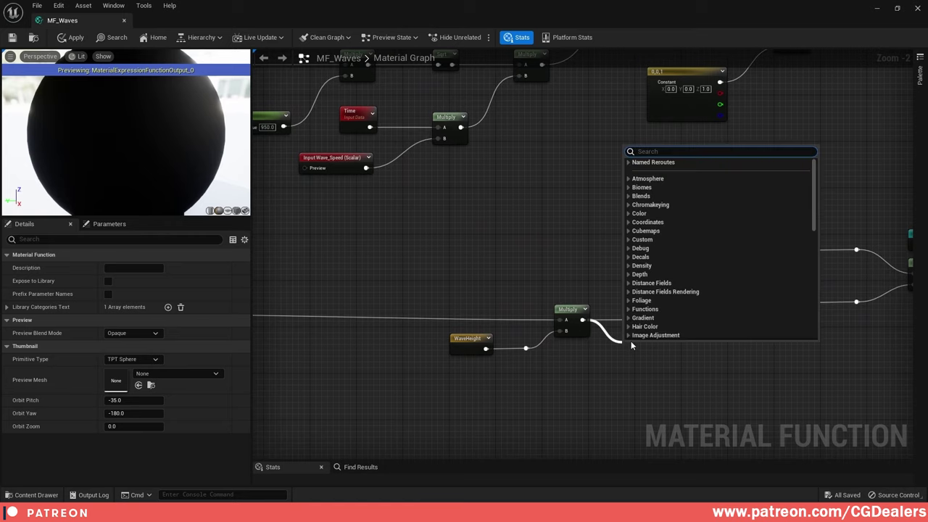
text(rerout)
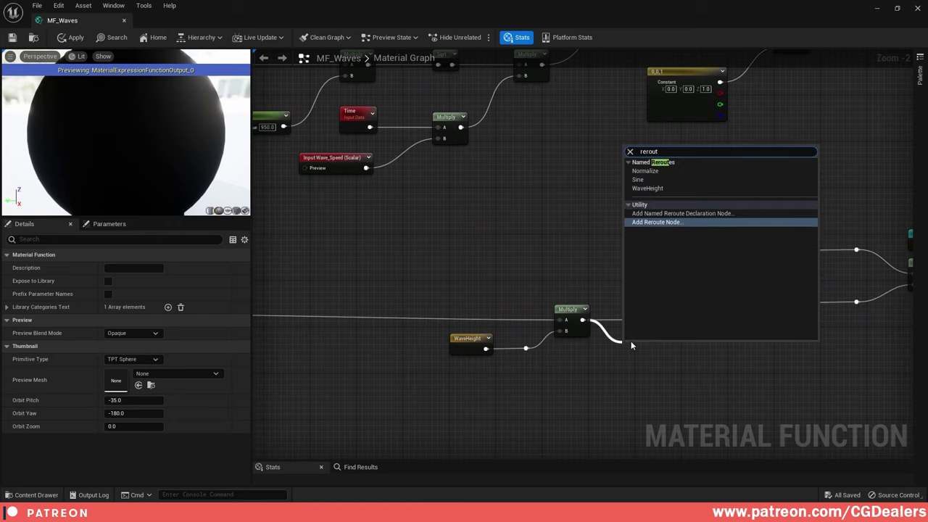
click(697, 216)
text(Wa)
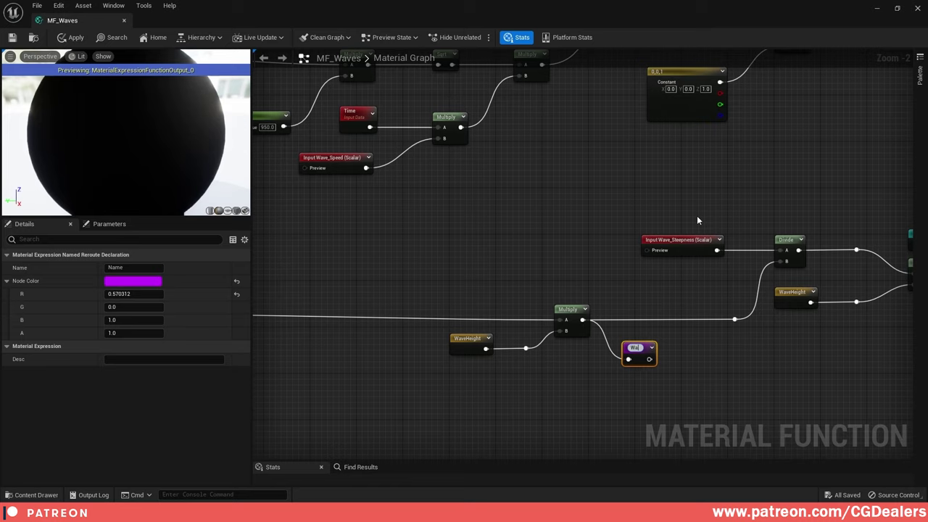
text(veHeight_Multi)
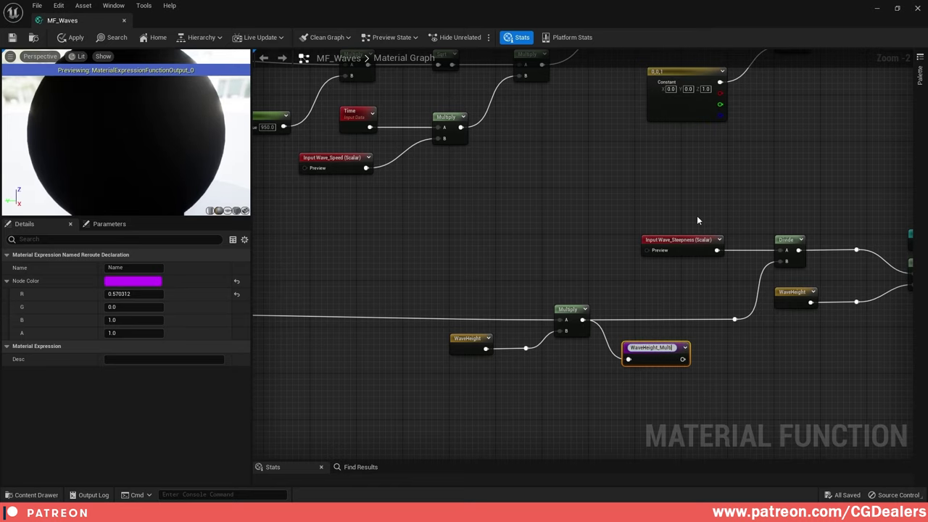
text(ply)
key(Return)
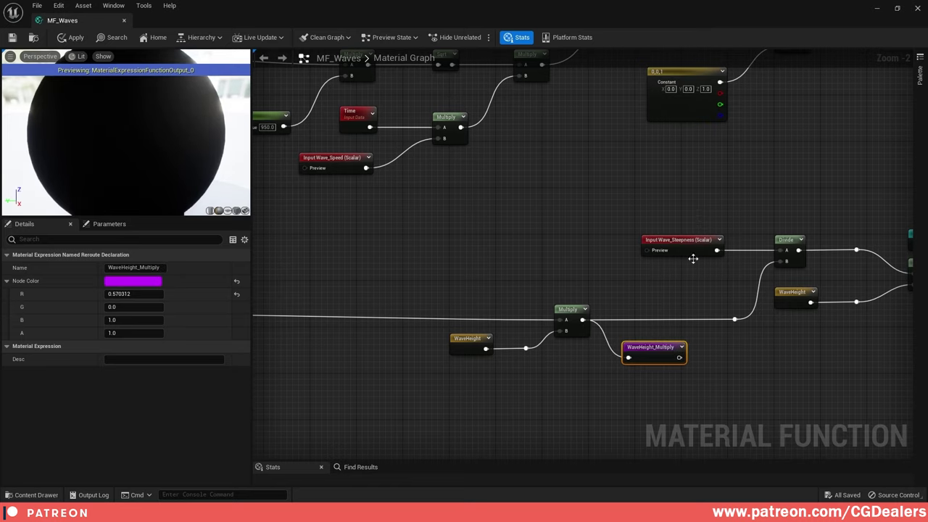
- Place a WaveHeight_Multiply named reroute below the upper Sine reroute and connect it to input B of the new Multiply
right_drag(692, 257, 535, 445)
right_drag(670, 208, 563, 422)
right_click(533, 193)
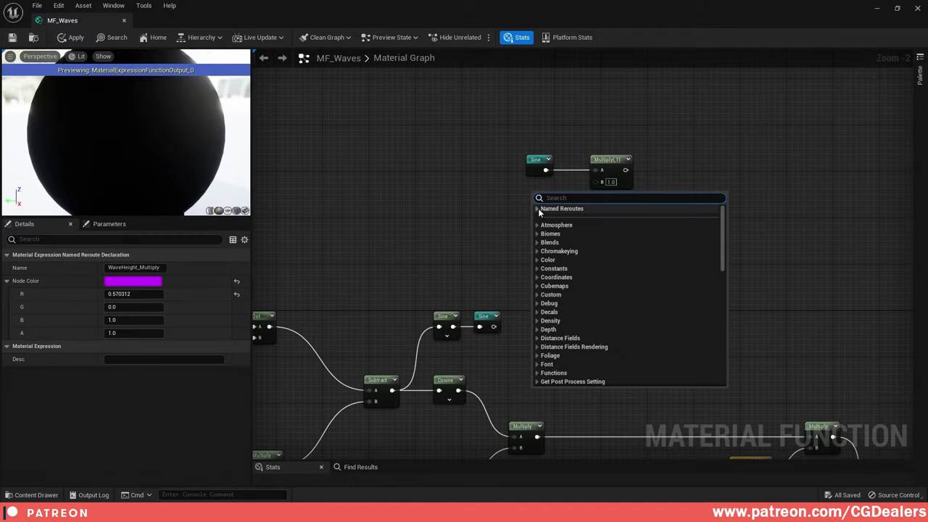
click(568, 243)
drag(549, 196, 596, 180)
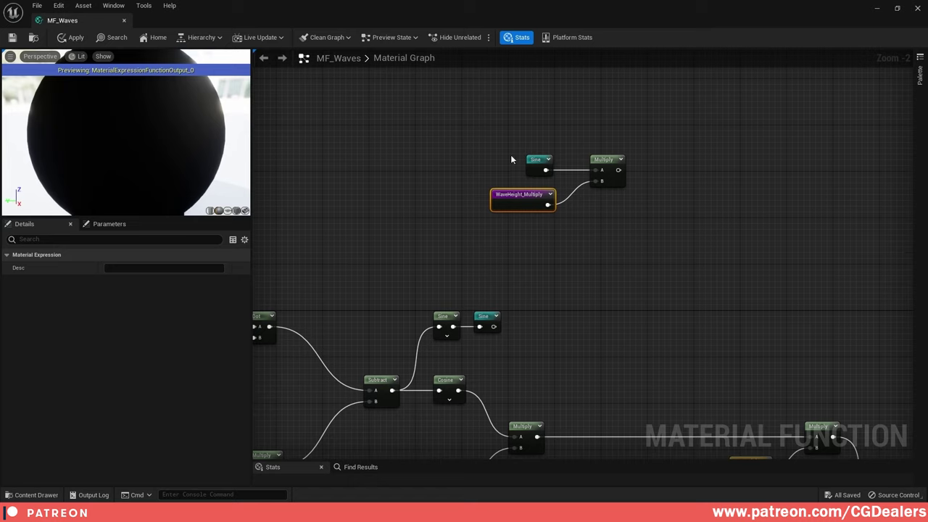
- Shift the upper Sine reroute, WaveHeight_Multiply reroute and their Multiply together slightly up and right
shift+drag(511, 159, 605, 184)
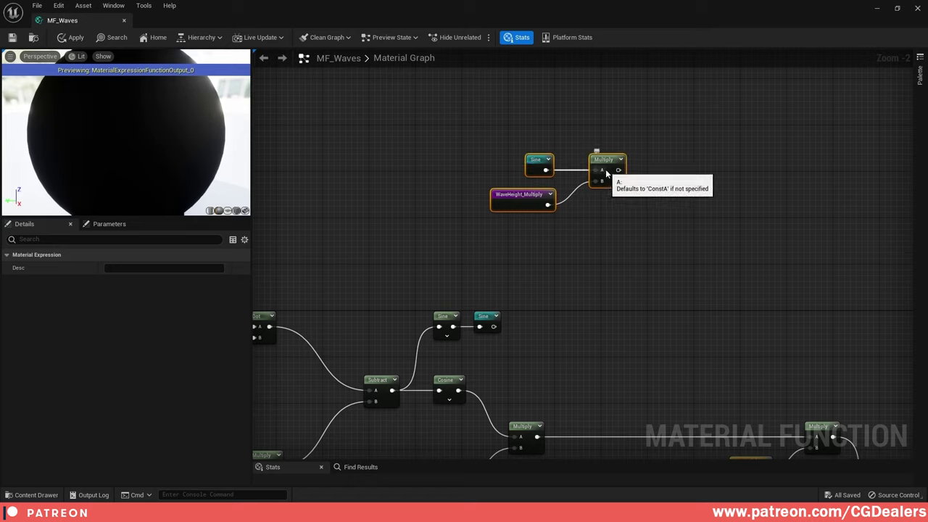
drag(605, 159, 615, 142)
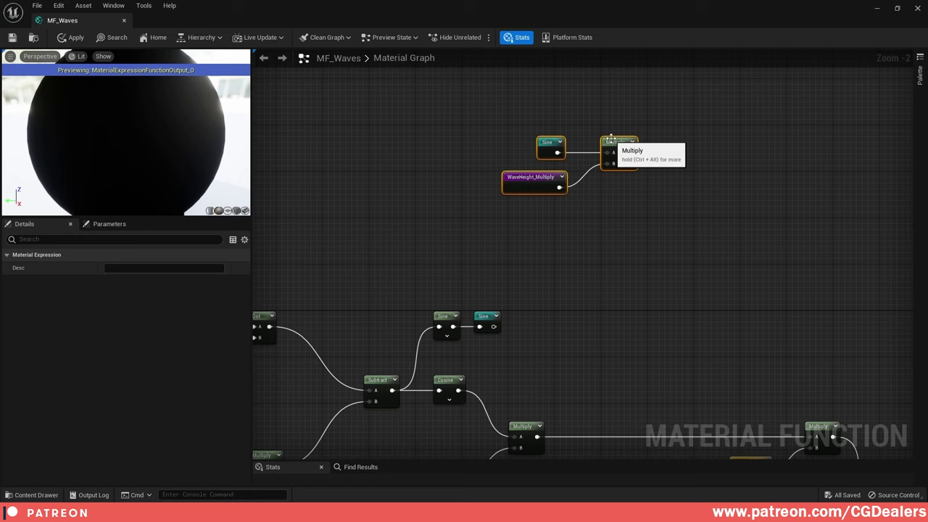
click(666, 205)
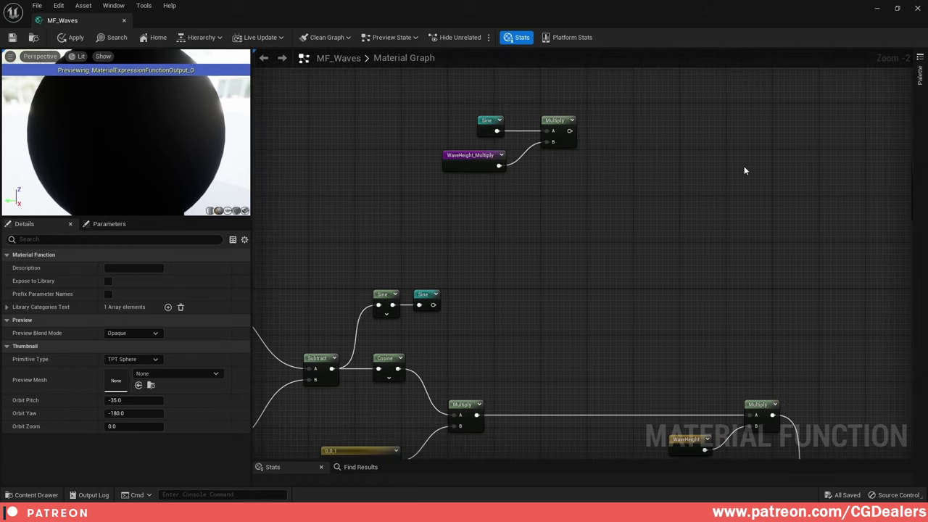
- Add a second Multiply right of the first, connect the first one's output to its input A, and straighten the connection
click(689, 147)
drag(569, 130, 689, 139)
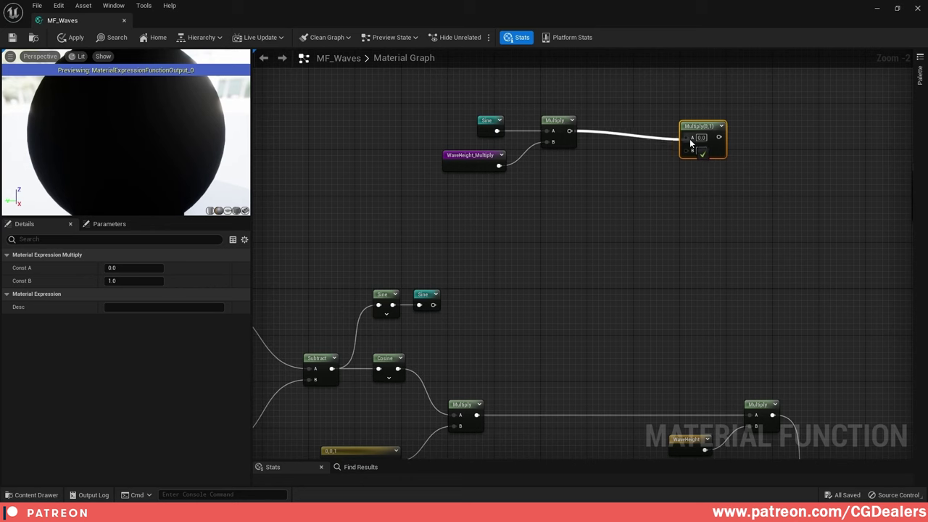
drag(572, 102, 702, 172)
click(645, 182)
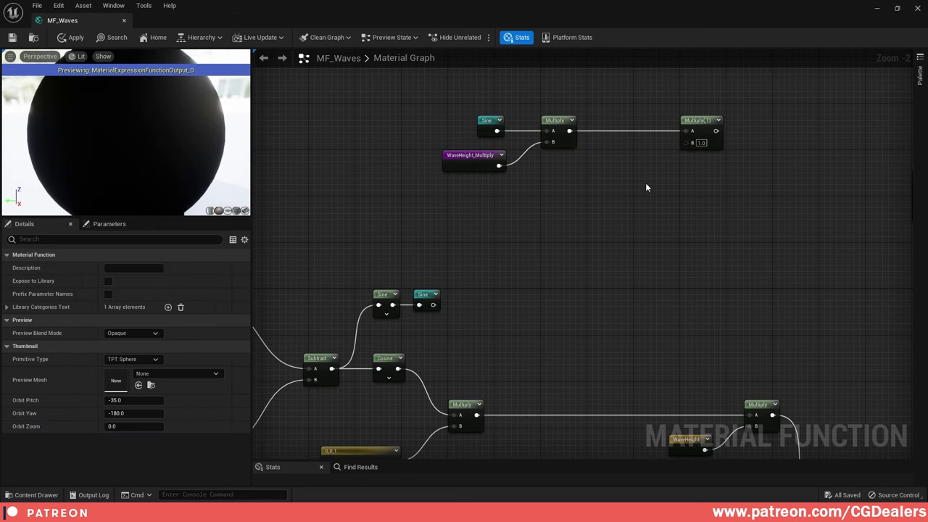
- Place a Normalize named reroute below the wire between the two upper Multiply nodes and connect it to the second Multiply's input B
right_click(646, 182)
click(529, 204)
right_drag(529, 204, 912, 194)
right_drag(430, 265, 429, 264)
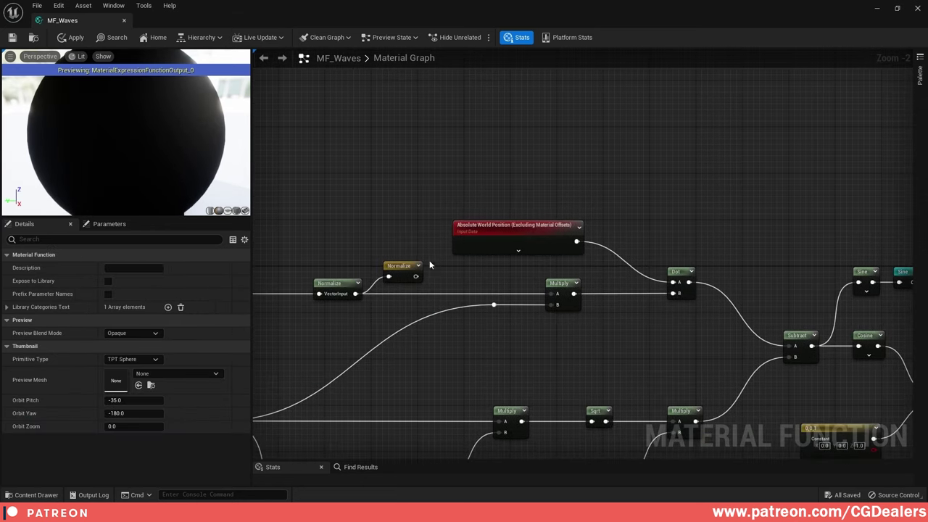
right_drag(863, 181, 350, 204)
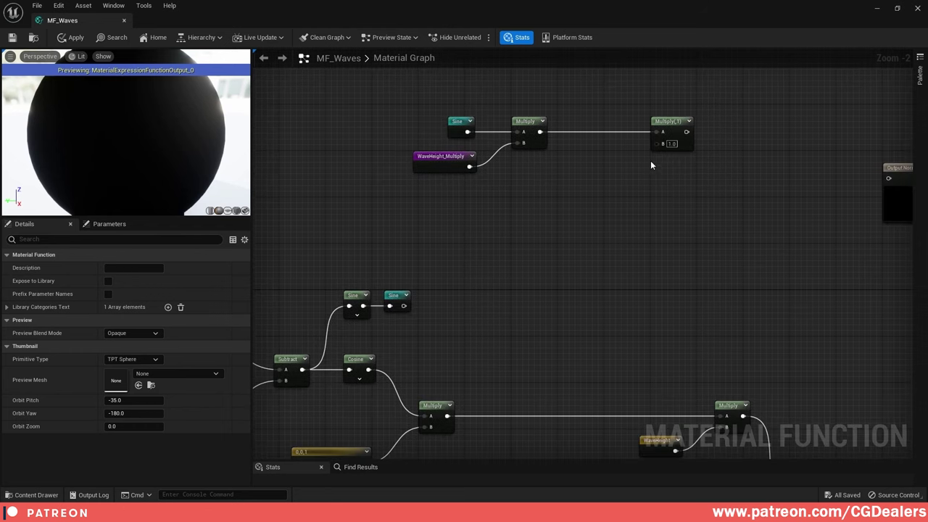
right_click(609, 161)
click(615, 177)
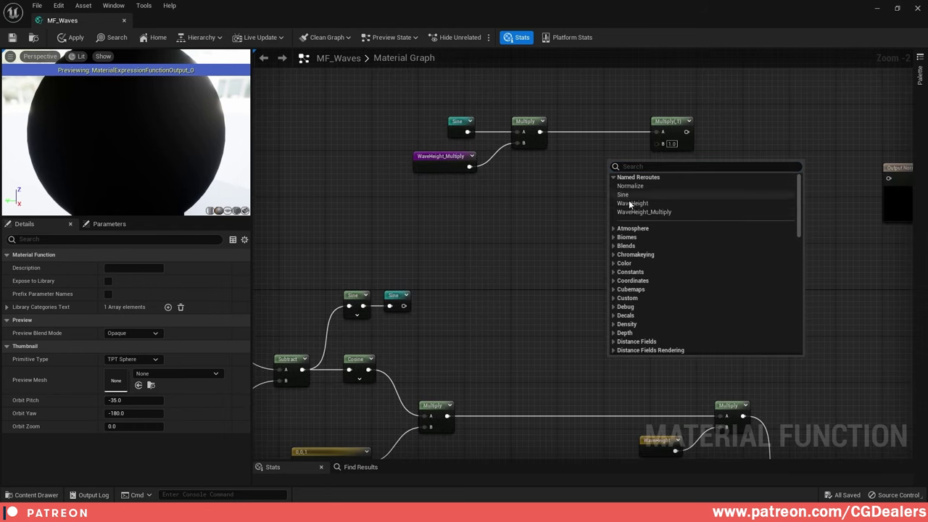
click(630, 186)
drag(628, 169, 658, 144)
click(731, 179)
- Add a Component Mask for the R and G channels right of the second Multiply and feed it the Multiply's output
right_drag(733, 179, 621, 186)
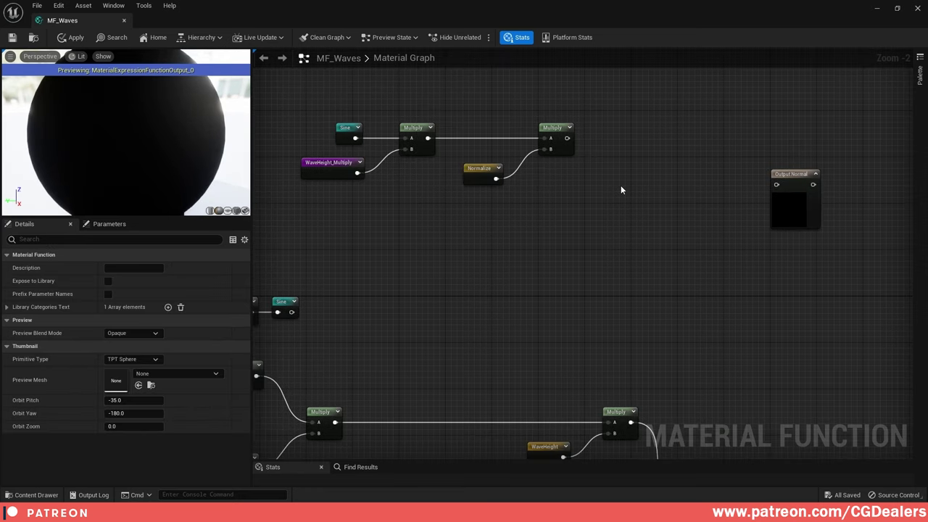
click(609, 163)
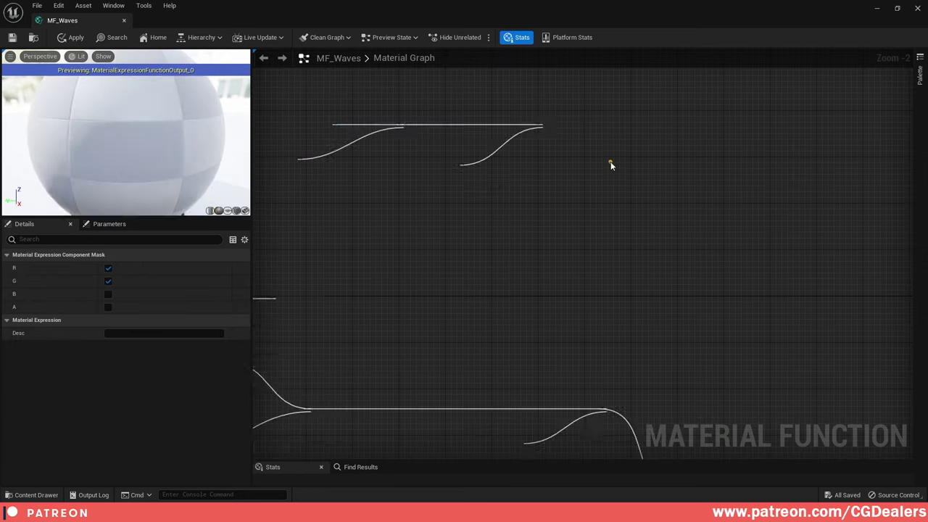
drag(631, 167, 623, 128)
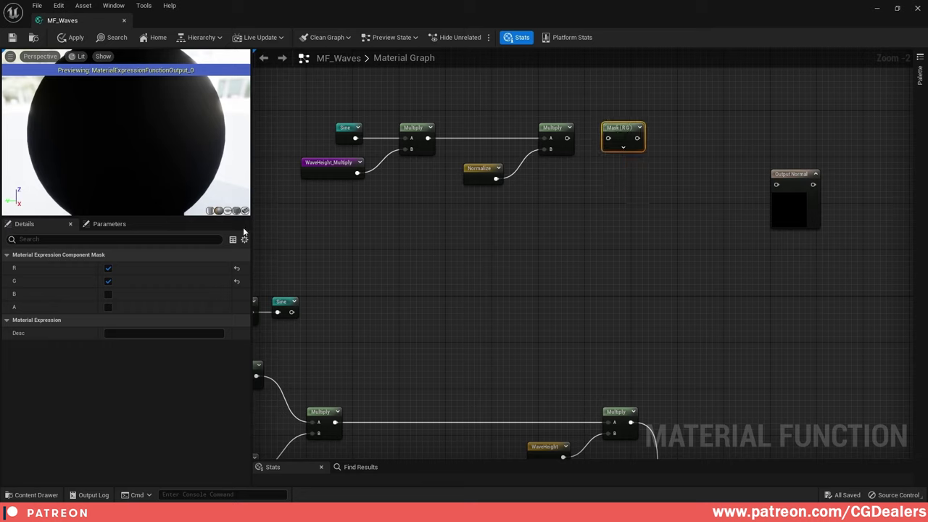
click(108, 281)
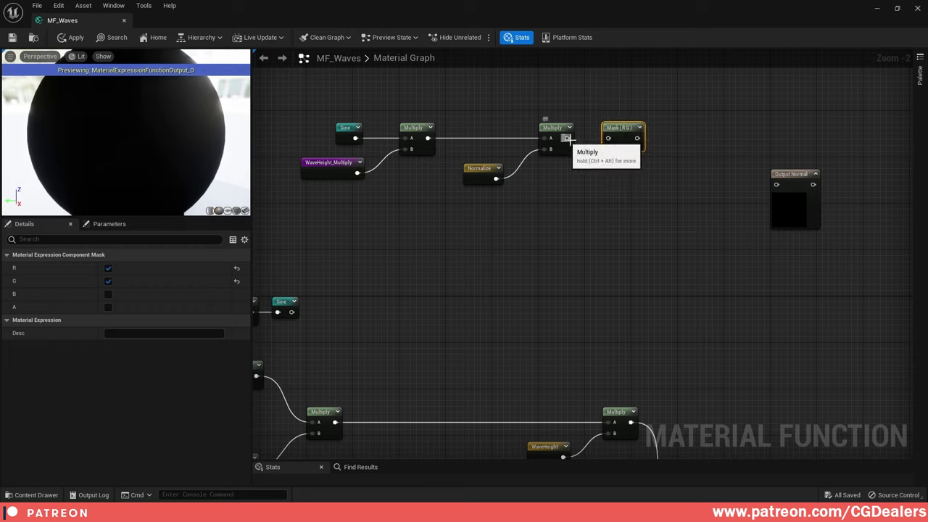
drag(567, 138, 609, 140)
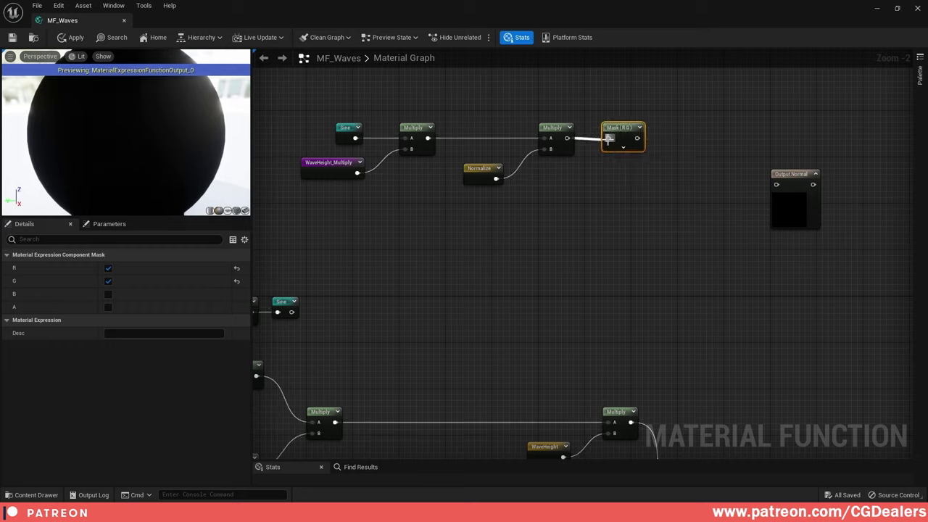
- Insert an Add node between the mask and Output Normal, using the mask as input A, and straighten the connection to the output
click(682, 195)
click(674, 181)
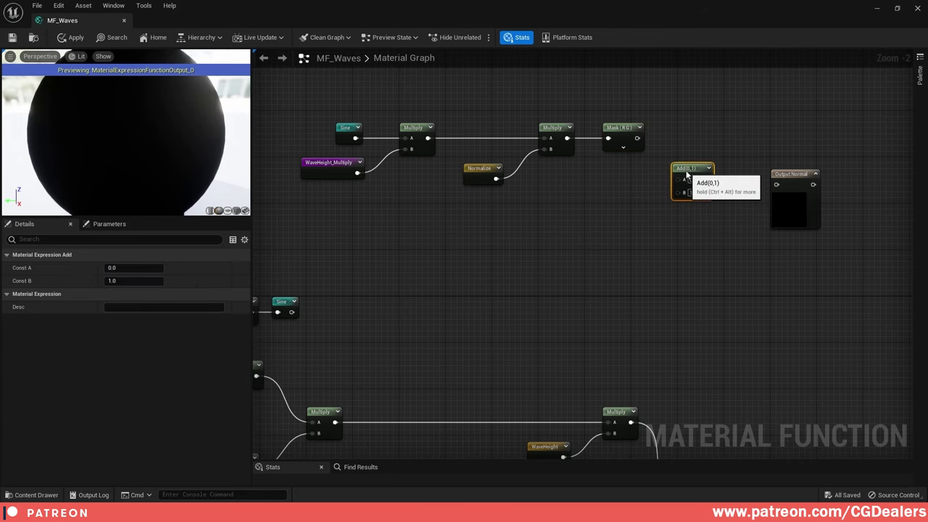
drag(638, 138, 681, 183)
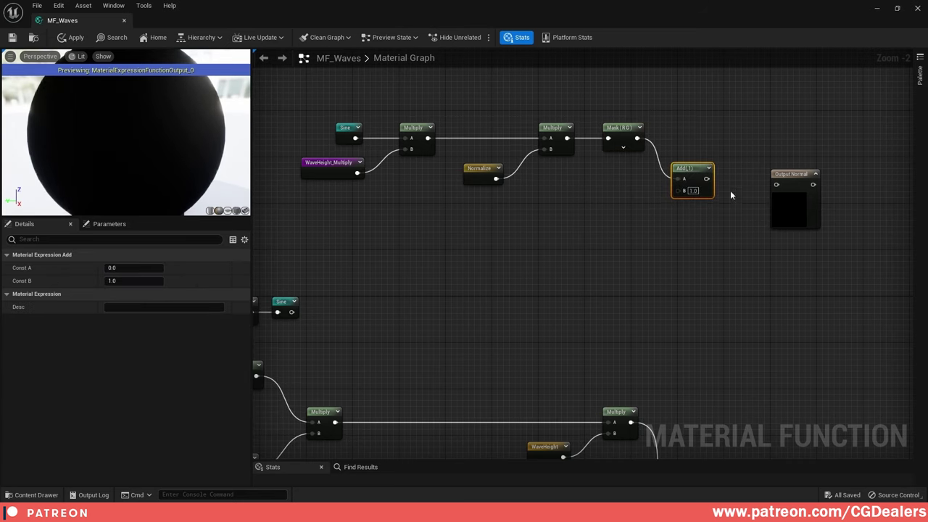
right_drag(731, 190, 662, 189)
drag(639, 177, 709, 182)
click(723, 173)
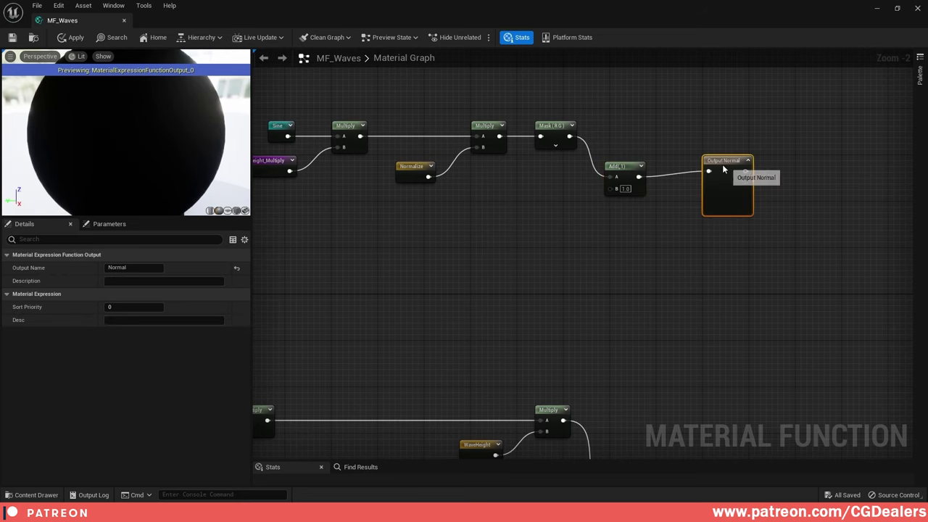
drag(792, 142, 643, 245)
click(661, 245)
- Add a Multiply node below the upper Normal branch and connect the Cosine output to its input A
right_drag(662, 247, 759, 215)
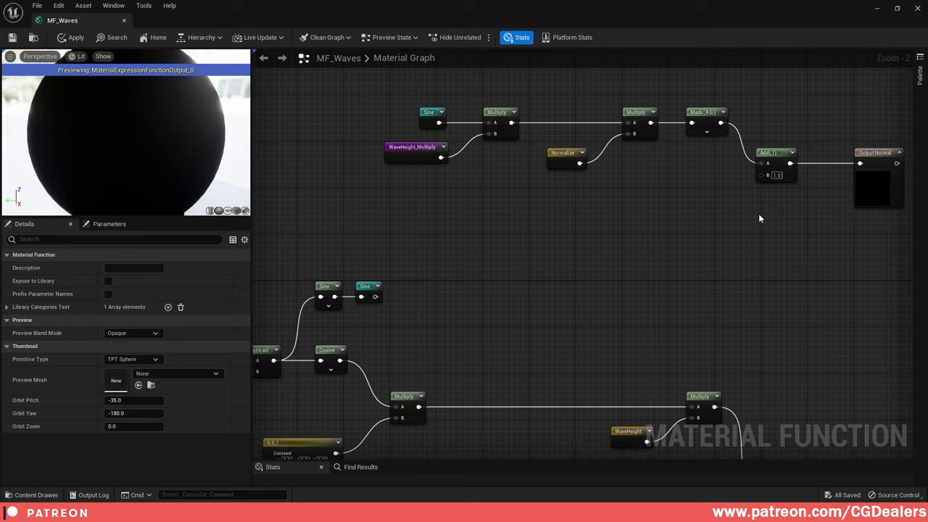
click(503, 210)
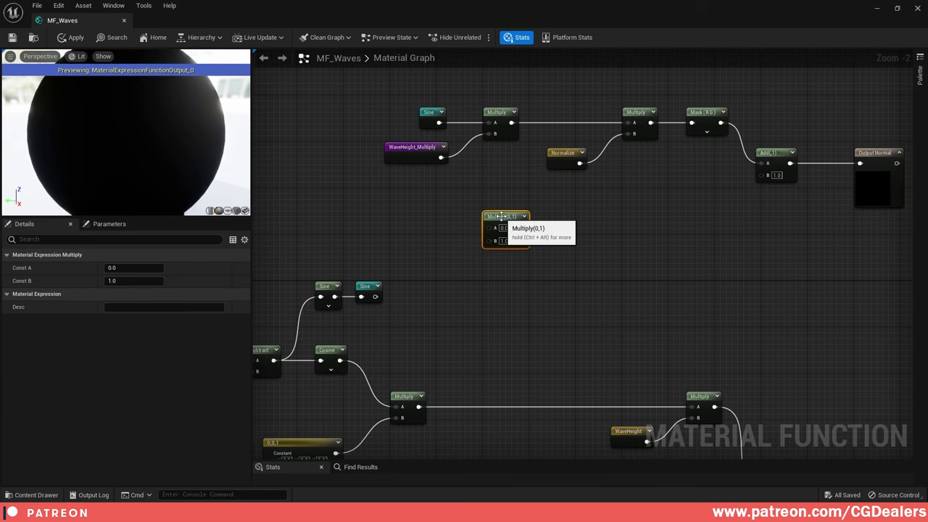
right_drag(442, 279, 510, 240)
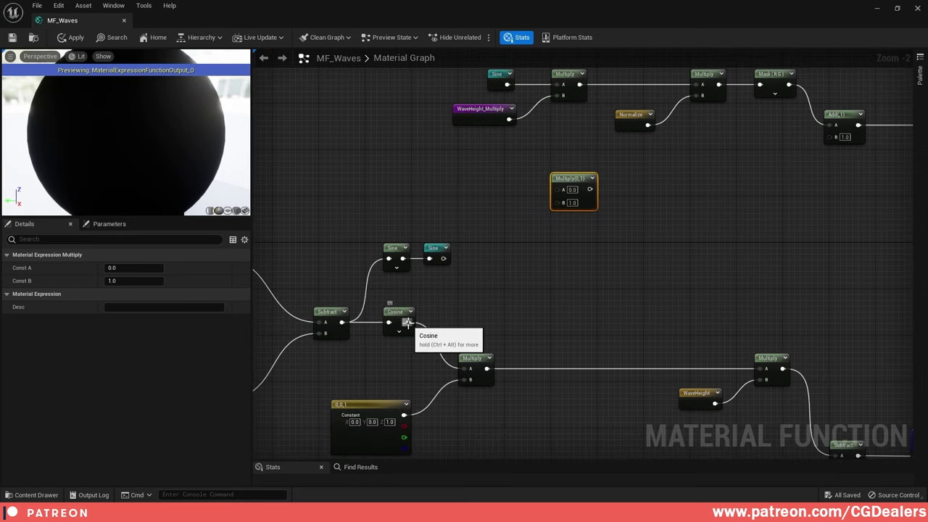
drag(408, 322, 558, 236)
drag(557, 195, 557, 190)
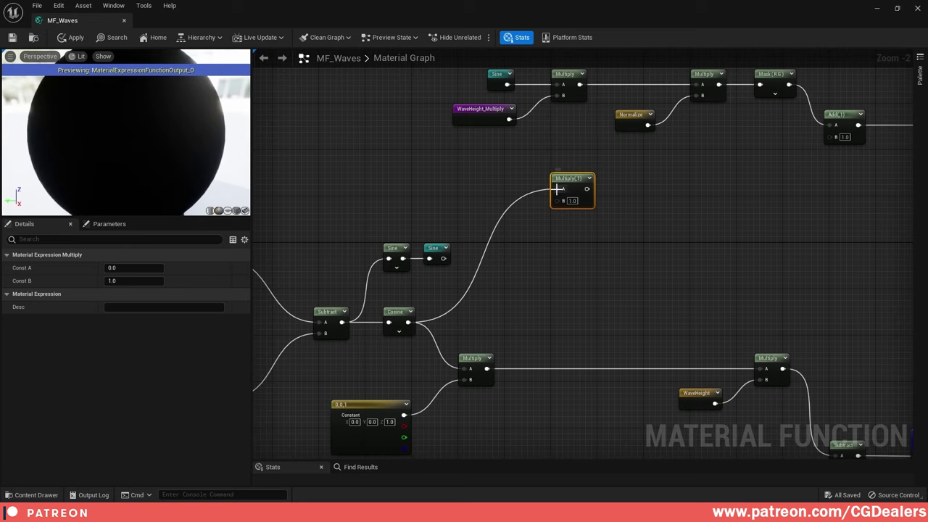
- Place a WaveHeight_Multiply named reroute below the Cosine-fed Multiply and connect it to that node's input B
right_click(526, 246)
click(544, 255)
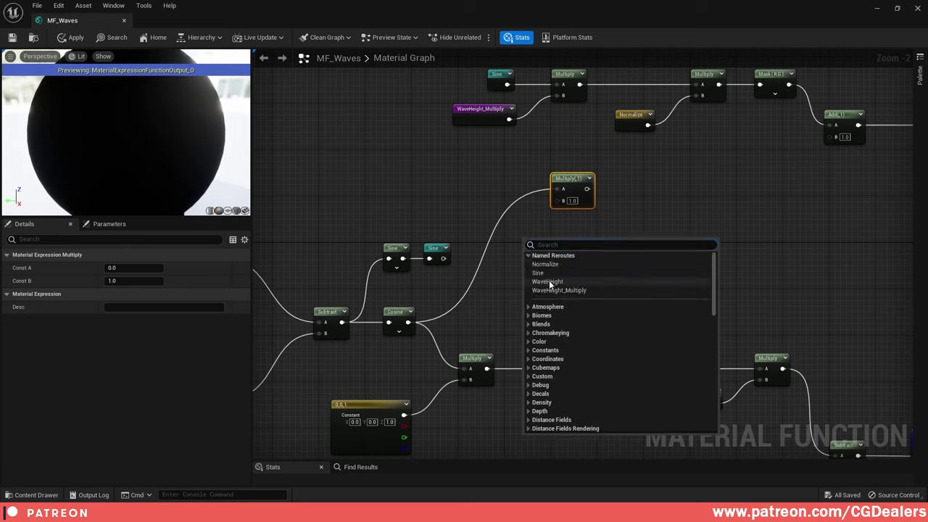
click(559, 292)
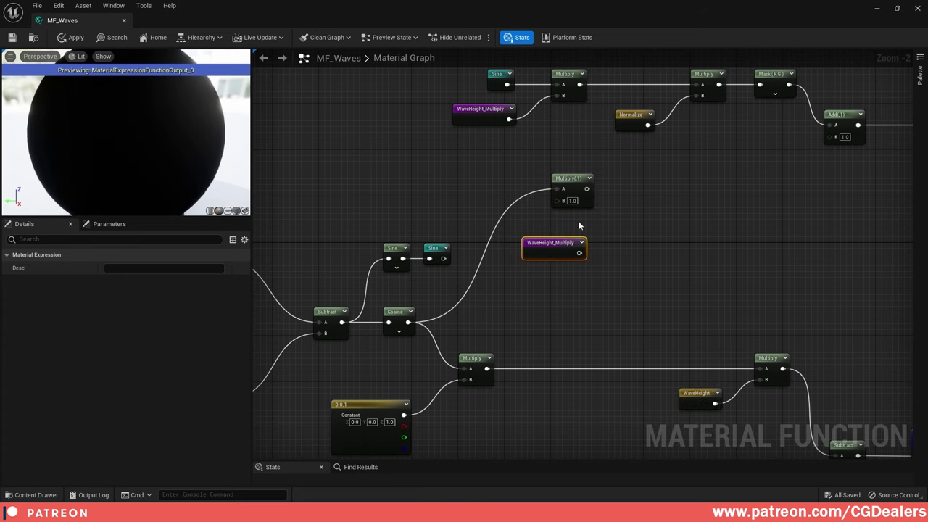
drag(582, 183, 625, 183)
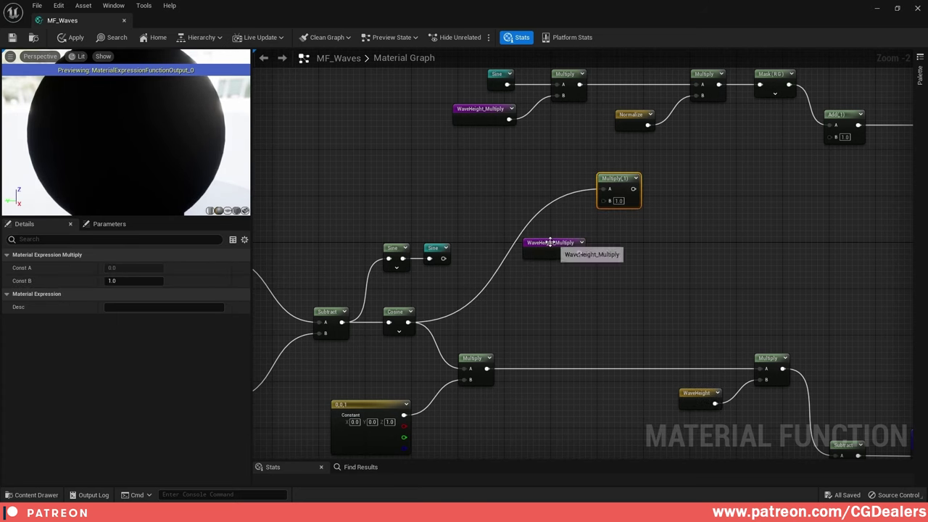
drag(575, 251, 610, 200)
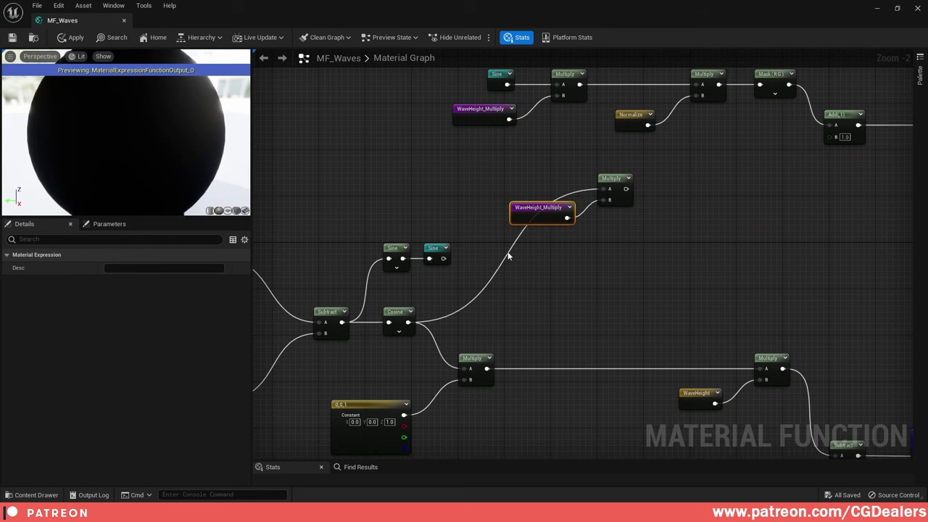
- Insert a reroute point on the Cosine wire and place it level with the Multiply's input A, above WaveHeight_Multiply
double_click(507, 251)
drag(513, 256, 535, 194)
click(589, 254)
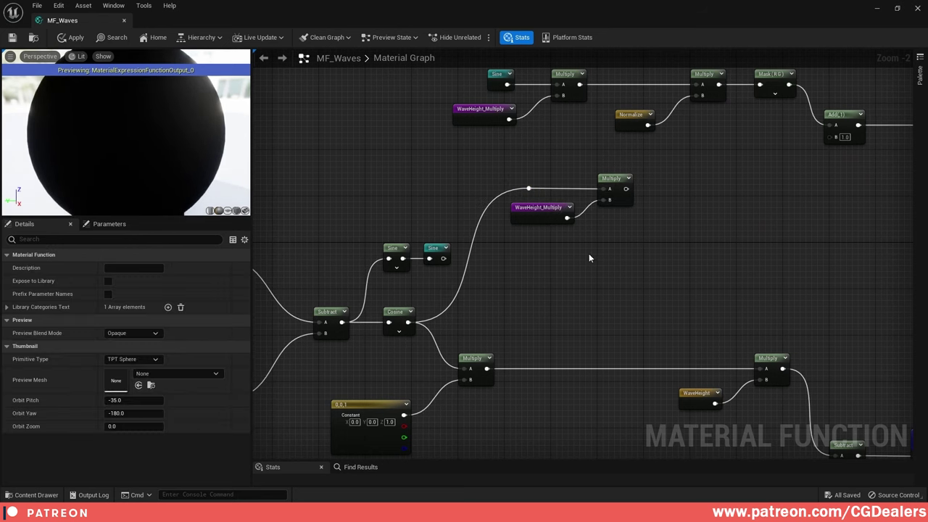
- Duplicate the Cosine-fed Multiply to its right and feed the original's output into the copy's input A
right_drag(509, 207, 471, 206)
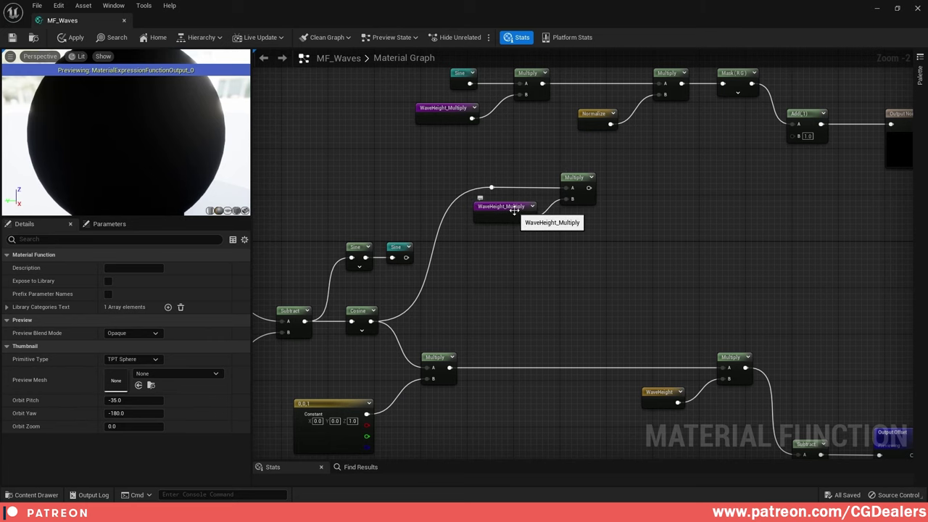
right_drag(645, 227, 545, 225)
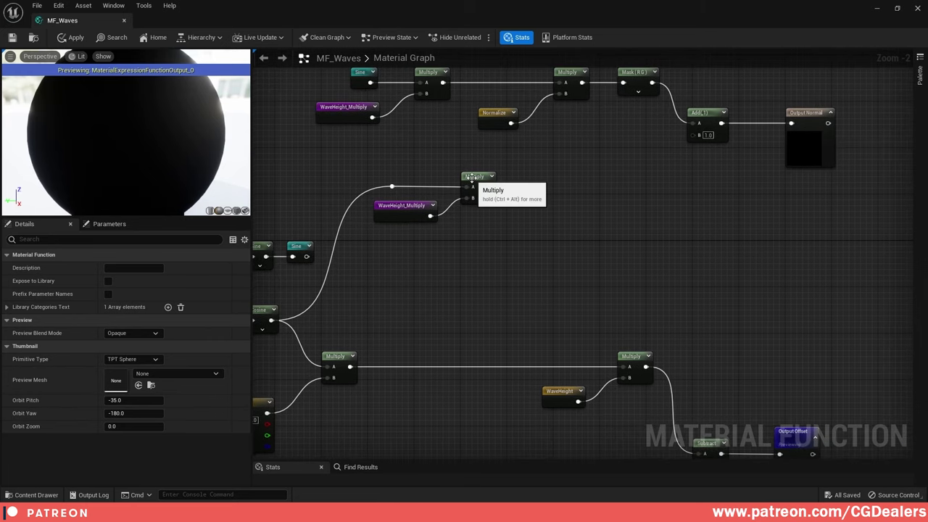
click(471, 176)
key(ctrl+c)
key(ctrl+v)
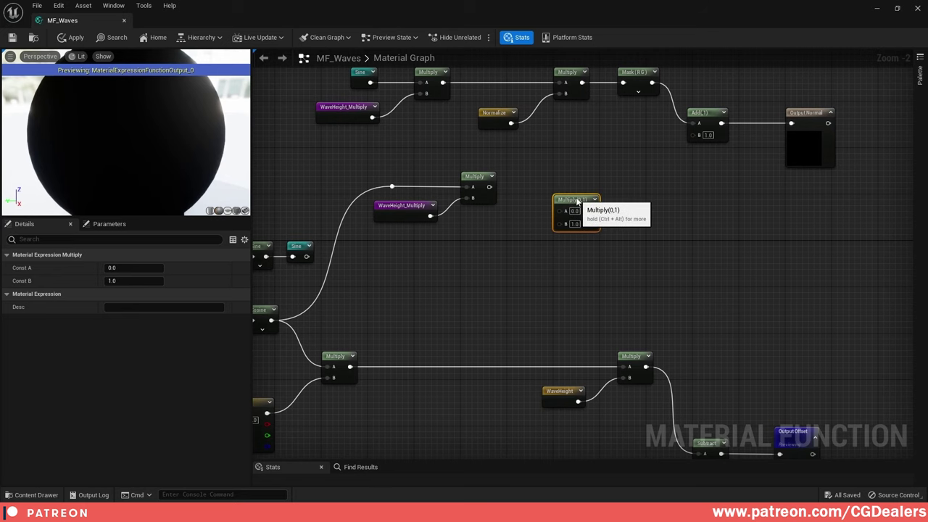
drag(490, 187, 559, 204)
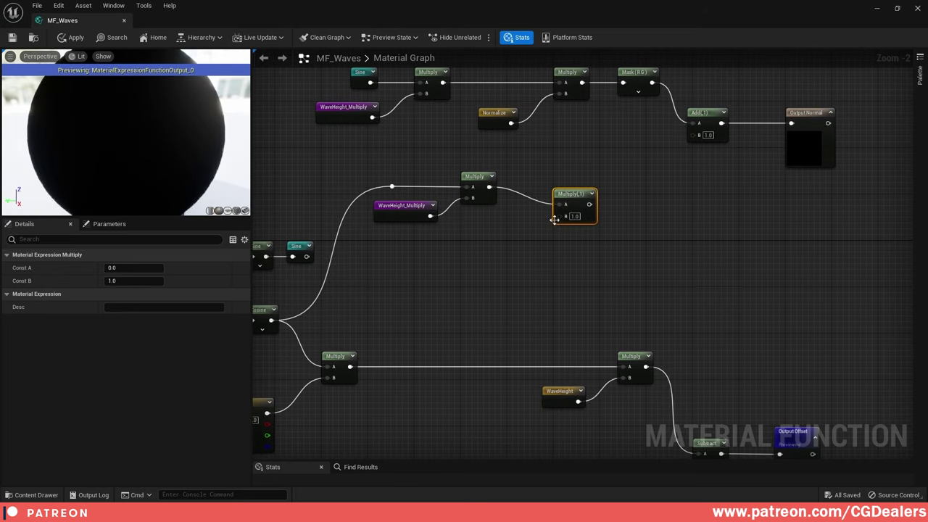
- Add a named reroute declaration called WaveSteepness_Divide from the Wave_Steepness Divide output and position it above the wire
mouse_move(527, 298)
right_down()
mouse_move(625, 176)
mouse_move(640, 139)
right_up()
mouse_move(543, 291)
right_down()
mouse_move(570, 240)
mouse_move(589, 156)
right_up()
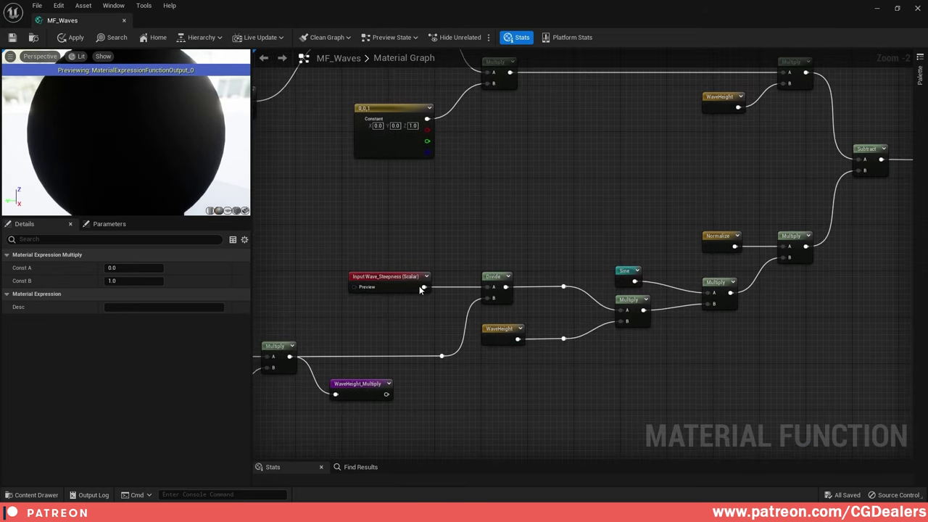
right_drag(457, 235, 506, 230)
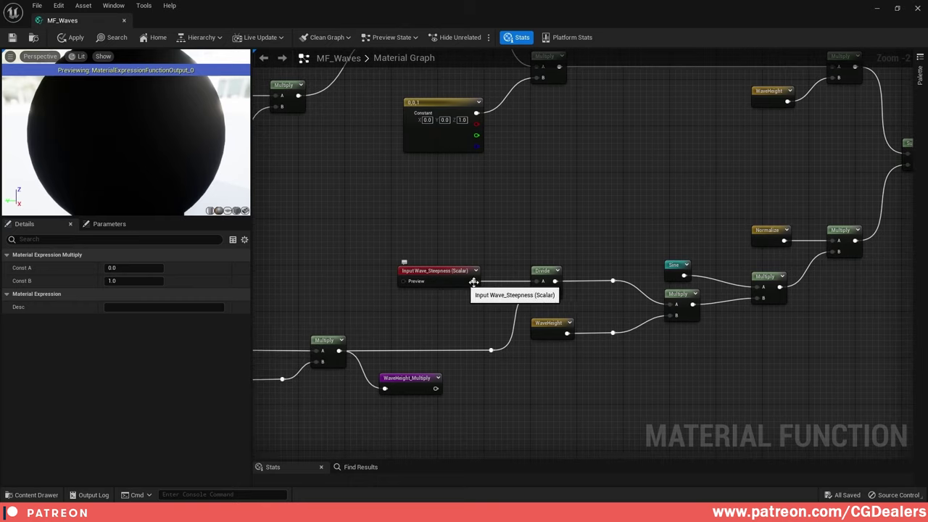
drag(555, 282, 599, 238)
text(rerou)
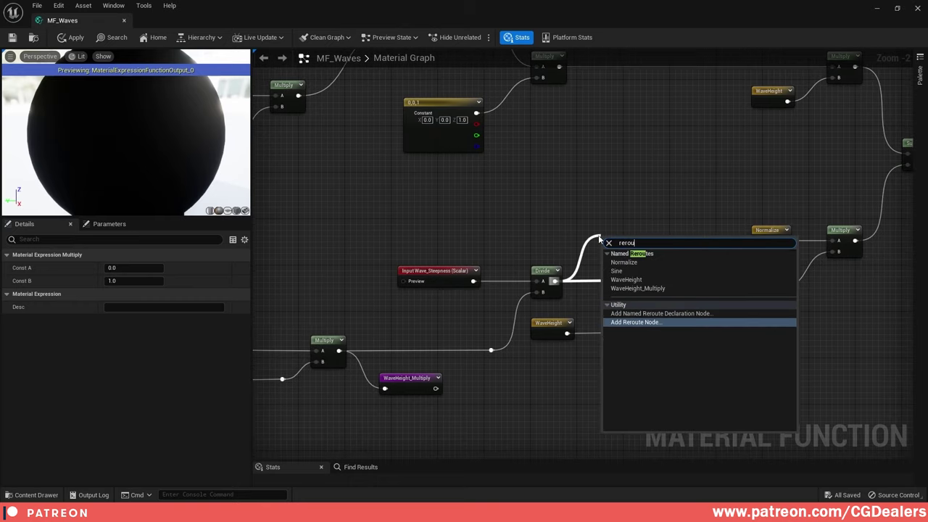
text(t)
click(644, 313)
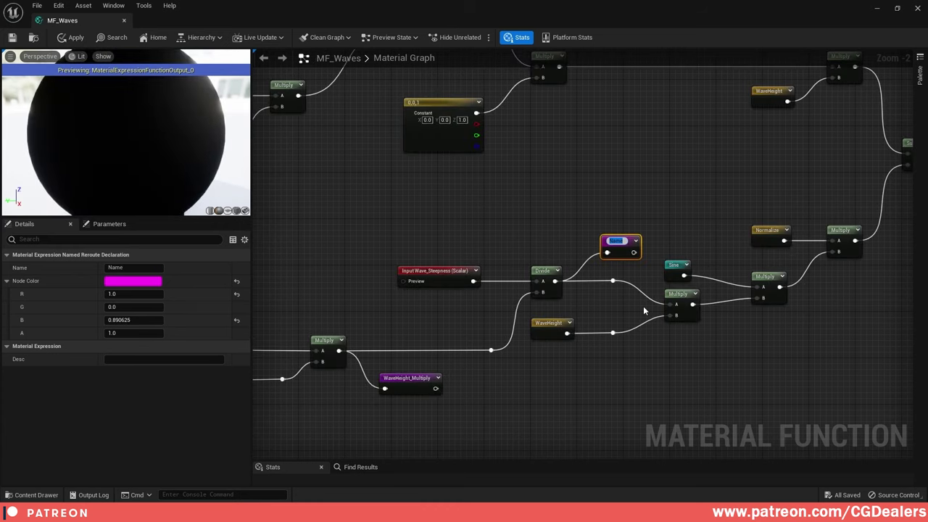
text(WaveS)
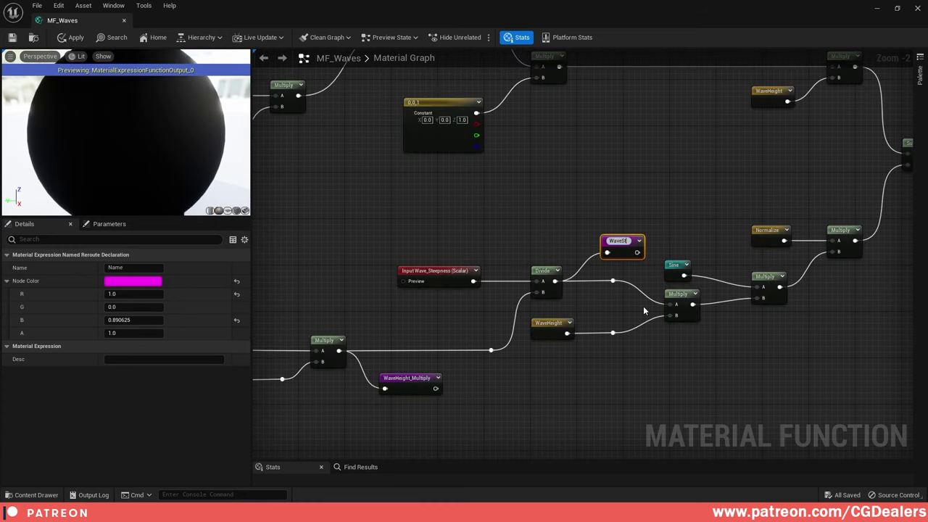
text(teepness_Divide)
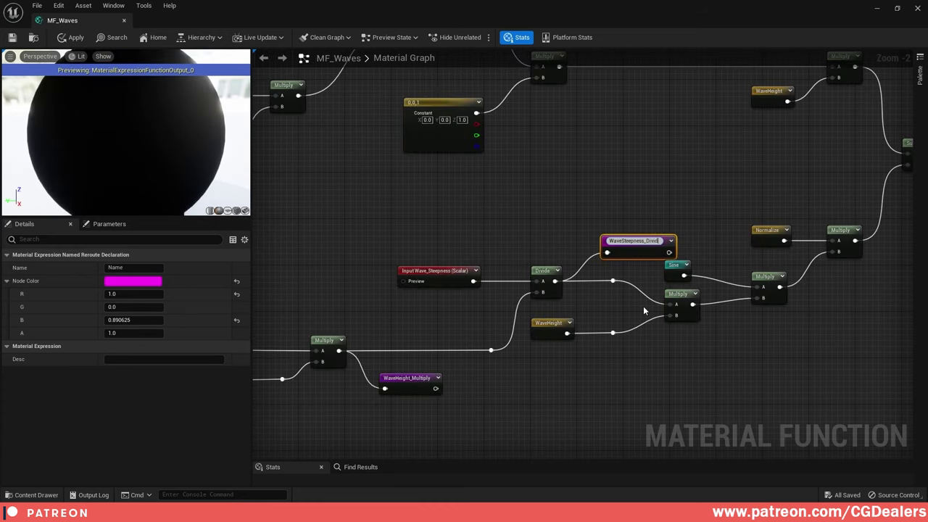
key(Return)
drag(637, 240, 609, 244)
- Place a WaveSteepness_Divide named reroute in the lower Normal branch and connect it to the second Multiply's input B
right_drag(696, 191, 639, 323)
right_drag(663, 177, 577, 378)
right_drag(660, 160, 624, 173)
right_click(538, 301)
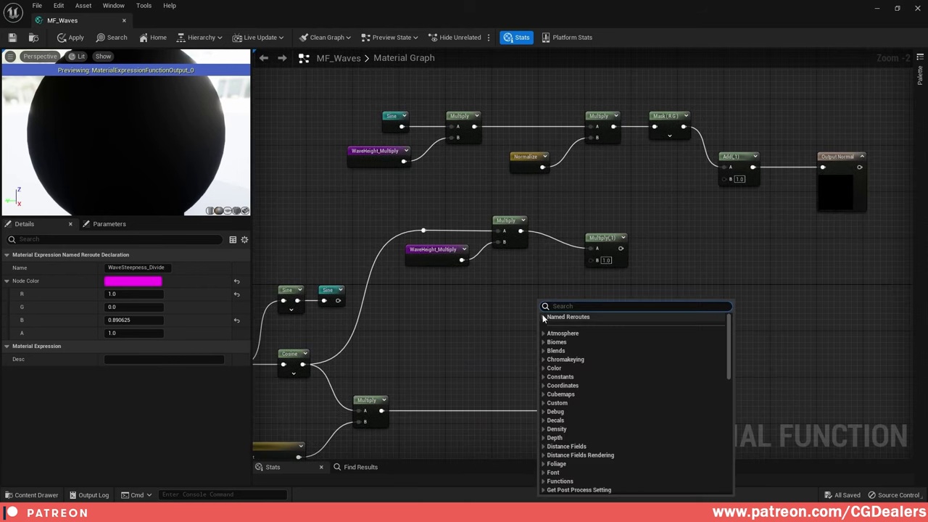
click(543, 316)
click(597, 368)
drag(551, 303, 595, 262)
click(602, 243)
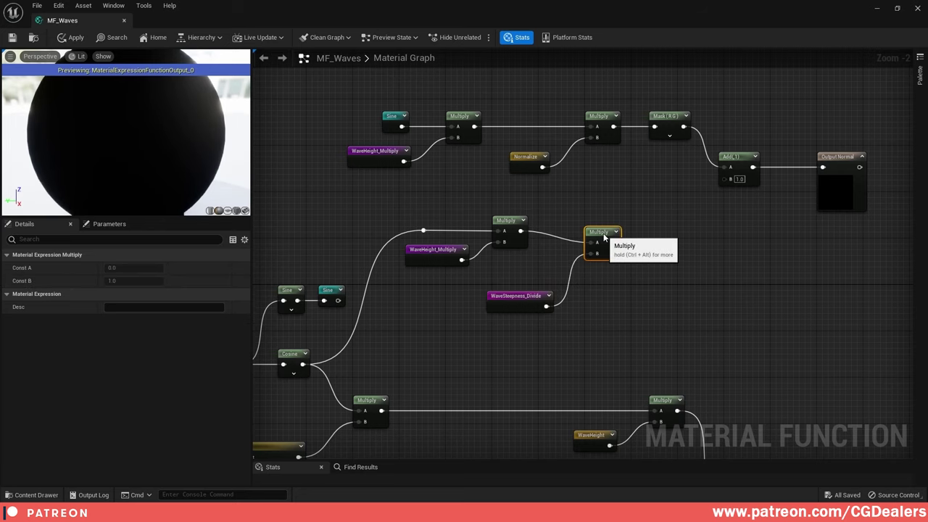
click(662, 256)
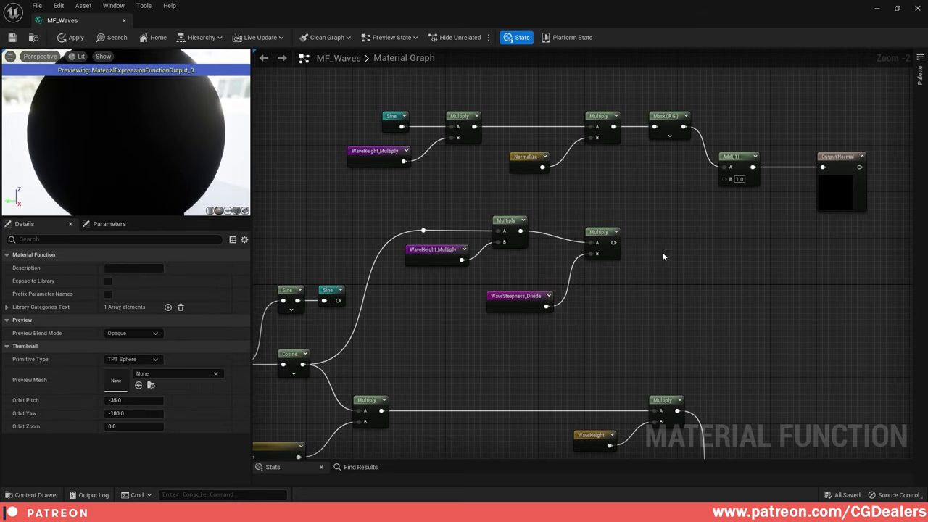
- Add a OneMinus node after the second lower Multiply and connect its result to the Add node's input B
right_click(663, 256)
text(onemi)
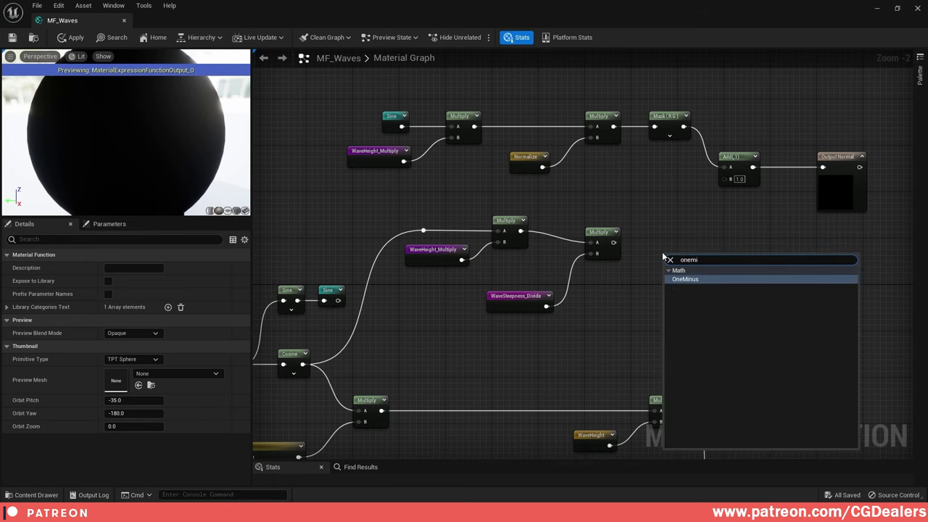
click(695, 279)
drag(614, 242, 723, 178)
click(755, 246)
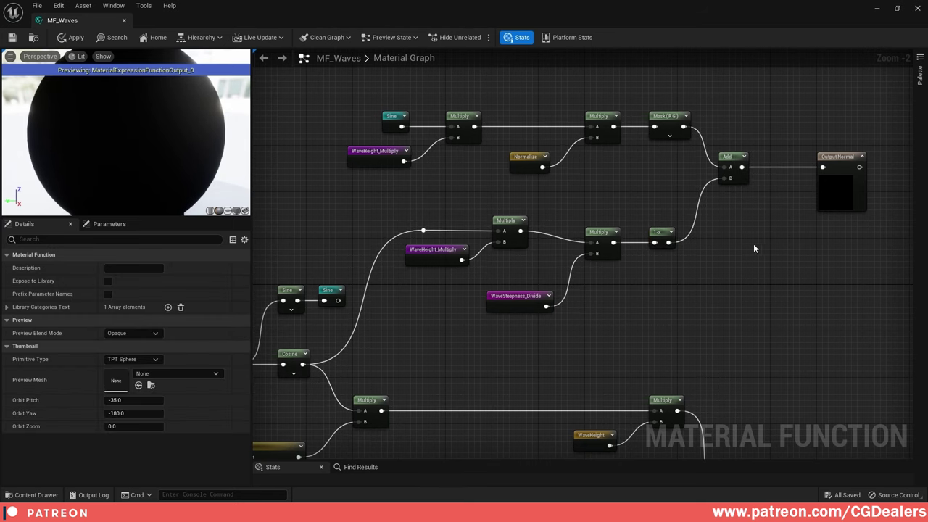
- Align the second lower Multiply and the OneMinus node with the first Multiply so their wires run straight
scroll(754, 247, down, 3)
scroll(721, 247, up, 2)
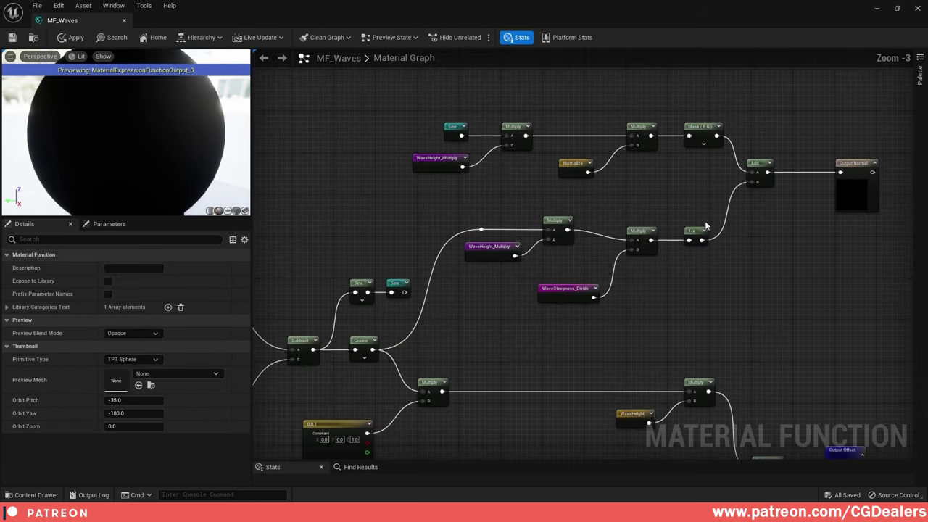
drag(786, 220, 560, 248)
click(656, 221)
drag(656, 221, 697, 229)
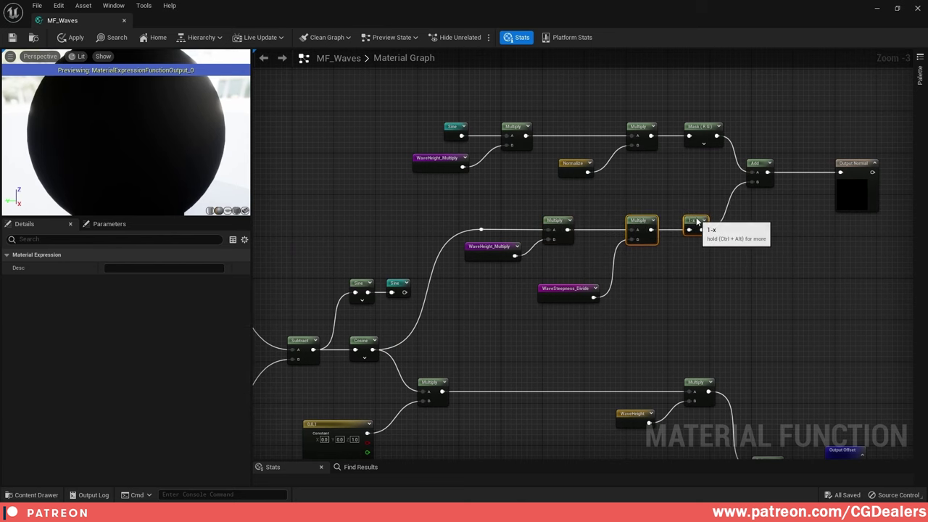
click(732, 254)
- Add an AppendVector node with the R G mask as A and the OneMinus result as B, feeding Output Normal
scroll(697, 285, down, 2)
right_drag(768, 199, 665, 320)
scroll(738, 160, up, 2)
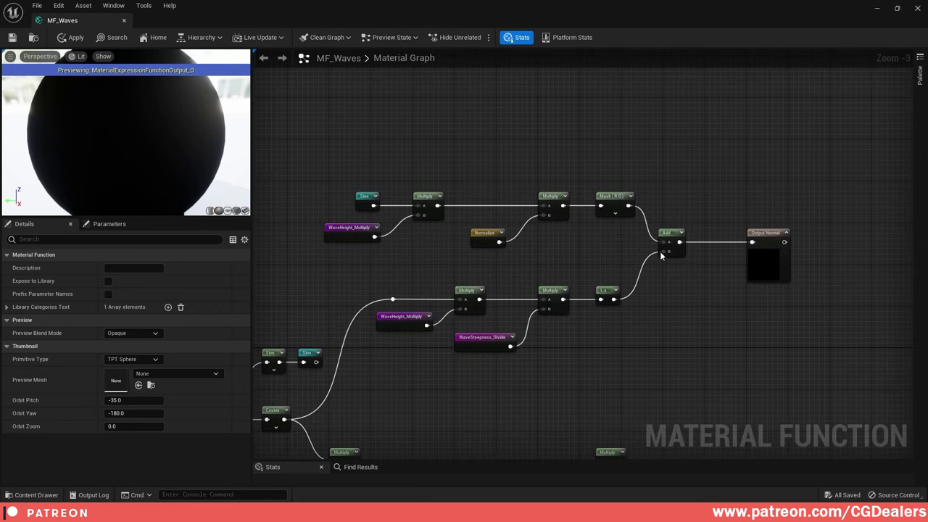
right_click(673, 313)
text(appe)
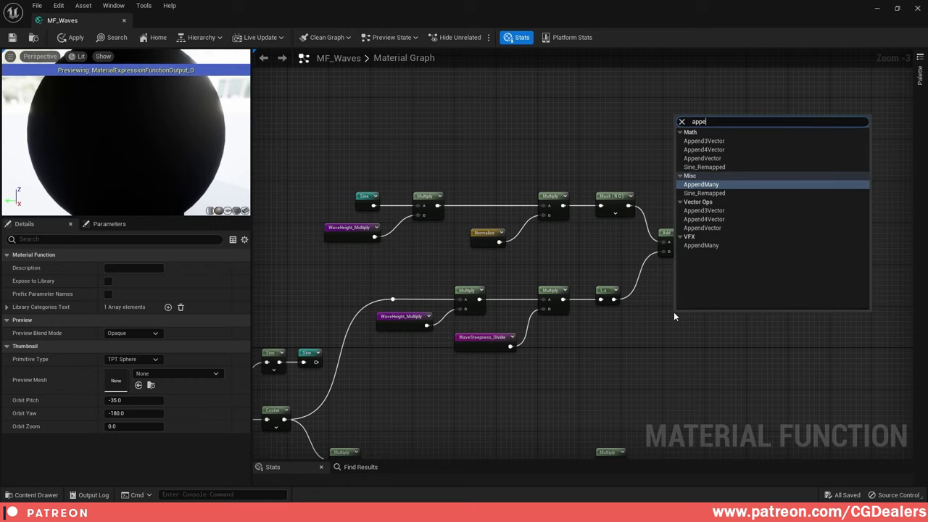
click(719, 160)
drag(629, 206, 682, 332)
drag(614, 298, 752, 247)
- Delete the Add node and line up the Append node with Output Normal on a straight wire
click(678, 234)
key(Delete)
click(769, 240)
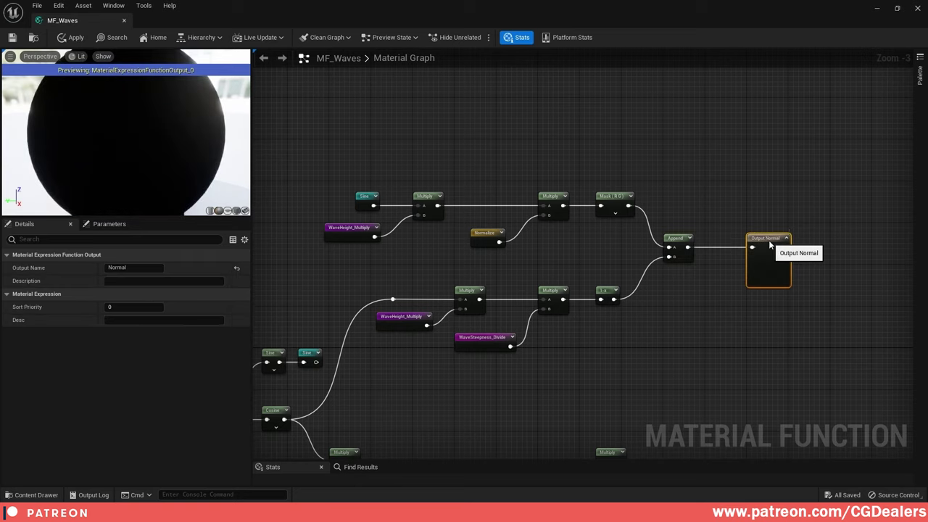
click(660, 299)
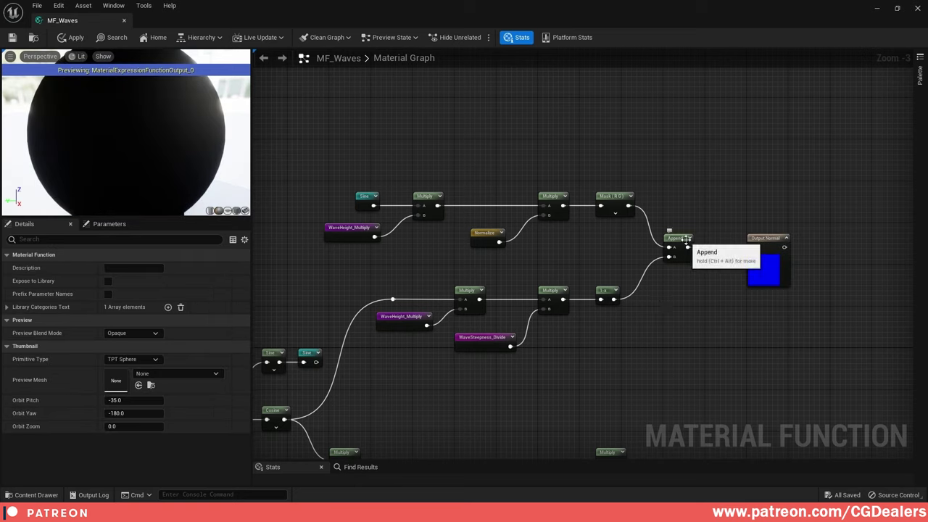
- Save the MF_Waves material function
scroll(813, 310, down, 2)
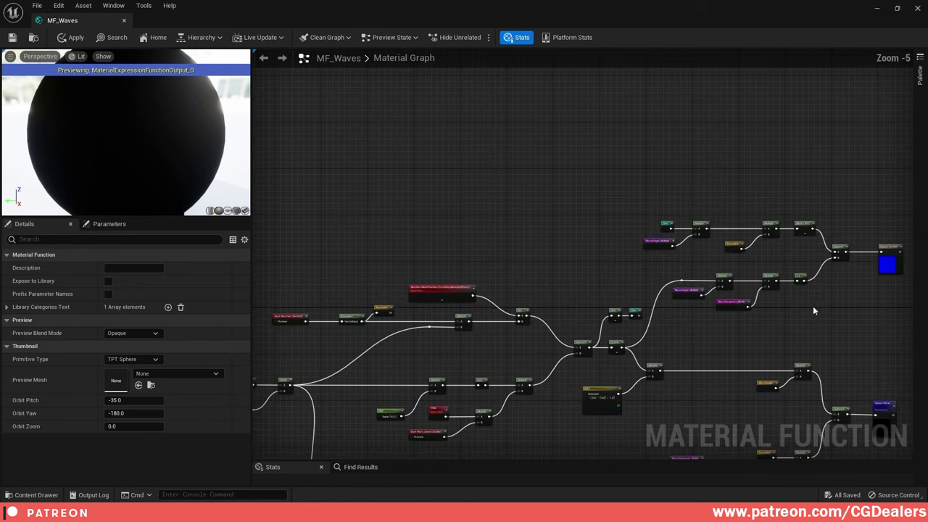
right_drag(817, 337, 912, 262)
scroll(807, 267, down, 2)
scroll(794, 282, up, 2)
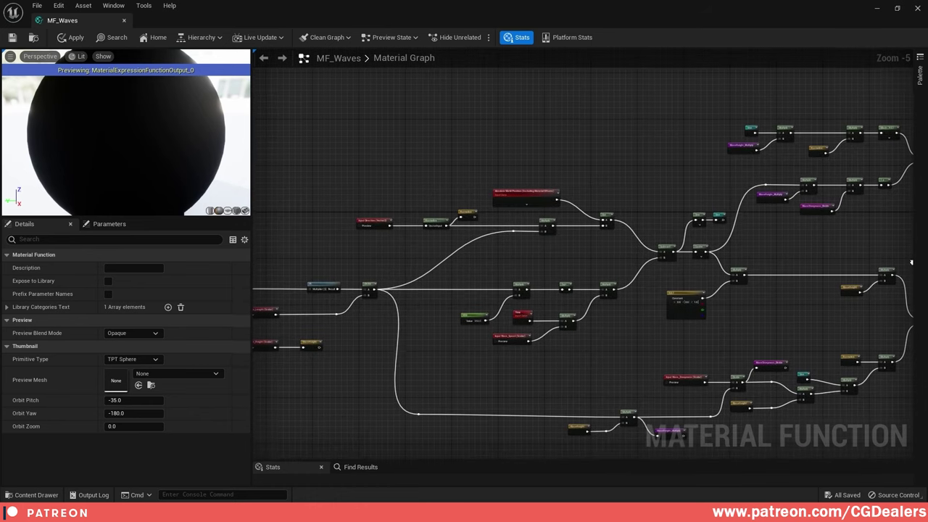
click(14, 42)
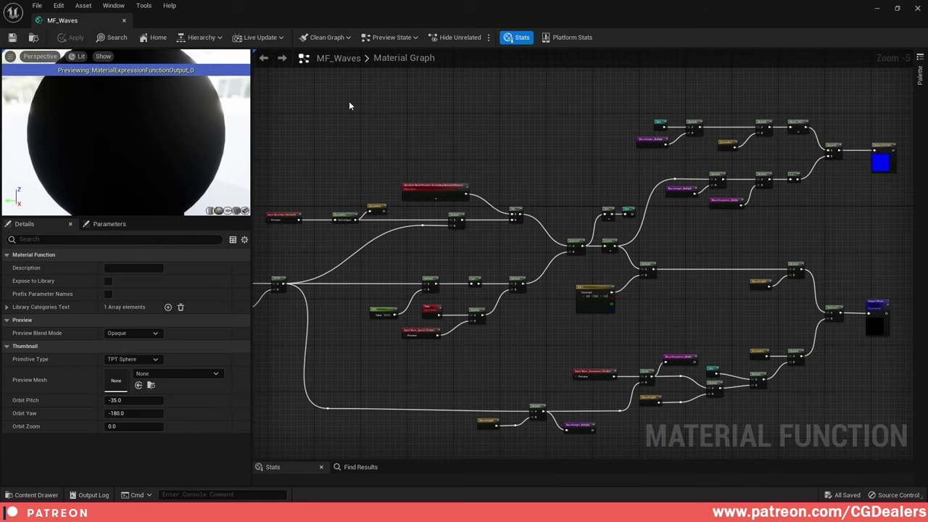
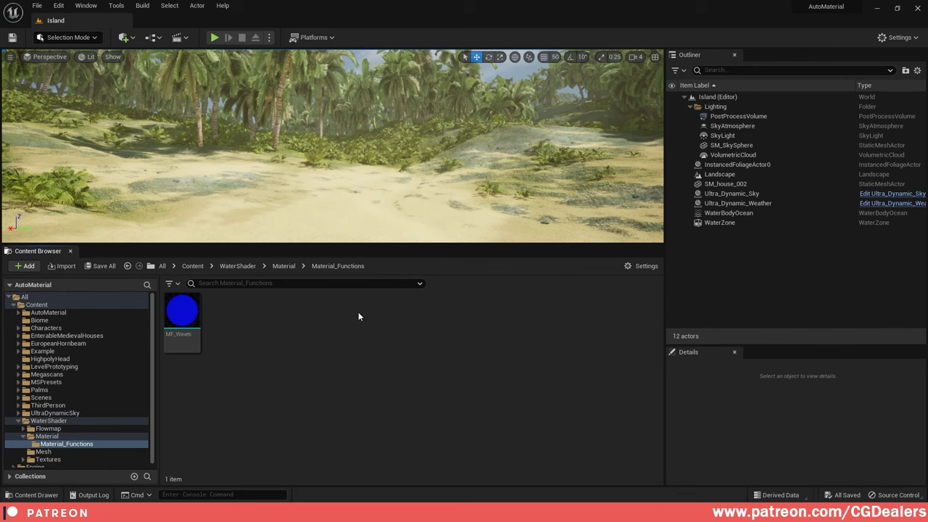
- Create a new material function named MF_NormalCombine in the Material_Functions folder
right_click(323, 333)
mouse_move(366, 401)
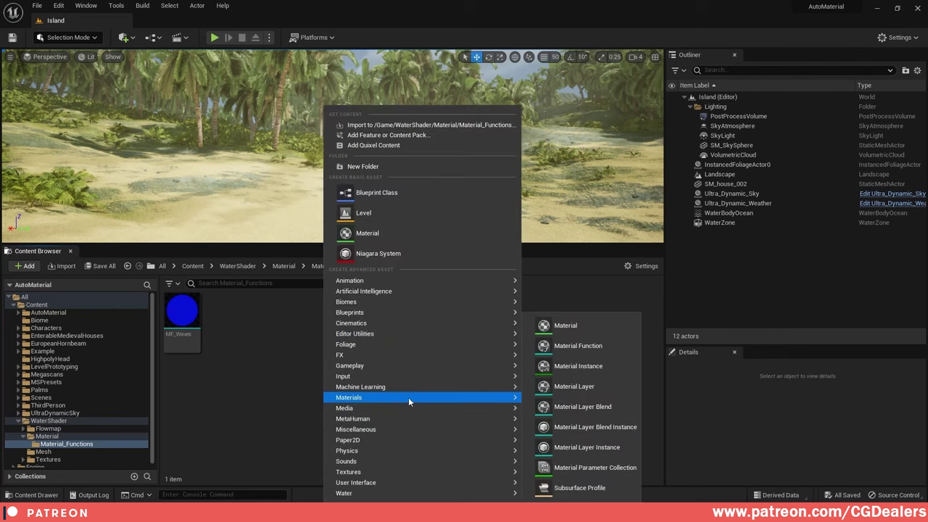
click(573, 351)
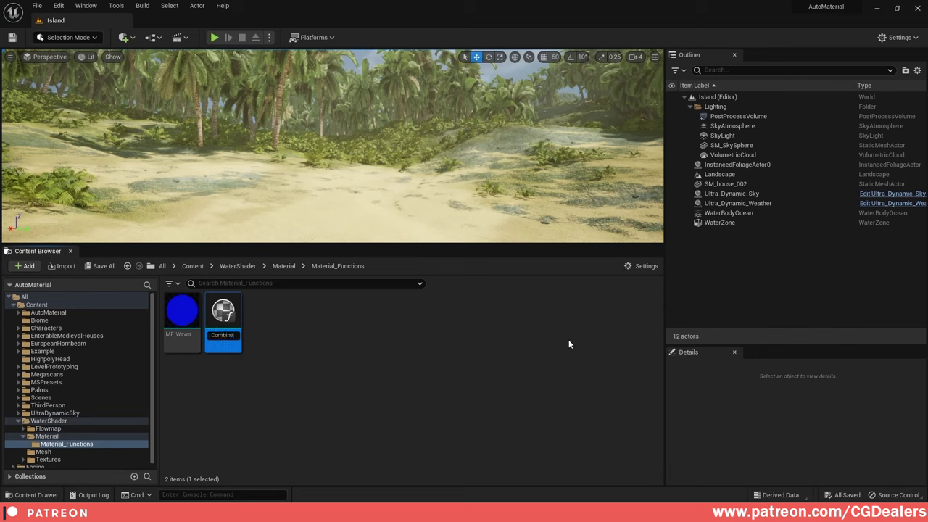
text(MF_NormalCombine)
key(Return)
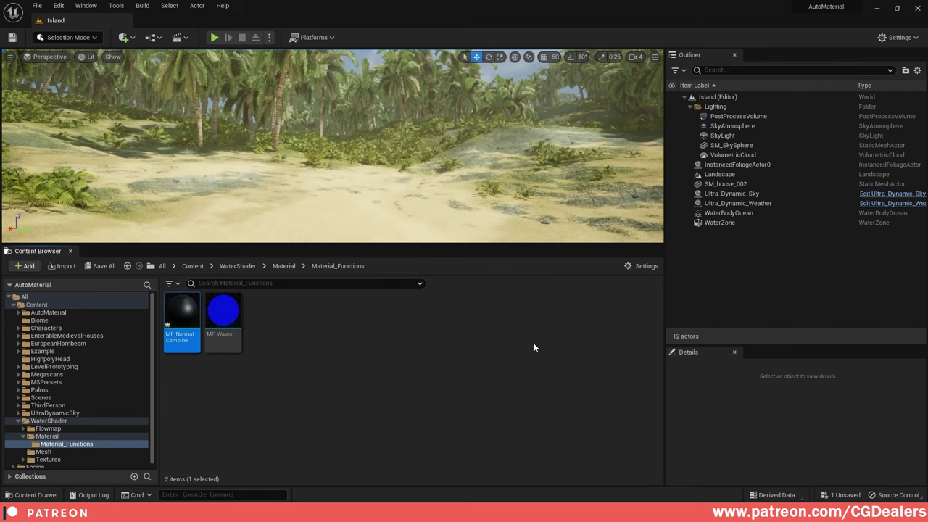
- Open MF_NormalCombine for editing and make room in its graph beside the Output Result node
double_click(189, 319)
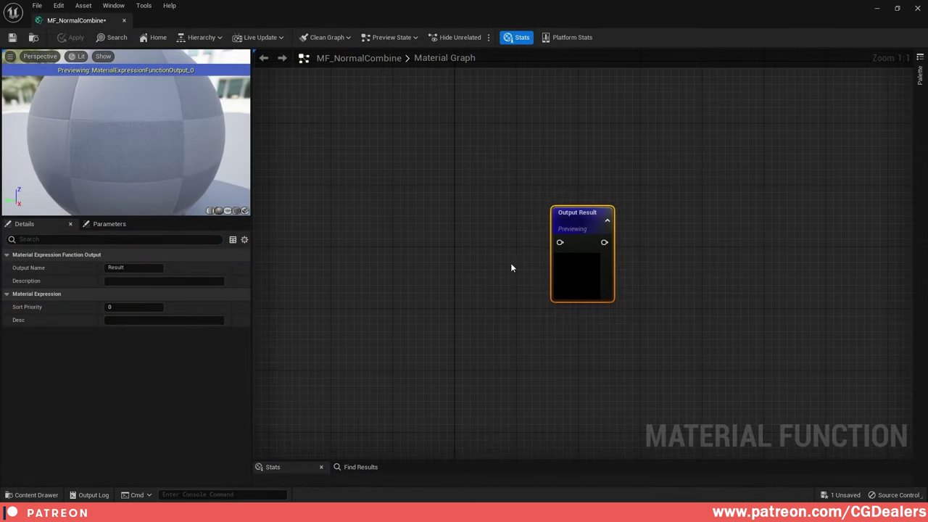
click(477, 260)
right_drag(478, 260, 613, 258)
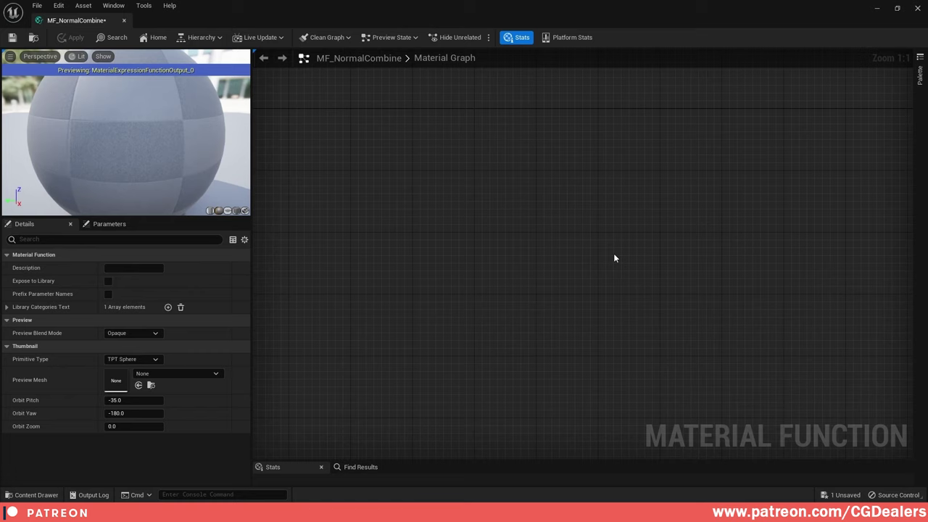
- Add a function input named Weights, set its type to Function Input Vector 4, and place it toward the graph's left side
right_click(384, 267)
text(input)
key(Return)
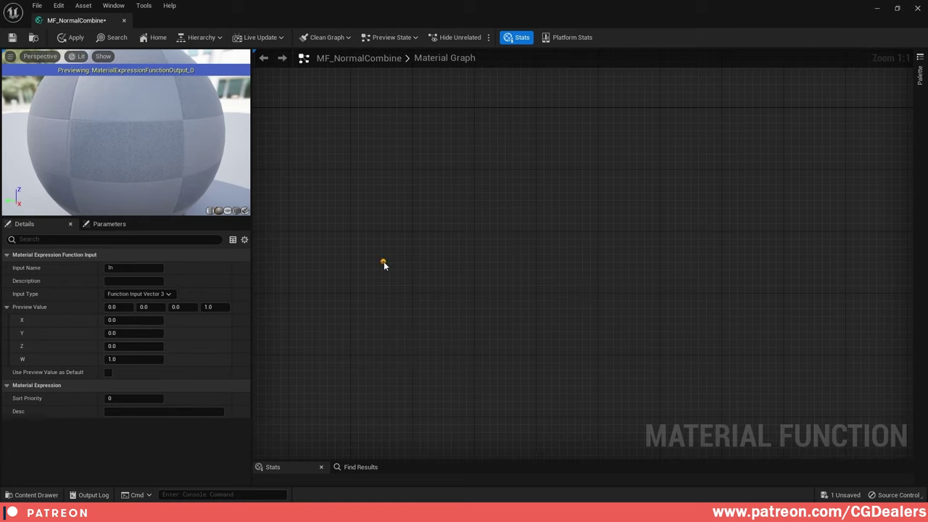
click(128, 269)
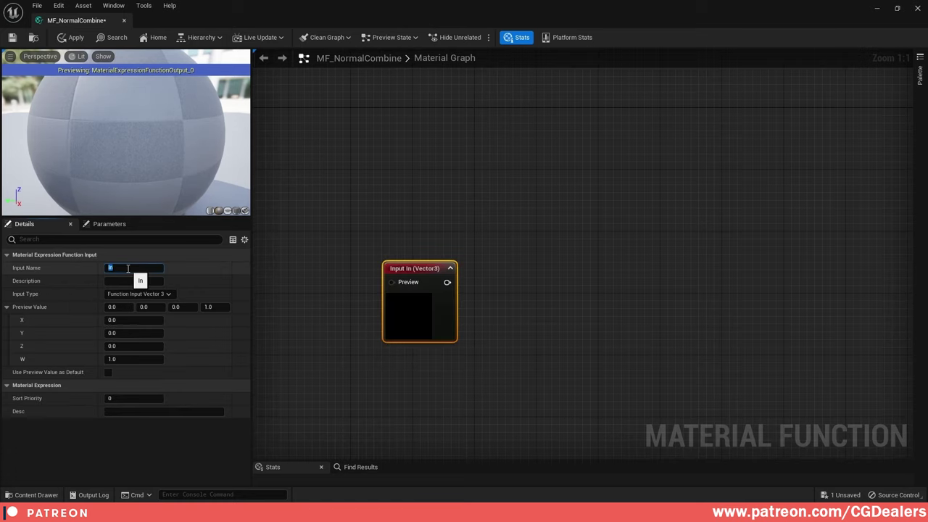
text(Weights)
key(Return)
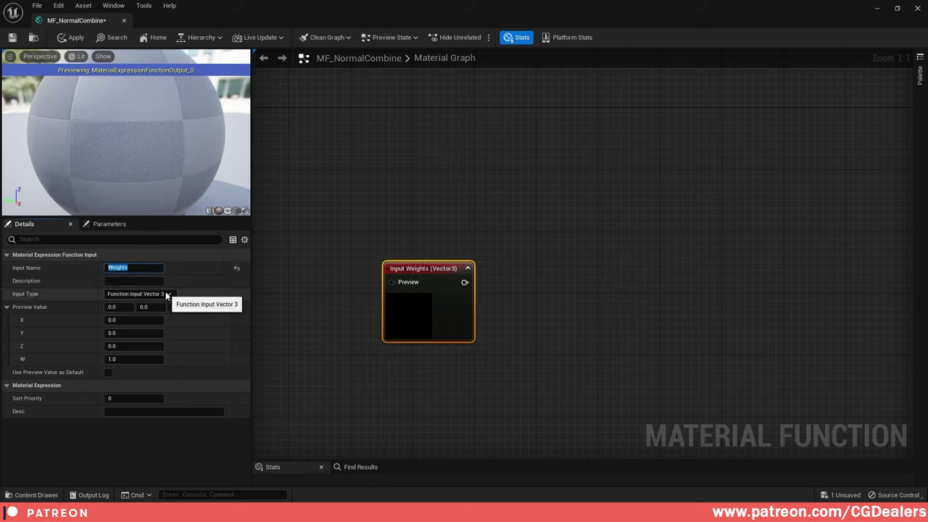
click(166, 295)
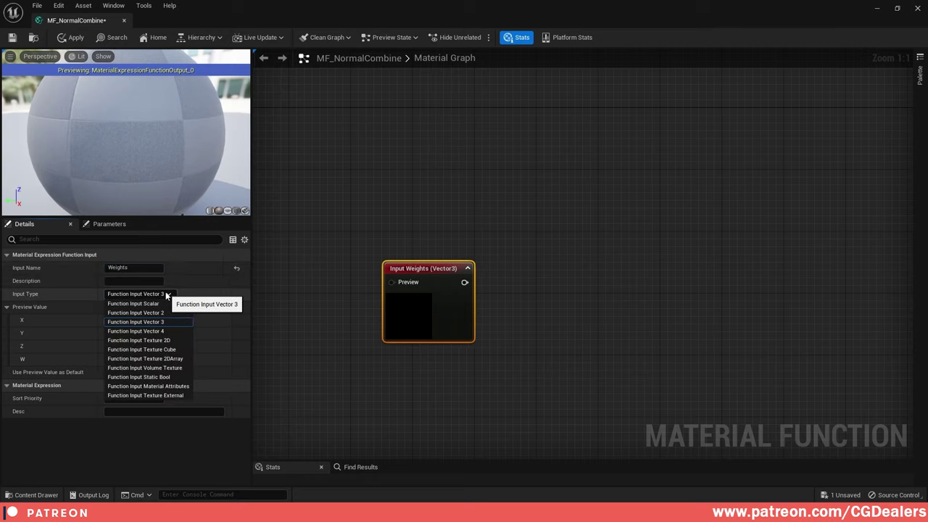
click(164, 331)
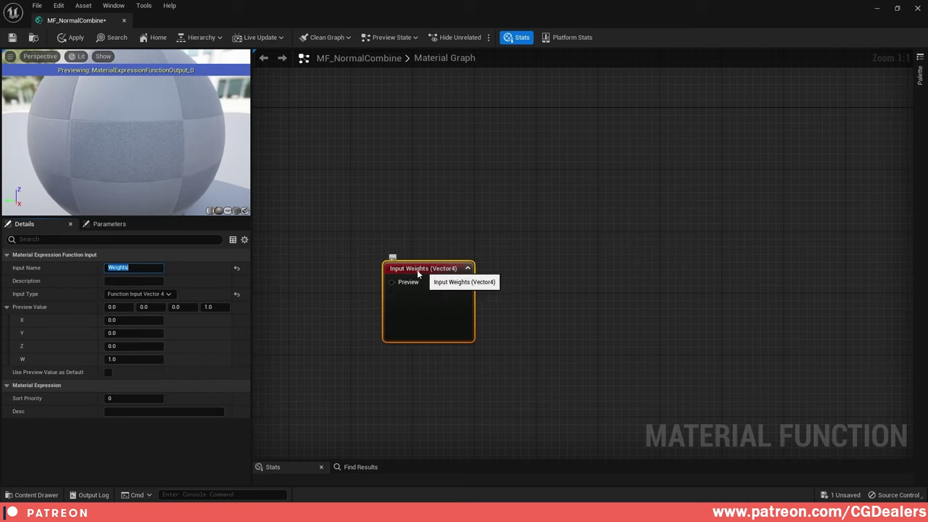
drag(428, 269, 380, 270)
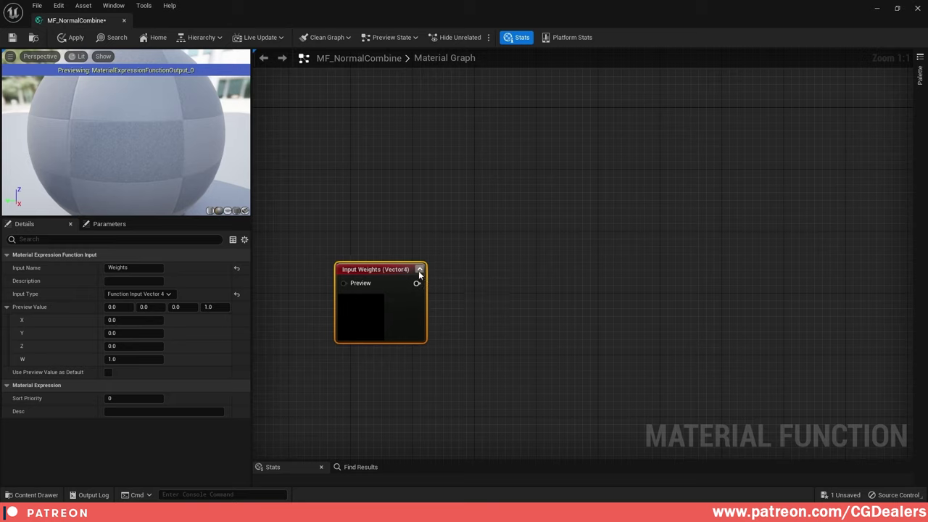
- Add a Component Mask node up and to the right of the Weights input and limit it to the R channel
right_click(496, 262)
text(mapl)
key(BackSpace)
key(BackSpace)
key(BackSpace)
key(BackSpace)
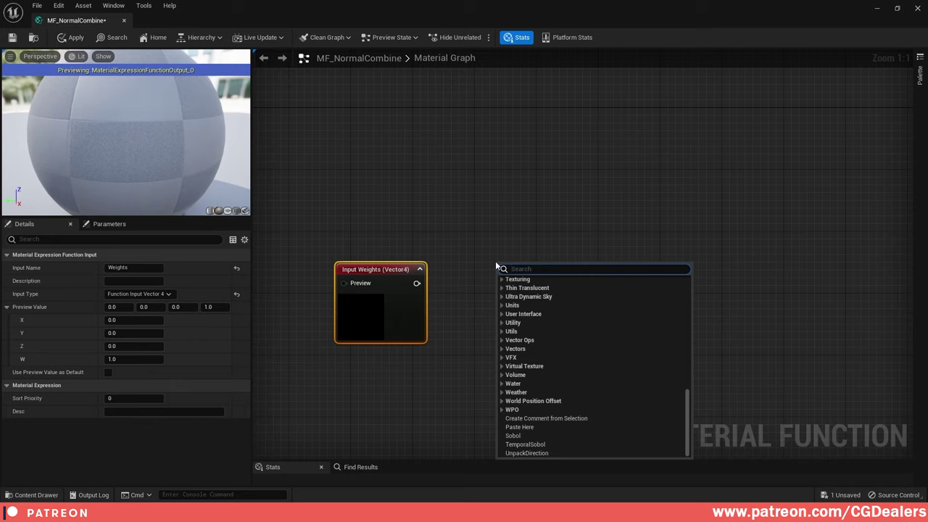
text(mask)
key(Return)
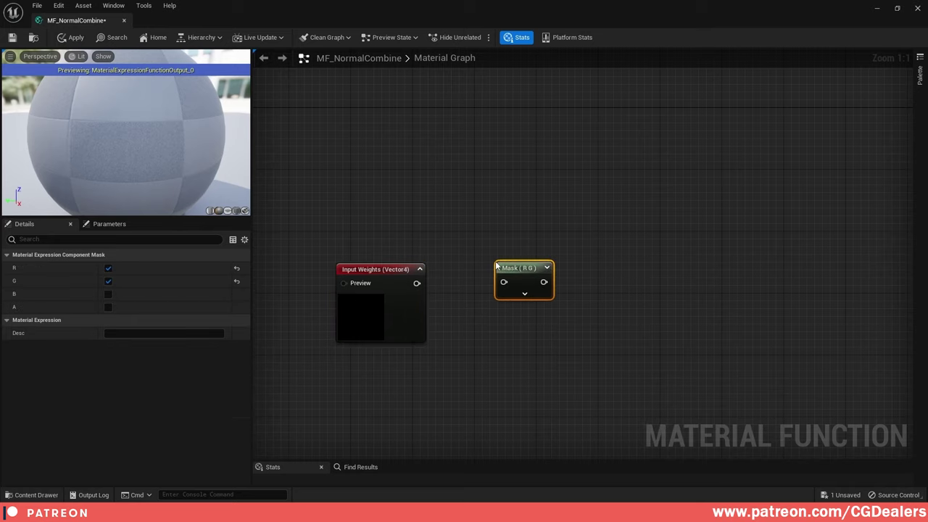
drag(497, 266, 497, 141)
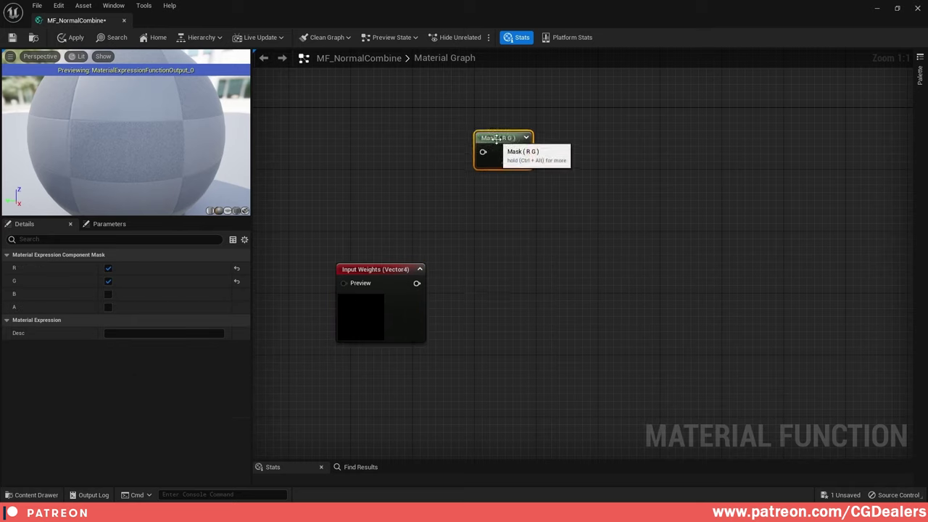
click(108, 282)
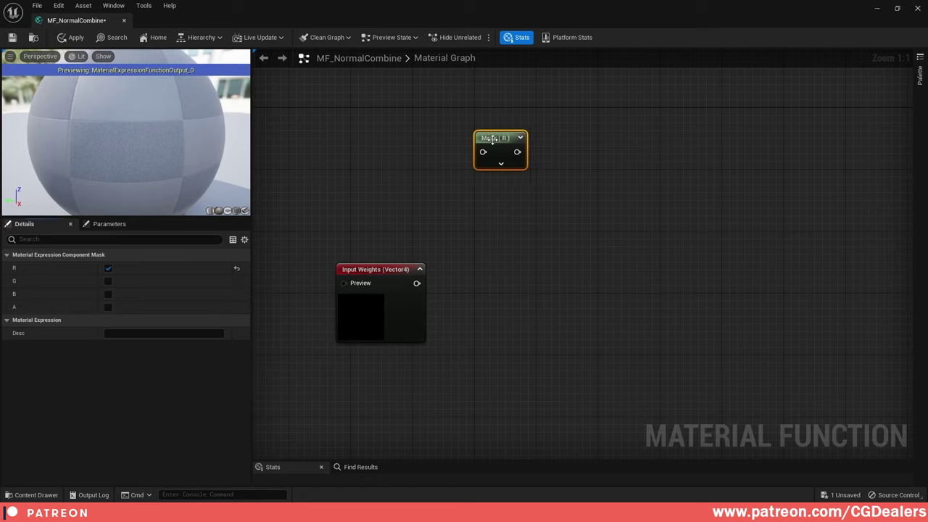
- Duplicate the R mask below itself and switch the copy to the G channel only
key(ctrl+c)
key(ctrl+v)
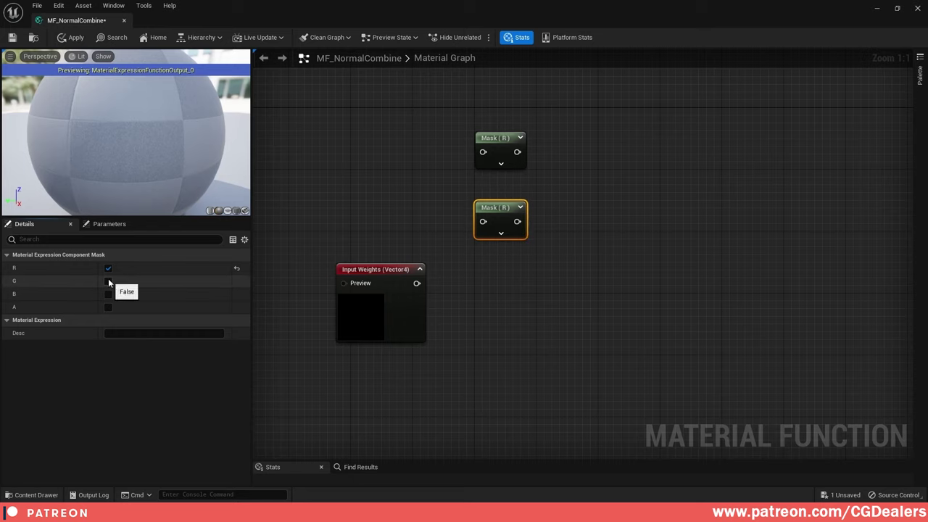
click(108, 282)
click(108, 268)
- Duplicate the G mask, line the copy up below it, and switch it to the B channel only
key(ctrl+c)
key(ctrl+v)
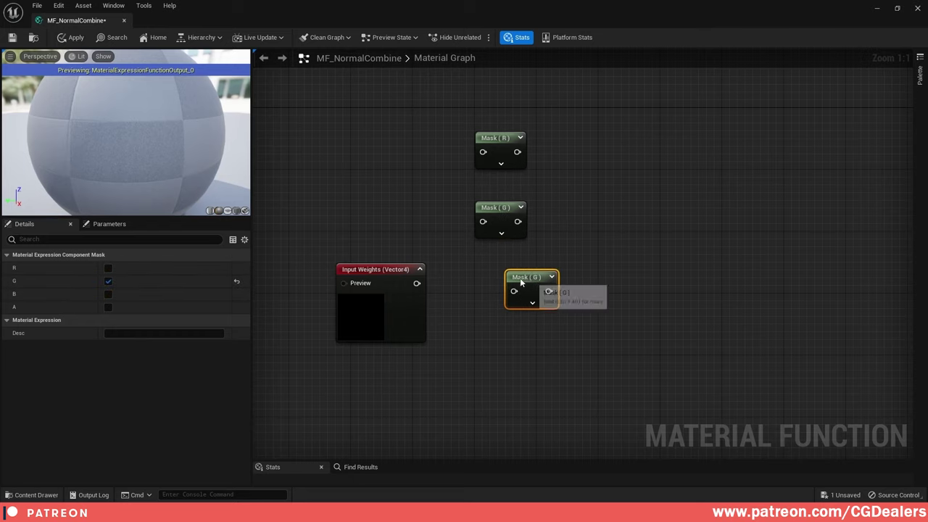
drag(521, 283, 490, 283)
click(108, 280)
click(108, 294)
- Duplicate the B mask, line the copy up below it, and switch it to the A channel only
right_drag(558, 326, 550, 250)
key(ctrl+c)
key(ctrl+v)
drag(533, 270, 482, 274)
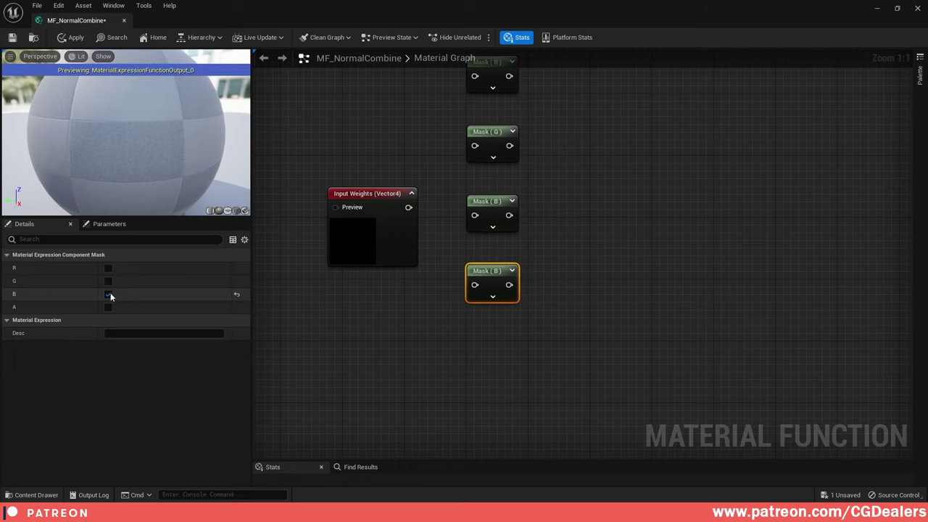
click(108, 294)
click(108, 307)
- Connect the Weights input's output to the R, G, B and A mask nodes
right_drag(534, 240, 460, 222)
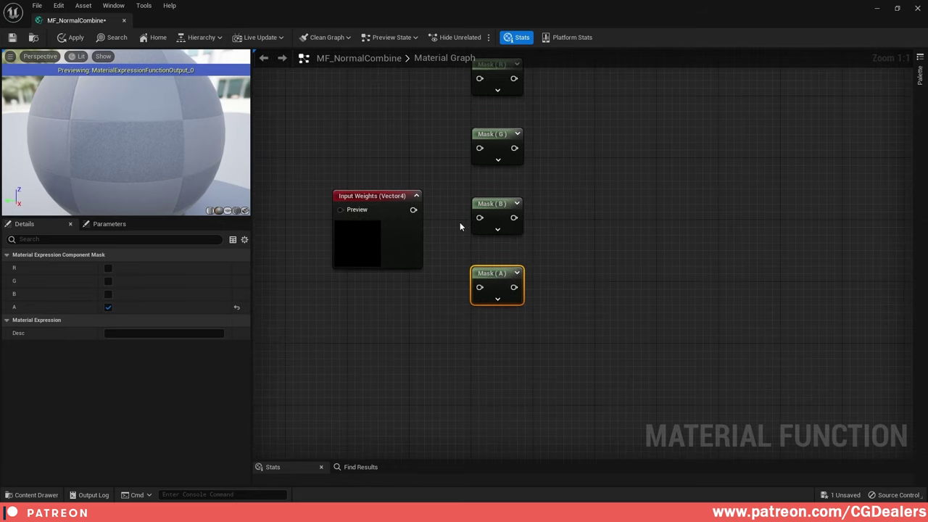
drag(413, 209, 480, 149)
right_drag(479, 150, 483, 192)
drag(417, 252, 483, 120)
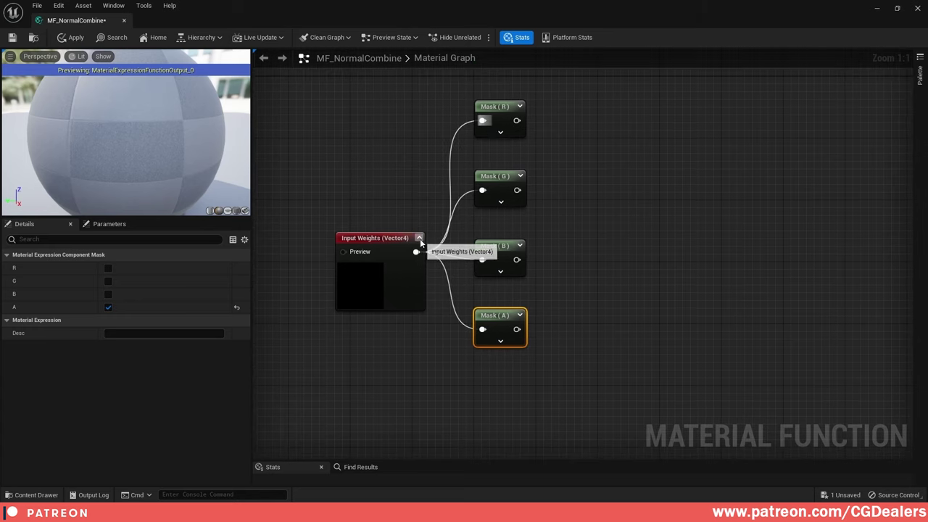
- Collapse the Weights node's preview and move the node farther left of the four masks
click(419, 239)
drag(371, 239, 291, 209)
right_drag(327, 209, 425, 205)
drag(376, 208, 339, 209)
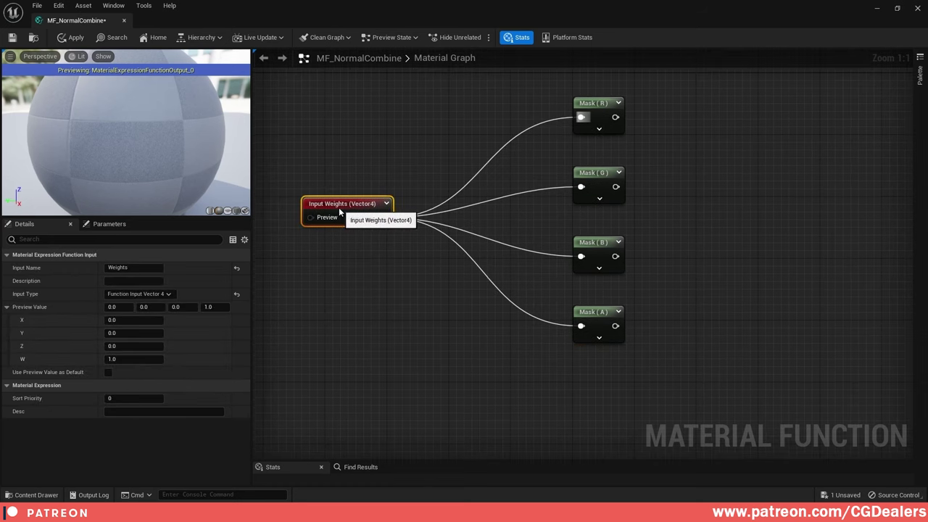
drag(651, 63, 573, 341)
click(707, 191)
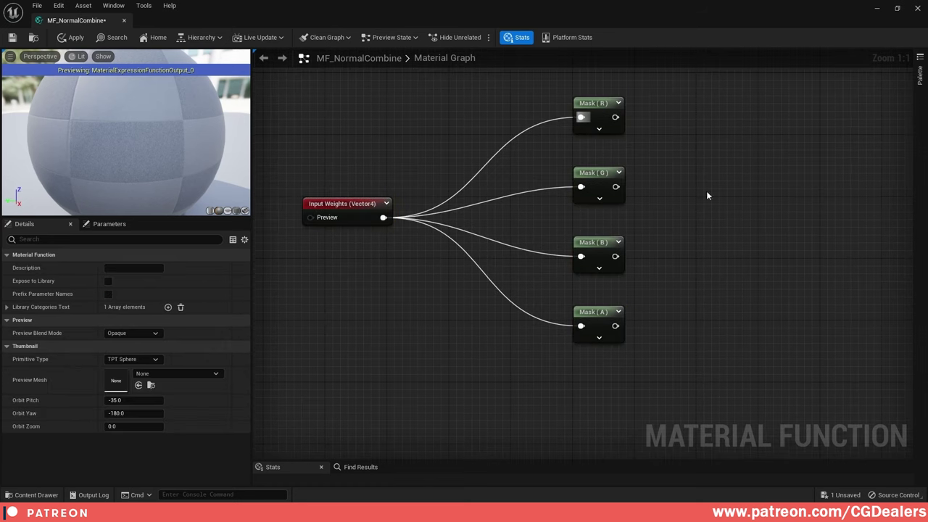
right_drag(706, 191, 614, 185)
click(501, 236)
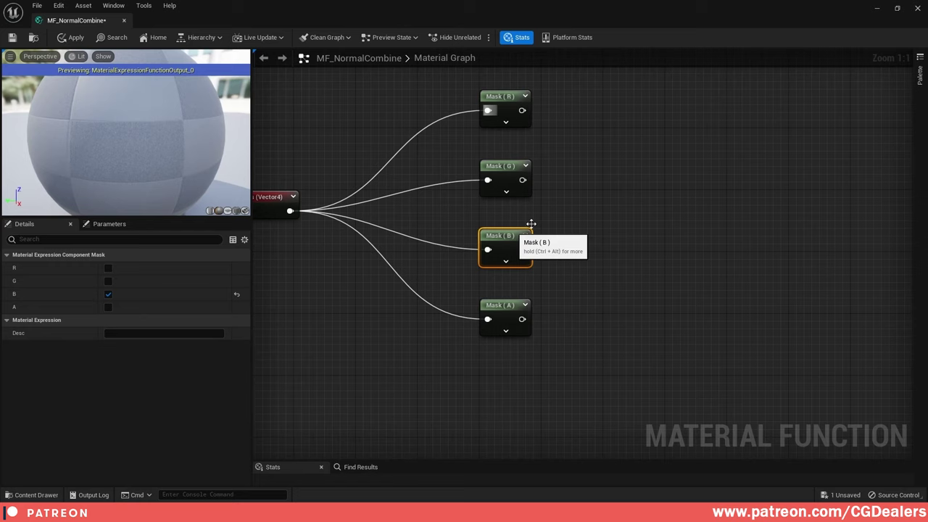
click(570, 156)
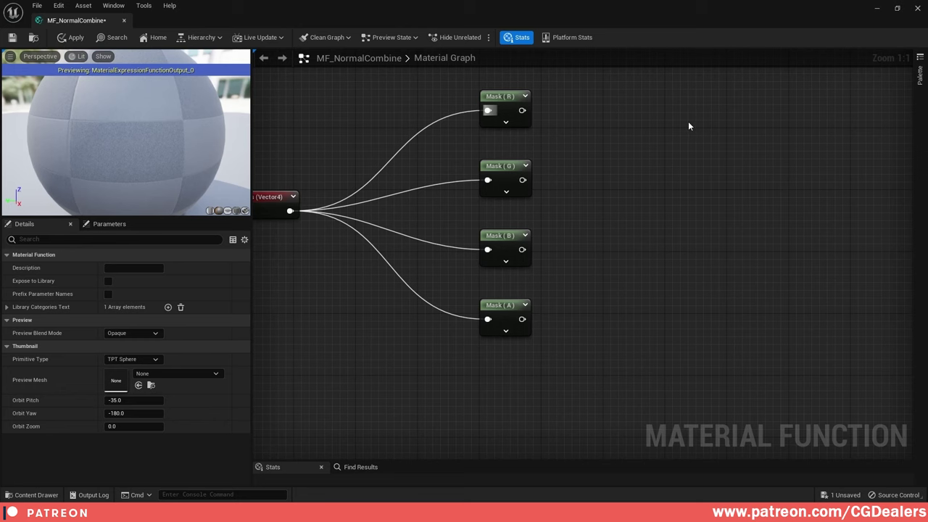
- Add a function input above the channel masks and name it Normal_1
right_drag(689, 126, 662, 289)
right_click(613, 194)
text(fu)
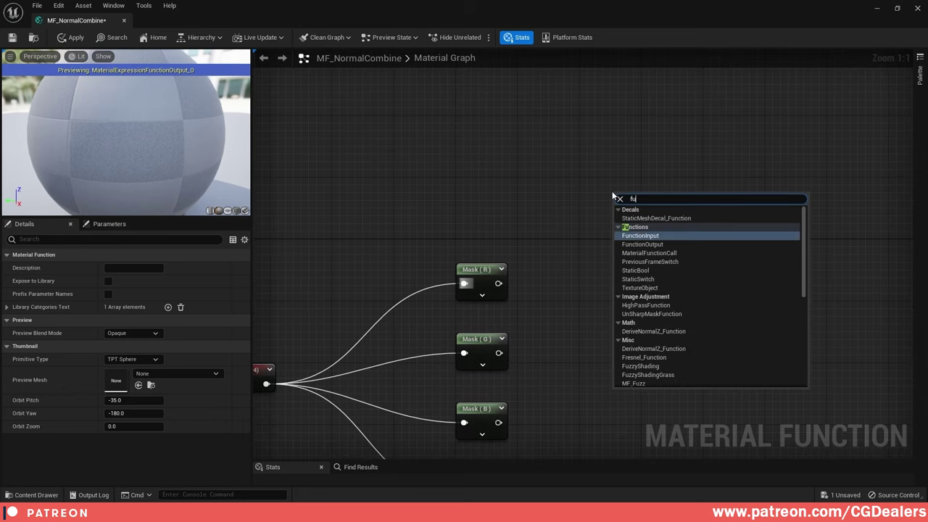
text(nc)
key(Return)
drag(628, 196, 572, 150)
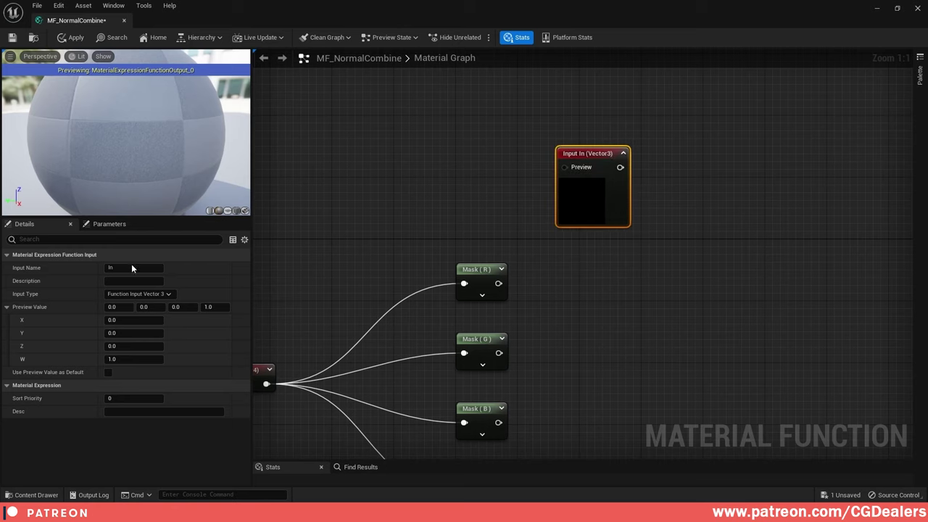
click(129, 268)
text(Normal_1)
key(Return)
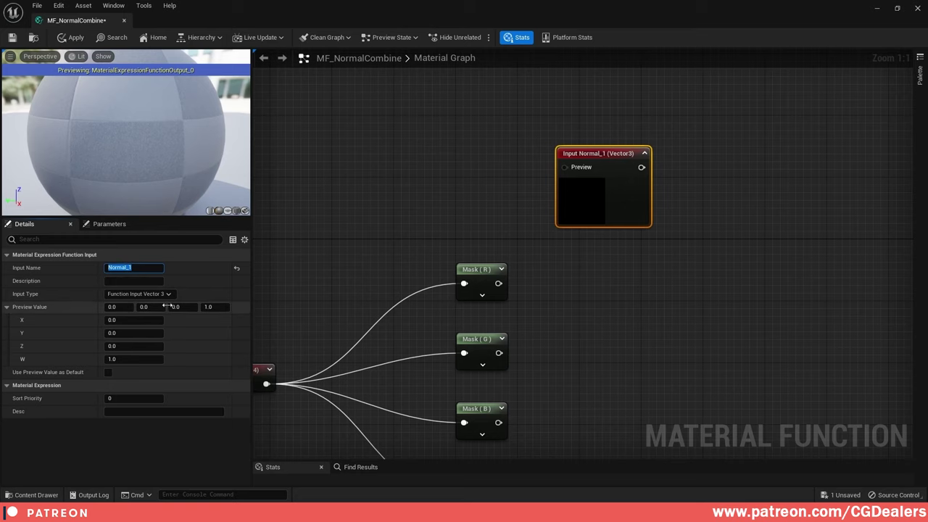
- Add a Component Mask node with R and G channels to the right of the Normal_1 input
click(758, 192)
right_drag(760, 192, 621, 180)
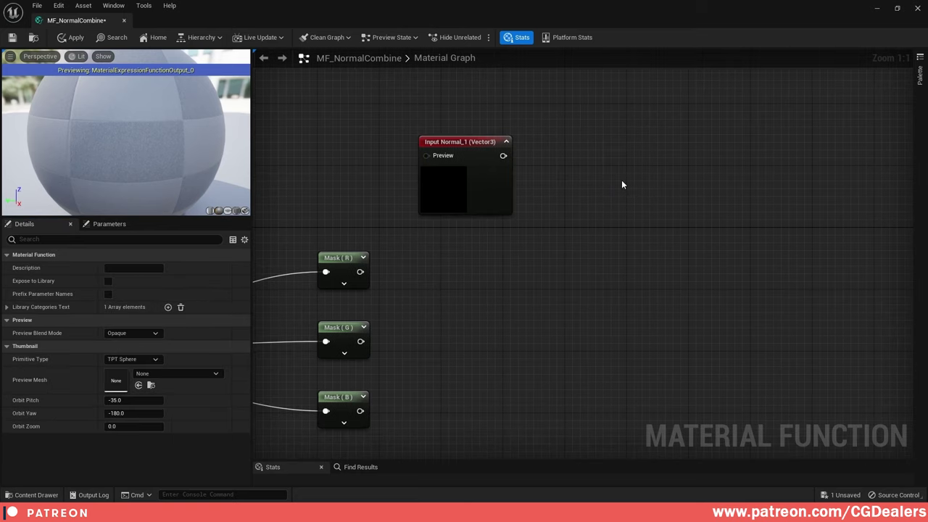
right_click(622, 185)
text(mask)
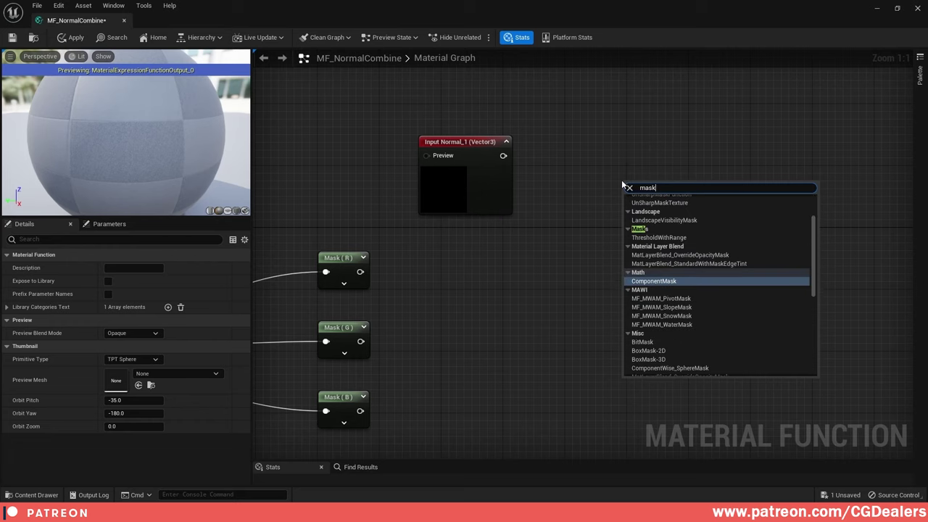
key(Return)
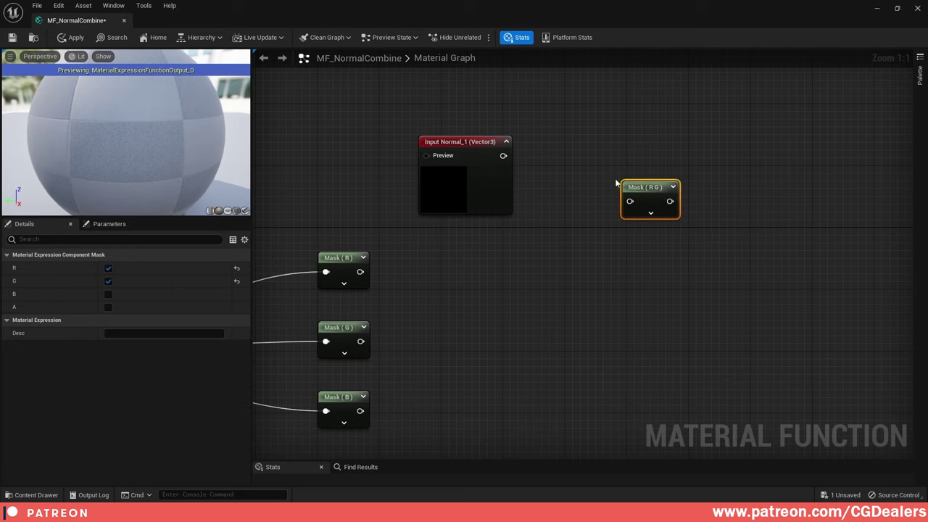
- Collapse the Normal_1 preview, align the RG mask with it, and connect Normal_1 to the mask's input
click(507, 142)
right_drag(652, 171, 612, 139)
drag(600, 159, 588, 112)
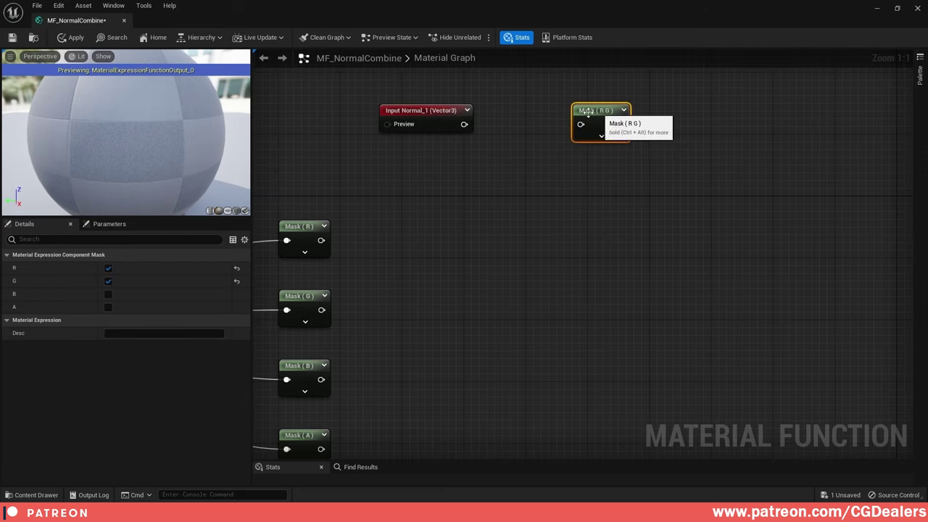
click(467, 111)
click(467, 110)
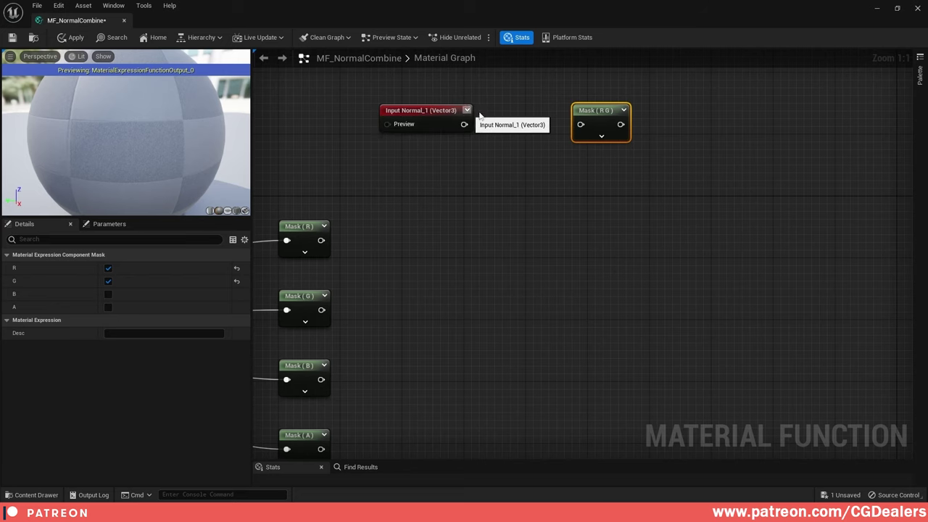
right_drag(679, 178, 674, 197)
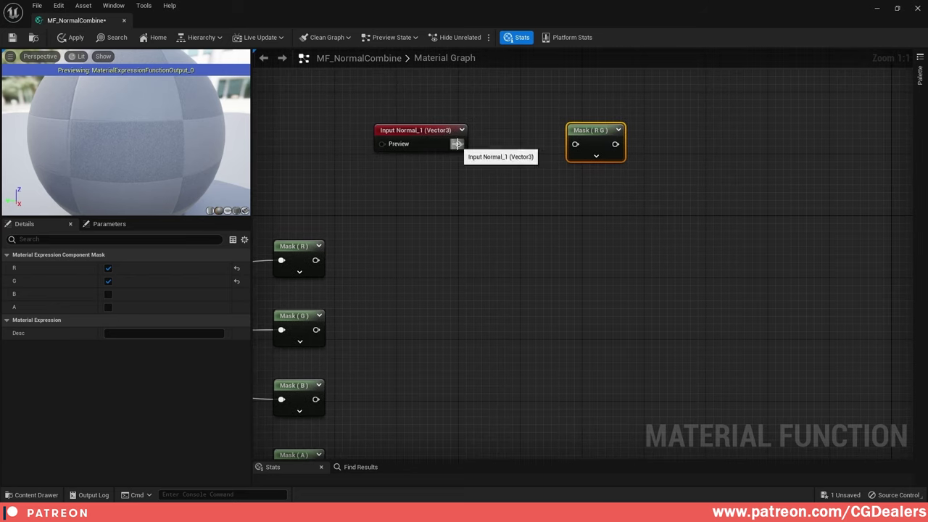
drag(458, 144, 581, 144)
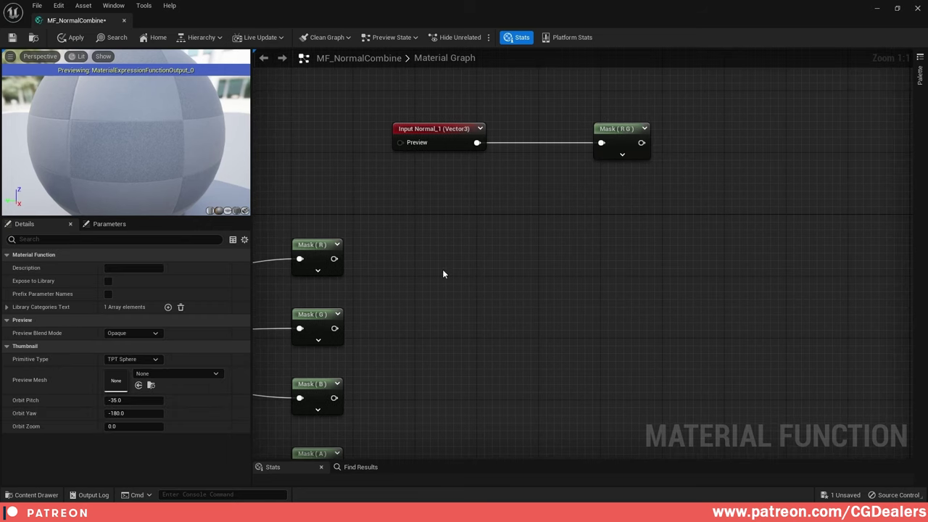
- Add a Multiply node and place it below and to the right of the RG mask
mouse_move(444, 274)
right_down()
mouse_move(624, 203)
mouse_move(777, 213)
mouse_move(507, 237)
right_up()
right_drag(750, 174, 692, 185)
key(m)
click(724, 193)
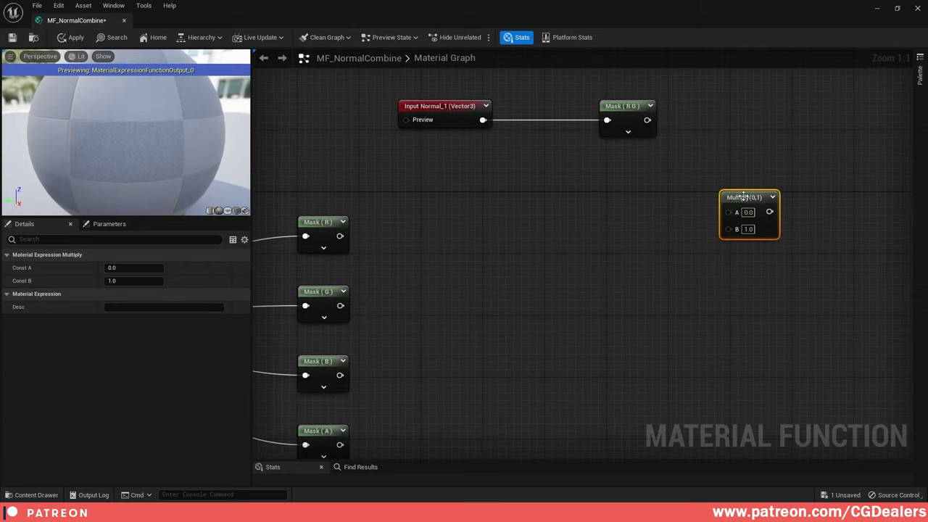
drag(743, 195, 792, 166)
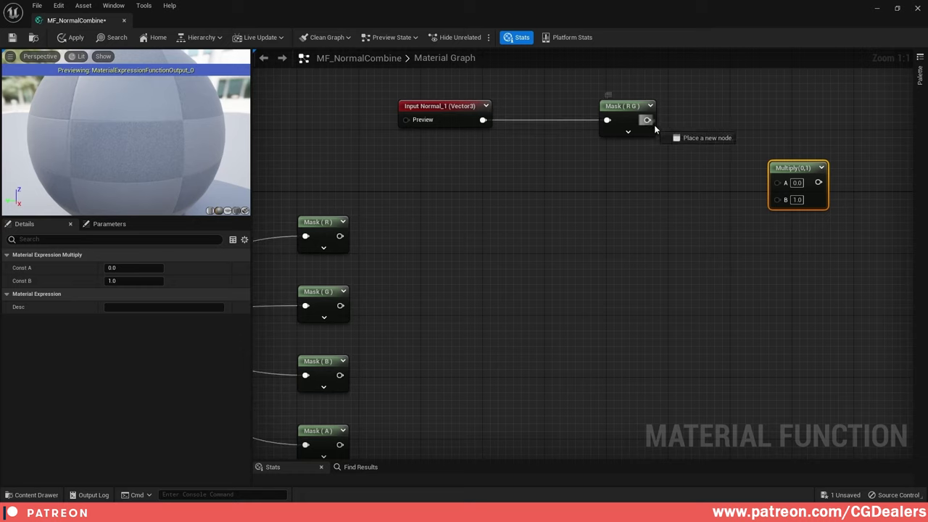
- Connect the RG mask to Multiply's A and the Weights R mask to its B, and level the node with the R wire
drag(655, 128, 776, 183)
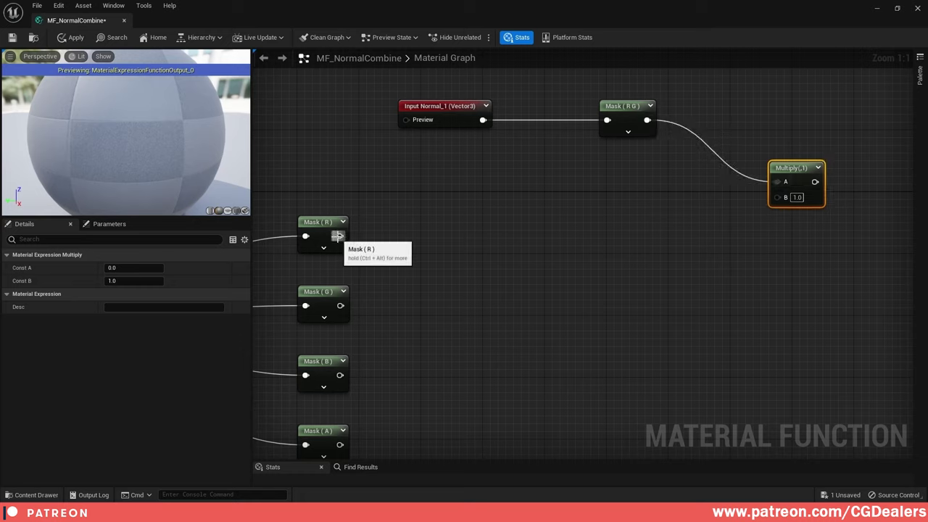
drag(340, 235, 778, 200)
right_drag(779, 201, 831, 216)
drag(833, 216, 832, 224)
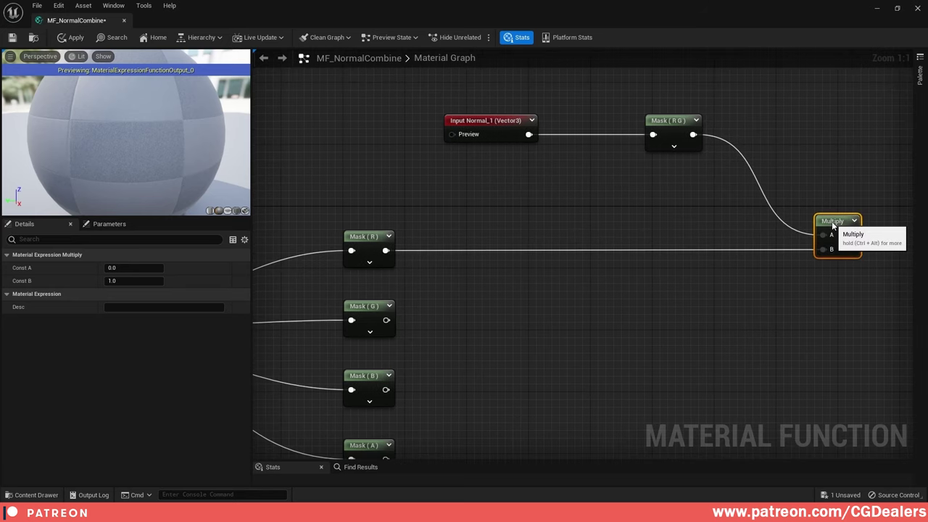
- Add a Named Reroute Declaration named Normal_1 from the Normal_1 input's output and place it below the wire to the RG mask
right_drag(715, 225, 642, 216)
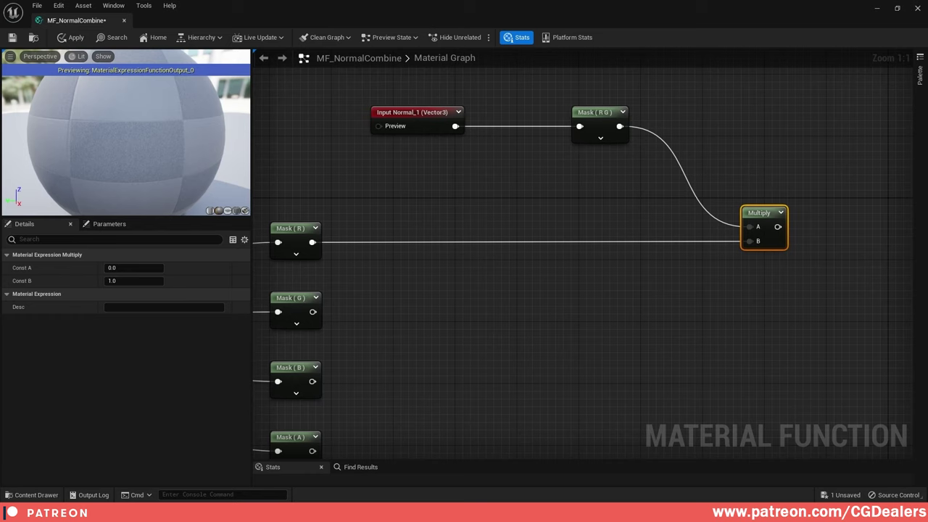
right_drag(427, 124, 586, 150)
drag(612, 151, 644, 186)
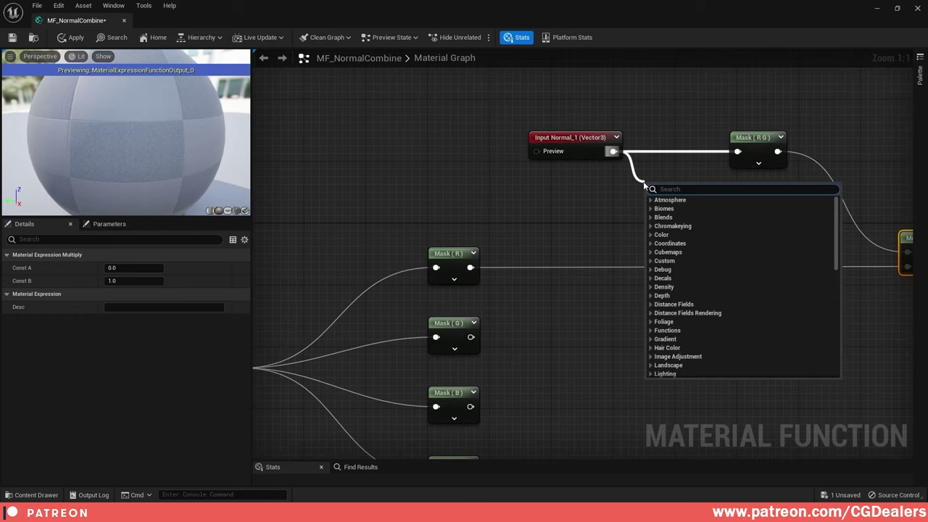
text(rerou)
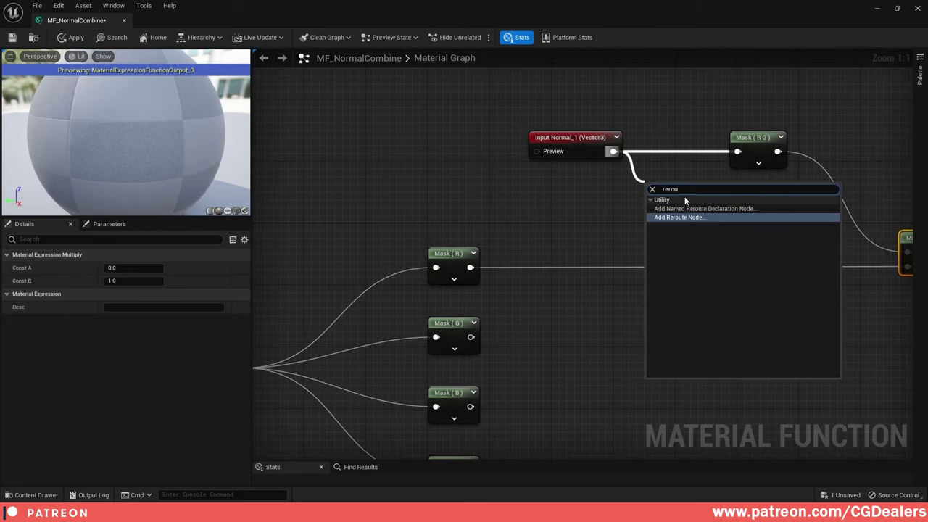
click(697, 209)
text(N)
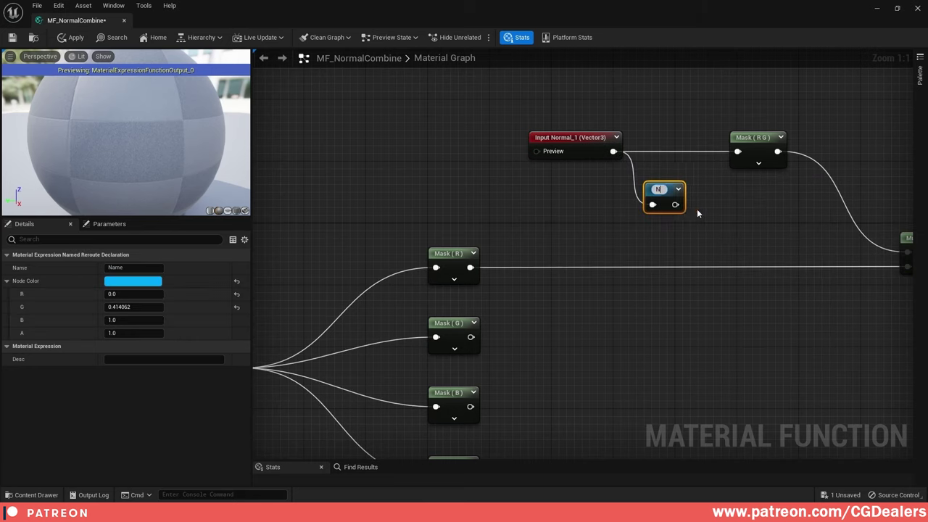
text(ormal_1)
key(Return)
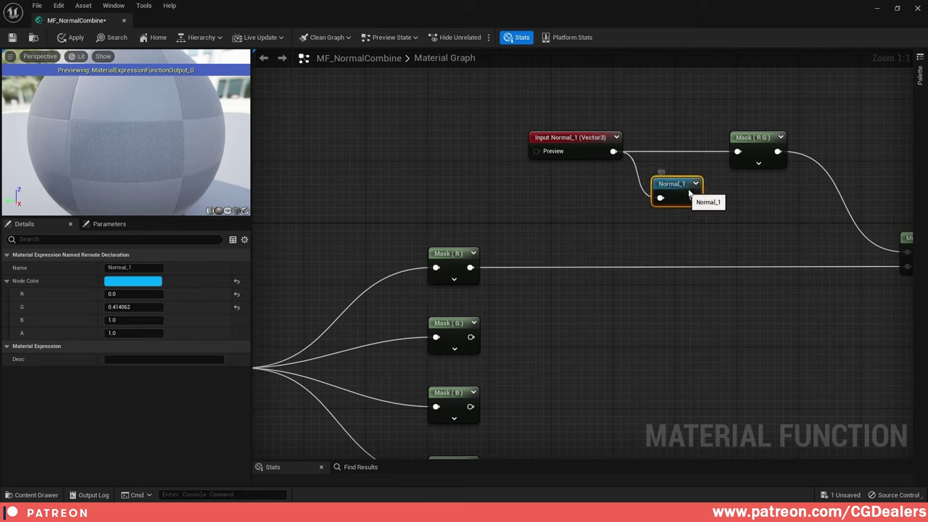
drag(674, 192, 690, 187)
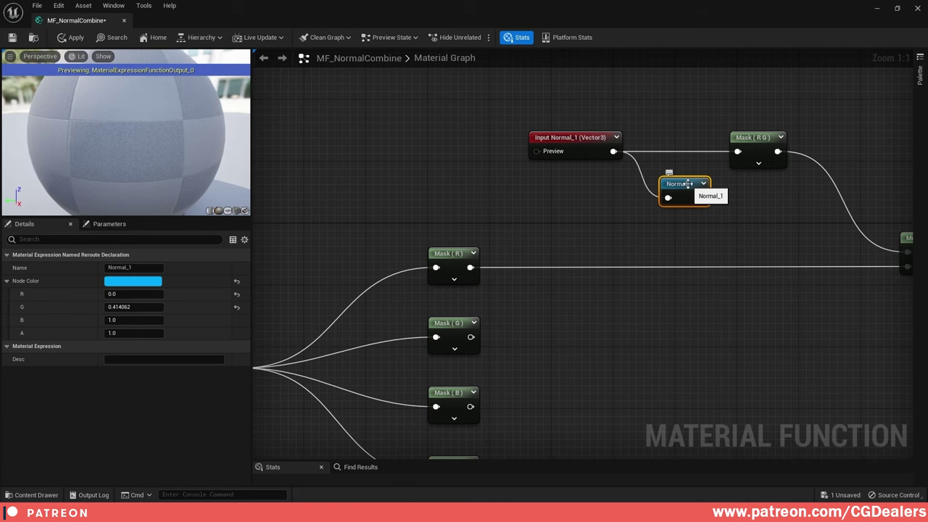
click(725, 263)
- Duplicate the Normal_1 input and place the copy, Normal_2, between the R and G mask rows
right_drag(725, 262, 697, 215)
click(551, 103)
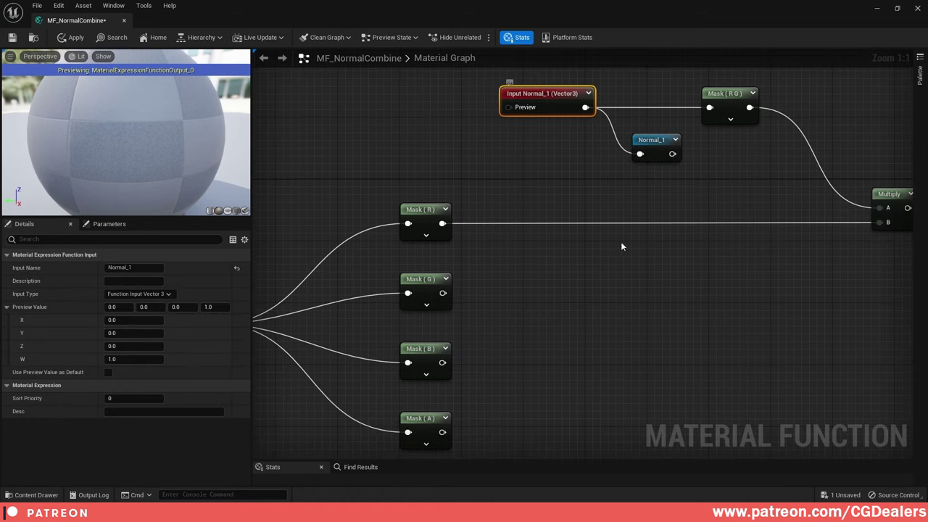
key(ctrl+d)
drag(619, 160, 544, 248)
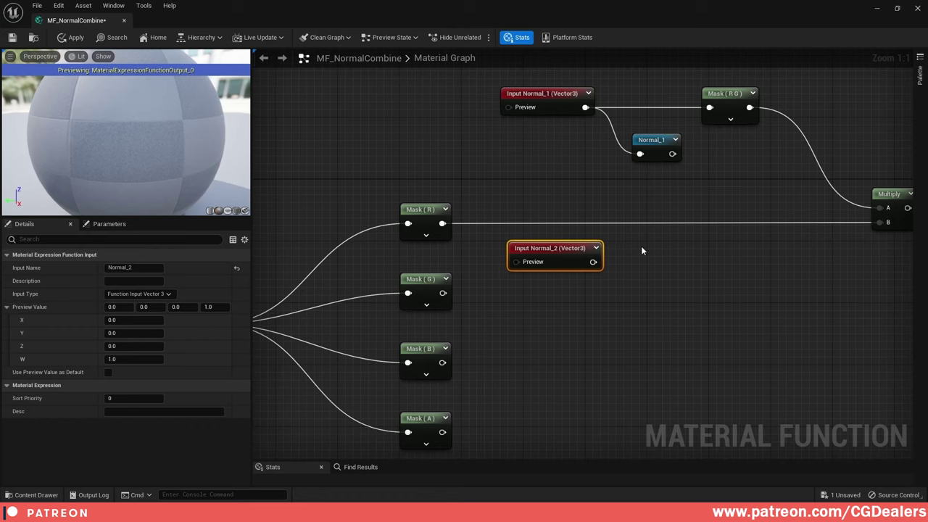
- Copy the RG mask, align it to the right of the Normal_2 input, and connect Normal_2 to it
click(728, 112)
key(ctrl+c)
key(ctrl+v)
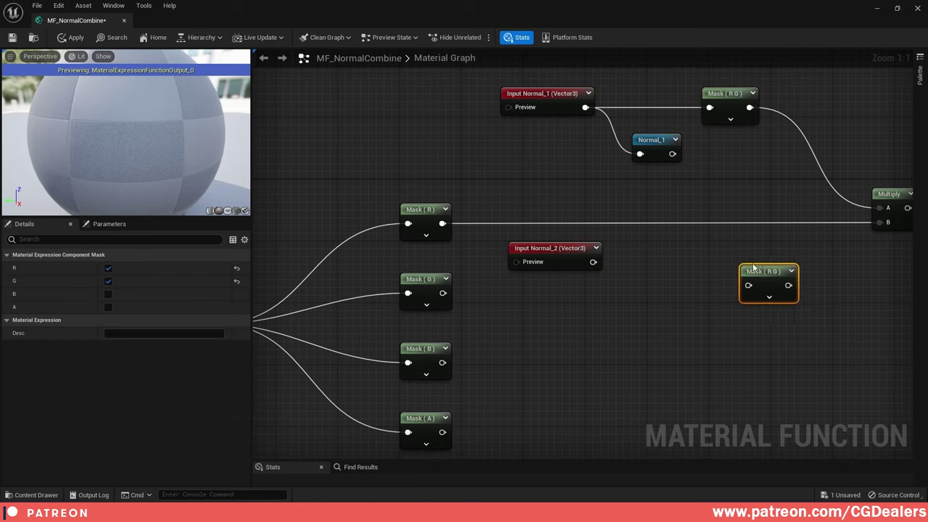
drag(751, 275, 740, 254)
drag(593, 262, 717, 262)
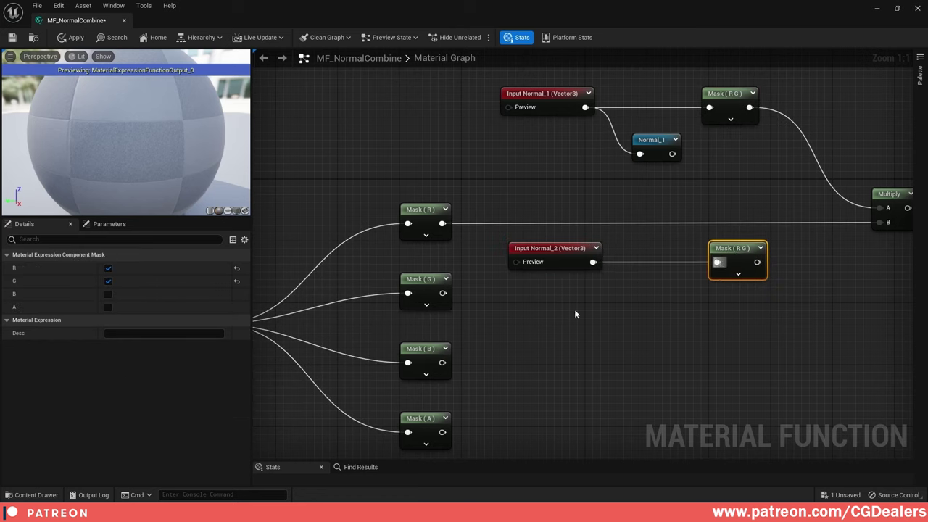
- Spread the Normal_1 and Normal_2 rows and the G, B and A masks further apart vertically
scroll(574, 309, down, 3)
right_drag(551, 239, 500, 328)
drag(399, 129, 742, 166)
click(407, 133)
drag(709, 228, 524, 194)
drag(636, 195, 639, 217)
right_drag(573, 319, 659, 181)
drag(490, 224, 515, 285)
click(514, 309)
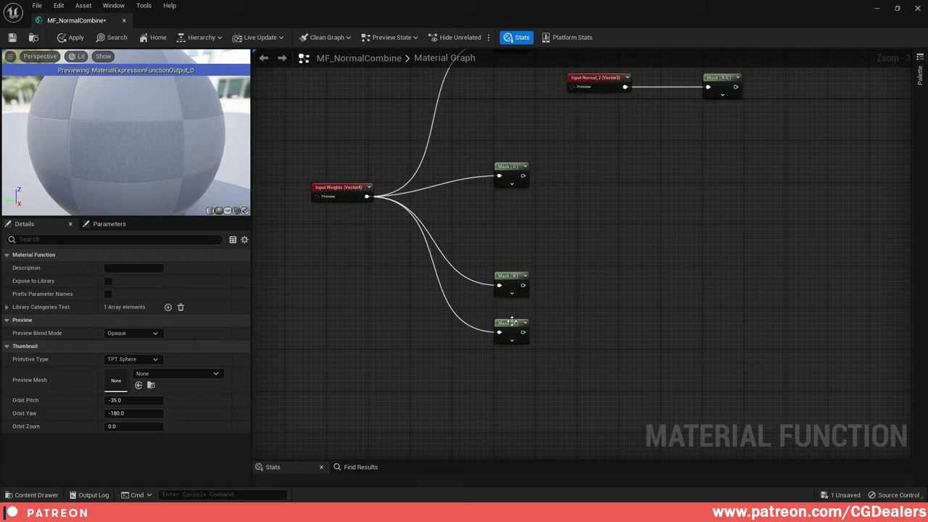
click(512, 324)
drag(513, 323, 512, 370)
- Move the Weights input down and left of its masks, and the Result output further right
right_drag(680, 239, 686, 296)
click(346, 247)
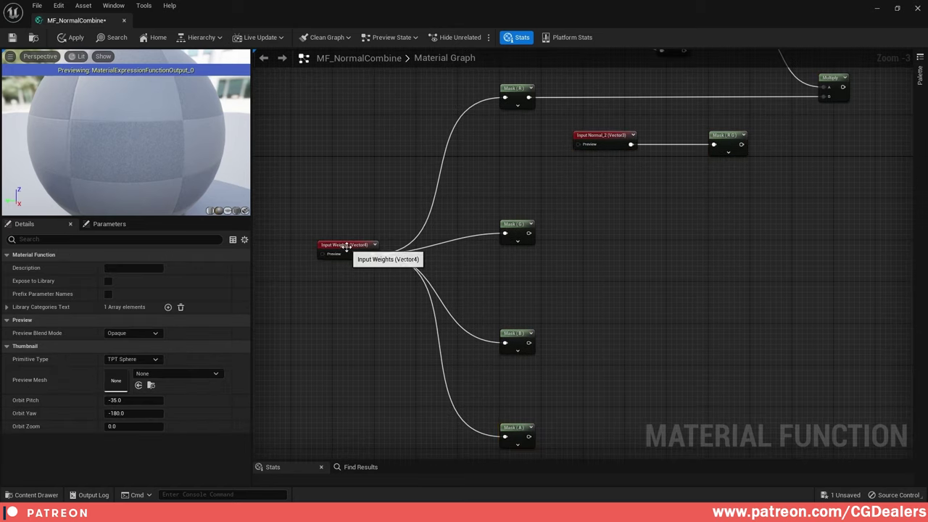
drag(345, 248, 298, 294)
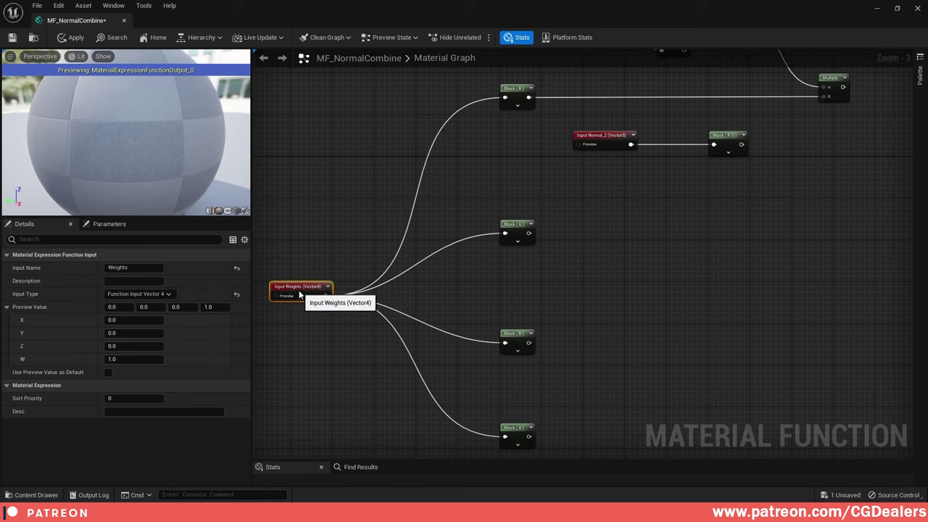
right_drag(761, 298, 417, 259)
drag(667, 232, 838, 229)
right_drag(420, 155, 676, 250)
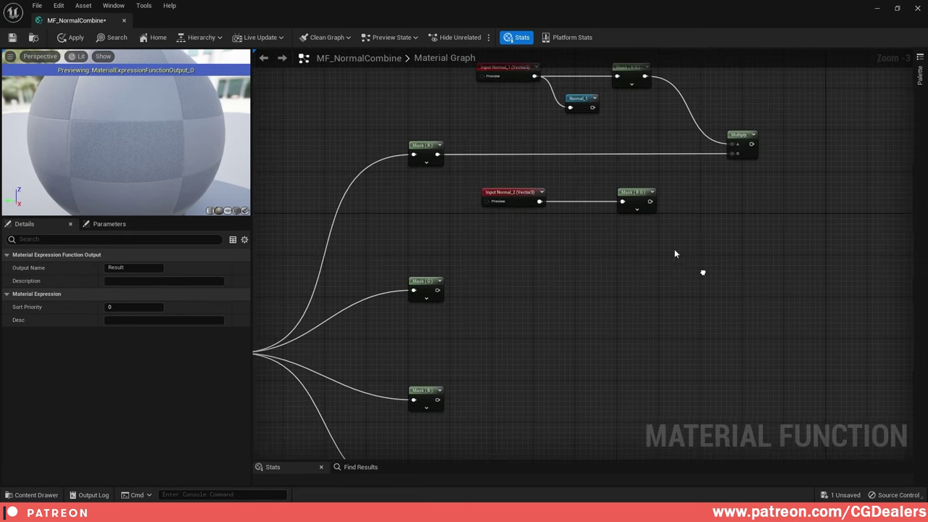
- Copy the Multiply node and place the copy below the original, in line with the Weights G mask
scroll(601, 253, up, 1)
right_drag(605, 224, 606, 269)
scroll(610, 265, up, 1)
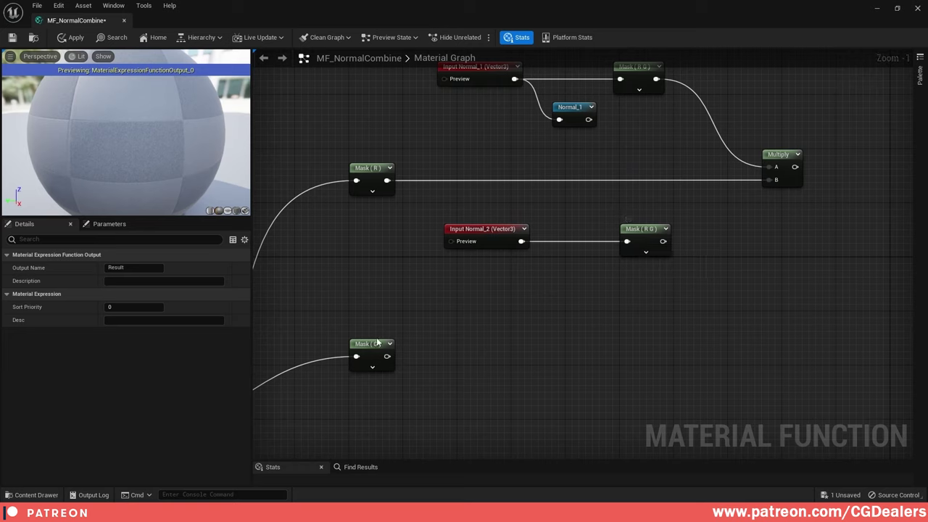
click(779, 156)
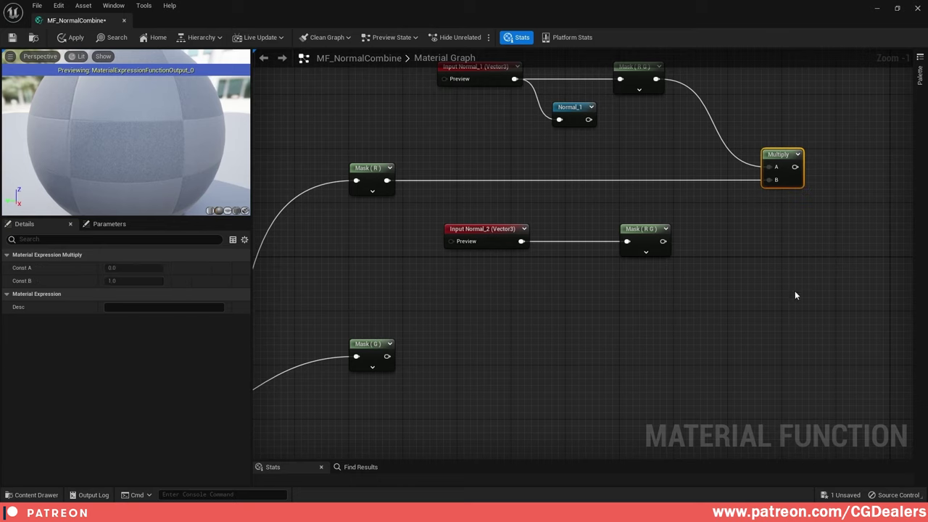
key(ctrl+c)
key(ctrl+v)
drag(794, 303, 763, 334)
- Connect the G mask to the new Multiply's B, straighten that wire, and connect Normal_2's RG mask to A
drag(389, 356, 764, 360)
drag(366, 313, 800, 399)
key(q)
drag(663, 241, 760, 348)
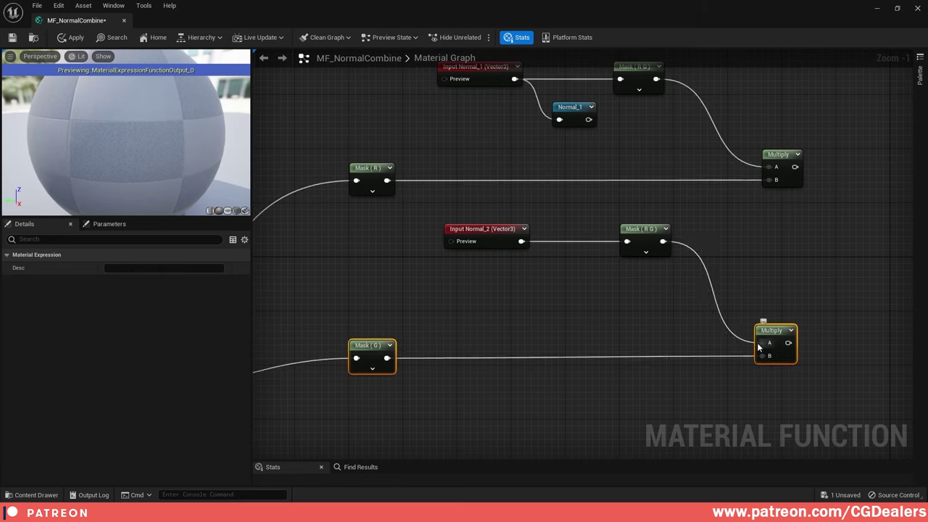
- Add a Named Reroute Declaration named Normal_2 from the Normal_2 input's output and place it below the wire to its RG mask
right_drag(615, 305, 690, 296)
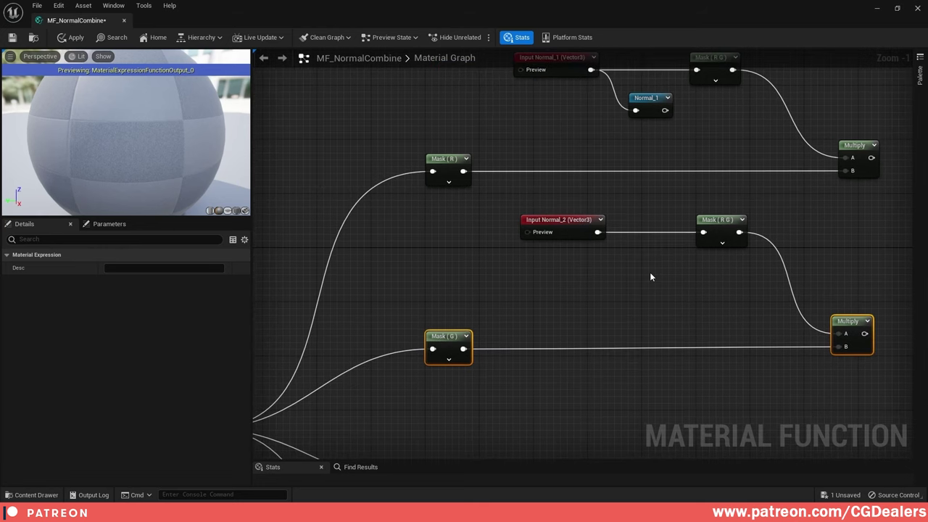
right_drag(651, 273, 597, 285)
drag(543, 244, 568, 285)
text(rerout)
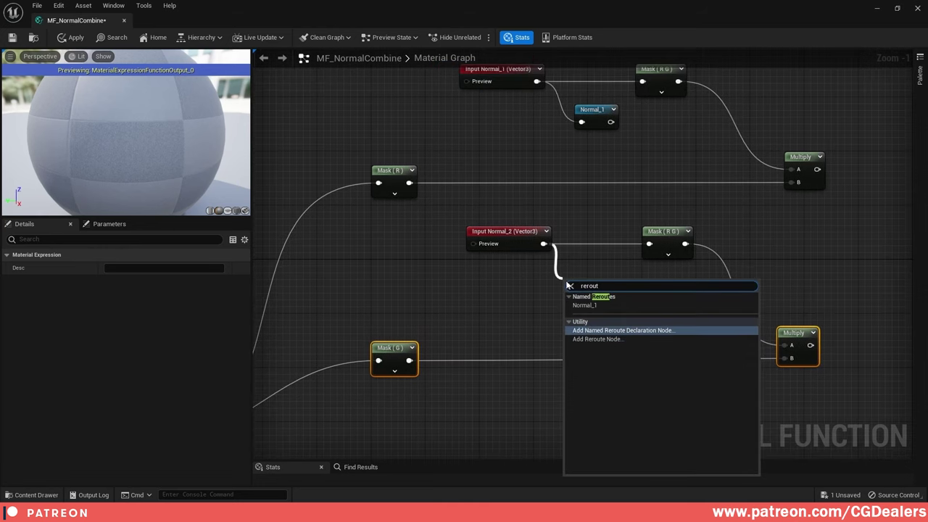
key(Return)
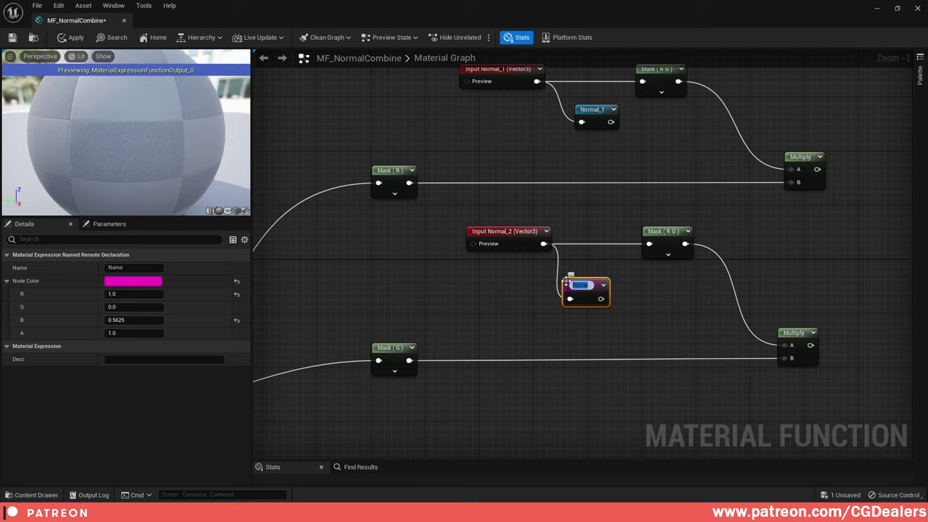
text(Normal_2)
key(Return)
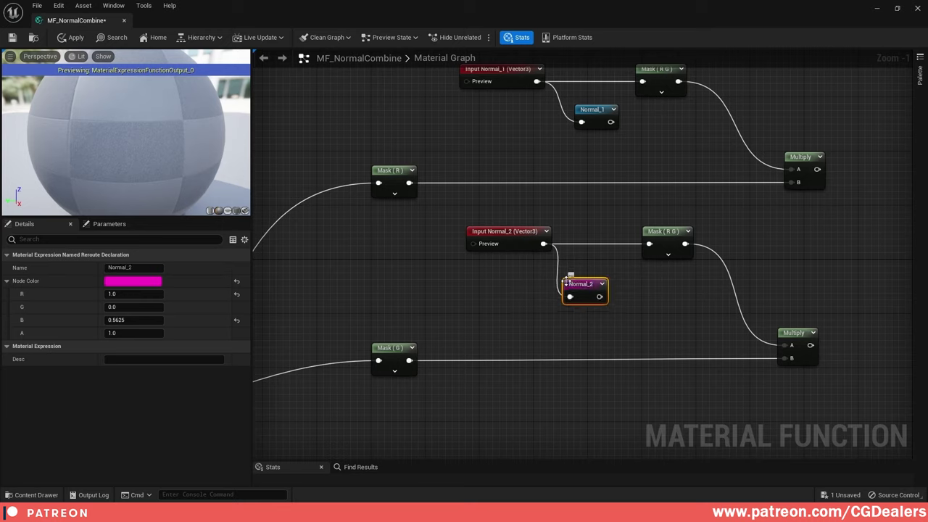
drag(587, 290, 612, 286)
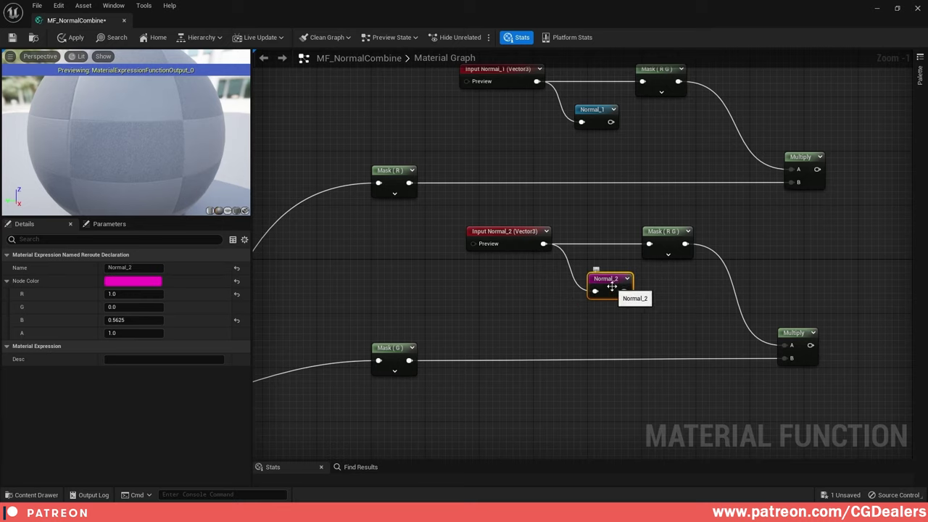
click(873, 254)
- Place an Add node to the right of the two Multiply nodes and connect the upper one to A and the lower one to B
right_drag(874, 254, 731, 233)
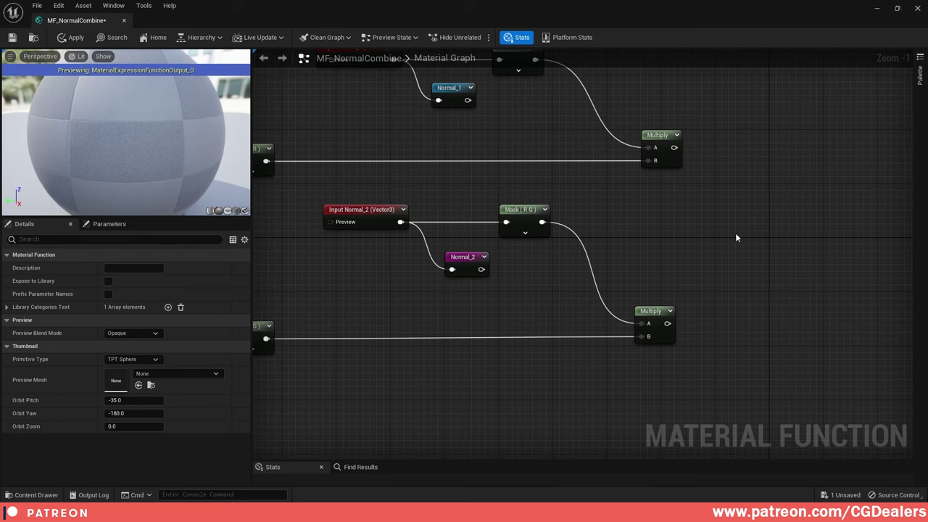
key(a)
click(736, 233)
drag(761, 244, 780, 234)
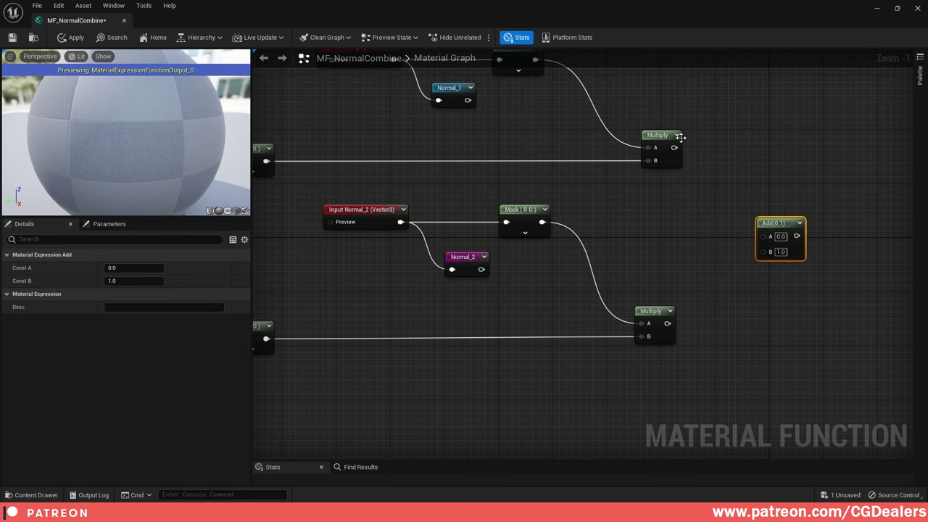
drag(674, 148, 763, 236)
drag(668, 324, 764, 248)
click(788, 306)
- Duplicate the Normal_2 input and place the copy, Normal_3, between the G and B mask rows
scroll(788, 306, down, 2)
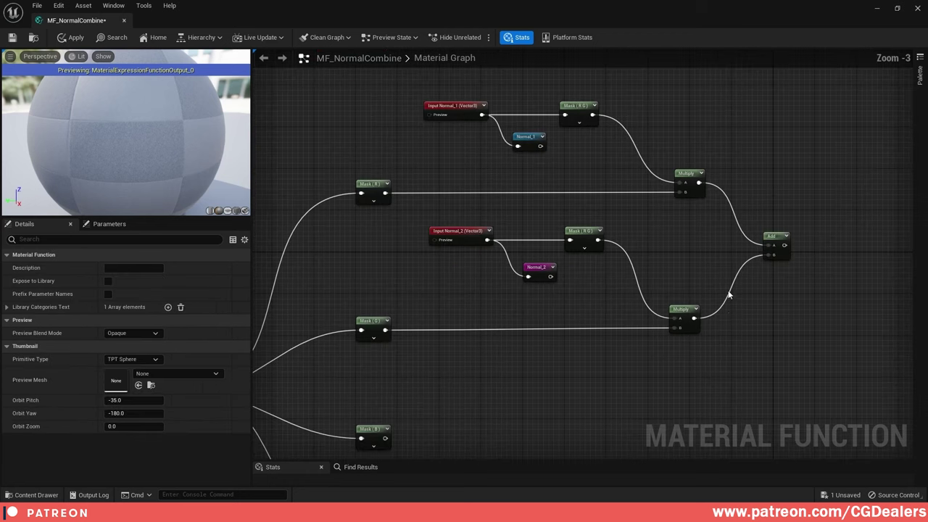
right_drag(552, 416, 601, 268)
right_drag(594, 226, 589, 238)
click(505, 97)
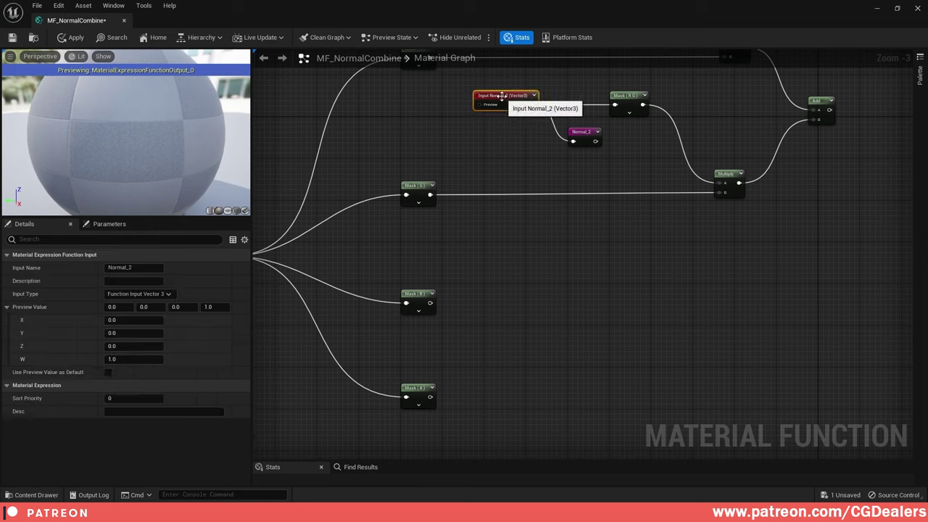
key(ctrl+d)
drag(555, 249, 521, 263)
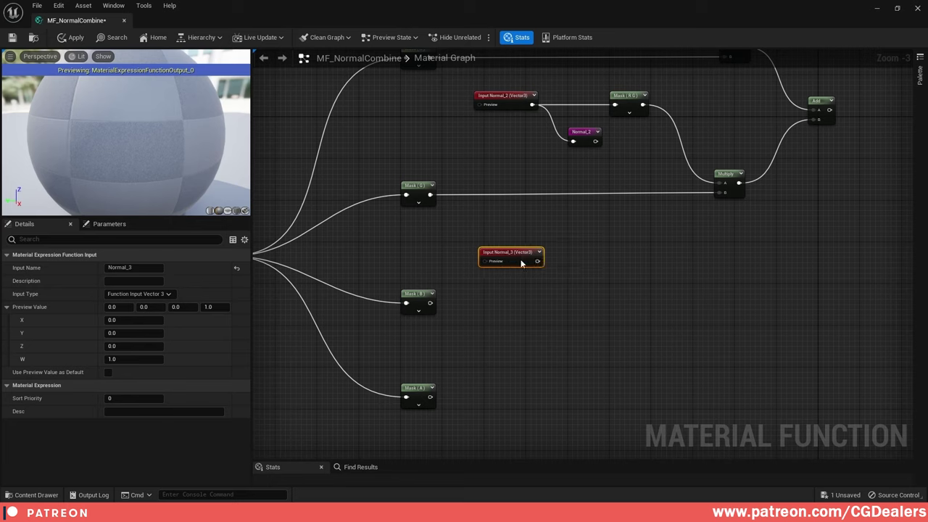
- Duplicate the RG mask, connect Normal_3 to it, straighten the pair, and shift both slightly up
click(626, 104)
key(ctrl+d)
drag(660, 168, 628, 258)
drag(538, 261, 616, 268)
drag(511, 221, 666, 303)
key(q)
drag(624, 261, 622, 250)
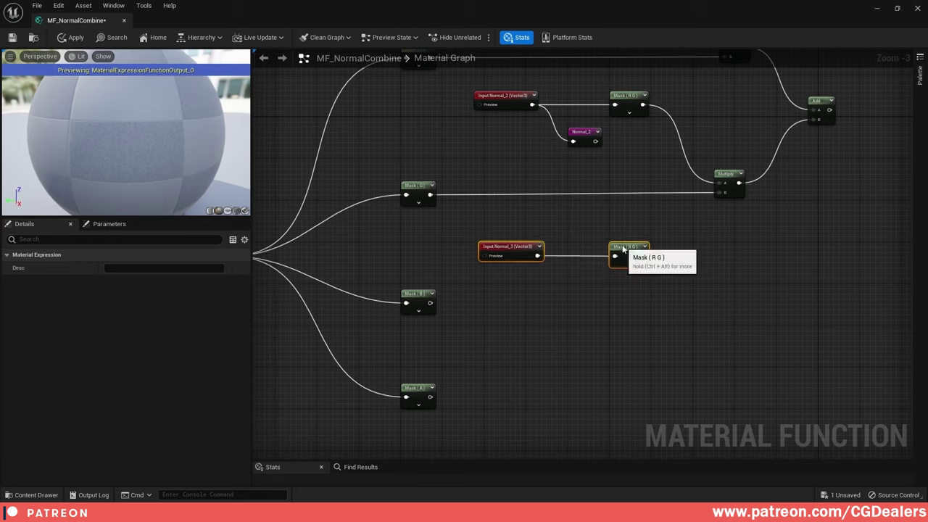
click(711, 255)
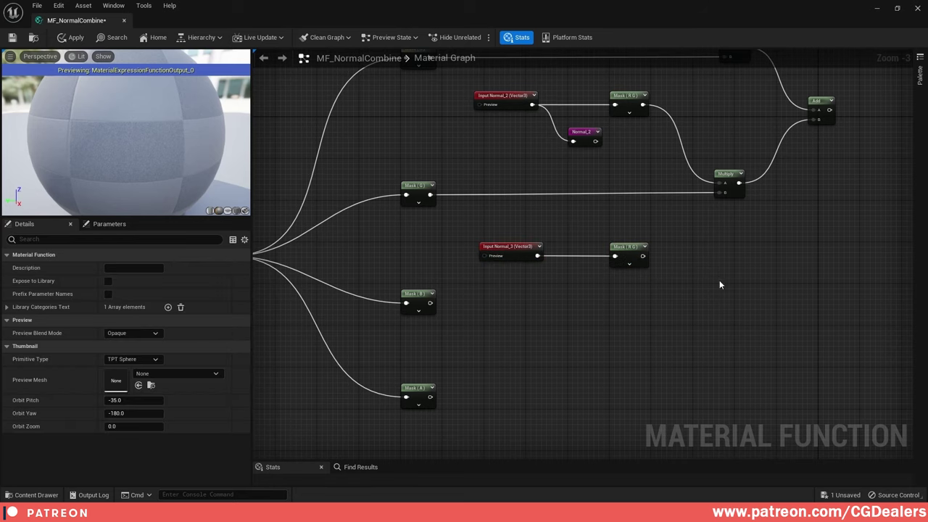
- Add a Multiply node beside the B mask row, connecting the B mask to its B, levelled, and Normal_3's RG mask to its A
click(715, 286)
drag(430, 303, 425, 322)
key(q)
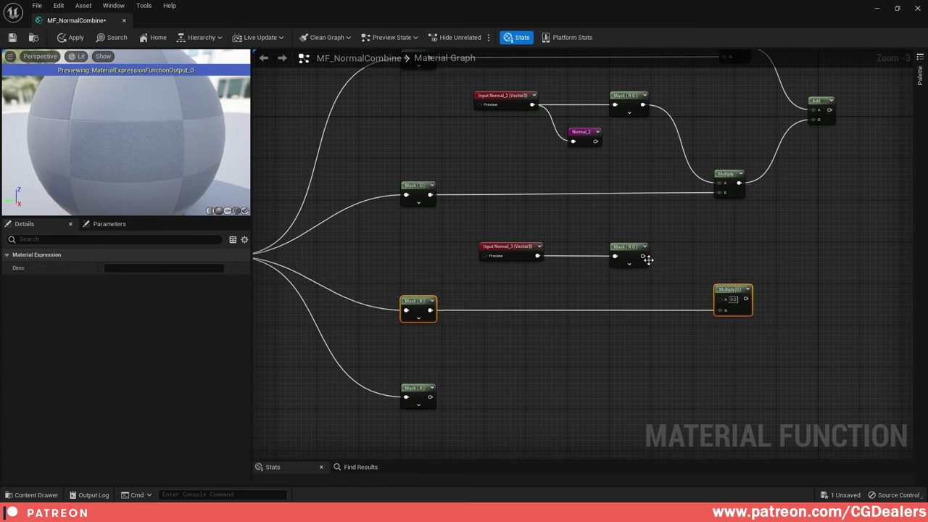
drag(644, 256, 729, 291)
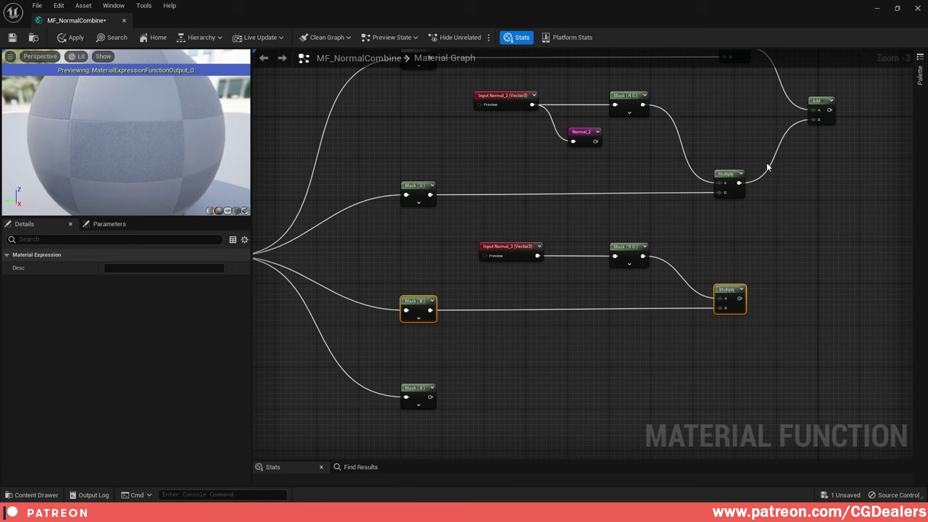
click(898, 209)
- Lower the existing Add node in line with Normal_2's Multiply and place a second Add node below and to its right
right_drag(898, 210, 818, 217)
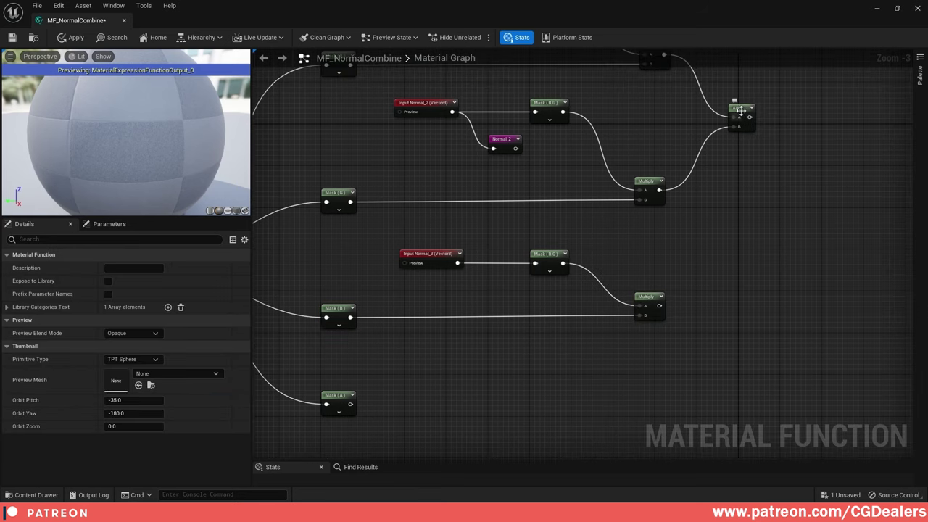
drag(746, 106, 744, 177)
right_drag(800, 195, 730, 185)
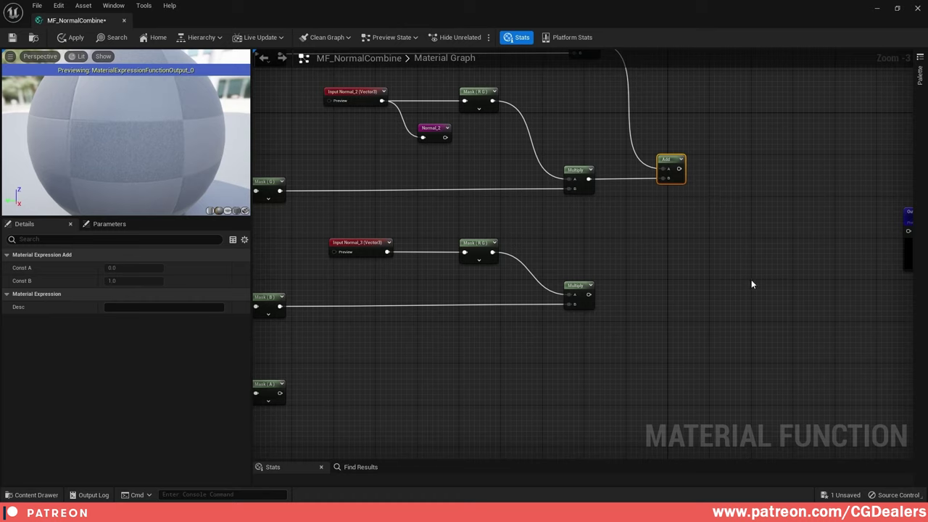
key(a)
click(723, 254)
drag(740, 260, 742, 210)
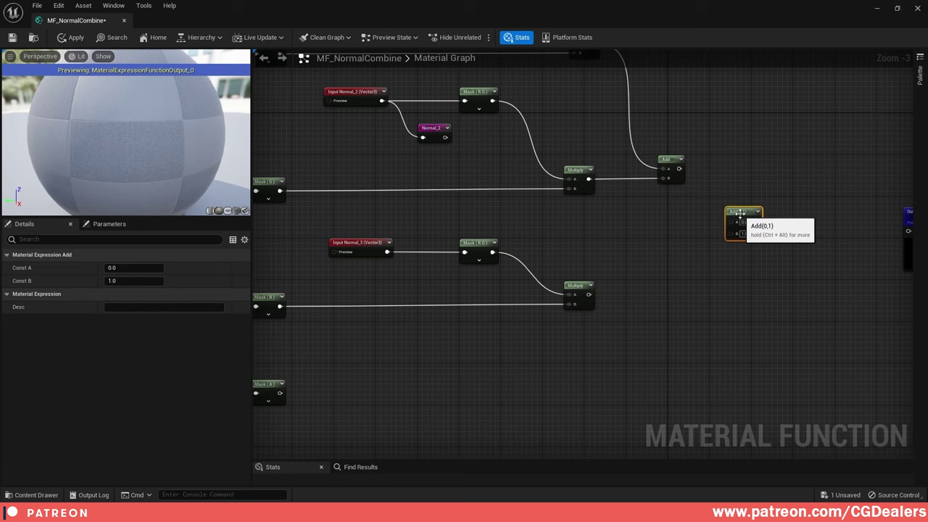
- Move the Result output node farther right, and connect the first Add to the second Add's A and Normal_3's Multiply to its B
right_drag(856, 212, 648, 207)
drag(719, 205, 844, 206)
drag(472, 164, 526, 221)
right_drag(460, 246, 547, 247)
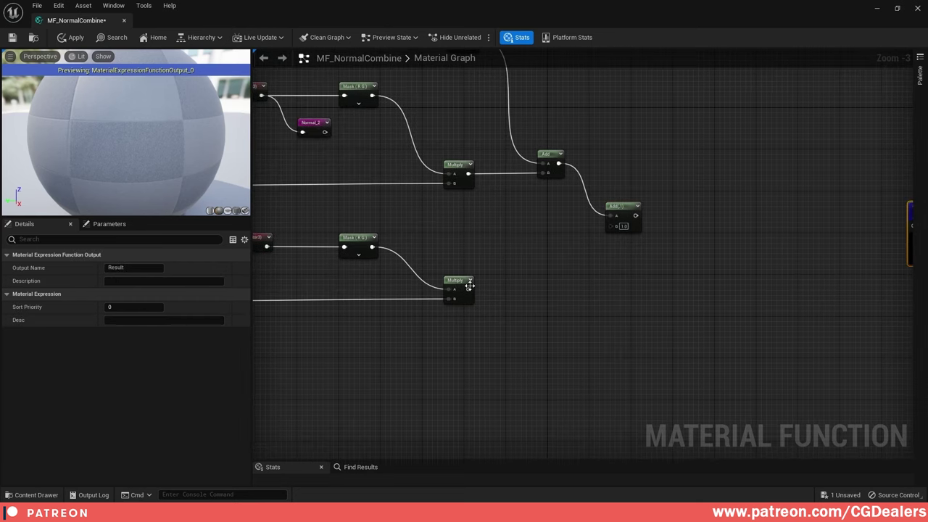
drag(468, 290, 618, 273)
click(636, 192)
right_drag(635, 190, 790, 164)
right_drag(636, 169, 694, 334)
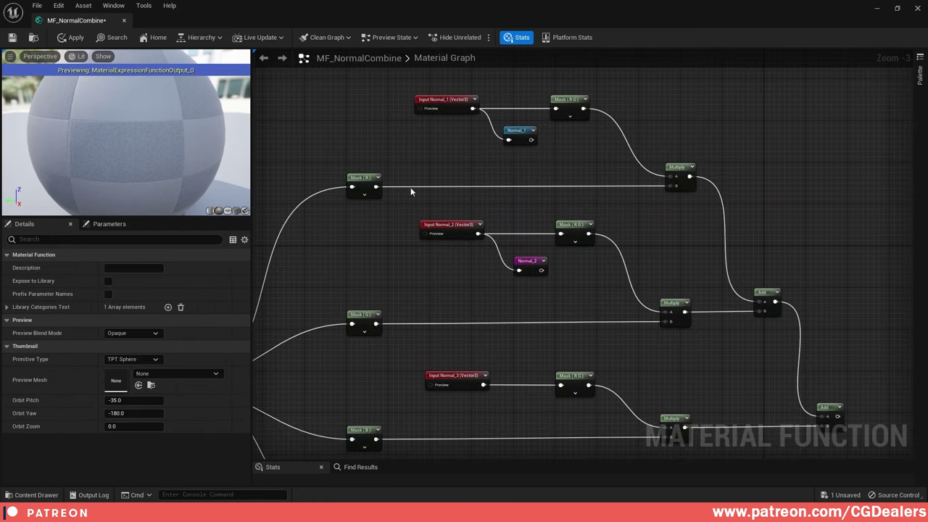
right_drag(426, 309, 419, 189)
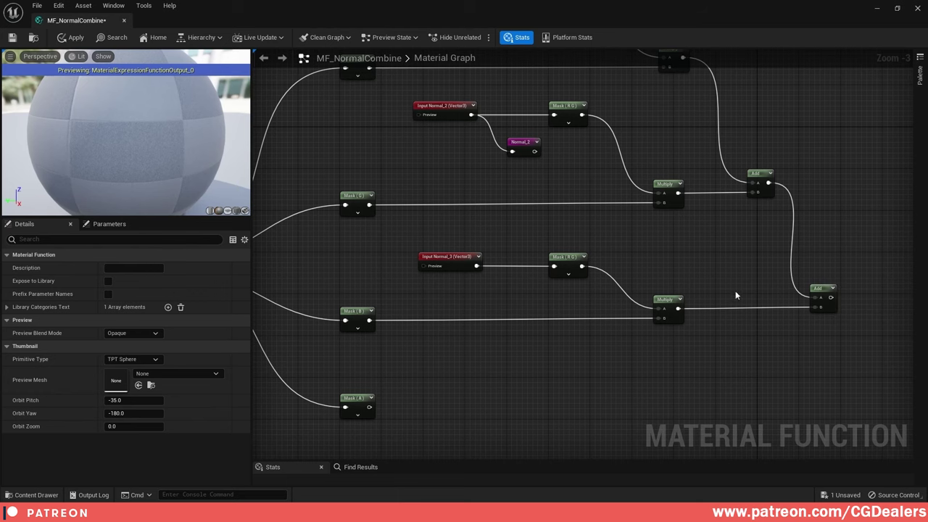
- Duplicate the Normal_3 input and place the copy, Normal_4, between the B and A mask rows, lined up under Normal_3
right_drag(666, 354, 744, 274)
click(514, 190)
key(ctrl+d)
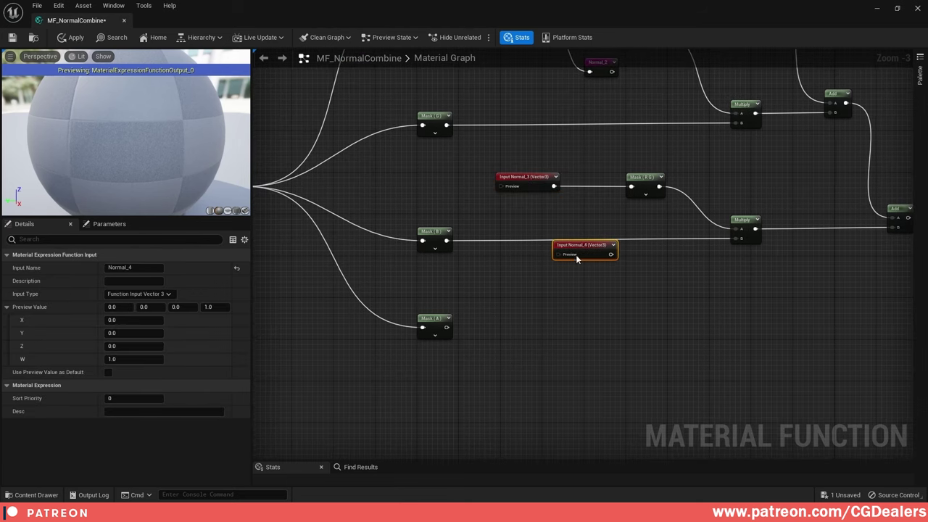
drag(573, 245, 535, 305)
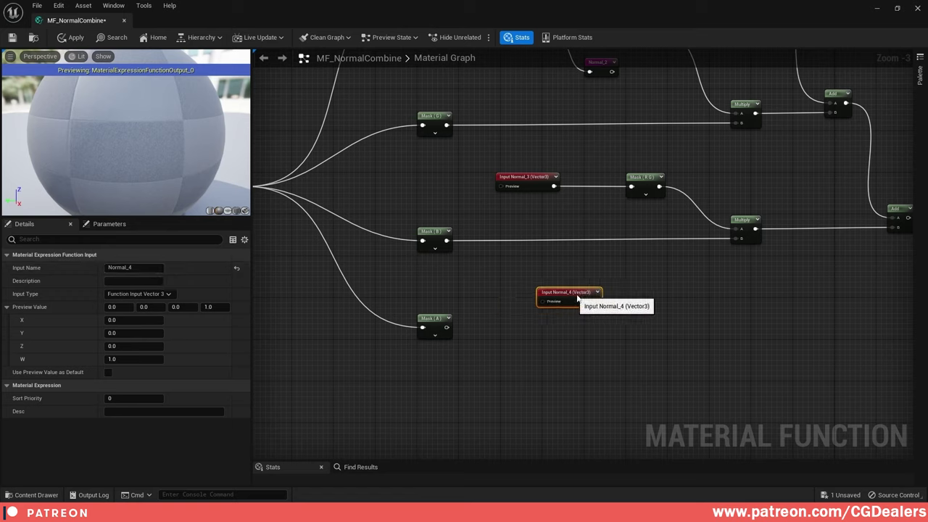
drag(520, 298, 519, 275)
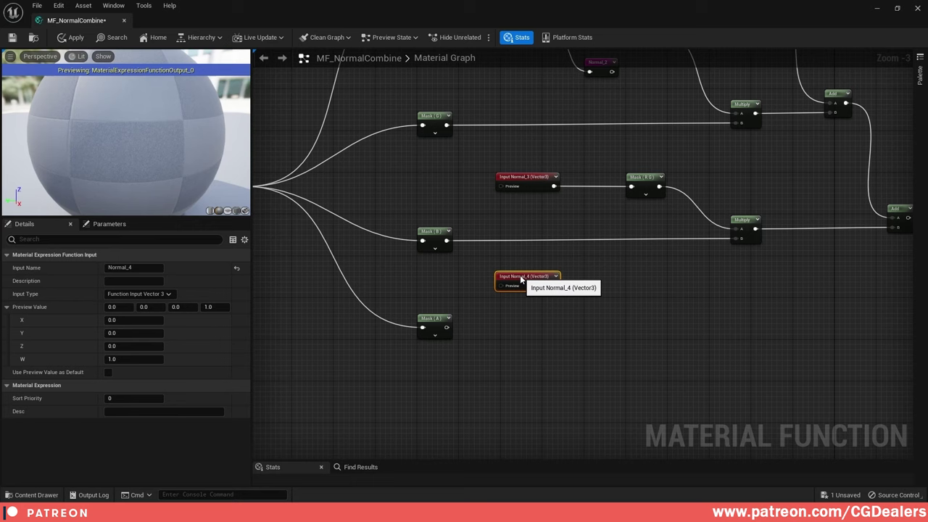
- Duplicate Normal_3's RG mask beside Normal_4, connect Normal_4 to it, and straighten the connection
click(644, 178)
key(ctrl+c)
key(ctrl+v)
drag(649, 251, 638, 278)
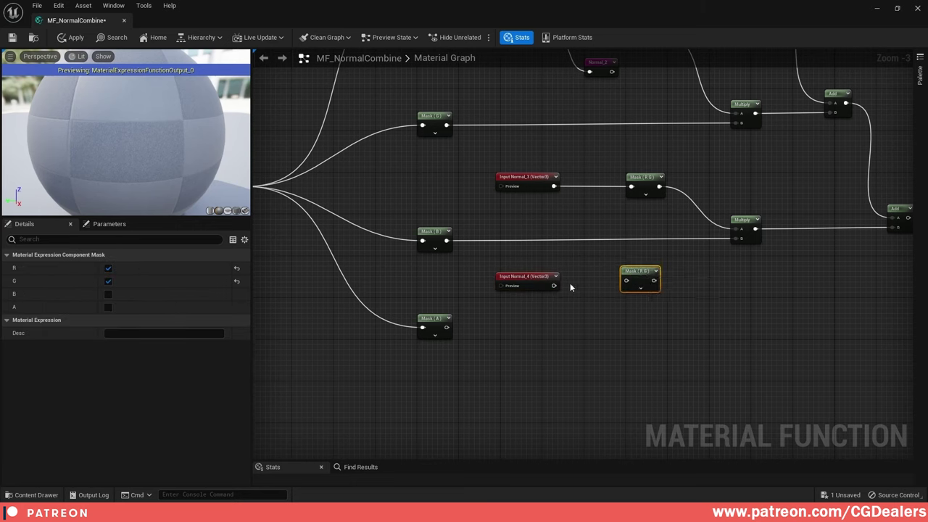
drag(554, 285, 627, 282)
key(q)
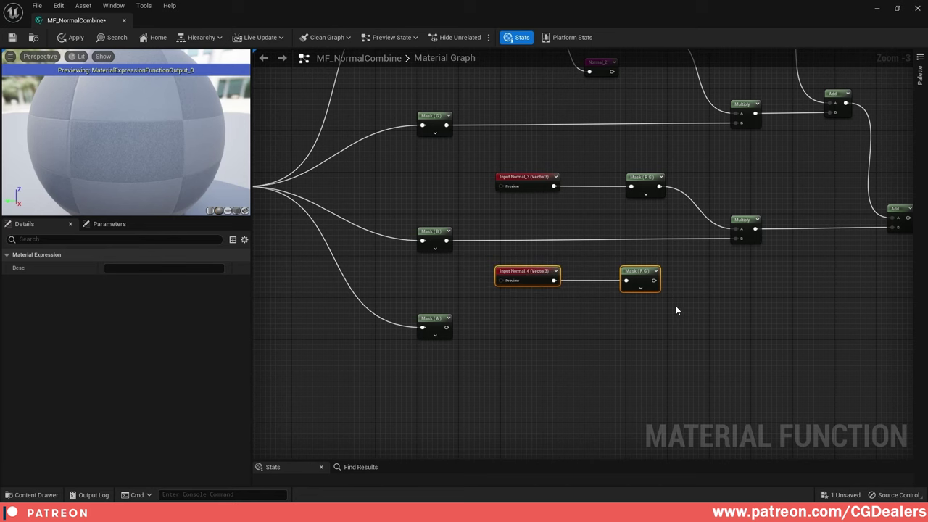
- Copy the Multiply node to the fourth row, connecting Normal_4's RG mask to its A and the A channel mask to its B
right_drag(676, 305, 608, 296)
click(670, 213)
key(ctrl+c)
key(ctrl+v)
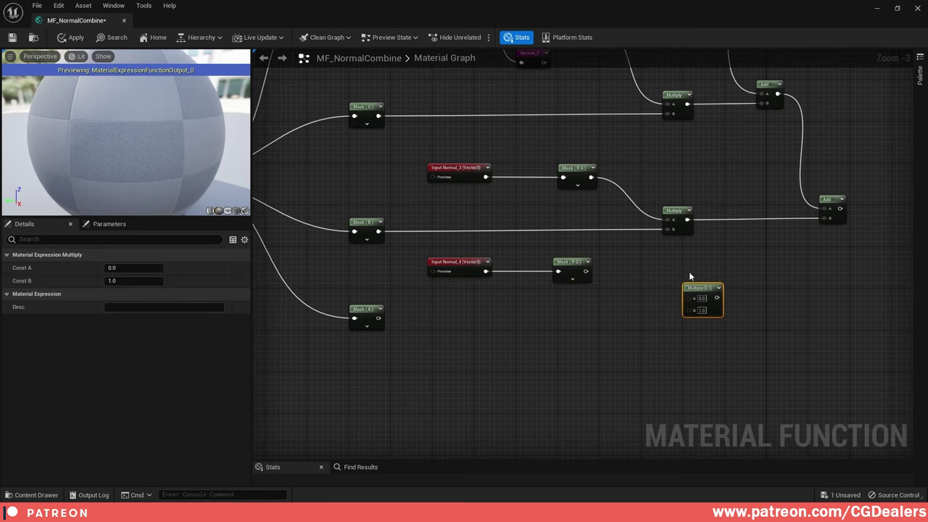
drag(692, 286, 650, 278)
drag(585, 271, 651, 291)
right_drag(418, 326, 484, 327)
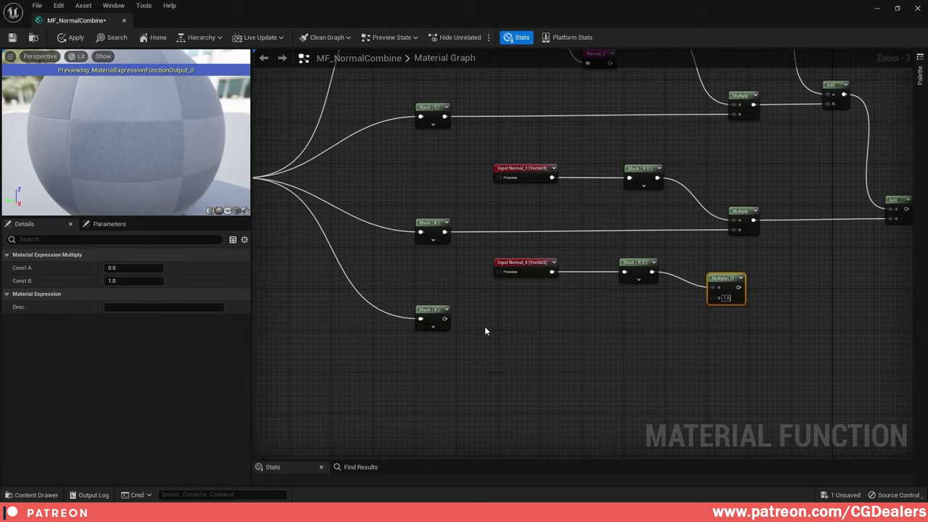
drag(444, 319, 711, 300)
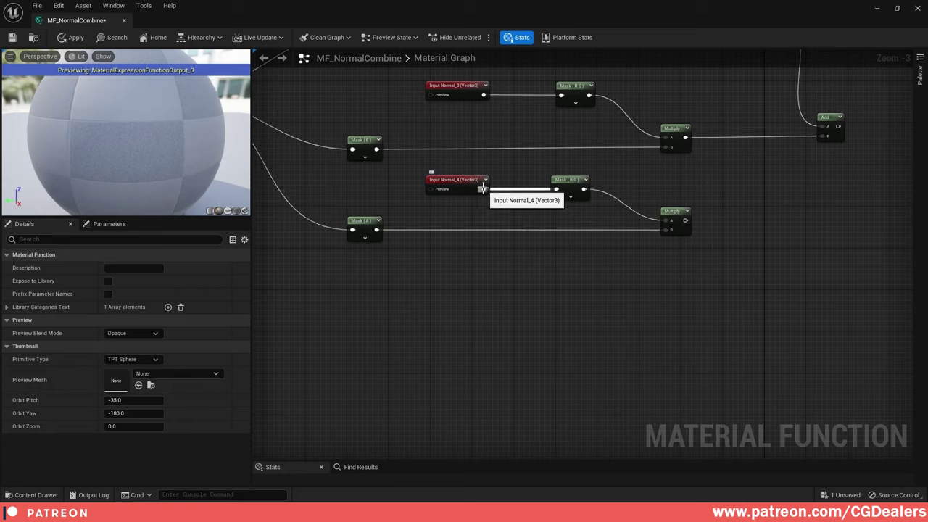
- Duplicate Normal_4's RG mask, place the copy just below Normal_4, and feed it from the Normal_4 input
click(573, 182)
key(ctrl+c)
key(ctrl+v)
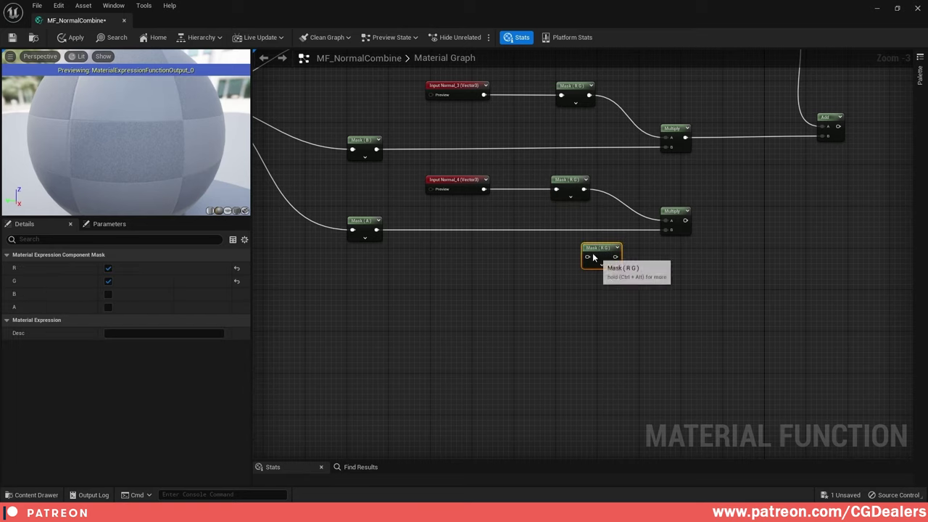
drag(594, 256, 523, 217)
drag(485, 189, 514, 215)
- Lower the A mask and its Multiply node together, and shift Normal_4 with its lower mask slightly left
drag(369, 262, 396, 231)
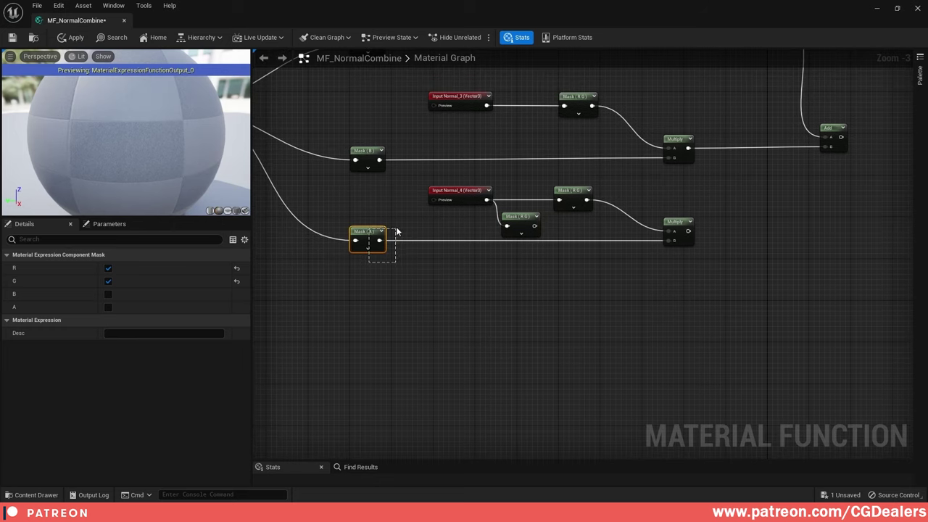
shift+click(681, 223)
drag(684, 223, 685, 255)
drag(414, 178, 455, 212)
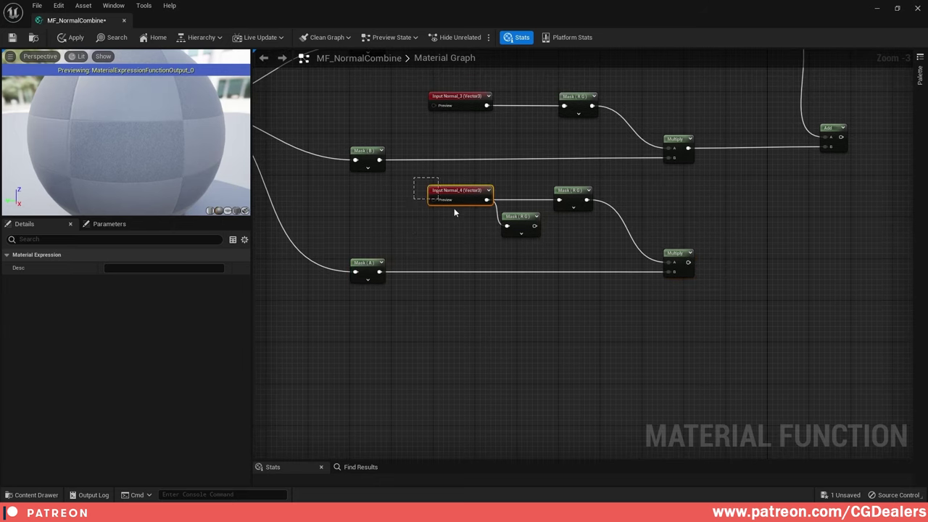
drag(517, 214, 496, 215)
- Set the lower mask on Normal_4 to output only the B channel
click(496, 216)
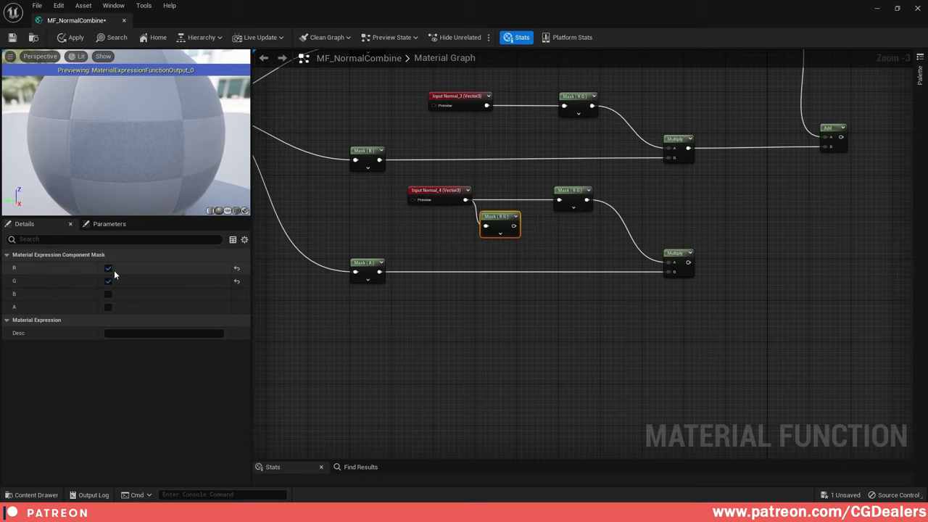
click(108, 282)
click(108, 294)
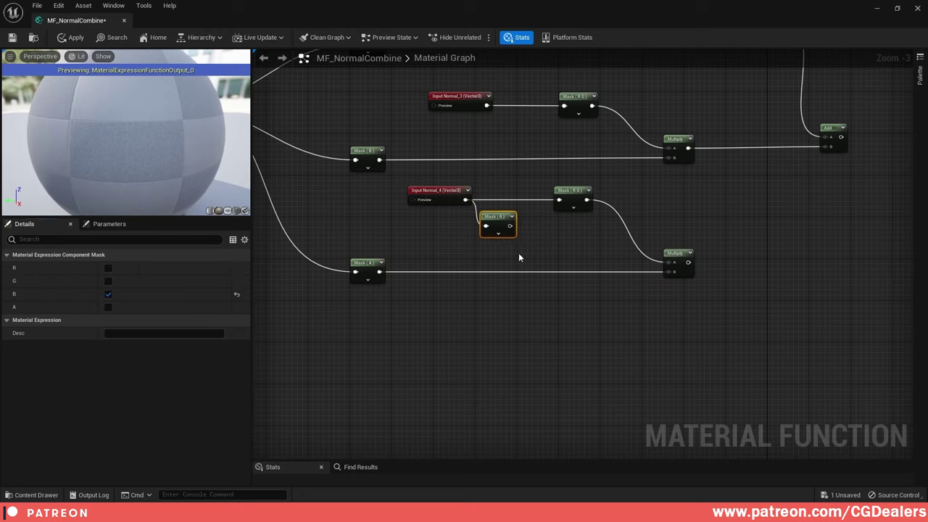
- Create a named reroute declaration called Normal_4_B_Channel from Normal_4's B mask, and tidy both nodes beneath the RG mask
drag(509, 226, 547, 247)
text(reroute)
key(Up)
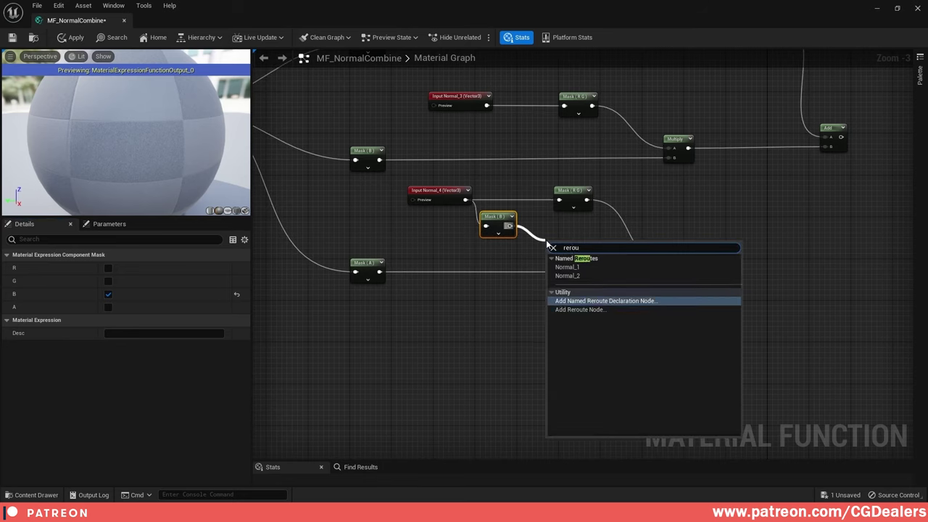
key(Return)
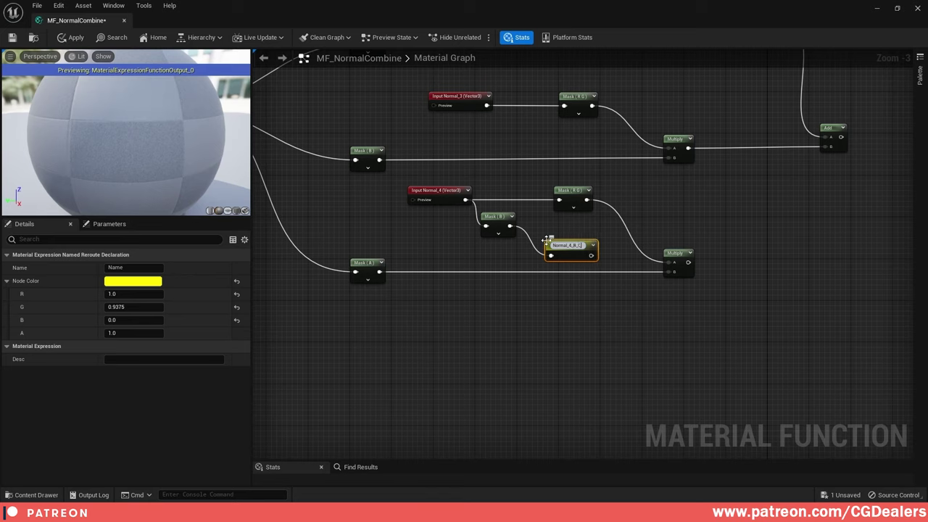
key(Return)
drag(576, 247, 568, 218)
drag(578, 224, 578, 248)
click(663, 304)
right_drag(663, 305, 731, 309)
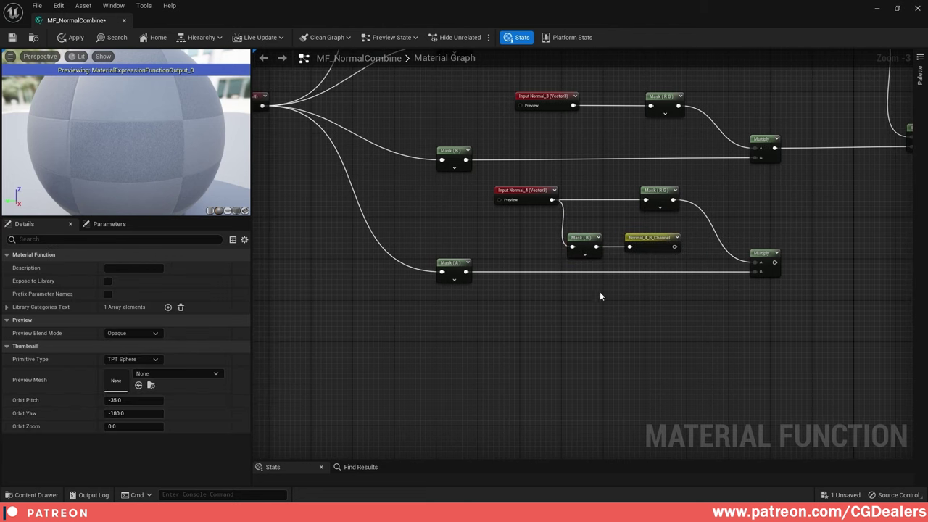
- Add an AppendMany node and place it in the empty area below the fourth row
right_drag(633, 305, 621, 225)
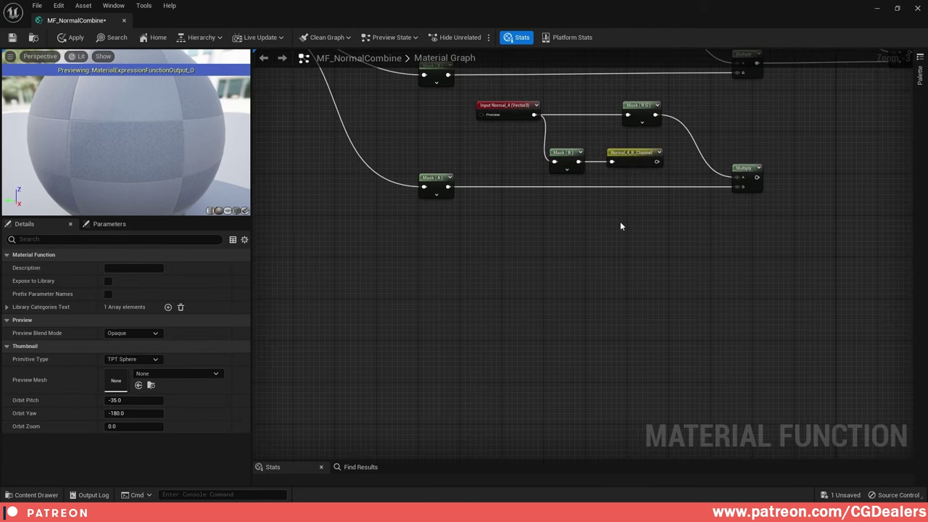
right_click(663, 258)
text(append)
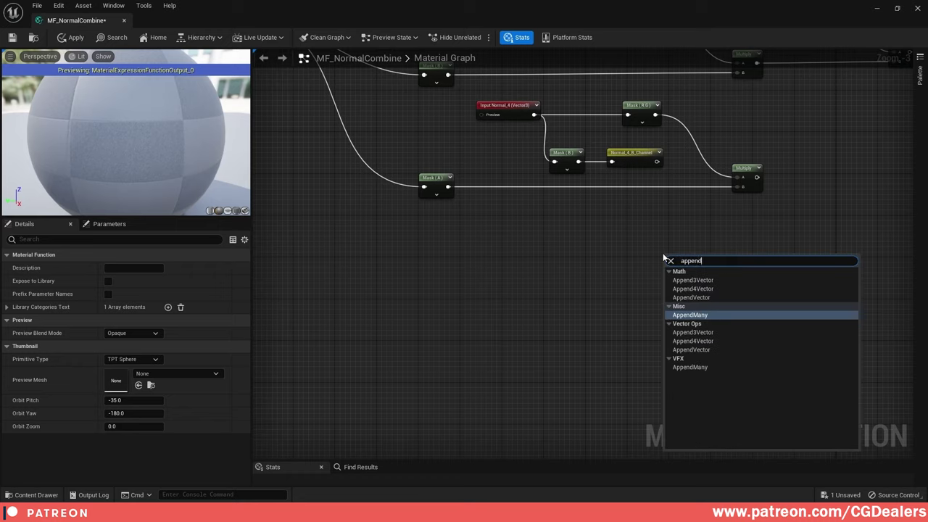
key(Return)
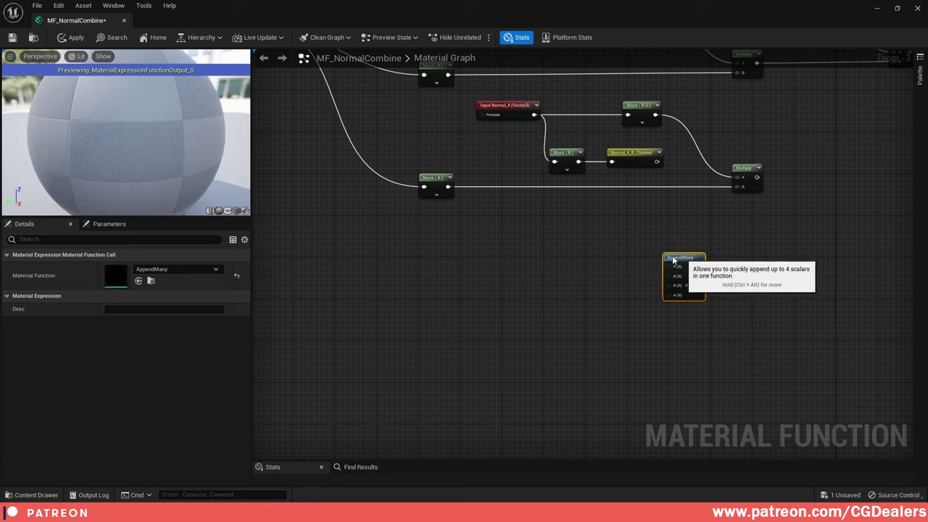
drag(680, 258, 572, 242)
right_drag(521, 236, 618, 234)
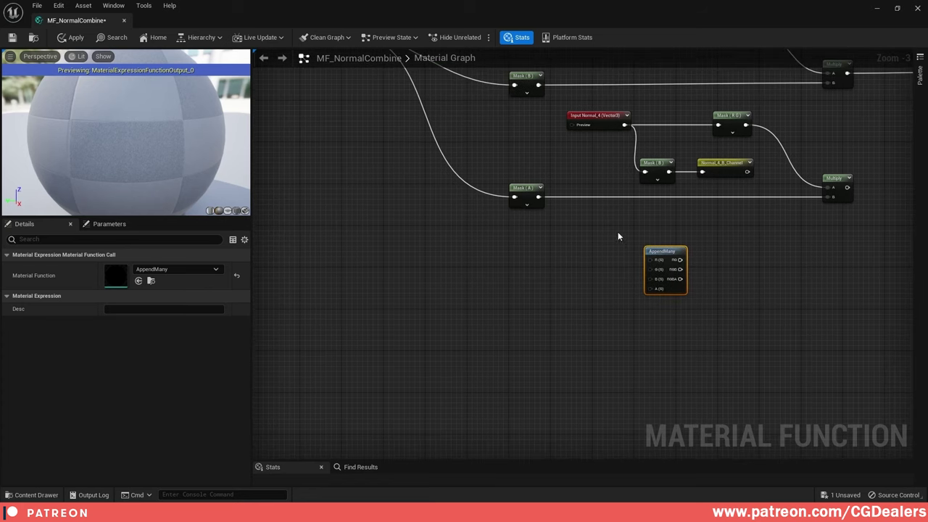
- Place a Normal_4_B_Channel reroute usage beside AppendMany and connect it to the A input
right_click(567, 114)
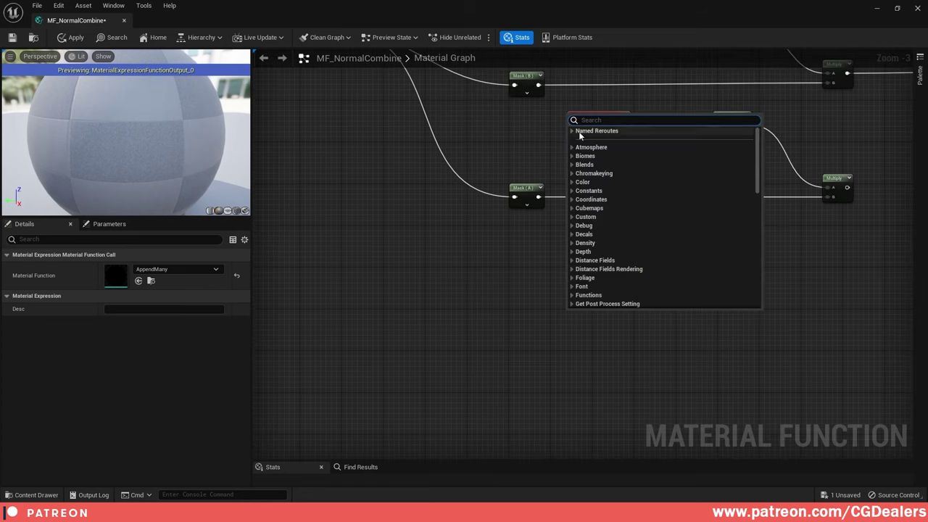
click(582, 158)
right_drag(583, 286, 540, 278)
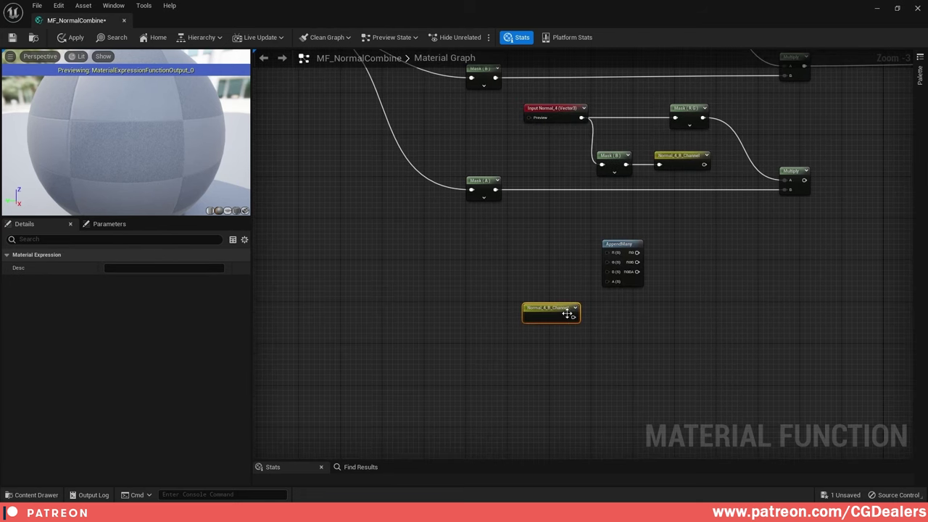
drag(559, 310, 609, 283)
scroll(618, 299, up, 1)
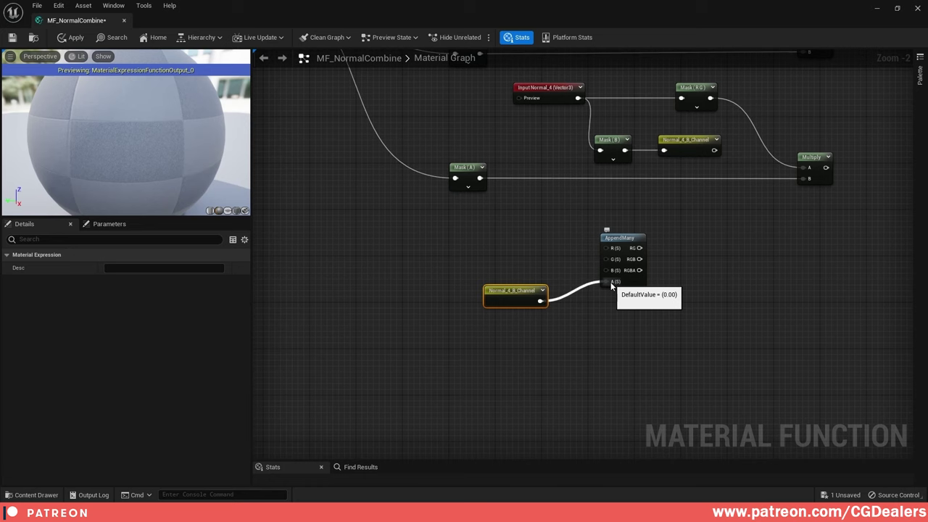
- Create a component mask from the Normal_3 input, set to the B channel only, just below that input
right_drag(549, 240, 536, 275)
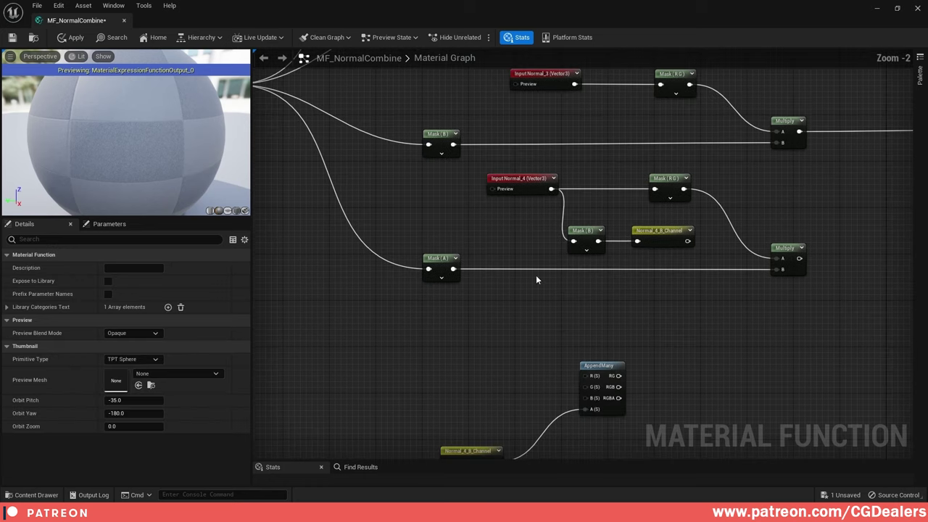
right_drag(587, 142, 555, 222)
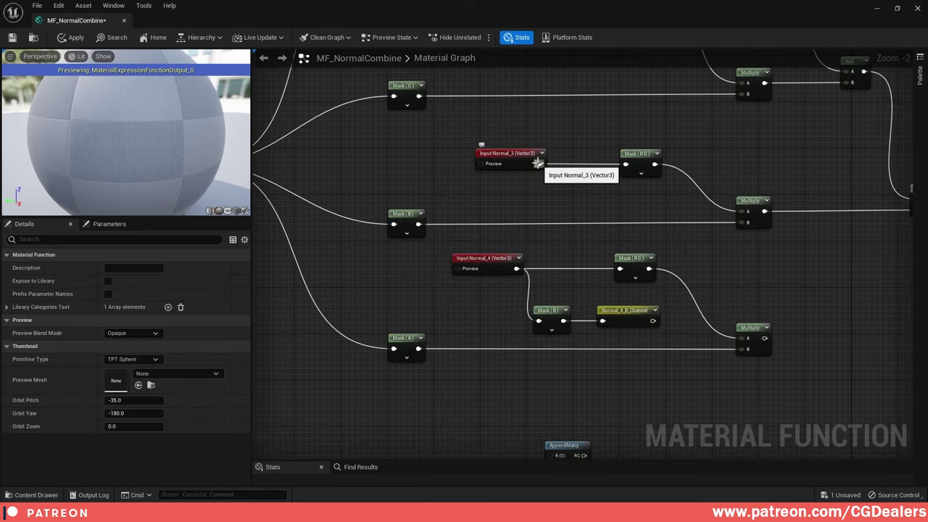
drag(539, 163, 549, 199)
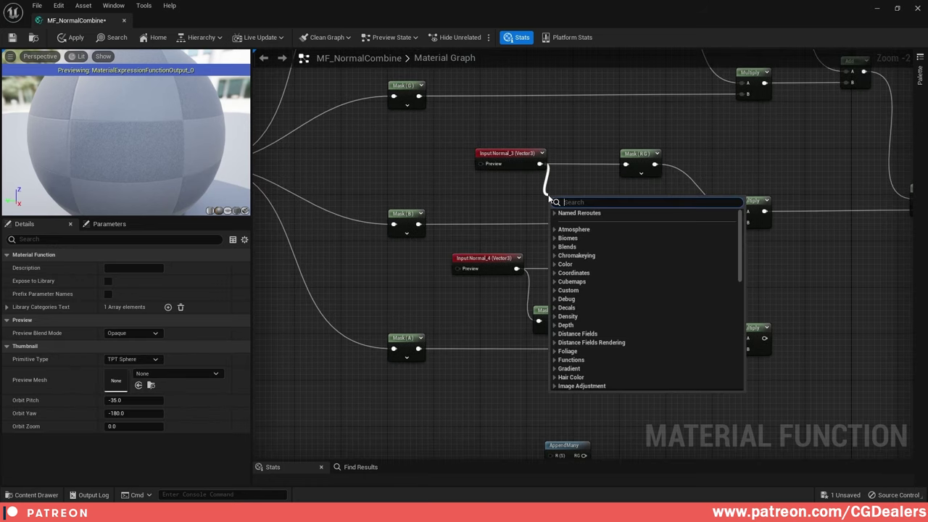
text(mask)
key(Return)
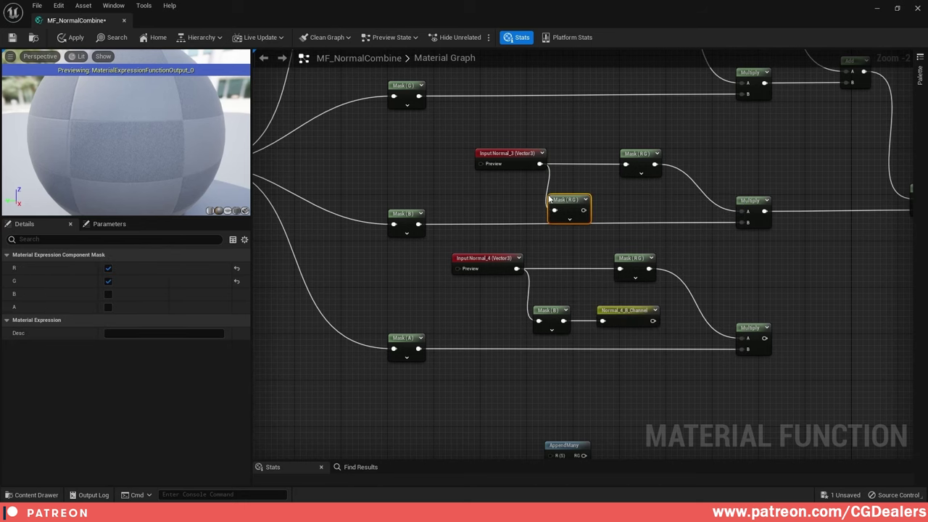
click(108, 281)
click(108, 294)
click(108, 268)
mouse_move(570, 206)
mouse_down()
mouse_move(565, 190)
mouse_move(575, 196)
mouse_up()
- Move Normal_3 and its RG mask slightly up to make room for the B mask beneath
right_drag(482, 134, 430, 156)
drag(430, 156, 610, 206)
drag(600, 179, 595, 162)
click(592, 216)
- Create a named reroute declaration called Normal_3_B_Channel from Normal_3's B mask and align it with the mask
drag(516, 193, 565, 225)
text(reroute)
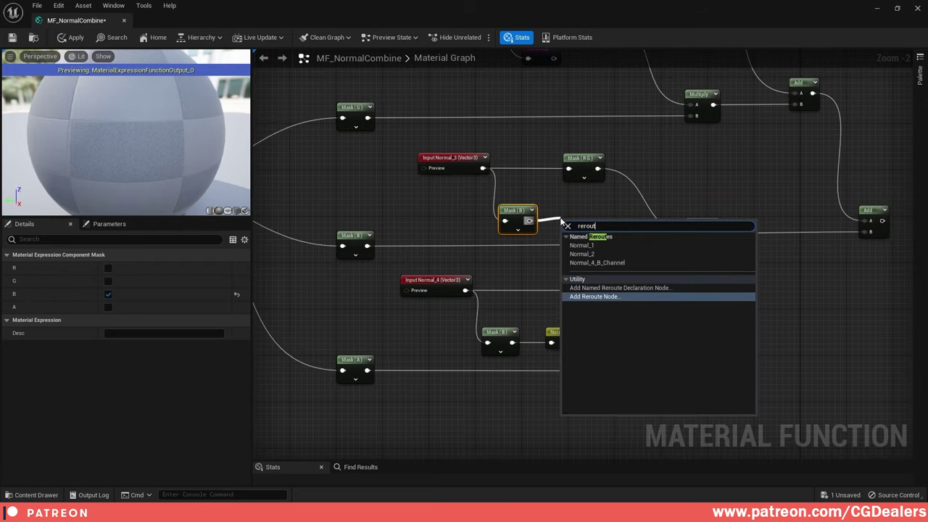
key(Up)
key(Return)
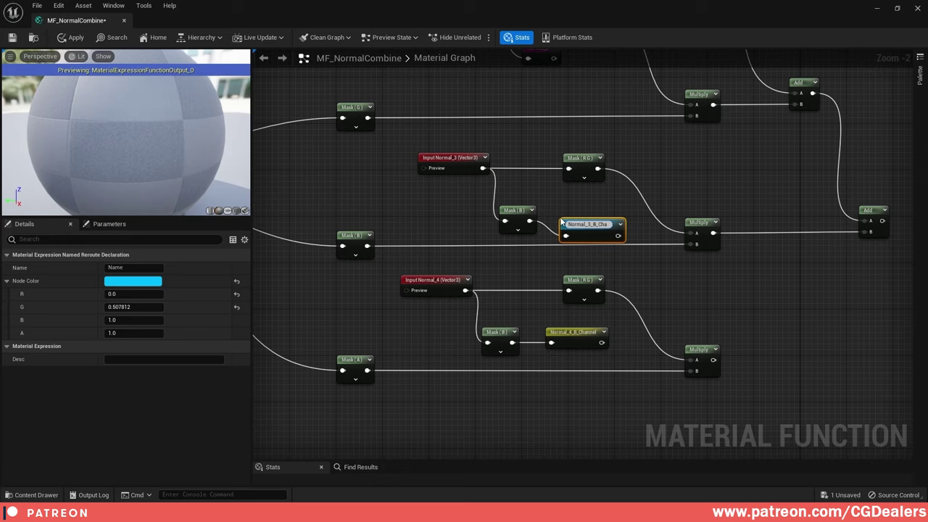
text(Normal_3_B_Channel)
key(Return)
drag(575, 221, 578, 209)
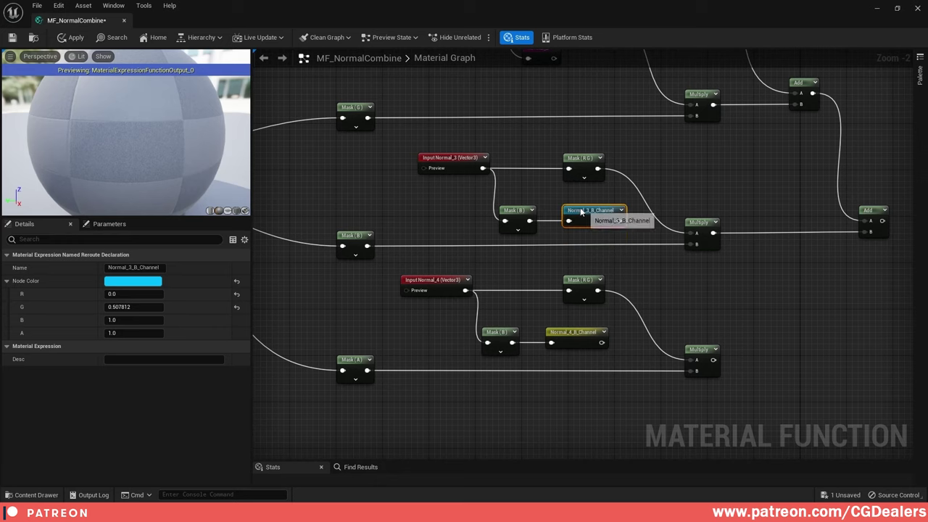
- Place a Normal_3_B_Channel reroute usage above the Normal_4_B_Channel usage and connect it to AppendMany's B input
right_drag(631, 265, 638, 172)
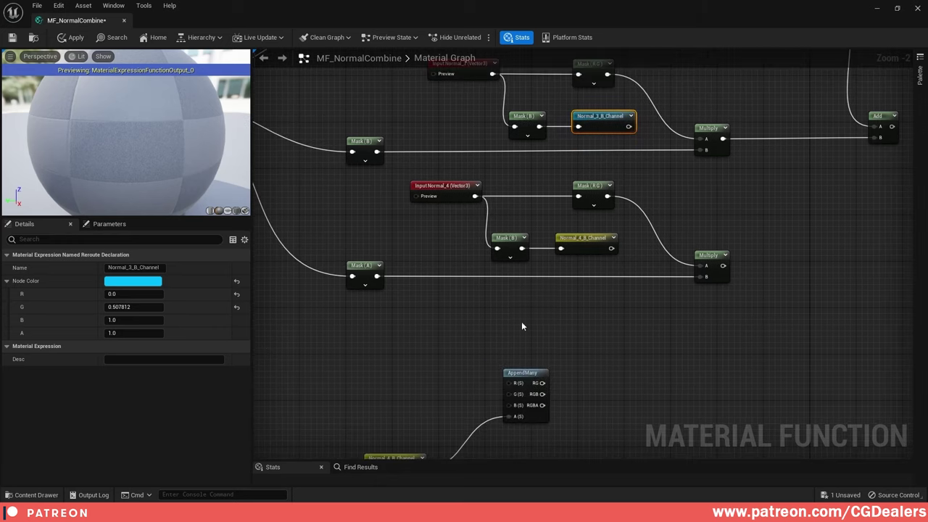
right_drag(406, 370, 442, 315)
right_click(428, 315)
click(428, 136)
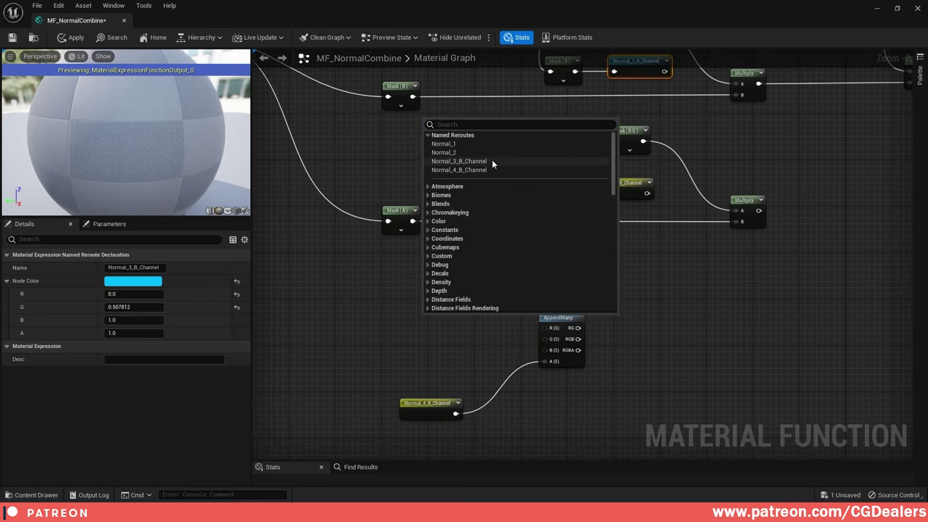
click(455, 161)
drag(454, 321, 552, 352)
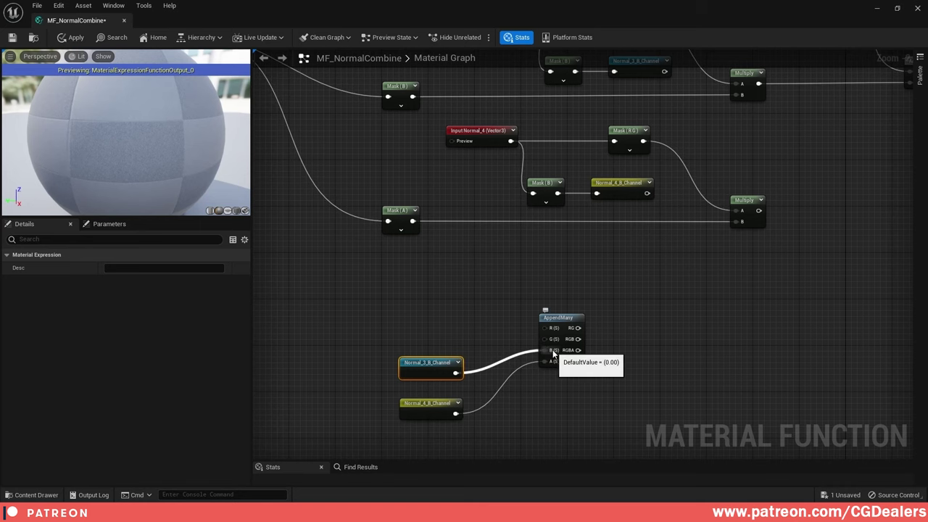
click(495, 242)
- Duplicate Normal_3's B mask and place the copy just below the Normal_2 input
right_drag(494, 239, 524, 370)
scroll(501, 239, down, 1)
right_drag(549, 204, 538, 340)
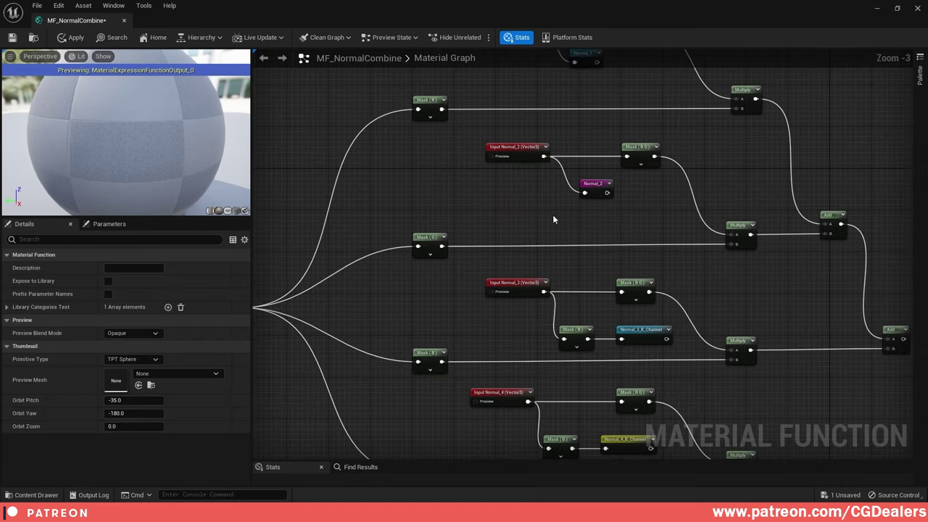
right_drag(553, 219, 463, 303)
scroll(491, 267, up, 2)
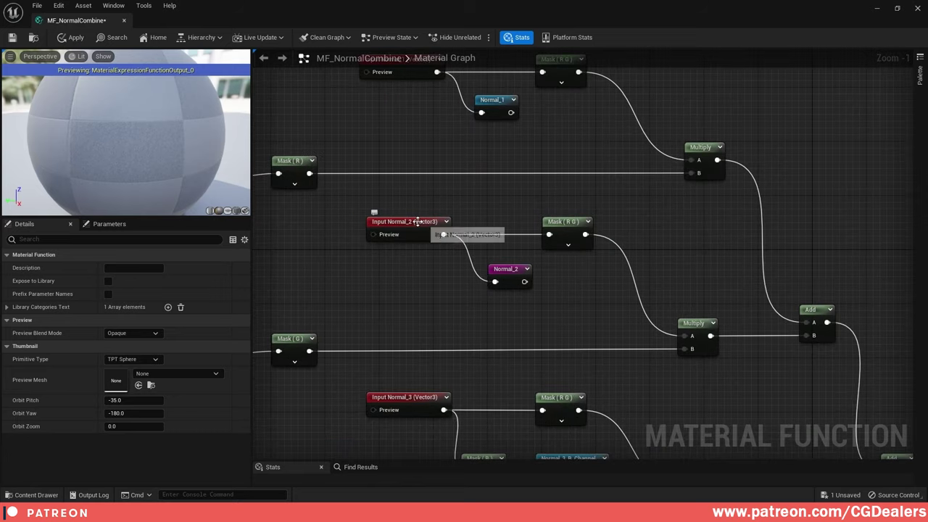
right_drag(500, 332, 493, 290)
click(478, 428)
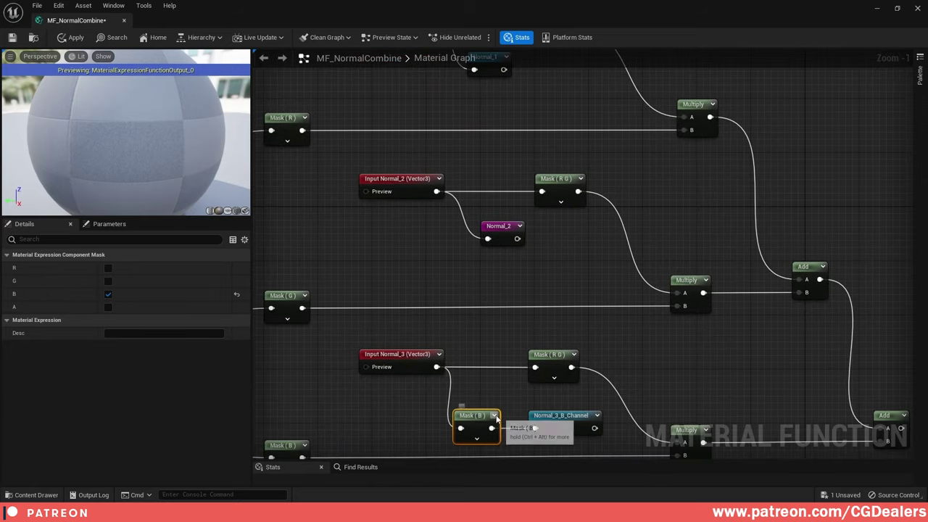
key(ctrl+d)
drag(518, 415, 447, 248)
- Route the Normal_2 input through the B mask into its named reroute and rename that reroute Normal_2_B_Channel
drag(500, 226, 588, 240)
drag(441, 240, 479, 225)
drag(436, 191, 552, 238)
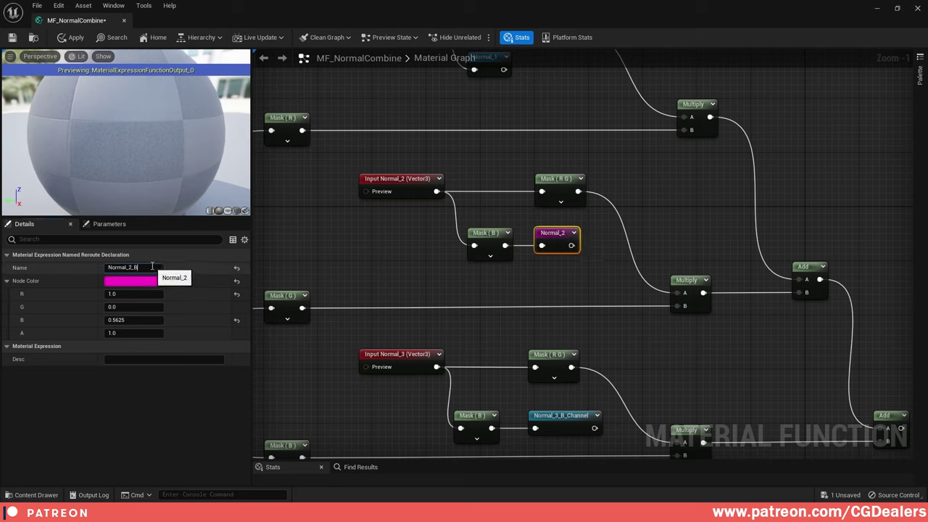
text(nnel)
key(Return)
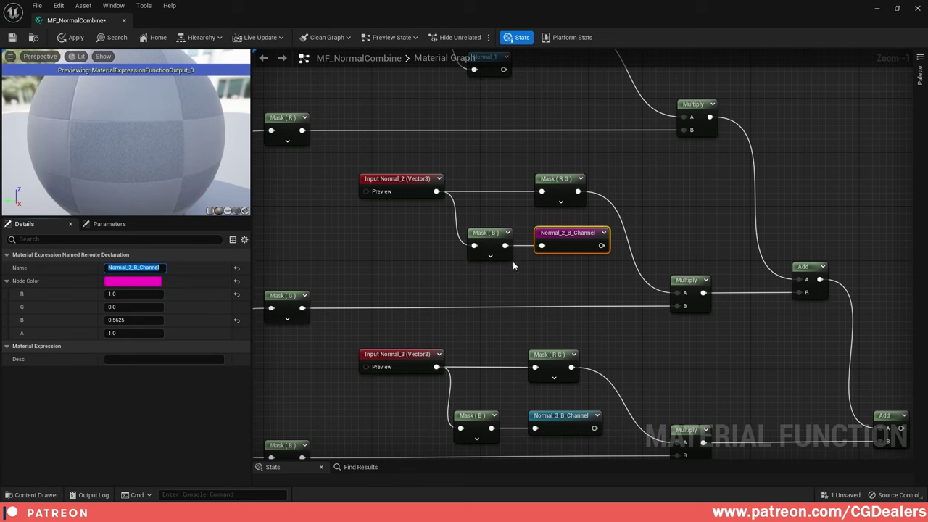
- Place a Normal_2_B_Channel reroute usage above the Normal_3_B_Channel usage and connect it to AppendMany's G input
right_drag(512, 261, 594, 173)
right_click(343, 194)
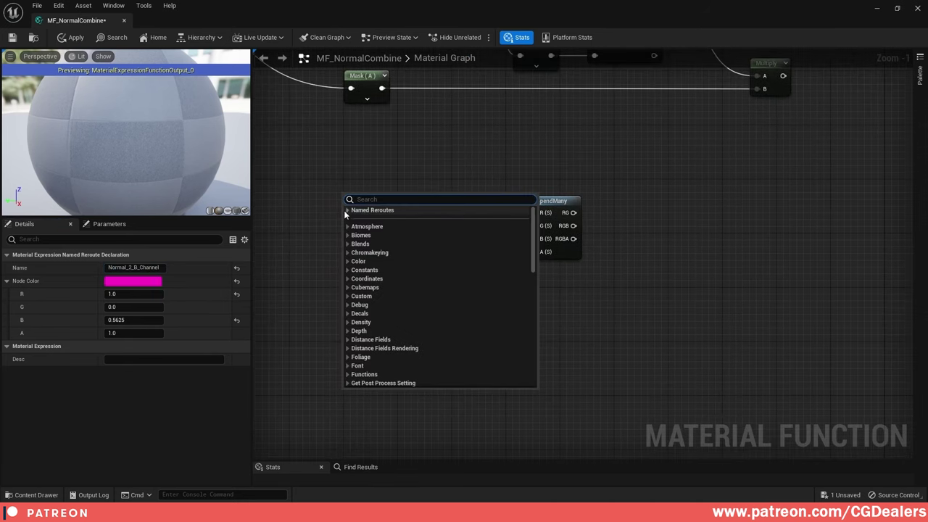
click(348, 211)
click(389, 229)
drag(406, 203, 540, 226)
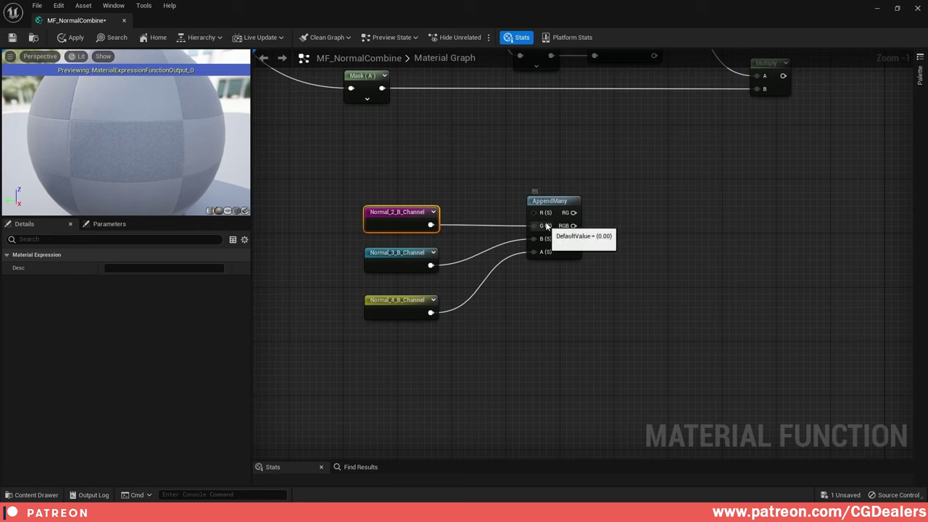
- Duplicate Normal_2's B mask and place the copy beneath the Normal_1 input
right_drag(542, 229, 451, 373)
right_drag(502, 333, 494, 303)
click(501, 391)
key(ctrl+d)
drag(553, 351, 448, 236)
- Wire the Normal_1 input through the B mask into the Normal_1 named reroute and align the two nodes
drag(443, 187, 487, 228)
drag(497, 214, 572, 235)
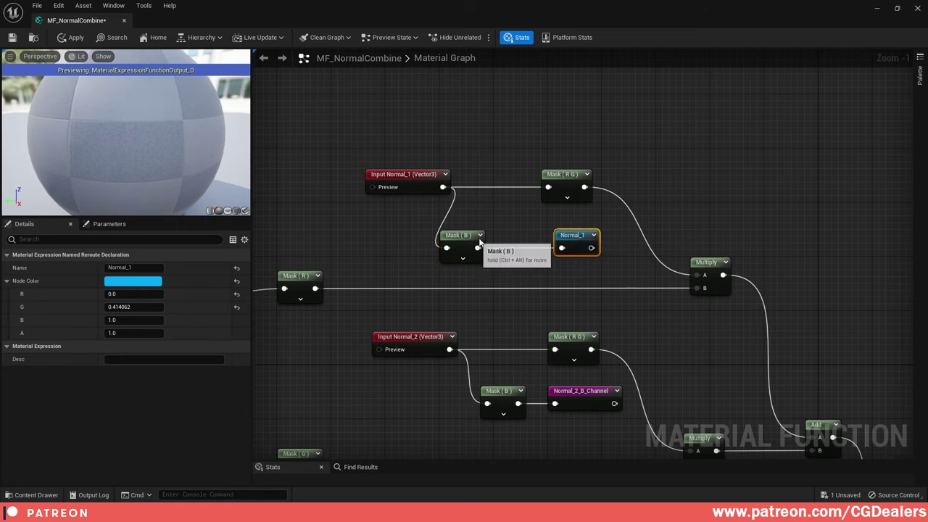
drag(468, 242, 495, 236)
drag(572, 239, 610, 248)
key(shift+a)
- Rename the Normal_1 named reroute declaration as Normal_1_B_Channel
click(565, 229)
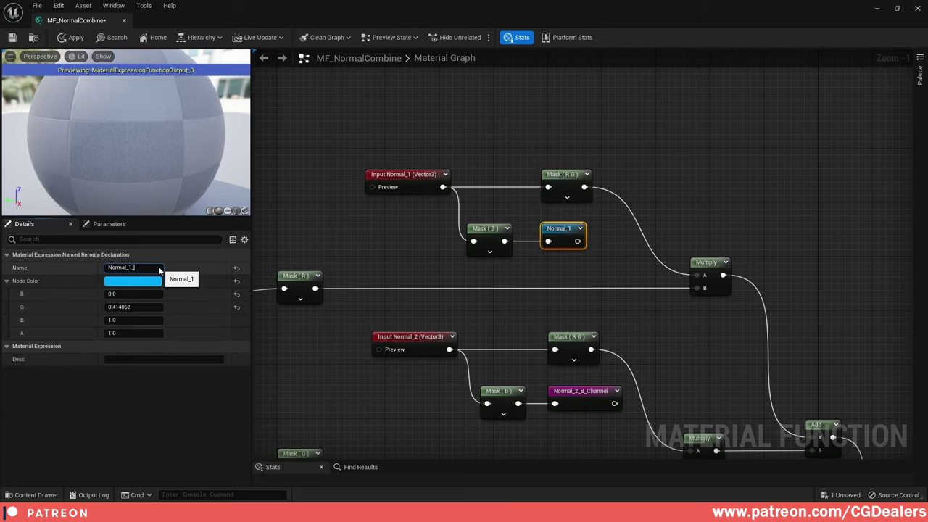
text(nnel)
key(Return)
- Place a Normal_1_B_Channel reroute usage above the Normal_2_B_Channel usage and connect it to AppendMany's R input
scroll(468, 256, down, 6)
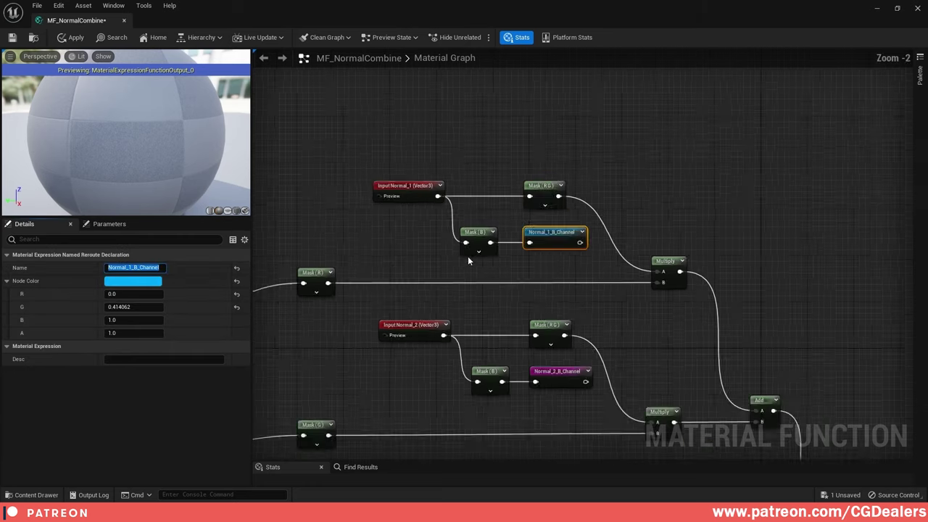
scroll(489, 201, up, 3)
scroll(453, 249, up, 3)
right_click(437, 258)
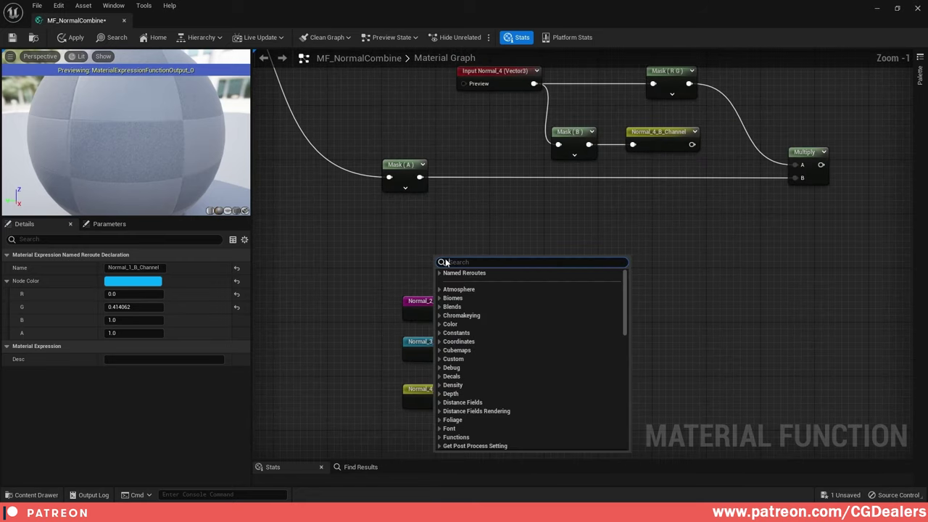
click(470, 283)
drag(460, 274, 572, 302)
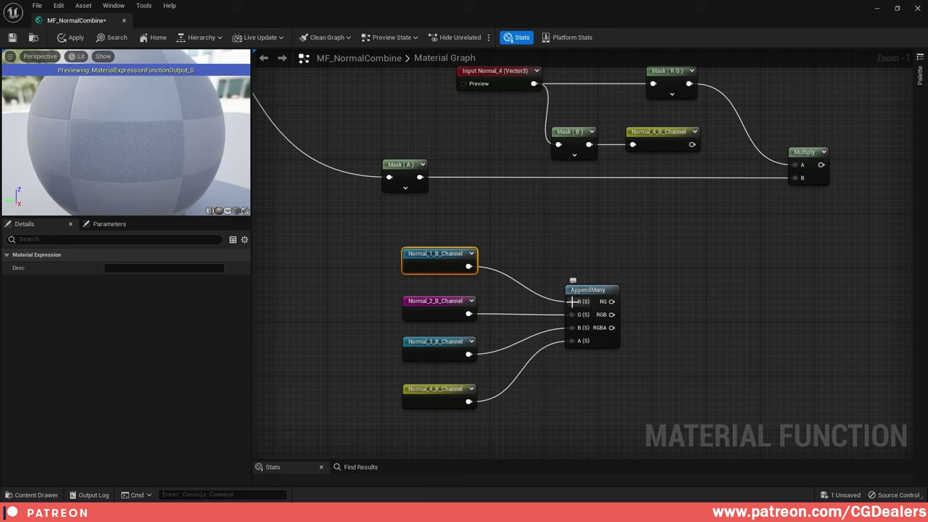
- Space the four B-channel reroute usages evenly and shift them together with AppendMany slightly down and left
click(576, 286)
key(f)
drag(671, 222, 395, 417)
drag(589, 294, 561, 317)
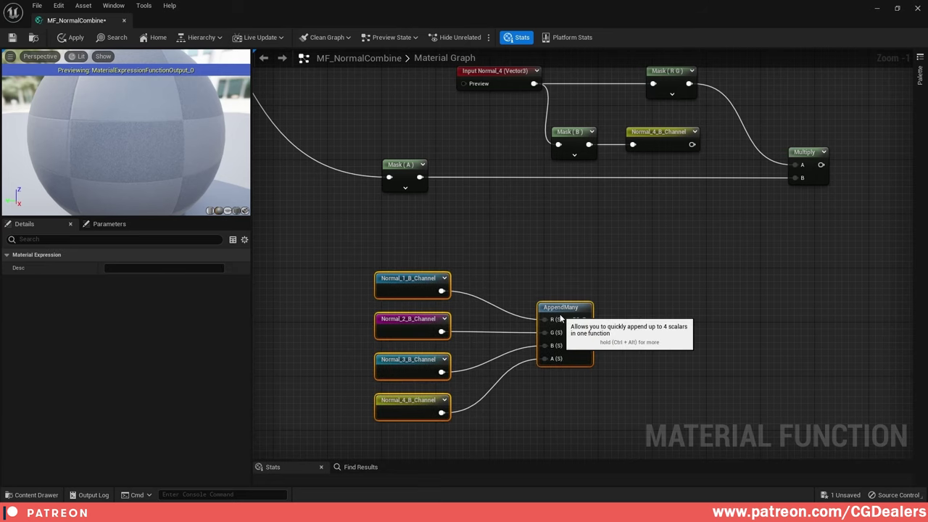
click(660, 307)
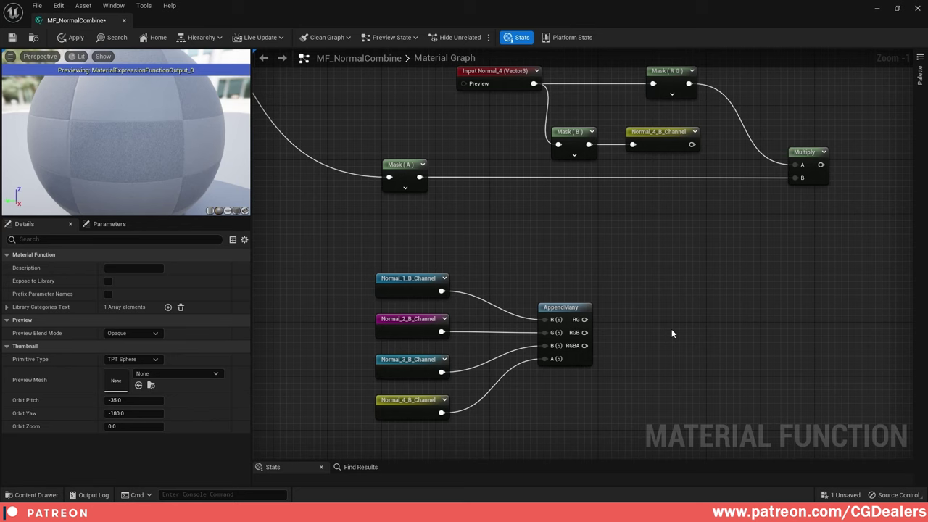
- Add a Lerp node to the right of AppendMany and connect AppendMany's RGBA output to the Lerp's B input
key(l)
click(672, 330)
drag(684, 336, 690, 303)
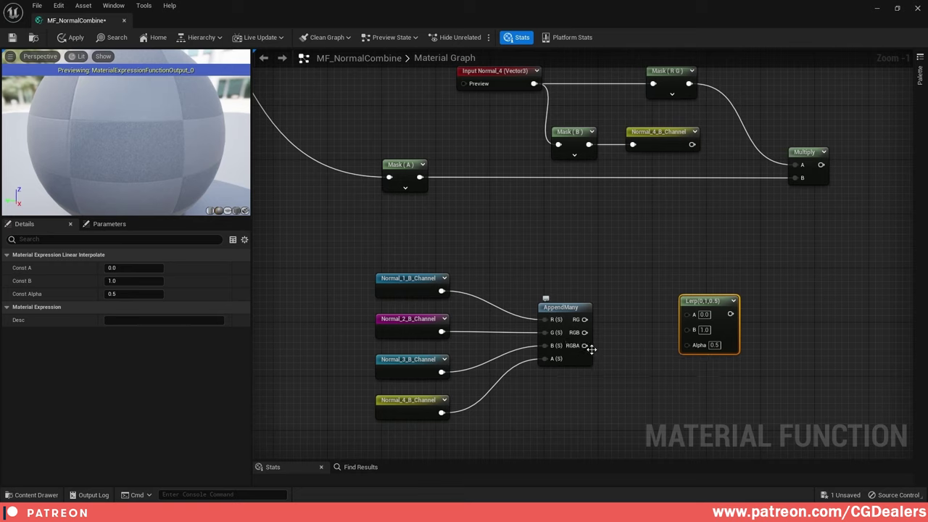
drag(585, 345, 703, 322)
- Straighten the connection between AppendMany and the Lerp, and set the Lerp's A value to 1.0
shift+click(569, 311)
key(q)
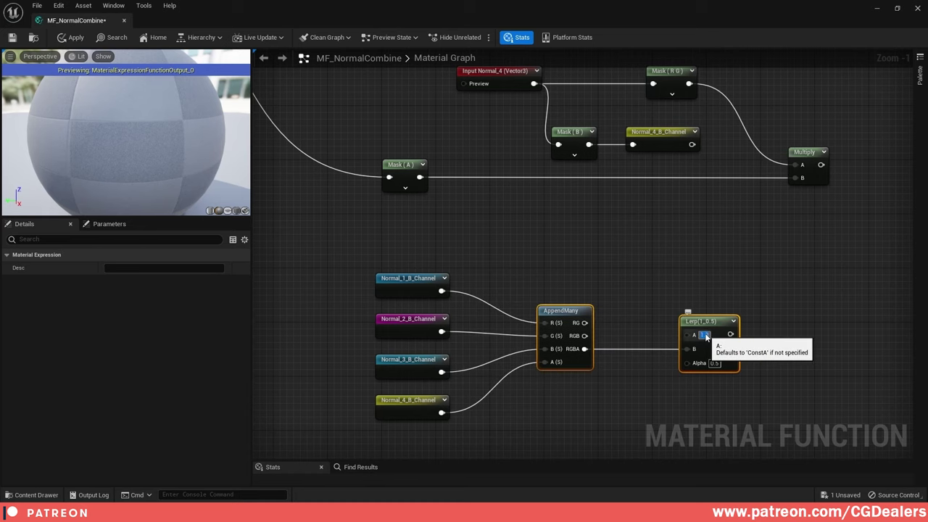
click(458, 266)
- Connect the Weights input's output to the Lerp's Alpha input
right_drag(459, 266, 556, 265)
scroll(553, 264, down, 4)
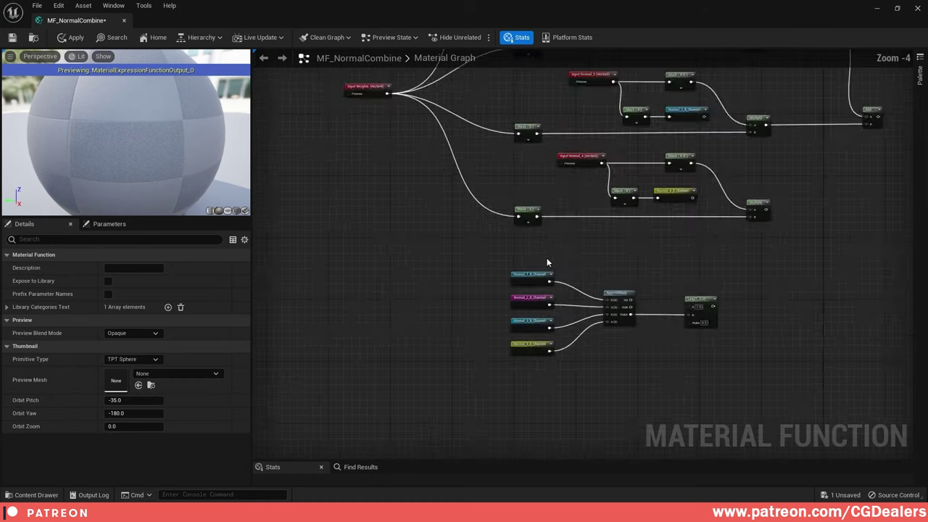
right_drag(435, 202, 451, 237)
scroll(451, 237, up, 3)
scroll(379, 138, down, 2)
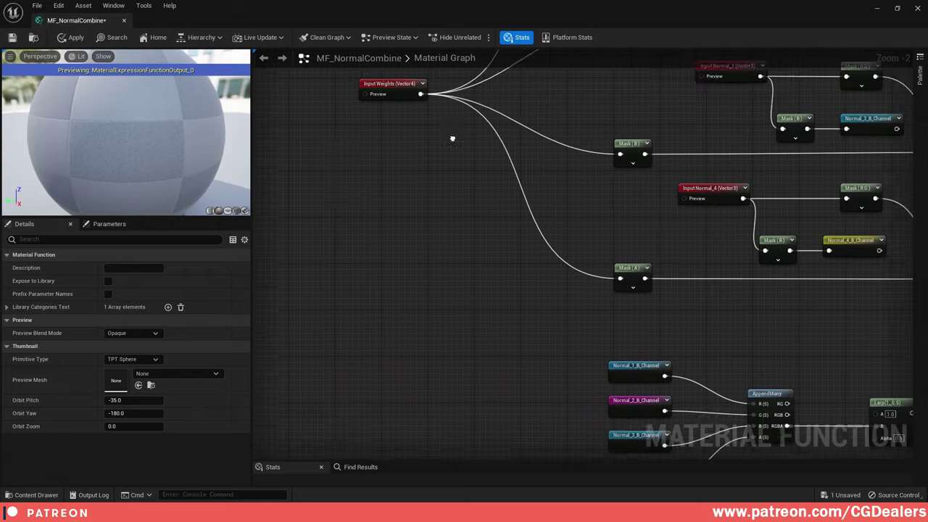
right_drag(392, 149, 395, 192)
drag(351, 132, 659, 366)
right_drag(535, 264, 601, 242)
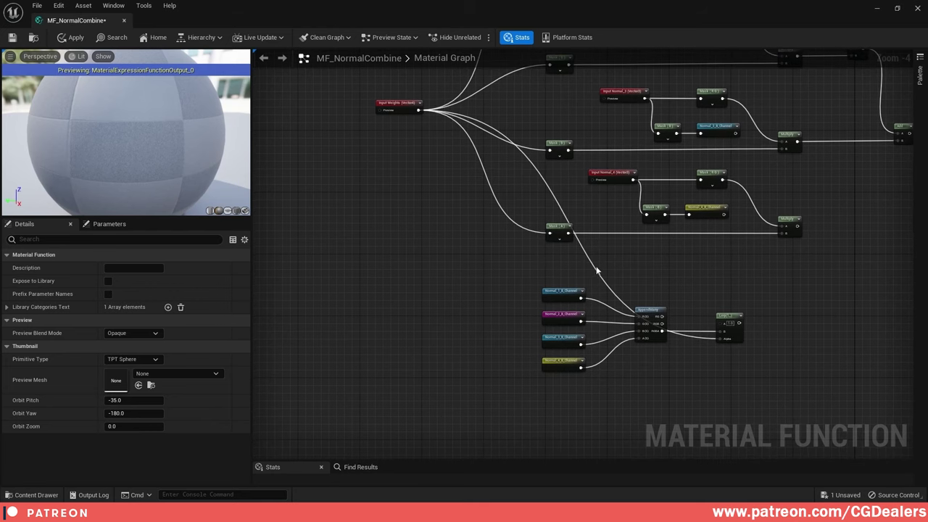
- Route the Weights-to-Alpha wire beneath the B-channel nodes with two reroute points, and move the Weights input farther from its masks
double_click(594, 268)
drag(593, 267, 461, 388)
double_click(643, 349)
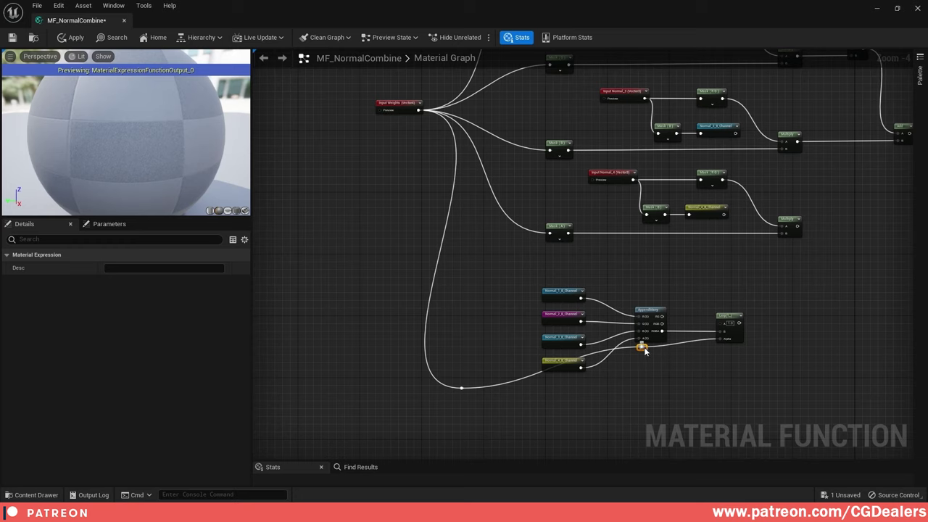
drag(646, 351, 689, 393)
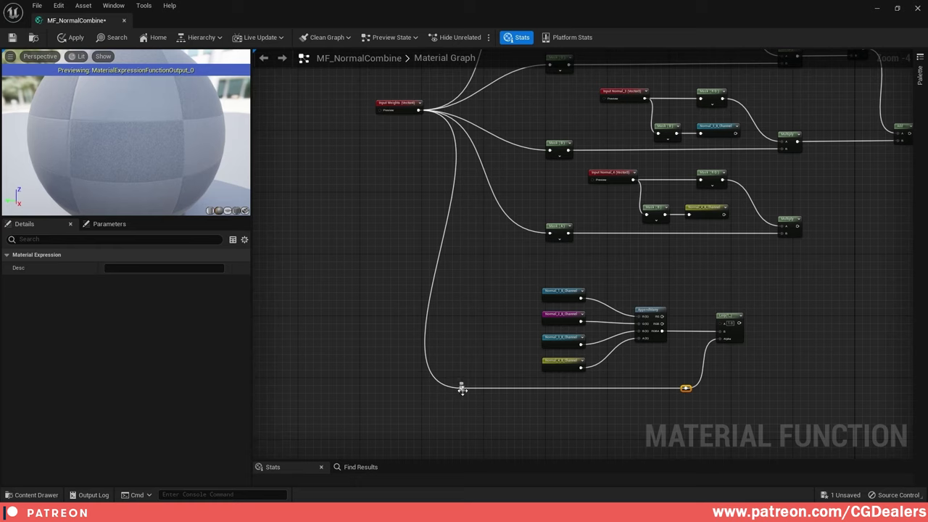
drag(462, 390, 520, 389)
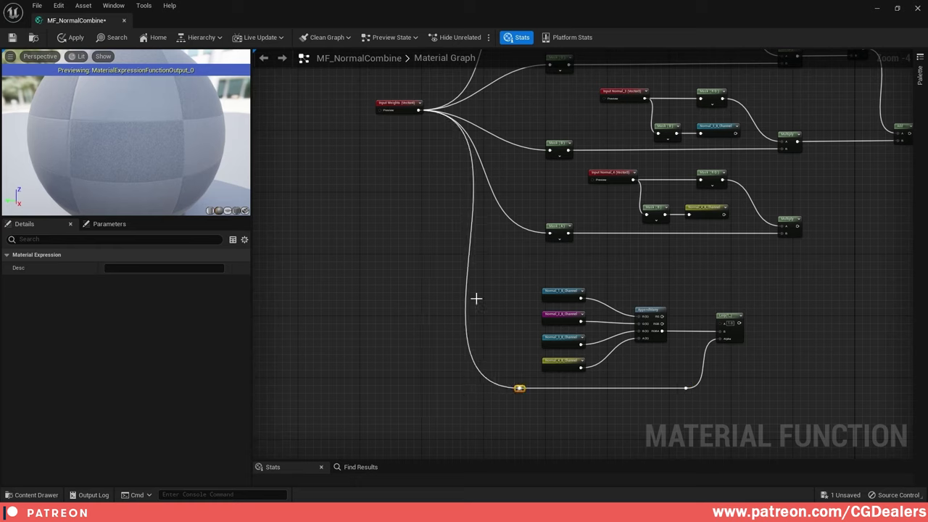
right_click(393, 111)
drag(392, 111, 328, 109)
- Move the B-channel reroute usages, AppendMany and Lerp slightly up, away from the Weights wire below
right_drag(530, 244, 385, 189)
drag(383, 201, 590, 282)
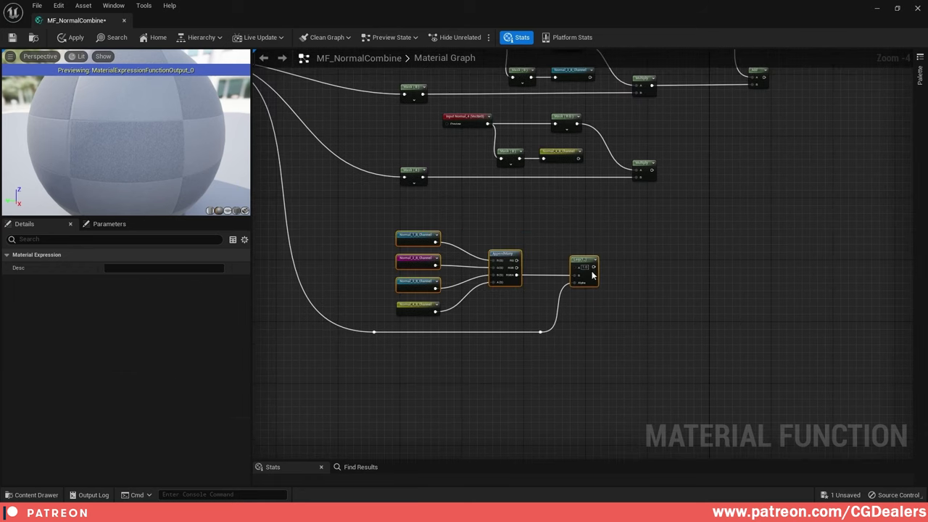
click(579, 259)
drag(389, 198, 575, 312)
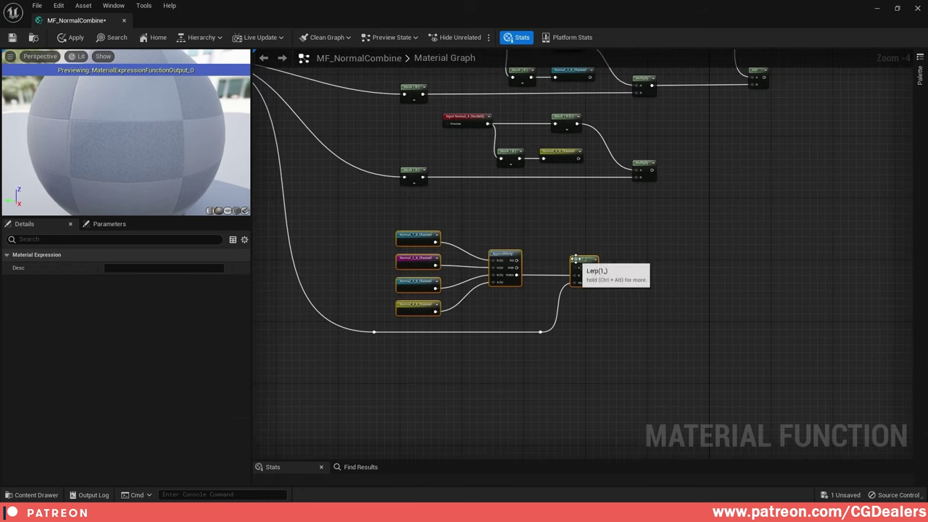
drag(578, 263, 577, 252)
click(642, 251)
- Shift the Normal_4 input, its two masks and its B-channel reroute slightly toward their Multiply node
right_drag(814, 167, 702, 259)
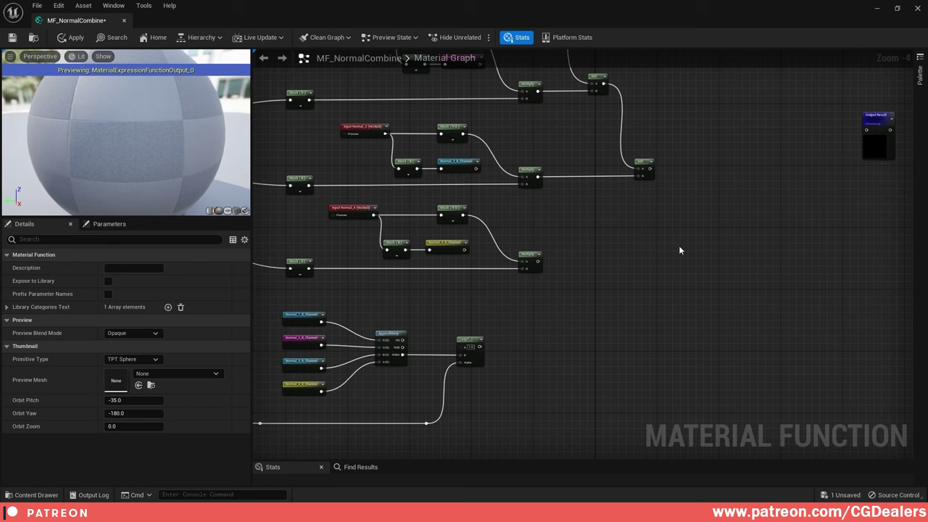
right_drag(622, 227, 638, 237)
right_drag(628, 201, 542, 170)
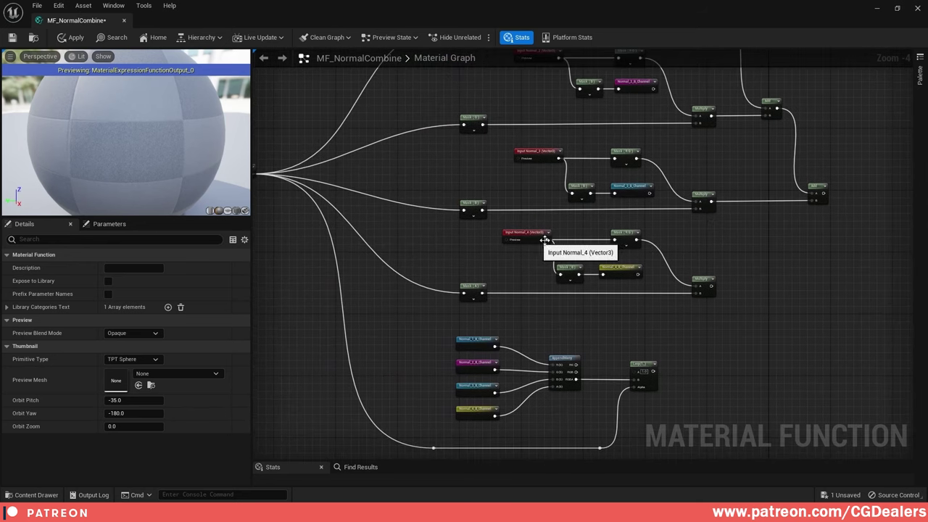
right_drag(782, 244, 502, 233)
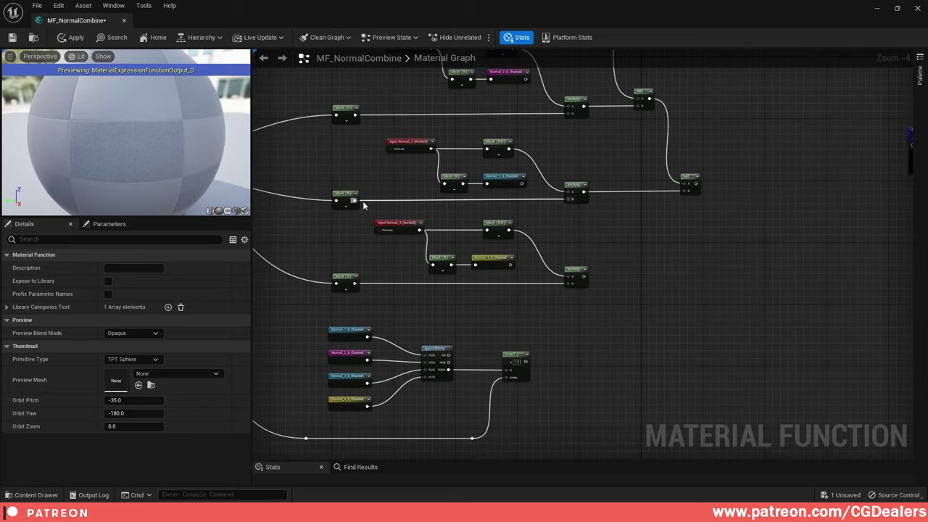
drag(364, 205, 515, 270)
drag(499, 227, 502, 227)
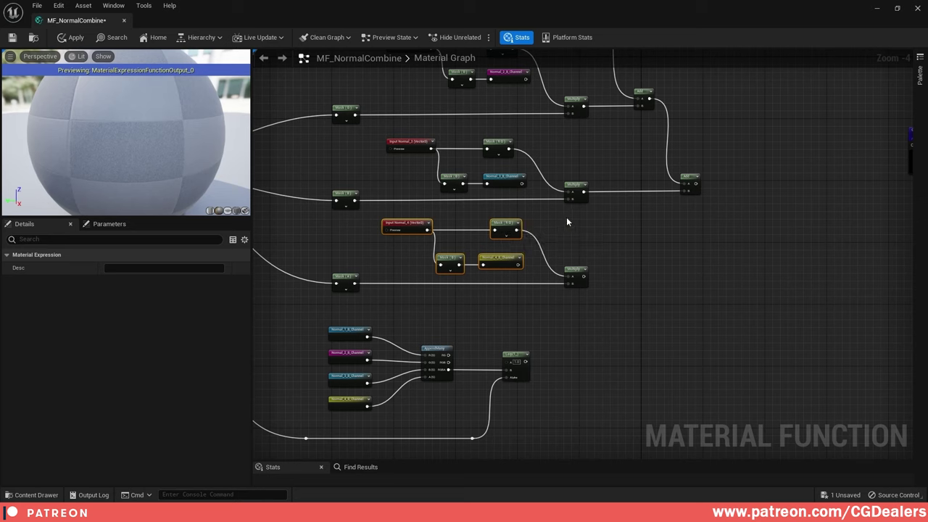
- Create a third Add node that sums the previous Add's result with Normal_4's Multiply output
click(646, 238)
key(a)
click(734, 217)
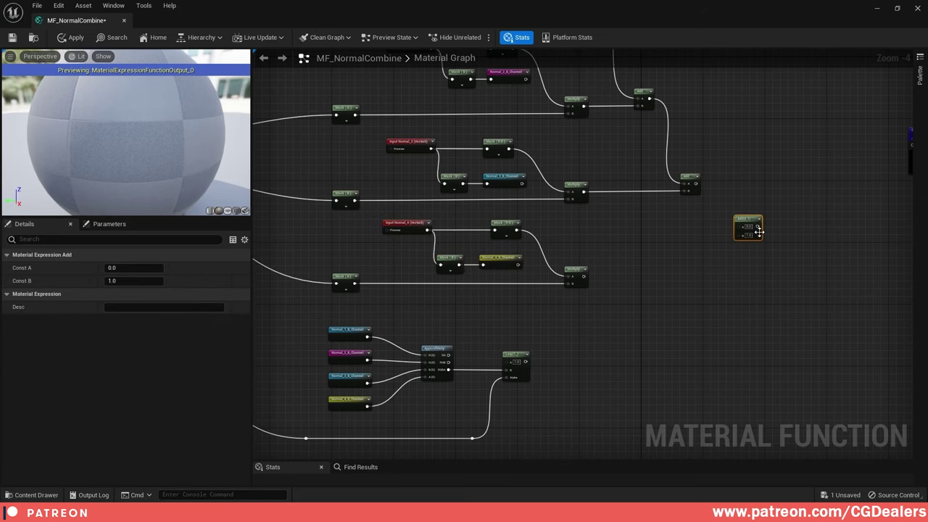
drag(739, 227, 750, 233)
drag(695, 184, 739, 231)
drag(584, 276, 740, 234)
- Move the Output Result node farther right and down to make room after the final Add
right_drag(777, 238, 628, 224)
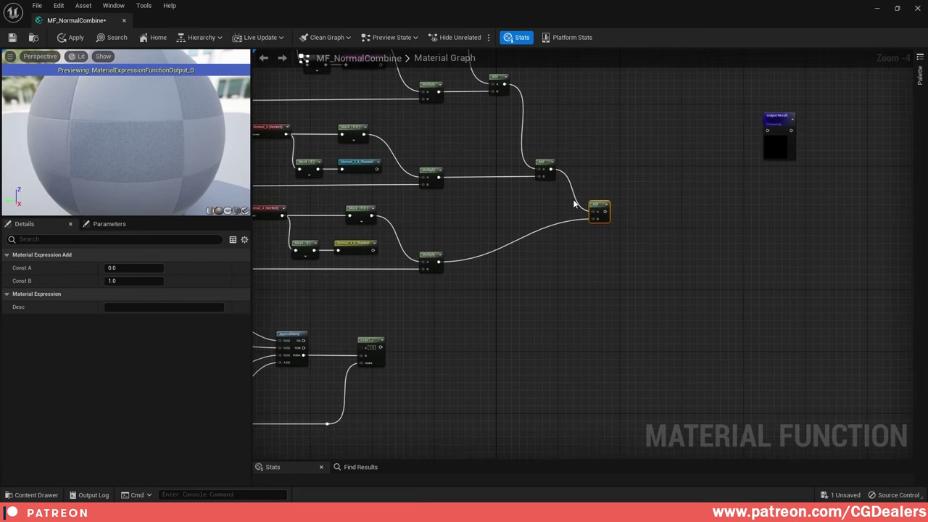
right_drag(664, 226, 561, 218)
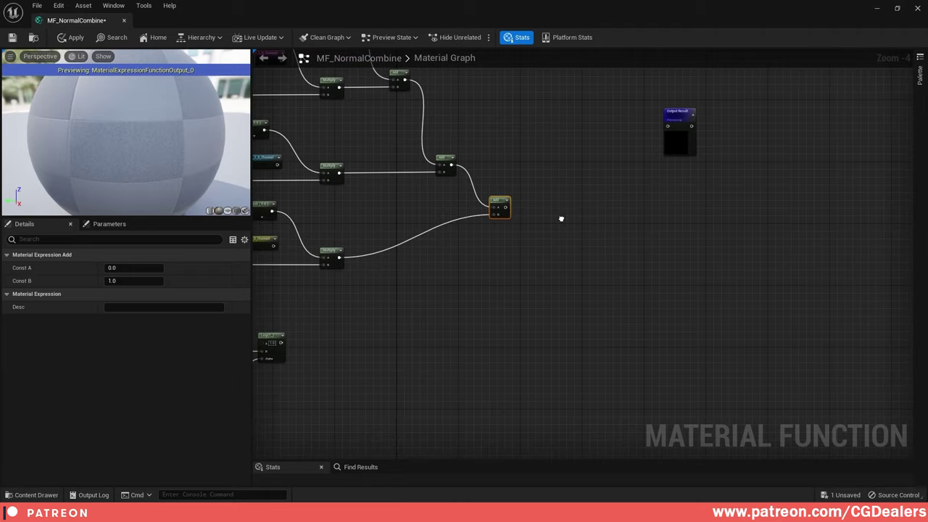
drag(680, 118, 822, 183)
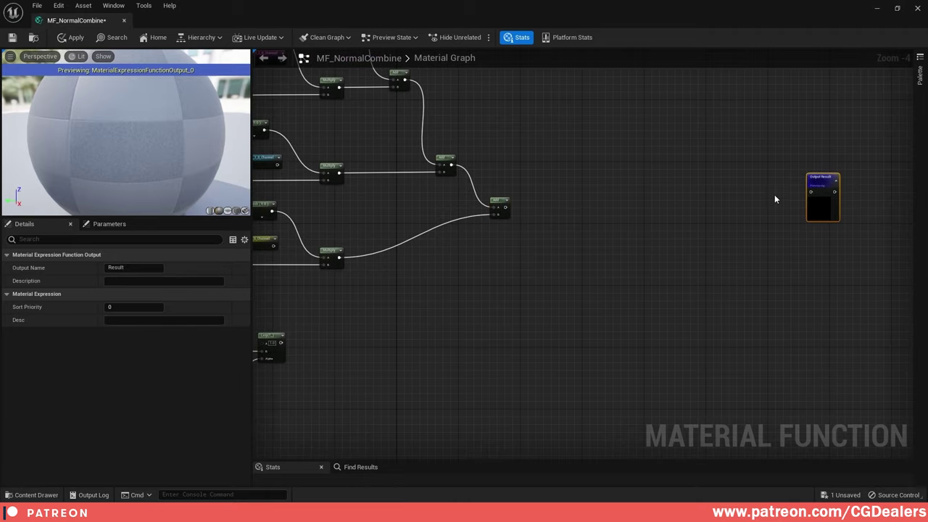
- Add an AppendVector node after the final Add and feed the Add's result into its A input
right_click(595, 212)
text(append)
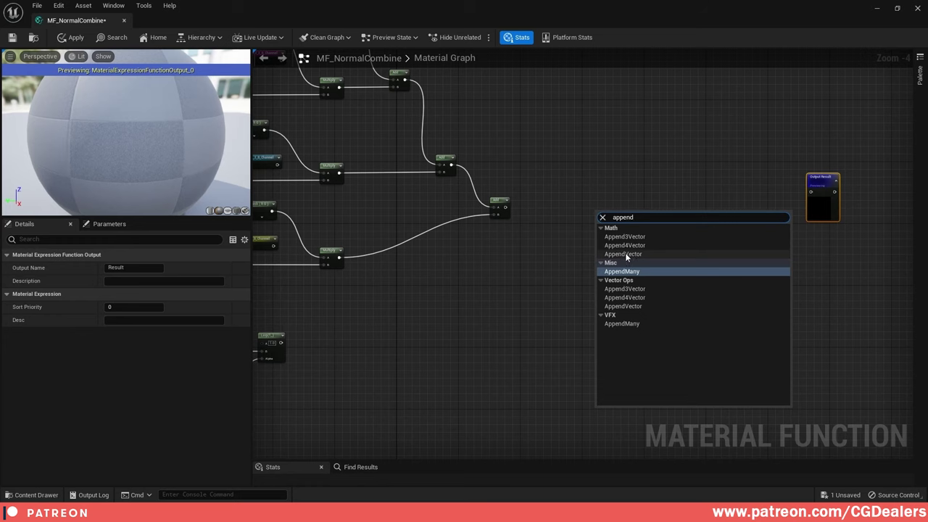
click(625, 254)
scroll(583, 218, up, 3)
drag(622, 213, 600, 192)
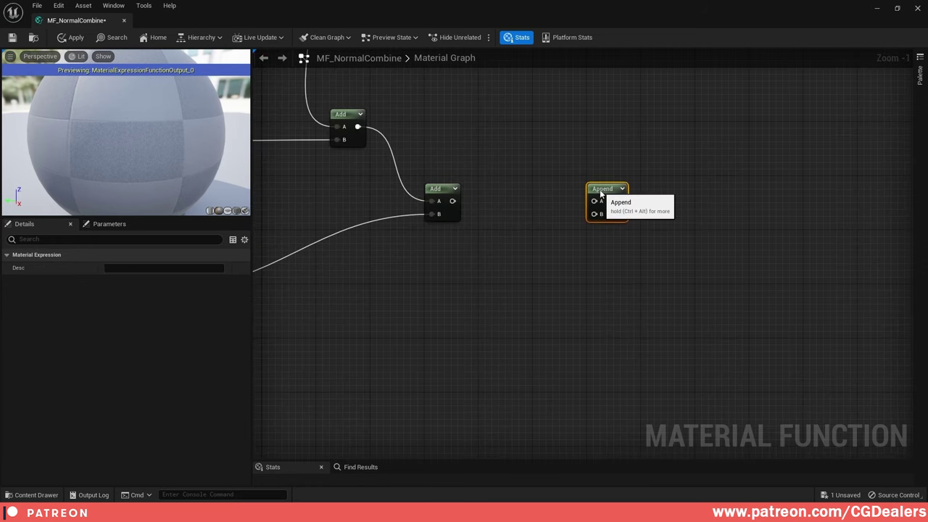
drag(452, 201, 595, 201)
click(619, 250)
right_drag(618, 251, 563, 207)
- Add a Normalize node beside the Append and connect the Append output to its VectorInput
right_click(552, 165)
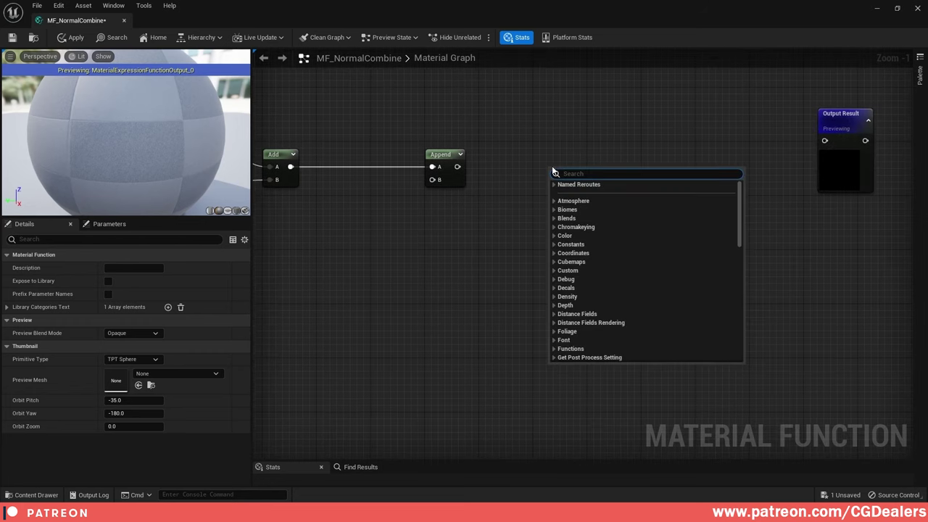
text(normal)
key(Return)
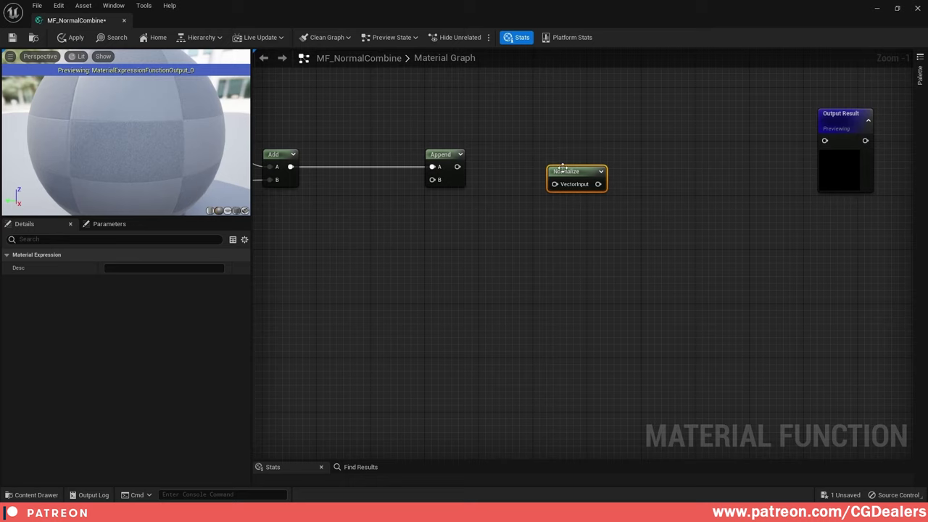
drag(564, 168, 534, 152)
drag(458, 167, 528, 167)
- Move the Output Result node close to Normalize and connect the Normalize output to it
drag(845, 122, 655, 149)
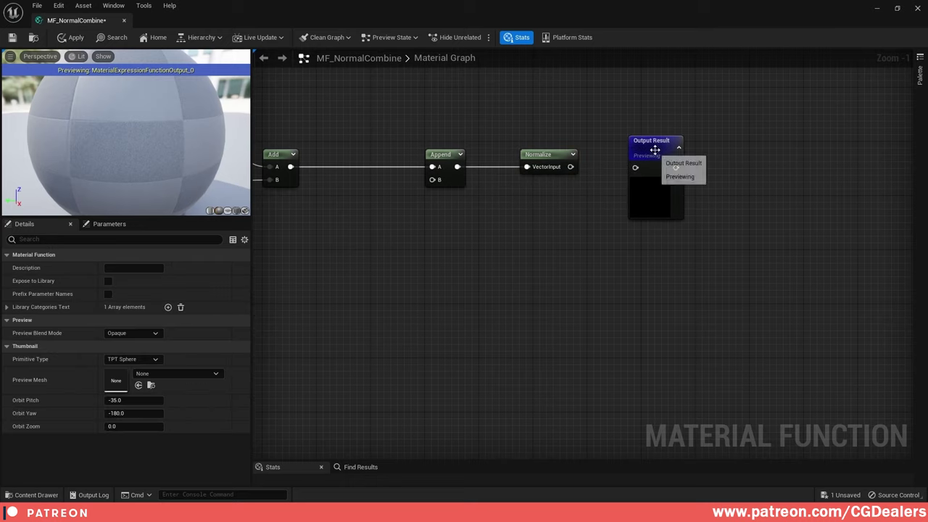
click(655, 150)
drag(571, 167, 635, 168)
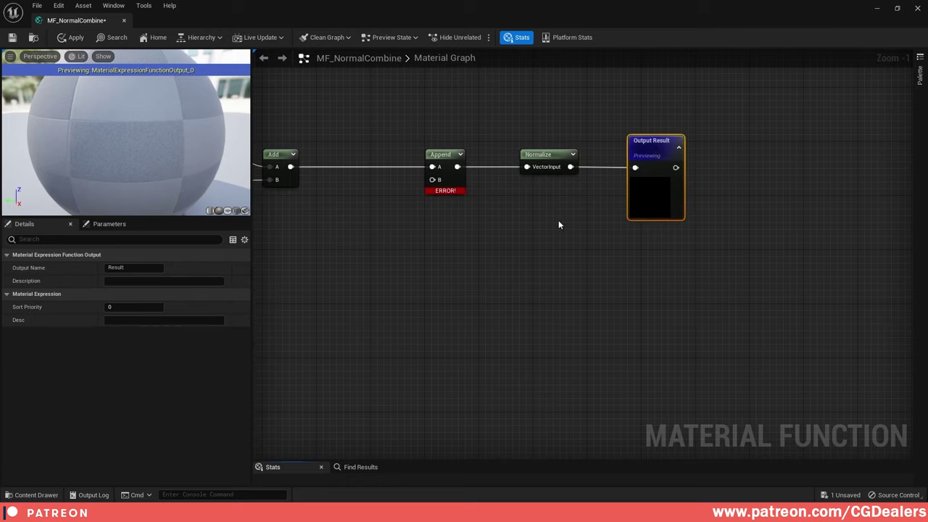
- Create a component mask past the Lerp, limit it to the R channel and place it slightly above the Lerp
right_drag(523, 239, 632, 235)
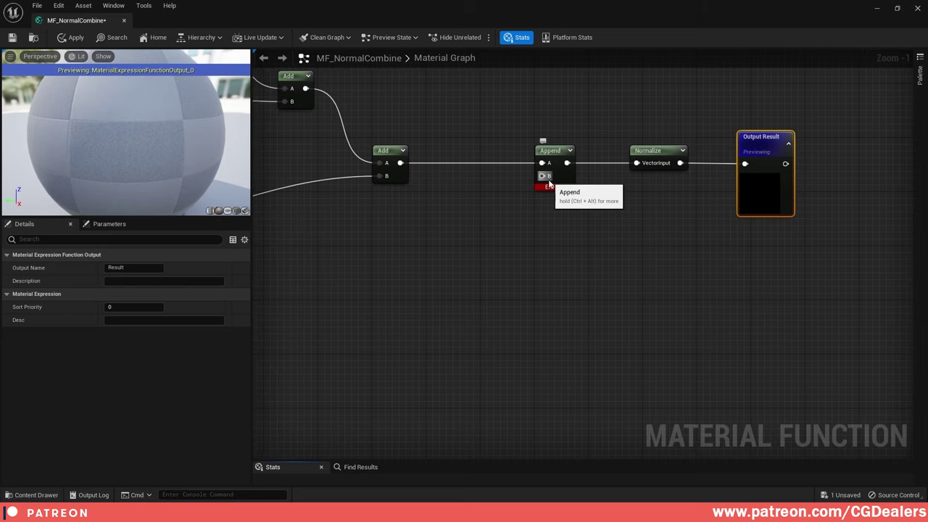
right_drag(491, 315, 663, 259)
right_click(555, 271)
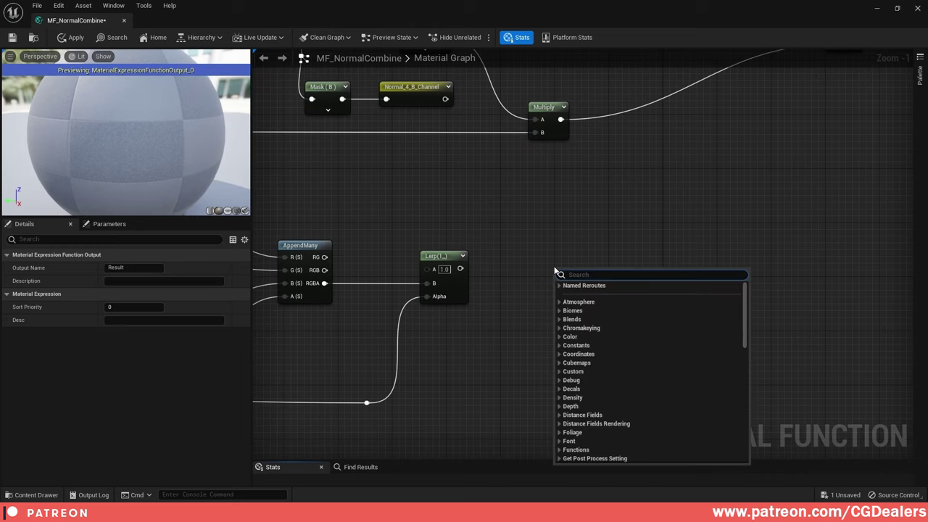
text(mask)
key(Return)
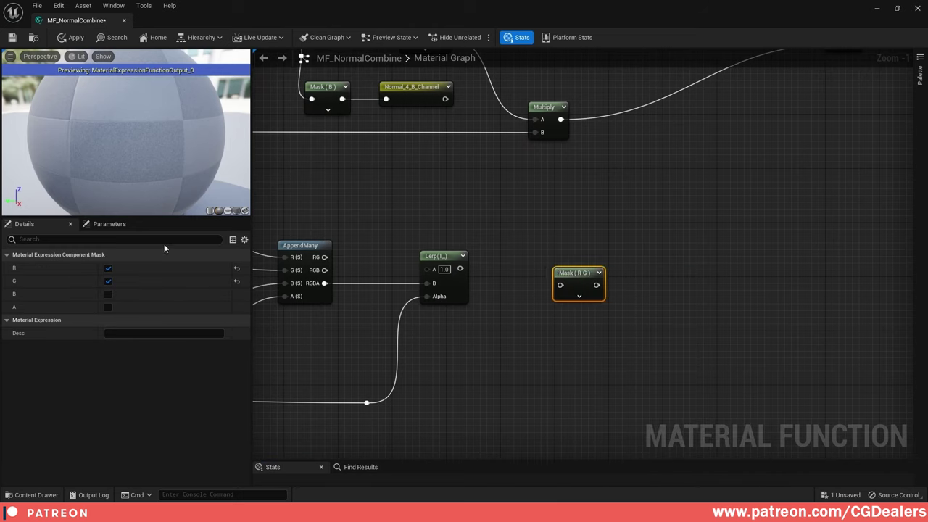
click(108, 280)
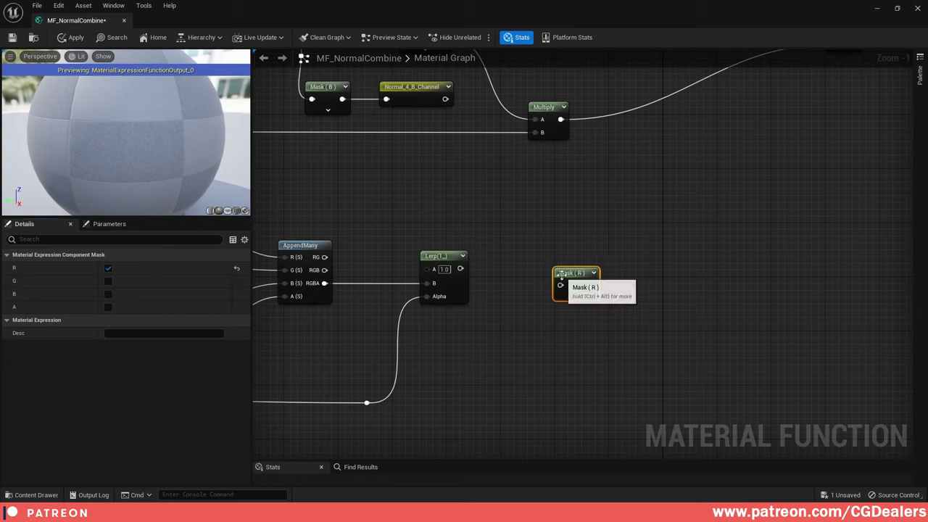
drag(561, 275, 537, 217)
- Duplicate the R mask below itself and switch the copy to only the G channel
key(ctrl+c)
key(ctrl+v)
click(108, 267)
click(108, 281)
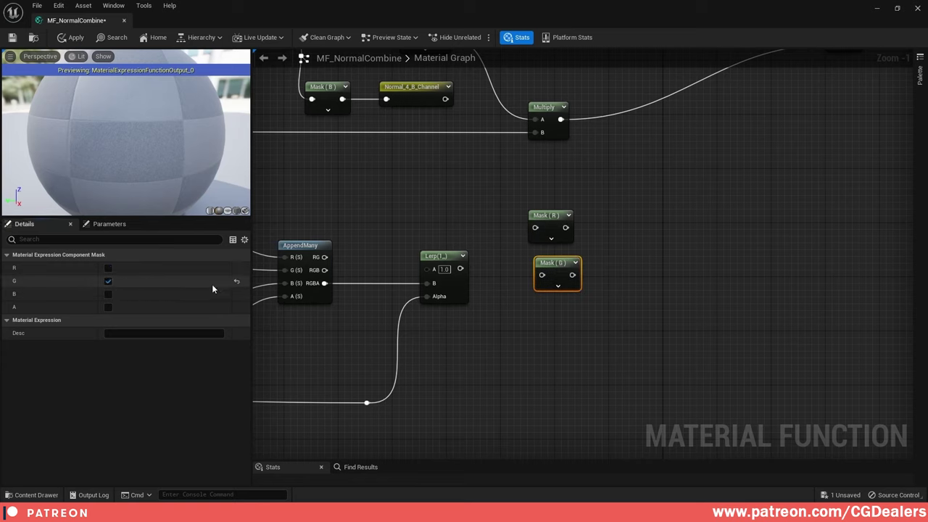
- Copy the G mask beneath it and change the copy to pass only the B channel
key(ctrl+c)
key(ctrl+v)
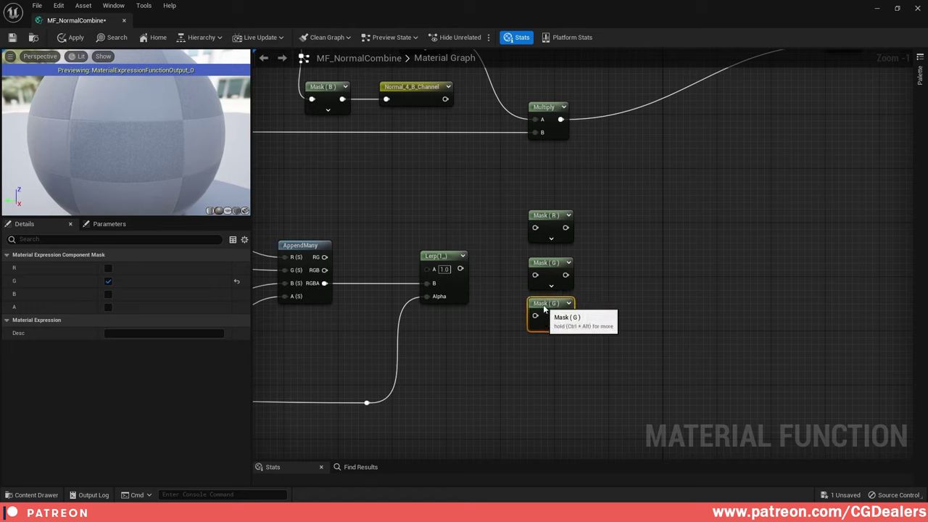
drag(544, 310, 537, 310)
click(108, 280)
click(108, 294)
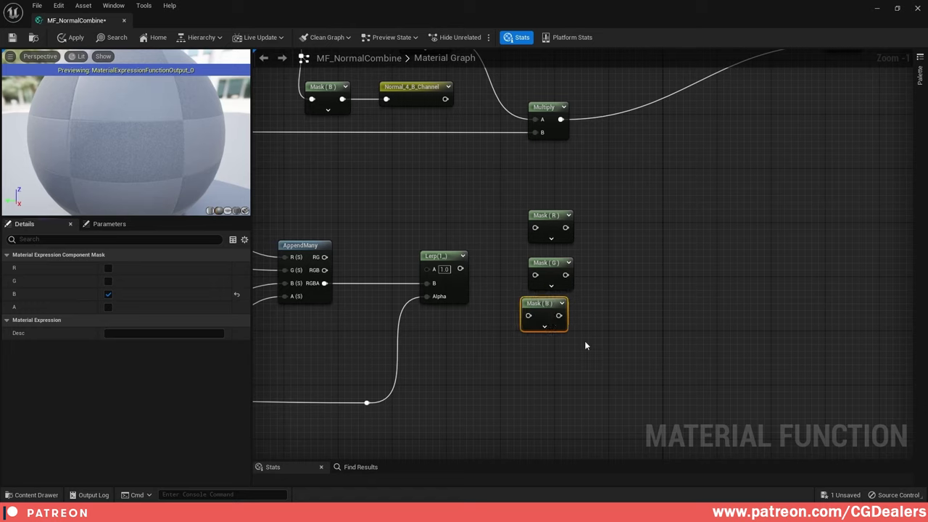
- Make a fourth mask from the B mask, place it underneath and set it to only the A channel
key(ctrl+c)
key(ctrl+v)
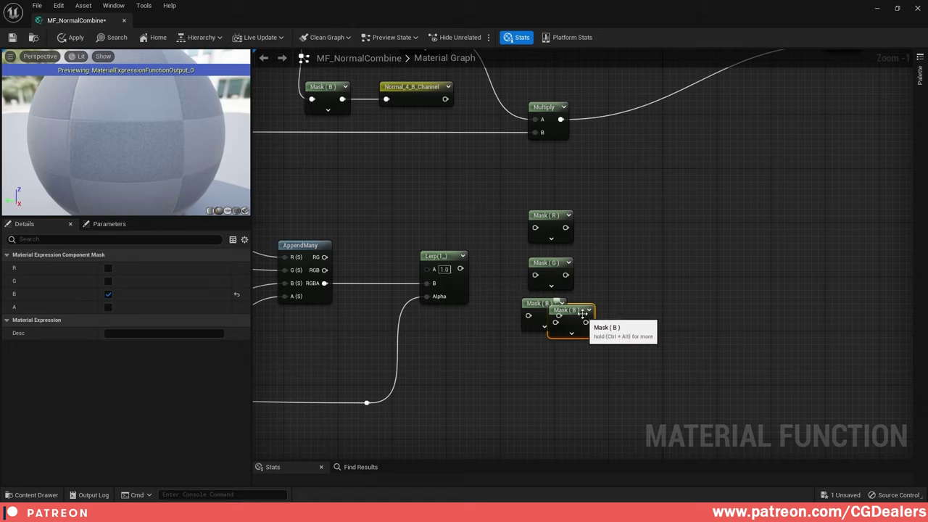
drag(571, 319, 551, 360)
click(108, 293)
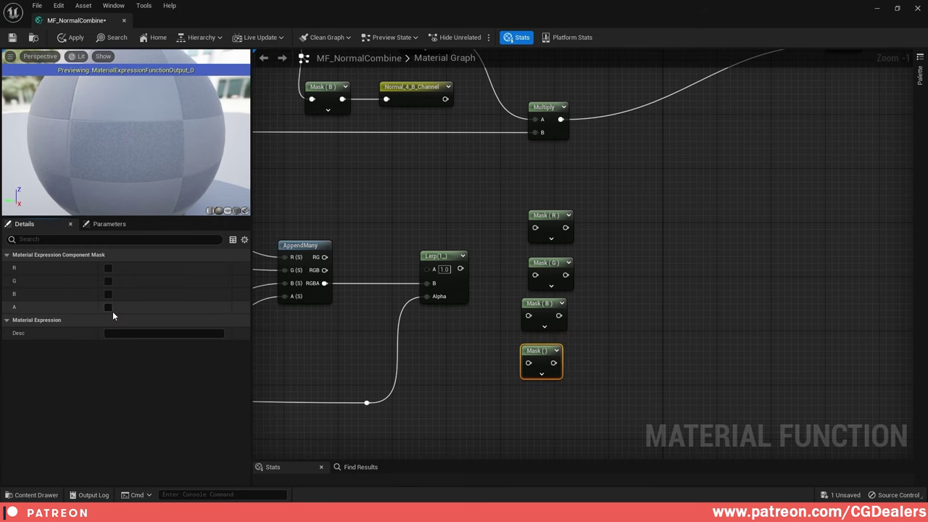
click(108, 307)
- Left-align the four channel masks, space them out vertically and move them farther away from the Lerp
right_drag(567, 287, 526, 248)
drag(514, 324, 520, 336)
drag(607, 151, 500, 338)
key(shift+a)
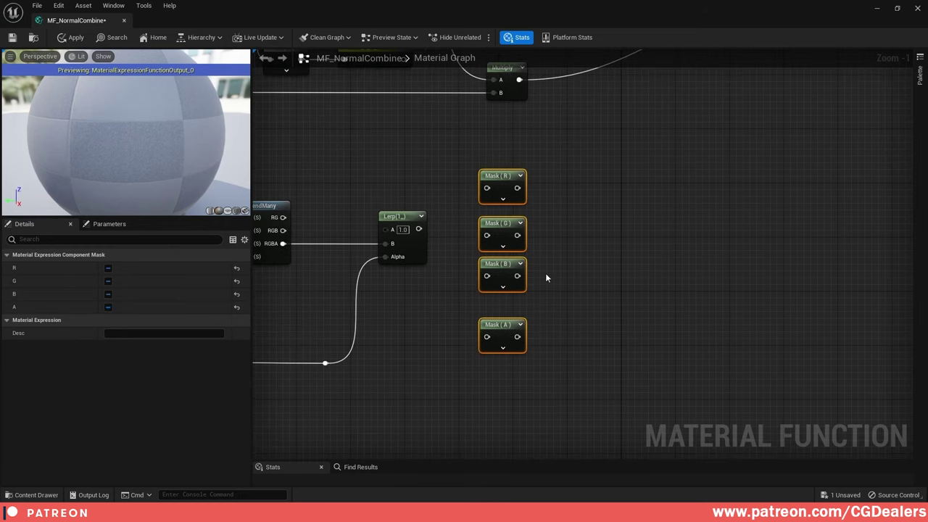
click(547, 277)
drag(509, 263, 511, 277)
drag(551, 180, 508, 335)
drag(504, 224, 563, 204)
right_drag(562, 208, 808, 220)
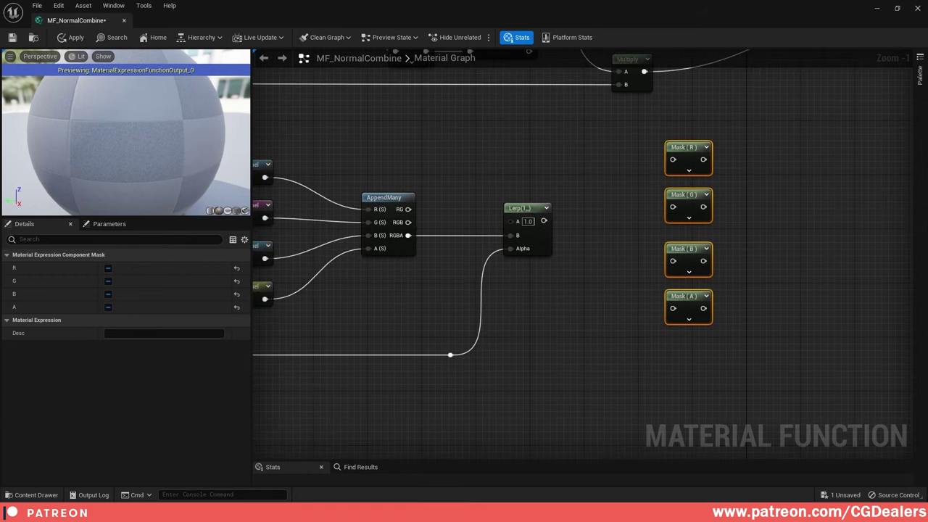
- Connect the Lerp output to the inputs of the R, G, B and A masks
right_drag(552, 222, 483, 222)
drag(475, 220, 603, 159)
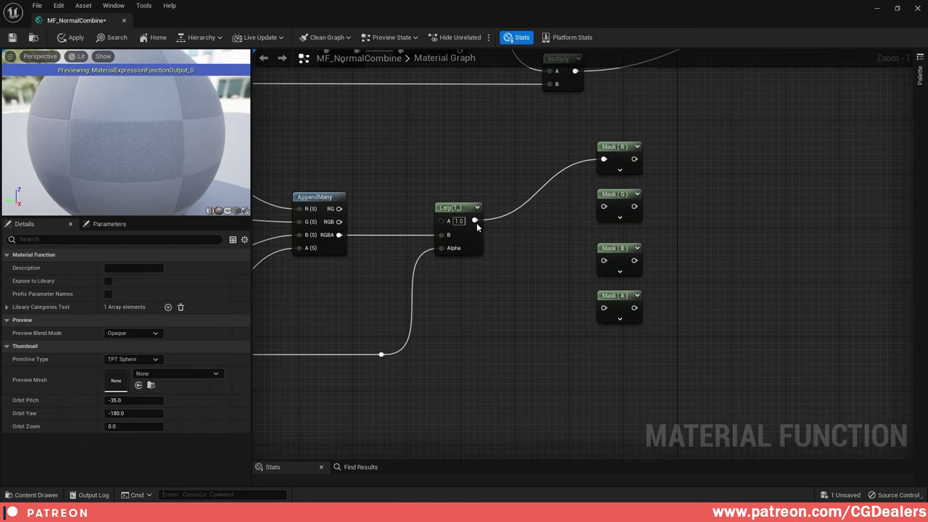
drag(475, 221, 603, 206)
drag(474, 221, 603, 261)
drag(475, 220, 615, 312)
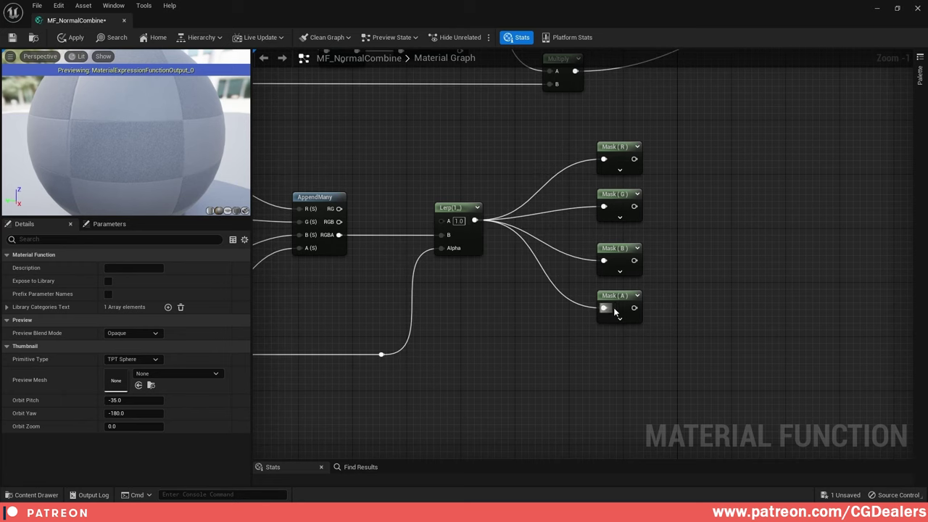
- Create a Multiply node fed by the R mask in A and the G mask in B, positioned between the two
right_drag(711, 225, 622, 229)
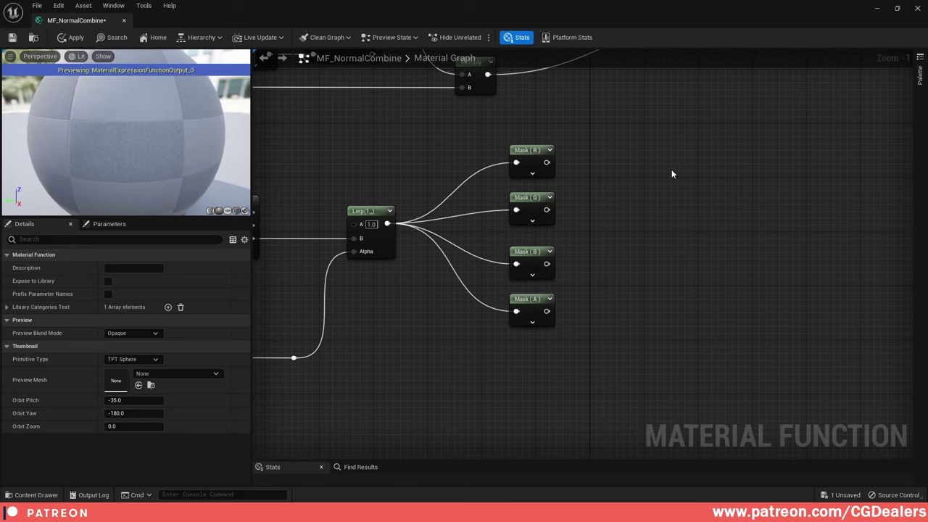
click(636, 182)
drag(547, 162, 639, 203)
drag(548, 211, 650, 212)
drag(660, 194, 654, 176)
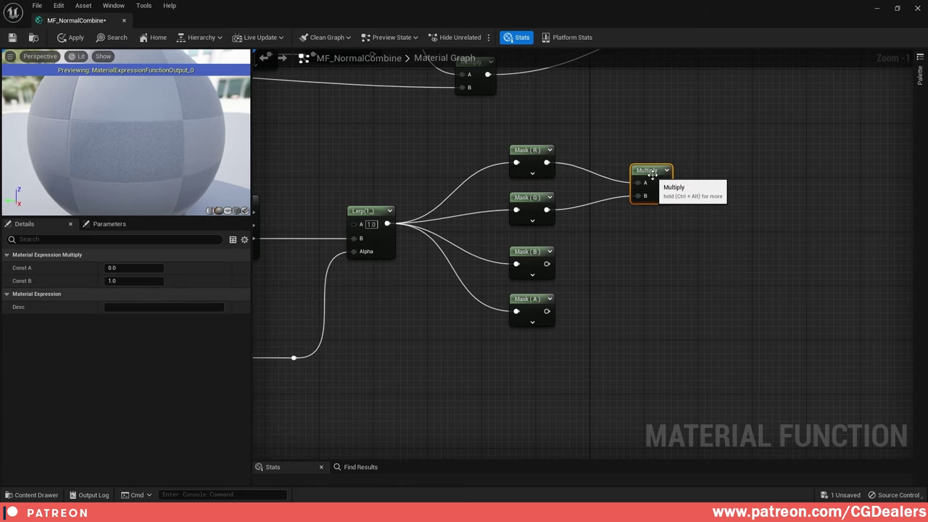
right_drag(652, 174, 649, 216)
- Add a second Multiply that combines the first Multiply's result with the B mask, lined up with that mask
click(604, 235)
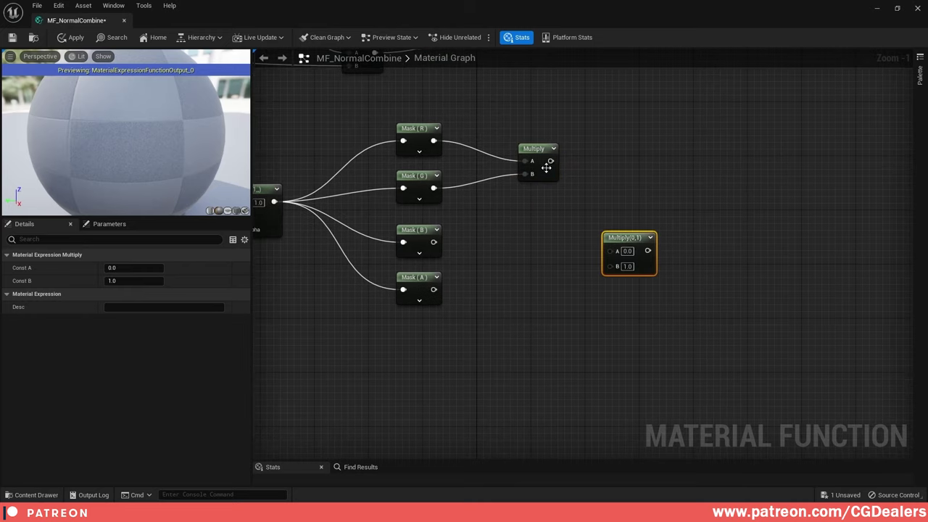
drag(551, 161, 618, 209)
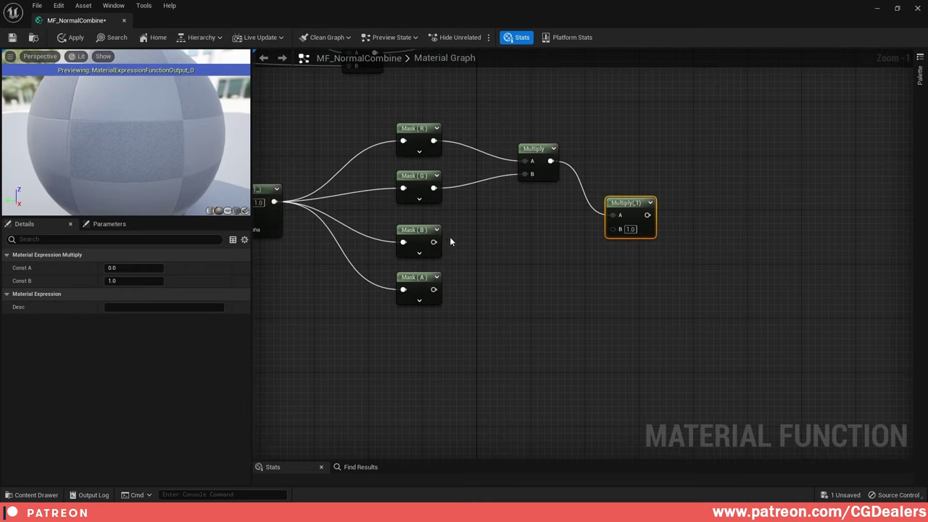
drag(433, 242, 622, 230)
drag(633, 210, 626, 223)
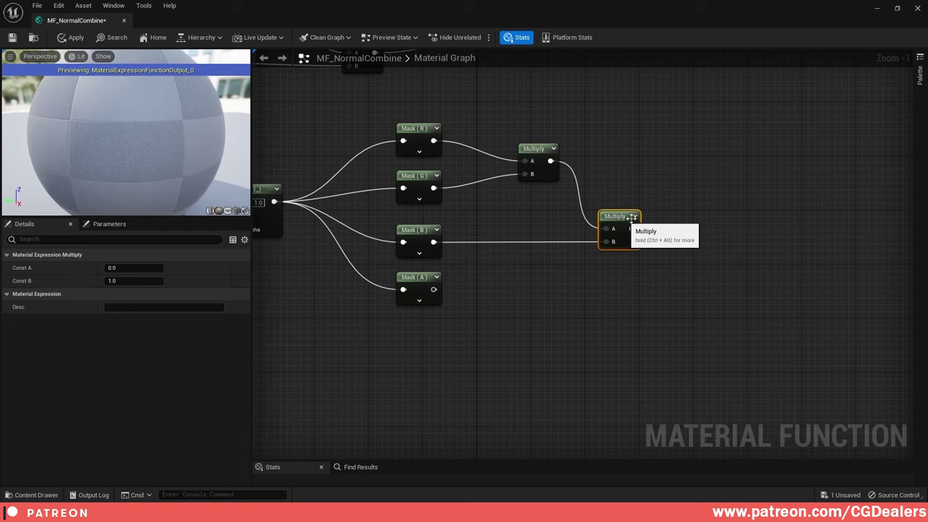
- Add a third Multiply that combines the second Multiply's result with the A mask
click(600, 214)
click(612, 213)
key(ctrl+d)
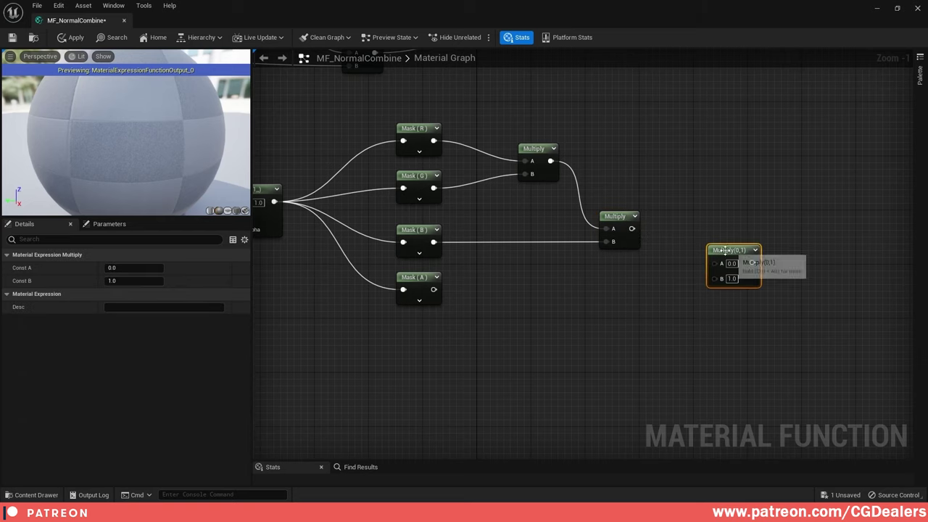
drag(718, 250, 691, 263)
drag(631, 228, 687, 277)
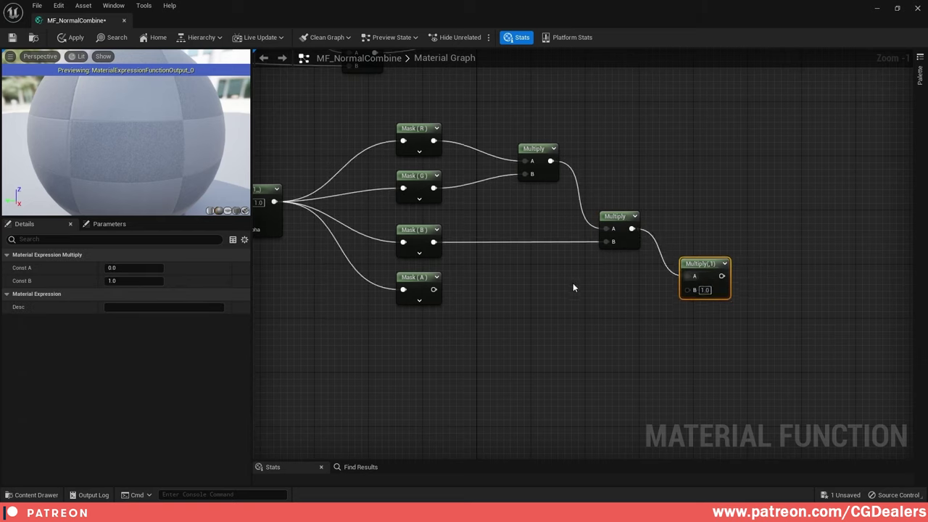
drag(434, 289, 687, 289)
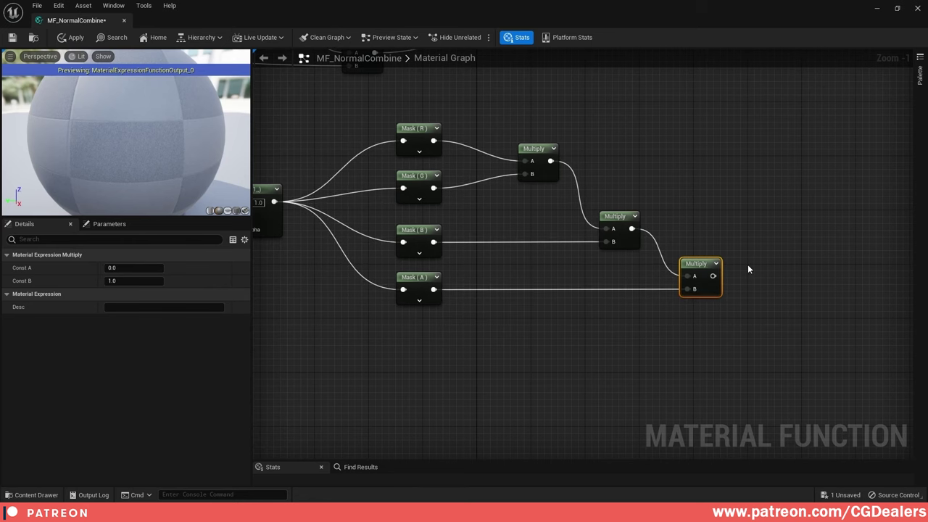
scroll(783, 238, down, 2)
right_drag(783, 238, 571, 290)
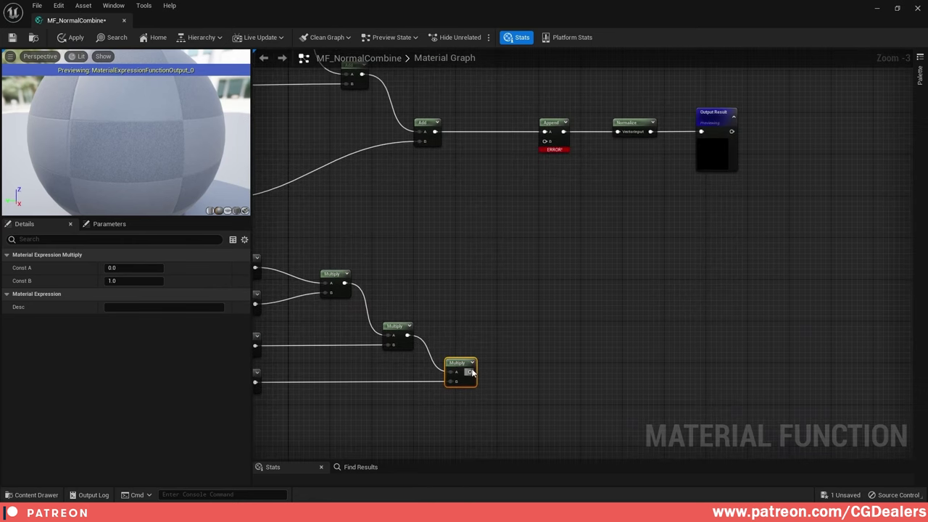
- Connect the last Multiply node's output to the Append node's B input and save the MF_NormalCombine function
drag(471, 372, 547, 141)
drag(777, 105, 561, 123)
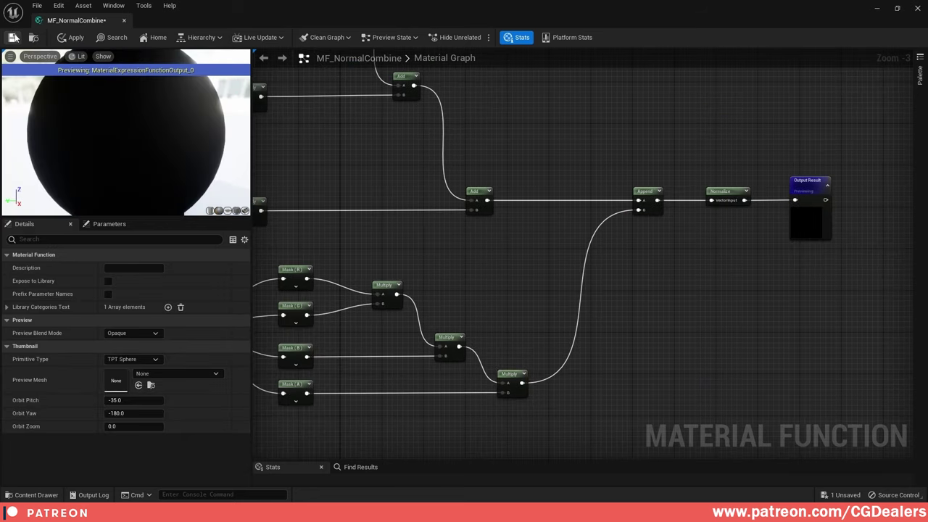
click(13, 37)
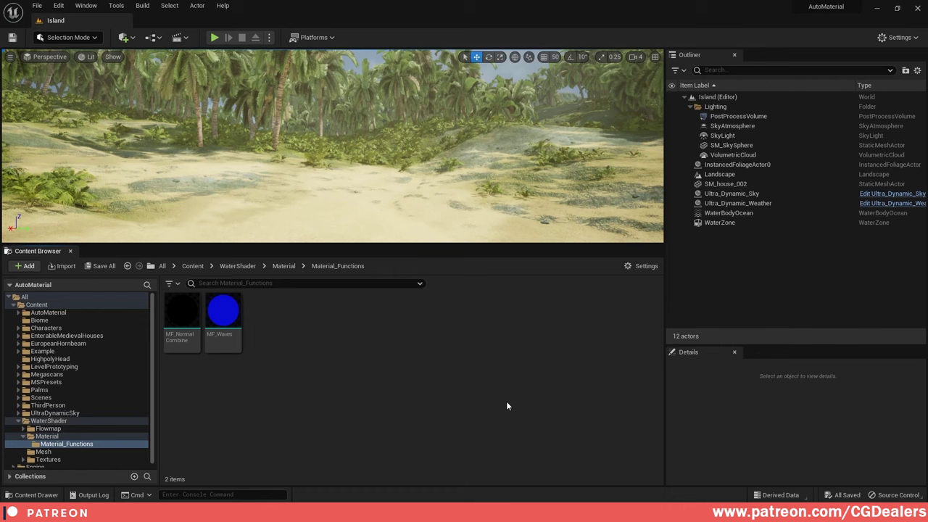
- Create a material function named MF_Refraction in the Material_Functions folder and open its graph
right_click(359, 362)
mouse_move(395, 410)
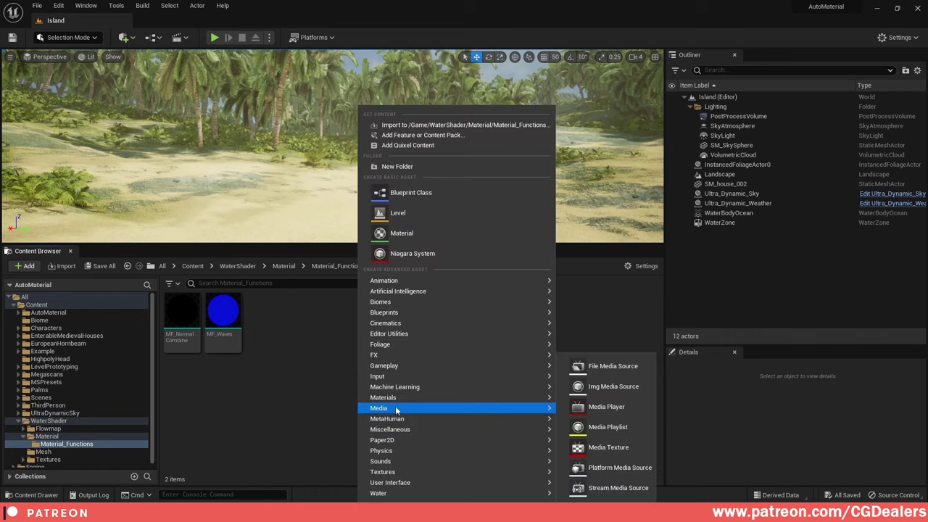
click(628, 347)
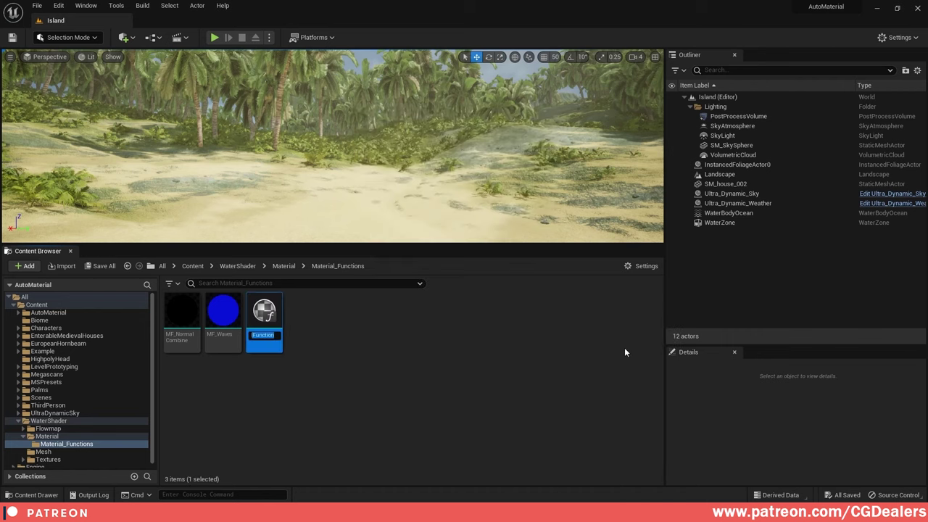
text(MF_Refracti)
key(Return)
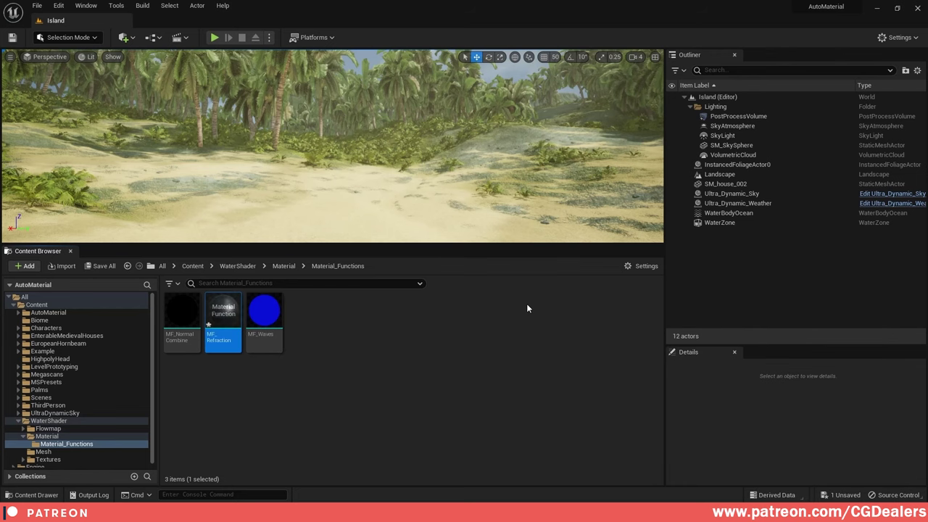
double_click(223, 315)
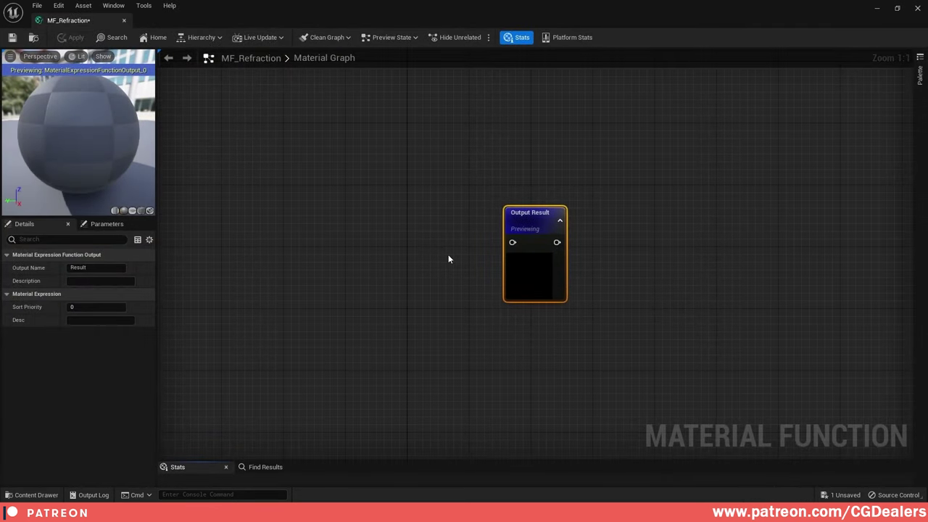
- Add a function input node in empty space before the Output Result node and set its input type to Vector2
scroll(448, 255, down, 2)
click(448, 255)
right_drag(349, 202, 525, 224)
right_drag(359, 222, 541, 236)
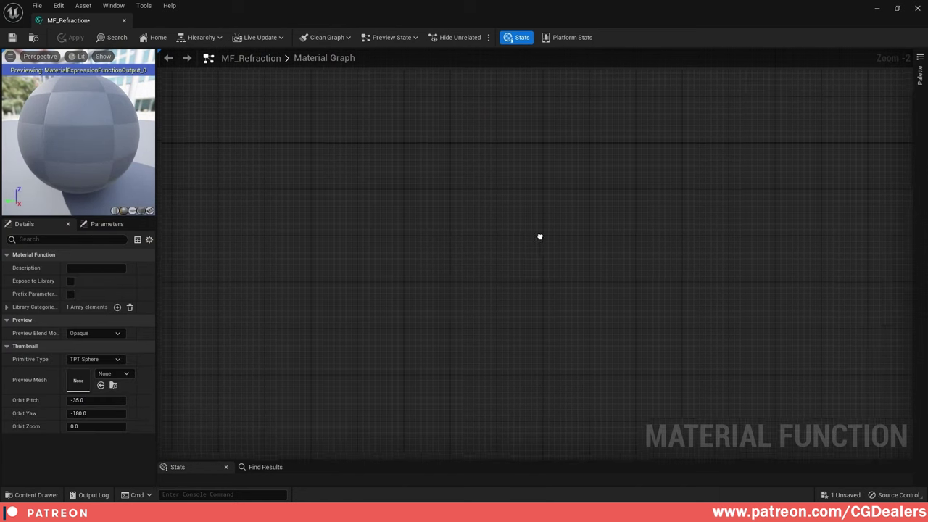
right_click(410, 260)
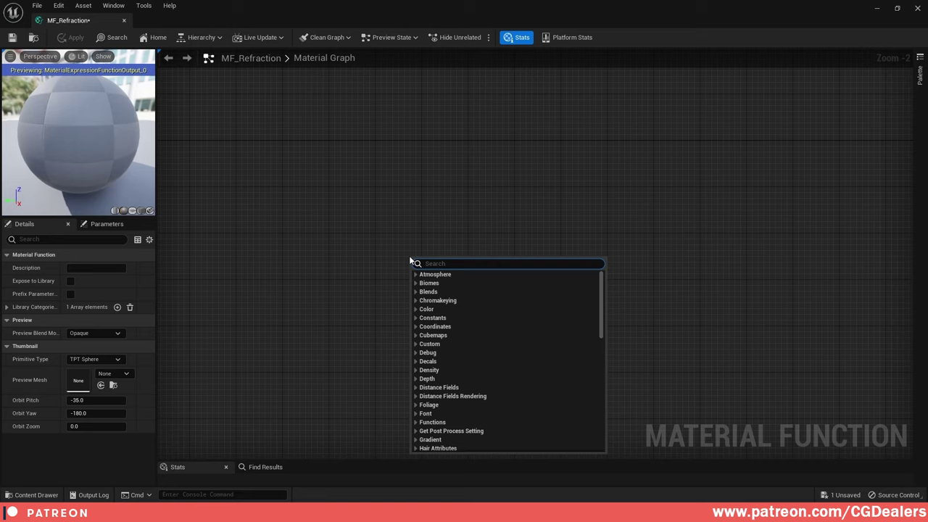
text(input)
key(Return)
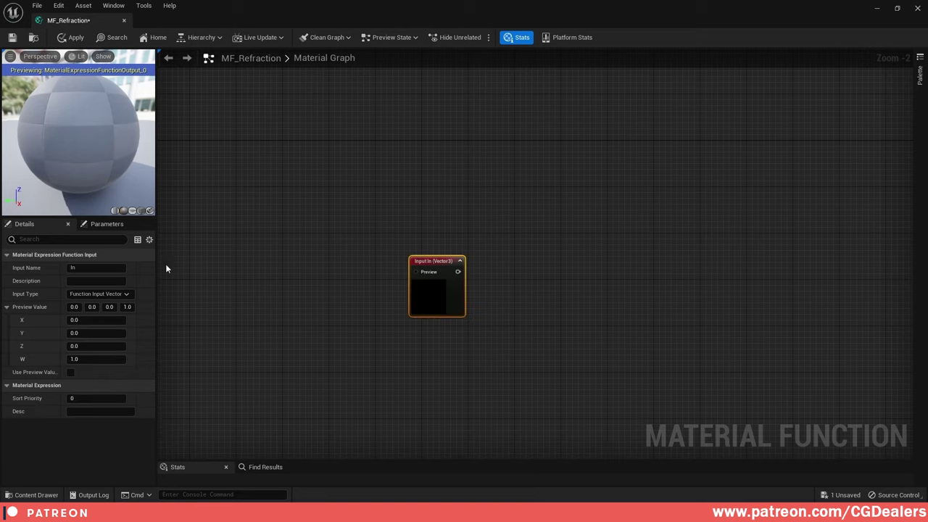
click(124, 294)
click(135, 314)
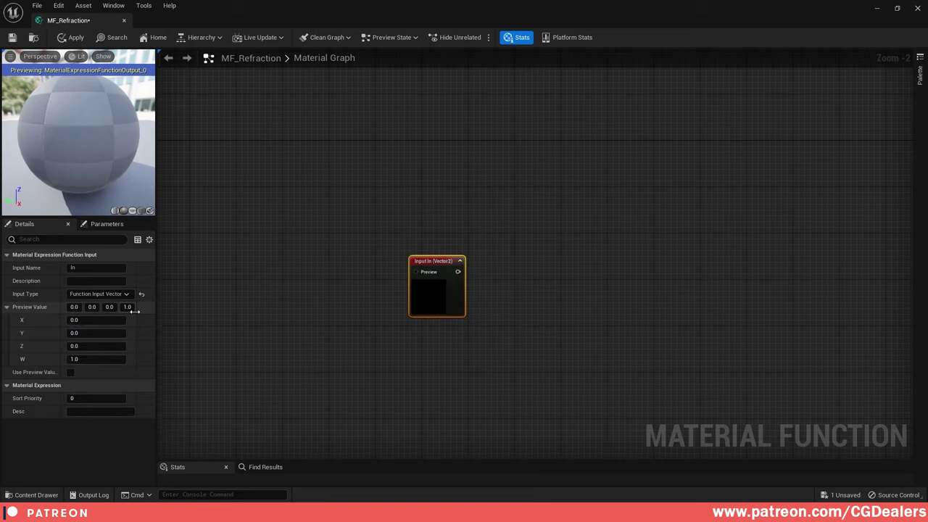
- Name the Vector2 function input DistortionValue
click(115, 268)
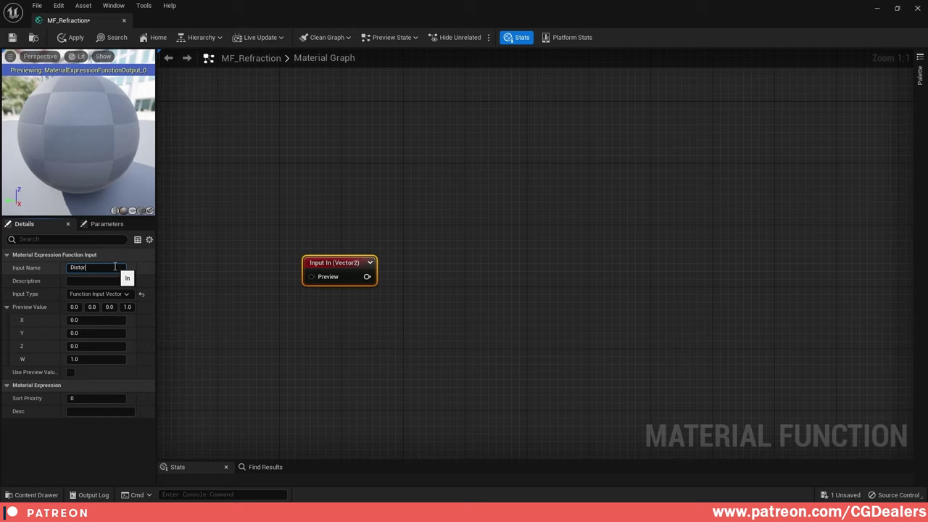
key(Return)
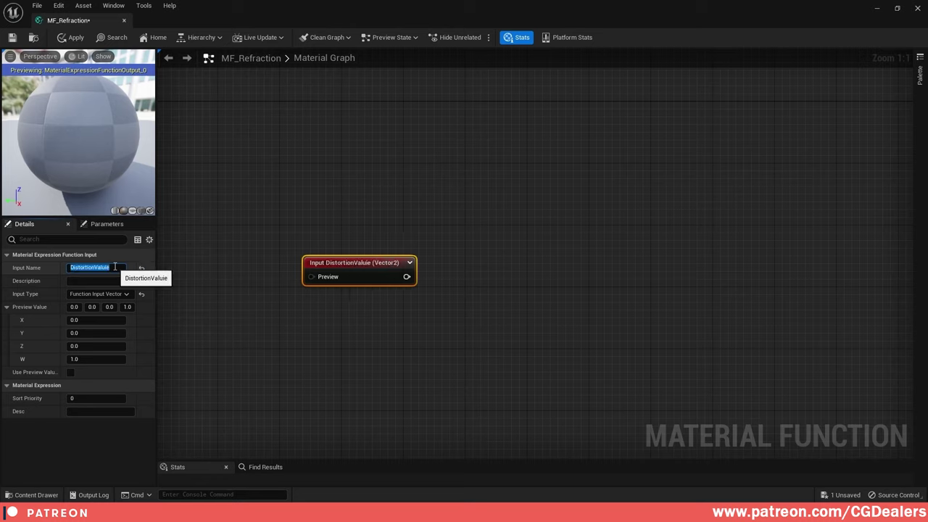
click(115, 267)
key(BackSpace)
key(BackSpace)
key(Return)
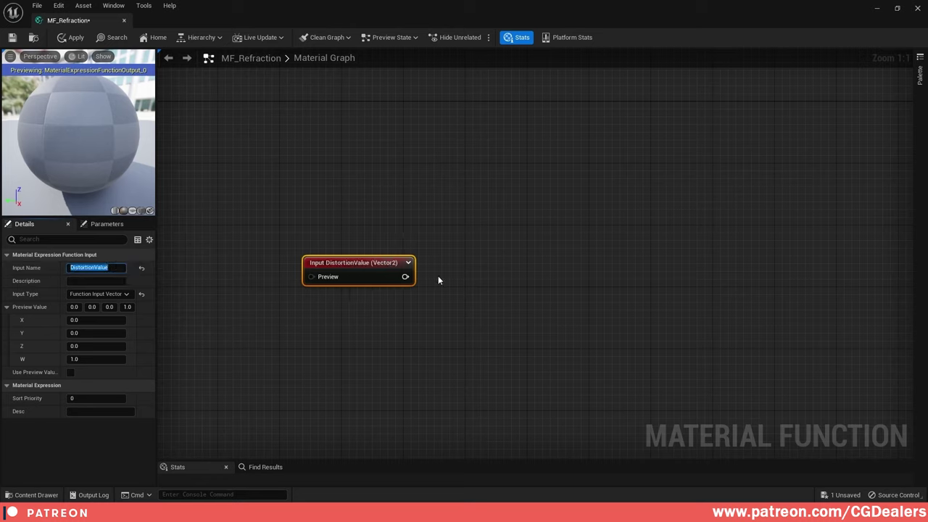
- Add a component Mask node for R and G and feed it from the DistortionValue input
right_click(458, 273)
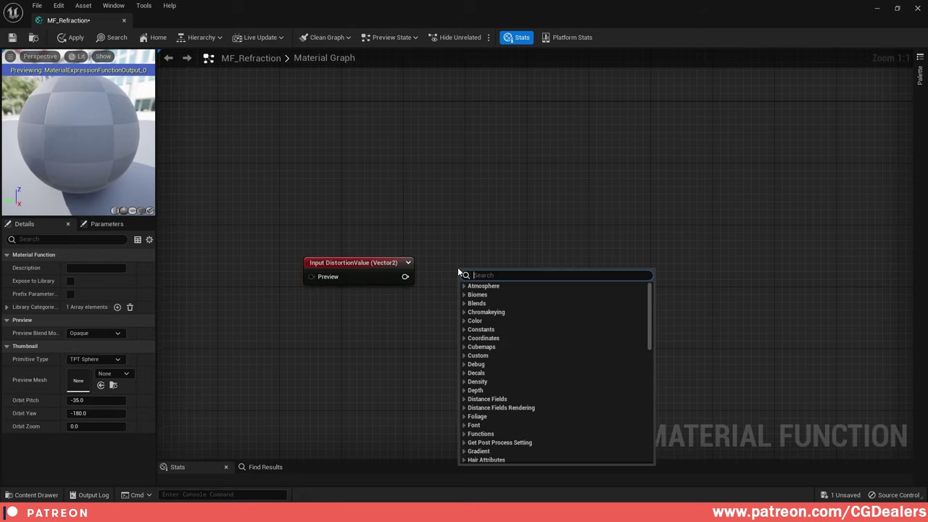
text(mask)
key(Return)
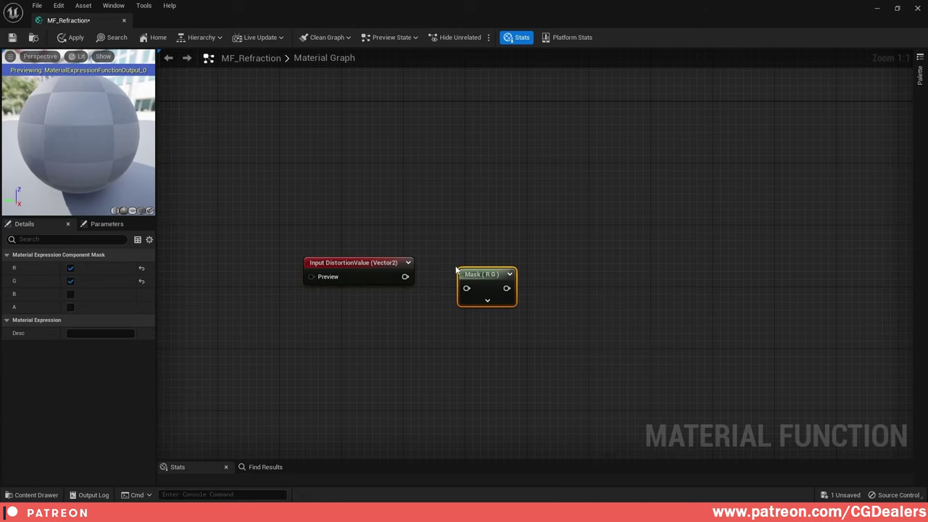
drag(406, 276, 470, 290)
- Straighten the connection between the DistortionValue input and the Mask node
drag(342, 245, 520, 339)
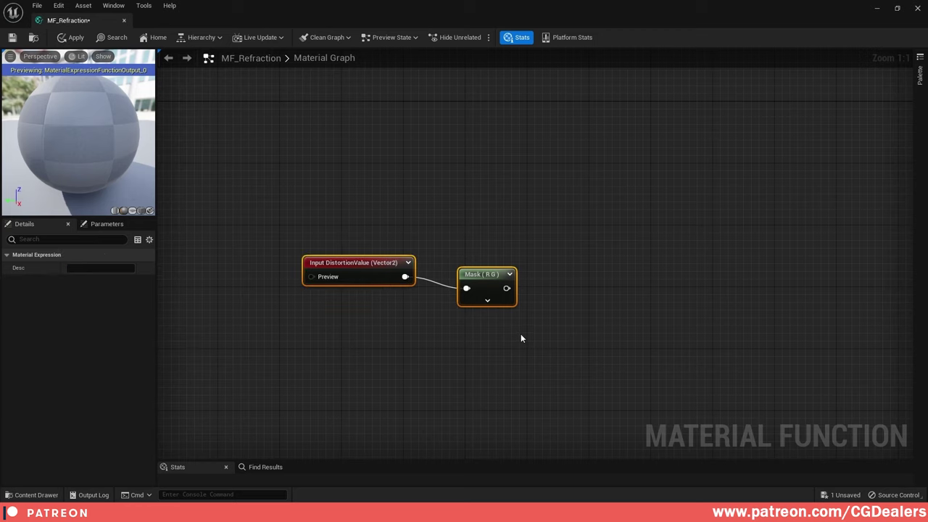
key(shift+a)
key(ctrl+z)
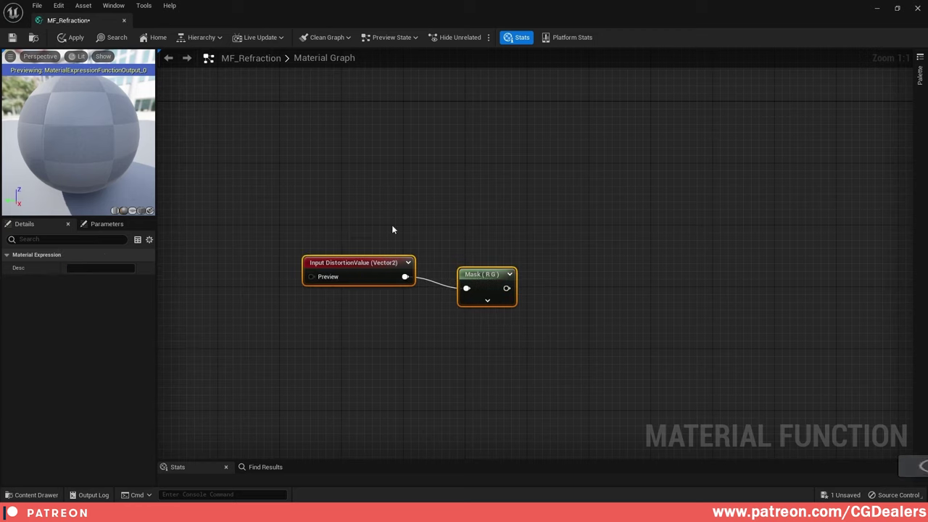
key(q)
click(661, 268)
right_drag(665, 268, 576, 259)
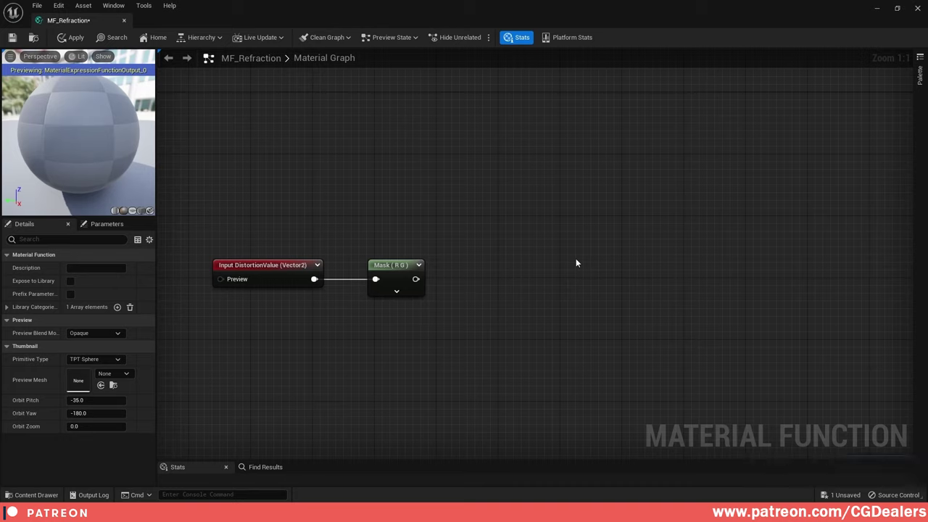
- Add a Clamp node fed by the Mask output and straighten the connections along the row of nodes
right_click(576, 263)
text(clamp[)
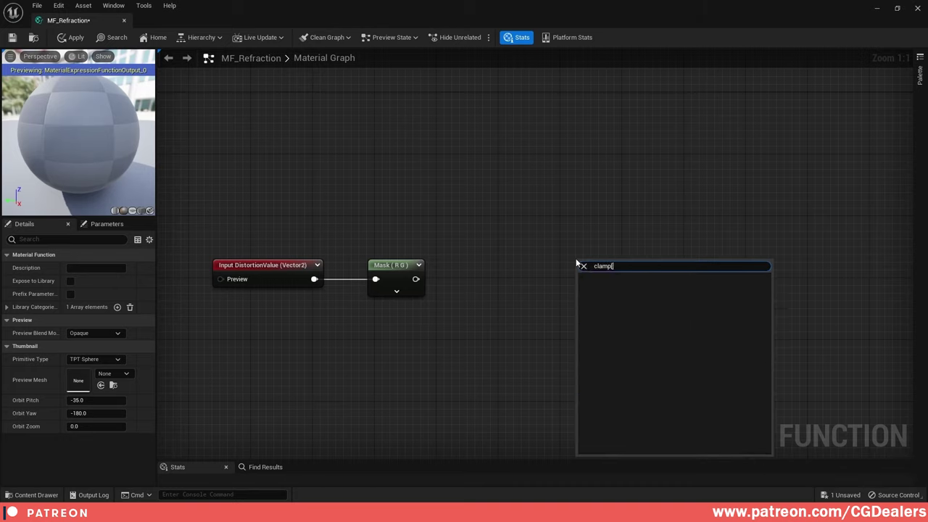
key(Return)
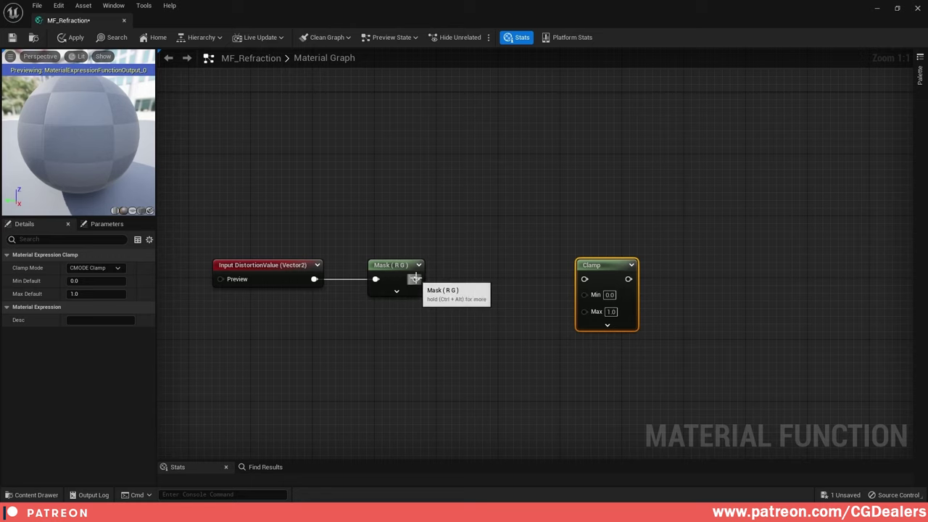
drag(415, 279, 525, 262)
drag(282, 202, 615, 306)
key(q)
right_drag(615, 303, 586, 252)
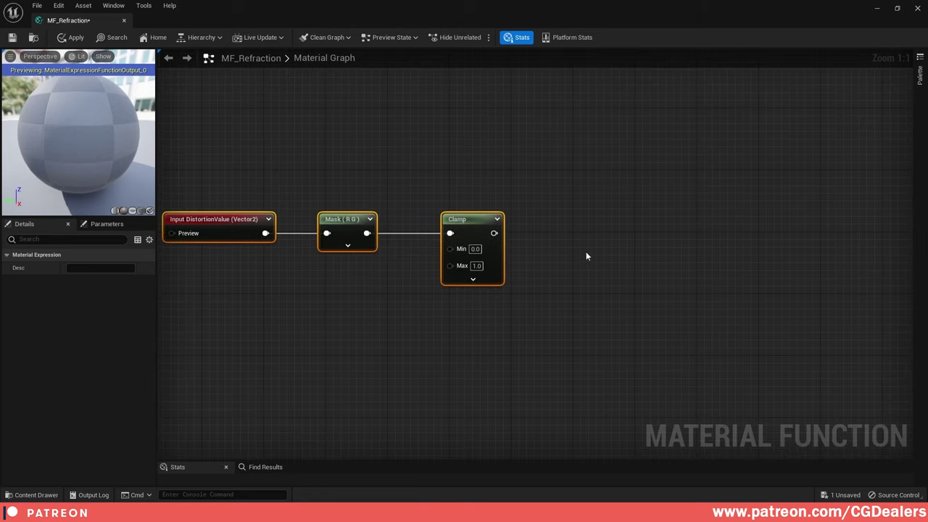
- Add a Multiply node below and beyond the Clamp node and connect the Clamp output to its A input
key(m)
click(581, 271)
drag(494, 234, 586, 276)
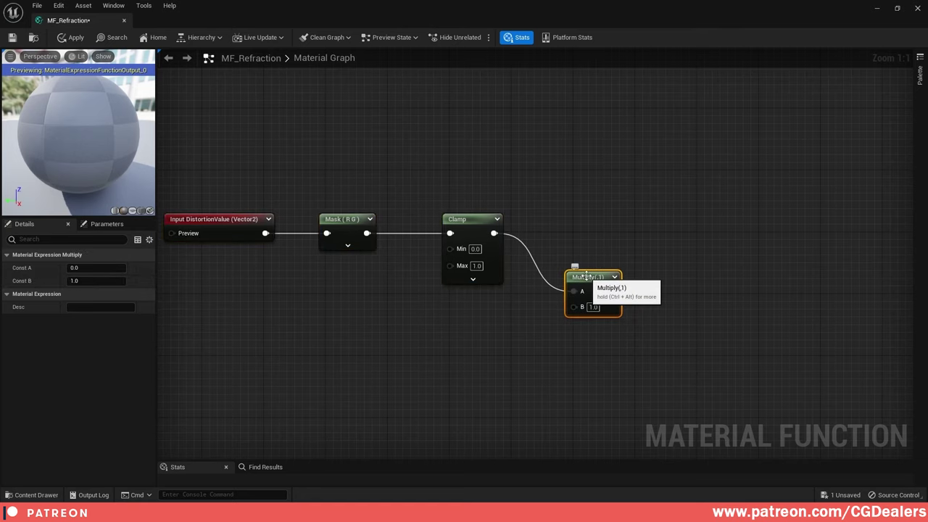
- Duplicate the DistortionValue input, set the copy's type to Scalar and name it Refraction_Intensity
key(Home)
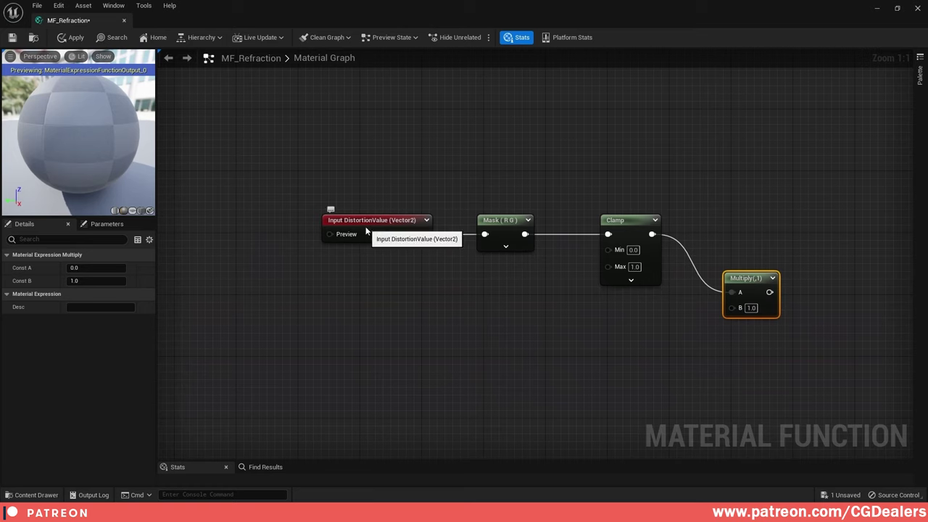
click(367, 231)
key(ctrl+d)
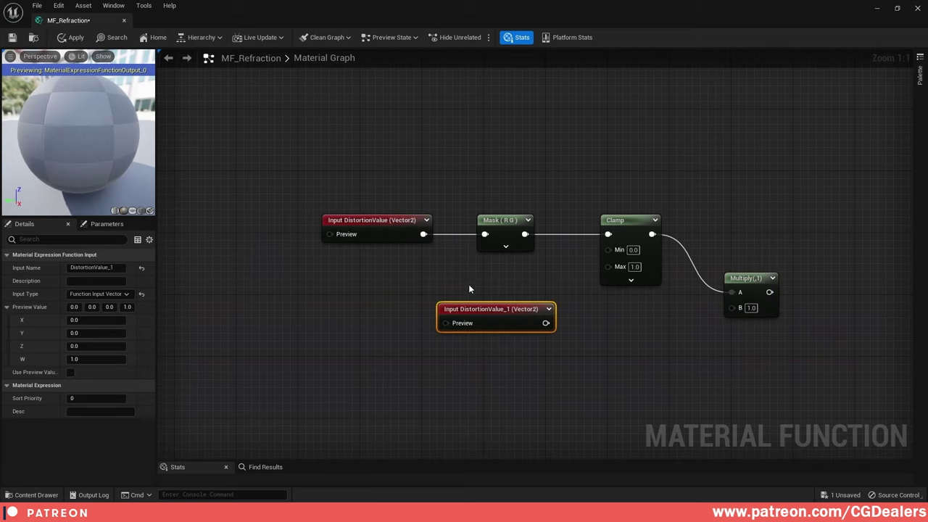
click(119, 292)
click(114, 308)
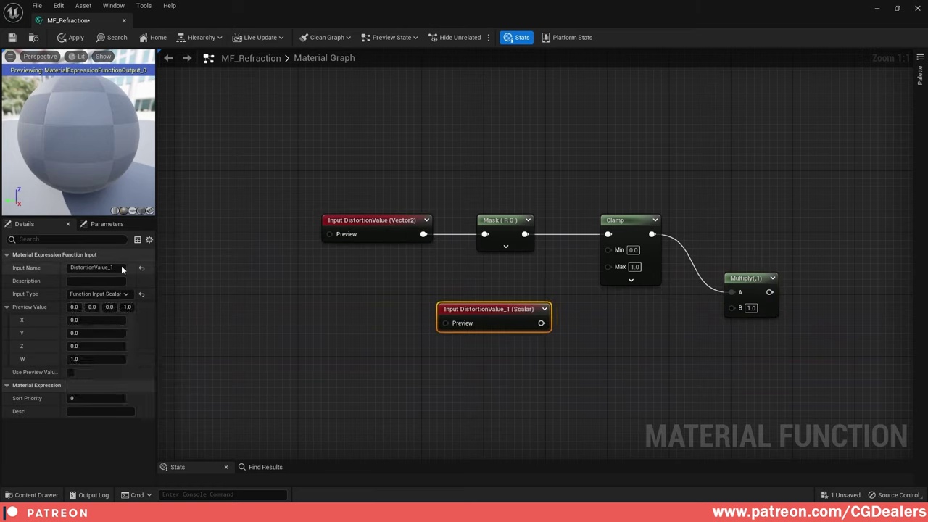
click(121, 269)
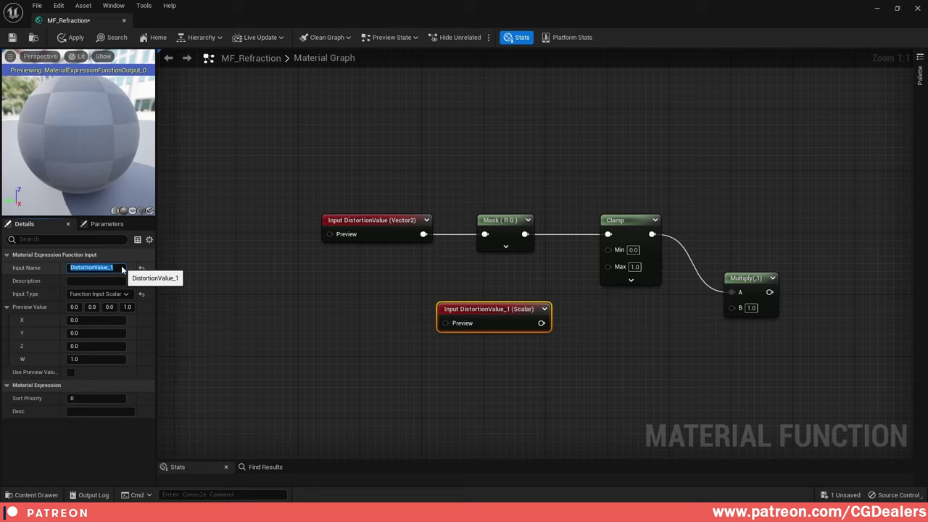
text(Refraction_Intensity)
key(Return)
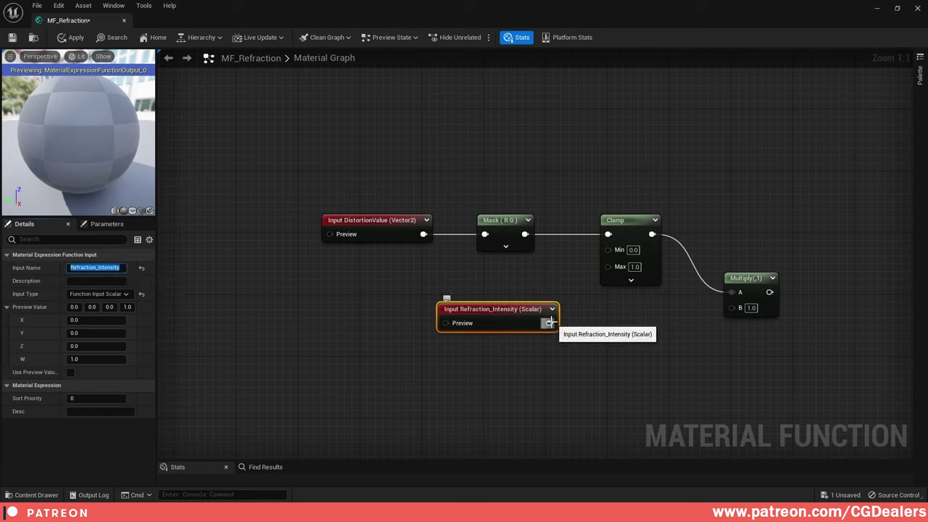
- Connect the Refraction_Intensity input to the Multiply node's B input and line the Multiply node up with it
drag(549, 323, 746, 297)
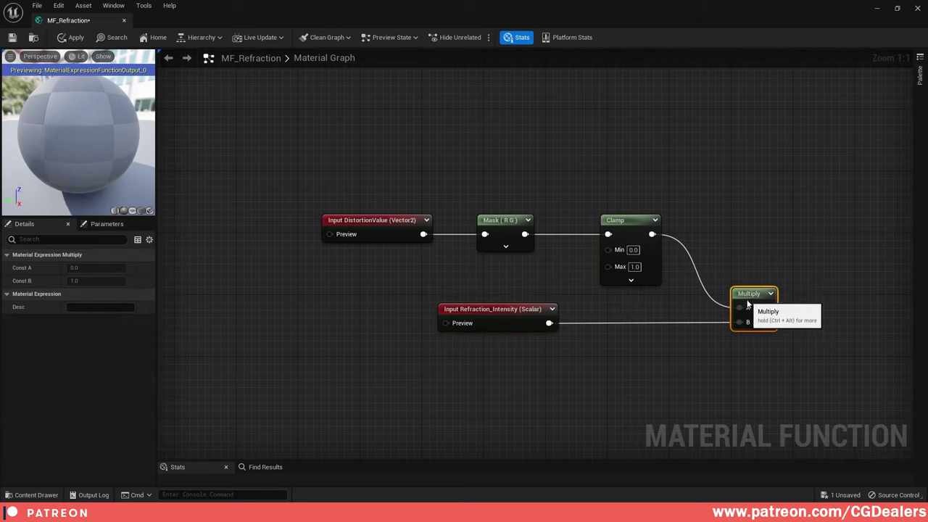
right_drag(747, 303, 685, 304)
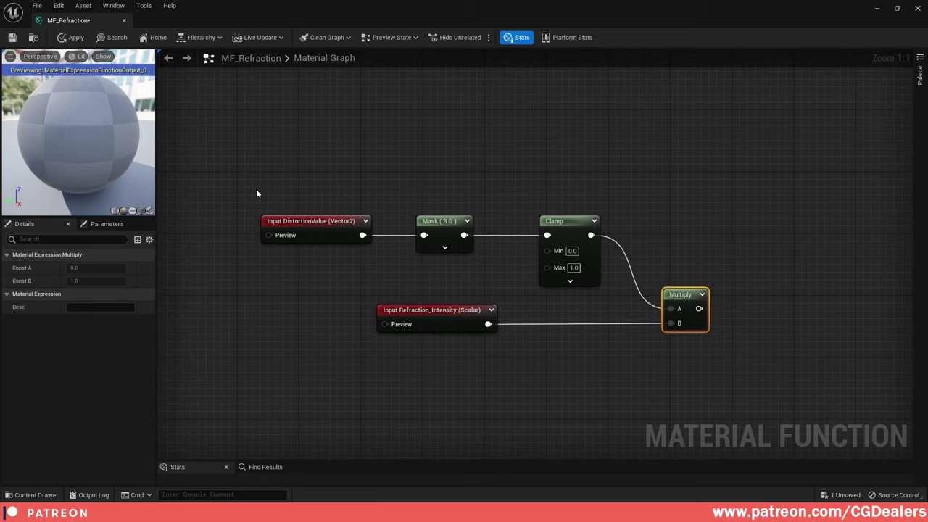
right_drag(648, 199, 579, 232)
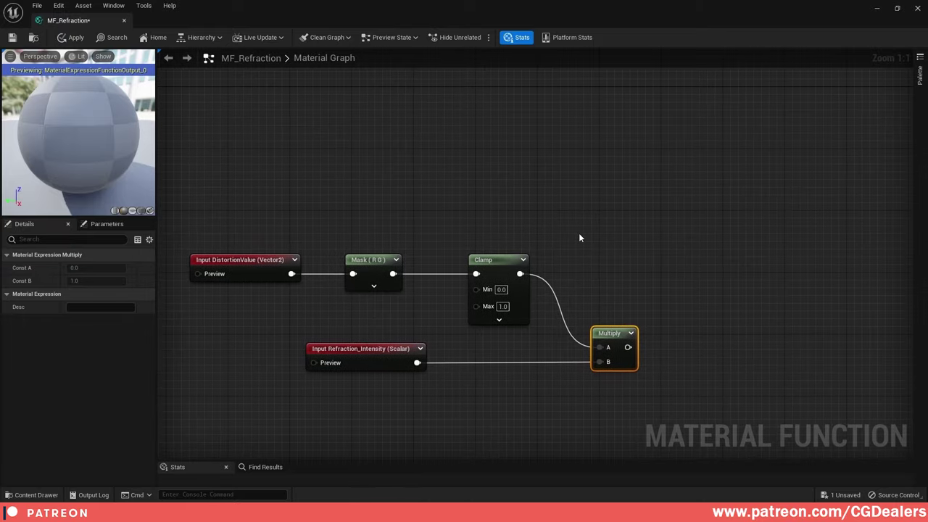
- Add a ScreenPosition node and place it above the Clamp node
right_click(475, 195)
text(screen)
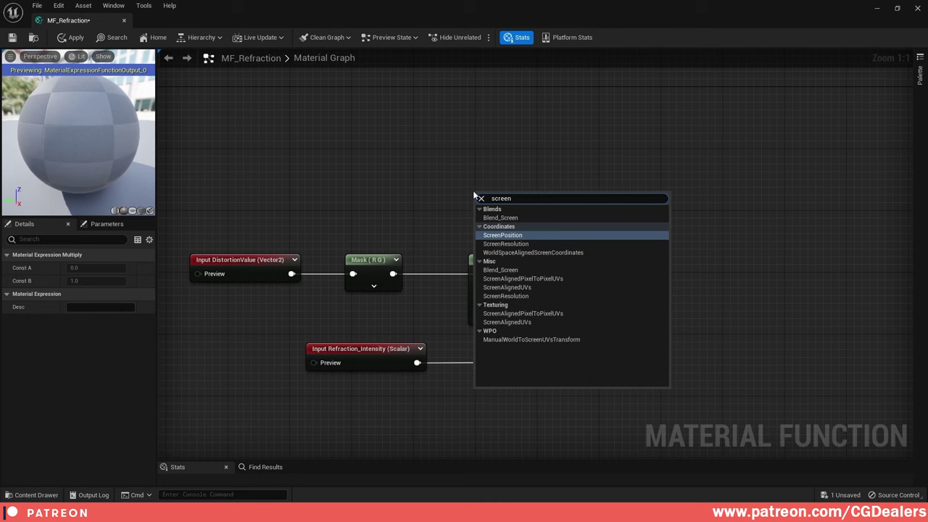
key(Return)
drag(499, 194, 503, 149)
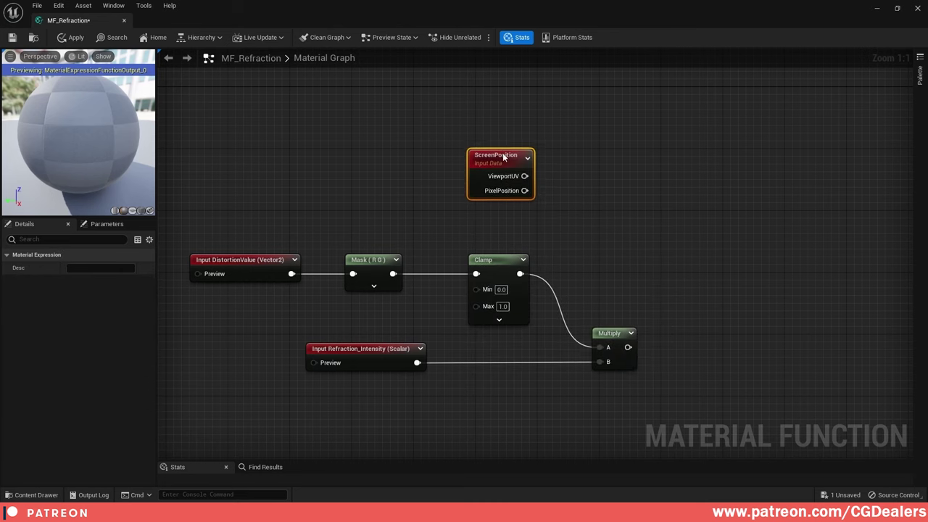
- Add an Add node beyond the ScreenPosition and Multiply nodes, at a height between them
right_drag(621, 171, 569, 164)
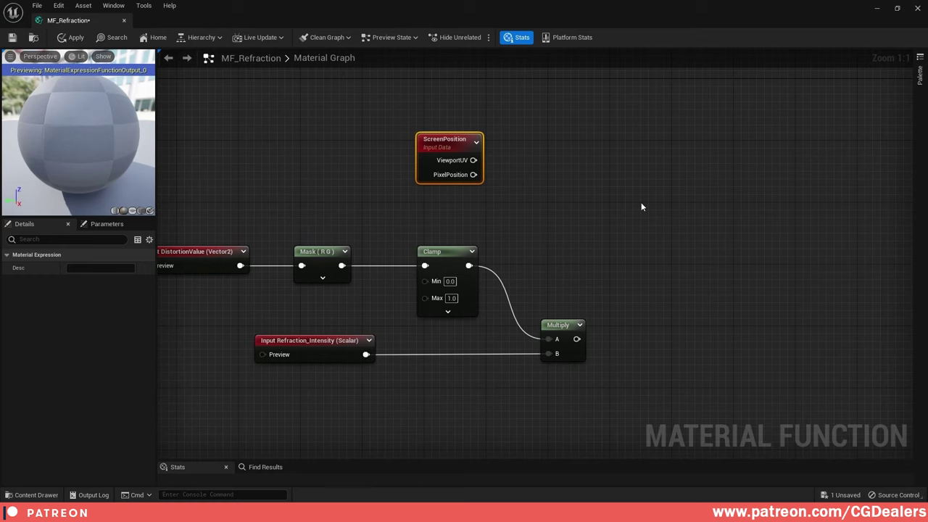
right_click(668, 204)
text(add)
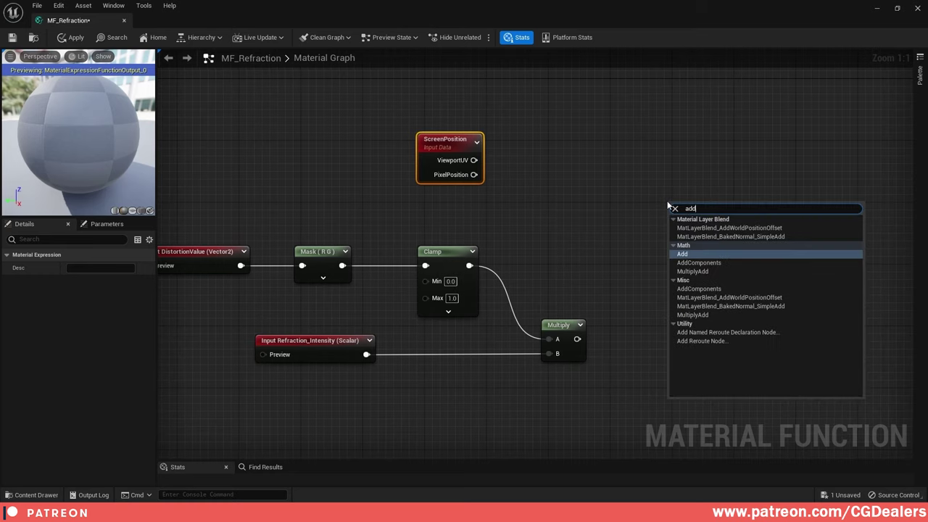
key(Return)
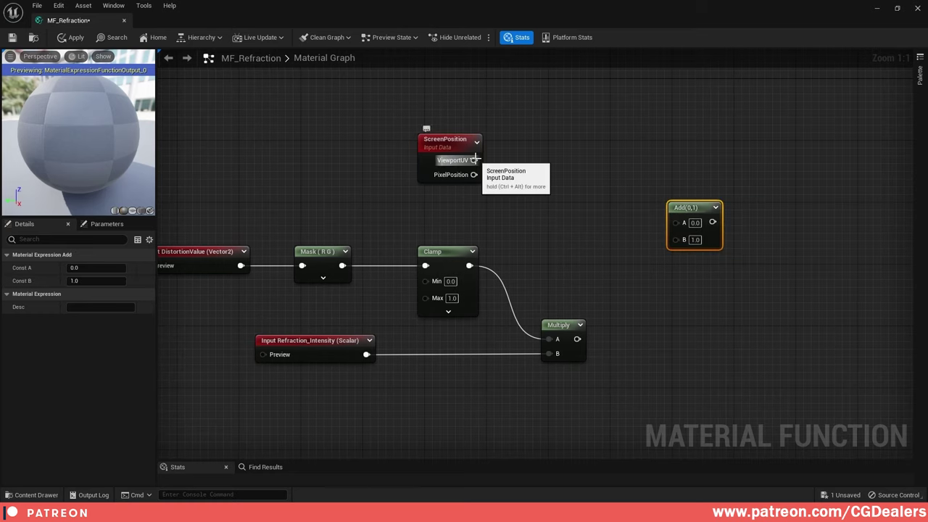
- Connect ScreenPosition's ViewportUV to the Add node's A and the Multiply result to B, lining the Add node up with ScreenPosition
drag(474, 160, 682, 255)
drag(577, 339, 679, 152)
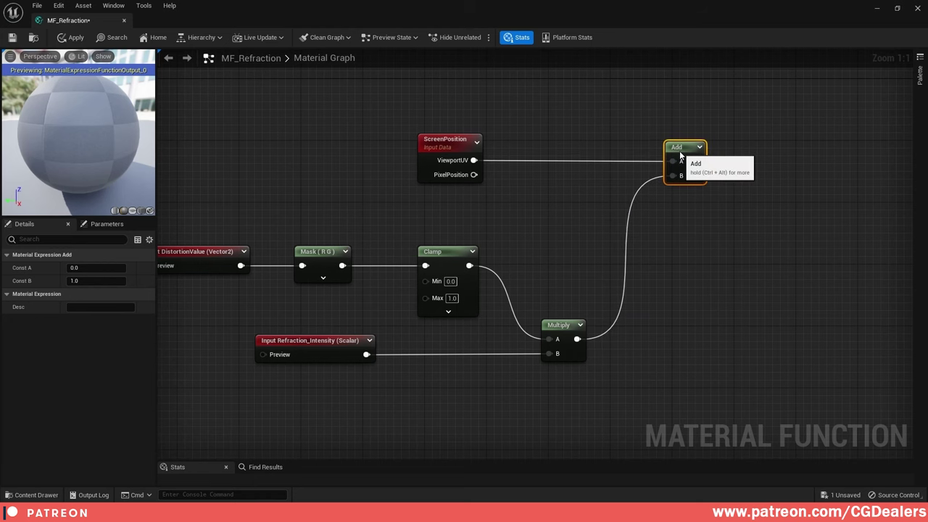
- Add a Scene Color node after the Add node, feed the Add result into its UVs and align it with that row
right_drag(758, 174, 503, 182)
right_drag(578, 185, 656, 189)
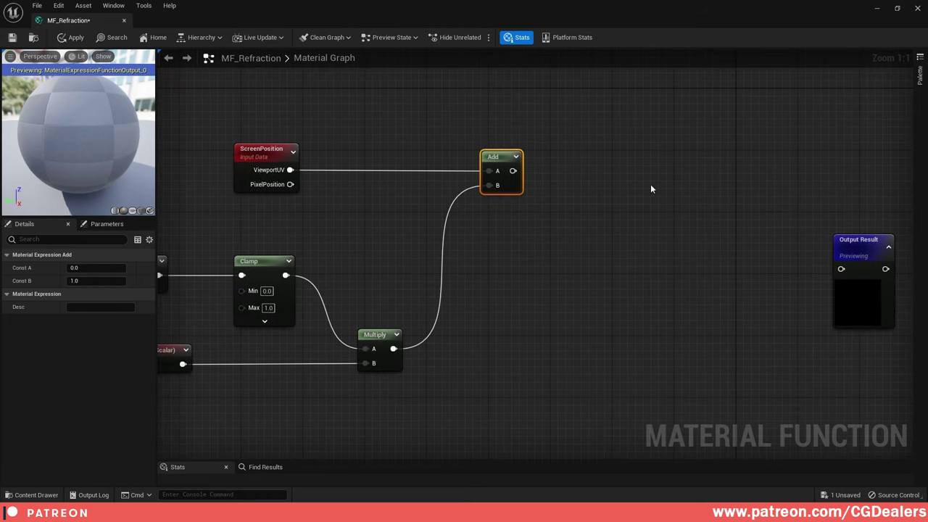
right_click(653, 173)
text(scene)
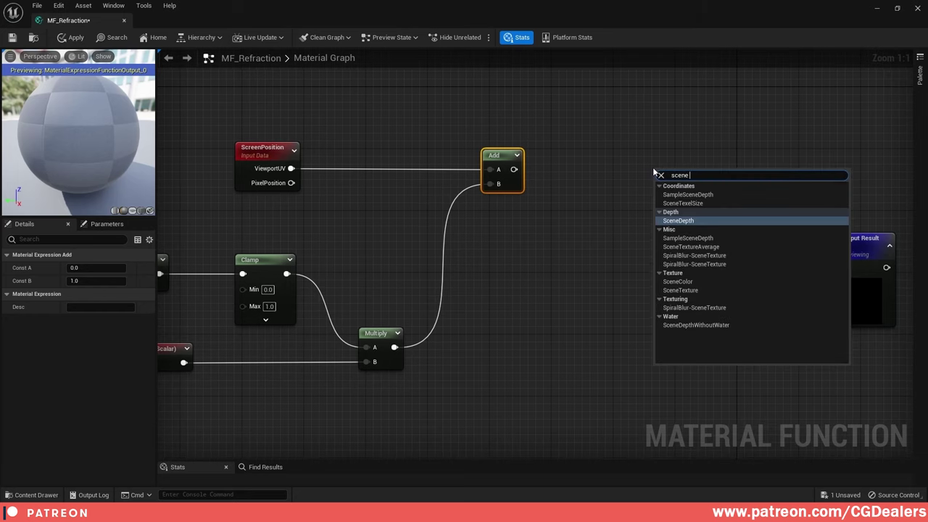
text(color)
key(Return)
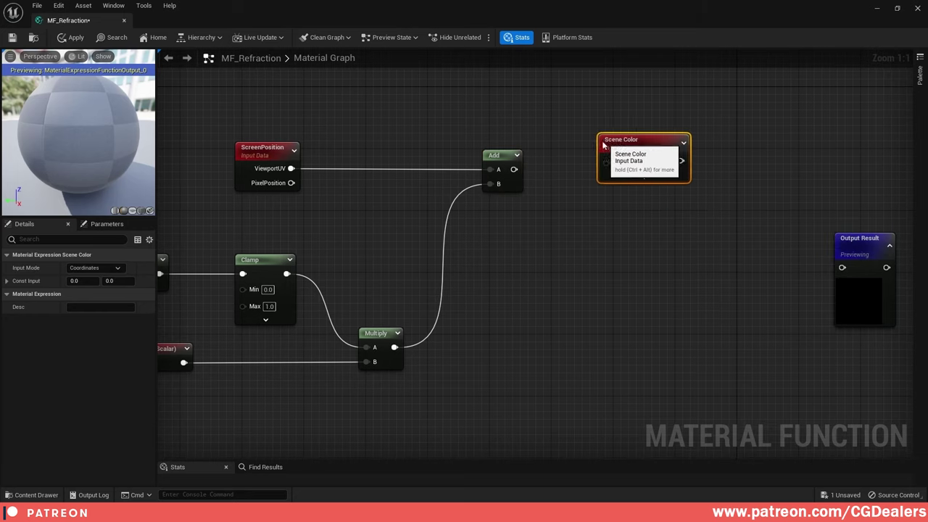
drag(602, 145, 559, 170)
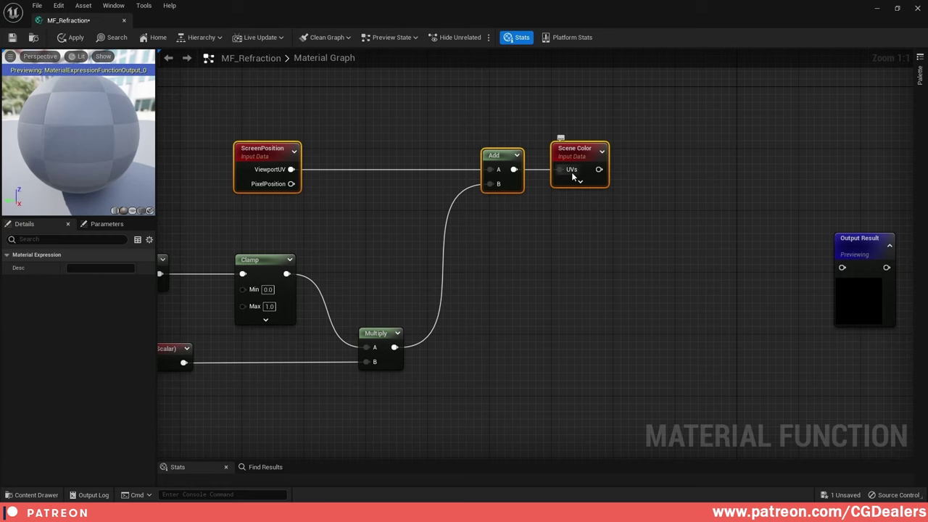
- Add a Multiply node after the Scene Color node and connect the Scene Color output to its A input
right_drag(682, 197, 582, 190)
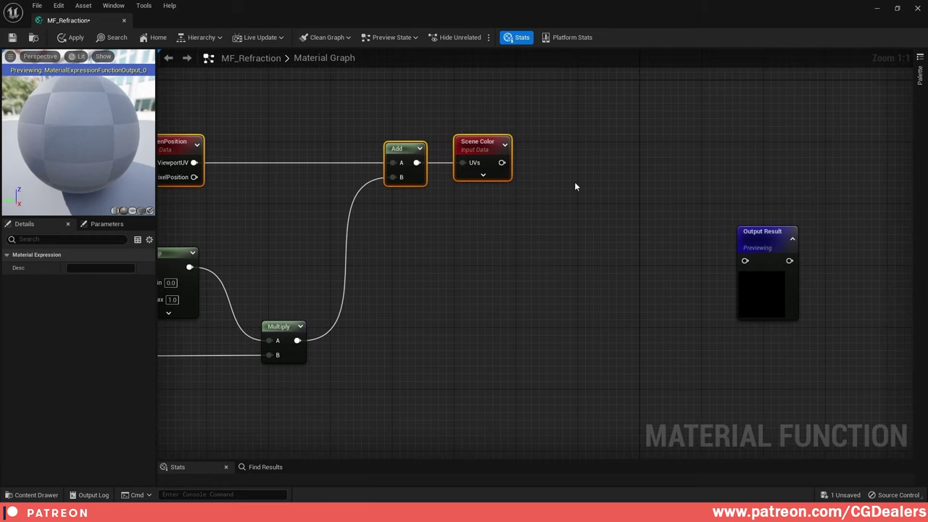
click(571, 181)
drag(502, 163, 582, 203)
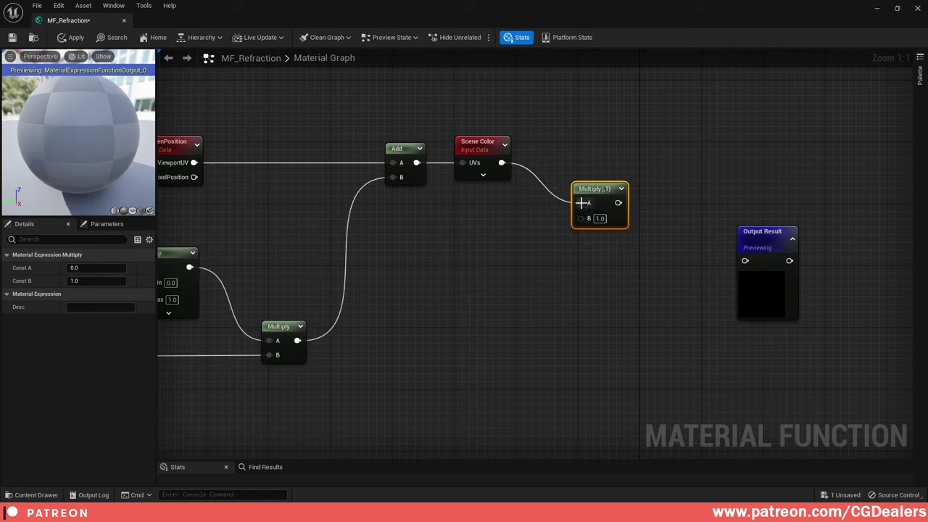
- Add a Constant node below Scene Color, set its value to 2 and connect it to the new Multiply node's B input
click(473, 247)
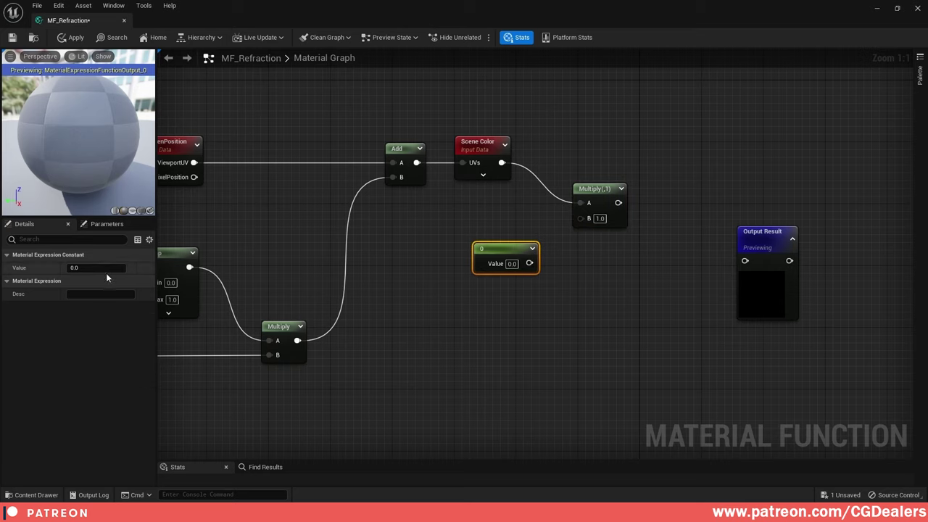
click(107, 268)
text(2)
key(Return)
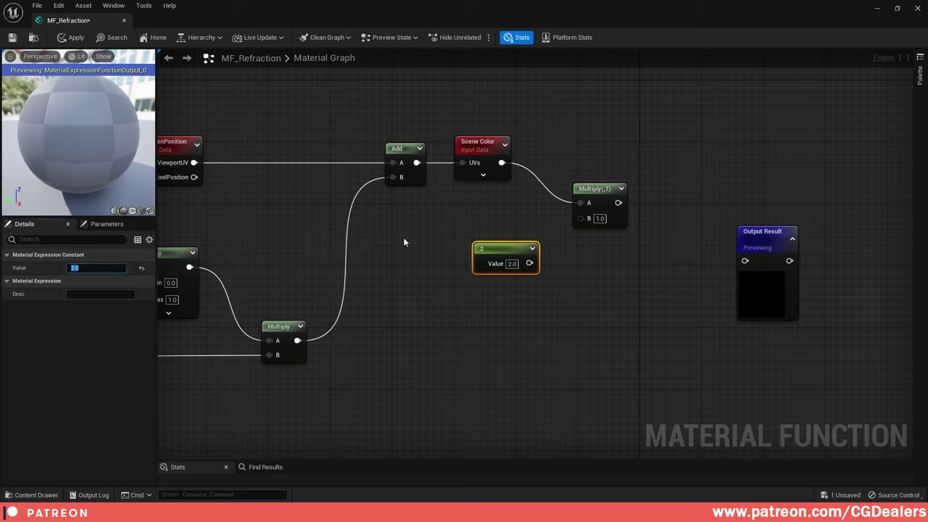
drag(530, 263, 576, 215)
- Line up the new Multiply node with the Add and Scene Color row, and align the constant beneath Scene Color
drag(588, 193, 595, 150)
right_drag(691, 194, 676, 201)
right_click(639, 199)
drag(371, 100, 447, 145)
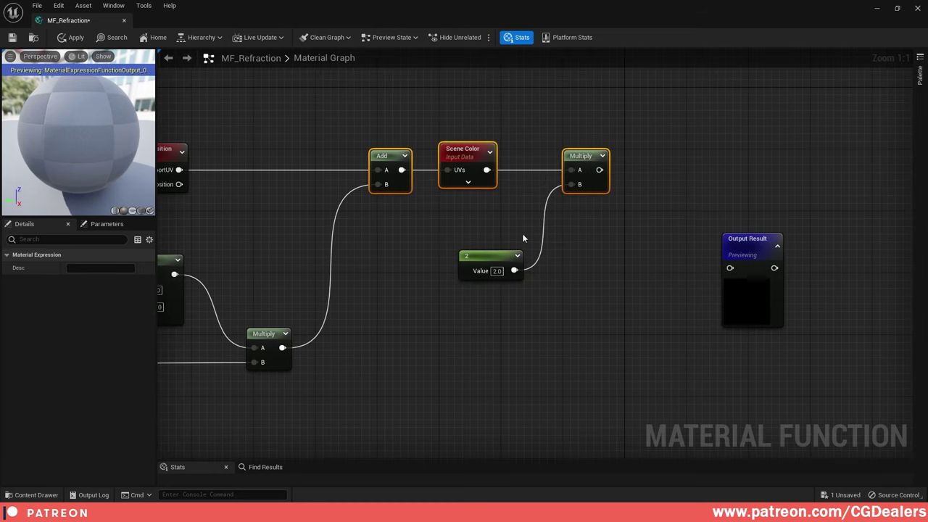
drag(494, 255, 474, 248)
drag(500, 133, 458, 288)
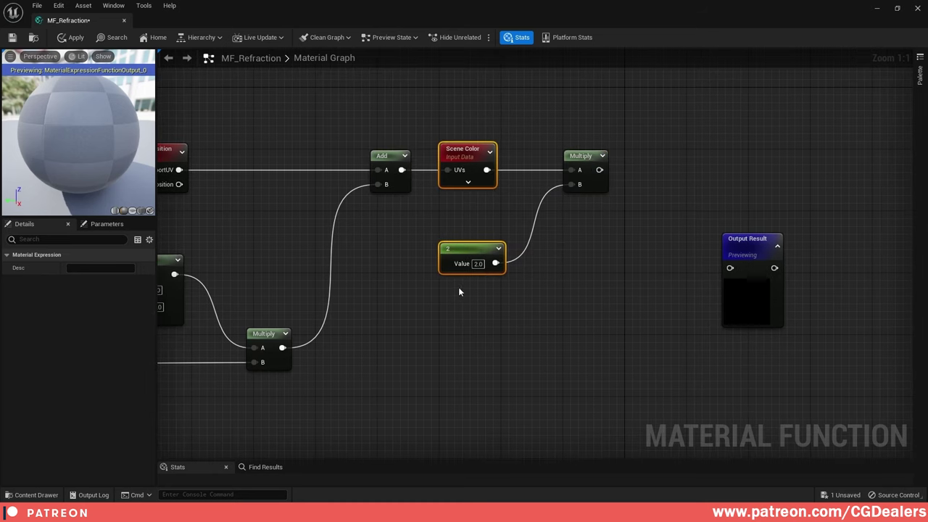
- Align the Refraction_Intensity input beneath the DistortionValue input and move the Output Result node farther from the Multiply node
right_drag(421, 291, 795, 303)
click(396, 265)
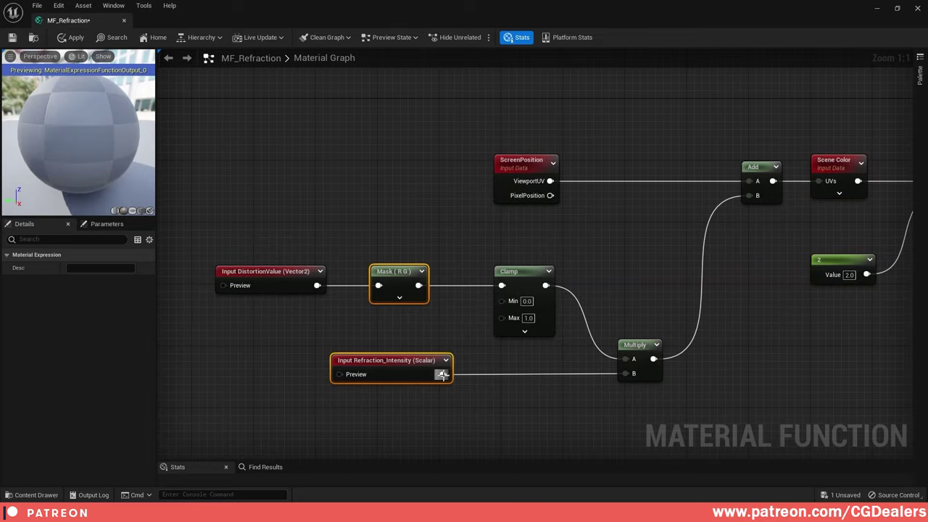
drag(384, 360, 274, 363)
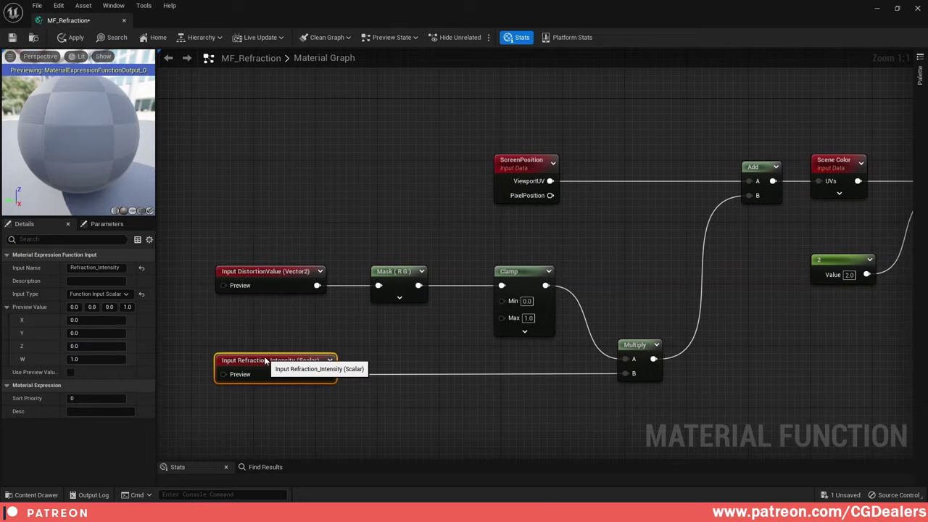
click(558, 383)
right_drag(558, 383, 340, 326)
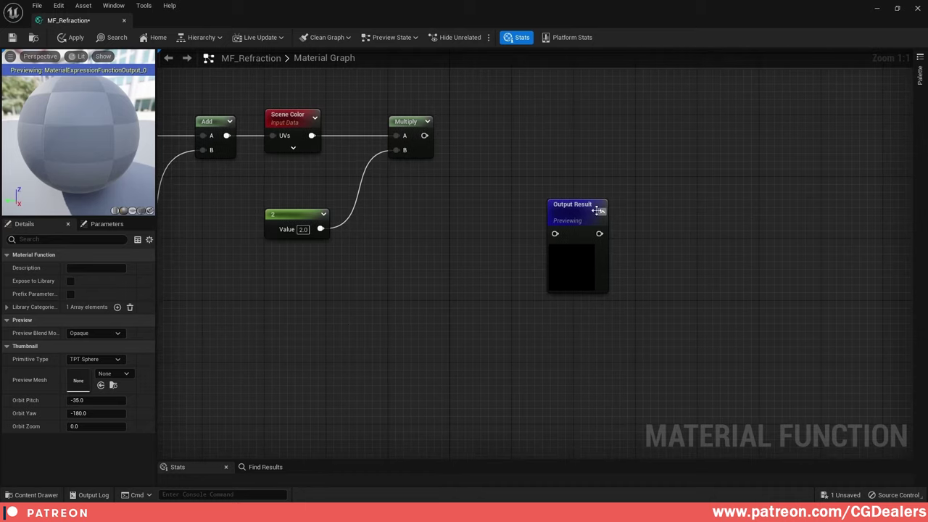
drag(576, 205, 870, 170)
- Add a Lerp node after the last Multiply node, connect the Multiply result to its A input and align the two
right_drag(617, 193, 641, 238)
click(513, 230)
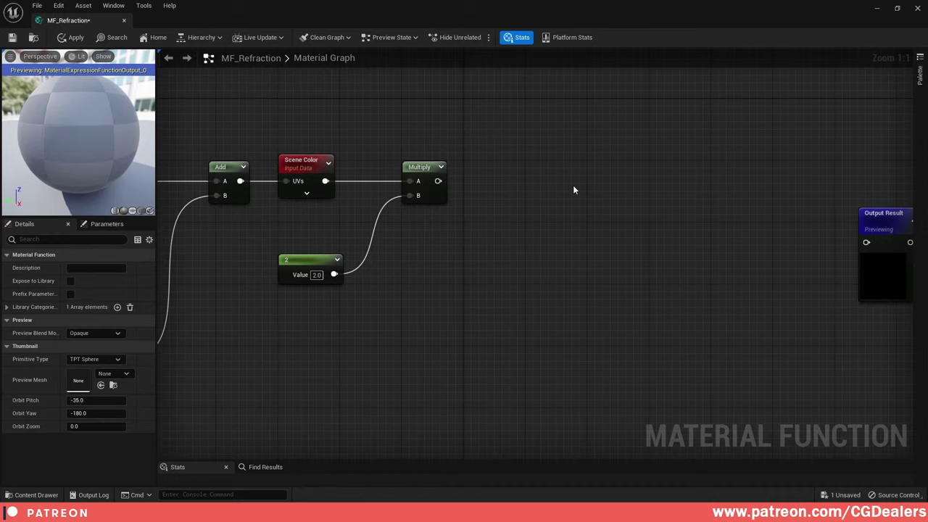
click(603, 174)
drag(439, 180, 612, 191)
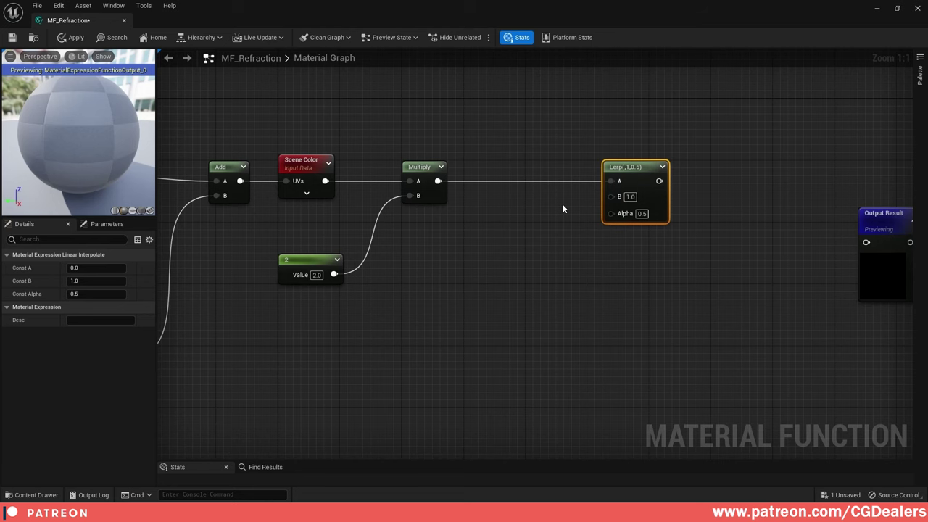
- Duplicate the DistortionValue input and place the copy below the wire between the last Multiply node and the Lerp node
right_drag(501, 224, 625, 227)
right_drag(366, 236, 709, 233)
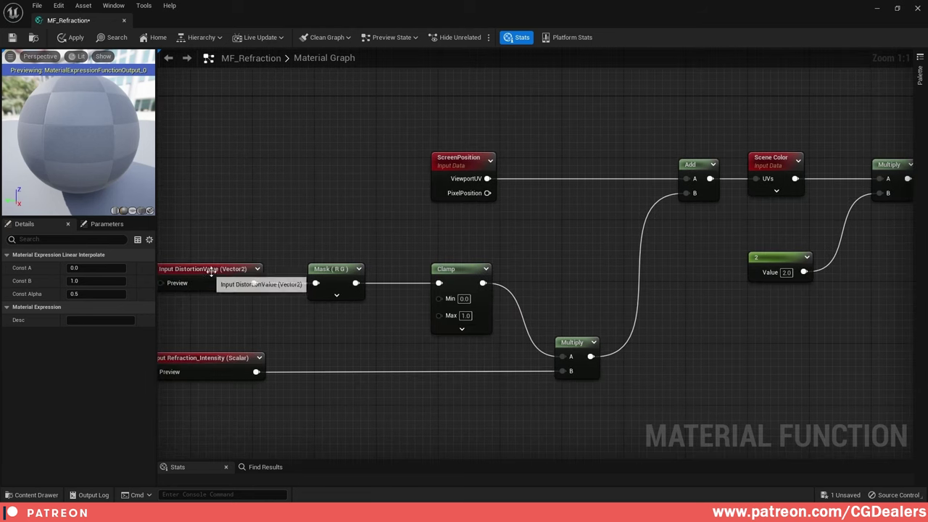
click(235, 275)
key(ctrl+d)
drag(395, 300, 823, 301)
right_drag(798, 308, 493, 315)
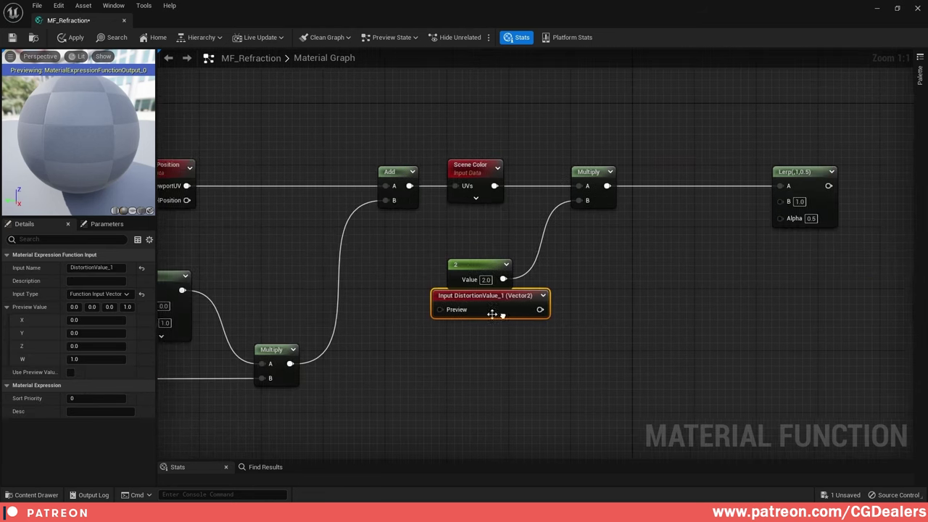
drag(532, 297, 699, 241)
- Name the duplicated input Opacity and set its input type to Function Input Scalar
click(77, 268)
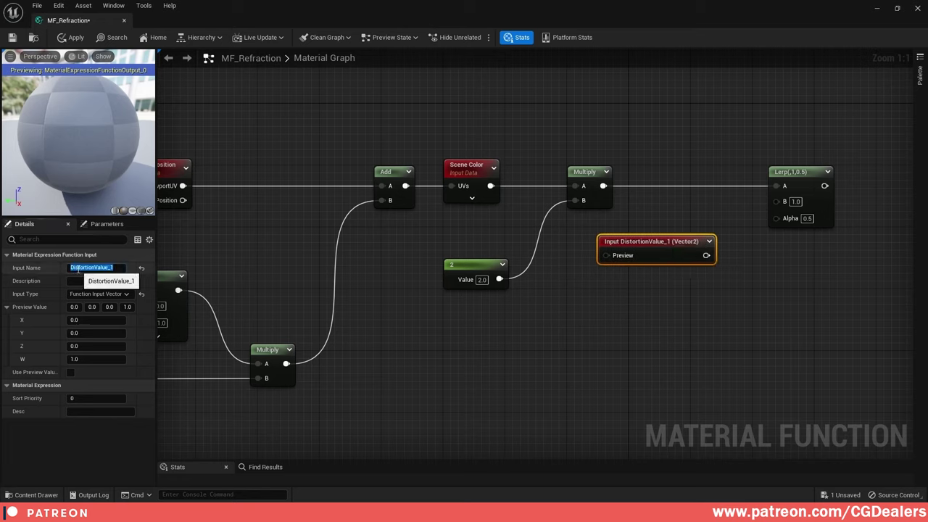
text(Opacity)
key(Return)
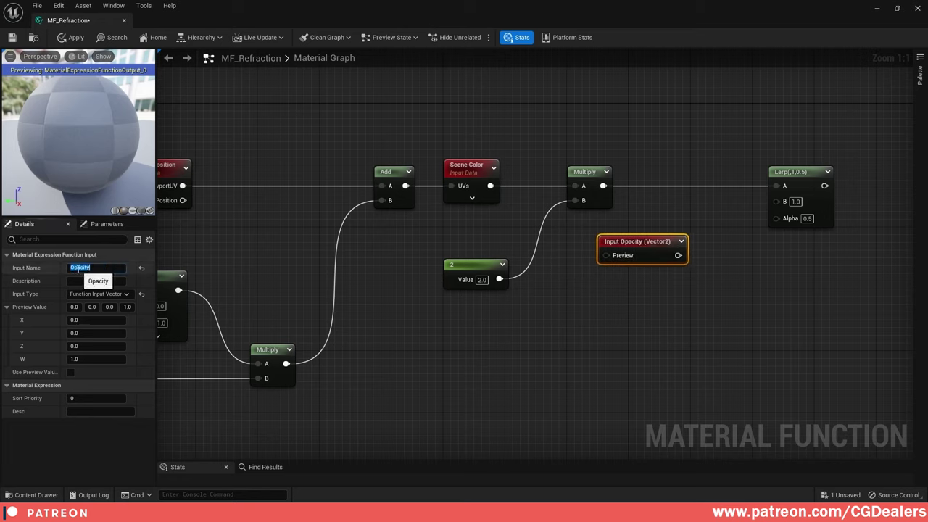
click(99, 294)
click(90, 303)
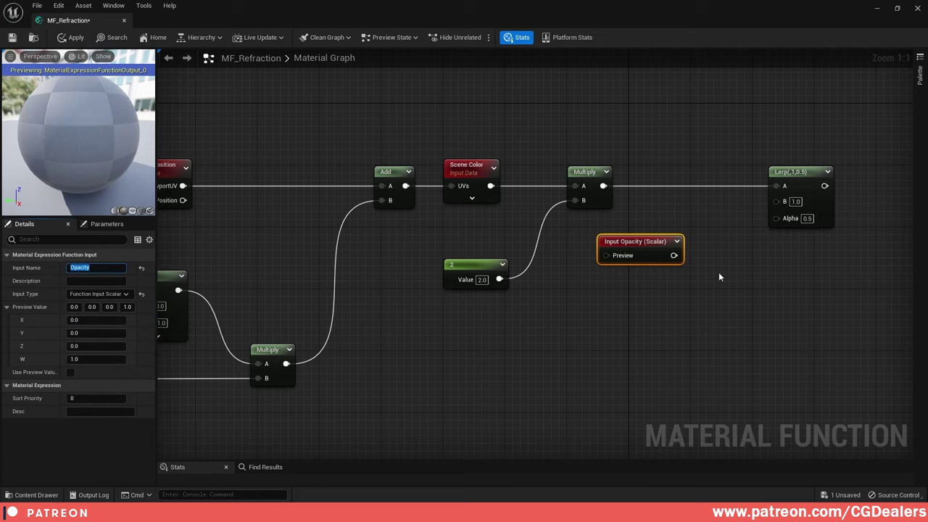
- Connect the Opacity input to the Lerp node's Alpha and move the input slightly lower
right_drag(721, 277, 538, 292)
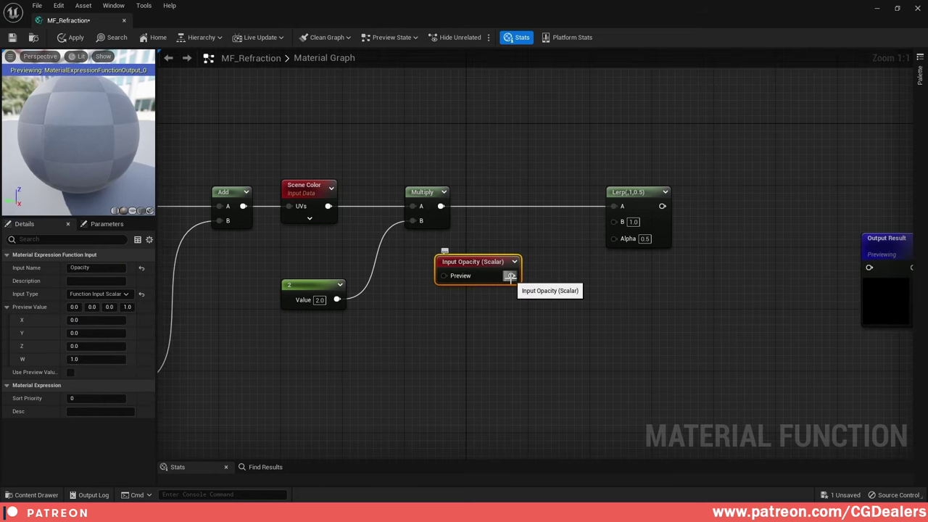
drag(510, 276, 614, 238)
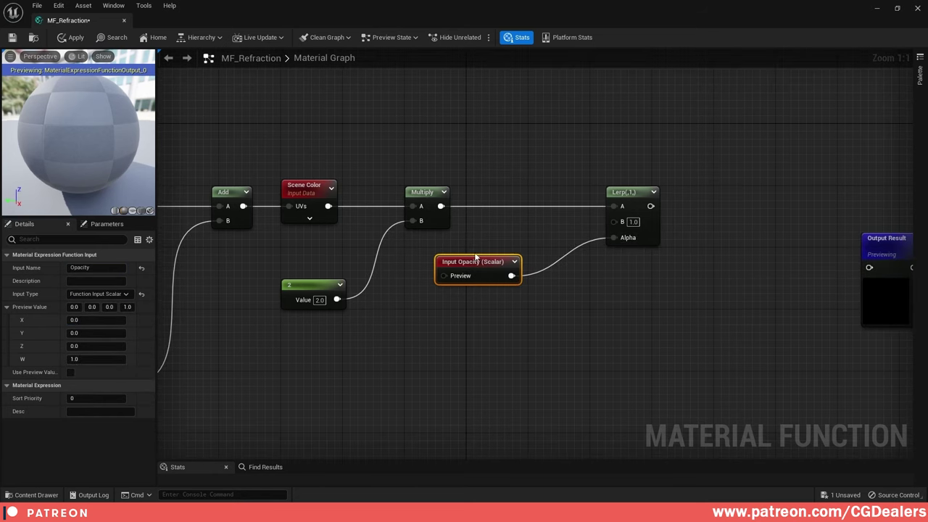
drag(492, 261, 515, 300)
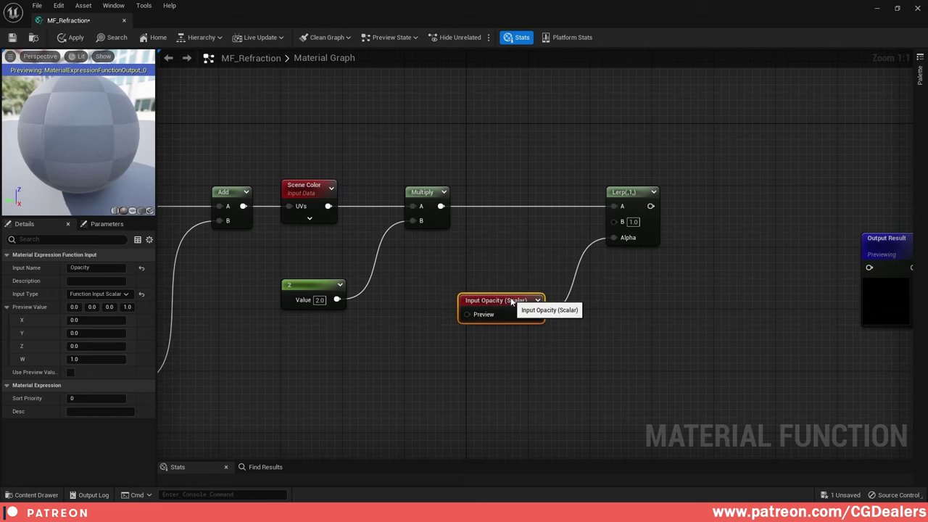
- Add a BreakMaterialAttributes node in the empty area beneath the Opacity input
right_drag(570, 364, 638, 224)
click(740, 252)
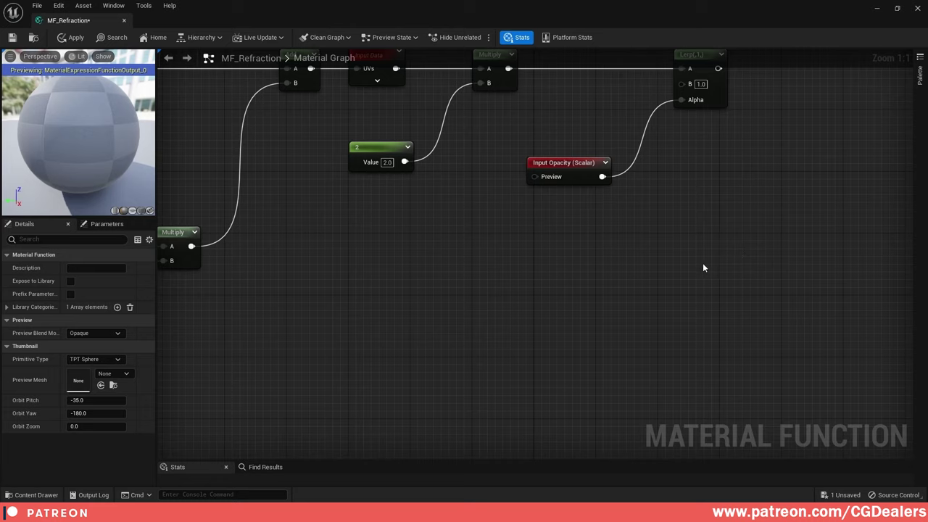
right_drag(703, 262, 754, 154)
right_click(581, 210)
text(breask)
key(BackSpace)
key(BackSpace)
key(BackSpace)
key(BackSpace)
key(BackSpace)
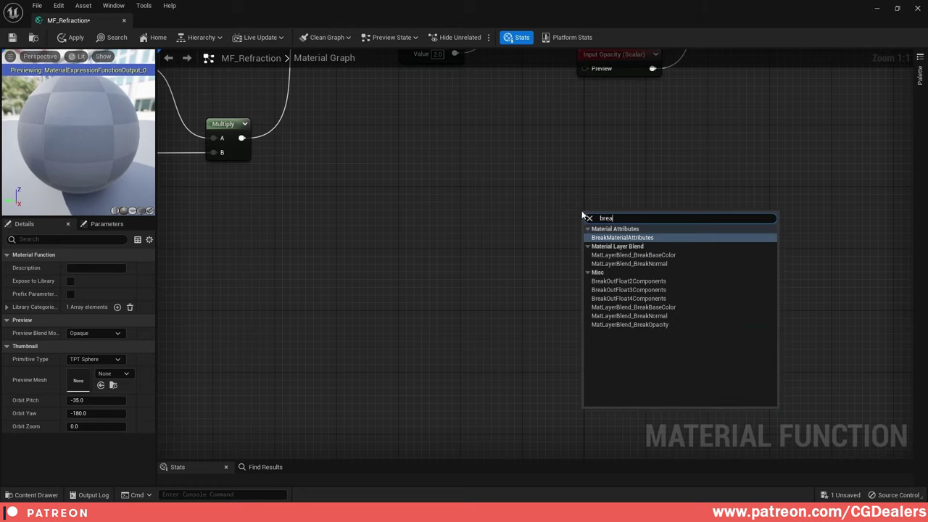
text(reak ma)
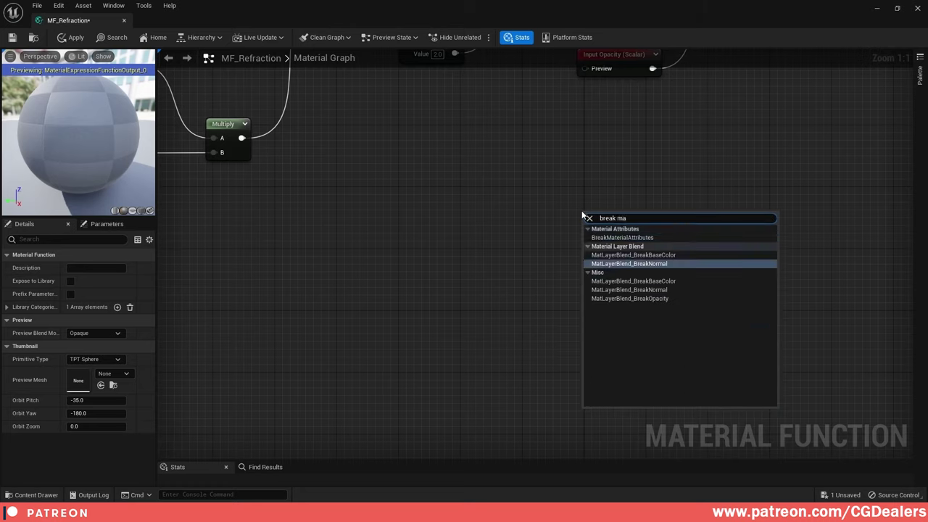
click(618, 238)
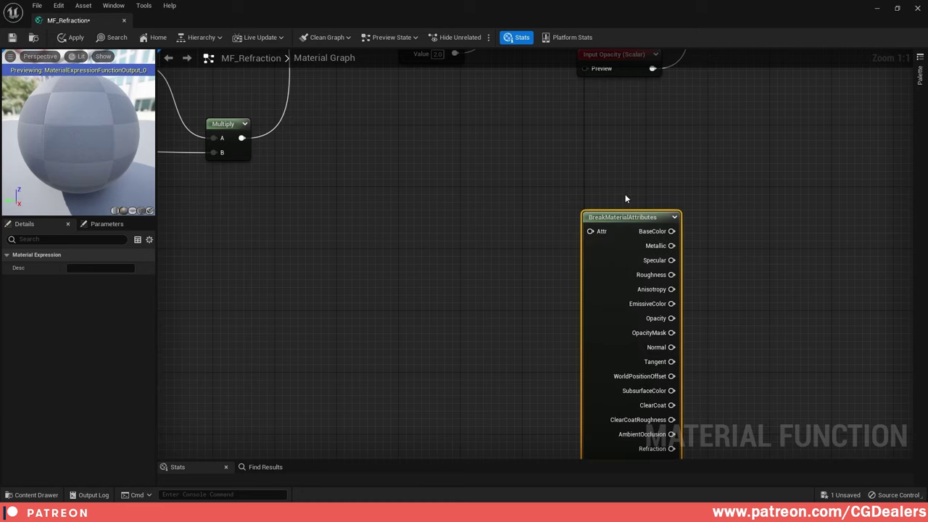
- Duplicate the Opacity input and place the copy ahead of the BreakMaterialAttributes node
right_drag(626, 194, 482, 197)
scroll(482, 202, down, 3)
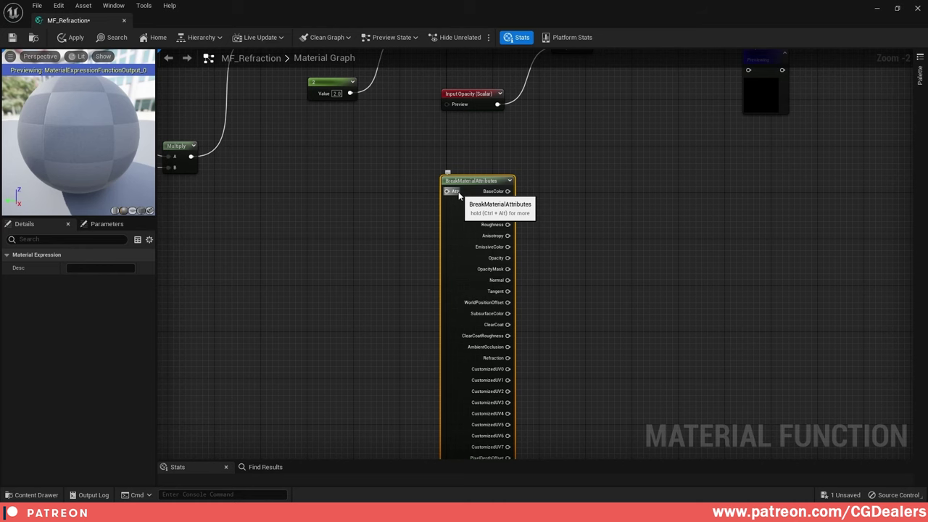
click(345, 245)
right_drag(389, 140, 569, 161)
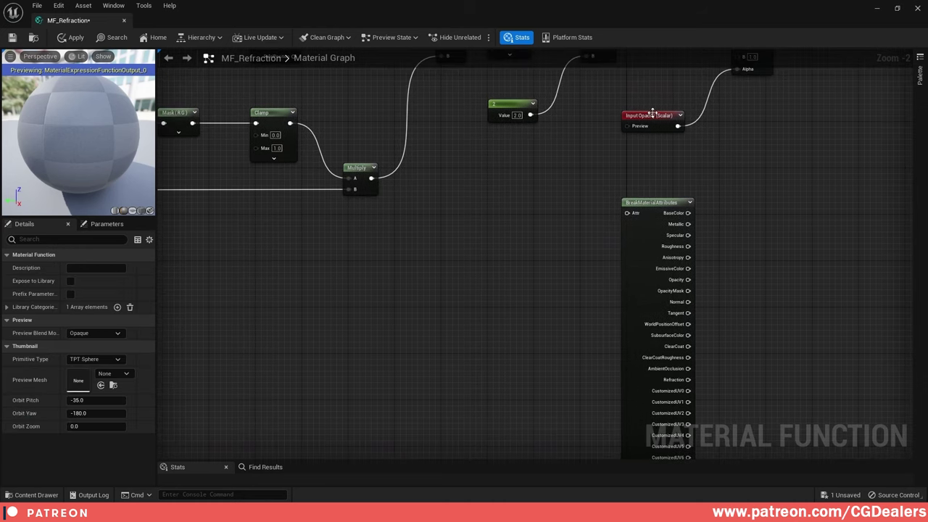
click(654, 114)
drag(657, 189, 530, 259)
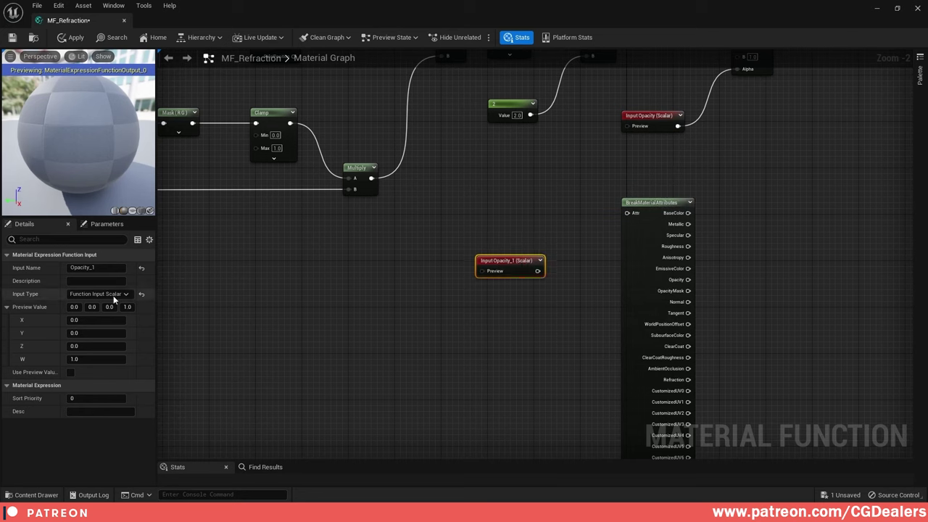
- Set the duplicated input's type to Function Input Material Attributes and name it Input
click(114, 296)
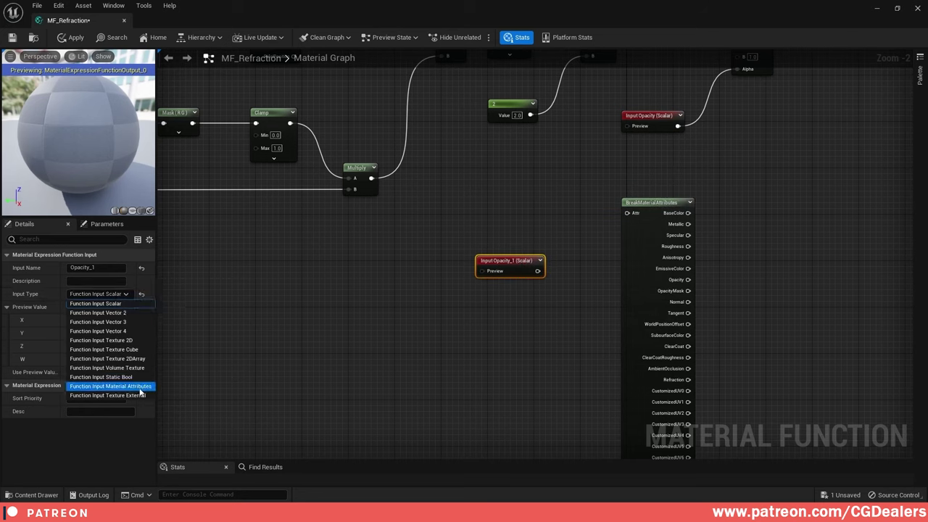
click(140, 389)
click(117, 268)
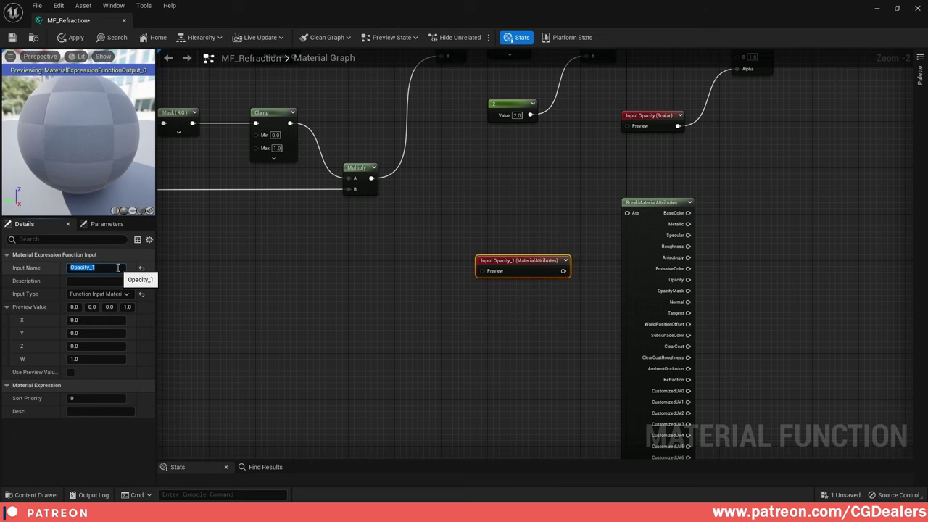
text(Input)
key(Return)
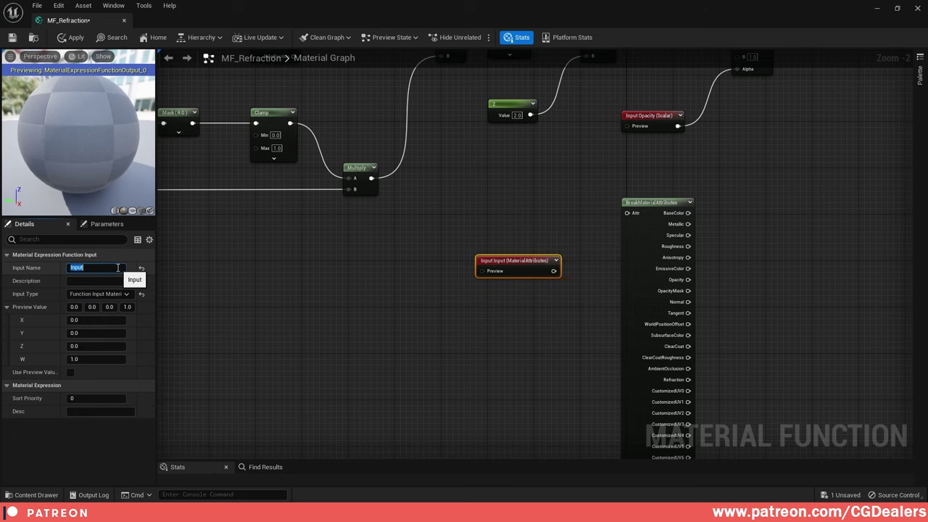
- Connect the Material Attributes input to the BreakMaterialAttributes node's Attr pin and line the two nodes up
right_drag(429, 247, 337, 239)
drag(310, 270, 390, 209)
right_drag(276, 185, 324, 201)
drag(324, 202, 448, 280)
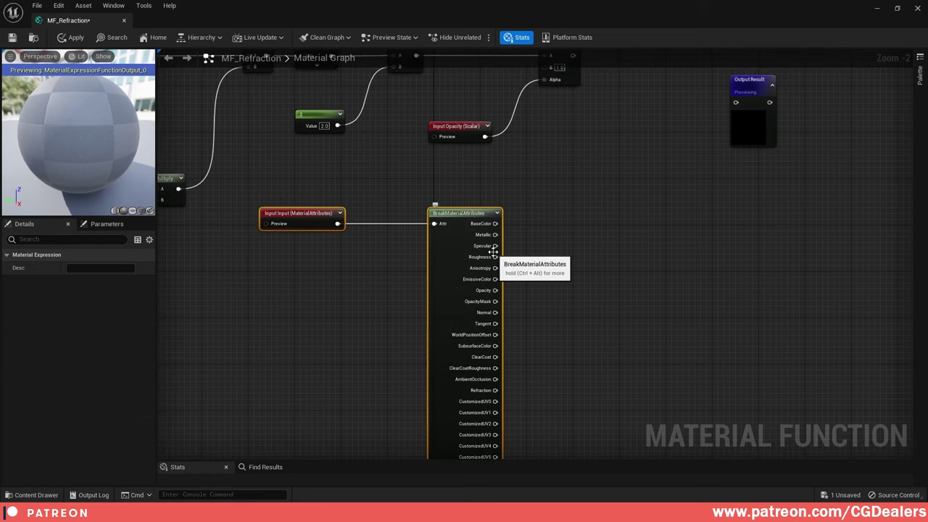
- Connect BreakMaterialAttributes' BaseColor to the Lerp's B input, then rearrange the Opacity input, Lerp and Output Result nodes with more spacing
right_drag(621, 238, 489, 262)
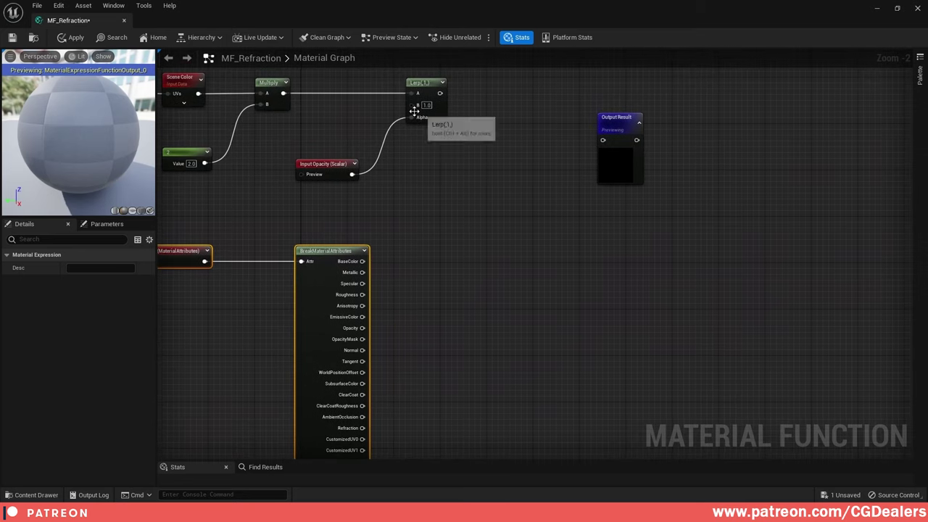
right_drag(413, 113, 575, 164)
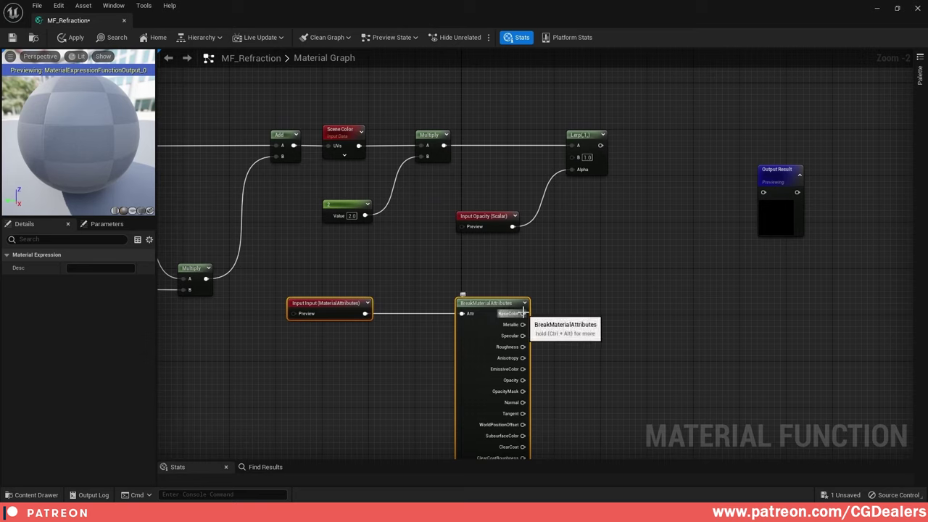
drag(523, 313, 575, 157)
drag(485, 217, 492, 159)
drag(584, 136, 665, 137)
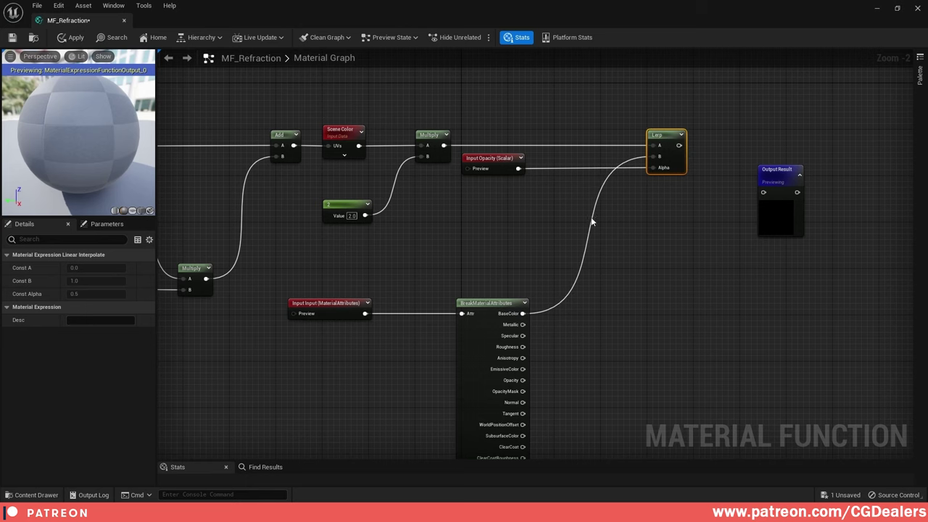
right_drag(624, 280, 569, 247)
drag(723, 144, 823, 101)
- Add a MakeMaterialAttributes node and align it opposite the BreakMaterialAttributes node
right_drag(725, 284, 686, 236)
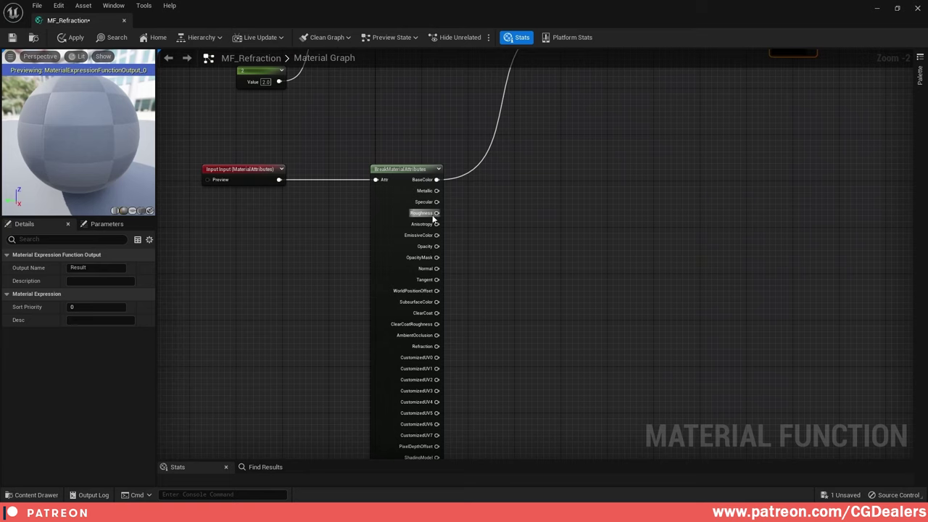
right_drag(435, 218, 436, 164)
right_click(643, 248)
text(m)
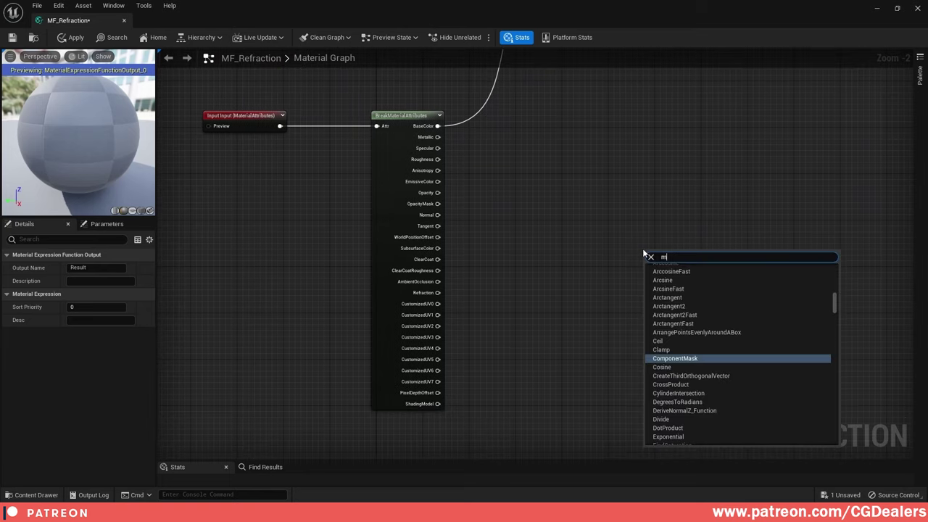
text(ake)
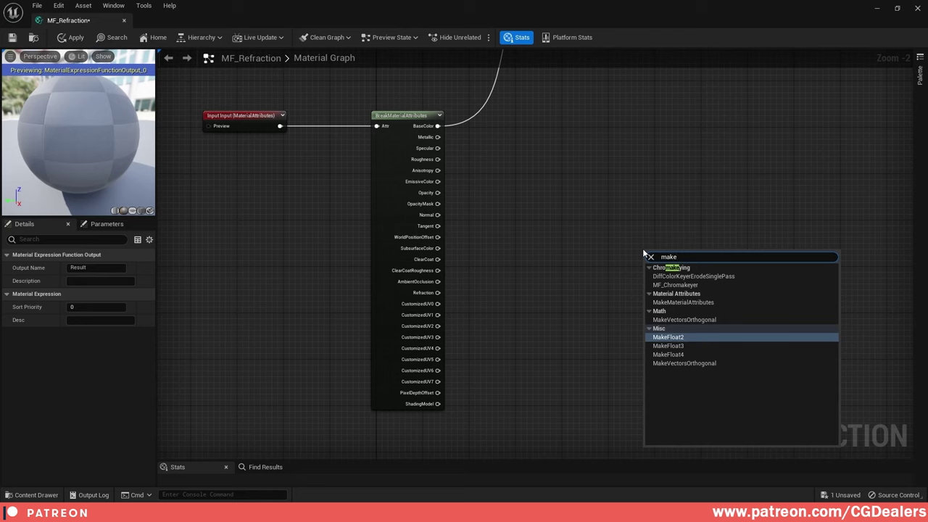
click(692, 303)
drag(663, 259, 597, 123)
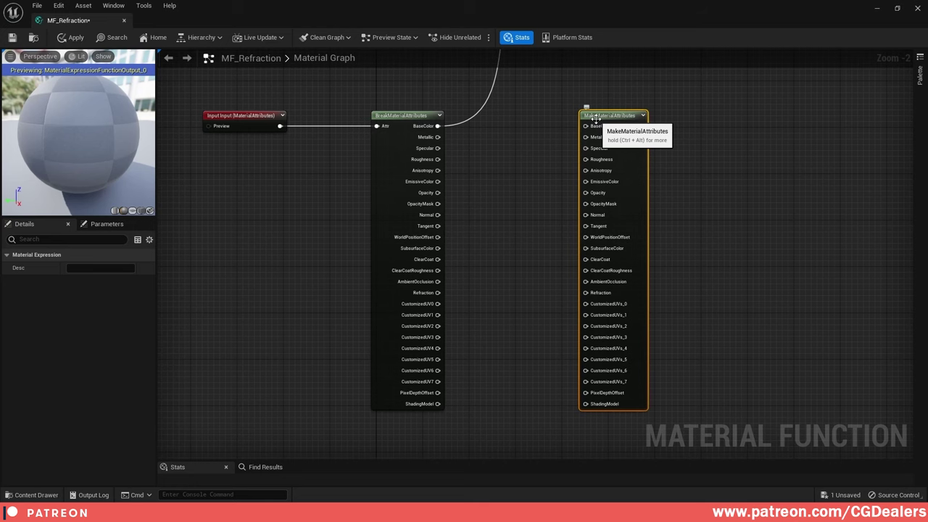
- Review the refraction node chain from the DistortionValue and Refraction_Intensity inputs through to the Lerp
right_drag(418, 96, 401, 256)
right_drag(408, 221, 779, 279)
right_drag(224, 288, 497, 308)
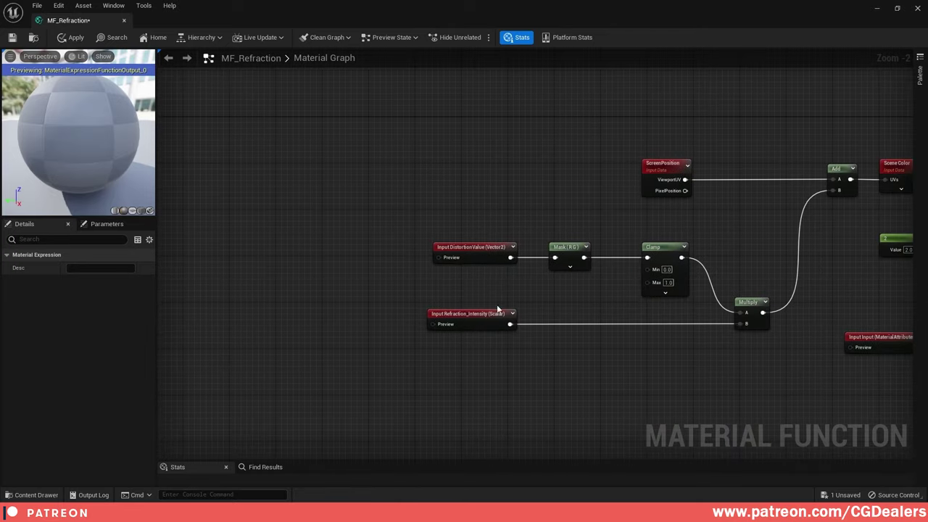
right_drag(779, 230, 476, 215)
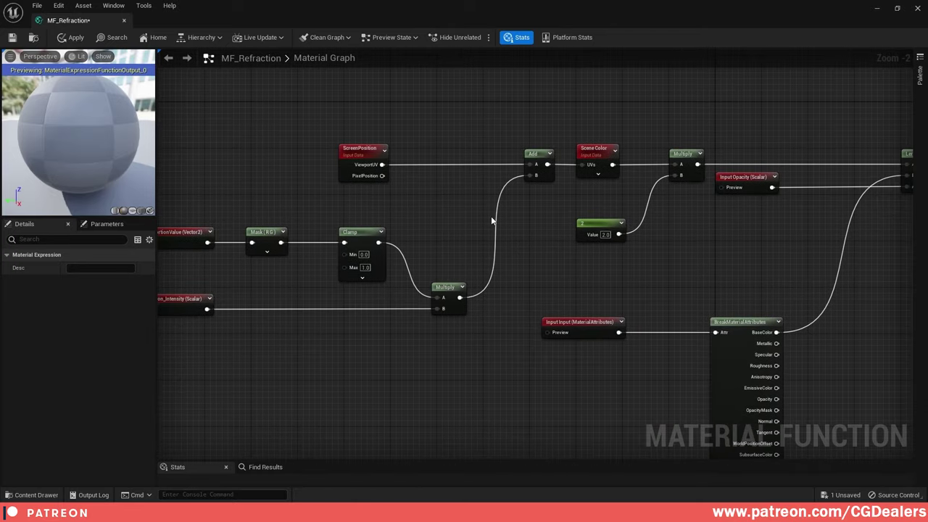
right_drag(751, 246, 427, 186)
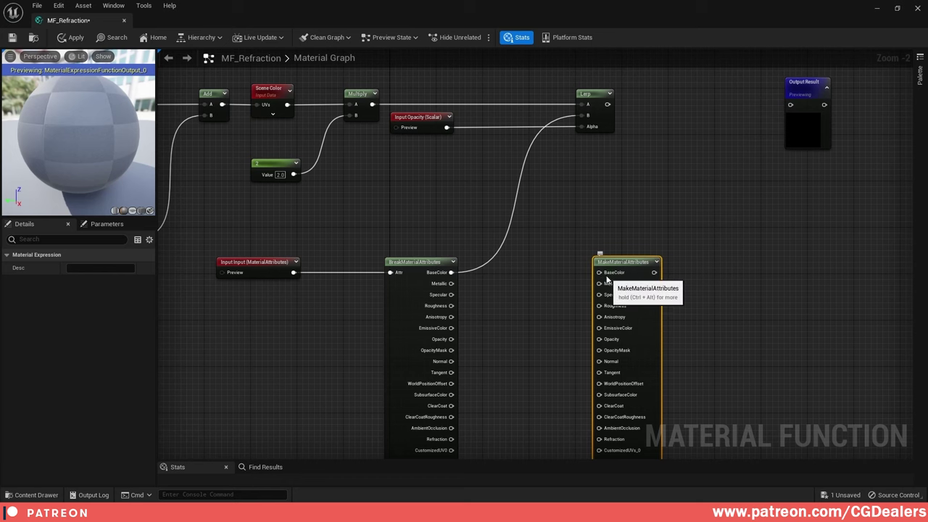
right_drag(360, 171, 589, 212)
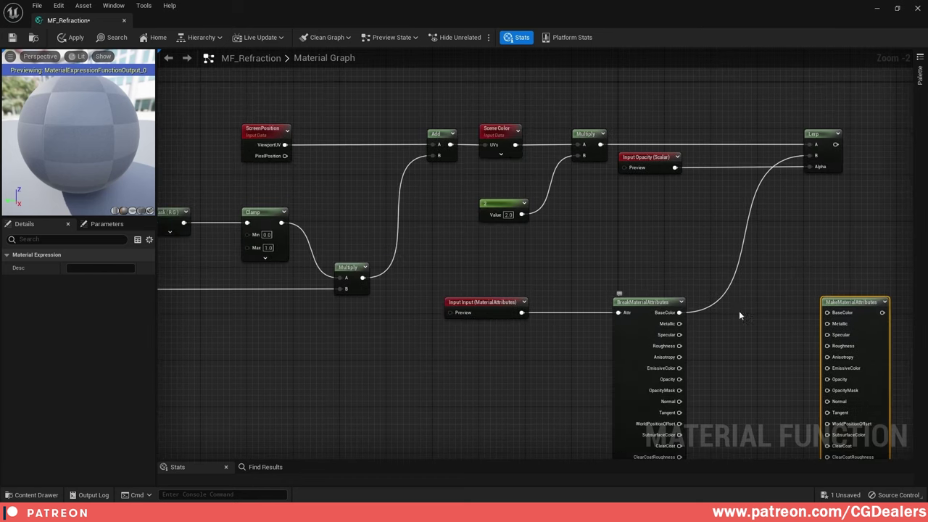
- Wire Metallic, Specular, Roughness, EmissiveColor, Opacity, OpacityMask, Normal, WorldPositionOffset and SubsurfaceColor from BreakMaterialAttributes to the matching MakeMaterialAttributes inputs
right_drag(739, 314, 525, 213)
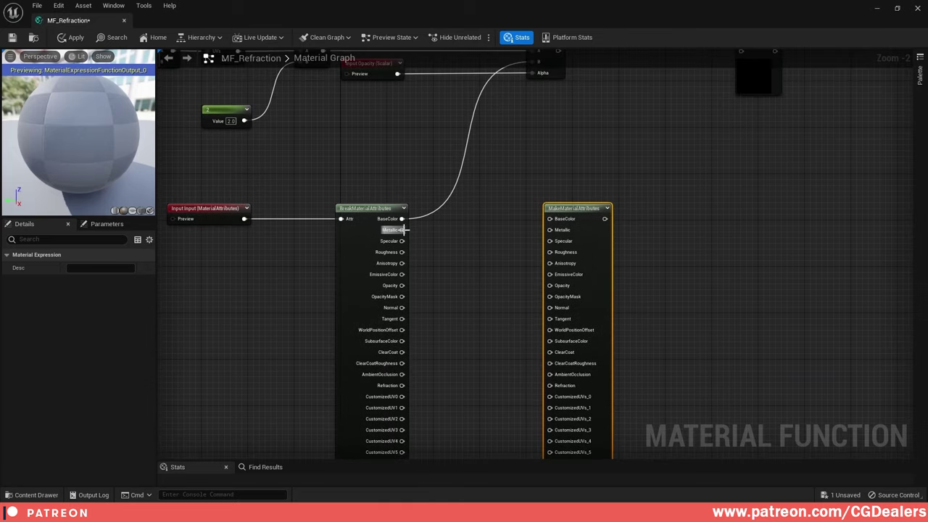
drag(403, 230, 550, 230)
drag(402, 241, 552, 243)
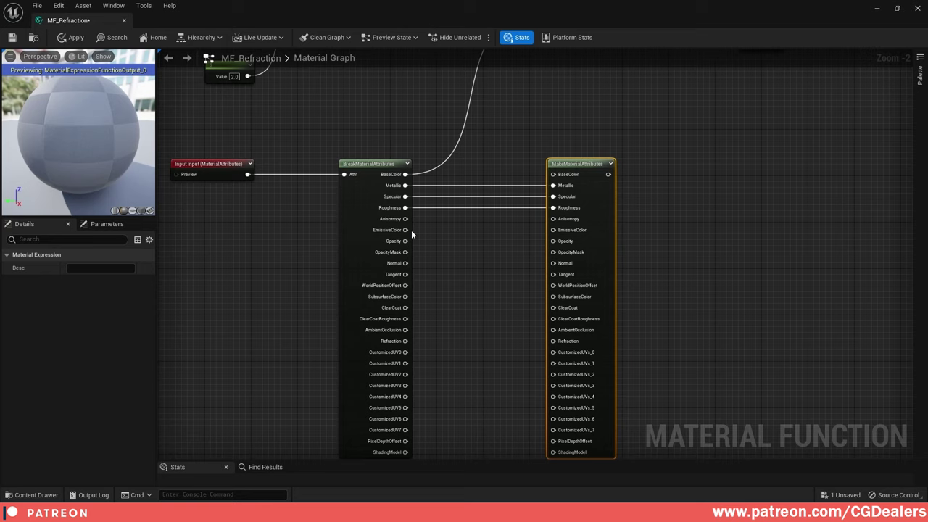
drag(407, 230, 564, 230)
drag(405, 241, 556, 252)
drag(405, 264, 558, 265)
drag(410, 262, 557, 273)
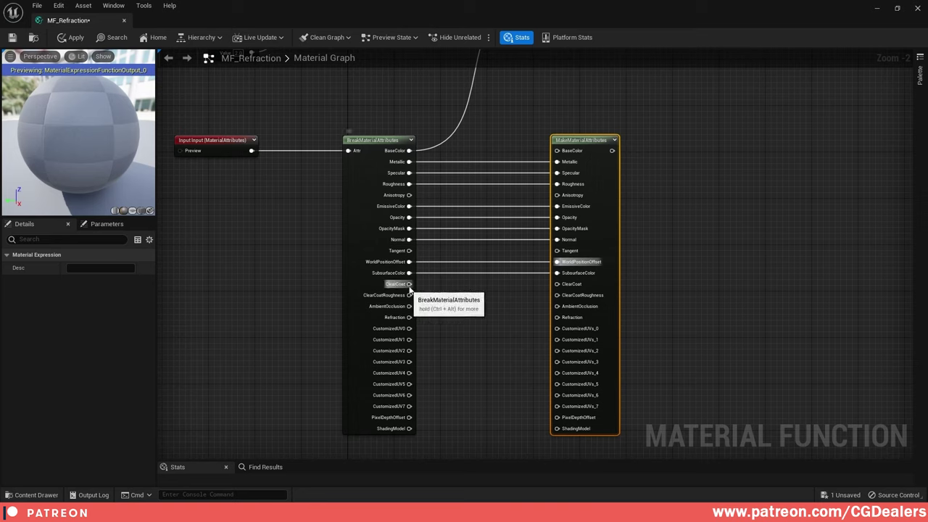
- Wire ClearCoat, ClearCoatRoughness, AmbientOcclusion and Refraction from BreakMaterialAttributes to the matching MakeMaterialAttributes inputs
drag(410, 283, 560, 296)
drag(410, 306, 568, 304)
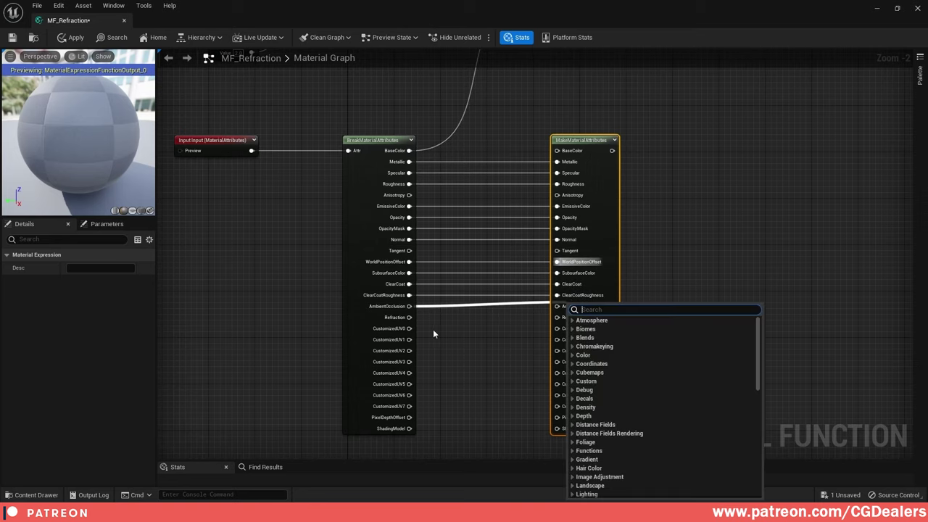
drag(409, 306, 557, 306)
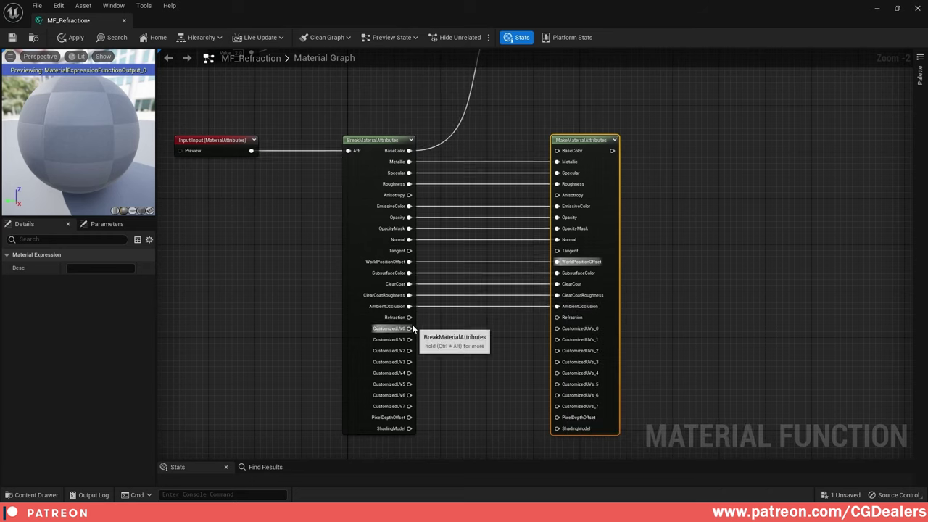
drag(409, 317, 560, 317)
- Wire CustomizedUV0 through CustomizedUV7, PixelDepthOffset and ShadingModel across to the matching MakeMaterialAttributes inputs
drag(410, 328, 559, 339)
drag(410, 350, 573, 351)
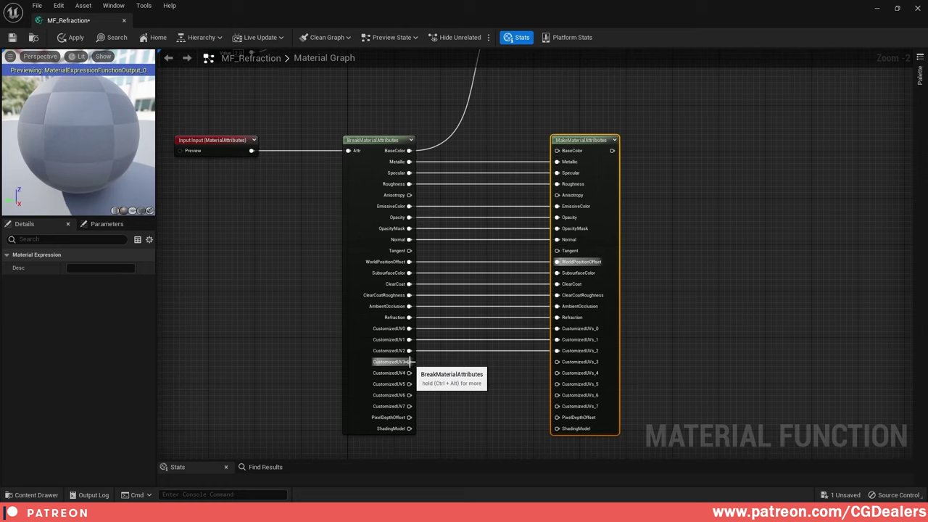
drag(410, 362, 576, 374)
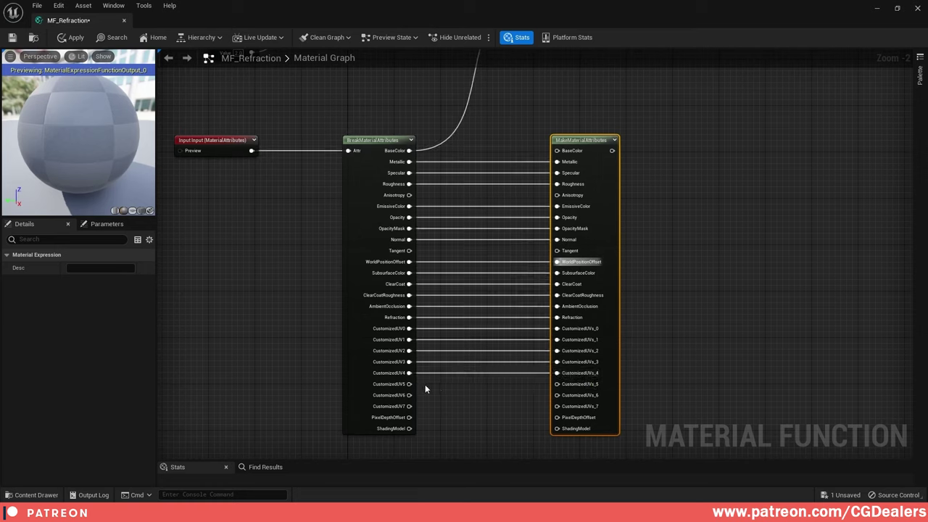
drag(410, 384, 579, 395)
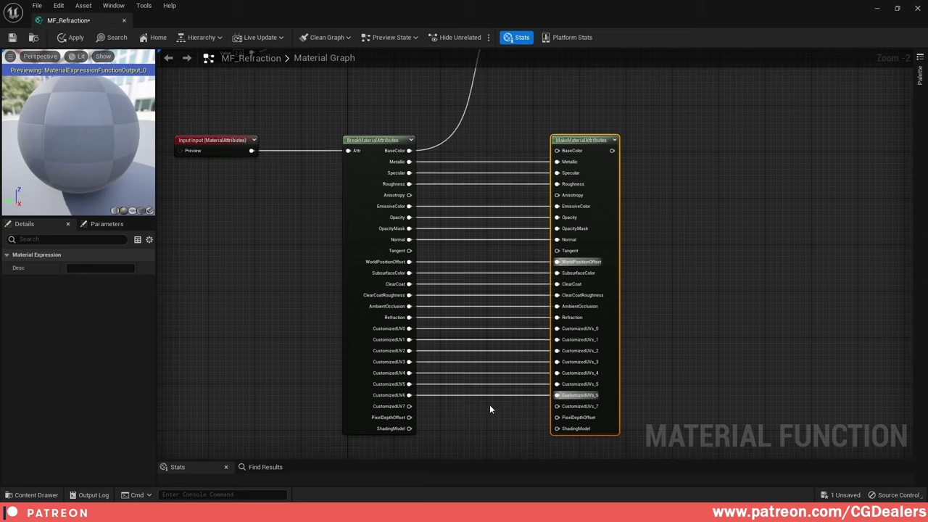
drag(410, 411, 579, 407)
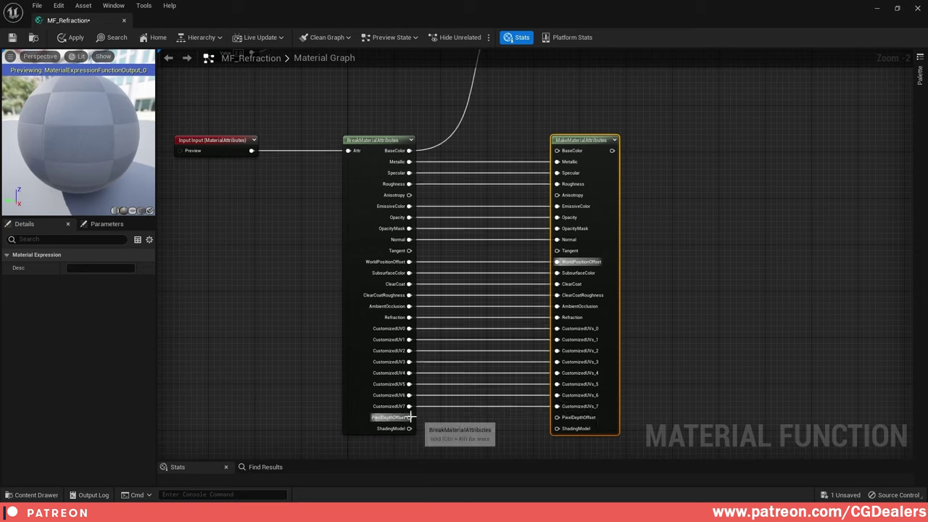
drag(410, 418, 578, 418)
drag(410, 429, 588, 429)
- Move MakeMaterialAttributes farther from BreakMaterialAttributes and connect the Lerp's output to its BaseColor input
right_drag(589, 429, 629, 334)
drag(552, 226, 675, 227)
right_drag(696, 187, 648, 260)
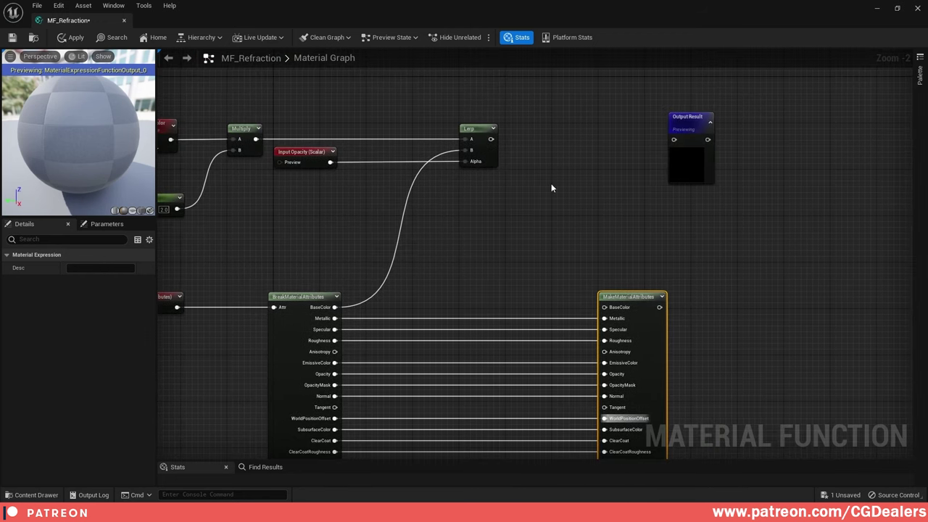
drag(491, 139, 603, 308)
- Place the Output Result node beside MakeMaterialAttributes and connect the combined attributes to it
right_drag(676, 246, 565, 249)
drag(596, 124, 669, 290)
drag(548, 312, 637, 310)
- Check the completed MF_Refraction graph and save the material function
right_drag(699, 292, 421, 261)
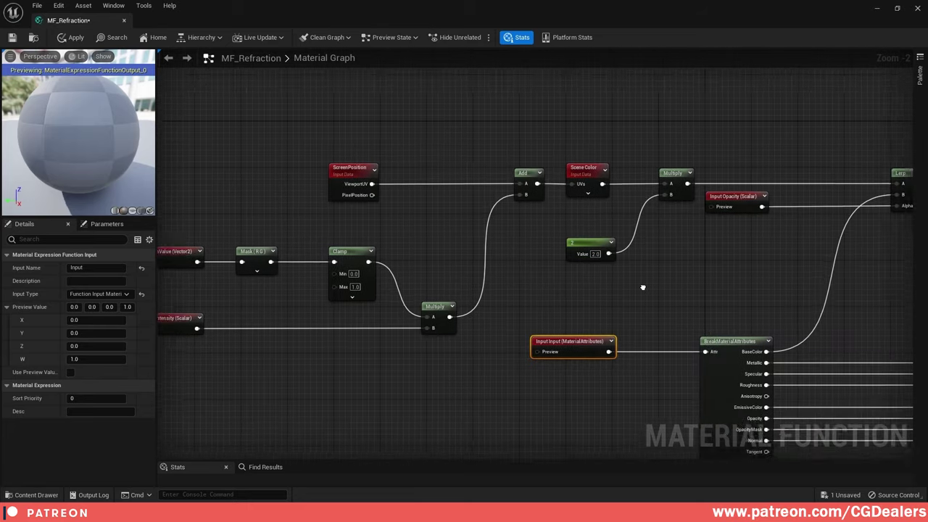
right_drag(623, 266, 549, 184)
scroll(549, 184, down, 4)
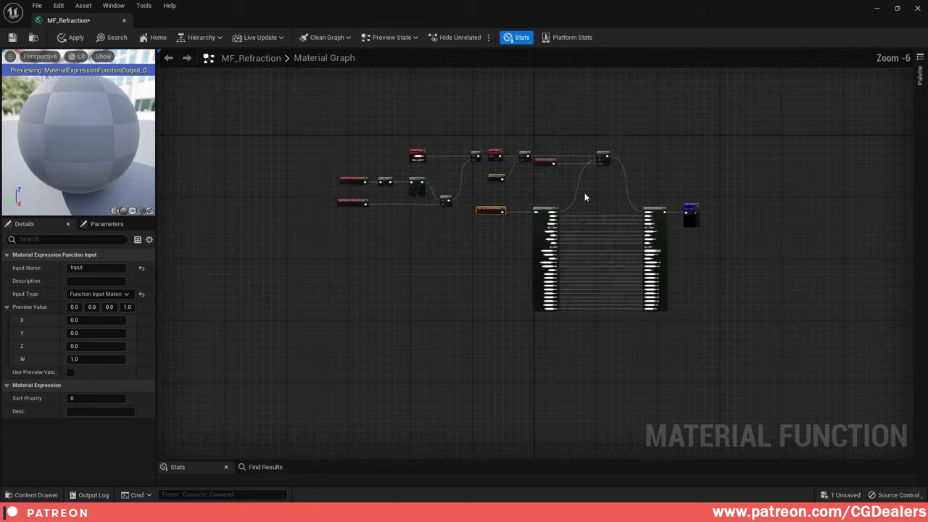
scroll(575, 194, up, 2)
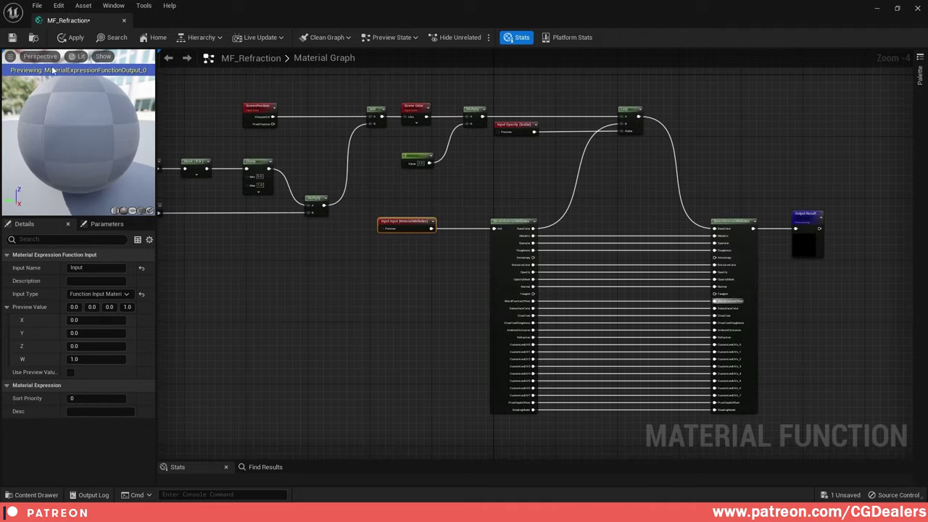
click(13, 38)
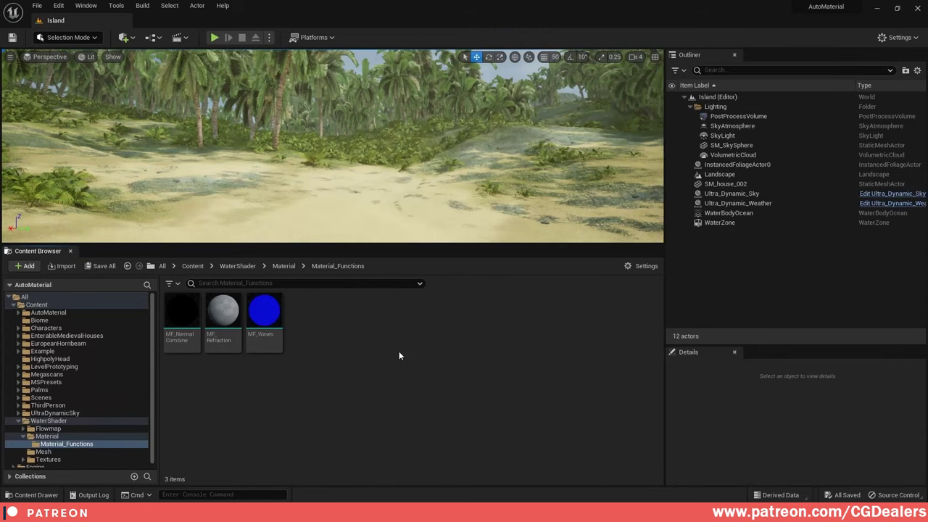
- Create a new Material Function named MF_BlendOffset in the Material_Functions folder
right_click(399, 353)
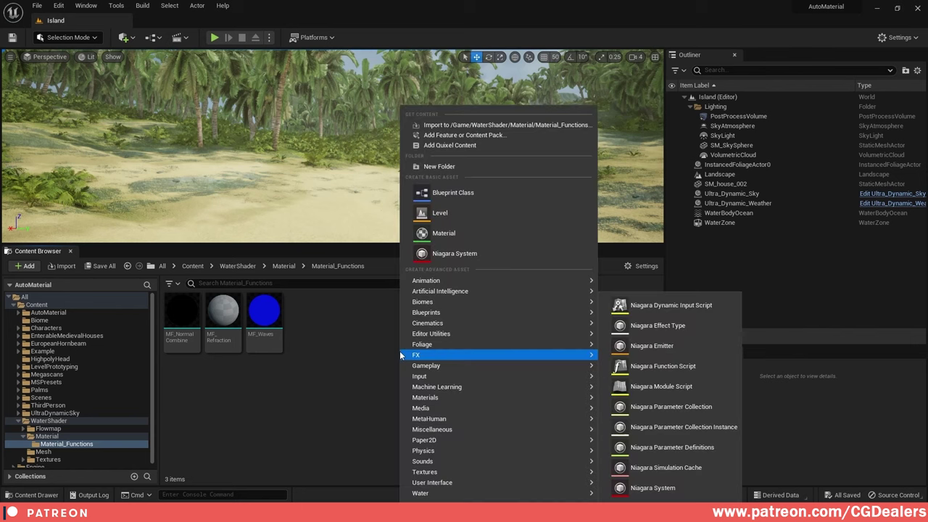
mouse_move(434, 397)
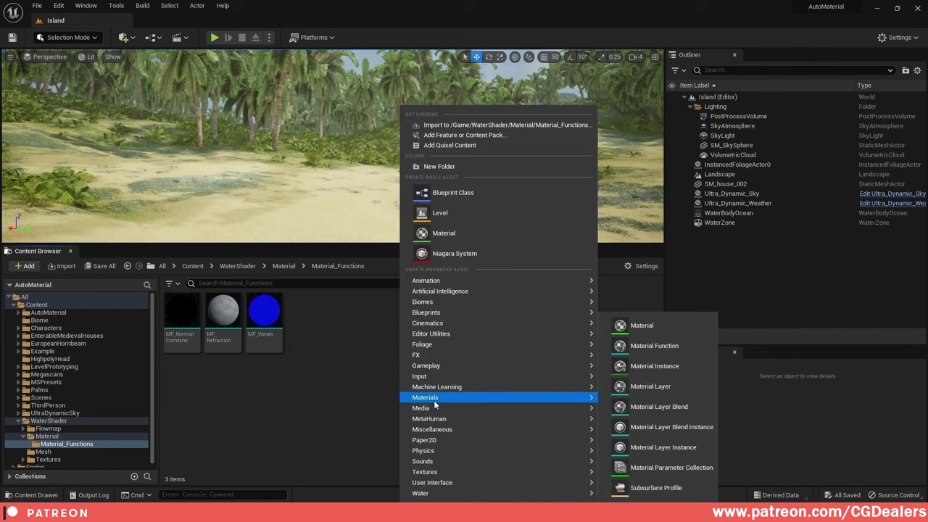
click(643, 346)
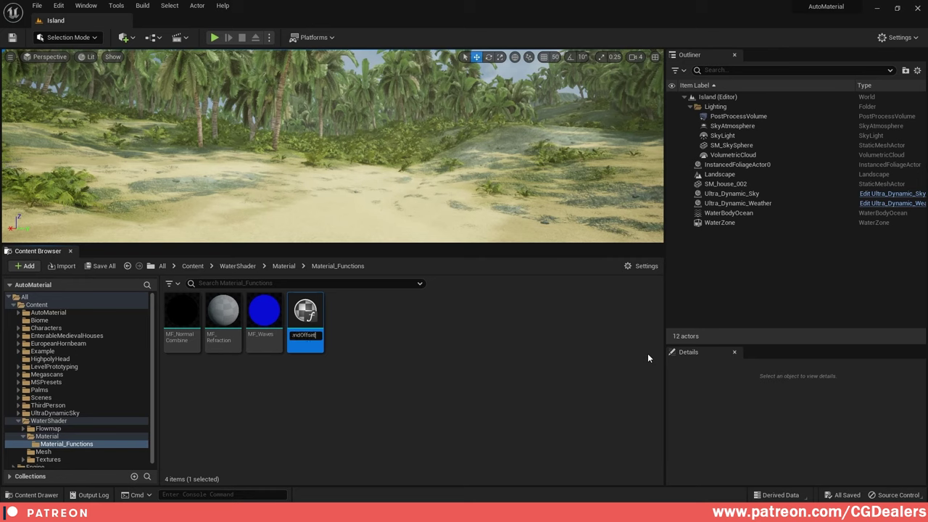
text(MF_BlendOffset)
key(Return)
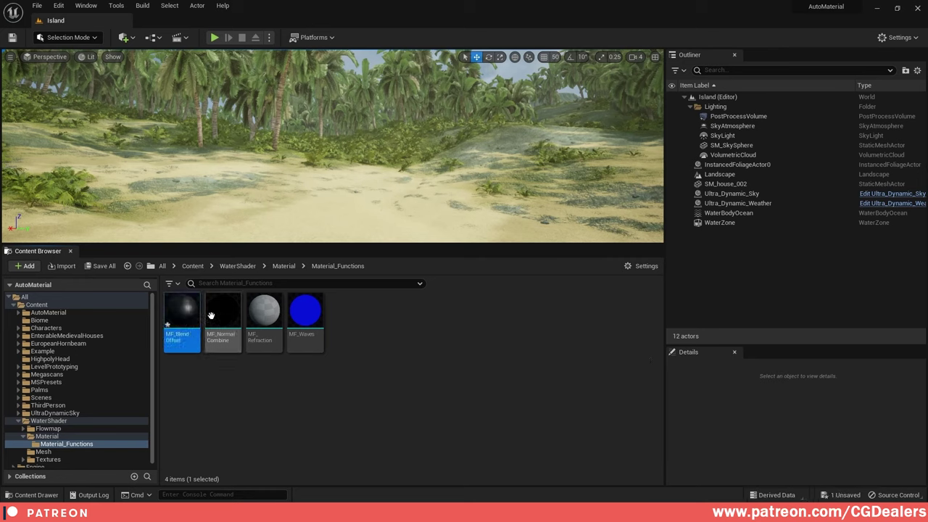
- Open MF_BlendOffset and add the MF_Waves function from the Content Browser to its graph
double_click(182, 315)
right_drag(297, 192, 754, 215)
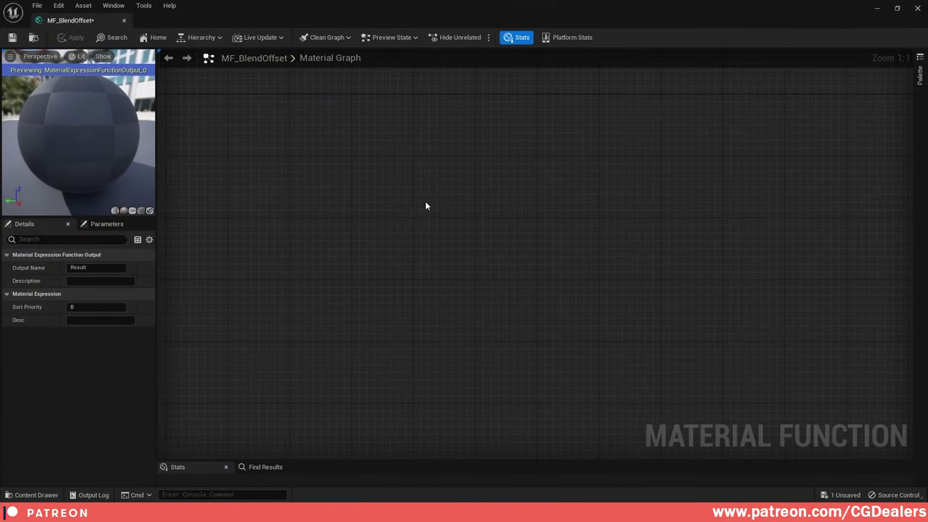
right_drag(425, 204, 533, 215)
double_click(864, 12)
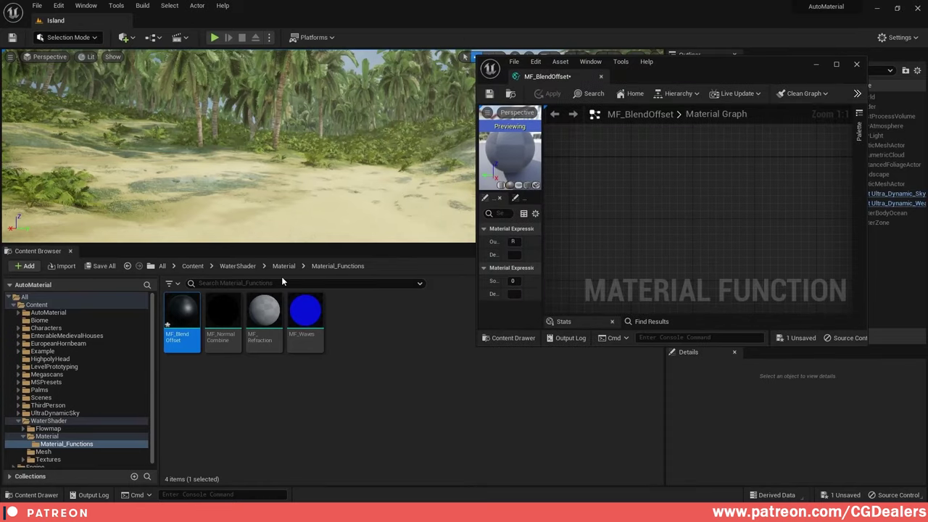
drag(305, 311, 670, 182)
click(833, 66)
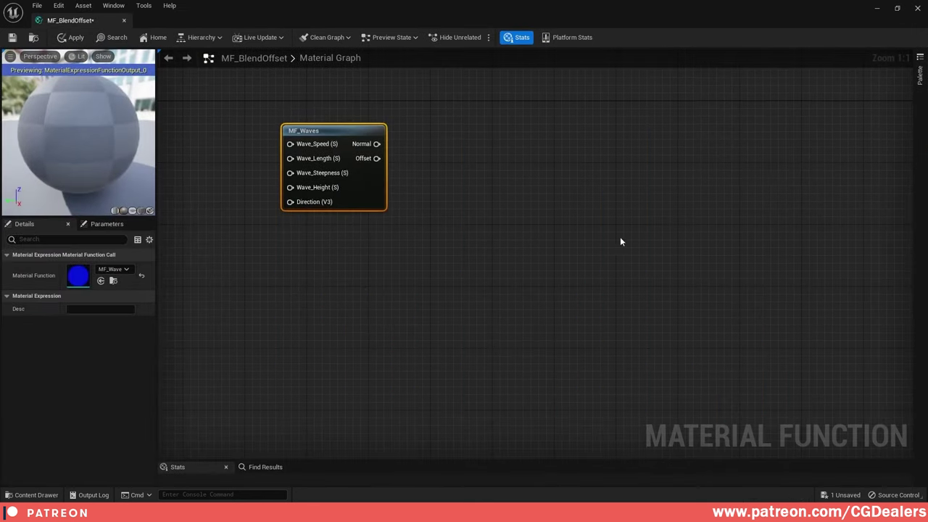
- Duplicate the MF_Waves node and place the copy below the original, leaving space between them
right_drag(432, 244, 621, 288)
click(535, 165)
click(558, 212)
key(ctrl+d)
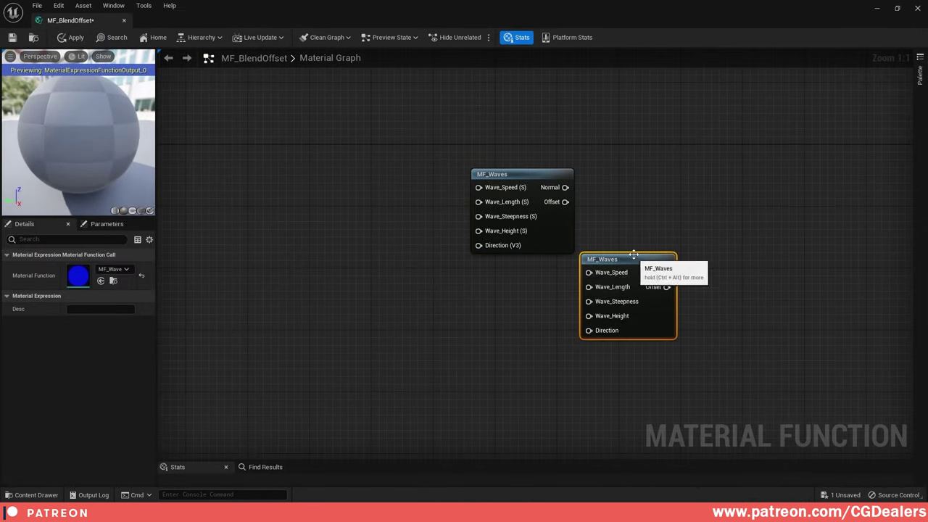
drag(633, 257, 527, 380)
right_drag(527, 380, 607, 352)
click(700, 307)
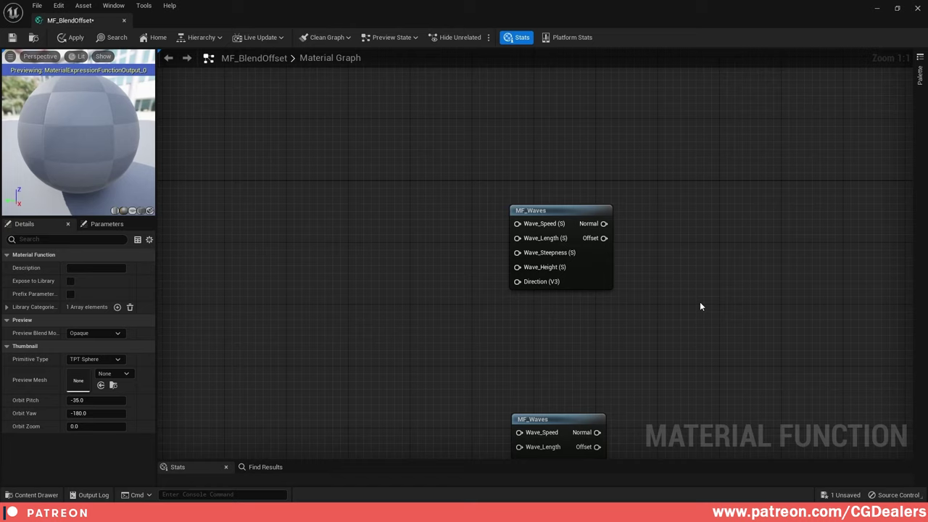
scroll(460, 224, down, 2)
right_drag(428, 265, 418, 202)
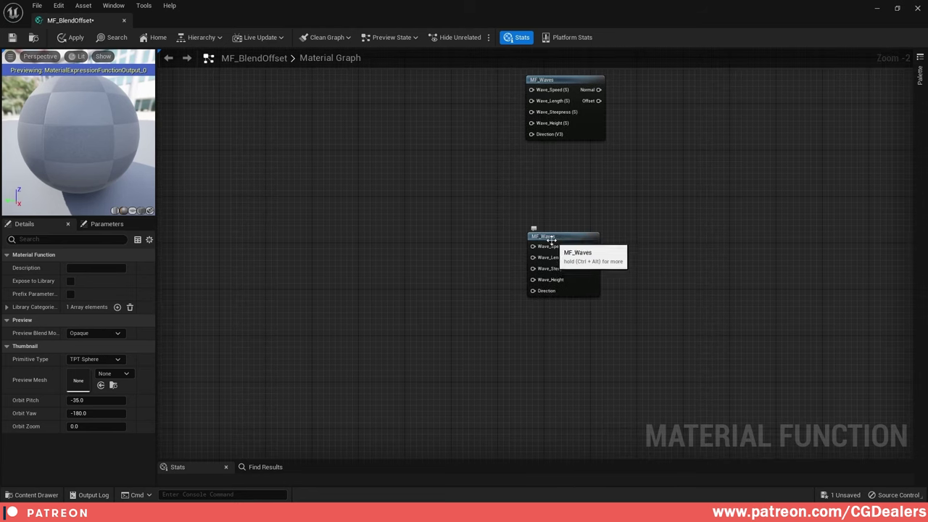
- Add a function input to the graph, set its type to Function Input Scalar and name it Wave_Speed_1
right_click(369, 244)
text(input)
key(Return)
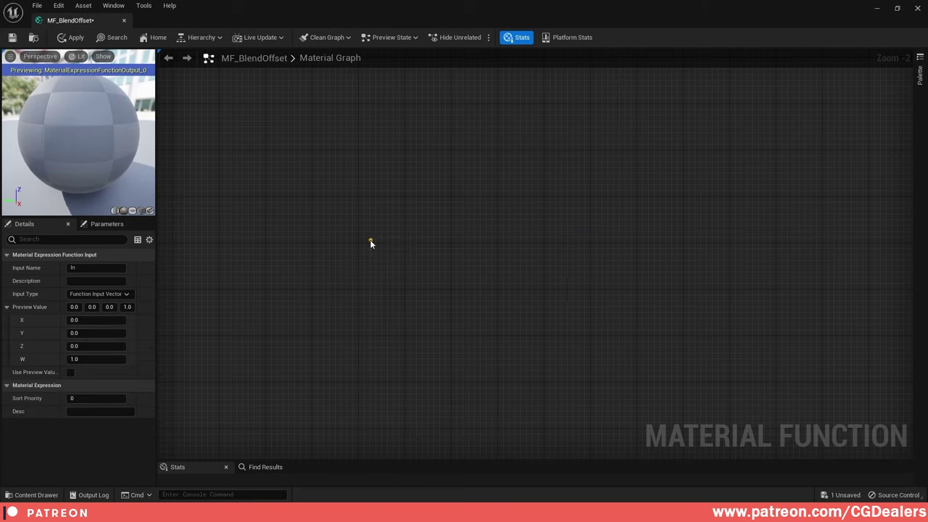
click(99, 294)
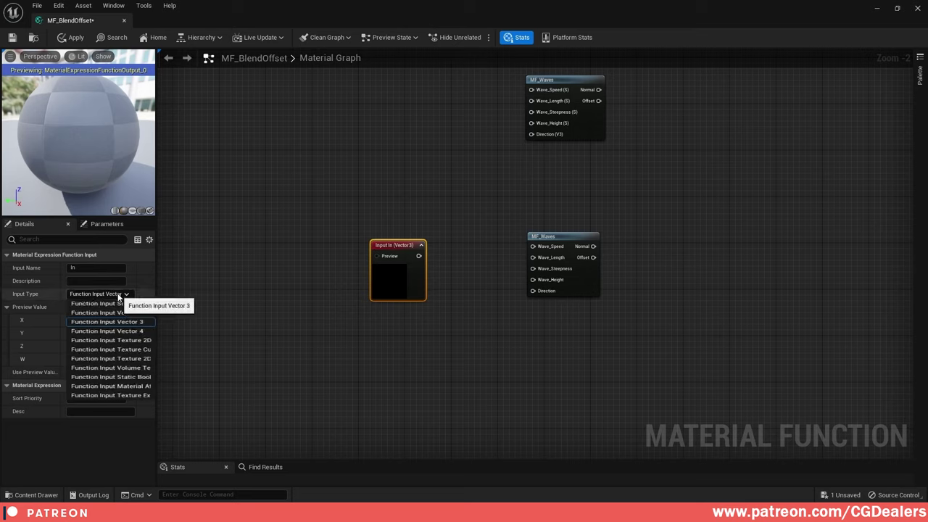
click(109, 303)
click(116, 268)
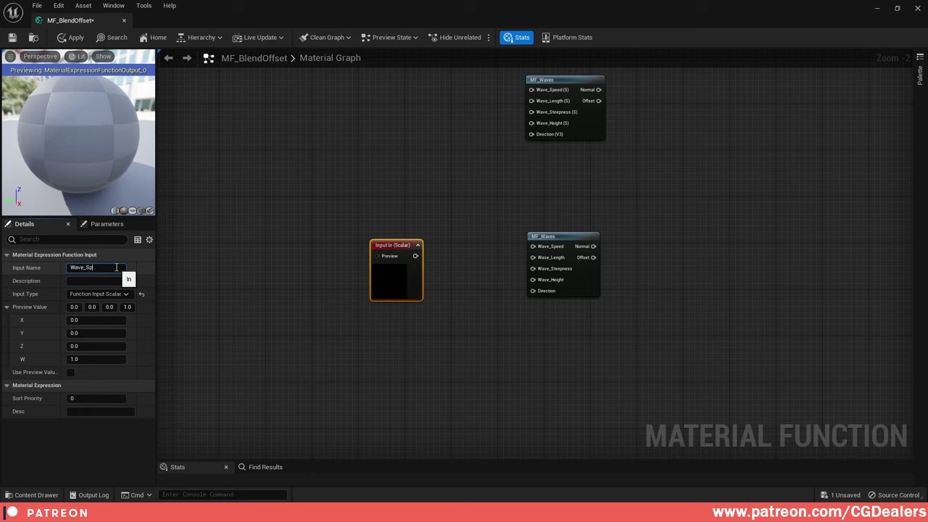
text(Wave_Speed_1)
key(Return)
- Give Wave_Speed_1 a sort priority of 4 and connect it to the Wave_Speed input of the lower MF_Waves node
drag(398, 246, 345, 220)
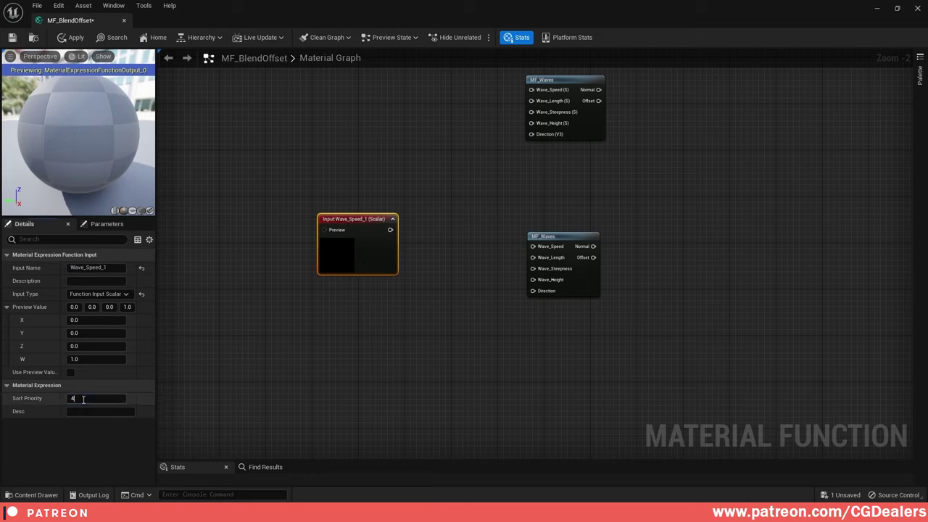
click(392, 219)
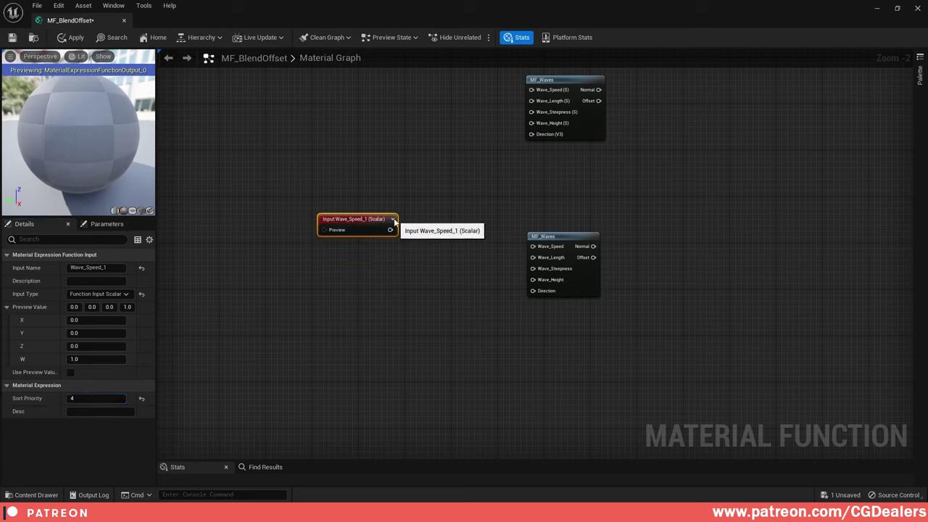
drag(387, 225, 539, 247)
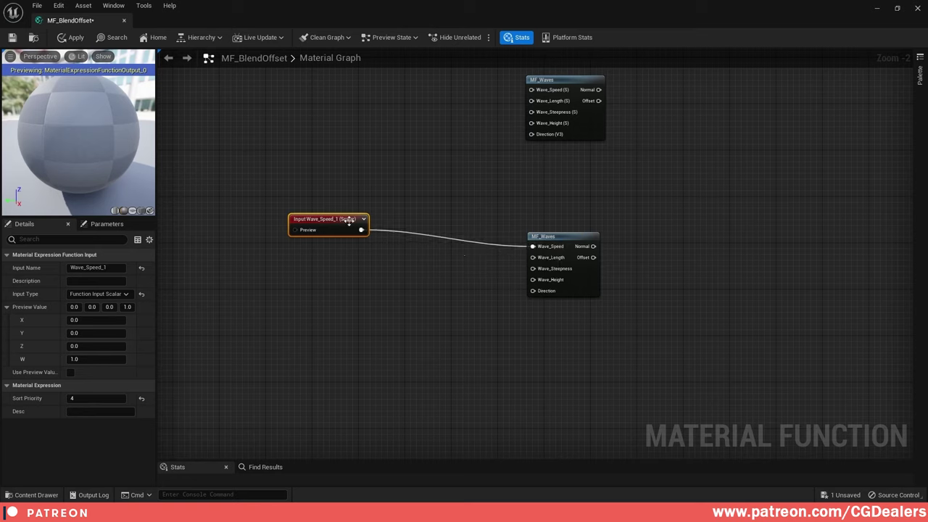
drag(325, 224, 331, 236)
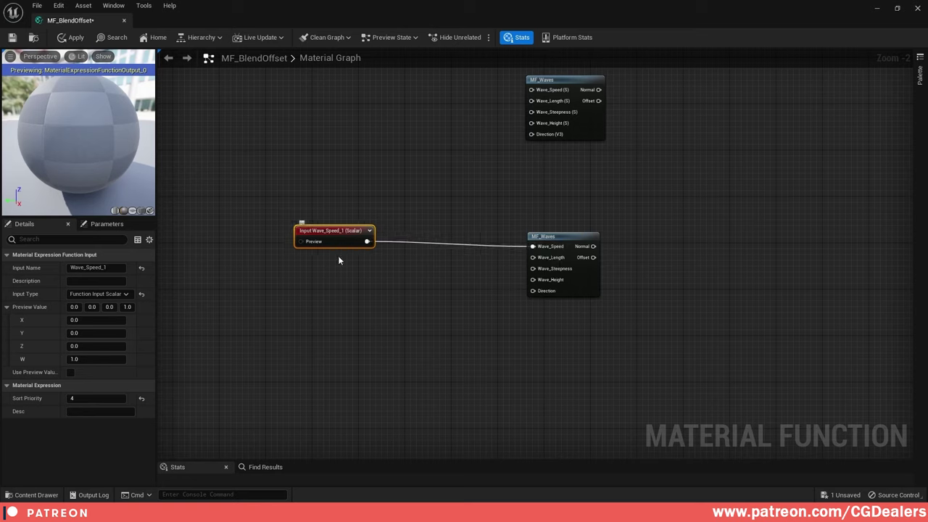
- Duplicate the Wave_Speed_1 input, place the copy directly below it and rename it Wave_Length_1
key(ctrl+d)
drag(402, 269, 323, 270)
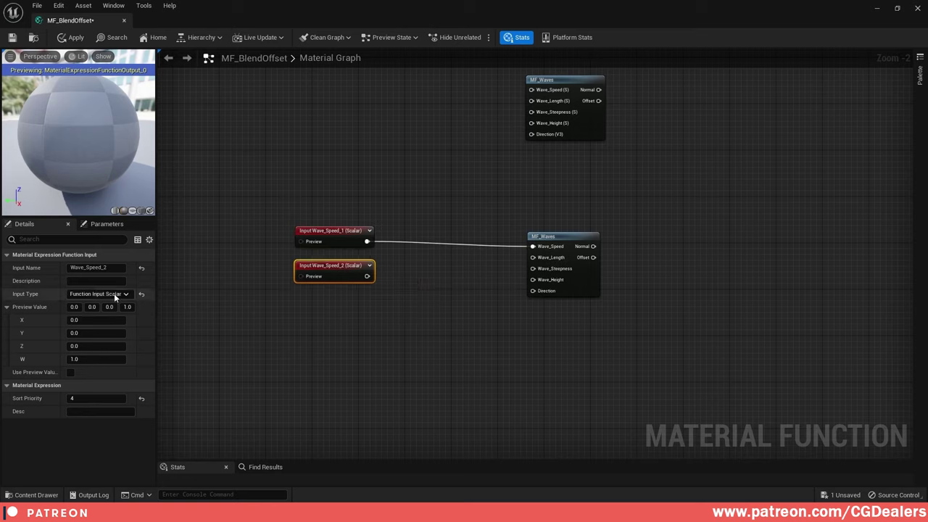
click(92, 268)
text(Wave_Length)
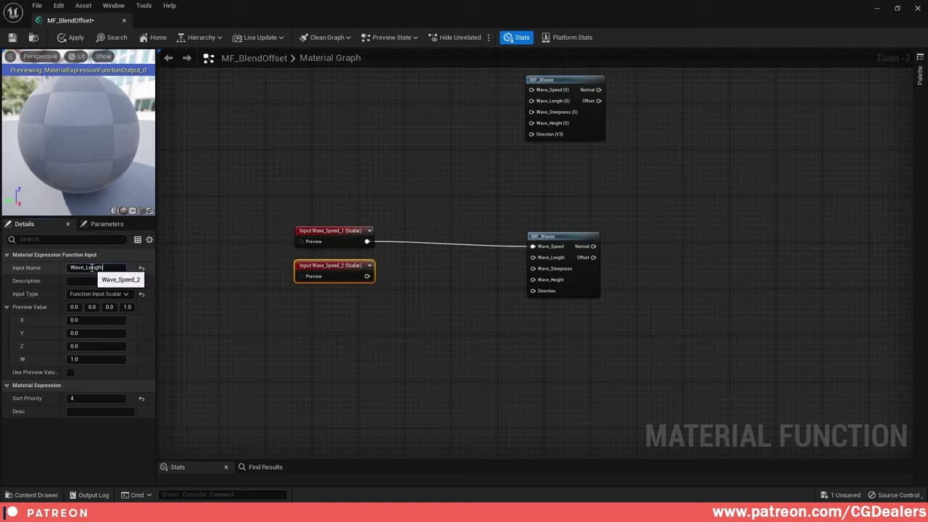
text(_1)
key(Return)
- Set the sort priority of Wave_Length_1 to 3 and connect it to the lower MF_Waves node's Wave_Length input
click(90, 398)
text(3)
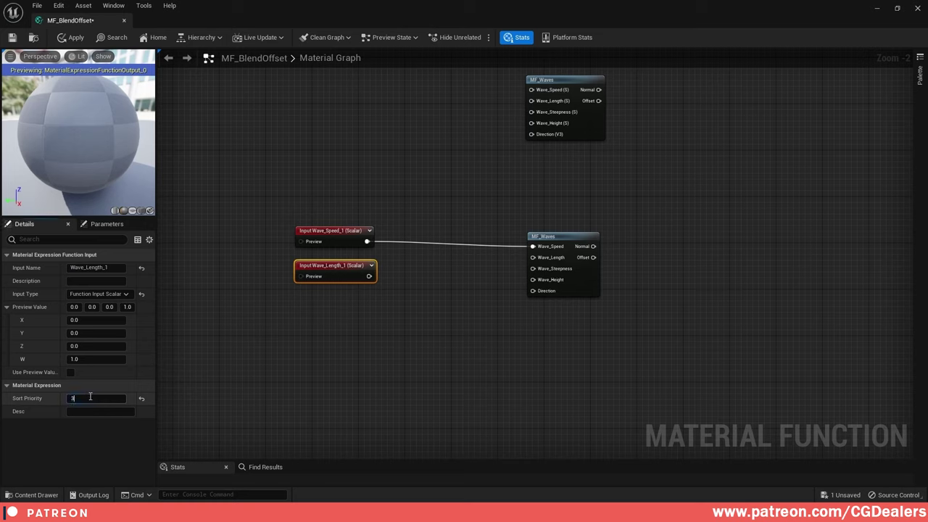
key(Return)
drag(369, 276, 533, 258)
- Duplicate the Wave_Length_1 input, place the copy below it and rename it Wave_Steepness_1
key(ctrl+d)
drag(414, 324, 309, 315)
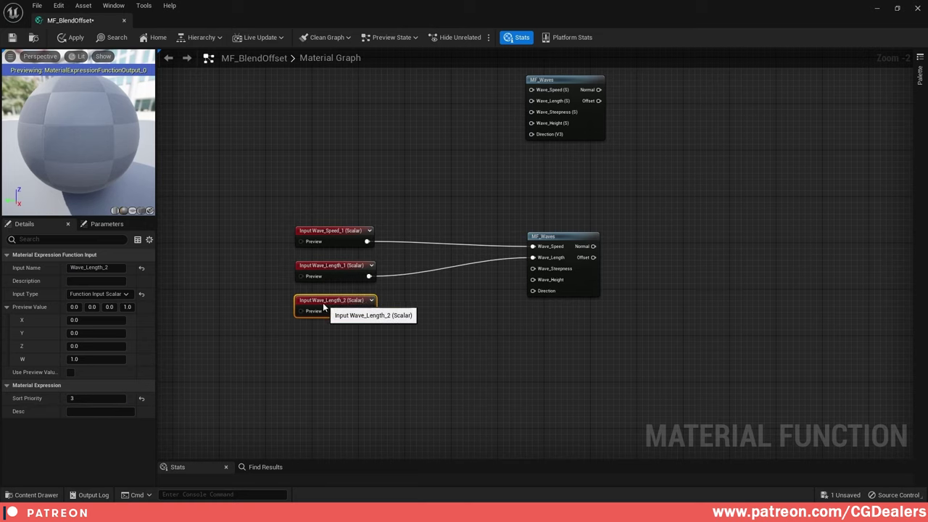
click(109, 268)
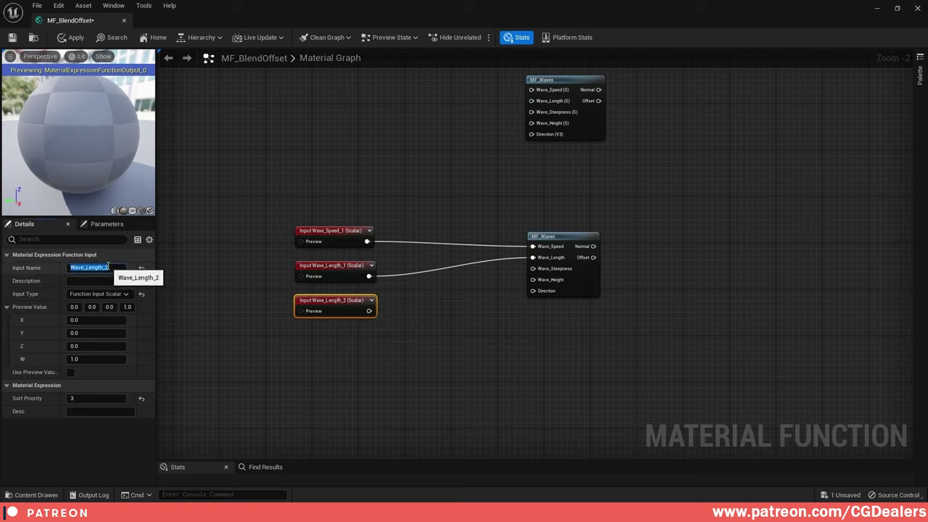
text(Wave_Steepness_1)
key(Return)
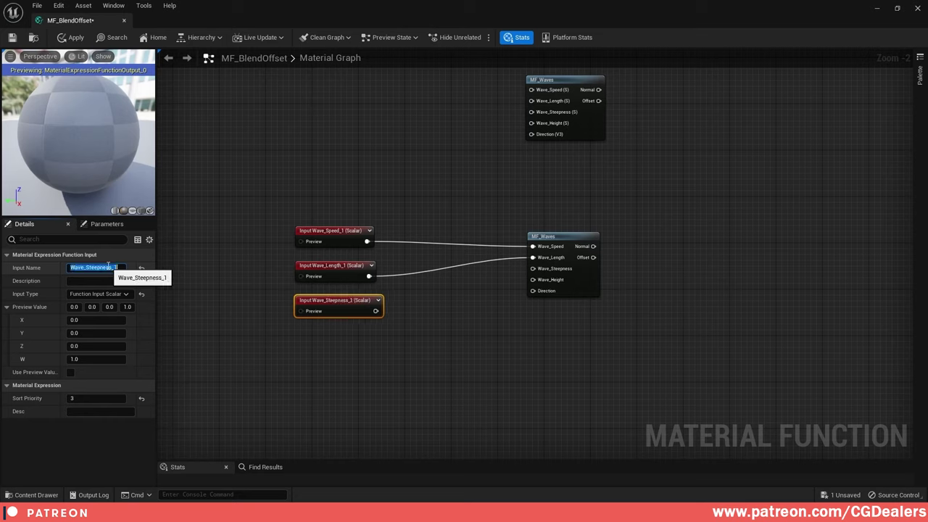
- Give Wave_Steepness_1 sort priority 2 and wire it to Wave_Steepness on the lower MF_Waves node, moving that node slightly down
click(343, 299)
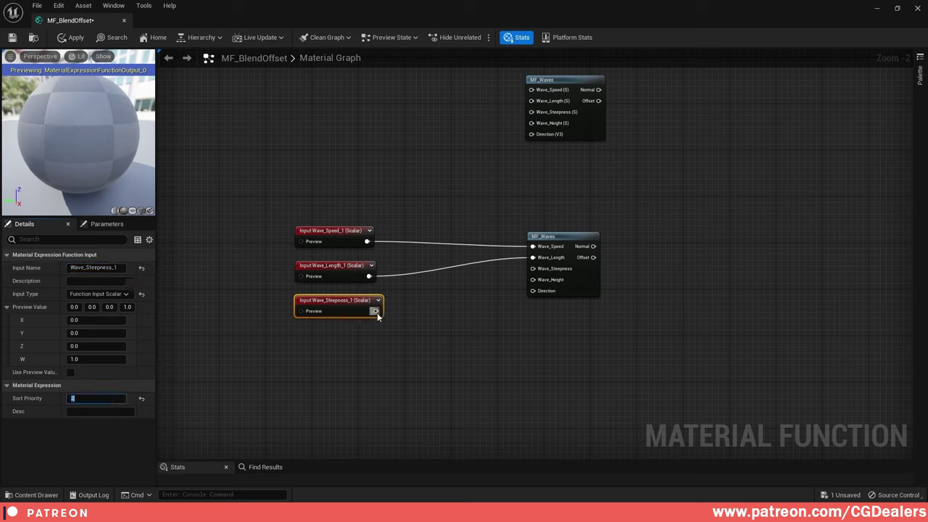
drag(375, 311, 534, 268)
drag(319, 222, 365, 293)
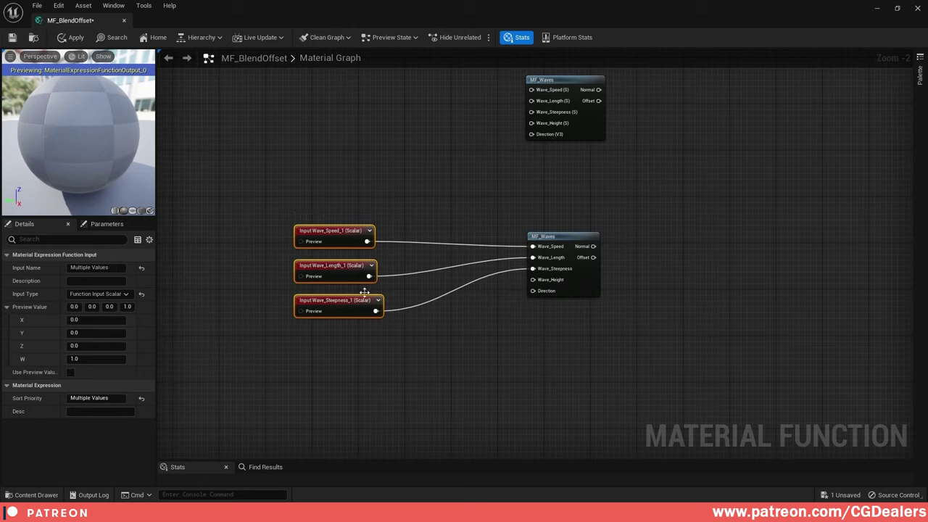
drag(567, 246, 568, 258)
click(373, 354)
- Duplicate the Wave_Steepness_1 input, place the copy beneath it and rename it Wave_Height_1
click(329, 308)
key(ctrl+d)
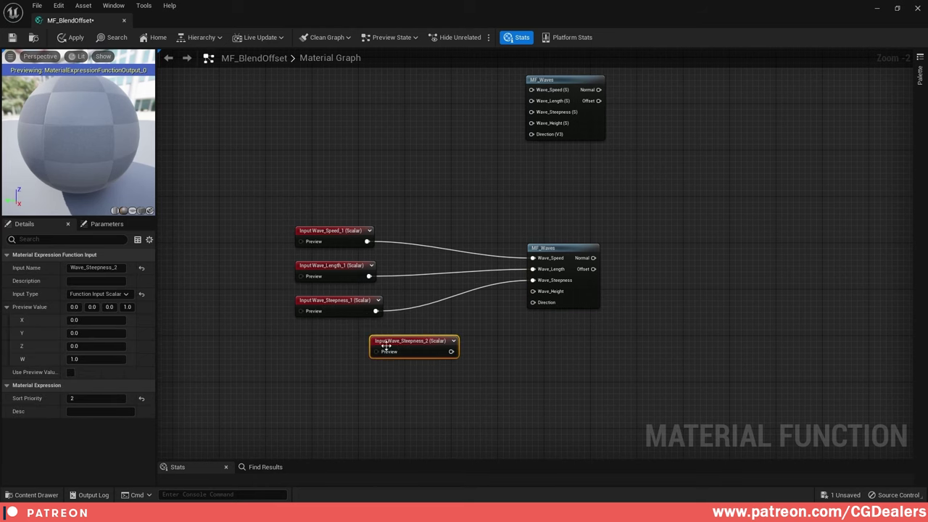
drag(412, 342, 338, 341)
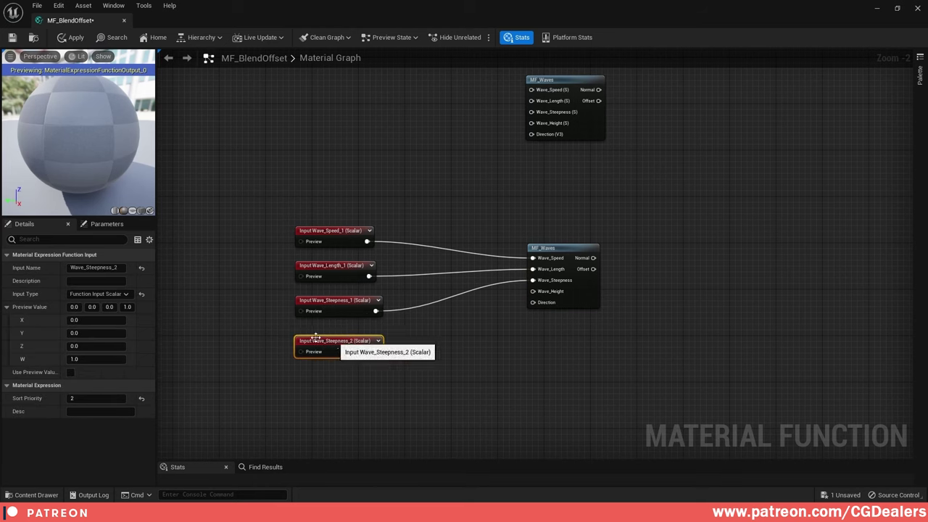
click(104, 269)
text(Wave_Height_1)
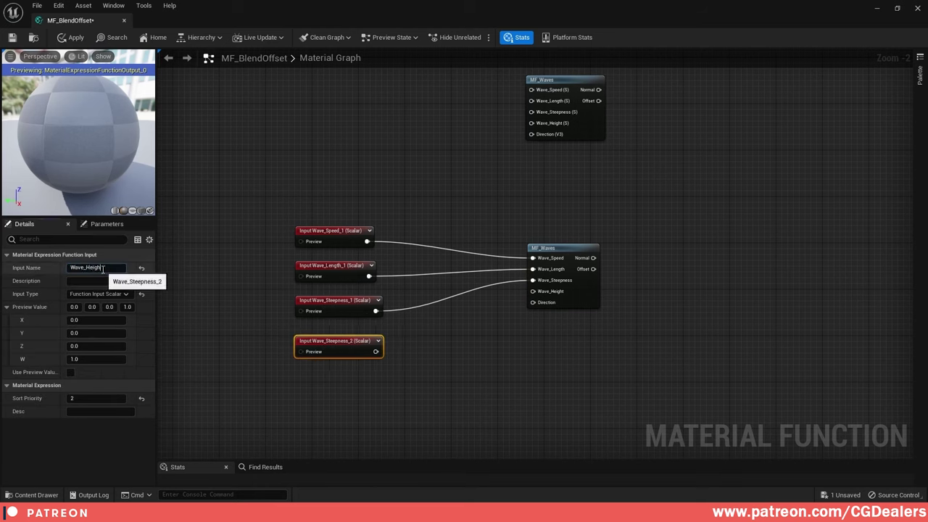
key(Return)
- Edit the sort priority of Wave_Height_1 and connect it to the lower MF_Waves node's Wave_Height input, spacing it evenly with the other inputs
click(108, 400)
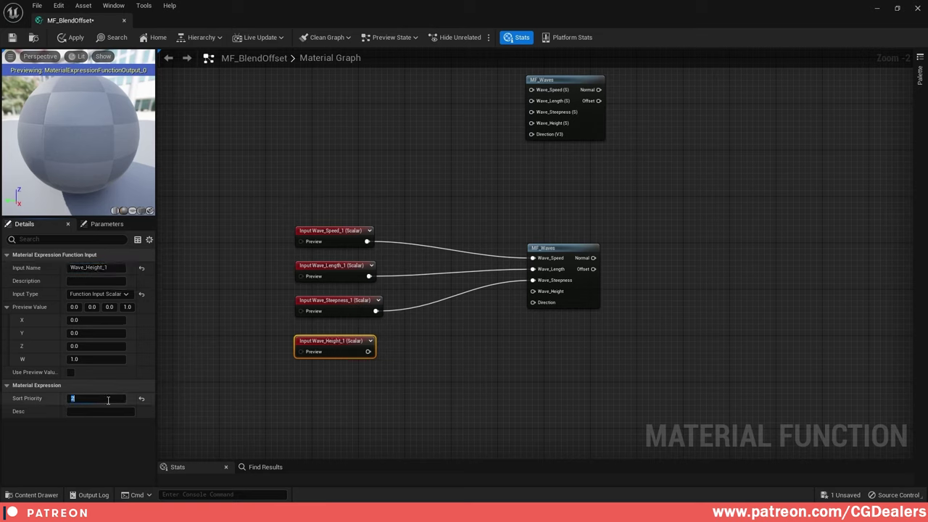
key(Return)
drag(368, 352, 532, 291)
drag(395, 199, 335, 346)
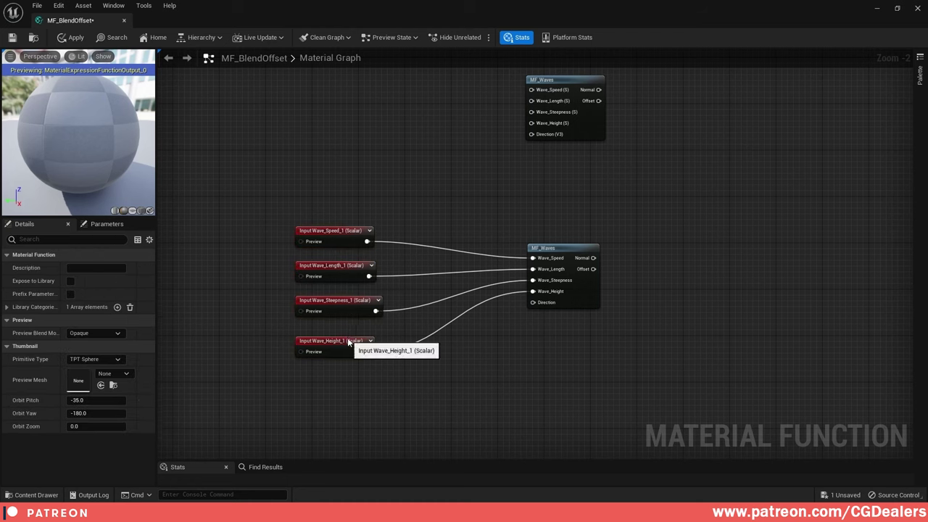
click(350, 338)
click(464, 375)
- Add a Constant3Vector below the Wave_Height_1 input and connect it to the Direction input of the lower MF_Waves node
right_drag(463, 375, 476, 323)
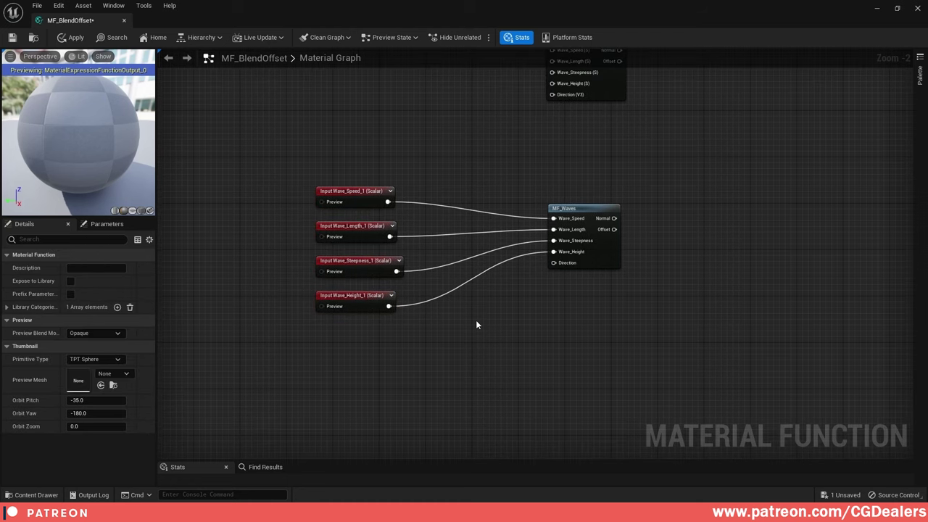
click(330, 354)
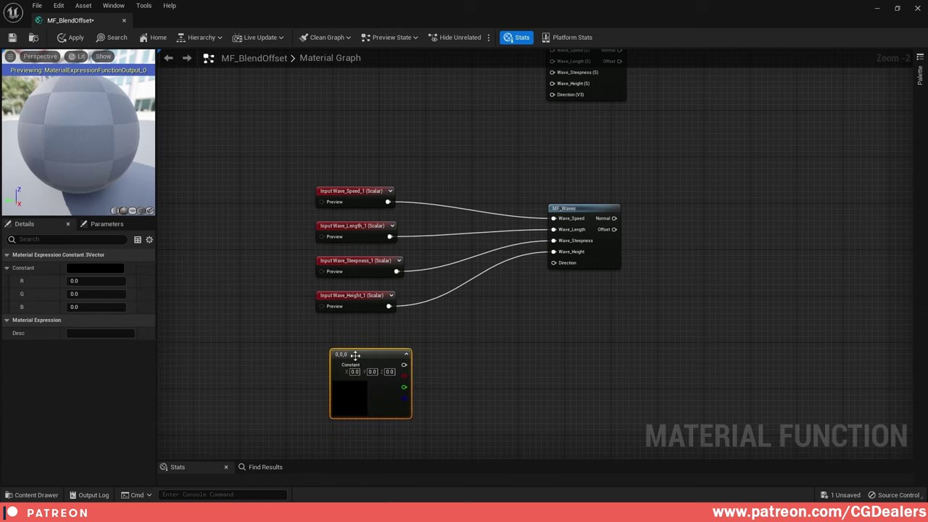
drag(404, 365, 569, 264)
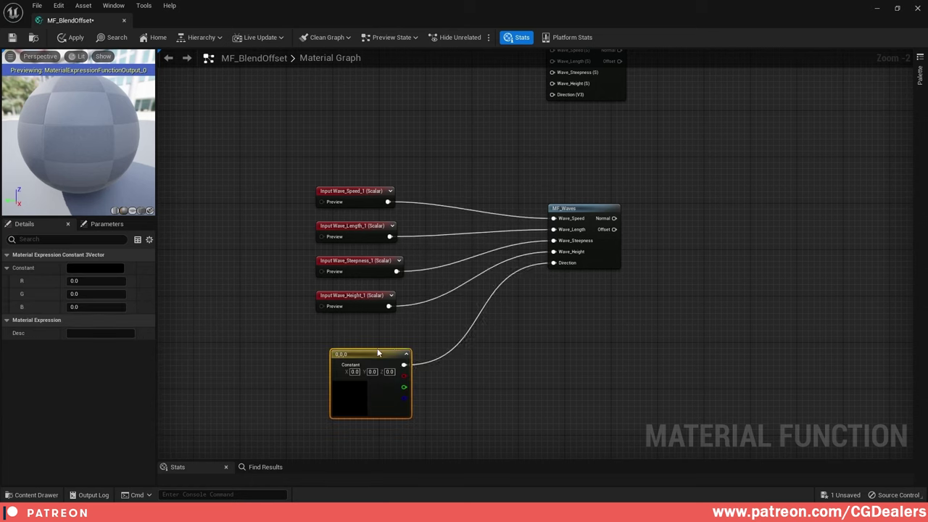
drag(372, 352, 356, 334)
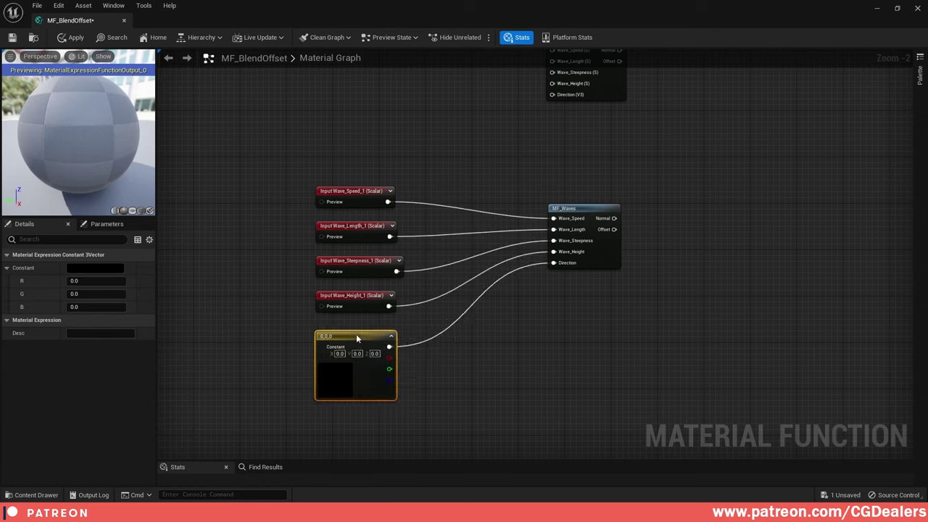
- Set the constant vector's values to R 0.42, G 0.32 and B 0.22
click(96, 280)
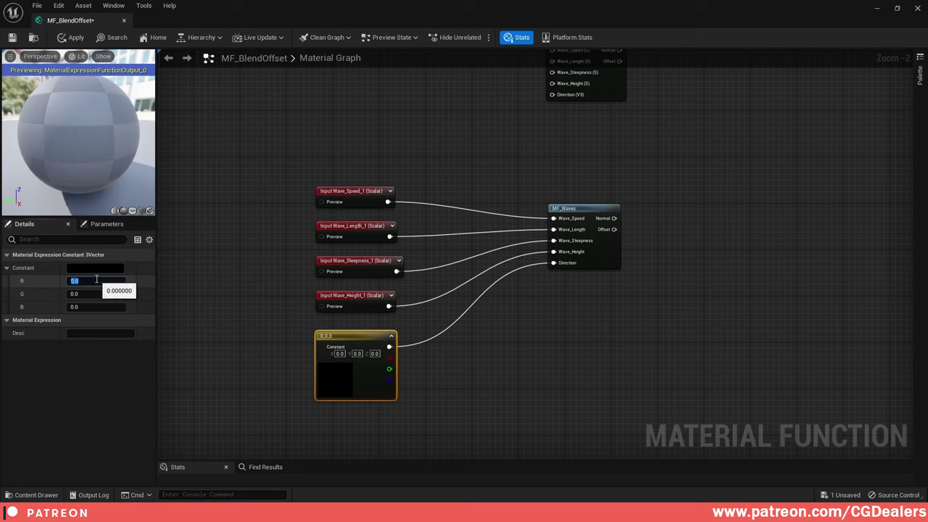
text(.42)
key(Return)
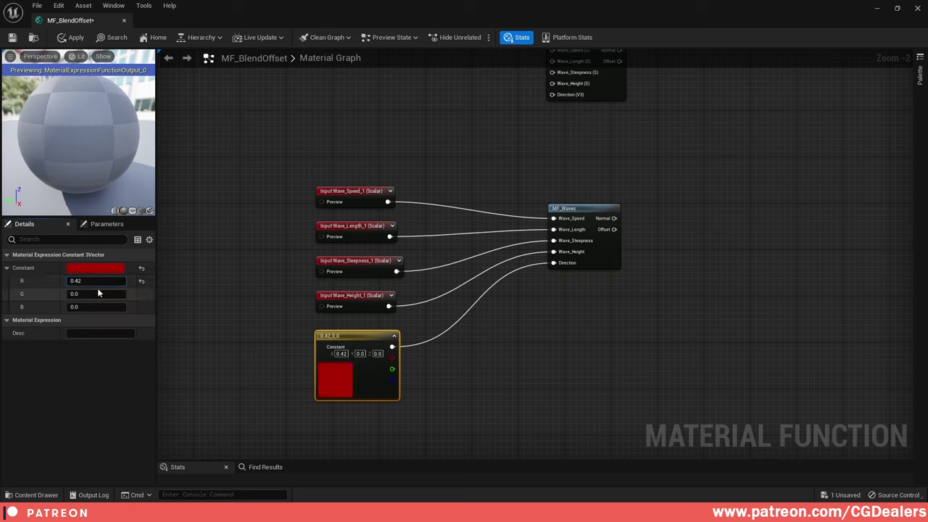
click(100, 293)
key(BackSpace)
text(.32)
key(Return)
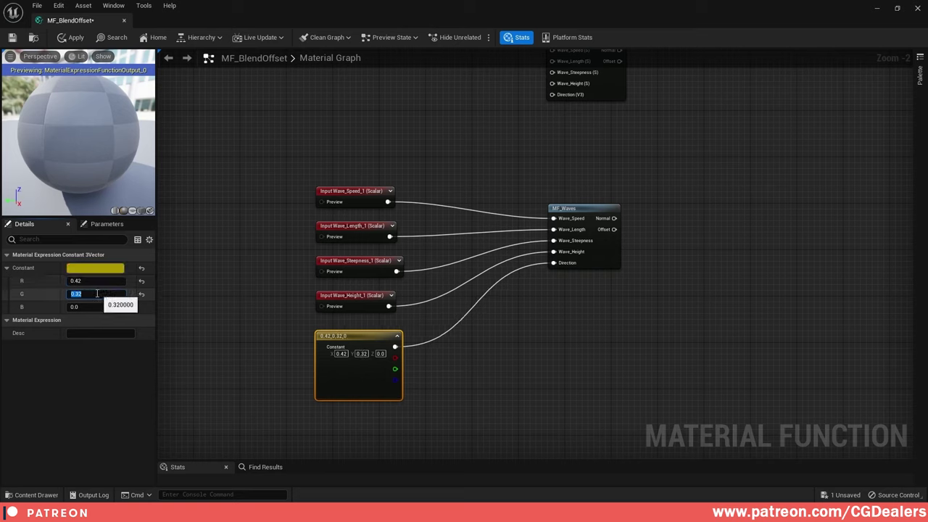
click(104, 308)
text(.22)
key(Return)
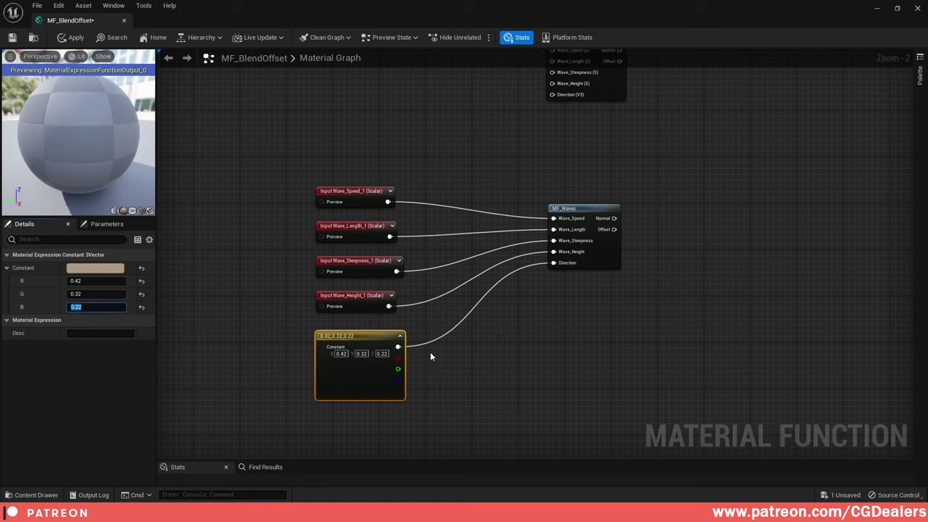
- Collapse the constant vector's preview and move the lower MF_Waves node down to line up with its input nodes
right_drag(587, 204, 572, 227)
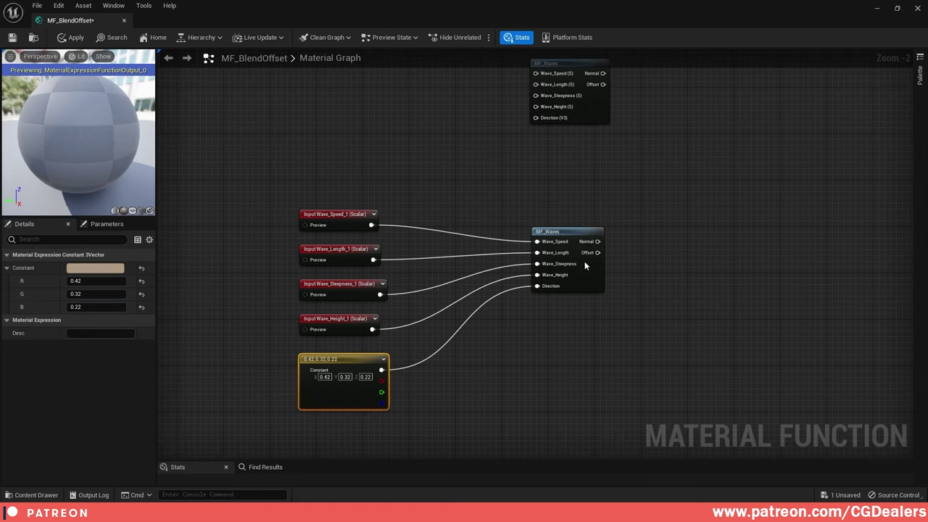
click(573, 249)
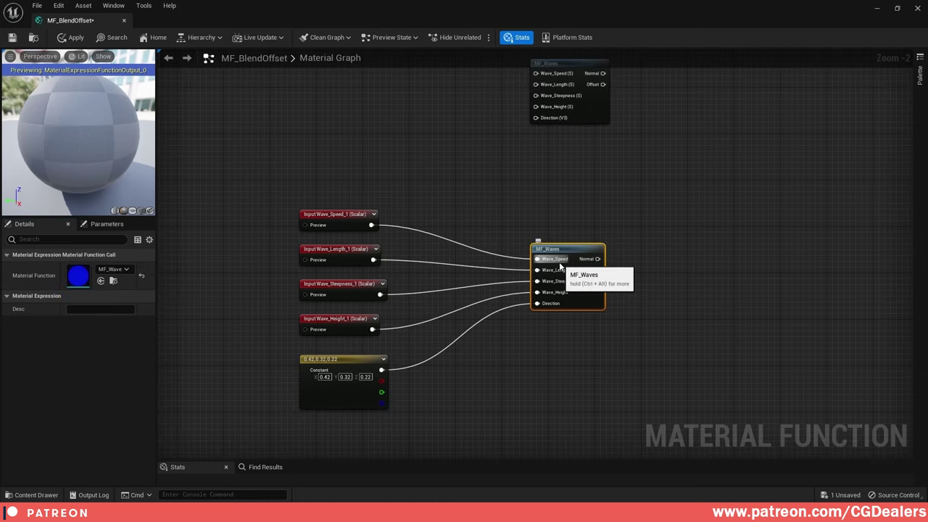
click(570, 181)
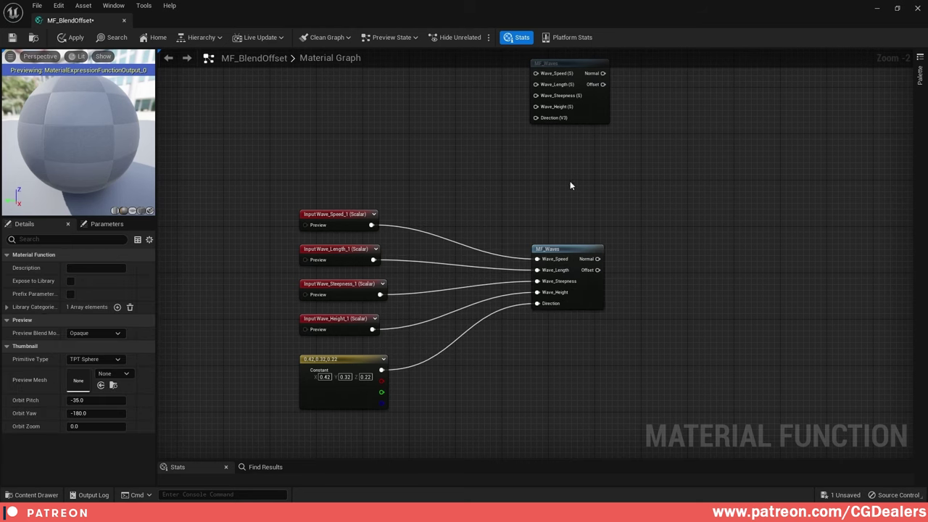
- Duplicate the constant vector above the scalar inputs and connect the copy to the upper MF_Waves node's Direction (V3), moving that node up
right_drag(518, 181, 576, 209)
click(404, 392)
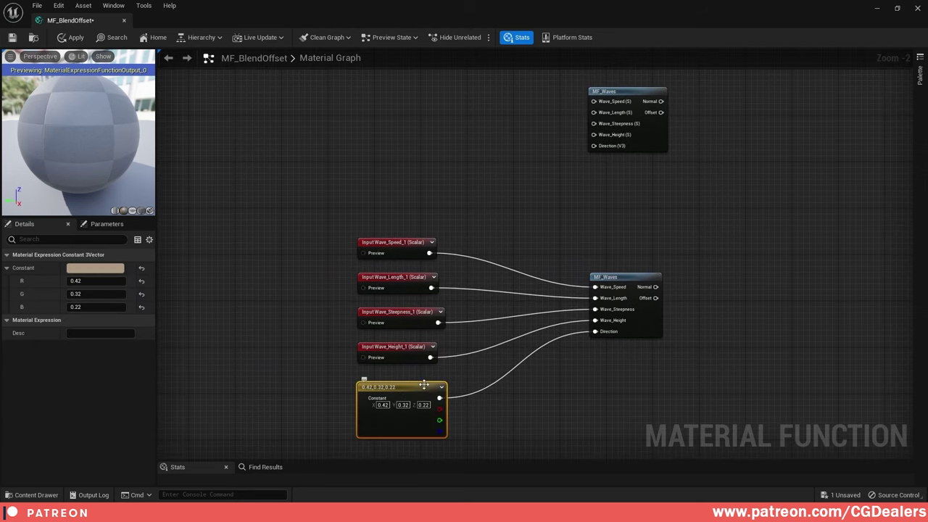
key(ctrl+d)
drag(518, 413, 401, 147)
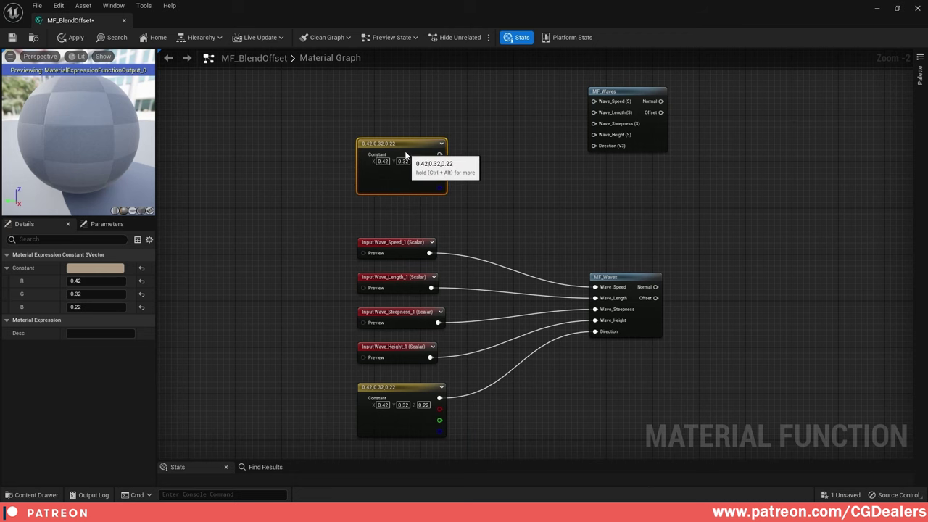
right_drag(452, 164, 425, 279)
drag(414, 270, 569, 260)
drag(590, 211, 592, 193)
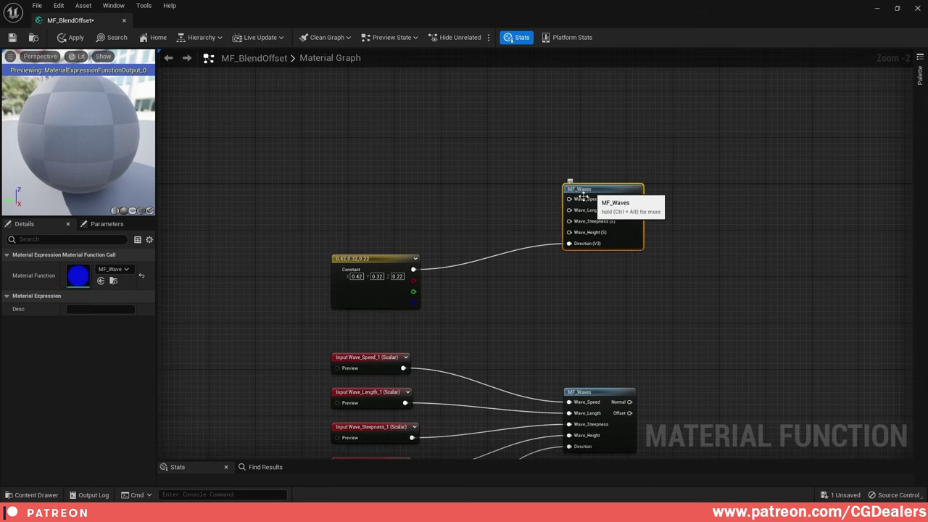
- Set the upper constant vector's values to R -0.22, G -0.72 and B 0
click(372, 265)
click(86, 280)
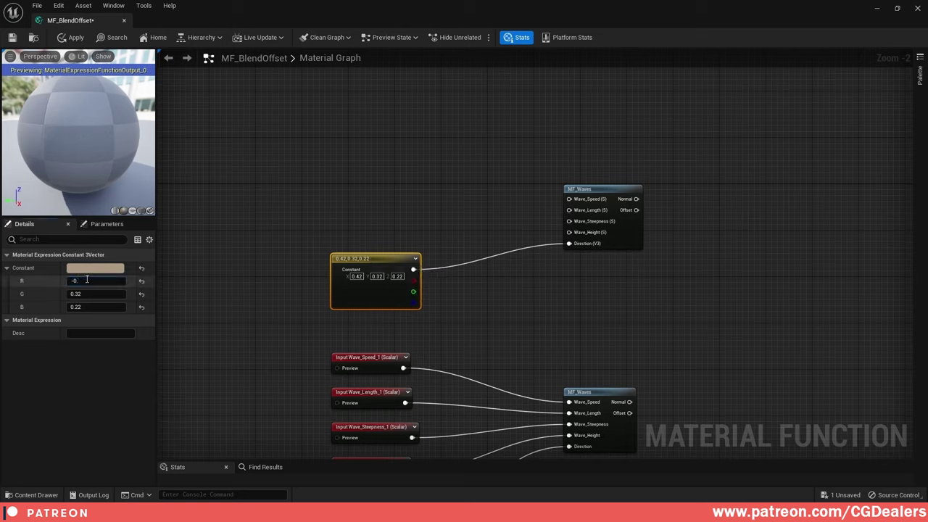
text(-0.22)
key(Return)
click(93, 292)
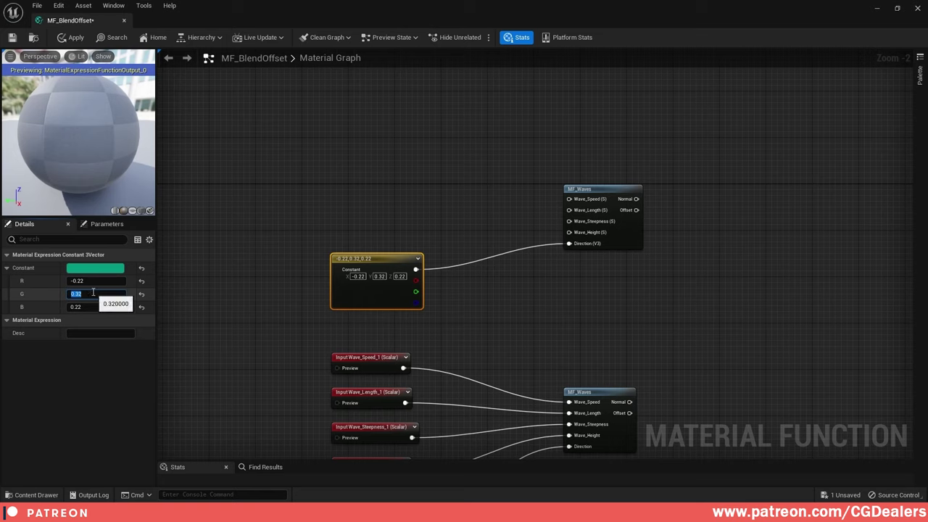
key(Return)
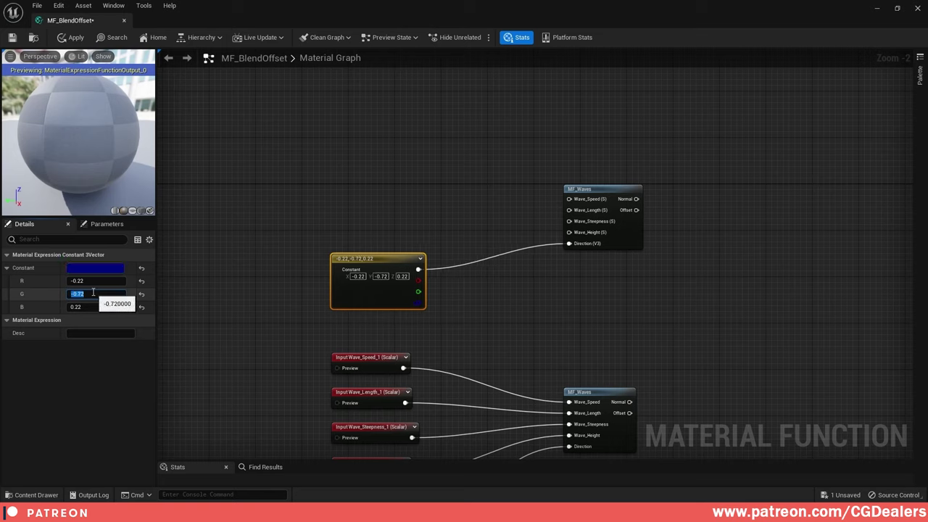
key(Tab)
text(0)
key(Return)
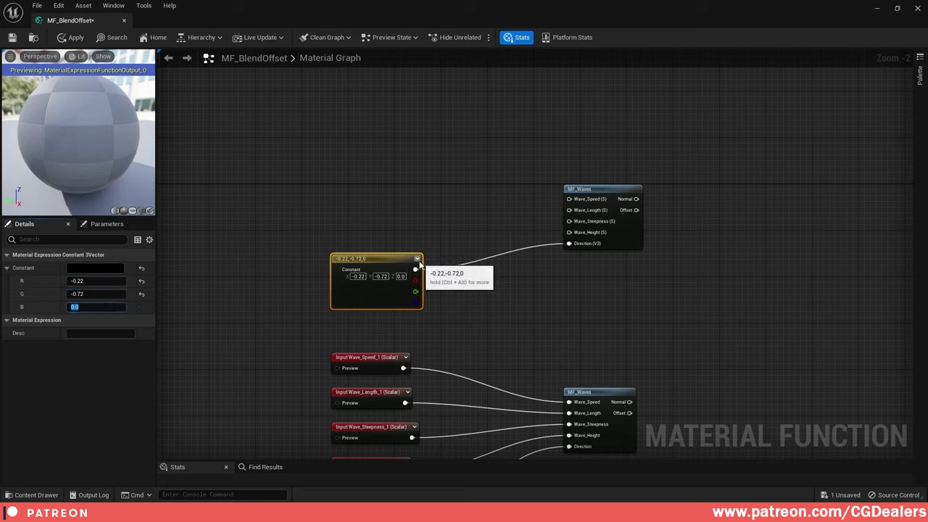
click(387, 257)
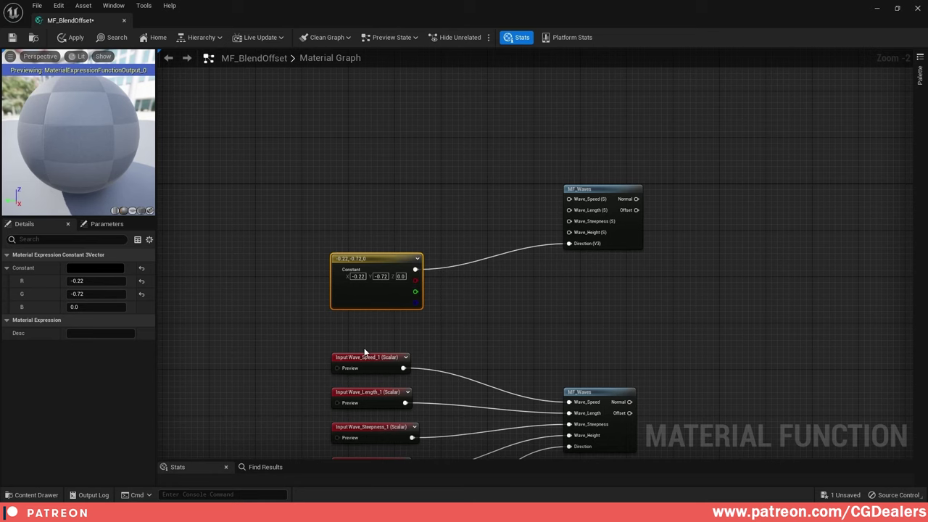
- Duplicate the Wave_Height_1 input above the upper constant vector, set its sort priority to 5 and connect it to the upper MF_Waves node's Wave_Height (S)
right_drag(364, 352, 372, 332)
click(388, 339)
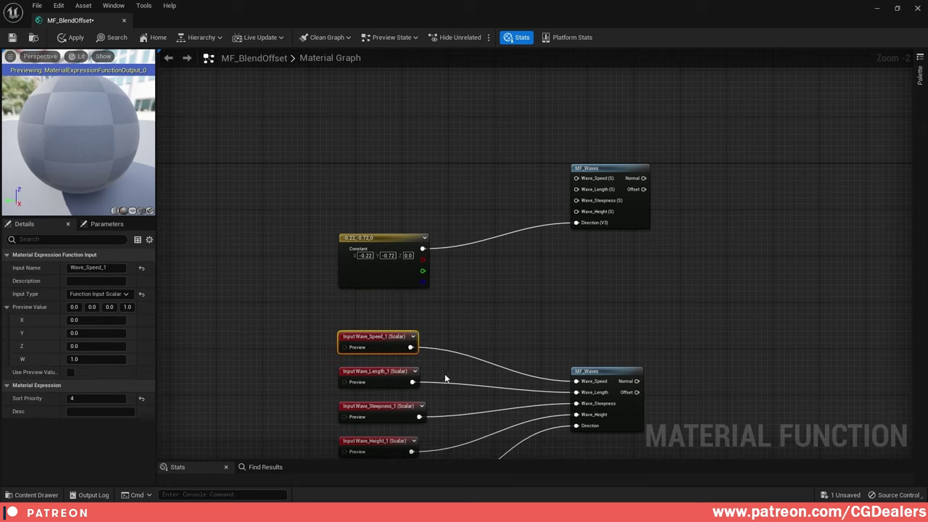
right_drag(445, 377, 441, 347)
click(372, 411)
key(ctrl+d)
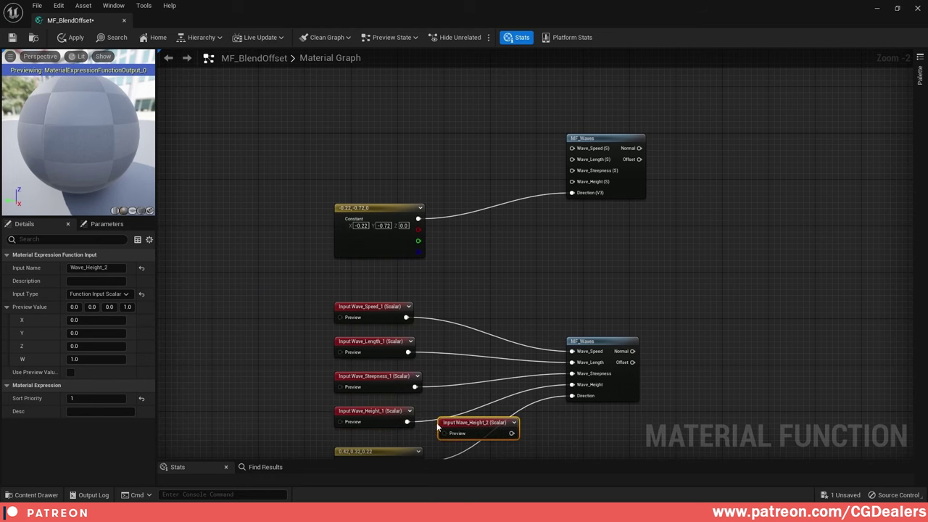
drag(456, 422, 358, 183)
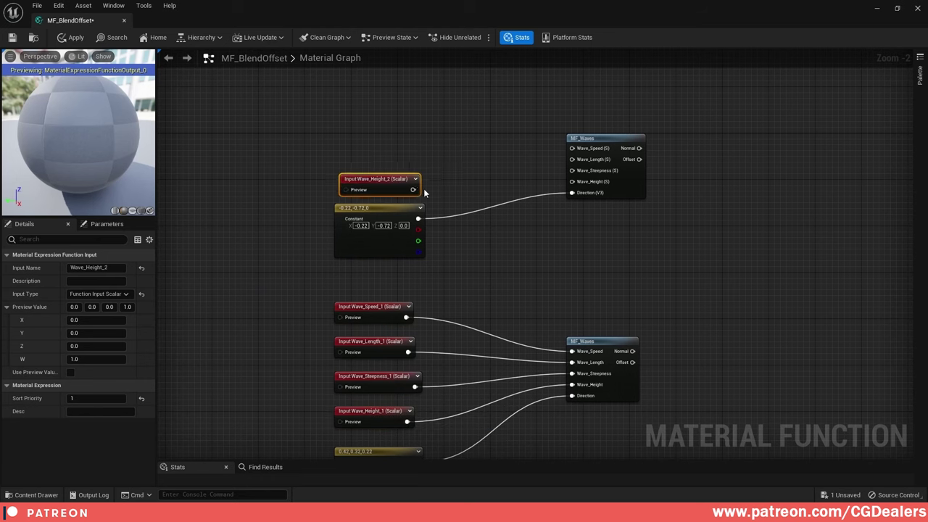
click(92, 397)
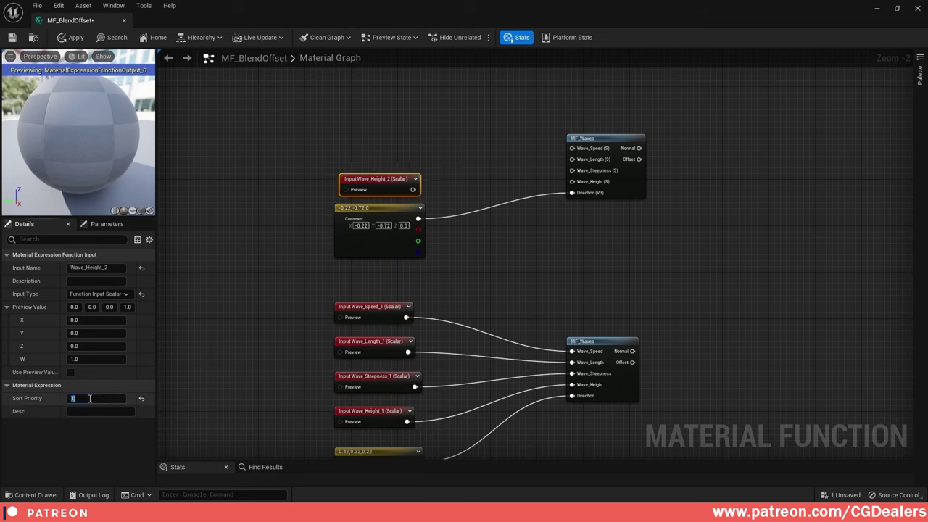
text(5)
drag(414, 189, 572, 181)
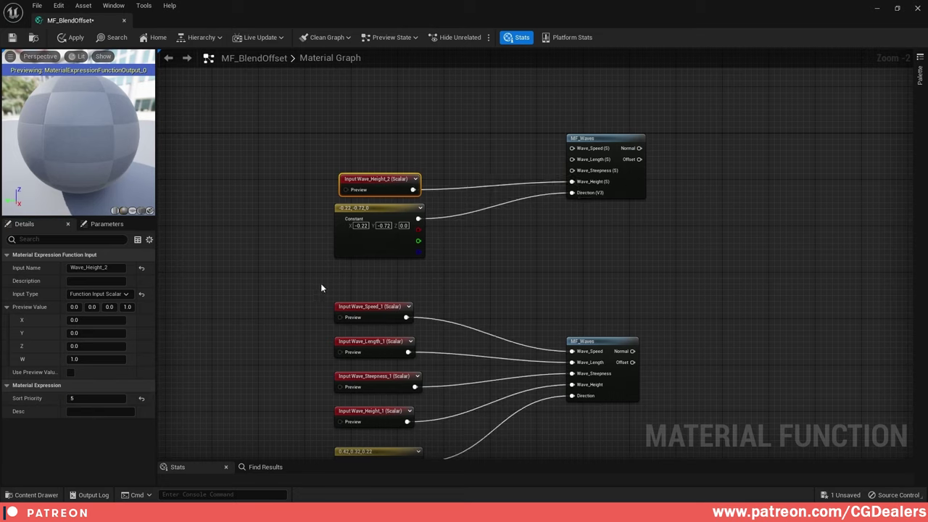
- Duplicate the Wave_Steepness_1 input above Wave_Height_2, connect the copy to the upper MF_Waves node's Wave_Steepness (S) and set its sort priority to 6
click(353, 387)
key(ctrl+d)
drag(416, 382, 360, 145)
drag(415, 155, 582, 172)
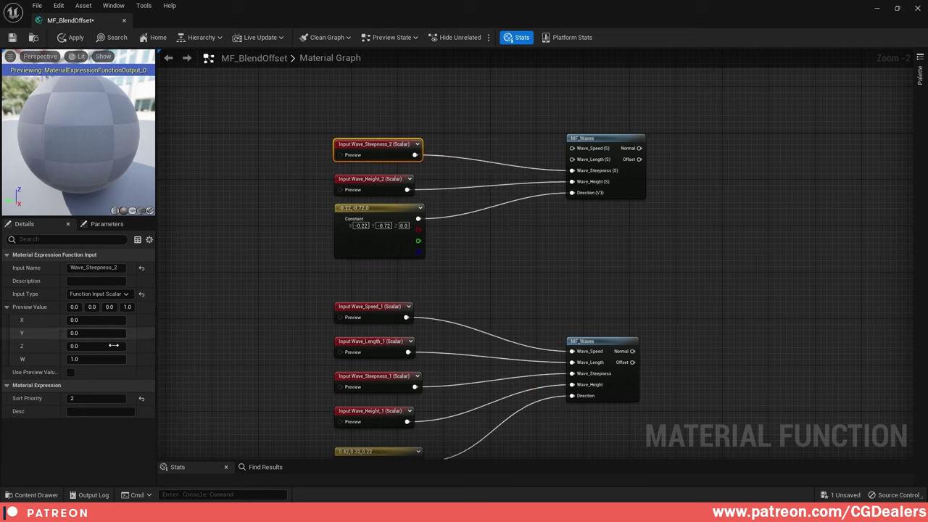
click(97, 401)
text(6)
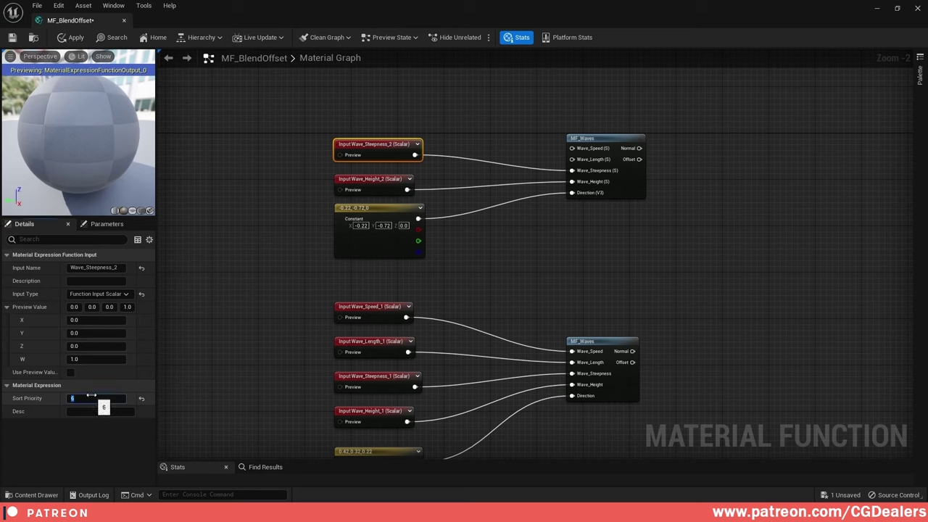
click(272, 368)
- Duplicate the Wave_Length_1 input above Wave_Steepness_2, connect the copy to the upper MF_Waves node's Wave_Length (S) and edit its sort priority
click(394, 350)
key(ctrl+d)
drag(474, 367, 602, 162)
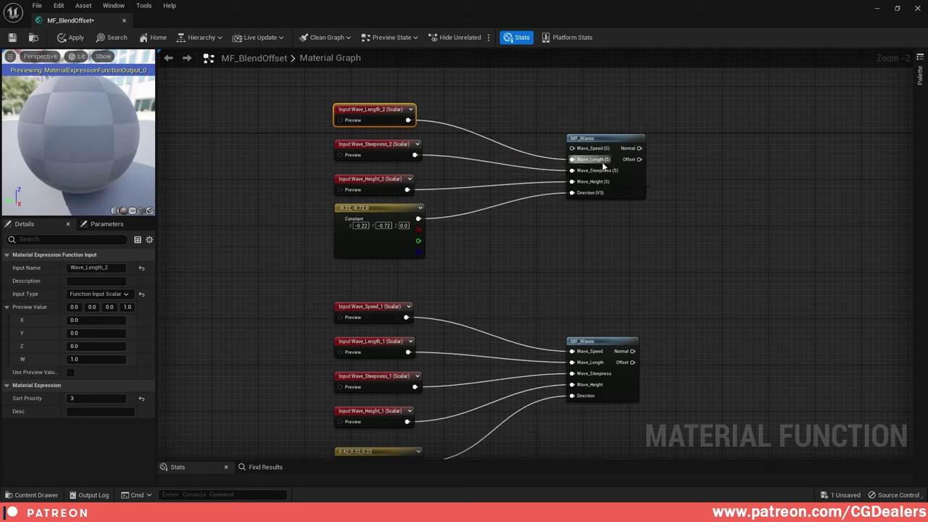
click(95, 398)
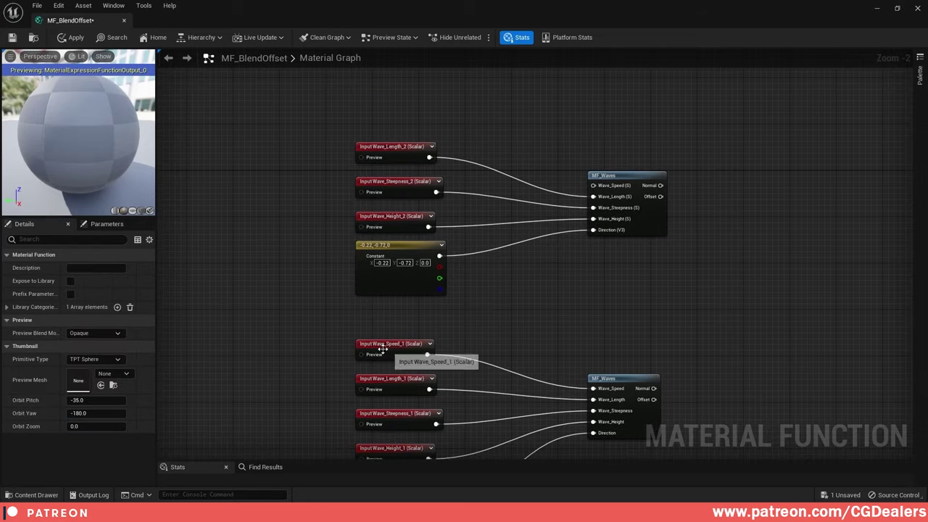
- Copy the Wave_Speed_1 input above Wave_Length_2, connect the copy to the upper MF_Waves node's Wave_Speed (S) and edit its sort priority
click(380, 350)
key(ctrl+c)
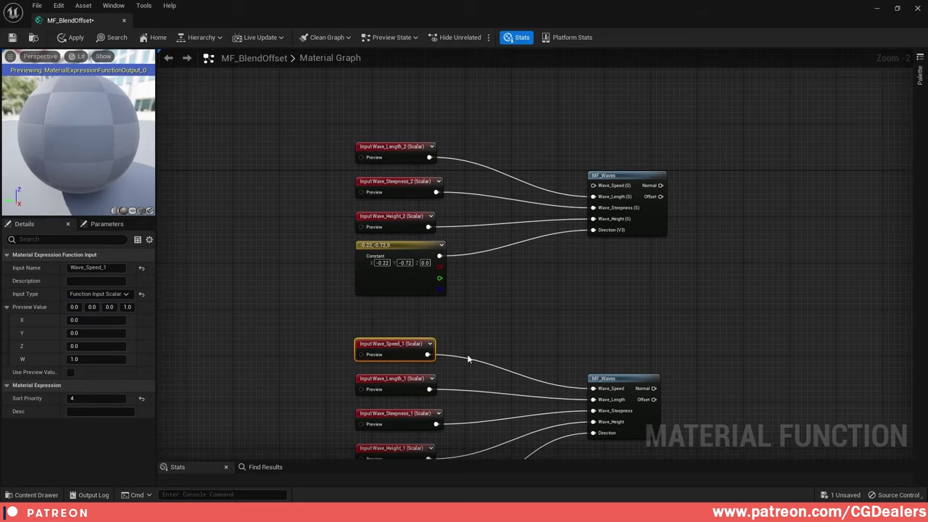
key(ctrl+v)
drag(512, 363, 593, 185)
click(338, 88)
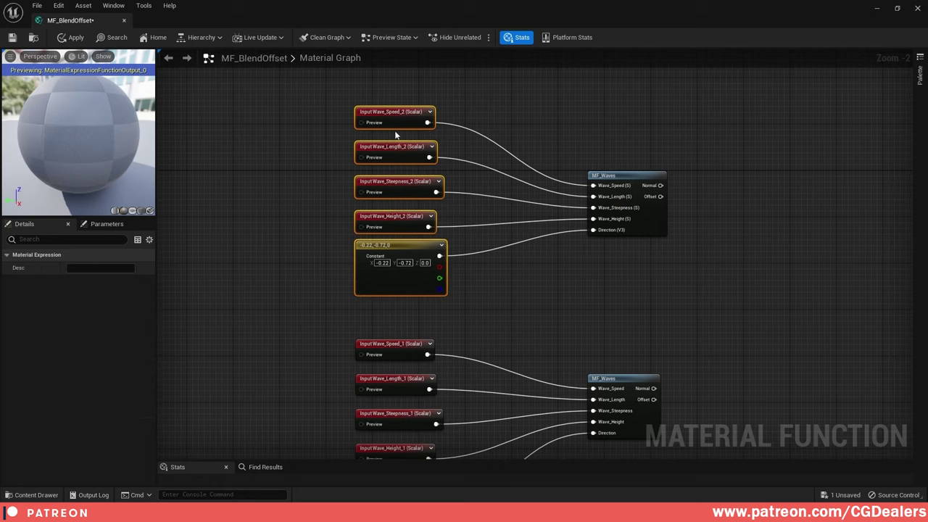
click(388, 114)
click(84, 396)
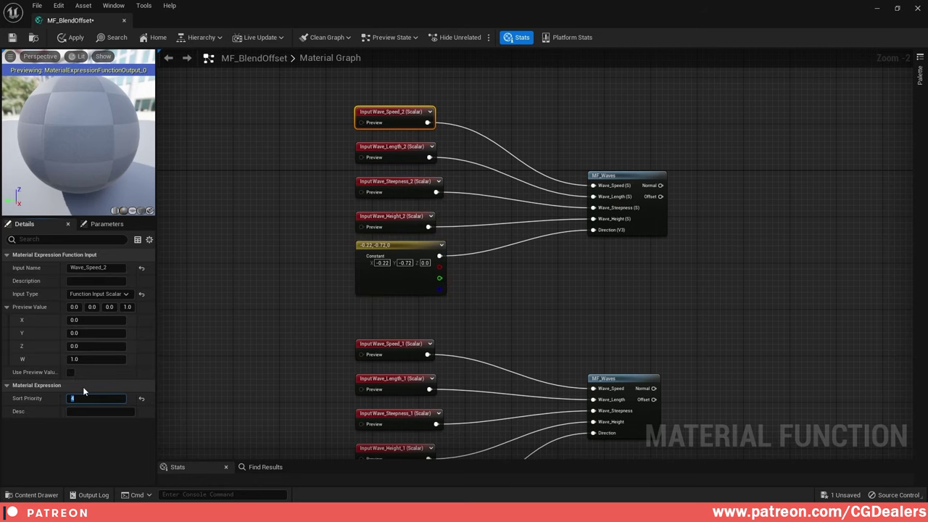
click(681, 296)
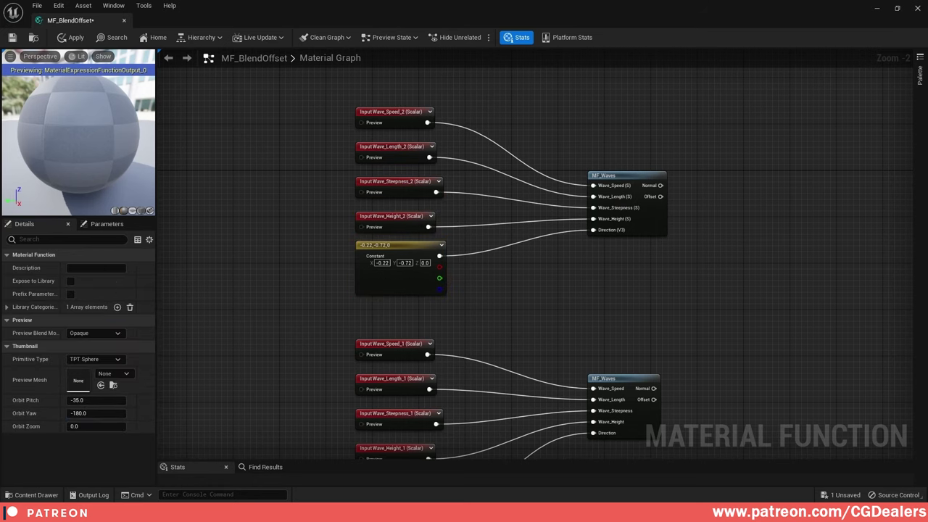
- Place an Add node beside the lower MF_Waves node, connect that node's Offset to input B and straighten the connection
right_drag(731, 311, 608, 229)
right_drag(664, 289, 624, 258)
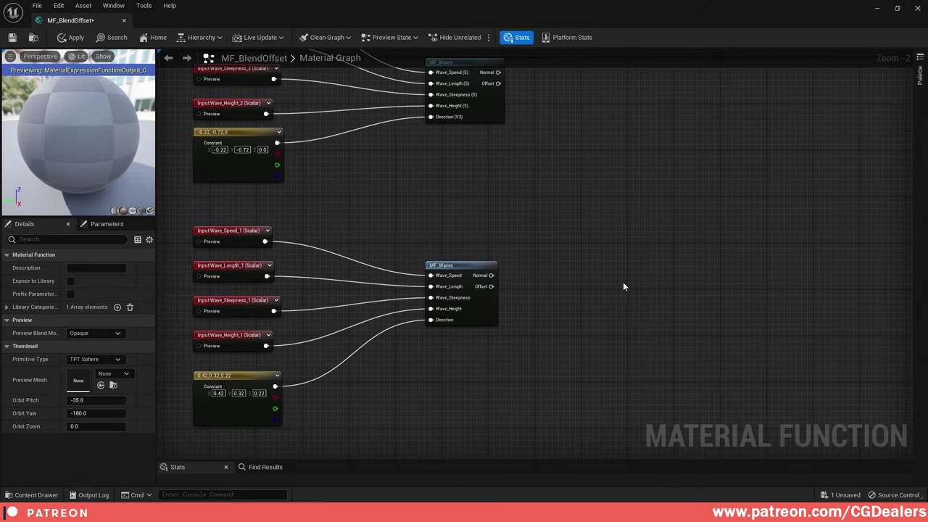
right_click(644, 286)
text(add)
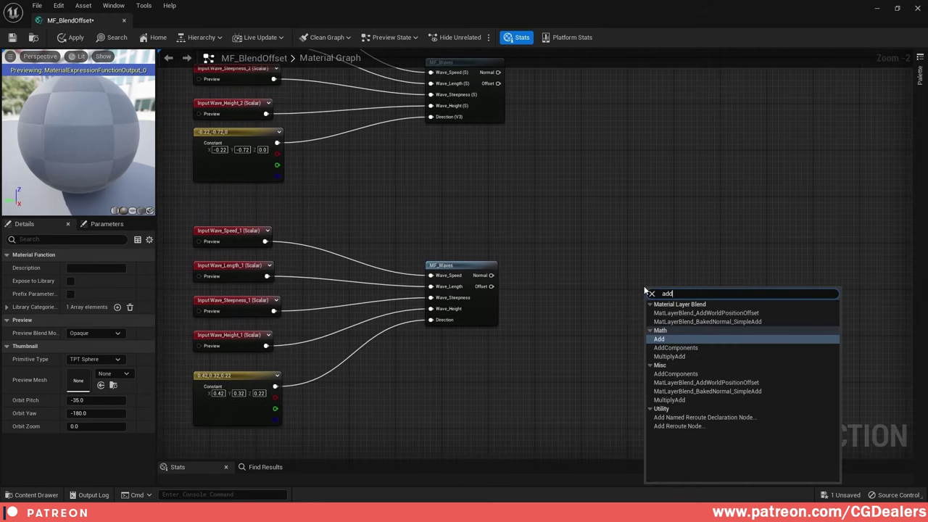
key(Return)
mouse_move(661, 289)
mouse_down()
mouse_move(615, 273)
mouse_move(610, 261)
mouse_up()
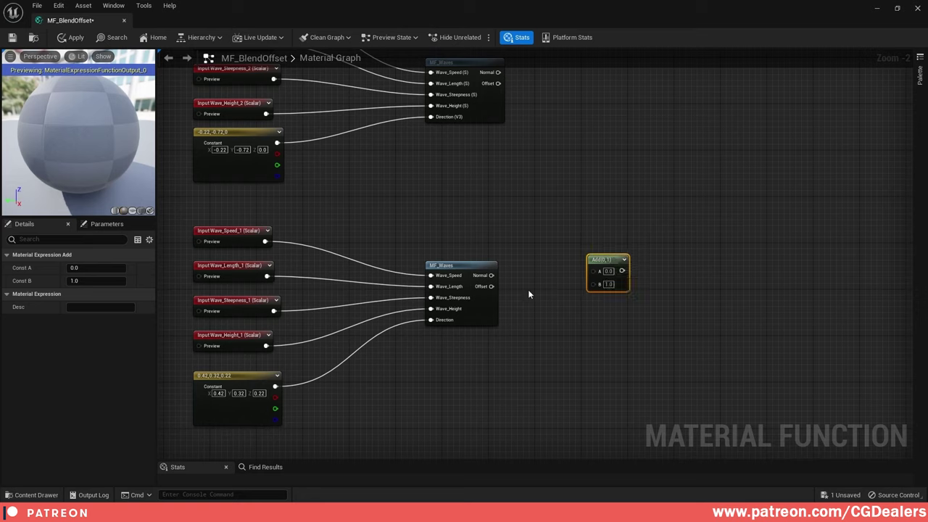
drag(492, 286, 637, 273)
drag(428, 243, 701, 359)
key(q)
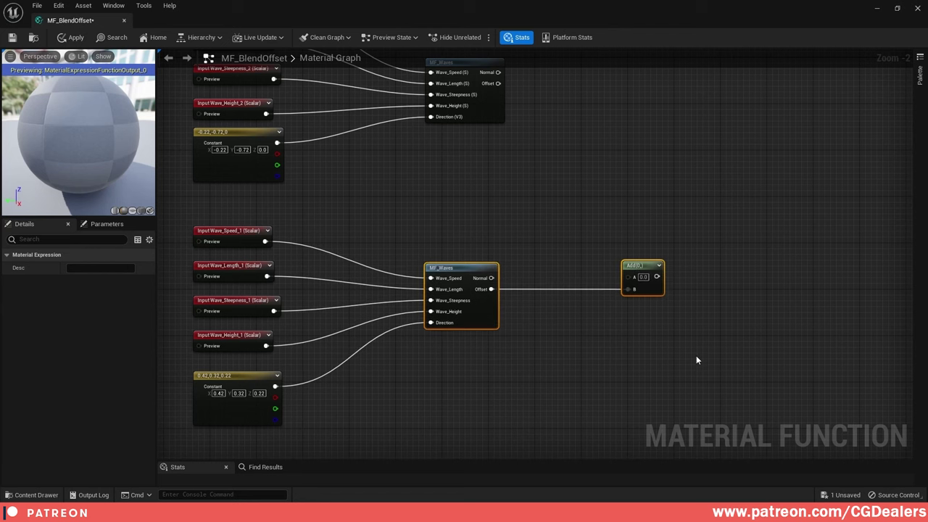
click(696, 356)
- Connect the upper MF_Waves node's Offset output to input A of the Add node
right_drag(696, 355, 681, 373)
right_drag(496, 95, 502, 110)
drag(510, 111, 423, 343)
drag(489, 116, 622, 312)
click(641, 188)
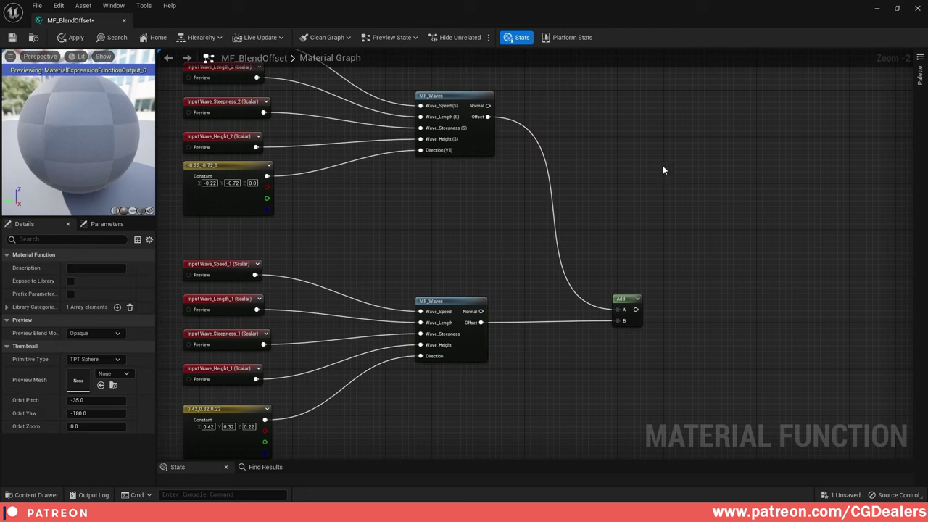
- Add a BlendAngleCorrectedNormals node and connect the upper MF_Waves Normal to BaseNormal and the lower MF_Waves Normal to AdditionalNormal
right_drag(663, 165, 638, 190)
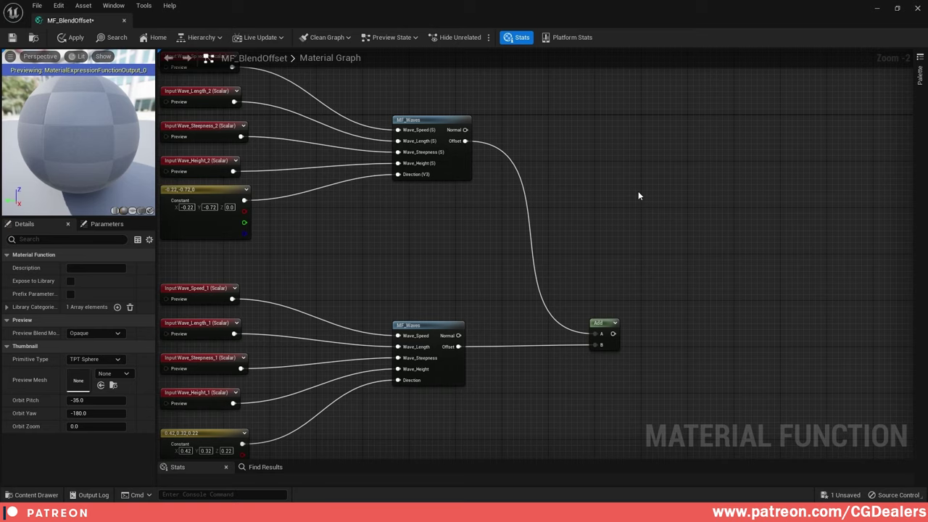
right_click(622, 154)
text(blenmd)
key(BackSpace)
key(BackSpace)
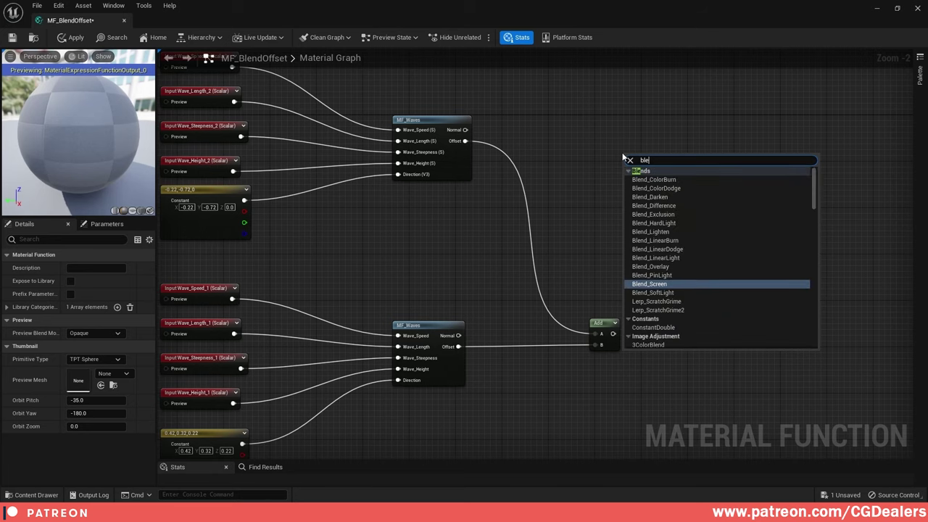
text(da)
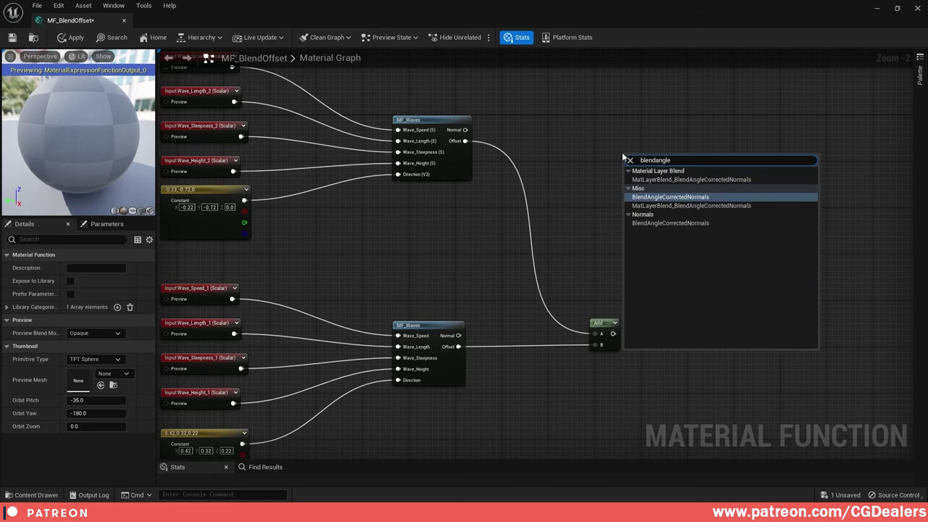
text(ngle)
key(Return)
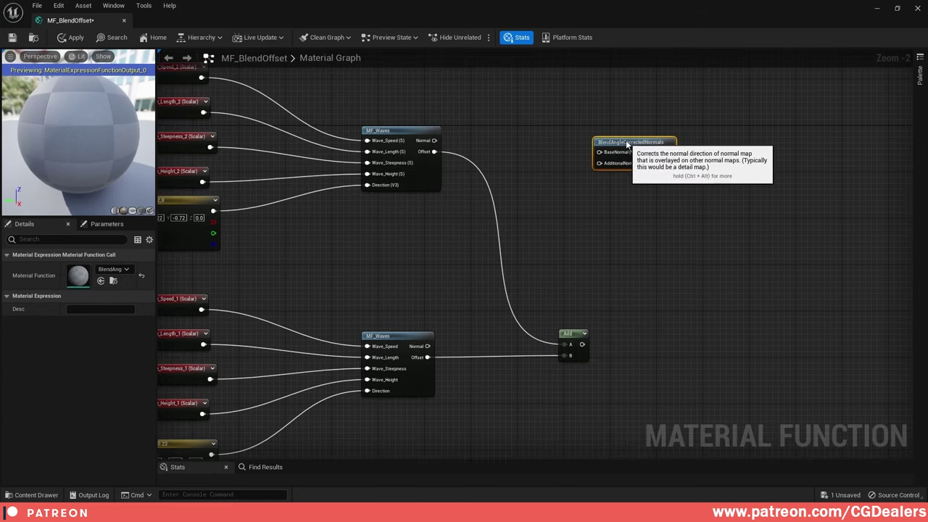
drag(439, 140, 611, 132)
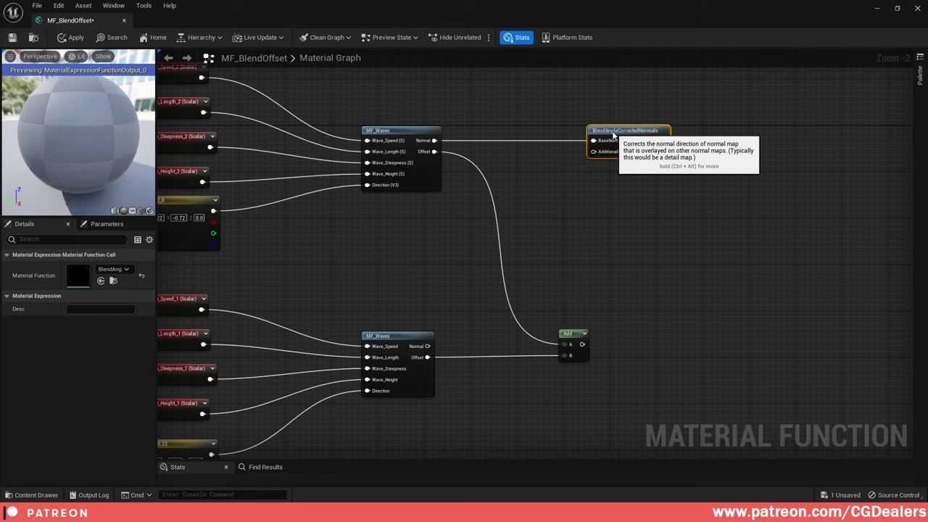
drag(428, 346, 599, 157)
- Add reroute points to the two crossing wires, placing one beside the lower node's Normal output and one beside the upper node's Offset output
right_drag(564, 254, 506, 215)
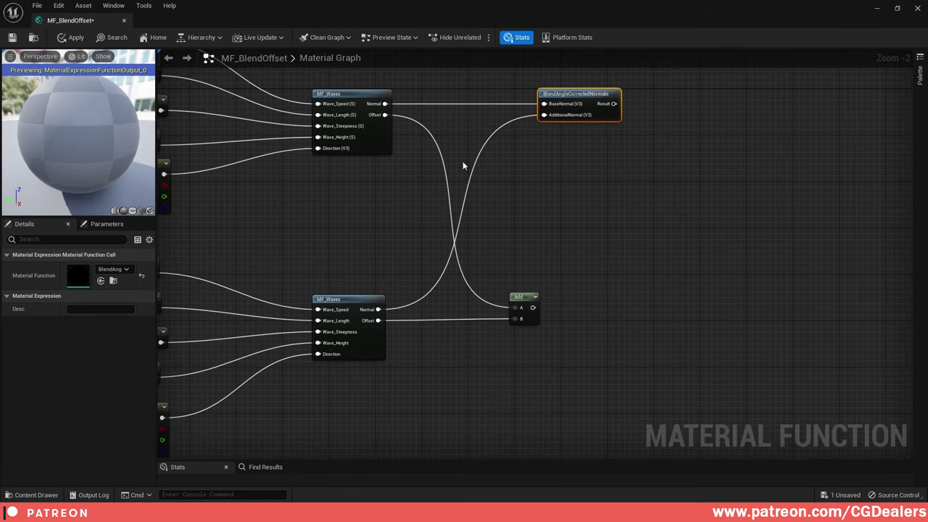
double_click(461, 211)
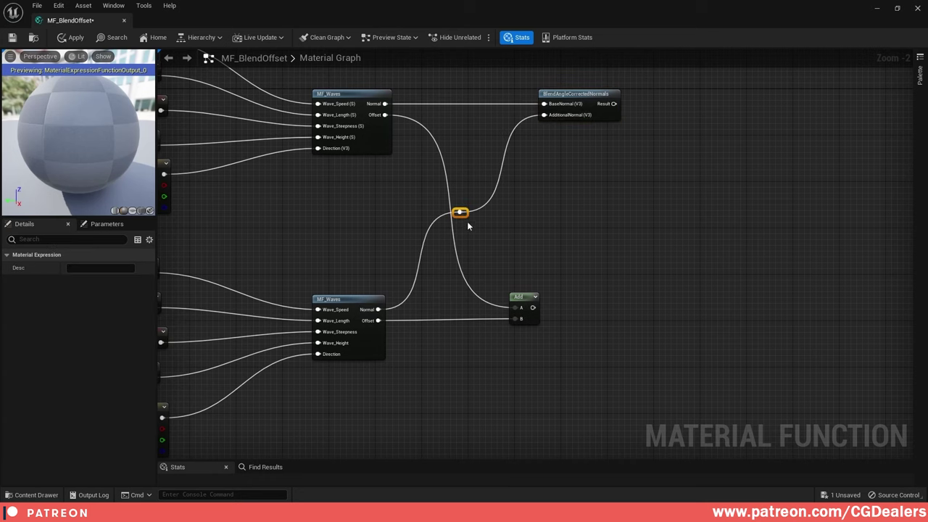
drag(467, 217, 464, 307)
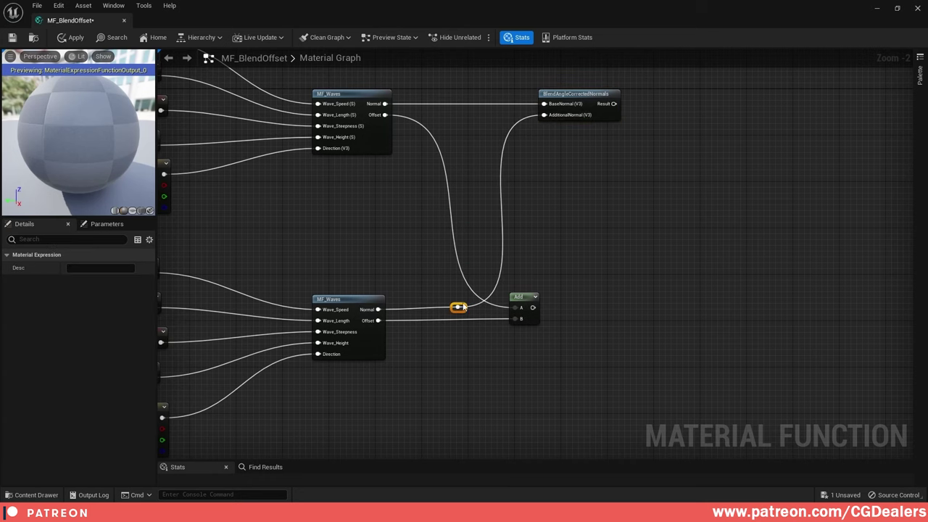
double_click(455, 238)
drag(461, 242, 420, 121)
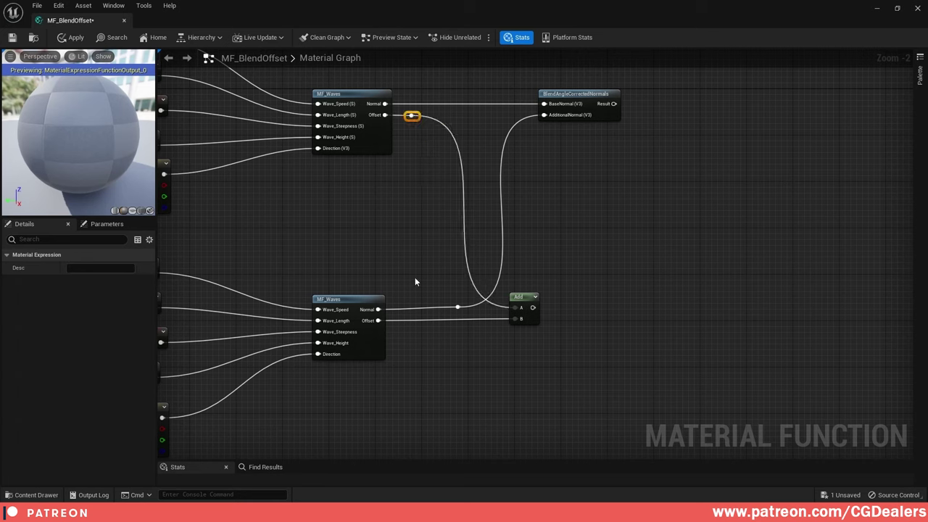
- Straighten the connections between the lower MF_Waves node, its reroute point and the Add node
drag(338, 277, 569, 363)
click(559, 359)
drag(310, 272, 473, 319)
key(q)
drag(561, 269, 339, 340)
key(q)
click(598, 320)
- Straighten the connections between the upper MF_Waves node, its reroute point and the BlendAngleCorrectedNormals node
right_drag(617, 285, 566, 308)
drag(295, 84, 580, 200)
key(q)
click(564, 200)
- Add a Lerp node below and beyond the Add node and connect the Add output to its B input
right_drag(549, 219, 549, 141)
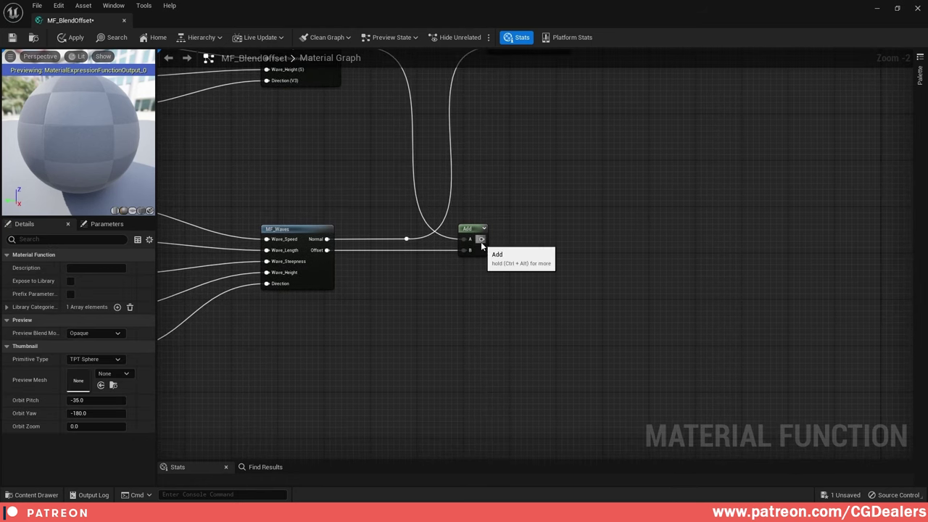
key(l)
click(543, 311)
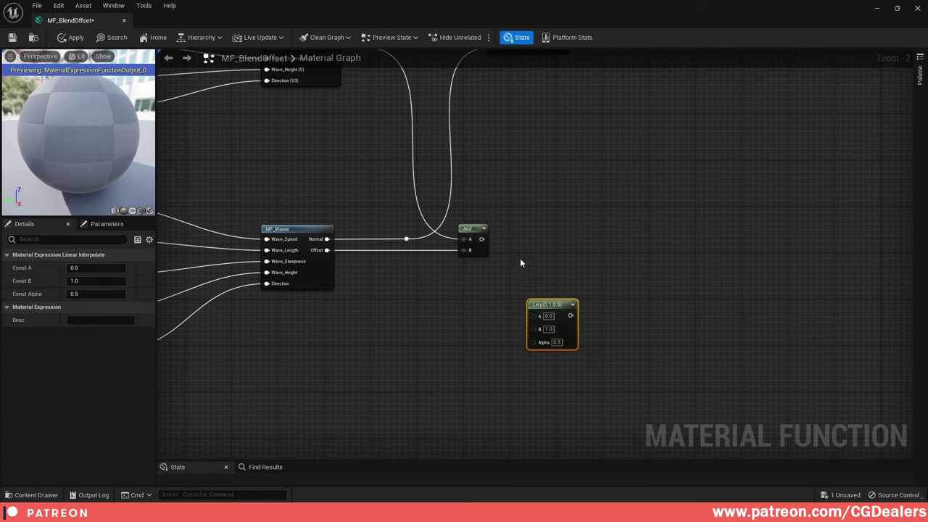
right_drag(520, 259, 519, 207)
drag(479, 183, 532, 277)
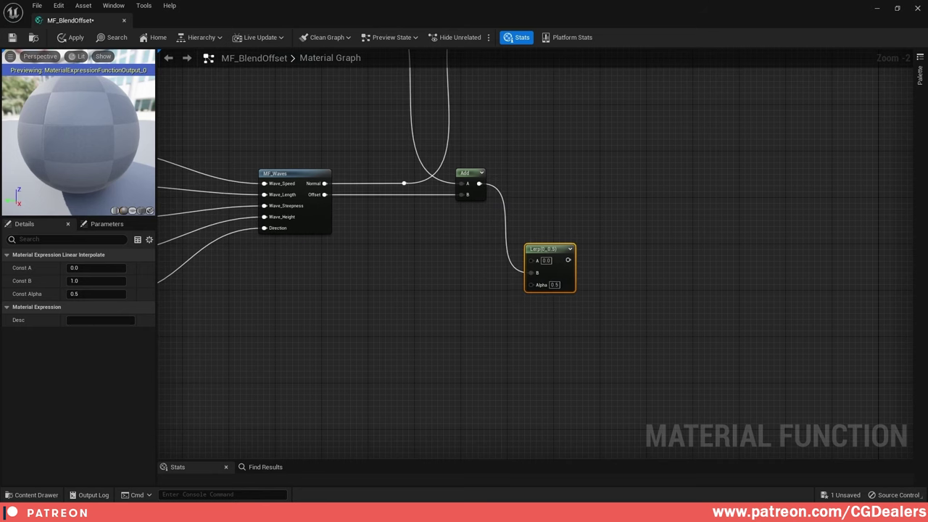
- Duplicate the Wave_Height_1 input node and place the copy between the lower MF_Waves node and the Lerp node
right_drag(687, 286, 716, 227)
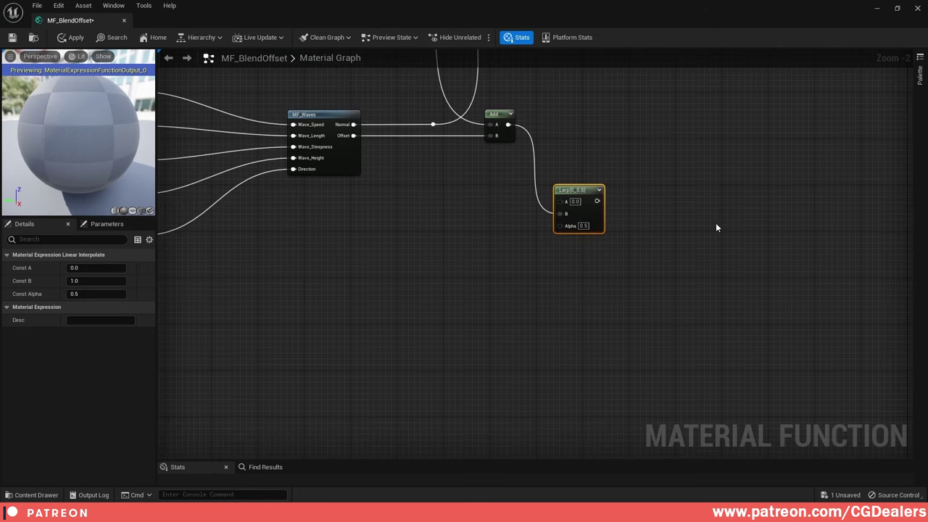
click(716, 225)
right_drag(414, 257, 654, 266)
click(349, 207)
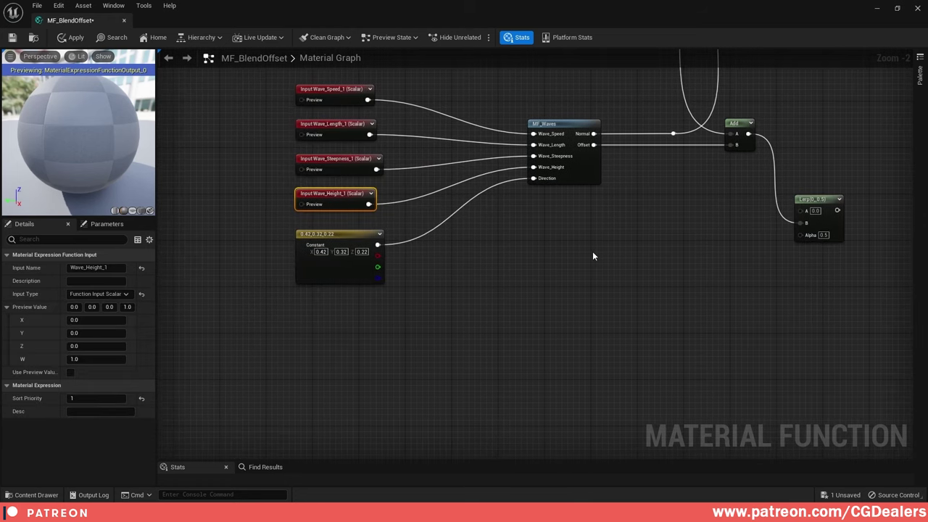
key(ctrl+c)
key(ctrl+v)
drag(613, 257, 659, 227)
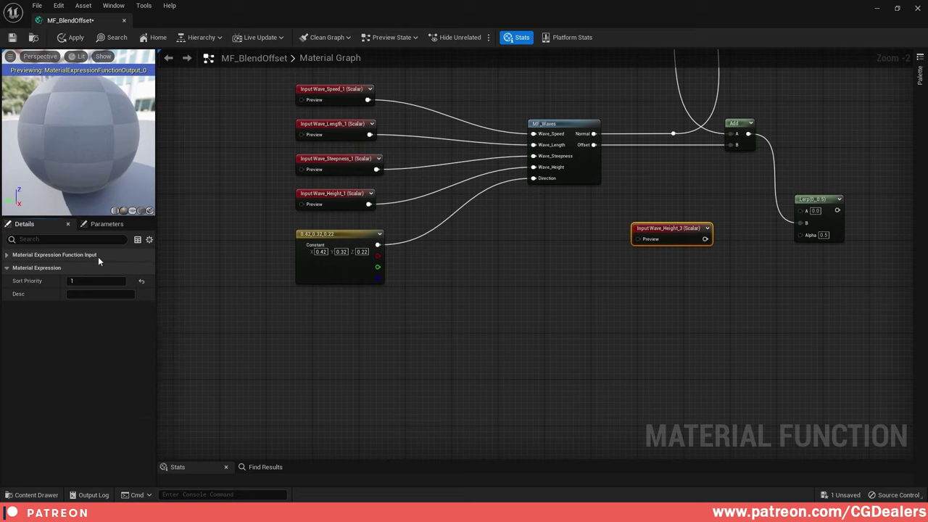
- Rename the copied input Overall_Intensity and connect it to the Lerp node's Alpha
click(106, 268)
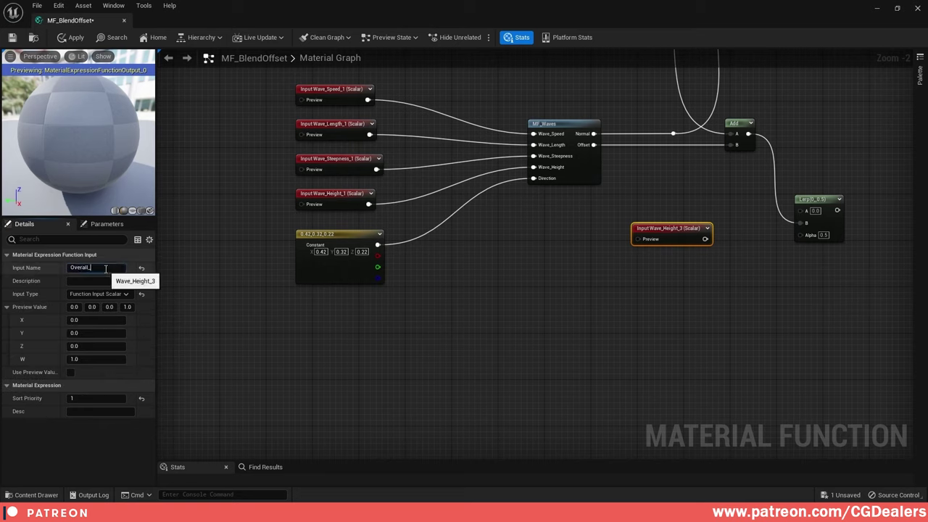
text(Overall_Intensity)
key(Return)
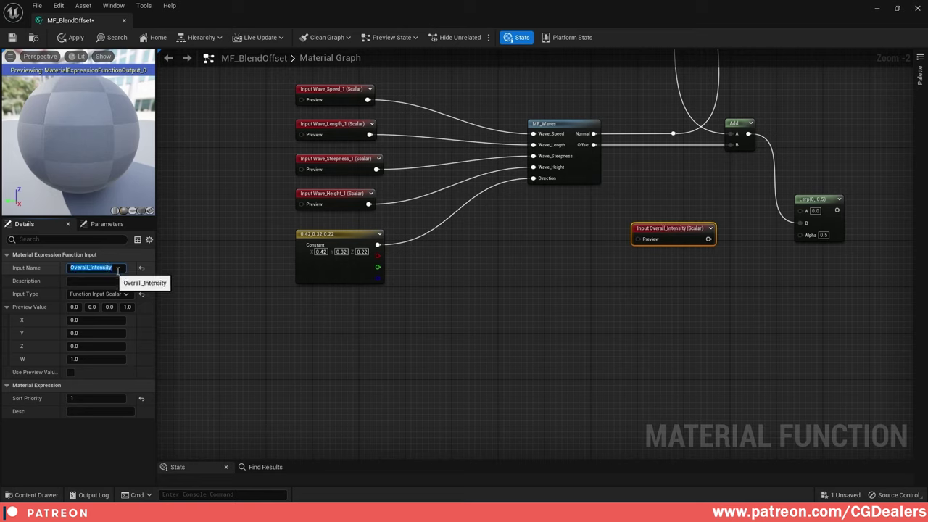
drag(709, 239, 801, 235)
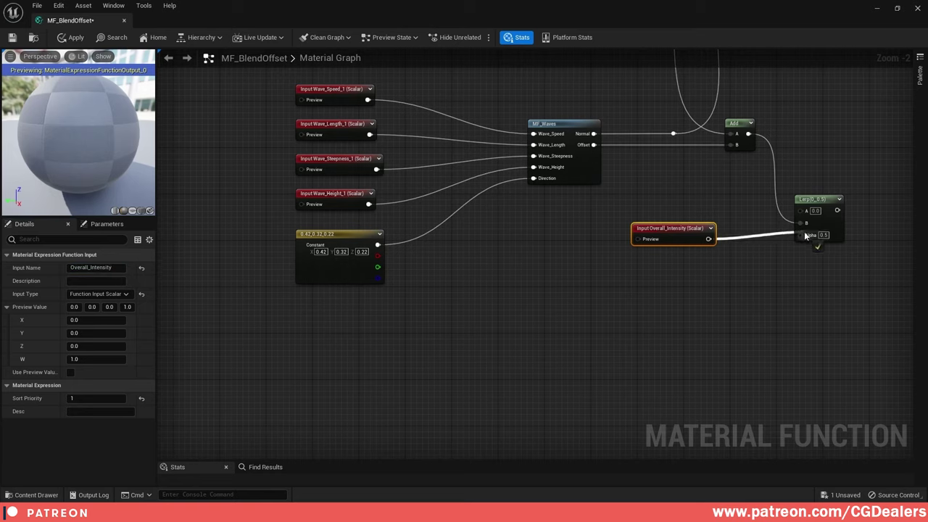
- Add a second Lerp node beyond and below the BlendAngleCorrectedNormals node and connect Overall_Intensity to its Alpha
right_drag(739, 271, 682, 268)
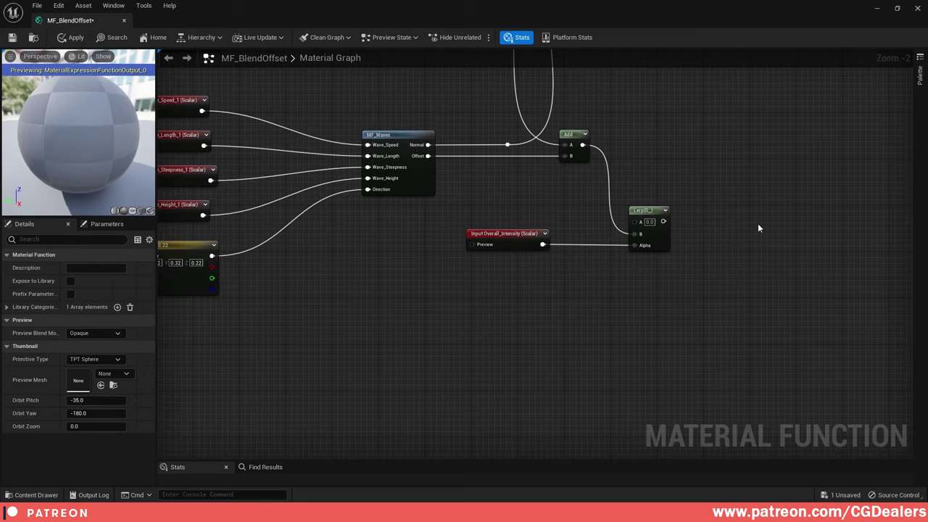
right_drag(758, 223, 701, 347)
right_drag(659, 172, 606, 218)
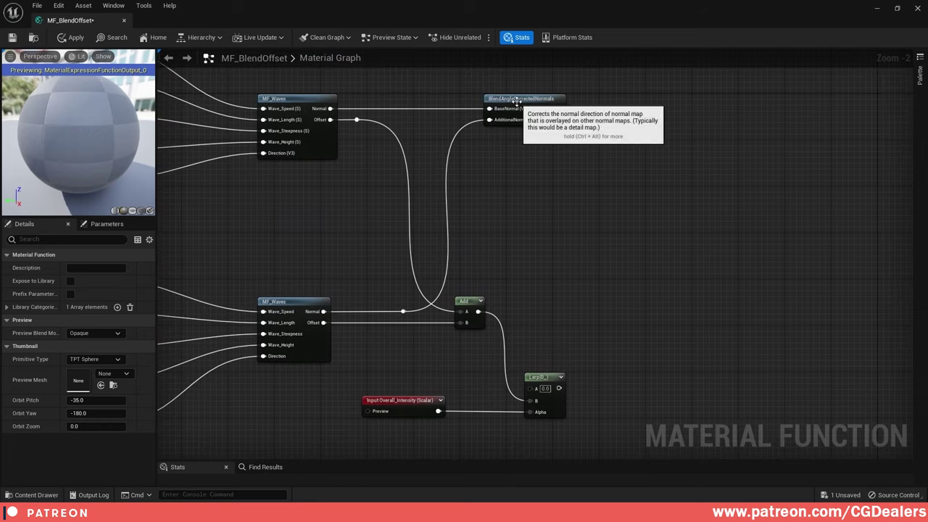
click(719, 190)
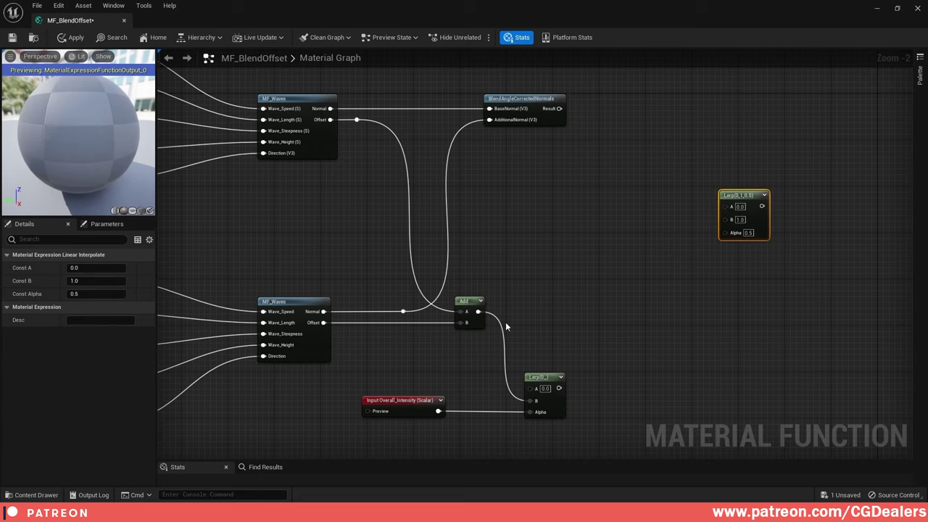
drag(437, 411, 723, 232)
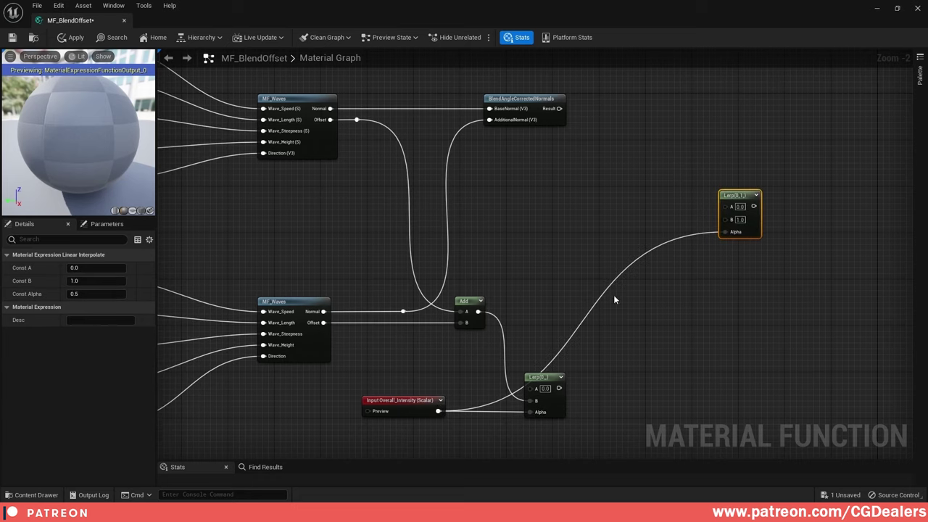
- Add a reroute point to the wire from Overall_Intensity to the upper Lerp and place it just above the Add node
double_click(591, 314)
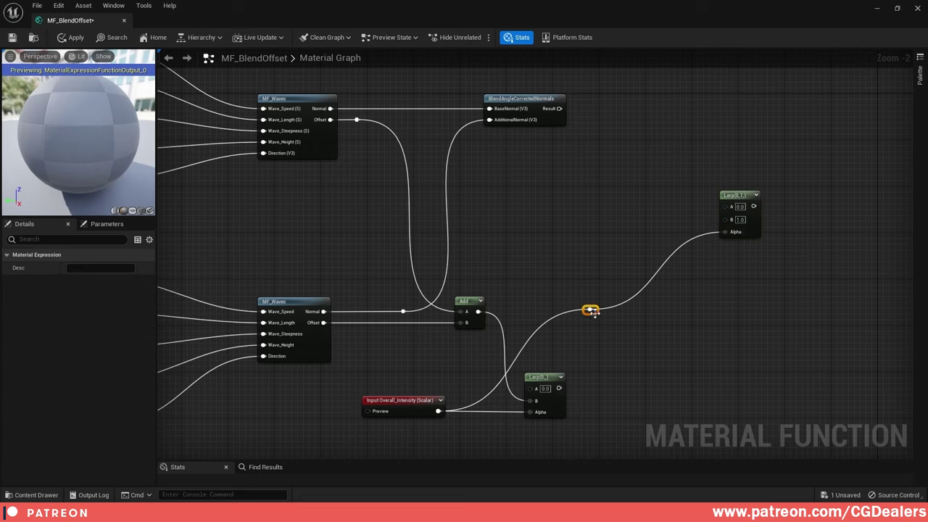
drag(593, 313, 477, 285)
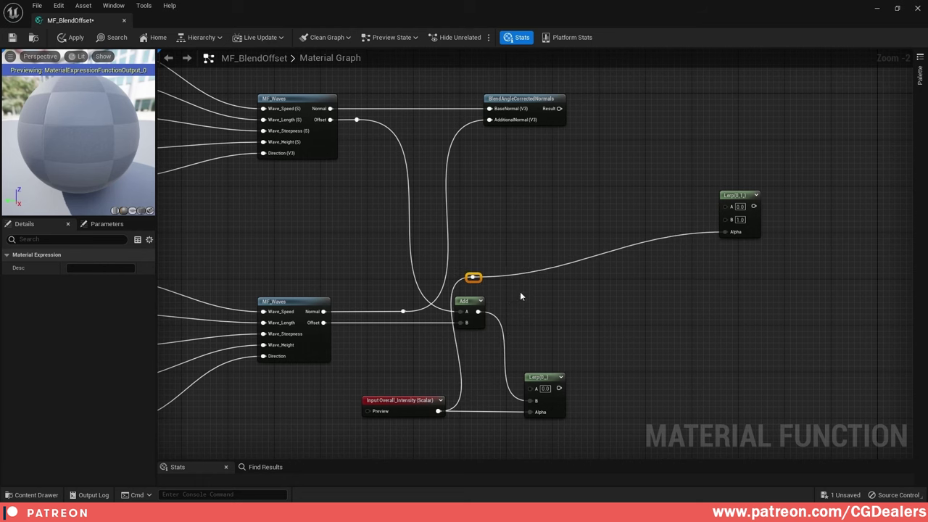
right_drag(520, 292, 639, 276)
- Tidy the layout by shifting the Overall_Intensity and Add nodes slightly and lowering the upper Lerp nearly level with the reroute point
drag(496, 382, 468, 384)
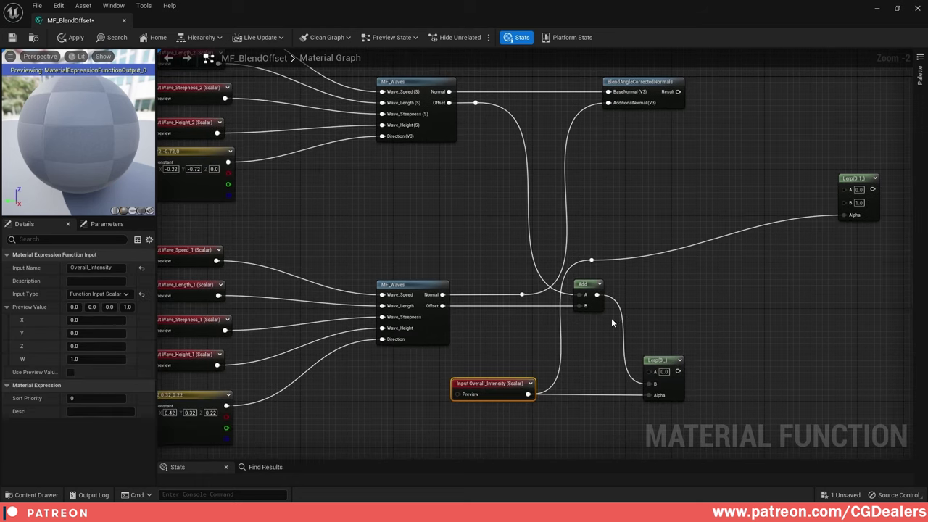
right_drag(612, 323, 625, 291)
drag(808, 180, 806, 227)
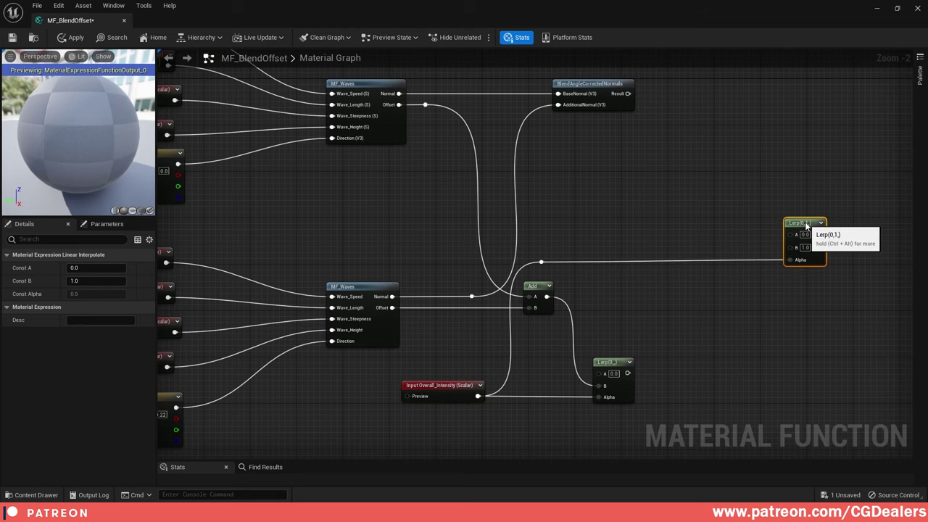
right_drag(510, 401, 499, 404)
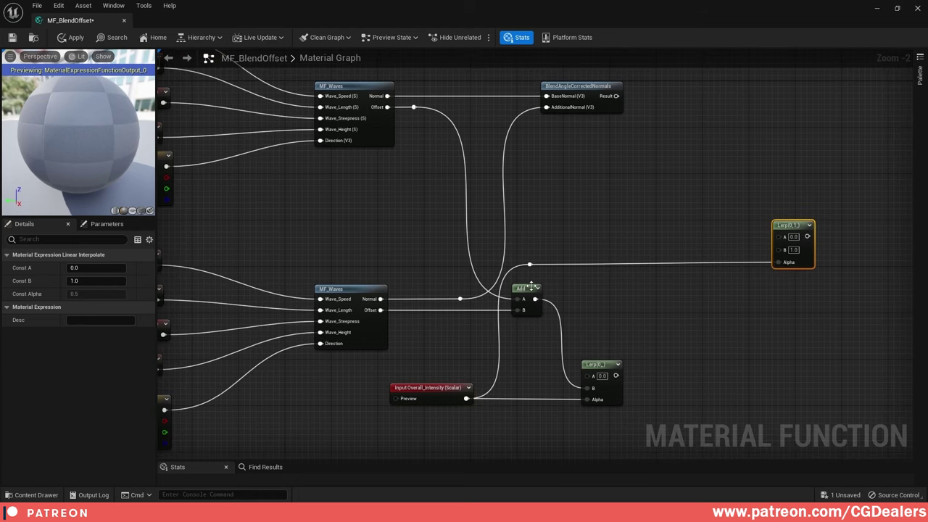
drag(532, 287, 541, 292)
- Connect the Result of BlendAngleCorrectedNormals to the upper Lerp's B input
right_drag(541, 292, 480, 293)
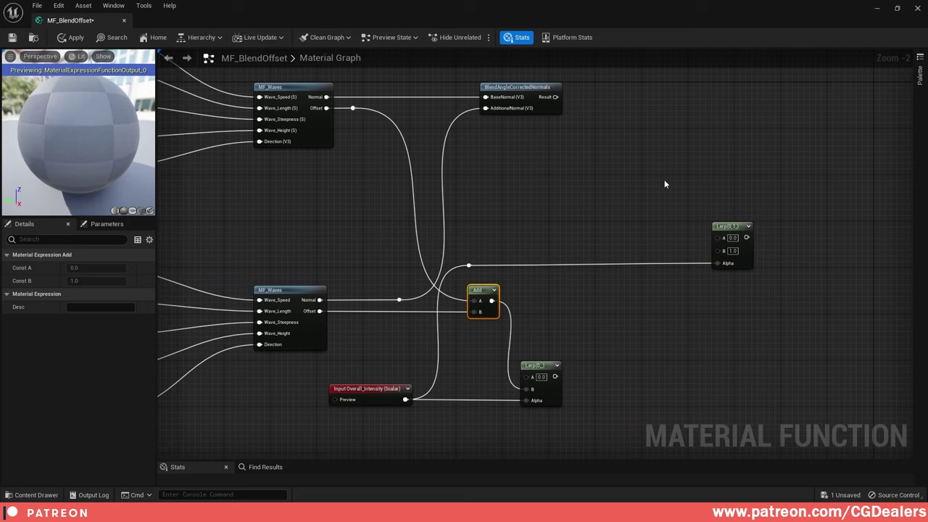
right_drag(665, 170, 630, 231)
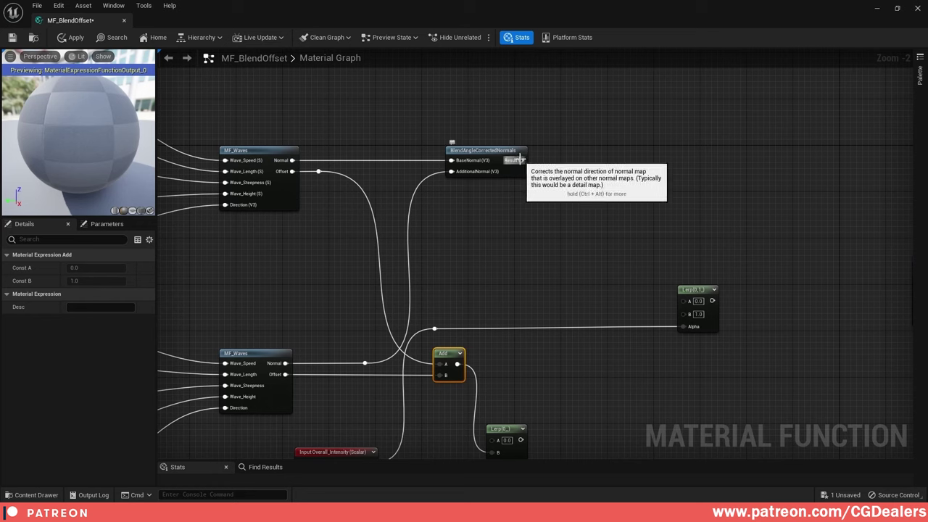
drag(520, 159, 686, 319)
click(673, 165)
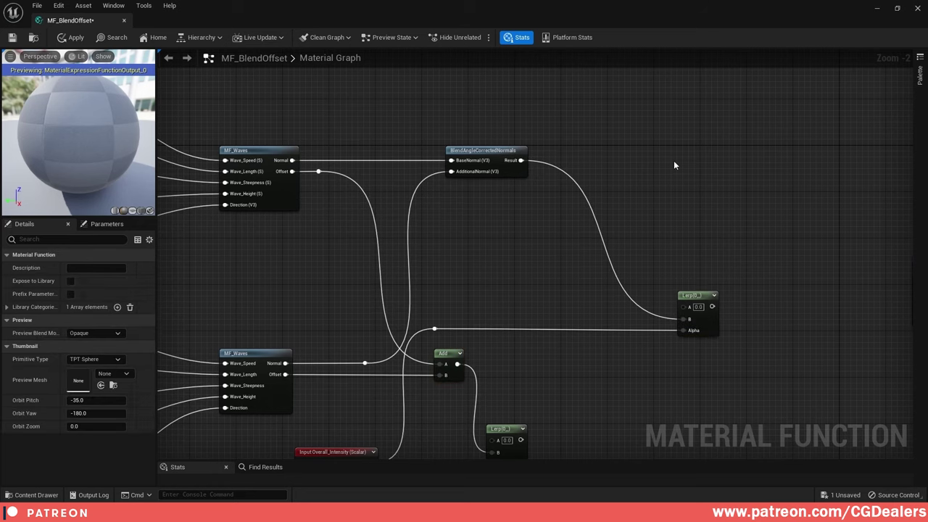
- Add a Constant node and two AppendVector nodes in the empty area above the BlendAngleCorrectedNormals node
right_drag(589, 133, 601, 256)
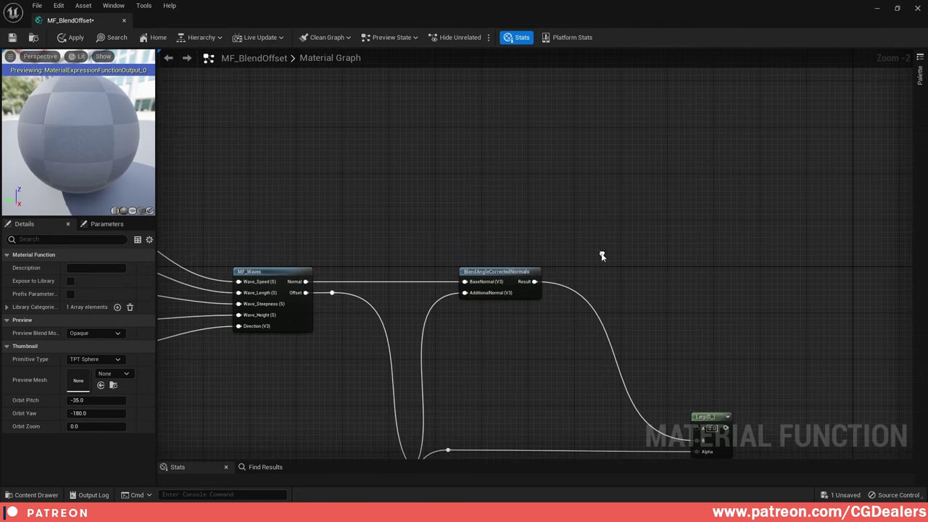
key(1)
click(503, 157)
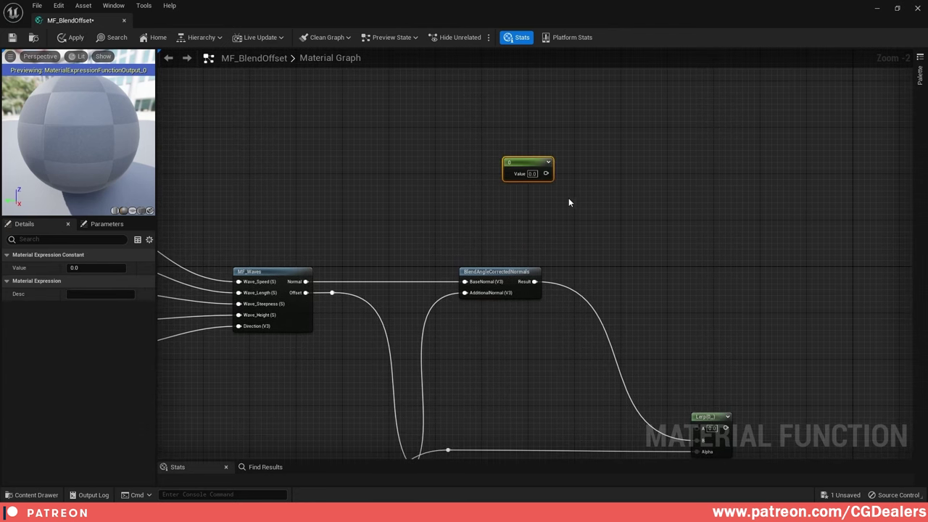
right_click(588, 174)
text(append)
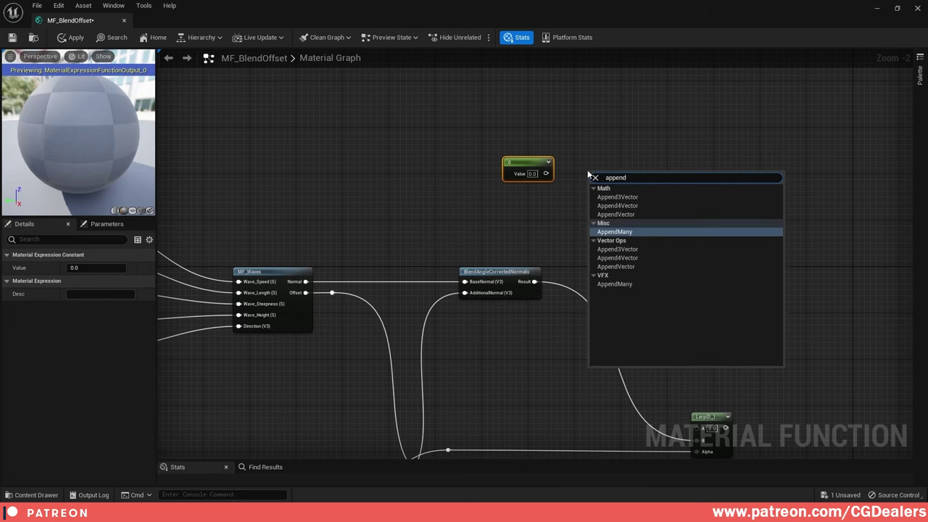
key(Up)
key(Return)
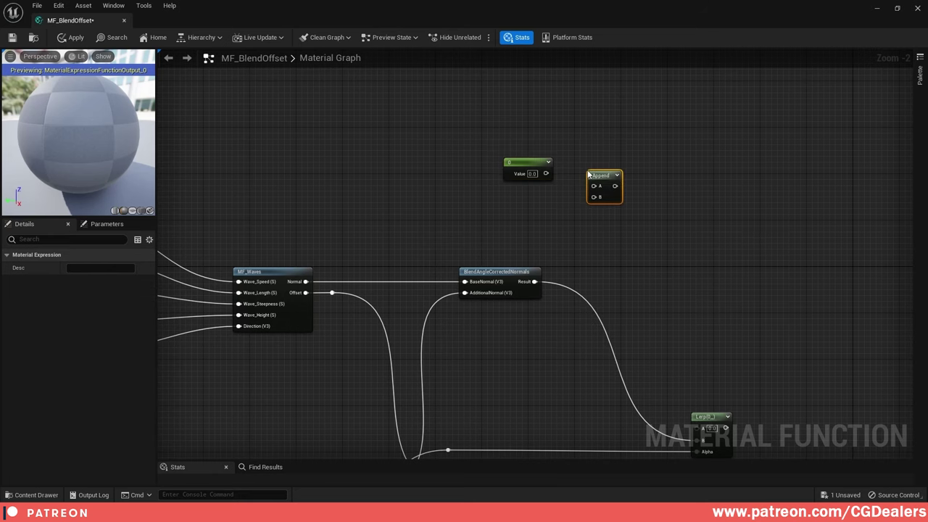
key(ctrl+d)
drag(709, 208, 658, 206)
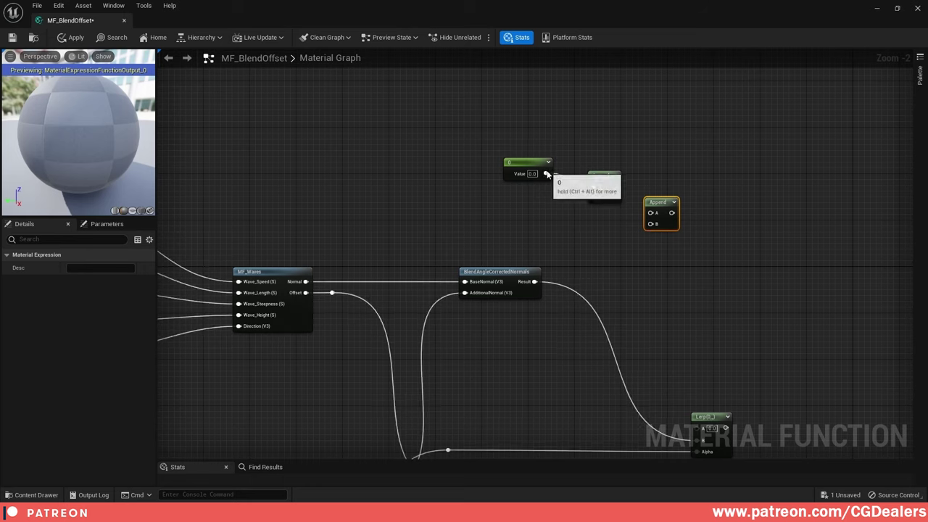
- Connect the Constant to both inputs of the first Append node, then duplicate the Constant below it with a value of 1
drag(547, 174, 599, 163)
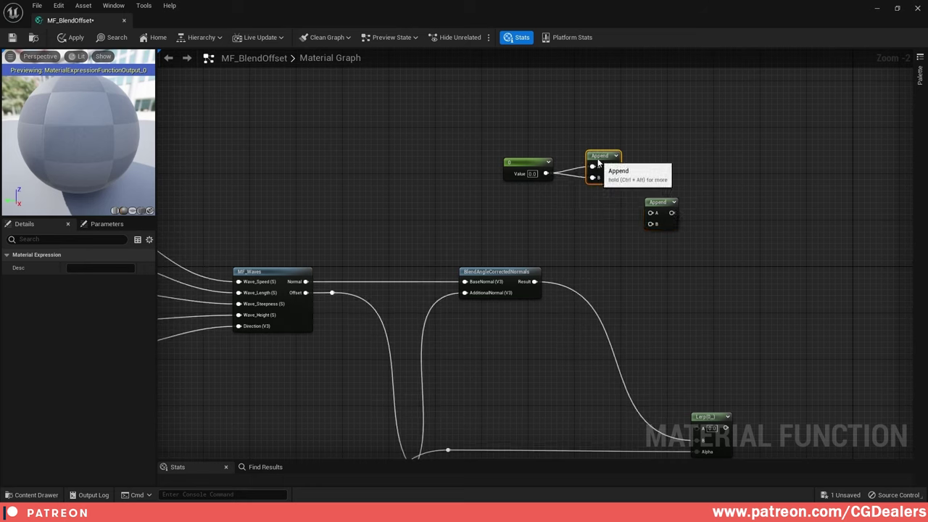
click(539, 173)
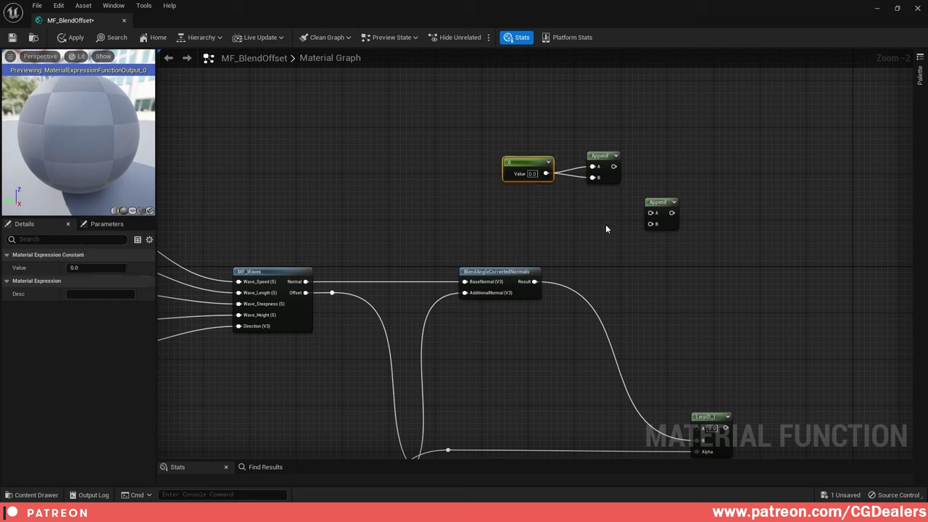
key(ctrl+d)
drag(604, 222, 585, 222)
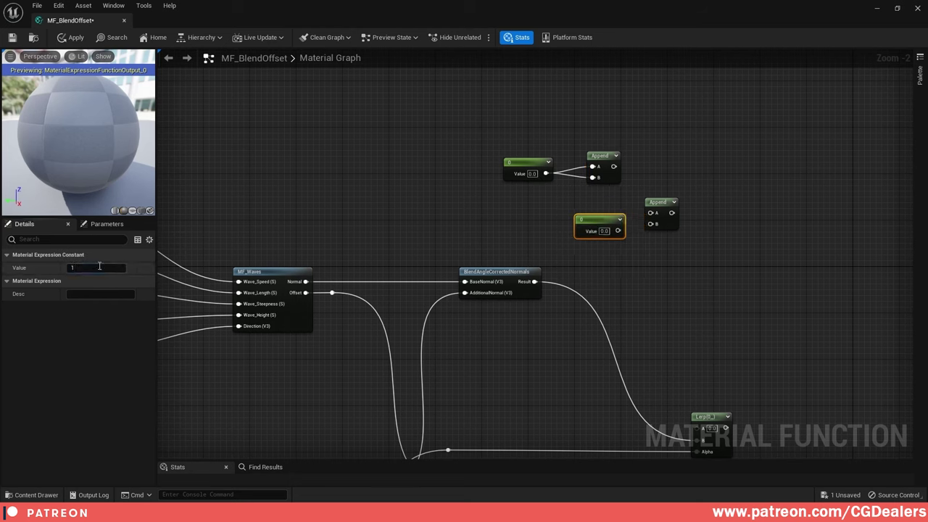
key(Return)
- Connect the first Append to the second Append's A and the 1.0 constant to its B, straightening the constant's wire
drag(660, 203, 707, 204)
drag(614, 167, 697, 212)
drag(618, 230, 697, 225)
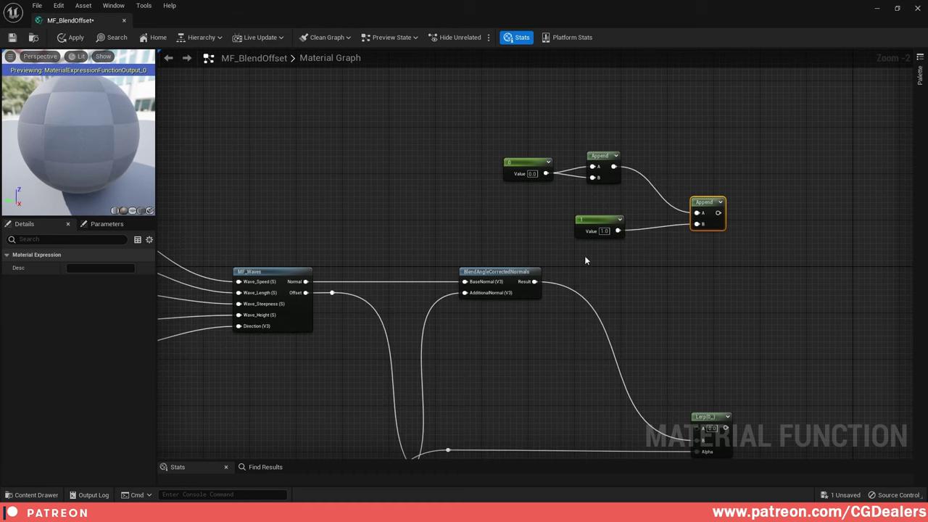
drag(586, 261, 714, 220)
key(q)
- Move the two constants and both Append nodes together closer to the MF_Waves side and connect the final Append to the upper Lerp's A
right_drag(715, 240, 682, 219)
drag(468, 123, 710, 218)
drag(666, 187, 587, 183)
right_drag(627, 229, 593, 180)
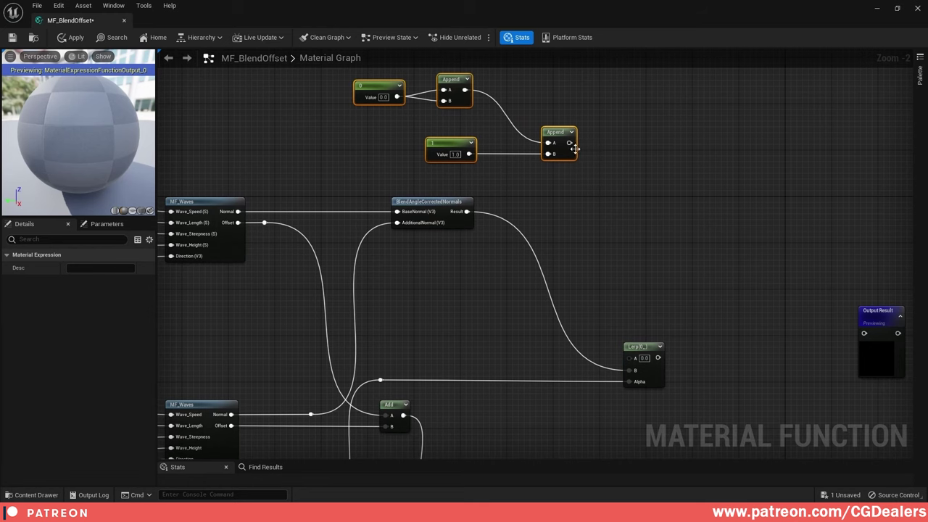
drag(575, 148, 629, 360)
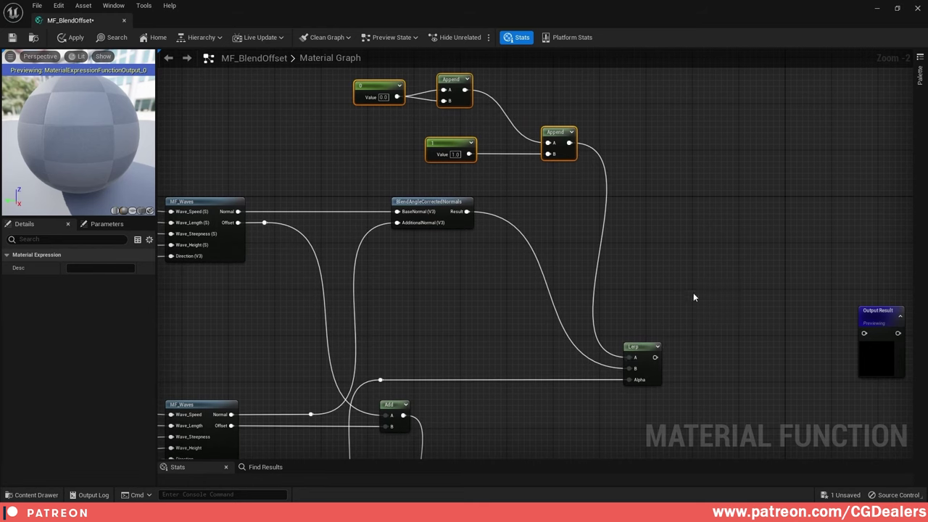
click(694, 297)
- Duplicate the BlendAngleCorrectedNormals node, place it beyond and below the upper Lerp, and connect that Lerp's output to its AdditionalNormal
right_drag(713, 305, 695, 286)
right_drag(425, 213, 461, 164)
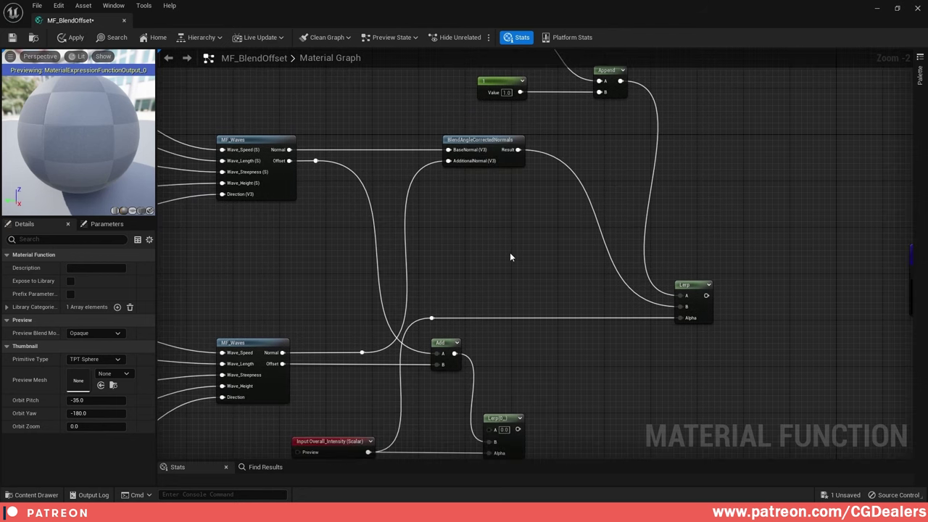
right_drag(512, 263, 581, 200)
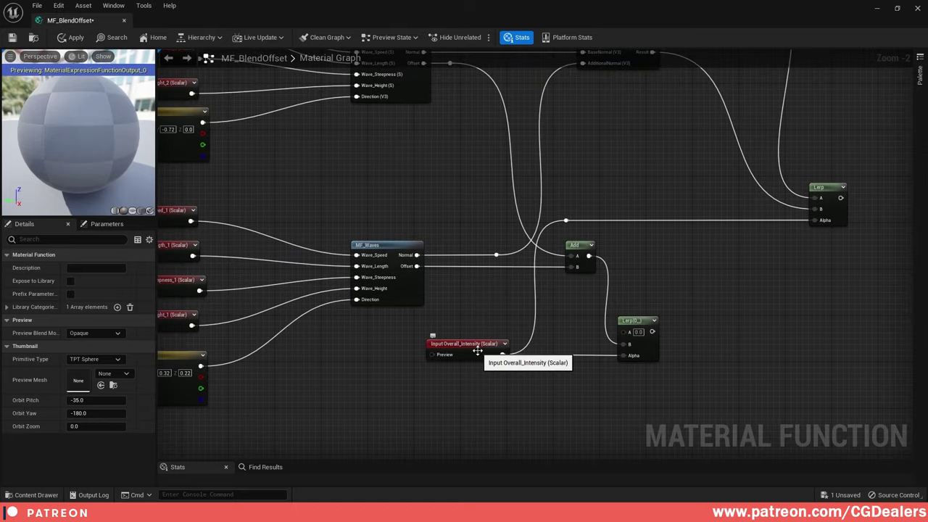
right_drag(681, 244, 532, 289)
right_drag(481, 123, 460, 165)
click(459, 130)
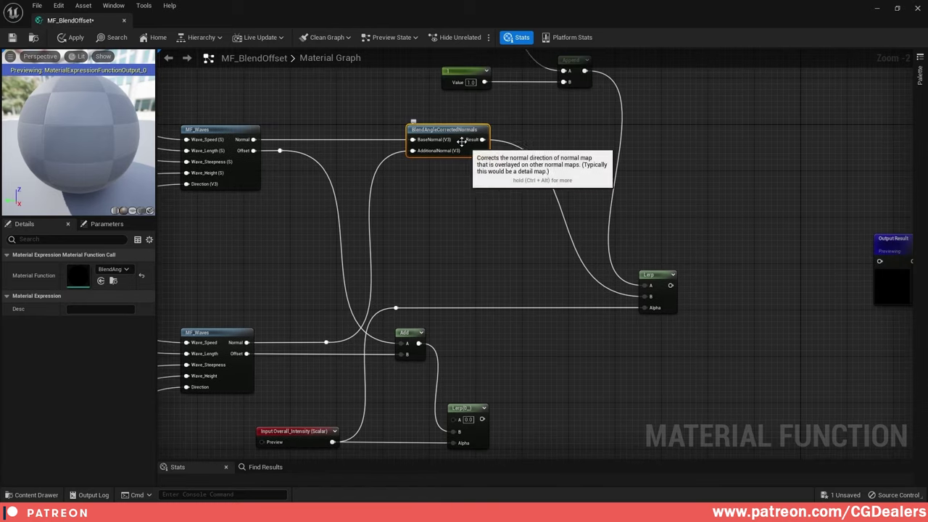
key(ctrl+d)
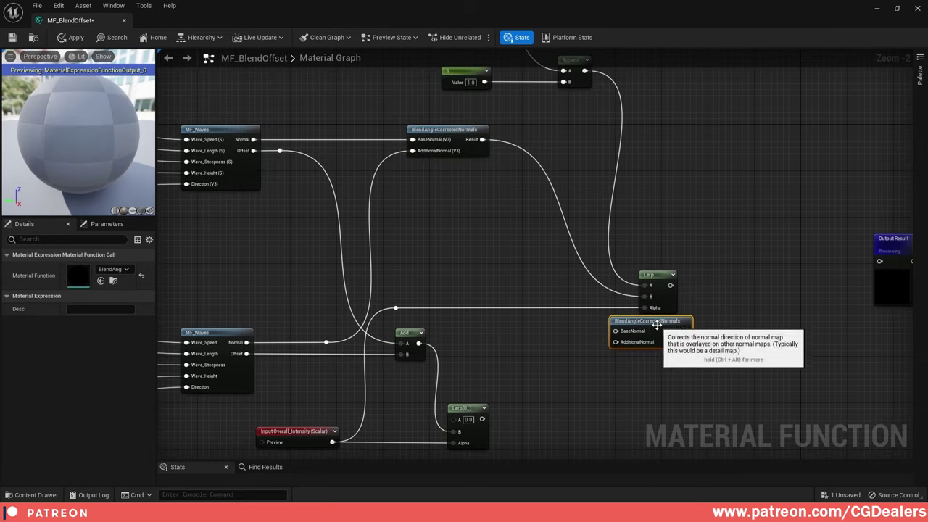
drag(645, 325, 814, 417)
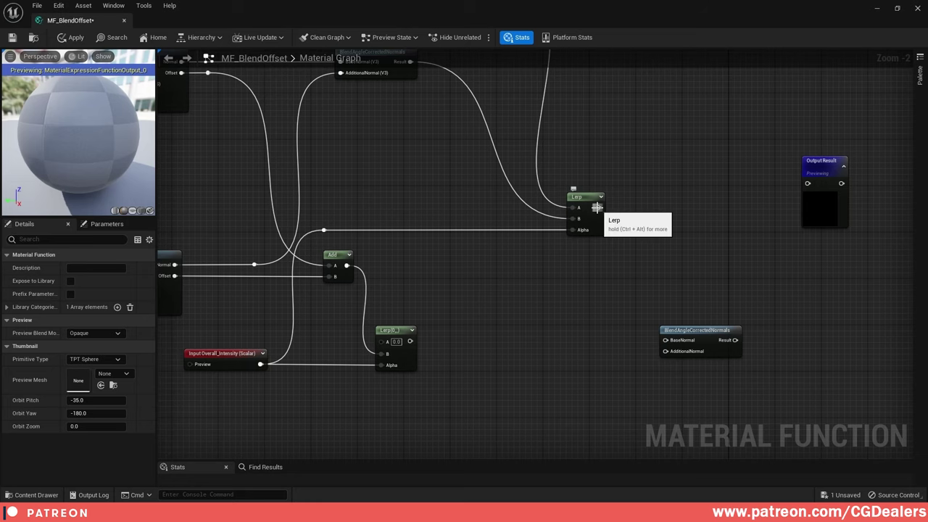
drag(600, 208, 667, 354)
right_drag(667, 354, 785, 329)
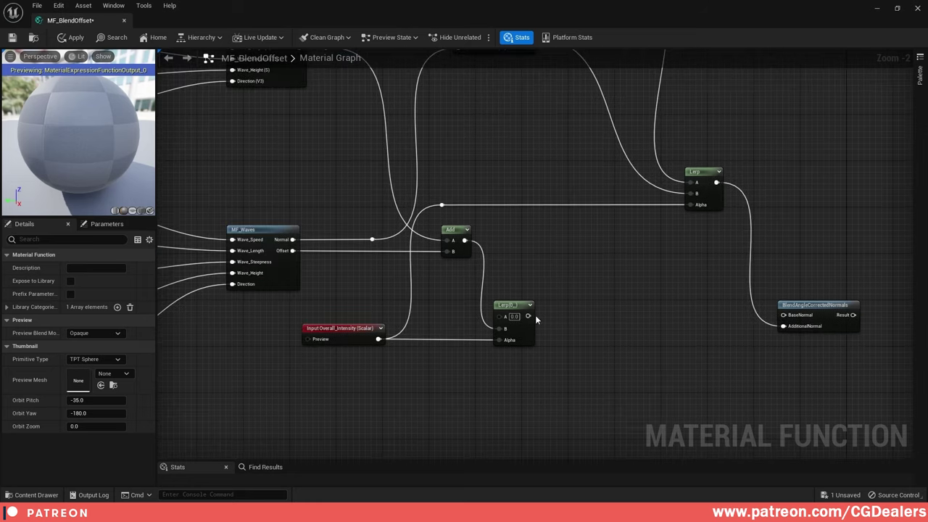
- Add a named reroute called Overall_Intensity_Lerp to the output of the lower Lerp node
drag(528, 316, 575, 316)
text(reroute)
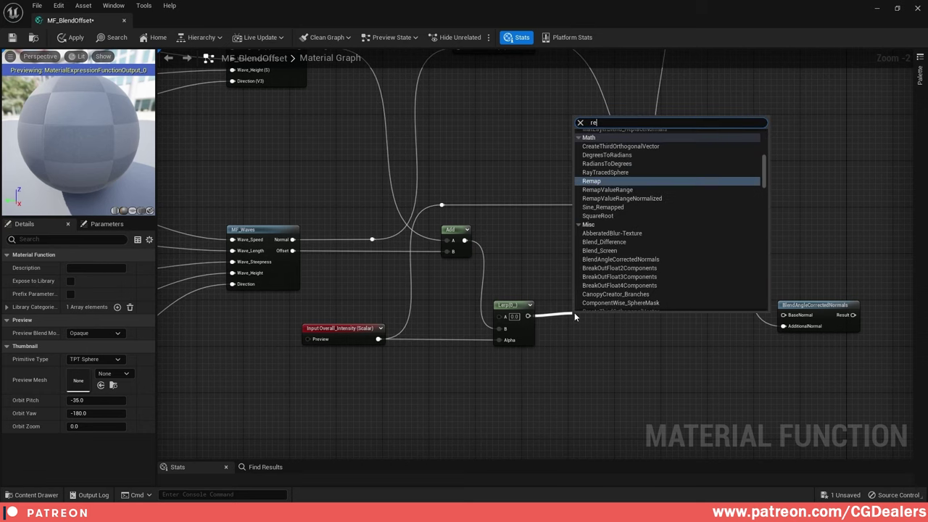
key(Return)
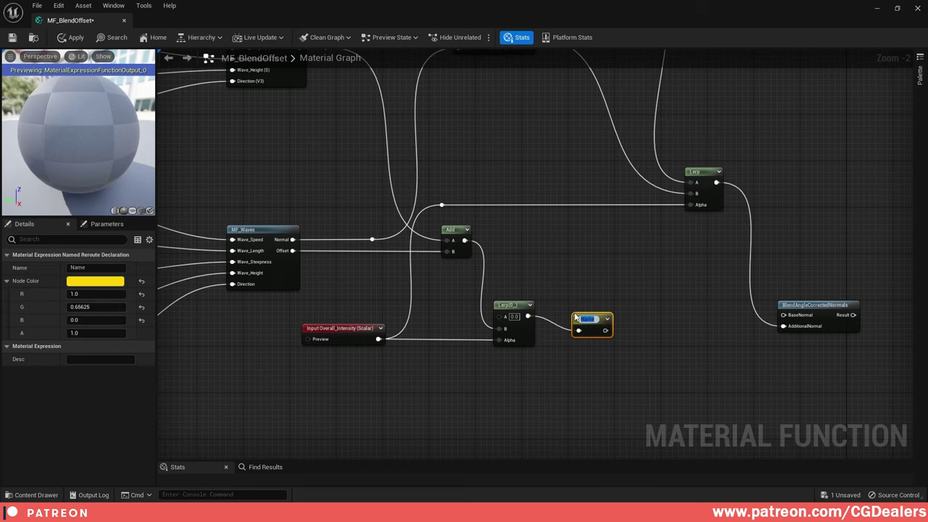
text(I)
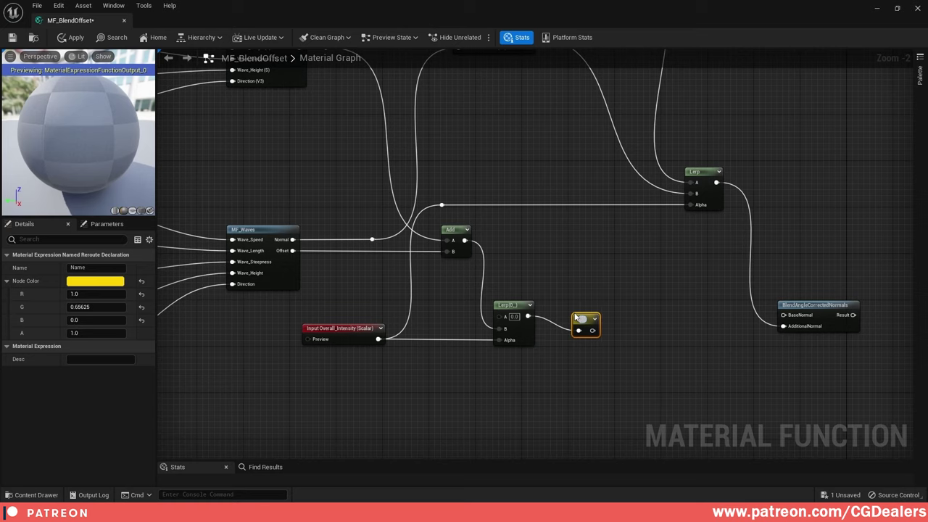
text(verall)
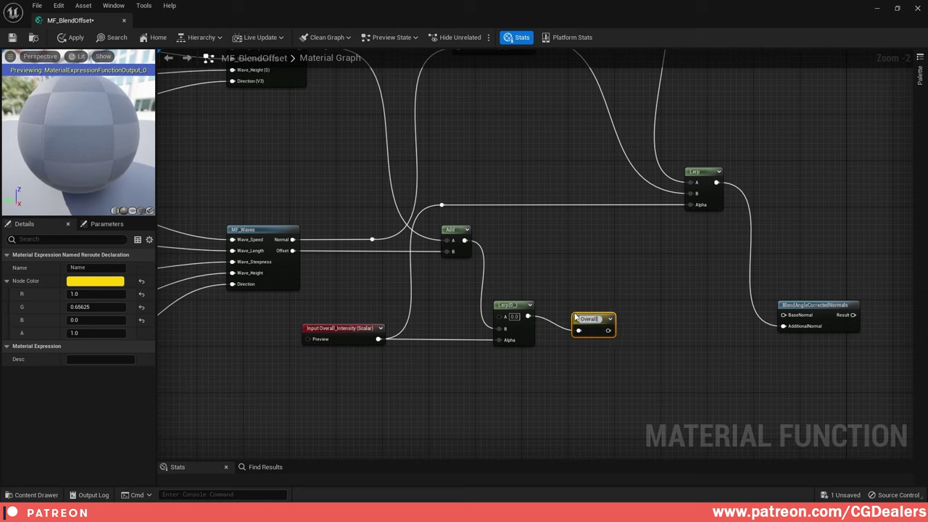
text(_Intensity_)
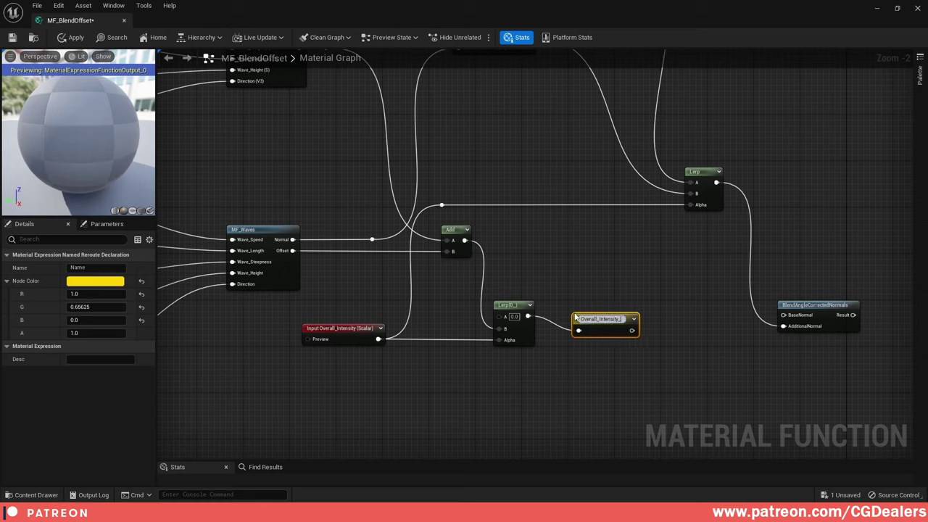
text(Lerp)
key(Return)
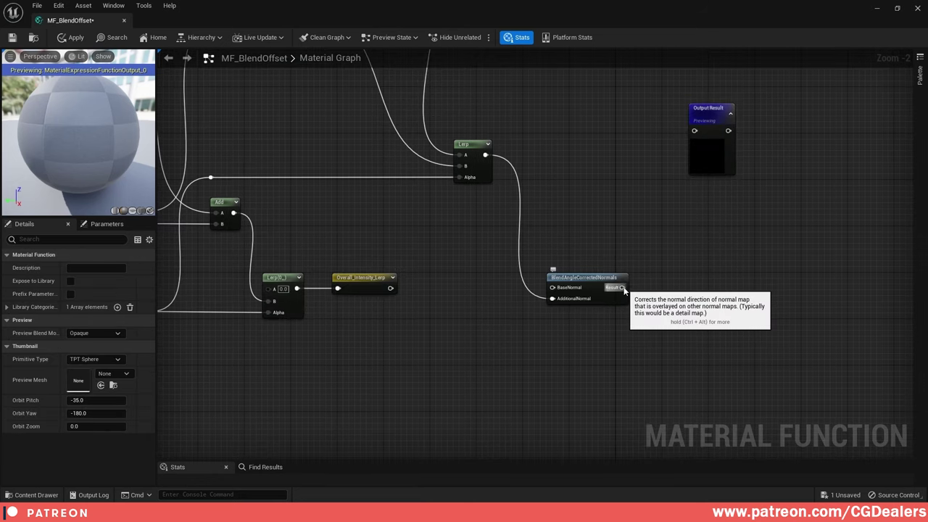
- Add a named reroute called Normal to the Result output of the last BlendAngleCorrectedNormals node
drag(622, 288, 691, 292)
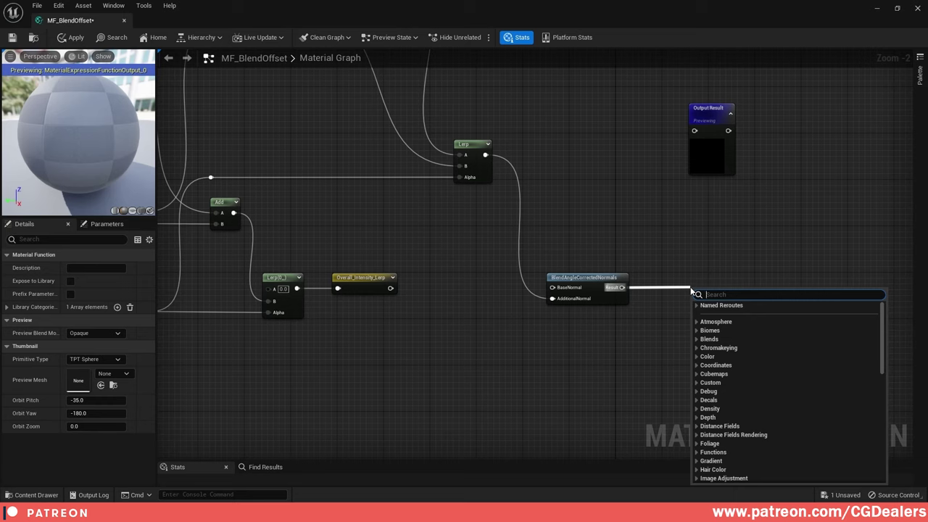
text(rerout)
key(Up)
key(Return)
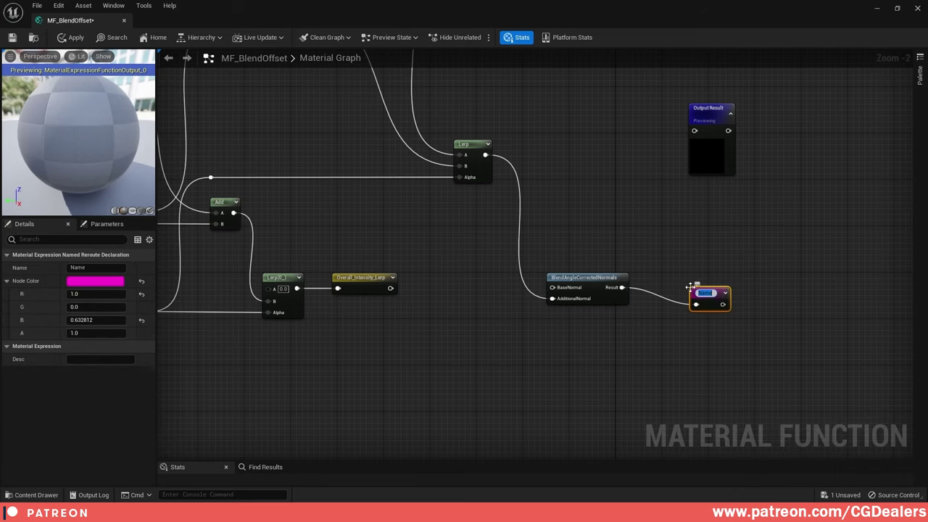
text(Normal)
key(Return)
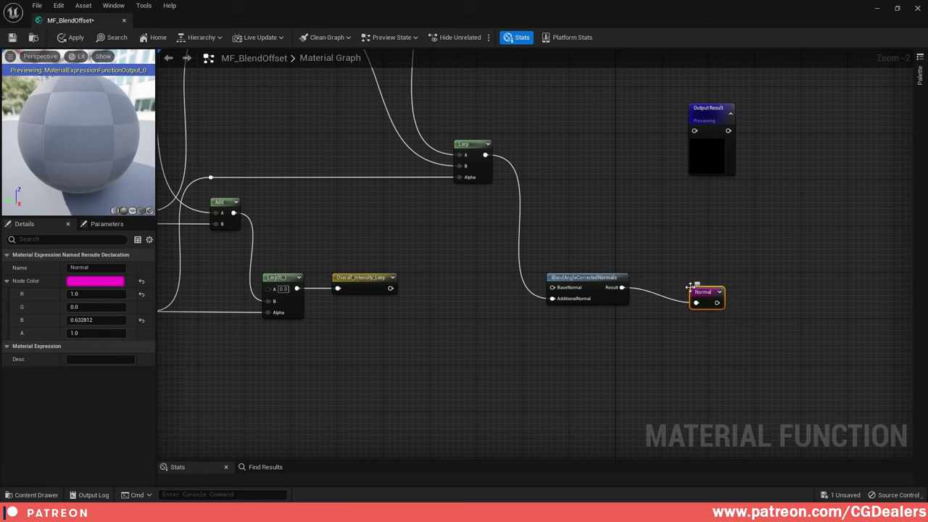
click(599, 342)
- Move the Output Result node down to the empty area below and beyond the Normal reroute
scroll(714, 303, down, 3)
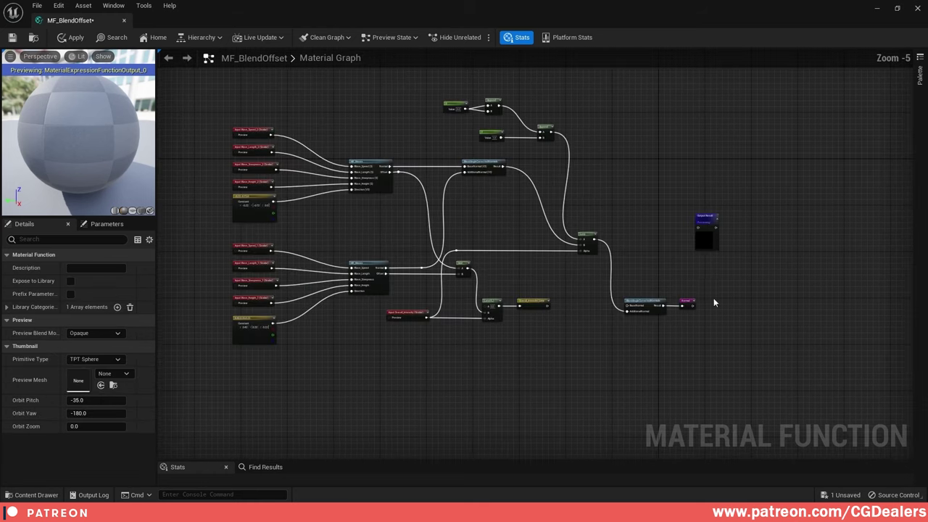
drag(707, 232, 789, 398)
right_drag(668, 358, 712, 267)
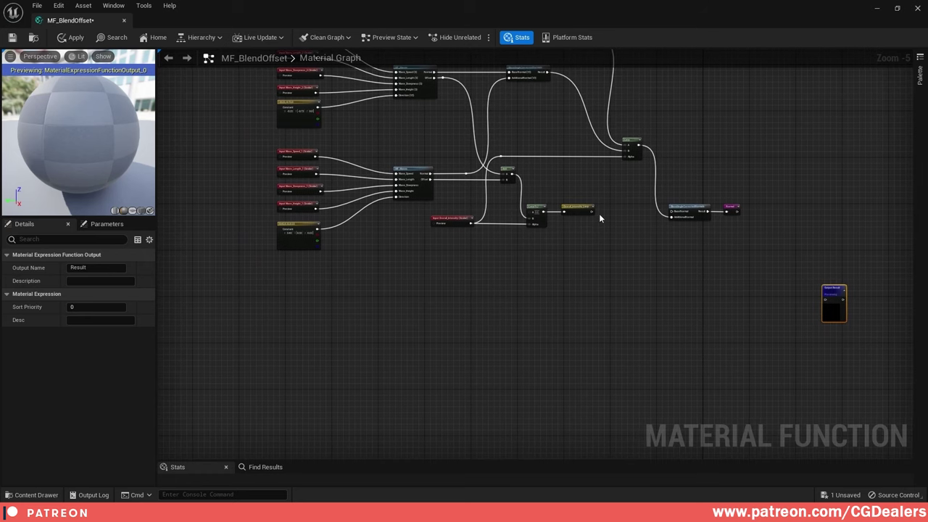
- Add a BreakMaterialAttributes node and place it in the empty space below the lower Lerp
right_drag(597, 225, 568, 297)
right_click(565, 318)
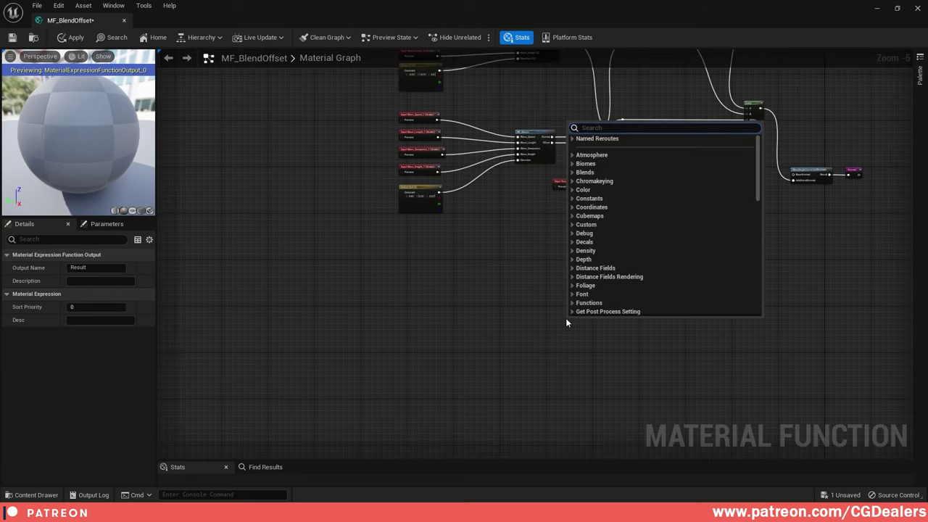
text(break)
key(Return)
scroll(570, 333, up, 2)
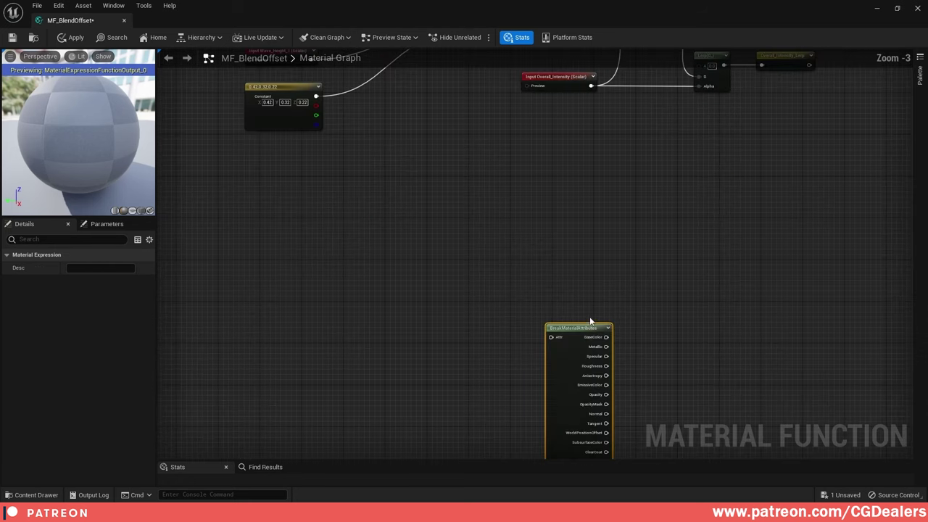
drag(610, 301, 709, 186)
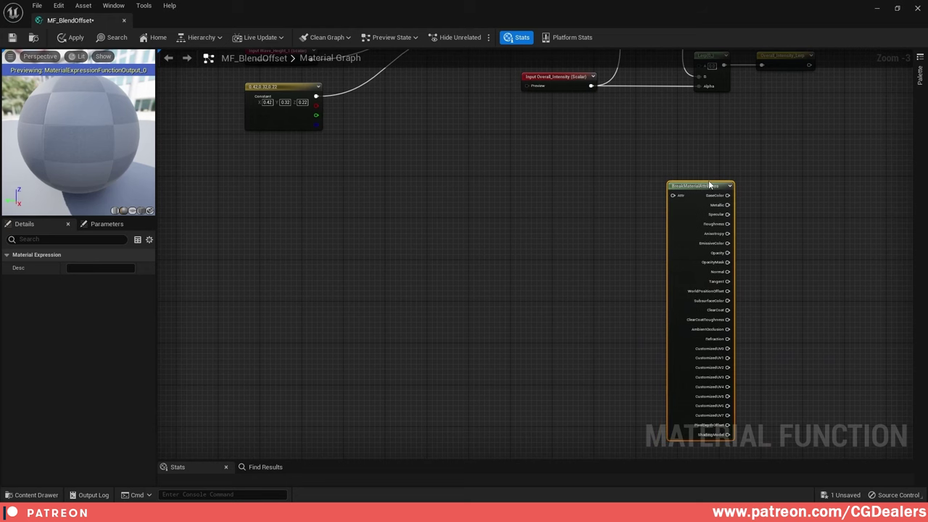
- Add a MakeMaterialAttributes node and place it level with BreakMaterialAttributes, between it and Output Result
right_drag(846, 215, 638, 211)
right_click(791, 232)
text(make)
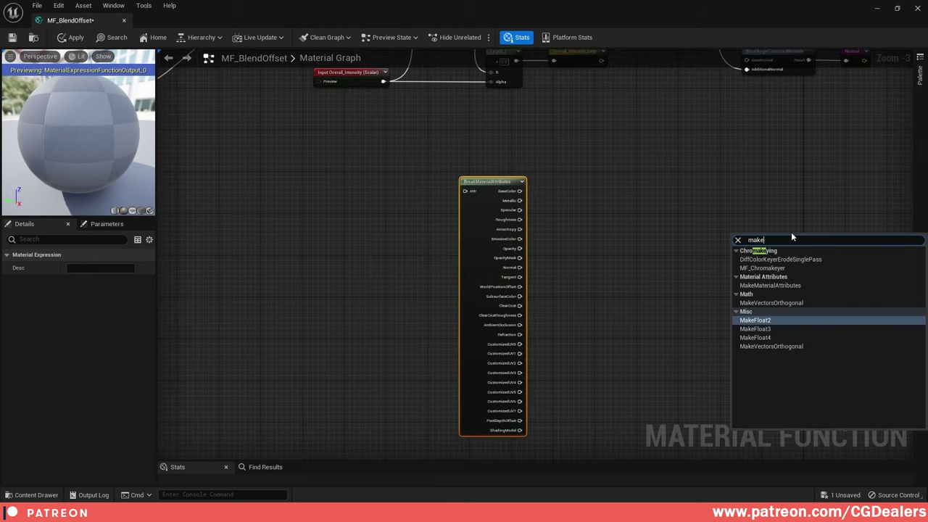
click(774, 287)
right_drag(747, 230, 684, 228)
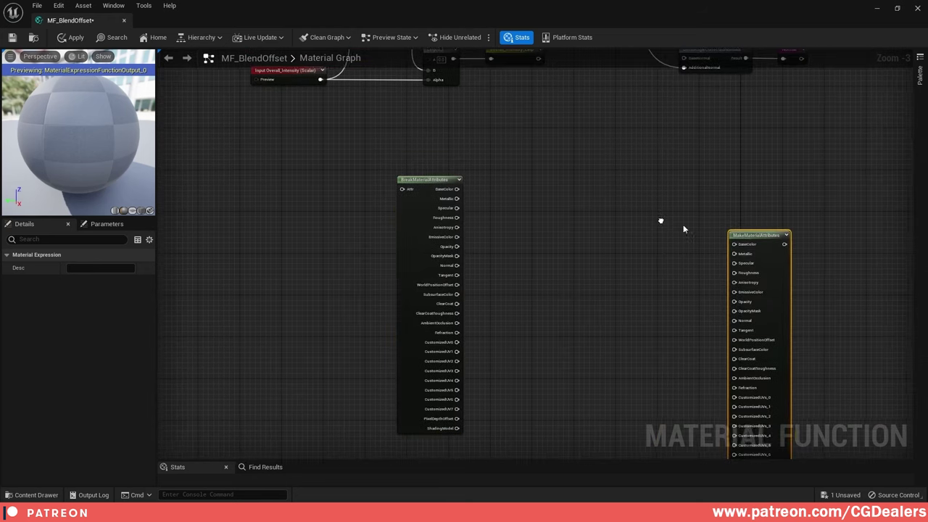
drag(738, 232, 670, 183)
- Move Output Result closer to MakeMaterialAttributes, connect the two, and straighten the wire between them
right_drag(834, 183, 675, 214)
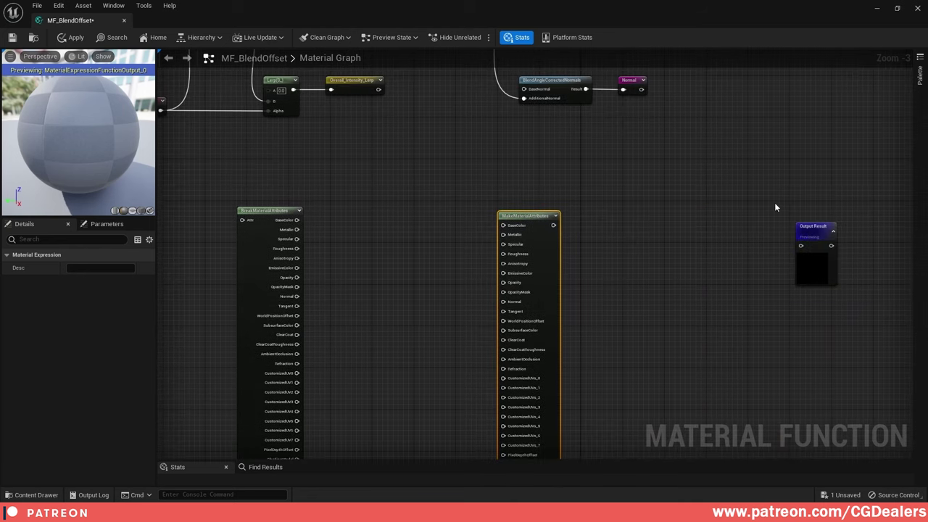
drag(799, 226, 654, 205)
drag(553, 225, 660, 220)
right_drag(660, 220, 708, 195)
drag(327, 162, 713, 266)
key(q)
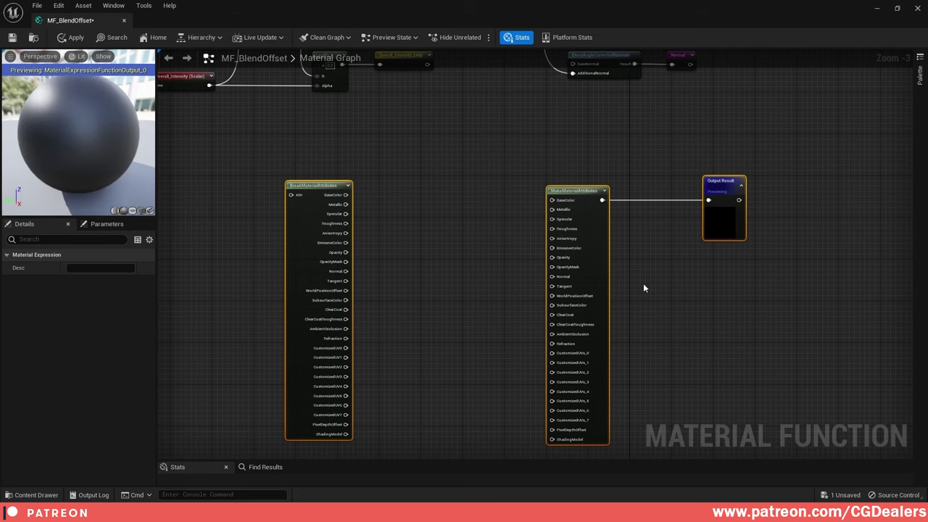
click(644, 285)
- Duplicate the Overall_Intensity function input, place the copy in front of BreakMaterialAttributes, and name it Input
right_drag(644, 285, 784, 335)
right_drag(524, 226, 625, 225)
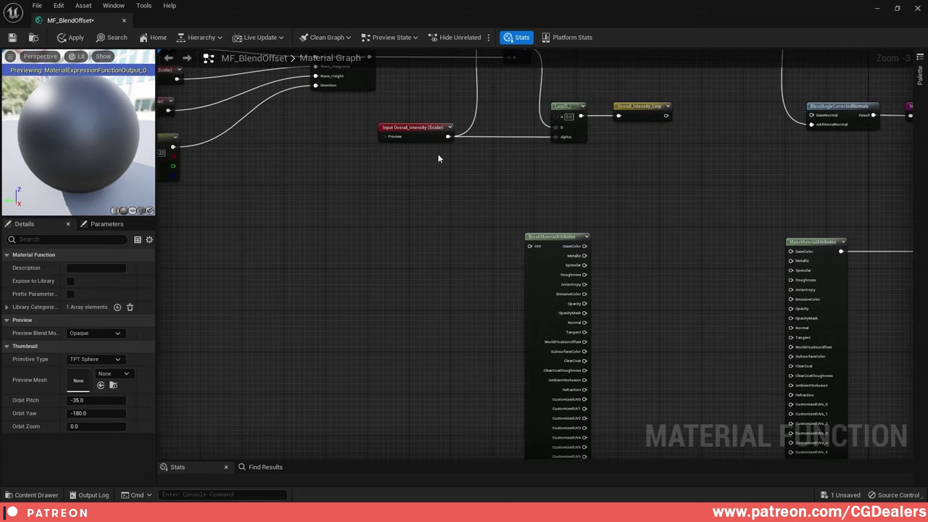
click(425, 132)
key(ctrl+v)
drag(511, 212, 437, 248)
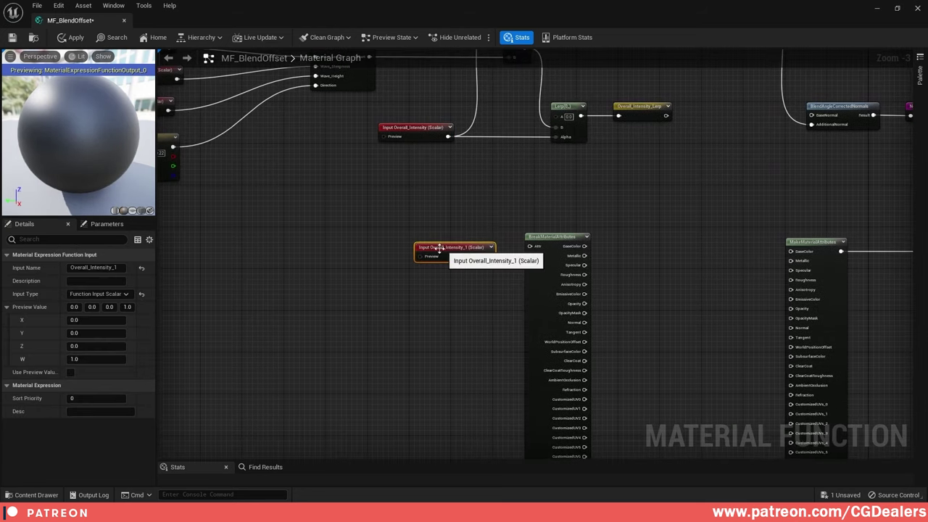
click(87, 268)
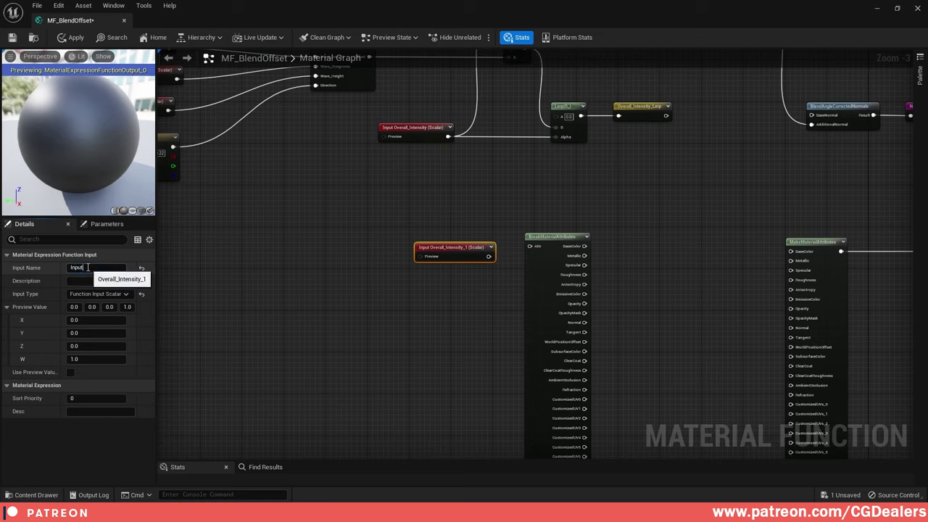
text(Input)
key(Return)
- Set the new input's type to Function Input Material Attributes and its sort priority to 9
click(100, 294)
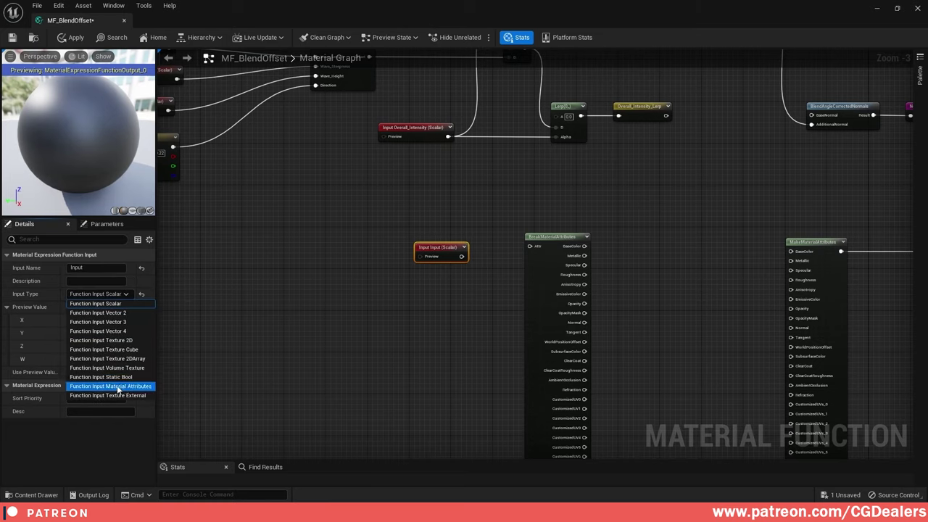
click(118, 390)
click(100, 399)
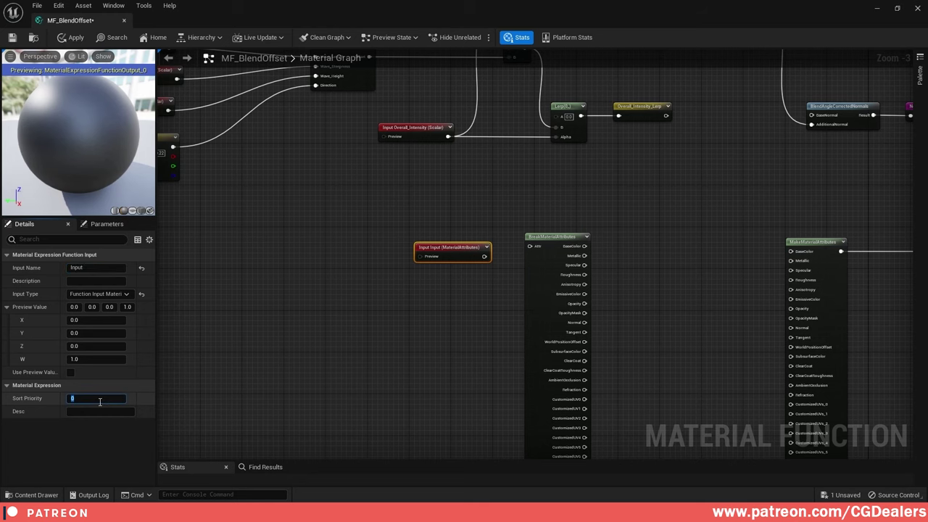
text(9)
key(Return)
- Connect the material attributes input to the Attr pin of BreakMaterialAttributes and straighten the wire
drag(485, 256, 530, 246)
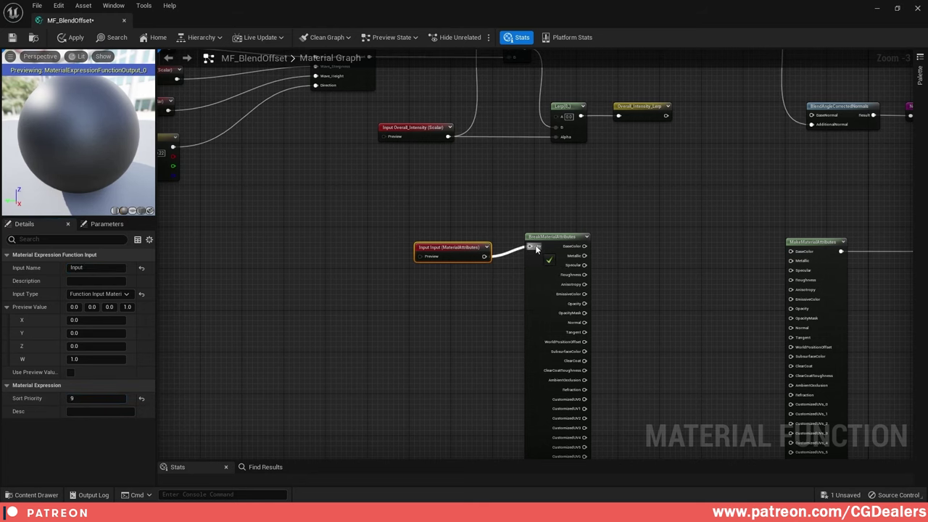
right_drag(579, 246, 512, 201)
key(ctrl+a)
key(f)
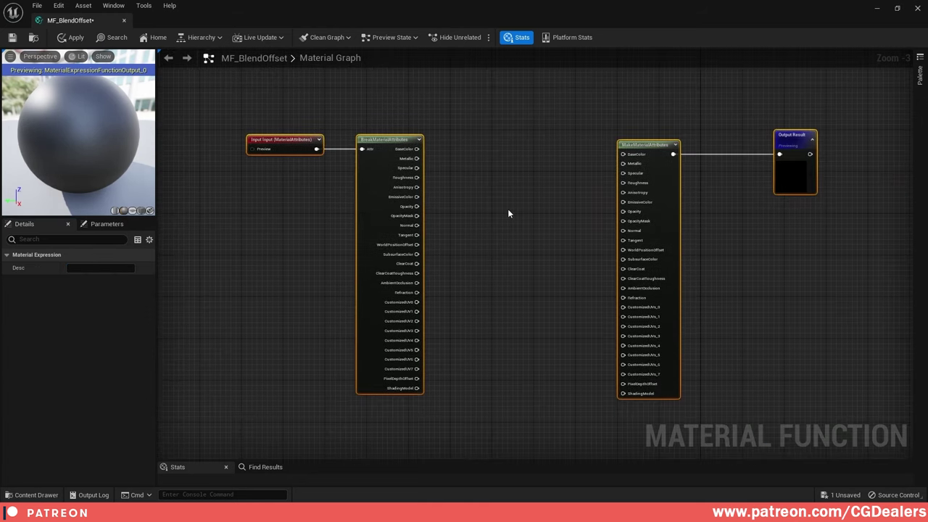
- Connect ShadingModel and PixelDepthOffset from BreakMaterialAttributes to MakeMaterialAttributes and straighten the wires between the nodes
drag(417, 388, 623, 393)
drag(418, 378, 628, 385)
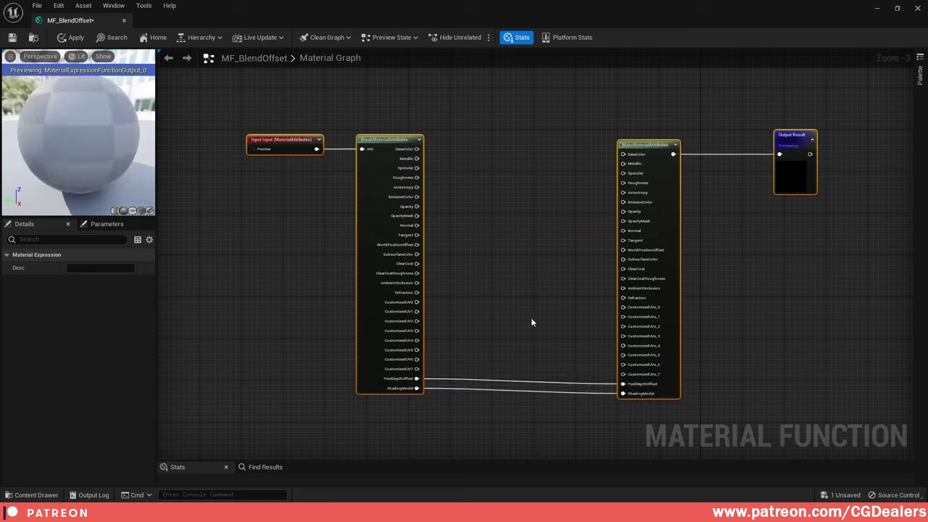
drag(267, 104, 879, 386)
key(q)
- Connect CustomizedUV7 through CustomizedUV0 of BreakMaterialAttributes to the matching CustomizedUVs inputs of MakeMaterialAttributes
drag(417, 368, 625, 361)
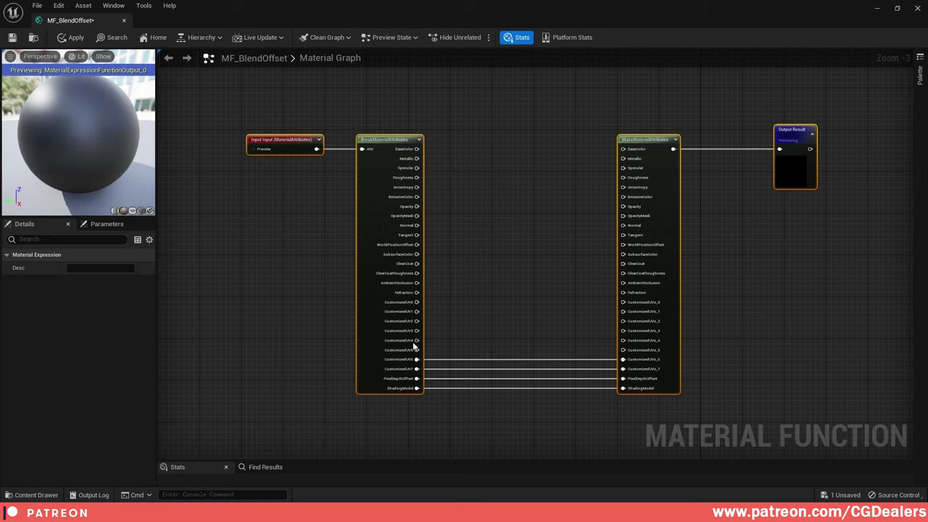
drag(417, 349, 625, 340)
drag(417, 331, 624, 330)
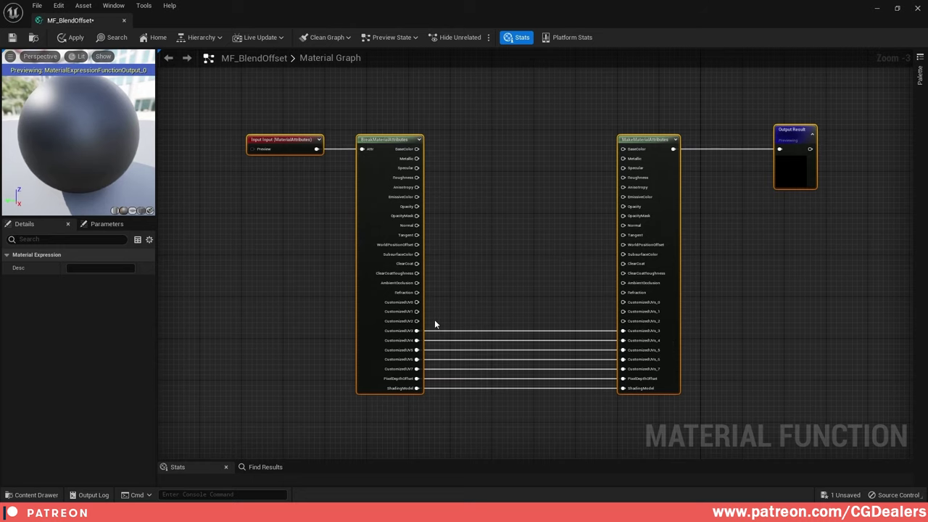
drag(417, 321, 643, 317)
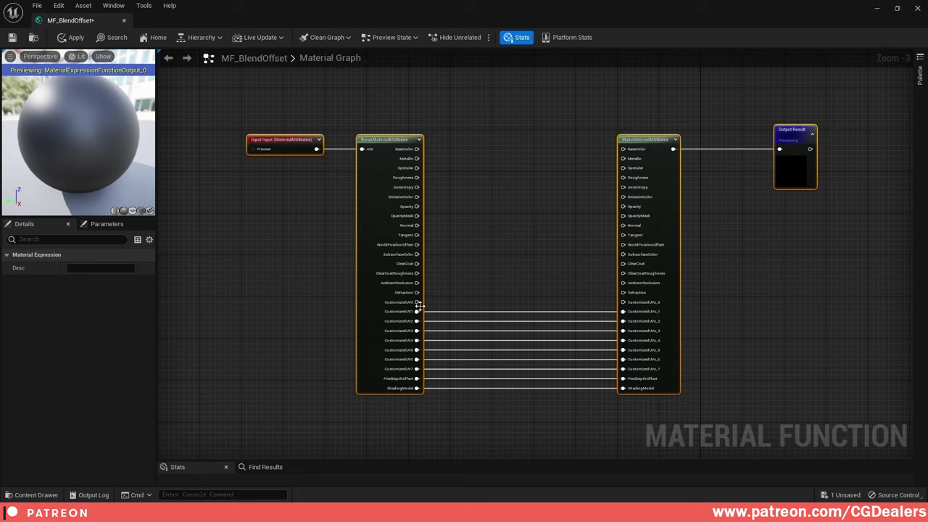
drag(418, 306, 651, 303)
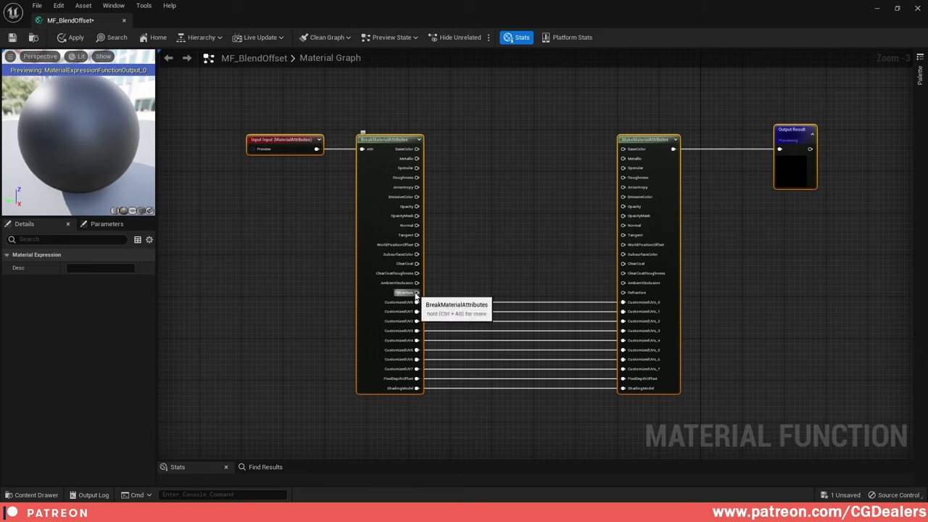
- Connect Refraction, AmbientOcclusion, ClearCoatRoughness, ClearCoat and SubsurfaceColor from BreakMaterialAttributes to their matching MakeMaterialAttributes inputs
drag(415, 296, 636, 290)
drag(417, 272, 638, 273)
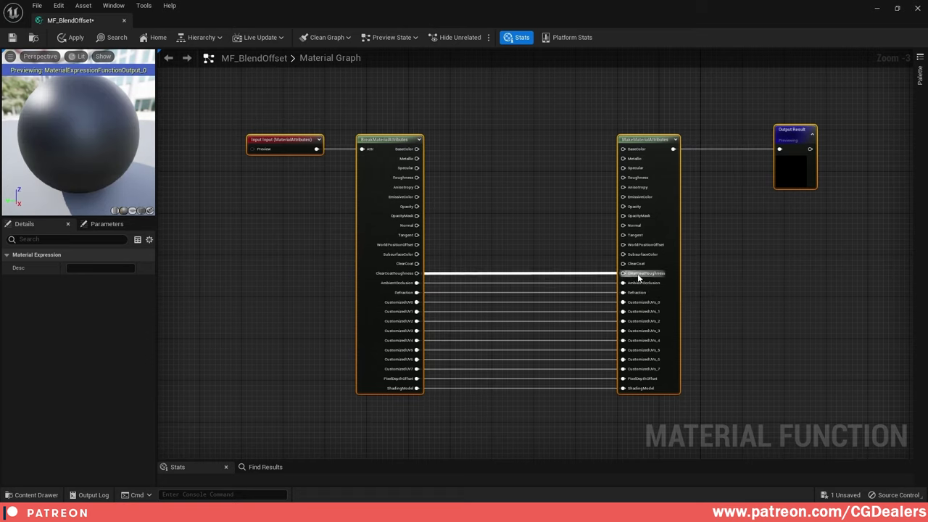
drag(417, 263, 646, 260)
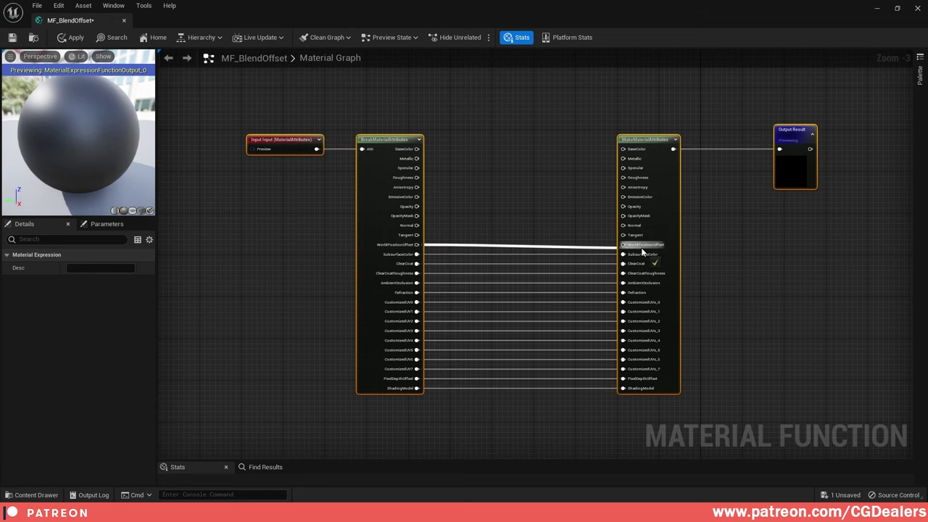
- Place an Overall_Intensity_Lerp named reroute between the attribute nodes and connect it to WorldPositionOffset of MakeMaterialAttributes
scroll(631, 244, up, 1)
right_drag(500, 167, 523, 263)
right_drag(512, 127, 512, 141)
right_click(578, 114)
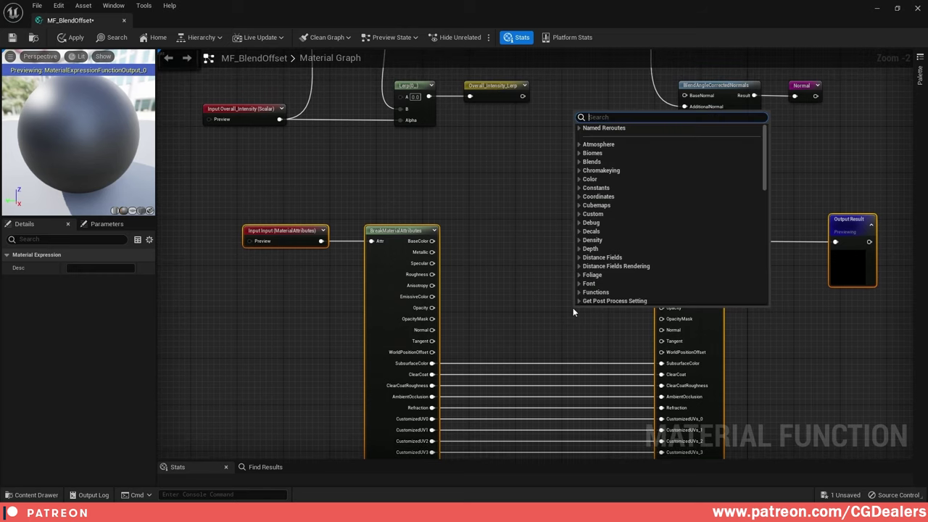
click(580, 127)
click(613, 137)
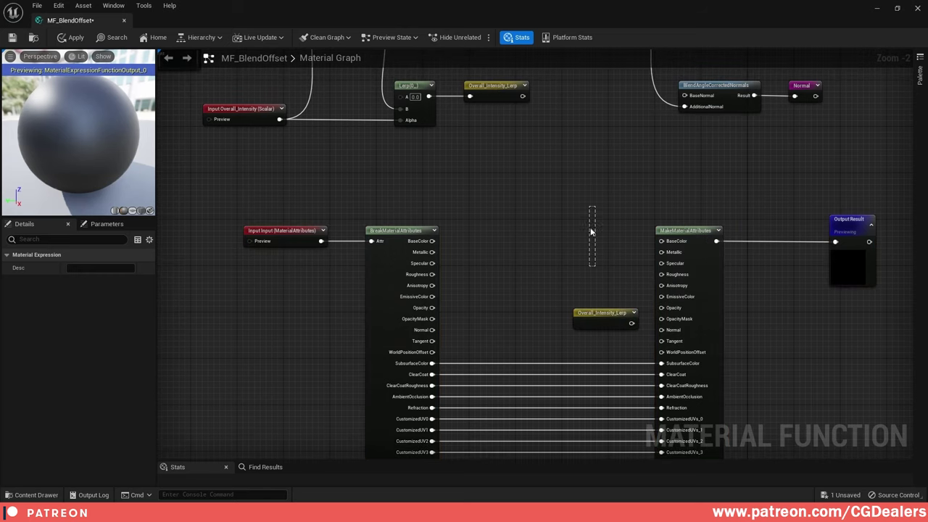
drag(628, 325, 662, 352)
right_drag(599, 324, 592, 257)
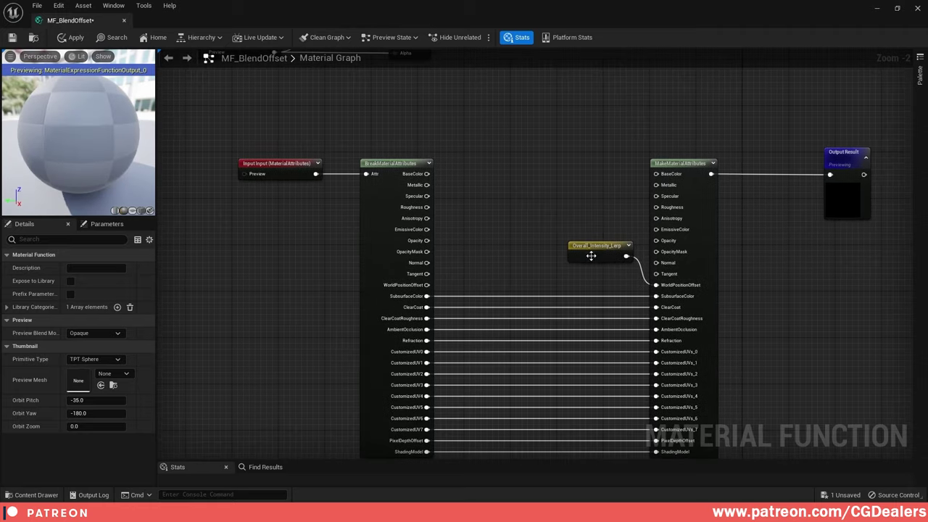
- Align the Overall_Intensity_Lerp reroute with WorldPositionOffset and connect the Normal output of BreakMaterialAttributes to BaseNormal of BlendAngleCorrectedNormals
drag(593, 256, 558, 284)
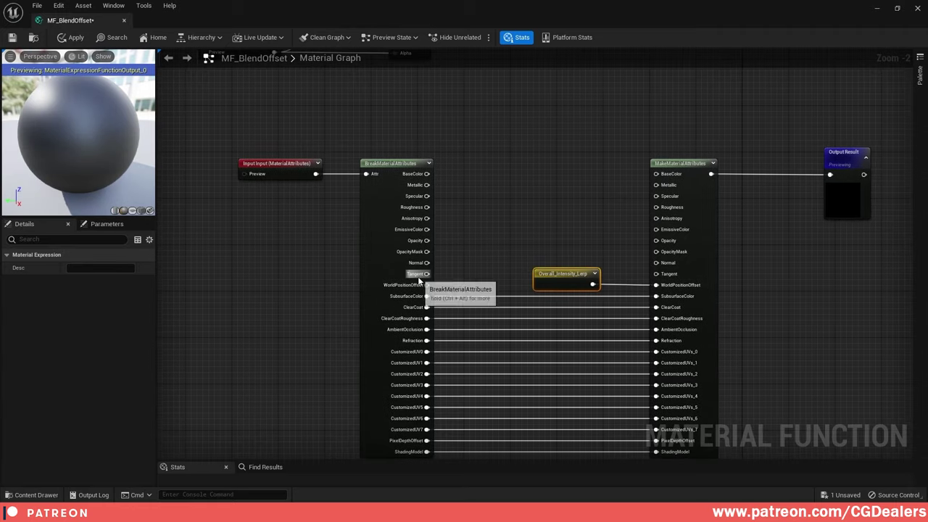
right_drag(493, 220, 449, 306)
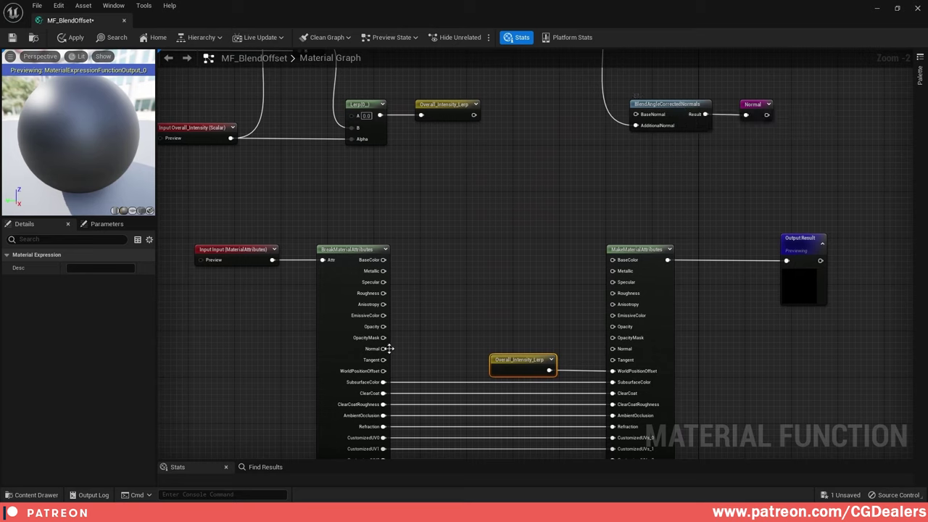
drag(383, 349, 637, 115)
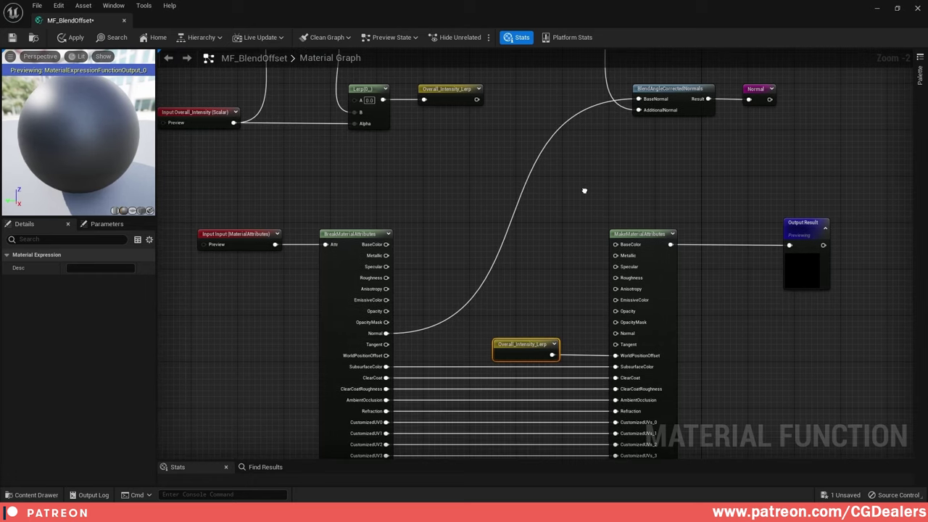
- Connect OpacityMask and Opacity from BreakMaterialAttributes to the matching MakeMaterialAttributes inputs
drag(387, 321, 616, 323)
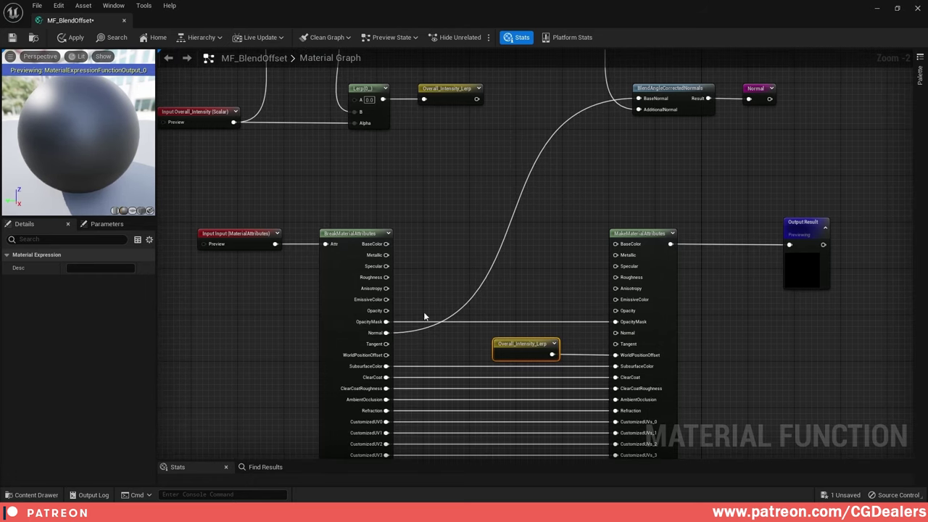
drag(387, 311, 616, 311)
- Move MakeMaterialAttributes, Output Result and the lower Overall_Intensity_Lerp reroute farther away from BreakMaterialAttributes to widen the gap
right_drag(751, 291, 629, 206)
scroll(630, 206, down, 3)
drag(728, 128, 586, 287)
drag(573, 175, 678, 179)
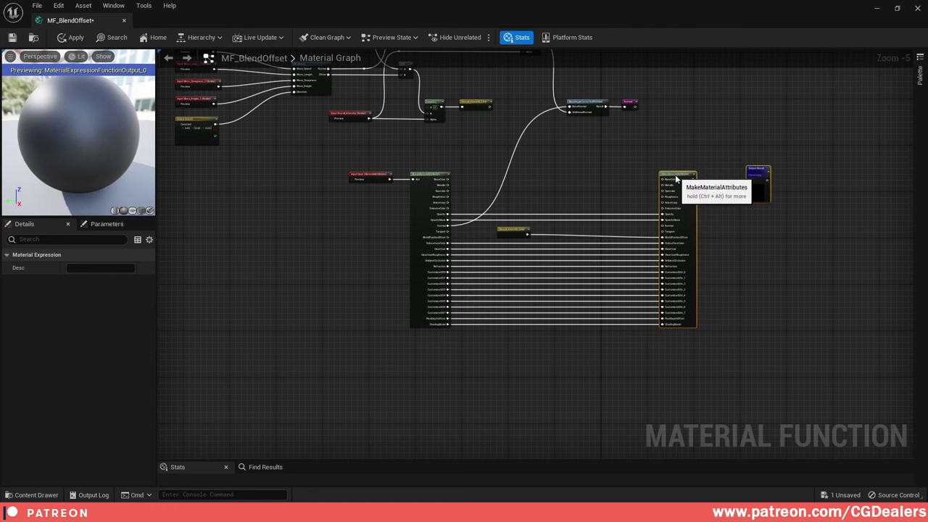
right_drag(554, 210, 709, 238)
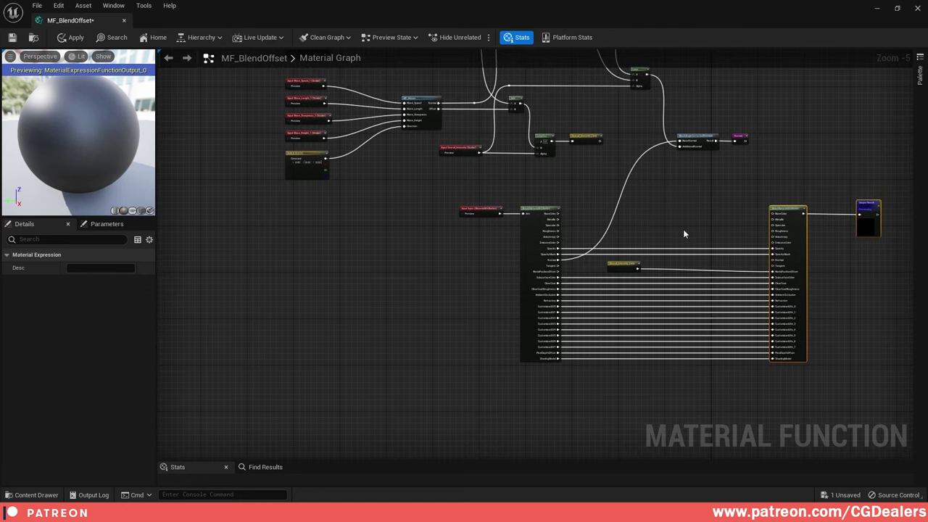
scroll(598, 227, up, 3)
drag(461, 301, 552, 302)
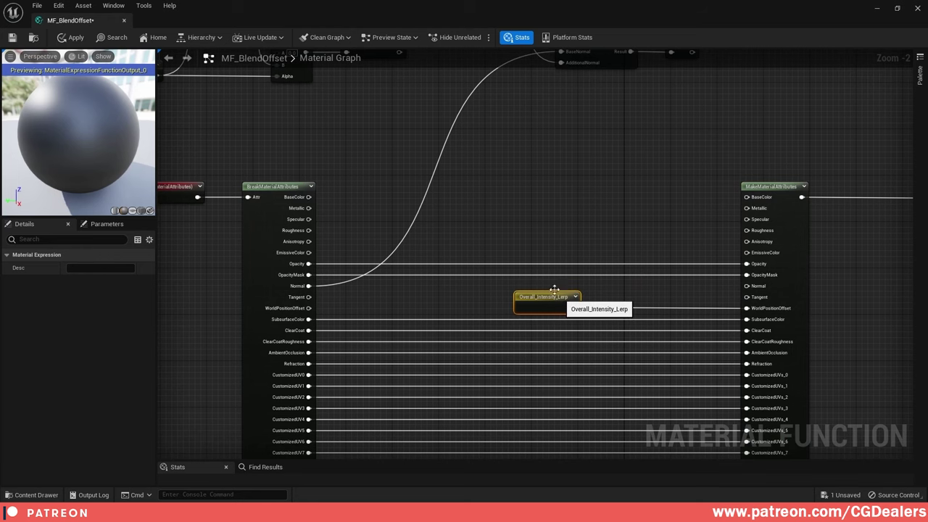
- Insert a reroute point on the Normal-to-BaseNormal wire and place it just beside the Normal output of BreakMaterialAttributes
right_drag(414, 202, 450, 240)
double_click(458, 247)
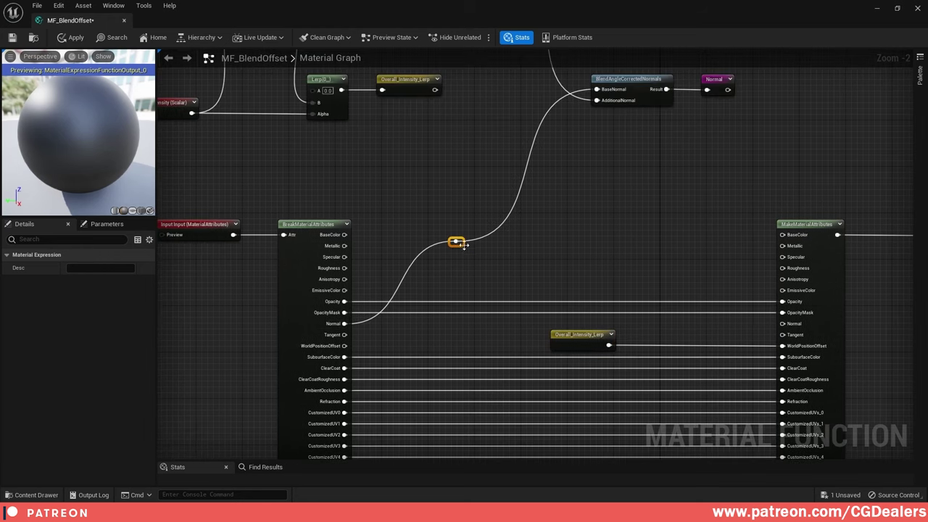
drag(464, 245, 503, 328)
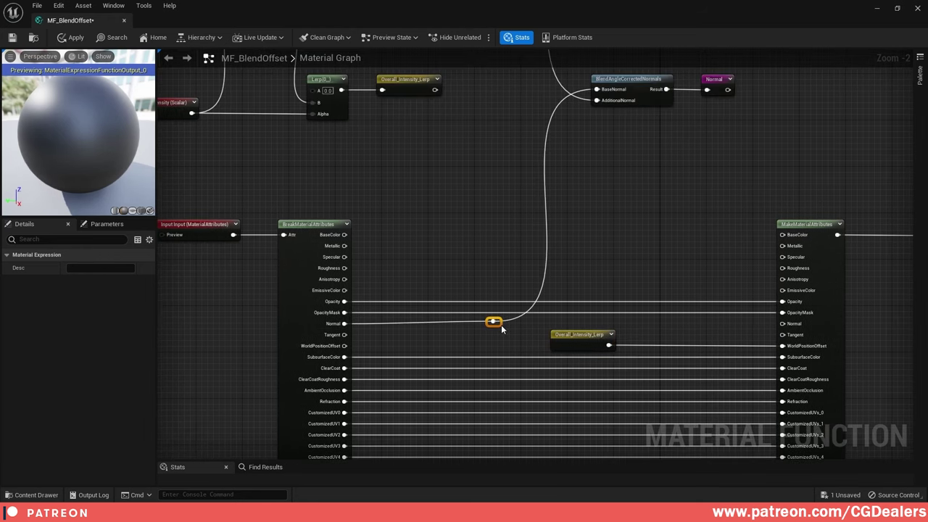
right_drag(621, 222, 553, 212)
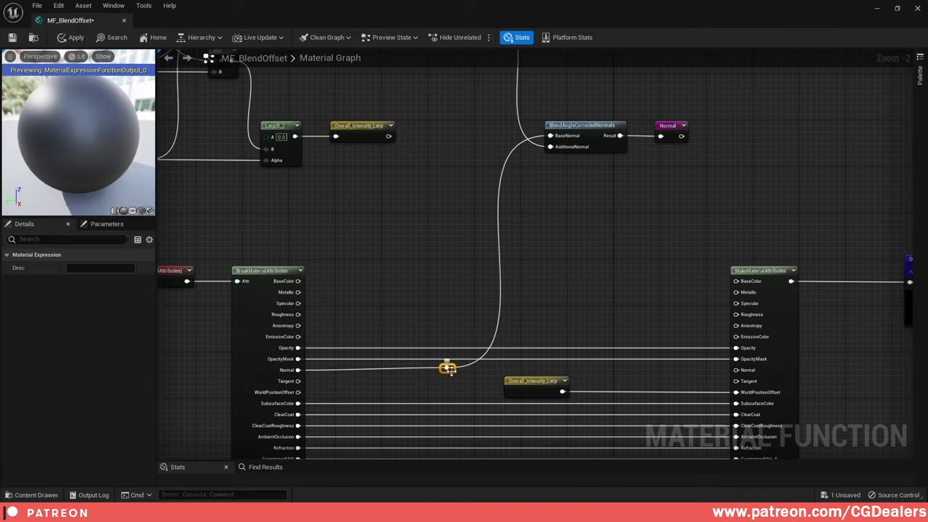
drag(448, 369, 370, 367)
- Connect EmissiveColor, Roughness, Specular, Metallic and BaseColor from BreakMaterialAttributes to their matching MakeMaterialAttributes inputs
scroll(335, 263, down, 1)
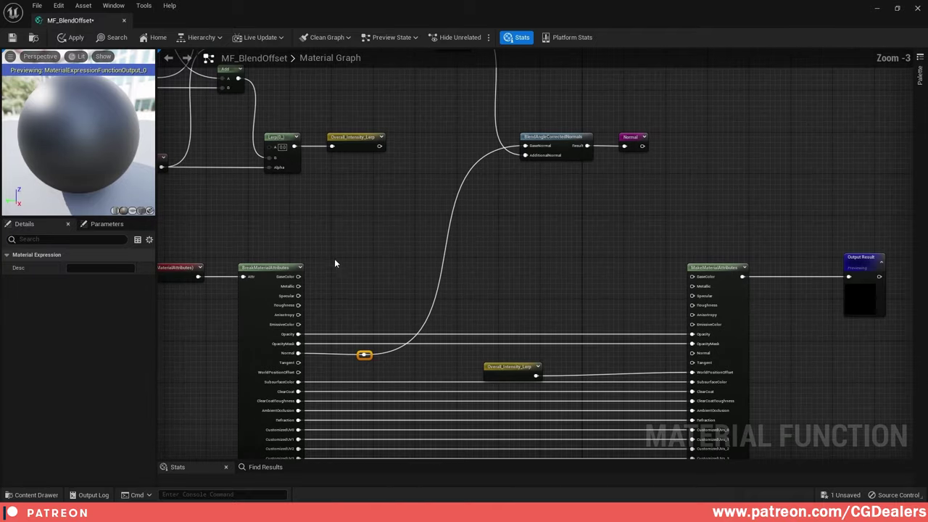
scroll(277, 233, down, 2)
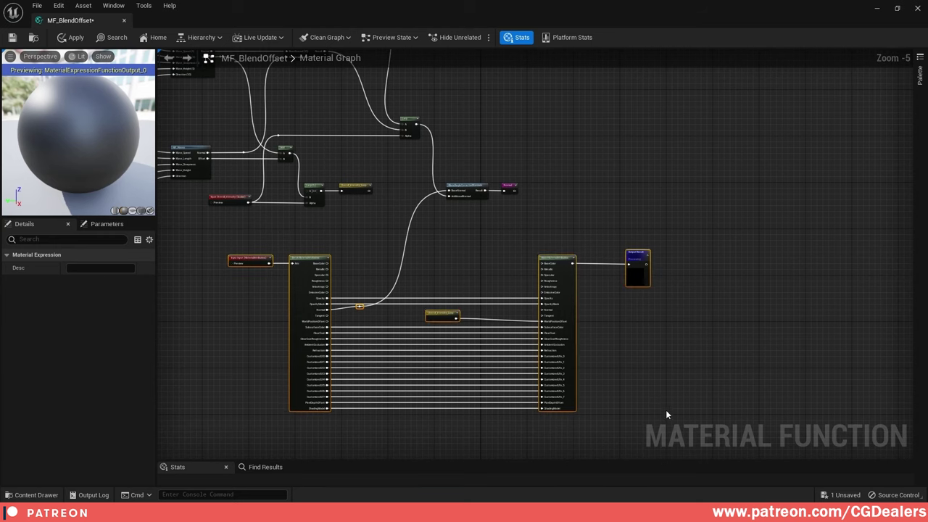
click(450, 250)
scroll(450, 250, up, 2)
drag(219, 319, 625, 321)
drag(219, 300, 615, 301)
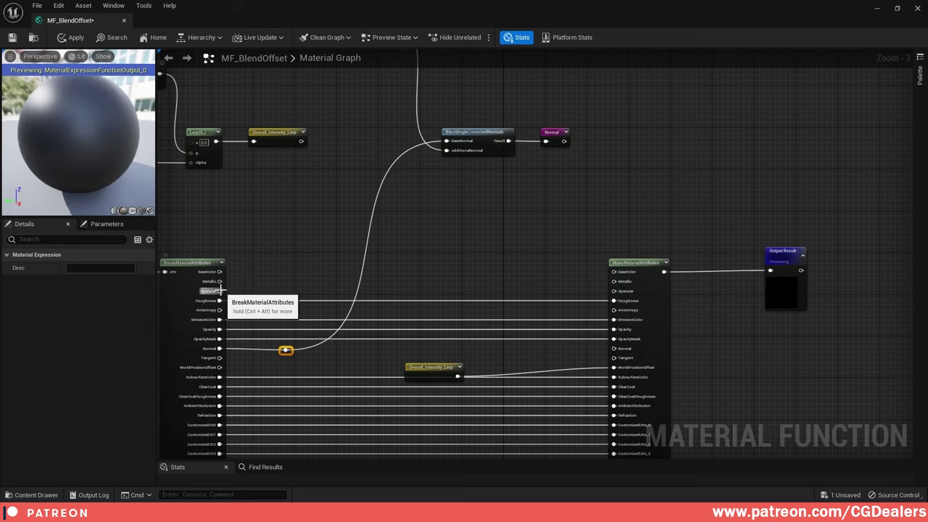
drag(219, 291, 613, 291)
drag(219, 281, 626, 287)
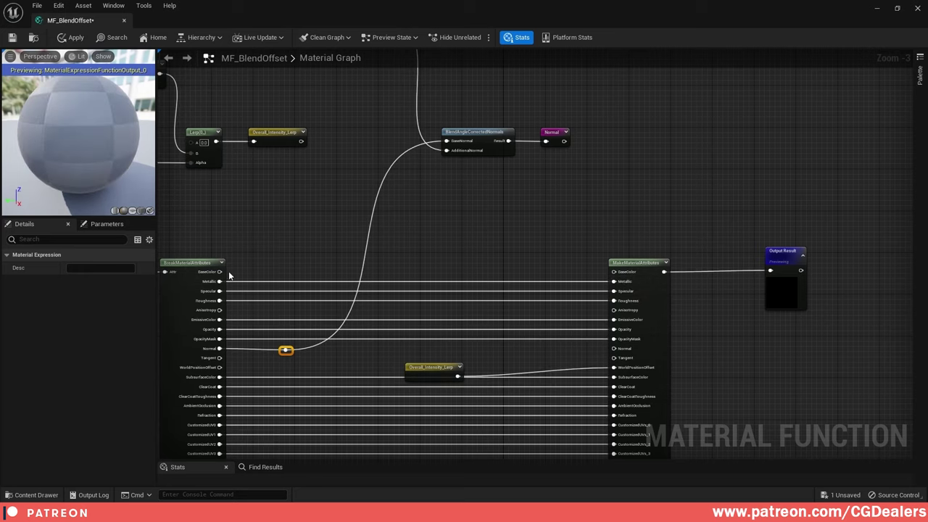
drag(219, 272, 628, 277)
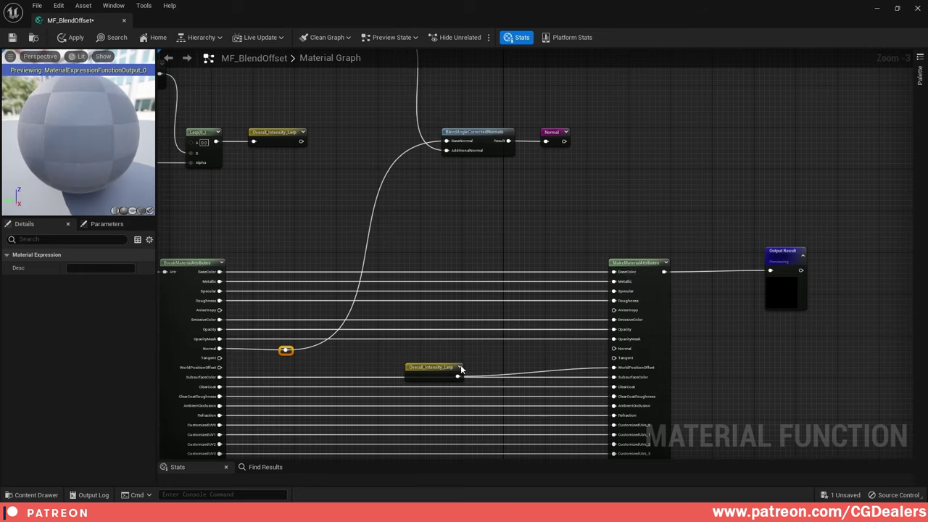
- Nudge the lower Overall_Intensity_Lerp reroute upward and add a Normal named reroute connected to the Normal input of MakeMaterialAttributes
drag(461, 369, 466, 358)
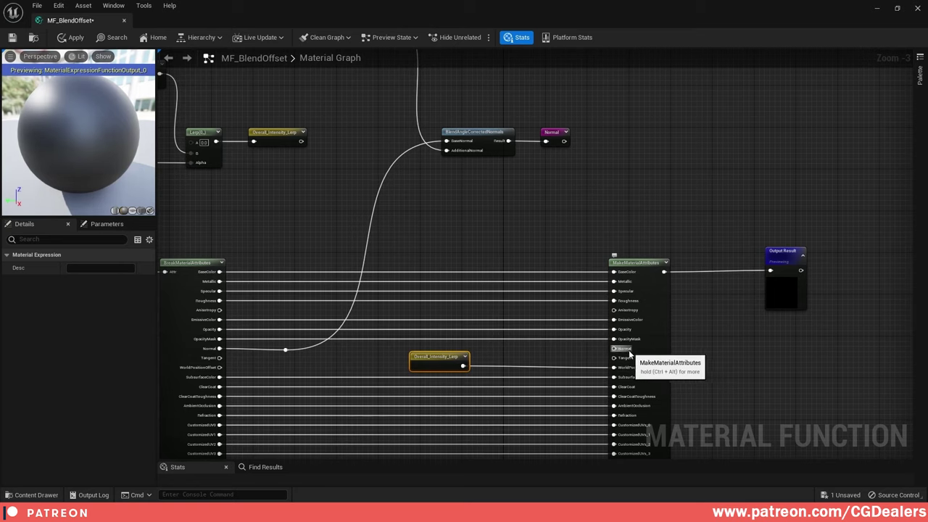
right_click(506, 349)
text(normal)
key(Return)
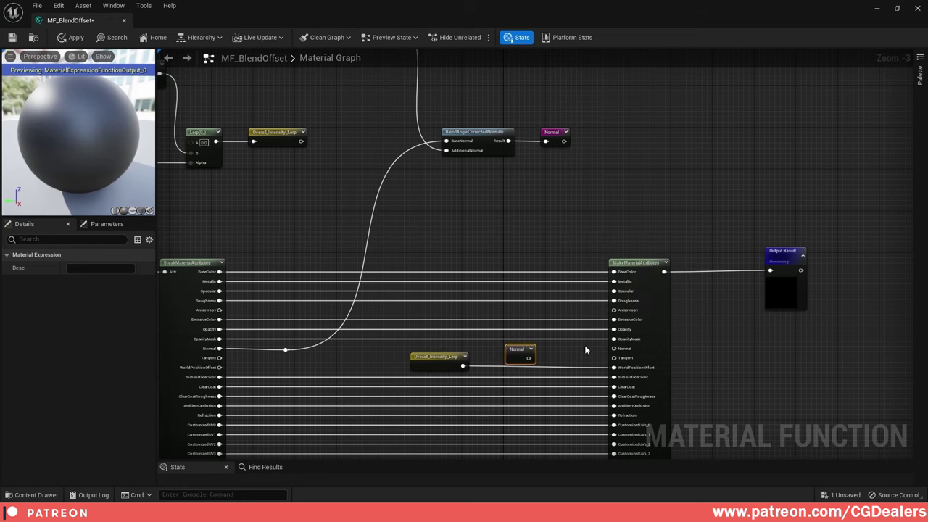
drag(529, 358, 613, 348)
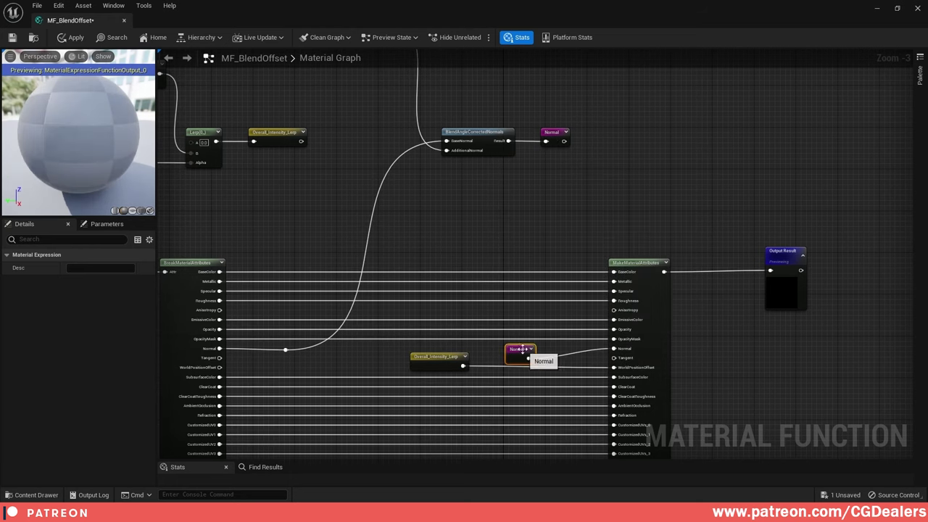
- Look over the finished node graph and save the MF_BlendOffset material function
click(553, 247)
right_drag(553, 246, 815, 367)
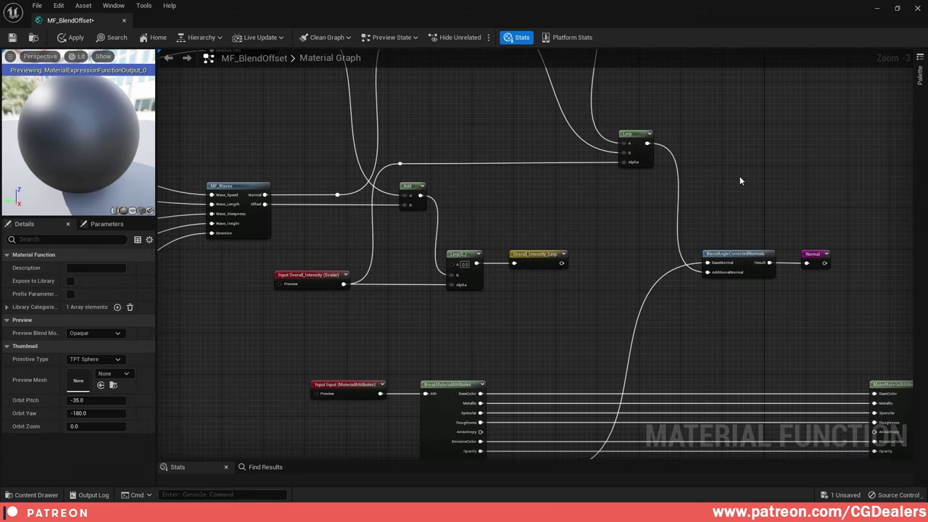
scroll(740, 176, down, 2)
right_drag(759, 176, 667, 205)
scroll(667, 204, down, 2)
scroll(670, 202, up, 2)
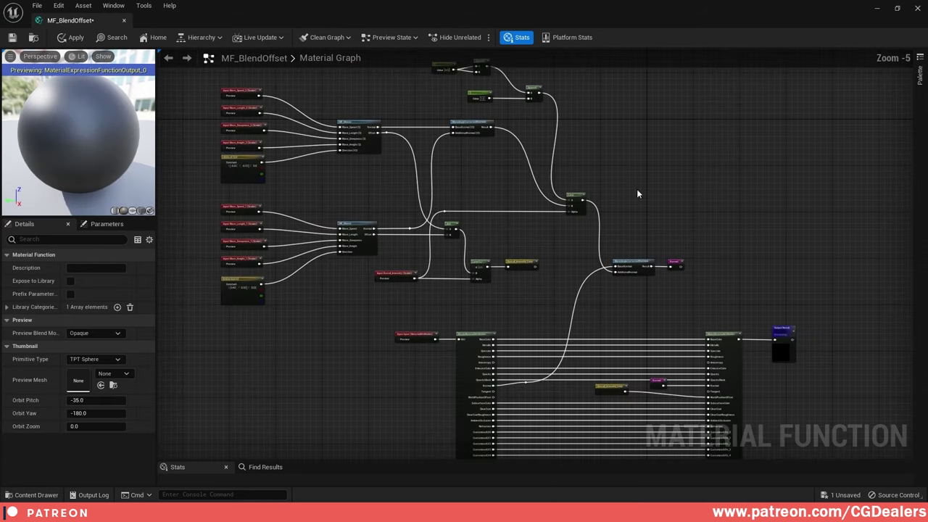
click(13, 37)
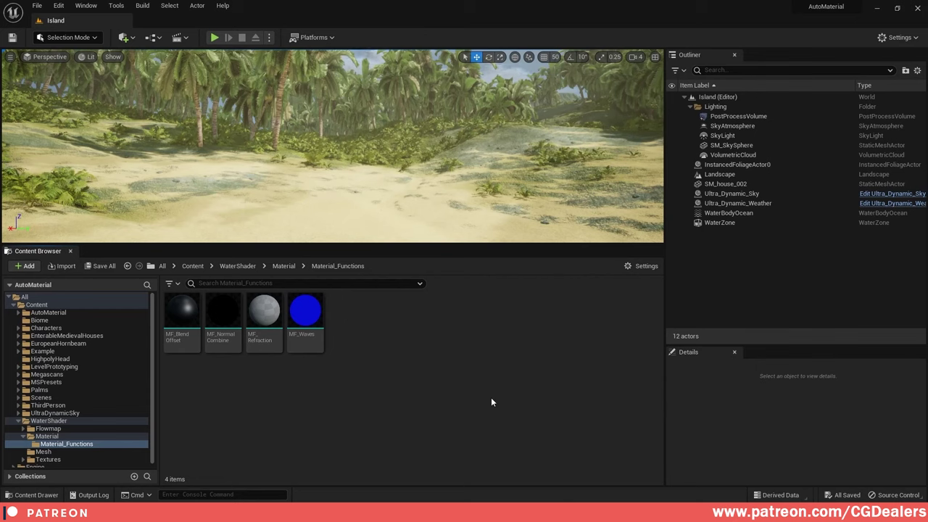
- Create a material function named MF_Ripple in the Material_Functions folder and open it for editing
right_click(379, 377)
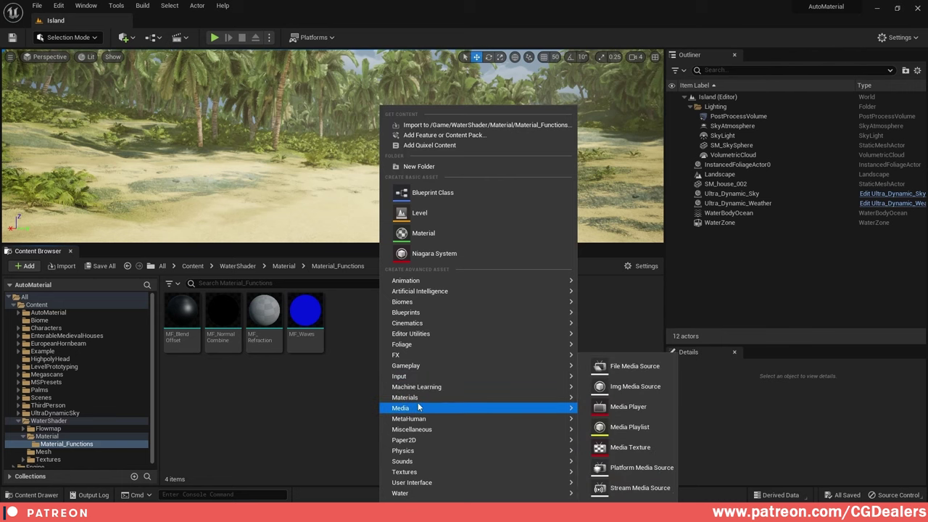
mouse_move(427, 398)
click(630, 366)
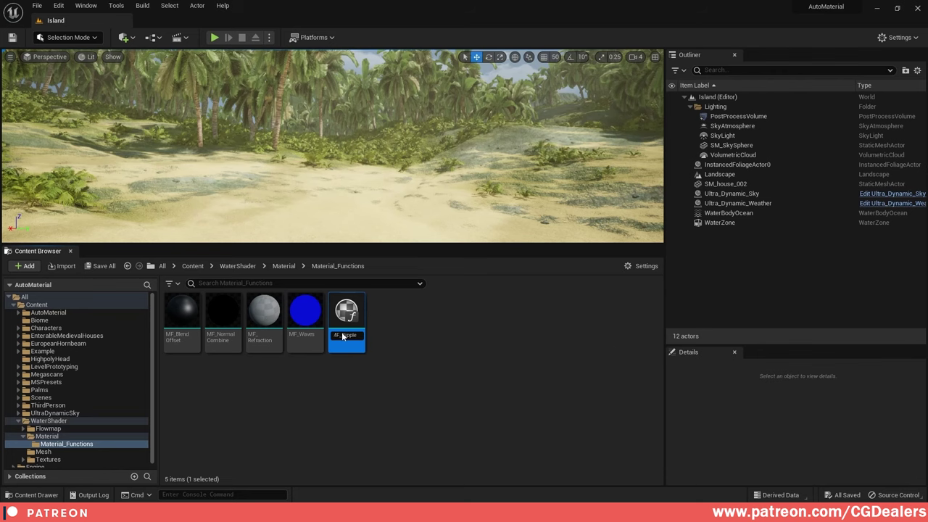
key(Return)
double_click(303, 323)
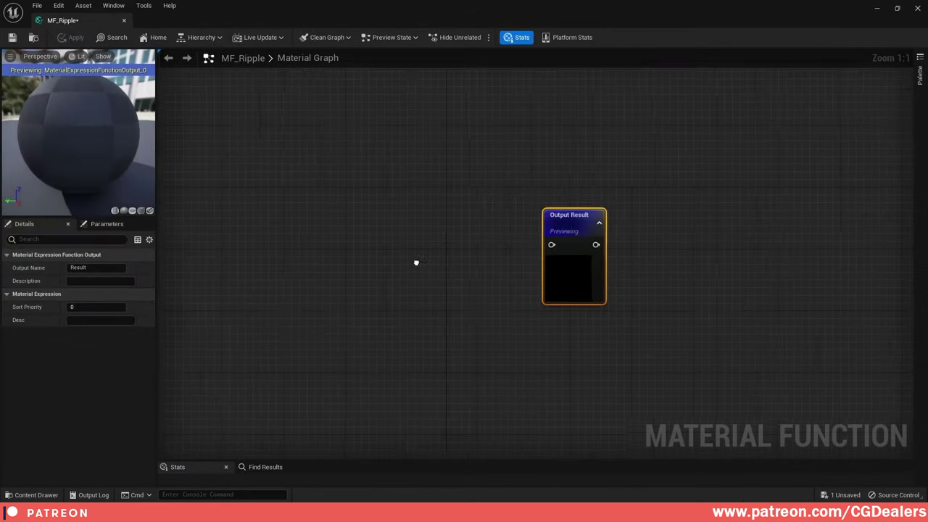
- Add a TextureCoordinate node in an empty area of the MF_Ripple graph
right_drag(416, 263, 459, 262)
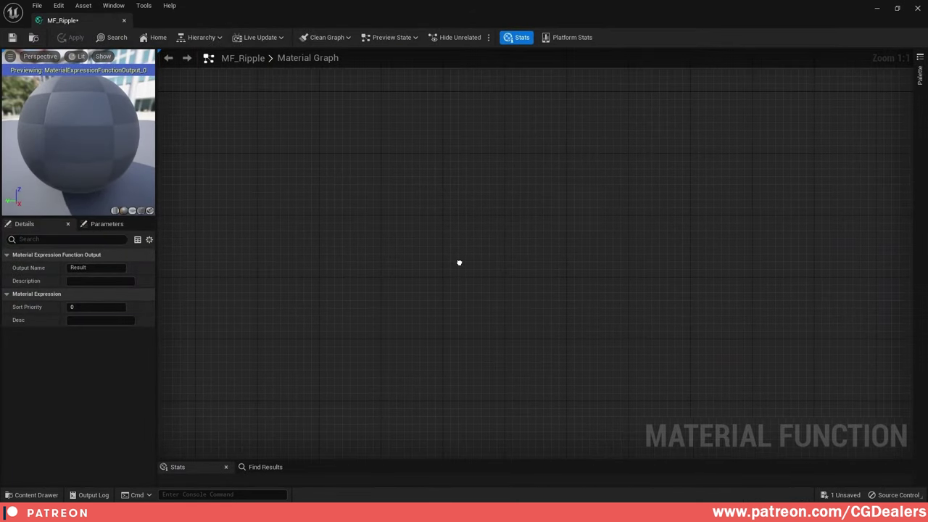
right_click(327, 278)
text(tex)
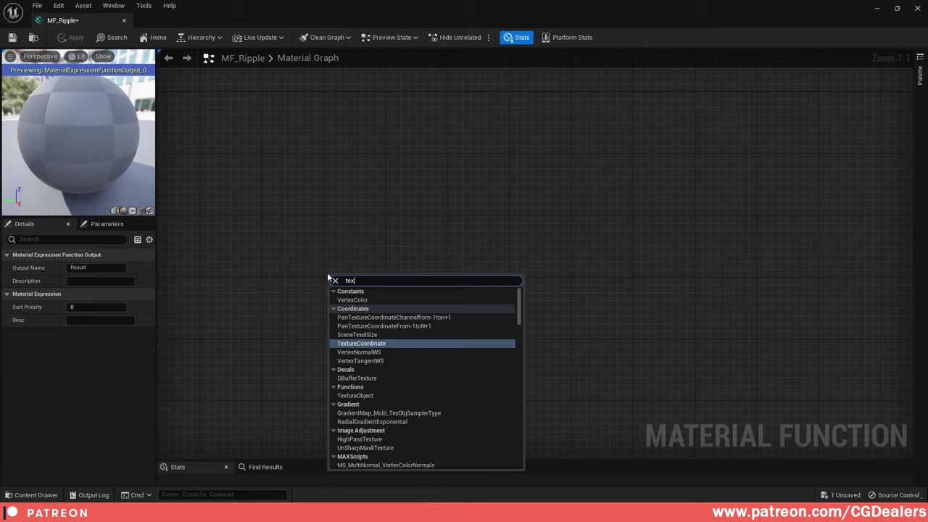
click(371, 344)
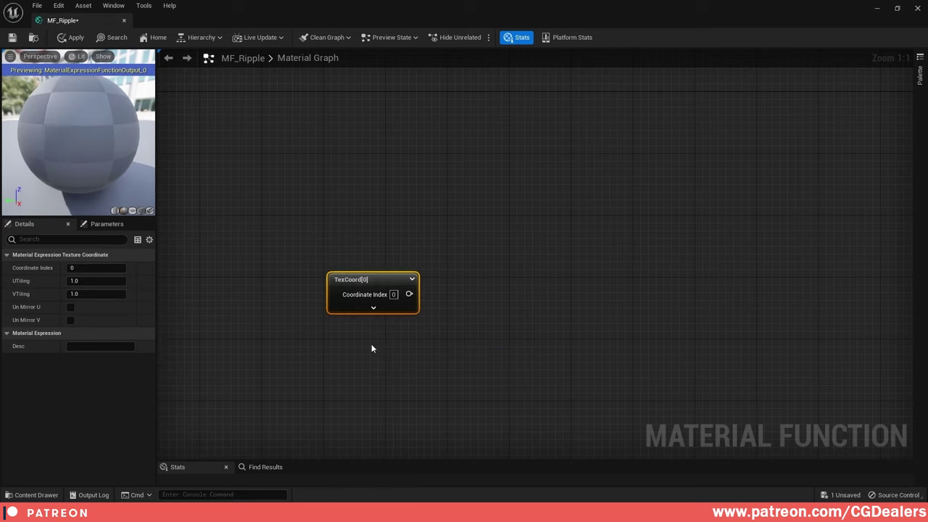
click(462, 280)
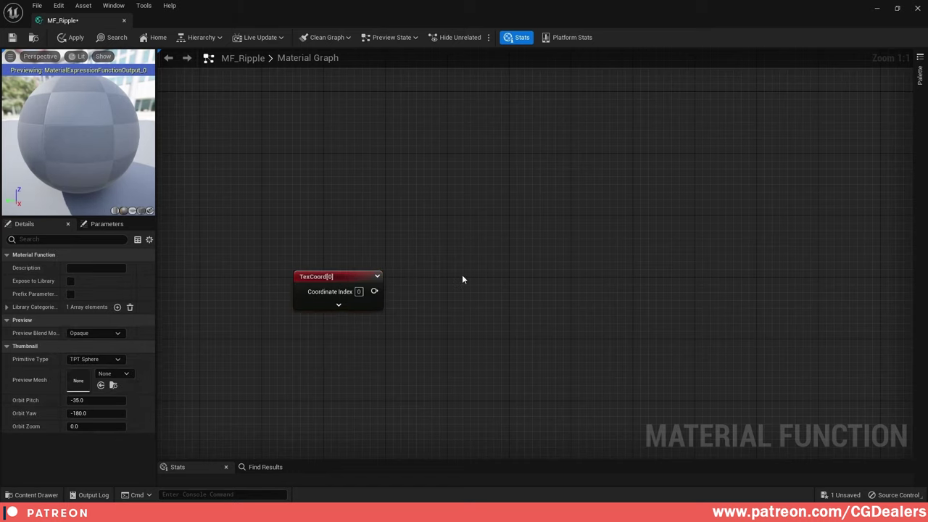
- Add a FunctionInput node fed by the output of the TexCoord node
drag(374, 291, 429, 294)
text(fun)
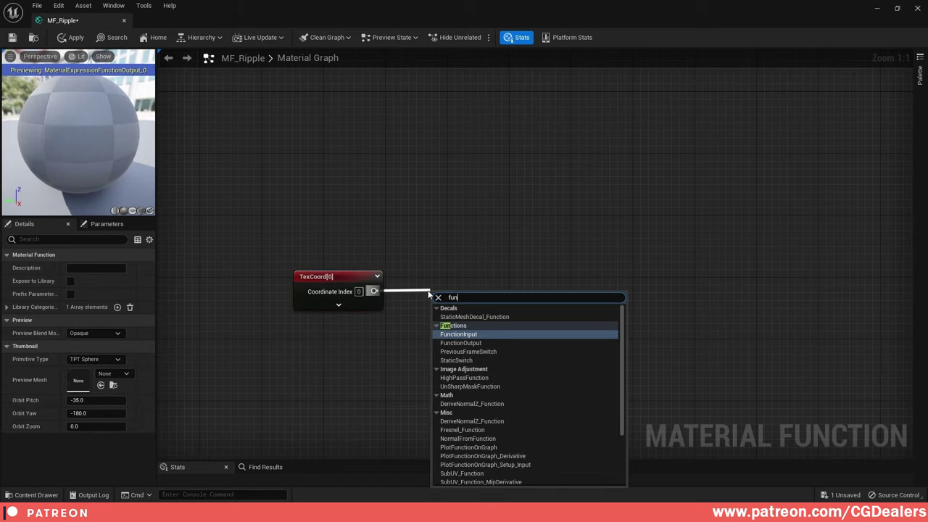
text(c)
key(Return)
- Name the new function input UV and set its input type to Function Input Vector 2
click(103, 269)
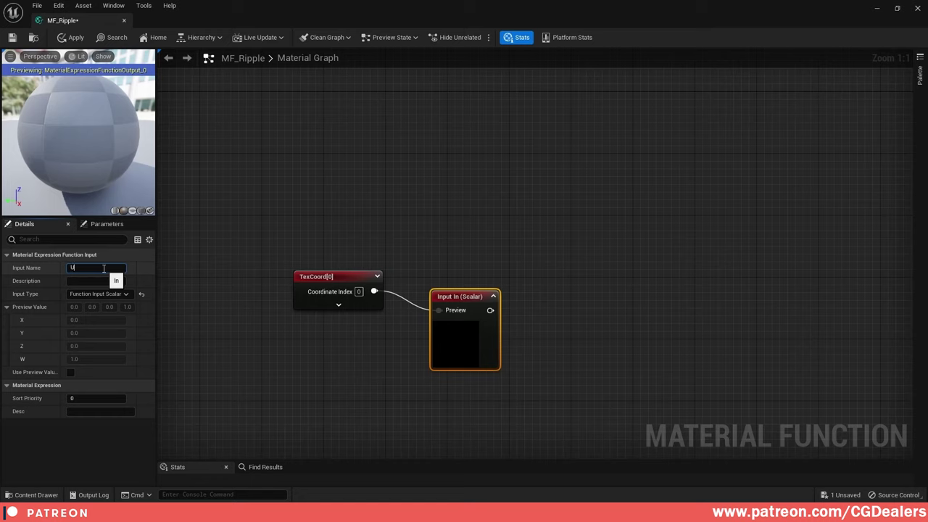
key(Return)
click(124, 295)
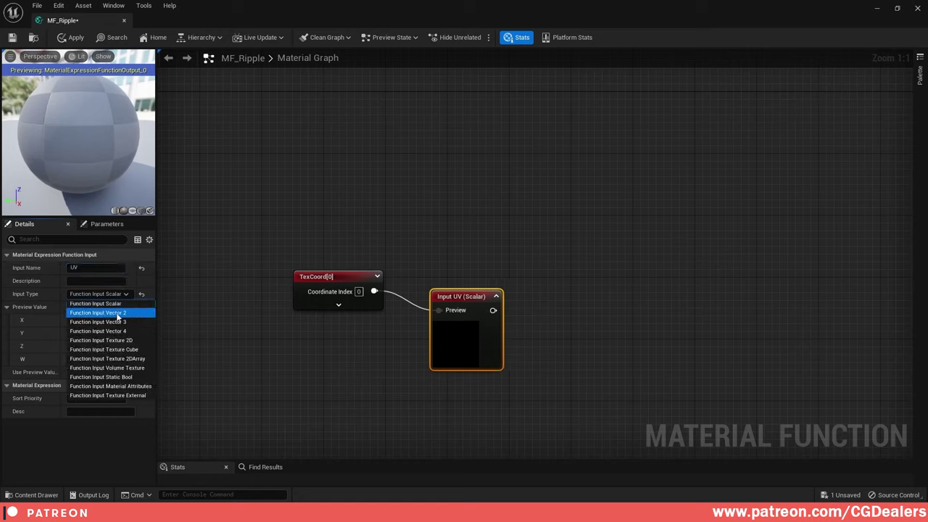
click(115, 313)
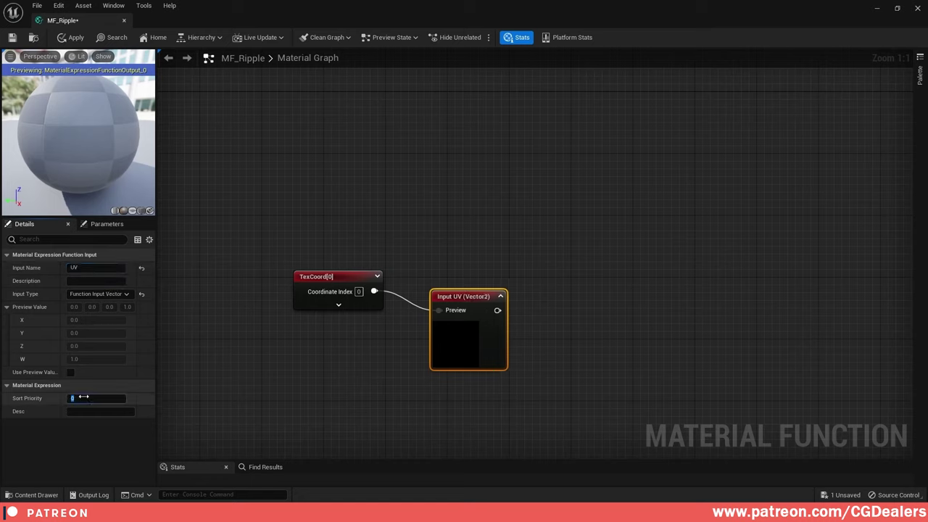
- Straighten the connection between the TexCoord node and the UV function input
drag(276, 231, 547, 394)
key(q)
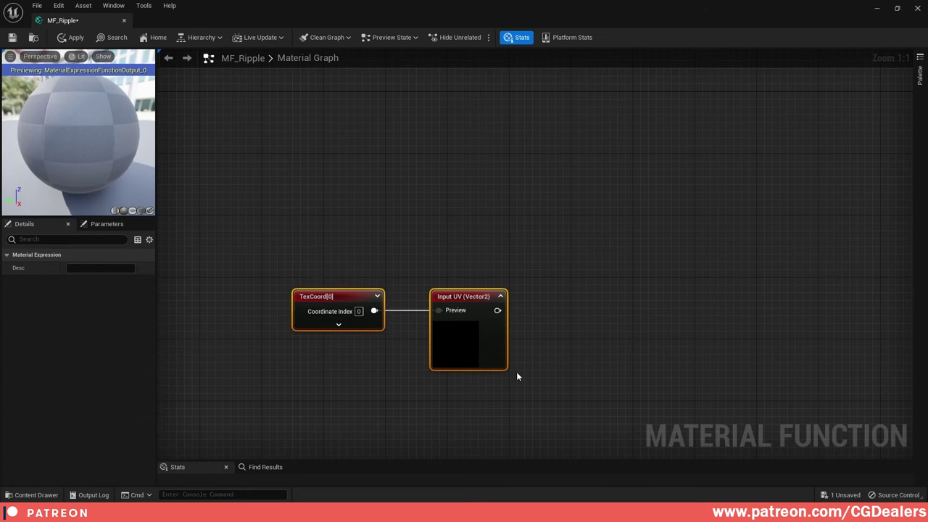
- Add a TextureSample node in the empty space after the UV function input
right_drag(605, 297, 481, 282)
click(481, 311)
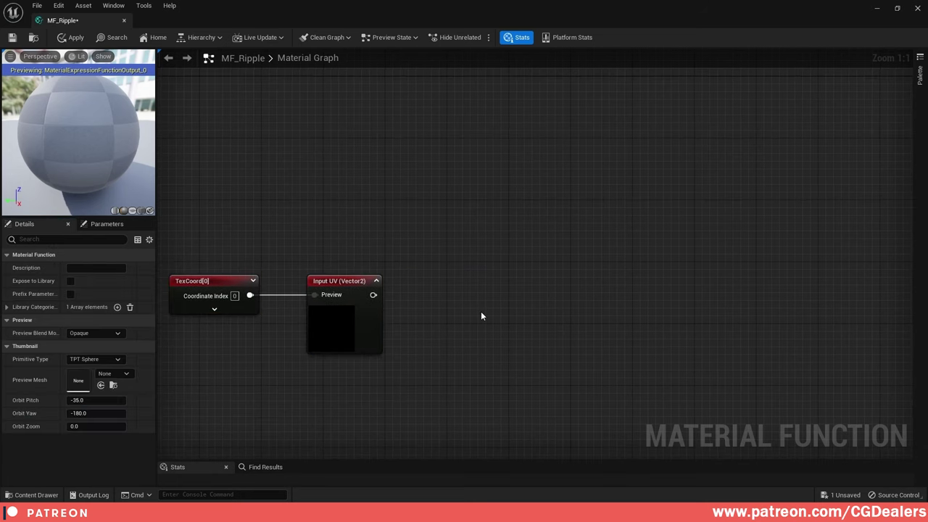
right_click(481, 316)
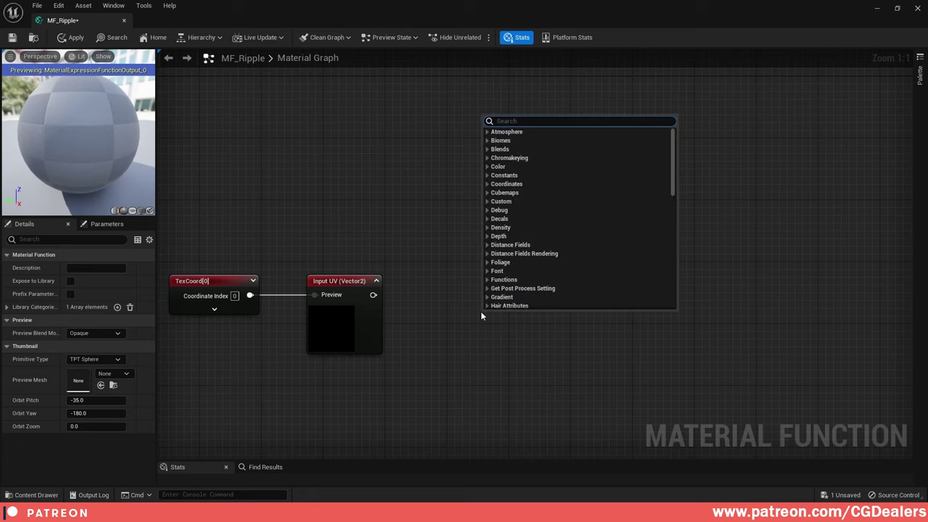
text(texture sam)
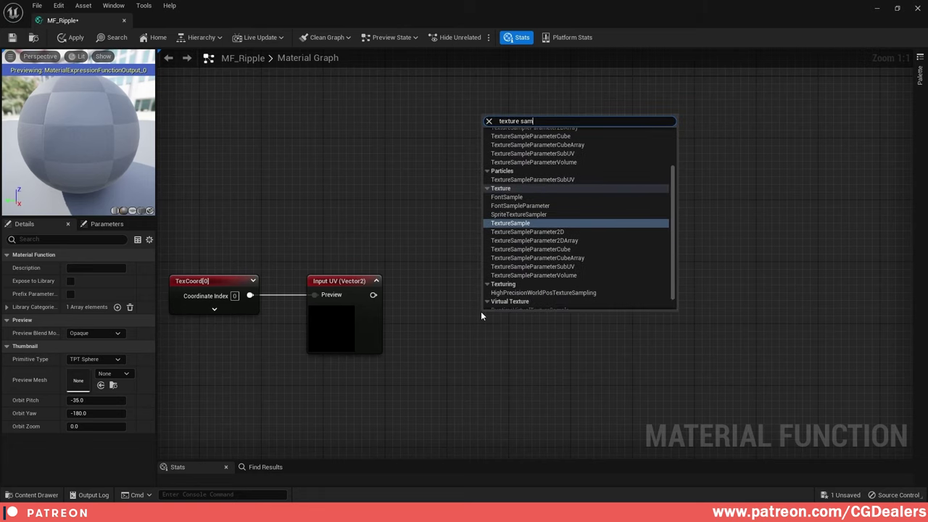
key(Return)
drag(534, 327, 502, 281)
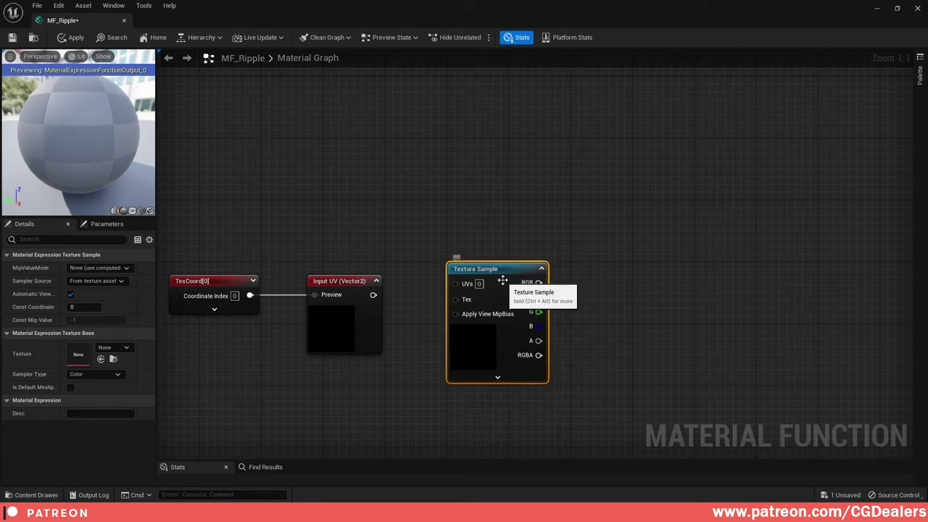
- Assign the Rain texture from the WaterShader Textures folder to the Texture Sample node
click(898, 10)
click(45, 460)
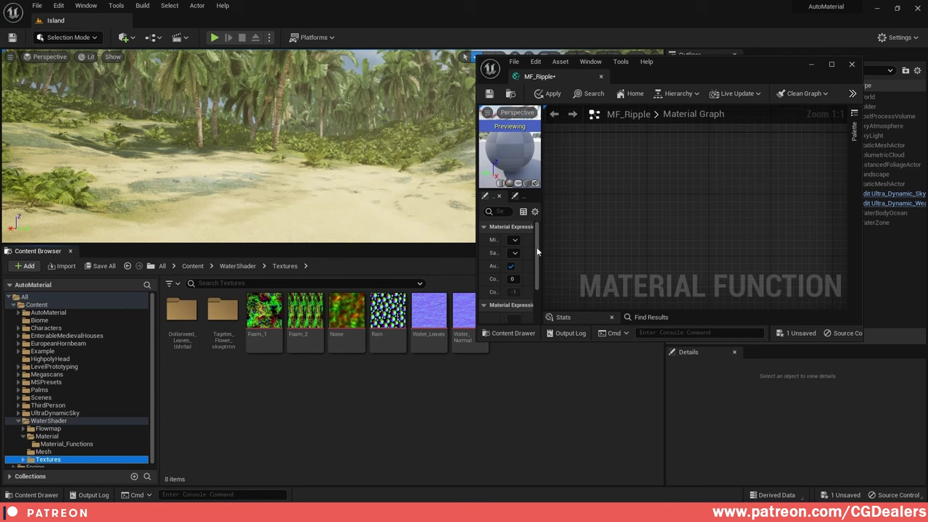
drag(543, 259, 687, 261)
scroll(629, 261, down, 3)
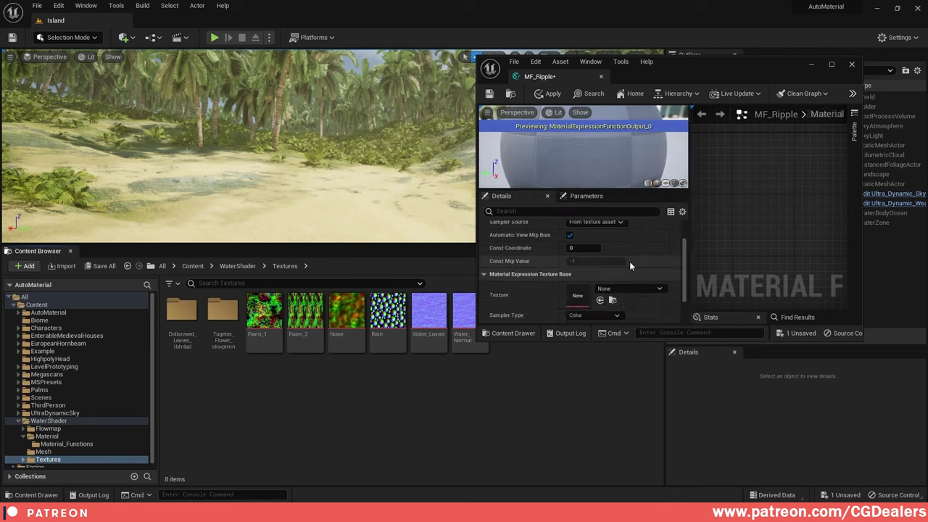
drag(390, 314, 577, 264)
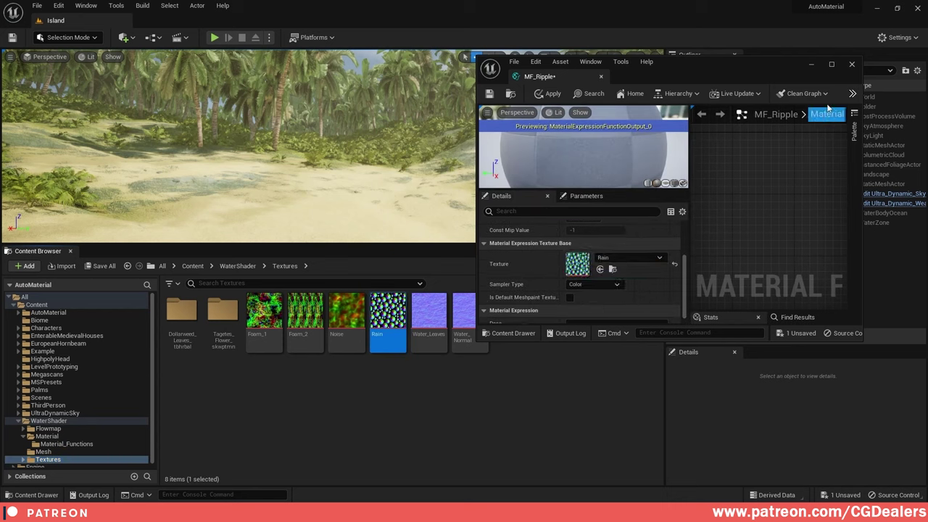
click(832, 67)
drag(524, 242, 166, 237)
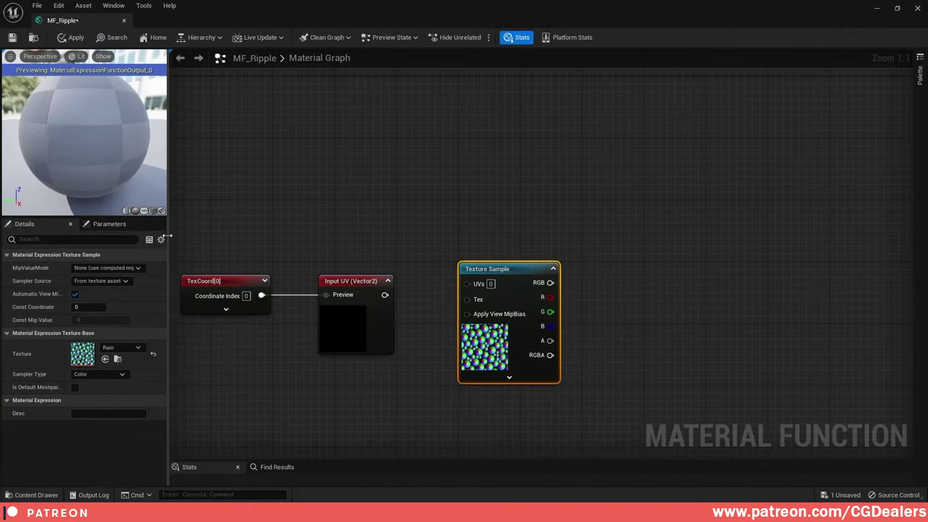
- Connect the UV function input to the Texture Sample's UVs and straighten the connections along the node row
drag(386, 295, 468, 284)
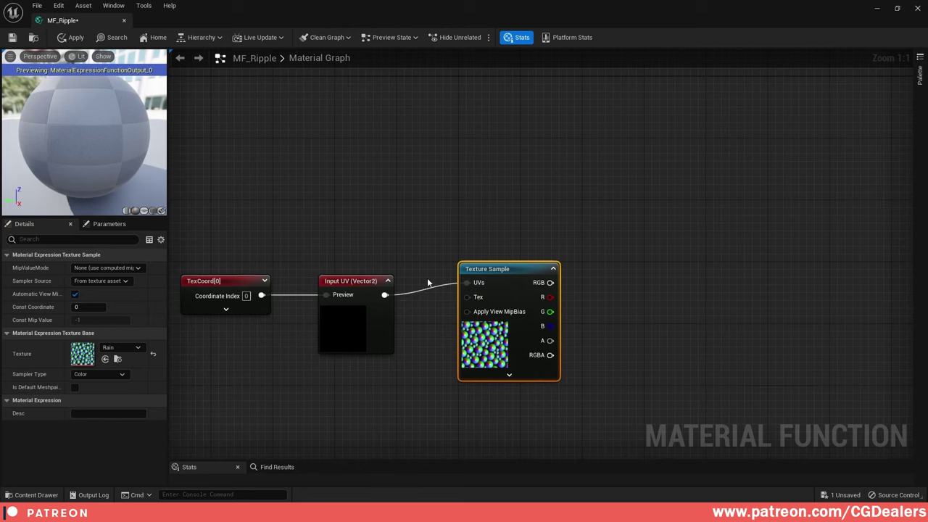
right_drag(427, 278, 530, 235)
drag(317, 176, 652, 371)
key(q)
click(724, 303)
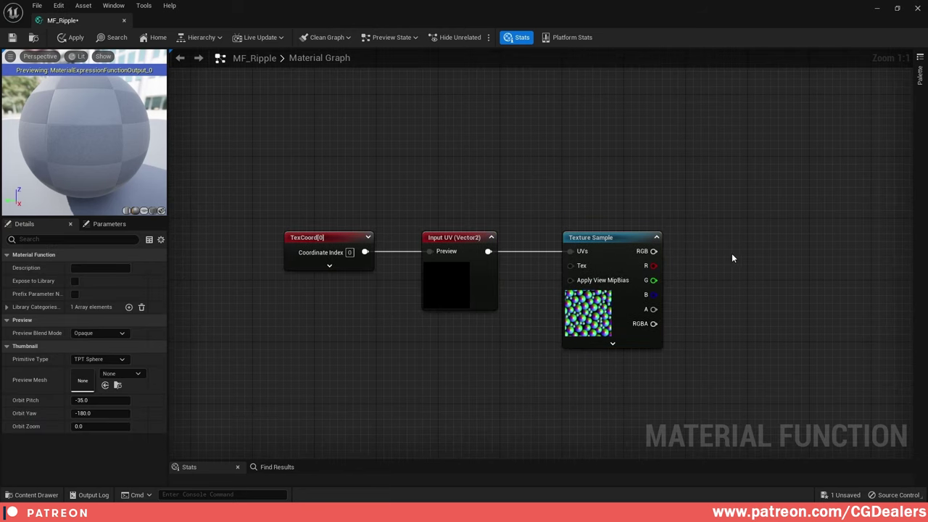
- Add a Time node and place it above the Texture Sample node
right_drag(727, 253, 656, 295)
right_drag(441, 138, 499, 182)
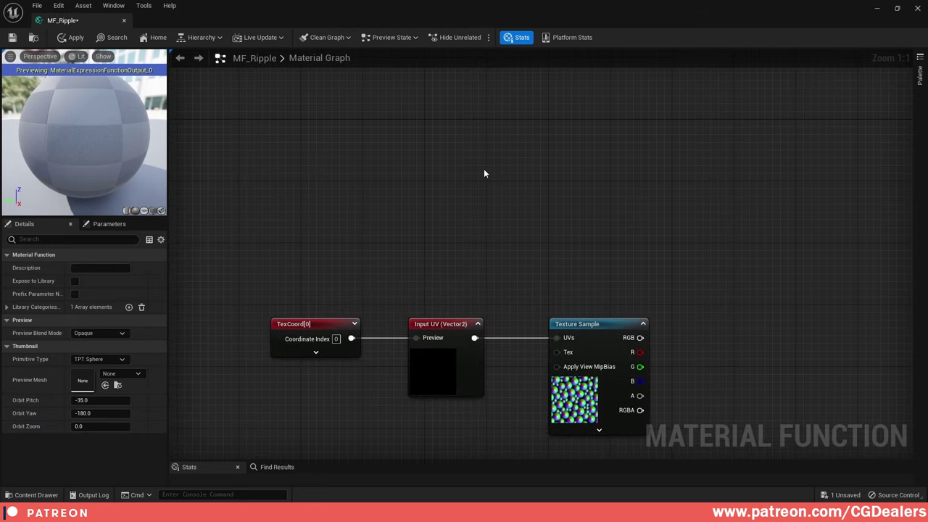
right_click(485, 171)
text(time)
key(Return)
click(485, 174)
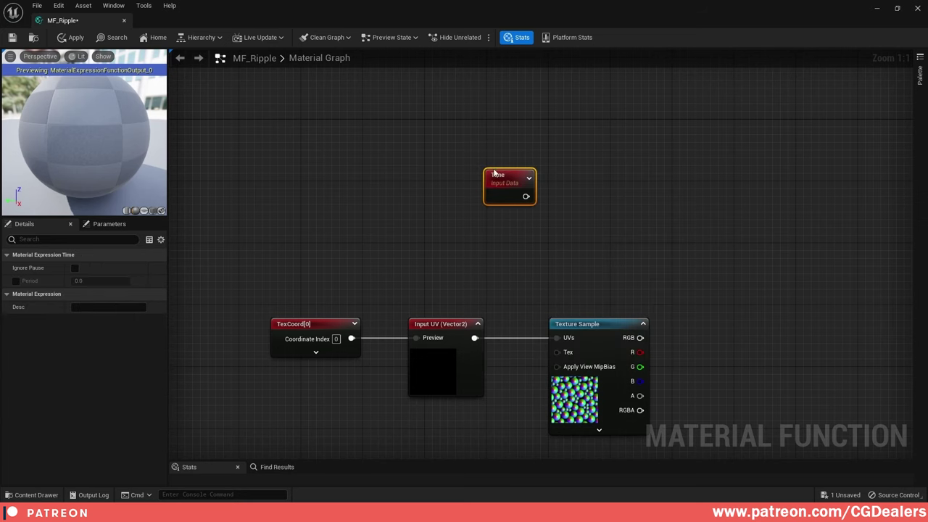
drag(508, 178, 574, 176)
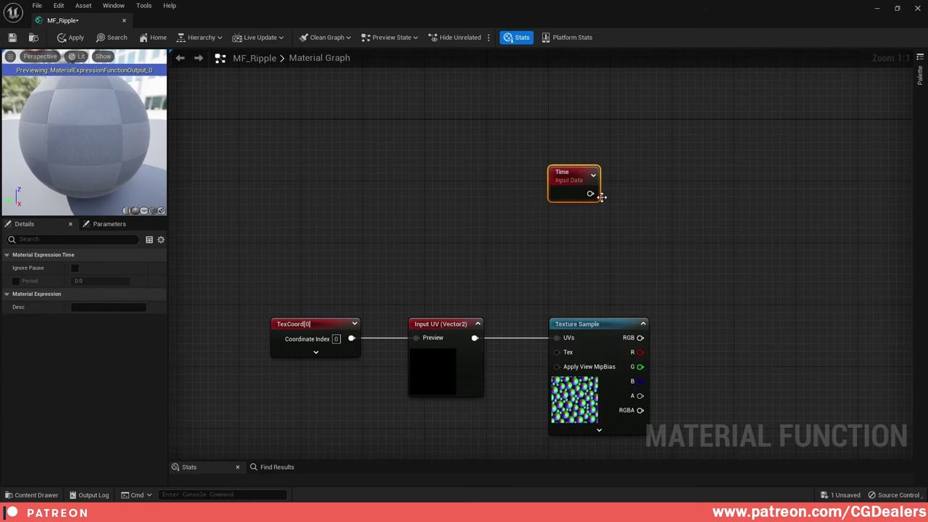
right_drag(597, 193, 547, 197)
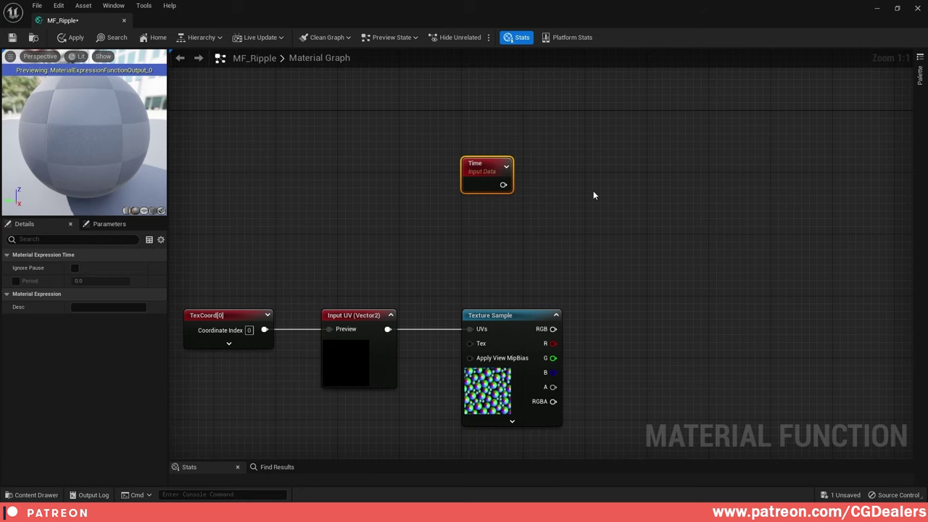
- Duplicate the UV function input beside the Time node as a Function Input Scalar named Time with sort priority 0
right_drag(247, 318, 443, 300)
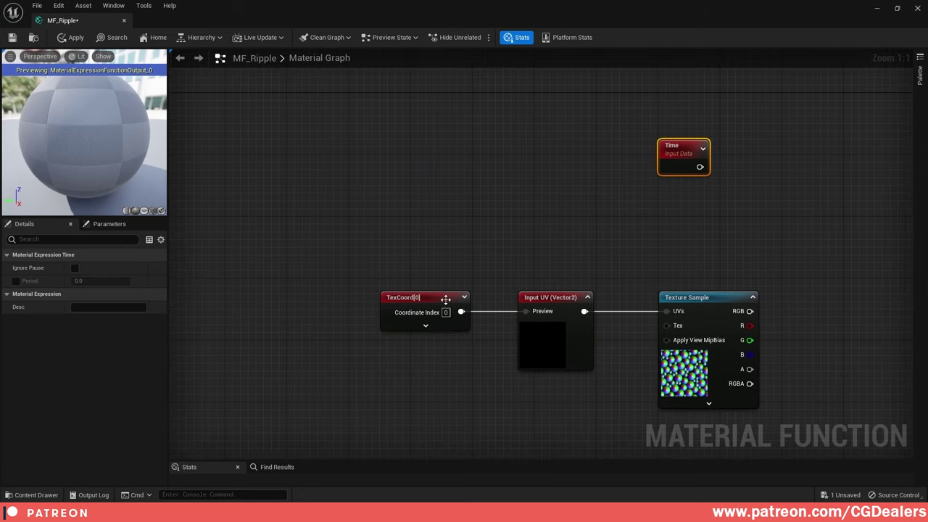
click(563, 305)
key(ctrl+d)
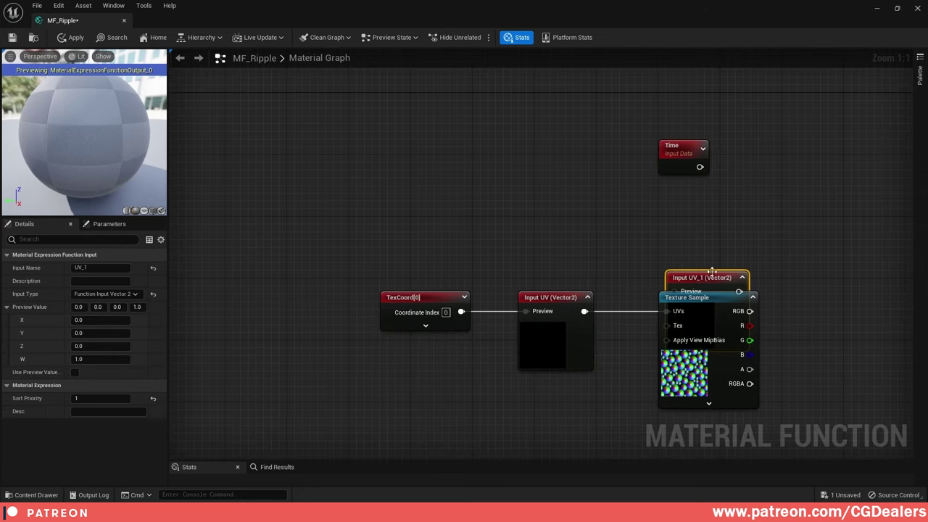
drag(706, 281, 784, 144)
click(125, 294)
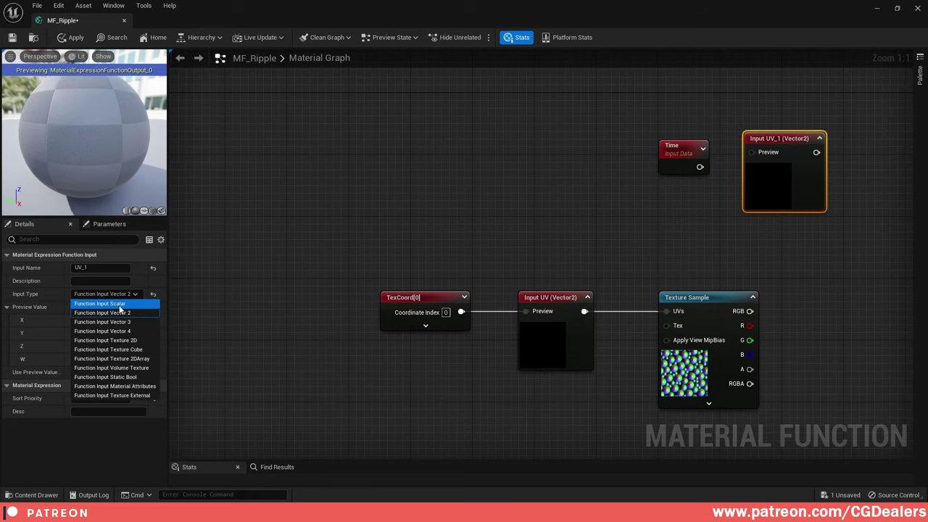
click(98, 298)
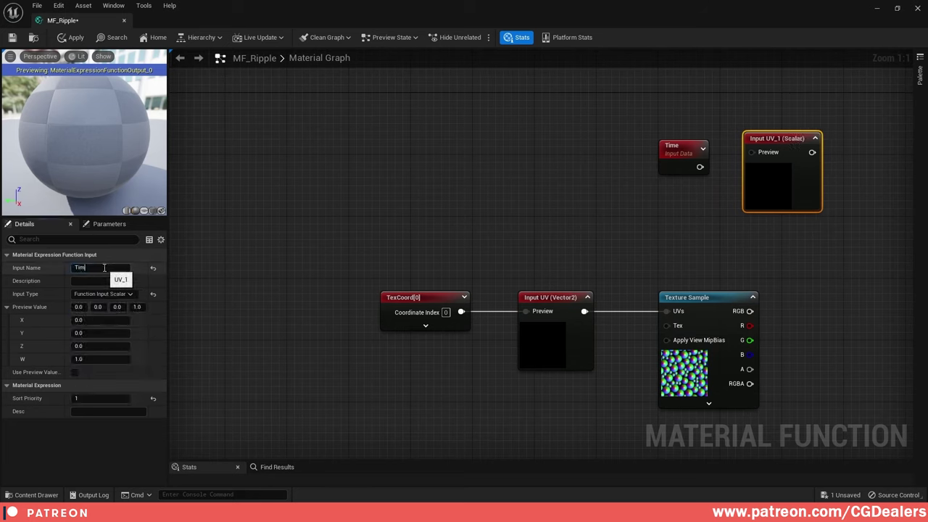
key(Return)
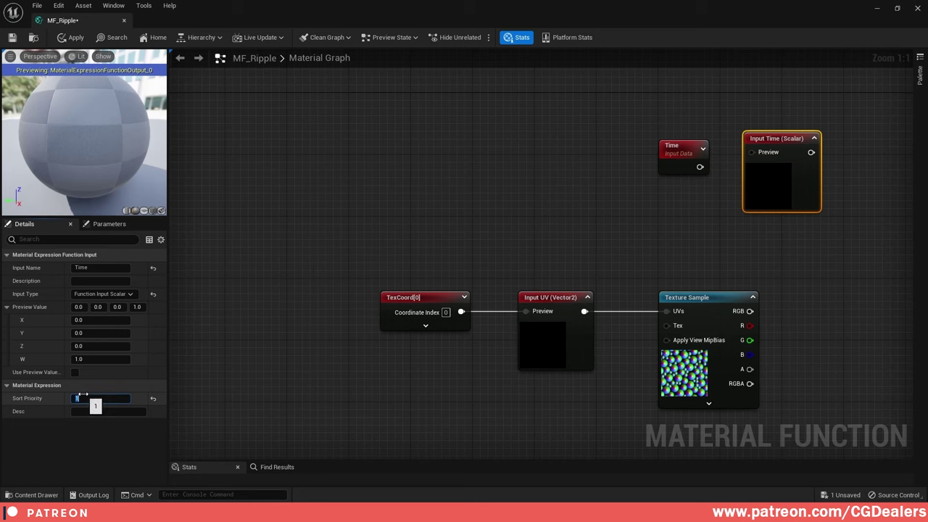
- Connect the Time node to the Time function input, collapse the input's preview, and straighten their connection
right_drag(624, 247, 454, 264)
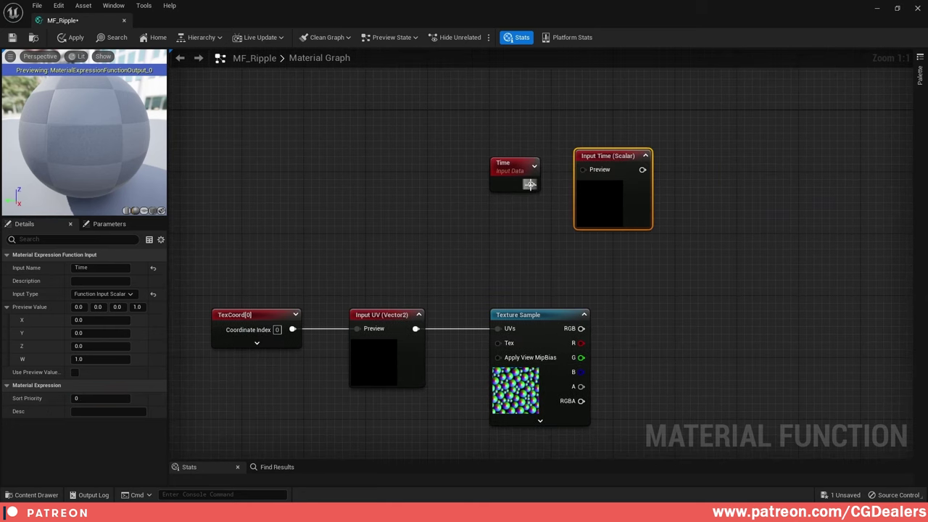
drag(532, 184, 586, 173)
click(645, 157)
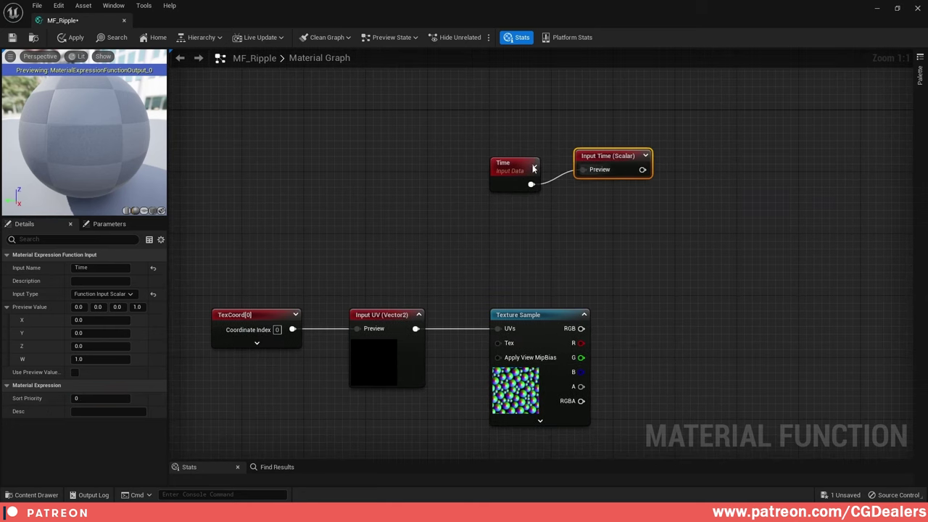
shift+click(529, 171)
key(q)
right_drag(647, 226, 549, 238)
drag(523, 168, 522, 192)
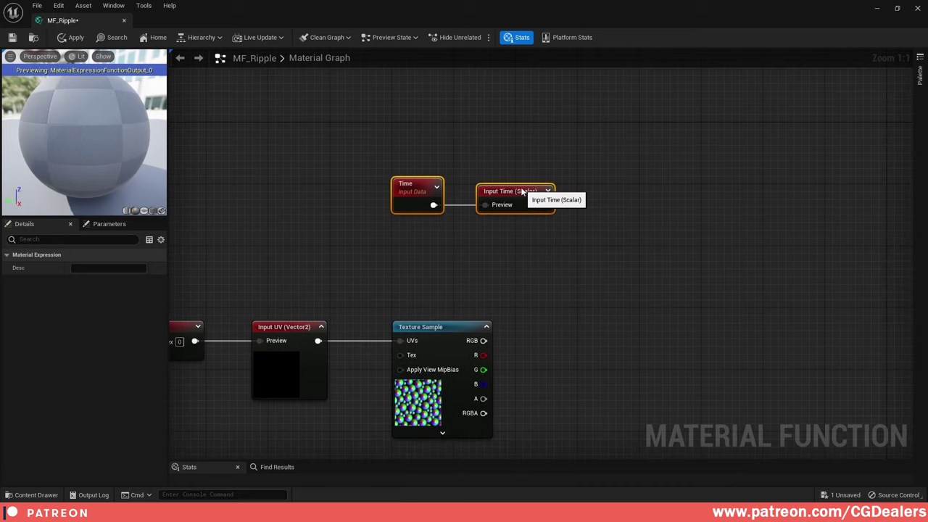
click(519, 195)
- Create an Add node with the Time function input feeding A and the Texture Sample's alpha output feeding B
right_drag(626, 226, 564, 224)
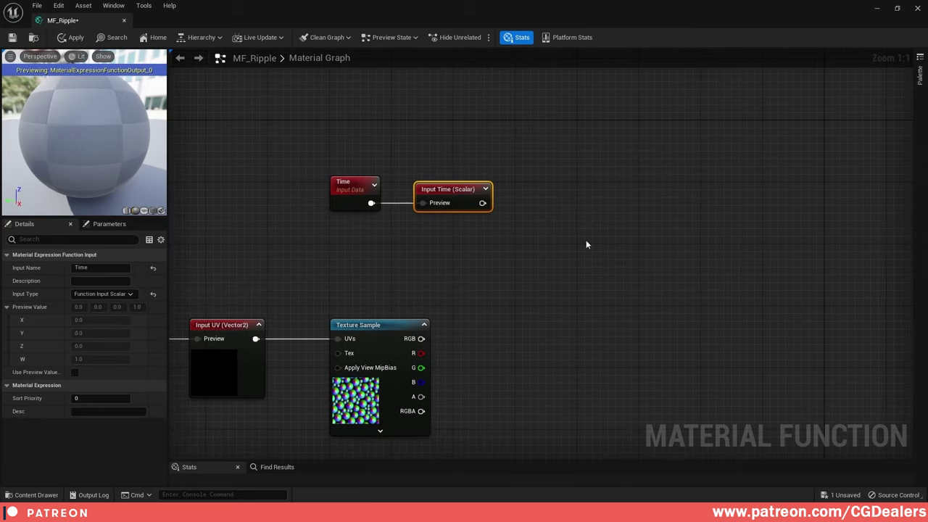
key(a)
click(584, 240)
drag(601, 243, 596, 186)
drag(483, 204, 584, 204)
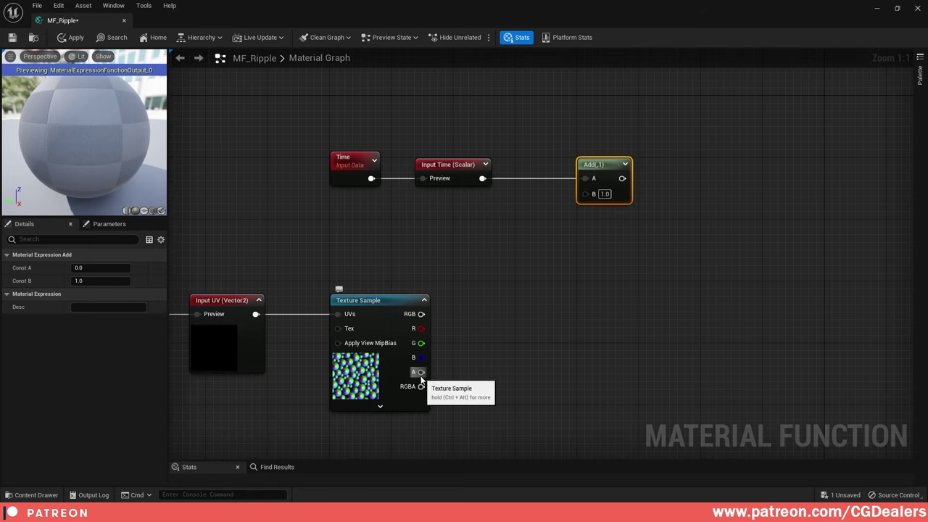
drag(421, 373, 595, 196)
- Add a Frac node after the Add node and feed it with the Add result
right_drag(720, 197, 598, 196)
right_click(593, 192)
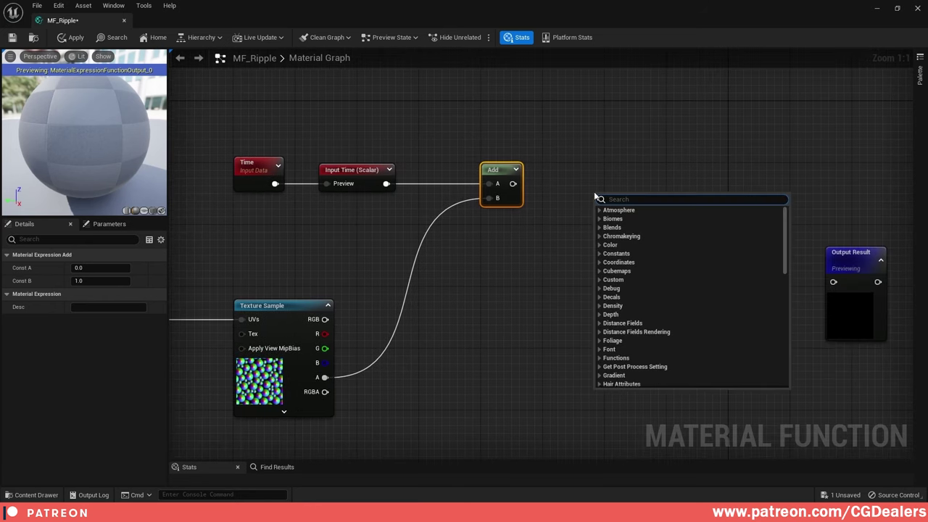
text(math frac)
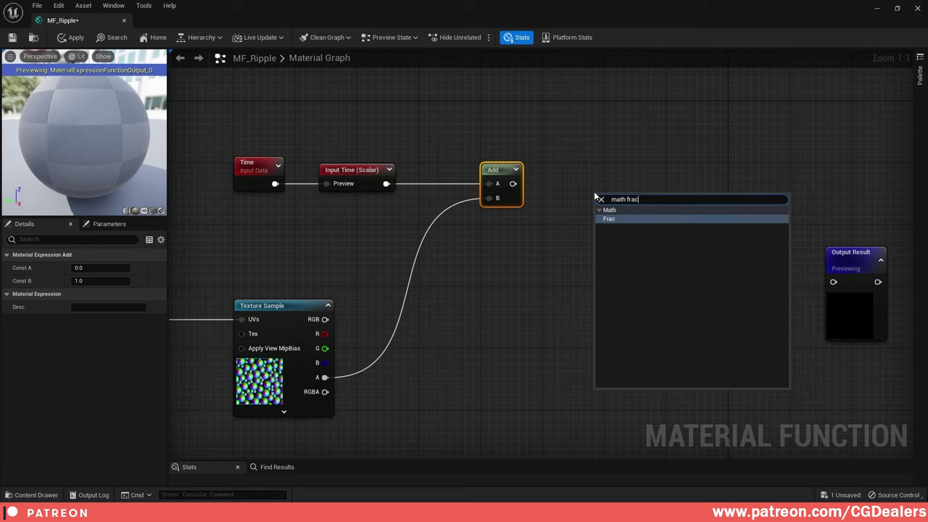
key(Return)
drag(615, 198, 580, 170)
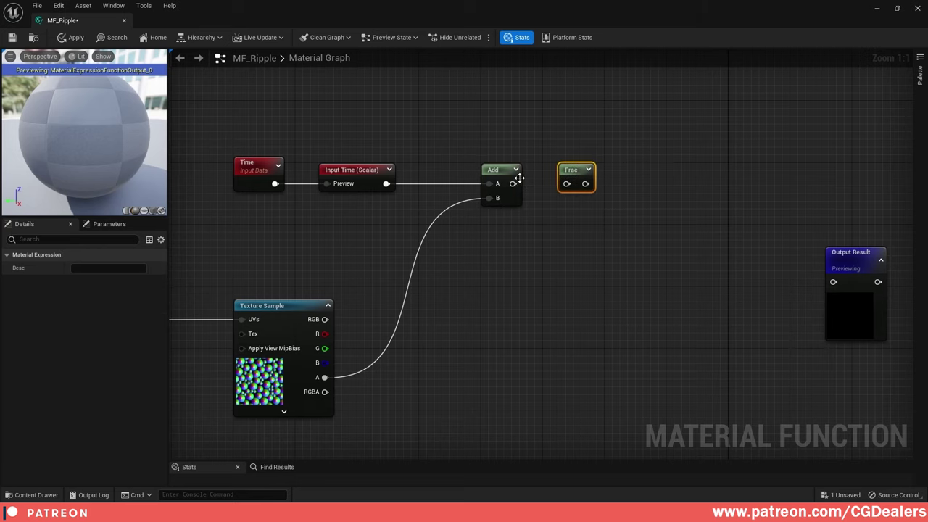
drag(513, 183, 568, 185)
- Add a Subtract node with Frac feeding its A input, moving the Output Result node farther away to make room
right_drag(690, 188, 596, 188)
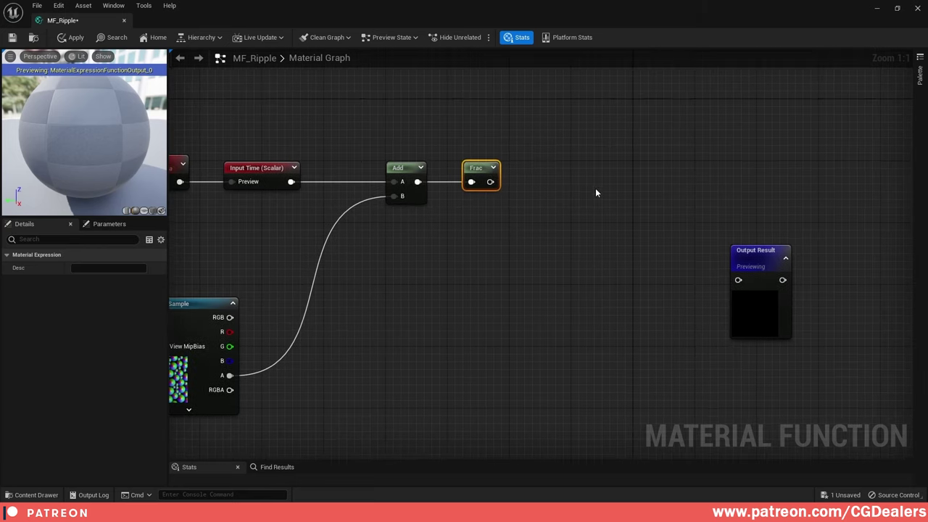
right_click(581, 198)
text(sub)
key(Return)
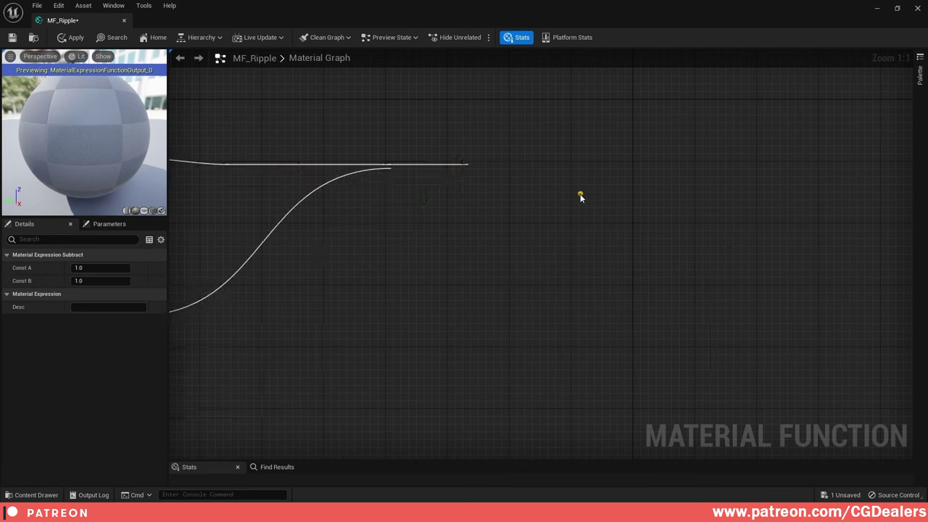
scroll(733, 261, down, 3)
drag(732, 262, 894, 252)
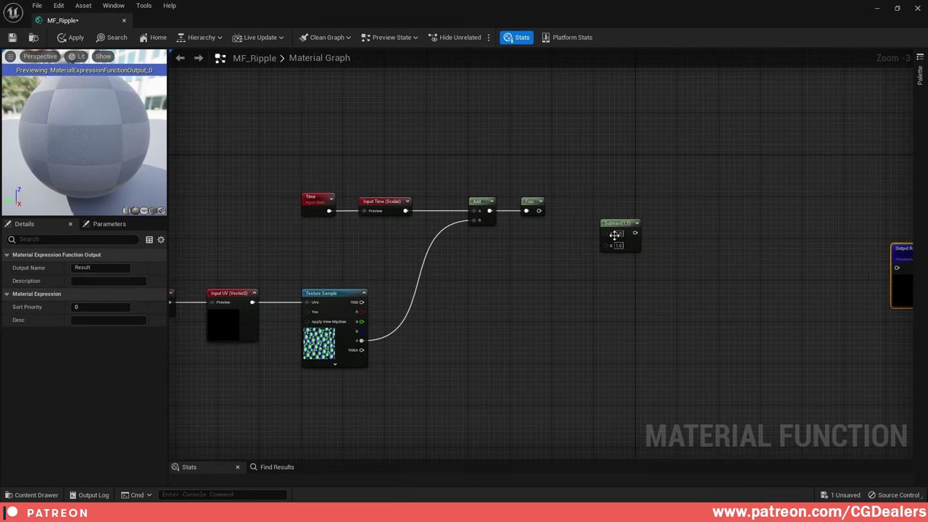
drag(616, 233, 593, 211)
scroll(593, 211, up, 3)
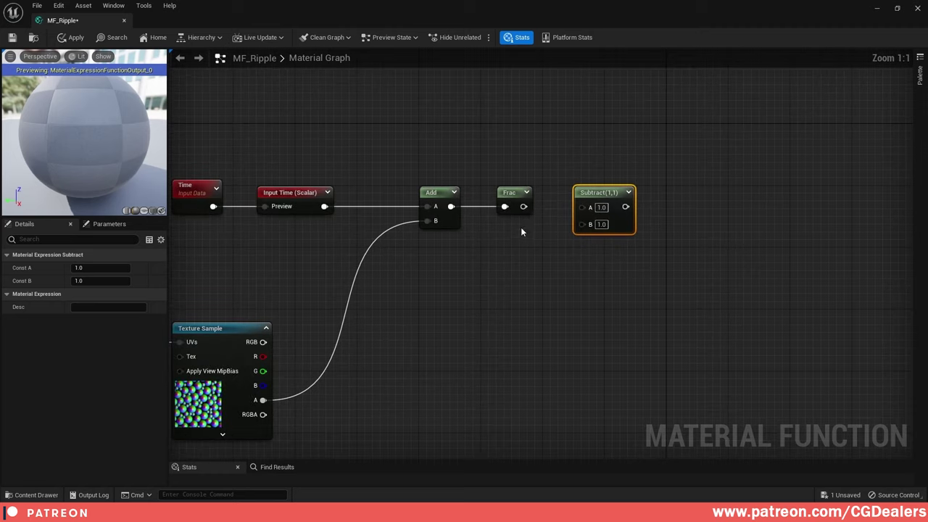
drag(524, 207, 581, 208)
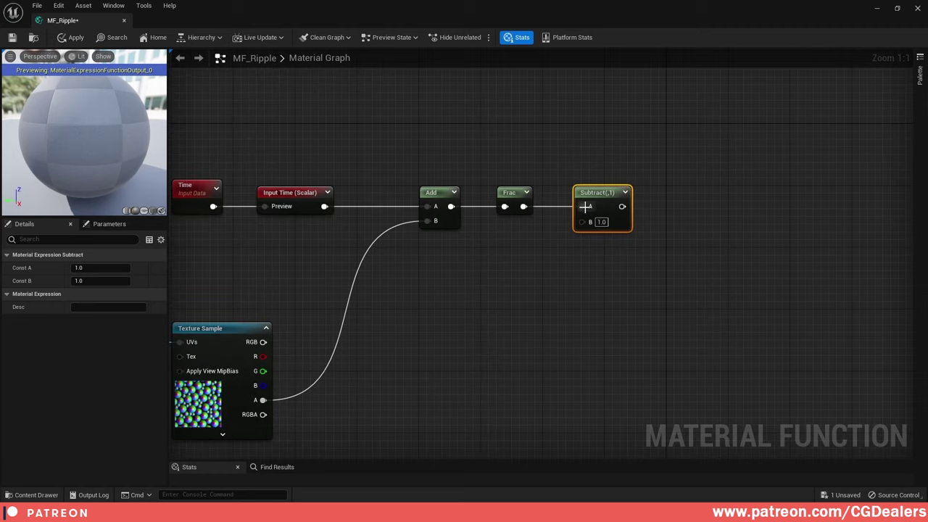
- Create a constant node with value 1 below the Add node and connect it to the Subtract node's B input
click(498, 251)
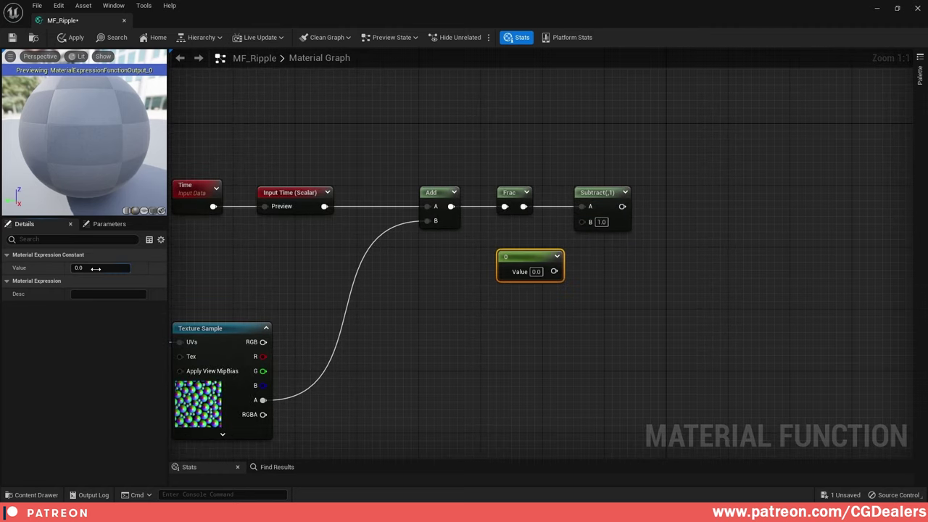
drag(533, 255, 584, 222)
right_drag(574, 258, 713, 234)
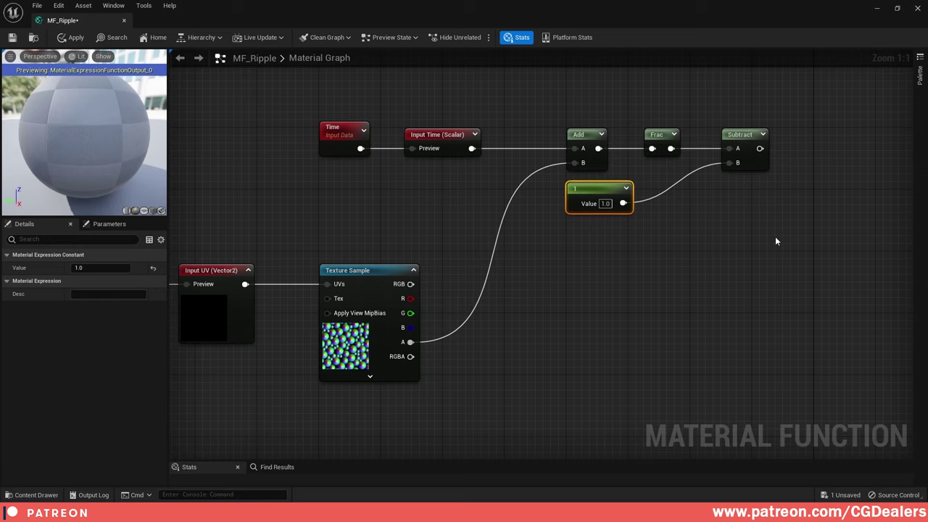
right_drag(817, 208, 701, 201)
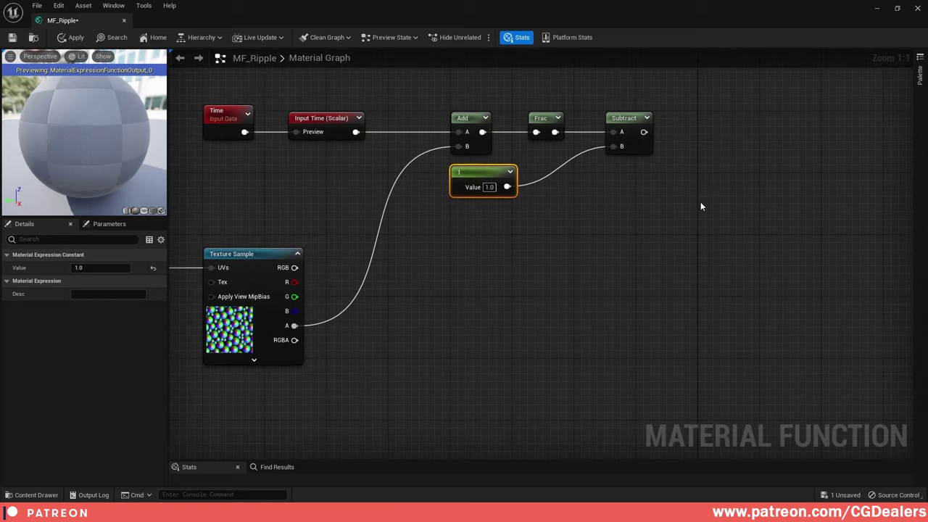
- Create an Add node beyond the Subtract node, with Subtract feeding A and the Texture Sample's red channel feeding B
click(667, 211)
click(686, 223)
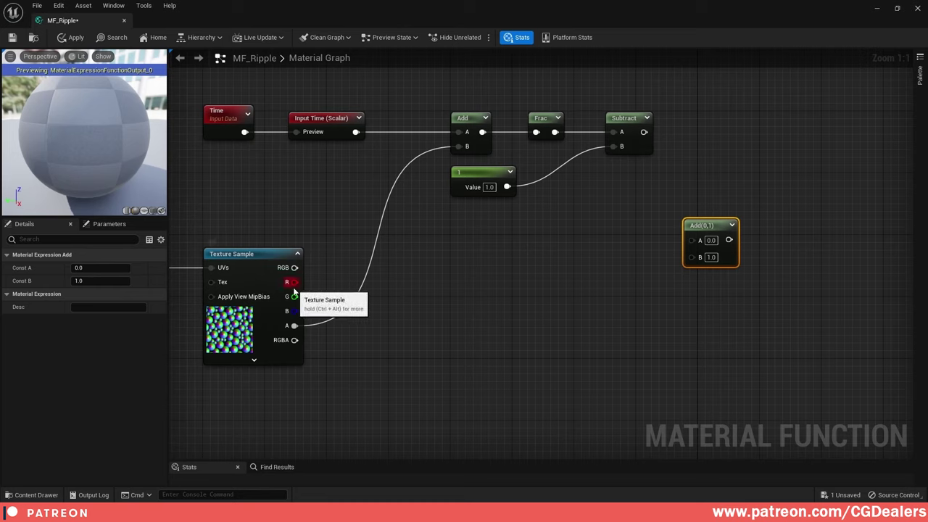
drag(294, 282, 691, 256)
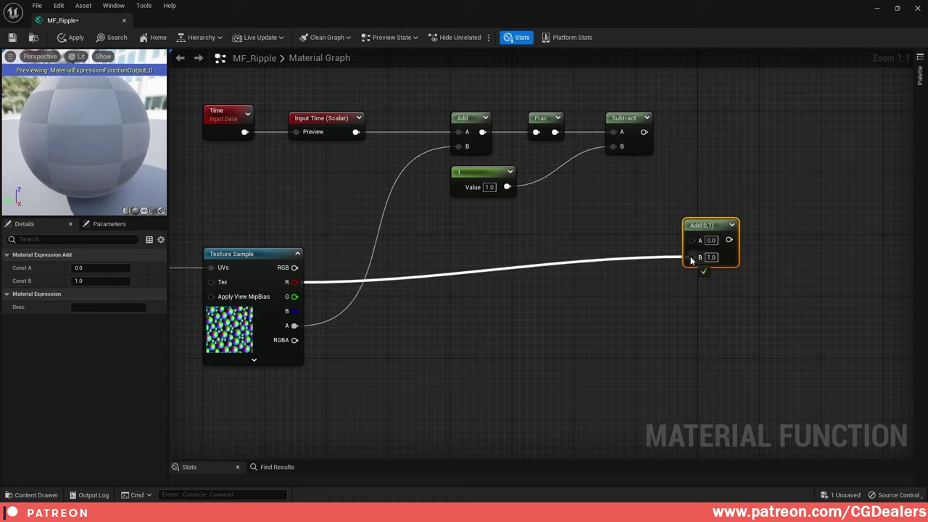
drag(644, 132, 691, 241)
right_drag(764, 220, 616, 235)
drag(542, 230, 589, 254)
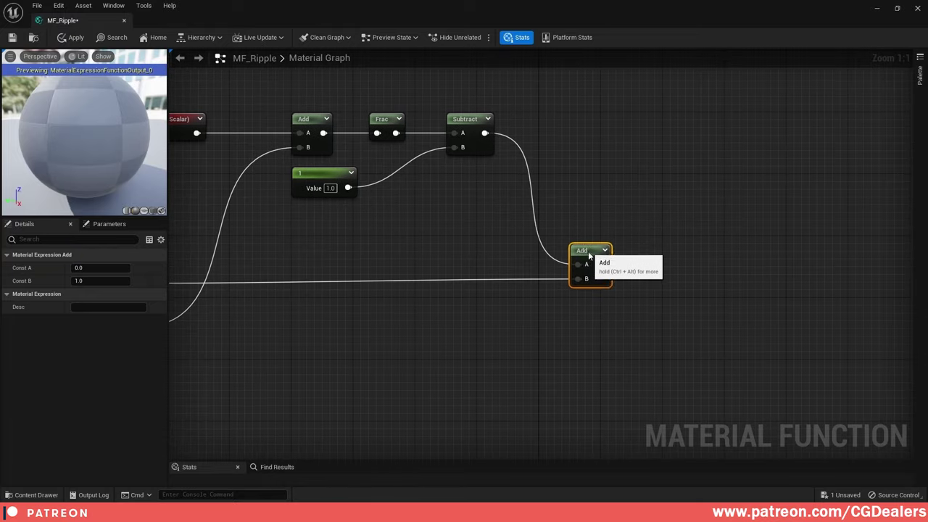
right_drag(589, 254, 599, 265)
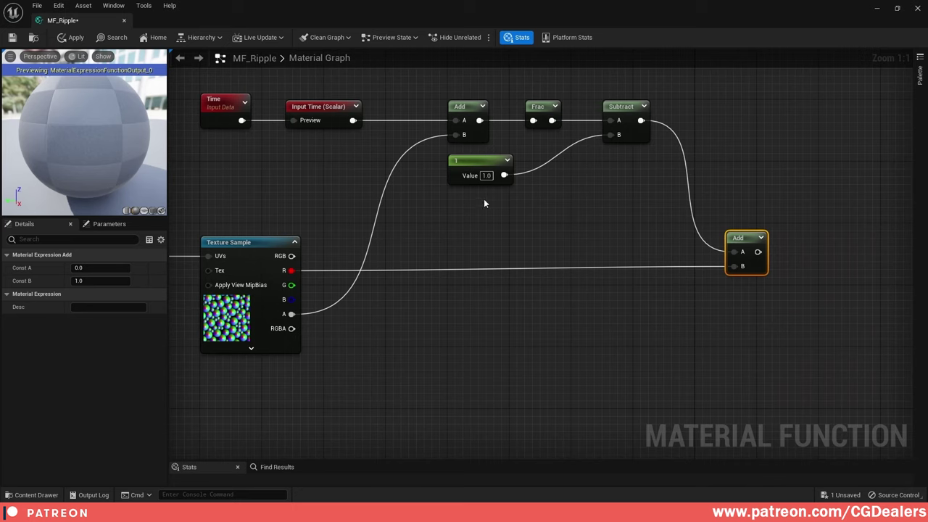
right_drag(485, 201, 377, 192)
right_drag(590, 197, 491, 196)
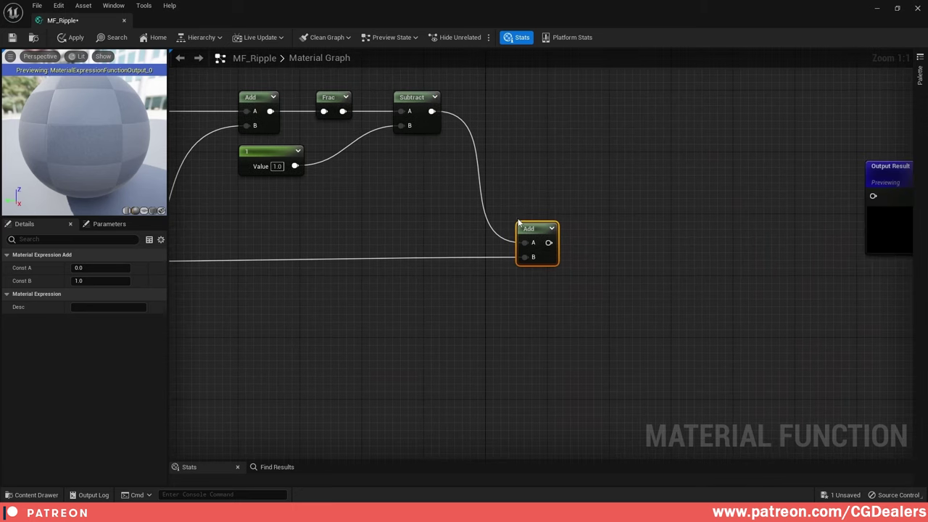
drag(531, 227, 515, 227)
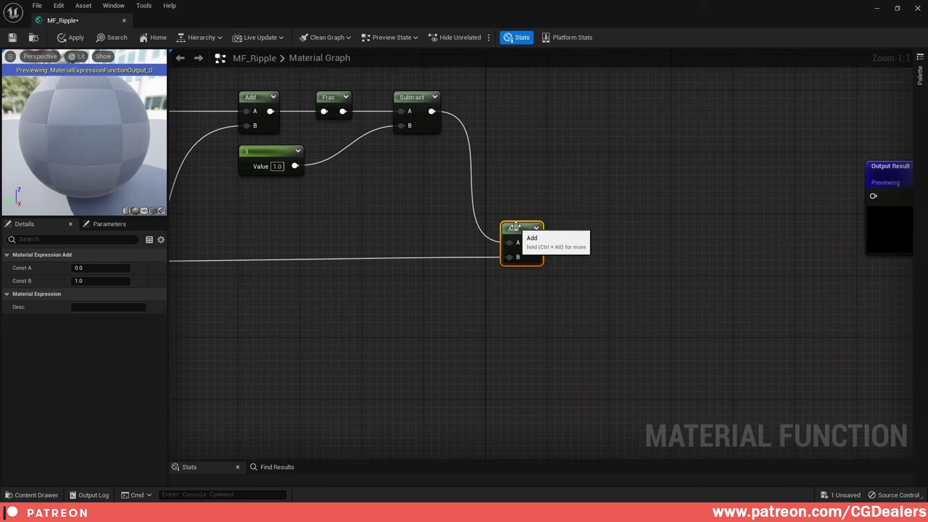
- Move the Output Result node farther away from the new Add node to make room
right_drag(551, 220, 345, 211)
scroll(344, 211, down, 2)
scroll(560, 207, down, 1)
drag(608, 181, 815, 186)
- Create a Multiply node after the last Add node and feed its A input with the Add result
right_drag(374, 228, 582, 219)
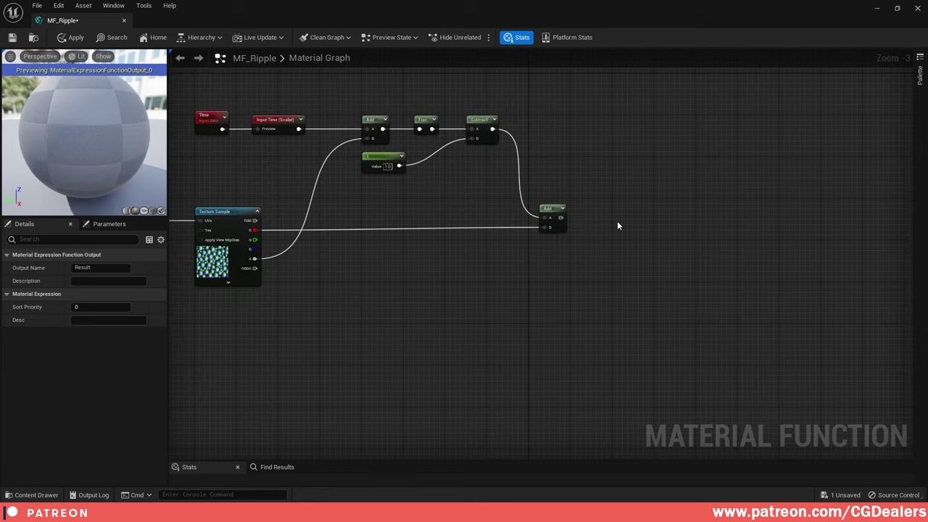
key(m)
click(617, 225)
scroll(581, 225, up, 3)
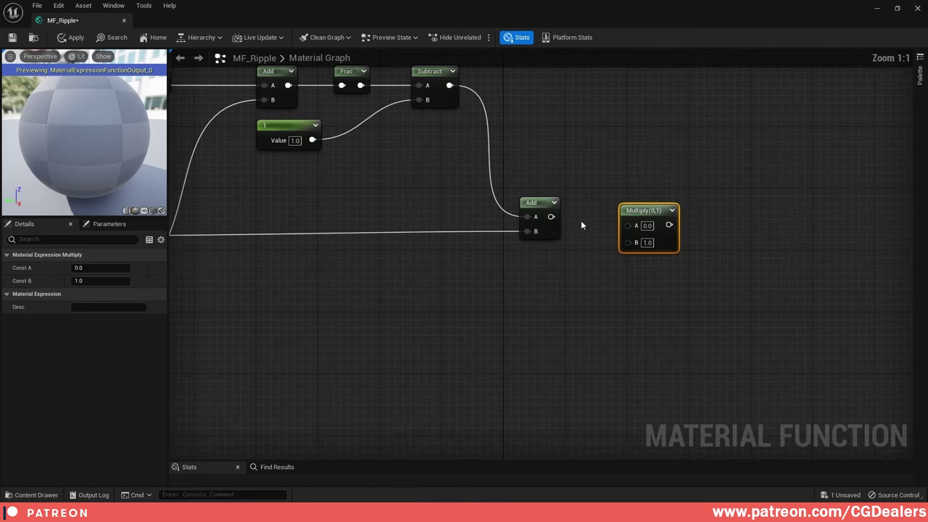
drag(553, 217, 627, 223)
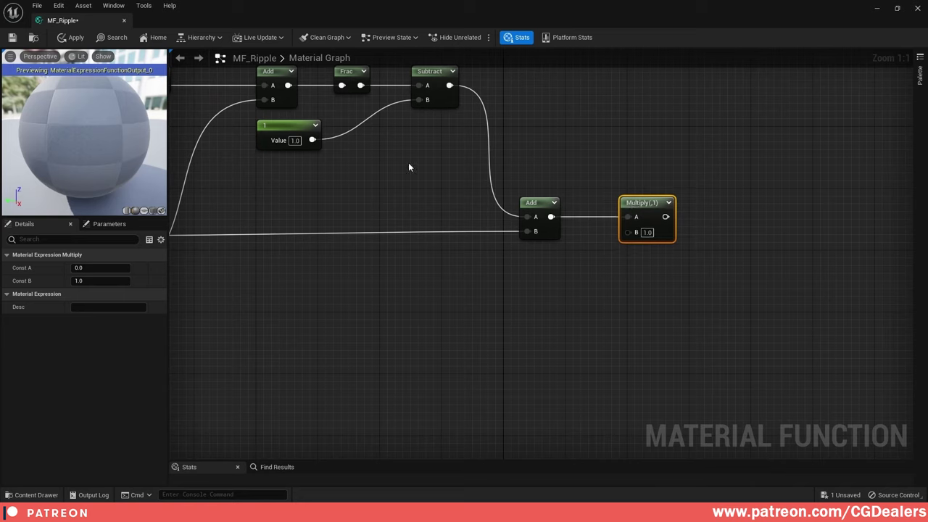
- Create a constant node with value 20 below the Add node and connect it to the Multiply node's B input
click(537, 269)
key(1)
click(518, 279)
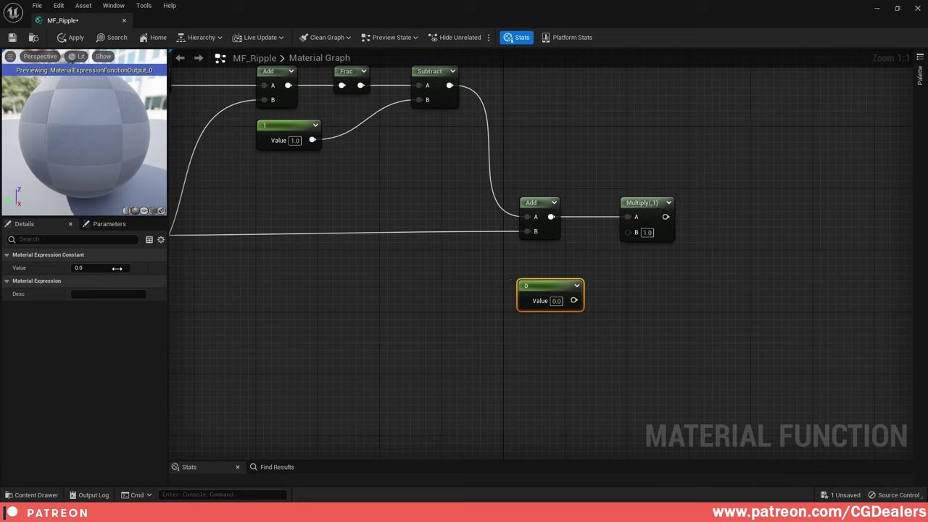
click(117, 269)
text(22)
key(Return)
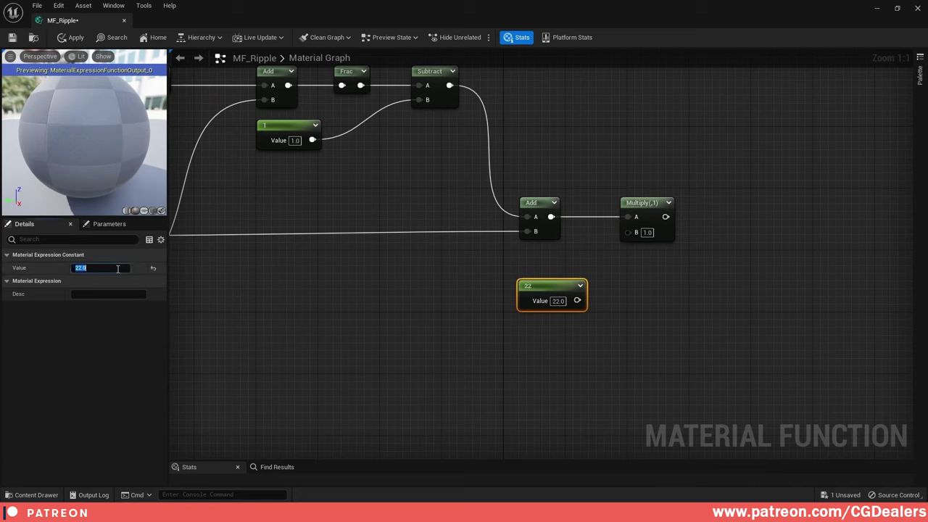
drag(541, 289, 628, 232)
mouse_move(508, 293)
mouse_down()
mouse_move(516, 277)
mouse_move(520, 283)
mouse_up()
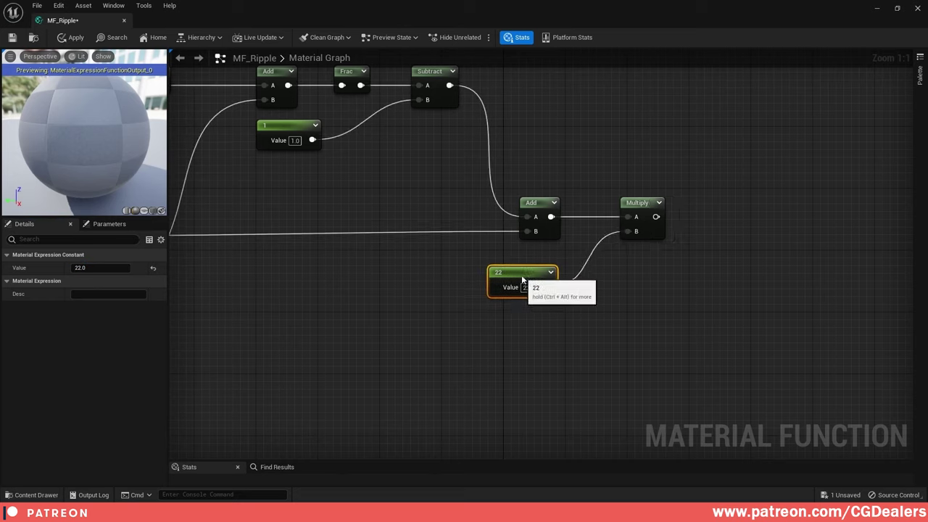
click(79, 267)
text(20)
key(Return)
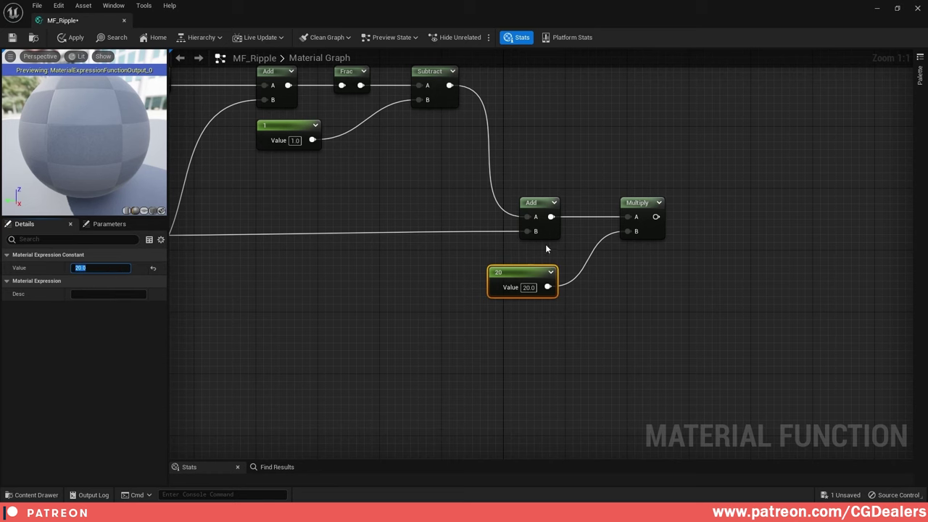
- Add a Clamp node fed by the Multiply result and set its Max to 5
right_drag(580, 244, 468, 243)
right_drag(617, 260, 511, 254)
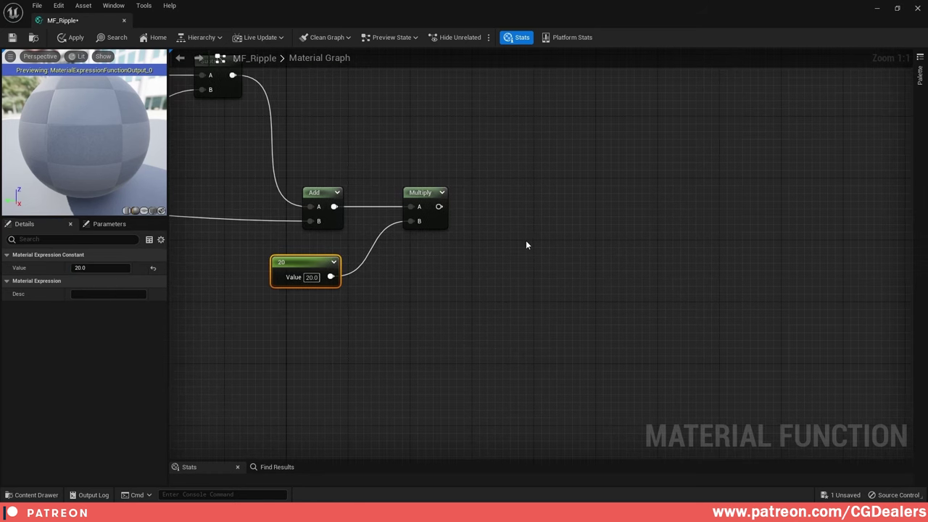
right_click(526, 242)
text(cla)
key(Return)
key(ctrl+v)
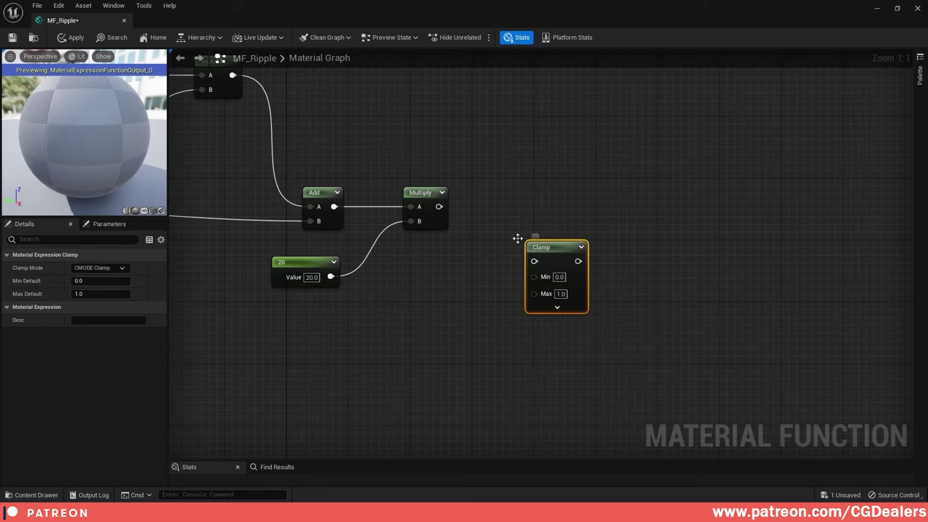
drag(442, 208, 549, 193)
click(554, 239)
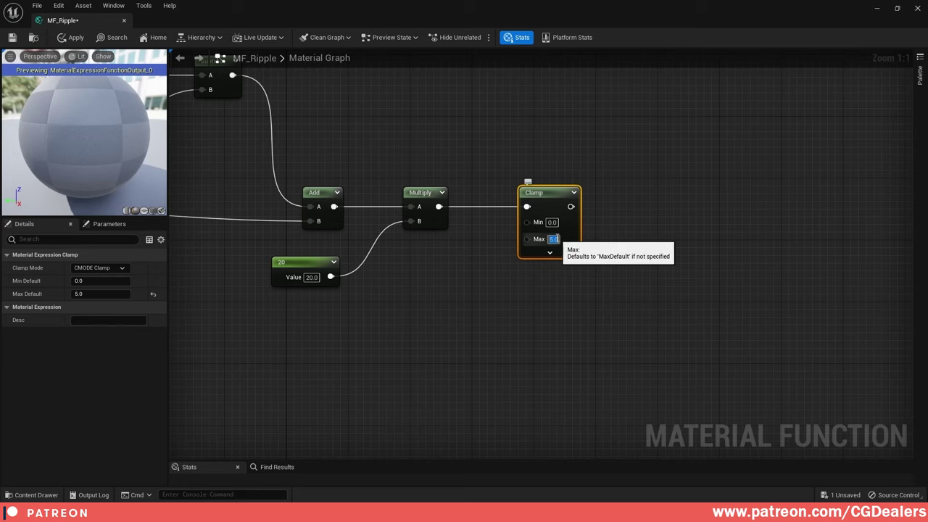
- Add an AppendVector node with the Texture Sample's green channel feeding A and its blue channel feeding B
right_drag(471, 284, 679, 220)
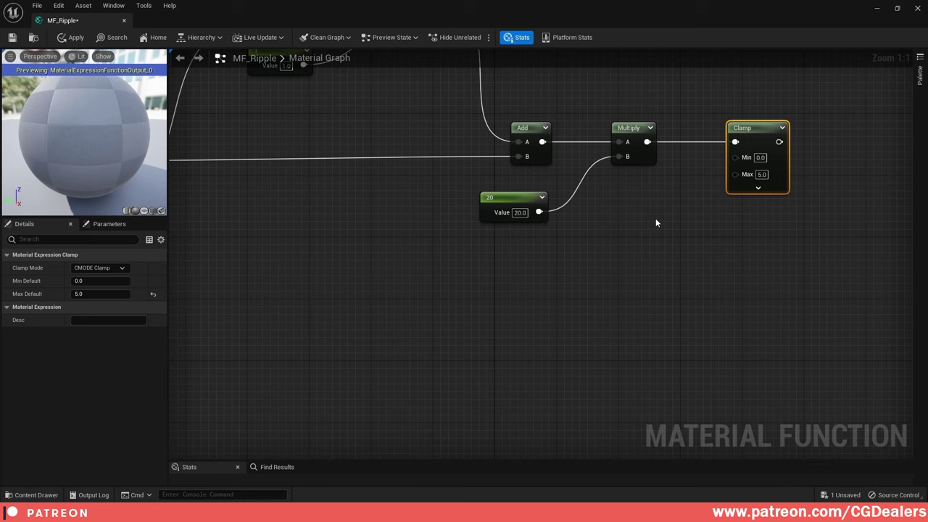
right_drag(655, 218, 477, 250)
right_click(466, 236)
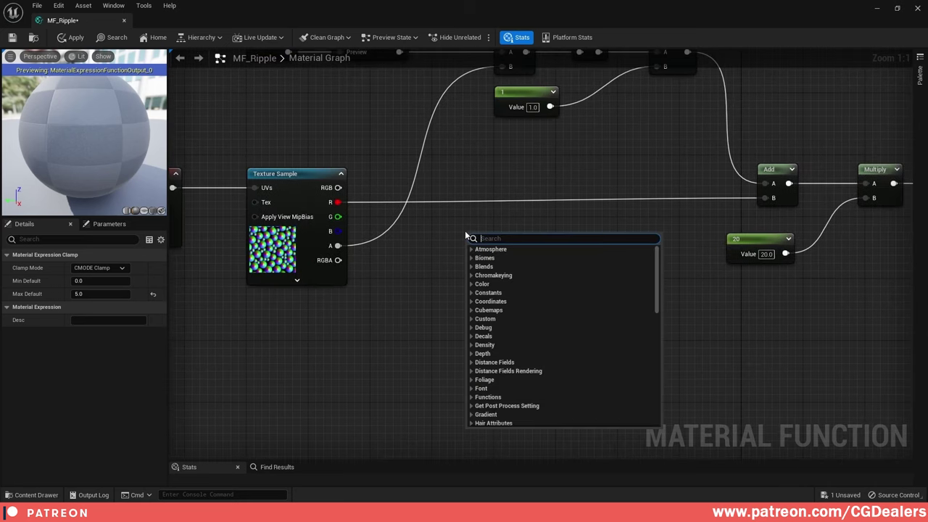
text(append)
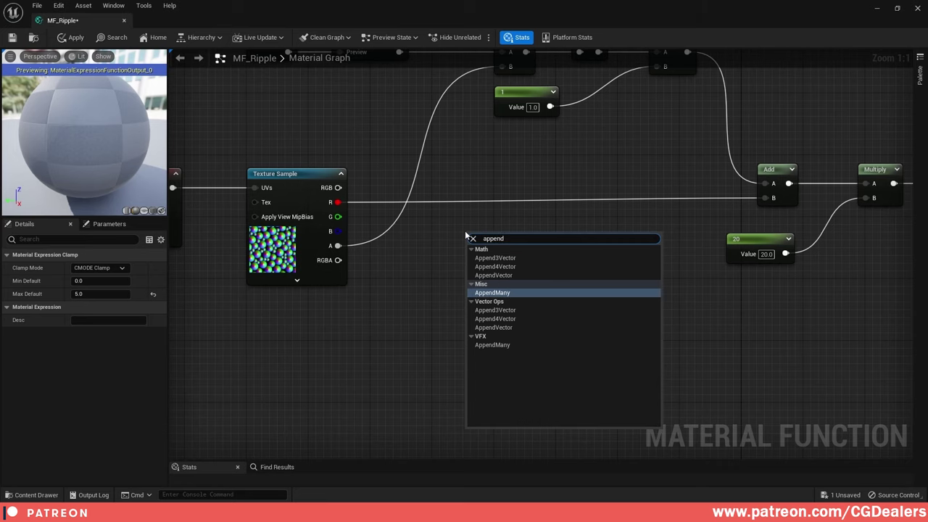
key(Up)
key(Up)
key(Return)
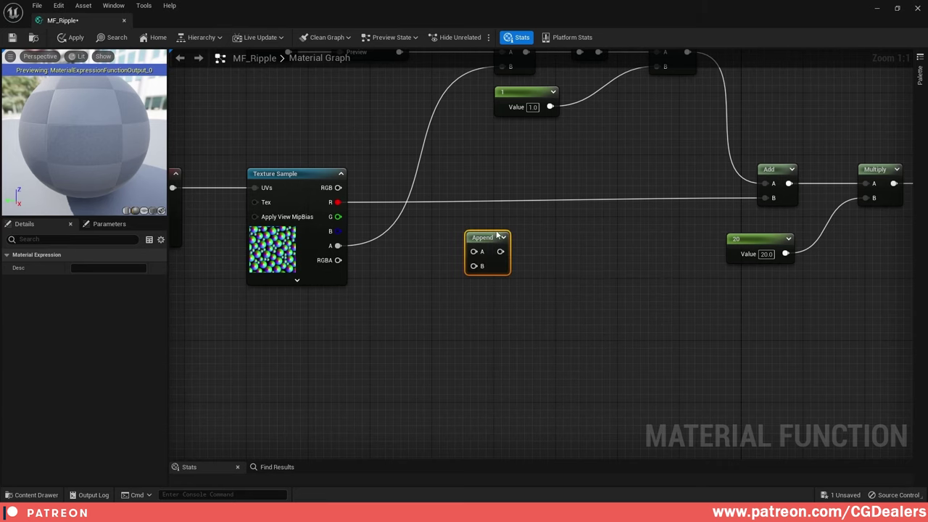
drag(498, 235, 494, 207)
drag(338, 217, 473, 237)
right_drag(561, 259, 499, 230)
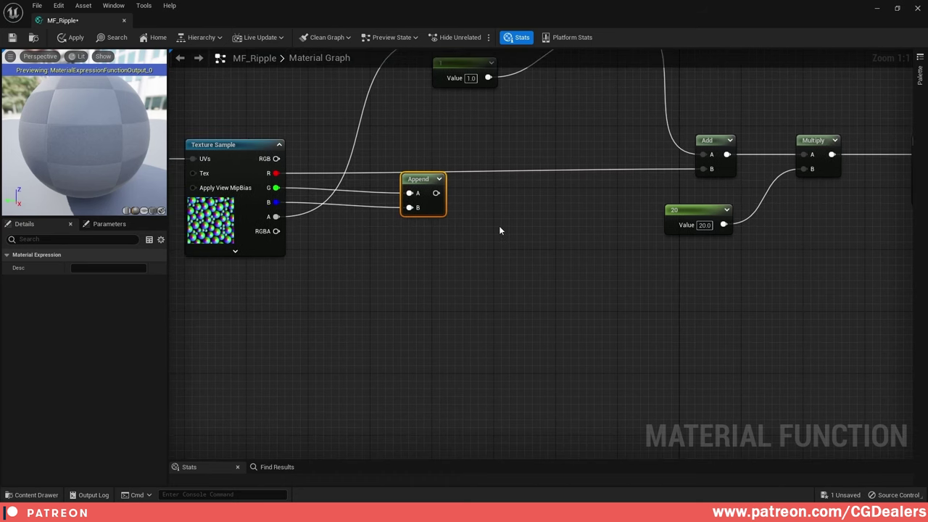
- Move the Append node below the main chain and tidy its green and blue wires with reroute points level with its inputs
drag(429, 182, 584, 341)
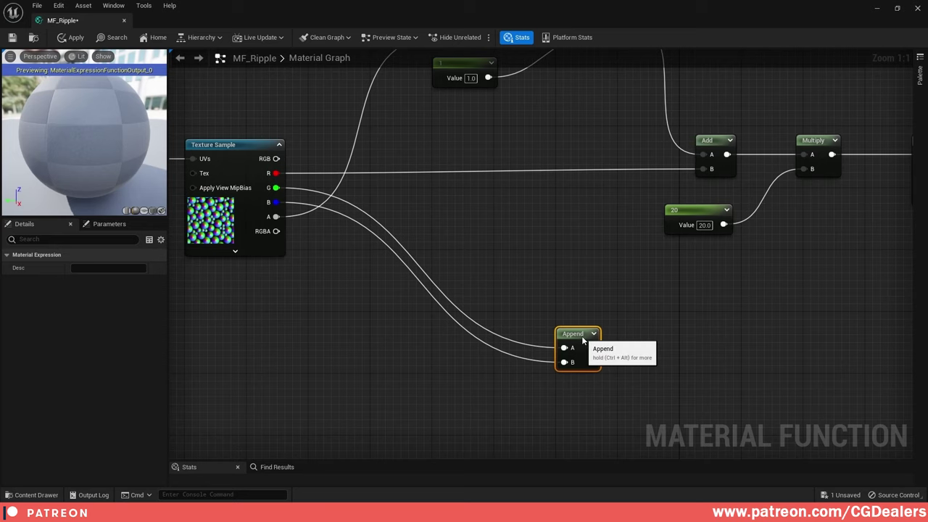
double_click(442, 309)
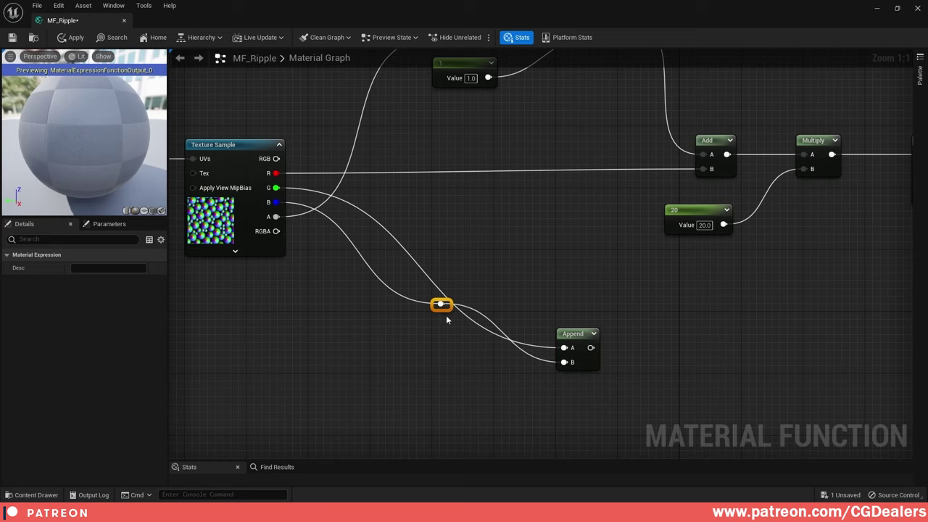
drag(437, 310, 344, 370)
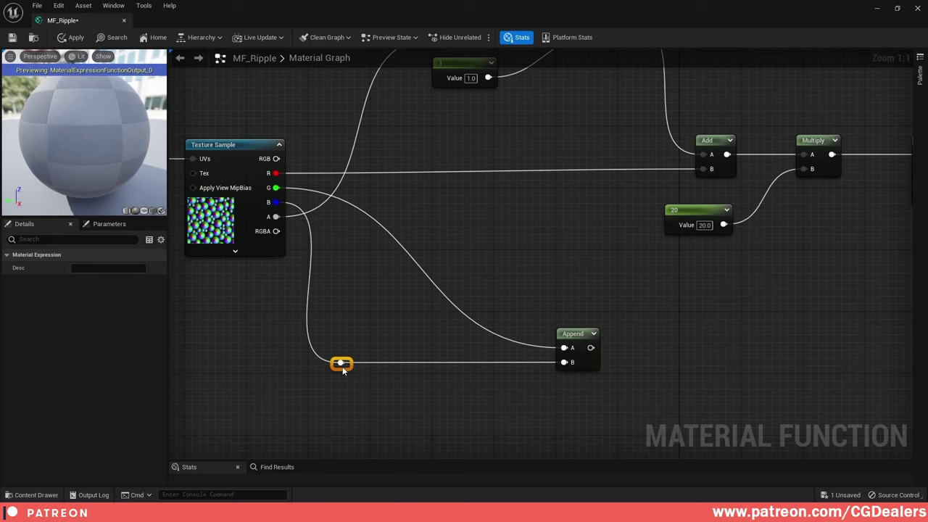
double_click(472, 323)
drag(480, 327, 385, 354)
- Create a Multiply node fed by the Append result, set its B value to 2, and place it close to Append
scroll(385, 355, down, 2)
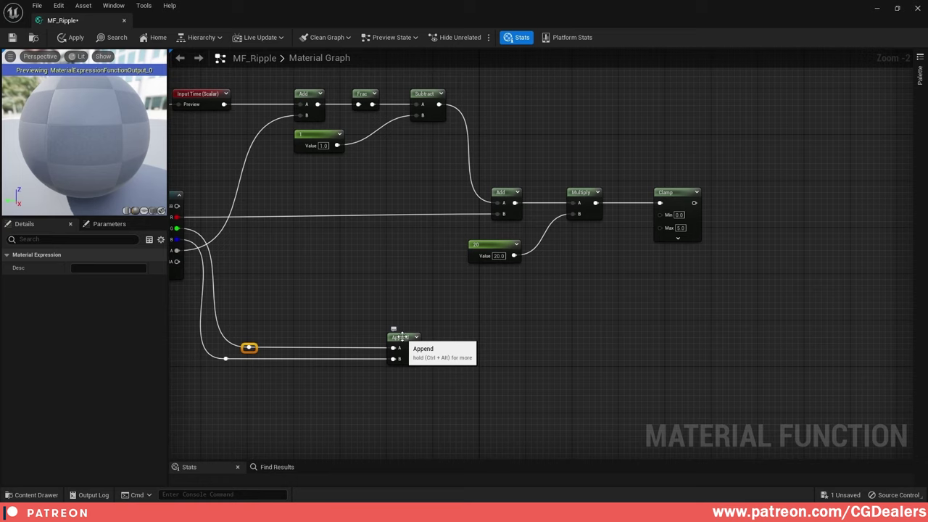
key(m)
click(466, 344)
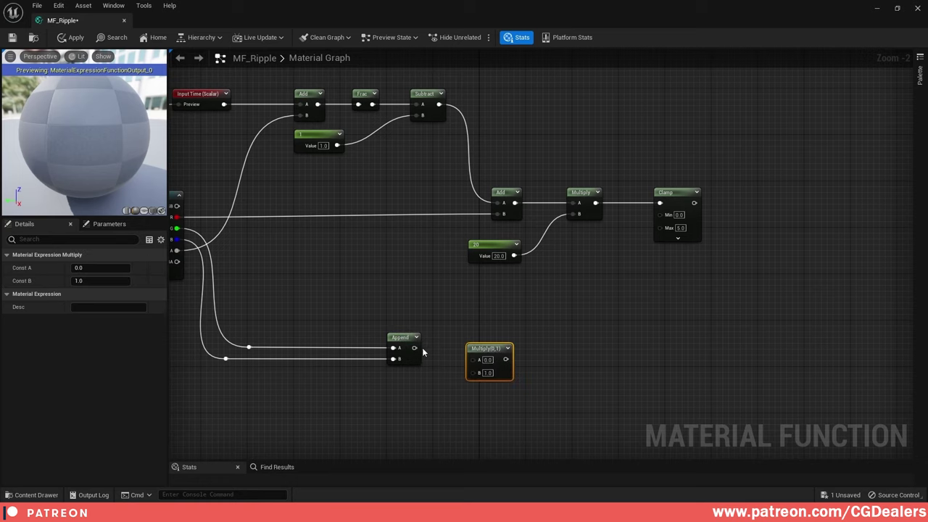
drag(415, 348, 468, 343)
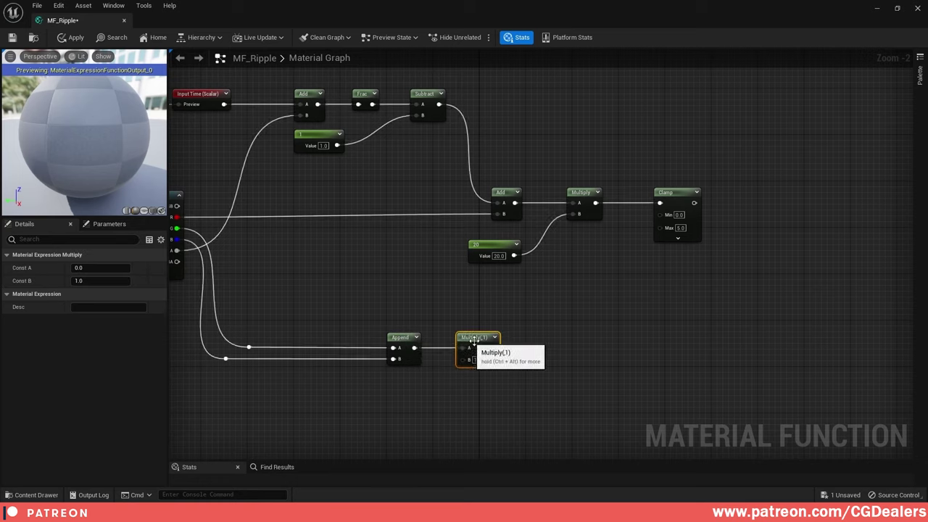
click(480, 360)
text(2)
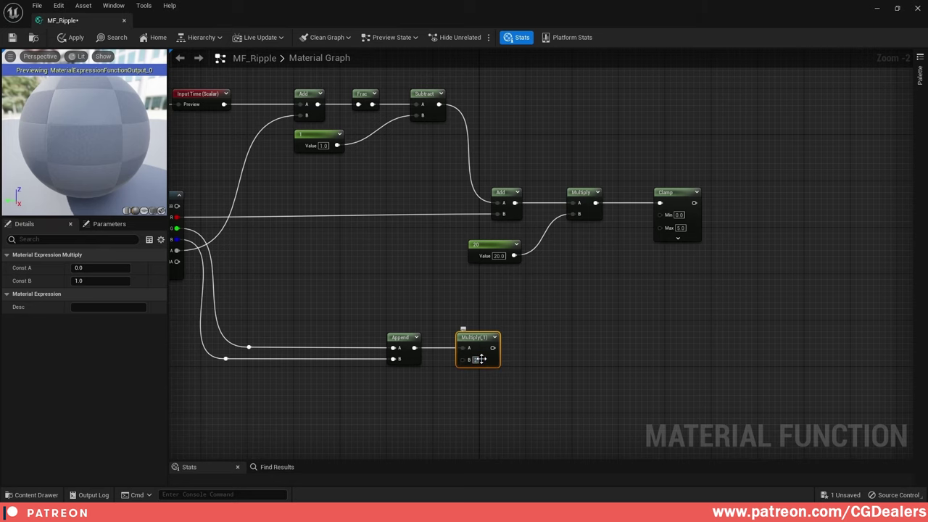
key(Return)
drag(474, 339, 457, 340)
click(531, 348)
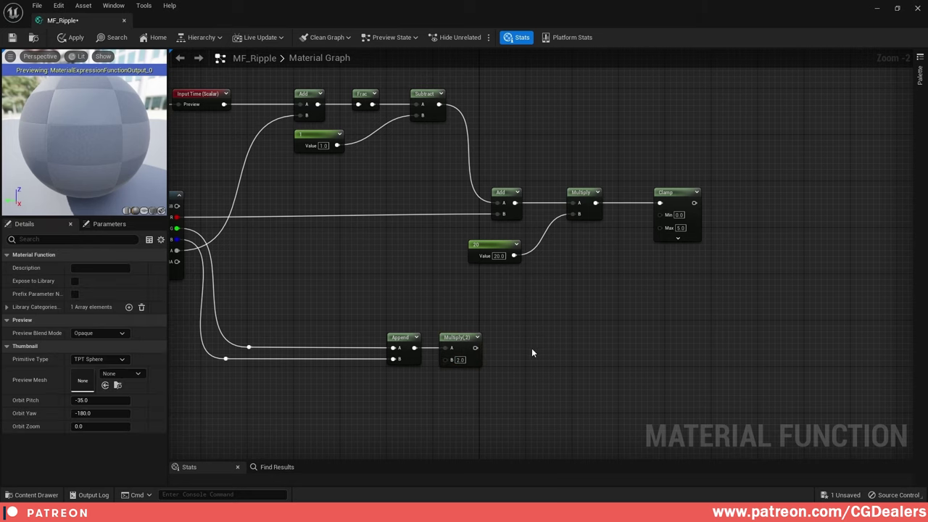
- Add a Subtract node after the Multiply by 2 node, feeding its A input and keeping B at 1
scroll(515, 357, up, 2)
right_click(499, 329)
text(sub)
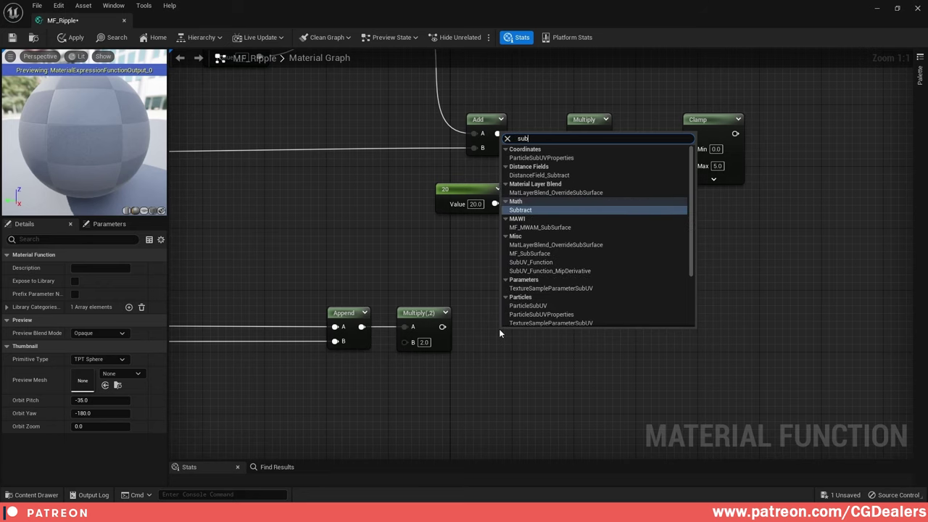
key(Return)
mouse_move(499, 328)
mouse_down()
mouse_move(495, 310)
mouse_move(483, 328)
mouse_up()
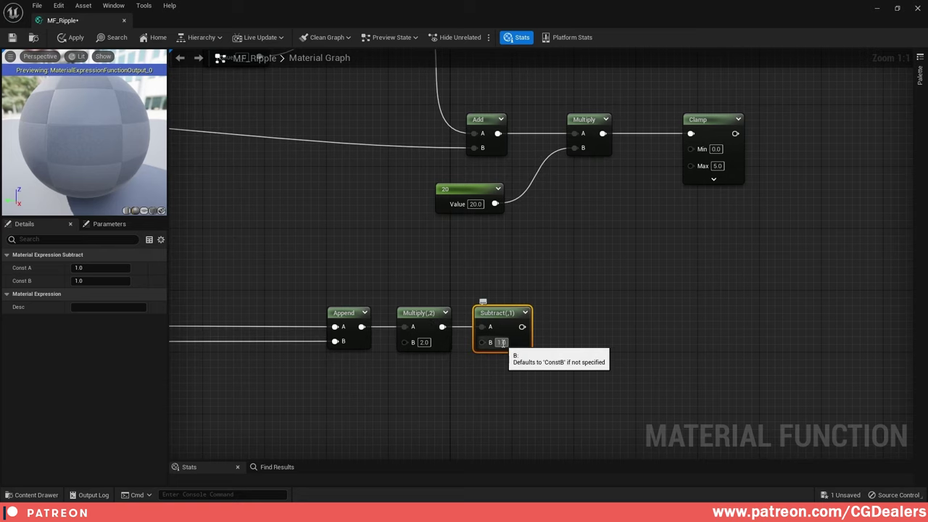
click(622, 315)
- Spread out the lower chain, placing Subtract under the Clamp node and the Multiply by 2 node under the upper Multiply
right_drag(621, 314, 646, 328)
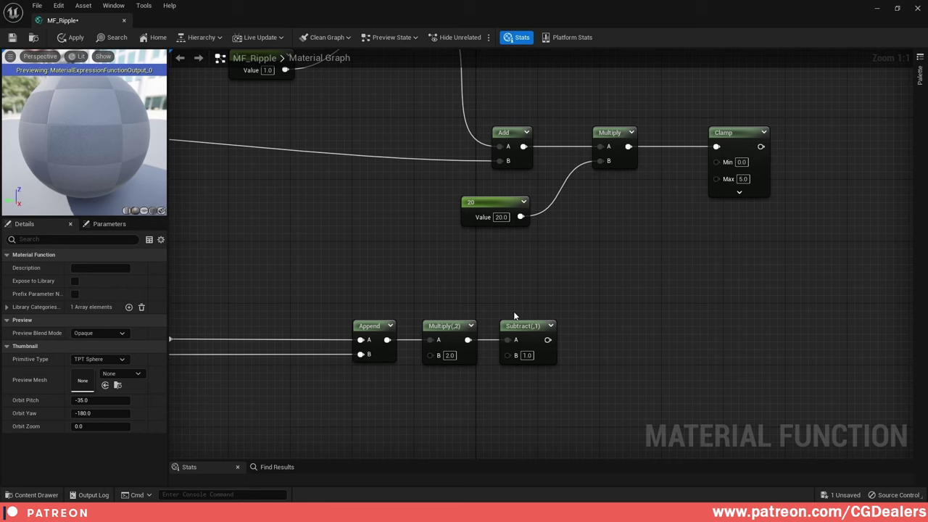
right_drag(670, 185, 536, 219)
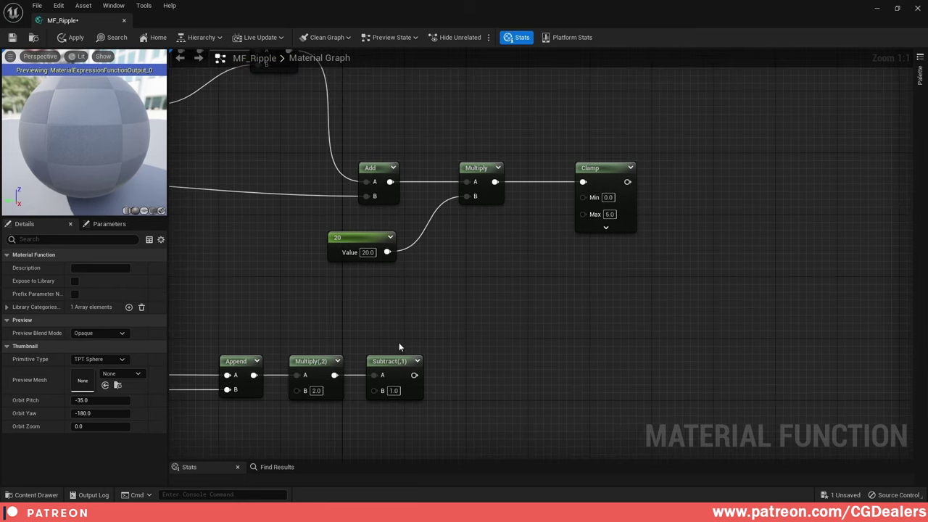
drag(390, 360, 606, 360)
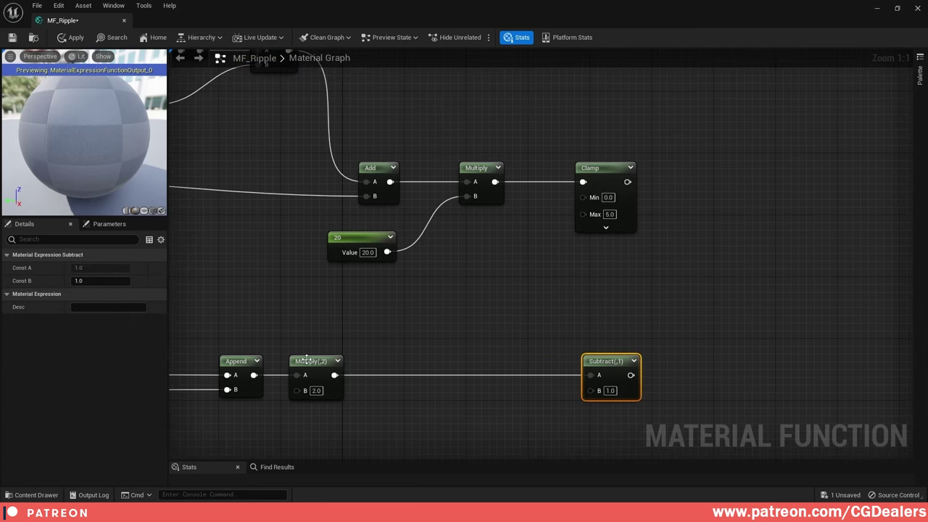
drag(317, 364, 470, 365)
drag(615, 361, 605, 361)
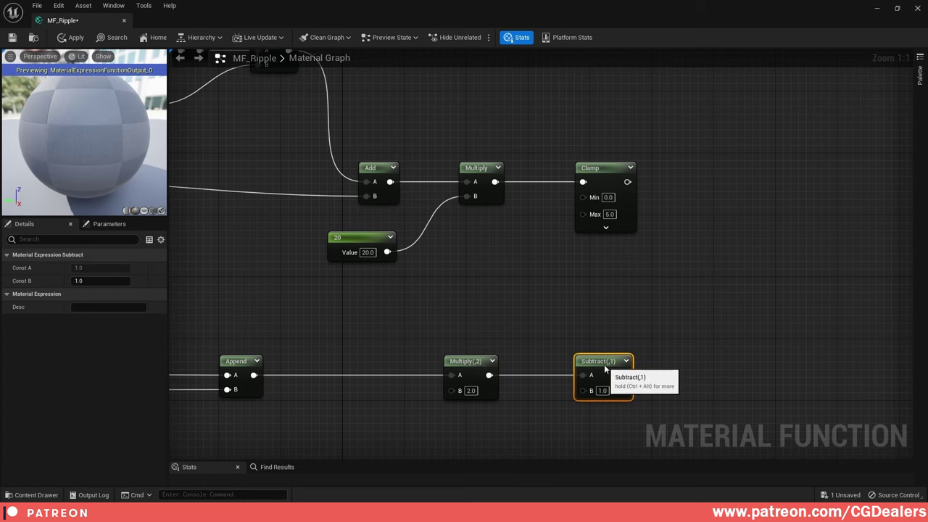
- Space the Multiply by 2 node evenly between Append and Subtract, and move the Output Result node well clear of the chain
drag(457, 361, 409, 361)
right_drag(629, 257, 383, 264)
scroll(588, 288, down, 3)
drag(688, 178, 827, 237)
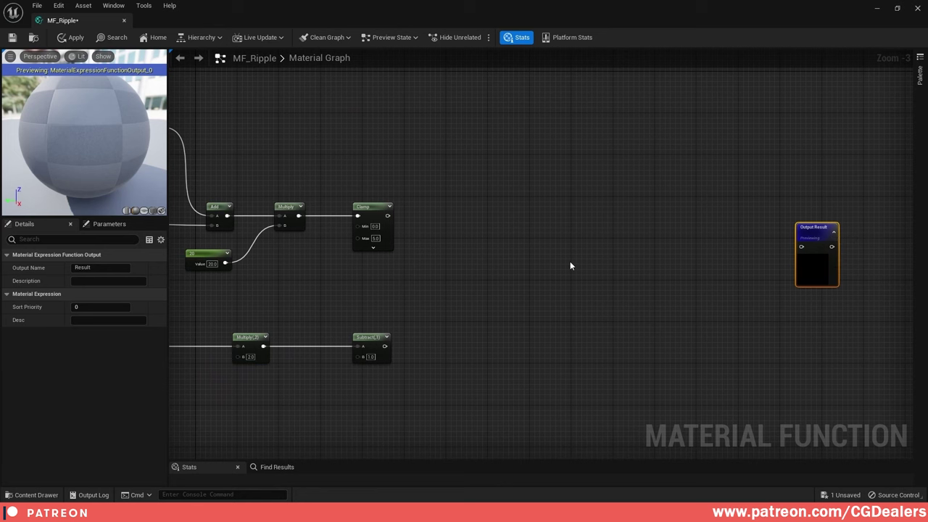
- Add a Pi function node beside Clamp and feed the Clamp result into its Multiplier input
right_drag(547, 269, 625, 269)
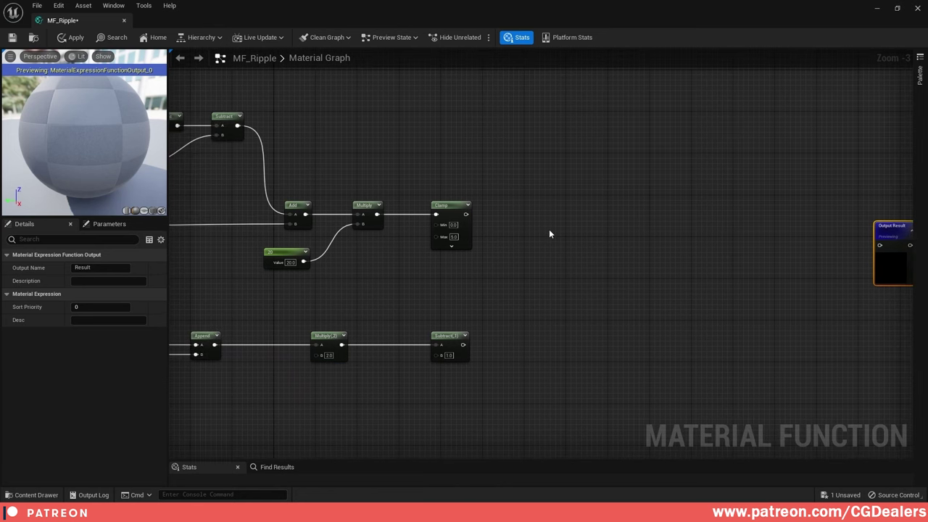
right_drag(482, 214, 483, 237)
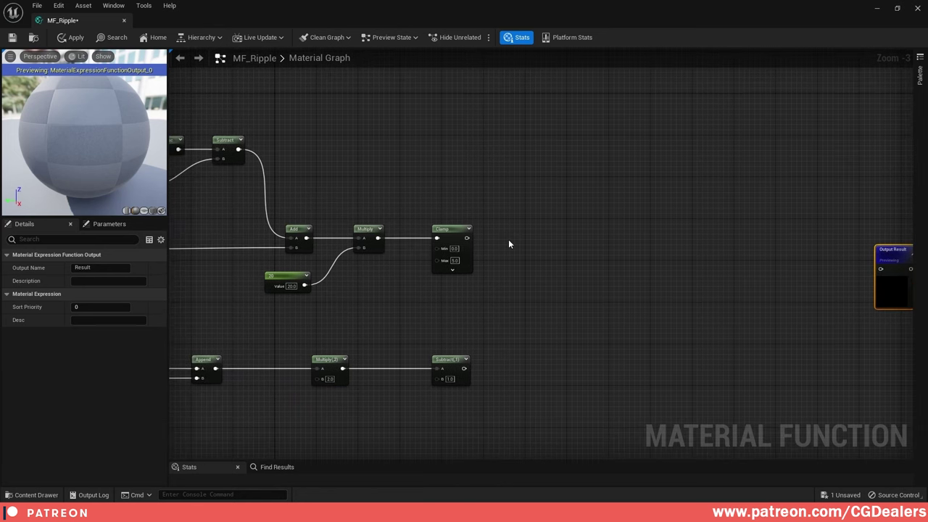
right_click(509, 241)
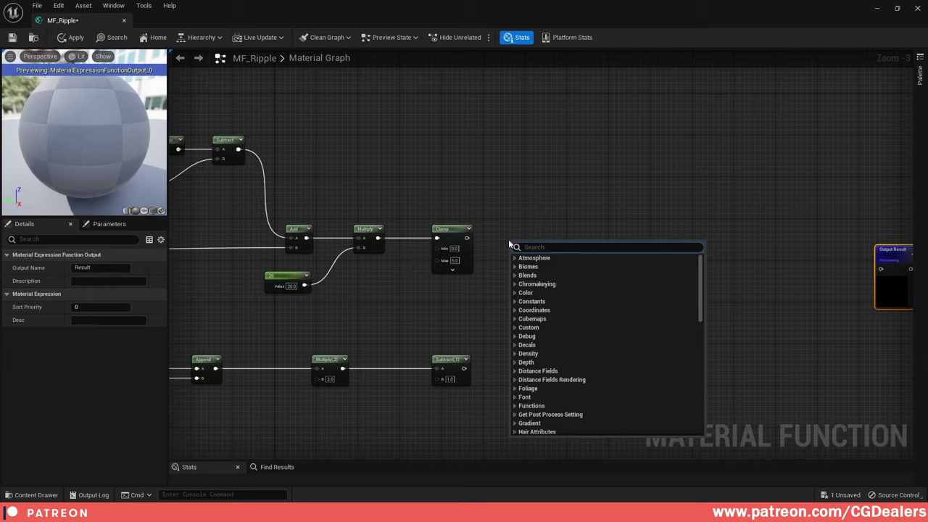
text(math pi)
key(Return)
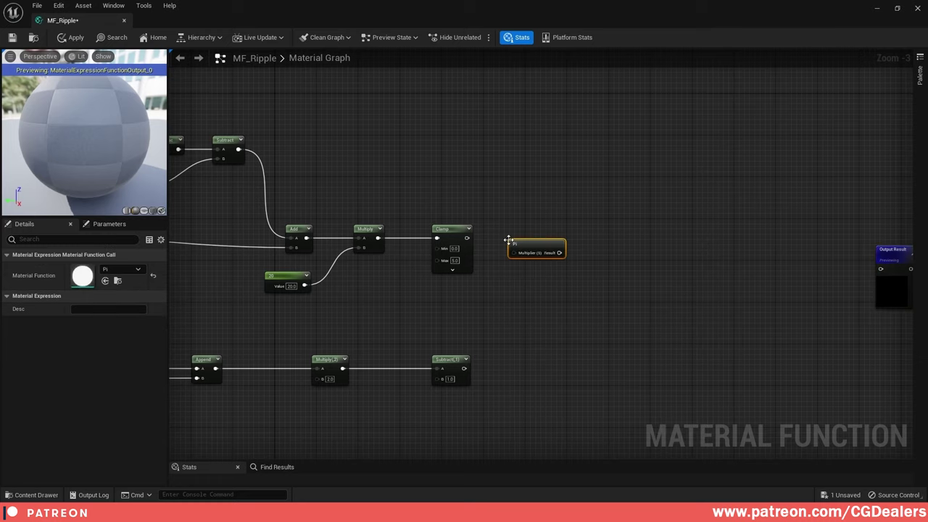
mouse_move(510, 240)
mouse_down()
mouse_move(525, 233)
mouse_move(510, 224)
mouse_move(506, 241)
mouse_up()
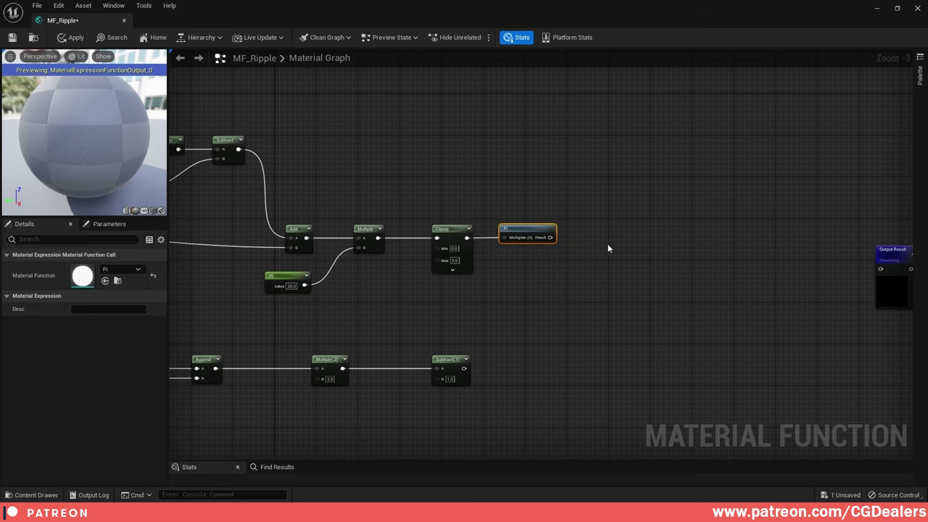
- Add a Sine node after Pi, fed by the Pi result
right_drag(608, 244, 539, 251)
right_click(549, 199)
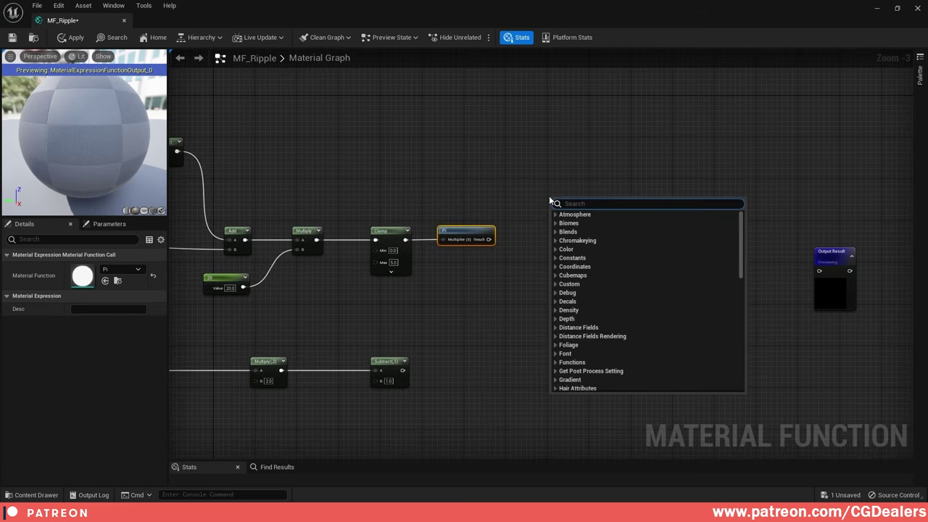
text(sine)
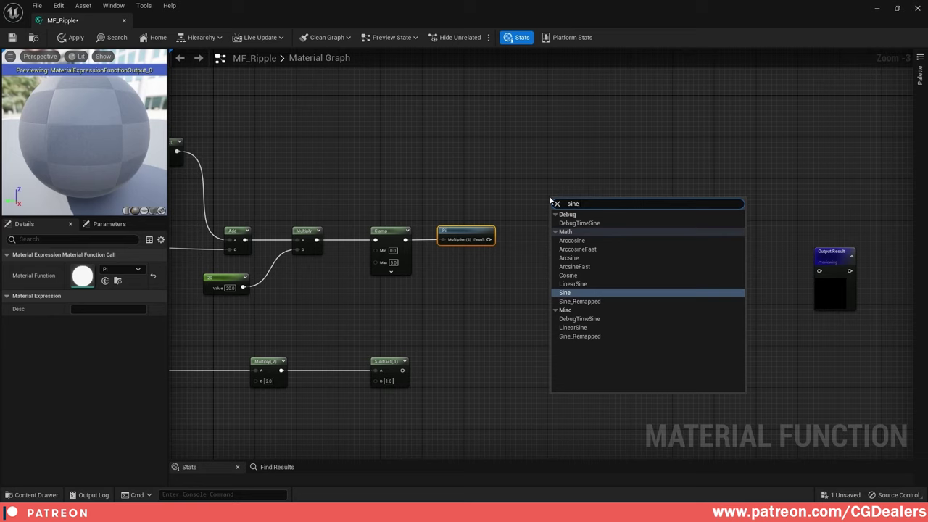
key(Return)
drag(490, 239, 532, 237)
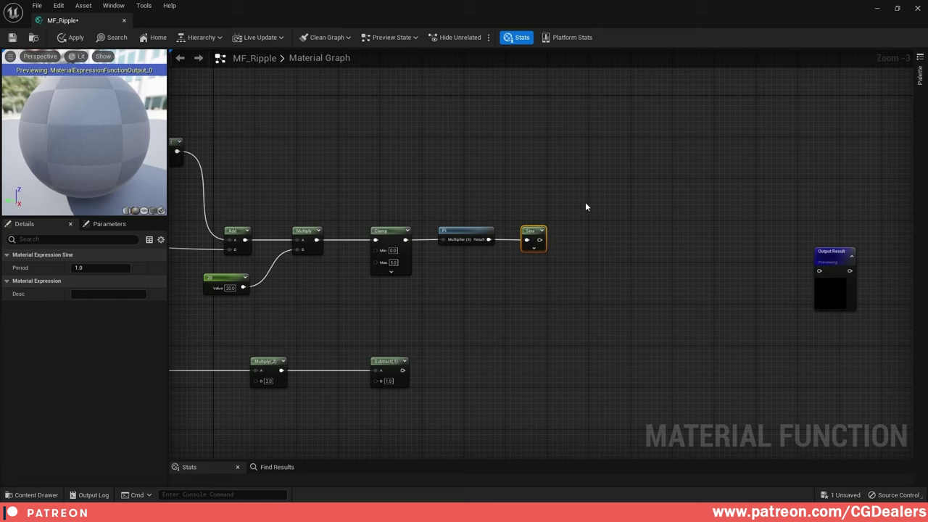
- Create a Multiply node above and beyond Sine, connecting the Sine output to its B input
right_drag(613, 183, 547, 203)
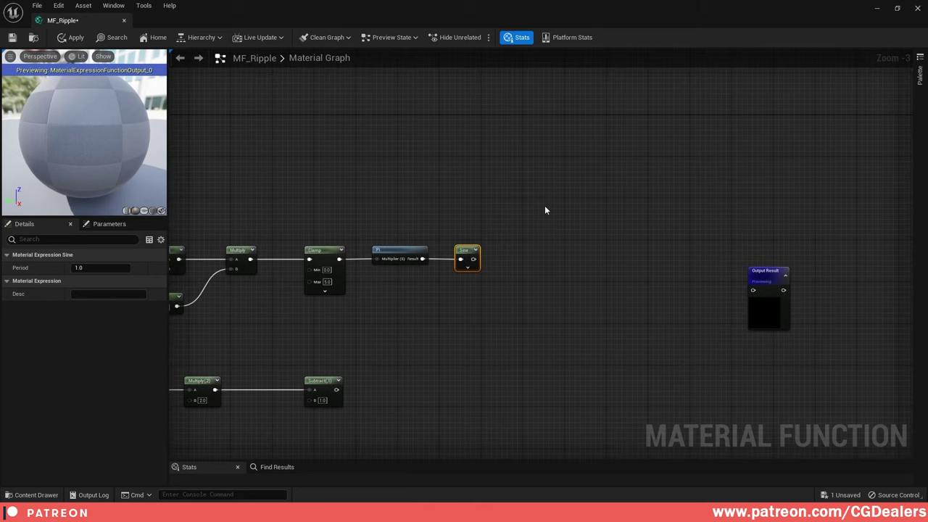
click(545, 205)
drag(474, 259, 549, 234)
right_drag(546, 277, 562, 252)
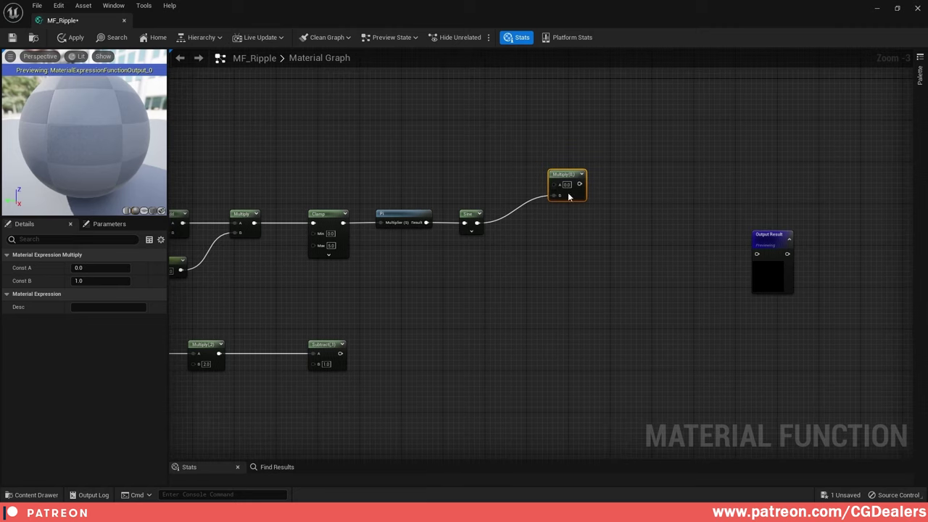
- Create another Multiply node taking the Sine-fed Multiply in A and Subtract in B, shifting Output Result farther away to make room
click(609, 263)
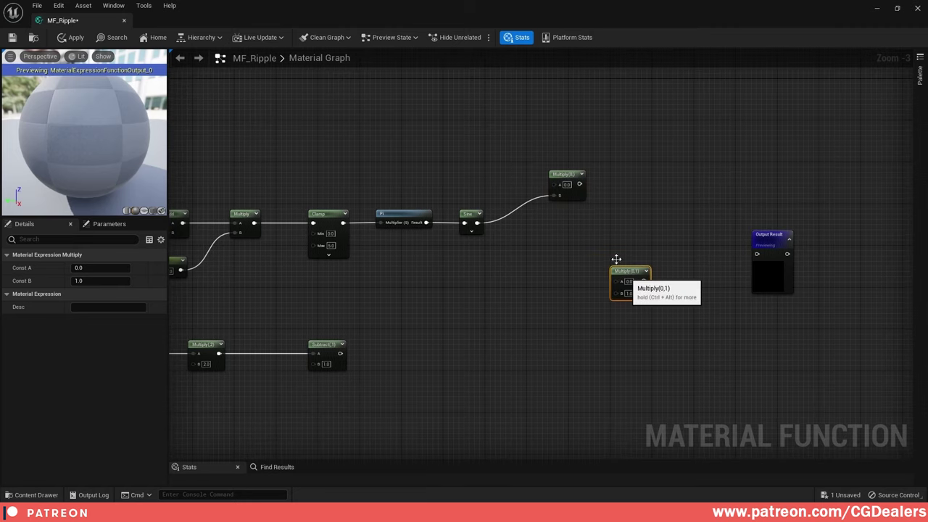
drag(580, 185, 656, 273)
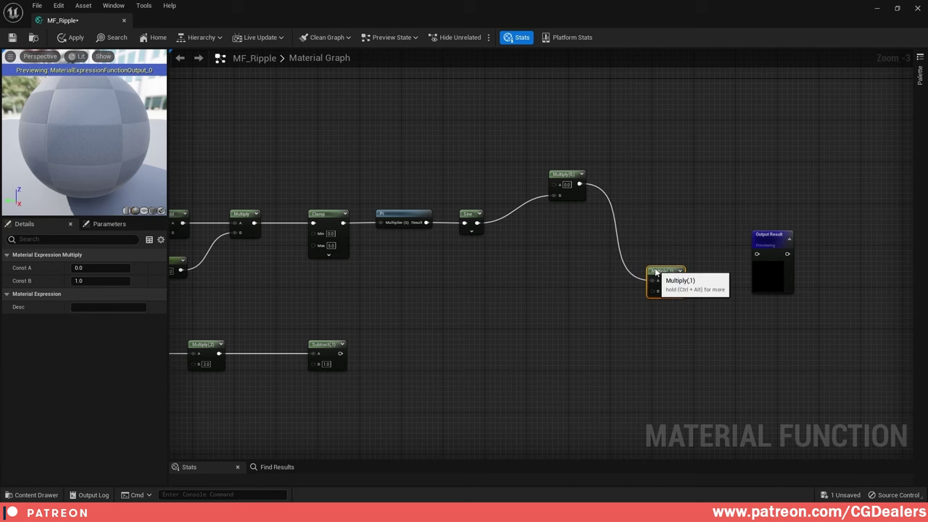
drag(771, 240, 838, 248)
right_drag(637, 317, 596, 259)
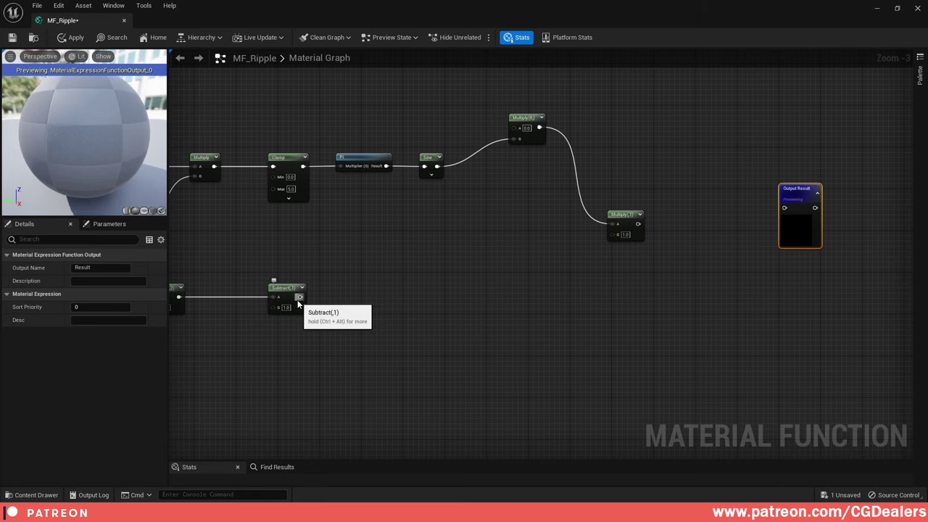
drag(299, 297, 614, 236)
- Add a Multiply node after the one combining both chains, connect that result to its A input, and reposition Output Result beyond it
right_drag(695, 261, 541, 254)
drag(635, 181, 713, 188)
click(549, 219)
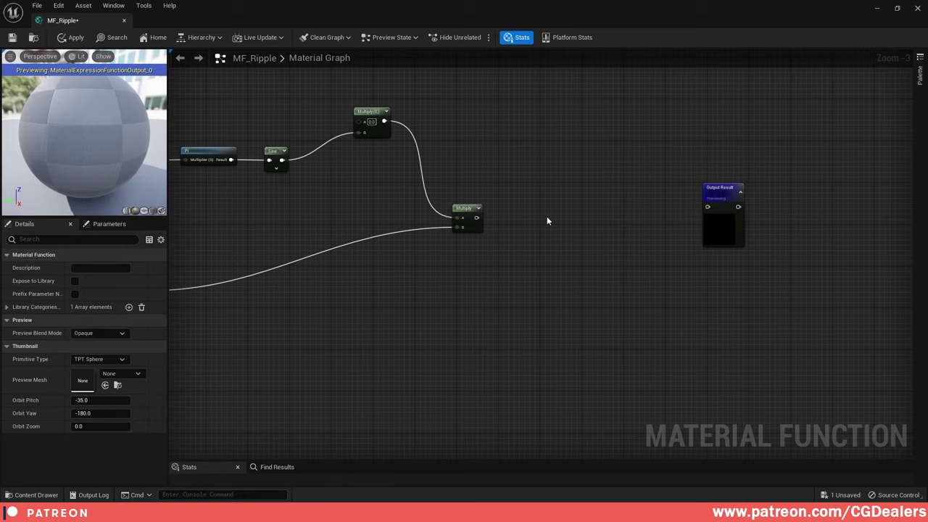
key(m)
click(553, 223)
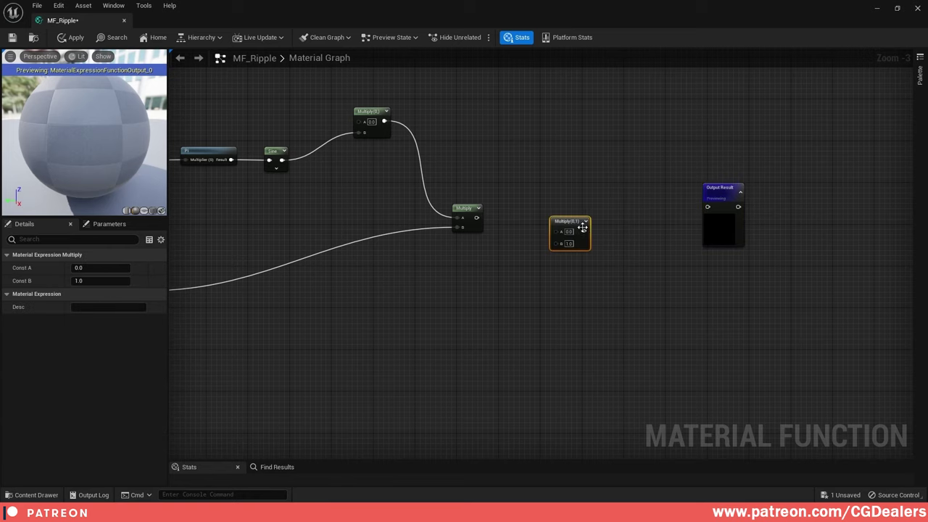
drag(572, 220, 556, 208)
drag(477, 218, 538, 219)
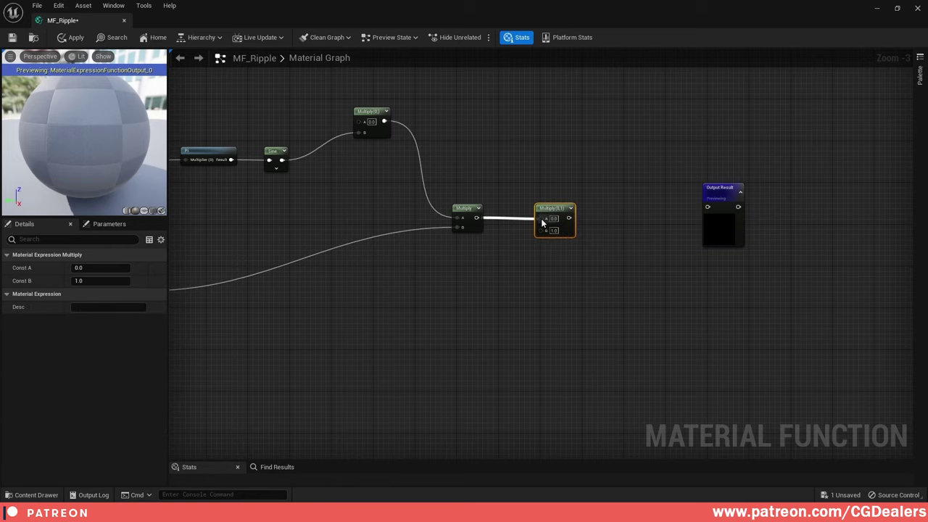
- Set the last Multiply node's B value to 0.8 and move it closer to the preceding Multiply
scroll(555, 221, up, 3)
click(557, 225)
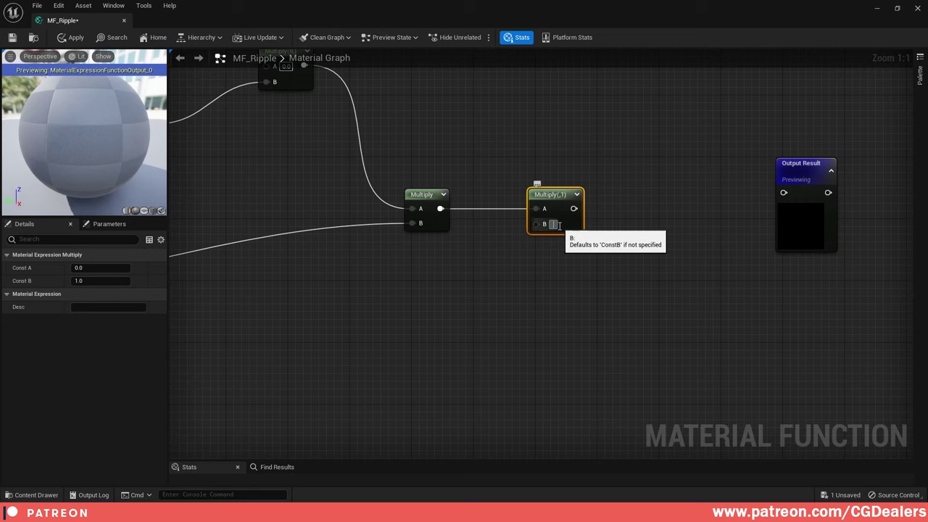
text(0.8)
key(Return)
drag(555, 195, 516, 195)
- Review the ripple graph's connections from the Time and texture inputs through both chains to the final Multiply node
right_drag(333, 152, 623, 218)
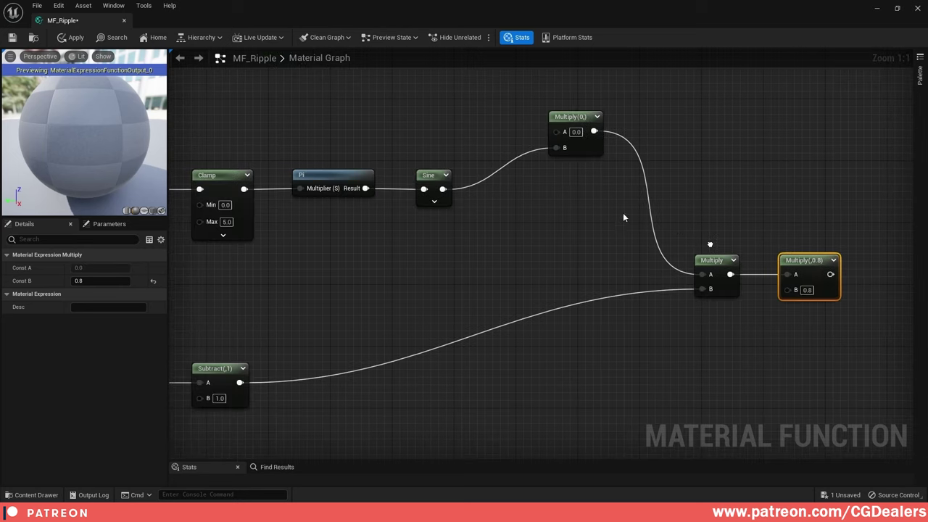
scroll(566, 163, down, 2)
right_drag(483, 167, 466, 197)
click(414, 182)
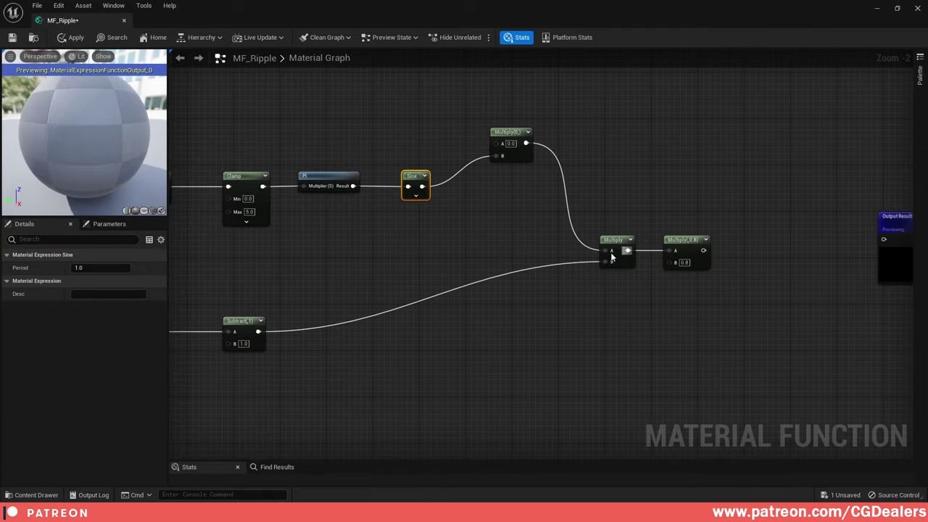
right_drag(417, 322, 813, 313)
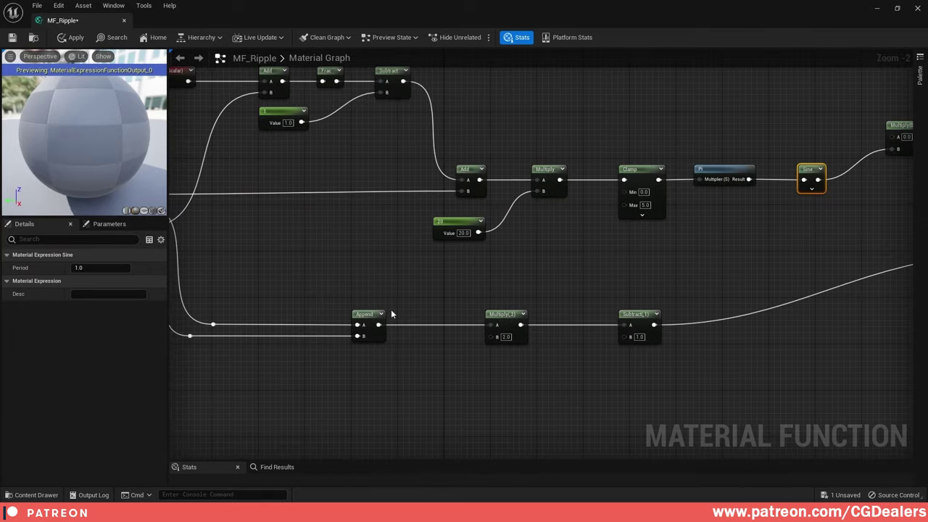
right_drag(338, 282, 668, 307)
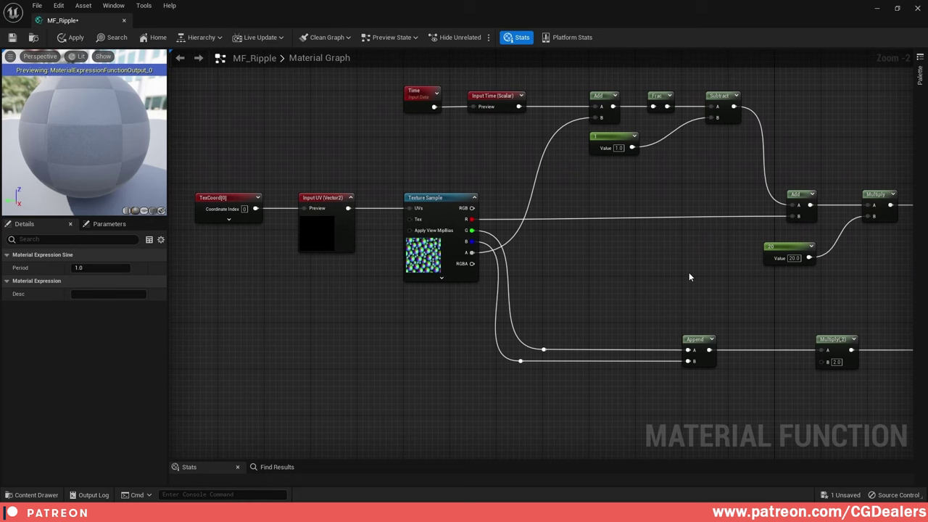
mouse_move(690, 273)
right_down()
mouse_move(353, 244)
mouse_move(370, 243)
right_up()
right_drag(669, 257, 429, 254)
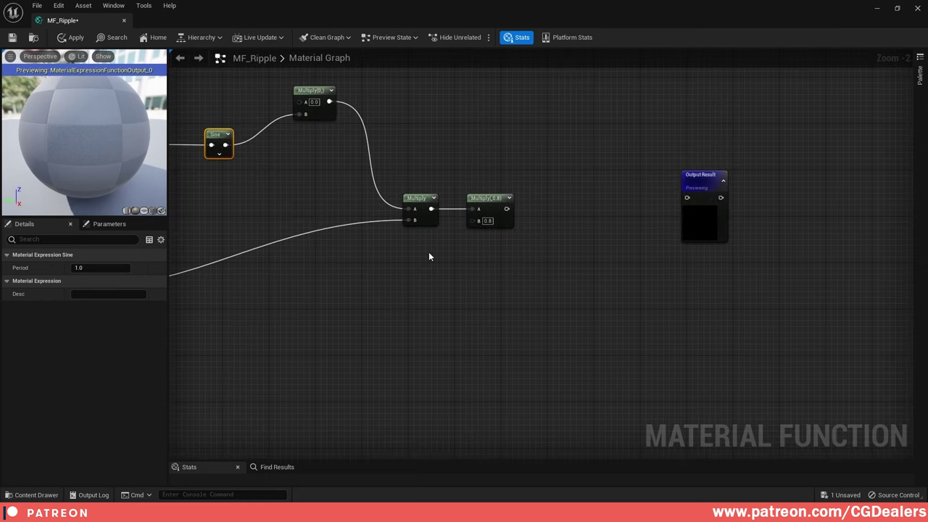
- Add an Append node, feed its A input from the 0.8 Multiply node, and connect its output to Output Result
right_click(567, 197)
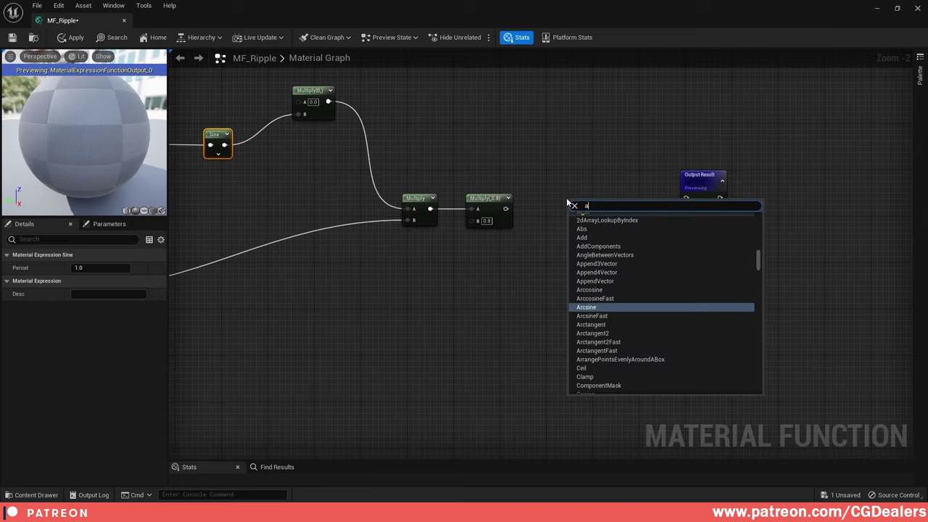
text(append)
key(Up)
key(Return)
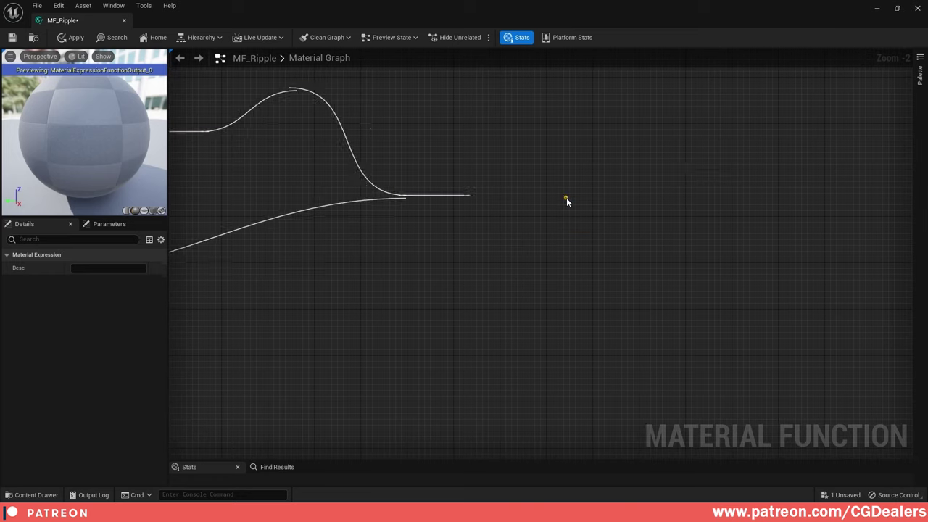
drag(506, 211, 574, 215)
drag(578, 205, 676, 198)
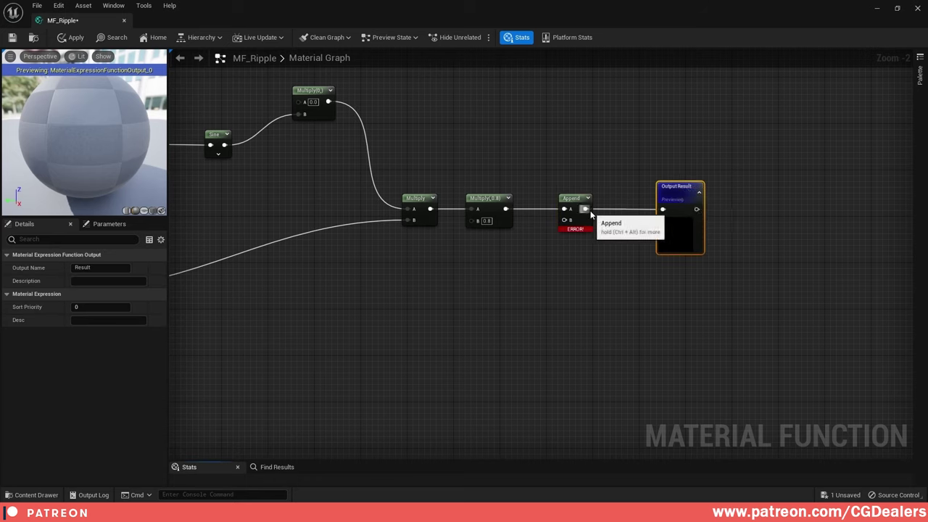
- Add a Constant node with value 1 and connect it to the Append node's B input
key(1)
click(459, 287)
drag(487, 293, 565, 220)
click(95, 267)
text(1)
- Add reroute points to the Constant-to-Append wire and the lower Subtract-to-Multiply wire, lowering both to straighten the lines
double_click(507, 254)
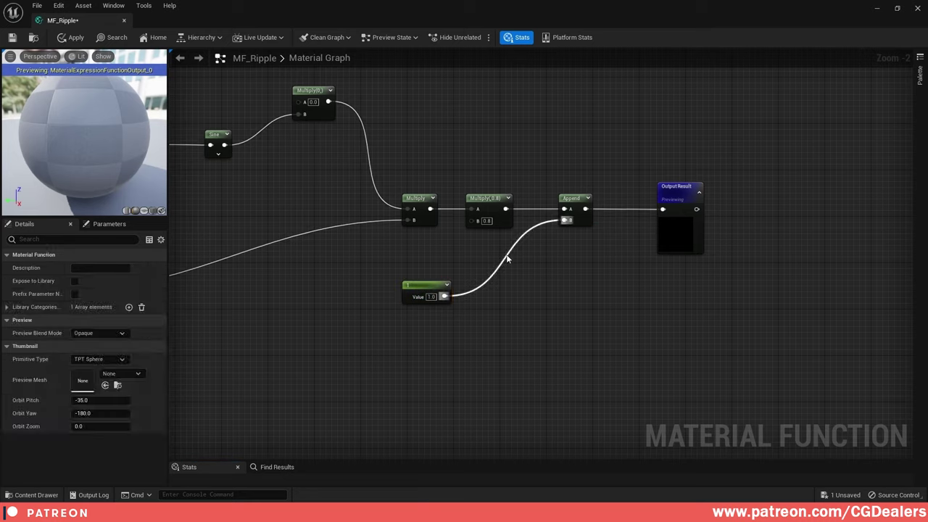
click(507, 255)
drag(508, 255, 514, 300)
scroll(559, 319, down, 3)
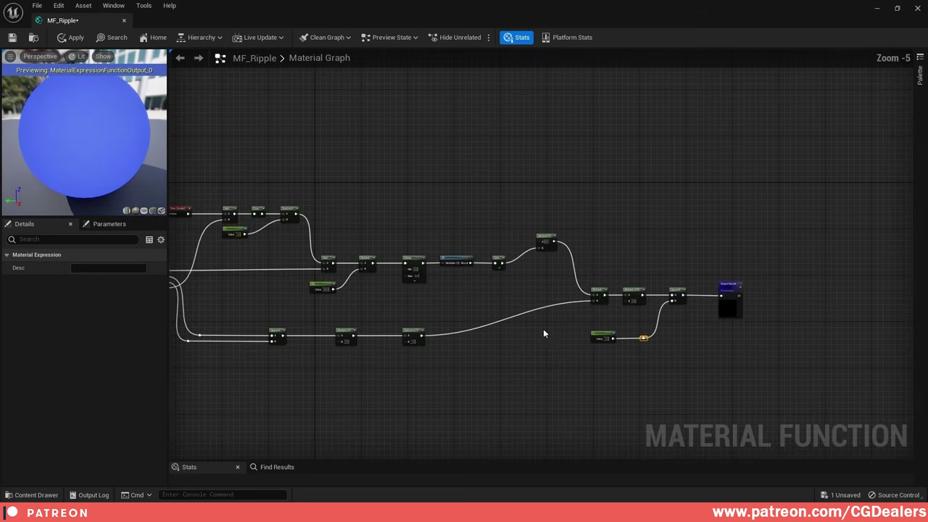
click(652, 306)
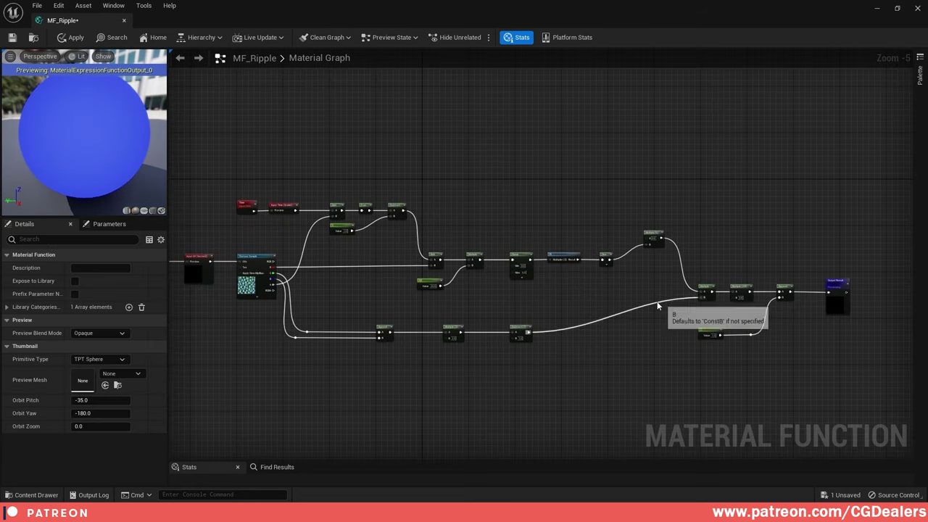
double_click(656, 302)
drag(658, 303, 657, 339)
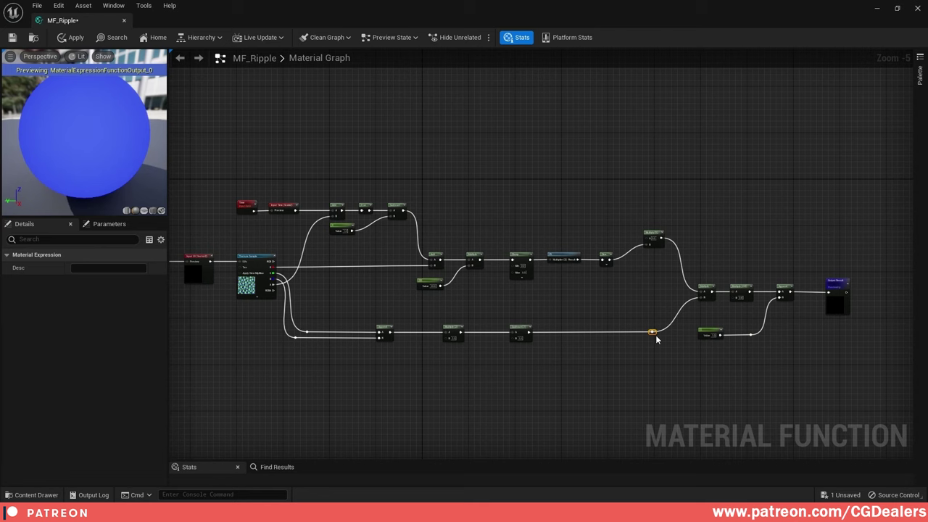
click(682, 360)
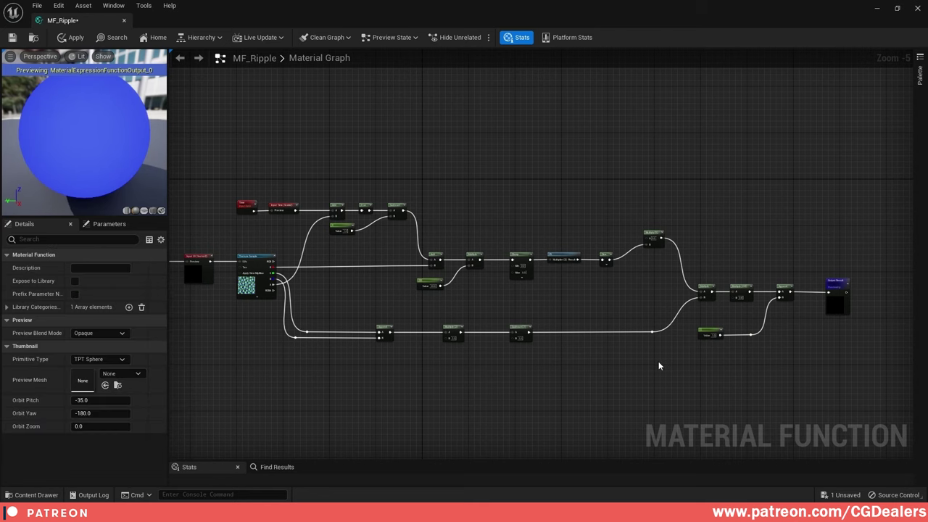
- Duplicate the Input Time node, name the copy Weight, and set its sort priority to 3
scroll(659, 361, up, 1)
scroll(737, 281, up, 1)
right_drag(652, 176, 802, 249)
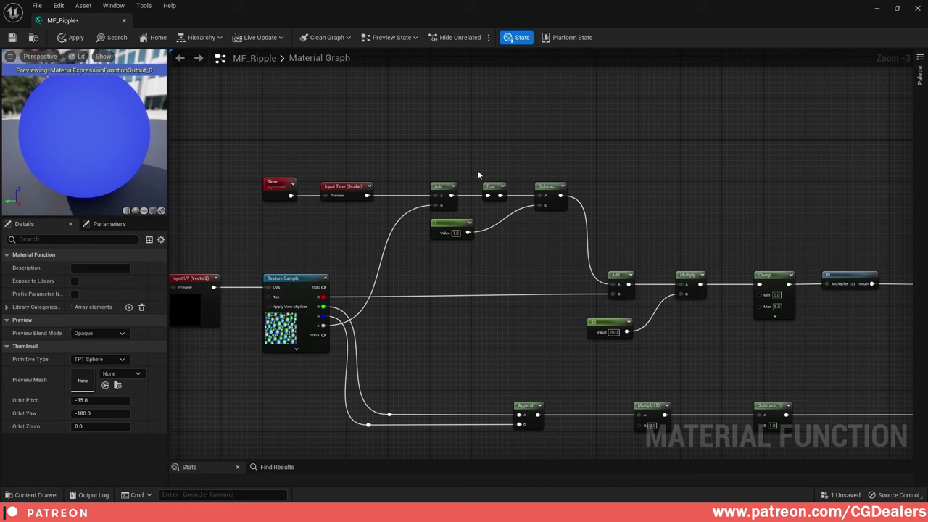
click(339, 187)
key(ctrl+d)
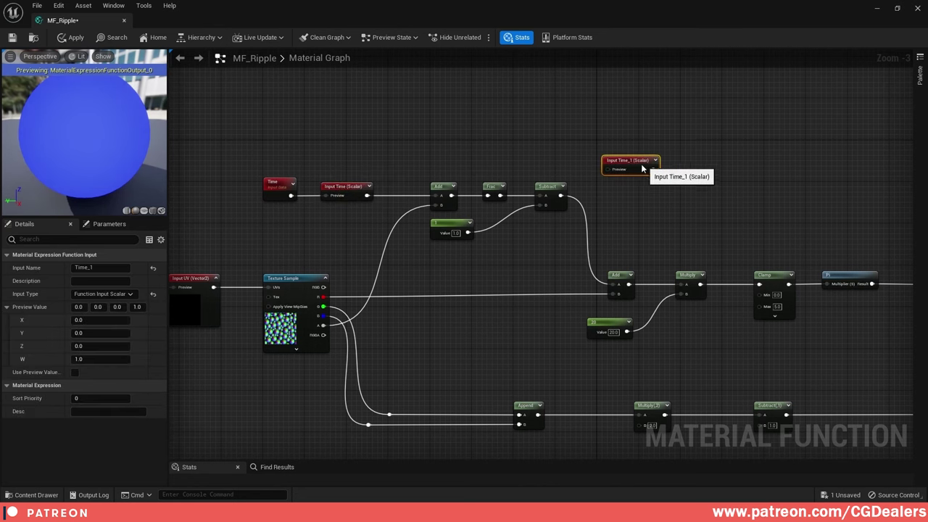
click(107, 268)
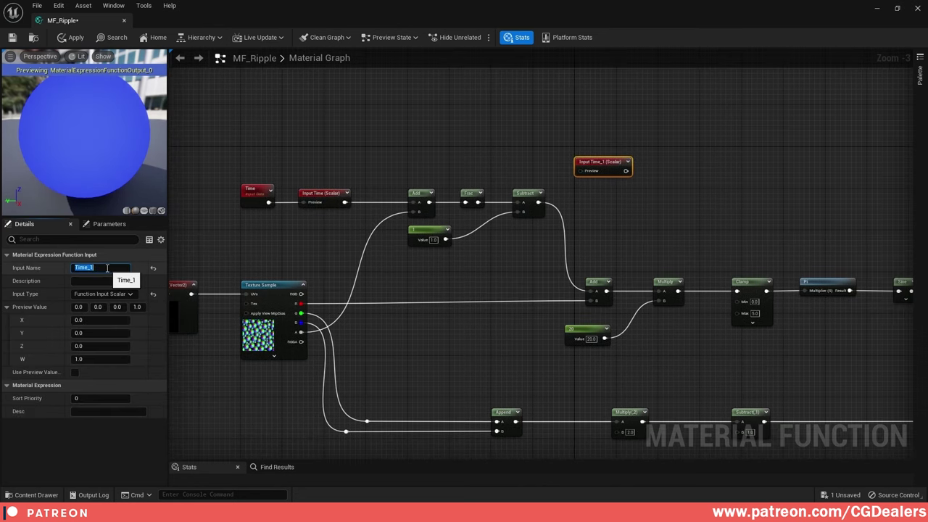
text(Weight)
key(Return)
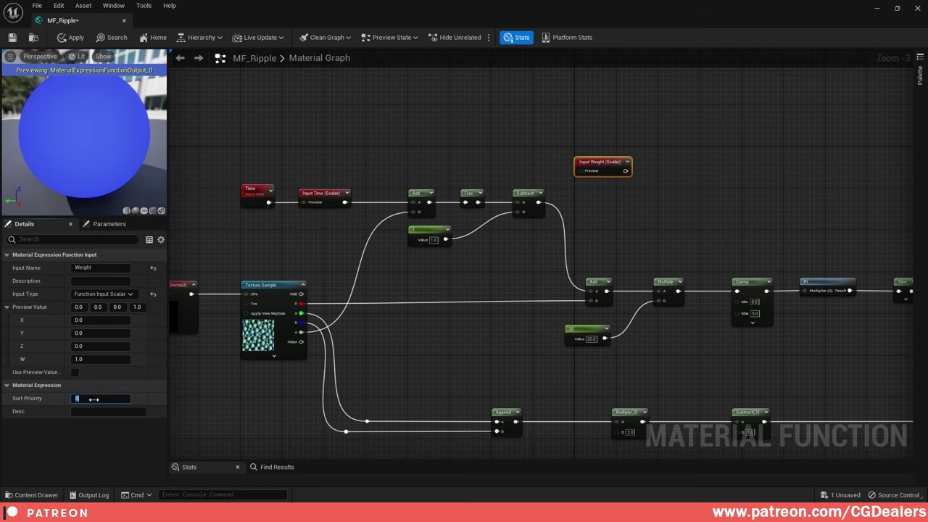
key(Return)
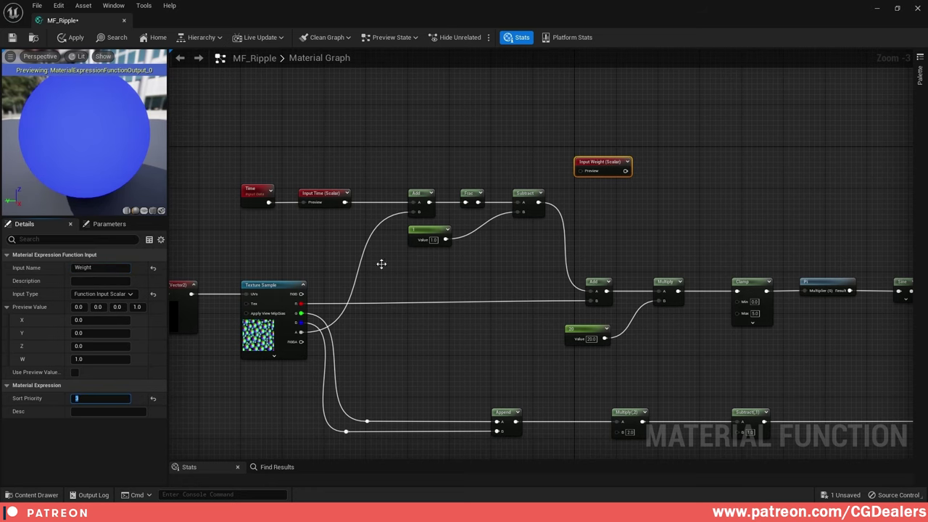
- Add a Multiply node after Input Weight, connect the input to A, and set B to 0.8
right_drag(618, 197, 433, 204)
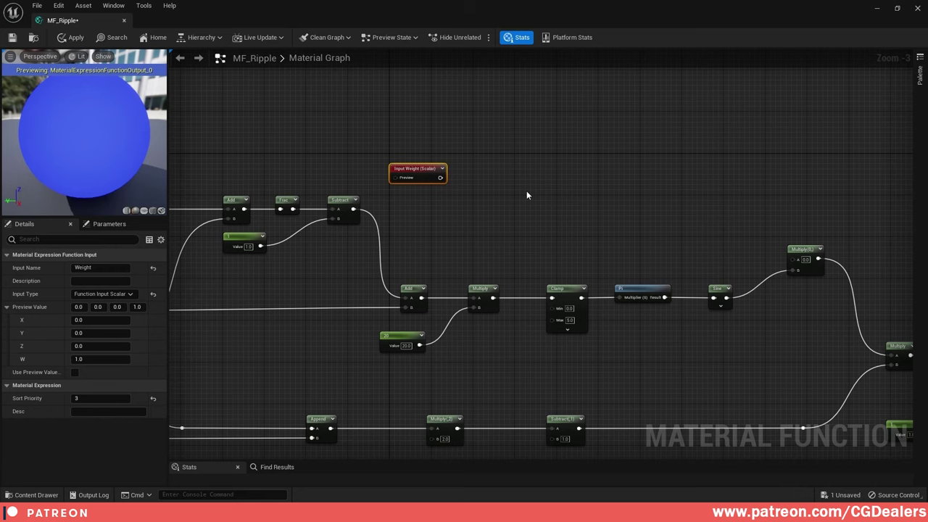
scroll(526, 191, up, 3)
click(488, 161)
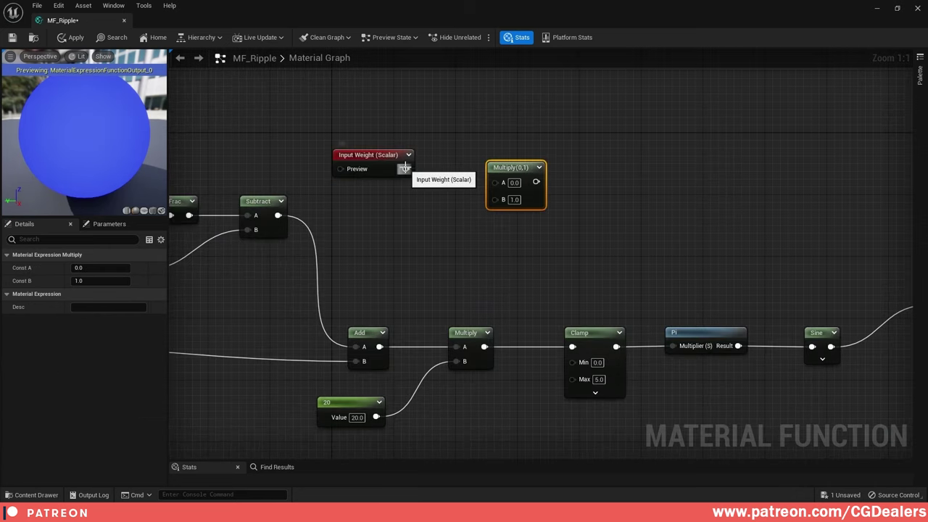
drag(406, 168, 472, 159)
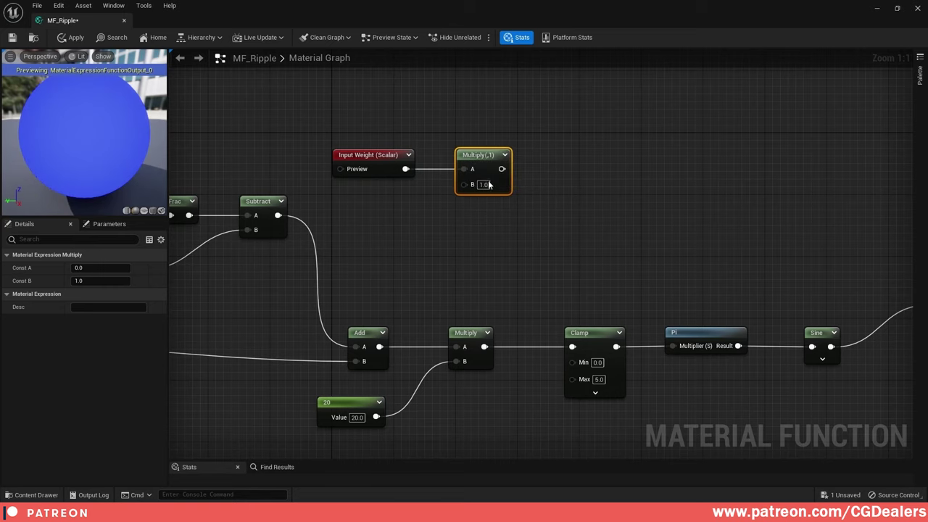
click(484, 186)
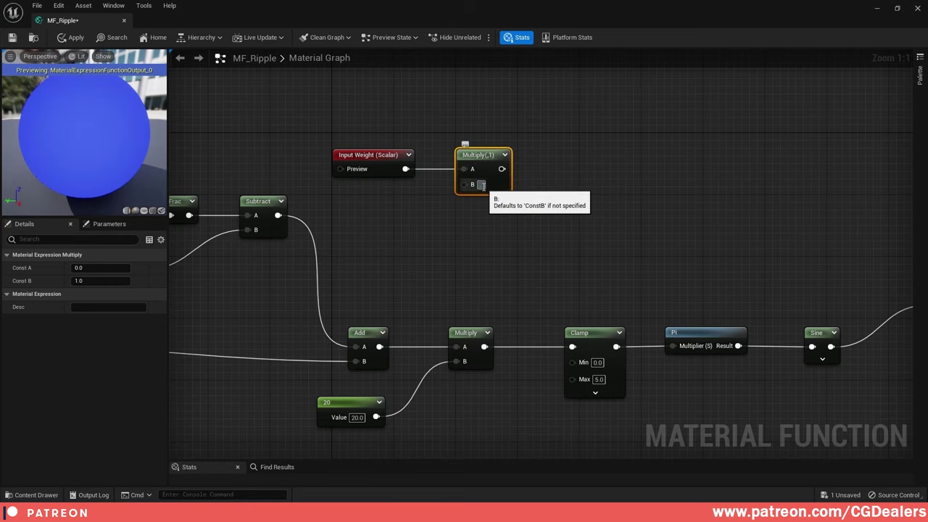
text(0.8)
key(Return)
- Add an Add node after the Weight Multiply, connect the Multiply output to A, and set B to 0.2
right_drag(637, 190, 536, 164)
right_click(504, 158)
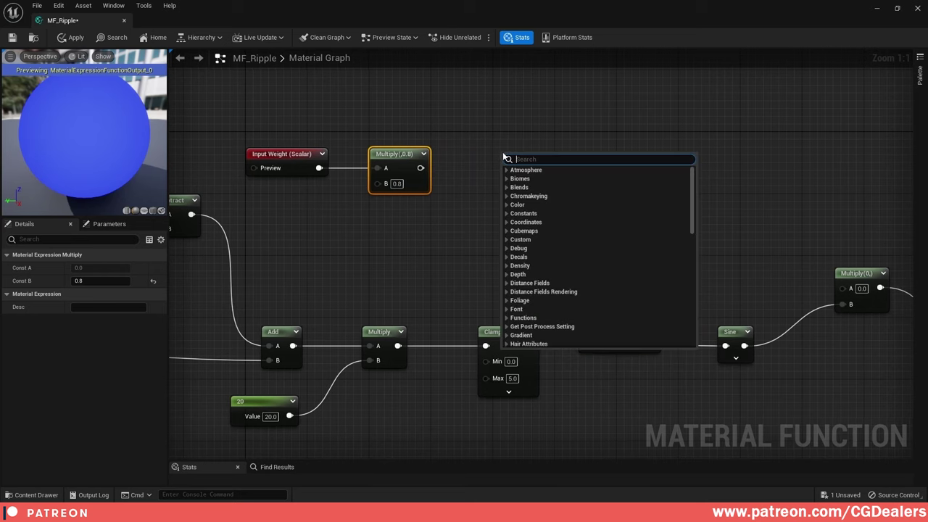
text(add)
key(Return)
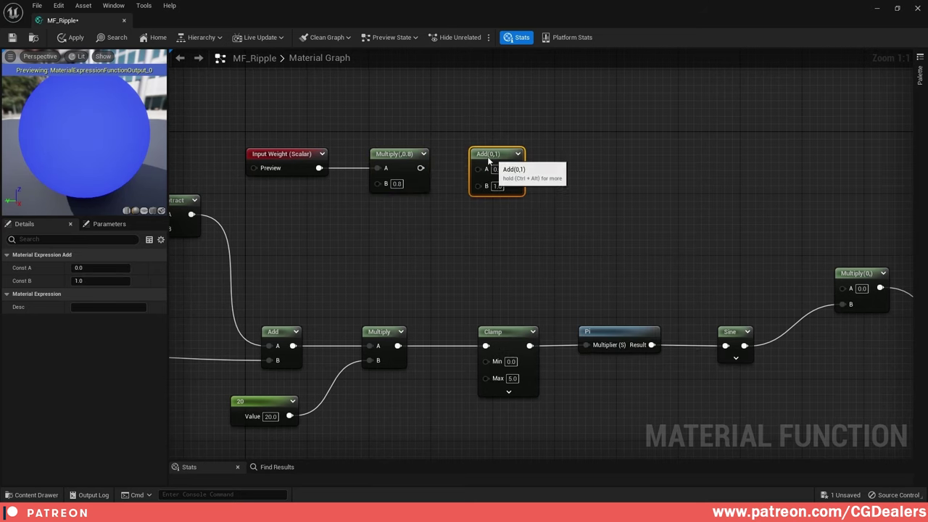
drag(489, 161, 481, 161)
drag(422, 169, 472, 169)
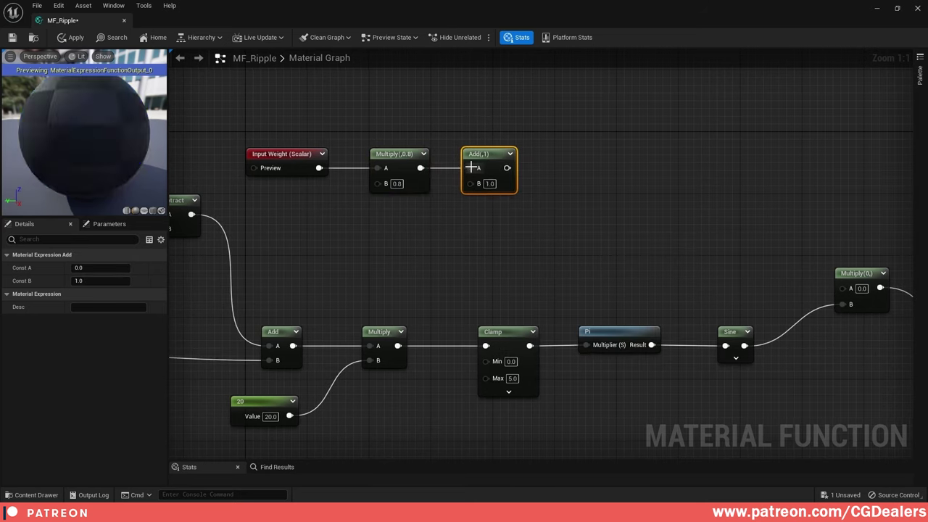
key(Return)
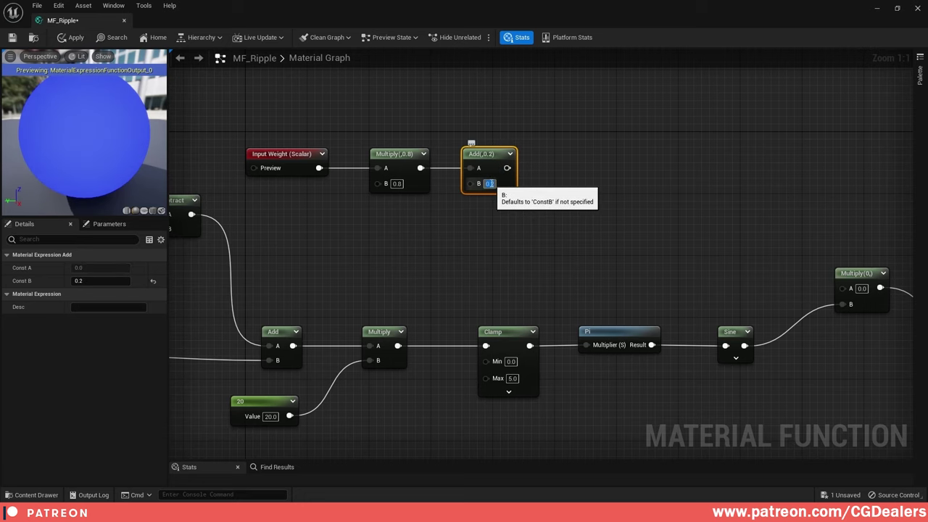
- Add a Subtract node after the 0.2 Add node and connect the Add output to its A input
right_click(603, 184)
text(sub)
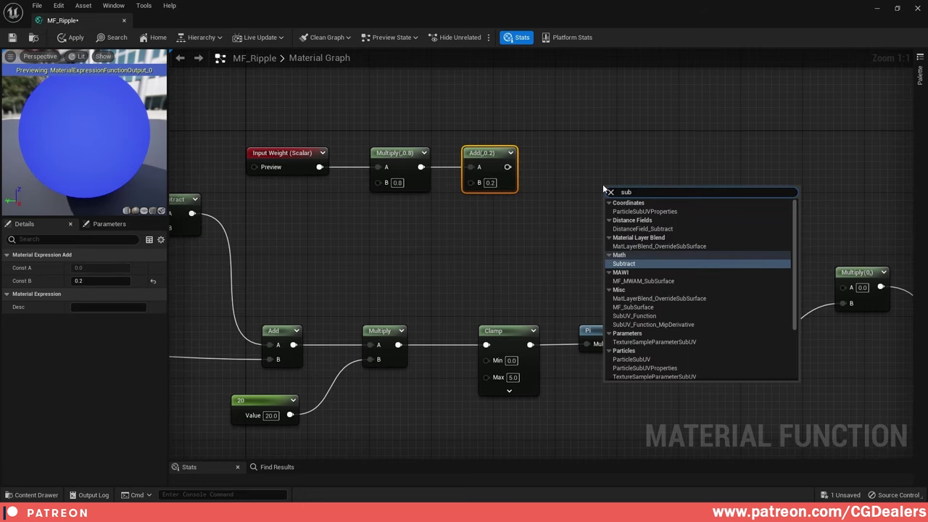
click(624, 272)
drag(625, 193, 570, 155)
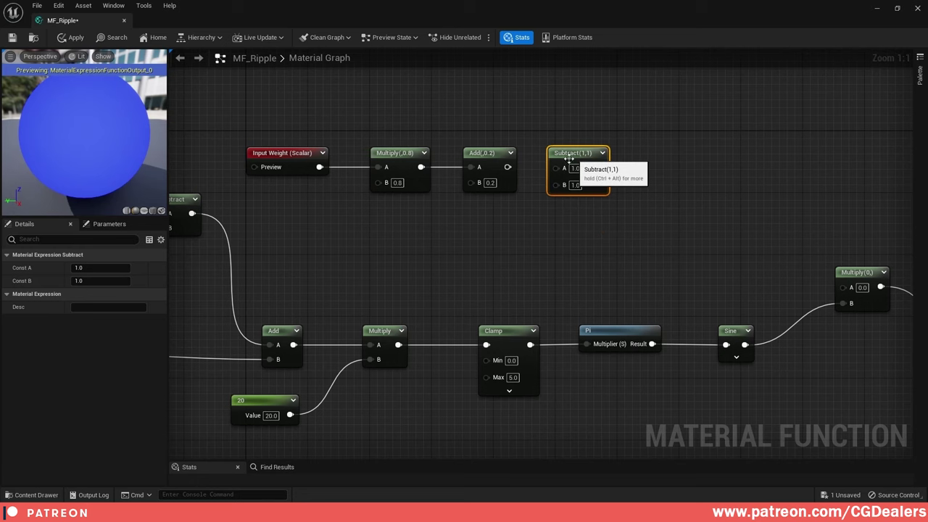
drag(507, 167, 558, 169)
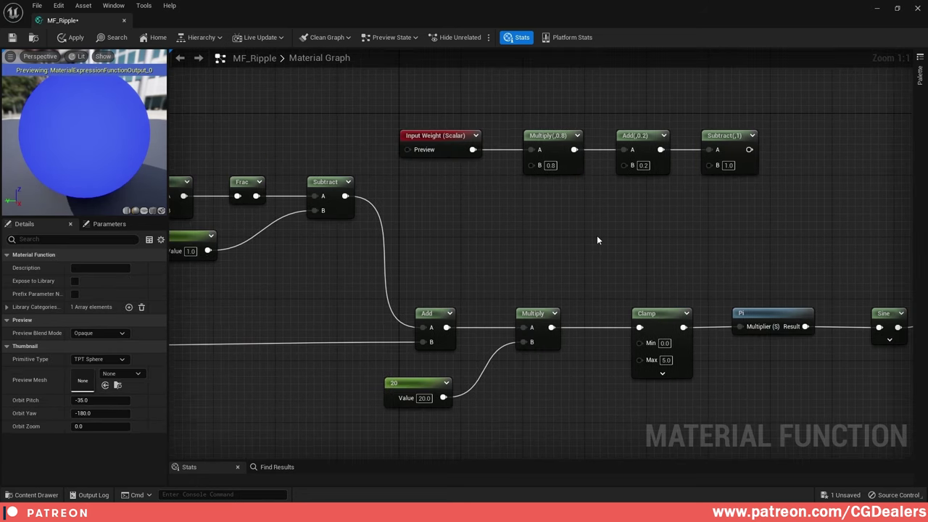
- Rearrange the Weight nodes so the Input, Multiply and Add sit above the Frac chain, with the new Subtract lower beside them
right_drag(586, 227, 594, 263)
drag(390, 134, 630, 217)
right_drag(630, 217, 683, 325)
drag(690, 281, 480, 141)
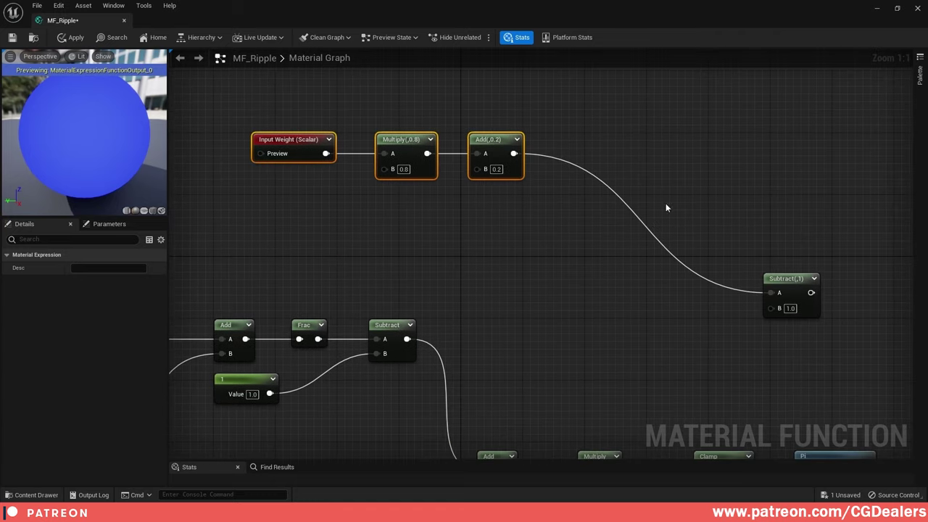
drag(790, 287, 616, 229)
- Connect the Frac output to the new Subtract node's B input and straighten the wire with a reroute point
drag(318, 339, 601, 253)
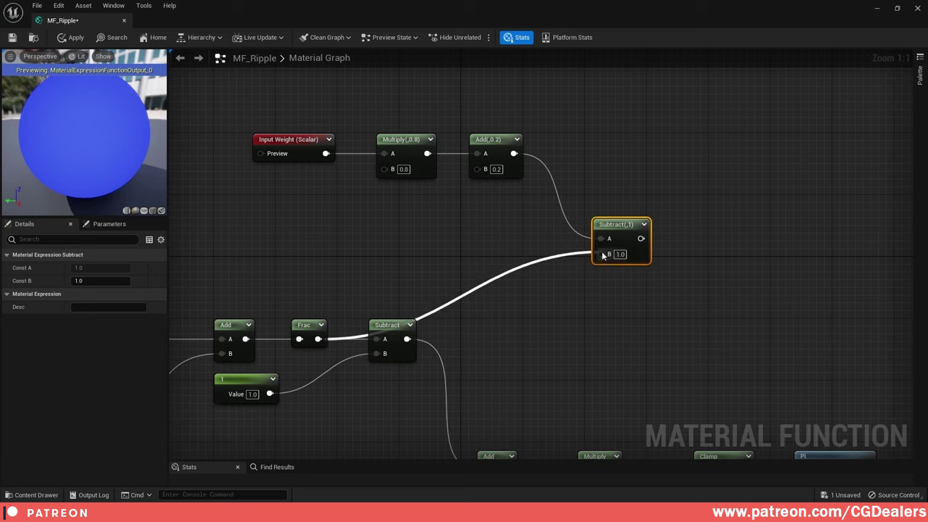
click(498, 277)
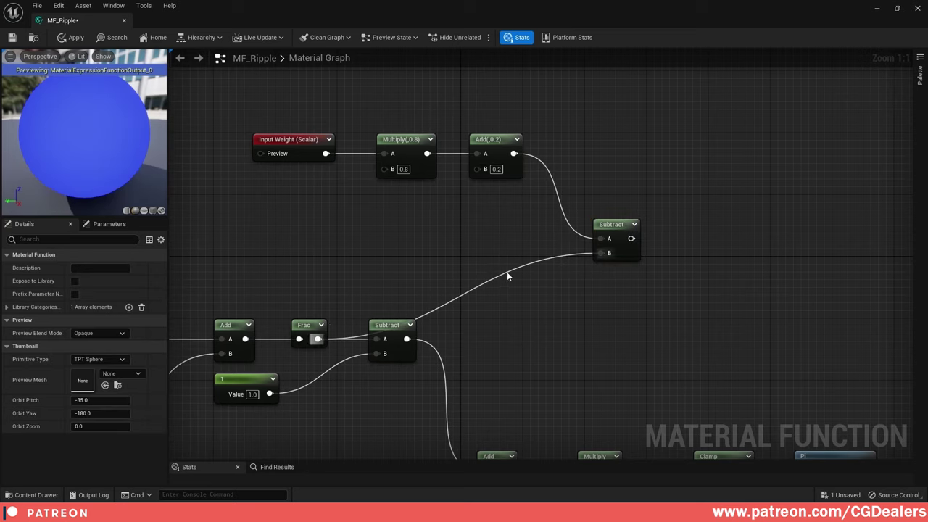
double_click(507, 271)
drag(507, 271, 372, 262)
- Move the Weight Subtract node closer to the Multiply after Sine and connect its output to that Multiply's A input
right_drag(639, 269, 488, 201)
scroll(524, 266, down, 1)
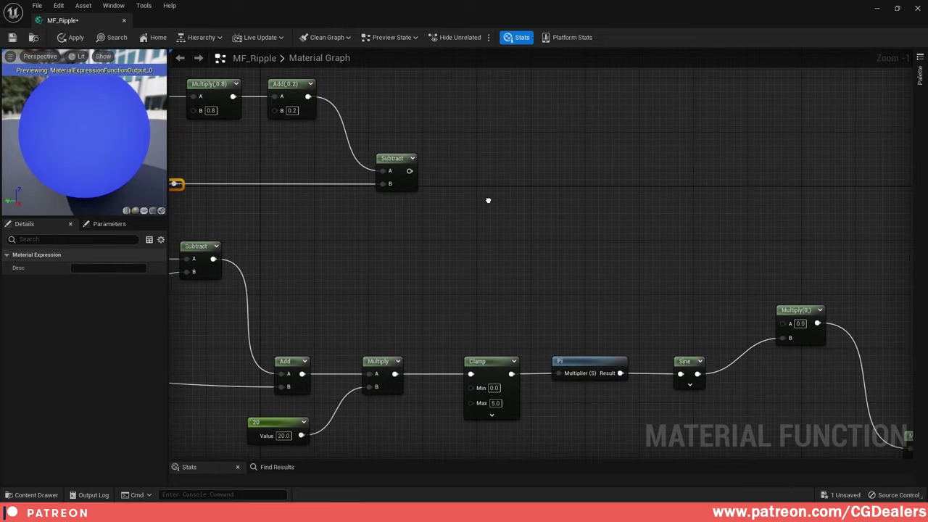
drag(406, 174, 792, 326)
click(792, 327)
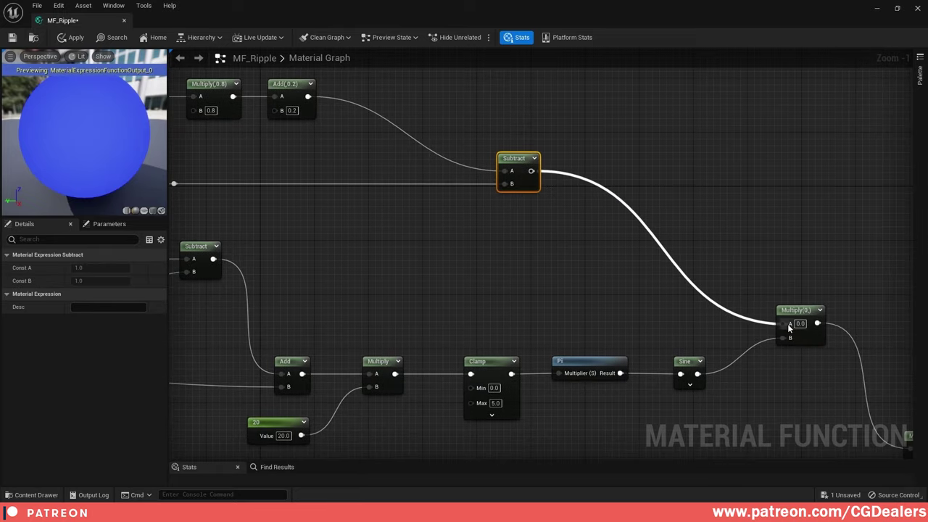
- Rotate the preview sphere to inspect the ripples and save the MF_Ripple material function
right_drag(276, 164, 409, 179)
drag(68, 149, 283, 152)
drag(283, 153, 291, 152)
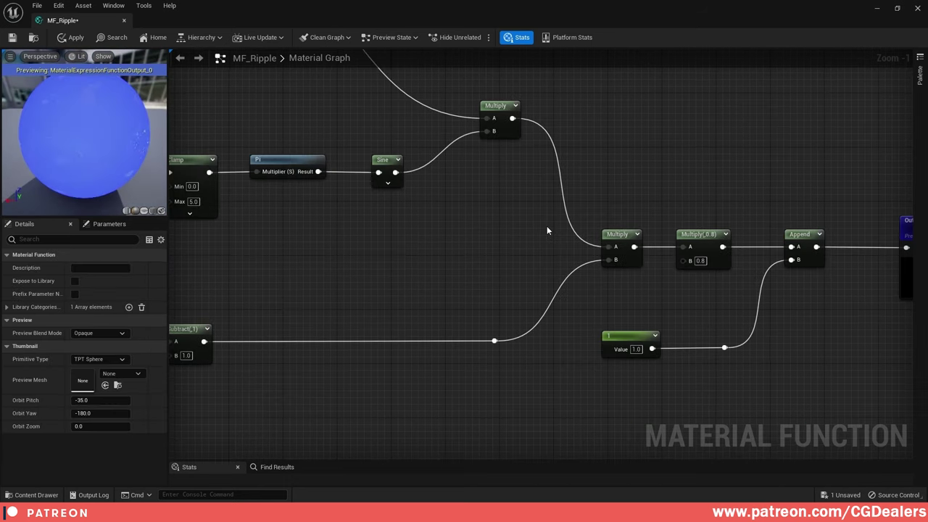
scroll(547, 226, down, 2)
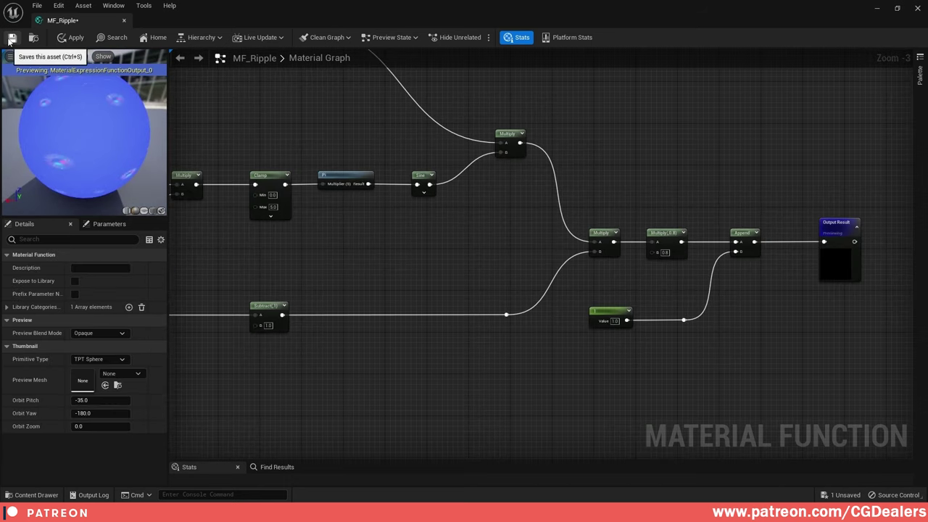
click(11, 38)
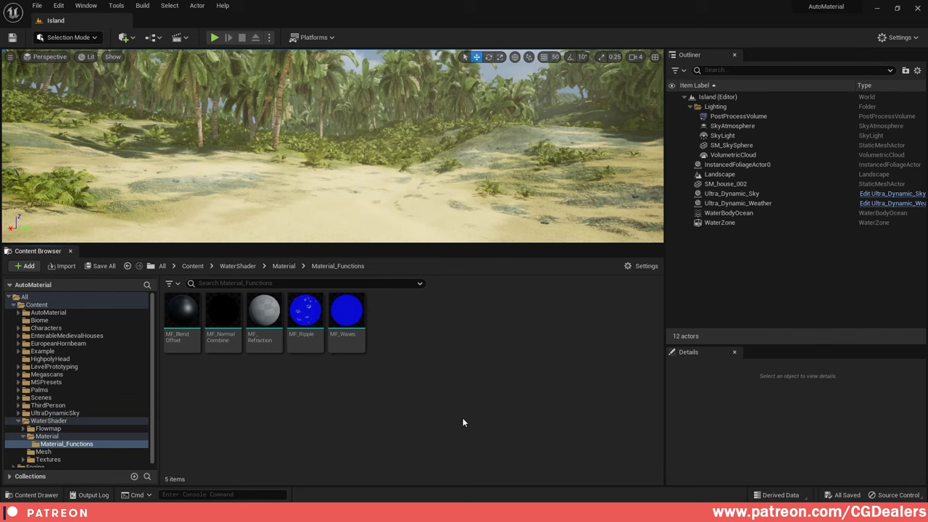
- Create a material function named MF_Ripples in the Material_Functions folder and open it for editing
right_click(427, 335)
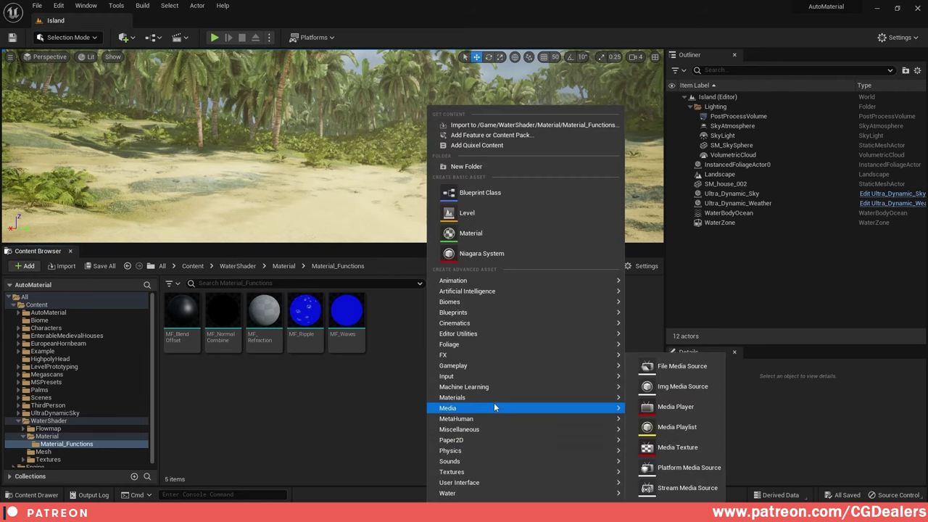
mouse_move(464, 397)
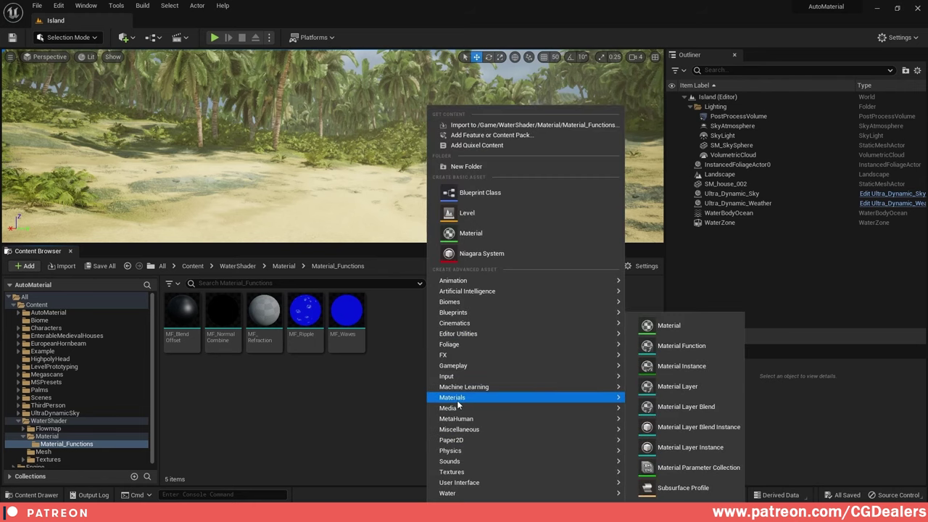
click(682, 344)
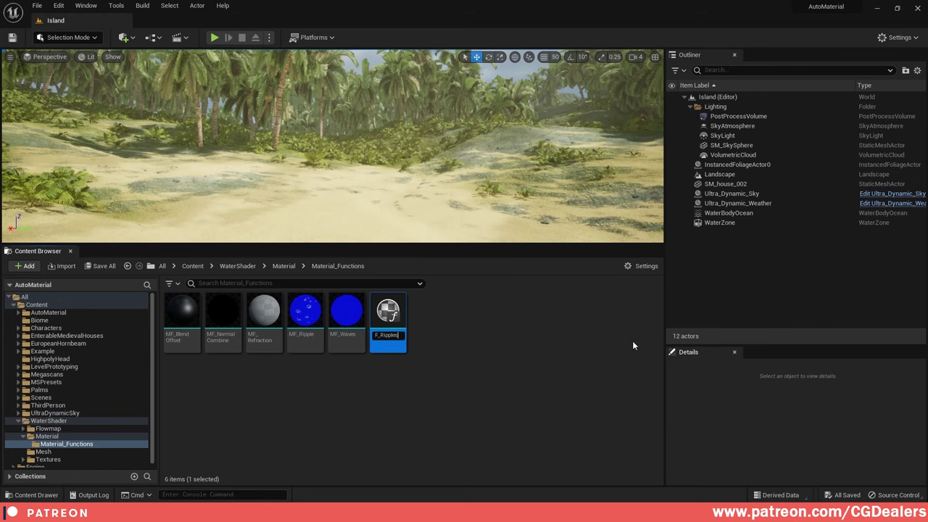
key(Return)
double_click(388, 319)
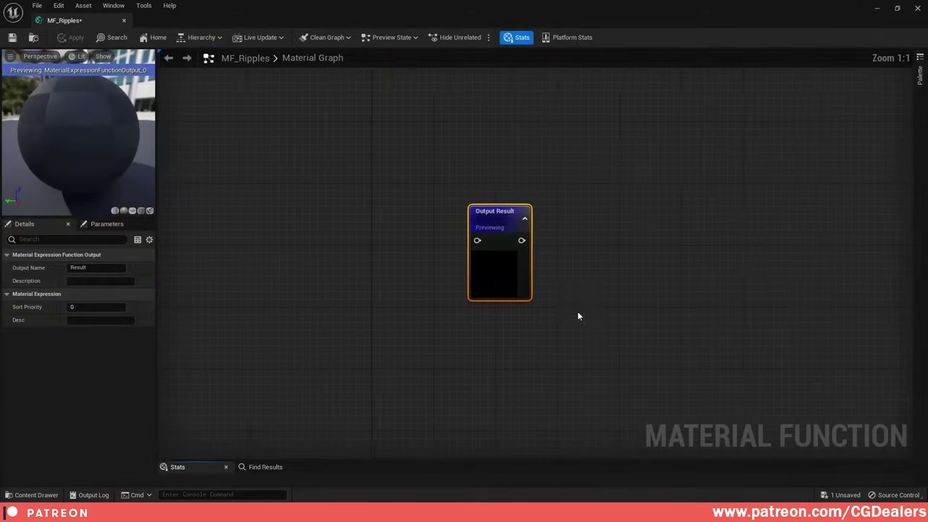
- Add a Time node to the graph well before the Output Result node
right_drag(398, 200, 899, 255)
scroll(355, 221, down, 1)
right_click(314, 223)
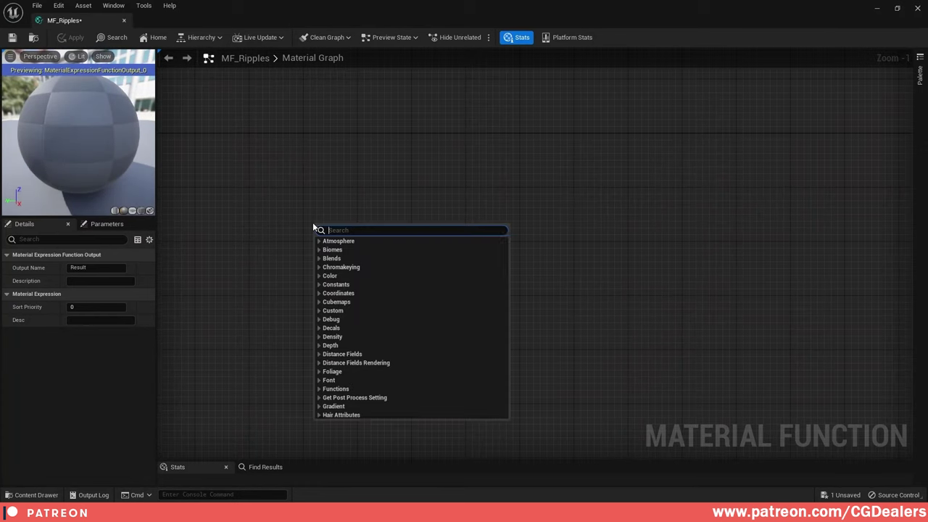
text(time)
key(Return)
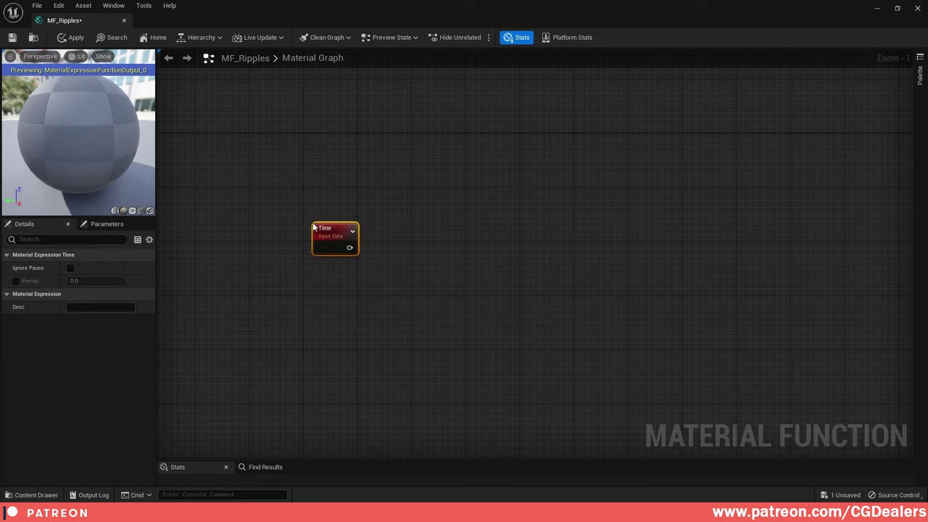
drag(337, 230, 288, 222)
click(418, 226)
right_drag(418, 226, 488, 225)
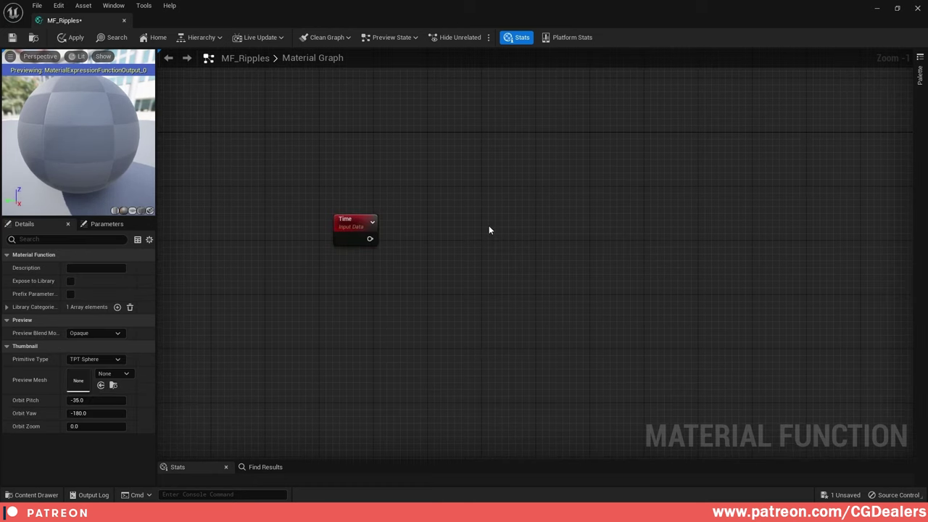
- Add an AppendMany node, connect Time to its R, G, B and A inputs, and centre Time beside it
right_click(445, 237)
text(appen)
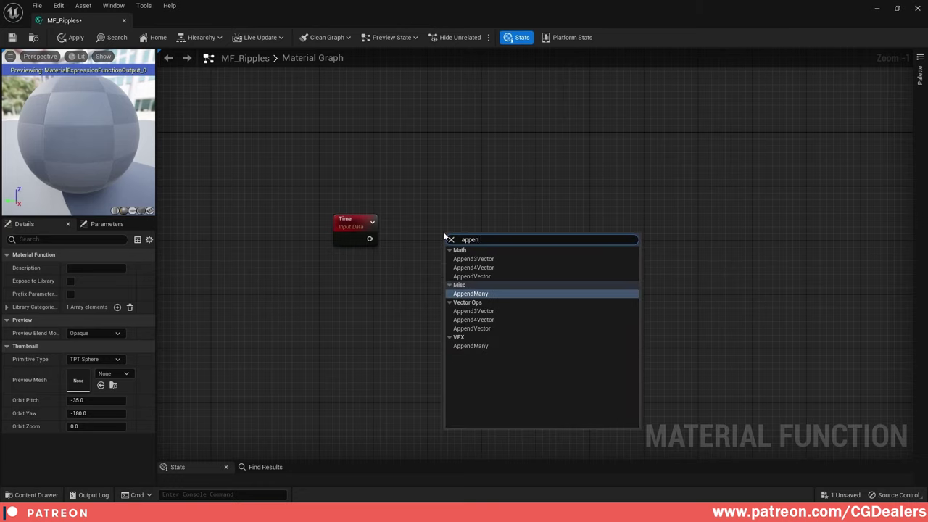
key(Return)
drag(370, 239, 449, 251)
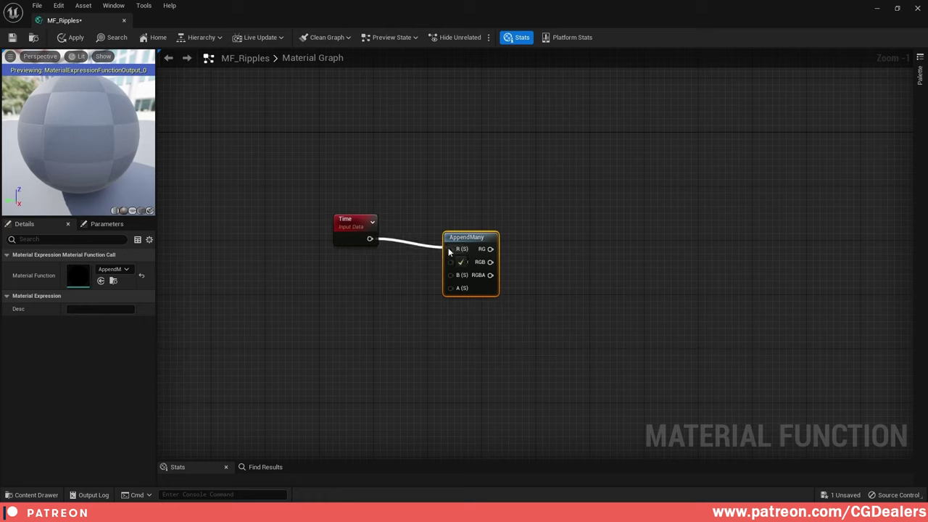
drag(370, 239, 450, 261)
drag(370, 238, 451, 274)
drag(370, 239, 356, 264)
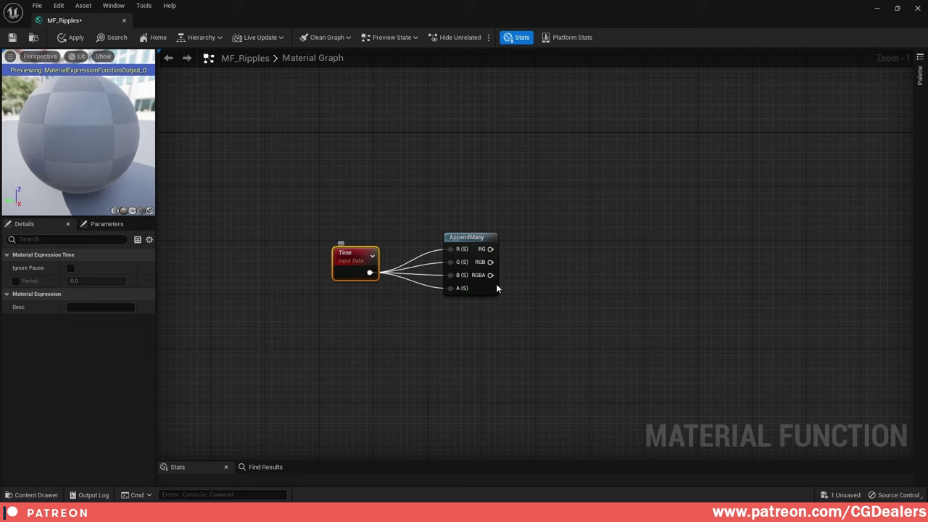
- Add a Multiply node below and after AppendMany and connect the RGBA output to its A input
right_drag(496, 283, 467, 231)
click(468, 231)
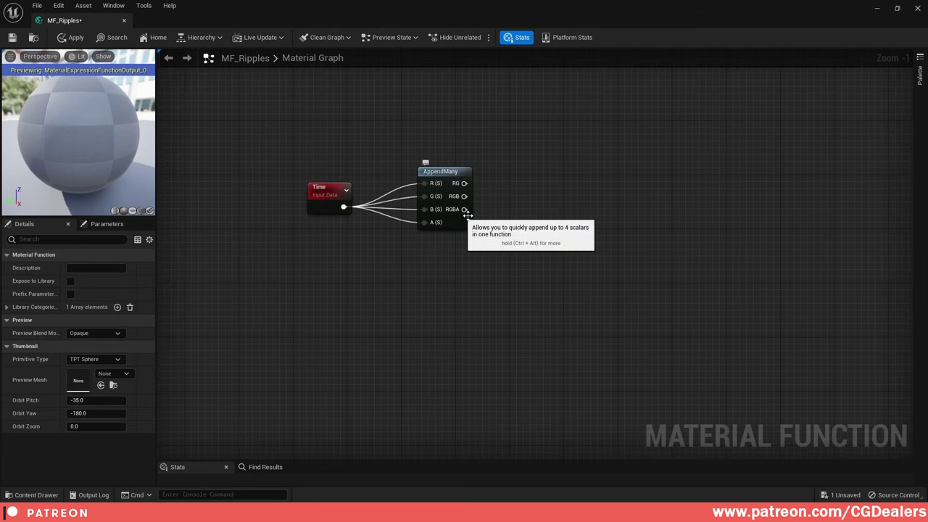
click(521, 265)
drag(464, 209, 571, 298)
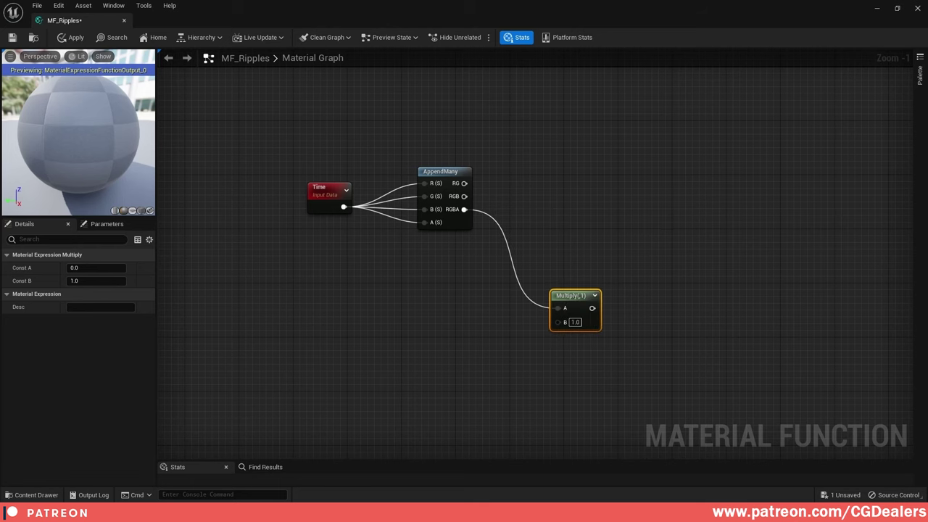
right_drag(428, 254, 457, 259)
drag(321, 168, 454, 258)
key(q)
right_drag(458, 273, 464, 234)
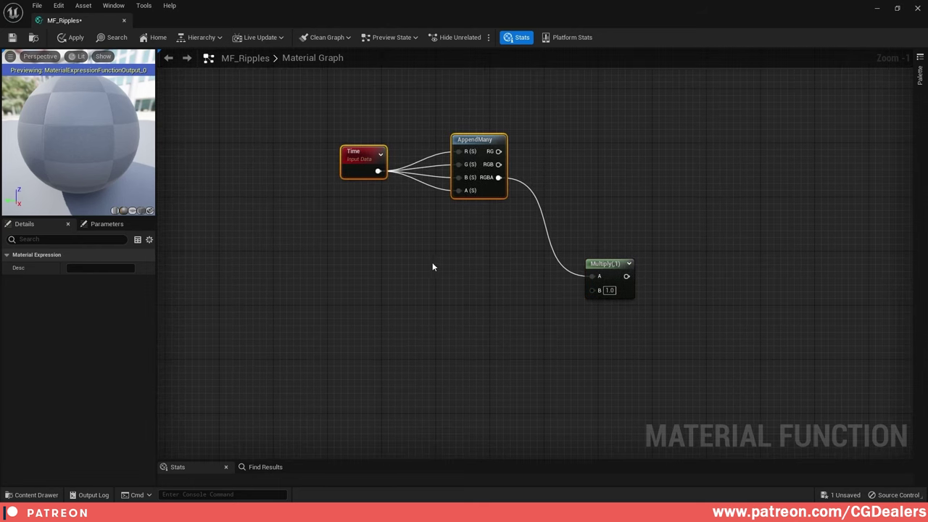
click(367, 272)
click(331, 280)
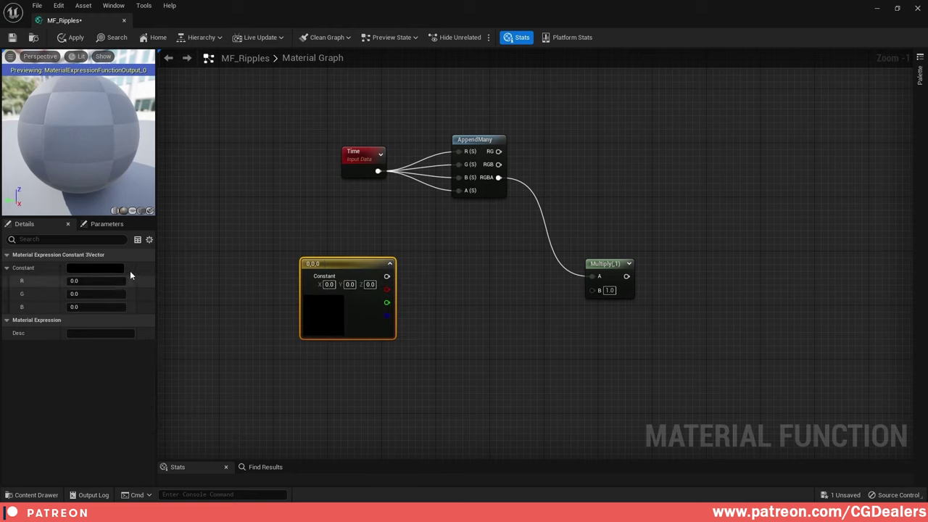
key(Tab)
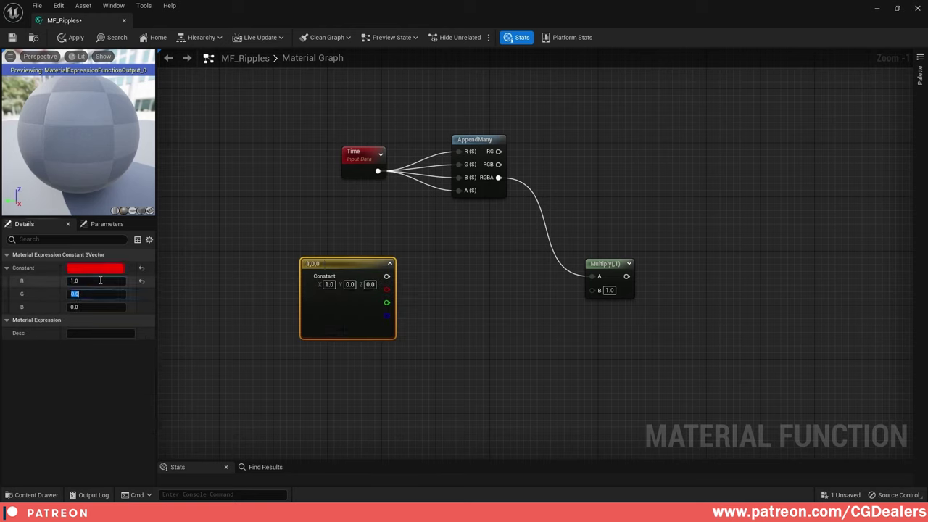
text(.85)
key(Tab)
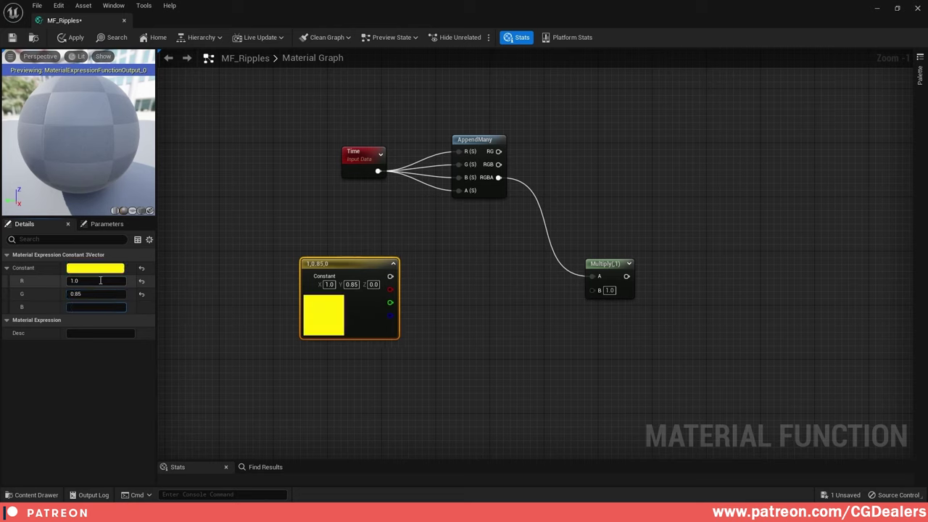
text(.93)
key(Return)
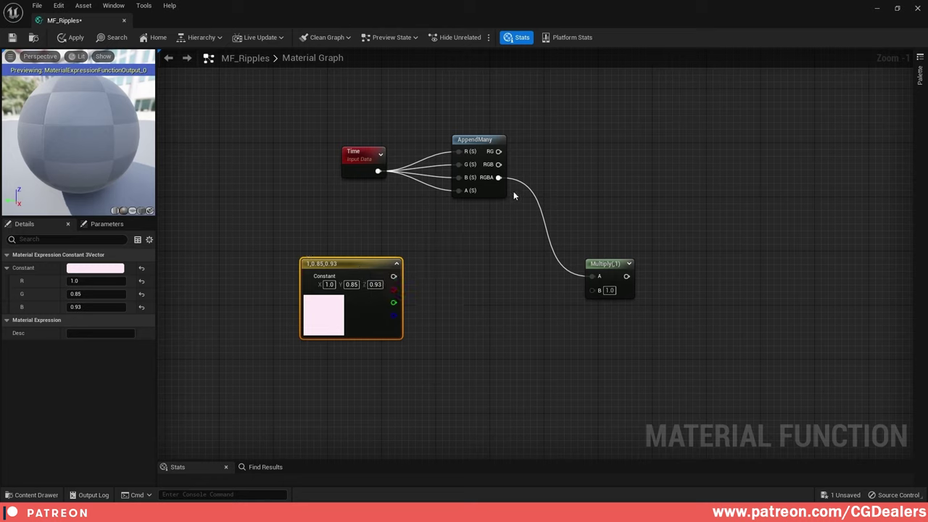
key(Delete)
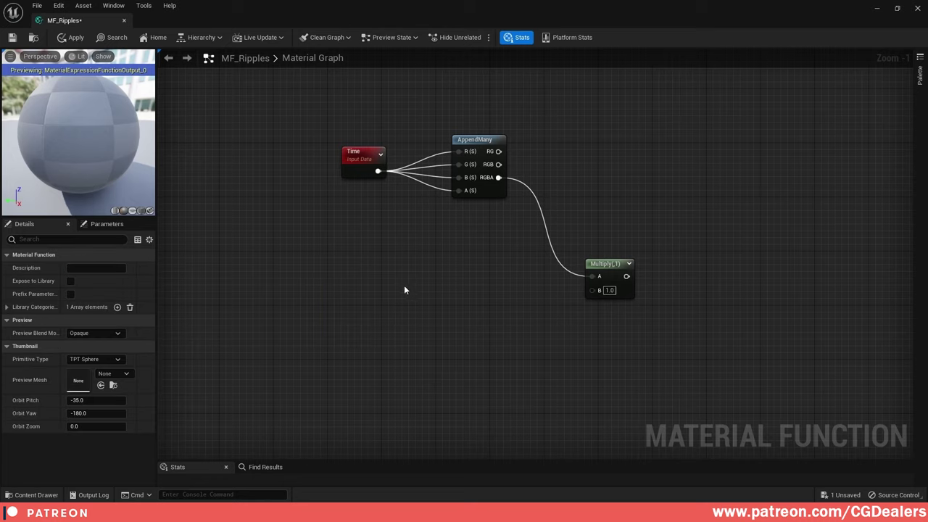
- Add a Constant4Vector below the Time node with R 1.0, G 0.85, B 0.93 and A 1.1
click(342, 281)
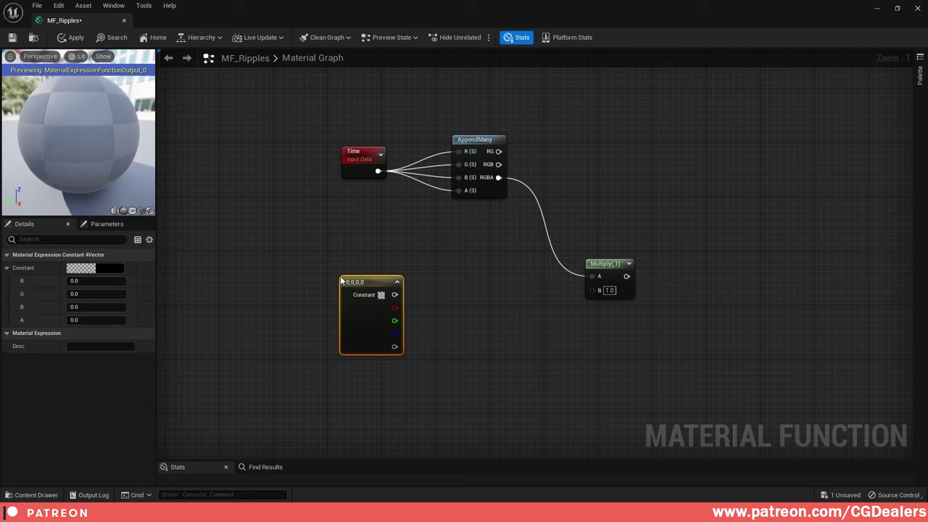
click(96, 283)
text(1)
key(Tab)
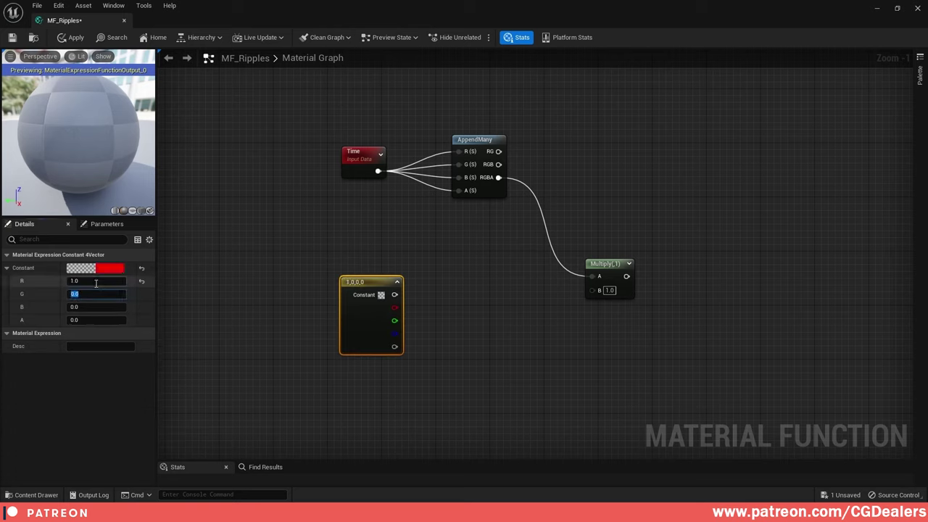
text(.85)
key(Tab)
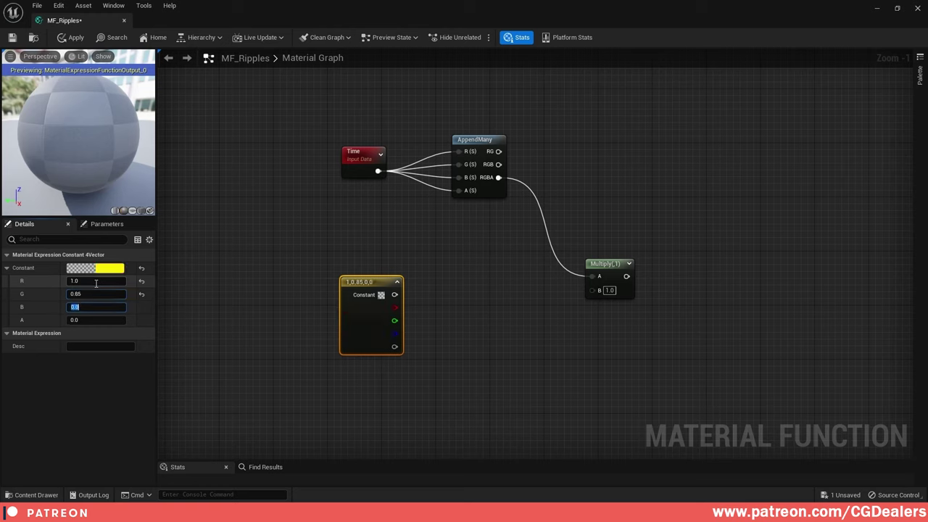
key(BackSpace)
text(.93)
key(Tab)
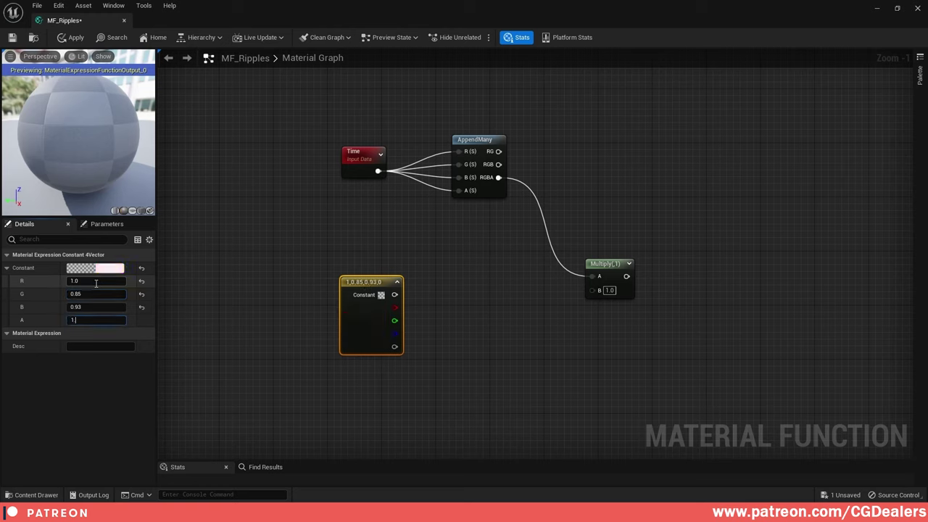
text(1.1)
key(Return)
click(398, 283)
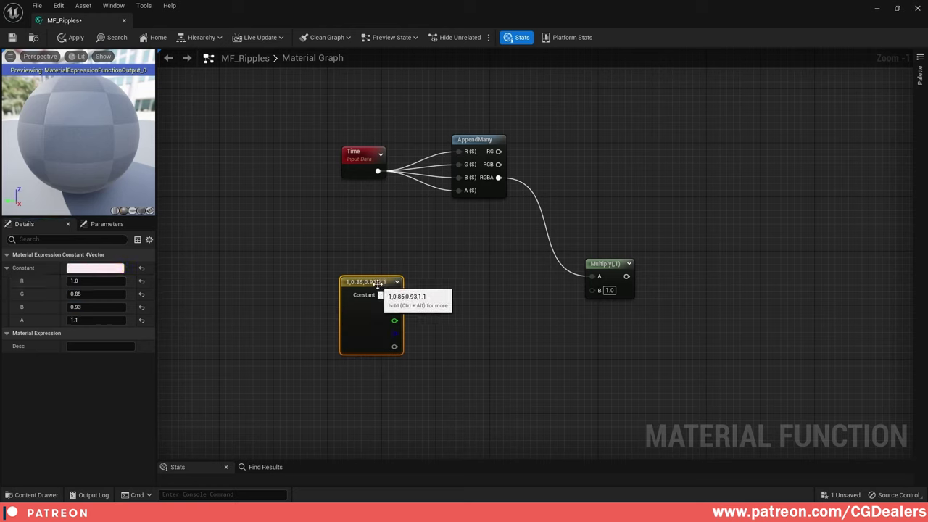
- Connect the Constant4Vector output to the Multiply node's B input and straighten the connection
drag(377, 291, 593, 290)
ctrl+click(602, 264)
right_drag(644, 319, 531, 307)
click(440, 334)
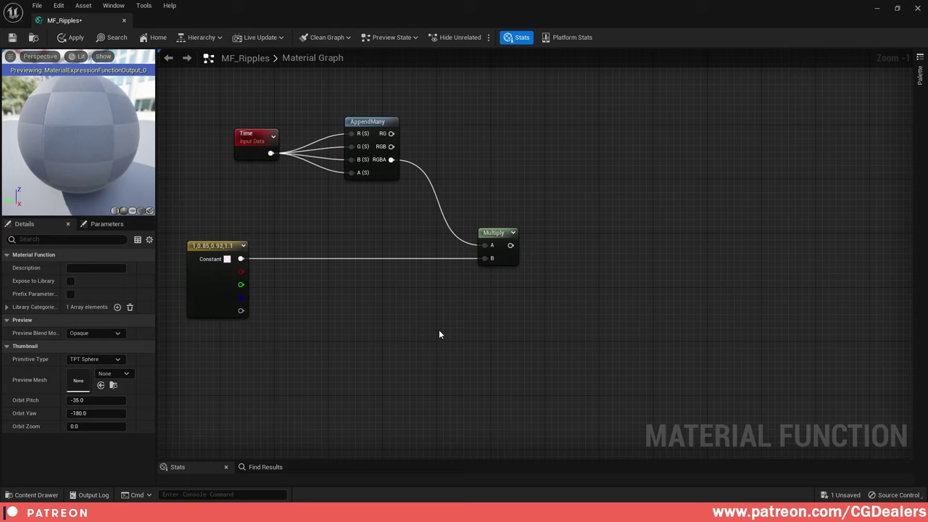
- Duplicate the Constant4Vector node and place the copy below the Multiply's input wires
click(219, 249)
key(ctrl+c)
key(ctrl+v)
drag(393, 328, 370, 328)
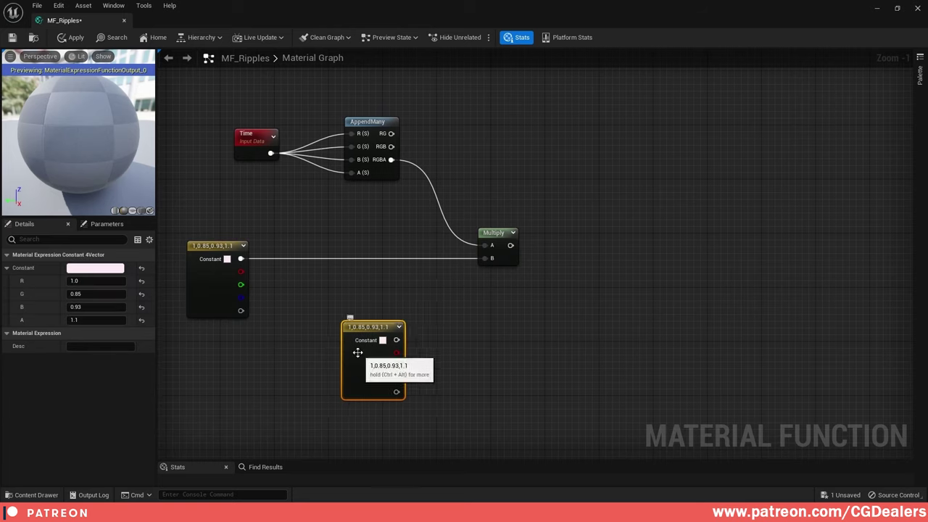
- Set the duplicated Constant4Vector to R 0, G 0.2, B 0.45 and A 0.7
click(108, 282)
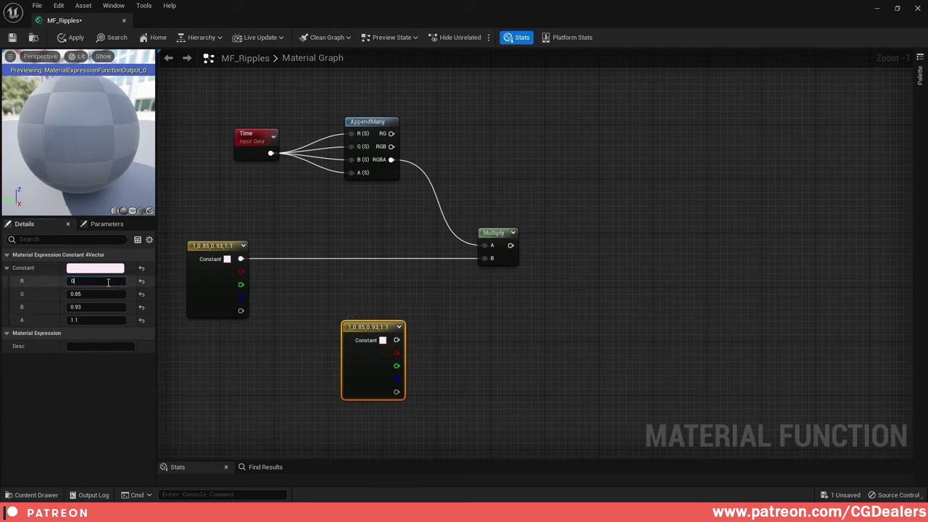
text(0)
key(Tab)
text(0.2)
key(Tab)
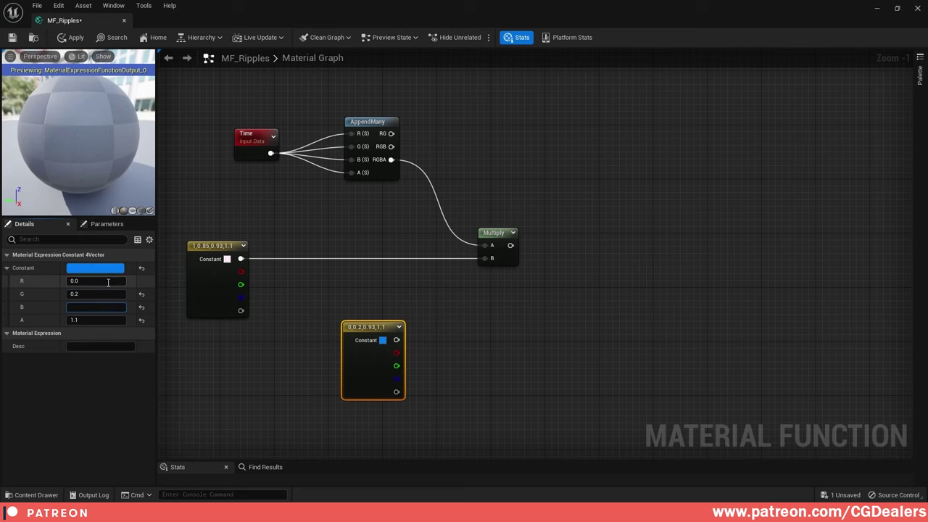
key(Tab)
key(BackSpace)
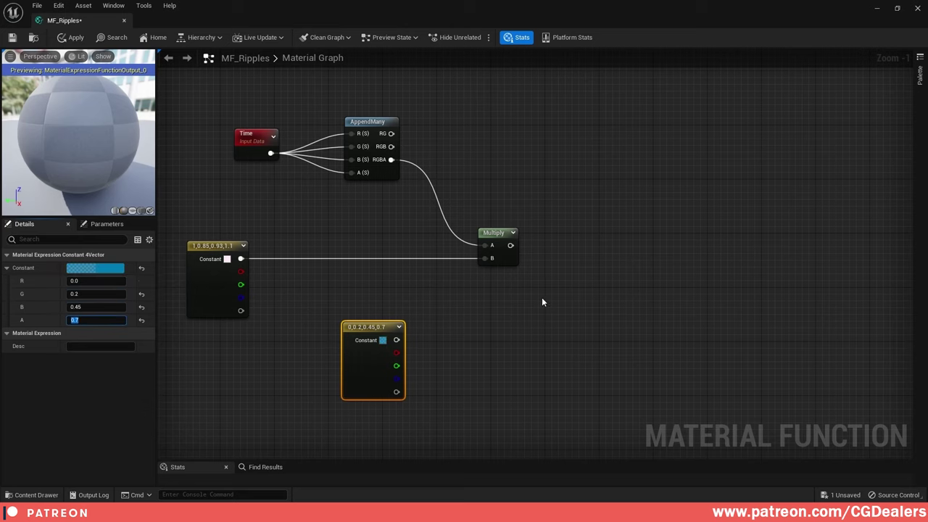
- Add an Add node after the Multiply, connect the Multiply output to its A input, and align both nodes
right_drag(543, 302, 498, 322)
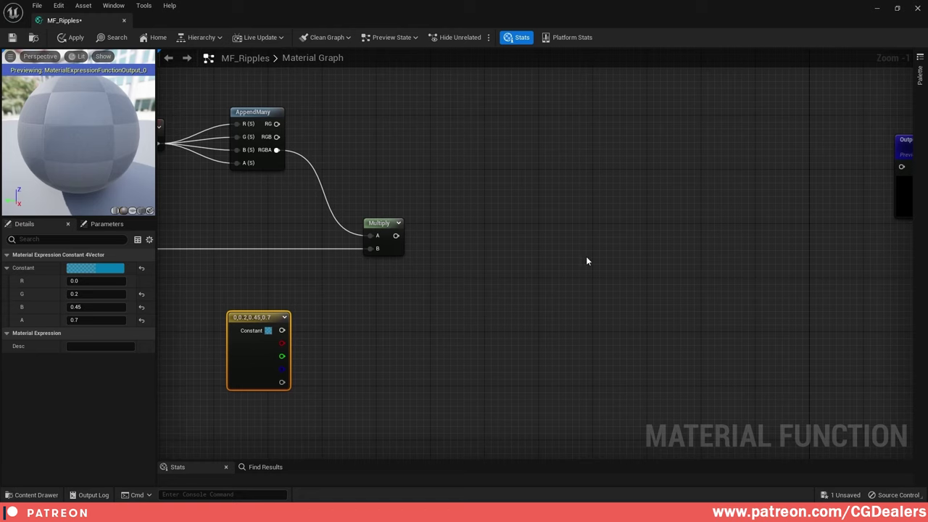
click(479, 238)
drag(396, 236, 486, 255)
drag(490, 244, 484, 228)
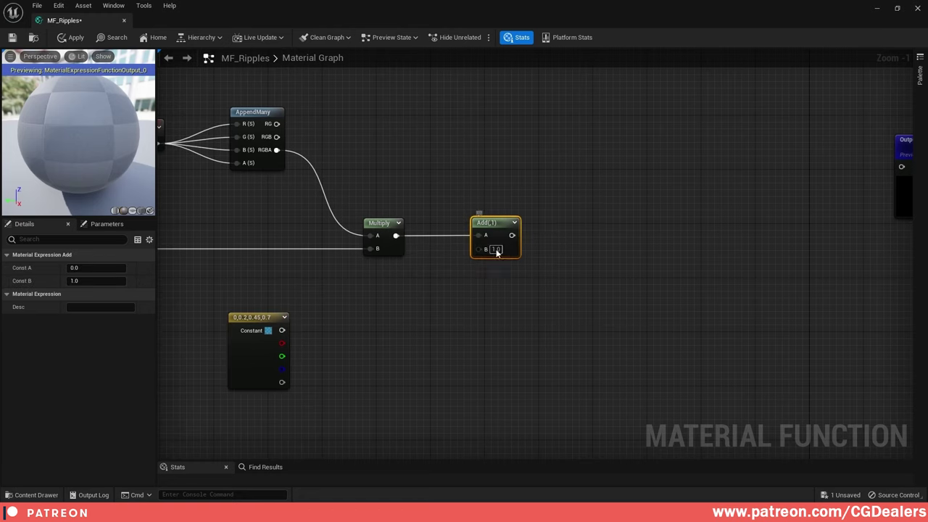
- Connect the second Constant4Vector to the Add node's B input and straighten the wire with a reroute point
right_drag(493, 251, 547, 235)
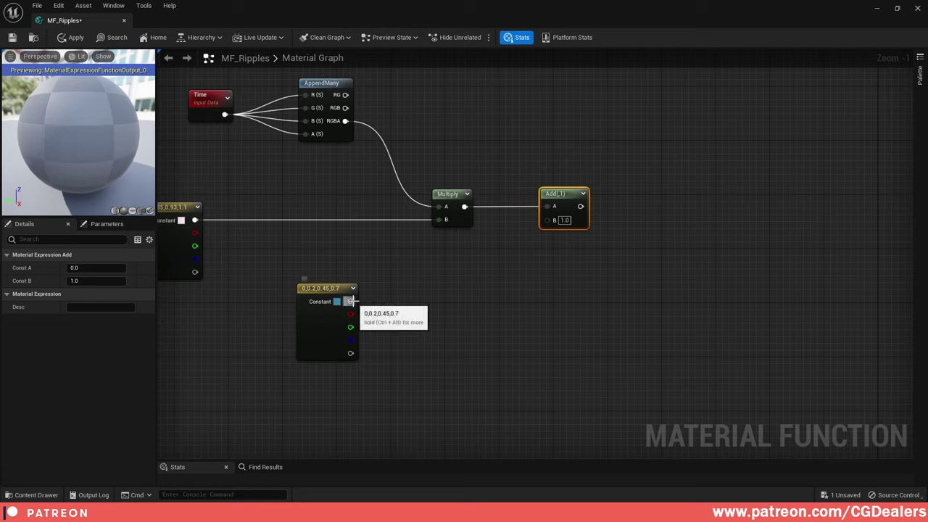
drag(351, 301, 551, 227)
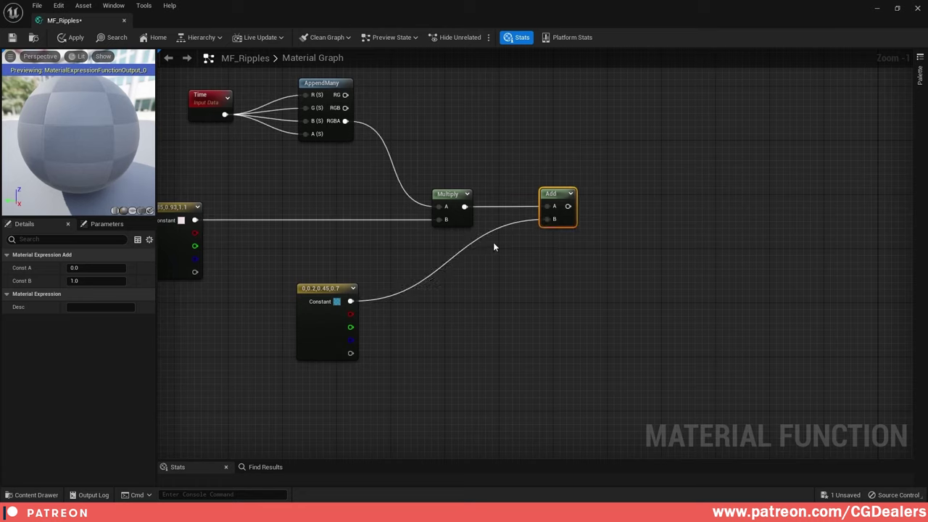
double_click(486, 232)
drag(492, 237, 487, 308)
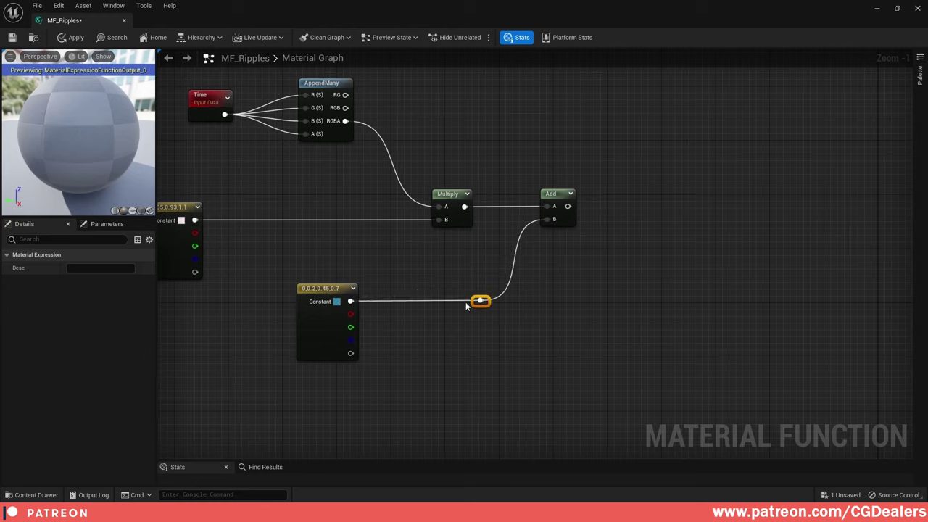
click(352, 292)
drag(475, 301, 458, 271)
- Add a second Multiply node after the Add node, connect the Add output to its A input, and align it
click(546, 288)
right_drag(546, 288, 476, 307)
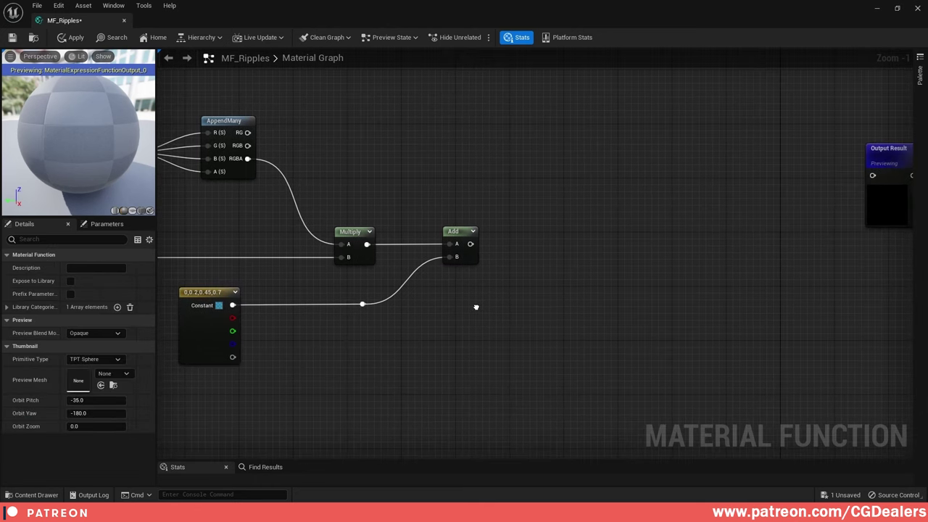
click(553, 250)
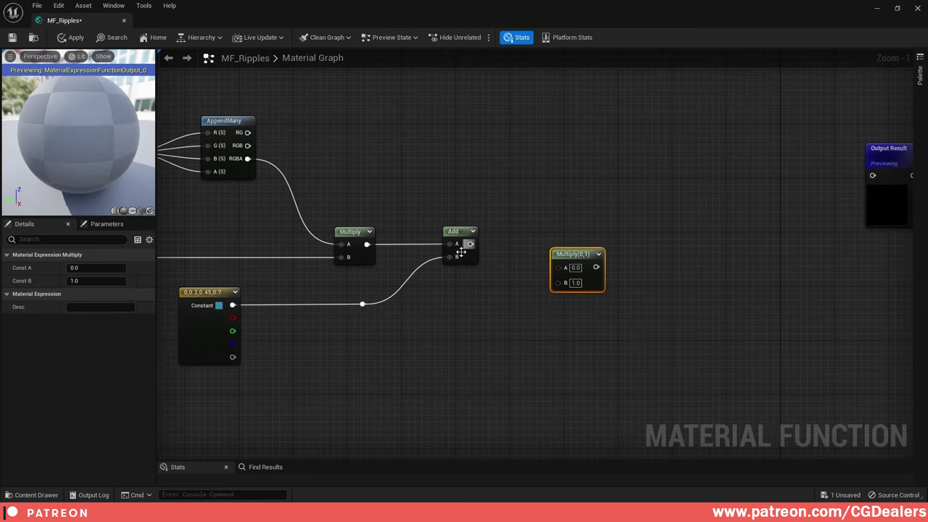
drag(470, 244, 552, 232)
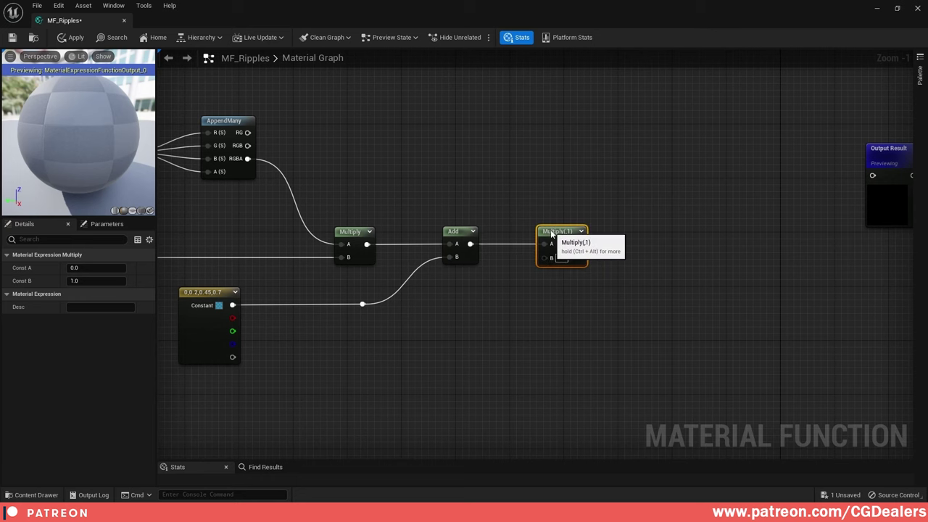
- Add a function input named Speed below the Add node and set its type to Function Input Scalar
right_drag(373, 204, 506, 223)
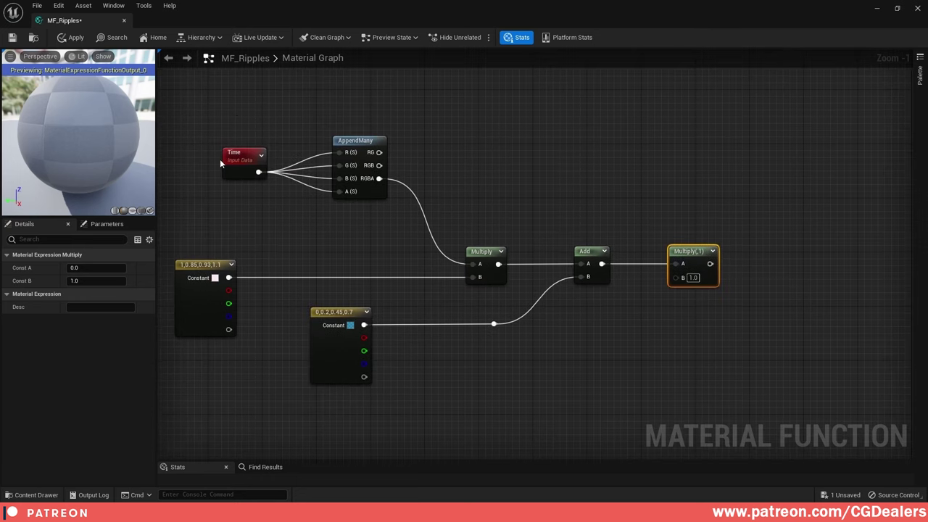
right_click(546, 330)
text(input)
key(Return)
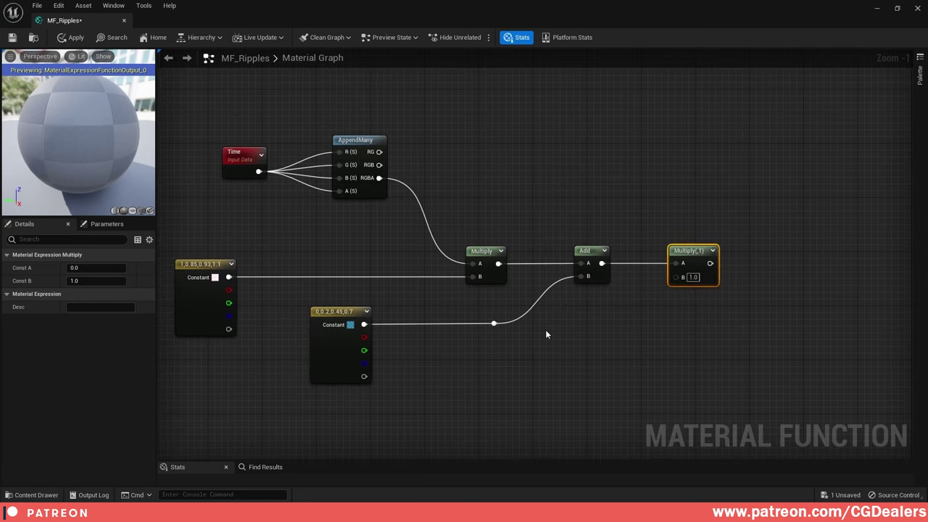
click(90, 268)
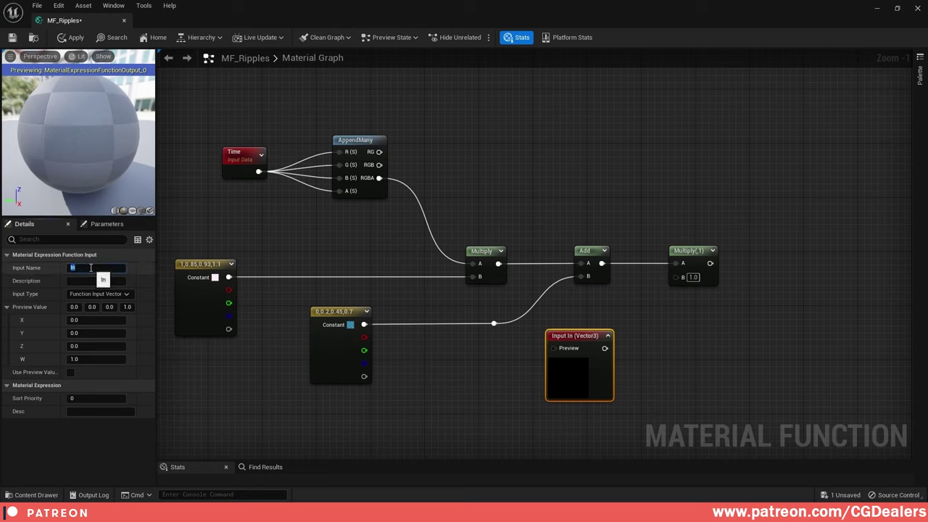
text(Speed)
key(Return)
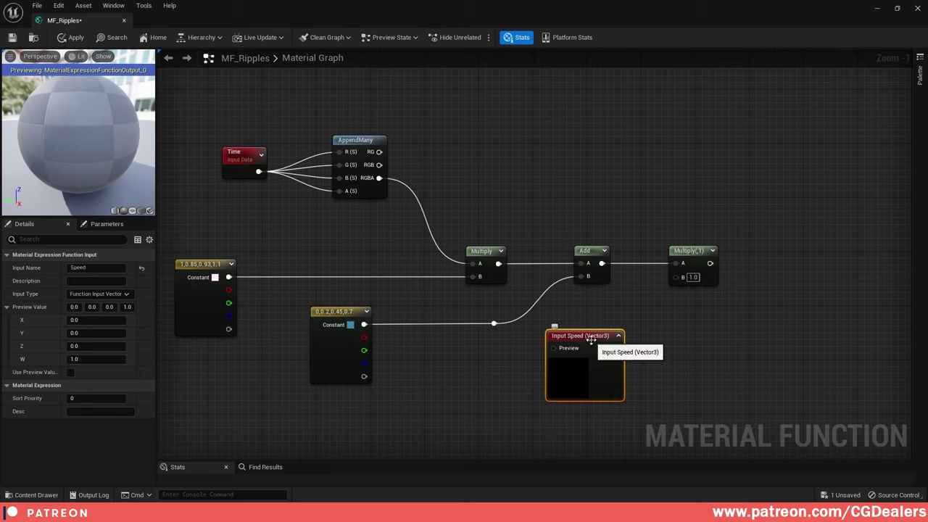
click(115, 294)
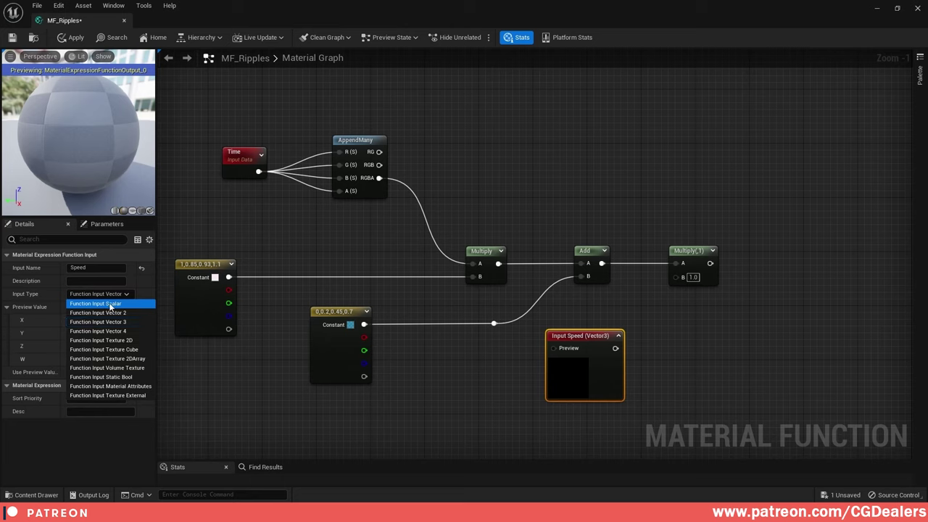
click(110, 306)
- Connect the Speed input to the second Multiply's B input and place the Speed node below the Add node
drag(611, 348, 681, 277)
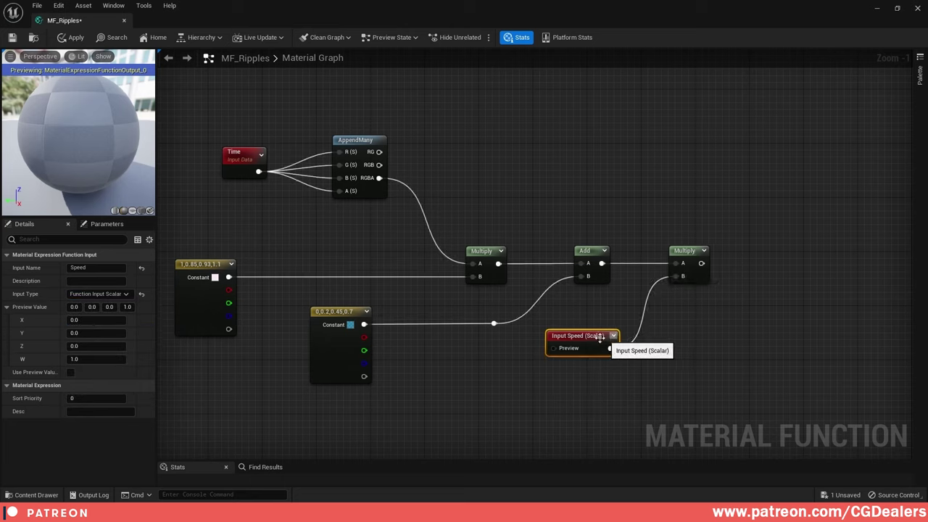
drag(601, 336, 577, 334)
click(767, 312)
- Add a Frac node after the second Multiply, align it, and connect the Multiply output to its input
right_drag(768, 313, 541, 307)
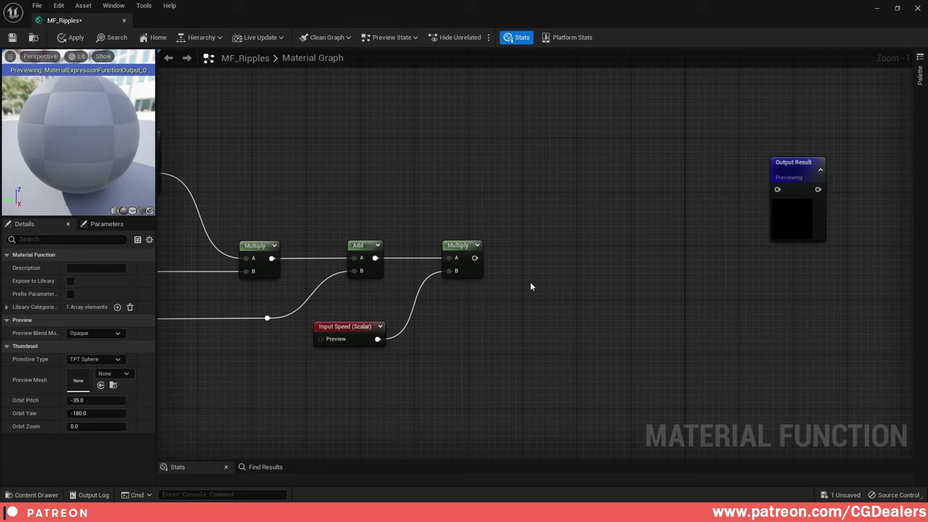
right_click(531, 283)
text(frac)
key(Return)
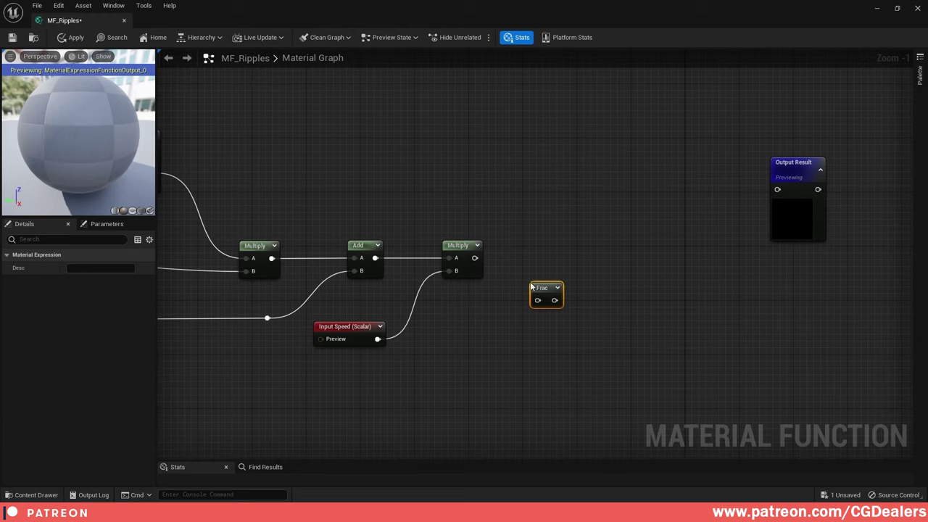
drag(543, 292, 517, 258)
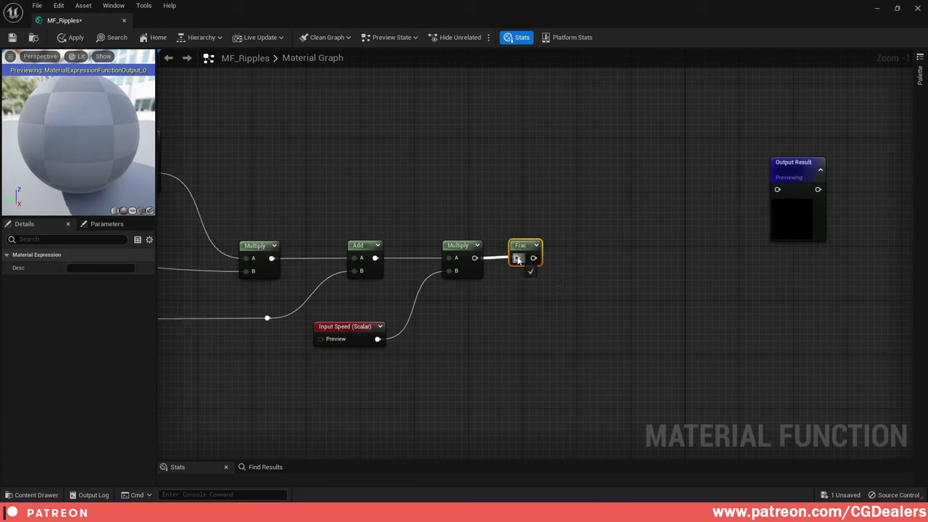
- Move the Output Result node farther away from the Frac node to free up graph space
right_drag(755, 203, 610, 196)
drag(653, 174, 889, 318)
click(576, 233)
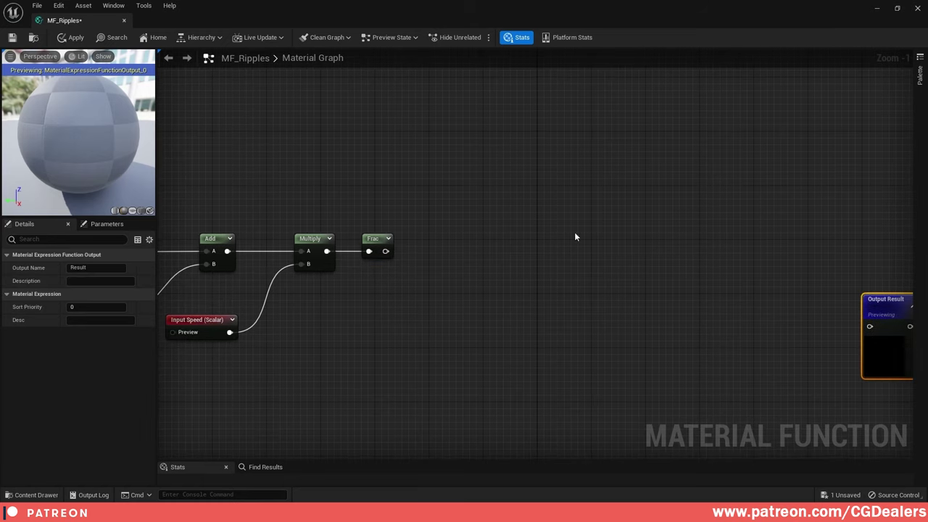
- Add a Component Mask node with only the R channel and place it above and beyond the Frac node
right_drag(569, 232, 645, 242)
right_click(615, 213)
text(mask)
key(Return)
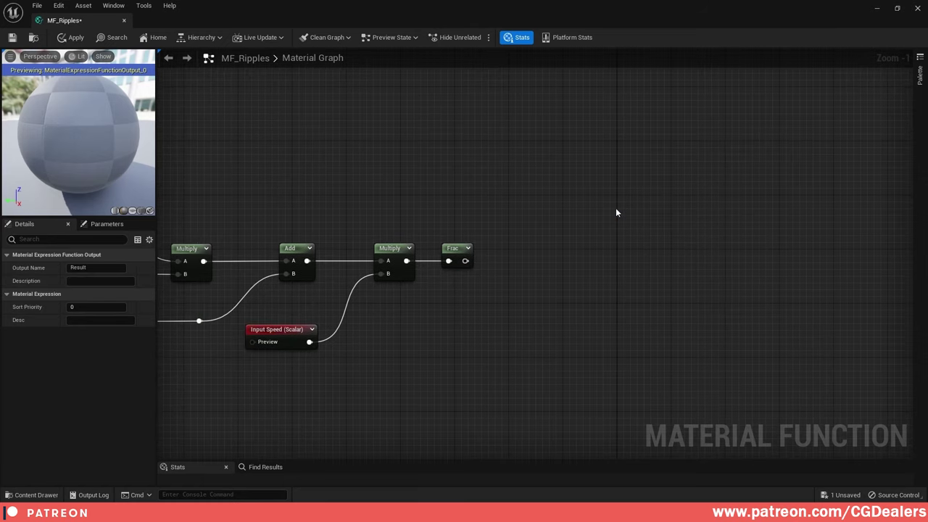
click(70, 281)
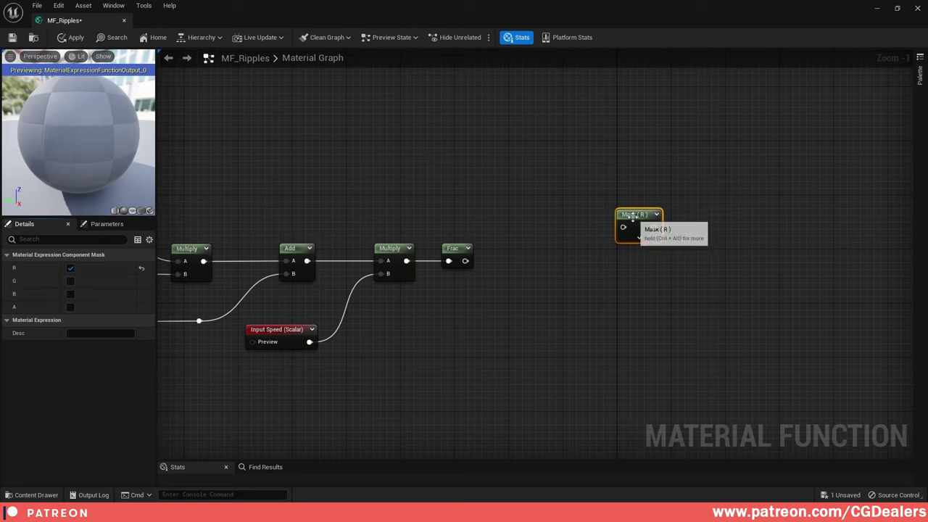
drag(635, 219, 569, 172)
key(ctrl+d)
click(70, 281)
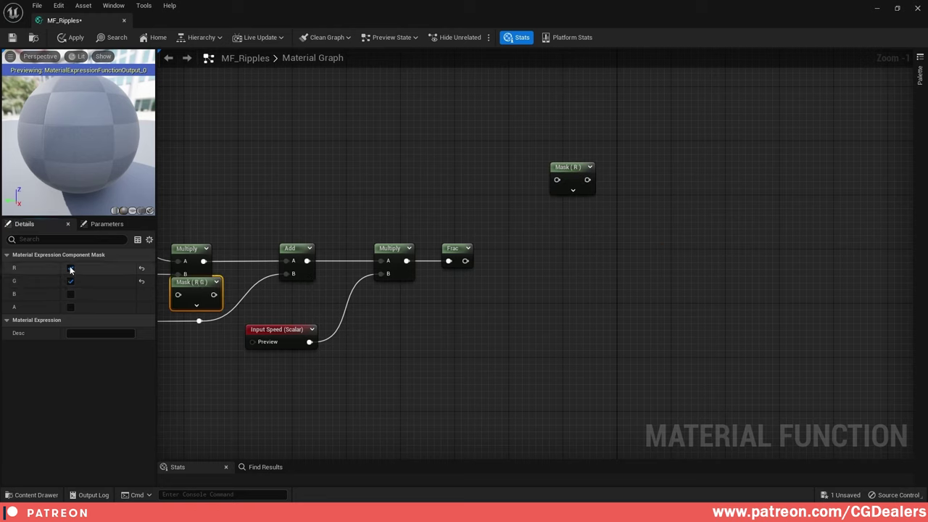
click(70, 269)
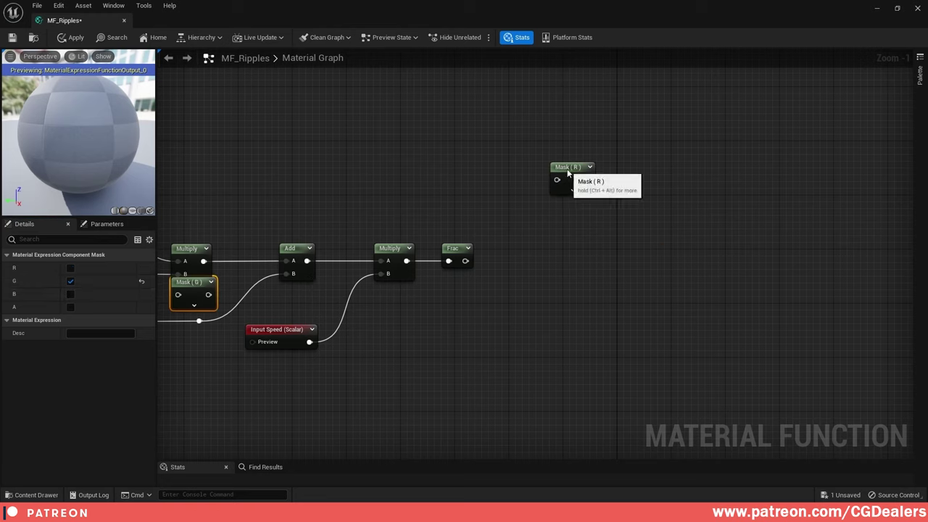
- Duplicate the R mask, place the copy directly beneath it, and set it to only the G channel
mouse_move(573, 181)
mouse_down()
mouse_move(567, 203)
mouse_move(566, 195)
mouse_up()
scroll(503, 238, down, 3)
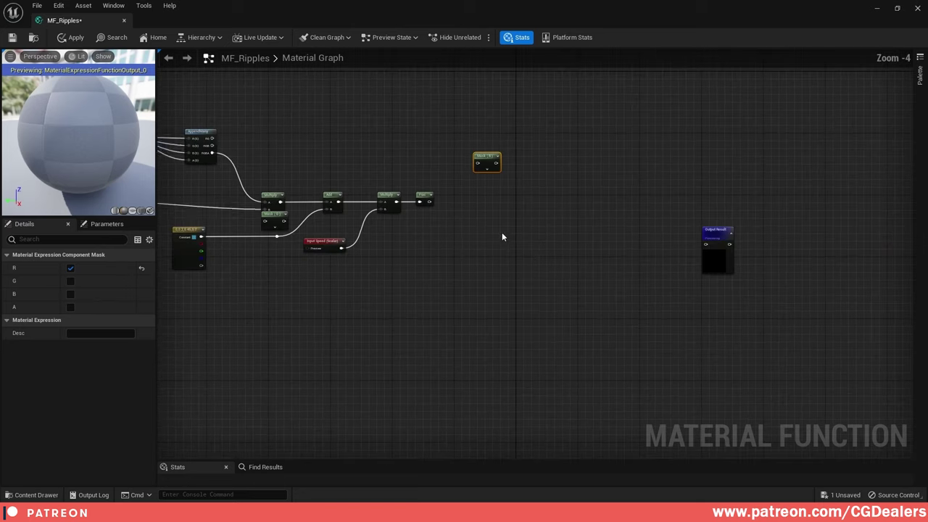
right_drag(500, 248, 596, 308)
scroll(595, 307, up, 4)
key(ctrl+d)
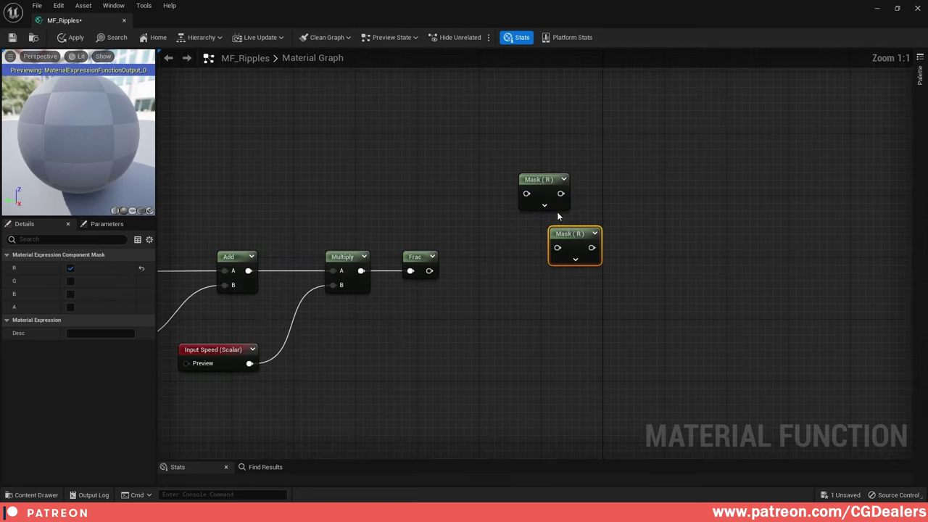
drag(573, 232, 543, 225)
click(69, 268)
click(70, 281)
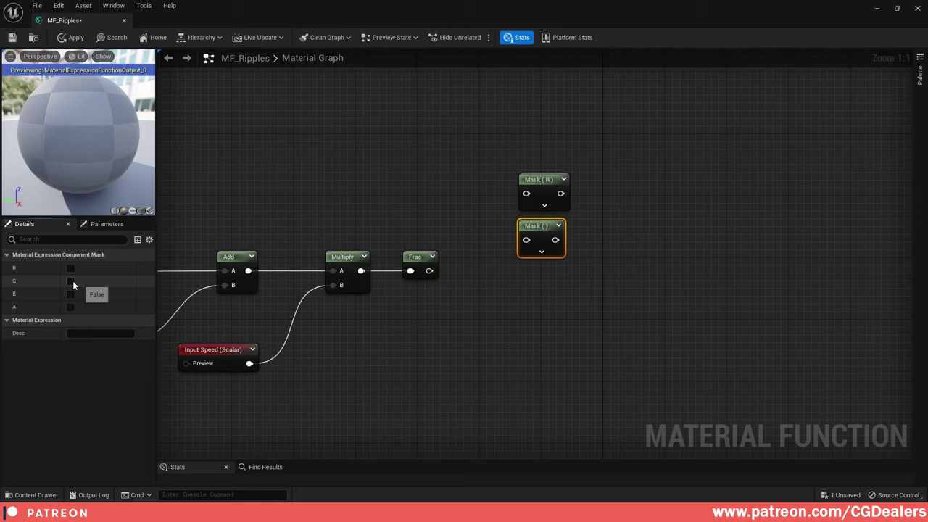
- Duplicate the G mask, place the copy beneath it, and set it to only the B channel
click(544, 232)
key(ctrl+d)
drag(575, 291, 536, 290)
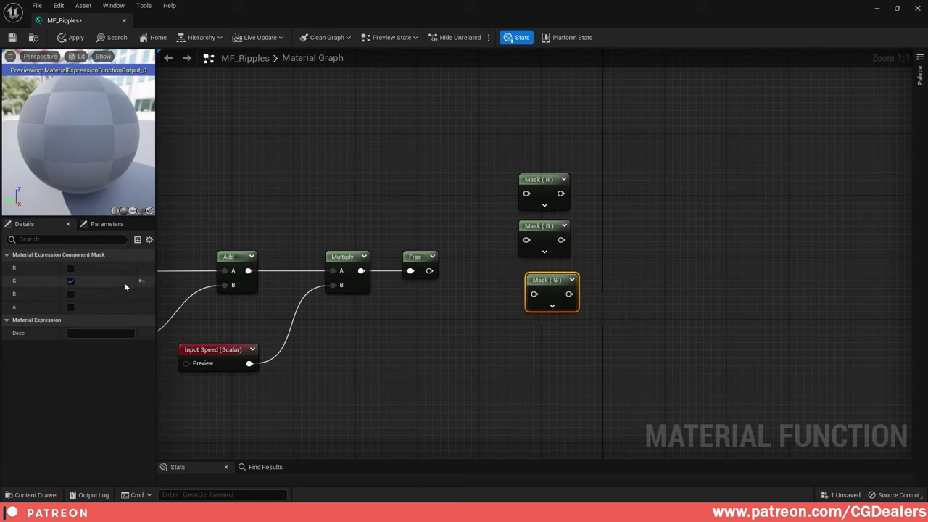
click(71, 281)
click(72, 294)
click(620, 334)
- Duplicate the B mask, place the copy beneath it, and set it to only the A channel
click(555, 290)
key(ctrl+d)
drag(628, 335, 546, 342)
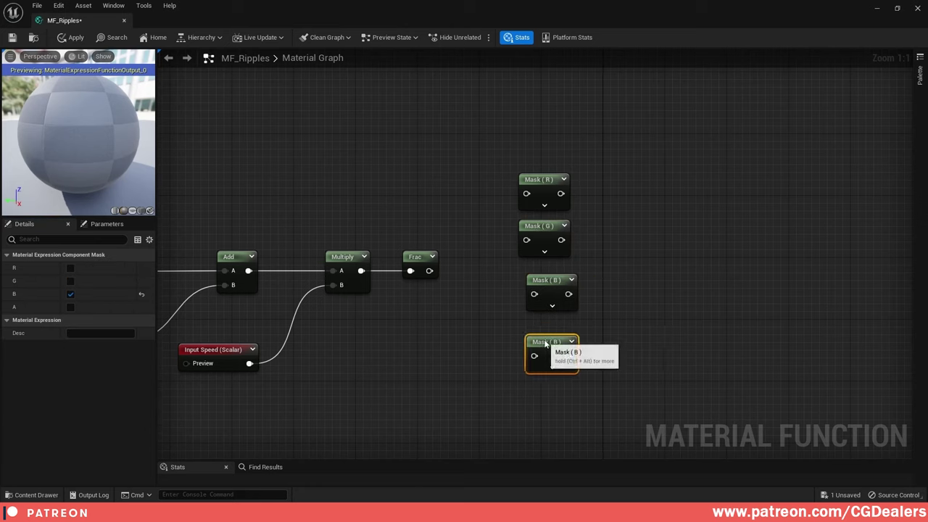
click(70, 306)
click(70, 293)
- Connect the Frac output to the inputs of the R, G, B and A mask nodes
right_drag(434, 274, 413, 261)
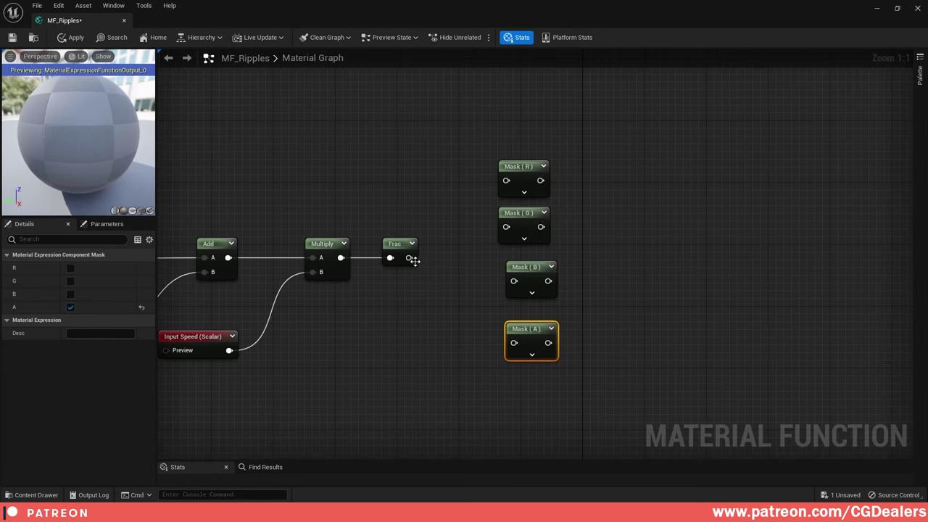
drag(412, 259, 507, 227)
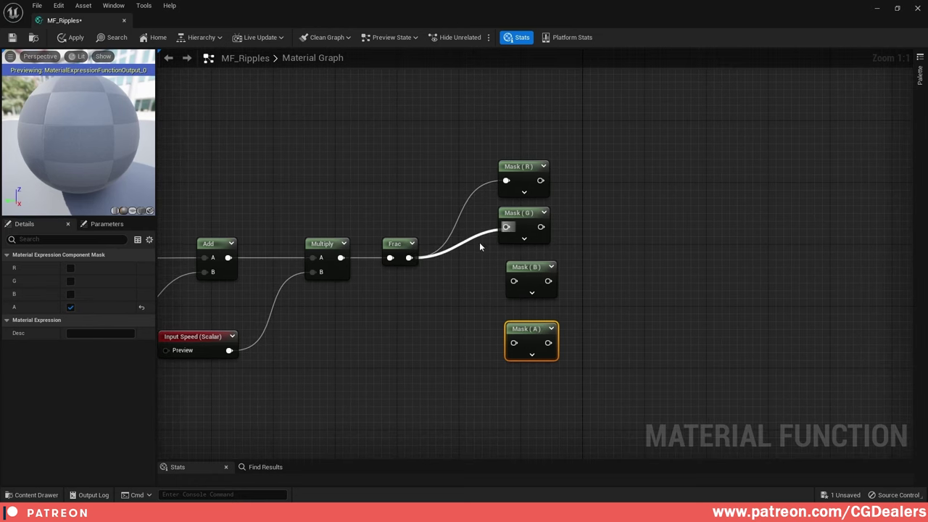
drag(412, 259, 514, 281)
drag(412, 259, 515, 344)
- Align the four mask nodes in one column and move the R mask slightly upward
drag(475, 148, 561, 325)
key(shift+a)
click(554, 210)
drag(531, 170, 531, 163)
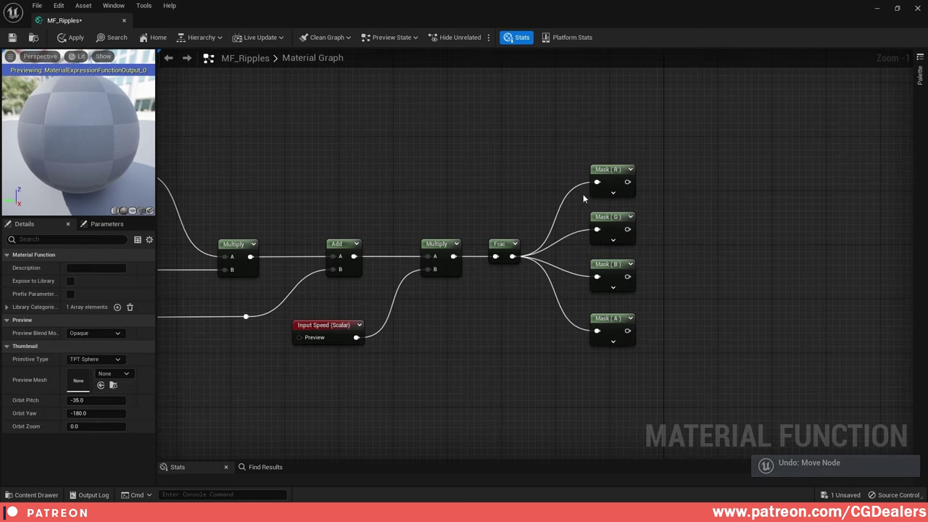
- Add a named reroute declaration called Speed_R from the R mask's output and align it with the mask
drag(616, 171, 669, 183)
text(re)
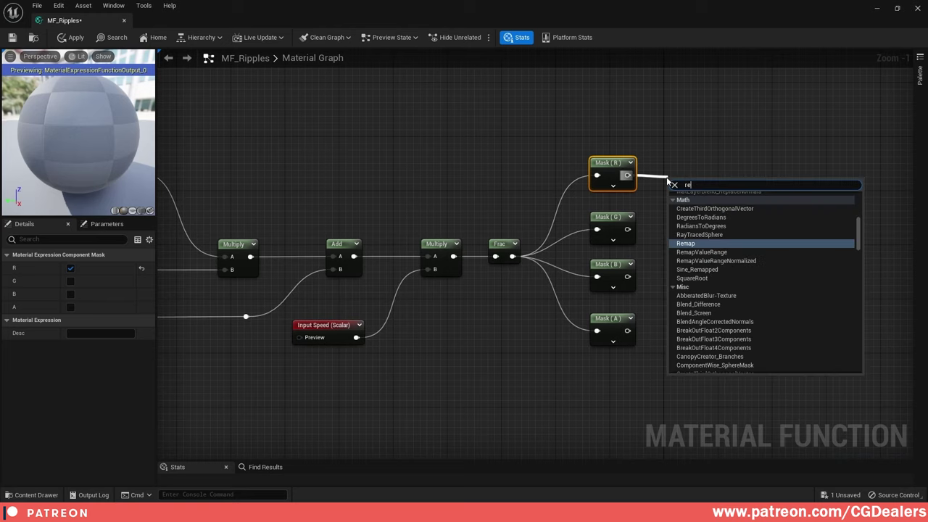
text(rou)
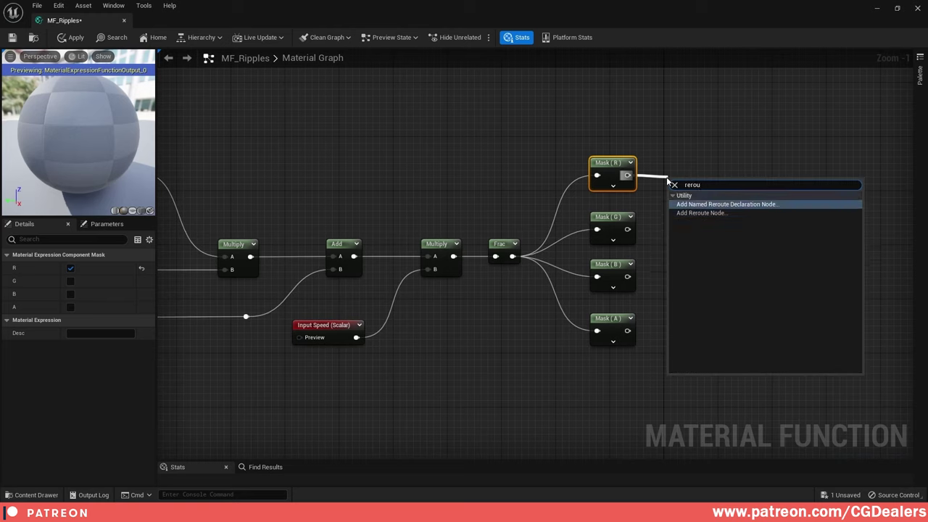
key(Return)
text(Speed_)
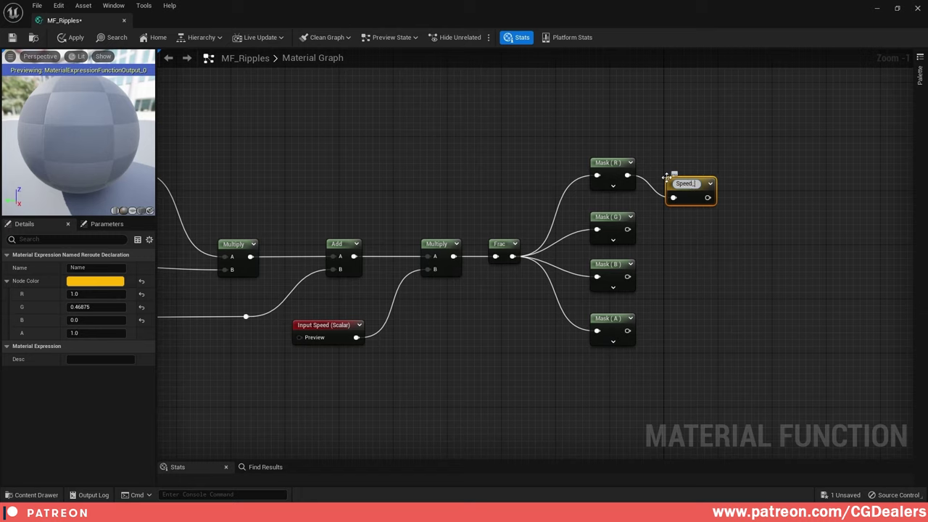
text(R)
key(Return)
drag(667, 182, 664, 163)
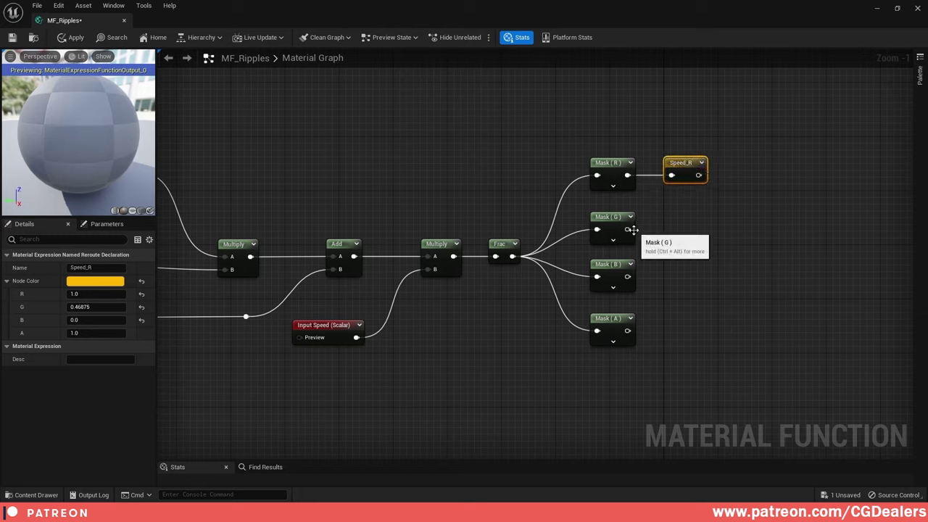
- Add a named reroute declaration called Speed_G from the G mask's output
drag(628, 230, 668, 233)
text(rerout)
key(Up)
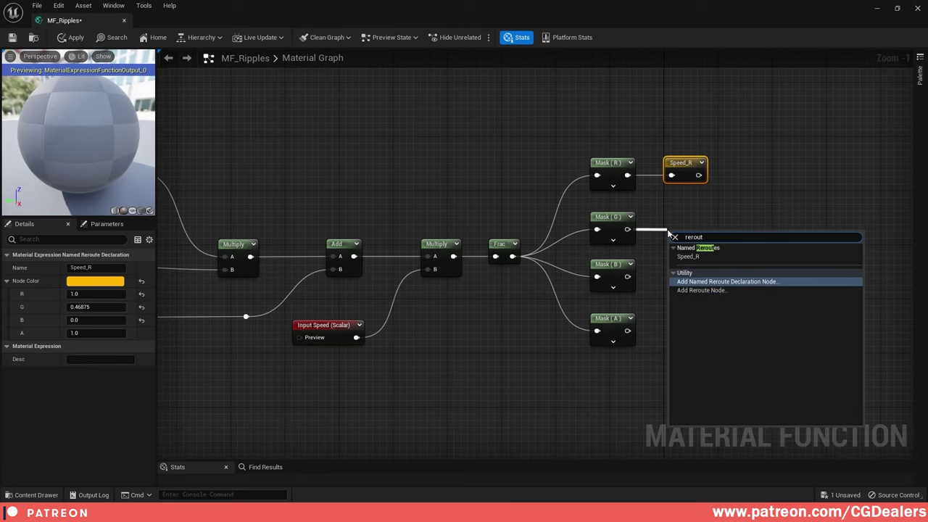
key(Return)
text(Speed_G)
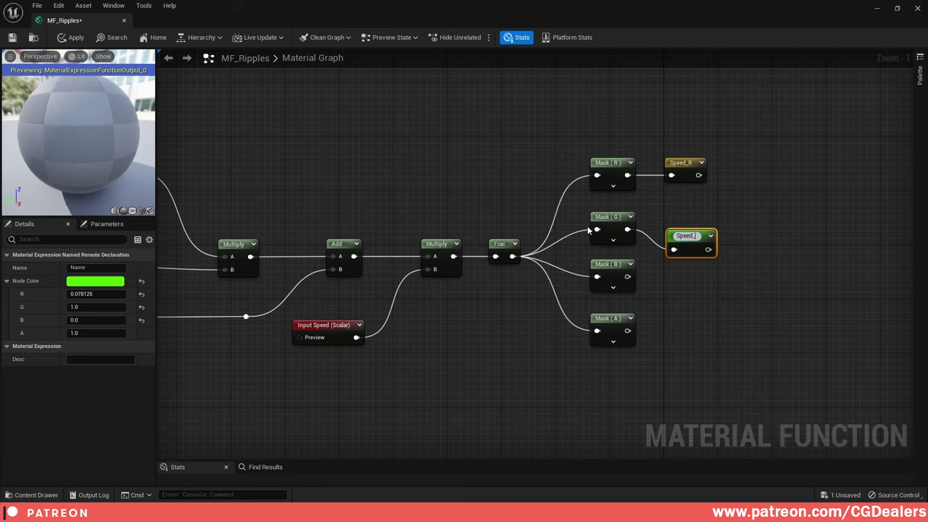
key(Return)
- Add a named reroute declaration called Speed_B from the B mask's output
scroll(629, 268, up, 1)
drag(625, 280, 695, 288)
text(rerou)
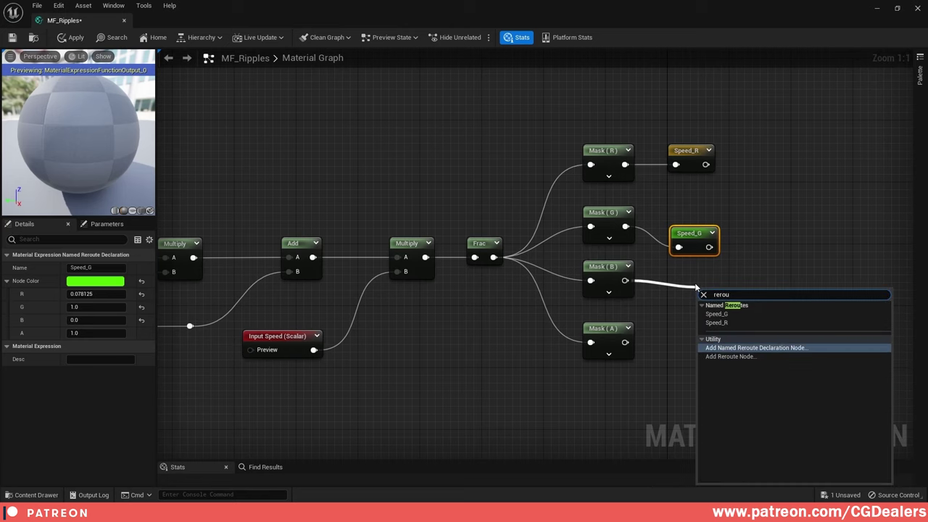
key(Return)
text(Speed_B)
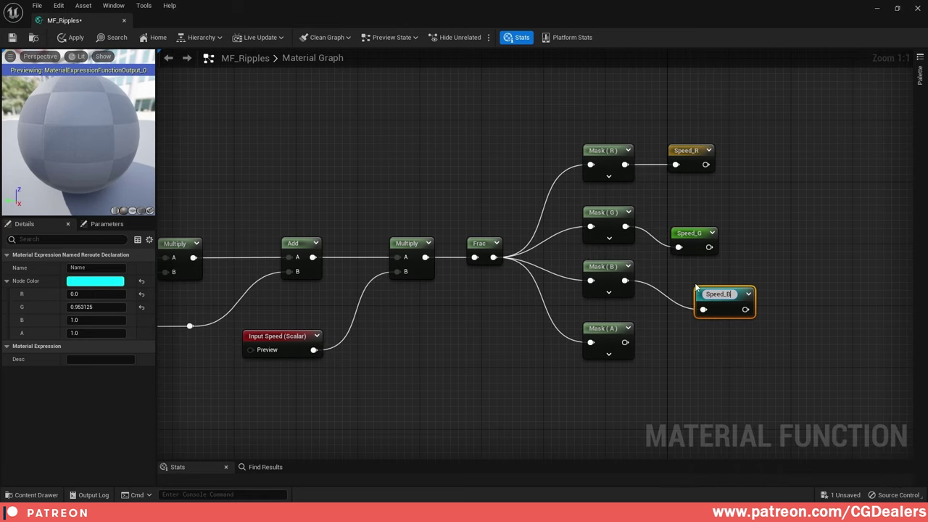
key(Return)
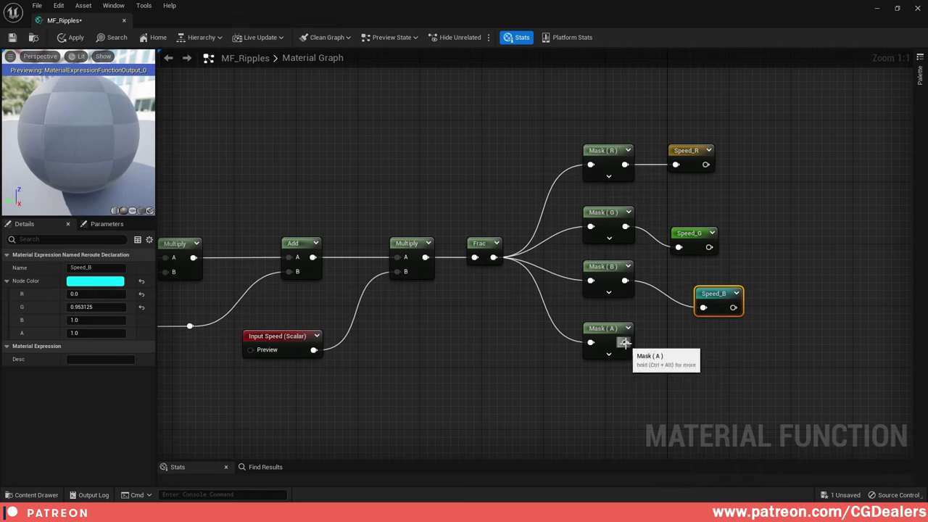
- Add a named reroute declaration called Speed_A from the A mask's output and line it up beside the mask
drag(625, 342, 691, 344)
text(rerout)
key(Up)
key(Return)
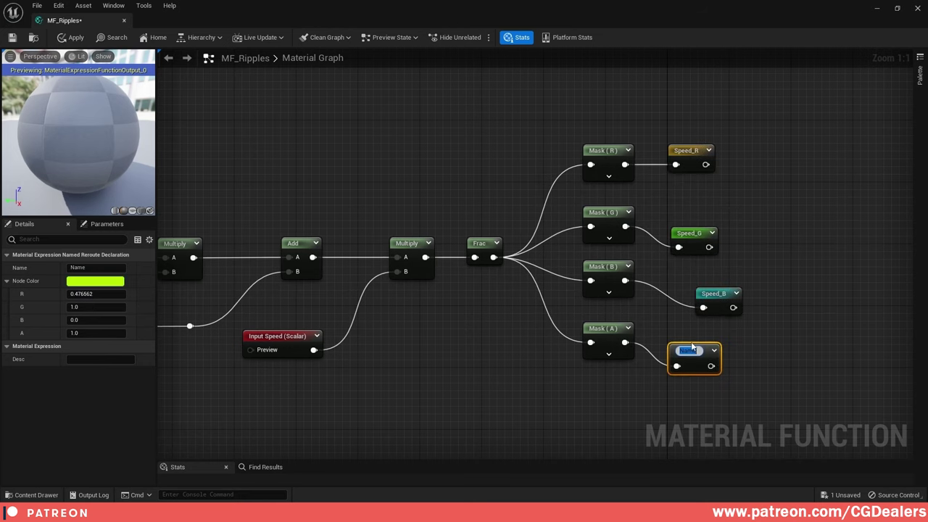
text(Speed_A)
key(Return)
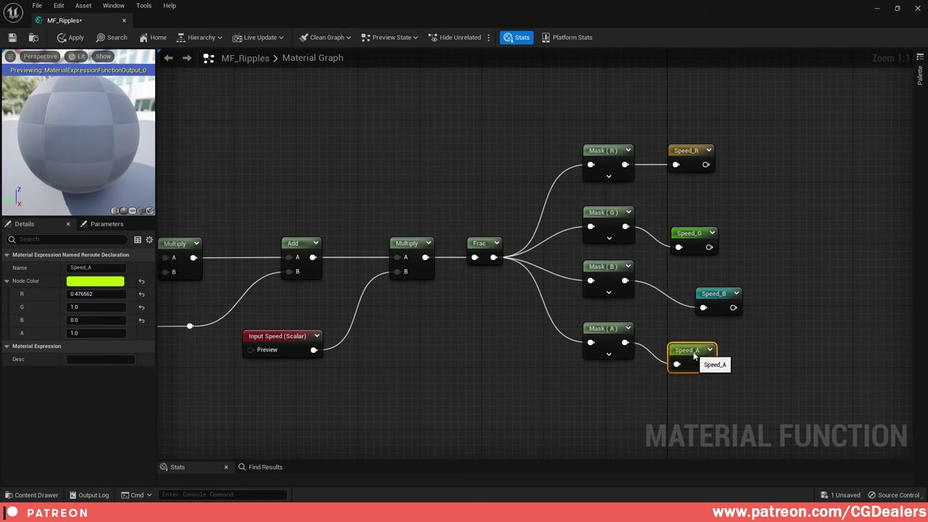
drag(694, 356, 693, 331)
drag(572, 314, 711, 339)
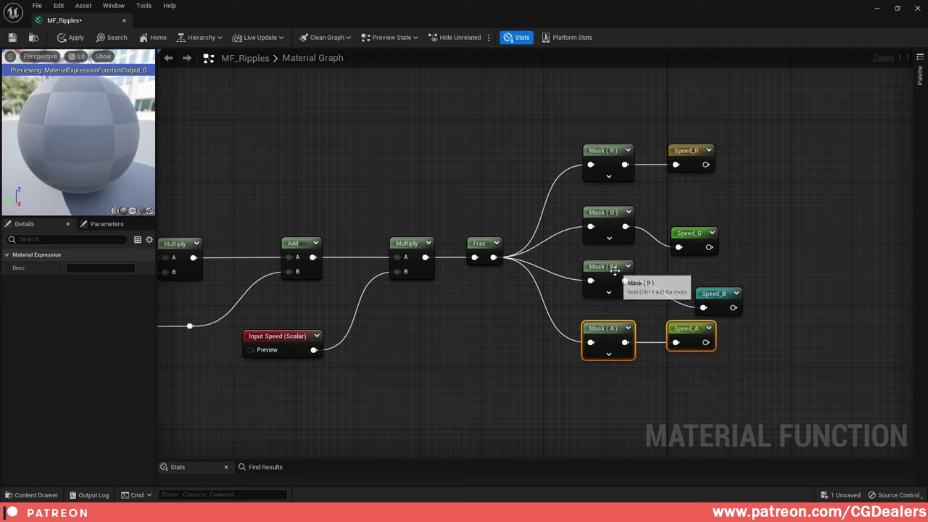
- Straighten the connections from the B mask to Speed_B and from the G mask to Speed_G
click(615, 271)
ctrl+click(727, 296)
key(q)
drag(616, 292, 617, 270)
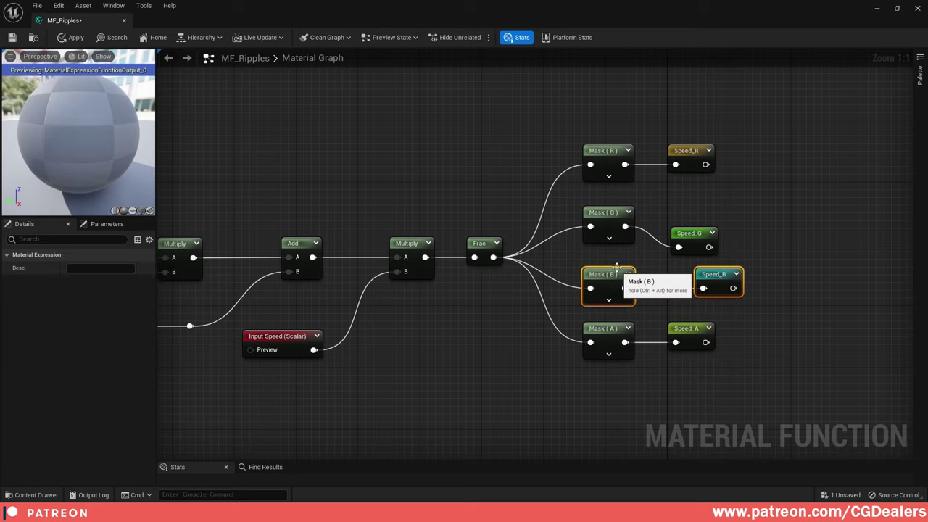
drag(580, 195, 694, 218)
key(q)
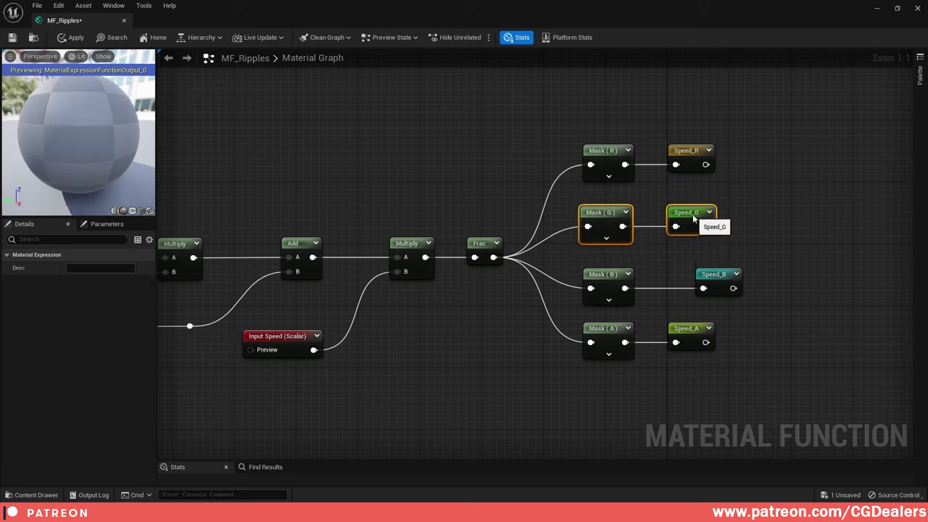
- Left-align the four Speed reroute declarations in one column
drag(573, 129, 737, 186)
drag(796, 170, 697, 337)
key(shift+a)
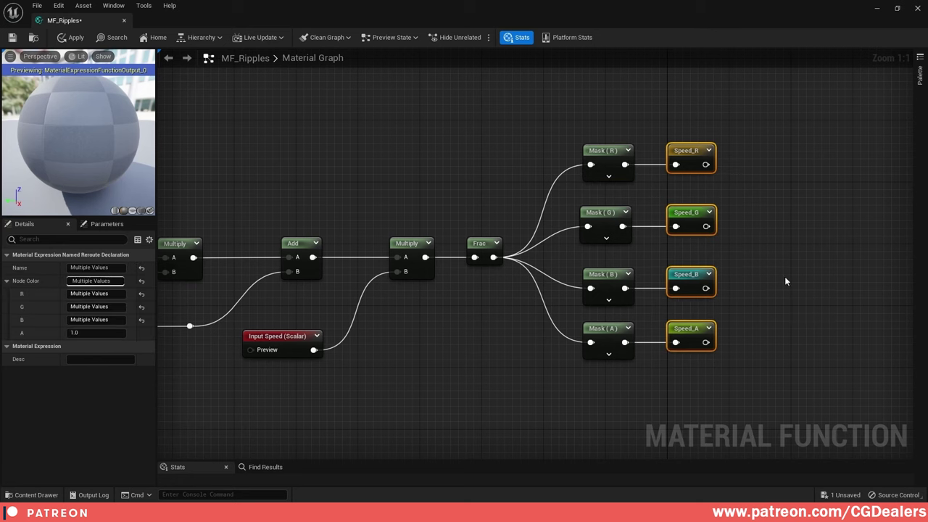
click(776, 271)
- Left-align the R, G, B and A mask nodes in one column
scroll(758, 278, down, 2)
drag(626, 312, 711, 331)
click(738, 294)
drag(616, 161, 660, 368)
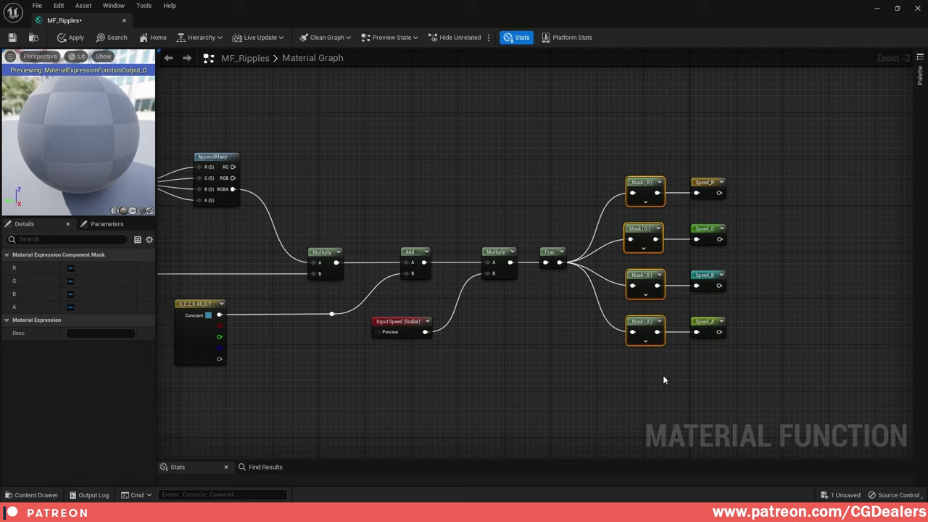
key(shift+a)
click(679, 371)
- Add a function input node in the empty area below the two four-value constants
right_drag(679, 372, 766, 207)
scroll(692, 267, down, 2)
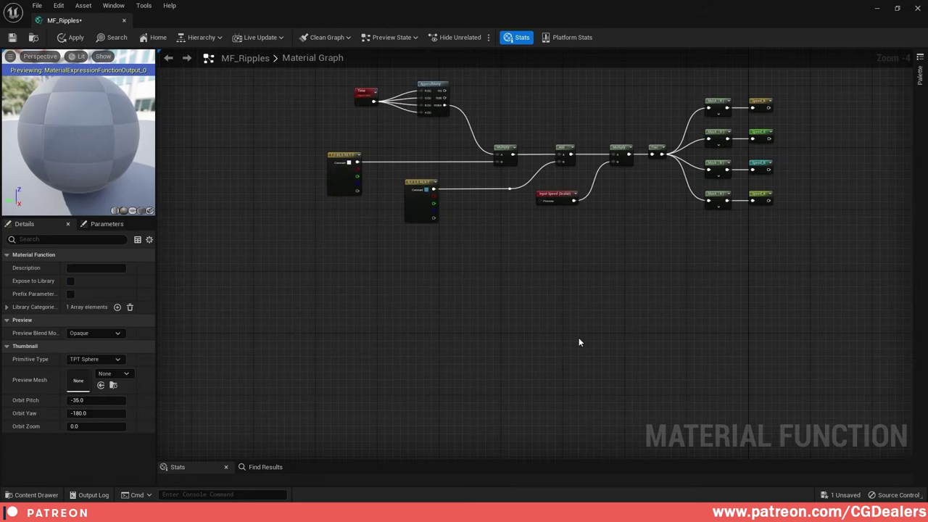
right_drag(528, 283, 593, 255)
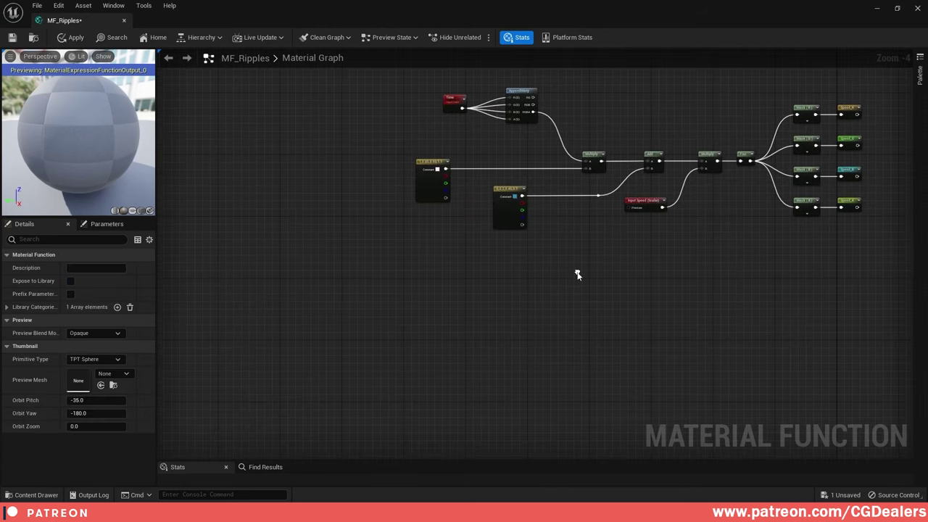
scroll(501, 289, up, 1)
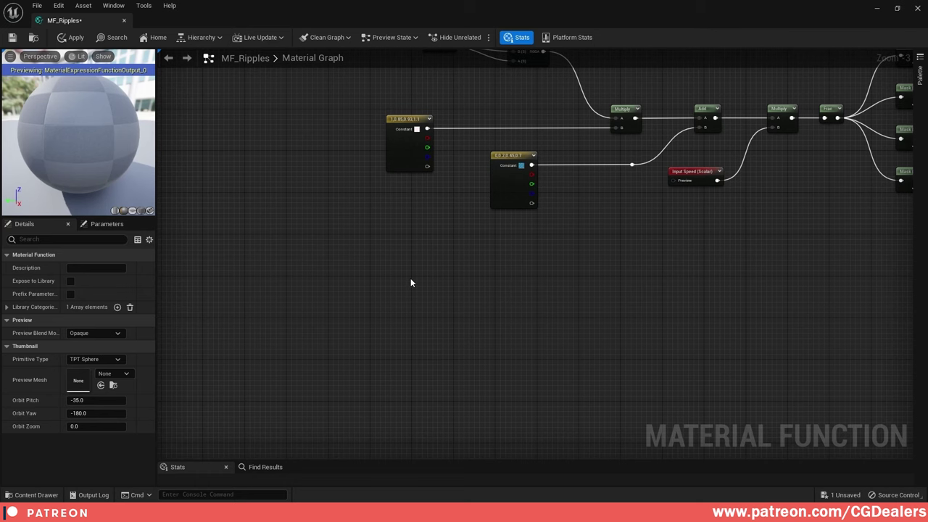
right_drag(426, 232, 430, 361)
right_drag(557, 320, 499, 258)
right_click(428, 316)
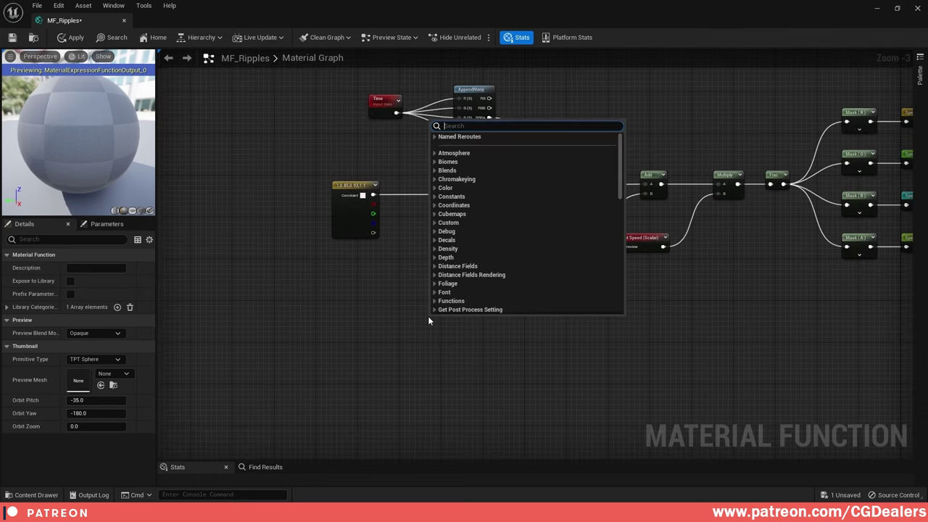
text(func)
key(Return)
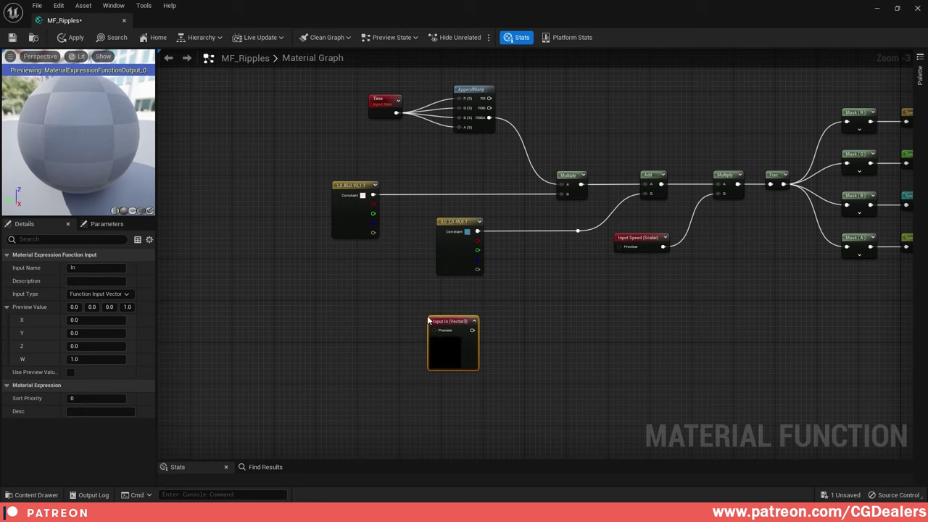
- Change the new function input's type to Vector2 and name it Uvs
click(124, 294)
click(125, 314)
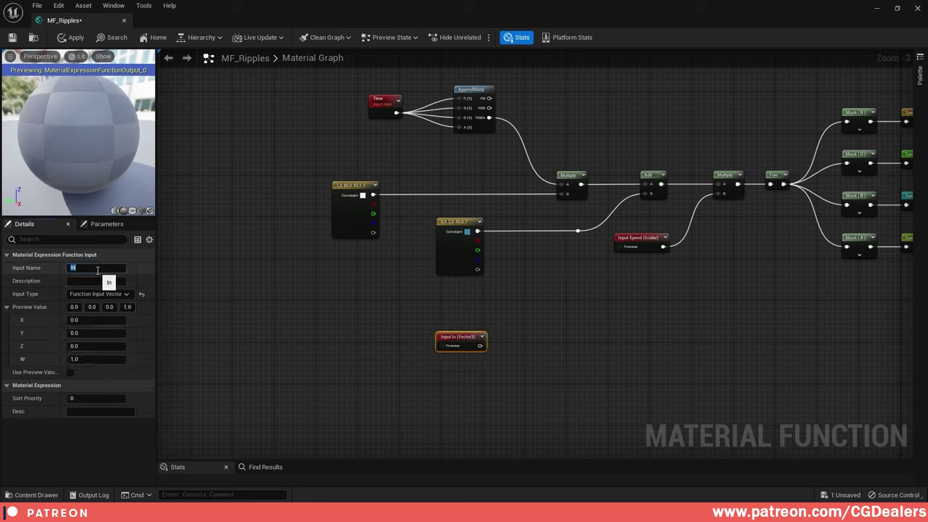
click(97, 270)
text(Uvs)
key(Return)
scroll(426, 301, up, 2)
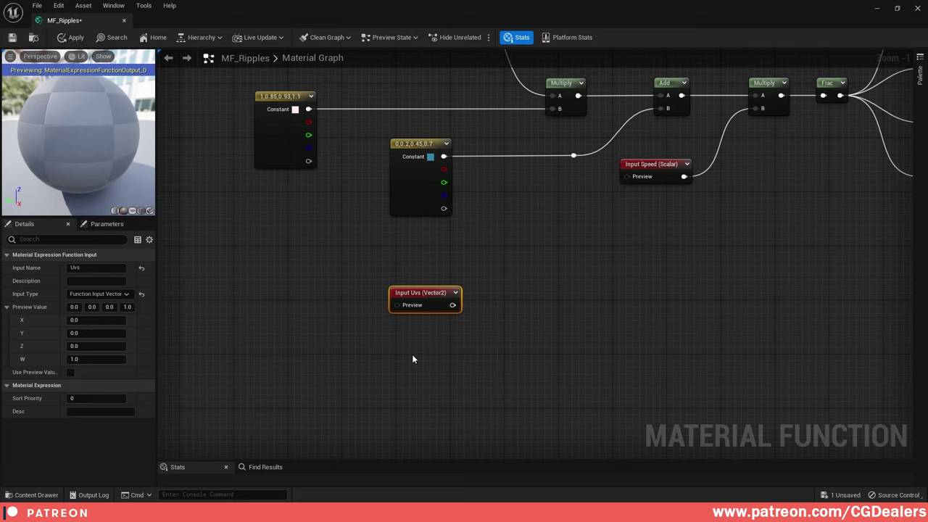
- Place a two-value constant below the Uvs input, set it to X -0.55 and Y 0.3, and align it with the input
right_drag(412, 362, 412, 306)
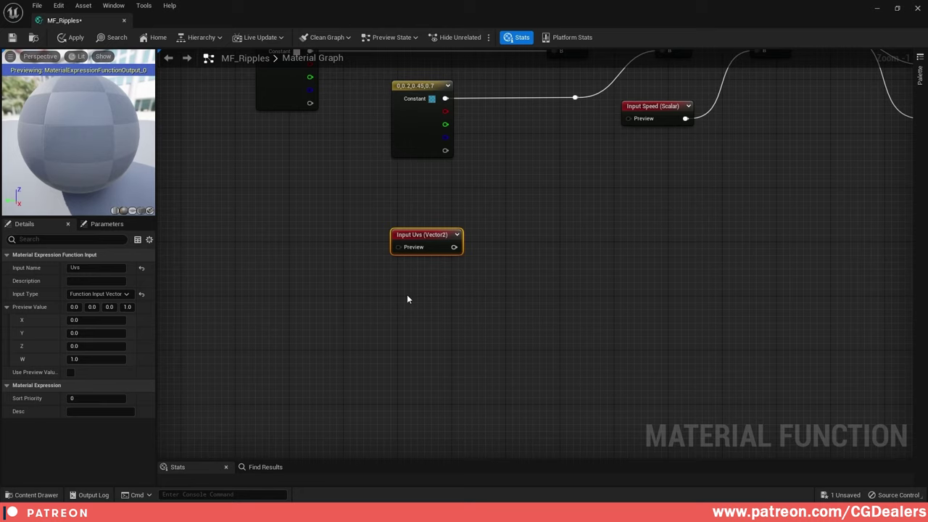
click(407, 294)
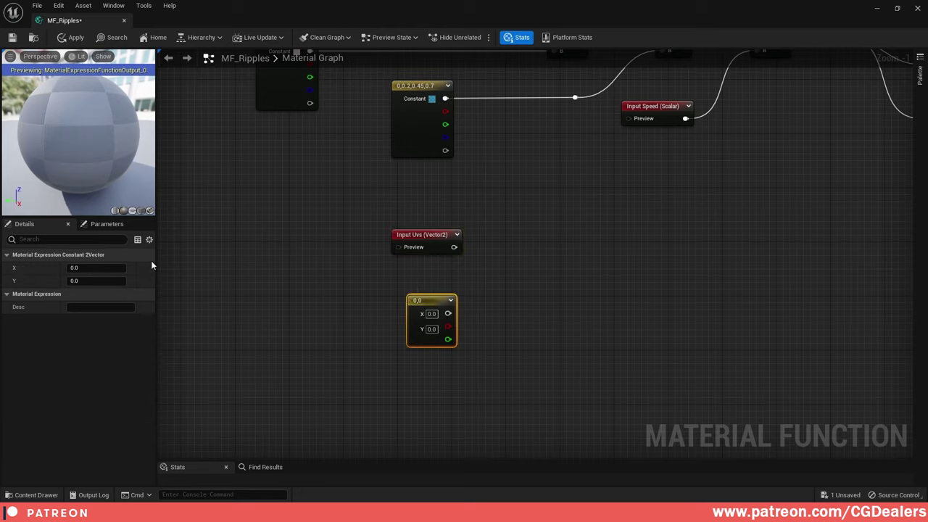
click(92, 268)
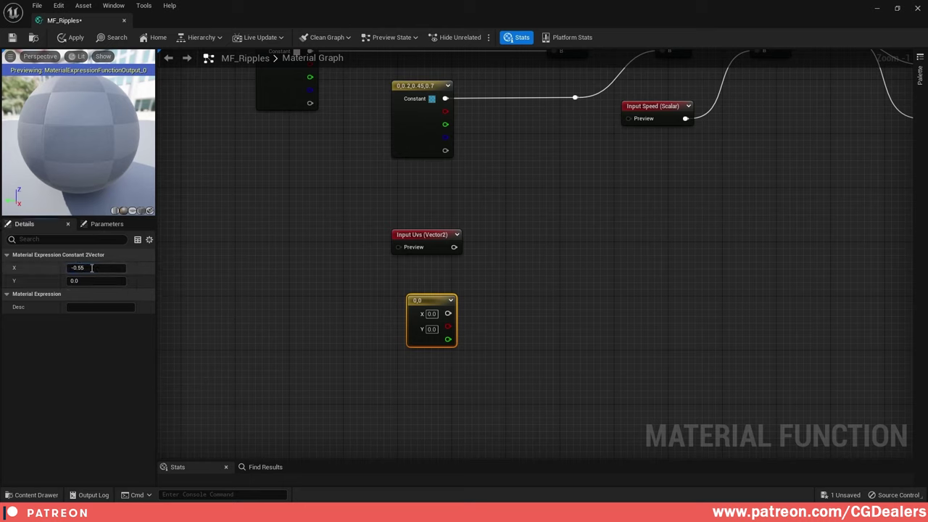
text(-0.55)
key(Tab)
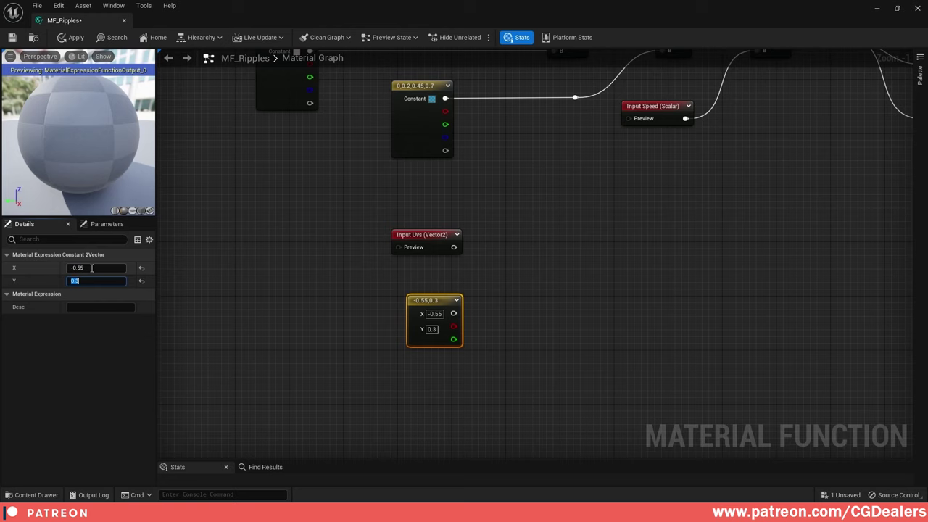
drag(420, 310, 403, 305)
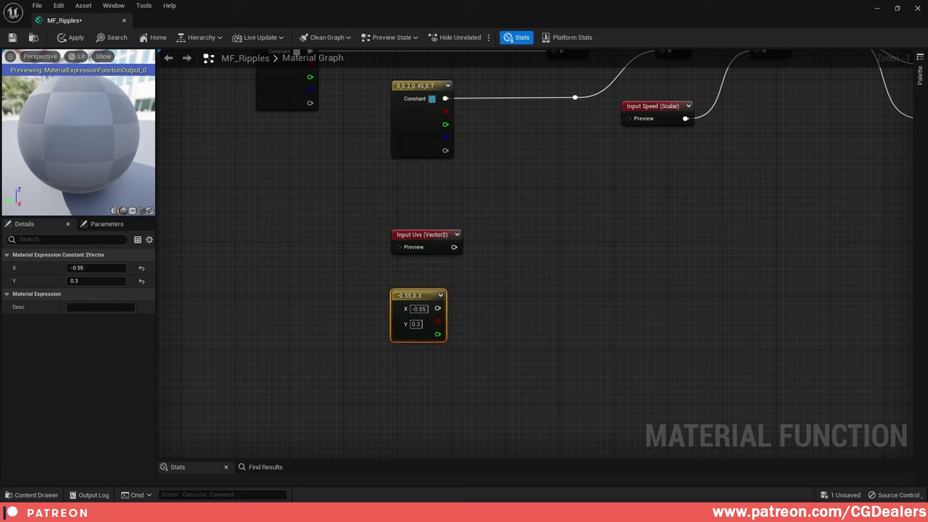
- Duplicate the -0.55, 0.3 constant directly below it and set the copy to X 0.6 and Y 0.85
right_drag(488, 400, 496, 300)
key(ctrl+d)
drag(526, 290, 424, 280)
click(102, 268)
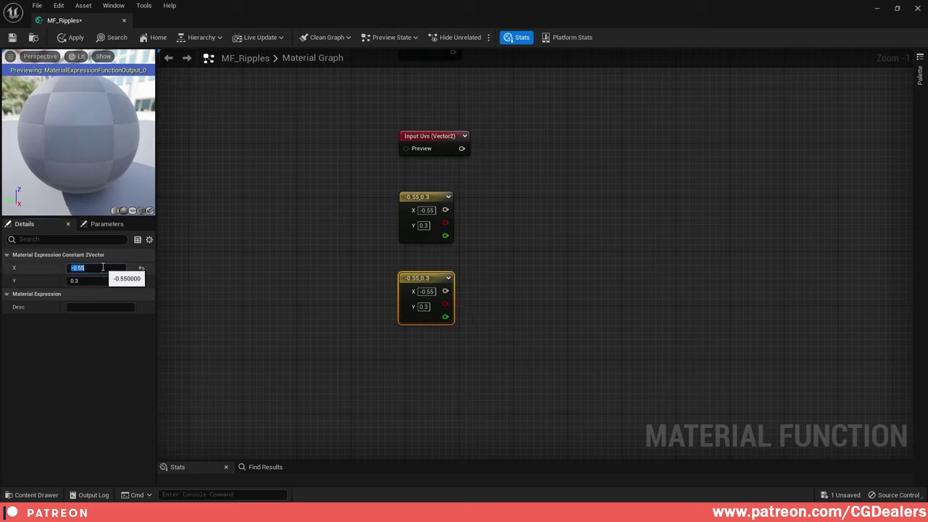
text(0.6)
key(Tab)
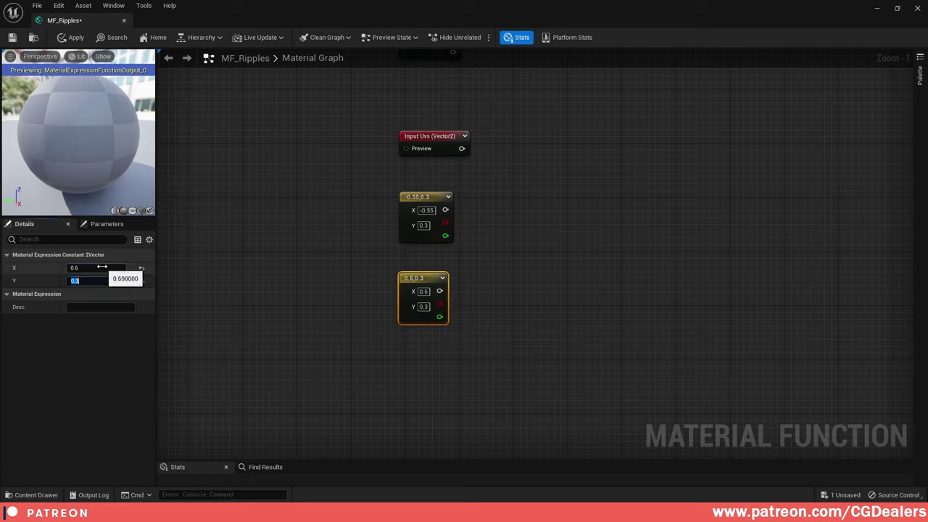
- Duplicate the 0.6, 0.85 constant directly below it and set the copy to X 0.5 and Y -0.75
click(433, 281)
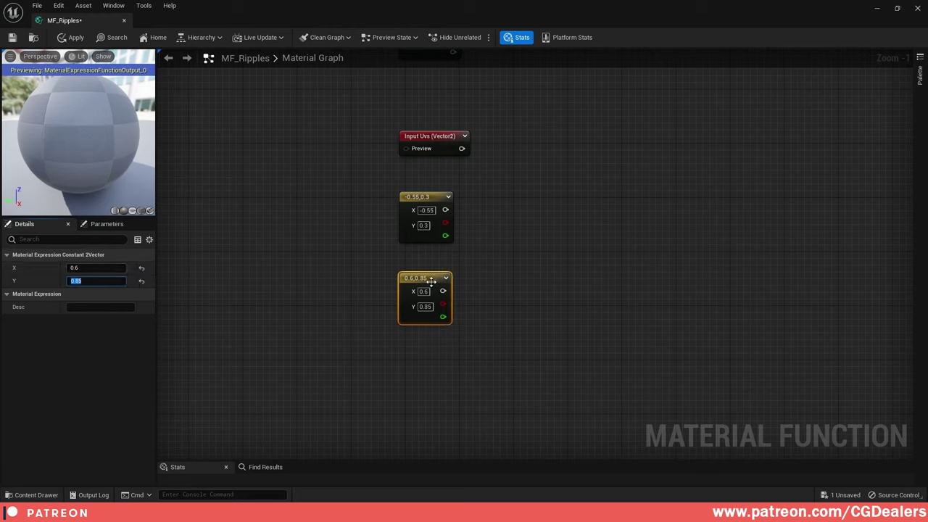
key(ctrl+d)
drag(476, 323, 417, 352)
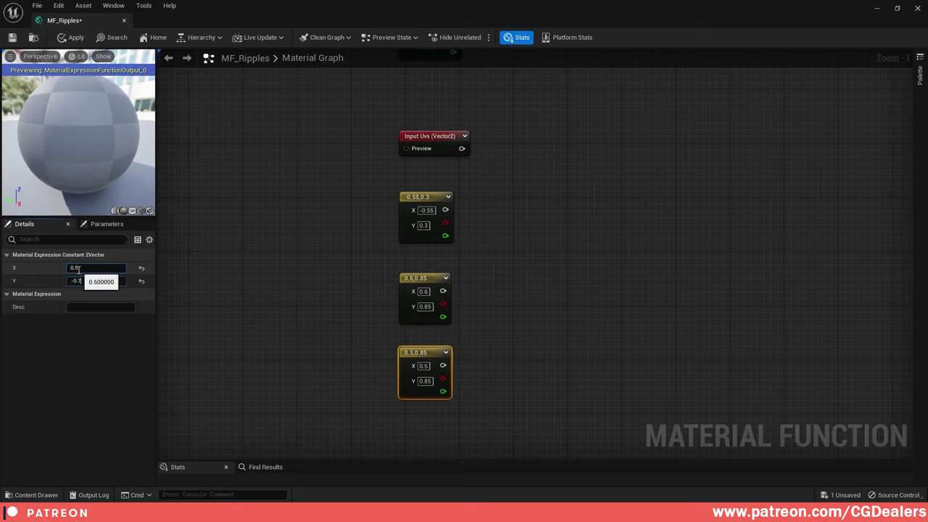
key(Tab)
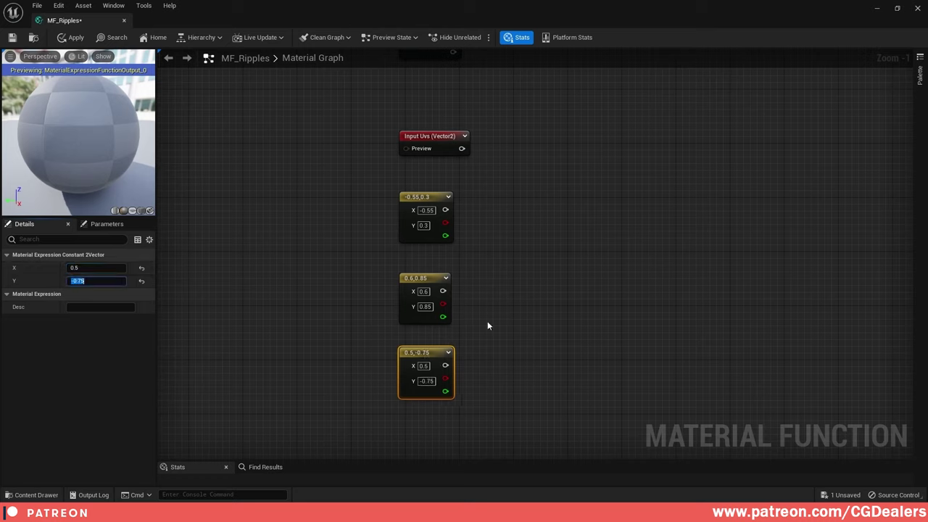
right_drag(470, 332, 431, 352)
click(497, 142)
drag(498, 141, 385, 395)
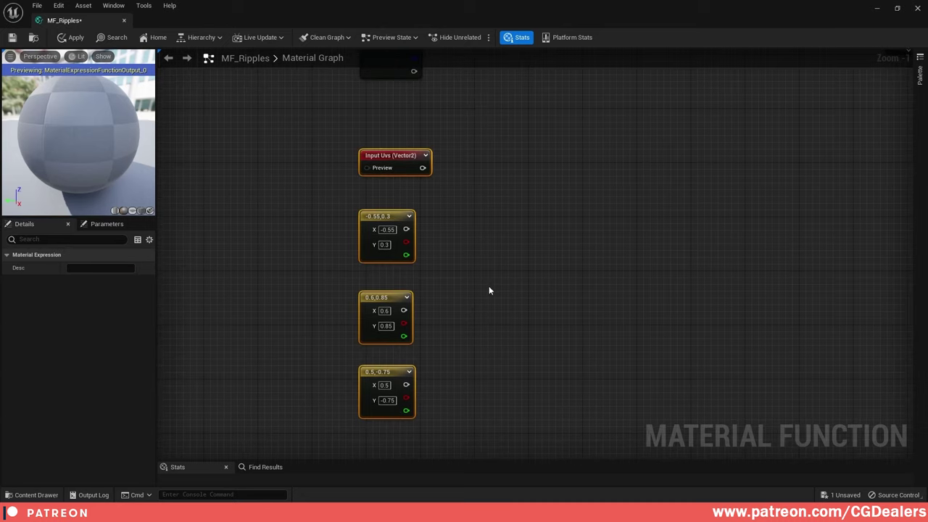
click(490, 284)
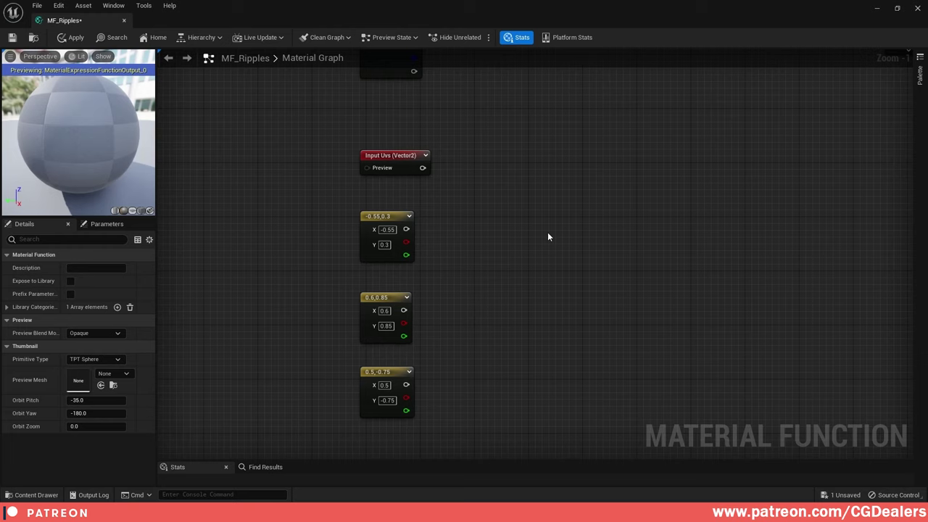
- Place an Add node beside each of the -0.55, 0.3 and 0.6, 0.85 constants and feed each constant into its Add's B input
click(491, 209)
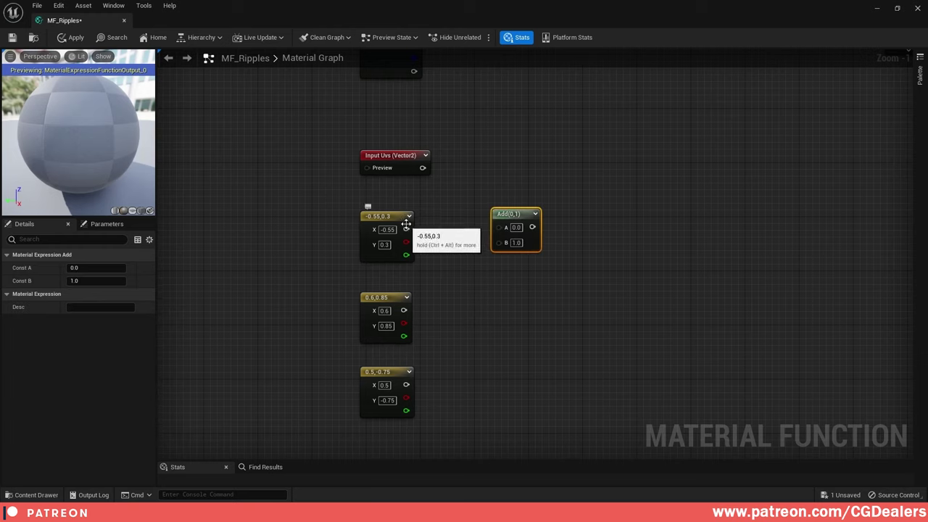
drag(407, 229, 501, 247)
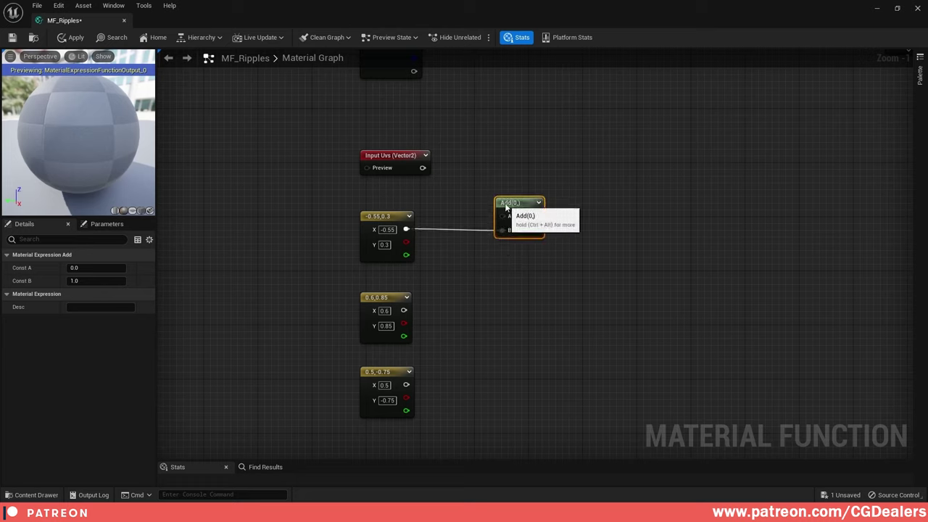
click(517, 299)
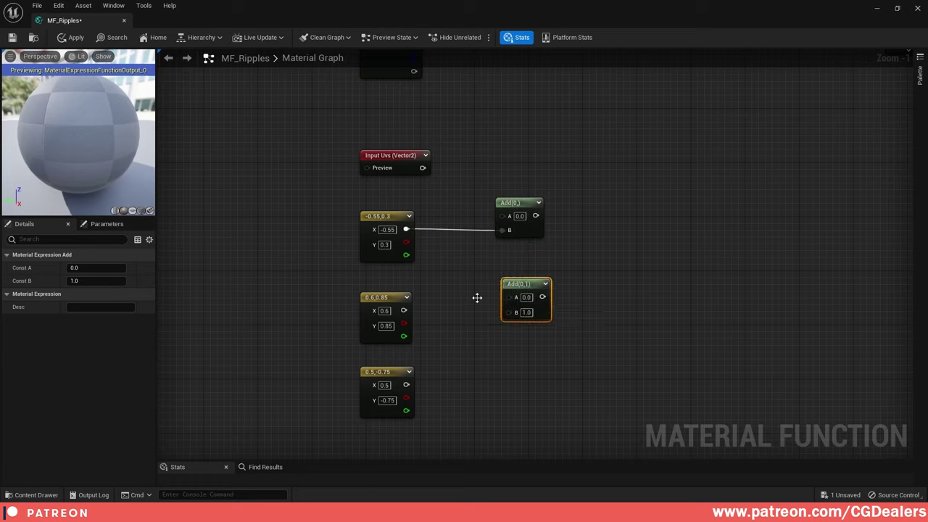
drag(404, 311, 501, 317)
click(509, 317)
drag(404, 310, 509, 312)
drag(399, 281, 538, 330)
key(shift+a)
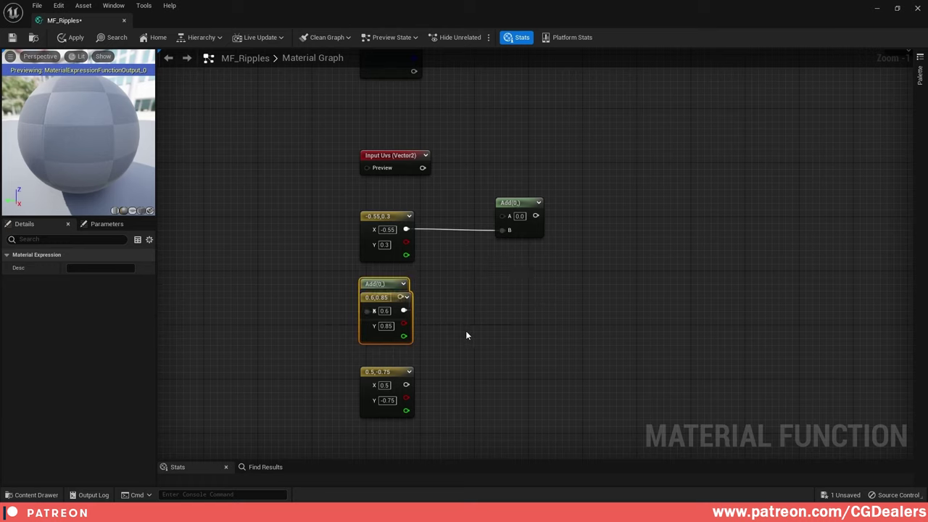
key(ctrl+z)
click(525, 274)
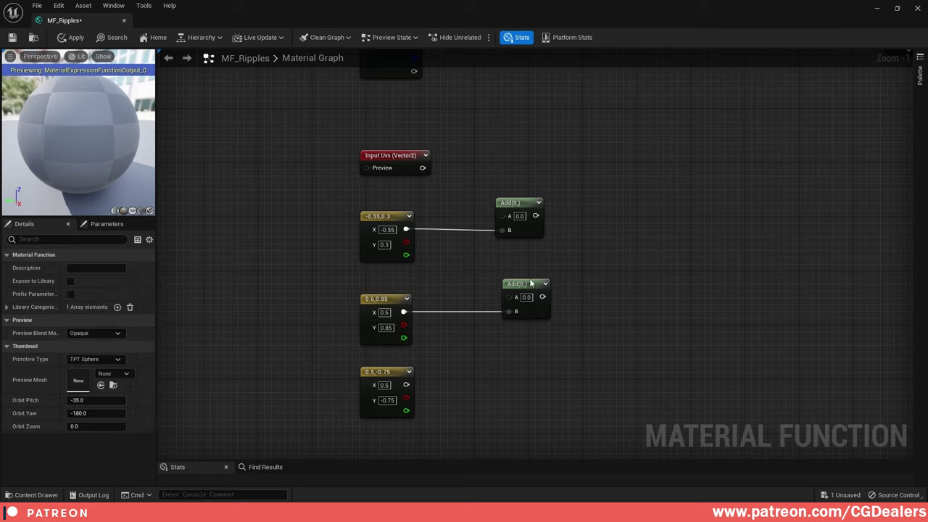
- Copy the lower Add node beside the 0.5, -0.75 constant and connect that constant to the copy's B input
click(528, 283)
key(ctrl+c)
key(ctrl+v)
drag(560, 358, 519, 360)
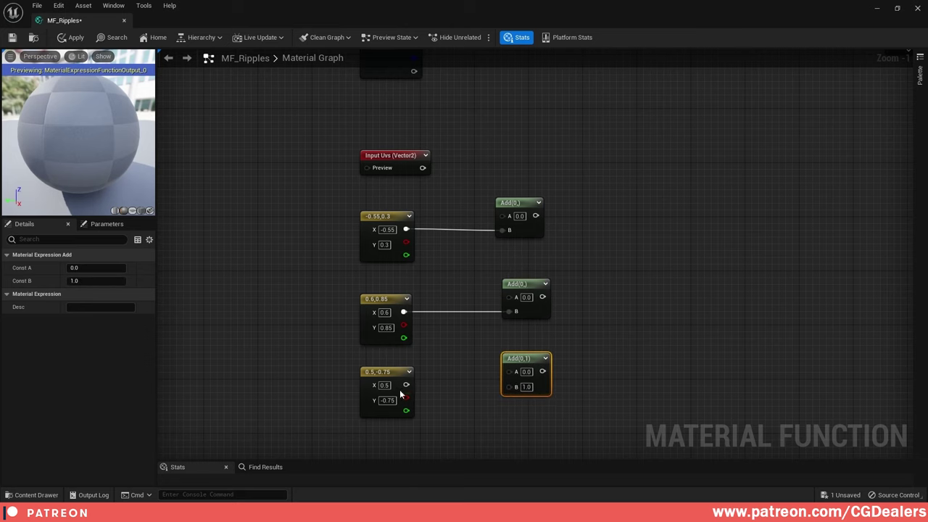
drag(406, 385, 510, 386)
- Left-align the three Add nodes in one column
drag(591, 185, 508, 432)
key(shift+a)
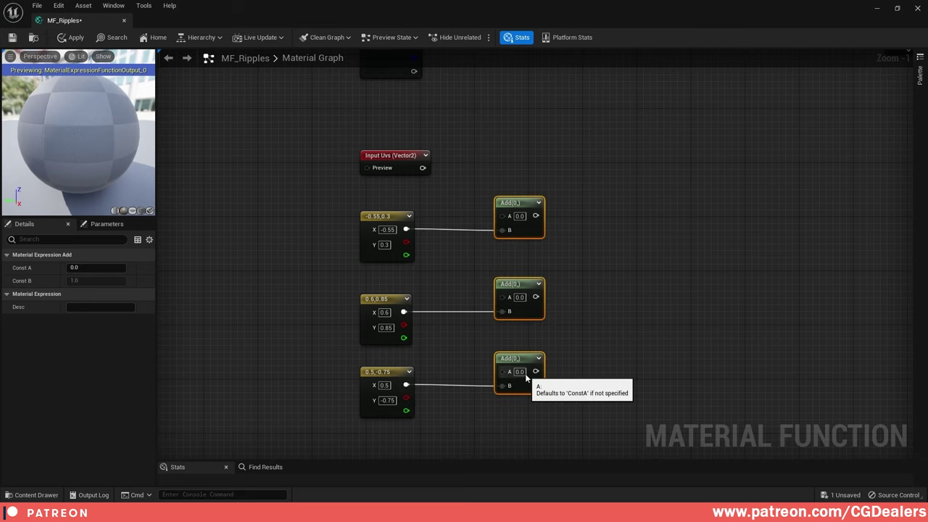
click(603, 316)
- Connect the Input Uvs output to the A input of all three Add nodes
right_drag(646, 236, 644, 259)
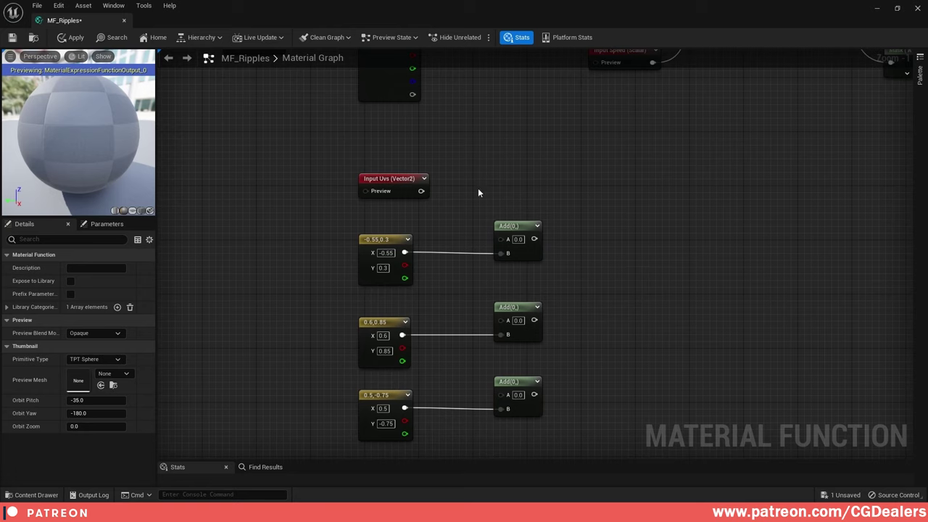
drag(421, 190, 501, 320)
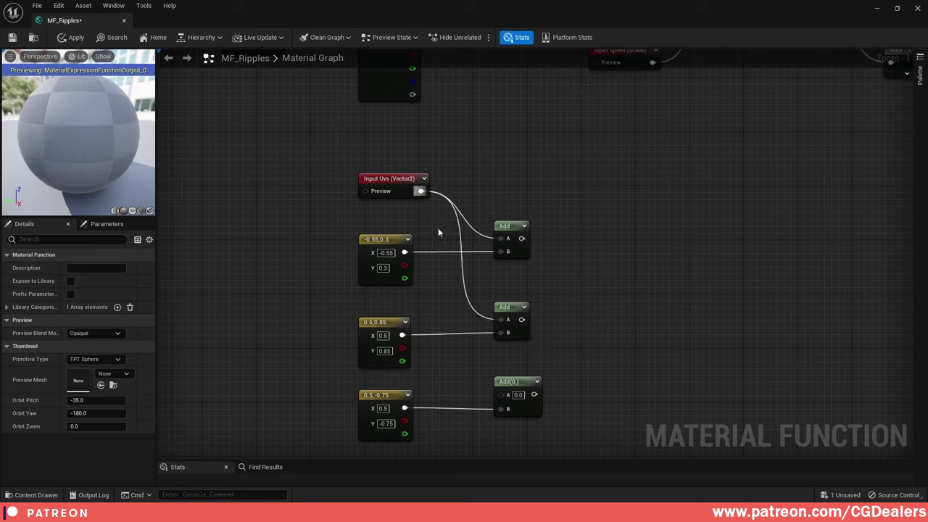
drag(421, 190, 502, 394)
- Straighten the connection between each of the three X/Y constants and its Add node
scroll(499, 361, down, 2)
drag(417, 436, 539, 364)
drag(447, 432, 533, 364)
key(q)
drag(379, 315, 547, 347)
key(q)
drag(380, 250, 557, 291)
key(q)
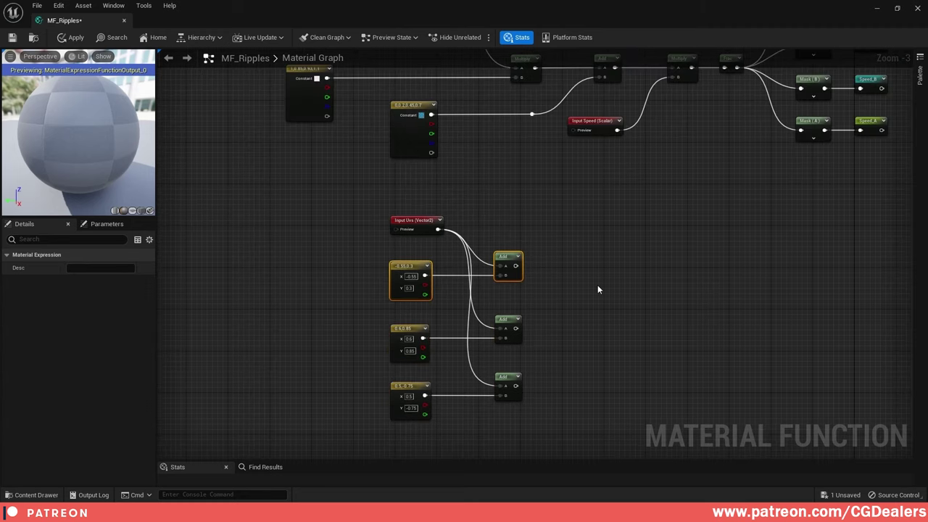
click(603, 285)
- Place a Multiply node with B set to 0.7 level with Input Uvs and feed Input Uvs straight into its A input
right_drag(626, 281, 572, 270)
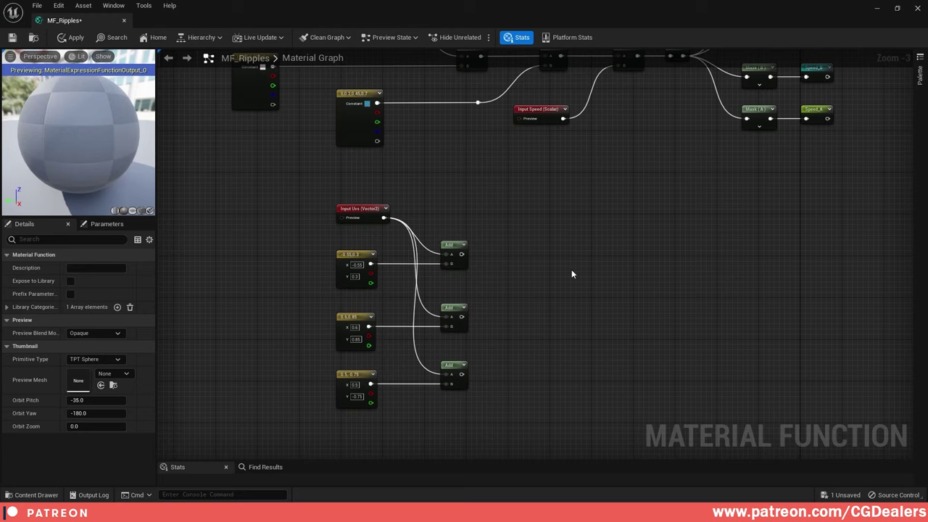
click(544, 205)
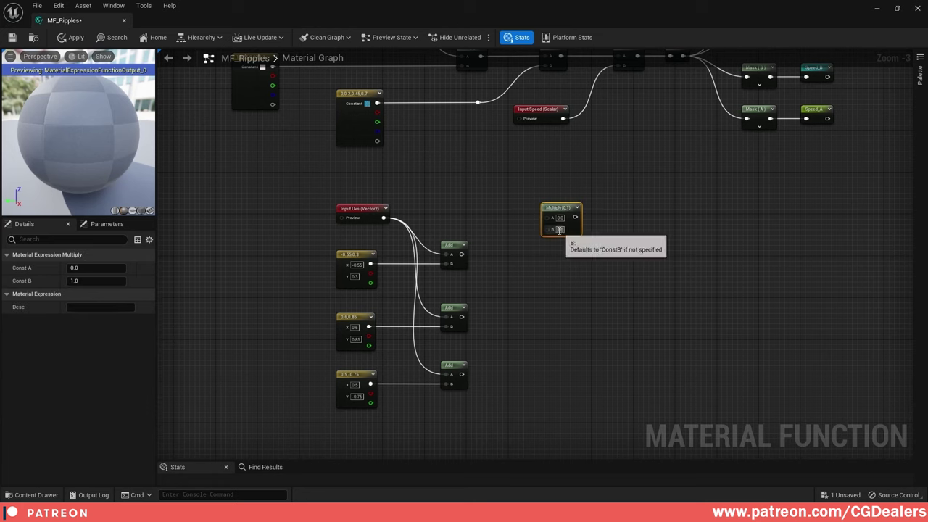
key(Return)
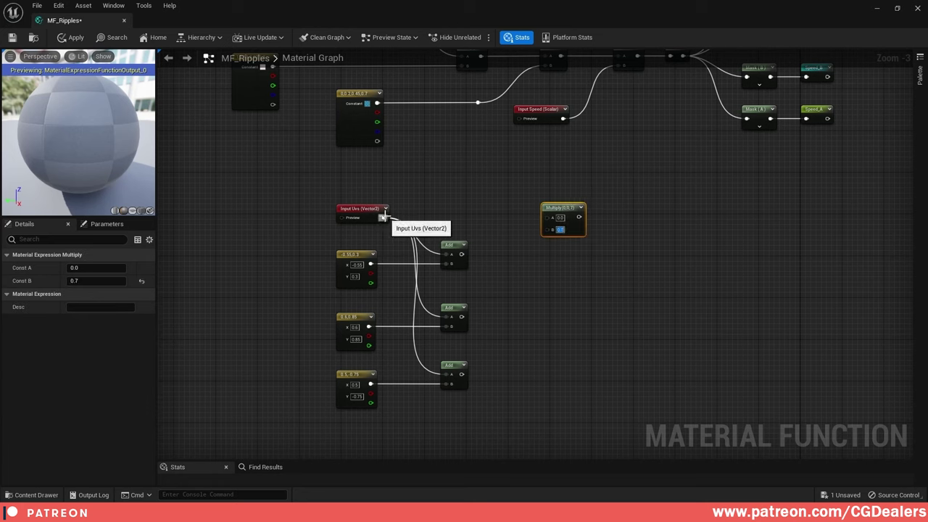
drag(383, 218, 548, 219)
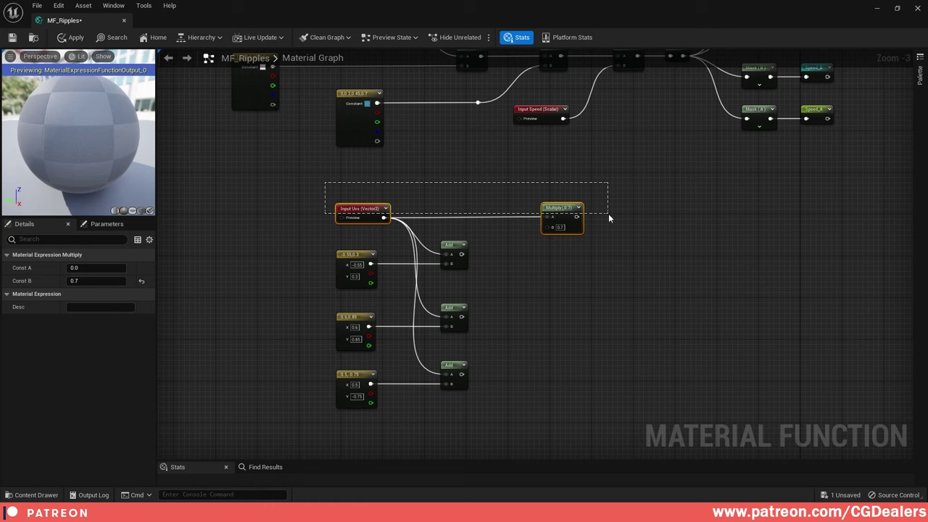
drag(609, 218, 610, 223)
key(q)
- Duplicate the 0.7 Multiply three times, stacking the copies in a column below it beside the Add nodes
click(560, 213)
key(ctrl+d)
drag(594, 267, 563, 265)
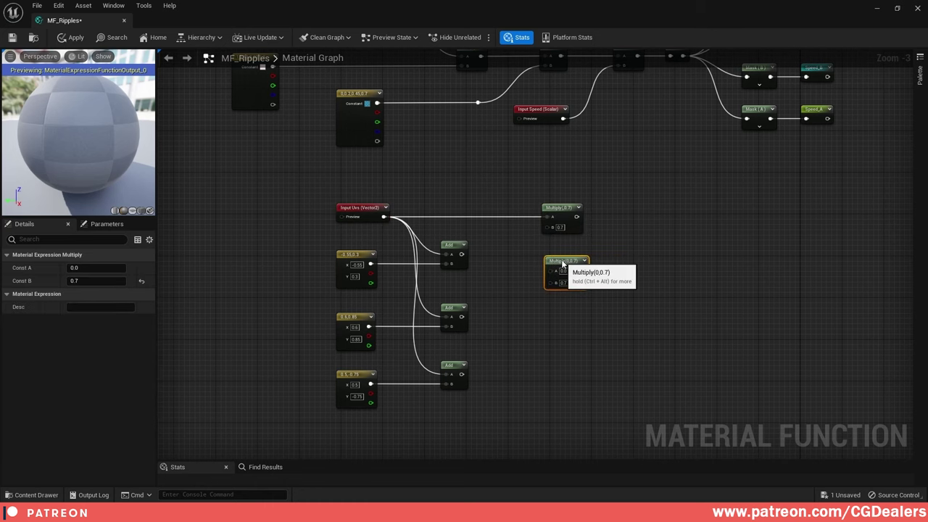
key(ctrl+v)
drag(608, 312, 566, 315)
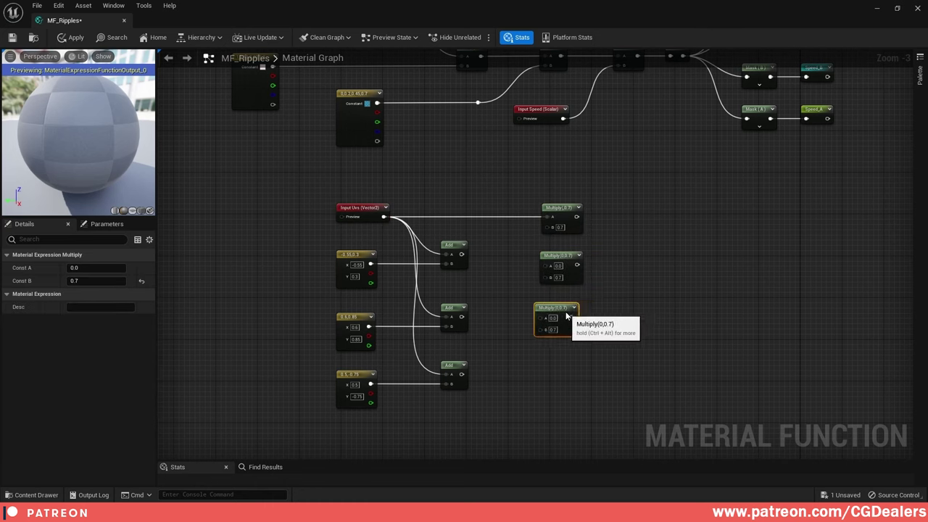
key(ctrl+v)
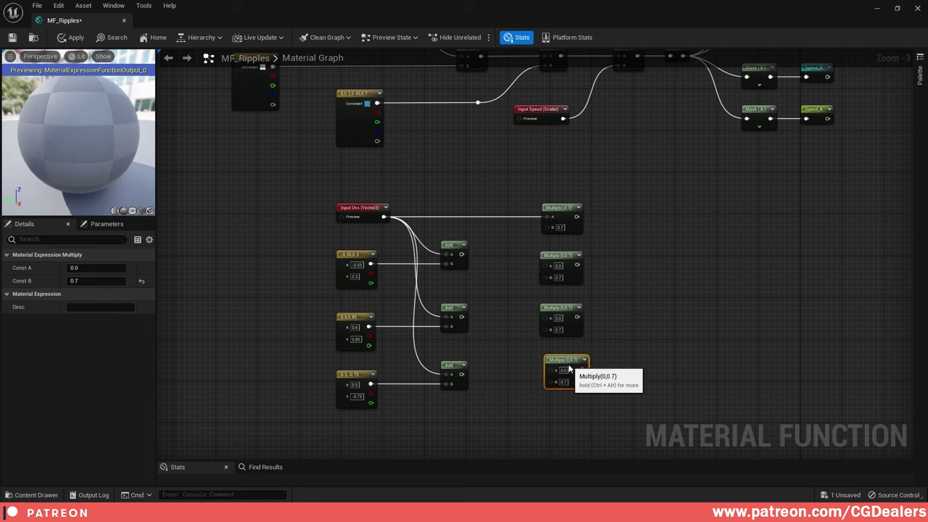
right_drag(623, 390, 644, 268)
click(644, 269)
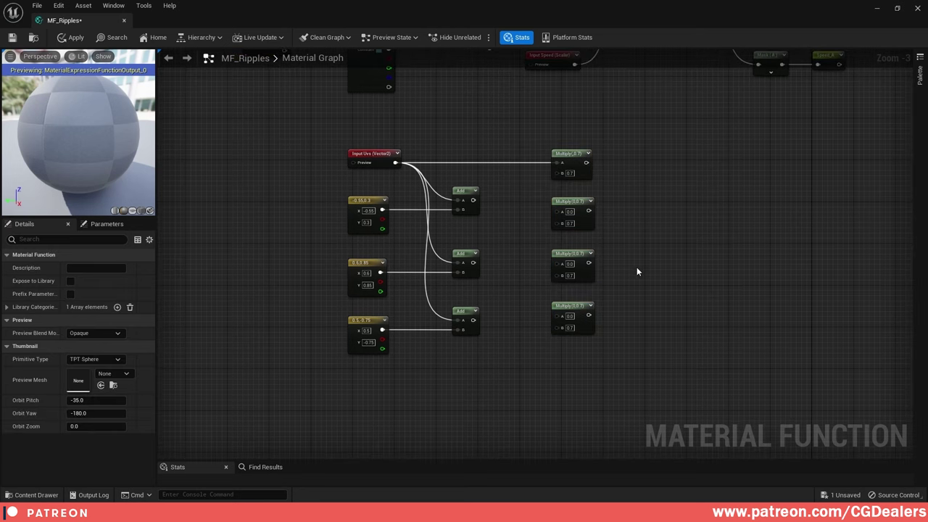
- Connect each Add node's output to the A input of the Multiply copy beside it
drag(472, 319, 558, 316)
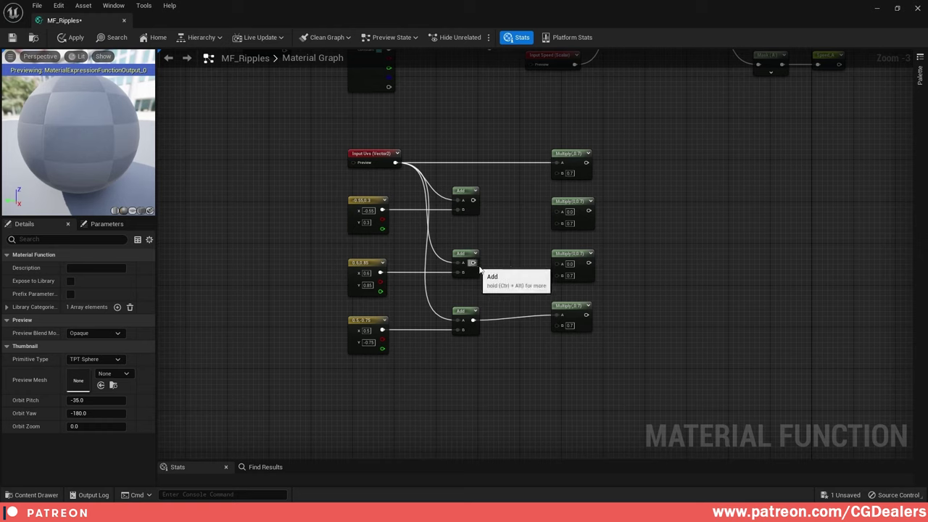
drag(475, 263, 562, 263)
drag(473, 201, 558, 215)
- Straighten the connections in each of the three constant, Add and Multiply rows
drag(485, 230, 580, 201)
drag(374, 229, 479, 214)
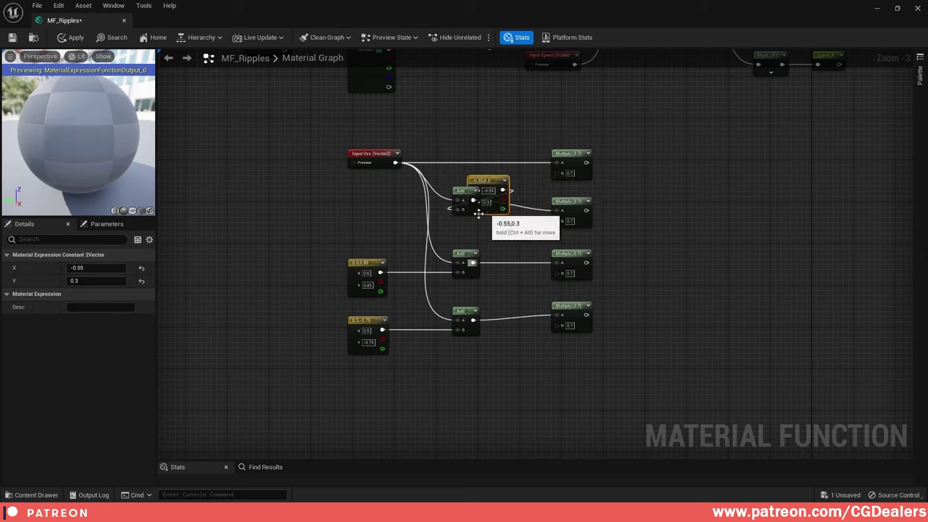
key(ctrl+z)
drag(362, 249, 563, 207)
key(q)
drag(381, 294, 565, 259)
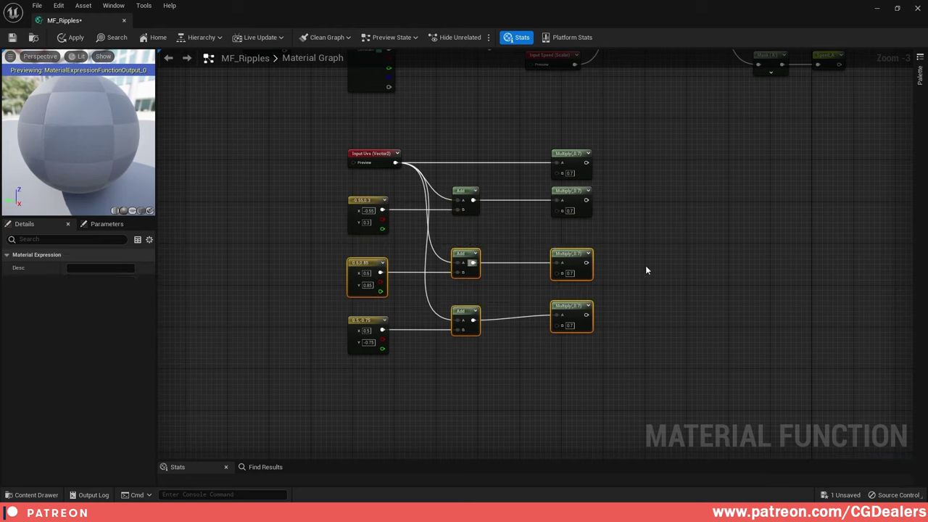
drag(630, 261, 379, 277)
drag(354, 379, 582, 324)
key(q)
- Reposition Input Uvs and its Multiply together so their row sits evenly above the first Add row
drag(368, 180, 569, 144)
right_drag(404, 201, 486, 220)
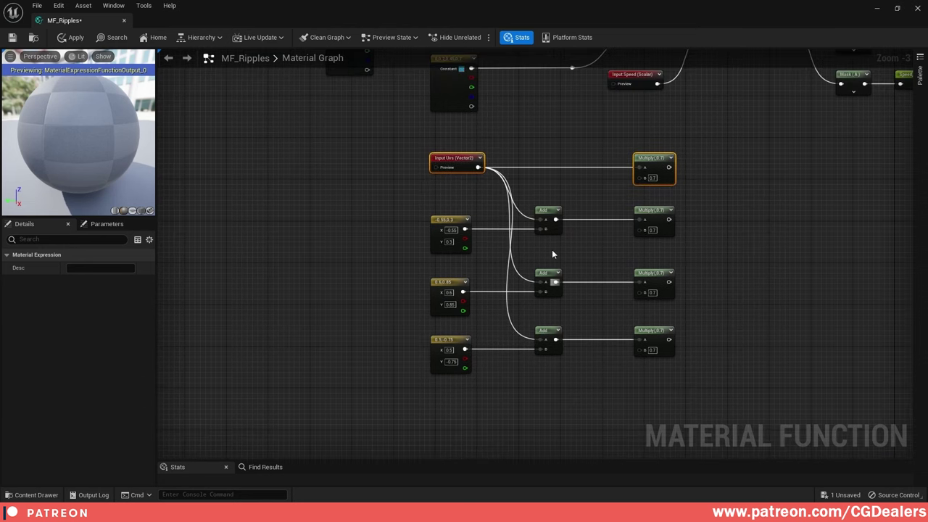
drag(655, 161, 655, 166)
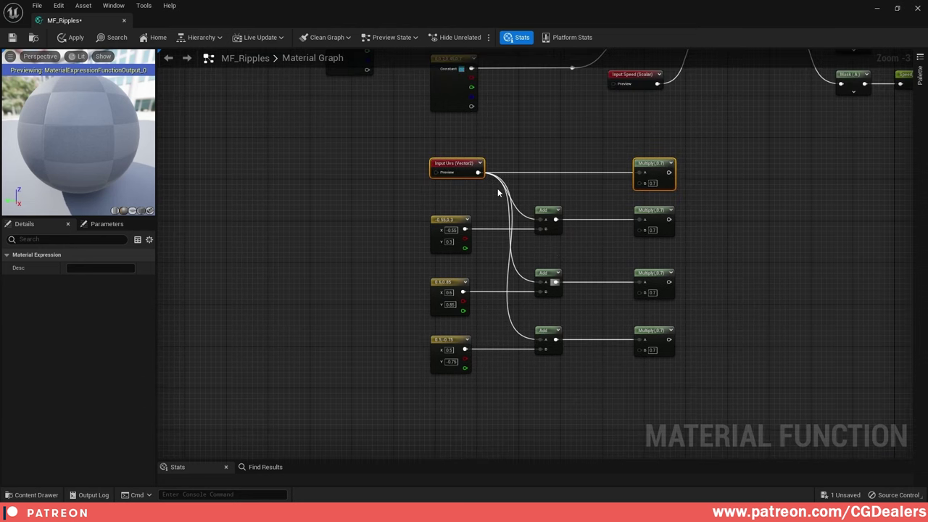
- Move the three X/Y constants and the Input Uvs node farther away from the Add nodes to make room for the wires
right_drag(406, 210, 455, 186)
drag(455, 187, 497, 380)
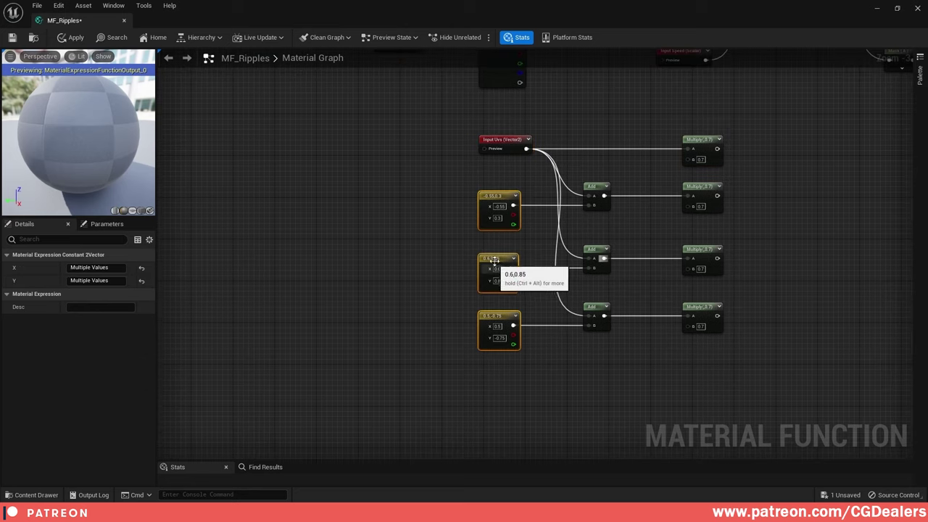
drag(491, 260, 336, 259)
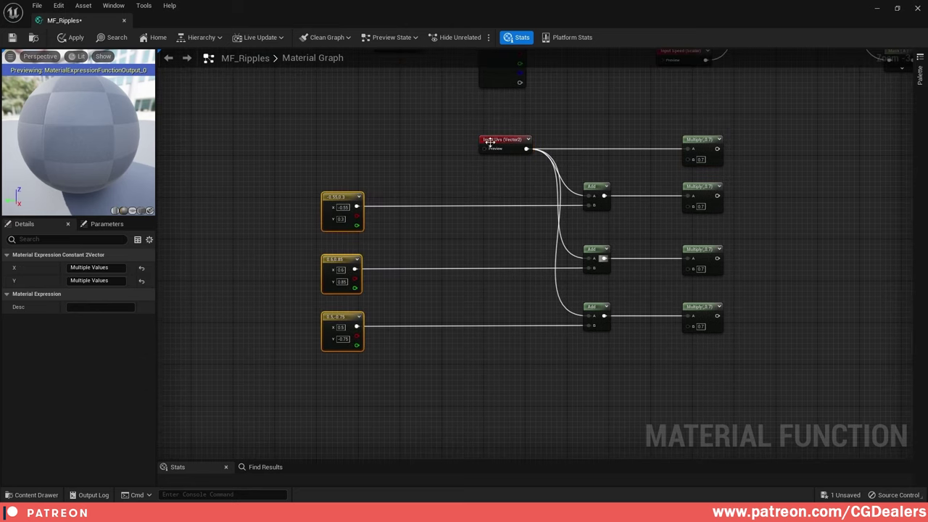
drag(508, 145, 345, 156)
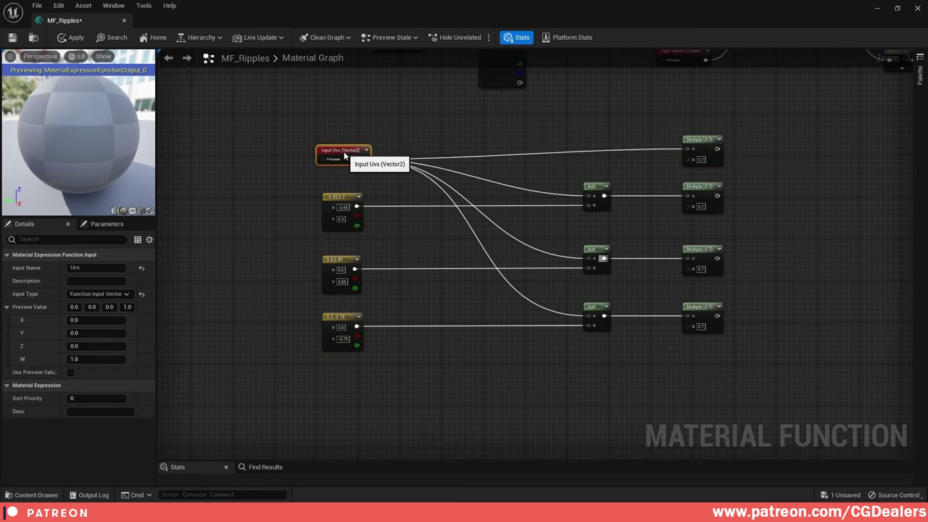
- Add a reroute point to each wire from Input Uvs to the Adds, level with its A input, and straighten the Input Uvs row
double_click(499, 266)
drag(499, 267, 432, 330)
double_click(496, 227)
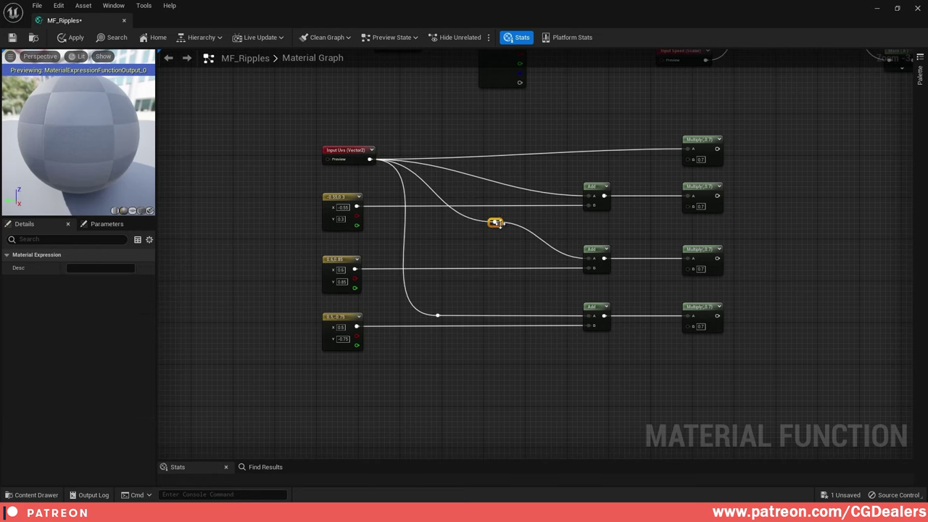
drag(498, 224, 477, 263)
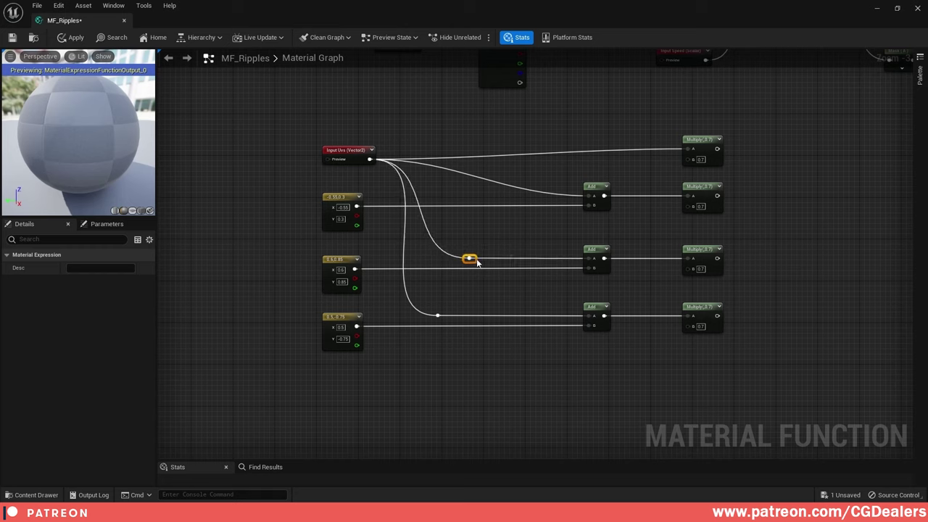
click(512, 183)
double_click(515, 187)
drag(515, 189, 486, 205)
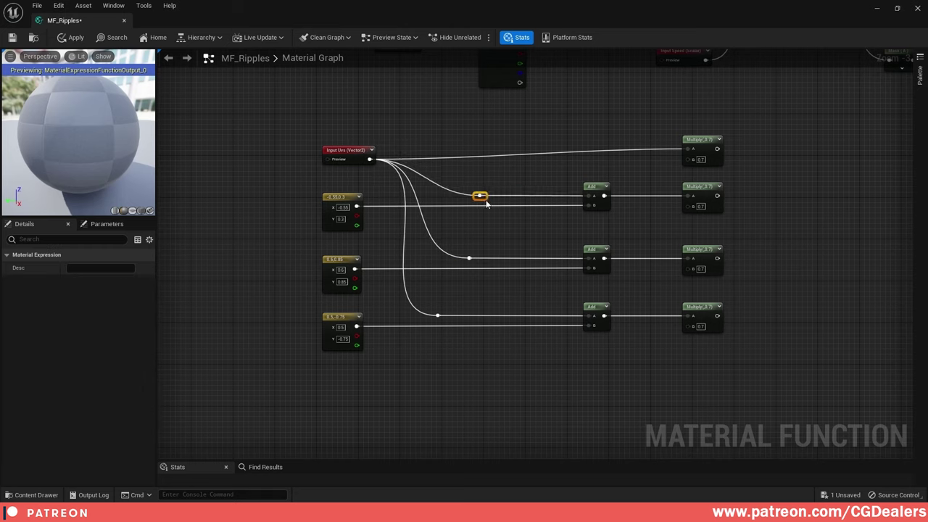
drag(354, 130, 730, 162)
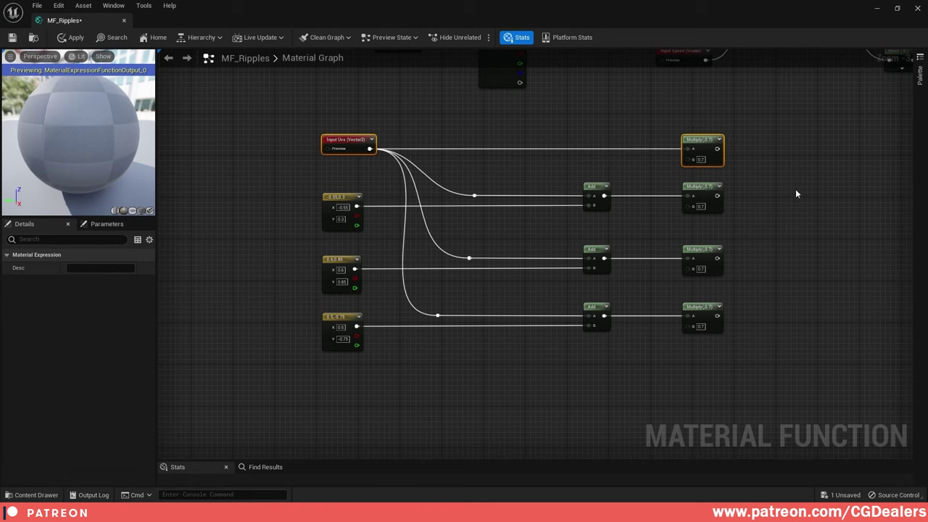
right_drag(796, 188, 788, 216)
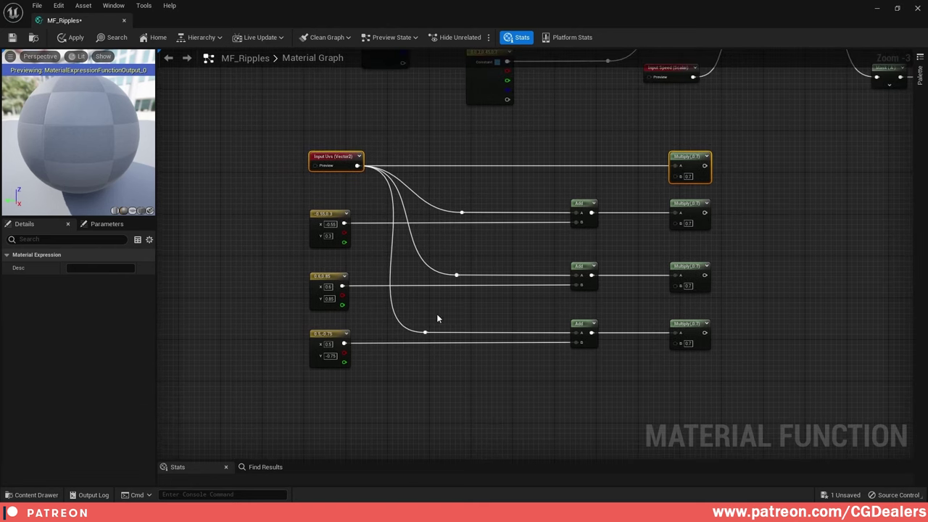
- Move the whole UV offset node group sideways so its Multiply column lines up below the Speed reroutes
scroll(598, 301, down, 2)
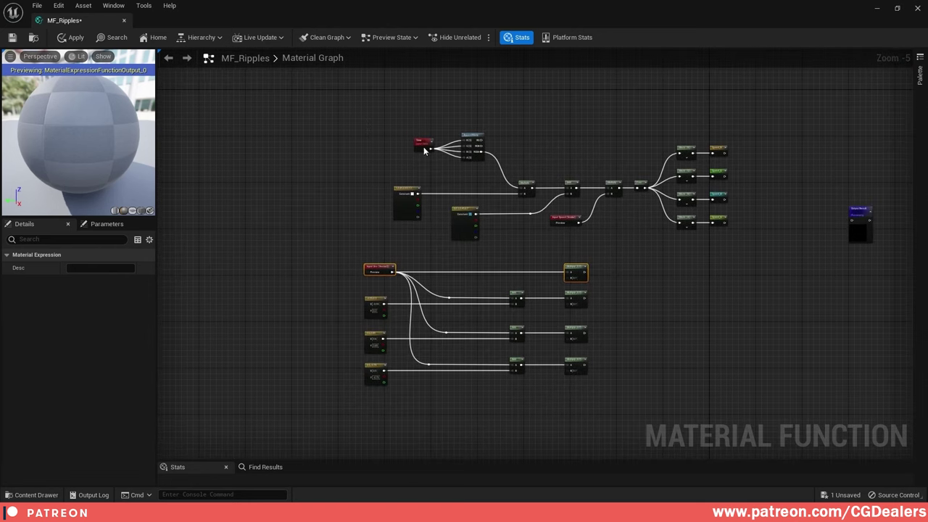
drag(370, 121, 754, 223)
drag(334, 256, 599, 406)
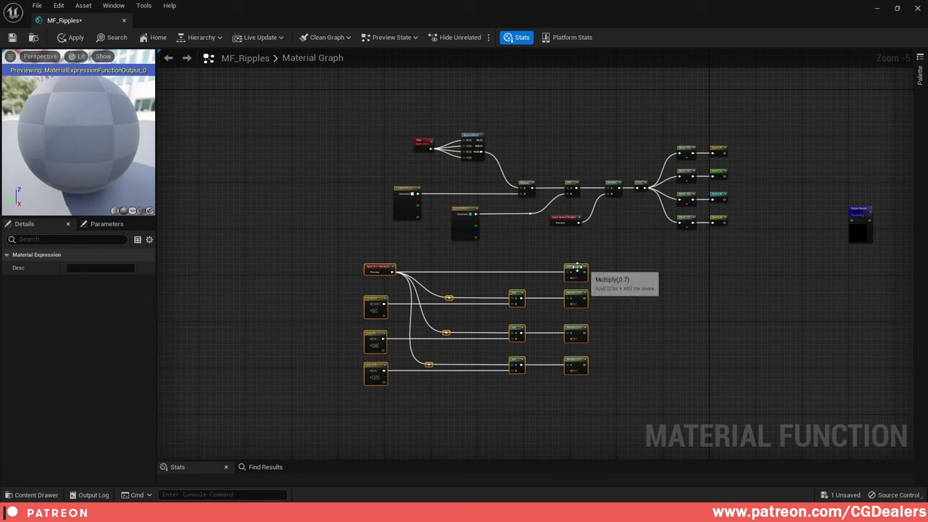
drag(576, 273, 715, 276)
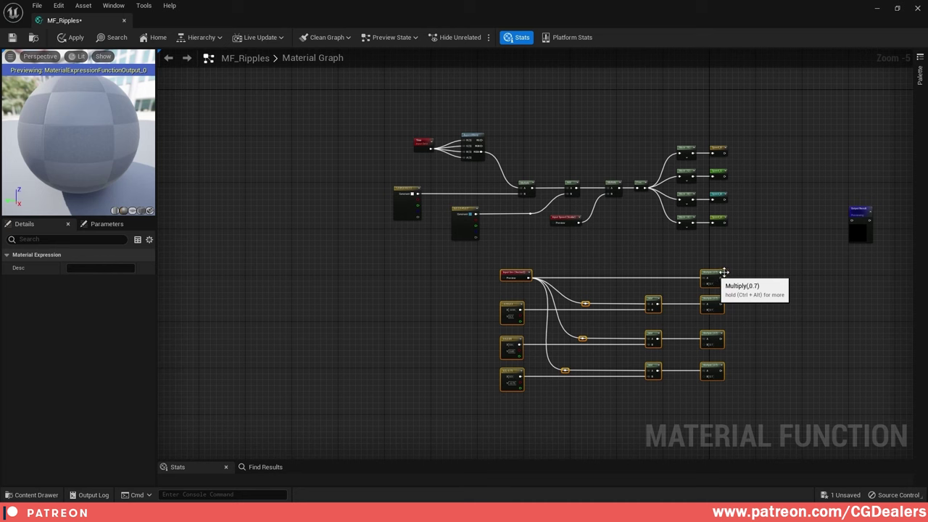
click(794, 280)
- Duplicate the Input Uvs node and place the copy below the 0.5, -0.75 constant
right_drag(794, 279, 629, 222)
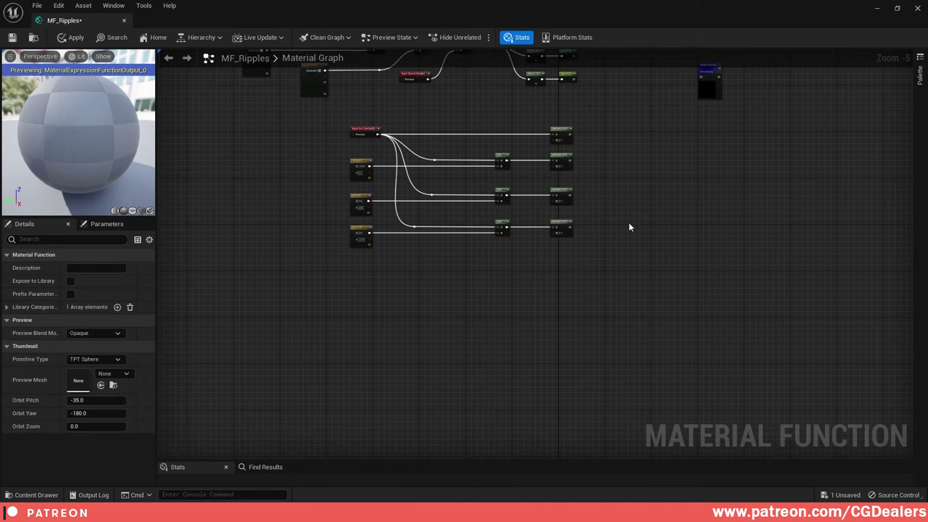
scroll(396, 268, up, 2)
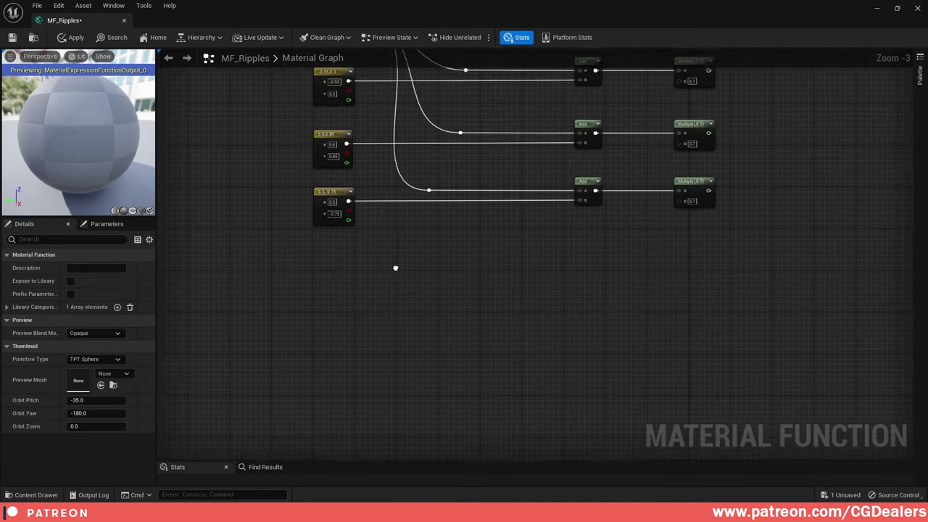
right_drag(396, 268, 427, 331)
scroll(427, 331, up, 1)
right_drag(418, 123, 430, 206)
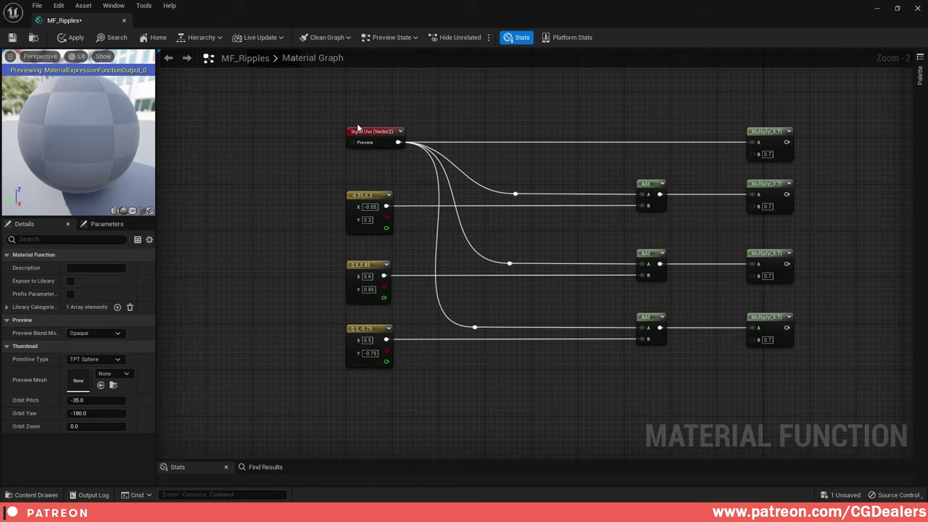
click(363, 128)
key(ctrl+d)
right_drag(472, 363, 493, 243)
drag(507, 270, 377, 348)
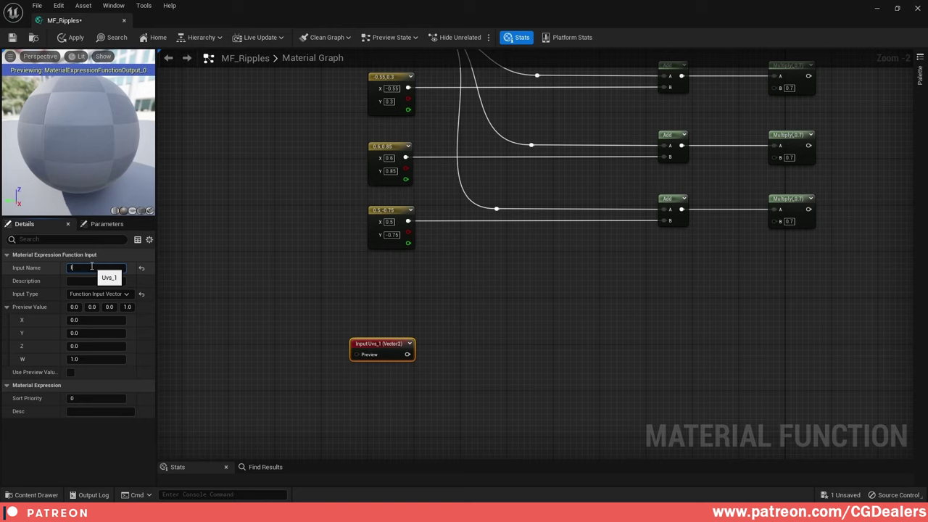
- Name the duplicated function input Intensity and set its input type to Function Input Scalar
click(91, 267)
text(Intensity)
key(Return)
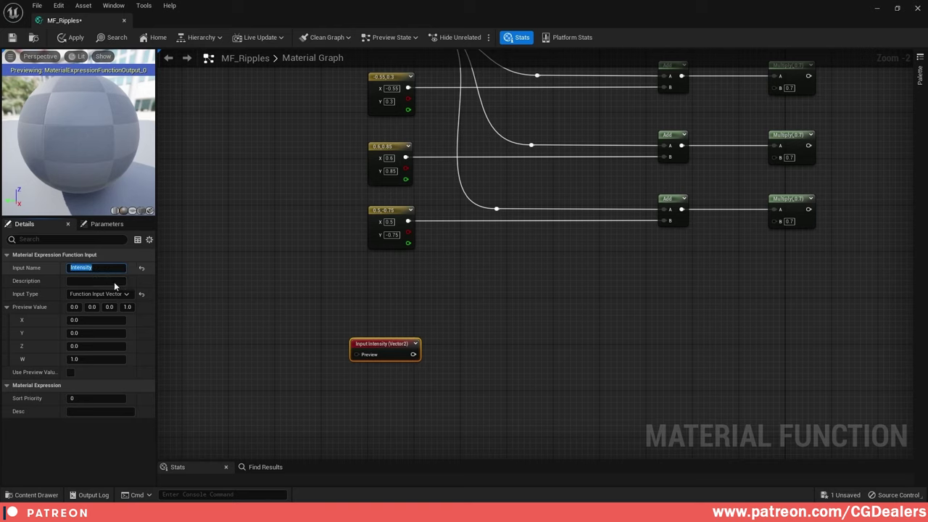
click(99, 294)
click(95, 304)
right_drag(520, 314, 432, 265)
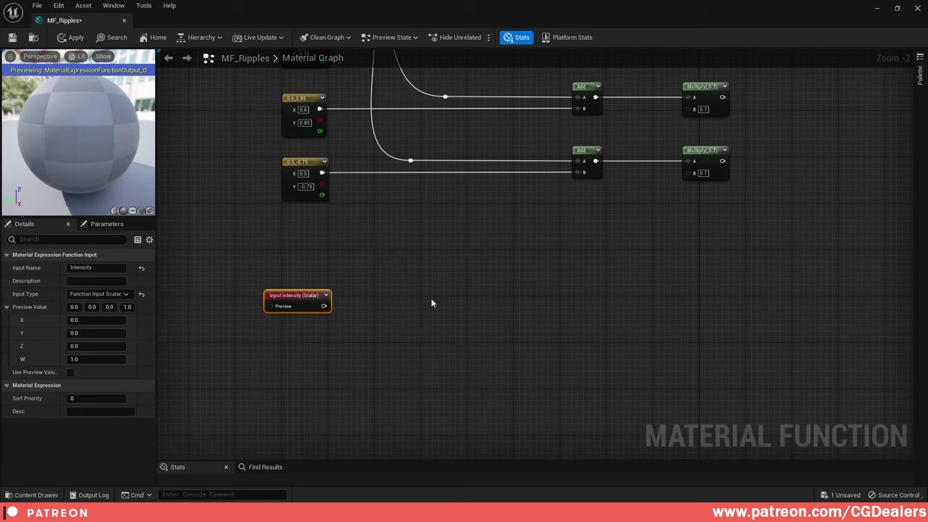
- Add an AppendMany node, connect Input Intensity to its R, G, B and A inputs, and straighten the connection
scroll(431, 303, up, 2)
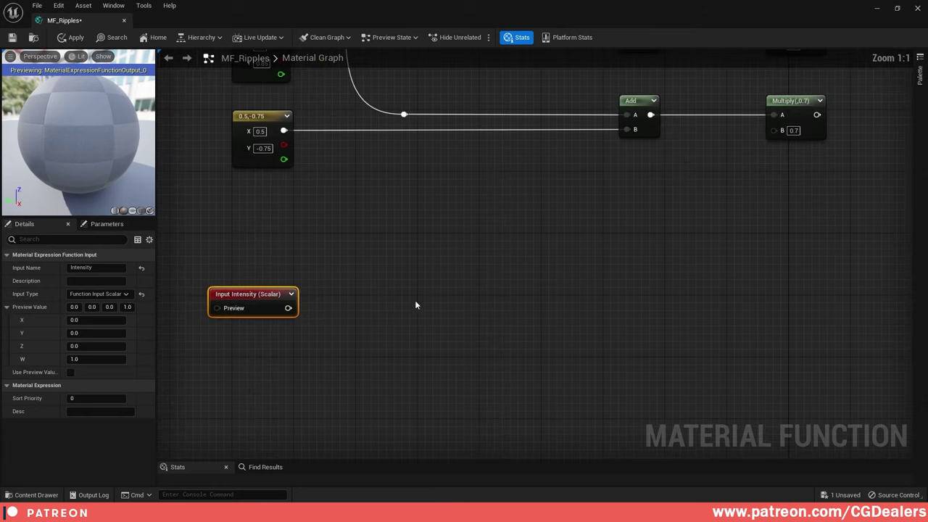
right_click(373, 289)
text(appen)
key(Return)
drag(288, 308, 380, 339)
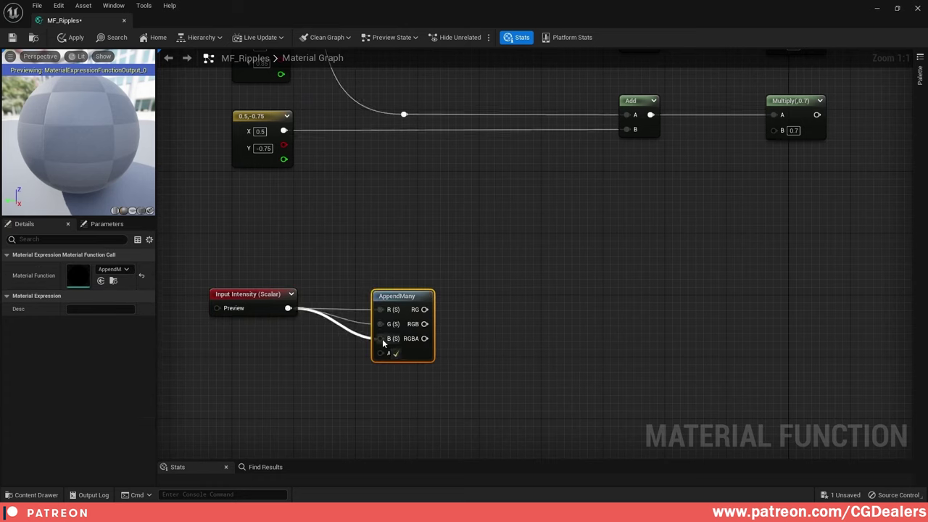
drag(288, 308, 380, 353)
drag(229, 261, 506, 394)
key(q)
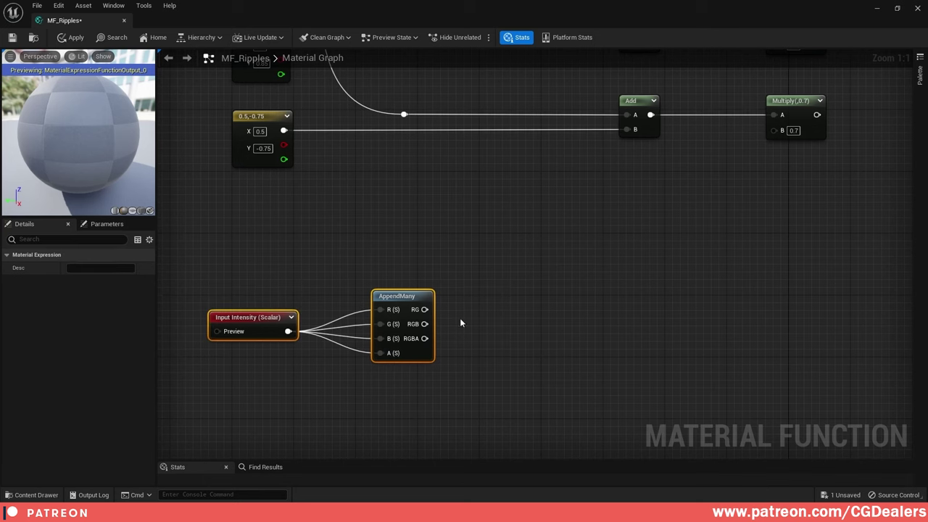
- Add a Subtract node beyond AppendMany's outputs
right_drag(460, 318, 451, 248)
click(479, 257)
right_click(474, 257)
text(sub)
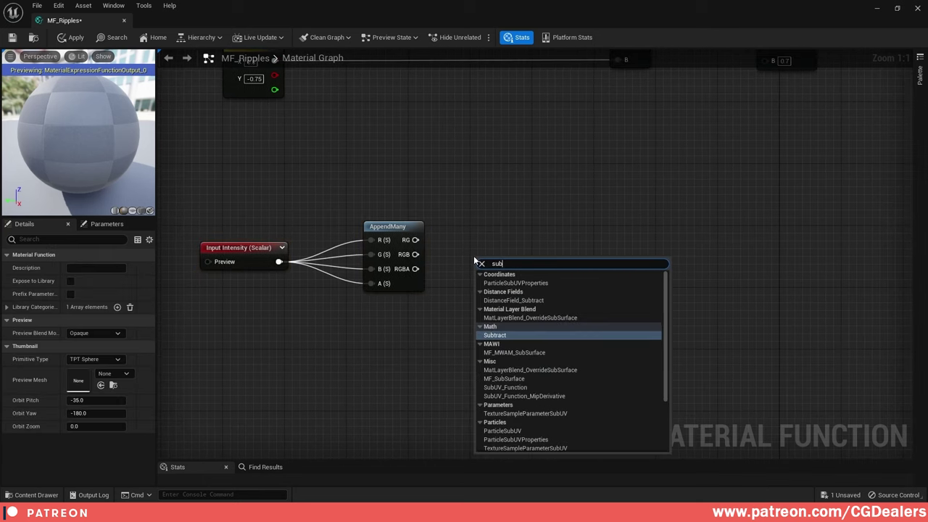
key(Return)
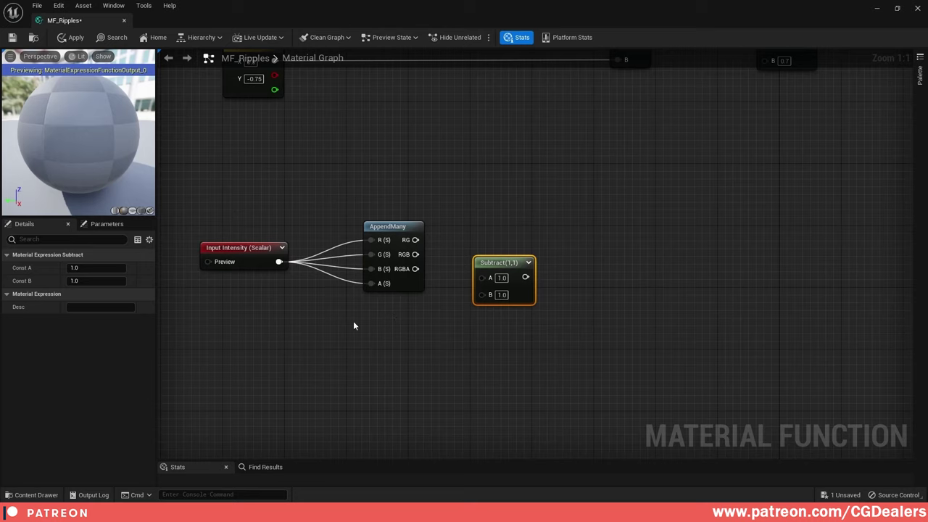
click(352, 330)
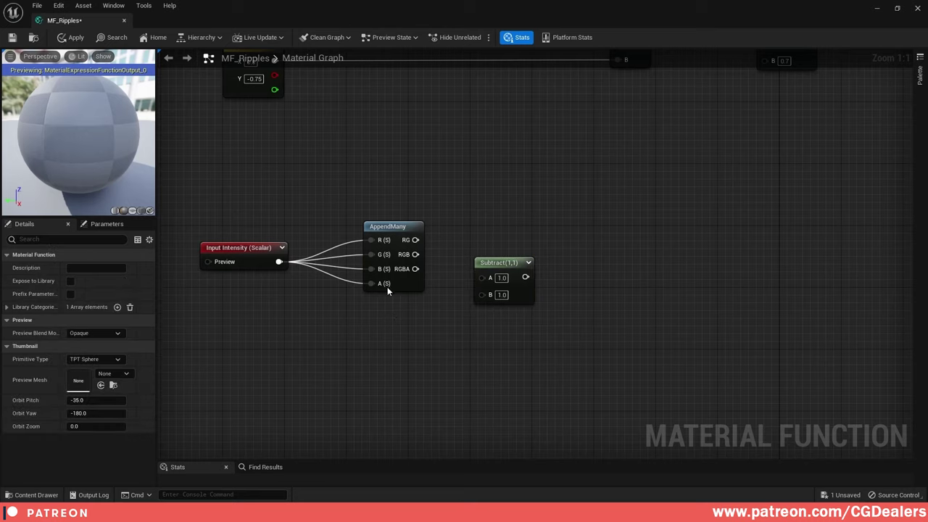
- Add a four-component vector constant below the Intensity nodes with G 0.25, B 0.5 and A 0.75, leaving R at 0
click(288, 345)
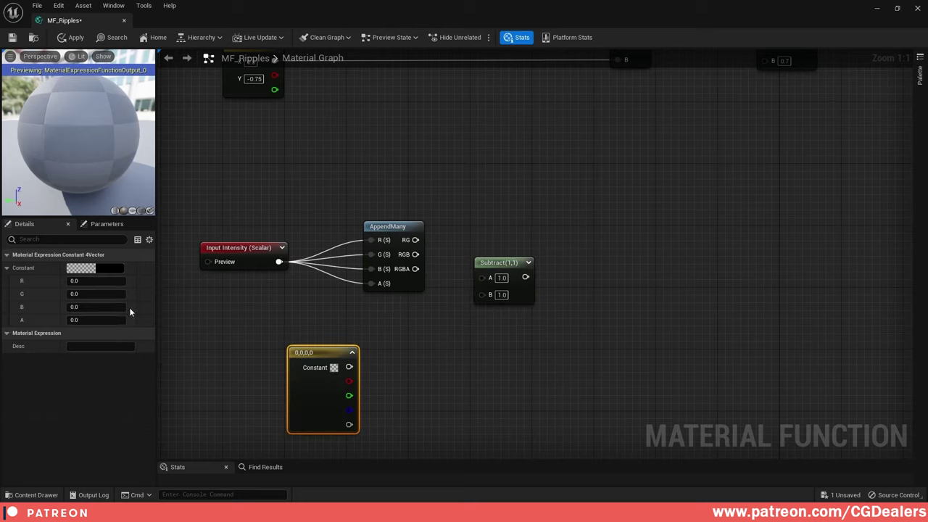
click(93, 282)
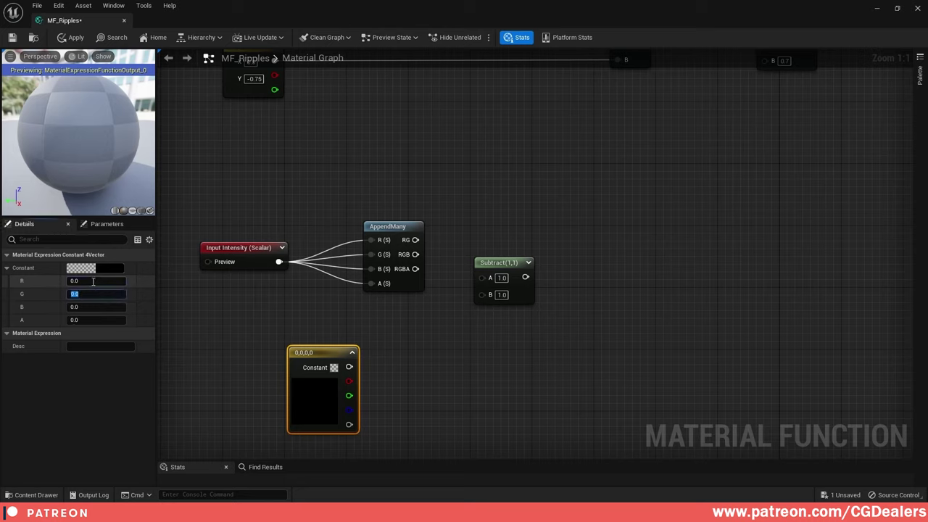
text(0.25)
key(Tab)
text(0.5)
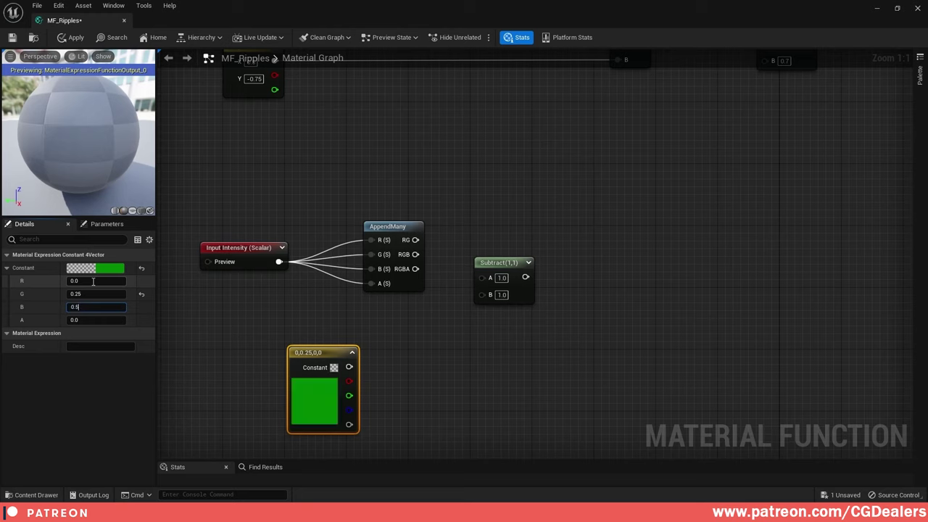
key(Tab)
text(0.75)
key(Return)
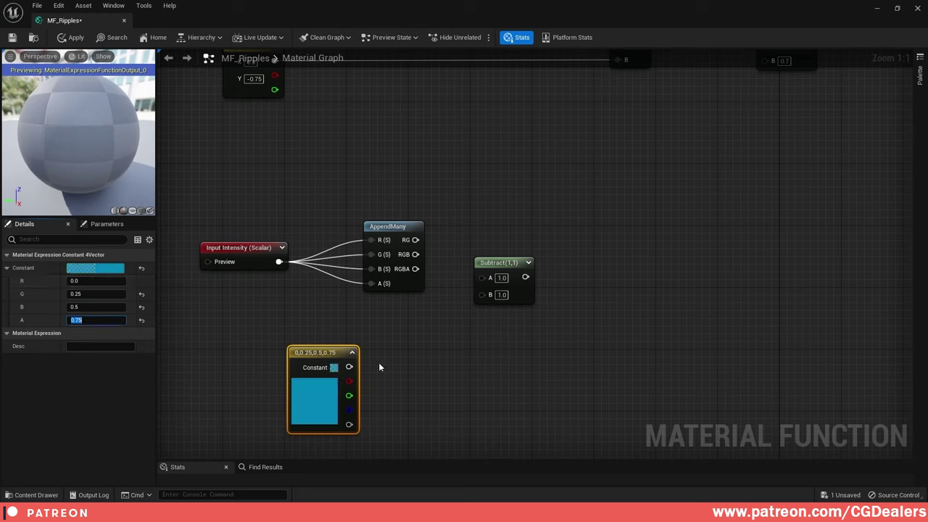
- Connect the vector constant to Subtract's B and AppendMany's RGBA output to its A, and straighten the Intensity row
drag(348, 367, 483, 294)
drag(497, 264, 538, 242)
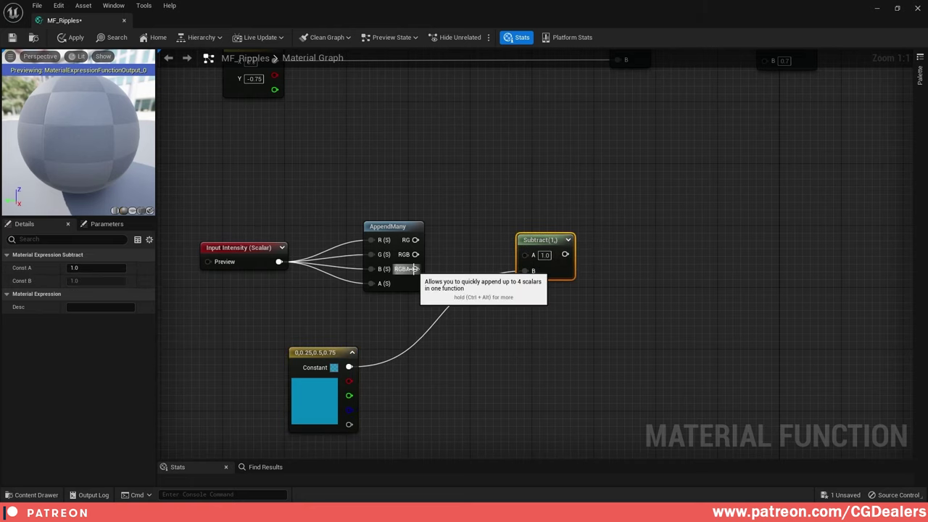
drag(415, 269, 525, 254)
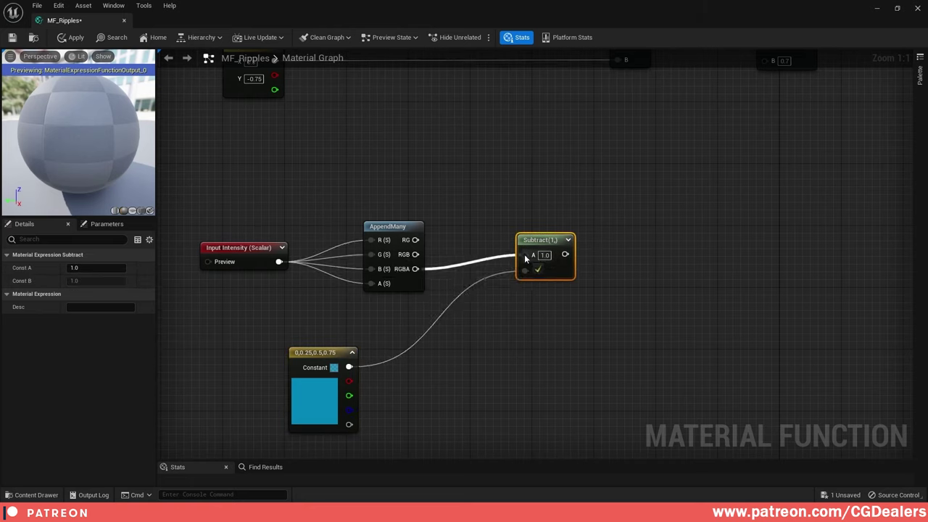
drag(225, 192, 555, 285)
key(q)
click(431, 362)
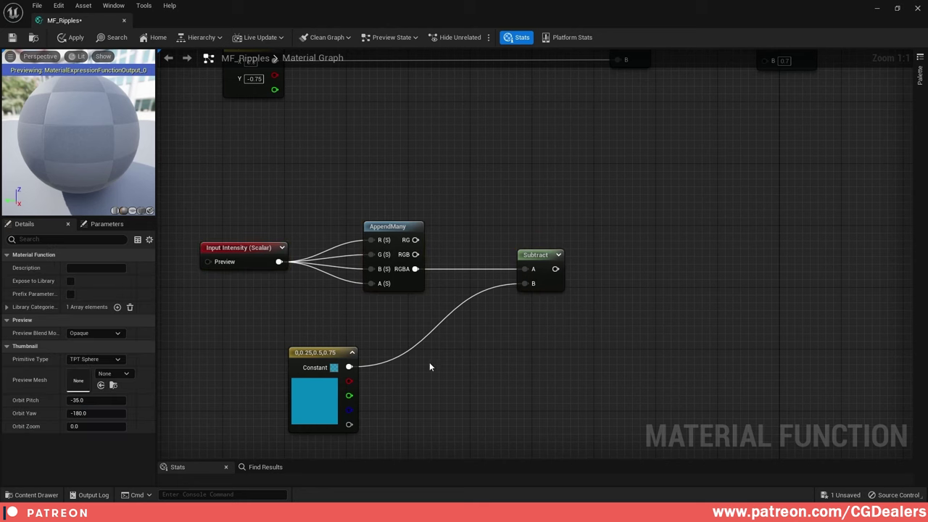
- Add a reroute point to the constant's wire into Subtract, level with the constant, and align the constant below Input Intensity
right_drag(430, 362, 427, 346)
double_click(429, 318)
drag(429, 318, 438, 352)
right_drag(446, 382, 493, 363)
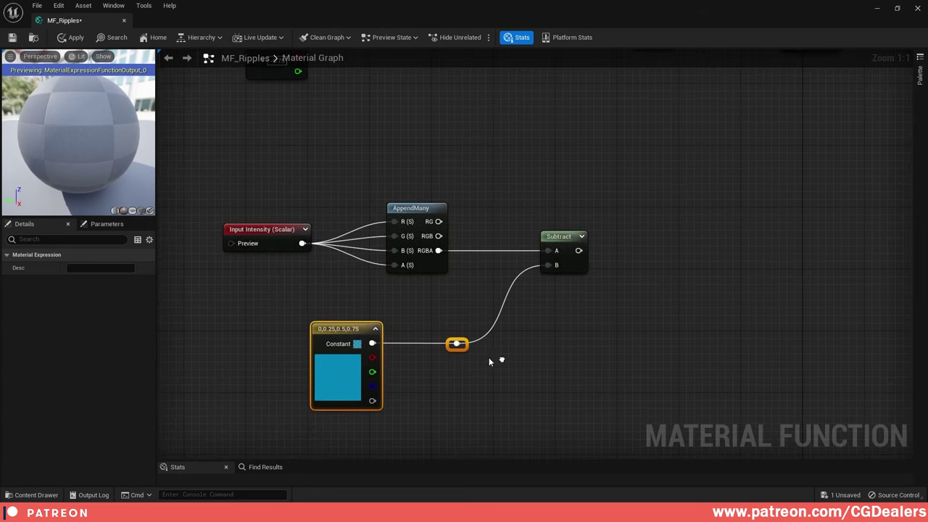
click(297, 328)
drag(298, 328, 247, 332)
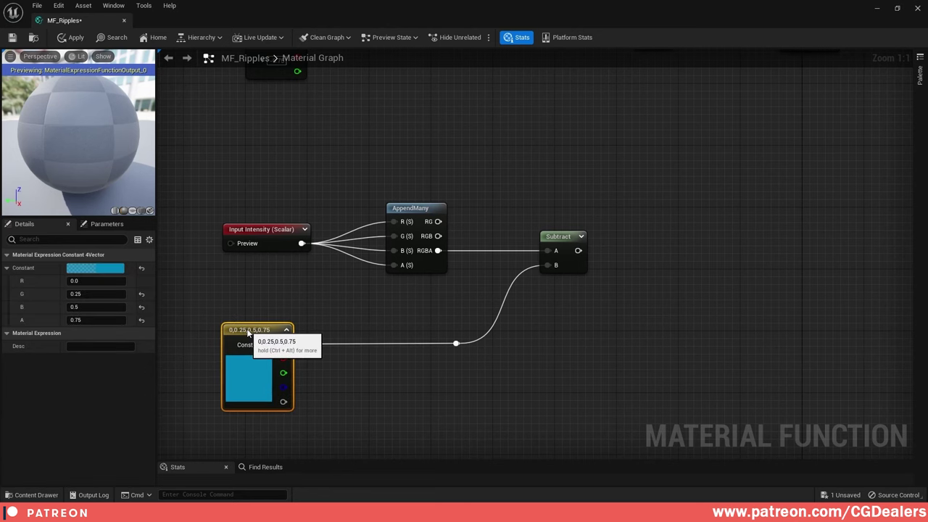
click(543, 342)
- Add a Multiply node fed by the Subtract output and set its B value to 4
right_drag(633, 334, 472, 357)
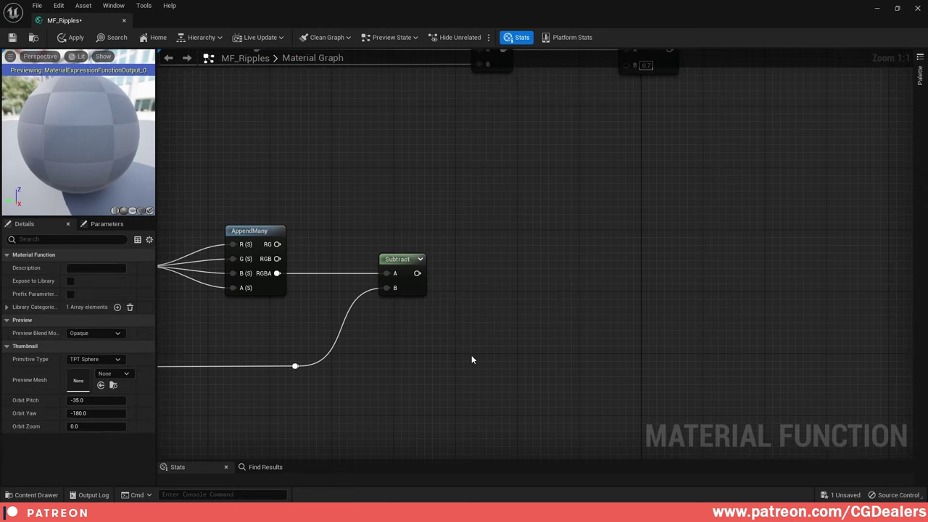
click(485, 267)
drag(417, 273, 509, 257)
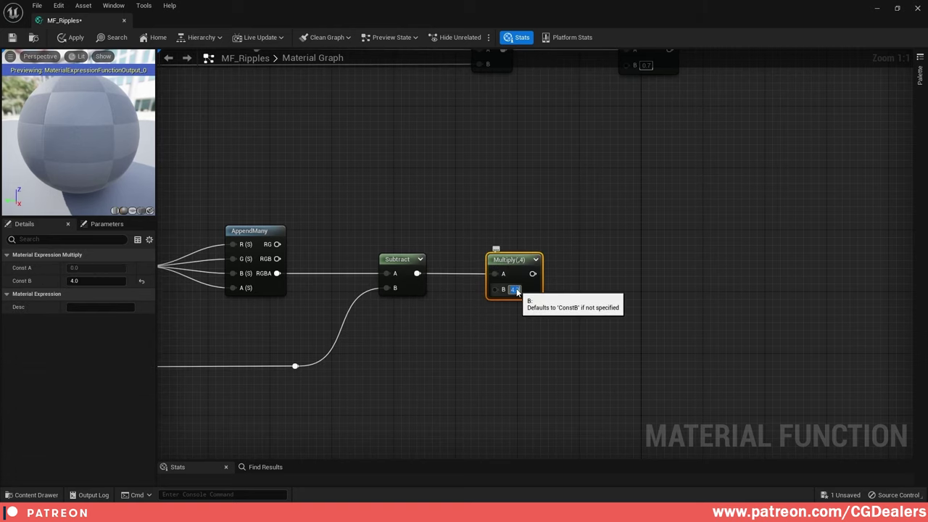
right_drag(610, 272, 572, 278)
click(502, 275)
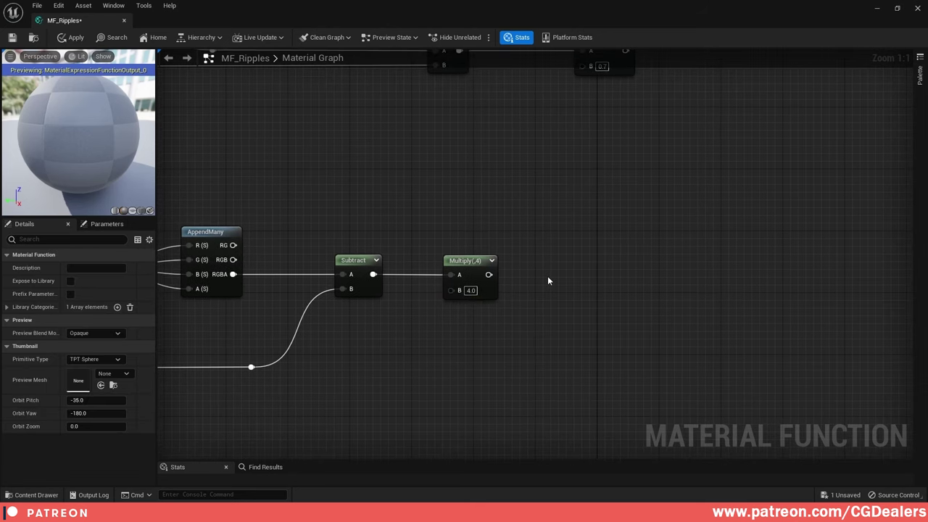
- Add a Saturate node and connect the Multiply by 4 output to it
right_click(548, 281)
text(satura)
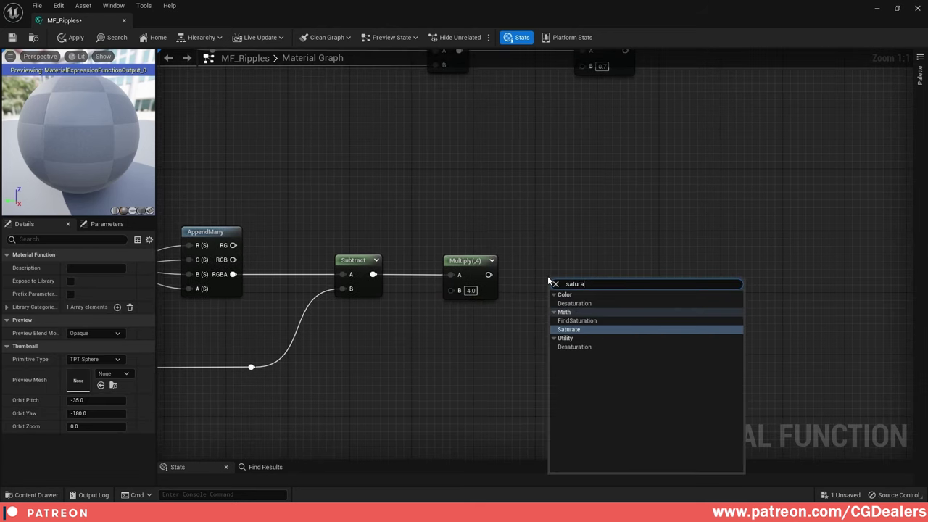
key(Return)
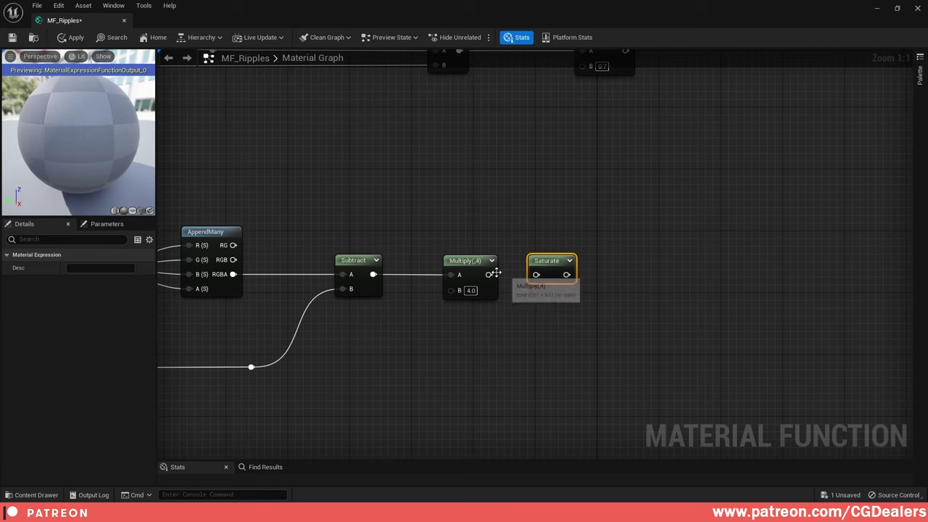
drag(490, 274, 537, 275)
right_drag(536, 275, 425, 287)
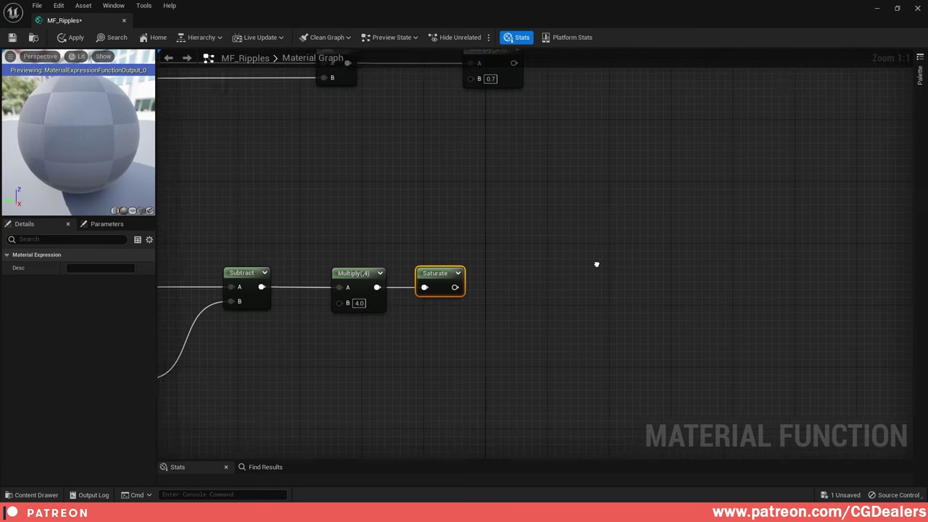
right_drag(596, 264, 584, 268)
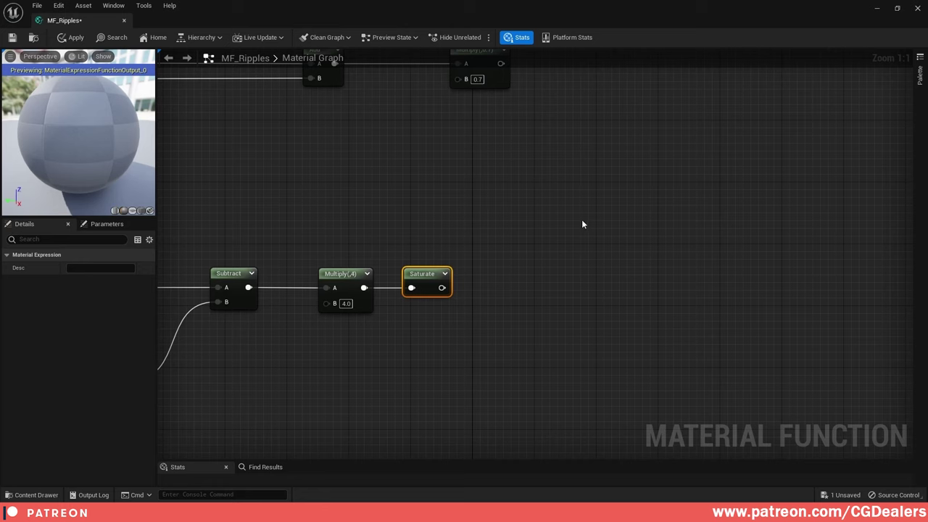
- Add a Component Mask limited to the R channel and place it beyond Saturate, slightly higher than the row
click(516, 240)
right_drag(514, 242, 551, 243)
right_click(550, 241)
text(mask)
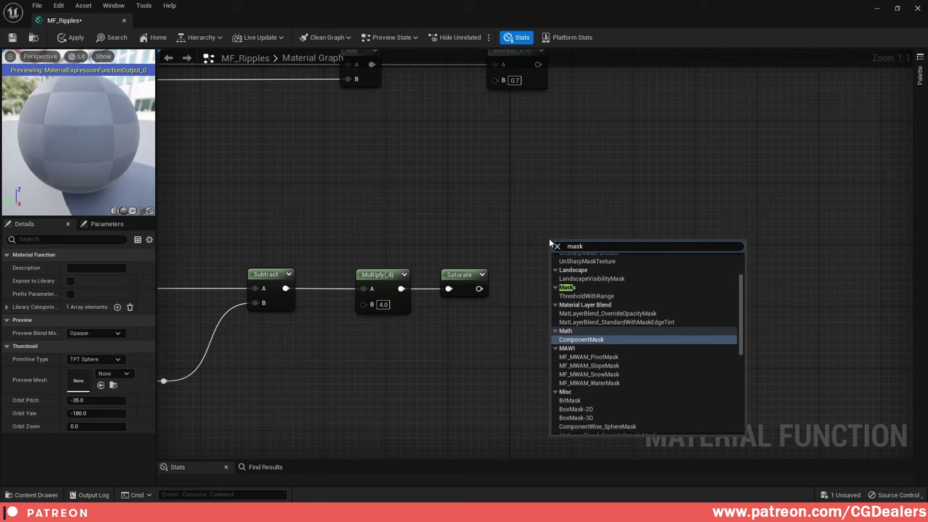
key(Return)
click(70, 281)
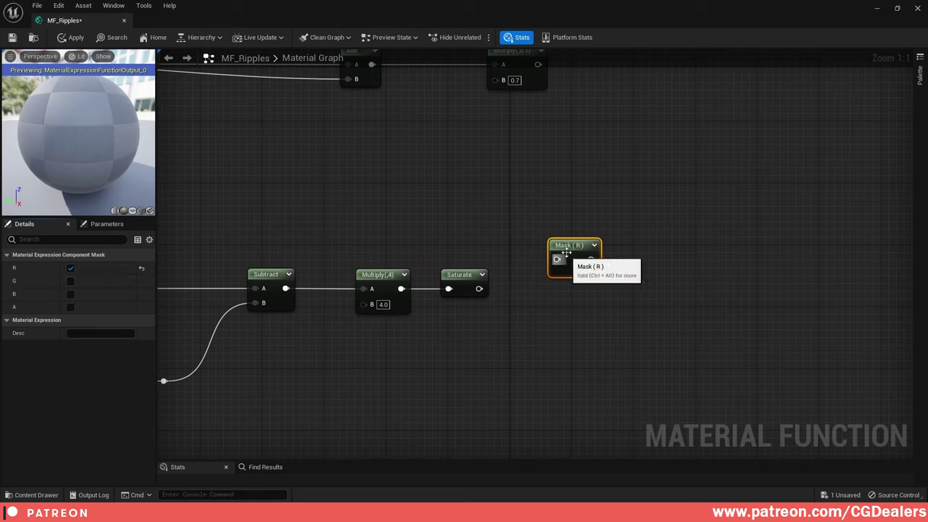
drag(569, 245, 567, 205)
- Duplicate the R mask, place the copy directly below it and make it pass only the G channel
key(ctrl+d)
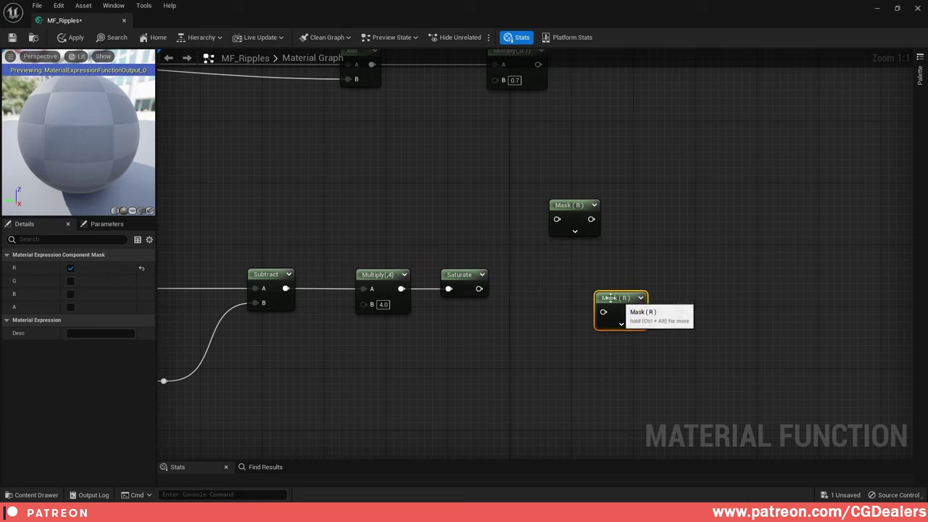
drag(601, 310, 554, 294)
click(70, 280)
click(70, 267)
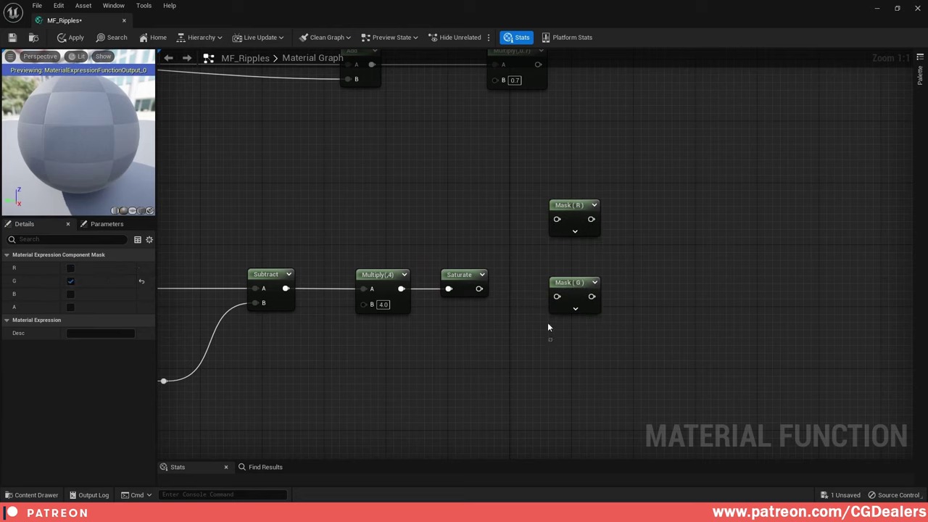
- Duplicate the G mask, place the copy below it and make it pass only the B channel
click(573, 285)
key(ctrl+d)
drag(617, 322, 580, 355)
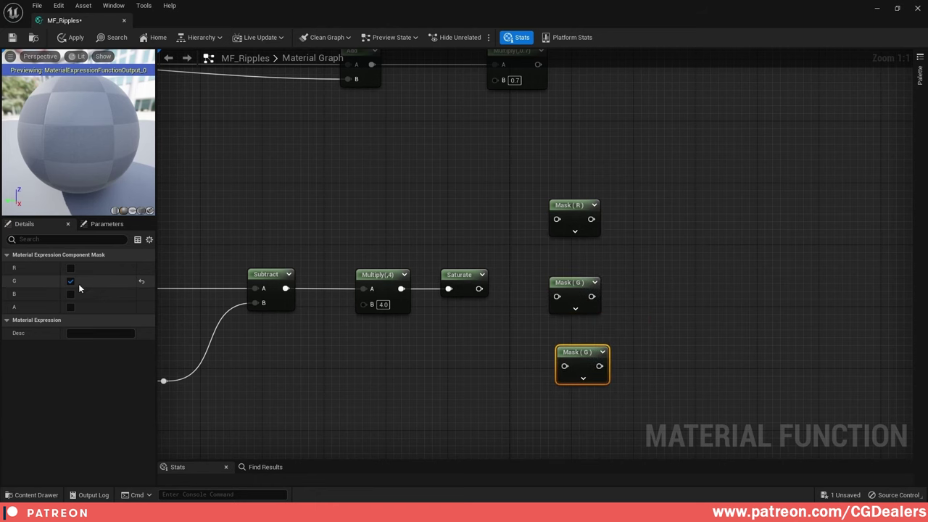
click(71, 281)
click(71, 295)
- Duplicate the B mask, place the copy below it and make it pass only the A channel
right_drag(573, 376, 557, 288)
key(ctrl+d)
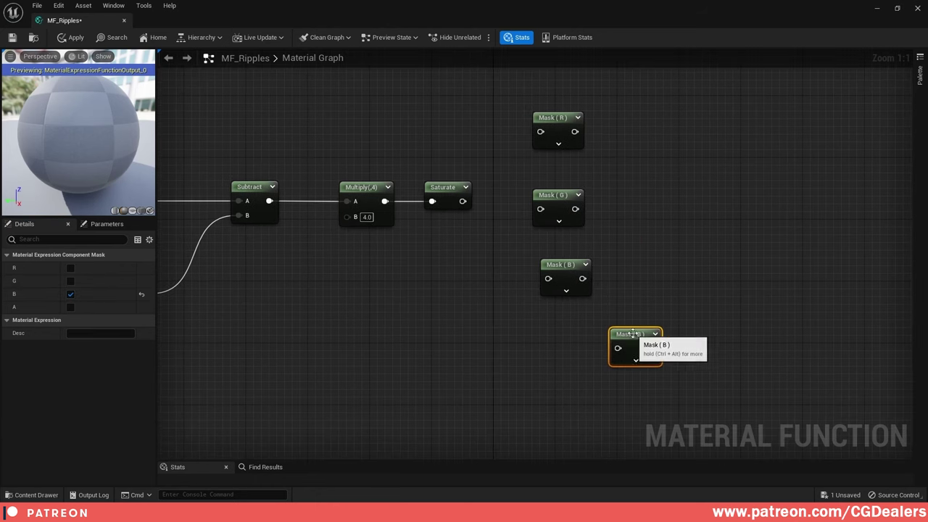
drag(626, 337, 564, 337)
click(70, 294)
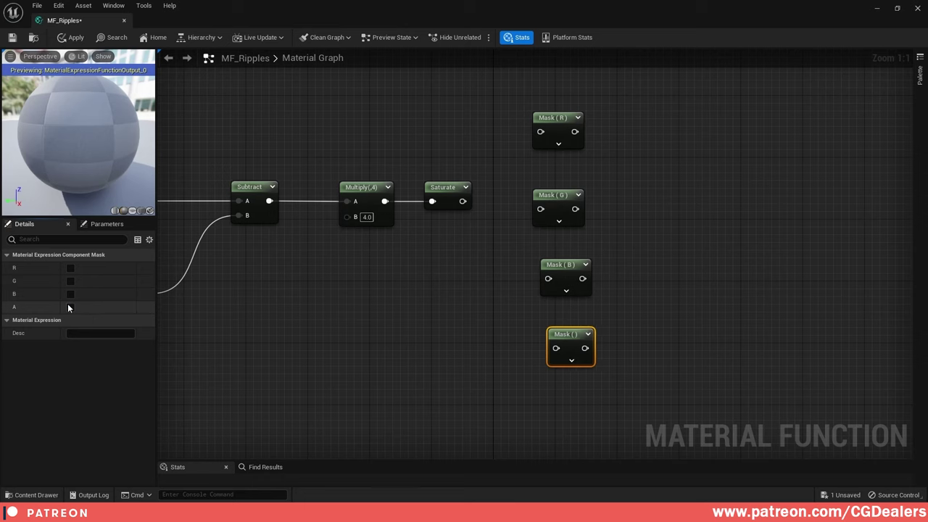
click(71, 307)
- Connect the Saturate output to all four channel masks and align the masks along their left edges
right_drag(457, 226, 439, 248)
drag(446, 222, 532, 300)
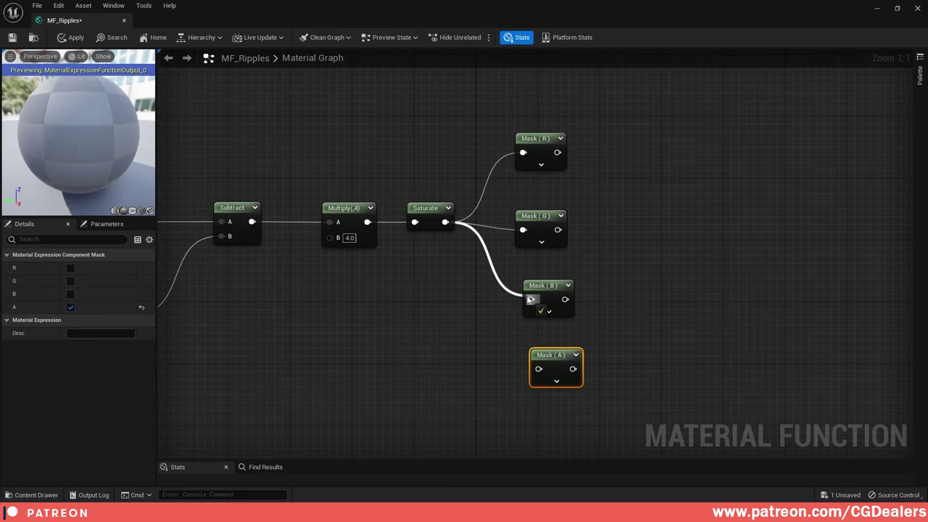
drag(445, 222, 539, 369)
drag(610, 126, 550, 365)
key(shift+a)
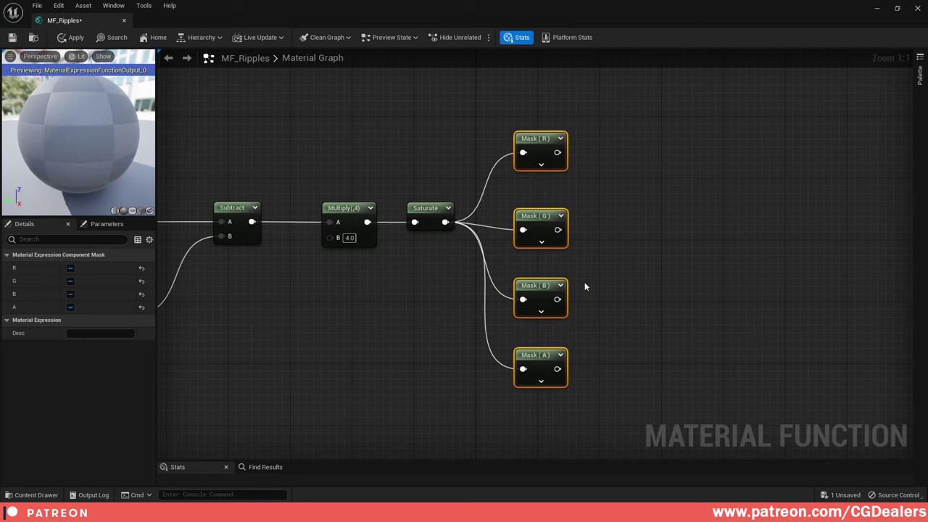
- Spread the mask column apart, moving R and G up and B and A down to leave a gap level with Saturate
right_drag(586, 286, 578, 298)
drag(542, 223, 565, 185)
drag(646, 240, 529, 414)
drag(536, 267, 537, 314)
drag(621, 86, 549, 235)
drag(550, 197, 549, 181)
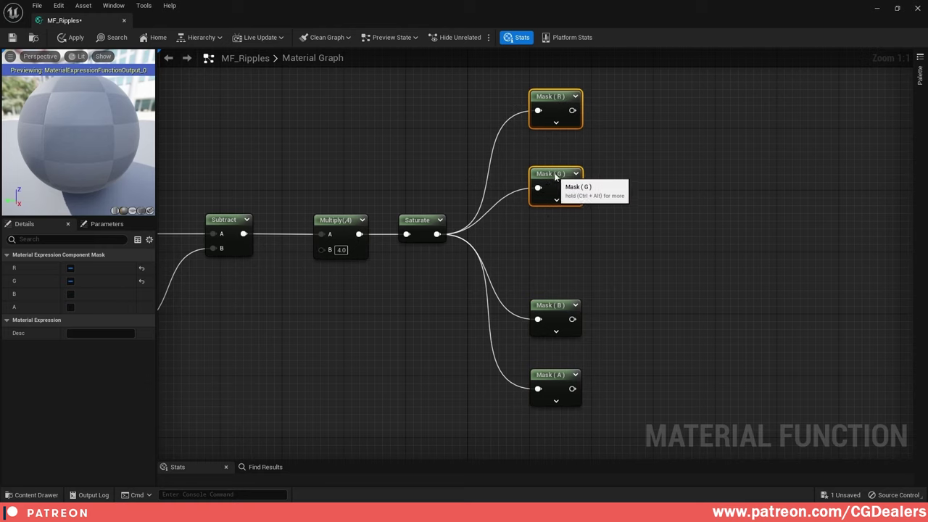
- Add a named reroute declaration from the Saturate output between the G and B masks and name it Saturate
drag(437, 234, 517, 238)
text(rerout)
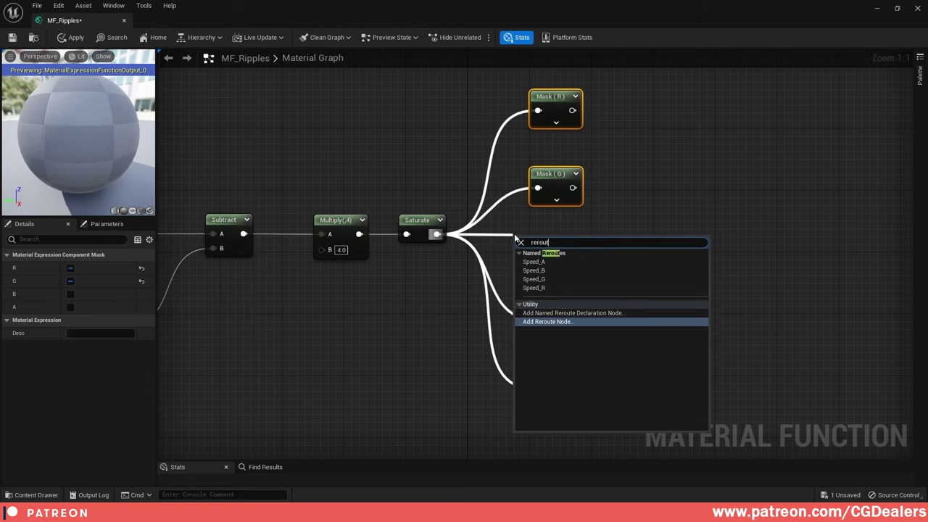
key(Up)
key(Return)
key(BackSpace)
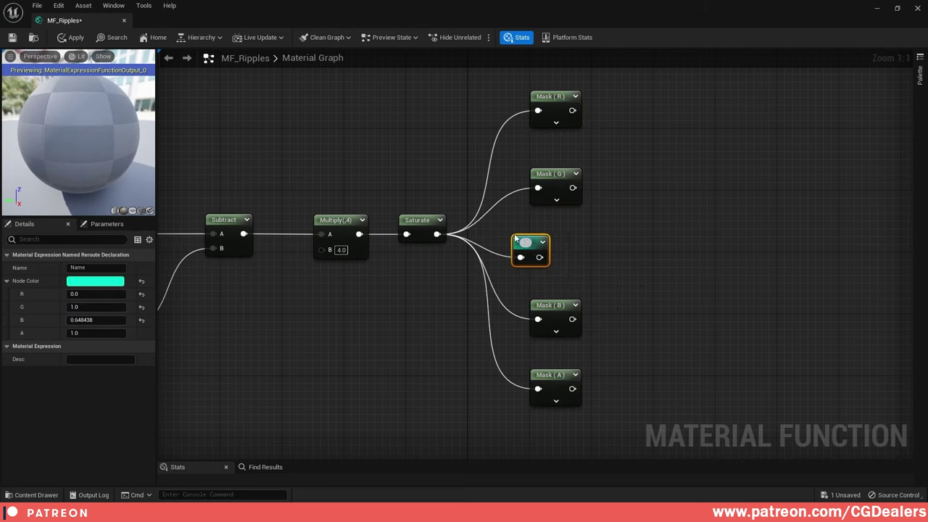
text(Saturate)
key(Return)
click(652, 237)
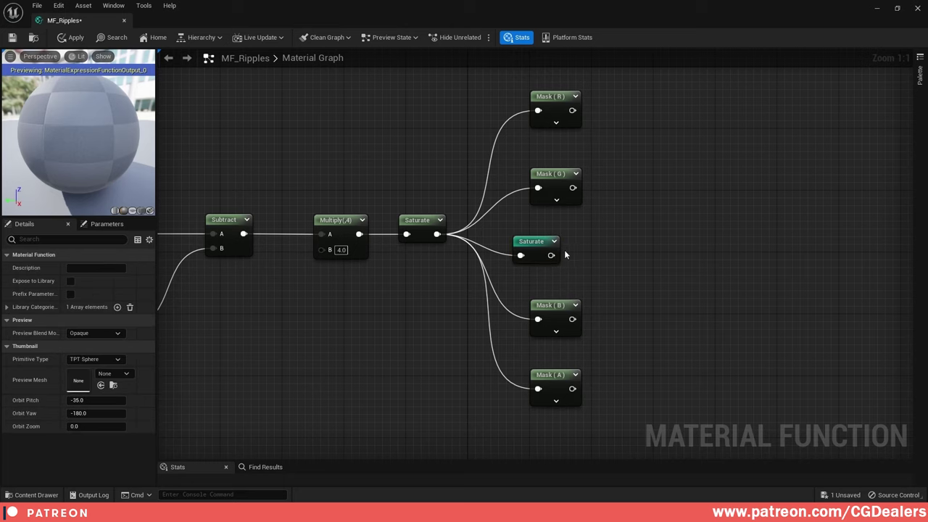
- Line up the Saturate reroute with the mask column and level with the Saturate node, adjusting the R/G and B/A mask pairs around it
drag(529, 244, 554, 226)
right_drag(573, 125, 573, 182)
drag(589, 253, 568, 146)
right_drag(616, 328, 607, 272)
drag(606, 278, 548, 378)
drag(563, 324, 571, 315)
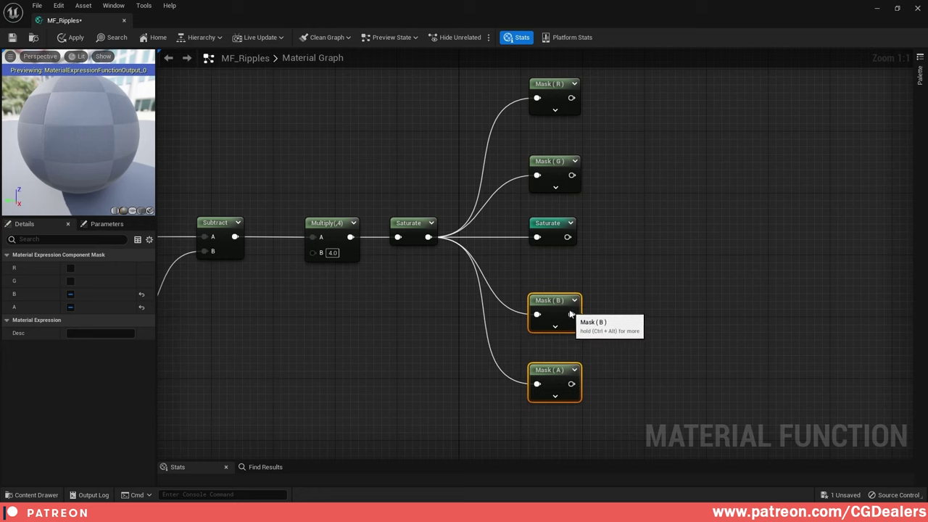
- Move the whole Intensity node group so its mask column sits below the UV Multiply column
drag(606, 99, 538, 366)
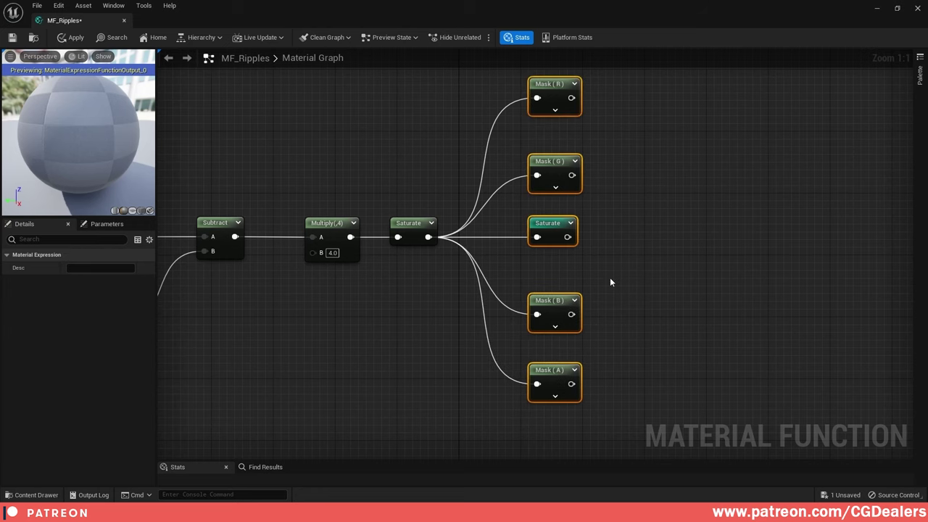
scroll(581, 265, down, 4)
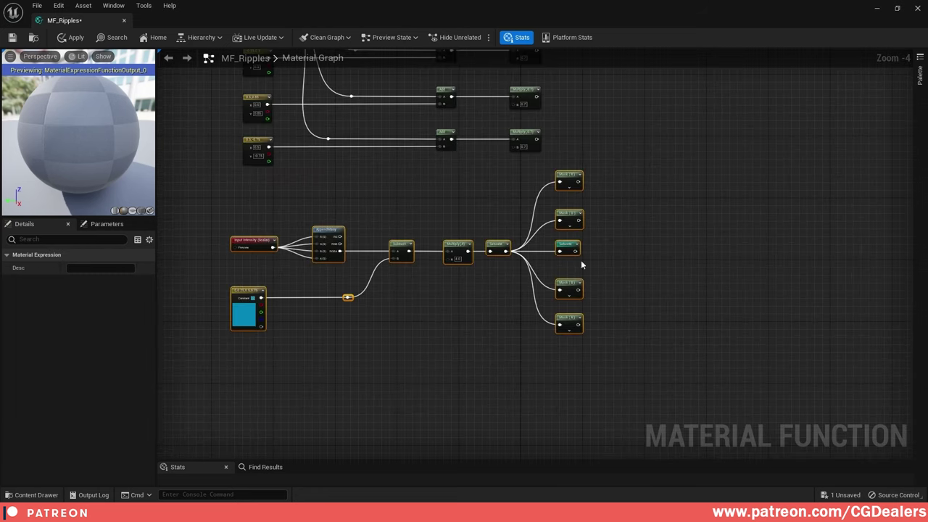
drag(572, 180, 525, 215)
click(591, 187)
right_drag(591, 187, 620, 204)
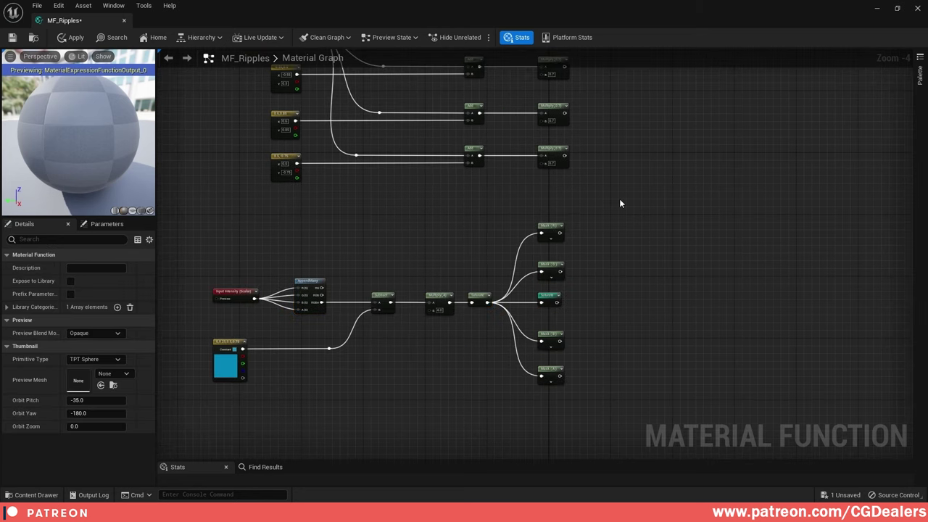
- Add the MF_Ripple and MF_NormalCombine functions from the Material_Functions folder to the MF_Ripples graph
click(898, 9)
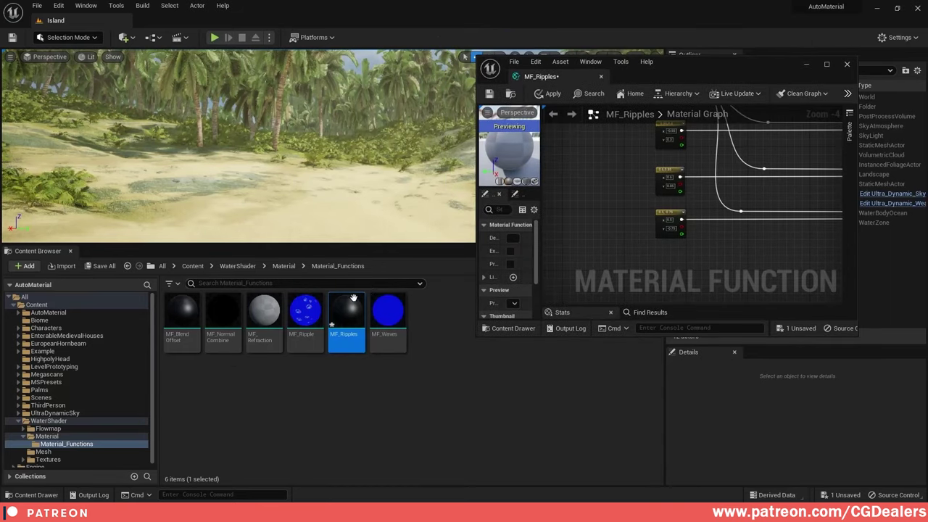
drag(304, 310, 777, 238)
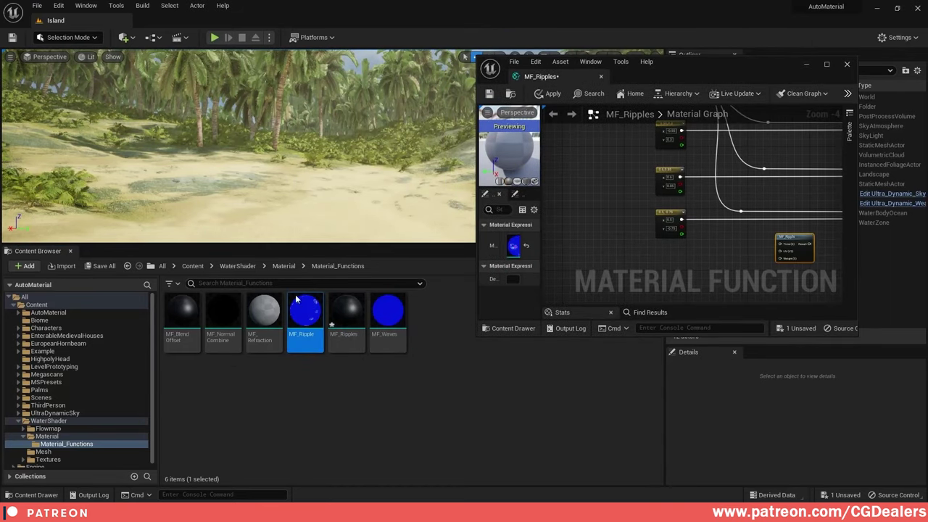
drag(222, 312, 742, 275)
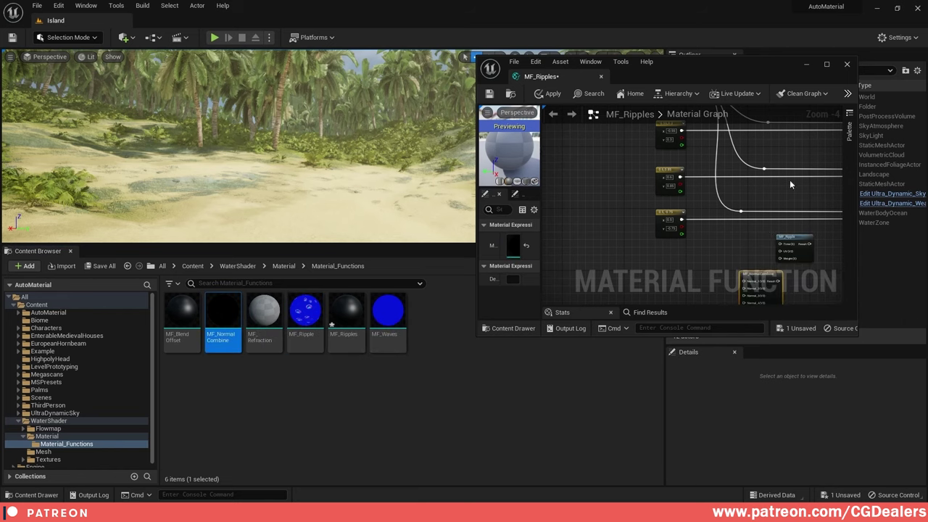
click(827, 64)
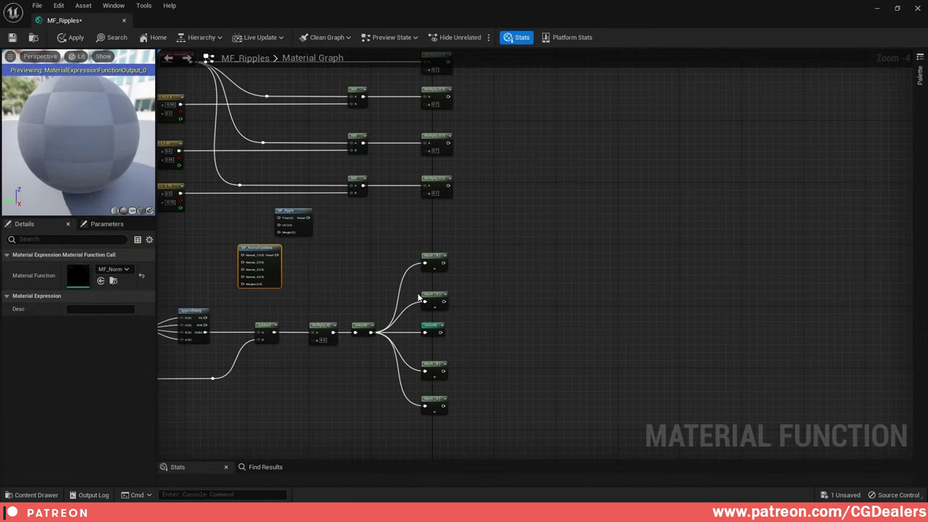
- Move MF_NormalCombine and Output Result well to the right of the node groups and connect MF_NormalCombine's Result to Output Result
scroll(418, 298, down, 2)
scroll(331, 283, up, 3)
right_drag(377, 286, 437, 254)
click(450, 251)
drag(422, 226, 827, 127)
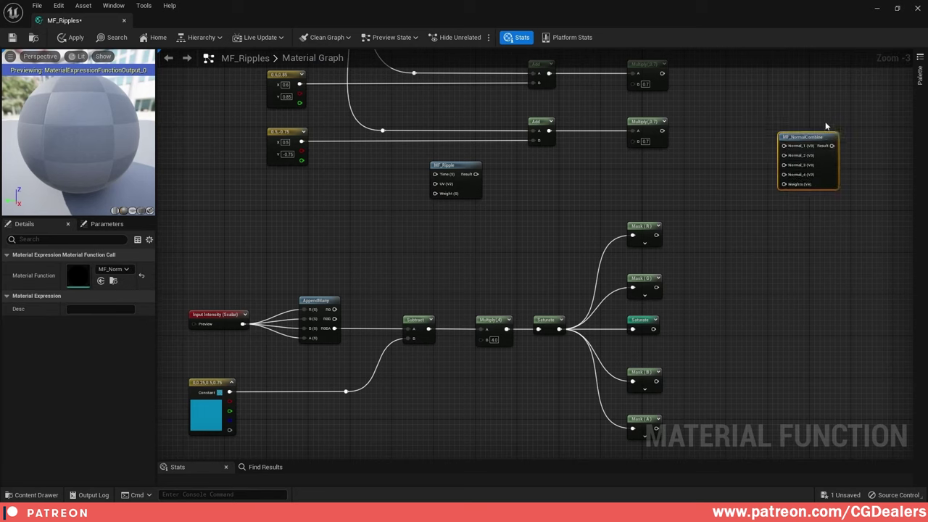
scroll(591, 241, down, 4)
drag(584, 159, 685, 216)
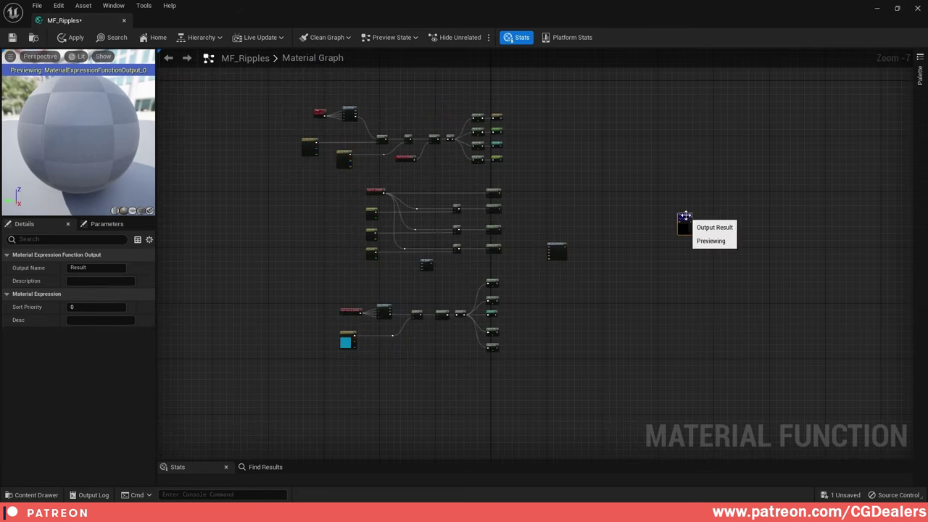
scroll(615, 228, up, 3)
drag(483, 262, 758, 200)
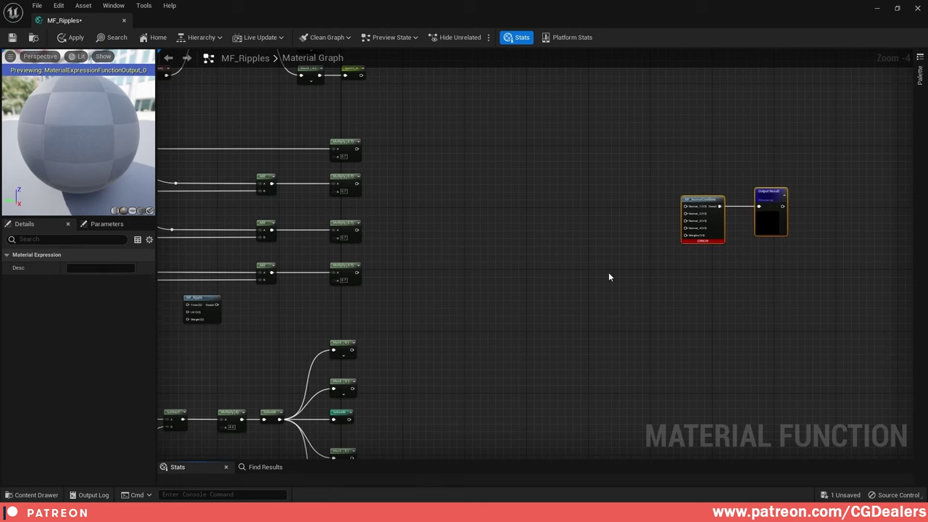
- Place MF_Ripple between the UV Multiply column and MF_NormalCombine, near the height of the first Multiply
right_drag(232, 316, 246, 304)
drag(217, 292, 560, 221)
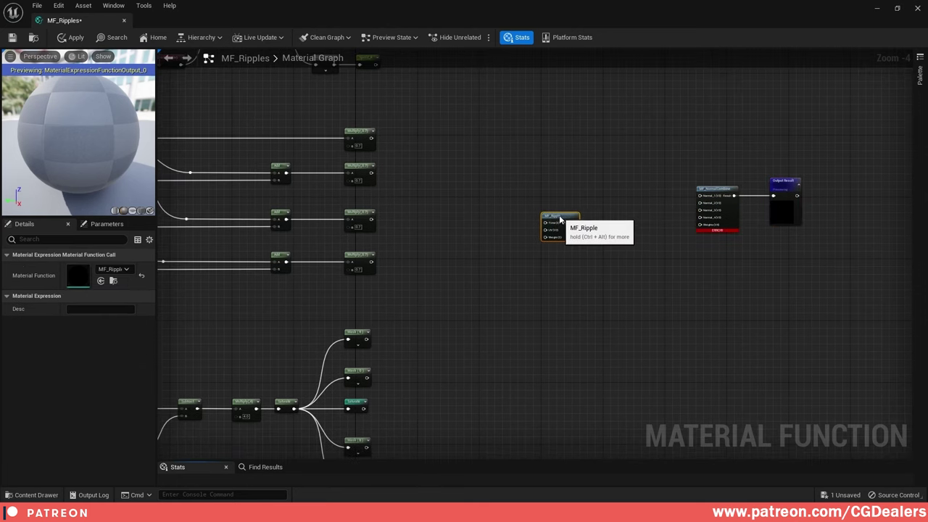
right_drag(560, 216, 556, 253)
drag(555, 253, 510, 184)
right_drag(510, 183, 526, 228)
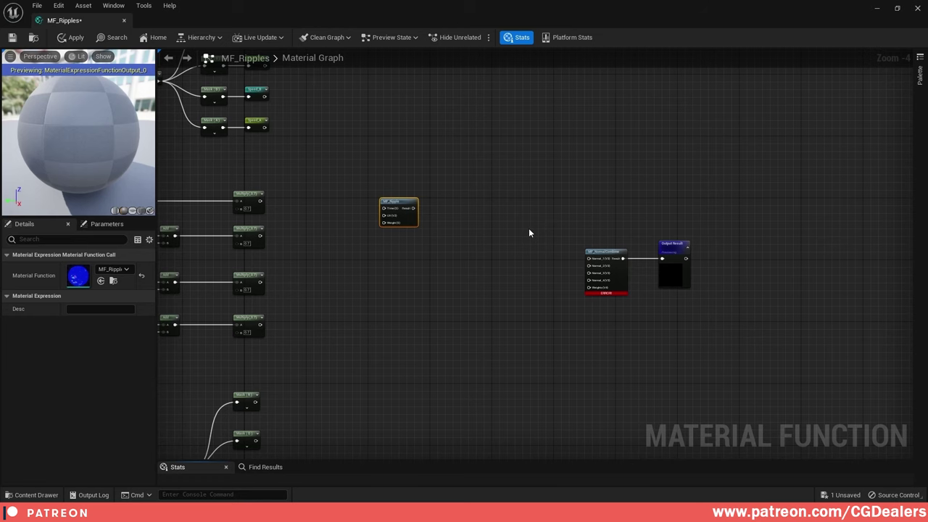
right_drag(528, 228, 339, 324)
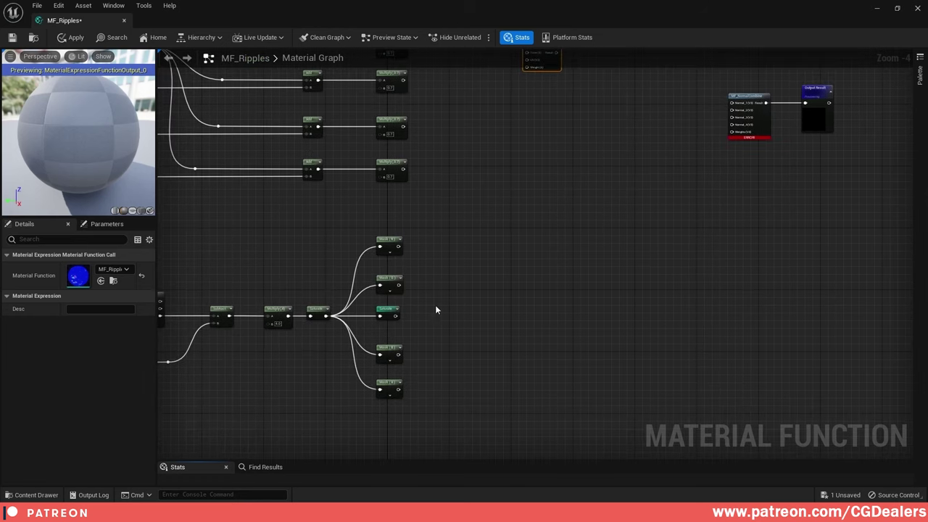
- Add the Saturate named reroute below MF_NormalCombine and connect it to the Weights input
right_drag(435, 309, 500, 284)
right_click(560, 220)
text(sat)
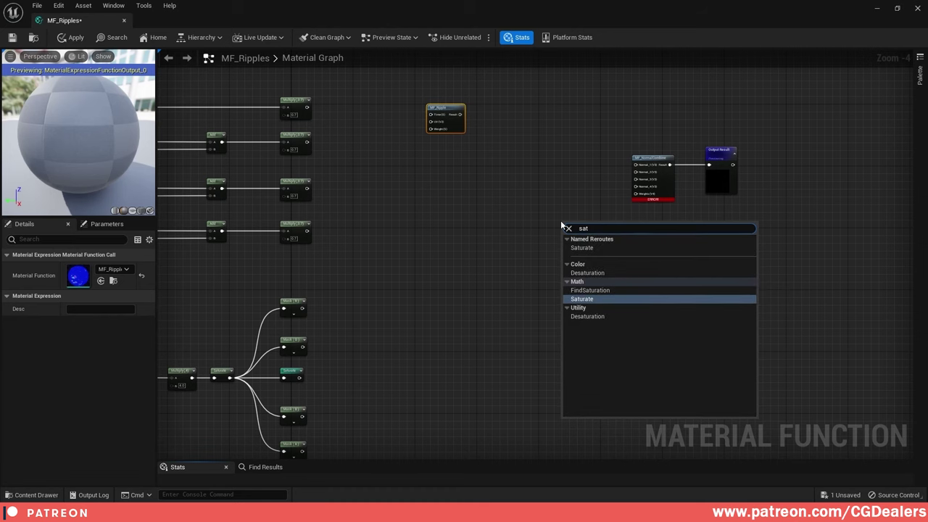
click(581, 248)
scroll(598, 210, up, 3)
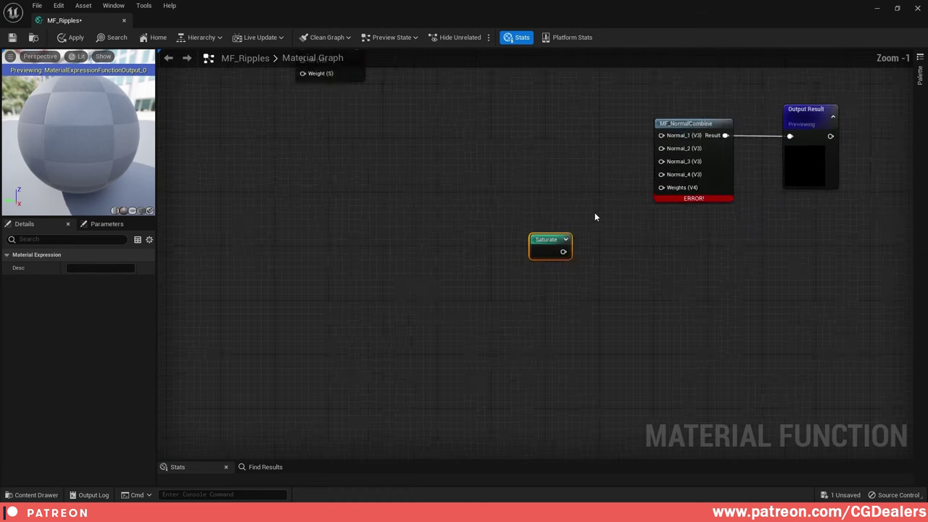
scroll(594, 217, up, 1)
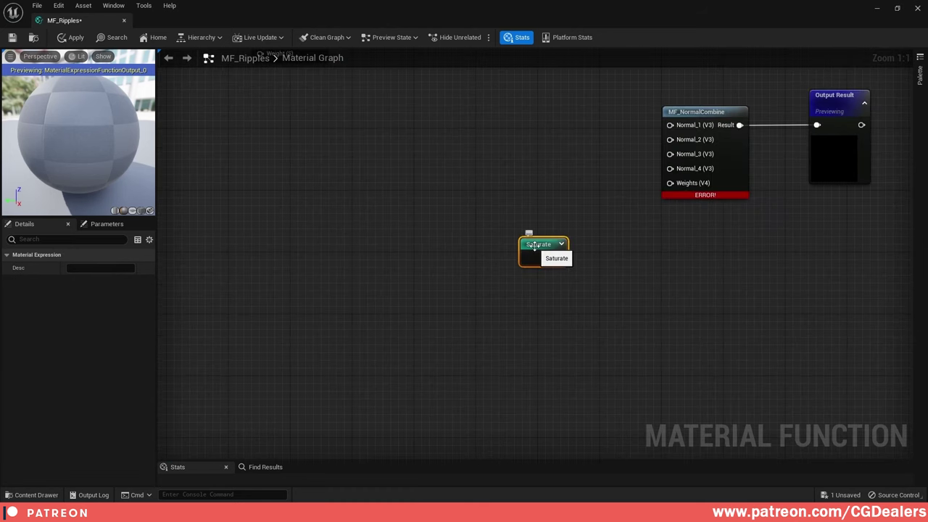
mouse_move(557, 257)
mouse_down()
mouse_move(671, 190)
mouse_move(540, 183)
mouse_move(541, 255)
mouse_up()
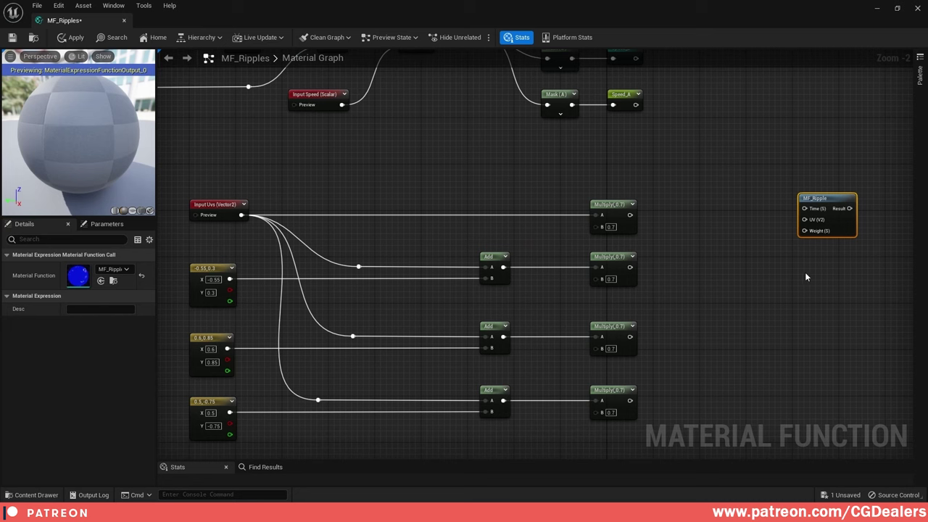
- Add a named reroute declaration from the R mask of the Intensity group and name it Intensity_R
click(805, 272)
right_drag(754, 139, 702, 190)
drag(645, 179, 693, 174)
text(rerout)
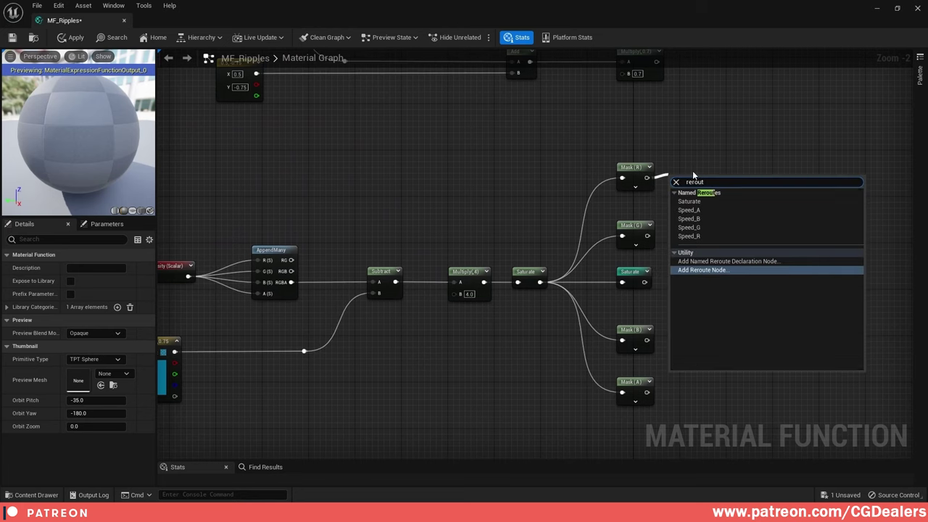
key(Up)
key(Return)
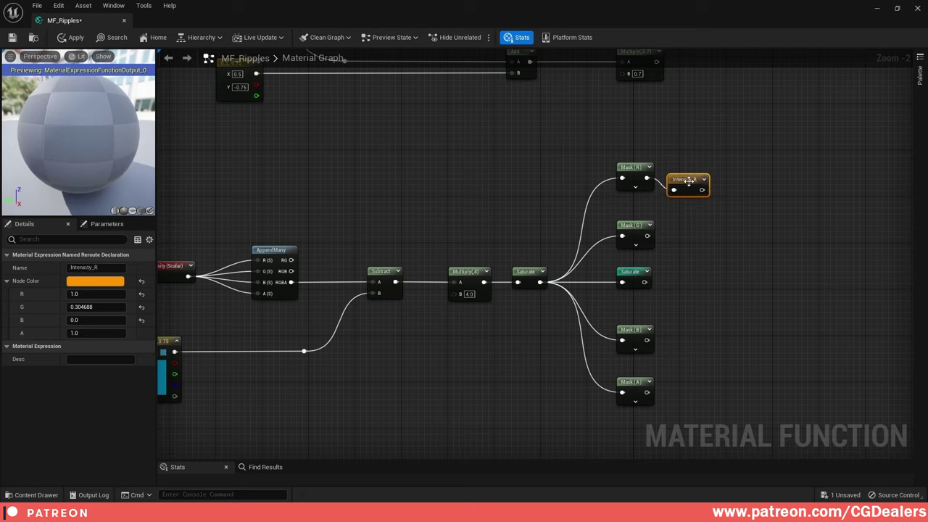
- Add a named reroute declaration from the Intensity group's G mask and name it Intensity_G
right_click(635, 227)
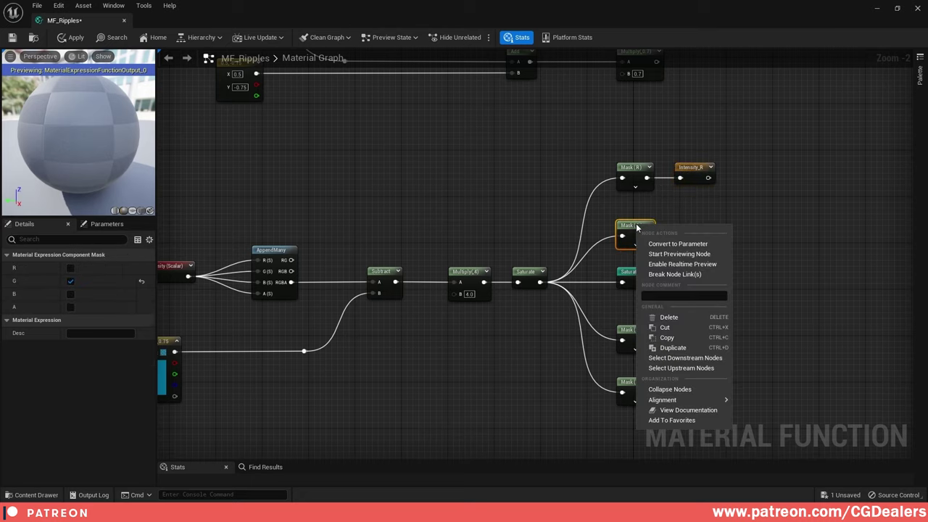
click(657, 217)
drag(647, 236, 693, 232)
text(rerout)
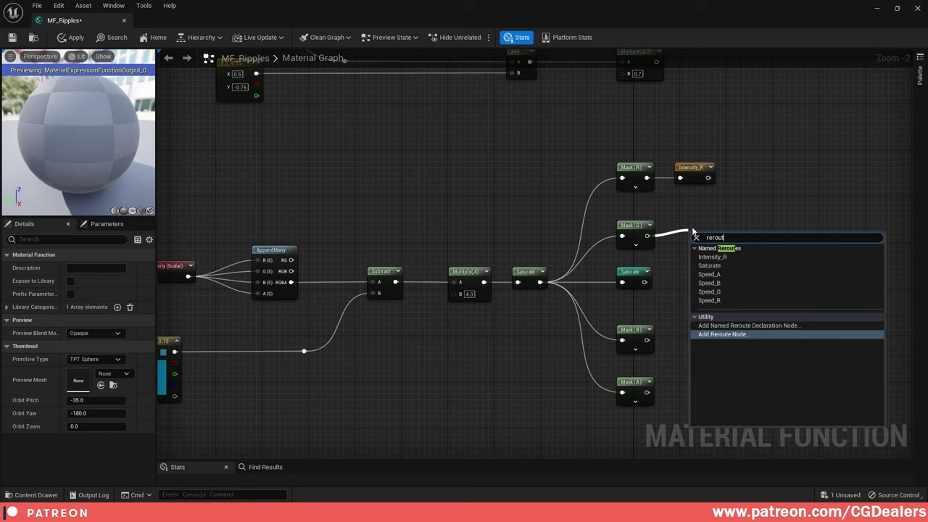
key(Up)
key(Return)
text(Intensity_)
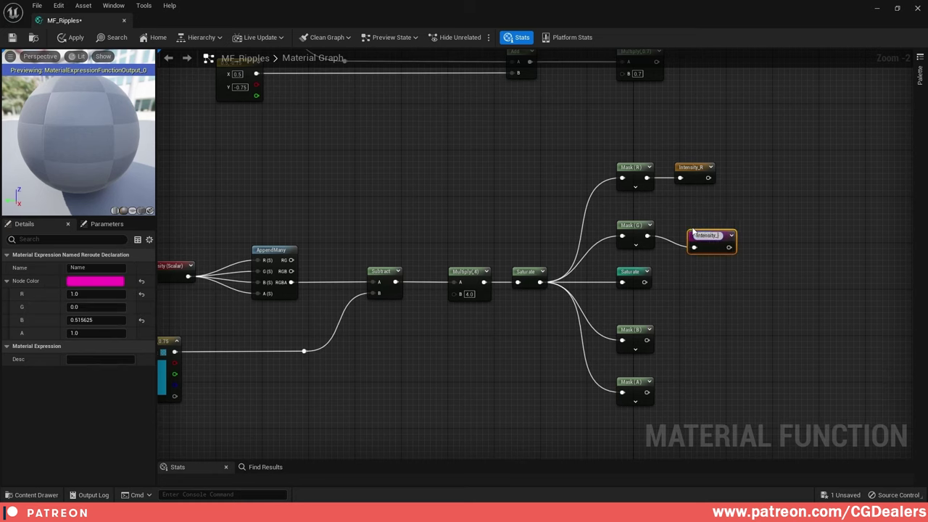
text(G)
key(Return)
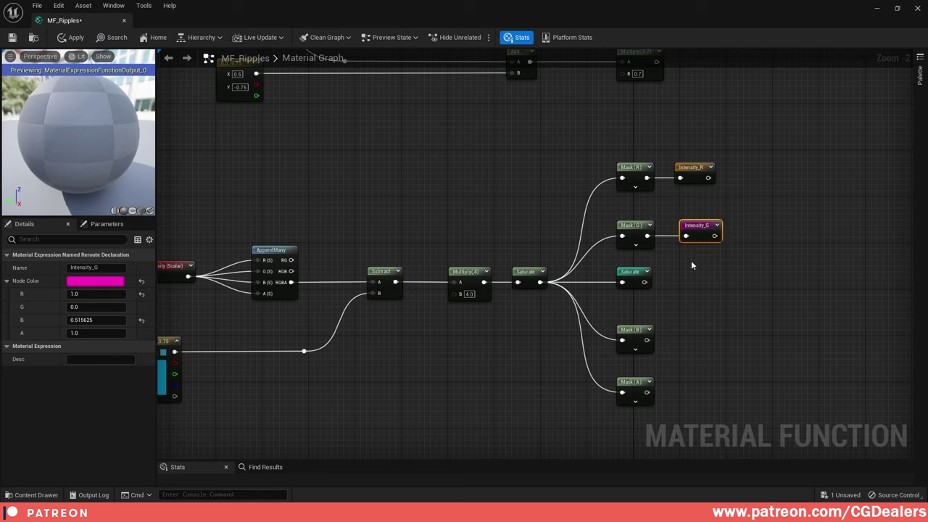
- Add a named reroute declaration named Intensity_B from the Intensity group's B mask and place it level with the mask
drag(647, 340, 680, 332)
text(rerout)
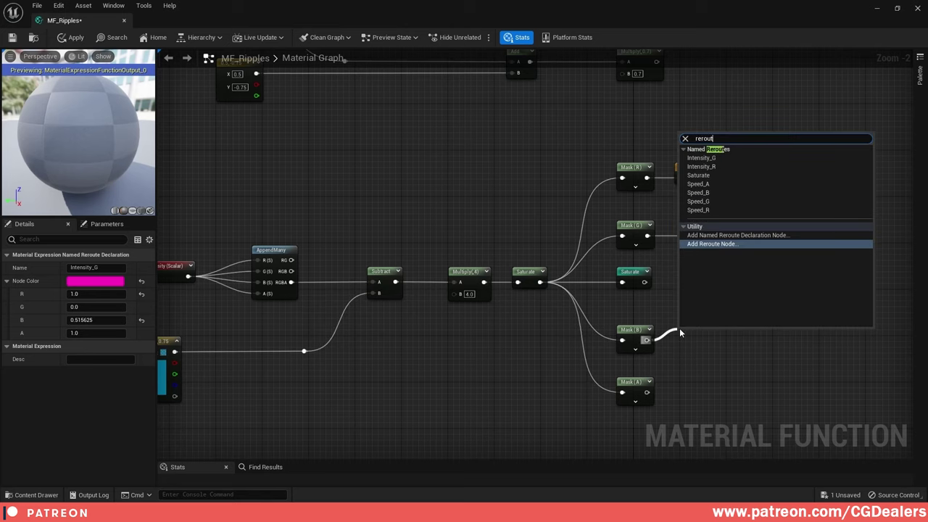
key(Up)
key(Return)
text(Intensity_)
text(B)
key(Return)
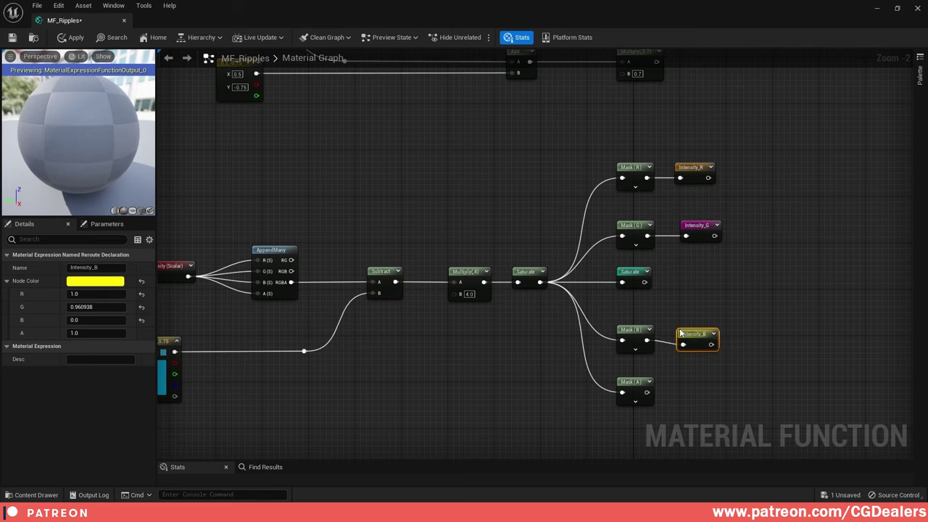
click(684, 324)
drag(688, 338, 692, 335)
- Add a named reroute declaration named Intensity_A from the A mask and align the four Intensity reroutes along their left edges
drag(646, 392, 702, 386)
text(rerout)
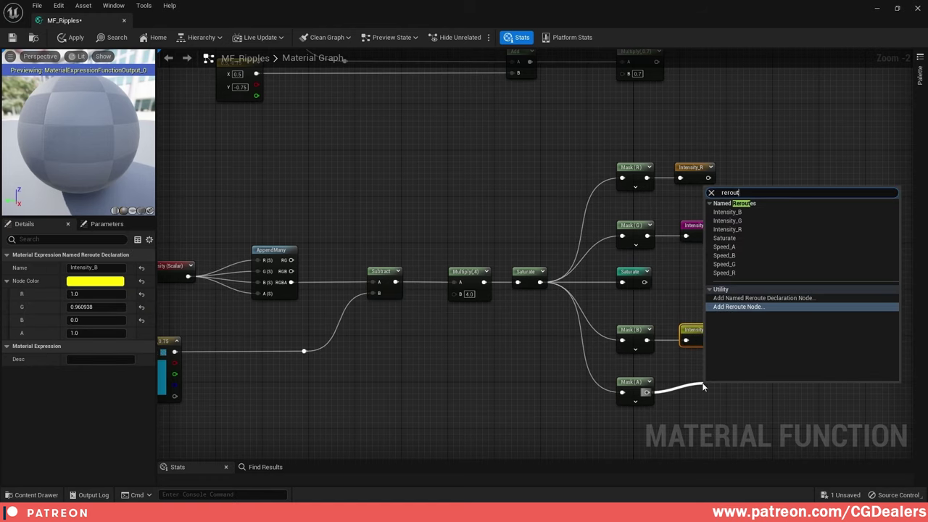
key(Up)
key(Return)
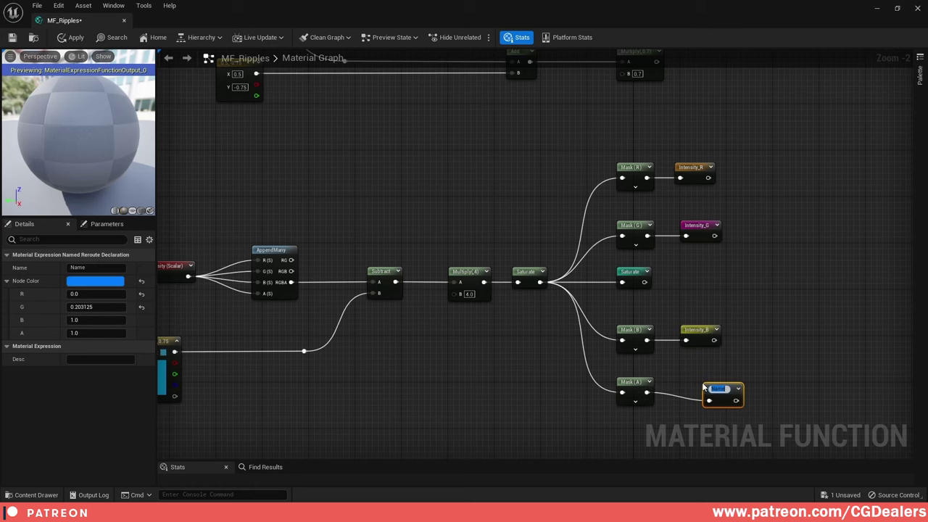
text(Intensity_)
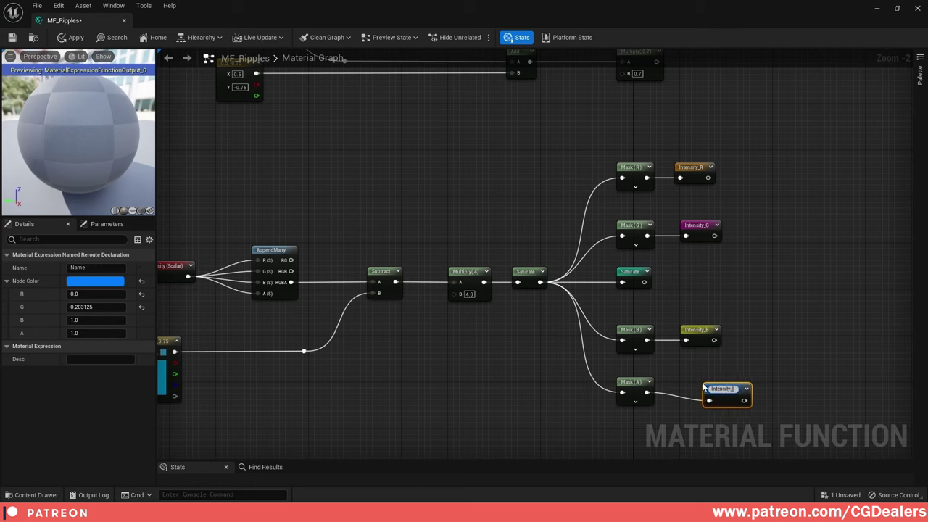
text(A)
key(Return)
drag(716, 394, 704, 389)
drag(819, 116, 704, 422)
key(shift+a)
click(791, 308)
- Add the Speed_R named reroute beside MF_Ripple, connect it to Time, and connect the first UV Multiply to the UV input
right_drag(813, 175, 724, 364)
right_drag(791, 55, 739, 206)
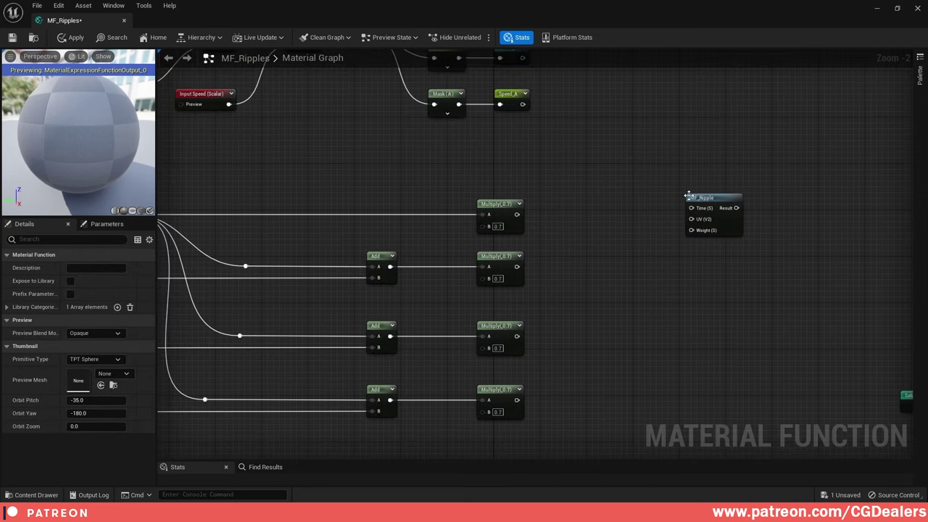
right_drag(647, 133, 630, 202)
right_click(605, 237)
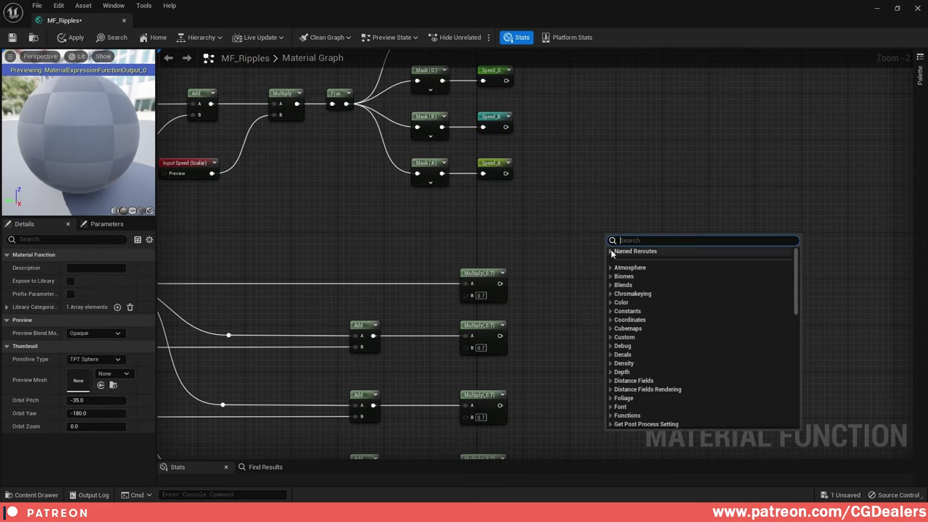
text(speed_r)
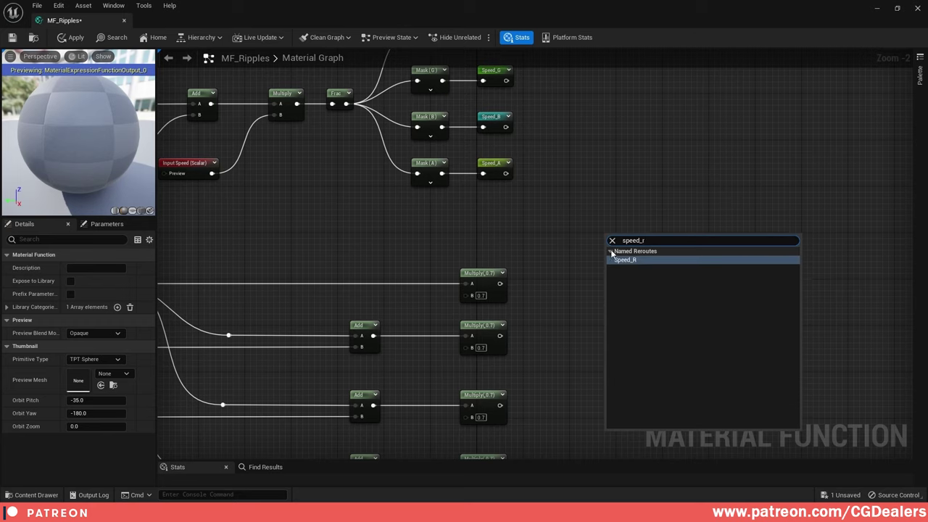
click(626, 263)
drag(634, 249, 676, 279)
drag(605, 201, 675, 263)
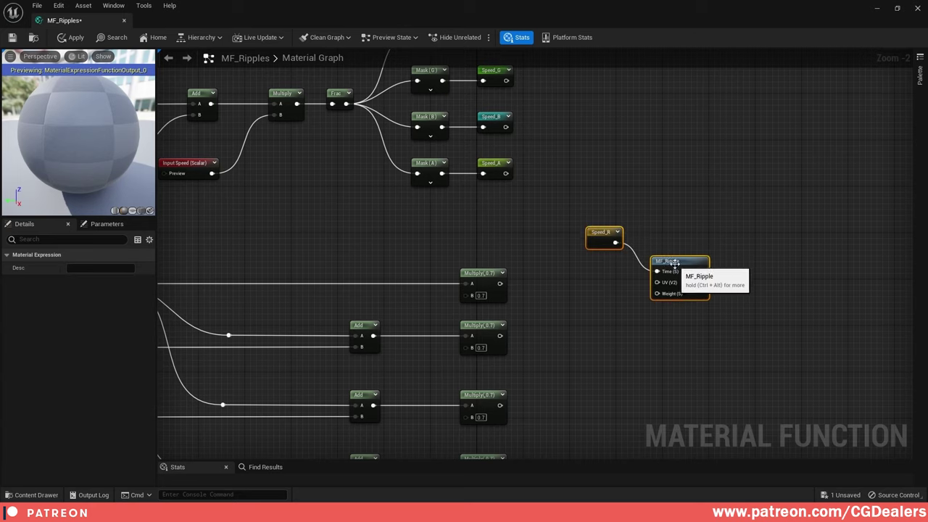
click(604, 317)
drag(500, 283, 657, 282)
- Add the Intensity_R named reroute below Speed_R, connect it to MF_Ripple's Weight input, and move Speed_R closer to the Time input
right_drag(564, 294, 430, 223)
right_click(463, 235)
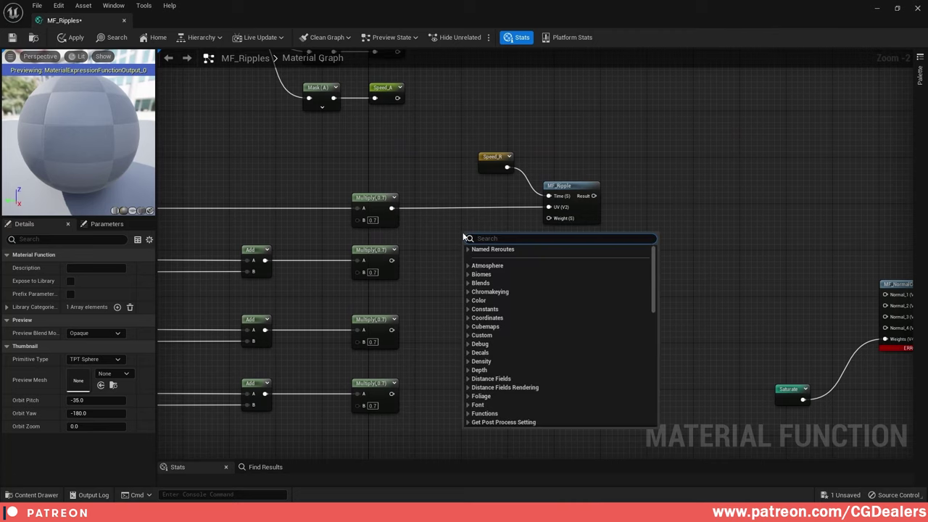
text(Intensity_)
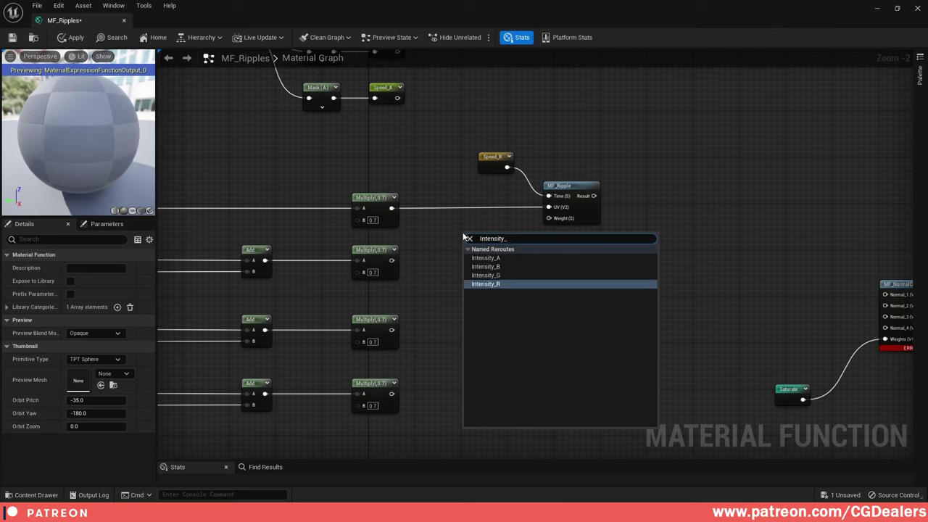
click(502, 284)
drag(496, 247, 491, 228)
drag(492, 166, 490, 183)
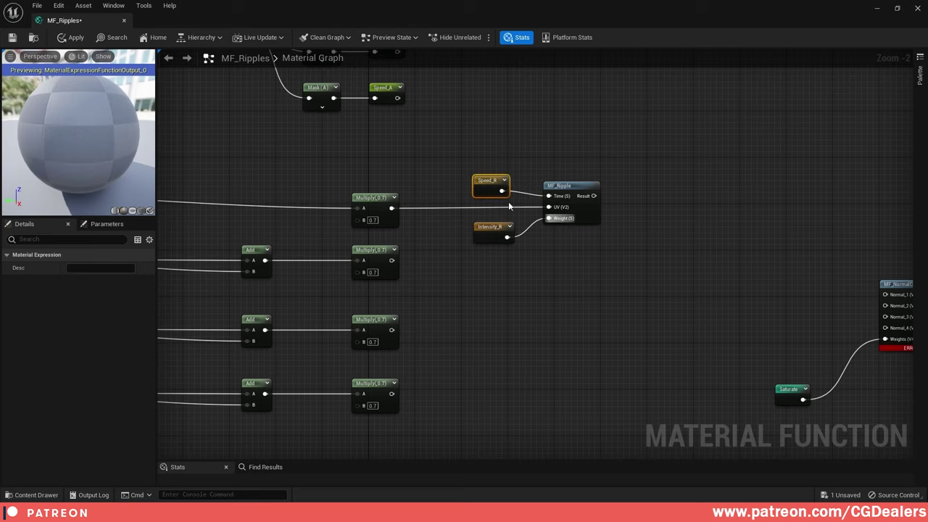
- Duplicate the MF_Ripple function call and place the copy directly below the original
click(591, 289)
right_drag(590, 290, 620, 255)
click(613, 148)
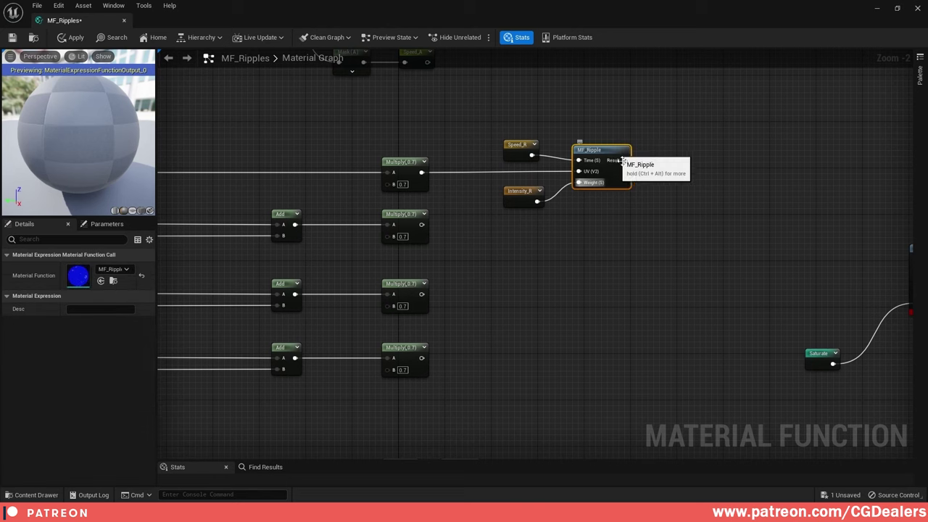
key(ctrl+c)
key(ctrl+v)
drag(660, 229, 611, 208)
right_drag(611, 208, 614, 238)
- Move the first MF_Ripple together with Speed_R and Intensity_R upward, clear of the copied MF_Ripple
click(526, 183)
ctrl+click(613, 196)
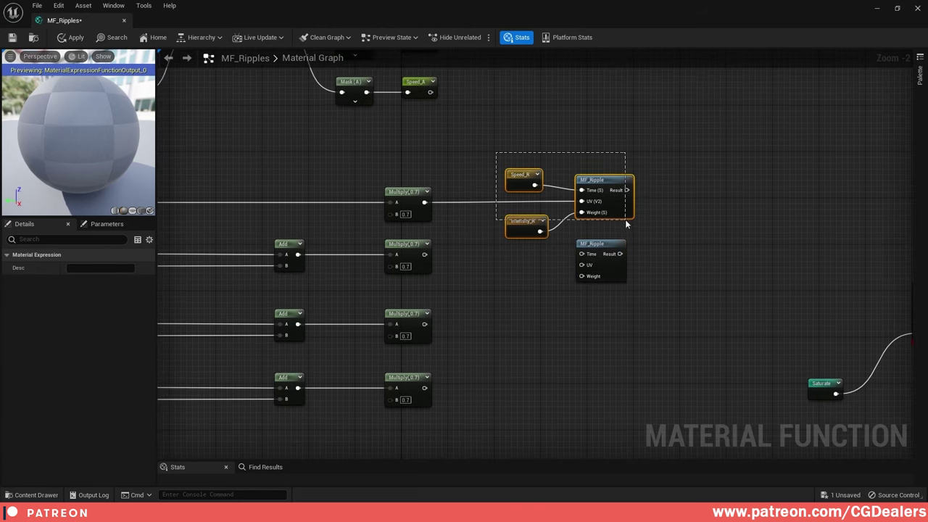
drag(626, 224, 627, 224)
drag(609, 182, 609, 123)
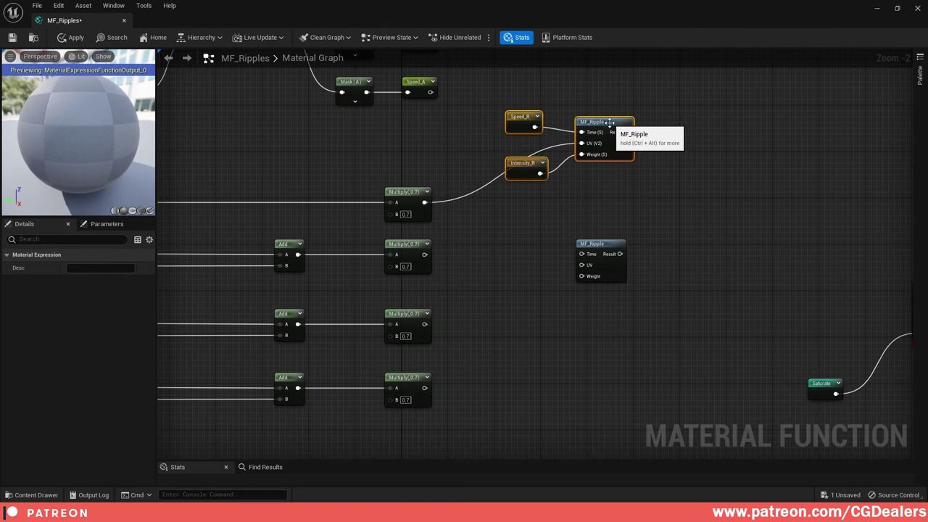
- Insert a reroute point in the first MF_Ripple's UV wire to straighten it, and tuck Intensity_R close beneath the wire
right_drag(609, 123, 660, 168)
double_click(593, 197)
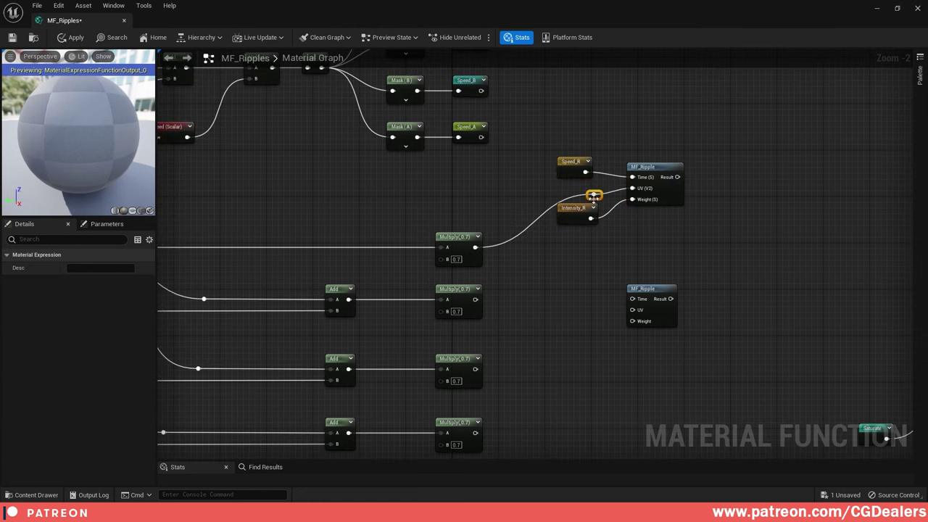
drag(592, 198, 528, 193)
right_drag(634, 211, 612, 196)
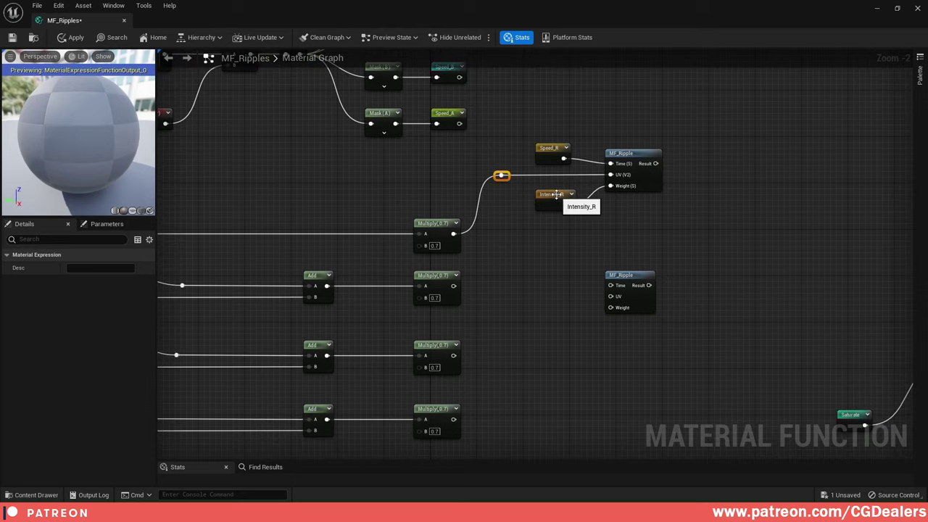
drag(556, 195, 550, 191)
- Connect the second UV Multiply to the second MF_Ripple's UV input and raise that MF_Ripple level with the Multiply
right_drag(666, 231, 658, 185)
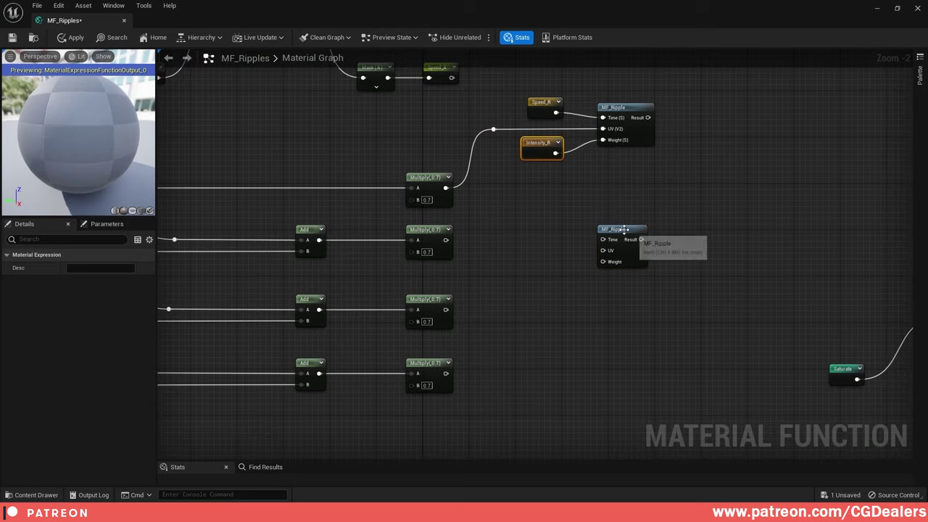
drag(631, 275, 630, 257)
drag(453, 286, 621, 282)
drag(613, 235, 608, 234)
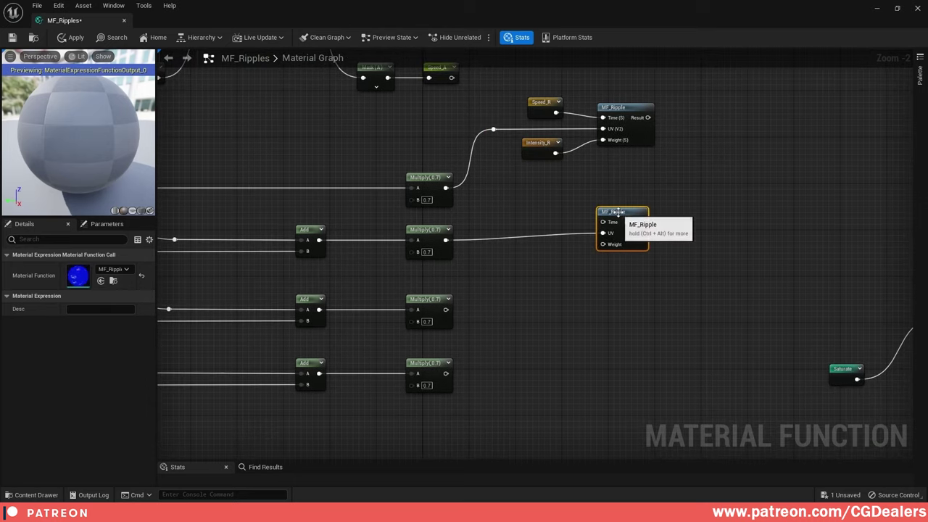
- Add the Speed_G named reroute beside the second MF_Ripple and connect it to the Time input
right_click(540, 215)
text(speed_)
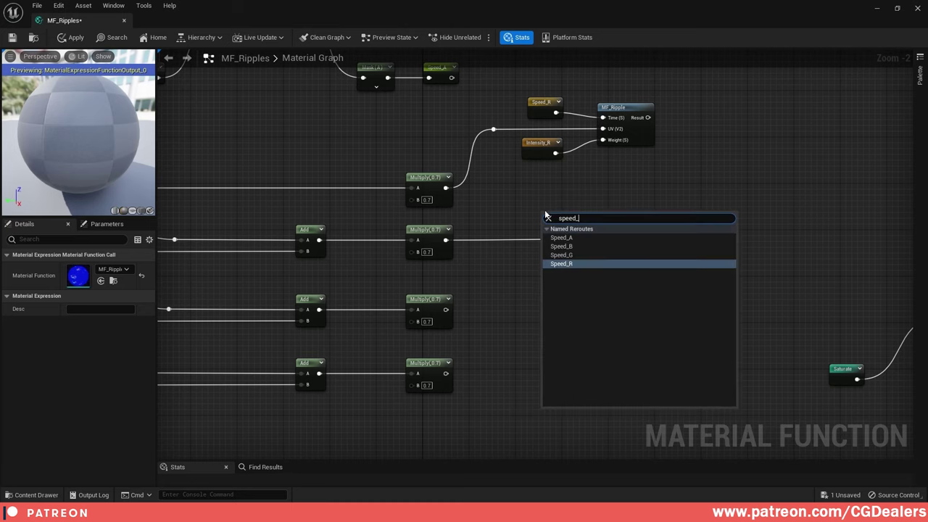
click(561, 255)
right_drag(536, 167, 474, 218)
drag(508, 276, 541, 278)
drag(487, 264, 476, 262)
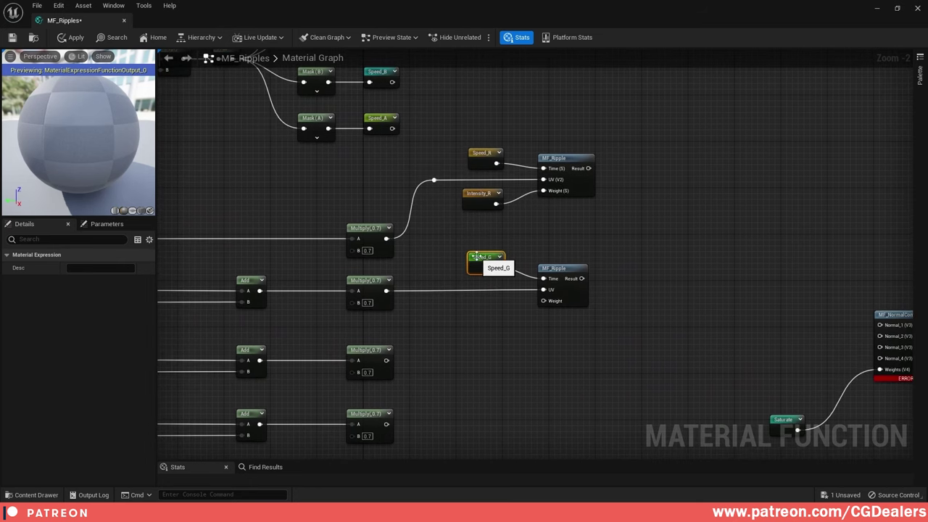
- Add the Intensity_G named reroute below Speed_G and connect it to the second MF_Ripple's Weight input
right_drag(480, 339, 491, 281)
right_click(491, 280)
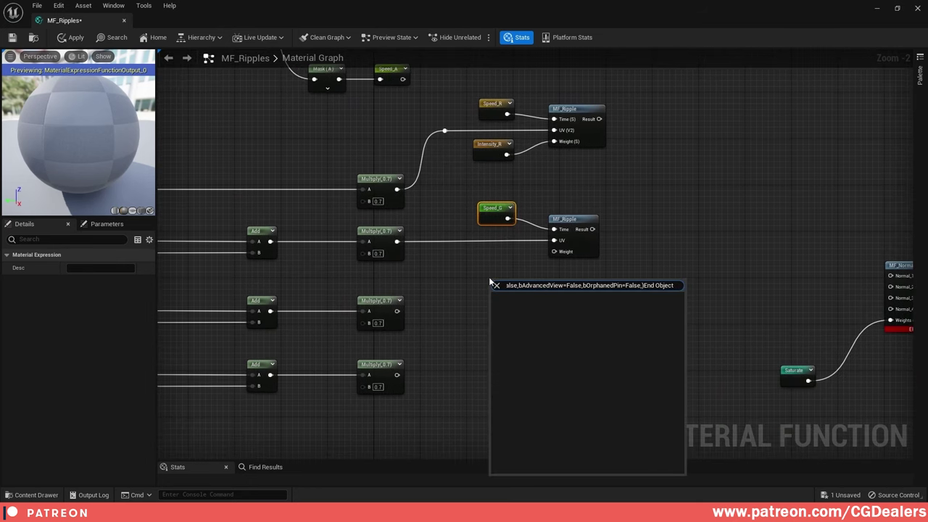
text(intensity)
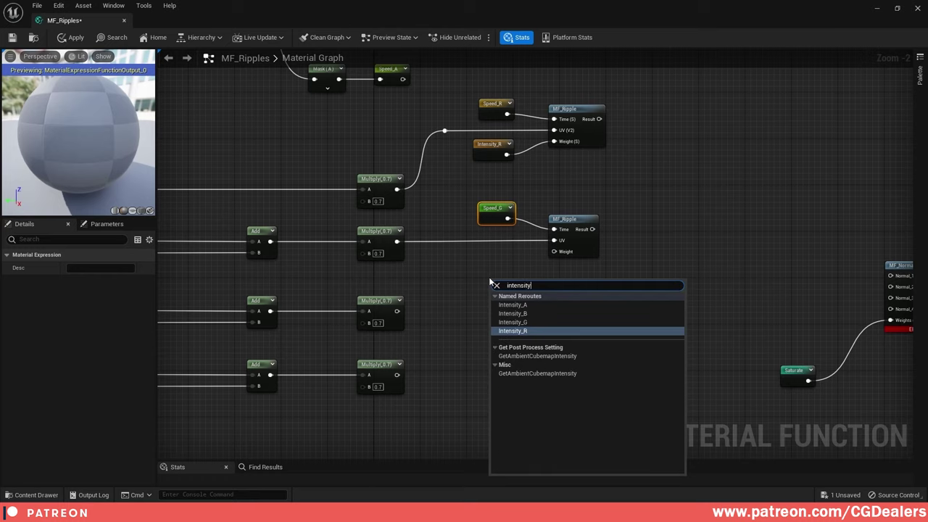
text(_)
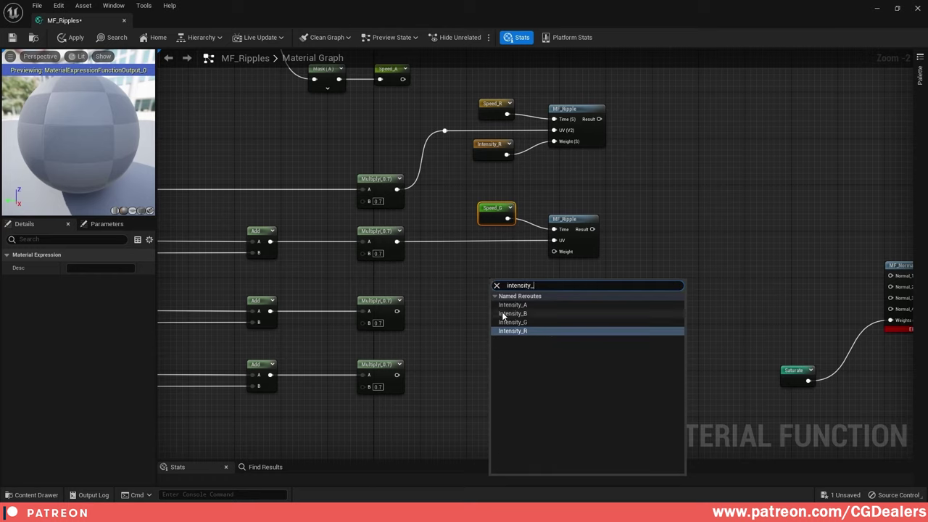
click(525, 322)
drag(517, 289, 552, 254)
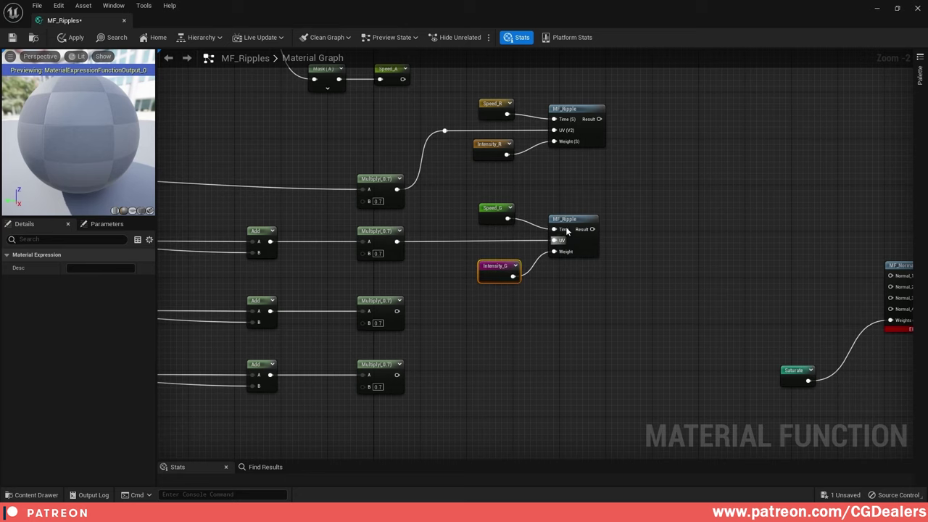
- Make two more copies of MF_Ripple, align one with the third UV Multiply and connect that Multiply to its UV input
click(571, 221)
right_drag(631, 277, 684, 232)
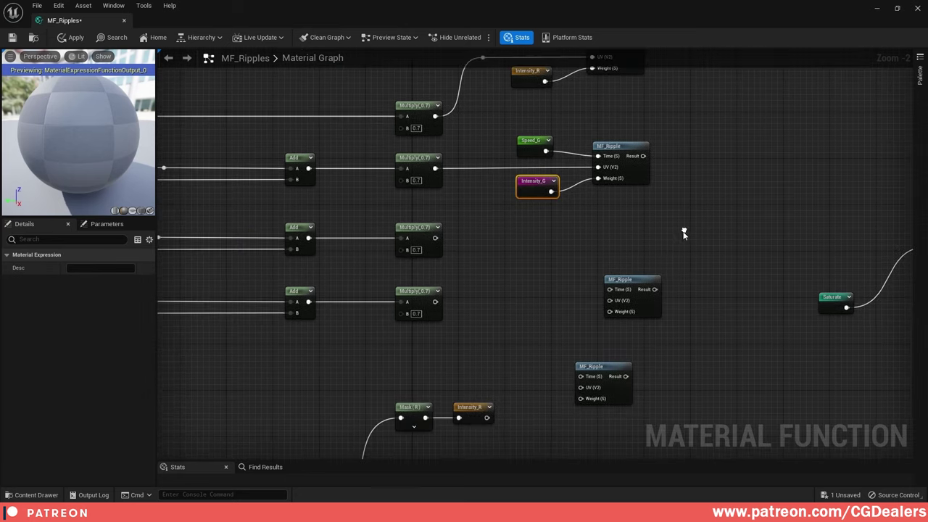
drag(626, 282, 615, 226)
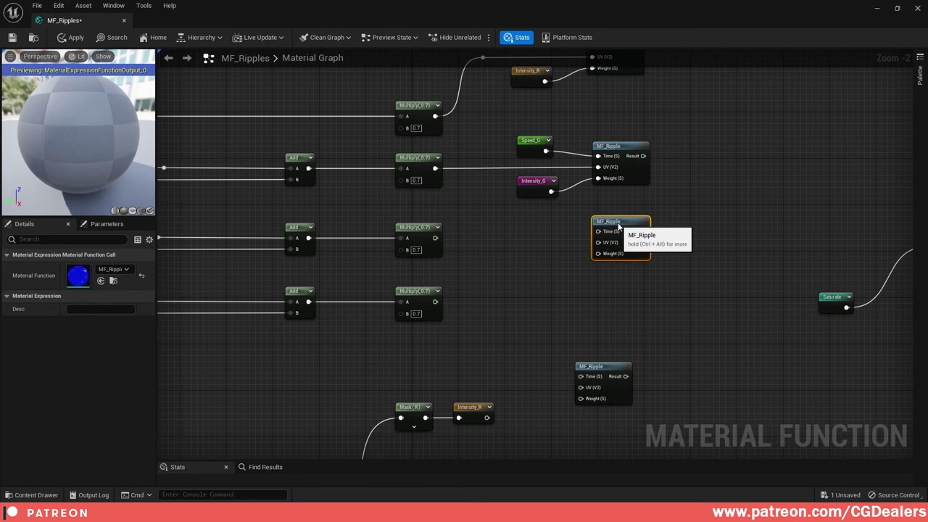
drag(434, 239, 599, 242)
right_drag(602, 243, 616, 245)
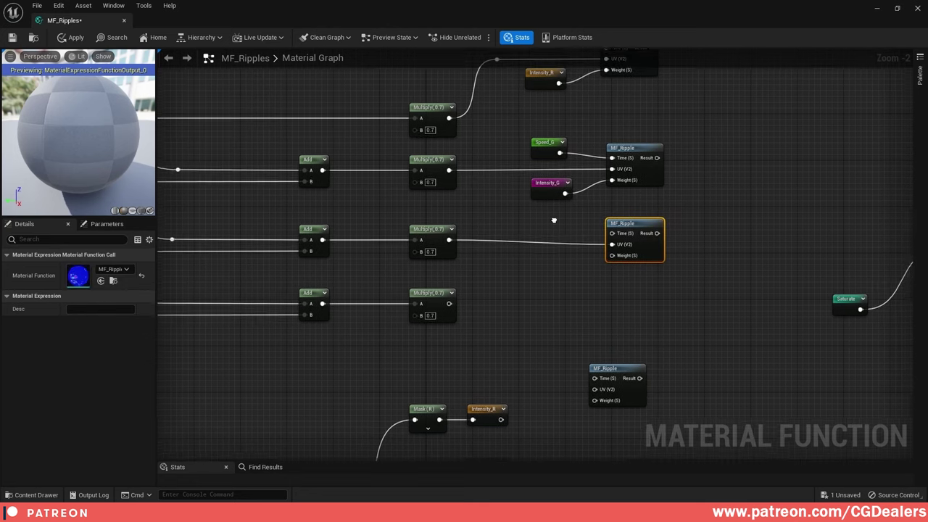
drag(638, 220, 633, 221)
right_drag(609, 127, 604, 162)
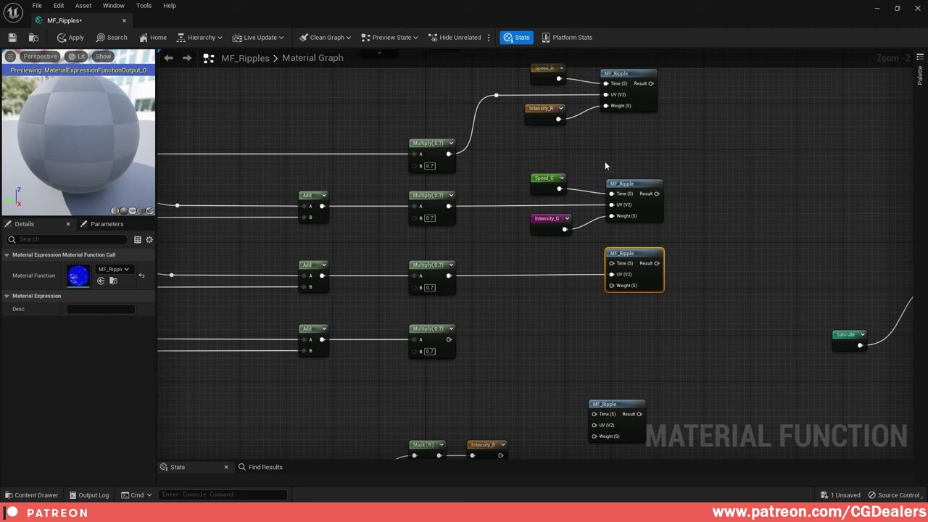
- Space out the UV rows by moving the third and fourth rows down, and then the fourth row a little further
drag(516, 164, 671, 218)
scroll(595, 256, down, 2)
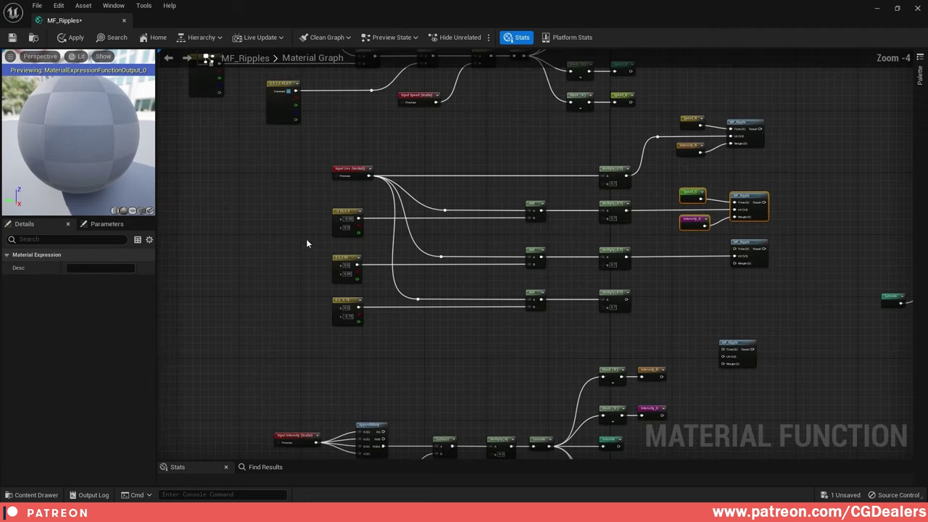
drag(313, 245, 782, 321)
drag(751, 251, 750, 261)
click(760, 302)
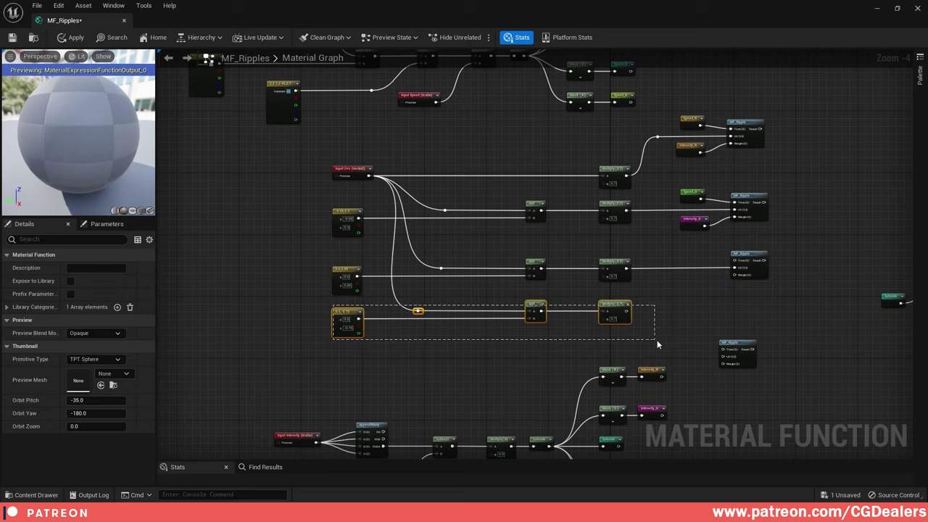
drag(657, 345, 657, 344)
drag(617, 310, 616, 323)
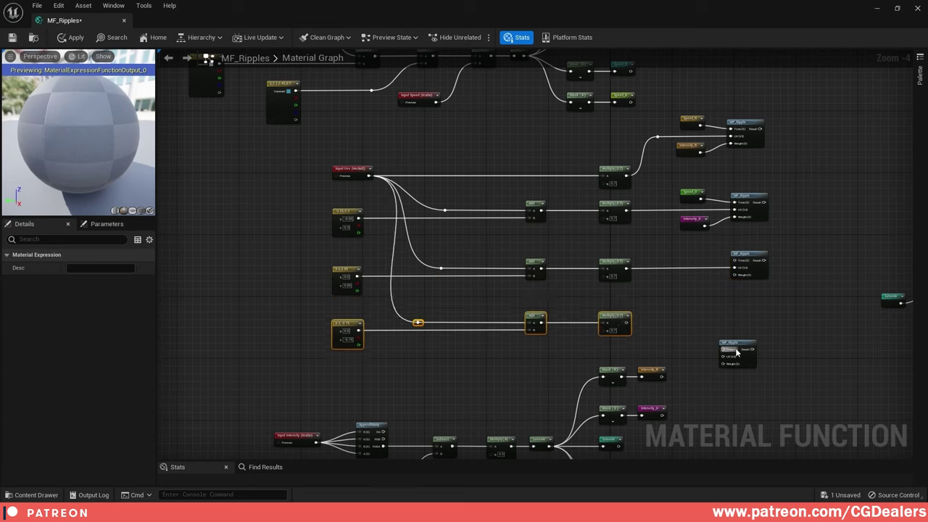
- Place the fourth MF_Ripple in line with the fourth UV Multiply and connect the Multiply to its UV input
drag(736, 354, 749, 321)
scroll(762, 325, up, 3)
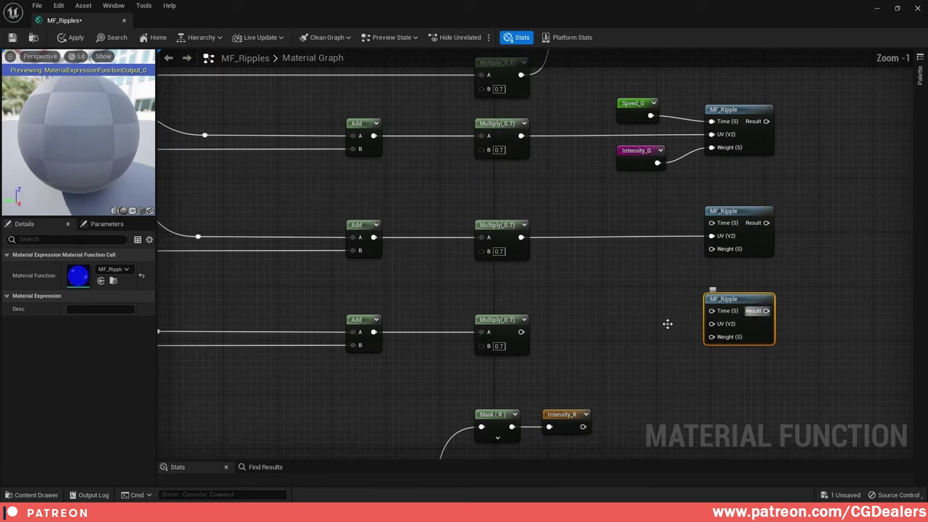
drag(521, 333, 740, 310)
- Add the Intensity_B named reroute, connect it to the third MF_Ripple's Weight input, and place it below the UV wire
right_drag(613, 197, 515, 228)
right_click(509, 227)
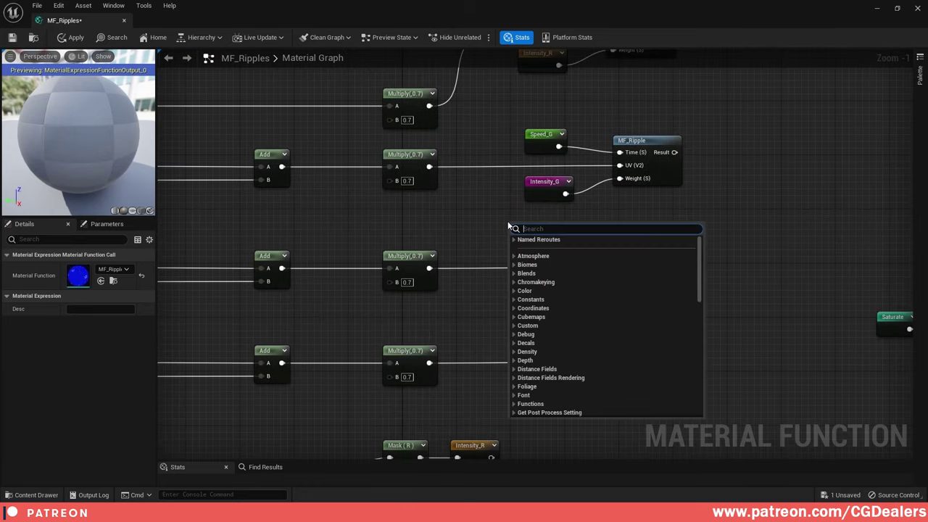
text(intensity)
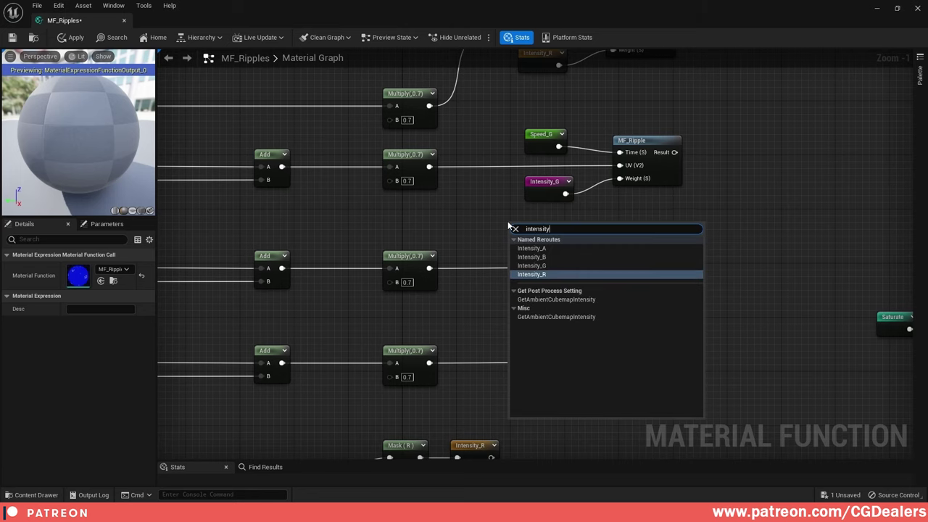
text(_)
click(558, 256)
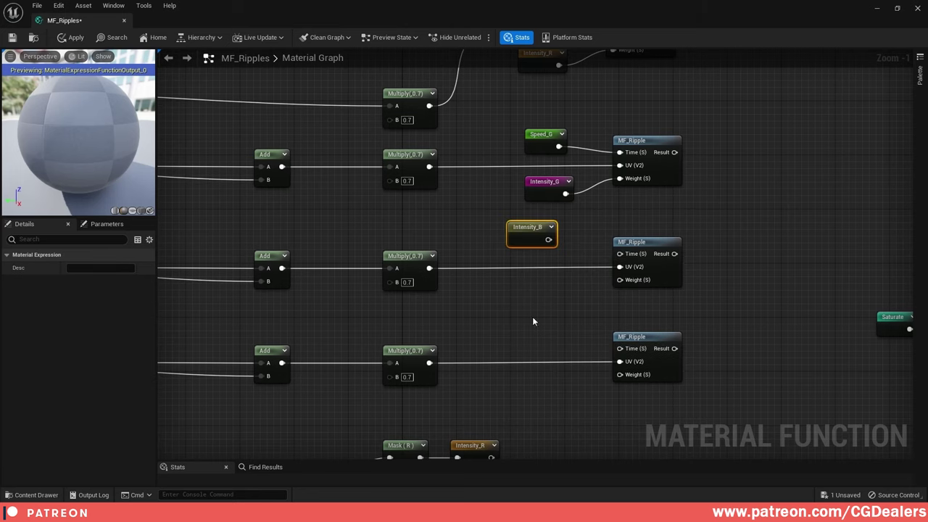
drag(549, 239, 544, 288)
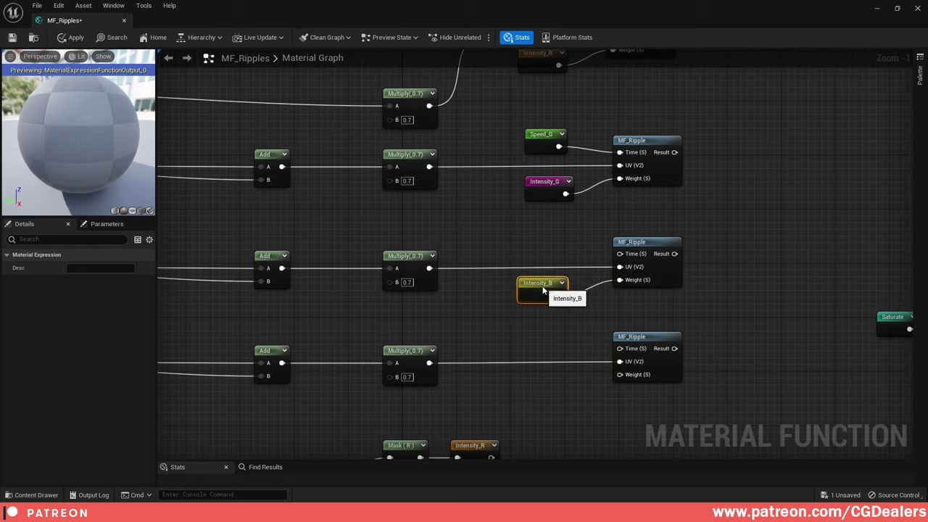
- Add the Intensity_A named reroute beside the fourth MF_Ripple and connect it to the Weight input
right_click(540, 338)
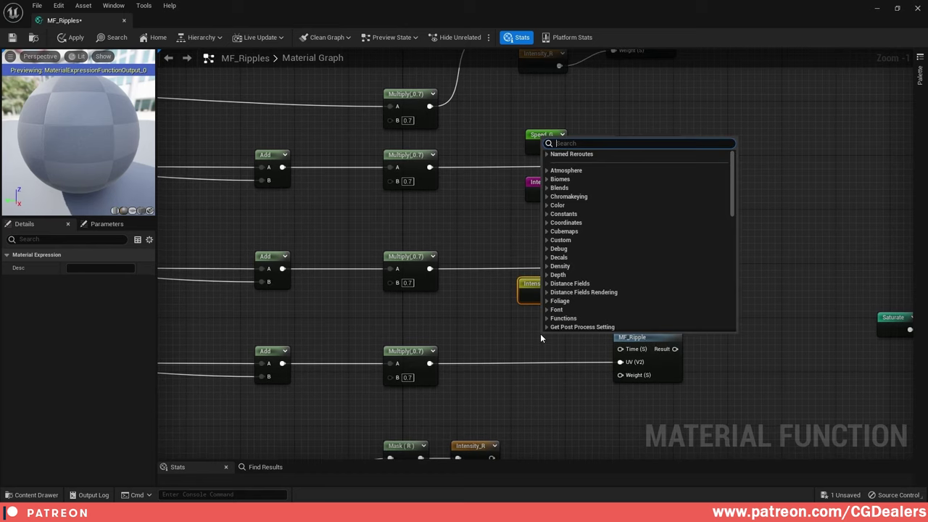
text(intesity)
key(ctrl+a)
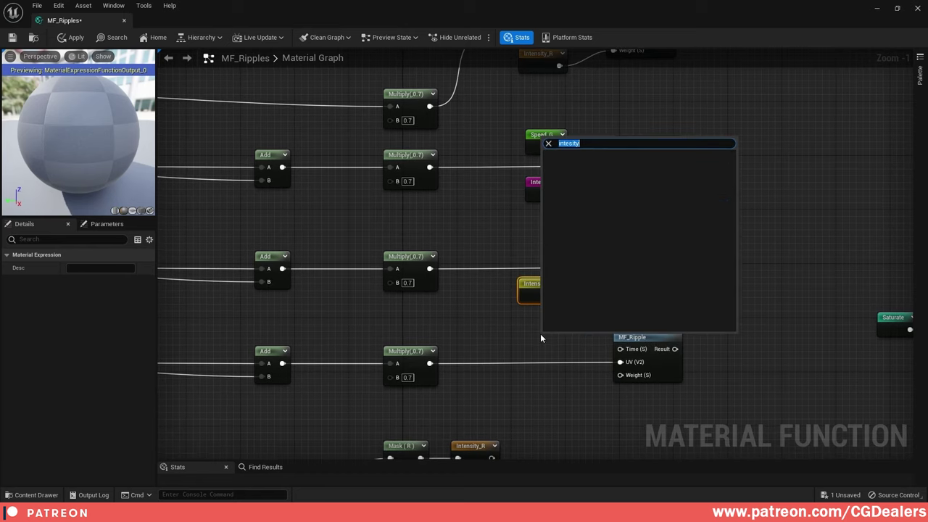
key(BackSpace)
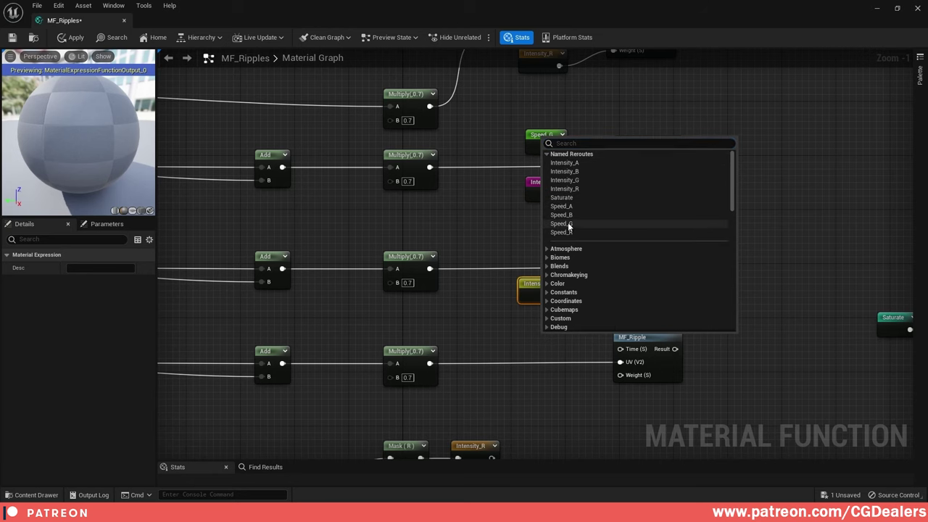
click(567, 163)
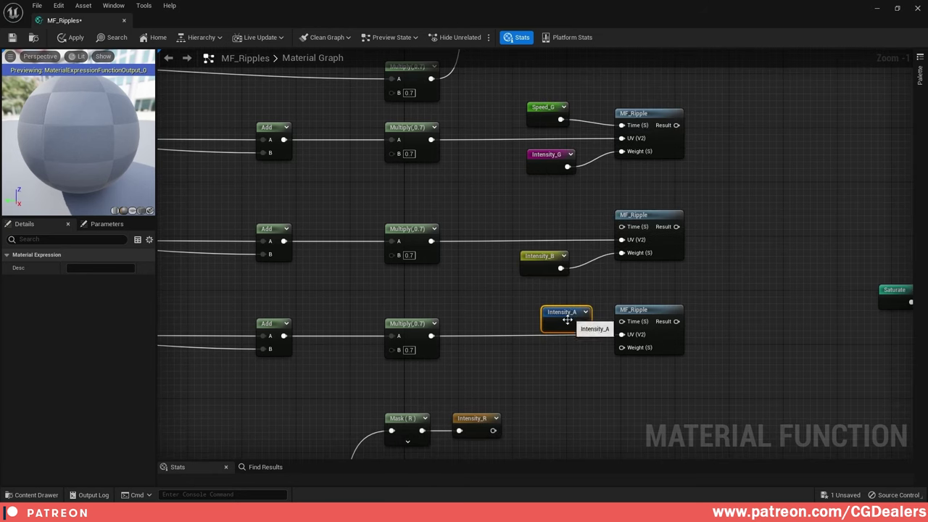
drag(593, 326, 622, 348)
- Align all the Speed and Intensity named reroutes in front of the MF_Ripple calls along their left edges
scroll(516, 253, down, 2)
drag(513, 136, 549, 334)
right_drag(547, 183, 542, 256)
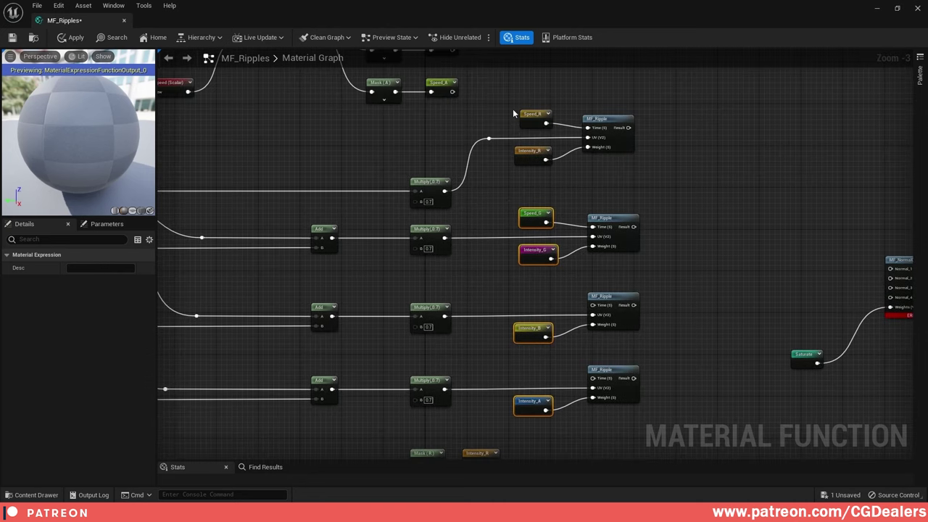
drag(513, 100, 544, 408)
key(shift+a)
click(550, 366)
- Add the Speed_B named reroute above the third MF_Ripple's UV wire and connect it to that call's Time input
right_drag(548, 354, 548, 320)
scroll(531, 243, up, 1)
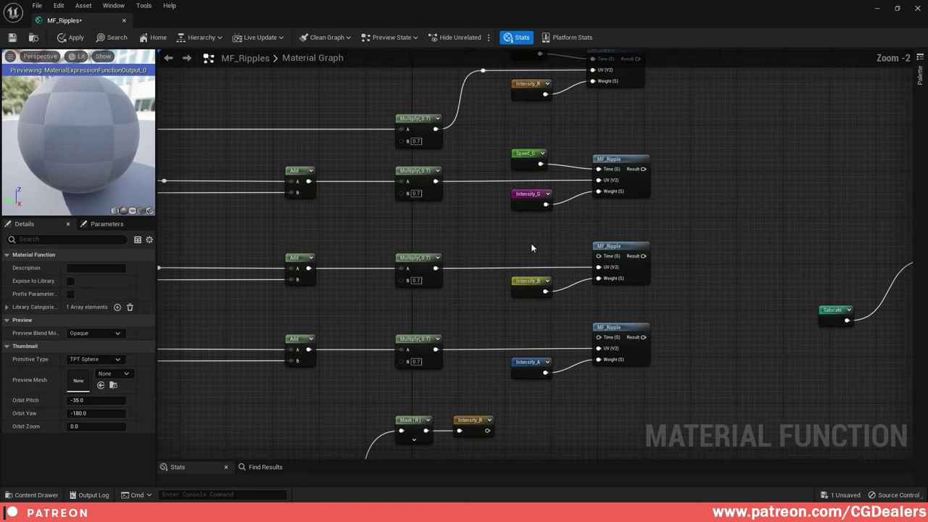
right_click(531, 243)
text(speed_b)
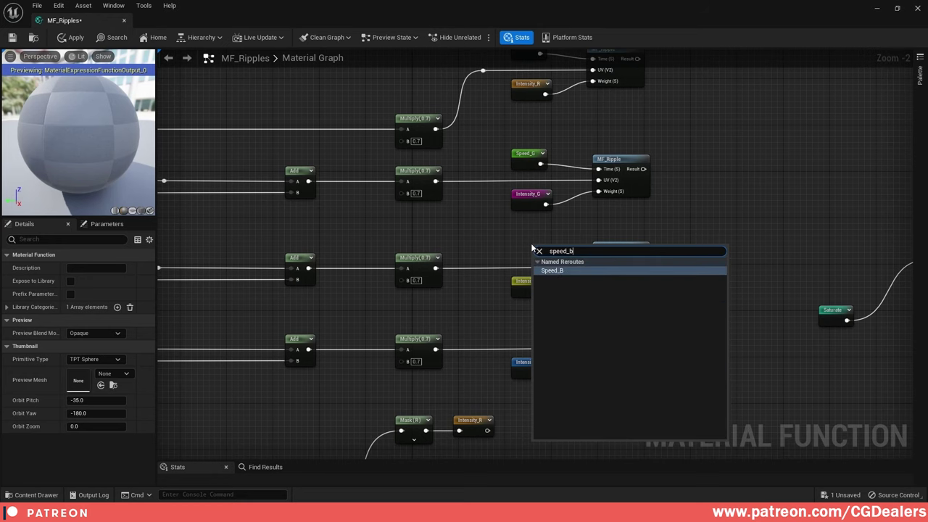
key(Return)
drag(538, 250, 599, 256)
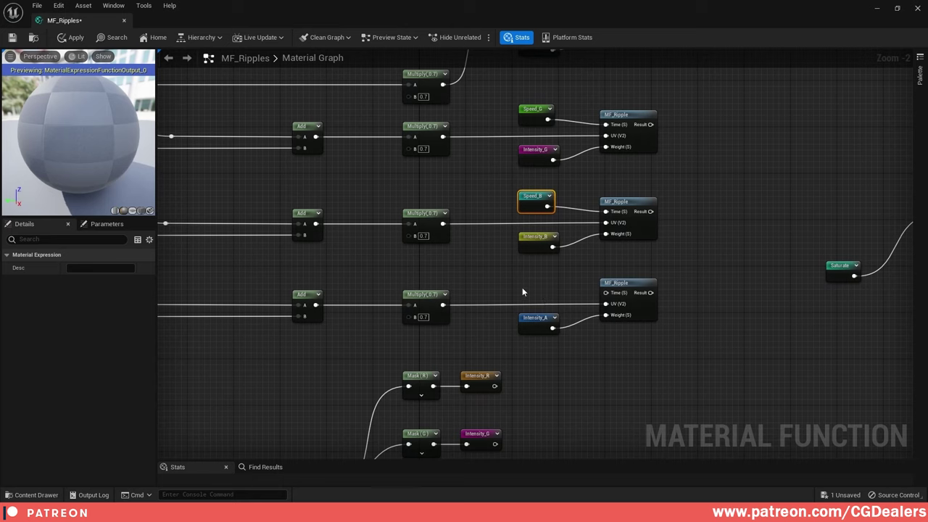
- Add a second Intensity_A named reroute above the fourth MF_Ripple's UV wire and connect it to the Time input
right_click(541, 273)
key(Escape)
right_click(542, 273)
text(in)
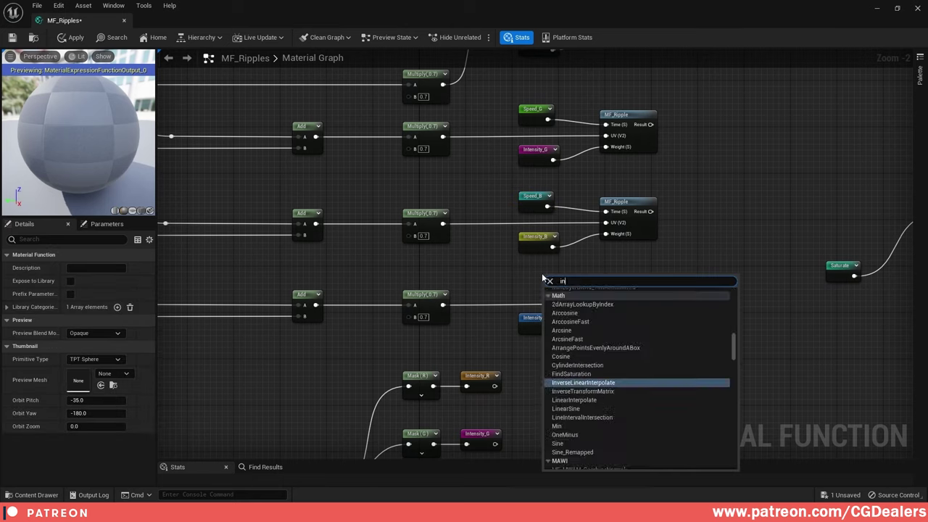
text(te)
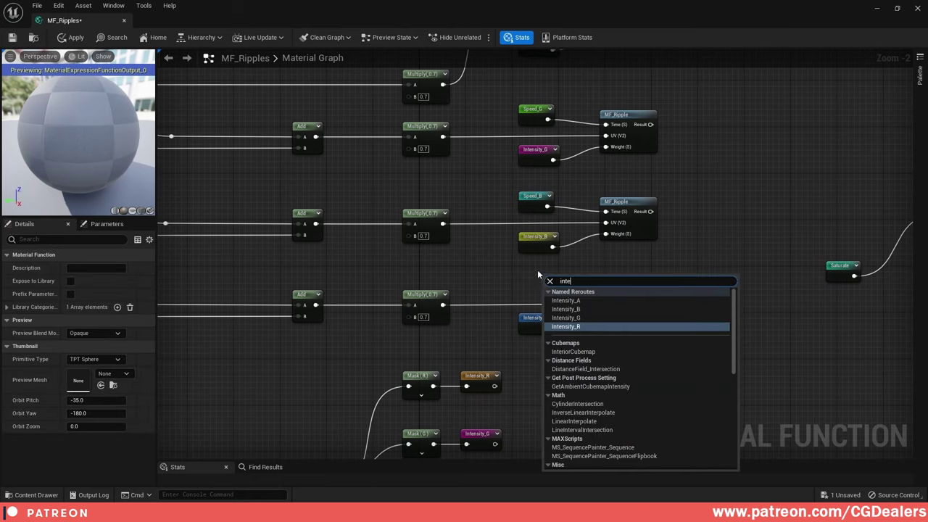
click(570, 300)
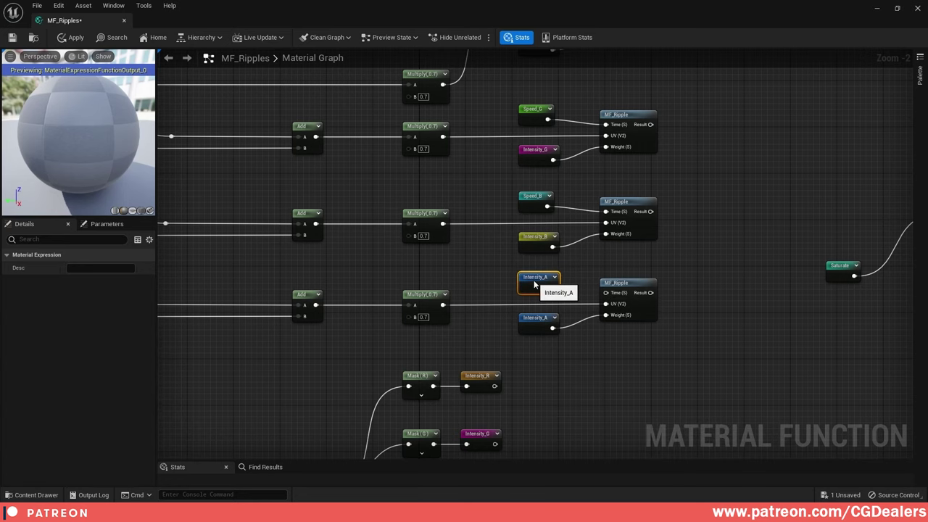
drag(553, 288, 606, 293)
click(766, 281)
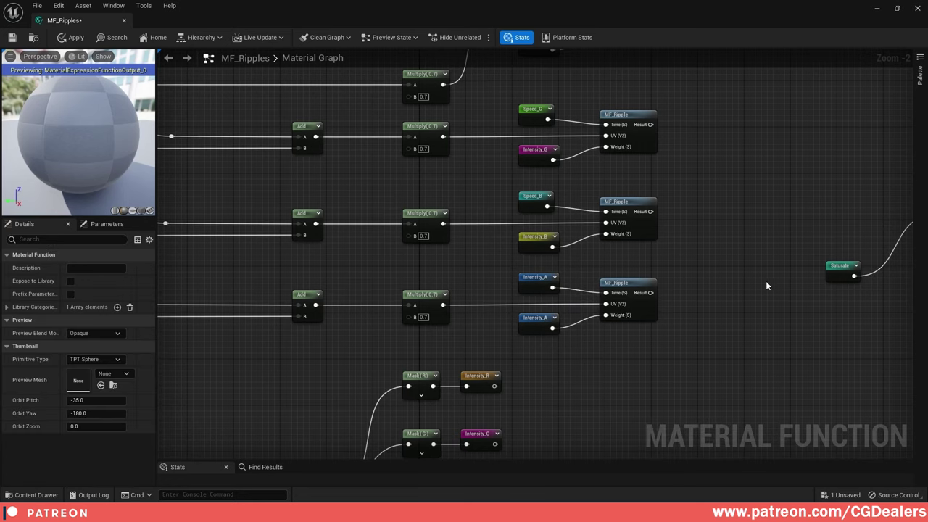
- Connect the Results of the four MF_Ripple calls, in order, to MF_NormalCombine's Normal_1 through Normal_4 inputs
right_drag(766, 281, 611, 288)
right_drag(707, 128, 622, 143)
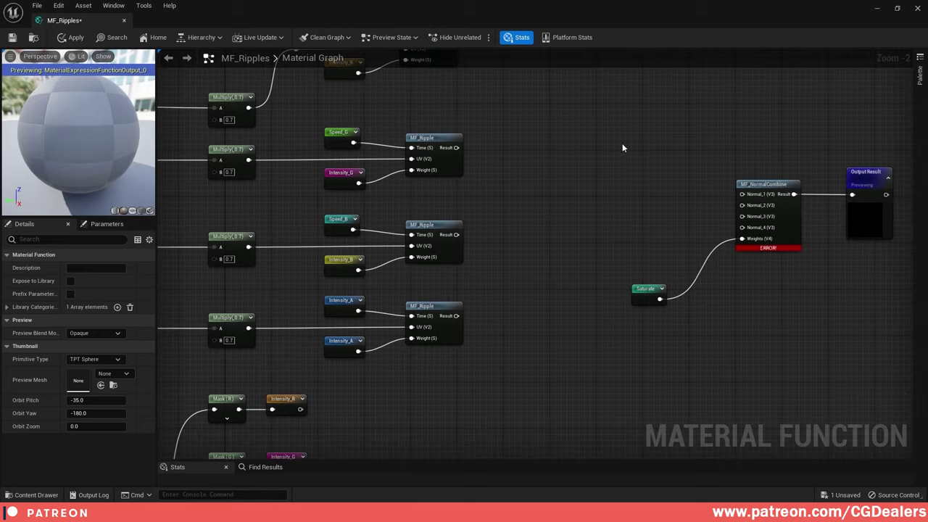
drag(623, 144, 782, 321)
click(701, 208)
right_drag(545, 122, 535, 170)
drag(440, 86, 735, 243)
drag(446, 196, 734, 254)
drag(447, 283, 733, 264)
drag(447, 364, 733, 277)
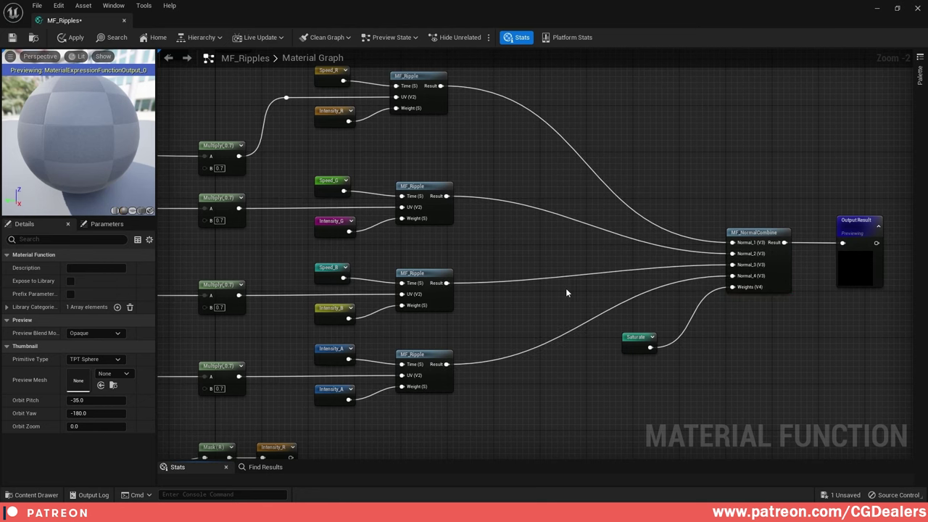
- Check the finished ripple graph and save the MF_Ripples material function
scroll(501, 179, down, 2)
scroll(496, 182, down, 2)
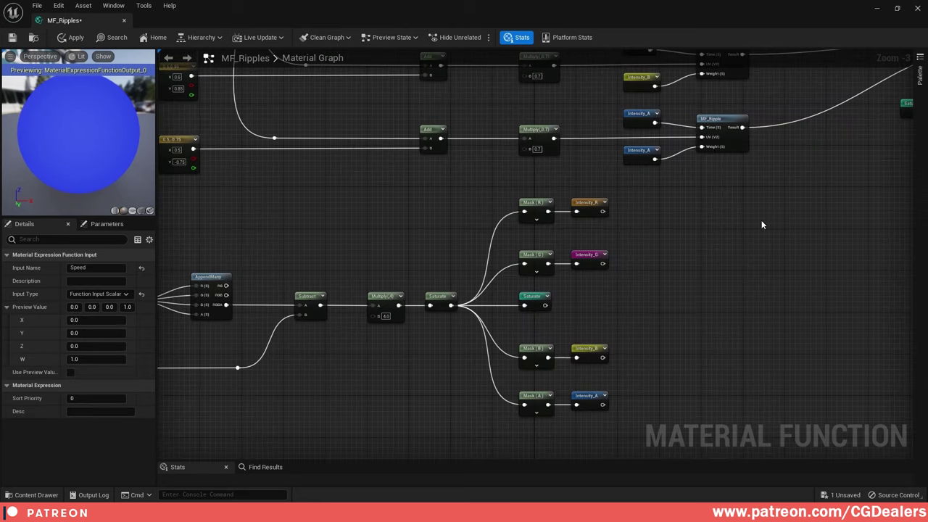
right_drag(762, 219, 492, 357)
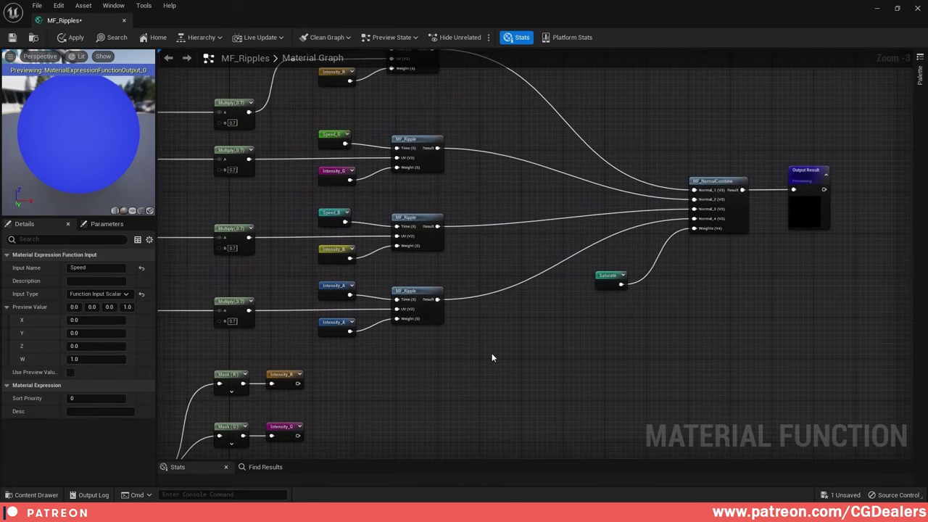
click(12, 38)
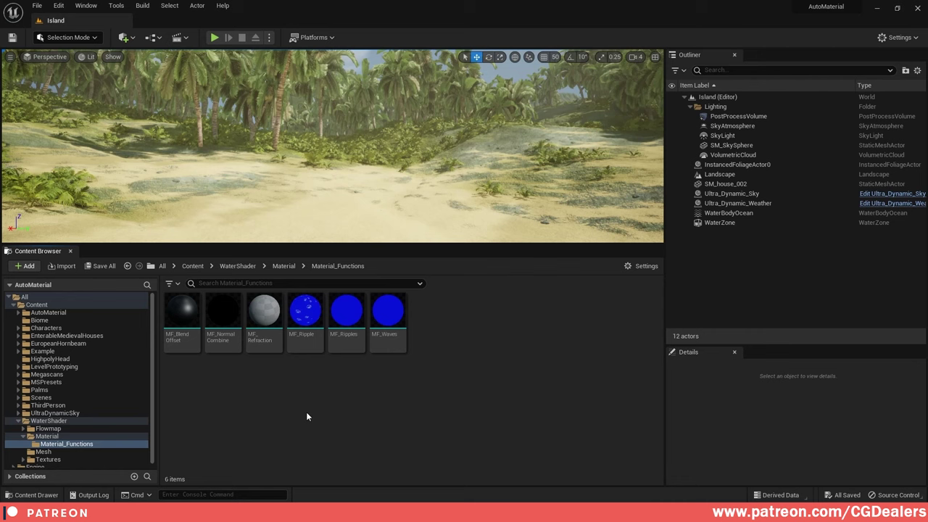
- Create a material function named MF_WaterColor in the Material_Functions folder and open it for editing
right_click(306, 411)
mouse_move(339, 312)
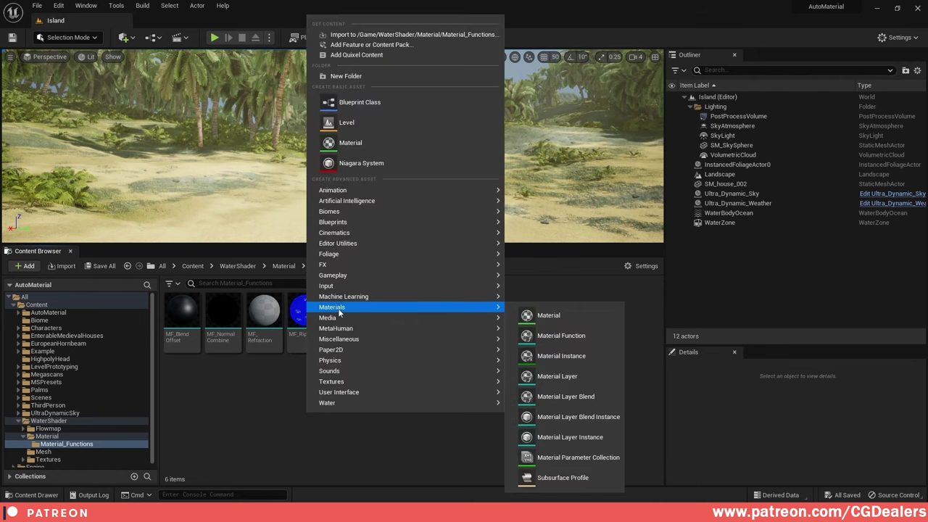
click(560, 335)
text(MF_WaterColor)
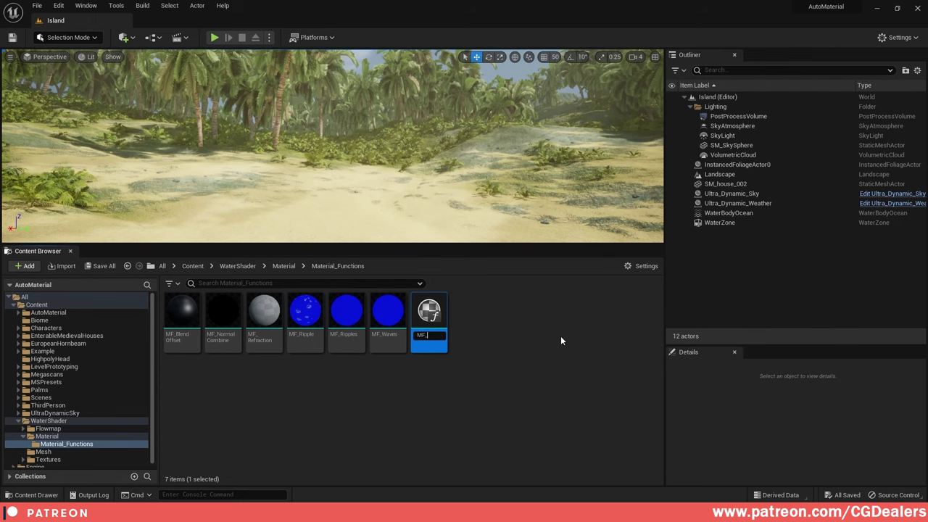
key(Return)
double_click(429, 318)
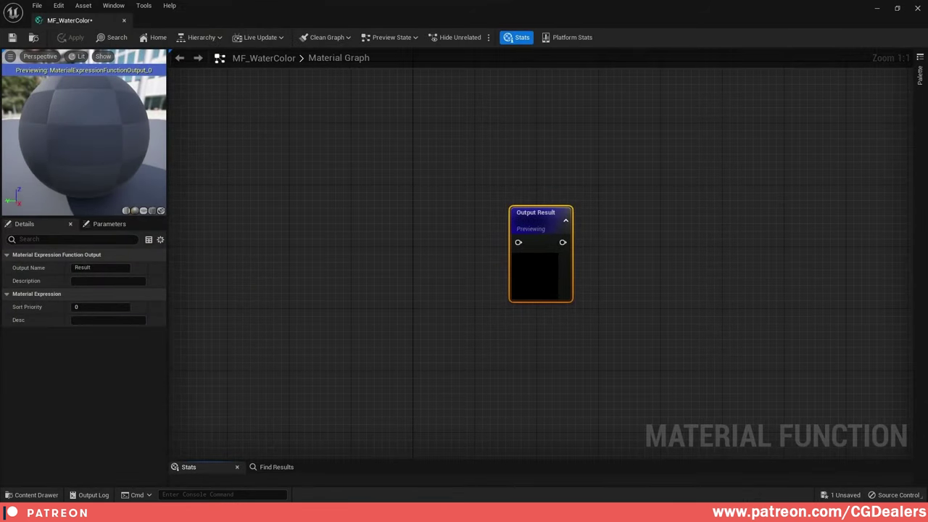
- Add a SceneDepth node in an empty area of the graph, well to the left of the Output Result
click(593, 151)
right_drag(354, 160, 758, 190)
right_drag(421, 169, 604, 185)
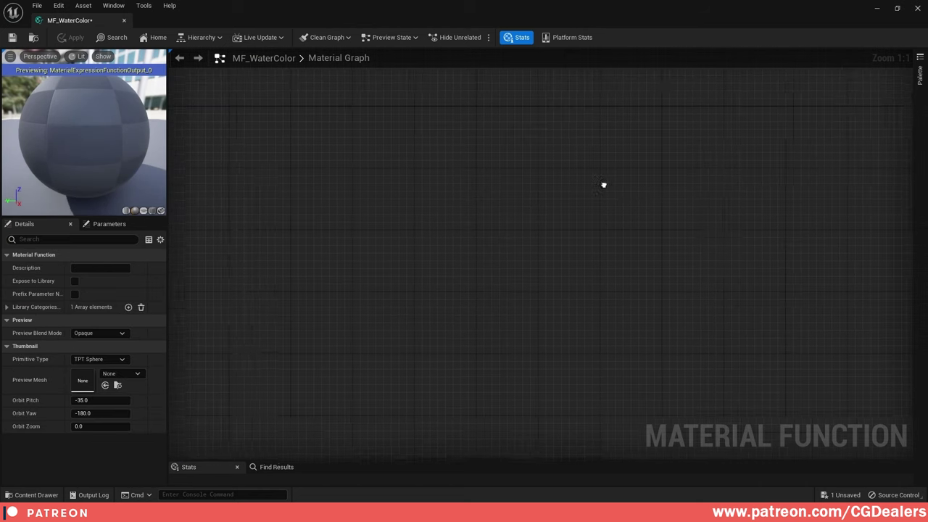
right_drag(449, 168, 650, 203)
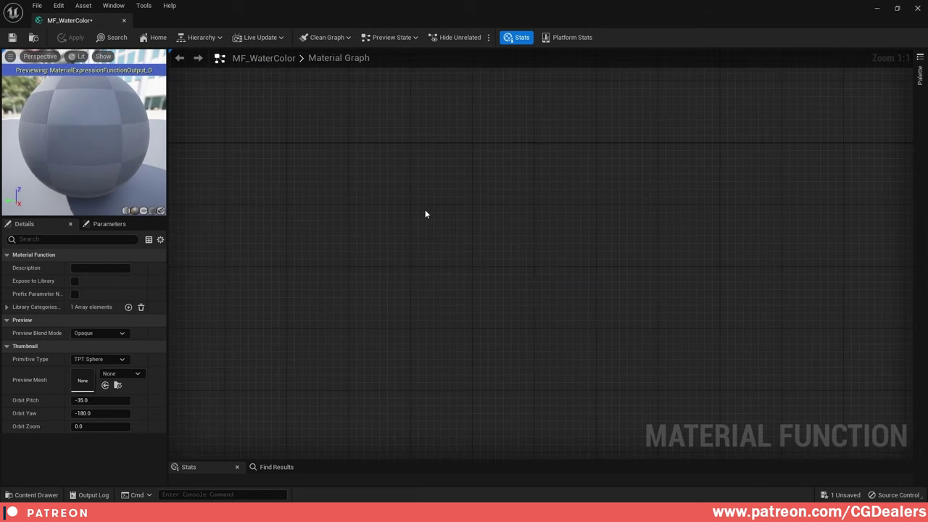
right_click(355, 225)
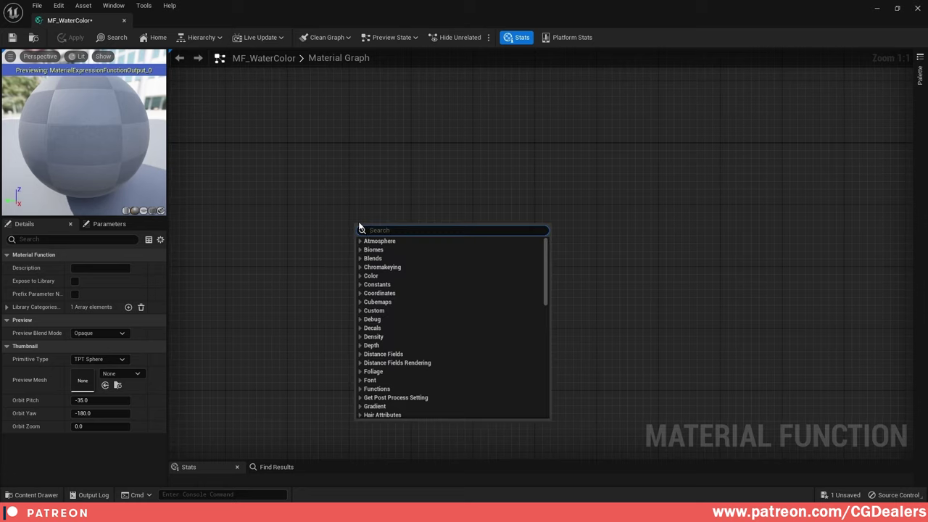
text(scene dep)
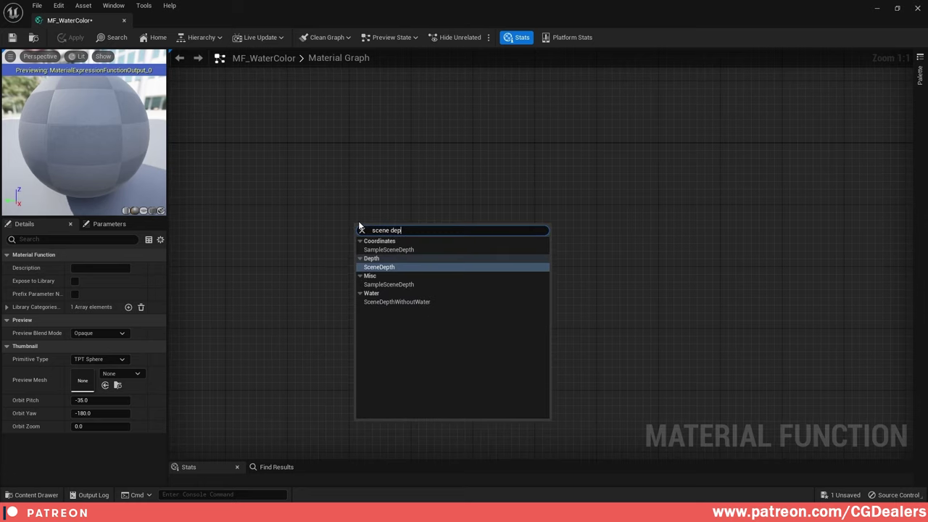
text(th)
key(Return)
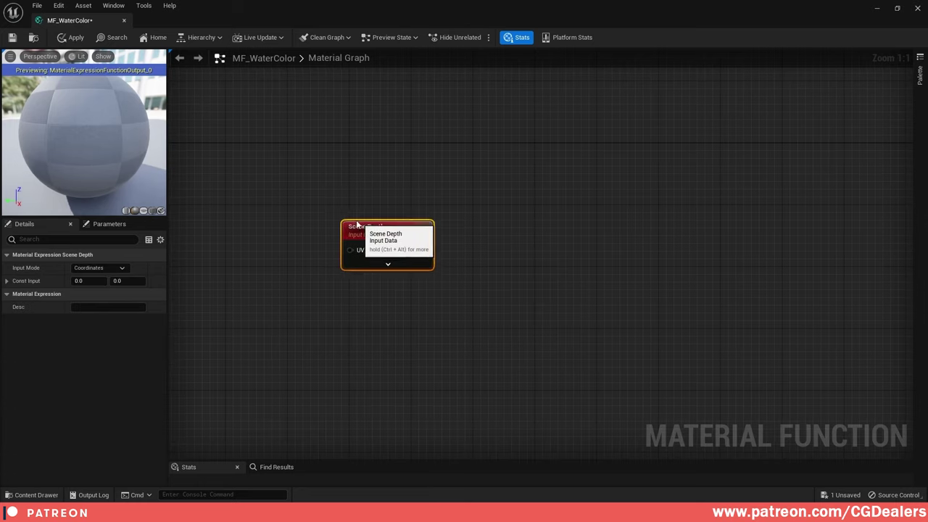
drag(361, 227, 318, 210)
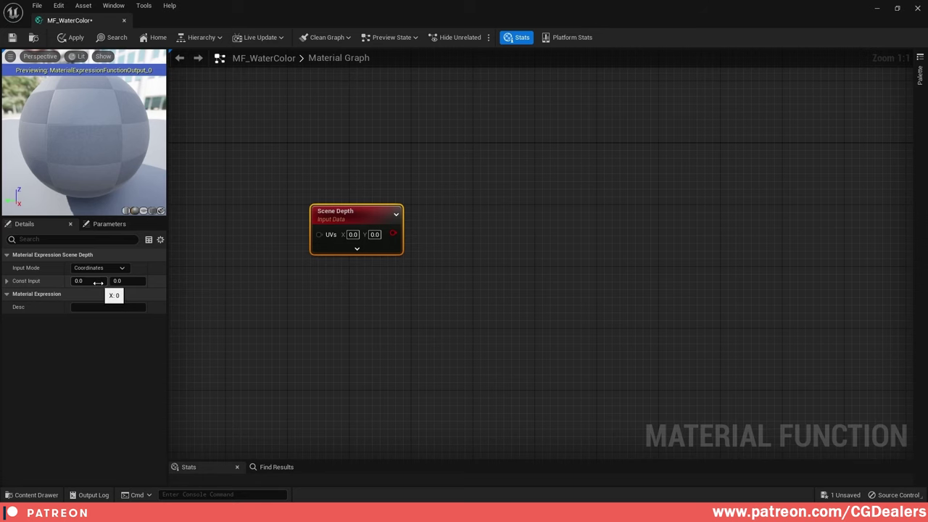
- Add a PixelDepth node below Scene Depth and align the two nodes along their left edges
right_drag(339, 299, 447, 300)
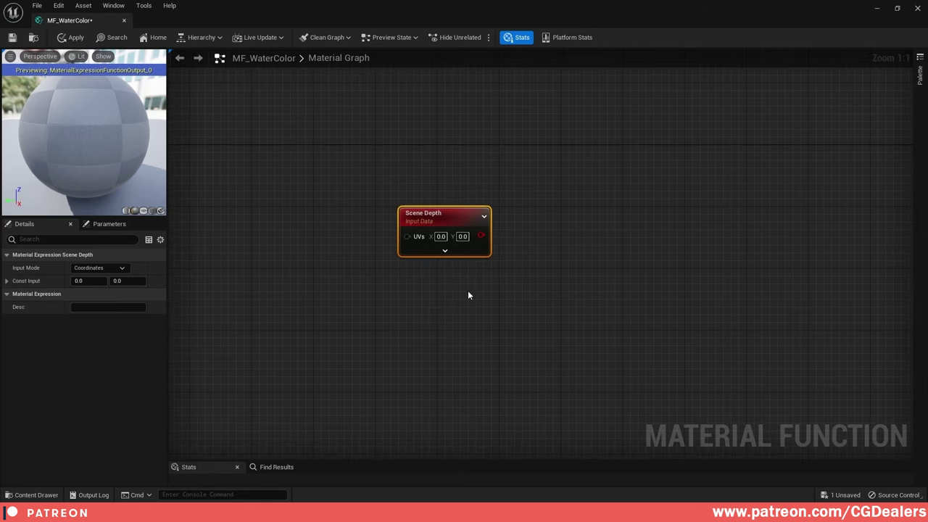
right_click(468, 295)
text(pixel de)
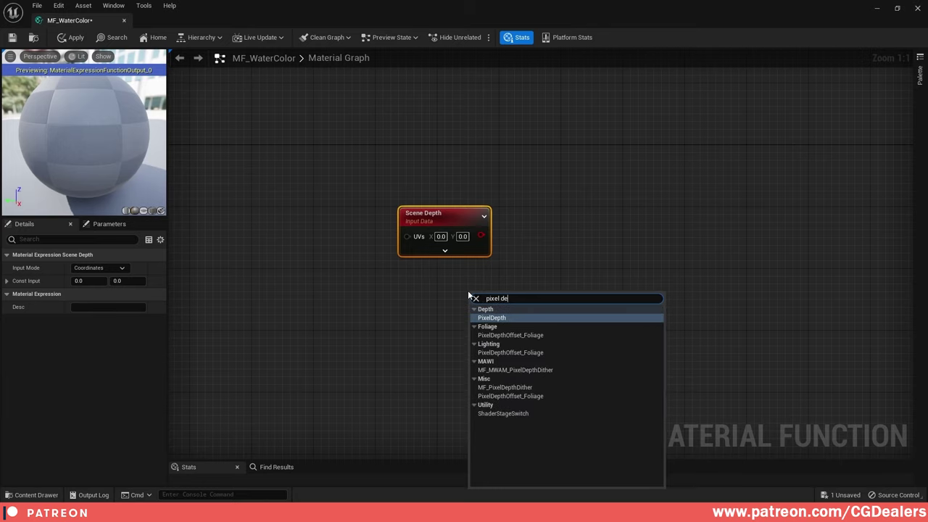
text(pth)
key(Return)
drag(483, 297, 430, 278)
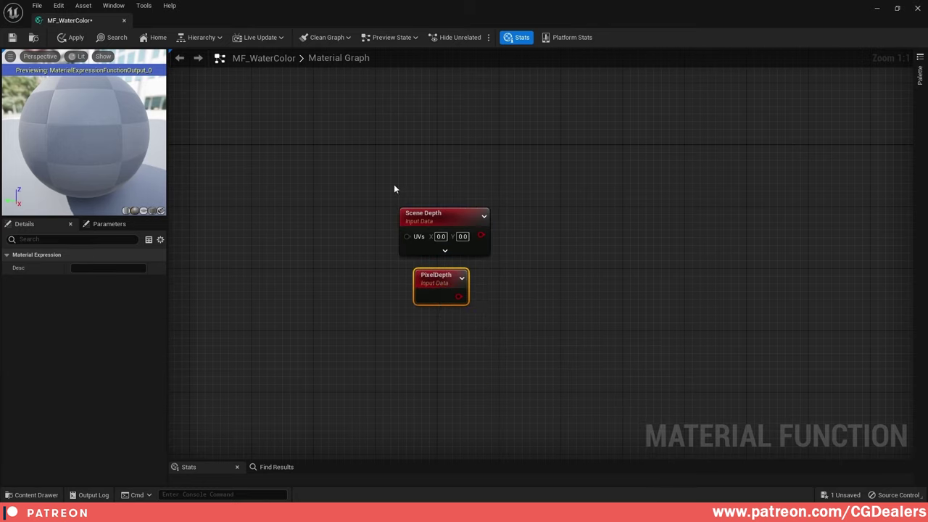
key(shift+a)
drag(394, 185, 430, 290)
click(464, 285)
click(578, 283)
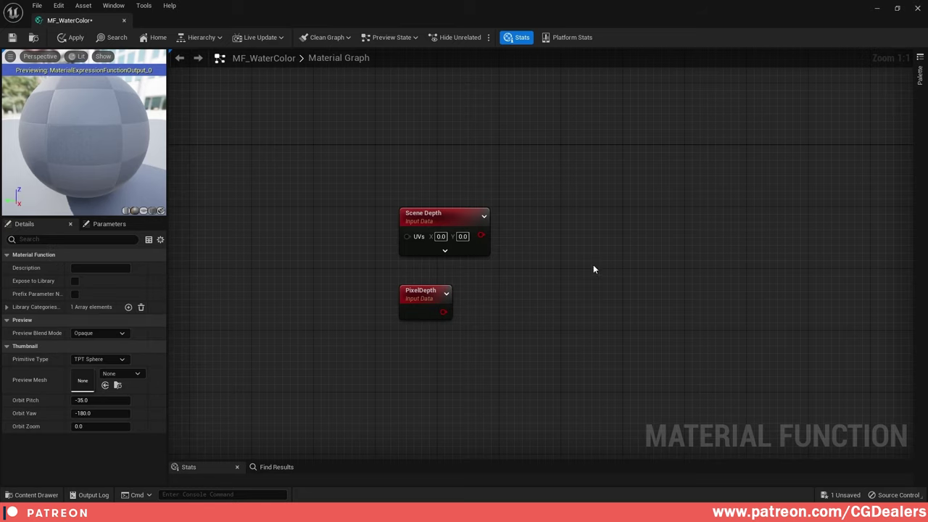
- Add a Divide node with Scene Depth connected to A and PixelDepth to B, lined up with the PixelDepth wire
click(593, 264)
drag(597, 269, 612, 244)
drag(481, 235, 616, 259)
drag(444, 311, 623, 279)
right_drag(634, 299, 616, 235)
drag(585, 196, 592, 234)
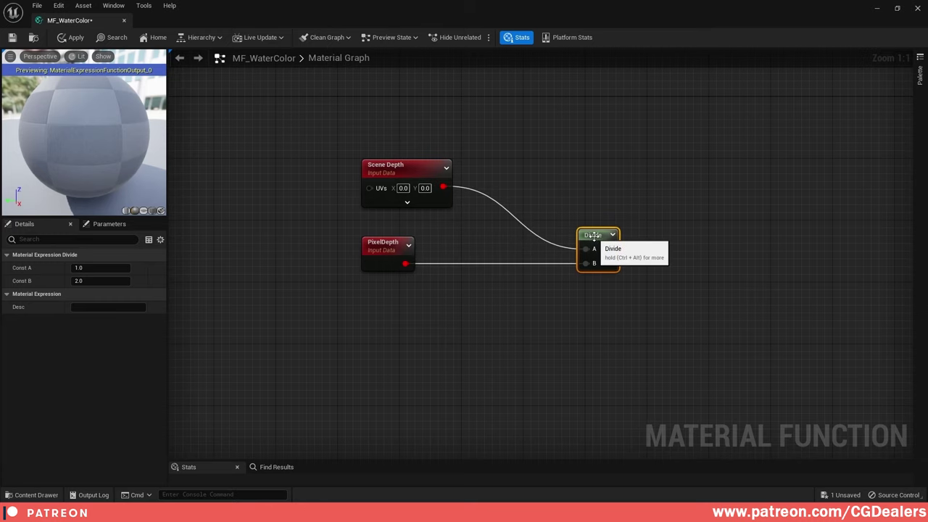
- Add a WorldPosition node below PixelDepth with its shader offsets kept at Absolute World Position (Including Material Shader Offsets)
click(368, 346)
right_drag(367, 345, 433, 320)
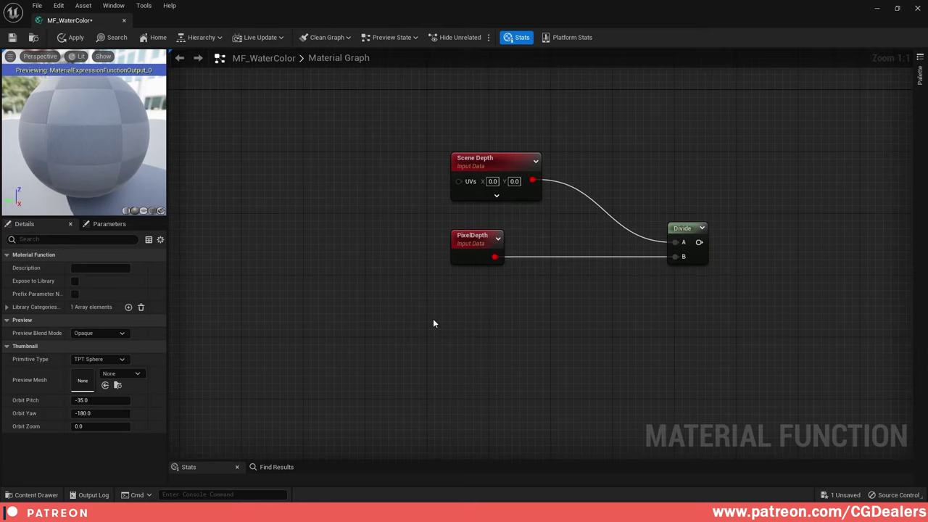
right_click(434, 323)
text(world pos)
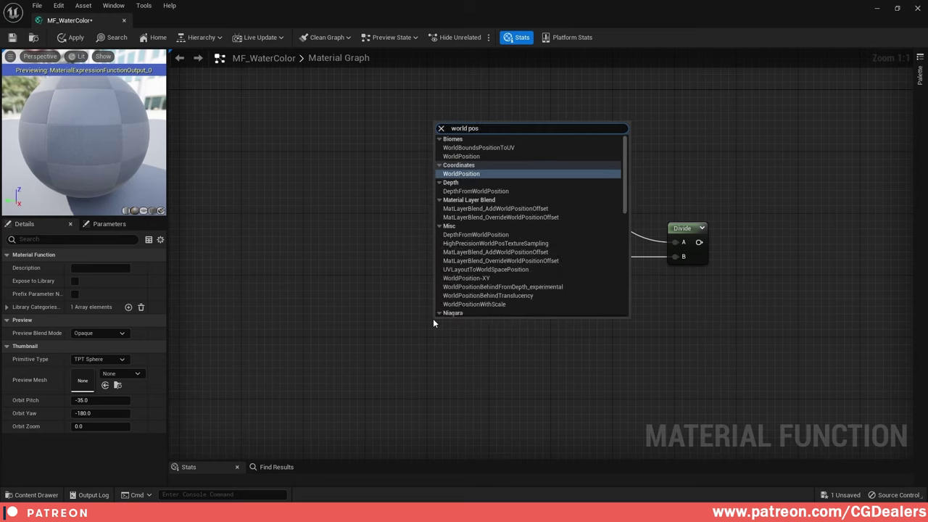
key(Return)
click(107, 267)
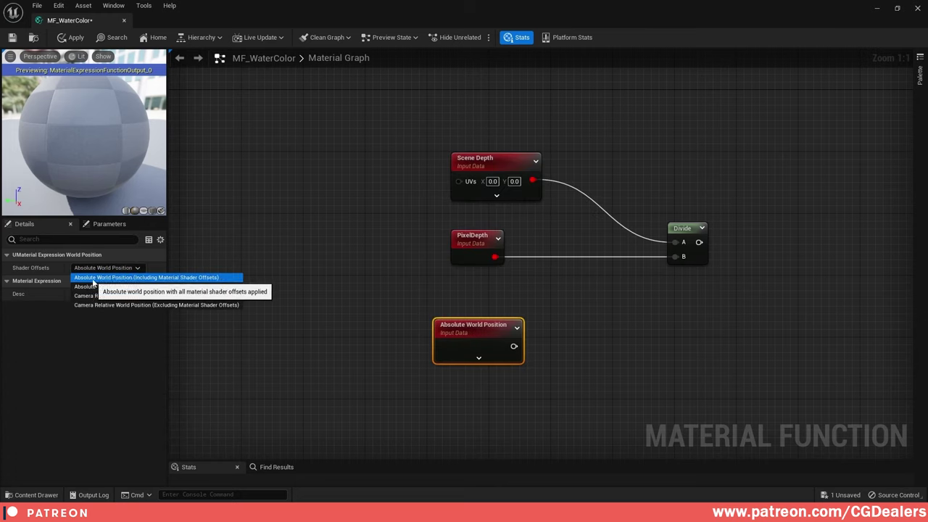
click(167, 279)
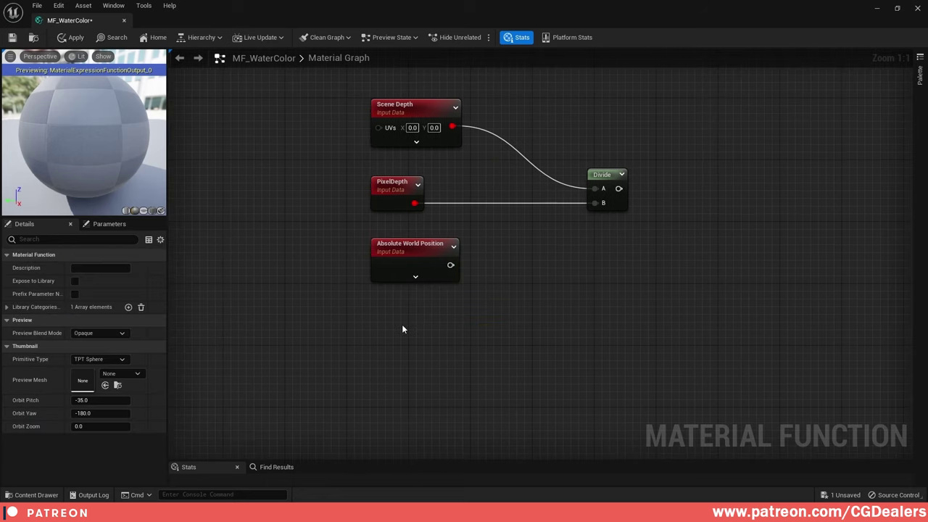
- Add a CameraPositionWS node and place it directly below Absolute World Position, in line with the other input nodes
right_click(400, 329)
text(c)
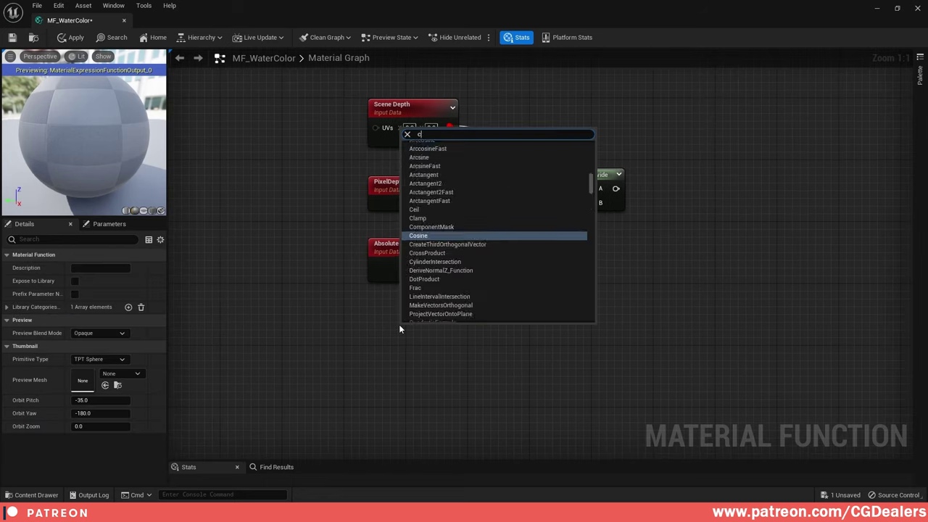
text(amera posi)
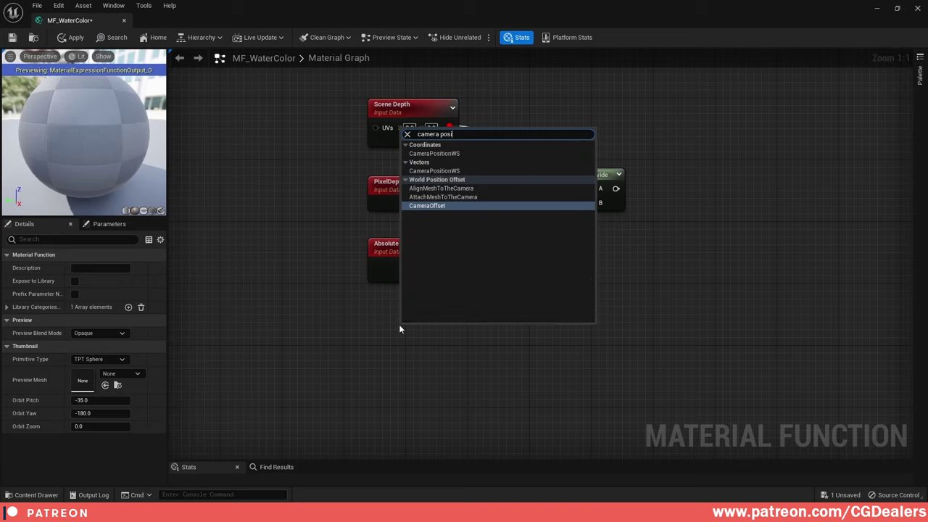
click(434, 154)
drag(415, 328, 383, 318)
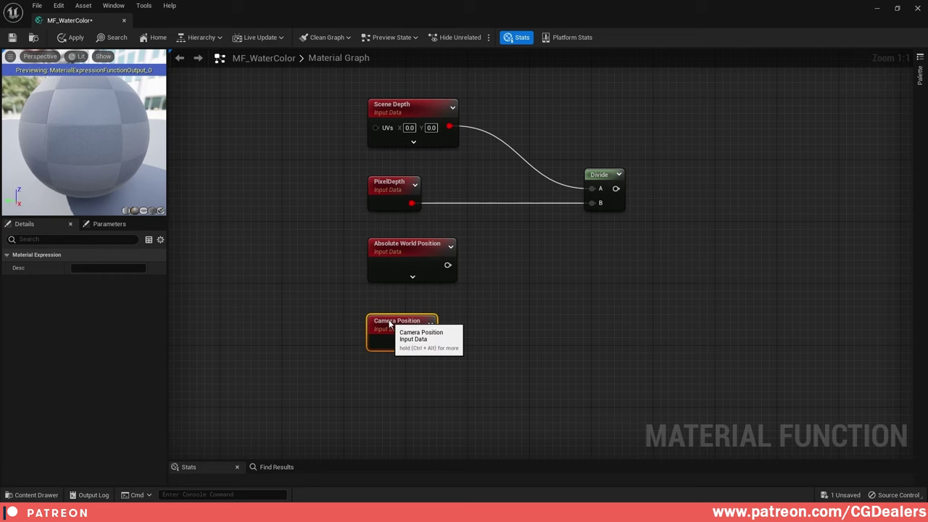
right_drag(538, 297, 527, 253)
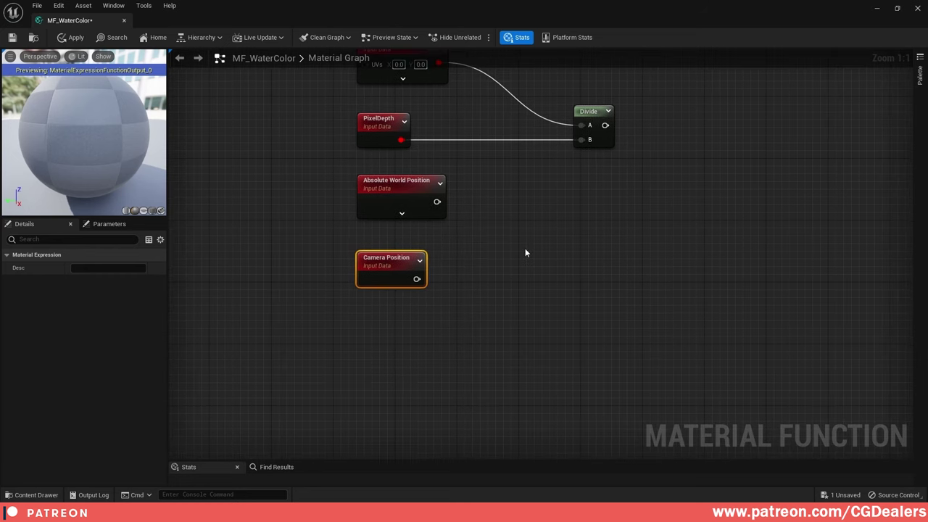
right_drag(438, 309, 629, 287)
click(436, 353)
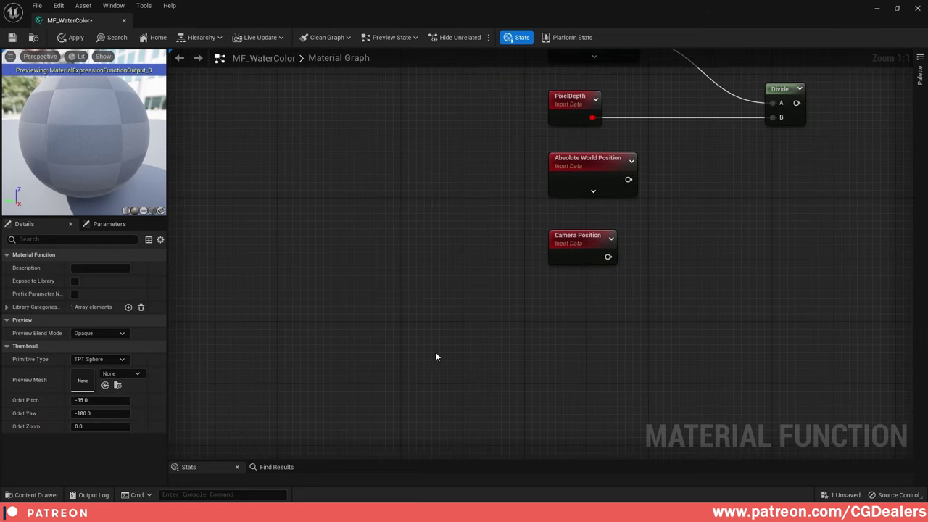
- Add an ObjectPositionWS node below and to the left of the Camera Position node, keeping no stray Multiply node
right_click(433, 356)
text(object posio)
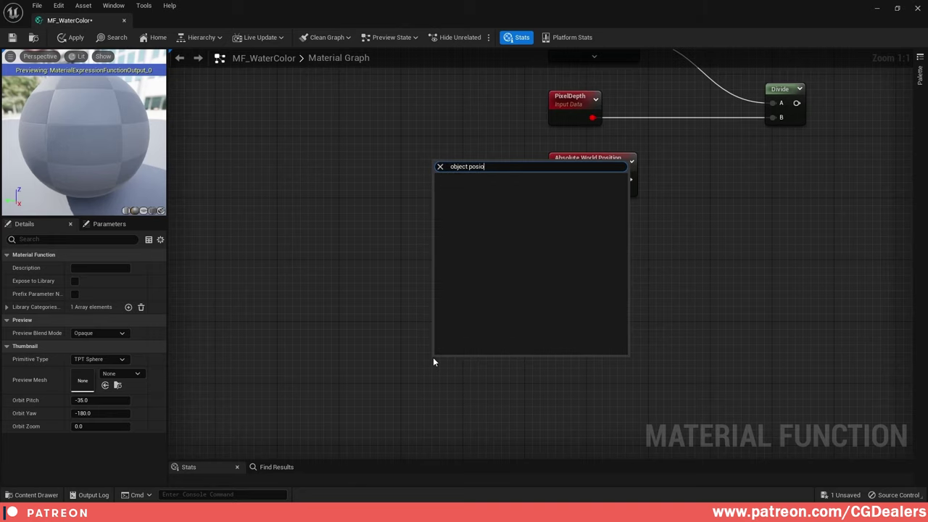
key(BackSpace)
text(to)
key(BackSpace)
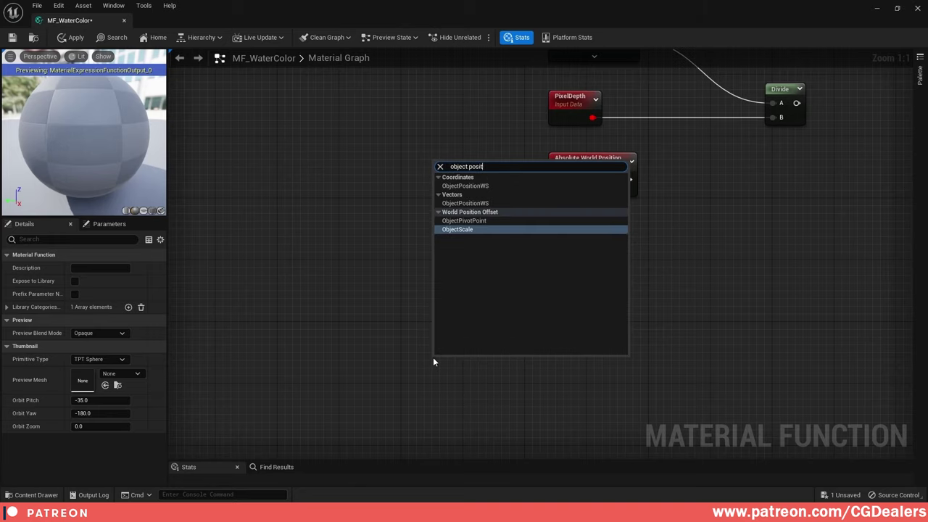
click(465, 205)
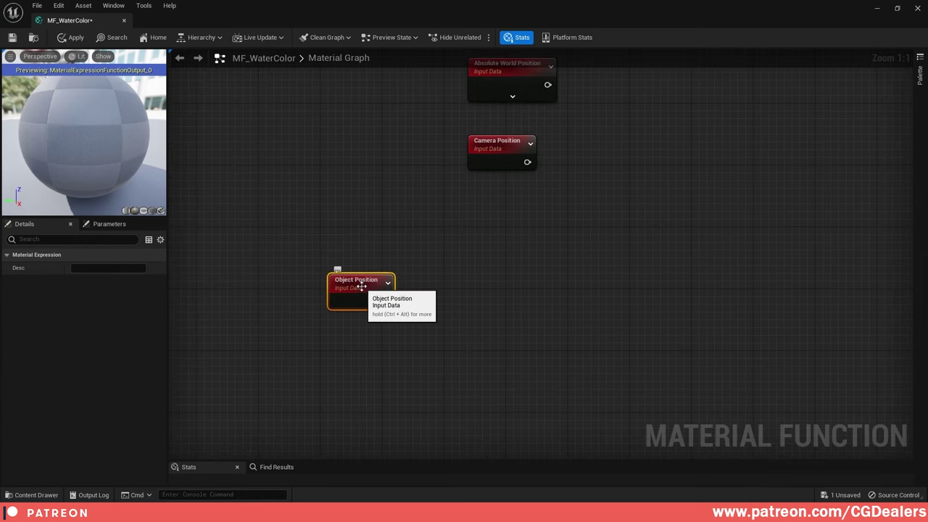
click(468, 298)
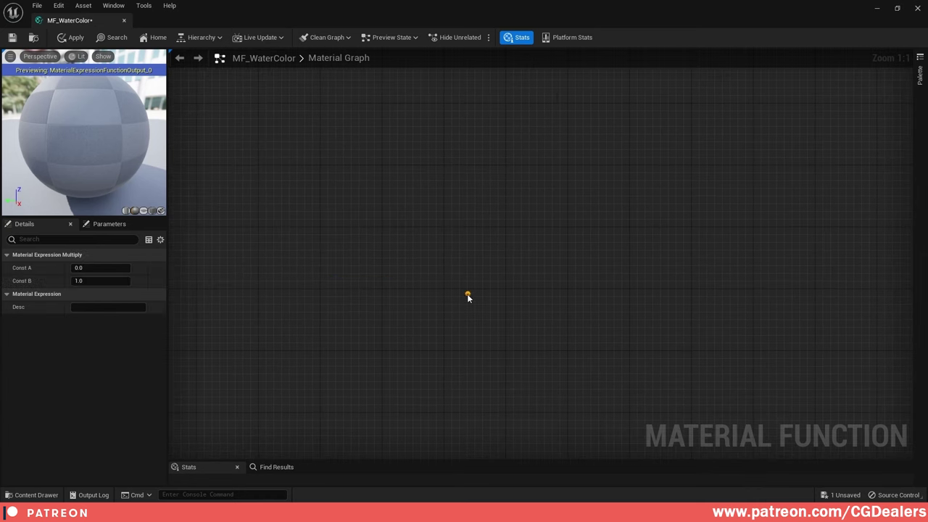
key(Delete)
- Add a ComponentMask node beside Object Position with only the B channel enabled
right_click(489, 304)
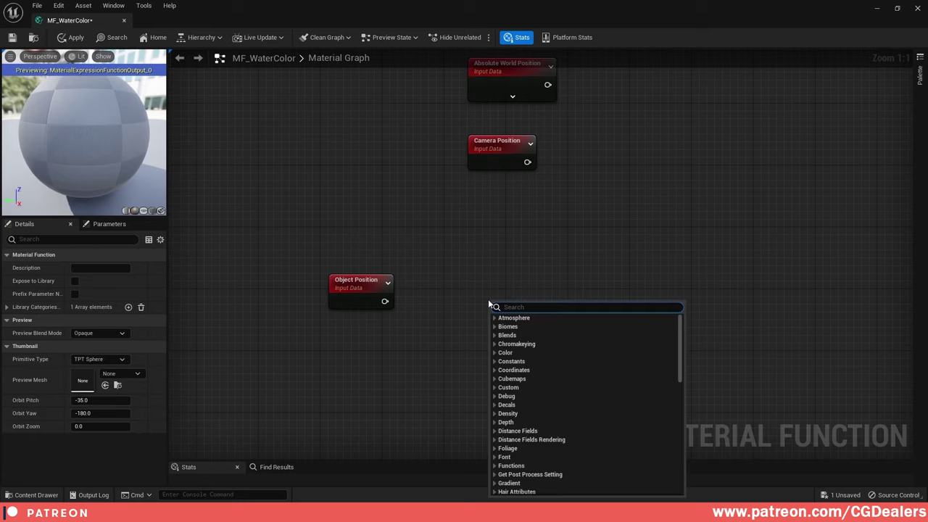
text(mask)
key(Return)
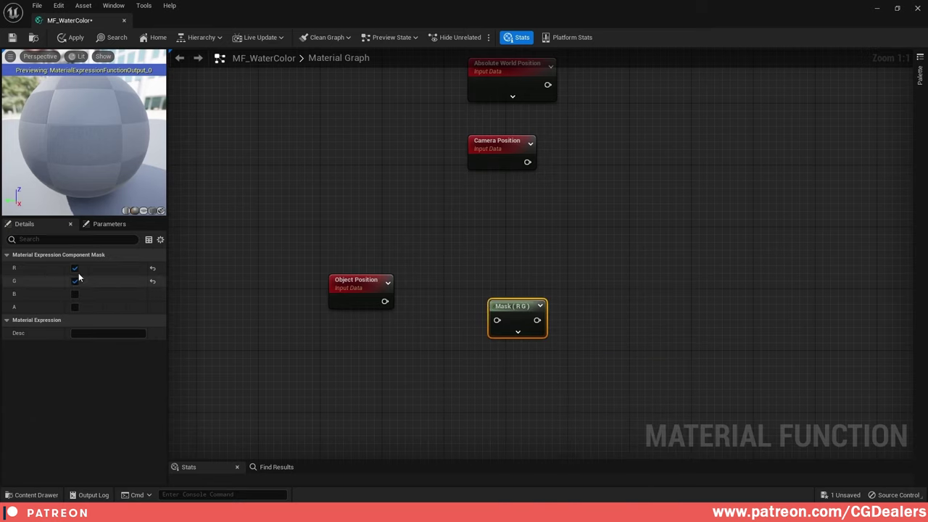
click(74, 267)
click(74, 281)
click(74, 294)
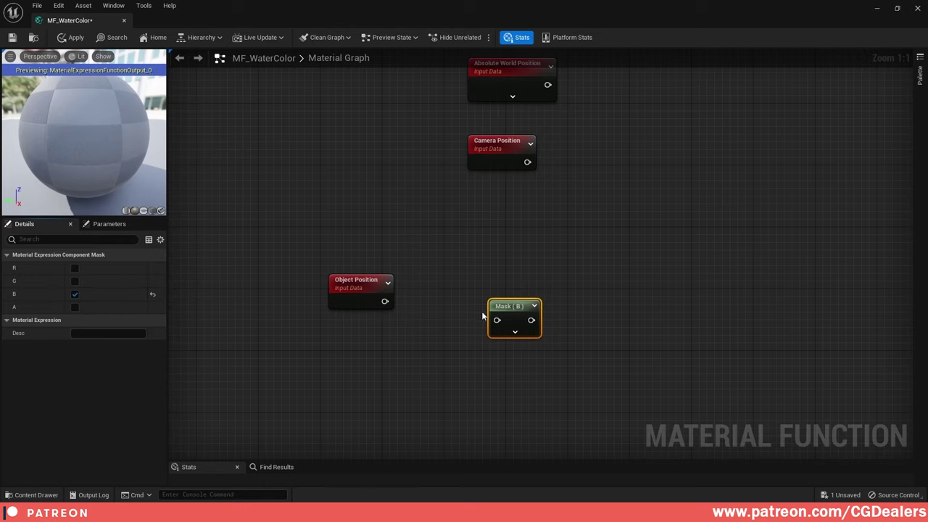
- Connect Object Position to the B mask's input and straighten the wire between the two nodes
drag(514, 310, 498, 285)
drag(385, 301, 483, 299)
drag(298, 236, 493, 301)
key(q)
right_drag(568, 266, 564, 291)
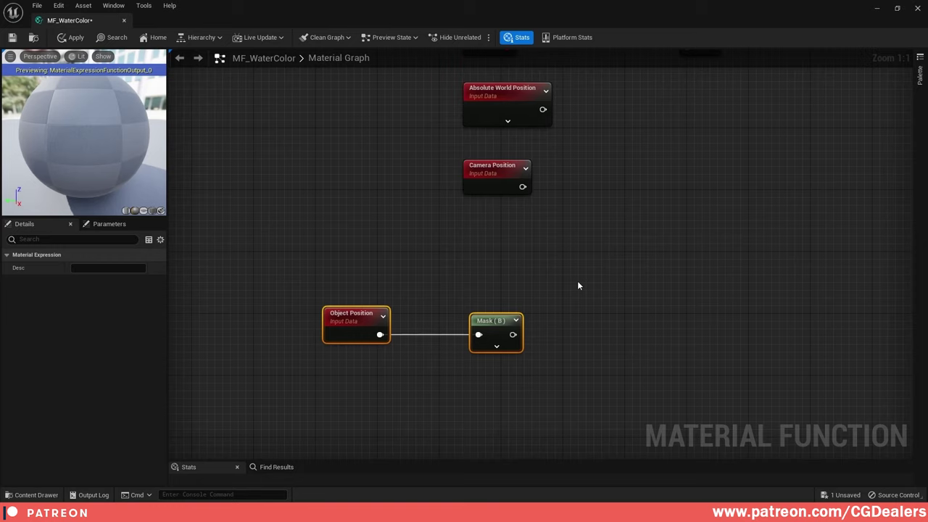
- Add a 0,0 Constant2Vector above the B mask and an AppendVector node, with the constant connected to A and the mask to B
click(481, 247)
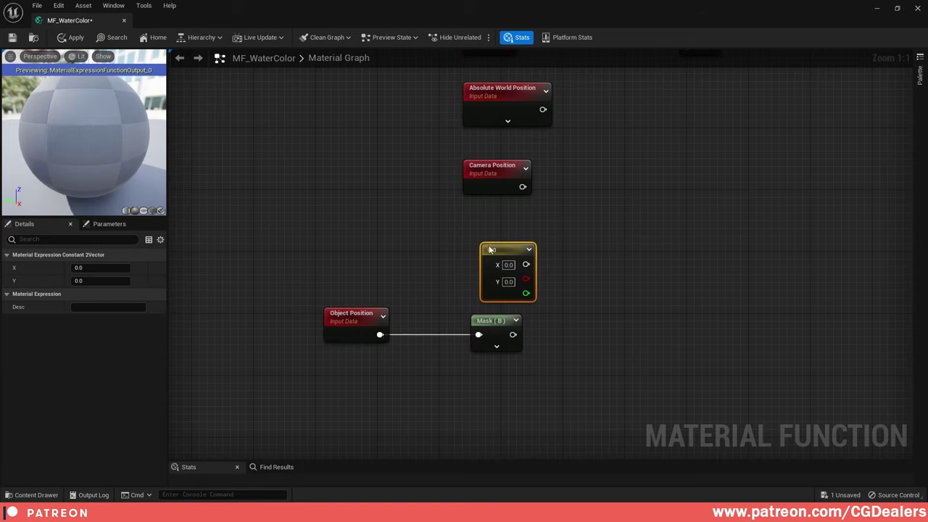
right_click(630, 271)
text(append)
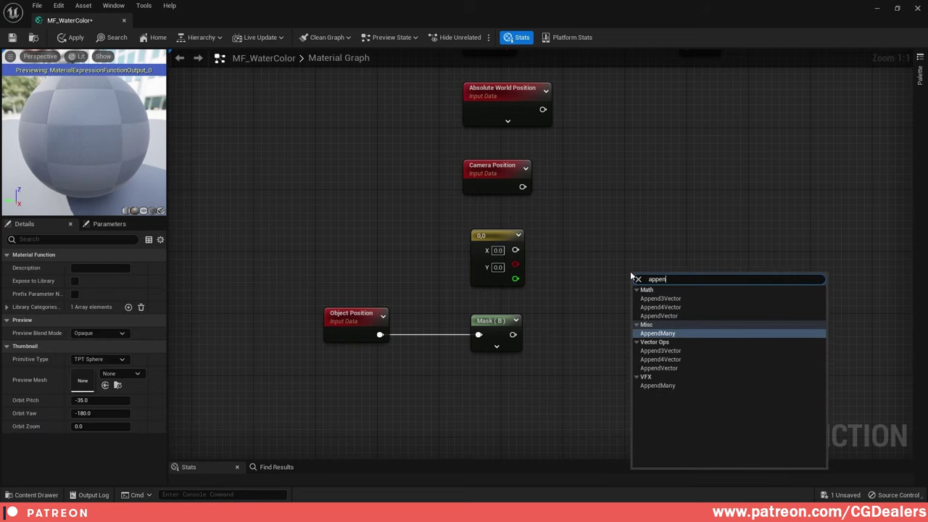
key(Up)
key(Up)
key(Down)
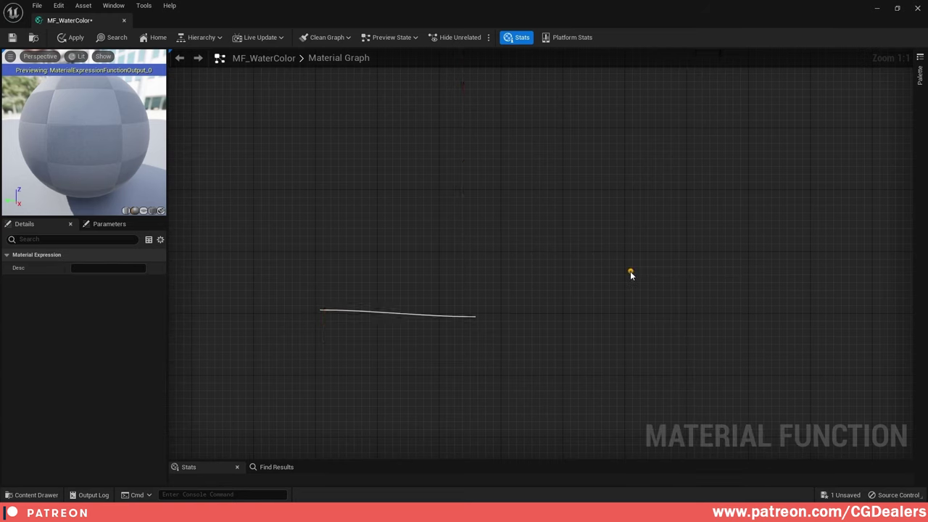
key(Return)
drag(516, 250, 639, 292)
drag(513, 334, 645, 308)
- Add a Subtract node level with Camera Position, with Camera Position connected to A and Append to B
right_drag(737, 288, 605, 300)
right_drag(683, 236, 639, 255)
right_drag(530, 260, 551, 263)
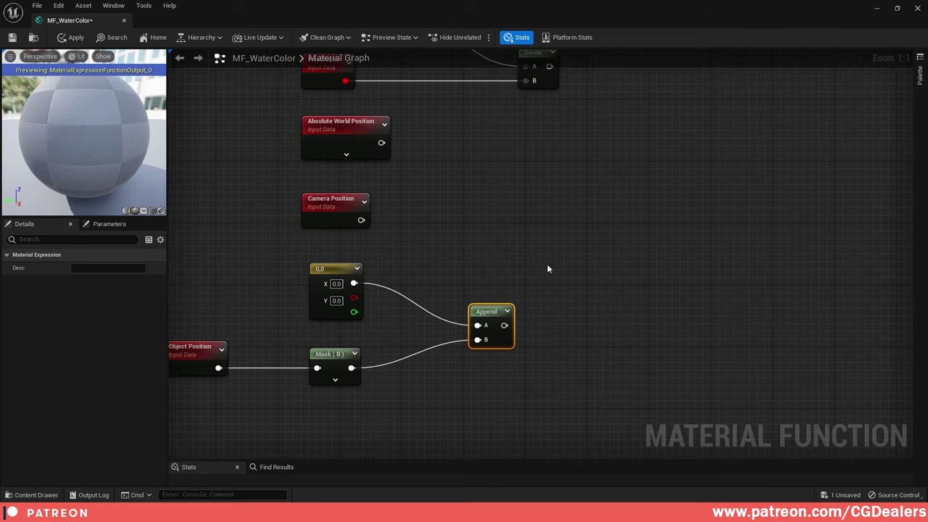
right_click(559, 217)
text(subr)
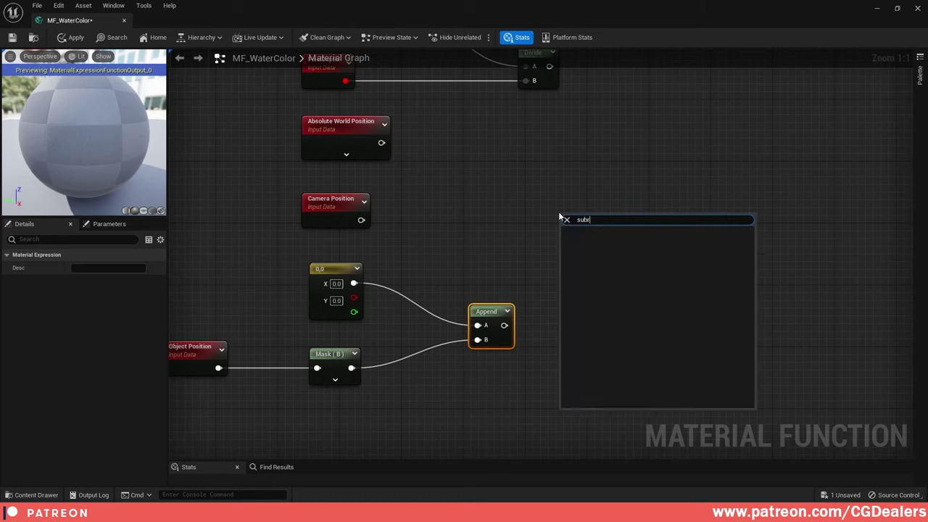
text(act)
key(Return)
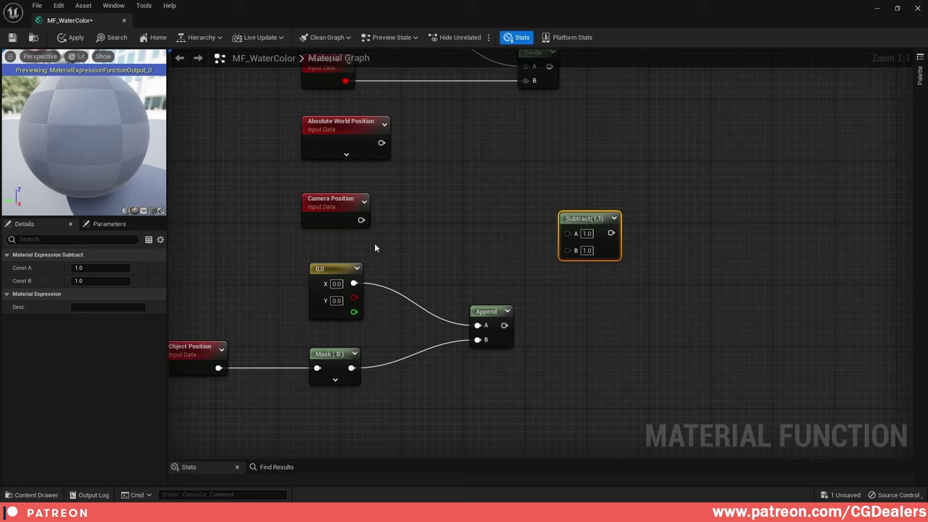
drag(505, 325, 617, 222)
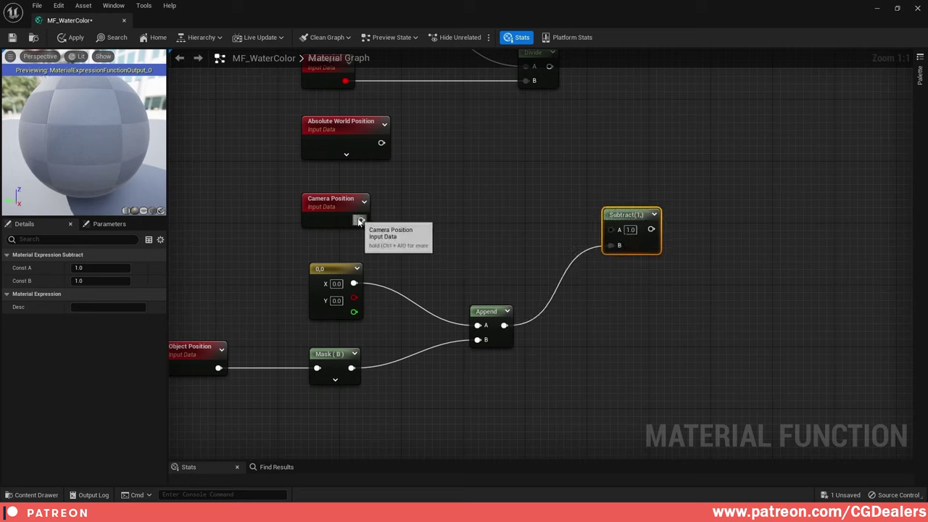
drag(361, 220, 621, 232)
- Duplicate the Subtract node above the original and connect Absolute World Position to A and Append to B
right_drag(710, 233, 728, 304)
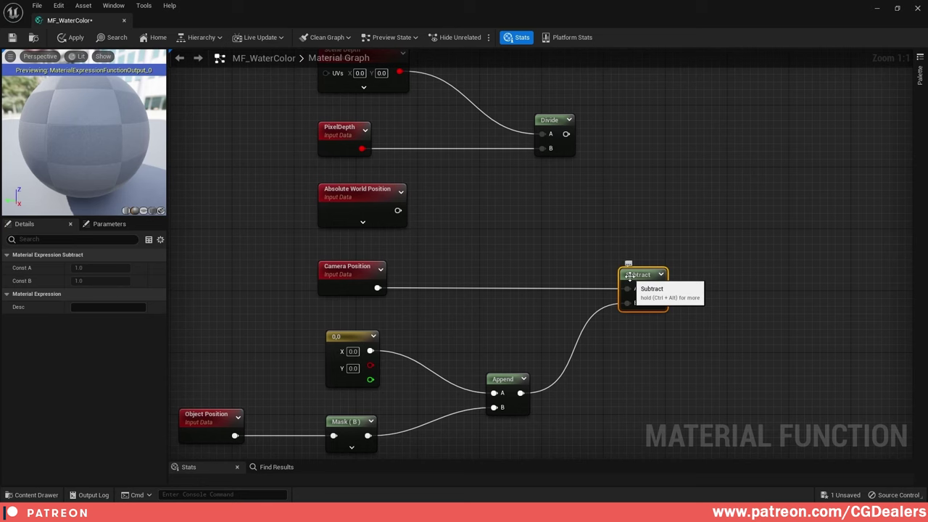
key(ctrl+d)
drag(661, 278, 660, 216)
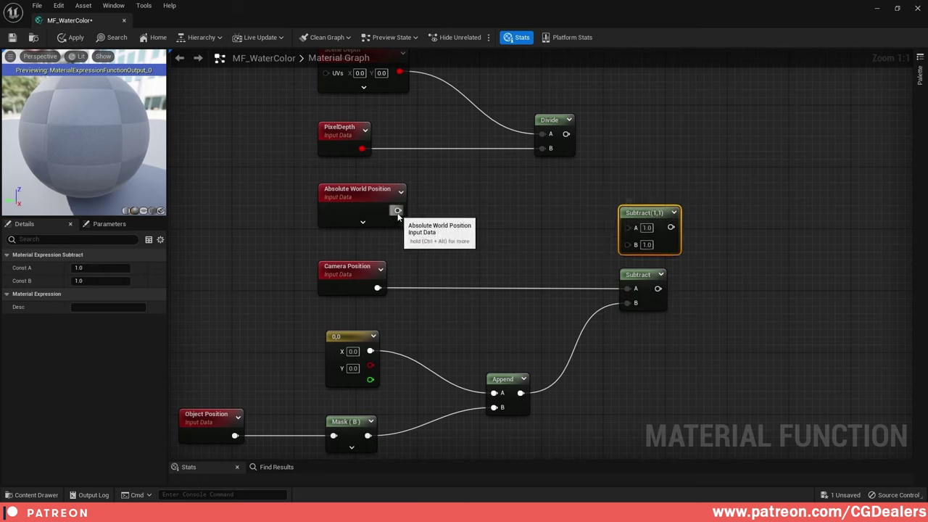
drag(397, 211, 630, 229)
drag(521, 392, 636, 220)
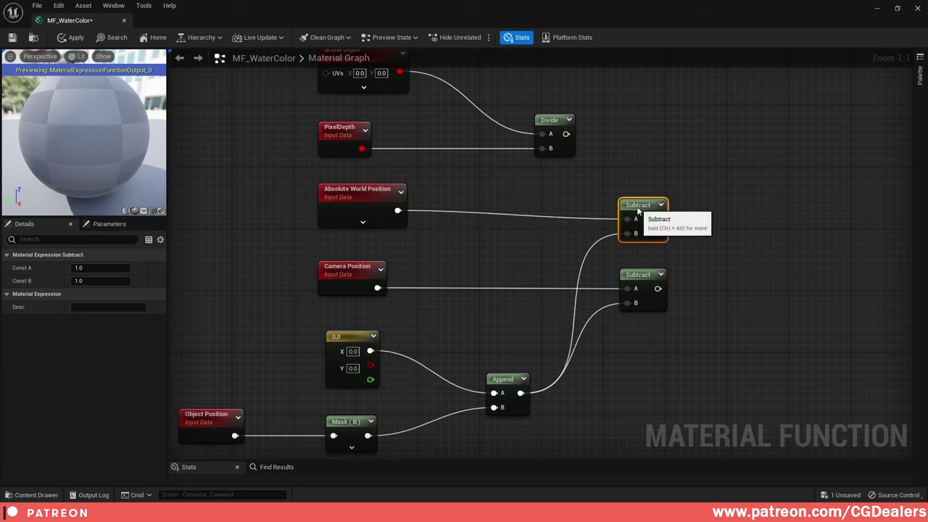
- Insert a reroute point on the wire from Append to the upper Subtract and straighten it with the Absolute World Position row
double_click(574, 316)
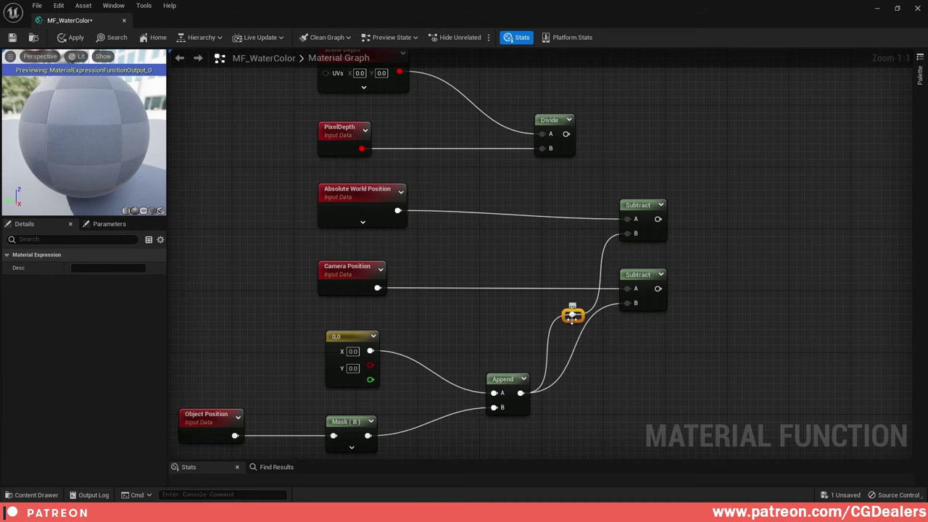
drag(573, 319, 571, 243)
right_drag(555, 237, 609, 259)
drag(411, 191, 718, 255)
key(q)
drag(692, 224, 692, 217)
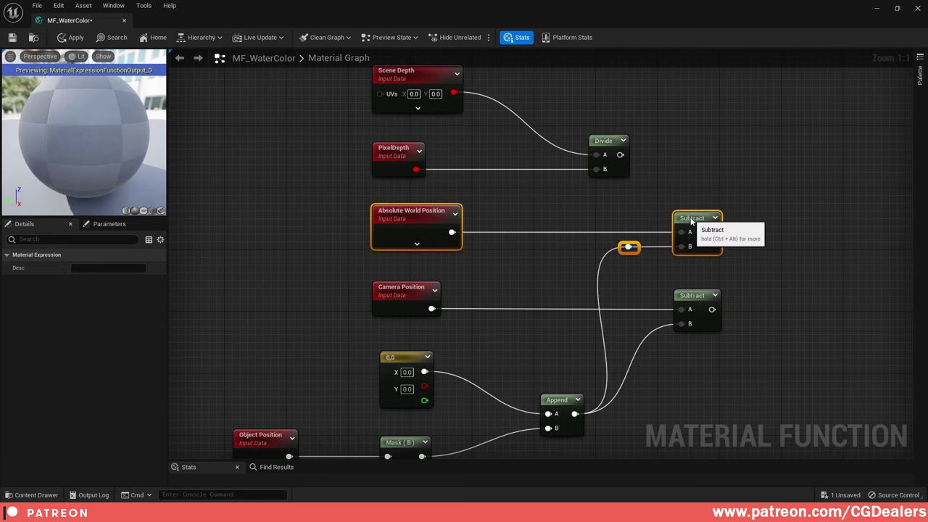
- Move the Divide node horizontally so it lines up above the two Subtract nodes
click(630, 188)
right_drag(630, 188, 608, 198)
drag(591, 155, 674, 155)
click(835, 294)
- Add a third Subtract node by copying an existing one, with the Absolute World Position Subtract connected to A and the Camera Position Subtract to B
right_drag(812, 290, 745, 293)
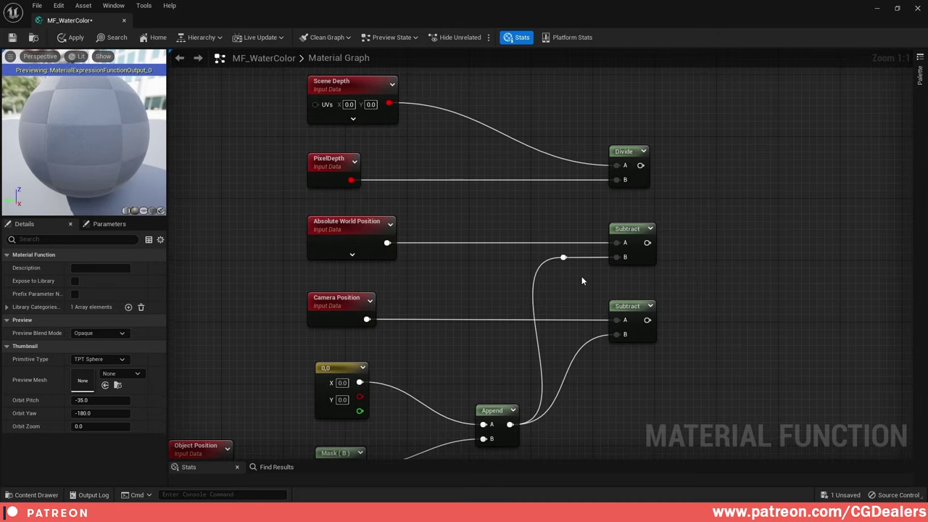
click(628, 309)
key(ctrl+c)
key(ctrl+v)
drag(757, 316, 742, 266)
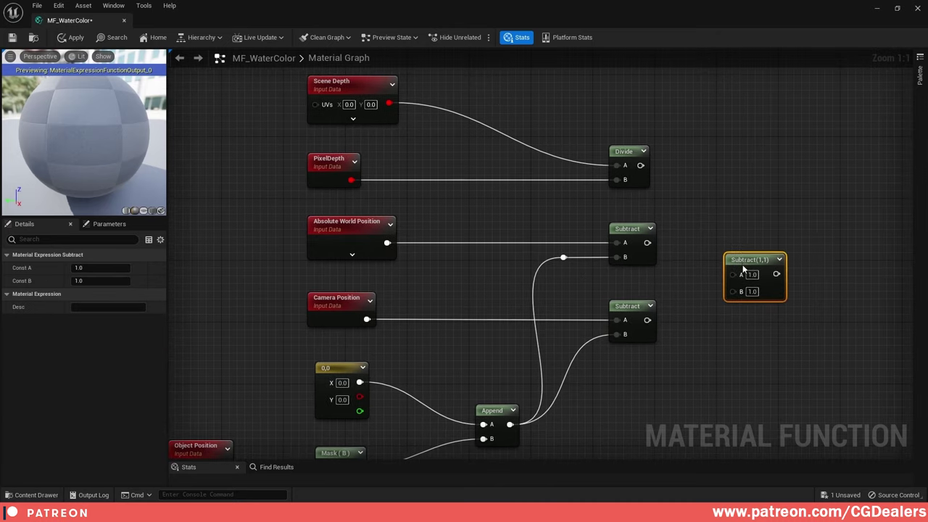
drag(647, 243, 733, 274)
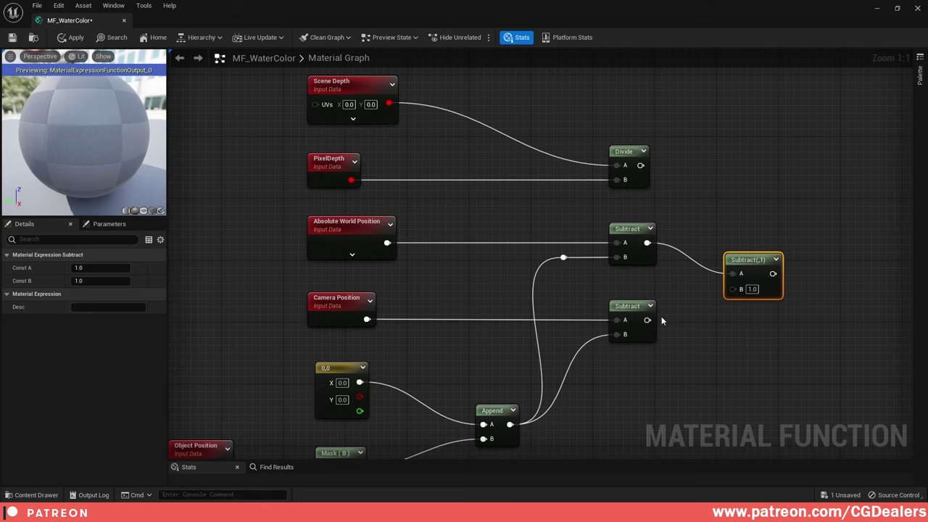
drag(647, 320, 733, 291)
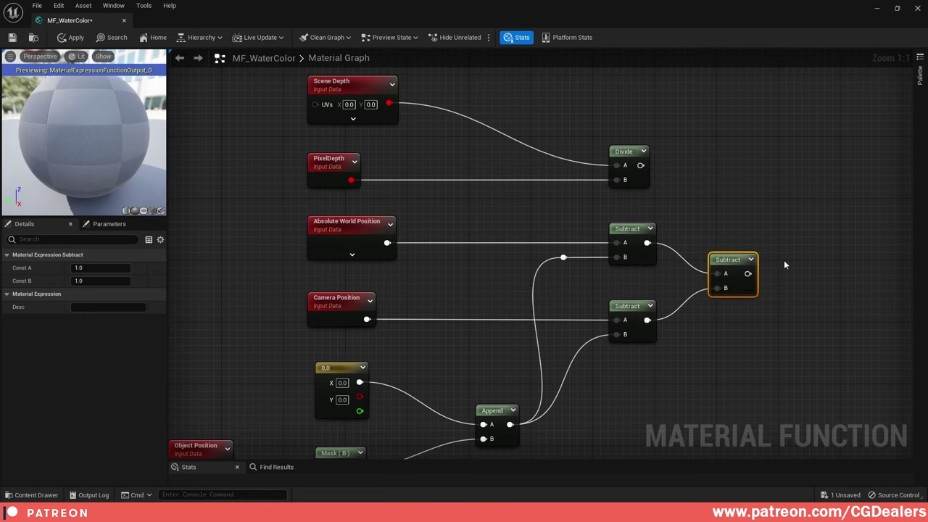
- Add a Multiply node level with Divide, with Divide connected to A and the third Subtract to B
right_drag(784, 260, 675, 264)
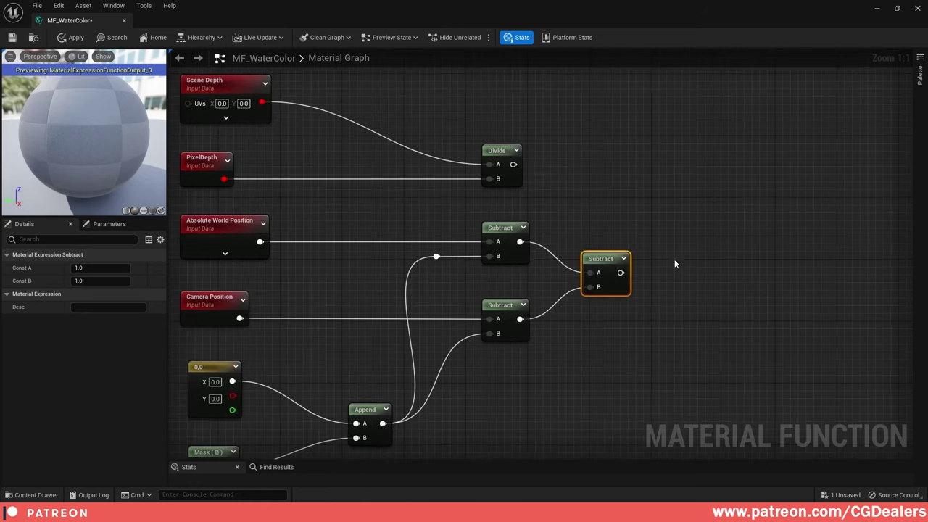
click(680, 192)
drag(513, 165, 691, 150)
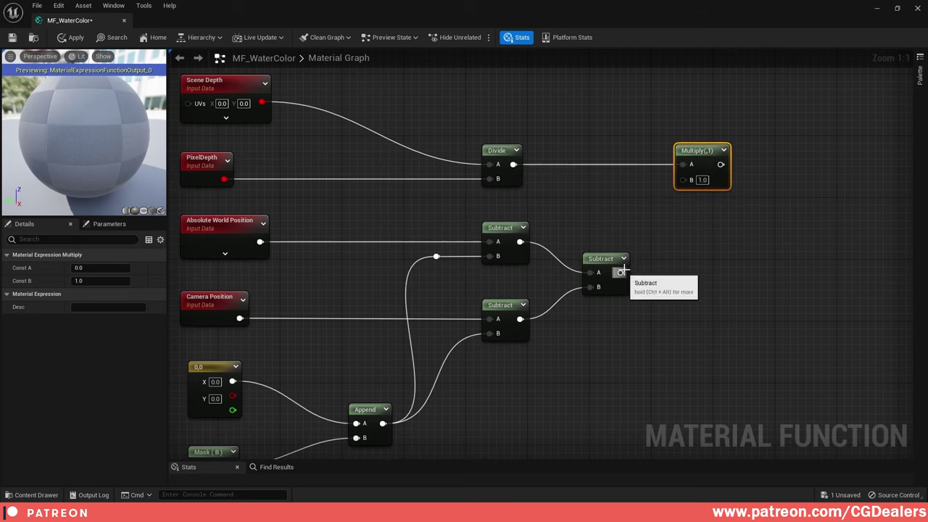
drag(621, 272, 684, 181)
drag(693, 150, 700, 150)
click(751, 270)
- Add an Add node with Multiply connected to A and the Camera Position Subtract to B, level with that Subtract's wire
right_drag(751, 269, 723, 219)
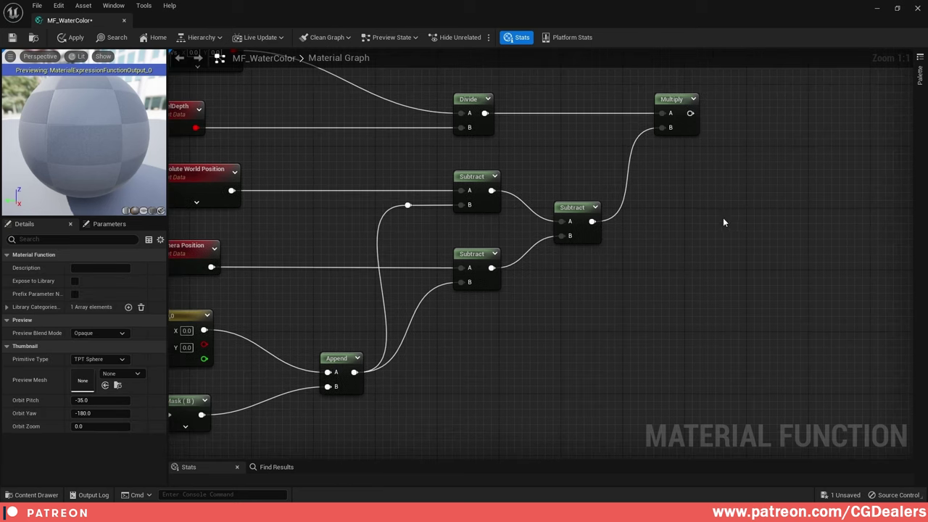
right_click(774, 242)
text(add)
key(Return)
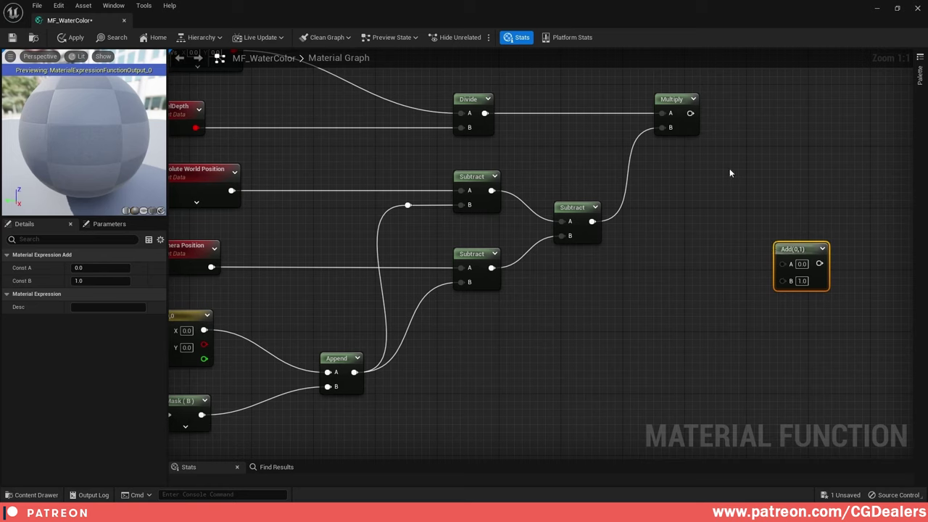
drag(690, 113, 788, 267)
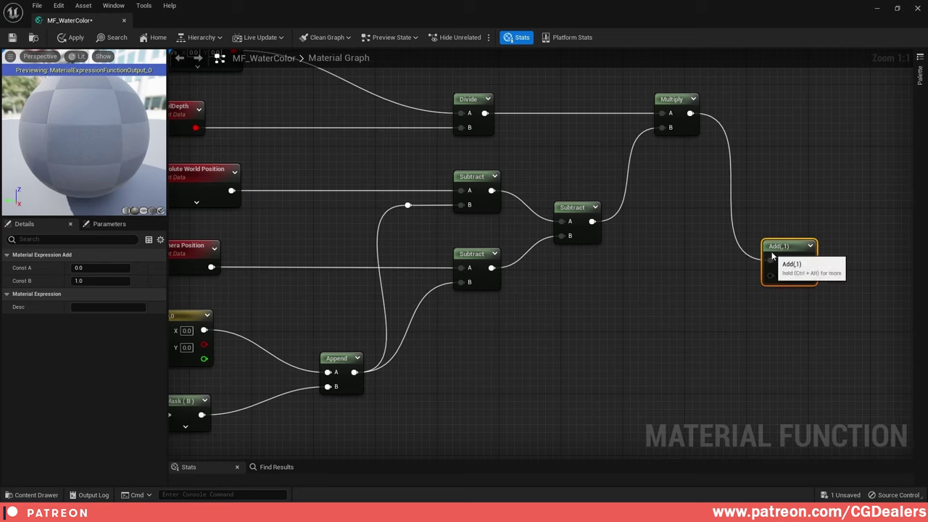
drag(492, 268, 773, 274)
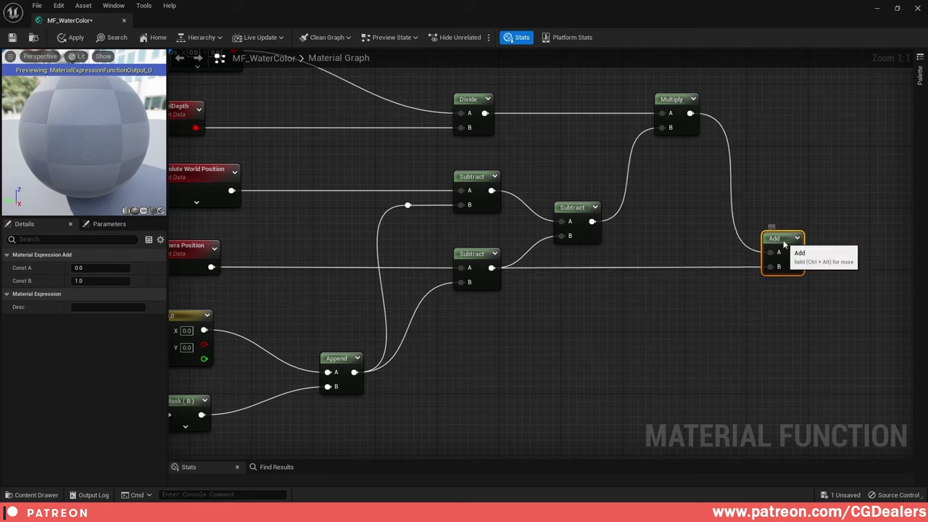
- Add a ComponentMask node after Add with only the B channel enabled, and connect Add's output to it in line
right_drag(845, 284, 669, 278)
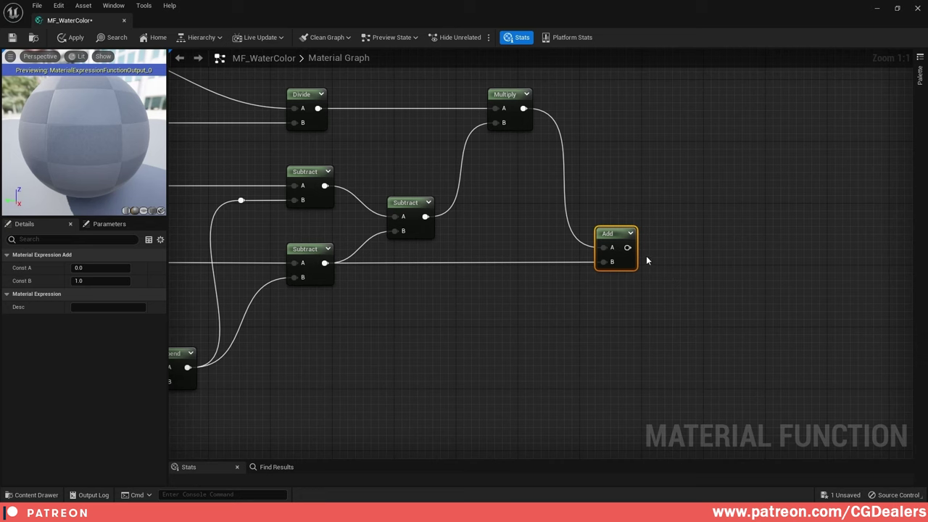
click(669, 249)
right_click(668, 249)
text(com)
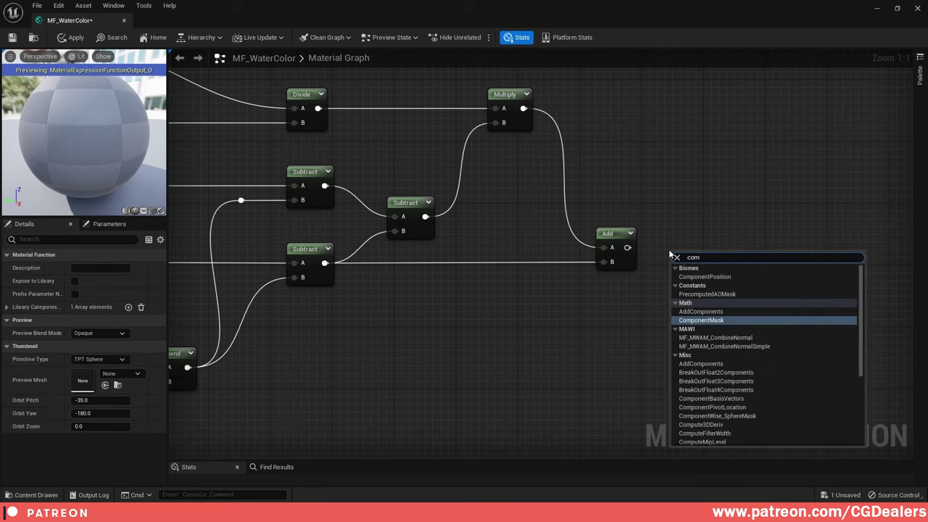
key(Return)
click(74, 281)
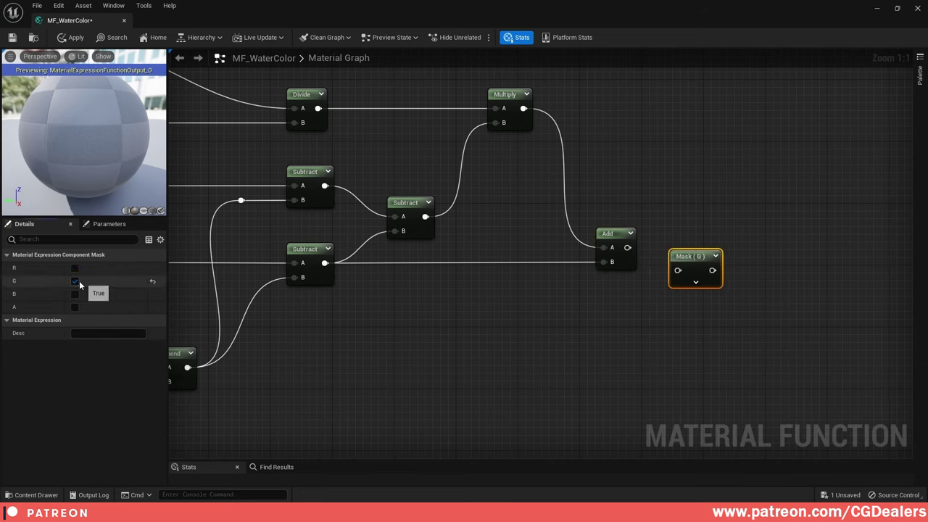
click(74, 281)
click(75, 294)
drag(685, 272, 681, 247)
- Add a OneMinus node after Mask (B), connected to the mask's output and placed in line with it
right_drag(762, 249, 538, 249)
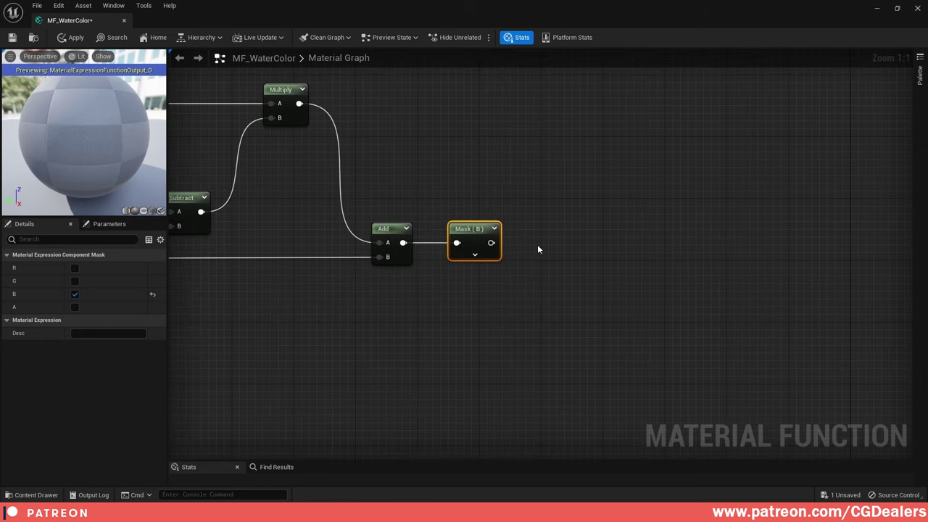
click(537, 250)
drag(491, 242, 555, 240)
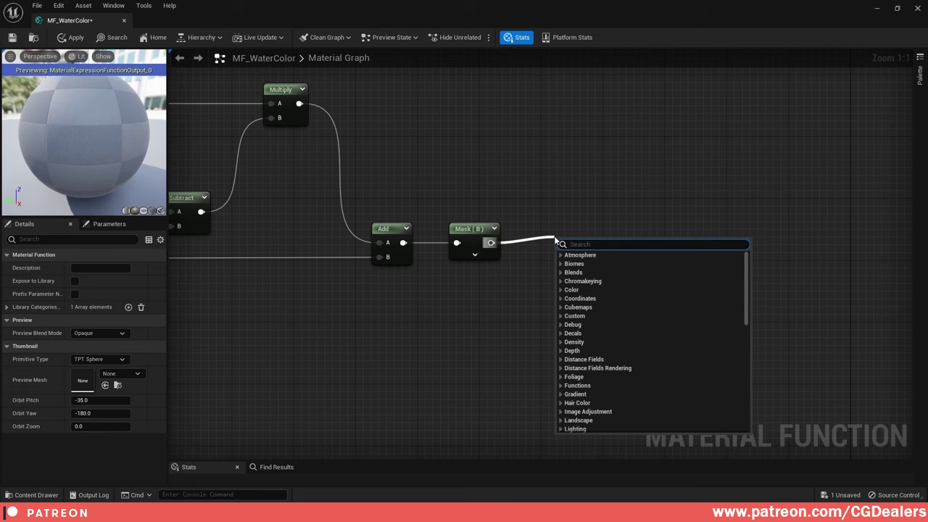
text(oneminus)
key(Return)
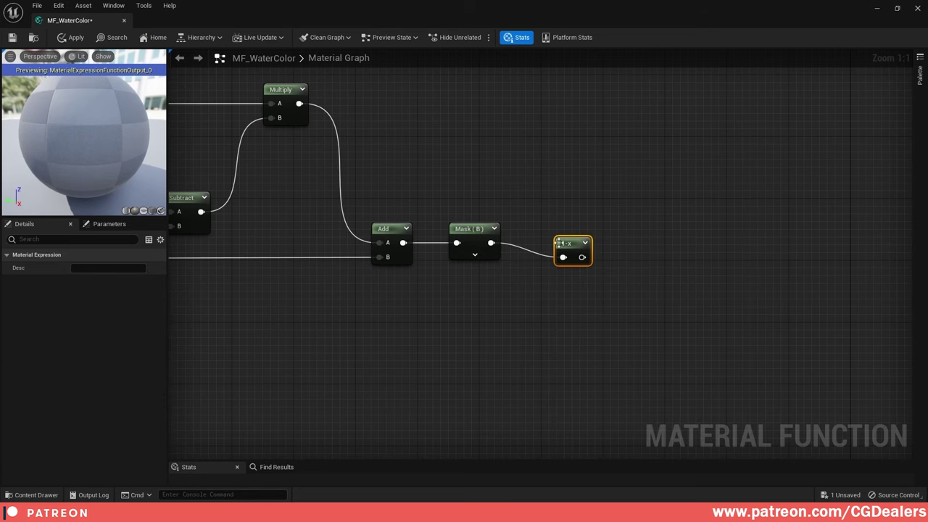
drag(563, 244, 552, 230)
click(549, 317)
right_drag(549, 316, 580, 317)
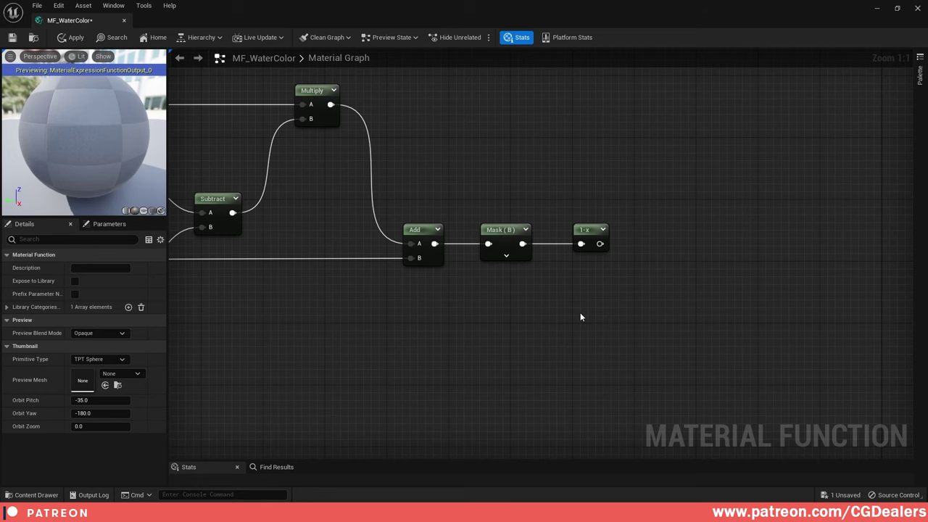
- Add a Divide node after and slightly below OneMinus, with OneMinus connected to its A input
right_drag(635, 265, 549, 255)
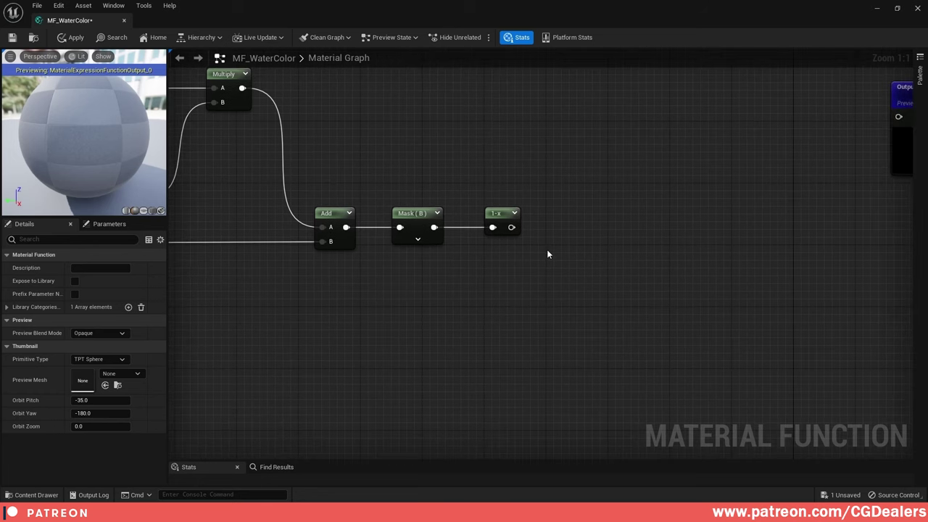
right_click(596, 258)
text(divid)
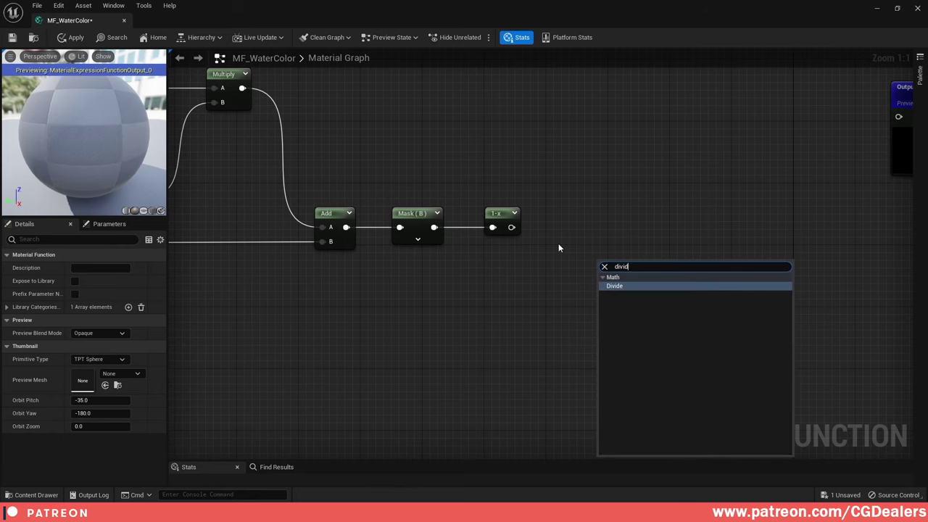
key(Return)
drag(511, 228, 607, 282)
- Add a FunctionInput node below Mask (B), set its input type to Scalar, and name it Color_Depth
right_click(481, 309)
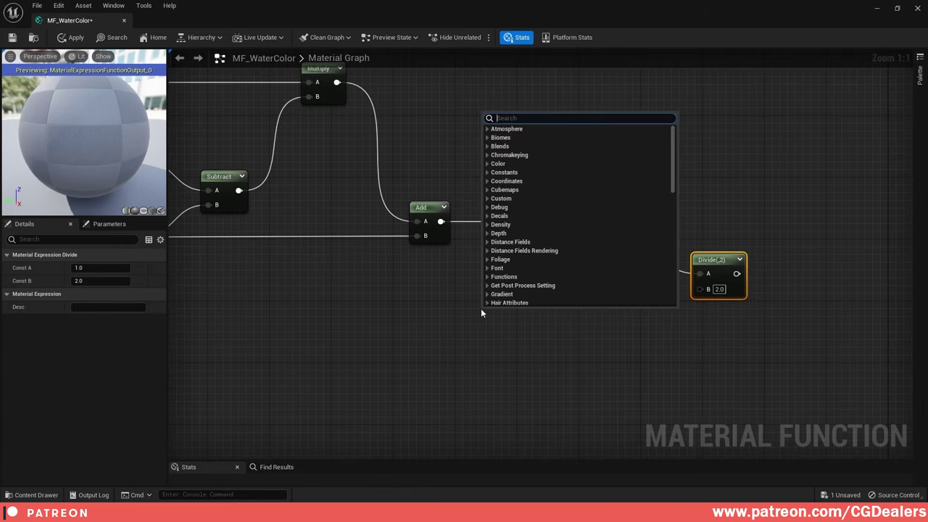
text(function i)
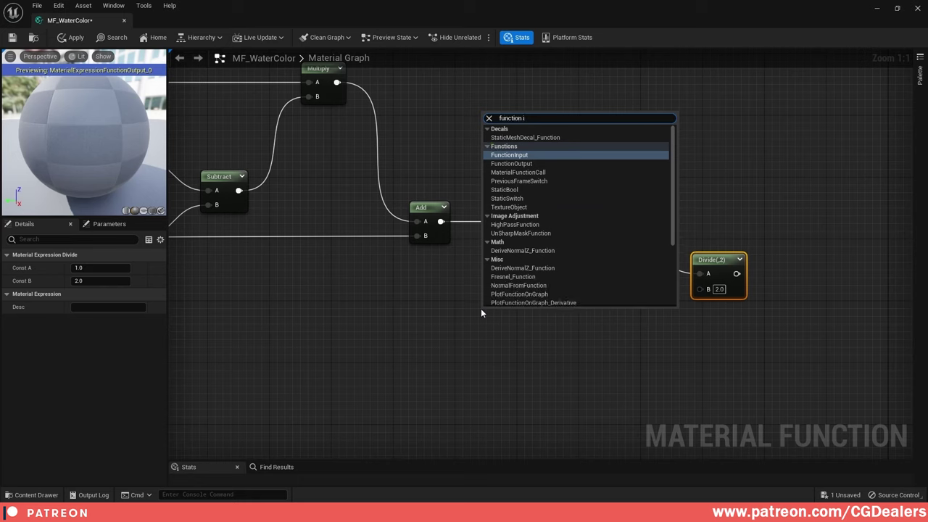
key(Return)
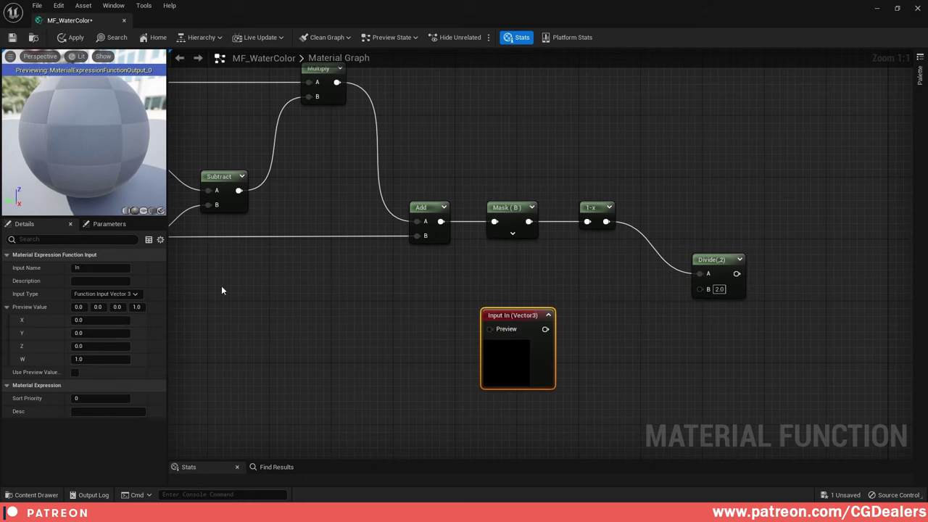
click(120, 294)
click(123, 303)
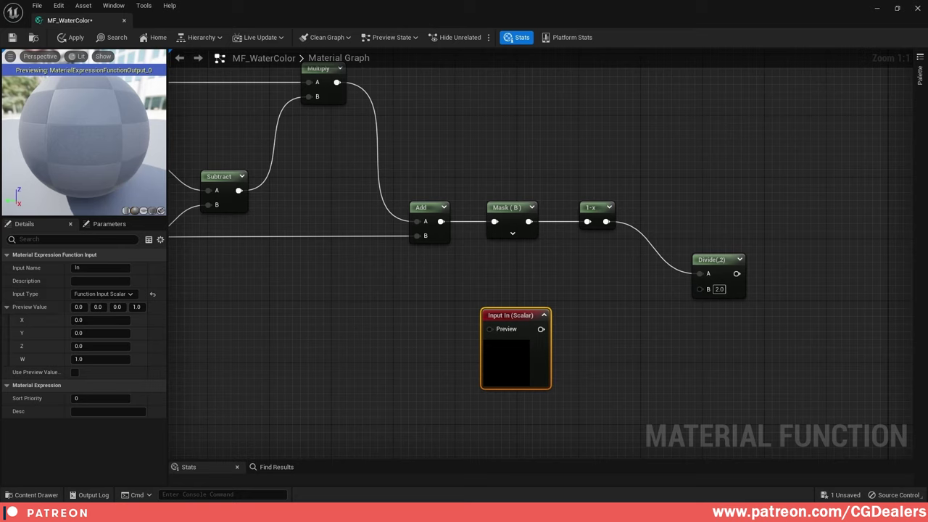
click(107, 274)
text(Color_Dept)
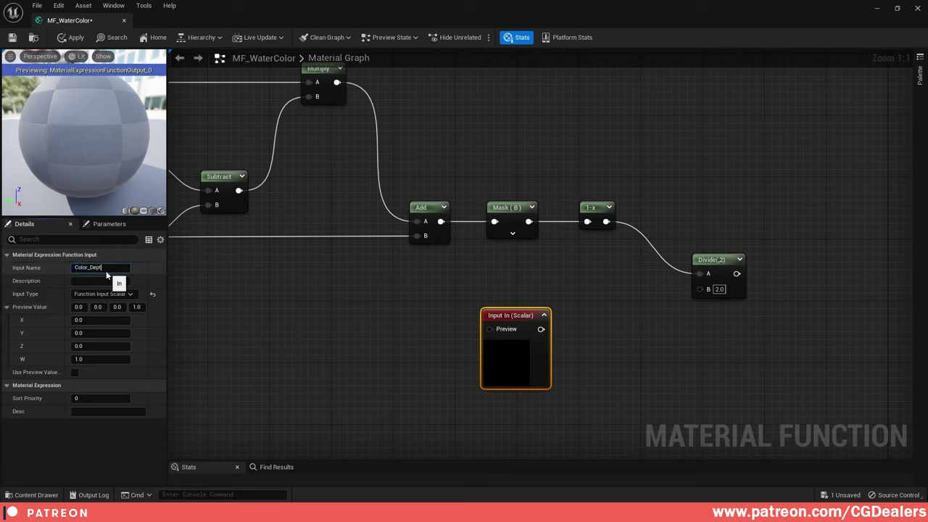
text(h)
key(Return)
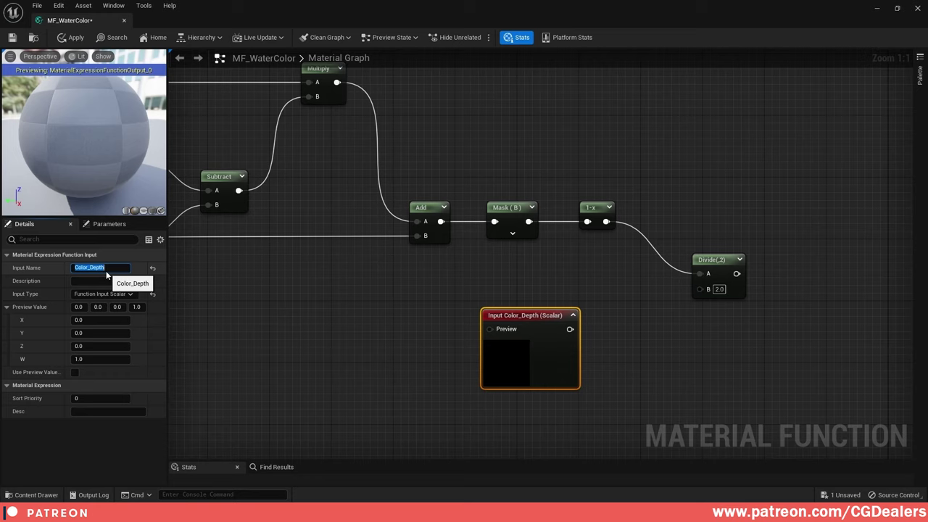
- Collapse the Color_Depth input's preview, connect it to B of the new Divide, and place it below the Add node
click(573, 315)
drag(570, 330, 702, 288)
drag(522, 316, 465, 316)
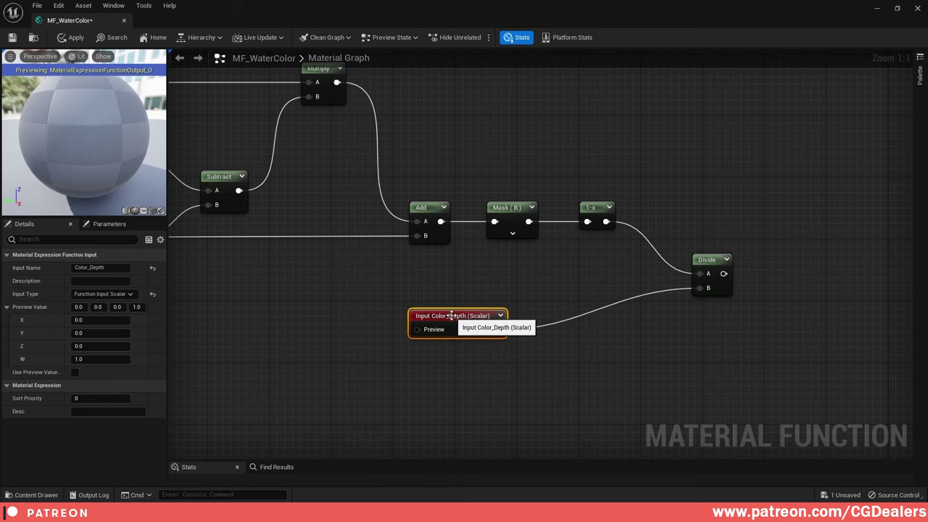
- Move the Append node farther away from the two Subtract nodes it feeds
scroll(684, 312, down, 5)
right_drag(685, 312, 582, 311)
drag(232, 290, 366, 319)
right_drag(537, 321, 399, 322)
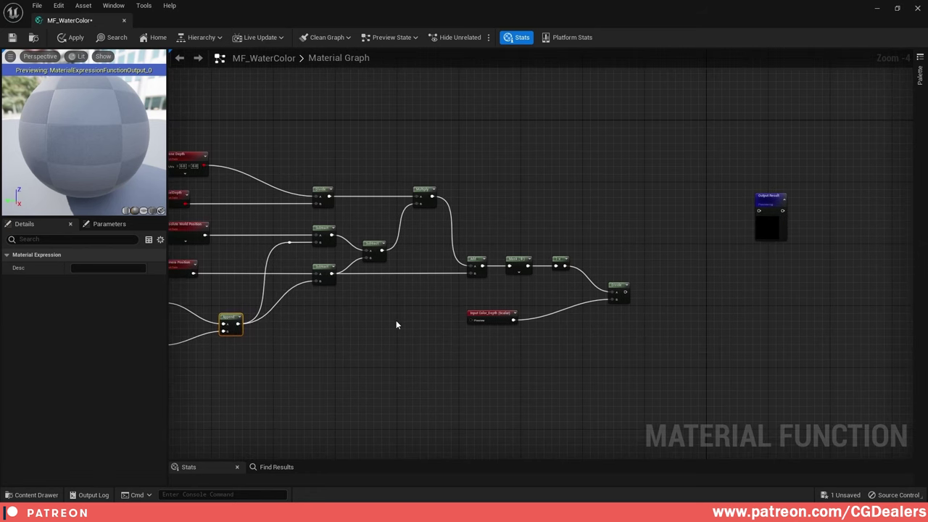
- Add a Clamp node just after the Color_Depth Divide and connect that Divide's output to it
scroll(529, 314, up, 1)
scroll(604, 313, up, 1)
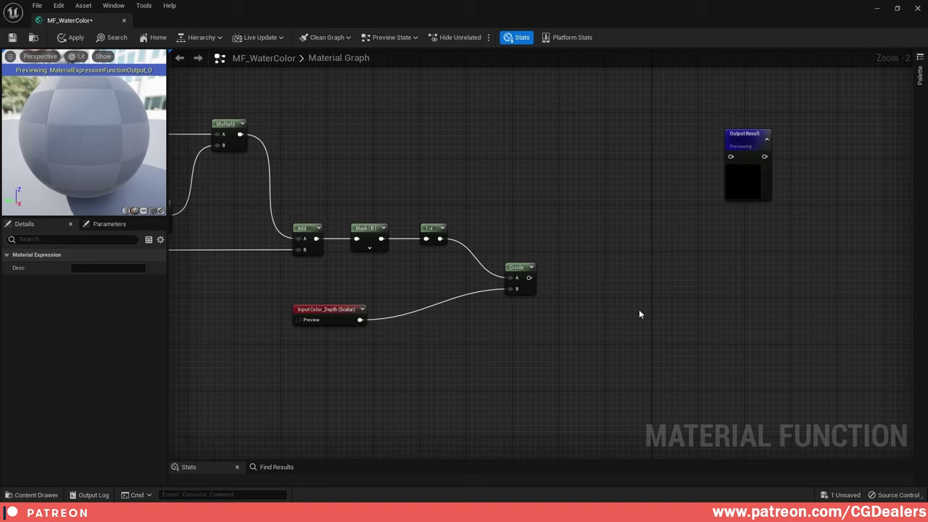
right_click(611, 285)
text(cl)
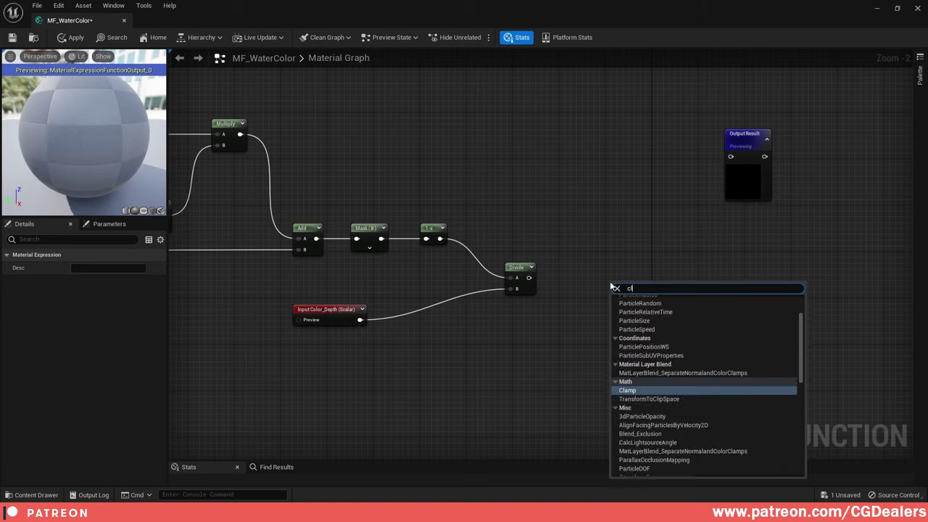
text(amp)
key(Return)
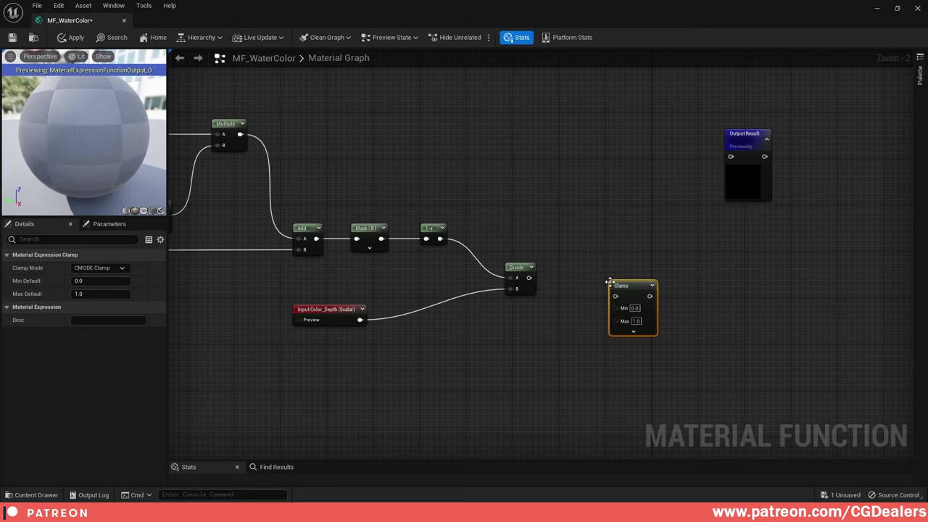
drag(531, 280, 625, 297)
click(533, 280)
drag(530, 279, 589, 269)
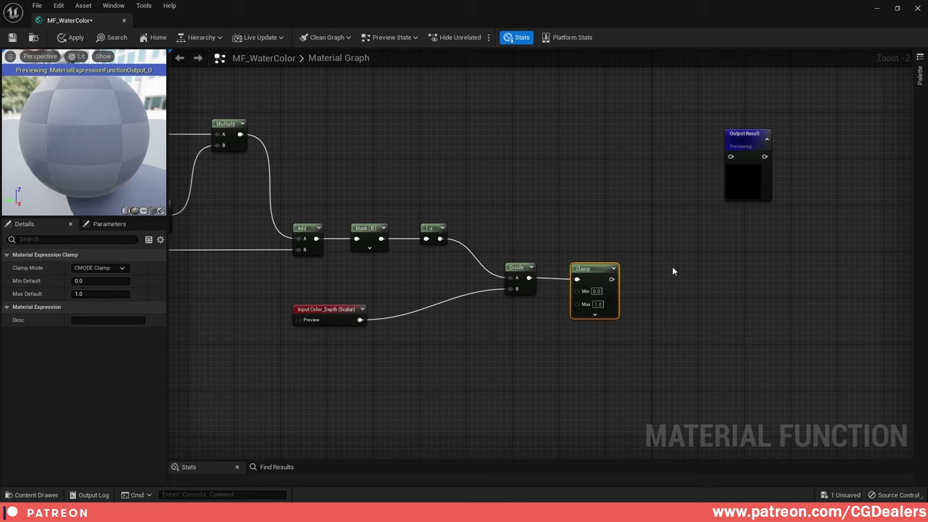
- Duplicate the Color_Depth input, place the copy below Clamp, and name it Color_Contrast
right_drag(673, 271, 569, 264)
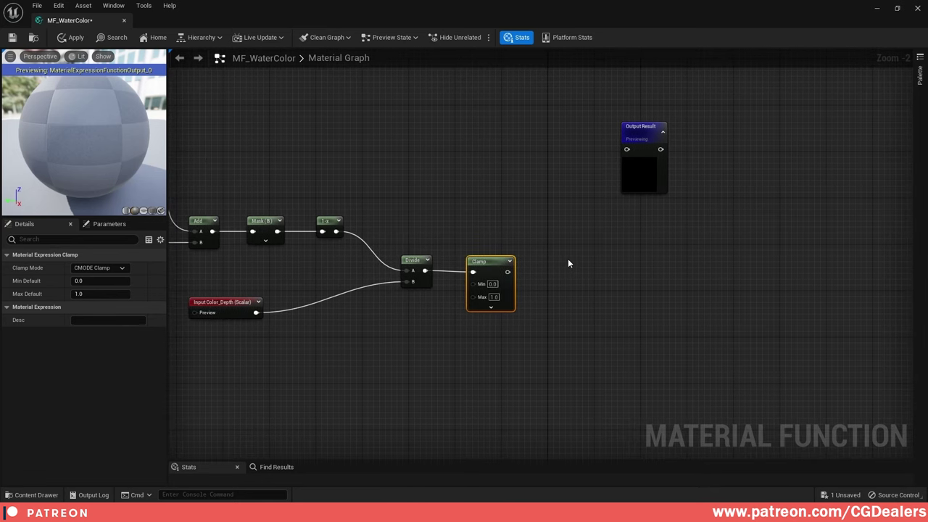
click(232, 313)
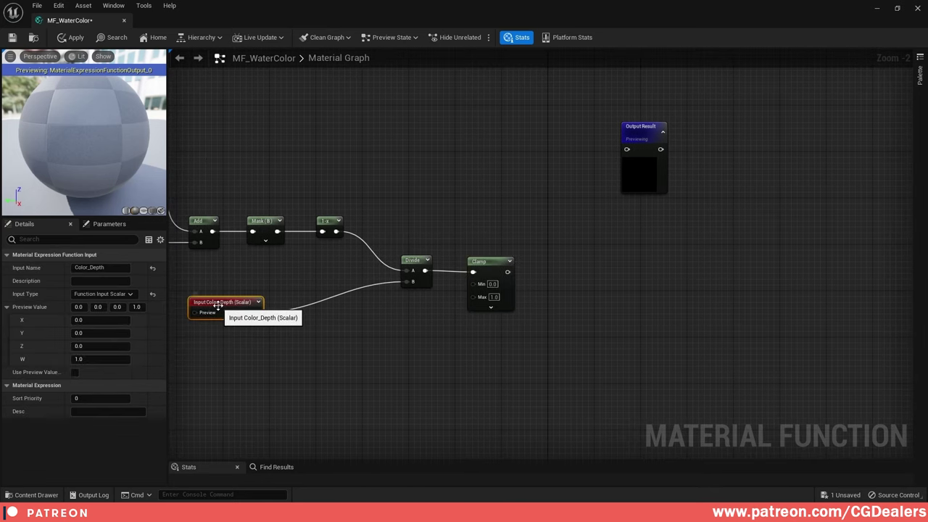
key(ctrl+w)
drag(281, 320, 479, 345)
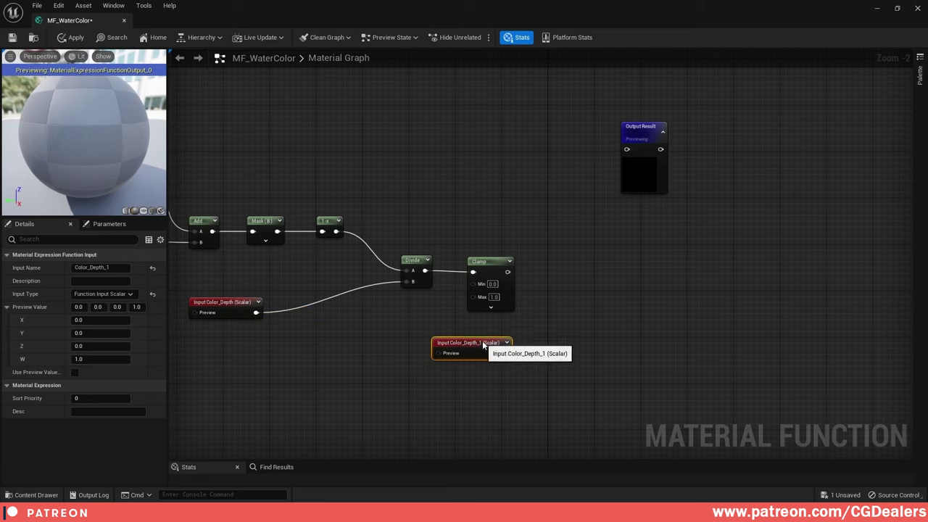
click(107, 268)
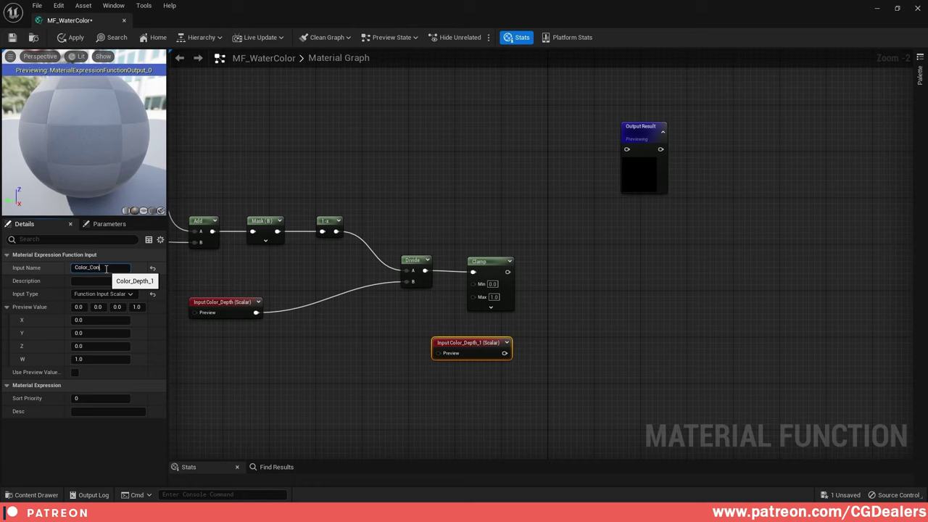
key(Return)
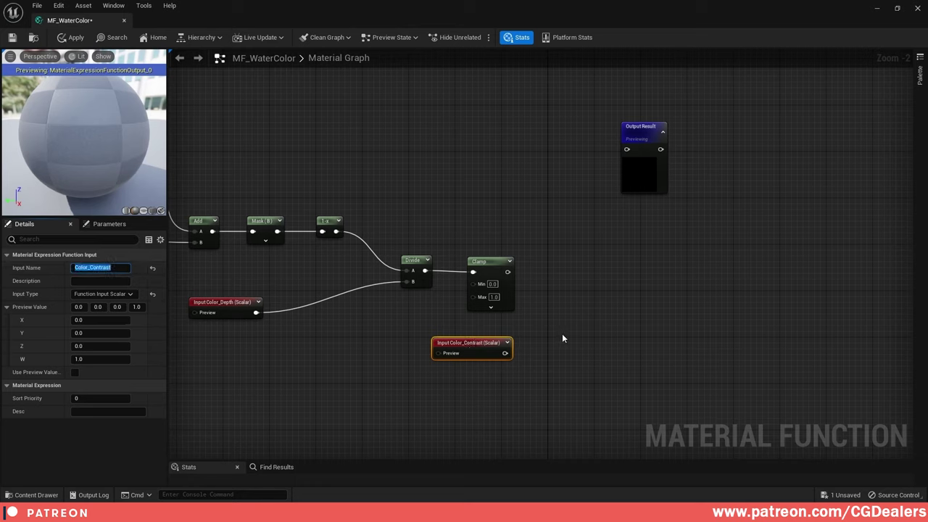
- Add a Power node after Clamp, with Clamp connected to Base and Color_Contrast to Exp
right_click(565, 308)
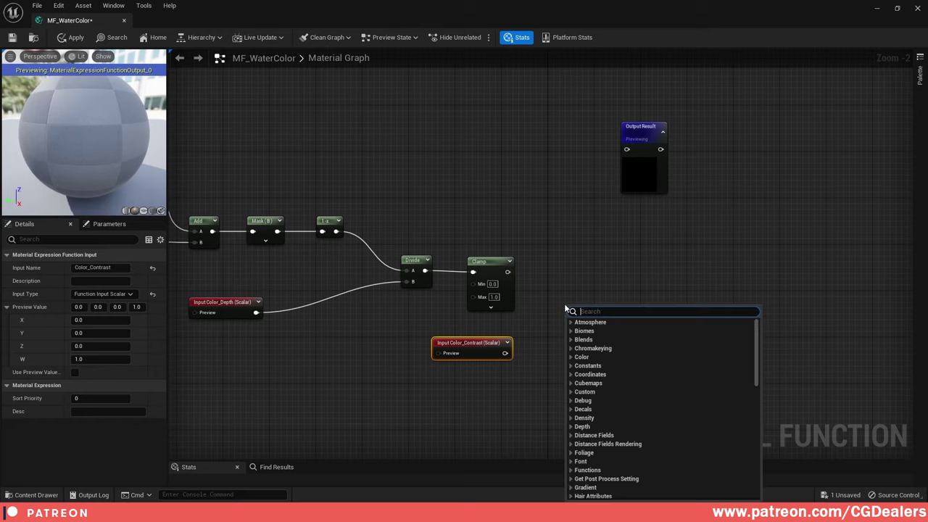
text(power)
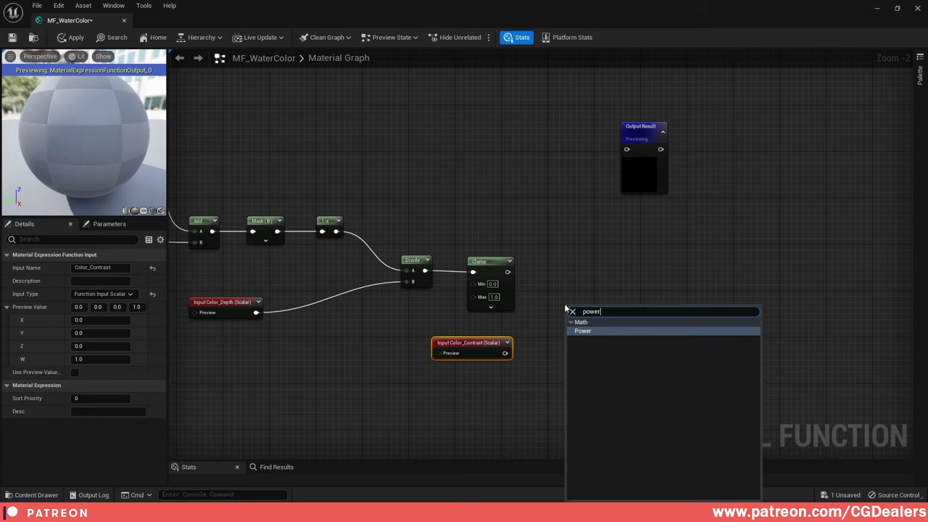
key(Return)
drag(513, 271, 570, 319)
drag(505, 353, 573, 304)
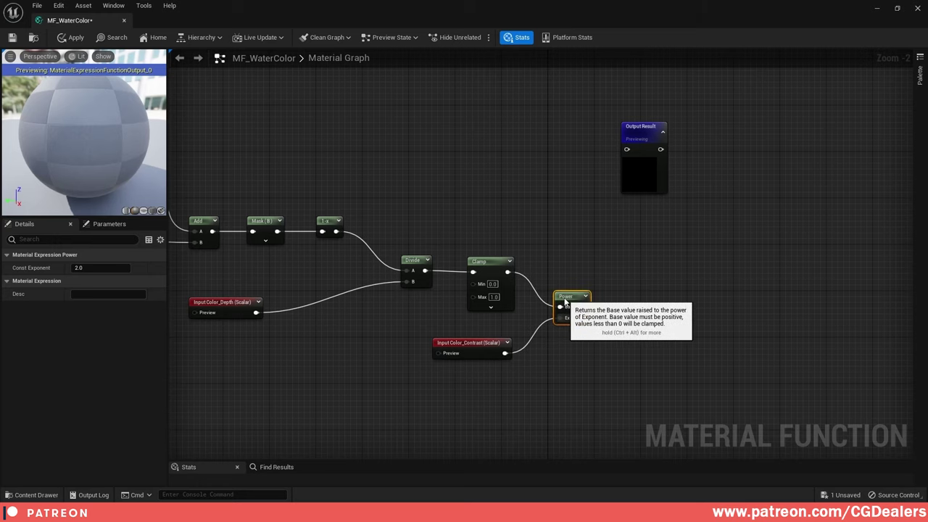
- Move the Output Result node farther right to leave room after the Power node
right_drag(711, 164, 668, 205)
drag(602, 167, 803, 175)
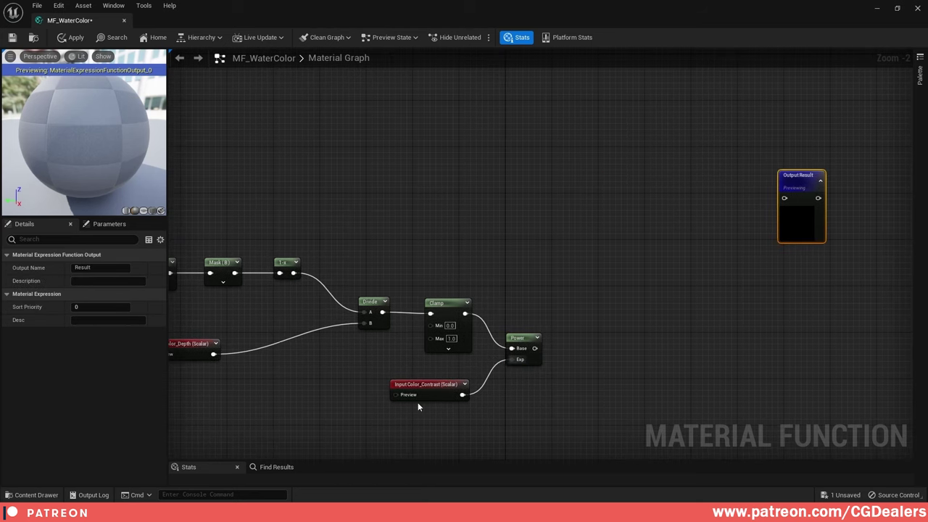
right_drag(394, 359, 503, 360)
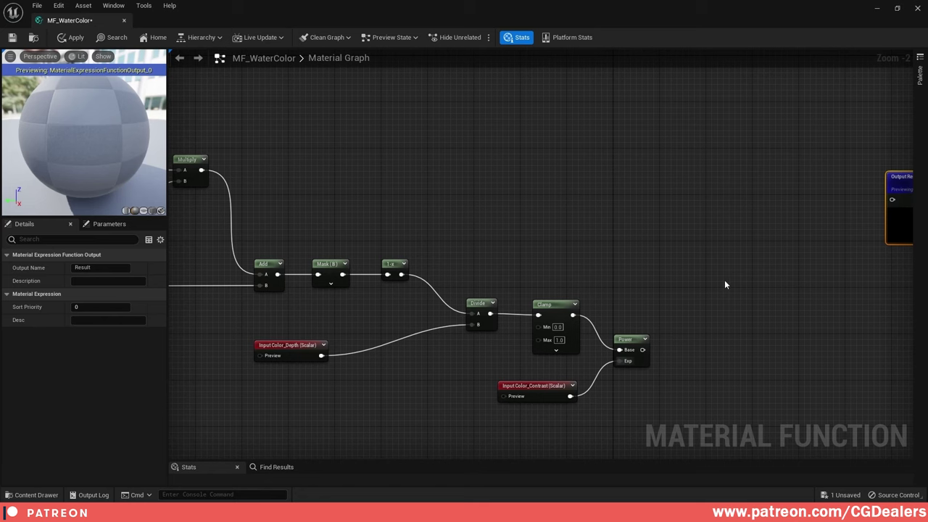
right_drag(725, 284, 613, 294)
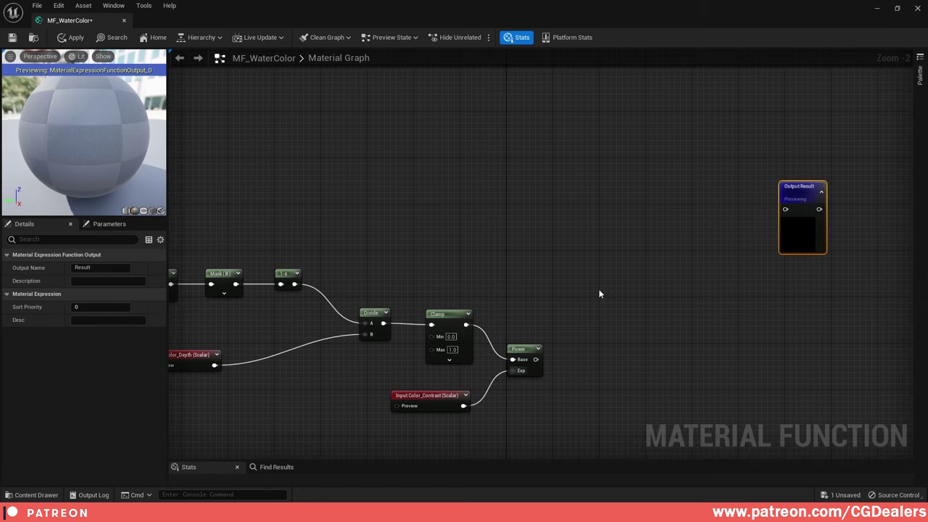
- Add a Lerp node between Power and Output Result, with Power connected to its Alpha input
click(598, 209)
drag(536, 359, 604, 247)
drag(611, 214, 663, 241)
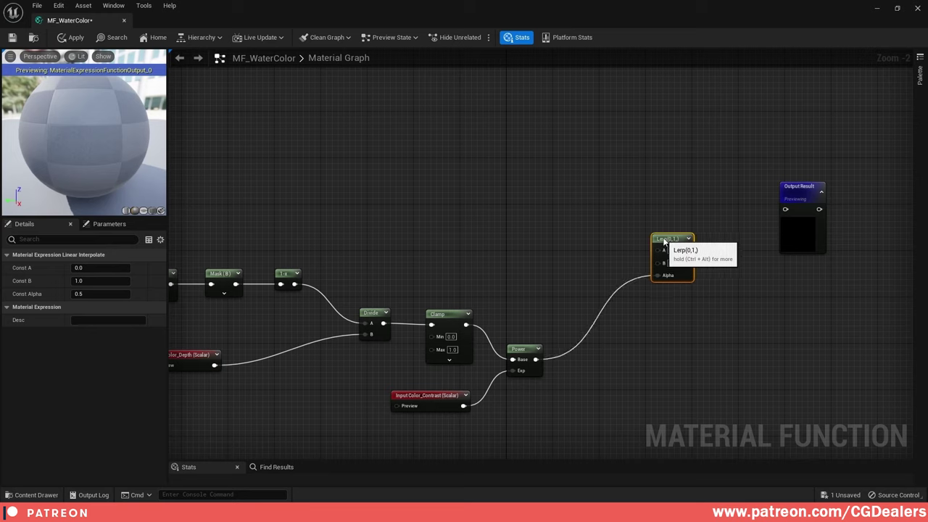
- Copy the Color_Contrast input to the area above Clamp, set its type to Vector 3, and name it Water_Color_1
click(451, 398)
key(ctrl+c)
key(ctrl+v)
drag(650, 390, 418, 148)
click(103, 293)
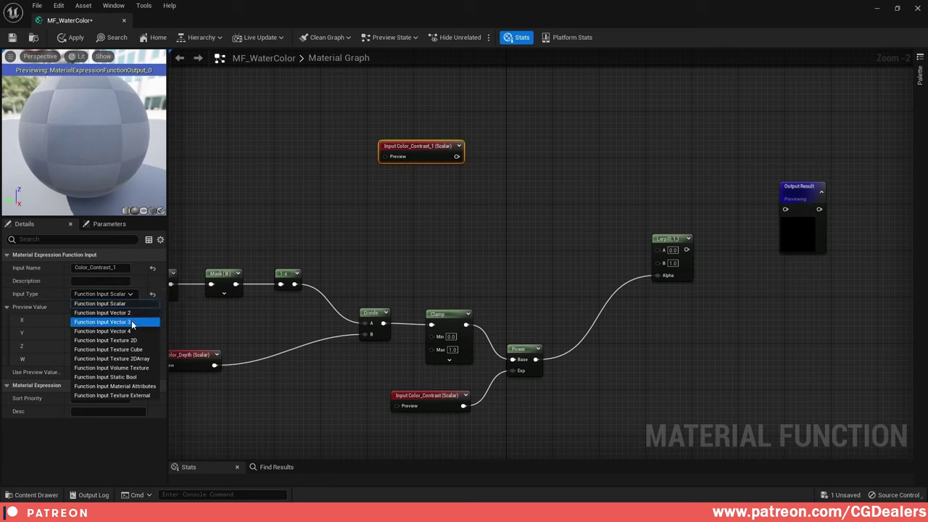
click(102, 322)
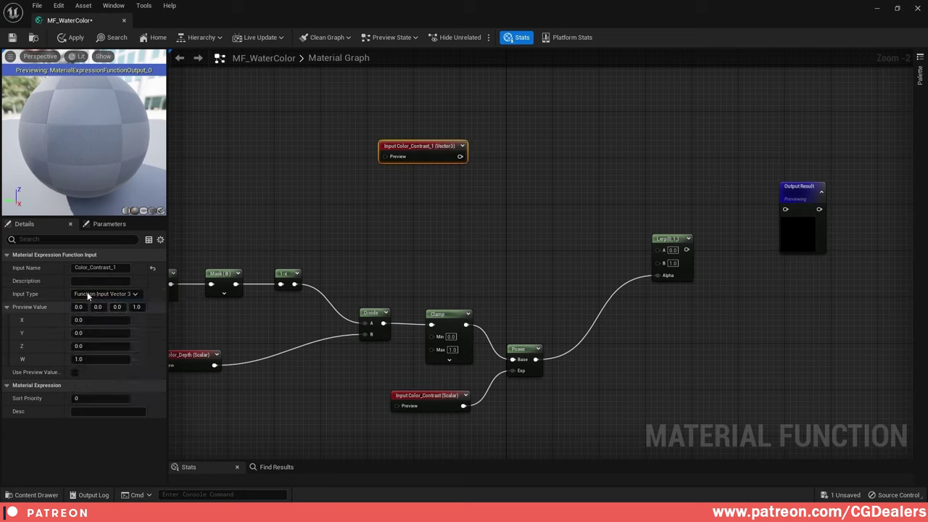
click(99, 268)
text(Water)
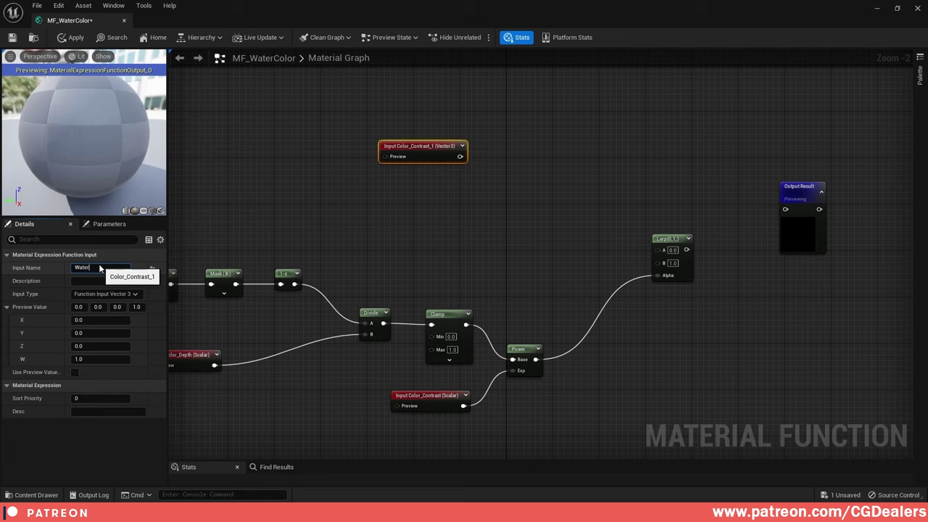
text(_Color_1)
key(Return)
- Duplicate the Water_Color_1 input and place the copy directly below it
click(429, 156)
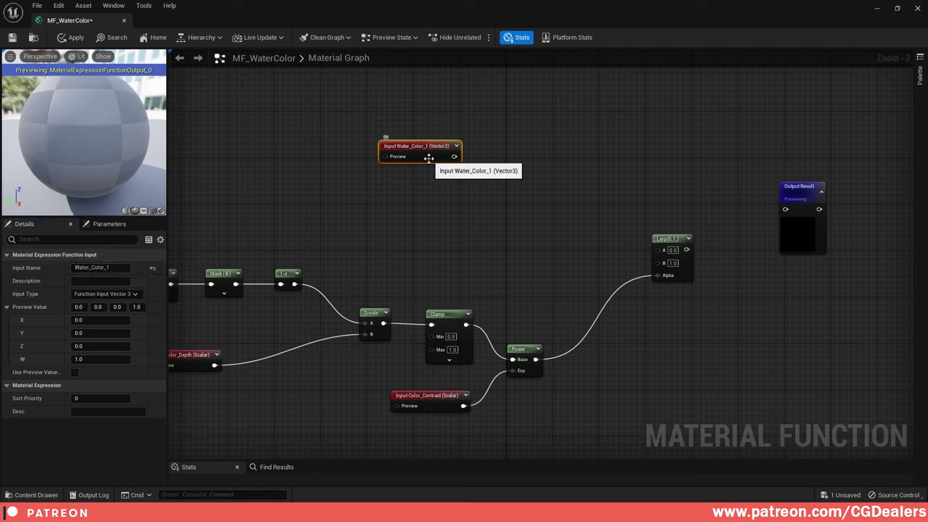
key(ctrl+d)
drag(483, 174, 433, 192)
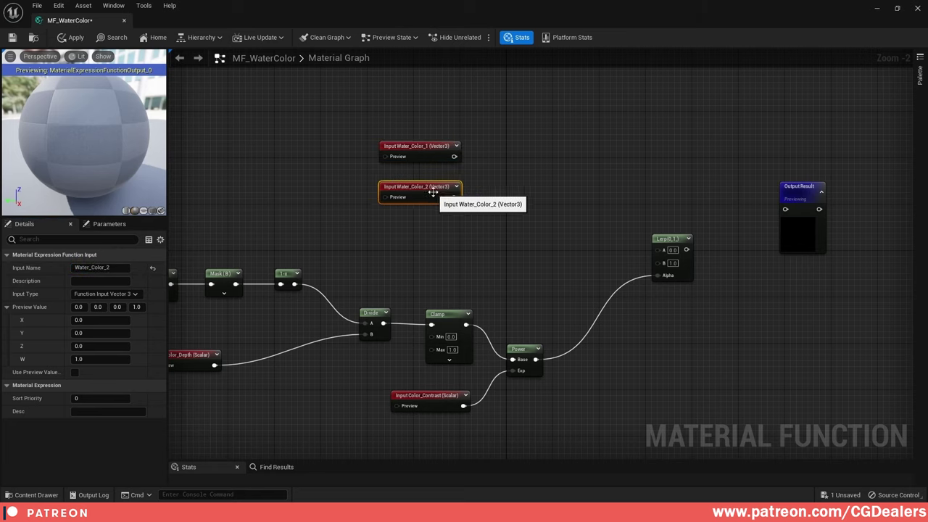
- Connect the Water_Color_1 and Water_Color_2 inputs to the Lerp's A and B pins and move both inputs closer to the Lerp
click(525, 178)
drag(454, 156, 657, 251)
drag(454, 196, 658, 260)
click(435, 185)
ctrl+drag(420, 153, 519, 233)
click(707, 293)
- Move the Output Result node away from the Lerp to free space for more nodes between them
scroll(709, 294, down, 3)
right_drag(475, 313, 545, 298)
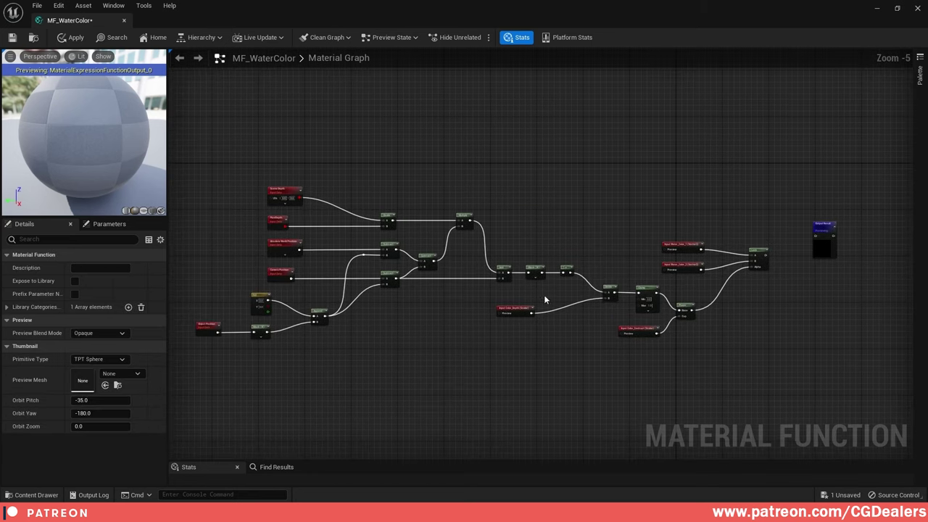
right_drag(726, 296, 588, 301)
scroll(588, 301, up, 1)
scroll(514, 334, up, 1)
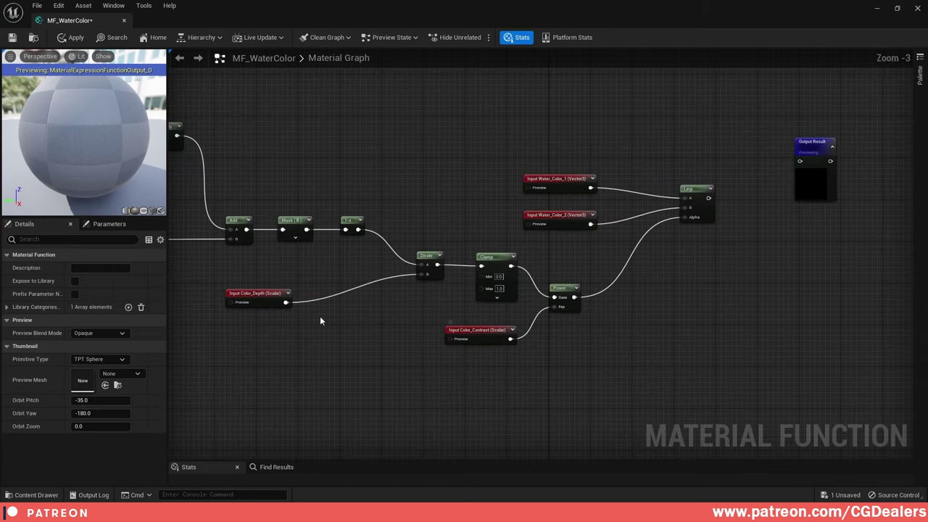
right_drag(320, 317, 441, 304)
drag(558, 136, 845, 333)
- Add a MakeMaterialAttributes node that feeds Output Result and connect the Lerp's output to its BaseColor
right_drag(671, 348, 674, 257)
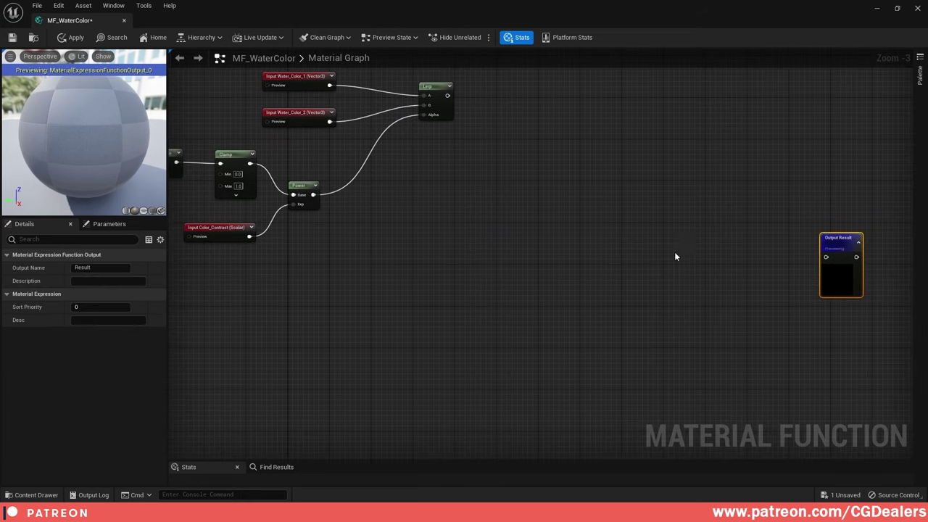
right_click(654, 297)
text(makem)
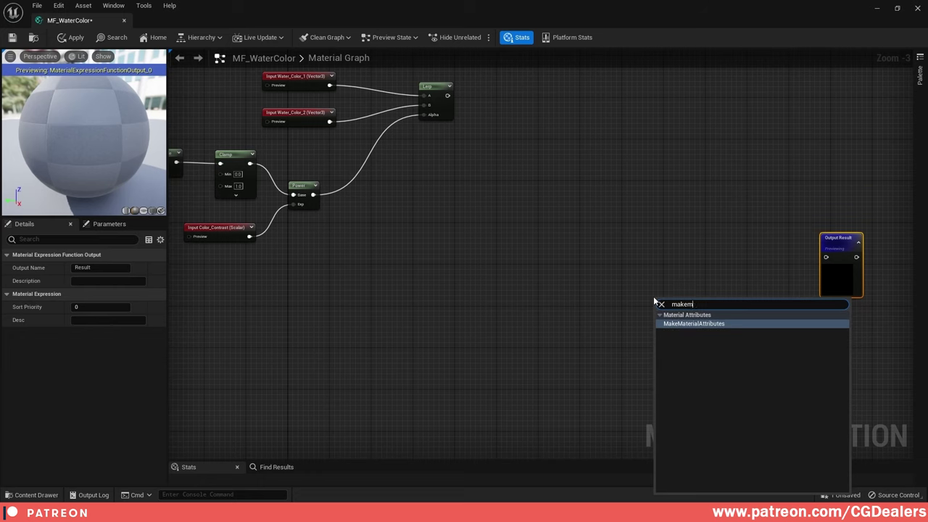
key(Return)
drag(709, 310, 842, 292)
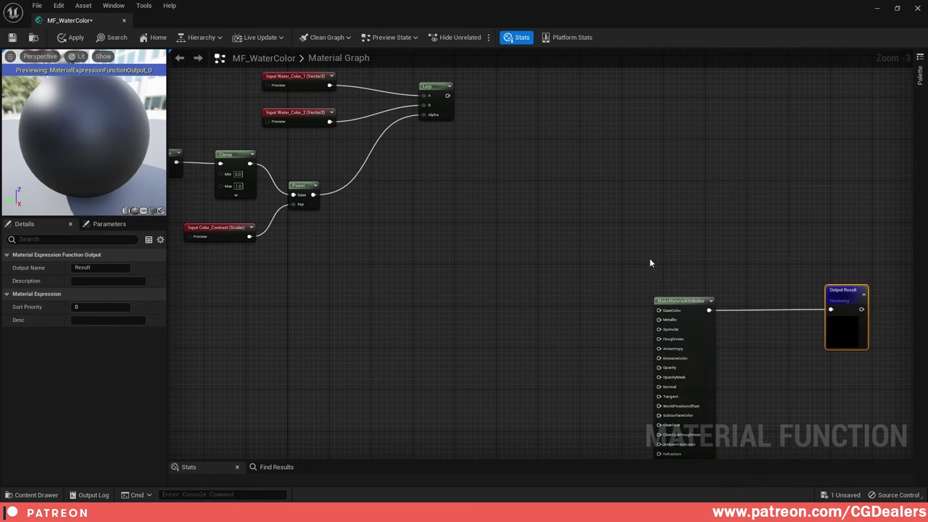
drag(451, 117, 672, 334)
- Add a scalar function input named Metallic and connect it to the Metallic pin of MakeMaterialAttributes
scroll(535, 281, up, 3)
click(529, 281)
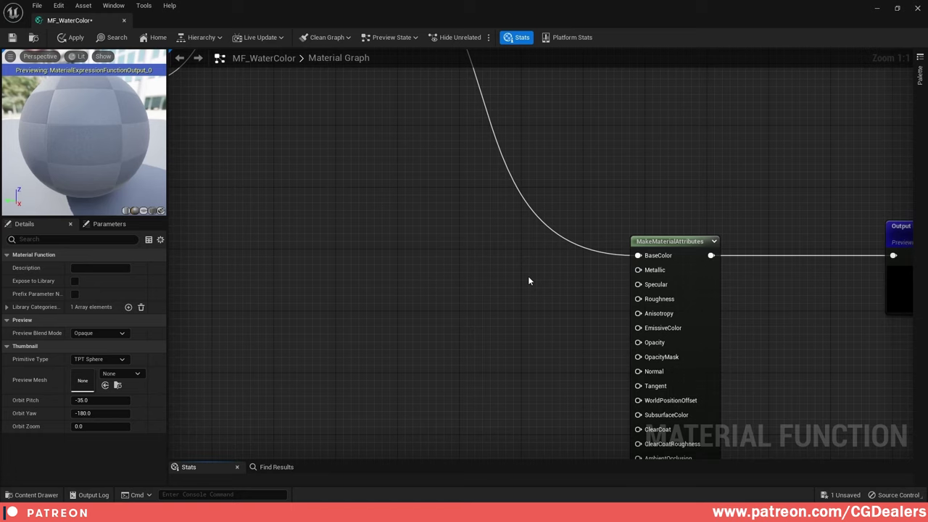
right_click(478, 288)
text(func)
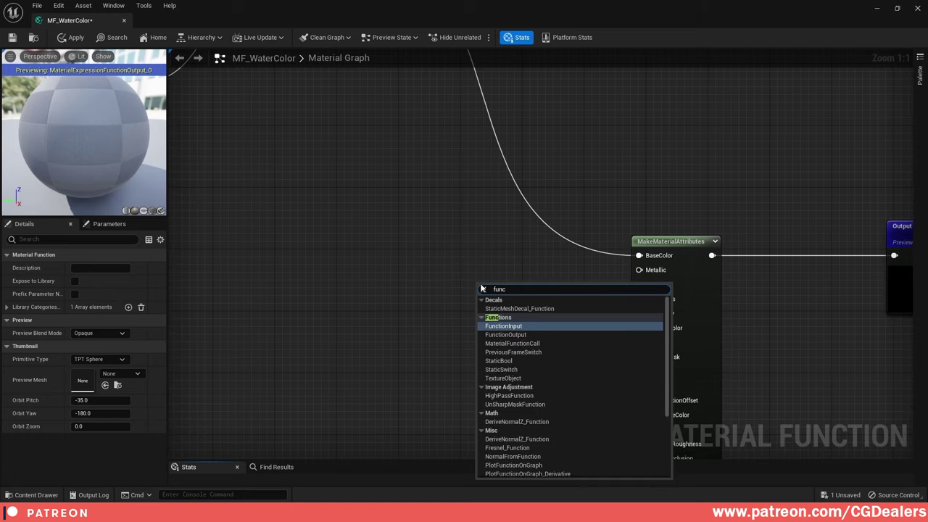
key(Return)
click(101, 293)
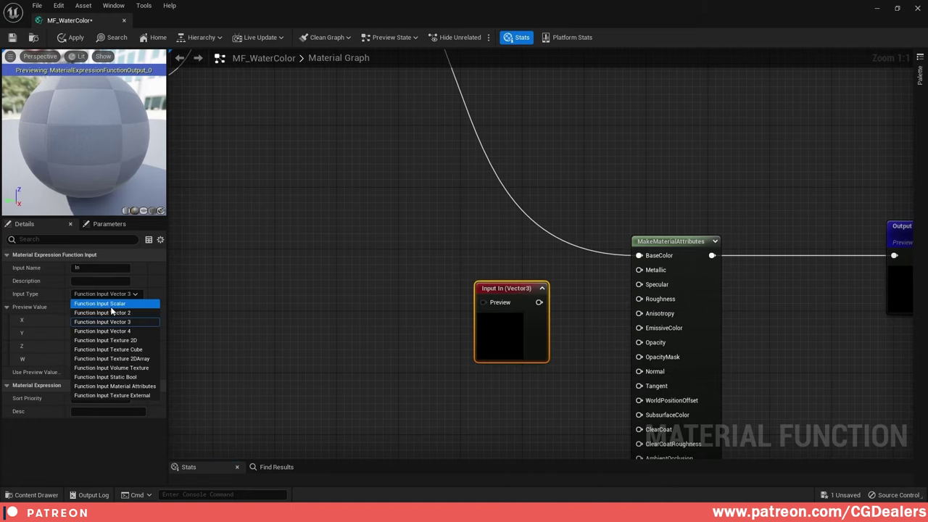
click(101, 299)
click(101, 268)
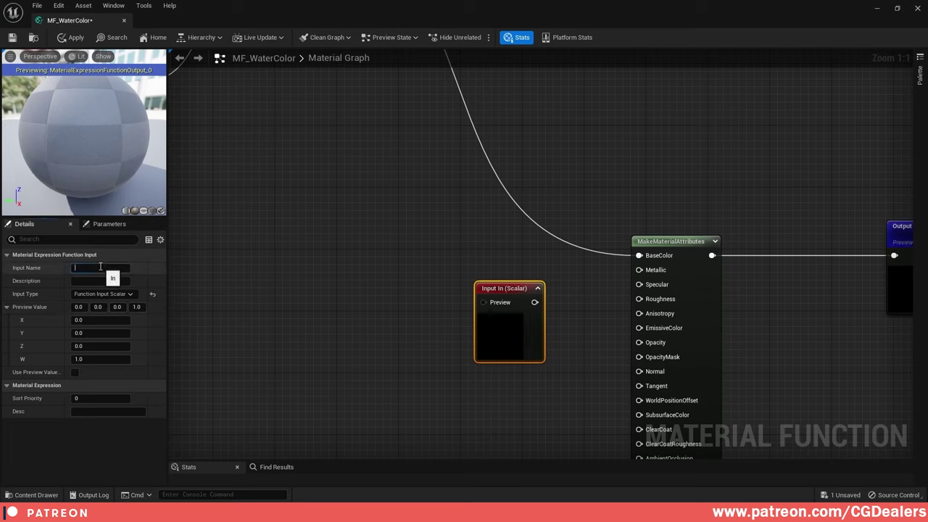
key(Return)
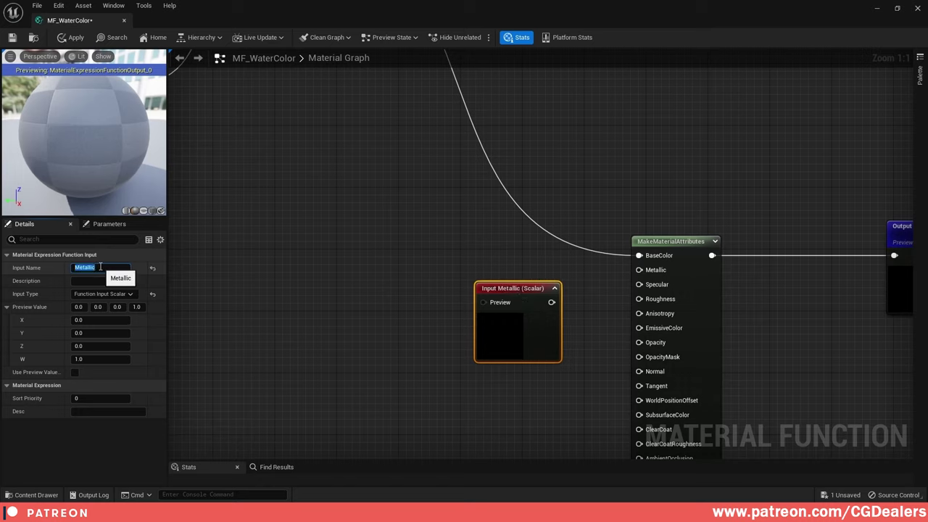
click(555, 289)
drag(549, 303, 520, 270)
- Duplicate the Metallic input, name the copy Roughness, connect it to the Roughness pin and place both inputs together
key(ctrl+d)
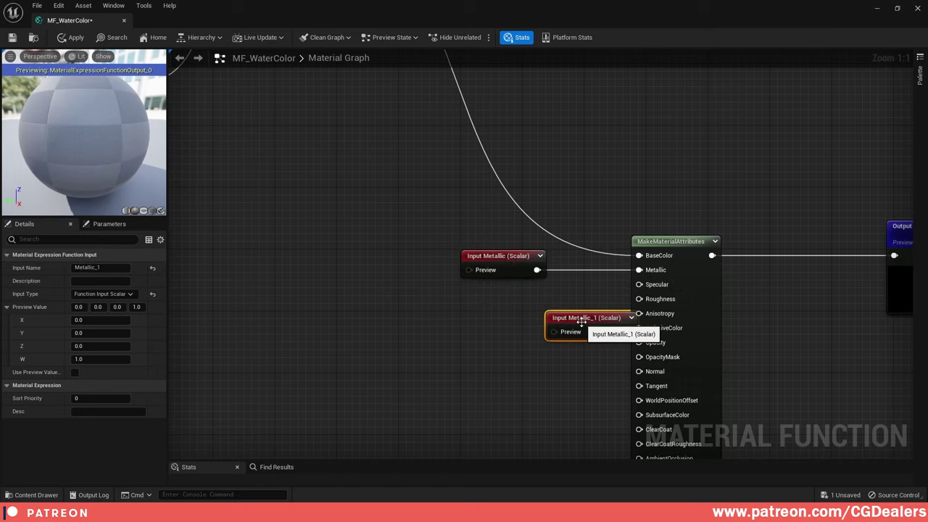
drag(586, 326, 639, 299)
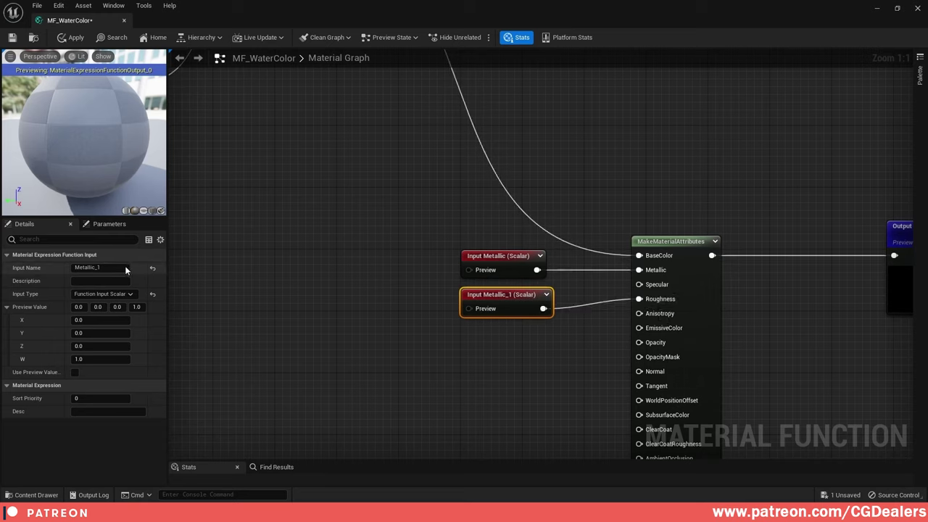
click(128, 269)
text(Roughness)
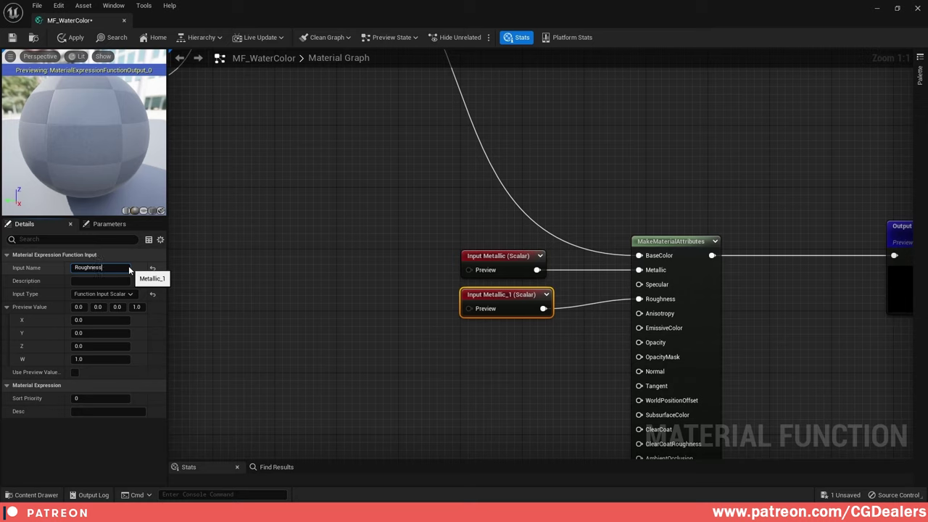
key(Return)
shift+drag(504, 256, 496, 249)
click(589, 346)
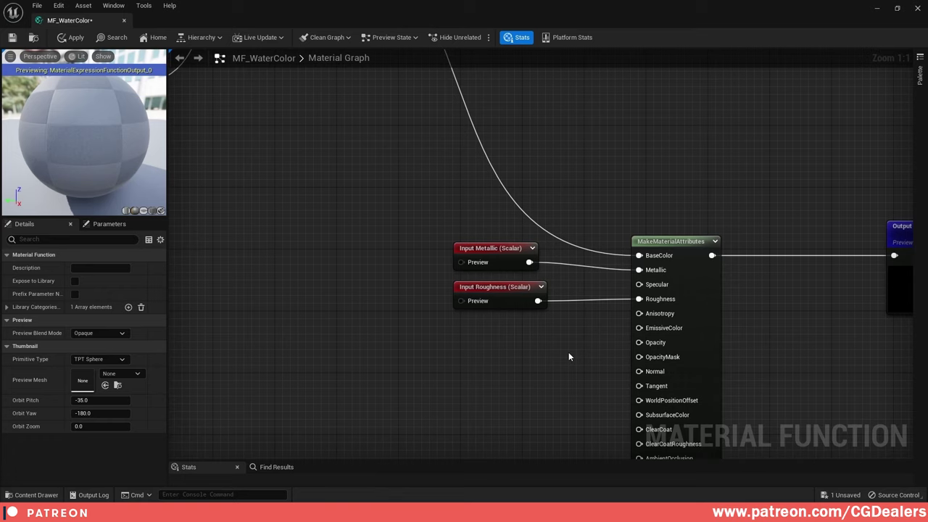
- Add a Depth Fade node below the Roughness input
right_drag(570, 354, 473, 254)
right_click(455, 245)
text(depth fade)
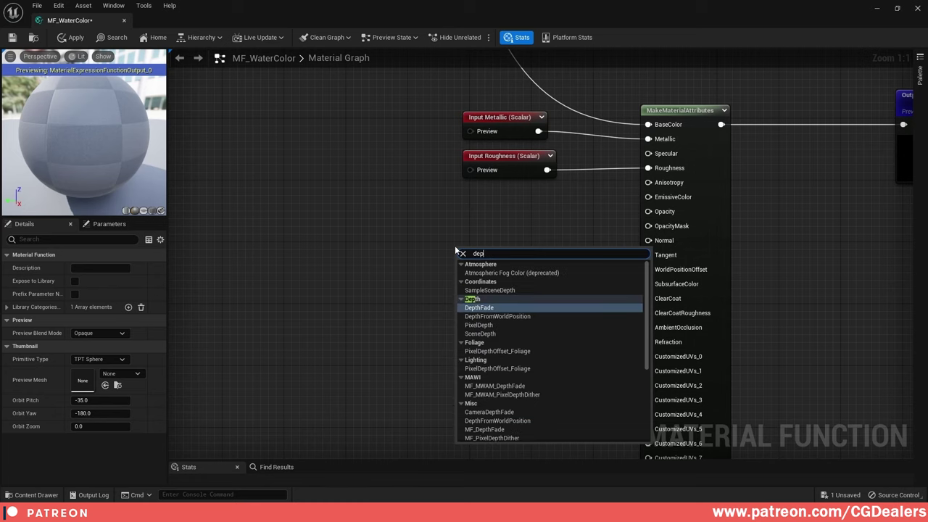
key(Return)
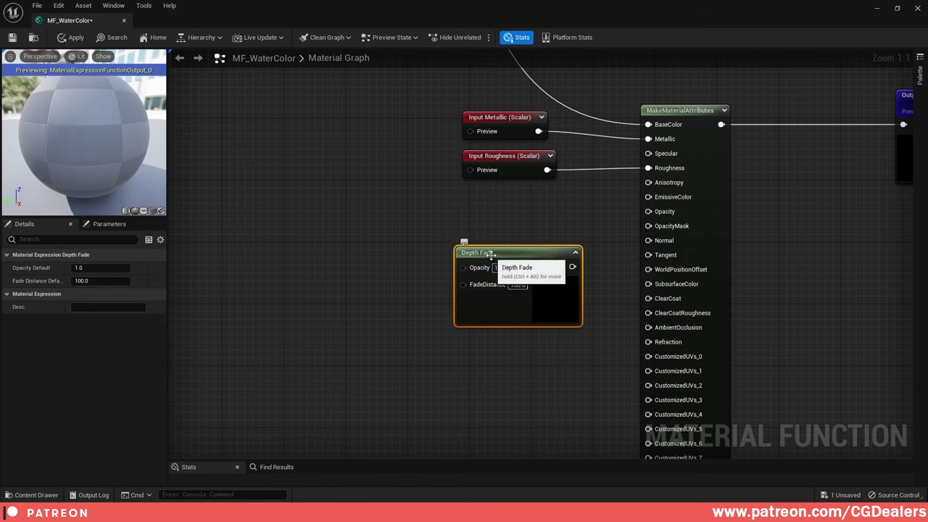
drag(492, 256, 453, 220)
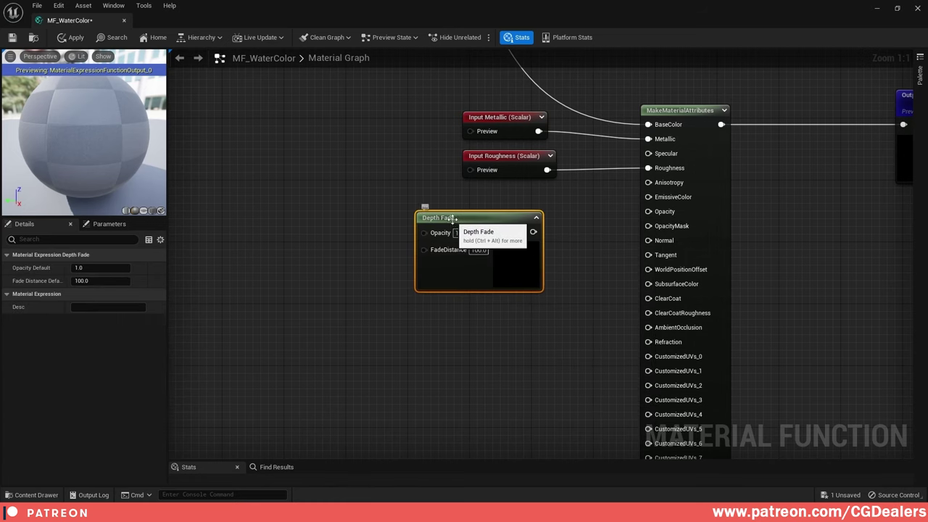
- Duplicate the Roughness input, name the copy Shoreline_Fade and connect it to the Depth Fade's FadeDistance
right_drag(323, 248, 370, 265)
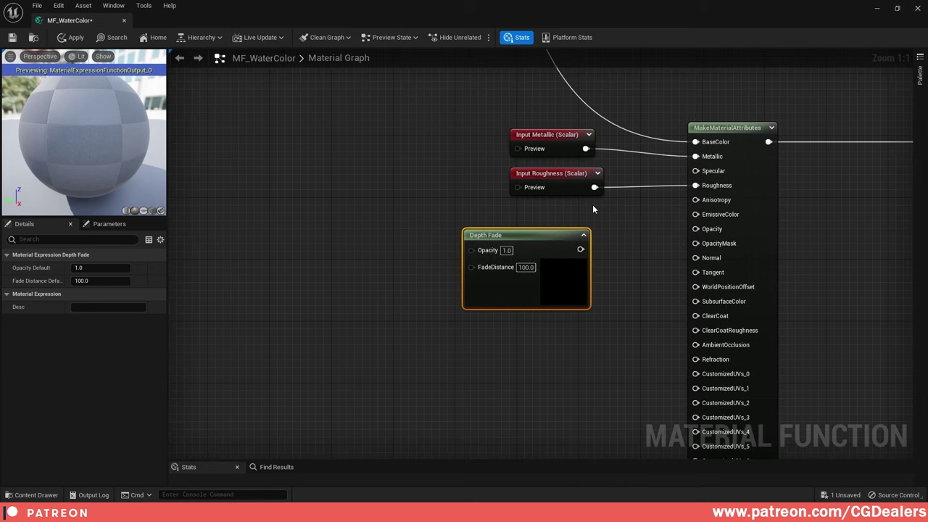
click(556, 174)
key(ctrl+d)
drag(612, 224, 369, 269)
click(117, 267)
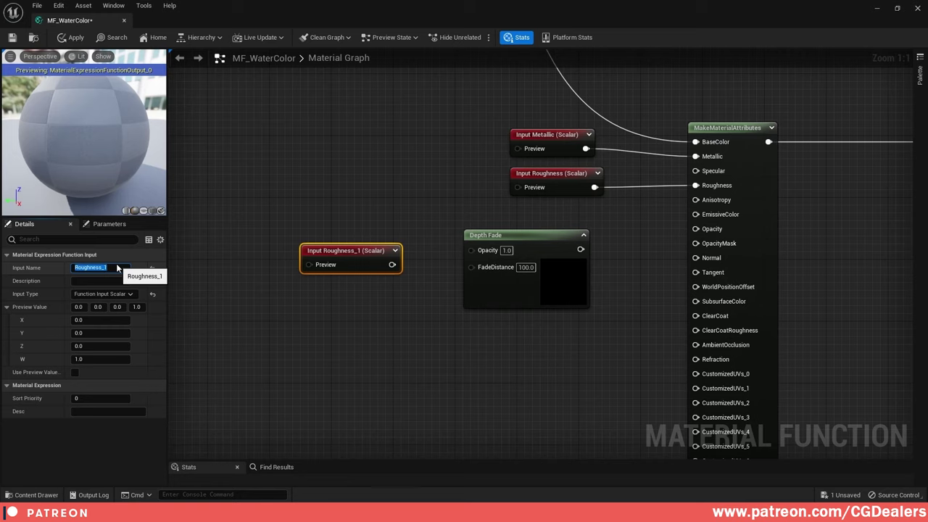
text(Shoreline_Fade)
key(Return)
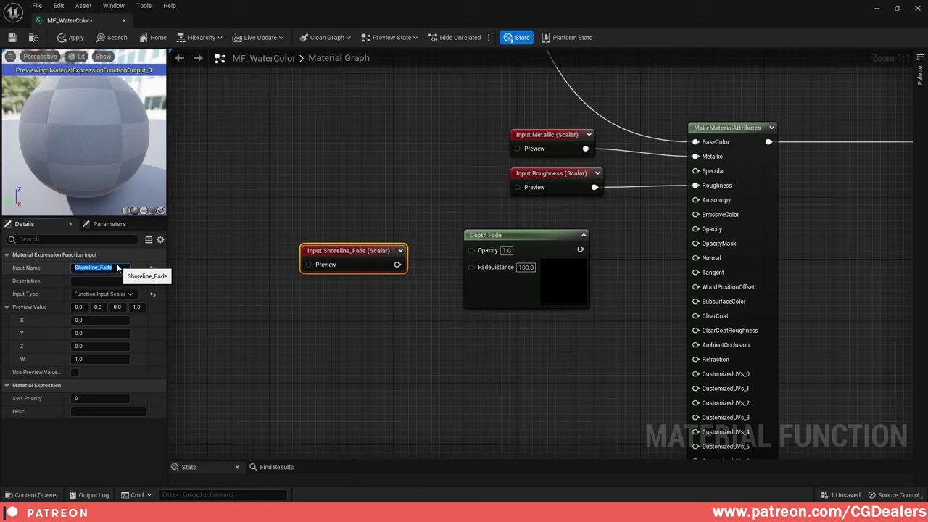
drag(398, 265, 472, 267)
drag(365, 265, 365, 280)
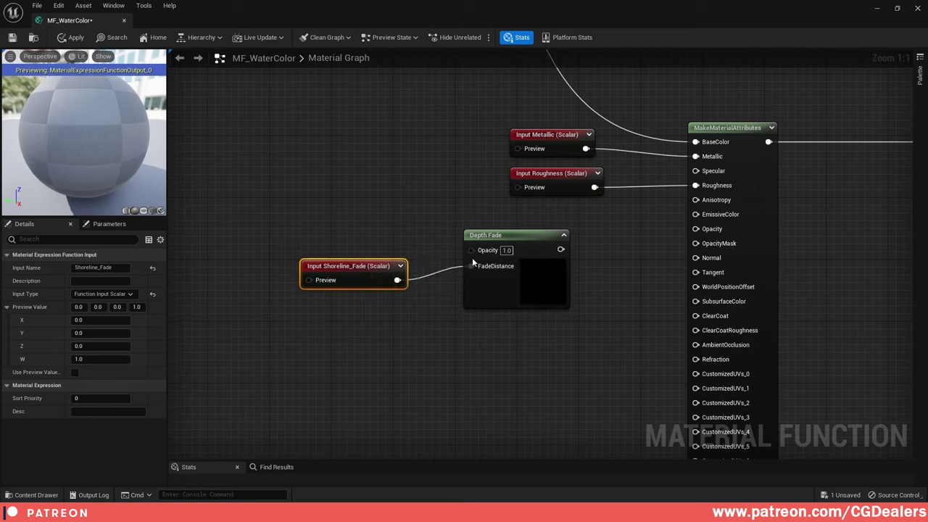
- Connect the Depth Fade's output to Opacity and shift the Depth Fade and Shoreline_Fade nodes away from MakeMaterialAttributes
drag(560, 249, 706, 230)
drag(294, 216, 510, 303)
drag(496, 247, 450, 223)
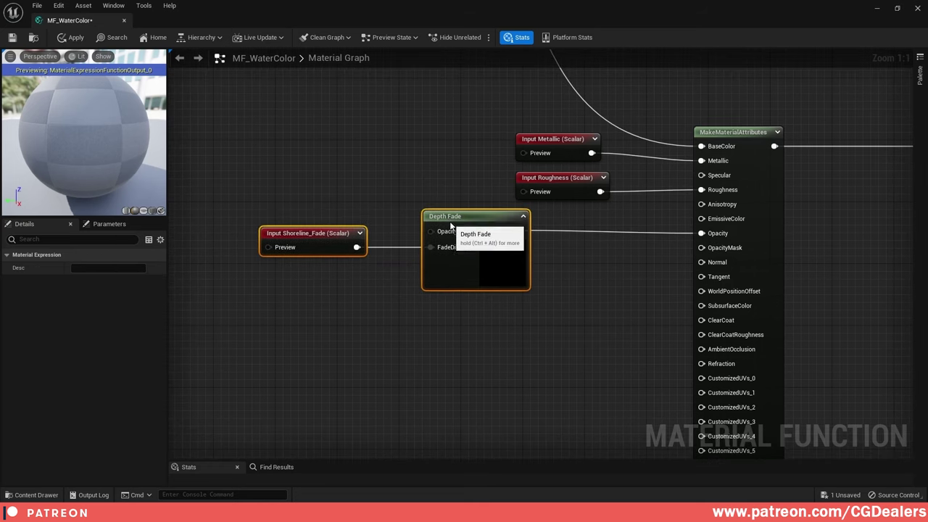
- Space out the Metallic and Roughness inputs and align their left edges with the Depth Fade node
scroll(449, 223, down, 1)
scroll(656, 218, down, 4)
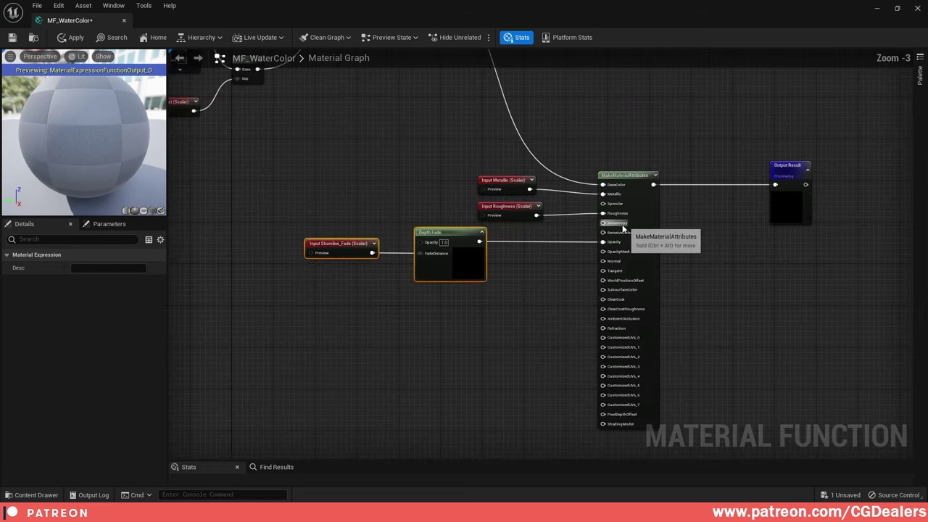
scroll(689, 272, up, 4)
drag(434, 150, 397, 117)
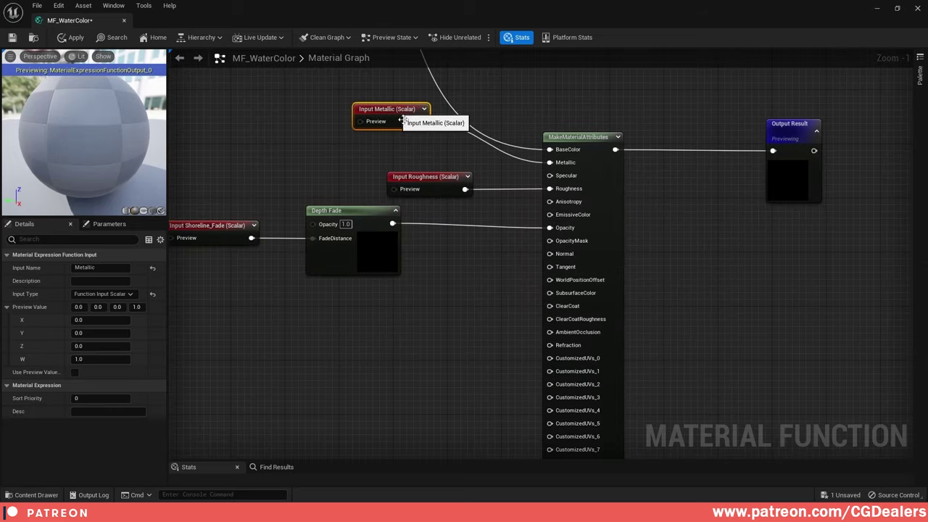
drag(430, 177, 353, 177)
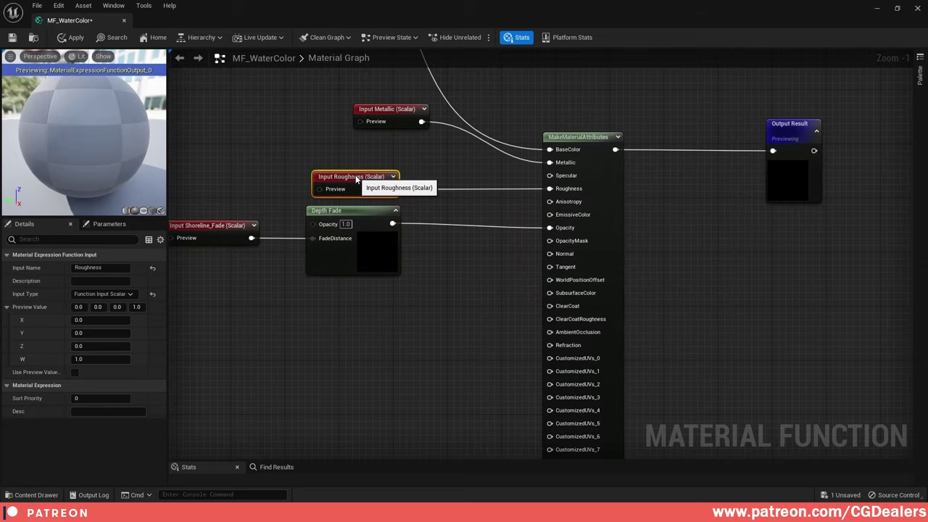
drag(391, 116, 354, 124)
drag(291, 90, 401, 290)
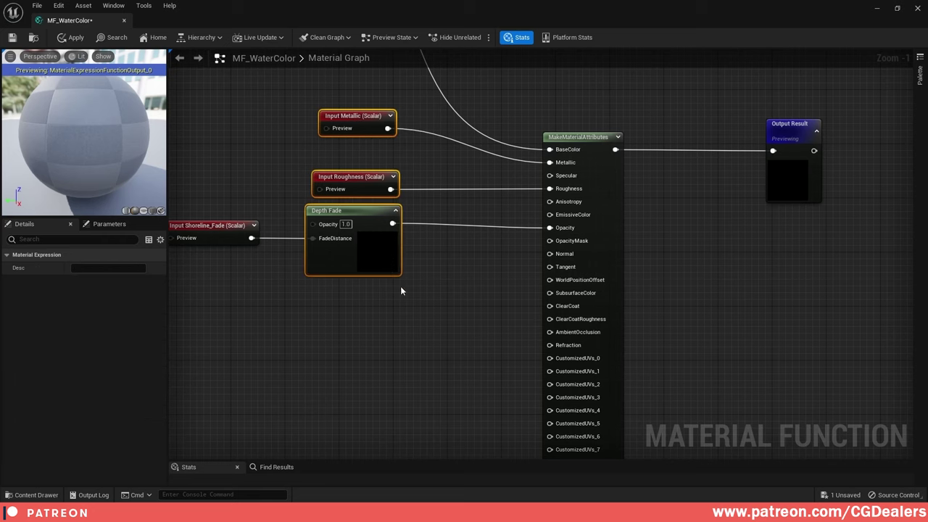
key(shift+a)
click(511, 207)
- Add reroute points to the Metallic and BaseColor wires and position them so that the connections run cleanly
double_click(472, 148)
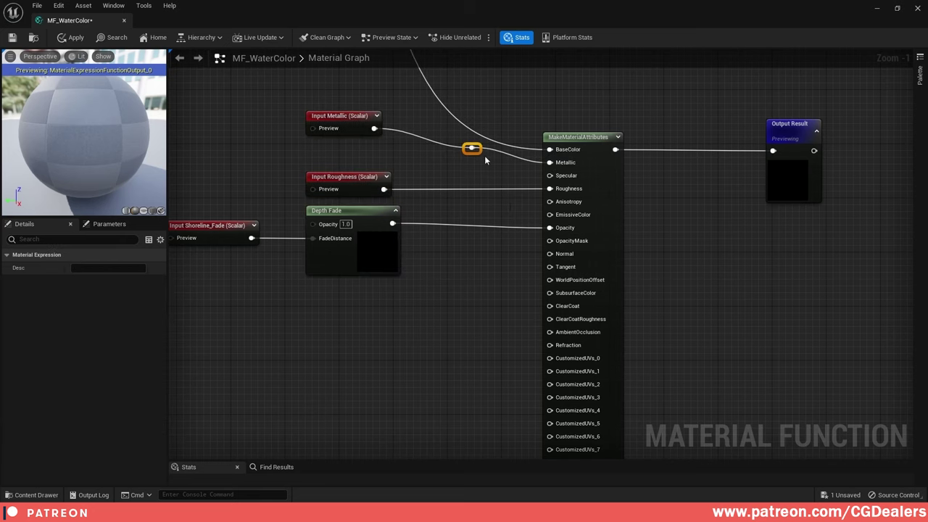
drag(472, 148, 438, 166)
right_drag(631, 153, 634, 216)
scroll(634, 215, down, 2)
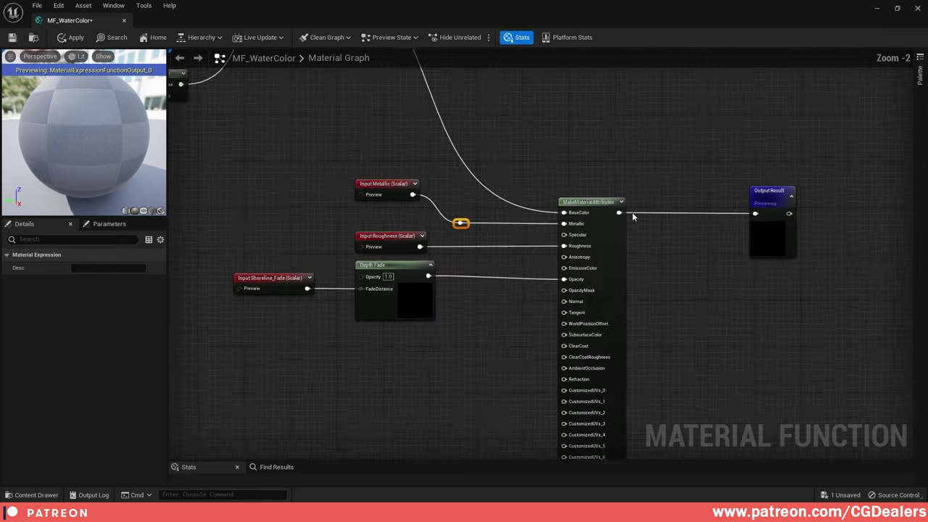
right_drag(479, 149, 497, 244)
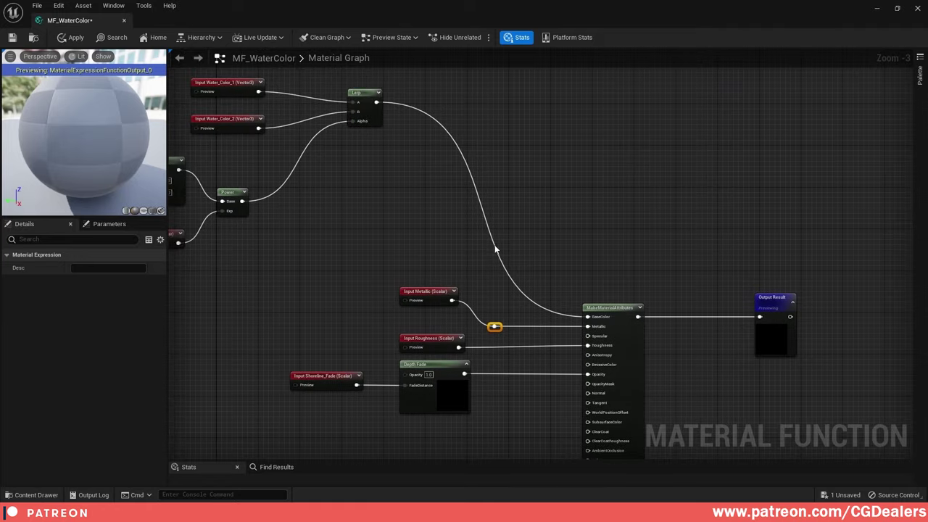
double_click(496, 251)
drag(496, 251, 486, 108)
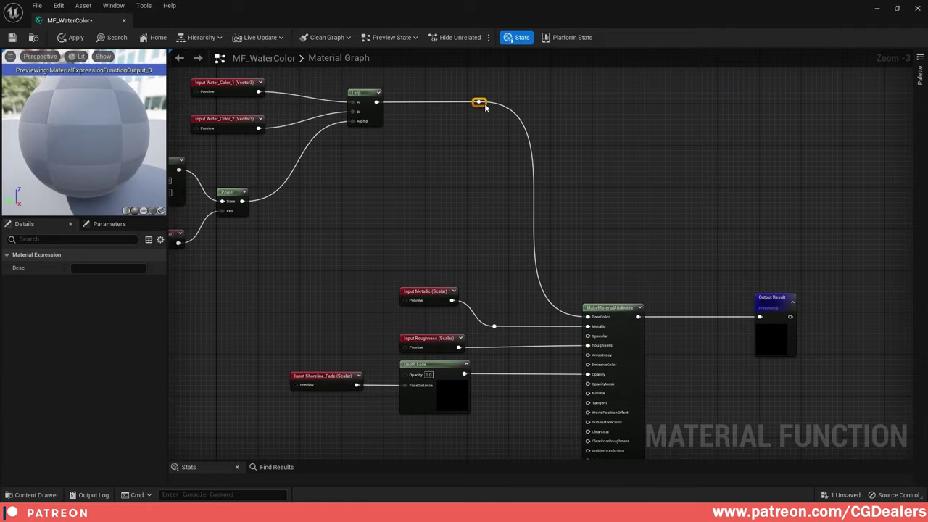
- Move the Metallic input slightly closer to the Roughness input
right_drag(572, 237, 602, 141)
drag(464, 195, 464, 201)
click(518, 340)
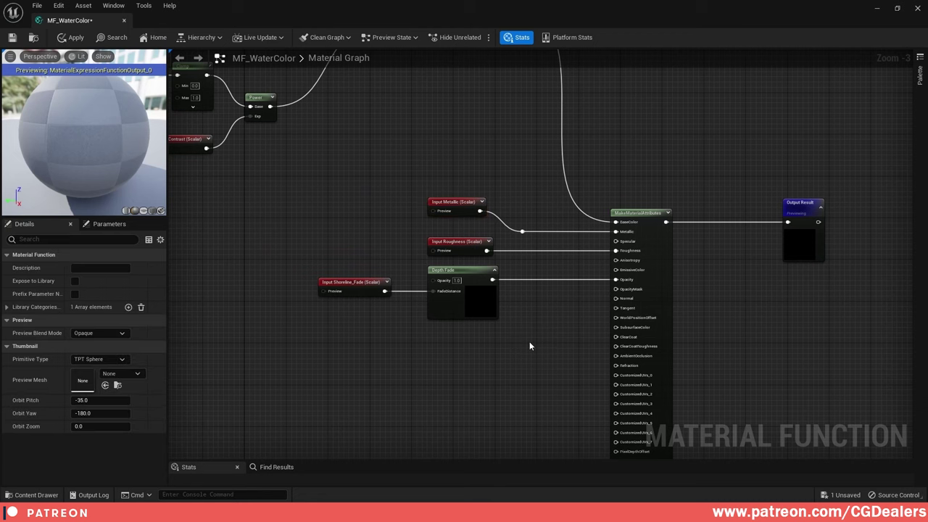
- Add a world position node in the empty graph area away from the Shoreline_Fade input
right_drag(530, 341, 533, 285)
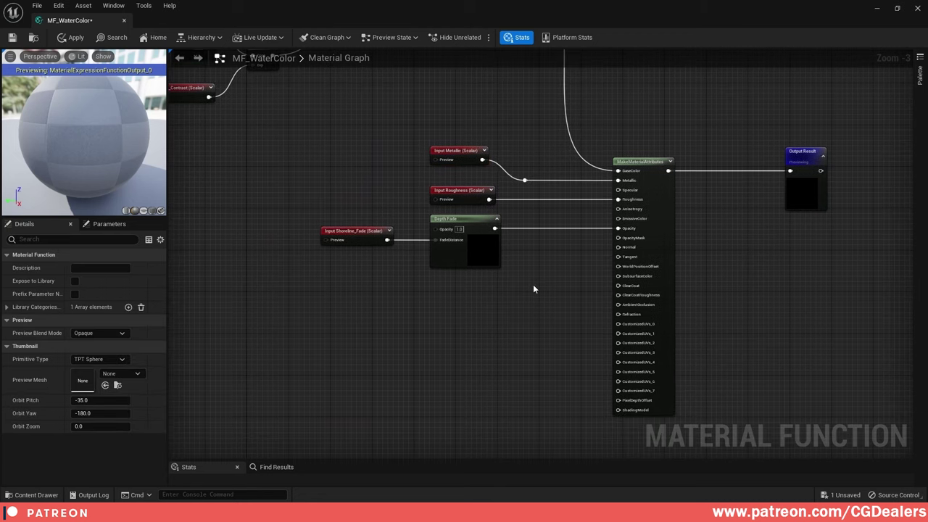
right_drag(293, 331, 532, 278)
mouse_move(389, 296)
right_down()
mouse_move(410, 296)
mouse_move(403, 305)
right_up()
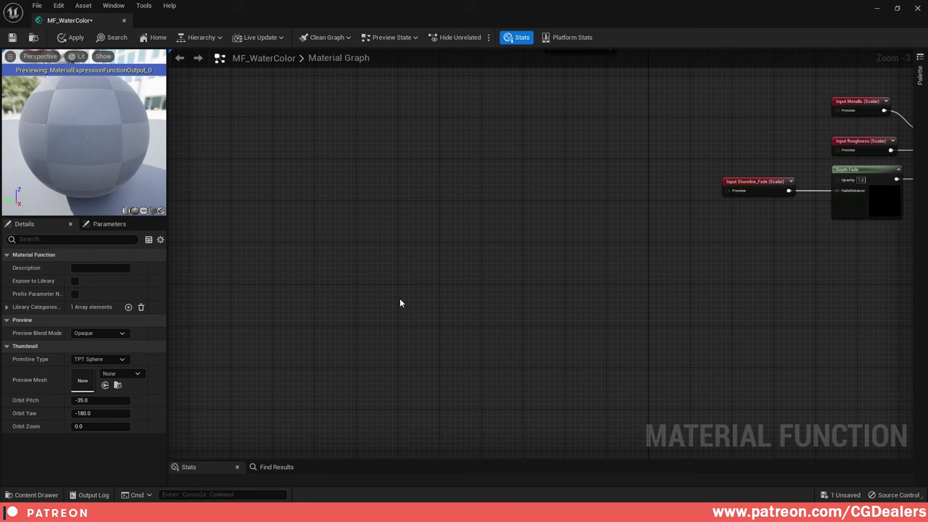
right_drag(223, 225, 292, 228)
right_click(293, 228)
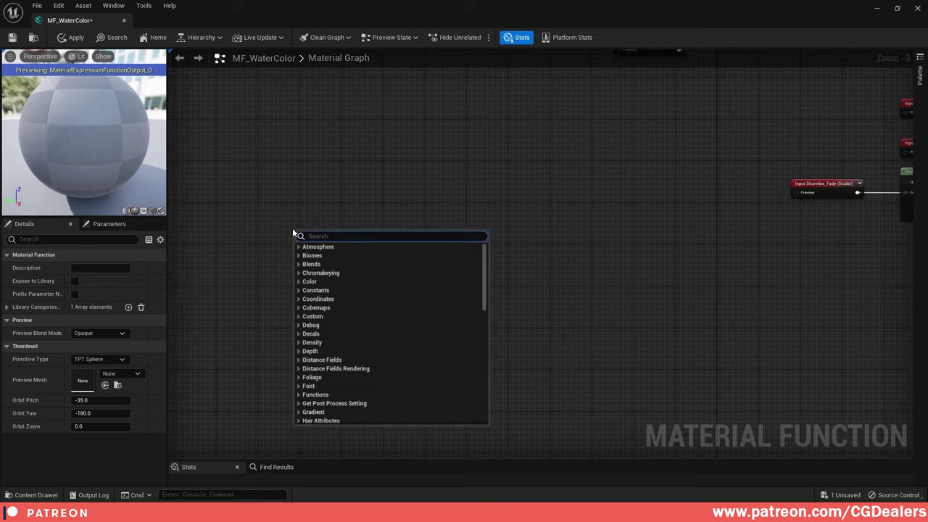
text(worldpos)
key(Return)
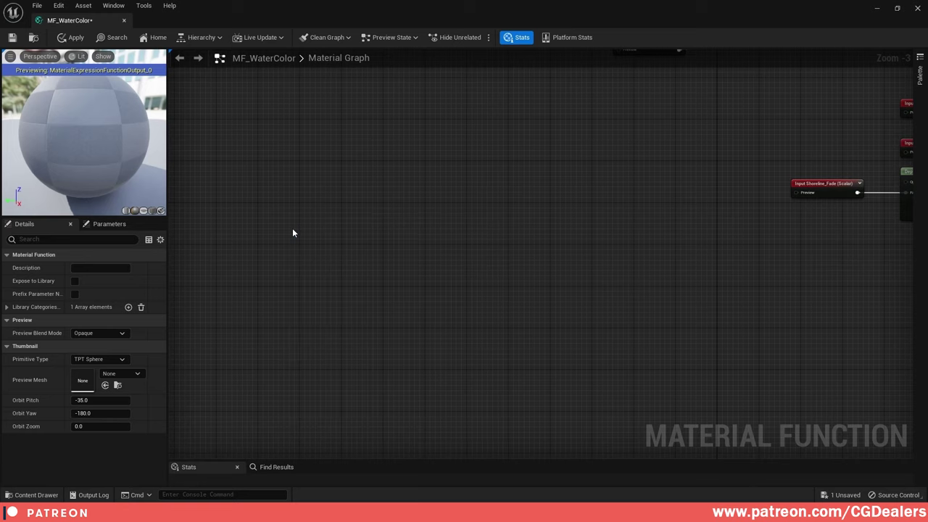
- Set the world position's shader offsets to Absolute World Position (Including Material Shader Offsets) and feed the node into a component mask
click(107, 268)
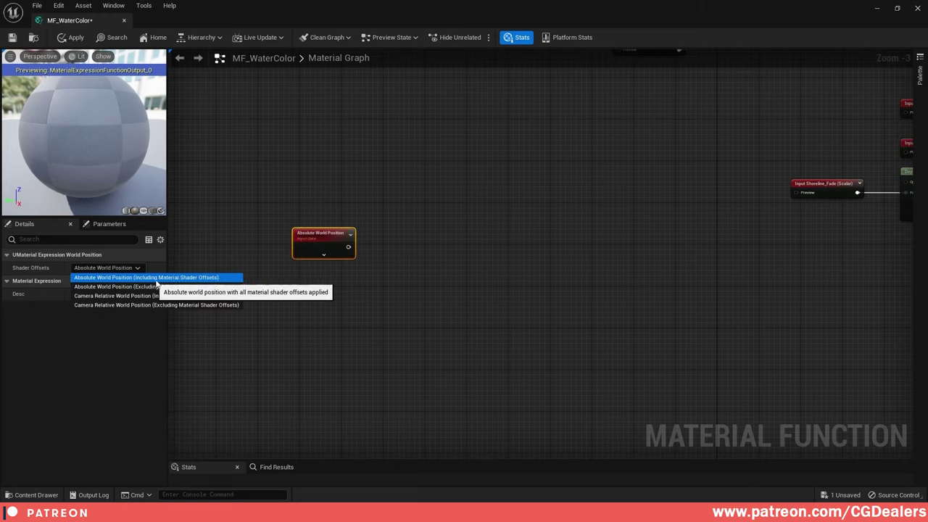
click(194, 280)
scroll(459, 253, up, 2)
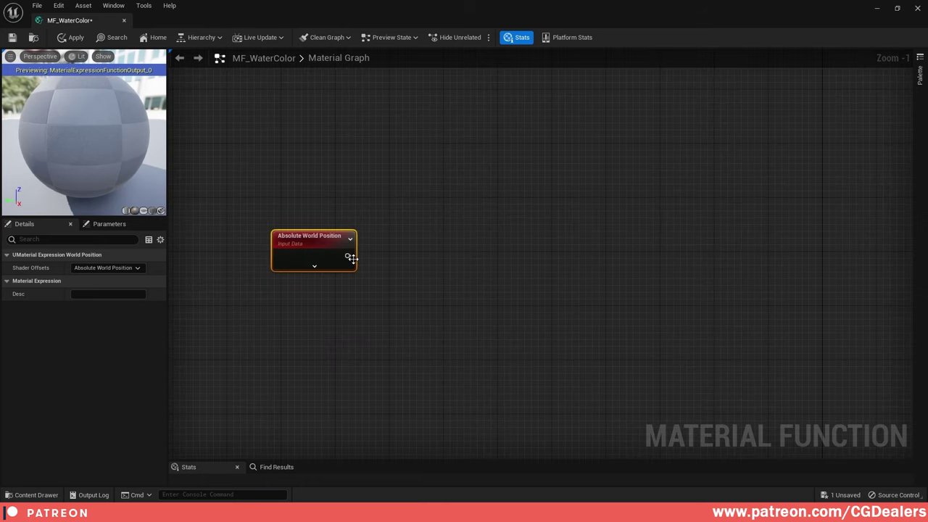
drag(348, 257, 388, 259)
text(mask)
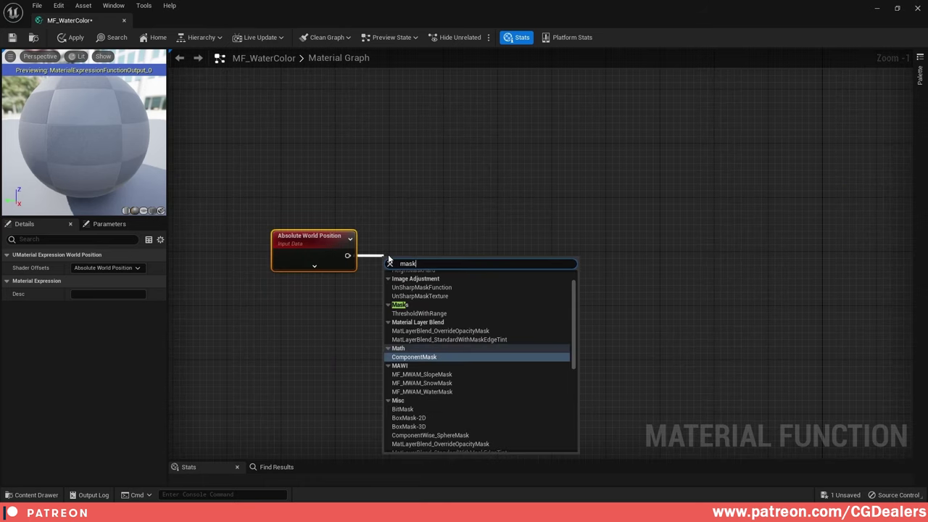
key(Return)
- Feed the mask's output into input A of a new Divide node and straighten the three-node chain
drag(409, 263, 486, 255)
text(divide)
key(Return)
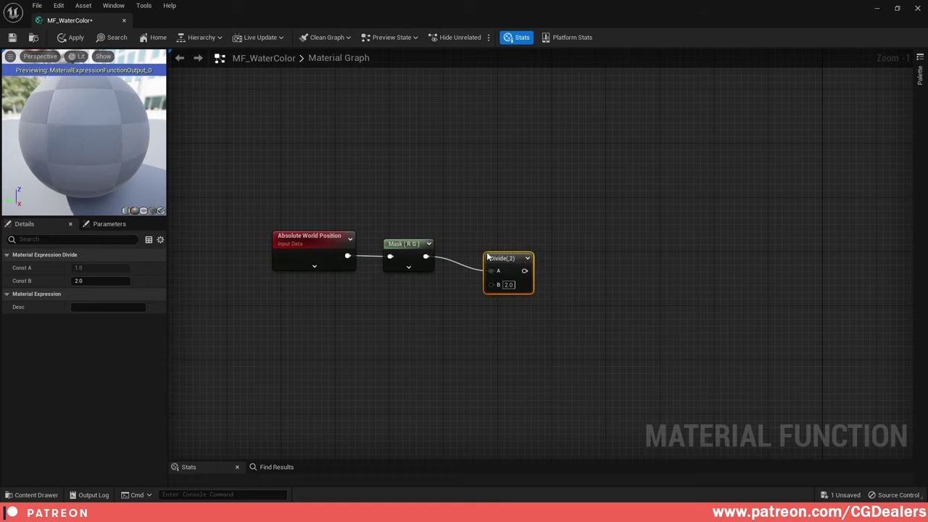
drag(273, 183, 528, 346)
right_drag(527, 346, 569, 314)
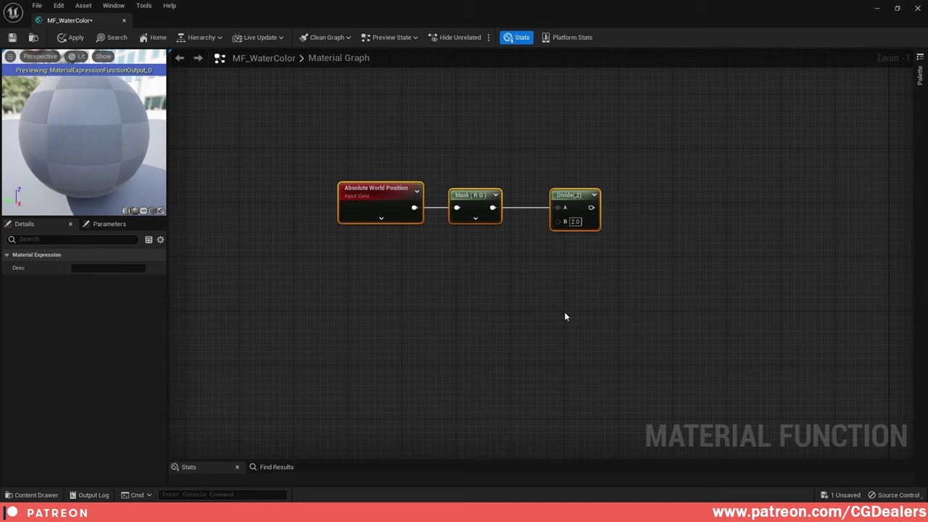
click(428, 337)
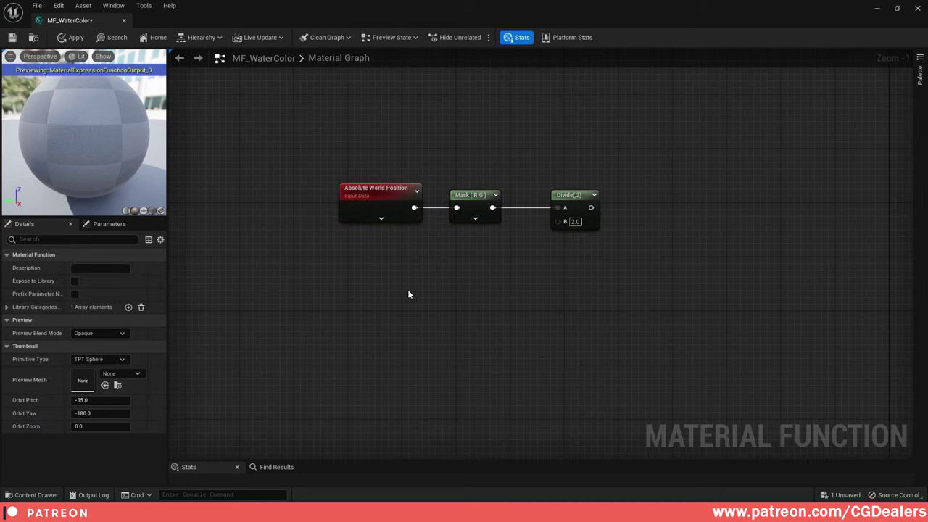
- Add a scalar function input named Wave_Size below the Absolute World Position node
right_click(336, 289)
text(func)
key(Return)
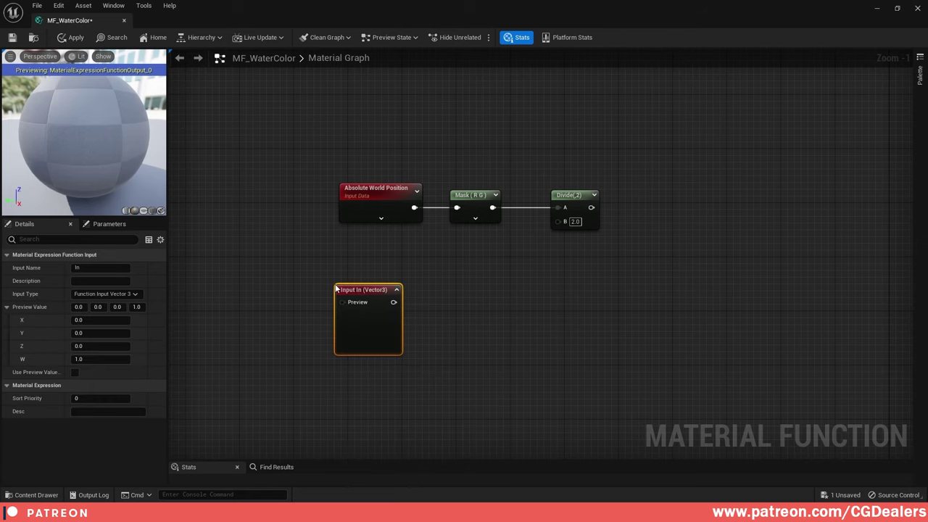
click(85, 267)
text(Wave_S)
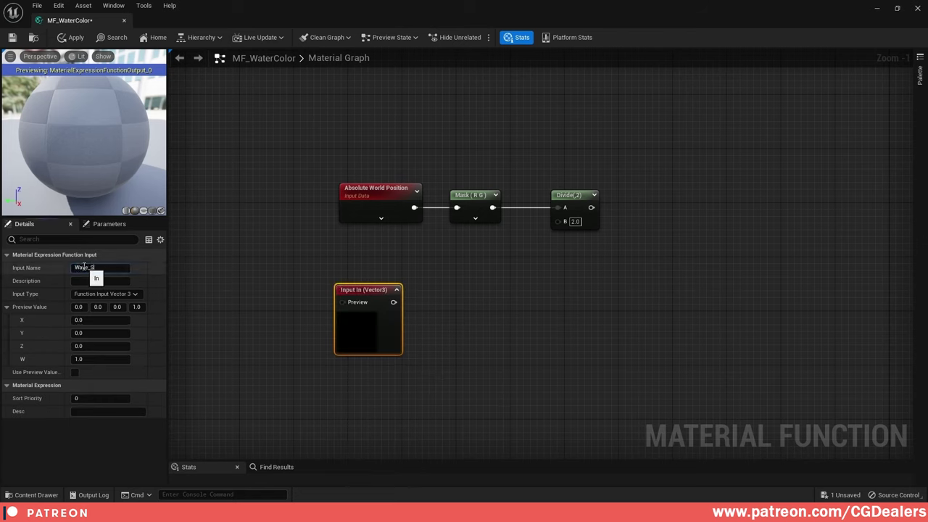
text(ize)
key(Return)
click(133, 294)
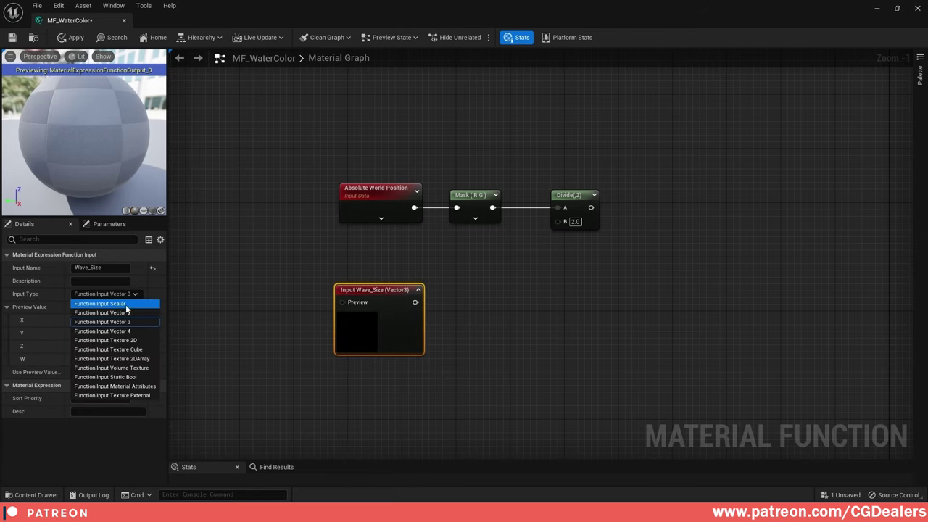
click(126, 305)
- Connect Wave_Size to the Divide node's B input through a reroute point placed level with the Wave_Size output
drag(410, 302, 559, 221)
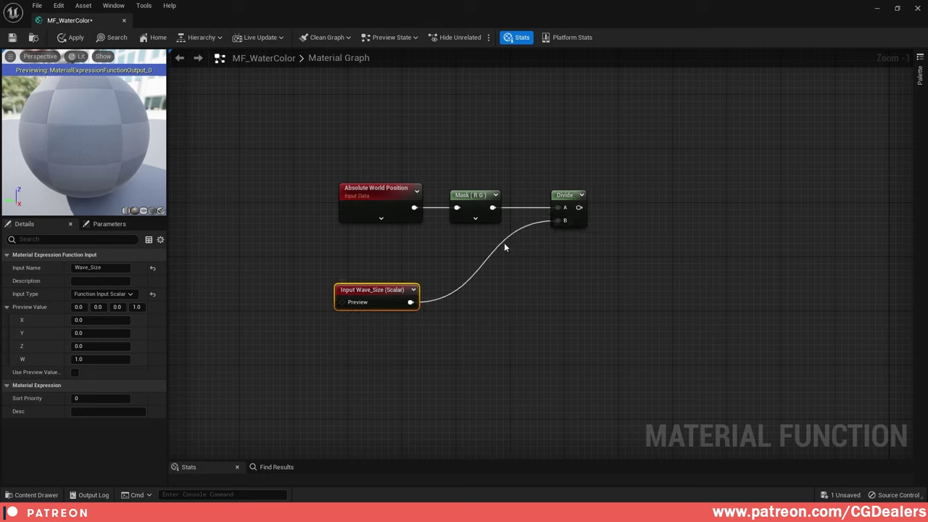
double_click(504, 248)
drag(506, 245, 511, 305)
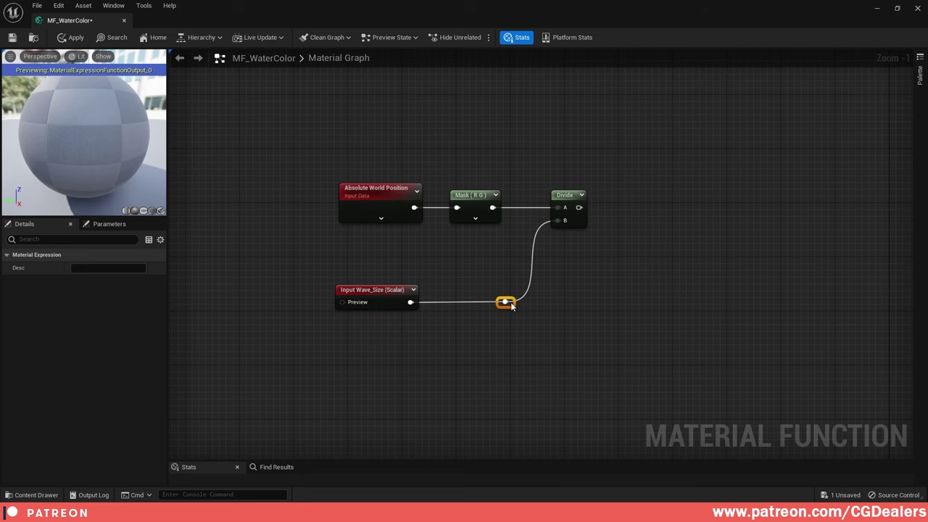
- Move Wave_Size and its reroute point closer to the upper row and left-align Wave_Size with Absolute World Position
right_drag(451, 280, 520, 282)
drag(468, 275, 582, 273)
drag(393, 175, 498, 321)
key(shift+a)
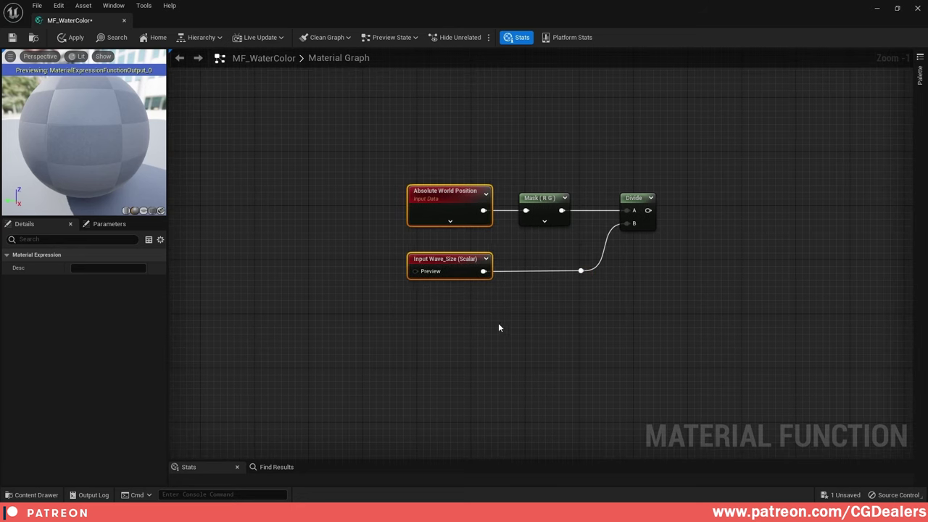
click(526, 331)
right_drag(566, 344, 472, 299)
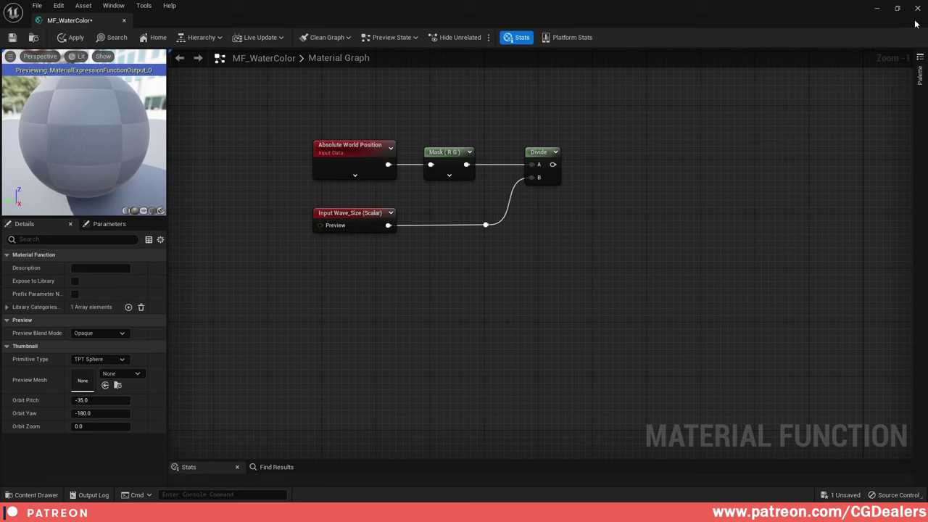
- Add the engine function Motion_4WayChaos_Normal from the main editor's content browser to the MF_WaterColor graph
click(897, 8)
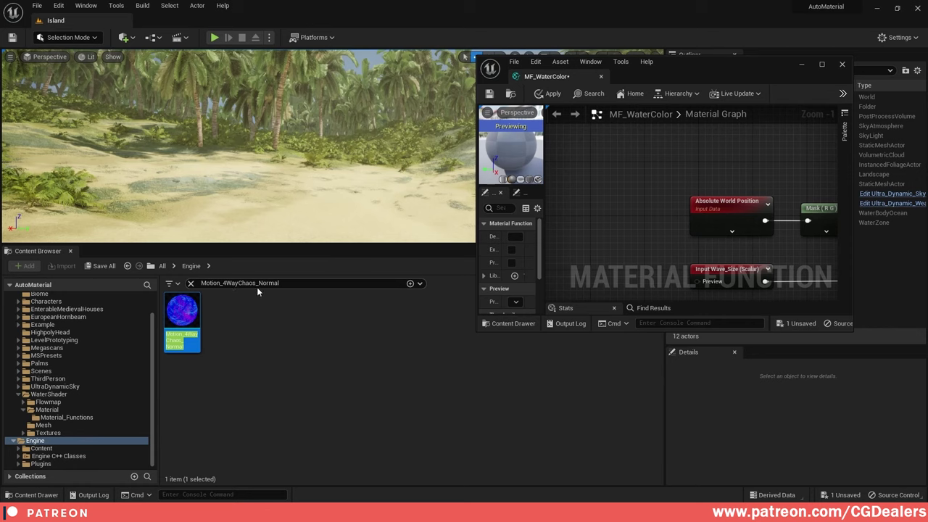
drag(187, 312, 227, 313)
drag(640, 220, 643, 222)
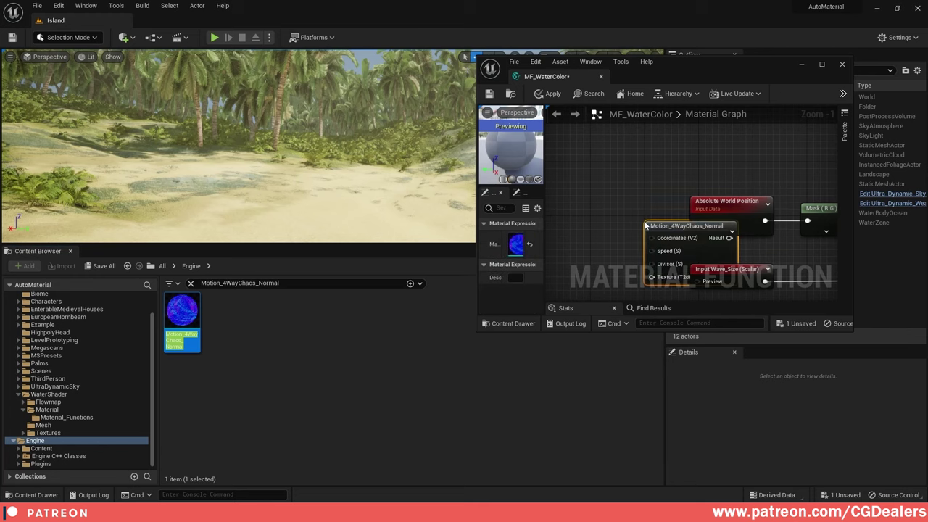
click(822, 63)
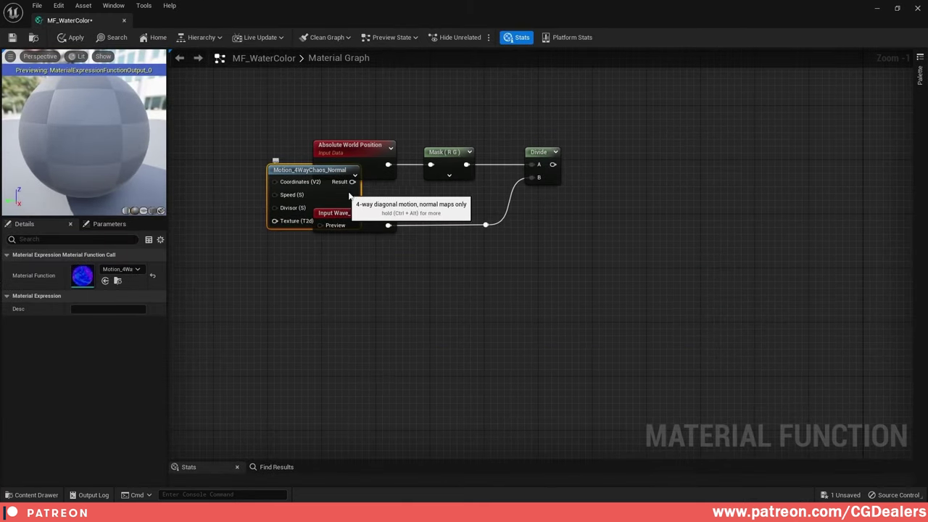
- Place Motion_4WayChaos_Normal beyond the Divide node and connect the Divide output to its Coordinates input
drag(346, 187, 682, 270)
drag(552, 165, 627, 258)
right_drag(568, 281, 624, 250)
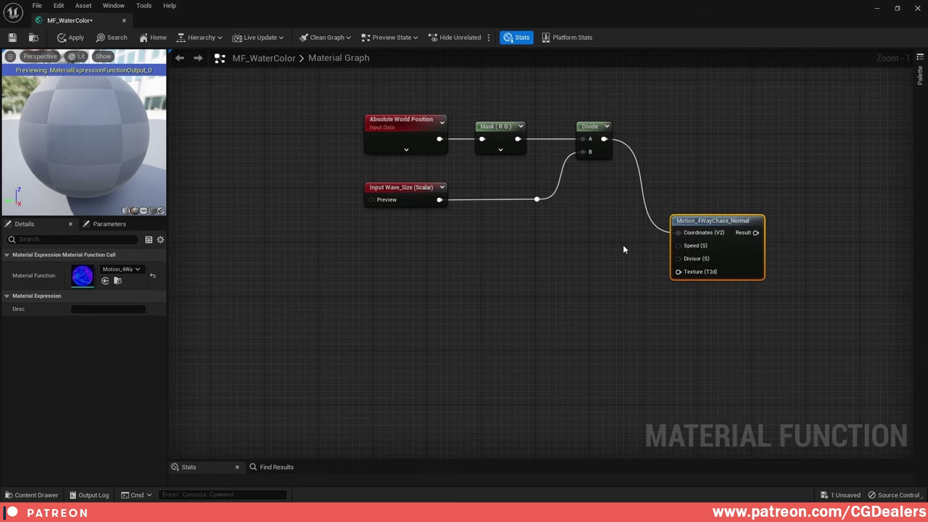
- Duplicate the Wave_Size input as Wave_Speed and connect it to the Speed input of Motion_4WayChaos_Normal
click(413, 191)
key(ctrl+w)
drag(476, 251, 408, 252)
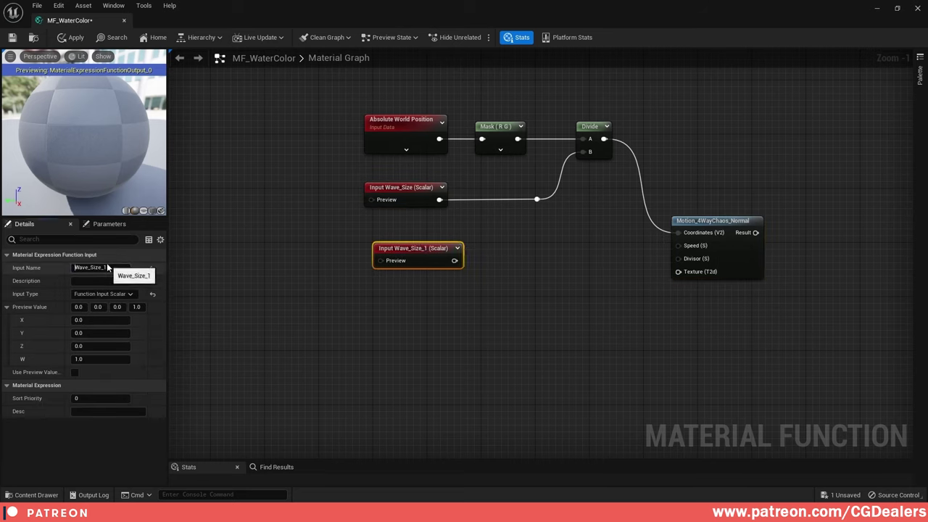
click(107, 268)
text(Wave_Speed)
key(Return)
drag(455, 261, 716, 239)
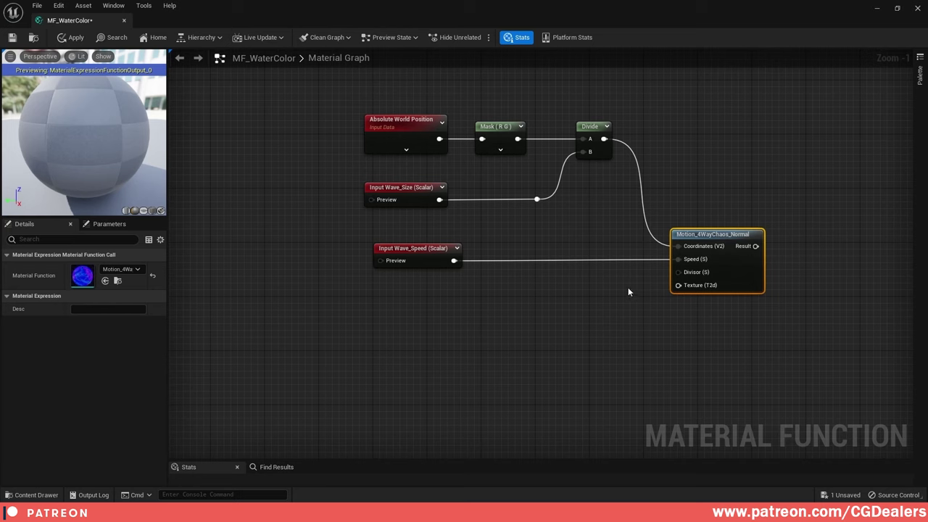
right_drag(628, 289, 569, 281)
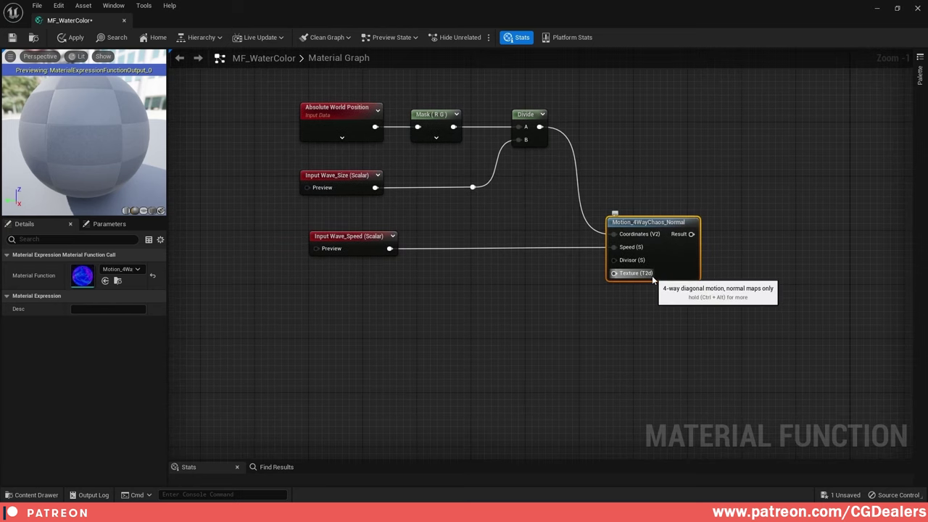
- Add a Texture Object node below the Wave_Speed input
click(359, 311)
right_click(359, 312)
text(texture o)
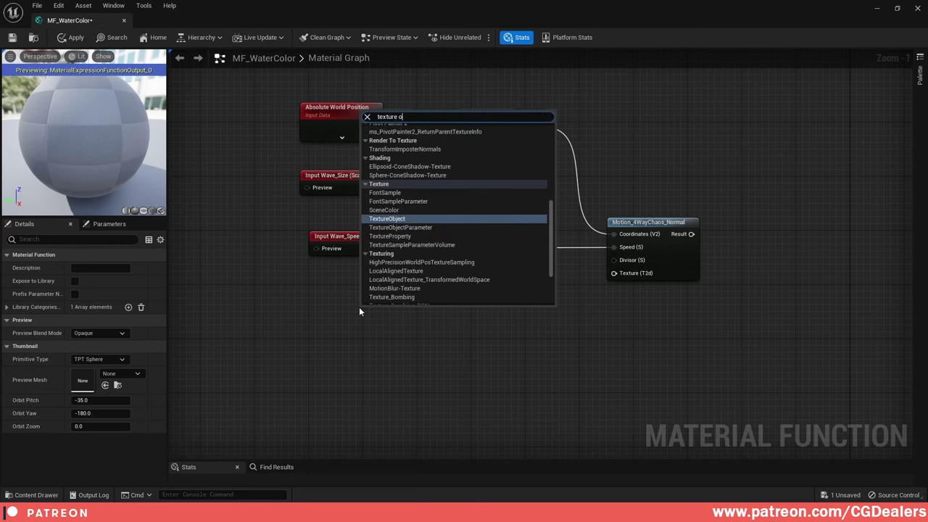
text(b)
key(Return)
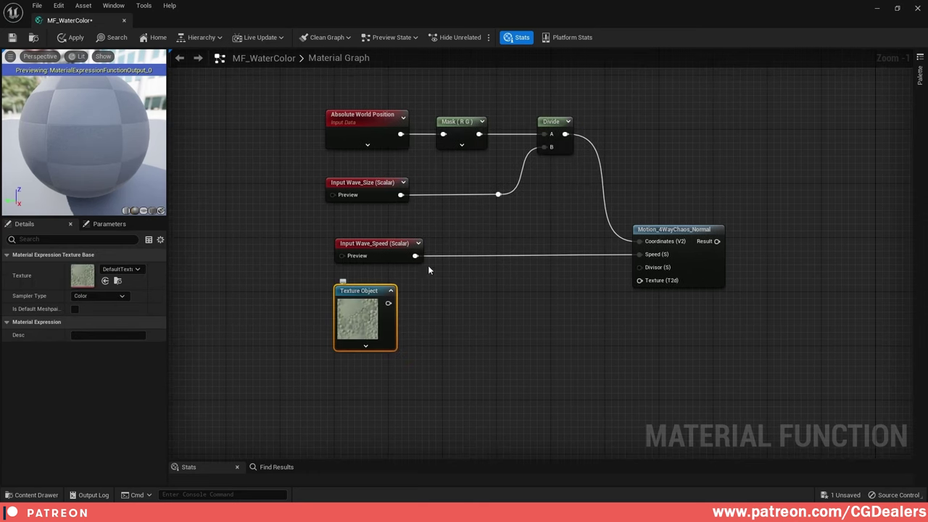
- Assign the Water_Normal texture from the WaterShader Textures folder to the Texture Object
click(897, 8)
click(464, 319)
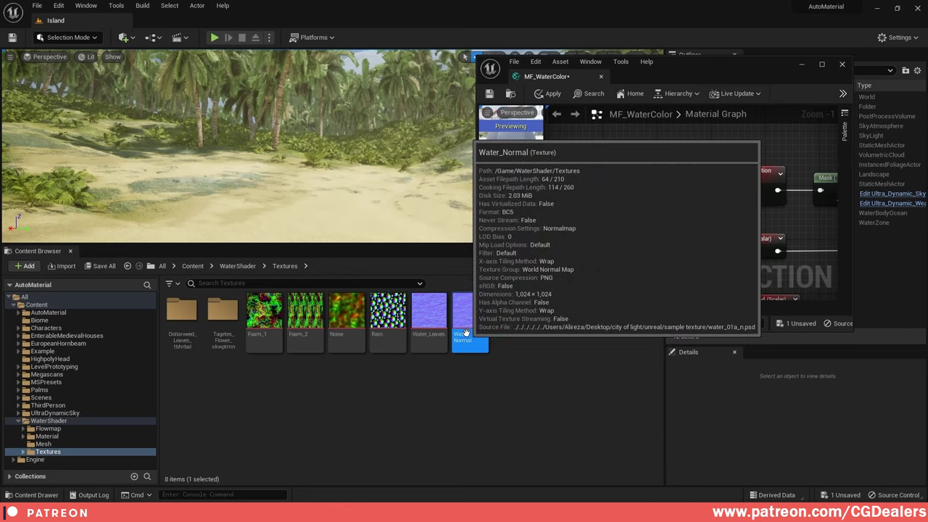
drag(543, 254, 625, 253)
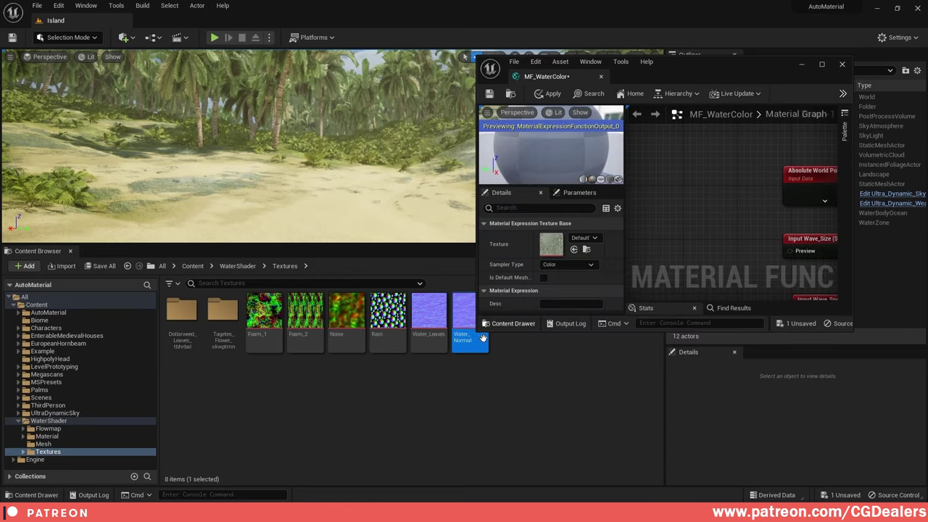
click(574, 249)
click(822, 64)
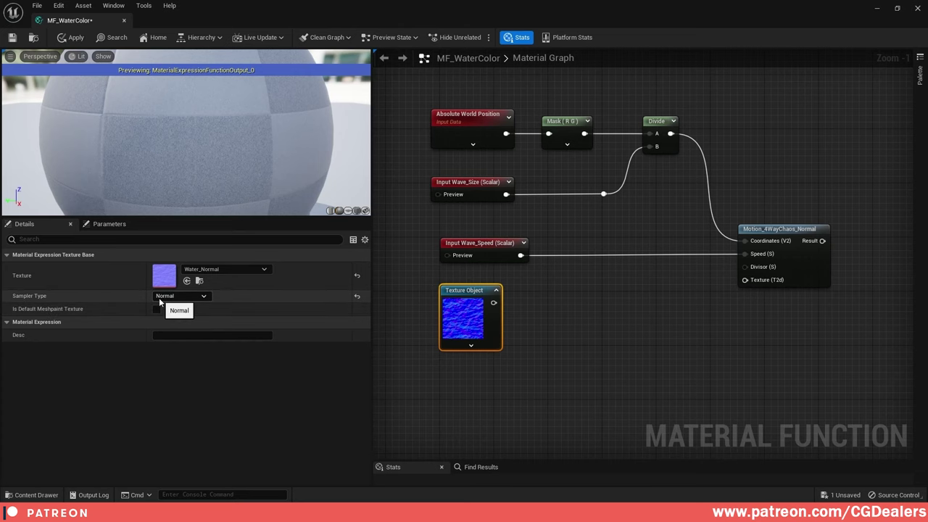
click(397, 304)
drag(372, 303, 266, 307)
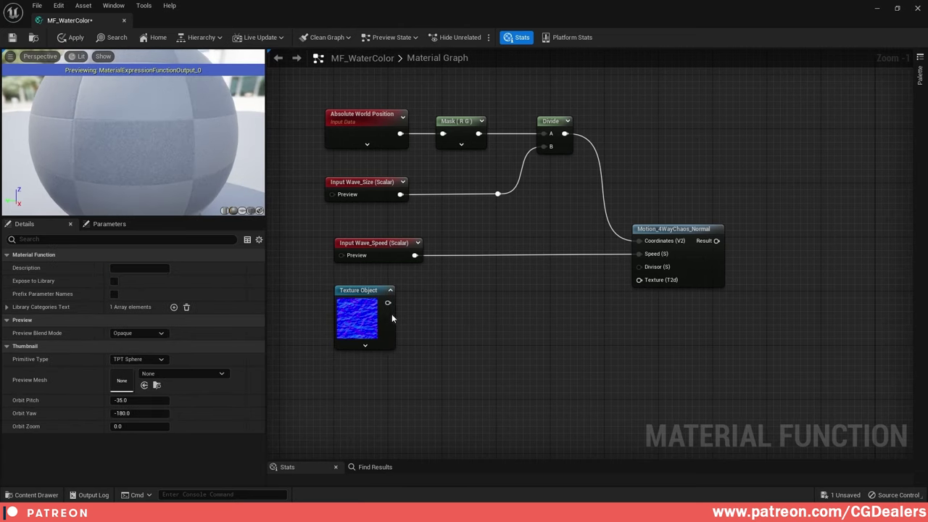
- Add a Texture 2D function input named Wave_NormalMap beside the Texture Object
right_click(493, 322)
text(func)
key(Return)
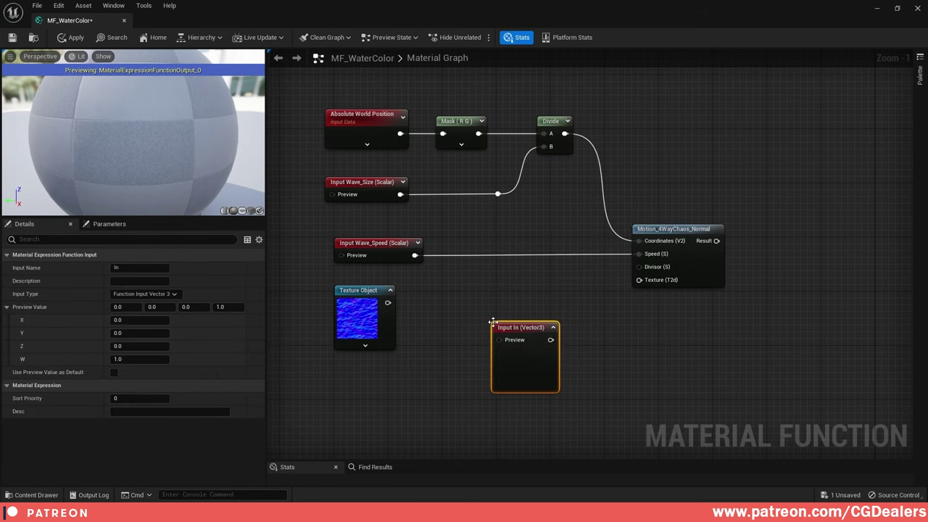
click(174, 296)
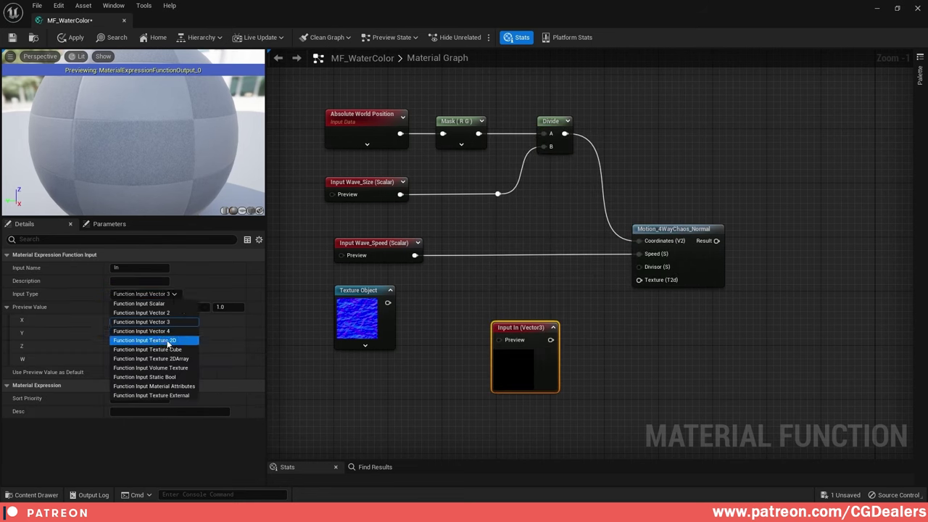
click(166, 340)
click(139, 267)
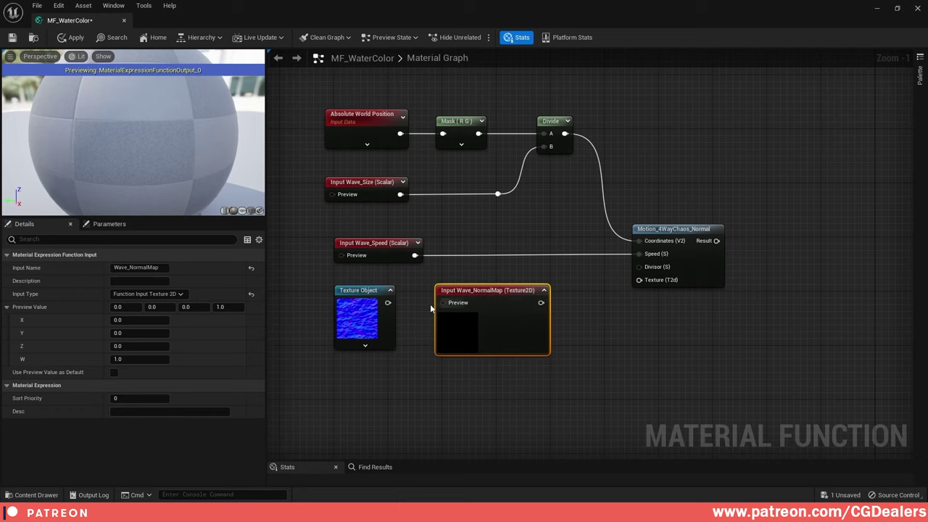
- Connect the Texture Object to Wave_NormalMap's preview and Wave_NormalMap to the Texture input of Motion_4WayChaos_Normal
drag(390, 297, 445, 305)
drag(315, 293, 505, 377)
right_drag(596, 342, 472, 333)
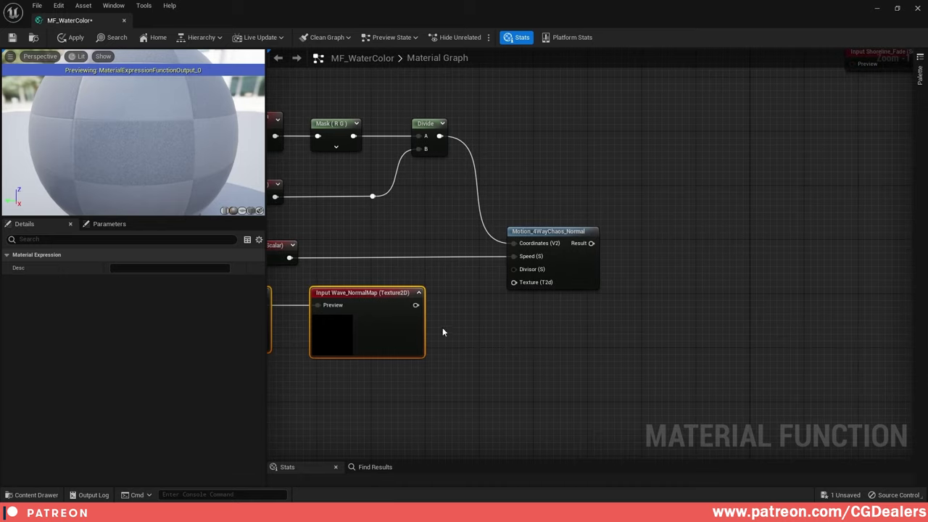
drag(415, 304, 528, 282)
- Add a Lerp node and connect the Motion_4WayChaos_Normal result to its B input
right_drag(625, 285, 535, 290)
right_drag(614, 220, 637, 265)
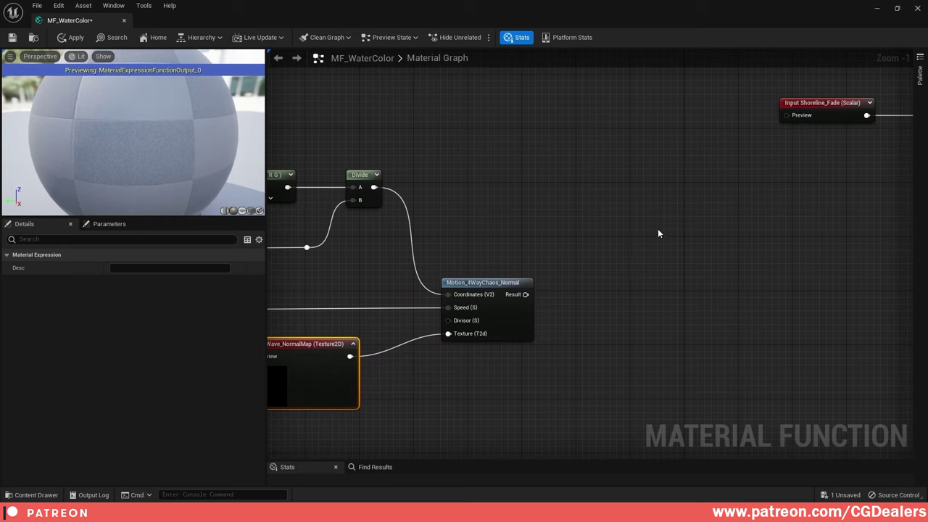
click(616, 214)
drag(526, 295, 646, 268)
click(591, 354)
right_drag(589, 356, 711, 315)
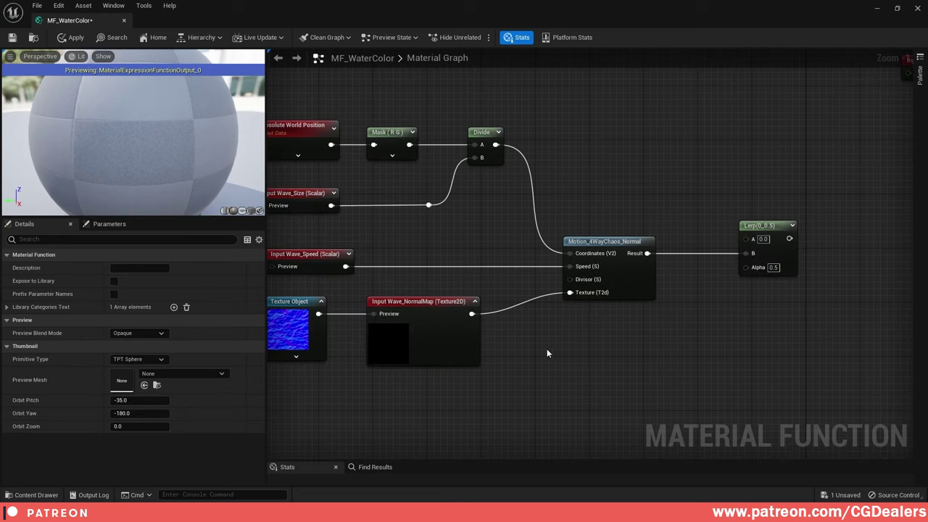
- Copy the Wave_Speed input below Motion_4WayChaos_Normal and rename the copy Wave_Intensity
right_drag(547, 349, 627, 343)
click(399, 259)
key(ctrl+c)
key(ctrl+v)
drag(744, 348, 643, 340)
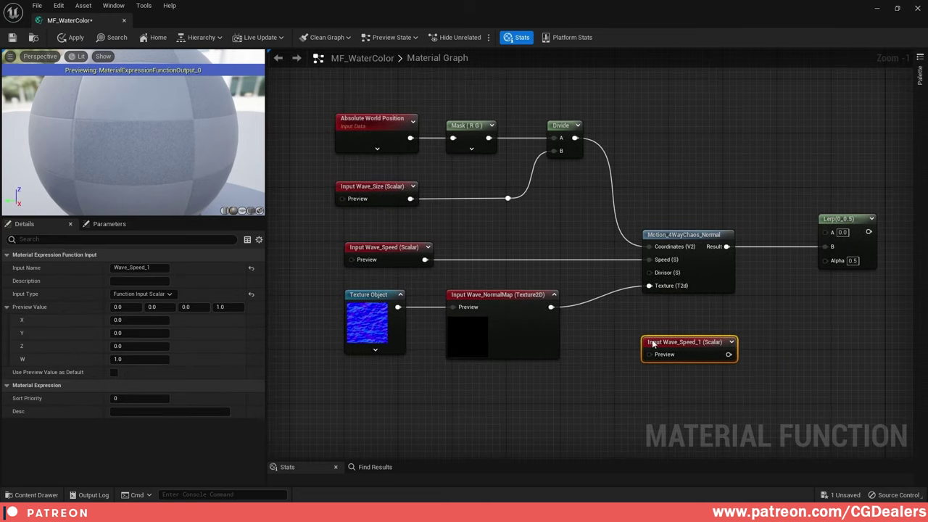
click(129, 268)
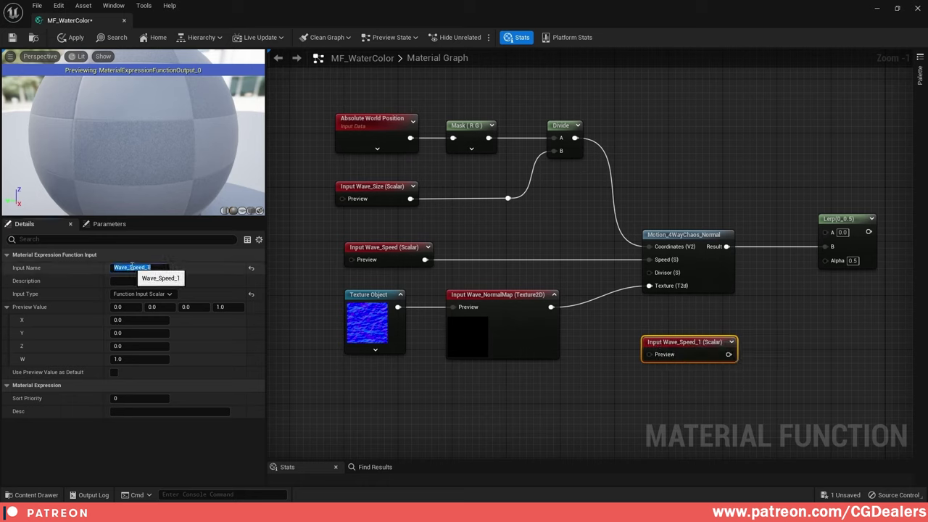
text(Wave_Intensity)
key(Return)
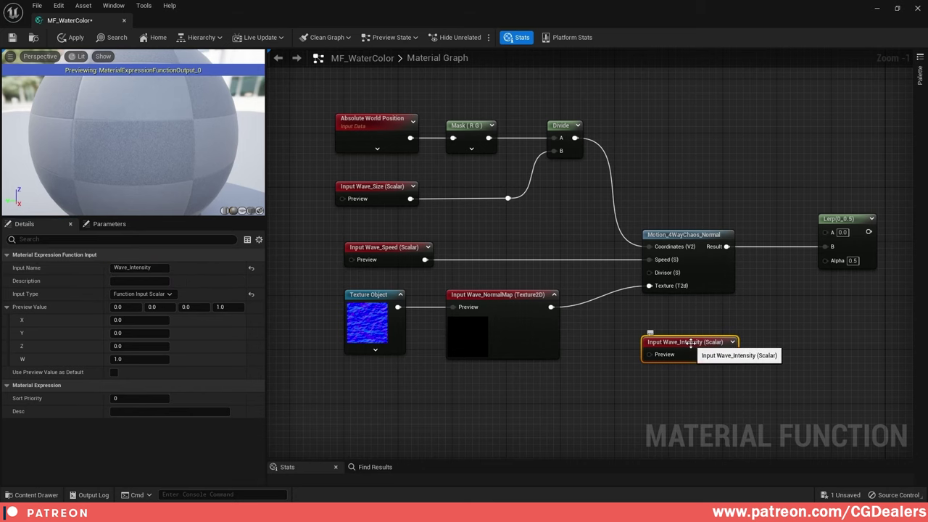
- Connect the Wave_Intensity input to the Lerp node's Alpha
right_drag(689, 345, 568, 335)
drag(607, 353, 703, 259)
right_drag(718, 312, 701, 348)
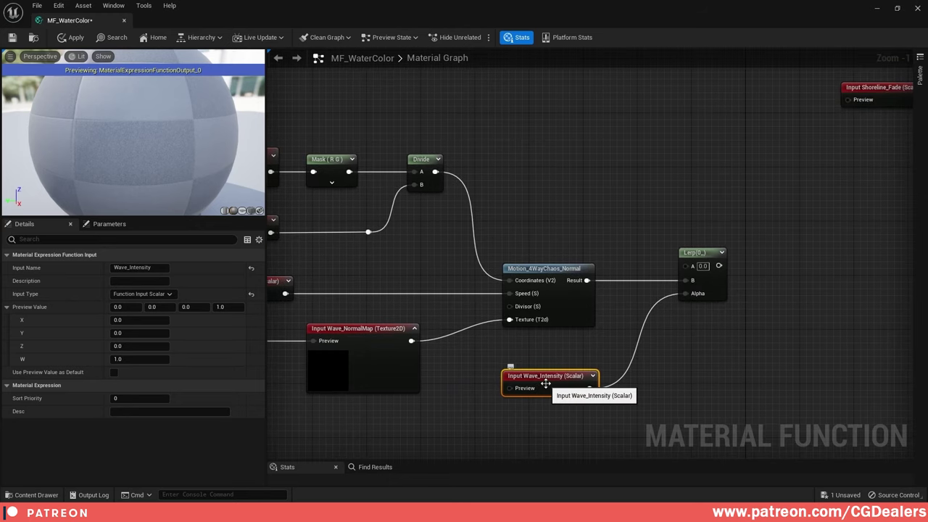
- Add a Constant3Vector above Motion_4WayChaos_Normal, set its B value to 1, and connect it to the Lerp's A input
right_drag(581, 167, 579, 269)
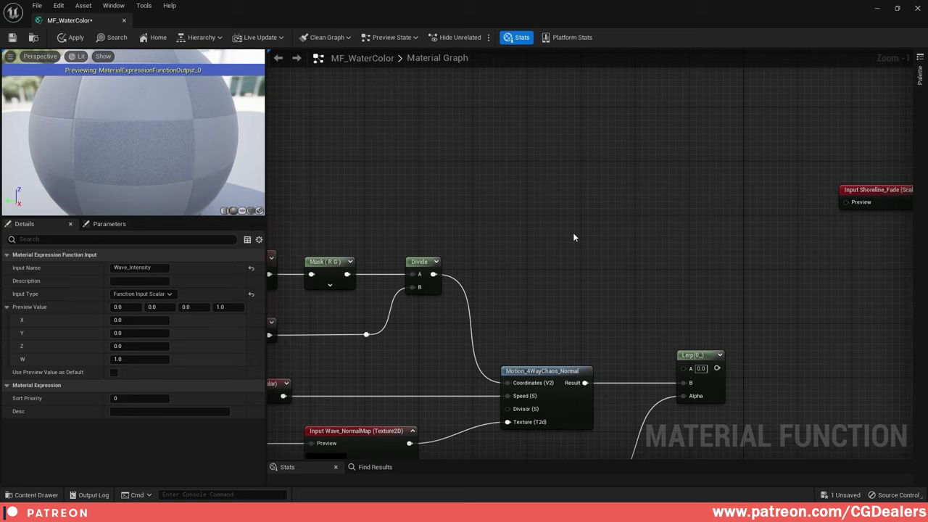
click(523, 232)
click(137, 307)
text(1)
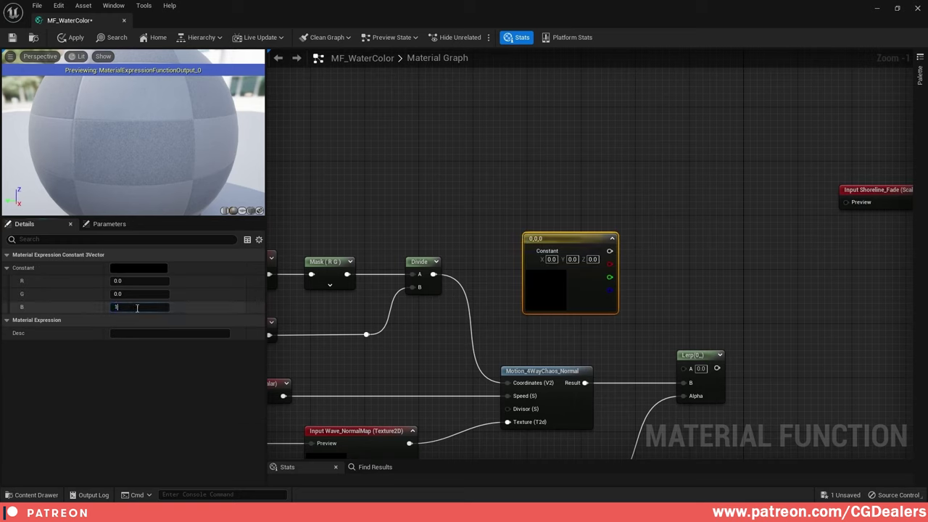
key(Return)
drag(576, 240, 688, 372)
- Connect the Lerp result to the Normal input of MakeMaterialAttributes and route the wire through a lowered reroute point
scroll(899, 325, down, 1)
right_drag(899, 325, 576, 309)
drag(416, 348, 862, 225)
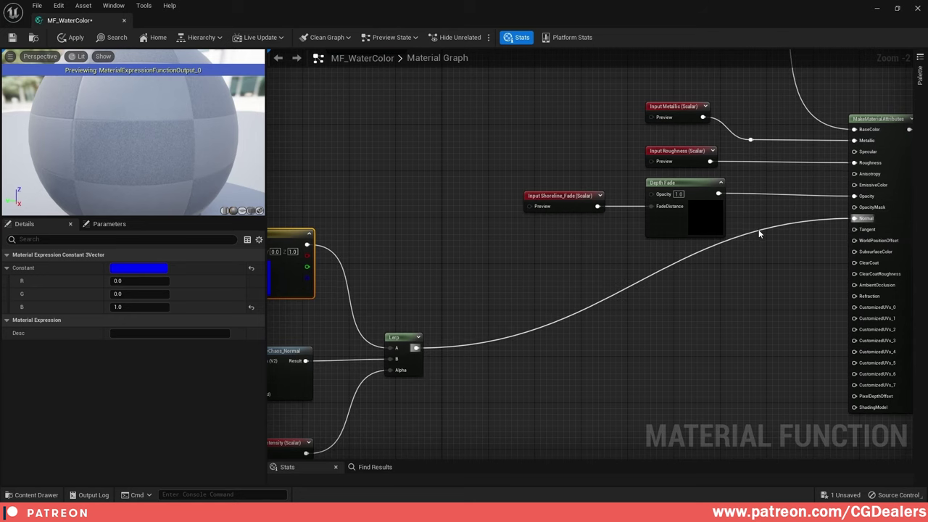
click(759, 229)
double_click(759, 229)
drag(761, 237, 725, 356)
- Duplicate the Output Result node beside the wave Lerp and connect the Lerp to the copy through an aligned reroute point
scroll(785, 326, down, 3)
right_drag(789, 315, 753, 279)
drag(875, 219, 642, 347)
key(ctrl+d)
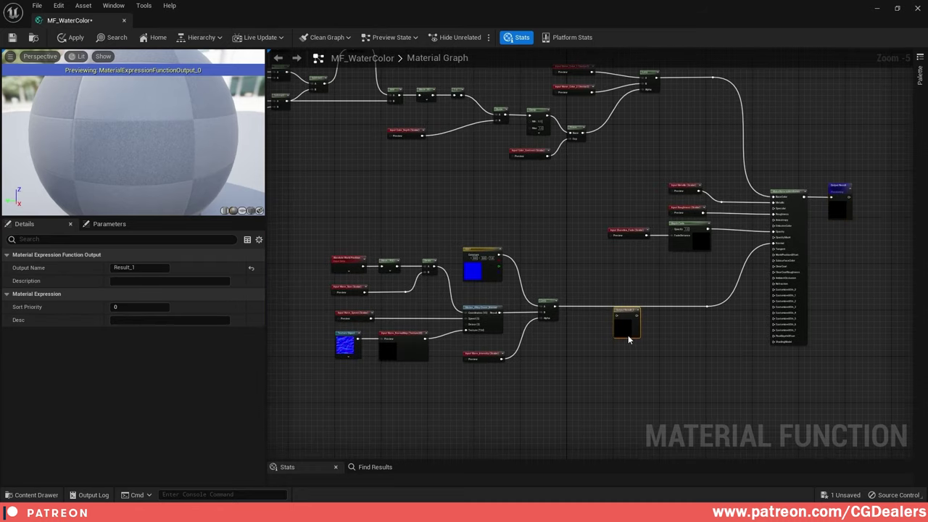
scroll(596, 343, up, 5)
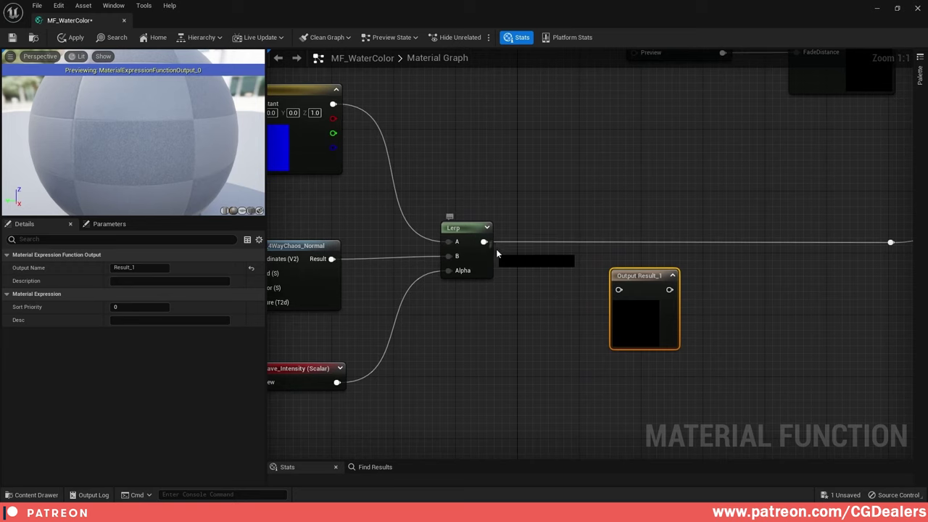
drag(484, 242, 573, 300)
click(571, 284)
double_click(573, 282)
key(q)
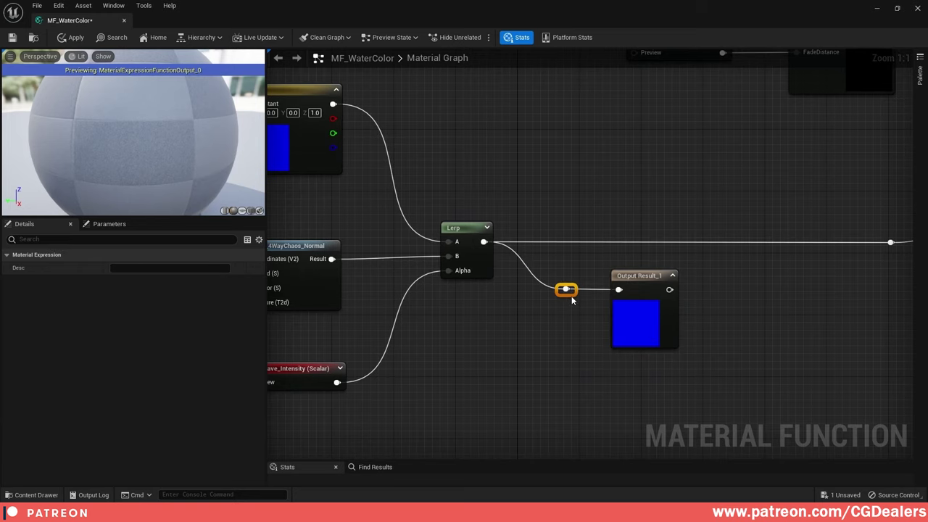
- Rename the duplicated output node NormalMap
click(673, 319)
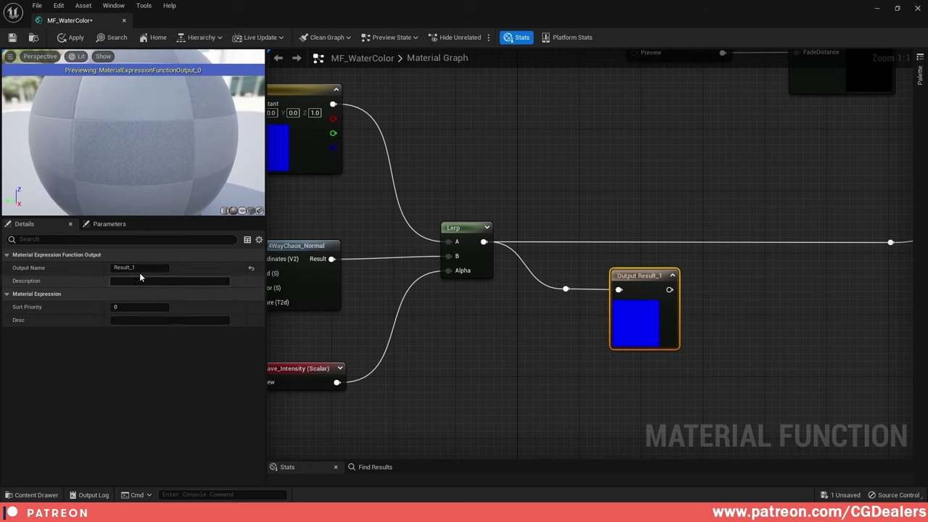
click(144, 267)
text(Normal)
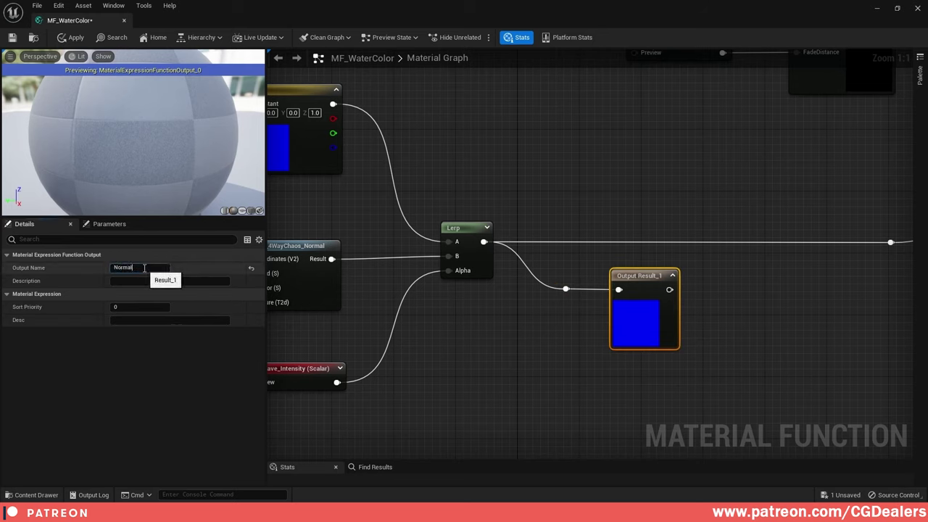
text(Map)
key(Return)
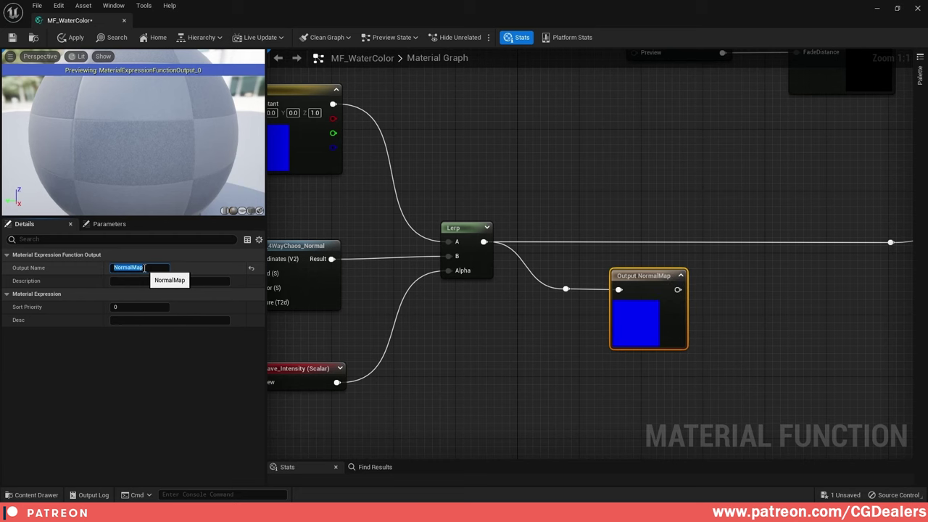
- Move the Color_Depth input closer to the Divide node it feeds
right_drag(613, 289, 537, 271)
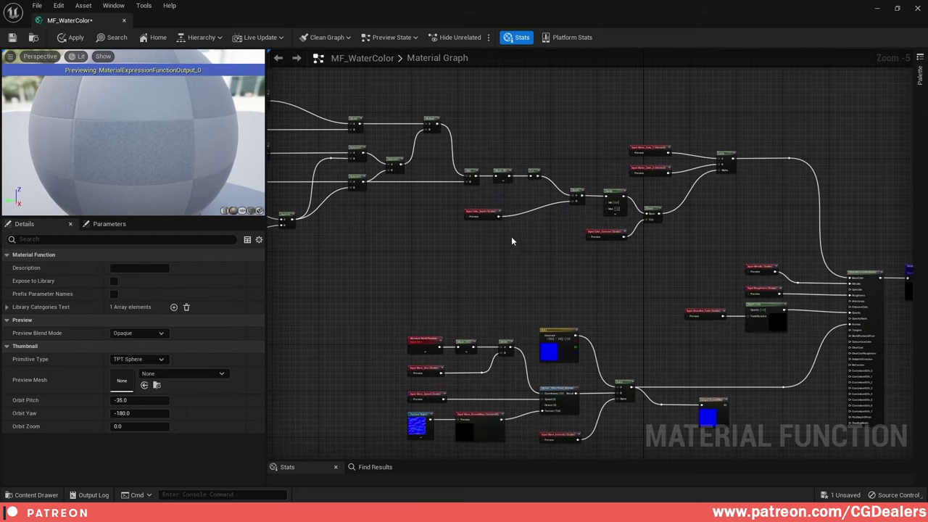
scroll(511, 237, up, 2)
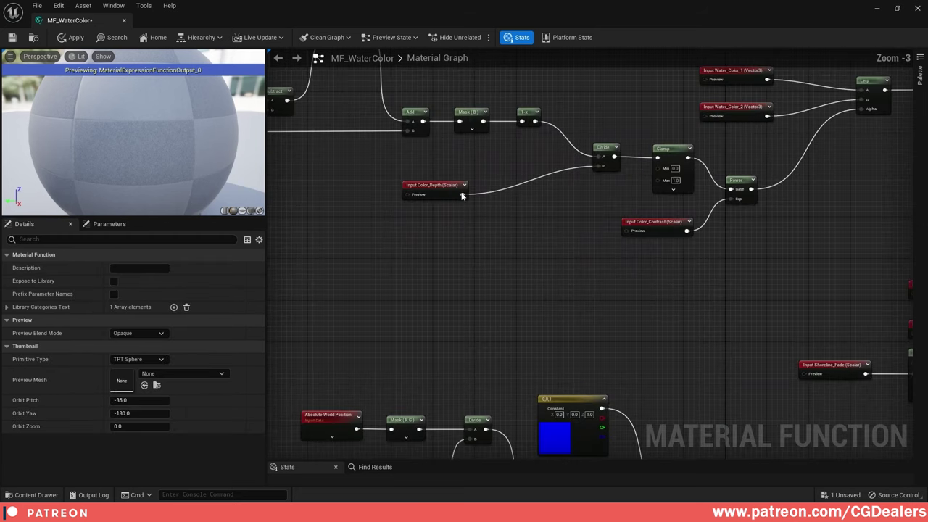
drag(454, 192, 528, 191)
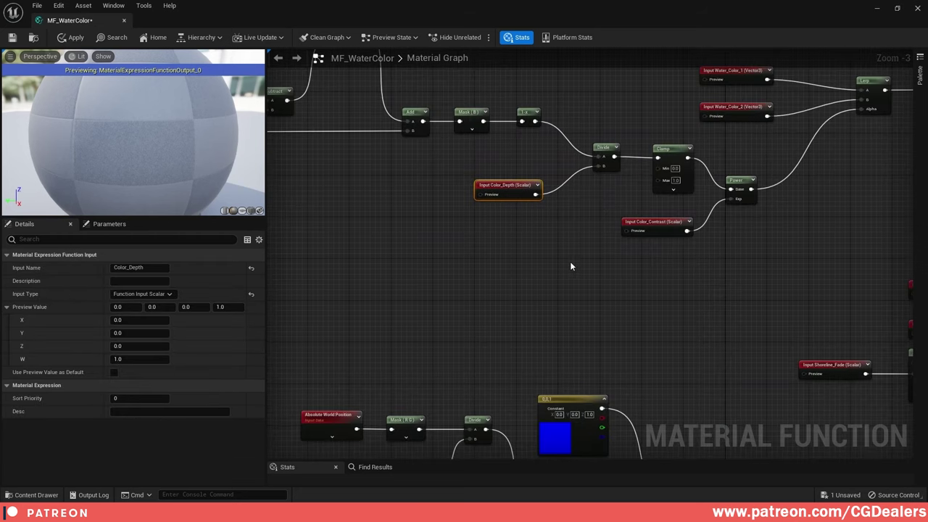
click(640, 291)
scroll(528, 201, down, 2)
right_drag(530, 193, 659, 219)
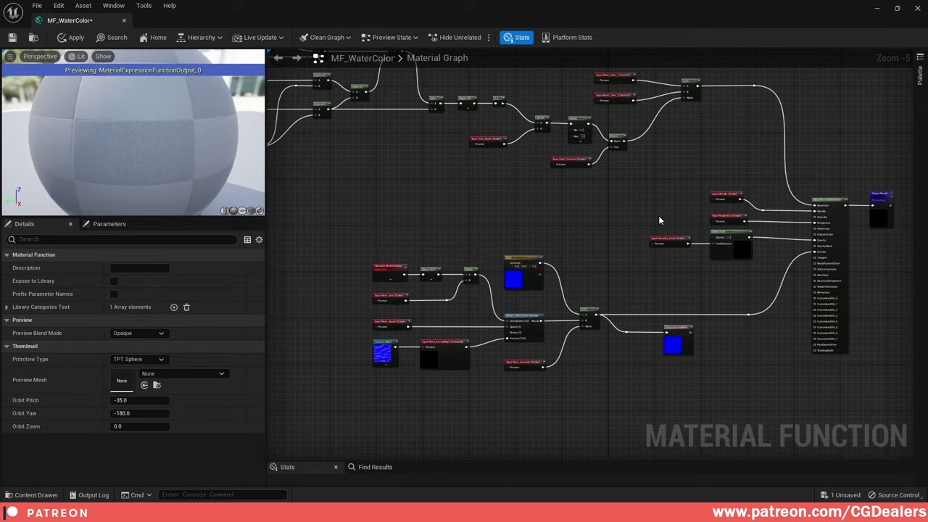
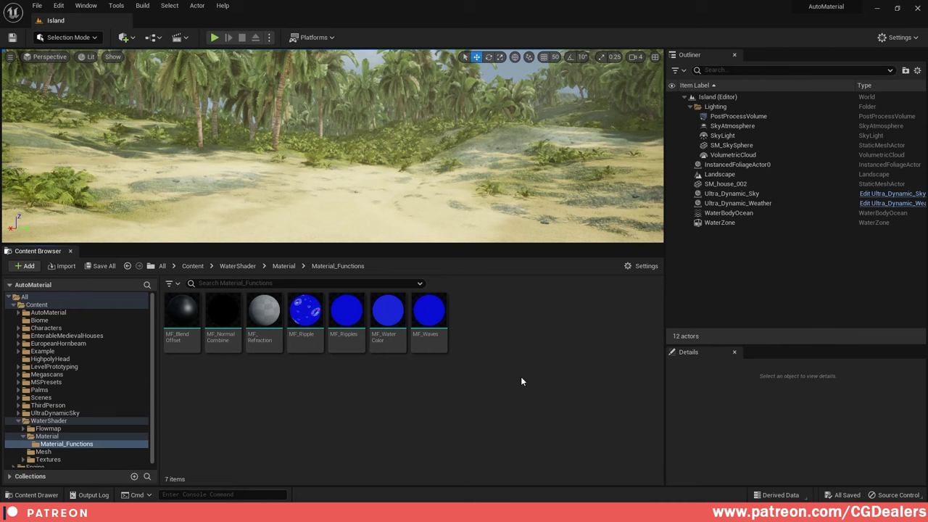
- Create a material function named MF_WaterLeaves in the Material_Functions folder and open it
right_click(521, 376)
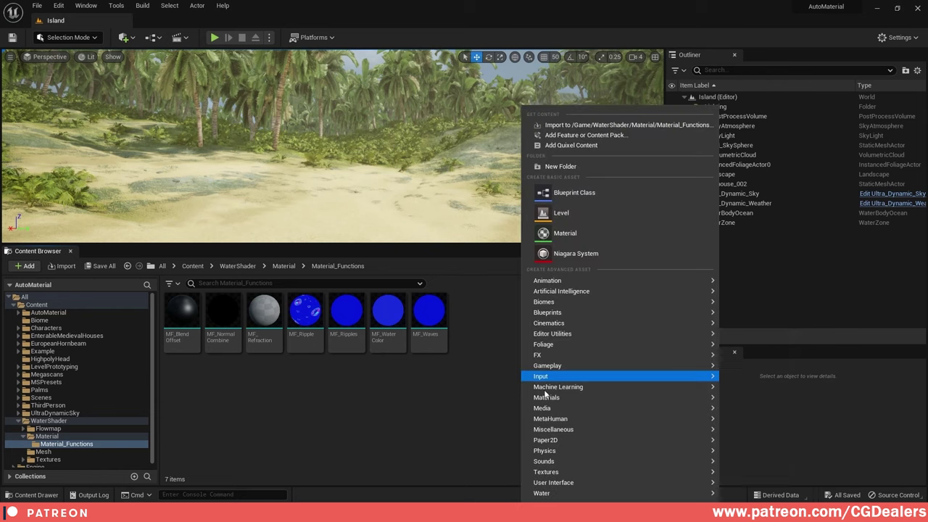
mouse_move(559, 420)
mouse_move(558, 398)
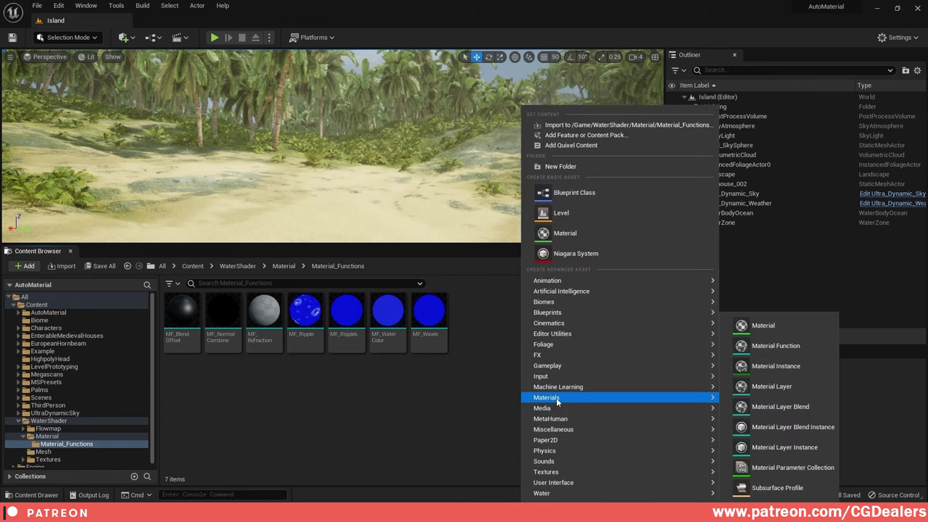
click(779, 355)
text(MF_)
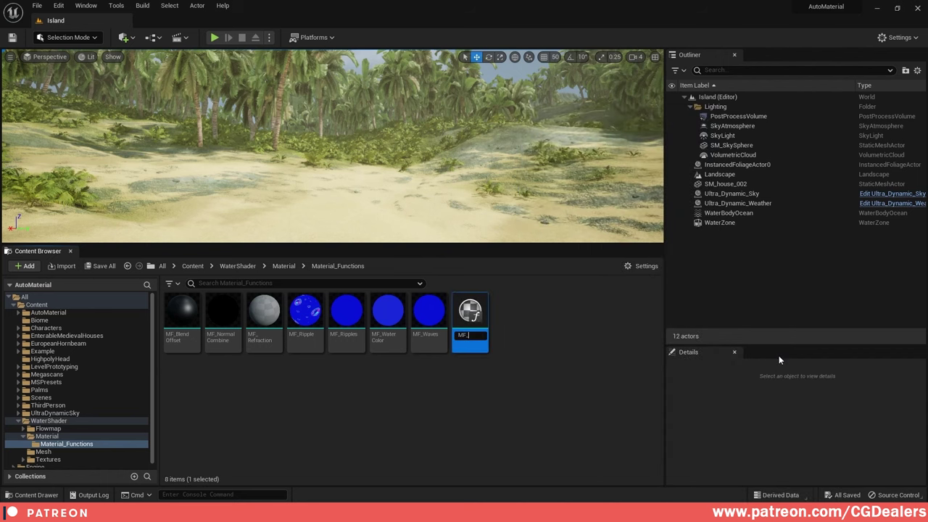
text(WaterLeaves)
key(Return)
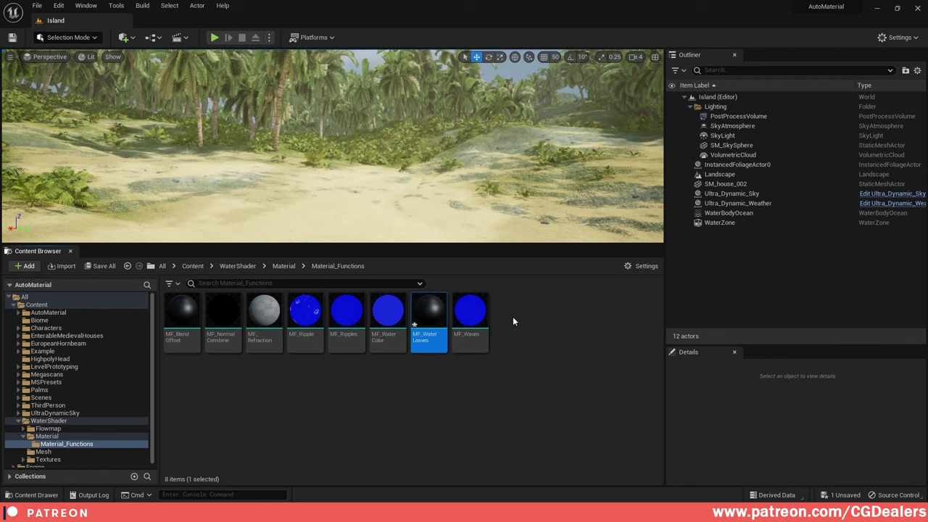
double_click(438, 310)
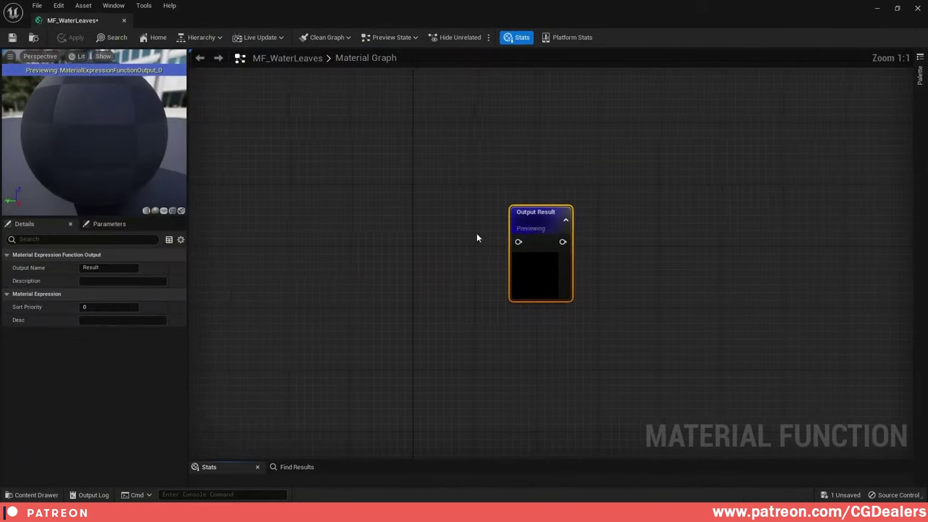
- Add an Absolute World Position node to an empty area of the graph and check its Shader Offsets options
scroll(477, 232, down, 5)
right_drag(459, 232, 477, 228)
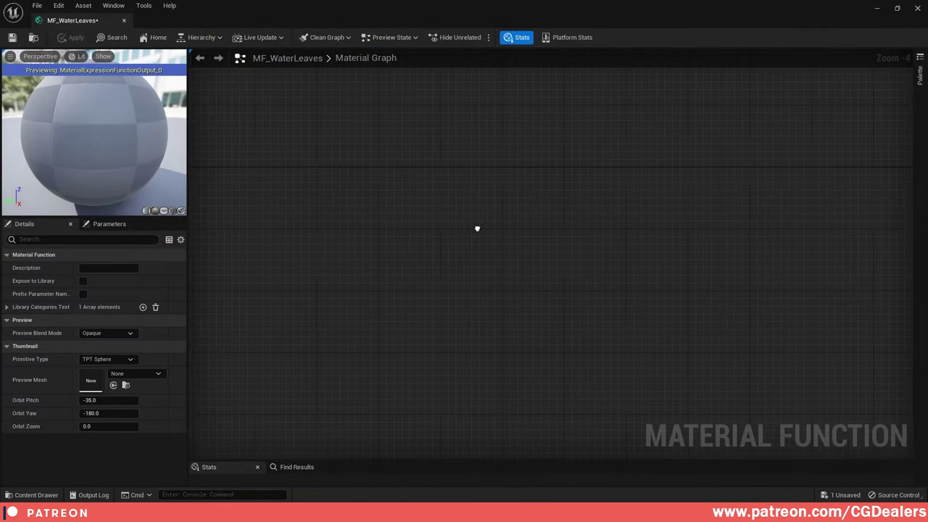
right_click(401, 240)
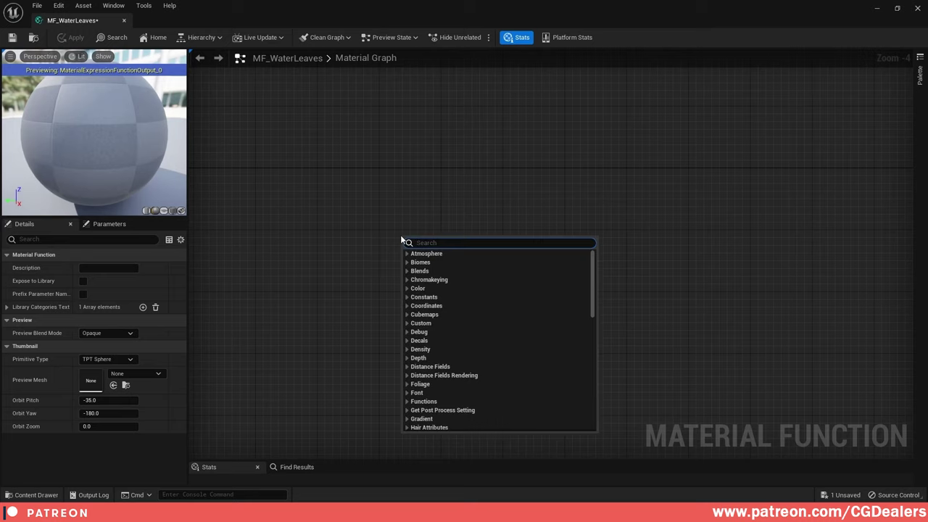
text(word)
key(BackSpace)
key(BackSpace)
text(rl)
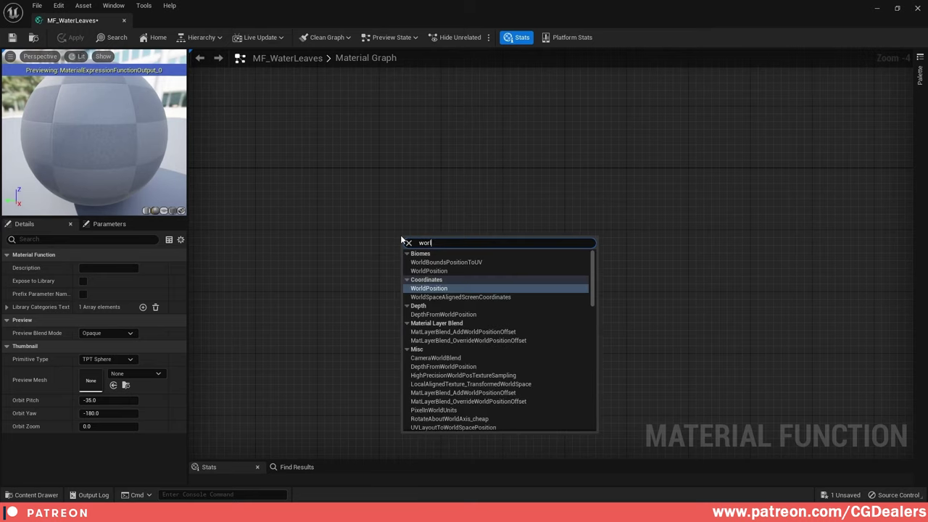
text(dp)
key(Return)
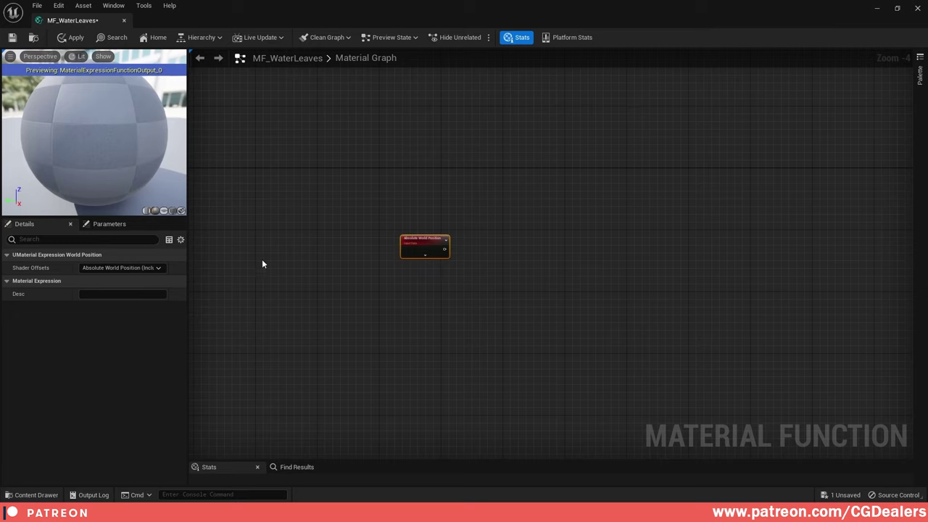
click(155, 268)
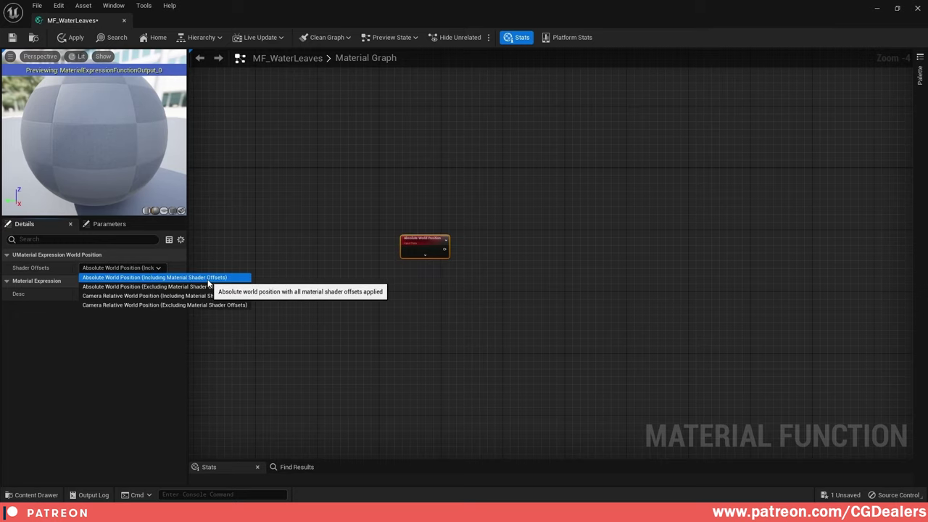
click(472, 257)
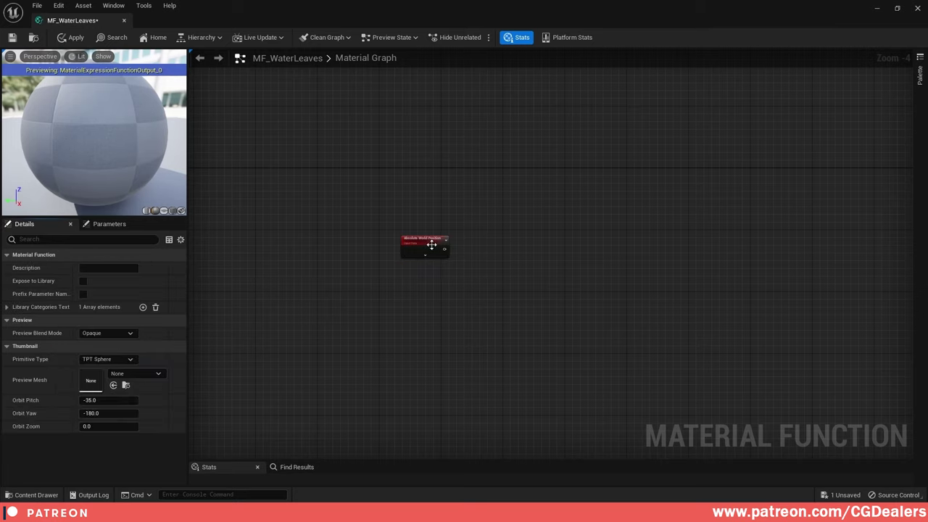
- Add a Component Mask (R G) node, connect Absolute World Position to it, and straighten the connection
scroll(552, 258, up, 3)
right_drag(481, 244, 479, 246)
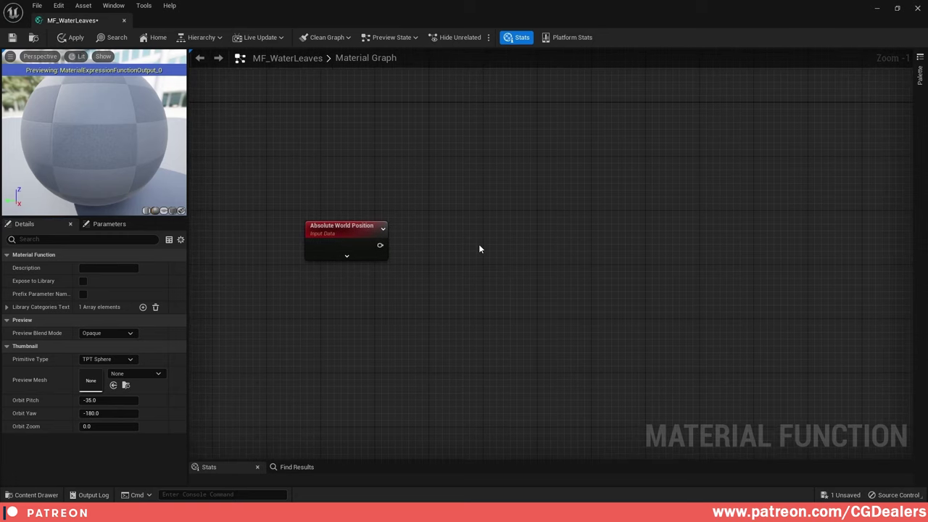
right_click(481, 248)
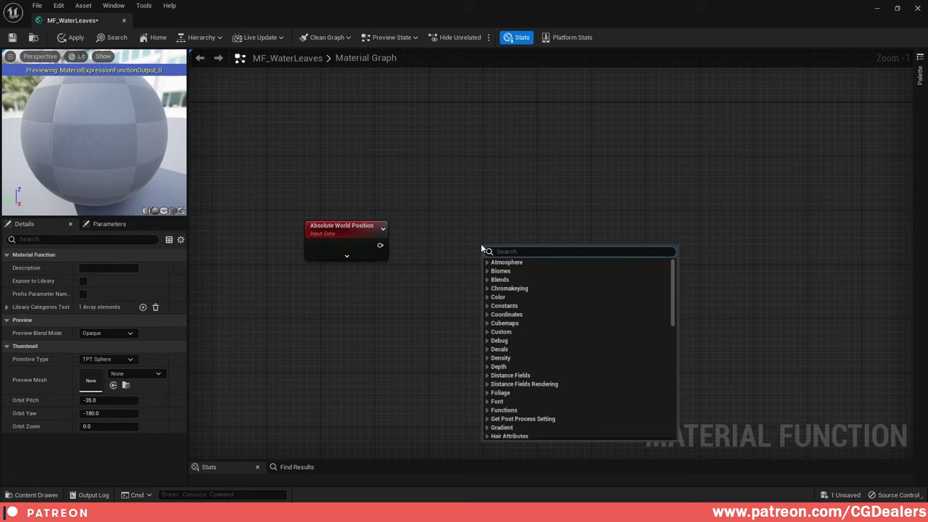
text(mask)
click(522, 345)
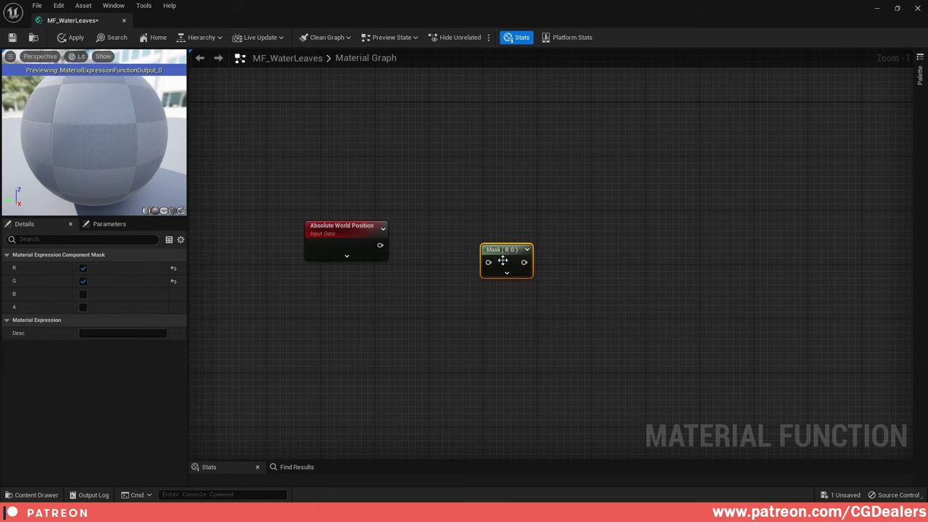
drag(380, 245, 471, 242)
ctrl+click(386, 249)
key(q)
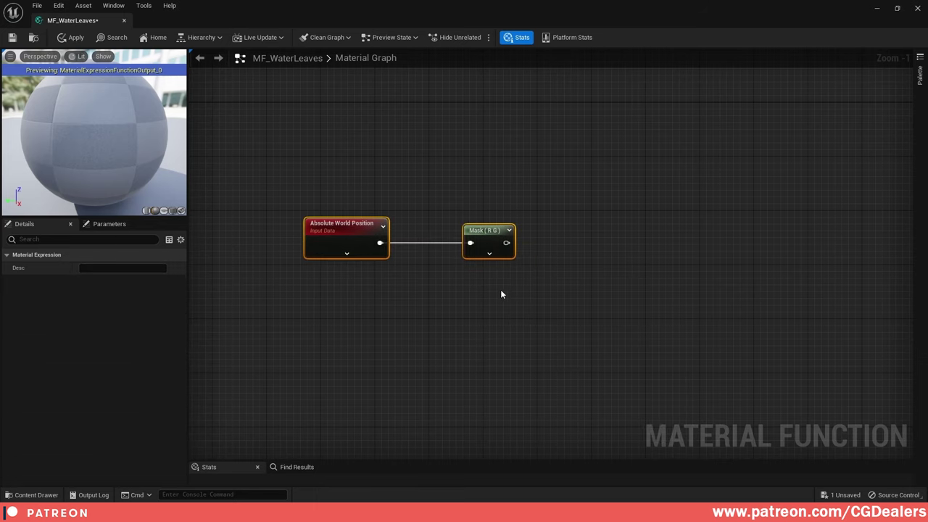
- Add a function input below Absolute World Position, set its type to Scalar, and name it Leaves_NoiseScale
right_drag(500, 291, 512, 271)
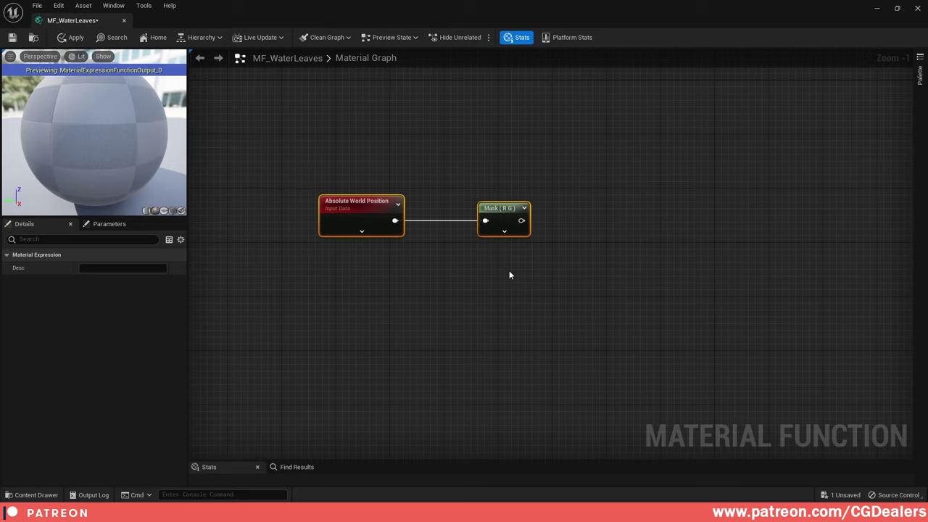
right_click(404, 300)
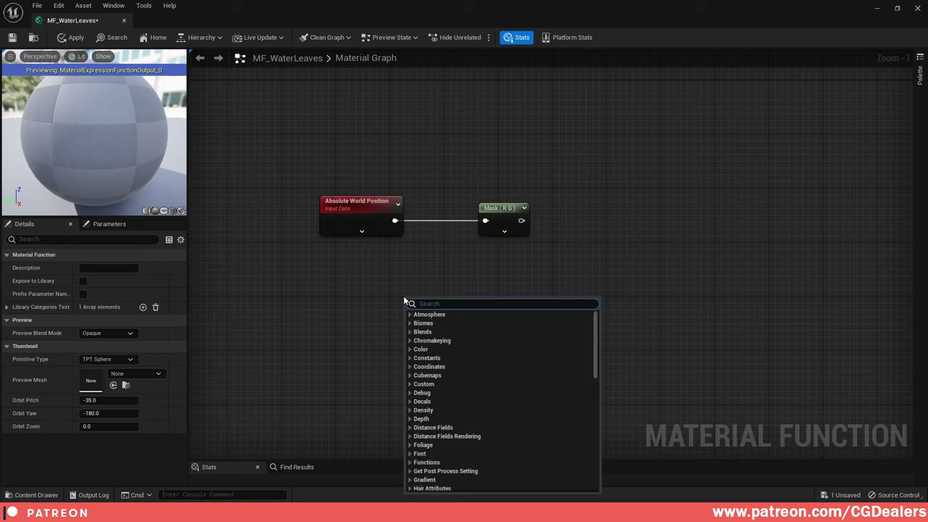
text(input)
key(Return)
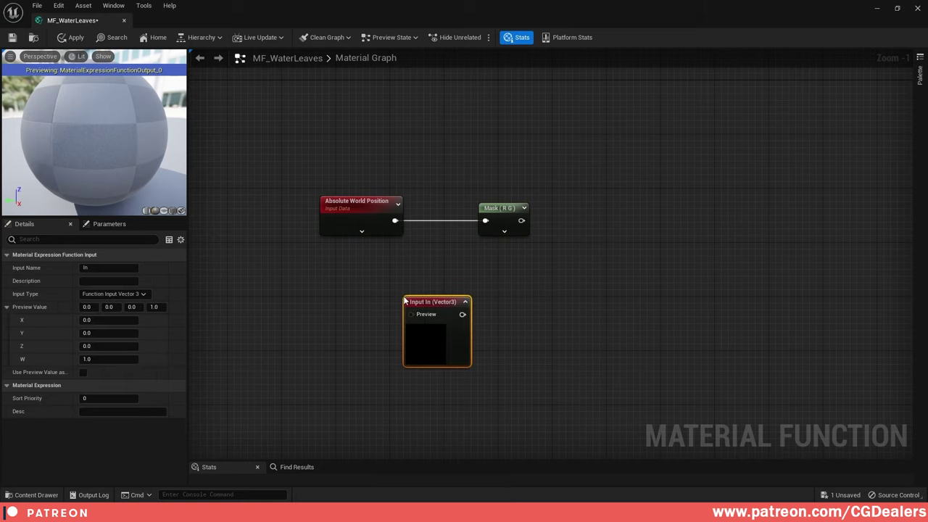
drag(431, 302, 356, 290)
click(139, 295)
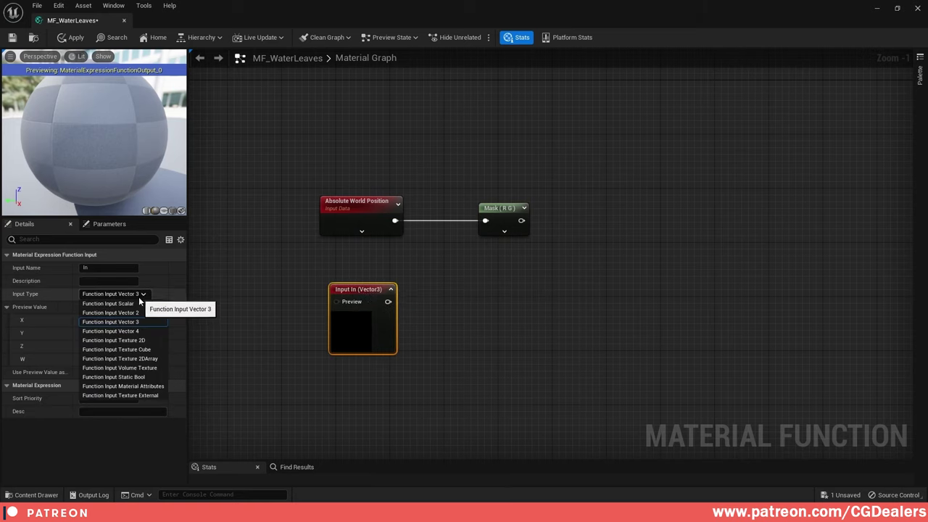
click(135, 304)
click(118, 268)
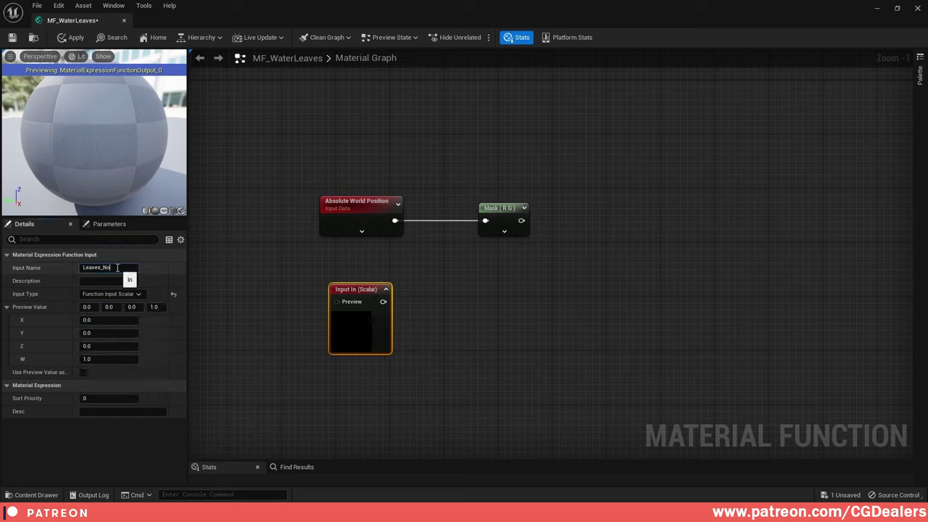
text(Leaves_NoiseScale)
- Set the Leaves_NoiseScale input's preview X value to 1024 and its sort priority to 6
click(117, 320)
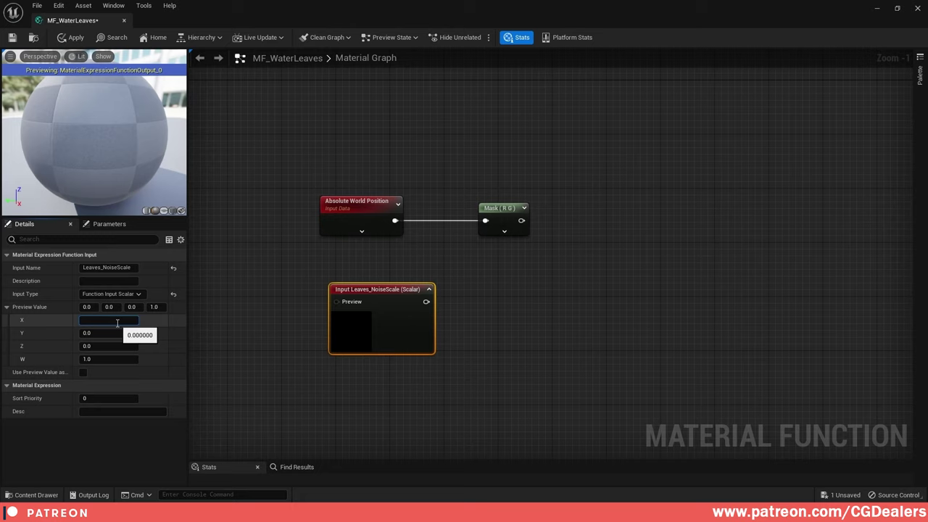
text(1024)
key(Return)
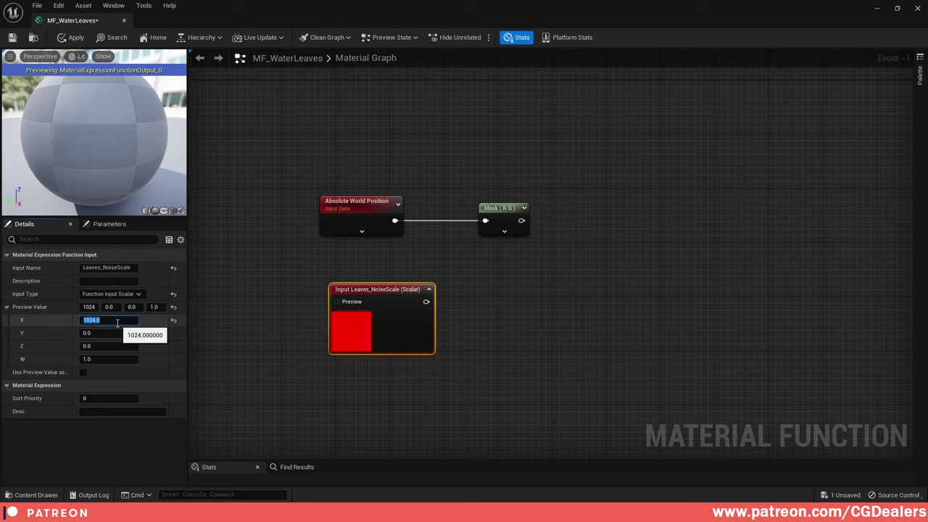
click(111, 399)
key(Return)
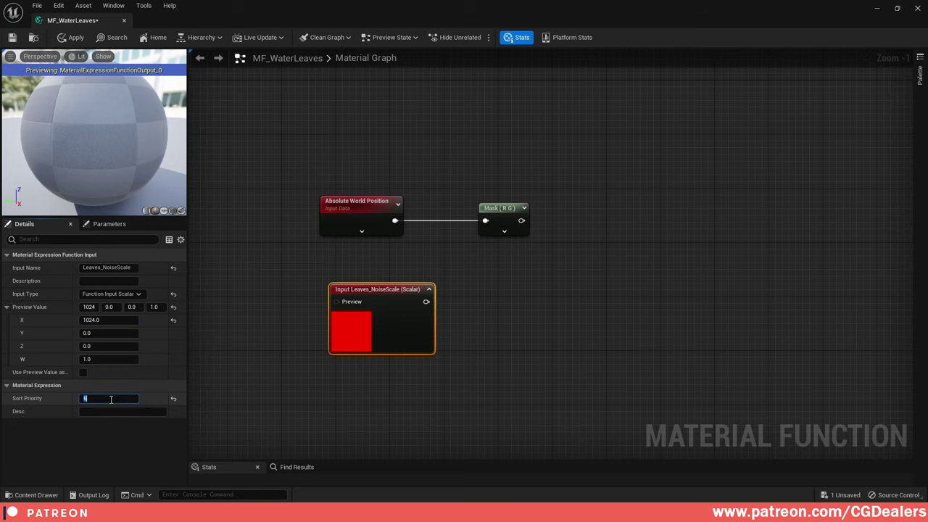
- Collapse the Leaves_NoiseScale node's preview and align the node with Absolute World Position above it
click(624, 307)
right_drag(624, 307, 584, 306)
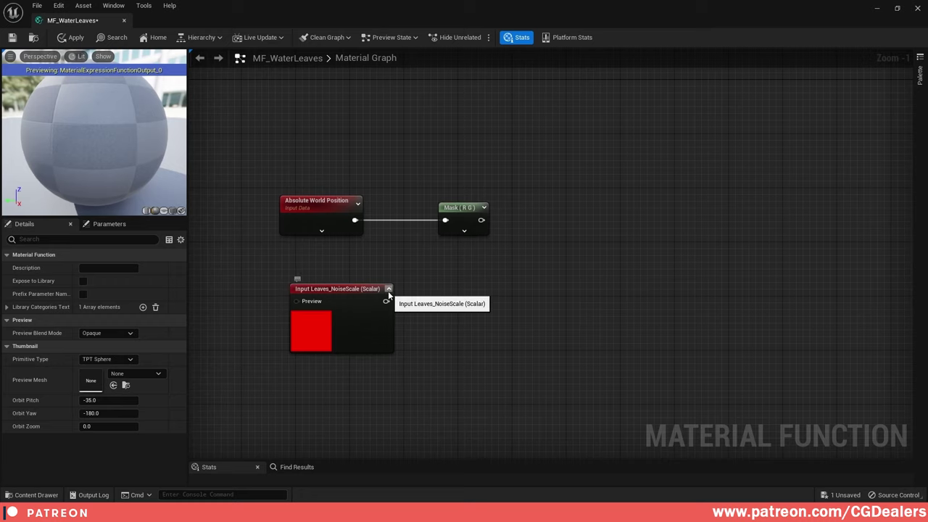
click(388, 288)
drag(327, 288, 315, 293)
click(557, 287)
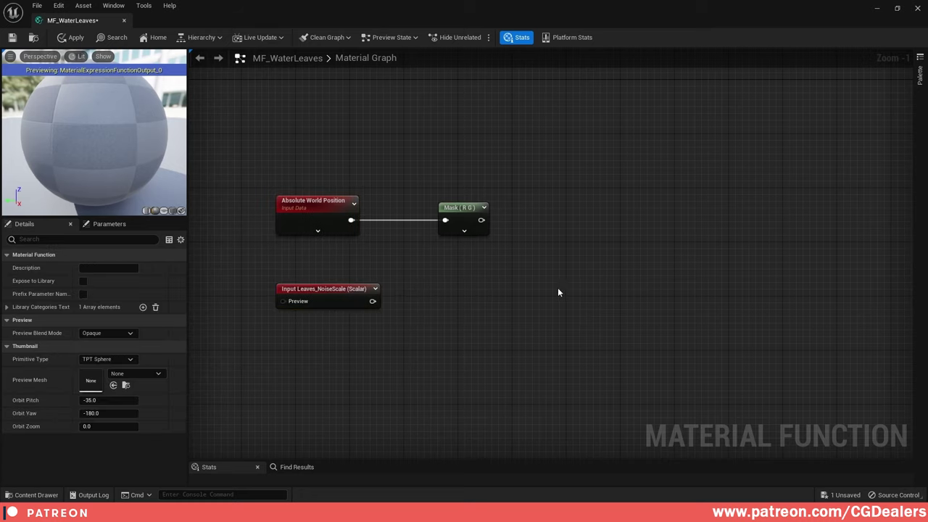
- Add a Divide node and connect Mask (R G) to its A input and Leaves_NoiseScale to its B input
right_click(559, 289)
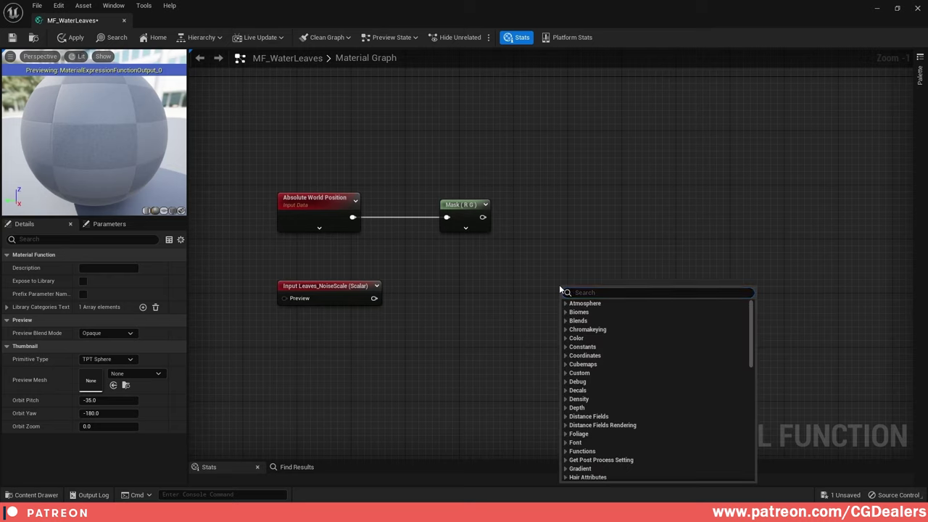
text(/)
click(596, 312)
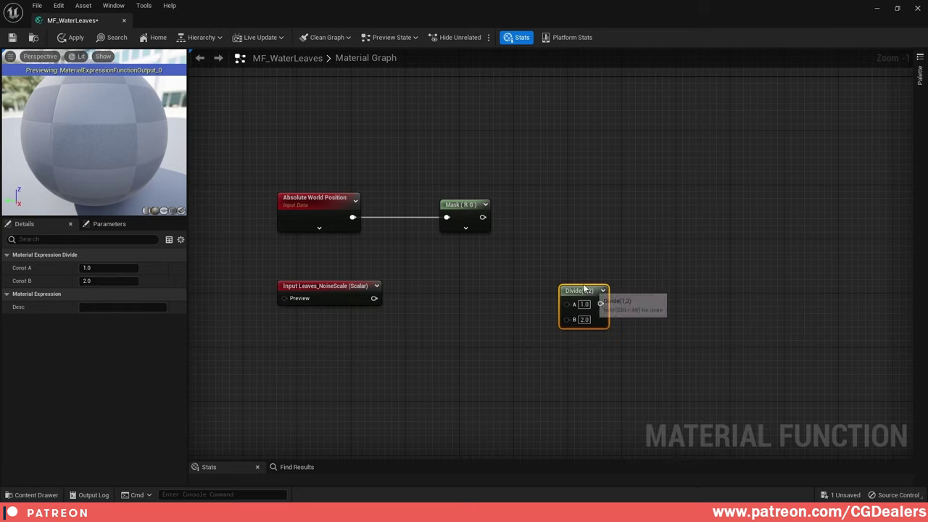
drag(584, 290, 580, 244)
drag(483, 218, 563, 261)
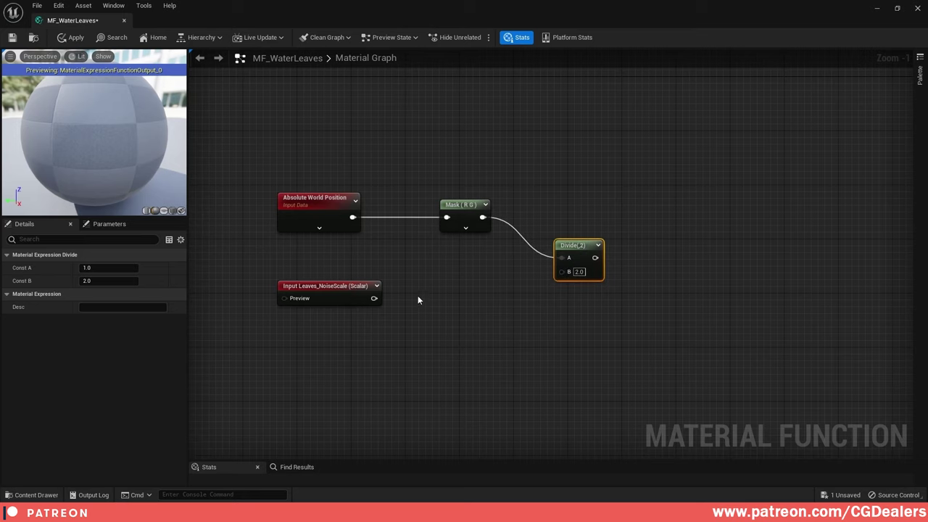
drag(374, 298, 562, 278)
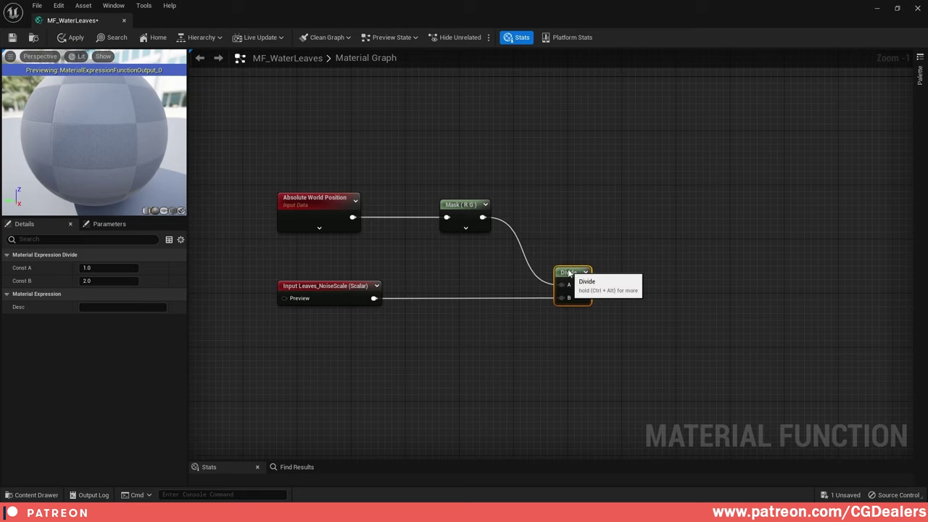
- Add a Panner node after Divide and connect the Divide result to its Coordinate input
right_drag(651, 329, 652, 289)
right_click(652, 288)
text(panner)
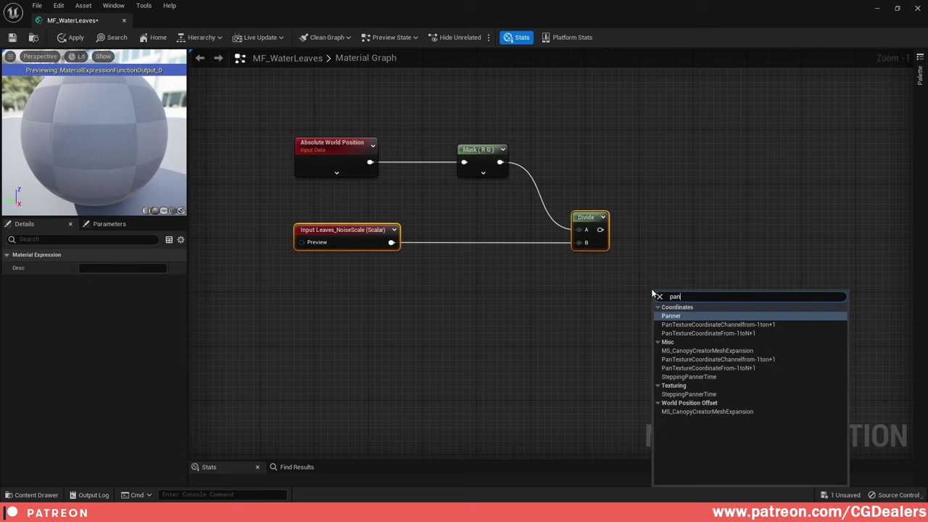
key(Return)
drag(601, 230, 705, 298)
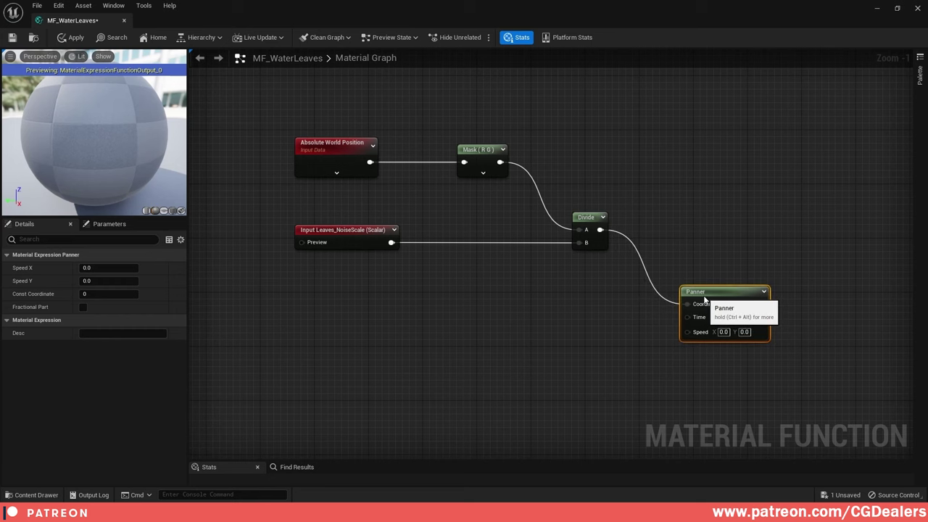
- Add a Time node in the empty area below the Leaves_NoiseScale input
right_drag(633, 314, 643, 246)
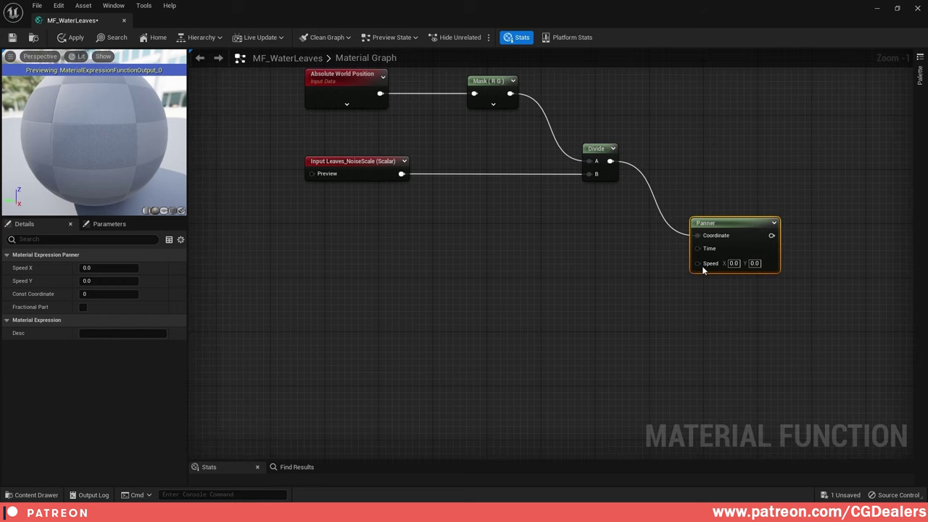
right_click(296, 291)
text(time)
key(Return)
right_drag(404, 266, 466, 271)
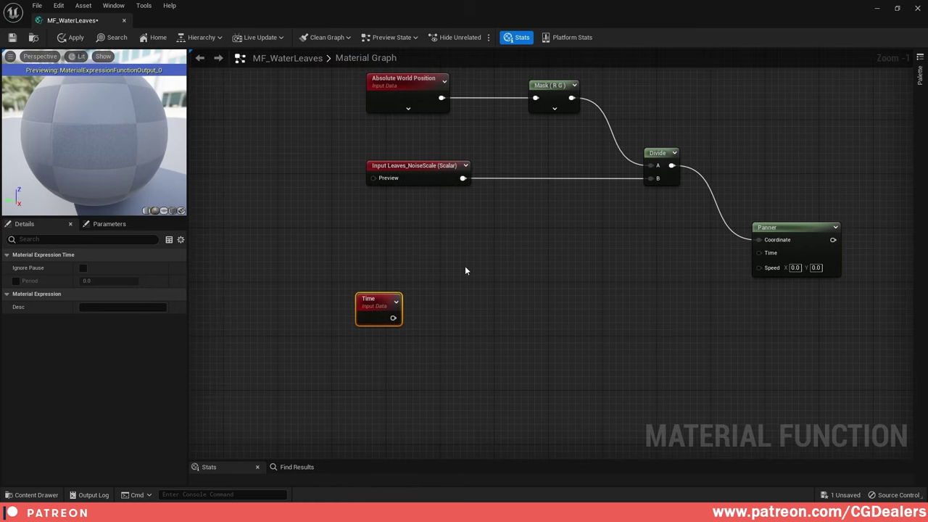
- Duplicate the Leaves_NoiseScale input above the Time node, rename it Leaves_NoiseSpeed, and set preview X to 5 and sort priority to 5
click(435, 170)
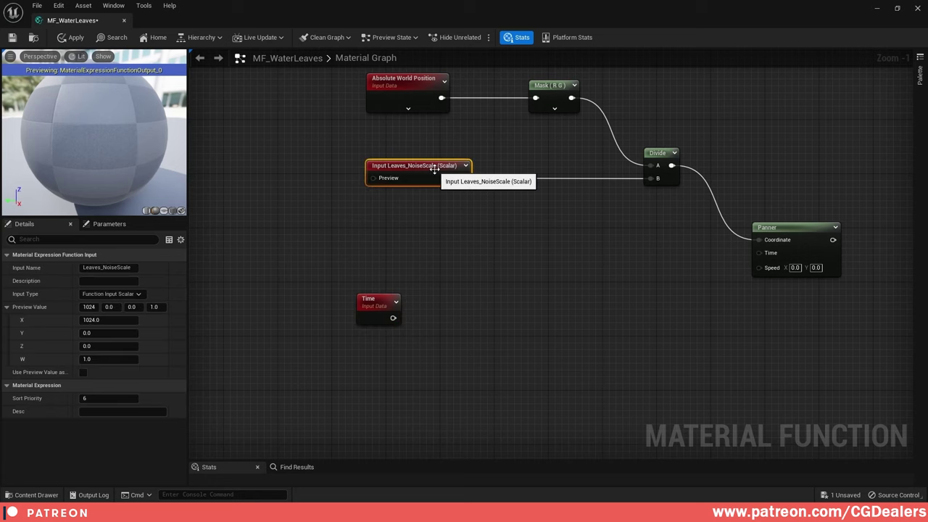
key(ctrl+c)
key(ctrl+v)
drag(488, 256, 404, 260)
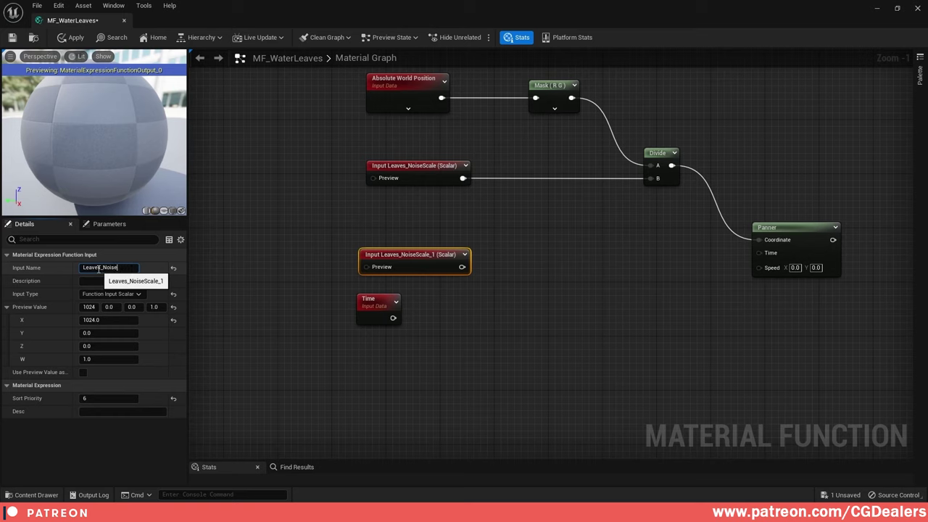
text(ed)
key(Return)
click(99, 399)
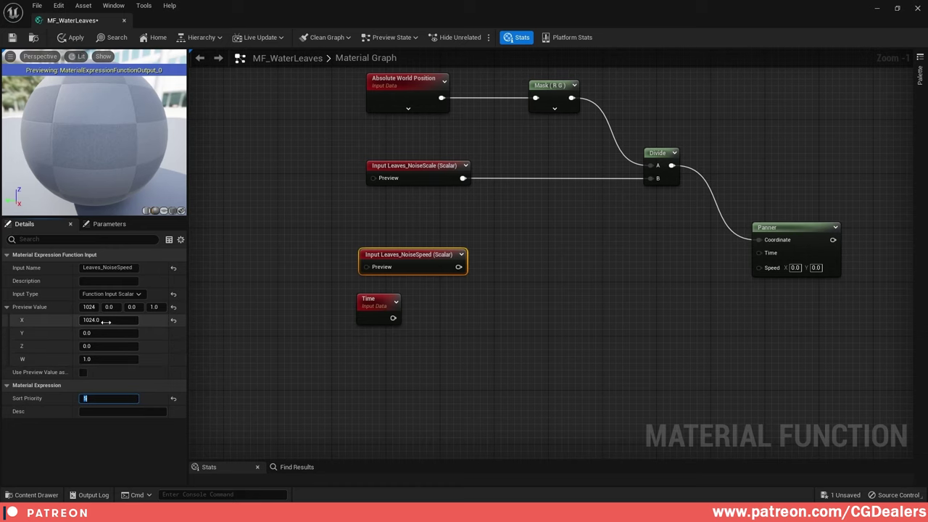
- Add a Multiply node, connect Leaves_NoiseSpeed to A and Time to B, and straighten the Time connection
right_drag(483, 317, 457, 317)
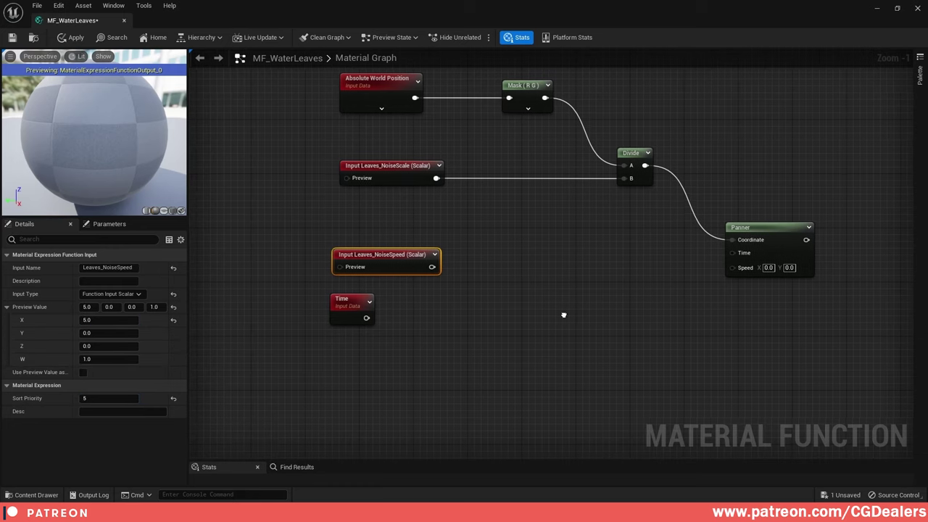
right_click(495, 305)
text(mult)
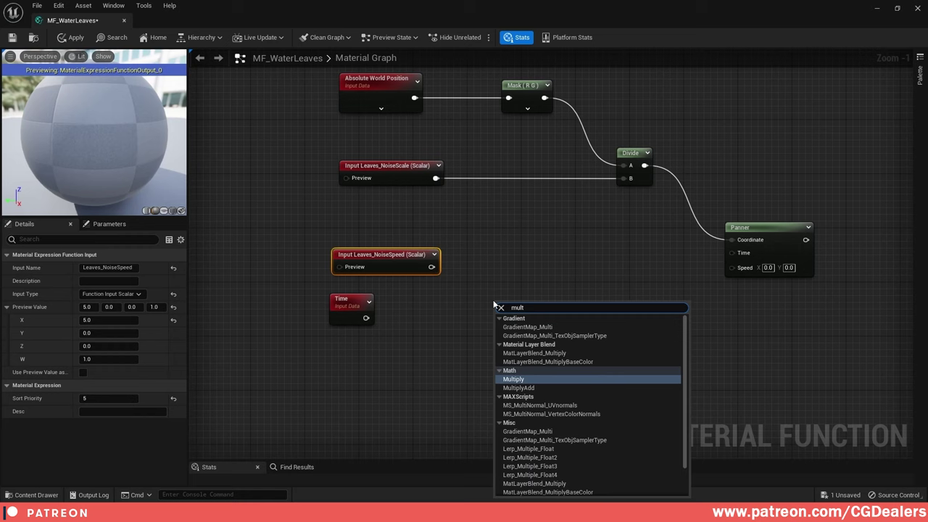
key(Return)
drag(430, 267, 501, 319)
drag(366, 318, 503, 289)
drag(322, 288, 554, 359)
key(q)
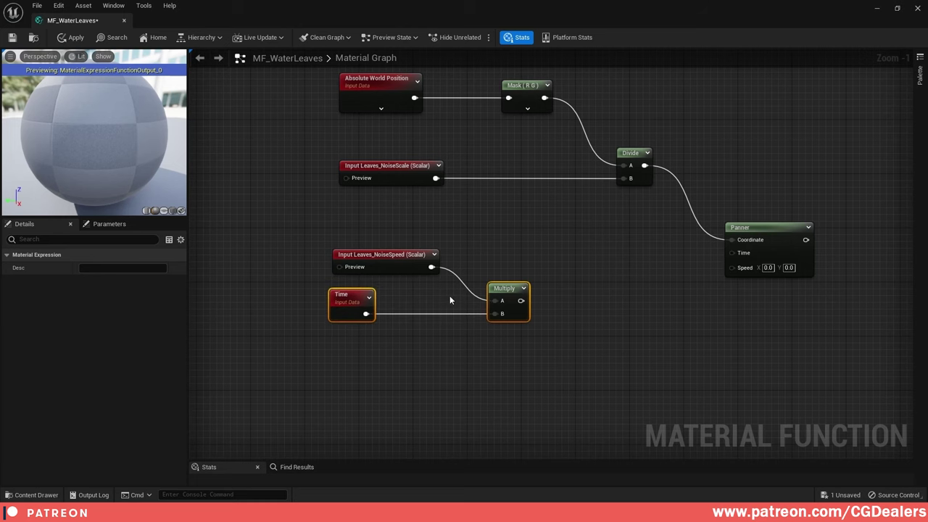
- Connect the Multiply result to the Panner's Time input and set the Panner's Y speed to 0.1
right_drag(450, 301, 334, 297)
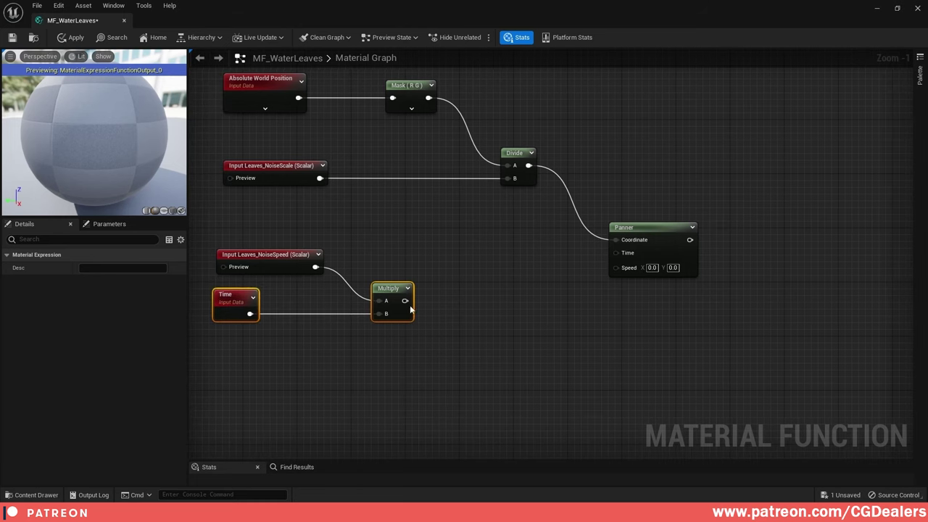
drag(405, 300, 615, 253)
right_drag(694, 300, 629, 298)
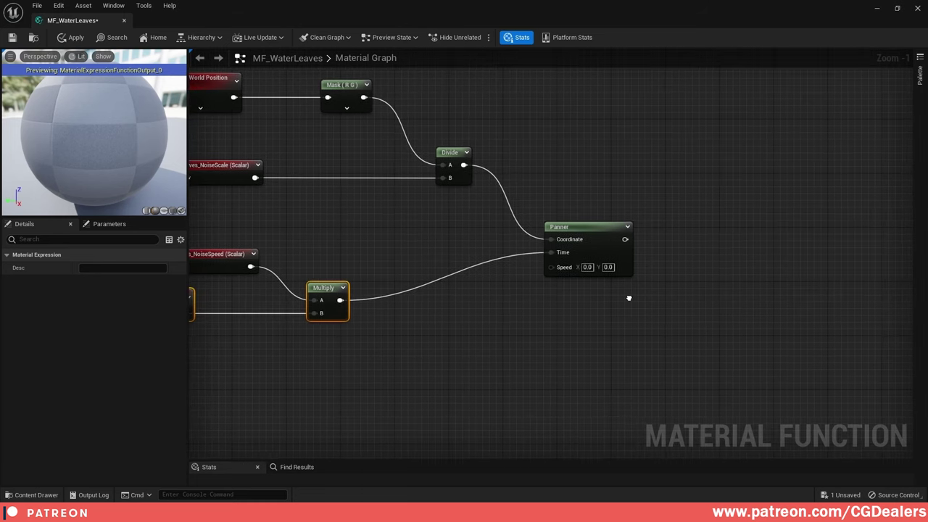
click(608, 268)
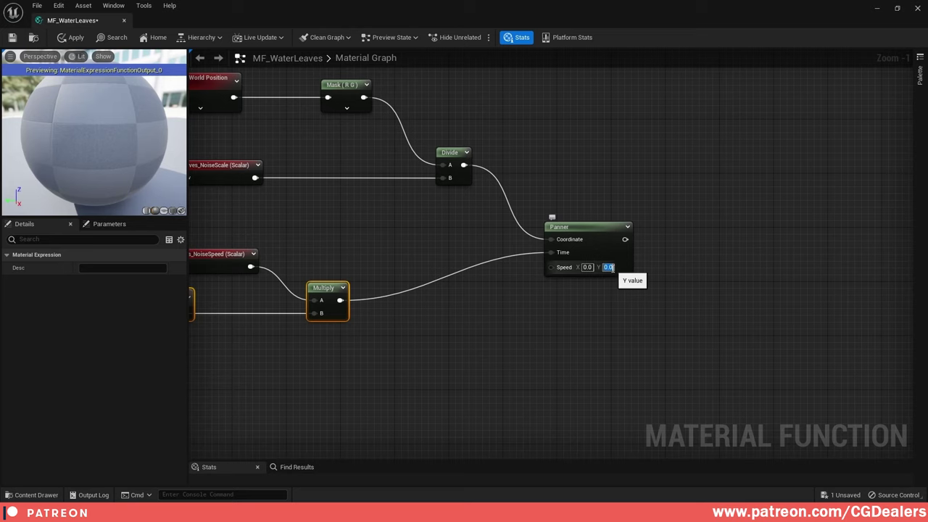
- Add a Texture Sample node beside the Panner and connect the Panner's output to its UVs
right_drag(734, 259, 672, 273)
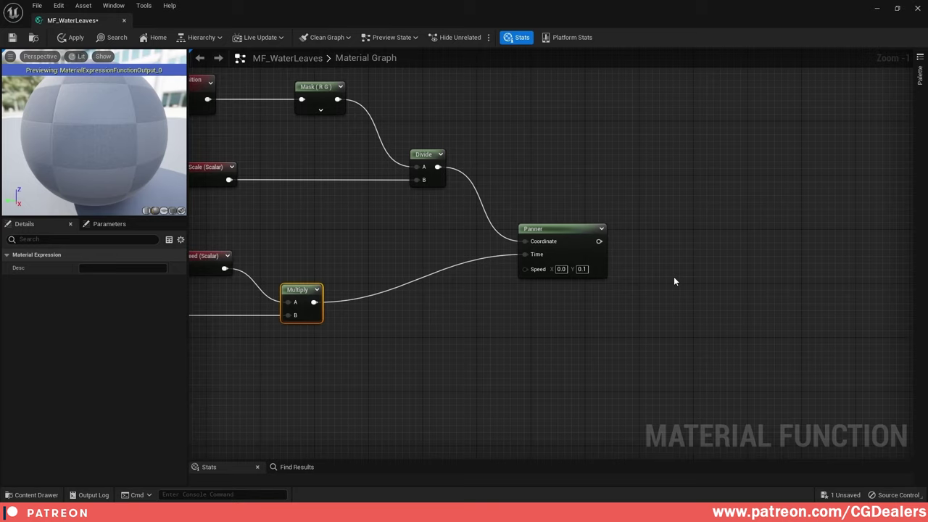
right_click(670, 265)
text(texturesam)
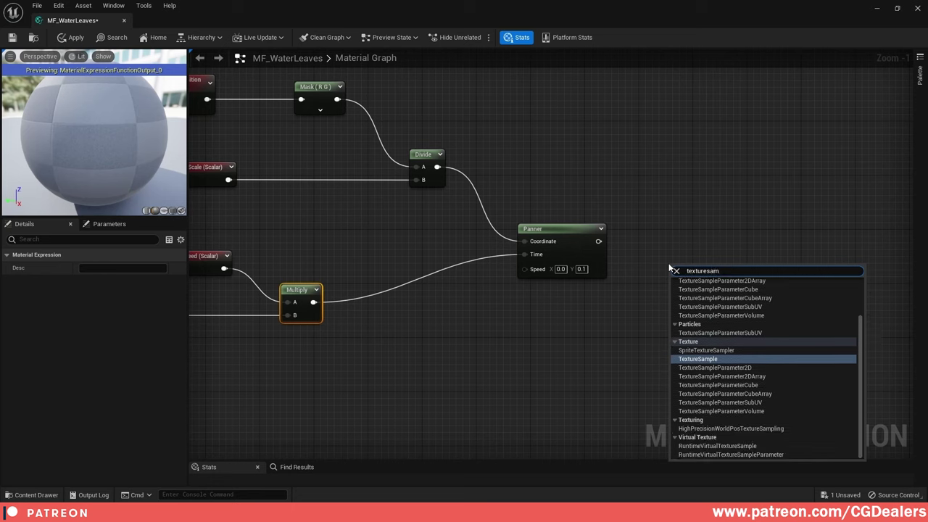
key(Return)
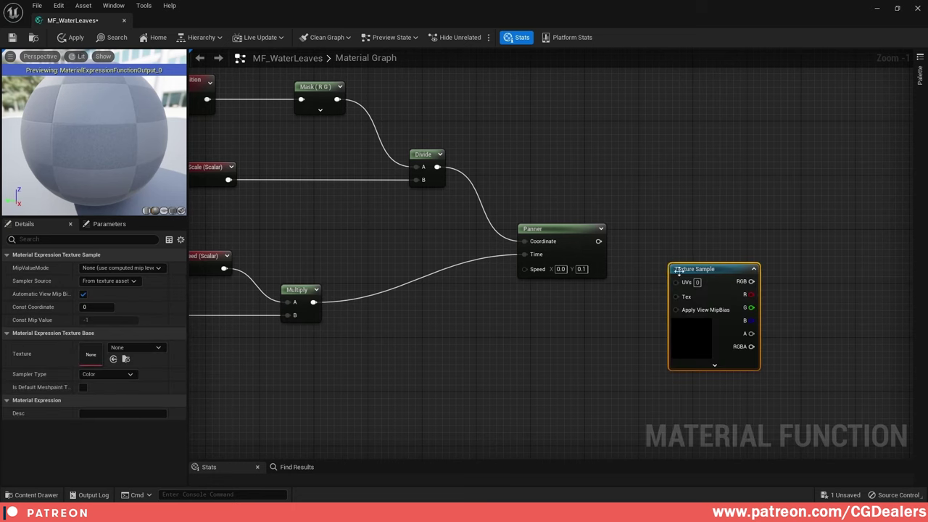
drag(679, 270, 663, 224)
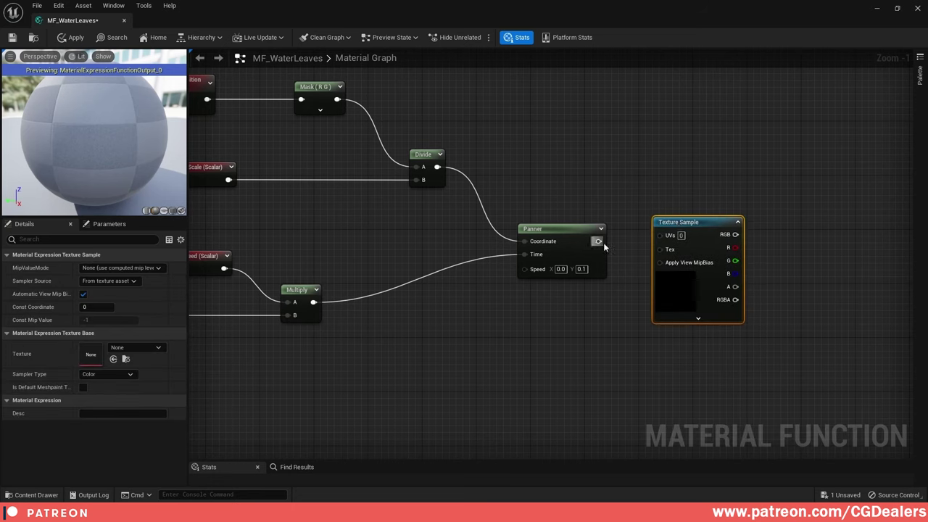
drag(598, 242, 667, 239)
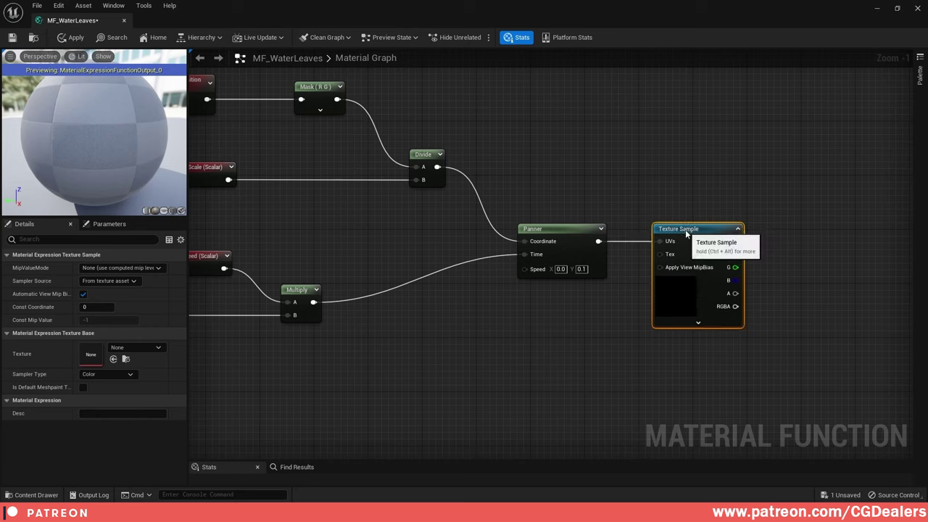
- Assign the Noise texture from the WaterShader Textures folder to the Texture Sample and set its sampler source to Shared: Wrap
click(155, 348)
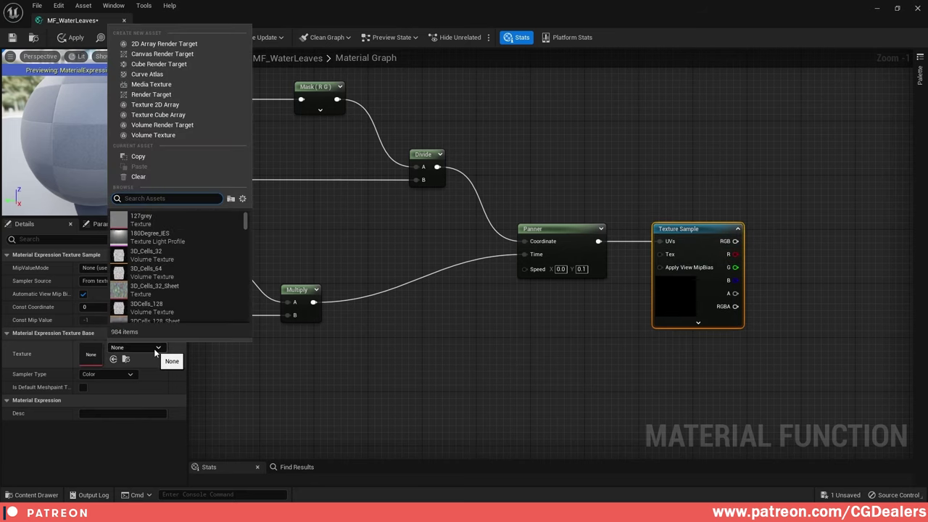
text(noise)
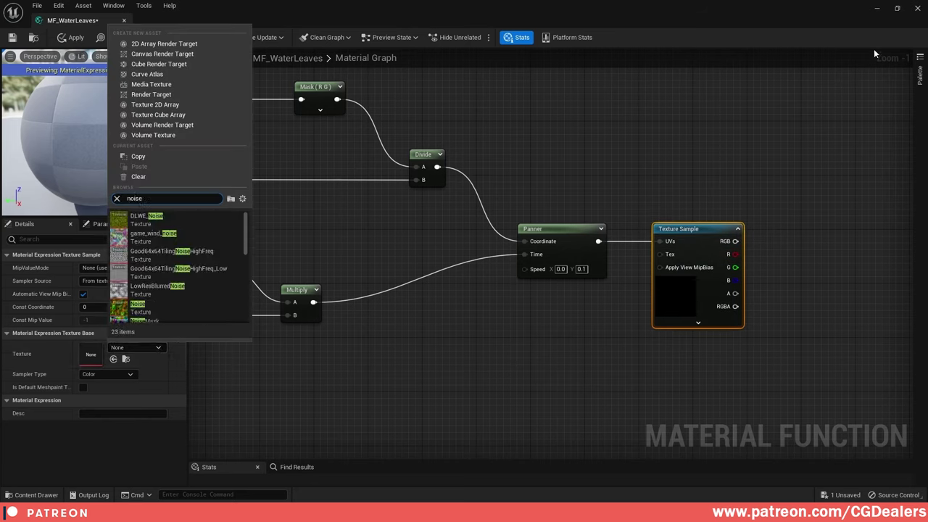
click(897, 8)
click(897, 8)
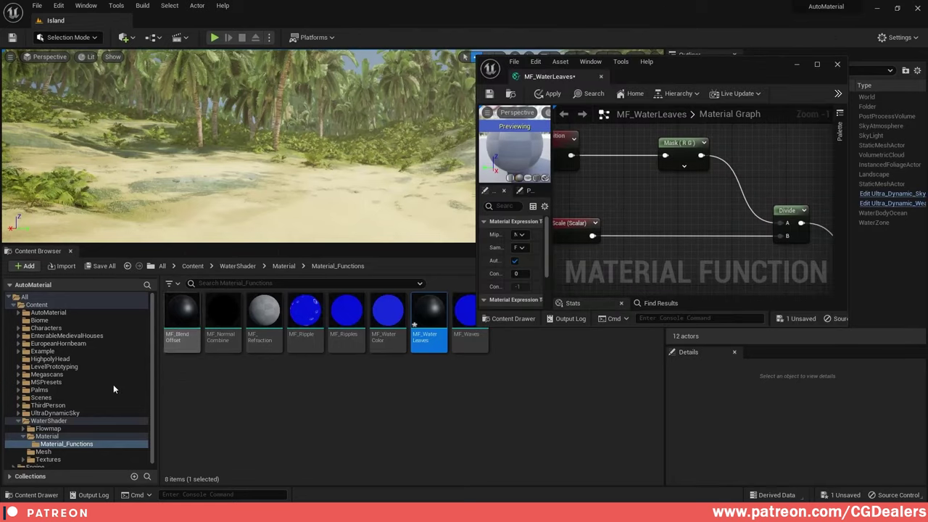
click(48, 460)
drag(551, 256, 641, 256)
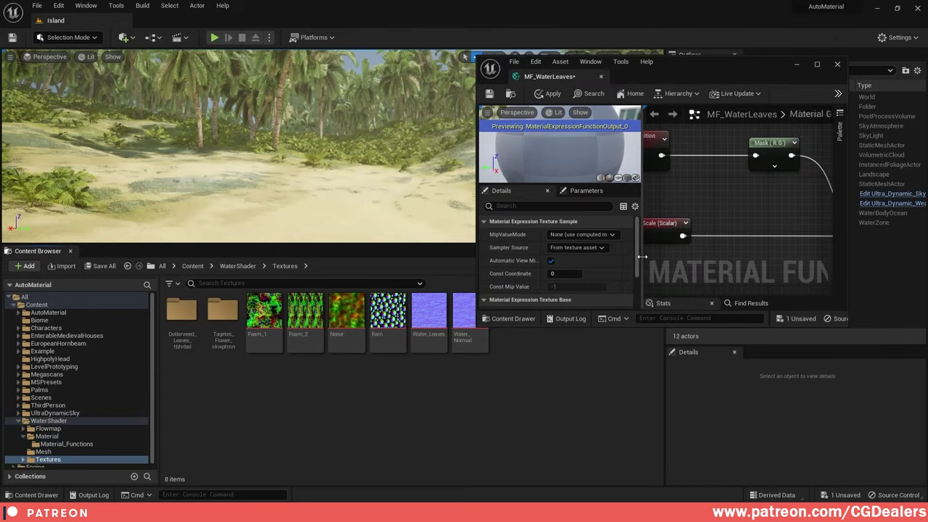
scroll(575, 256, down, 2)
drag(347, 312, 559, 275)
click(817, 63)
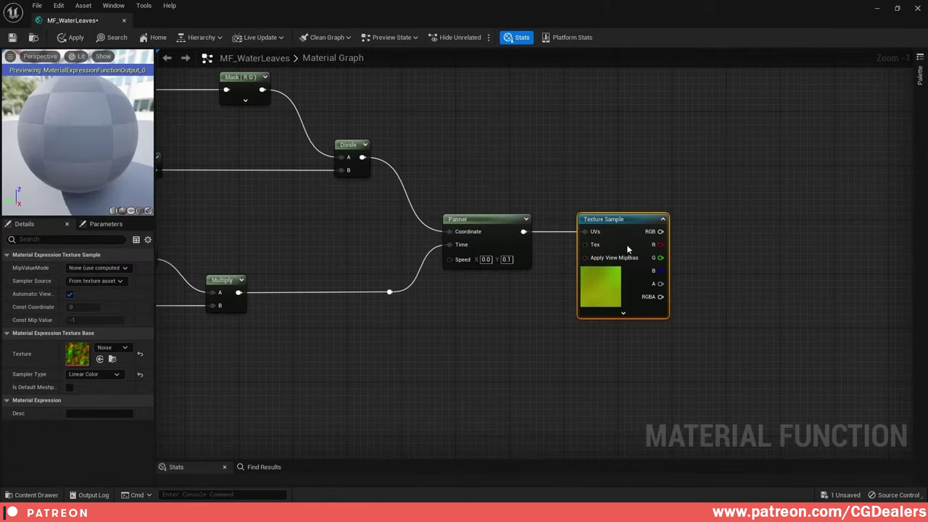
click(96, 281)
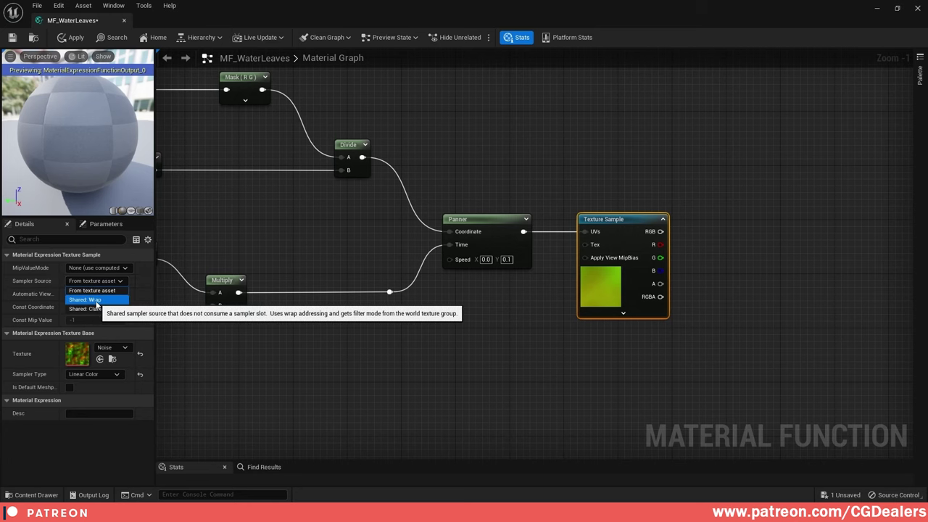
click(97, 300)
- Add a Multiply node beyond the Texture Sample and connect the sample's R output to its A input
right_drag(581, 333, 423, 353)
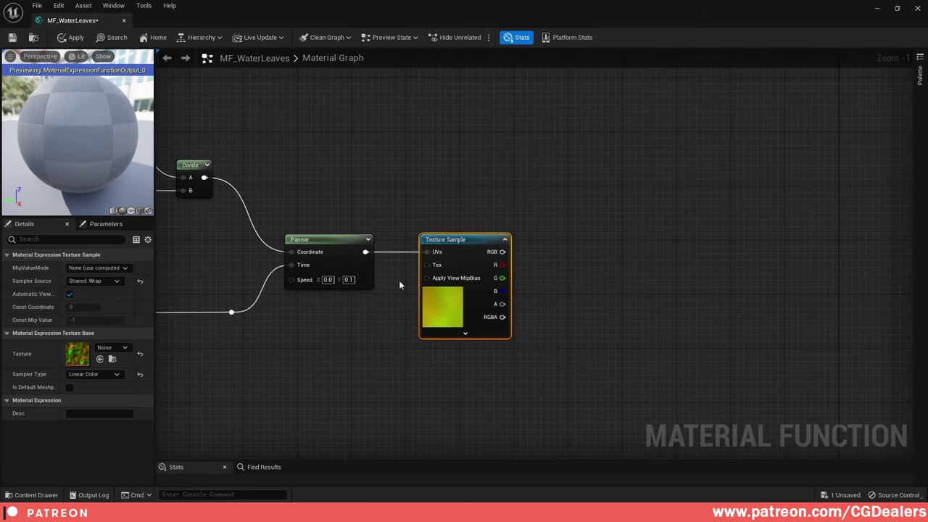
scroll(611, 299, up, 1)
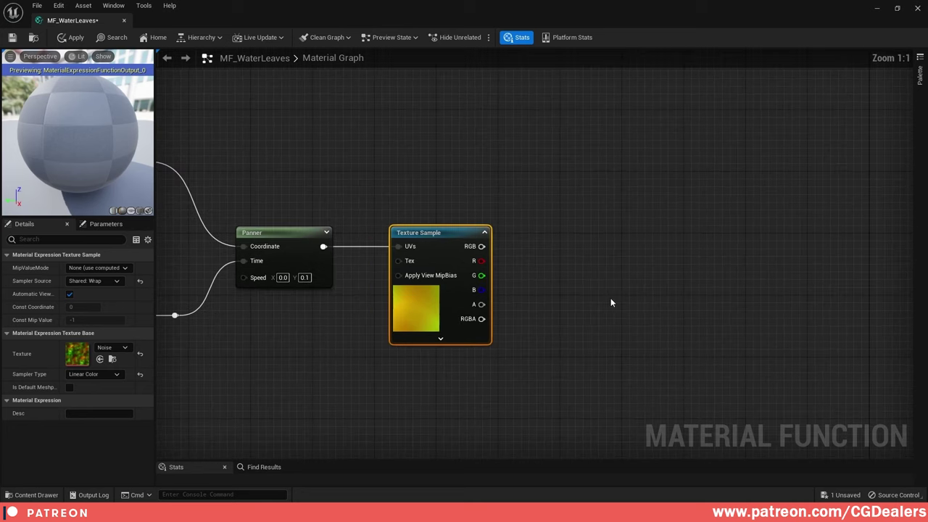
right_drag(611, 298, 644, 281)
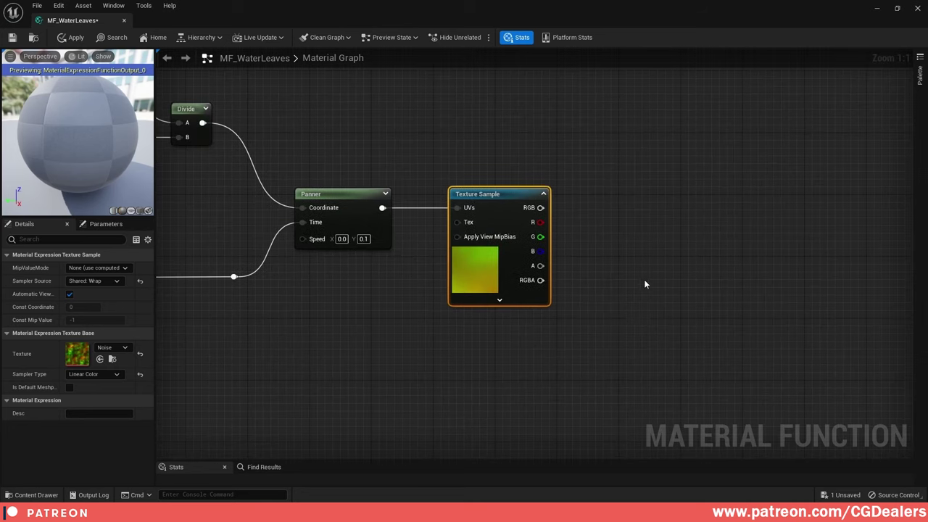
click(656, 321)
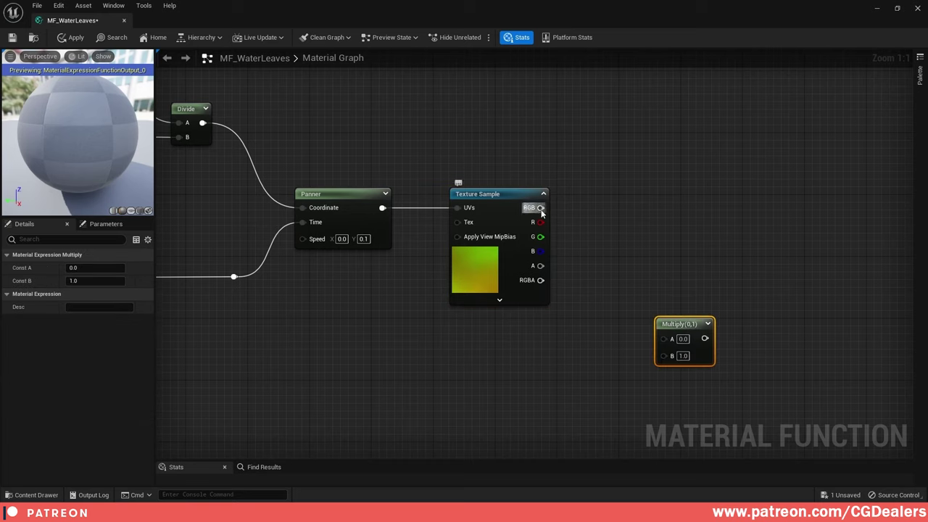
drag(541, 223, 688, 326)
- Duplicate the Leaves_NoiseSpeed input, place the copy below the Texture Sample, and rename it Leaves_NoiseIntensity
right_drag(508, 387, 557, 297)
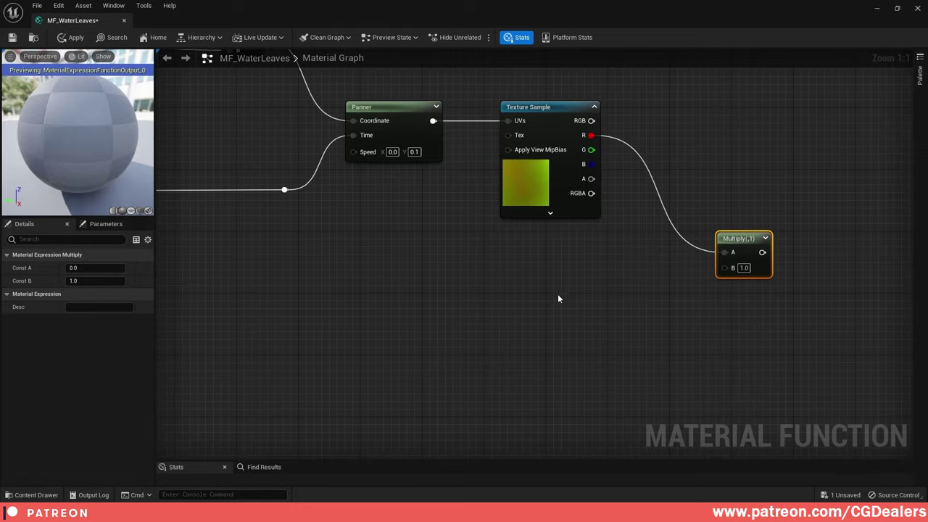
right_drag(325, 235, 610, 342)
click(241, 244)
key(ctrl+d)
drag(475, 321, 701, 360)
right_drag(775, 379, 399, 285)
drag(331, 270, 463, 298)
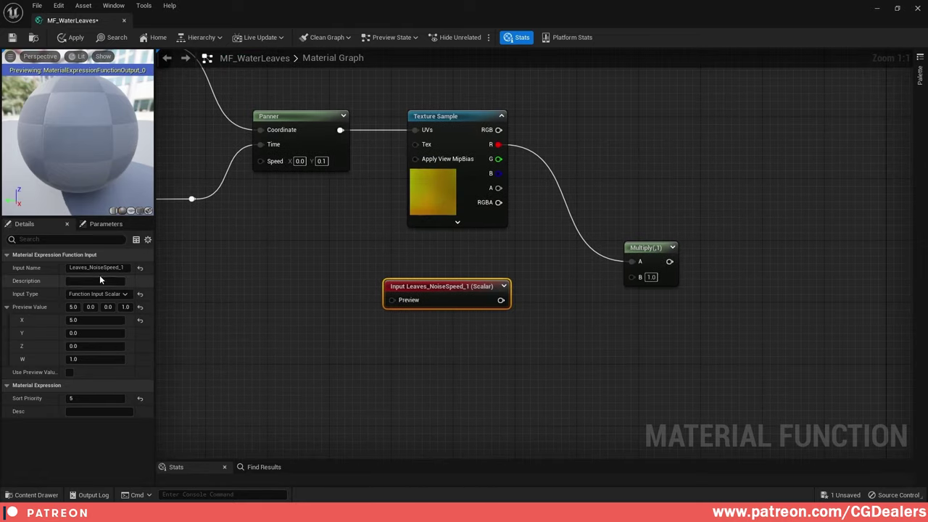
drag(90, 268, 130, 274)
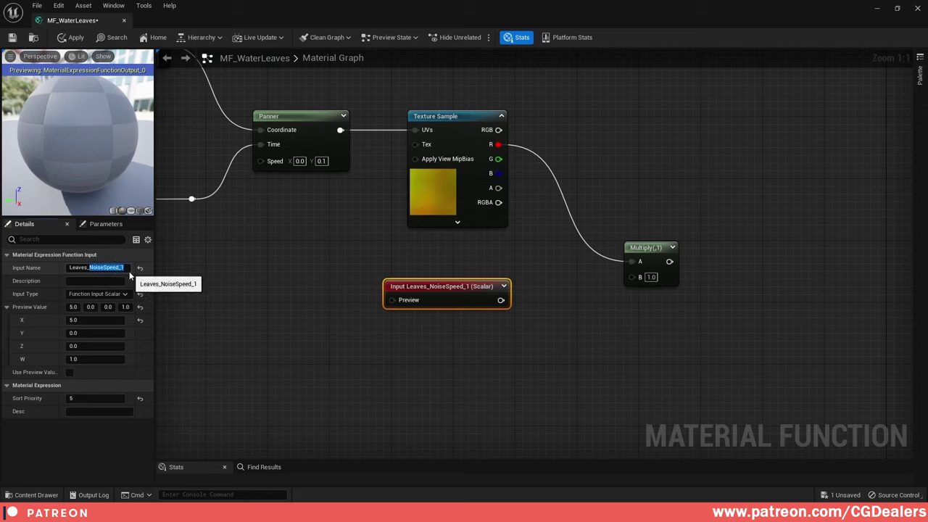
text(NoiseIntensi)
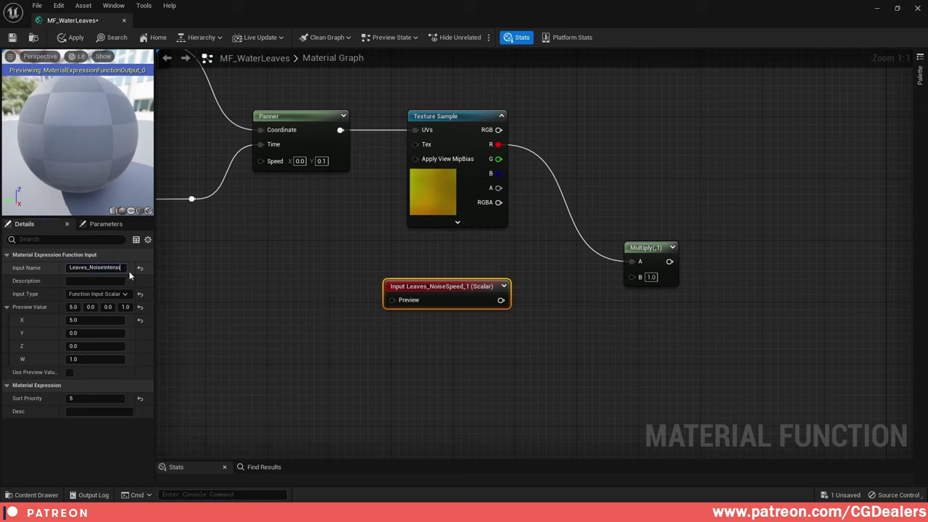
text(ty)
key(Return)
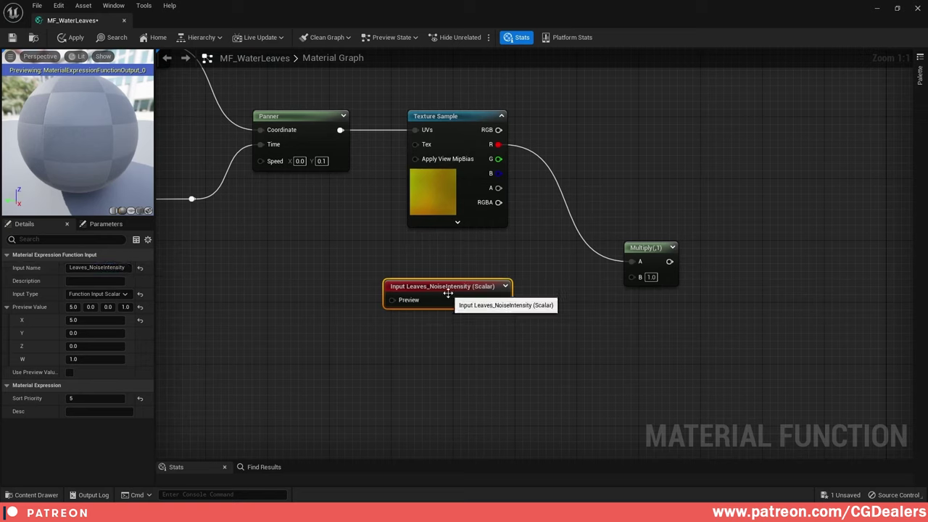
- Set Leaves_NoiseIntensity's preview X to 15 and sort priority to 4, and connect it to the new Multiply's B input
click(80, 320)
text(1)
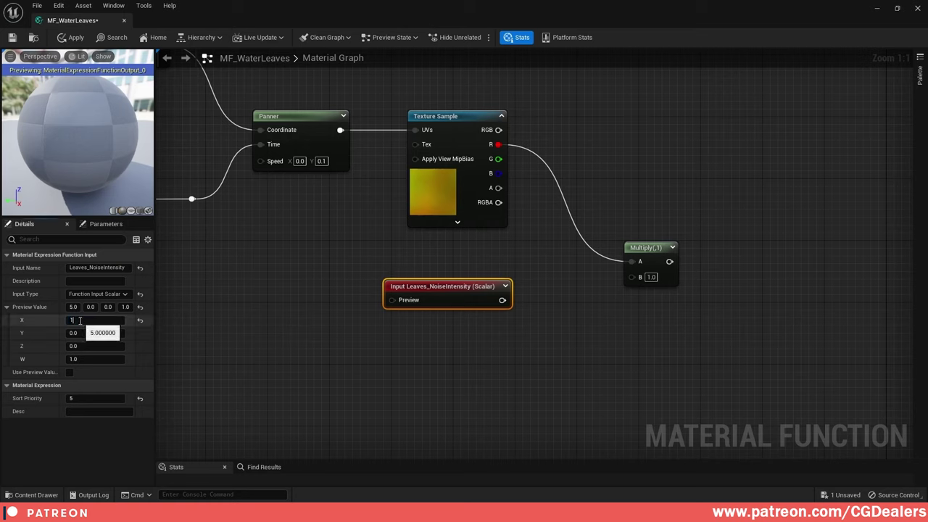
text(5)
click(100, 399)
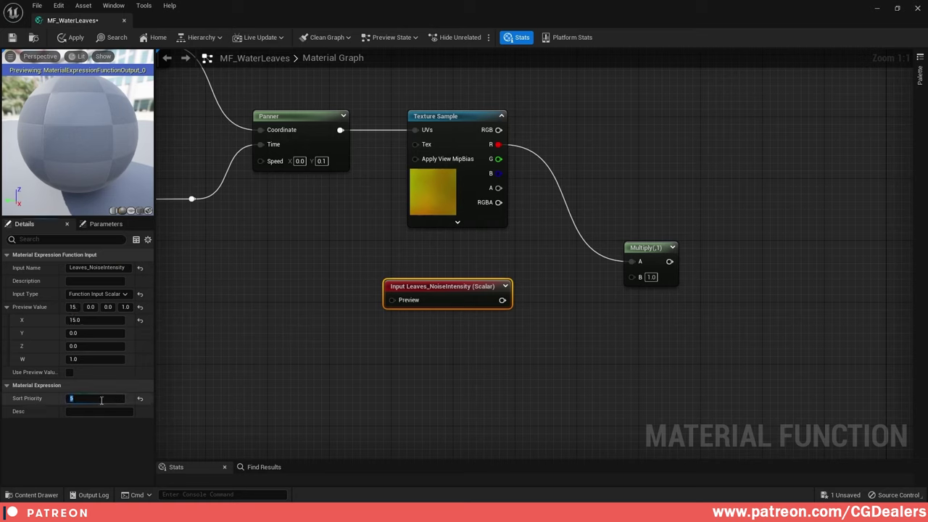
text(4)
right_drag(531, 307, 437, 327)
drag(409, 319, 564, 234)
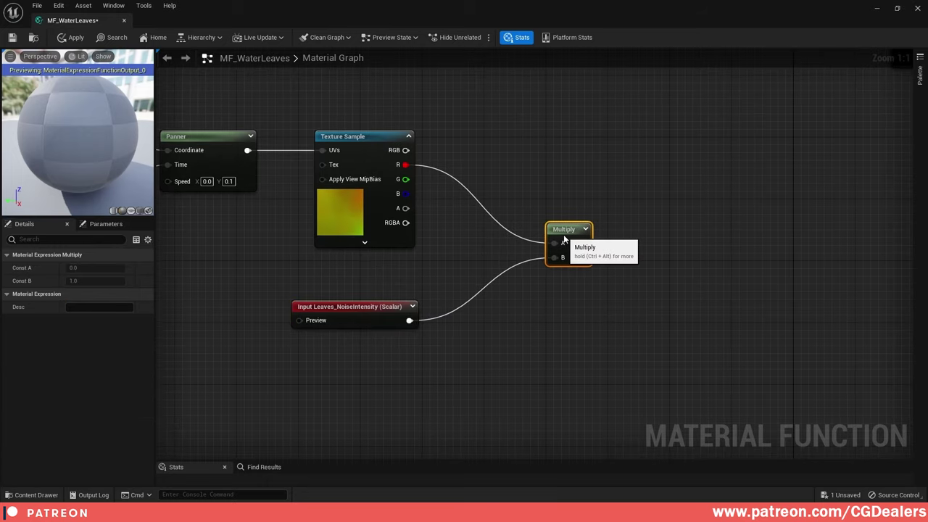
- Move the Output Result node farther out and add an Add node before it, with the Mask feeding A and the noise Multiply feeding B
click(646, 200)
scroll(644, 210, down, 3)
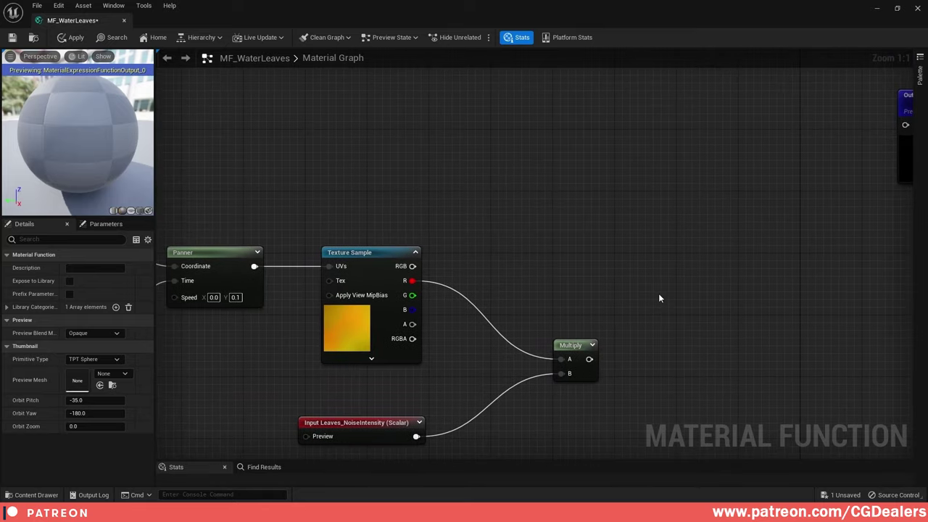
scroll(662, 293, down, 1)
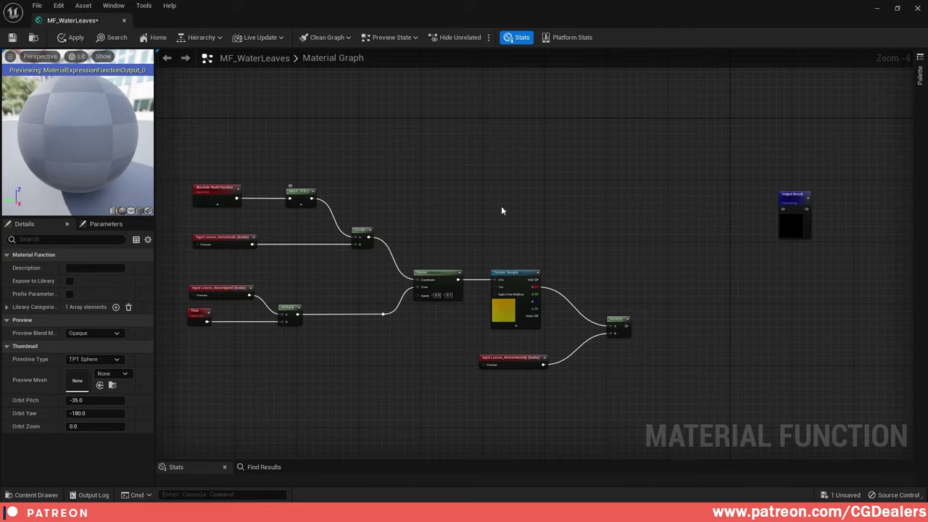
drag(801, 216, 870, 218)
right_click(685, 233)
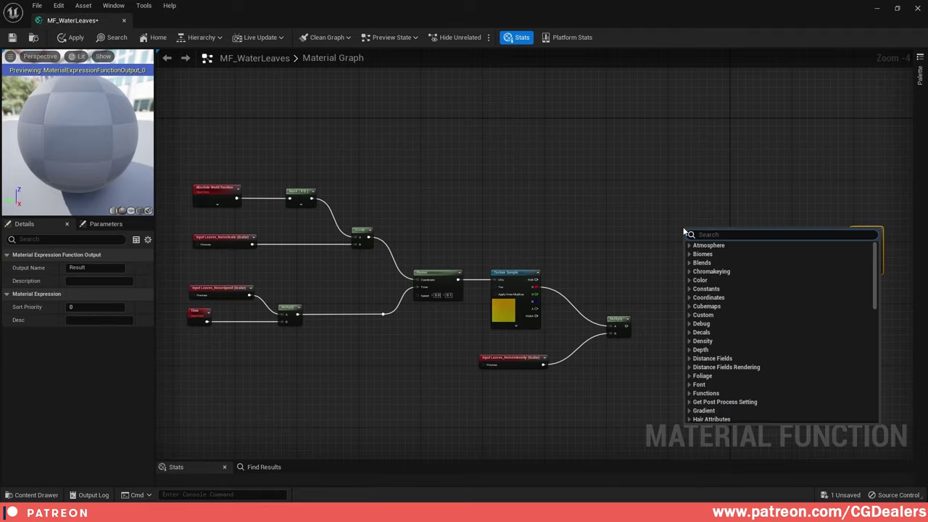
text(add)
key(Return)
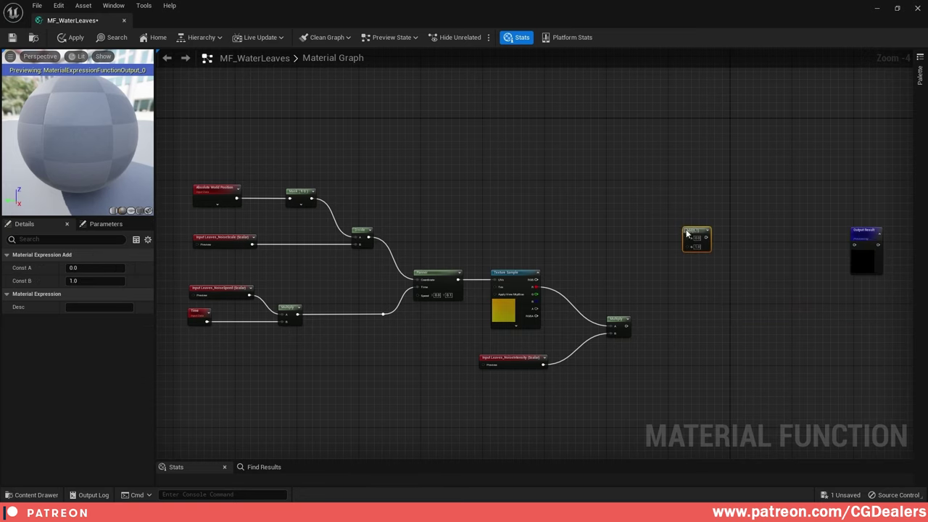
drag(629, 324, 705, 207)
drag(313, 198, 698, 212)
right_drag(755, 211, 628, 209)
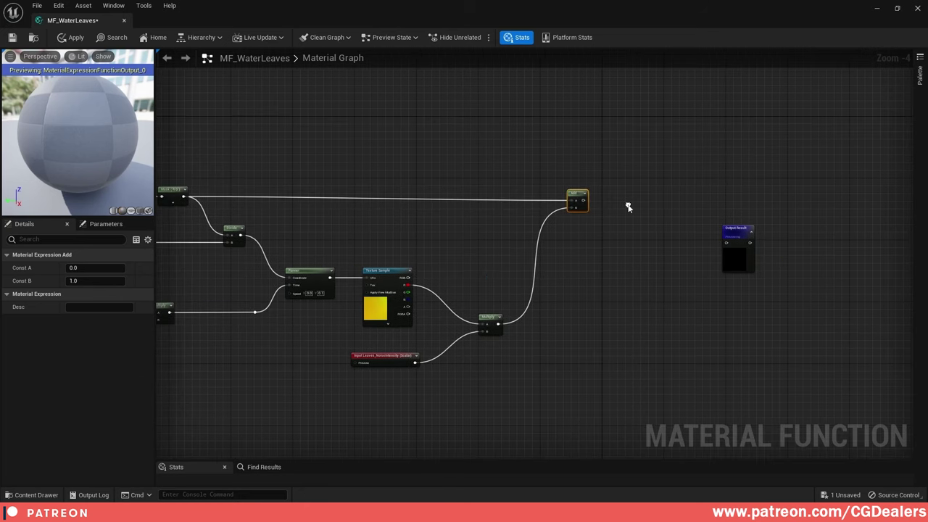
- Move the Output Result node farther from the Add node and create a Texture Object node above the Add node
drag(737, 229, 885, 264)
right_drag(704, 208, 608, 237)
scroll(607, 236, up, 1)
right_drag(445, 218, 595, 236)
scroll(606, 200, up, 2)
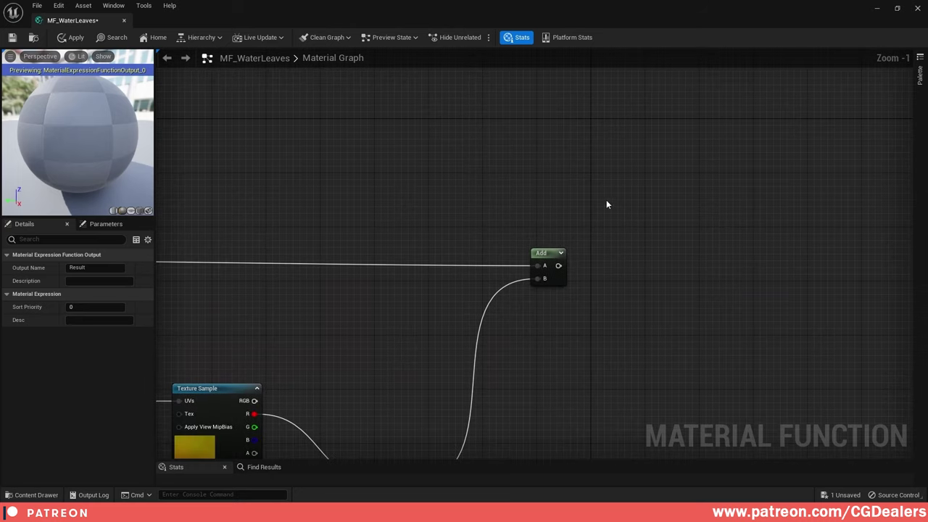
right_click(596, 187)
text(textureob)
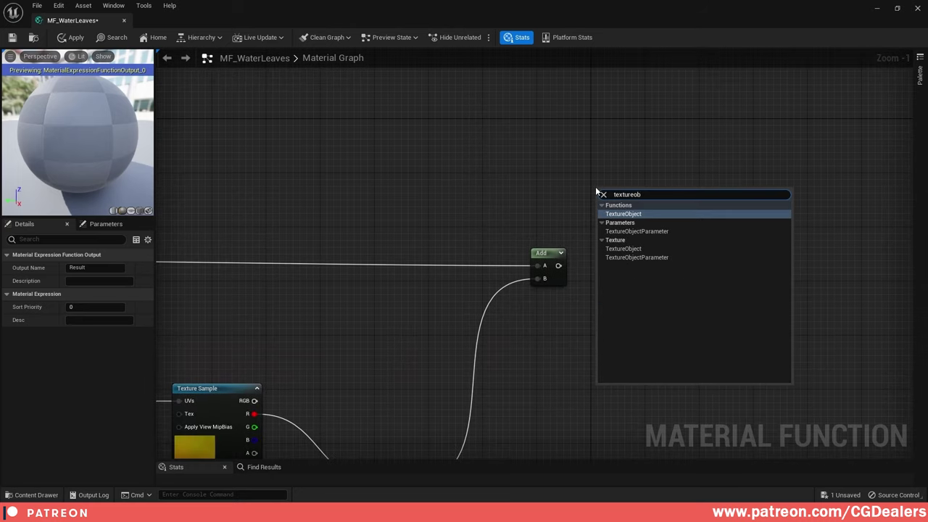
key(Return)
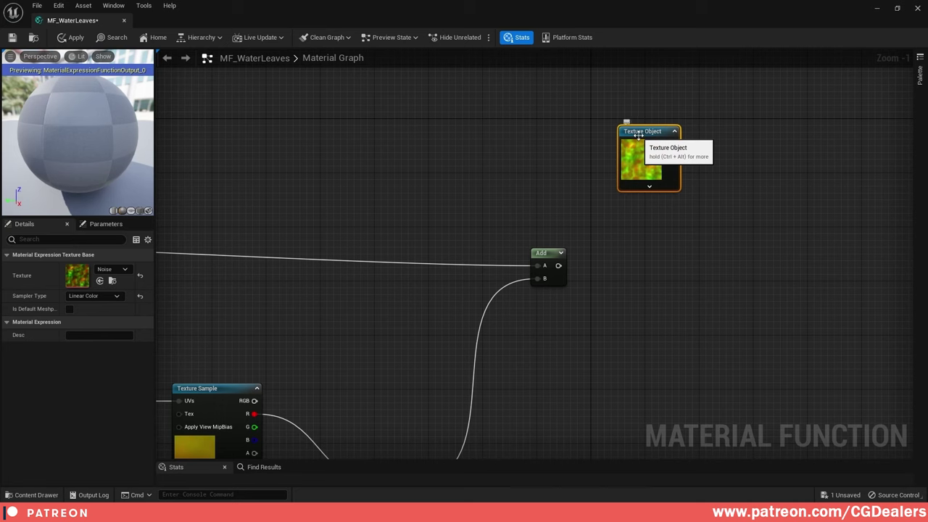
- Assign the T_Dollarweed_Leaves_tbhrbal_4K_D texture from the Dollarweed_Leaves_tbhrbal folder to the Texture Object
click(897, 9)
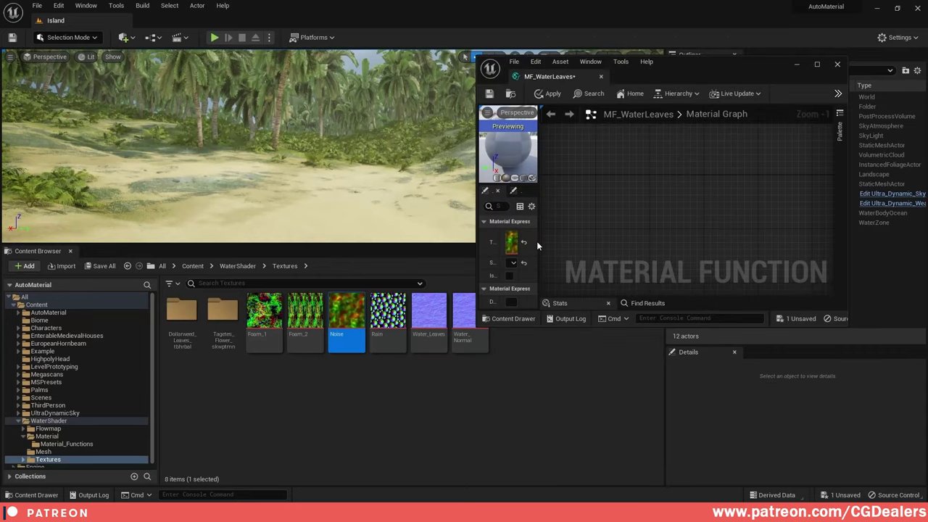
drag(539, 245, 600, 245)
drag(848, 330, 922, 440)
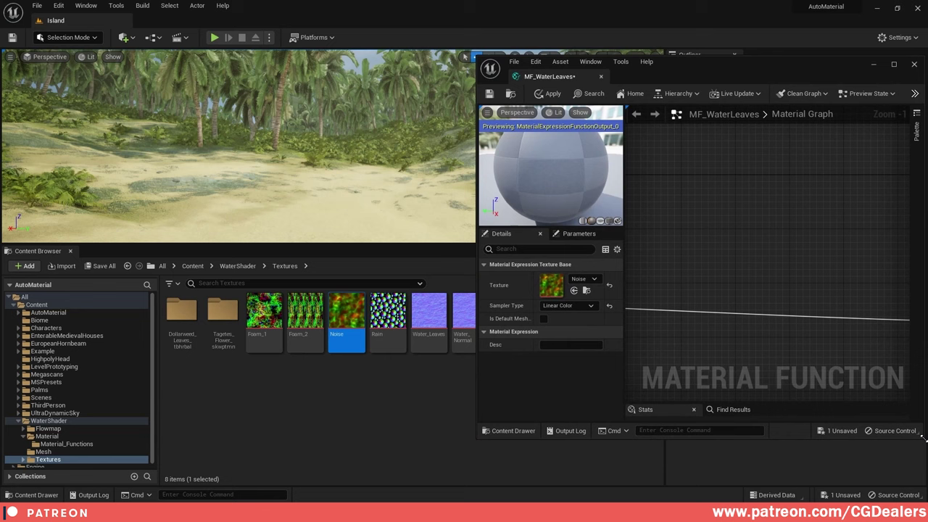
double_click(25, 460)
click(101, 449)
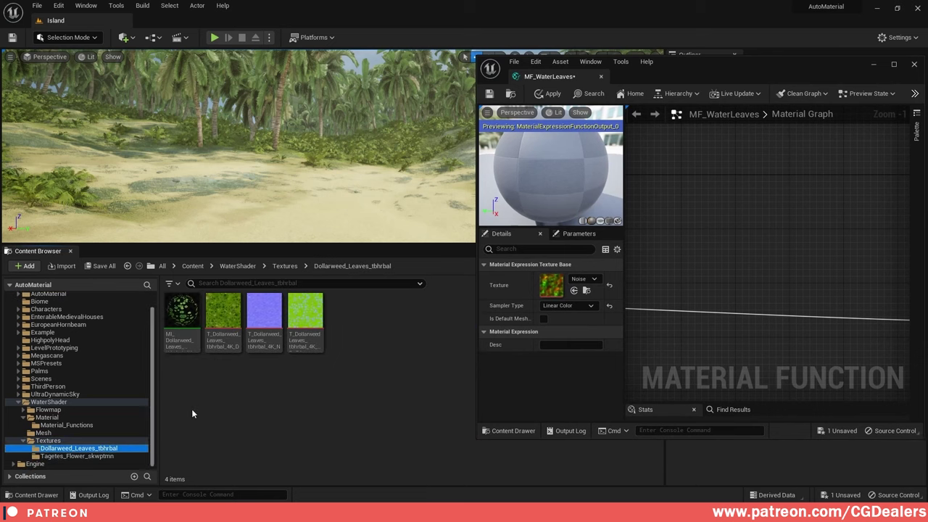
drag(223, 329, 555, 290)
click(894, 64)
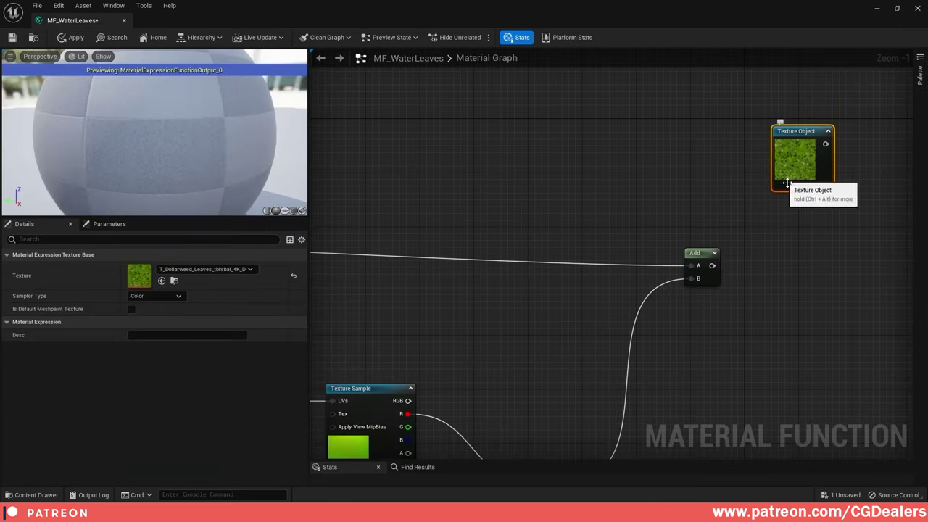
- Add a FunctionInput named Leaves_D beside the Texture Object, set its type to Texture 2D, and connect the Texture Object to its Preview
right_drag(853, 189, 630, 220)
scroll(692, 200, up, 1)
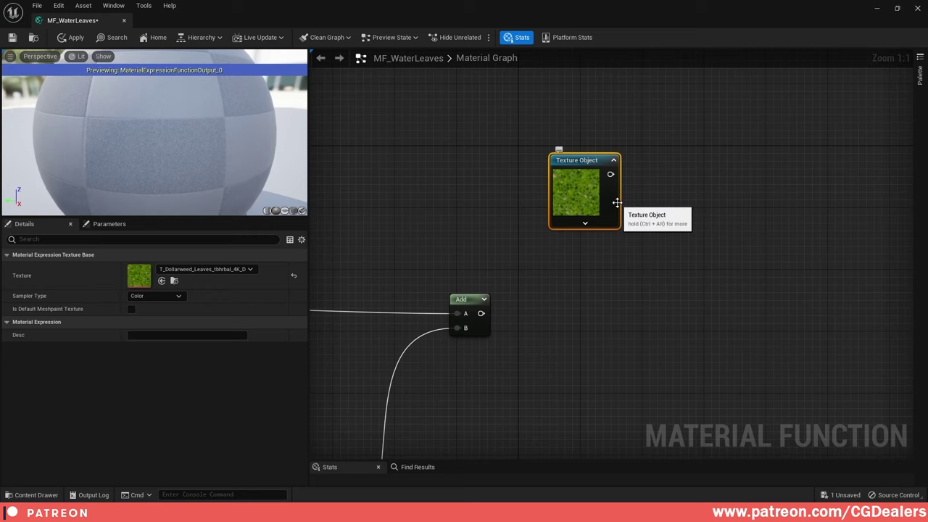
click(693, 203)
right_drag(695, 203, 578, 226)
right_click(578, 230)
text(input)
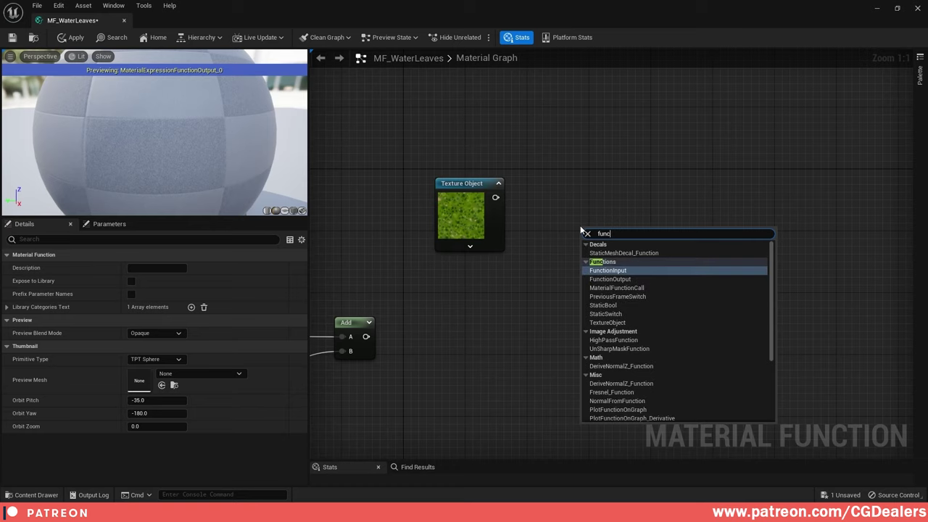
key(Return)
click(646, 233)
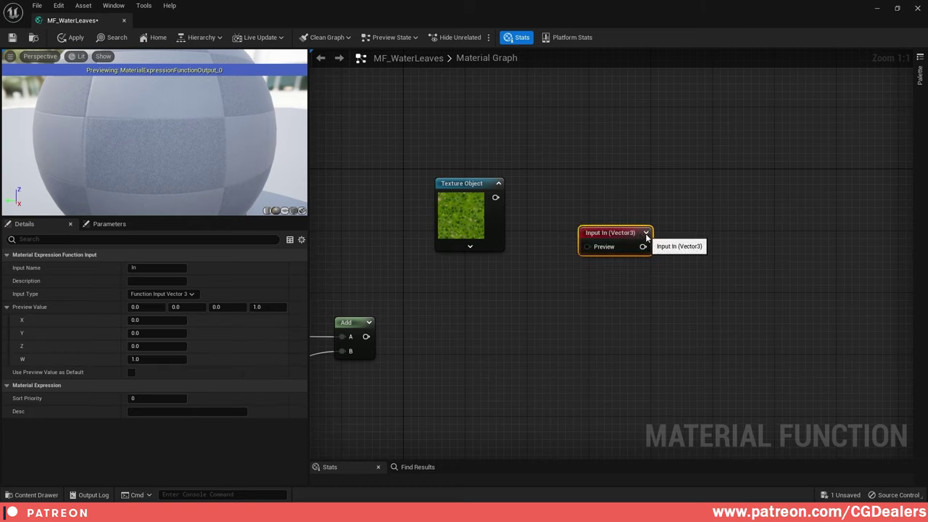
click(166, 294)
click(168, 341)
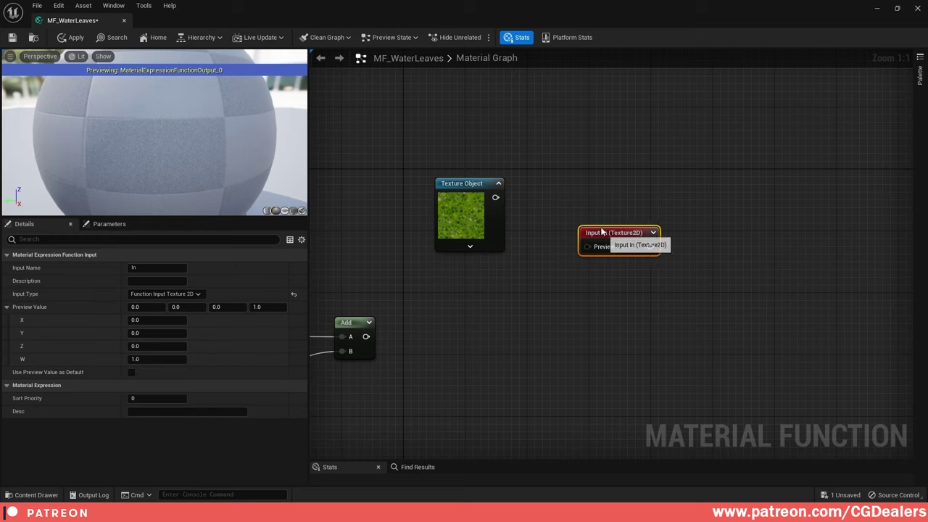
drag(610, 232, 589, 183)
drag(495, 198, 571, 199)
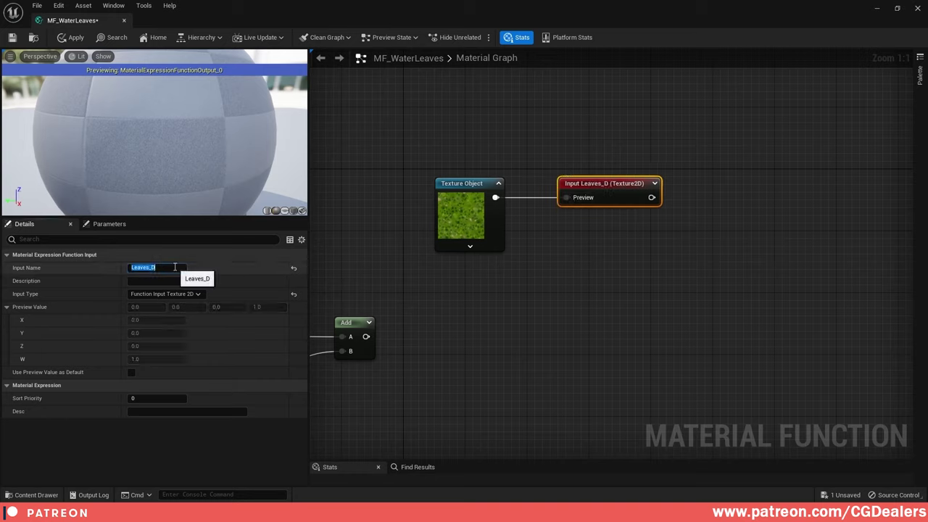
- Add a Texture Sample node beyond the Leaves_D input, slightly lower than it
right_drag(465, 278, 378, 262)
right_click(649, 264)
text(texturesample)
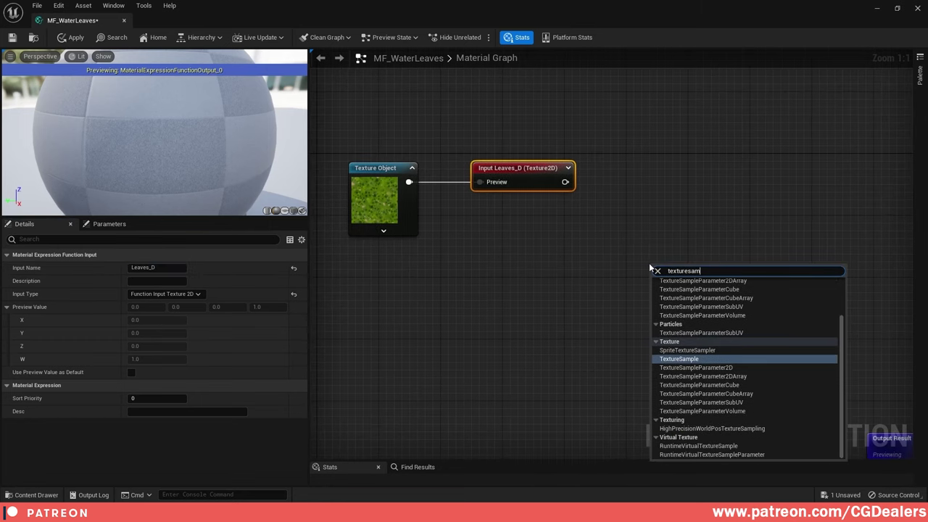
key(Return)
drag(668, 270, 661, 208)
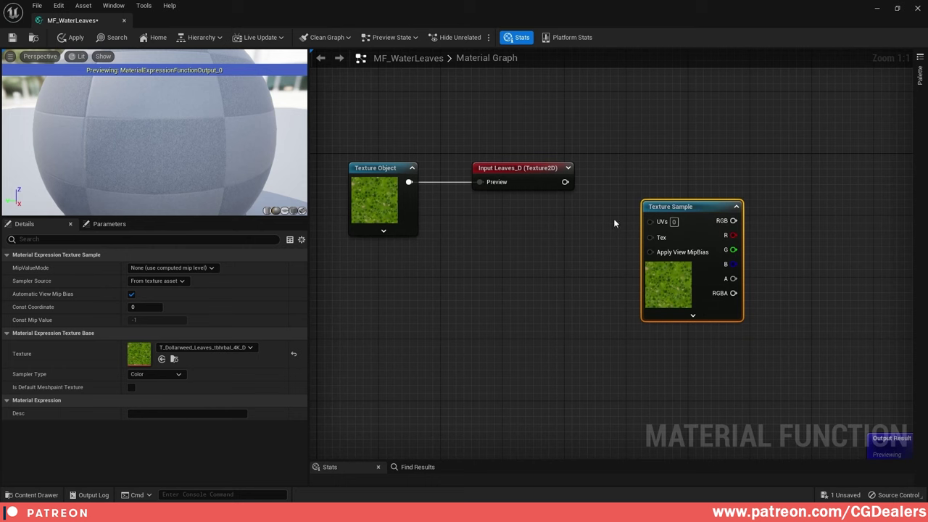
- Add a Divide node after the Add node and feed the Add result into its A input
right_drag(512, 252, 750, 235)
right_drag(644, 286, 567, 206)
right_drag(553, 244, 573, 268)
right_click(571, 269)
text(divid)
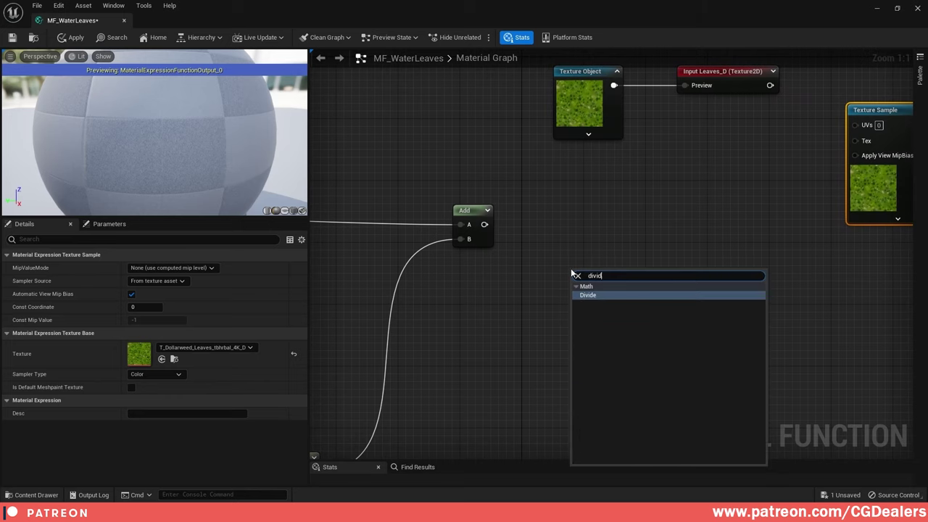
key(Return)
drag(484, 224, 596, 214)
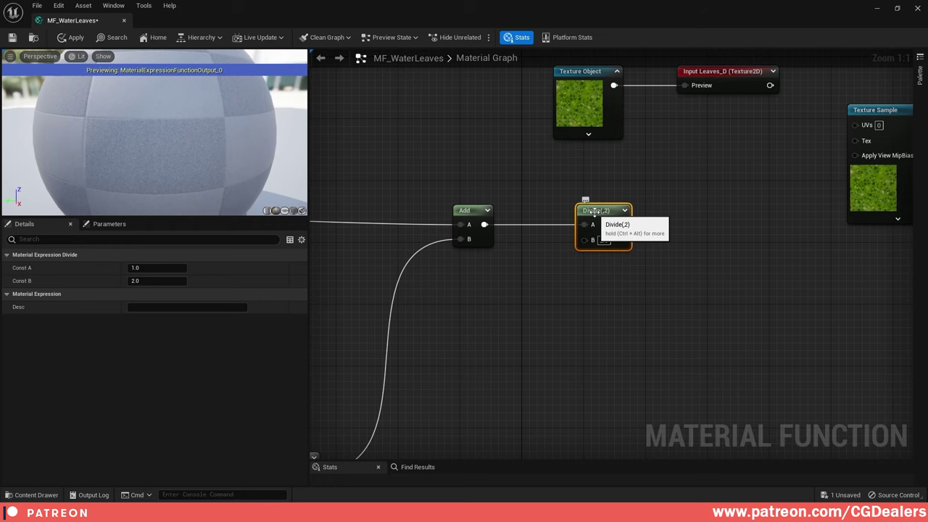
right_drag(534, 253, 720, 268)
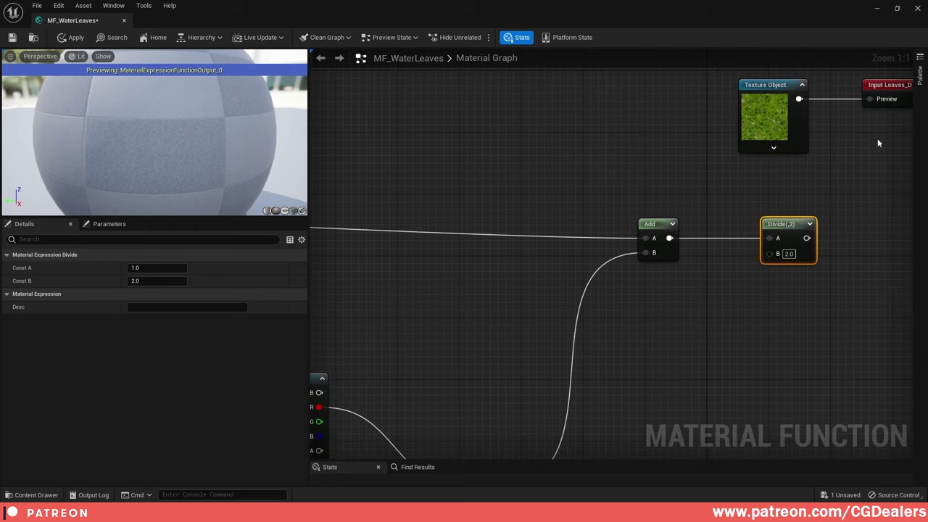
- Duplicate the Leaves_D input, place the copy below the Add and Divide nodes, and set its type to Function Input Scalar
right_drag(855, 133, 740, 138)
click(806, 103)
key(ctrl+d)
drag(870, 298, 606, 300)
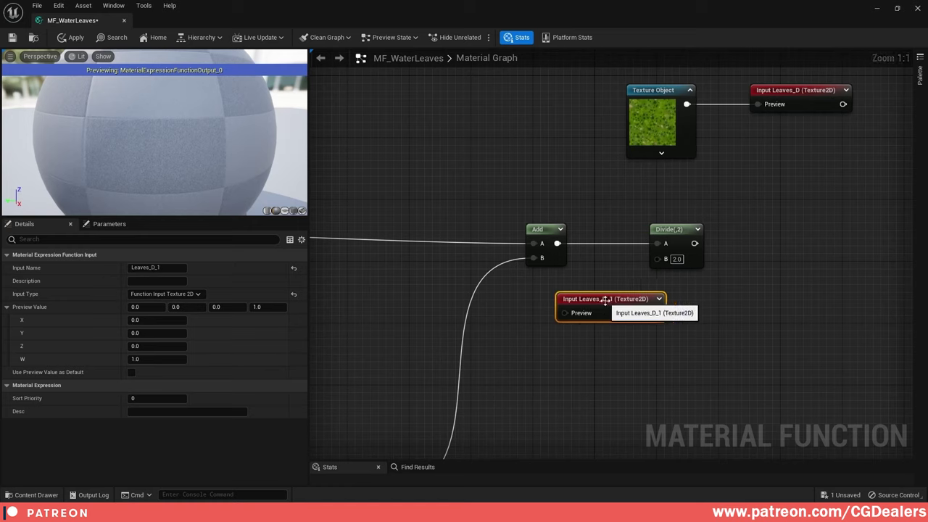
click(165, 294)
click(173, 306)
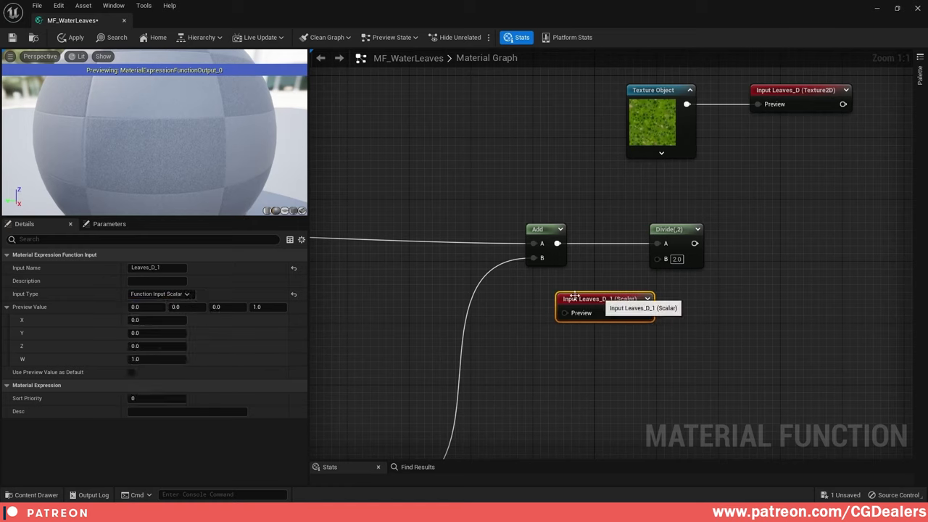
drag(594, 300, 563, 300)
- Give the scalar input a preview X value of 2048 and a sort priority of 3
click(155, 319)
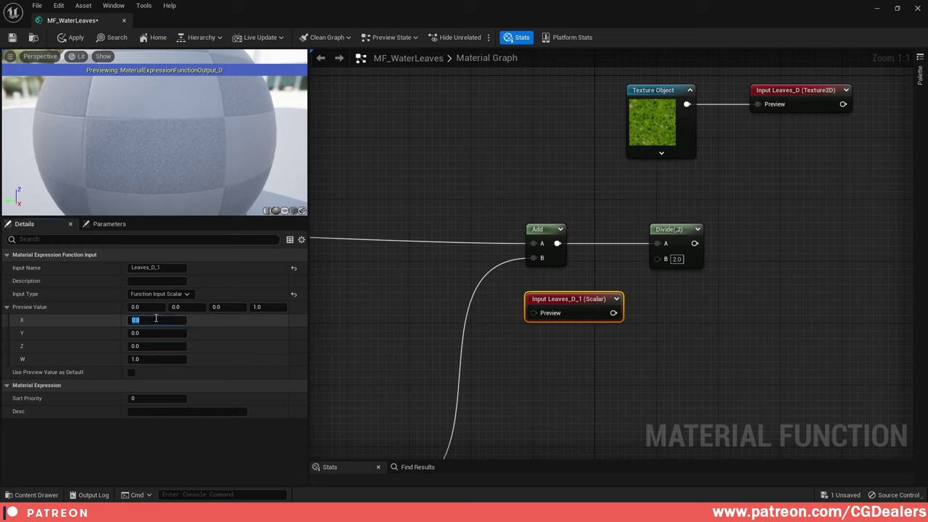
text(20)
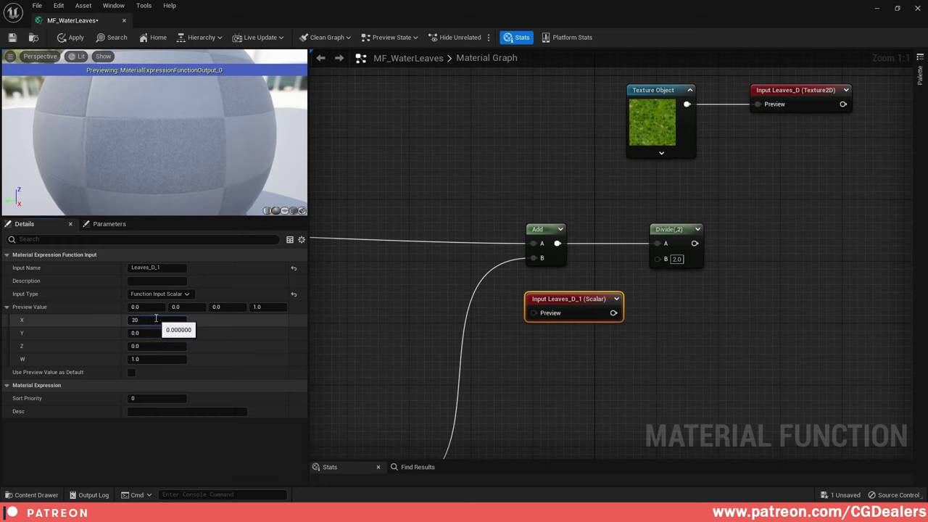
text(48)
key(Return)
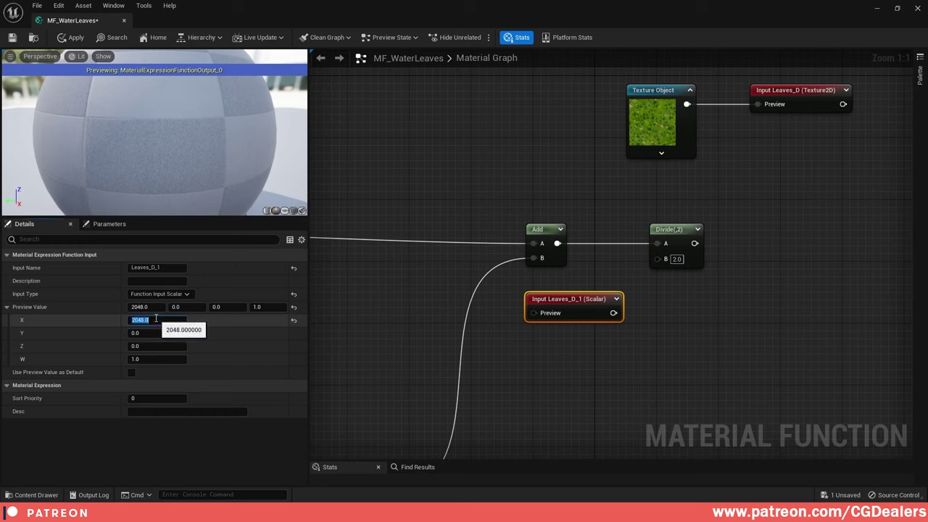
click(146, 398)
text(3)
key(Return)
- Connect the scalar input to the Divide node's B and rename it Leaves_Scale
right_drag(644, 319, 534, 316)
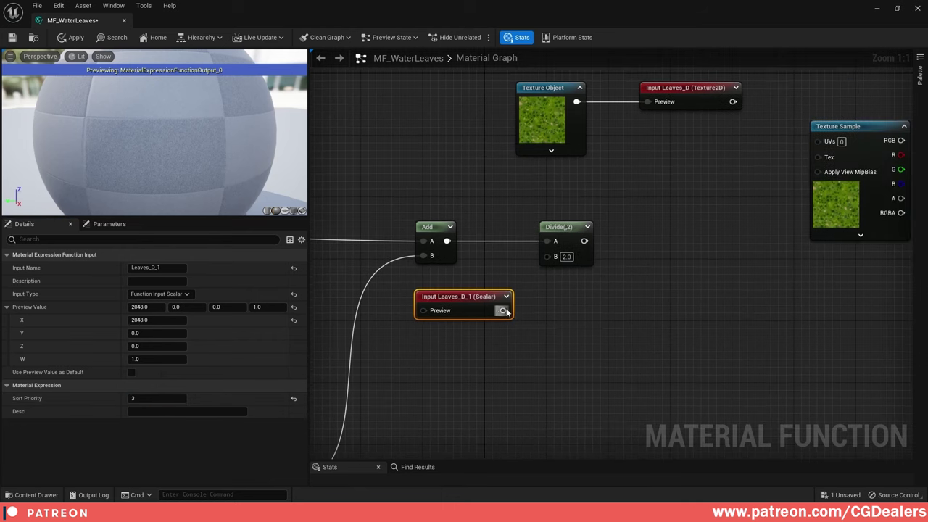
drag(504, 310, 552, 257)
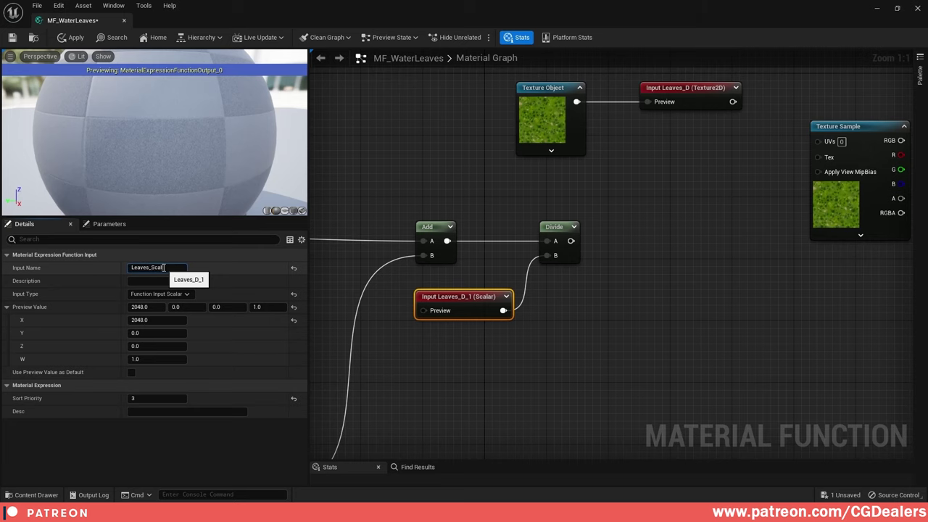
text(e)
key(Return)
- Connect the Divide output to the Texture Sample's UVs and the Leaves_D input to its Tex
right_drag(621, 269, 489, 261)
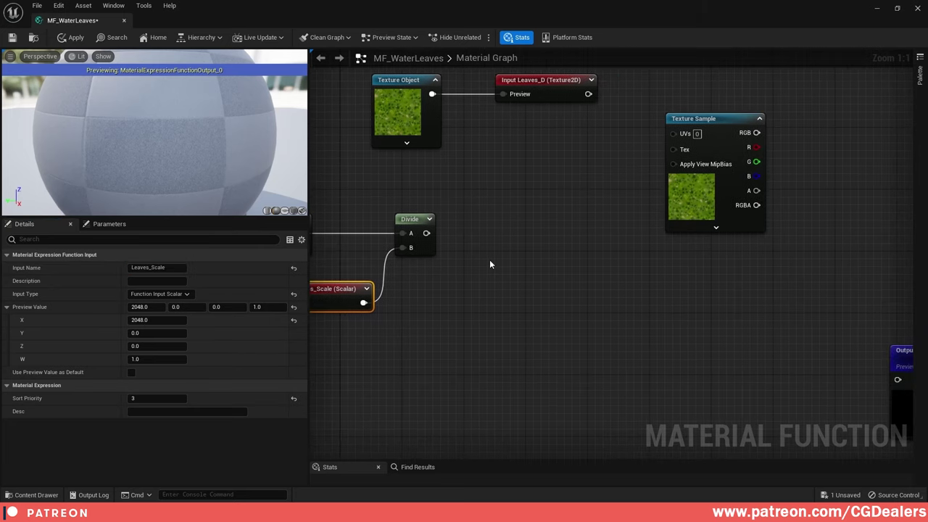
drag(426, 233, 674, 133)
right_drag(665, 141, 651, 182)
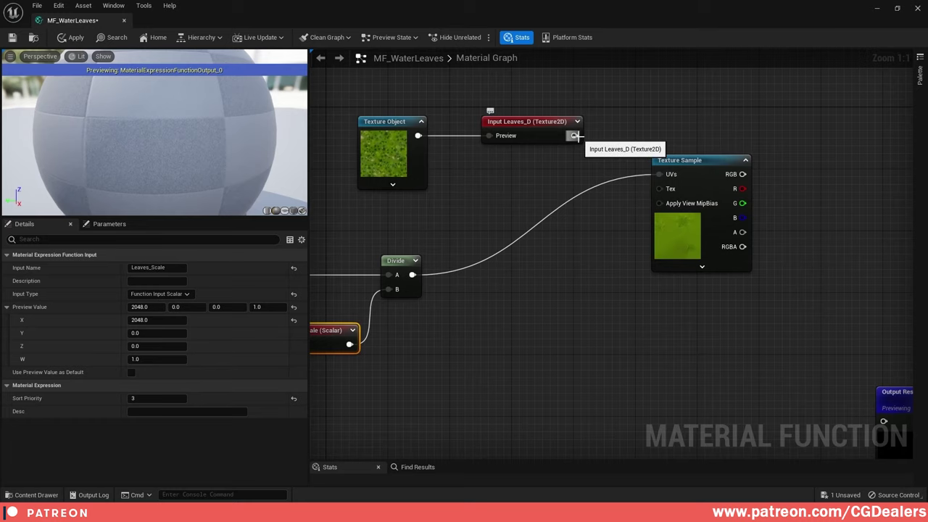
drag(574, 136, 661, 187)
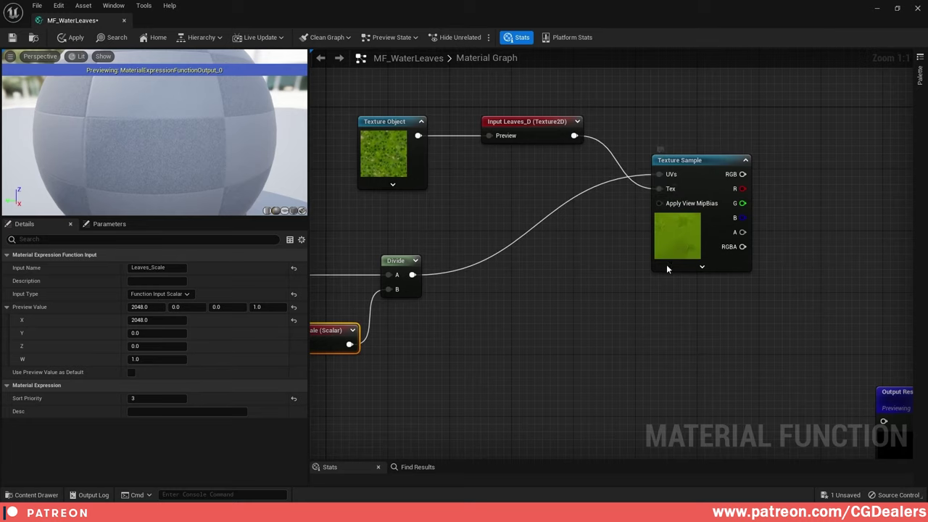
right_drag(667, 269, 678, 257)
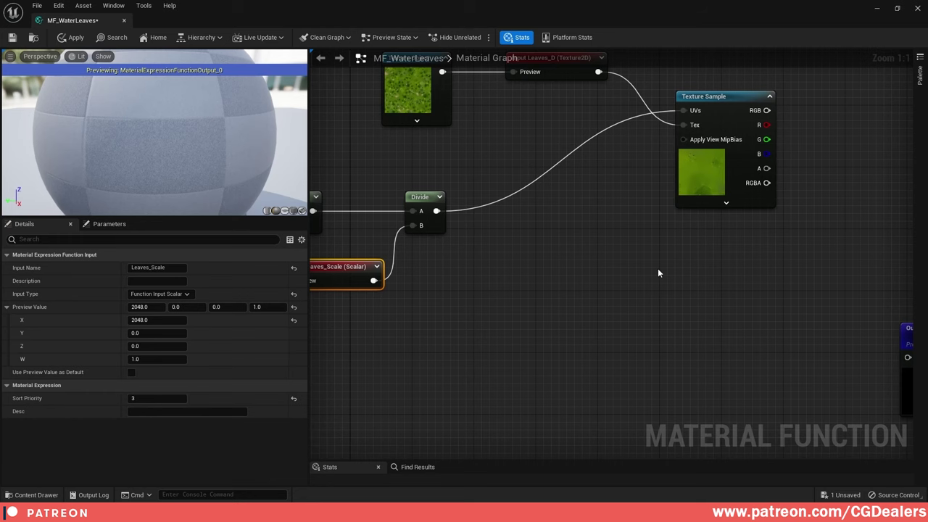
right_drag(726, 265, 703, 288)
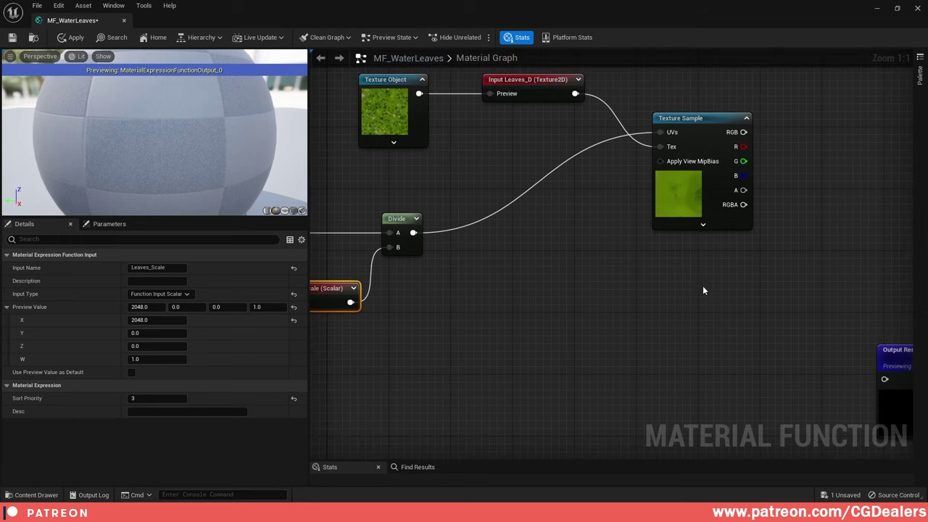
- Duplicate the Texture Sample node and place the copy directly below the original
click(695, 141)
right_drag(718, 321, 724, 295)
scroll(722, 294, down, 2)
key(ctrl+d)
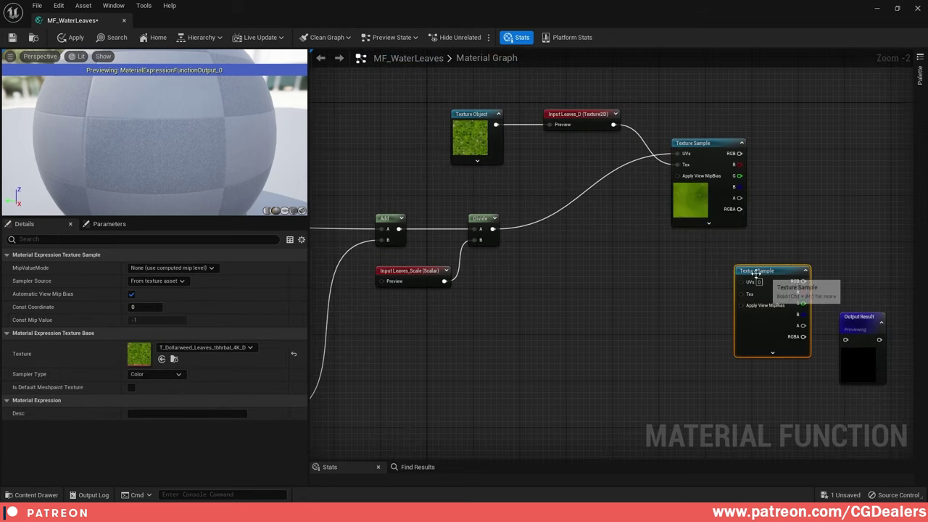
drag(756, 268, 694, 267)
- Assign the T_DollarweedLeaves_tbhrbal_4K_DpRA texture from the Dollarweed_Leaves_tbhrbal folder to the duplicated Texture Sample
click(898, 9)
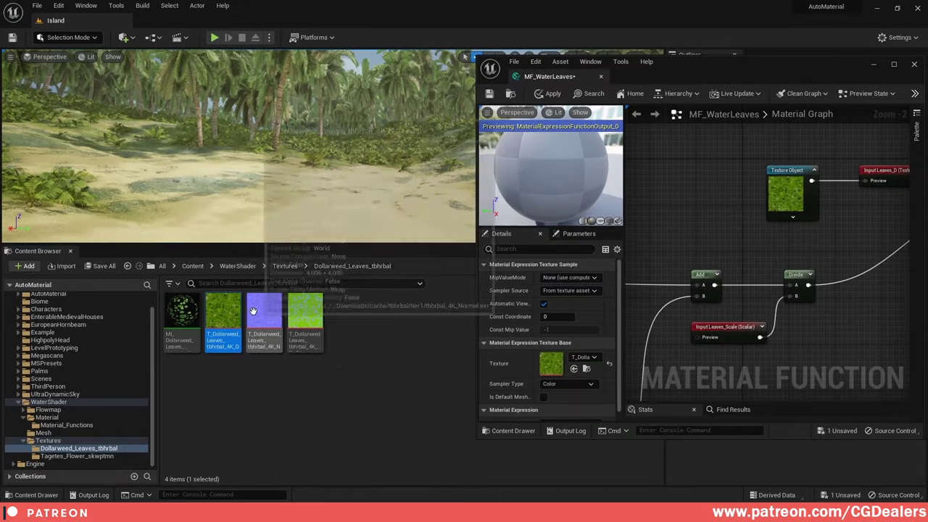
mouse_move(314, 326)
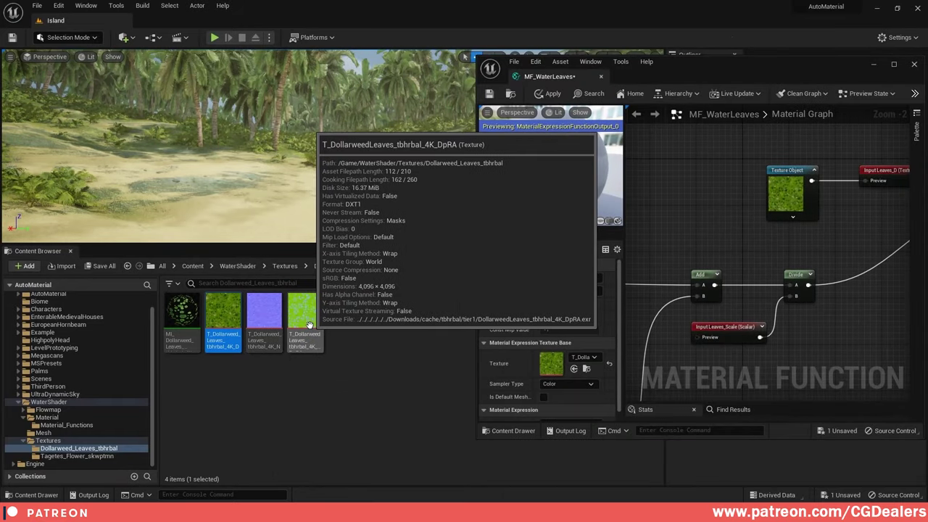
right_drag(890, 335, 718, 249)
right_drag(720, 328, 681, 316)
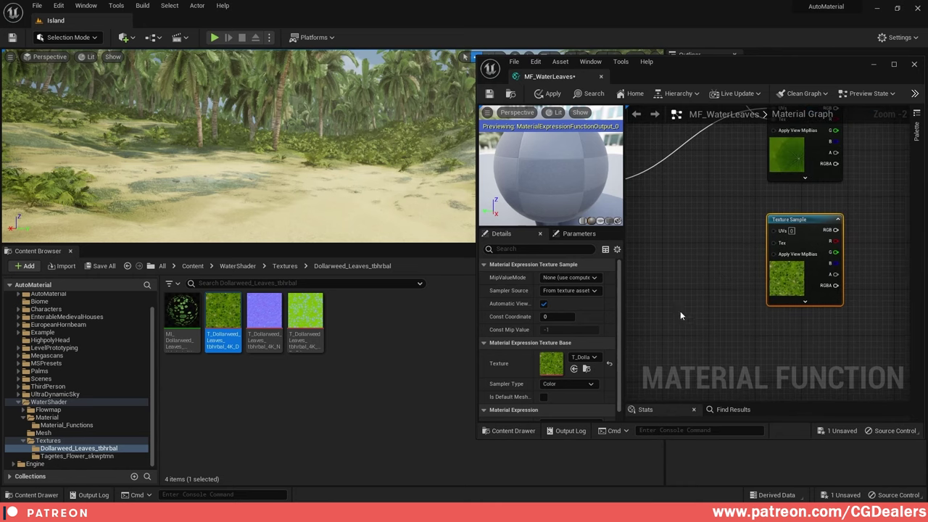
drag(305, 320, 560, 364)
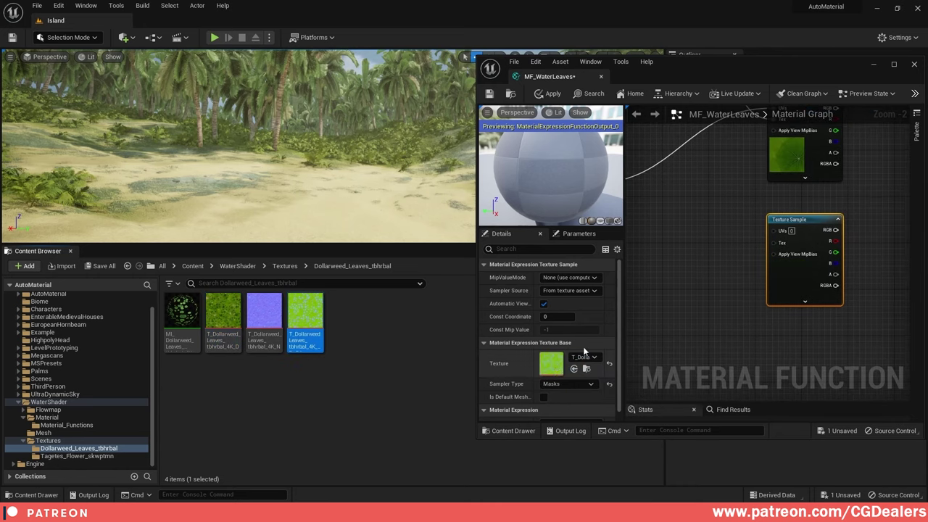
click(894, 64)
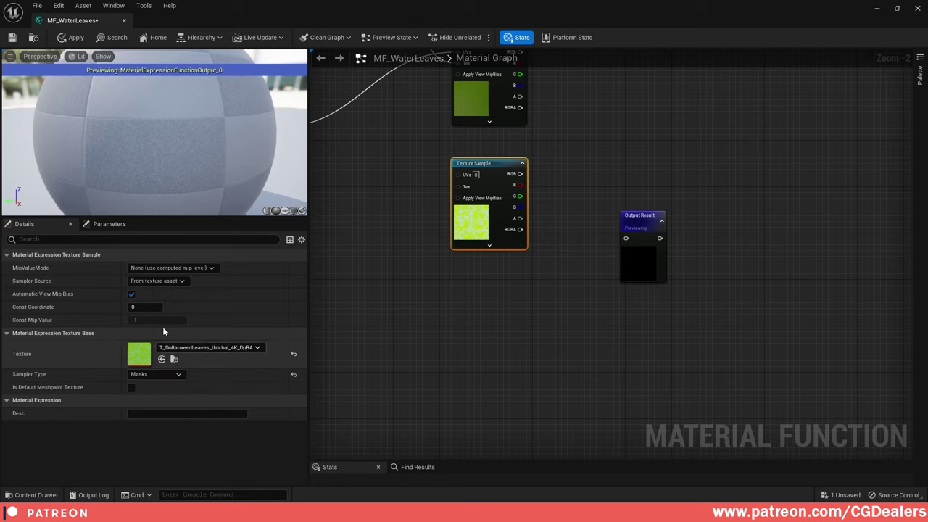
- Set the Sampler Source of both Texture Sample nodes to Shared: Wrap
click(153, 281)
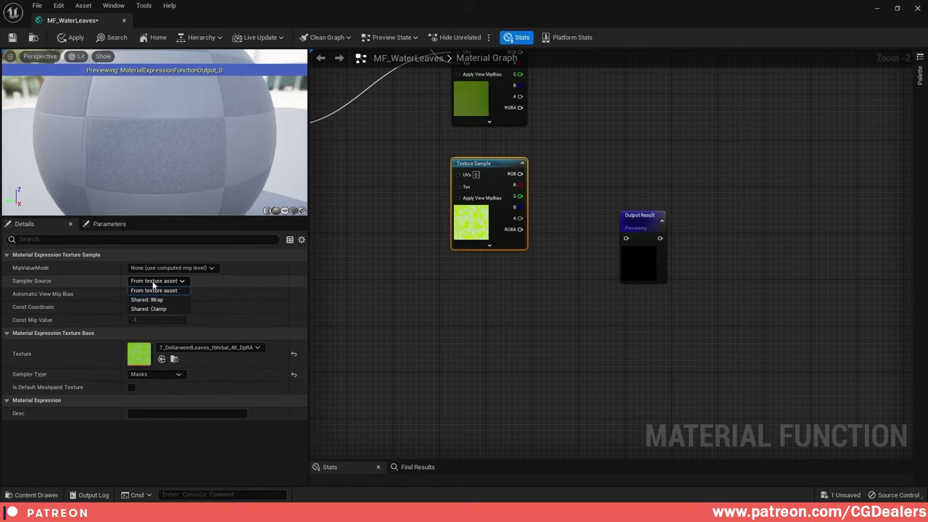
click(152, 300)
right_drag(542, 168, 593, 310)
click(526, 194)
click(174, 282)
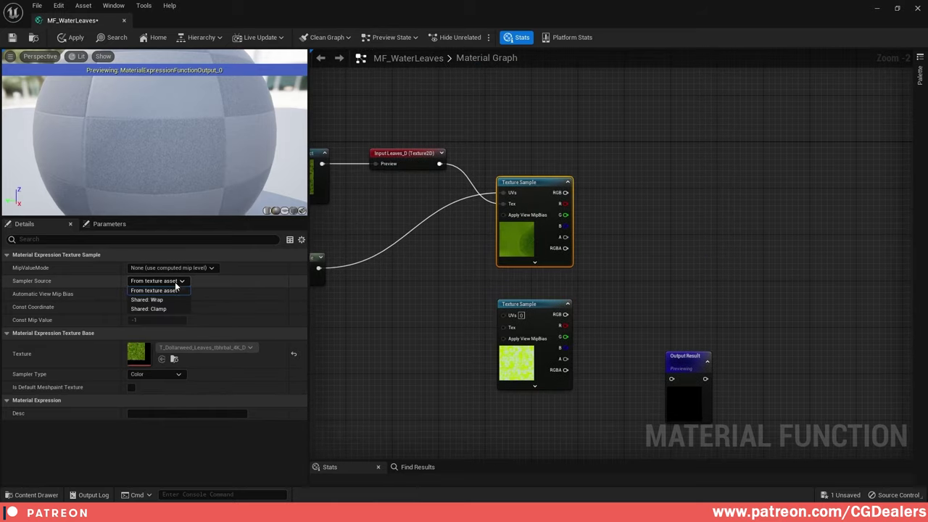
click(148, 302)
- Connect the Divide output to the UVs of the lower Texture Sample
right_drag(542, 349, 644, 251)
click(657, 230)
drag(424, 187, 613, 236)
right_drag(535, 256, 566, 259)
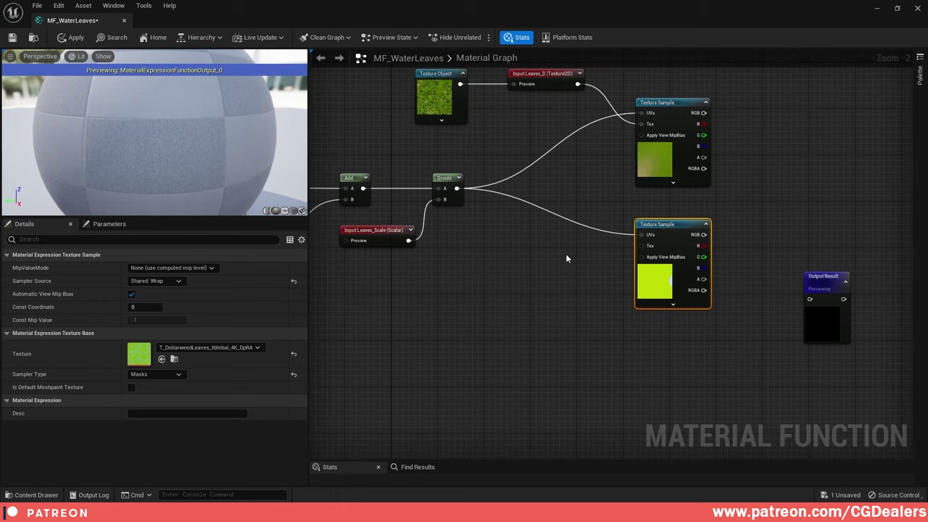
- Duplicate the Leaves_D input, place the copy before the lower Texture Sample, and rename it Leaves_ORM
click(558, 79)
key(ctrl+c)
key(ctrl+v)
drag(584, 209, 520, 289)
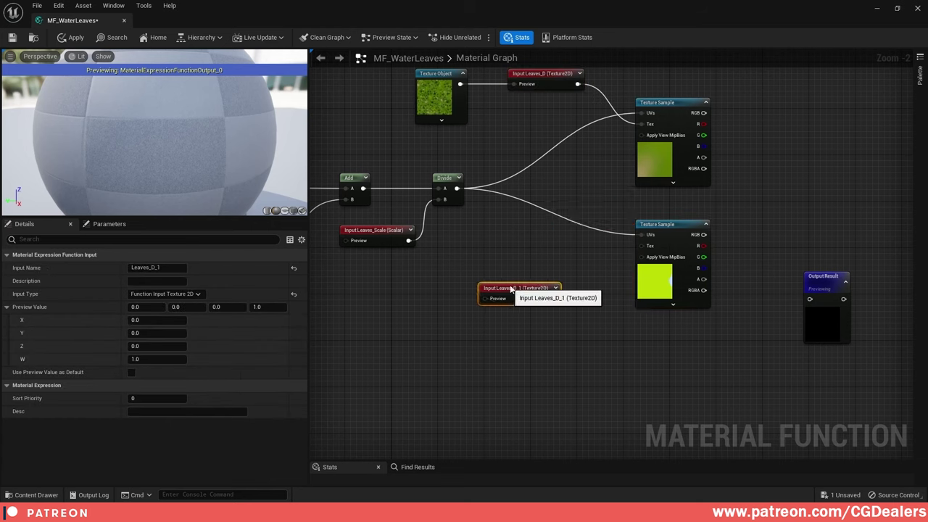
click(169, 268)
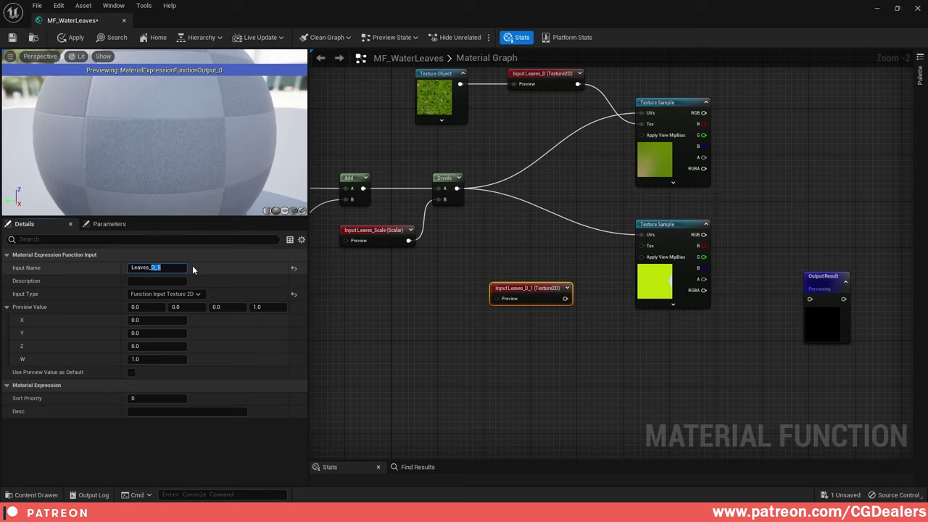
text(ORM)
key(Return)
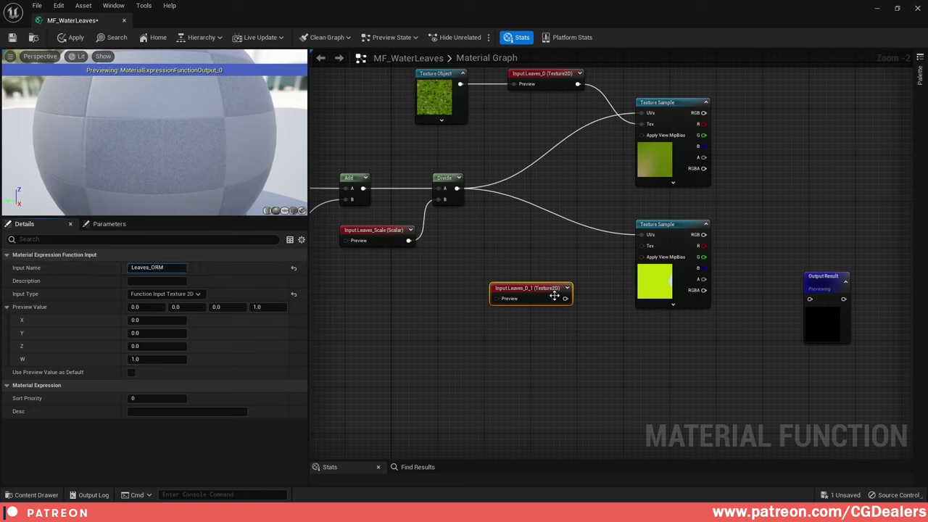
- Connect Leaves_ORM to the lower Texture Sample's Tex and set the input's sort priority to 1
drag(566, 298, 649, 249)
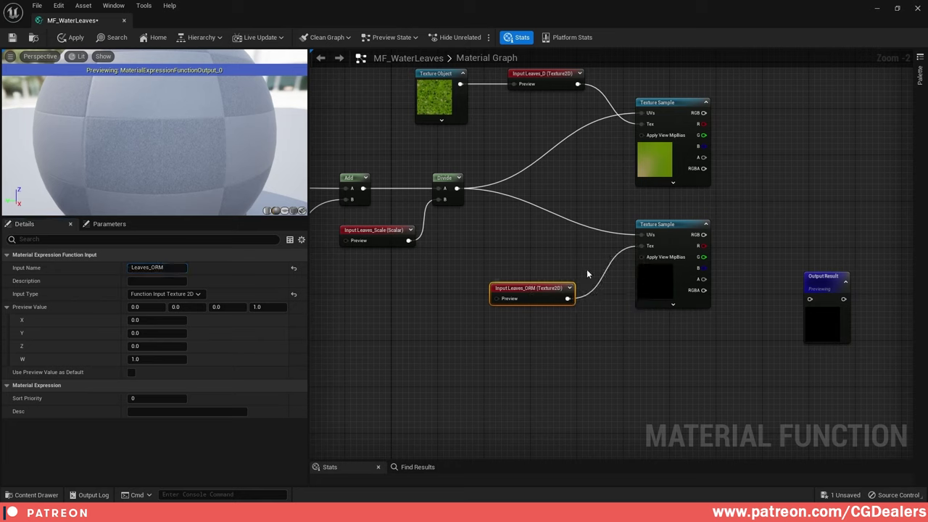
drag(533, 288, 534, 283)
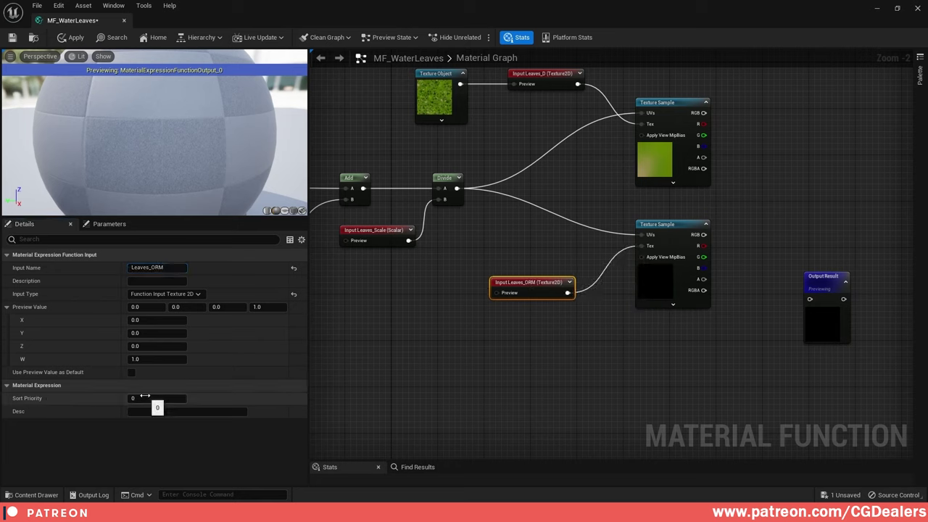
key(Return)
- Duplicate the Texture Object, place the copy beside the Leaves_ORM input, and connect it to that input's Preview
right_drag(490, 269, 529, 282)
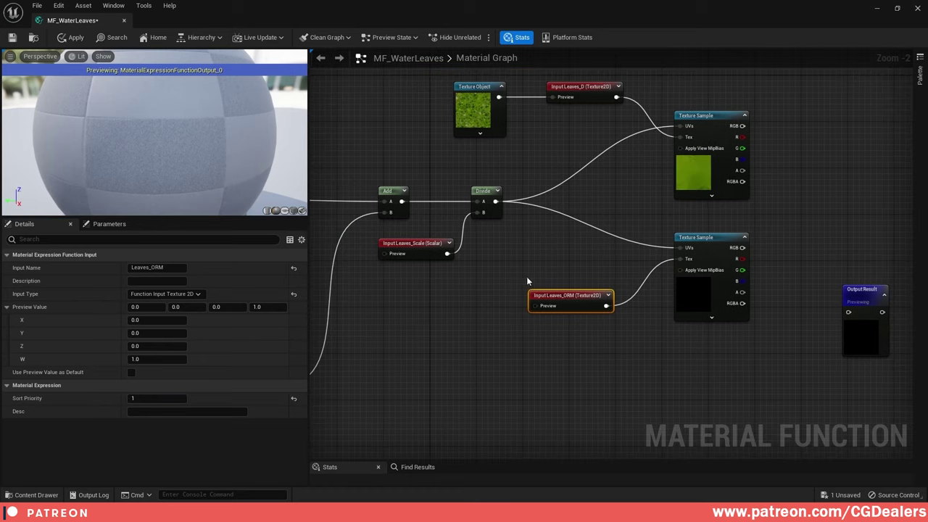
click(478, 96)
key(ctrl+c)
key(ctrl+v)
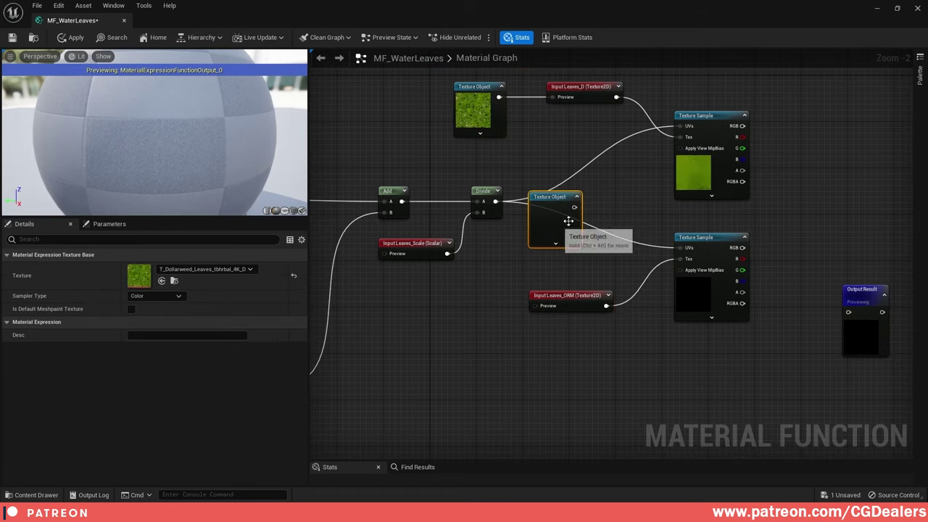
drag(549, 213, 534, 306)
right_drag(776, 189, 672, 234)
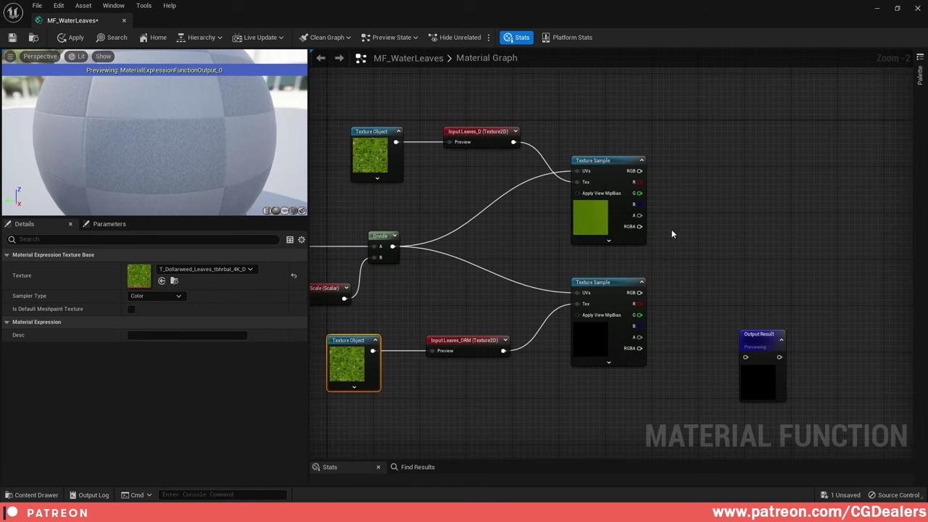
drag(366, 340, 395, 340)
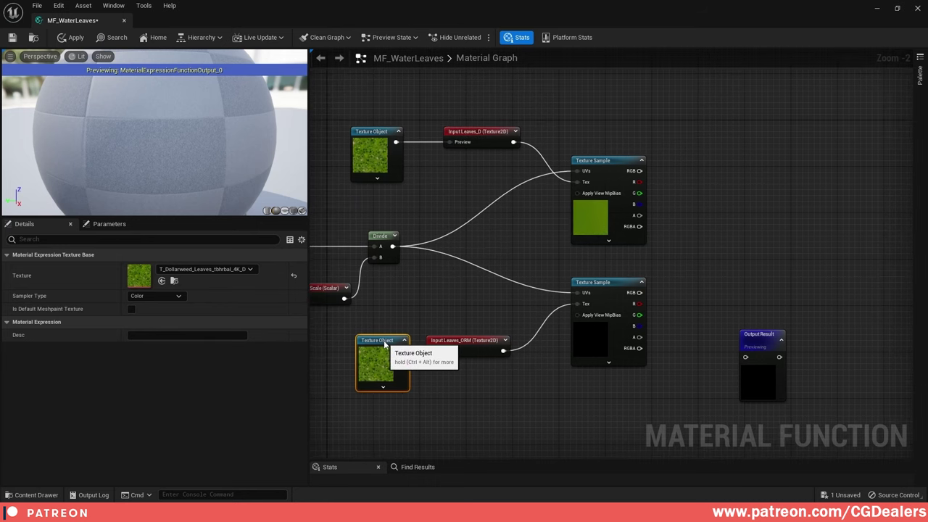
- Assign the T_DollarweedLeaves_tbhrbal_4K_DpRA texture to the Texture Object that feeds the Leaves_ORM input
click(897, 8)
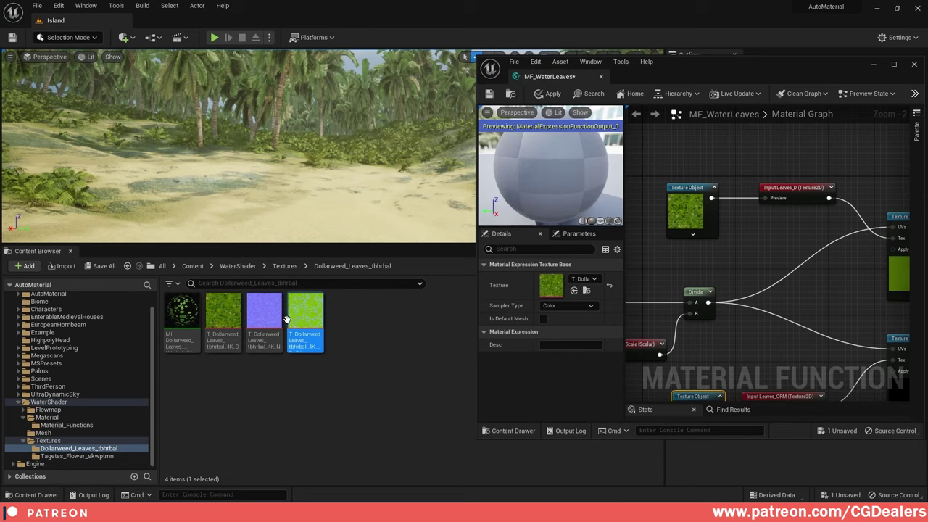
drag(300, 319, 551, 285)
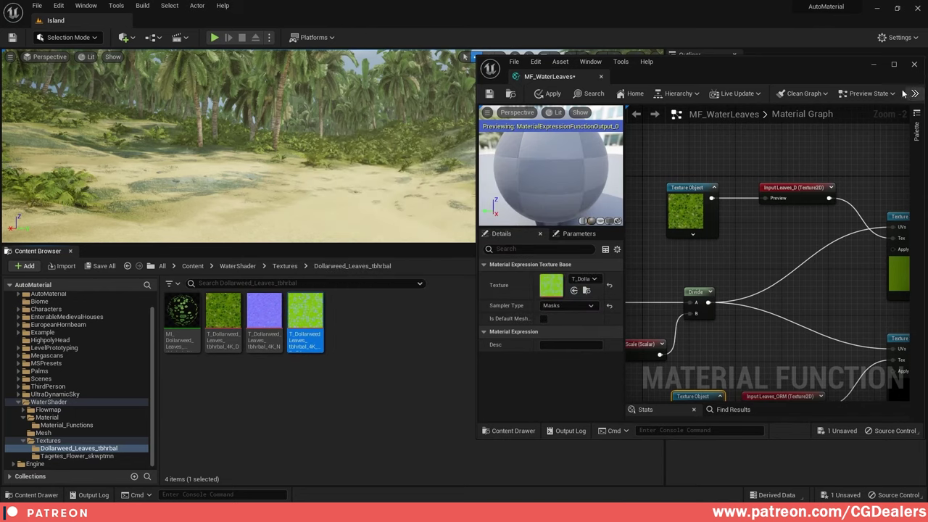
click(895, 64)
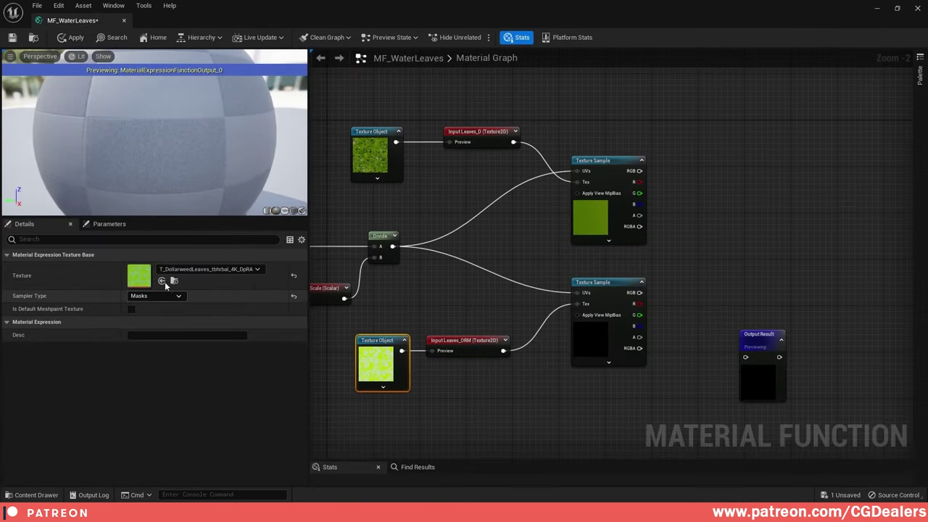
right_drag(543, 271, 616, 256)
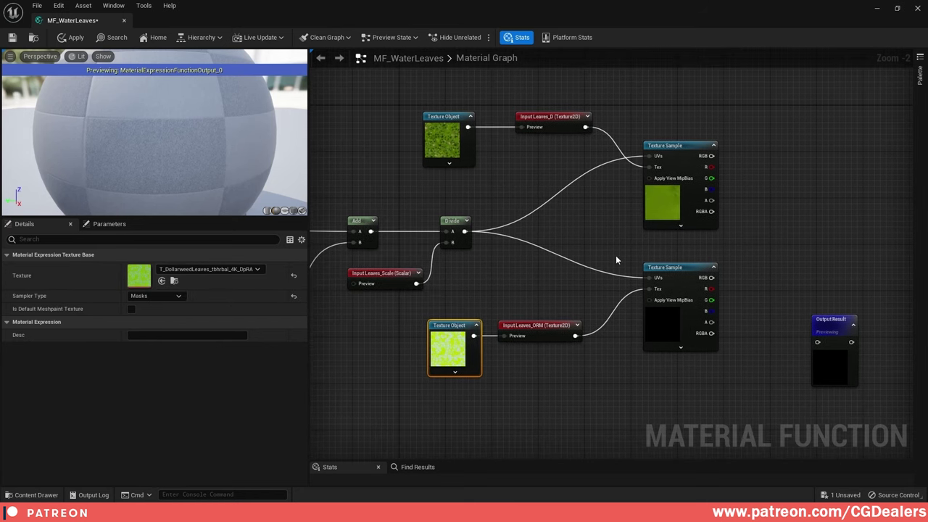
- Move the Output Result node farther away from the Texture Samples to free space in the graph
click(541, 325)
right_drag(715, 377, 708, 314)
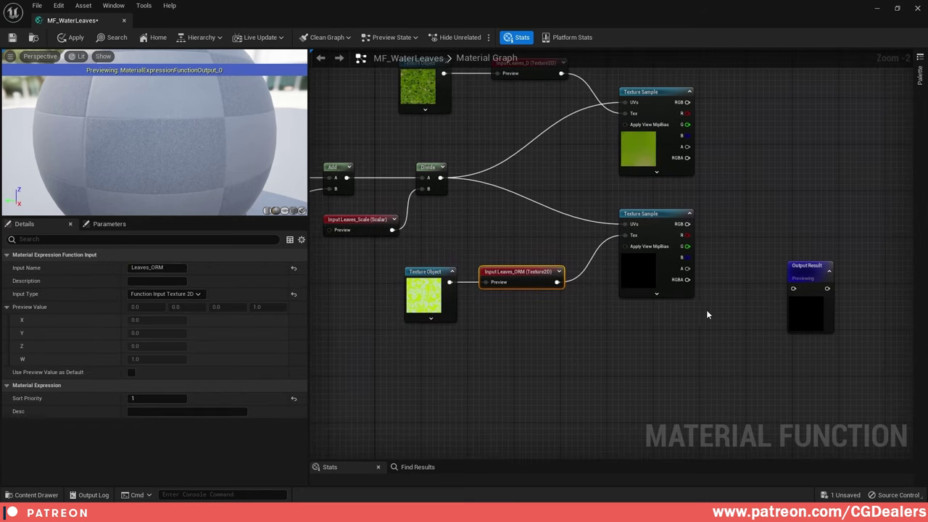
scroll(751, 309, down, 2)
drag(802, 309, 883, 348)
right_drag(716, 309, 694, 306)
- Duplicate the ORM Texture Sample, place the copy directly below it, and connect the Divide output to the copy's UVs
click(667, 249)
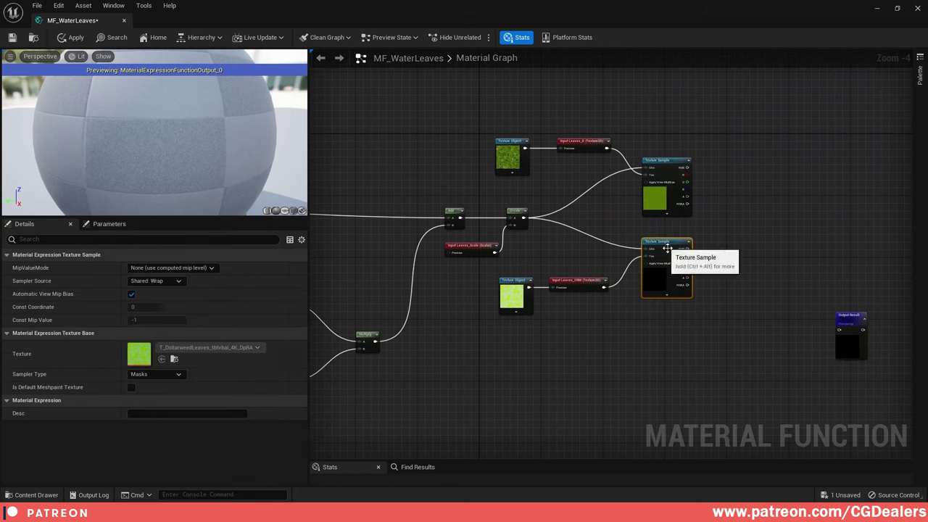
key(ctrl+d)
drag(718, 367, 668, 322)
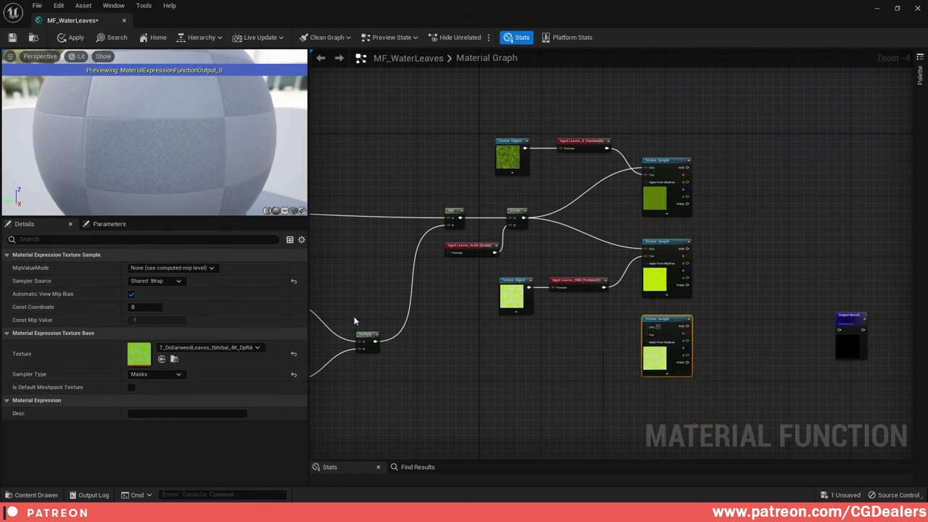
drag(525, 217, 657, 324)
- Shift the Leaves_ORM and Leaves_D inputs, together with their Texture Objects, farther left from the Texture Samples
scroll(653, 312, down, 1)
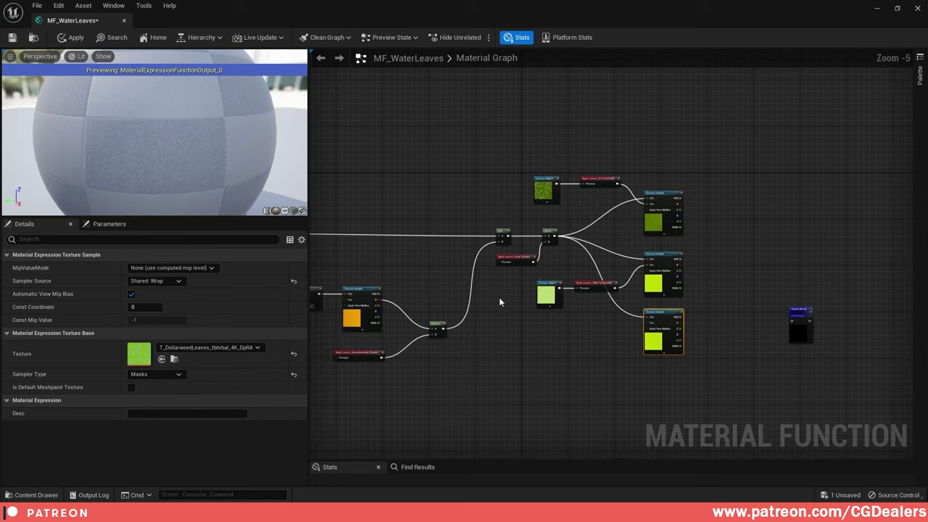
scroll(499, 300, up, 1)
drag(526, 297, 583, 279)
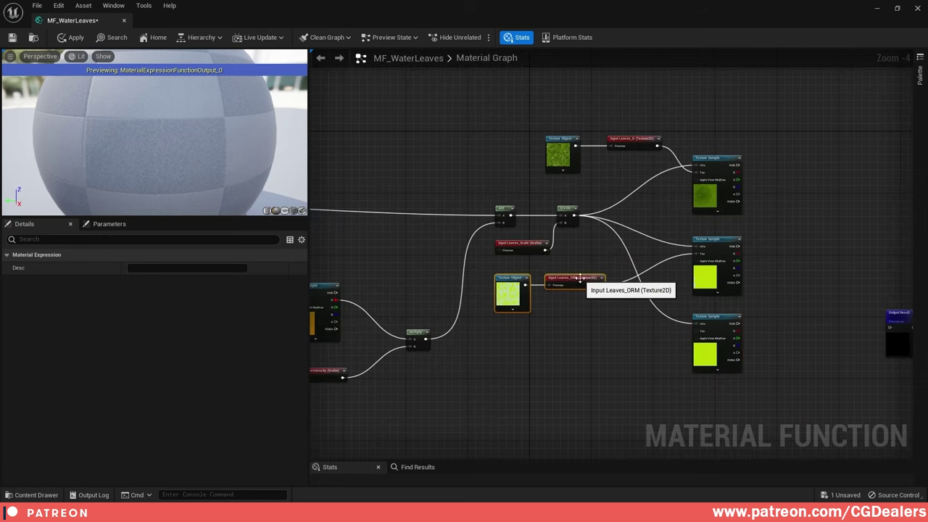
right_drag(644, 291, 622, 369)
scroll(587, 288, up, 1)
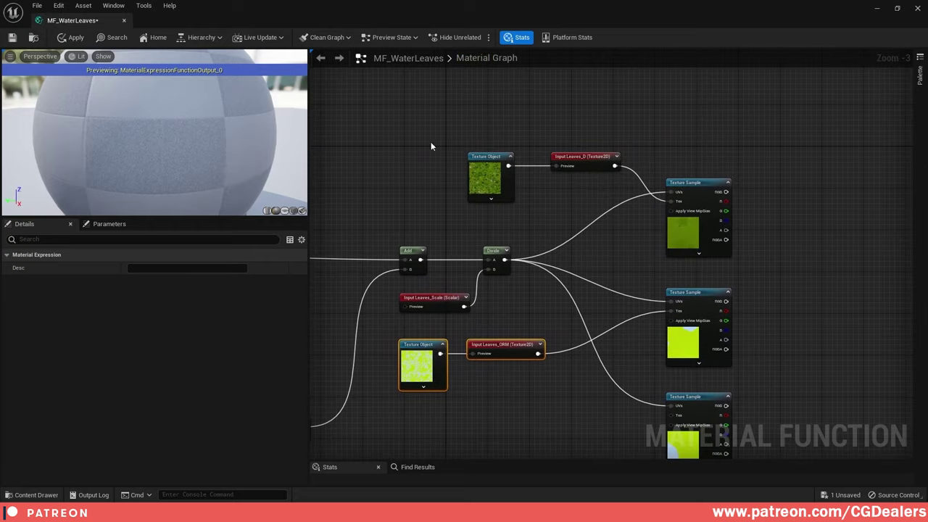
drag(431, 146, 517, 172)
right_drag(541, 229, 536, 178)
right_drag(578, 370, 597, 266)
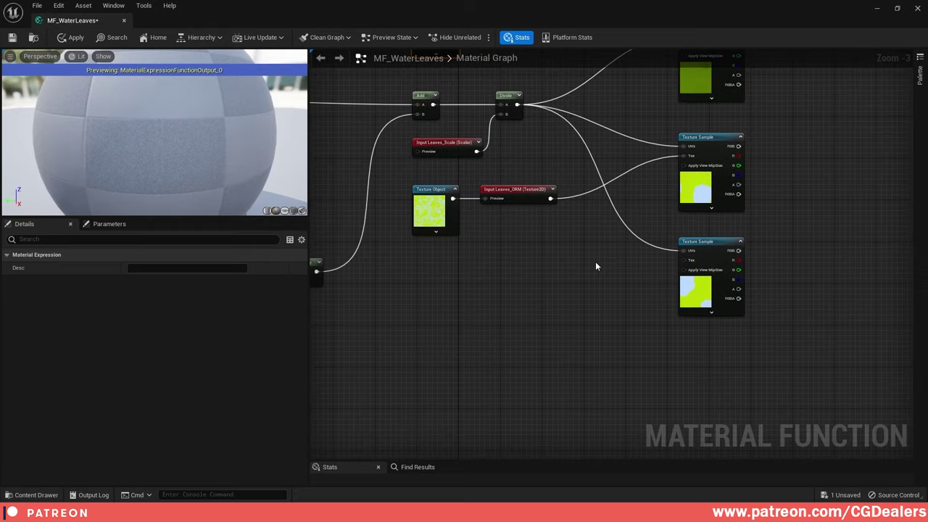
- Duplicate the Leaves_ORM input, place the copy before the lowest Texture Sample, and rename it Leaves_Normal
click(520, 200)
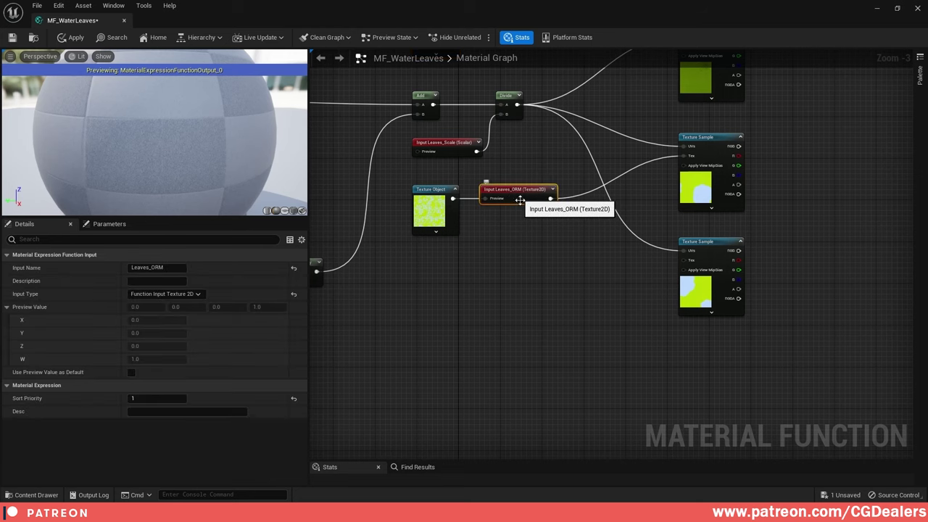
key(ctrl+d)
drag(565, 226, 523, 300)
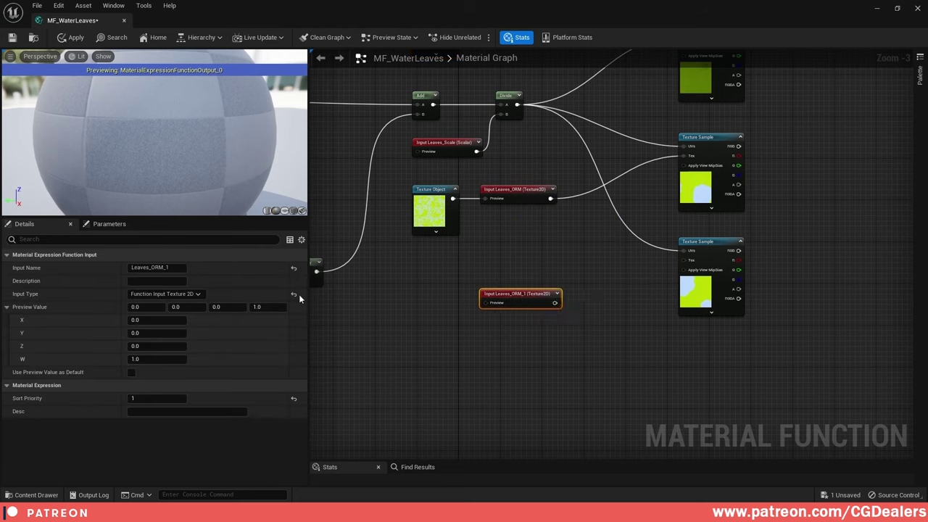
drag(151, 267, 190, 267)
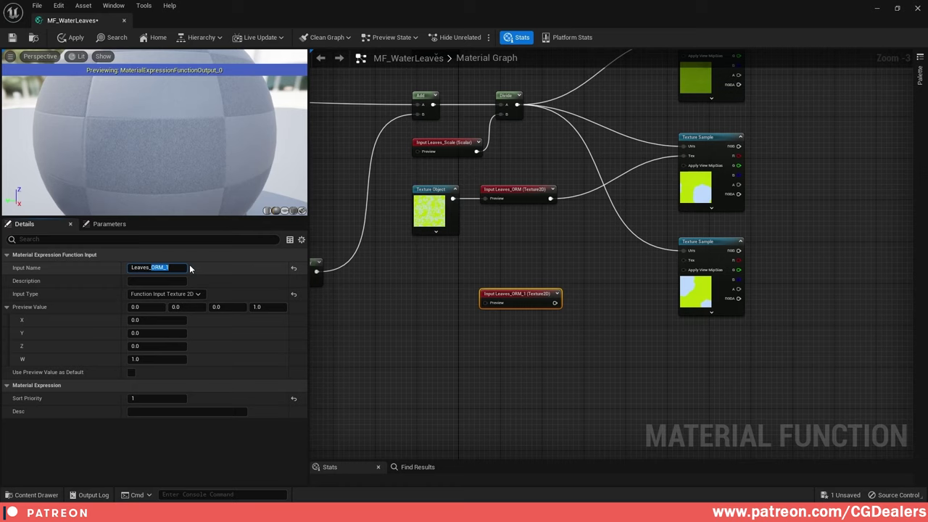
text(Normal)
key(Return)
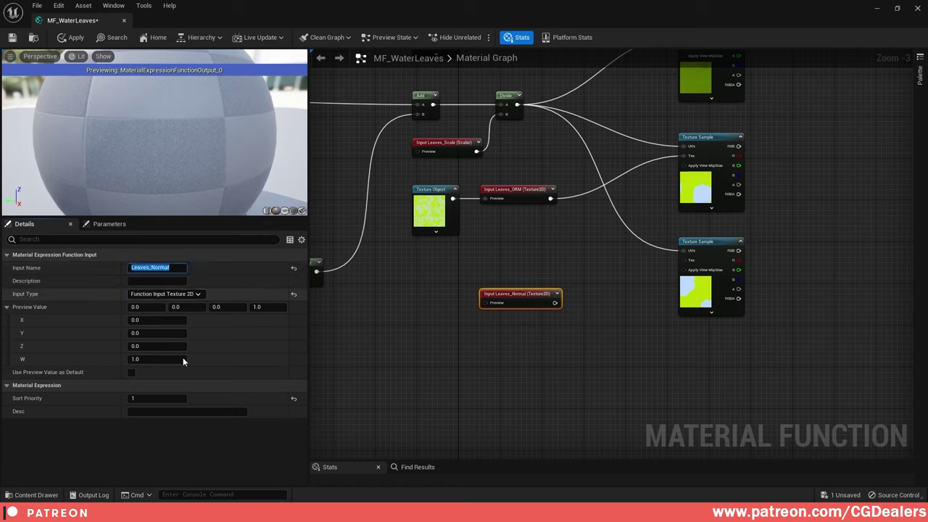
- Set the Leaves_Normal input's sort priority to 2 and connect it to the lowest Texture Sample's Tex
click(154, 397)
key(Return)
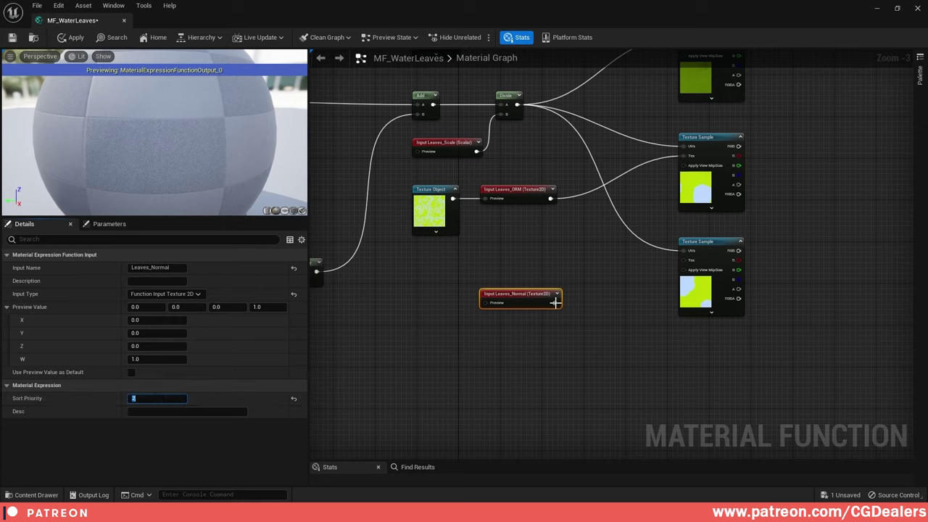
drag(555, 302, 687, 260)
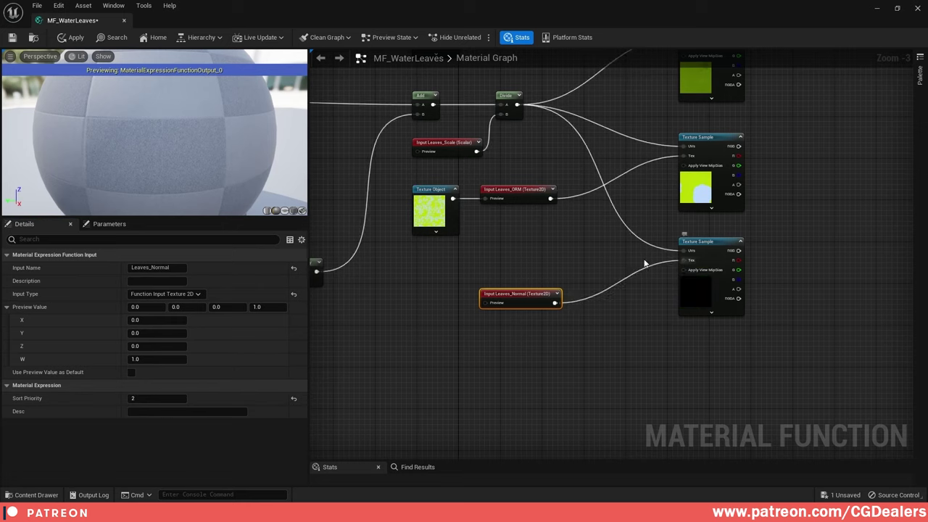
- Duplicate the ORM Texture Object, connect the copy to the Leaves_Normal input's Preview, and align it beside that input
click(439, 191)
key(ctrl+d)
drag(476, 220, 486, 303)
drag(431, 289, 431, 295)
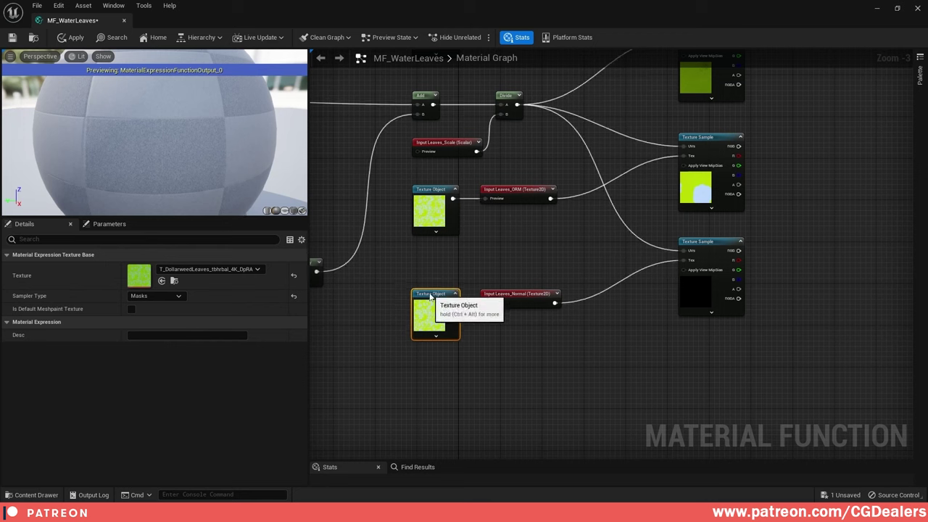
- Assign the T_Dollarweed_Leaves_tbhrbal_4K_N texture to the Texture Object that feeds Leaves_Normal
click(902, 10)
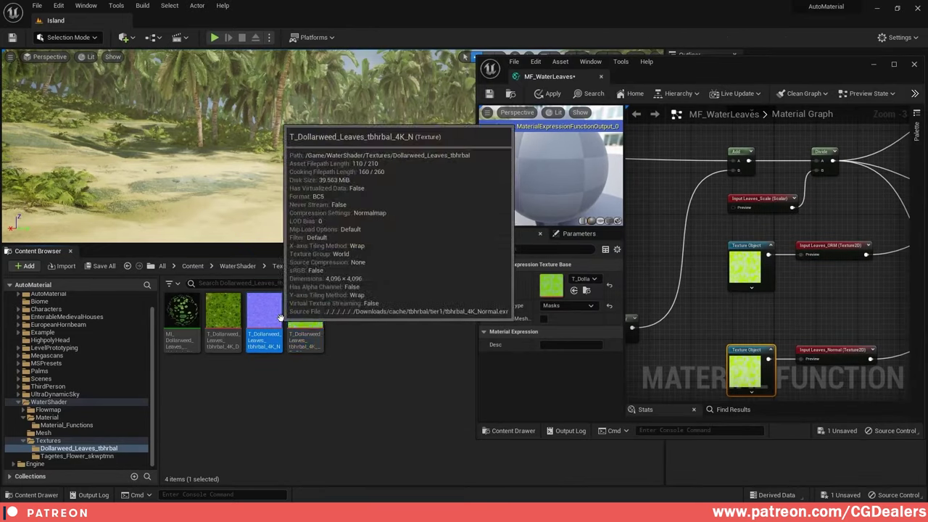
drag(264, 312, 555, 292)
click(894, 64)
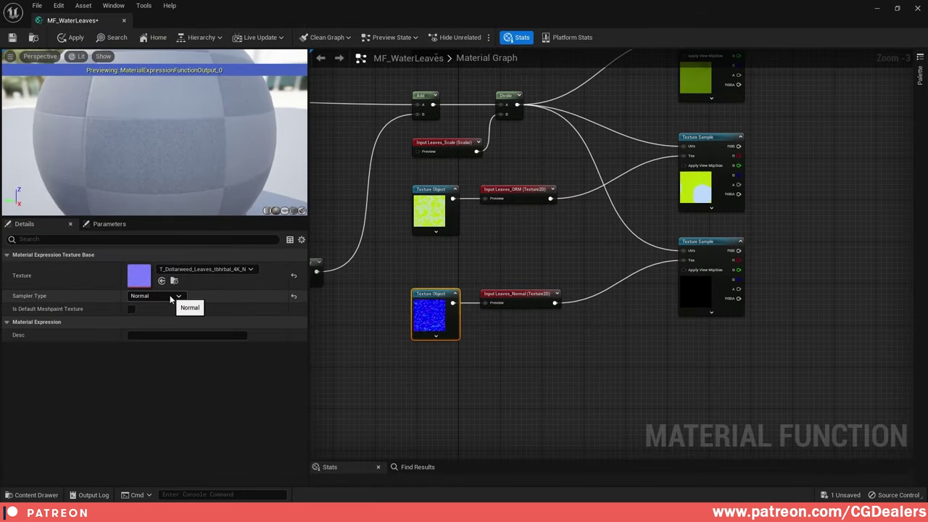
- Set the lowest Texture Sample's sampler type to Normal and check the color Texture Sample's sampler settings
scroll(487, 302, up, 1)
click(728, 248)
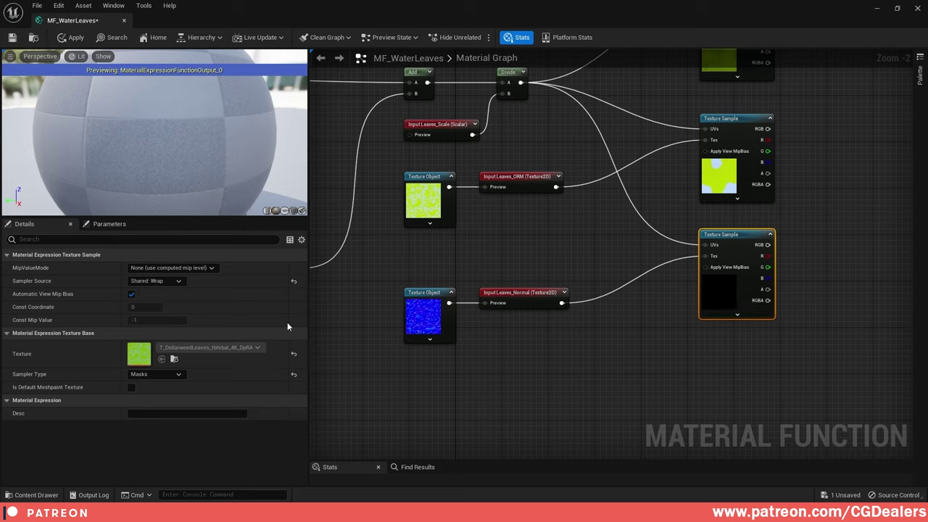
click(156, 375)
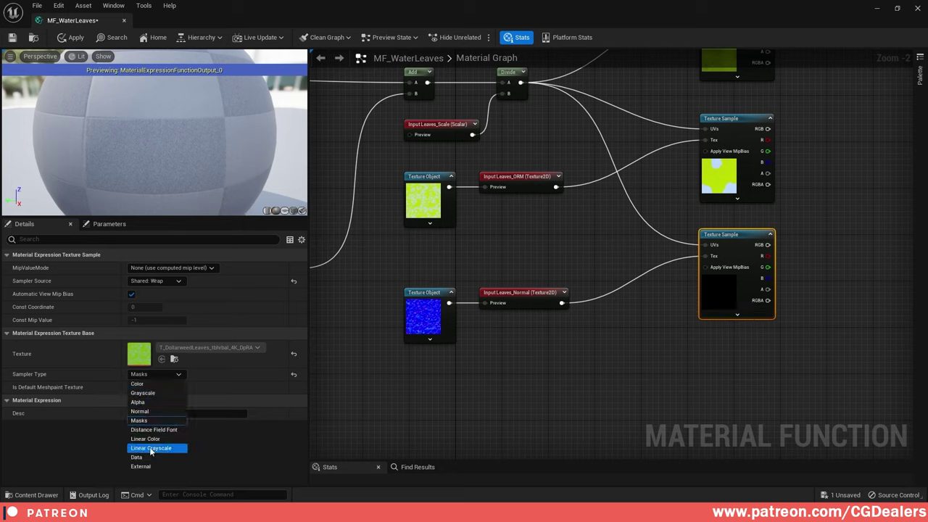
click(142, 411)
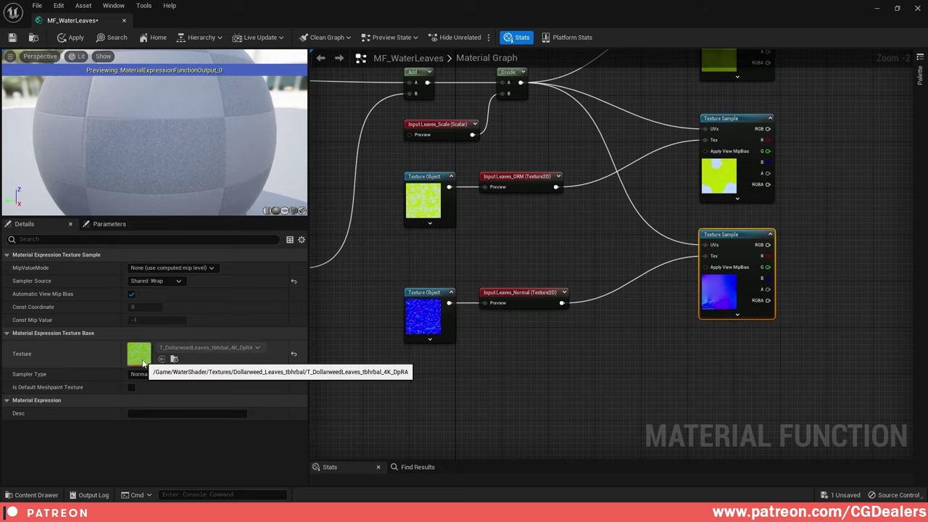
right_drag(743, 312, 705, 349)
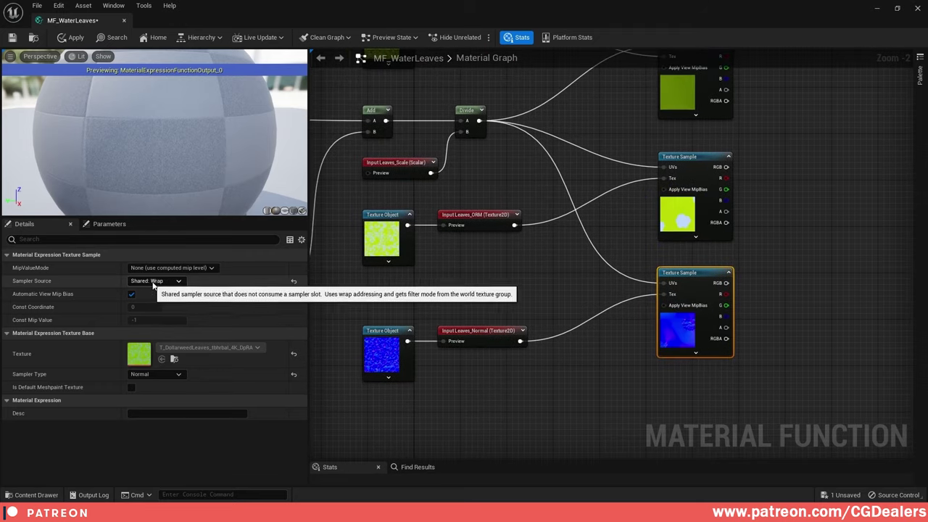
click(695, 84)
- Move the Output Result node farther out and add a MakeMaterialAttributes node between it and the Texture Samples
right_drag(880, 200, 592, 226)
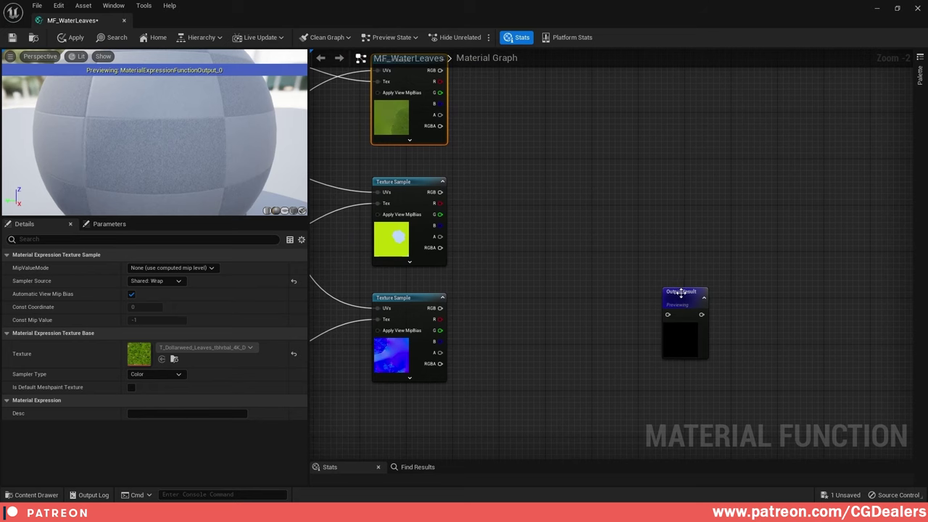
drag(680, 293, 843, 264)
right_drag(649, 220, 646, 219)
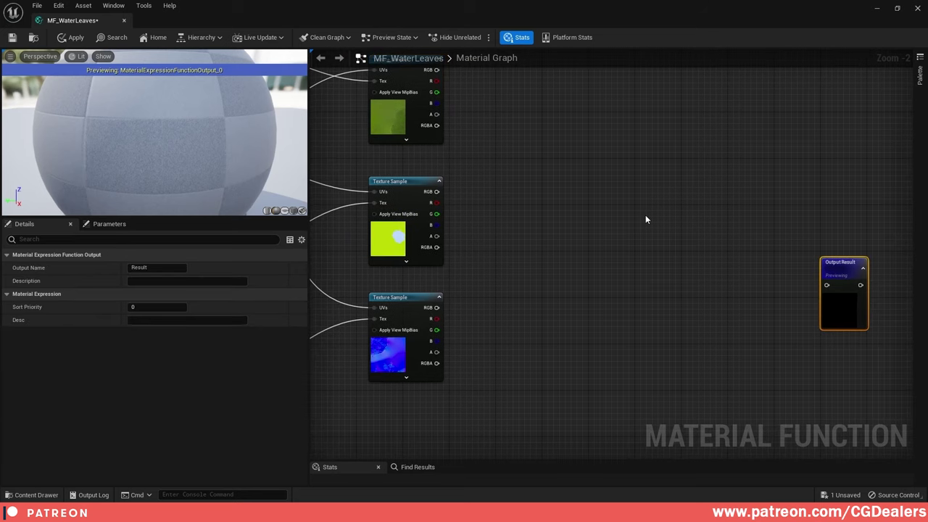
right_click(647, 219)
text(make mate)
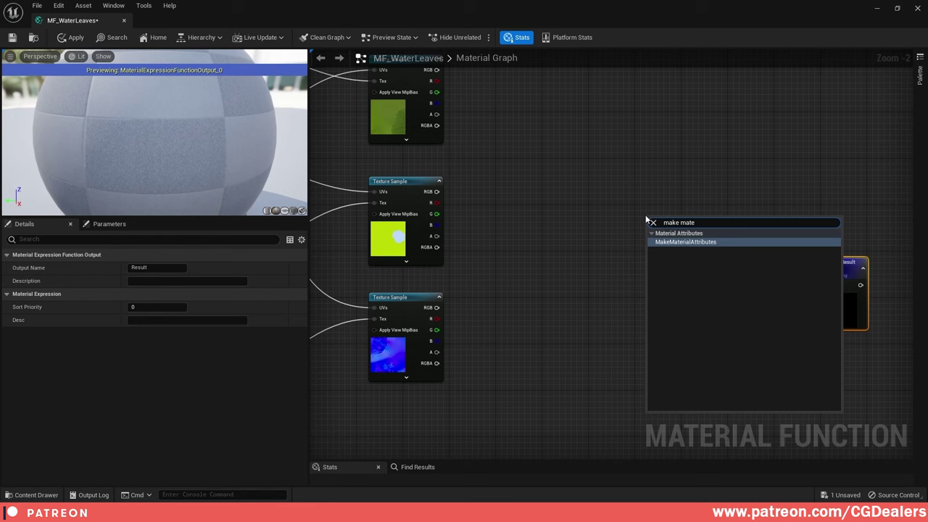
key(Return)
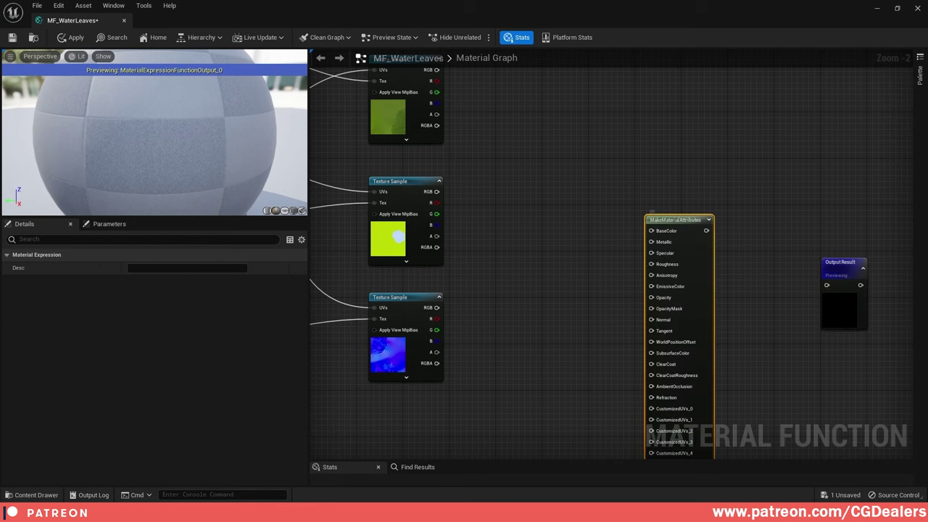
- Move the MakeMaterialAttributes node level with the color Texture Sample and connect that sample's RGB to BaseColor
right_drag(664, 222, 596, 241)
drag(597, 242, 641, 88)
right_drag(604, 119, 713, 182)
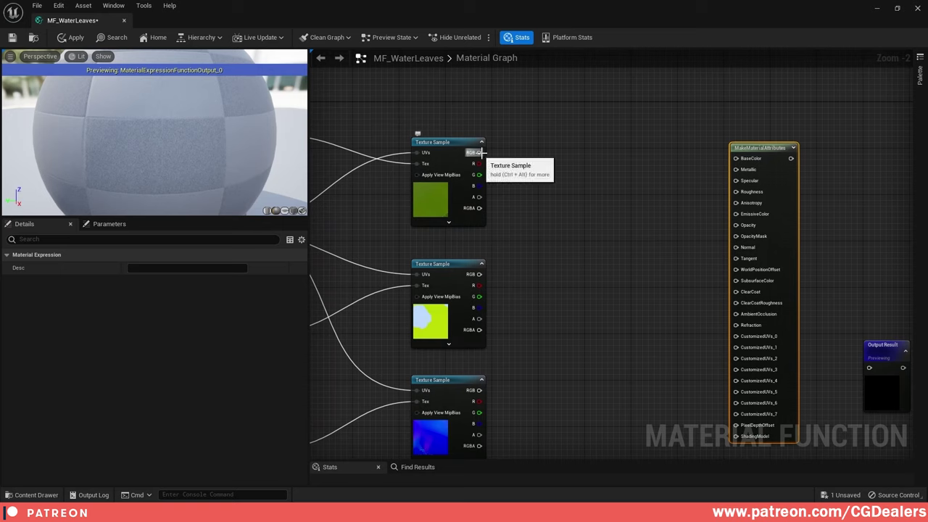
drag(480, 152, 738, 160)
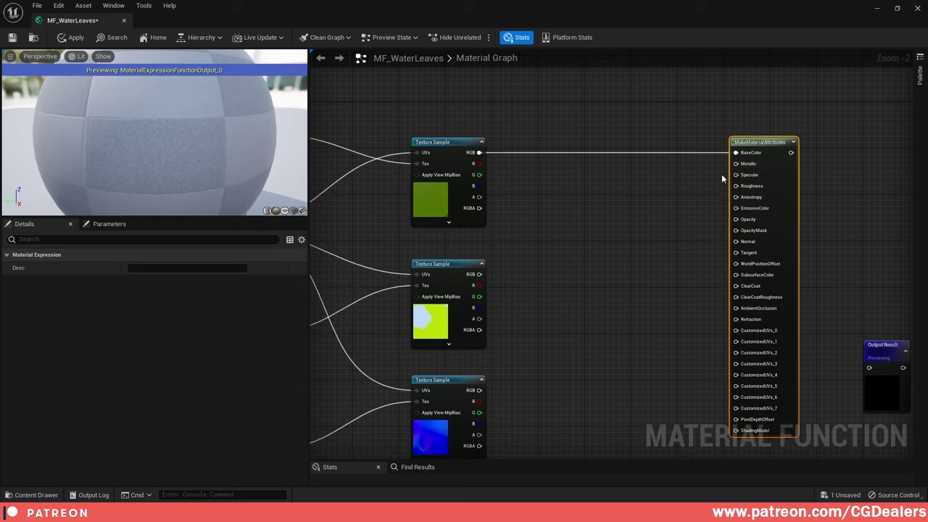
- Add a Constant node with value 0 and connect it to the Metallic input of MakeMaterialAttributes
scroll(684, 189, up, 2)
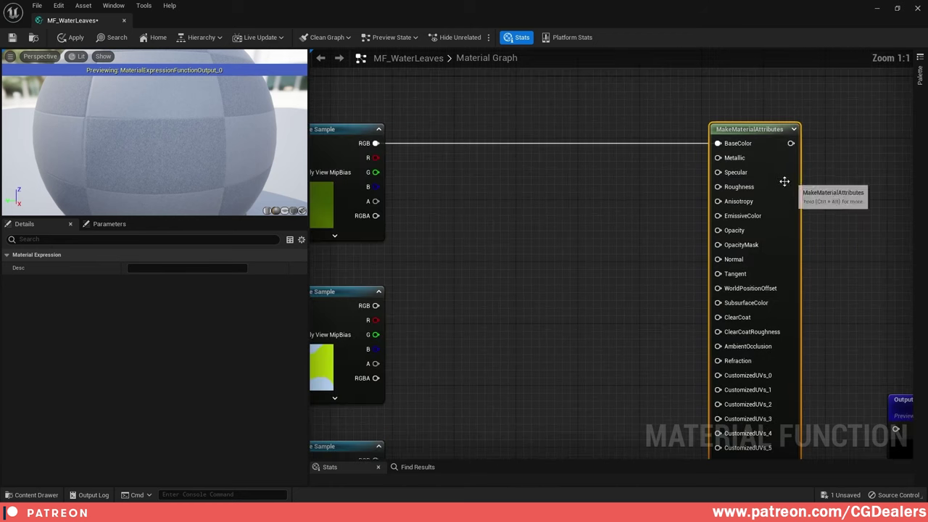
click(607, 175)
drag(658, 193, 624, 159)
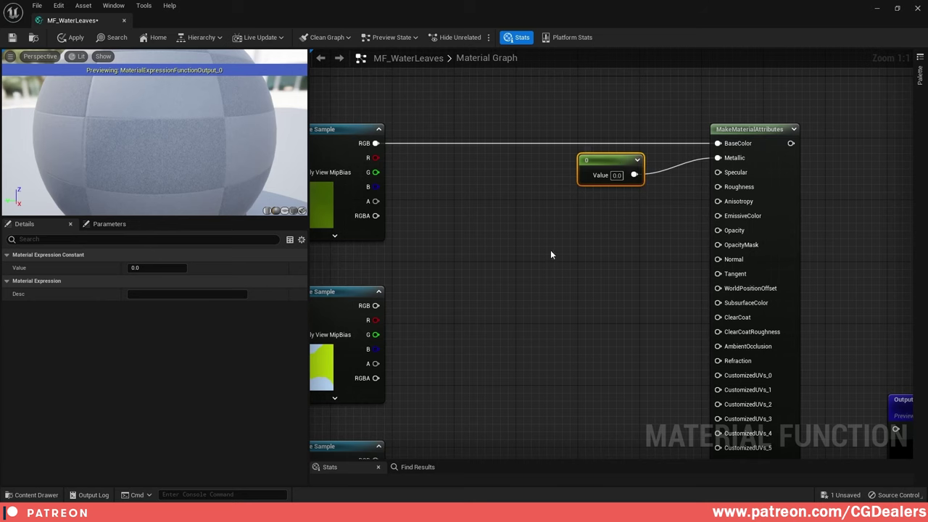
- Connect the ORM Texture Sample's G channel to the Roughness input of MakeMaterialAttributes, routing the wire through a reroute node
right_drag(551, 250, 626, 208)
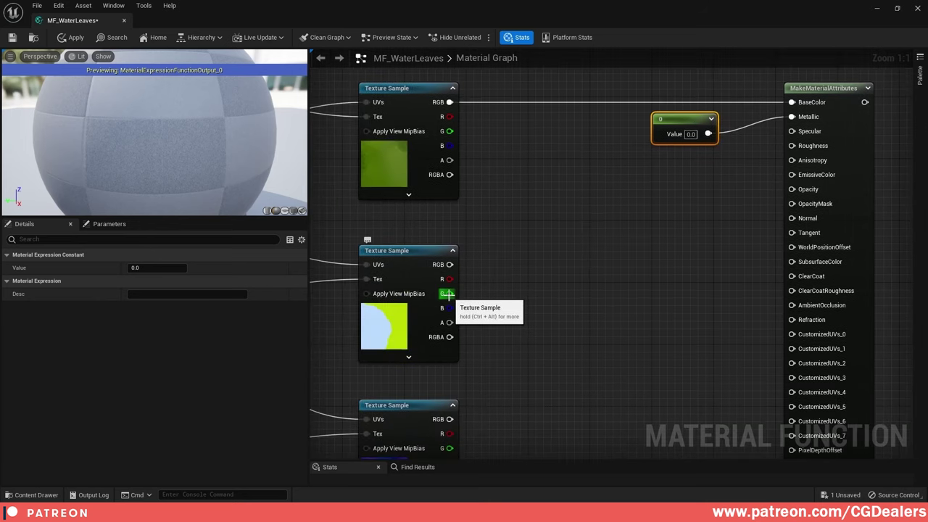
drag(447, 294, 609, 158)
click(741, 152)
double_click(742, 151)
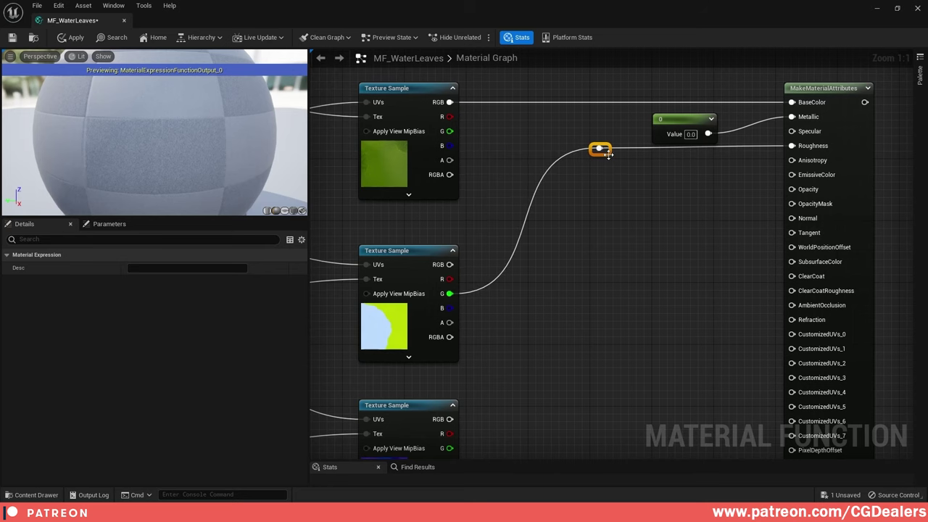
right_drag(615, 283, 624, 211)
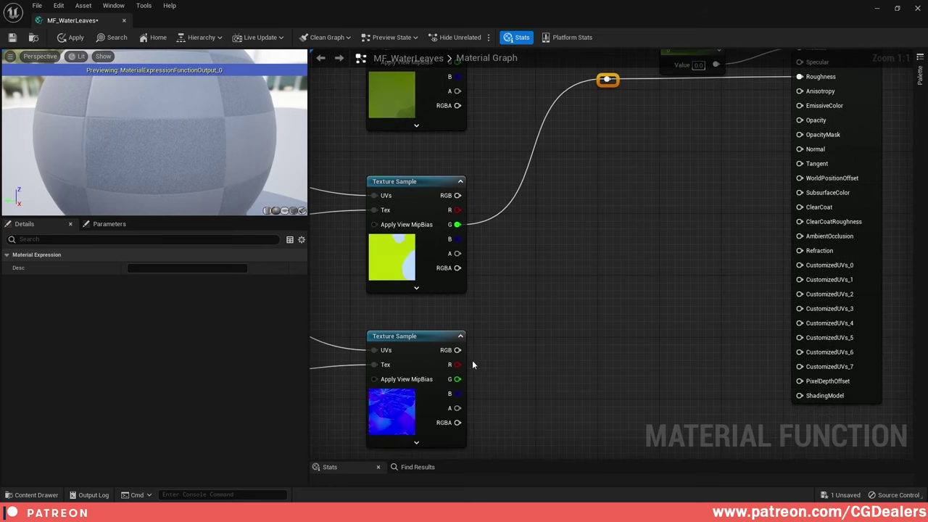
- Connect the normal sample's RGB to Normal and the ORM sample's R to AmbientOcclusion, routing both wires through reroute nodes
drag(457, 350, 814, 151)
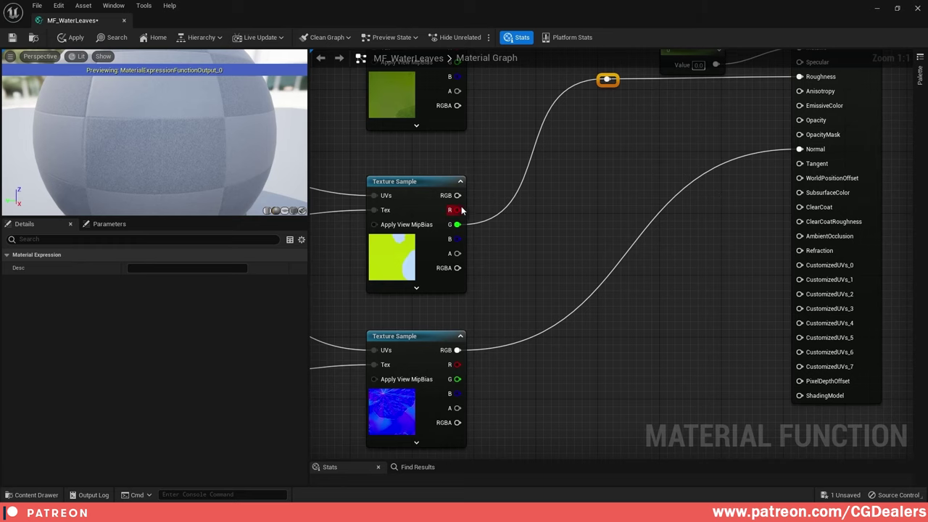
drag(461, 209, 815, 235)
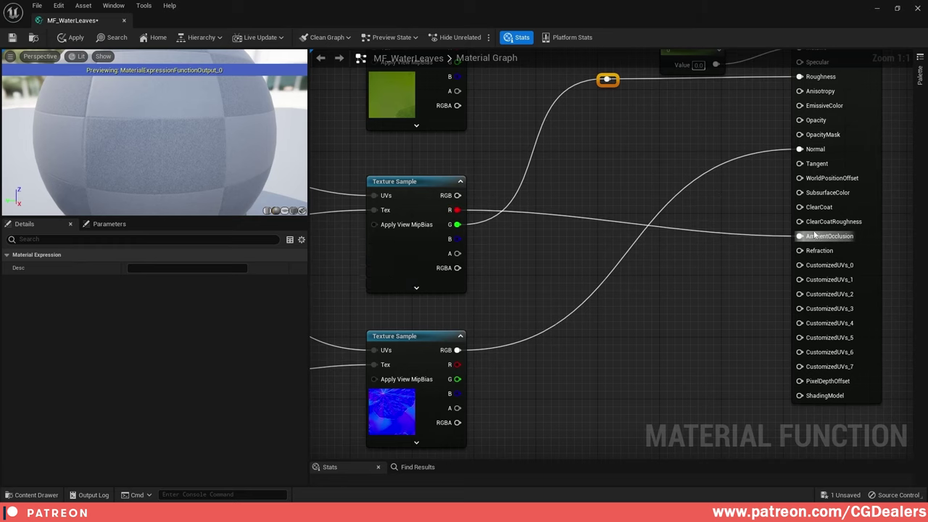
double_click(675, 199)
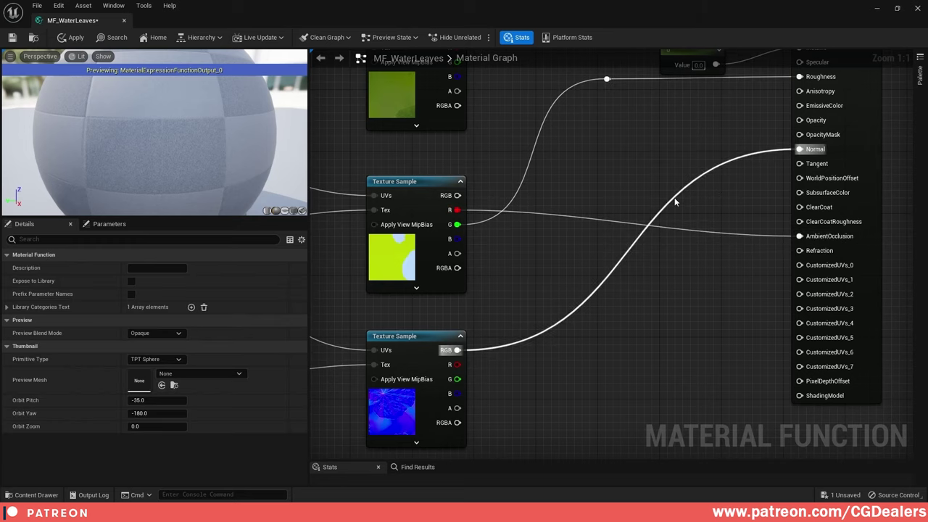
drag(673, 198, 655, 354)
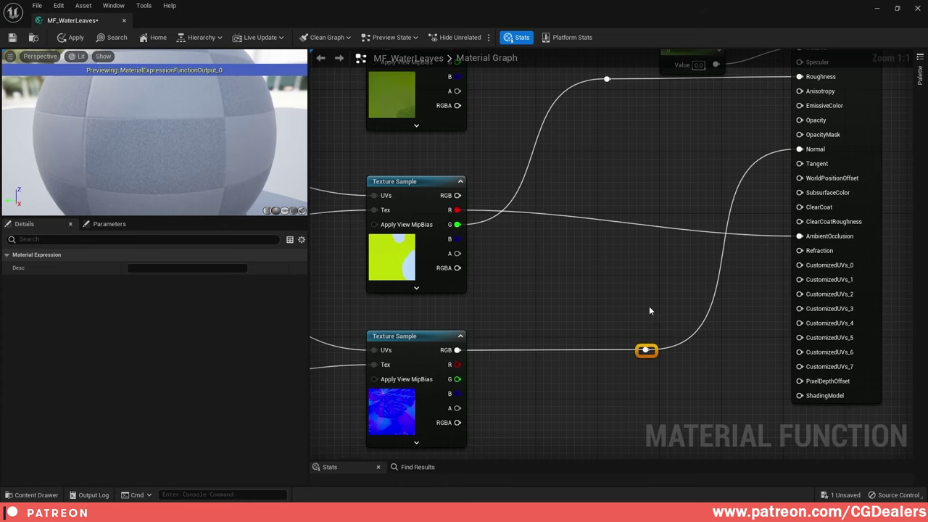
right_drag(650, 307, 623, 331)
double_click(737, 259)
drag(741, 263, 741, 240)
scroll(741, 241, down, 1)
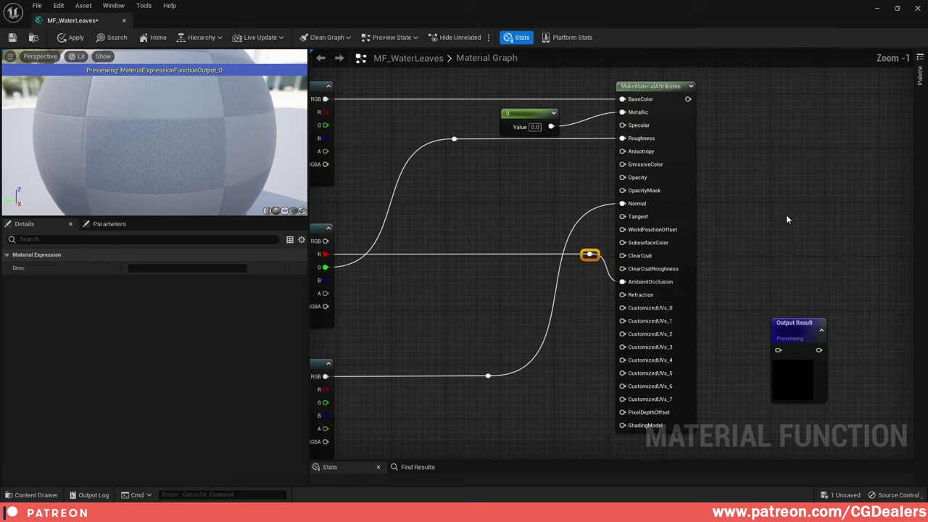
- Move the Output Result node level with the top of MakeMaterialAttributes and connect the MakeMaterialAttributes output to it
drag(794, 324, 795, 81)
drag(688, 98, 778, 101)
right_drag(806, 126, 808, 208)
drag(786, 160, 766, 161)
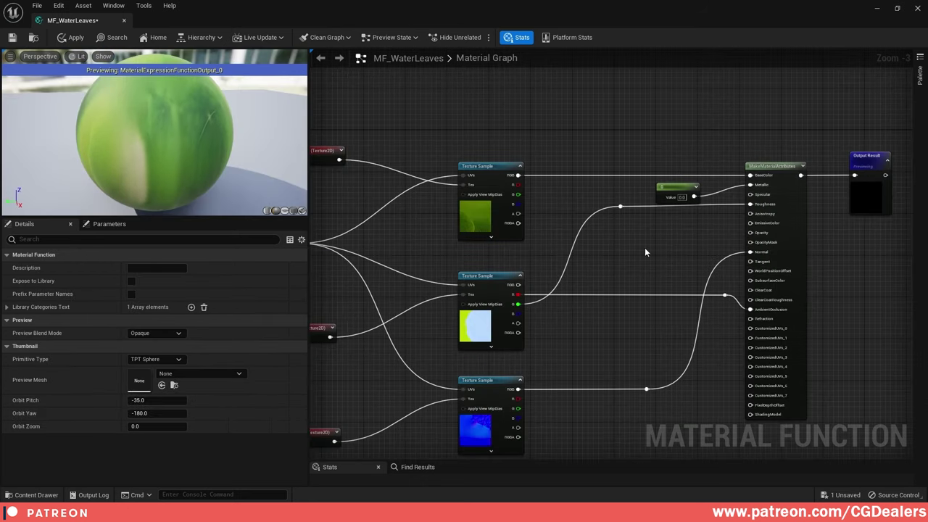
- Add a function input node in the empty area above the texture samples and name it VertexColor
right_drag(623, 121, 599, 347)
right_drag(610, 271, 584, 193)
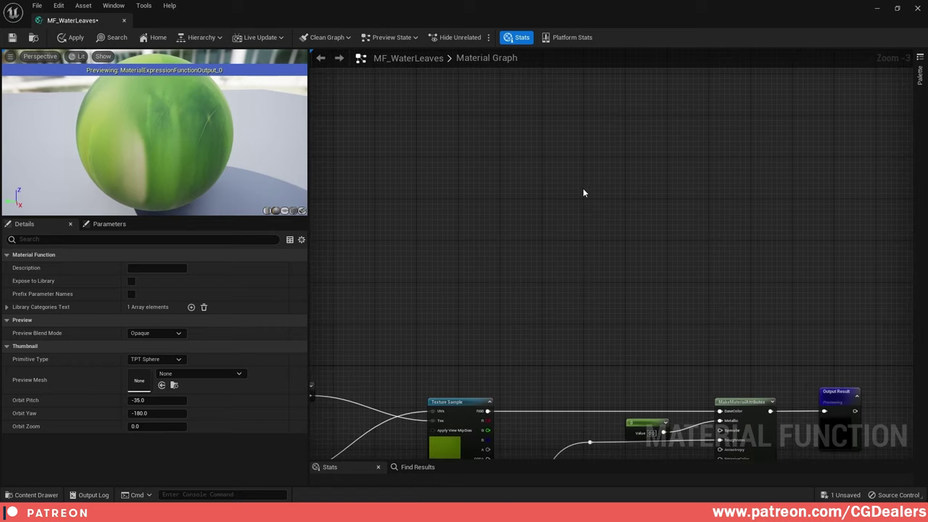
right_click(520, 182)
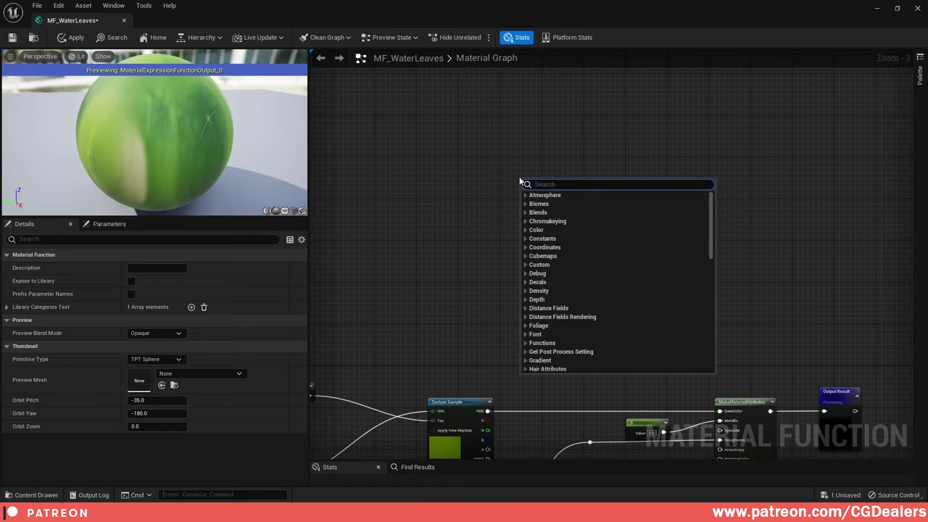
text(func)
key(Return)
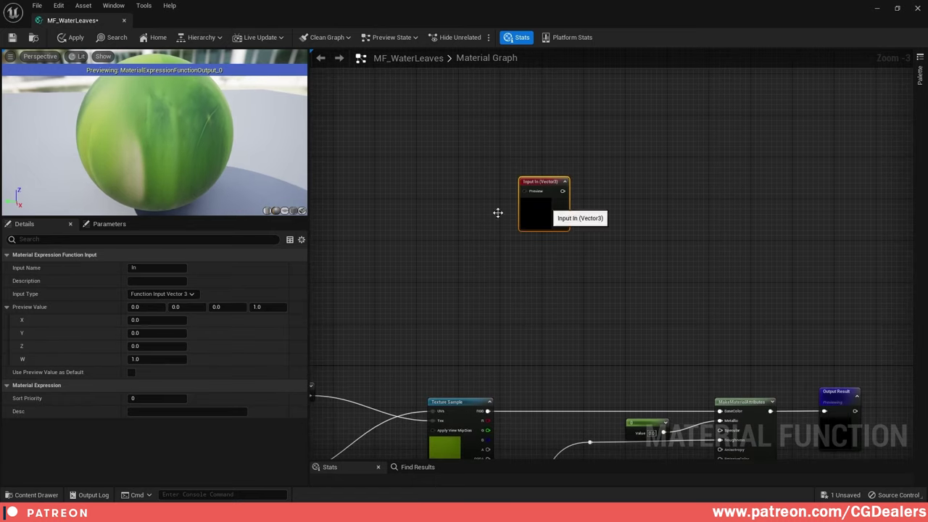
click(163, 267)
text(V)
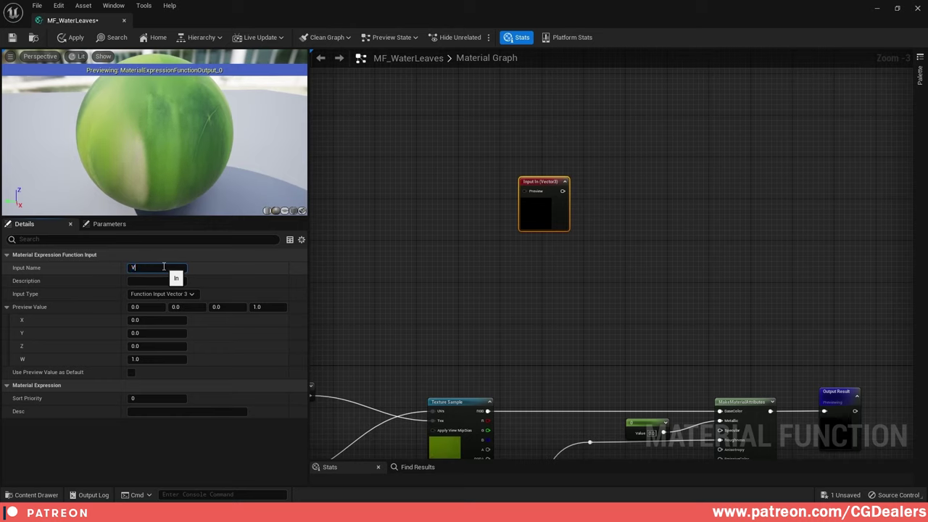
text(ertexColor)
key(Return)
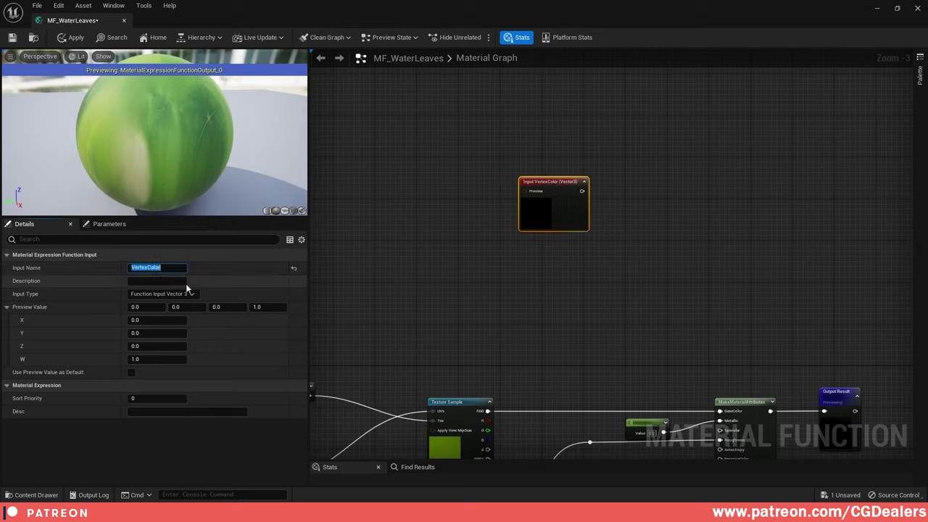
- Set the VertexColor input's type to Function Input Scalar and its sort priority to 8
click(186, 294)
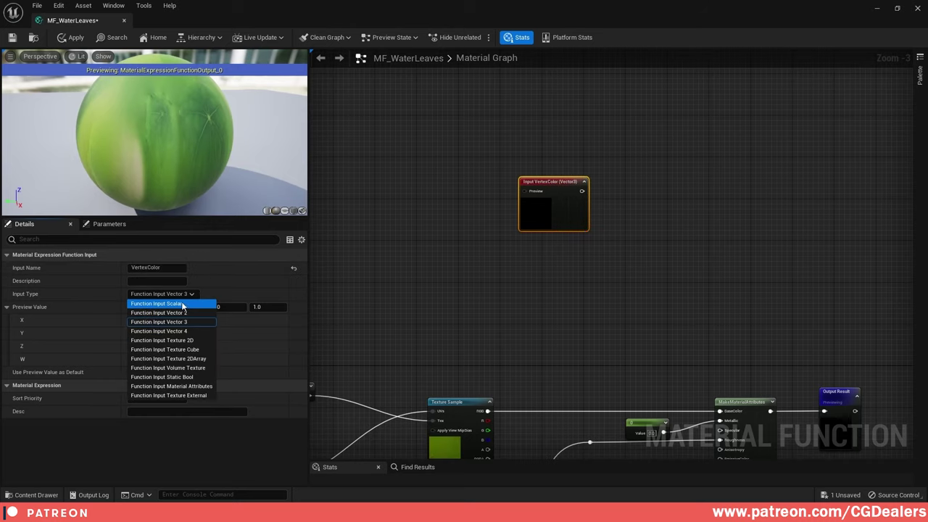
click(180, 305)
click(176, 399)
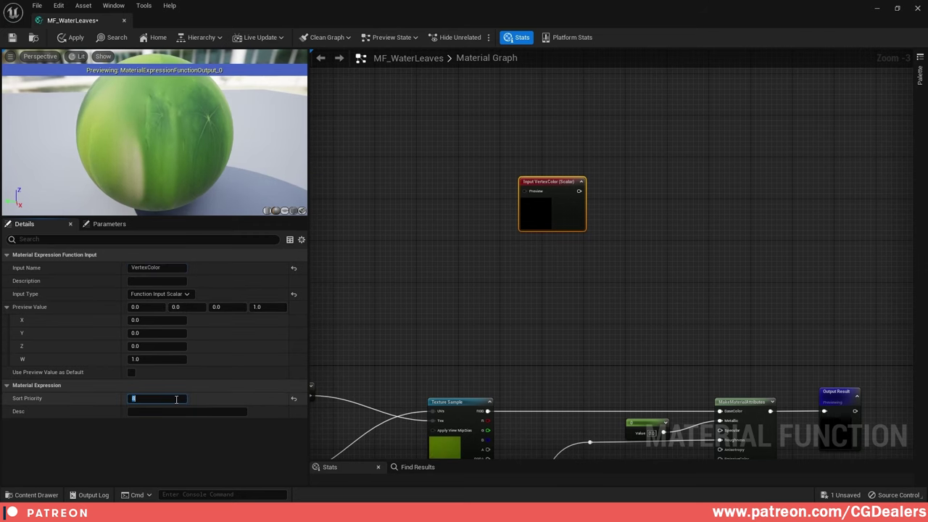
- Add a Multiply node beside the VertexColor input and connect VertexColor to its A input
right_drag(646, 222, 523, 191)
key(m)
click(523, 190)
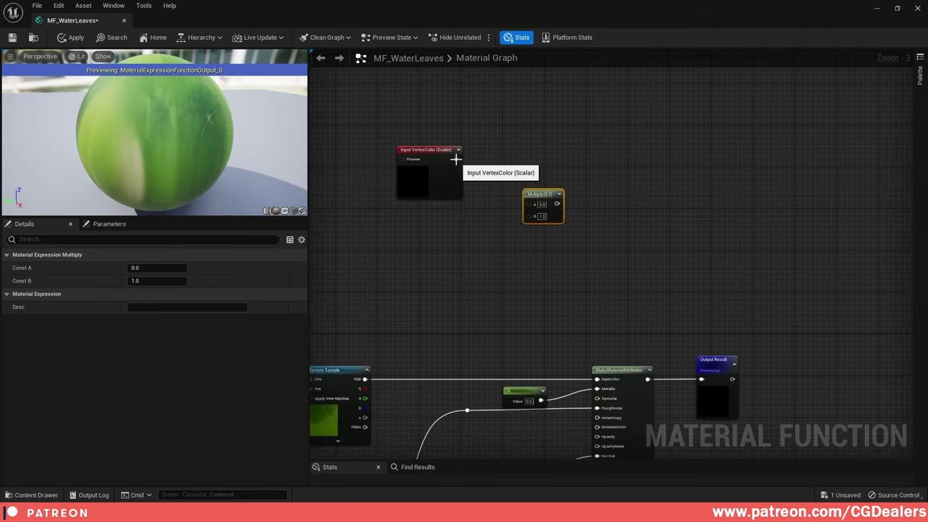
drag(456, 158, 533, 203)
- Add a named reroute declaration from the ORM Texture Sample's B channel, name it ORM_Rerout and straighten its connection
right_drag(505, 250, 615, 77)
right_drag(615, 267, 608, 167)
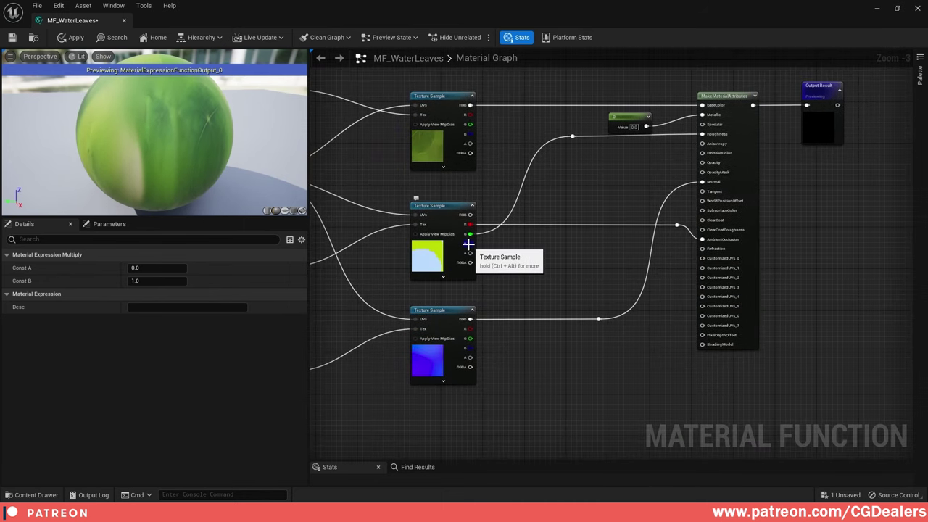
drag(469, 244, 517, 247)
text(rero)
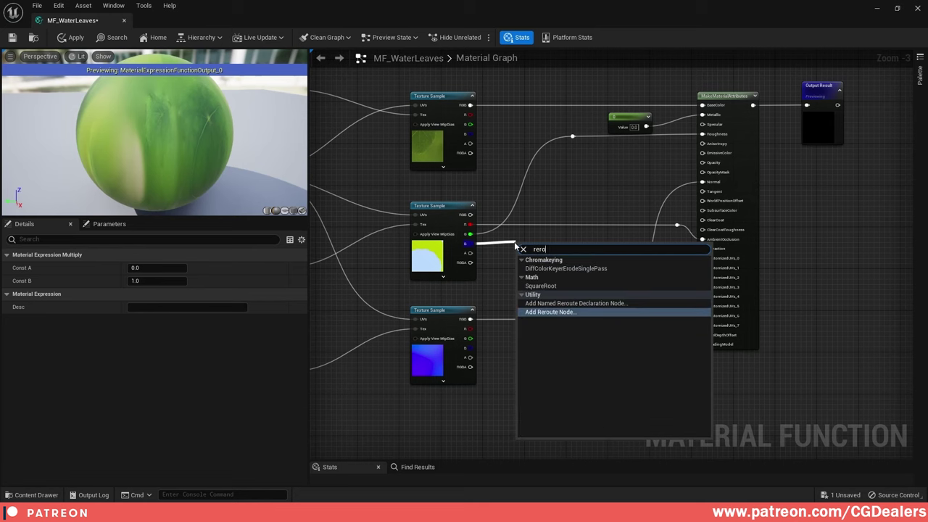
text(ut)
key(Up)
key(Return)
right_drag(547, 235, 712, 259)
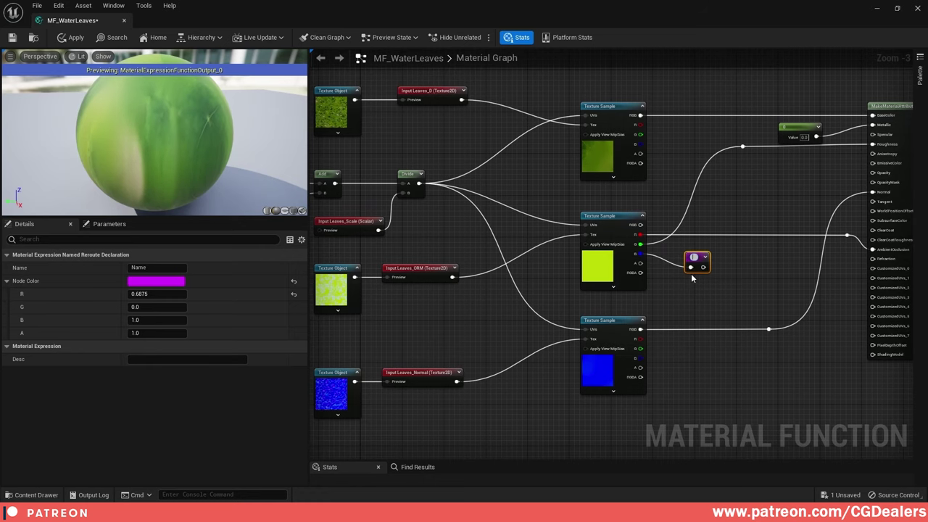
text(ORM_Reroute)
key(Return)
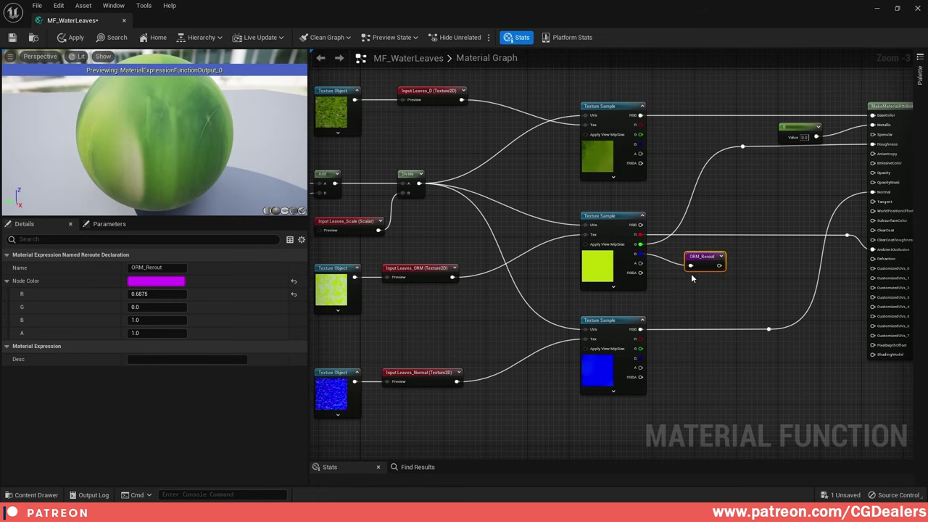
drag(745, 251, 627, 274)
key(q)
- Place a usage of the ORM_Rerout named reroute below VertexColor and connect it to the Multiply node's B input
right_drag(765, 205, 673, 457)
right_drag(645, 222, 633, 251)
right_click(633, 251)
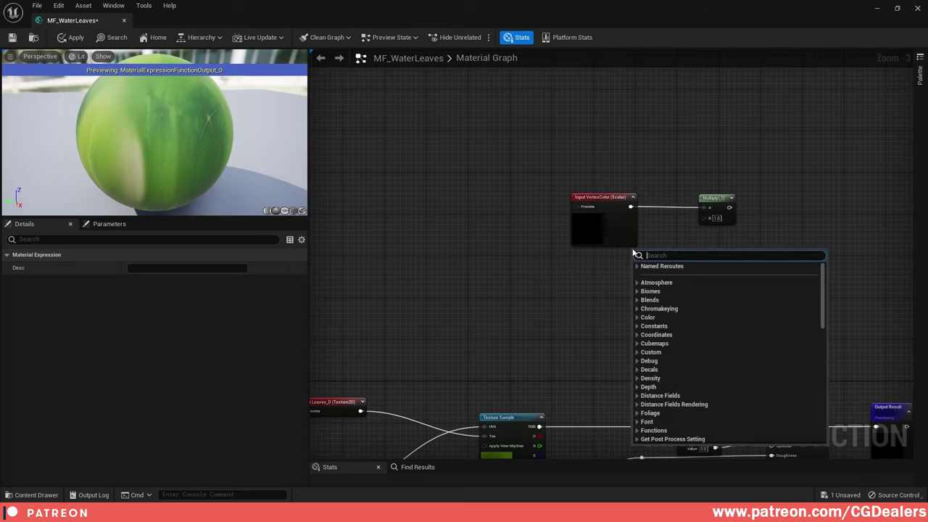
click(637, 266)
click(663, 276)
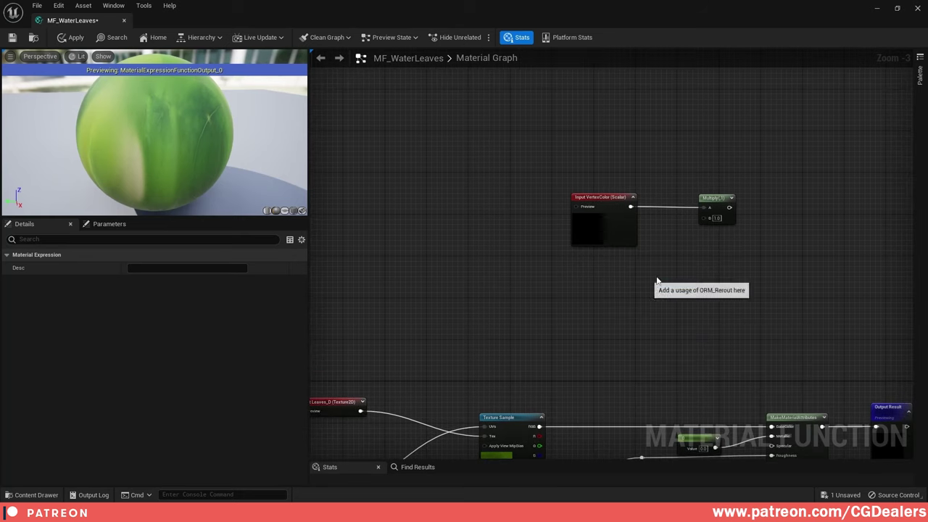
drag(665, 262, 700, 231)
- Left-align the ORM_Rerout node beneath the VertexColor input and move the Multiply node down level with it
drag(649, 253, 617, 267)
shift+click(624, 197)
key(shift+a)
key(ctrl+z)
key(shift+a)
click(741, 251)
right_drag(813, 259, 677, 259)
drag(573, 201, 572, 259)
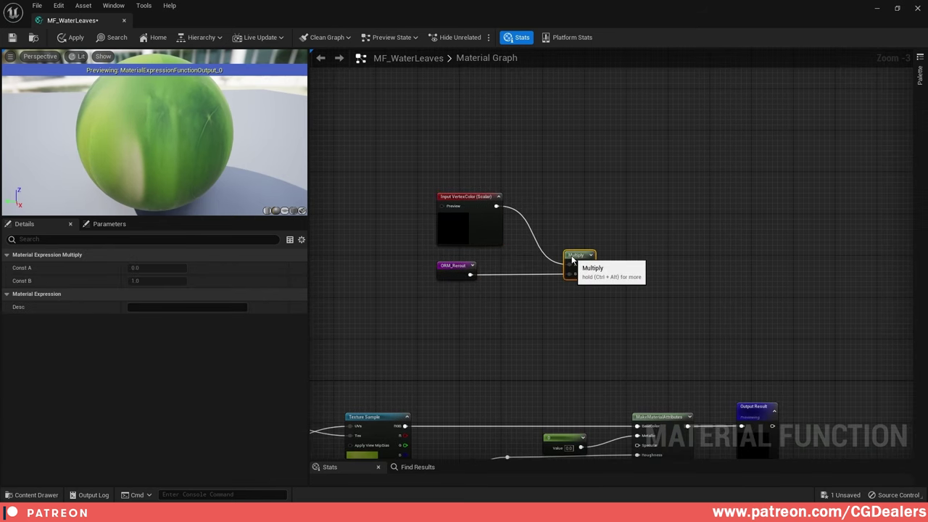
- Add an Add node level with VertexColor, connecting VertexColor to A and the Multiply result to B
key(a)
click(666, 210)
drag(496, 206, 671, 223)
drag(589, 264, 671, 233)
drag(676, 214, 675, 198)
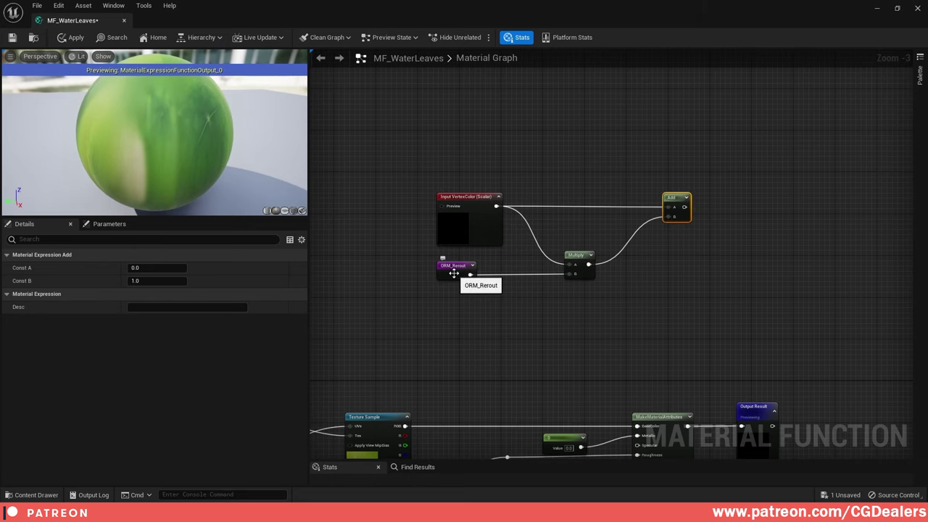
- Collapse the VertexColor preview, duplicate the input below Multiply, and rename the copy BlendPower with sort priority 7
right_drag(700, 270, 574, 269)
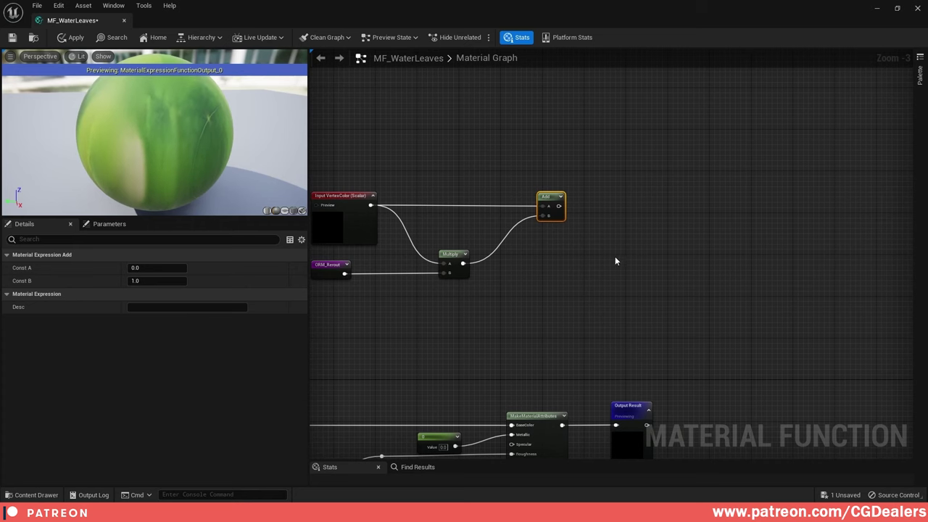
right_drag(596, 274, 631, 274)
click(418, 198)
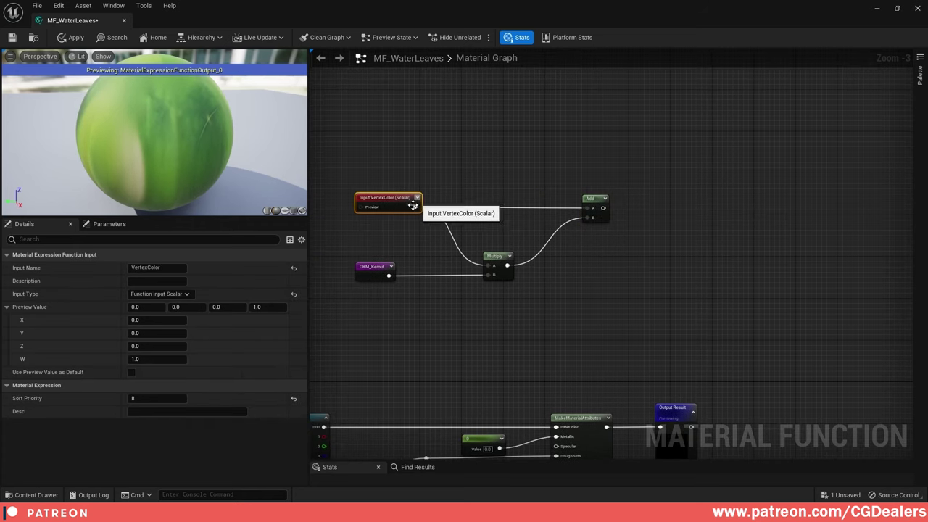
key(ctrl+d)
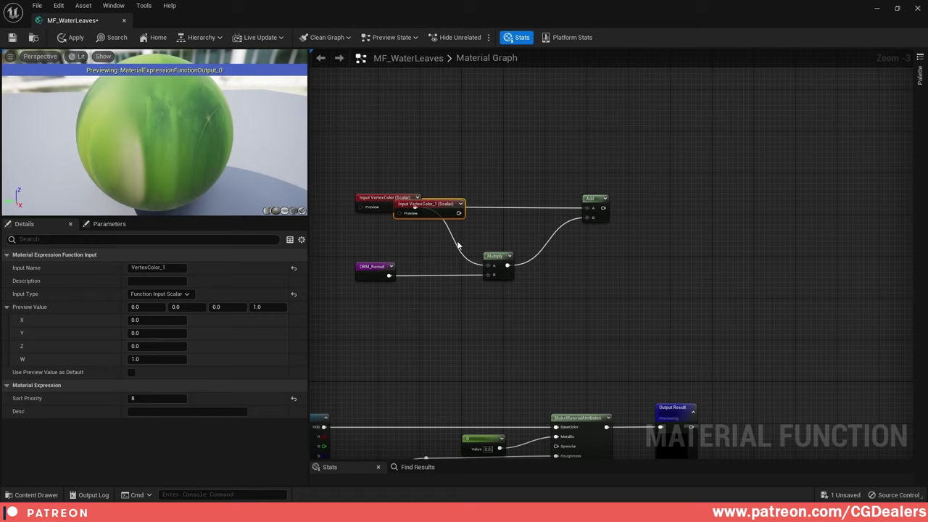
drag(435, 204, 497, 314)
double_click(177, 267)
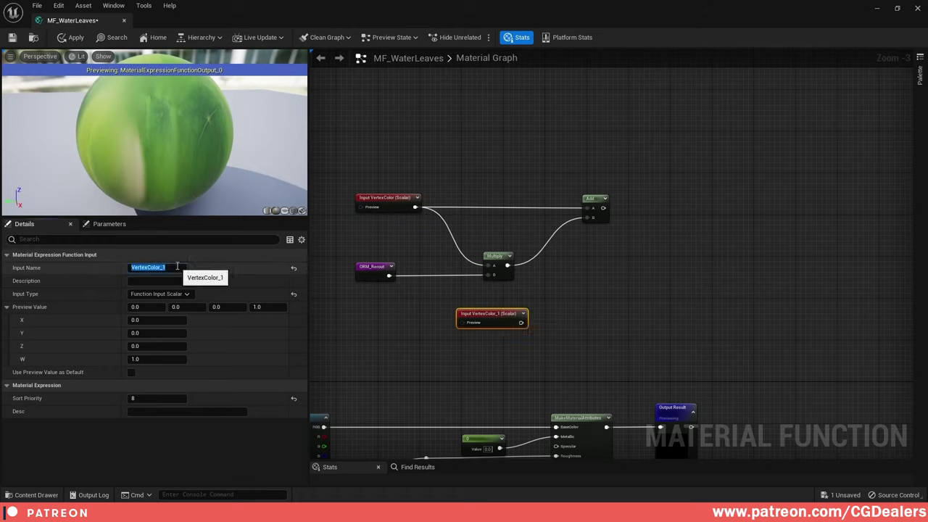
text(BlendPower)
key(Return)
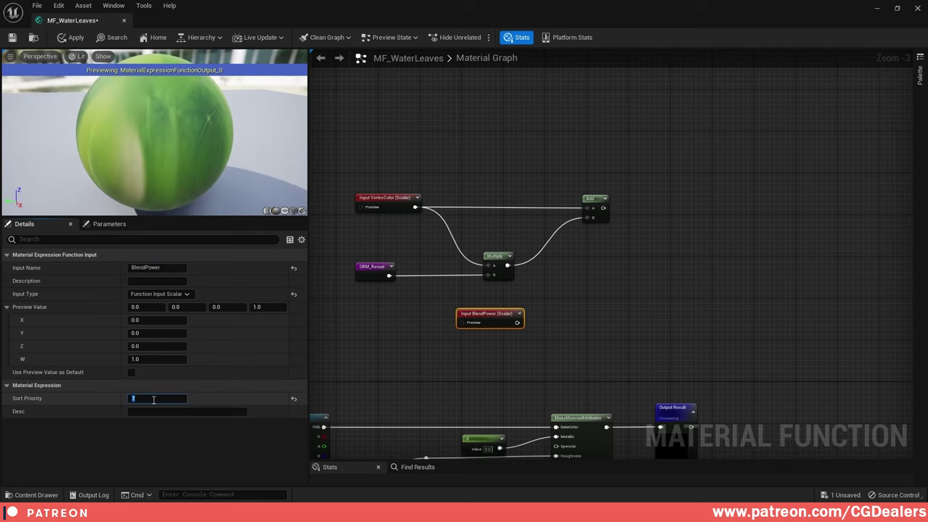
- Add a Power node after Add, feeding the Add result into Base and BlendPower into Exp through a reroute node
right_click(737, 267)
text(po)
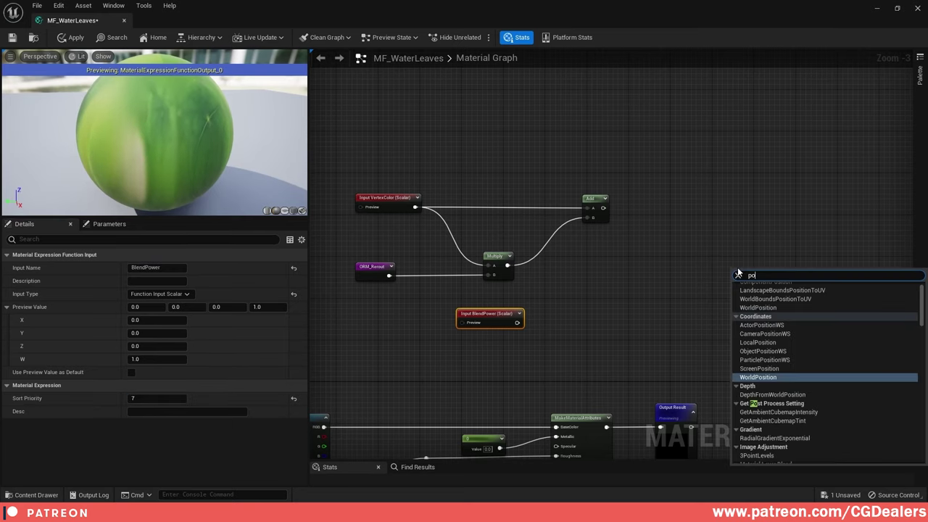
text(wer)
key(Return)
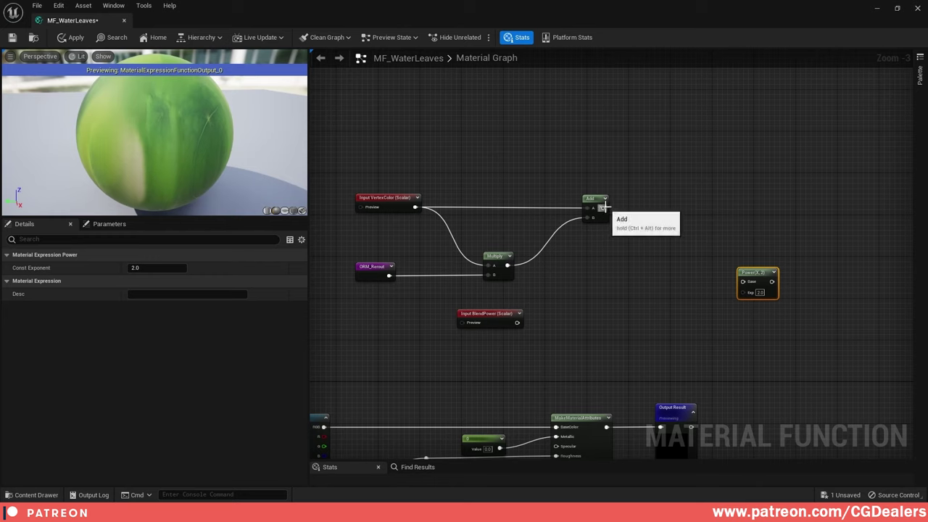
drag(603, 207, 694, 208)
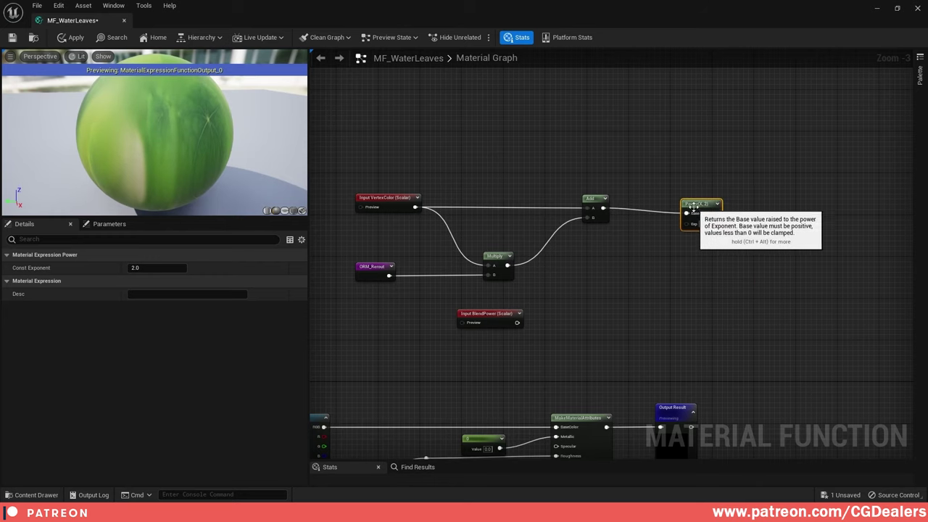
drag(516, 324, 645, 239)
double_click(647, 224)
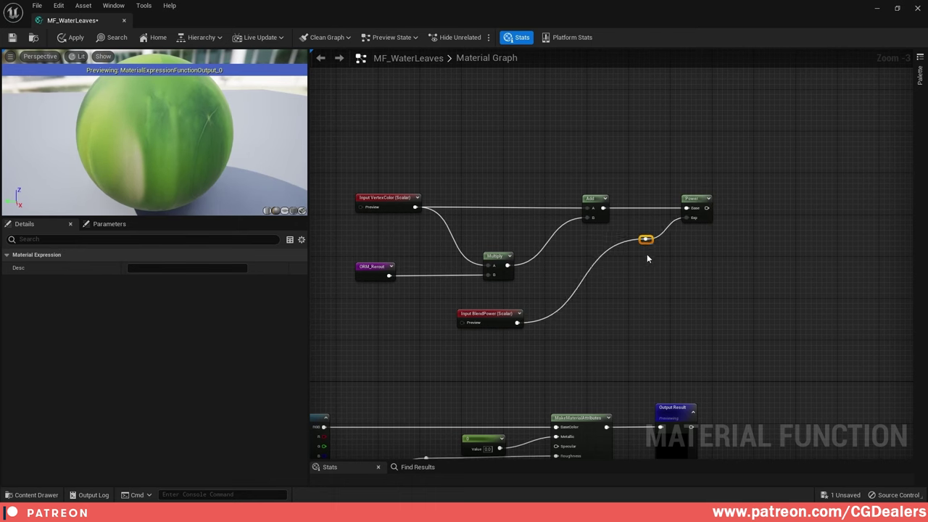
- Add a Clamp node after the Power node and connect the Power result to its input
right_drag(634, 328, 630, 282)
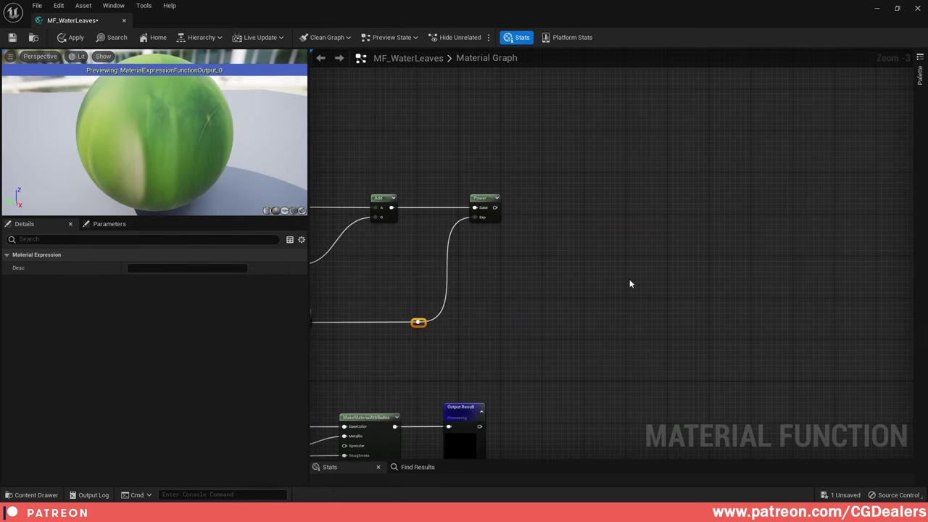
right_click(621, 234)
text(clamp)
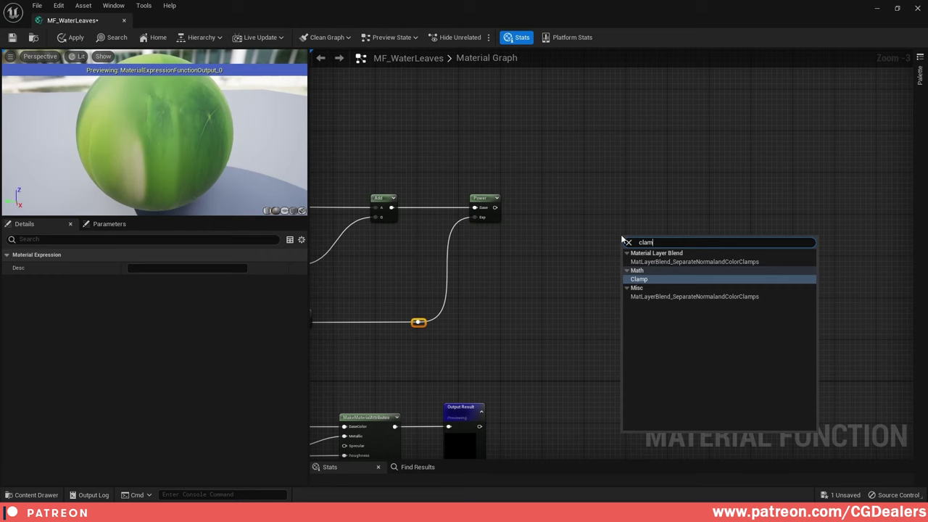
key(Return)
drag(650, 253, 572, 212)
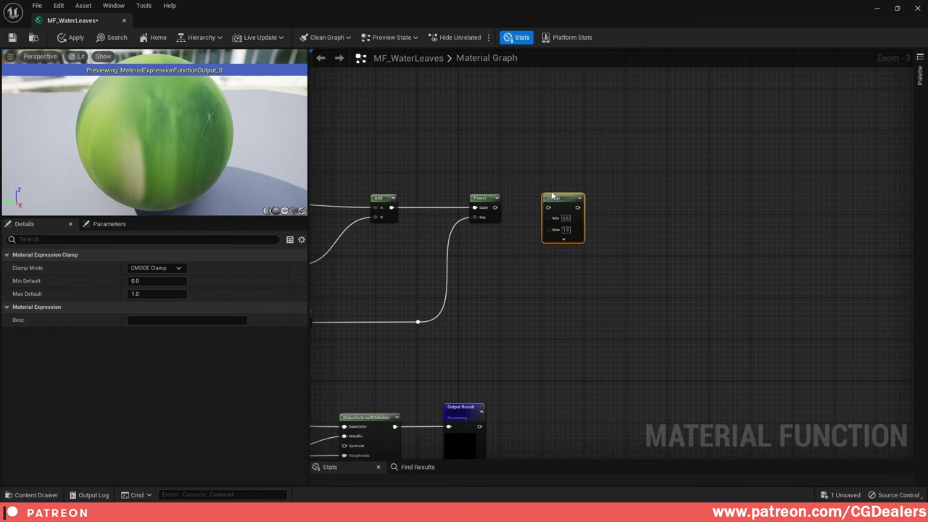
drag(495, 208, 549, 210)
right_drag(460, 193, 604, 203)
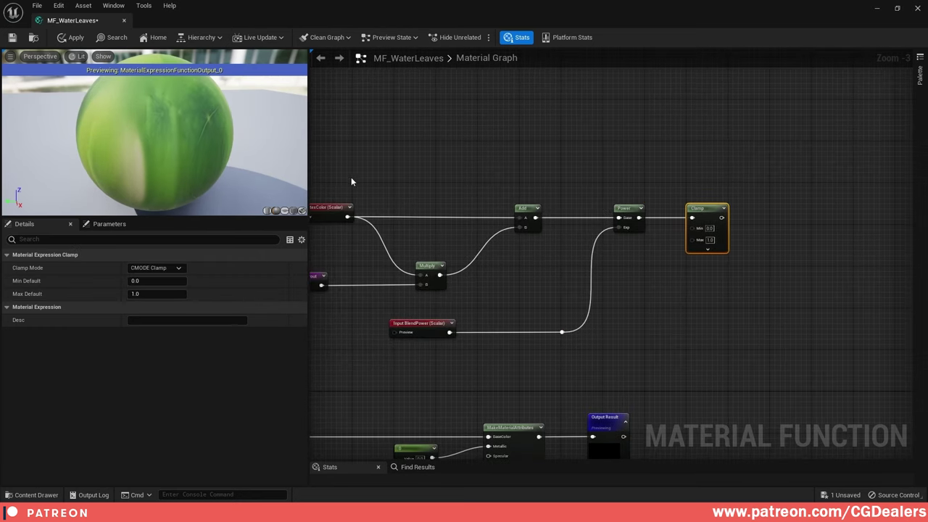
- Add a Multiply node after Clamp, feed the Clamp result into A, and straighten the connection
drag(339, 176, 758, 234)
key(q)
right_drag(809, 236, 648, 235)
click(638, 240)
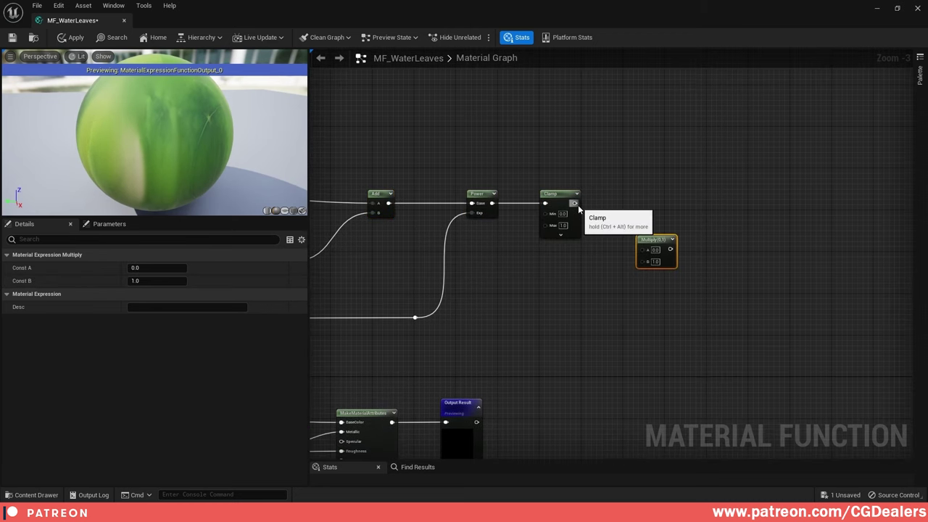
drag(575, 203, 653, 203)
key(q)
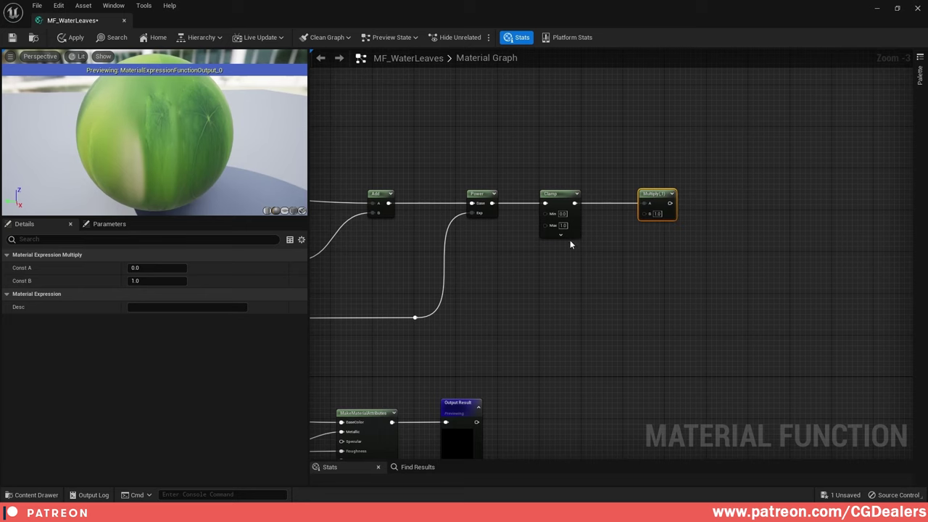
right_drag(335, 324, 586, 167)
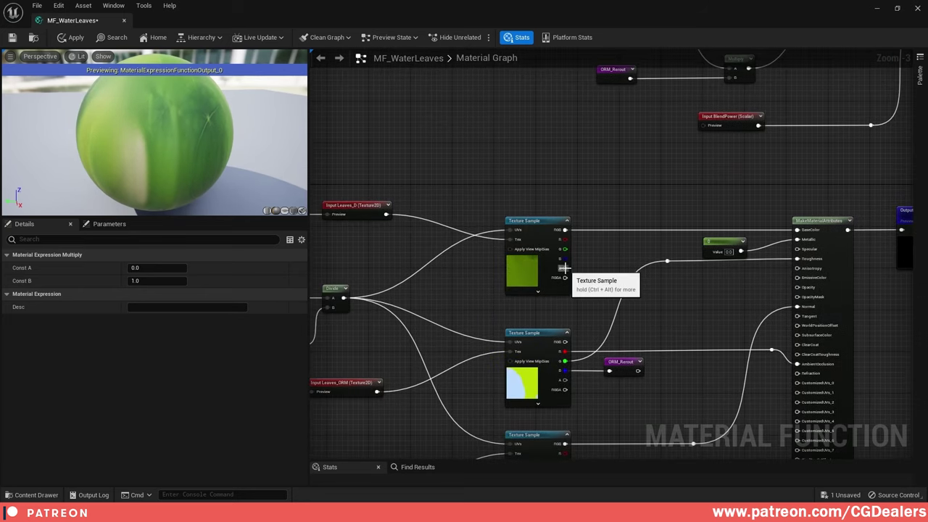
drag(565, 268, 592, 270)
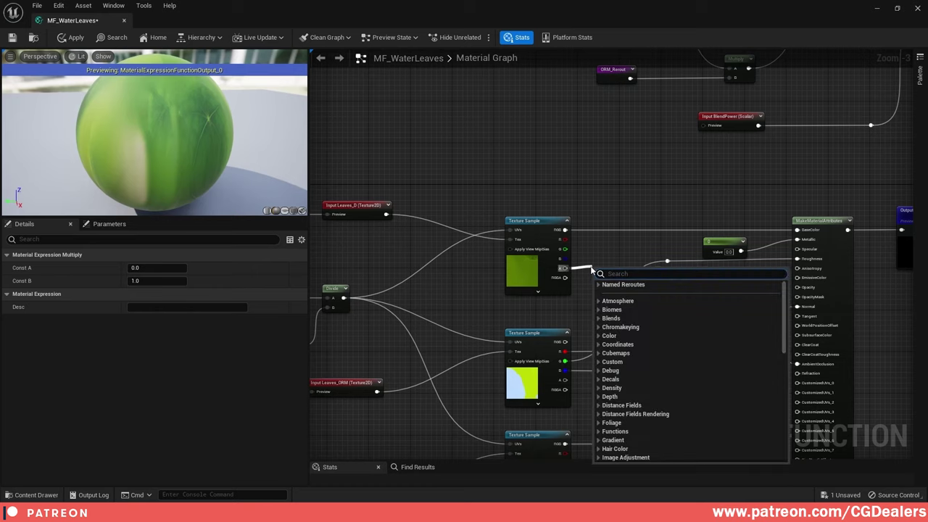
text(Leaves_D_)
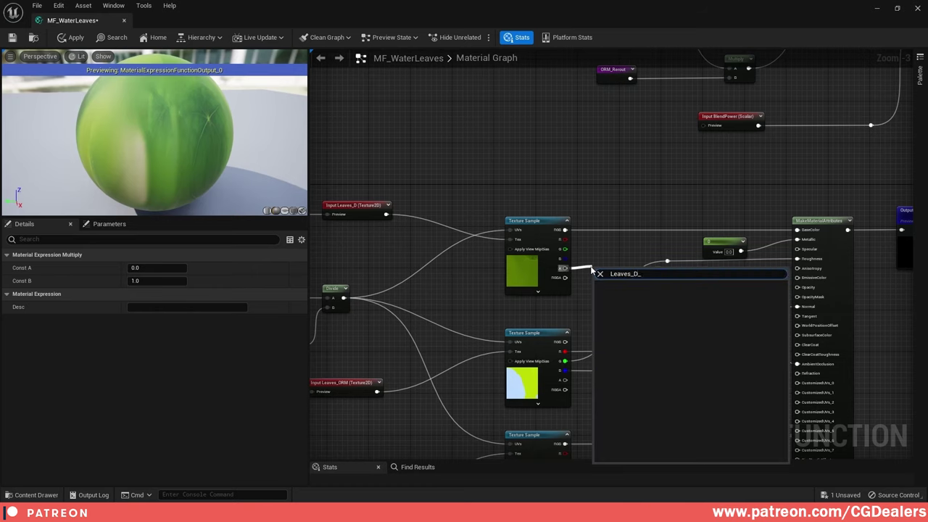
key(Escape)
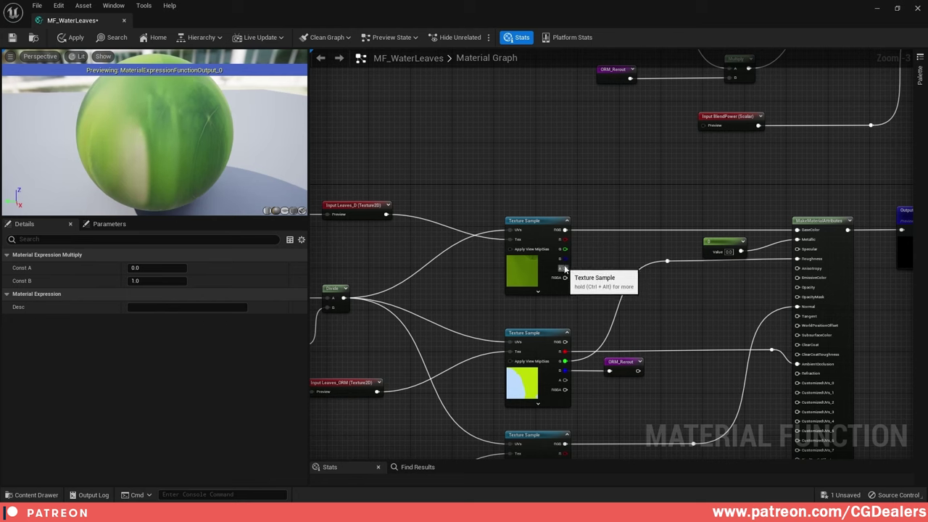
- Add a named reroute declaration called Leaves_D_Rerout from the alpha output of the Leaves_D texture sample
drag(565, 267, 605, 271)
text(rerou)
key(Up)
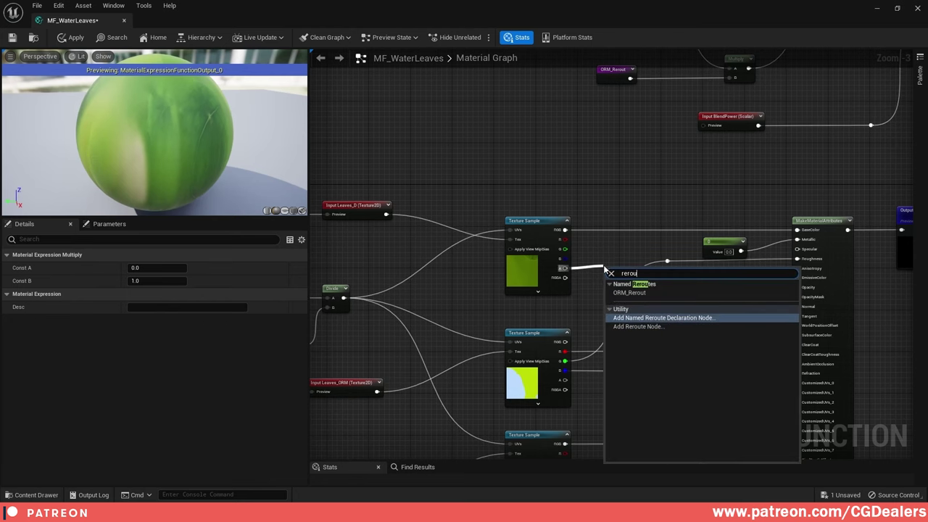
key(Return)
text(Lea)
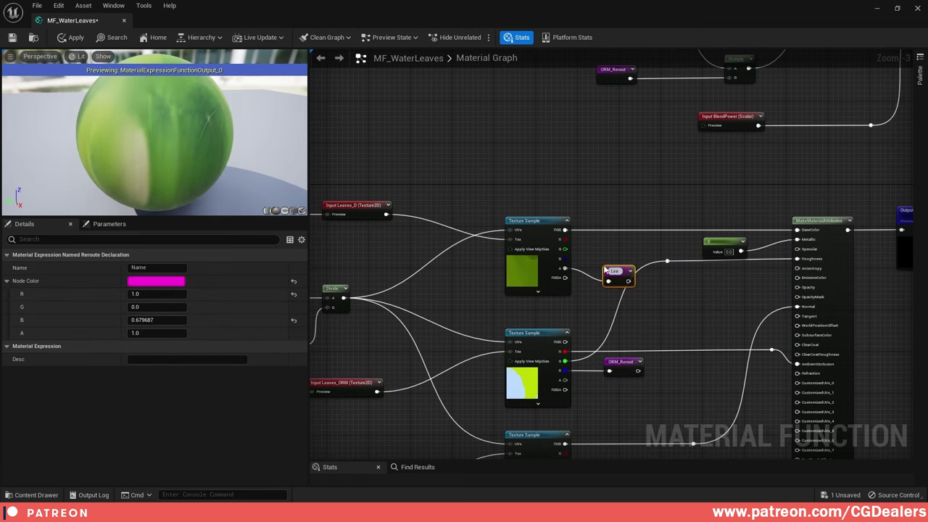
text(ves_D_Rerout)
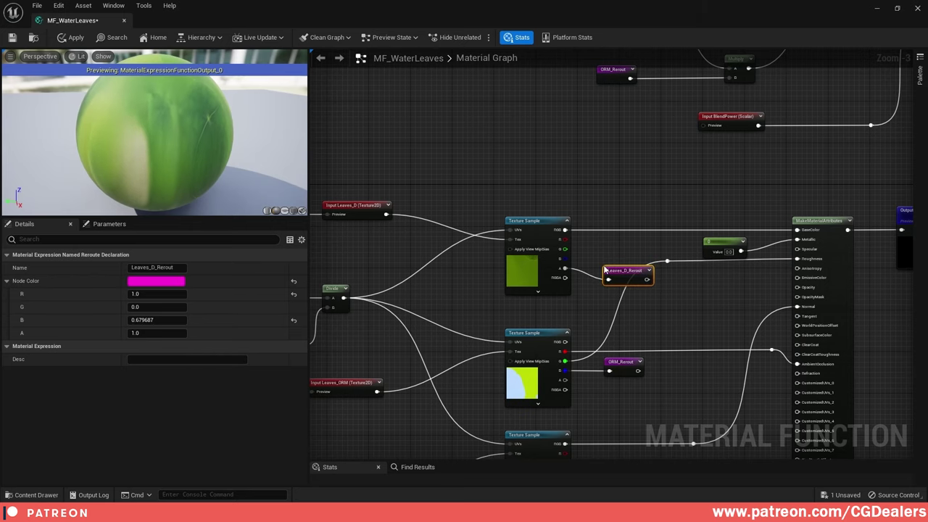
key(Return)
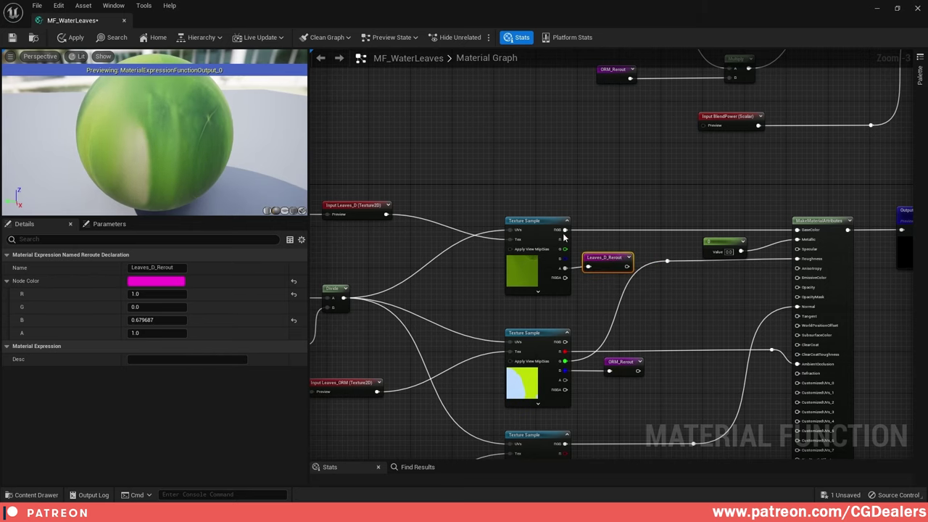
- Straighten the connections among the Leaves_D texture sample, its named reroute, the roughness reroute and MakeMaterialAttributes, leaving out the constant node
drag(501, 182, 804, 291)
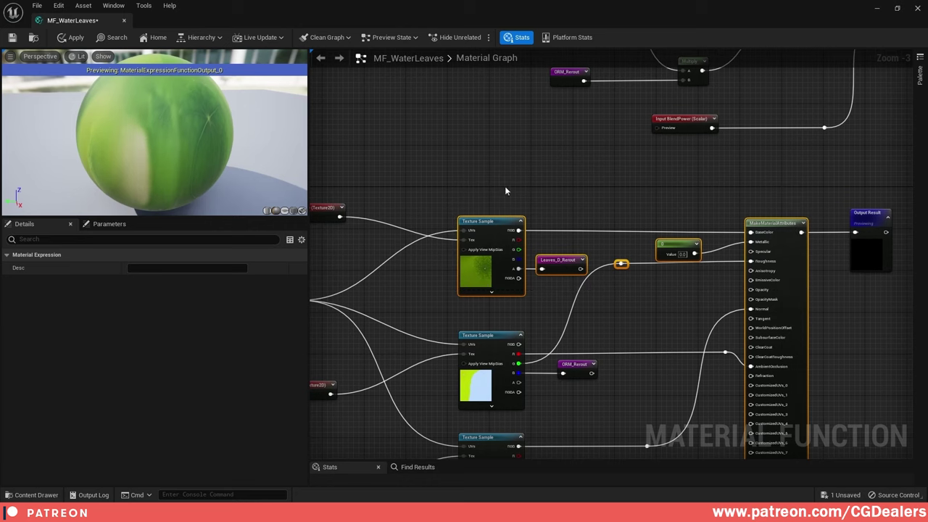
key(q)
key(ctrl+z)
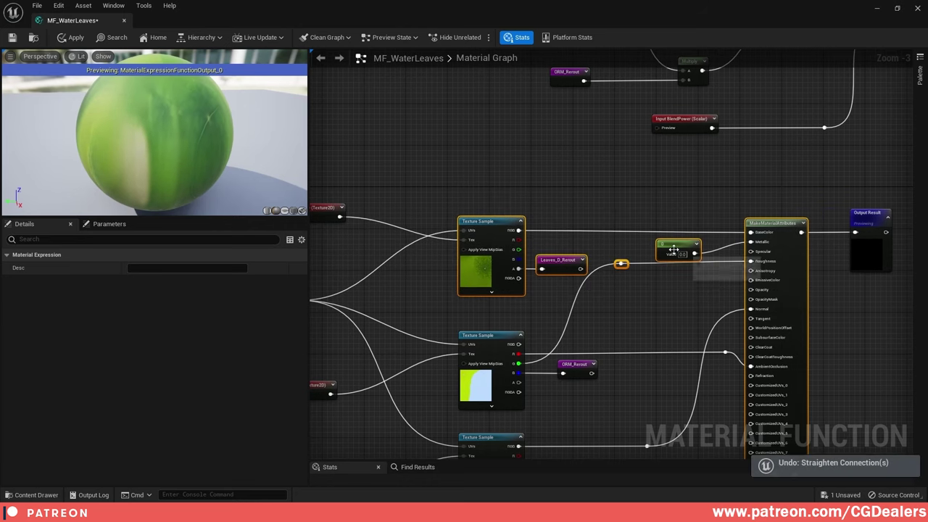
ctrl+click(674, 249)
key(q)
right_drag(669, 240, 669, 229)
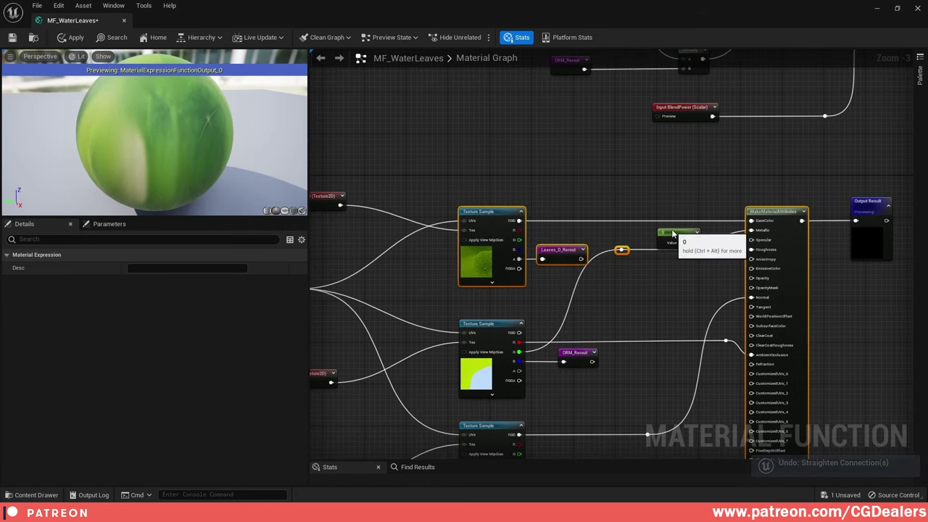
click(673, 233)
- Place a Leaves_D_Rerout usage node below Clamp and connect it to input B of the final Multiply
right_drag(756, 139, 595, 247)
right_click(747, 176)
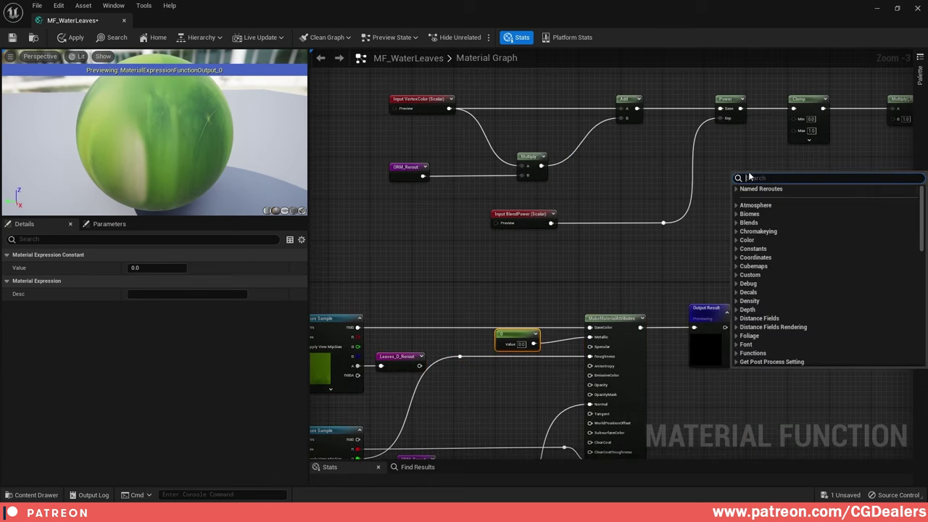
click(771, 190)
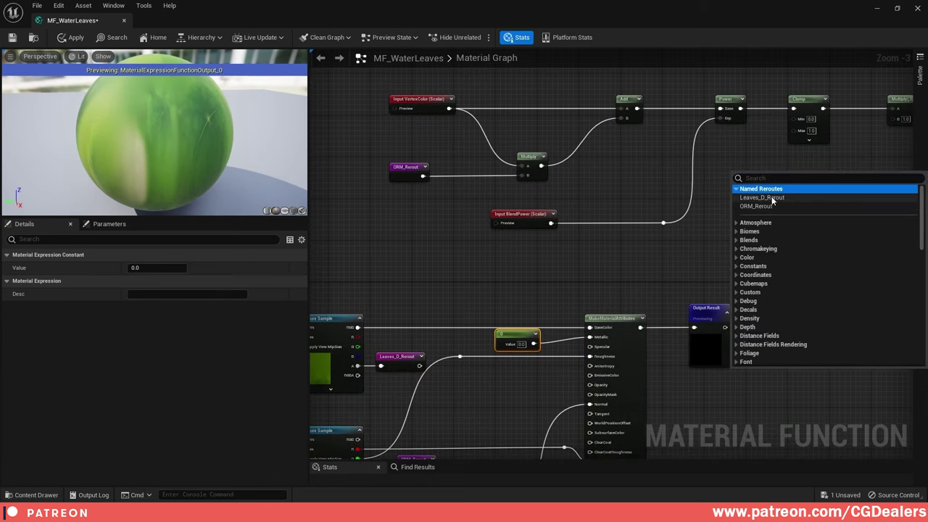
click(762, 197)
drag(673, 222, 780, 157)
drag(651, 215, 682, 216)
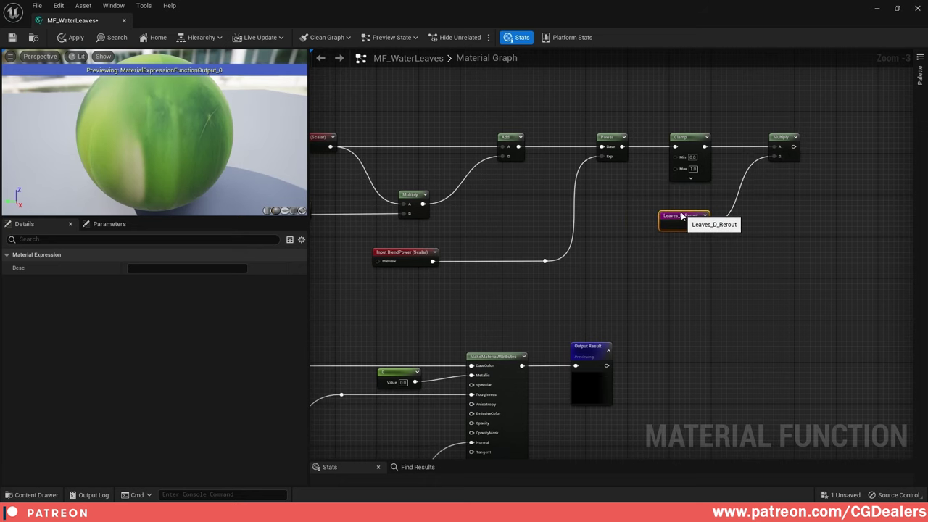
- Duplicate the Output Result node after the final Multiply, name the copy Alpha, and feed the Multiply result into it
click(764, 359)
right_drag(764, 359, 698, 280)
click(526, 272)
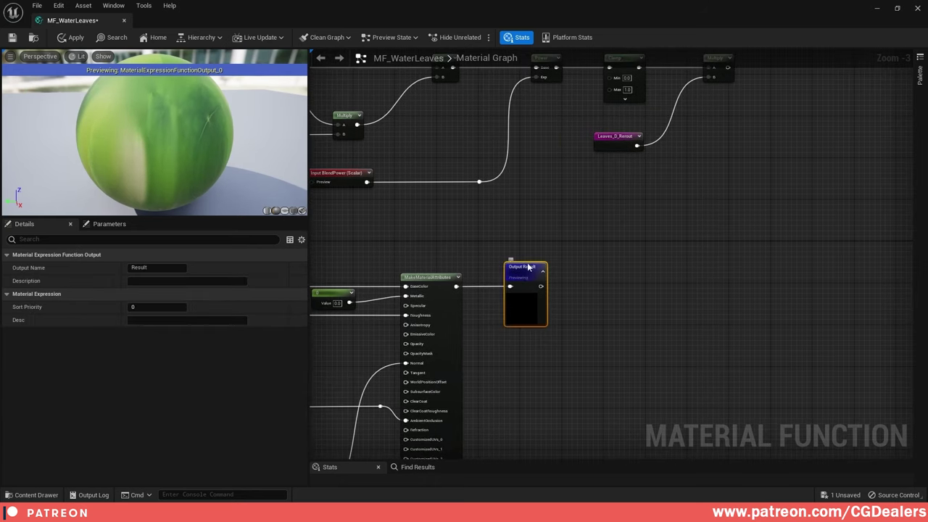
key(ctrl+w)
drag(601, 299, 689, 222)
click(164, 268)
text(Alp)
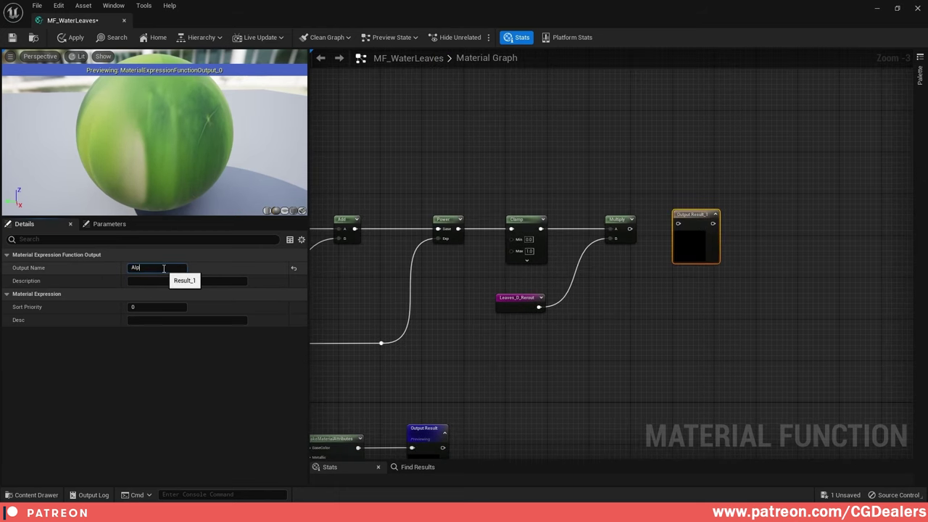
text(ha)
key(Return)
drag(630, 229, 681, 224)
key(q)
- Examine the function's mask network, the texture sample connections into MakeMaterialAttributes, and the preview sphere
right_drag(586, 231, 901, 238)
scroll(599, 234, down, 1)
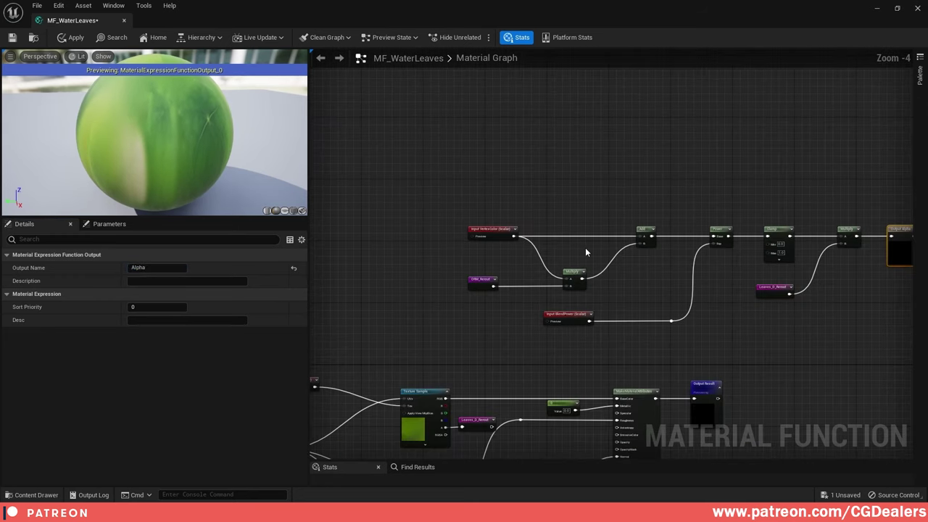
scroll(638, 274, down, 2)
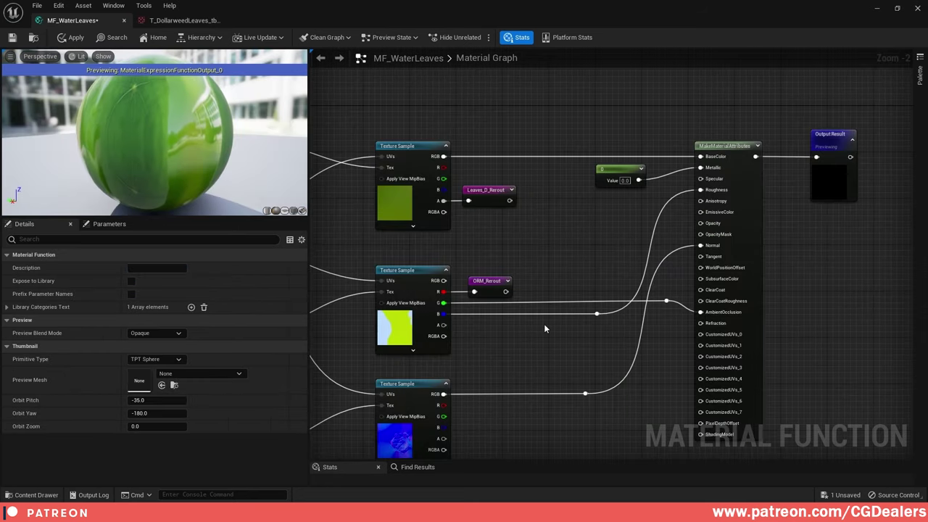
right_drag(544, 323, 541, 304)
scroll(487, 315, up, 1)
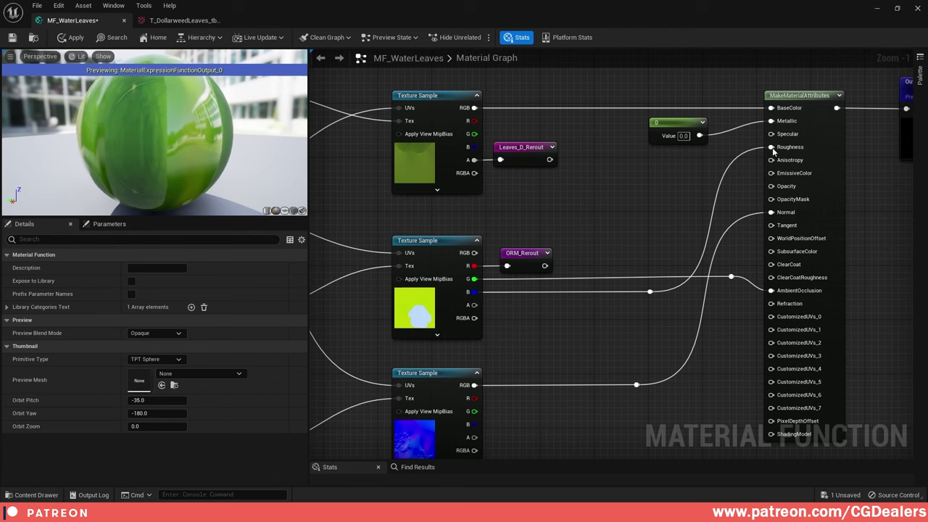
scroll(544, 254, down, 1)
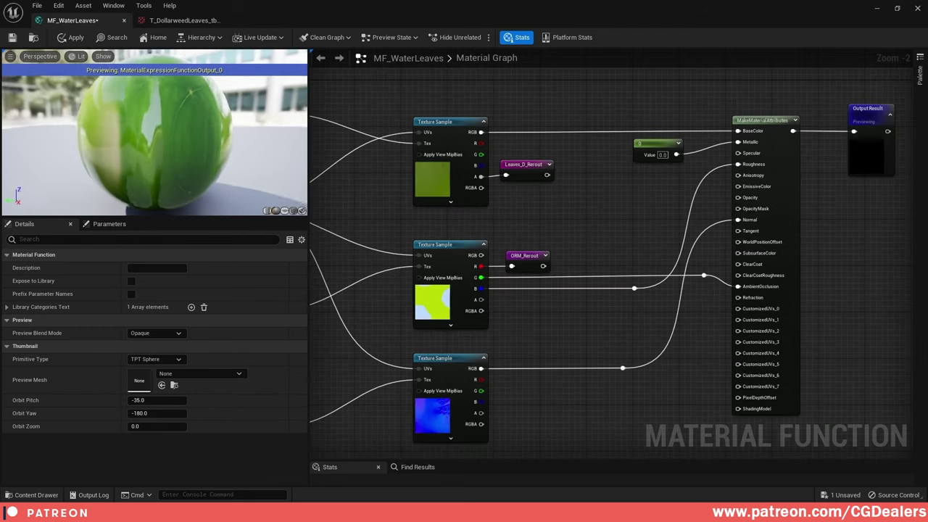
mouse_move(181, 123)
mouse_down()
mouse_move(118, 160)
mouse_move(149, 125)
mouse_move(164, 122)
mouse_move(181, 142)
mouse_move(177, 125)
mouse_up()
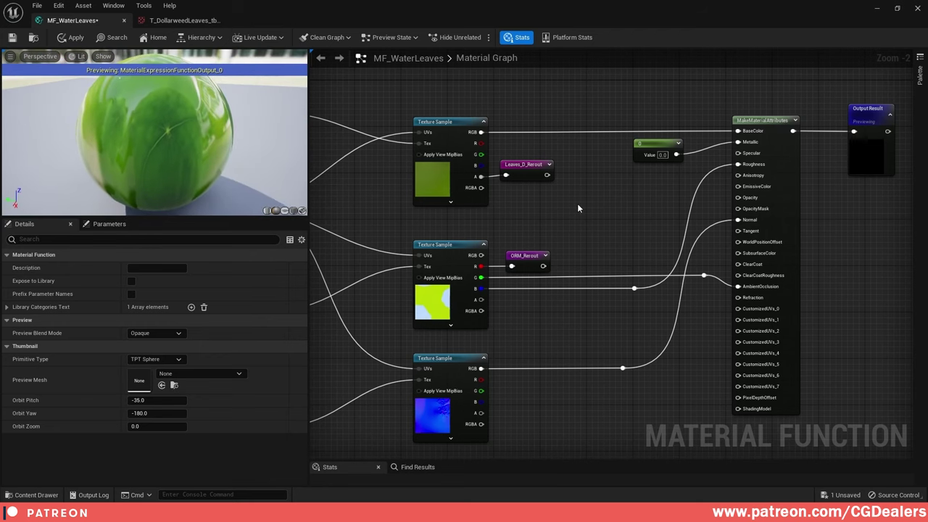
scroll(578, 203, down, 4)
scroll(577, 203, up, 3)
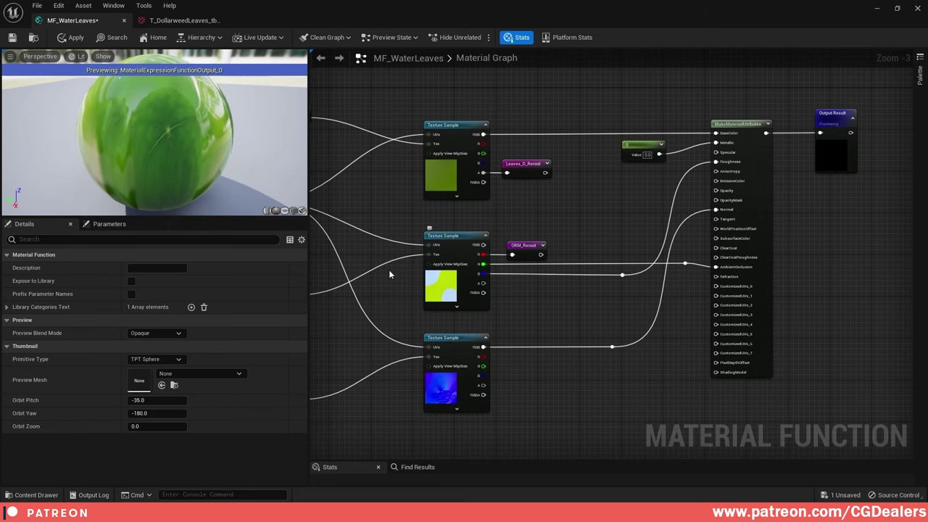
scroll(632, 282, down, 2)
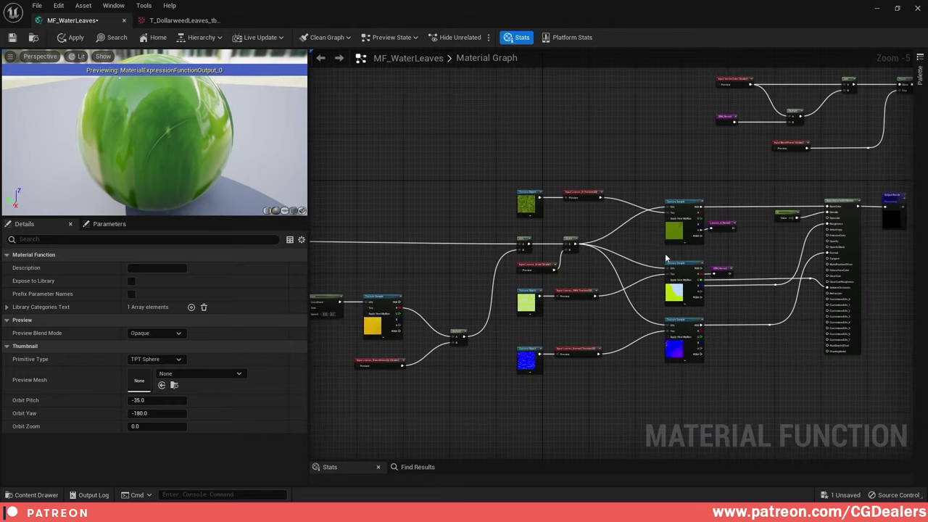
right_drag(629, 256, 757, 262)
right_drag(565, 223, 427, 221)
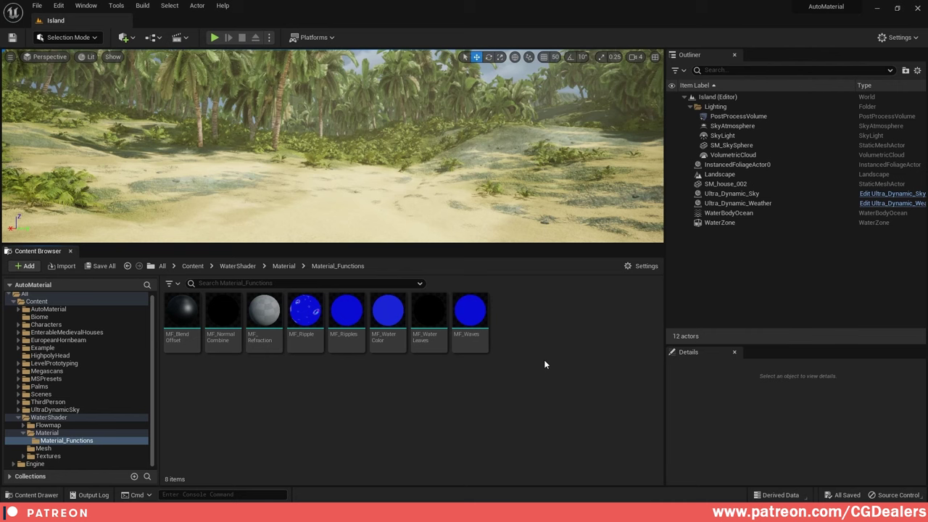
- Create a material function named MF_Foam in the Material_Functions folder and open it for editing
right_click(544, 360)
mouse_move(596, 399)
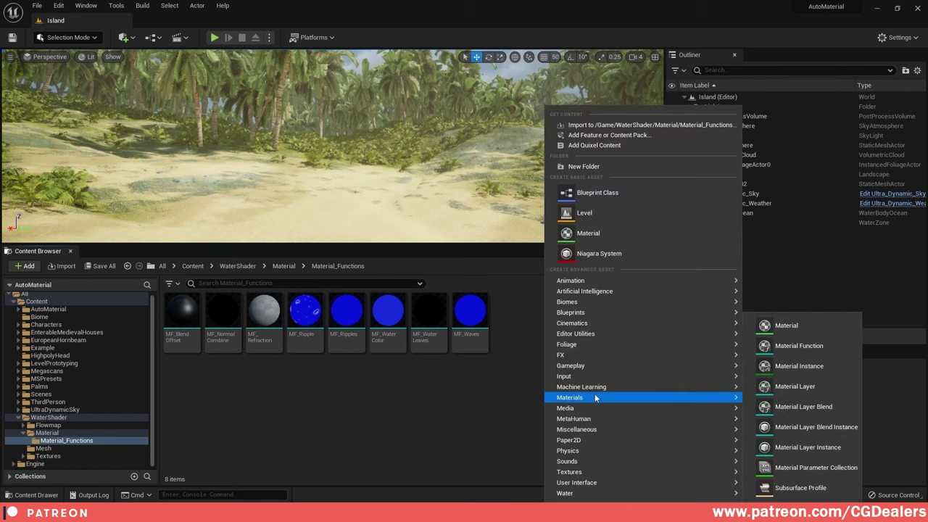
click(814, 346)
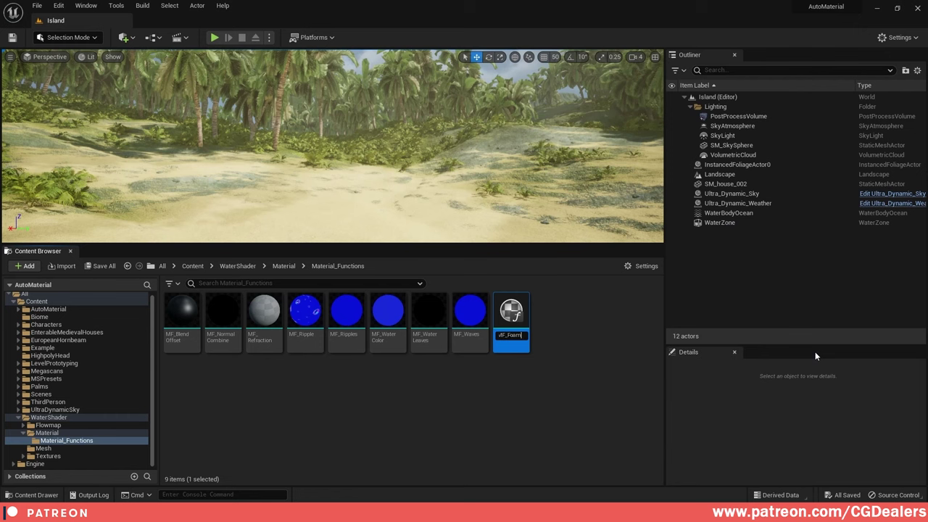
key(Return)
double_click(224, 318)
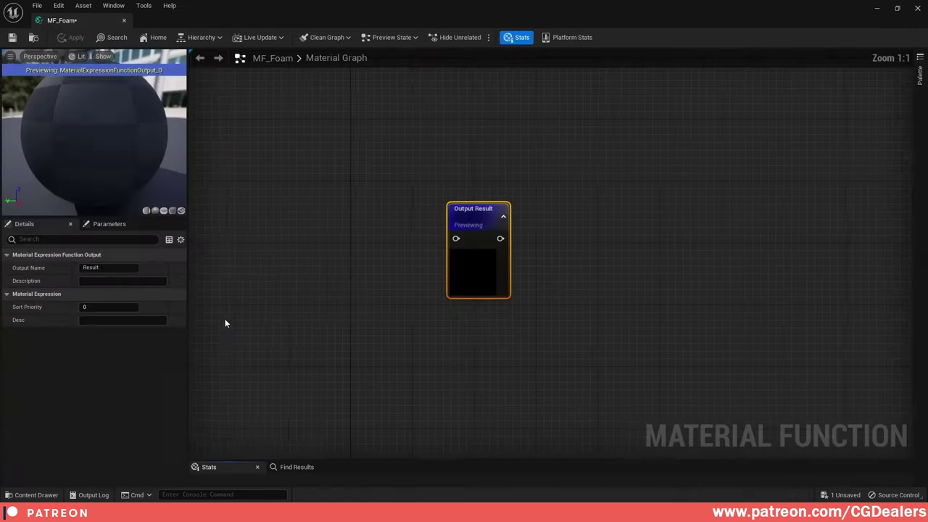
- Add a WorldPosition node with shader offsets set to Absolute World Position (Including Material Shader Offsets)
right_drag(302, 230, 508, 230)
scroll(508, 230, down, 1)
right_drag(363, 229, 431, 232)
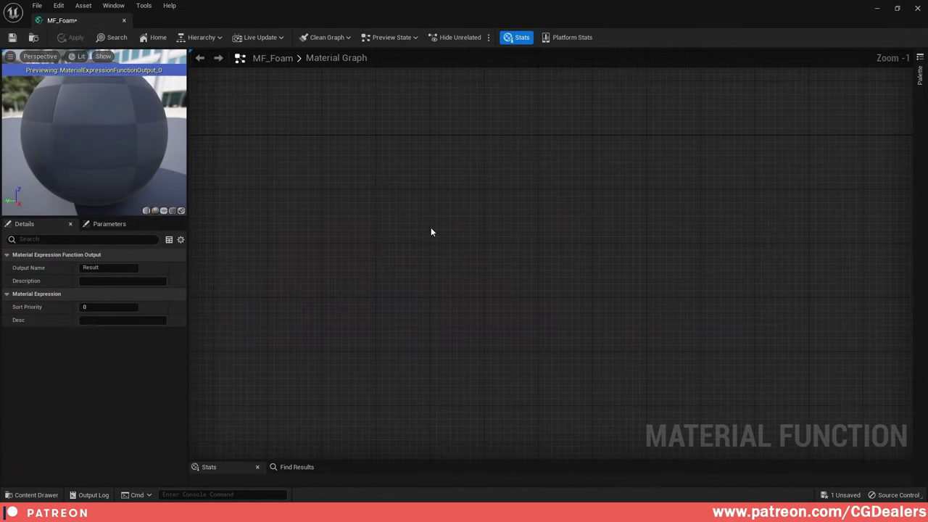
scroll(442, 234, down, 1)
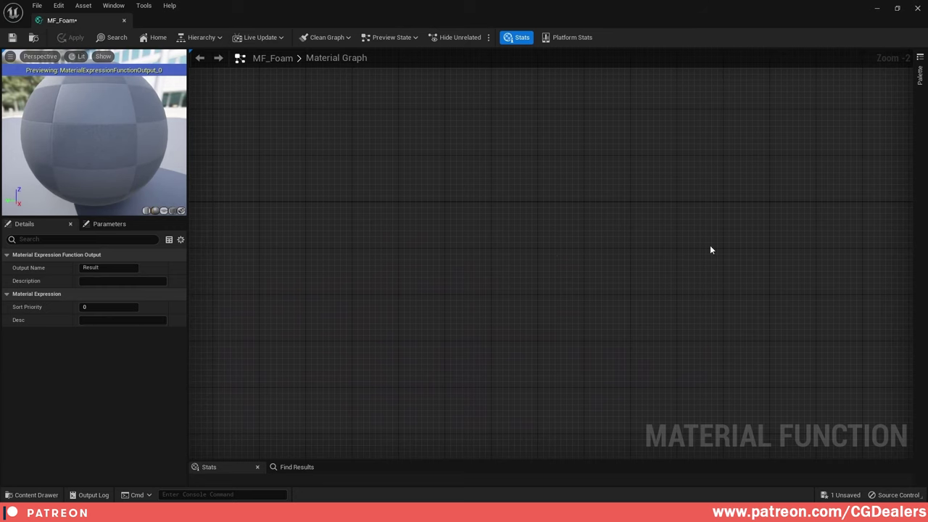
right_click(344, 211)
text(world)
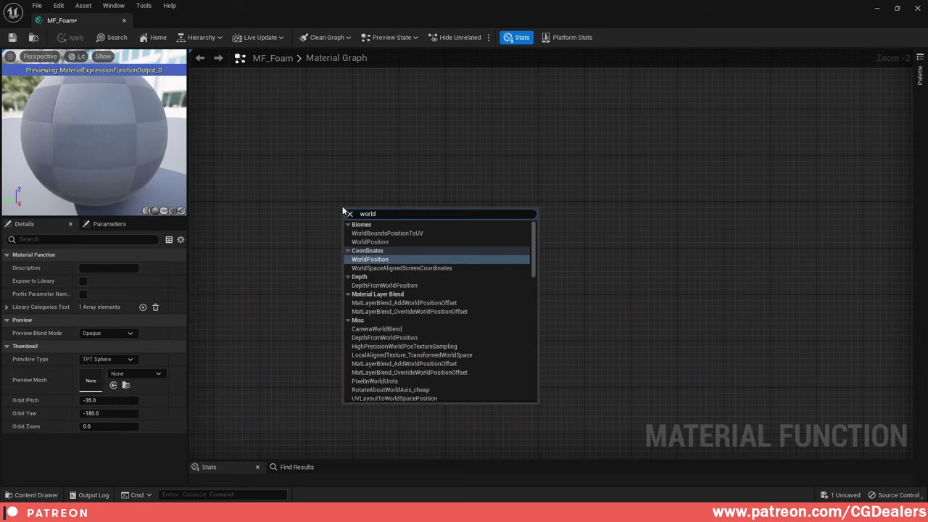
key(Return)
drag(344, 210, 314, 179)
click(150, 268)
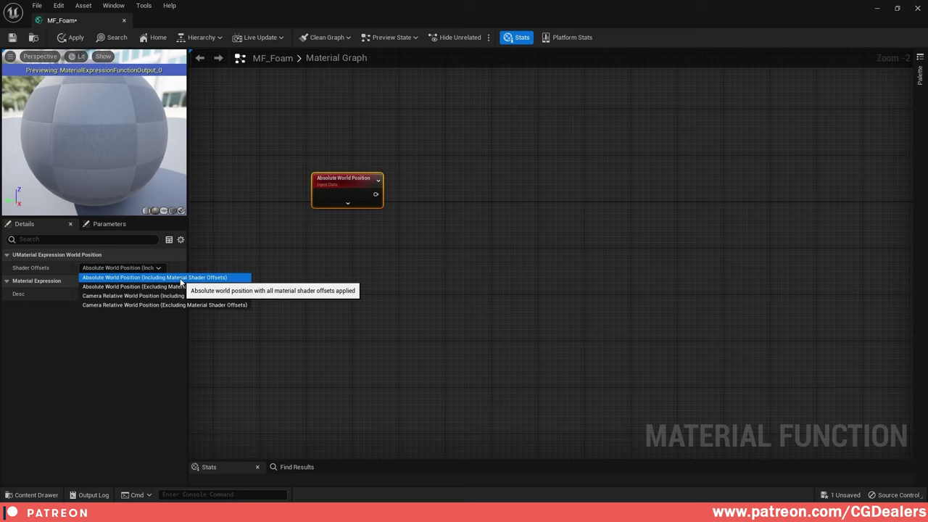
click(181, 281)
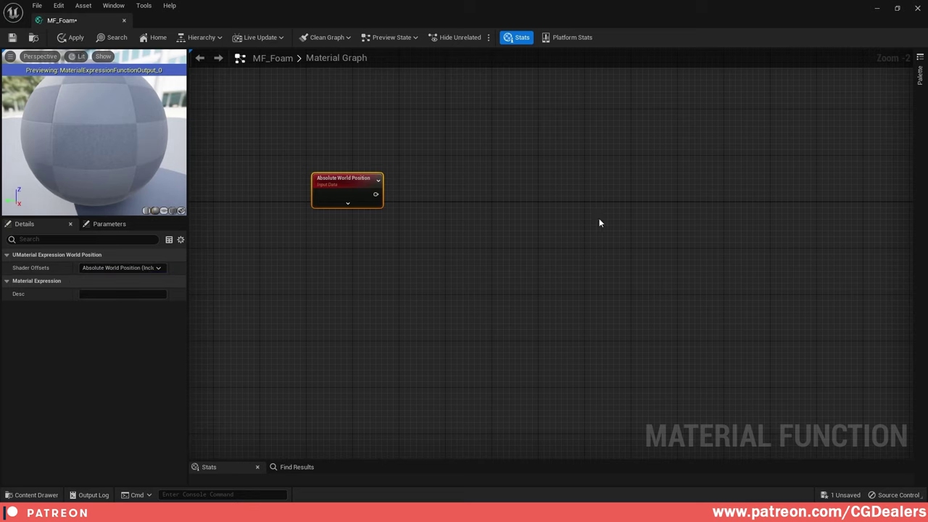
right_drag(599, 220, 547, 243)
key(m)
click(397, 216)
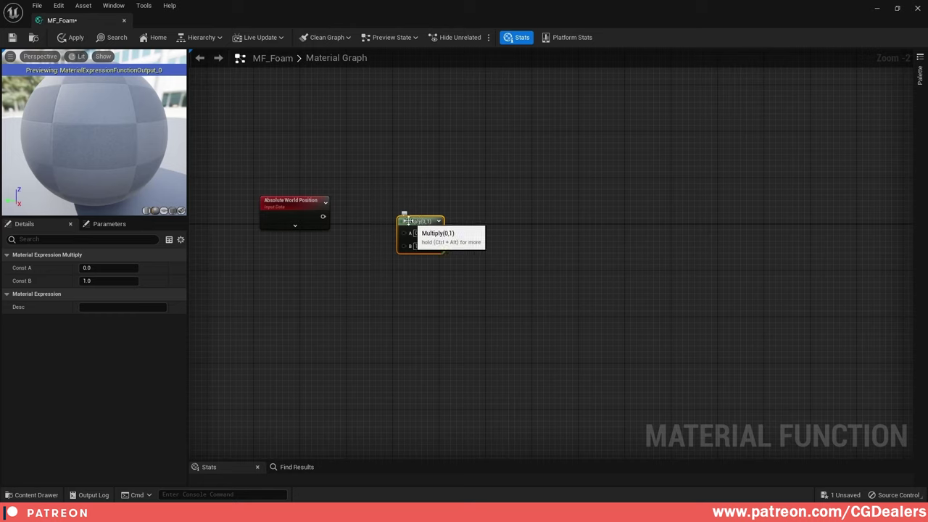
key(Delete)
- Add a component mask with R and G enabled, feed Absolute World Position into it, and align the two nodes
right_click(371, 223)
text(mask)
key(Return)
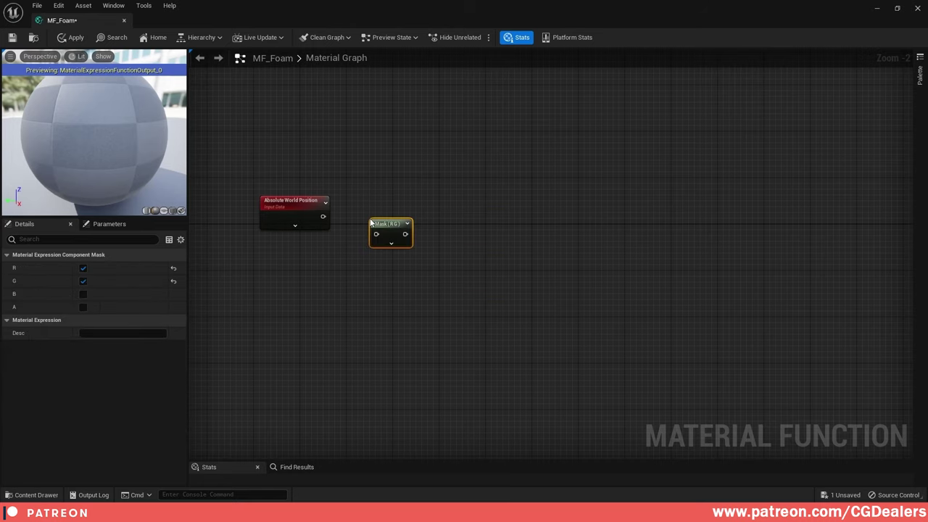
drag(324, 219, 376, 233)
drag(297, 202, 296, 220)
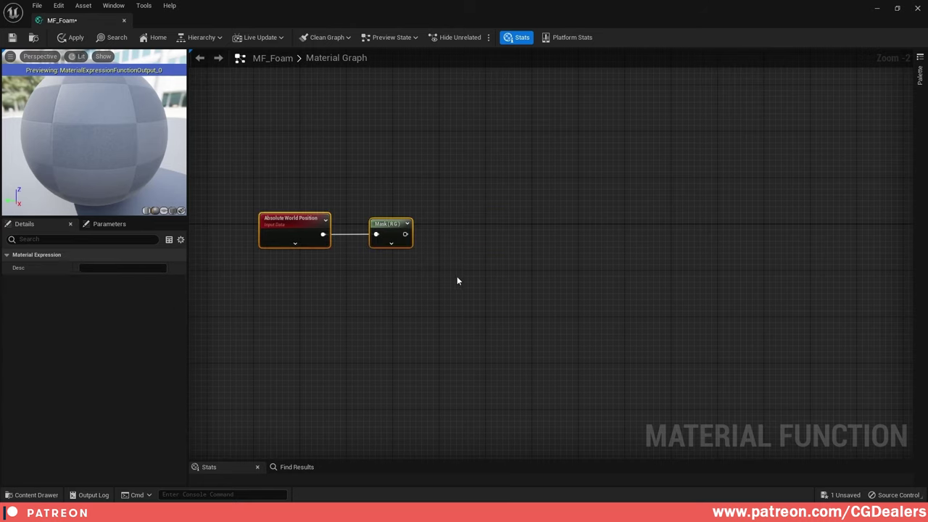
- Add a Divide node after the RG mask and connect the mask's output to its A input
right_drag(425, 267, 522, 249)
click(543, 228)
right_click(544, 226)
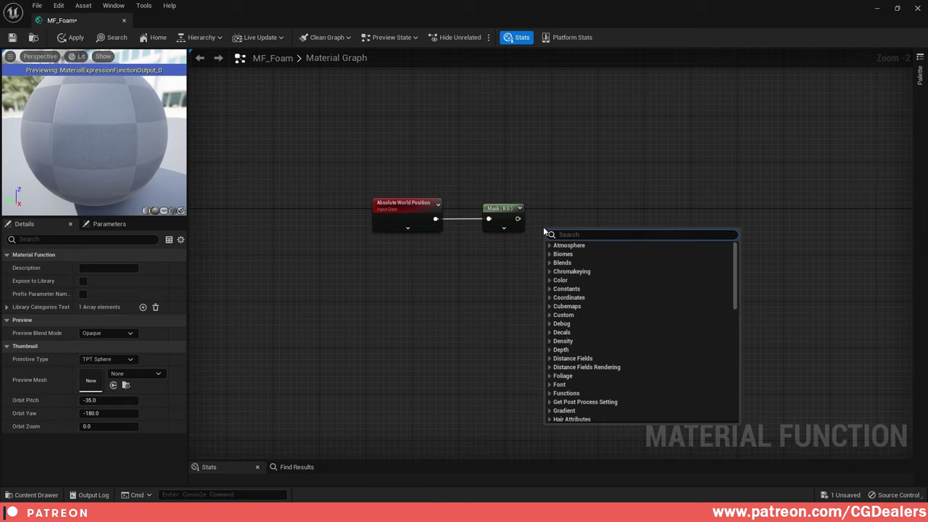
text(div)
key(Return)
drag(518, 219, 549, 243)
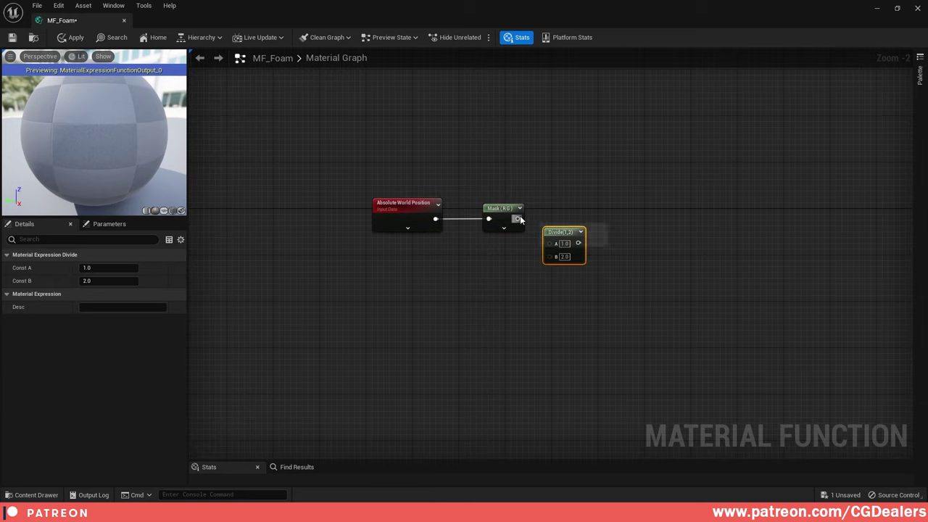
- Add a scalar parameter named FoamSize below Absolute World Position, with default value 900 and group Foam
right_drag(413, 274, 443, 264)
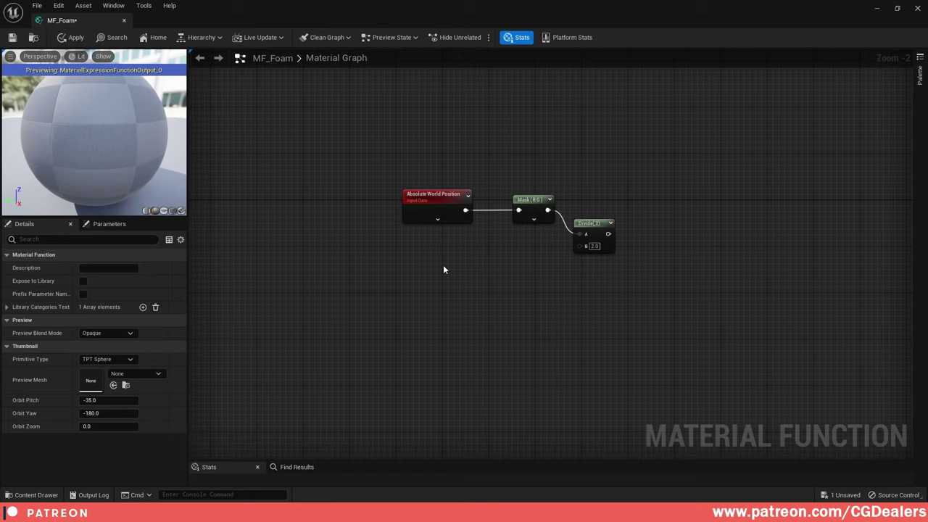
click(443, 266)
drag(446, 270, 417, 271)
right_click(415, 271)
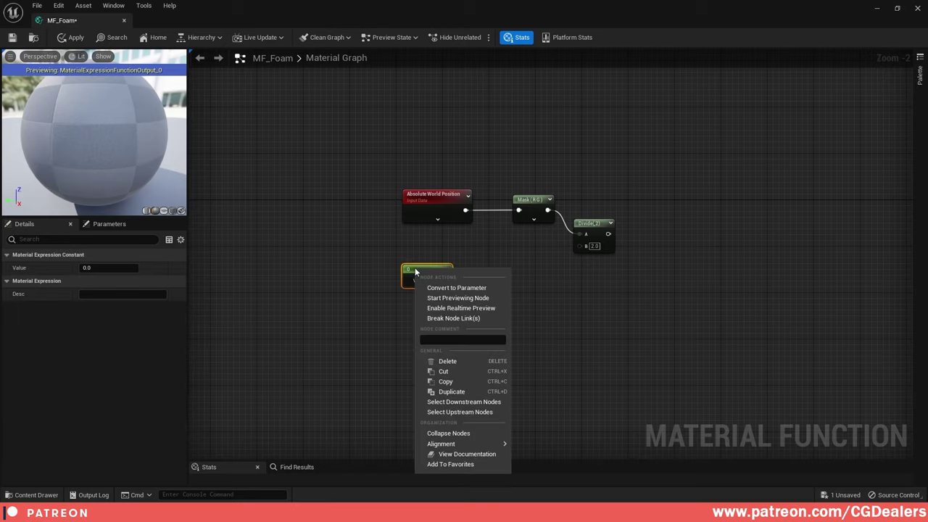
click(456, 288)
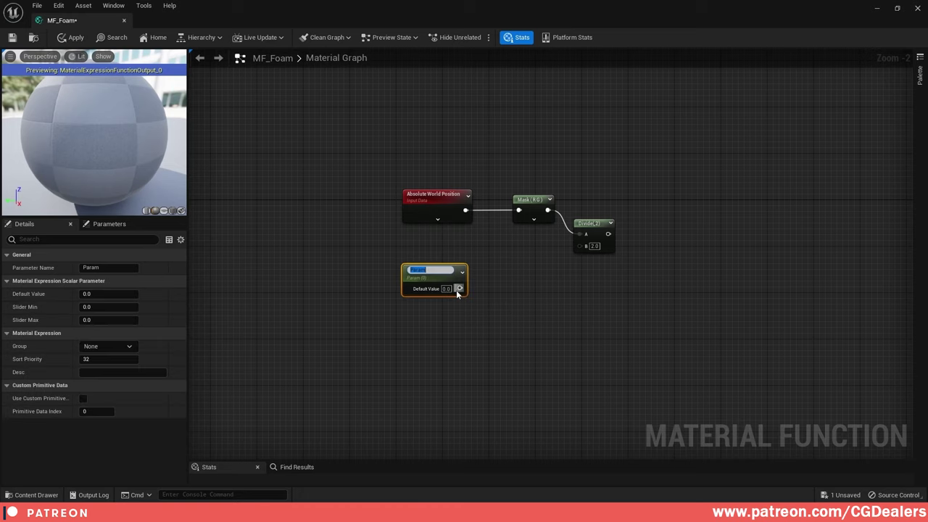
click(116, 268)
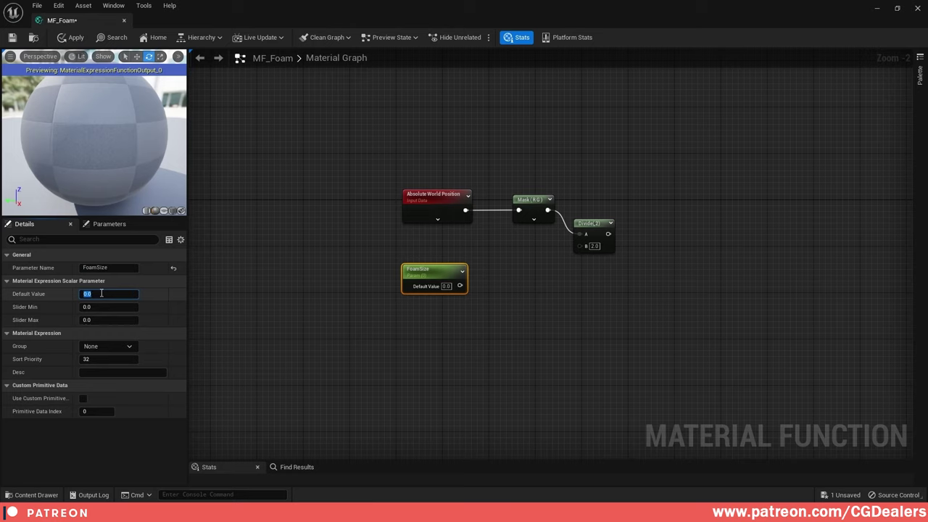
key(Return)
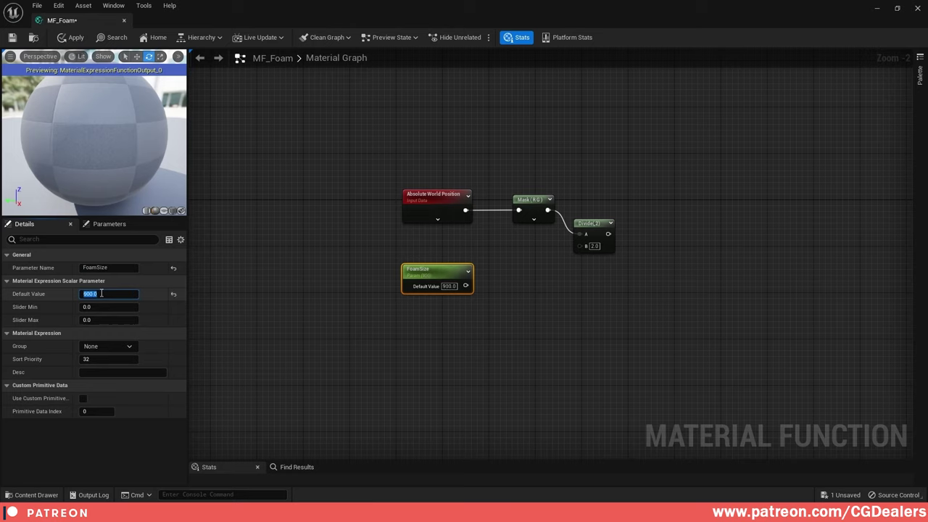
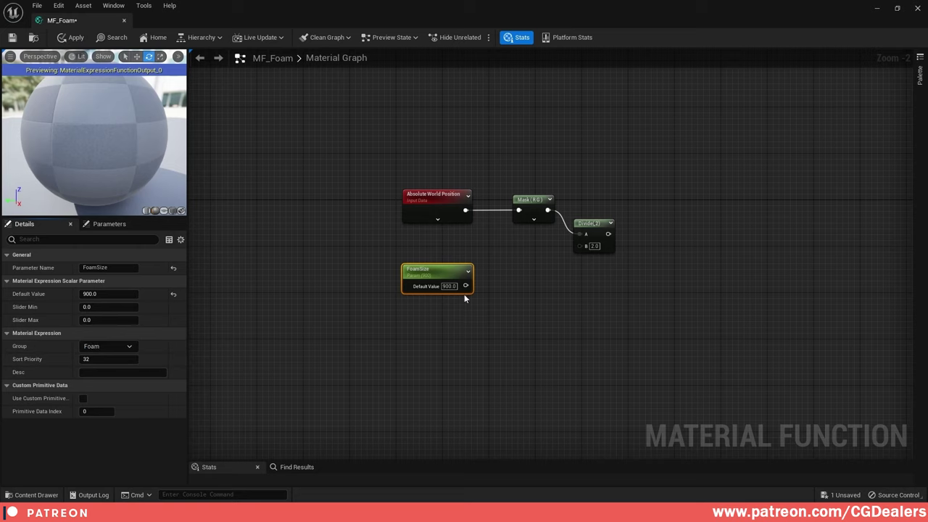
- Connect the FoamSize parameter to the B input of the Divide node
right_drag(526, 290, 457, 301)
drag(397, 295, 516, 260)
right_drag(654, 250, 583, 239)
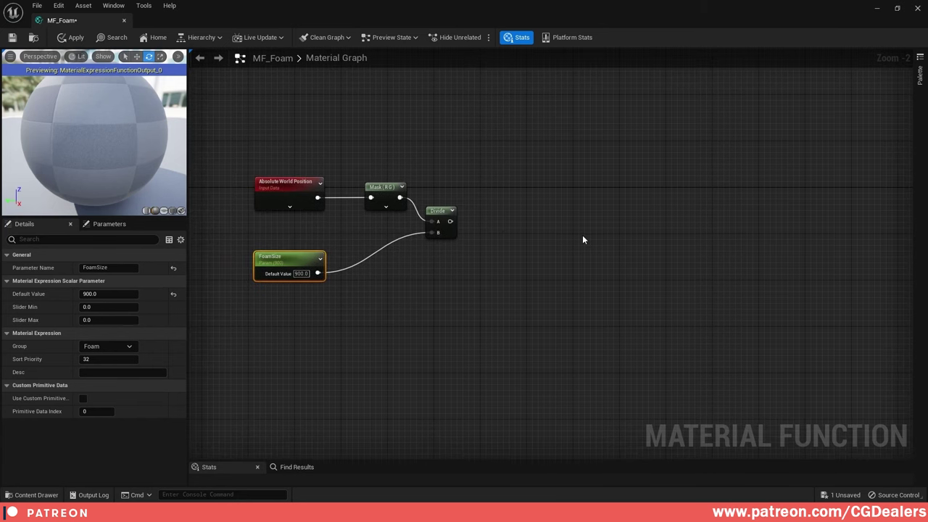
- Search the Engine content for motion_4 and add the Motion_4WayChaos material function to the MF_Foam graph
click(897, 8)
click(35, 464)
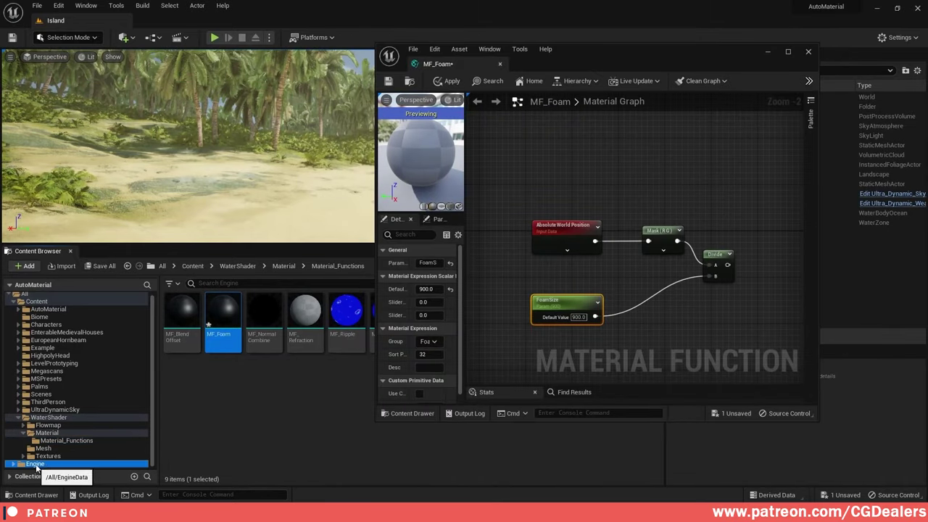
click(248, 284)
text(moti)
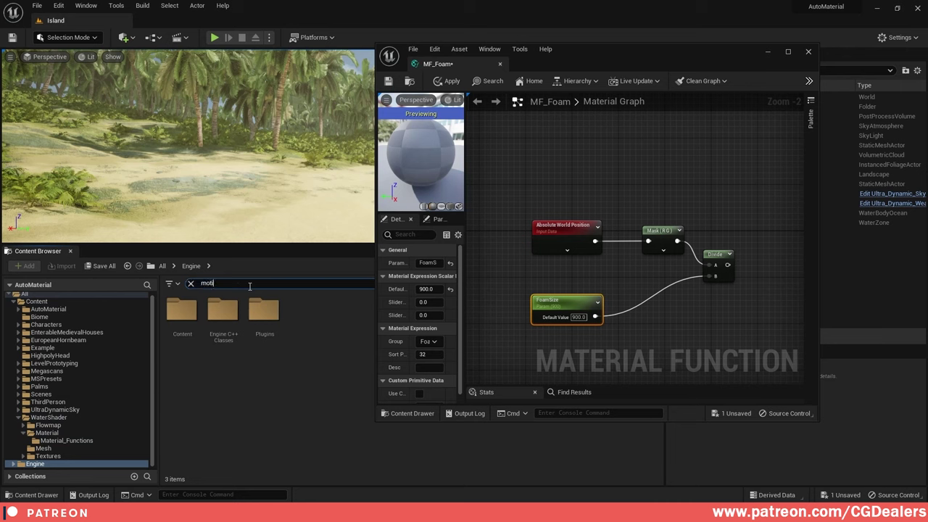
text(on)
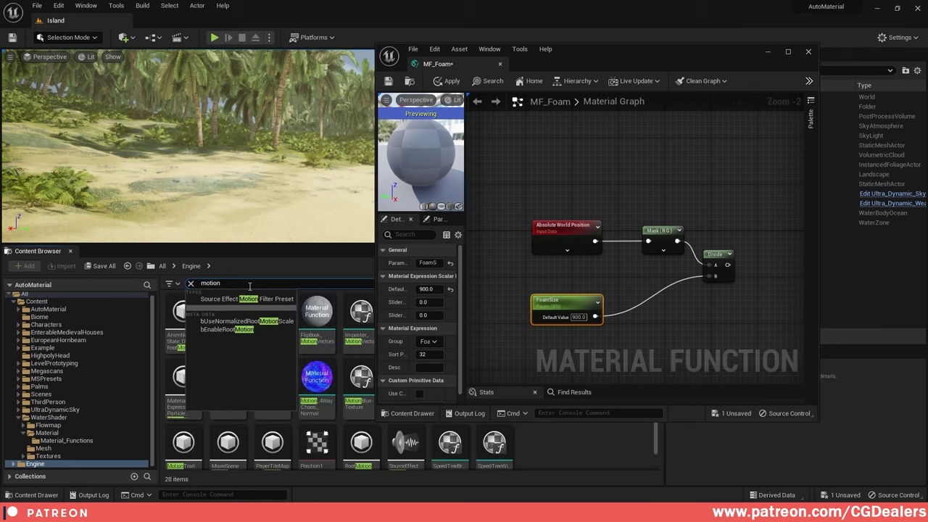
text(_4)
click(187, 313)
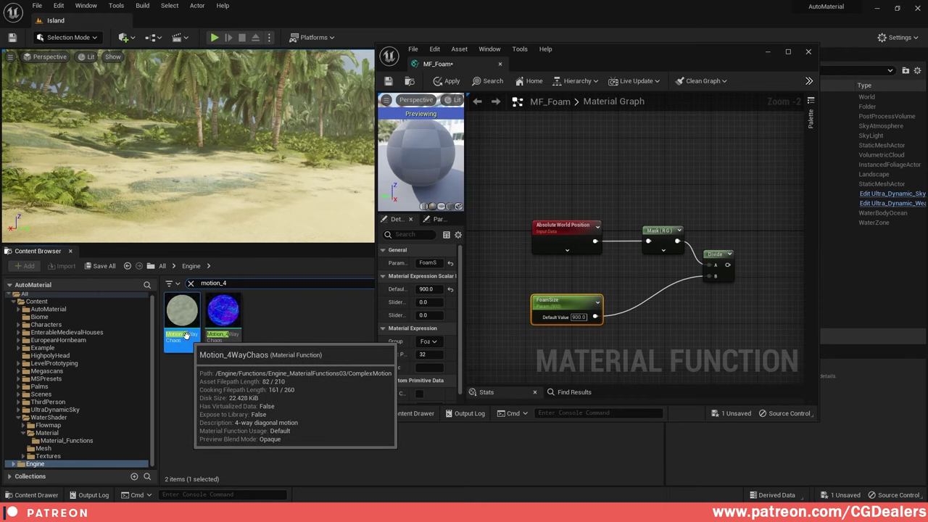
drag(185, 335, 728, 312)
click(788, 52)
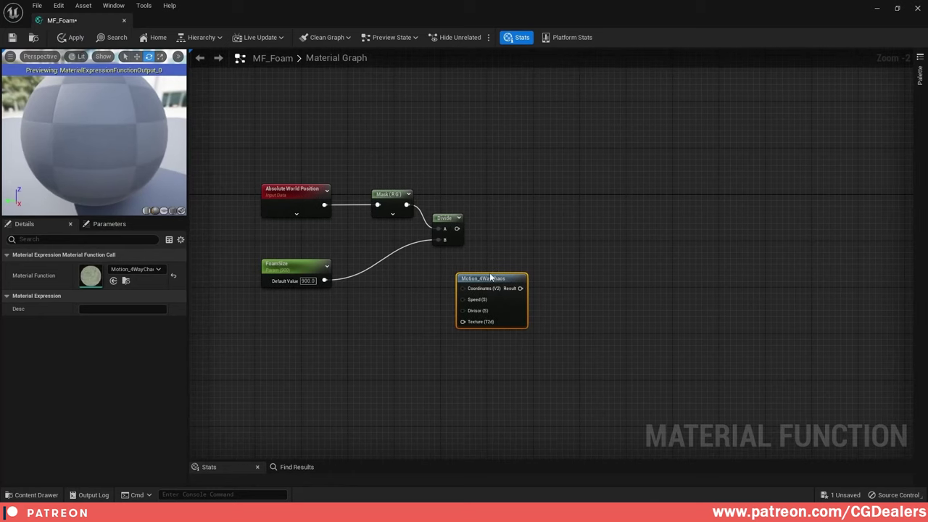
- Place Motion_4WayChaos beside the Divide node, feed the Divide result into its Coordinates input, and straighten the connection
drag(487, 278, 553, 219)
drag(457, 228, 529, 227)
drag(621, 201, 458, 289)
key(q)
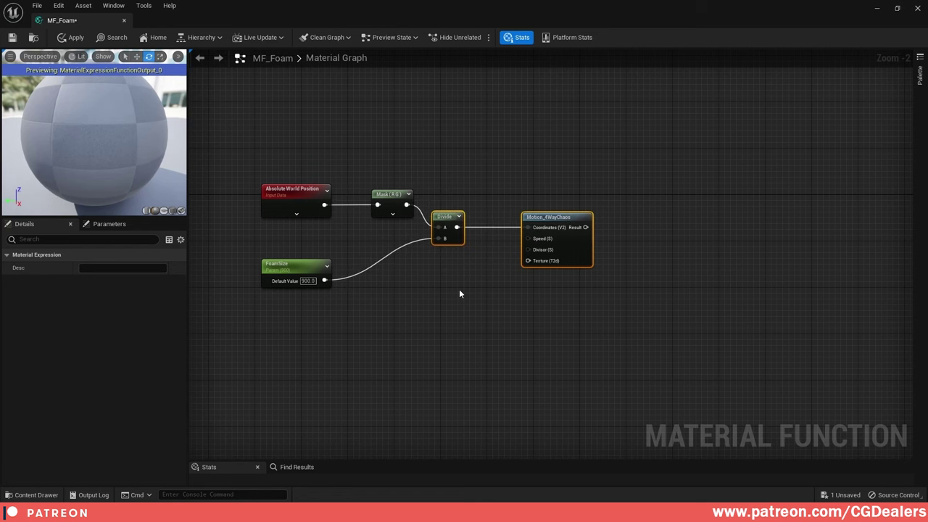
click(462, 291)
- Add a Texture Object node below the FoamSize and Divide nodes
right_drag(439, 289, 489, 252)
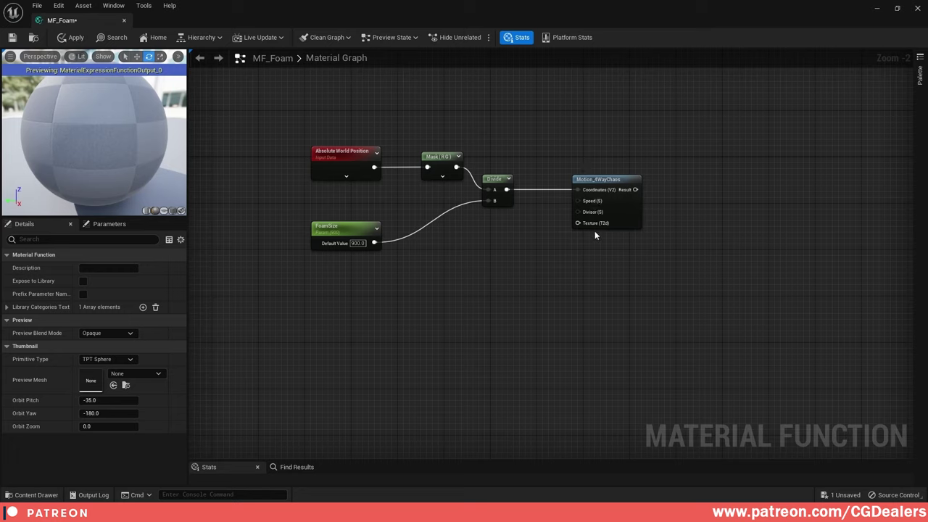
right_click(458, 304)
text(textureobj)
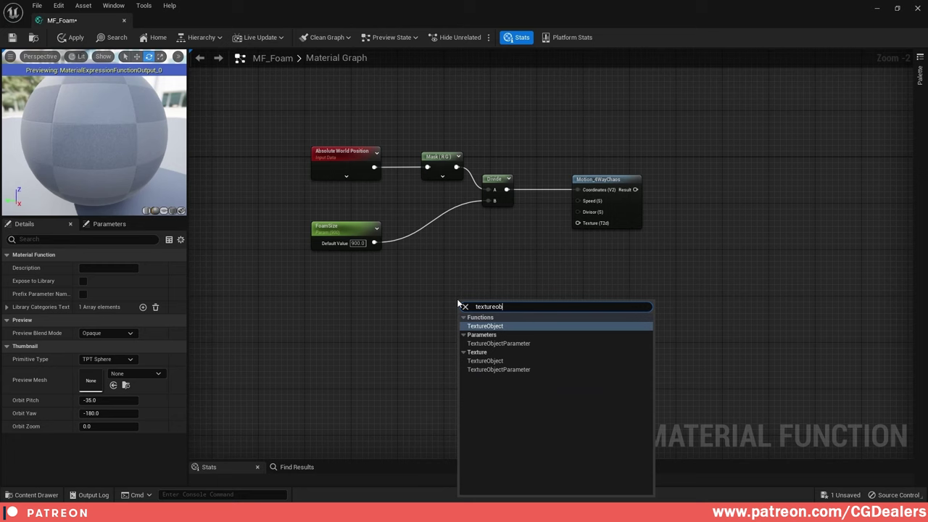
key(Return)
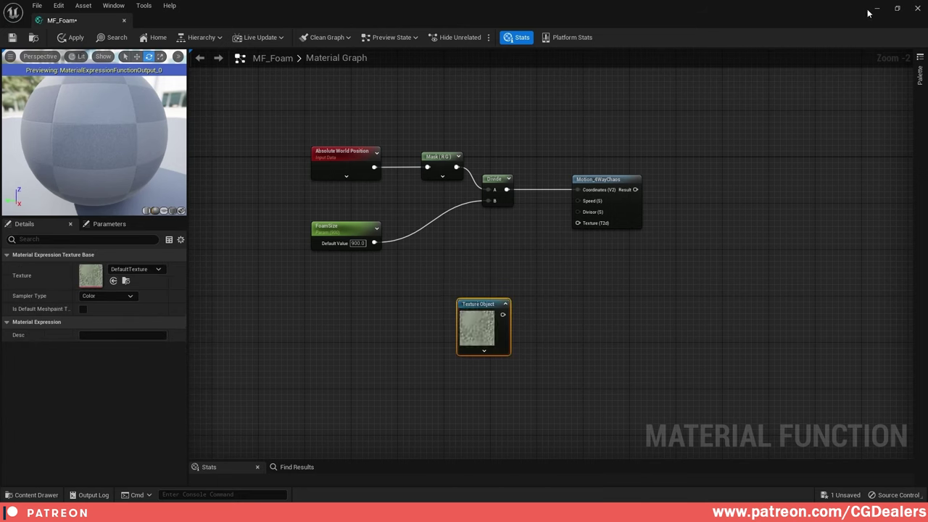
- Assign the Foam_1 texture from the WaterShader Textures folder to the Texture Object node
click(900, 8)
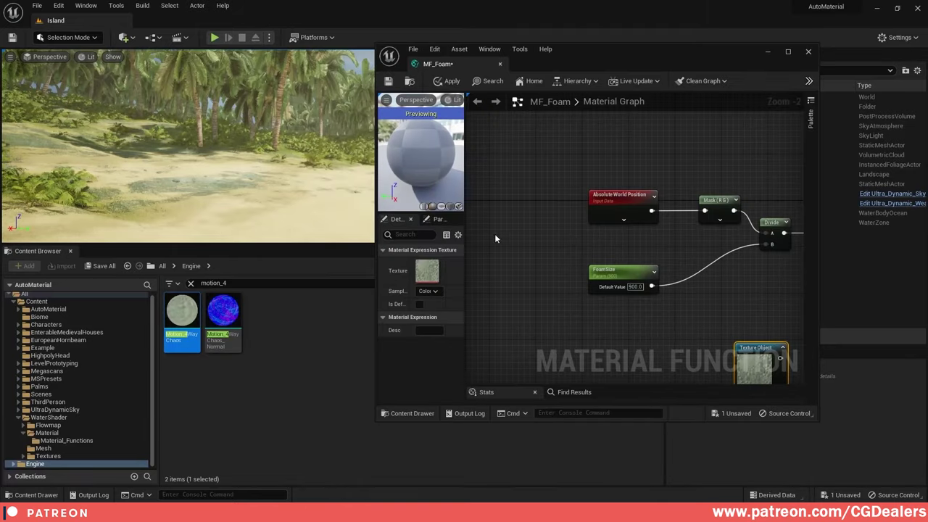
click(47, 456)
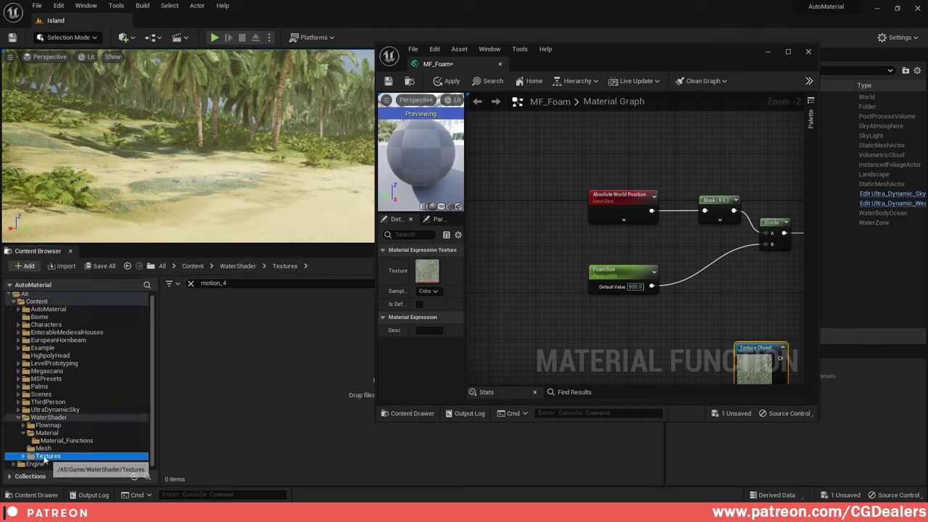
click(191, 284)
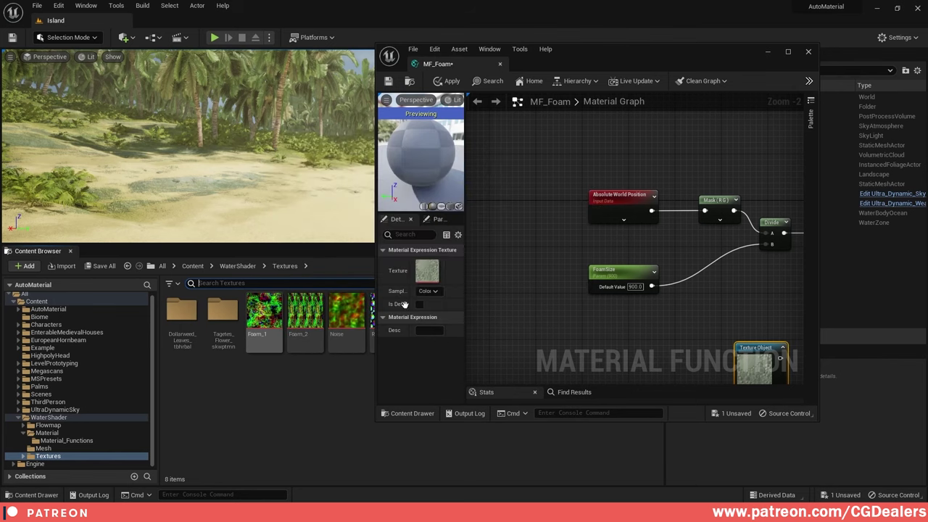
right_drag(705, 285, 575, 194)
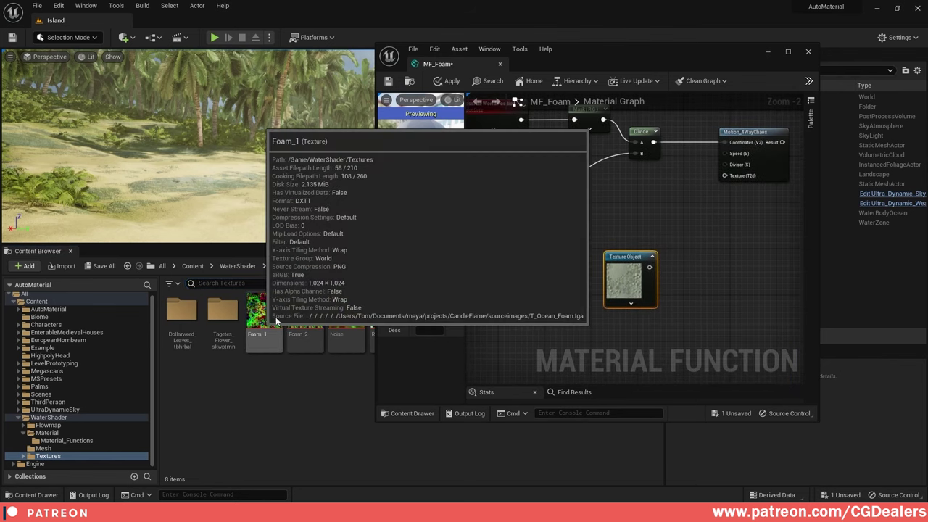
drag(264, 312, 427, 270)
click(789, 53)
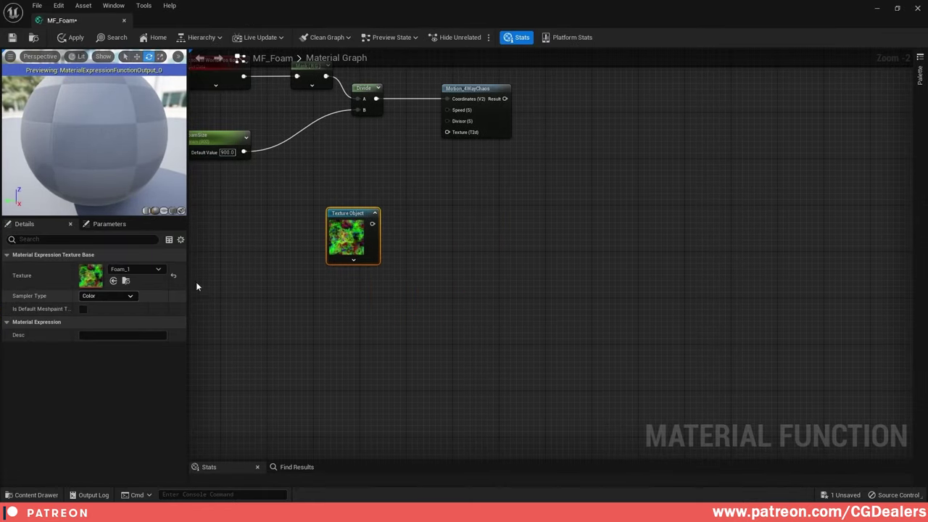
- Connect the Foam_1 Texture Object to the Texture input of Motion_4WayChaos
drag(332, 261, 412, 173)
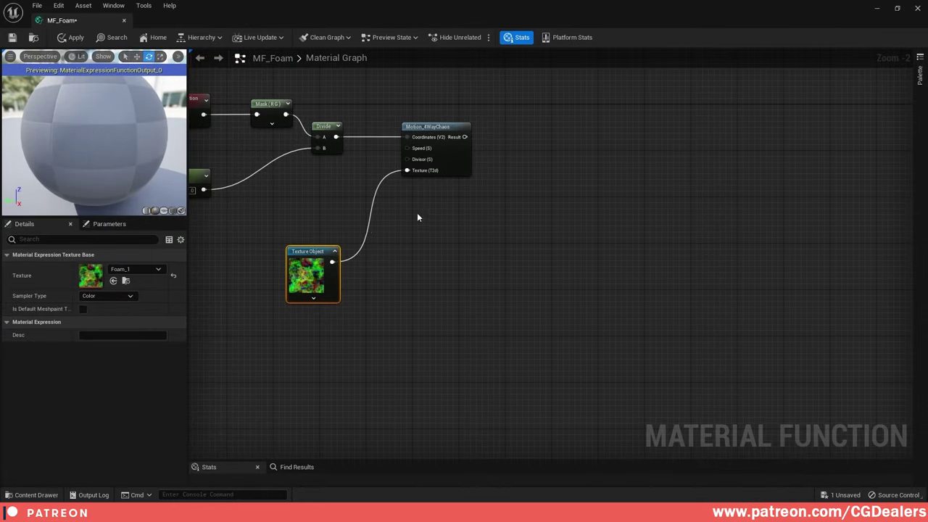
right_drag(419, 219, 466, 228)
drag(354, 258, 357, 267)
click(498, 309)
- Add a Time node in the empty area of the graph below the Foam_1 texture network
right_drag(476, 344, 623, 69)
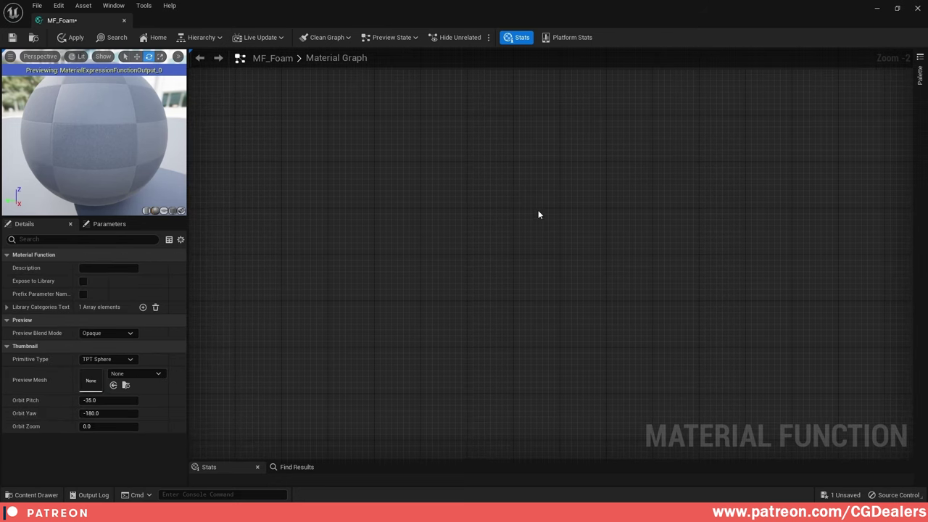
right_drag(329, 255, 389, 312)
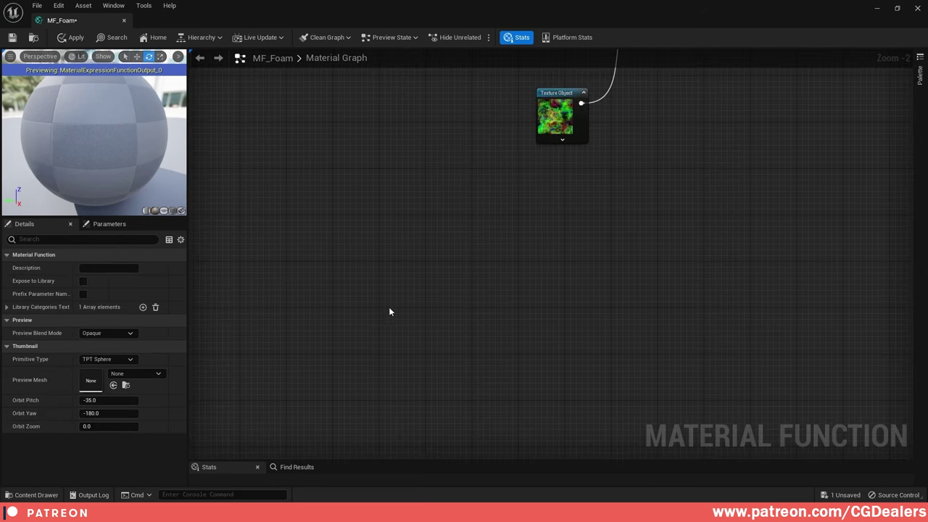
right_drag(387, 402, 360, 303)
right_click(378, 307)
text(time)
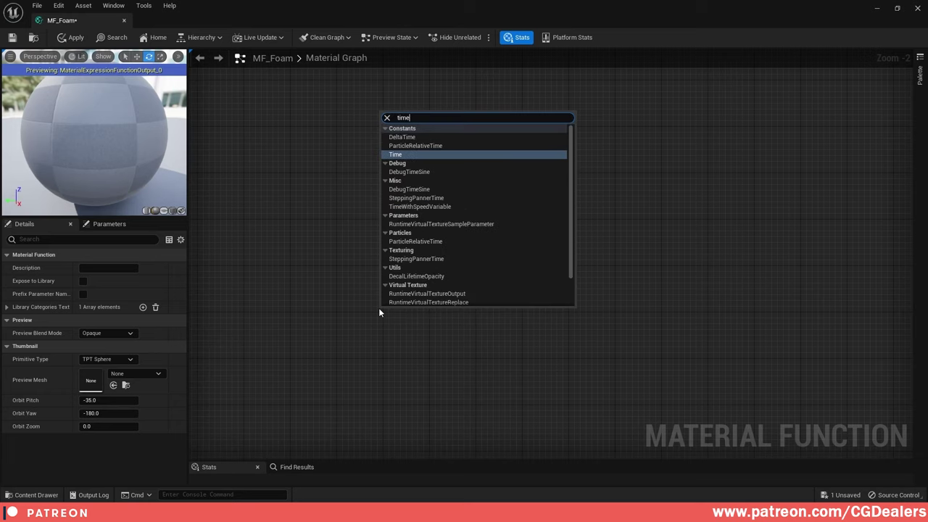
key(Return)
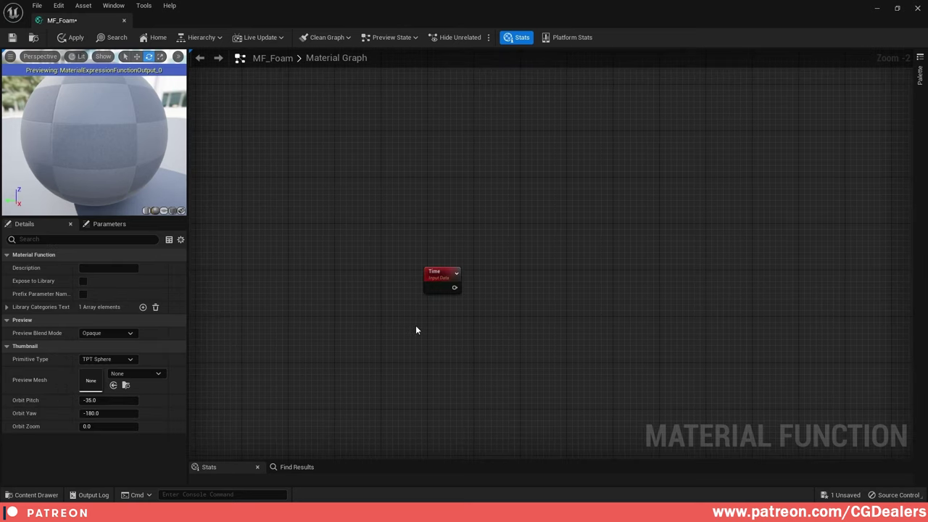
- Add a Function Input node below the Time node, name it Foam_Speed, and set its input type to Scalar
right_click(415, 326)
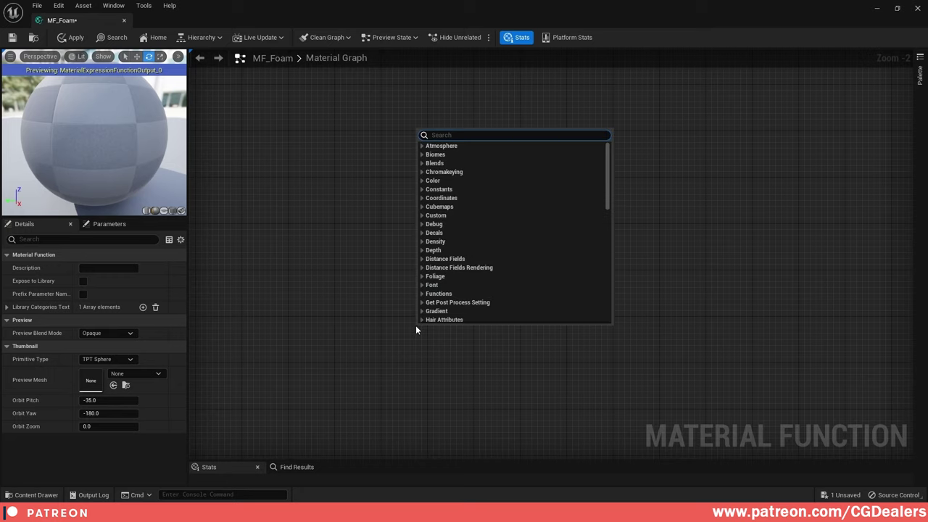
text(func)
key(Return)
click(120, 267)
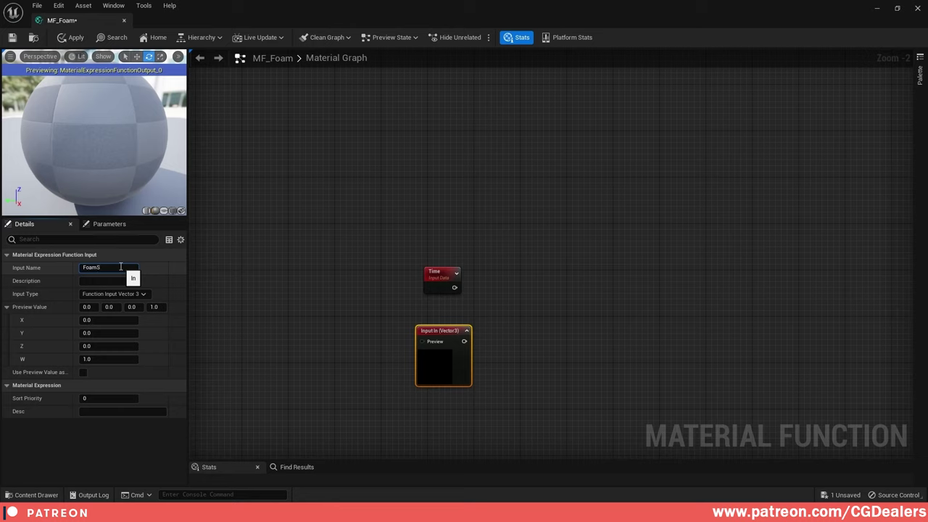
text(FoamSpeed)
key(Return)
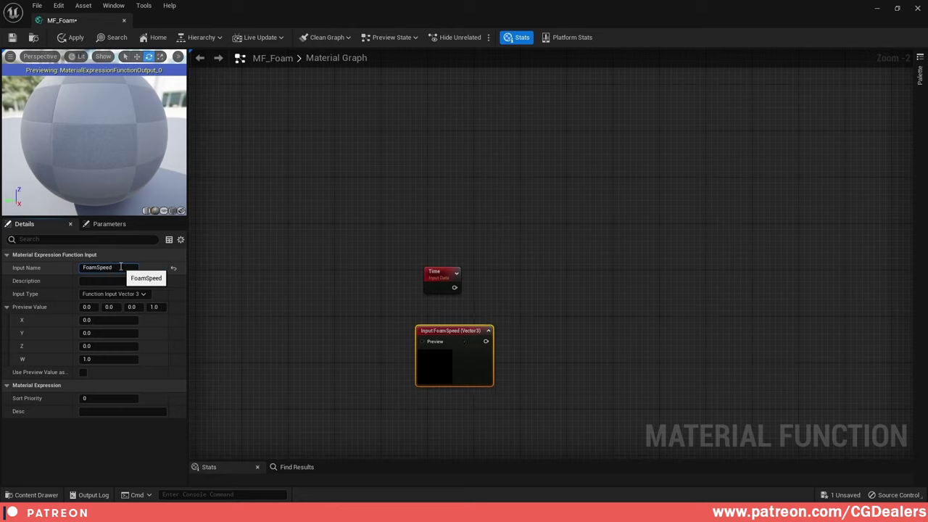
text(_)
key(Return)
click(109, 293)
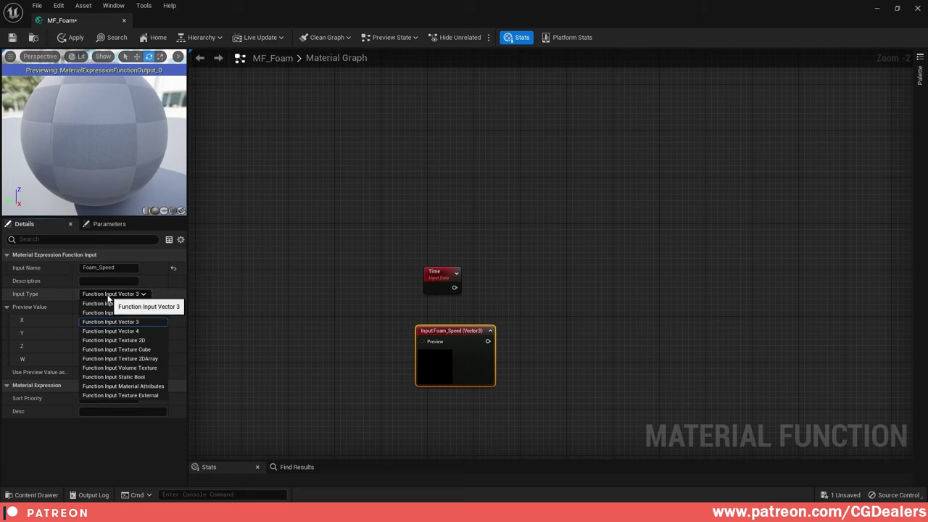
click(114, 304)
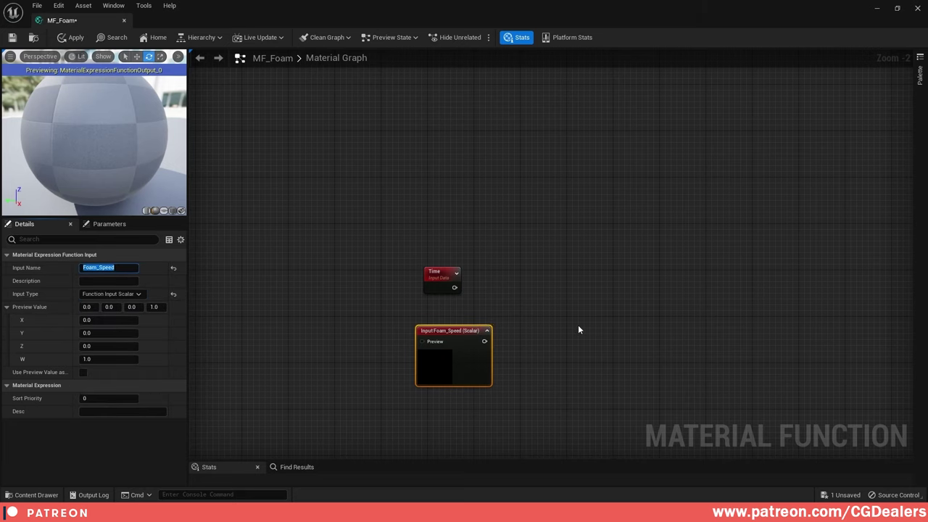
- Add a Multiply node and connect Time to its A input and Foam_Speed to its B input
right_drag(578, 330, 525, 317)
click(503, 299)
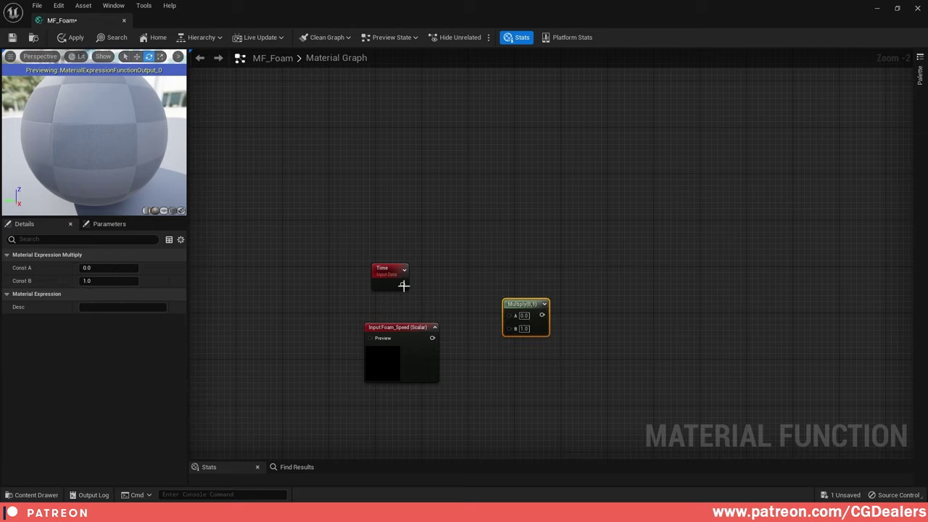
drag(404, 285, 512, 314)
drag(432, 338, 509, 327)
drag(371, 249, 514, 315)
key(q)
- Align the Foam_Speed input beneath the Time node and collapse its preview
drag(409, 332, 411, 367)
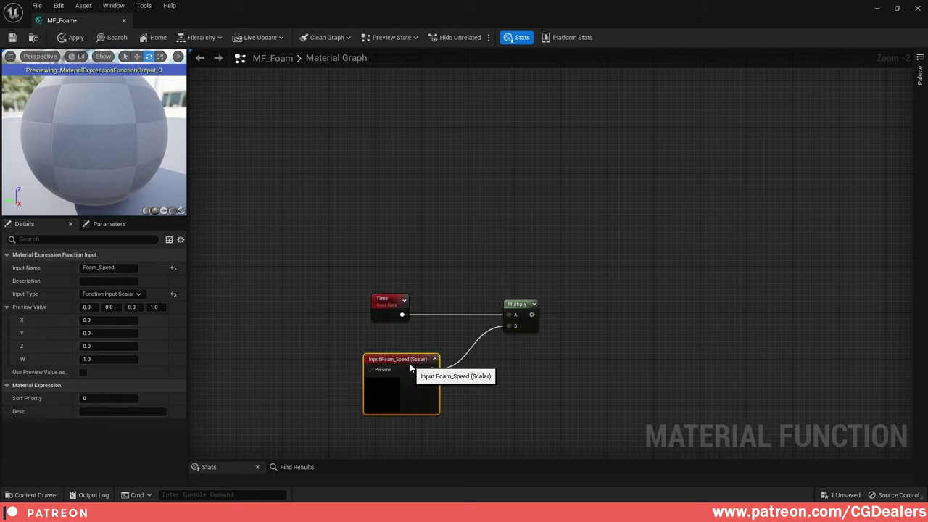
ctrl+click(385, 301)
right_drag(570, 371, 508, 351)
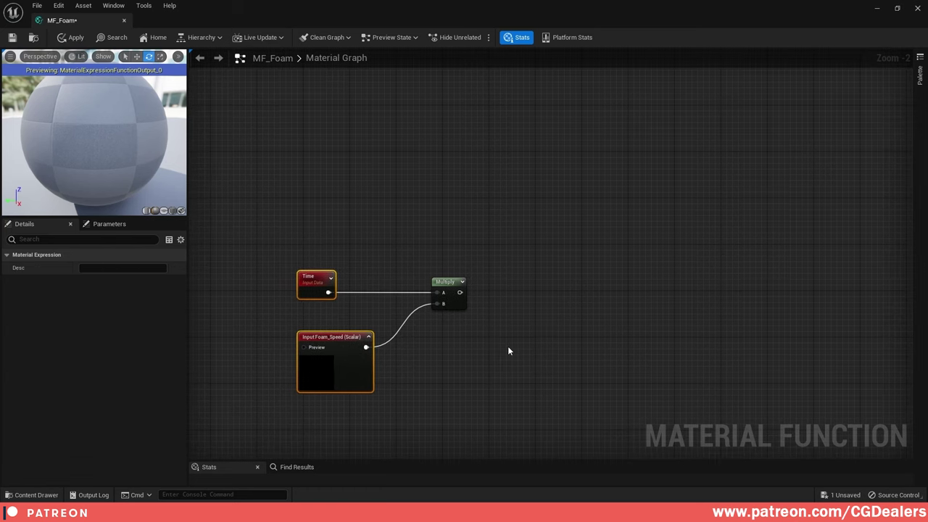
click(378, 339)
click(368, 338)
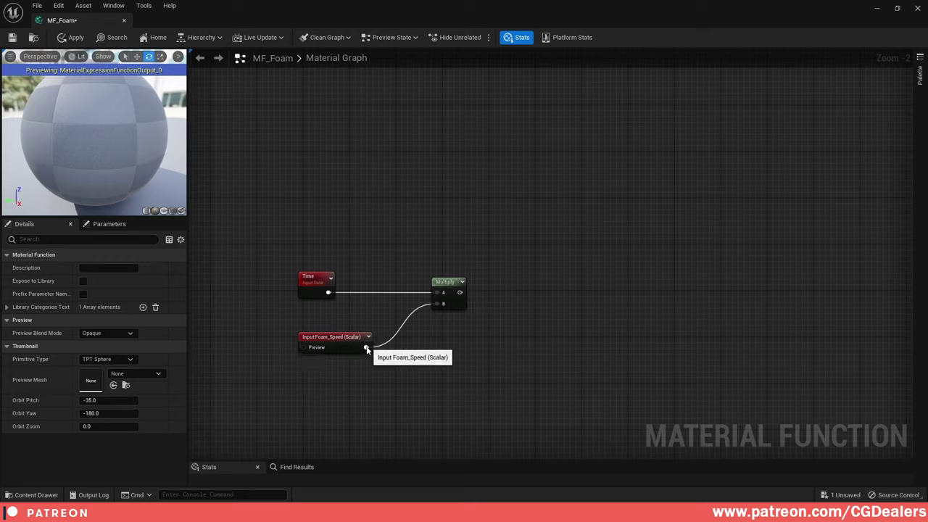
- Create a named reroute declaration called Foam_Speed from the Foam_Speed input's output and line it up beside that input
drag(365, 347, 434, 353)
text(rer)
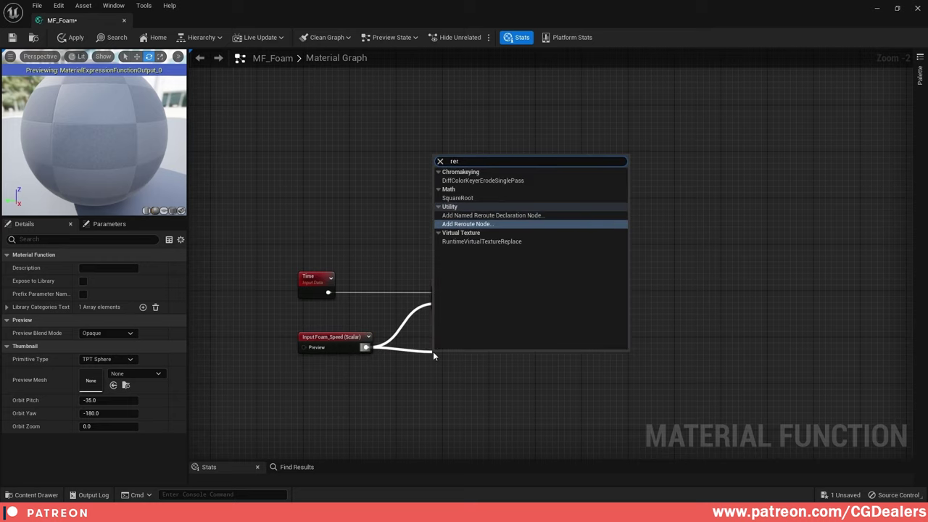
key(Up)
key(Up)
key(Up)
key(Down)
key(Down)
key(Down)
key(Up)
key(Return)
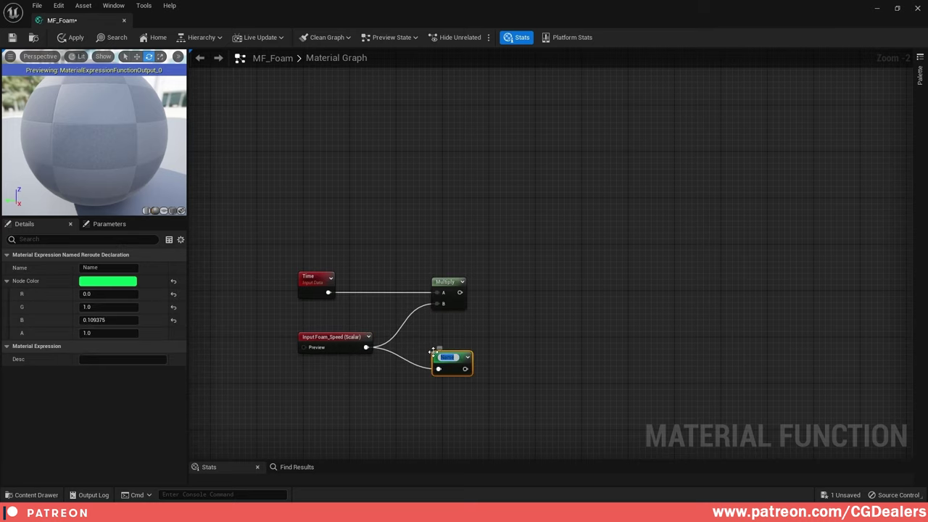
text(Foam_Speed)
key(Return)
drag(434, 361, 435, 341)
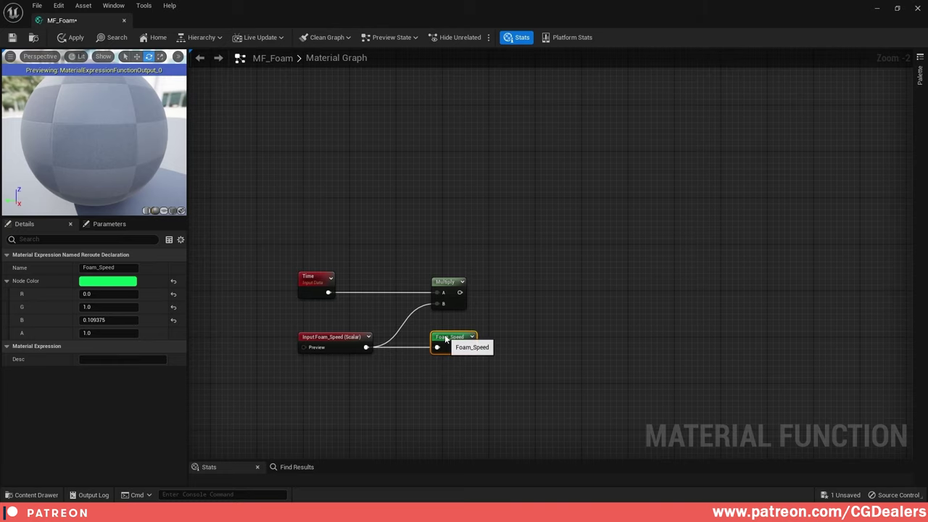
- Place a Foam_Speed named reroute between Divide and the Texture Object, and connect it to the Speed input of Motion_4WayChaos
click(548, 264)
scroll(547, 127, down, 2)
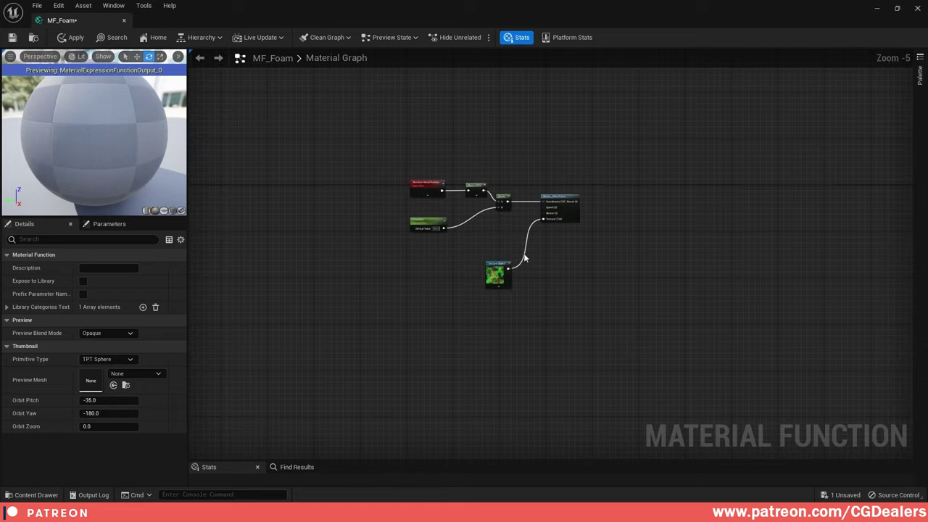
scroll(488, 203, up, 2)
right_click(498, 212)
click(495, 223)
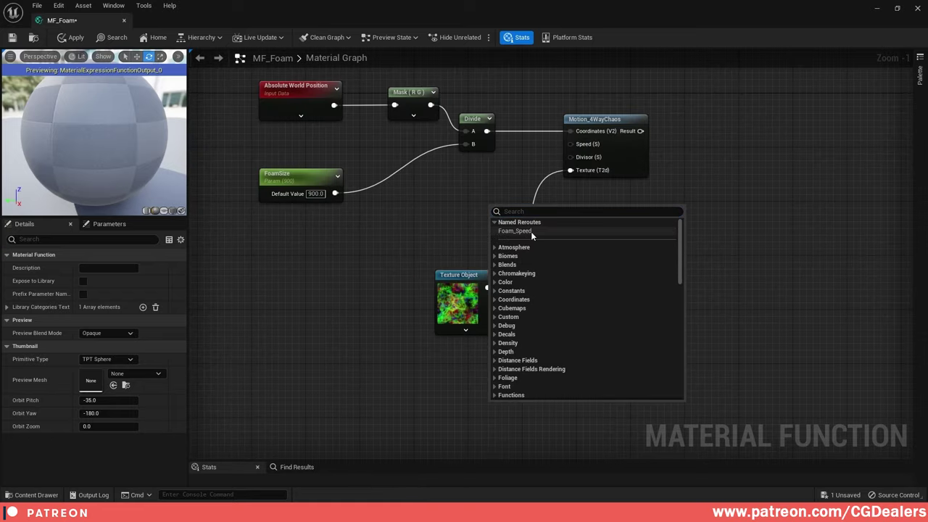
click(533, 233)
drag(534, 222, 570, 144)
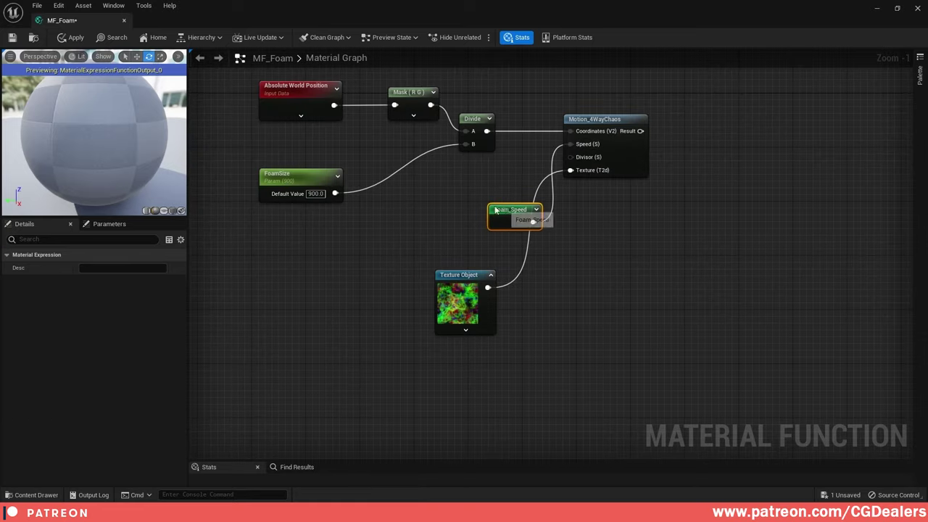
drag(507, 210, 459, 182)
drag(466, 275, 462, 226)
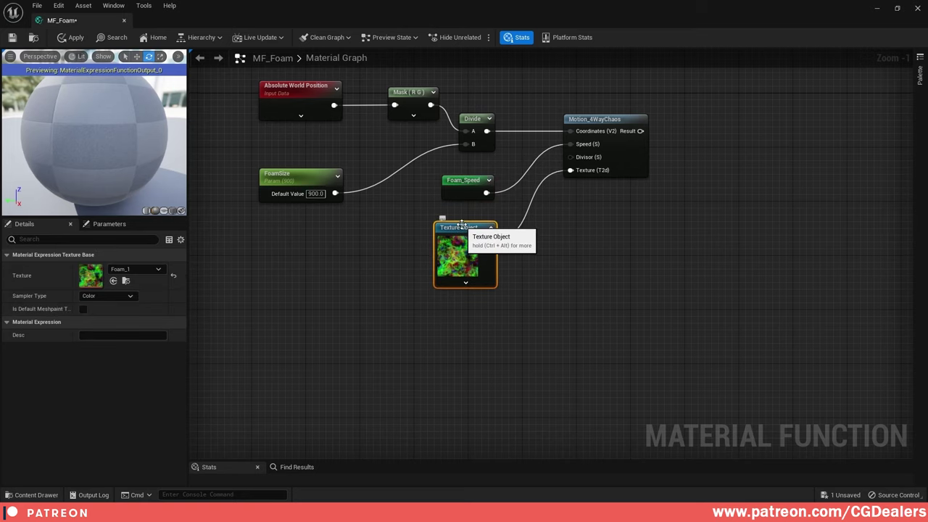
- Add a Component Mask limited to the R channel and feed it the Motion_4WayChaos result
scroll(724, 237, down, 1)
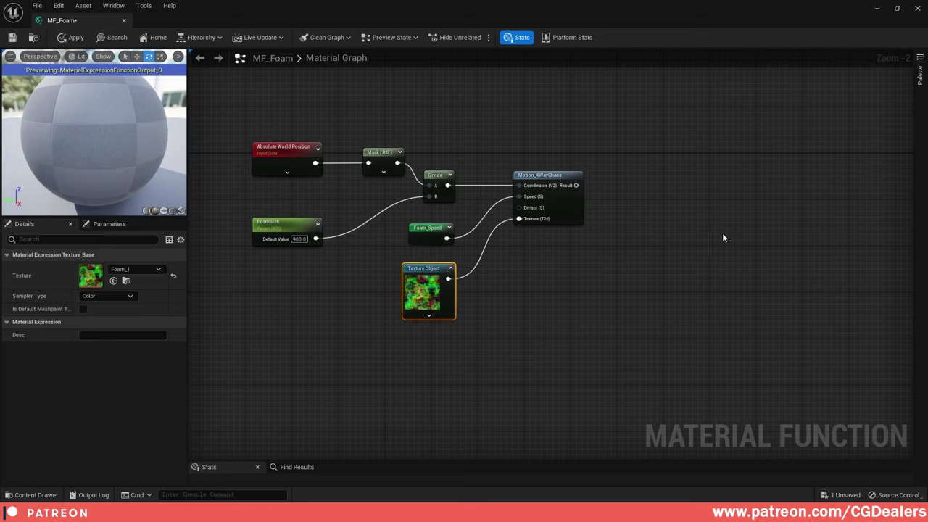
right_click(658, 208)
text(ma)
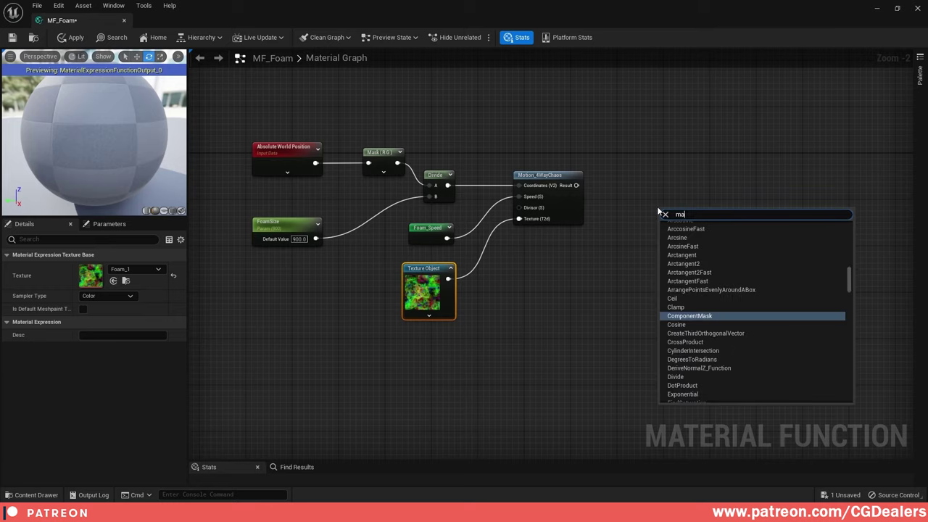
text(sk)
key(Return)
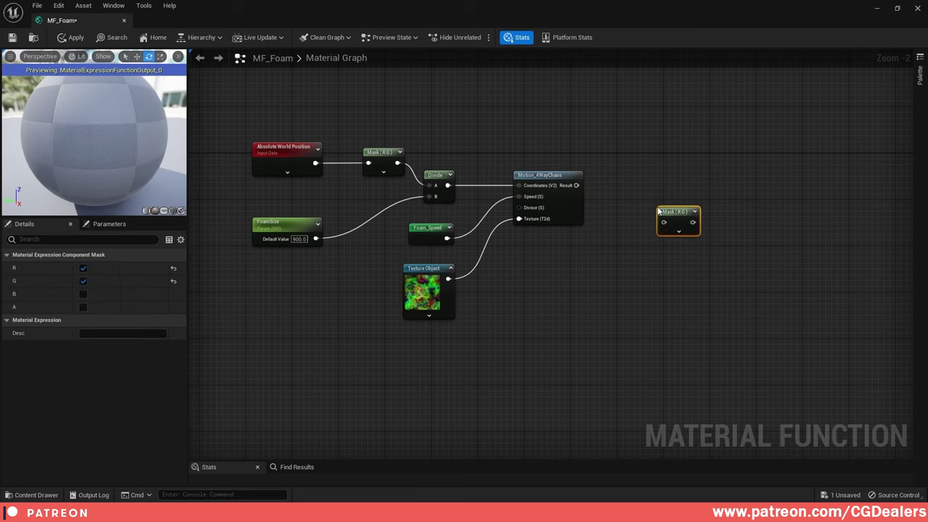
click(83, 282)
drag(680, 217, 648, 181)
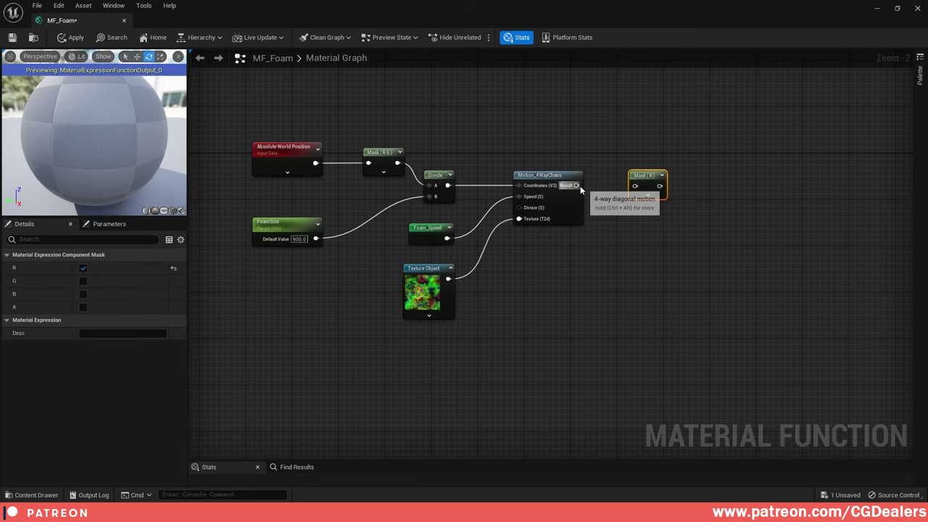
drag(580, 186, 633, 152)
- Add a Multiply node after the R mask and connect the mask's output to its A input
click(651, 192)
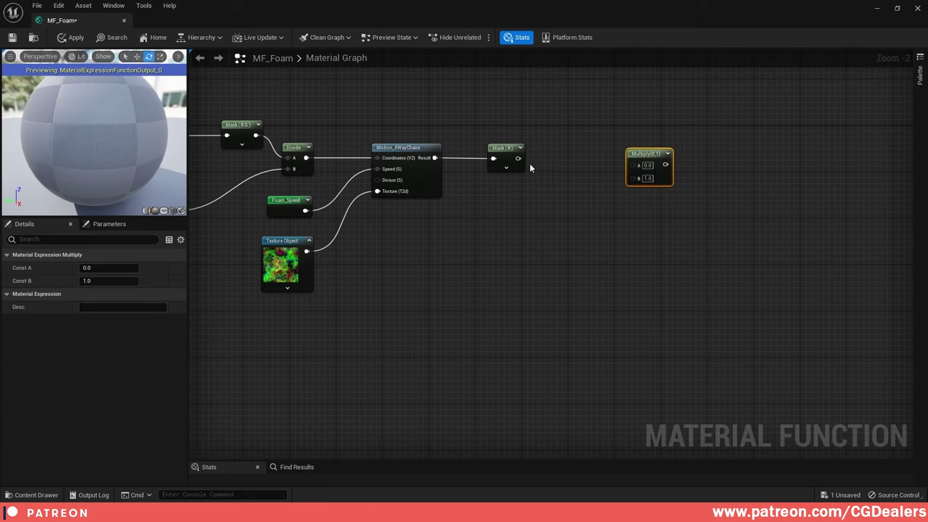
drag(518, 158, 628, 148)
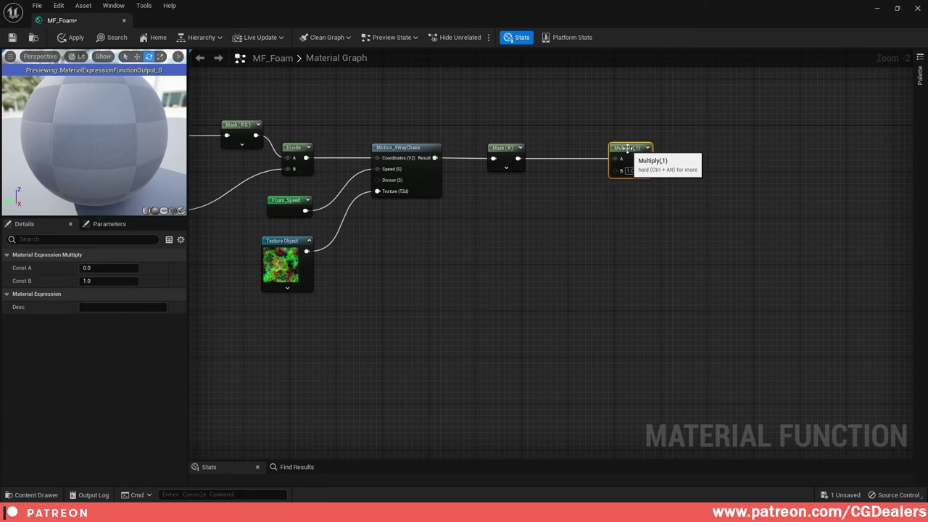
click(637, 261)
- Add a Texture Sample node below the R mask and assign it the Foam_2 texture from the WaterShader Textures folder
right_drag(638, 261, 639, 221)
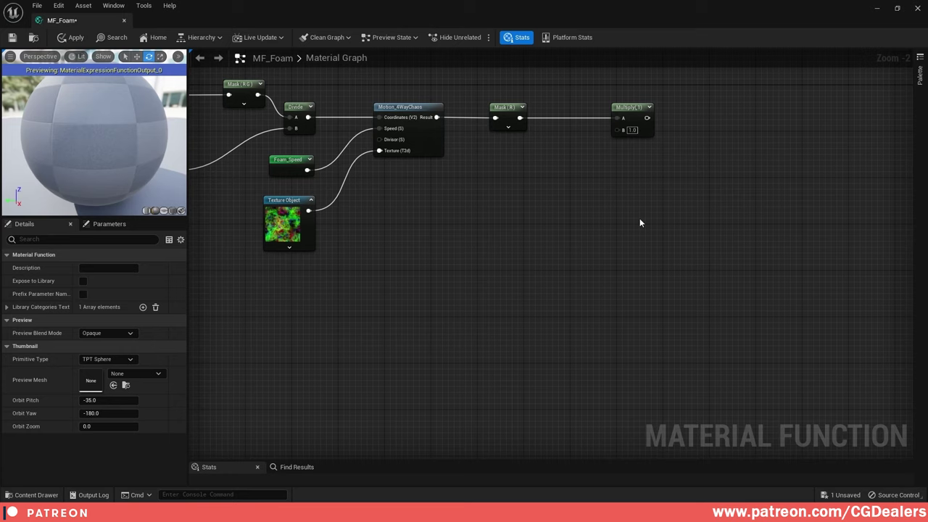
right_click(511, 210)
text(texture sam)
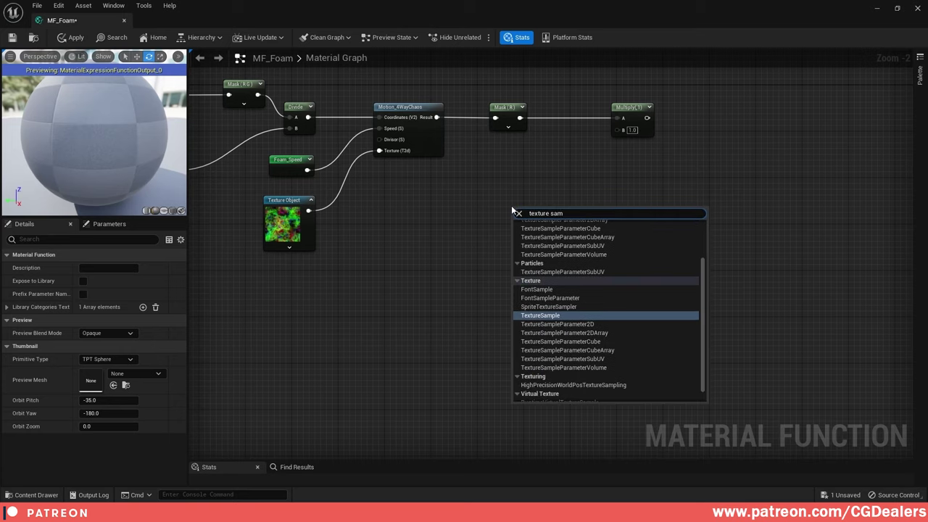
key(Return)
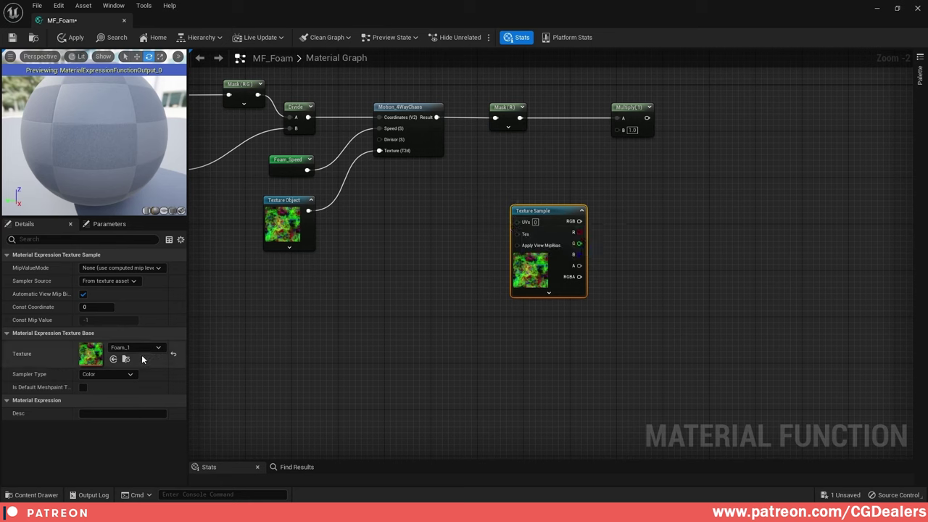
click(898, 8)
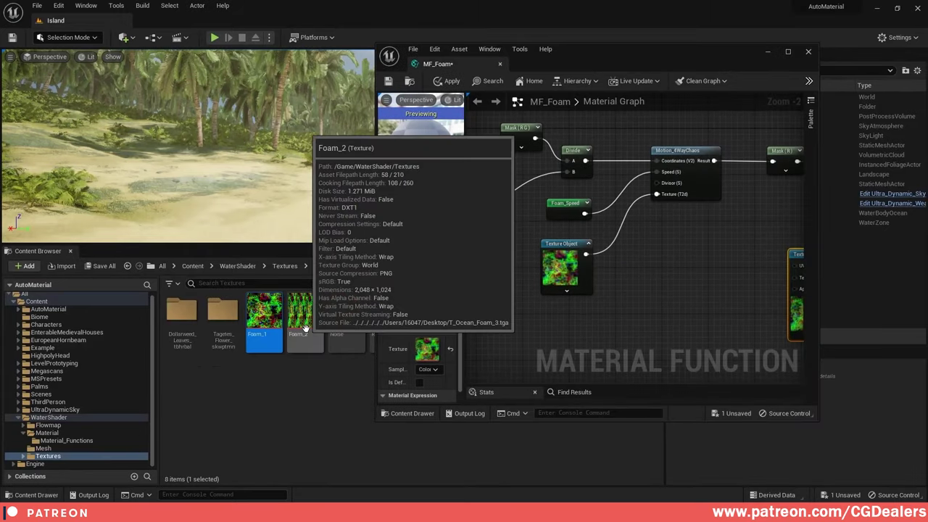
drag(306, 312, 427, 349)
click(788, 53)
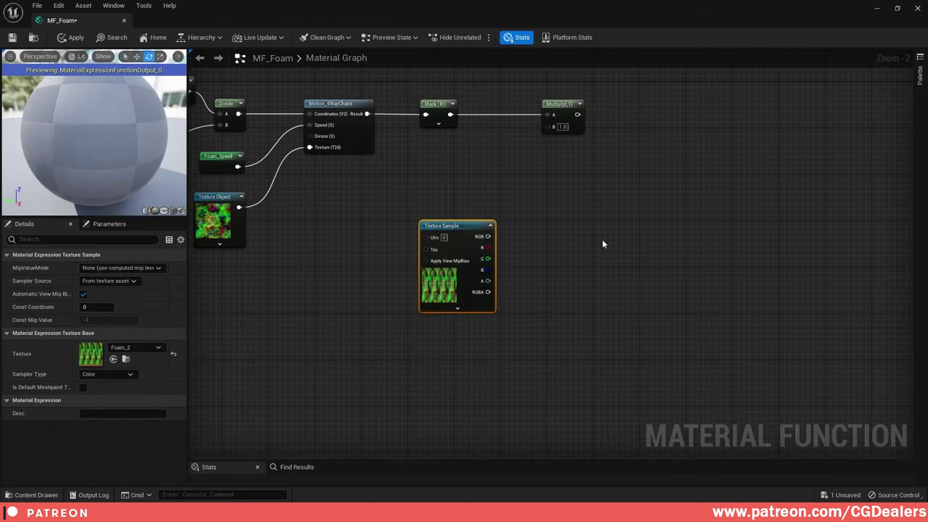
- Add a Multiply node beside the Foam_2 Texture Sample and connect the sample's G output to its A input
key(m)
click(630, 241)
drag(488, 237, 553, 245)
drag(486, 258, 563, 252)
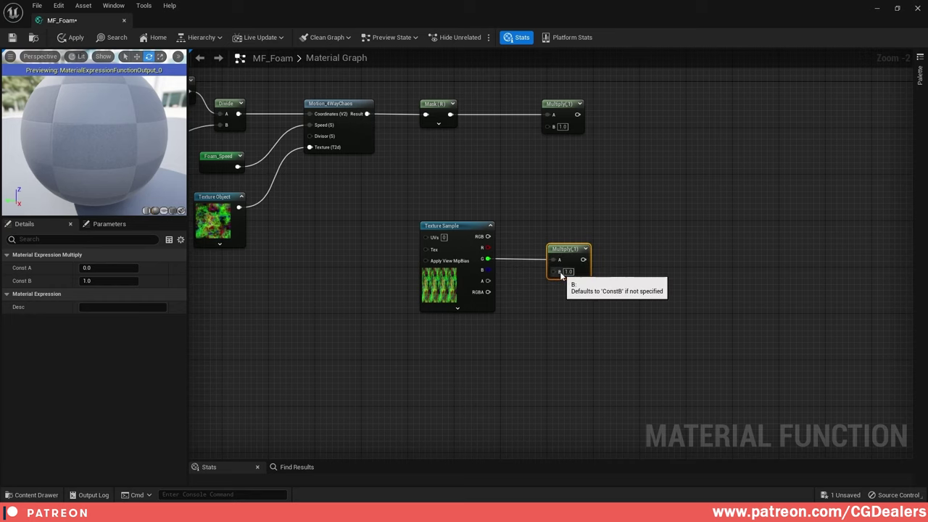
- Add an Absolute World Position node in the empty area between the Foam_2 sample and the Time network
right_drag(524, 320, 842, 218)
right_drag(625, 291, 584, 192)
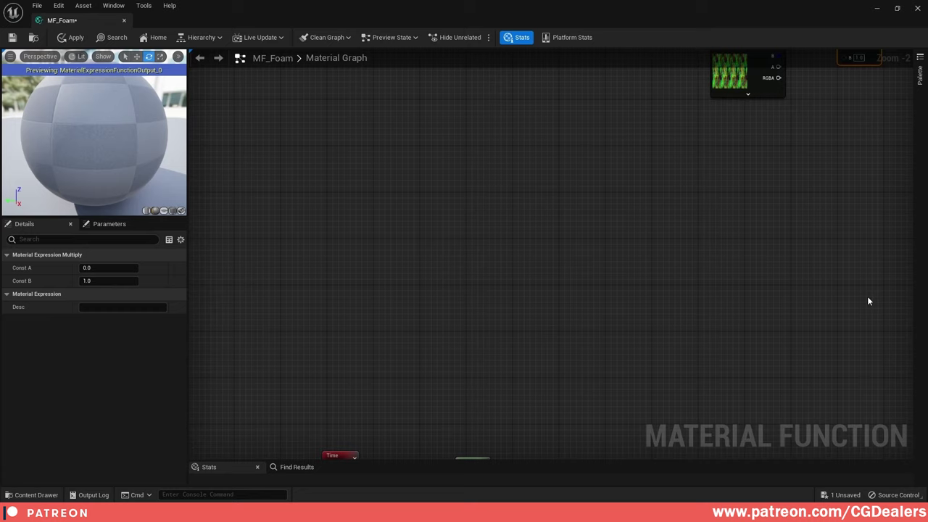
right_click(368, 222)
text(world)
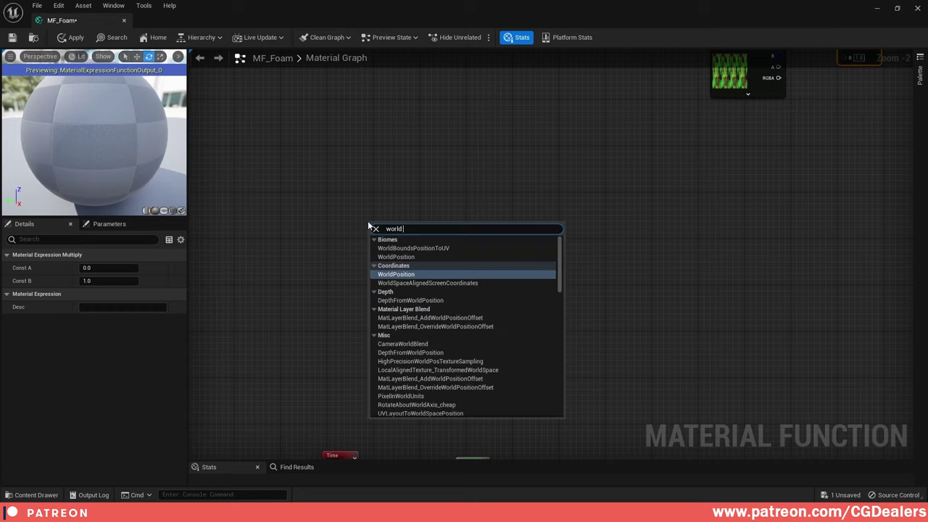
key(Return)
click(121, 267)
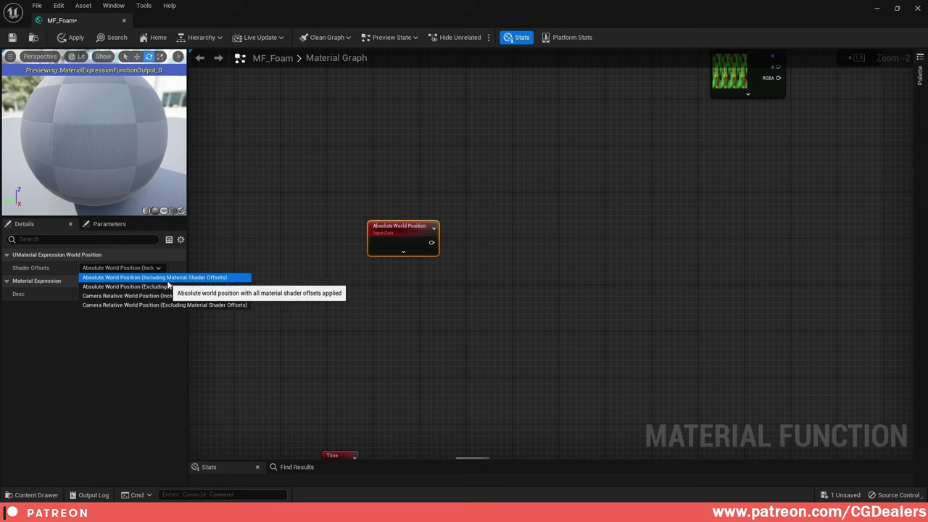
click(572, 268)
- Start a connection from the new Absolute World Position output to a new node
right_drag(572, 268, 493, 272)
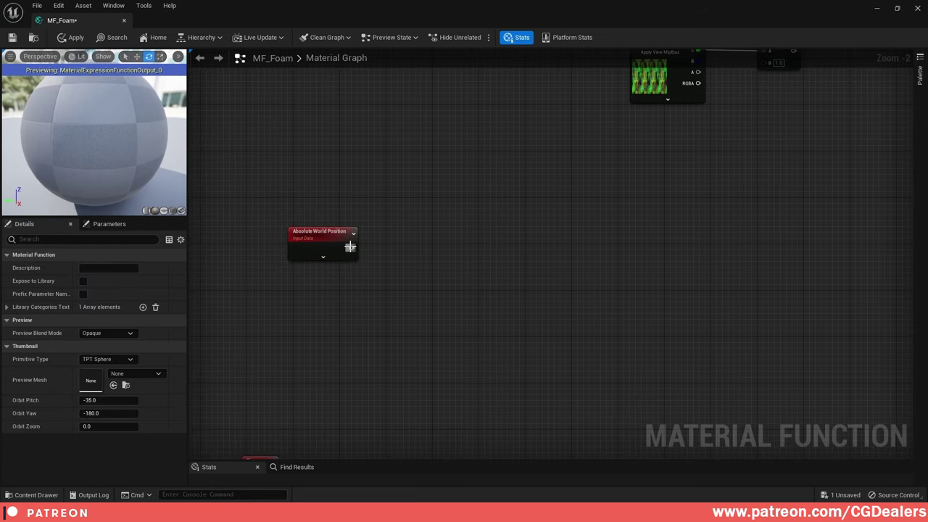
drag(351, 248, 401, 256)
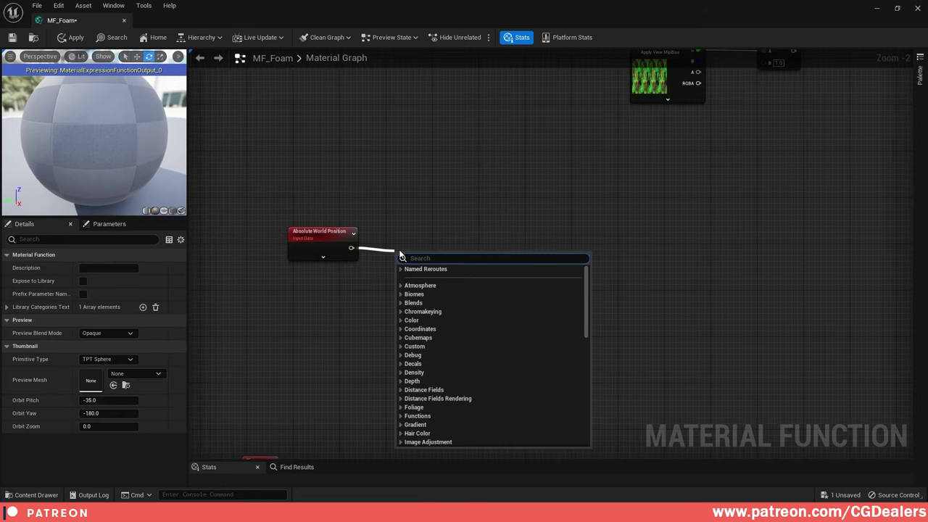
- Add a DistanceFieldGradient node fed by the Absolute World Position output
text(di)
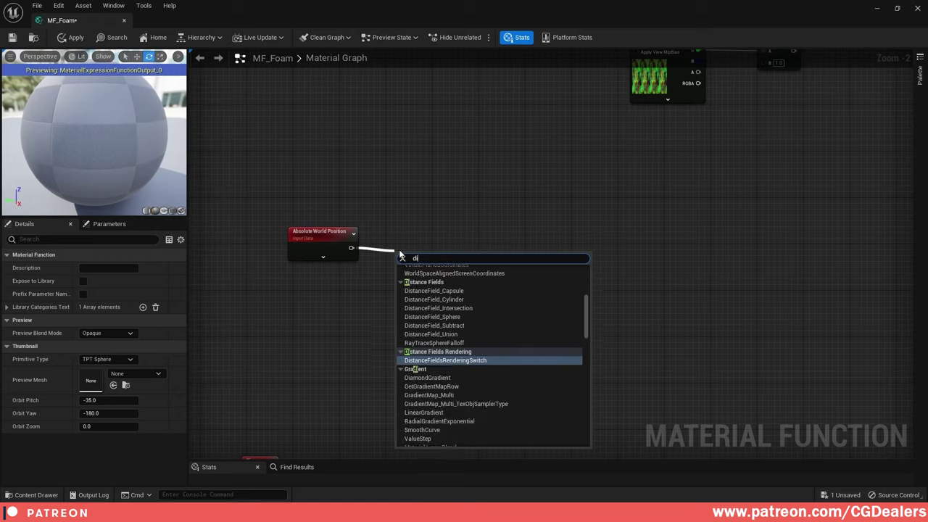
text(stancefieldgr)
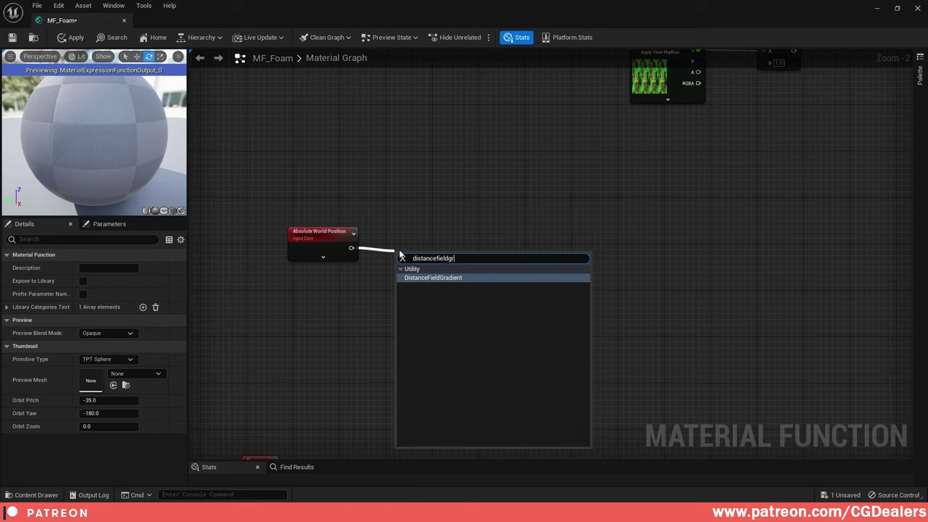
key(Return)
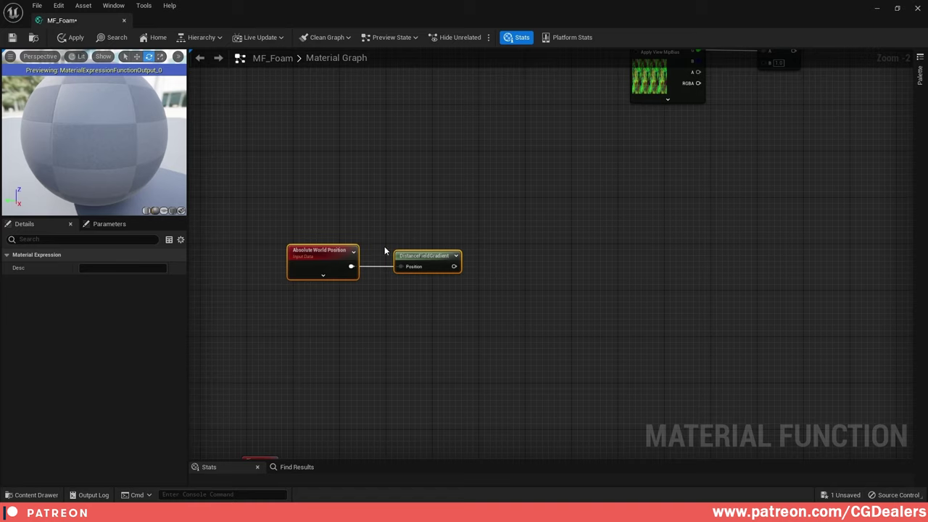
- Add a VectorToRadialValue node to the graph after the DistanceFieldGradient node
click(523, 261)
right_click(524, 262)
text(vecture)
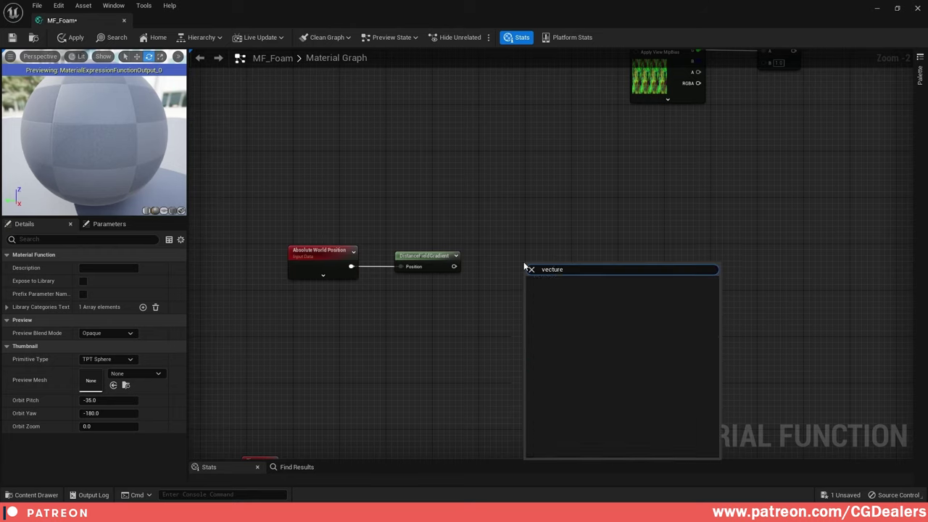
key(BackSpace)
key(BackSpace)
key(BackSpace)
text(ortora)
key(Return)
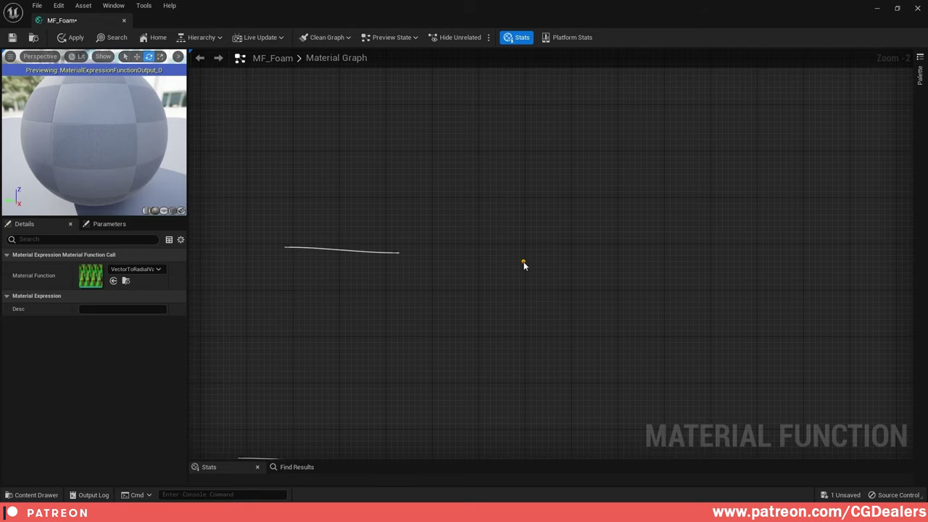
click(536, 238)
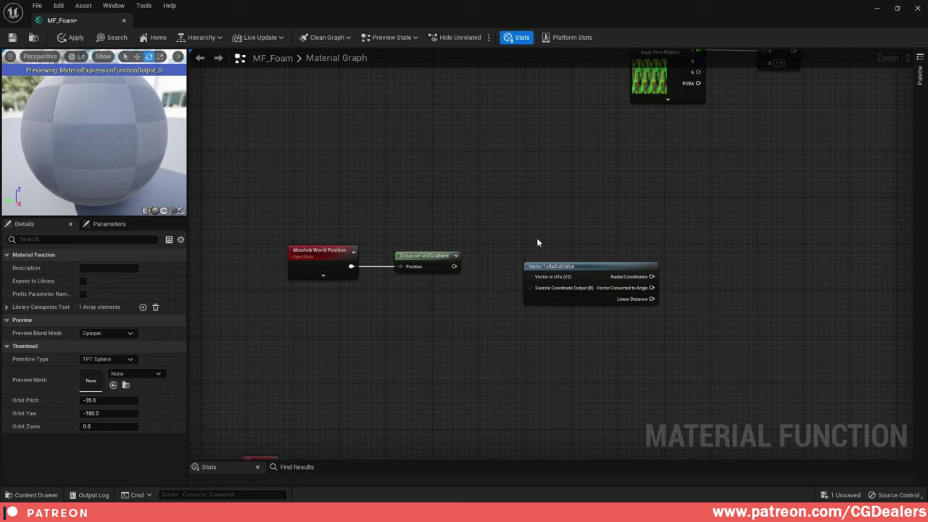
- Connect DistanceFieldGradient to the Vector or UVs input of VectorToRadialValue and straighten the connections along this node row
scroll(537, 238, up, 1)
drag(575, 274, 571, 261)
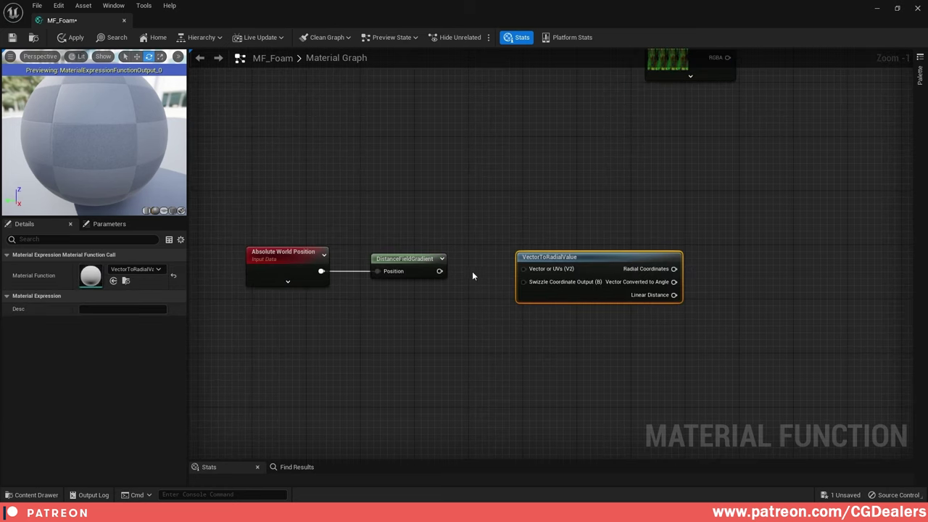
drag(439, 271, 566, 269)
drag(319, 221, 684, 333)
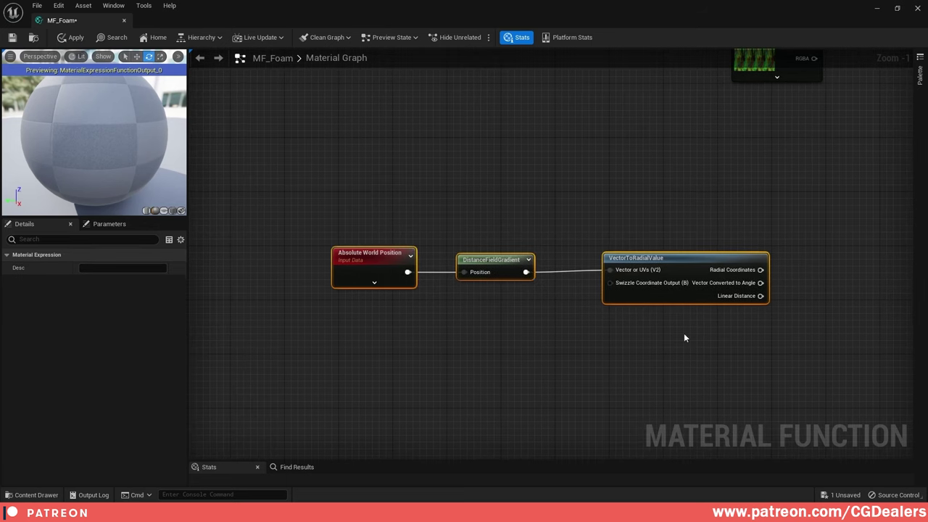
key(q)
- Add an AppendVector node and connect Vector Converted to Angle to its A input
right_drag(662, 325, 648, 253)
right_click(649, 253)
text(append)
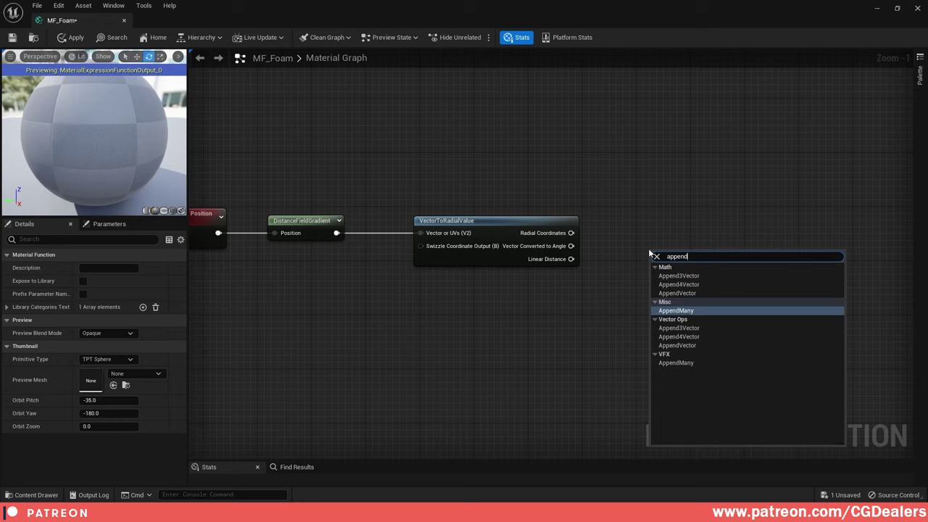
key(Up)
key(Return)
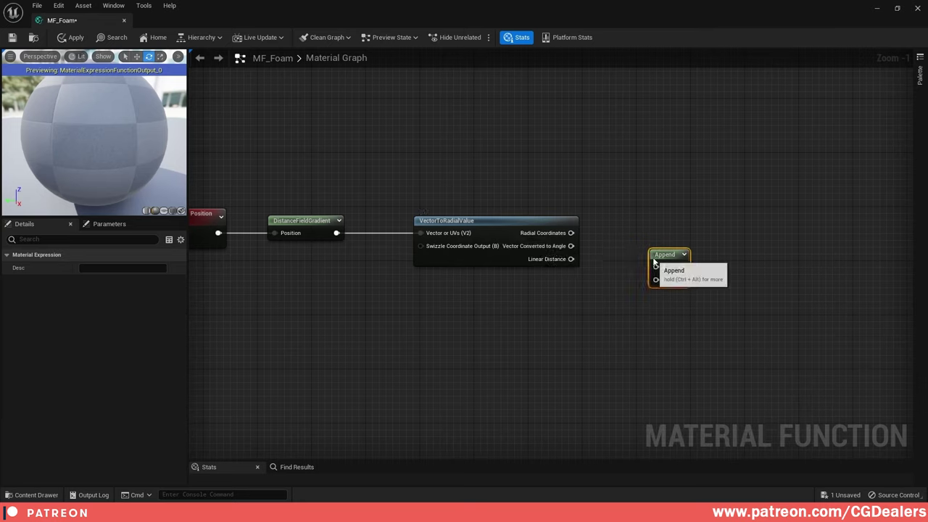
drag(655, 258, 656, 237)
drag(573, 246, 658, 245)
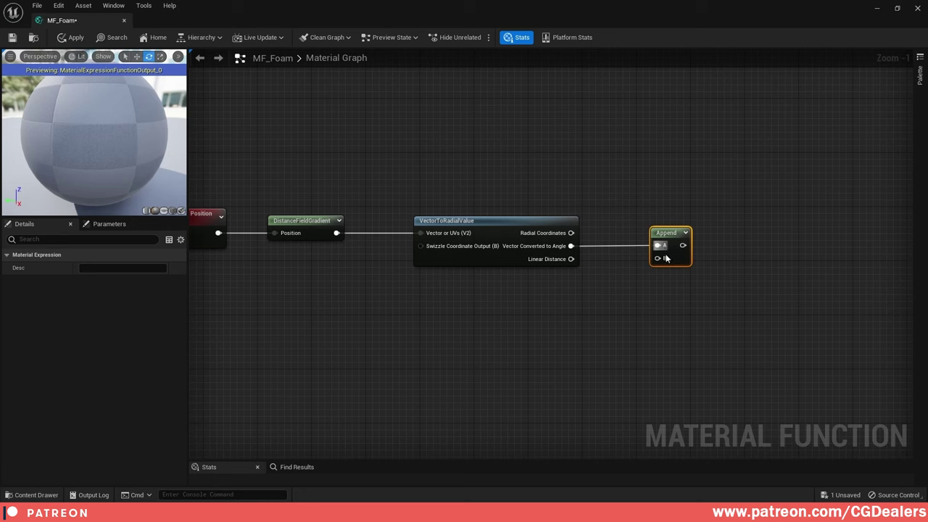
- Move the Time, Foam_Speed and Multiply node group closer beneath the VectorToRadialValue row
scroll(536, 310, down, 2)
right_drag(569, 363, 663, 236)
drag(245, 250, 451, 367)
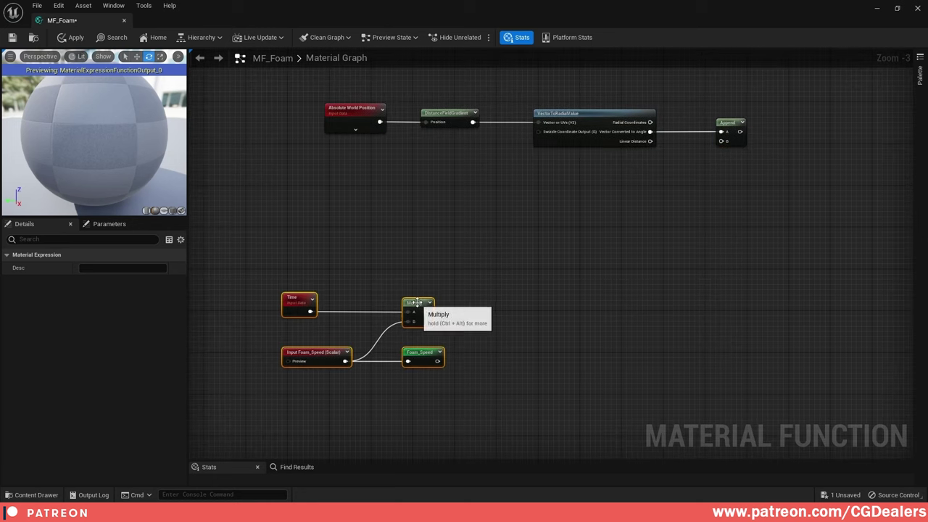
drag(420, 304, 632, 276)
- Place an Add node, feed the Time and Foam_Speed Multiply into its B input, then straighten and lower the group
right_drag(655, 270, 596, 276)
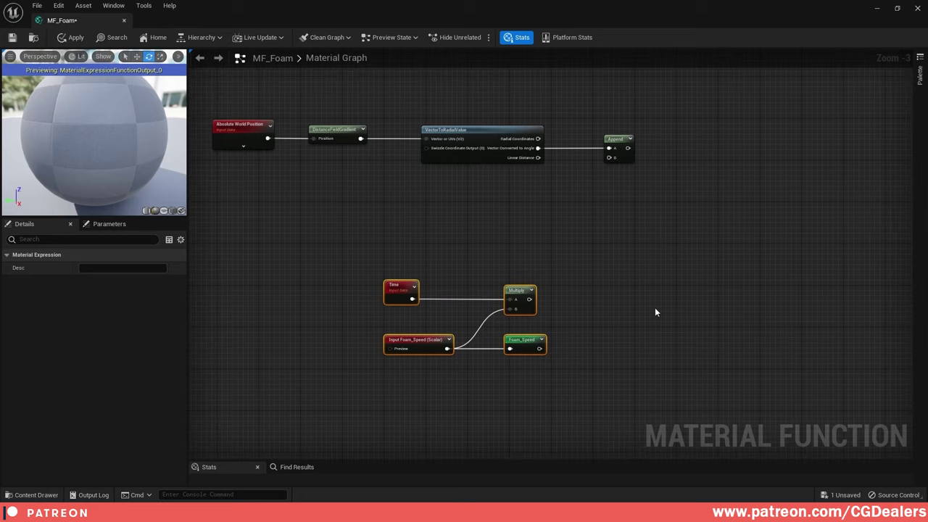
click(655, 309)
key(a)
click(655, 308)
drag(674, 317, 636, 277)
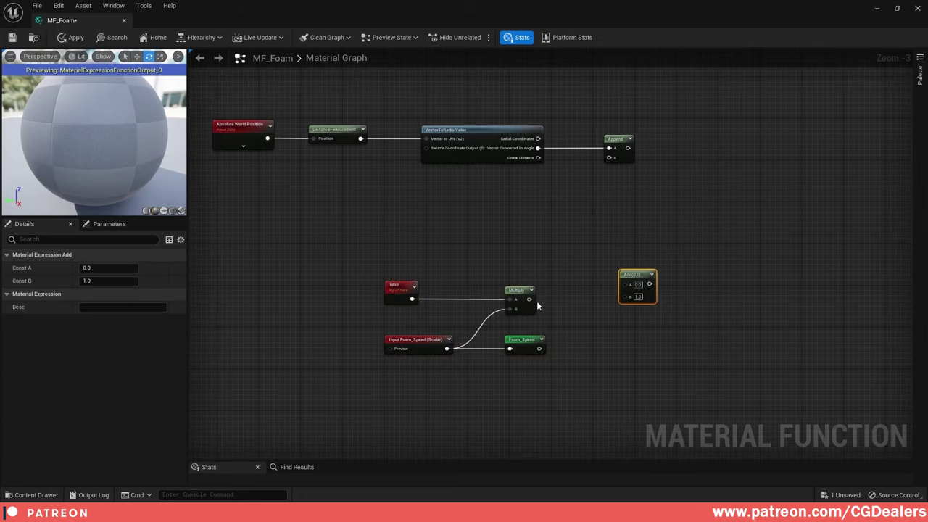
drag(529, 298, 630, 289)
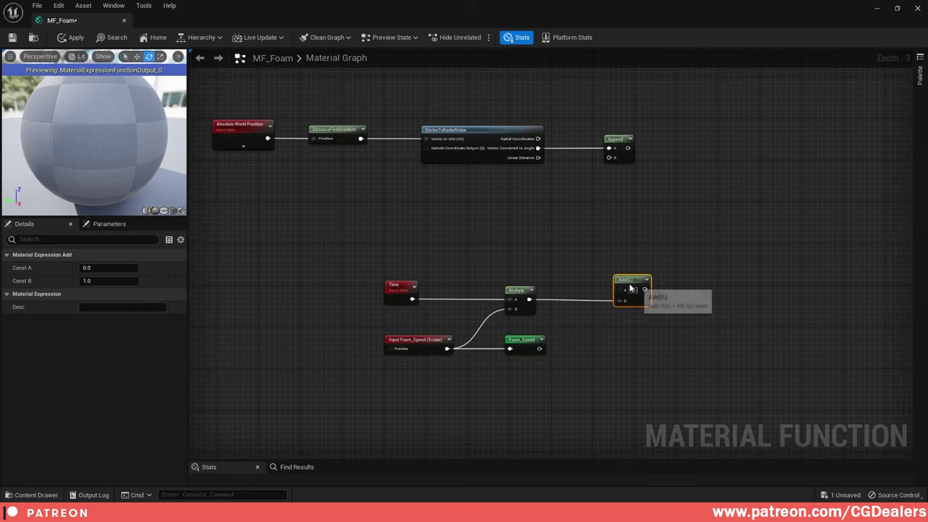
drag(346, 259, 709, 407)
drag(617, 280, 602, 320)
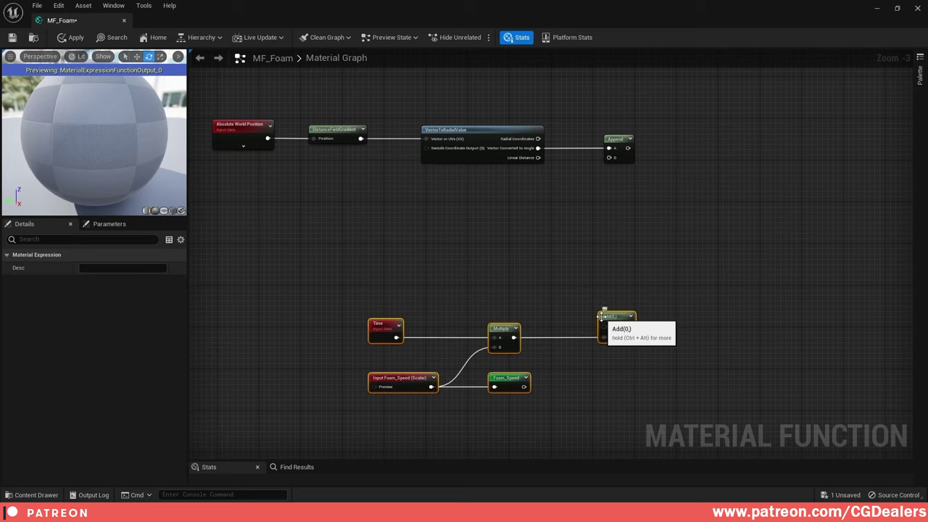
- Add a DistanceToNearestSurface node driven by Absolute World Position and align it under the DistanceFieldGradient node
right_drag(420, 258, 586, 259)
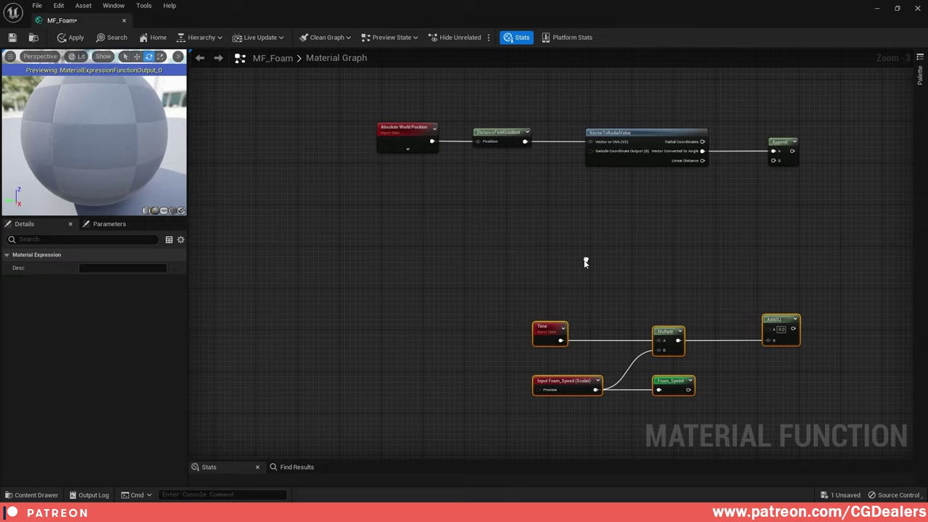
right_click(501, 216)
text(distancetonearest)
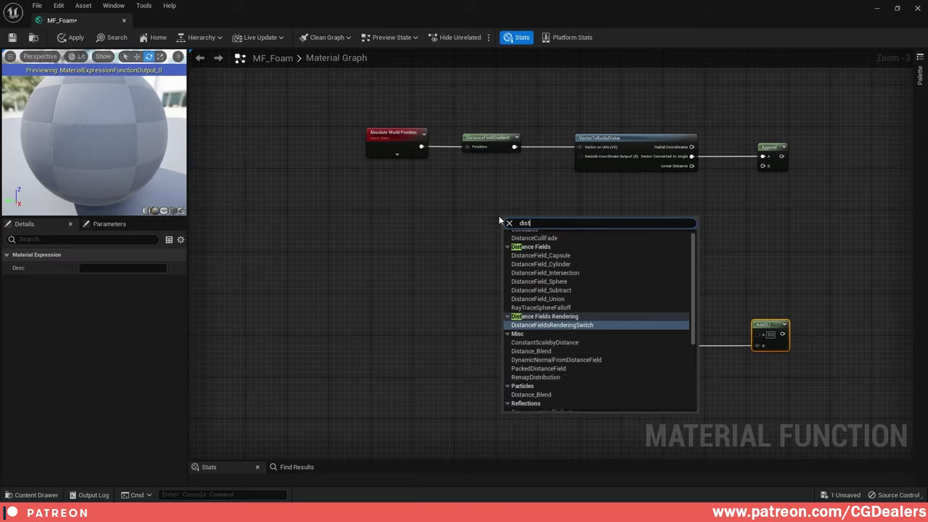
key(Return)
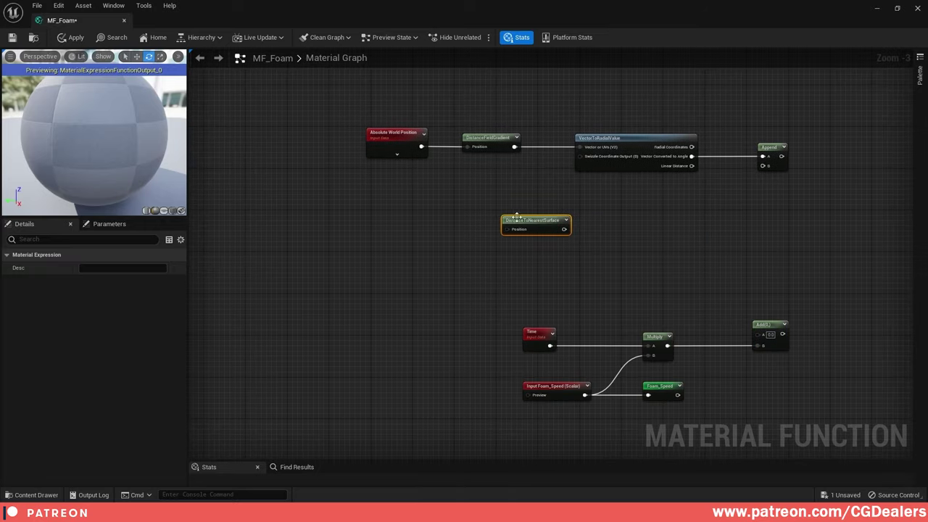
drag(516, 219, 480, 219)
drag(421, 147, 404, 186)
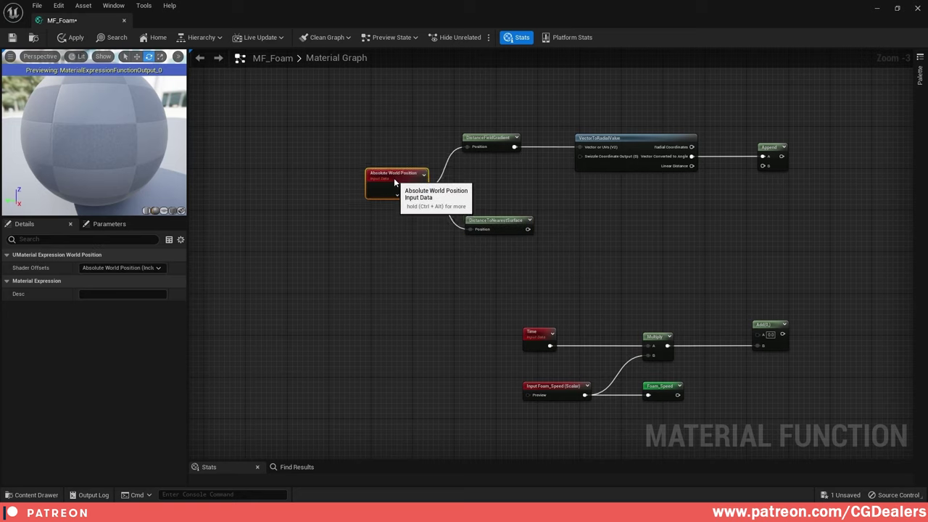
drag(483, 114, 525, 245)
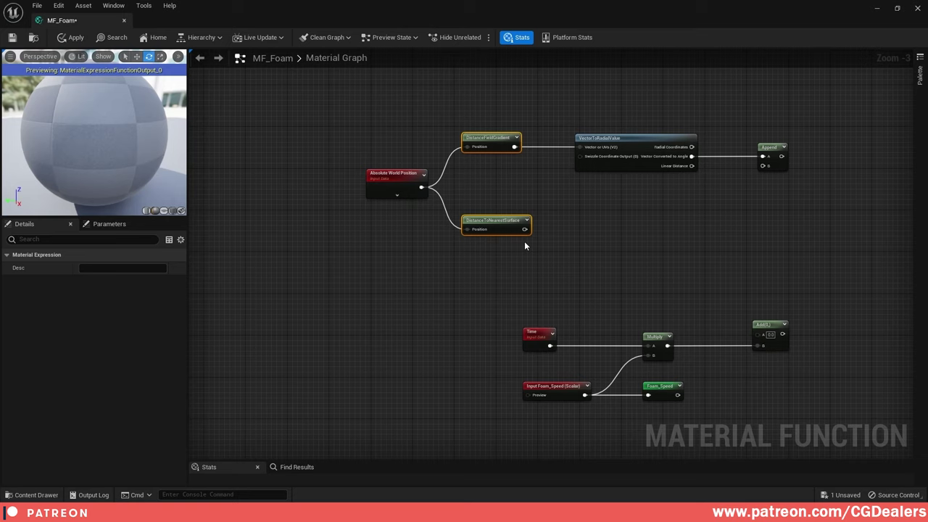
- Route DistanceToNearestSurface through a new Multiply and a OneMinus node into the Add node's A input
click(609, 237)
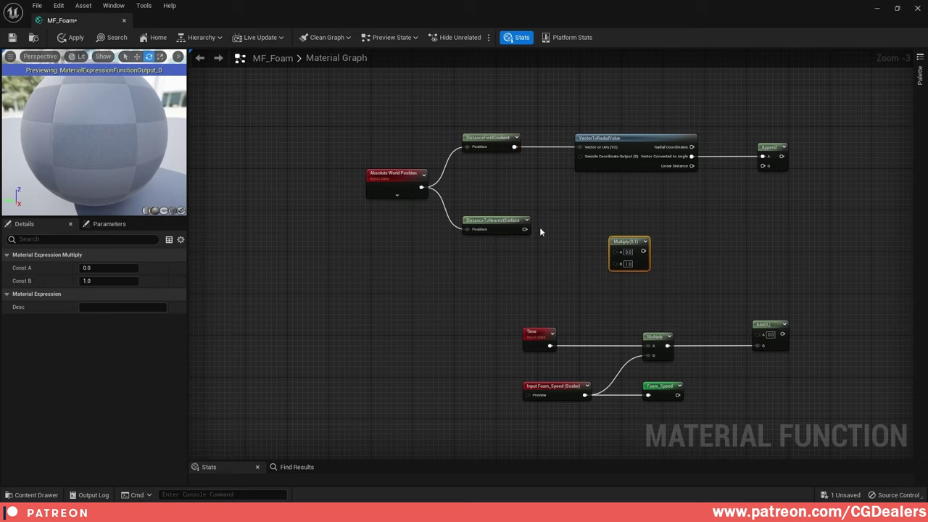
drag(525, 230, 595, 235)
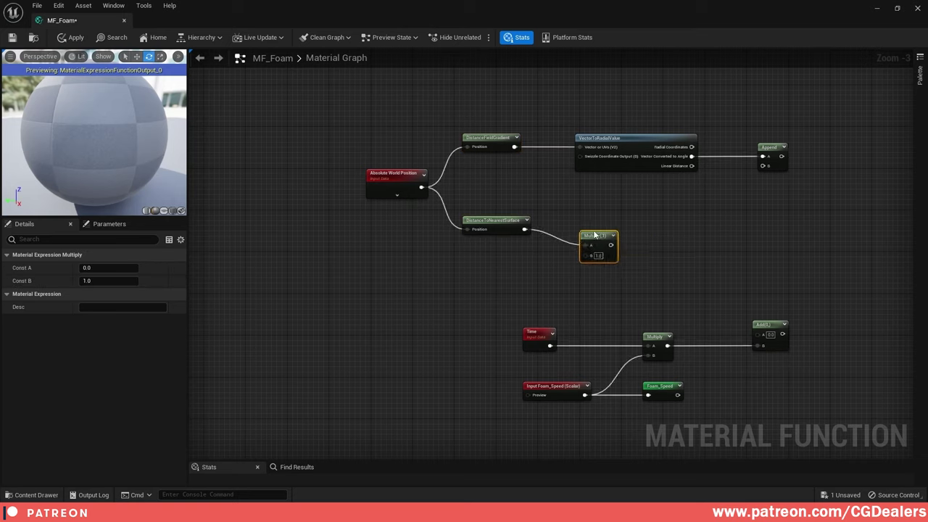
right_drag(668, 233, 599, 226)
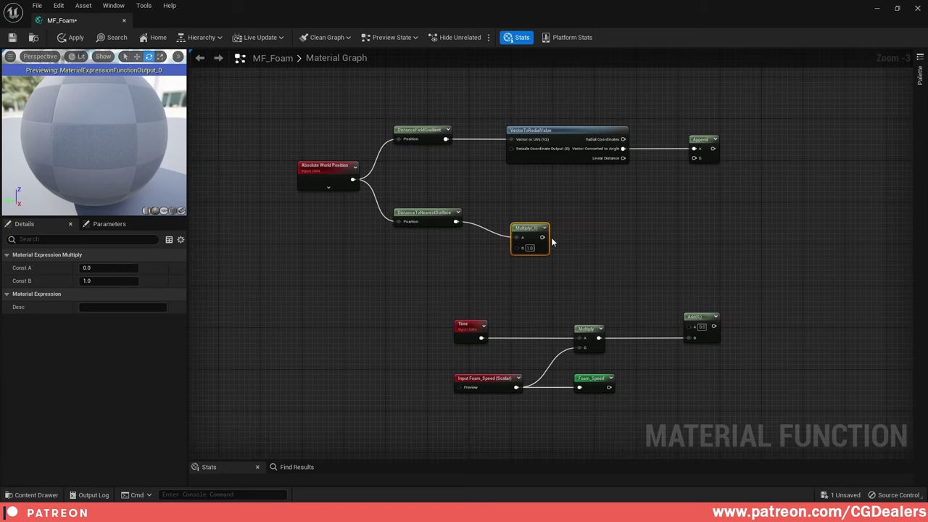
drag(543, 237, 571, 242)
text(oneminus)
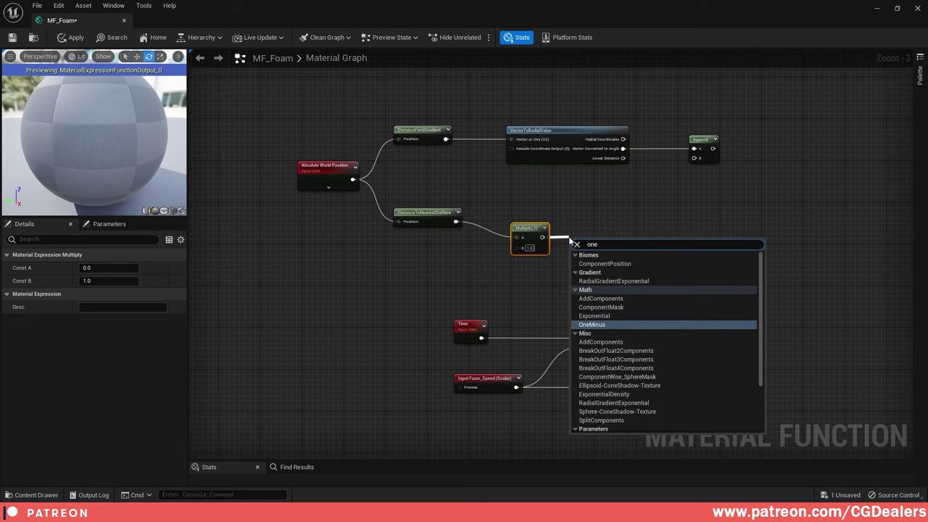
key(Return)
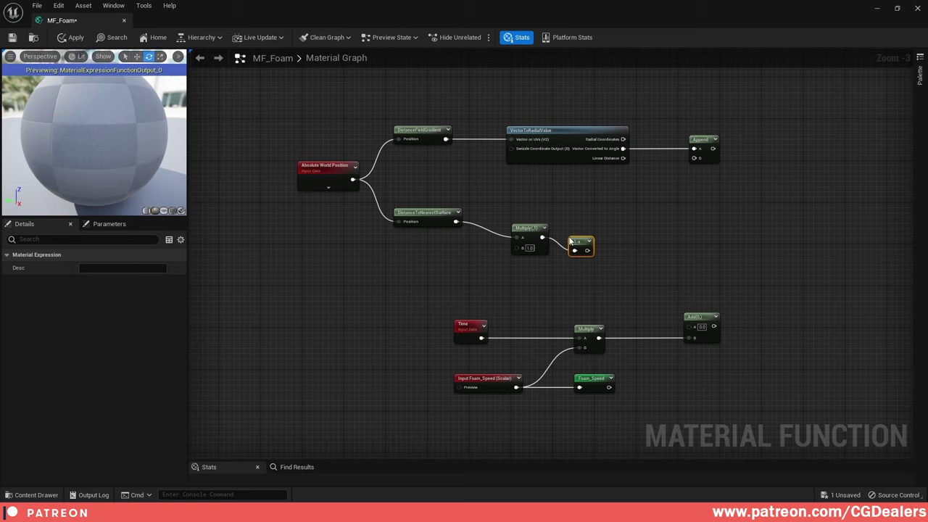
drag(588, 251, 578, 230)
- Add a Divide node below DistanceToNearestSurface and connect its output to the new Multiply's B input
right_drag(577, 262, 595, 247)
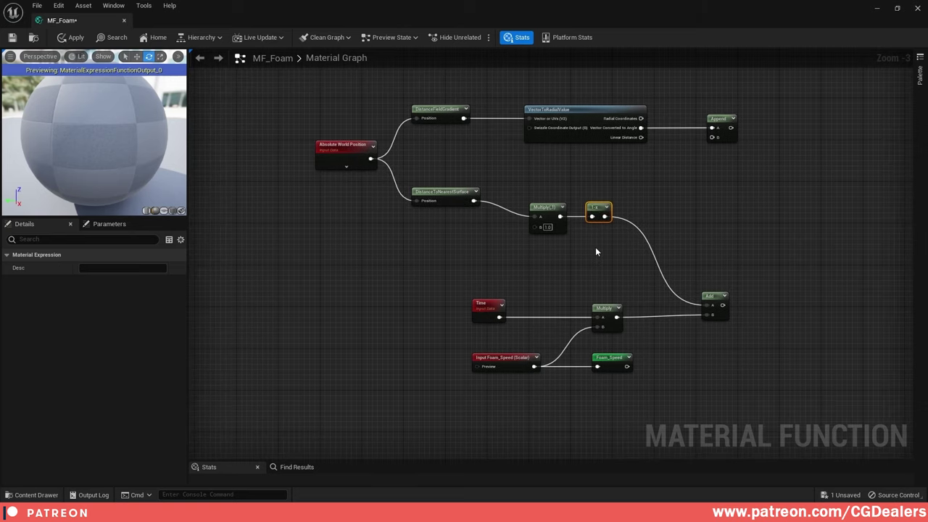
right_click(447, 240)
text(divi)
key(Return)
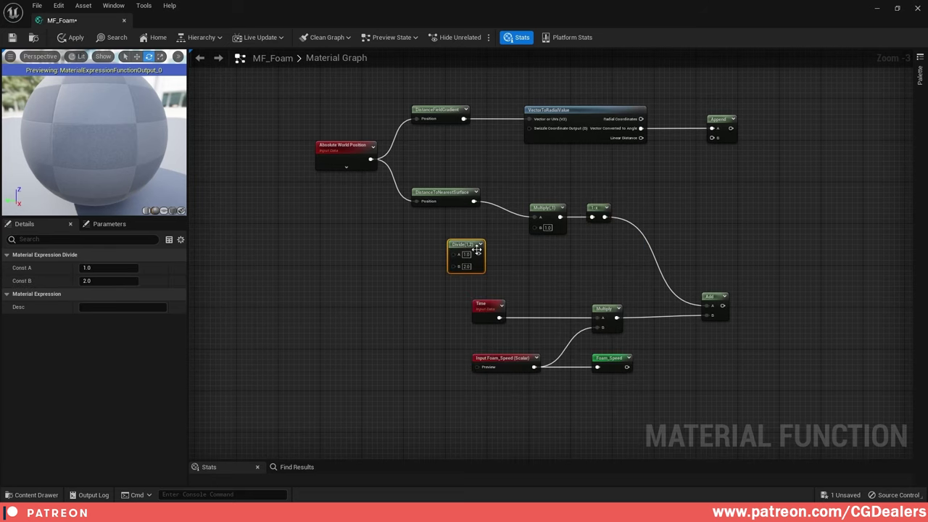
drag(477, 250, 461, 233)
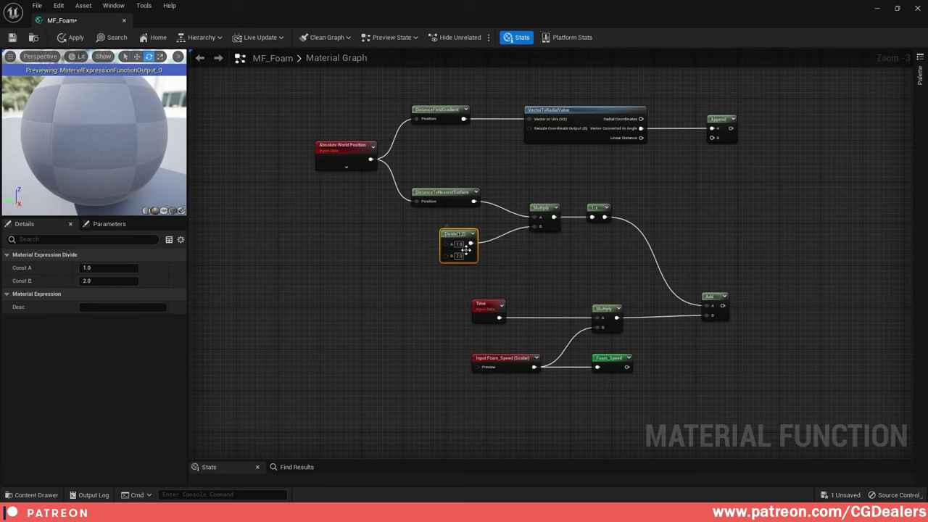
click(460, 245)
- Duplicate the Foam_Speed scalar function input and place the copy near the Divide node
right_drag(375, 280, 476, 269)
scroll(476, 268, up, 2)
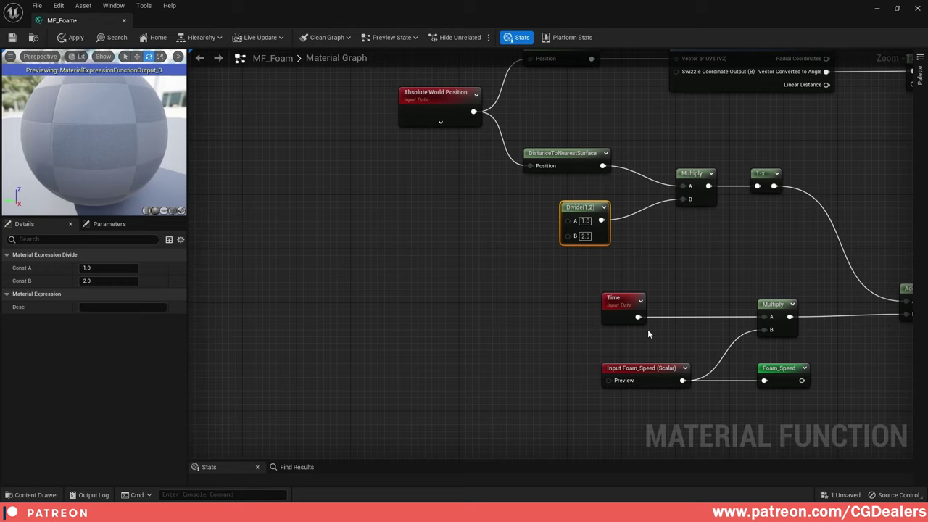
click(643, 370)
key(ctrl+d)
drag(646, 384, 468, 269)
- Rename the duplicated input Foam_Radius, connect it to the Divide node's B input and line it up beside that node
click(115, 268)
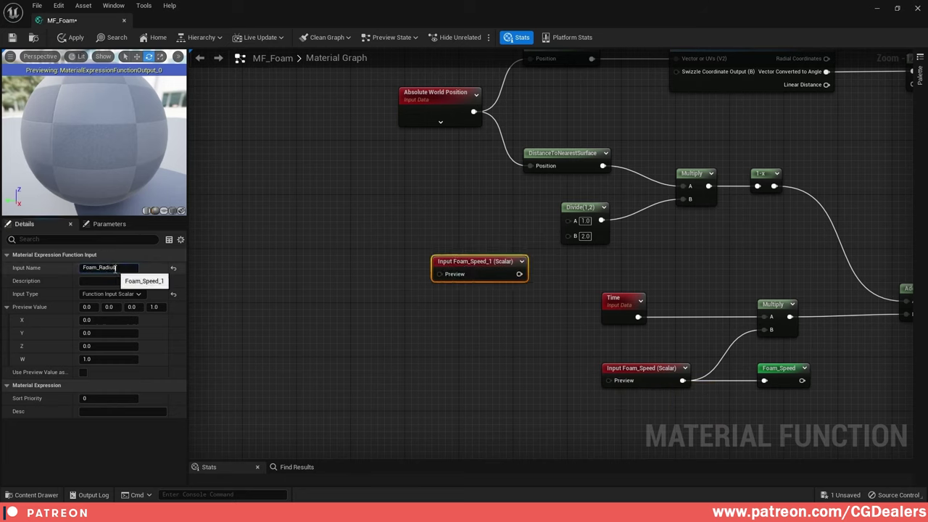
text(Foam_Radius)
key(Return)
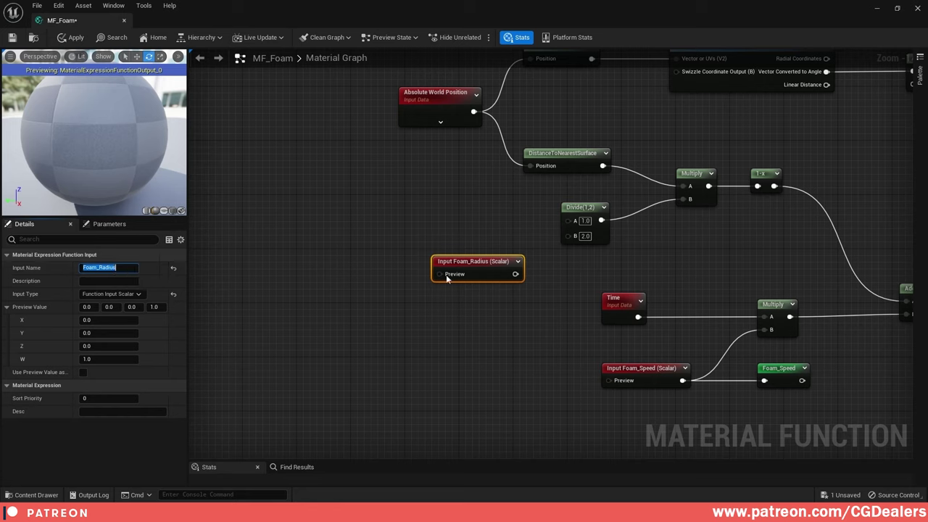
drag(516, 273, 567, 236)
drag(461, 263, 576, 250)
- Space the Append node farther from VectorToRadialValue and connect the Add output to its B input
right_drag(891, 223, 581, 244)
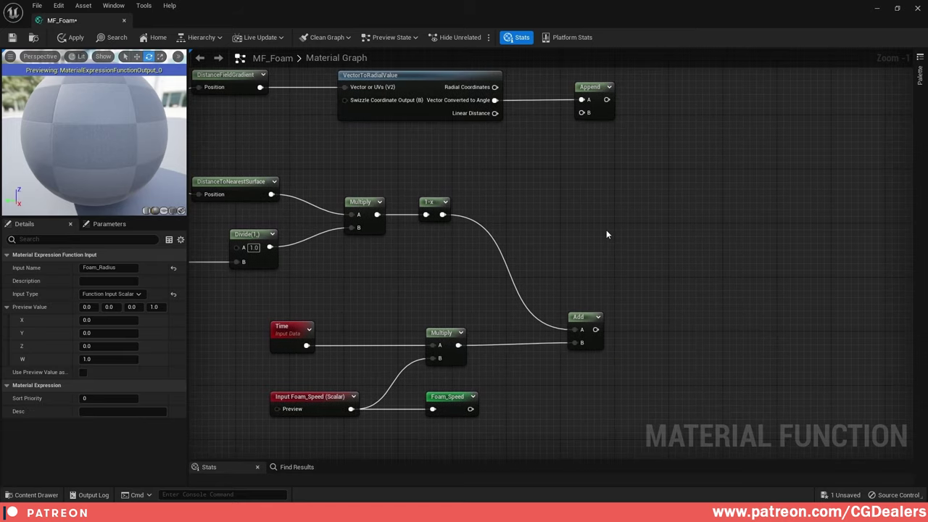
scroll(607, 233, down, 1)
drag(587, 134, 702, 134)
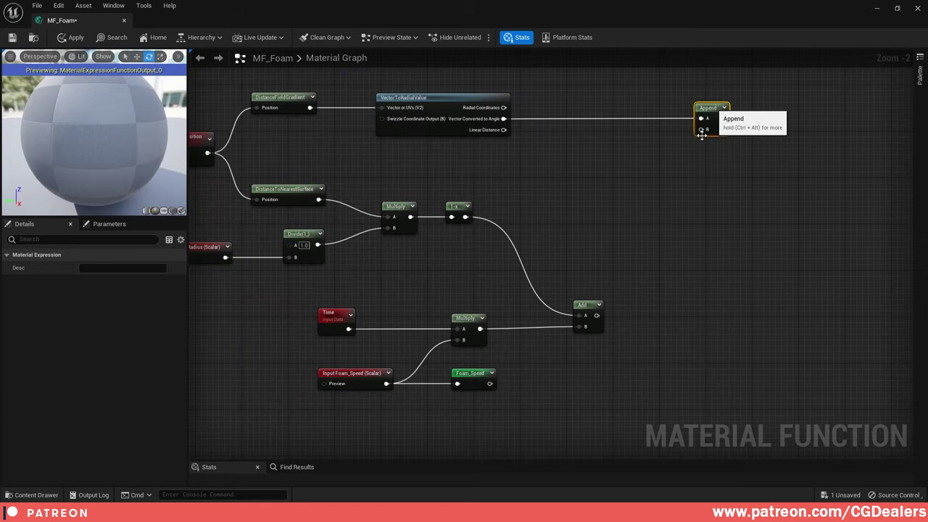
drag(596, 315, 702, 129)
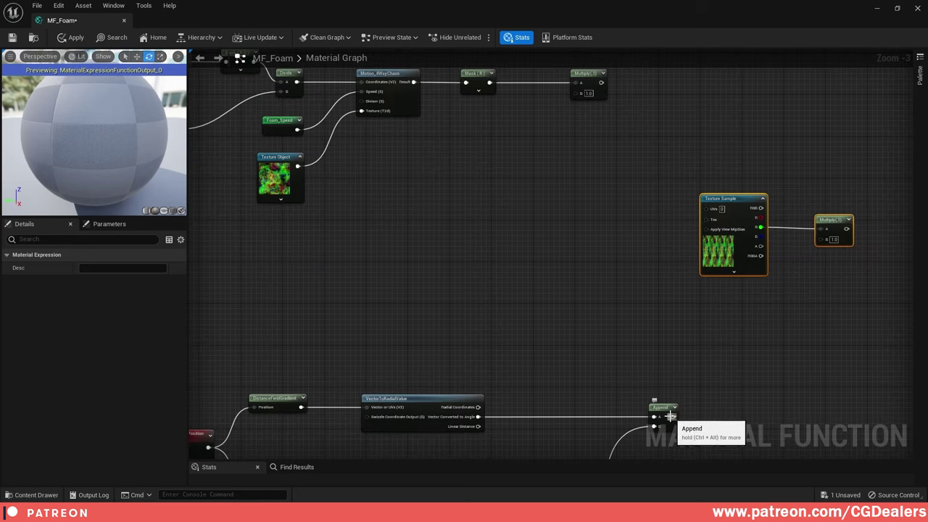
- Connect the Append output to the Texture Sample's UVs and shift the Texture Sample with its Multiply slightly farther from Append
drag(673, 417, 774, 208)
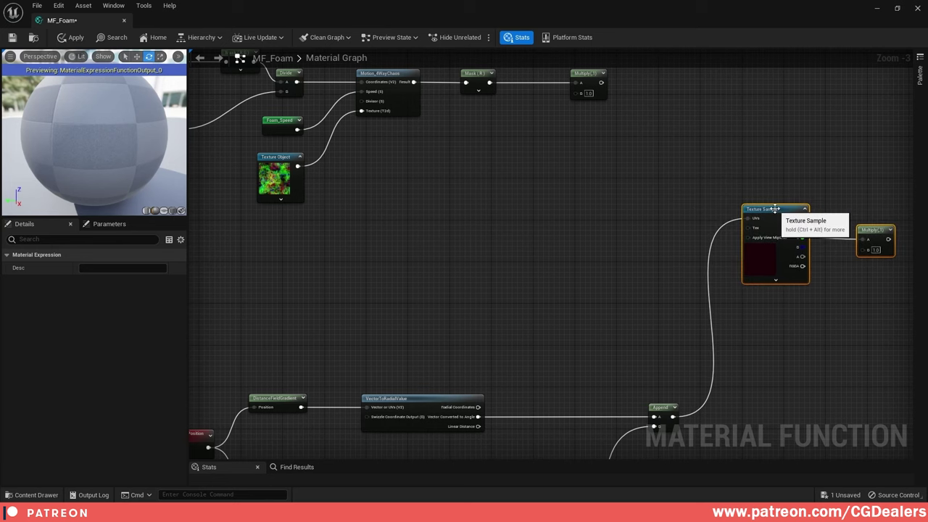
right_drag(775, 209, 554, 349)
- Add a named reroute declaration called OneMinus on the output of the 1-x node
right_drag(331, 369, 452, 351)
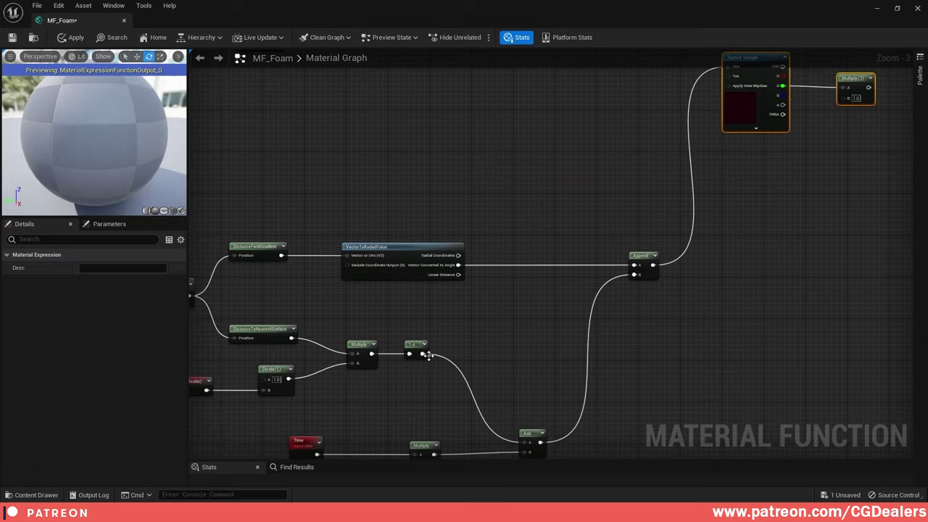
drag(421, 354, 459, 350)
text(rer)
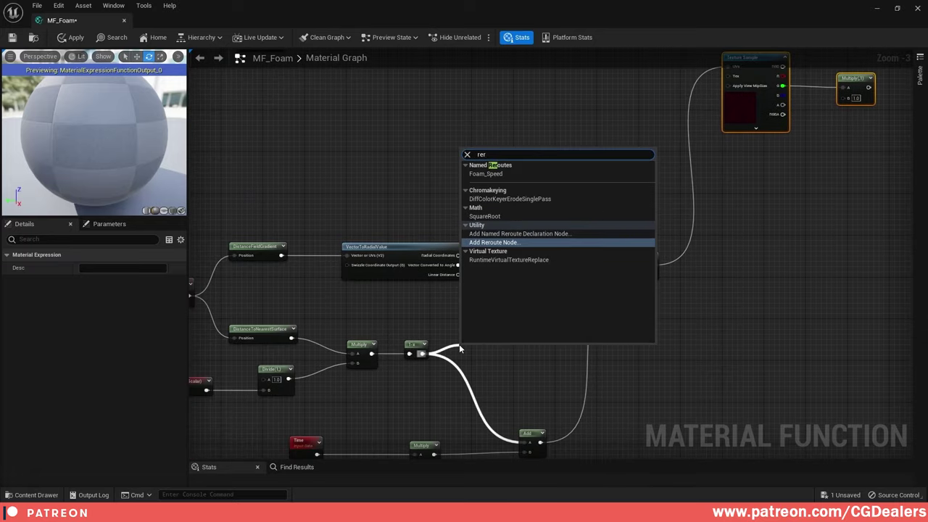
click(564, 235)
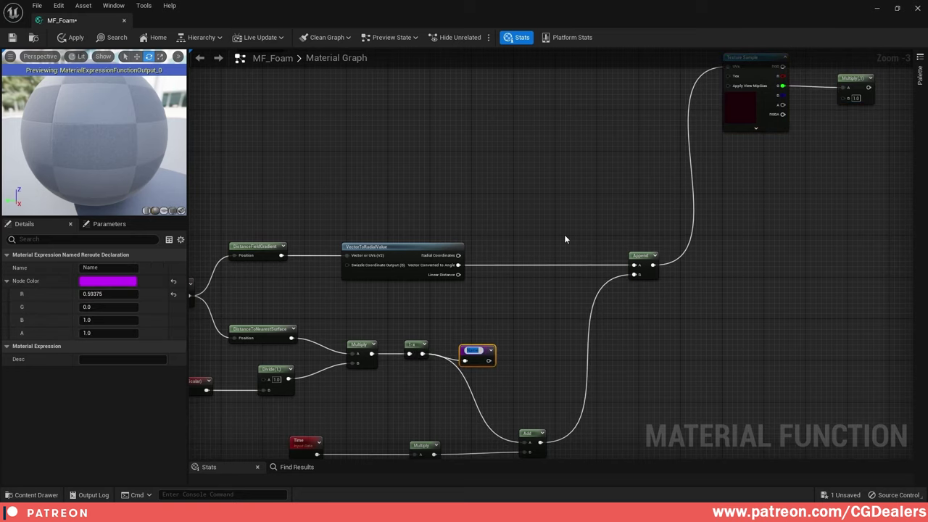
text(OneMinus)
key(Return)
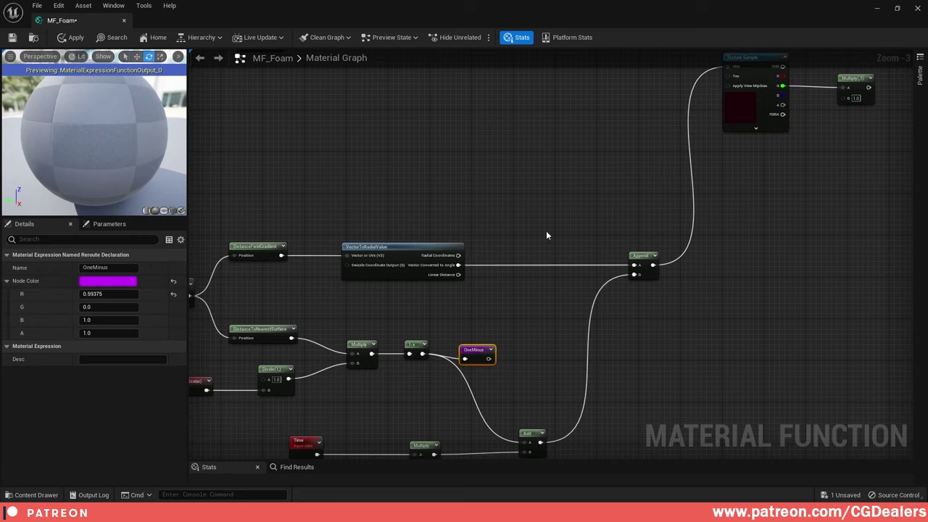
- Place a OneMinus reroute usage below the Texture Sample, connected to the B input of the Multiply beside it
right_drag(817, 233, 622, 228)
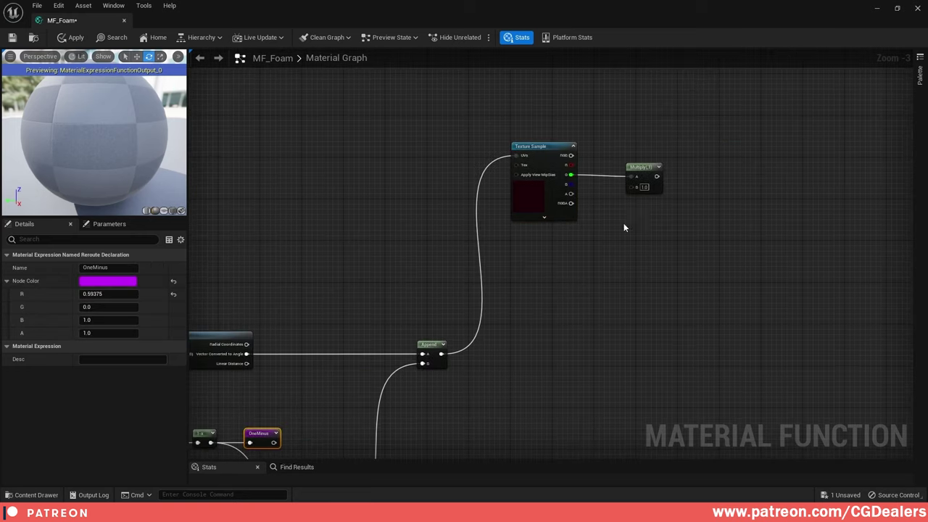
right_click(580, 236)
click(608, 270)
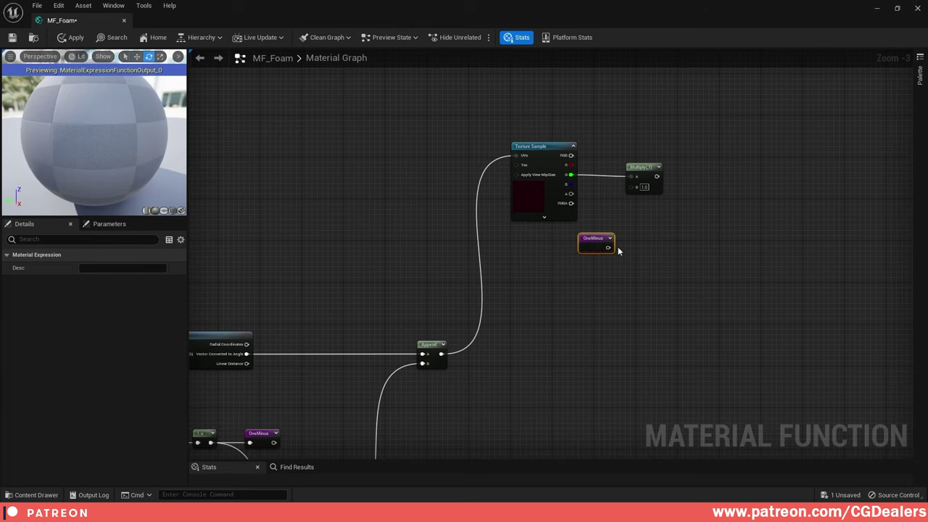
drag(613, 249, 638, 187)
drag(584, 240, 548, 243)
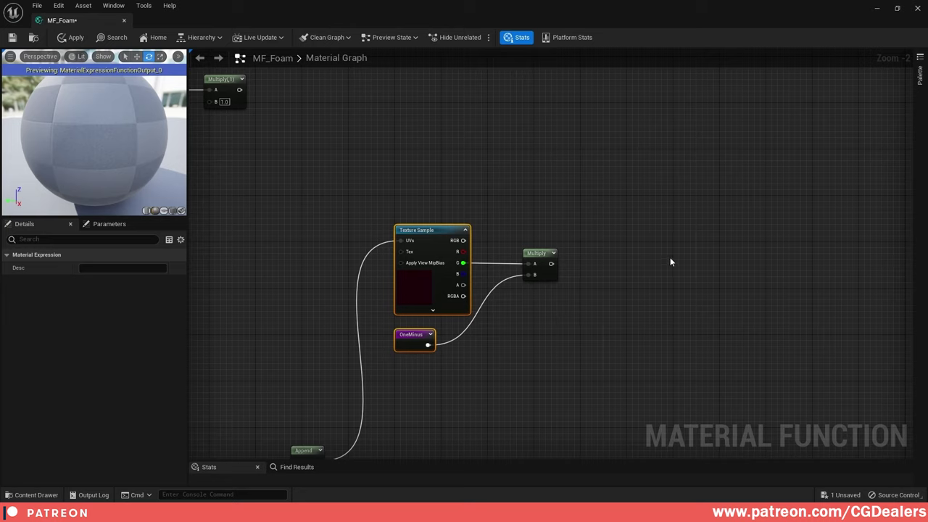
- Add a StaticSwitchParameter beyond the Texture Sample's Multiply and name it "Foam 1 or 2"
click(641, 258)
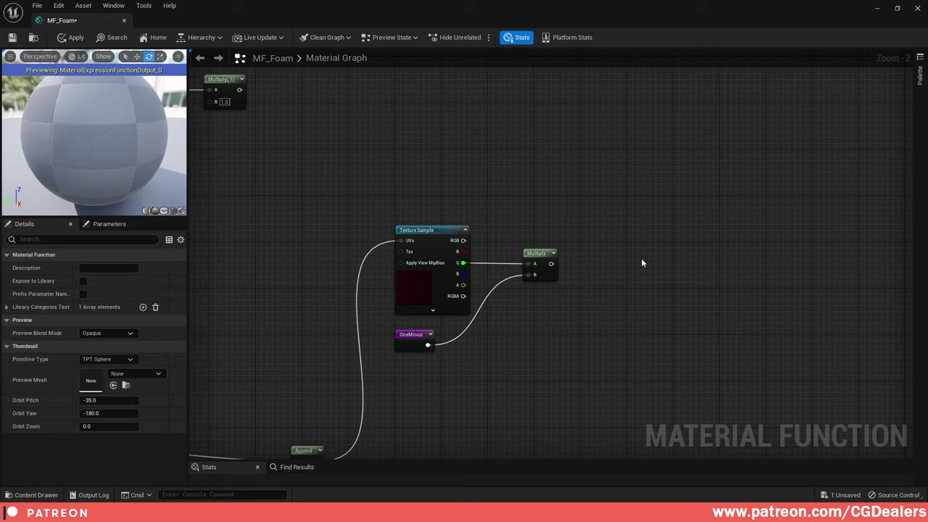
right_click(641, 259)
text(static)
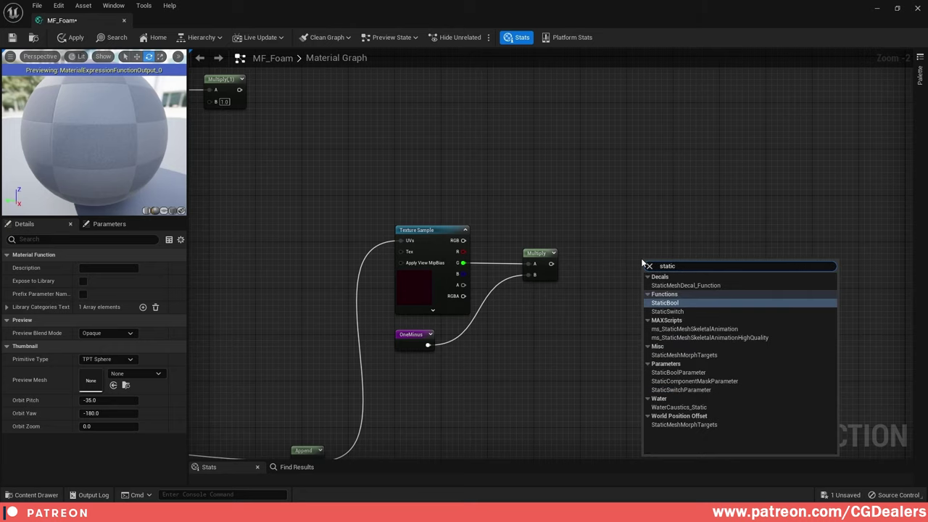
text( sw)
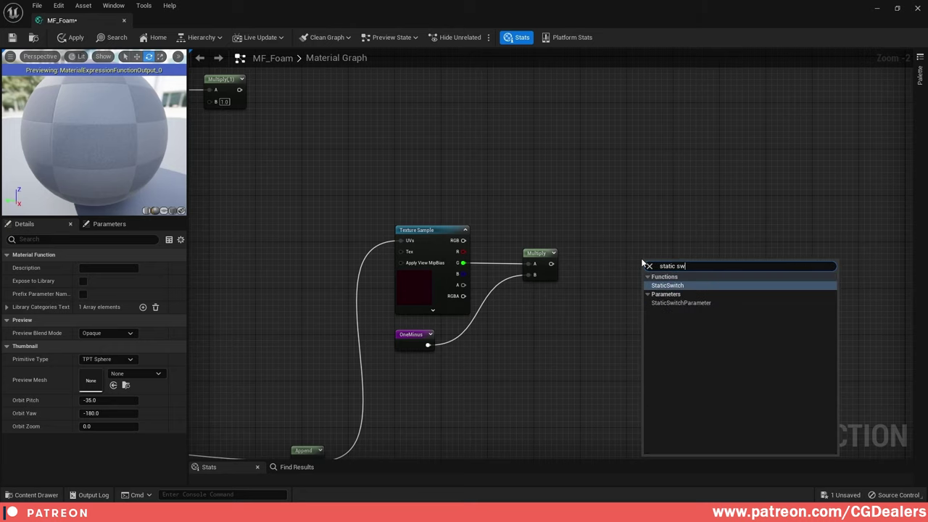
text(it)
key(Down)
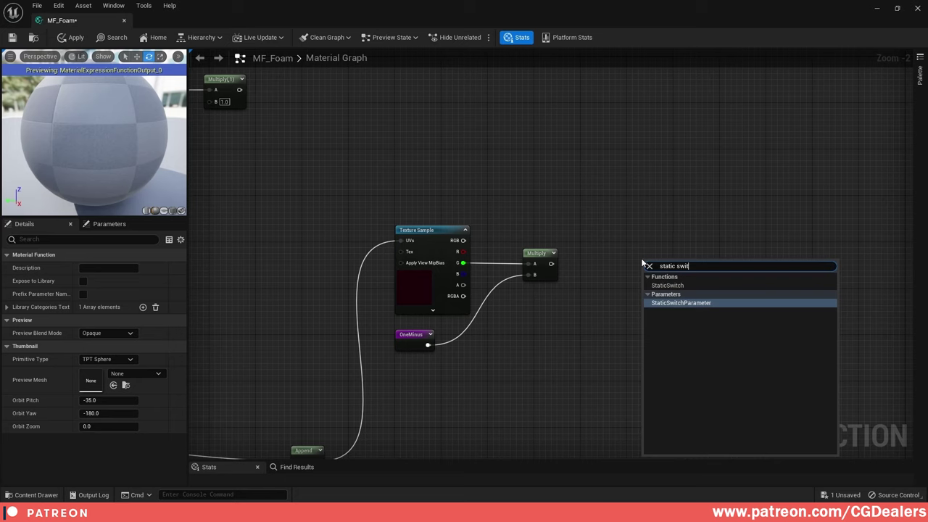
key(Return)
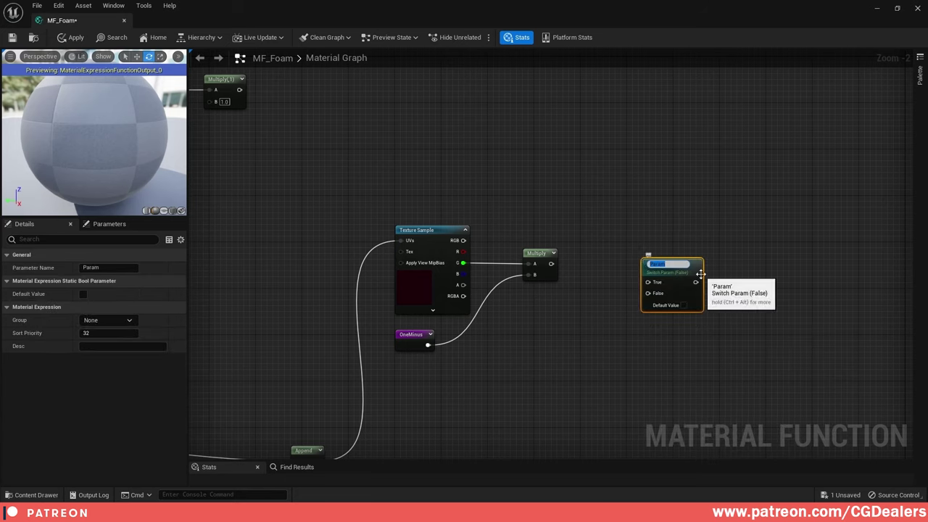
click(105, 267)
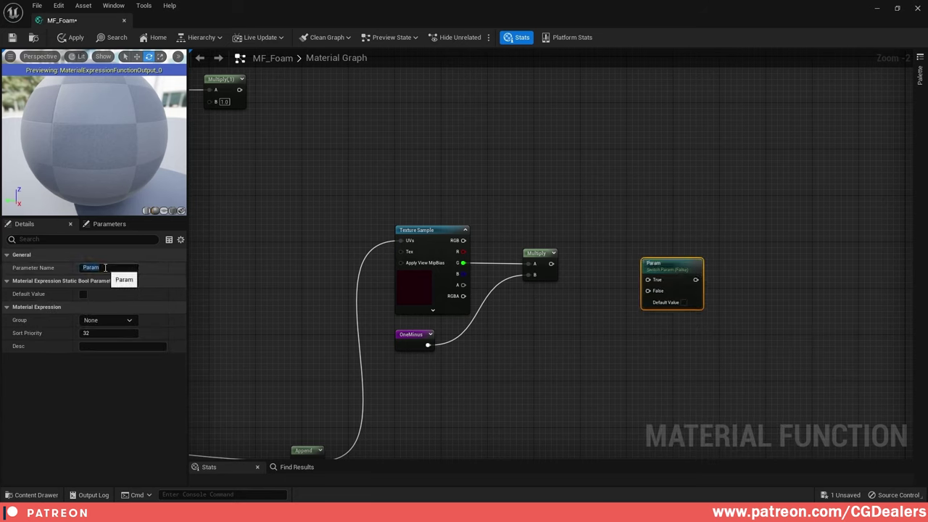
click(110, 269)
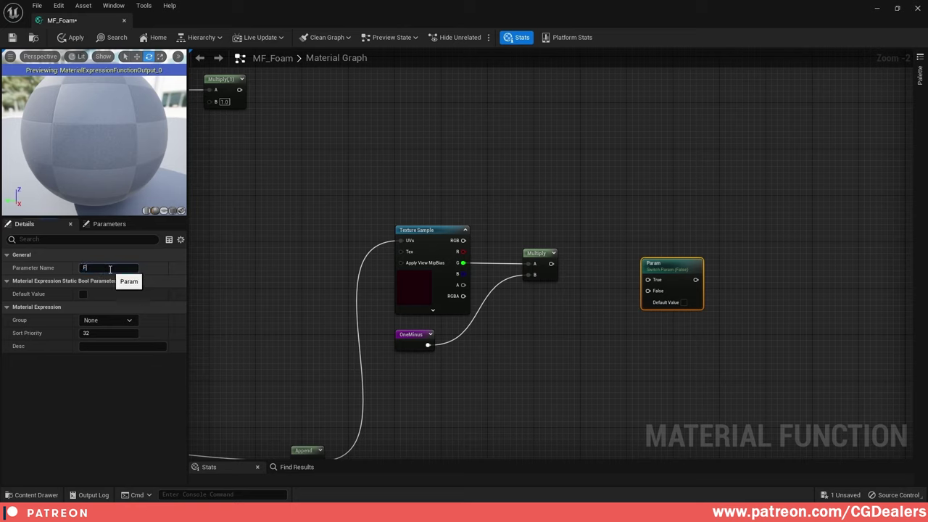
text(Foam 1 or 2)
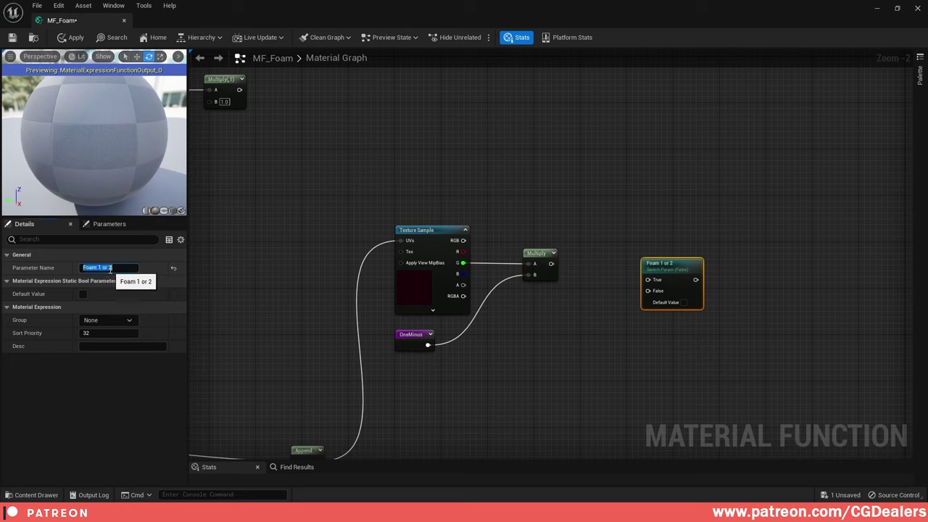
key(Return)
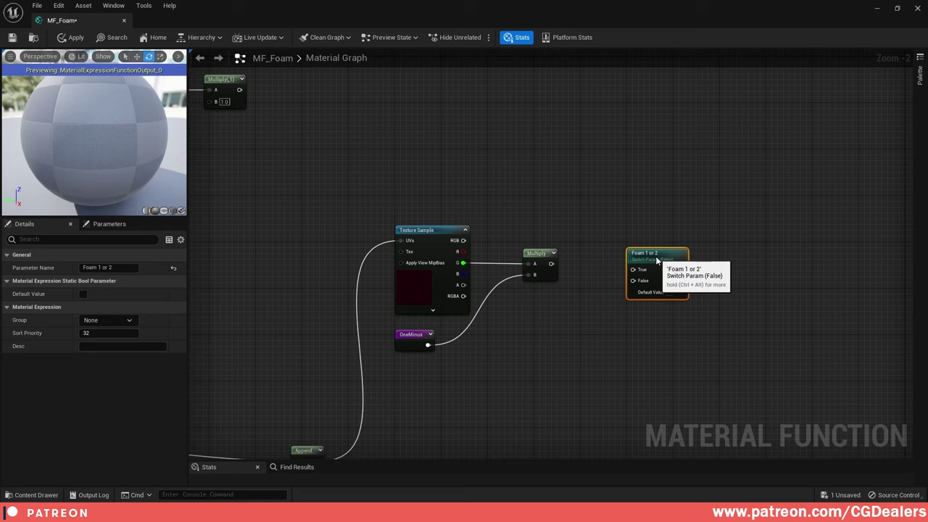
- Connect the Texture Sample's Multiply to the True input of Foam 1 or 2 and enable the switch's default value
drag(551, 264, 642, 270)
click(668, 287)
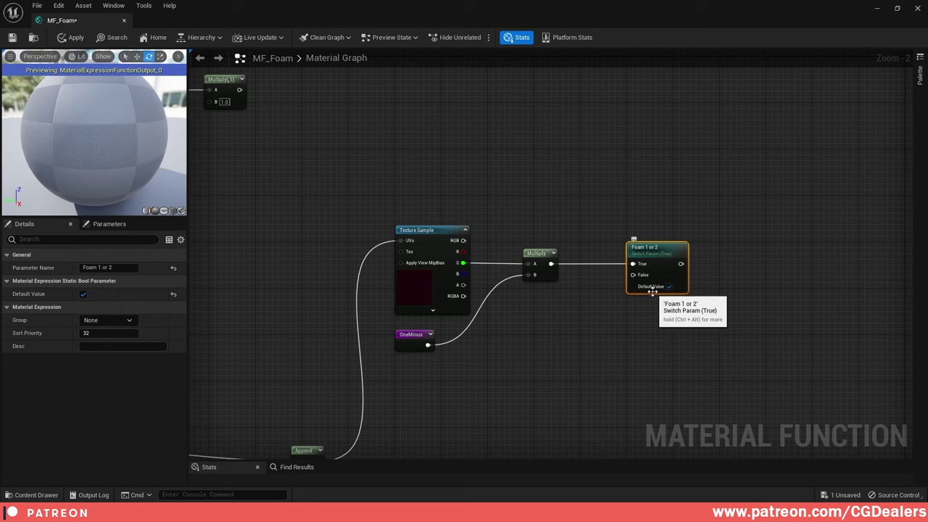
- Move the Multiply fed by Mask (R) above the Texture Sample and chain a duplicate of it through the copy's A input
right_drag(652, 291, 727, 338)
drag(359, 136, 559, 140)
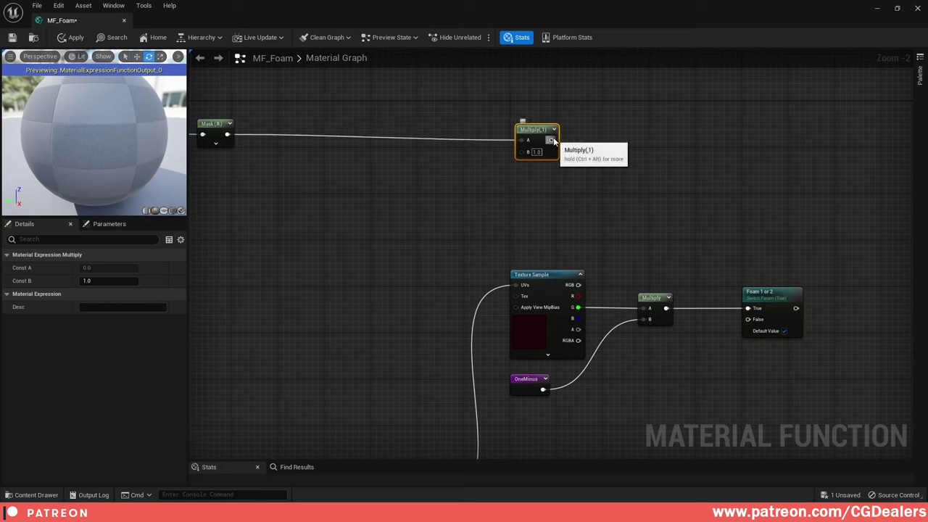
key(ctrl+c)
key(ctrl+v)
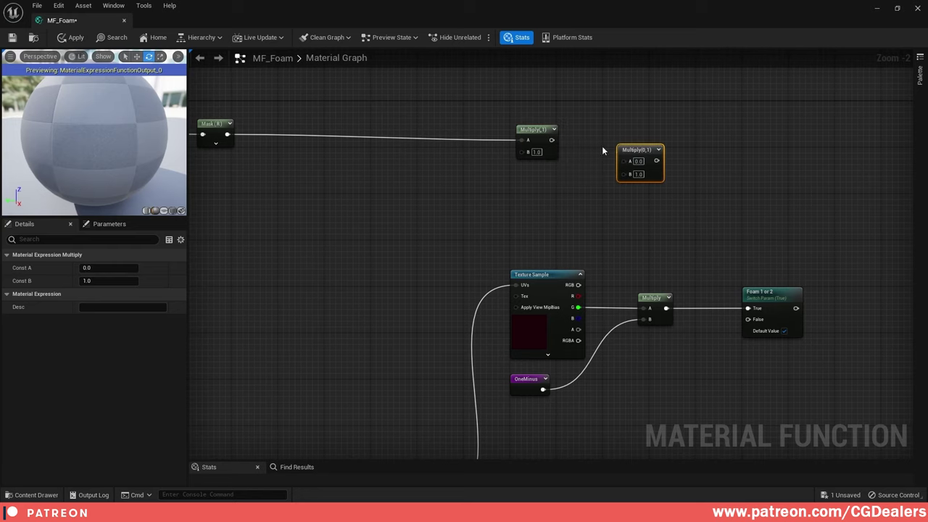
drag(536, 131, 530, 125)
drag(634, 153, 636, 133)
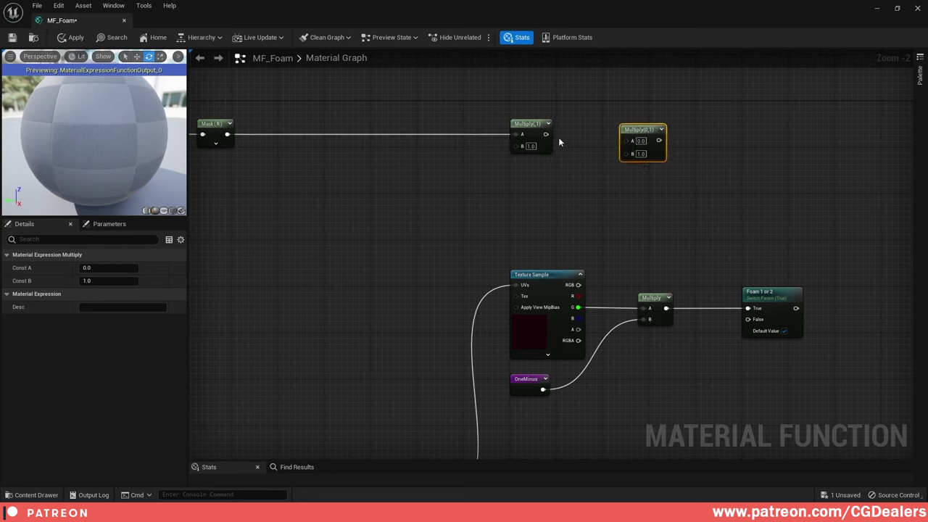
drag(547, 135, 626, 141)
click(648, 181)
- Add a Constant with value 3 below the upper Multiply nodes and connect it to the second Multiply's B input
right_drag(620, 189, 589, 197)
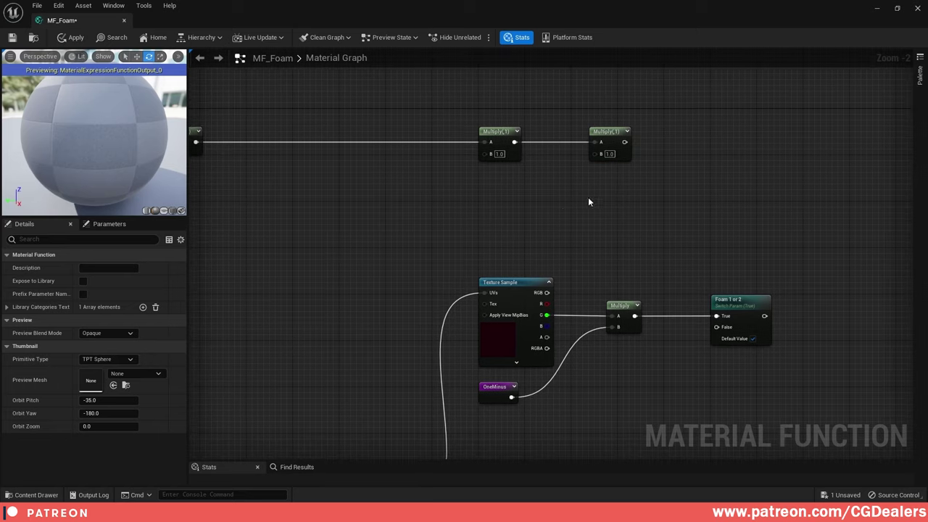
click(503, 193)
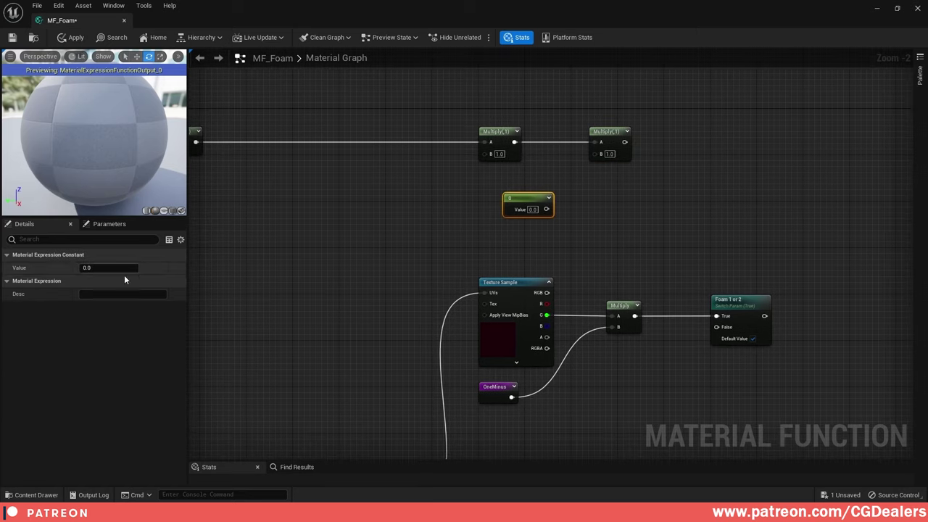
text(3)
key(Return)
drag(546, 209, 600, 153)
- Connect the second upper Multiply to the False input of Foam 1 or 2 and disable the switch's default value
right_drag(647, 185, 595, 173)
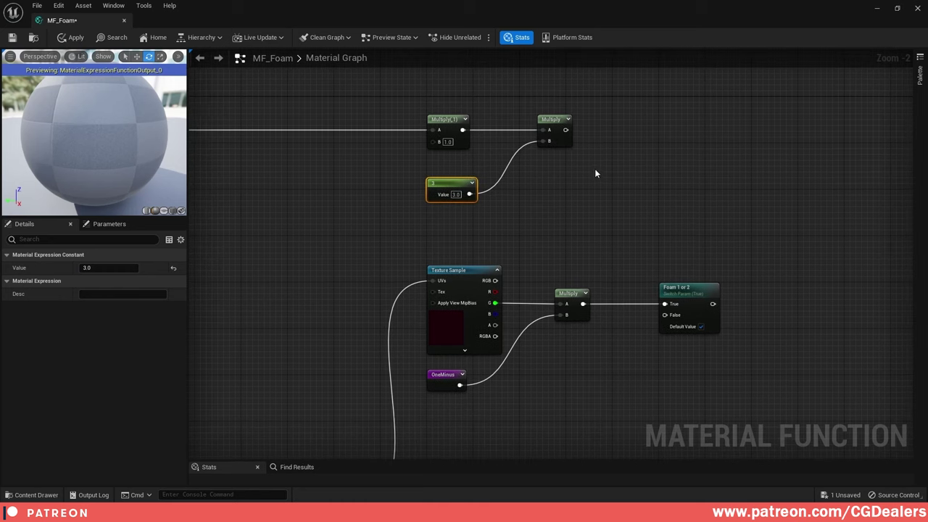
drag(566, 130, 672, 318)
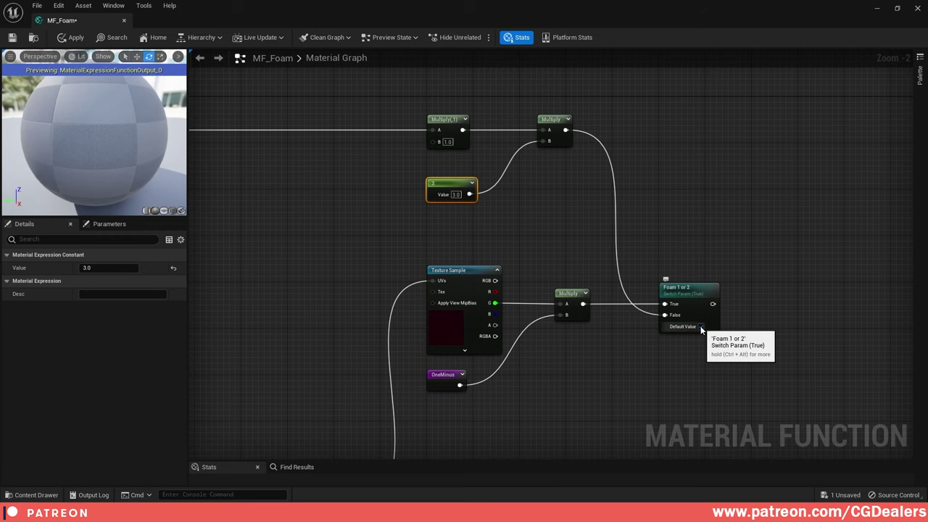
click(700, 327)
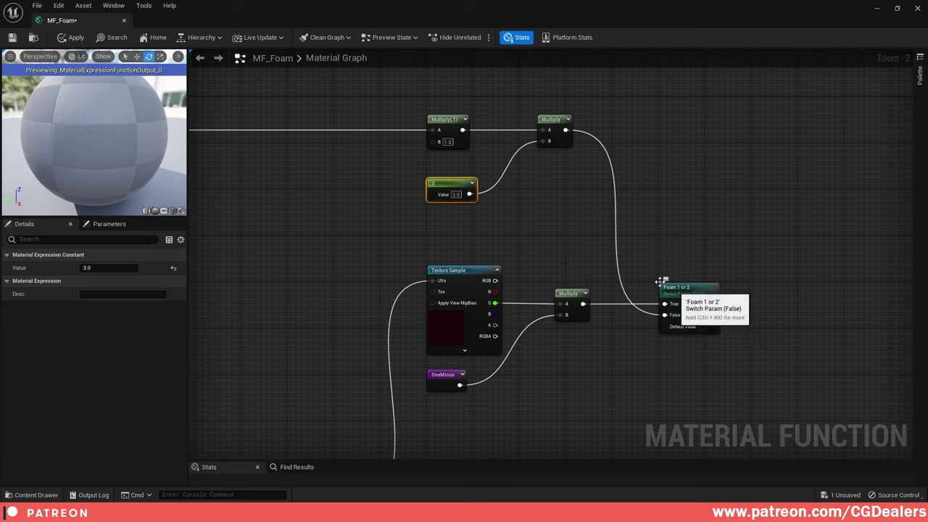
- Add a Clamp node after Foam 1 or 2 and feed it with the switch's output
right_drag(435, 210, 767, 233)
right_drag(564, 222, 310, 197)
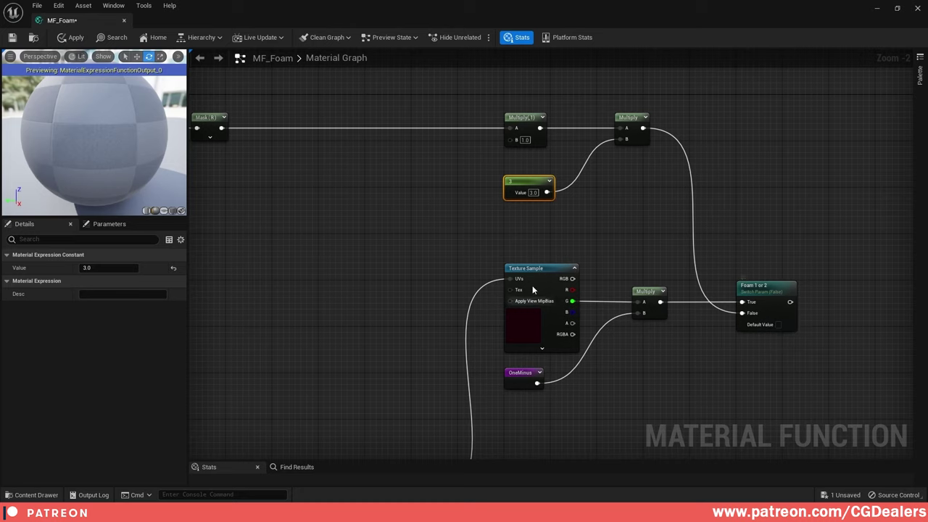
right_drag(920, 286, 650, 258)
right_click(650, 259)
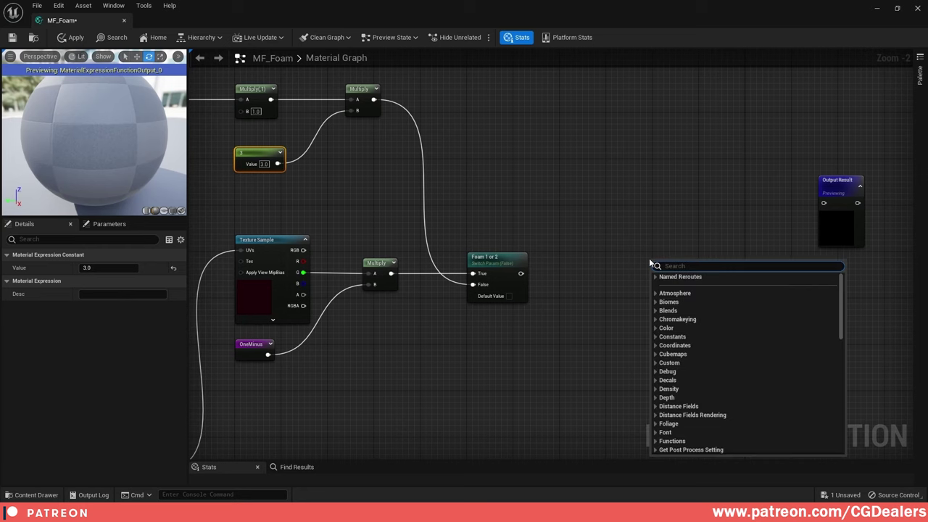
text(cla)
text(mp)
key(Return)
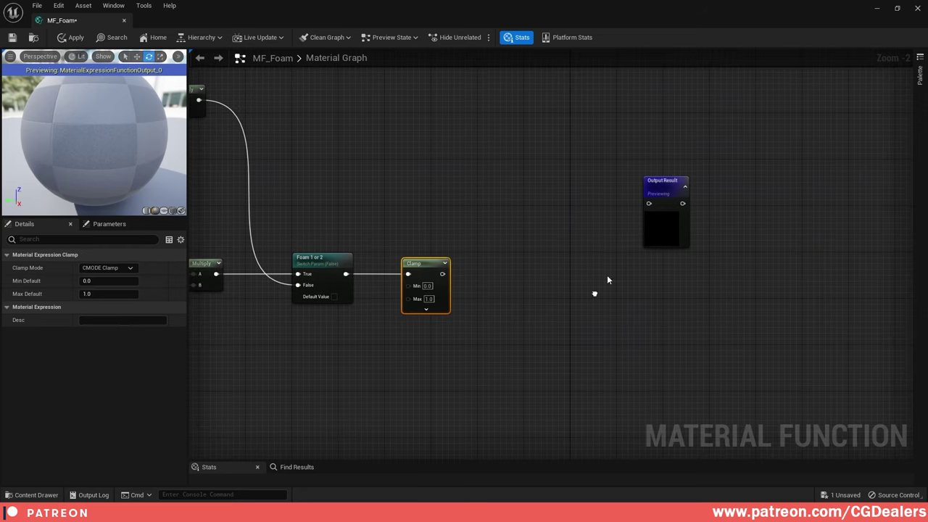
- Move Output Result farther from the Clamp and add a Multiply between them with the Clamp output connected to A
drag(675, 197, 800, 243)
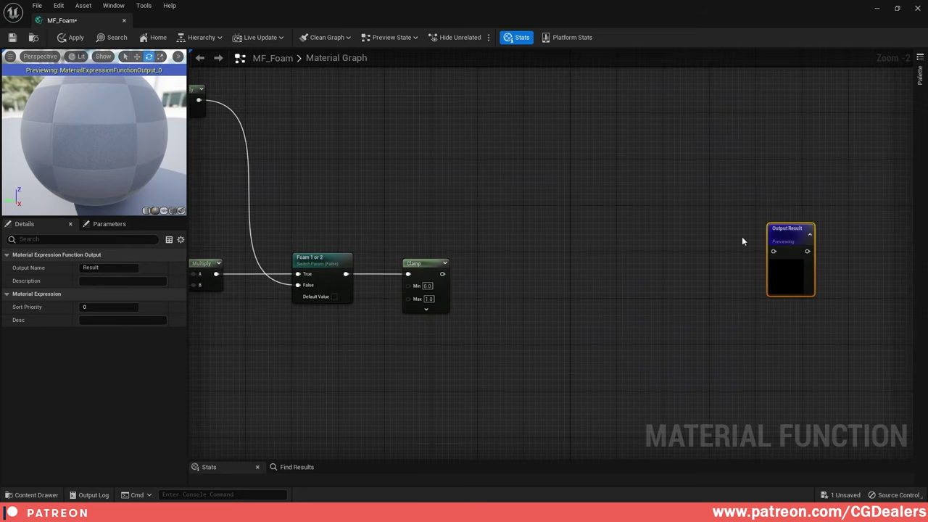
click(618, 284)
drag(442, 280, 628, 265)
- Add a scalar function input named Foam_Opacity below the Clamp output wire and connect it to the new Multiply's B input
right_click(512, 349)
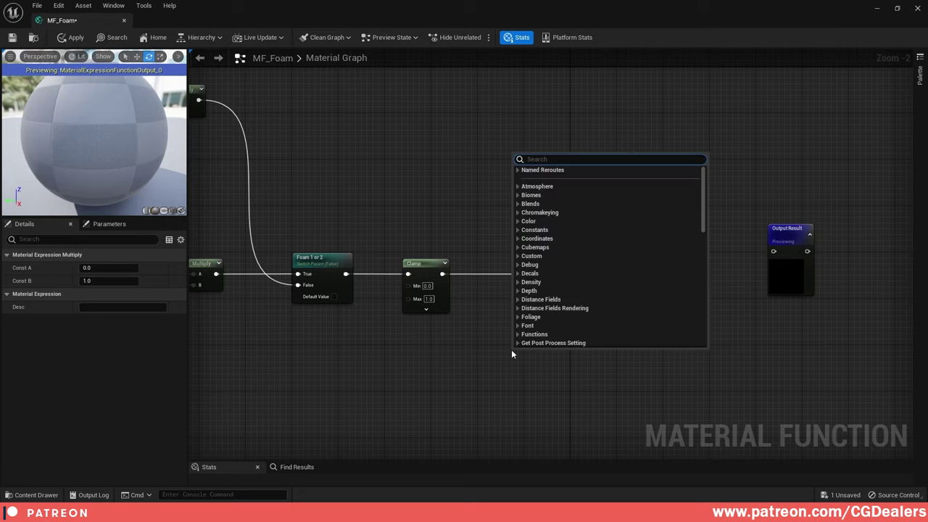
text(func)
key(Return)
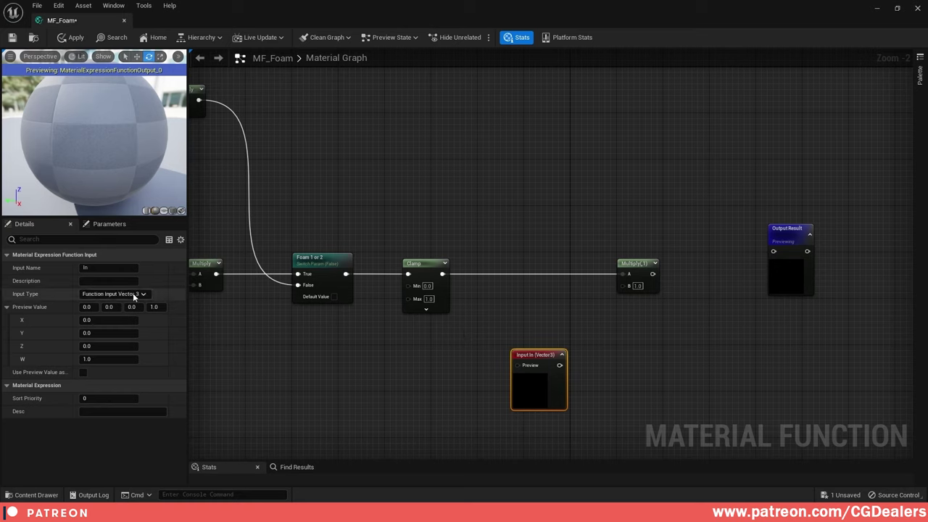
click(133, 295)
click(127, 304)
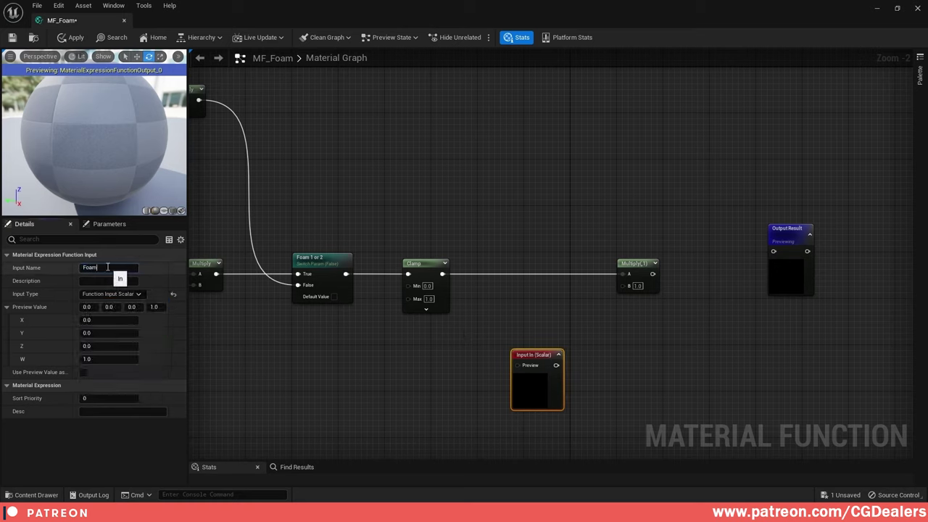
click(108, 267)
text(Foam_Opacity)
key(Return)
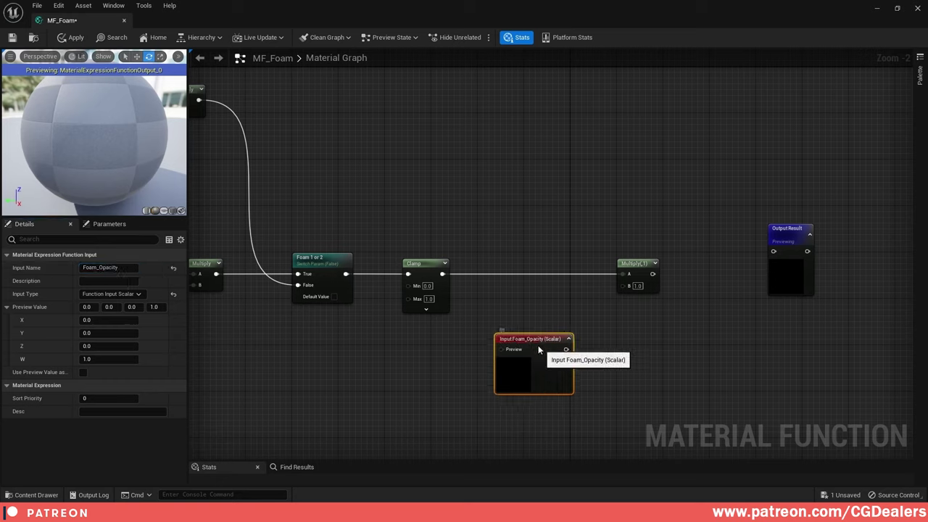
drag(566, 349, 624, 288)
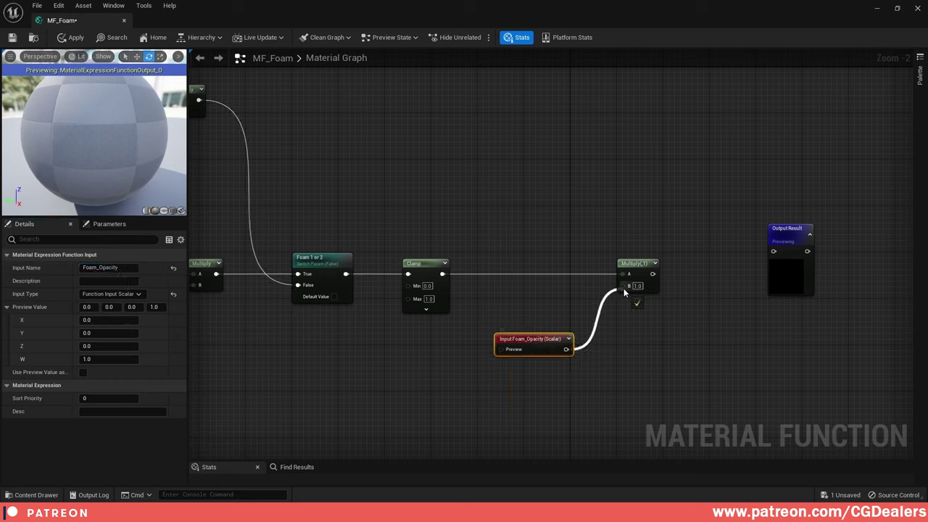
- Duplicate Output Result, move the original well below the graph and connect the Foam_Opacity Multiply's output to the copy
right_drag(692, 287, 555, 287)
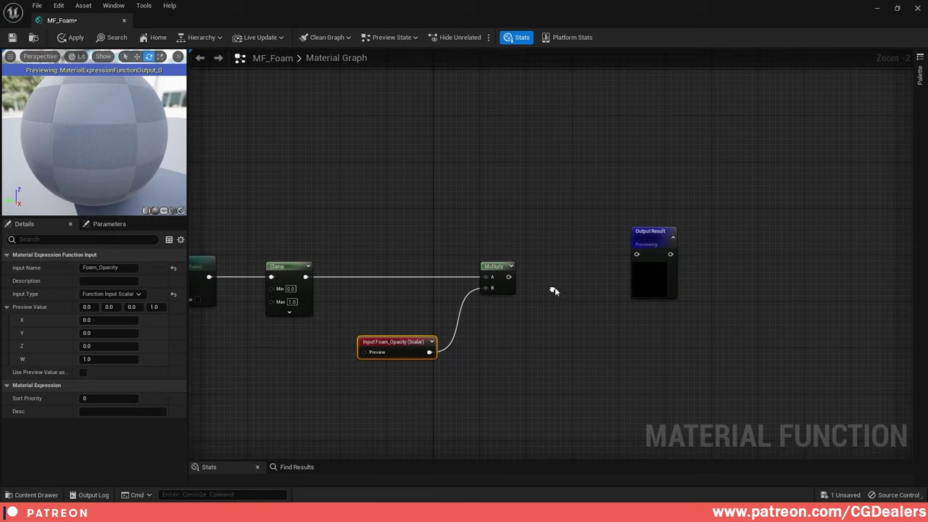
scroll(555, 287, down, 1)
right_drag(568, 358, 640, 203)
right_drag(717, 98, 641, 203)
click(643, 207)
key(ctrl+d)
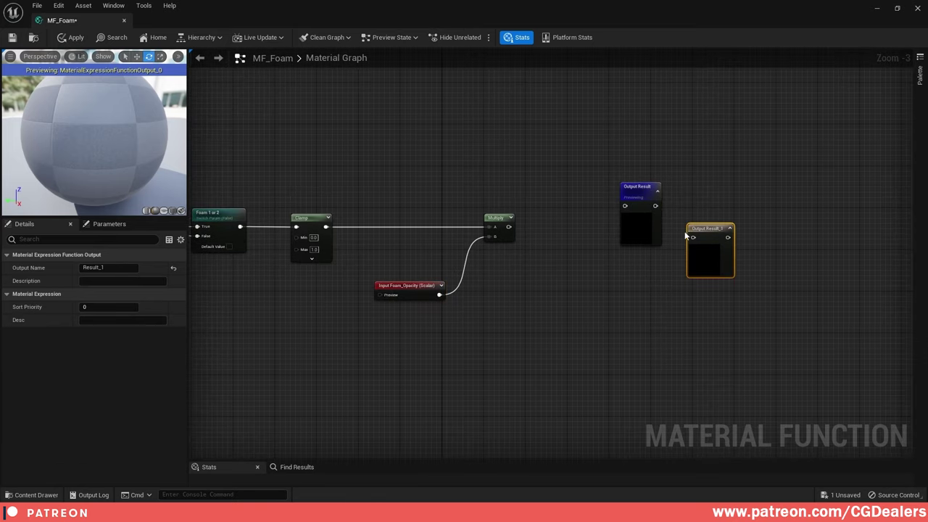
drag(635, 190, 607, 425)
drag(678, 205, 566, 190)
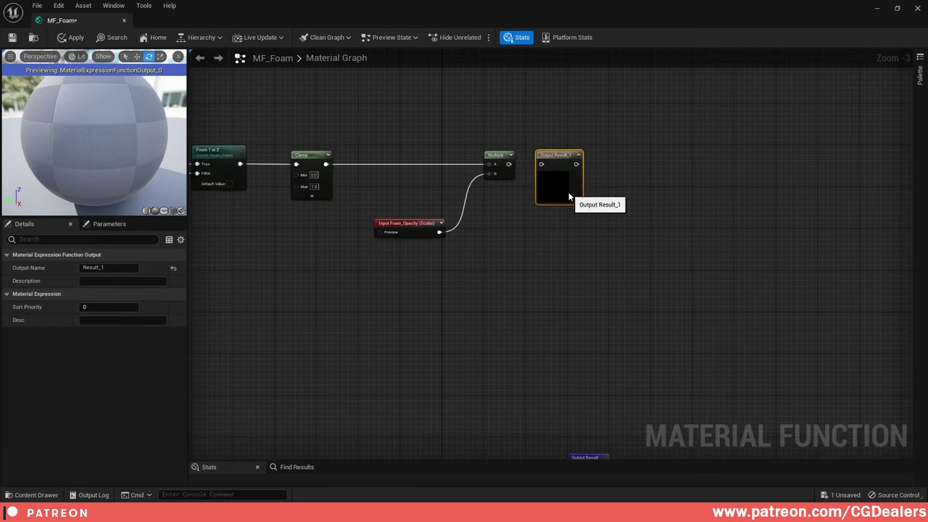
drag(508, 164, 557, 163)
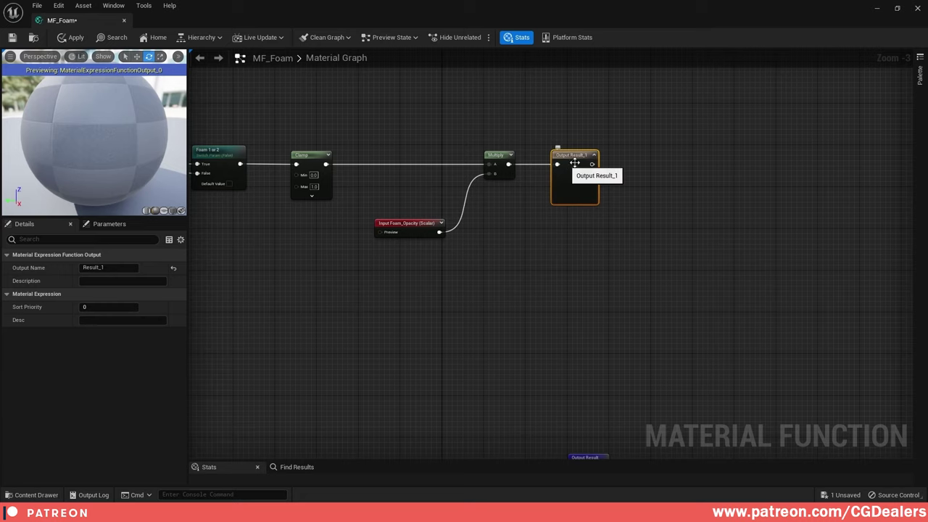
- Name the duplicated function output Alpha
click(131, 267)
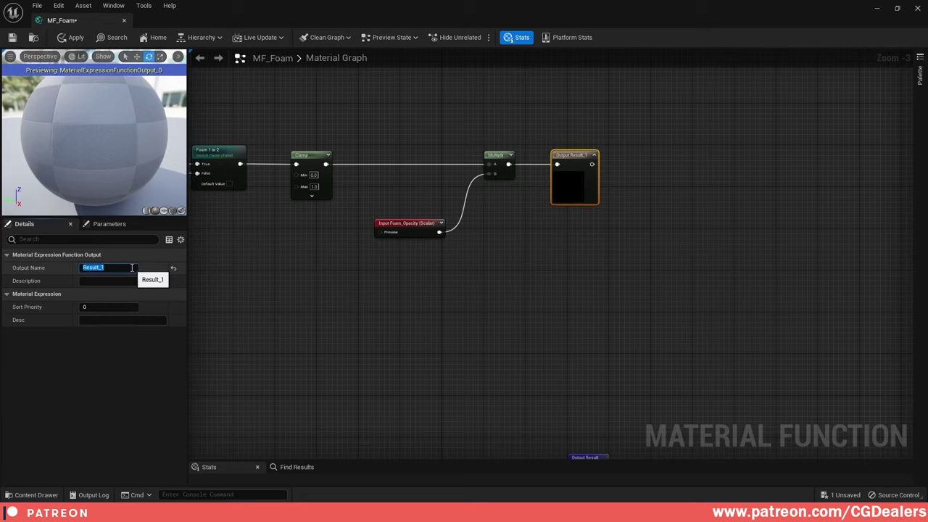
text(Alp)
text(ha)
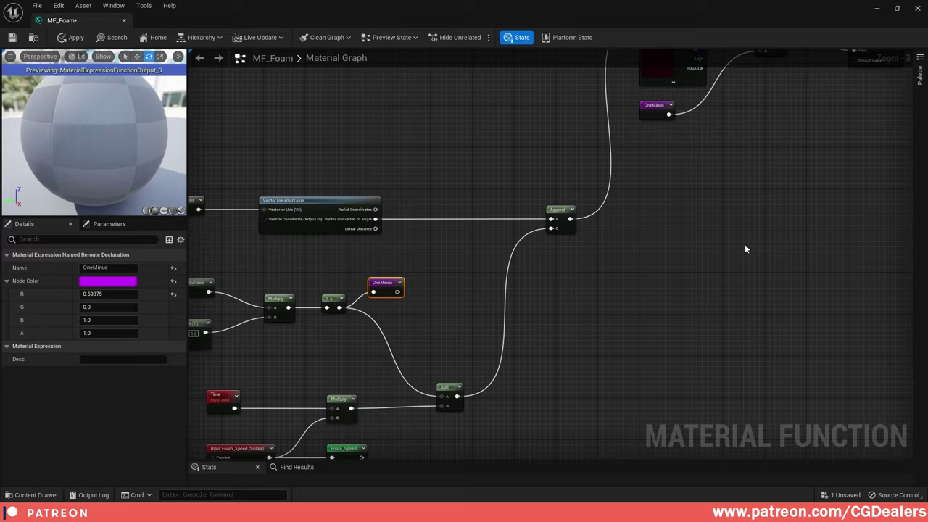
- Add a MakeMaterialAttributes node in the empty area to the right of the Append and Add nodes
right_drag(745, 249, 701, 212)
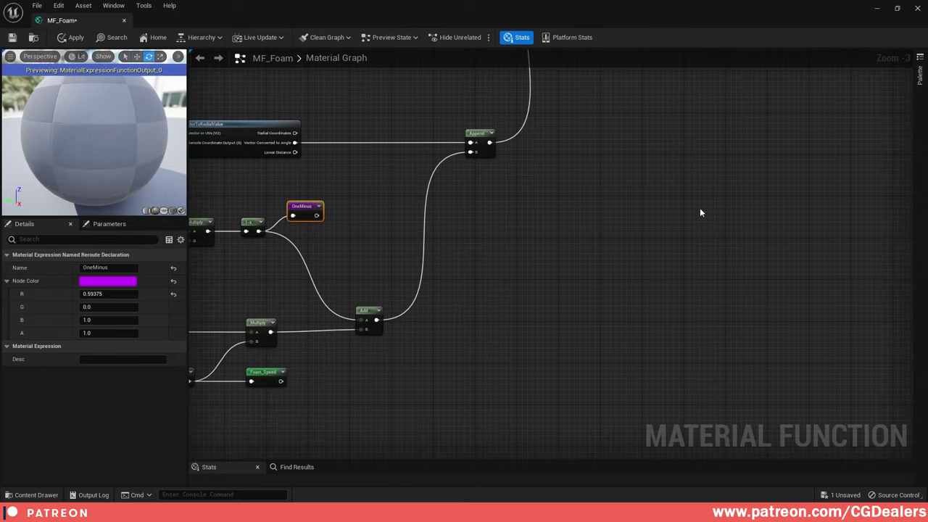
right_click(733, 294)
text(makema)
key(Return)
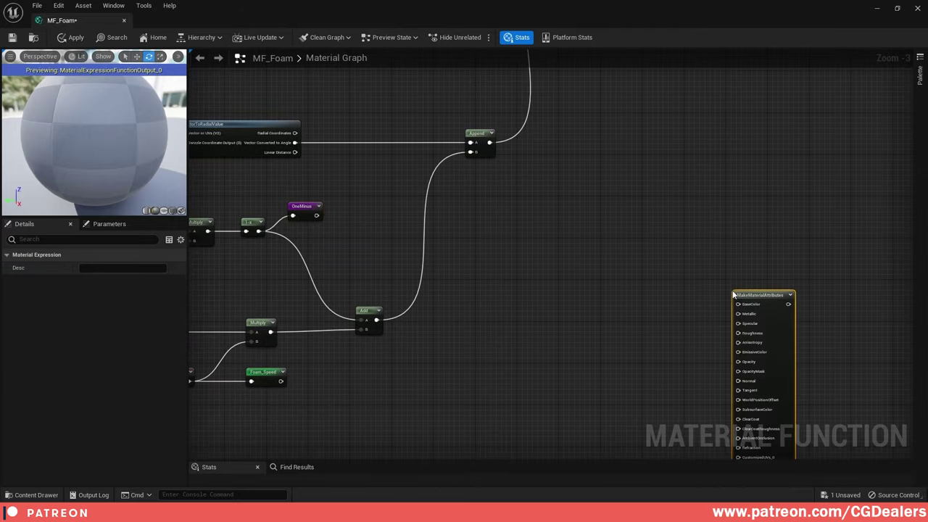
drag(735, 295, 728, 248)
click(636, 258)
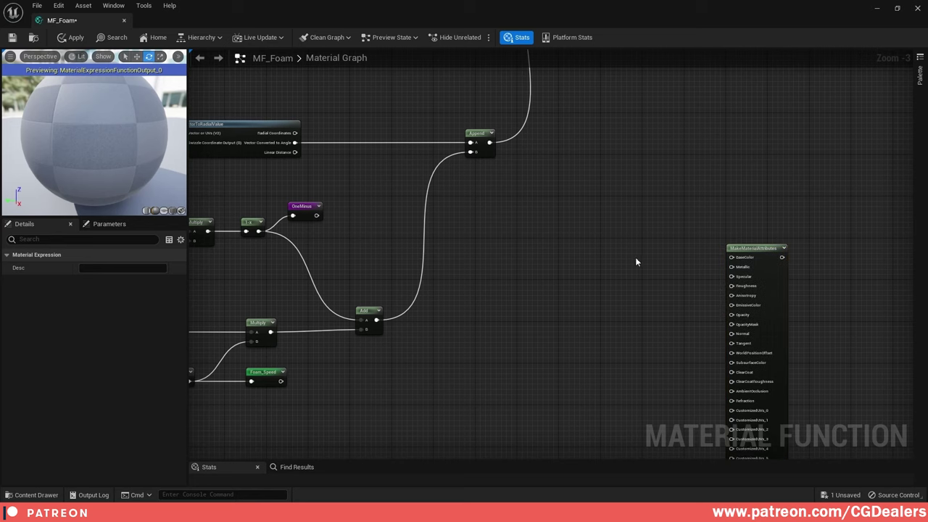
- Add a Vector 3 function input named Foam_Color and connect it to BaseColor of MakeMaterialAttributes
right_click(584, 267)
text(input)
key(Return)
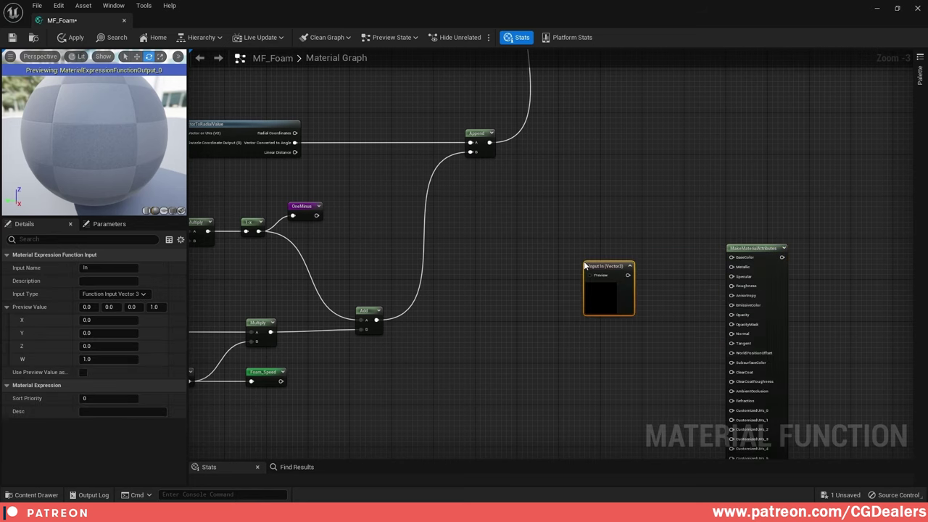
drag(628, 275, 617, 250)
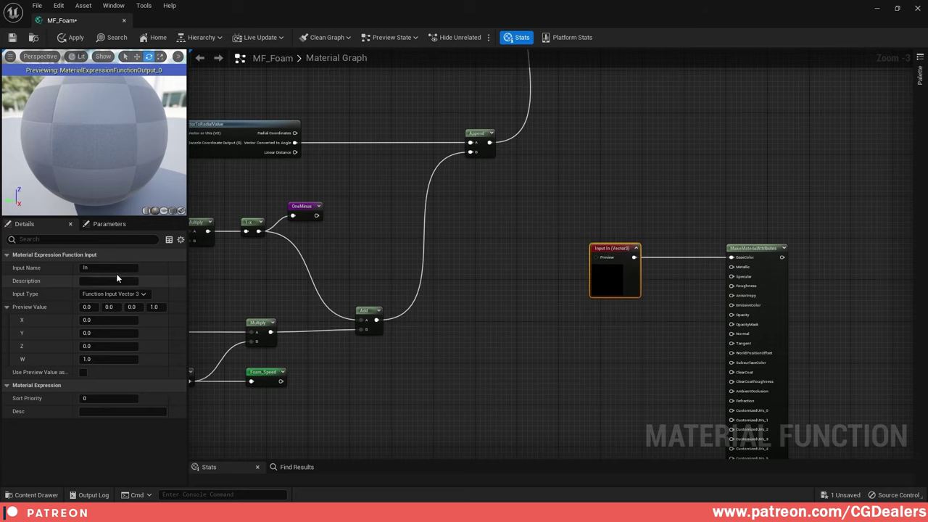
click(119, 268)
text(Foam_Color)
key(Return)
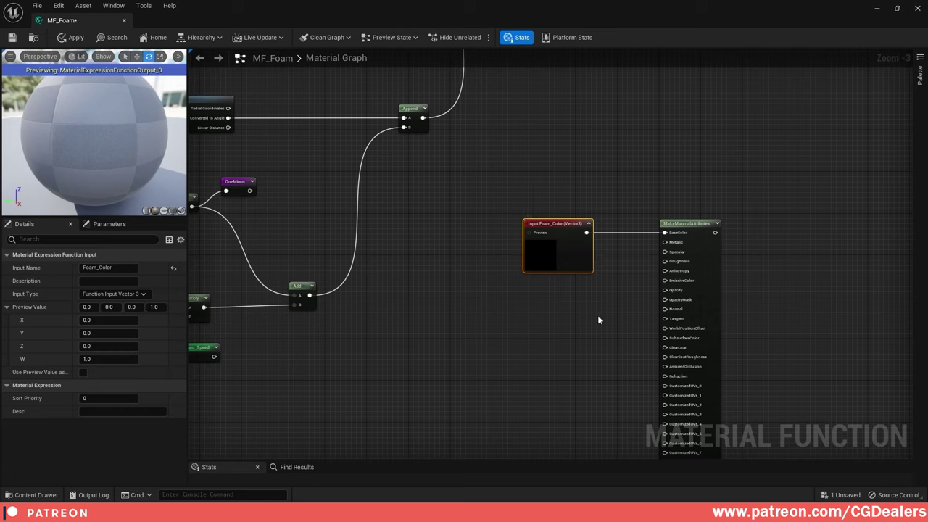
- Add a constant below Foam_Color with a value of 0.75 and connect it to Roughness of MakeMaterialAttributes
key(1)
click(580, 308)
drag(618, 323, 668, 270)
drag(602, 314, 571, 302)
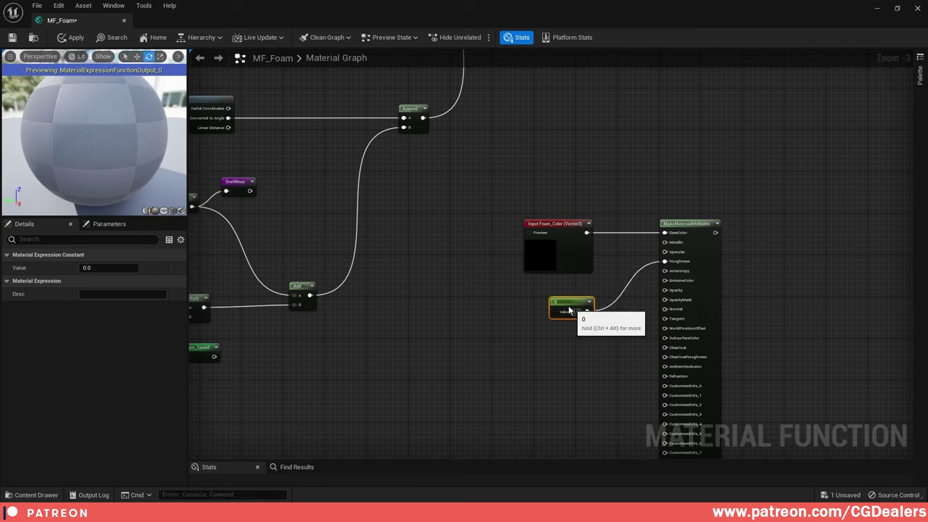
click(93, 268)
key(BackSpace)
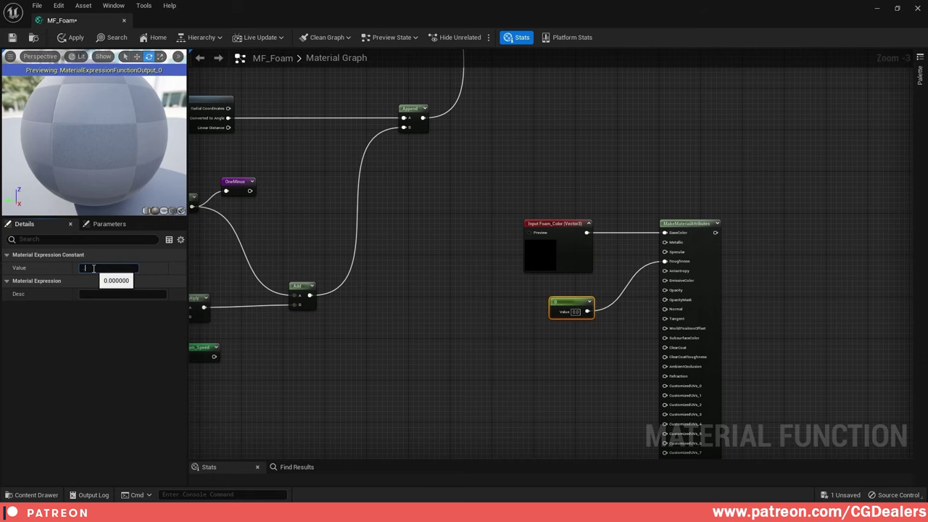
text(.75)
key(Return)
click(545, 366)
- Add a Depth Fade node below the 0.75 constant, connect it to Opacity of MakeMaterialAttributes and set its own Opacity to 0.92
right_drag(546, 366, 646, 293)
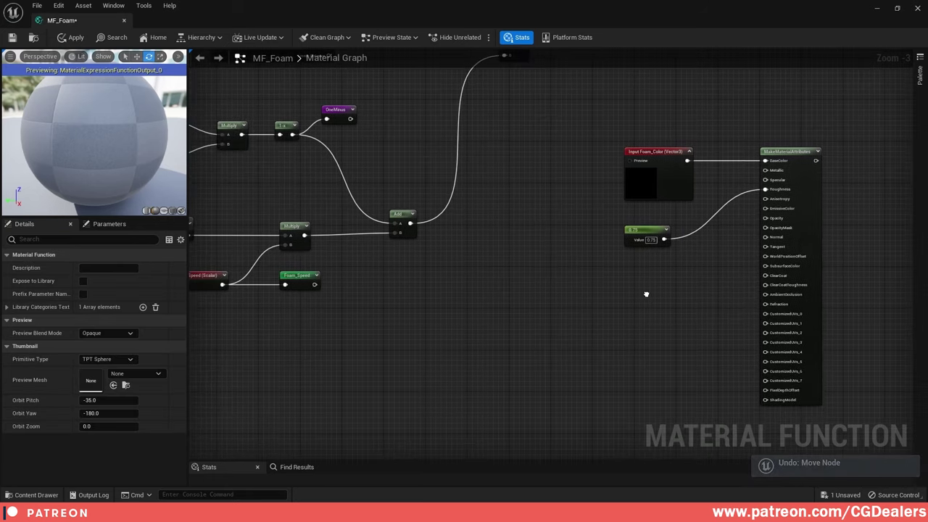
right_click(542, 334)
text(depth)
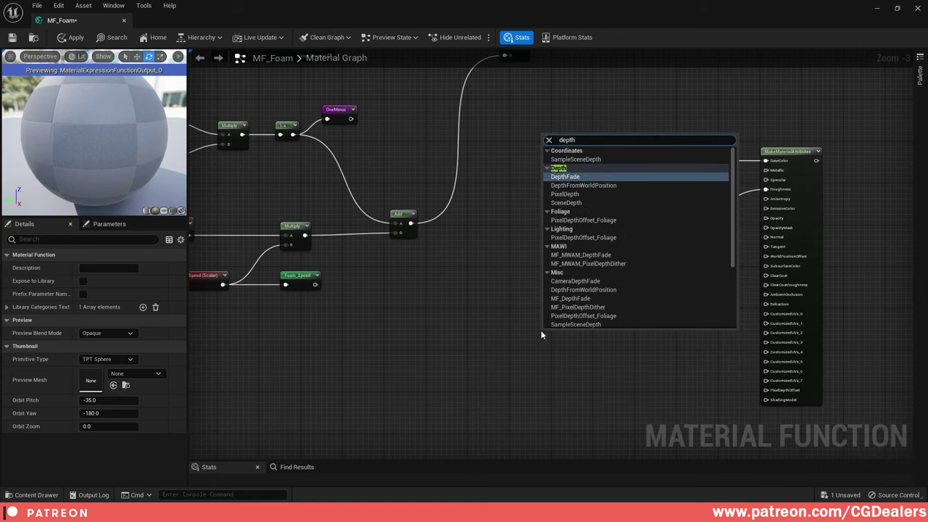
key(Return)
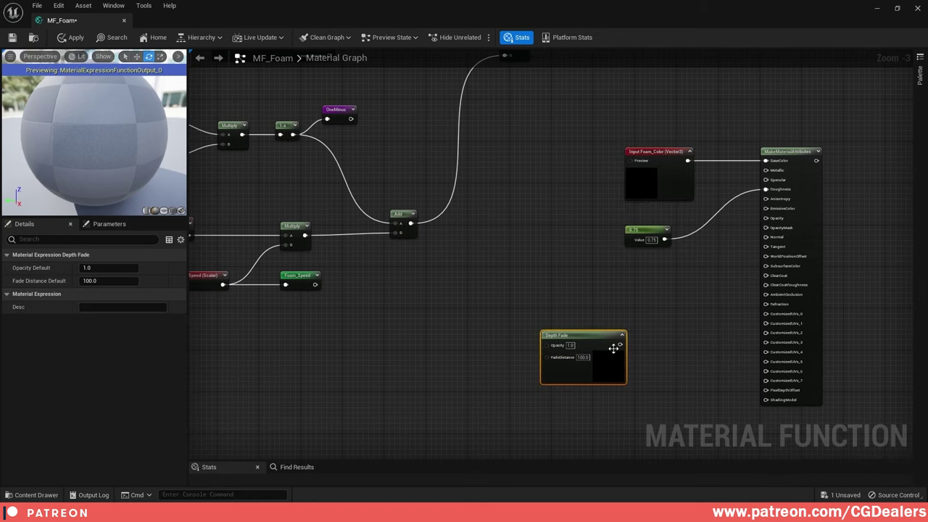
drag(620, 344, 779, 222)
drag(588, 338, 656, 285)
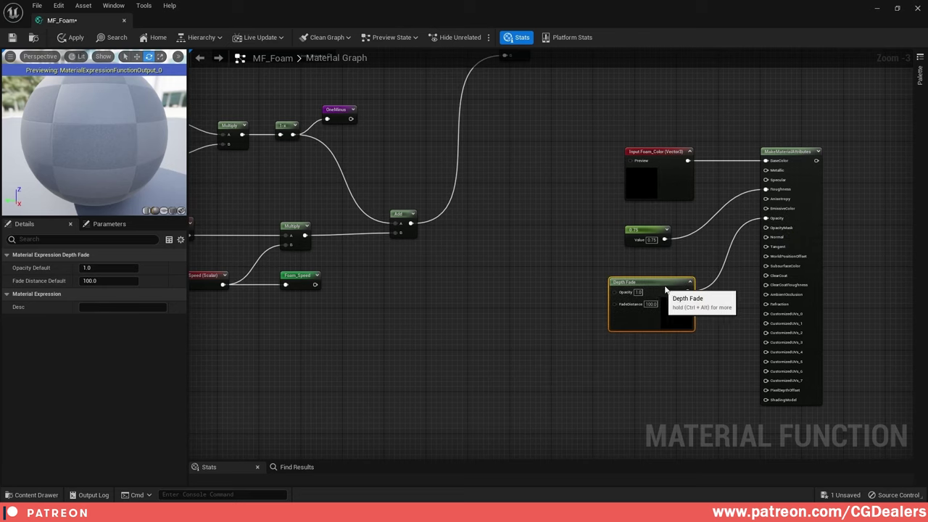
click(639, 292)
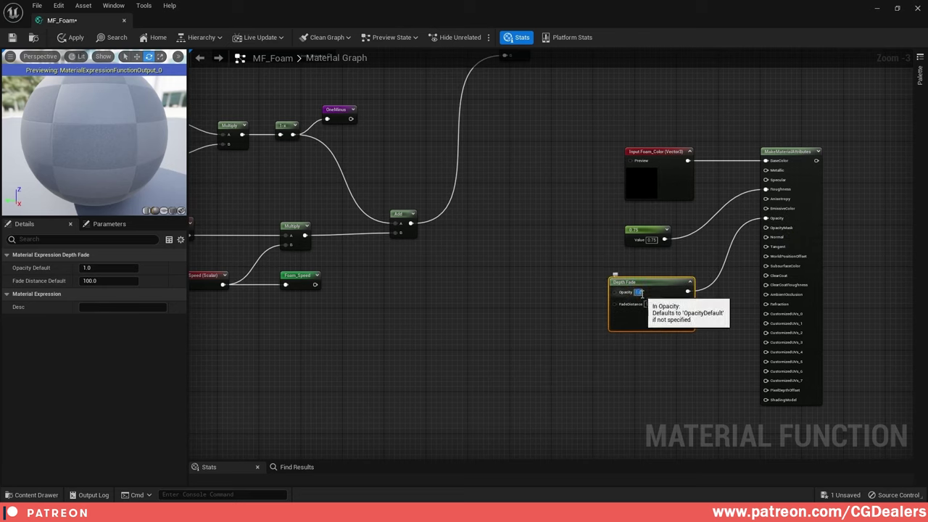
text(0.92)
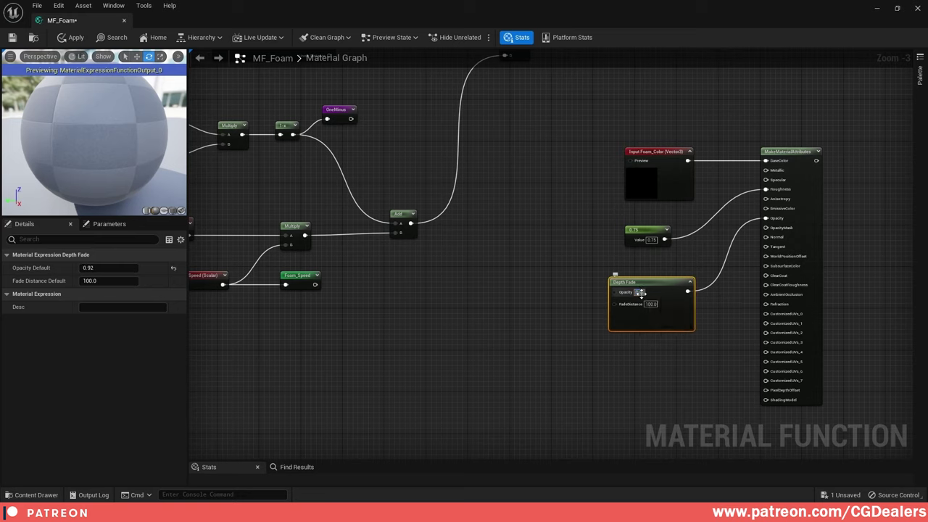
click(699, 318)
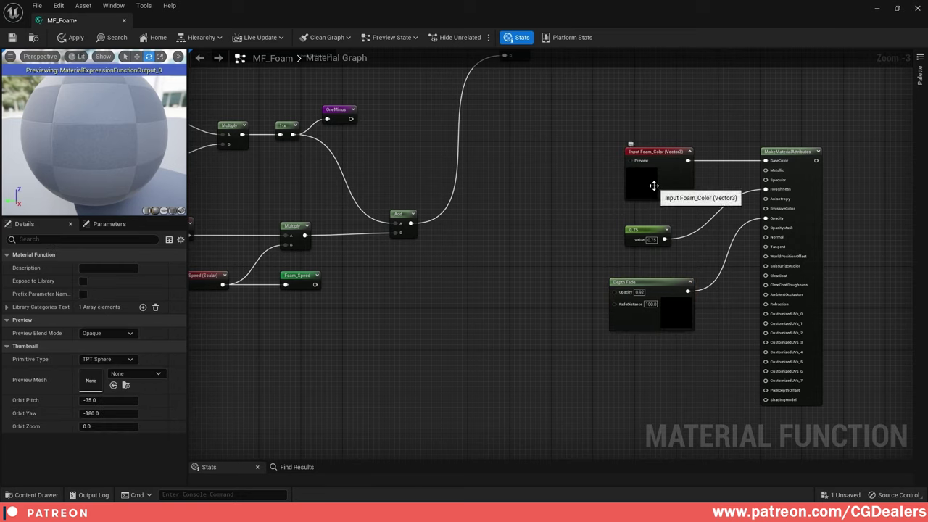
- Duplicate the Foam_Color input to the left of Depth Fade, change its type to scalar and set its preview X to 50
click(654, 185)
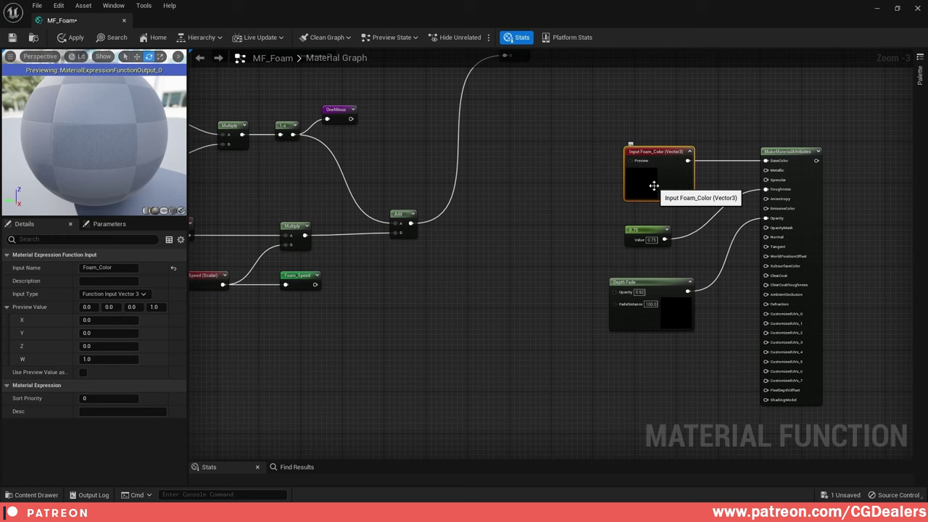
key(ctrl+d)
drag(710, 220, 547, 307)
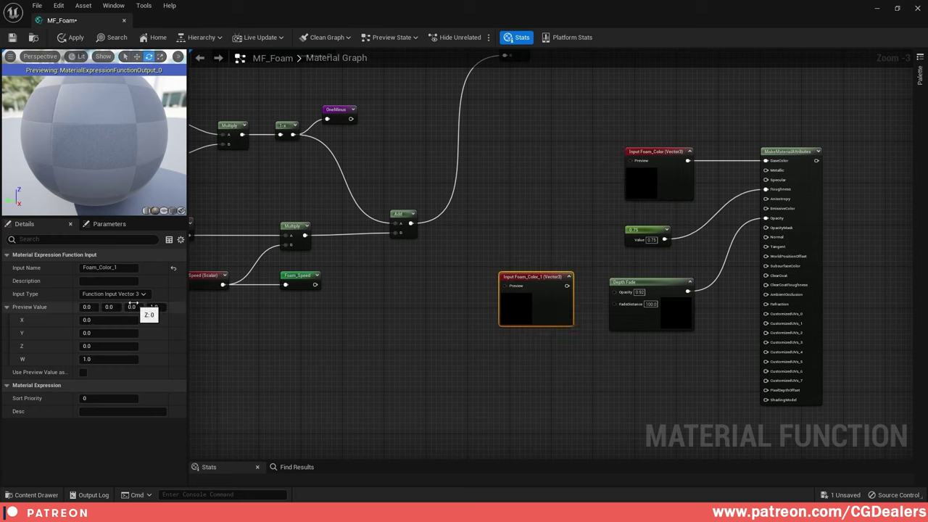
click(112, 294)
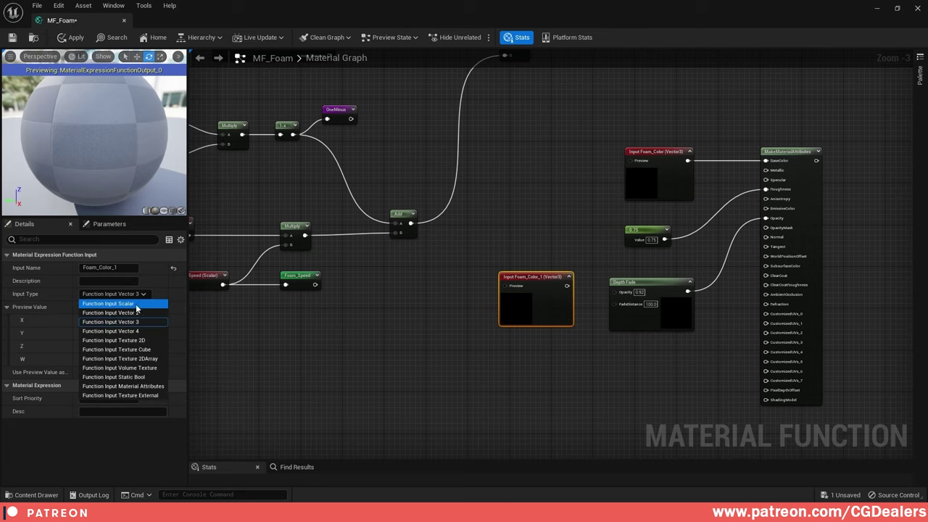
click(109, 303)
click(111, 319)
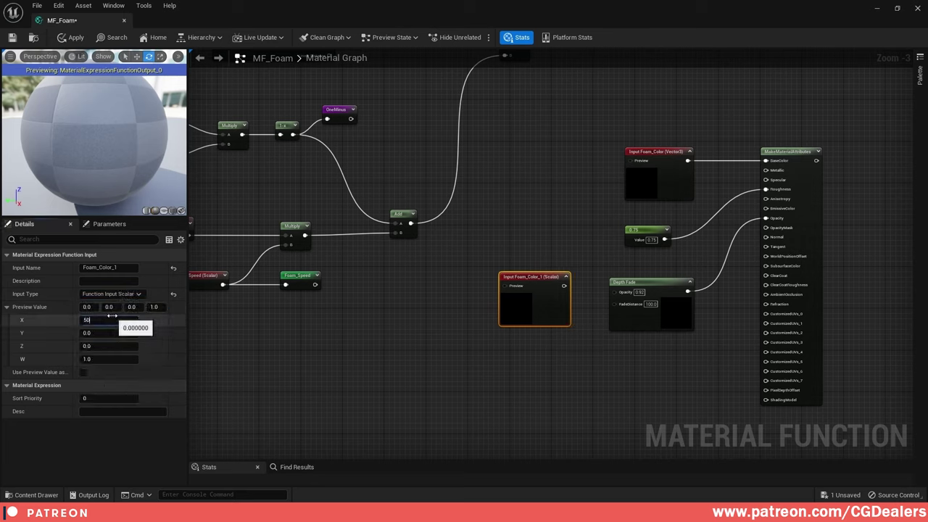
text(50)
key(Return)
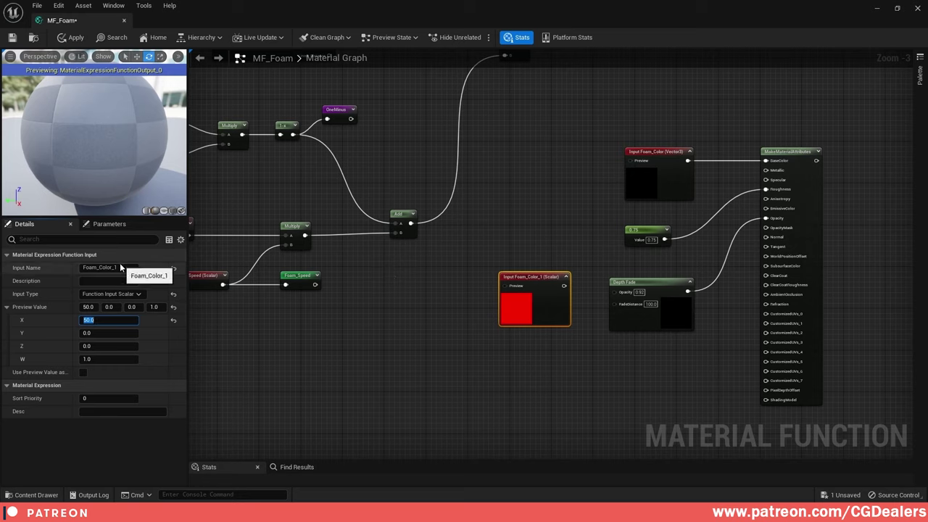
- Rename the duplicated scalar input as Shoreline_Fade
click(121, 268)
text(Shoreline)
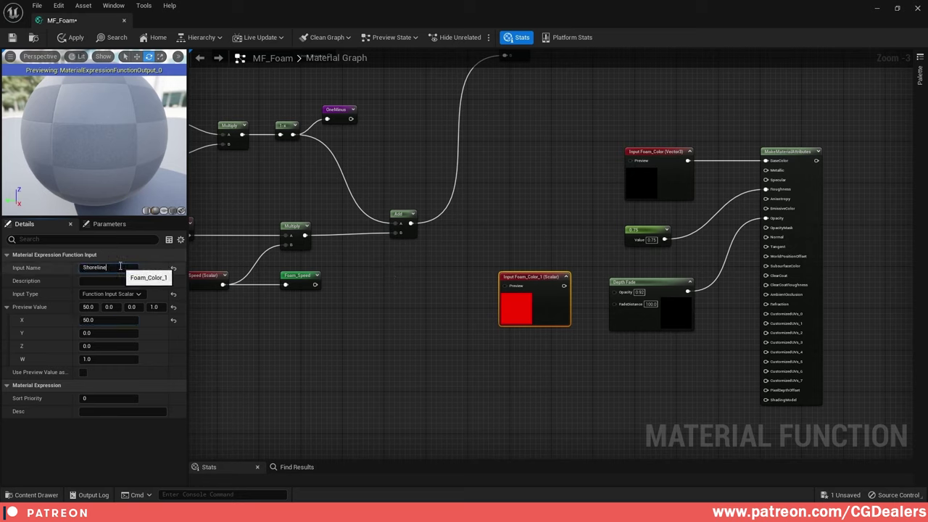
text(_Fade)
key(Return)
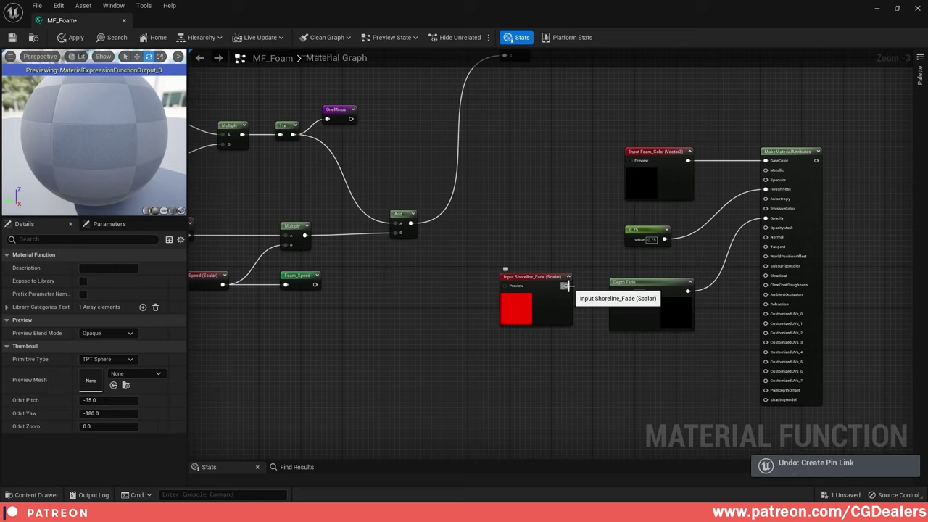
- Connect Shoreline_Fade to Depth Fade's FadeDistance and straighten the connection between the two nodes
drag(566, 285, 622, 307)
drag(539, 277, 649, 346)
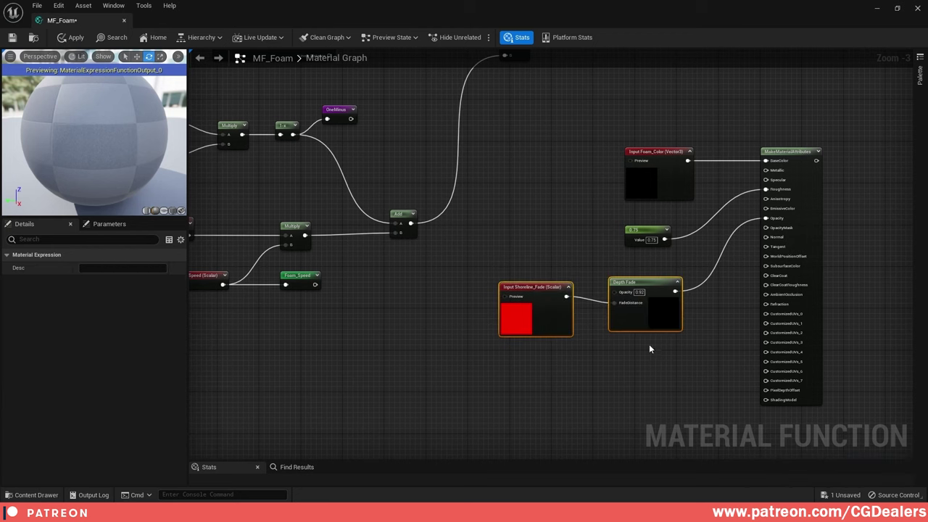
key(q)
right_drag(670, 338, 636, 355)
click(834, 233)
- Move the original Output Result beside MakeMaterialAttributes, connect the attributes output to it and align the two nodes
right_drag(835, 232, 714, 241)
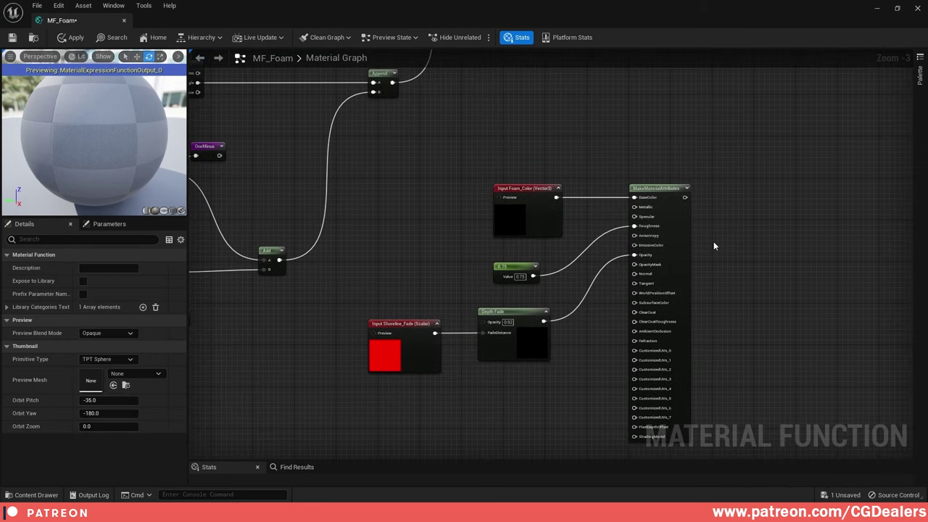
scroll(714, 241, down, 3)
right_drag(882, 226, 785, 294)
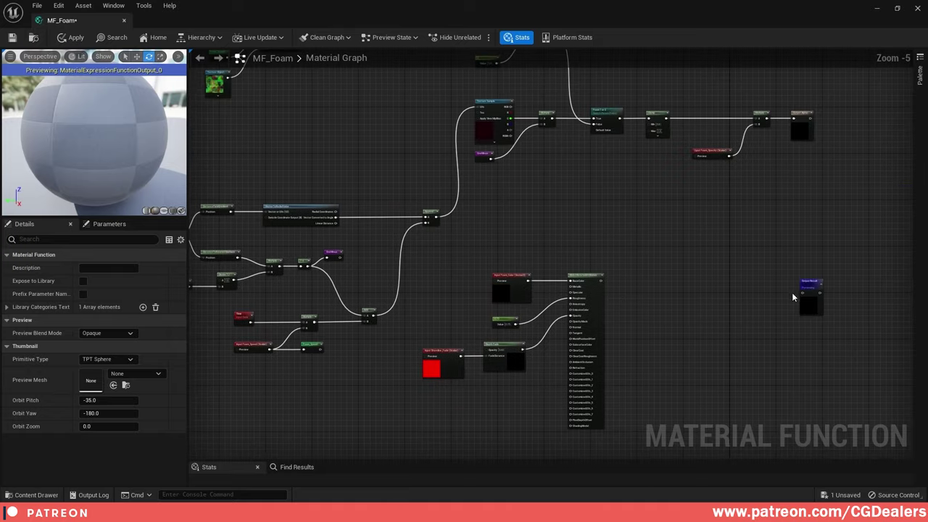
drag(814, 287, 639, 280)
scroll(638, 280, up, 4)
drag(558, 285, 619, 292)
drag(632, 278, 622, 273)
drag(631, 349, 553, 317)
- Move the whole MakeMaterialAttributes node group, including its inputs and Output Result, farther to the right
scroll(646, 310, down, 2)
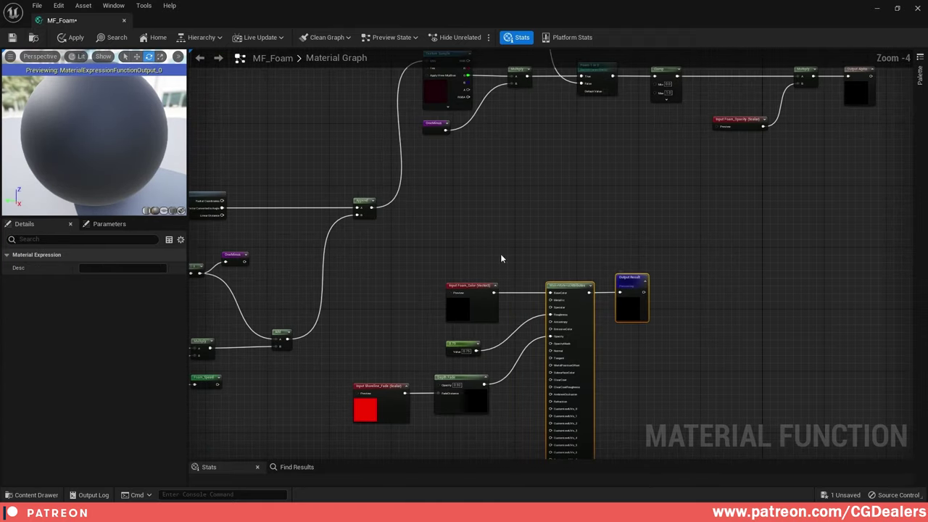
scroll(544, 296, down, 2)
drag(468, 274, 589, 351)
drag(557, 323, 667, 331)
scroll(716, 283, up, 2)
click(512, 270)
- Add a TextureSample node using WhiteSquareTexture below the existing foam nodes and connect Append's output to its UVs
scroll(496, 268, up, 1)
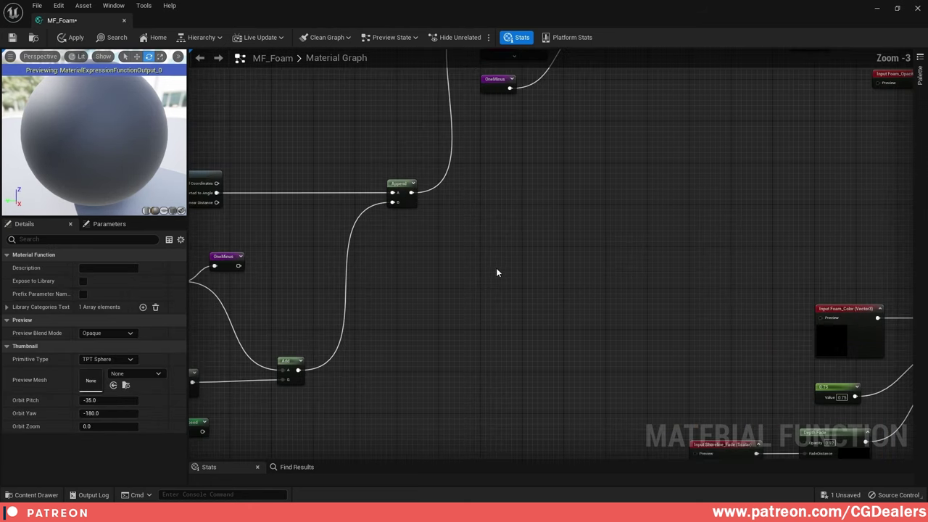
right_click(496, 272)
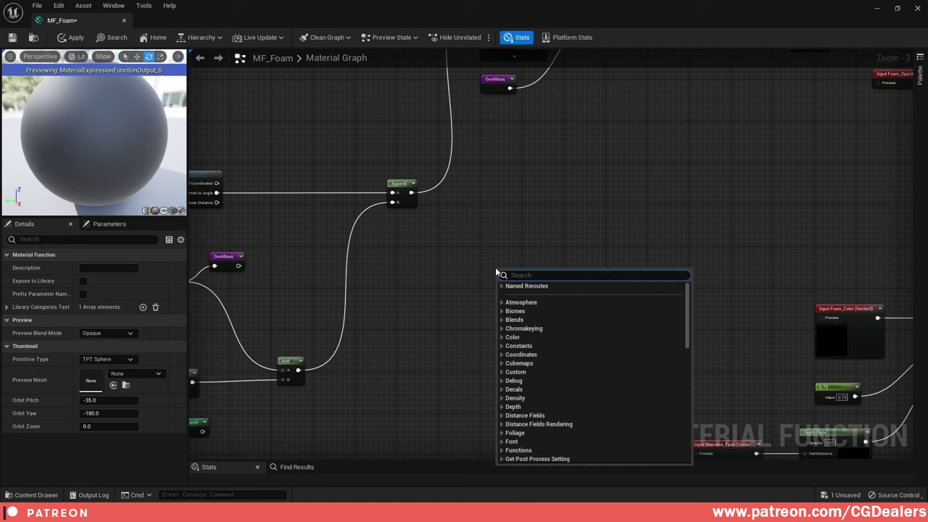
text(texturesam)
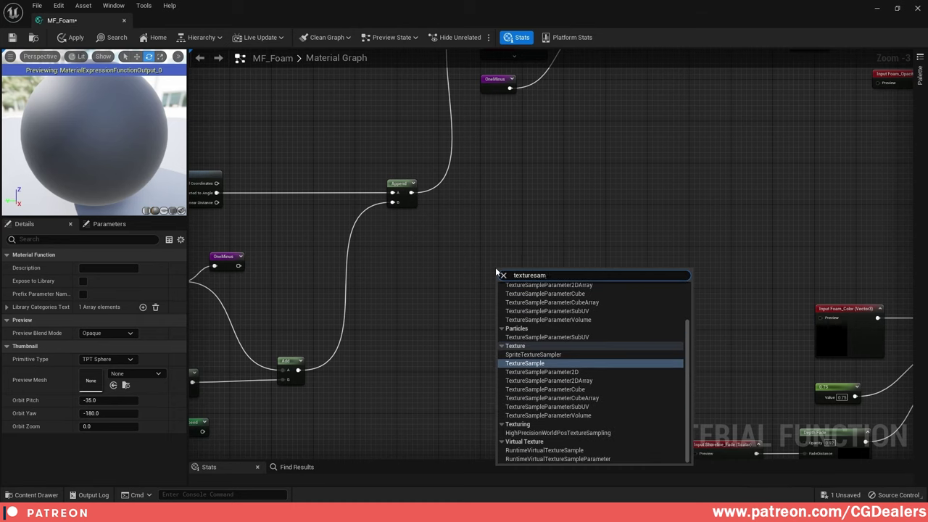
key(Return)
click(149, 351)
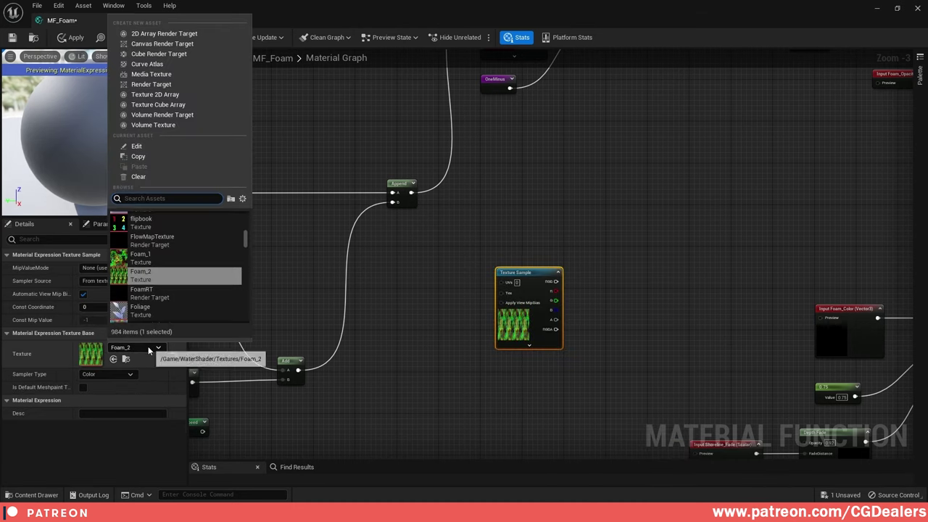
text(whitesquaretexture)
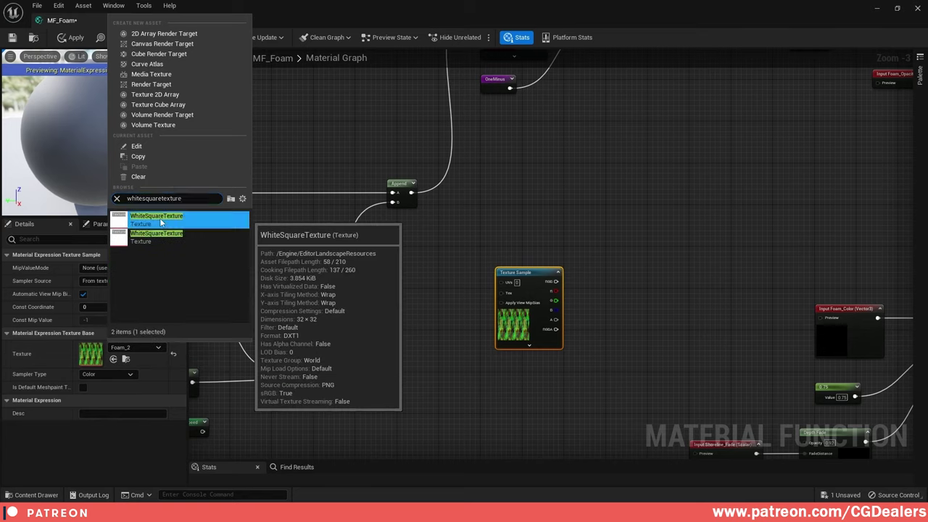
click(161, 222)
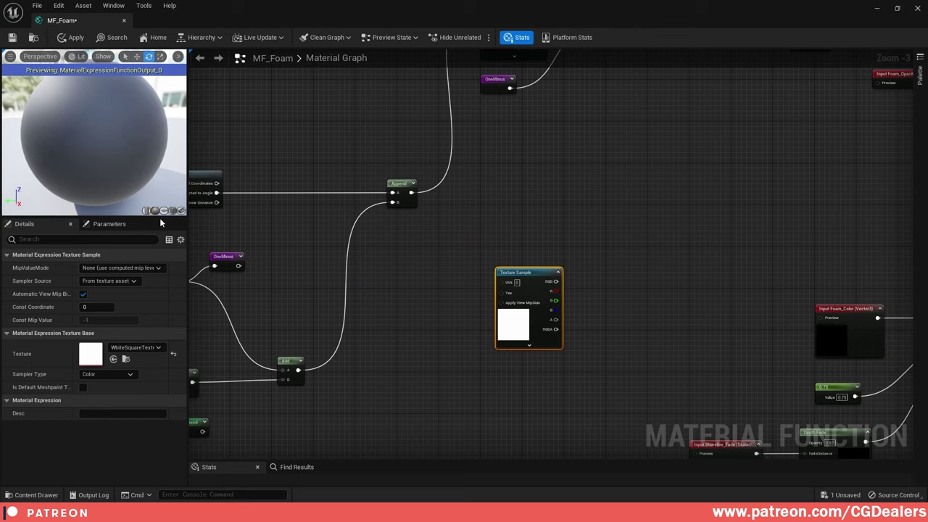
drag(412, 193, 501, 282)
right_drag(619, 237, 544, 236)
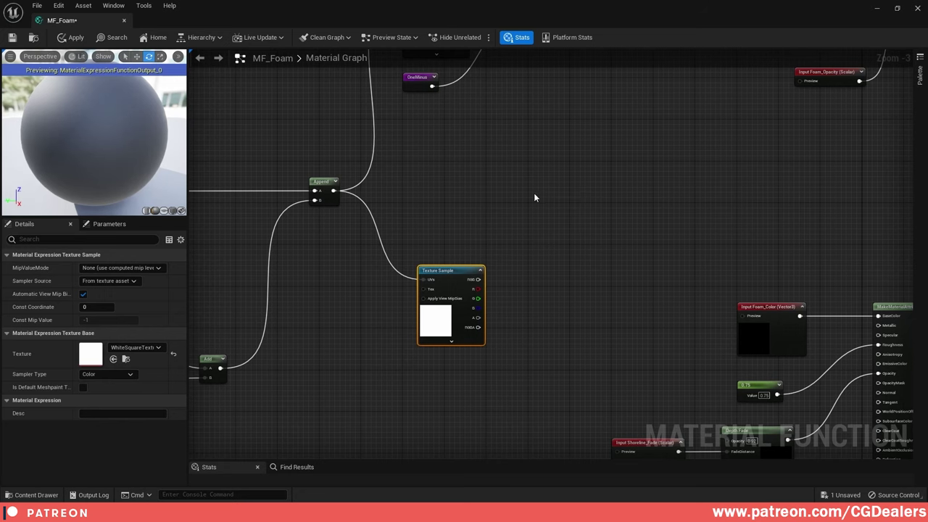
- Add a Multiply node with the new Texture Sample's green channel as input A and a OneMinus reroute as input B
click(535, 198)
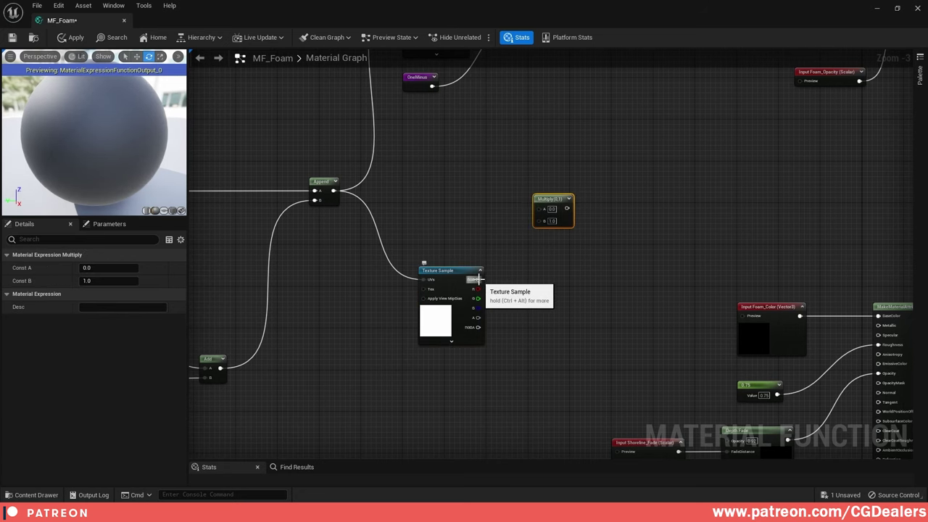
drag(478, 298, 540, 210)
right_drag(441, 229, 473, 232)
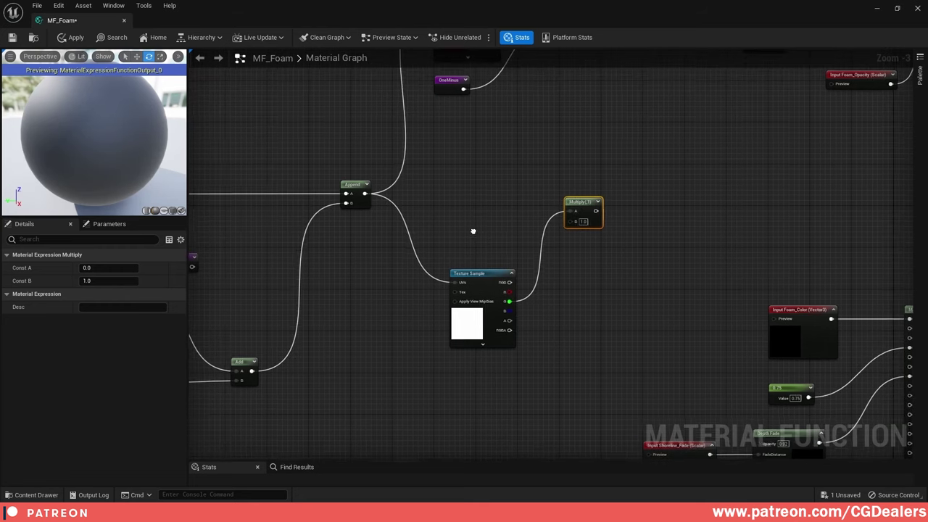
right_click(506, 239)
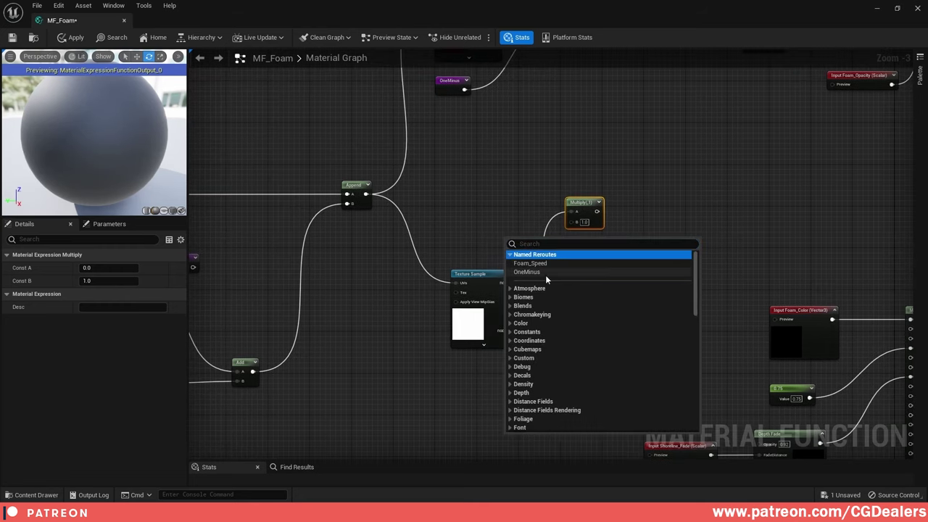
click(537, 272)
drag(522, 251, 570, 223)
- Add a named reroute declaration from the new Multiply's output and name it Multiplie_Connection
right_drag(570, 222, 566, 339)
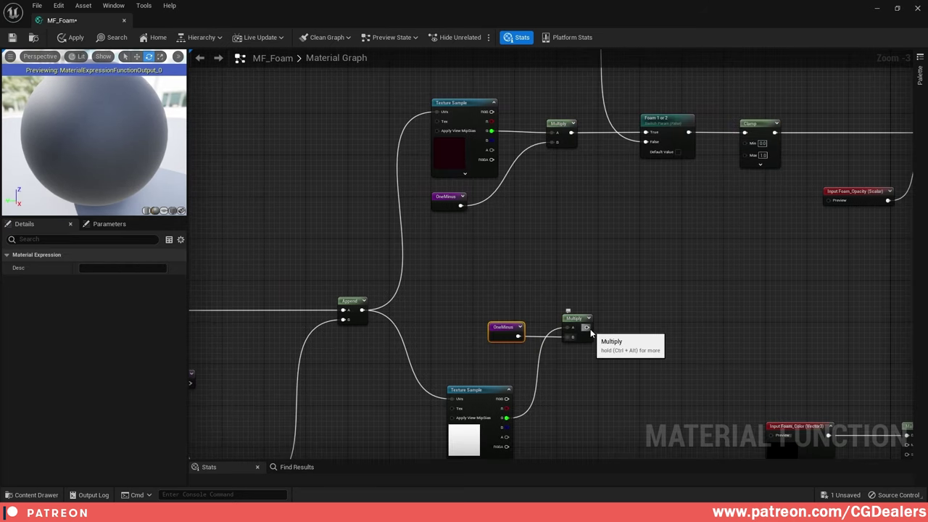
right_drag(513, 182, 587, 306)
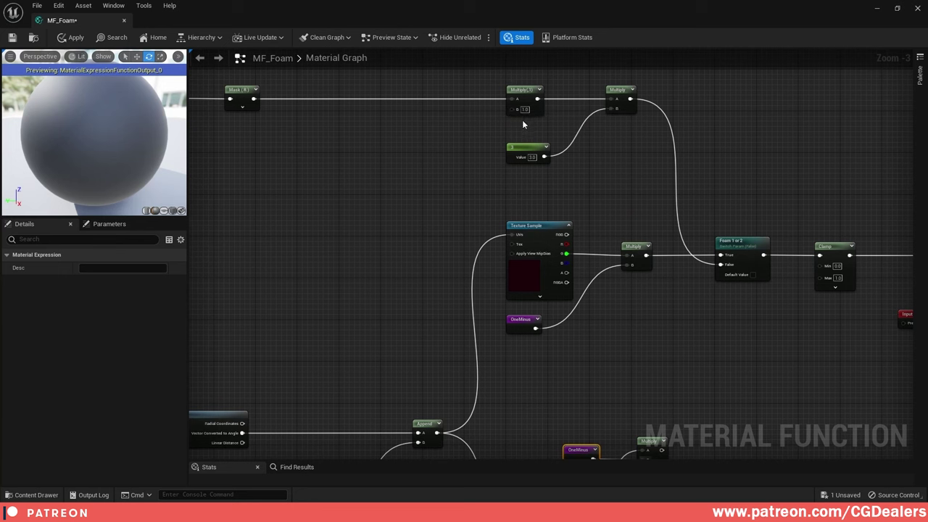
right_drag(675, 457, 595, 375)
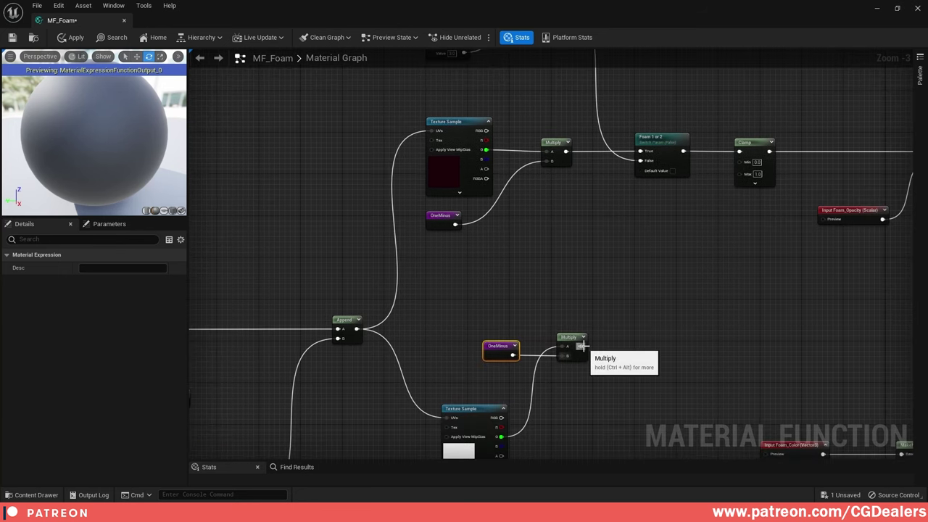
drag(580, 346, 619, 346)
text(rerou)
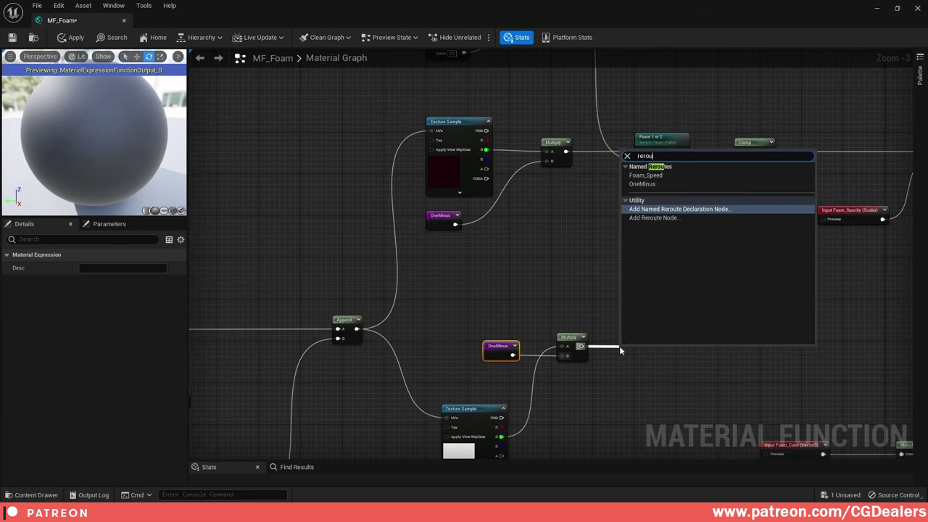
key(Return)
text(Mul)
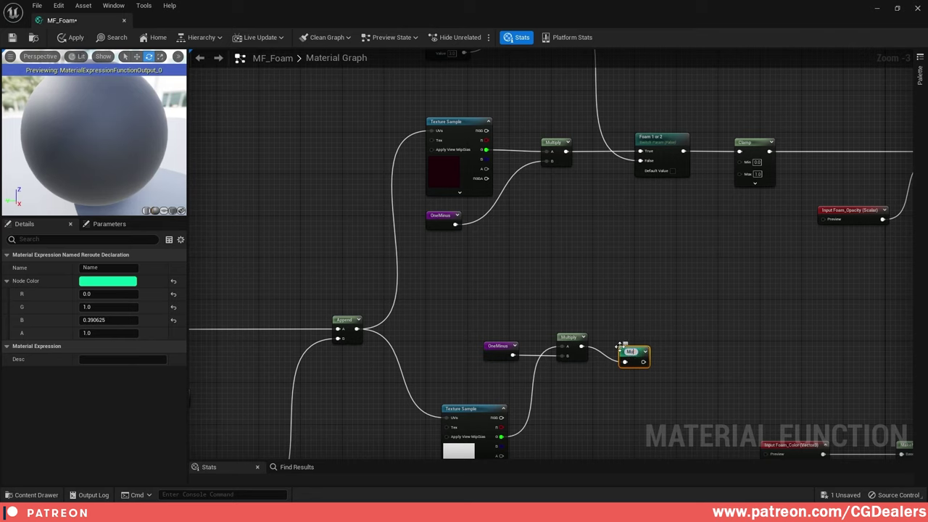
text(tiple_Connection)
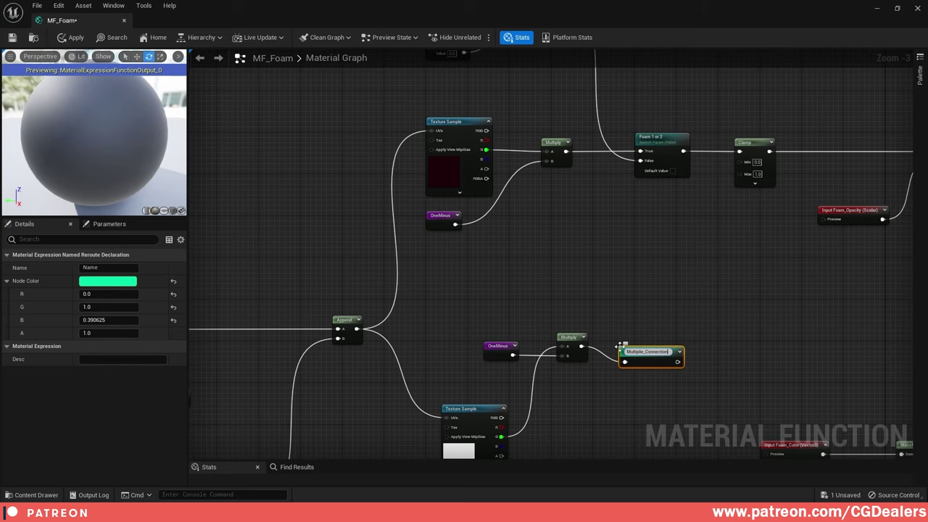
key(Return)
- Place Multiplie_Connection beside the Multiply node and straighten the connections between OneMinus, Multiply and the reroute
drag(637, 355, 627, 339)
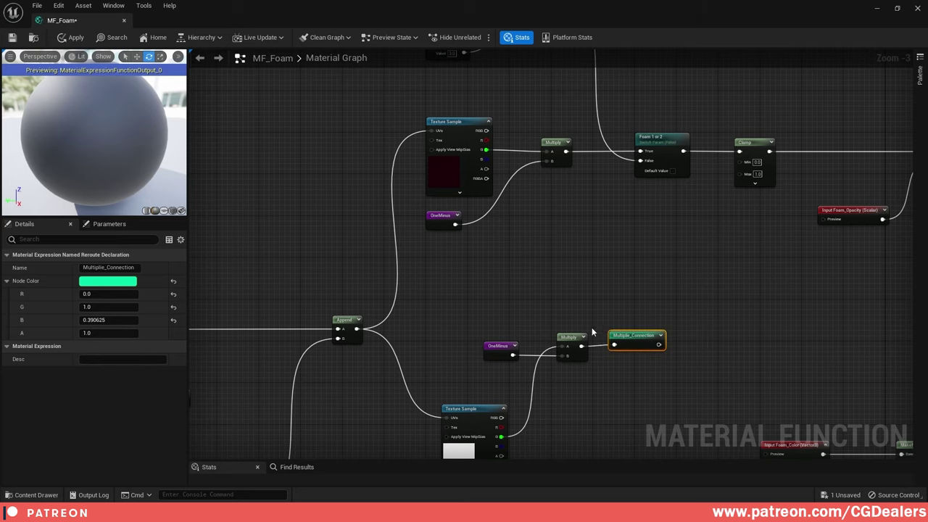
drag(570, 322, 672, 374)
drag(500, 321, 660, 349)
click(535, 239)
- Connect a Multiplie_Connection reroute to input B of the Multiply fed by the Mask node, and save MF_Foam
right_drag(535, 238, 576, 410)
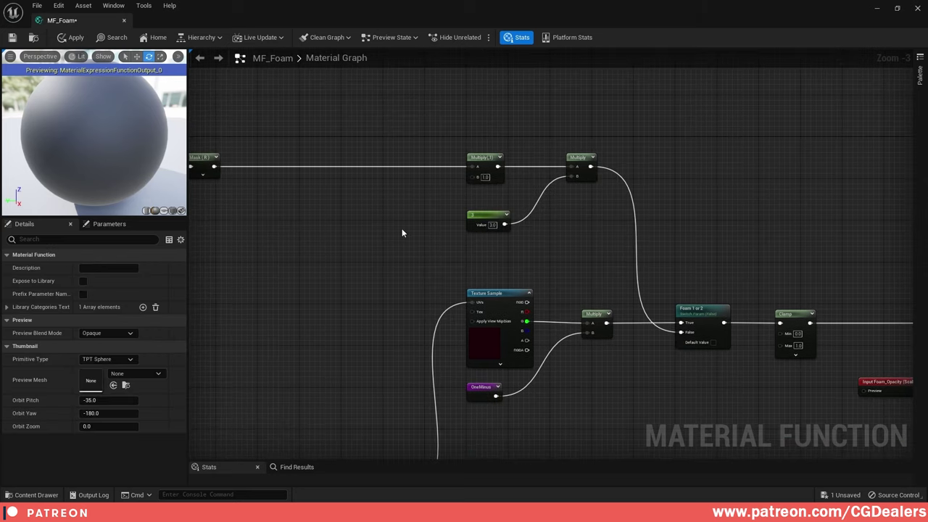
right_click(402, 229)
click(407, 246)
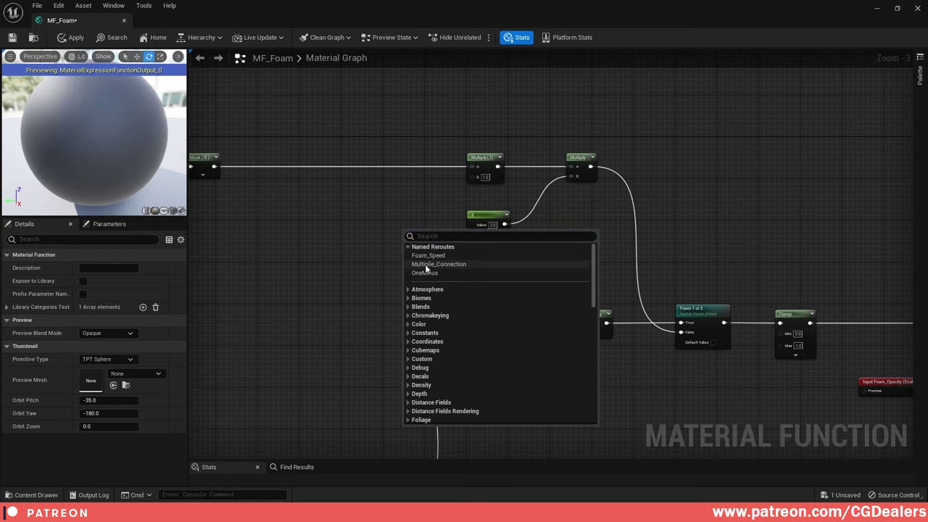
click(425, 266)
drag(452, 241, 472, 177)
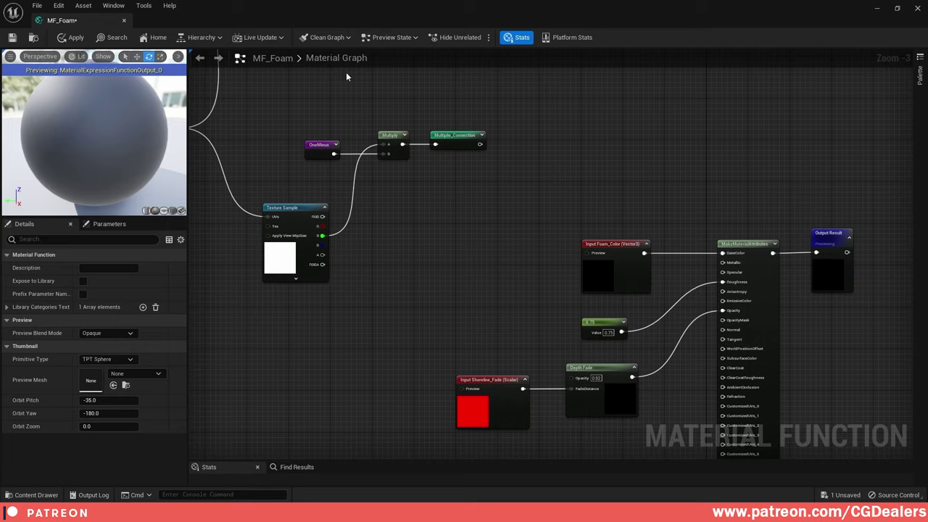
click(11, 41)
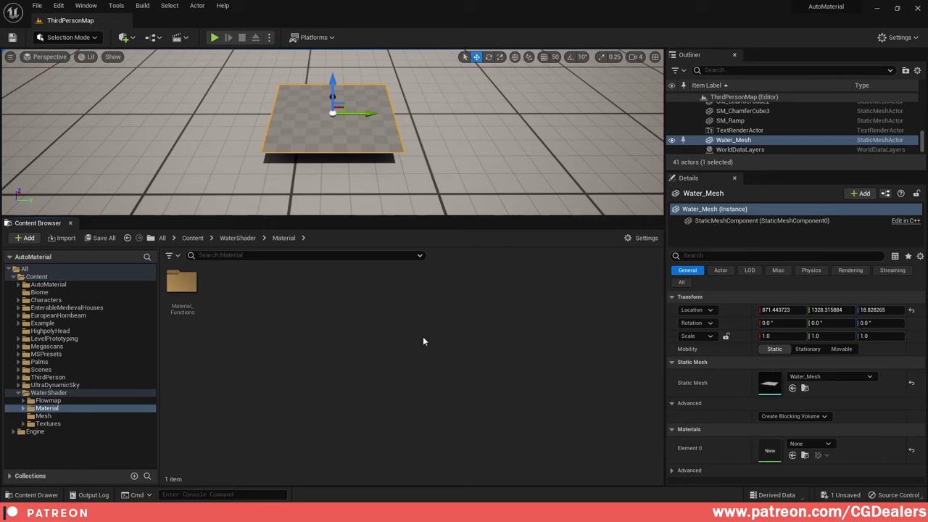
- Create a material named MM_Water in the WaterShader/Material folder and open its graph
right_click(258, 288)
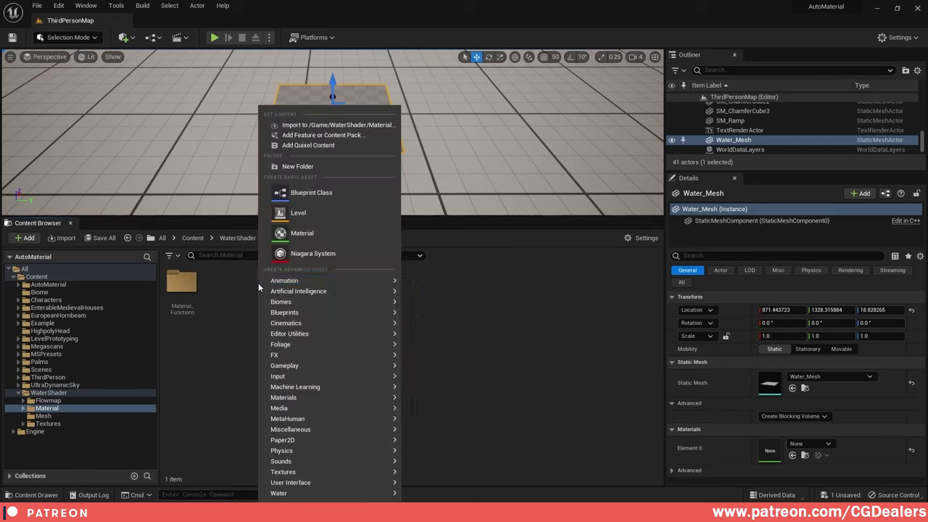
mouse_move(284, 399)
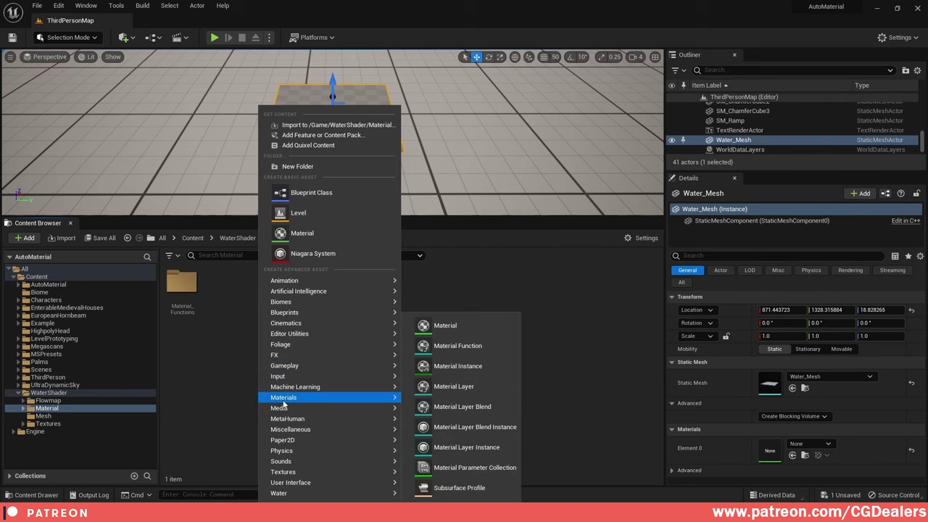
click(457, 327)
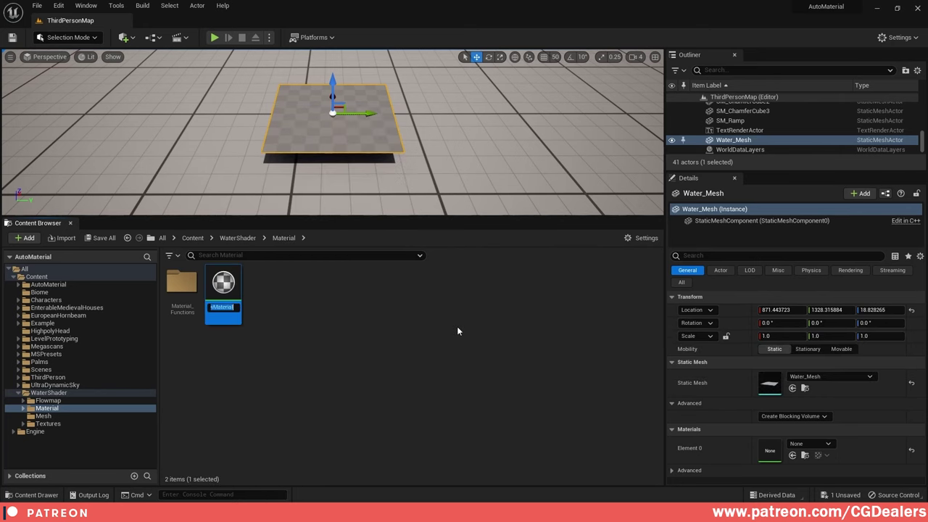
text(MM_Water)
key(Return)
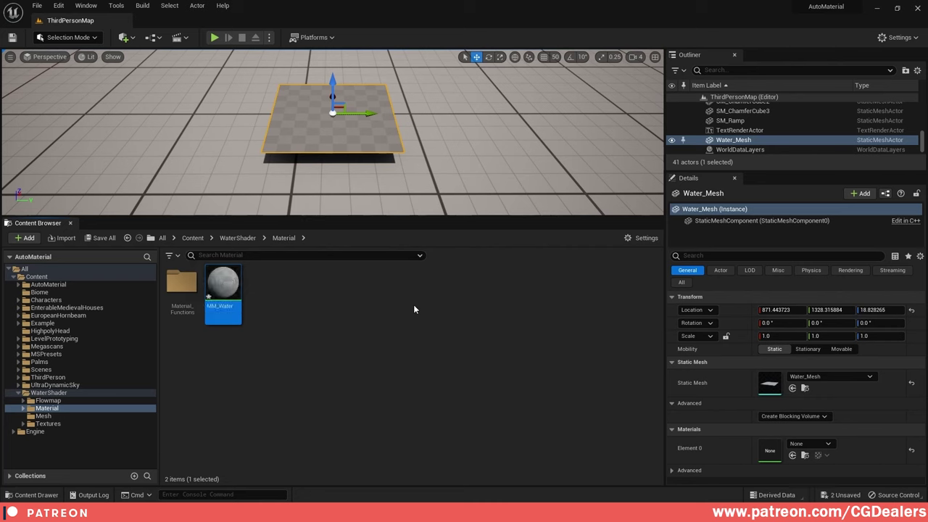
mouse_move(225, 296)
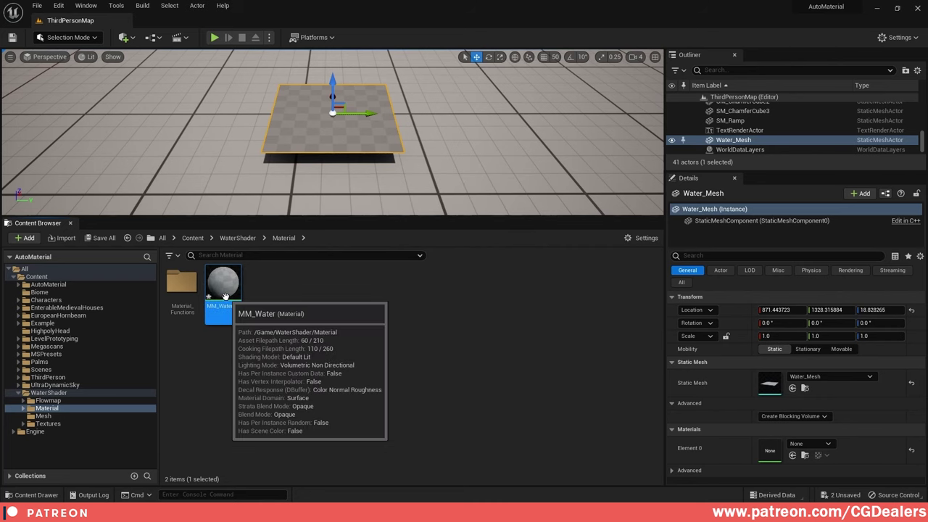
double_click(226, 296)
scroll(341, 239, down, 3)
right_drag(344, 200, 674, 277)
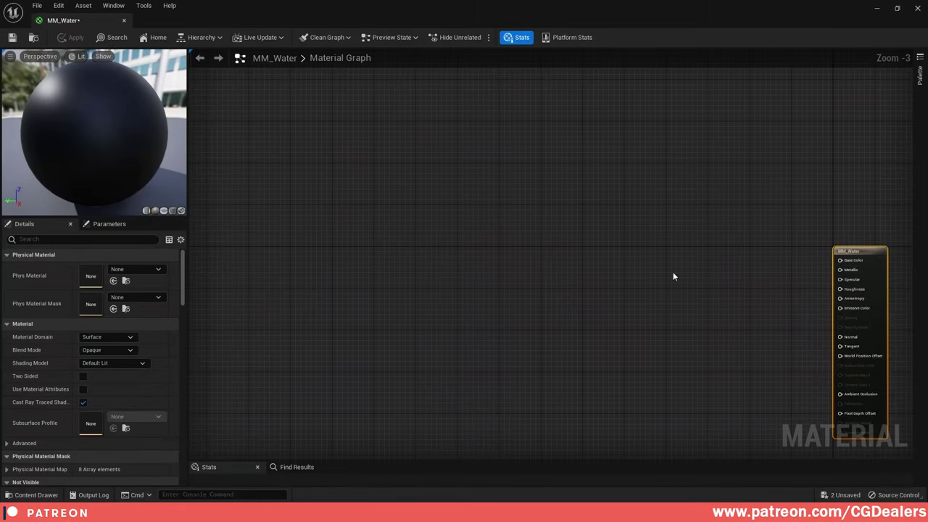
right_drag(550, 234, 595, 245)
scroll(595, 245, up, 1)
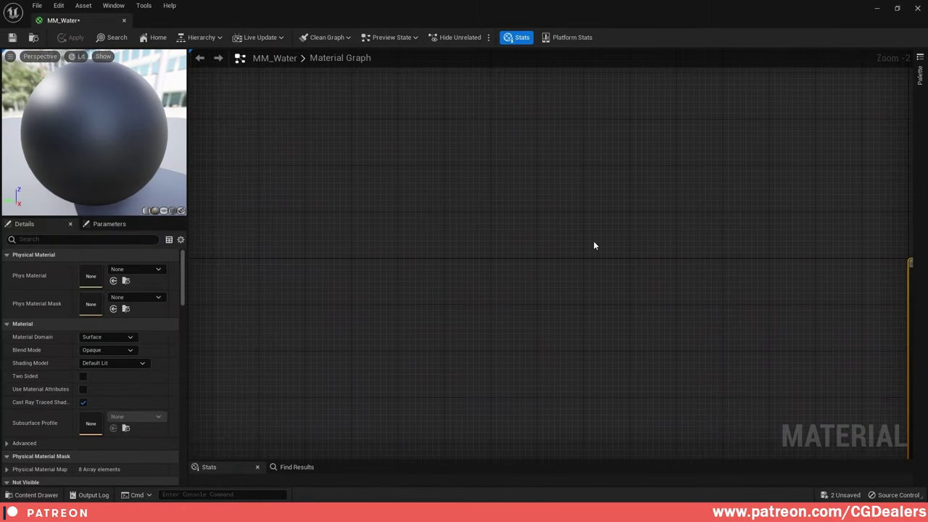
- Place the MF_WaterLeaves function from the Material_Functions folder in the MM_Water graph
click(897, 8)
double_click(181, 299)
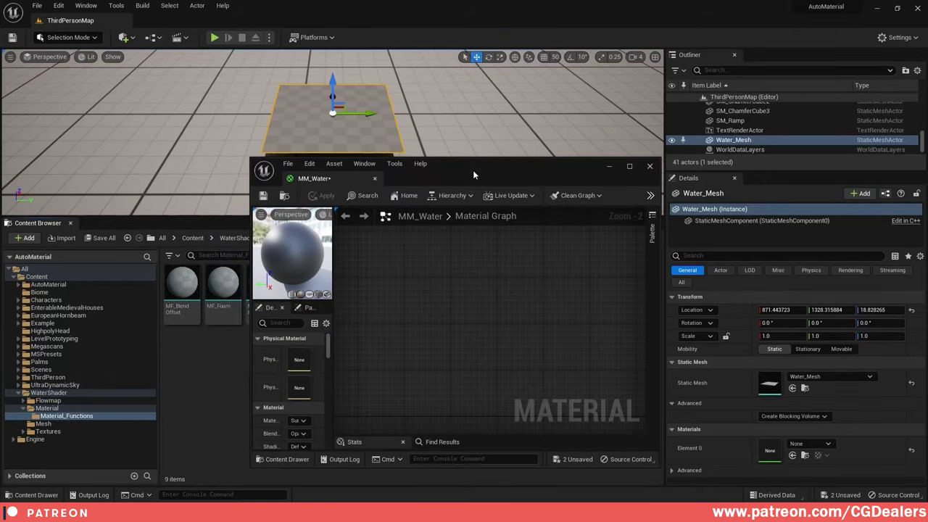
drag(473, 170, 769, 158)
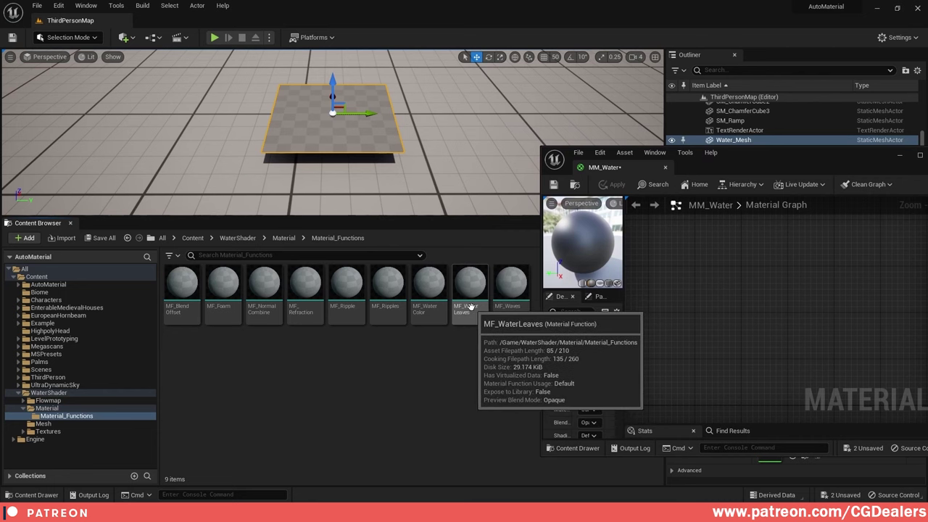
drag(470, 308, 718, 268)
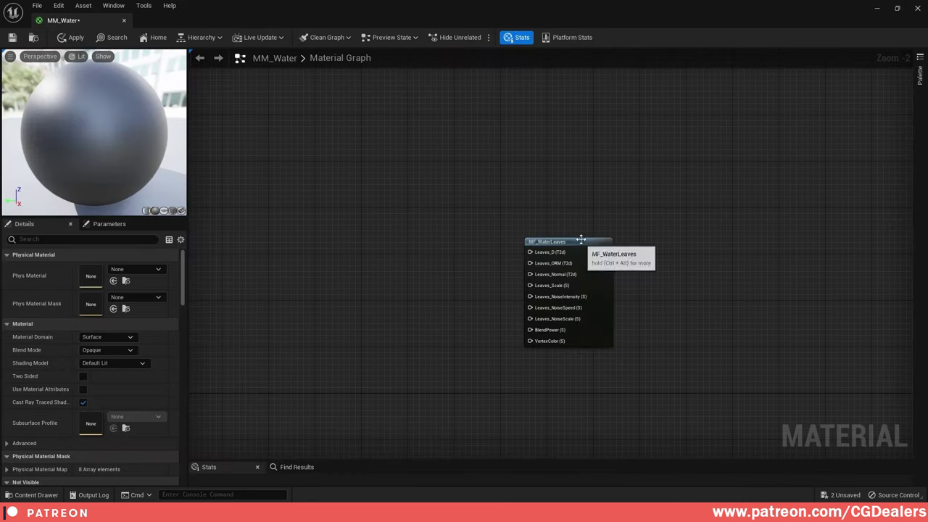
- Add a TextureObject node beside MF_WaterLeaves and convert it to a parameter
right_click(374, 209)
text(texture object)
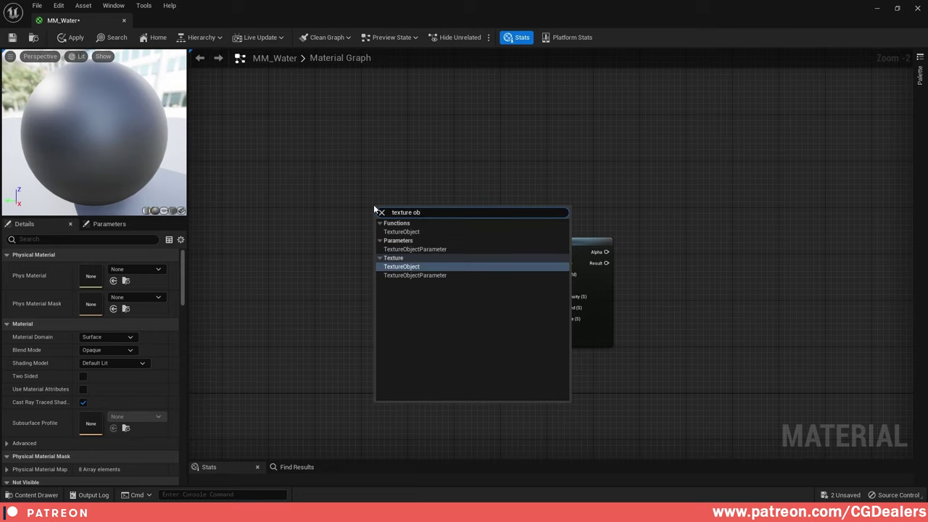
key(Return)
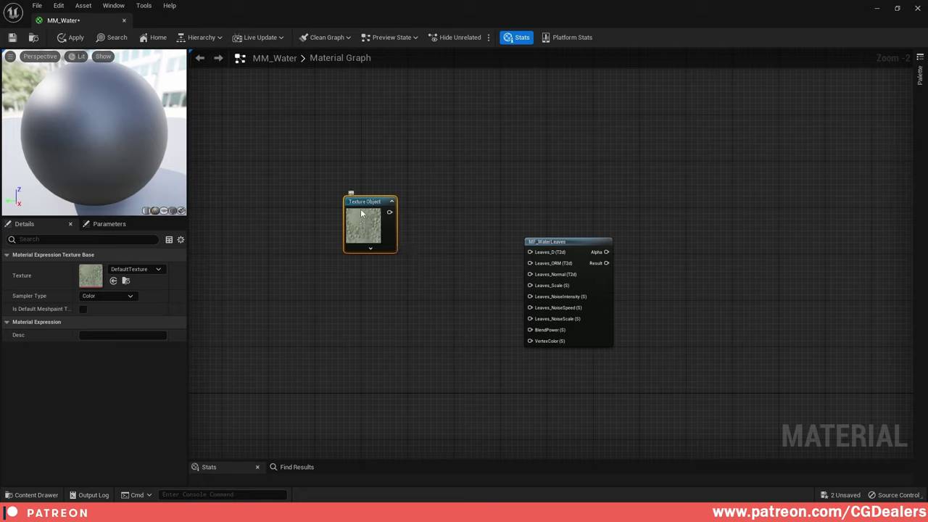
right_click(361, 210)
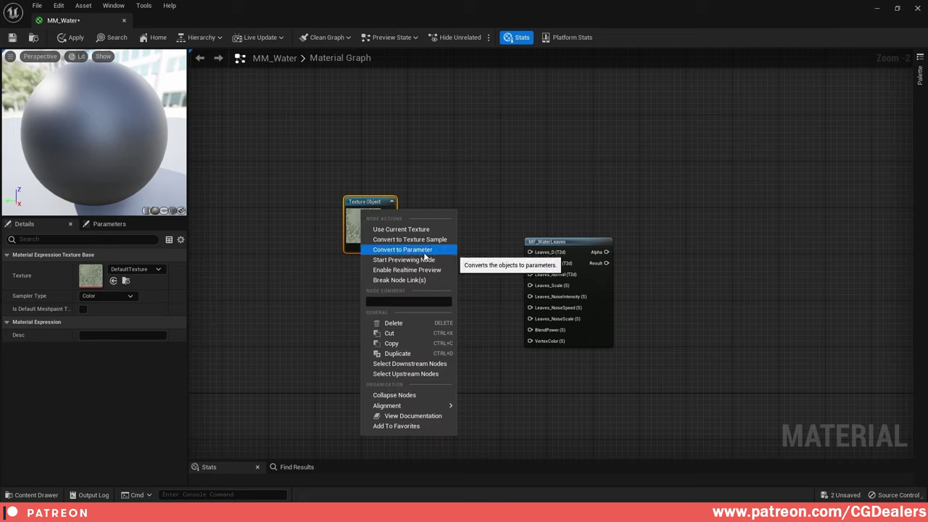
click(421, 250)
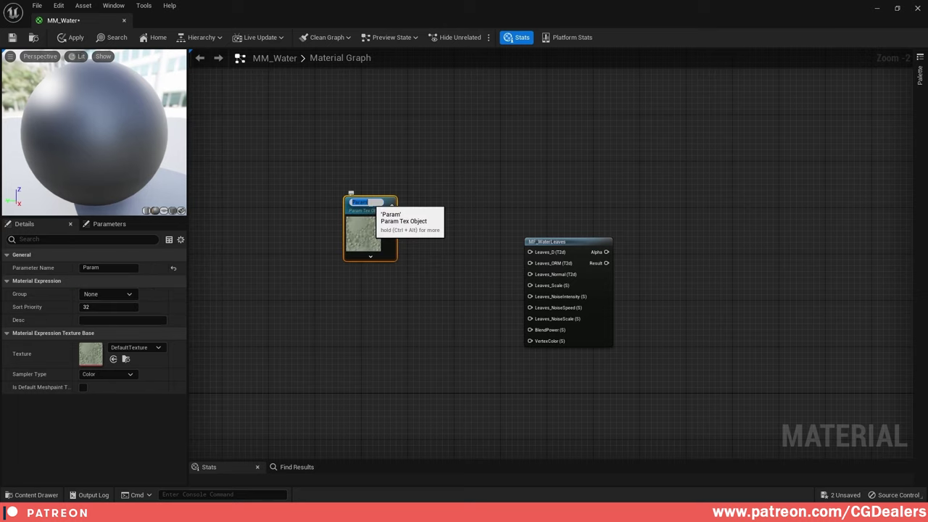
- Name the new texture object parameter 1_Leaves_D
text(Leaves_D)
key(Return)
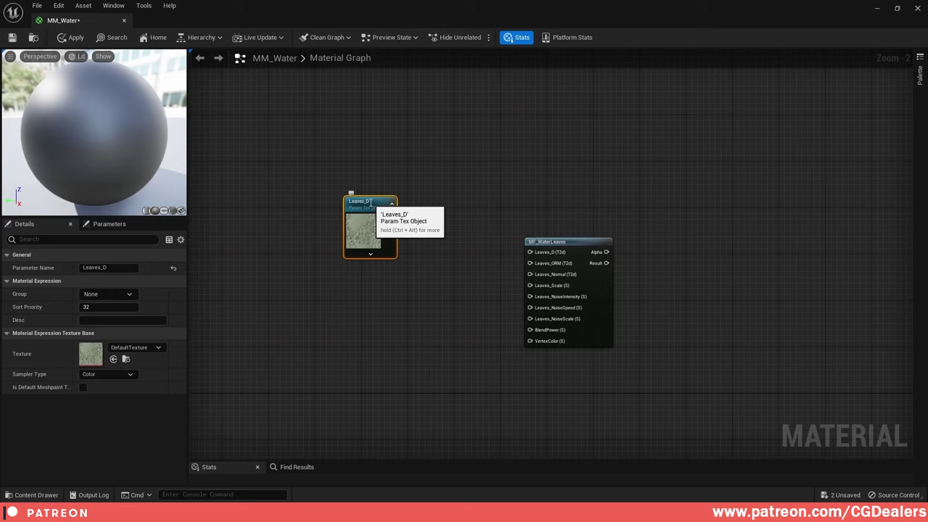
click(95, 269)
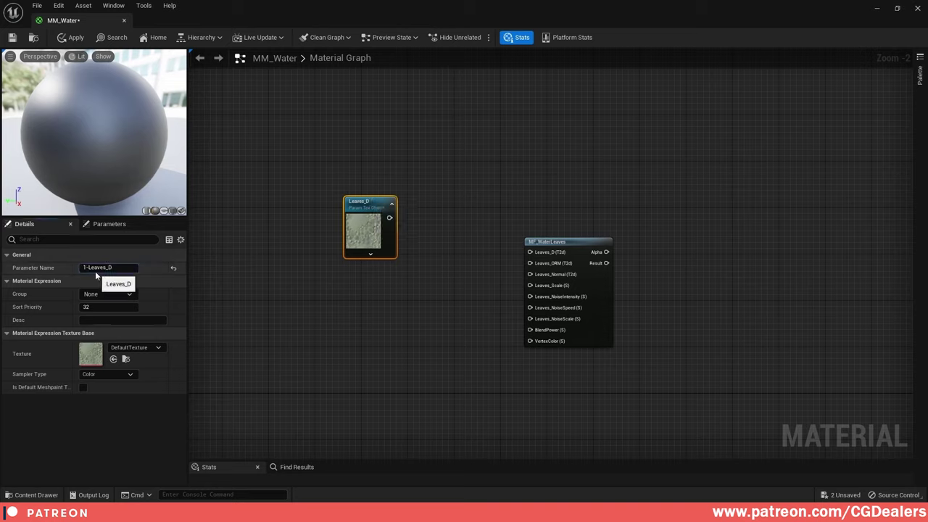
text(T_)
key(Return)
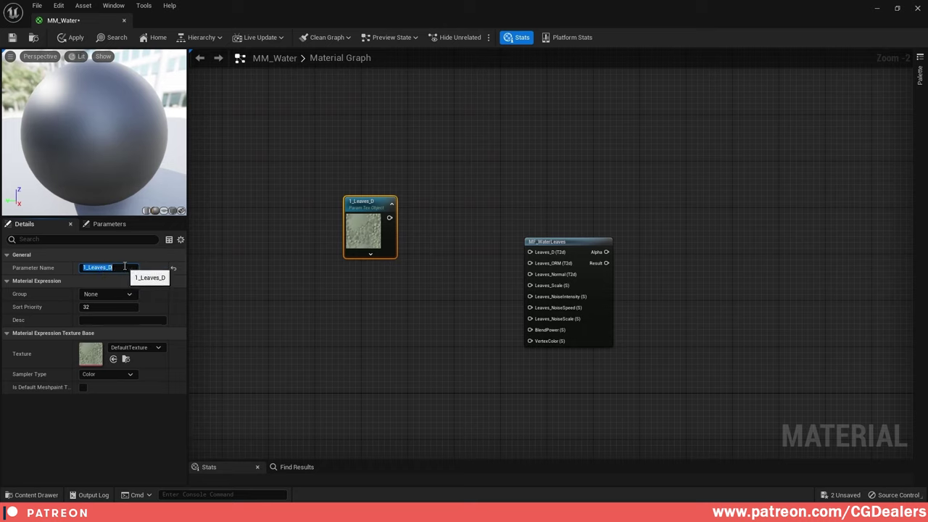
- Put the 1_Leaves_D parameter in a group named 4)Leaves and describe it as "This is holding Albedo and Alpha"
click(116, 293)
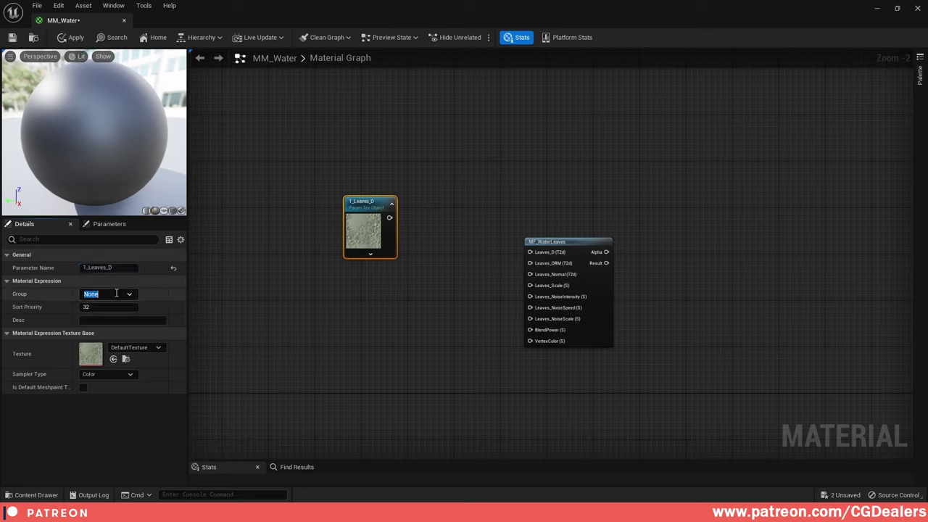
text(4)Leaves)
key(Return)
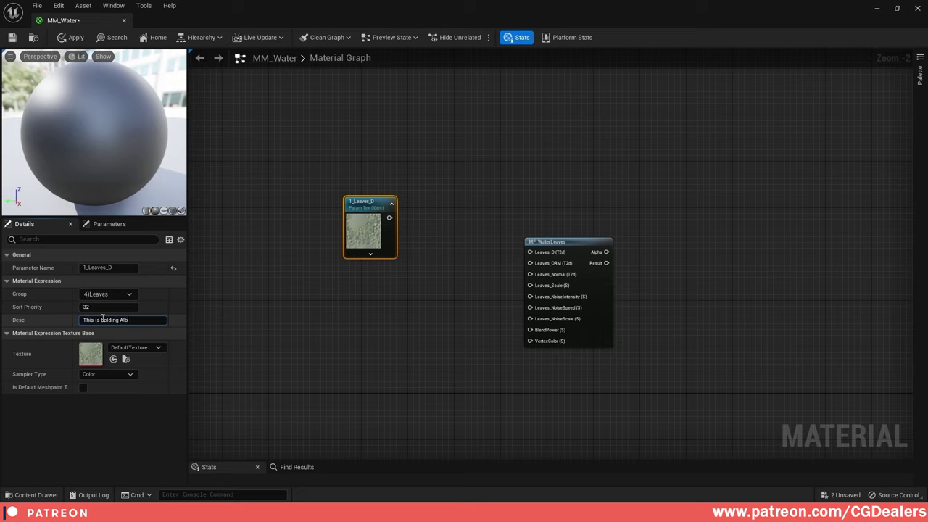
text(ha)
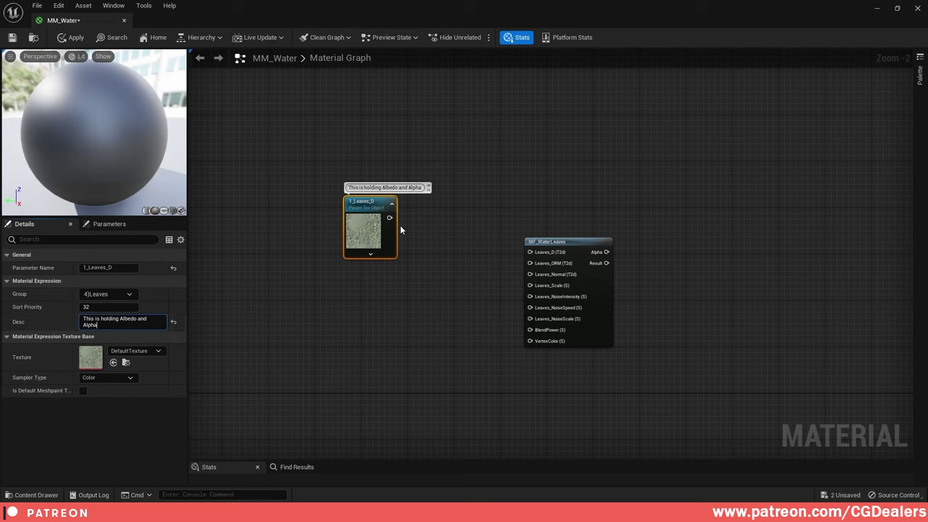
- Assign the T_Dollarweed_Leaves_tbhrbal_4K_D texture from the Dollarweed_Leaves_tbhrbal folder to the 1_Leaves_D parameter
click(897, 8)
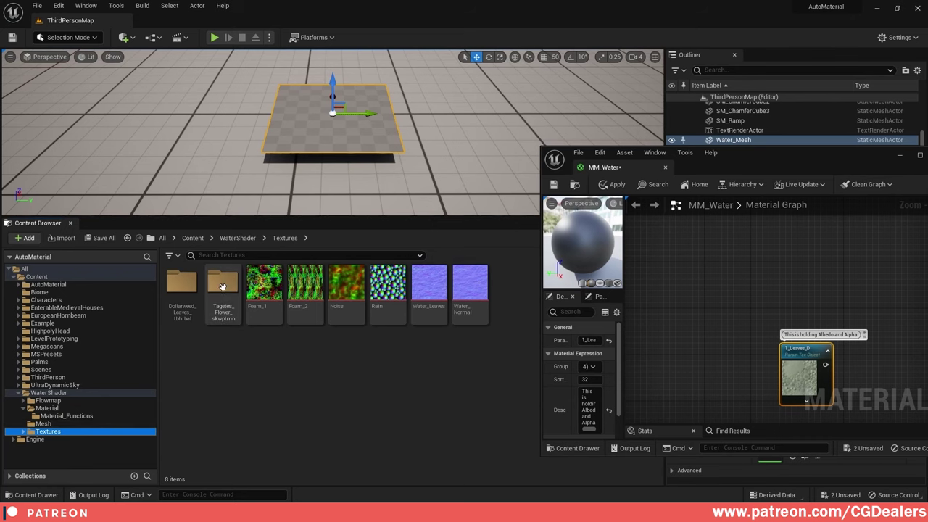
click(223, 288)
double_click(224, 289)
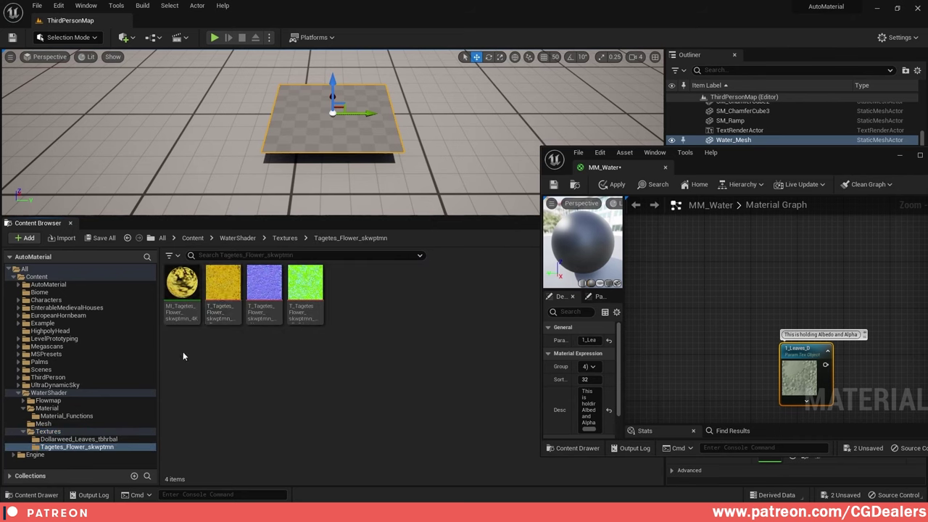
click(74, 439)
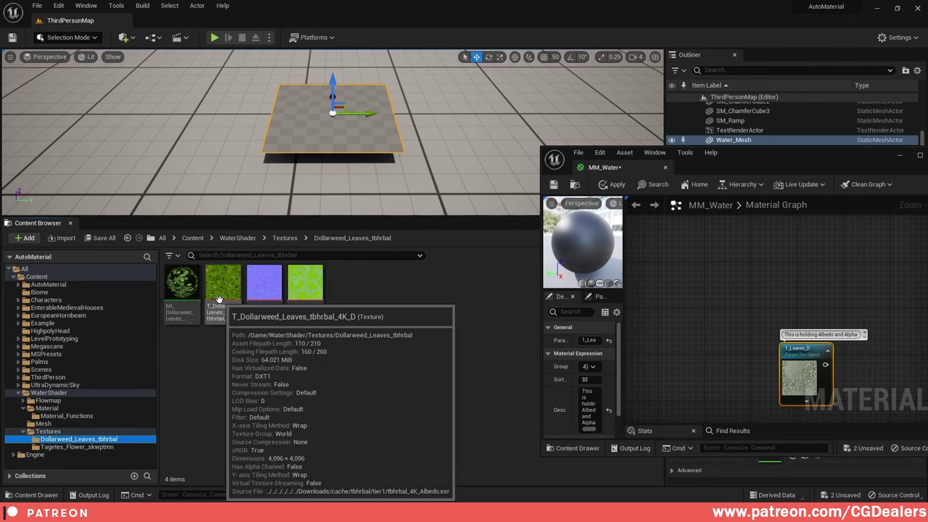
drag(721, 150, 538, 48)
drag(442, 250, 528, 242)
scroll(454, 280, down, 1)
drag(224, 290, 442, 297)
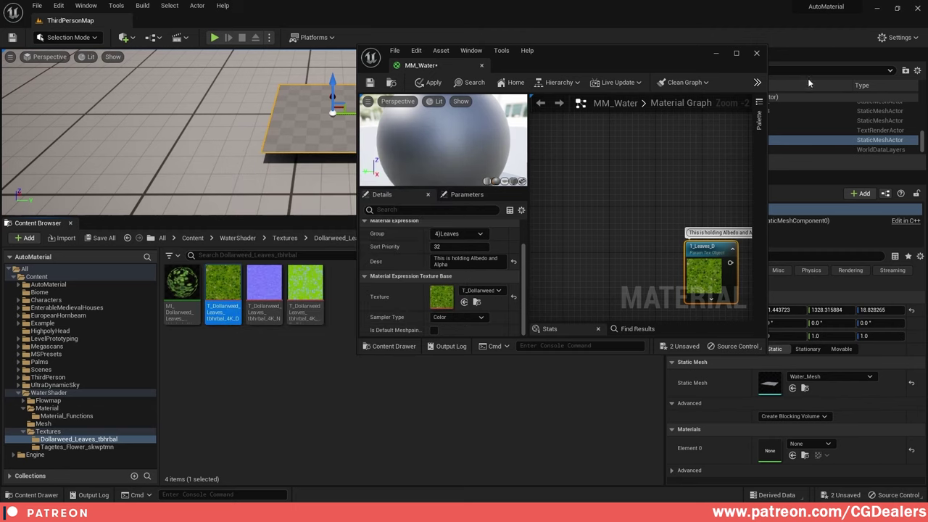
click(736, 53)
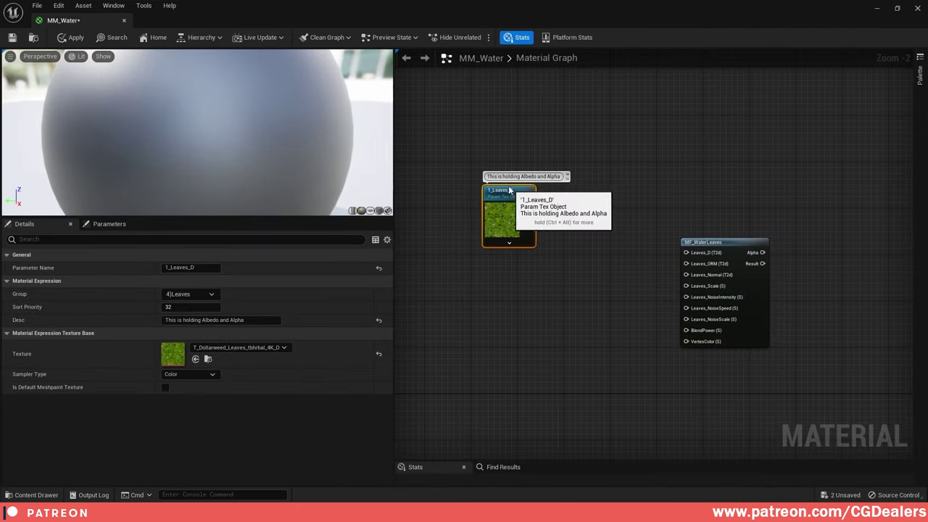
- Connect 1_Leaves_D to the Leaves_D input of MF_WaterLeaves and move the function node level with the parameter
drag(522, 207, 499, 183)
drag(394, 199, 255, 200)
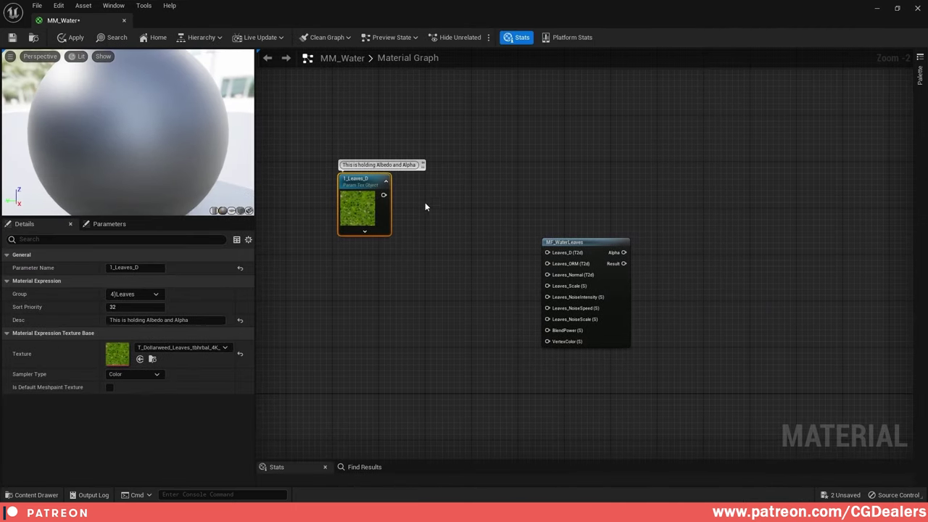
drag(385, 194, 583, 188)
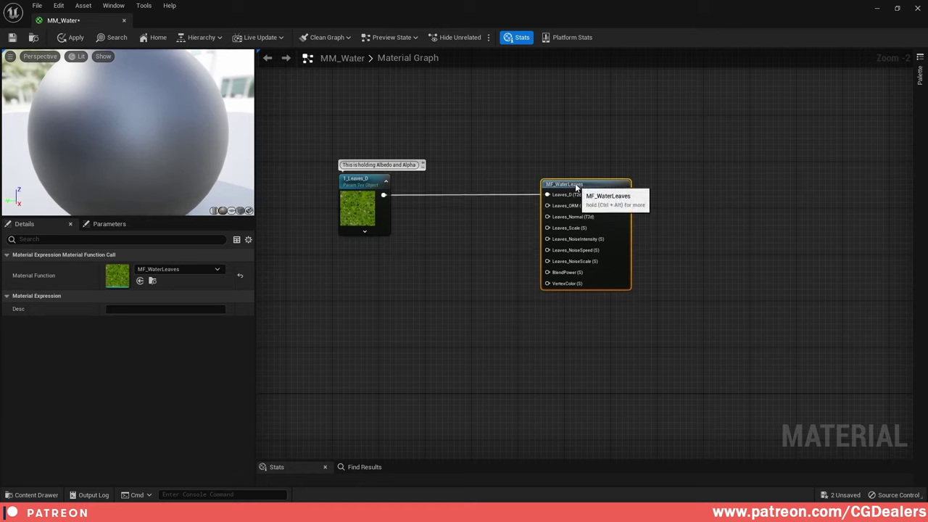
click(532, 271)
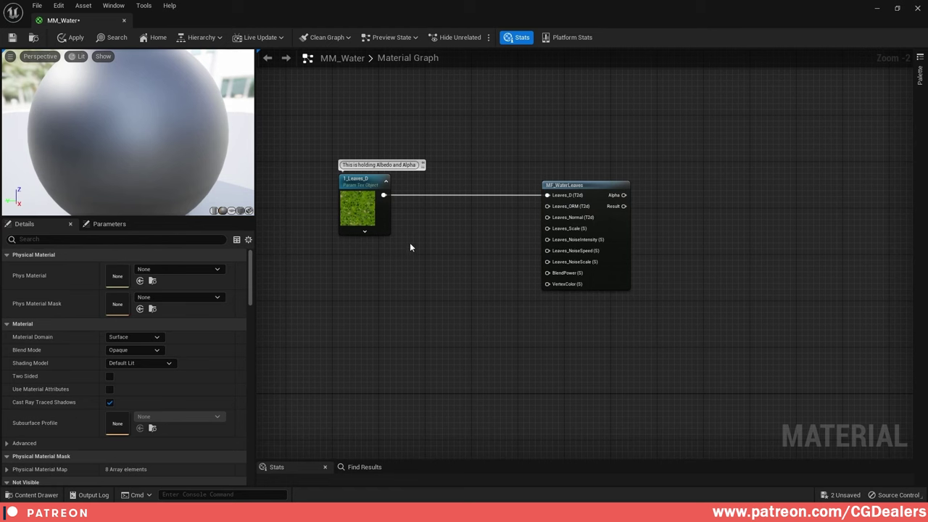
- Duplicate the 1_Leaves_D parameter, place the copy directly below it and name it 2_Leaves_ORM
right_drag(380, 280, 444, 198)
click(454, 173)
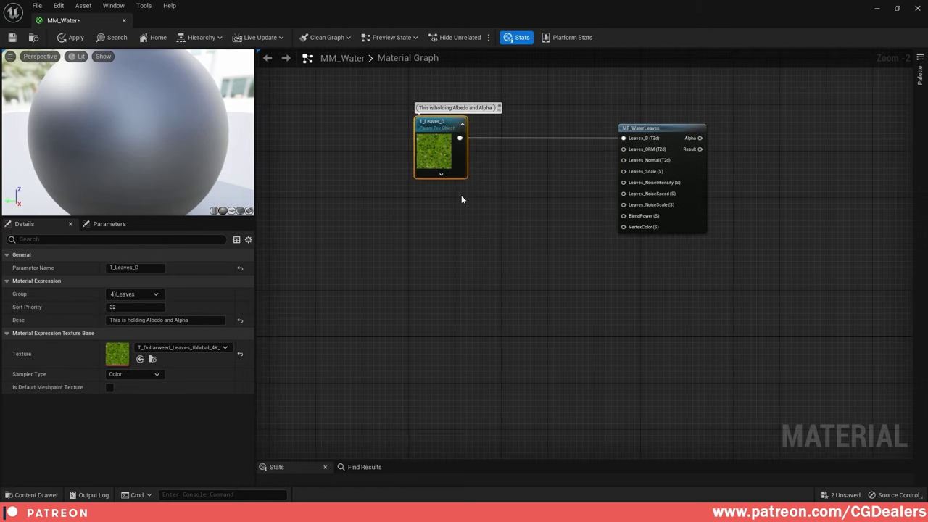
key(ctrl+d)
drag(505, 198, 428, 199)
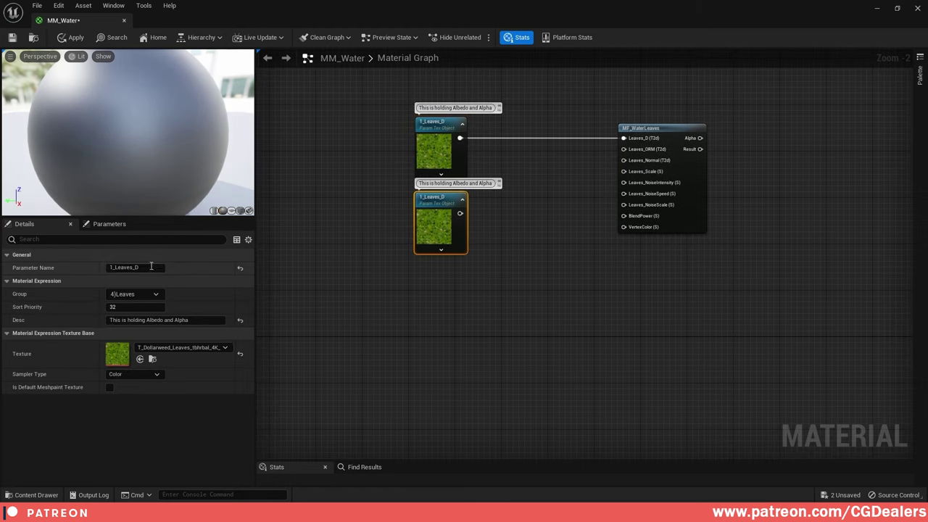
click(152, 267)
text(2)
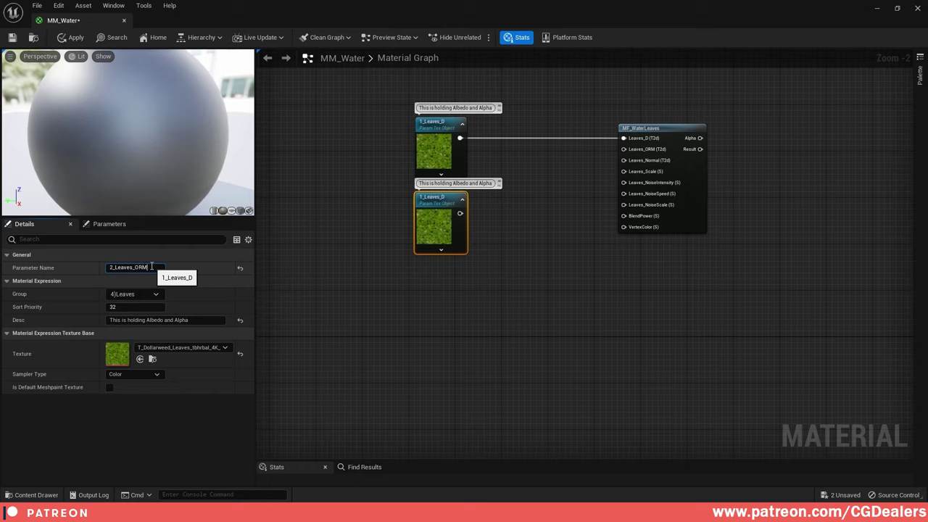
key(Return)
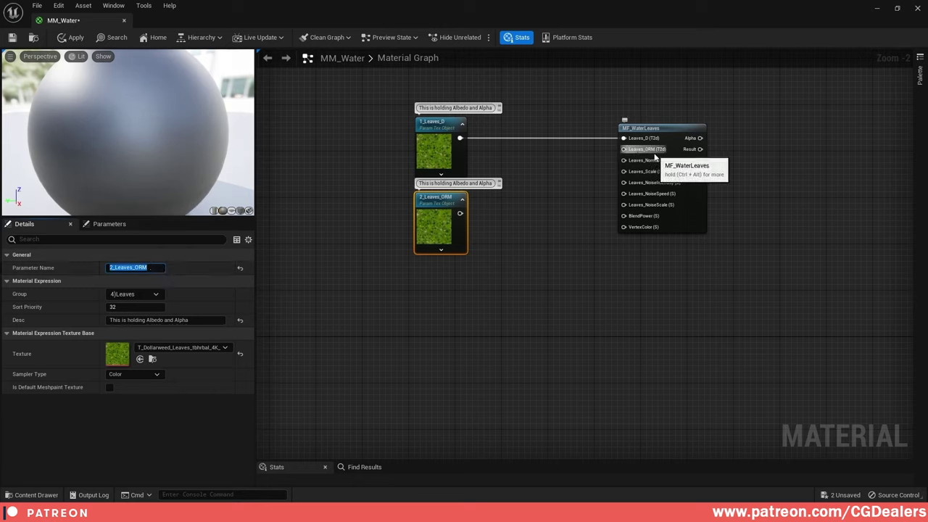
- Set the description of 2_Leaves_ORM to "This is holding AO, Roughness & Metallic"
click(187, 322)
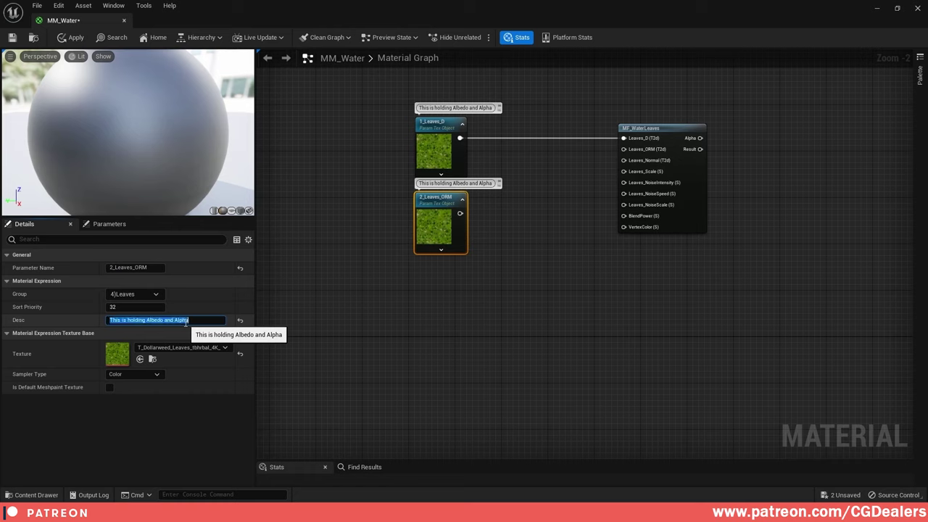
text(This is holding)
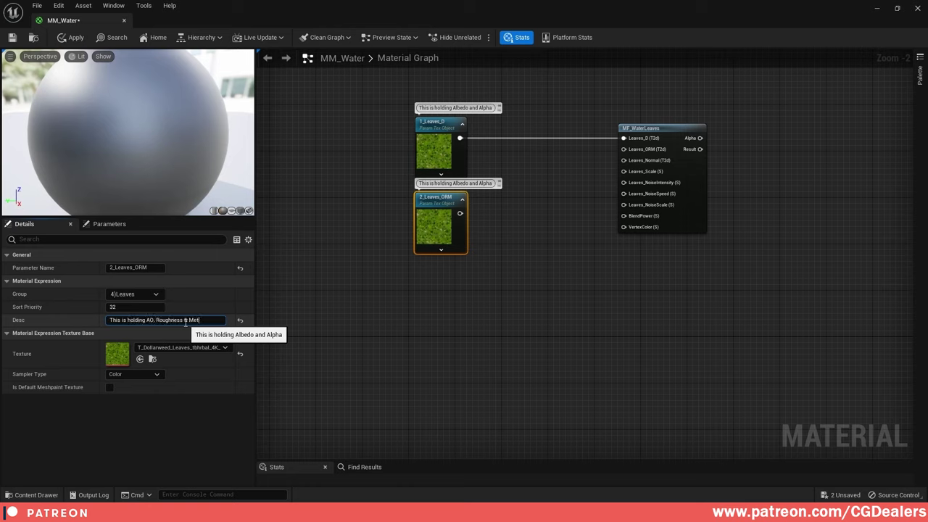
key(Return)
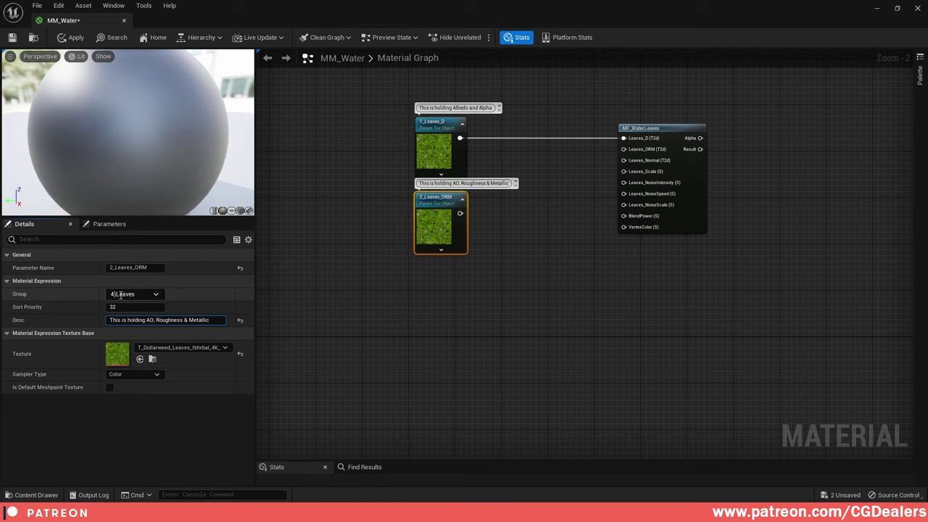
- Assign the green packed mask texture from the Dollarweed_Leaves_tbhrbal folder to the 2_Leaves_ORM parameter
click(900, 8)
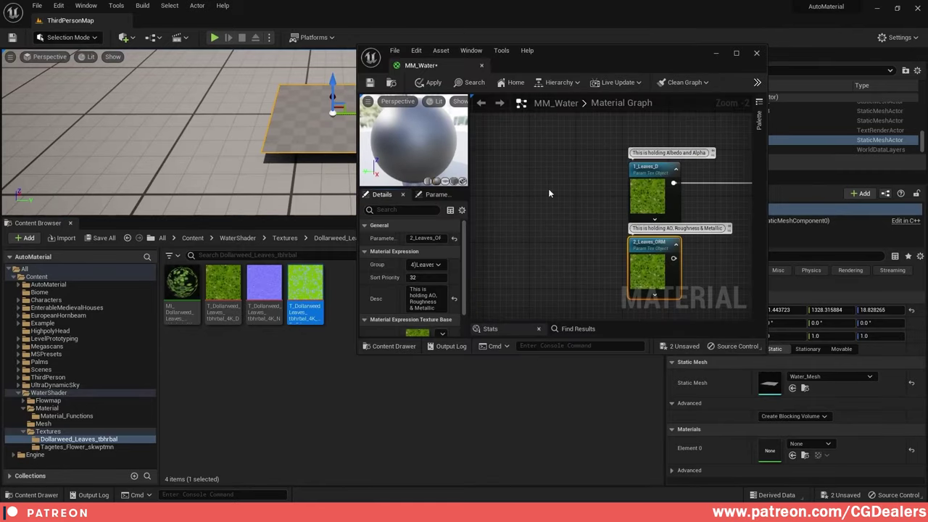
drag(306, 291, 419, 335)
click(737, 53)
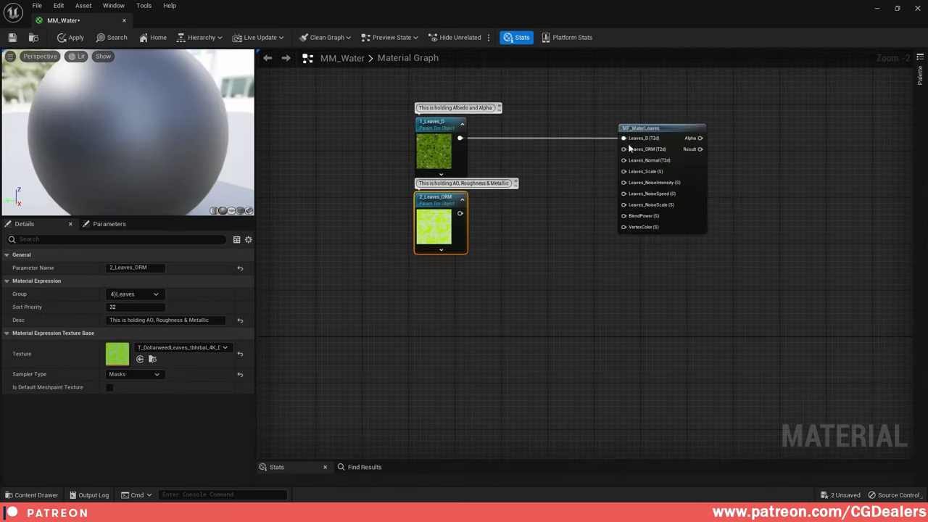
- Connect 2_Leaves_ORM to the Leaves_ORM input of MF_WaterLeaves and space the two texture parameters further apart
right_drag(537, 210, 468, 262)
drag(395, 264, 571, 202)
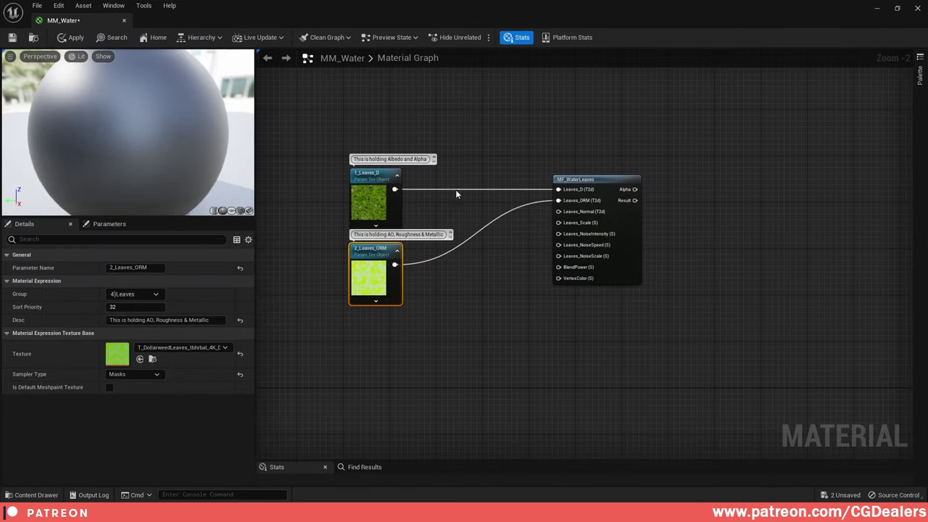
drag(373, 177, 373, 143)
drag(378, 253, 377, 230)
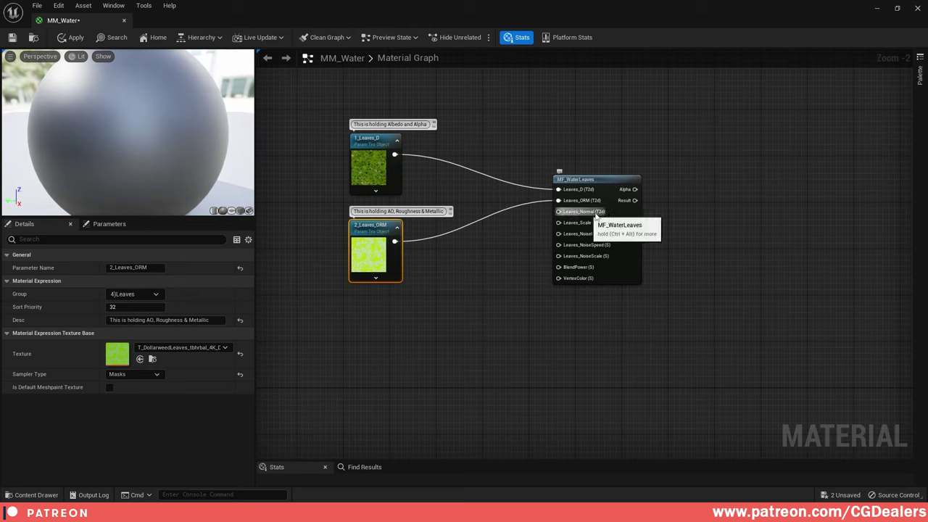
- Duplicate 2_Leaves_ORM below itself as a parameter named 3_Leaves_N with the description "Normal Map"
right_drag(504, 259, 540, 215)
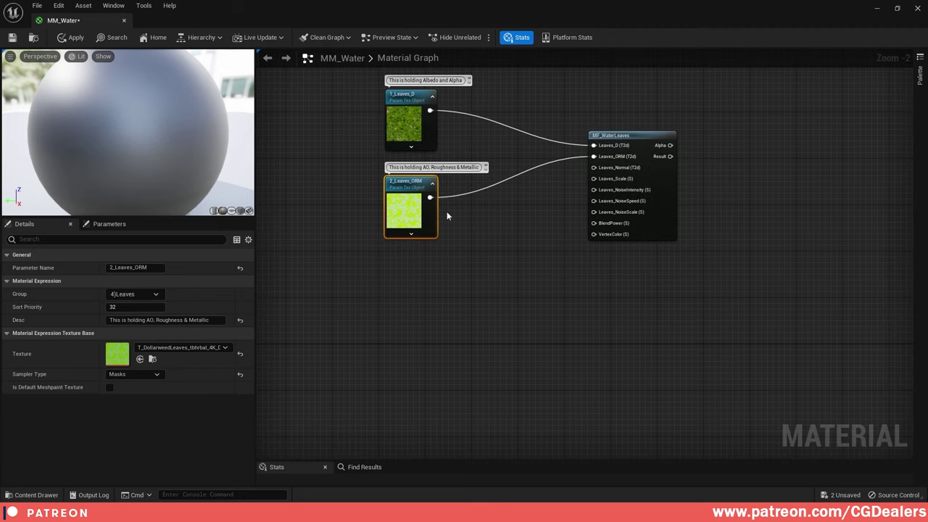
key(ctrl+w)
drag(452, 264, 396, 264)
click(156, 269)
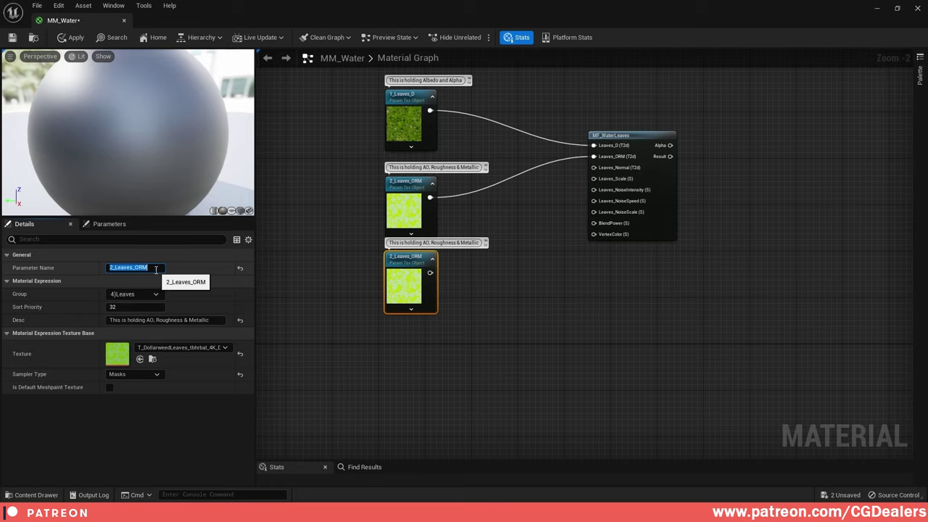
text(3)
key(Return)
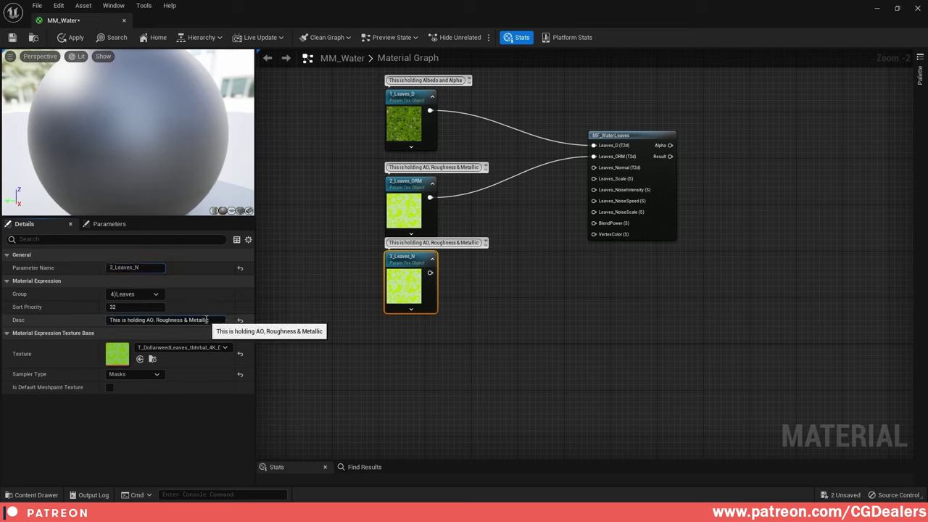
click(206, 320)
text(Normal Map)
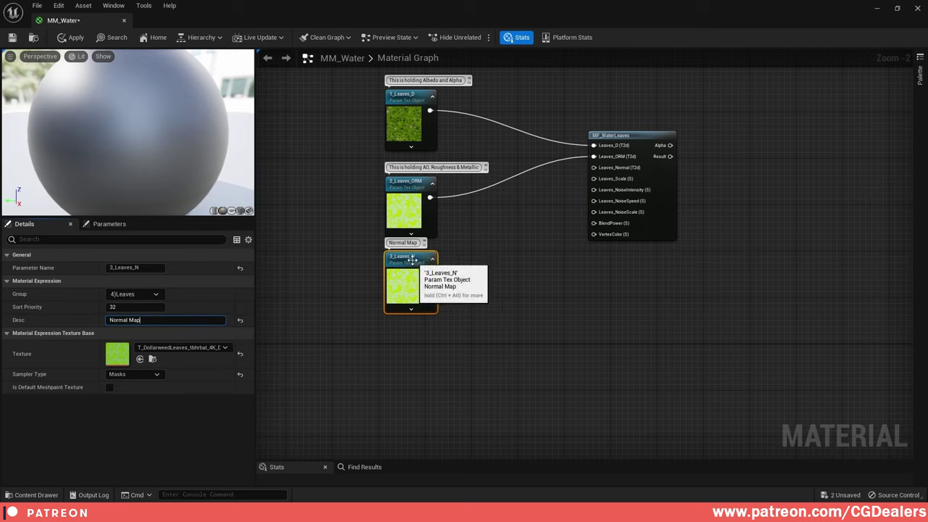
- Assign the T_Dollarweed_Leaves_tbhrbal_4K_N normal texture to 3_Leaves_N and connect it to the Leaves_Normal input of MF_WaterLeaves
click(897, 7)
drag(296, 292, 417, 309)
click(736, 52)
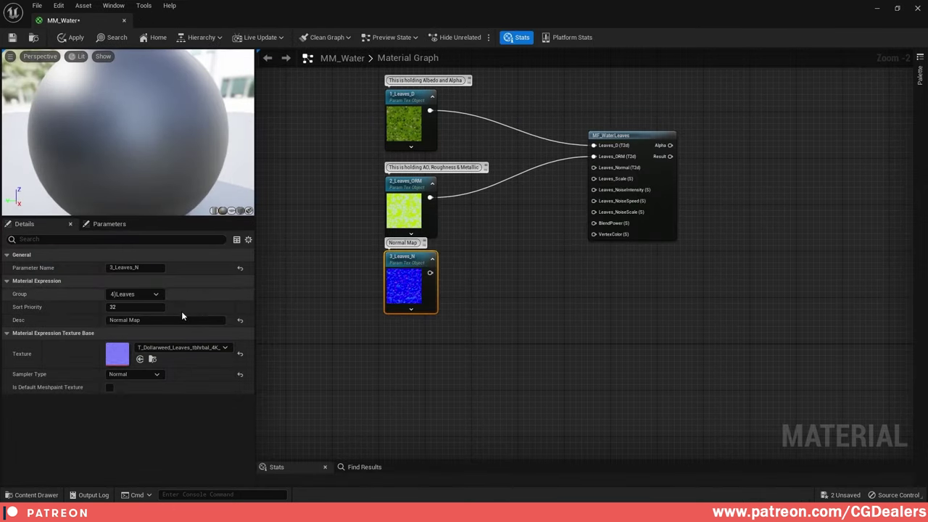
drag(430, 273, 594, 167)
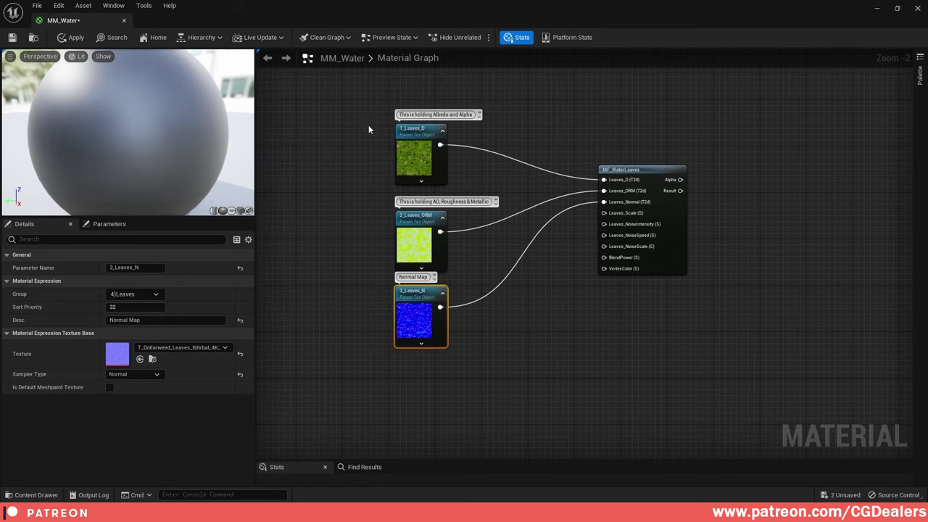
- Rearrange the three texture parameters into a spaced column with 3_Leaves_N level with the Leaves_Normal input of MF_WaterLeaves
drag(346, 128, 478, 388)
drag(414, 229, 412, 145)
drag(715, 228, 359, 320)
right_drag(530, 143, 535, 251)
drag(369, 136, 441, 266)
drag(424, 187, 425, 164)
click(476, 167)
right_drag(580, 326, 532, 228)
click(410, 265)
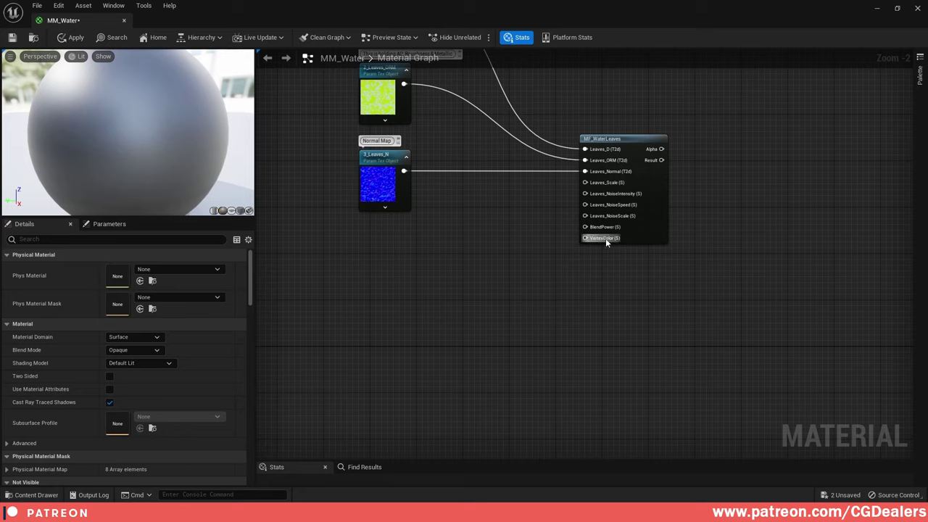
- Add a scalar constant below 3_Leaves_N, aligned with the texture column, and convert it to a parameter named Leaves_Scale
click(381, 255)
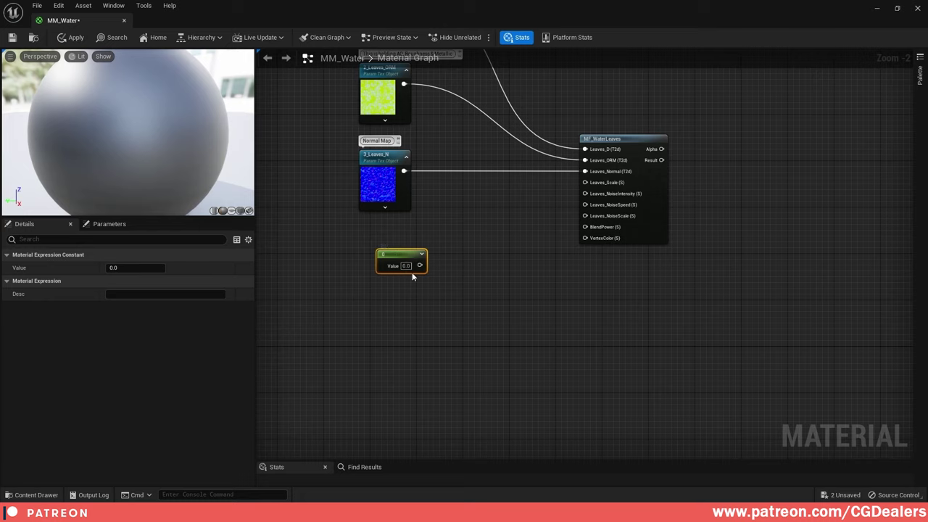
drag(399, 251, 379, 251)
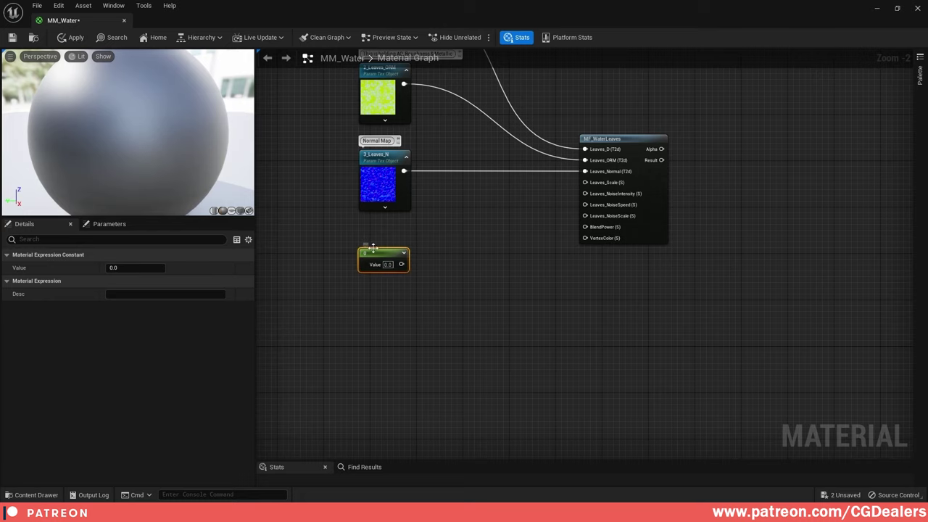
right_click(379, 256)
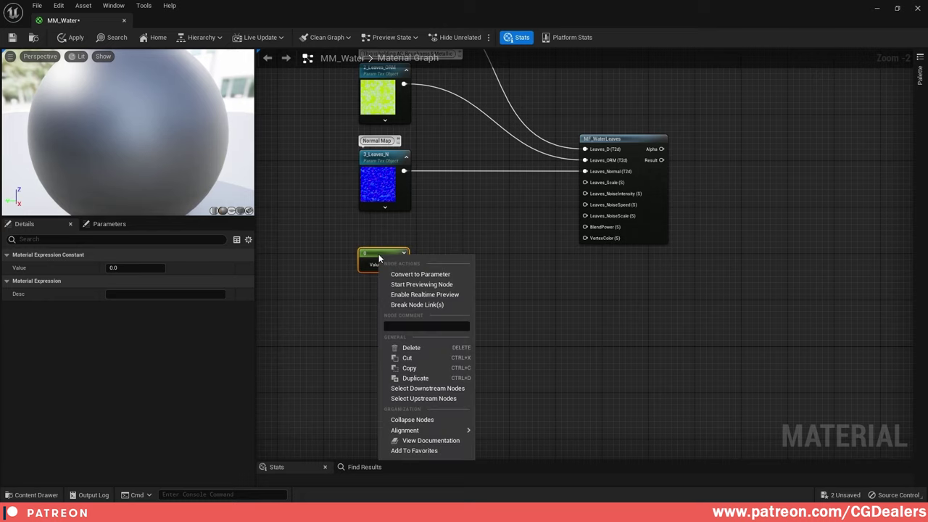
click(420, 277)
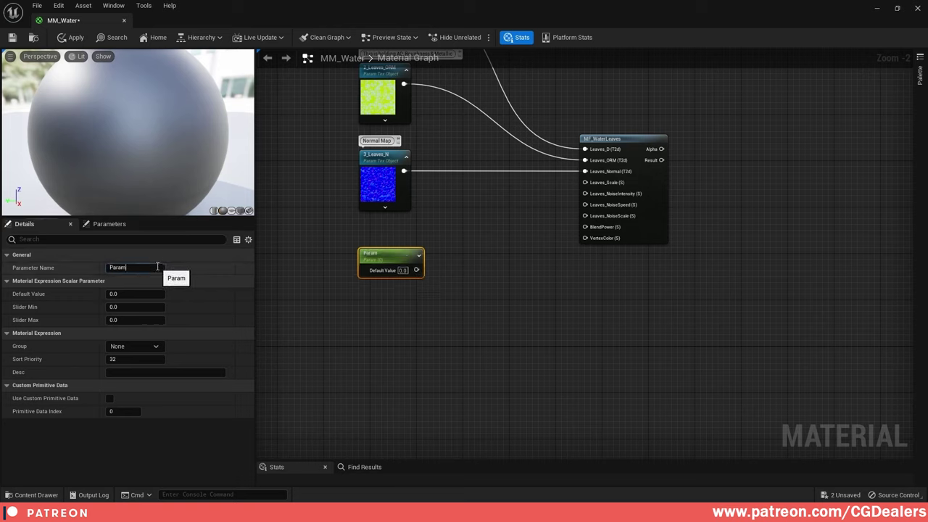
click(157, 267)
text(Leaves_Scale)
key(Return)
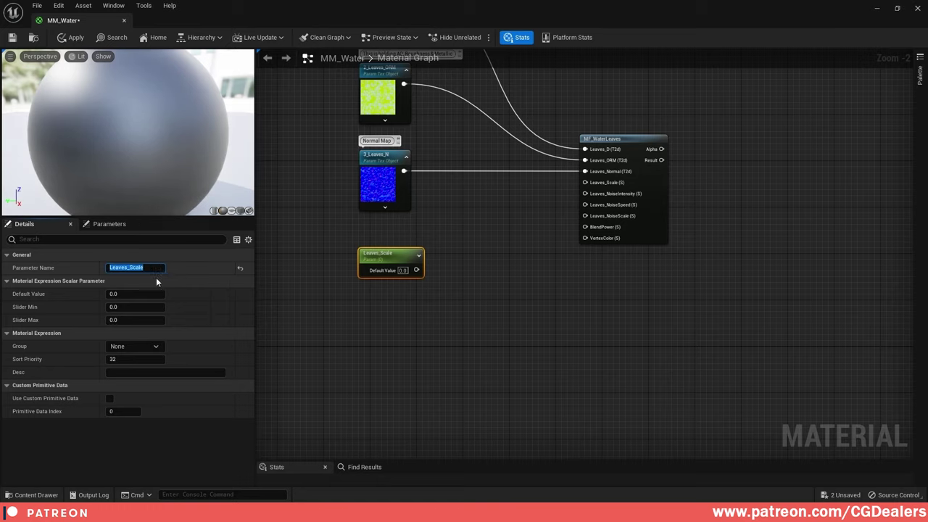
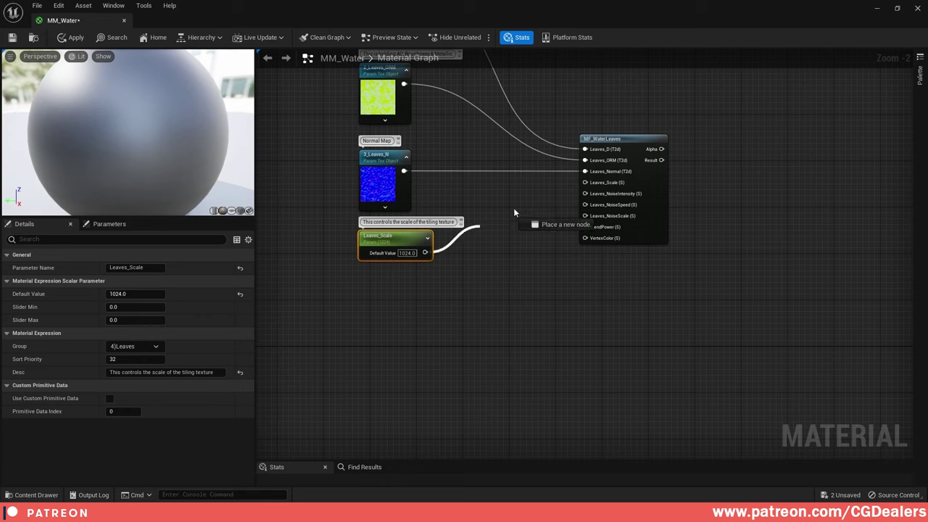
- Duplicate the Leaves_Scale parameter and place the copy directly beneath it in the same column
click(481, 296)
click(394, 236)
key(ctrl+d)
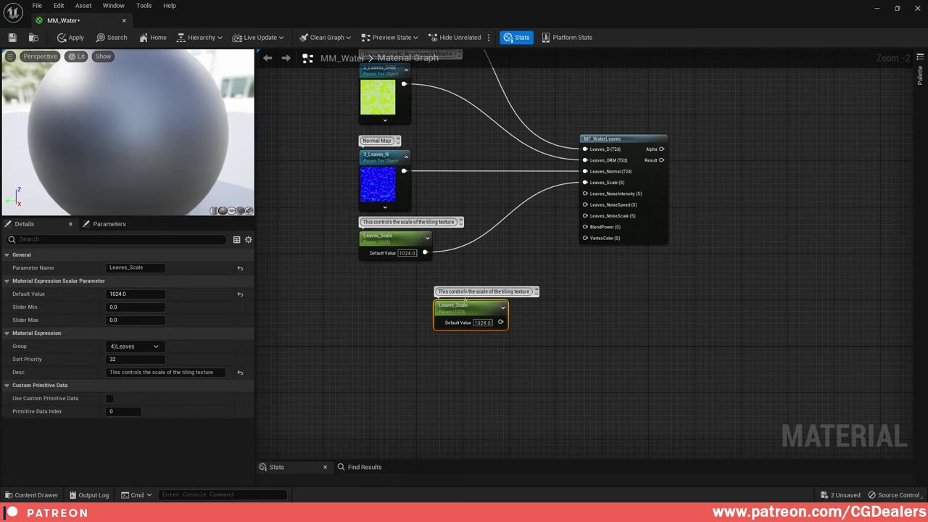
drag(456, 309, 384, 281)
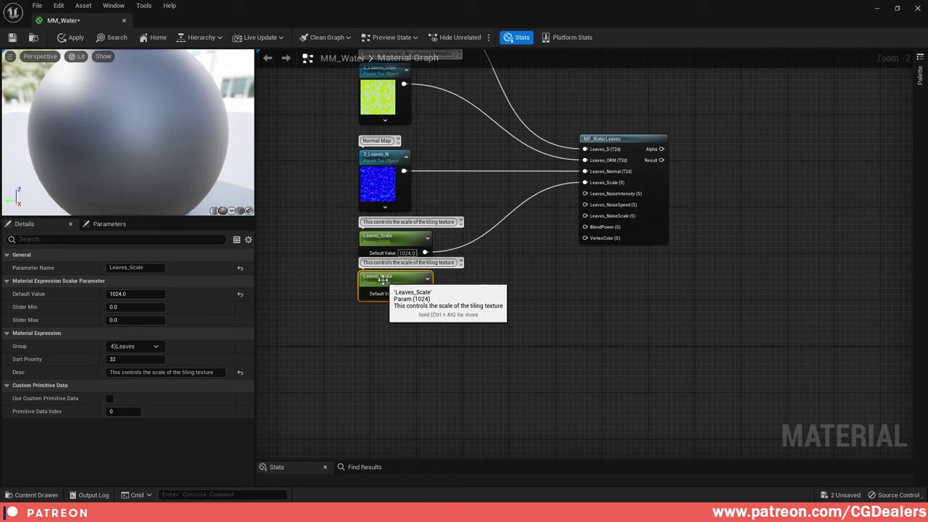
- Rename the duplicated Leaves_Scale parameter as Leaves_NoiseIntenstiy
click(157, 266)
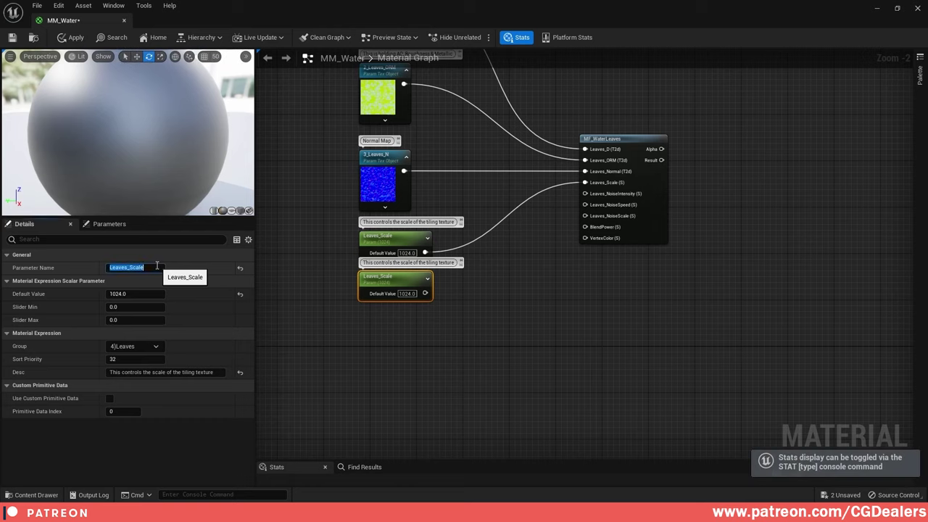
click(156, 266)
key(BackSpace)
key(BackSpace)
key(BackSpace)
key(BackSpace)
key(BackSpace)
text(NoiseInten)
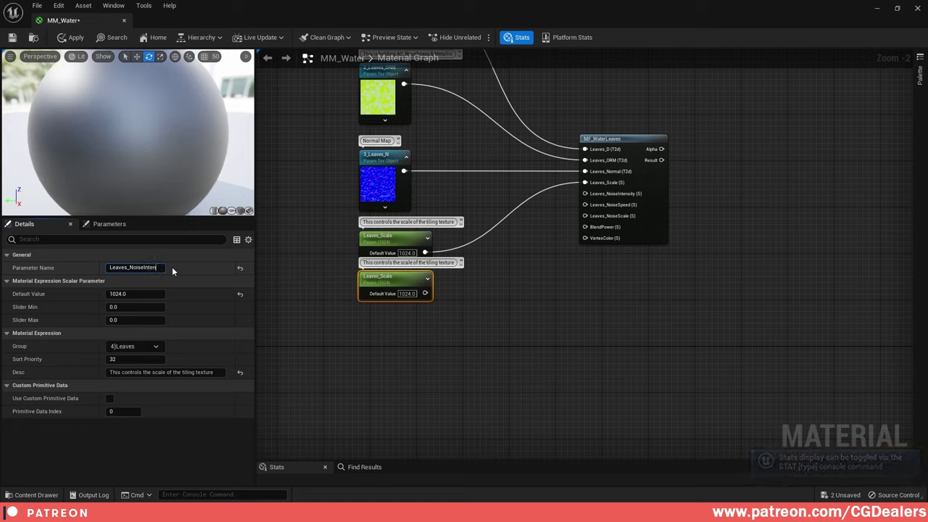
text(sity)
key(Return)
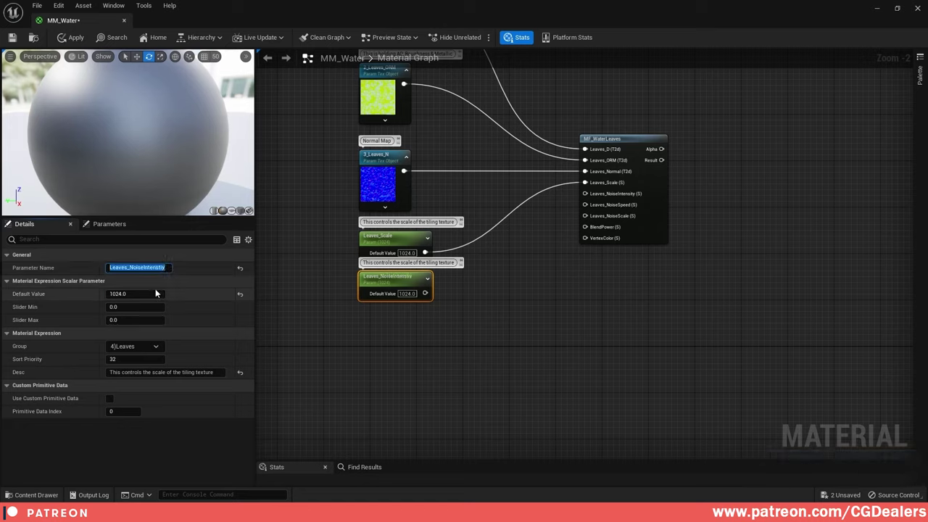
- Set the default value of Leaves_NoiseIntenstiy to 6 and clear its description
click(147, 294)
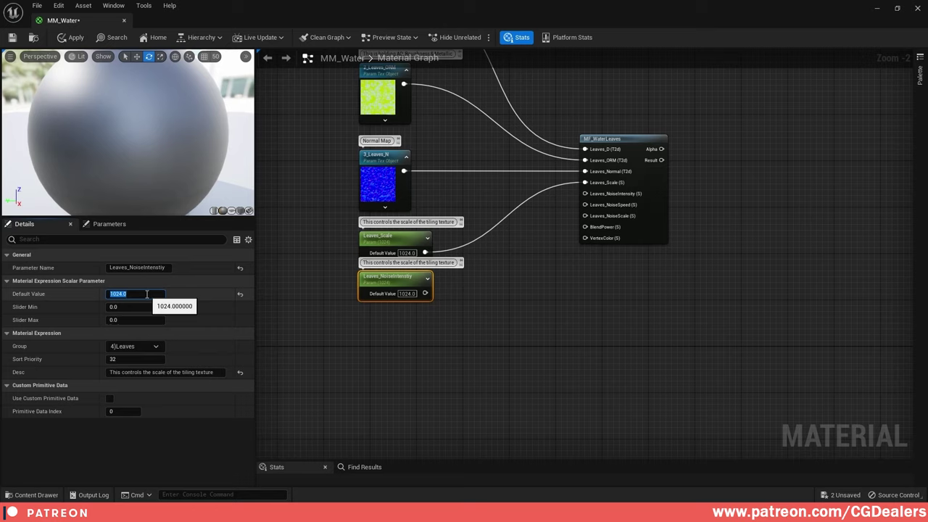
text(6)
key(Return)
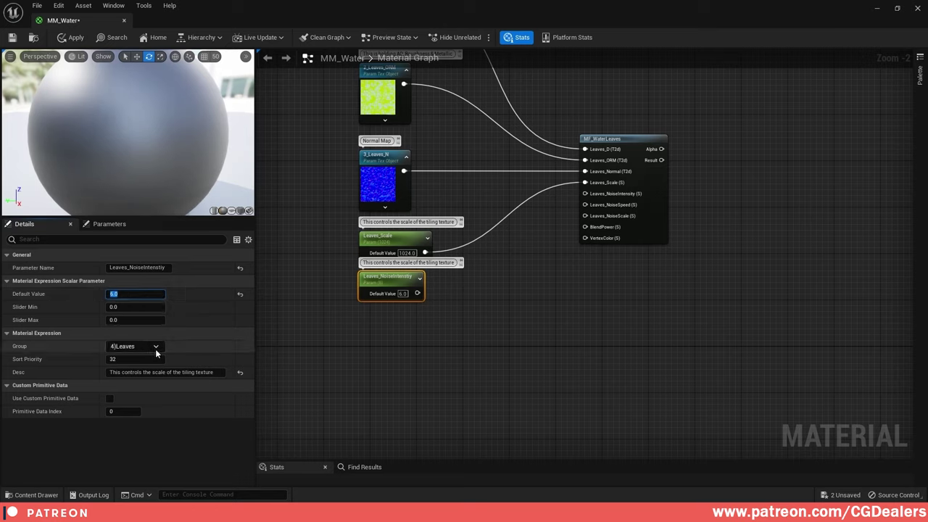
click(177, 371)
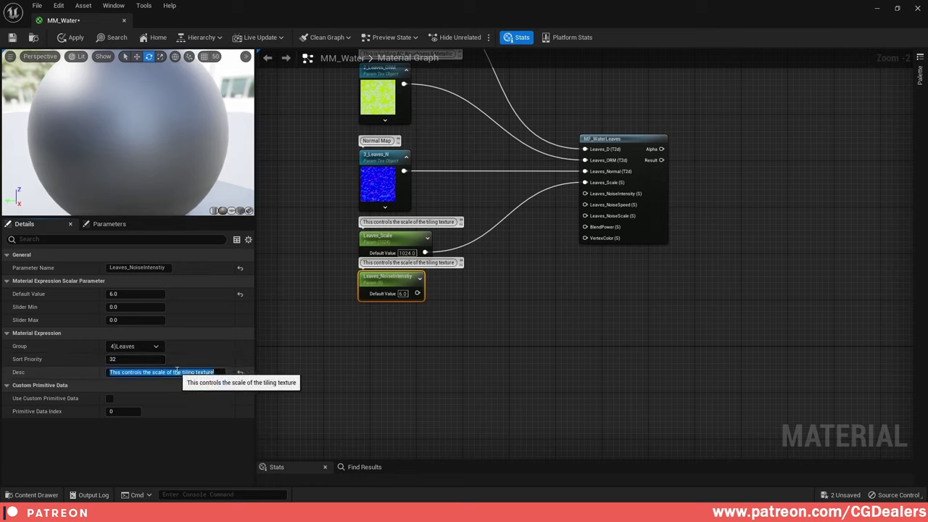
key(BackSpace)
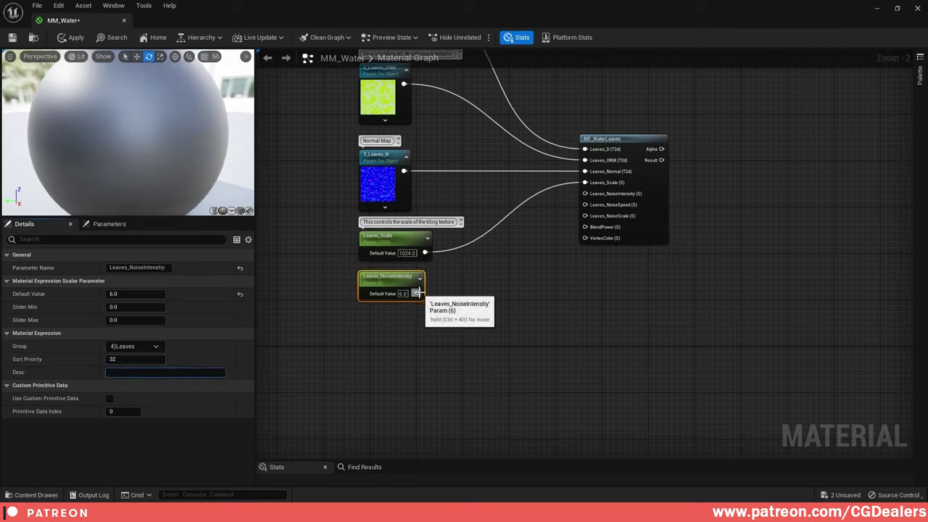
- Connect Leaves_NoiseIntenstiy to the Leaves_NoiseIntensity input of MF_WaterLeaves and move that function node further away from the parameters
drag(417, 293, 586, 193)
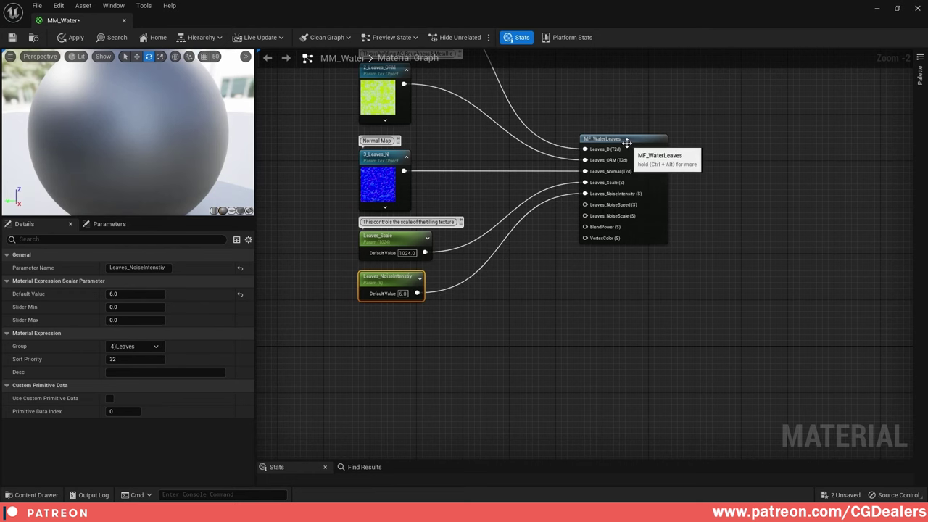
drag(627, 143, 689, 140)
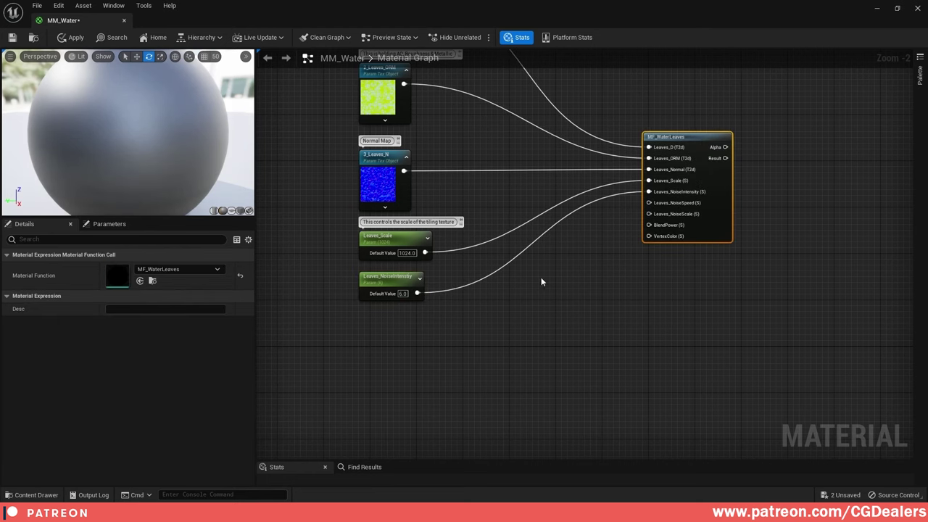
- Duplicate Leaves_NoiseIntenstiy below itself as a parameter named Leaves_NoiseSpeed
right_drag(541, 282, 567, 256)
click(412, 253)
key(ctrl+d)
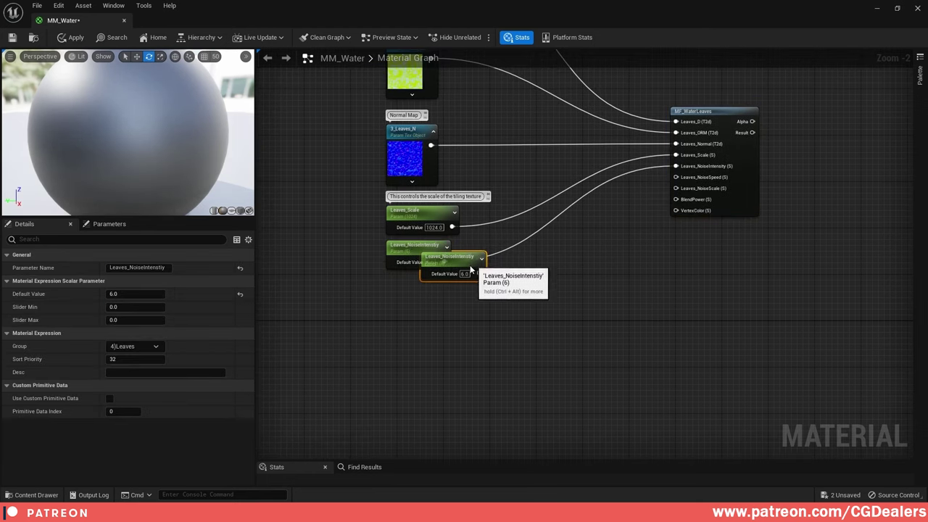
drag(471, 270, 439, 305)
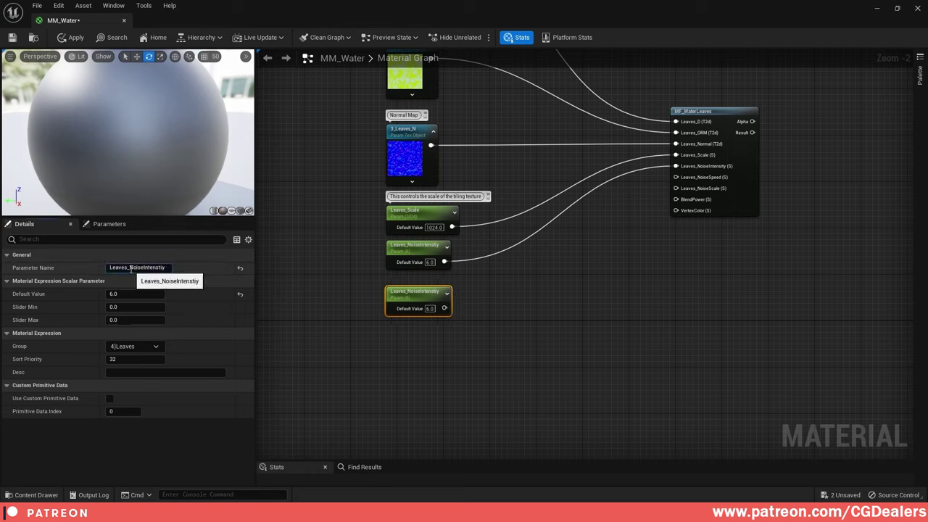
drag(131, 269, 172, 275)
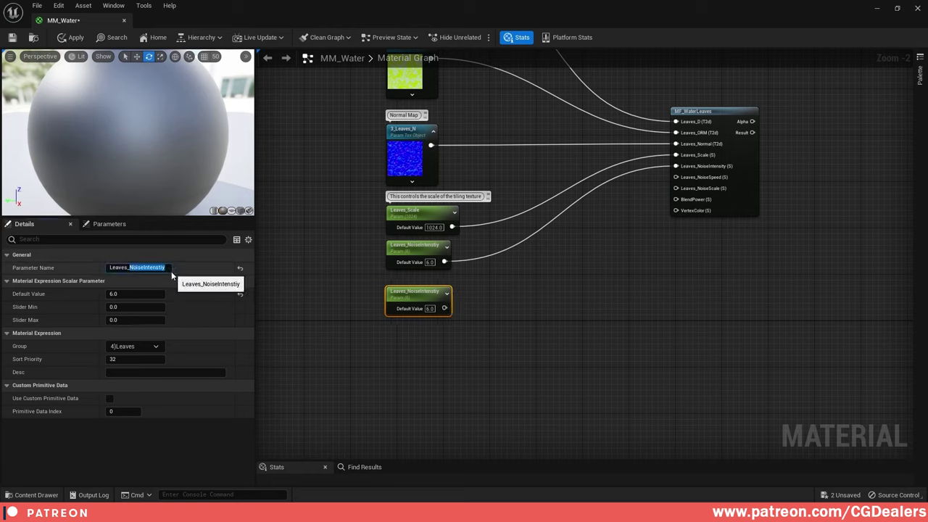
text(NoiseSpeed)
key(Return)
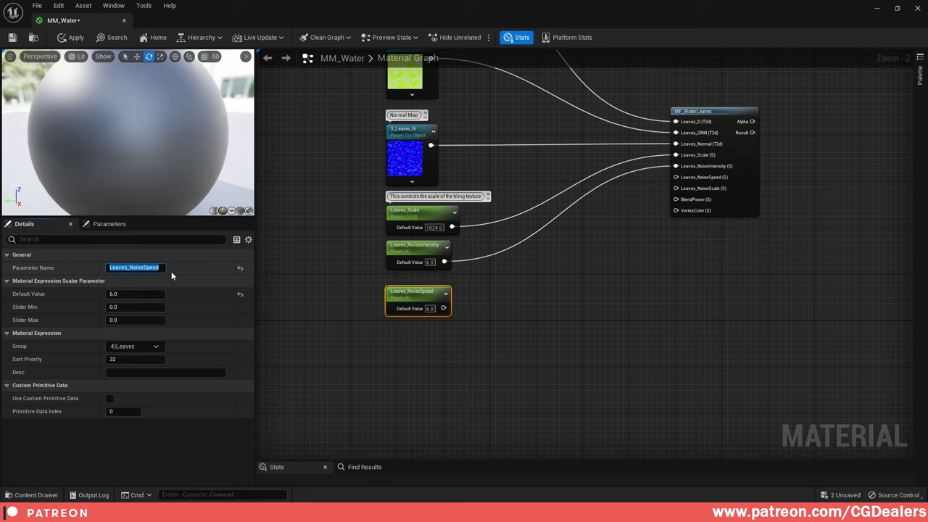
- Set the default value of Leaves_NoiseSpeed to 5 and connect it to the Leaves_NoiseSpeed input of MF_WaterLeaves
click(123, 294)
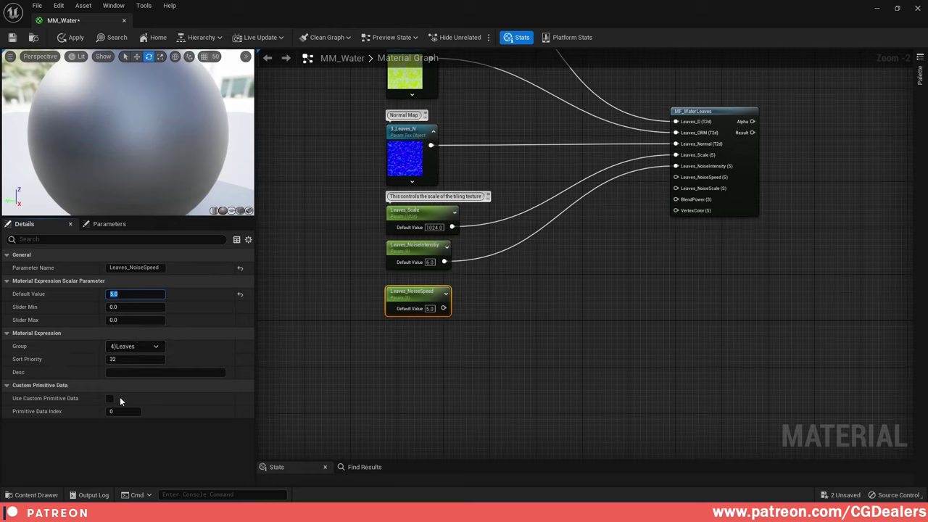
drag(444, 308, 677, 178)
- Duplicate Leaves_NoiseSpeed below itself as a parameter named Leaves_NoiseScale
drag(406, 298, 436, 338)
key(ctrl+d)
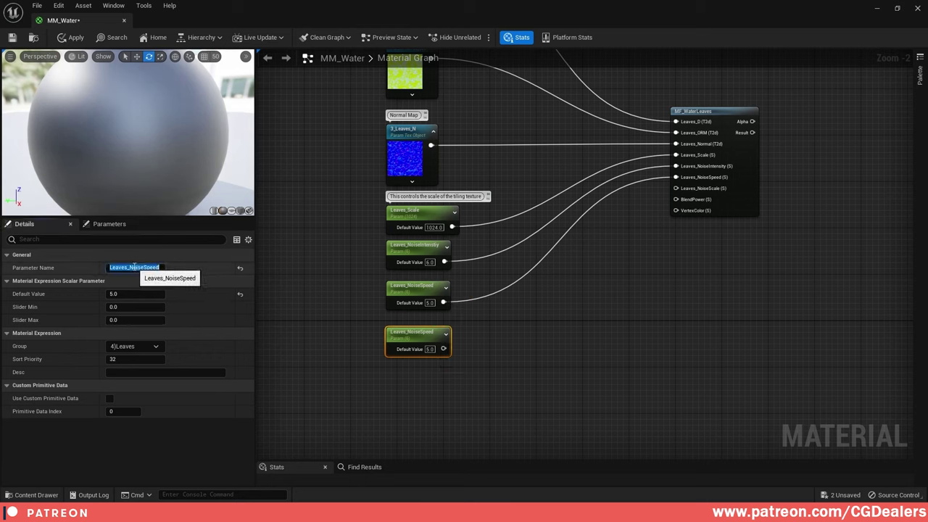
drag(130, 267, 167, 268)
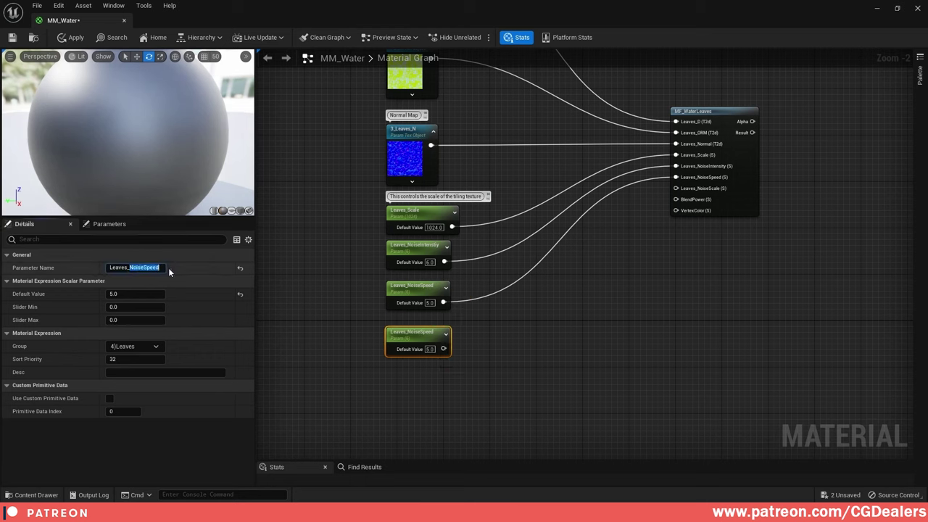
text(NoiseScale)
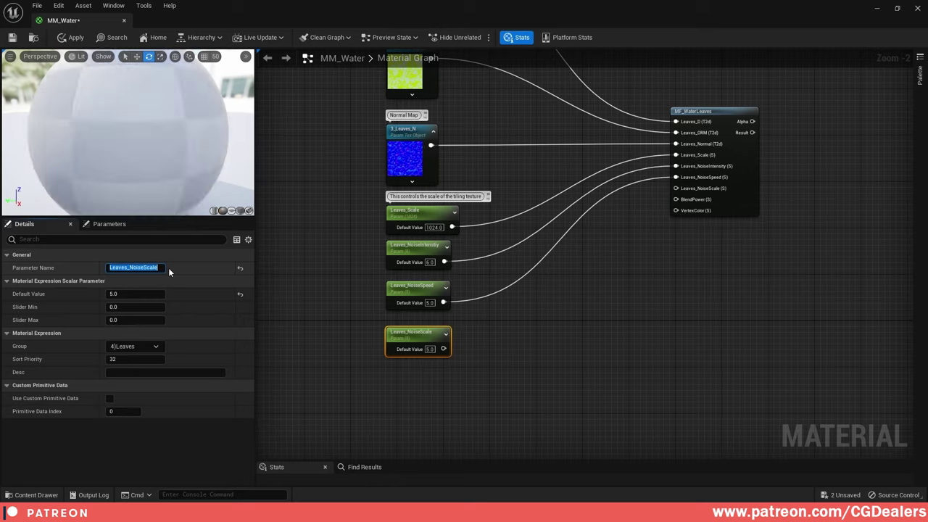
key(Return)
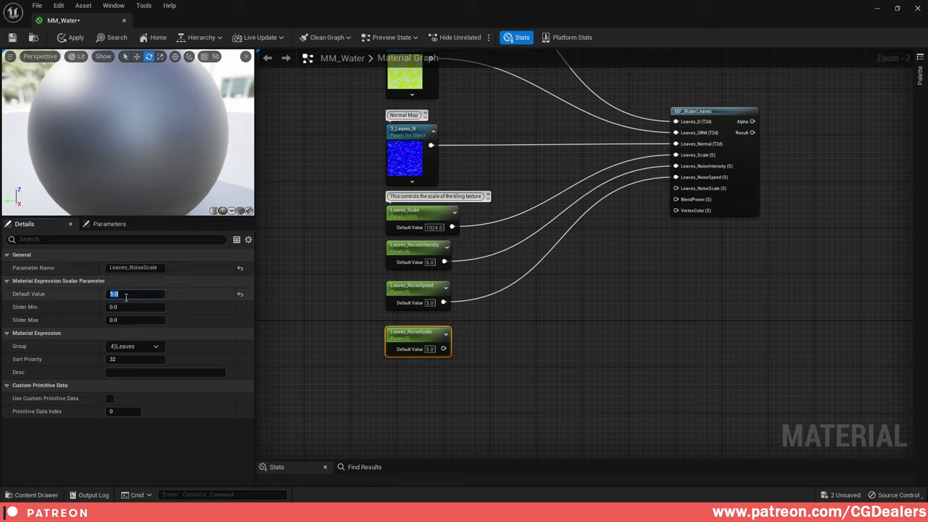
- Set the default value of Leaves_NoiseScale to 1024 and connect it to the Leaves_NoiseScale input of MF_WaterLeaves
click(125, 296)
text(1024)
key(Return)
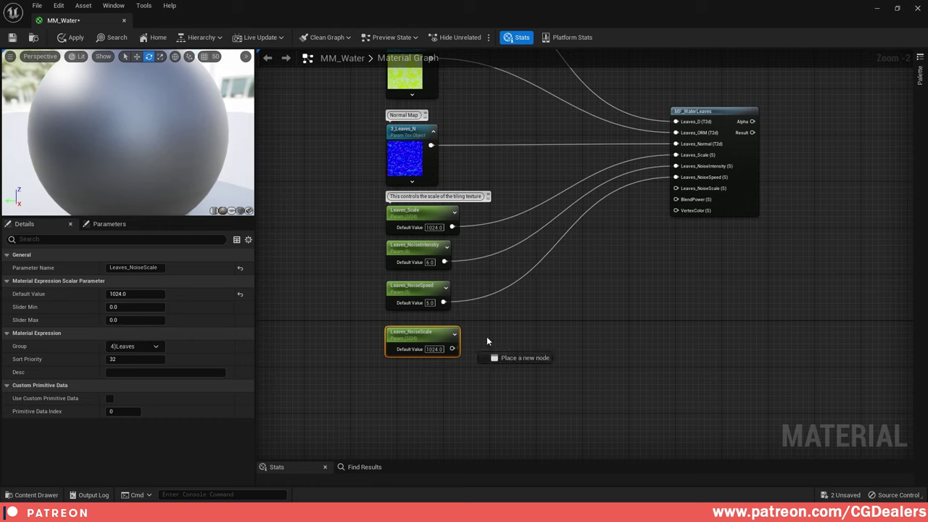
drag(452, 348, 675, 188)
- Duplicate Leaves_NoiseScale below itself as a parameter named Leaves_BlendPower
double_click(430, 332)
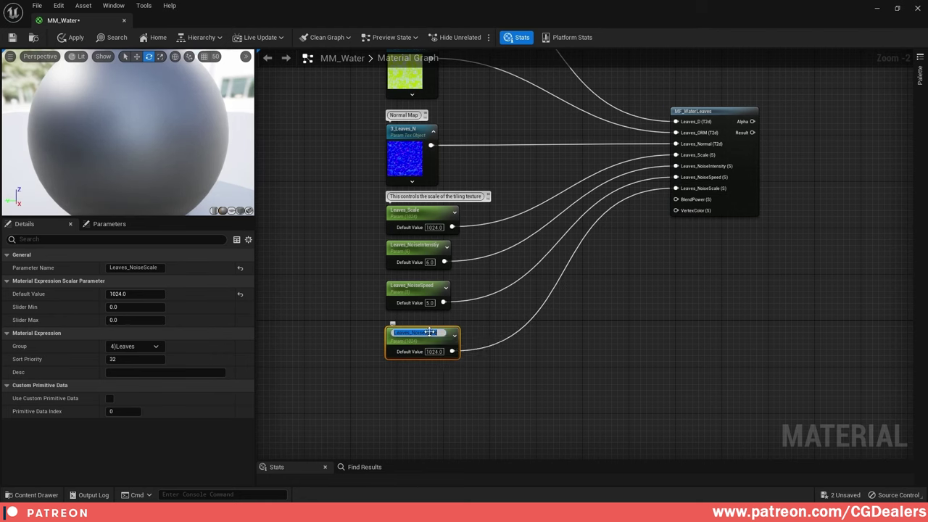
key(ctrl+d)
drag(479, 336, 437, 377)
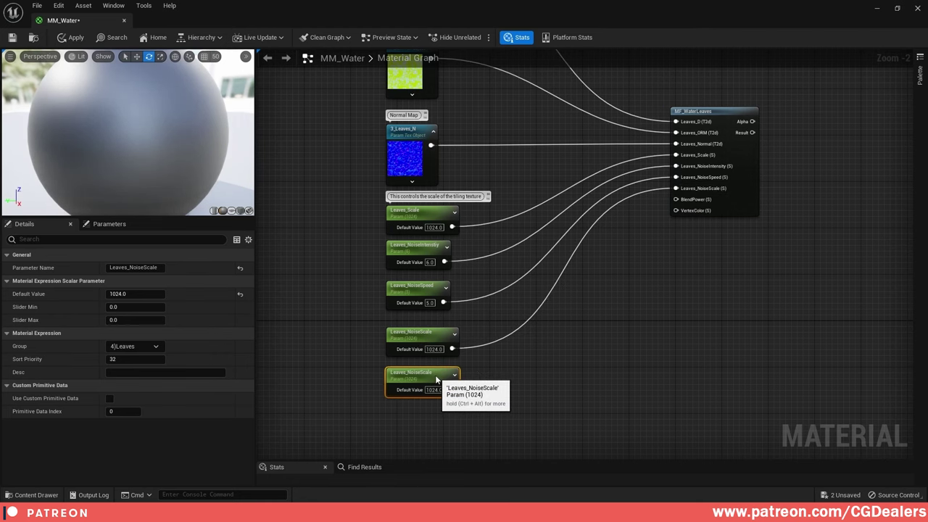
click(240, 269)
click(156, 268)
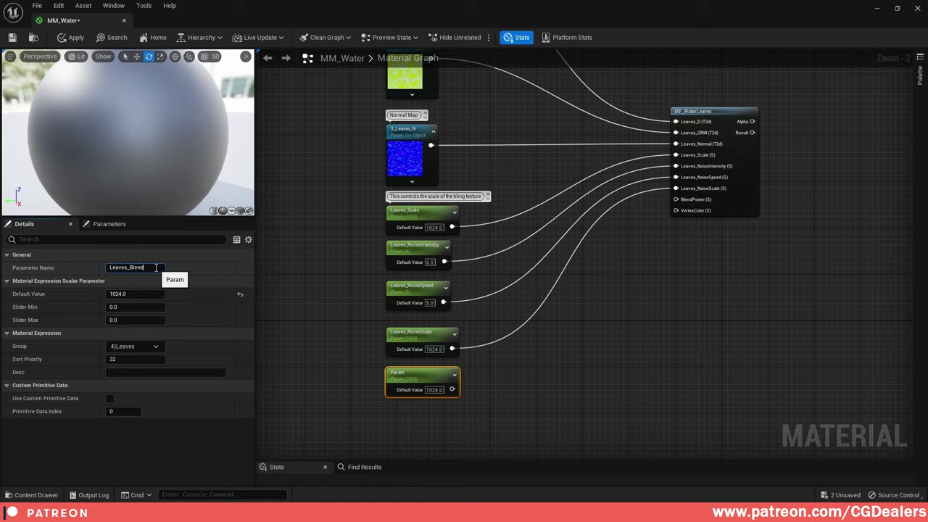
key(Return)
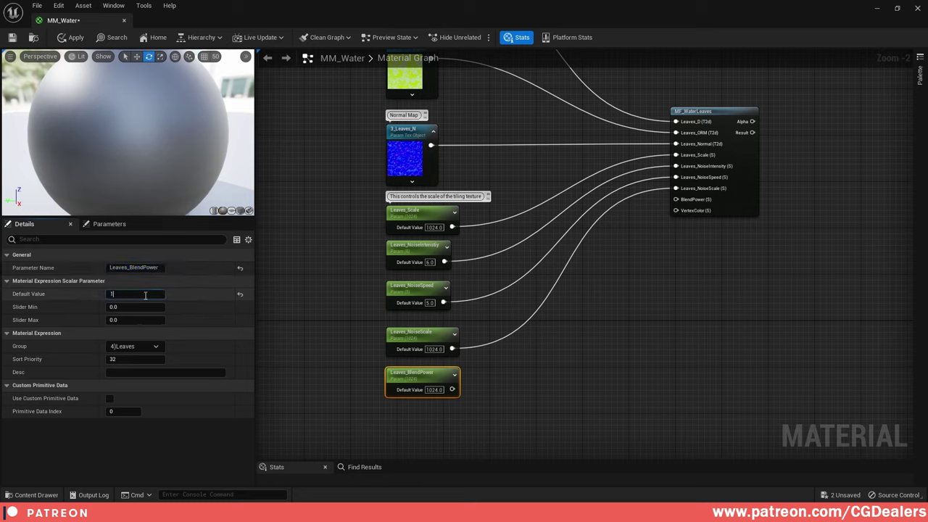
- Set the default value of Leaves_BlendPower to 1 and connect it to the BlendPower input of MF_WaterLeaves
key(Return)
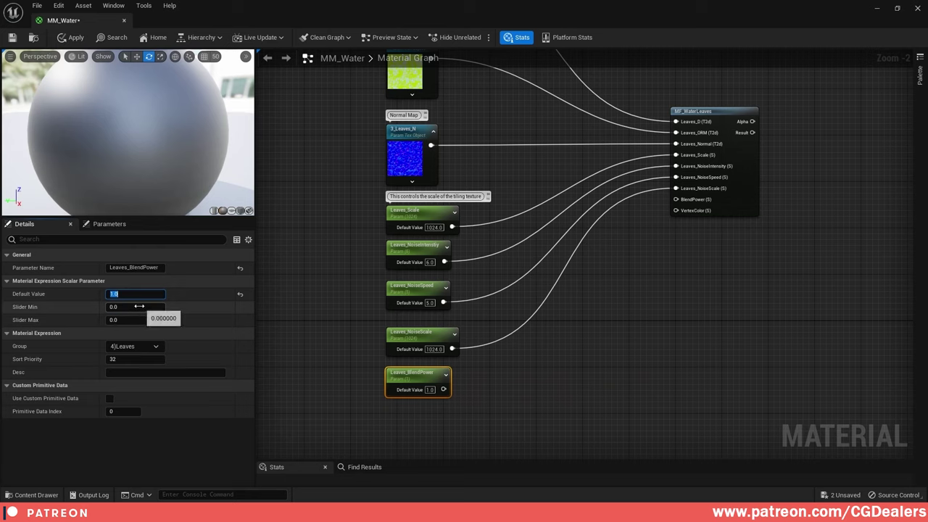
drag(444, 389, 681, 202)
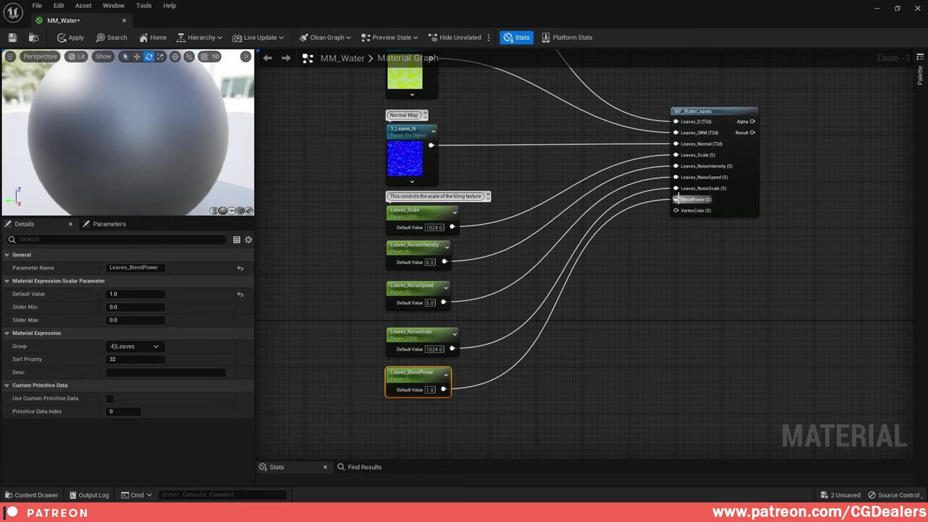
- Enclose MF_WaterLeaves and all of its texture and scalar parameters in one comment box
click(676, 282)
scroll(675, 282, down, 2)
drag(696, 93, 323, 419)
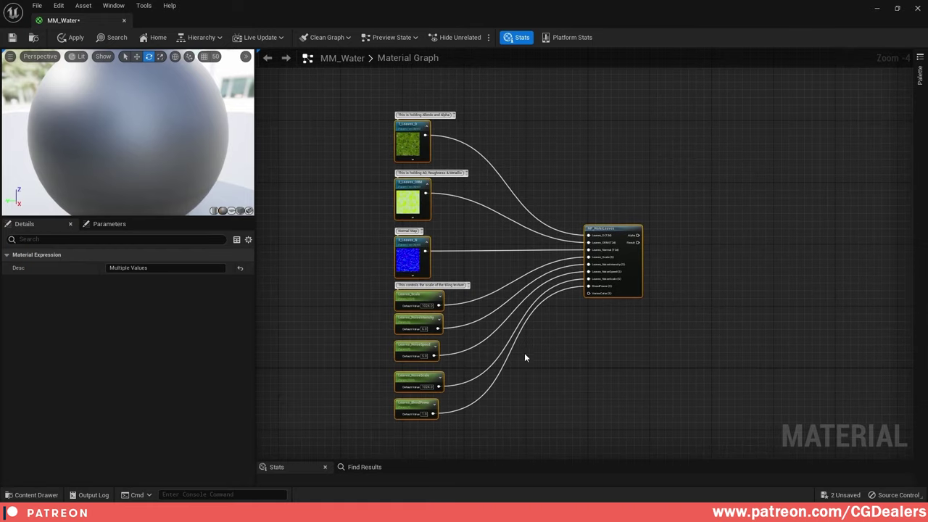
key(c)
right_drag(484, 122, 521, 215)
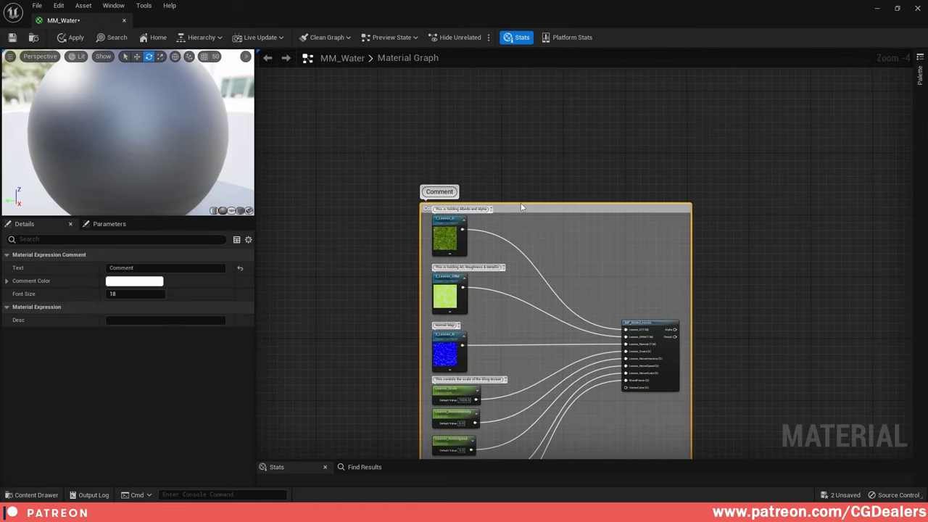
- Title the comment box around MF_WaterLeaves and its parameters "Leaves"
click(517, 190)
click(522, 209)
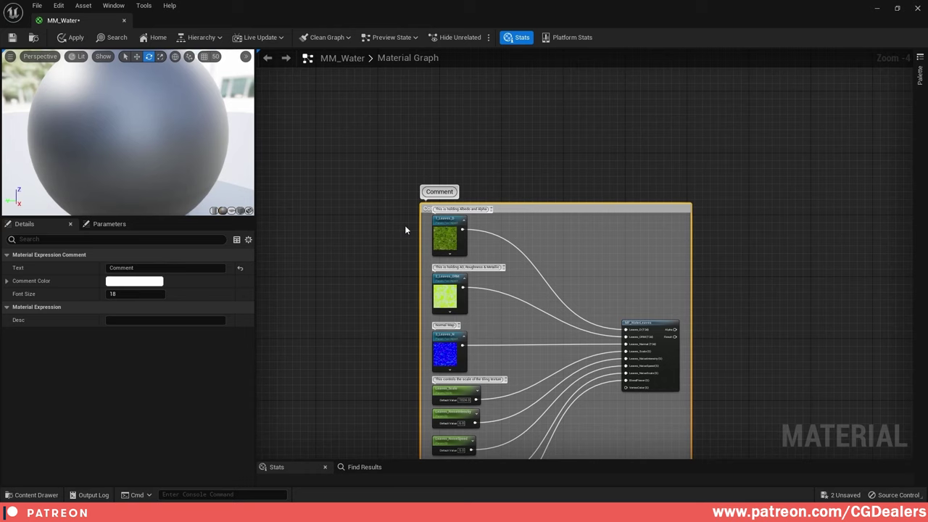
click(160, 267)
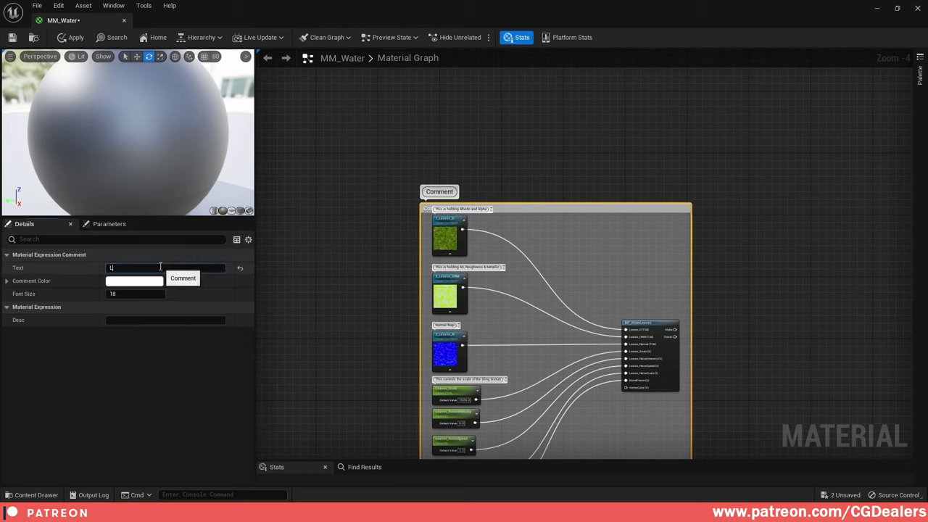
text(Leaves)
key(Return)
- Enlarge the Leaves comment box upwards and slightly to the right to leave margin around its nodes
click(559, 202)
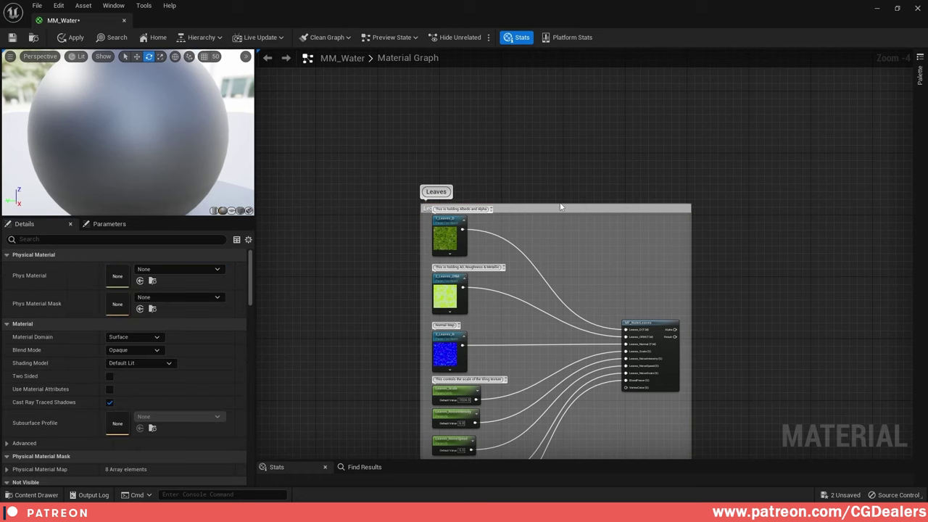
drag(558, 199, 555, 182)
right_drag(687, 258, 618, 144)
drag(622, 211, 625, 211)
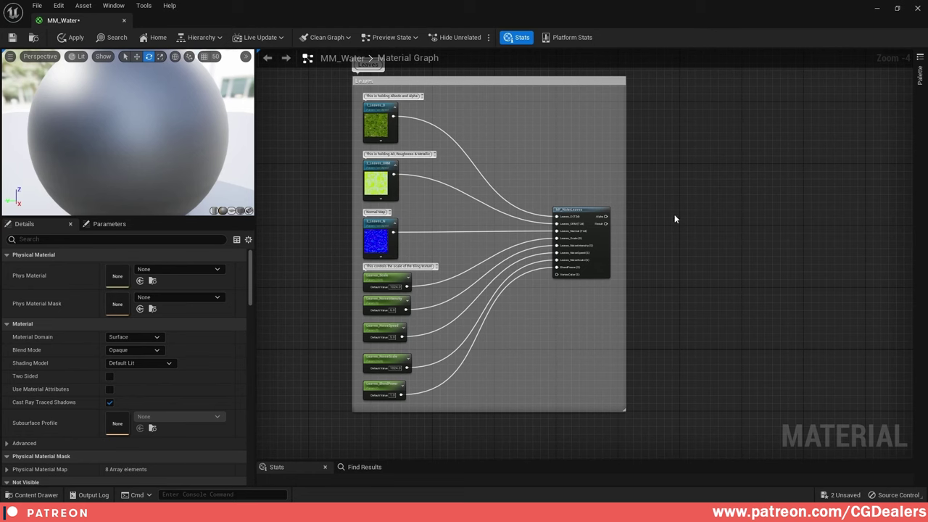
- Add a Vertex Color node below the Leaves comment box and connect its green output to the VertexColor input of MF_WaterLeaves
scroll(674, 218, up, 2)
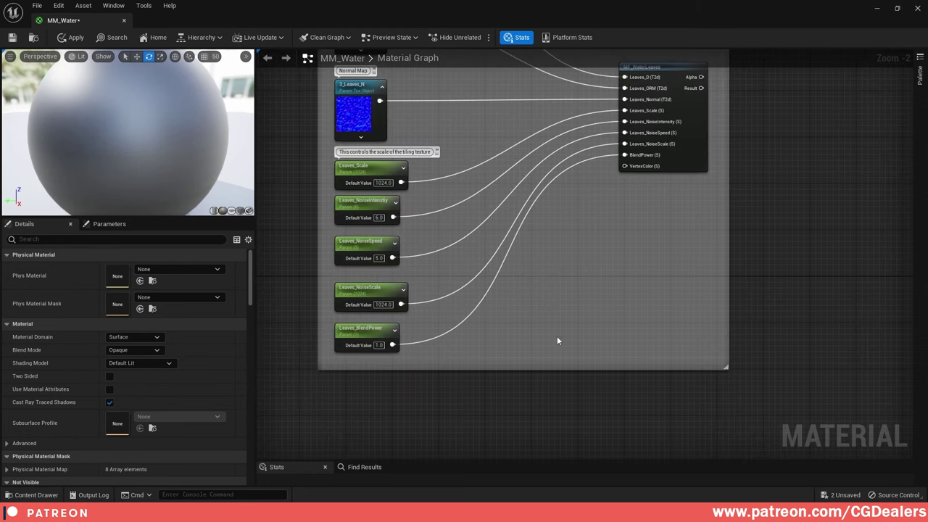
right_drag(557, 341, 562, 307)
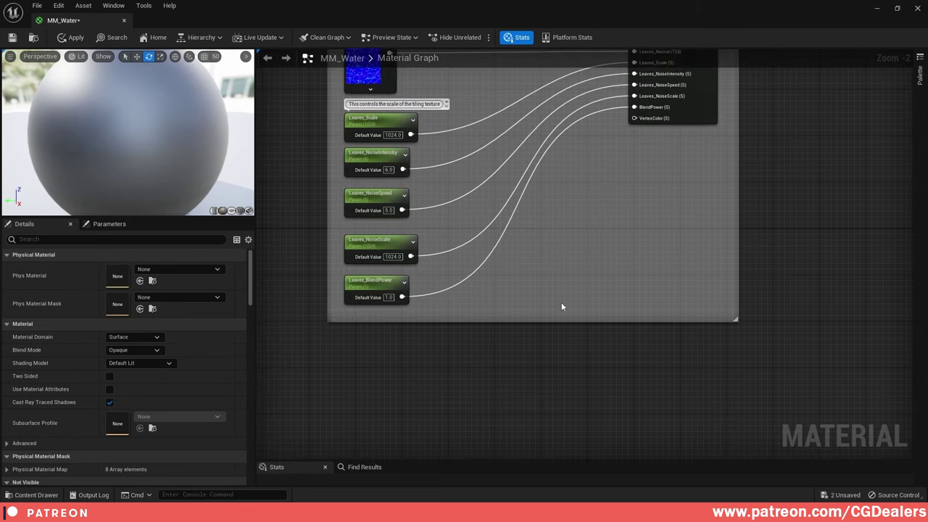
right_click(459, 375)
text(vertex)
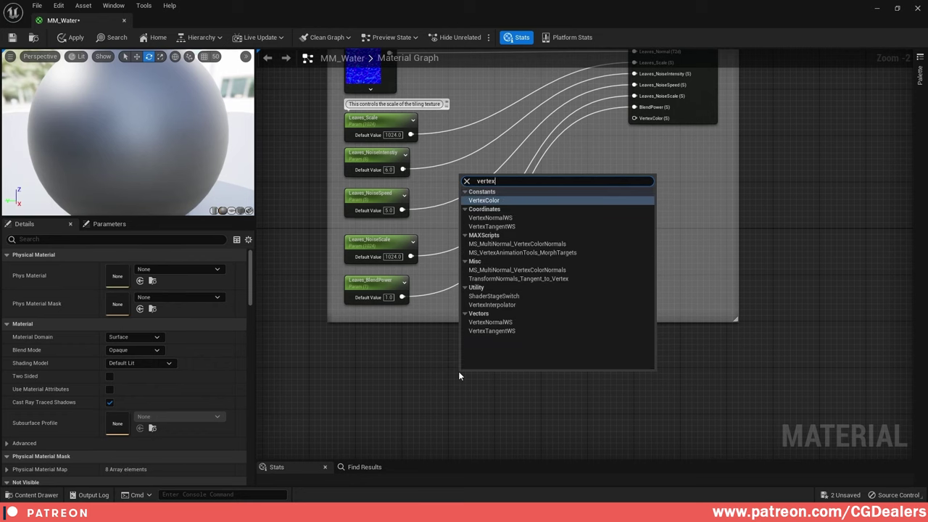
key(Return)
drag(476, 376, 460, 373)
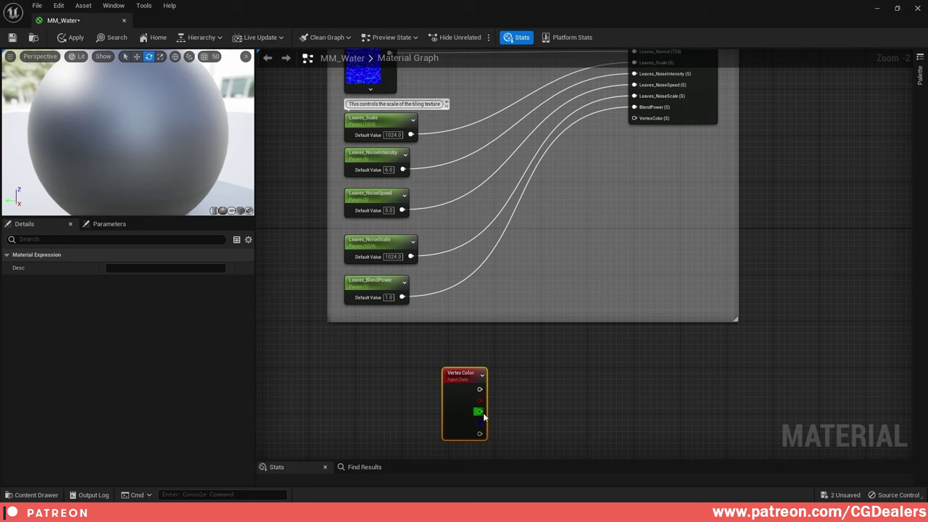
drag(480, 411, 634, 120)
- Align Vertex Color beneath the parameter column and route its wire through a reroute node placed below the Leaves comment box
right_drag(518, 325, 484, 254)
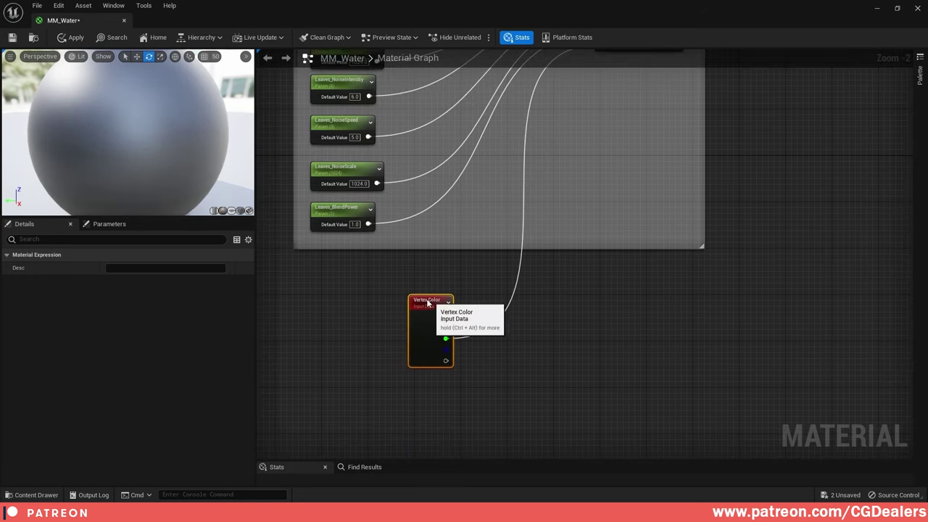
drag(429, 301, 317, 281)
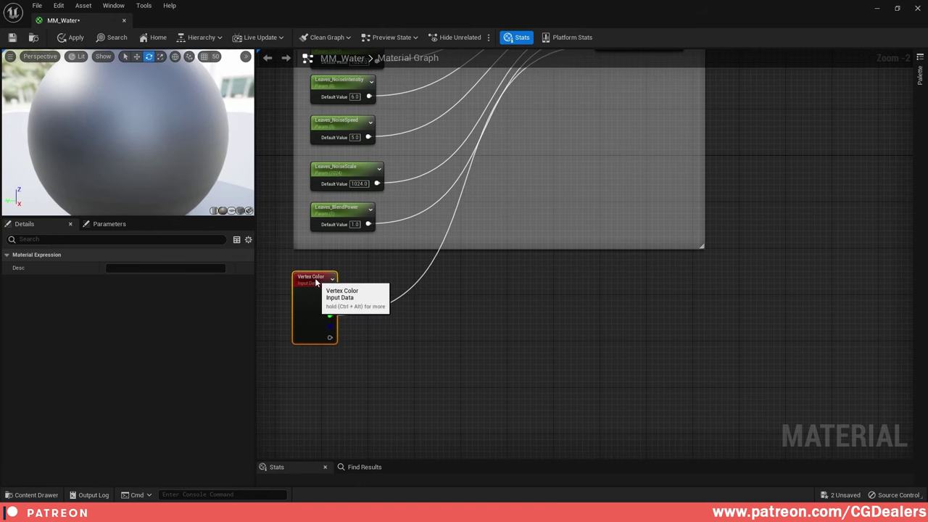
right_drag(447, 234, 423, 288)
double_click(432, 267)
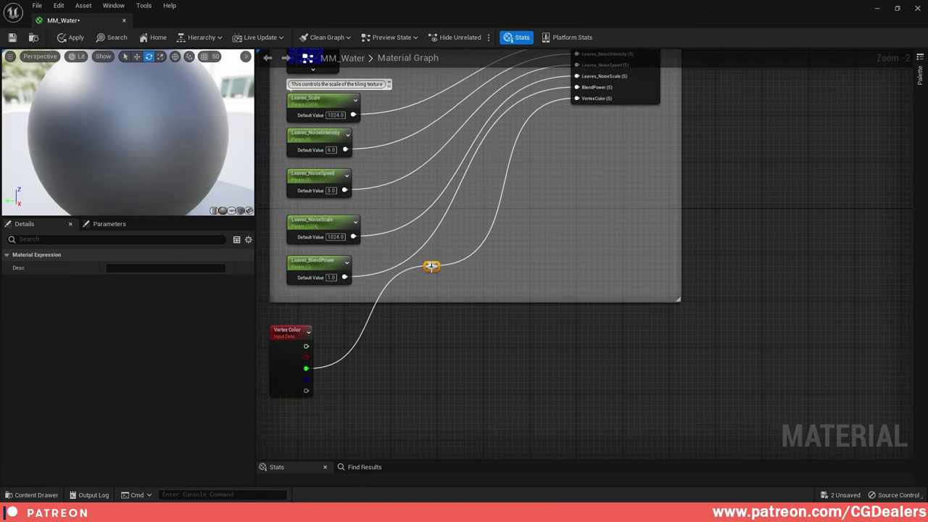
drag(441, 270, 478, 375)
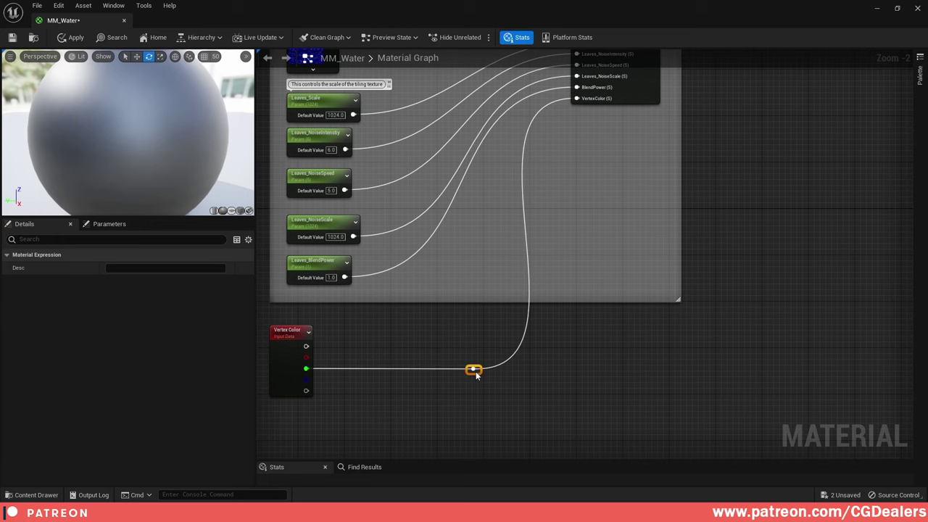
- Review the wiring of the MF_WaterLeaves group and the output channels of the Vertex Color node
right_drag(630, 227, 568, 293)
scroll(627, 197, down, 2)
click(570, 215)
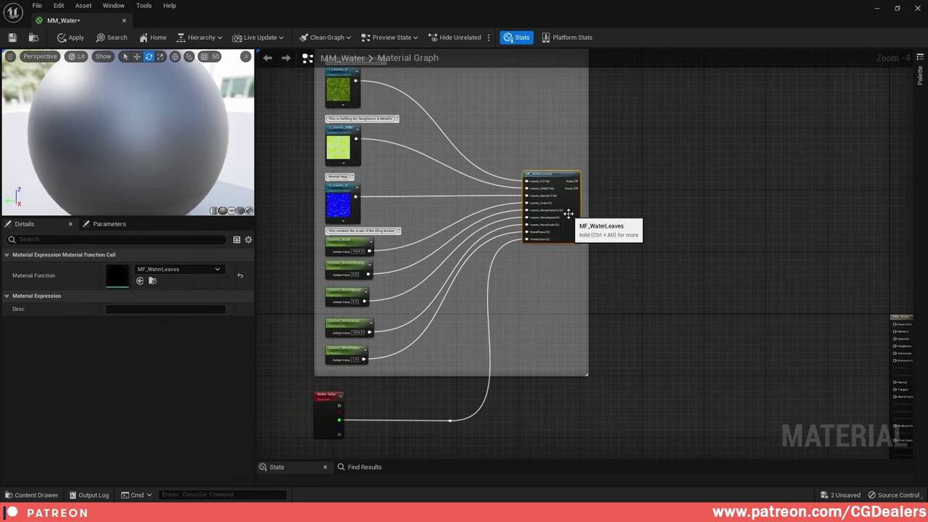
click(640, 218)
right_drag(641, 218, 672, 211)
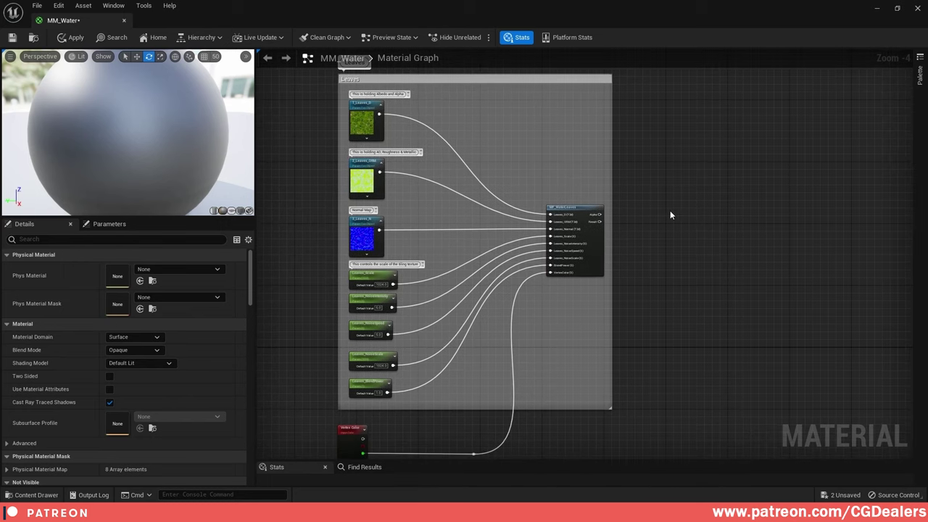
right_drag(572, 361, 629, 222)
scroll(425, 310, up, 3)
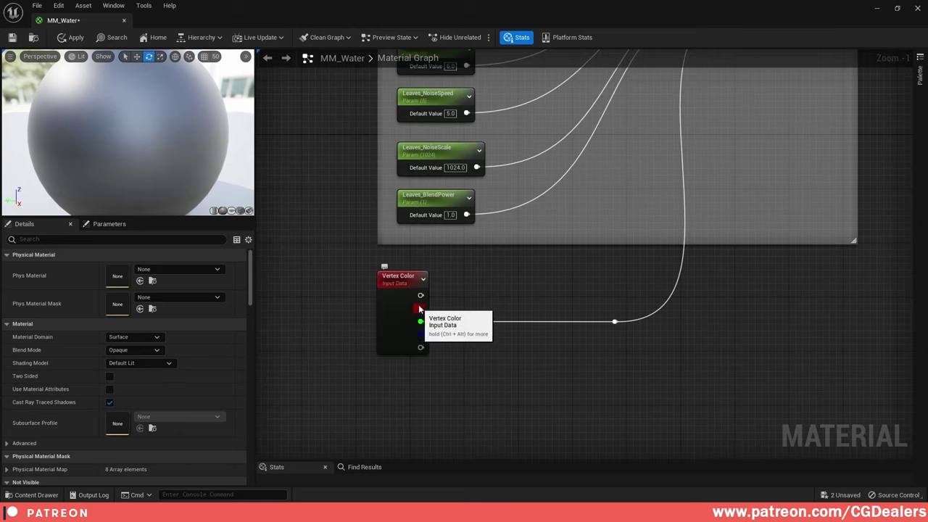
scroll(498, 311, down, 2)
- Duplicate the whole Leaves comment group with its nodes and place the copy below the Vertex Color node
scroll(623, 330, down, 4)
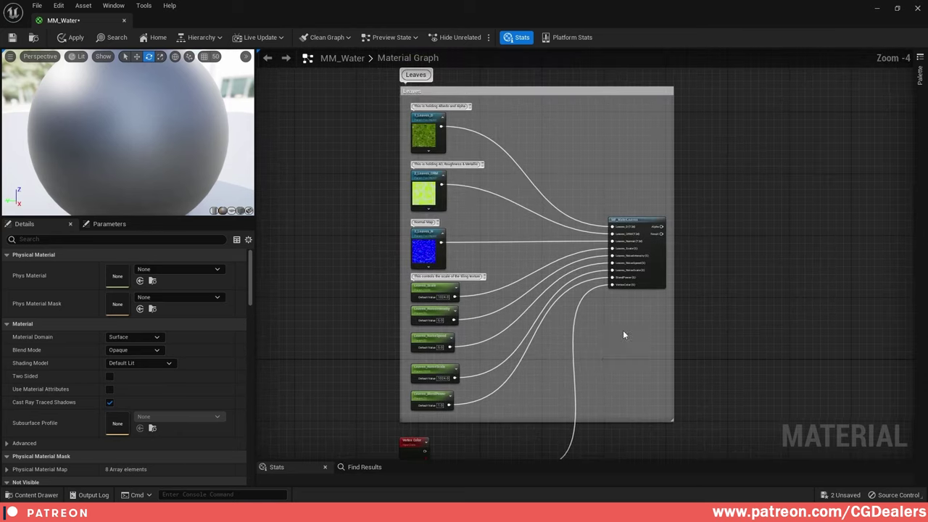
drag(733, 160, 510, 349)
key(ctrl+c)
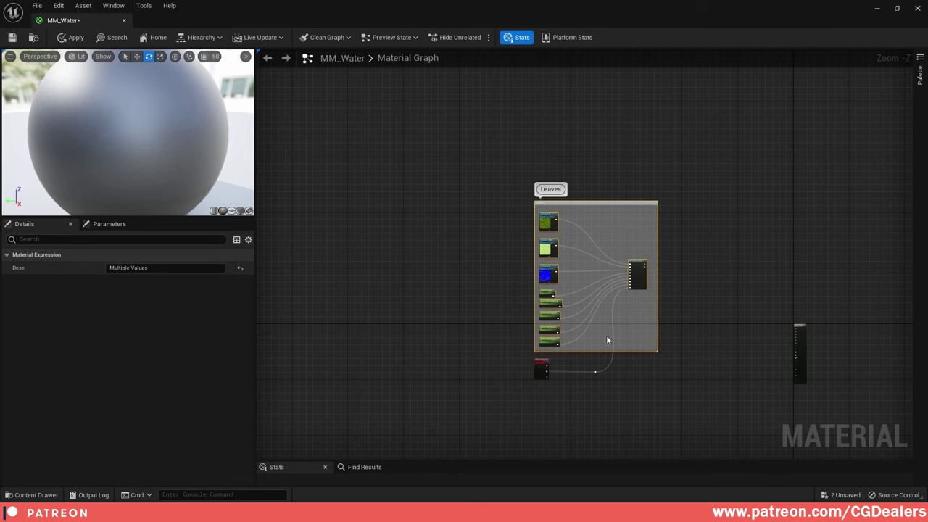
right_drag(661, 380, 608, 201)
click(503, 253)
key(ctrl+v)
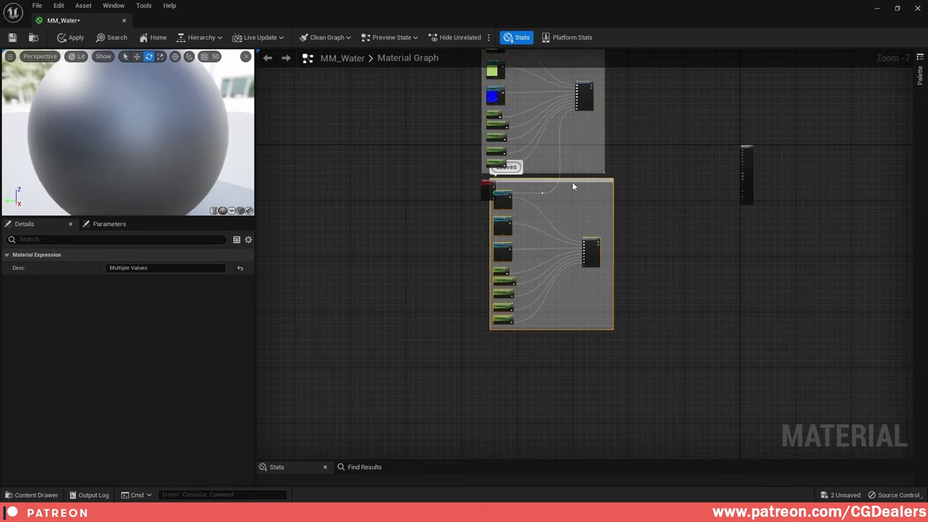
drag(575, 182, 557, 244)
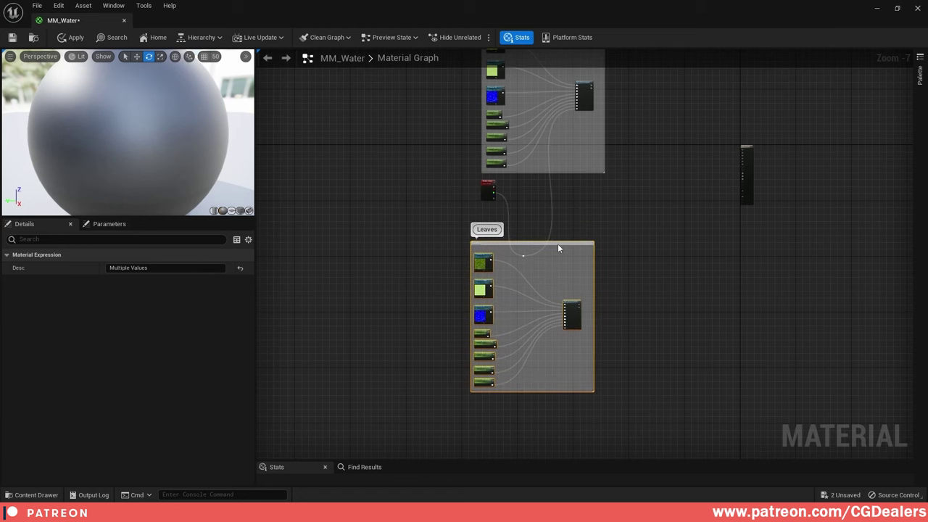
- Move the Vertex Color reroute node out of the duplicated comment box, back level with the Vertex Color green output
scroll(558, 244, up, 4)
click(546, 297)
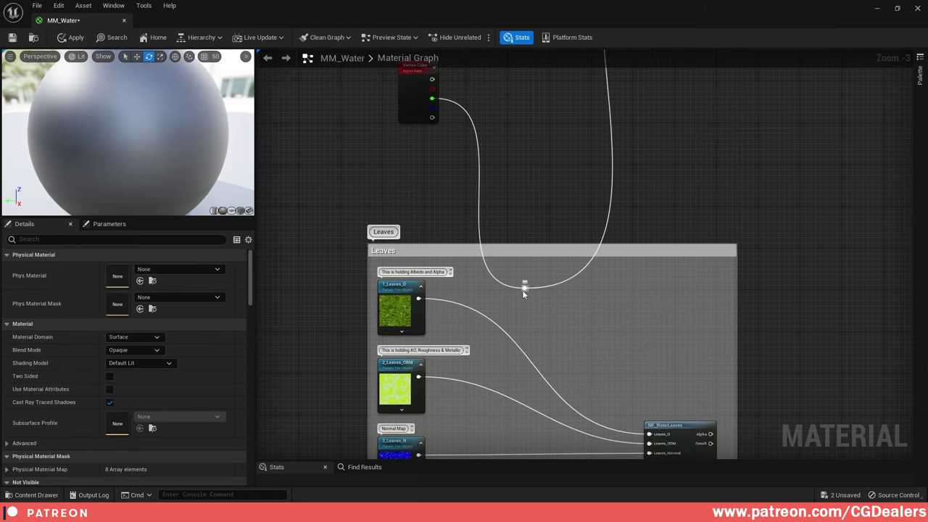
double_click(525, 289)
drag(526, 288, 553, 106)
- Assign T_Tagetes_Flower_skwptmn_4K_D from the Tagetes_Flower_skwptmn texture folder to the duplicated 1_Leaves_D parameter
right_drag(678, 422, 606, 263)
click(614, 263)
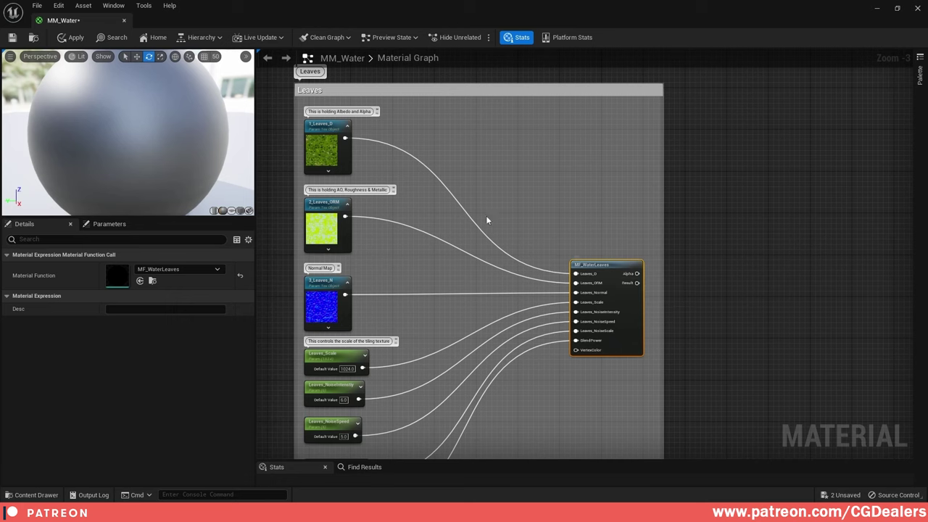
right_drag(486, 217, 627, 258)
click(474, 194)
click(897, 9)
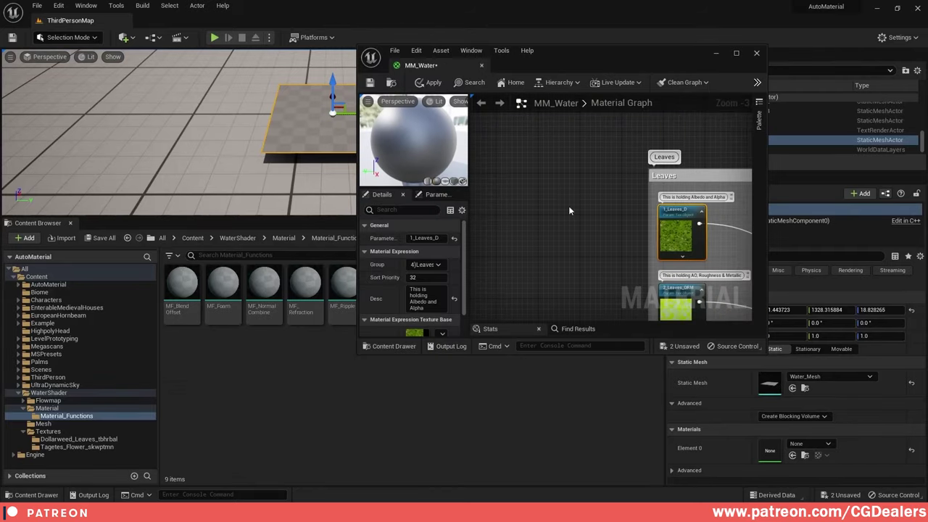
click(69, 439)
click(101, 448)
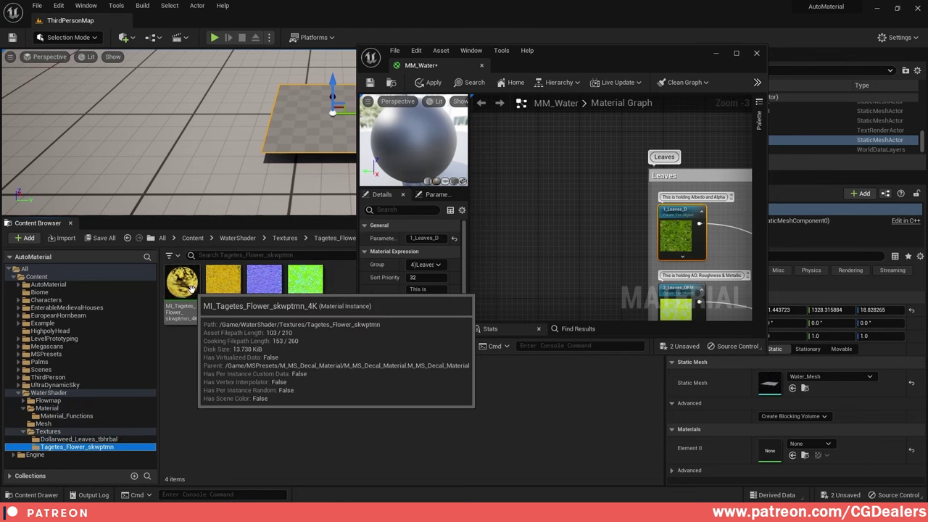
right_drag(586, 238, 457, 178)
scroll(435, 276, down, 2)
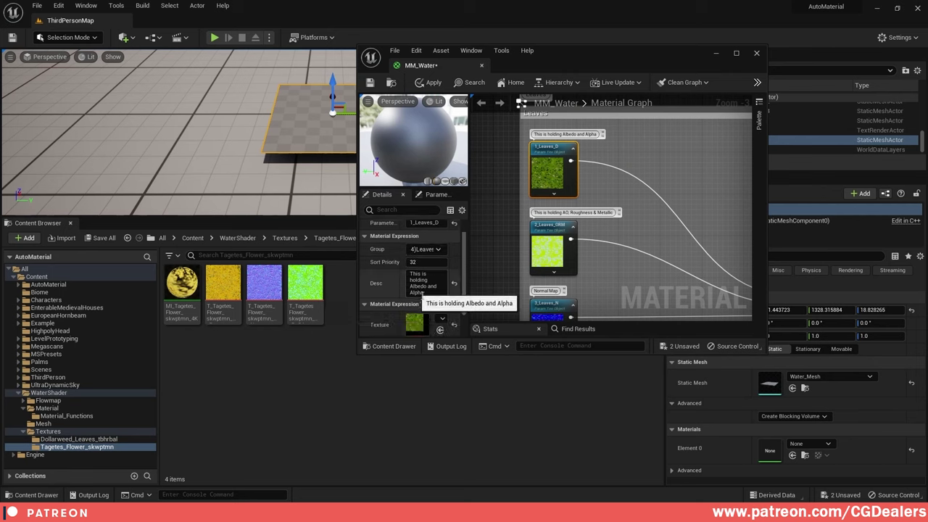
drag(222, 286, 412, 303)
- Assign the green Tagetes flower mask texture to the duplicated 2_Leaves_ORM and the Tagetes flower normal map to 3_Leaves_N
click(558, 258)
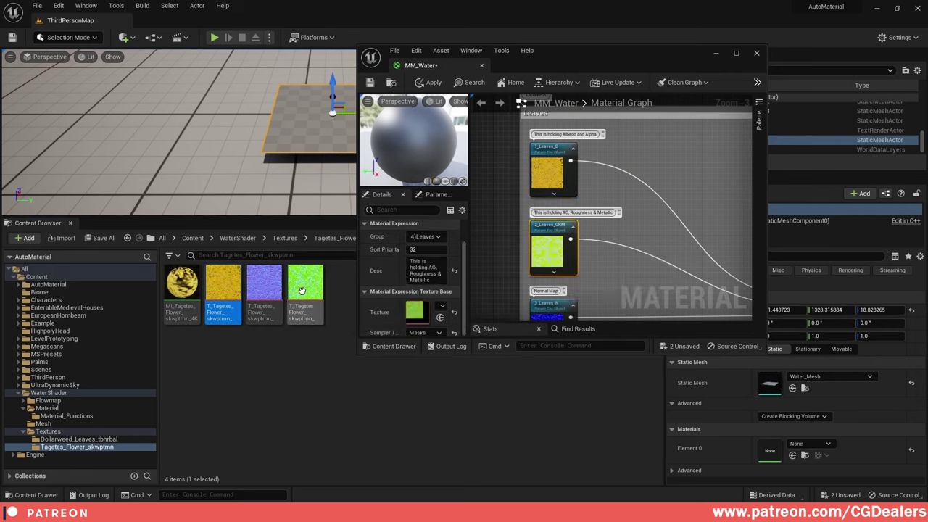
drag(305, 286, 417, 312)
right_drag(659, 270, 659, 180)
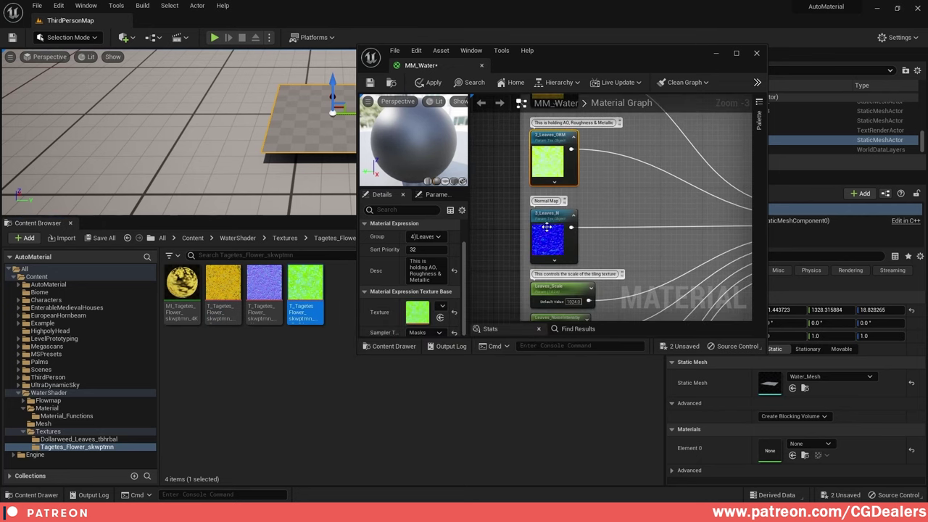
click(552, 237)
drag(264, 286, 417, 296)
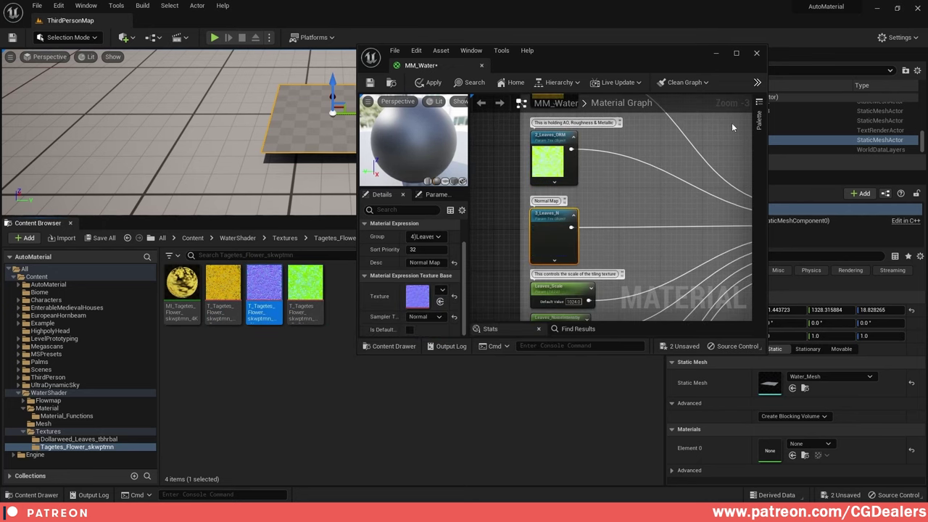
- Rename the duplicated 1_Leaves_D parameter to 1_Flowers_D and set its group to 3)Flowers
click(733, 54)
right_drag(542, 184, 619, 337)
click(401, 183)
scroll(401, 184, up, 3)
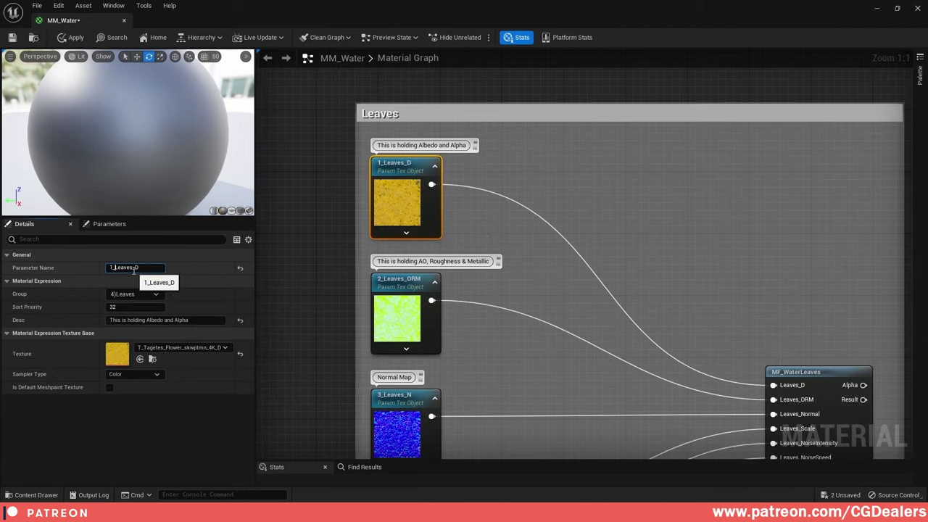
drag(116, 268, 132, 270)
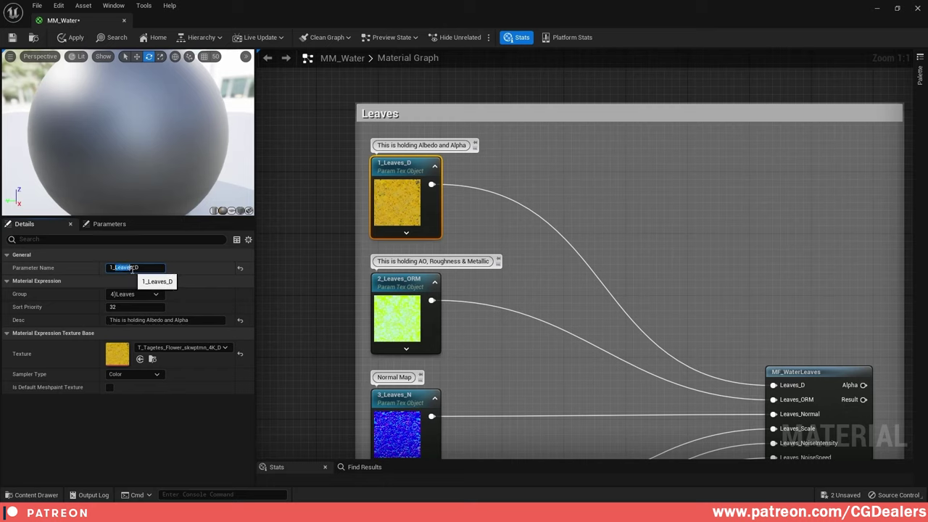
text(Flowe)
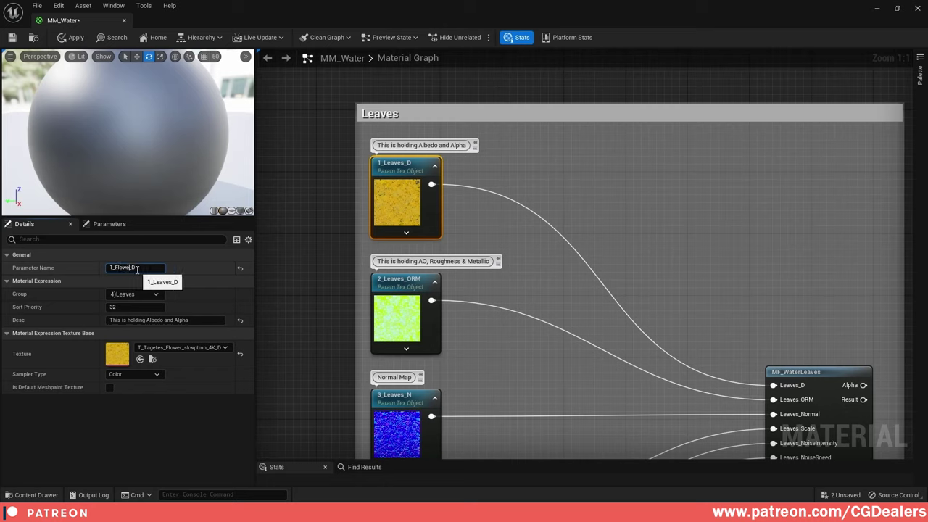
text(rs)
key(Return)
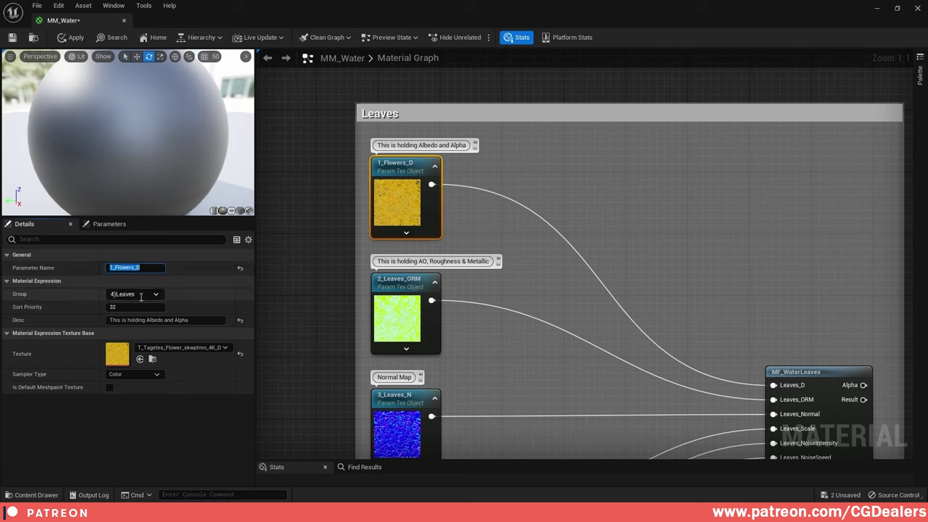
click(142, 294)
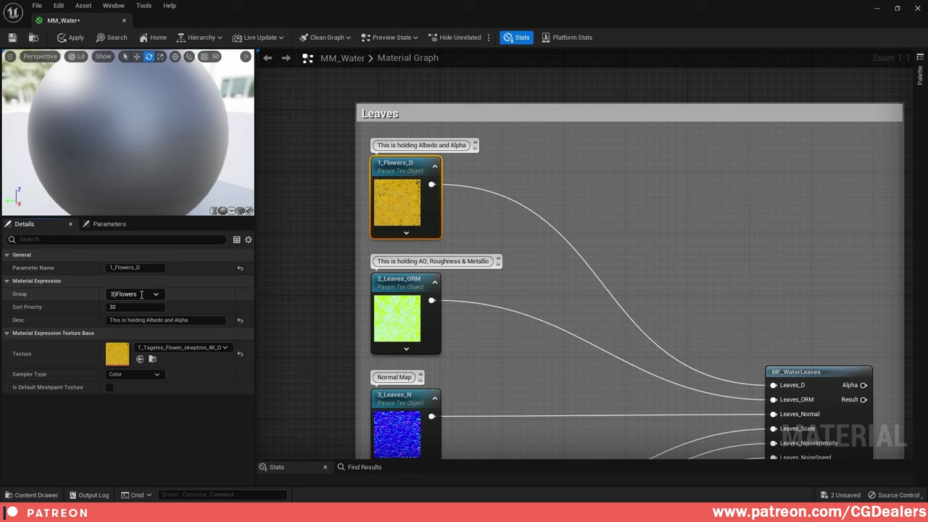
- Rename the duplicated 2_Leaves_ORM parameter to 2_Flowers_ORM and set its group to 3)Flowers
click(392, 288)
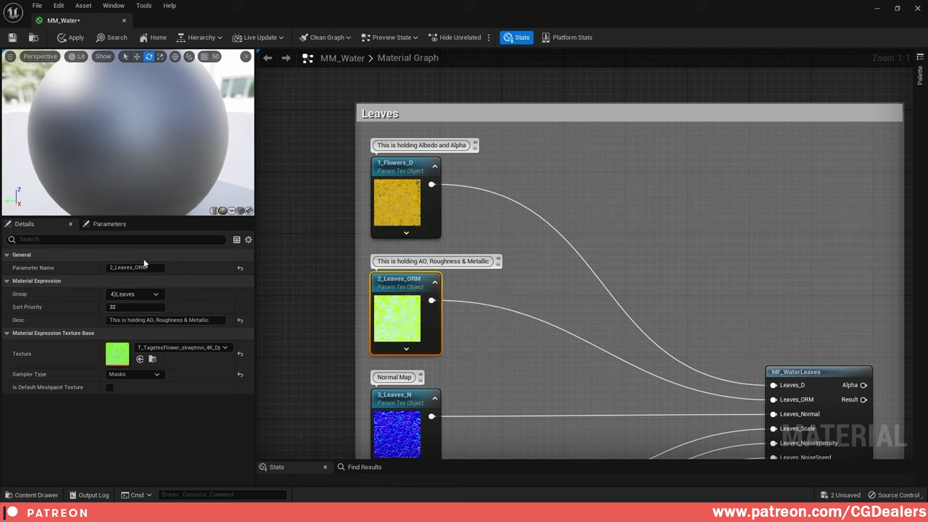
click(125, 267)
click(125, 269)
drag(116, 268, 133, 266)
text(Flowers)
key(Return)
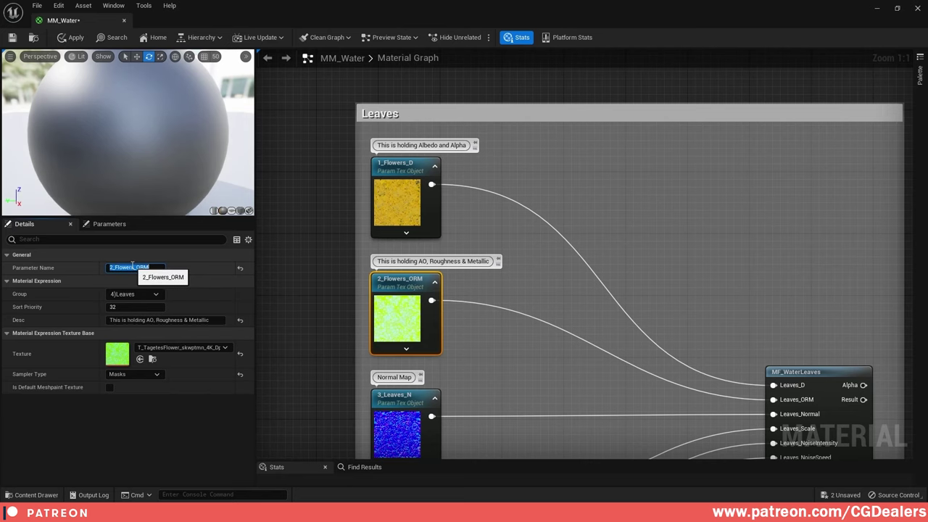
click(134, 294)
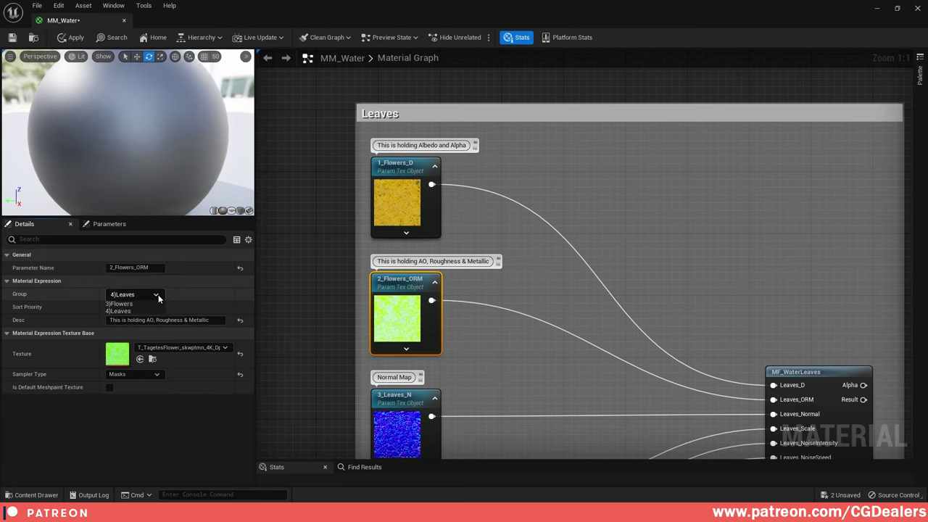
click(123, 311)
- Rename the duplicated 3_Leaves_N normal map parameter to 3_Flowers_N and set its group to 3)Flowers
click(434, 395)
click(120, 267)
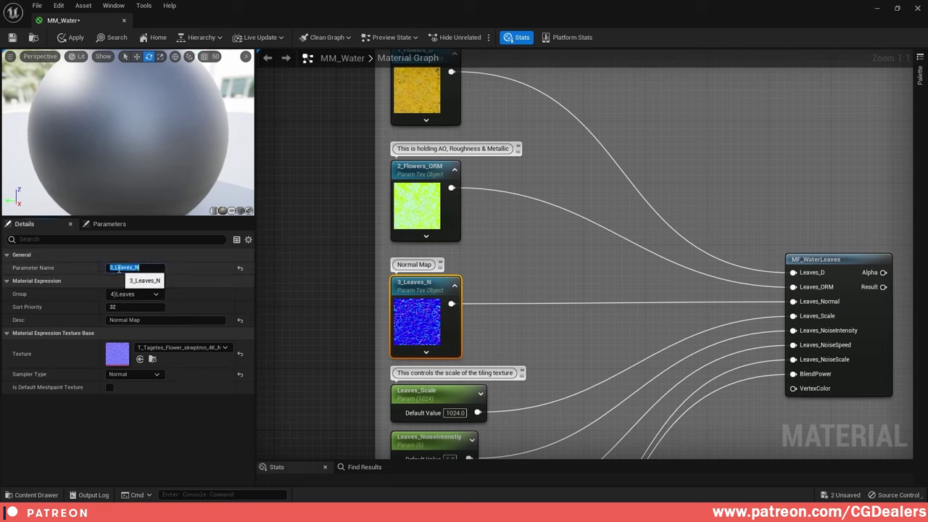
click(119, 268)
drag(114, 267, 131, 268)
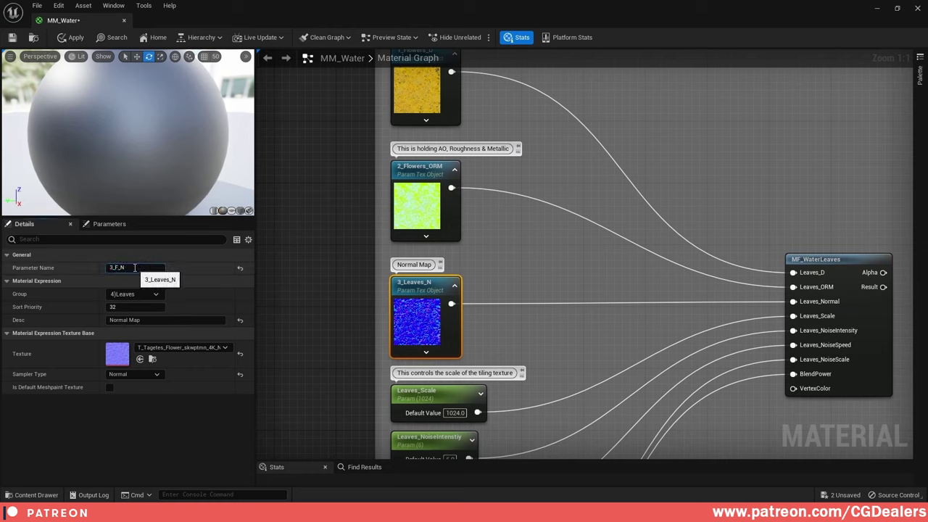
text(Flowers)
key(Return)
click(141, 294)
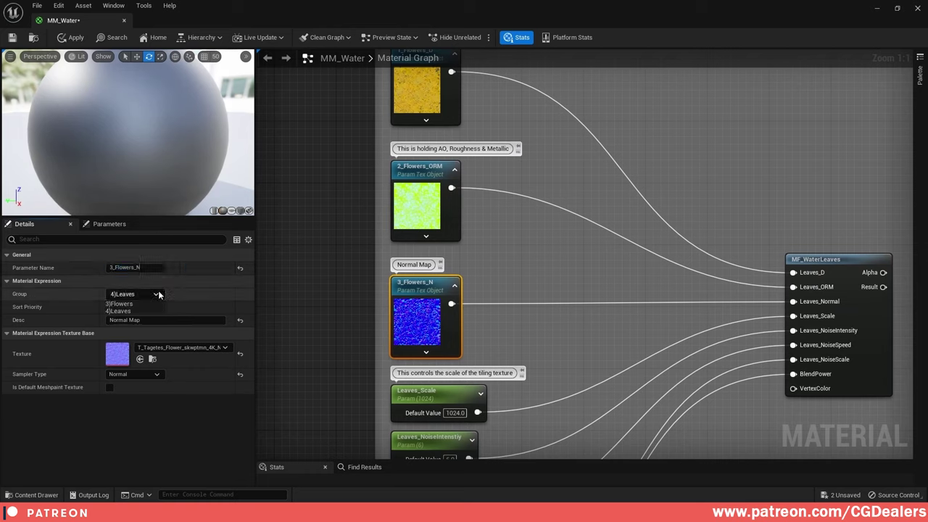
click(141, 305)
- Set the duplicated Leaves_Scale parameter's group to 3)Flowers and rename the parameter to Flowers_Scale
right_drag(541, 345, 568, 186)
drag(561, 272, 428, 233)
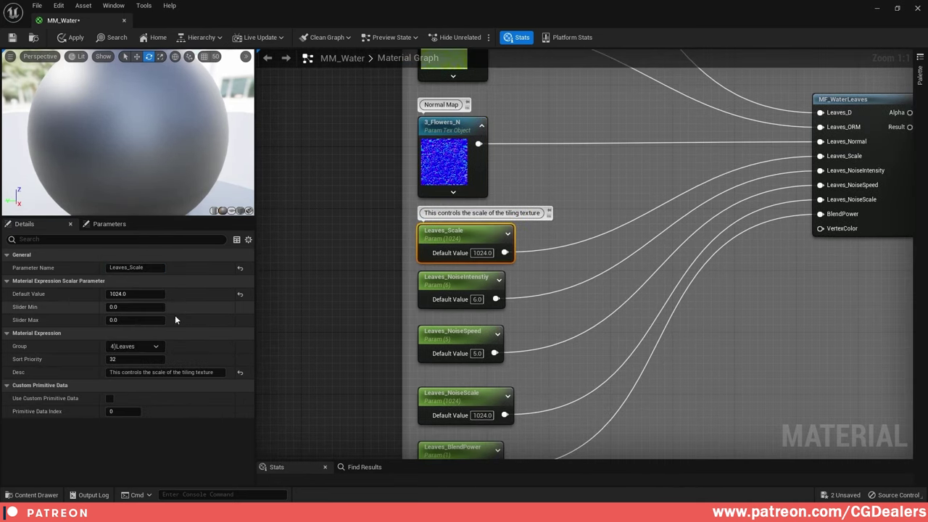
click(133, 346)
click(132, 357)
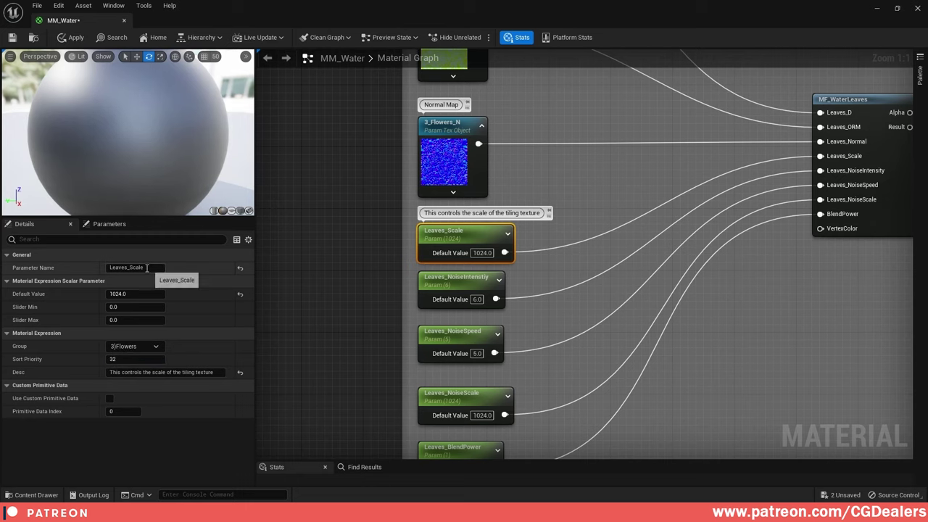
drag(127, 268, 97, 269)
text(Flowers)
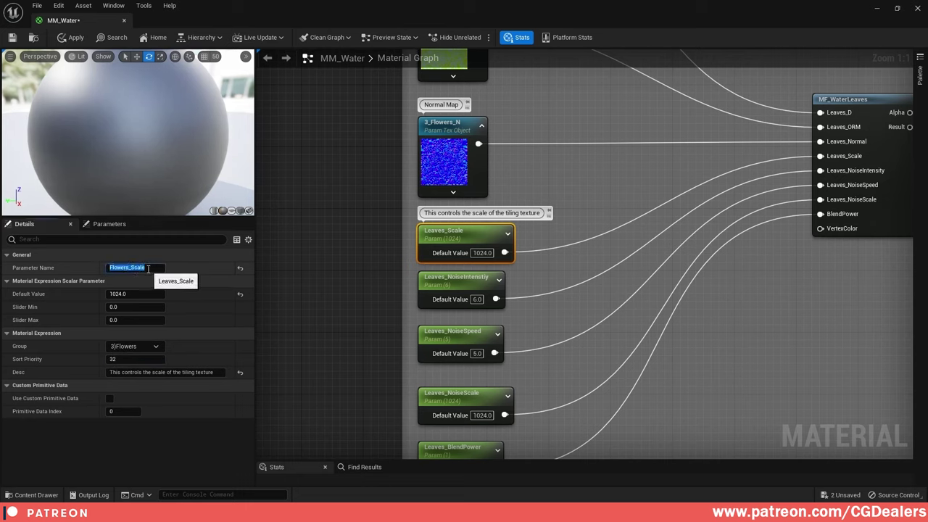
- Copy the Flowers prefix to rename the duplicated Leaves_NoiseIntenstiy parameter as Flowers_NoiseIntenstiy, and set its group to 3)Flowers
drag(126, 267, 87, 269)
key(ctrl+c)
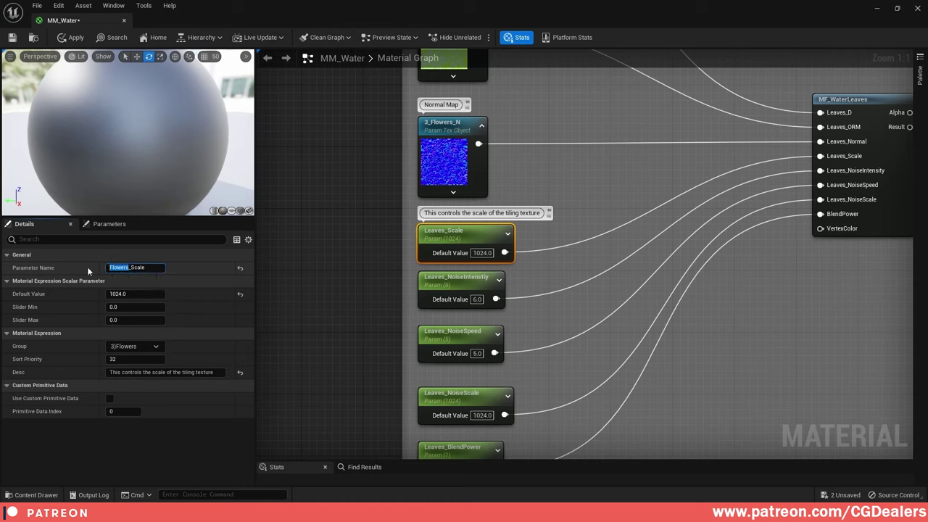
click(459, 278)
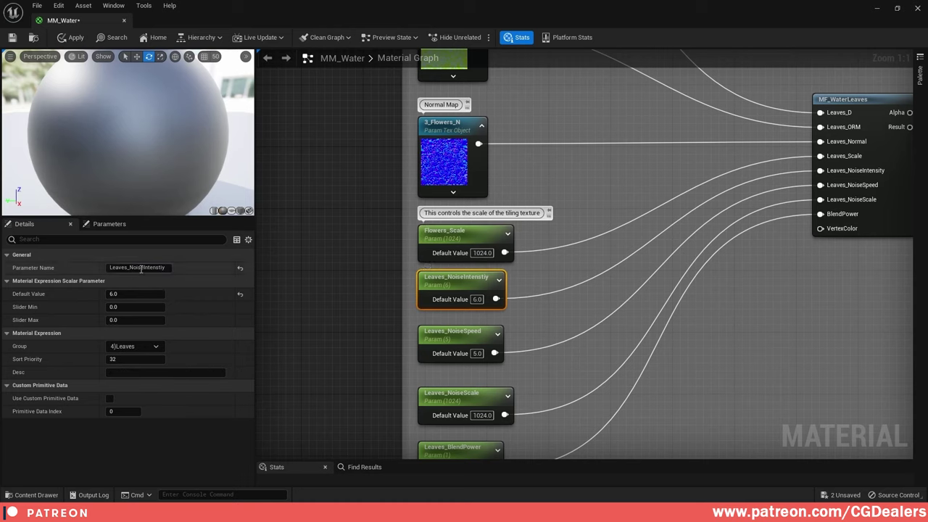
click(132, 268)
drag(131, 268, 101, 269)
key(ctrl+v)
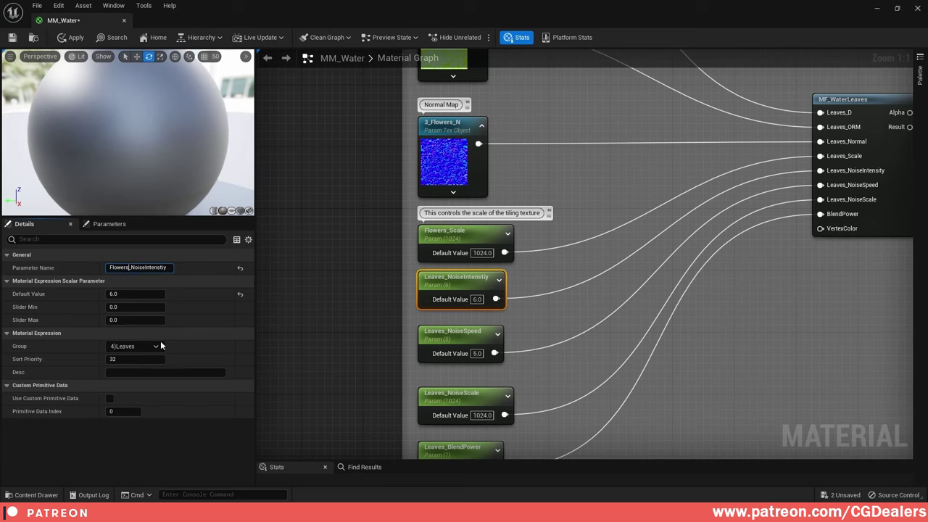
click(156, 346)
click(134, 355)
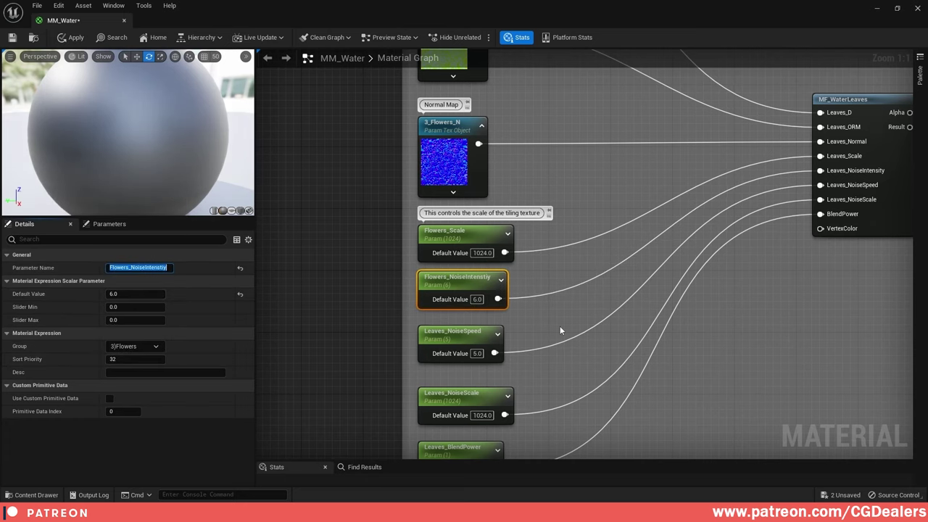
click(557, 327)
- Rename the duplicated Leaves_NoiseSpeed parameter to Flowers_NoiseSpeed and set its group to 3)Flowers
right_drag(543, 319, 536, 243)
click(455, 257)
click(129, 268)
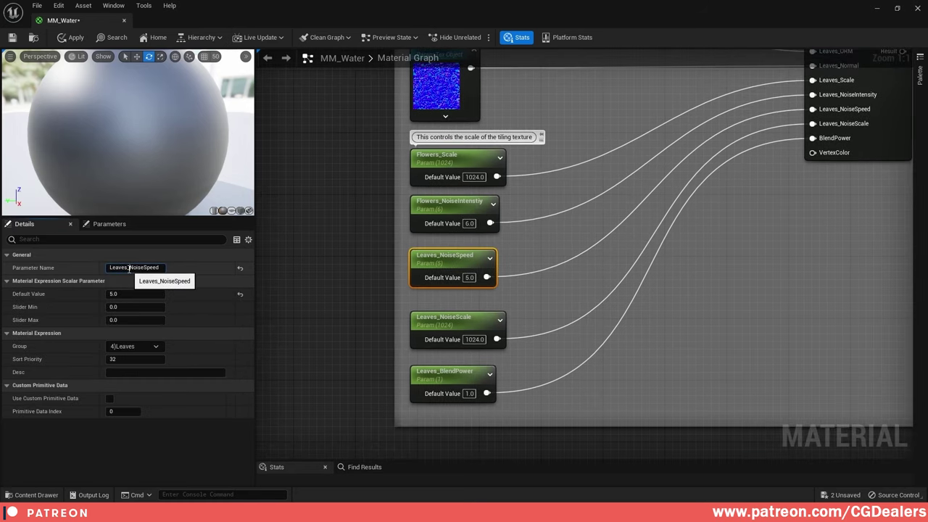
drag(130, 269, 106, 268)
text(Flowers)
click(158, 347)
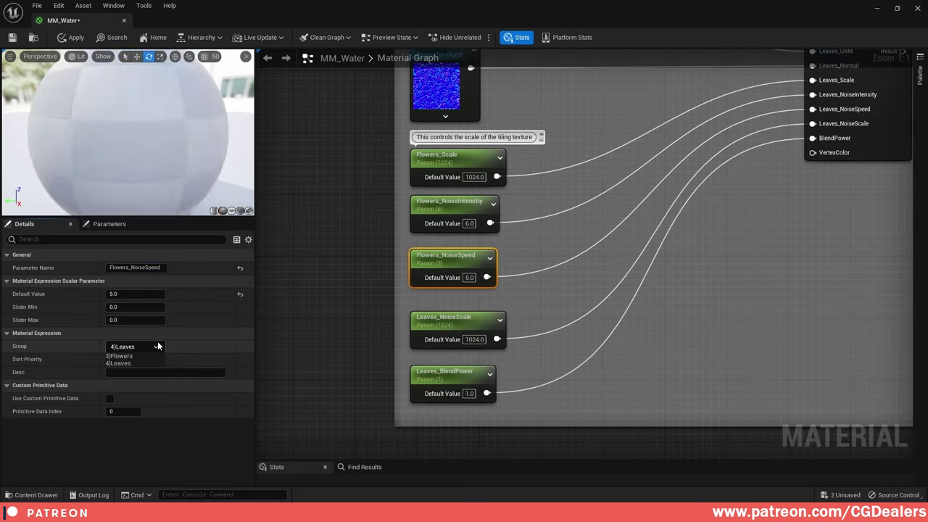
click(138, 356)
- Rename the duplicated Leaves_NoiseScale parameter to Flowers_NoiseScale and set its group to 3)Flowers
click(471, 317)
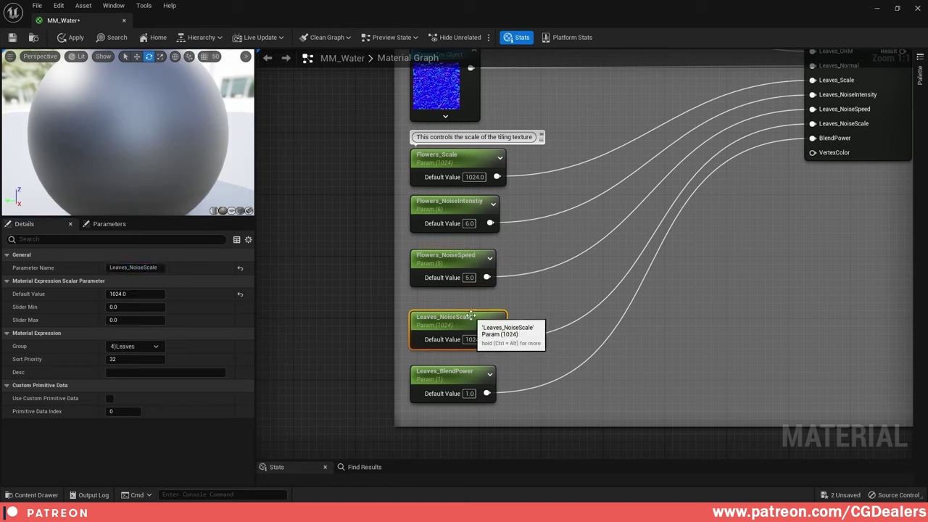
drag(128, 268, 99, 267)
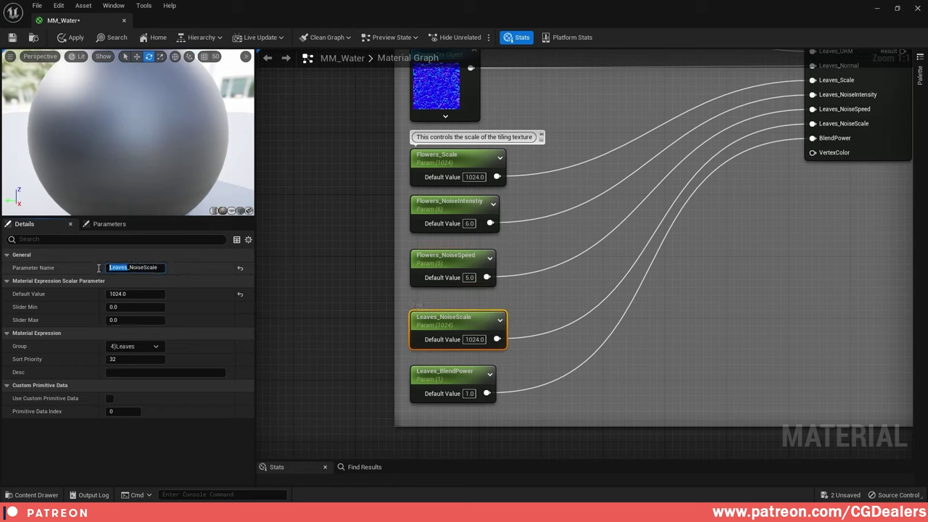
text(Flowers)
click(157, 350)
click(140, 356)
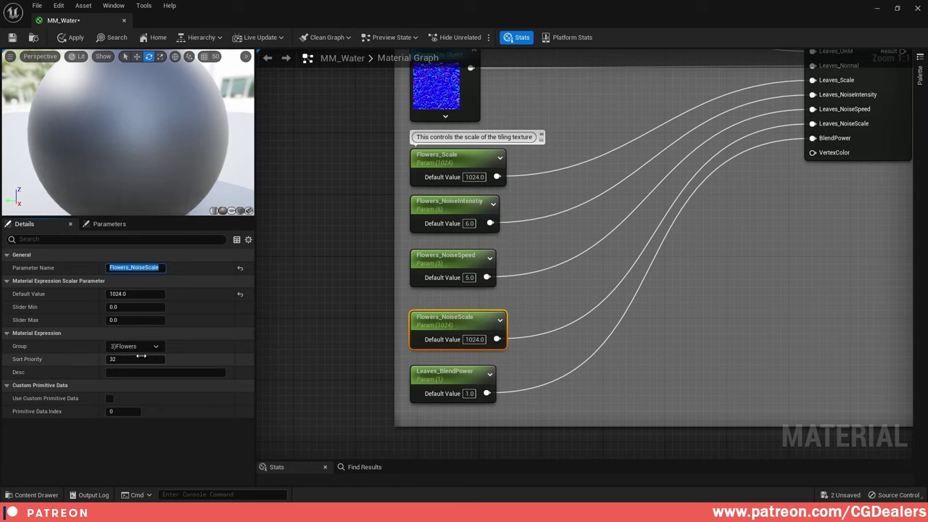
click(533, 309)
- Rename the duplicated Leaves_BlendPower parameter to Flowers_BlendPower and set its group to 3)Flowers
right_drag(532, 310, 519, 263)
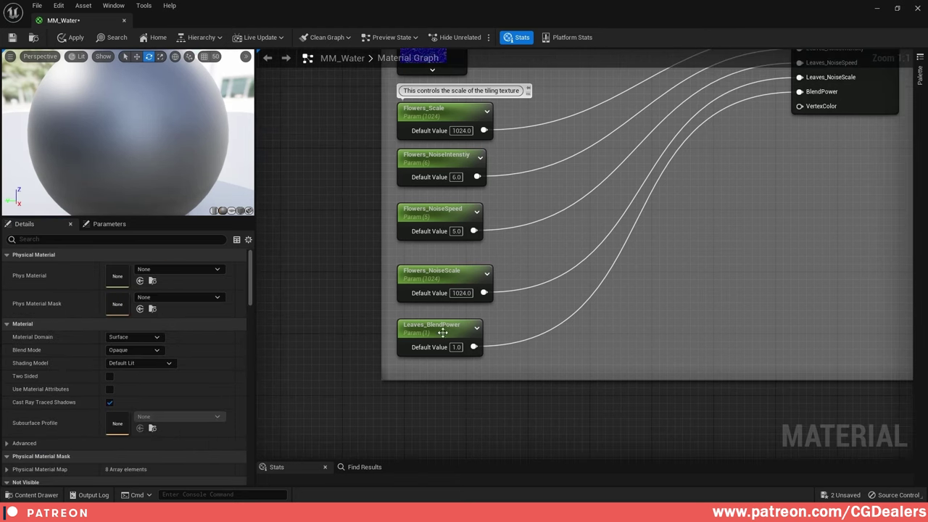
click(441, 331)
double_click(117, 268)
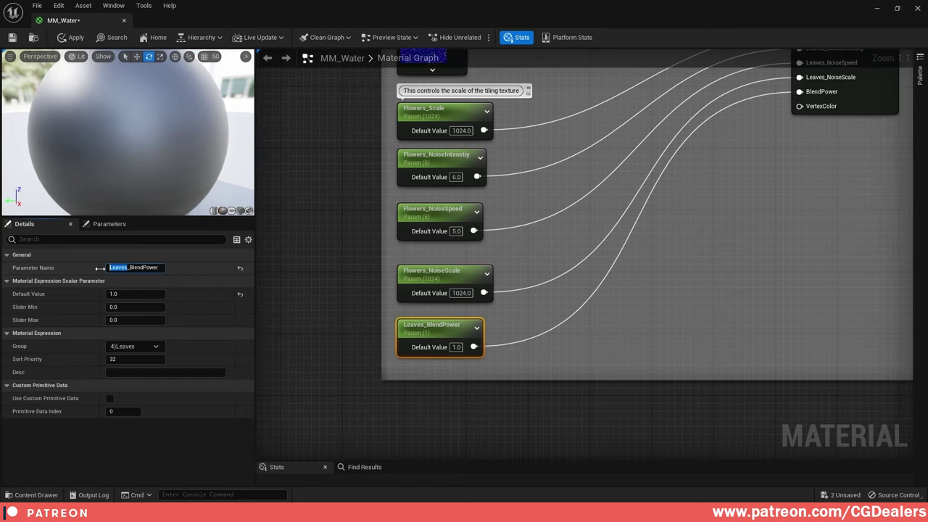
text(Flowers)
click(138, 346)
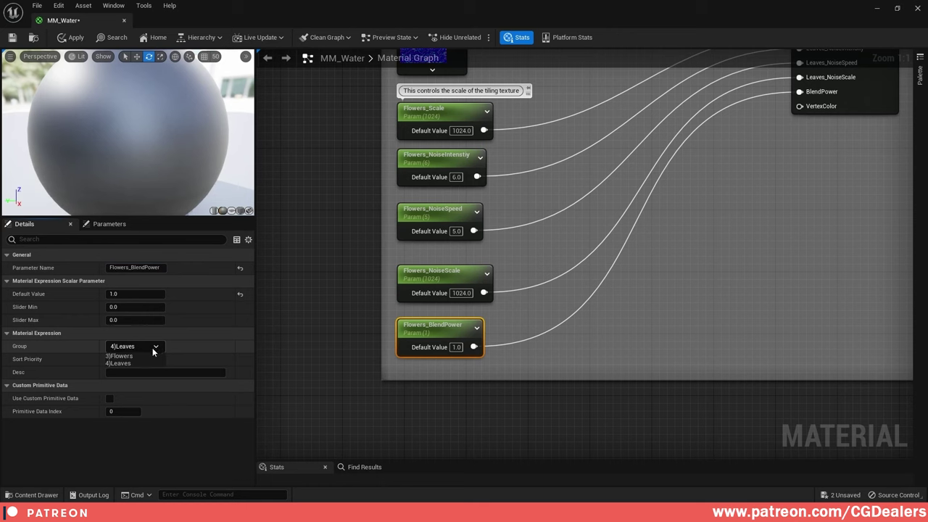
click(138, 355)
- Check the name and group settings of the NoiseScale, NoiseSpeed, NoiseIntenstiy and Scale flower parameters
click(448, 264)
click(423, 211)
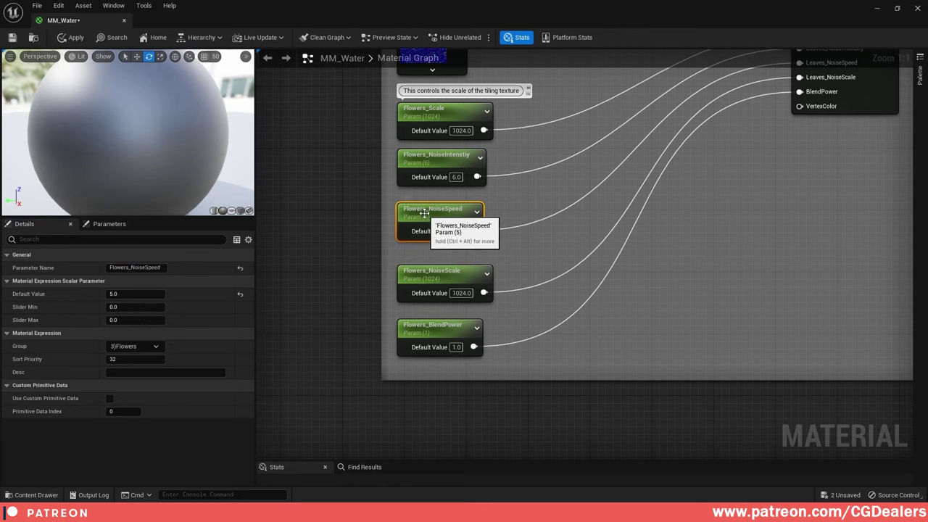
right_drag(486, 155, 487, 298)
click(437, 296)
click(445, 261)
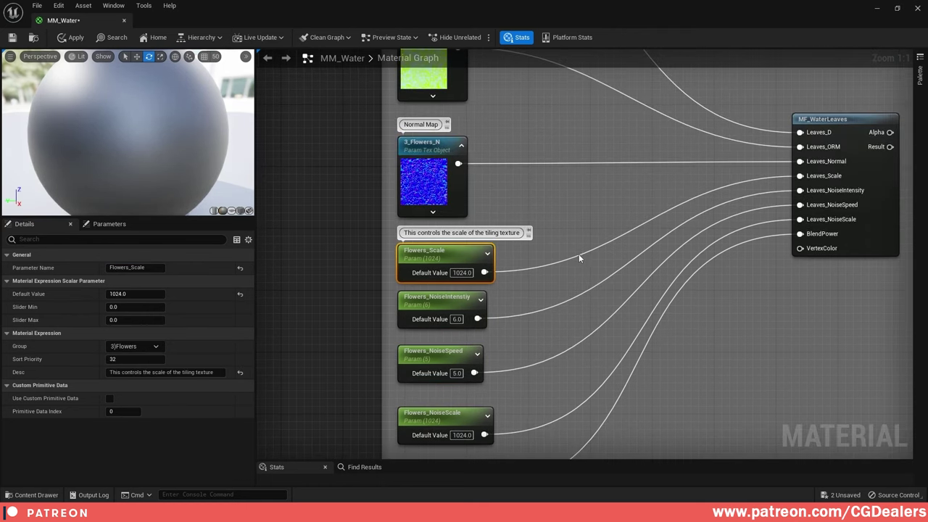
- Connect the Vertex Color red output to the duplicated MF_WaterLeaves VertexColor input, with a reroute node just above the green wire's reroute
scroll(579, 254, down, 6)
click(519, 245)
right_drag(519, 245, 520, 272)
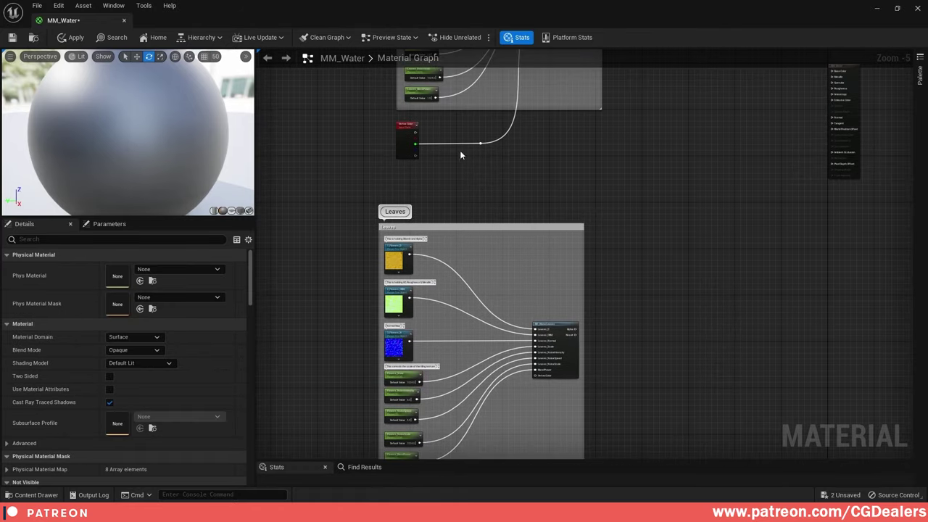
drag(415, 138, 542, 374)
right_drag(481, 248, 470, 210)
double_click(465, 253)
click(462, 205)
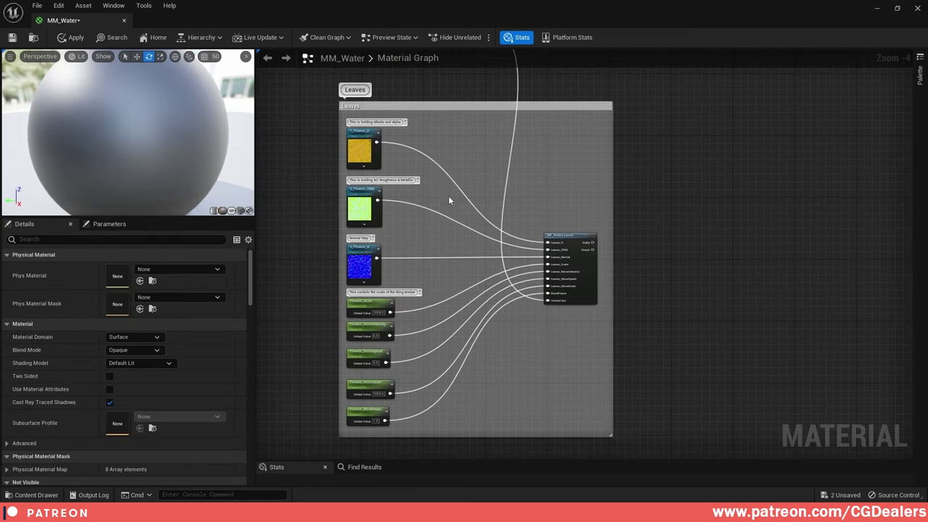
right_drag(450, 158, 458, 388)
scroll(421, 294, up, 2)
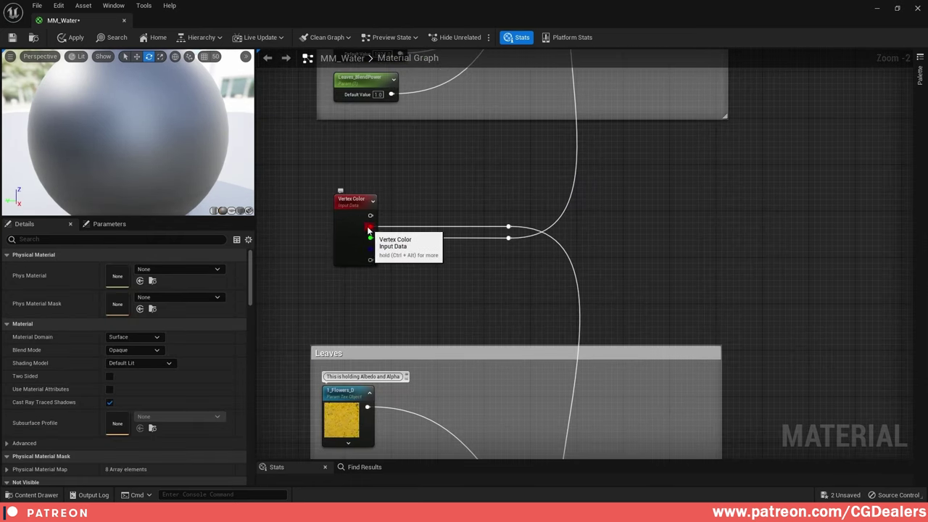
- Rename the comment box around the flower parameters from Leaves to Flowers
right_drag(576, 317, 540, 113)
scroll(497, 245, down, 2)
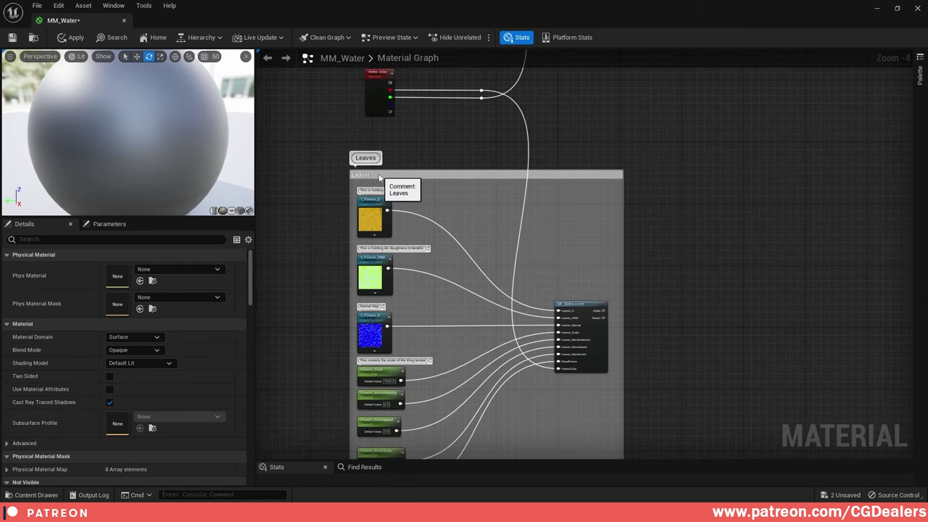
click(368, 174)
click(137, 267)
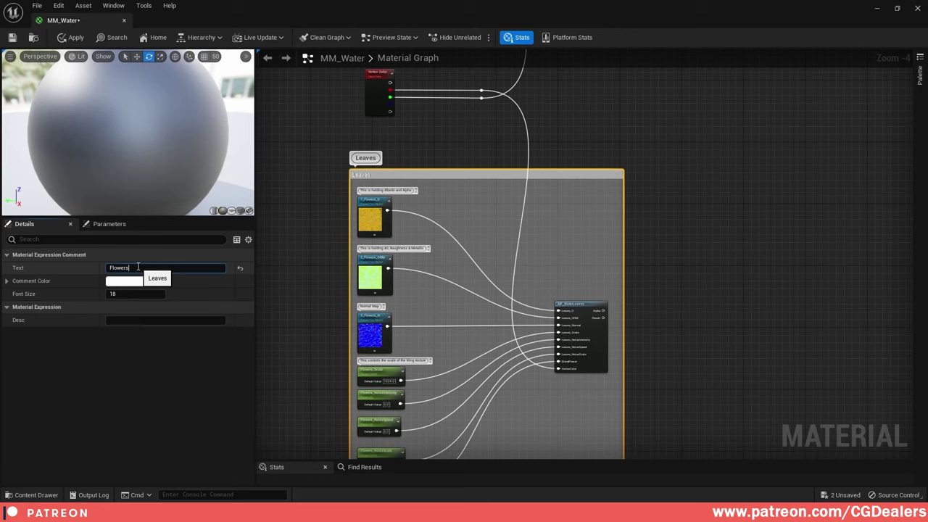
click(454, 286)
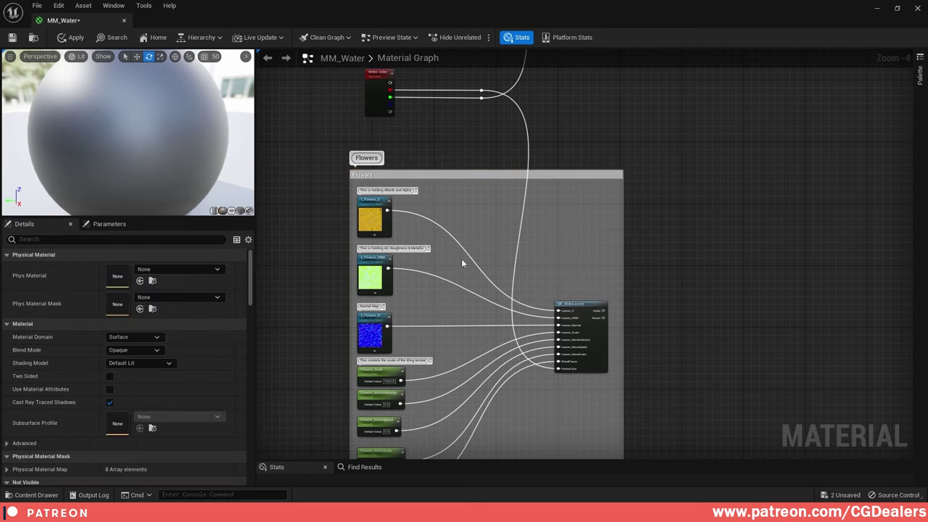
- Review the wiring of the Leaves and Flowers groups and find free graph space below them
right_drag(480, 173, 489, 412)
right_drag(490, 235, 479, 261)
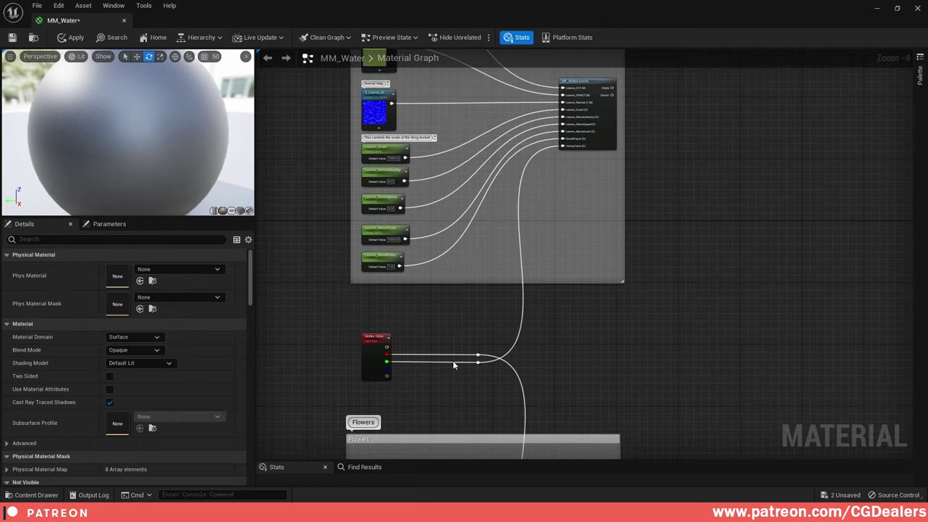
right_drag(572, 203, 566, 305)
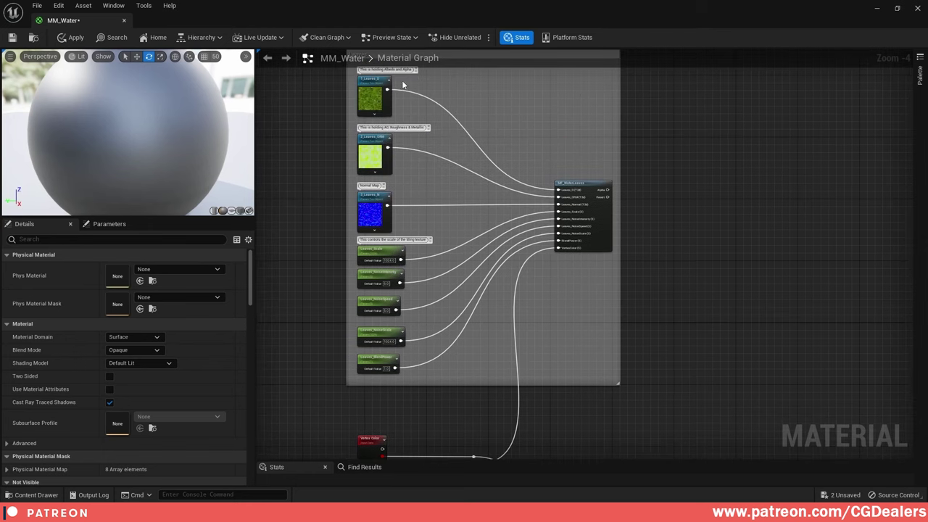
right_drag(407, 77, 392, 171)
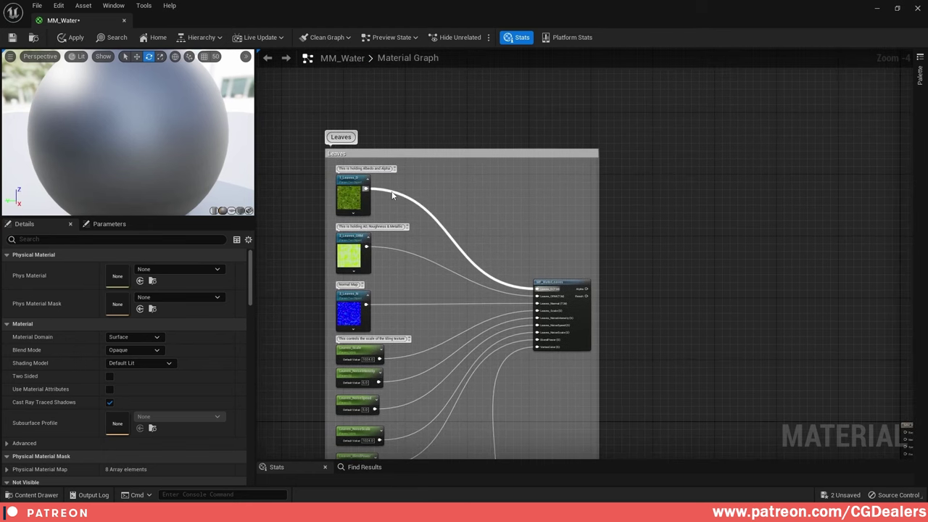
scroll(631, 270, down, 3)
right_drag(668, 341, 629, 110)
right_drag(675, 287, 617, 164)
right_drag(597, 205, 699, 174)
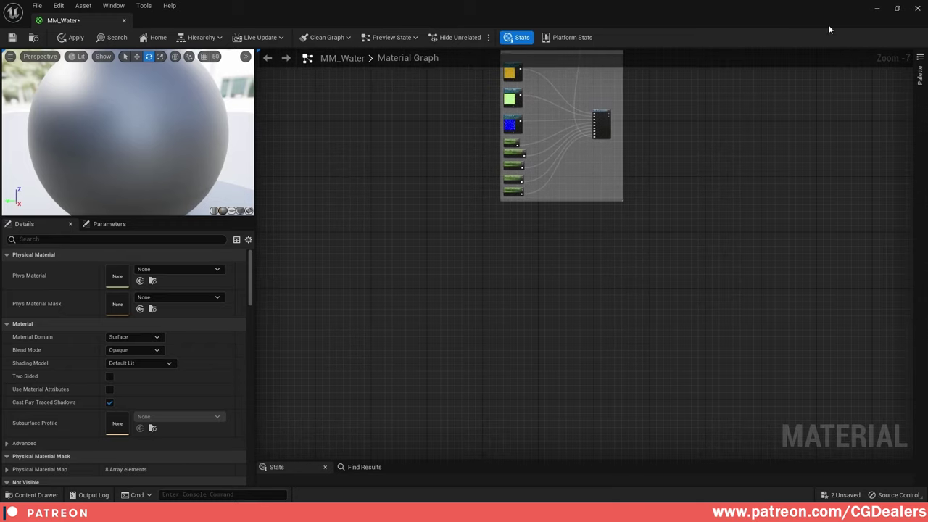
- Add the MF_Foam function from the Material_Functions folder to the empty graph area below the Flowers group, with the material editor maximized again
click(898, 9)
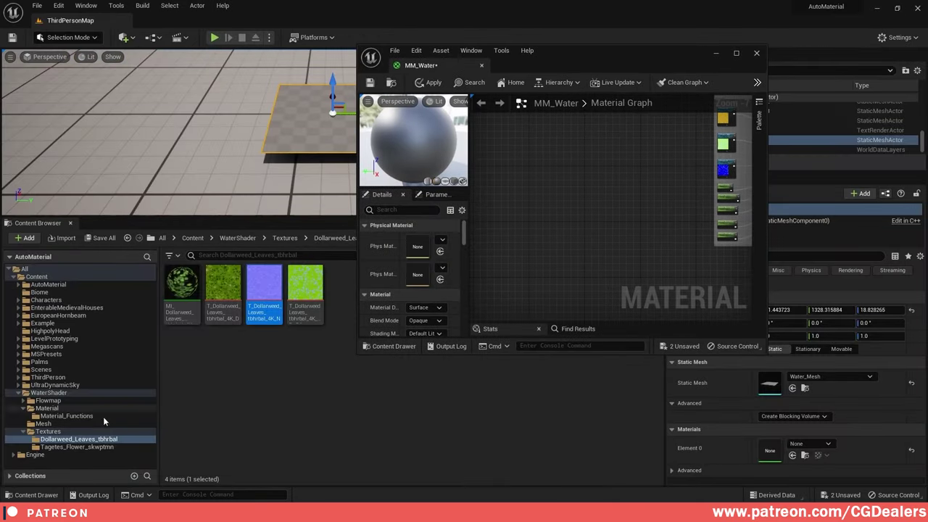
click(64, 415)
drag(586, 60, 751, 110)
drag(223, 286, 774, 308)
drag(823, 108, 639, 101)
click(719, 97)
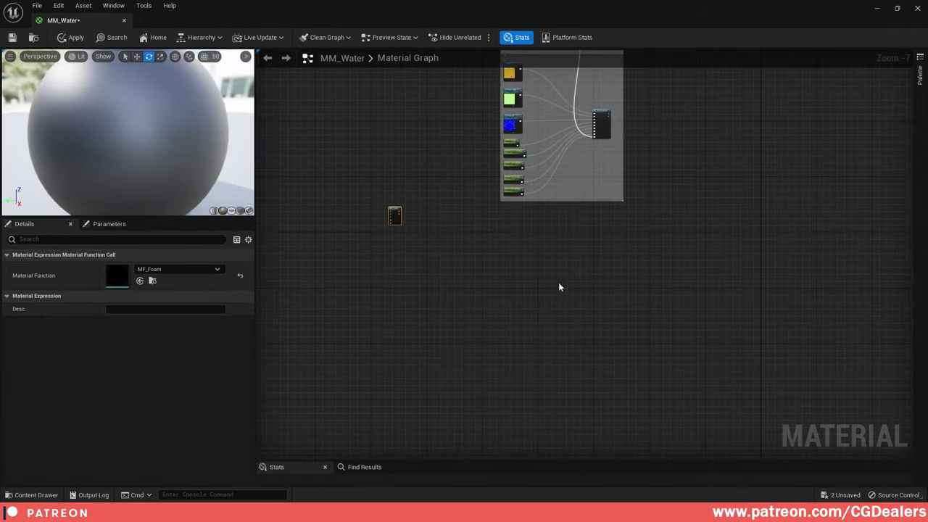
- Move the MF_Foam node into the free graph space directly below the Flowers group
right_drag(559, 284, 523, 234)
scroll(362, 167, up, 3)
drag(363, 149, 756, 221)
right_drag(757, 222, 536, 246)
scroll(535, 247, up, 2)
scroll(641, 246, up, 2)
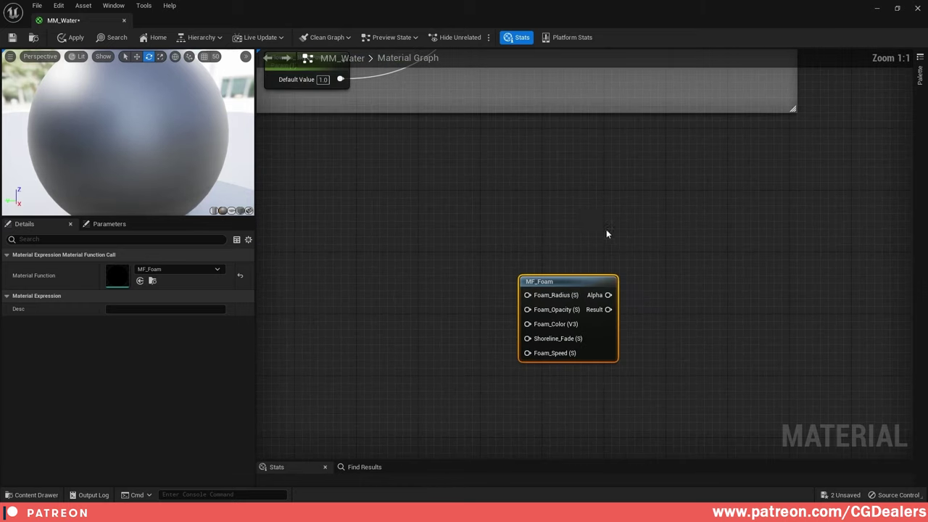
click(494, 207)
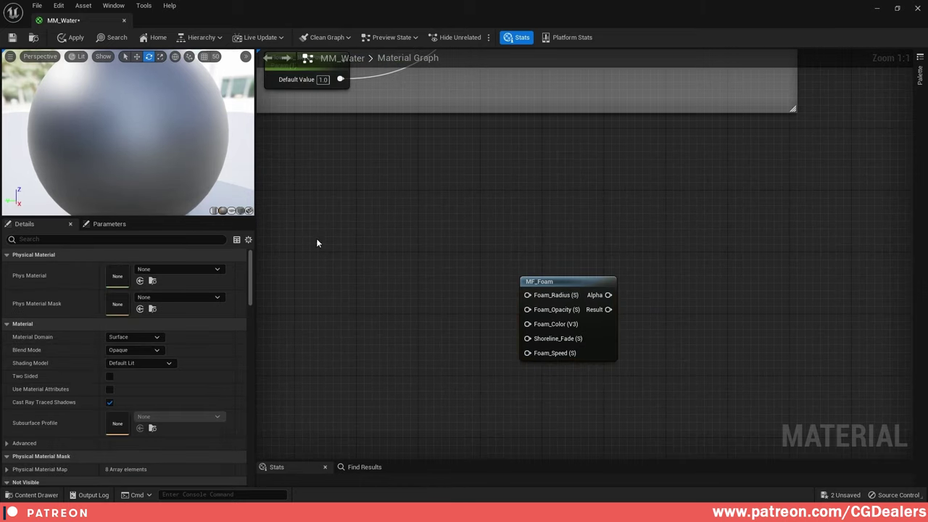
- Add a three-component constant beside MF_Foam, convert it to a parameter and name it Foam Color
click(348, 236)
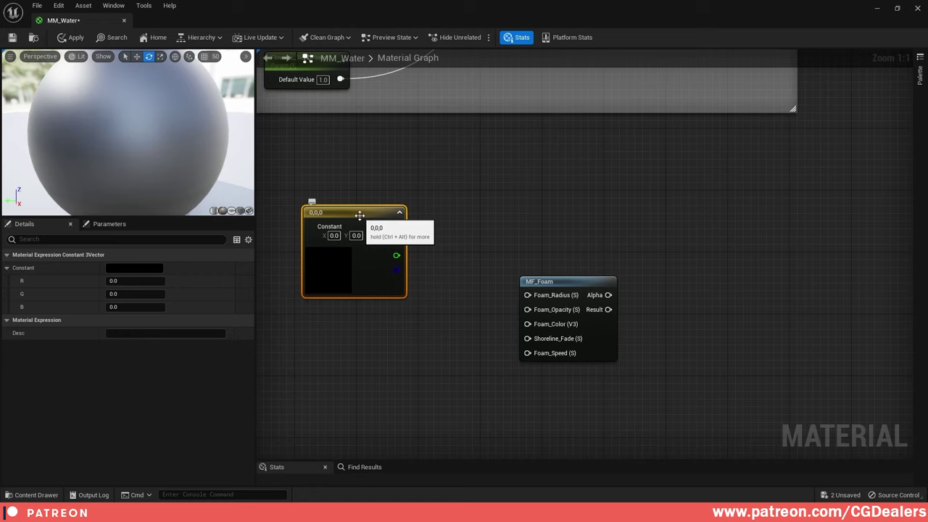
right_click(359, 215)
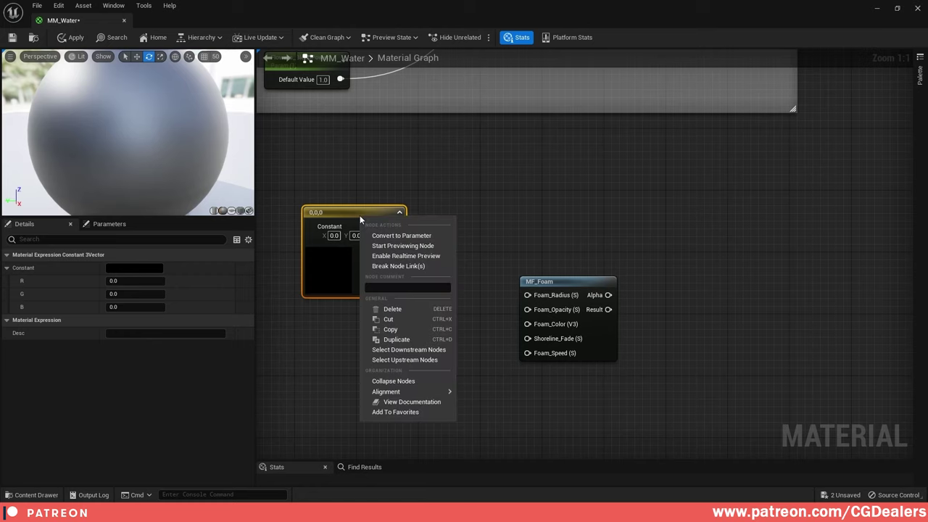
click(392, 232)
key(Return)
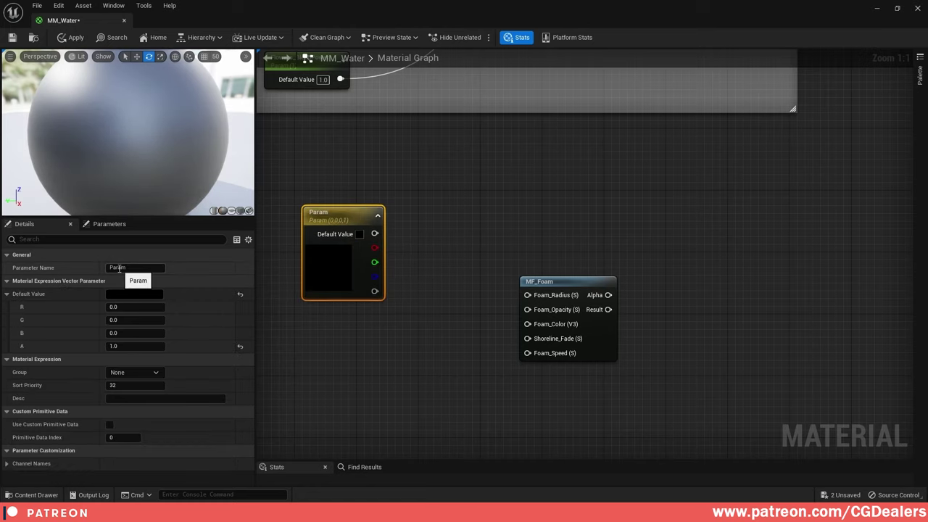
key(ctrl+a)
click(332, 183)
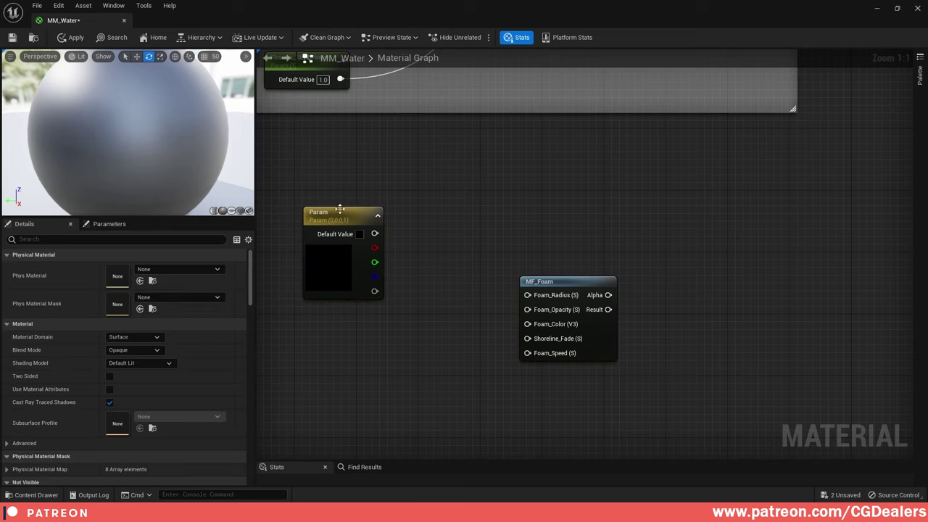
click(338, 211)
click(147, 268)
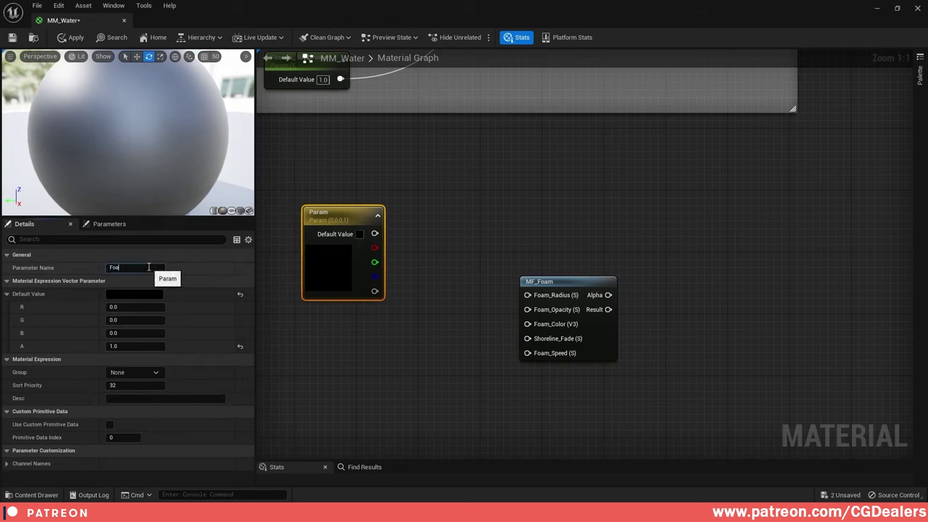
text(Foam Color)
key(Return)
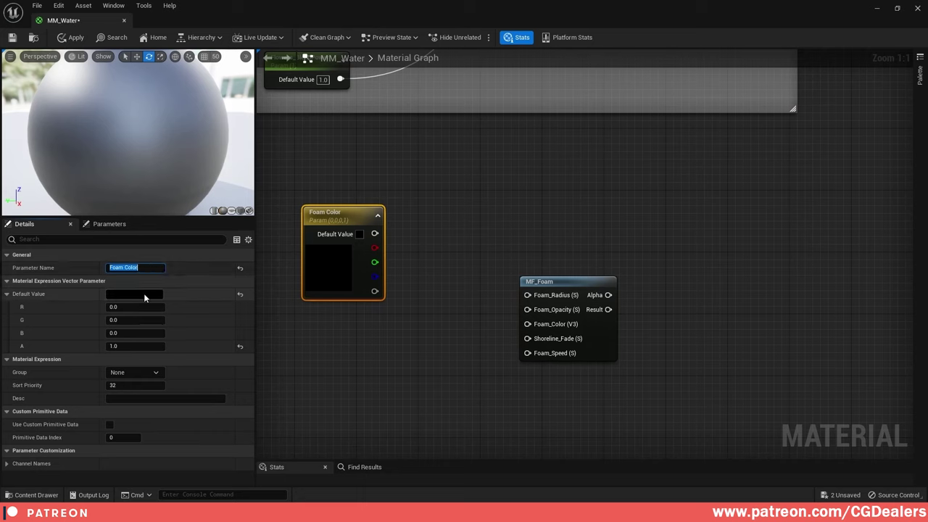
- Set the Foam Color parameter's default value to white and assign it to the 5)Foam group
click(134, 294)
drag(269, 341, 293, 250)
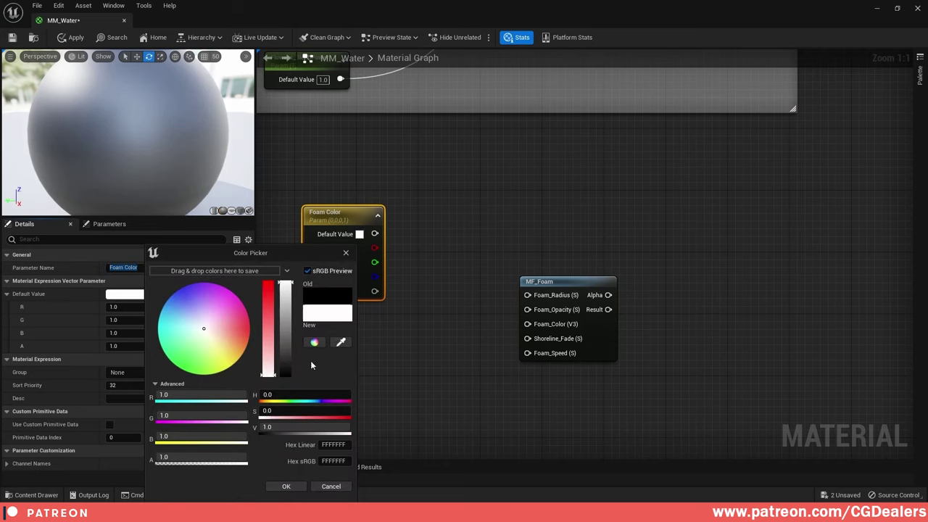
click(287, 487)
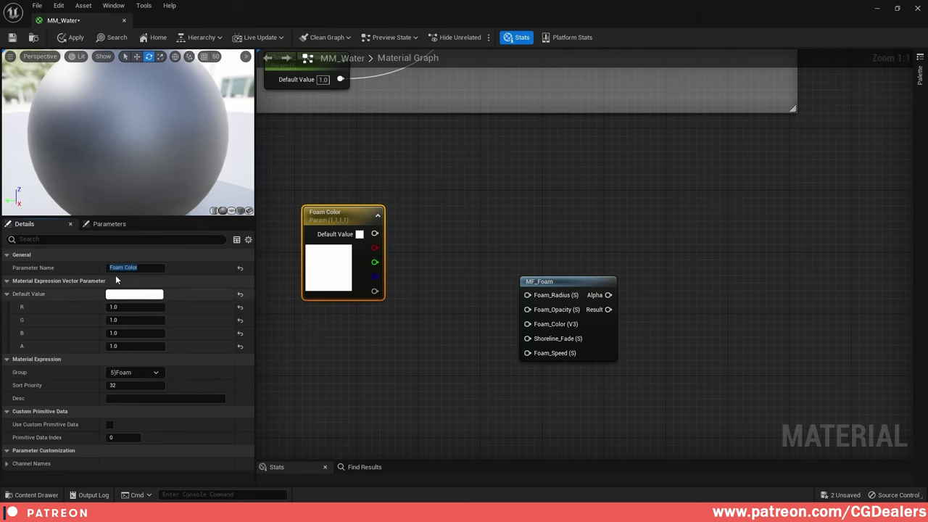
- Line up the Foam Color parameter with MF_Foam and connect it to the Foam_Color input
right_drag(464, 223, 471, 190)
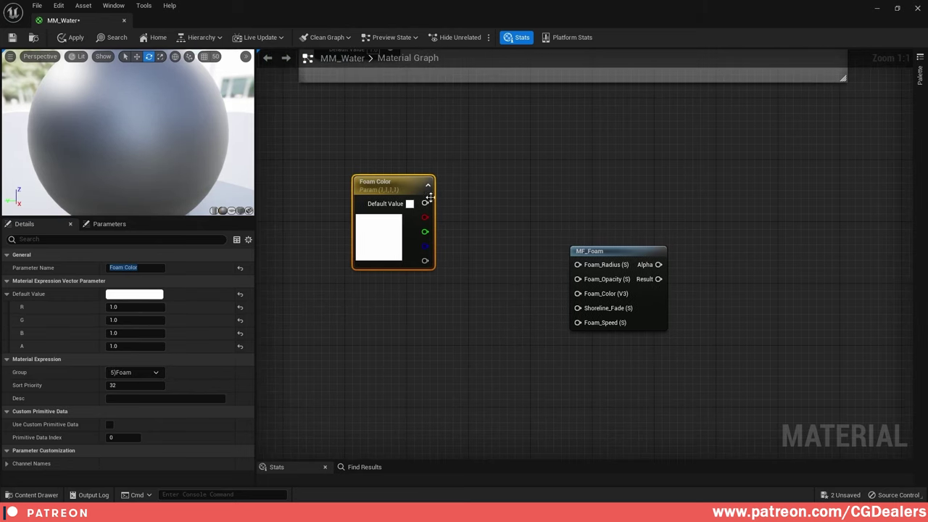
drag(424, 203, 379, 299)
click(464, 294)
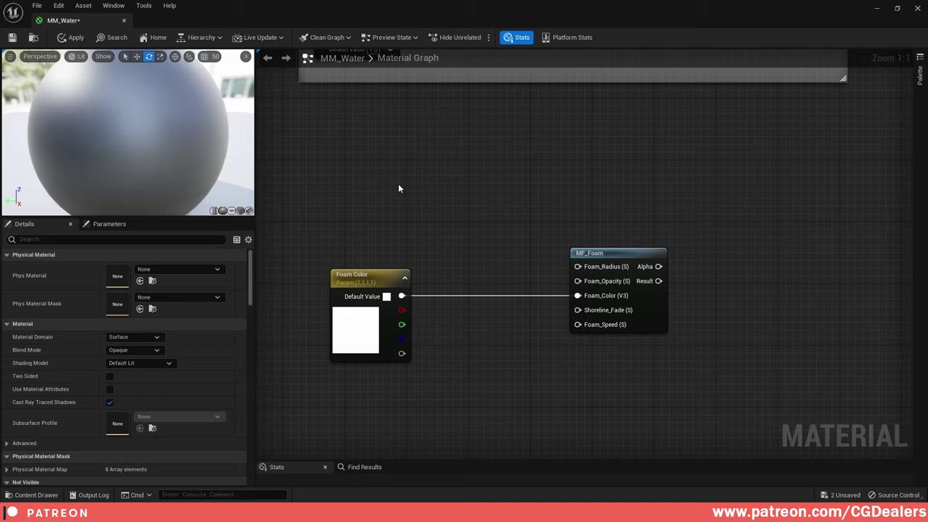
- Add a scalar constant converted to a parameter named Foam_Speed and place it below Foam Color
click(355, 202)
drag(362, 204, 336, 206)
right_click(356, 206)
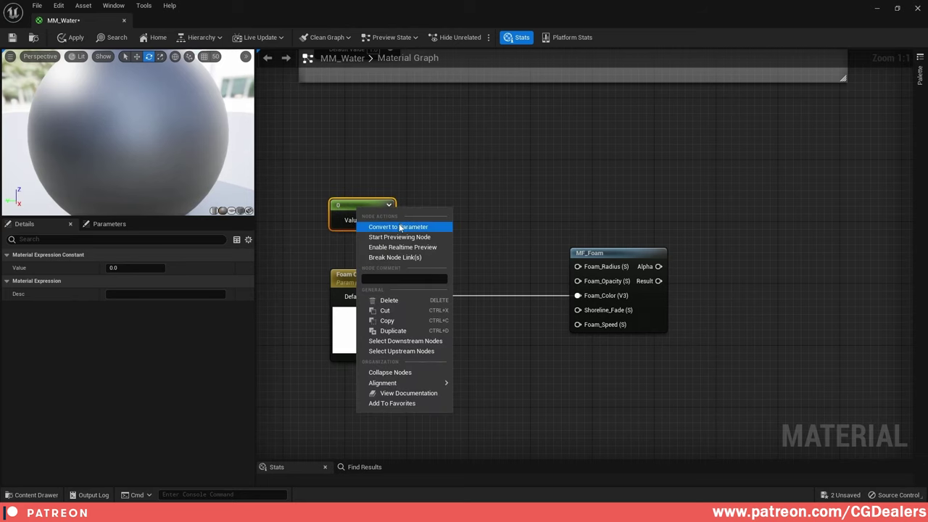
click(399, 227)
click(144, 267)
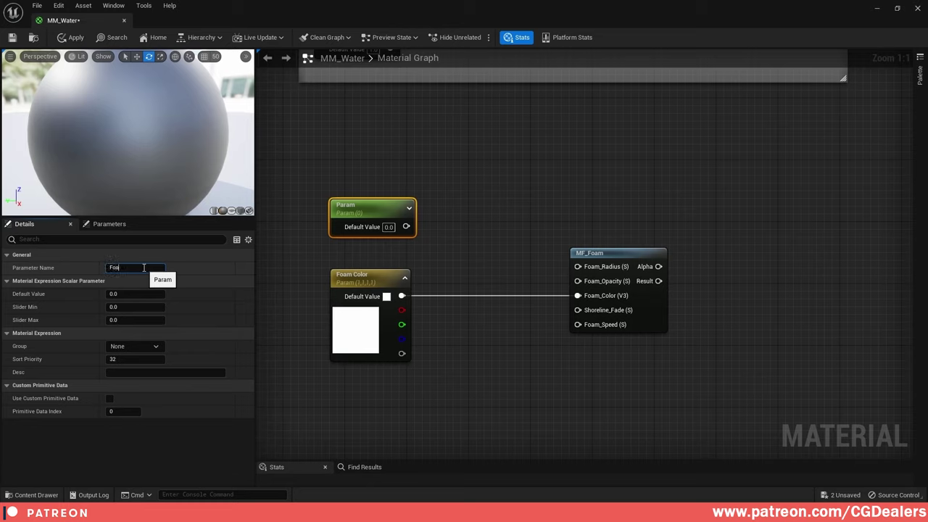
key(Return)
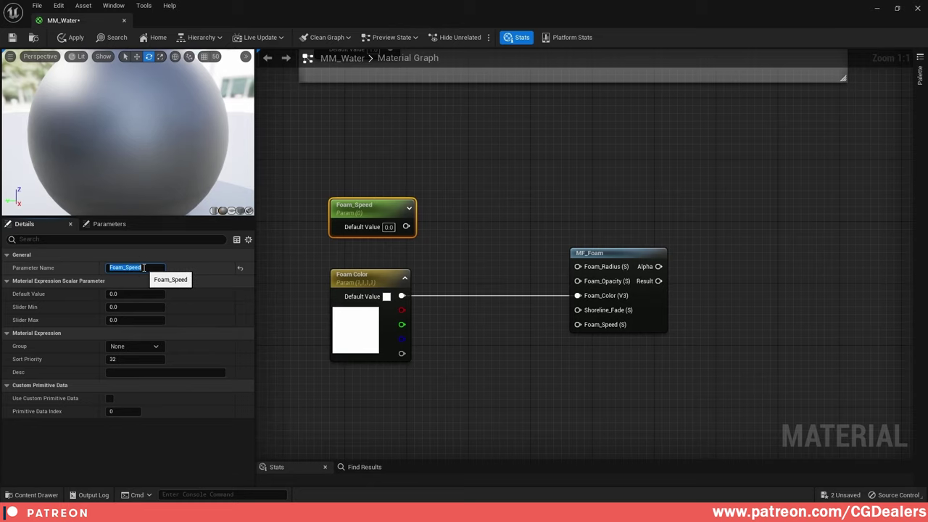
drag(361, 209, 361, 394)
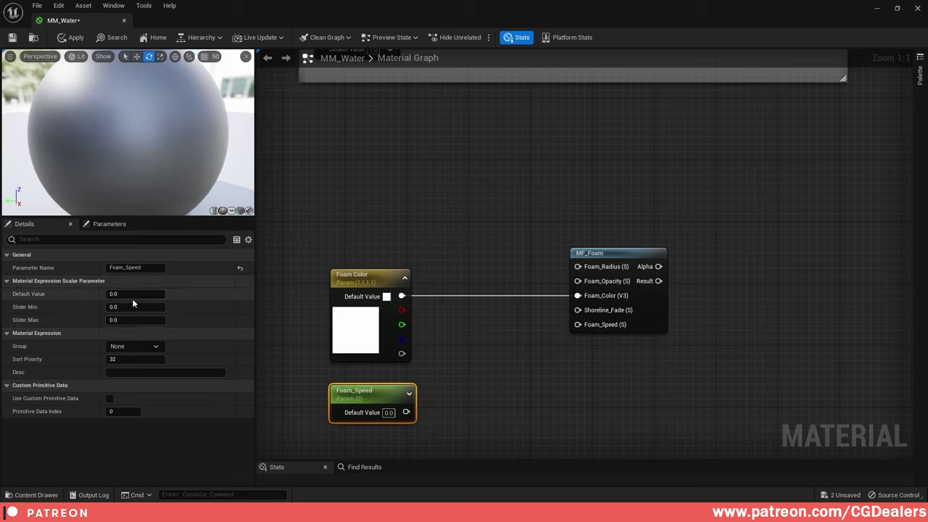
- Set the Foam_Speed parameter's default value to 0.5 and assign it to the 5)Foam group
click(137, 293)
click(135, 346)
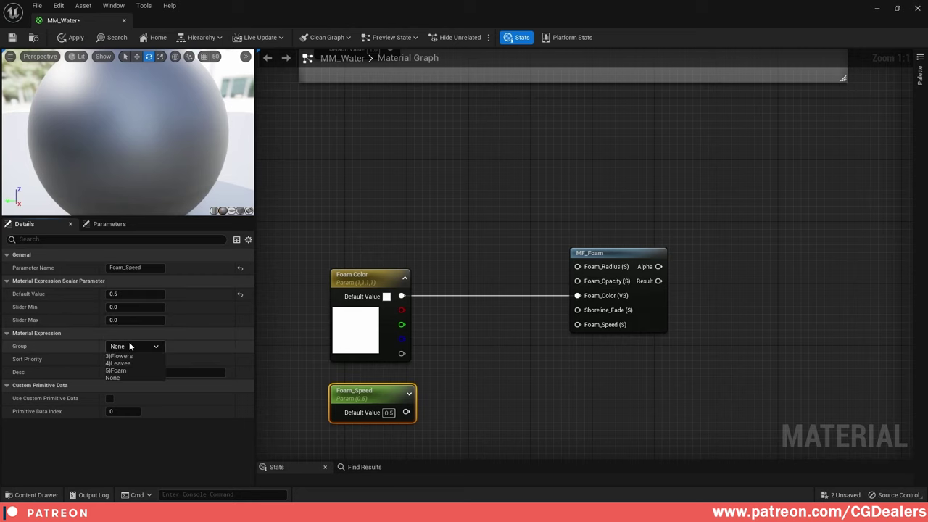
click(136, 347)
click(150, 346)
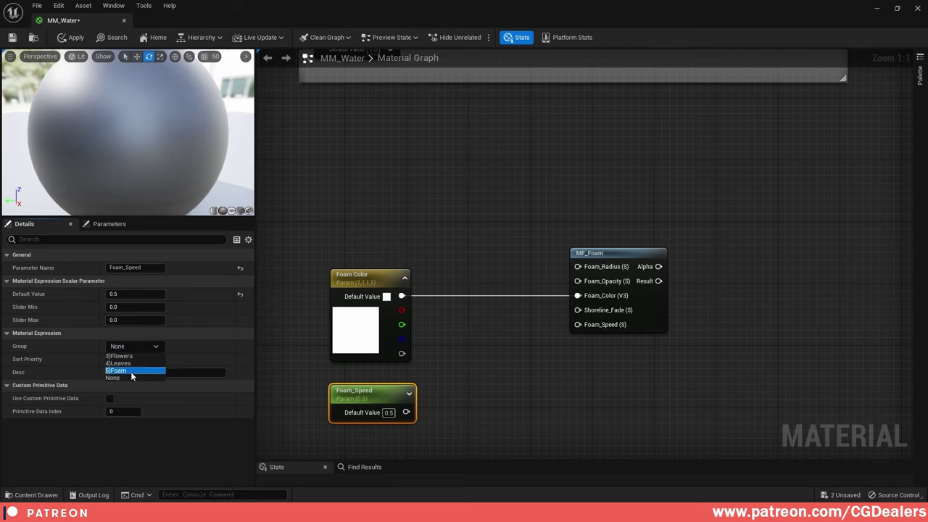
click(131, 374)
- Connect the Foam_Speed parameter to the Foam_Speed input of MF_Foam
right_drag(406, 412, 376, 378)
drag(375, 378, 569, 292)
right_drag(546, 321, 596, 318)
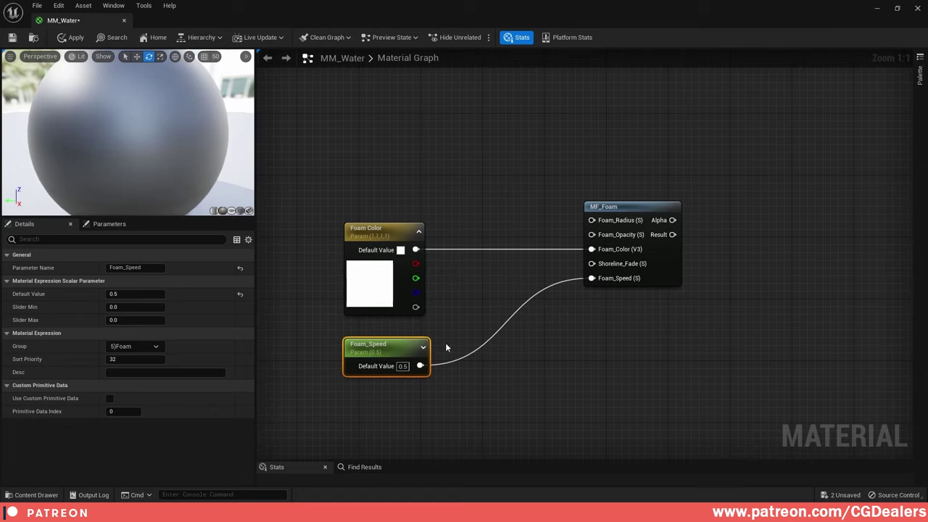
- Duplicate the Foam_Speed parameter, place the copy above Foam Color and rename it Foam_Radius
key(ctrl+d)
drag(472, 412, 385, 177)
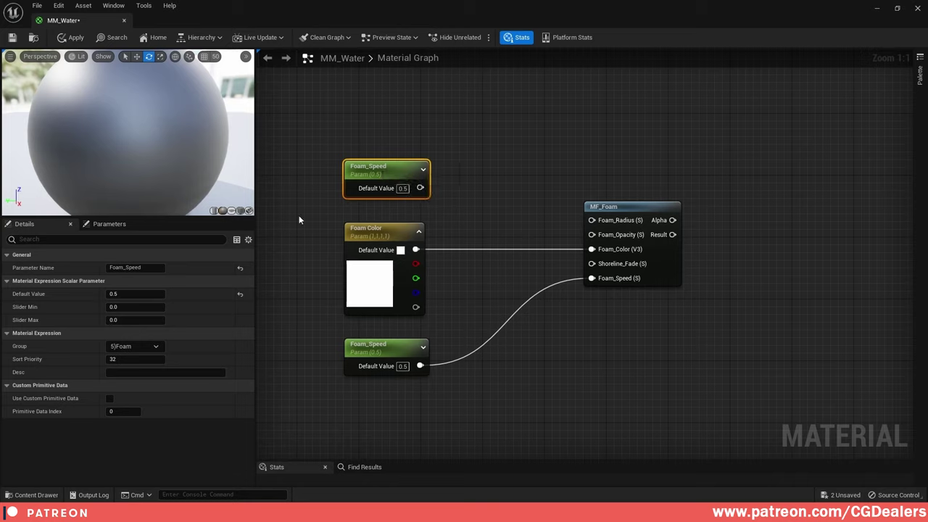
text(Ra)
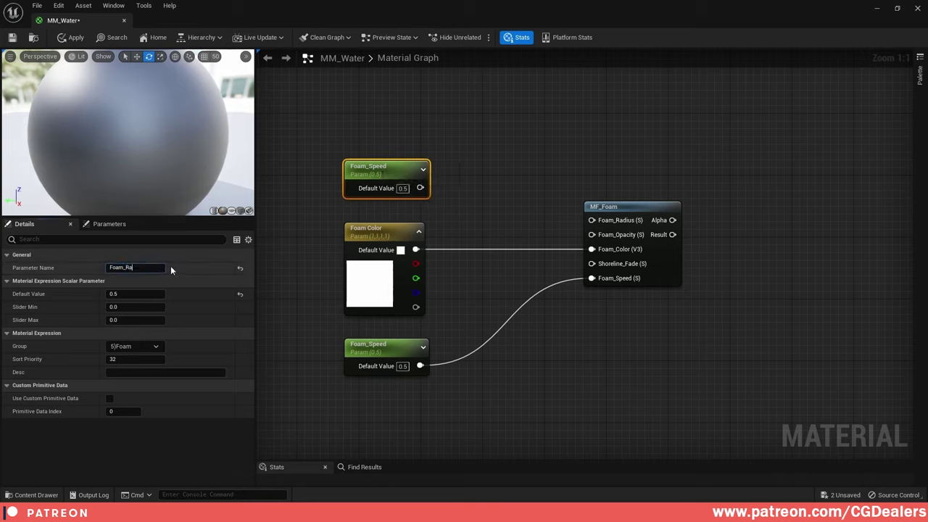
text(dius)
key(Return)
- Set the Foam_Radius parameter's default value to 40 and connect it to MF_Foam's Foam_Radius input
click(137, 297)
text(40)
key(Return)
drag(424, 188, 592, 220)
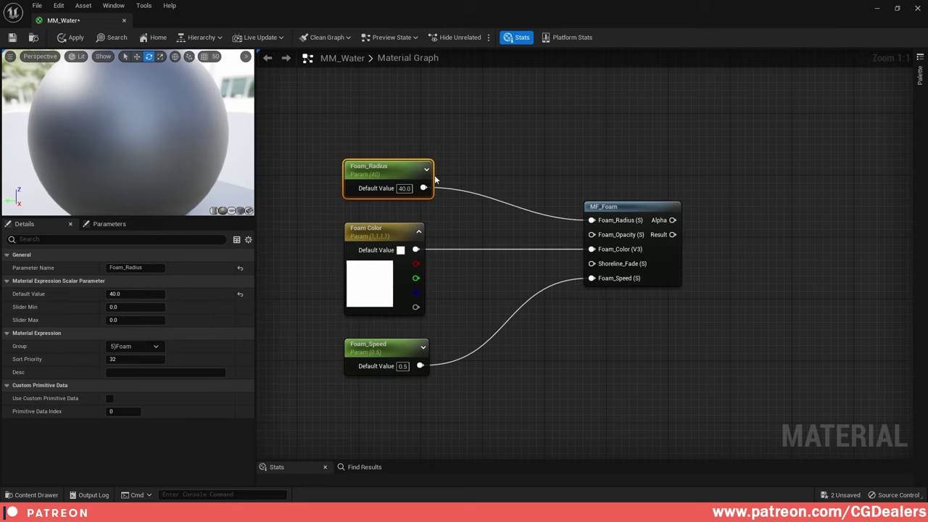
- Raise Foam_Radius, duplicate it beneath as Foam_Opacity with default value 5, and connect the copy to MF_Foam's Foam_Opacity input
drag(392, 169, 392, 131)
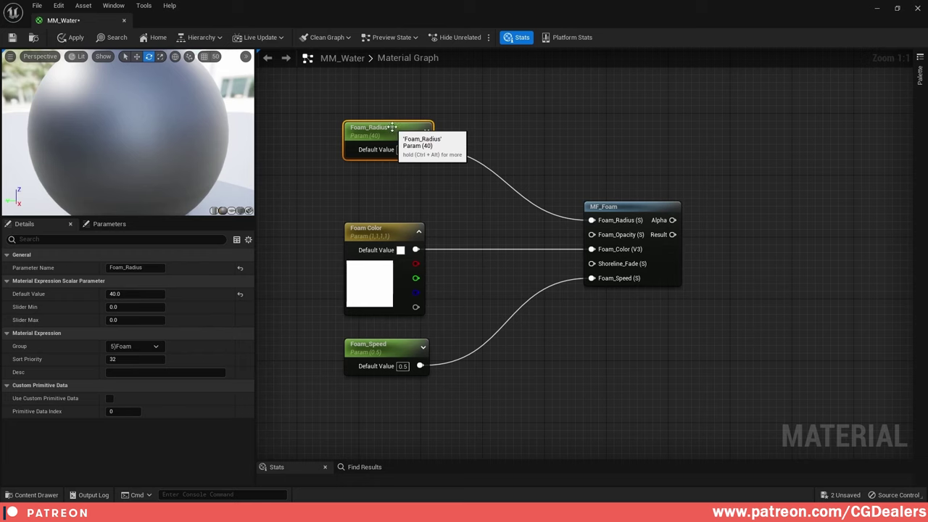
key(ctrl+d)
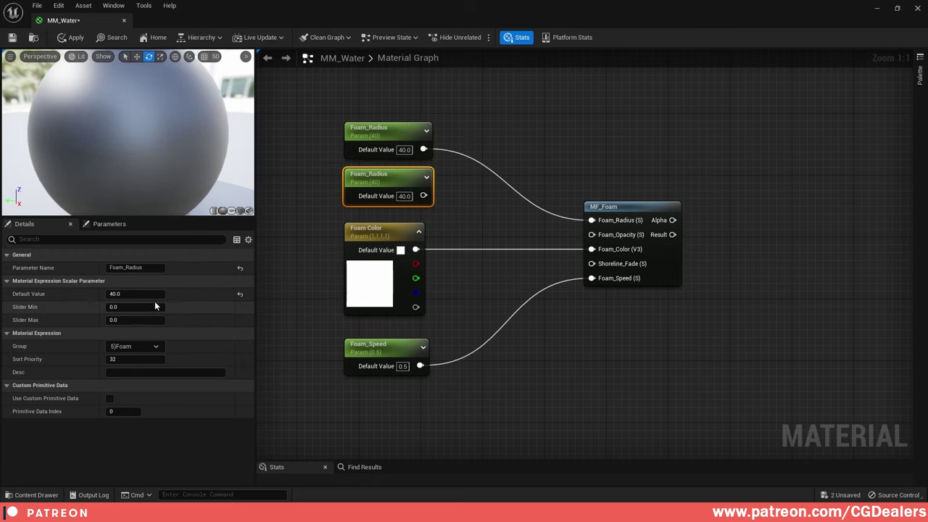
double_click(167, 267)
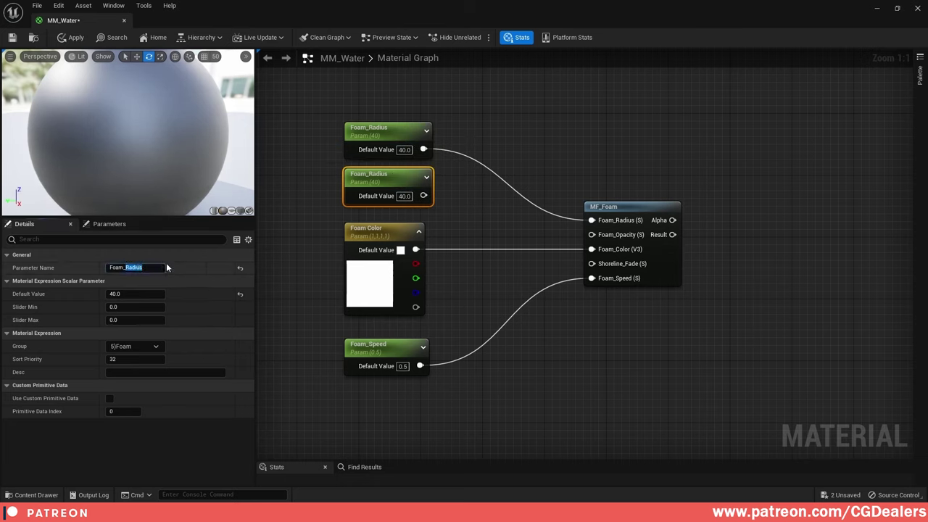
text(Opacity)
key(Return)
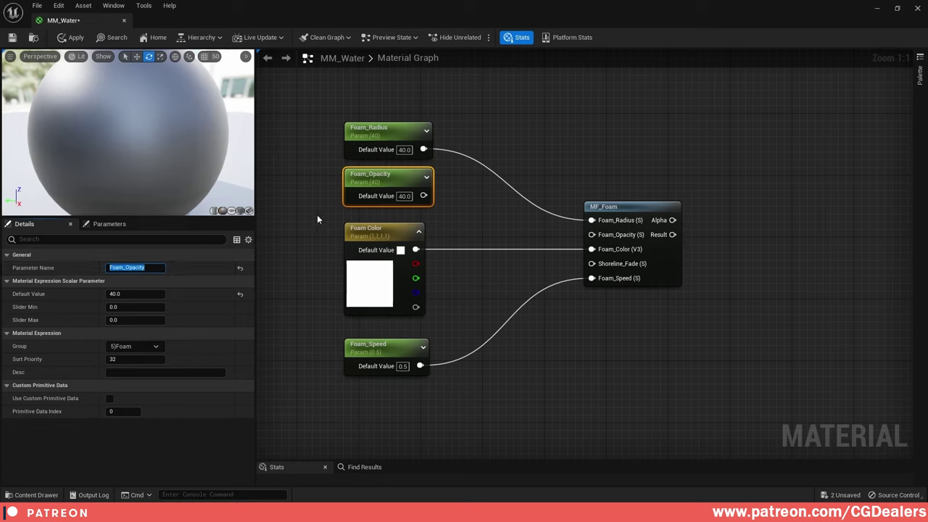
drag(424, 195, 609, 236)
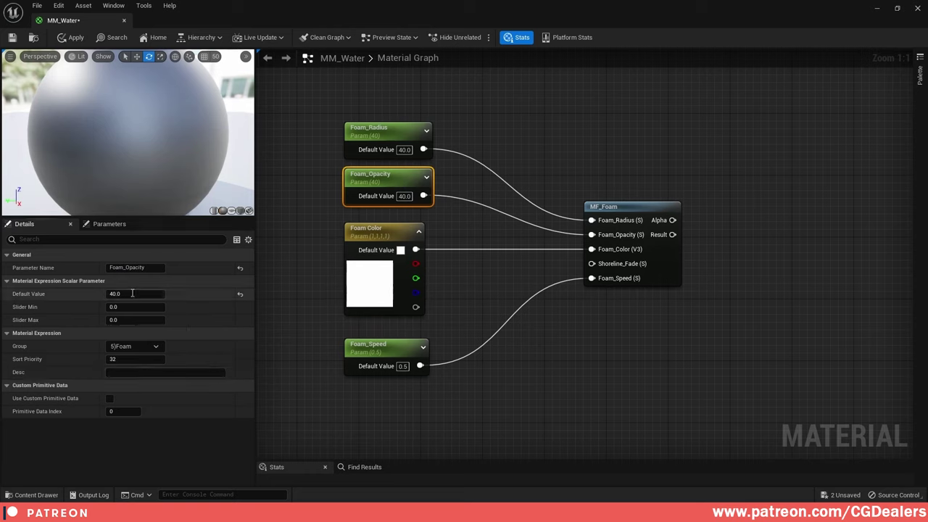
key(Return)
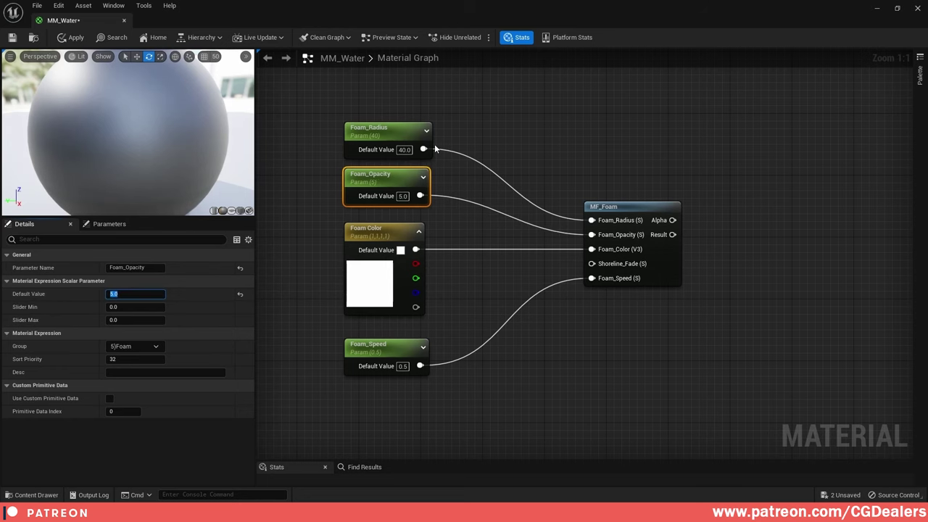
- Lower the Foam_Speed parameter, duplicate it into the gap below Foam Color and rename the copy Foam_Shoreline_Fade
right_drag(502, 306, 517, 207)
drag(415, 259, 418, 314)
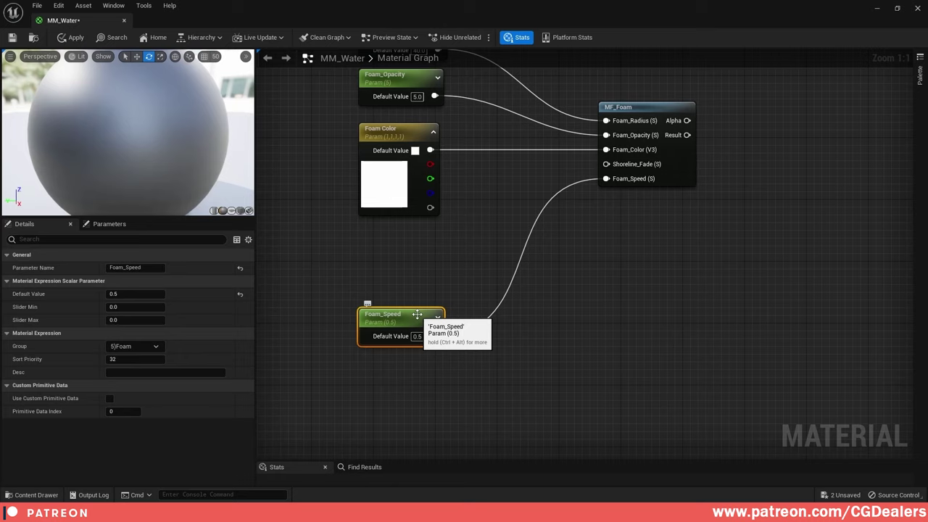
double_click(412, 315)
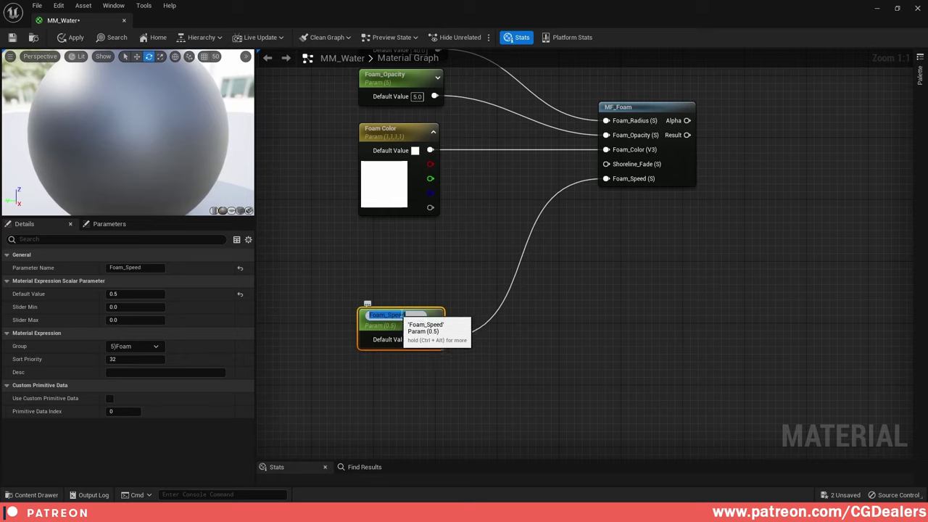
click(433, 298)
click(419, 319)
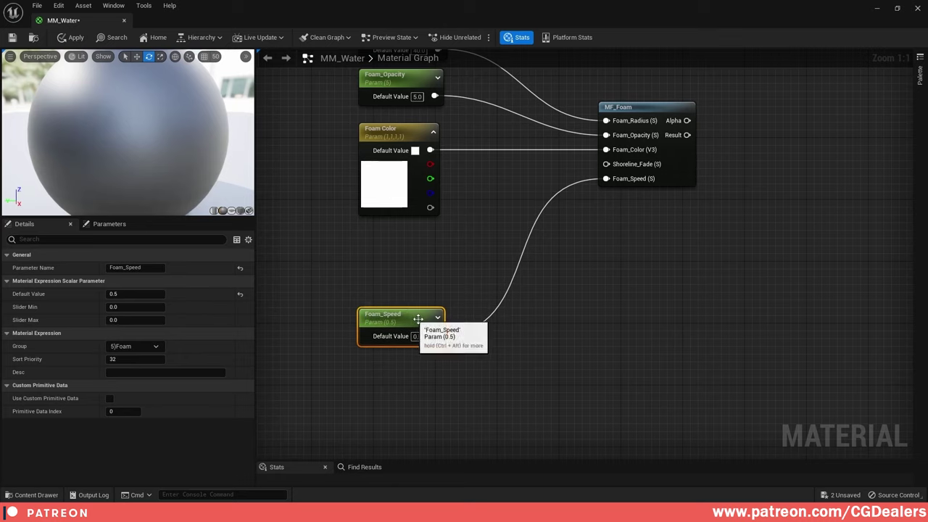
key(ctrl+d)
drag(449, 319, 408, 263)
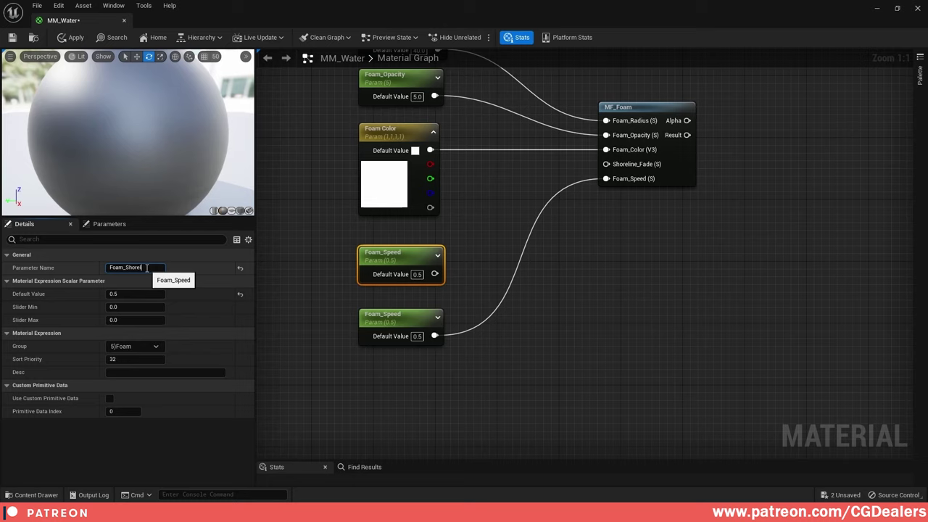
key(Return)
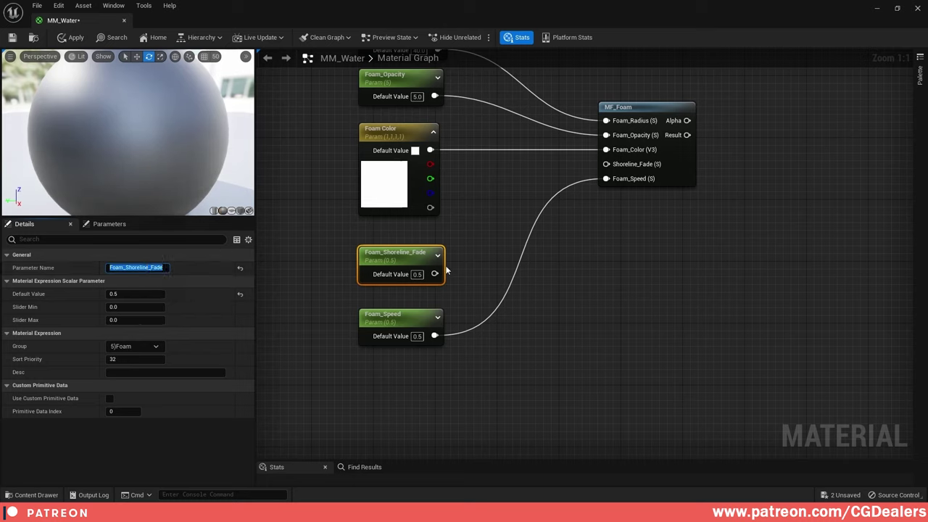
- Connect Foam_Shoreline_Fade to MF_Foam's Shoreline_Fade input and set its default value to 10
drag(434, 274, 624, 167)
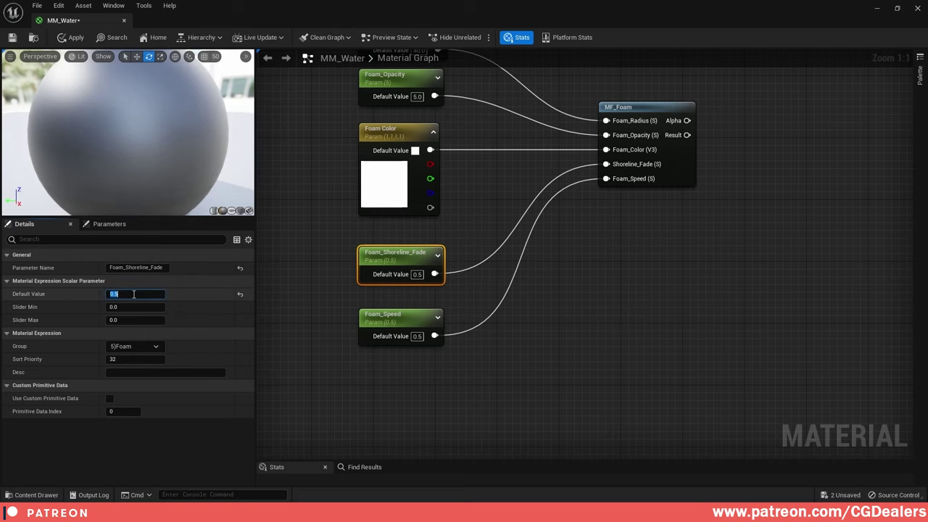
text(10)
key(Return)
scroll(544, 267, down, 4)
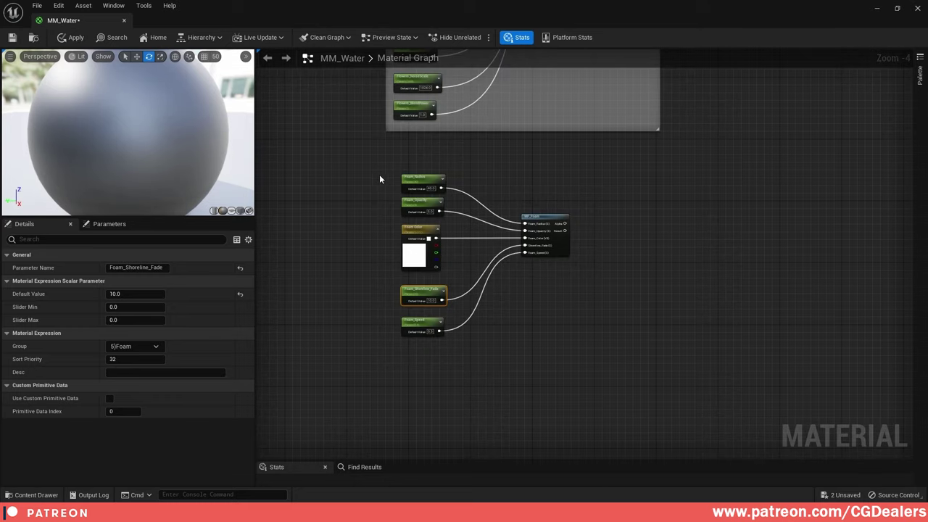
- Enclose the foam parameters and the MF_Foam node in a comment box titled Foam
drag(379, 178, 634, 334)
text(cFoam)
key(Return)
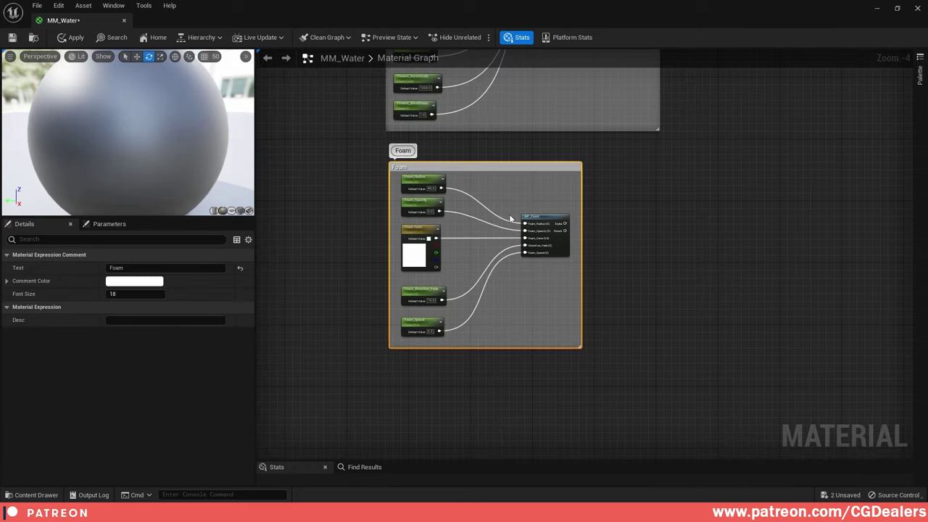
click(635, 219)
- Add the MF_WaterColor function from the Material_Functions folder to the MM_Water graph and place it in the empty area below the Foam group
scroll(581, 221, down, 3)
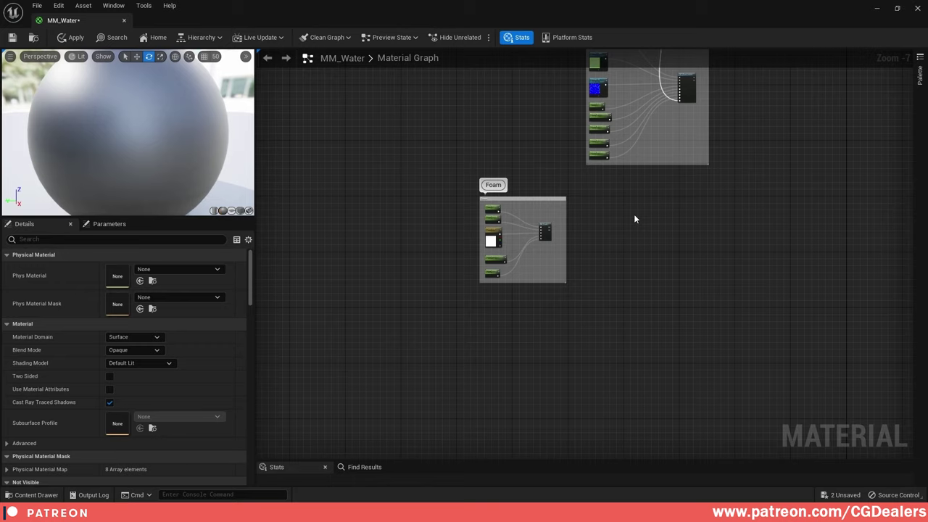
click(897, 8)
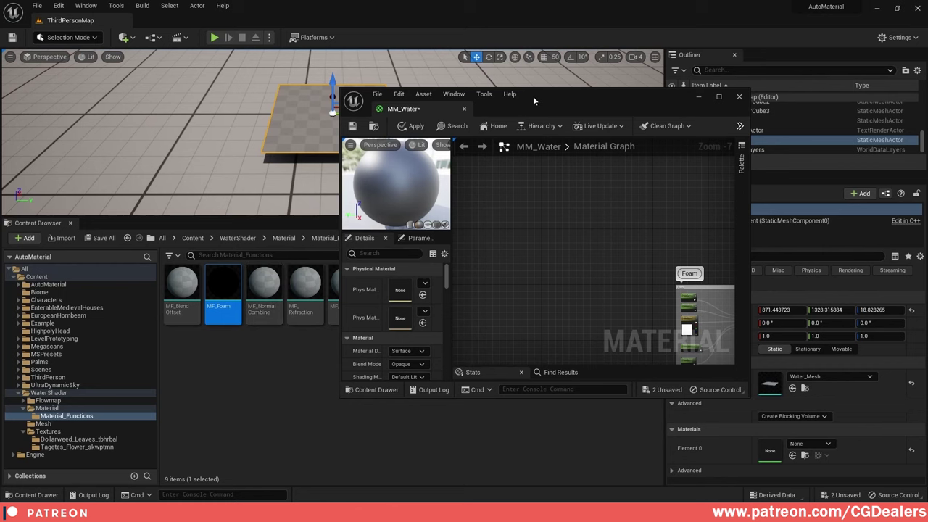
drag(533, 96, 718, 135)
drag(429, 291, 737, 312)
click(900, 136)
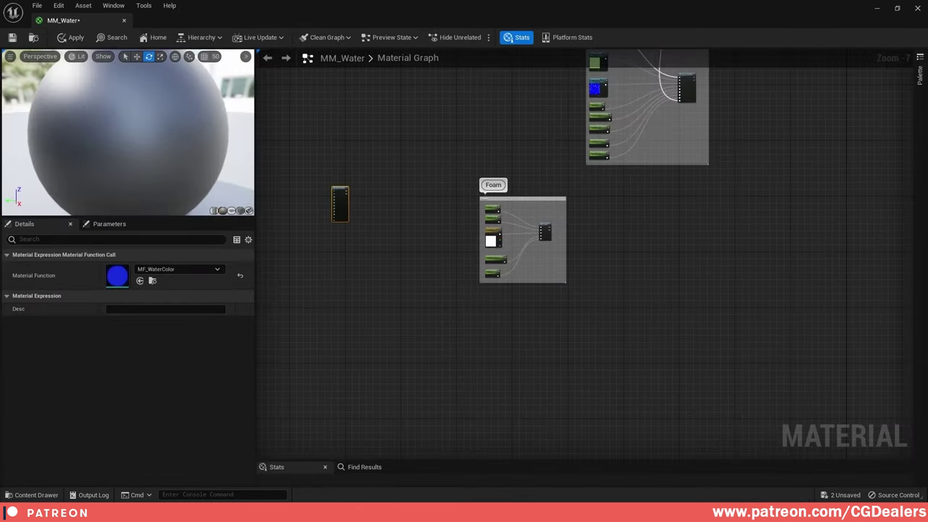
right_drag(410, 285, 502, 283)
click(465, 175)
drag(432, 185, 498, 356)
scroll(577, 293, up, 3)
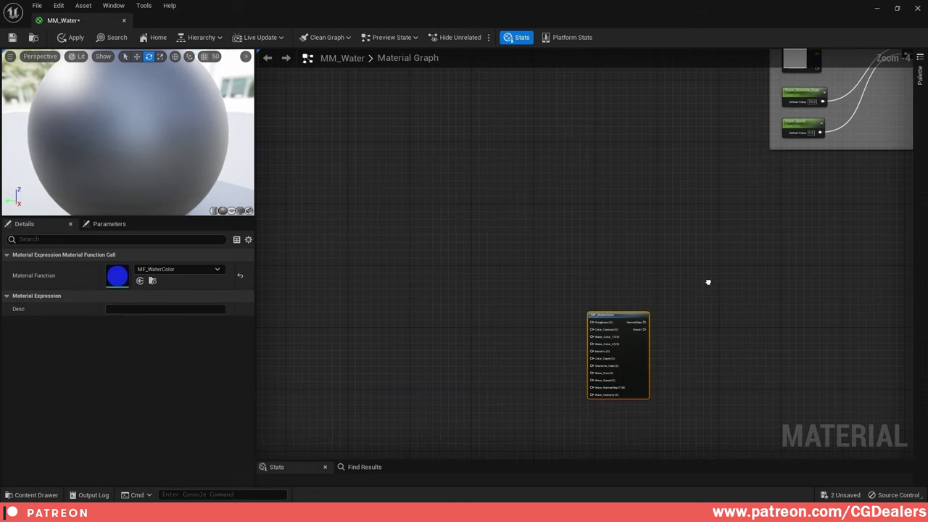
click(693, 253)
scroll(638, 217, up, 4)
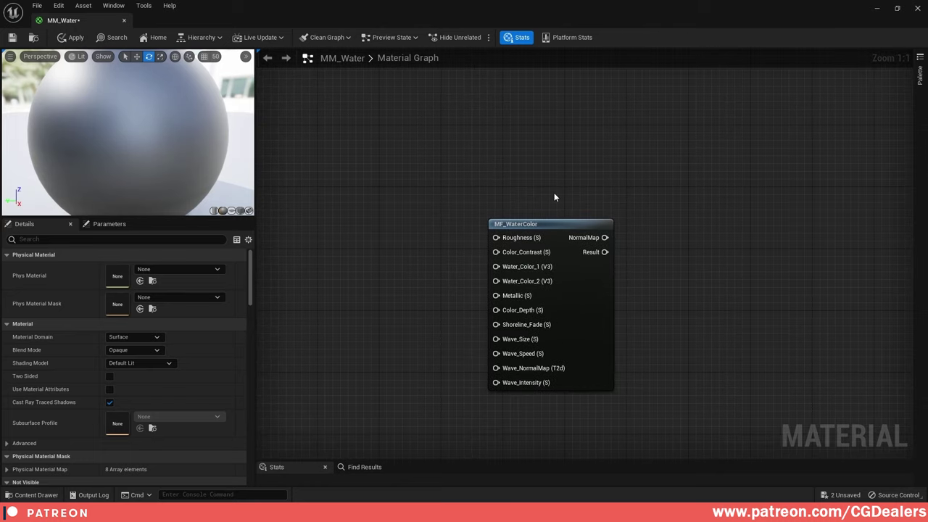
- Create a scalar parameter named Water_Roughness beside the MF_WaterColor node by converting a constant
click(354, 188)
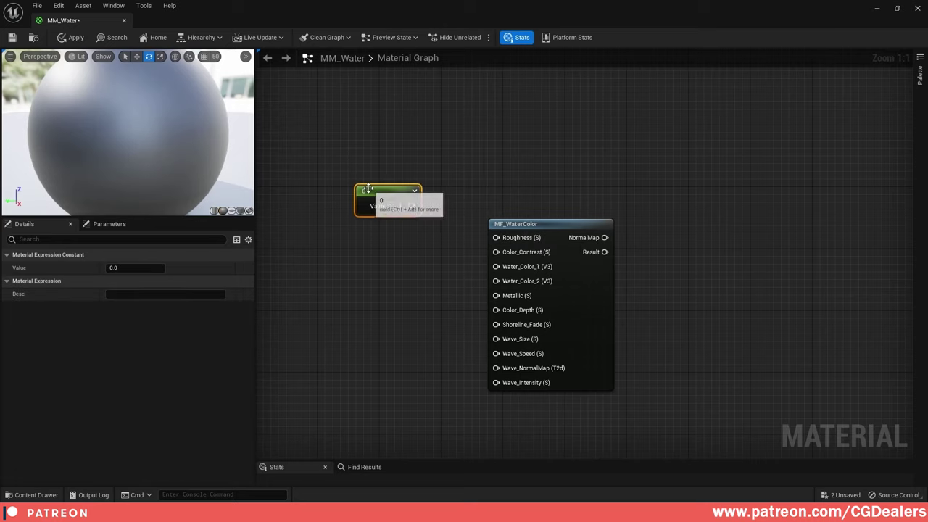
drag(378, 190, 341, 188)
right_click(341, 188)
click(381, 210)
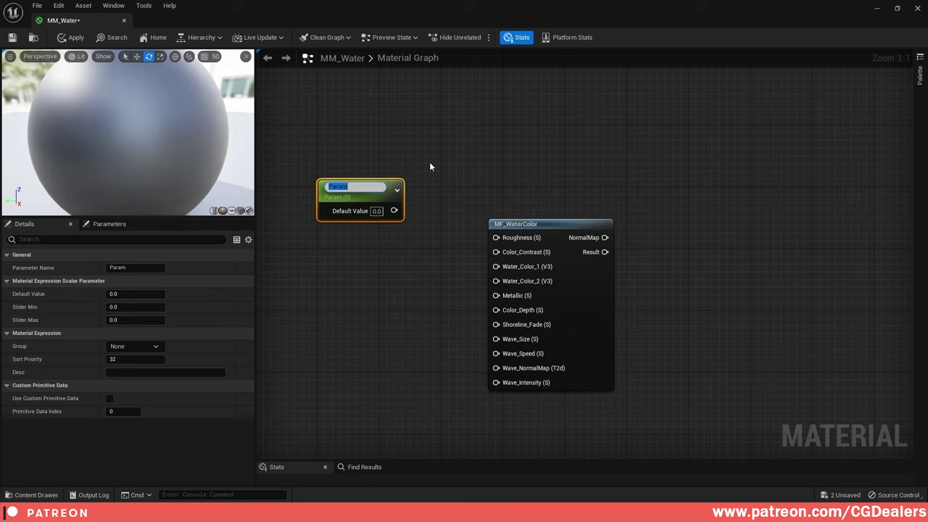
text(Water_Roughness)
key(Return)
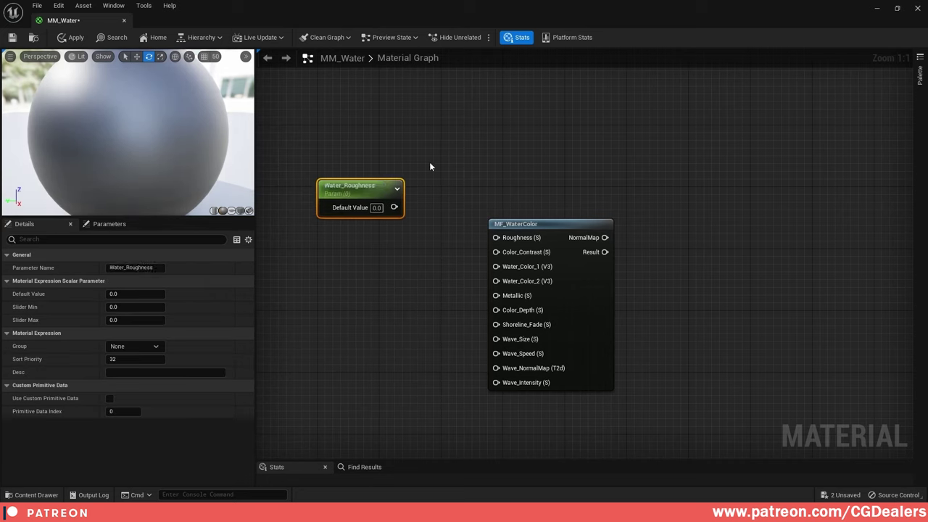
- Assign Water_Roughness to a new group 1)Water and set its default value to 0.1
drag(363, 192, 339, 168)
double_click(134, 344)
text(1)Water)
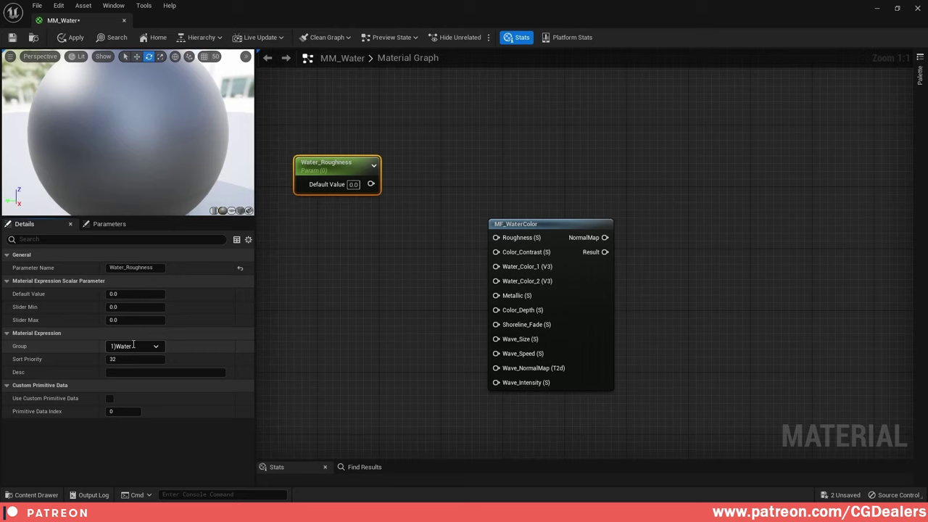
click(140, 295)
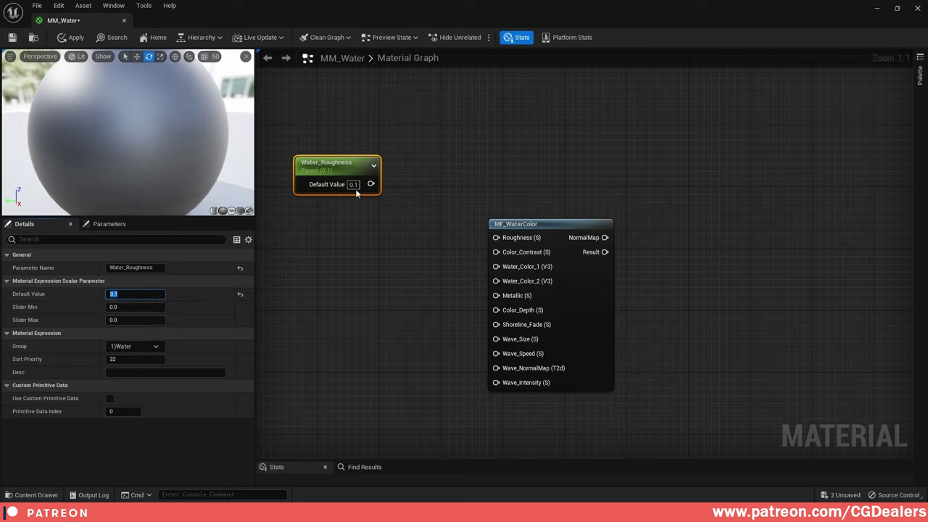
drag(329, 159, 312, 150)
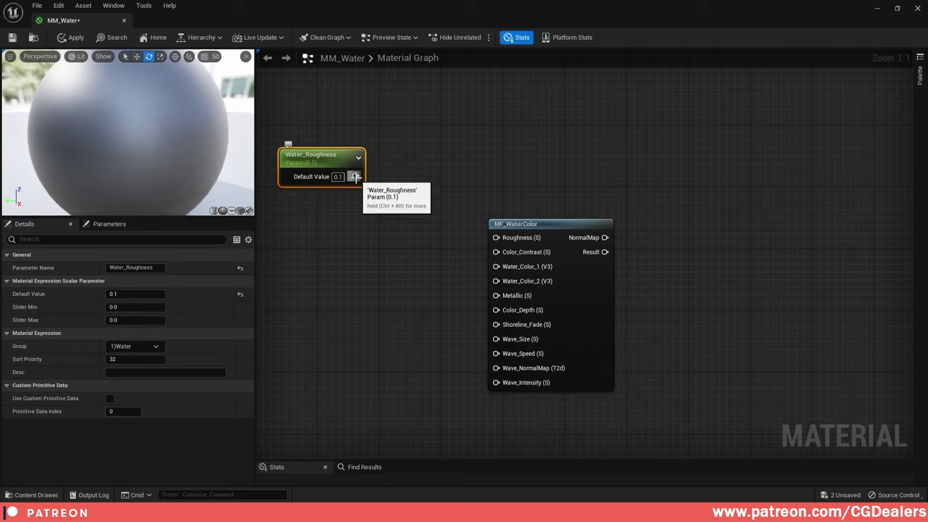
- Connect Water_Roughness to MF_WaterColor's Roughness input and raise the parameter node to make room beneath it
drag(355, 177, 497, 238)
right_drag(315, 158, 420, 166)
drag(421, 165, 424, 125)
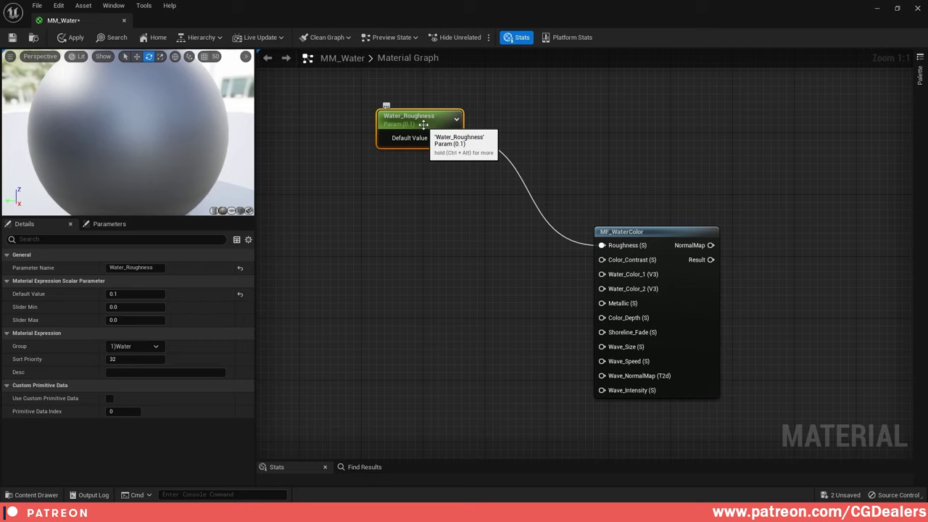
- Duplicate Water_Roughness directly beneath the original and rename the copy Water_Color_Contrast
key(ctrl+d)
drag(501, 193, 403, 176)
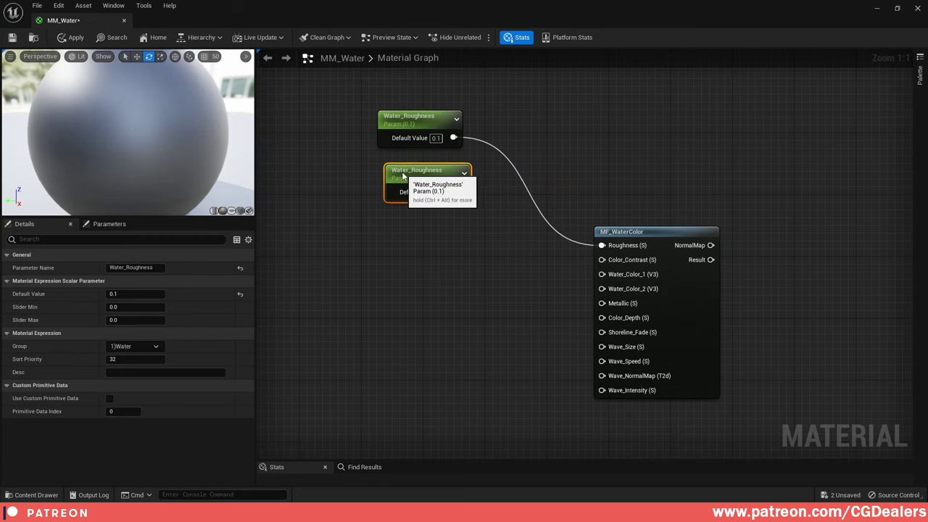
click(152, 267)
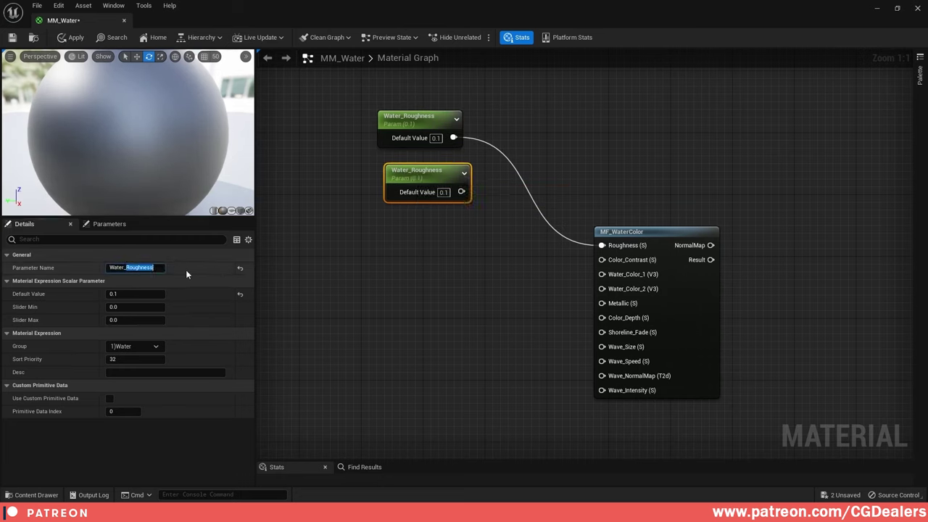
text(Contra)
key(BackSpace)
key(BackSpace)
key(BackSpace)
key(BackSpace)
key(BackSpace)
text(olor_Contrast)
key(Return)
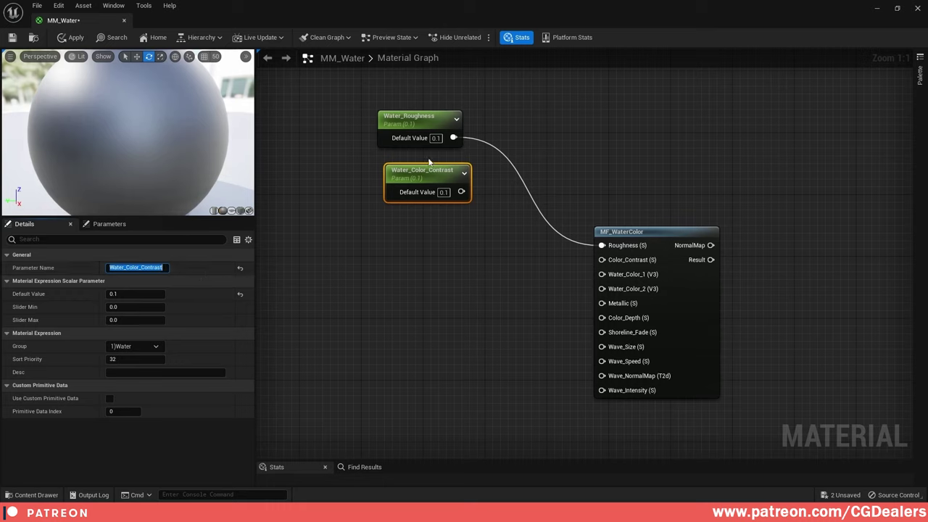
- Align Water_Color_Contrast under Water_Roughness, connect it to MF_WaterColor's Color_Contrast input and set its slider maximum to 1
drag(429, 170, 616, 265)
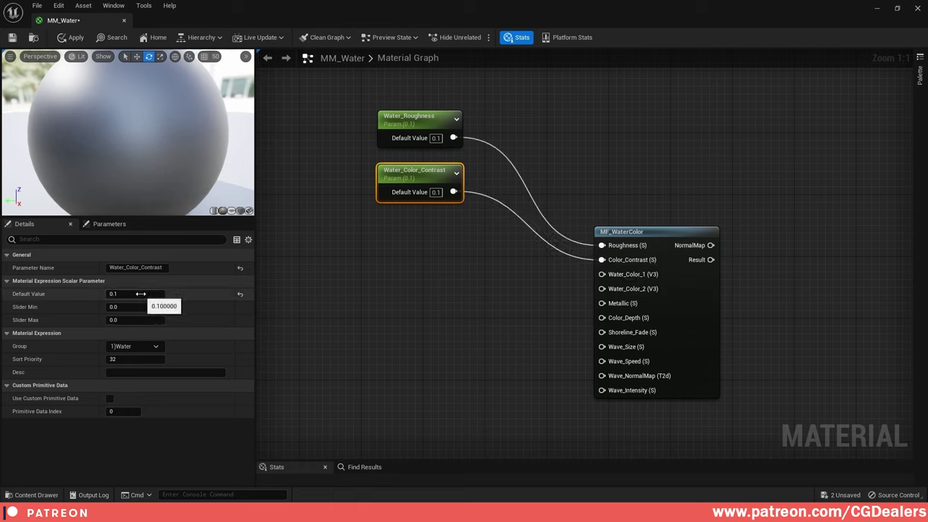
click(141, 294)
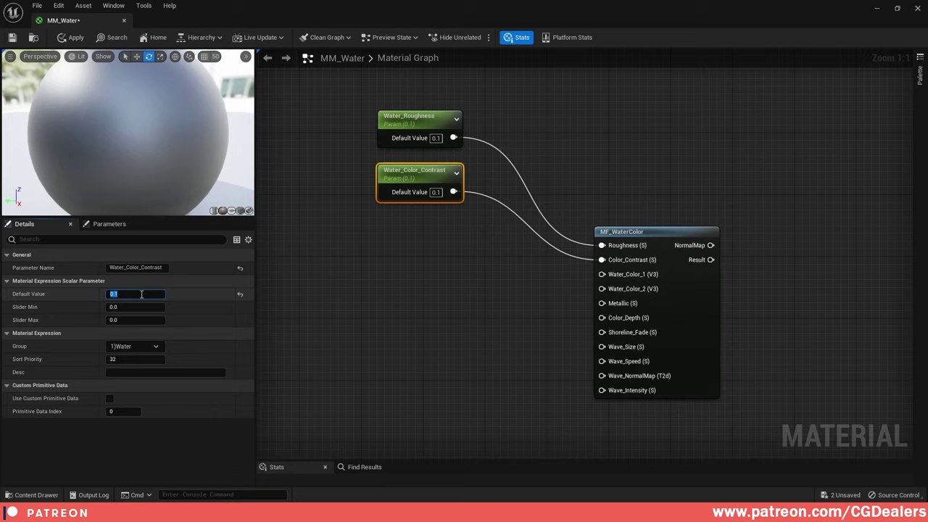
click(133, 320)
text(1)
key(Return)
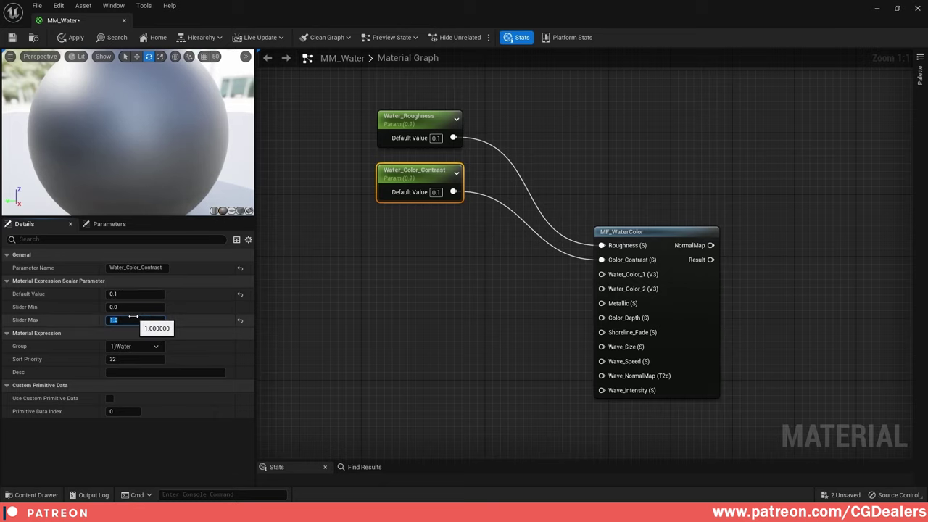
- Set Water_Roughness's sort priority to 5 and open Water_Color_Contrast's sort priority for editing
click(418, 118)
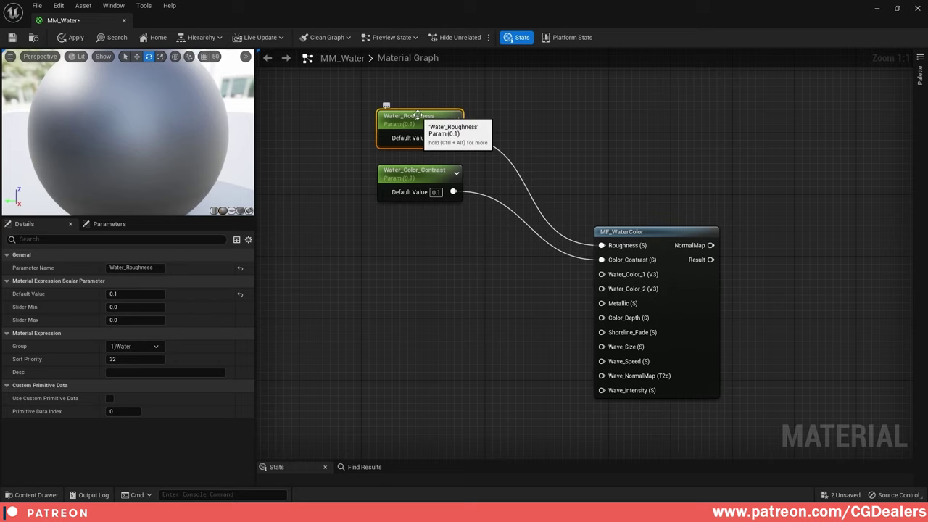
click(145, 359)
text(5)
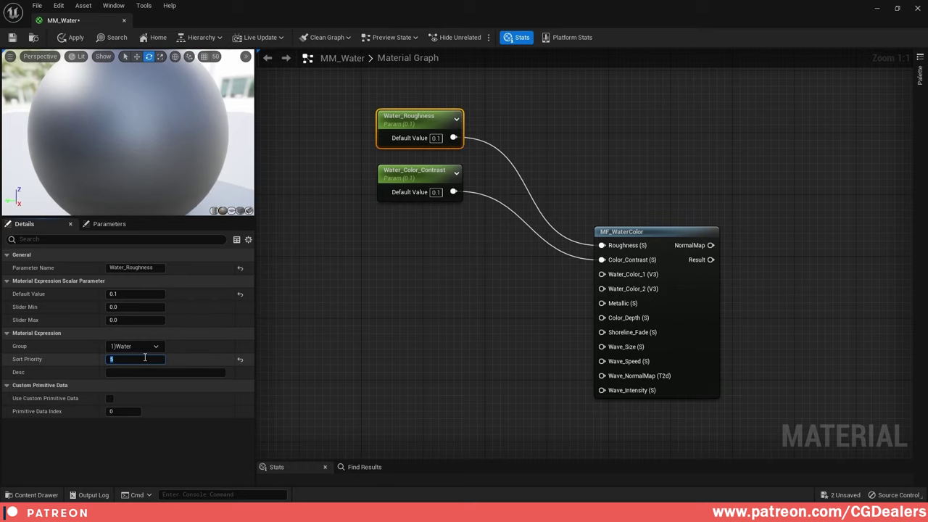
click(408, 190)
click(131, 361)
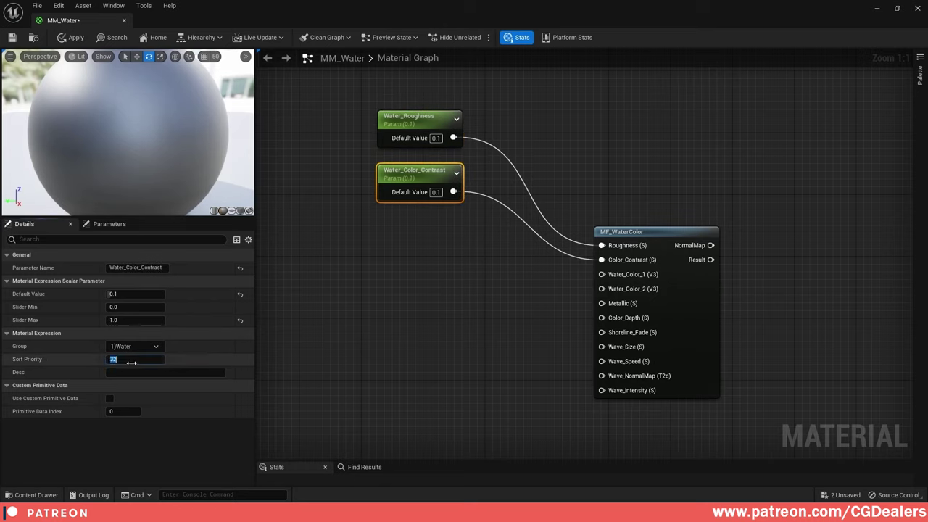
click(435, 281)
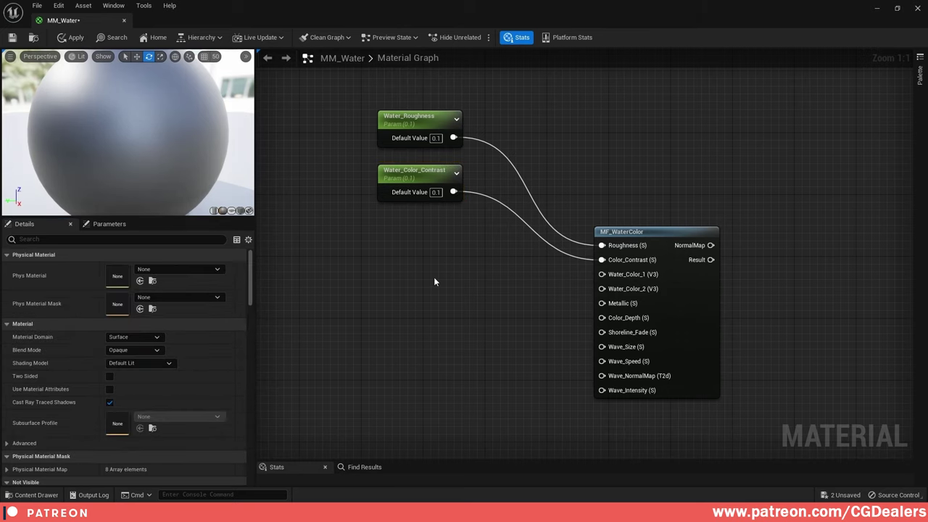
- Create a vector parameter named Water_Color_1 below Water_Color_Contrast by converting a four-component constant
click(396, 271)
drag(418, 274, 388, 249)
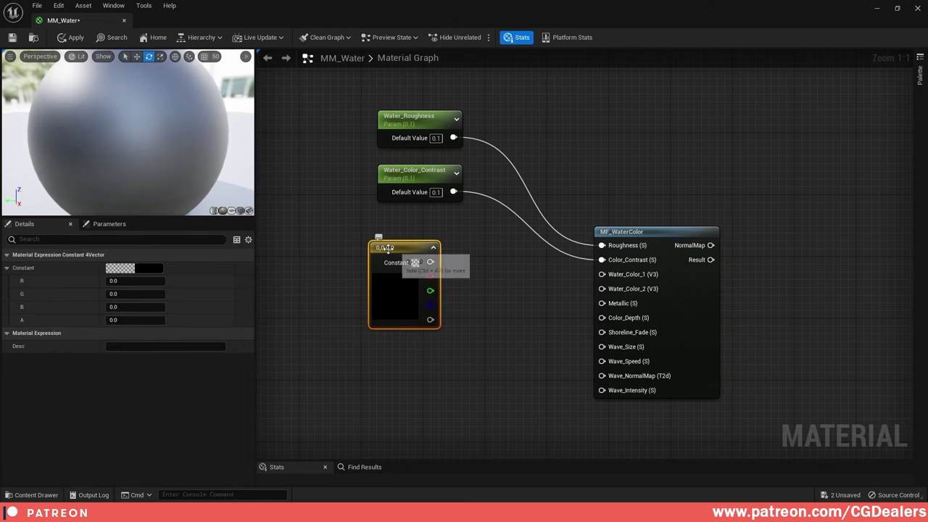
right_click(388, 248)
click(415, 266)
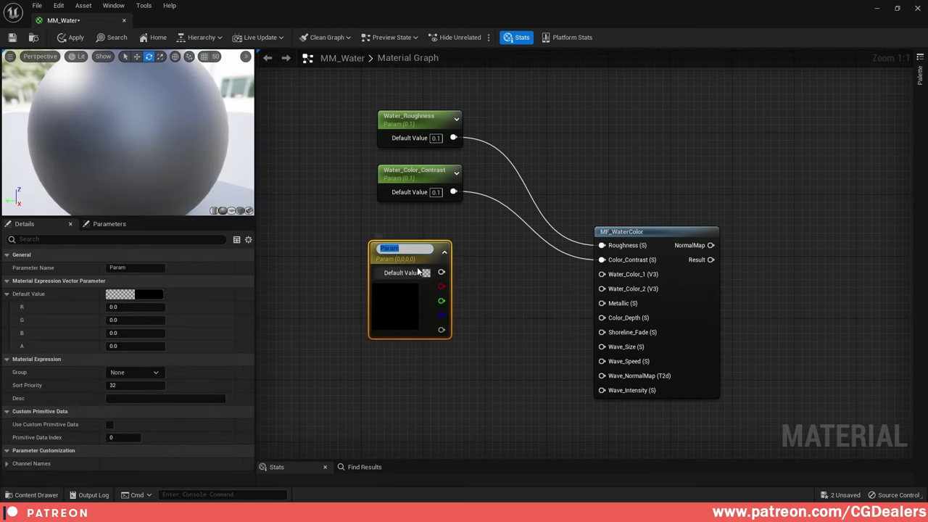
key(Return)
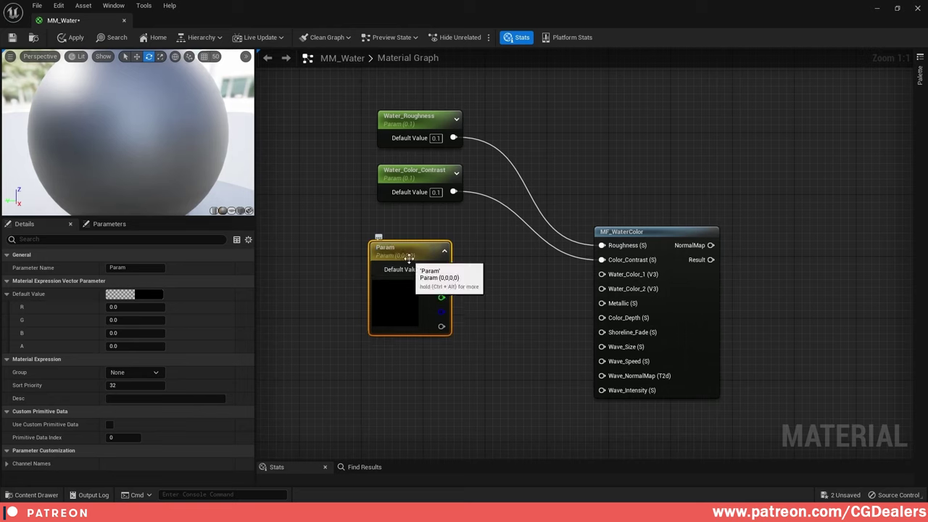
click(132, 267)
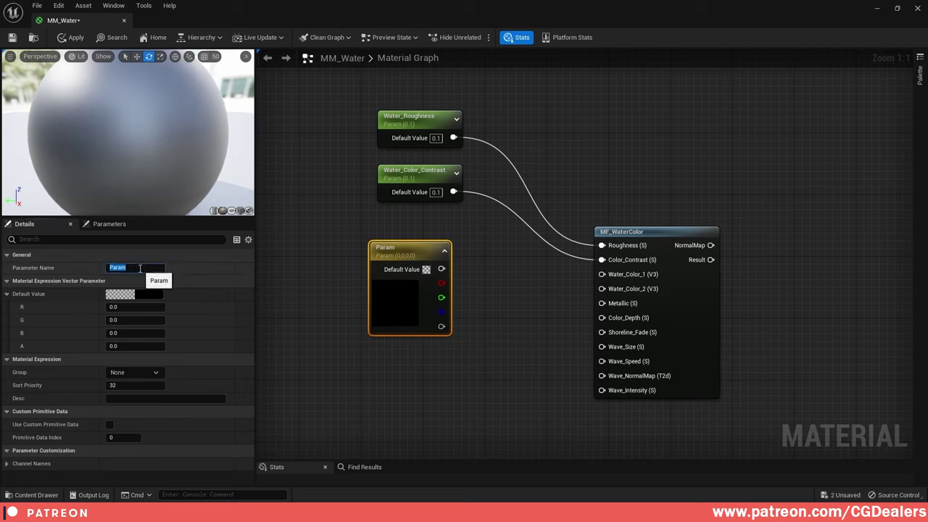
text(Water_Color_1)
key(Return)
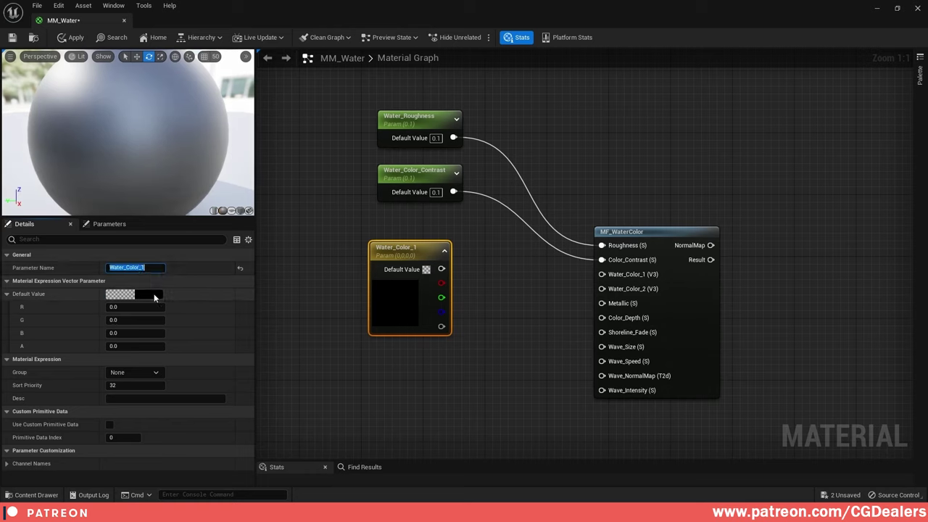
- Set Water_Color_1's default color to light blue with R 0.235102, G 0.625738 and B 1.0
click(120, 293)
drag(244, 329, 193, 320)
drag(281, 318, 283, 281)
click(292, 287)
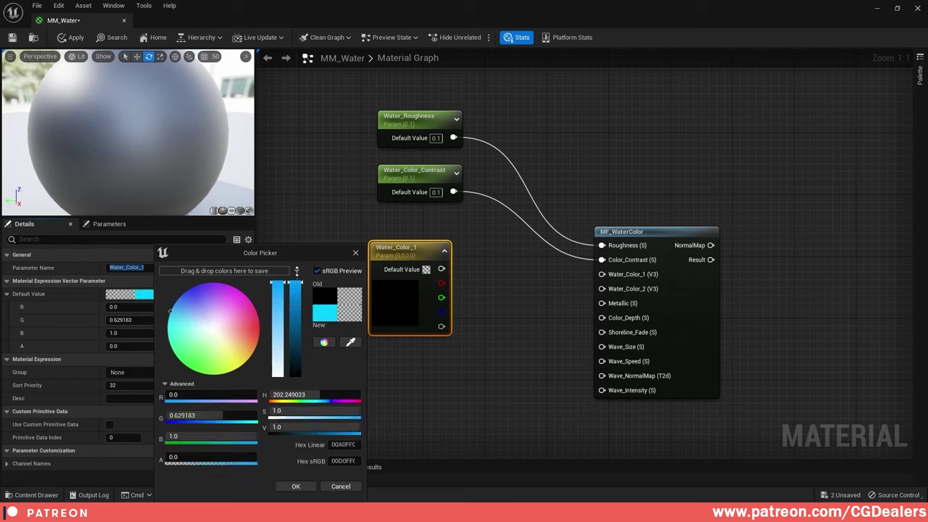
click(179, 314)
mouse_move(179, 313)
mouse_down()
mouse_move(187, 300)
mouse_move(195, 314)
mouse_move(189, 305)
mouse_move(183, 314)
mouse_up()
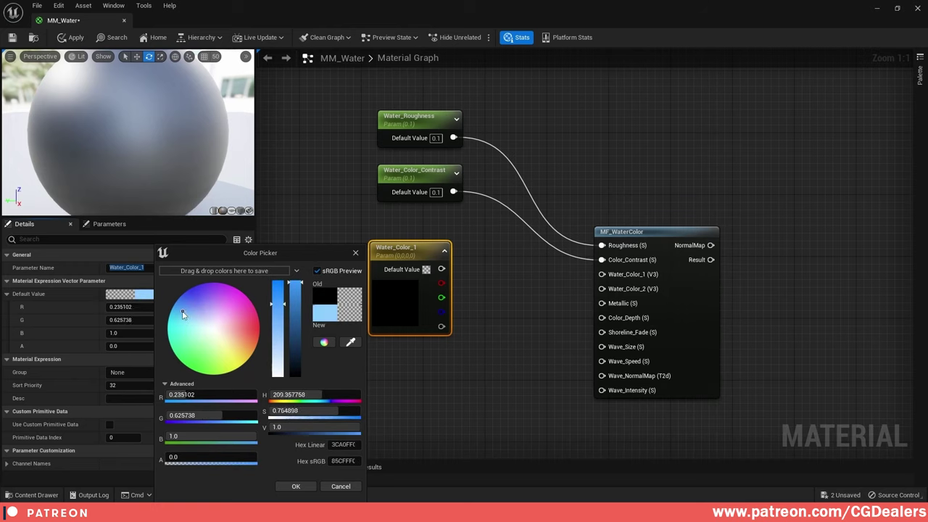
click(295, 487)
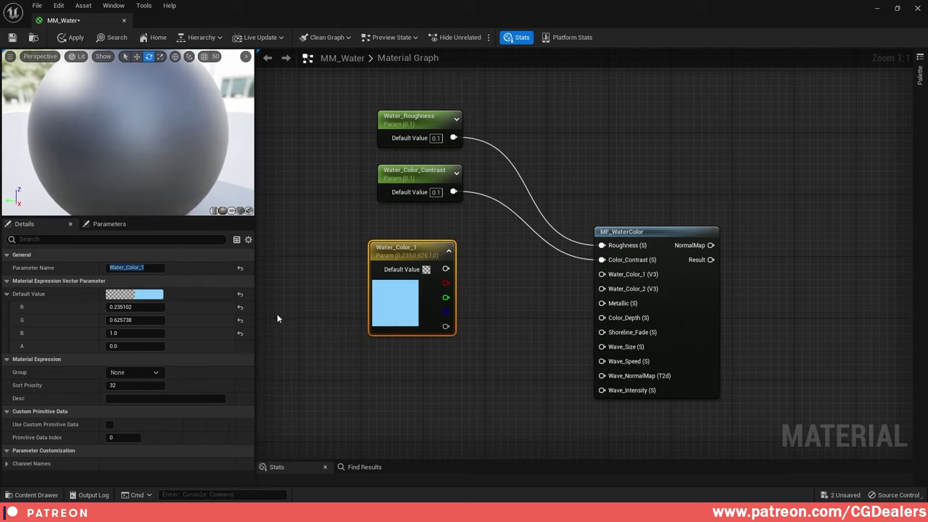
- Assign Water_Color_1 to group 1)Water with sort priority 1 and connect it to MF_WaterColor's Water_Color_1 input
click(156, 373)
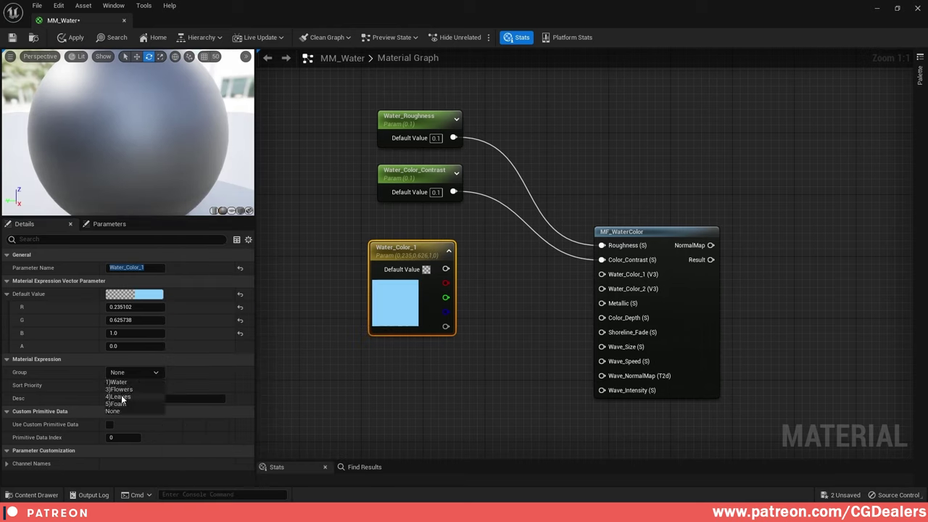
click(117, 382)
click(142, 385)
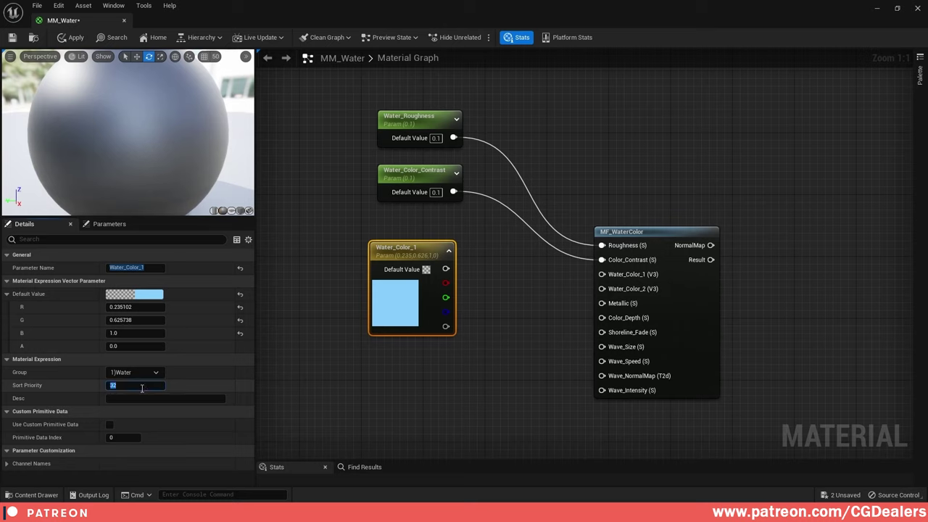
text(1)
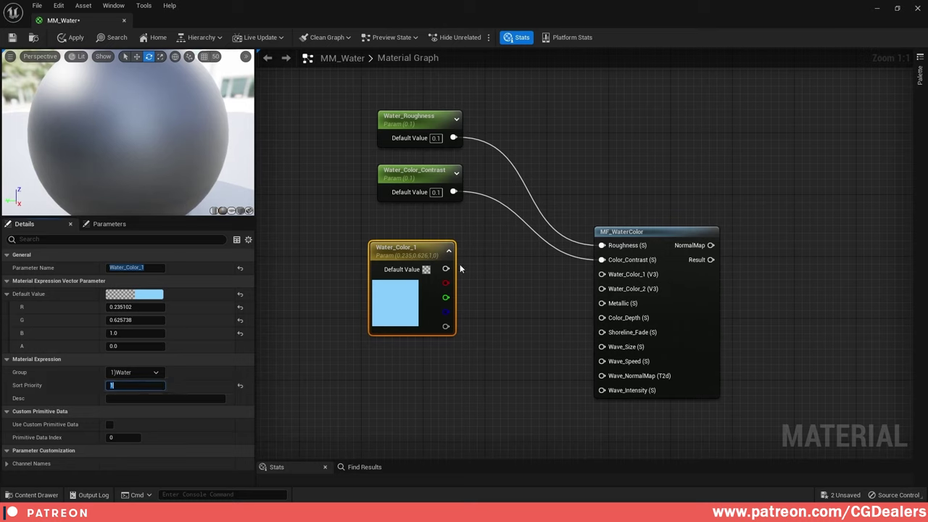
drag(439, 269, 602, 274)
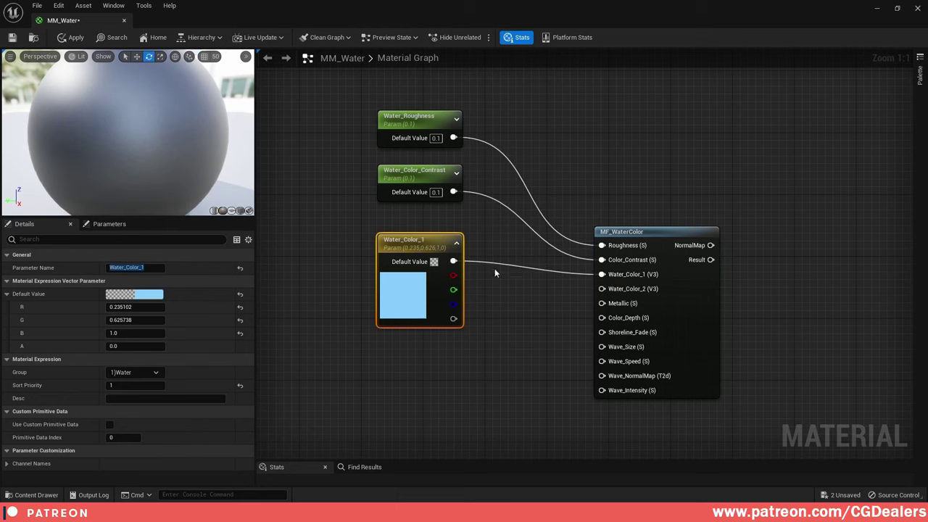
- Move Water_Color_1 up beneath Water_Color_Contrast and shift the MF_WaterColor node farther away from the parameter nodes
scroll(495, 269, down, 2)
drag(465, 149, 412, 195)
click(413, 186)
drag(621, 268, 709, 211)
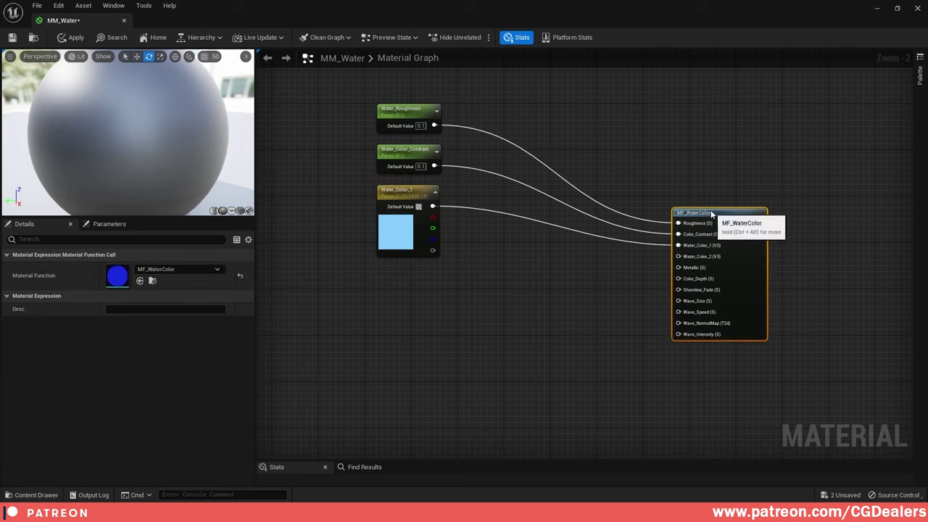
click(553, 268)
- Duplicate the Water_Color_1 parameter, place the copy directly below it and rename it Water_Color_2
click(412, 201)
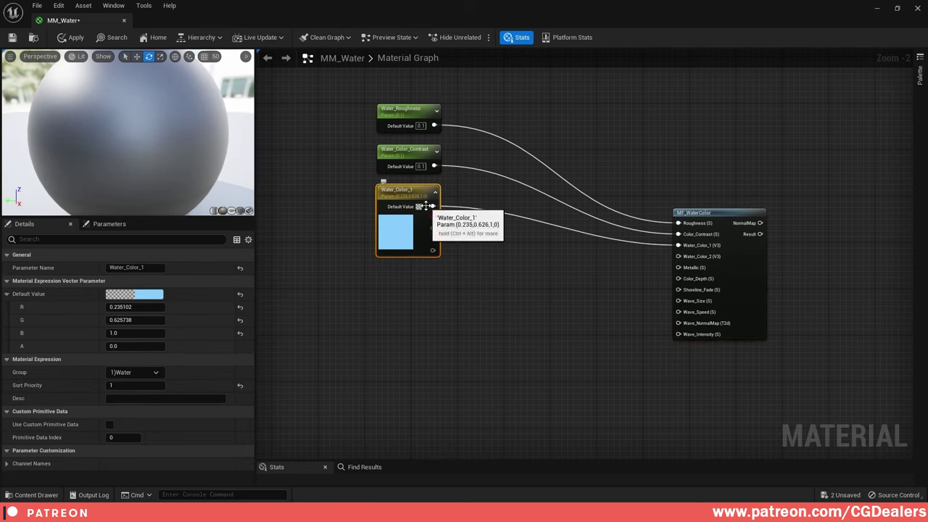
key(ctrl+d)
drag(475, 251, 410, 285)
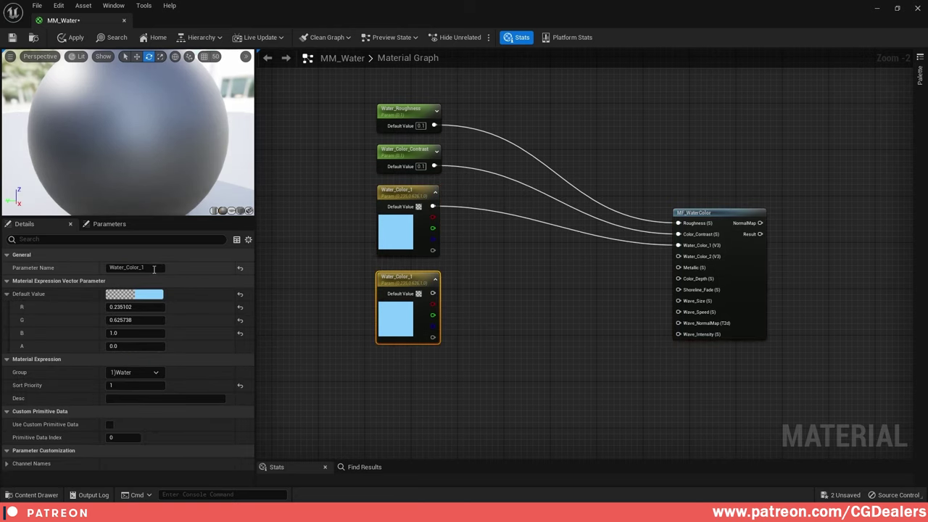
click(148, 267)
key(BackSpace)
text(2)
key(Return)
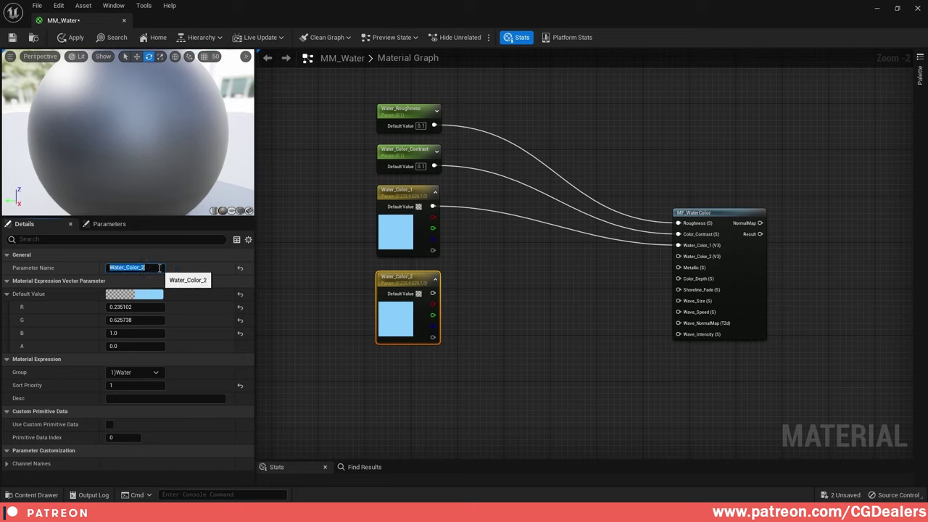
- Set Water_Color_2's sort priority to 2 and connect it to MF_WaterColor's Water_Color_2 input, shifting the function node slightly down
click(124, 385)
text(2)
key(Return)
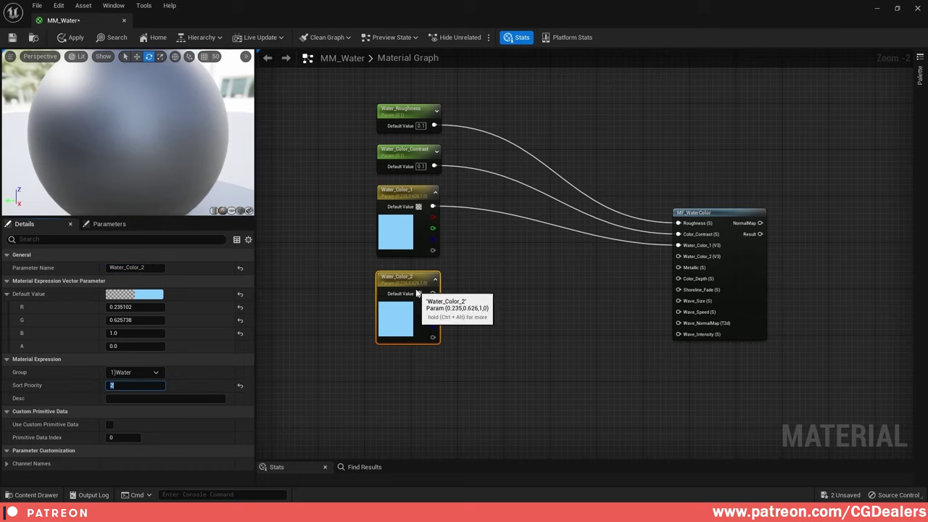
drag(433, 293, 680, 256)
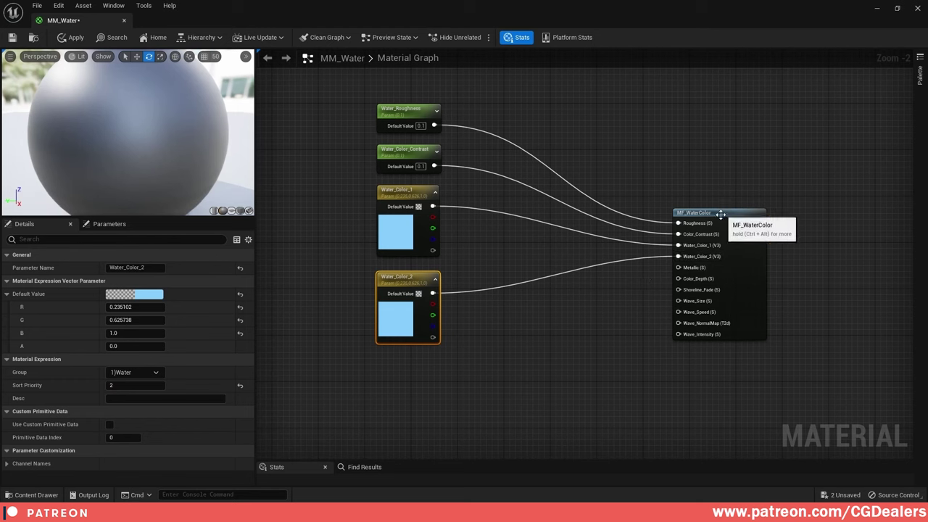
drag(684, 214, 682, 248)
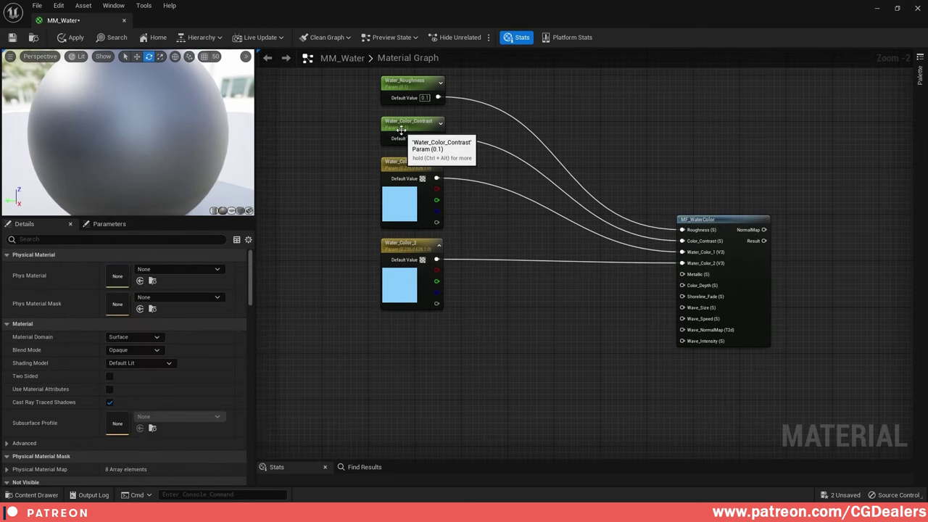
- Duplicate Water_Color_Contrast, place the copy below Water_Color_2 and rename it Water_Metallic
click(402, 129)
key(ctrl+d)
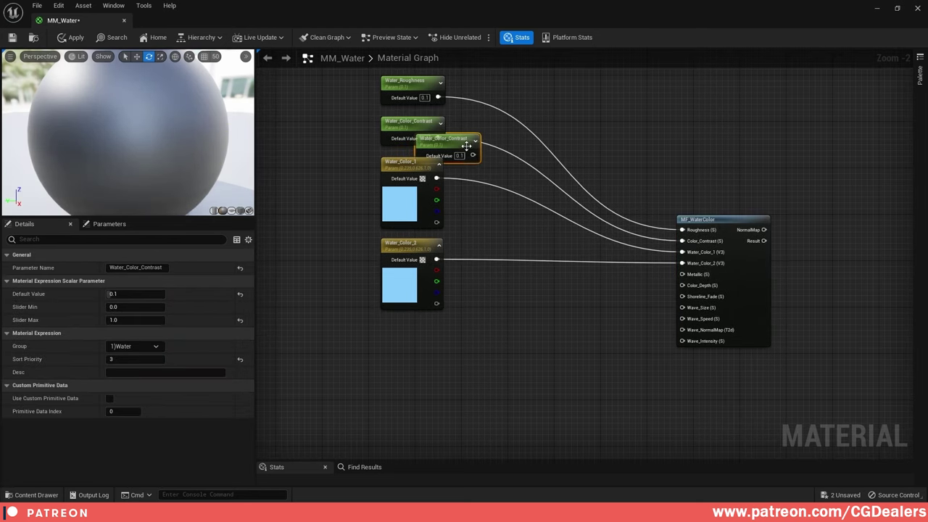
drag(465, 147, 433, 341)
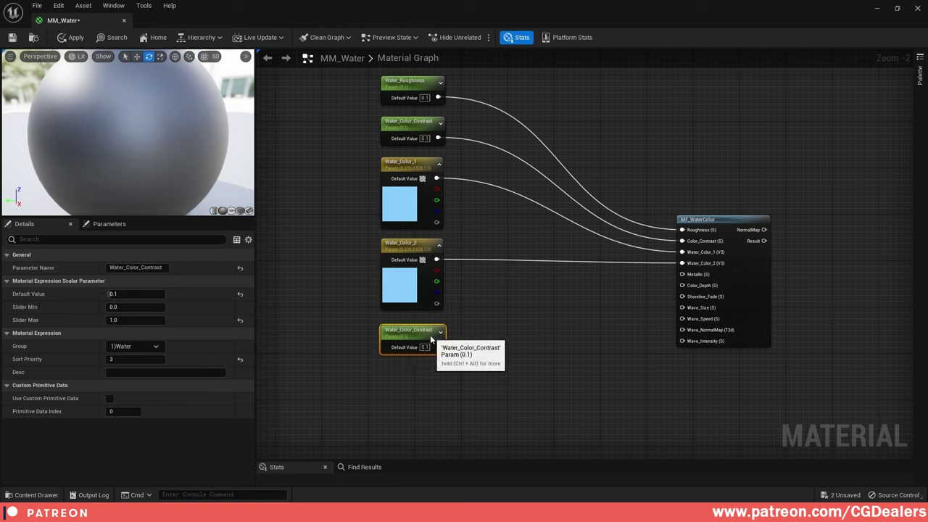
drag(128, 267, 189, 271)
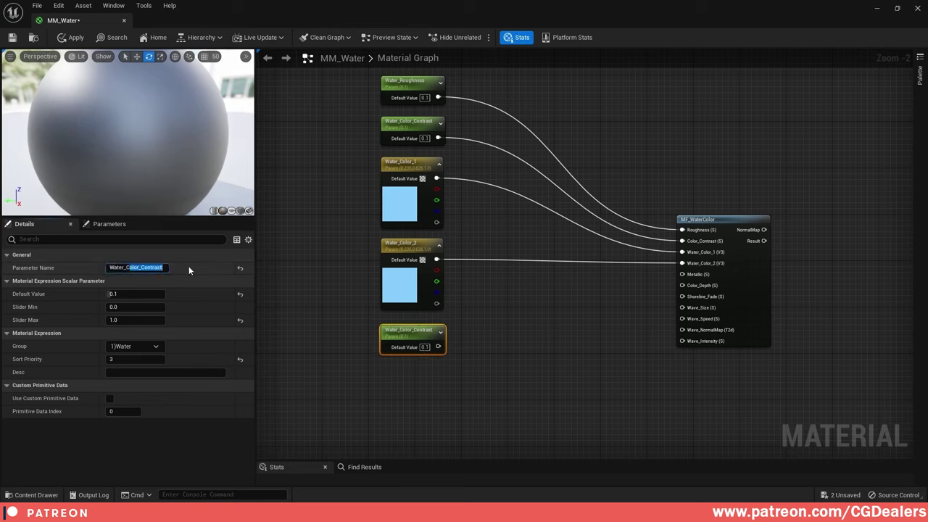
key(BackSpace)
text(Metallic)
key(Return)
- Set Water_Metallic's default value to 0.85 and its slider maximum to 0
click(130, 294)
text(.8)
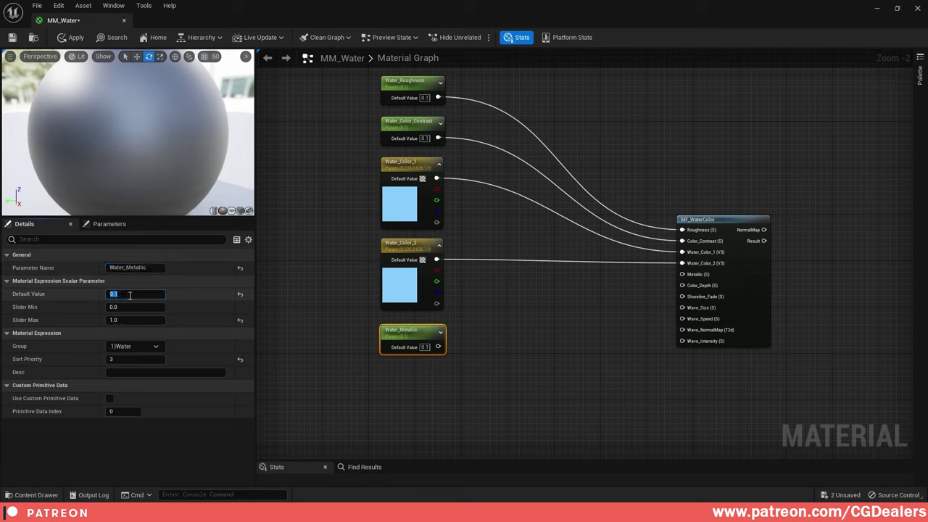
text(5)
key(Return)
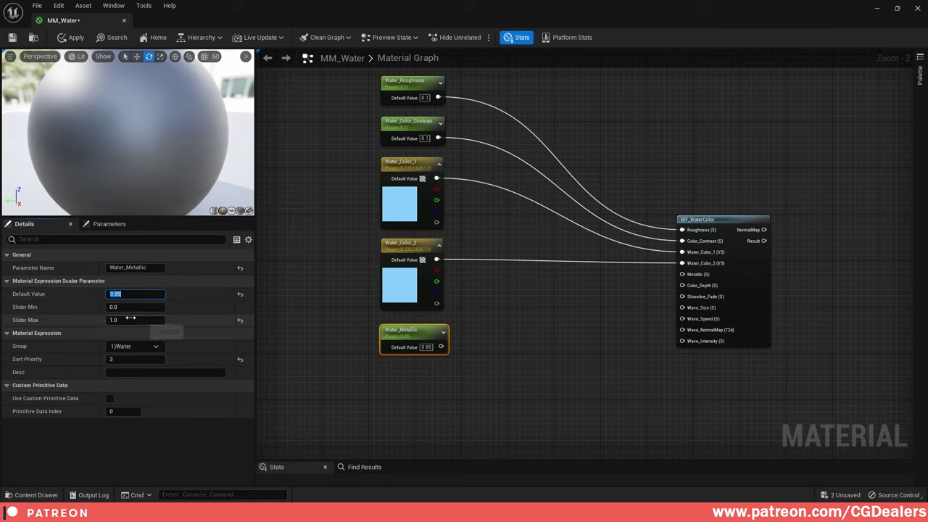
click(131, 320)
text(0)
key(Return)
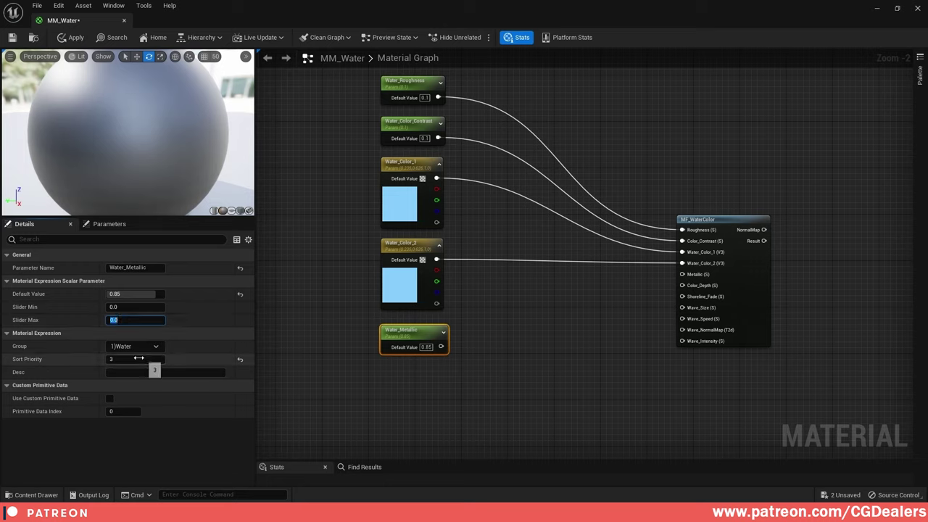
- Set Water_Metallic's sort priority to 7 and connect it to MF_WaterColor's Metallic input, nudging the node slightly up
click(139, 359)
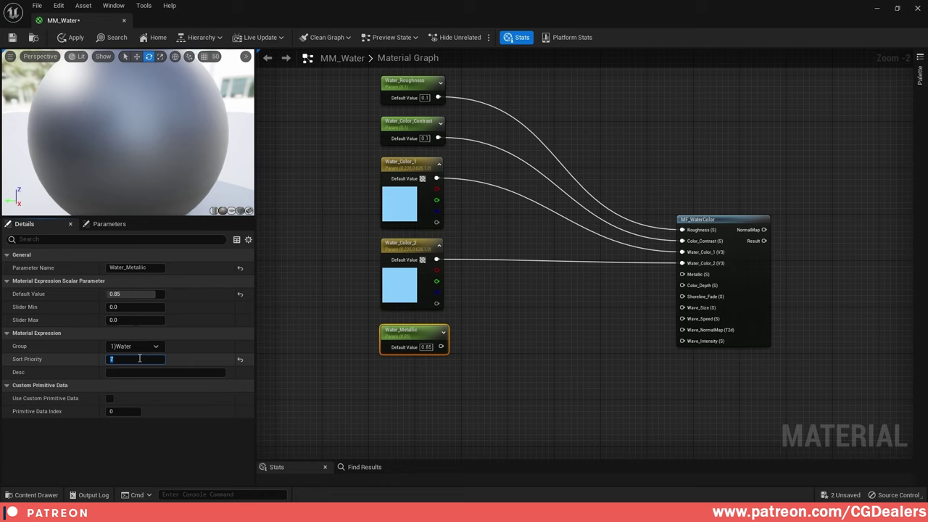
text(7)
key(Return)
drag(441, 346, 685, 275)
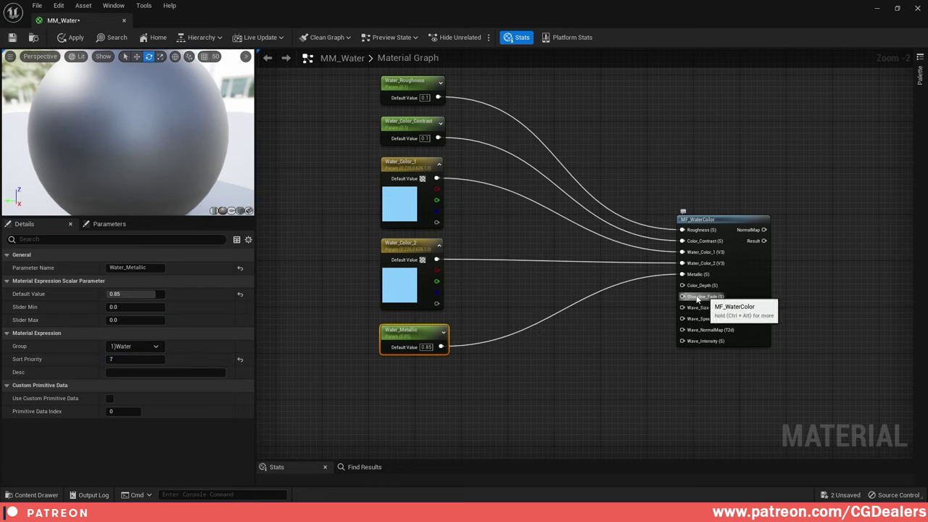
drag(408, 331, 407, 326)
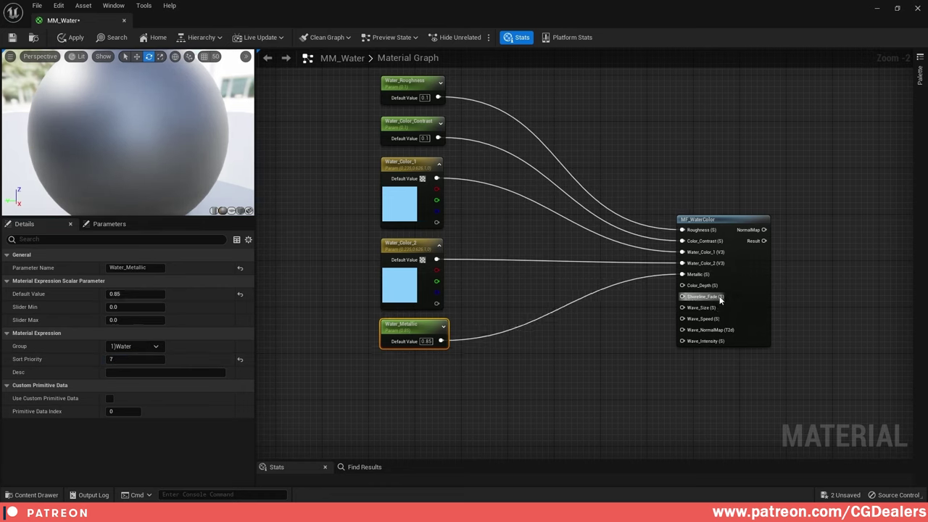
- Duplicate Water_Metallic, place the copy directly below it and rename it Water_Color_Depth
right_drag(461, 365, 476, 322)
key(ctrl+d)
drag(476, 287, 453, 331)
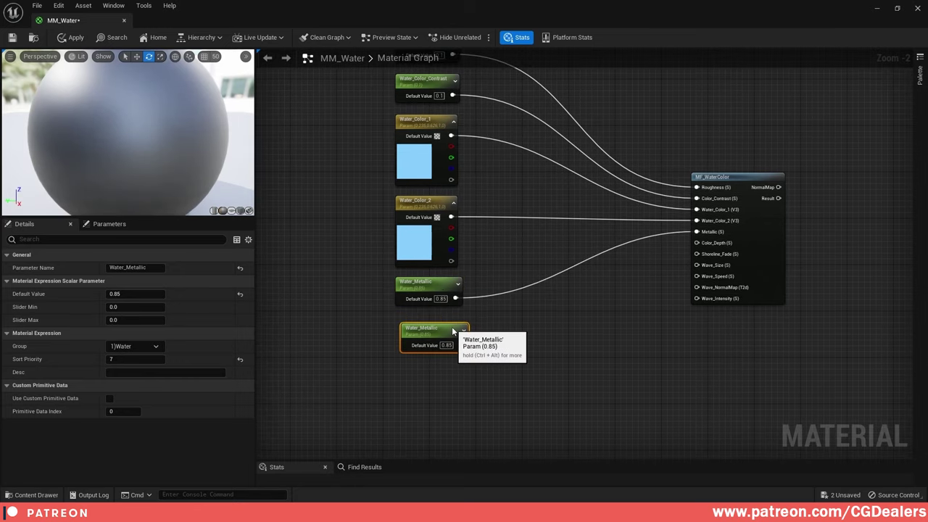
click(161, 269)
text(Water_C)
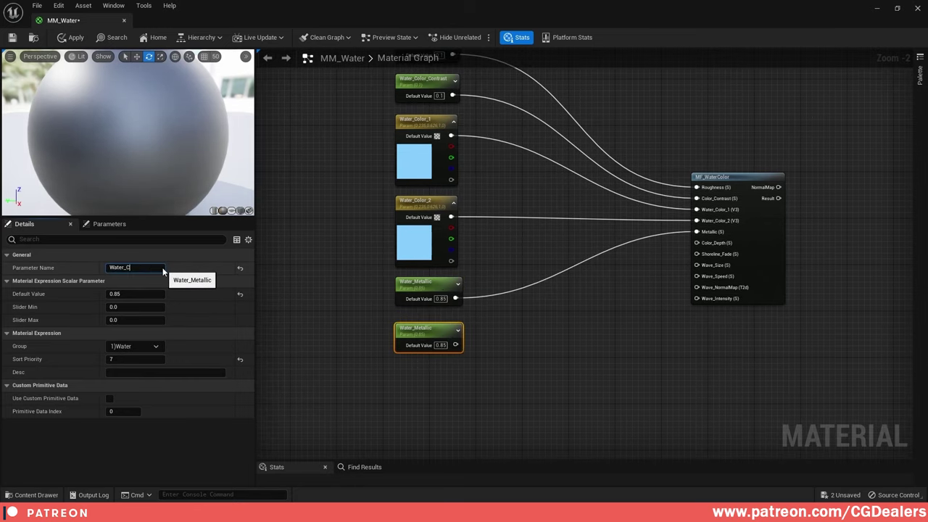
text(olor_Depth)
key(Return)
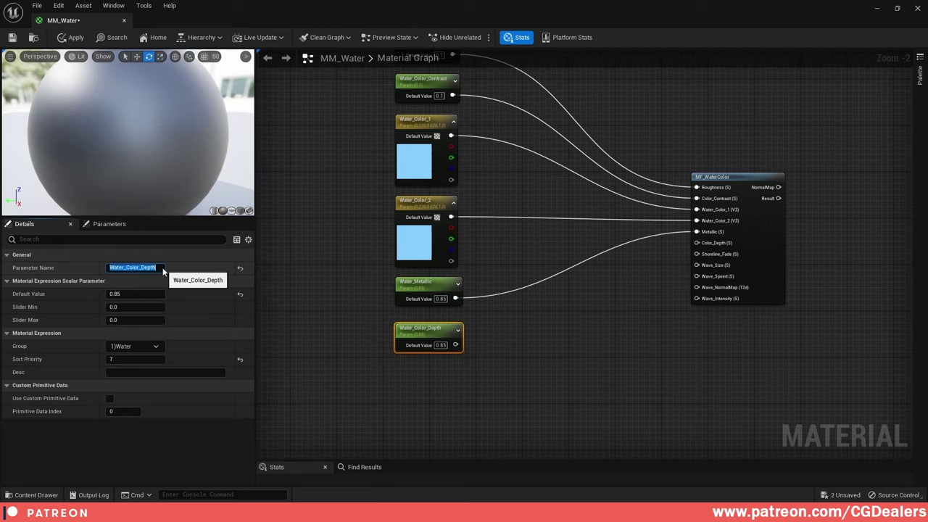
- Set Water_Color_Depth's default value to 250 and its sort priority to 4
click(118, 294)
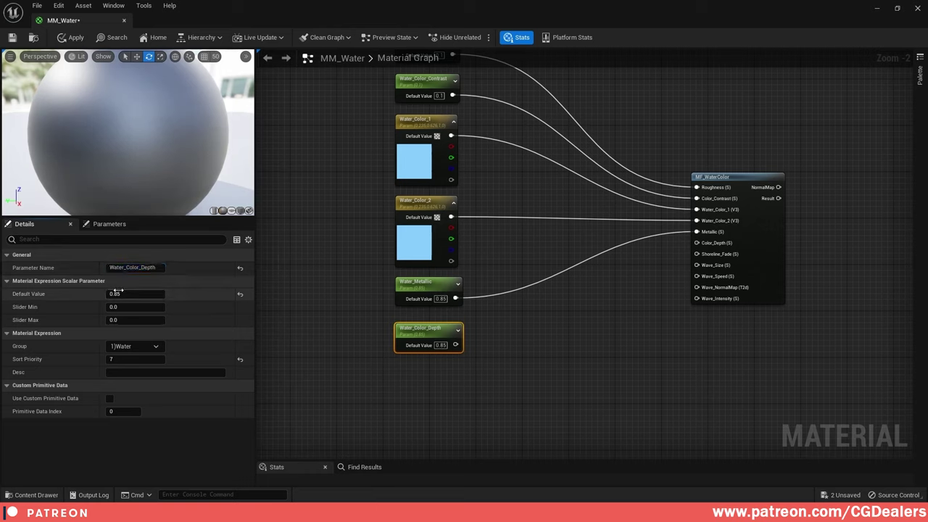
text(250)
key(Return)
click(130, 360)
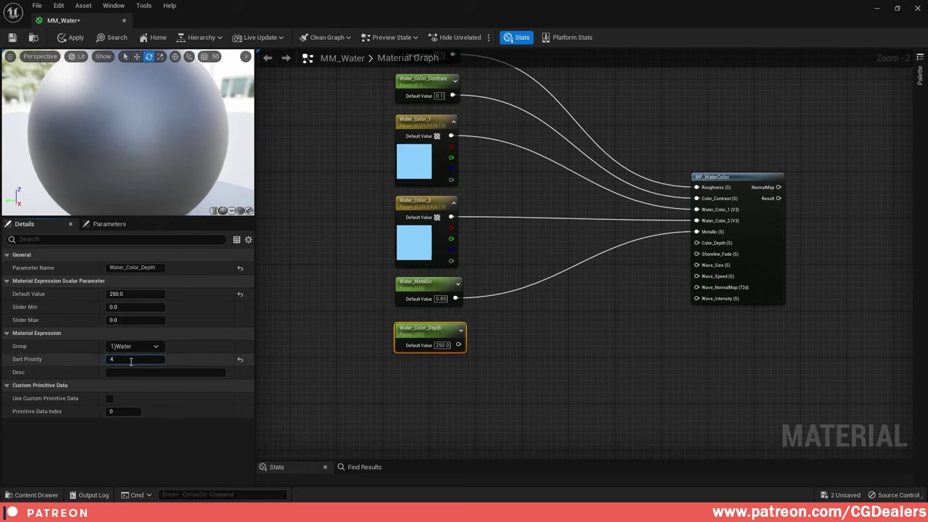
text(4)
key(Return)
- Connect Water_Color_Depth to MF_WaterColor's Color_Depth input and nudge the node closer to Water_Metallic
drag(459, 345, 707, 246)
scroll(904, 344, up, 2)
click(409, 305)
right_drag(410, 306, 499, 294)
drag(350, 319, 349, 312)
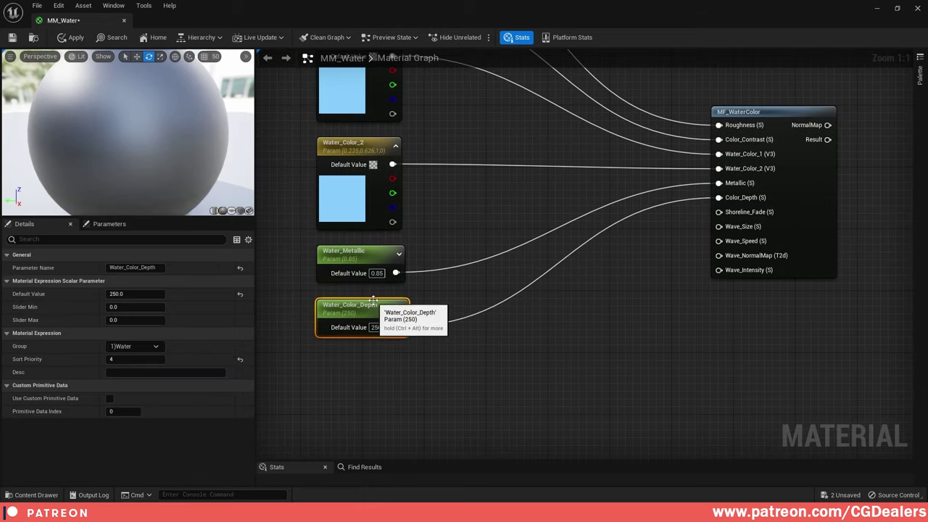
- Duplicate Water_Color_Depth below itself as Water_Shoreline_Fade and connect the copy to MF_WaterColor's Shoreline_Fade input
key(ctrl+d)
drag(447, 367, 355, 372)
click(130, 267)
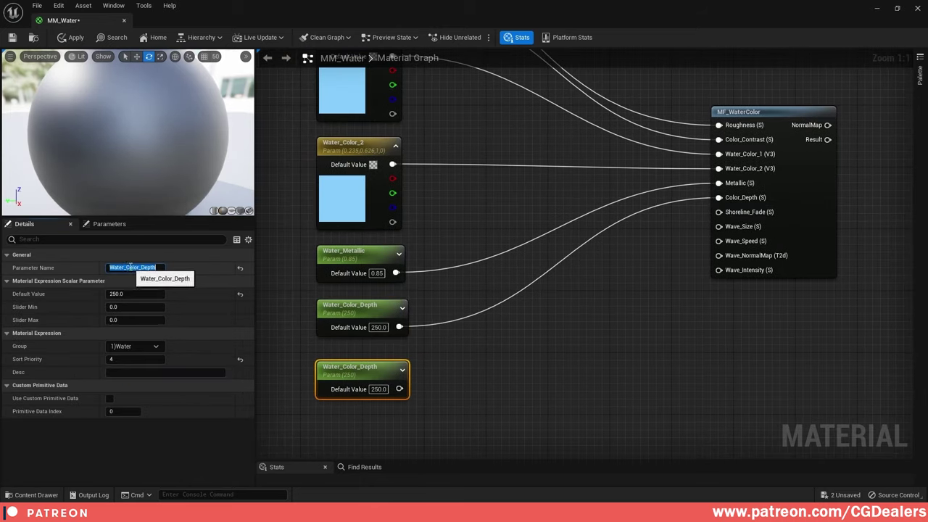
drag(128, 268, 165, 272)
text(S)
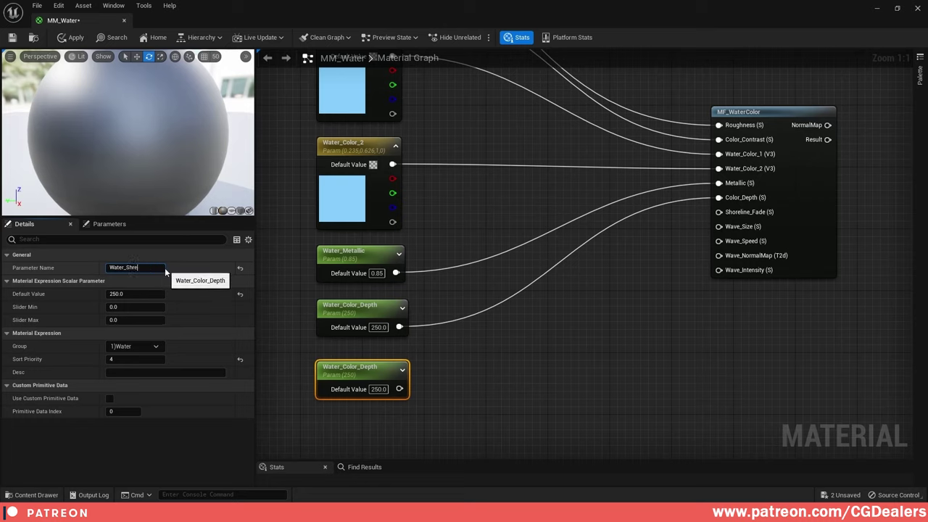
text(horeline_Fade)
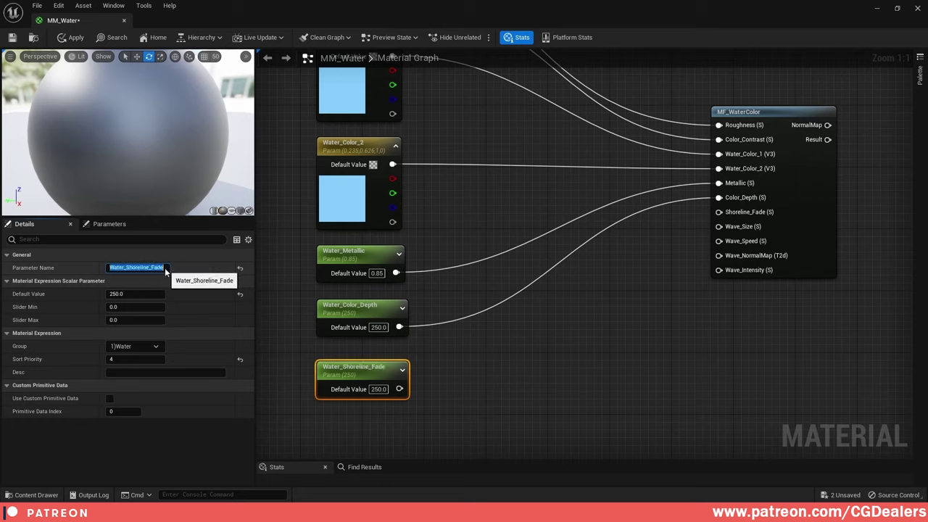
key(Return)
drag(400, 388, 740, 212)
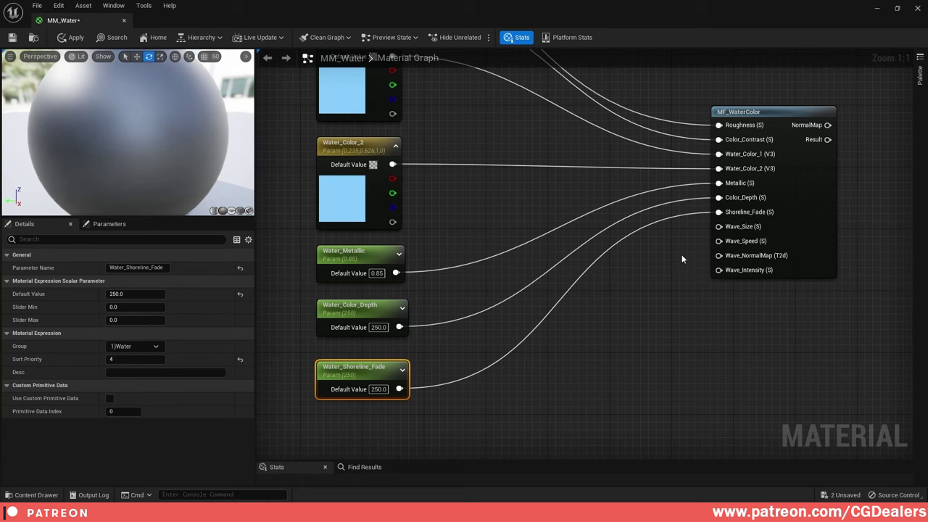
right_drag(620, 324, 651, 294)
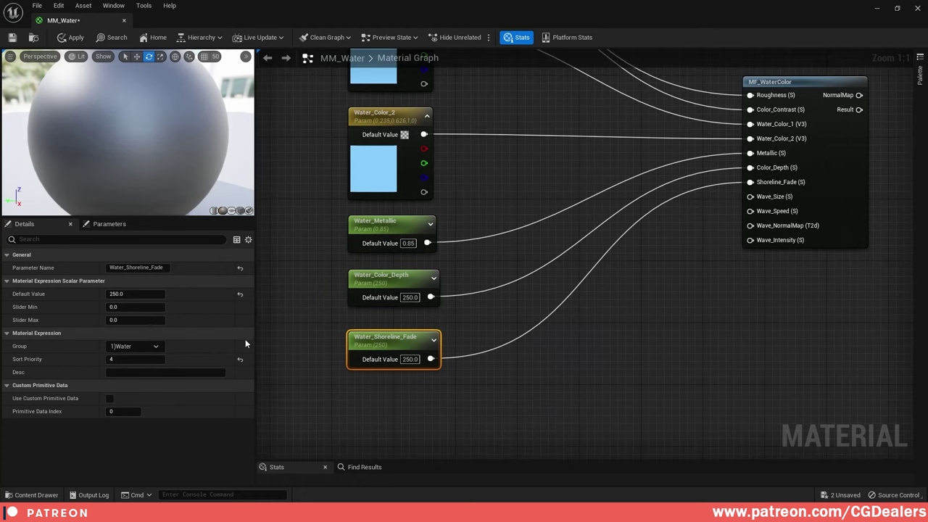
- Set Water_Shoreline_Fade's default value to 40 and open its sort priority for editing
click(138, 294)
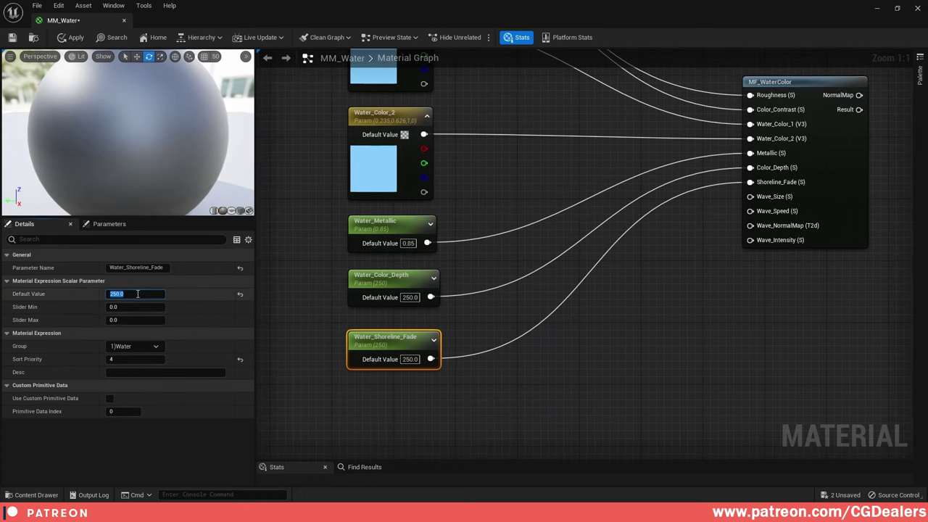
text(40)
key(Return)
click(129, 359)
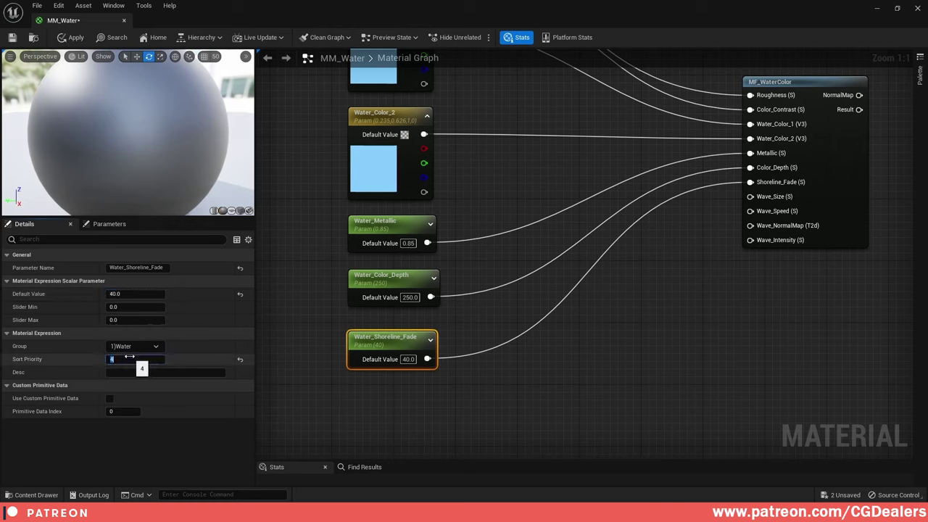
- Set the sort priority of Water_Shoreline_Fade to 6 and move its node slightly closer to Water_Color_Depth
key(Return)
drag(397, 342, 398, 334)
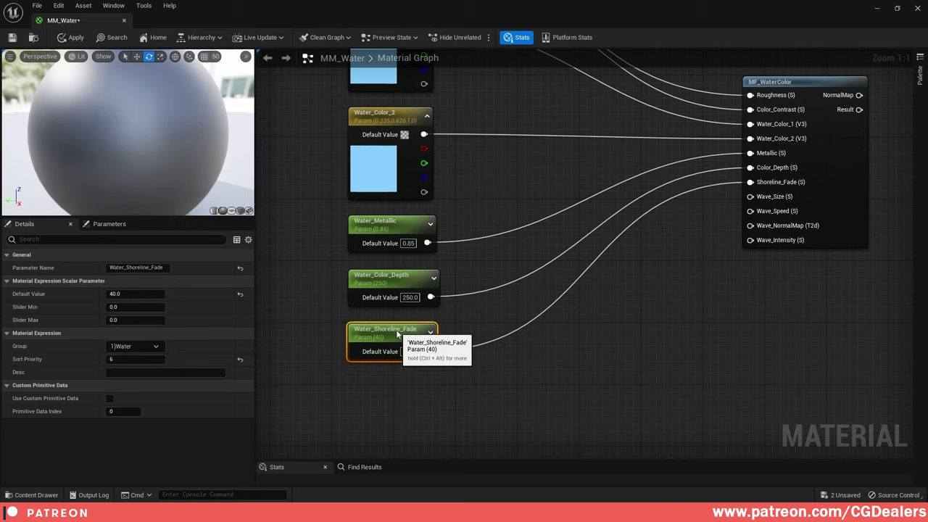
drag(314, 222, 372, 304)
- Duplicate the Water_Shoreline_Fade parameter, place the copy below it and rename it Water_Wave_Size
scroll(588, 351, down, 1)
right_drag(588, 351, 556, 299)
click(396, 289)
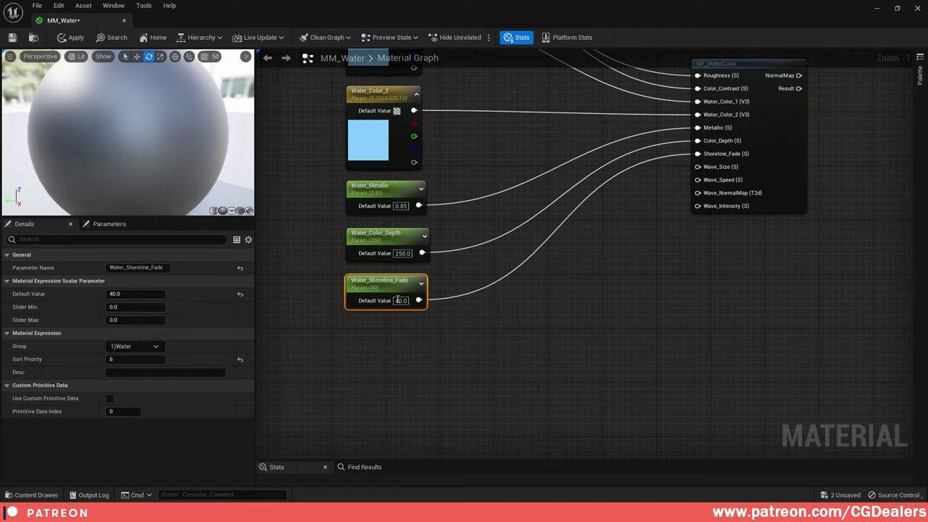
key(ctrl+c)
key(ctrl+v)
drag(484, 349, 391, 341)
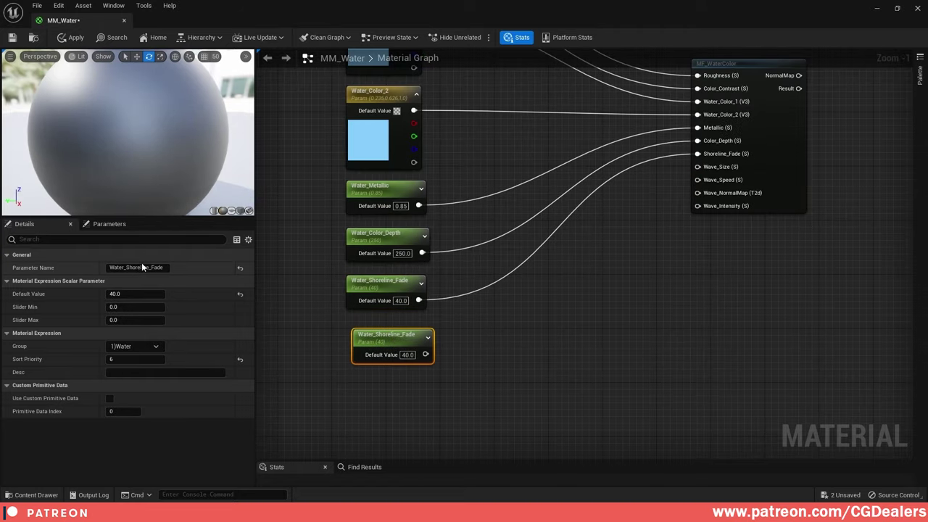
drag(126, 268, 186, 268)
text(Wave_Size)
key(Return)
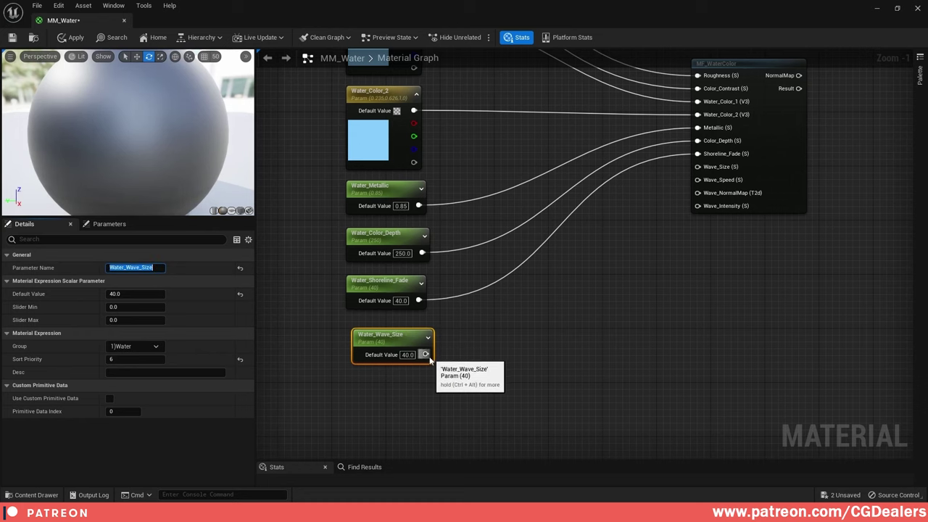
- Connect Water_Wave_Size to the Wave_Size input of MF_WaterColor and set its default value to 1024
drag(426, 354, 709, 170)
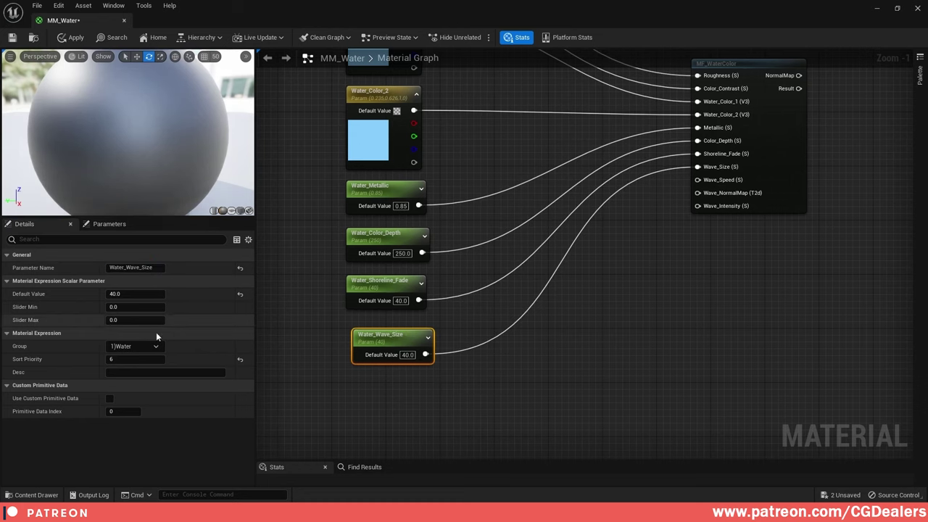
click(153, 293)
text(1024)
key(Return)
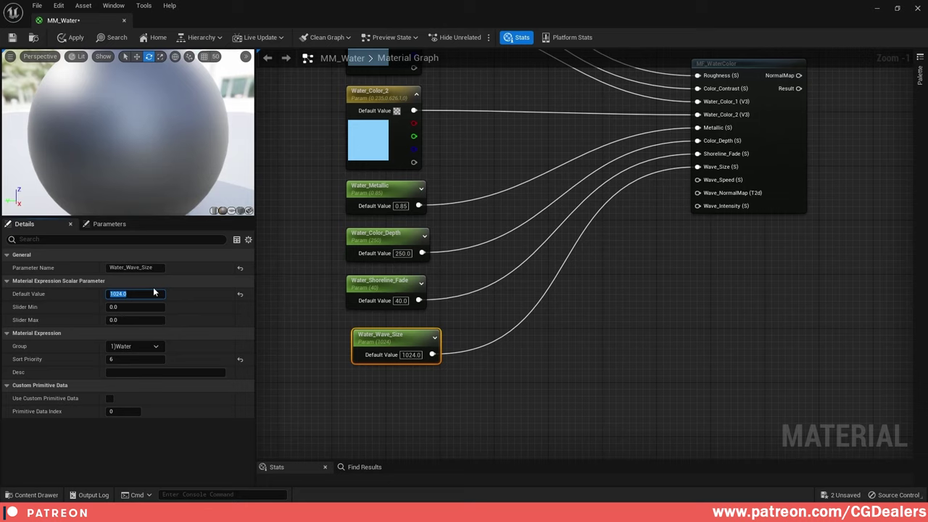
- Give Water_Wave_Size a sort priority of 7 and assign it to a new group named 2)Wave
click(123, 358)
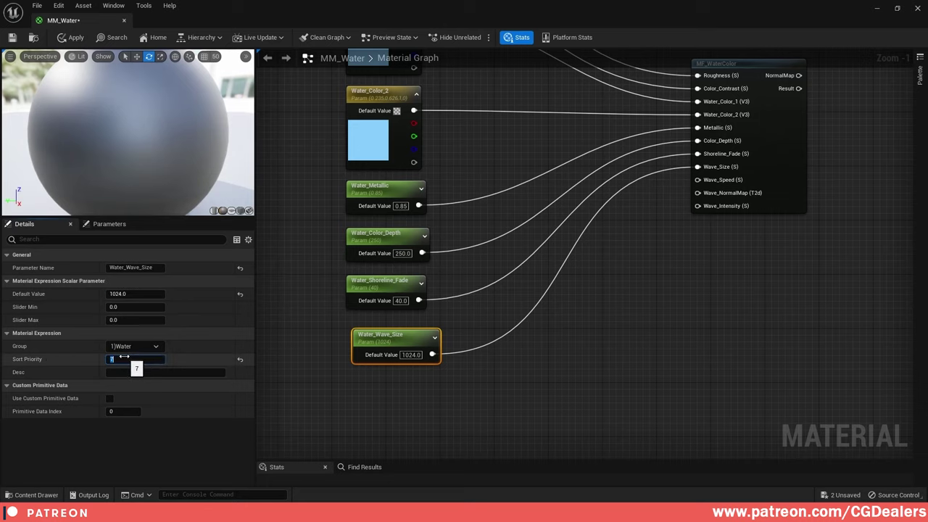
click(156, 347)
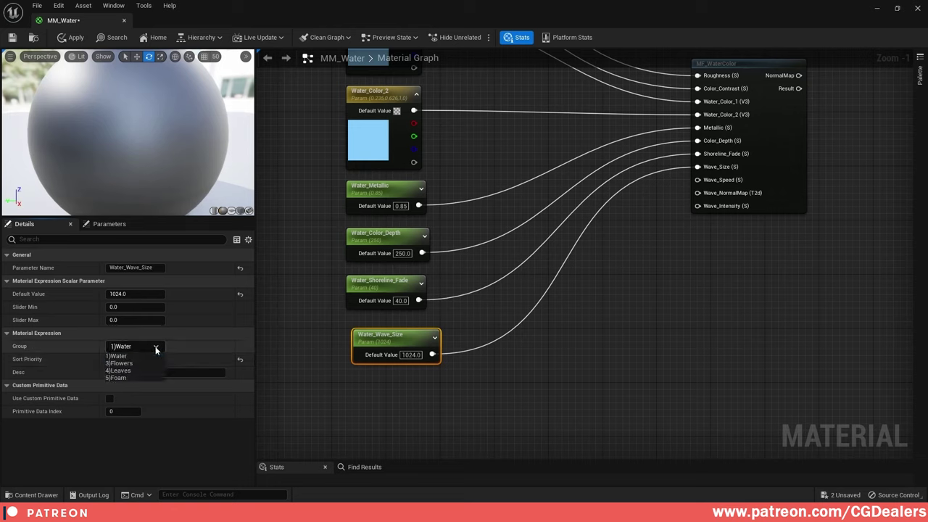
click(145, 346)
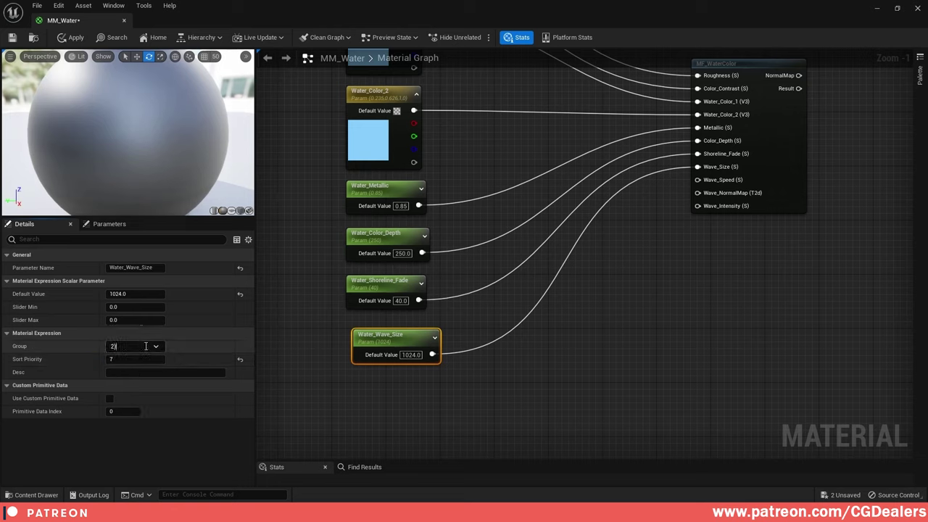
text(2)Wave)
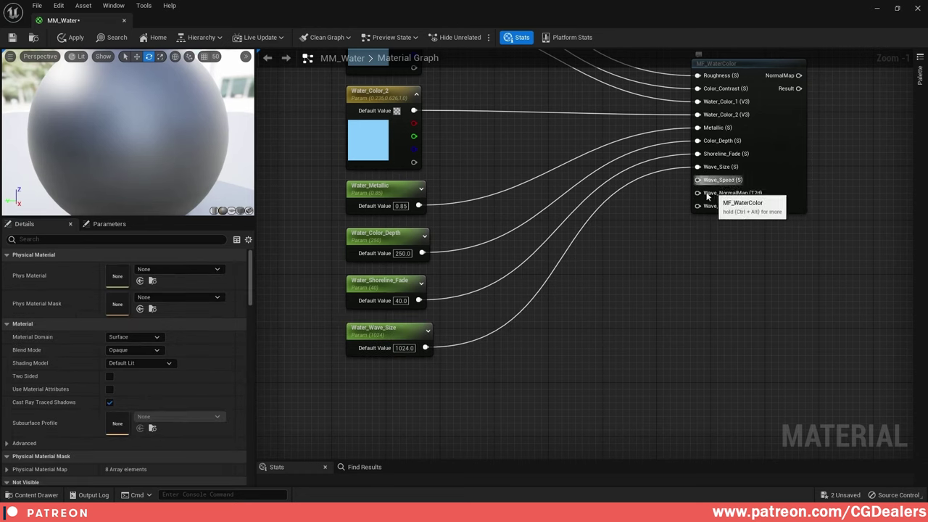
- Duplicate the Water_Wave_Size parameter, place the copy below it and rename it Water_Wave_Speed
right_drag(580, 322, 604, 275)
click(438, 290)
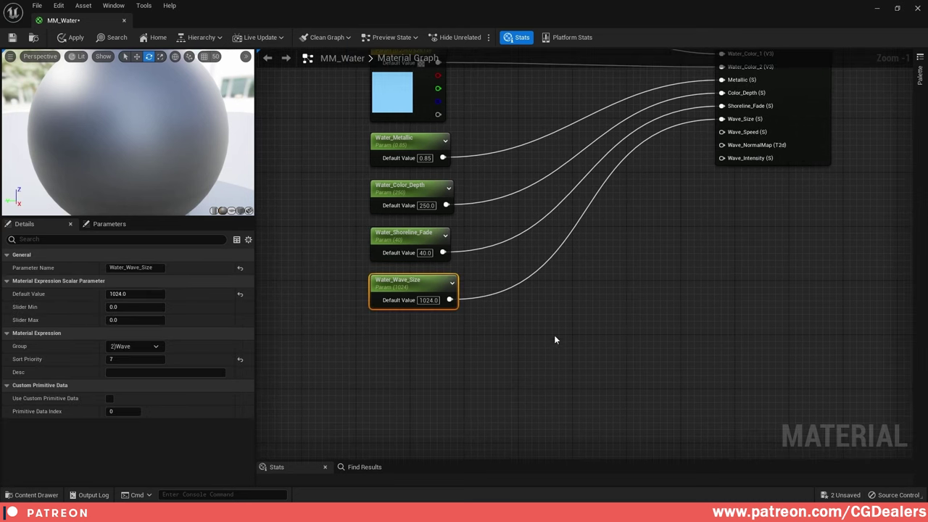
key(ctrl+c)
key(ctrl+v)
drag(555, 338, 415, 337)
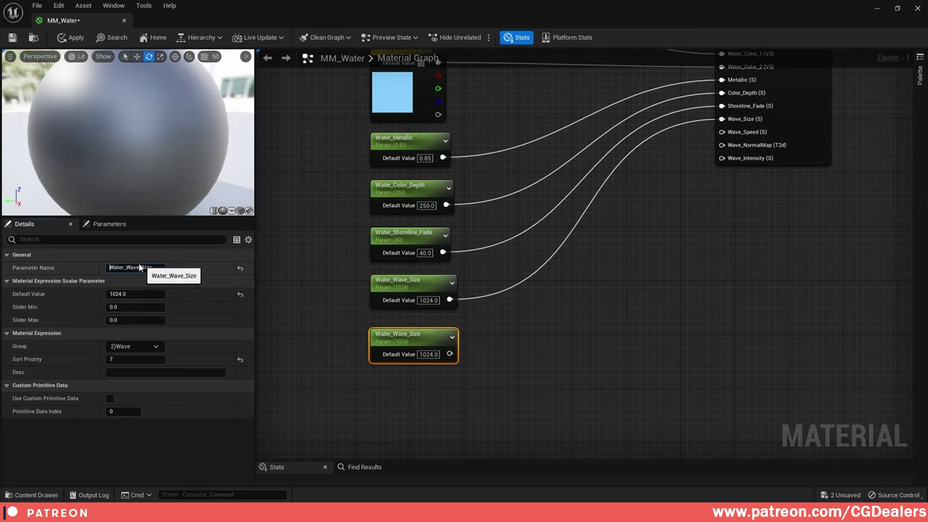
drag(116, 267, 161, 270)
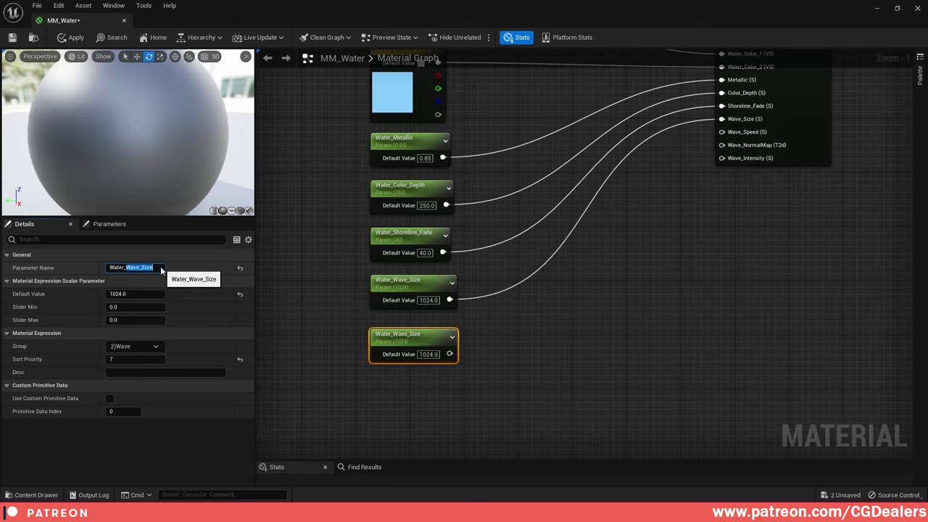
text(S)
text(ave_Speed)
key(Return)
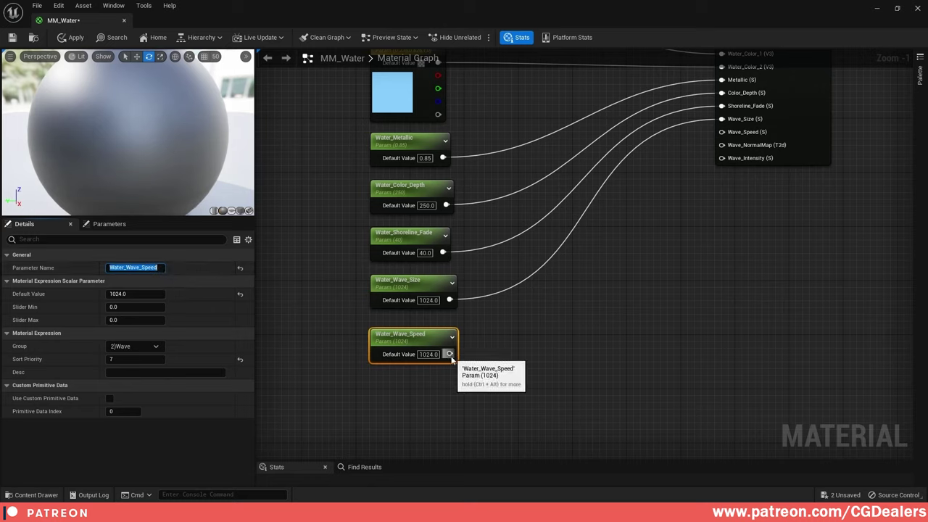
- Connect Water_Wave_Speed to the Wave_Speed input, set its default value to 0.1 and align the node under Water_Wave_Size
drag(450, 354, 721, 132)
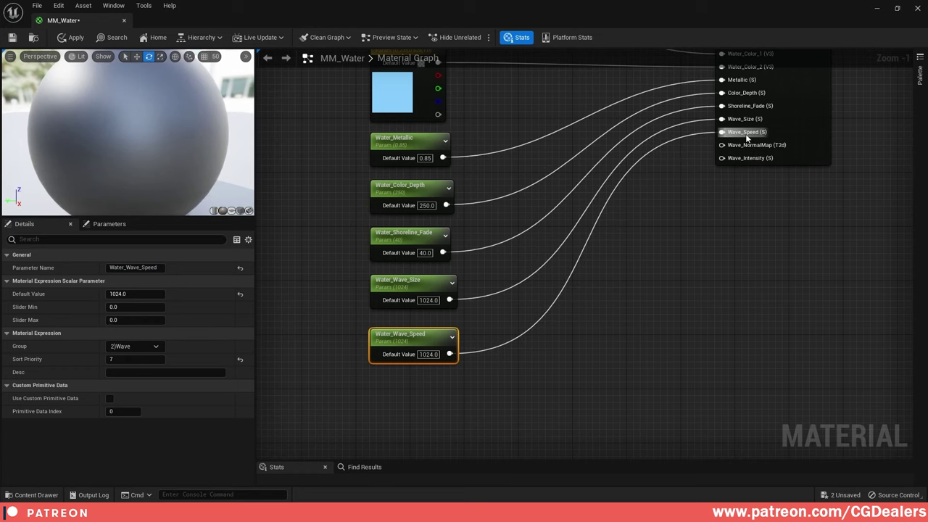
click(140, 294)
text(0.1)
key(Return)
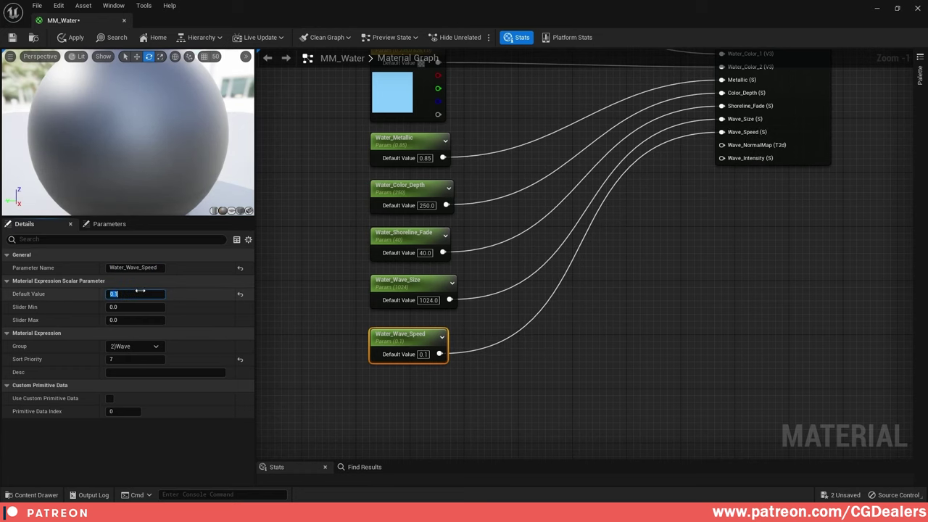
drag(403, 337, 404, 329)
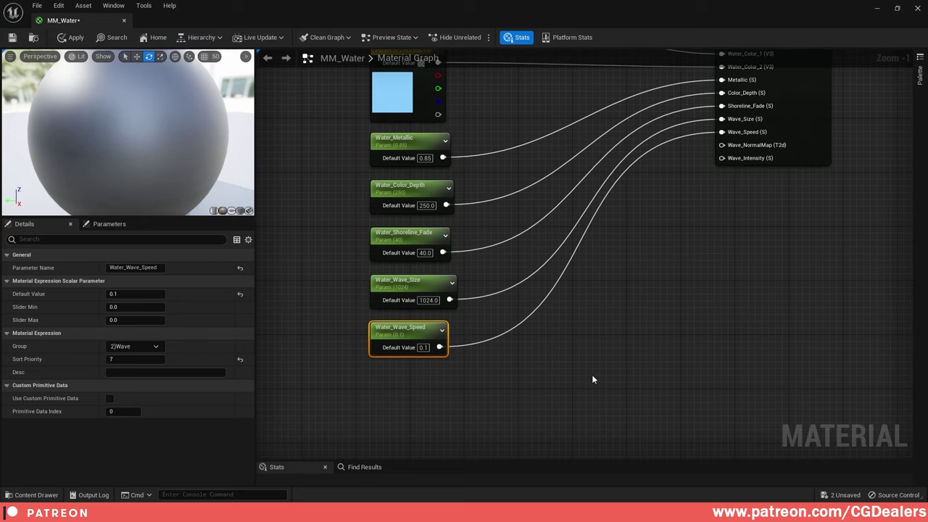
- Duplicate the Water_Wave_Speed parameter, place the copy below it and rename it Water_Intesity
key(ctrl+d)
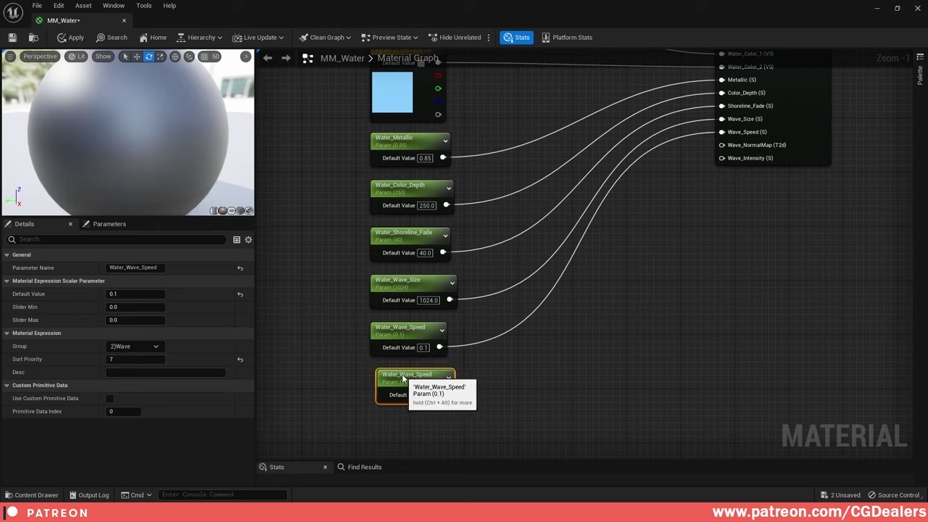
drag(122, 267, 163, 269)
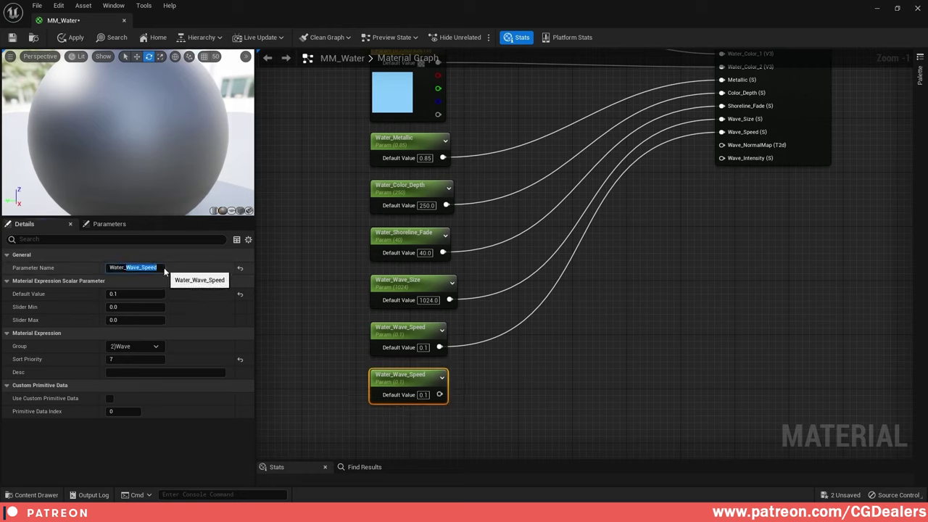
text(Intesity)
key(Return)
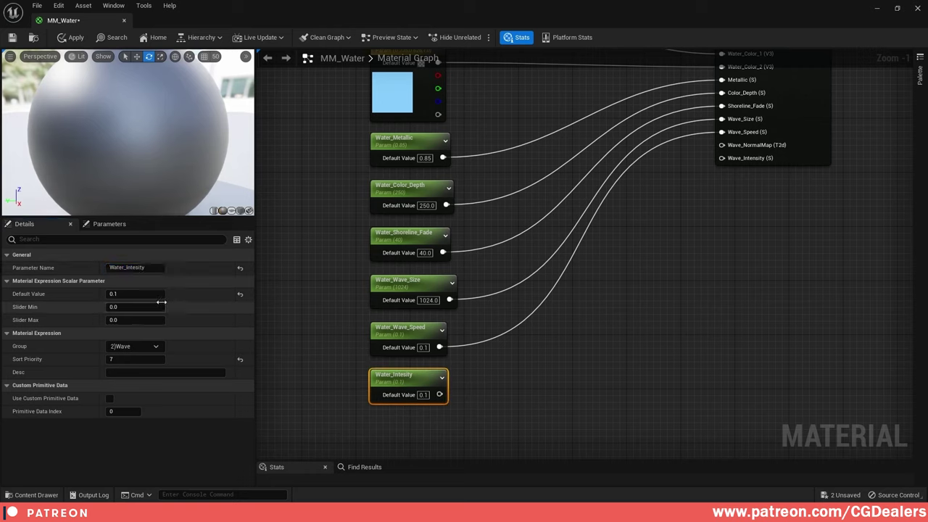
- Set the default value of Water_Intesity to 0.4 and connect it to the Wave_Intensity input of MF_WaterColor
click(142, 293)
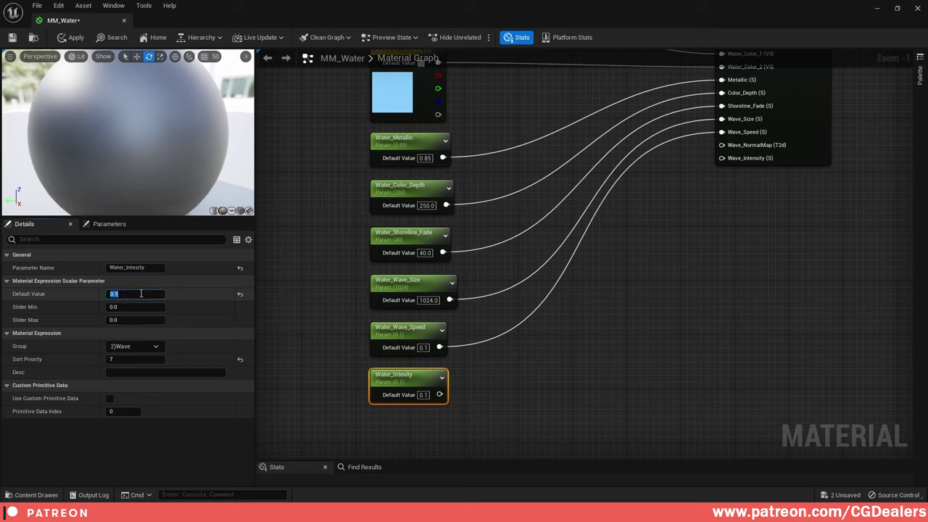
key(BackSpace)
text(0.4)
key(Return)
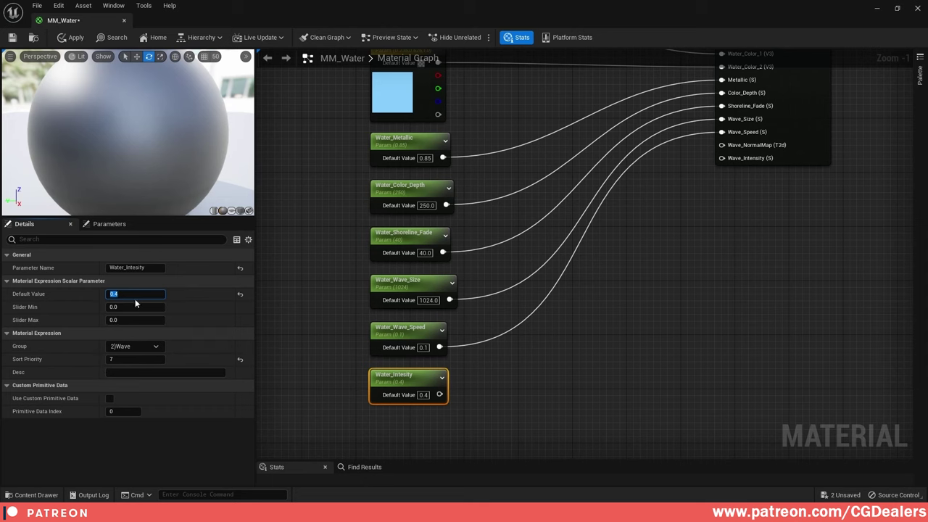
drag(438, 395, 742, 157)
- Move Water_Intesity down to leave a gap below Water_Wave_Speed, and shift MF_WaterColor farther from the parameter nodes
right_drag(693, 265, 682, 249)
click(681, 255)
drag(422, 265, 423, 347)
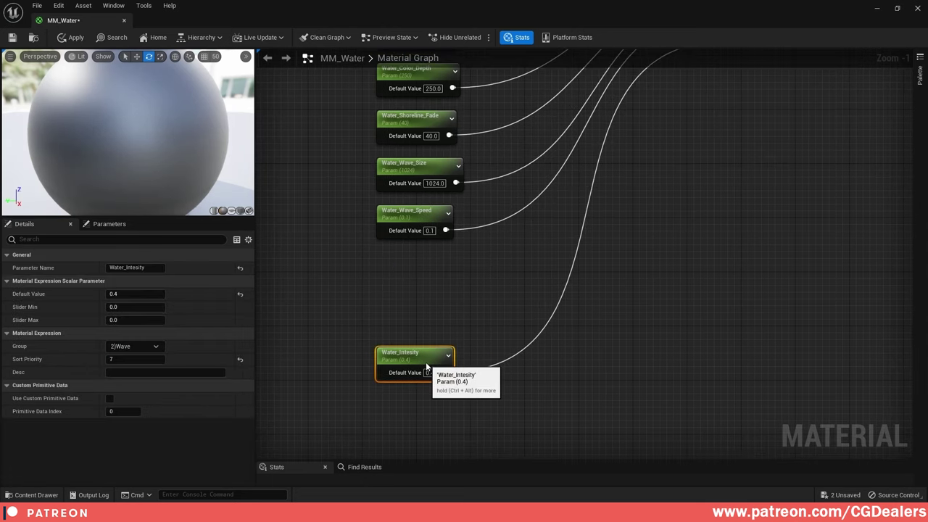
right_drag(647, 129, 501, 359)
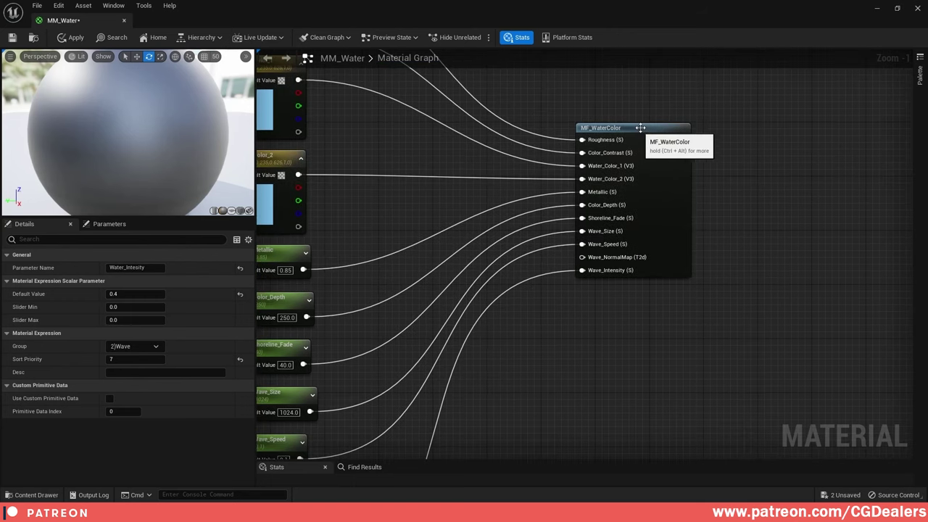
drag(643, 129, 711, 129)
click(723, 337)
- Add a TextureObject node in the gap between Water_Wave_Speed and Water_Intesity
right_drag(723, 337, 504, 330)
right_click(490, 348)
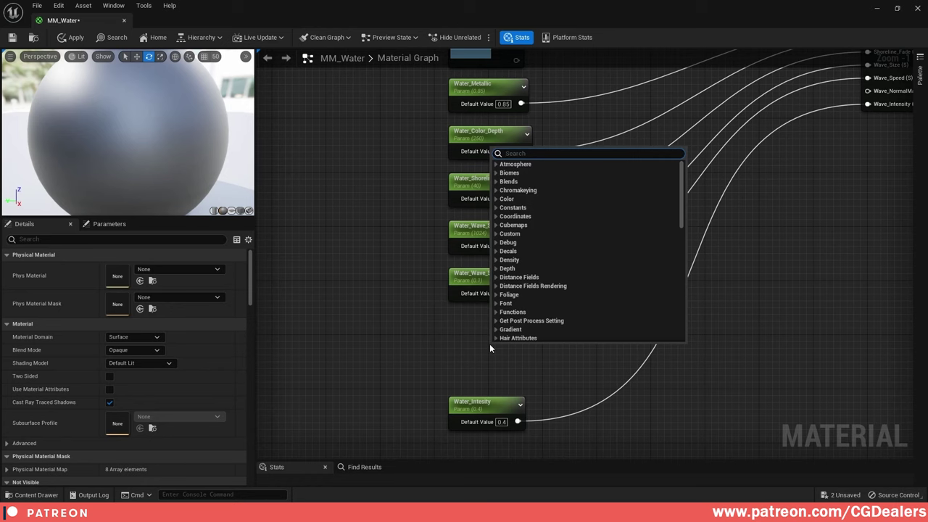
text(textureobj)
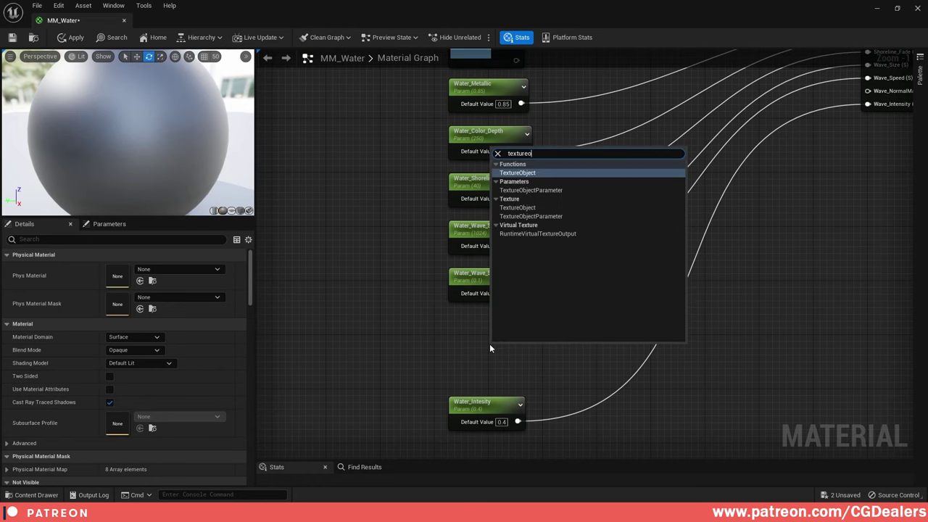
key(Return)
drag(512, 351, 469, 322)
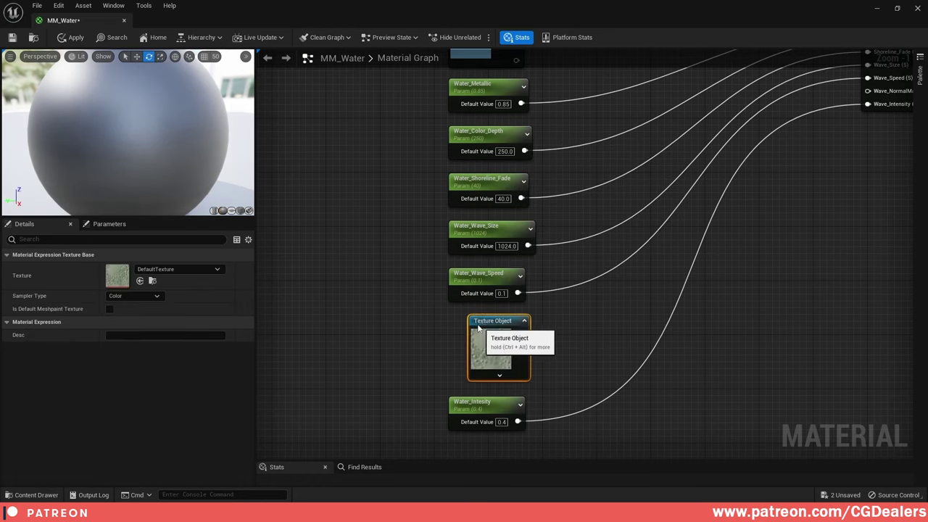
- Convert the Texture Object node to a parameter
right_click(469, 321)
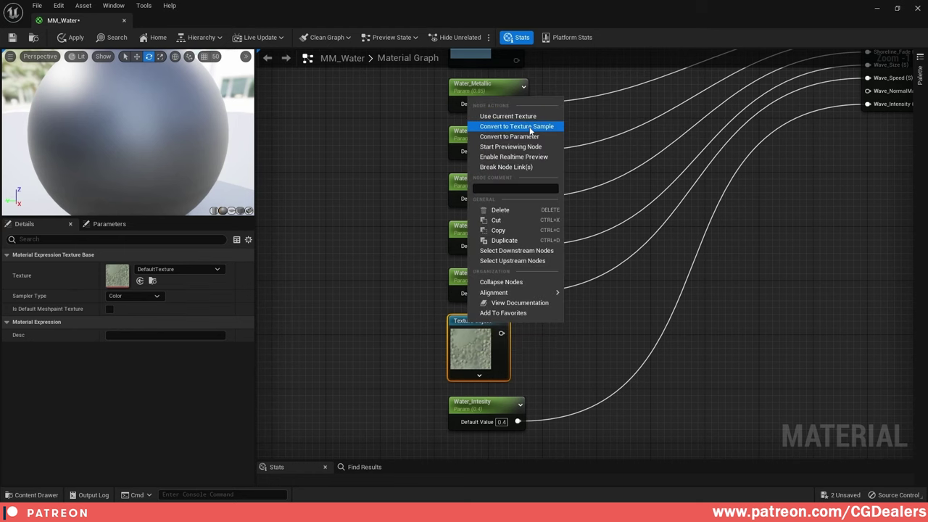
click(533, 138)
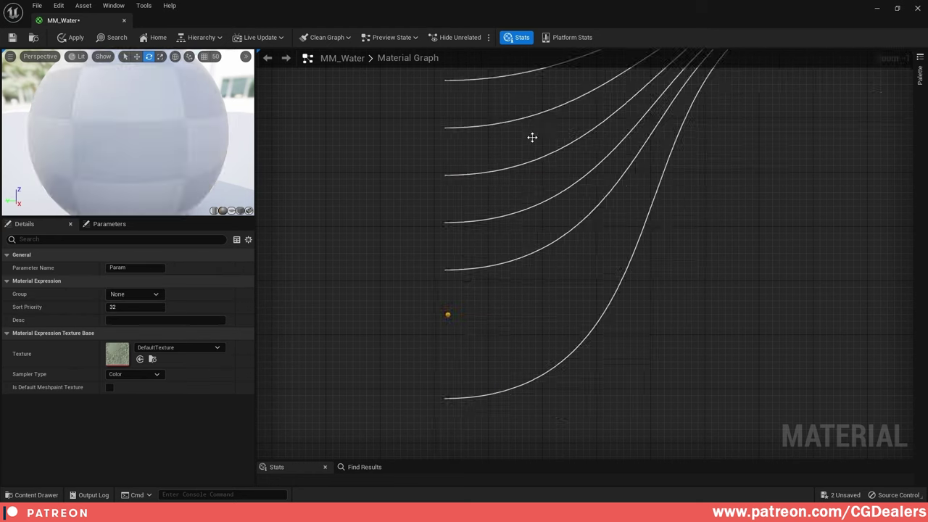
click(546, 359)
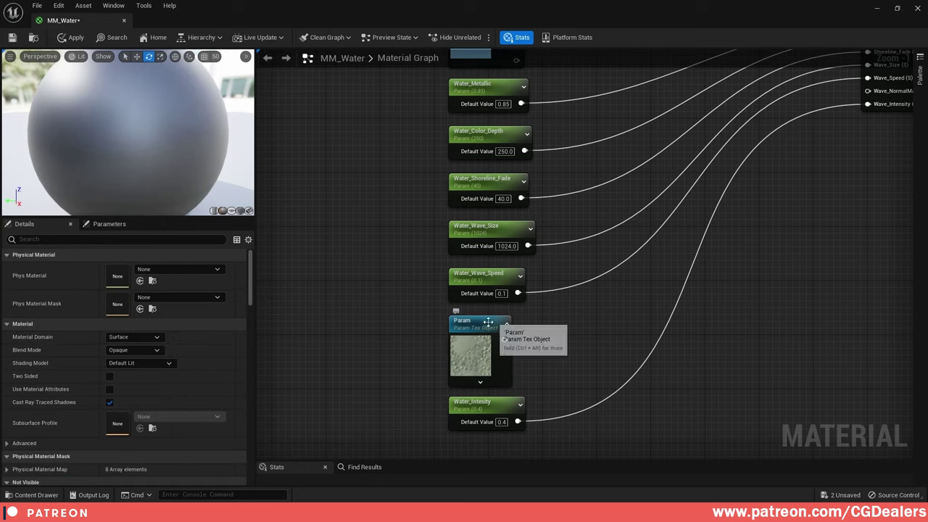
- Name the texture object parameter Wave_NormalMap and assign it to the 1)Water group
drag(488, 323, 487, 324)
click(137, 268)
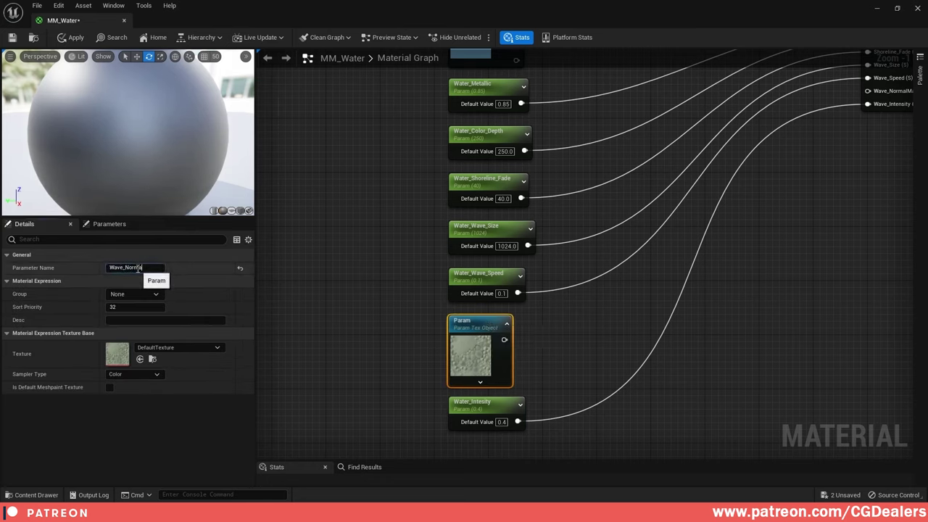
text(Wave_NormalMap)
key(Return)
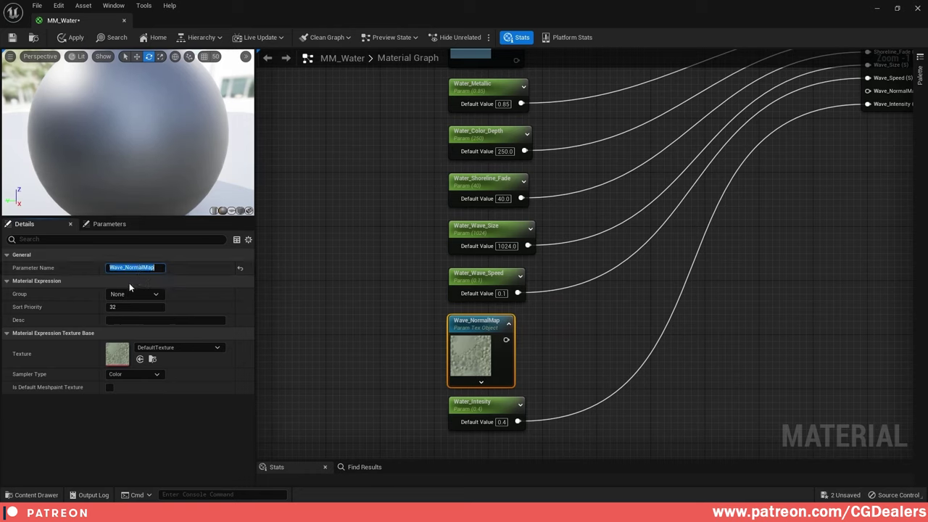
click(145, 295)
click(119, 305)
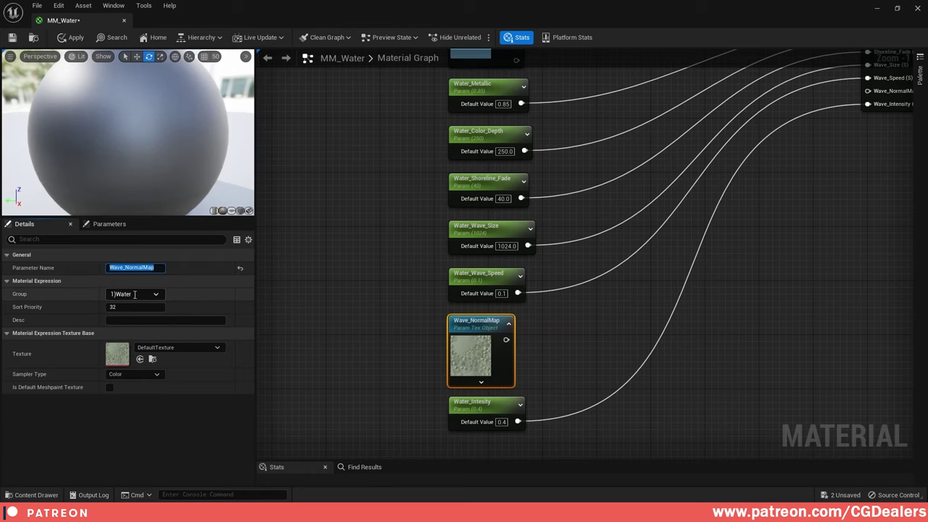
- Assign the Water_Normal texture from the WaterShader Textures folder to the Wave_NormalMap parameter
click(897, 8)
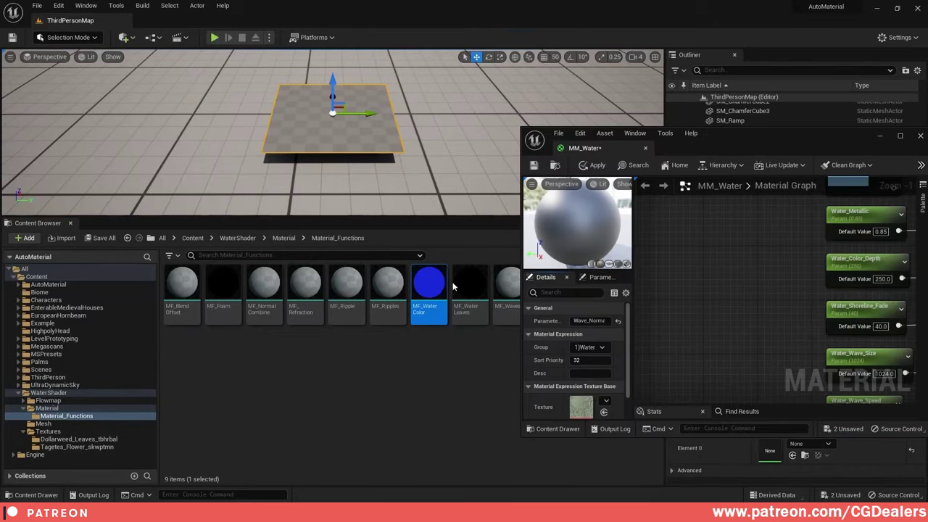
click(54, 431)
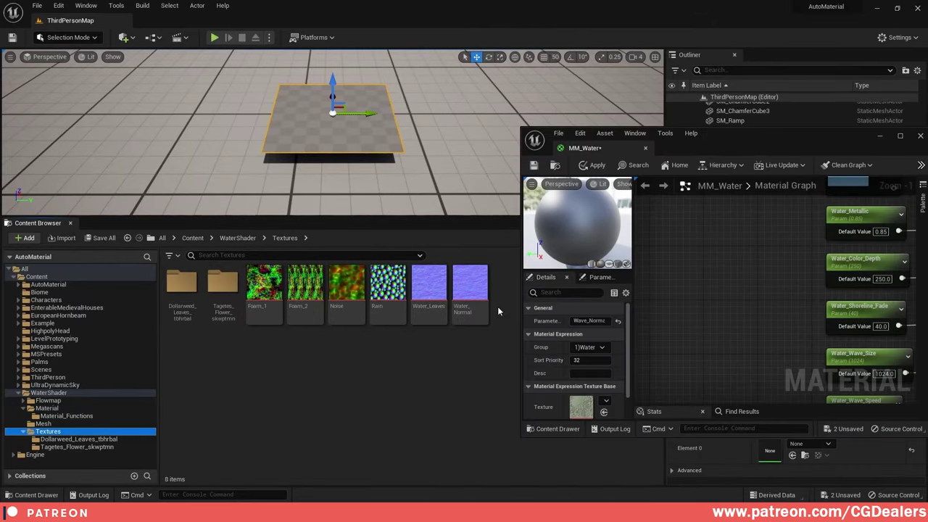
scroll(725, 303, down, 2)
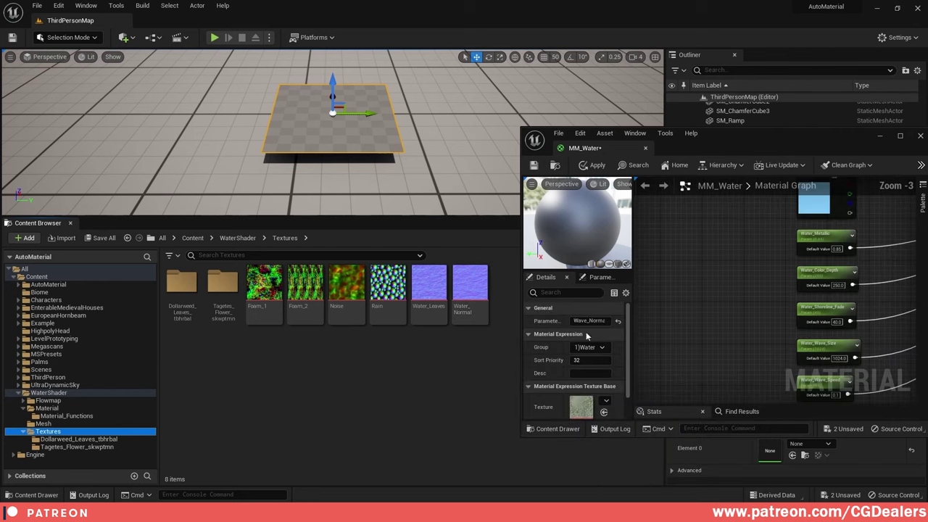
scroll(586, 331, down, 2)
drag(470, 289, 577, 382)
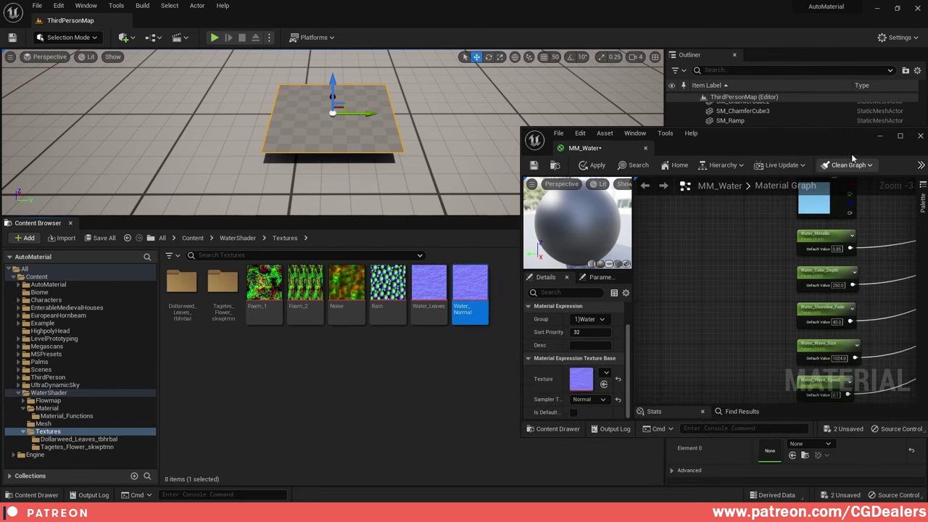
- Connect the Wave_NormalMap parameter to the Wave_NormalMap input of MF_WaterColor in the enlarged material editor
click(900, 136)
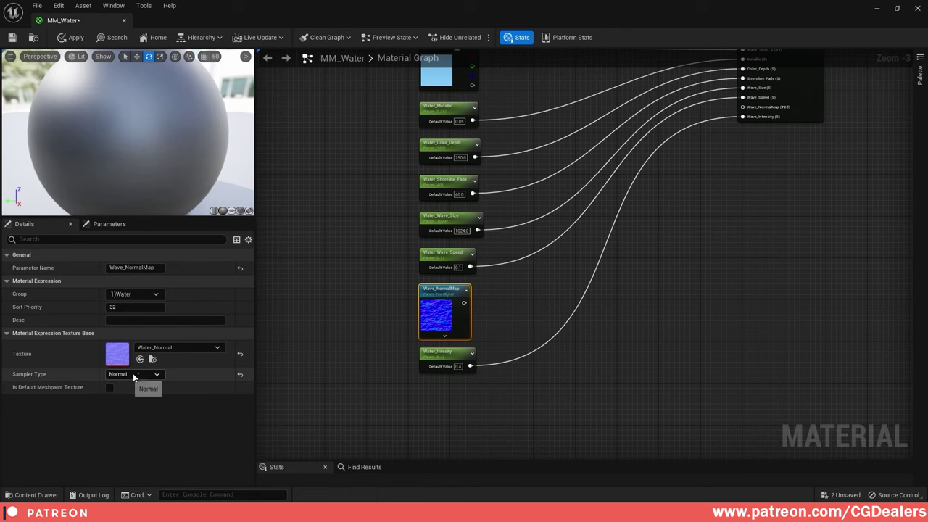
right_drag(564, 264, 487, 319)
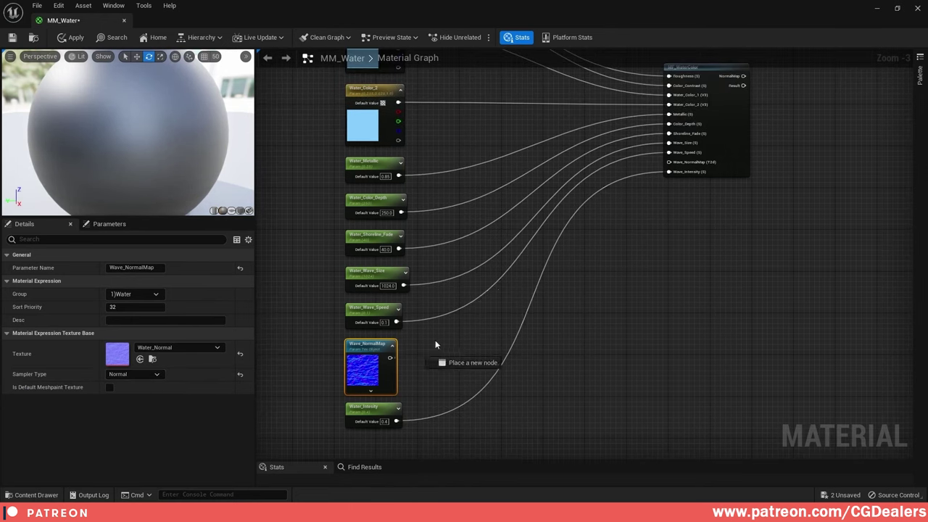
drag(390, 357, 679, 167)
- Wrap the water parameters and MF_WaterColor in a comment titled Water Color Main, and extend its upper edge slightly
scroll(674, 254, down, 2)
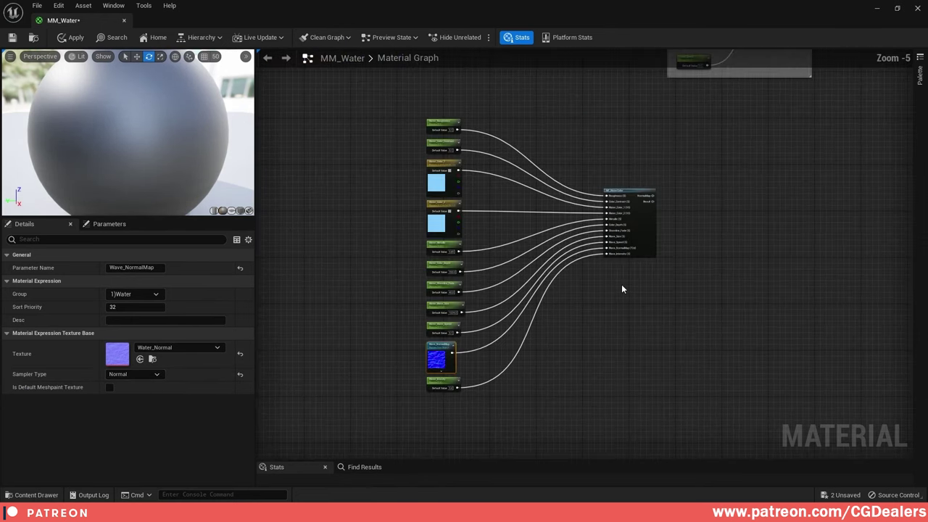
drag(392, 106, 664, 434)
key(c)
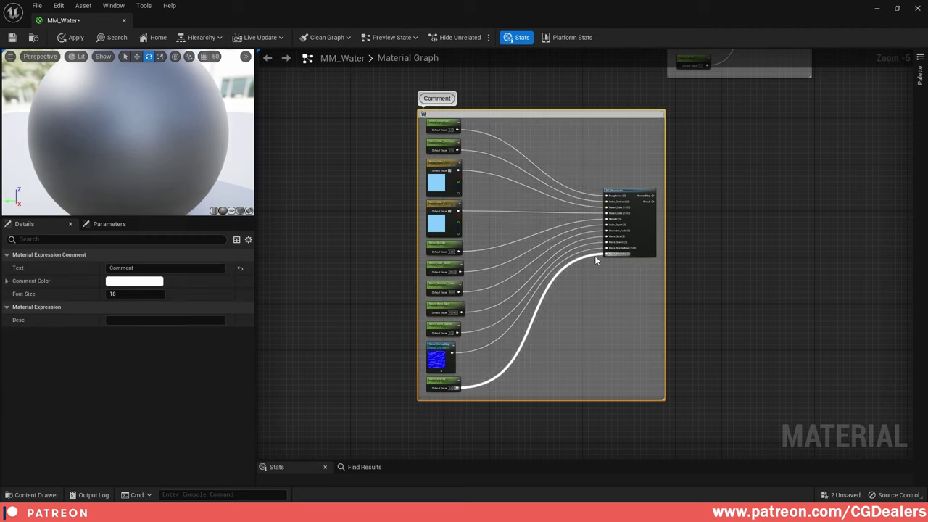
text(Water Color Main)
key(Return)
click(752, 136)
right_drag(751, 136, 675, 241)
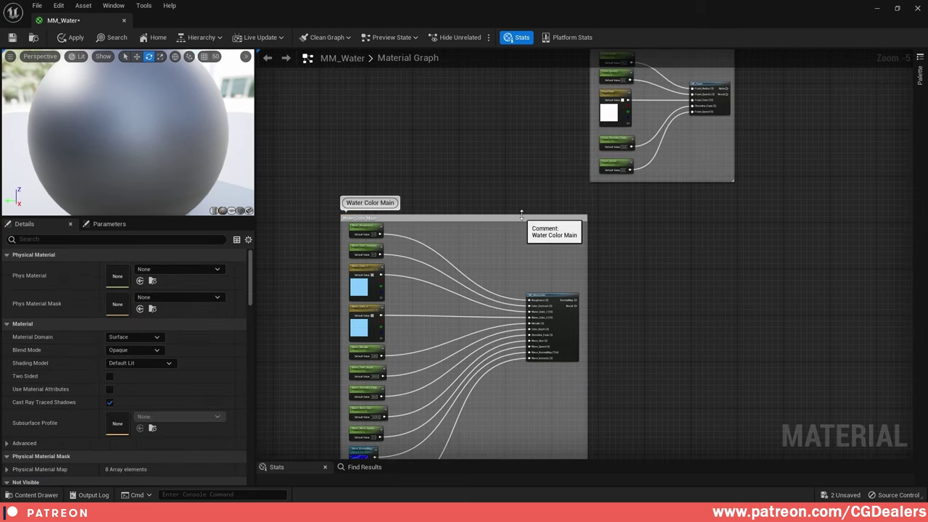
drag(521, 214, 520, 203)
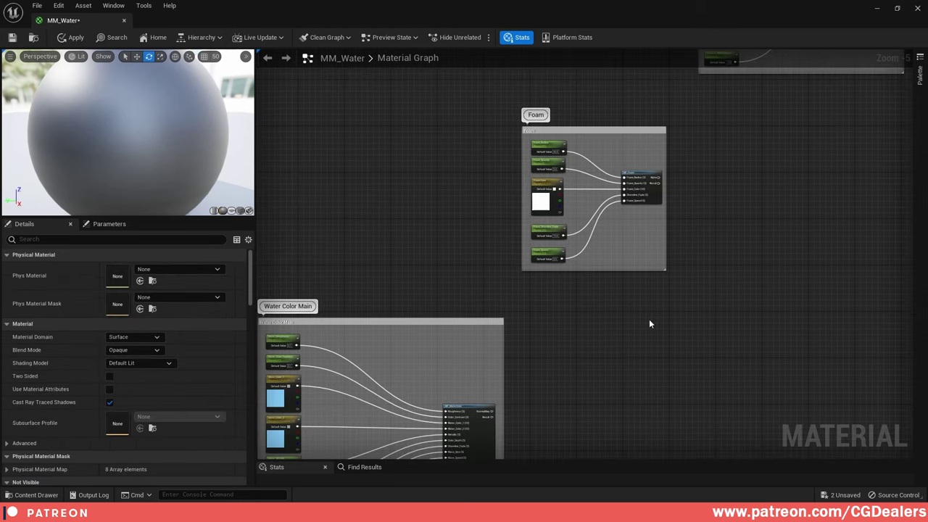
- Add the MF_Refraction material function from the Material_Functions folder to the graph, in the empty area beside the Water Color Main comment
right_drag(649, 324, 693, 190)
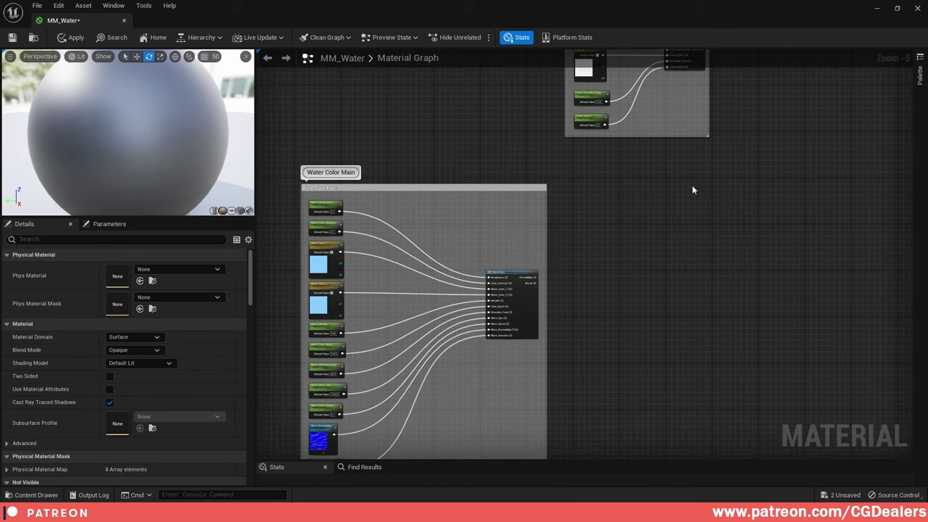
right_drag(680, 226, 583, 172)
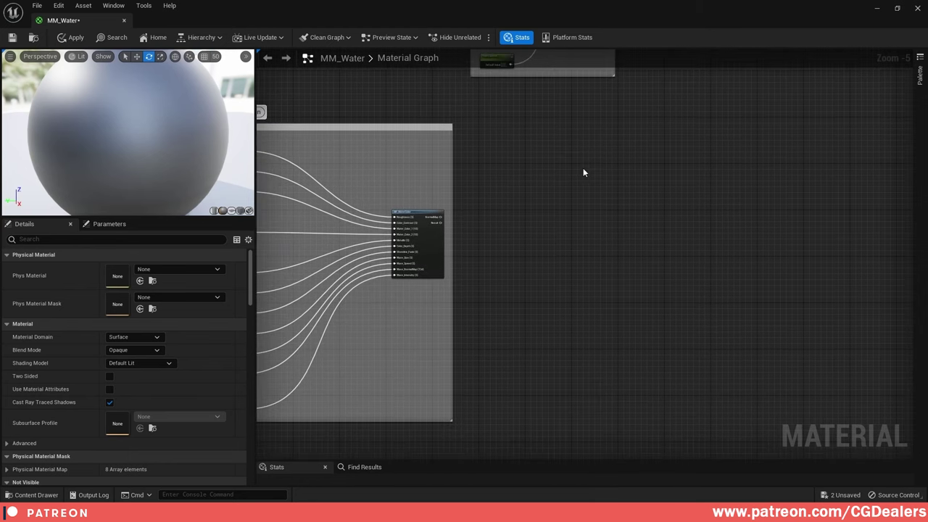
click(898, 8)
click(67, 416)
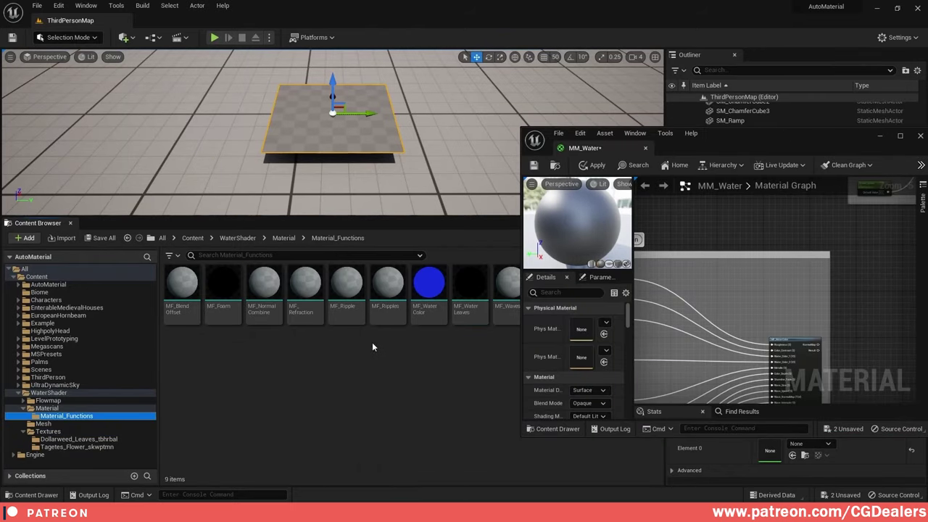
drag(304, 289, 852, 317)
click(900, 135)
scroll(583, 213, up, 3)
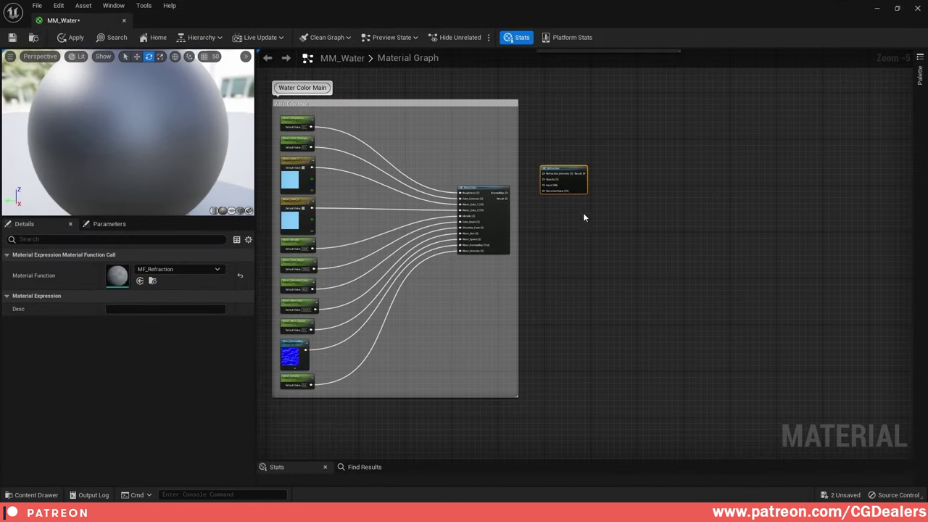
drag(493, 135, 661, 263)
click(508, 269)
- Duplicate the Water_Intesity parameter and place the copy outside the comment, just before MF_Refraction
right_drag(376, 322, 713, 186)
click(351, 372)
key(ctrl+c)
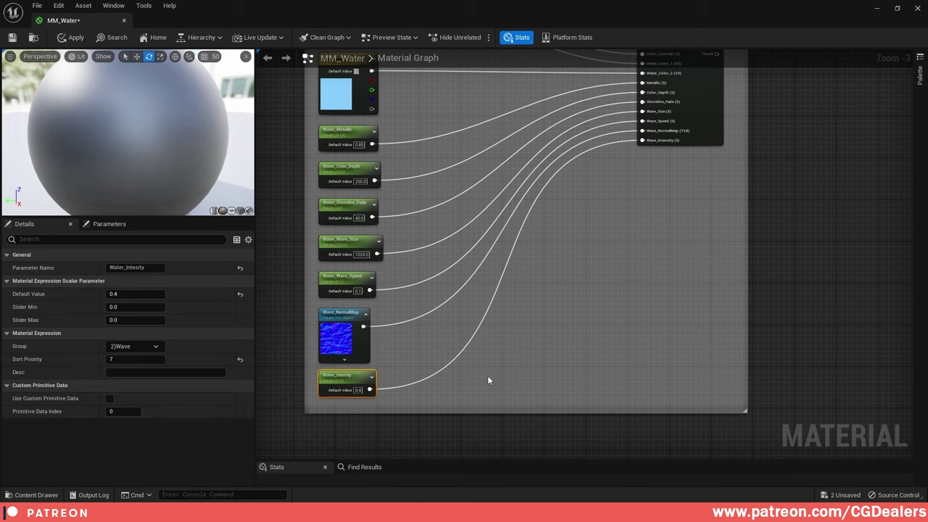
key(ctrl+v)
scroll(570, 387, up, 3)
drag(504, 388, 822, 263)
scroll(808, 259, down, 2)
right_drag(785, 269, 411, 324)
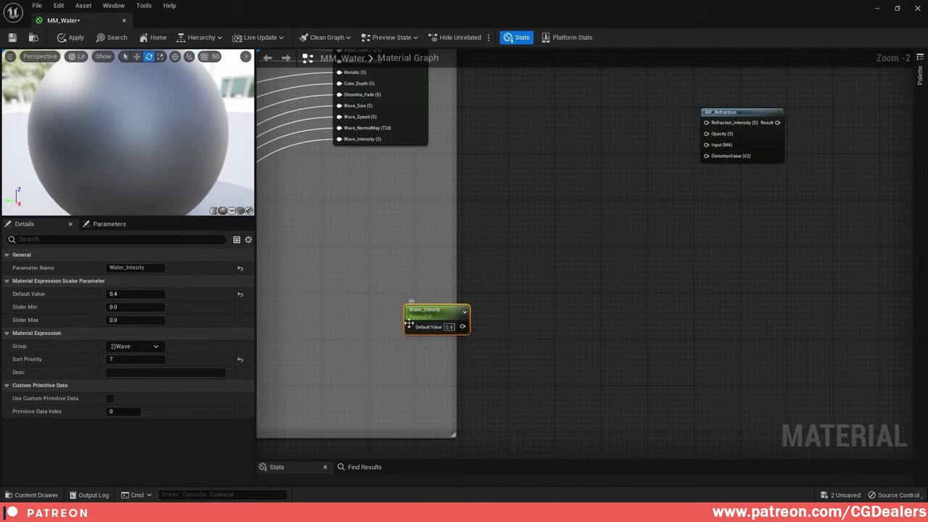
drag(412, 324, 605, 161)
scroll(604, 163, up, 3)
right_drag(691, 201, 568, 309)
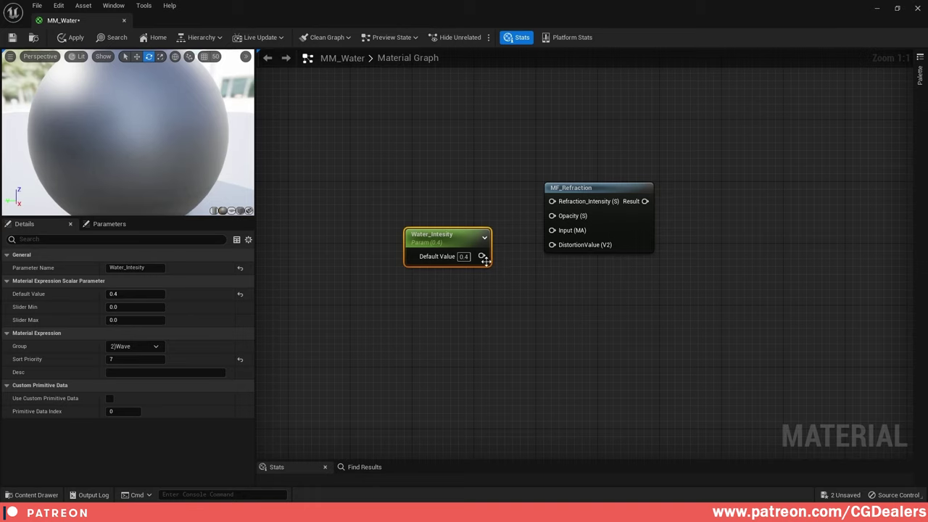
- Connect the copied parameter to MF_Refraction's Opacity input and rename it Refraction_Opacity
drag(482, 256, 553, 215)
key(F2)
click(149, 267)
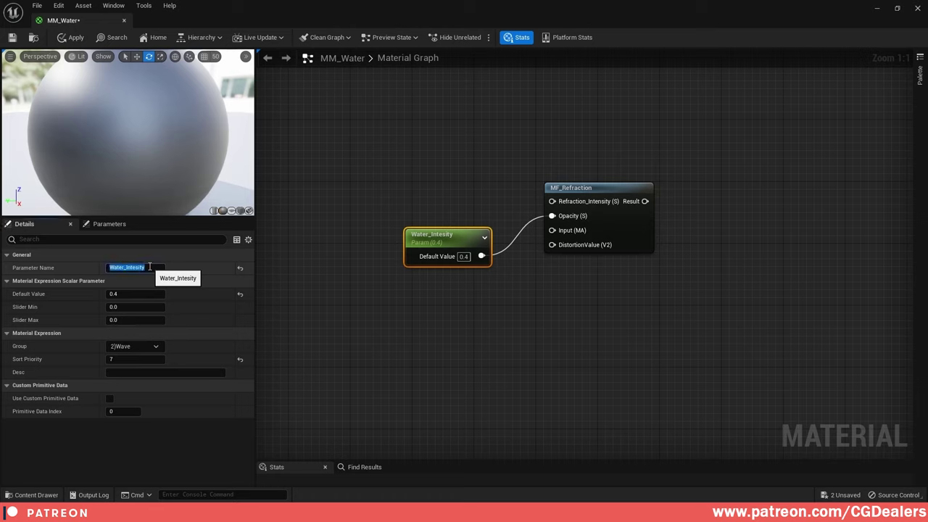
text(Refraction_Opacity)
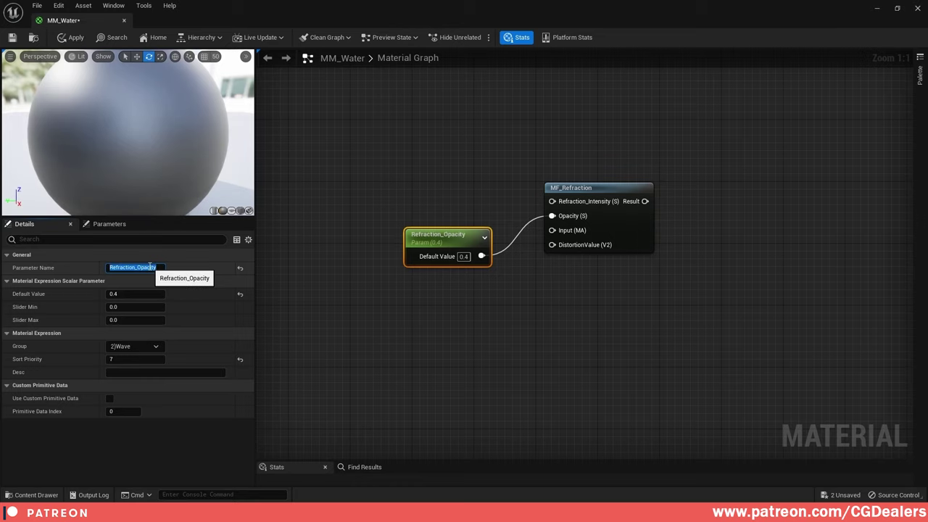
- Set Refraction_Opacity's default value to 0.8, its slider minimum to 0.5 and its slider maximum to 1
click(124, 294)
text(0.8)
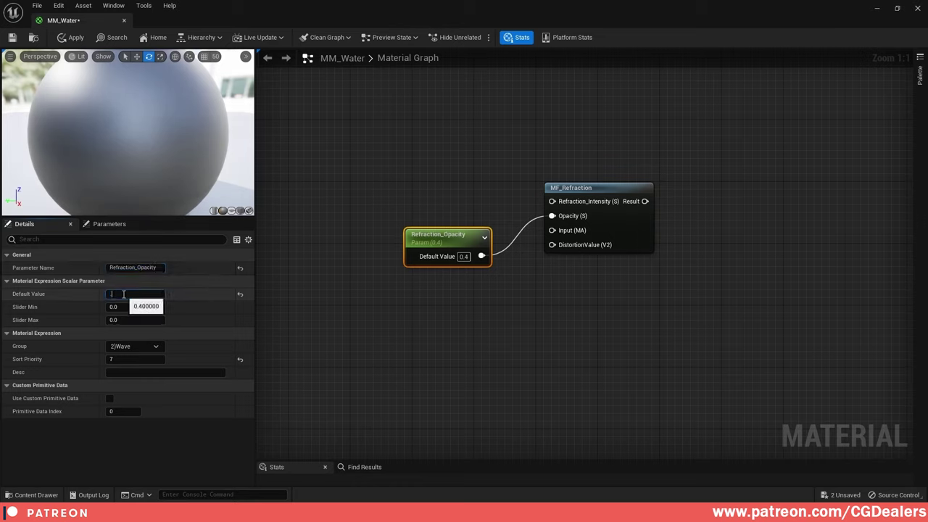
key(Return)
key(Tab)
key(Tab)
text(1)
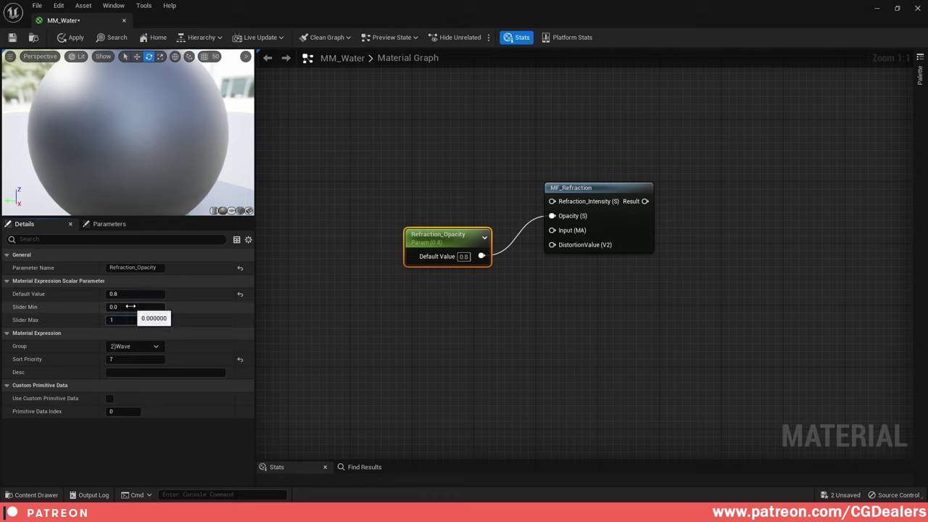
click(131, 307)
text(0.5)
key(Return)
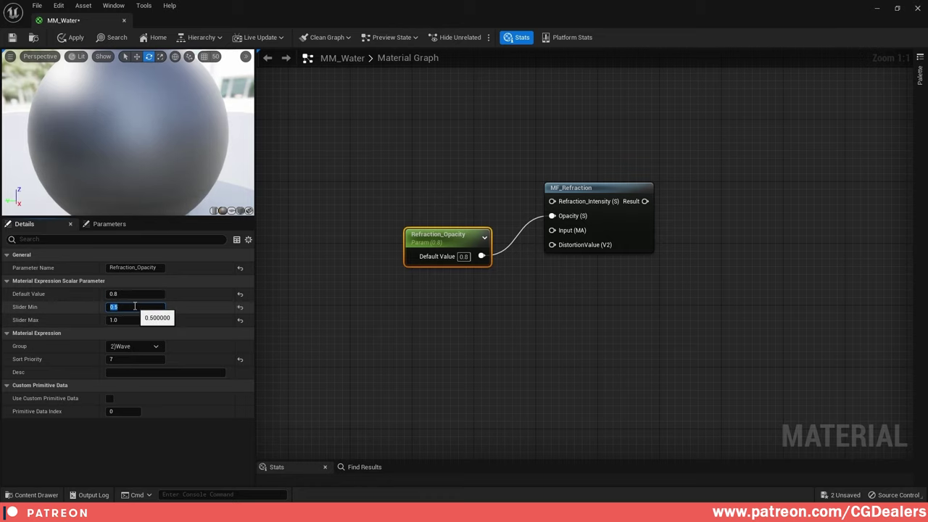
- Assign Refraction_Opacity to the 1)Water group and set its sort priority to 32
click(138, 346)
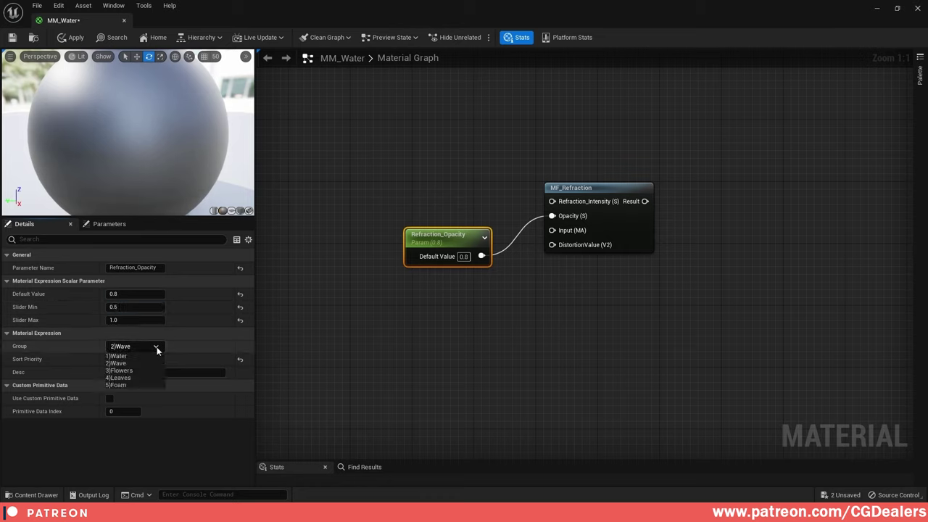
click(141, 357)
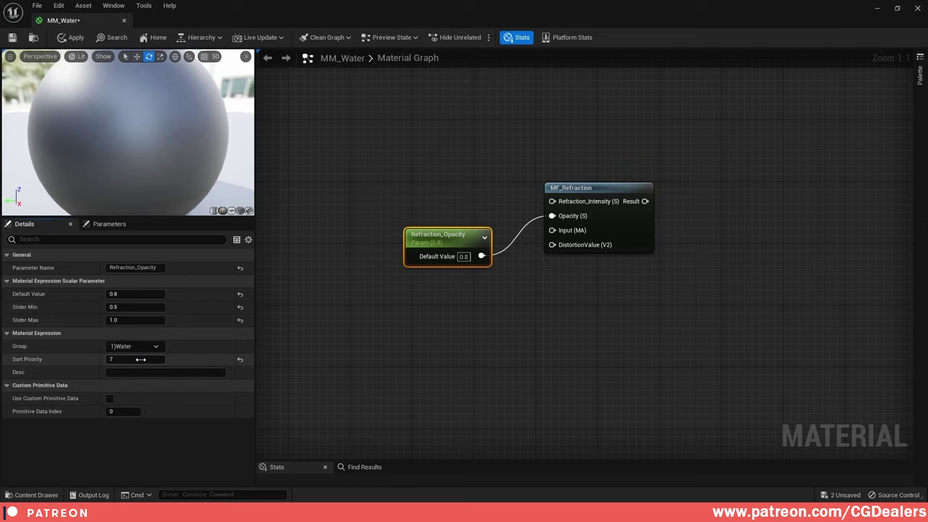
click(143, 360)
- Duplicate Refraction_Opacity, connect the copy to MF_Refraction's Refraction_Intensity input, and stack both parameters higher beside the function
click(449, 234)
key(ctrl+c)
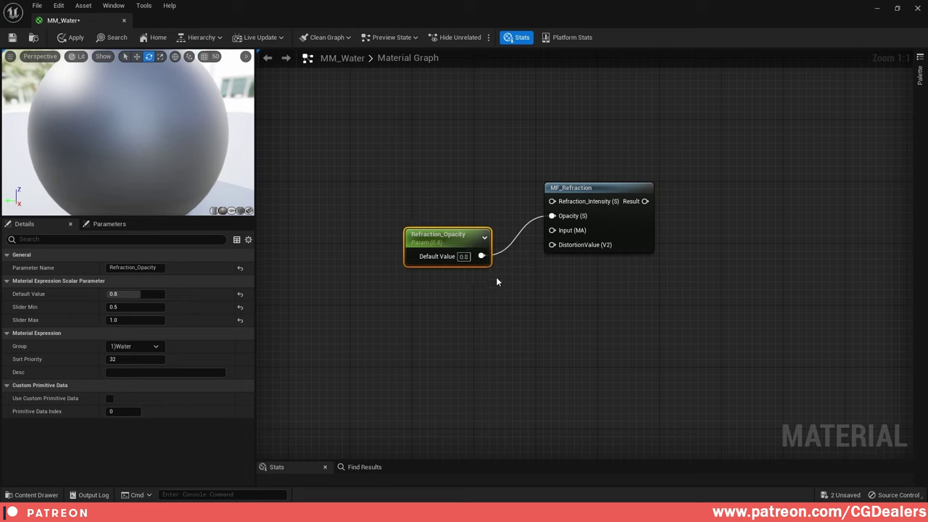
key(ctrl+v)
drag(531, 285, 553, 203)
drag(411, 137, 461, 243)
drag(437, 167, 430, 106)
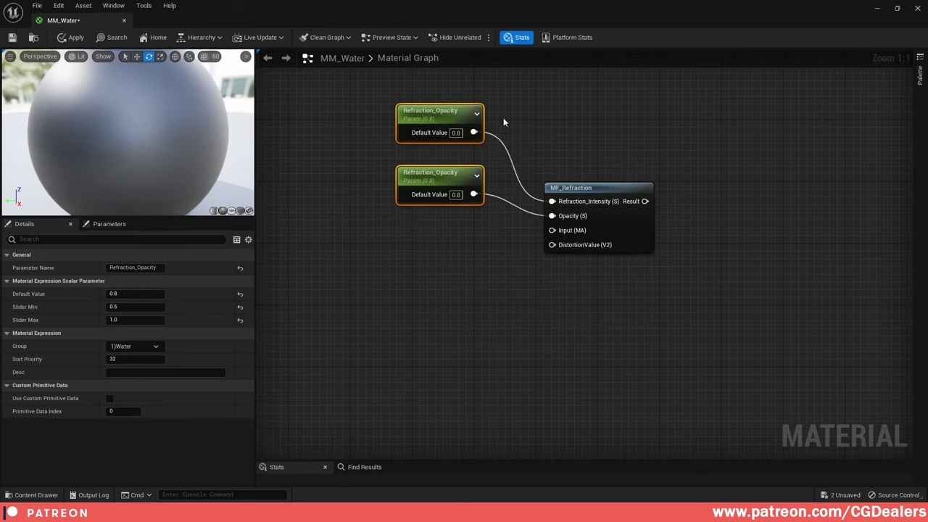
- Rename the parameter feeding the Refraction_Intensity input as Refraction_Intensity
click(431, 109)
click(164, 269)
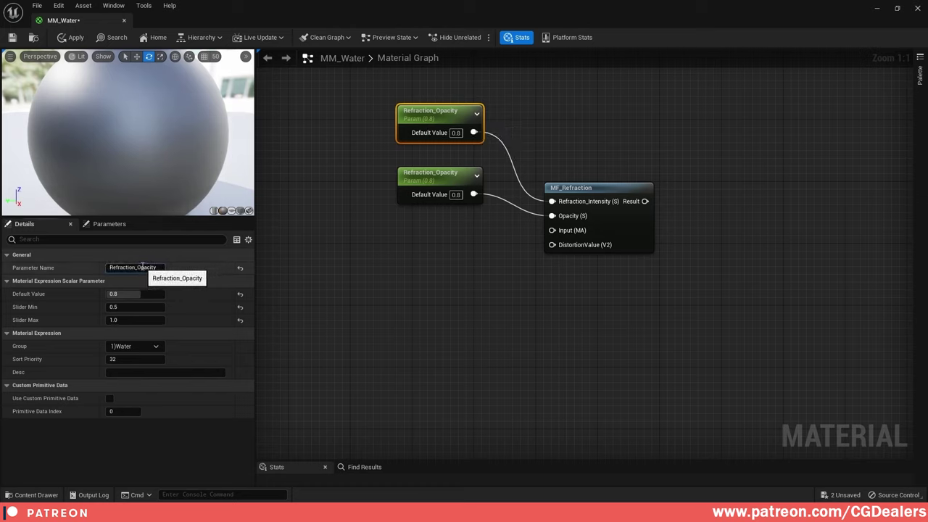
drag(137, 268, 189, 269)
text(Inten)
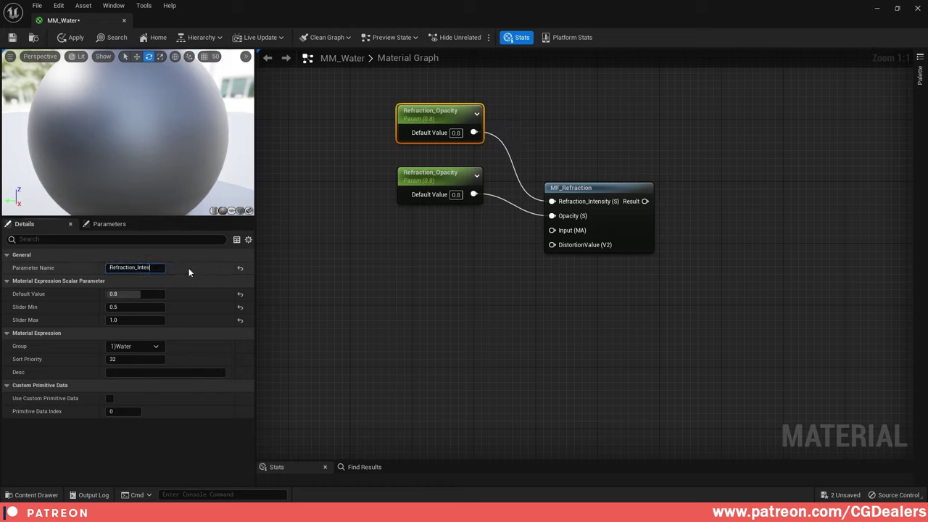
text(sity)
key(Return)
- Set Refraction_Intensity's default value to 1, its slider minimum to 0 and its sort priority to 8
click(149, 294)
text(1)
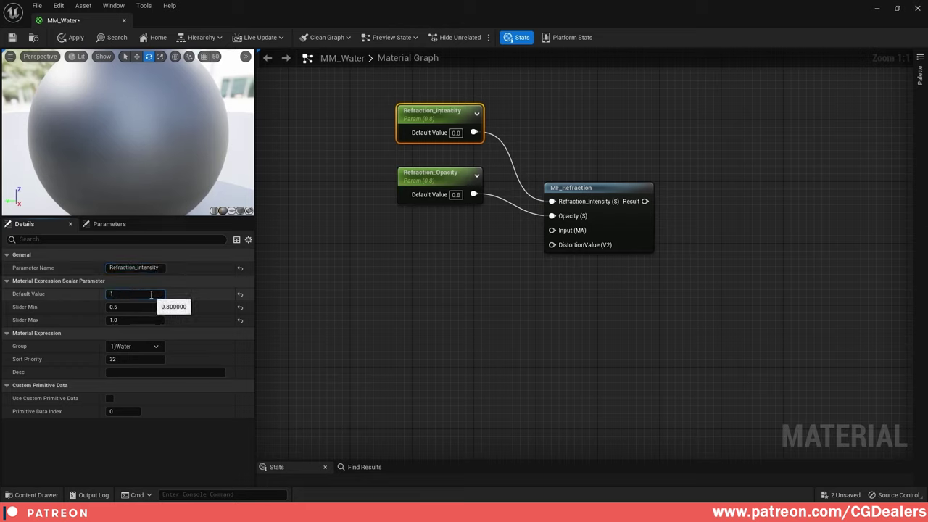
key(Return)
click(138, 308)
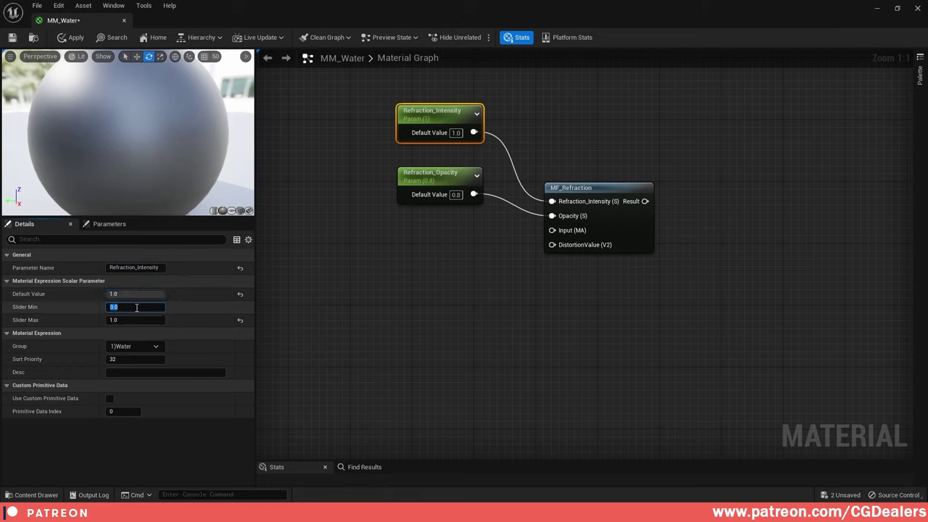
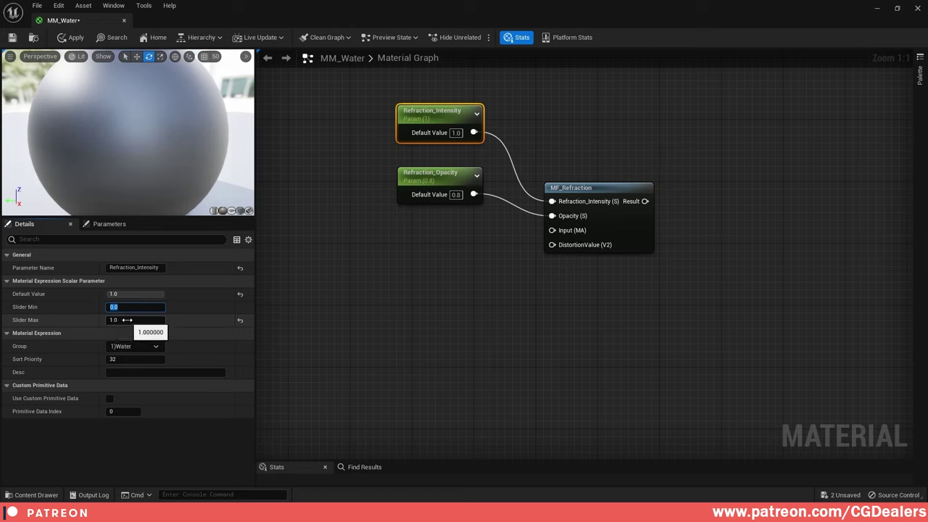
click(141, 358)
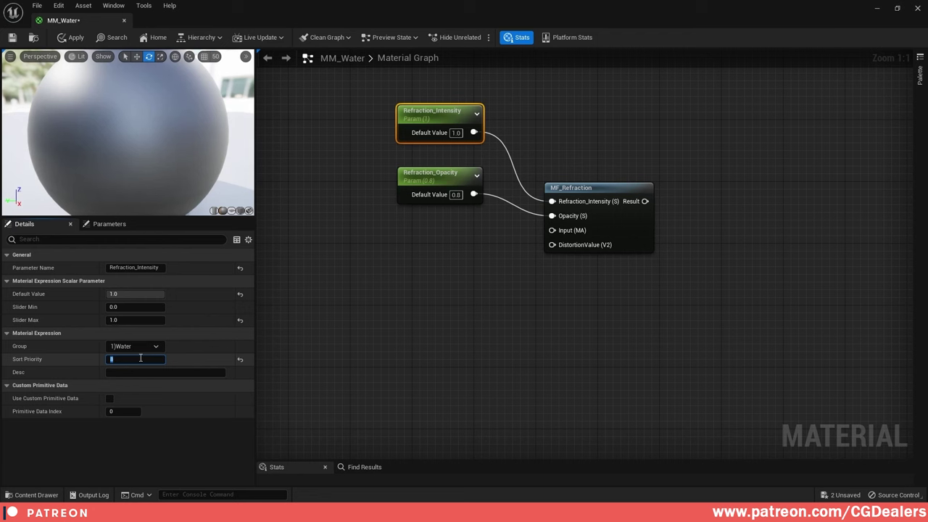
- Move the Refraction_Intensity and Refraction_Opacity nodes slightly up and closer together beside MF_Refraction
scroll(581, 317, down, 2)
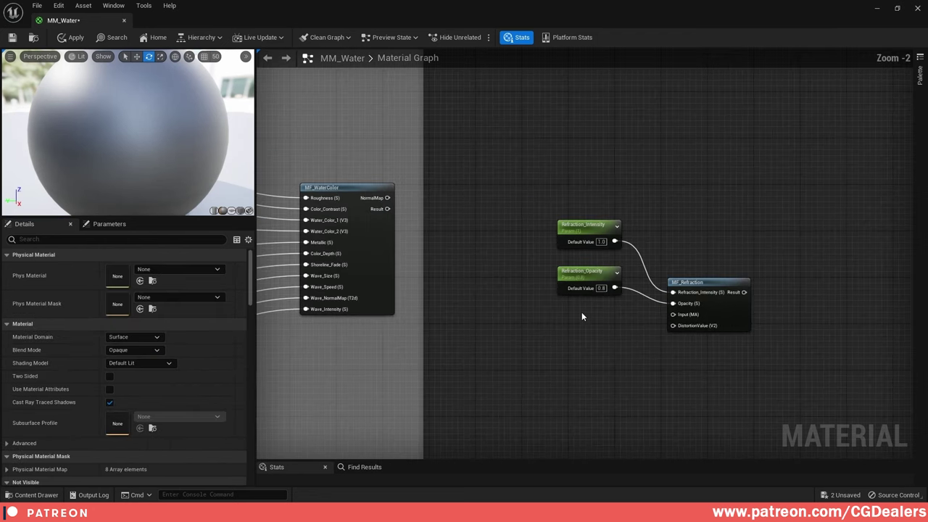
right_drag(583, 209, 587, 227)
drag(587, 227, 600, 295)
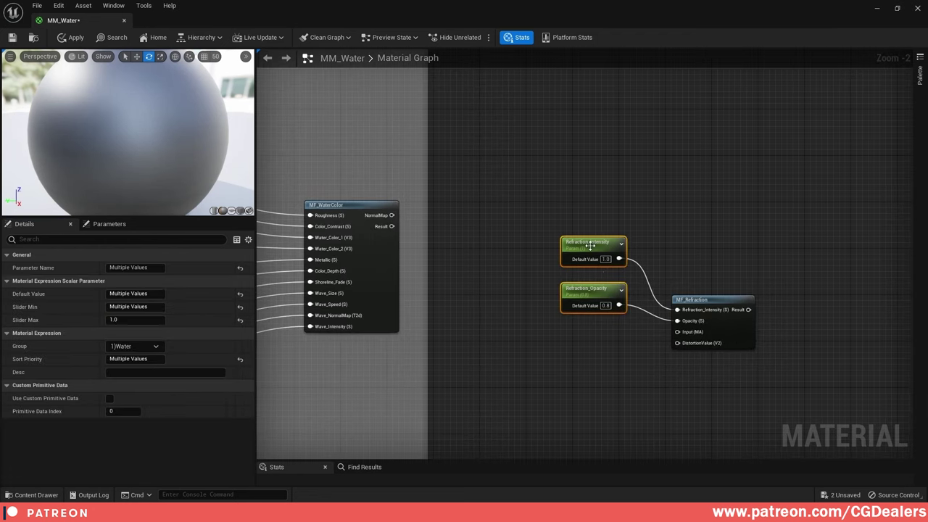
drag(589, 247, 594, 236)
click(595, 235)
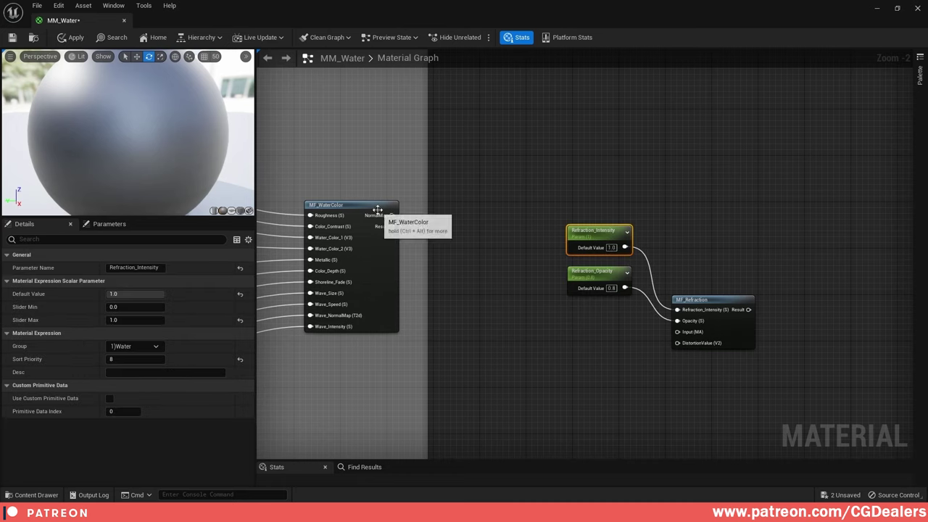
- Connect MF_WaterColor's NormalMap output to MF_Refraction's DistortionValue input and its Result output to the Input (MA) input
drag(392, 216, 684, 349)
drag(392, 226, 703, 340)
right_drag(553, 303, 545, 315)
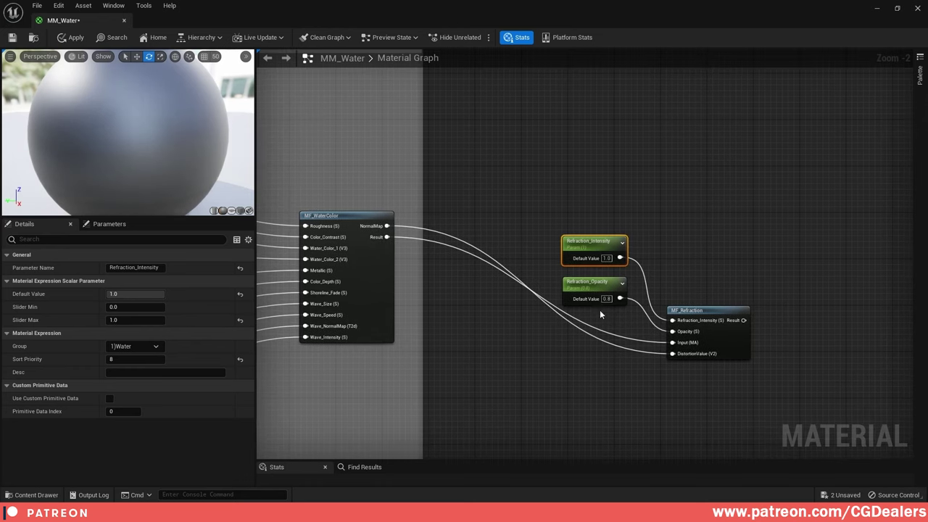
- Move MF_Refraction and its two parameter nodes together up above the level of MF_WaterColor, clear of its comment
drag(566, 177, 592, 126)
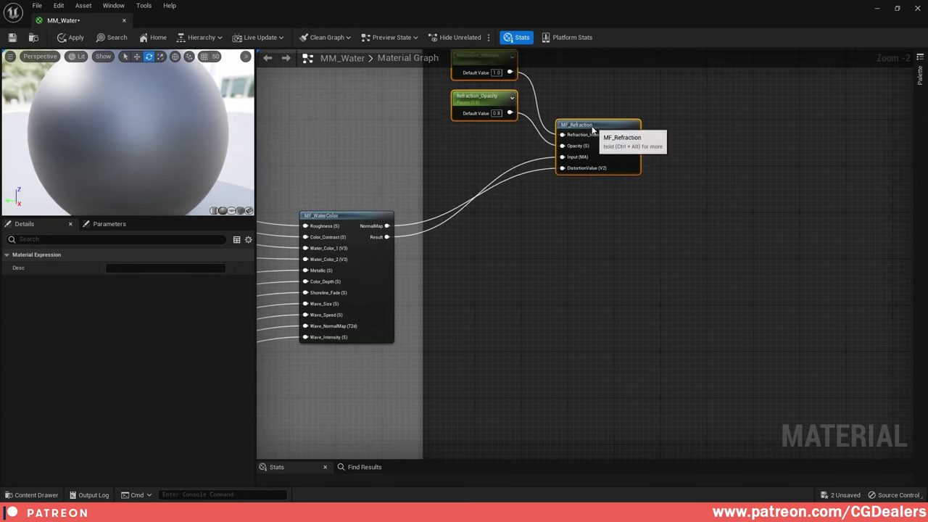
right_drag(638, 113, 667, 201)
drag(635, 218, 713, 220)
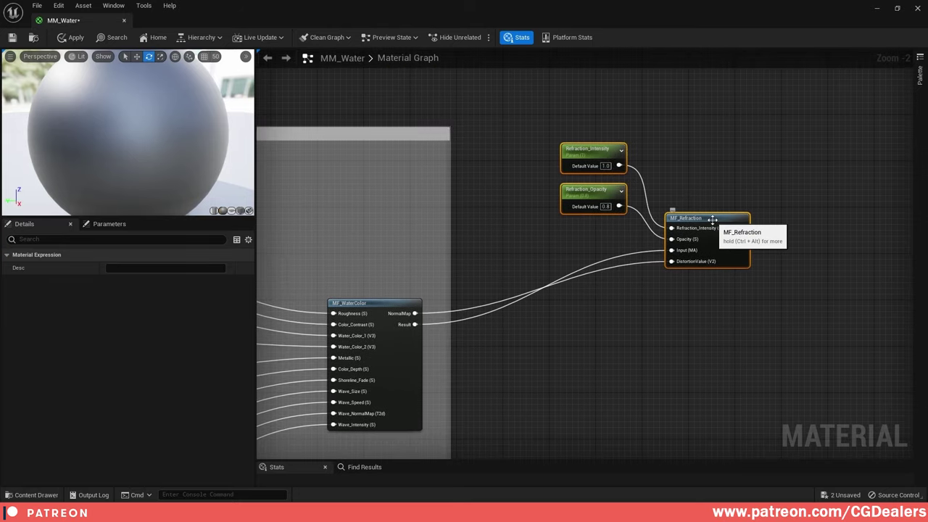
- Wrap MF_Refraction and its parameters in a comment titled Refraction, and extend the comment's upper edge slightly
text(cR)
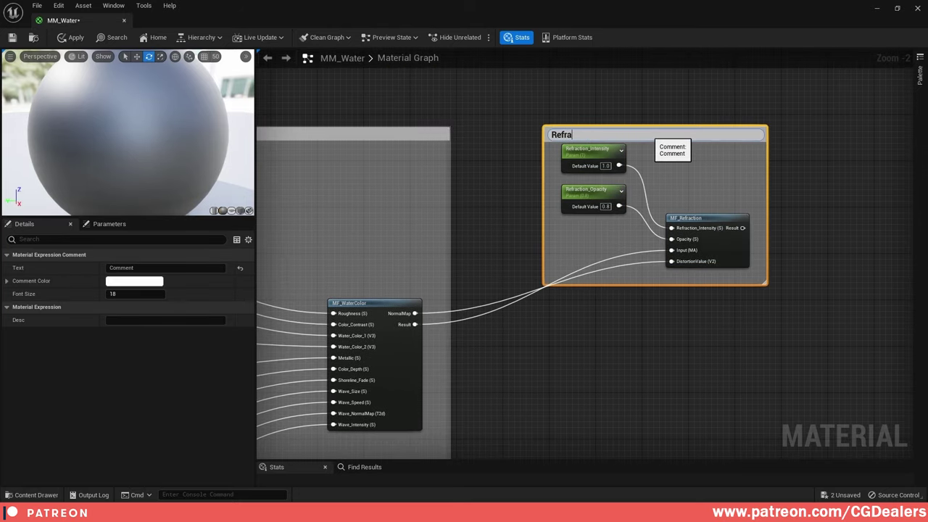
text(efraction)
key(Return)
click(699, 121)
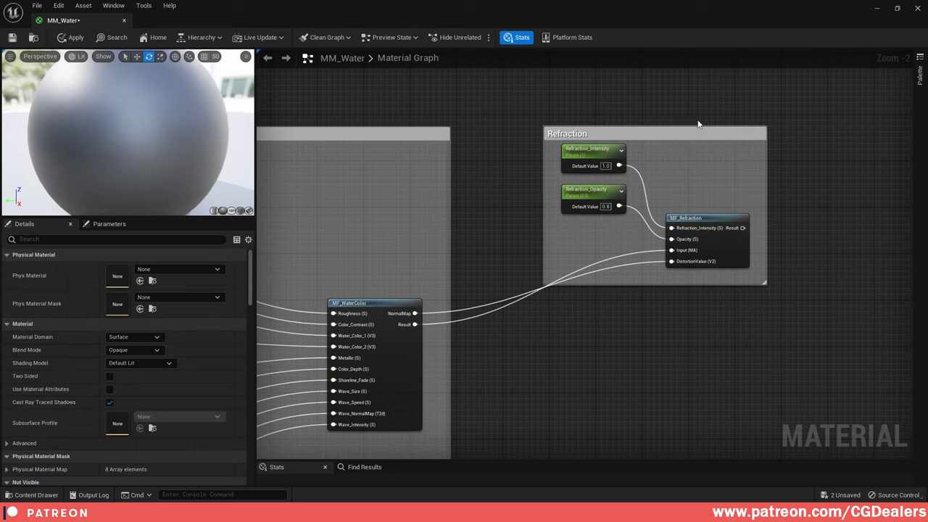
click(693, 128)
drag(692, 126, 691, 119)
click(646, 290)
- Insert reroute points in MF_WaterColor's Result and NormalMap wires, placing them outside the Refraction comment, and save the material
double_click(609, 258)
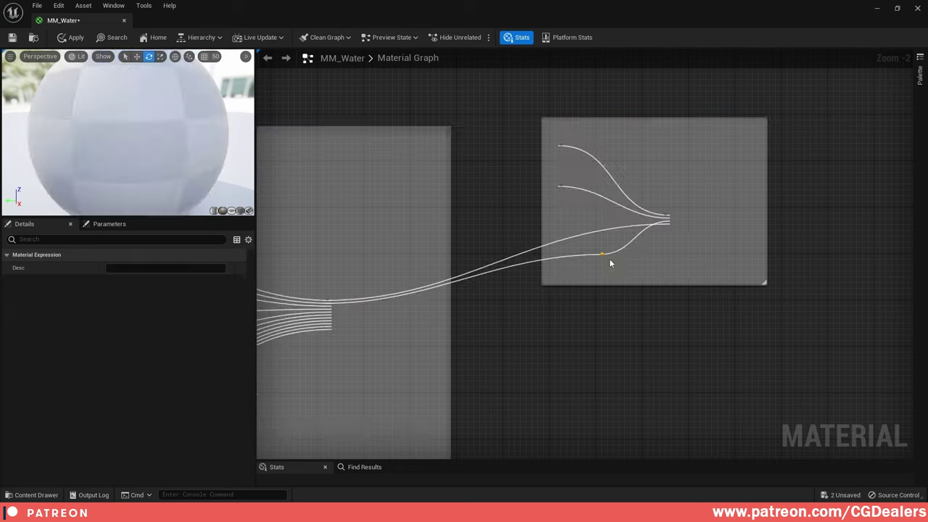
drag(609, 259, 619, 333)
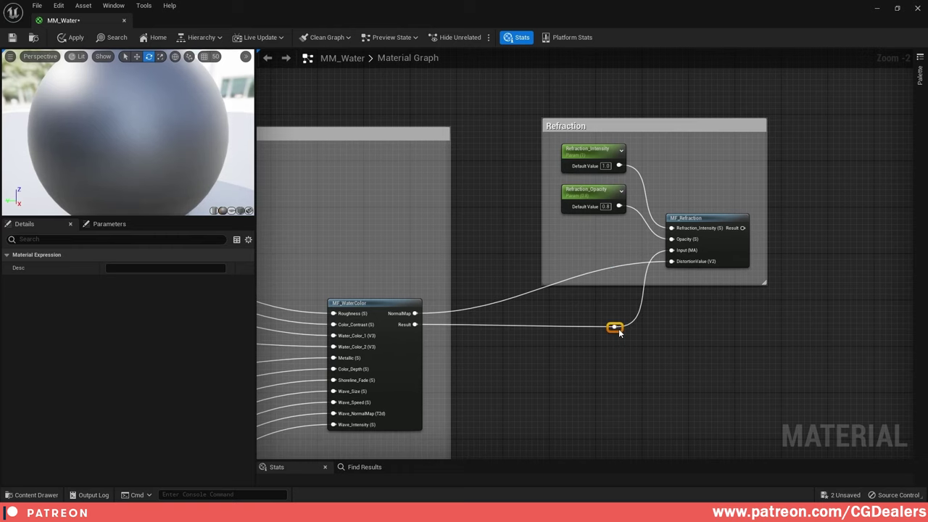
double_click(616, 267)
drag(615, 266, 501, 270)
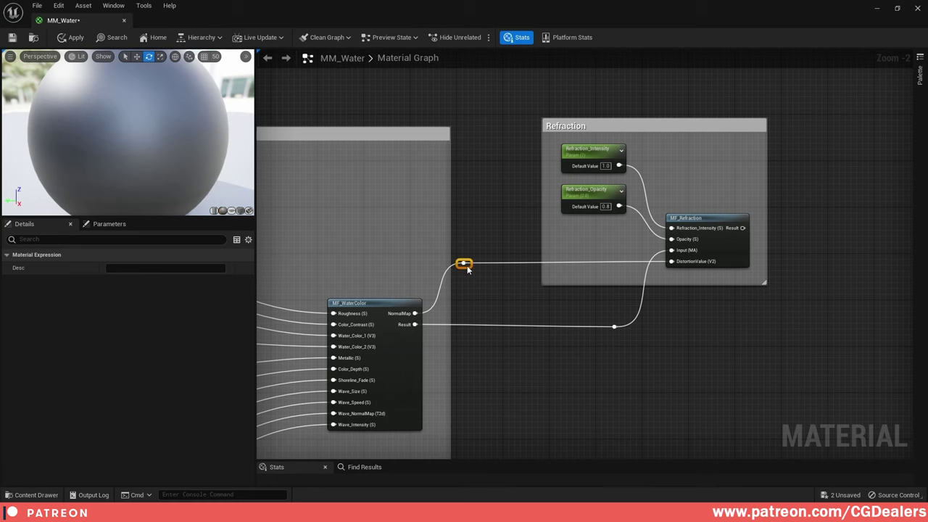
click(702, 322)
scroll(646, 316, down, 2)
key(ctrl+s)
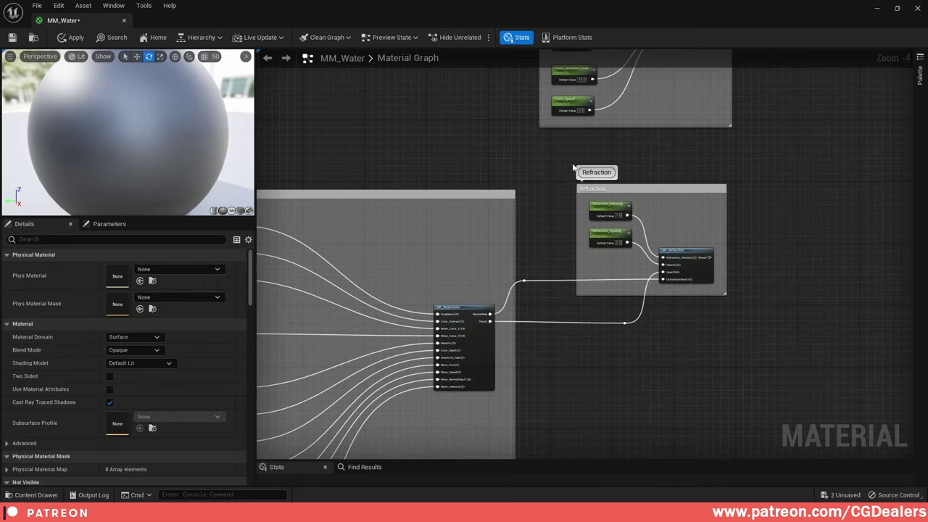
- Look over the function groups around the Refraction comment in the material graph
scroll(672, 323, up, 1)
right_drag(671, 322, 693, 353)
scroll(652, 312, down, 2)
right_drag(602, 182, 541, 226)
right_drag(559, 185, 468, 276)
right_drag(708, 230, 647, 128)
scroll(676, 271, up, 1)
right_drag(652, 305, 753, 255)
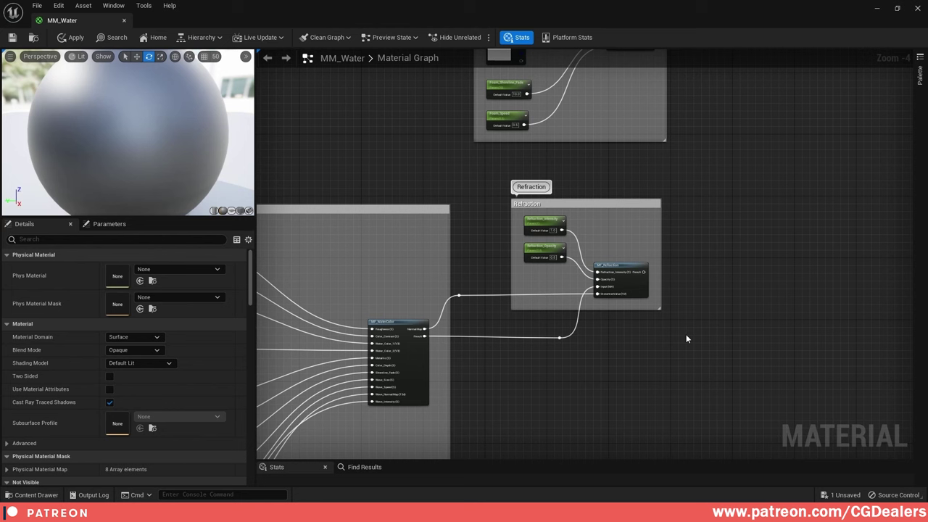
- Add a StaticSwitchParameter node in the empty area below and to the right of the Refraction comment
scroll(684, 327, up, 1)
right_click(680, 317)
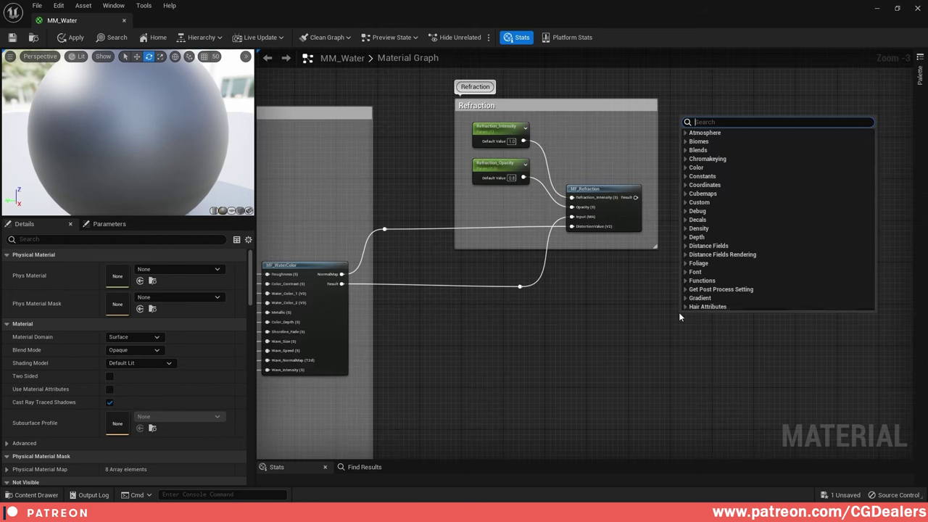
text(s)
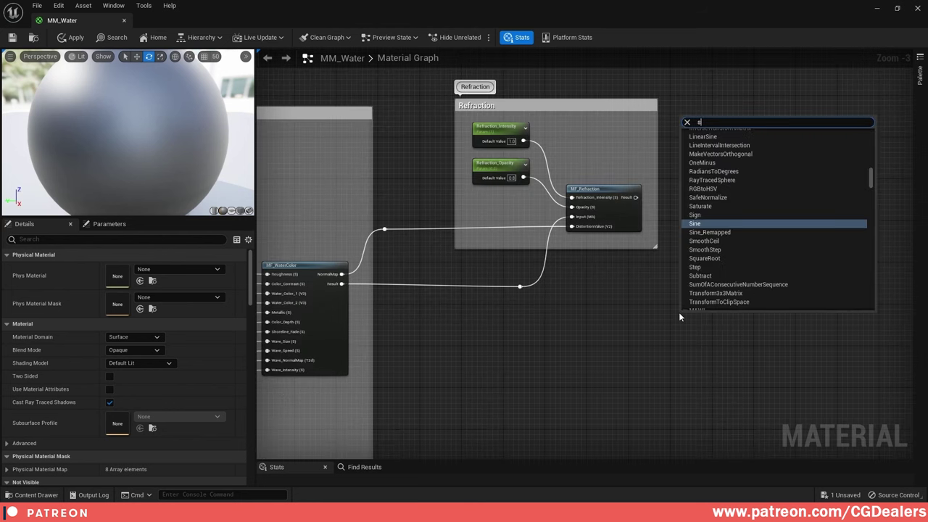
text(tatic)
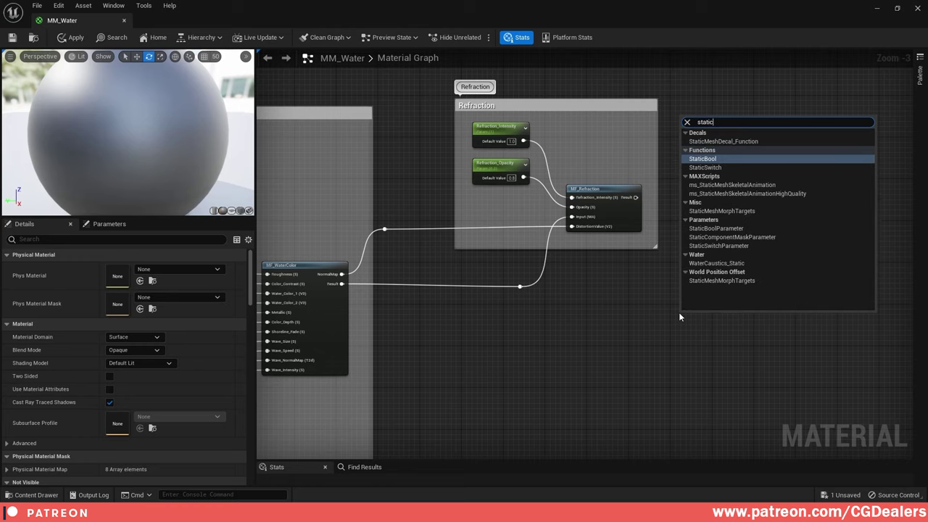
text( swit)
key(Down)
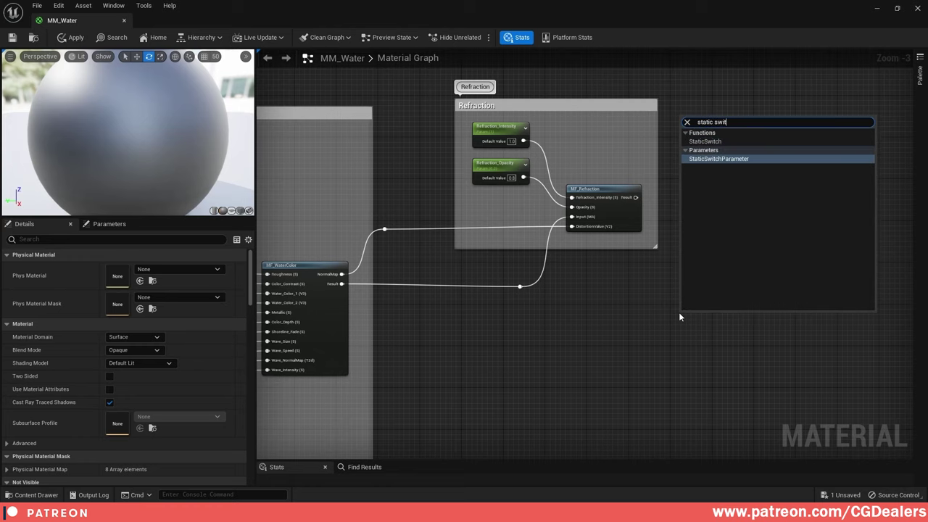
key(Return)
- Name the new switch parameter Refraction ON/OFF and assign it to the group 0)Tools
click(142, 266)
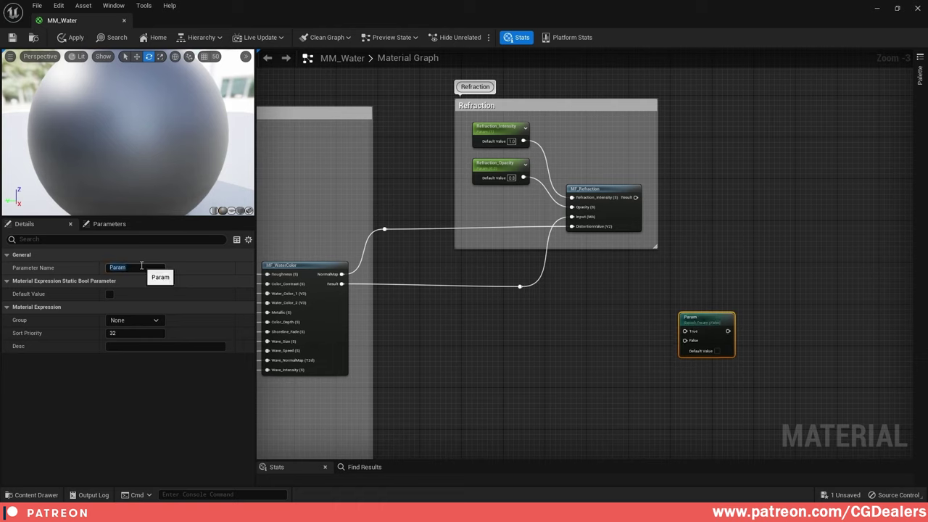
key(ctrl+a)
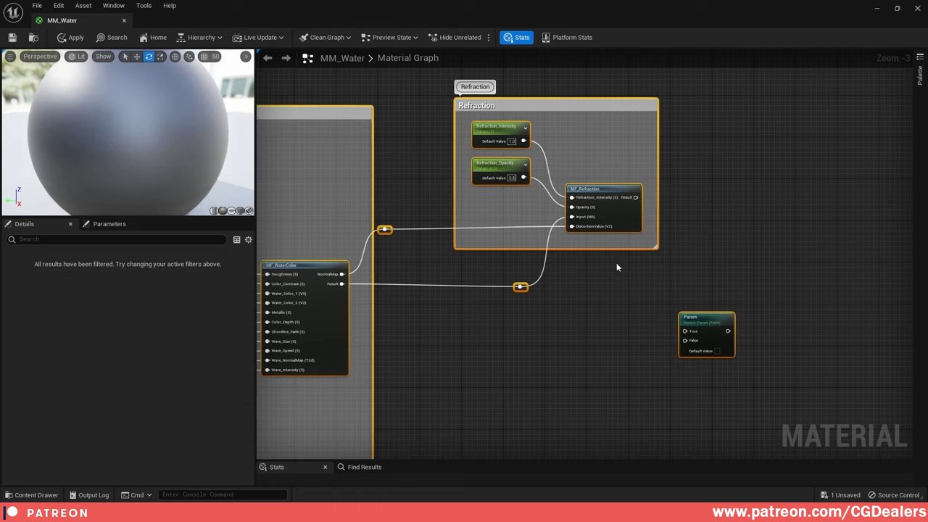
click(617, 268)
click(700, 317)
click(148, 267)
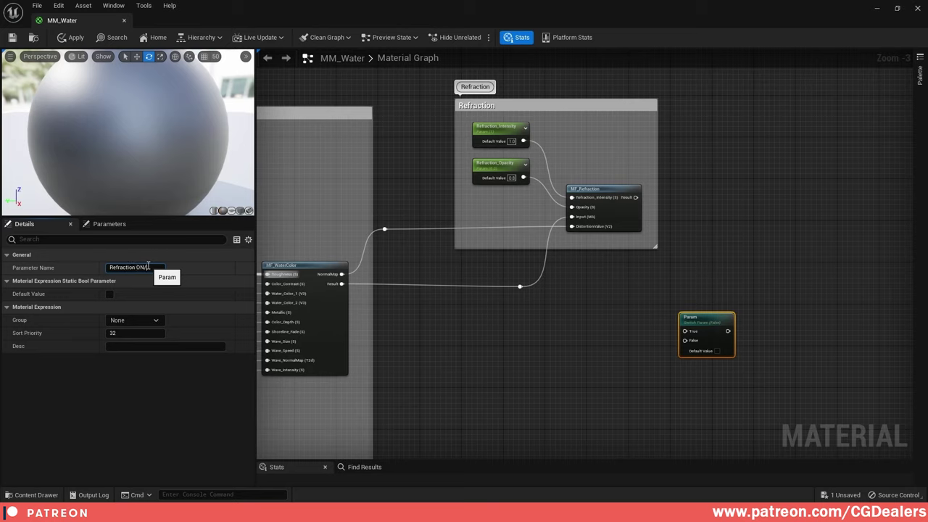
key(Return)
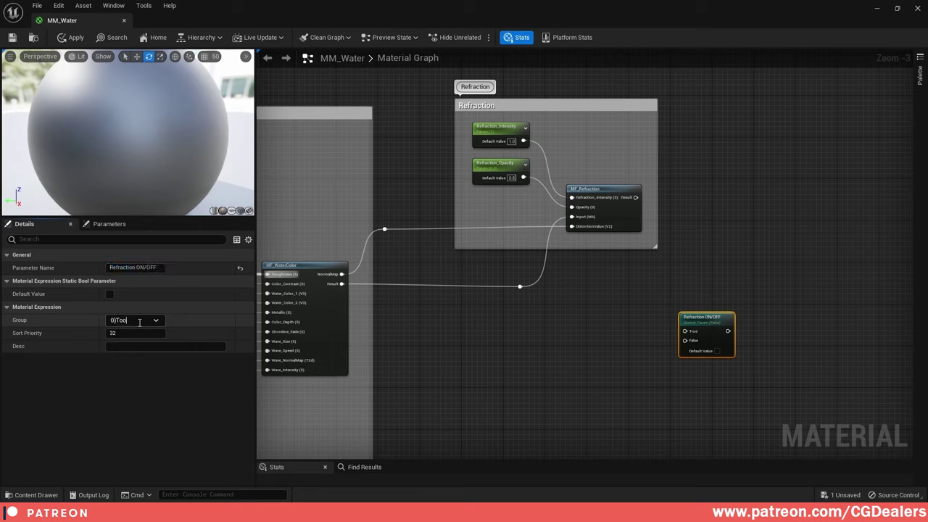
click(140, 323)
text(0)Tools)
key(Return)
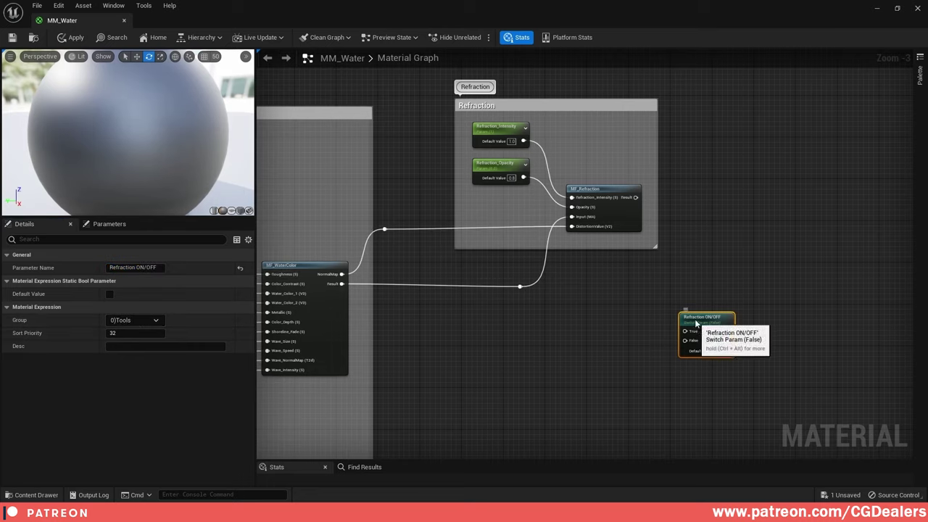
- Connect the Result wire's reroute point to the Refraction ON/OFF switch's False input and place the switch farther right, level with the wire
drag(697, 322, 703, 276)
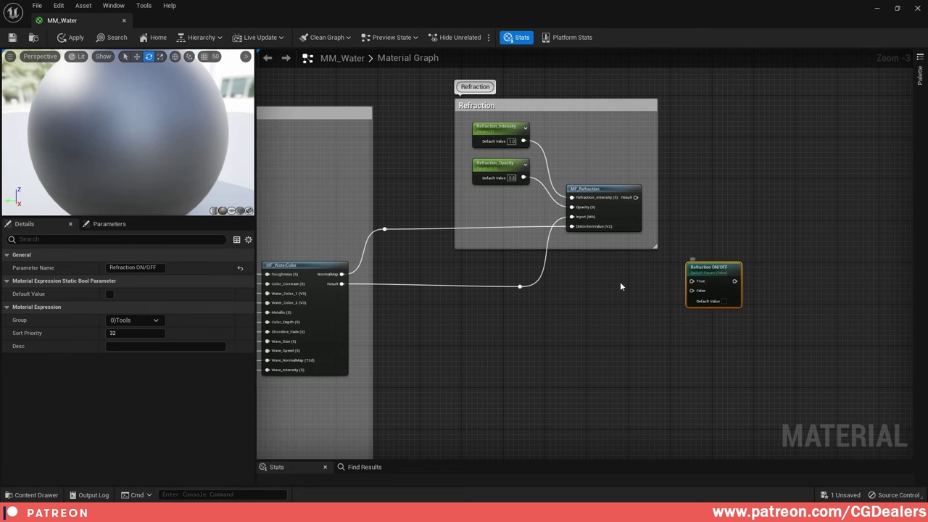
scroll(597, 288, up, 2)
right_drag(630, 281, 592, 291)
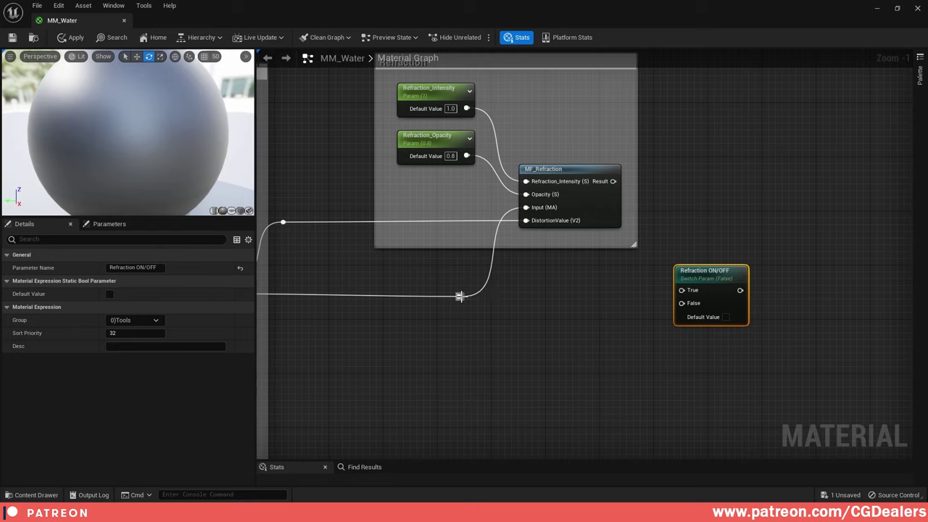
drag(460, 295, 682, 304)
drag(726, 279, 813, 272)
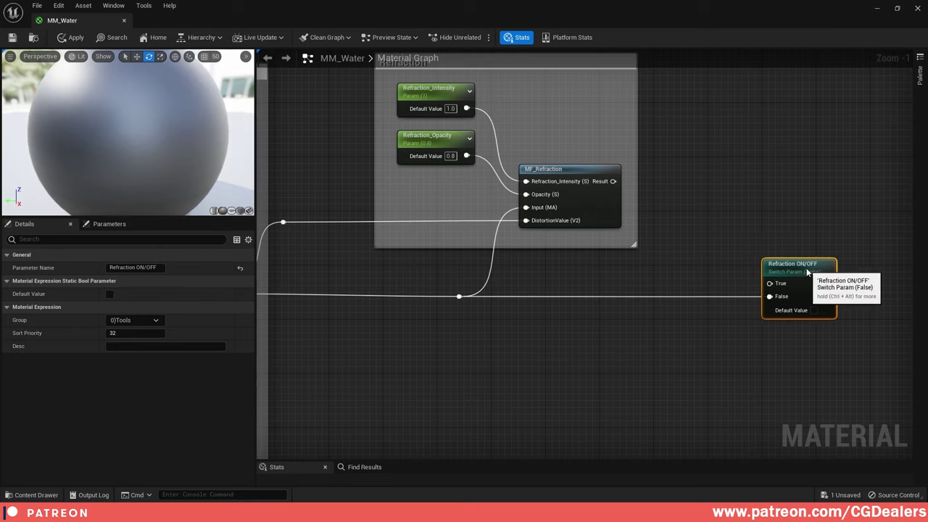
- Enable the Refraction ON/OFF switch's default value and connect MF_Refraction's Result to its True input
click(815, 311)
right_drag(734, 230, 632, 241)
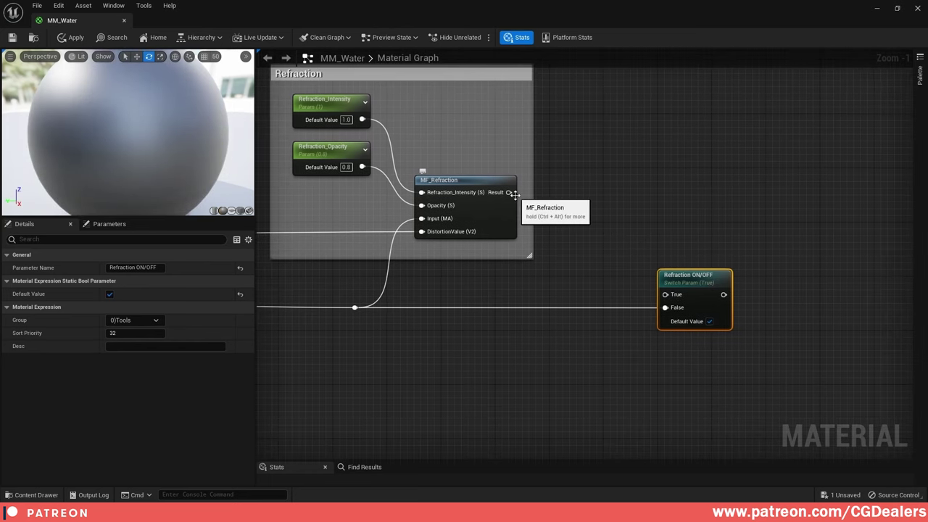
drag(508, 192, 699, 282)
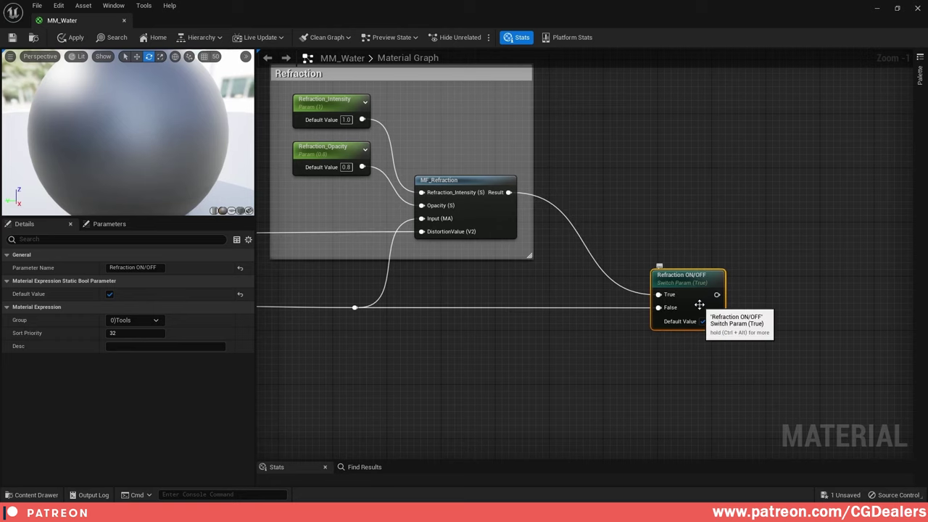
- Add a BlendMaterialAttributes node to the right of the Foam and Refraction comments
scroll(700, 305, down, 2)
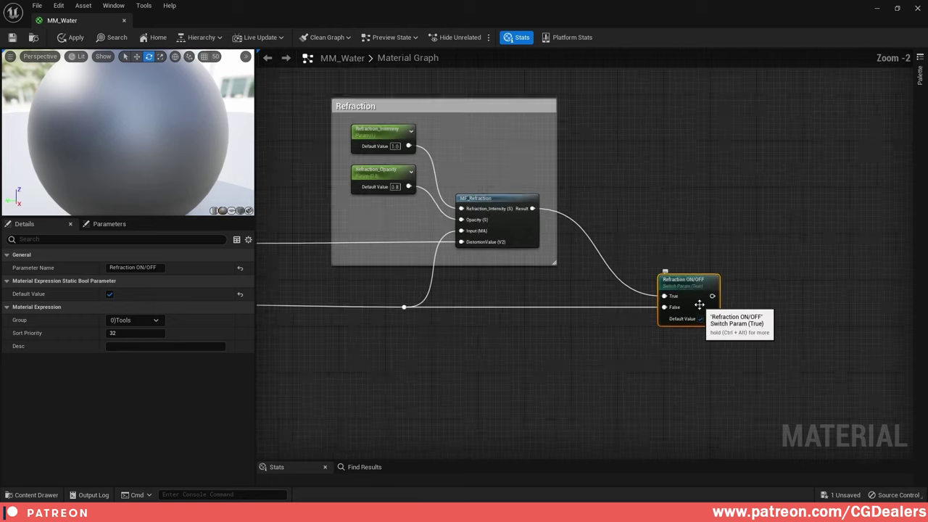
right_drag(718, 223, 560, 307)
click(556, 182)
right_drag(556, 182, 698, 308)
scroll(698, 308, down, 2)
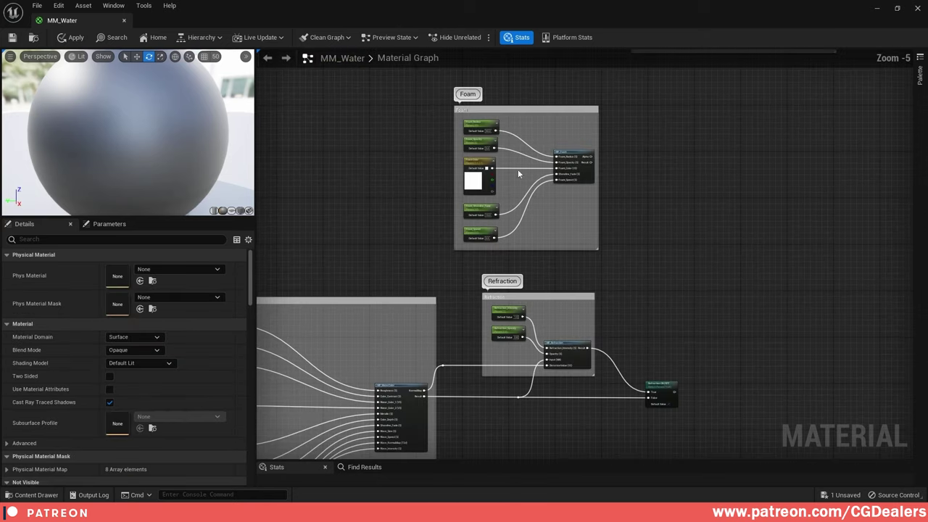
scroll(700, 229, up, 2)
right_drag(701, 228, 641, 156)
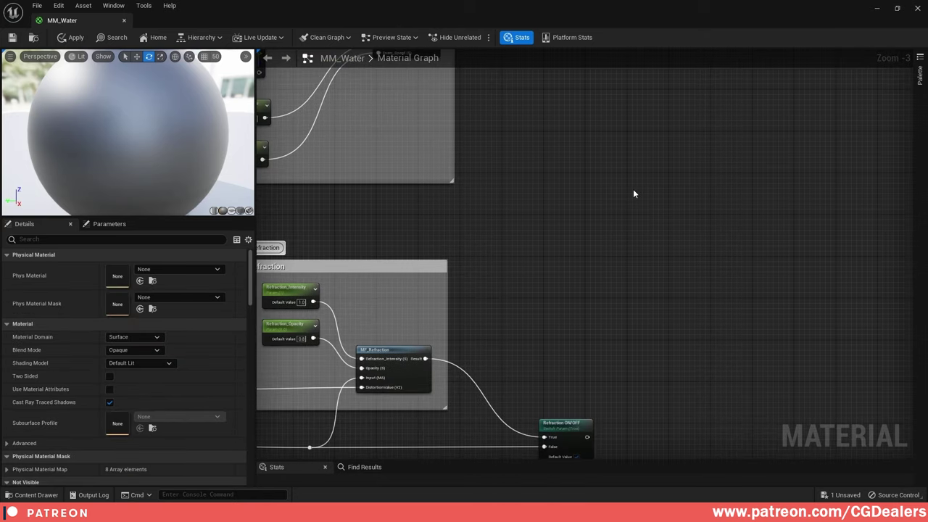
right_click(624, 224)
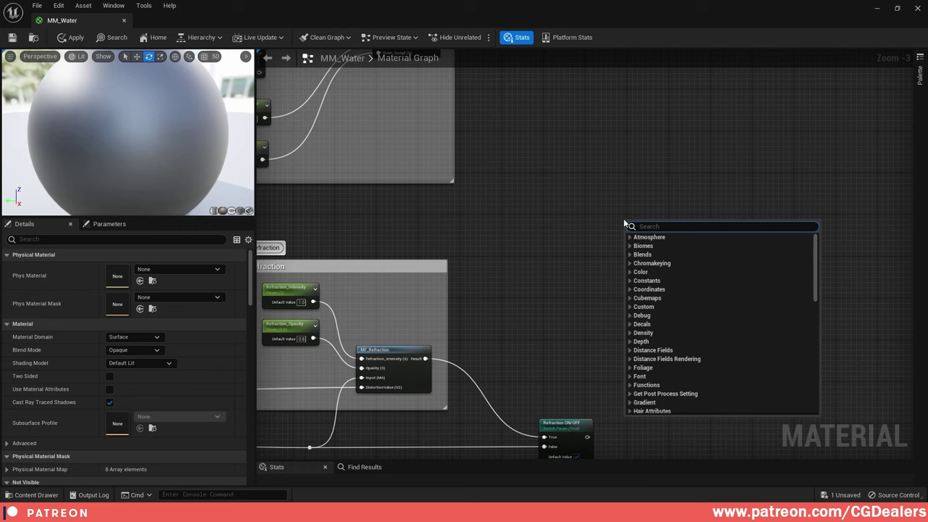
text(blendmaterial)
key(Return)
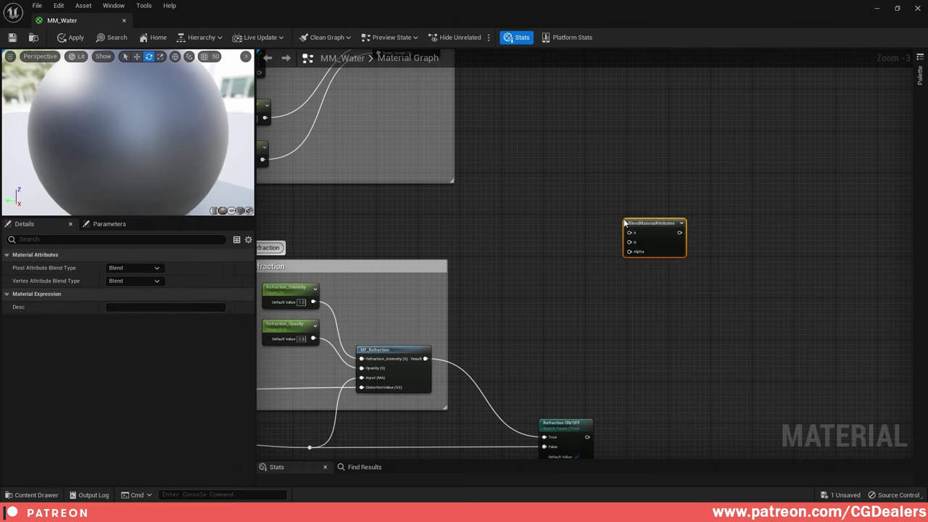
- Feed BlendMaterialAttributes with MF_Foam's Alpha into Alpha, MF_Foam's Result into B, and the Refraction ON/OFF output into A
right_drag(659, 214, 687, 228)
right_drag(683, 195, 674, 266)
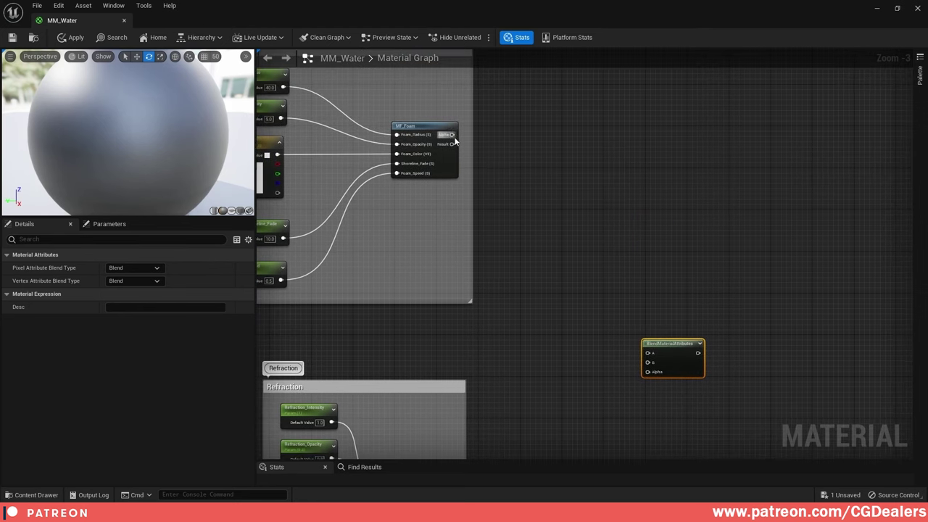
drag(453, 136, 647, 372)
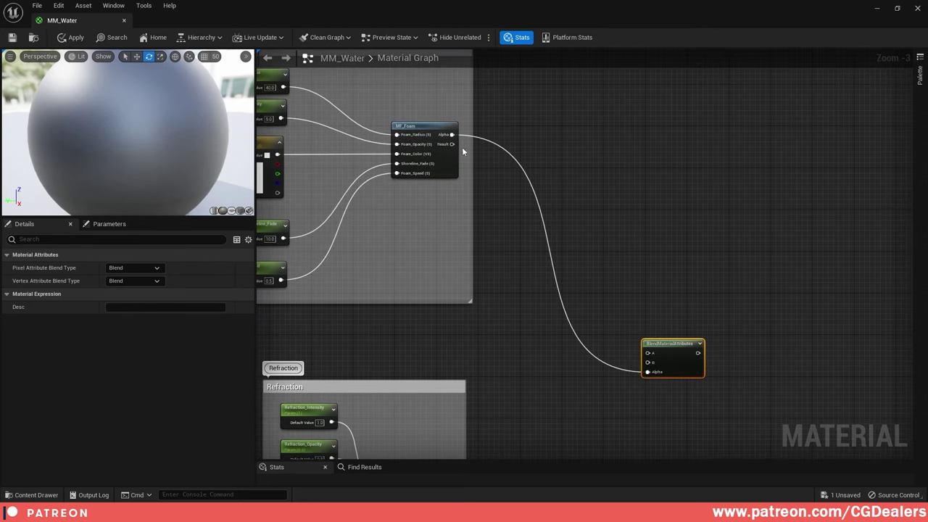
drag(452, 145, 647, 363)
right_drag(659, 416, 605, 409)
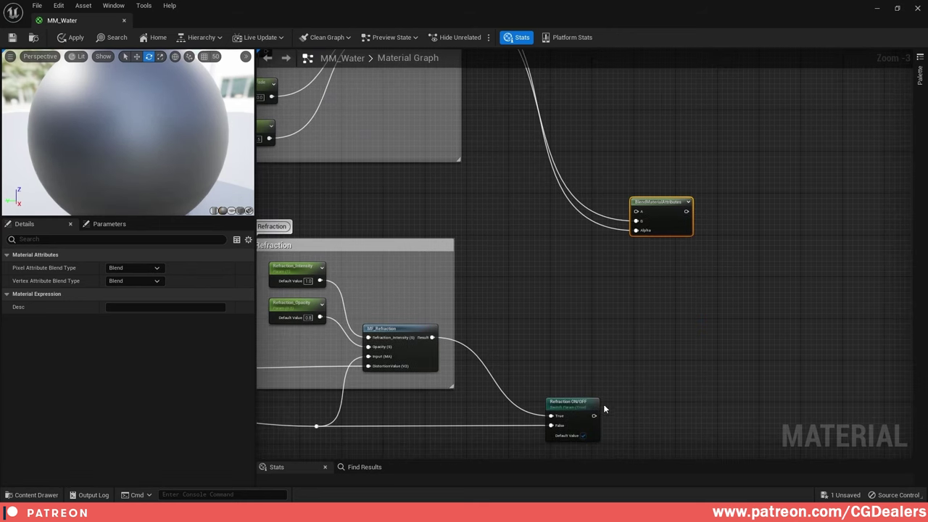
drag(594, 415, 713, 212)
- Duplicate the Refraction ON/OFF switch and place the copy to the right of BlendMaterialAttributes
right_drag(777, 265, 634, 252)
right_drag(713, 281, 631, 271)
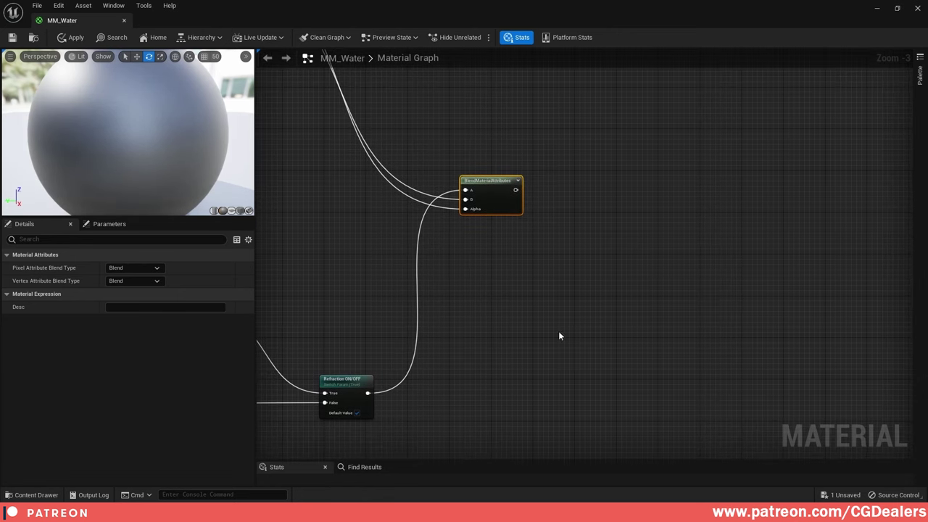
click(350, 378)
key(ctrl+d)
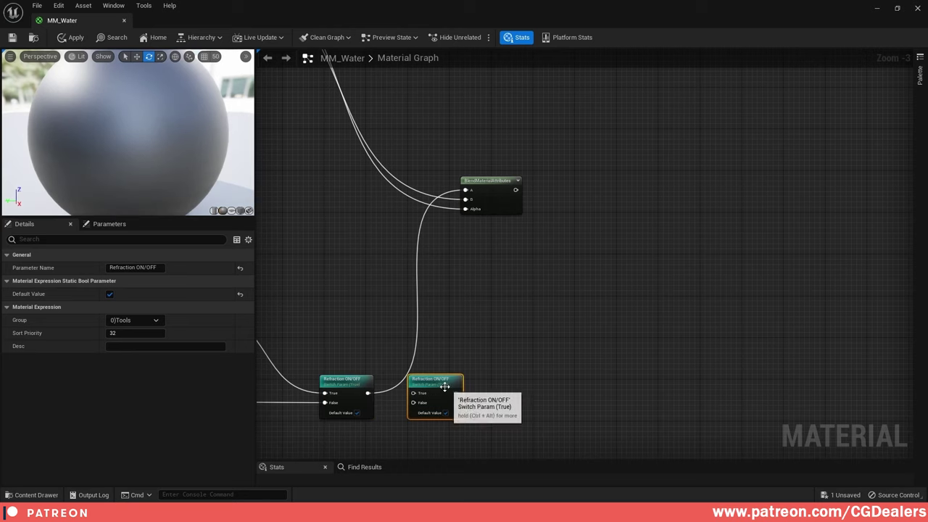
drag(443, 386, 600, 207)
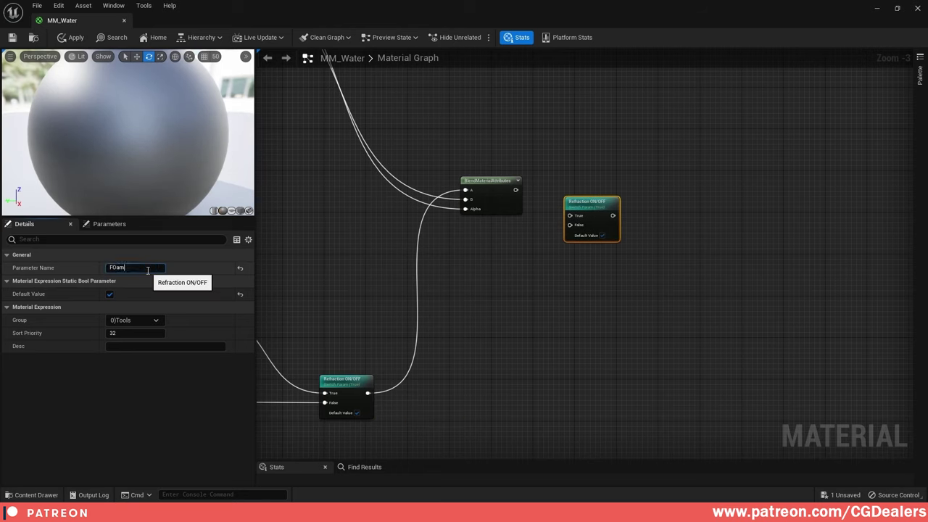
- Rename the duplicated switch as Foam ON/OFF and feed BlendMaterialAttributes into its True input and the Refraction ON/OFF output into False
click(147, 270)
text(Foam ON/OFF)
key(Return)
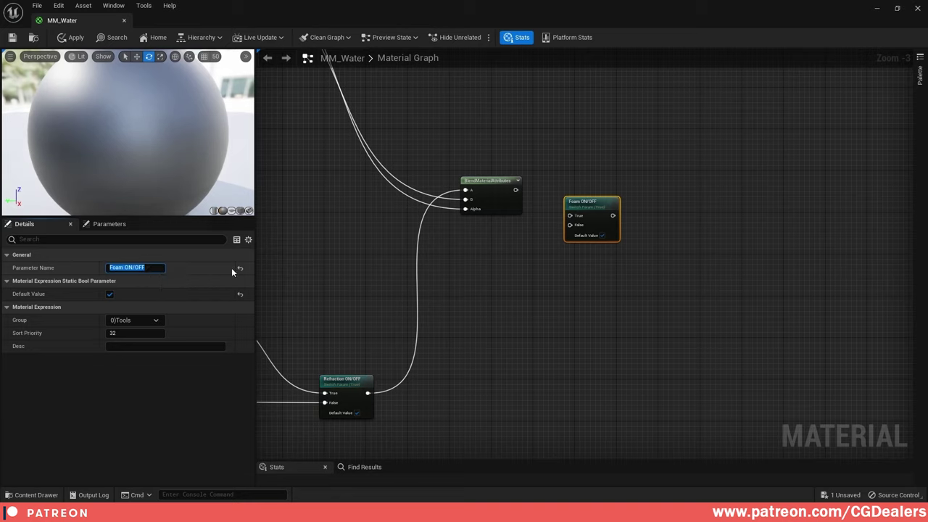
drag(517, 190, 601, 183)
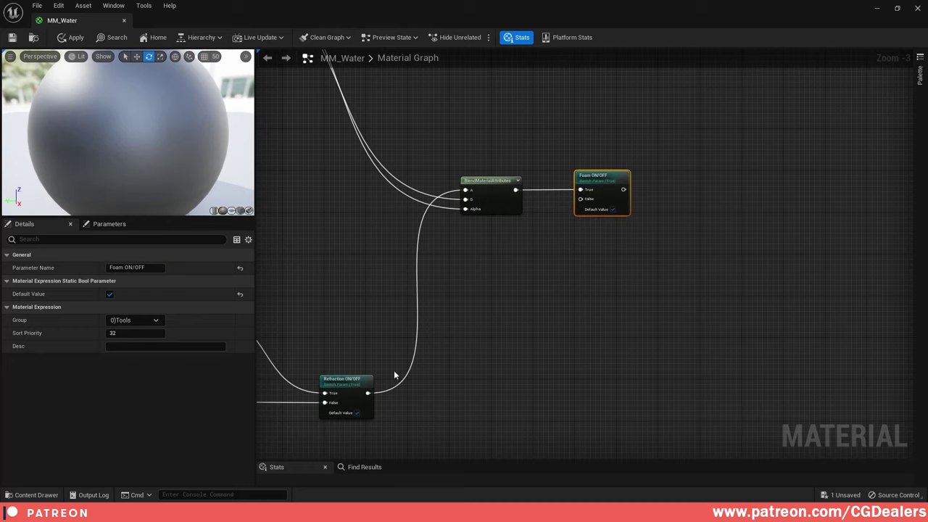
drag(368, 394, 581, 199)
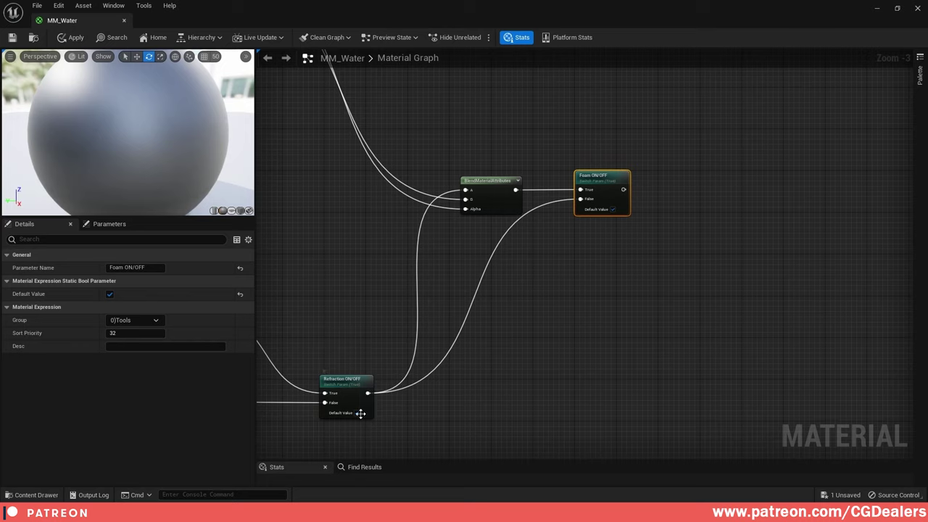
- Add a reroute node on the Foam ON/OFF False wire, level with the Refraction ON/OFF output, and shift the Foam switch slightly right
double_click(493, 255)
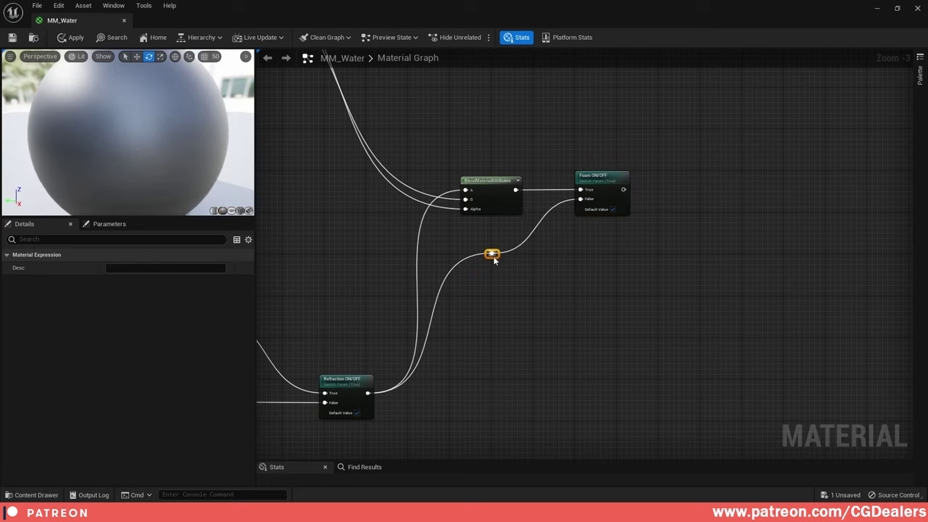
drag(496, 255, 518, 398)
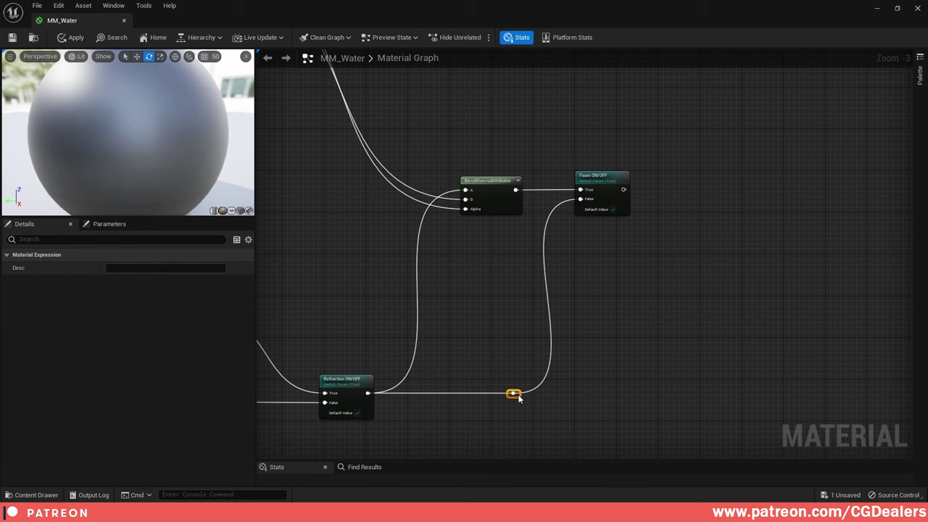
right_drag(571, 300, 568, 323)
drag(596, 195, 620, 194)
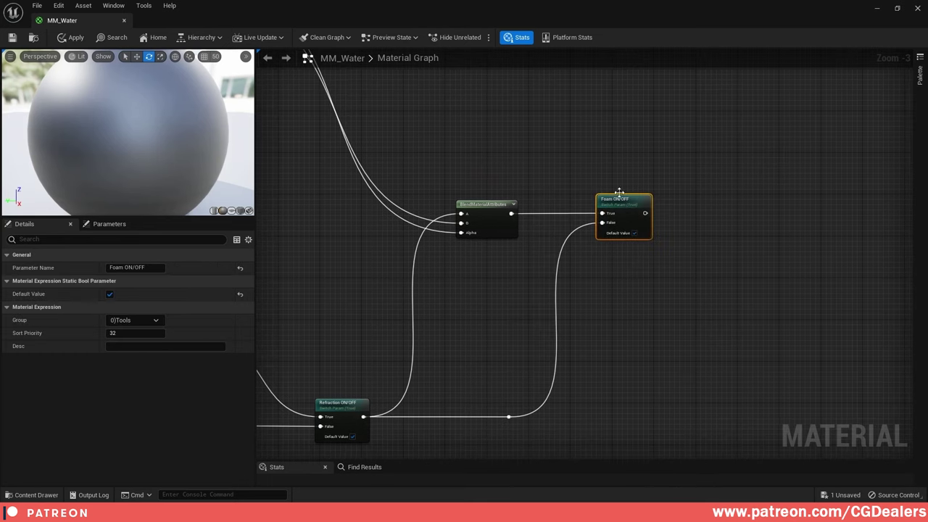
- Add reroute nodes to MF_Foam's Result and Alpha wires and lower them to the level of BlendMaterialAttributes' inputs
right_drag(436, 135, 479, 158)
double_click(479, 158)
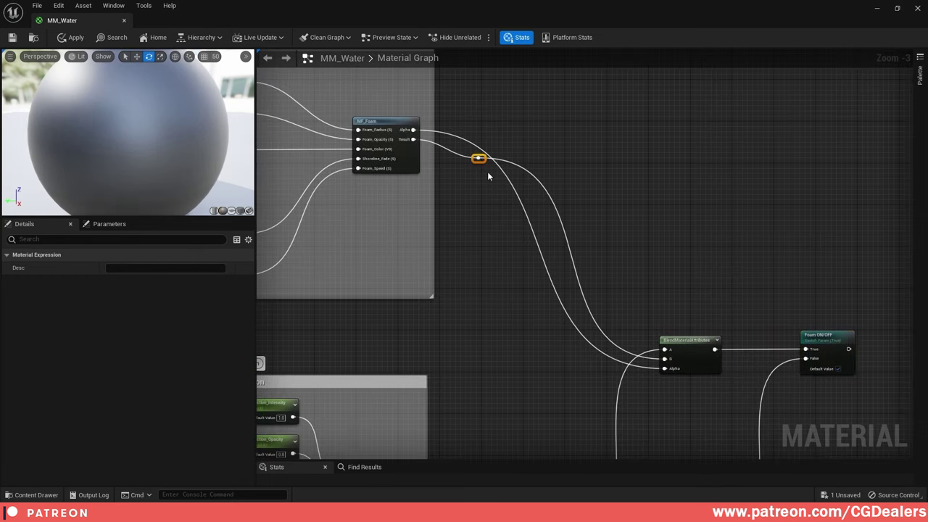
drag(481, 161, 479, 358)
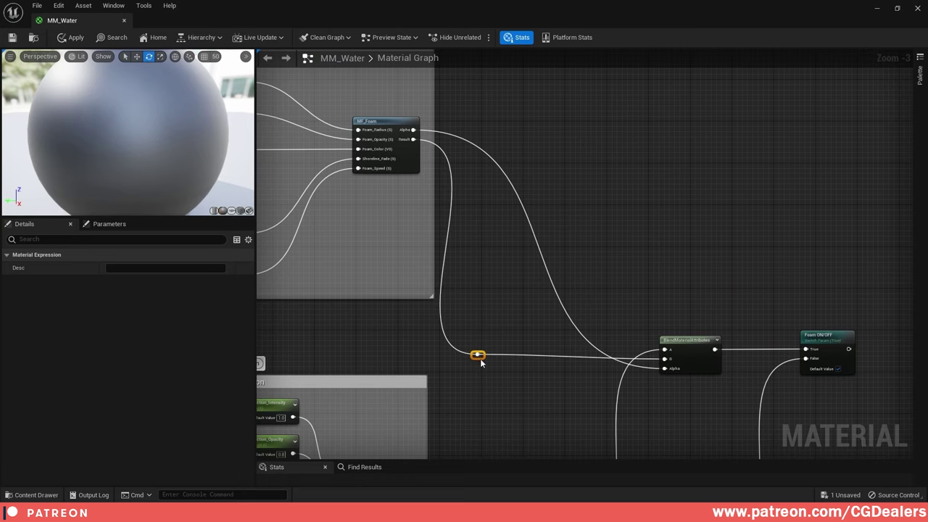
double_click(511, 185)
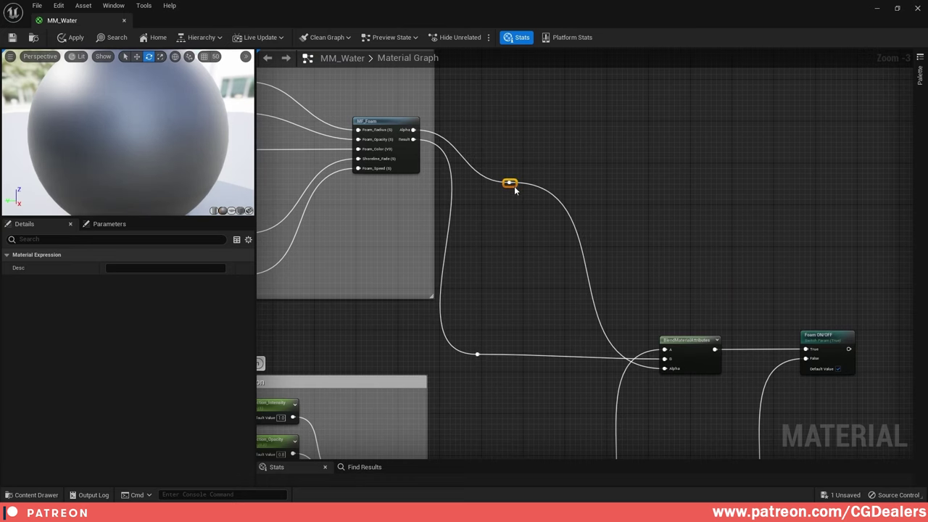
drag(515, 190, 574, 374)
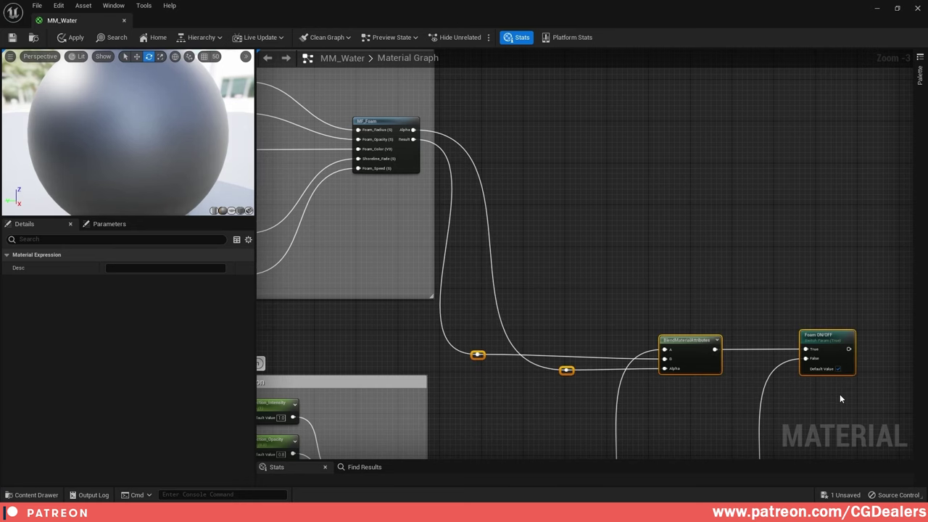
- Straighten the connections between the foam reroutes, BlendMaterialAttributes and Foam ON/OFF, and move the Result reroute closer to the Alpha one
key(q)
click(820, 397)
right_drag(792, 380, 699, 367)
right_drag(465, 242, 510, 246)
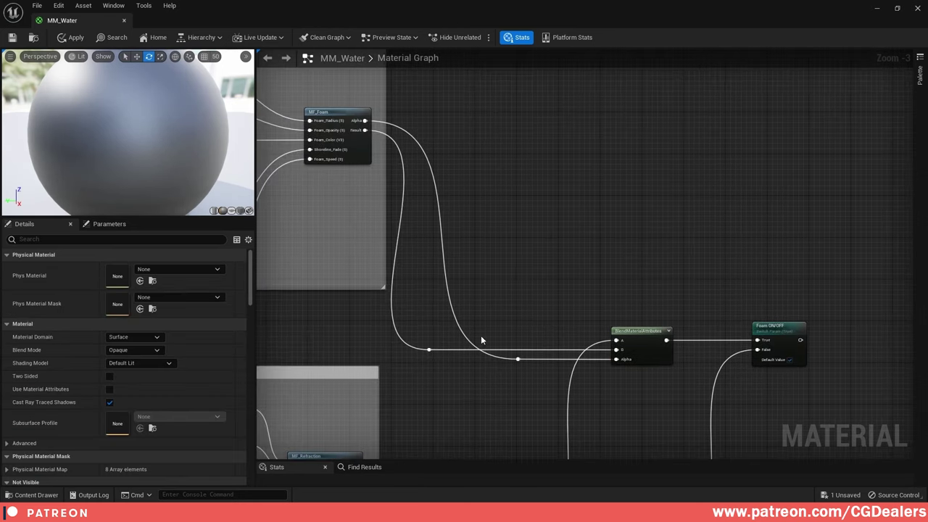
drag(431, 354, 493, 356)
click(576, 288)
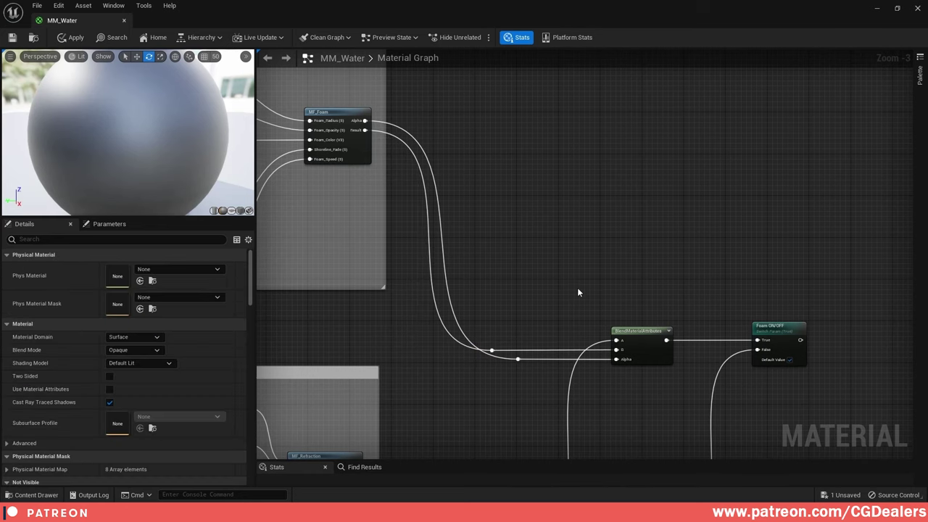
- Move the Flowers comment group down beside the Foam comment, above the Foam ON/OFF switch
right_drag(580, 290, 520, 239)
scroll(536, 239, down, 3)
right_drag(632, 198, 510, 376)
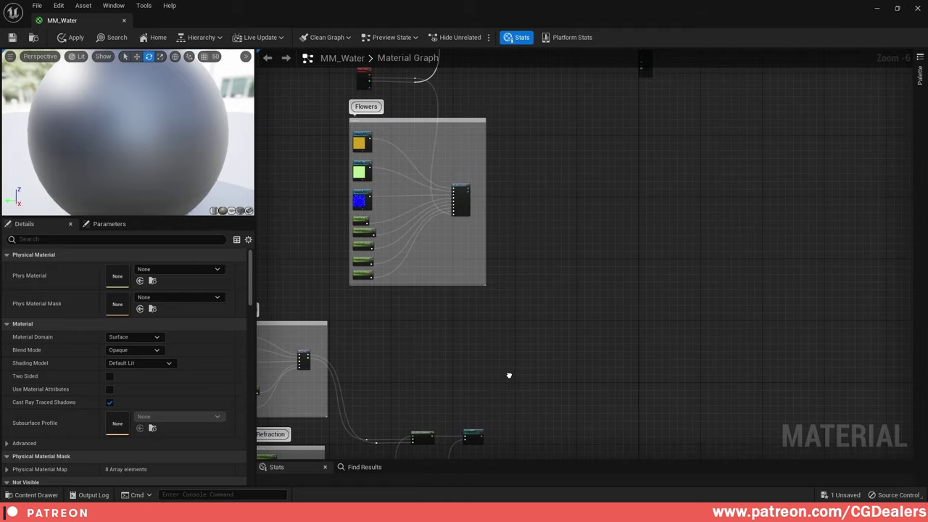
right_drag(521, 256, 575, 261)
drag(483, 127, 491, 238)
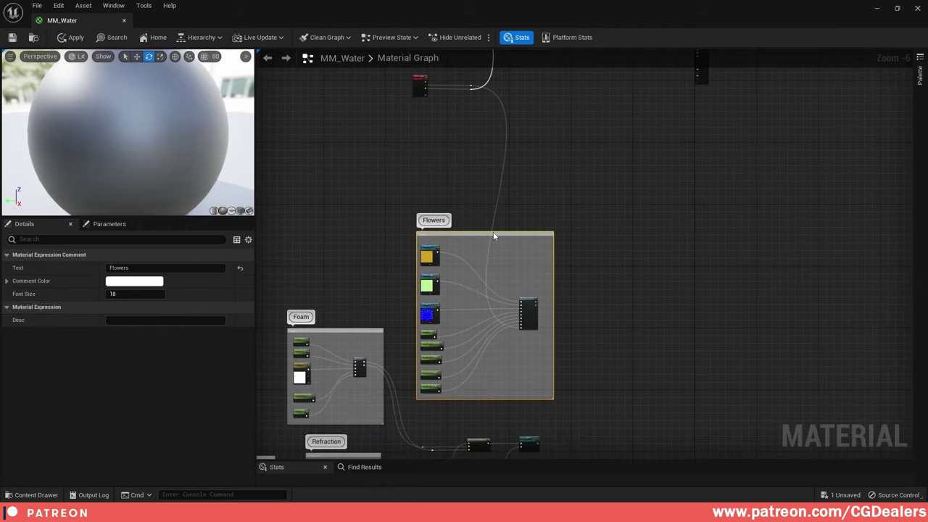
- Move the Leaves comment group down towards the Flowers comment together with the vertex colour node and its reroutes
right_drag(504, 145, 557, 430)
drag(457, 141, 605, 392)
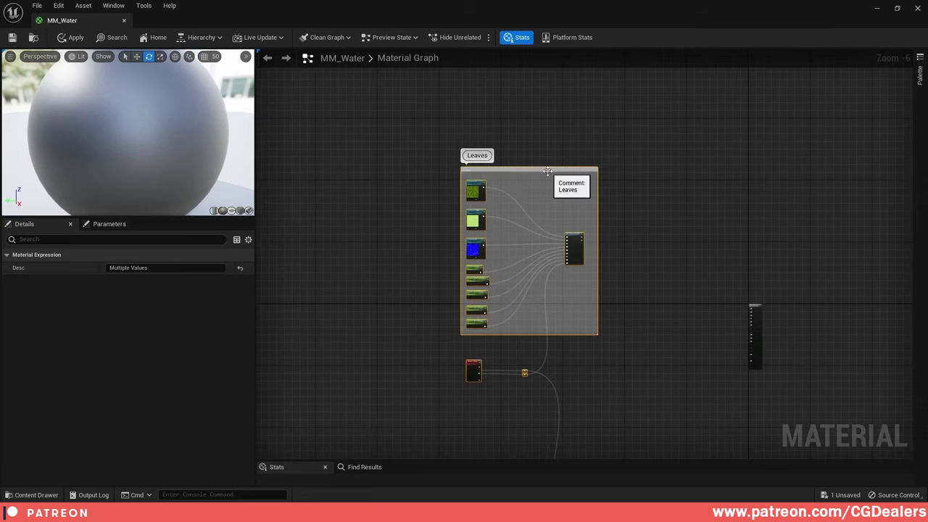
click(571, 260)
drag(415, 113, 668, 418)
drag(562, 169, 582, 253)
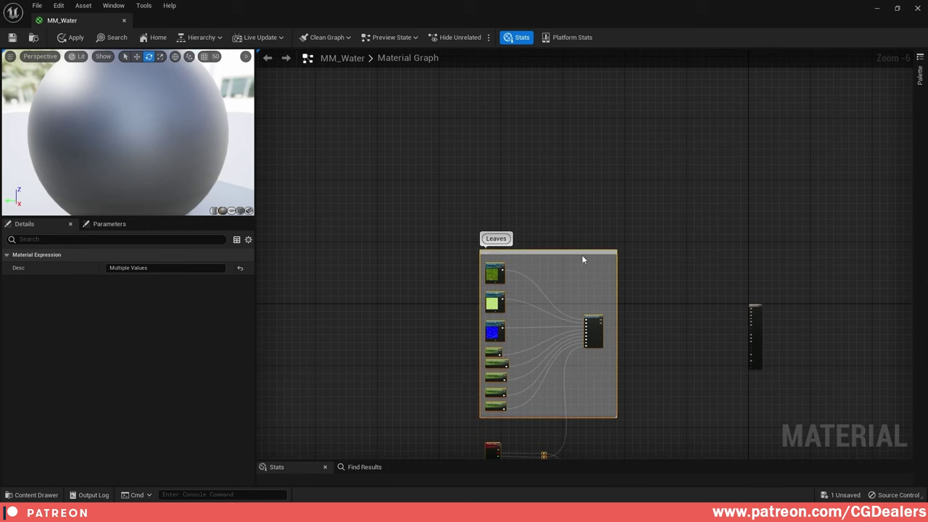
right_drag(596, 278, 549, 102)
drag(540, 75, 507, 119)
click(502, 101)
click(654, 252)
- Duplicate the foam BlendMaterialAttributes node and place the copy to the right of the Flowers comment
right_drag(693, 361, 640, 199)
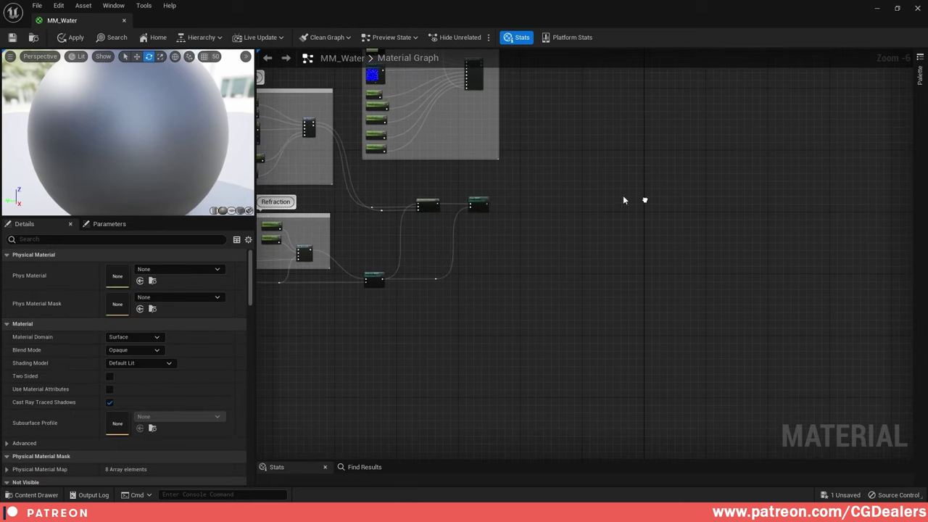
scroll(474, 192, up, 2)
right_drag(461, 191, 486, 226)
scroll(486, 226, up, 1)
scroll(486, 229, up, 2)
click(363, 255)
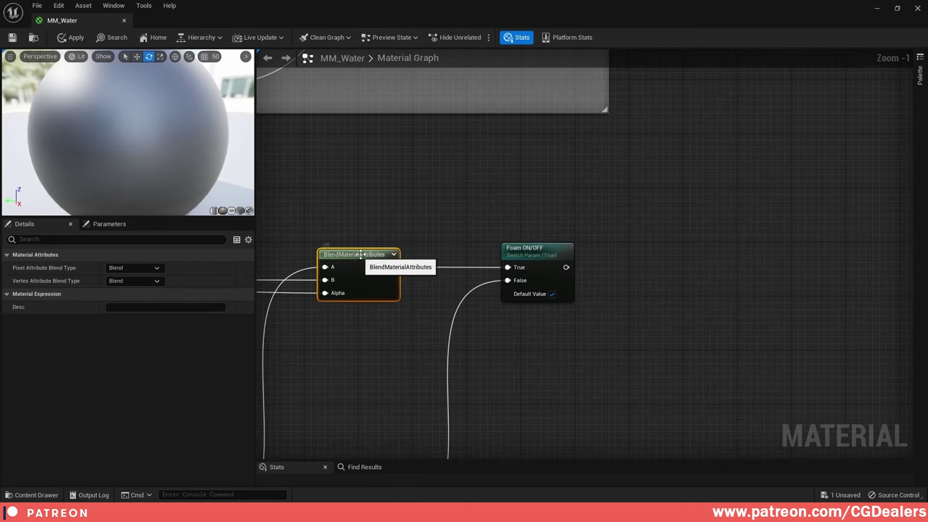
key(ctrl+d)
drag(435, 256, 753, 92)
scroll(481, 296, down, 2)
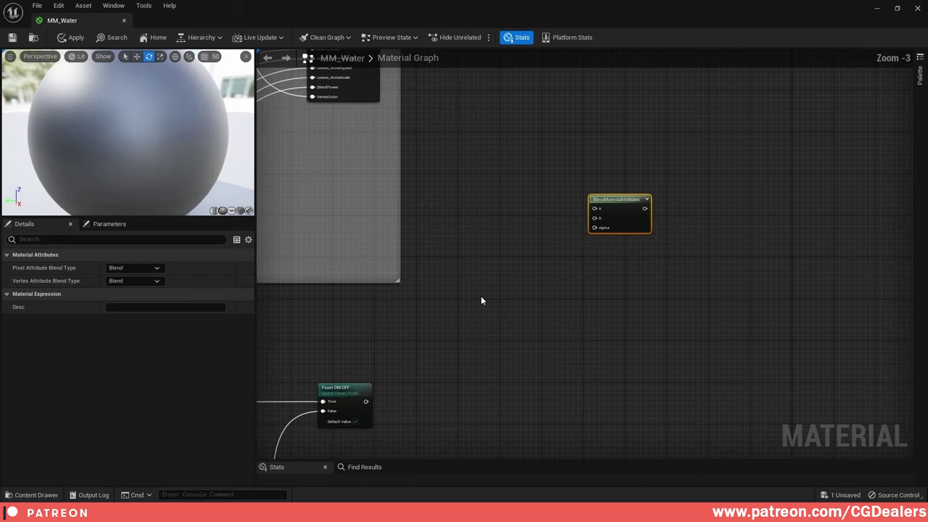
- Feed the new BlendMaterialAttributes with the Foam ON/OFF output into A and the Flowers group's MF_WaterLeaves Result into B and Alpha into Alpha
right_drag(458, 349, 504, 341)
drag(411, 391, 639, 197)
right_drag(589, 179, 591, 294)
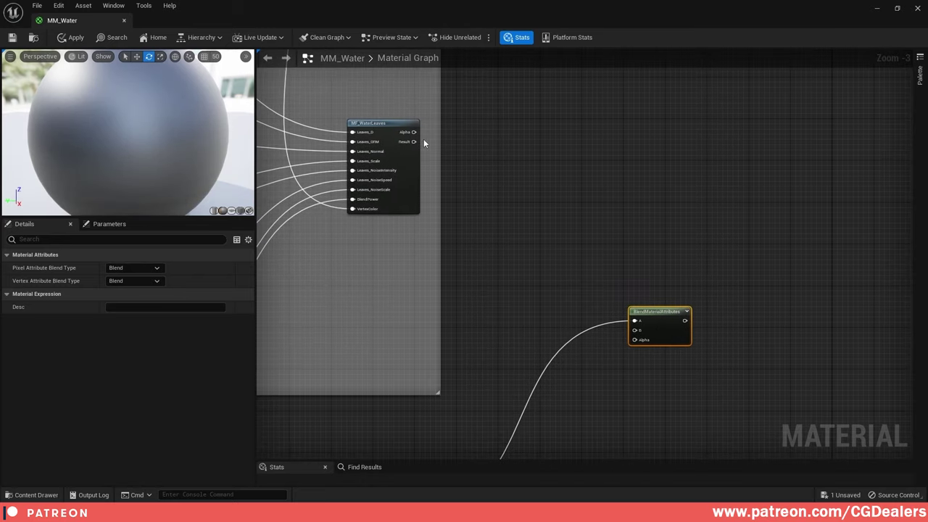
drag(414, 132, 684, 307)
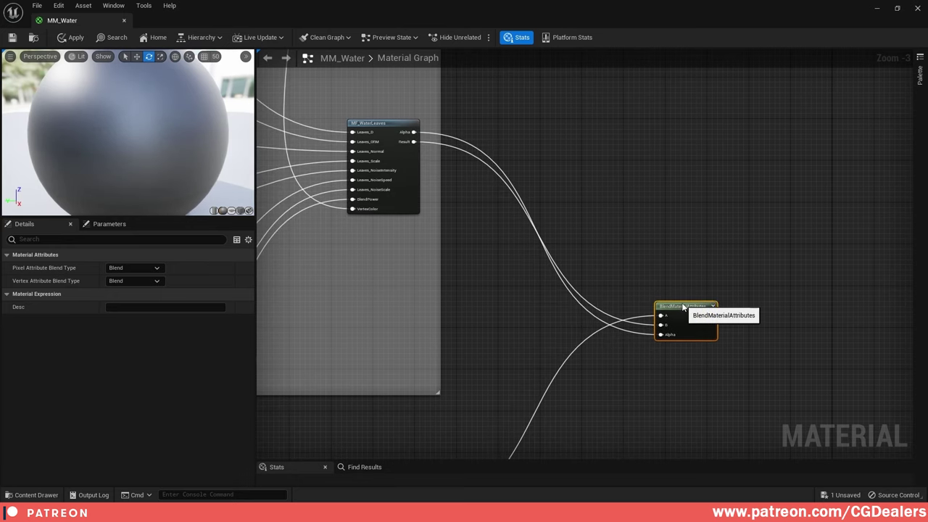
- Add reroute nodes to the Flowers function's Result and Alpha wires and lower them to the level of the new blend node's inputs
right_drag(507, 196, 569, 232)
double_click(559, 209)
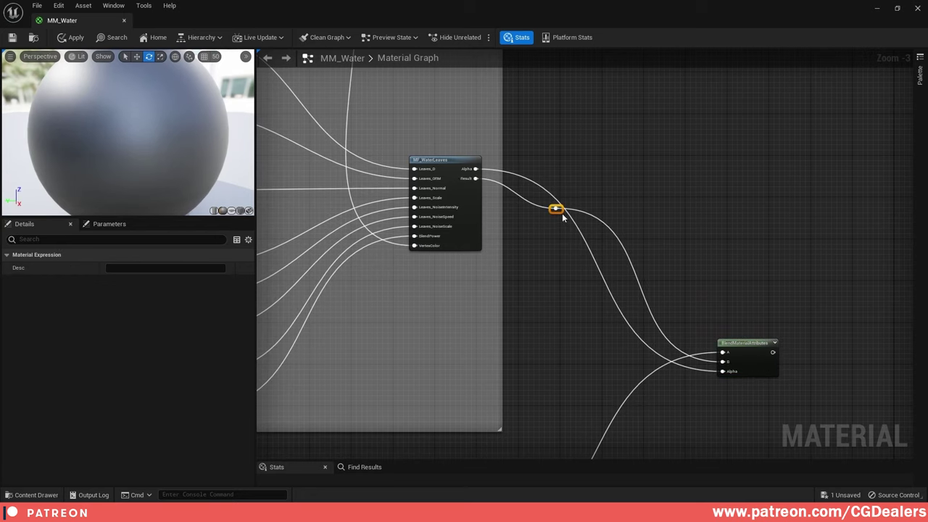
drag(557, 211, 560, 364)
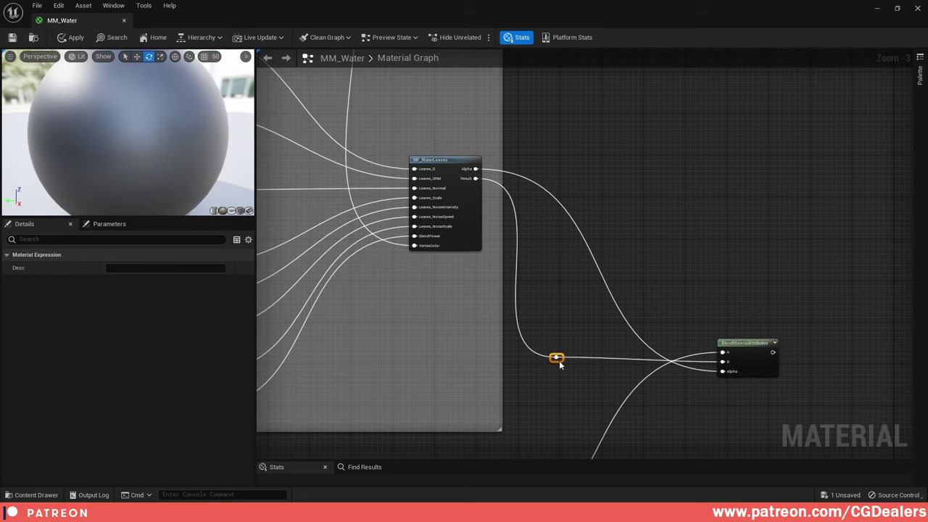
double_click(555, 198)
drag(556, 198, 566, 378)
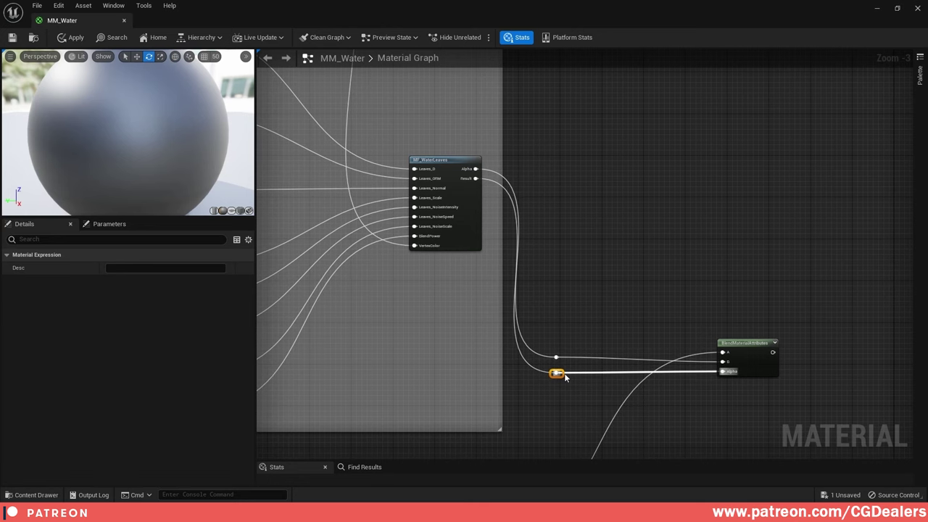
- Straighten the connections from the flower reroutes to BlendMaterialAttributes and move the Result reroute closer to the blend node
drag(550, 277, 744, 399)
key(q)
click(656, 254)
right_drag(570, 300, 629, 327)
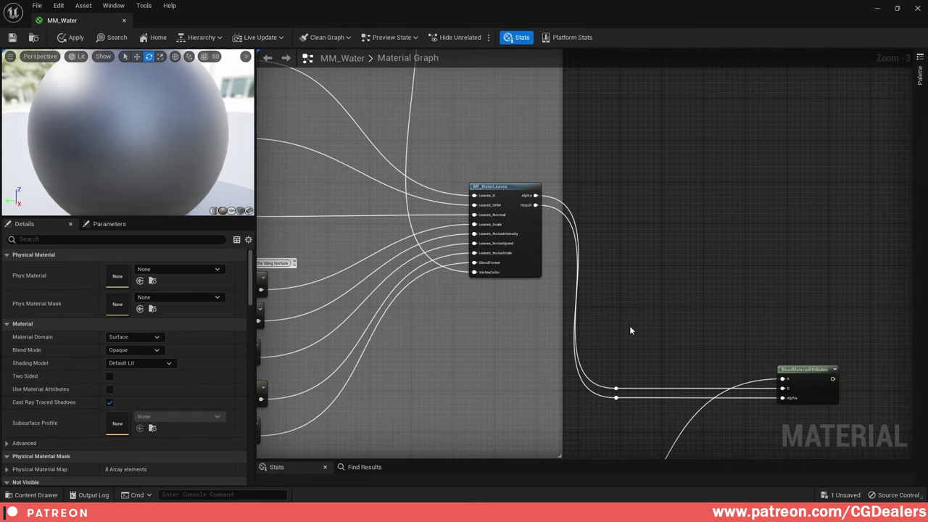
drag(617, 391, 692, 397)
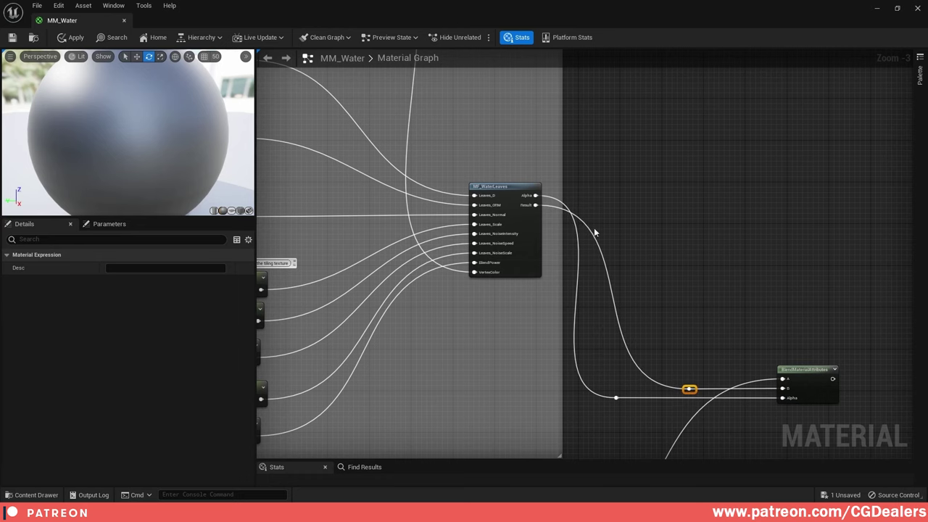
- Duplicate the Foam ON/OFF switch and place the copy to the right of the flowers BlendMaterialAttributes node
scroll(639, 283, down, 2)
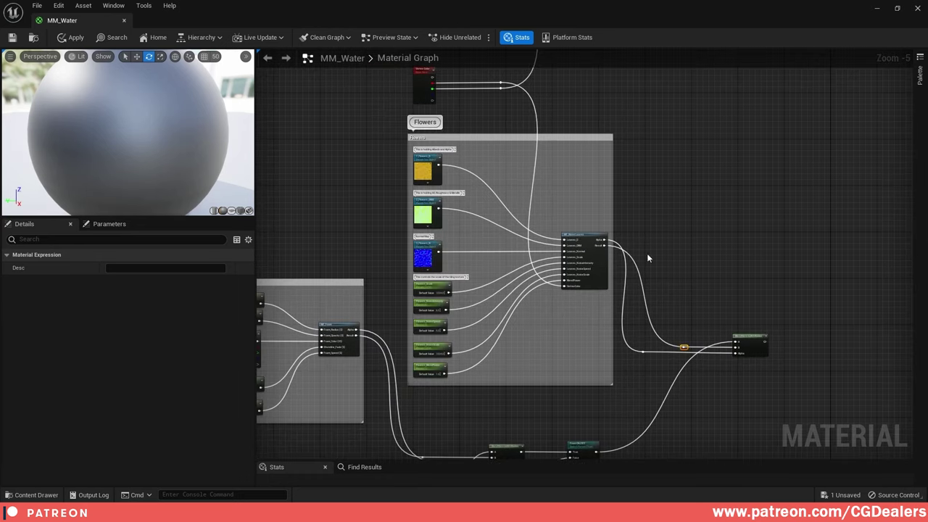
right_drag(764, 392, 699, 276)
click(698, 277)
right_drag(497, 349, 459, 348)
click(464, 348)
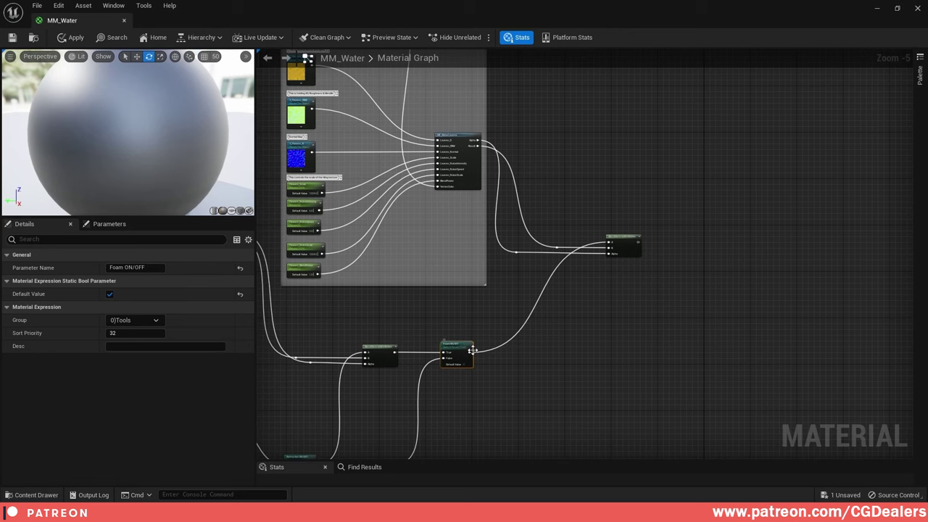
key(ctrl+d)
drag(485, 357, 693, 241)
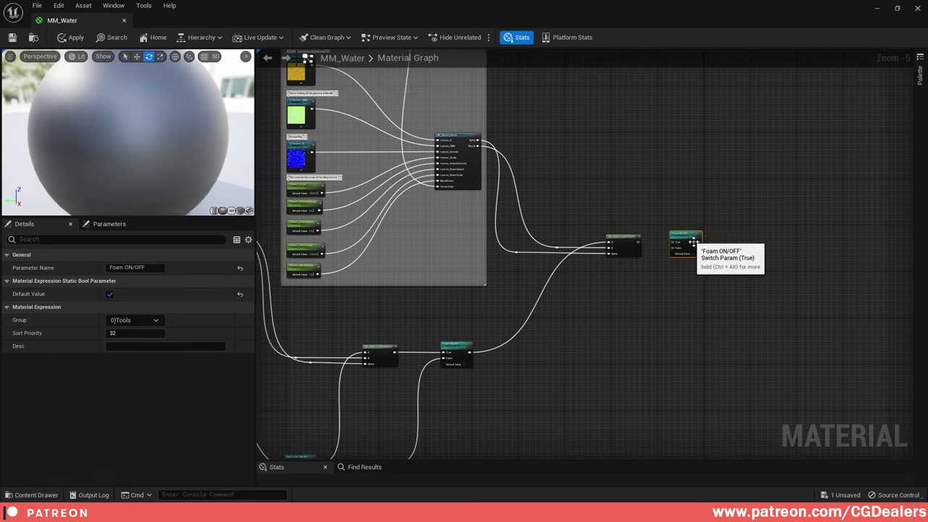
- Connect the flowers BlendMaterialAttributes to the copied switch's True input and the original Foam ON/OFF output to False through a reroute node
scroll(694, 241, up, 4)
drag(561, 238, 646, 240)
drag(736, 182, 544, 313)
scroll(689, 221, down, 1)
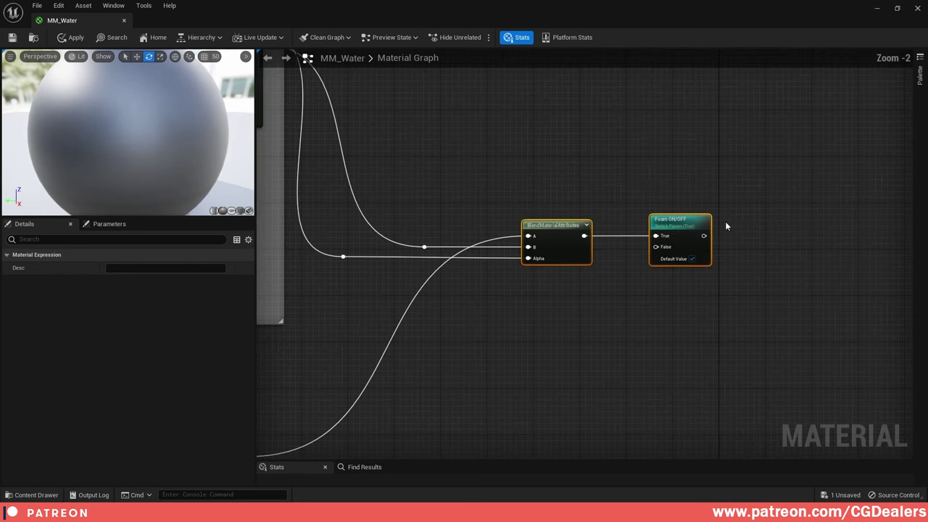
scroll(595, 311, down, 2)
right_drag(396, 424, 462, 296)
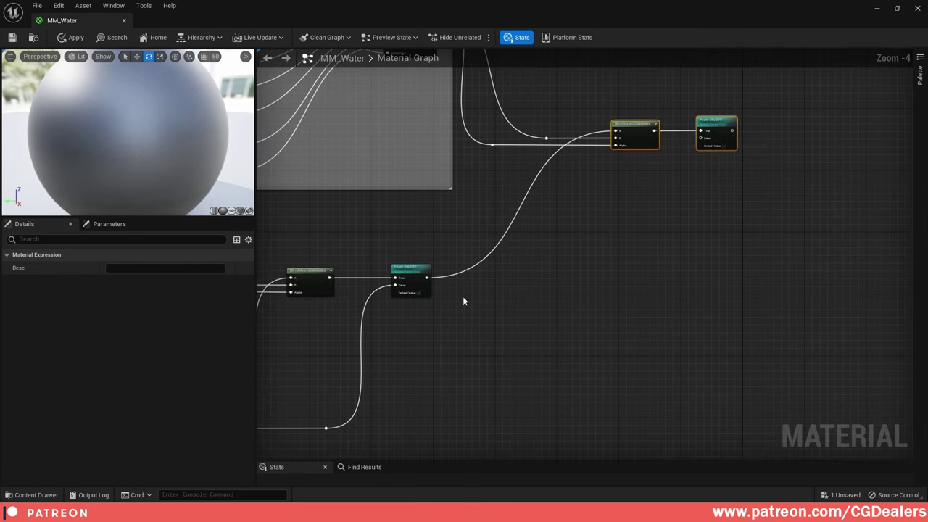
drag(426, 278, 641, 280)
double_click(676, 142)
click(714, 199)
- Rename the copied switch parameter beside the flowers blend node as Flowers ON/OFF
right_drag(728, 185, 627, 281)
click(615, 220)
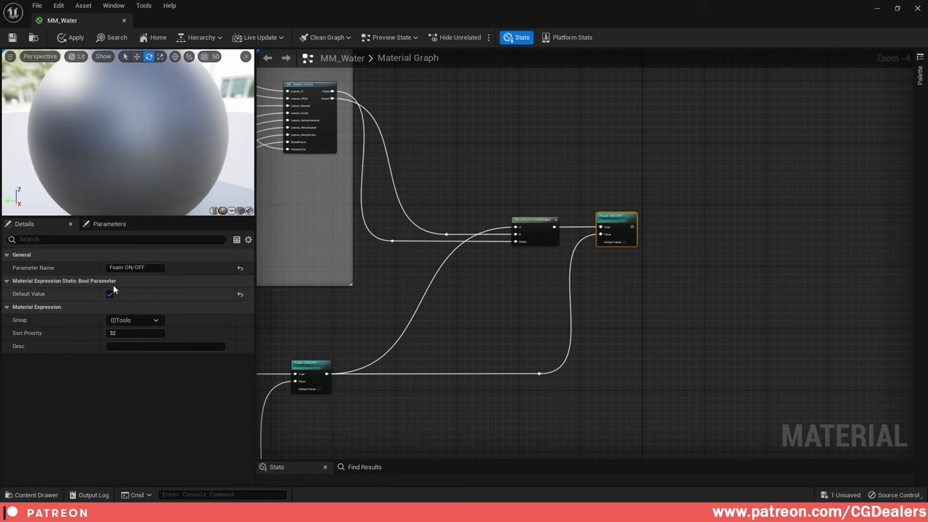
scroll(754, 230, up, 2)
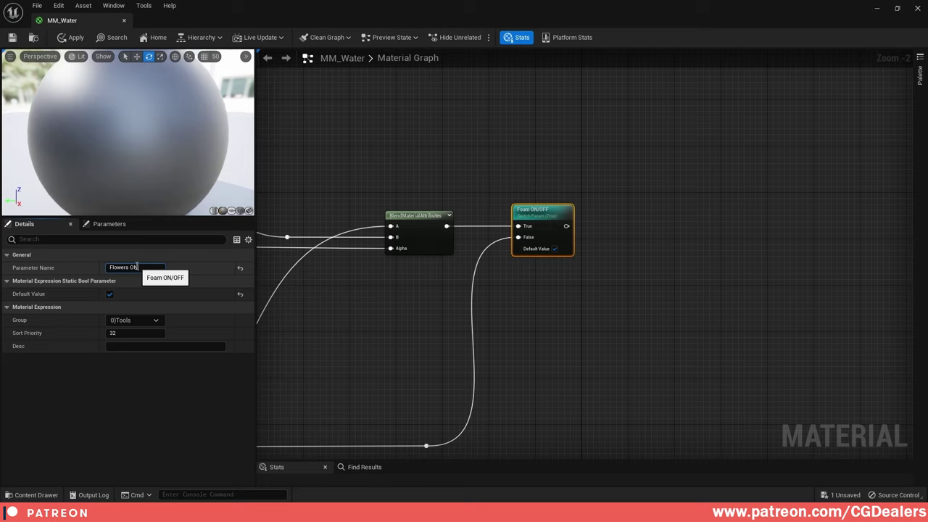
text(FF)
key(Return)
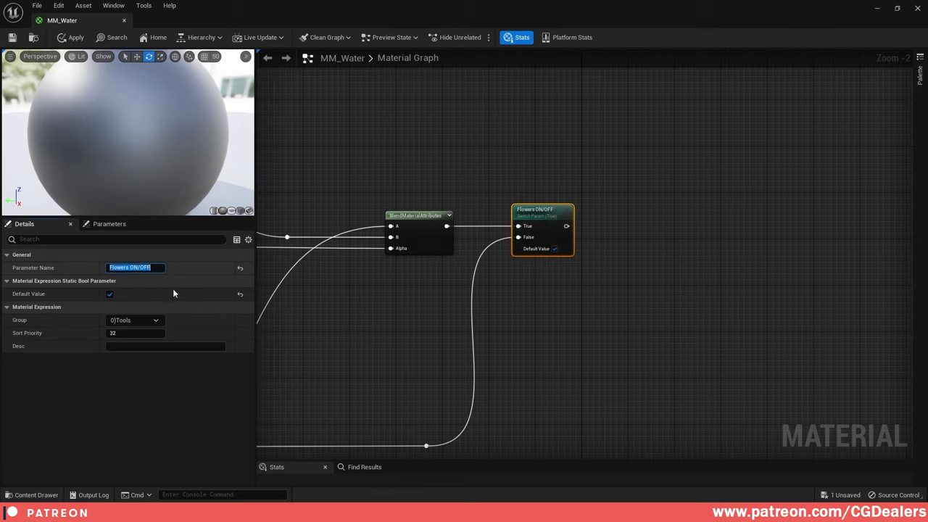
click(623, 238)
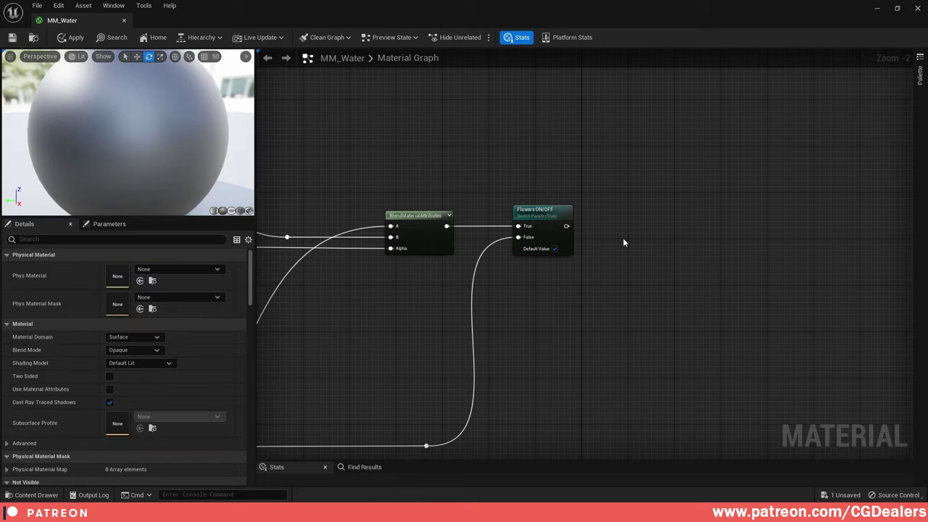
- Duplicate a BlendMaterialAttributes node and place the copy above and to the right of the Flowers ON/OFF switch
right_drag(623, 238, 648, 269)
scroll(471, 233, down, 3)
scroll(427, 133, down, 3)
right_drag(426, 133, 482, 239)
right_drag(549, 446, 476, 257)
scroll(476, 257, up, 3)
click(443, 237)
key(ctrl+c)
key(ctrl+v)
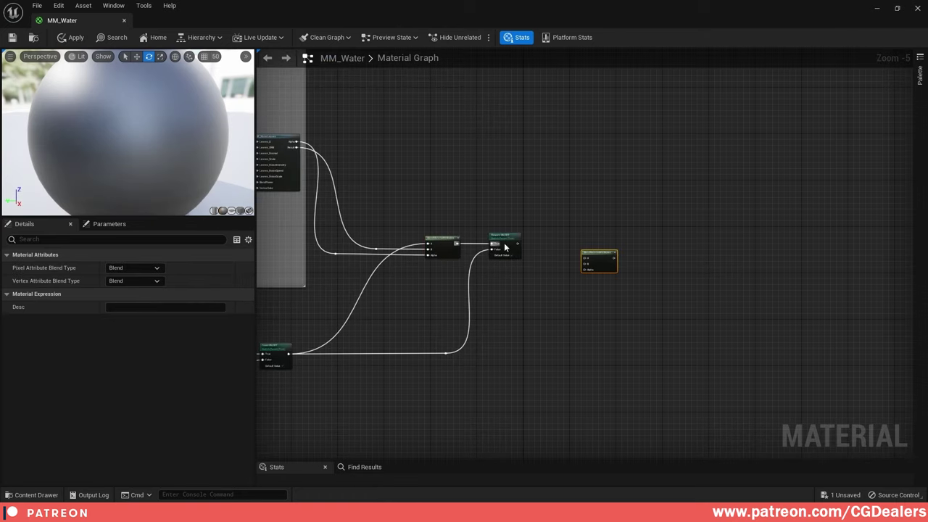
drag(589, 252, 559, 154)
- Connect the Flowers ON/OFF switch output to the A input of the copied BlendMaterialAttributes node
scroll(557, 228, up, 4)
right_drag(476, 259, 503, 327)
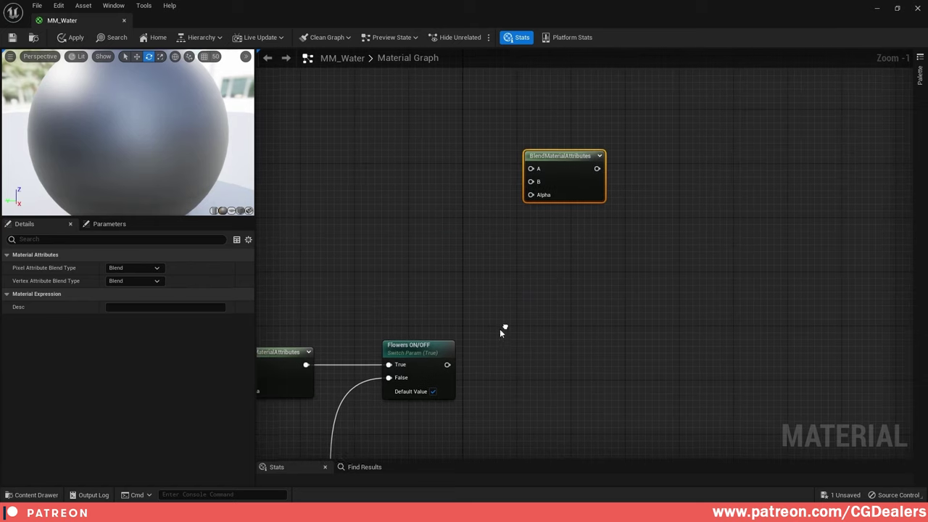
drag(447, 365, 627, 170)
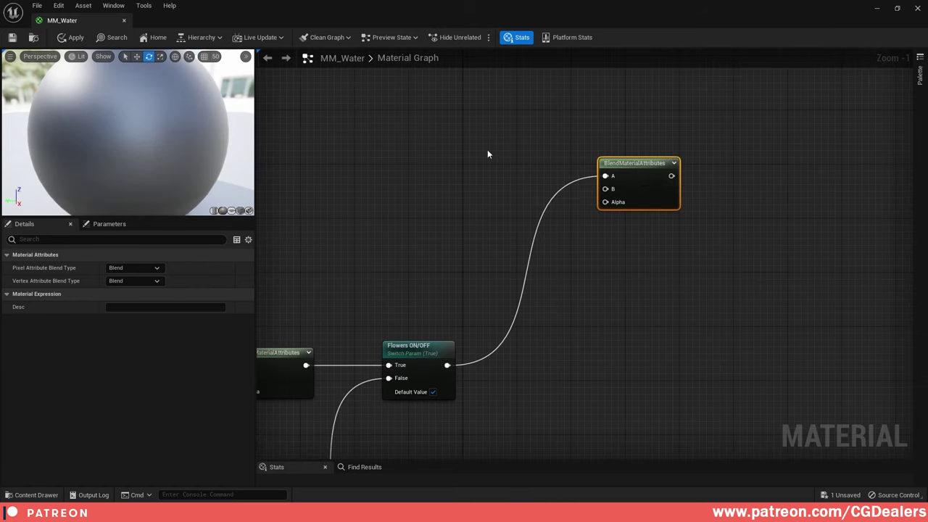
- Connect the MF_WaterLeaves Alpha and Result outputs to the new BlendMaterialAttributes node's Alpha and B inputs
scroll(479, 143, down, 4)
right_drag(431, 112, 572, 356)
right_drag(435, 153, 516, 356)
scroll(500, 268, up, 2)
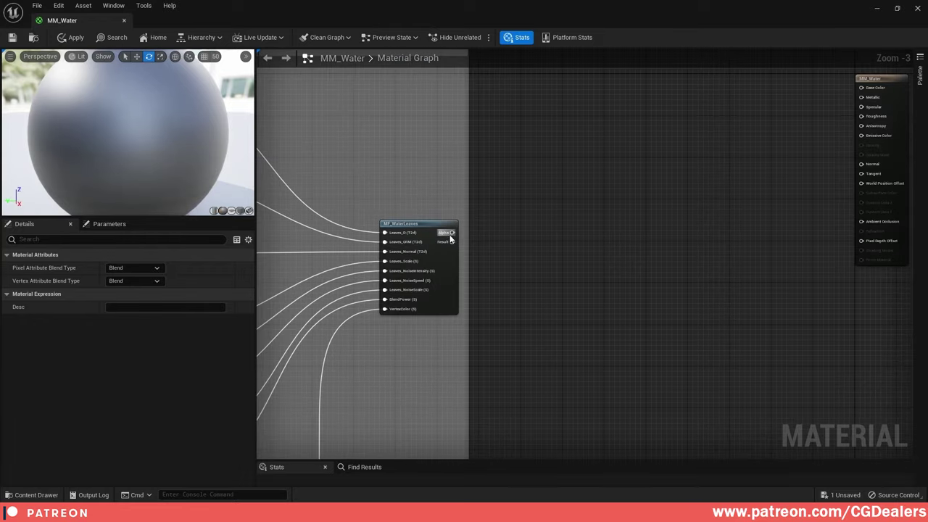
drag(450, 236, 743, 247)
right_drag(503, 138, 726, 457)
right_drag(459, 89, 437, 213)
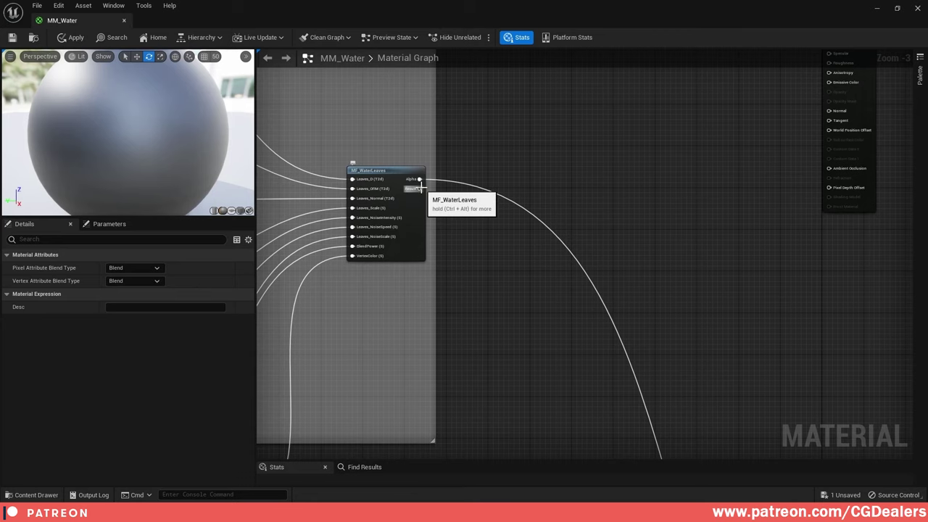
drag(419, 187, 738, 195)
right_drag(738, 150, 486, 189)
drag(508, 211, 526, 234)
- Add a reroute on the connection leaving Flowers ON/OFF and line it up with the switch's output
right_drag(426, 324, 440, 288)
double_click(440, 290)
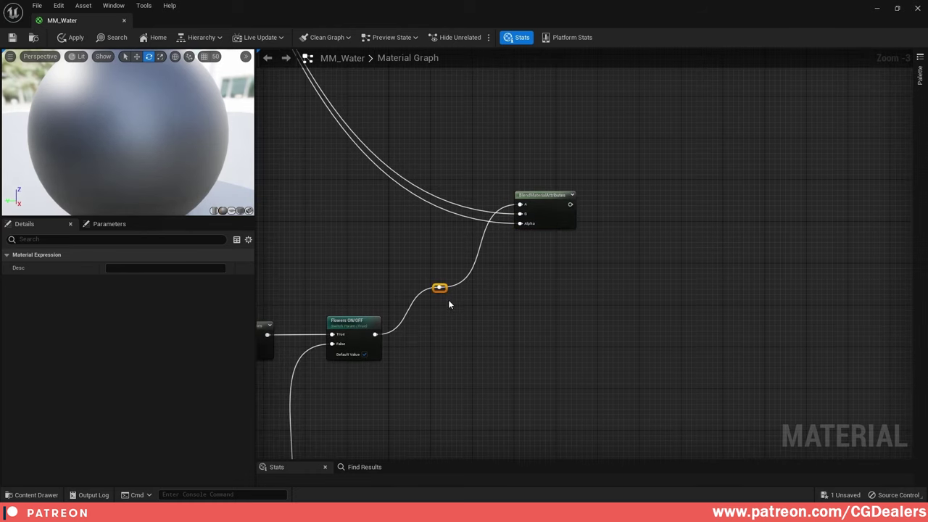
drag(444, 290, 449, 335)
- Duplicate the Flowers ON/OFF switch and place the copy to the right of the leaves BlendMaterialAttributes node
scroll(491, 253, down, 4)
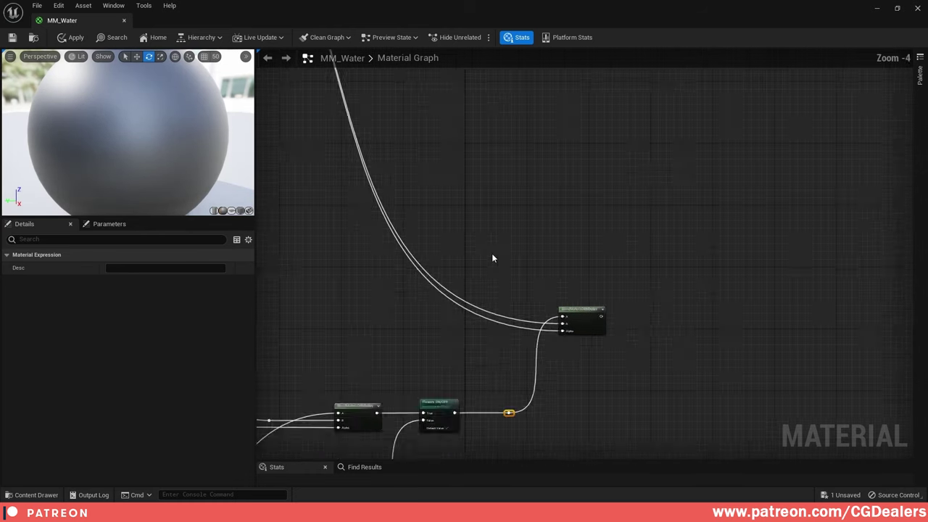
right_drag(446, 142, 420, 91)
scroll(499, 193, up, 2)
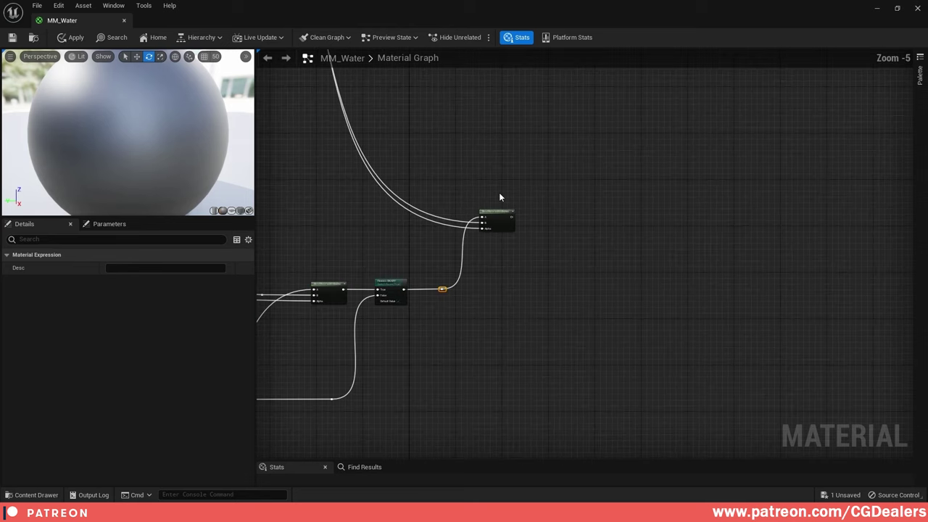
scroll(385, 274, up, 2)
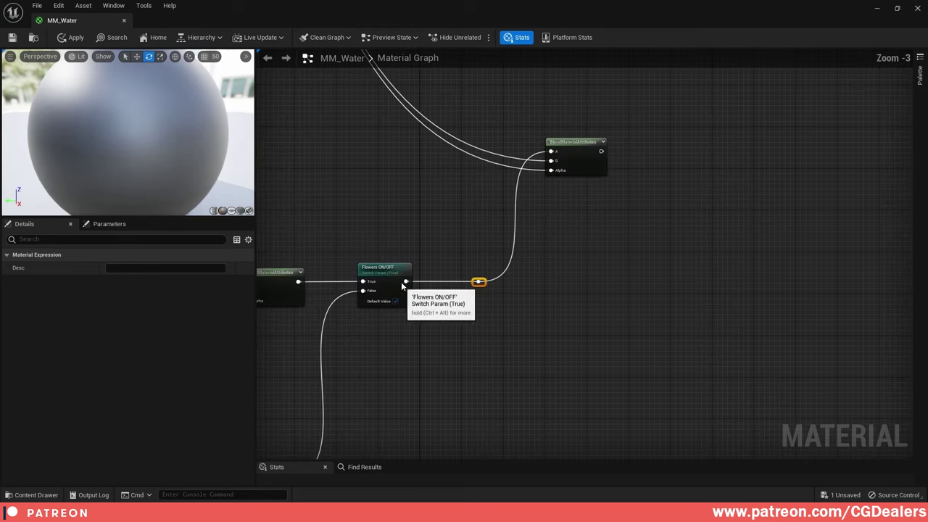
click(397, 268)
key(ctrl+d)
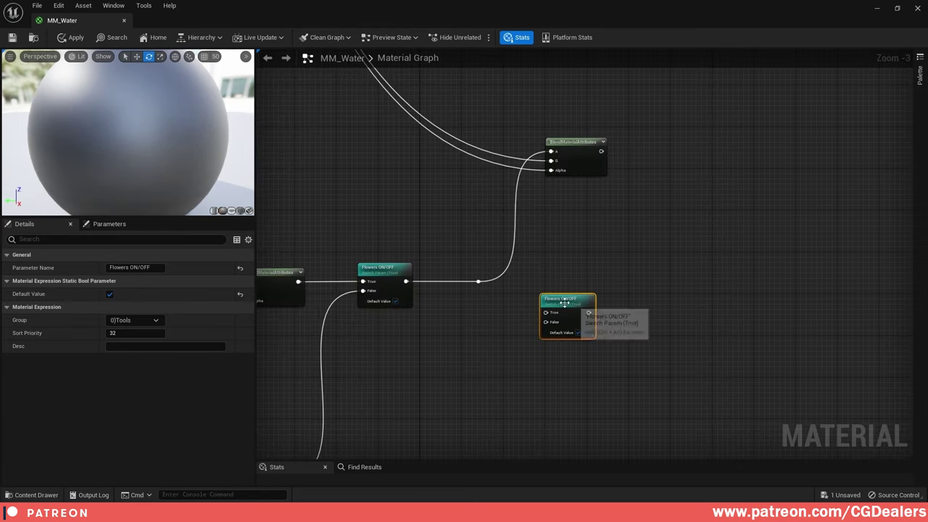
drag(558, 305, 687, 146)
scroll(547, 147, down, 2)
scroll(597, 92, down, 1)
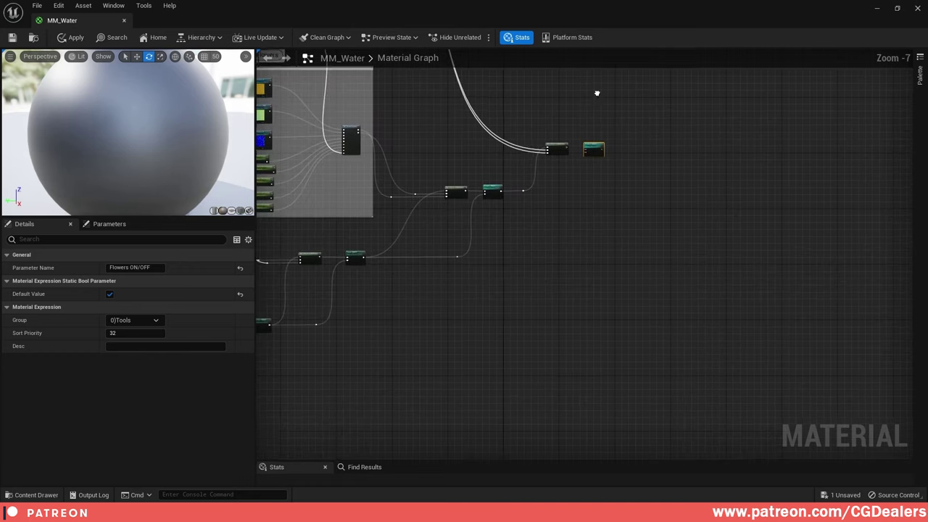
- Connect the leaves BlendMaterialAttributes output to the copied switch's True input and straighten the connection
scroll(535, 214, up, 7)
drag(464, 254, 572, 263)
drag(584, 249, 585, 241)
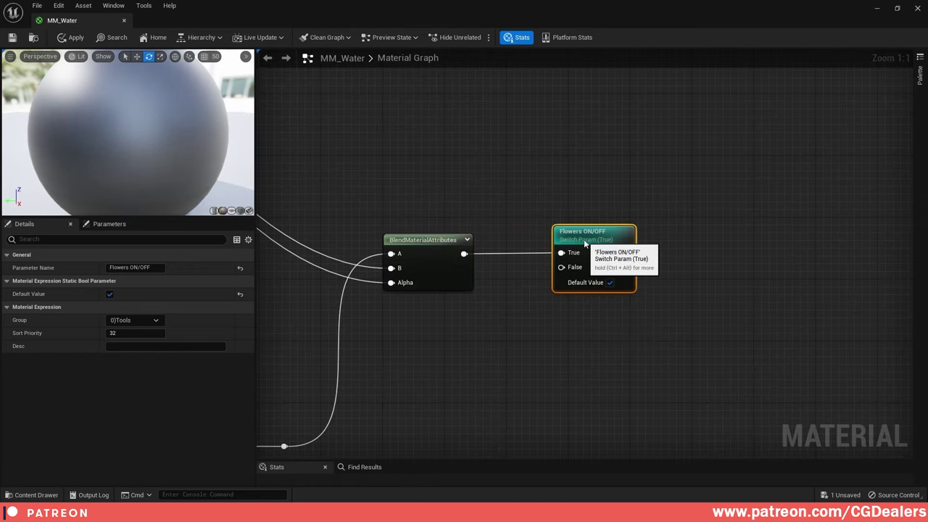
drag(717, 201, 410, 306)
key(q)
- Rename the copied switch parameter beside the leaves blend node as Leaves ON/OFF
click(601, 236)
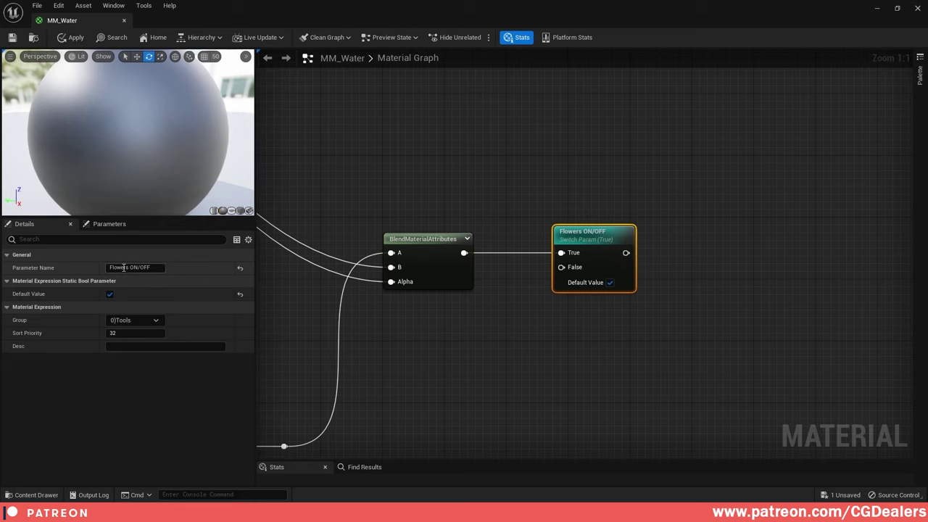
double_click(127, 267)
text(Leaves)
key(Return)
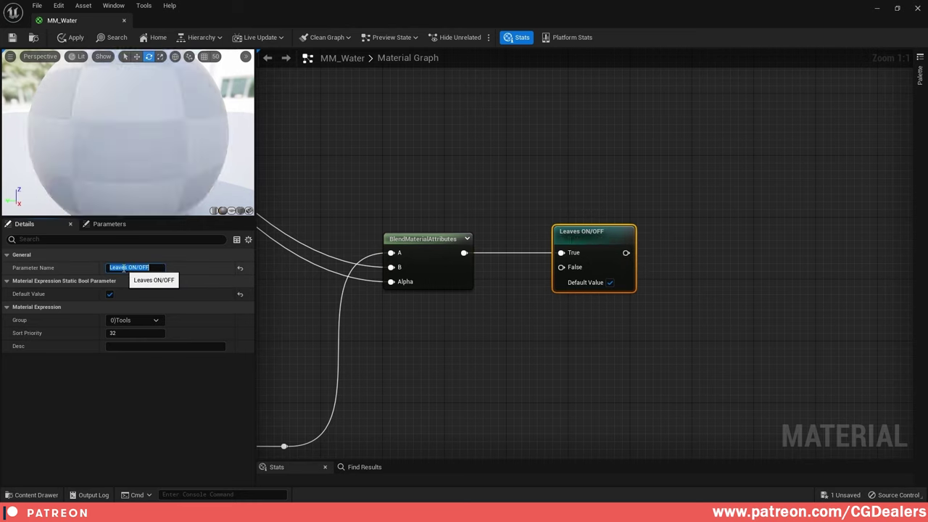
- Connect the Flowers ON/OFF reroute to the False input of Leaves ON/OFF through another reroute node
scroll(607, 218, down, 2)
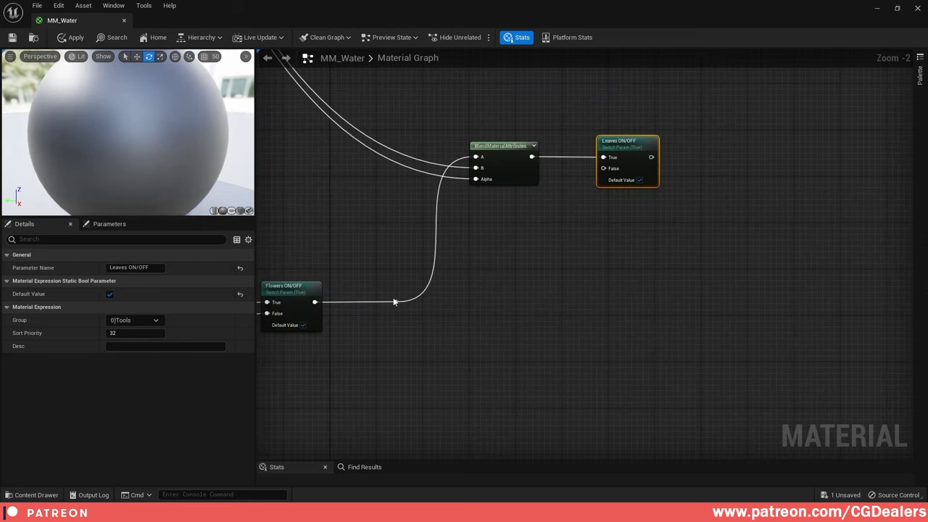
drag(394, 301, 604, 169)
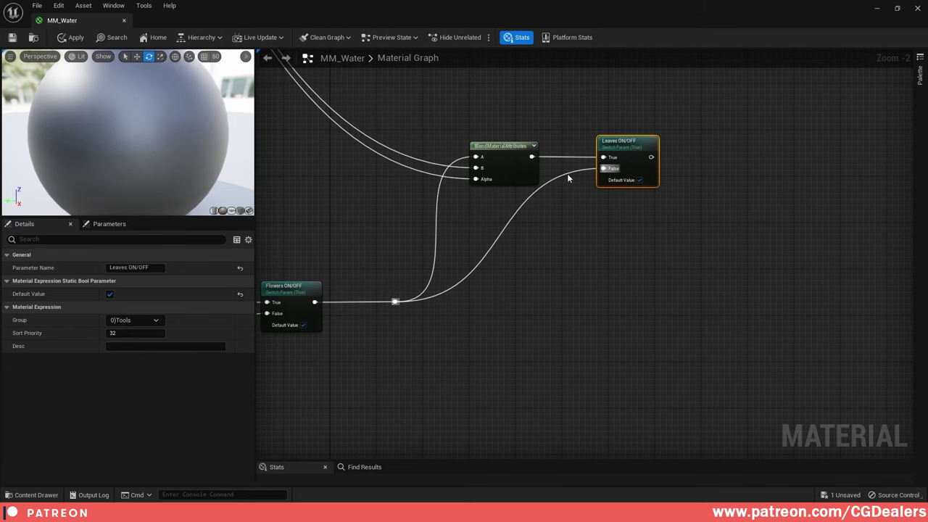
double_click(568, 175)
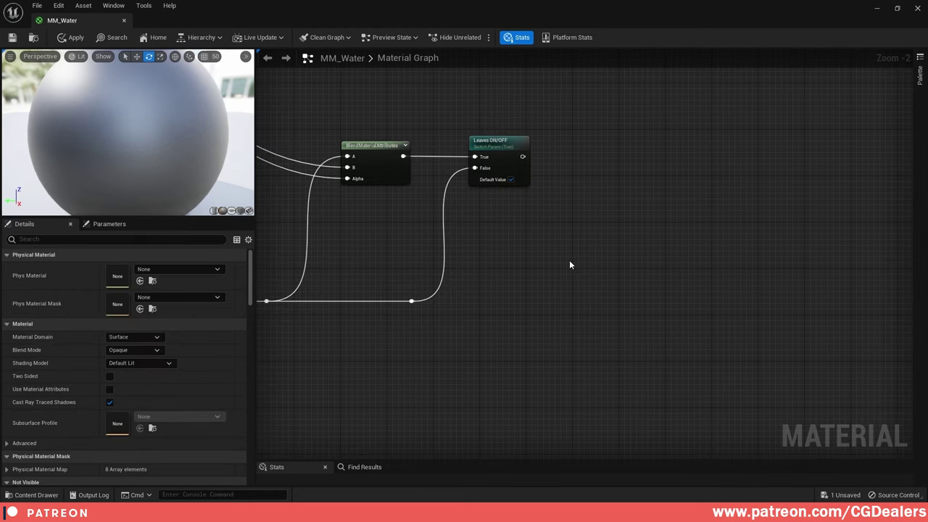
- Add the MF_Ripples material function from the Material_Functions folder to the graph, below and to the right of Leaves ON/OFF
click(898, 8)
drag(395, 296, 829, 351)
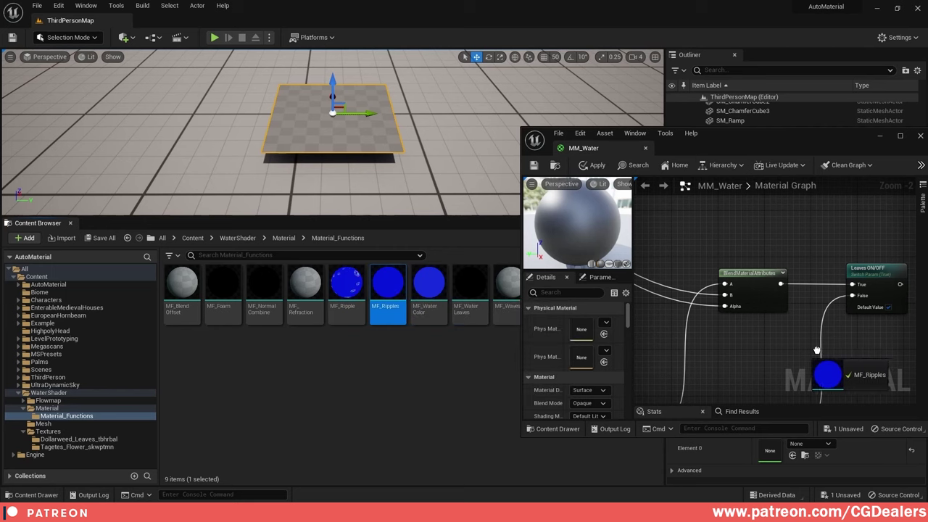
click(901, 137)
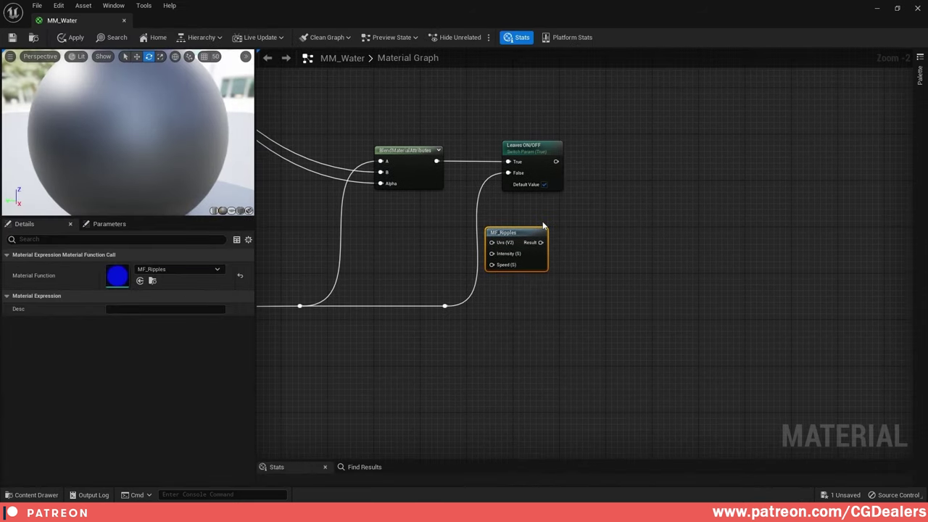
drag(511, 237, 707, 351)
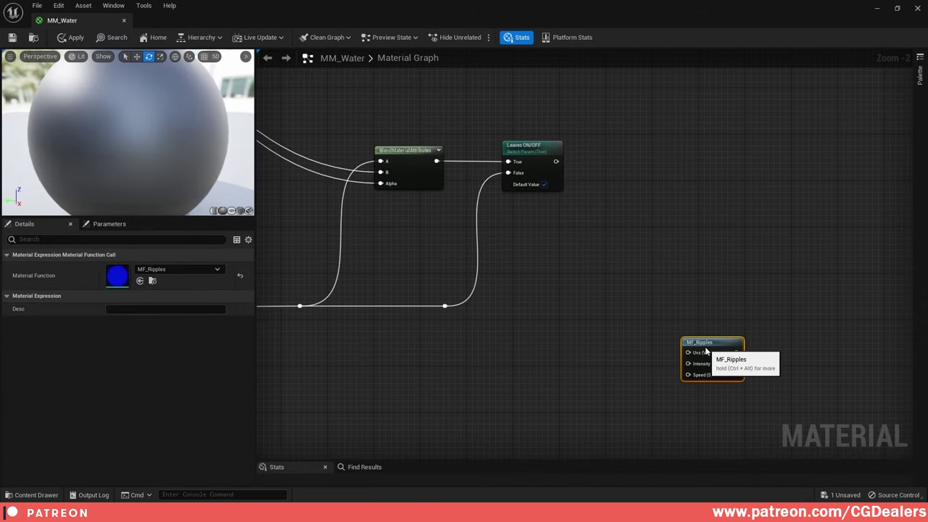
right_drag(748, 330, 647, 259)
drag(605, 273, 634, 280)
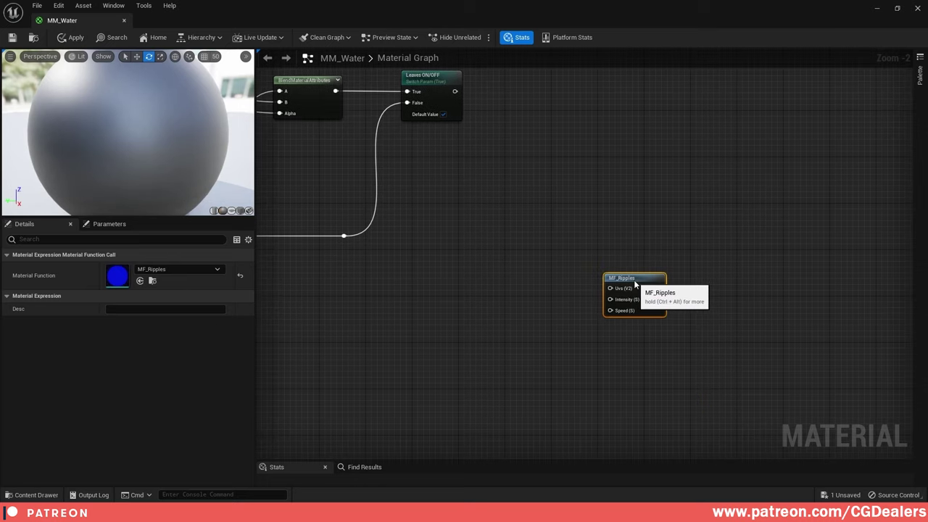
- Duplicate the Flowers_BlendPower parameter and place the copy to the left of the MF_Ripples node
scroll(557, 287, down, 4)
right_drag(494, 289, 784, 264)
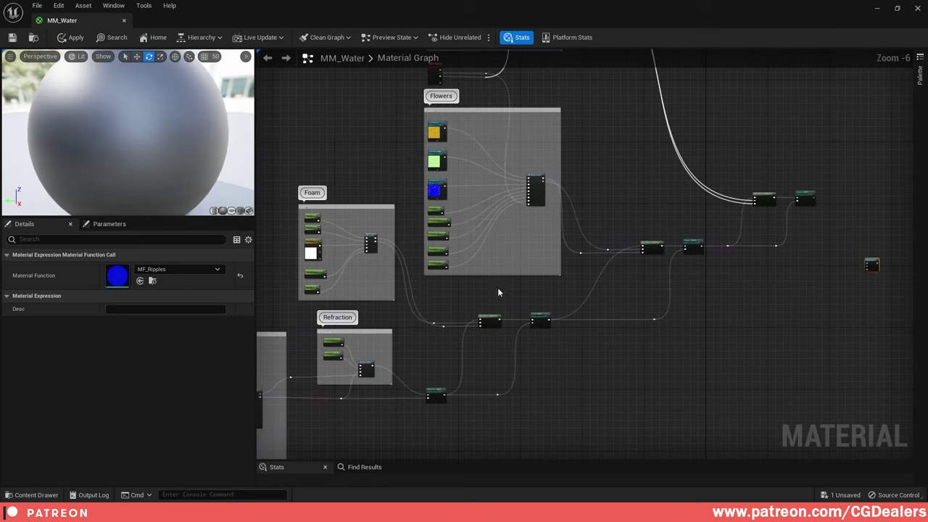
right_drag(464, 279, 572, 247)
scroll(562, 244, up, 4)
drag(489, 193, 558, 244)
scroll(770, 258, down, 4)
right_drag(774, 260, 454, 240)
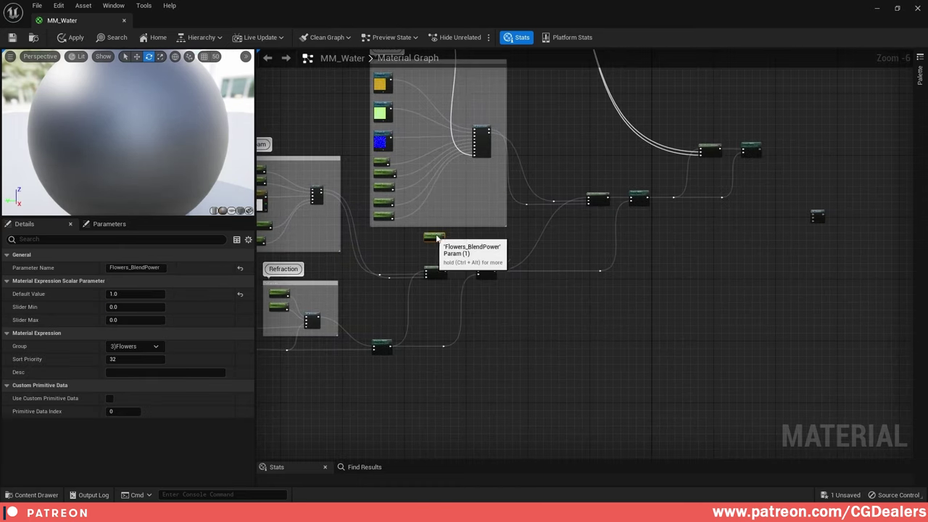
drag(442, 239, 794, 240)
scroll(787, 237, up, 2)
scroll(781, 232, up, 4)
right_drag(781, 232, 615, 281)
drag(614, 247, 589, 247)
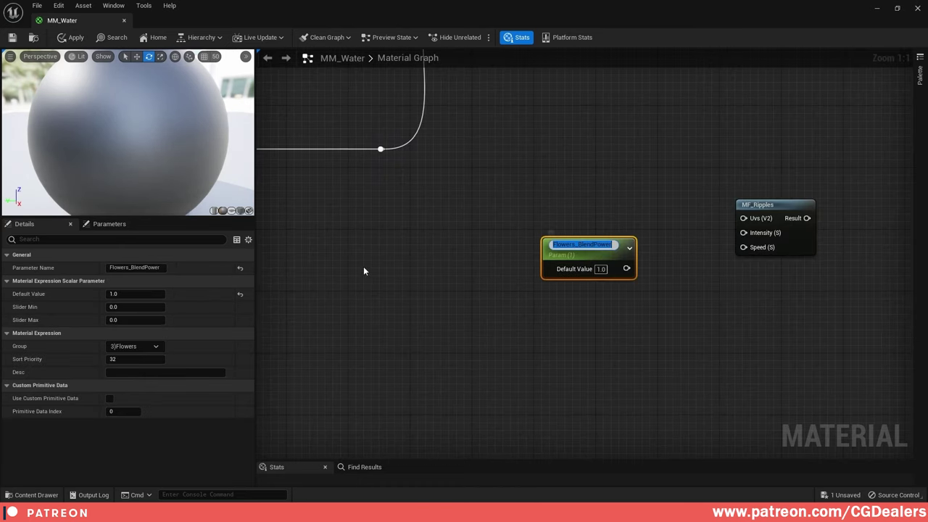
- Rename the copied scalar parameter as Ripples_Intensity, with a default value of 3 and the group 6)Rain
click(157, 269)
key(ctrl+a)
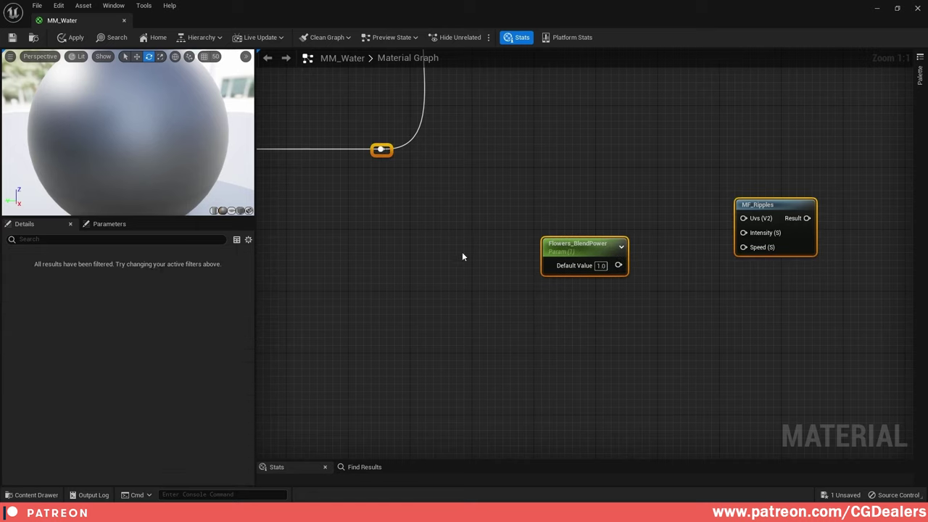
click(463, 253)
click(586, 251)
click(149, 268)
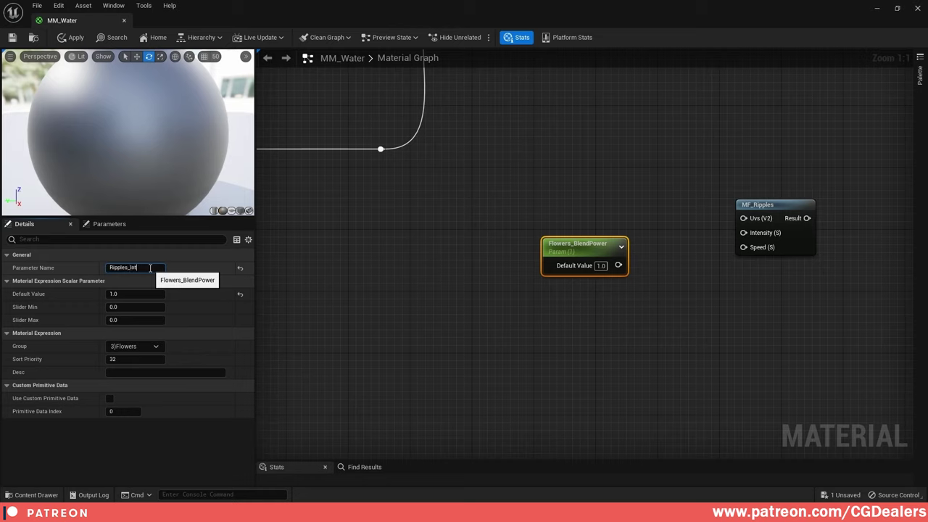
text(Ripples_Intensity)
key(Return)
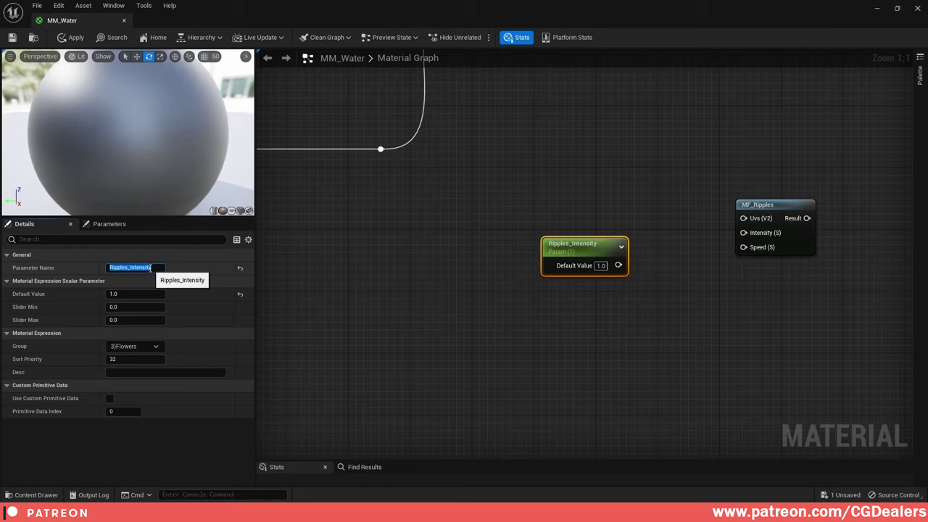
click(121, 294)
text(3)
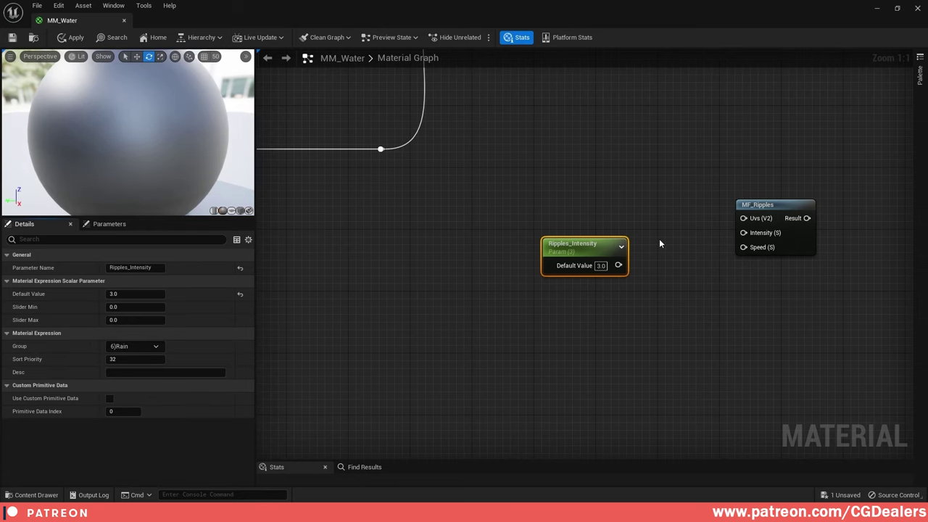
- Connect Ripples_Intensity to the MF_Ripples Intensity input and line the parameter up with that input
right_drag(661, 242, 516, 272)
drag(478, 297, 620, 268)
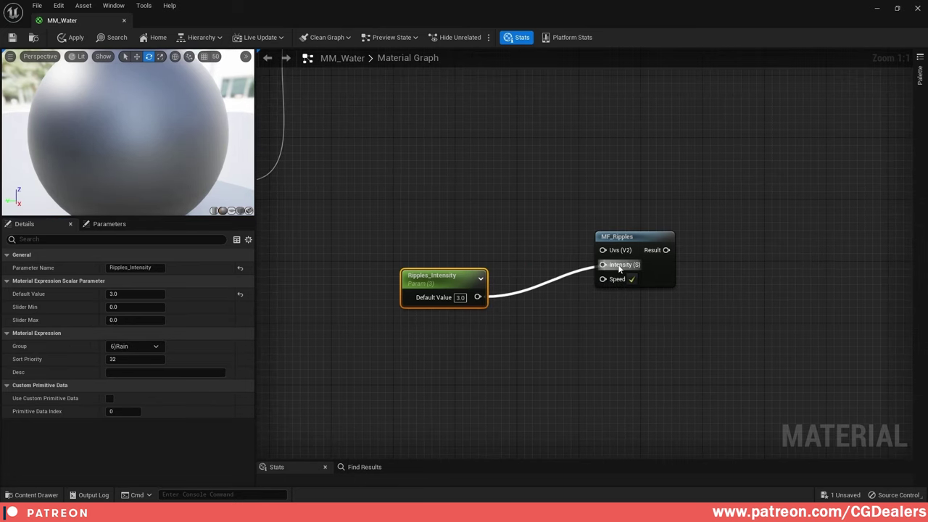
drag(477, 281, 462, 251)
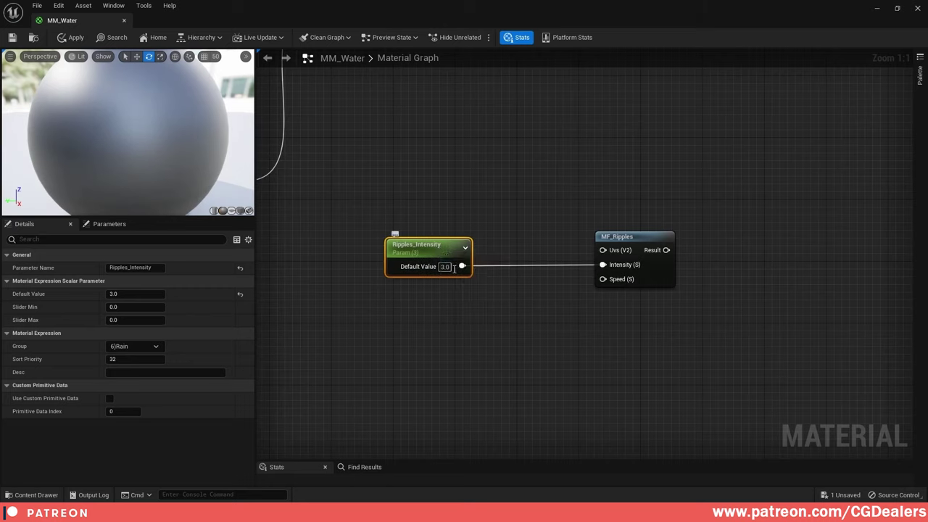
- Duplicate Ripples_Intensity directly below the original and connect the copy to the MF_Ripples Speed input
key(ctrl+w)
drag(532, 320, 603, 279)
drag(422, 300, 414, 300)
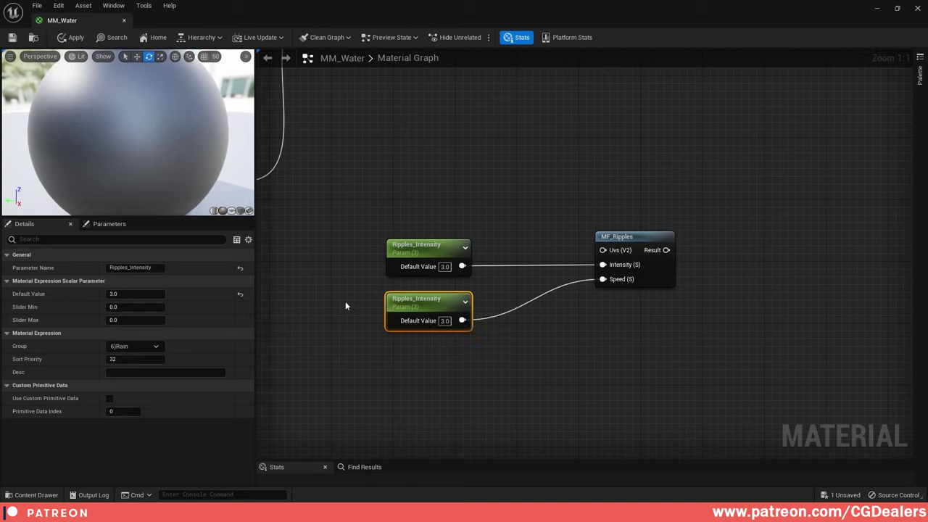
- Rename the lower ripples parameter as Ripples_Speed and set its default value to 1
drag(131, 267, 173, 268)
text(Speed)
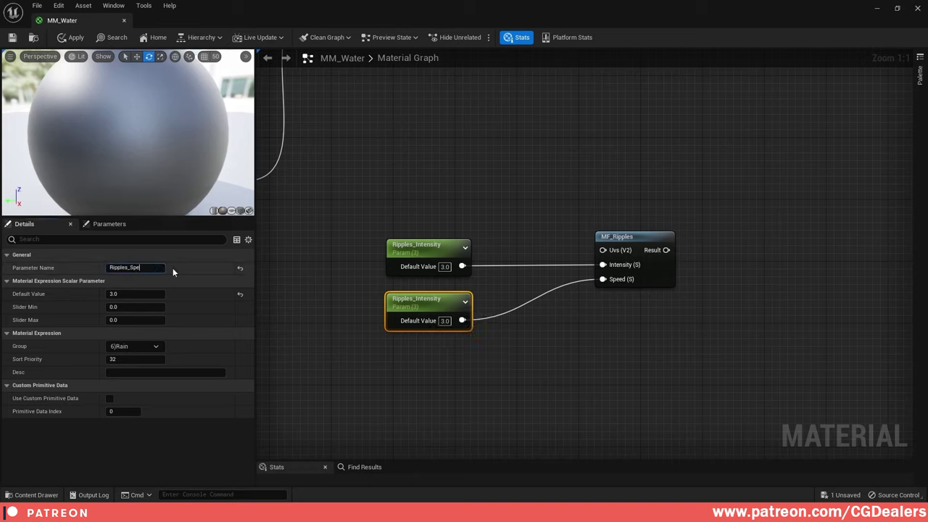
key(Return)
click(124, 294)
text(1)
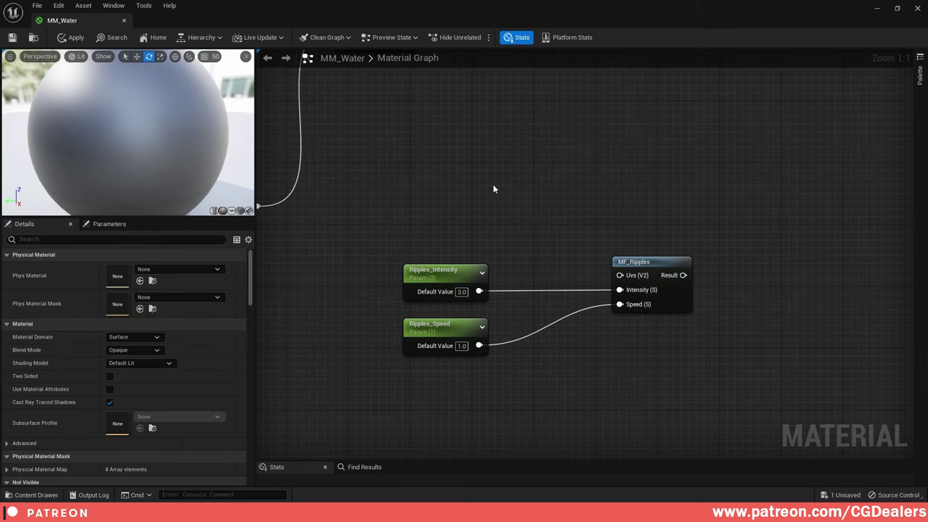
- Add an Absolute World Position node above Ripples_Intensity, keeping its shader offsets option that includes material shader offsets
right_click(493, 189)
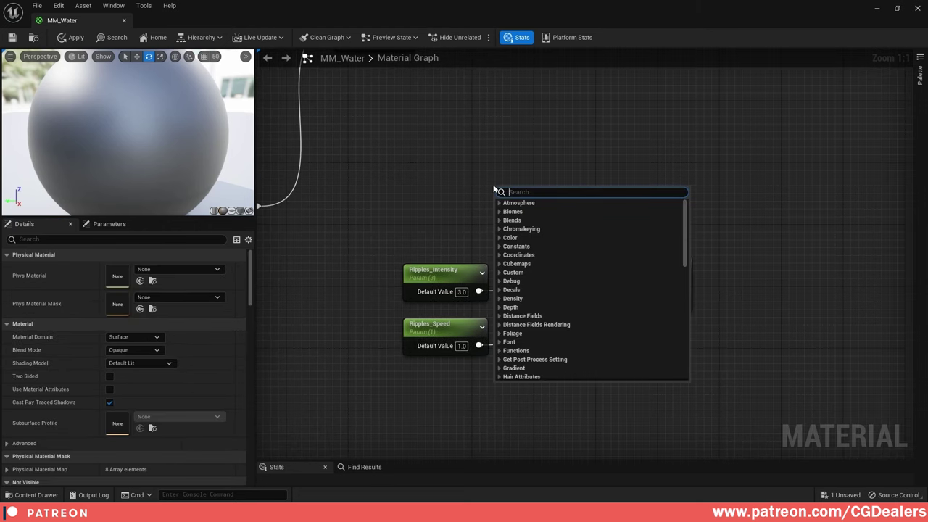
text(world posio)
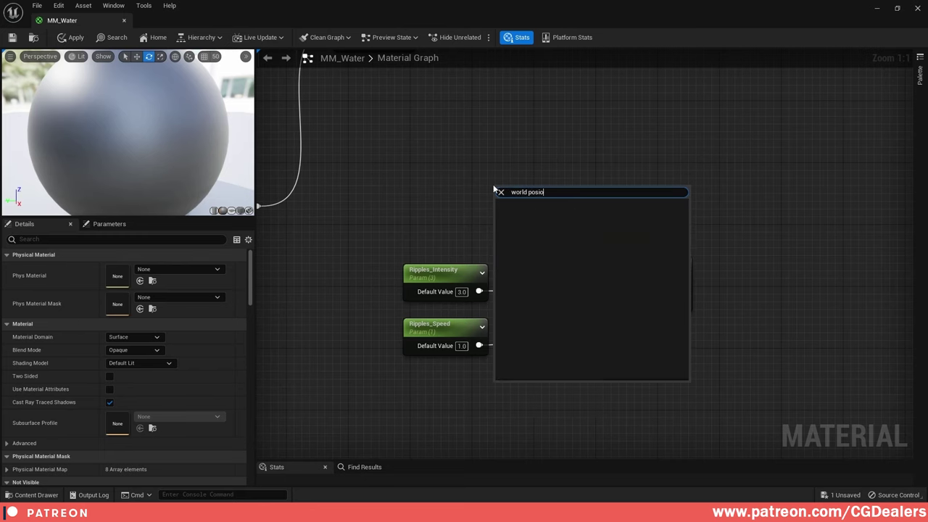
key(BackSpace)
key(Return)
drag(512, 192, 412, 193)
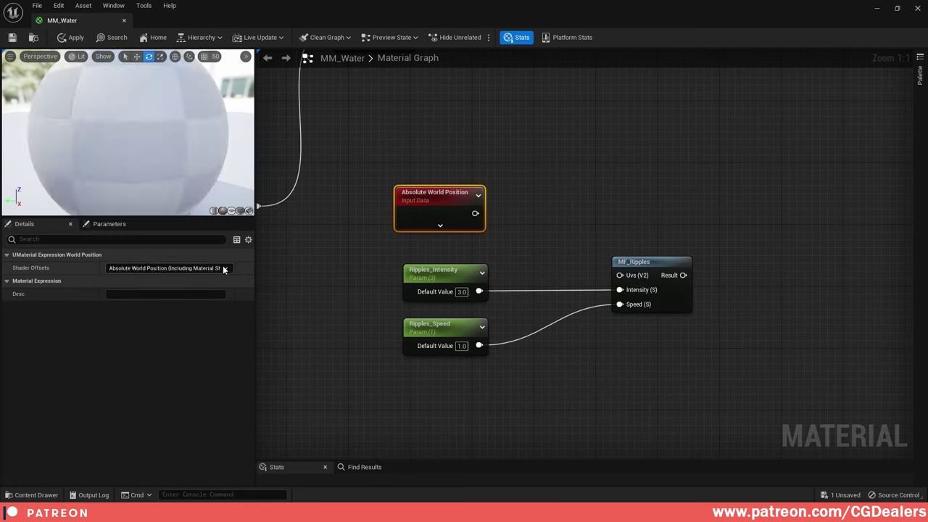
click(224, 269)
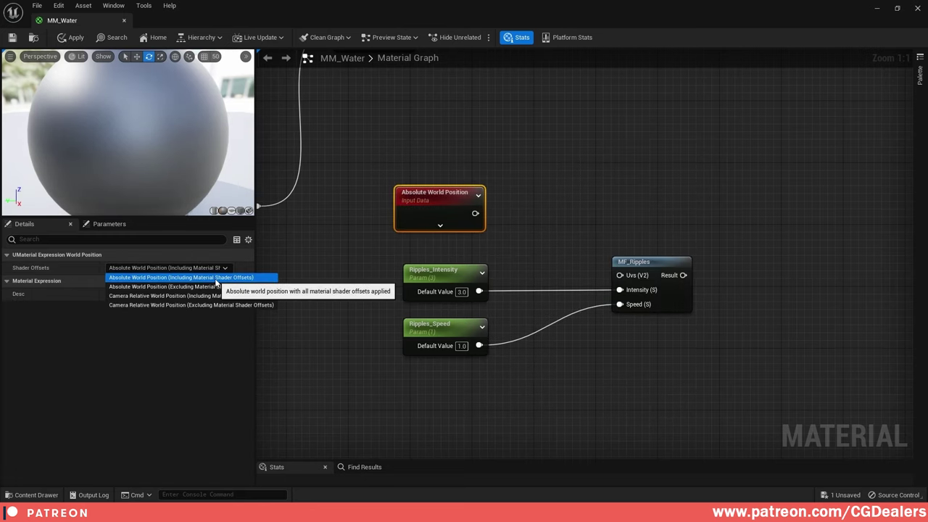
click(452, 201)
right_drag(562, 148, 516, 158)
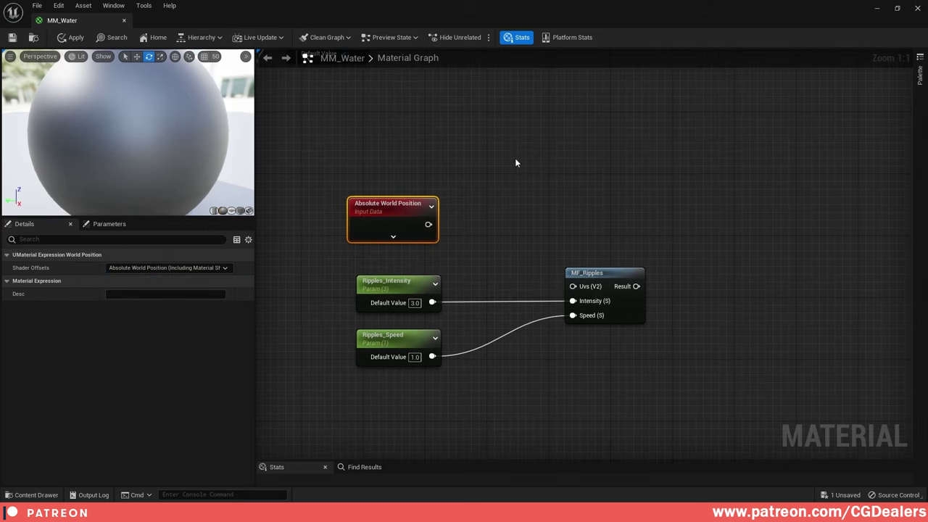
- Add a Component Mask with the R and G channels, feed it from Absolute World Position, and line up the two nodes
right_click(491, 178)
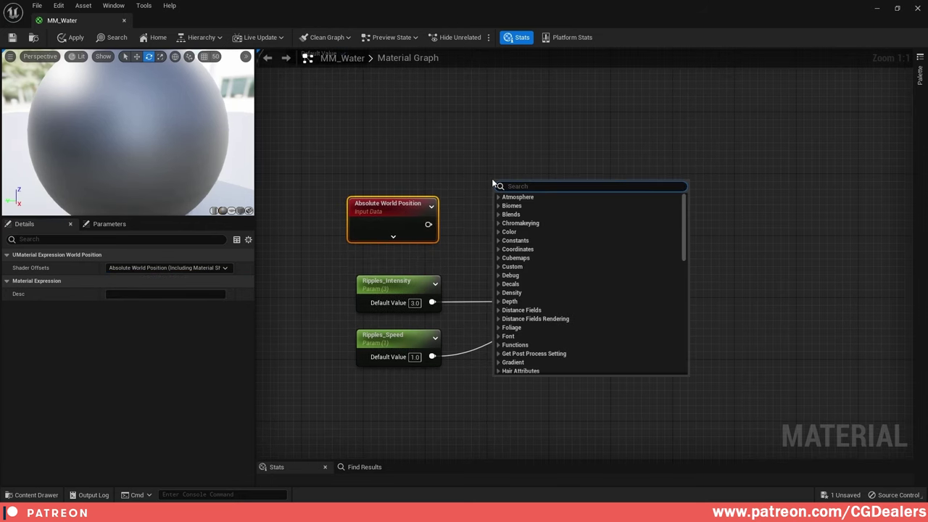
text(mask)
key(Return)
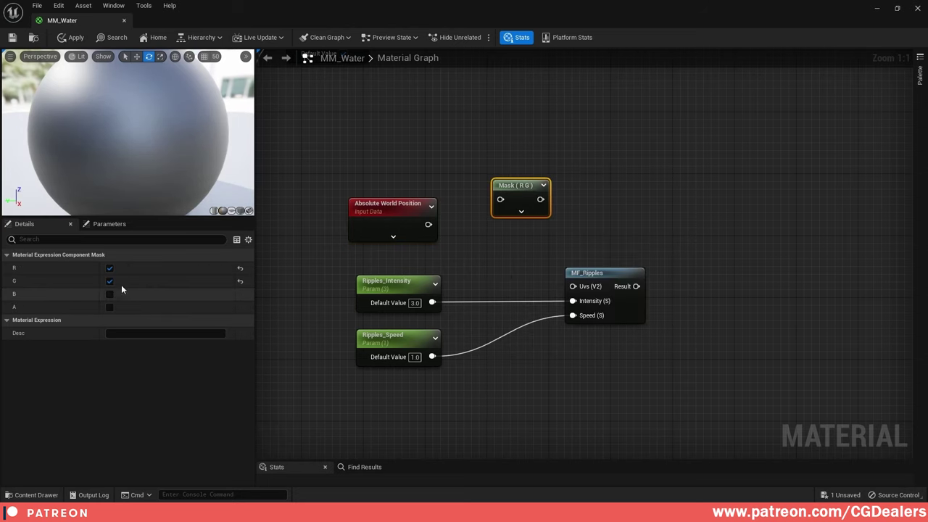
drag(429, 224, 495, 201)
click(429, 225)
drag(428, 225, 502, 200)
drag(380, 210, 380, 185)
shift+click(519, 187)
key(q)
drag(510, 187, 481, 176)
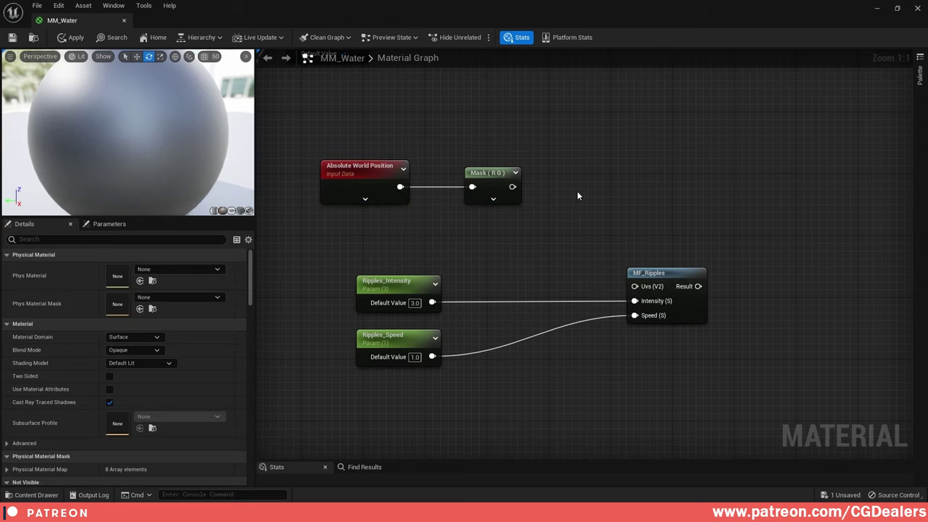
- Add a Divide node, connect the R G mask to its A input, and move the three-node chain further up
right_click(578, 195)
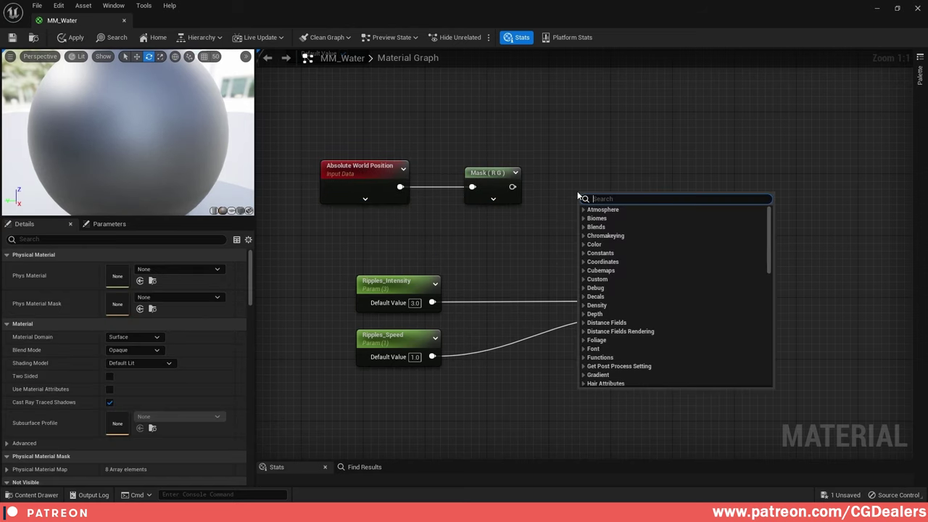
text(/)
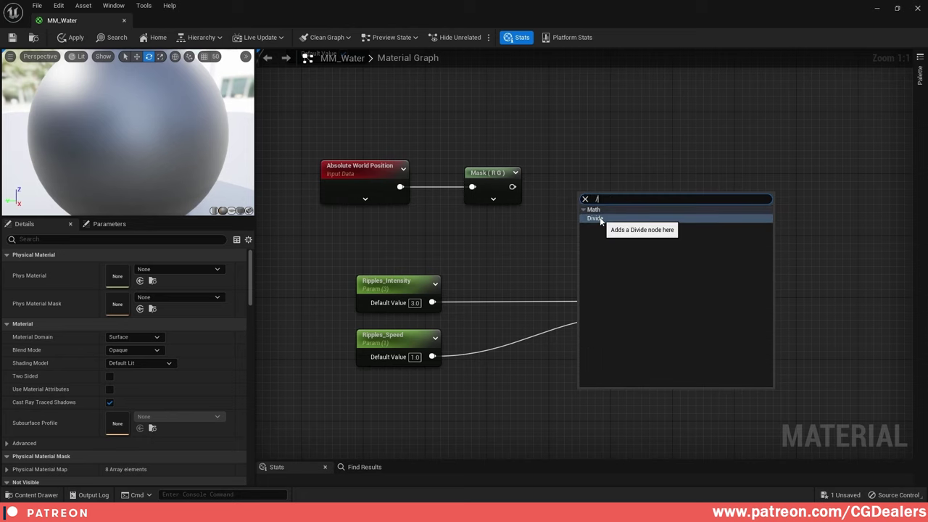
click(601, 218)
drag(596, 199, 584, 188)
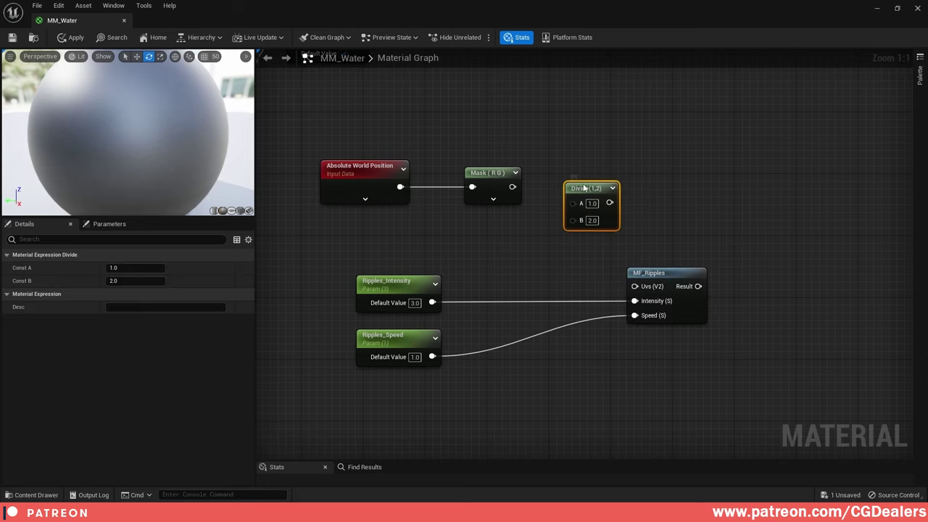
drag(513, 187, 578, 206)
drag(367, 137, 580, 235)
drag(593, 190, 601, 151)
click(514, 219)
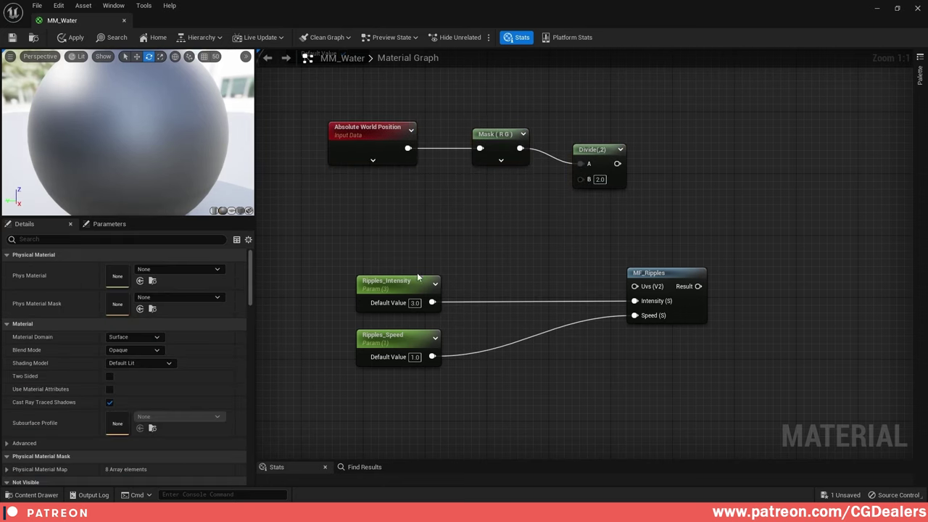
- Duplicate Ripples_Intensity above the original, rename the copy as Ripples_Size and set its default value to 512
click(417, 280)
key(ctrl+d)
drag(495, 287, 399, 220)
click(147, 257)
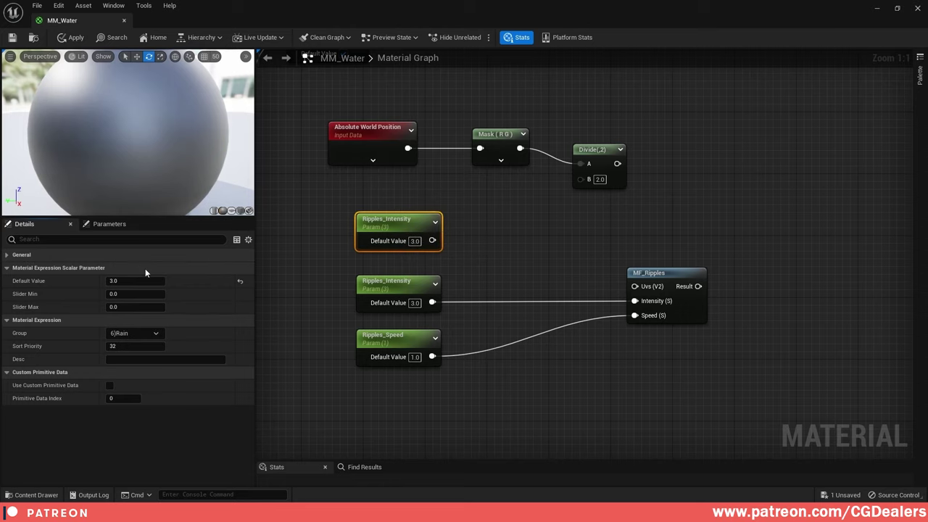
click(111, 256)
drag(131, 267, 160, 268)
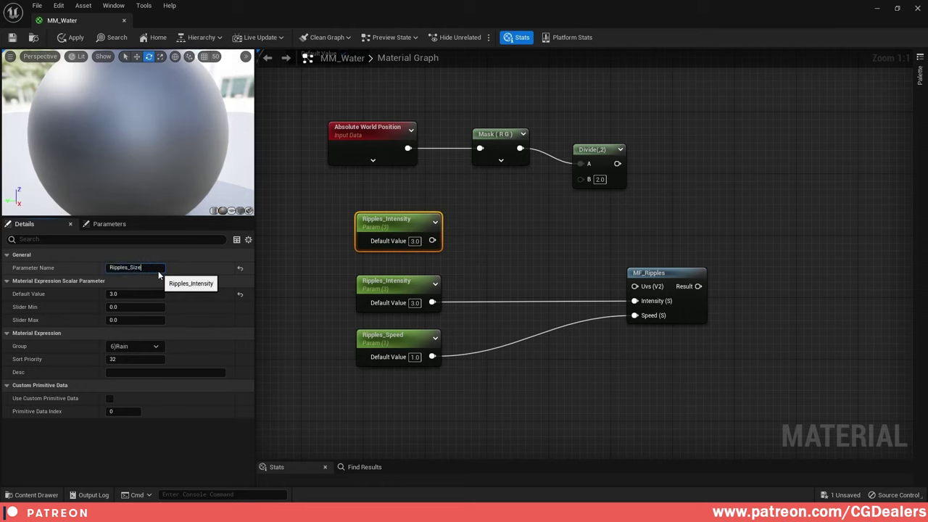
click(131, 294)
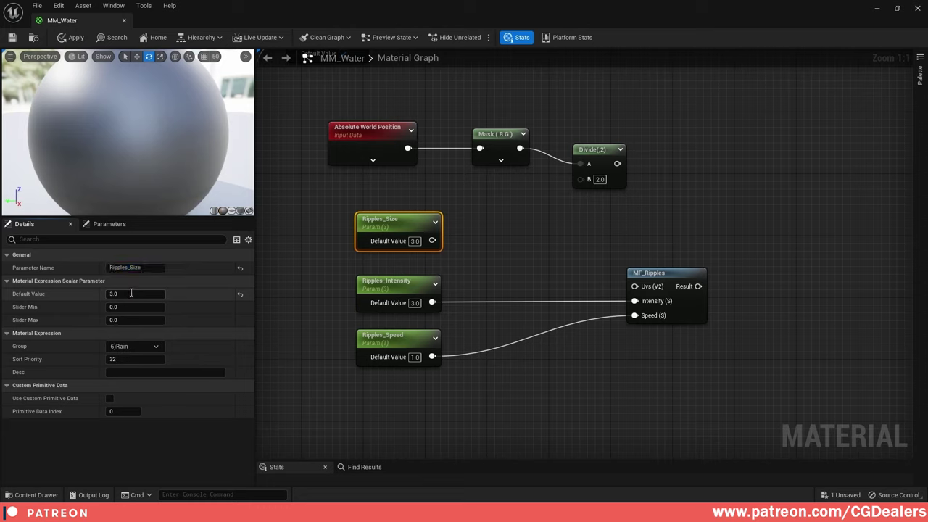
text(512)
key(Return)
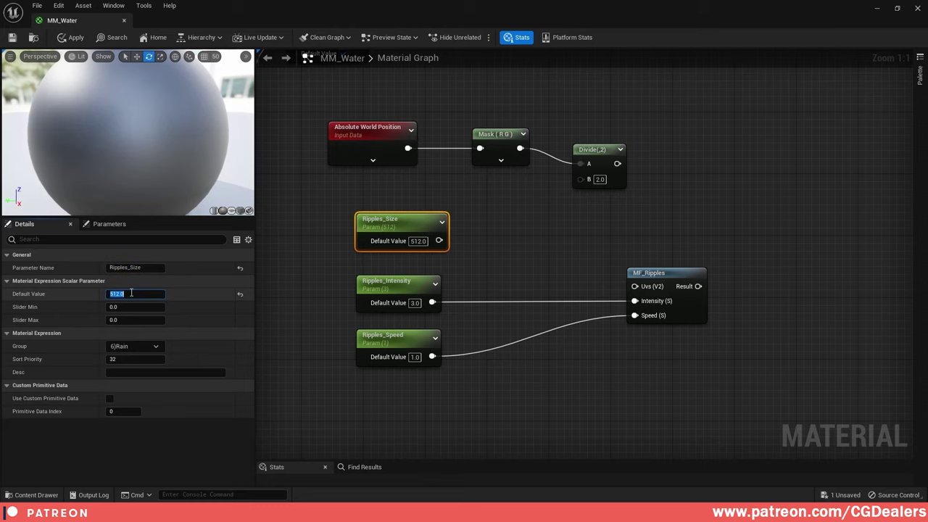
- Connect Ripples_Size to the Divide B input and the Divide result to the Uvs input of MF_Ripples
drag(439, 240, 583, 182)
right_drag(694, 211, 540, 219)
drag(512, 280, 632, 281)
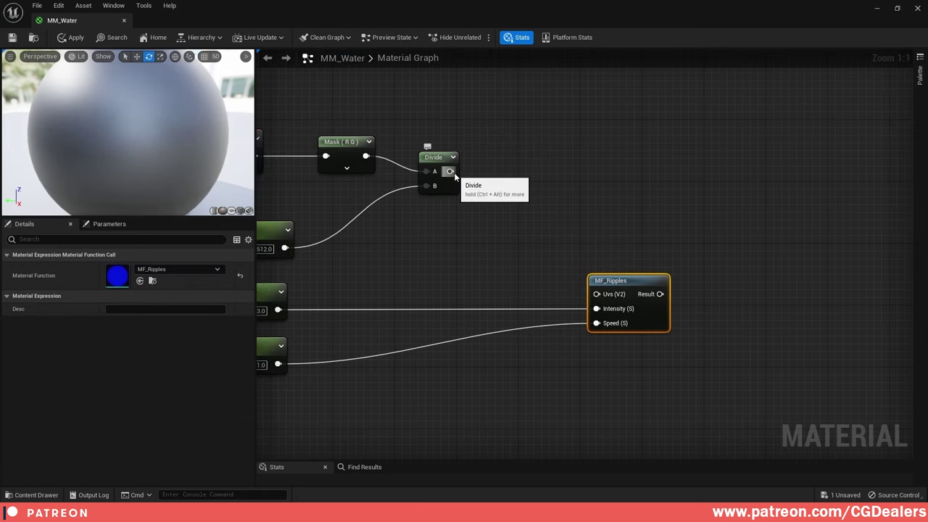
drag(449, 171, 597, 294)
- Move the whole ripples node network down and to the left, clear of the Leaves ON/OFF nodes
scroll(514, 267, down, 2)
scroll(551, 268, down, 2)
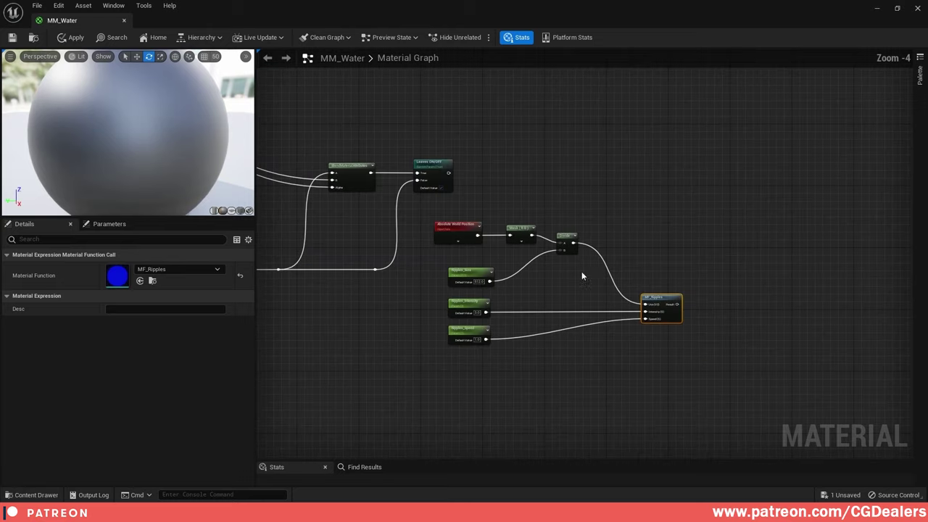
drag(711, 215, 451, 351)
drag(458, 228, 466, 350)
right_drag(510, 323, 497, 224)
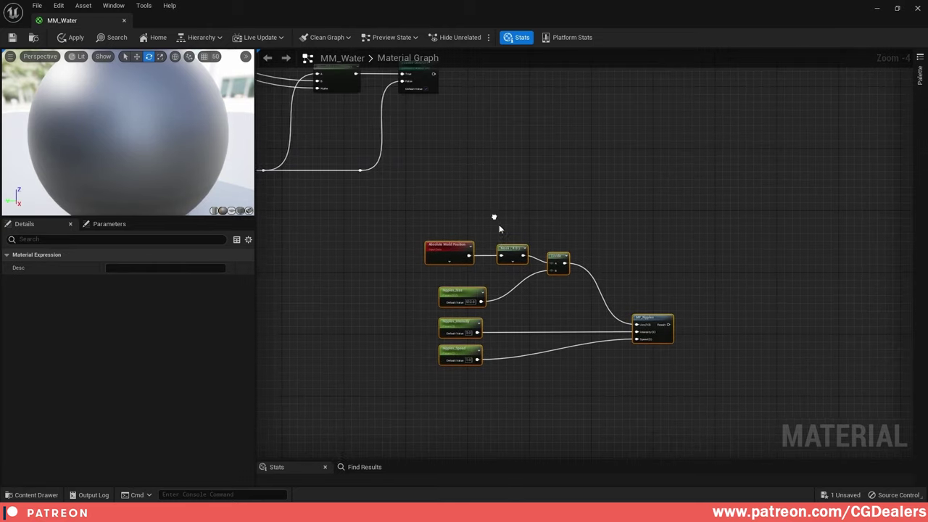
drag(455, 251, 394, 259)
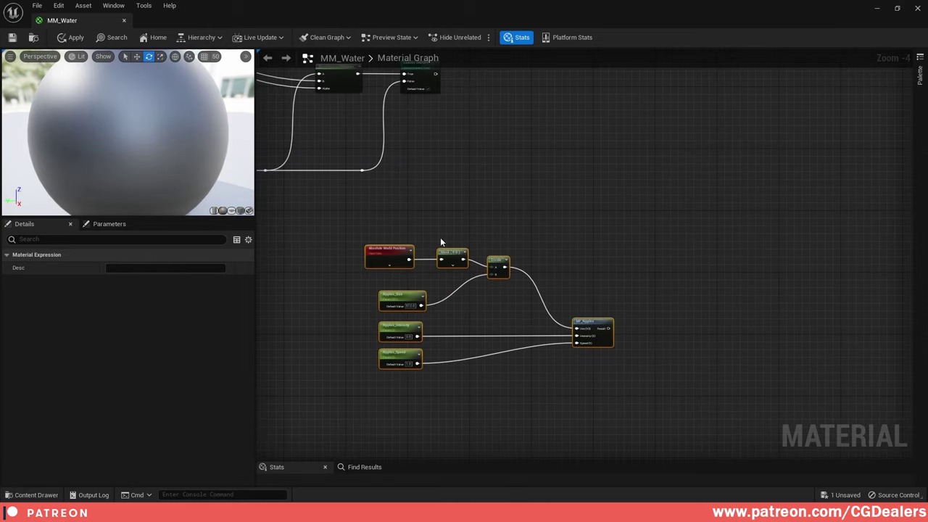
- Left-align the world position and ripples parameter nodes and wrap the whole network in a comment titled Rain
drag(435, 235, 397, 406)
key(shift+a)
drag(658, 188, 563, 281)
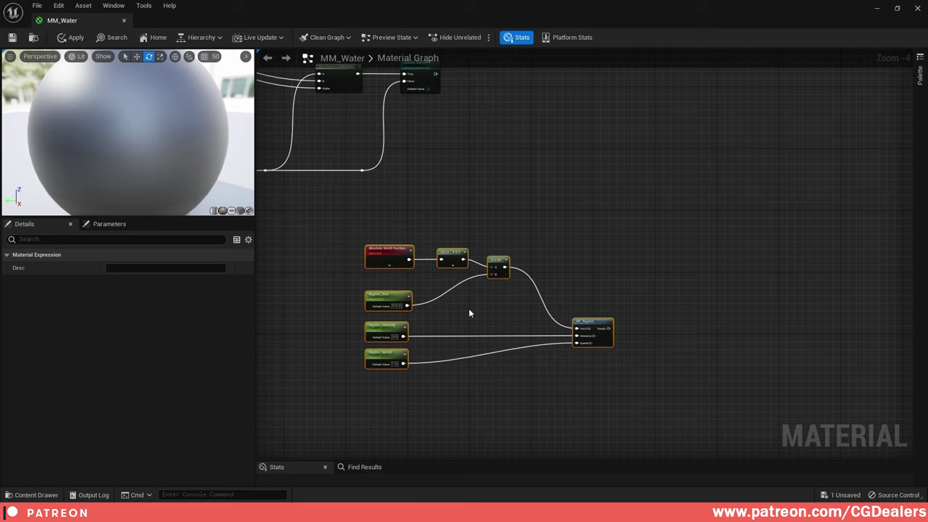
text(cRain)
key(Return)
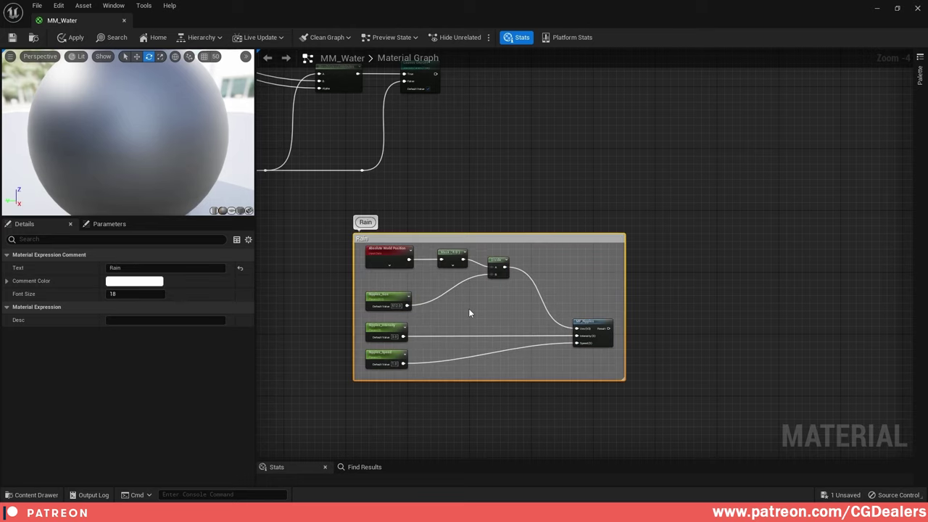
click(502, 217)
- Move MF_Ripples closer to its parameters, add a MatLayerBlend_NormalBlend node inside the Rain comment, and connect the ripples result to its Normal input
scroll(508, 230, up, 2)
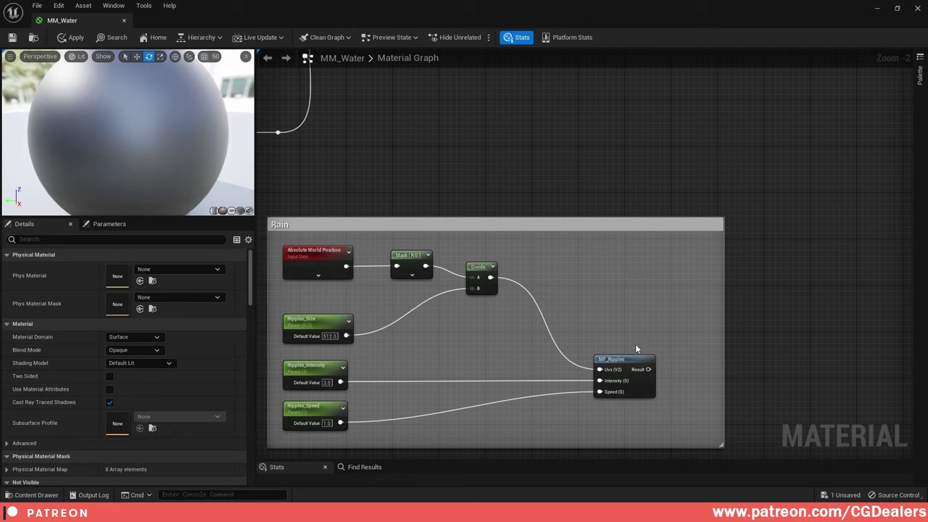
drag(628, 361, 548, 389)
click(615, 296)
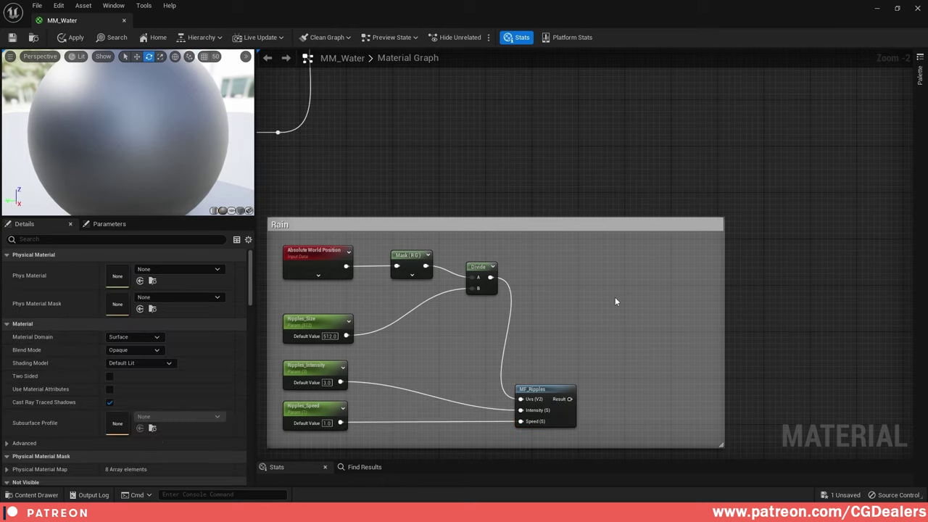
right_click(615, 297)
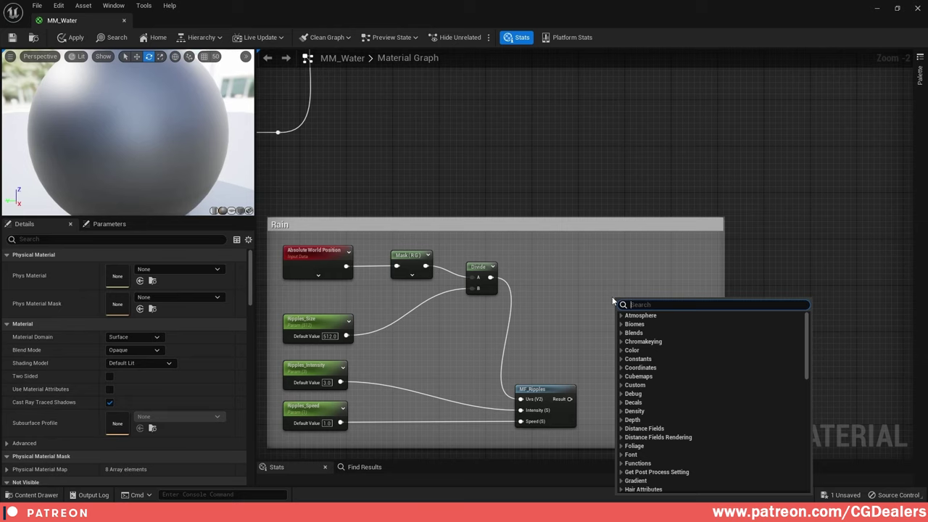
text(matlayerblend)
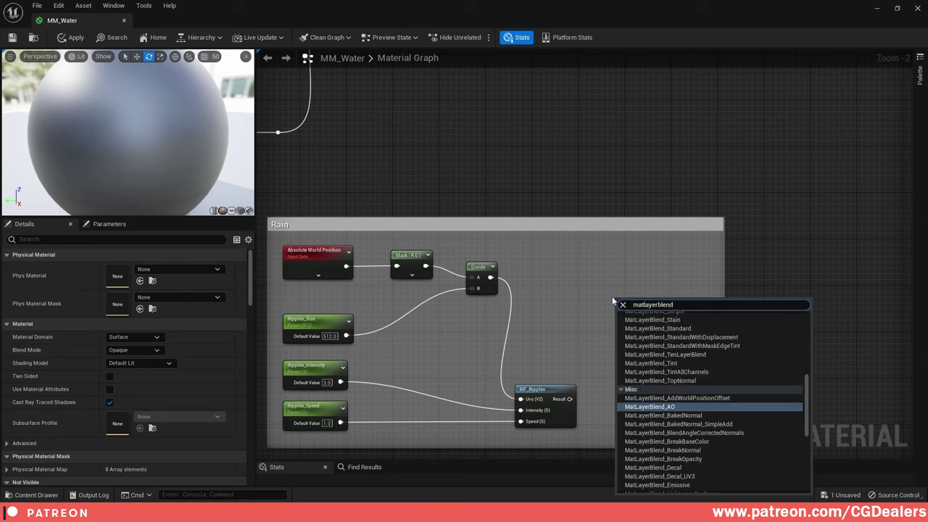
text(_normal)
key(Return)
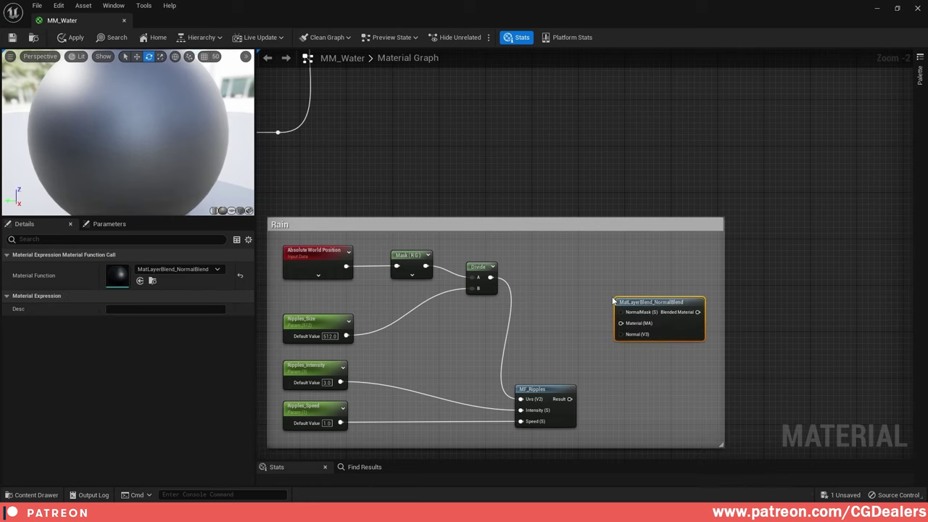
drag(571, 400, 621, 324)
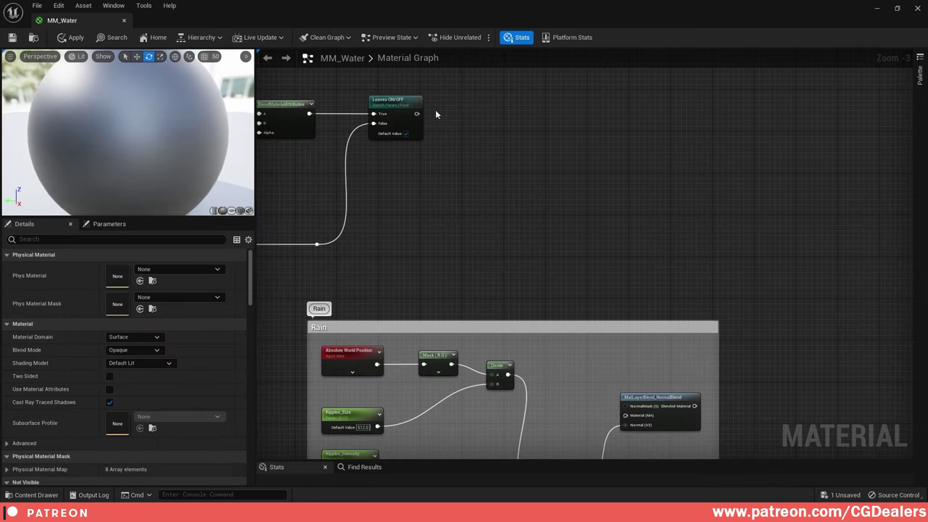
- Move the Leaves ON/OFF switch down near the Rain comment and connect its output to the Material input of MatLayerBlend_NormalBlend
drag(422, 111, 451, 232)
right_drag(540, 246, 473, 162)
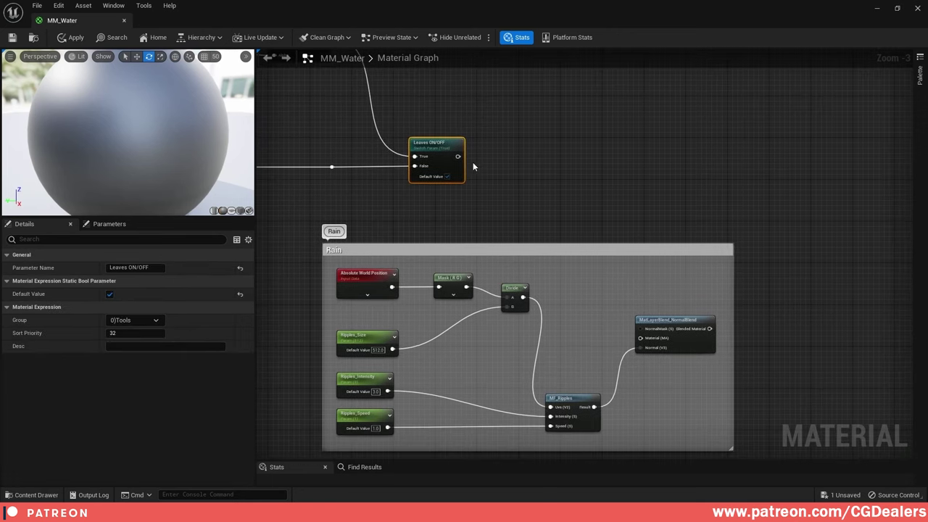
drag(458, 156, 643, 339)
mouse_move(682, 248)
right_down()
mouse_move(593, 242)
mouse_move(666, 243)
right_up()
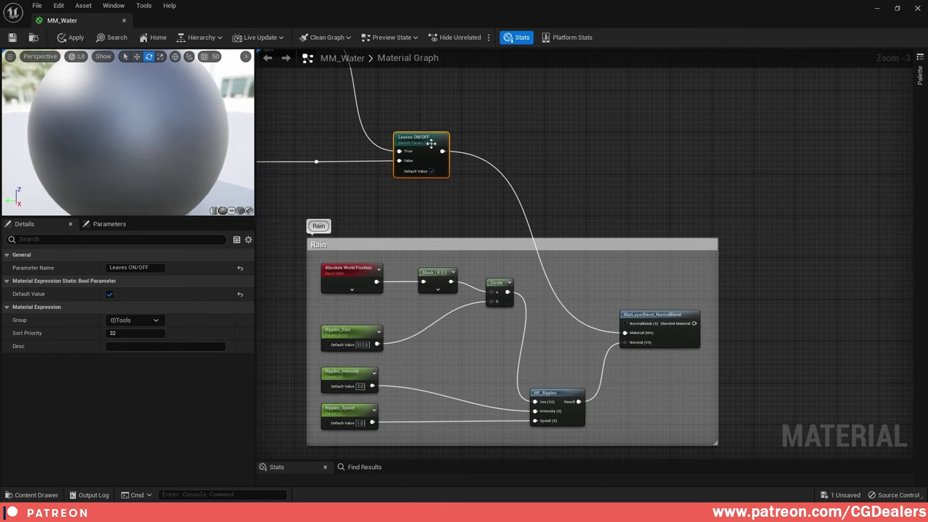
- Copy the Leaves ON/OFF switch to the right of the Rain comment and rename the copy as Rain ON/OFF
key(ctrl+c)
key(ctrl+v)
drag(686, 172, 812, 298)
right_drag(807, 283, 637, 259)
click(133, 268)
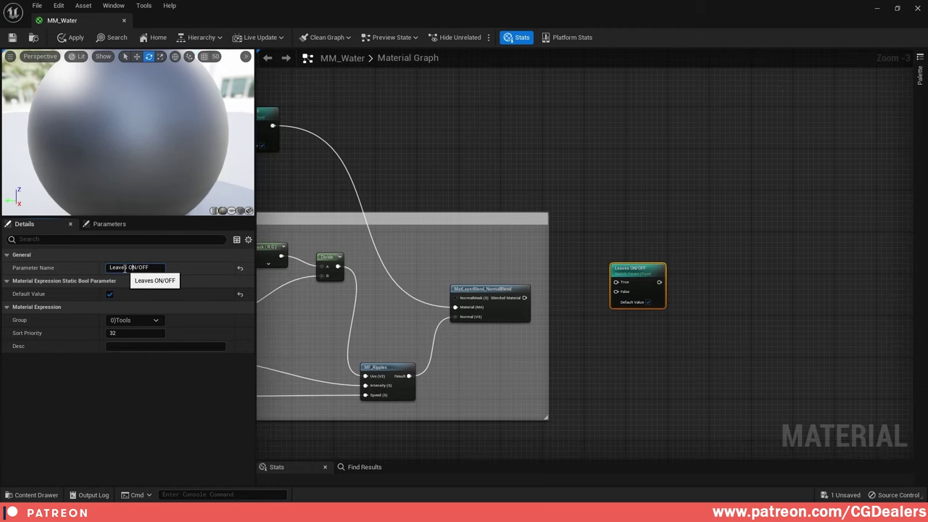
text(Rain)
key(Return)
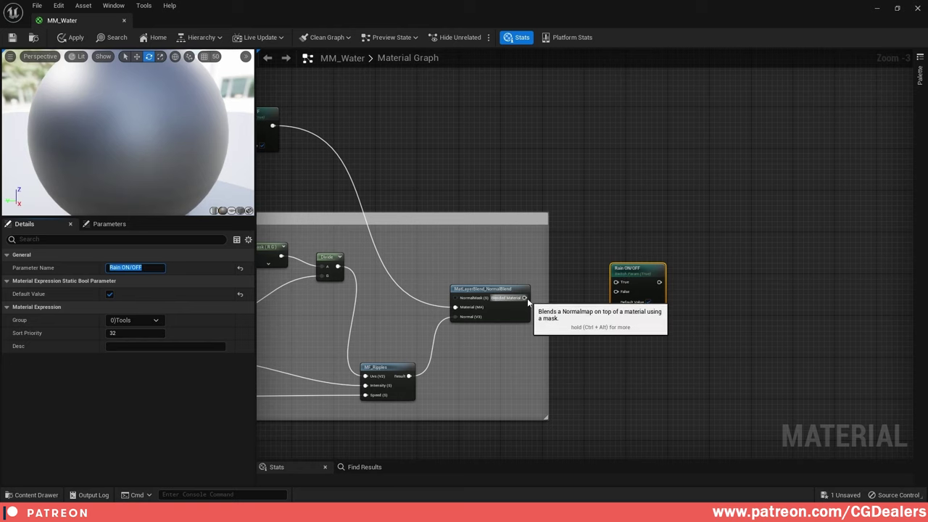
- Connect the Blended Material output to the True input of Rain ON/OFF and turn off the switch's default value
drag(526, 297, 676, 236)
scroll(648, 295, up, 2)
click(644, 267)
- Add a reroute point on the wire into Rain ON/OFF and raise the switch to about the height of Leaves ON/OFF
double_click(599, 264)
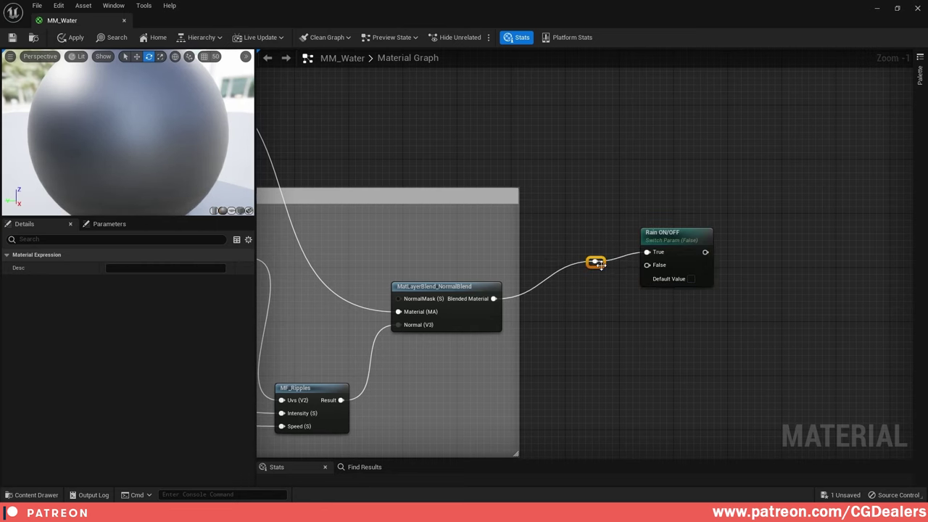
drag(656, 235, 621, 160)
drag(719, 229, 719, 171)
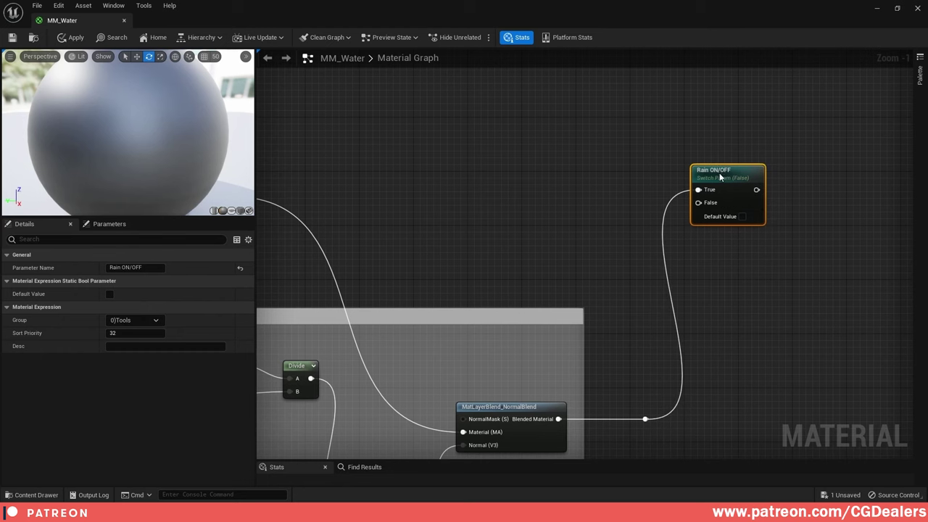
scroll(730, 214, down, 1)
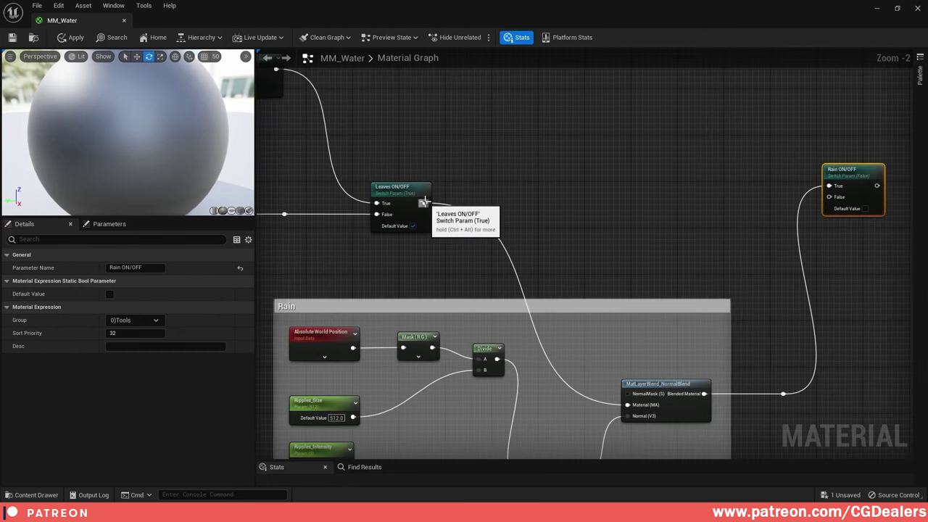
- Connect the Leaves ON/OFF output to the False input of Rain ON/OFF and align the two switches
drag(425, 202, 830, 197)
drag(562, 189, 871, 236)
drag(411, 145, 892, 250)
right_drag(360, 223, 622, 239)
scroll(621, 238, down, 3)
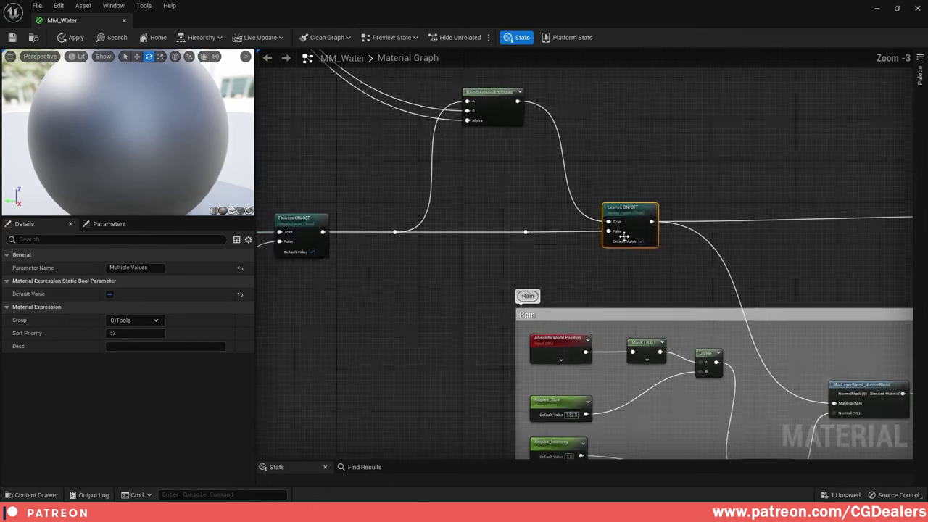
- Straighten the connections running through the blend node, reroute points and switches up to Rain ON/OFF, then shift Rain ON/OFF slightly further right
drag(363, 191, 871, 248)
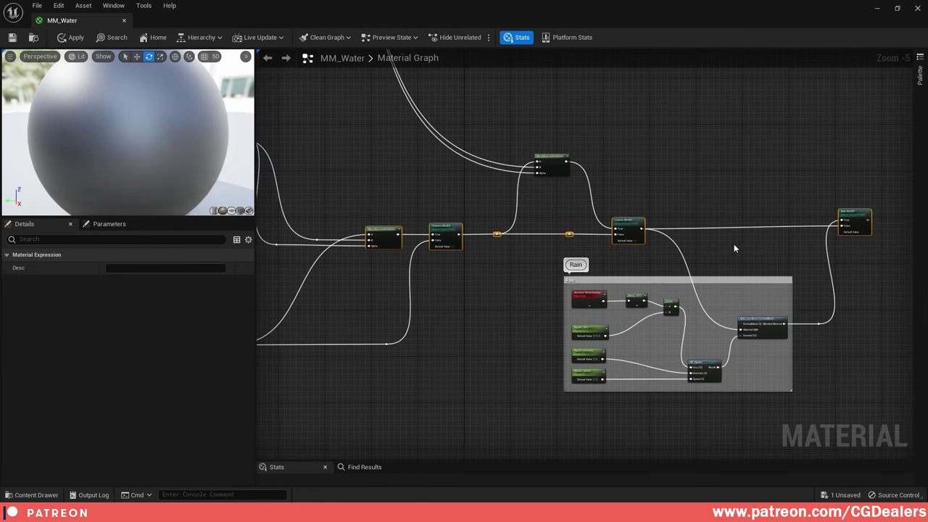
drag(277, 204, 819, 265)
key(q)
click(869, 272)
right_drag(864, 257, 623, 270)
scroll(622, 264, up, 2)
drag(591, 210, 653, 212)
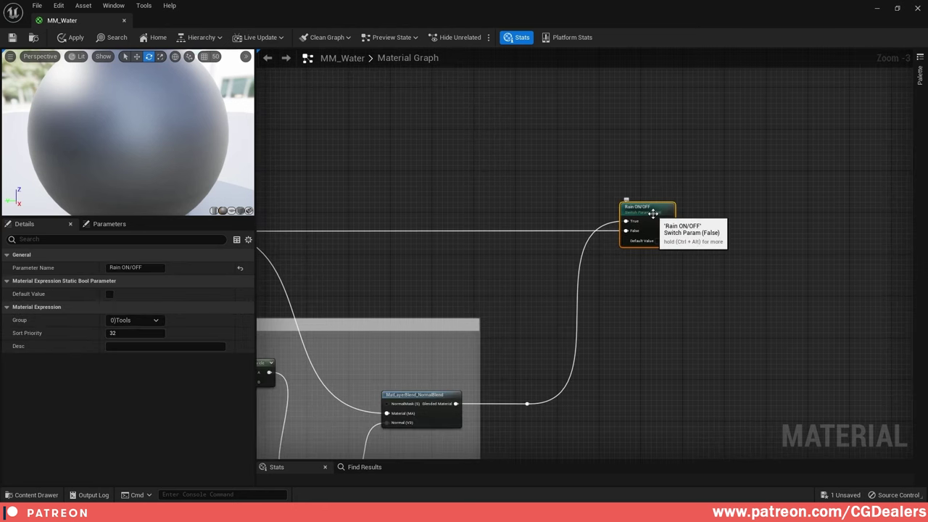
click(721, 196)
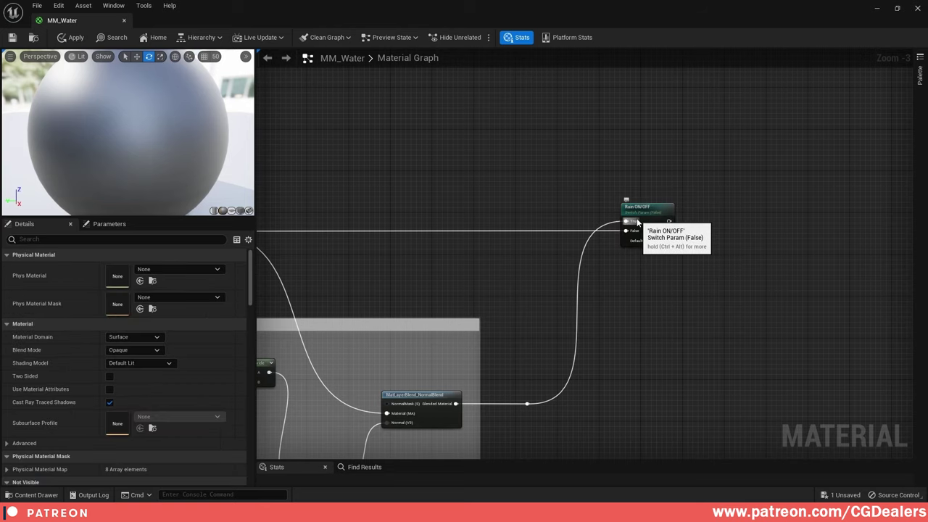
- Add the MF_BlendOffset function from the Material_Functions folder to the graph, above and to the right of Rain ON/OFF
scroll(638, 223, down, 1)
right_drag(638, 223, 417, 274)
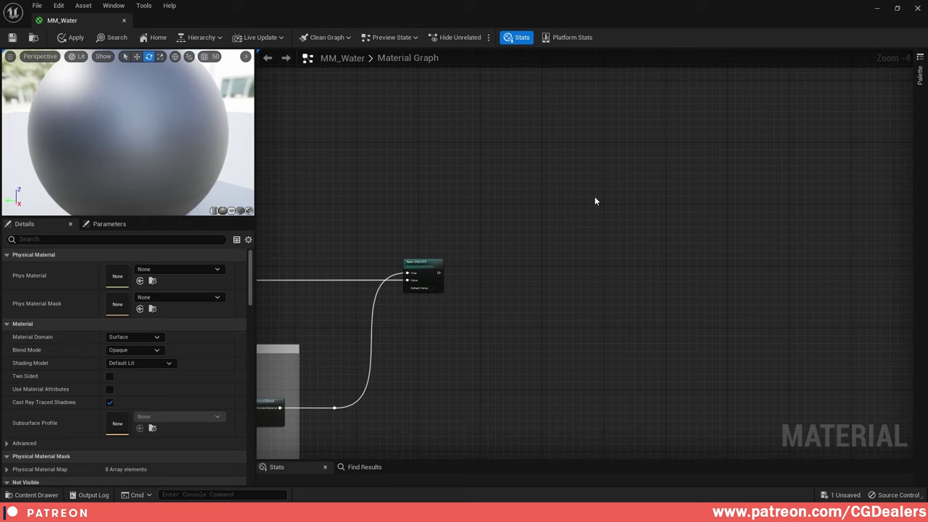
click(897, 9)
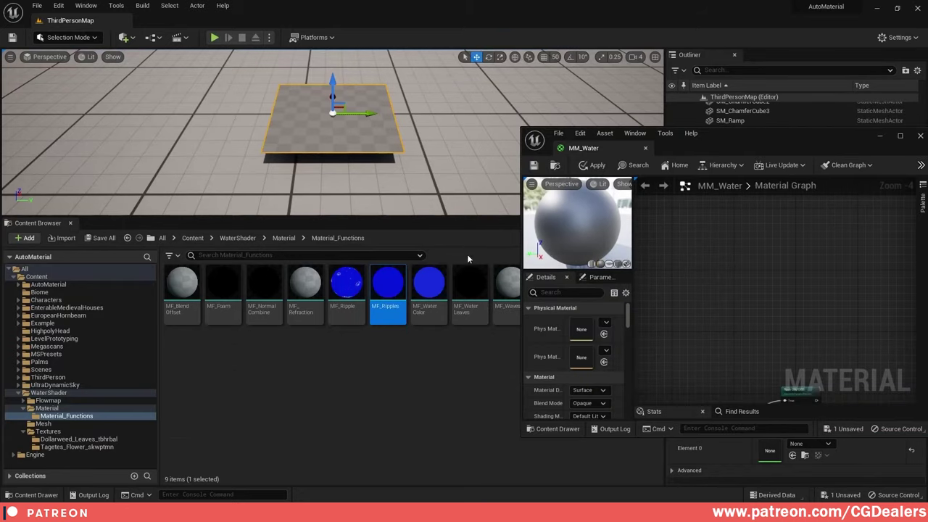
drag(182, 287, 792, 304)
click(901, 138)
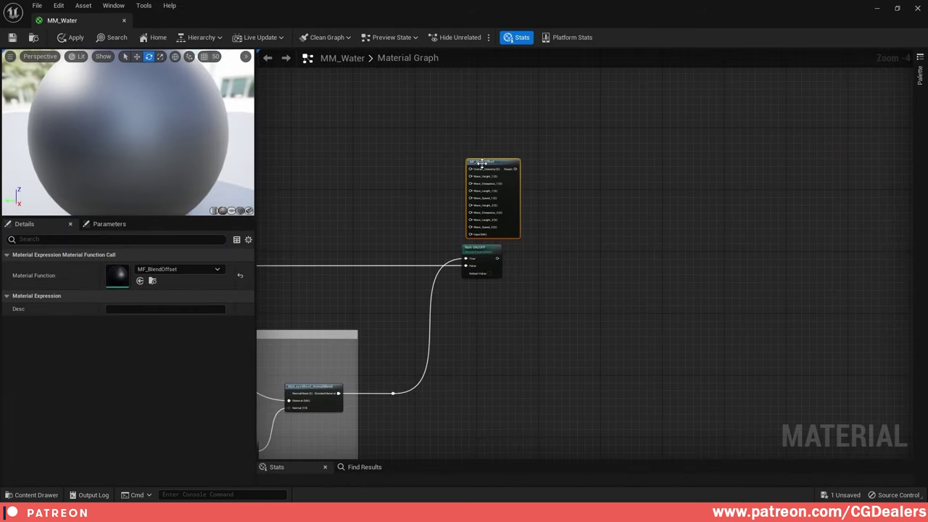
drag(480, 160, 663, 161)
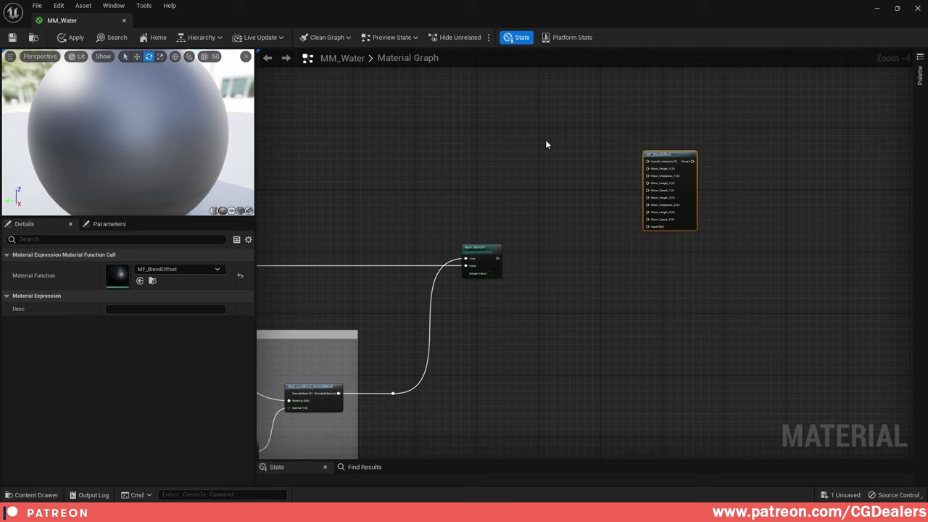
right_drag(690, 260, 647, 222)
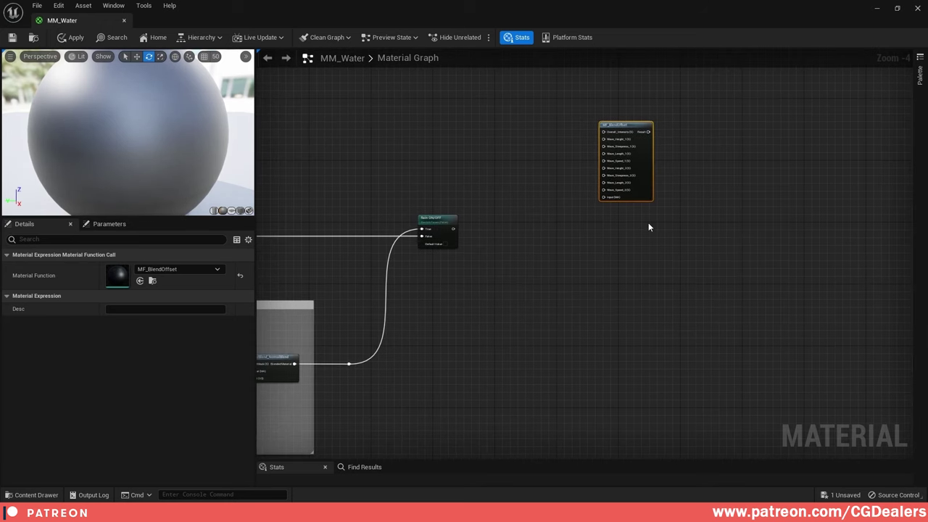
- Copy Rain ON/OFF to the right of MF_BlendOffset, rename the copy Waves ON/OFF and turn on its default value
click(437, 219)
key(ctrl+c)
key(ctrl+v)
drag(632, 250, 764, 225)
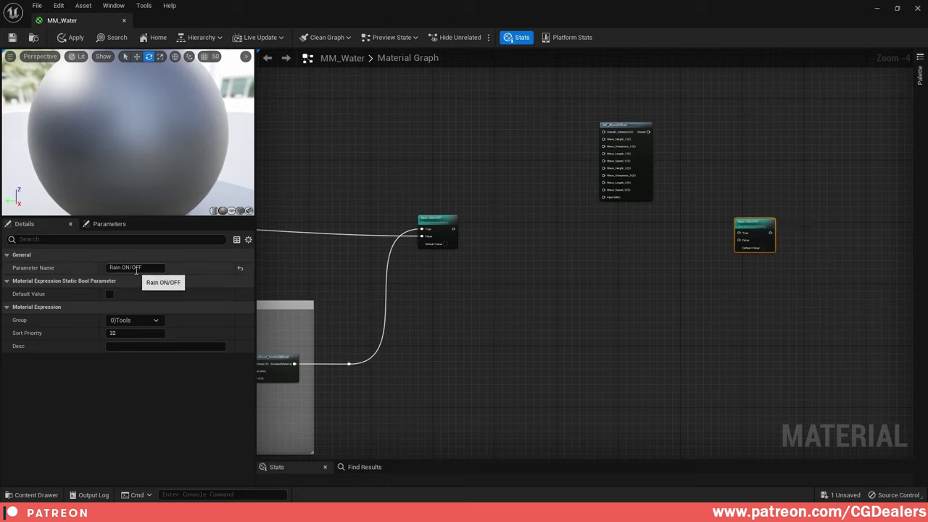
text(Waves)
key(Return)
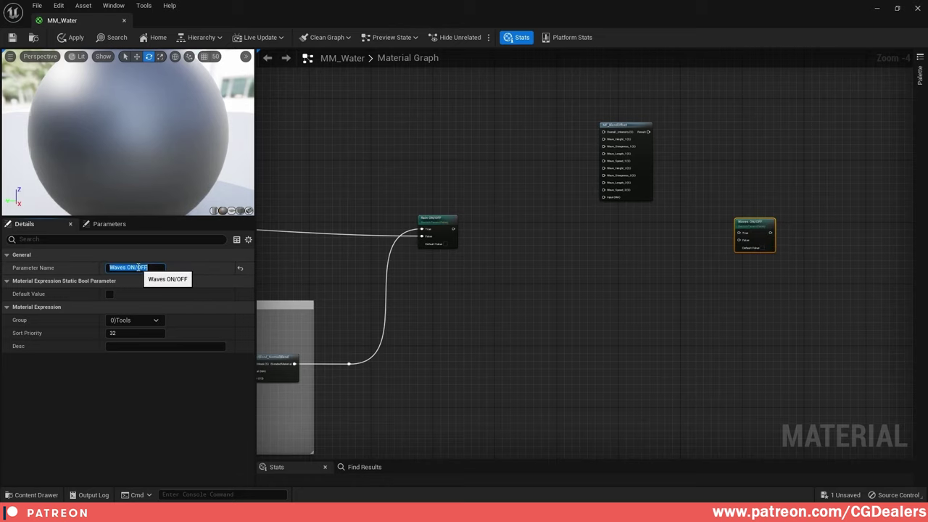
click(762, 249)
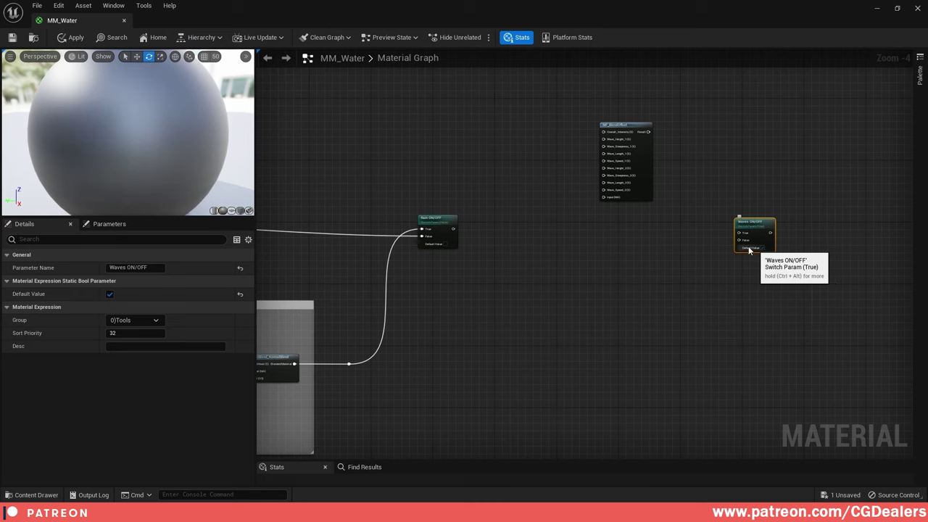
- Connect the MF_BlendOffset result to the True input of Waves ON/OFF and the Rain ON/OFF output to its False input
right_drag(651, 197, 642, 221)
drag(640, 158, 734, 260)
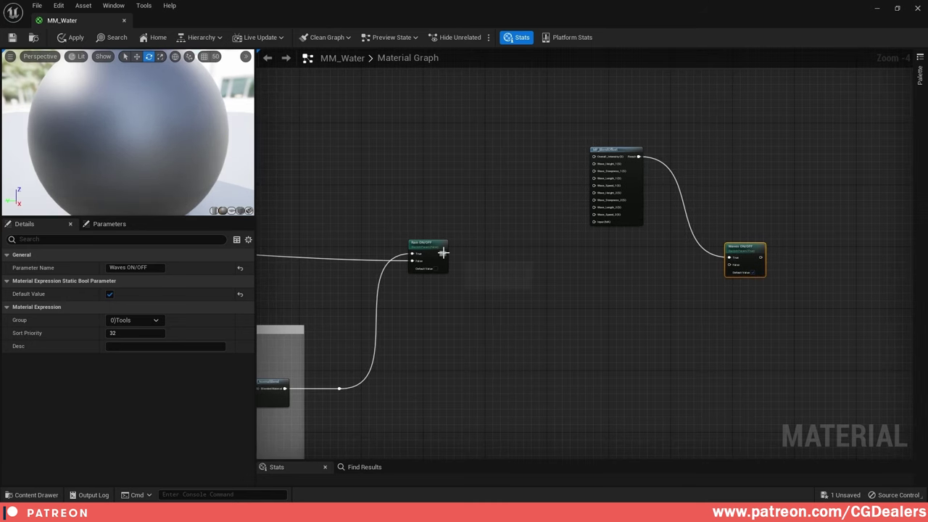
drag(444, 252, 734, 267)
- Line up Waves ON/OFF with Rain ON/OFF and move MF_BlendOffset well above the wire between them
drag(748, 119, 580, 290)
drag(615, 150, 619, 137)
click(797, 135)
drag(748, 110, 431, 324)
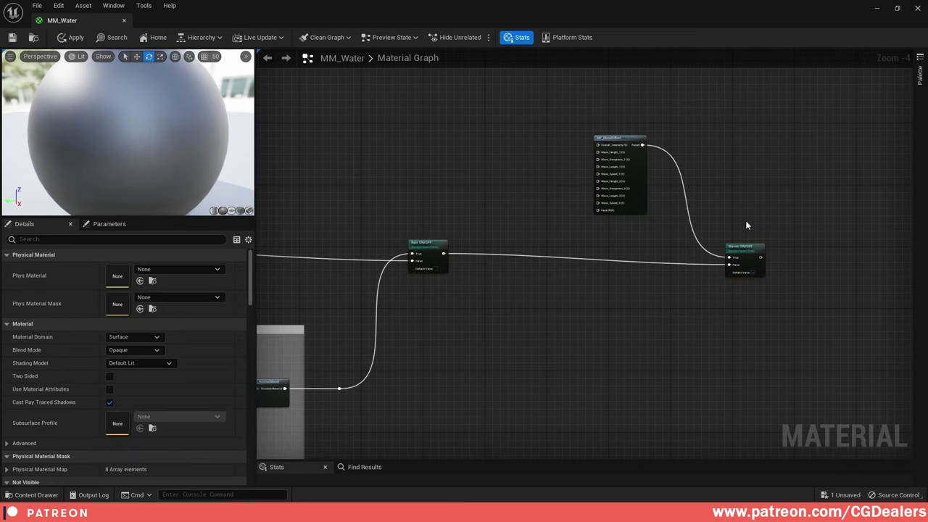
drag(745, 250, 749, 242)
drag(612, 136, 628, 108)
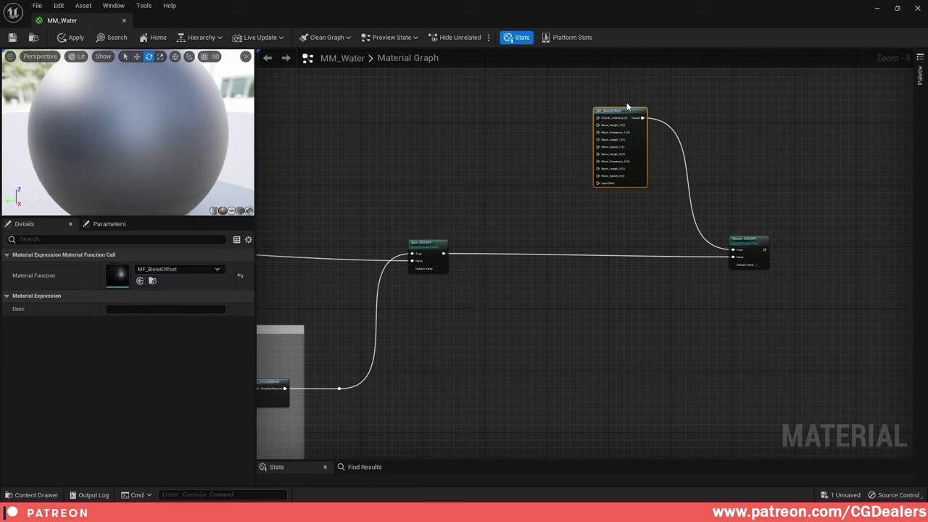
right_drag(628, 108, 603, 220)
drag(599, 233, 561, 119)
- Copy the Ripples_Size parameter from the Rain comment and place the copy to the left of MF_BlendOffset
click(416, 177)
right_drag(417, 176, 375, 313)
scroll(375, 313, up, 2)
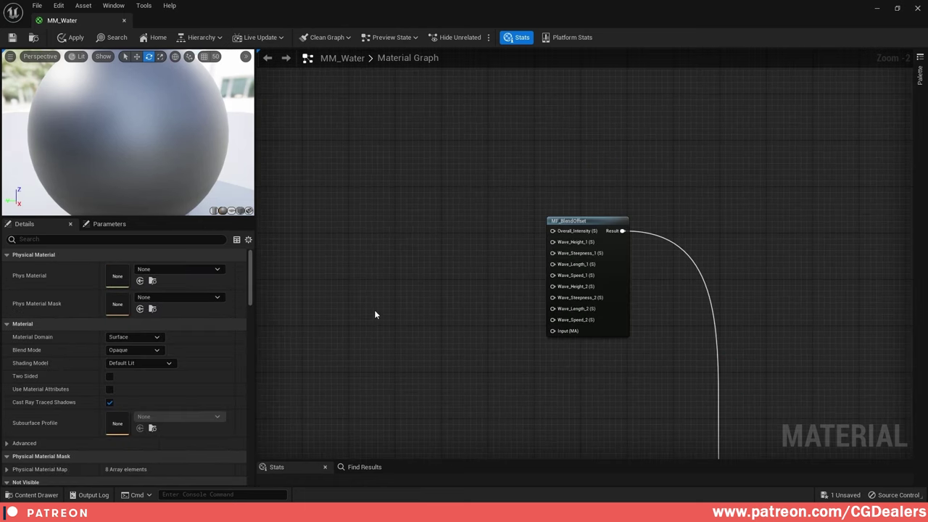
scroll(416, 348, down, 3)
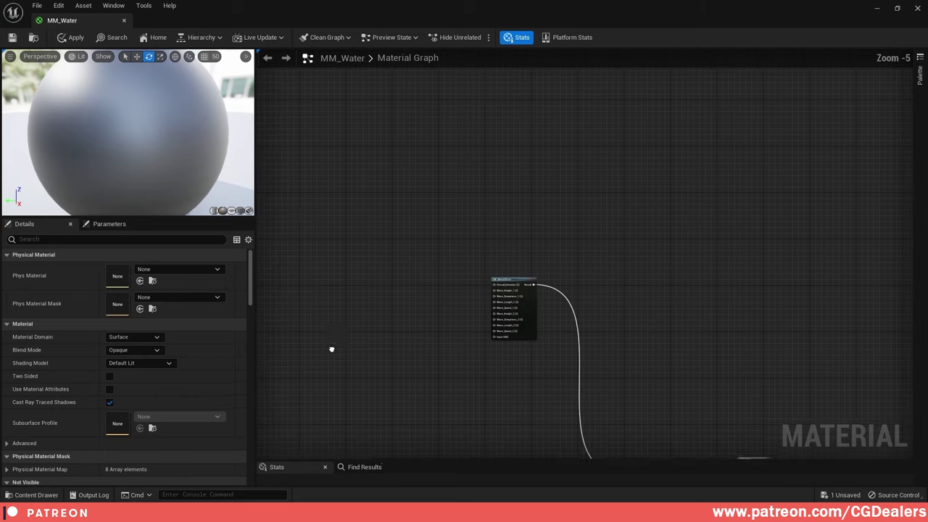
right_drag(332, 349, 619, 158)
click(547, 332)
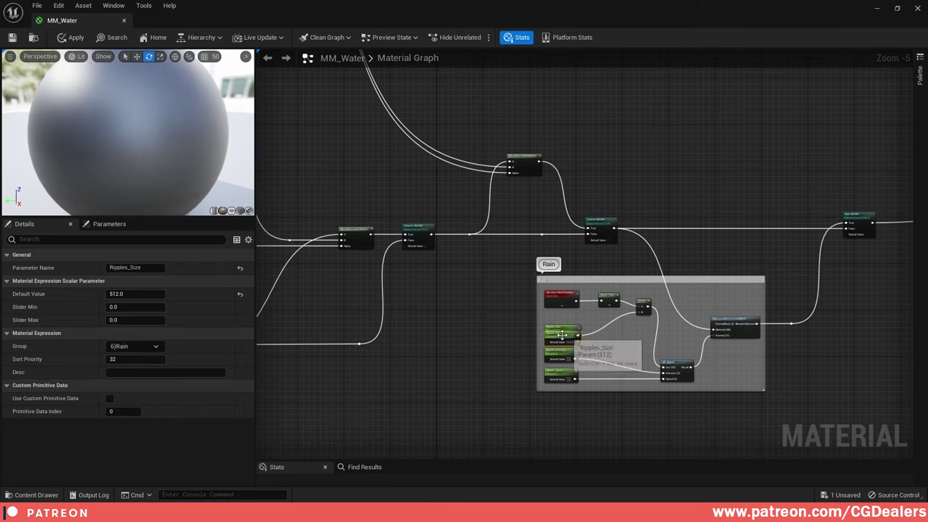
key(ctrl+c)
key(ctrl+v)
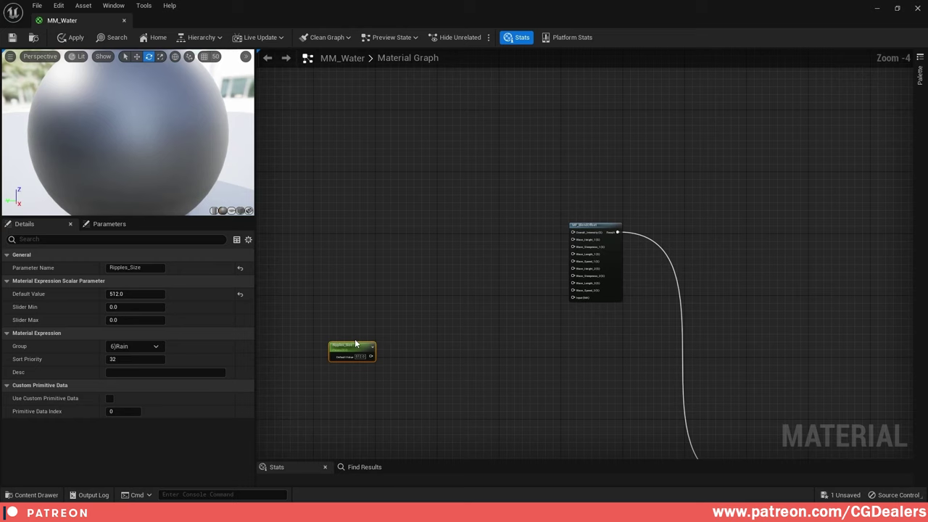
click(370, 332)
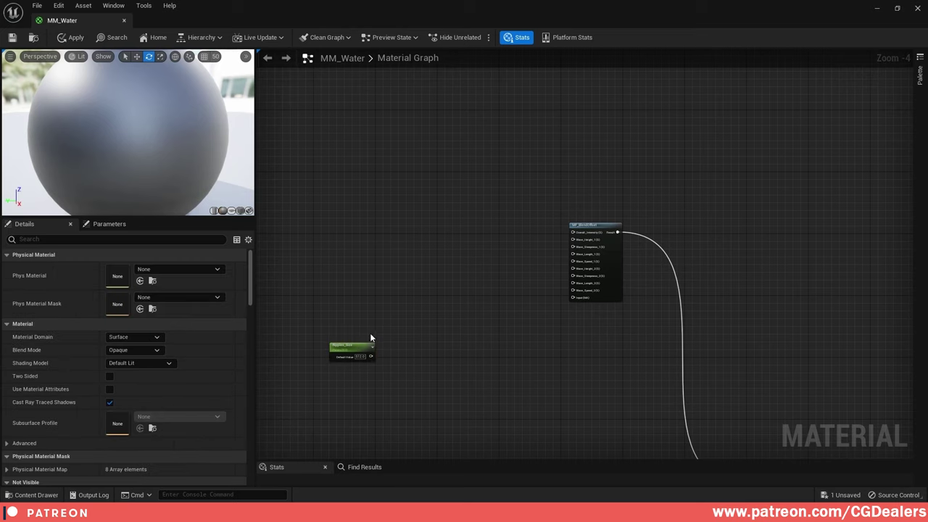
drag(370, 336, 471, 220)
scroll(471, 220, up, 4)
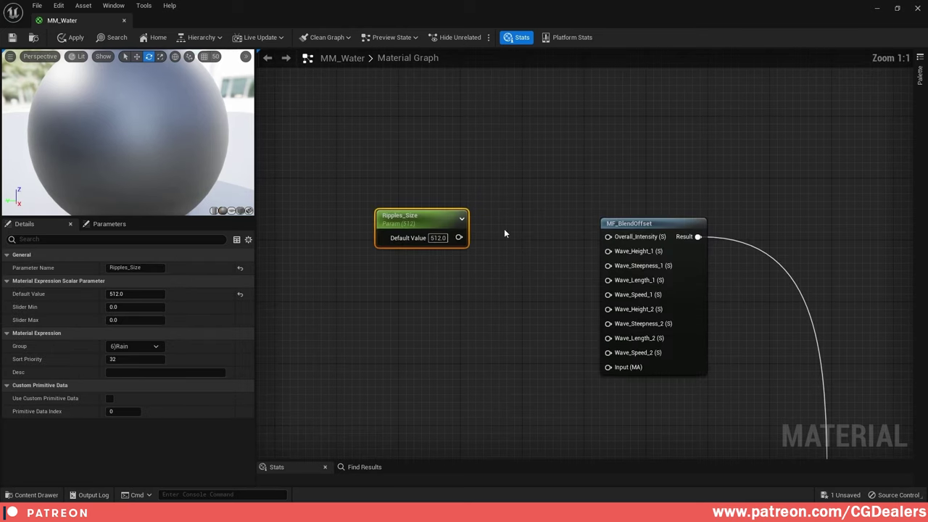
- Configure the copy as Overall_Intensity with default value 1, slider max 1 and group 7)Water_Waves, and connect it to MF_BlendOffset's Overall_Intensity input
double_click(148, 267)
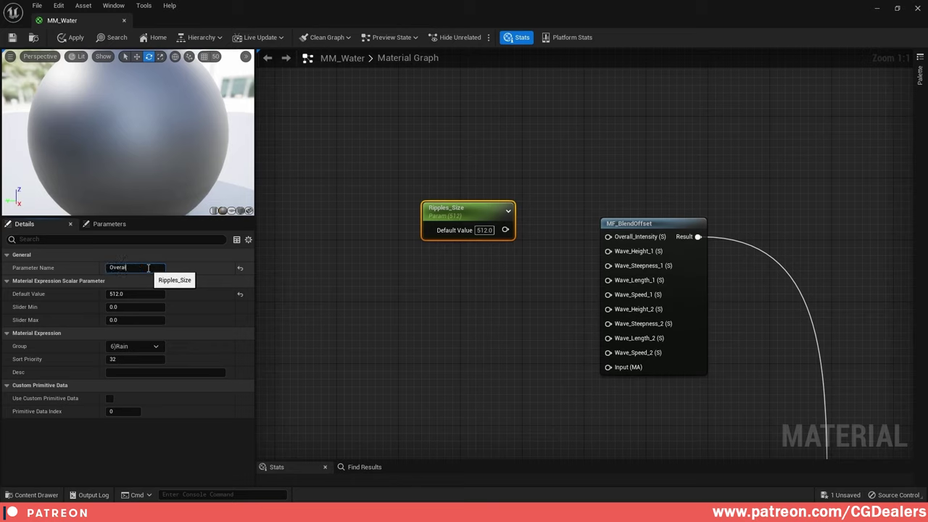
key(Return)
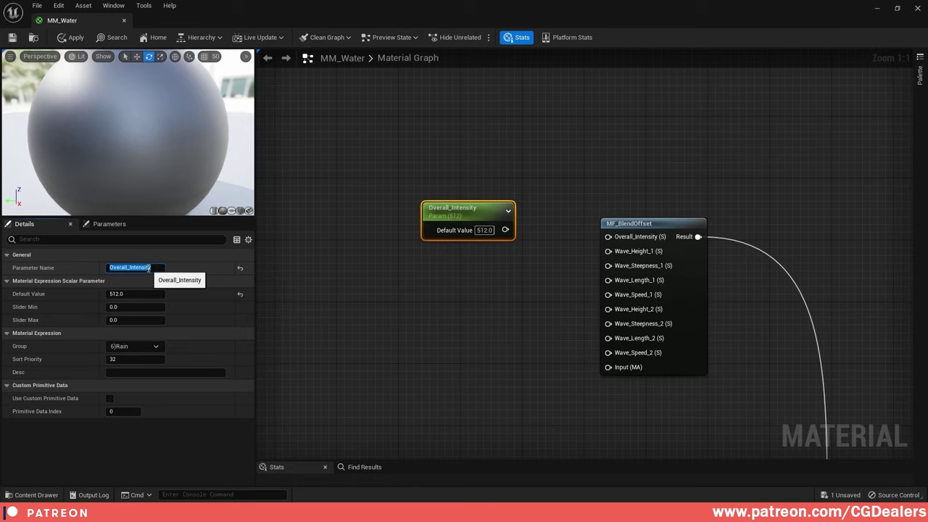
click(135, 293)
text(1)
click(136, 321)
text(1)
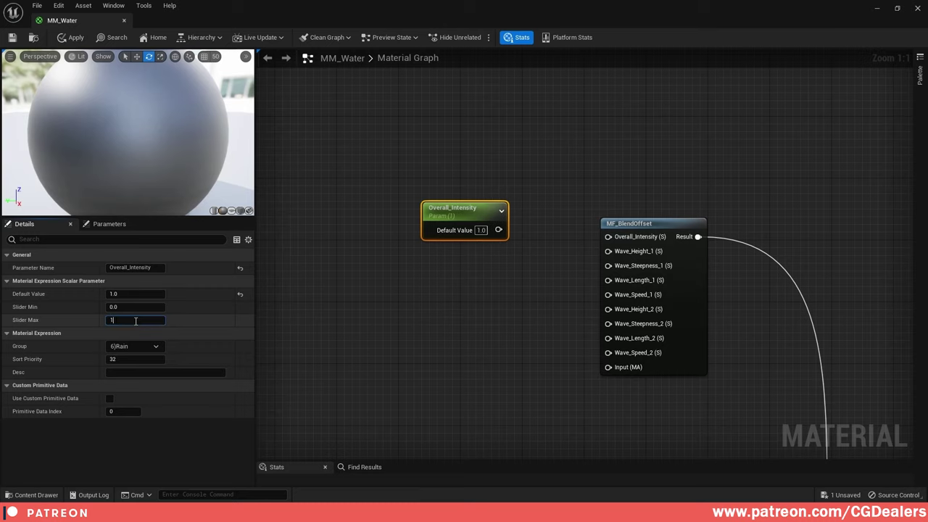
key(Return)
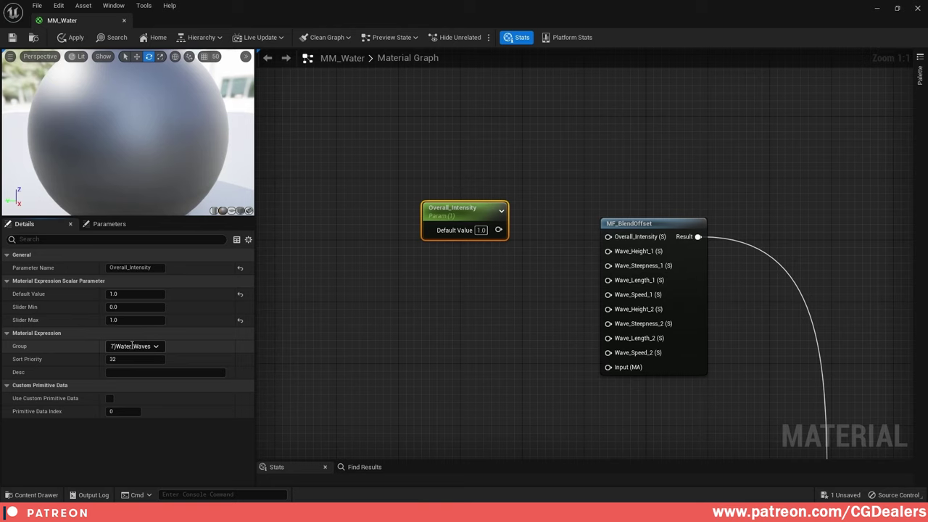
drag(499, 230, 609, 236)
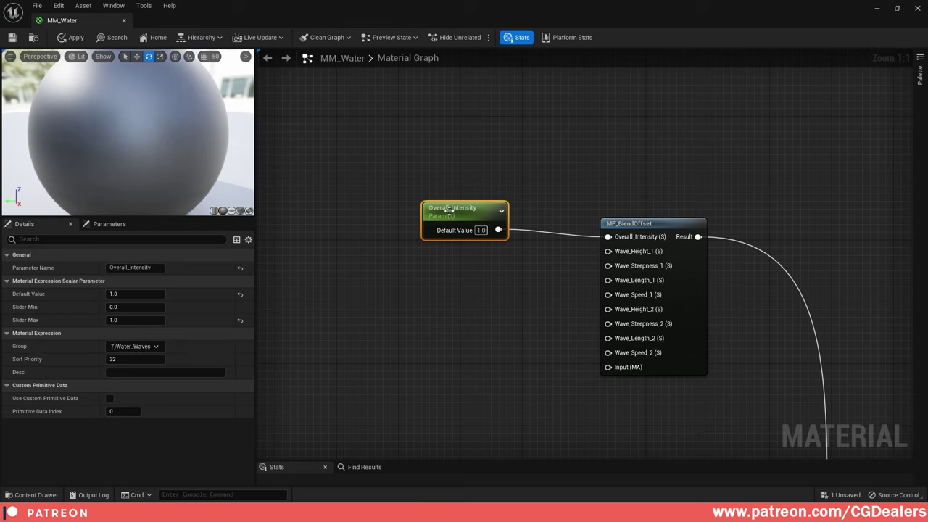
- Duplicate Overall_Intensity below the original as Wave_Height, with default value 2, slider max 0 and sort priority 1
drag(450, 210, 443, 173)
key(ctrl+d)
drag(510, 186, 473, 230)
click(150, 267)
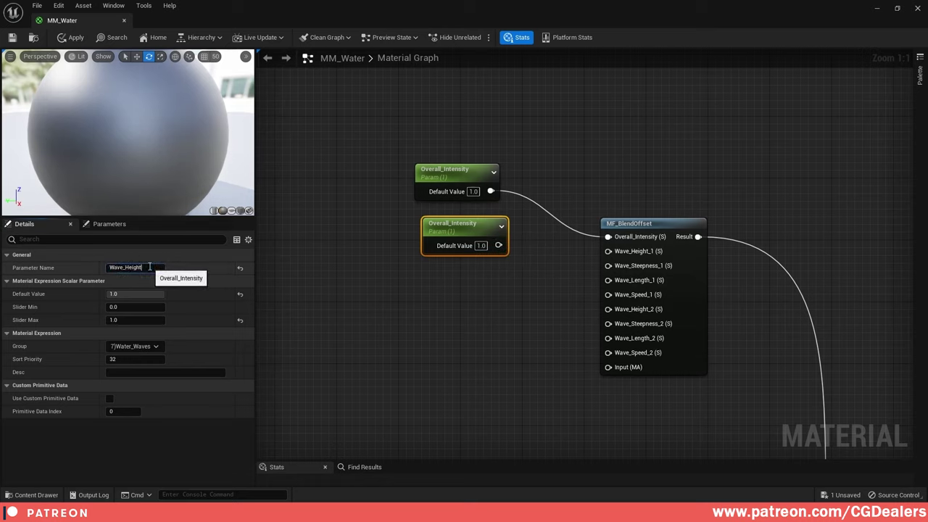
key(Return)
click(136, 294)
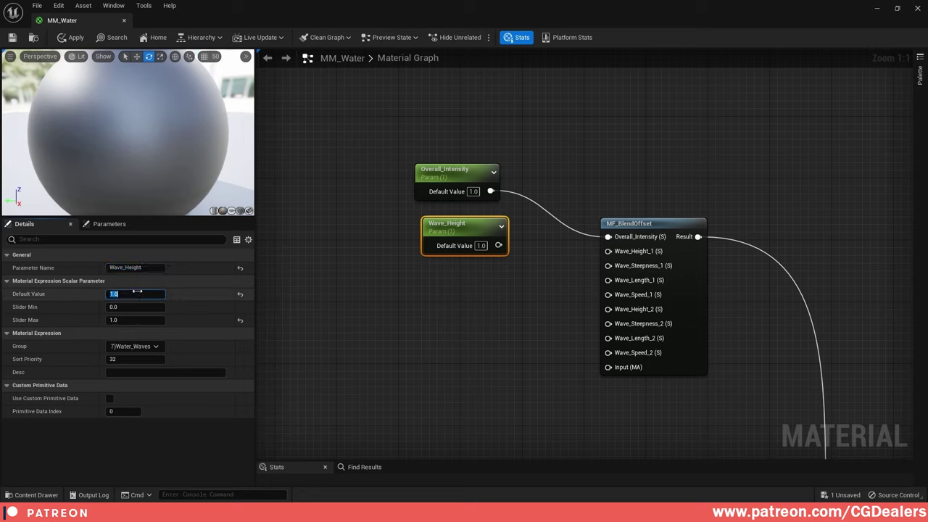
text(2)
key(Return)
click(143, 319)
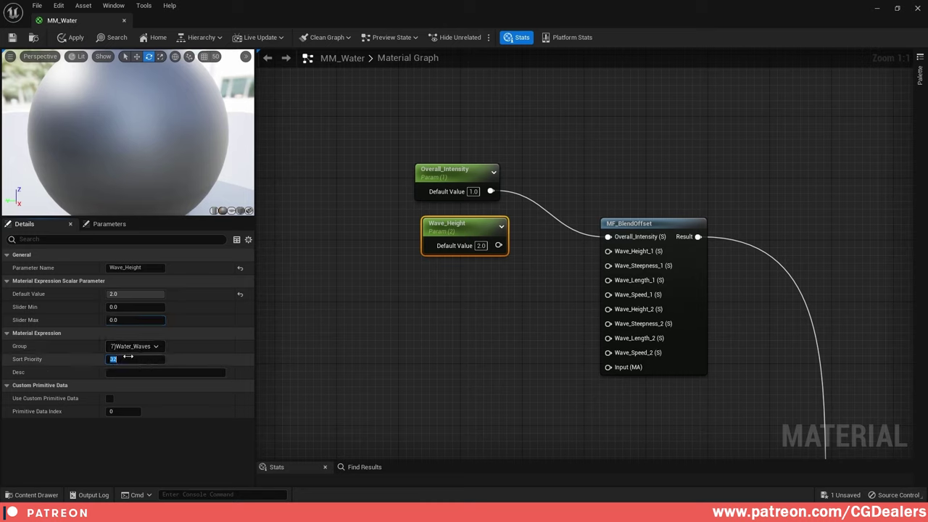
text(1)
key(Return)
- Move both wave parameters higher in a column and connect Wave_Height to the Wave_Height_1 input of MF_BlendOffset
mouse_move(470, 153)
mouse_down()
mouse_move(464, 221)
mouse_move(463, 140)
mouse_up()
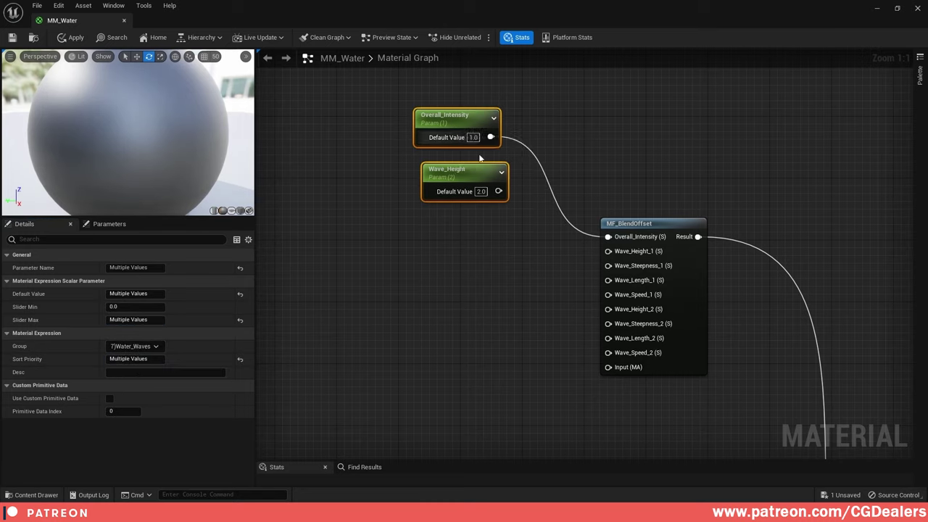
click(479, 156)
drag(457, 174, 607, 255)
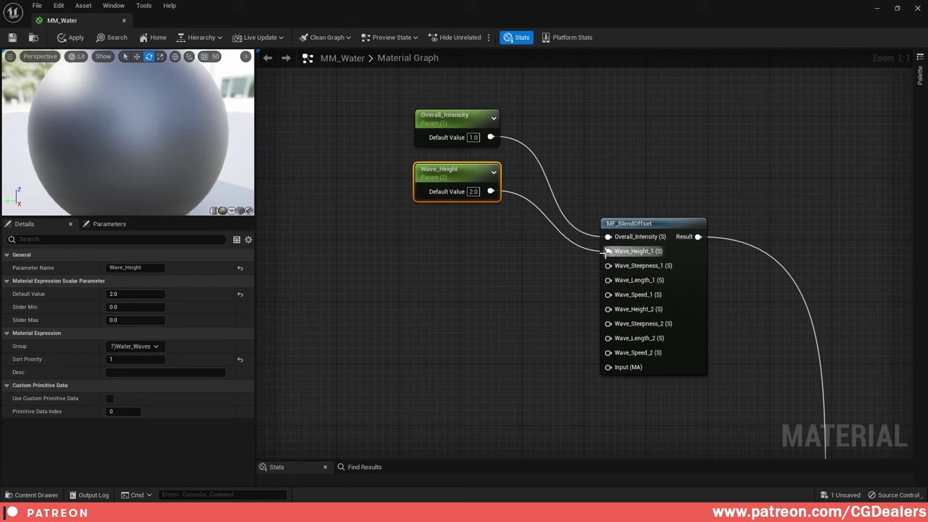
drag(462, 173, 462, 166)
- Duplicate Wave_Height below the original as Wave_Steepness, with default value 0.4 and sort priority 2
key(ctrl+d)
drag(529, 211, 475, 243)
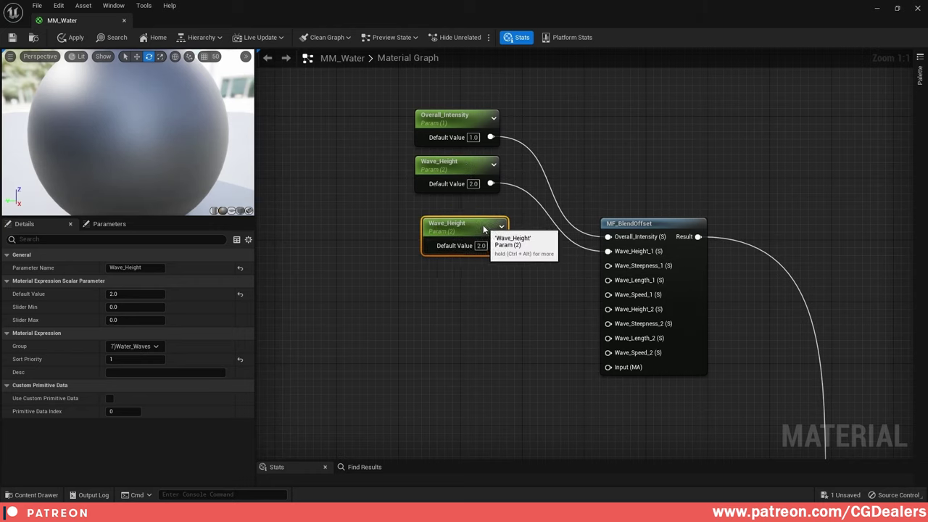
click(141, 268)
text(Wave)
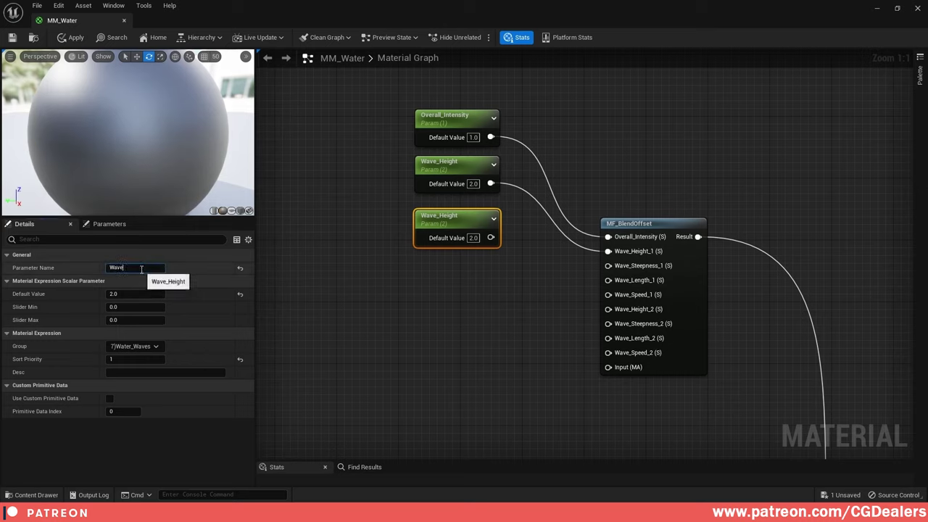
text(_Steepness)
key(Return)
click(131, 293)
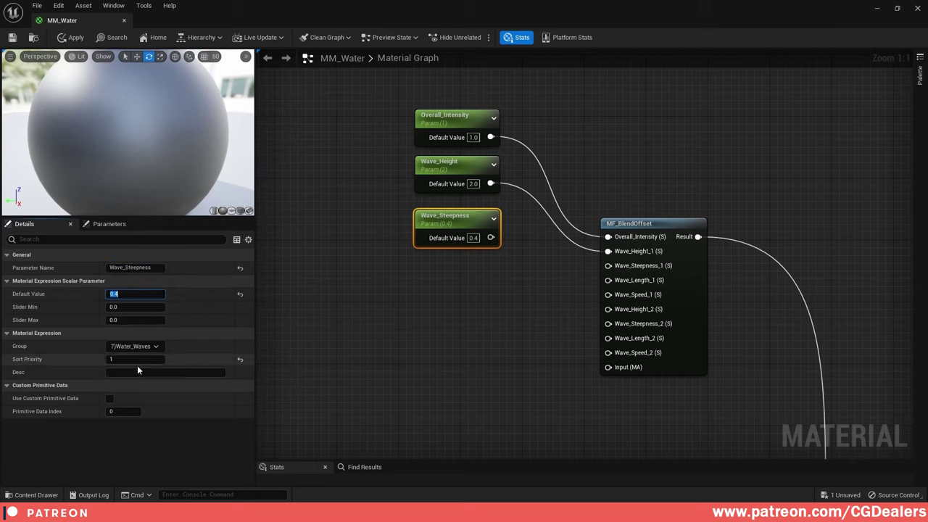
text(2)
key(Return)
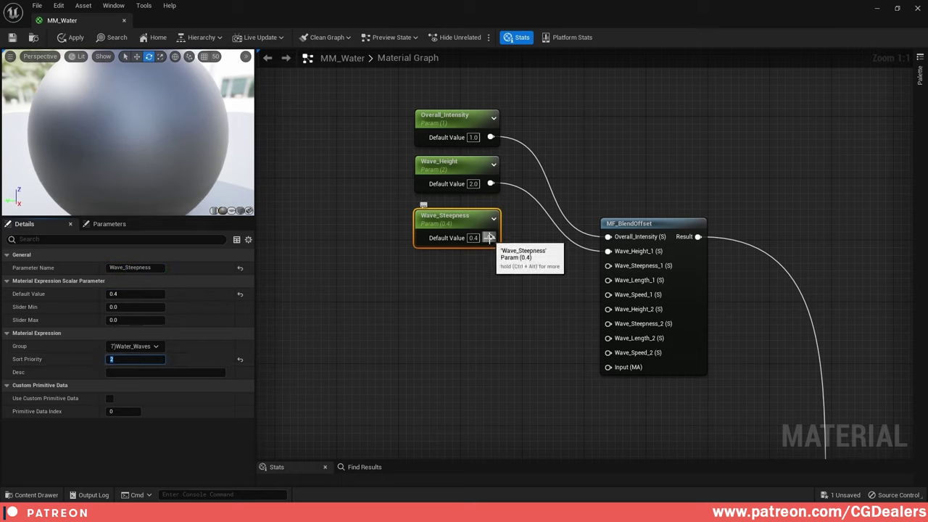
- Connect Wave_Steepness to MF_BlendOffset's Wave_Steepness_1 input and move the three wave parameters higher in the graph
drag(491, 238, 615, 266)
drag(415, 91, 462, 231)
drag(444, 166, 445, 140)
- Duplicate Wave_Steepness below the original as Wave_Length, with default value 450 and sort priority 3
click(445, 192)
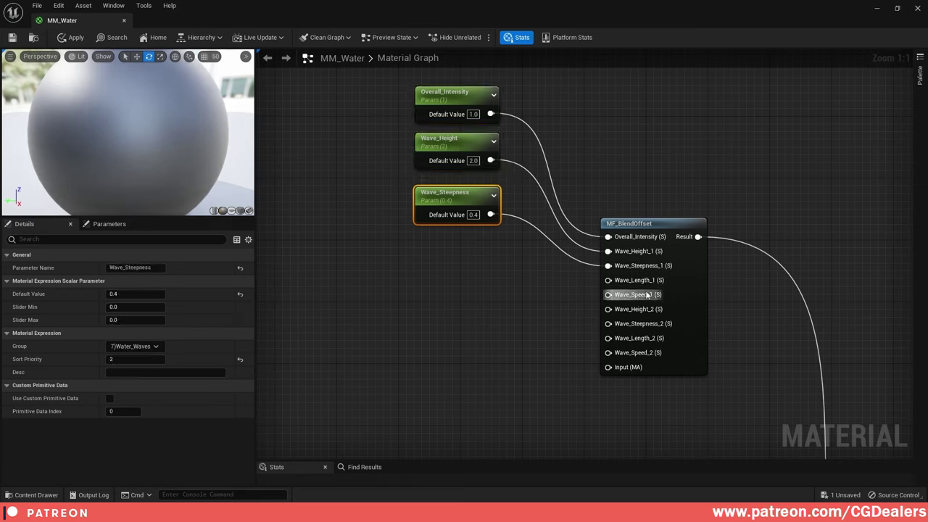
key(ctrl+d)
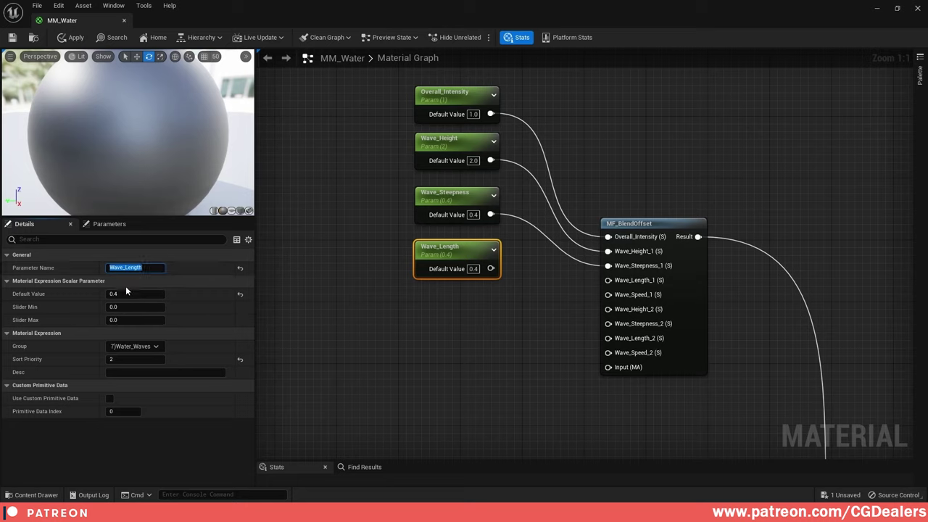
click(127, 294)
text(450)
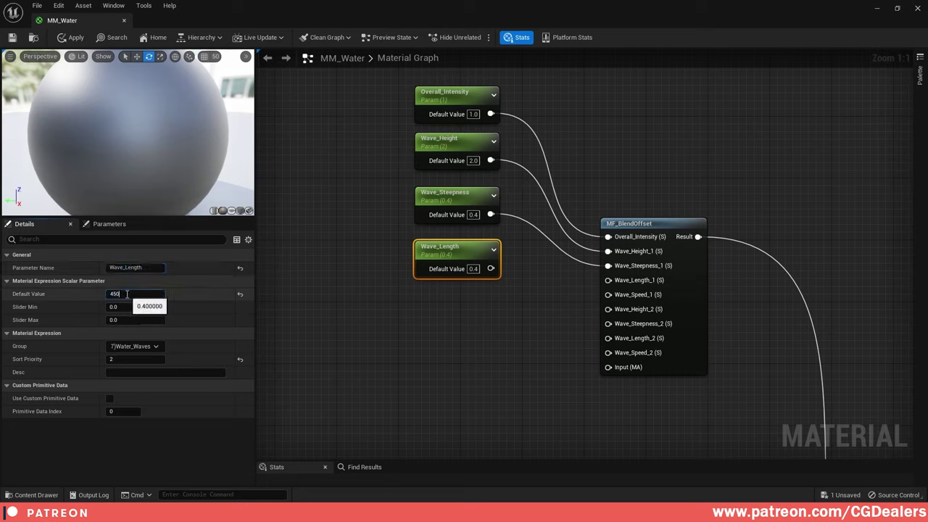
key(Return)
click(128, 359)
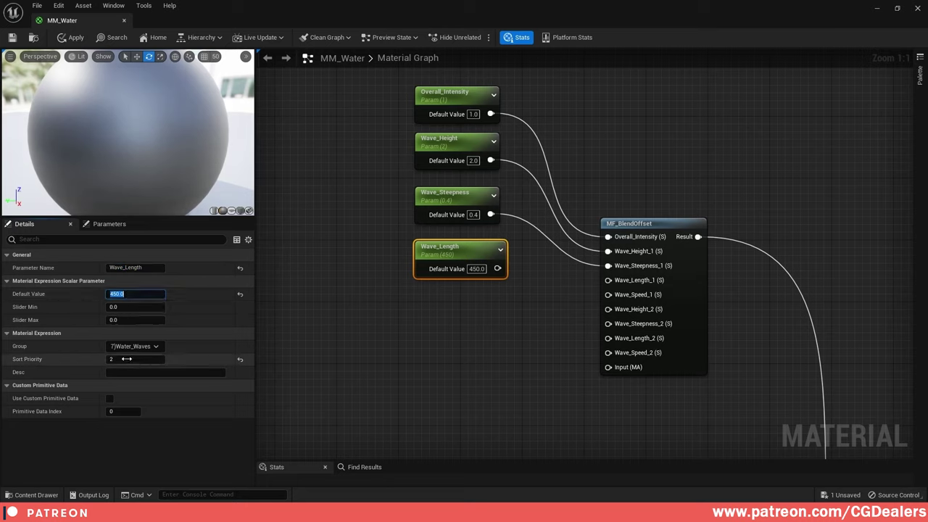
- Connect Wave_Length to MF_BlendOffset's Wave_Length_1 input and move the column of four parameters higher
drag(498, 268, 640, 281)
right_drag(436, 186, 449, 244)
drag(399, 130, 478, 319)
drag(446, 193, 451, 152)
right_drag(460, 239, 449, 232)
- Duplicate Wave_Length below the original and name the copy Wave_Speed
click(450, 258)
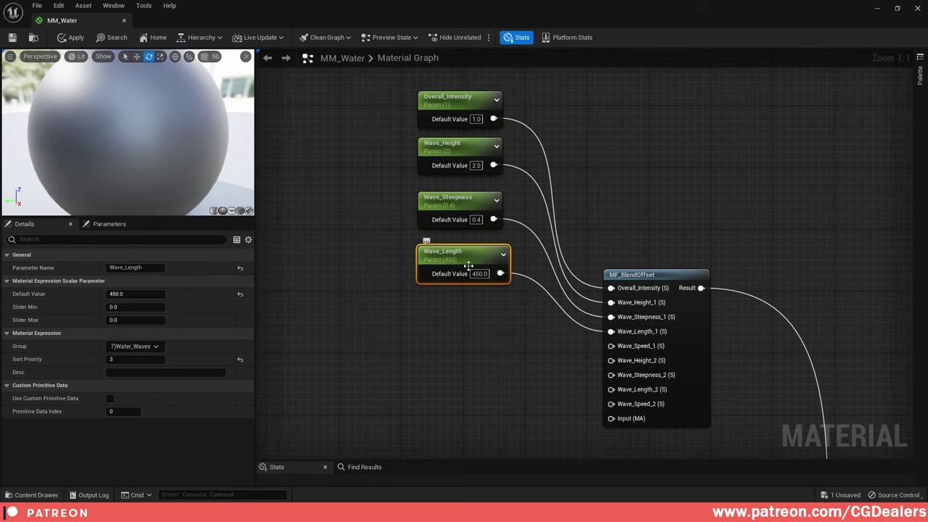
key(ctrl+d)
drag(511, 302, 422, 310)
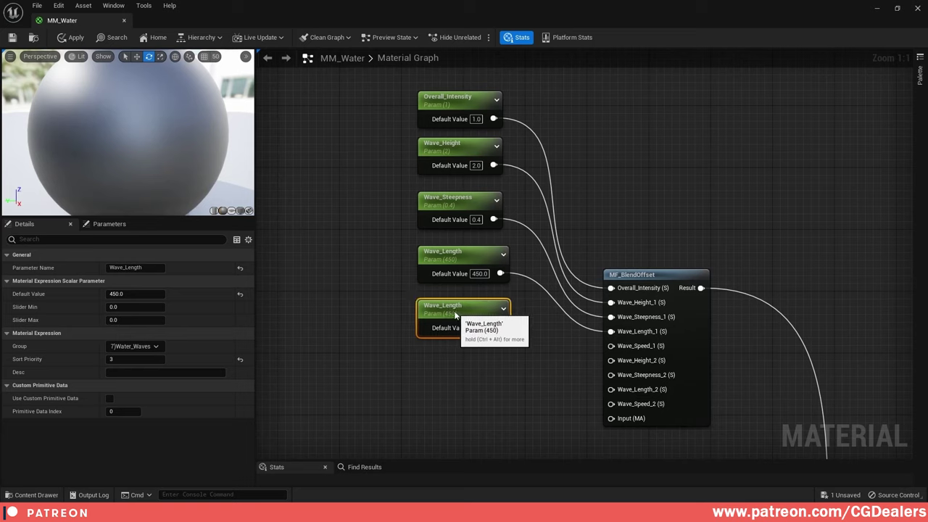
click(129, 267)
drag(125, 268, 147, 268)
text(S)
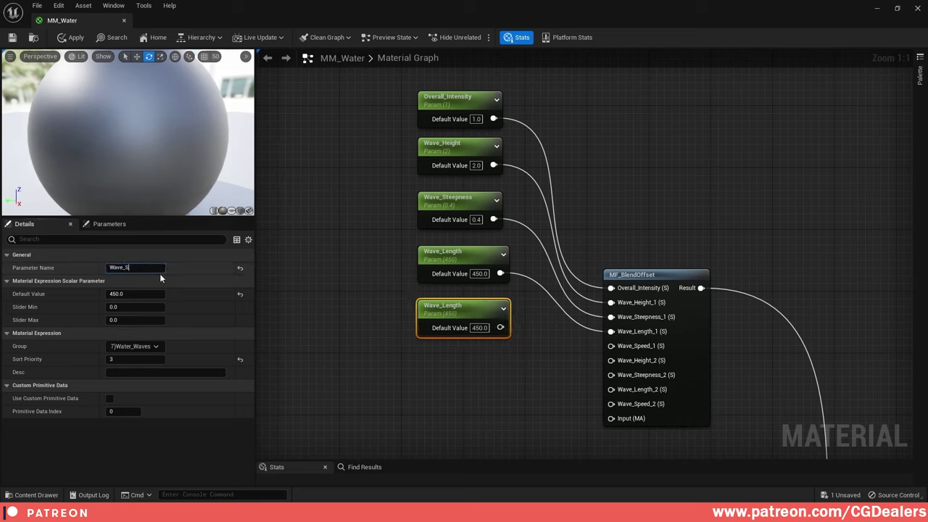
text(peed)
key(Return)
- Give Wave_Speed default value 1 and sort priority 4, and connect it to MF_BlendOffset's Wave_Speed_1 input
click(123, 294)
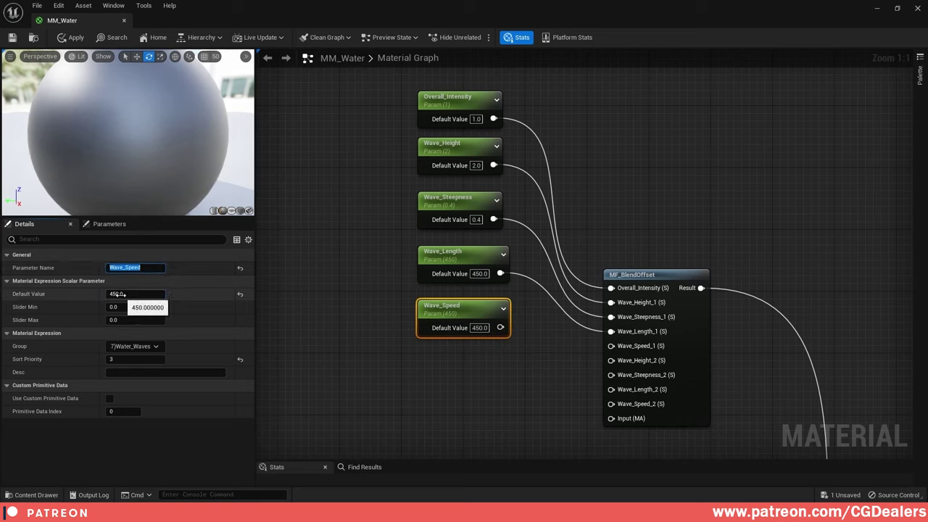
text(1)
key(Return)
click(130, 361)
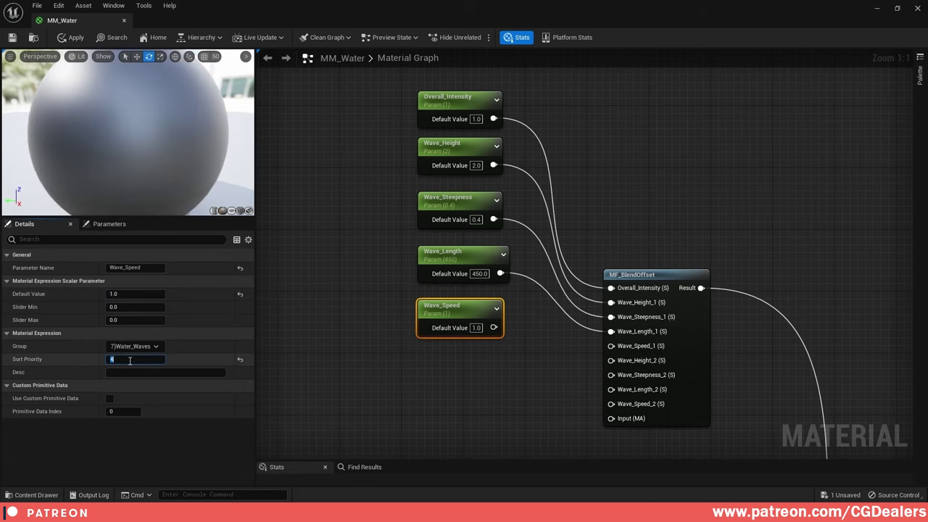
text(4)
key(Return)
drag(494, 328, 613, 346)
- Duplicate Wave_Speed below the original and name the copy Wave_Height_2
right_drag(539, 372, 518, 311)
key(ctrl+d)
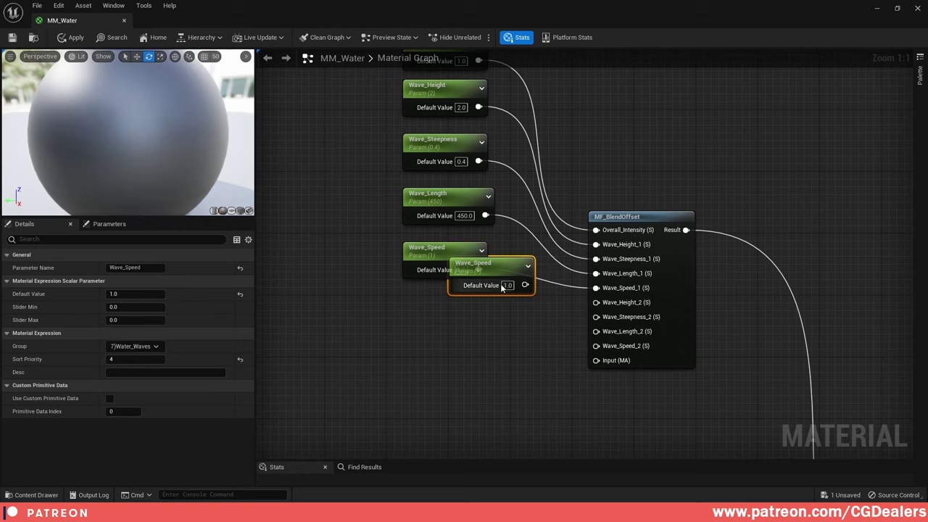
drag(506, 276, 459, 313)
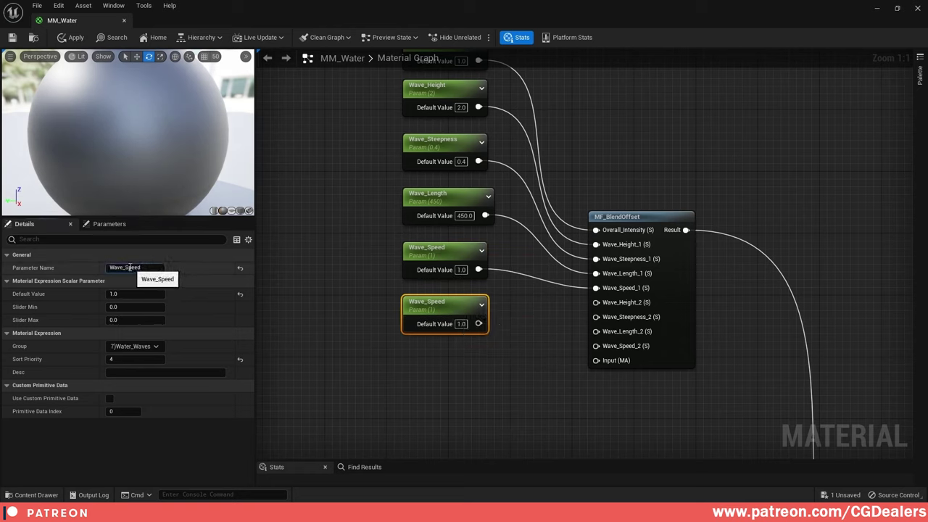
drag(124, 268, 163, 270)
text(Heig)
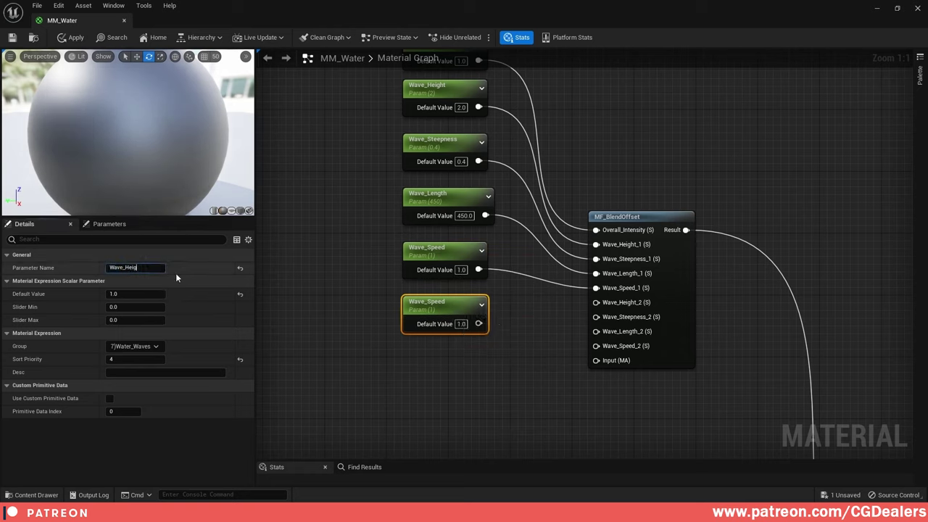
text(ht_2)
key(Return)
- Rename the Wave_Height parameter as Wave_Height_1
right_drag(428, 118, 409, 150)
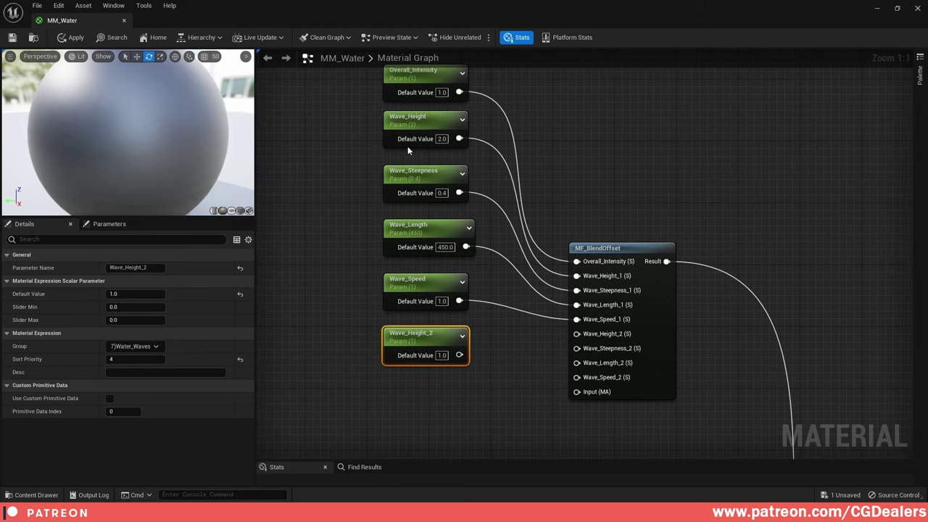
click(412, 120)
click(153, 269)
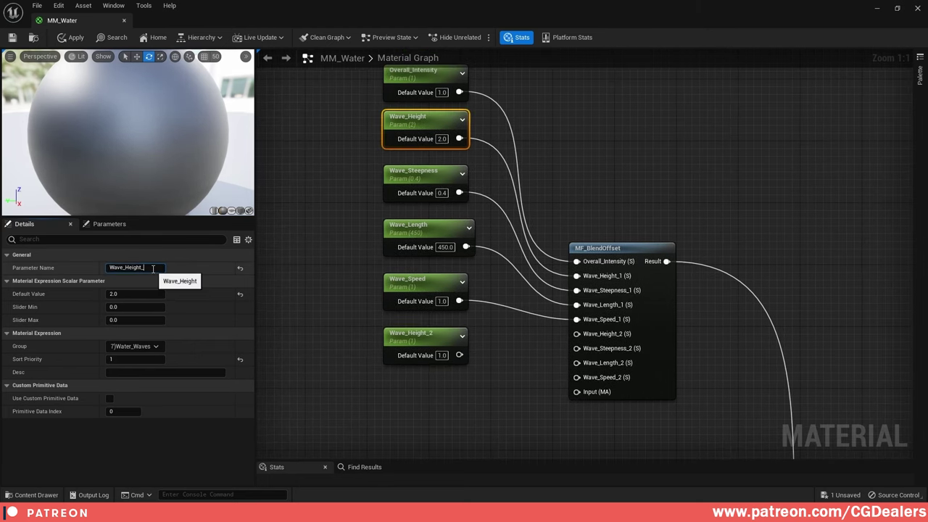
text(_1)
key(Return)
- Connect Wave_Height_2 to MF_BlendOffset's Wave_Height_2 input and set the parameter's sort priority to 5
click(414, 337)
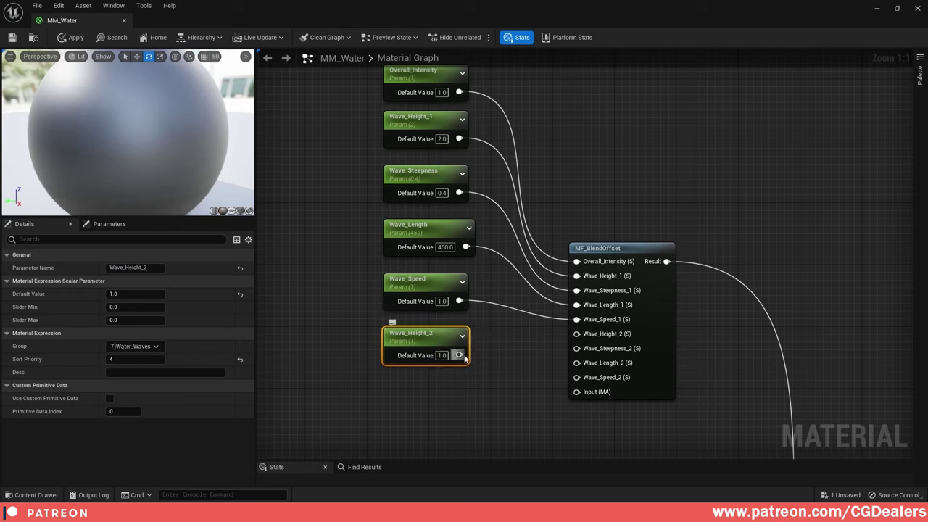
drag(459, 354, 577, 334)
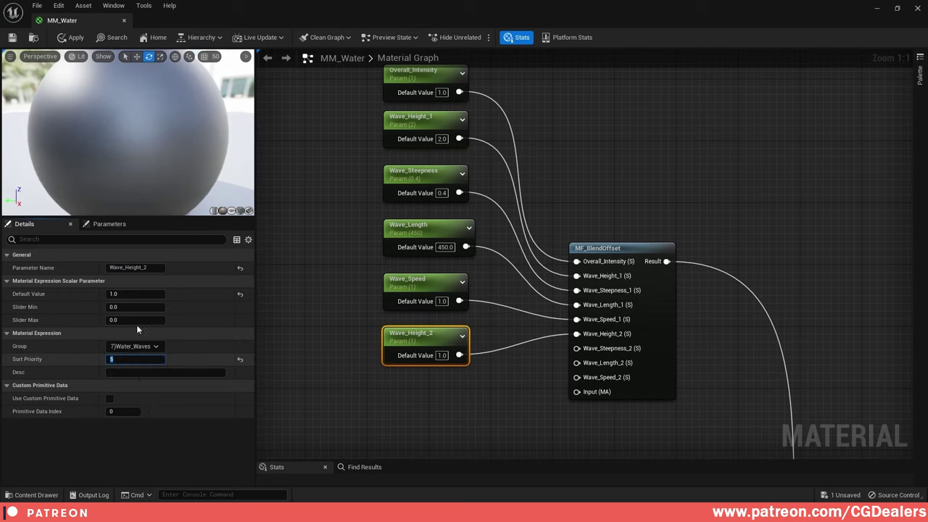
right_drag(480, 378, 479, 329)
- Move the column of six wave parameters higher and shift MF_BlendOffset farther right of it
right_drag(407, 100, 391, 200)
scroll(391, 200, down, 2)
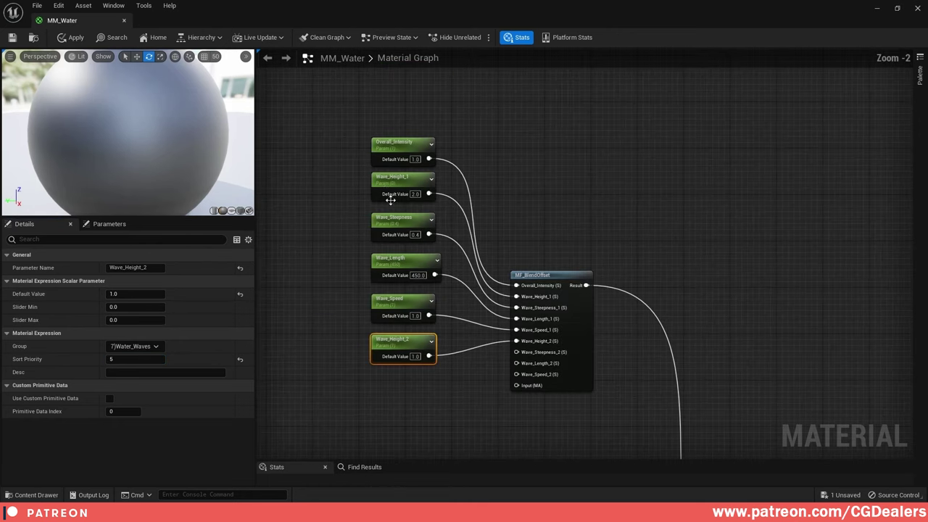
drag(462, 120, 355, 356)
drag(400, 266, 399, 232)
click(489, 221)
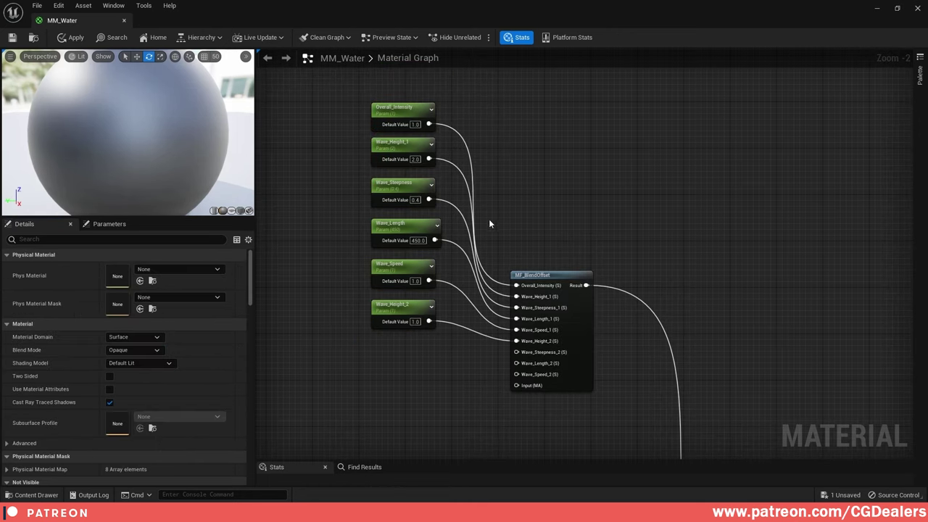
drag(552, 277, 612, 279)
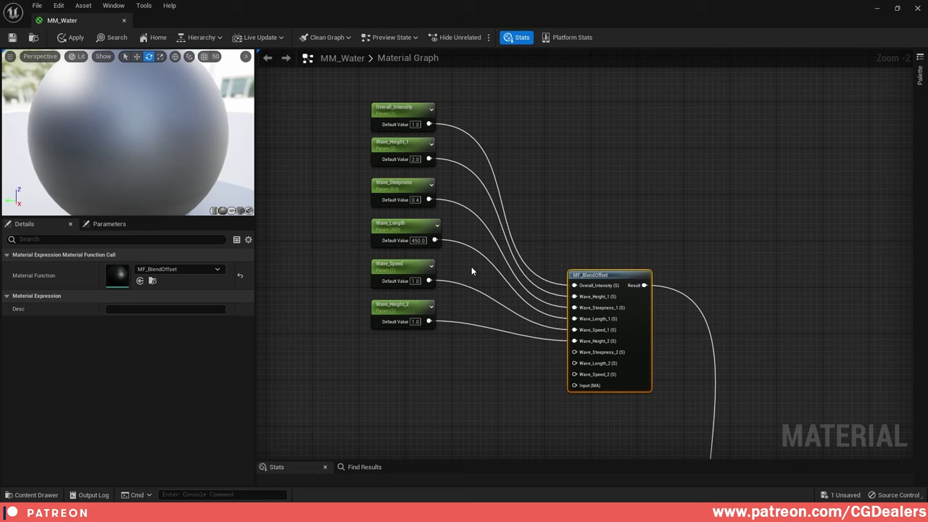
click(460, 336)
- Rename the Wave_Steepness parameter as Wave_Steepness_1
scroll(461, 337, up, 1)
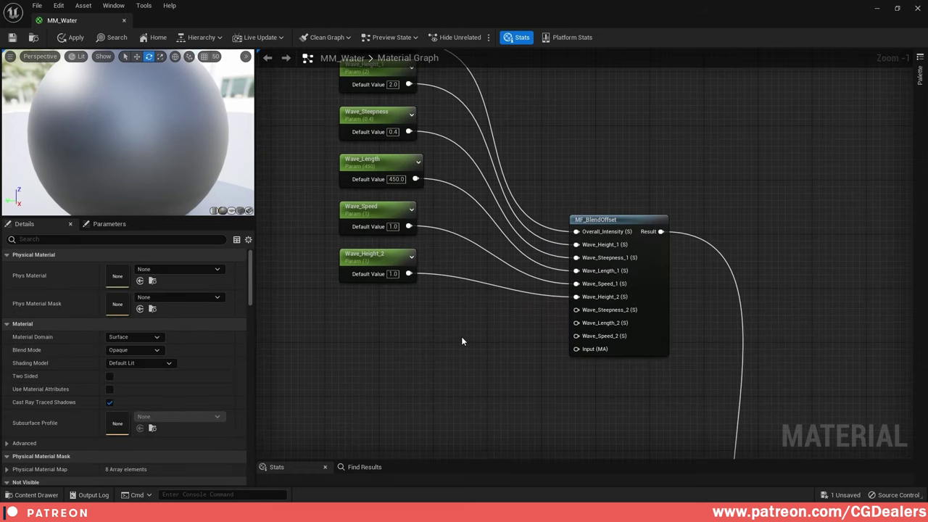
right_drag(461, 336, 477, 374)
click(385, 149)
click(158, 267)
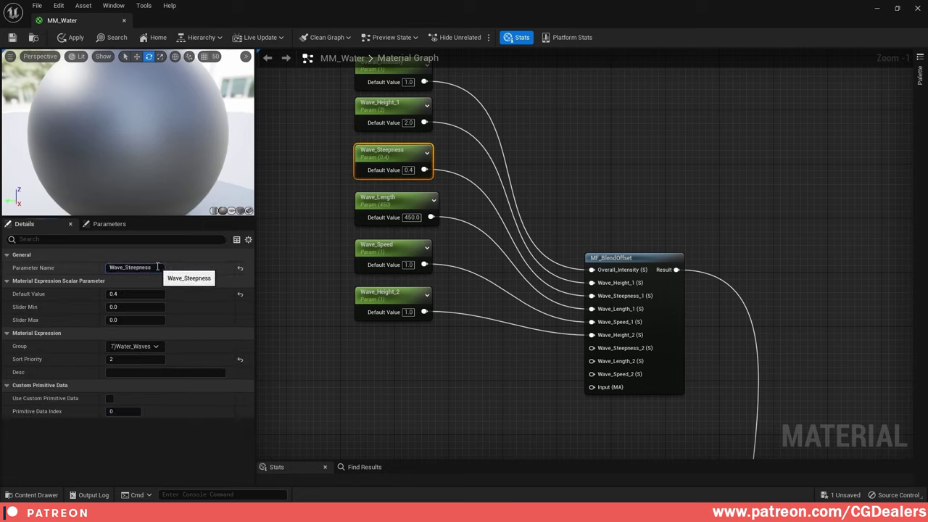
click(468, 180)
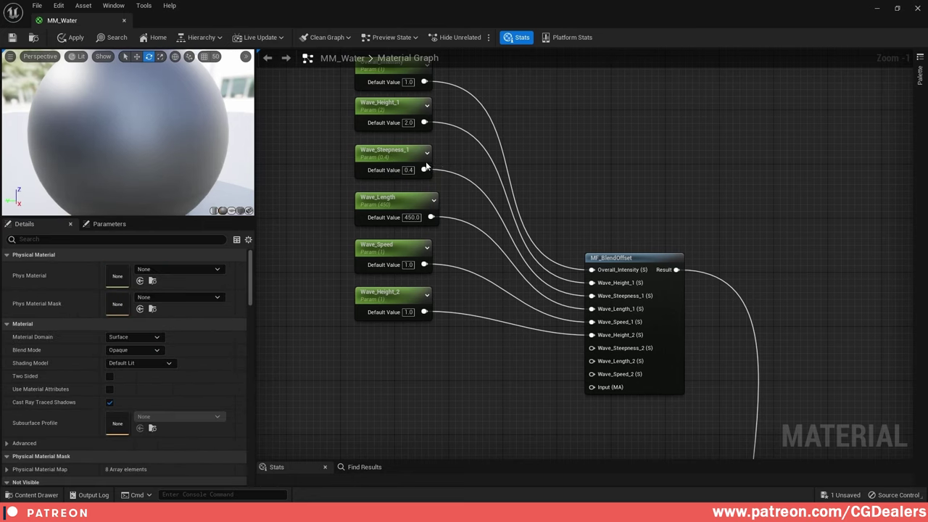
- Duplicate Wave_Steepness_1 below Wave_Height_2 and connect the copy to MF_BlendOffset's Wave_Steepness_2 input
click(399, 159)
key(ctrl+d)
drag(447, 166, 598, 351)
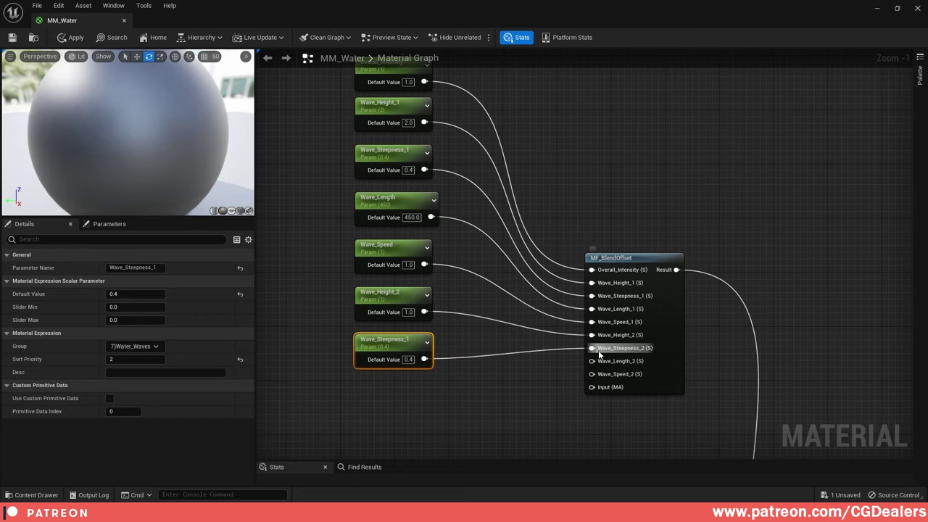
- Rename the steepness copy as Wave_Steepness_2 and set its sort priority to 6
click(163, 268)
key(End)
key(BackSpace)
text(2)
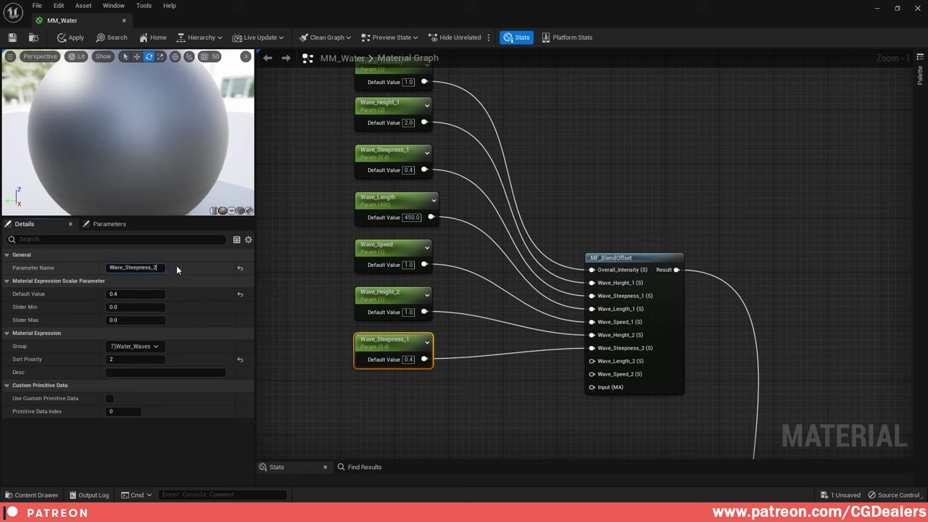
key(Return)
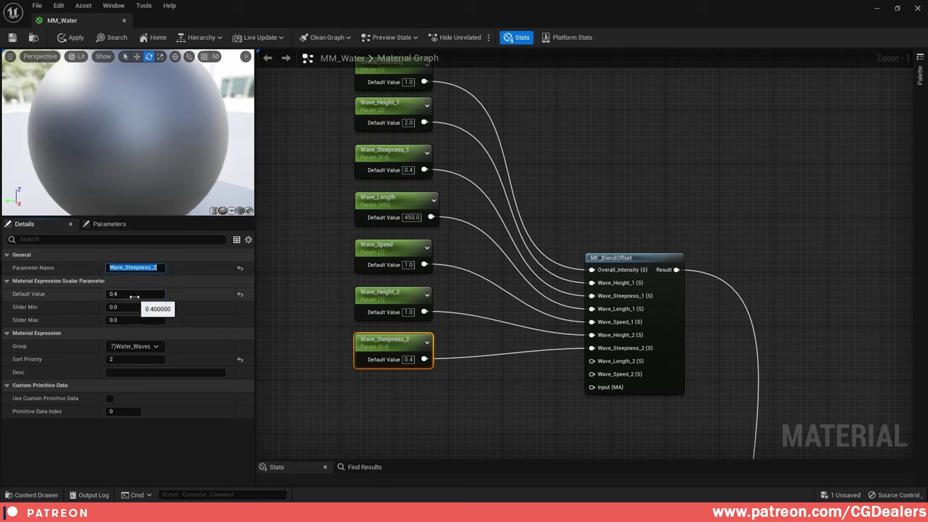
click(134, 295)
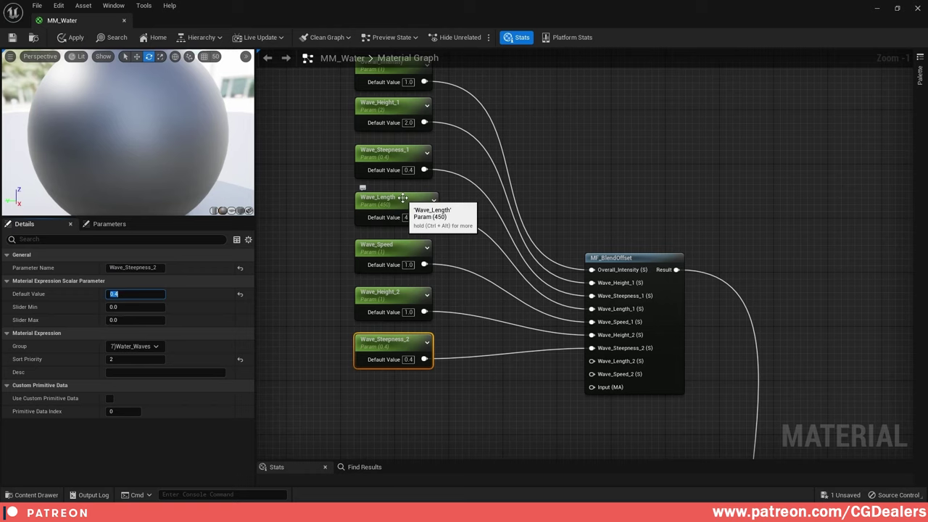
click(137, 360)
text(6)
key(Return)
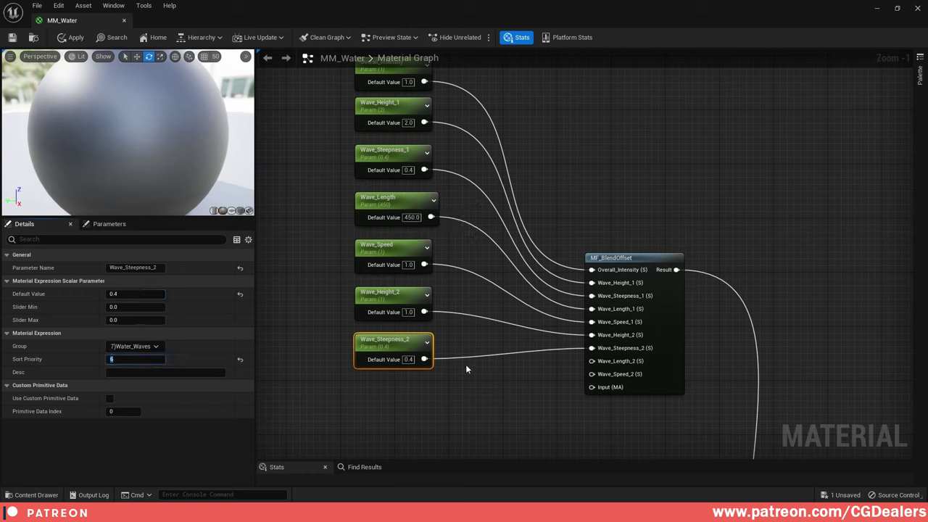
click(467, 367)
click(399, 341)
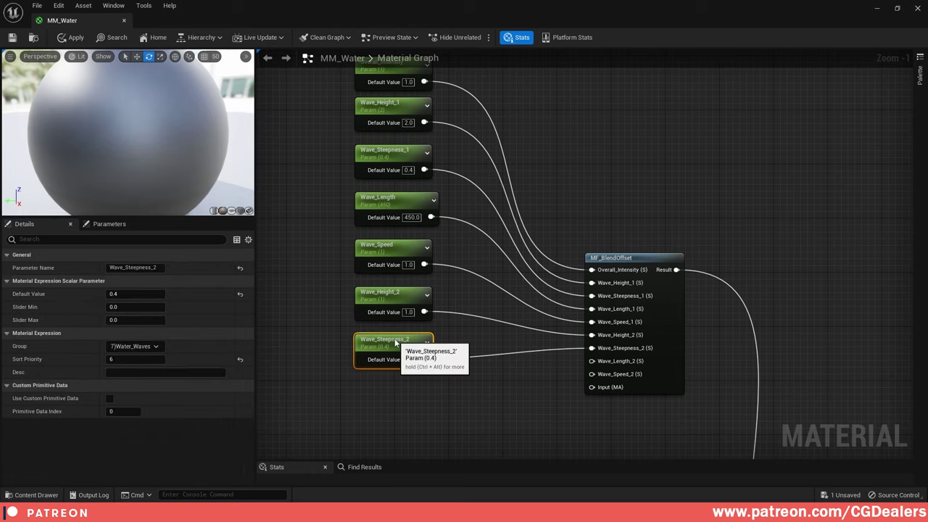
click(378, 387)
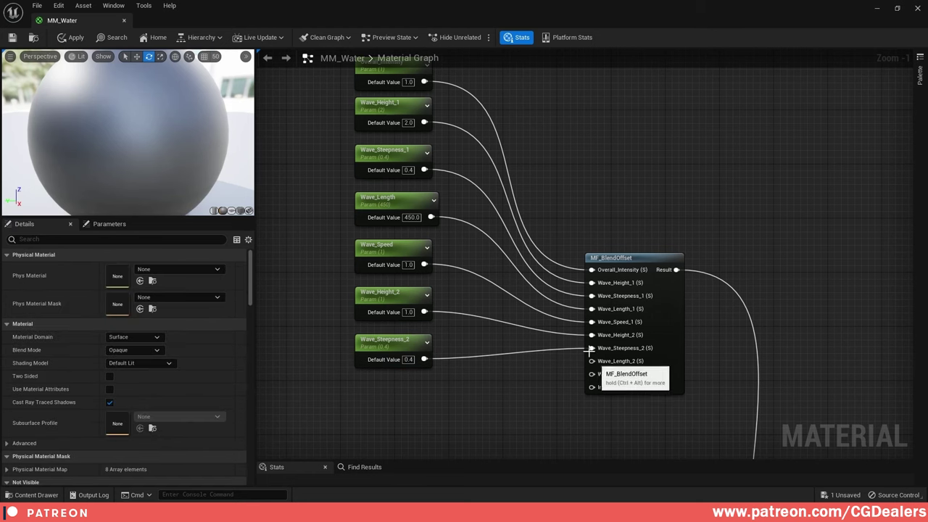
- Duplicate Wave_Length below Wave_Steepness_2 and rename the original parameter as Wave_Length_1
click(408, 202)
key(ctrl+d)
drag(465, 209, 412, 394)
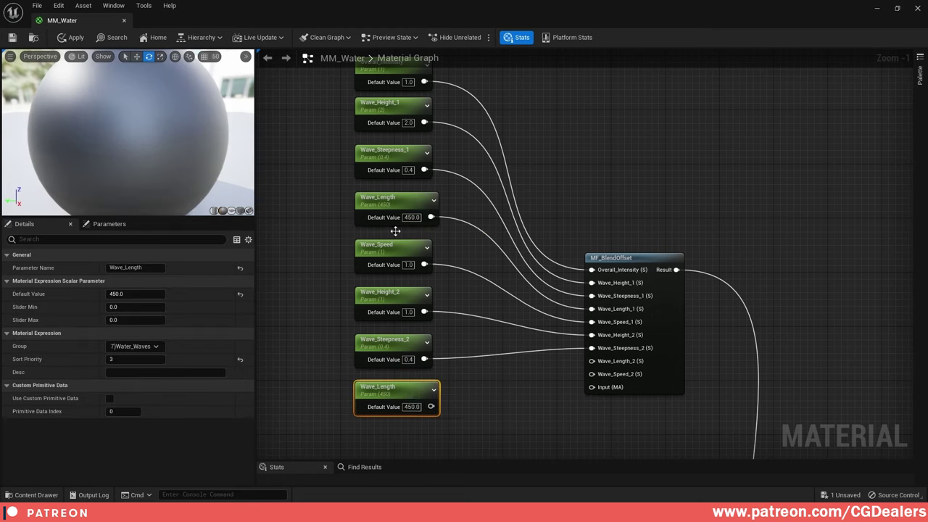
click(389, 201)
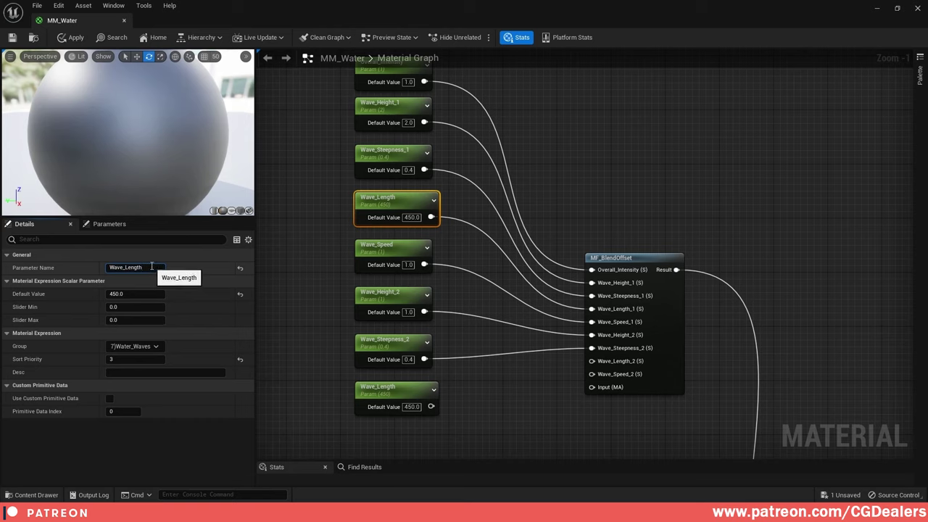
text(_1)
key(Return)
- Rename the wave length copy as Wave_Length_2 and set its sort priority to 7
click(369, 385)
click(148, 268)
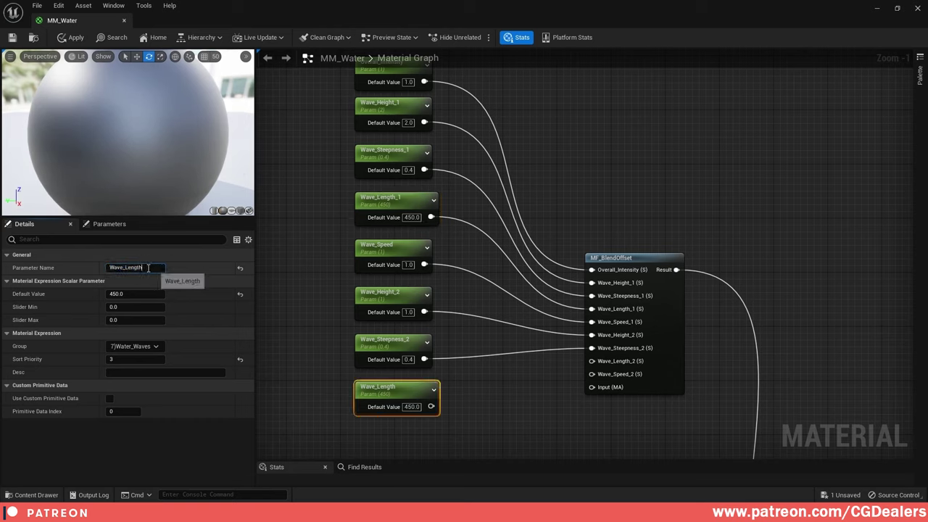
text(_2)
key(Return)
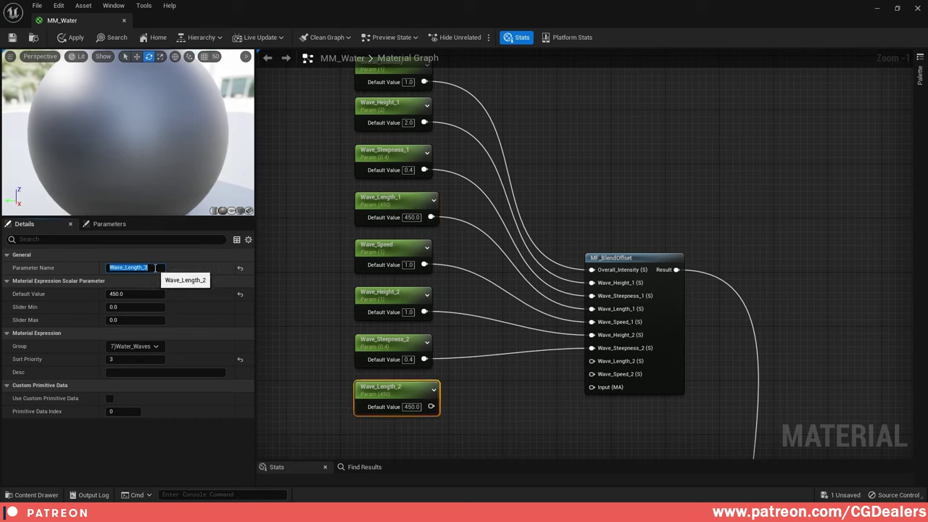
click(117, 360)
text(7)
key(Return)
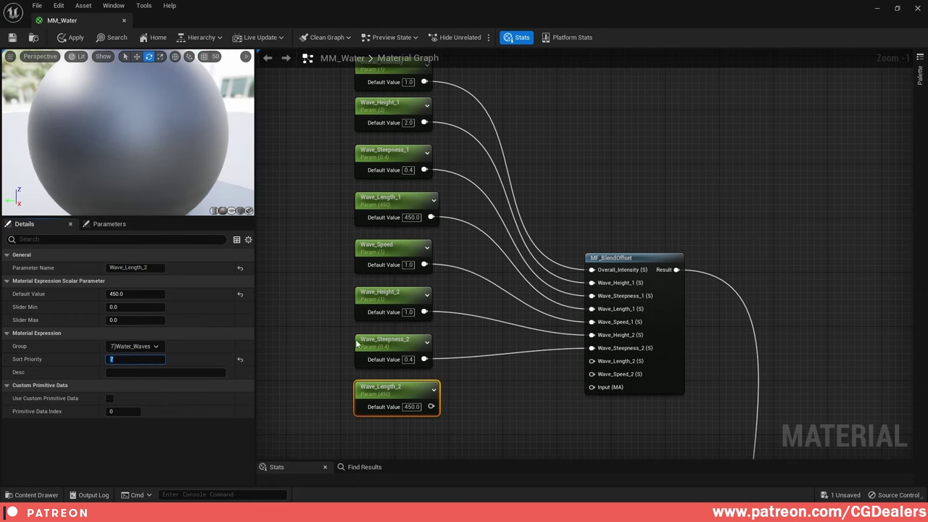
right_drag(437, 387, 408, 348)
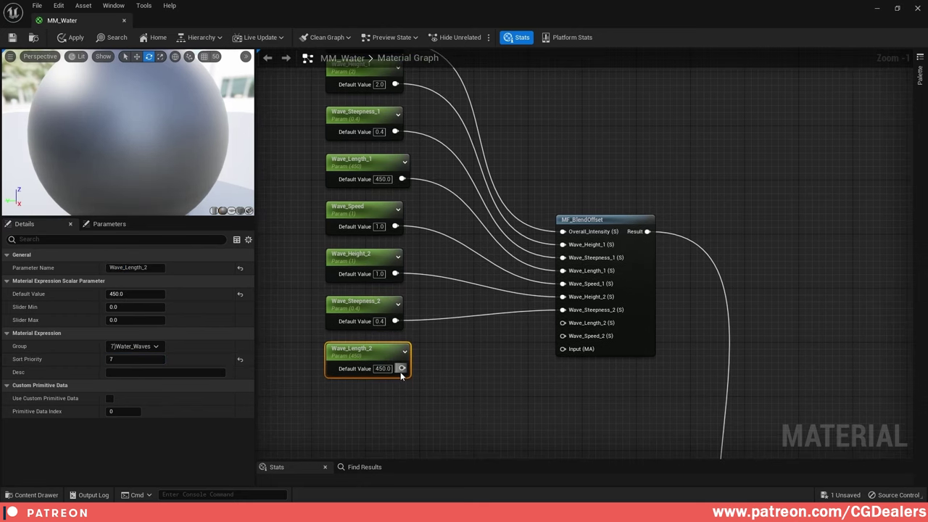
- Connect Wave_Length_2 to MF_BlendOffset's Wave_Length_2 input and place a duplicate of Wave_Speed below it
drag(402, 368, 574, 326)
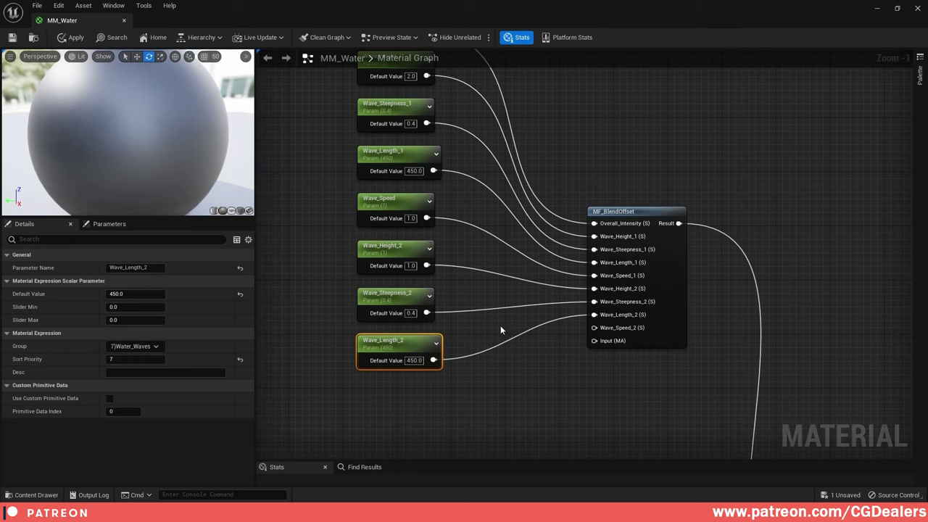
scroll(503, 327, up, 1)
scroll(420, 261, down, 2)
right_drag(454, 158, 448, 169)
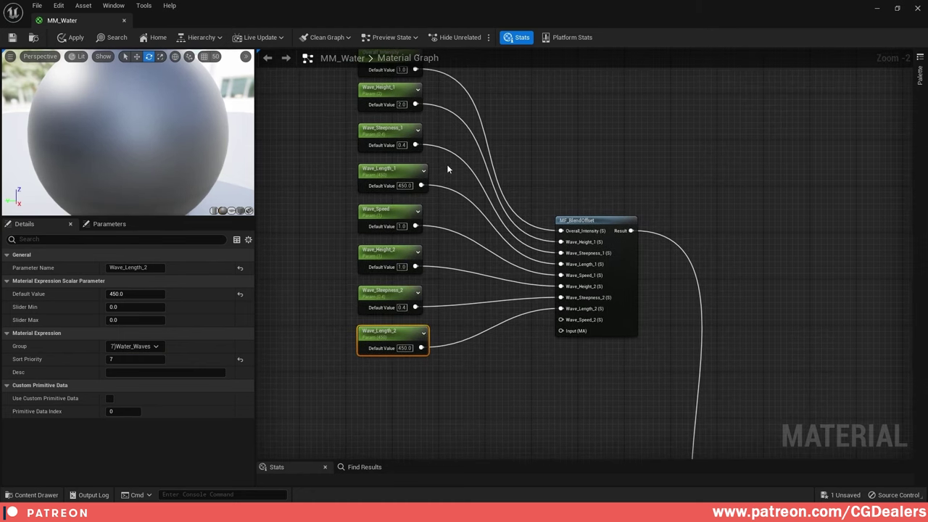
click(390, 212)
key(ctrl+d)
drag(438, 222, 407, 372)
- Rename the original Wave_Speed parameter as Wave_Speed_1
click(389, 214)
click(153, 268)
click(147, 269)
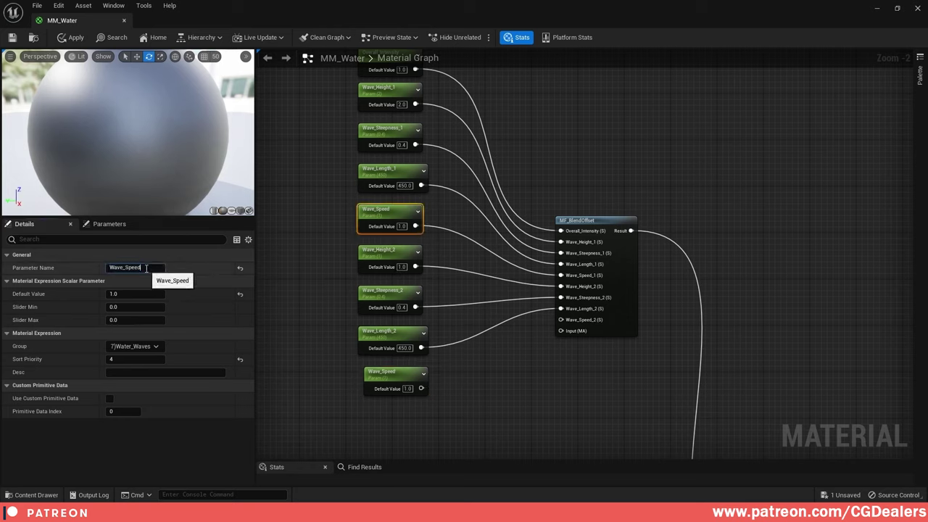
text(_1)
key(Return)
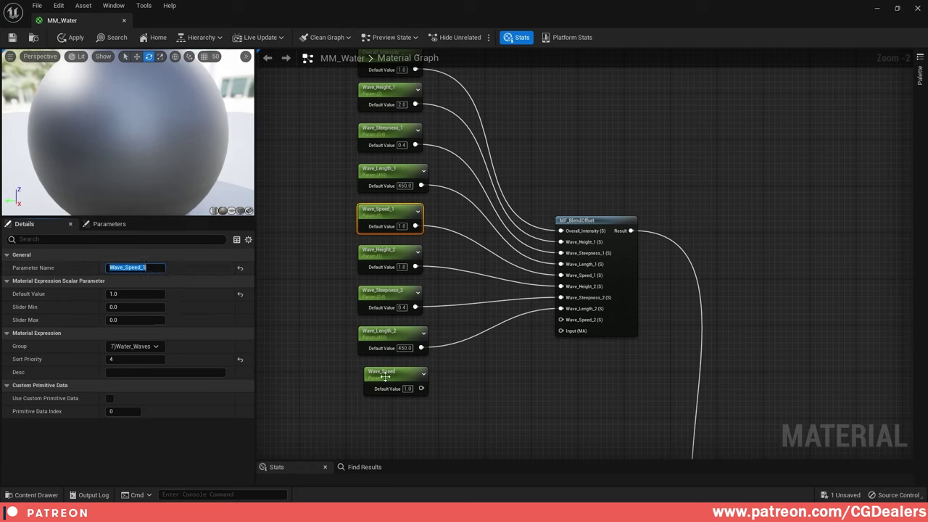
- Rename the wave speed copy as Wave_Speed_2, align it with the parameters above and set its sort priority to 8
click(385, 376)
click(150, 268)
text(_2)
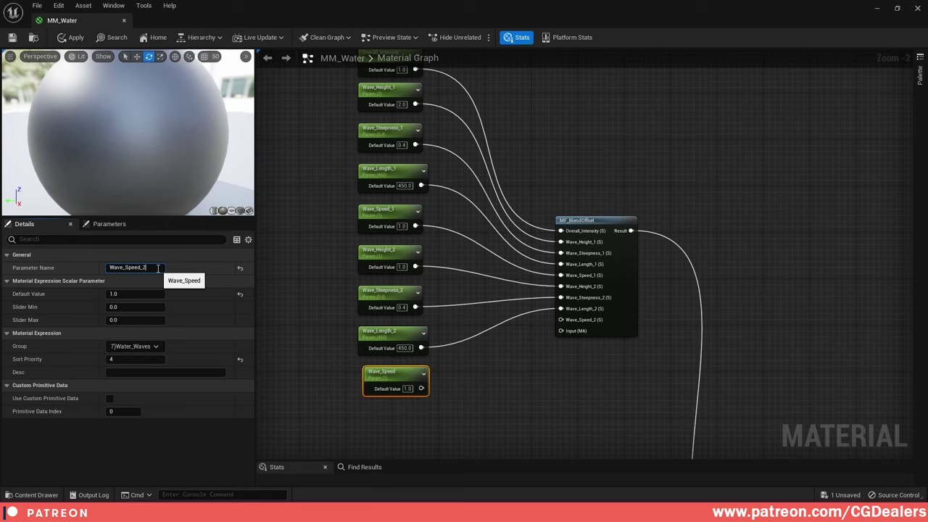
key(Return)
click(375, 336)
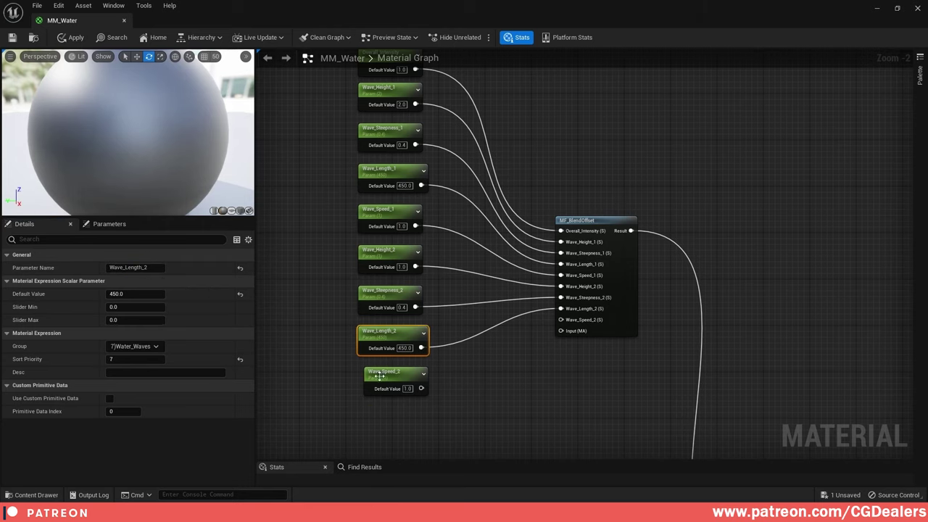
drag(393, 375, 387, 375)
drag(139, 360, 135, 360)
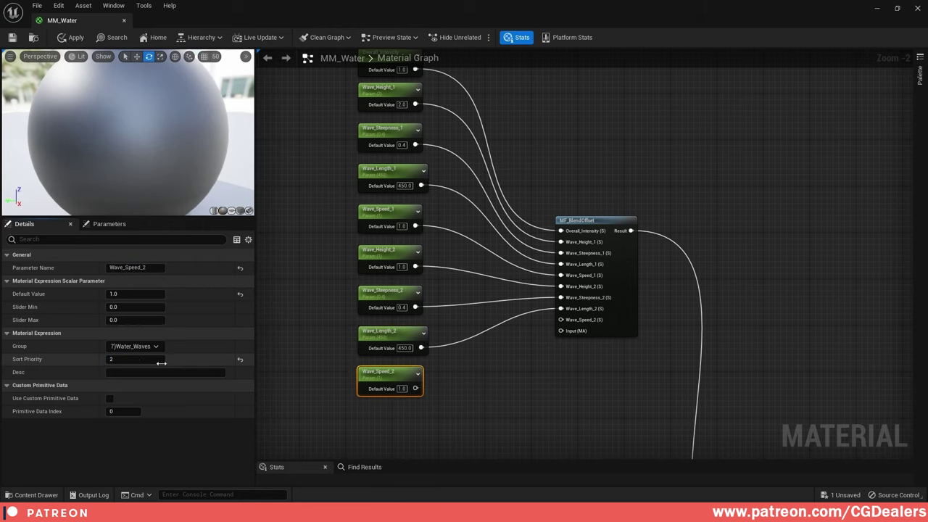
text(8)
key(Return)
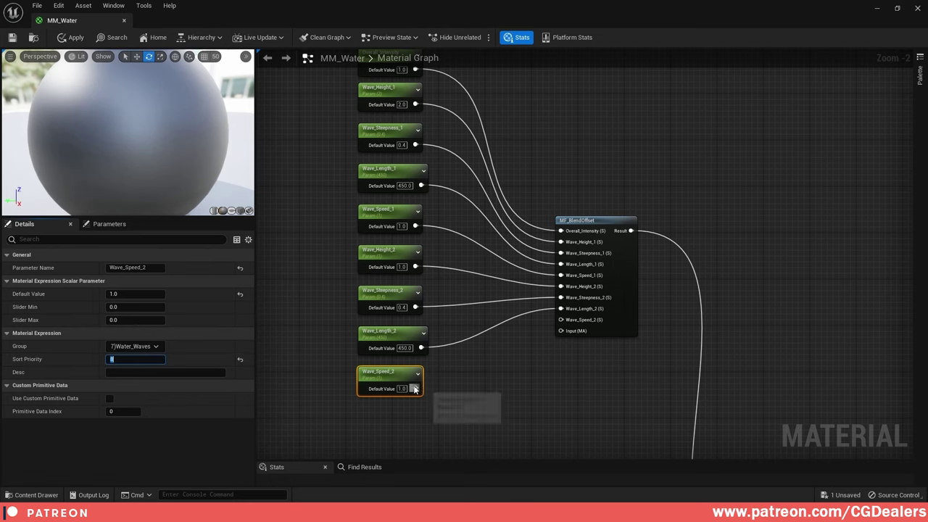
- Connect Wave_Speed_2 to MF_BlendOffset's Wave_Speed_2 input and shift the whole column of wave parameters slightly upward
drag(416, 388, 582, 322)
scroll(501, 357, down, 3)
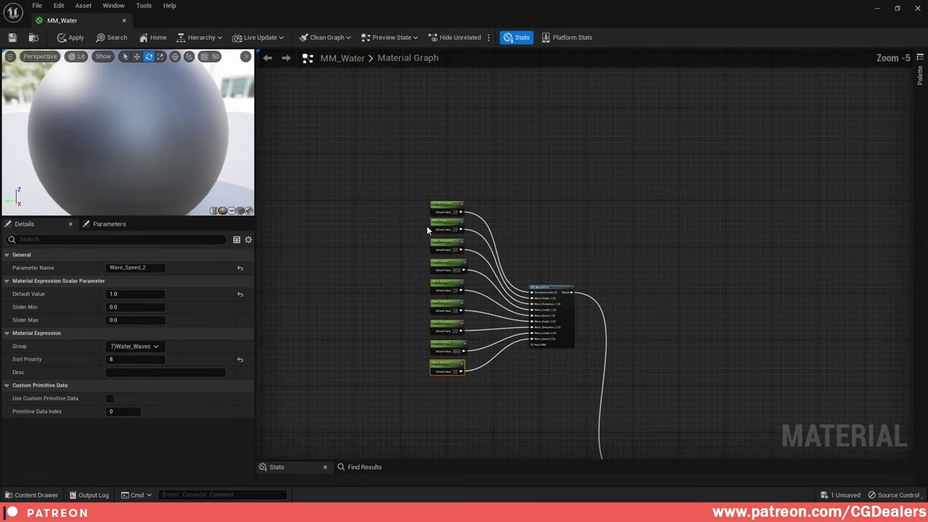
drag(398, 190, 444, 296)
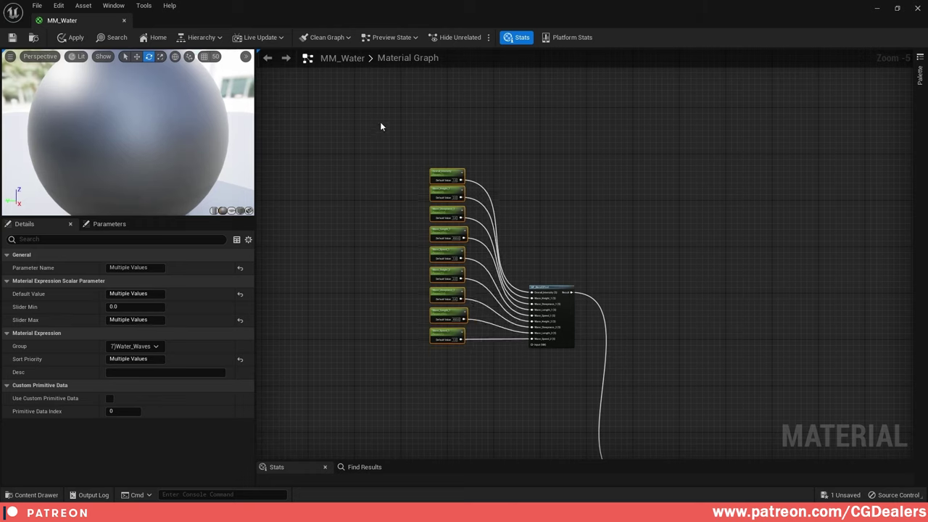
- Enclose the wave parameters and MF_BlendOffset in a comment titled Water Waves and extend its upper edge for more room
drag(572, 392, 573, 392)
text(cw)
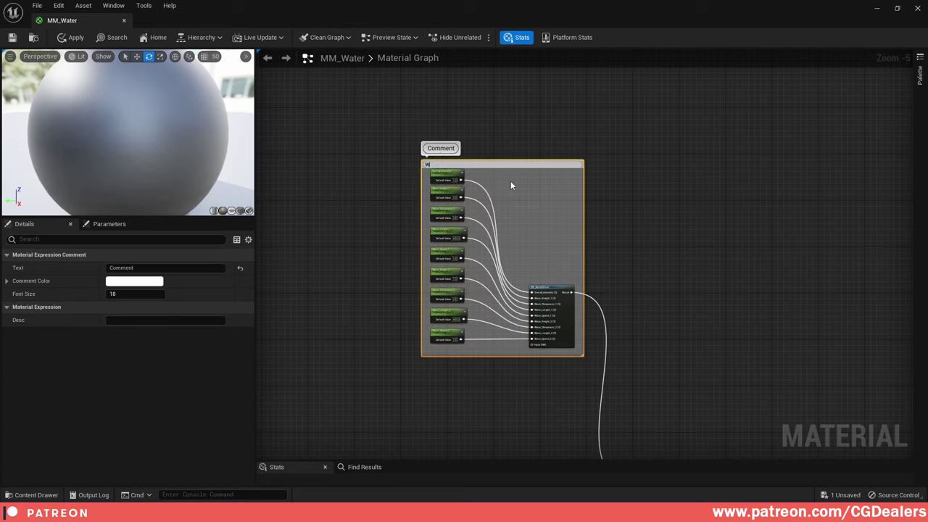
text(ater Waves)
key(Return)
click(604, 163)
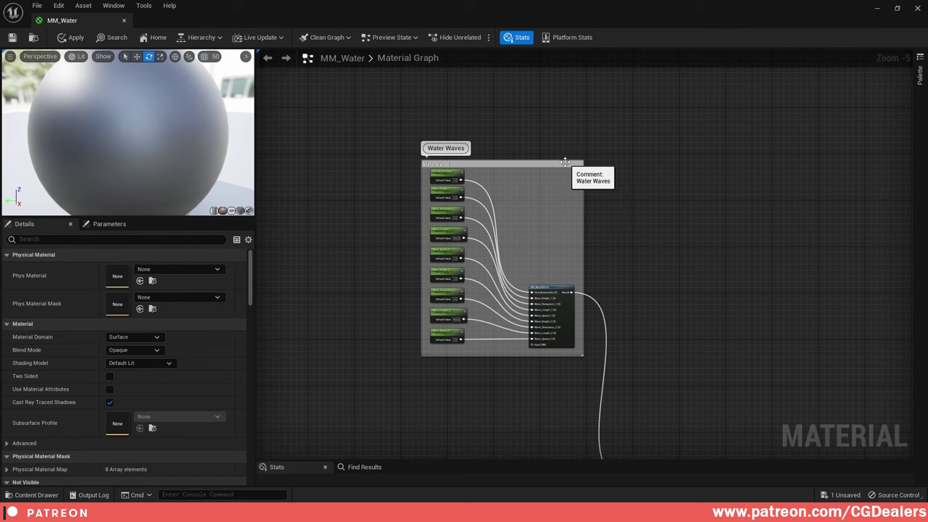
drag(566, 161, 565, 152)
- Connect the Rain ON/OFF switch output to MF_BlendOffset's Input (MA)
scroll(567, 290, up, 2)
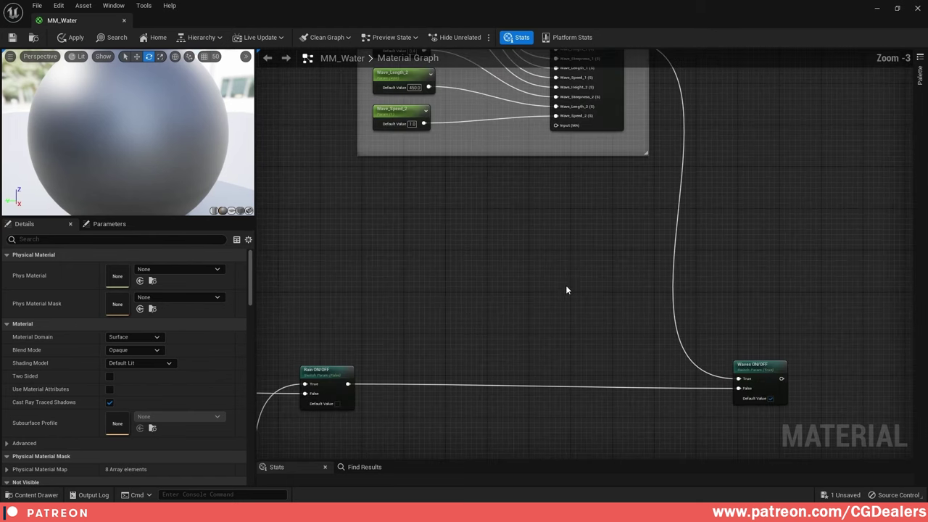
right_drag(505, 301, 497, 333)
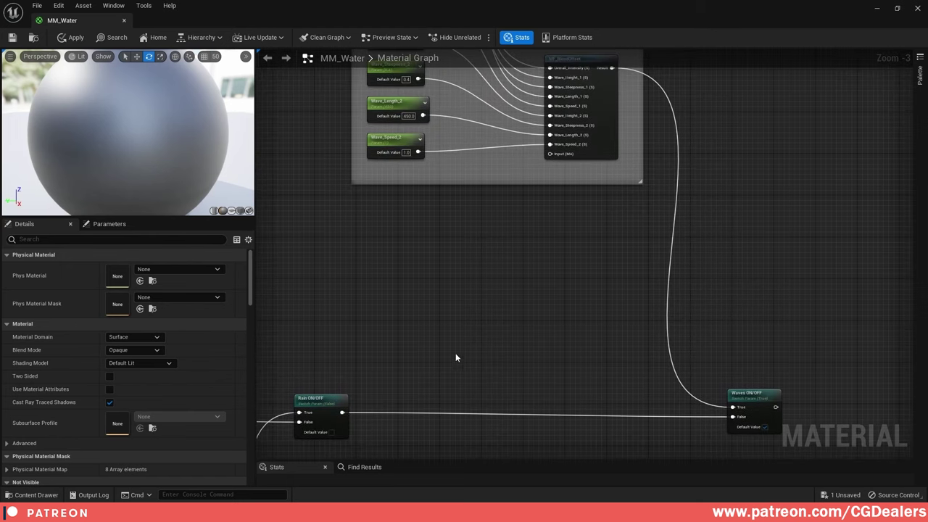
drag(343, 413, 551, 155)
- Reposition the MM_Water result node, set its blend mode to Translucent and enable Use Material Attributes
right_drag(665, 192, 531, 199)
scroll(531, 199, down, 1)
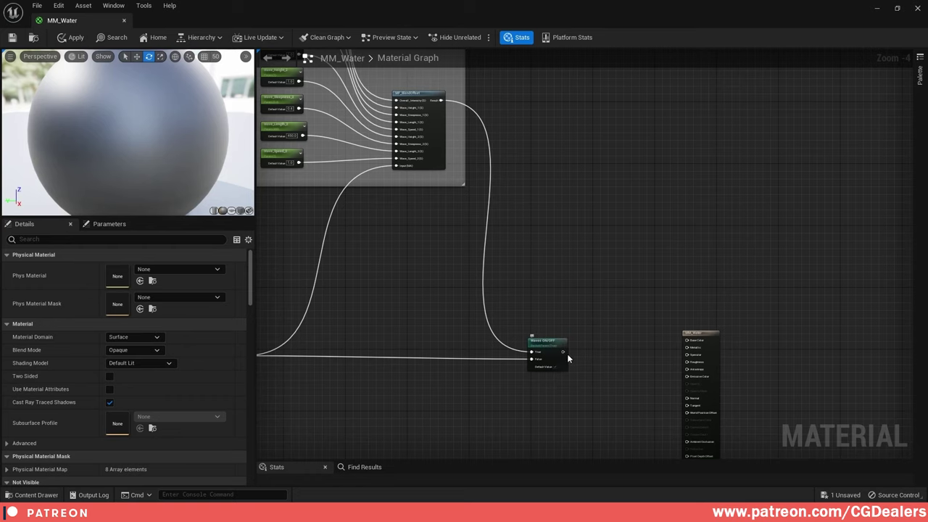
drag(695, 222, 633, 236)
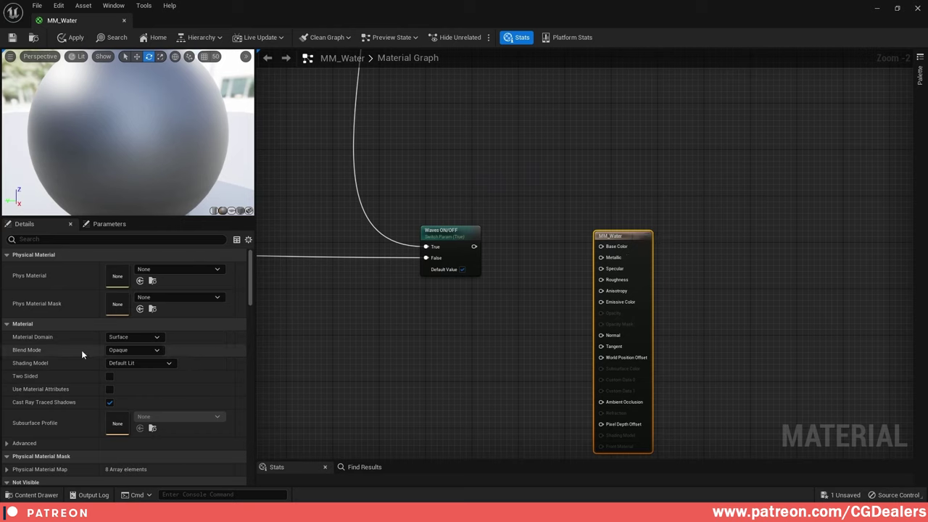
click(154, 351)
click(133, 378)
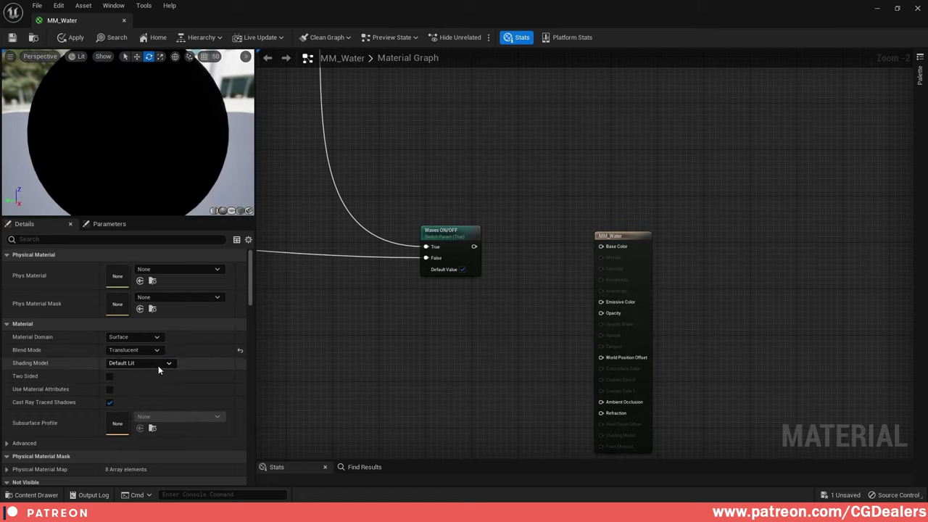
click(109, 390)
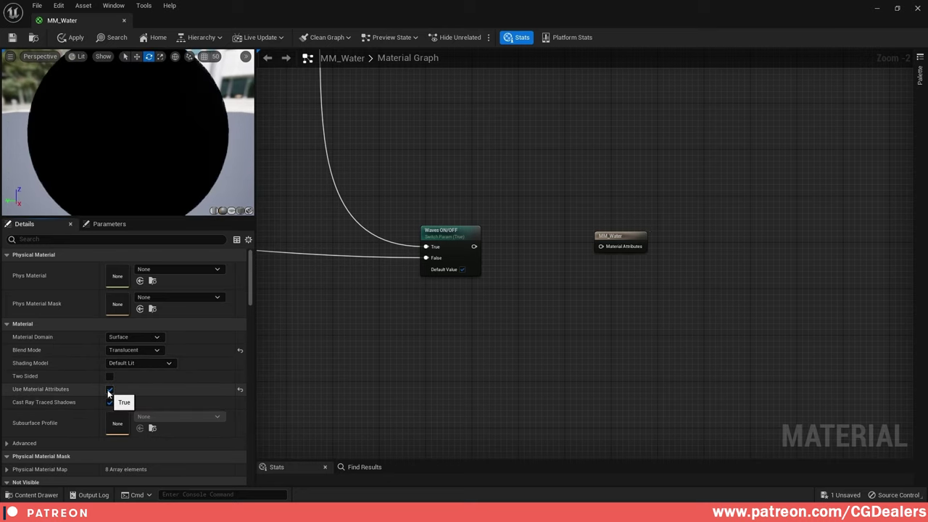
- Connect the Waves ON/OFF switch to MM_Water's Material Attributes input, check the preview and save the material
drag(475, 247, 589, 237)
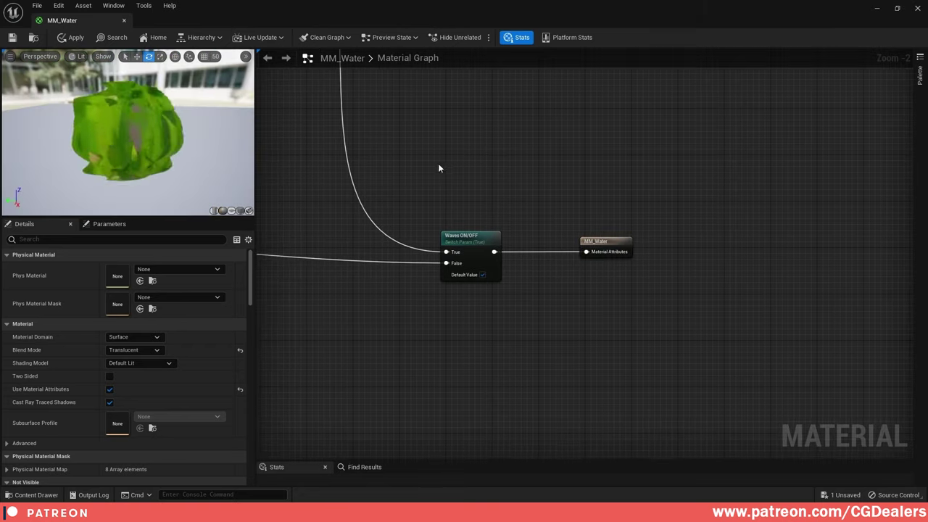
mouse_move(112, 147)
mouse_down()
mouse_move(170, 147)
mouse_move(109, 127)
mouse_move(152, 149)
mouse_move(109, 135)
mouse_up()
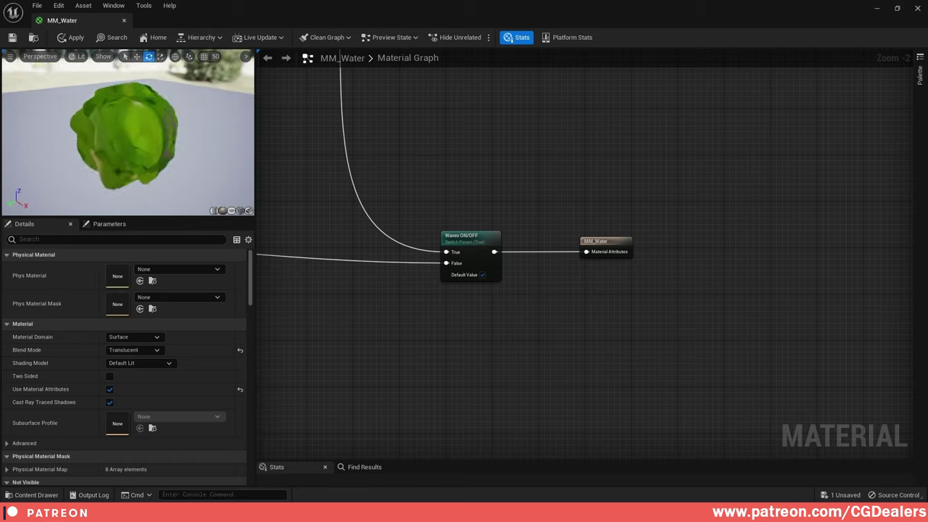
scroll(752, 261, down, 7)
scroll(752, 261, up, 2)
right_drag(776, 237, 672, 252)
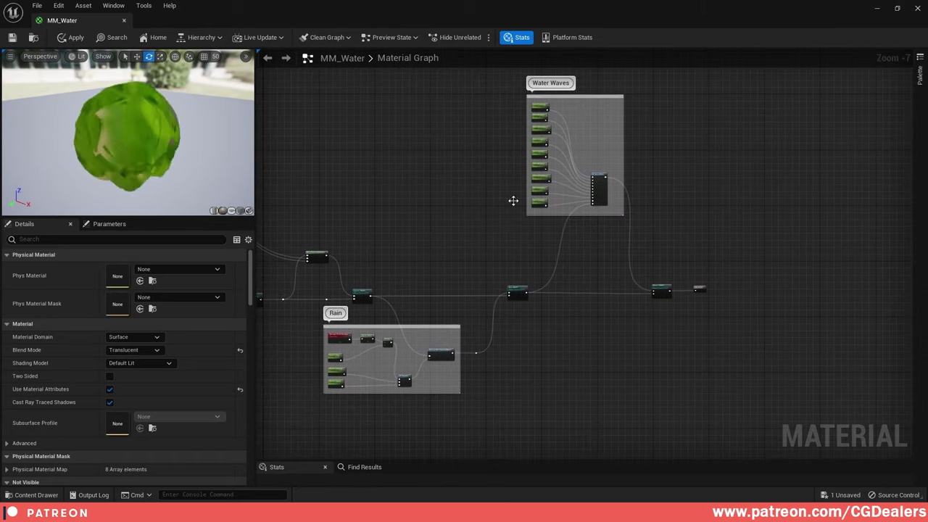
click(12, 38)
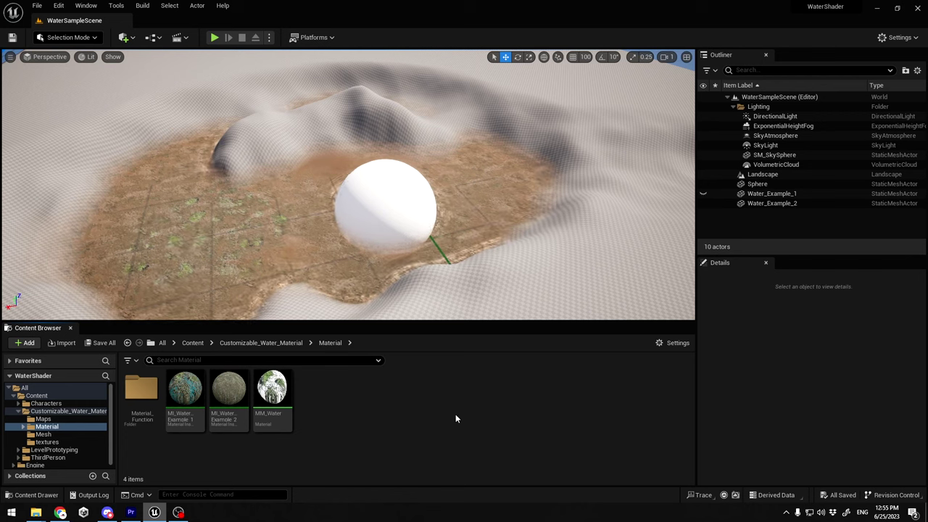
- Create a material instance of MM_Water in the Material folder and name it MI_Swamp
click(272, 390)
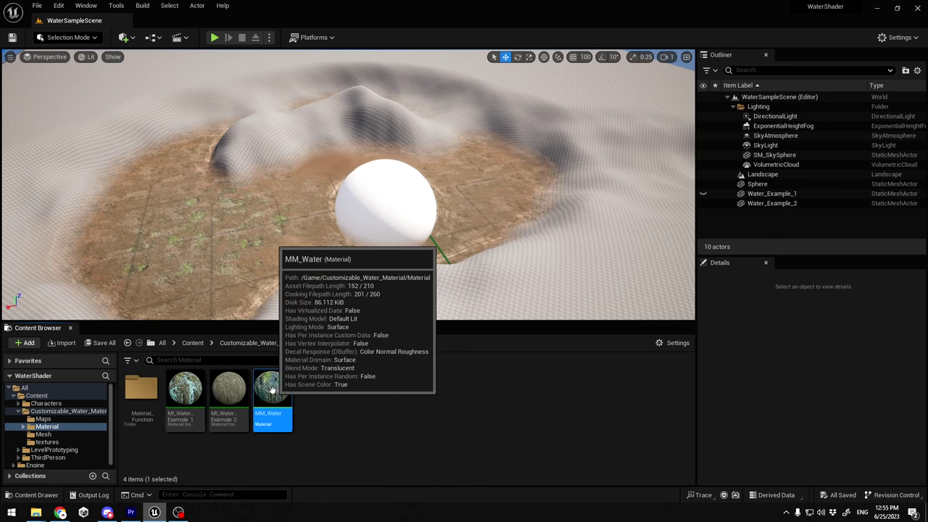
right_click(272, 390)
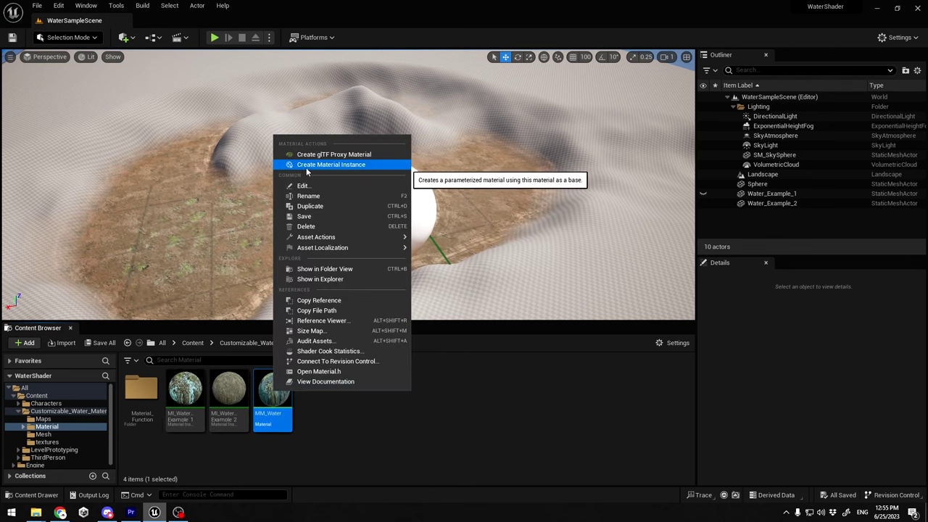
click(364, 165)
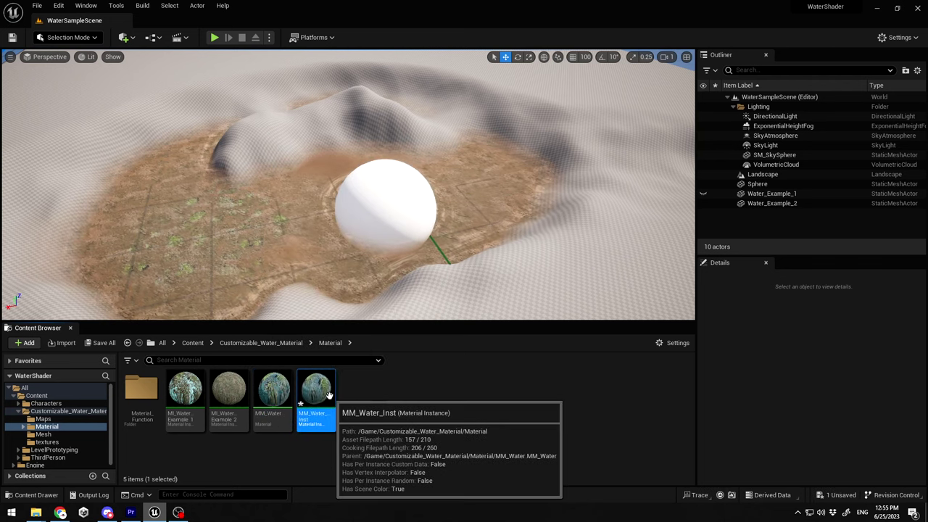
key(F2)
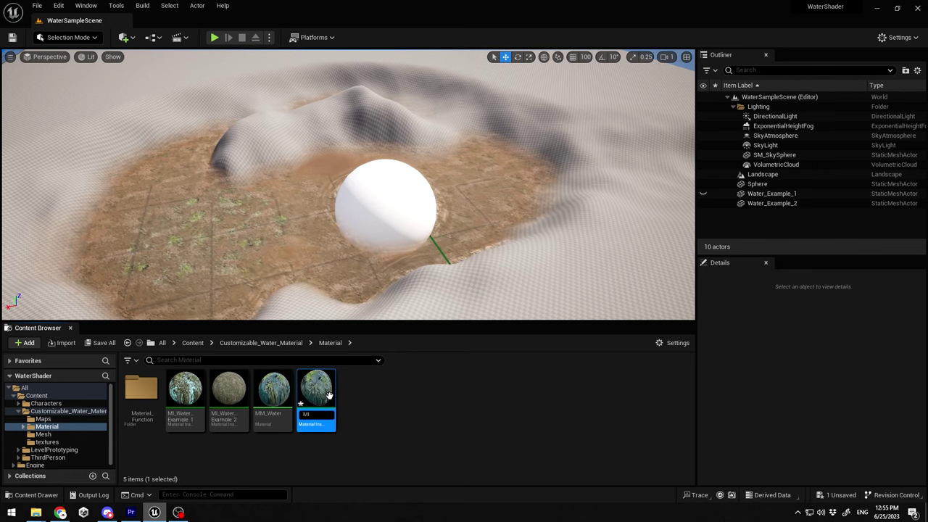
key(Return)
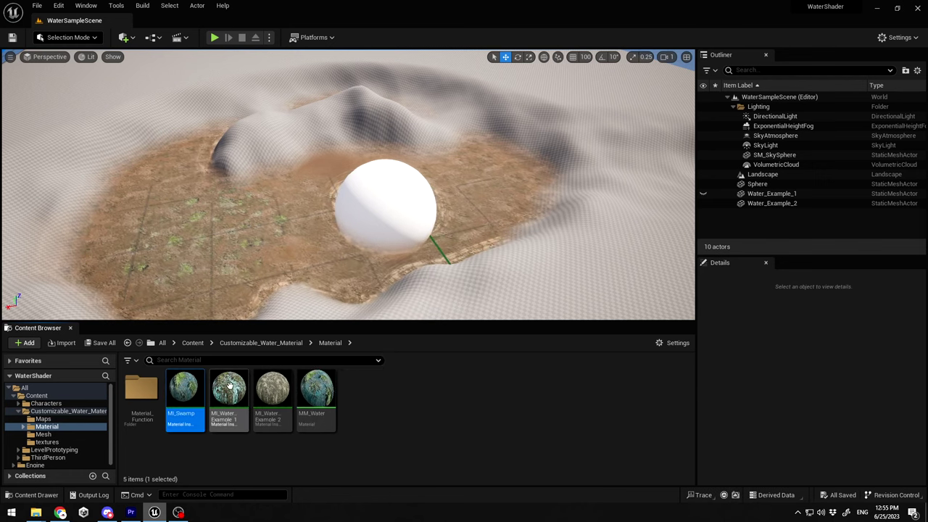
- Open the MI_Swamp instance, move its editor window aside and look through its parameter groups
double_click(183, 391)
scroll(609, 233, down, 2)
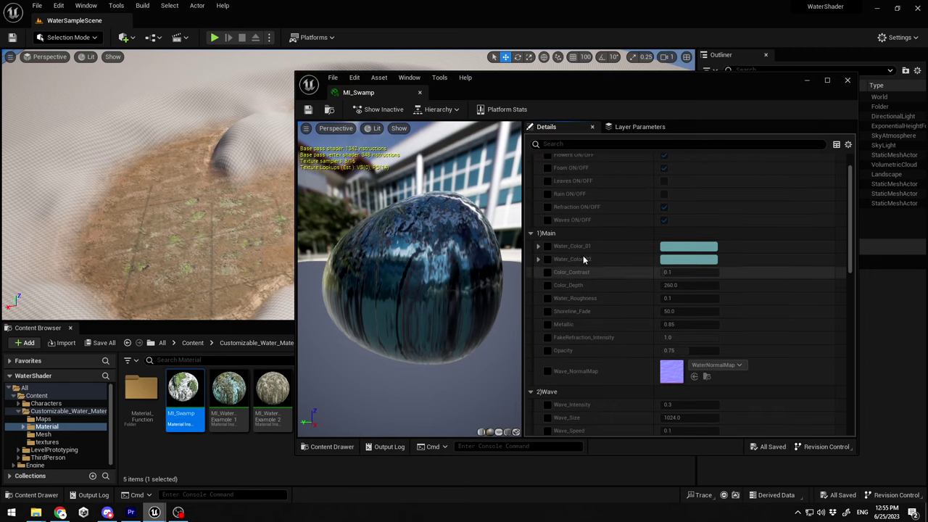
drag(298, 80, 435, 38)
scroll(731, 220, up, 2)
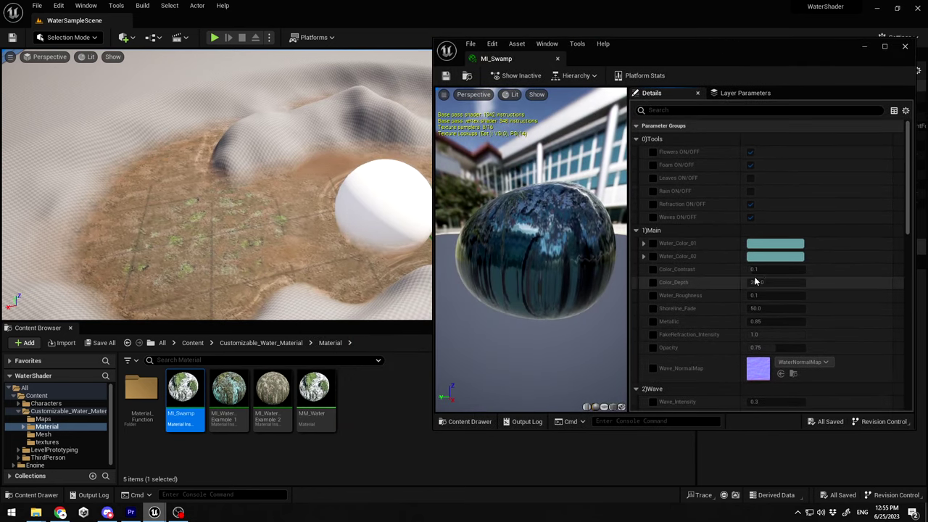
scroll(755, 282, down, 5)
scroll(735, 245, up, 5)
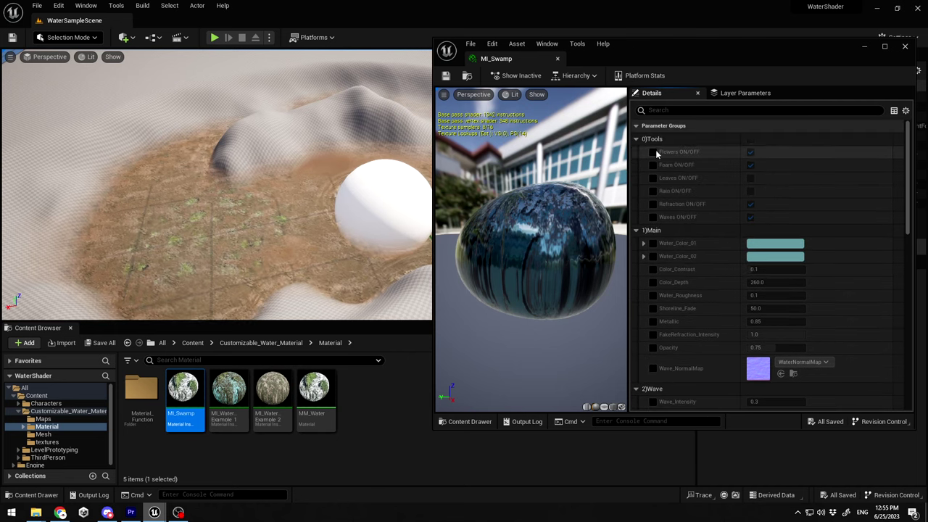
- Enable the overrides of MI_Swamp's Flowers, Foam, Leaves, Rain, Refraction and Waves ON/OFF switches, then close the instance editor
click(653, 152)
click(653, 165)
click(653, 178)
click(653, 191)
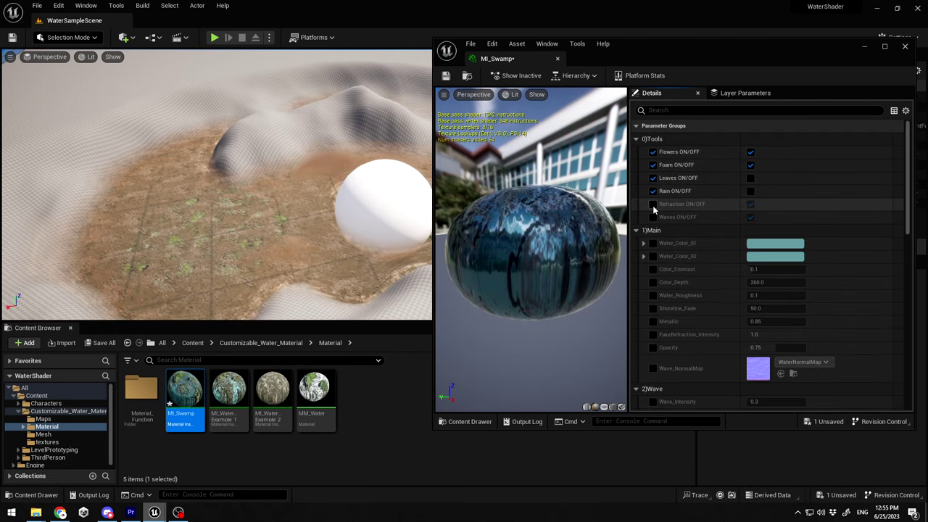
click(654, 204)
click(654, 217)
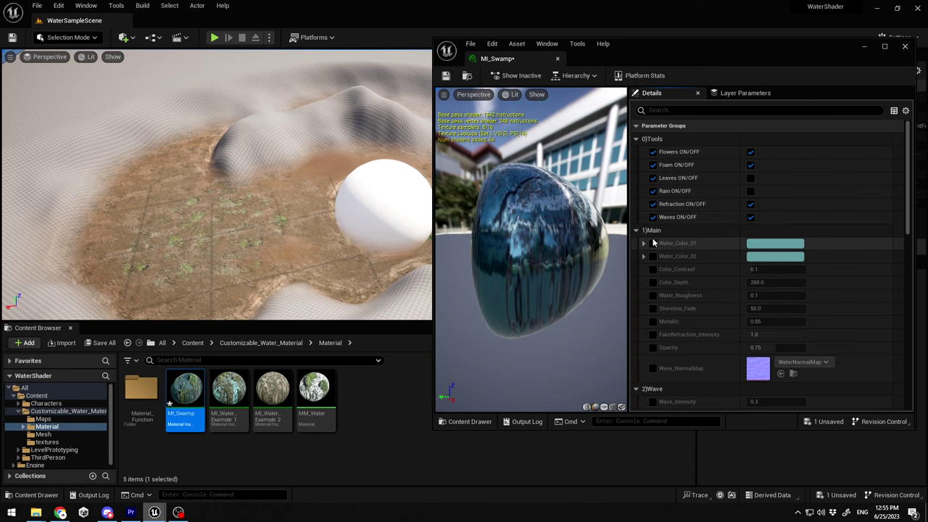
scroll(696, 290, down, 12)
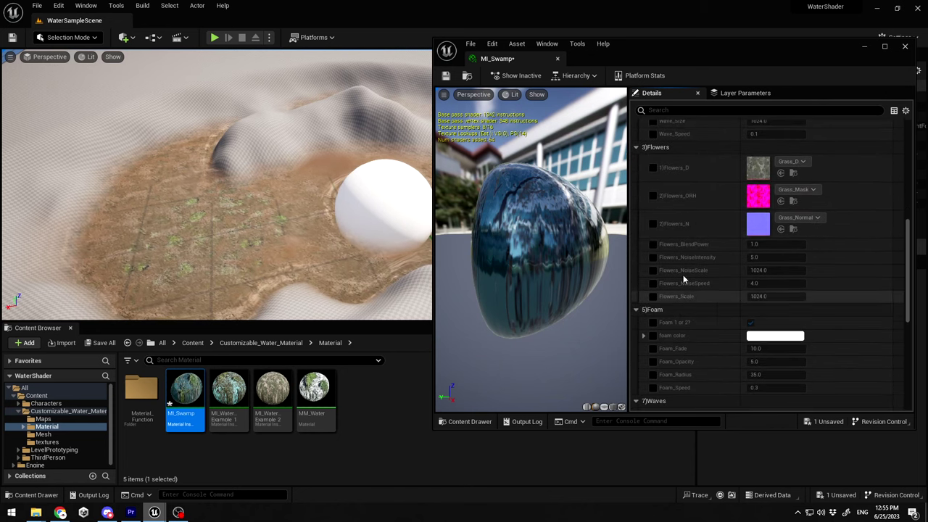
scroll(741, 217, down, 2)
click(905, 49)
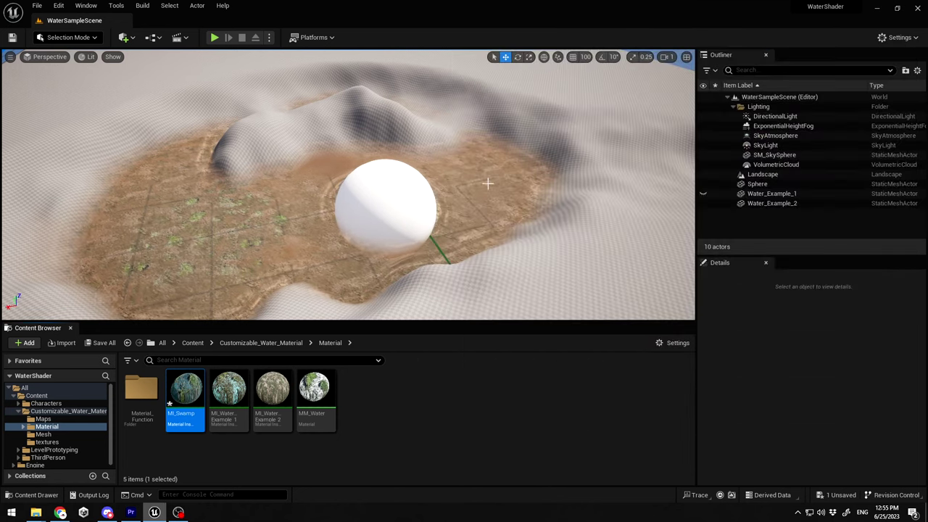
- Select Water_Example_2 in the level and open its MI_WaterExample_2 material instance with the water still in view, checking its main parameters
right_drag(486, 182, 452, 184)
click(372, 173)
scroll(372, 172, up, 3)
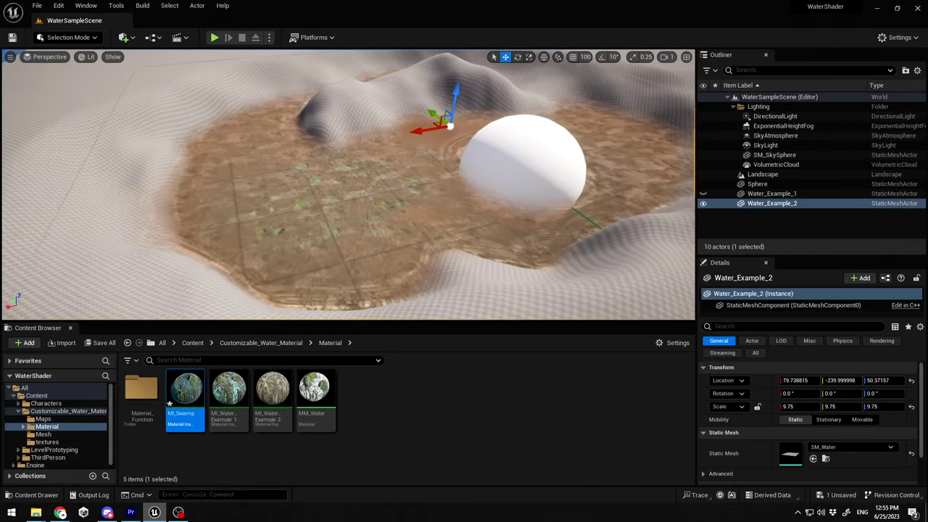
scroll(837, 440, down, 2)
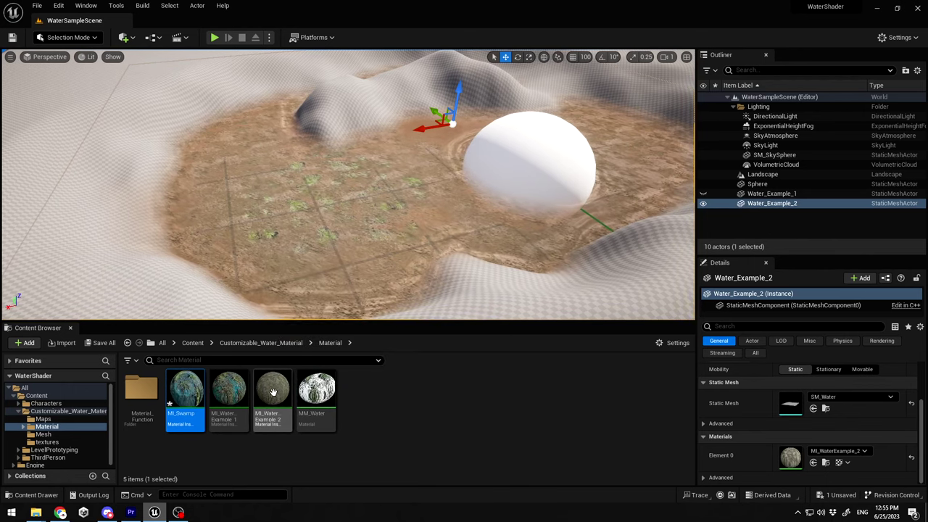
double_click(274, 392)
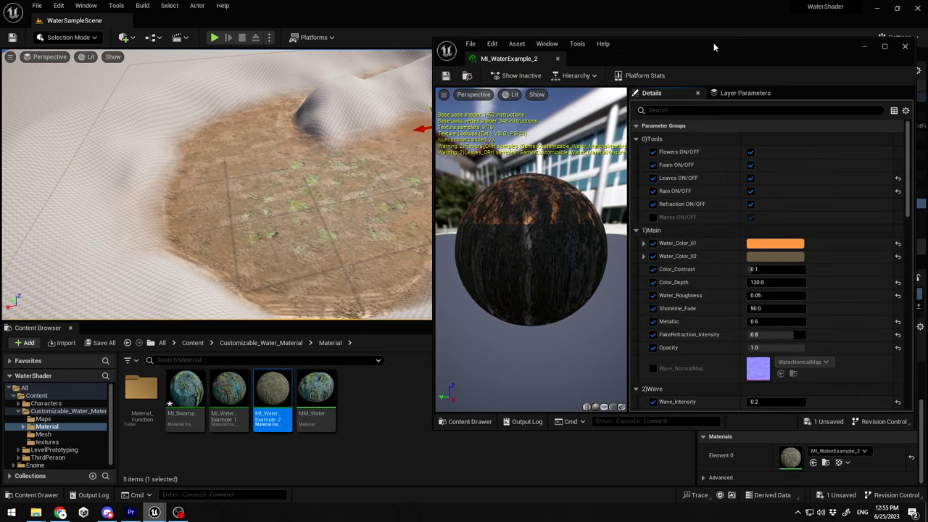
drag(714, 47, 718, 70)
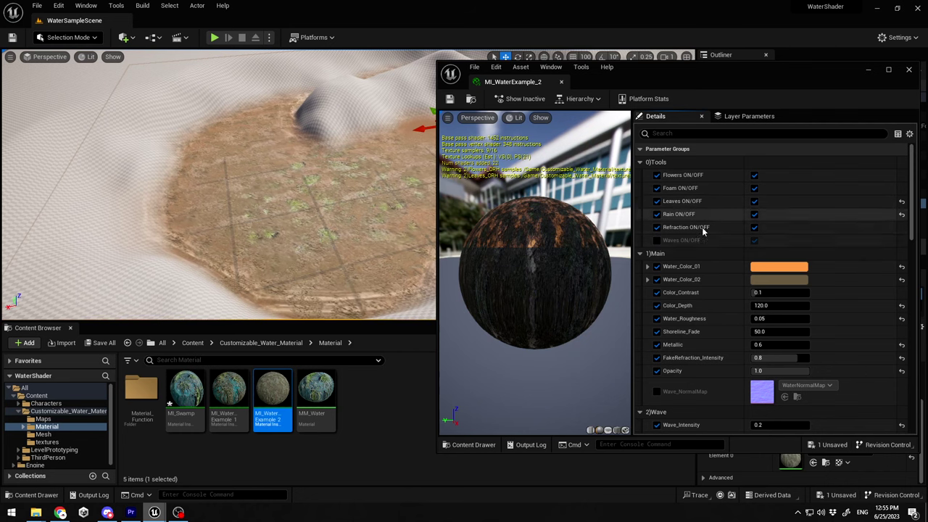
scroll(718, 260, down, 2)
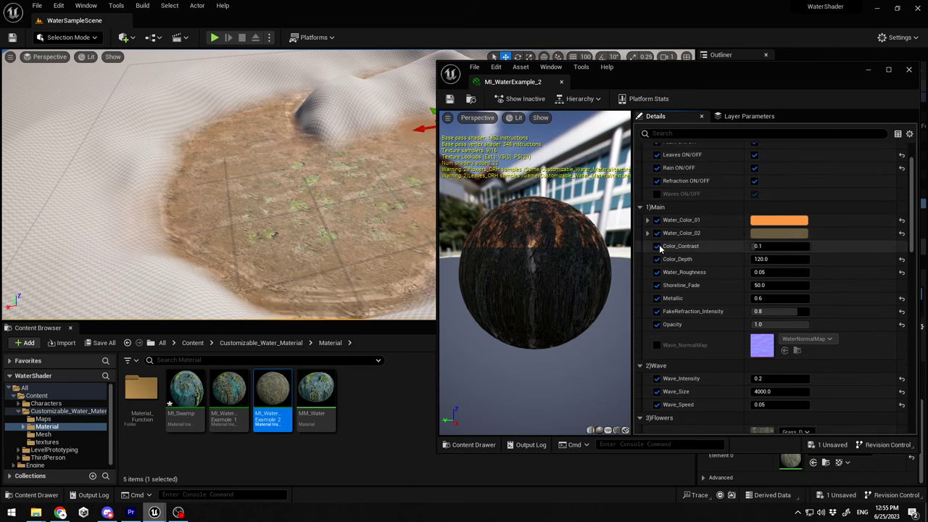
right_drag(326, 207, 391, 207)
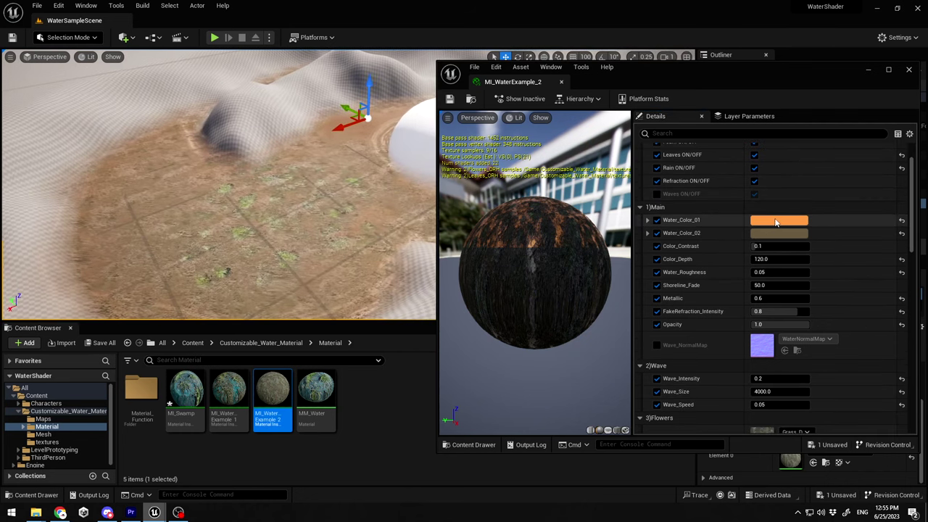
- Change MI_WaterExample_2's Water_Color_01 to a pale pinkish brown
click(779, 220)
drag(686, 290, 709, 310)
click(765, 228)
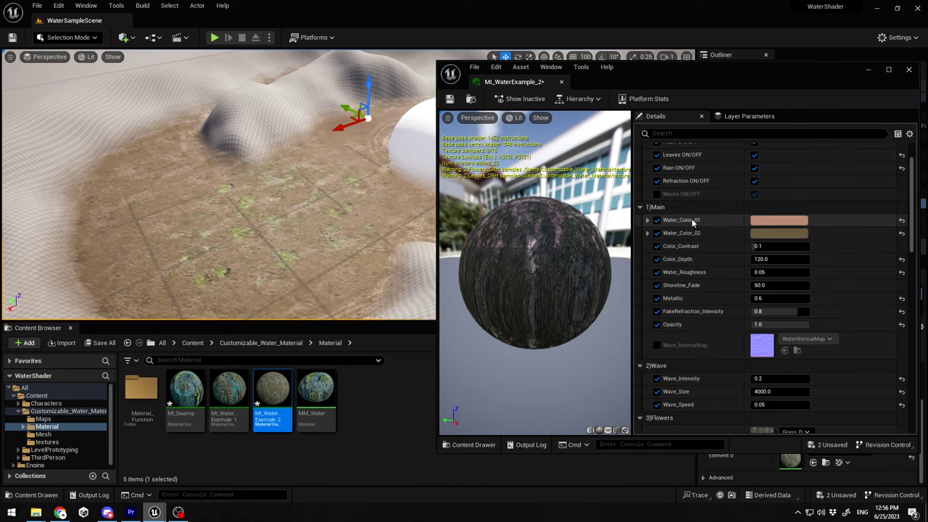
- Change MI_WaterExample_2's Water_Color_02 to a saturated dark brown, hex sRGB 443413FF
click(778, 232)
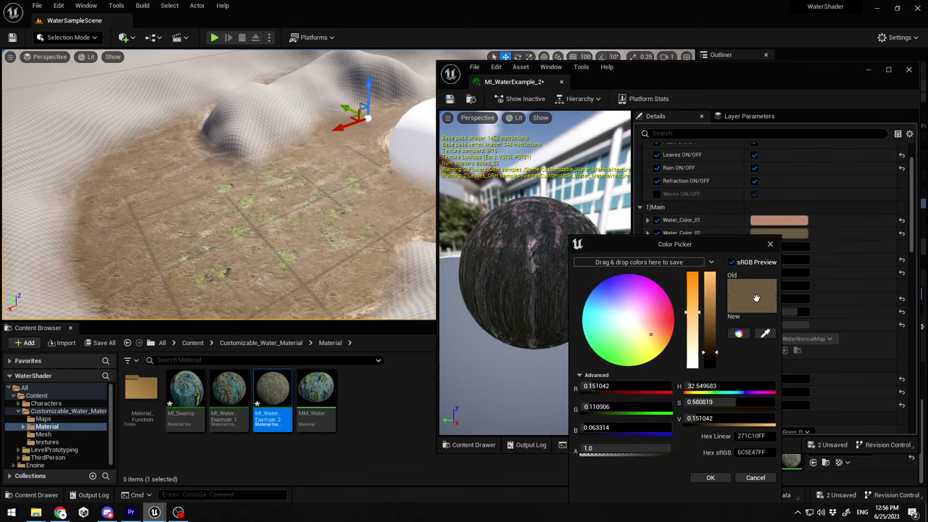
drag(712, 328, 715, 357)
drag(696, 317, 695, 285)
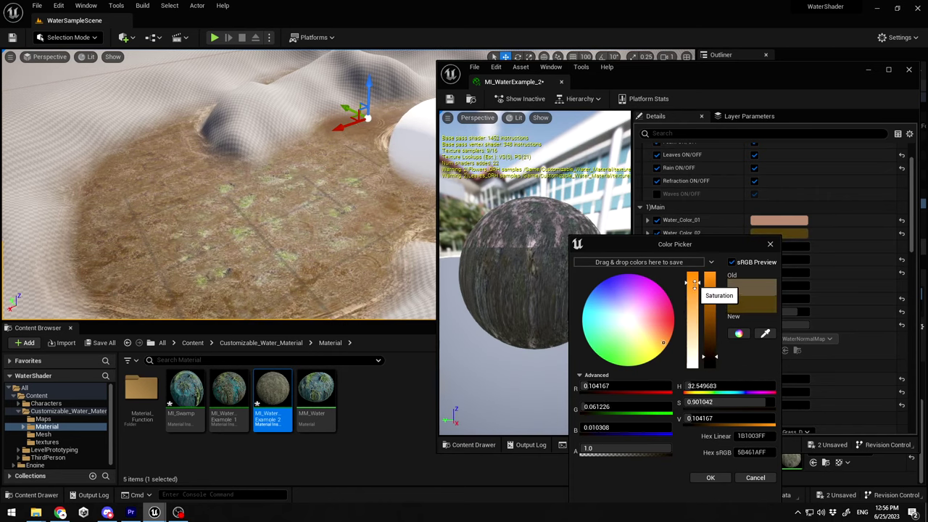
drag(713, 354, 711, 362)
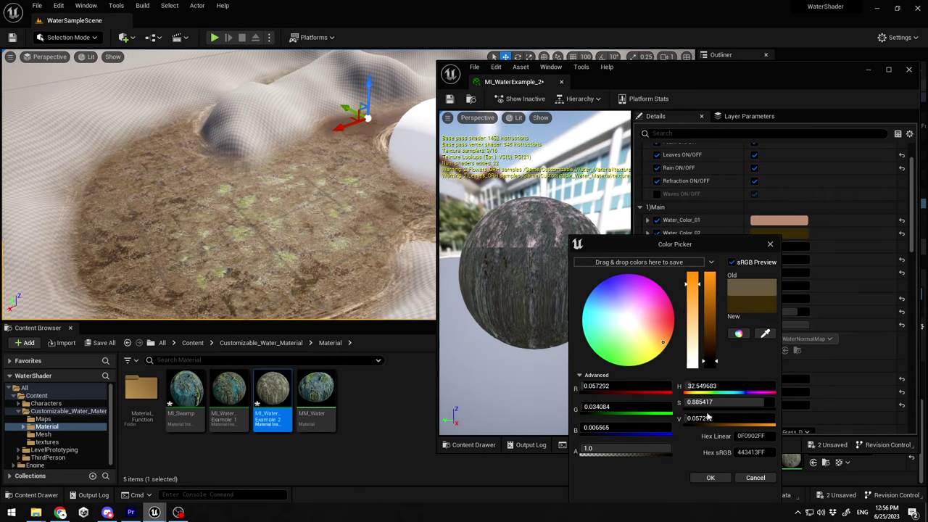
click(710, 478)
scroll(646, 182, up, 3)
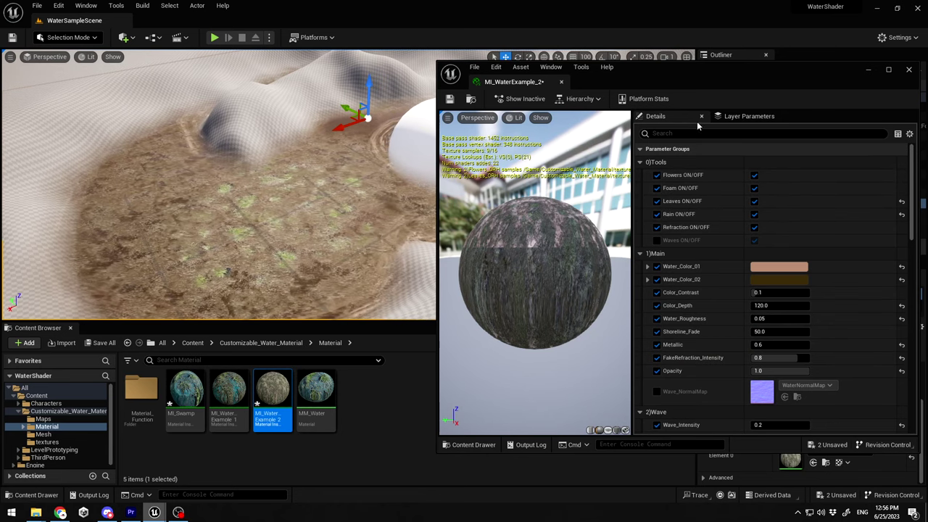
- Minimize the instance editor, switch the level editor to Mesh Paint mode and activate the Paint tool for vertex colors
drag(727, 75, 689, 85)
click(837, 86)
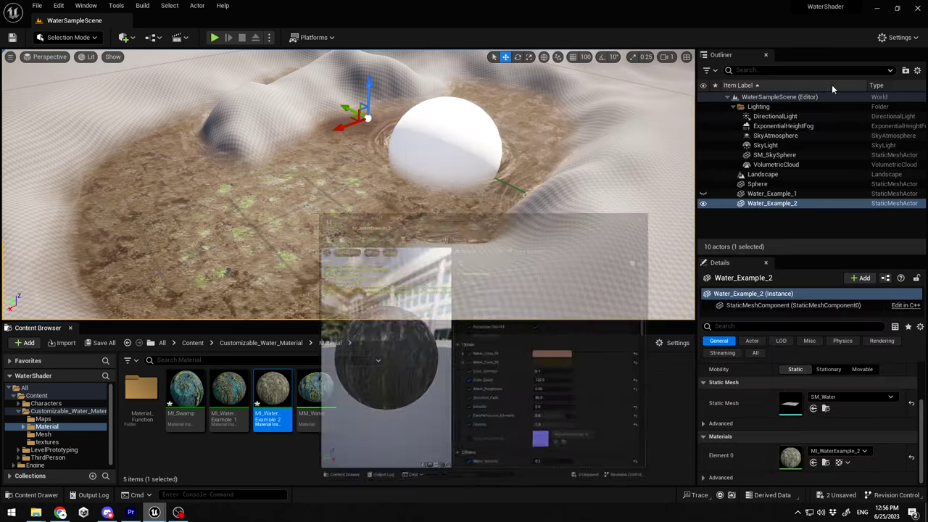
click(67, 37)
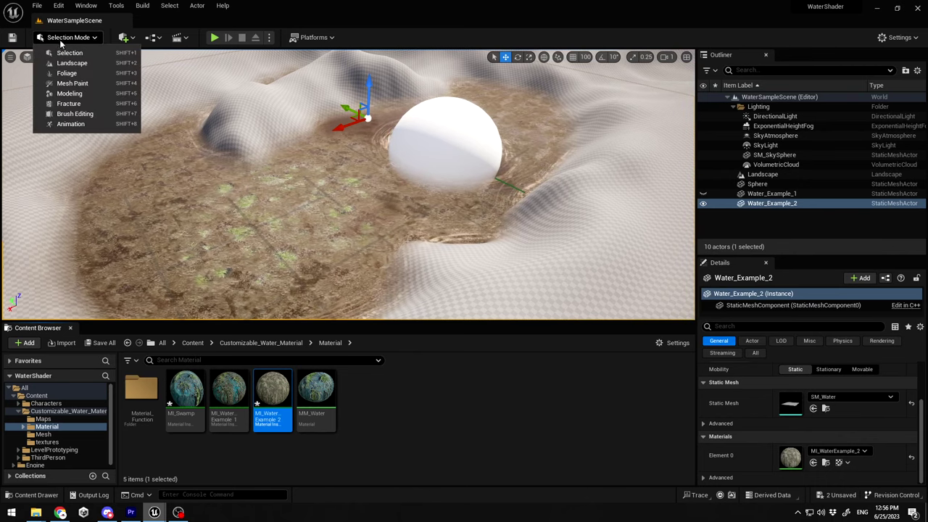
click(82, 86)
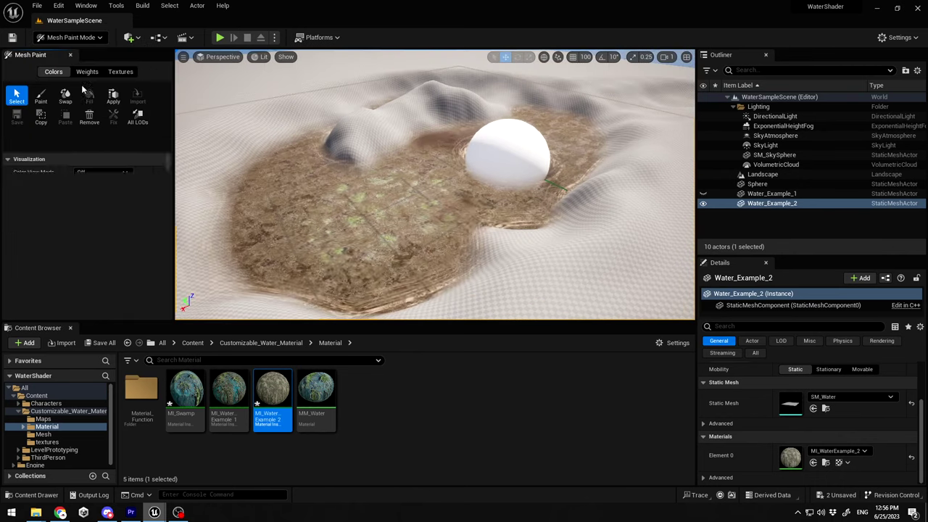
click(41, 97)
scroll(103, 281, down, 1)
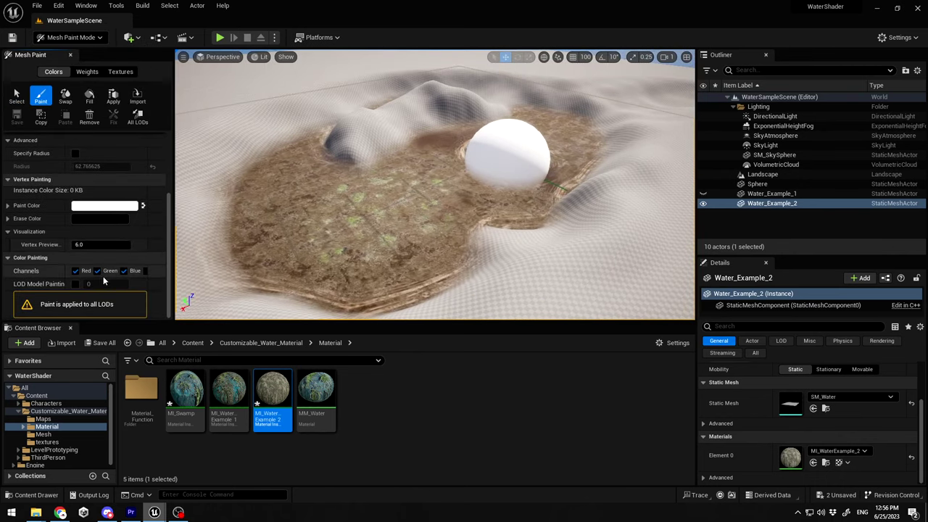
- Set the paint color to black and fill Water_Example_2 in the Red channel and in the Green channel
click(106, 206)
drag(243, 298, 245, 341)
click(243, 448)
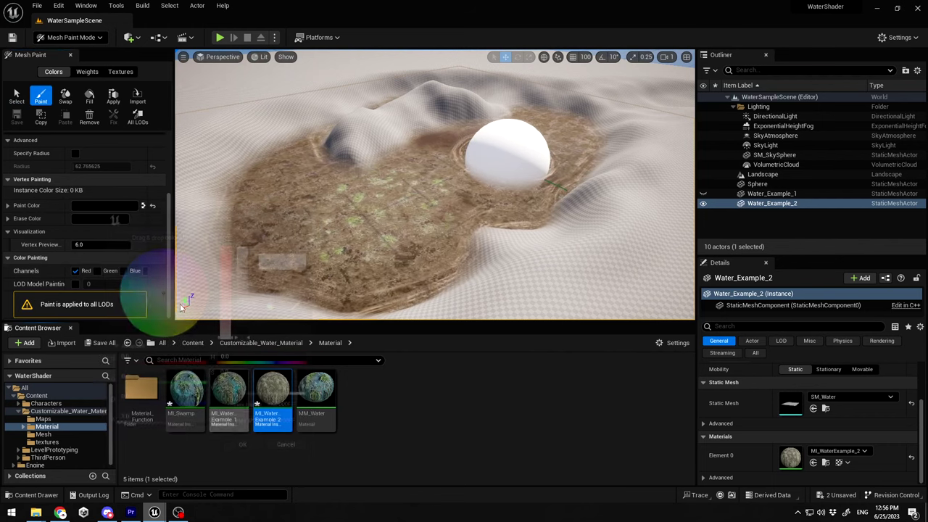
click(89, 96)
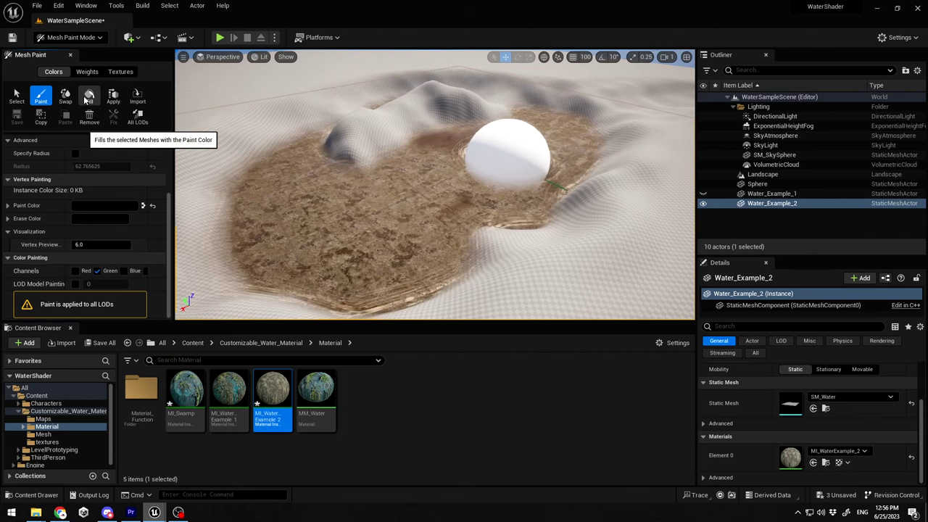
mouse_move(457, 214)
right_down()
mouse_move(413, 218)
mouse_move(457, 215)
right_up()
key(w)
key(s)
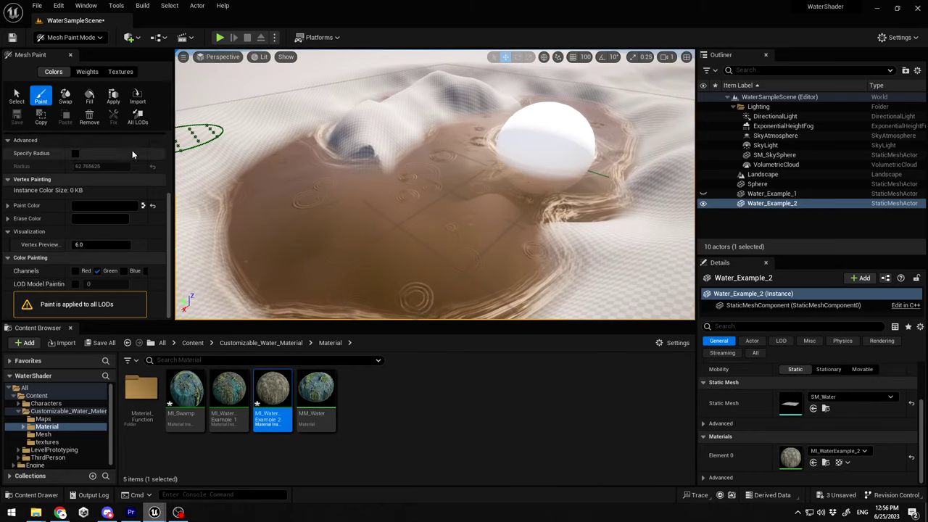
- Set the paint color to white, reopen MI_WaterExample_2 and paint mud onto the near part of the water in the Green channel
click(114, 209)
drag(251, 330, 251, 242)
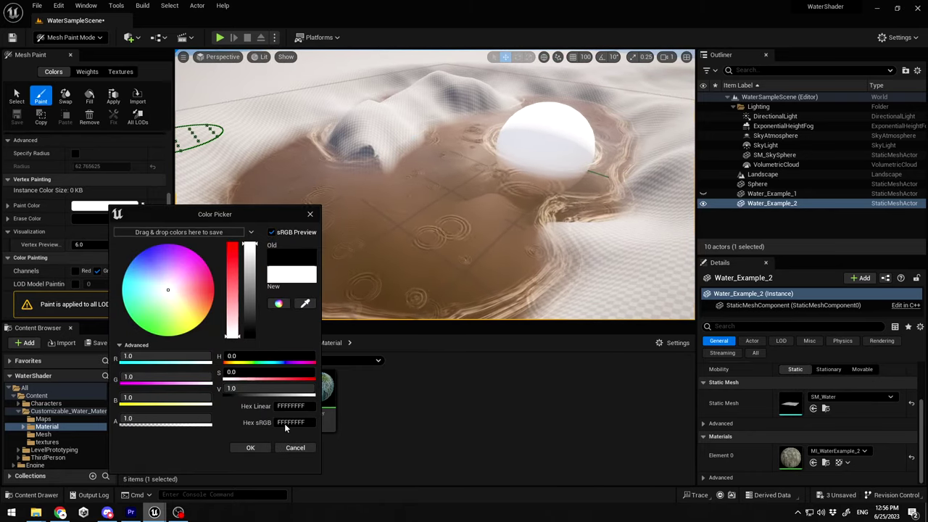
click(253, 447)
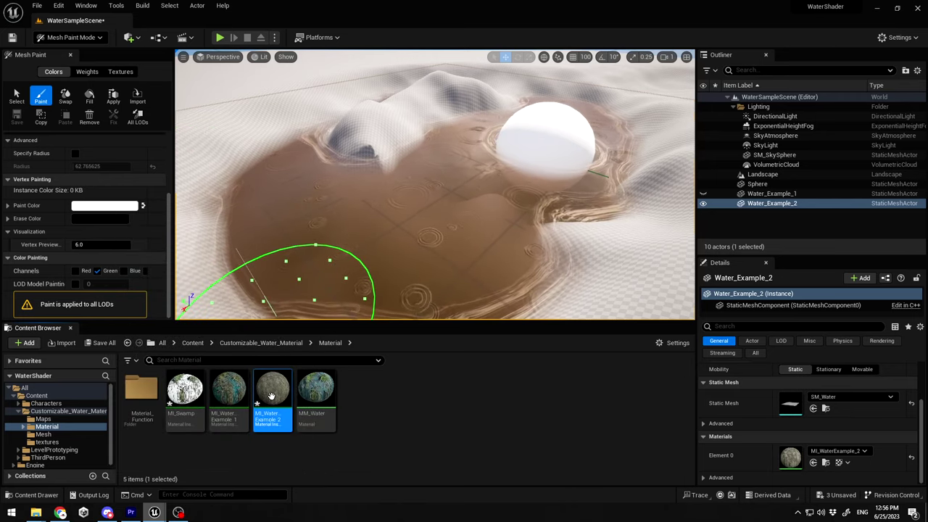
double_click(273, 395)
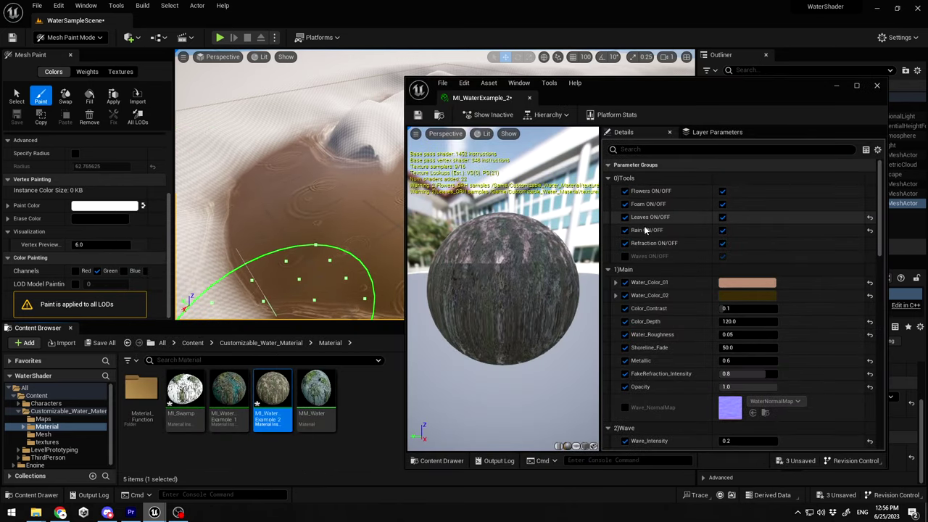
click(837, 87)
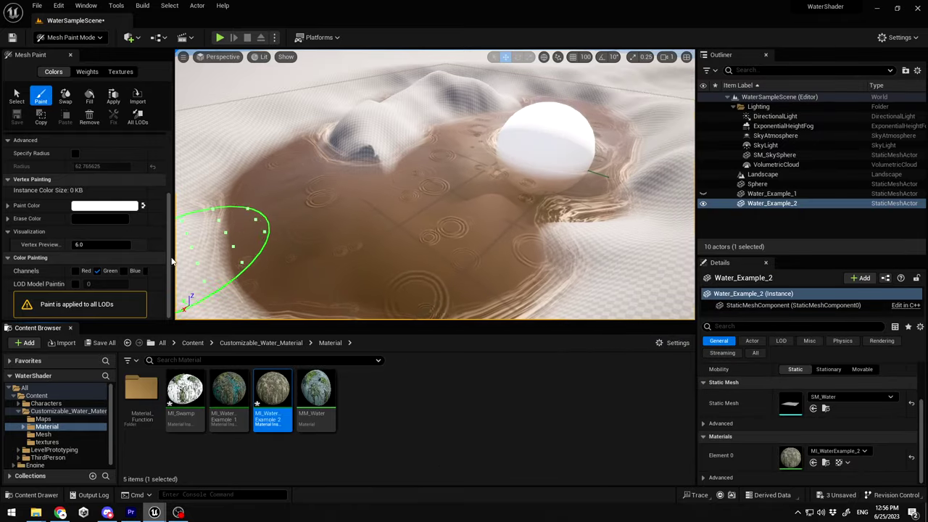
double_click(268, 395)
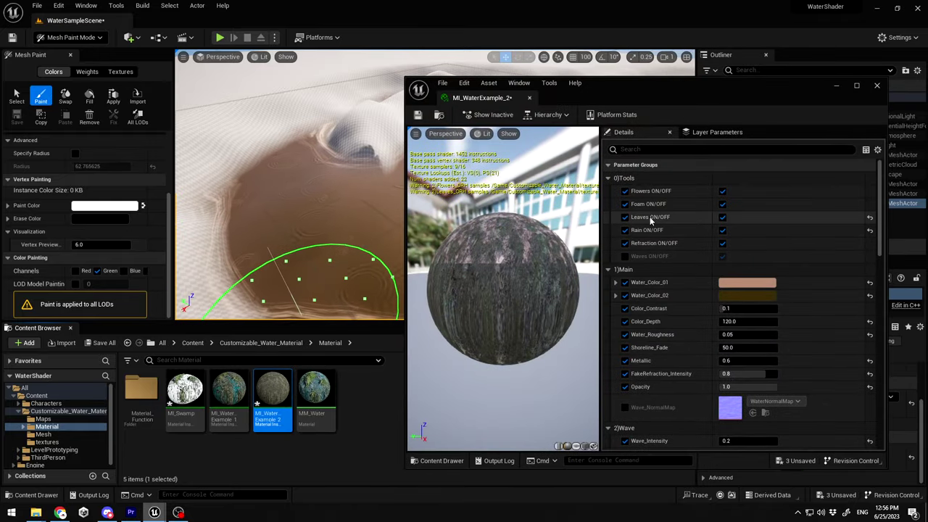
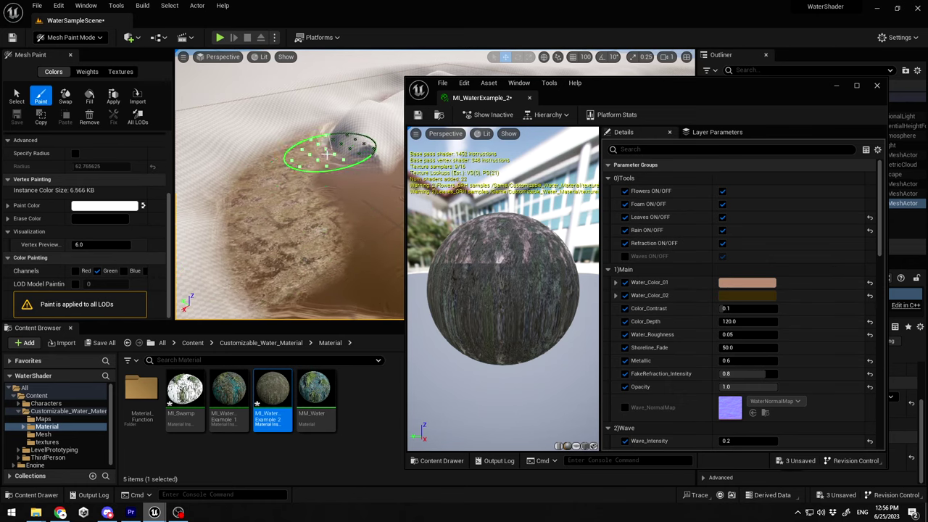
mouse_move(349, 173)
right_down()
mouse_move(341, 200)
mouse_move(354, 190)
mouse_move(351, 201)
mouse_move(344, 185)
mouse_move(349, 210)
right_up()
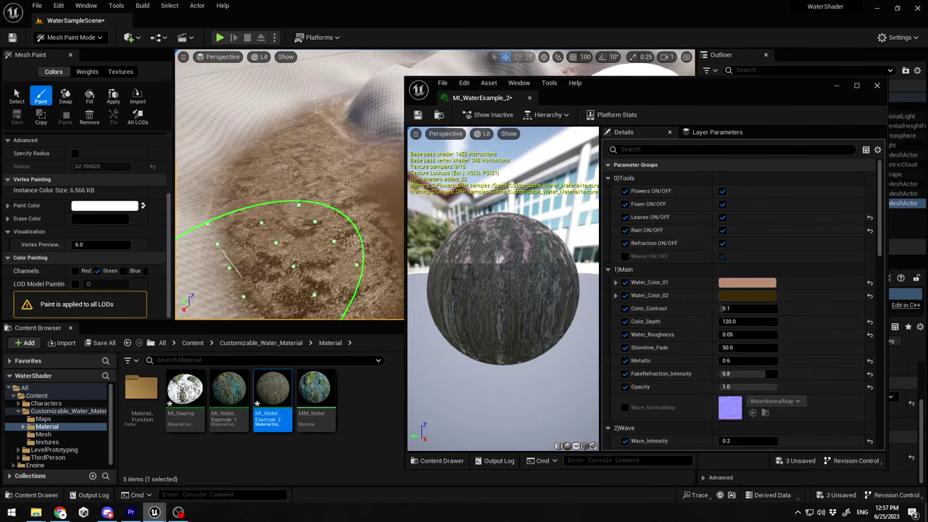
- Try a Leaves_Scale of 512 in MI_WaterExample_2 and check the mud up close in the level
scroll(746, 272, down, 6)
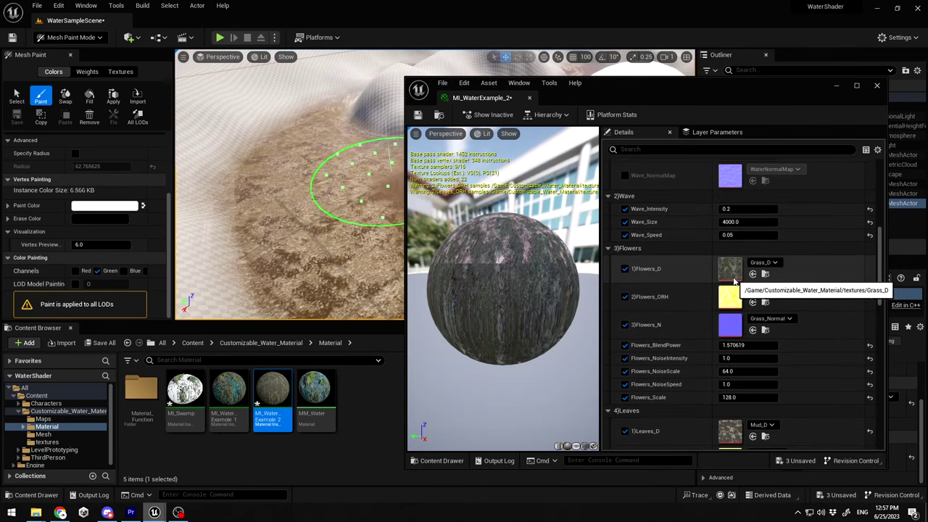
scroll(725, 279, up, 4)
scroll(707, 287, up, 2)
scroll(691, 298, down, 6)
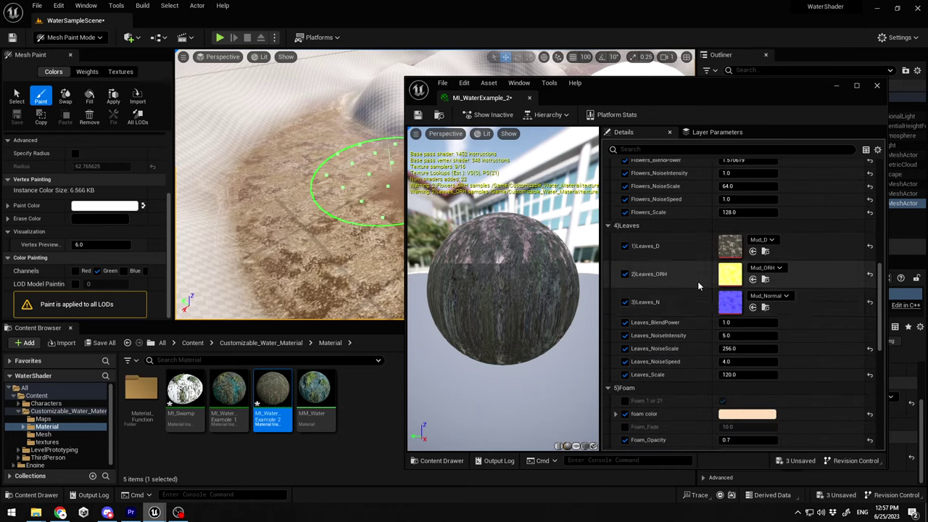
scroll(671, 301, down, 1)
click(744, 360)
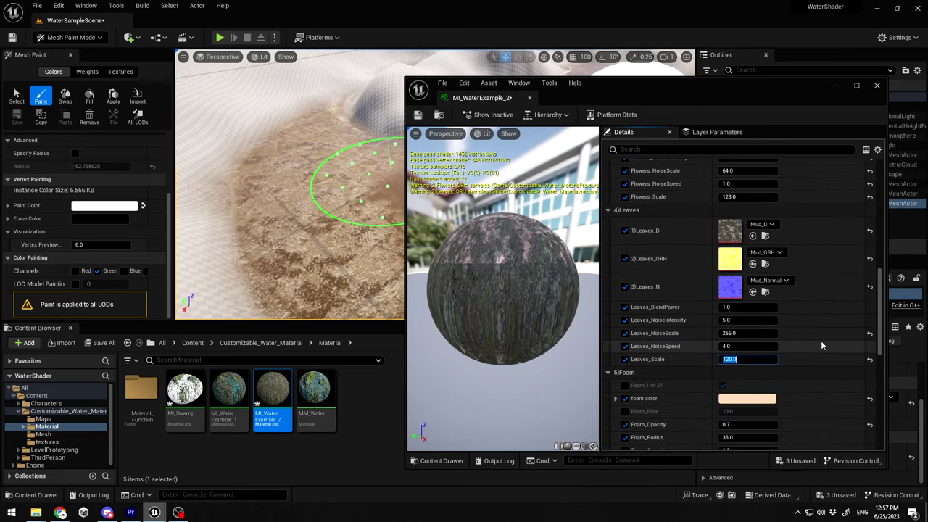
text(512)
key(Return)
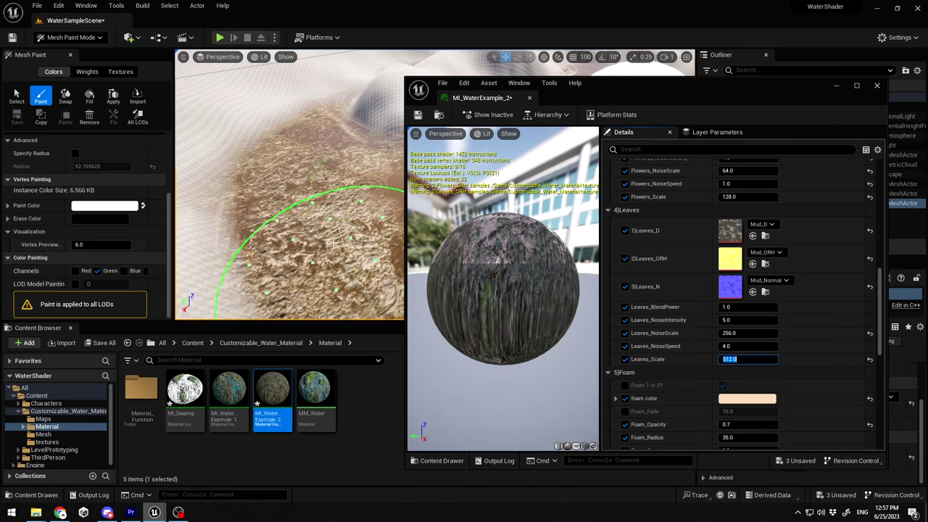
mouse_move(342, 222)
right_down()
mouse_move(370, 226)
mouse_move(342, 222)
right_up()
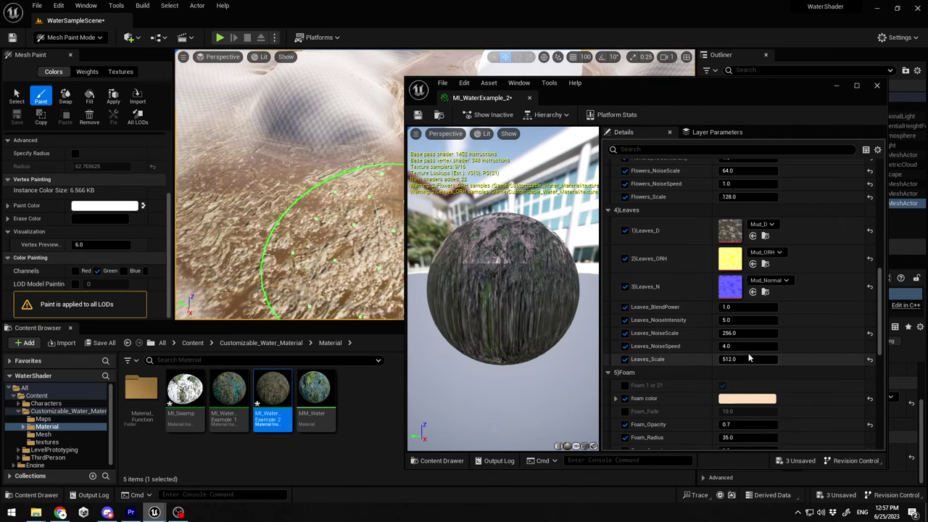
- Set Leaves_Scale to 64, Leaves_BlendPower to about 9.43, Leaves_NoiseIntensity to about 9.43 and Leaves_NoiseScale to about 350.66
text(64)
key(Return)
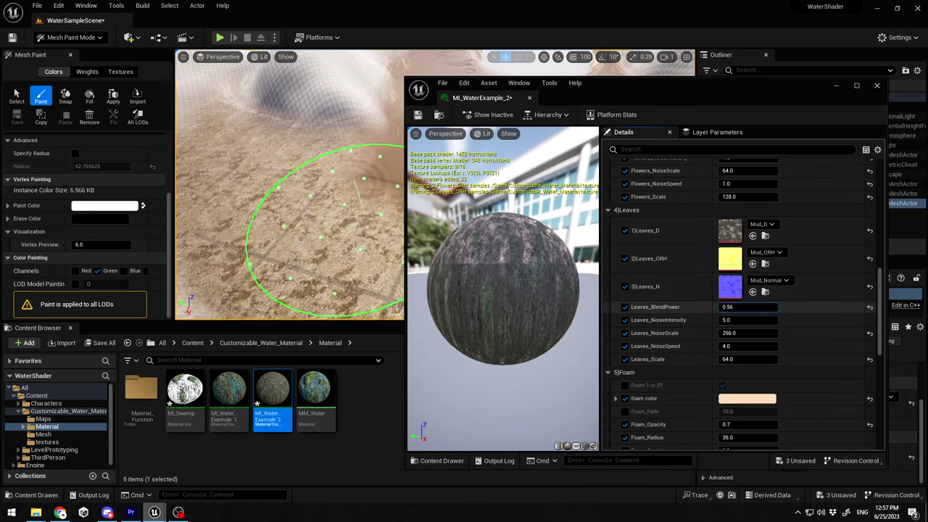
mouse_move(748, 308)
mouse_down()
mouse_move(770, 308)
mouse_move(750, 308)
mouse_up()
drag(749, 320, 761, 346)
scroll(688, 196, up, 3)
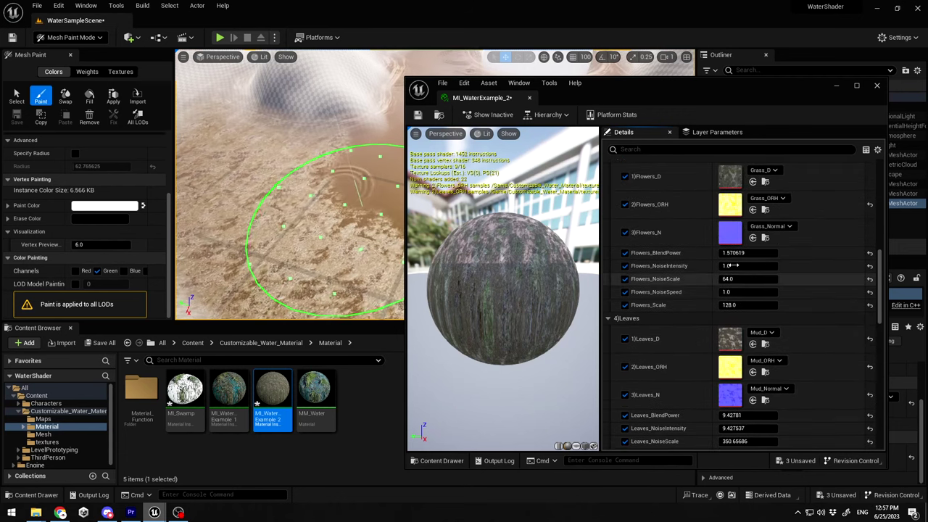
- Limit vertex painting to the Red channel and paint grass patches onto the water near the sphere
right_drag(319, 203, 363, 217)
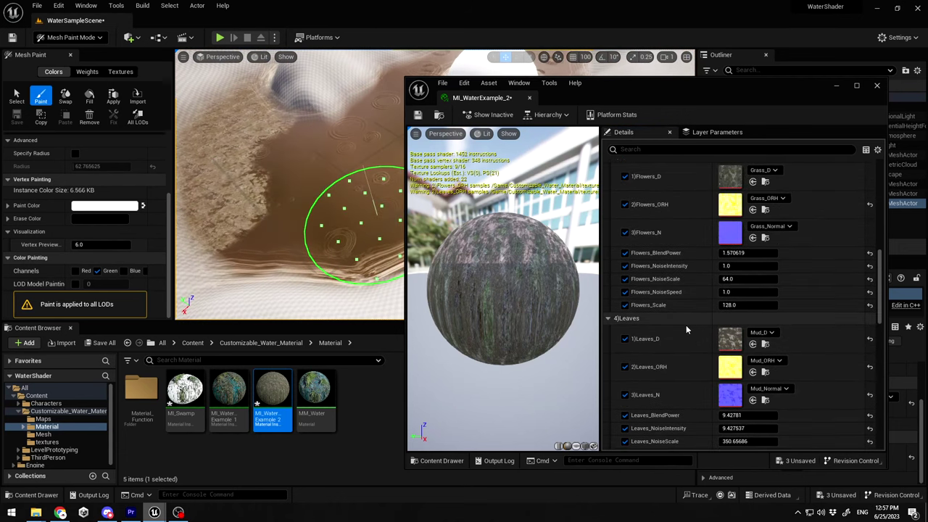
click(75, 270)
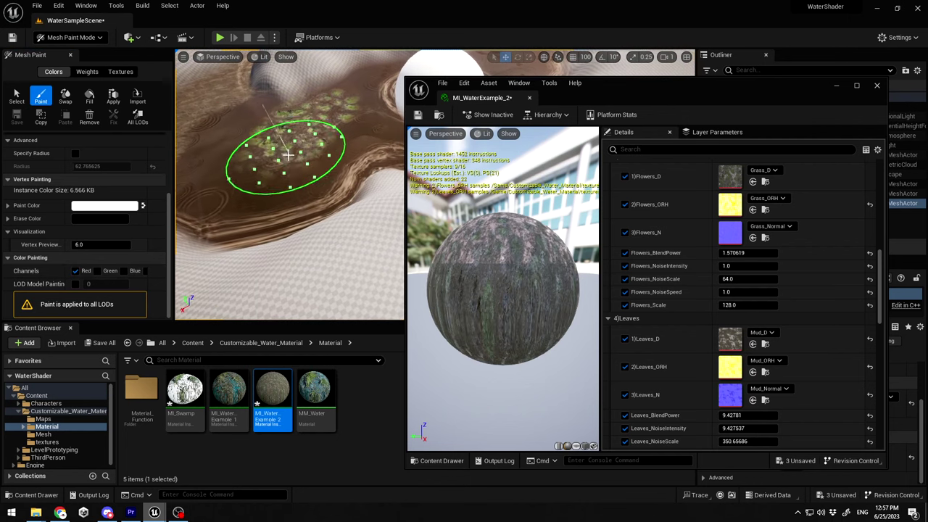
scroll(769, 254, up, 5)
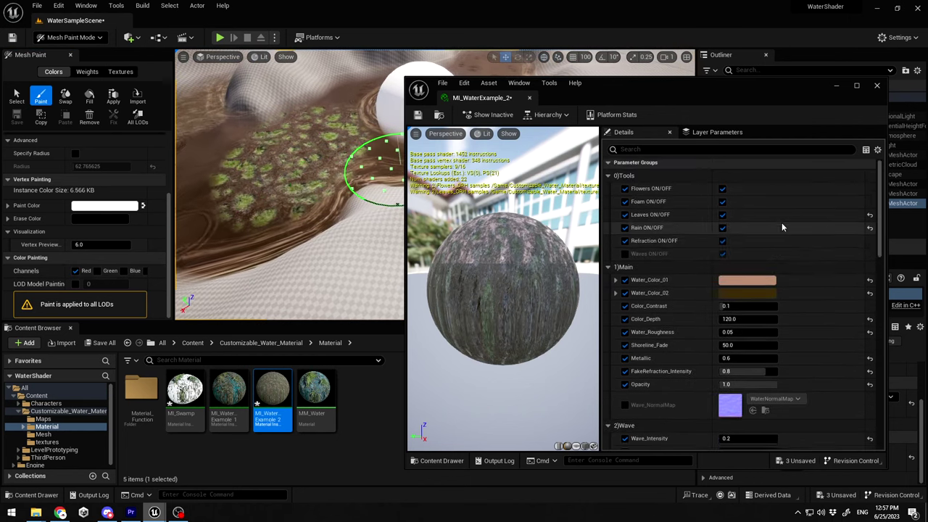
- Set Flowers_Scale to 64 and Flowers_BlendPower to about 1.31 in MI_WaterExample_2
scroll(740, 319, down, 5)
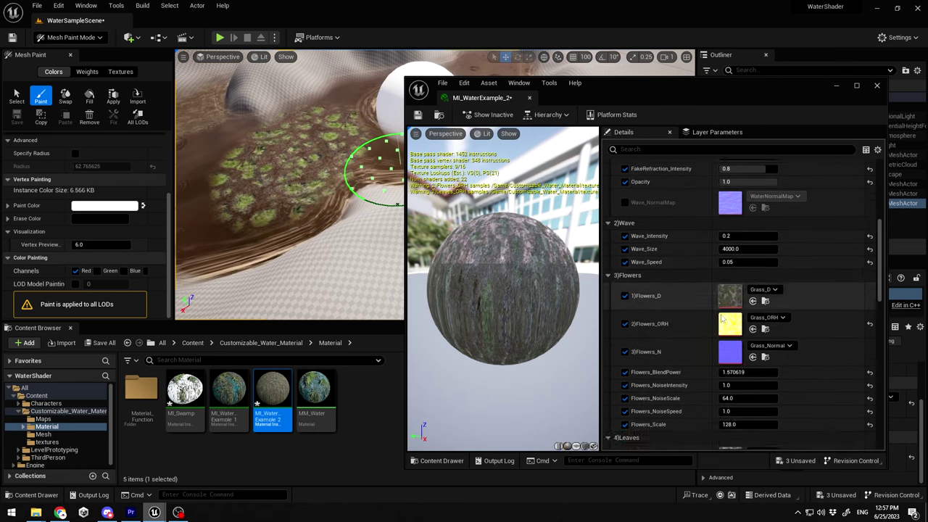
scroll(723, 334, up, 1)
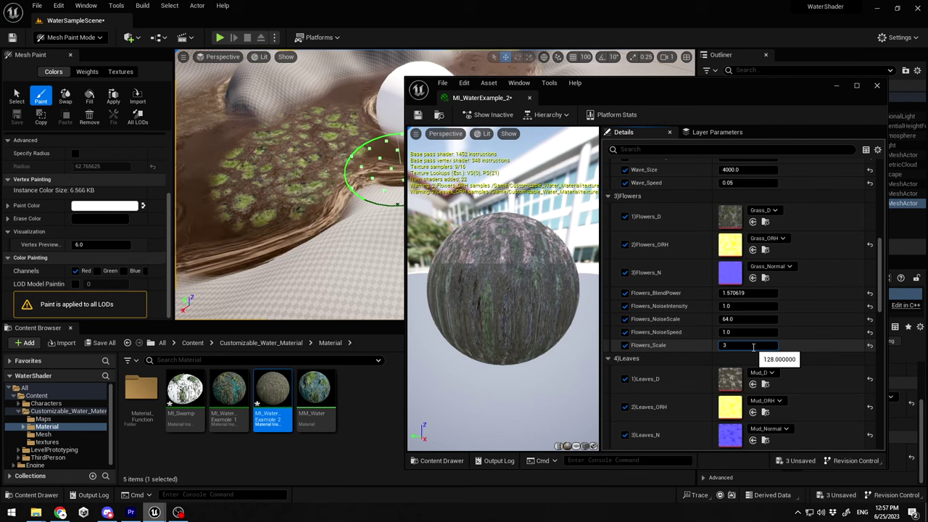
text(4)
key(Return)
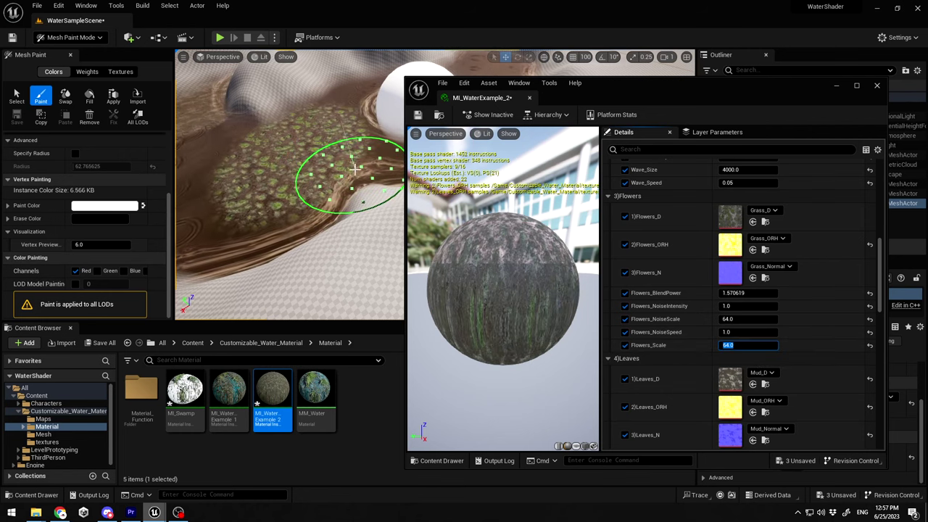
right_drag(290, 211, 363, 225)
mouse_move(747, 293)
mouse_down()
mouse_move(769, 293)
mouse_move(748, 293)
mouse_up()
- Turn off Rain ON/OFF in MI_WaterExample_2 and check the painted water in the level
scroll(747, 290, up, 5)
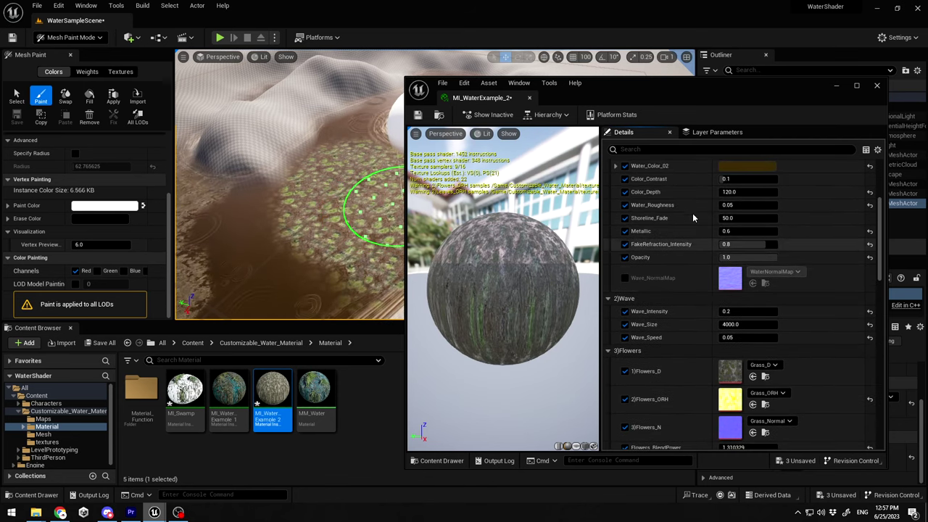
scroll(693, 214, up, 2)
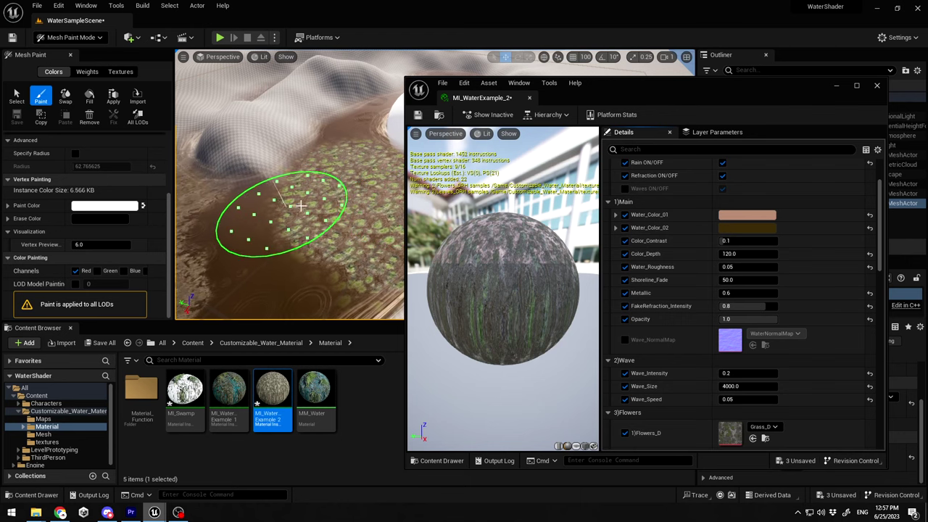
scroll(653, 205, up, 2)
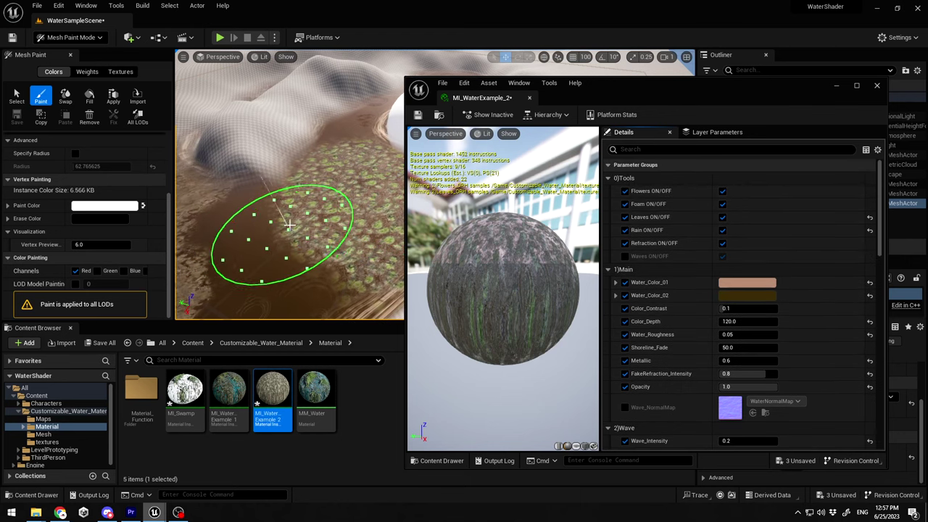
click(722, 230)
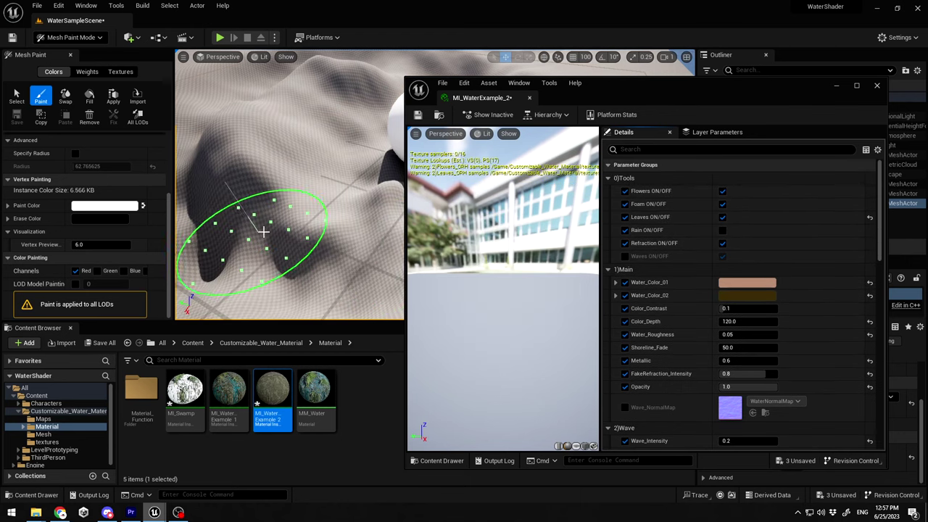
scroll(292, 239, up, 6)
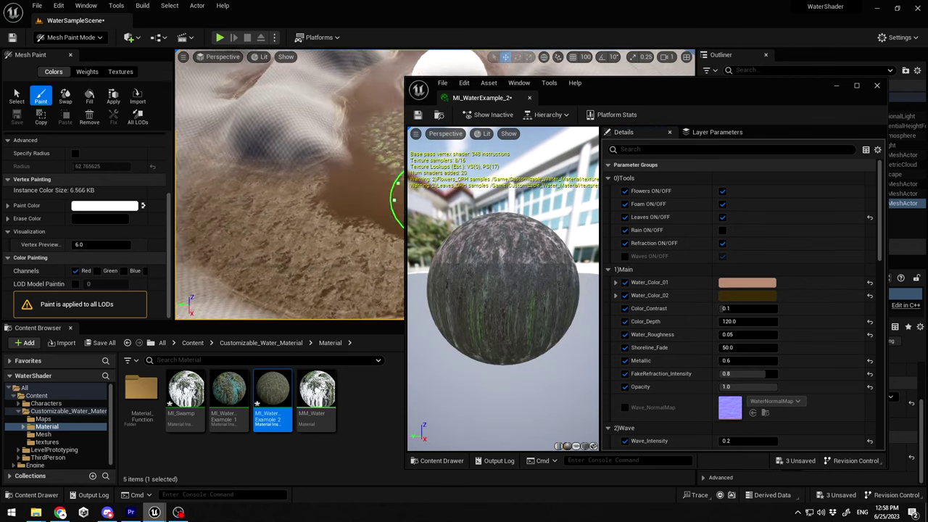
scroll(348, 192, down, 6)
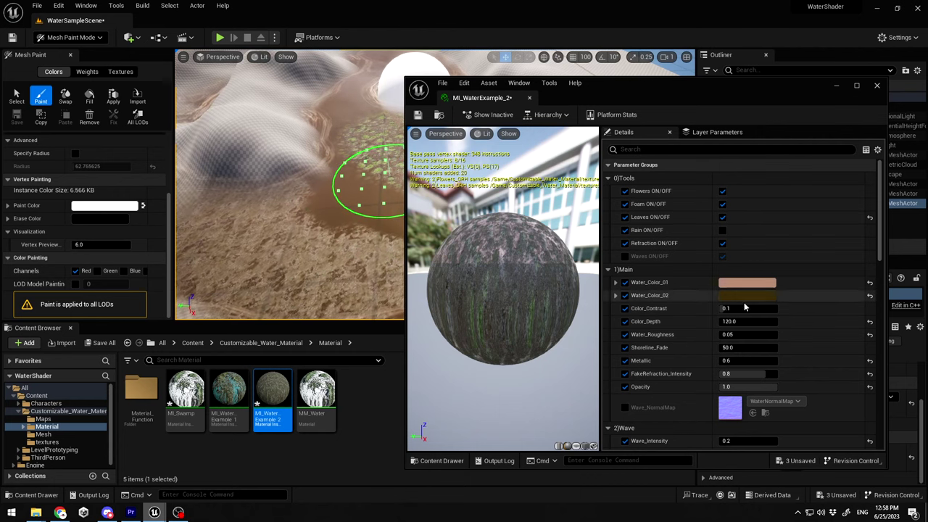
- Try the other foam type by turning off Foam 1 or 2? and look at the shoreline up close
scroll(744, 308, down, 10)
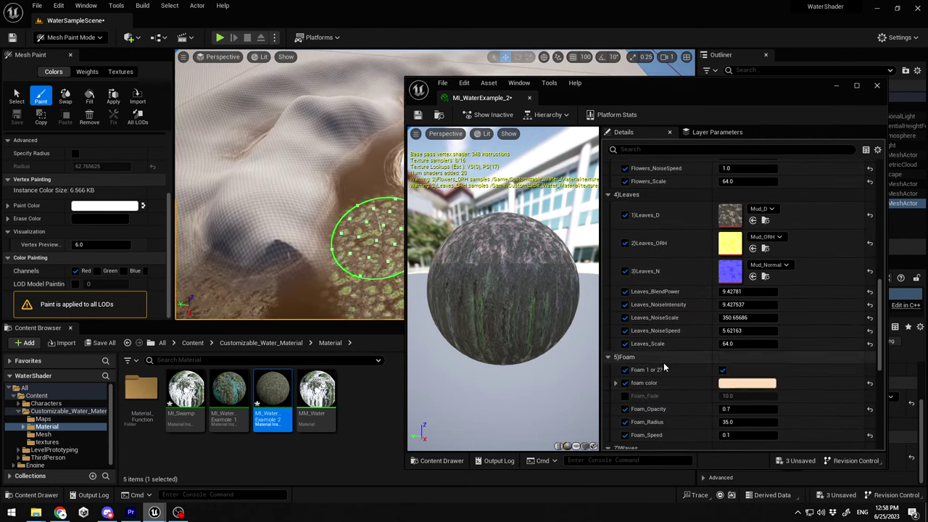
click(625, 370)
click(722, 371)
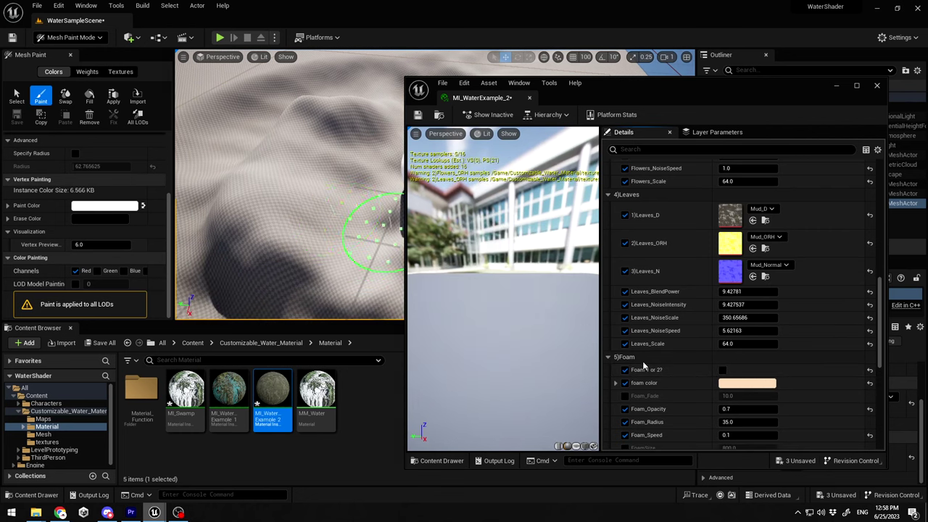
key(w)
right_drag(342, 177, 326, 164)
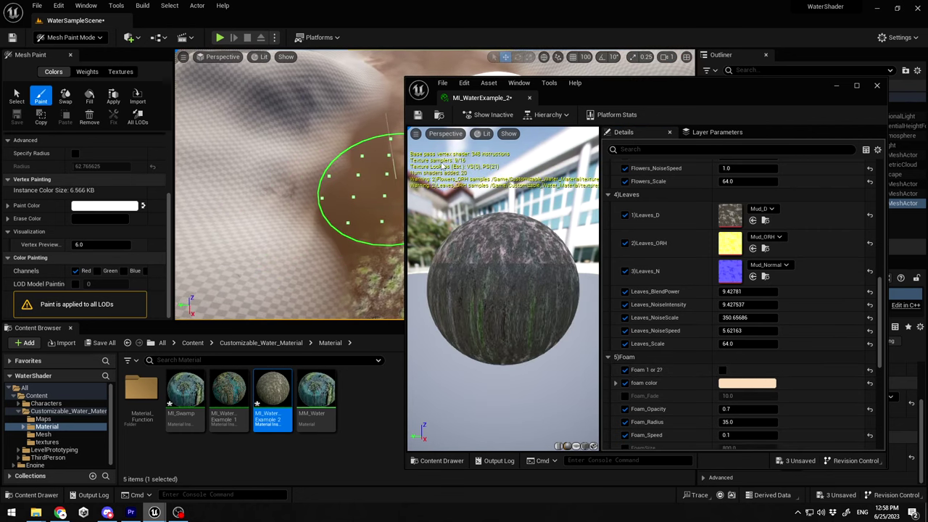
- Switch the level editor to Selection mode and turn Foam 1 or 2? back on in MI_WaterExample_2
click(70, 37)
click(80, 55)
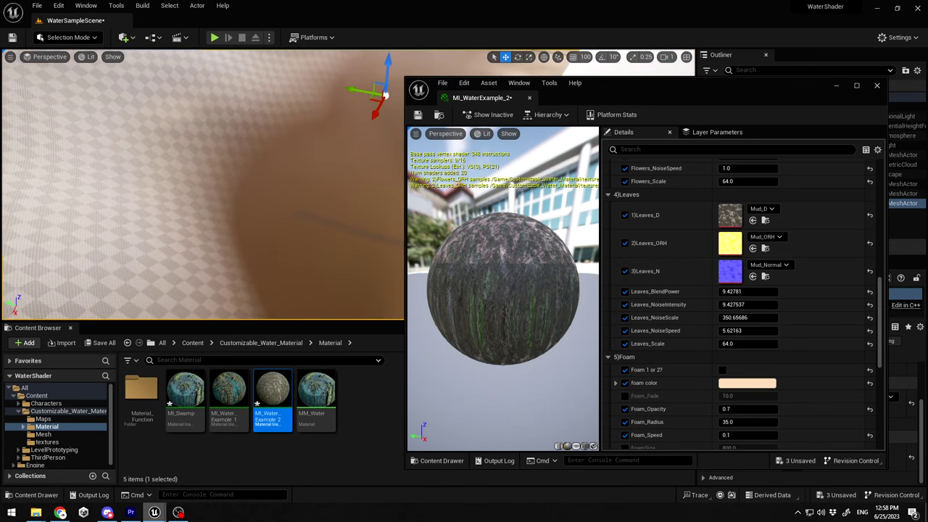
mouse_move(241, 161)
right_down()
mouse_move(249, 149)
mouse_move(253, 171)
mouse_move(236, 167)
right_up()
key(s)
click(723, 370)
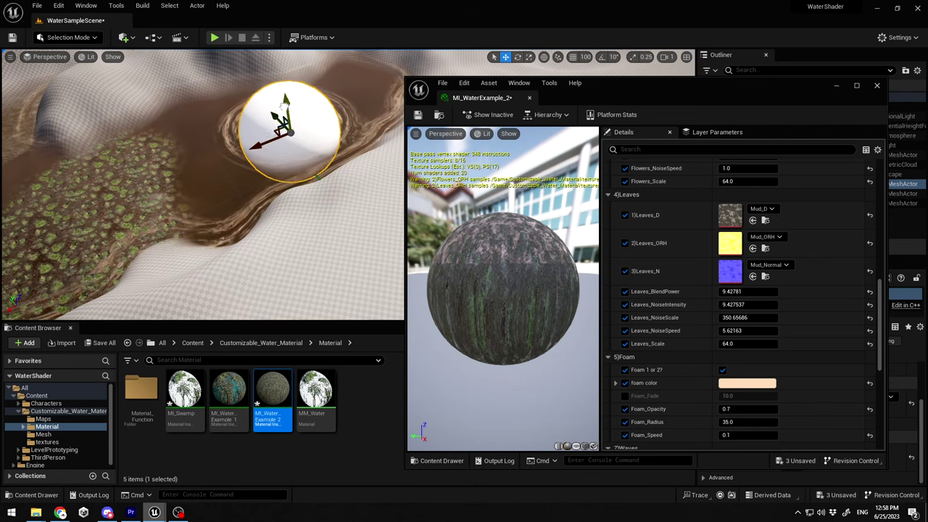
- Set FakeRefraction_Intensity to 1.0 in MI_WaterExample_2 and check the water around the sphere
right_drag(268, 139, 216, 140)
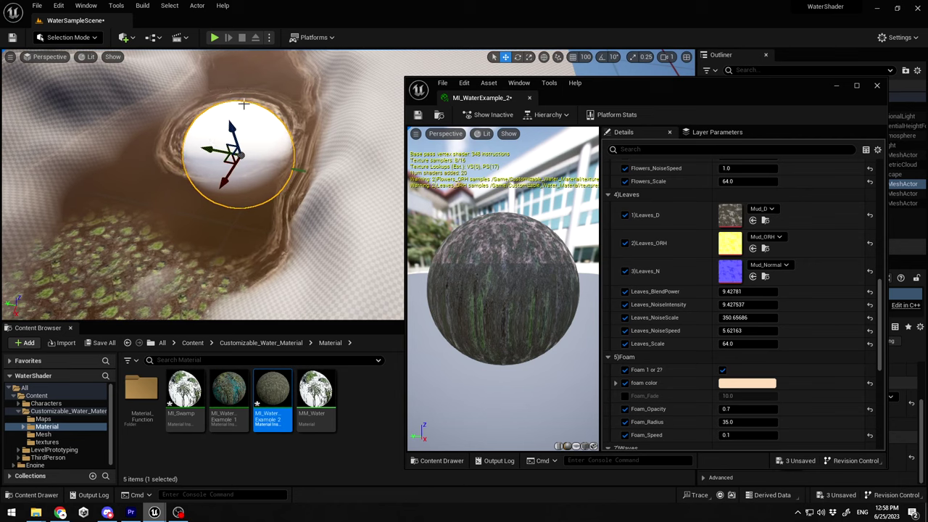
right_drag(244, 105, 203, 109)
scroll(726, 226, up, 2)
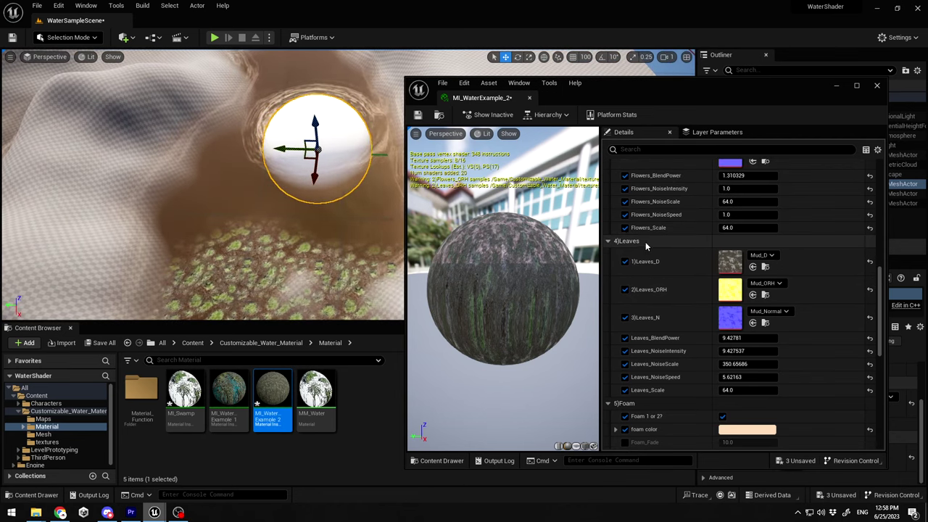
scroll(646, 247, up, 10)
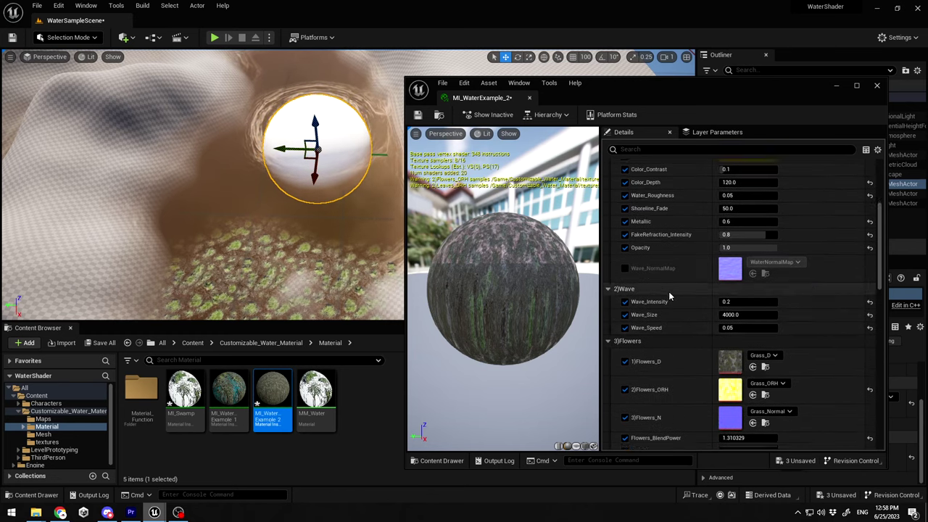
scroll(670, 292, up, 1)
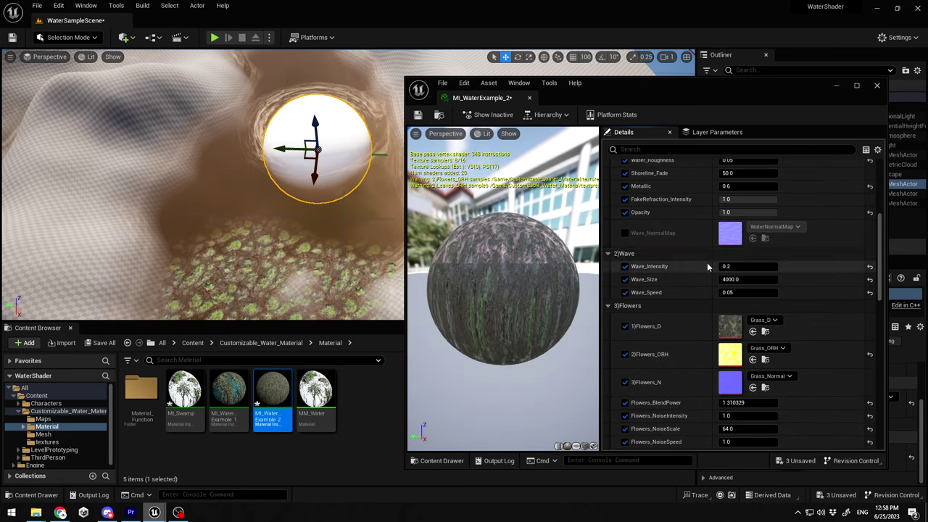
right_drag(326, 225, 196, 225)
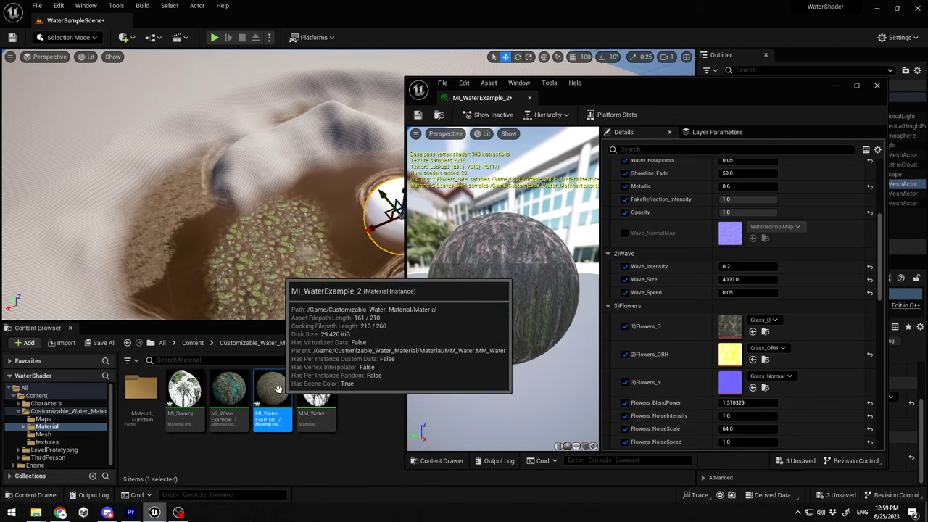
- Close MI_WaterExample_2, then hide Water_Example_2 and show Water_Example_1 in the level
click(878, 86)
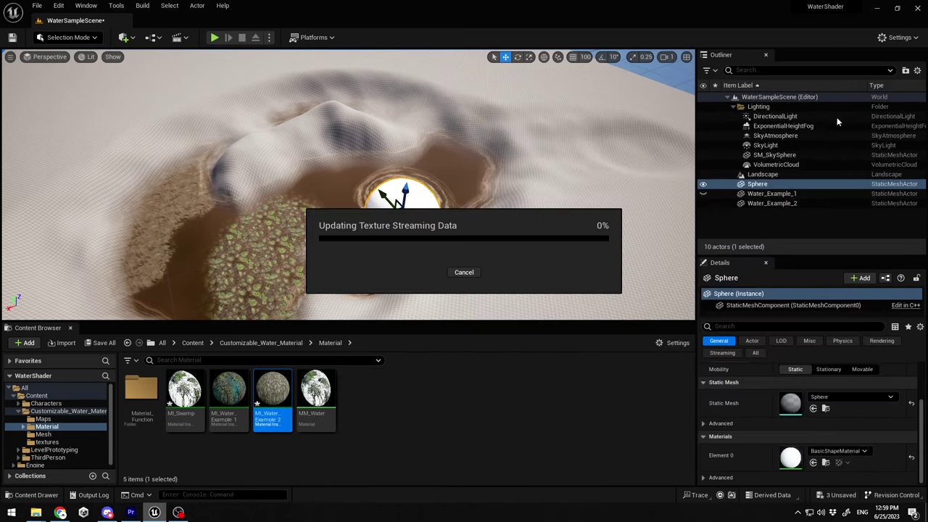
click(707, 185)
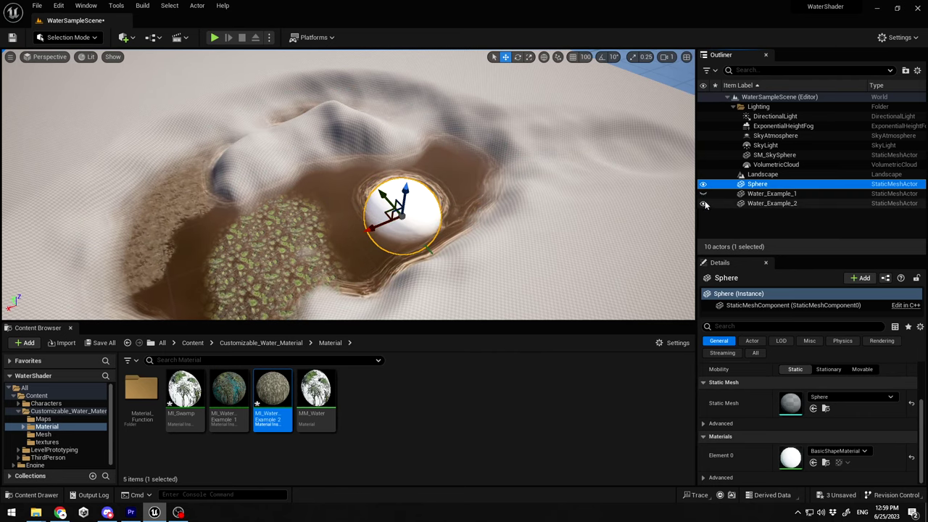
click(703, 203)
right_drag(402, 186, 374, 184)
click(829, 205)
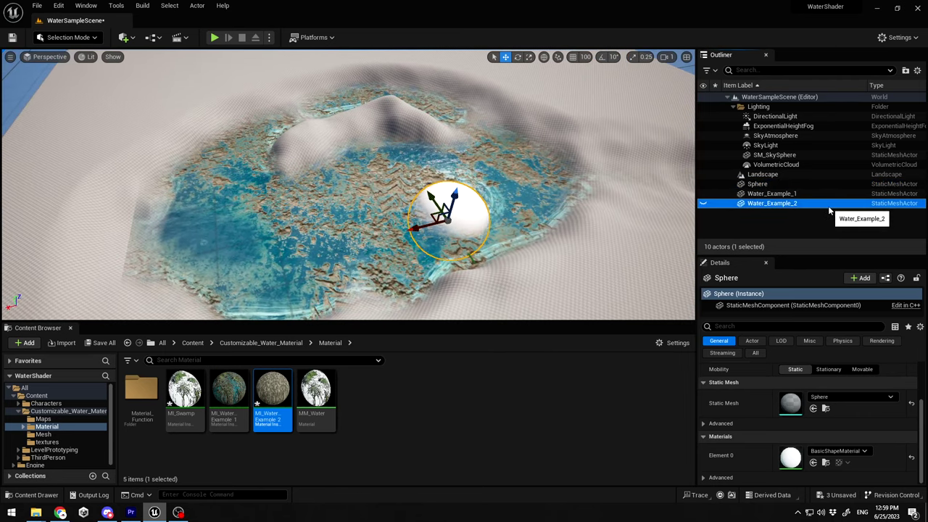
- Use Mesh Paint mode to clear the leaves from Water_Example_1 and inspect its clean surface in Selection mode
click(94, 38)
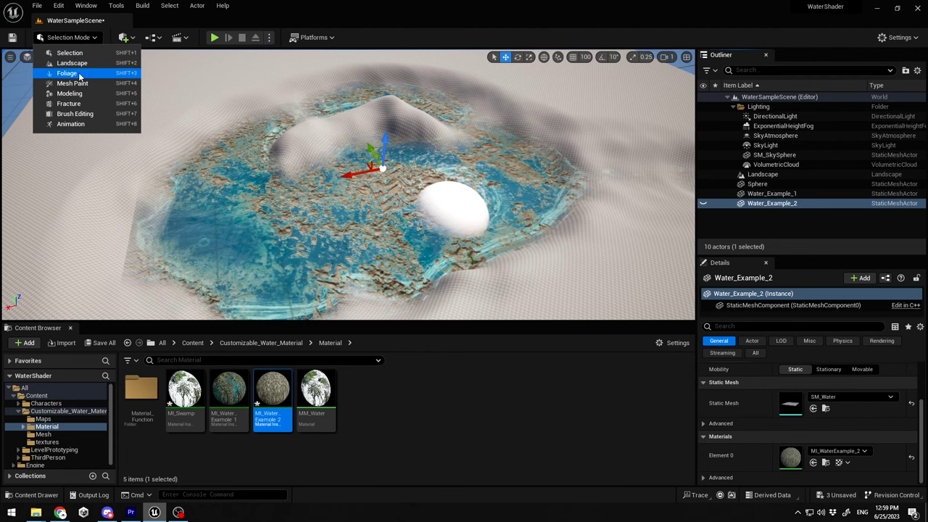
click(85, 84)
click(40, 96)
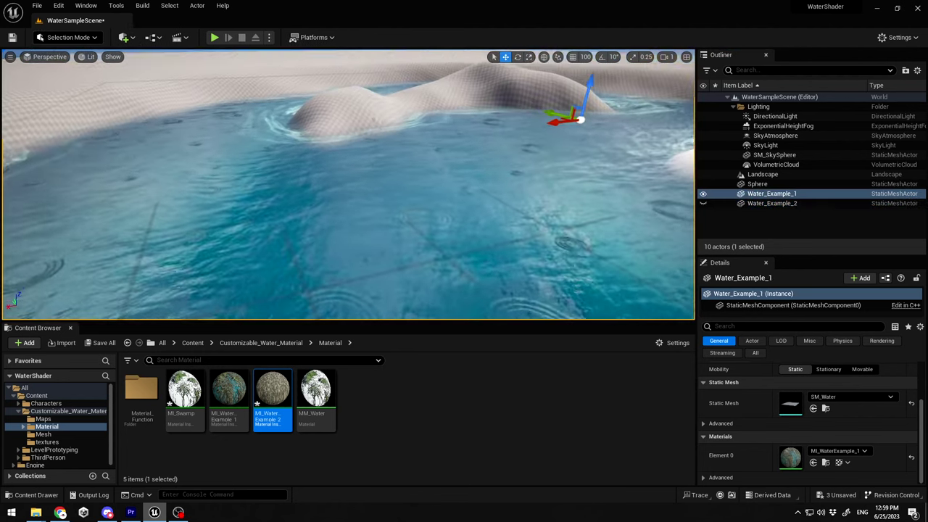
right_drag(427, 222, 477, 197)
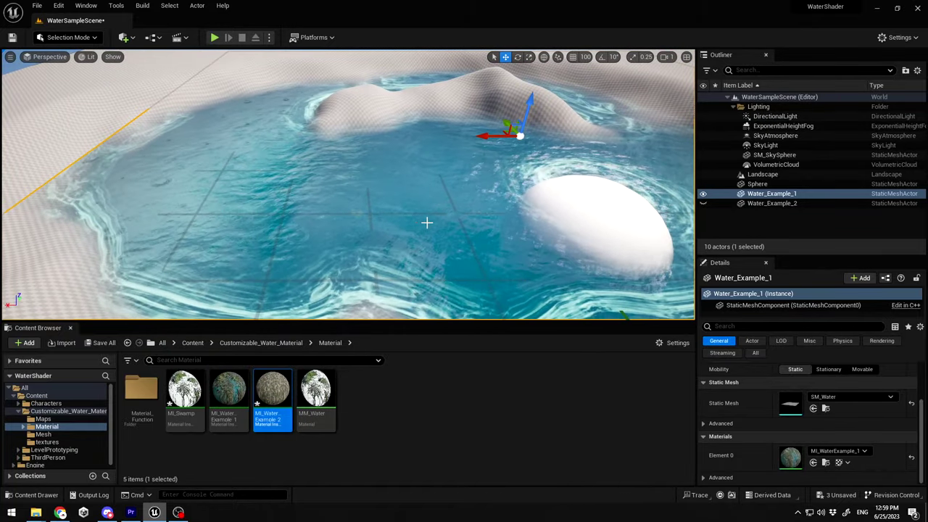